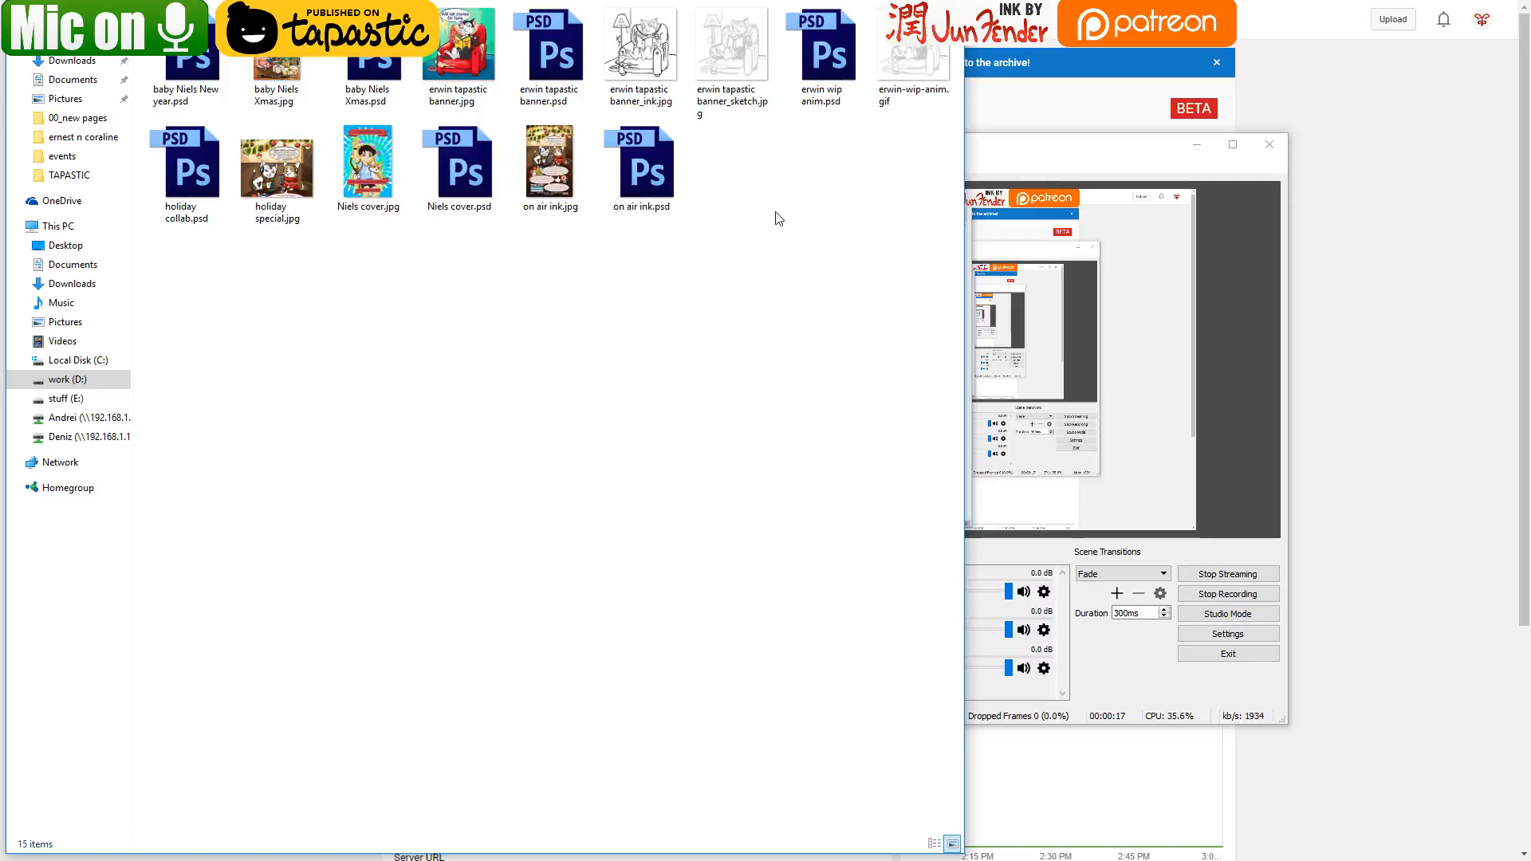
Open the file baby Niels New year.psd from the work folder in Photoshop
click(206, 186)
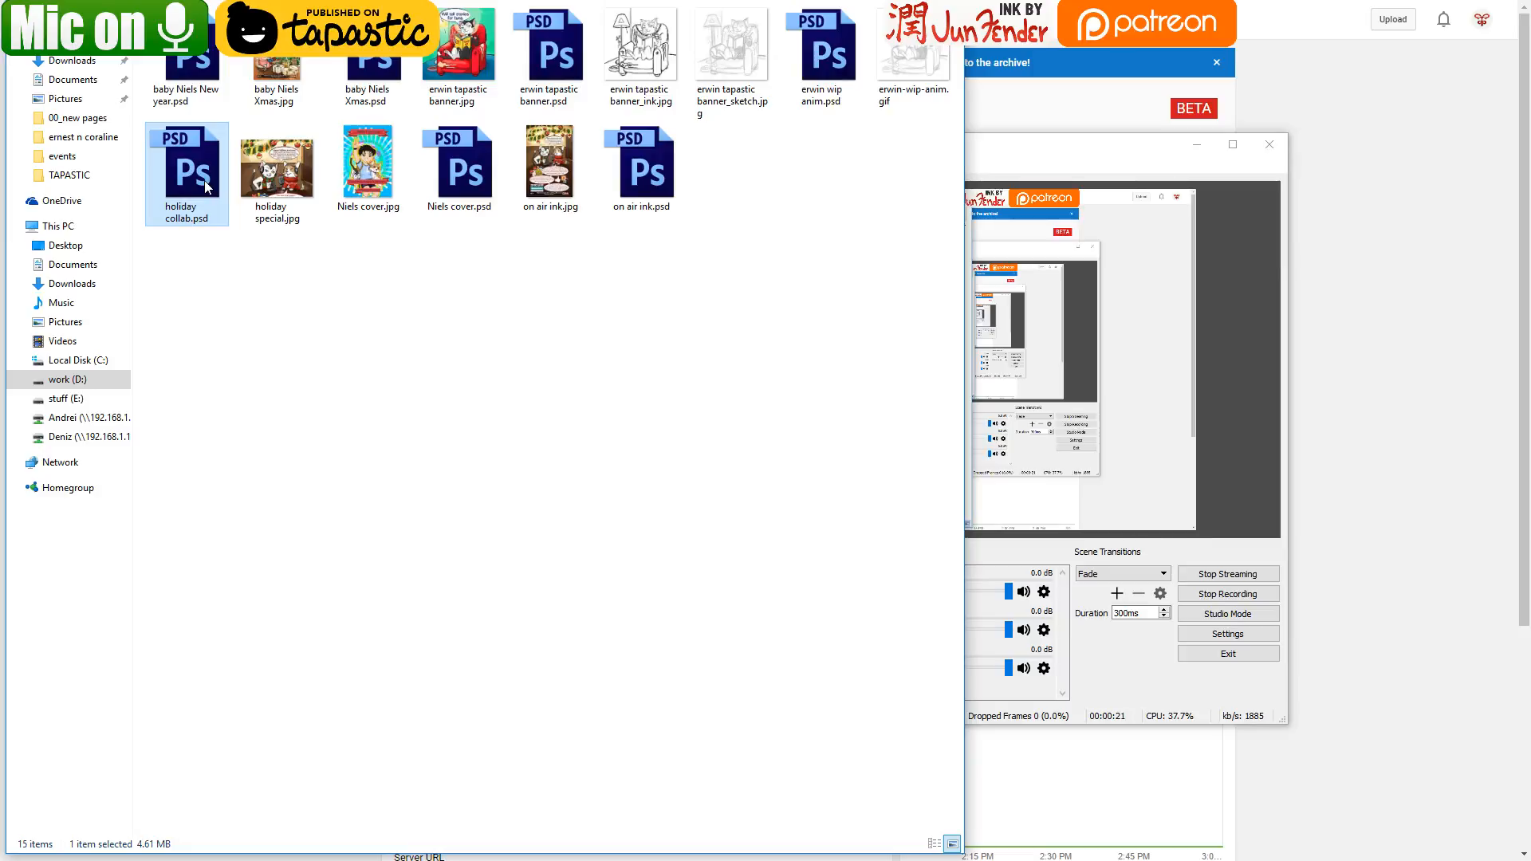
click(206, 70)
double_click(205, 70)
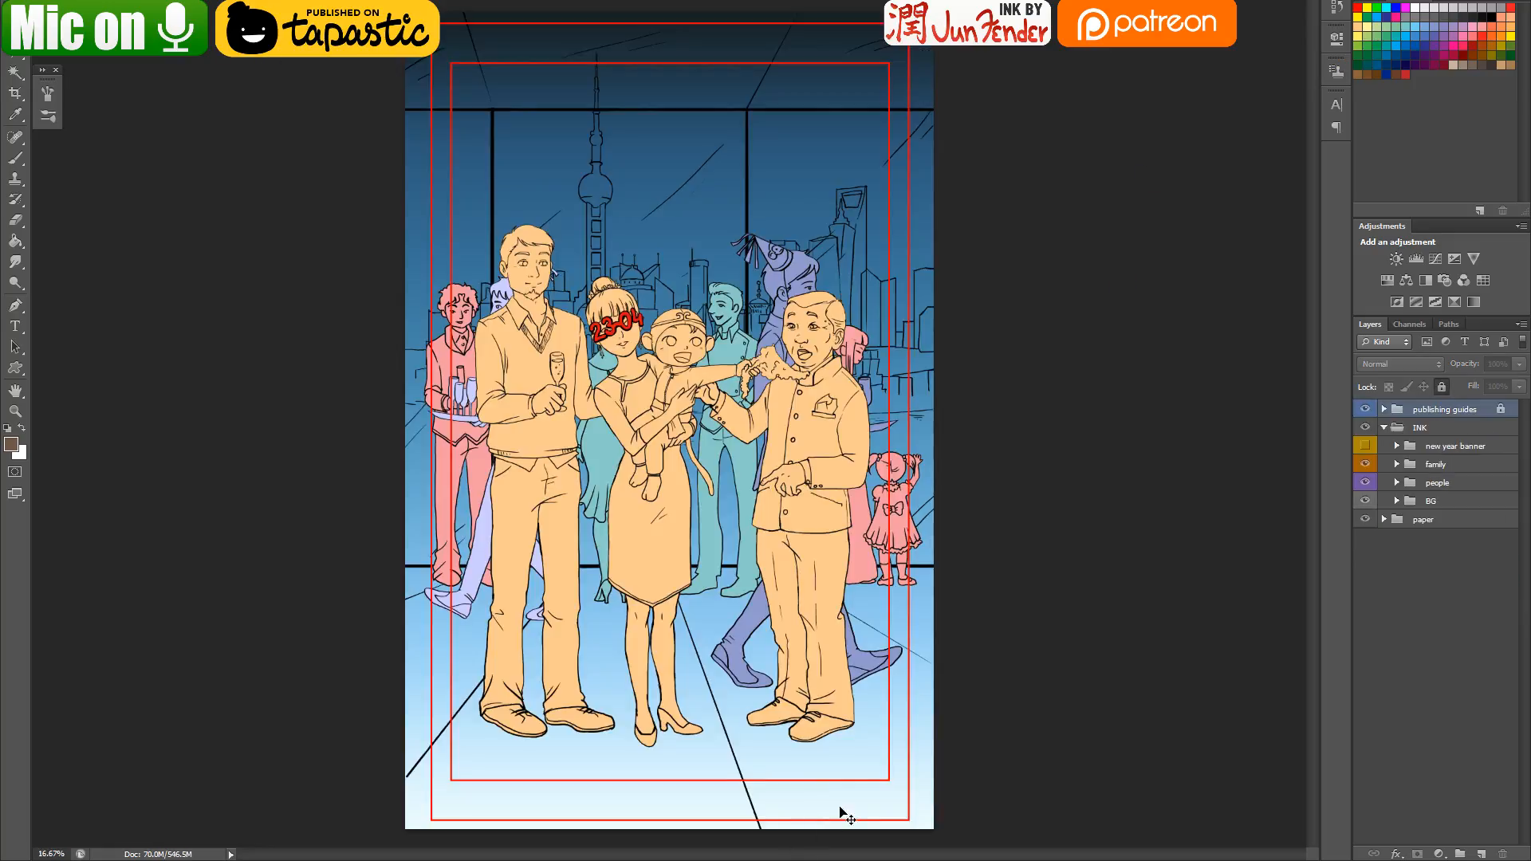
Switch to the browser's YouTube live streaming dashboard and move the OBS window out of the way
key(alt+Tab)
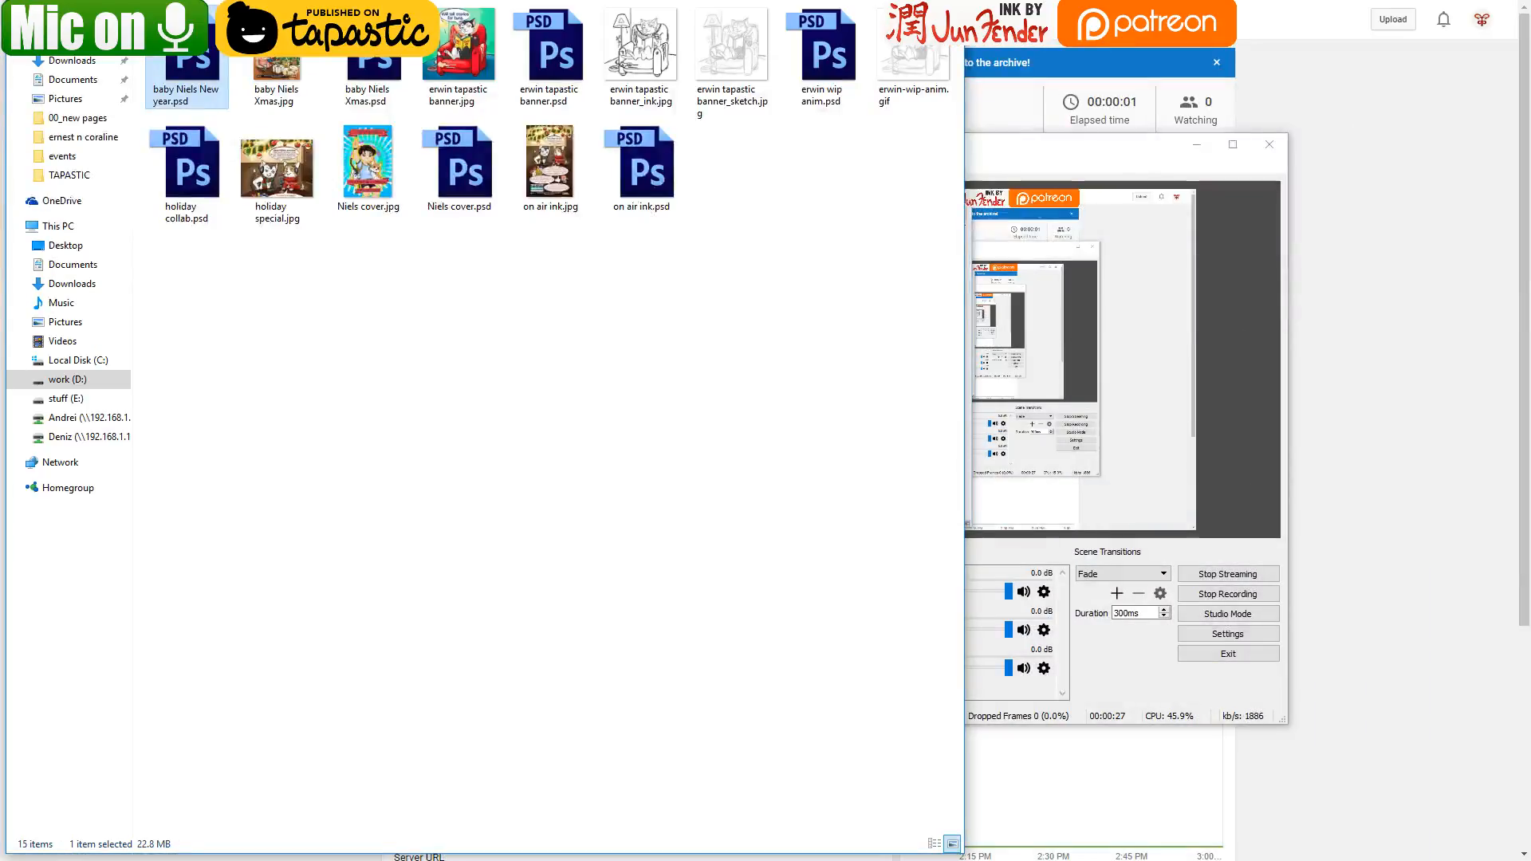
key(alt+Tab)
key(alt+Tab)
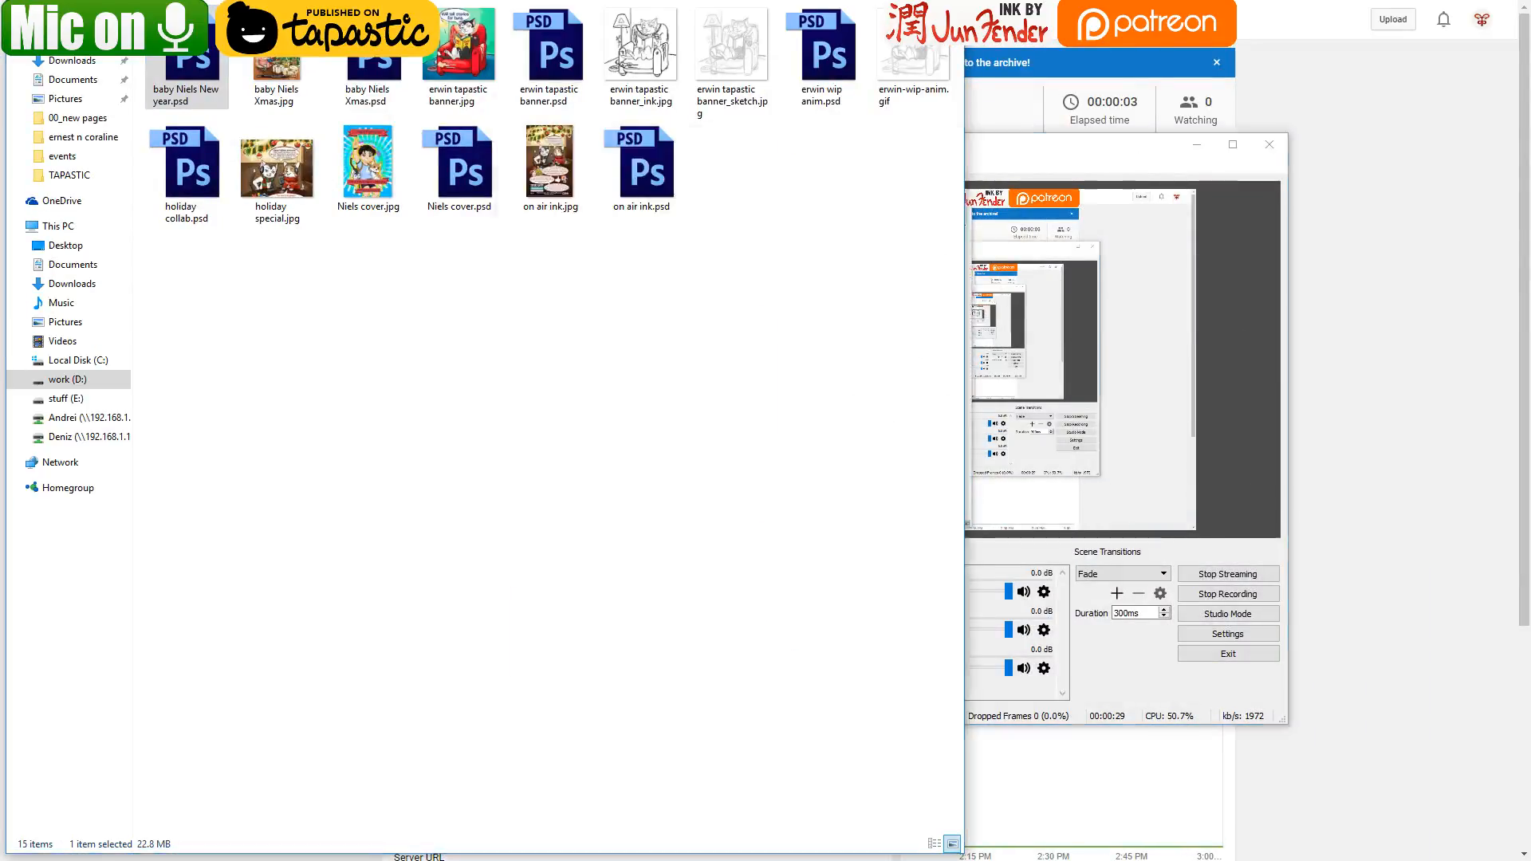
drag(1022, 158, 984, 345)
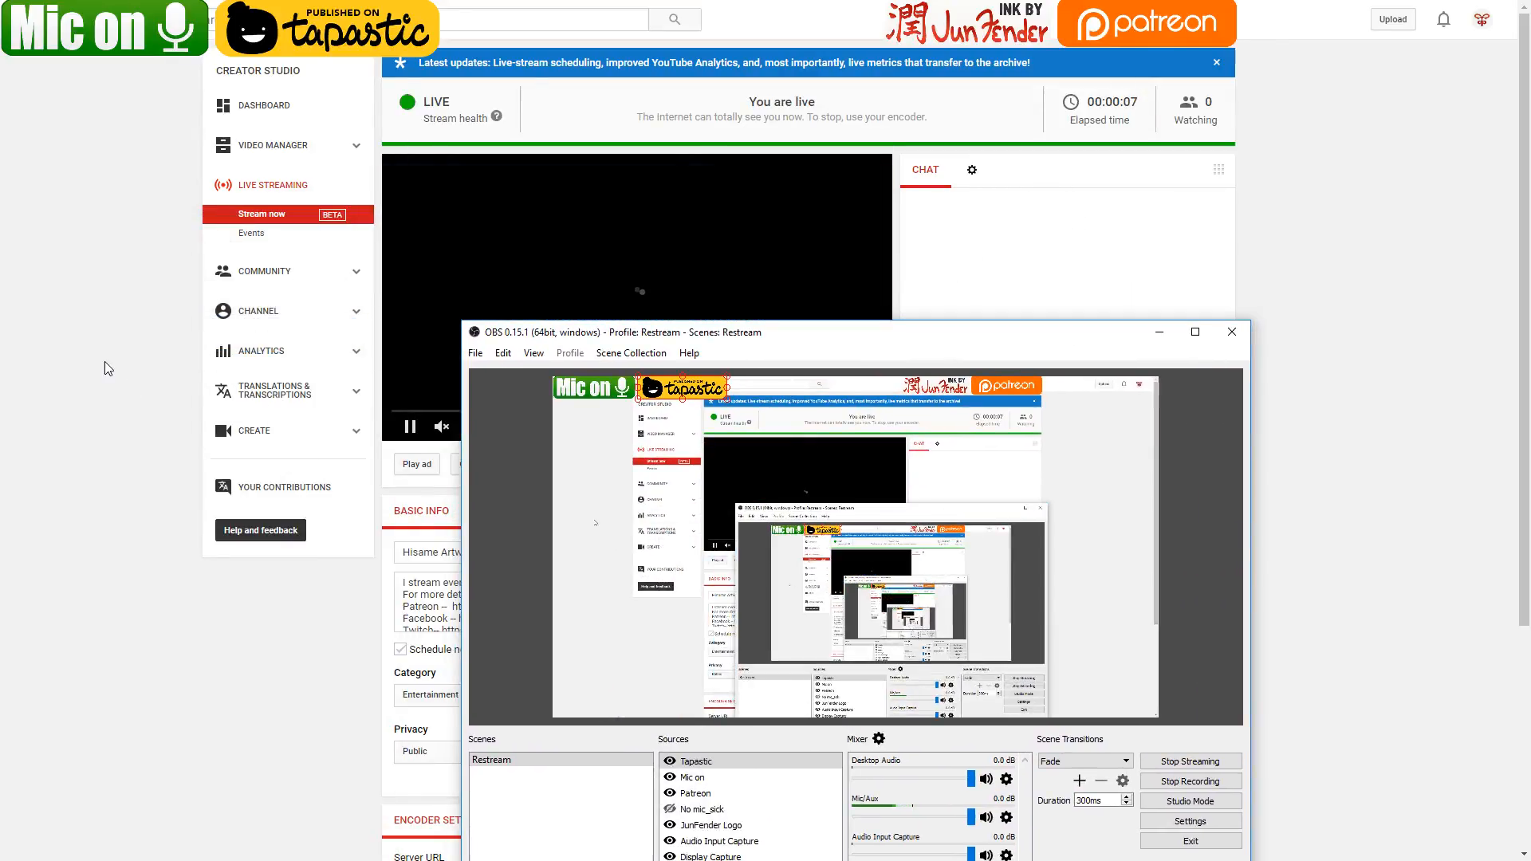
click(390, 376)
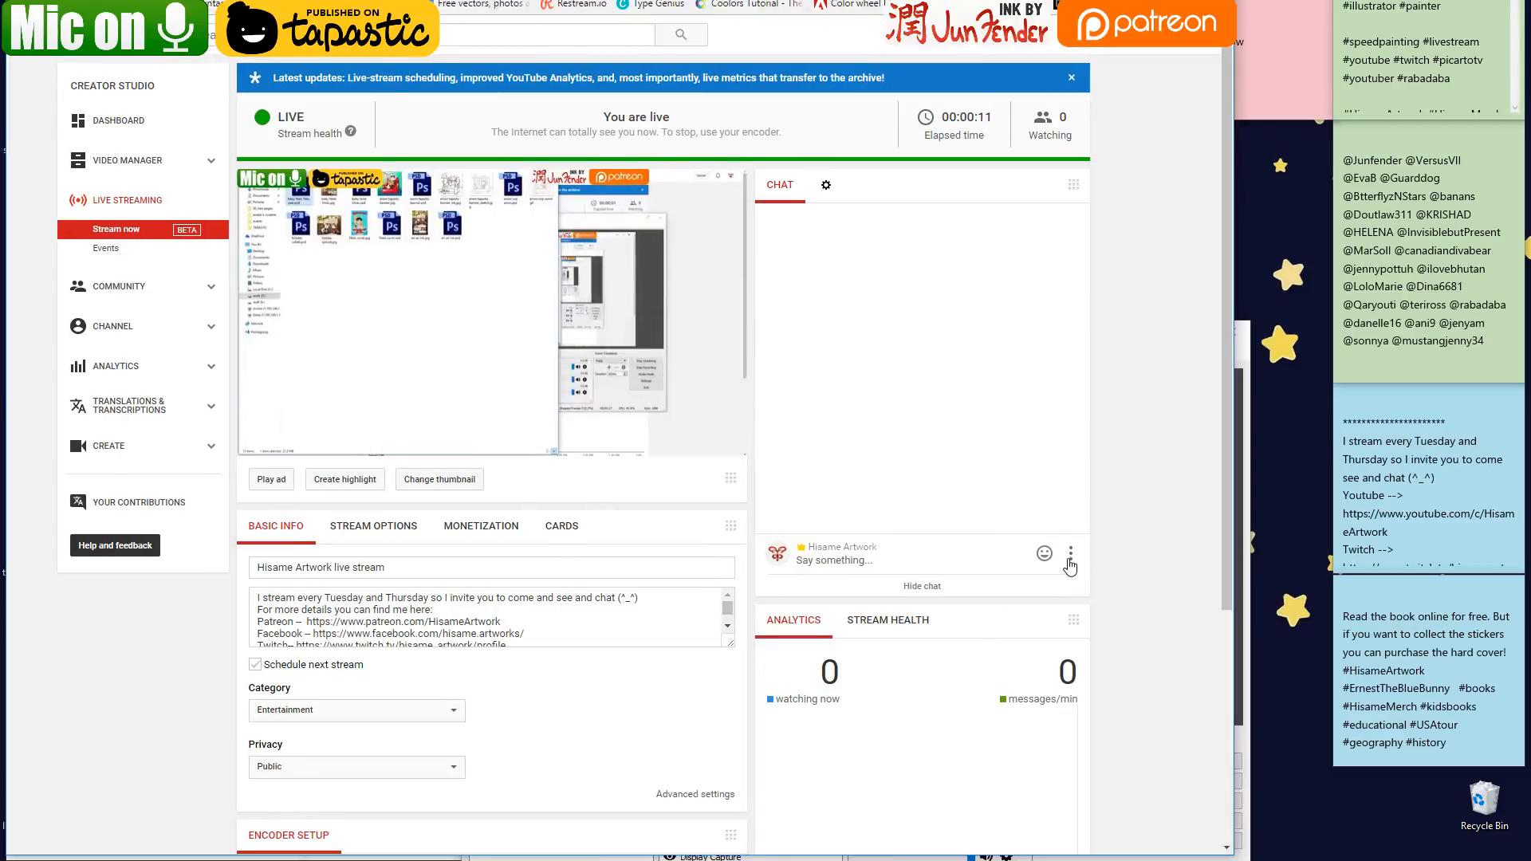
Pop out the YouTube live chat and place its window beside the main browser window
click(1070, 558)
click(1011, 491)
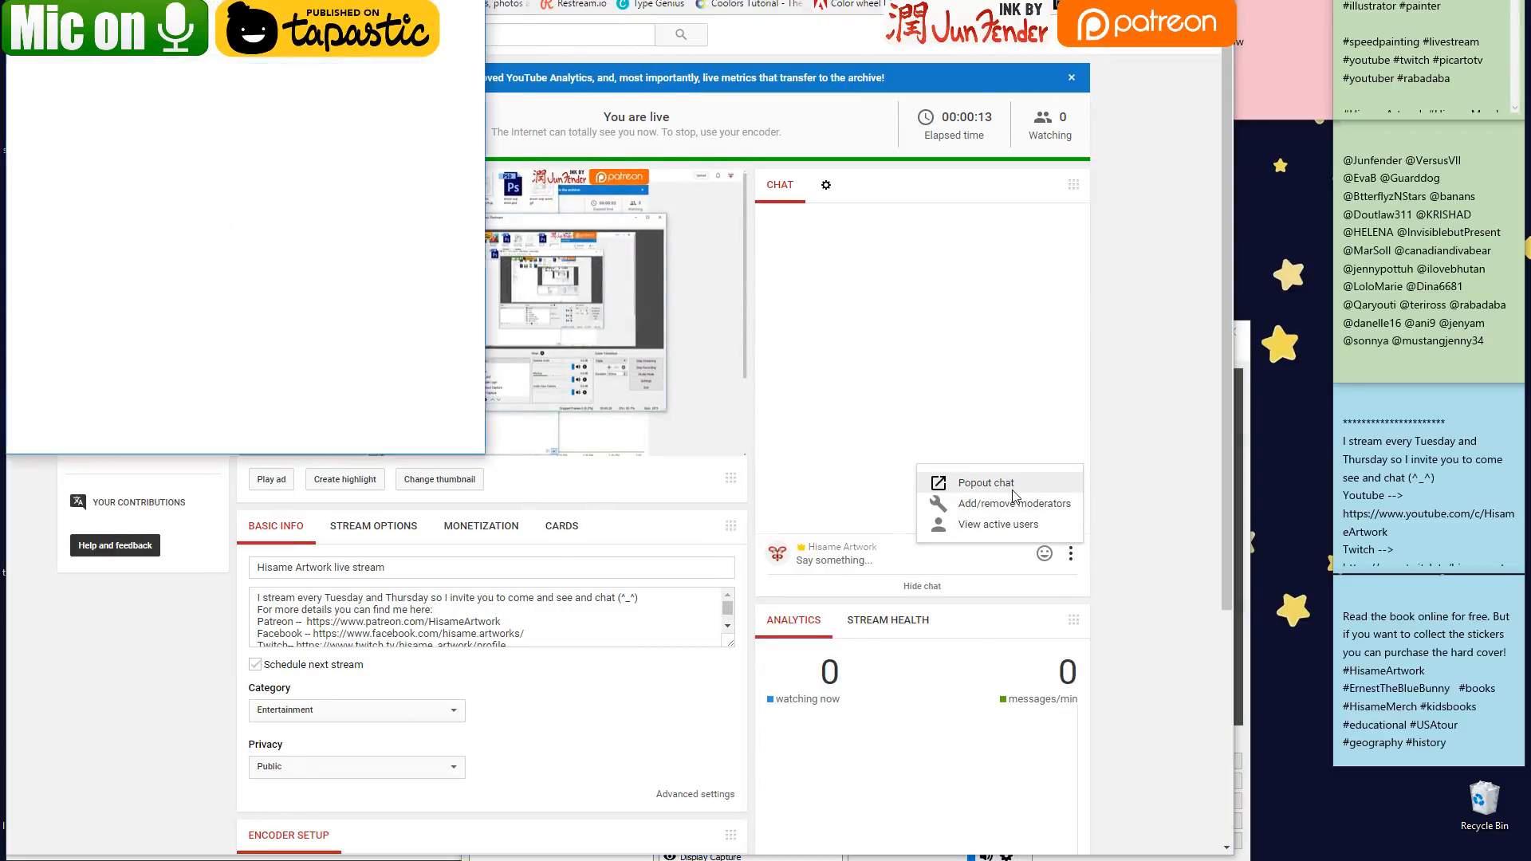
drag(154, 2, 1201, 176)
drag(1054, 158, 1232, 327)
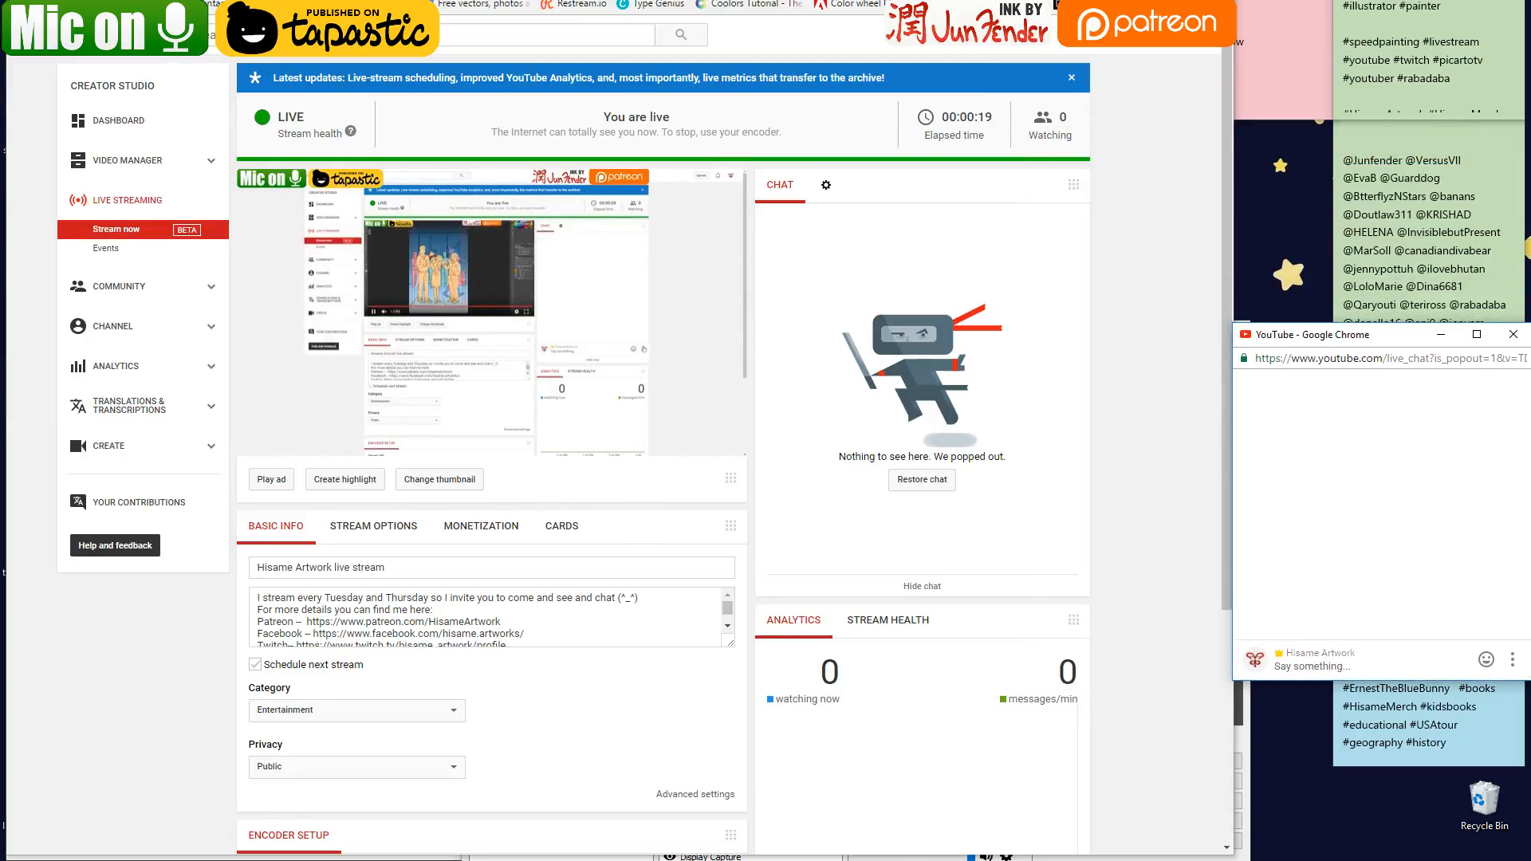
Open the Picarto.TV site and sign in with the saved account credentials
key(alt+Tab)
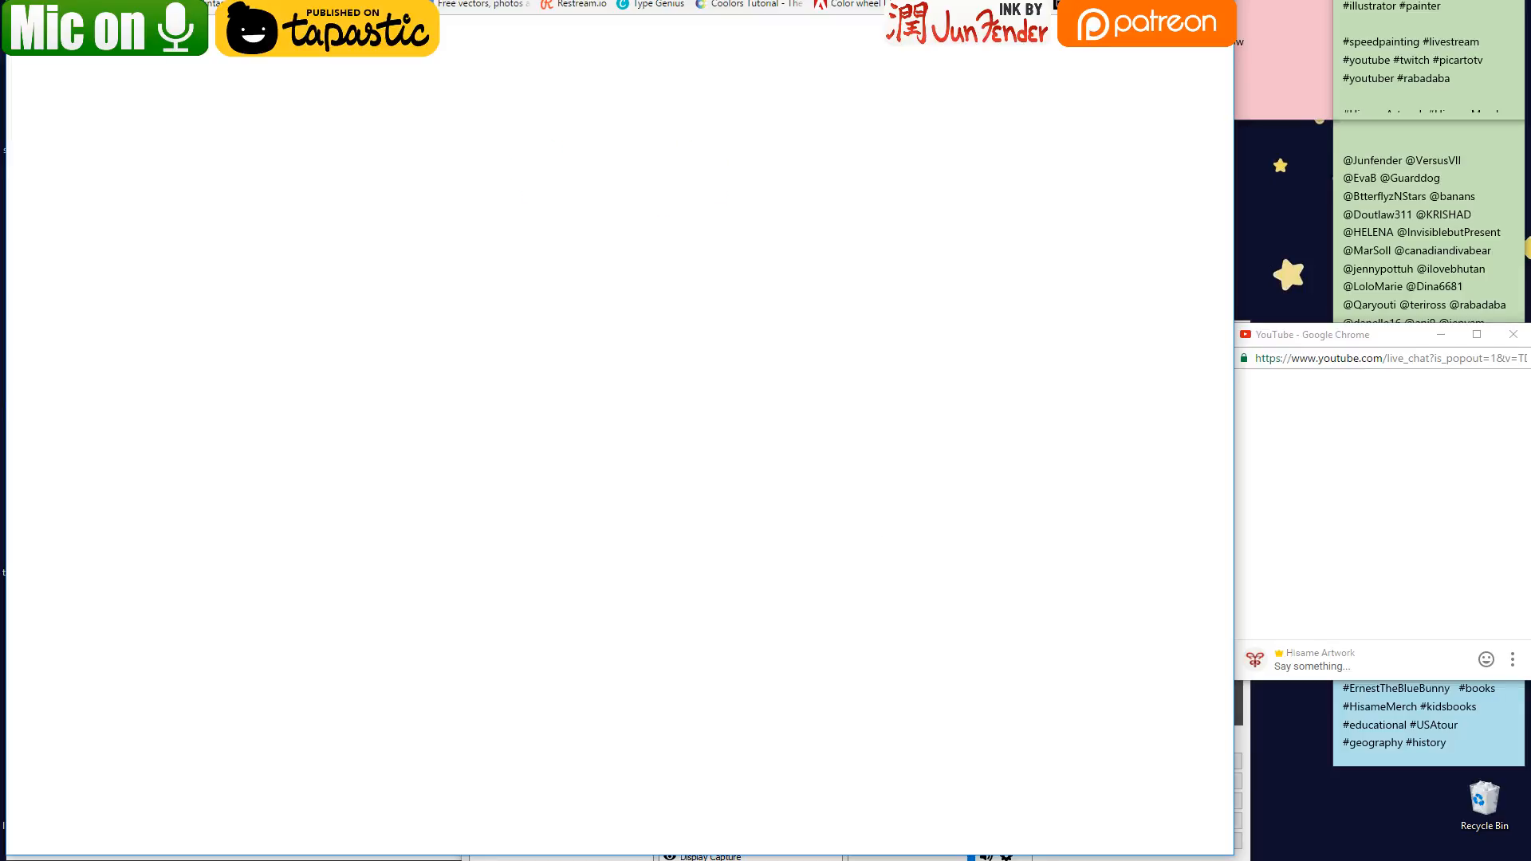
text(picart)
key(Return)
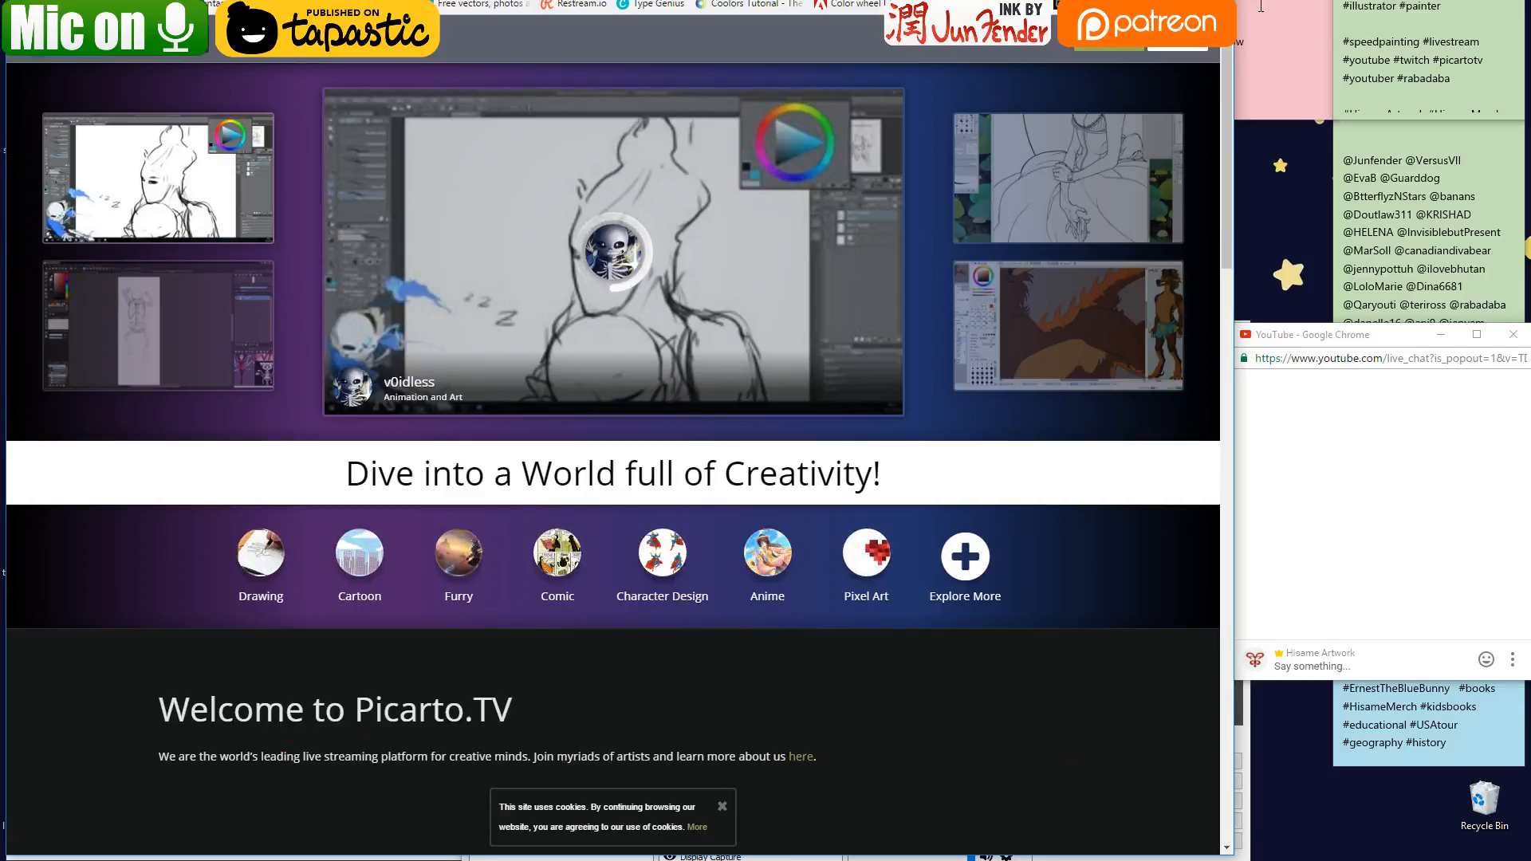
click(1184, 48)
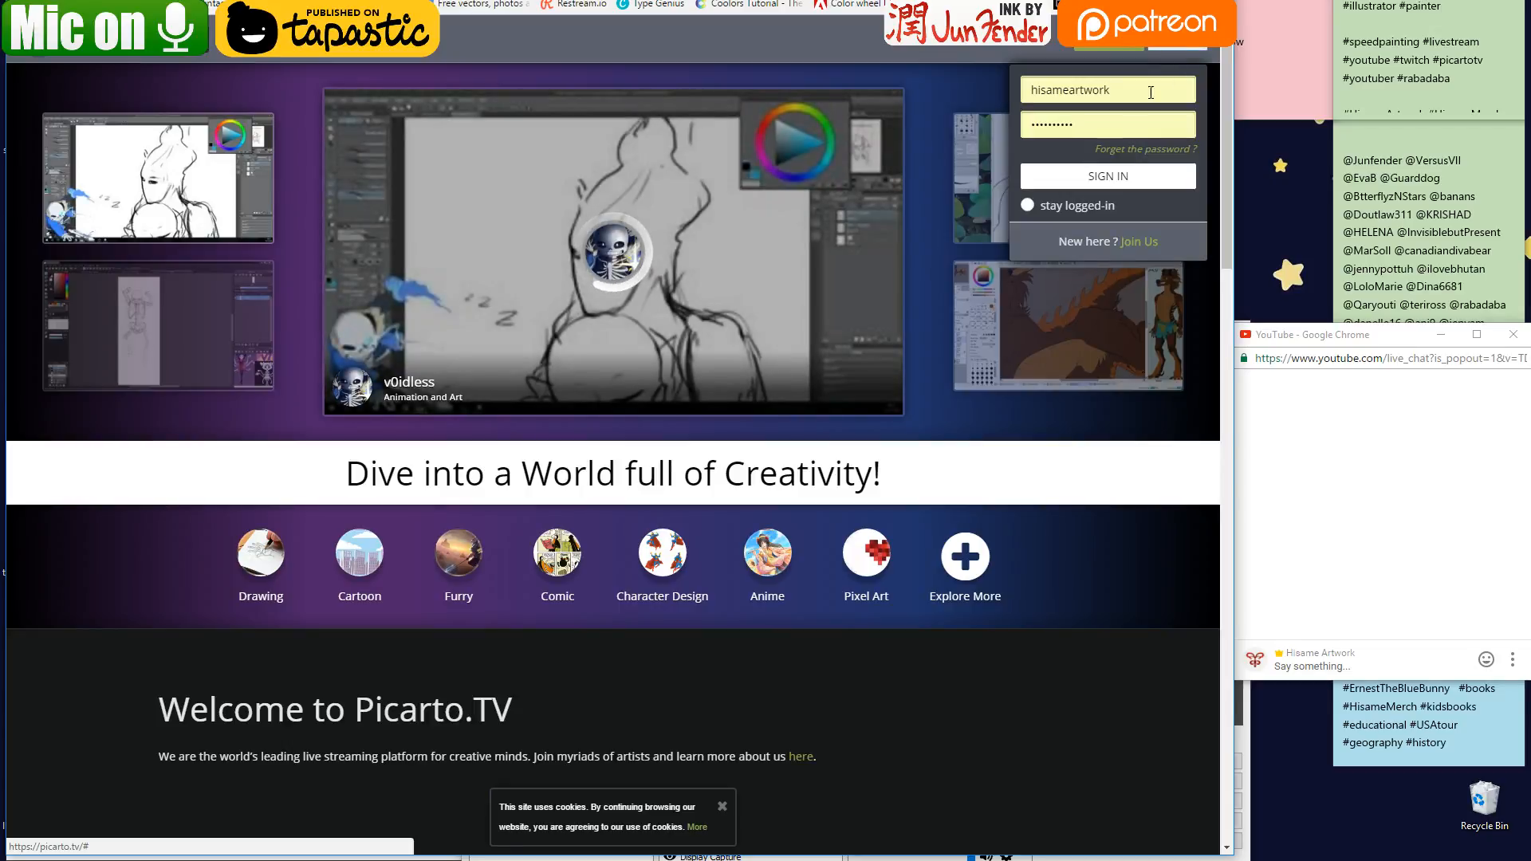
click(1116, 176)
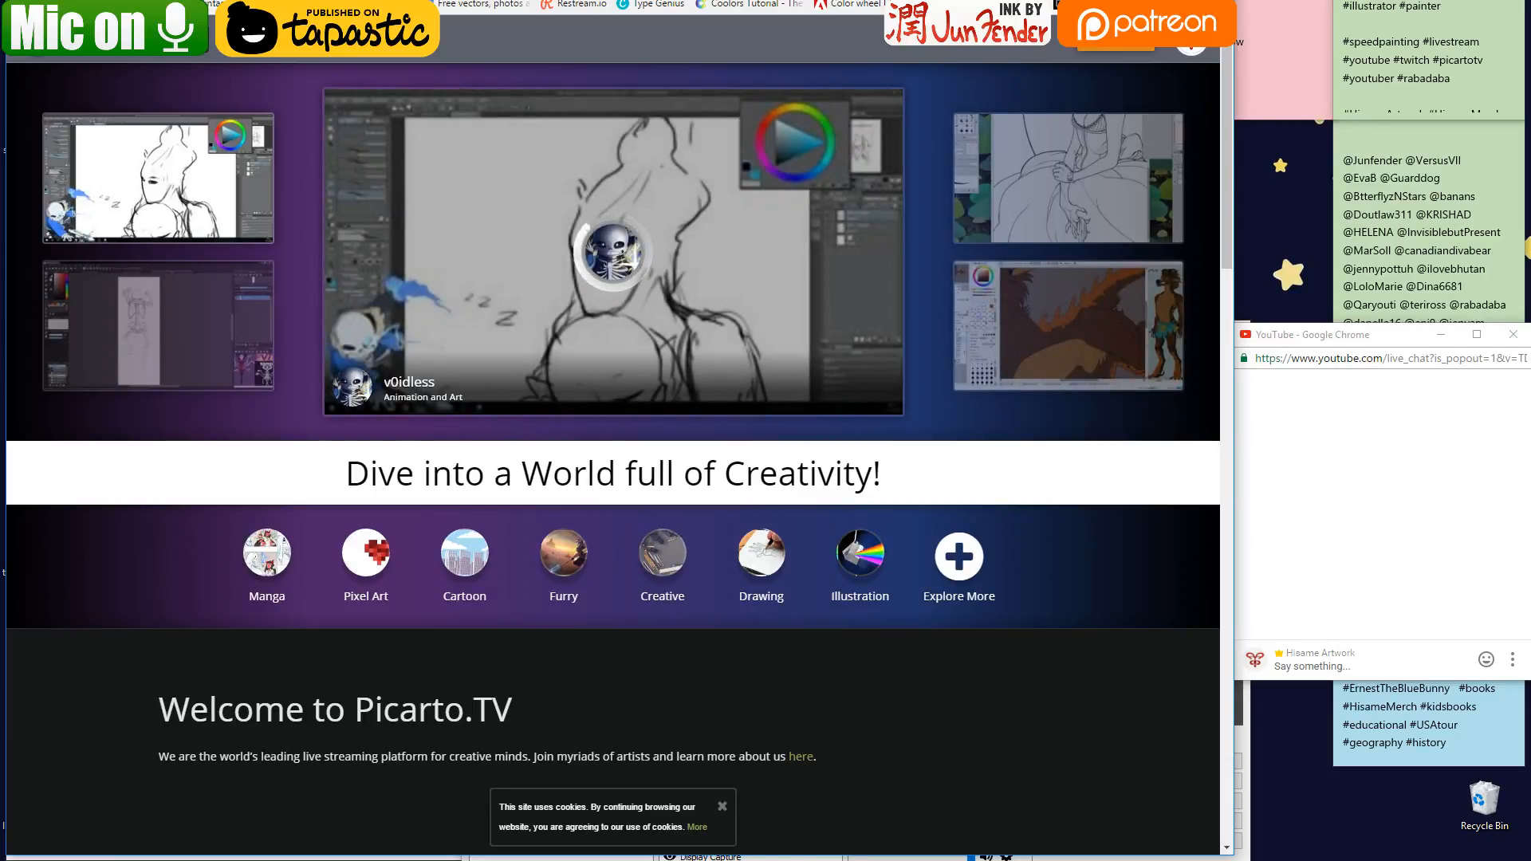
Open the streamer's Picarto channel and fit its popped-out chat window above the YouTube chat window
click(1112, 154)
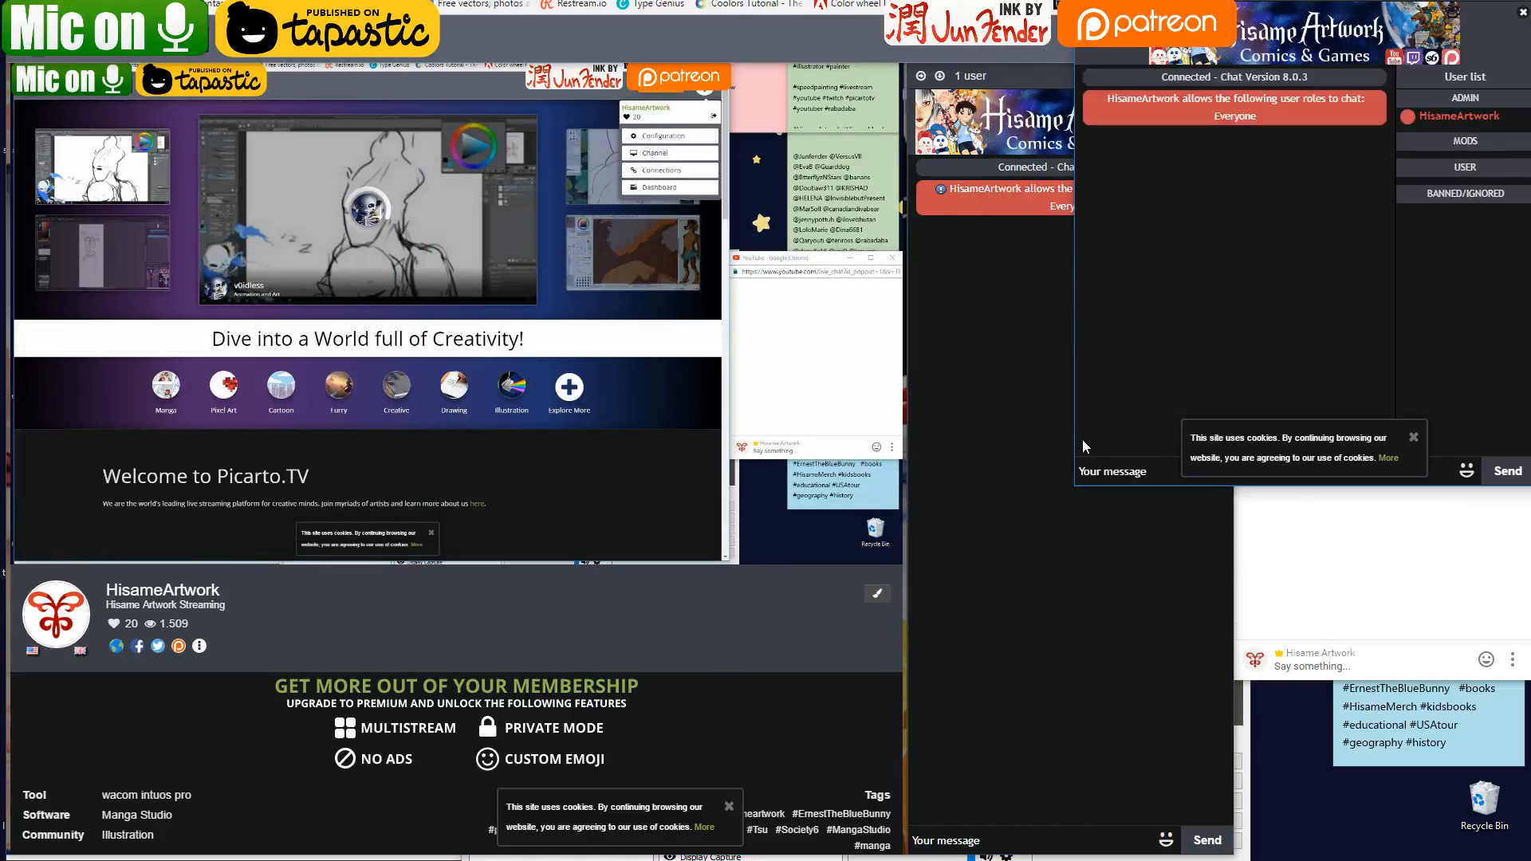
drag(1073, 488, 1230, 321)
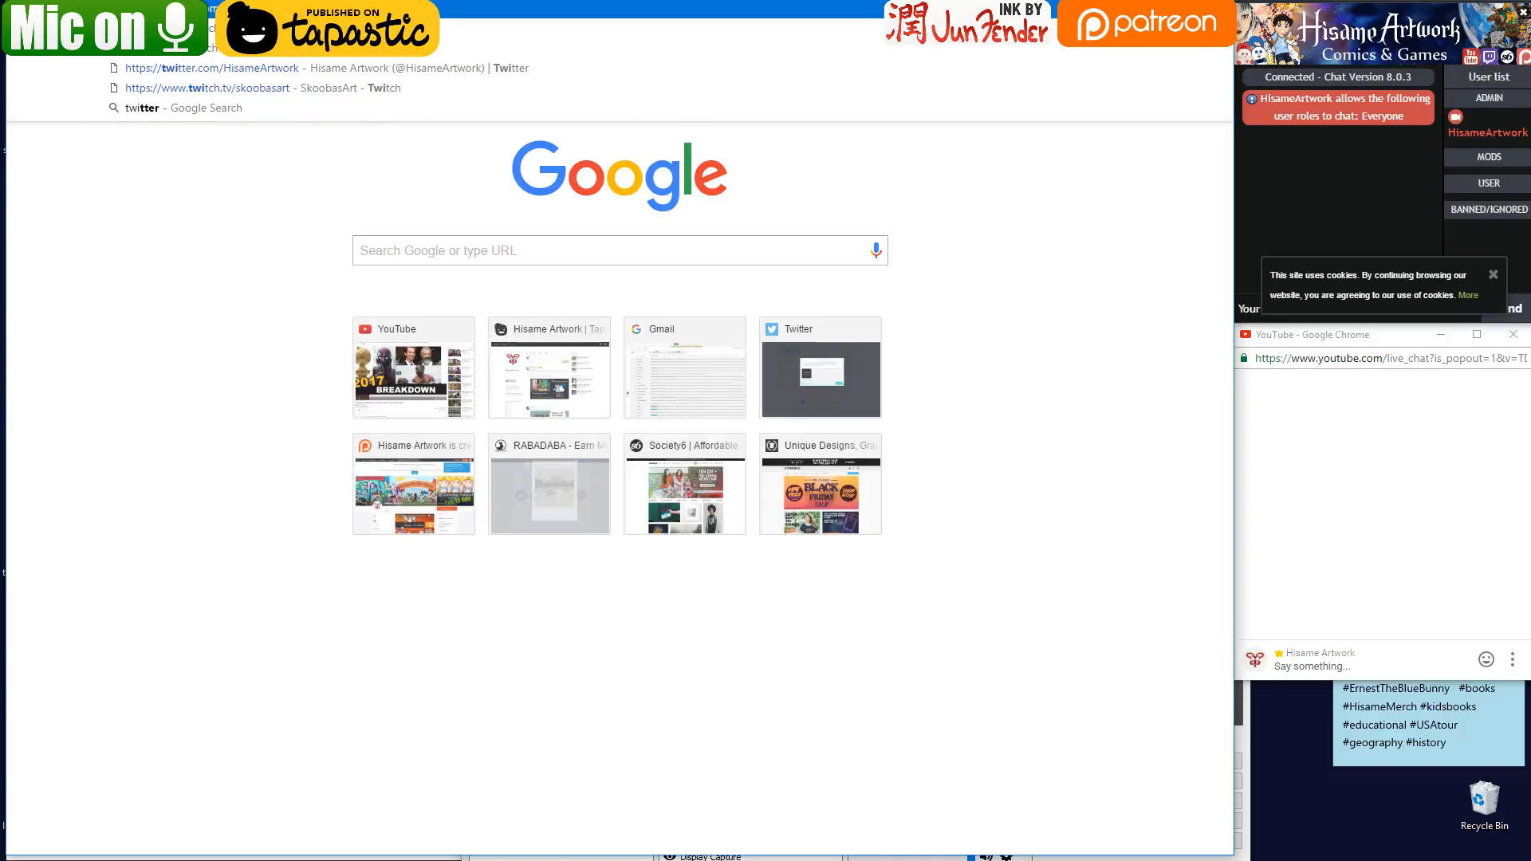
Open the streamer's Twitch channel, pop out its chat, and place the window below the YouTube chat
key(Return)
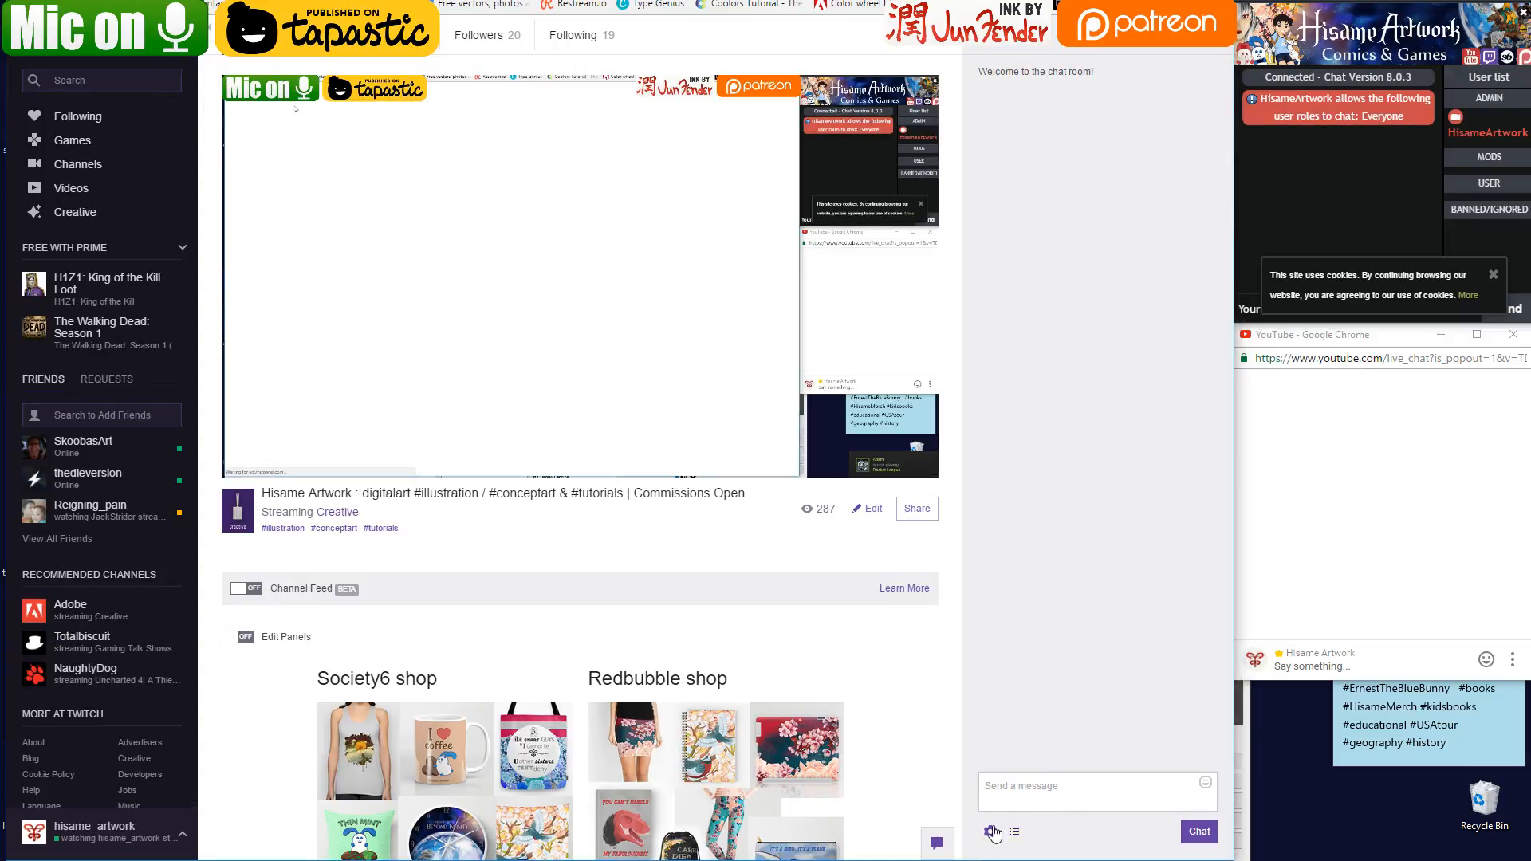
click(989, 834)
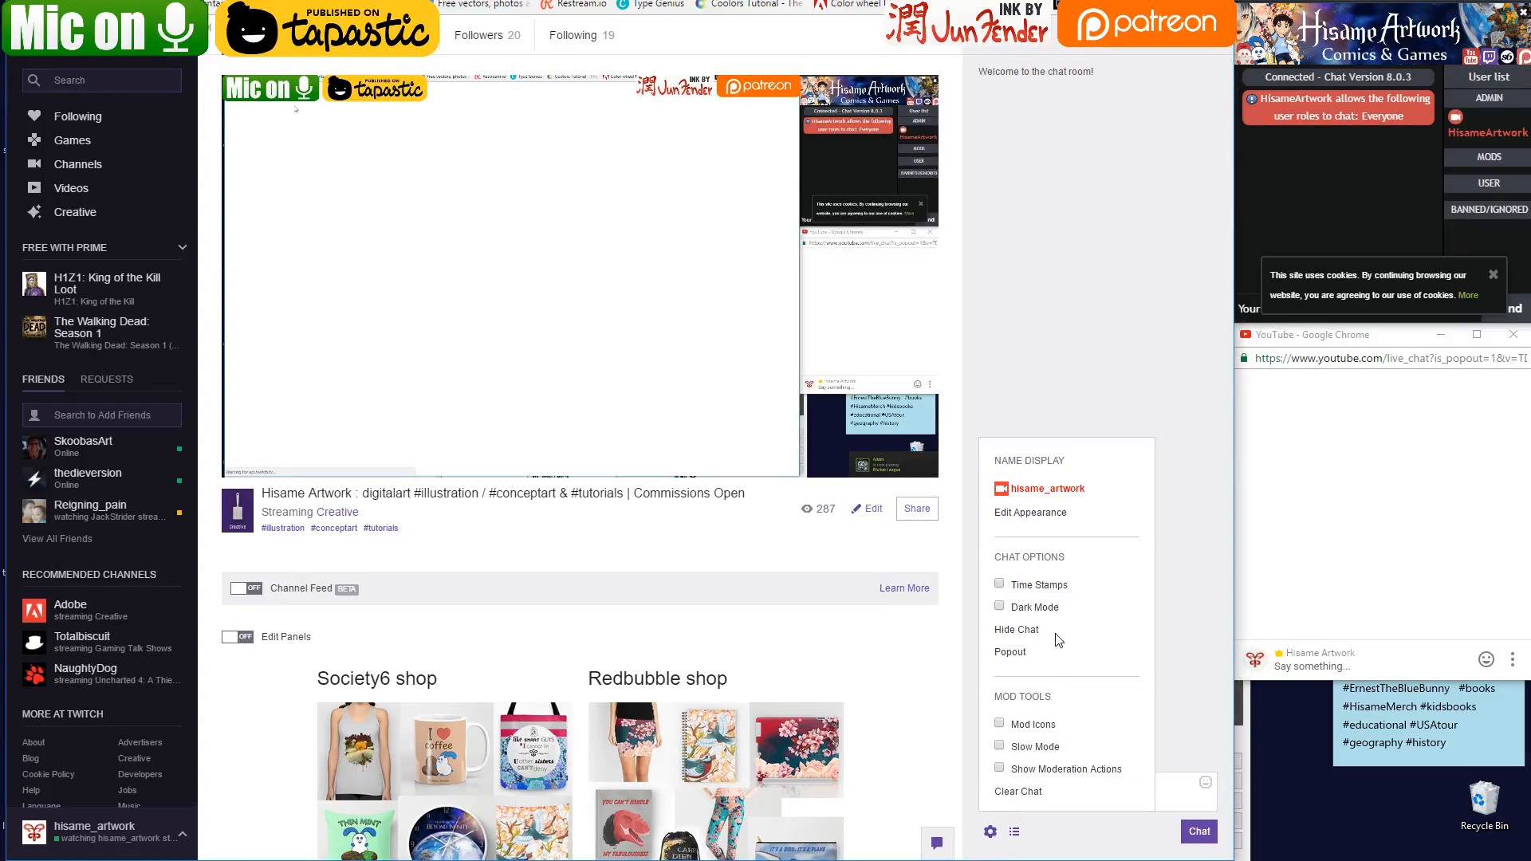
click(1014, 652)
drag(312, 12, 1390, 353)
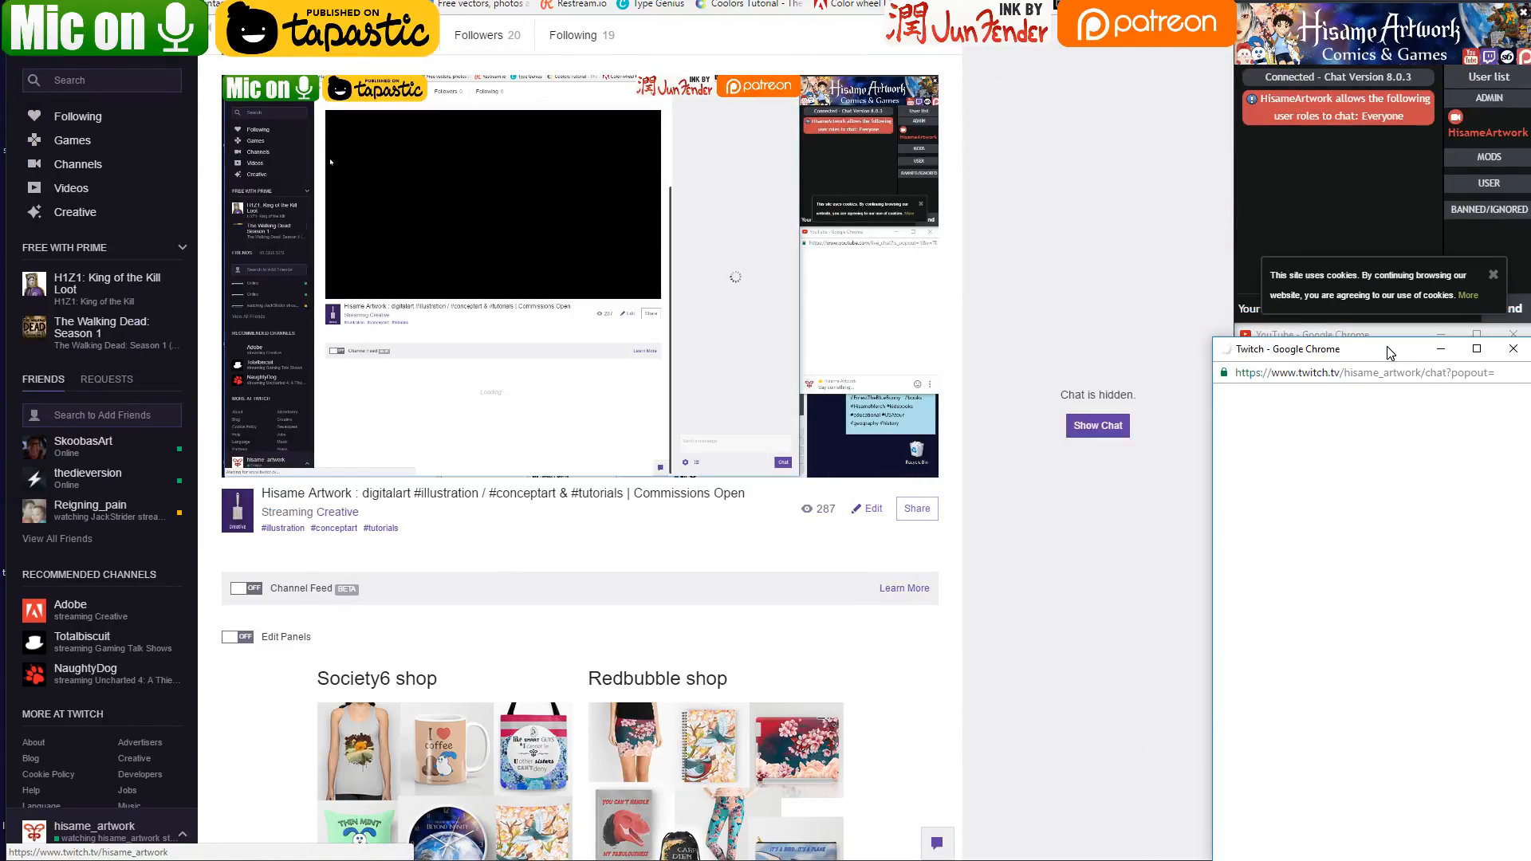
drag(1213, 342, 1233, 594)
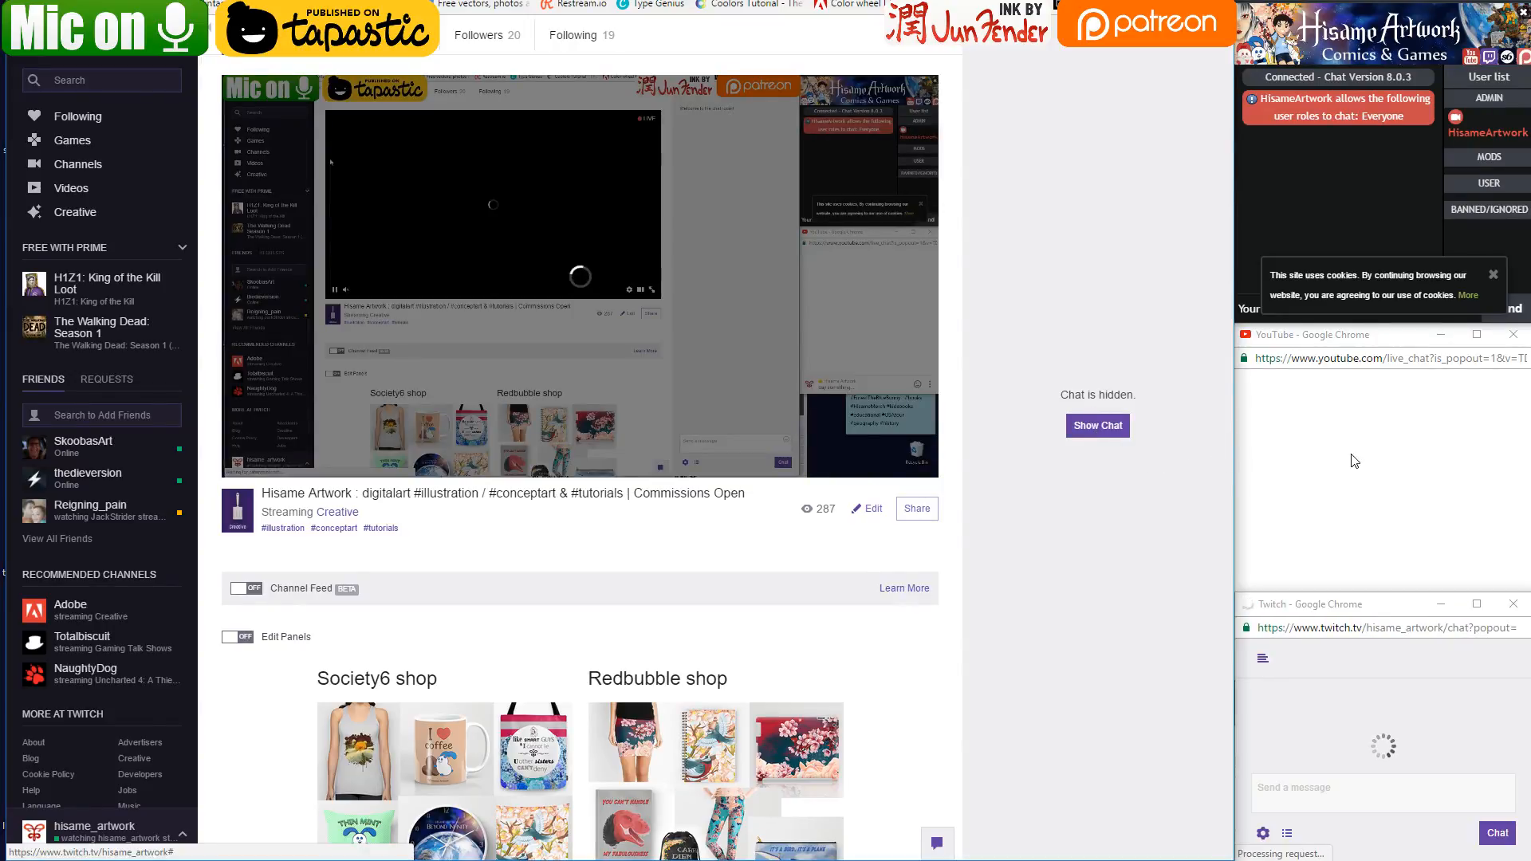
Dismiss the Picarto chat's cookie notice and adjust the YouTube and Twitch chat windows into a stack with visible message fields
click(1404, 606)
drag(1403, 606, 1373, 612)
click(1386, 613)
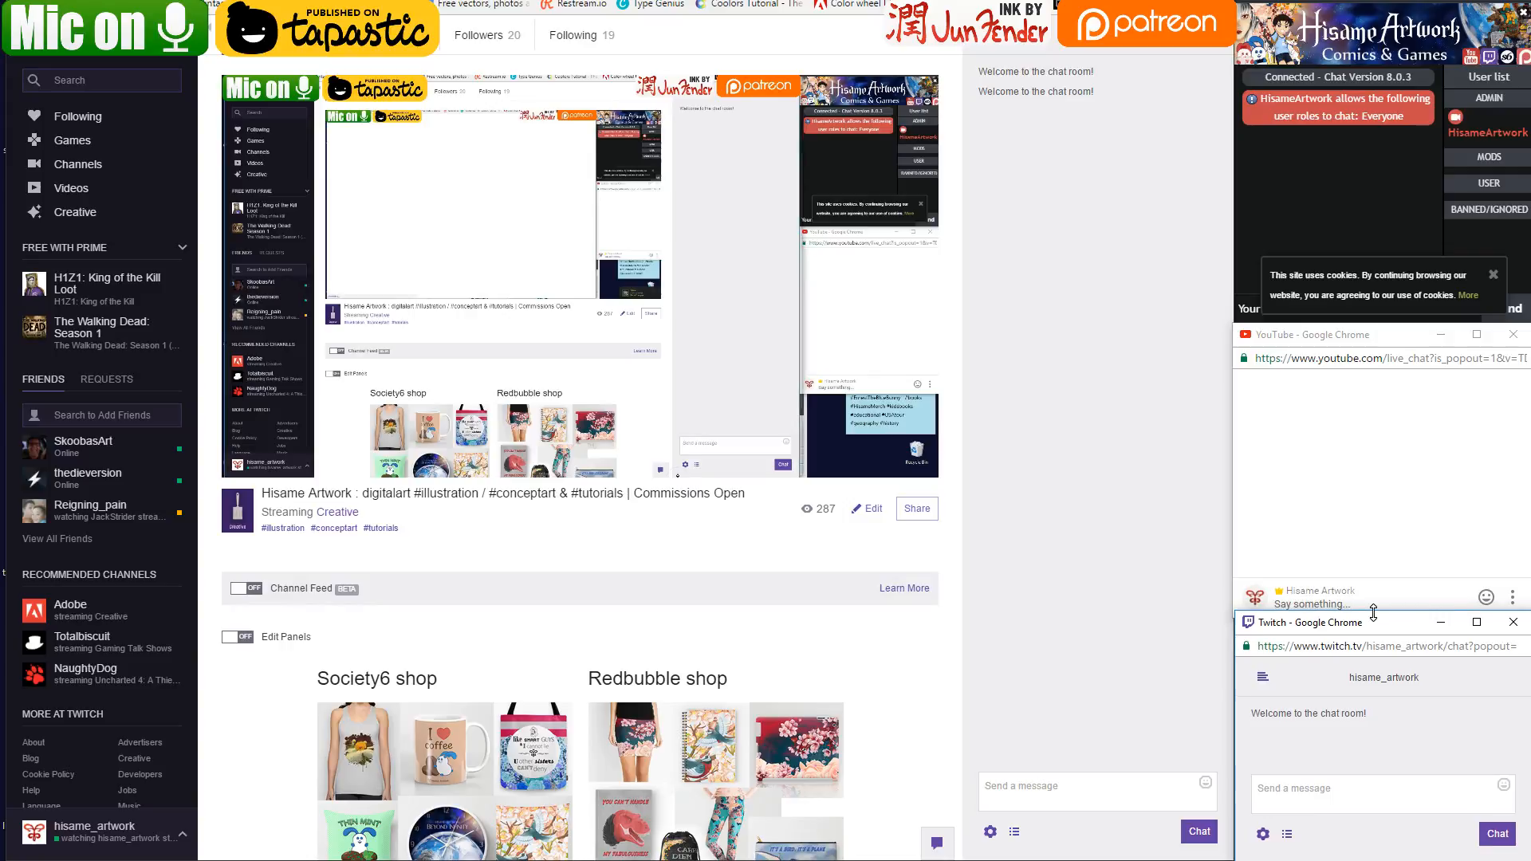
click(1316, 163)
click(1490, 274)
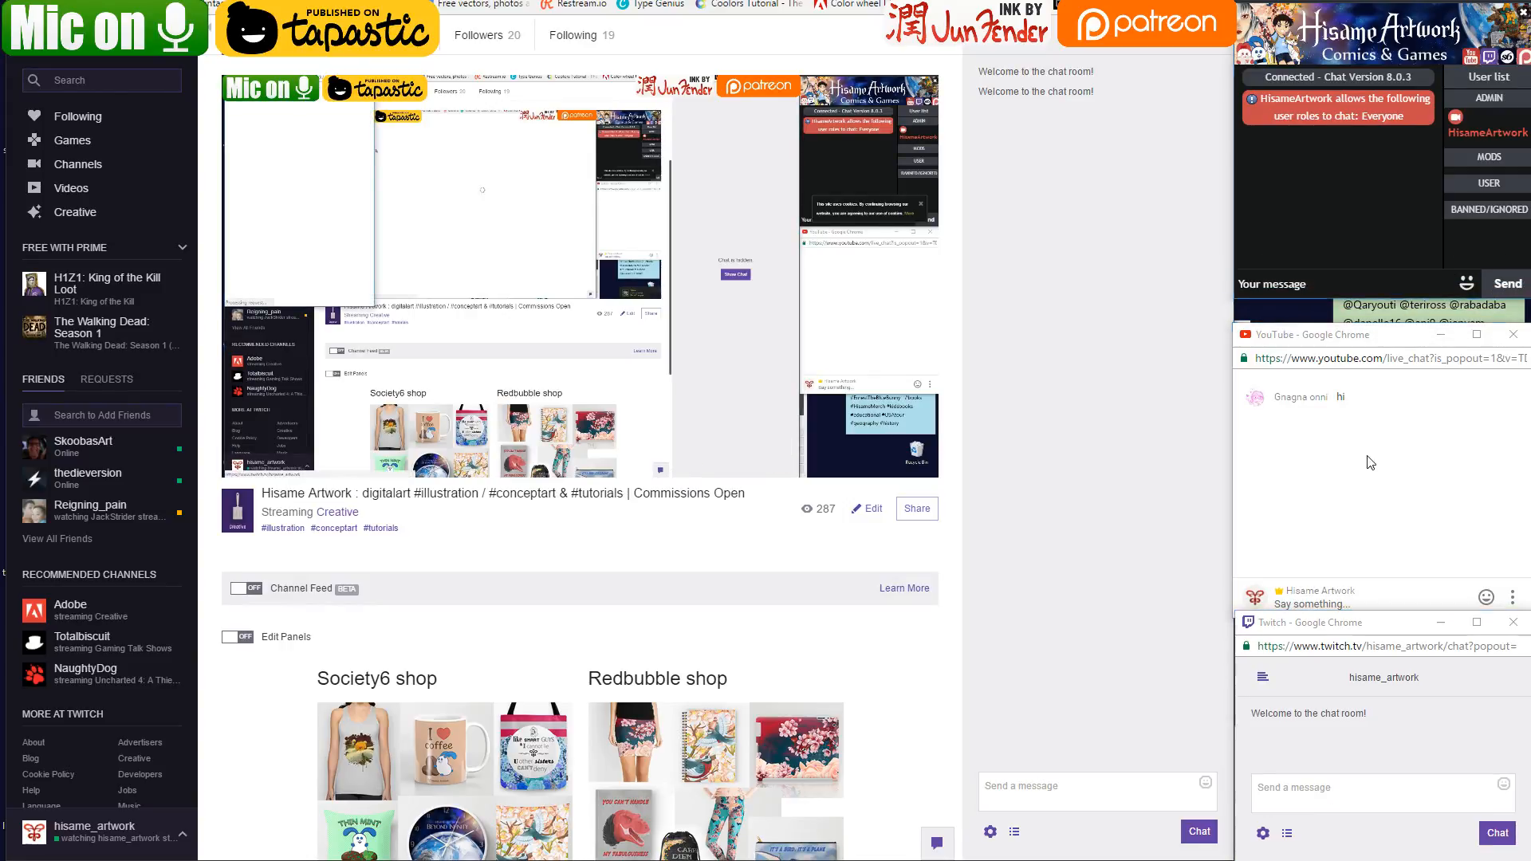
drag(1368, 326, 1366, 297)
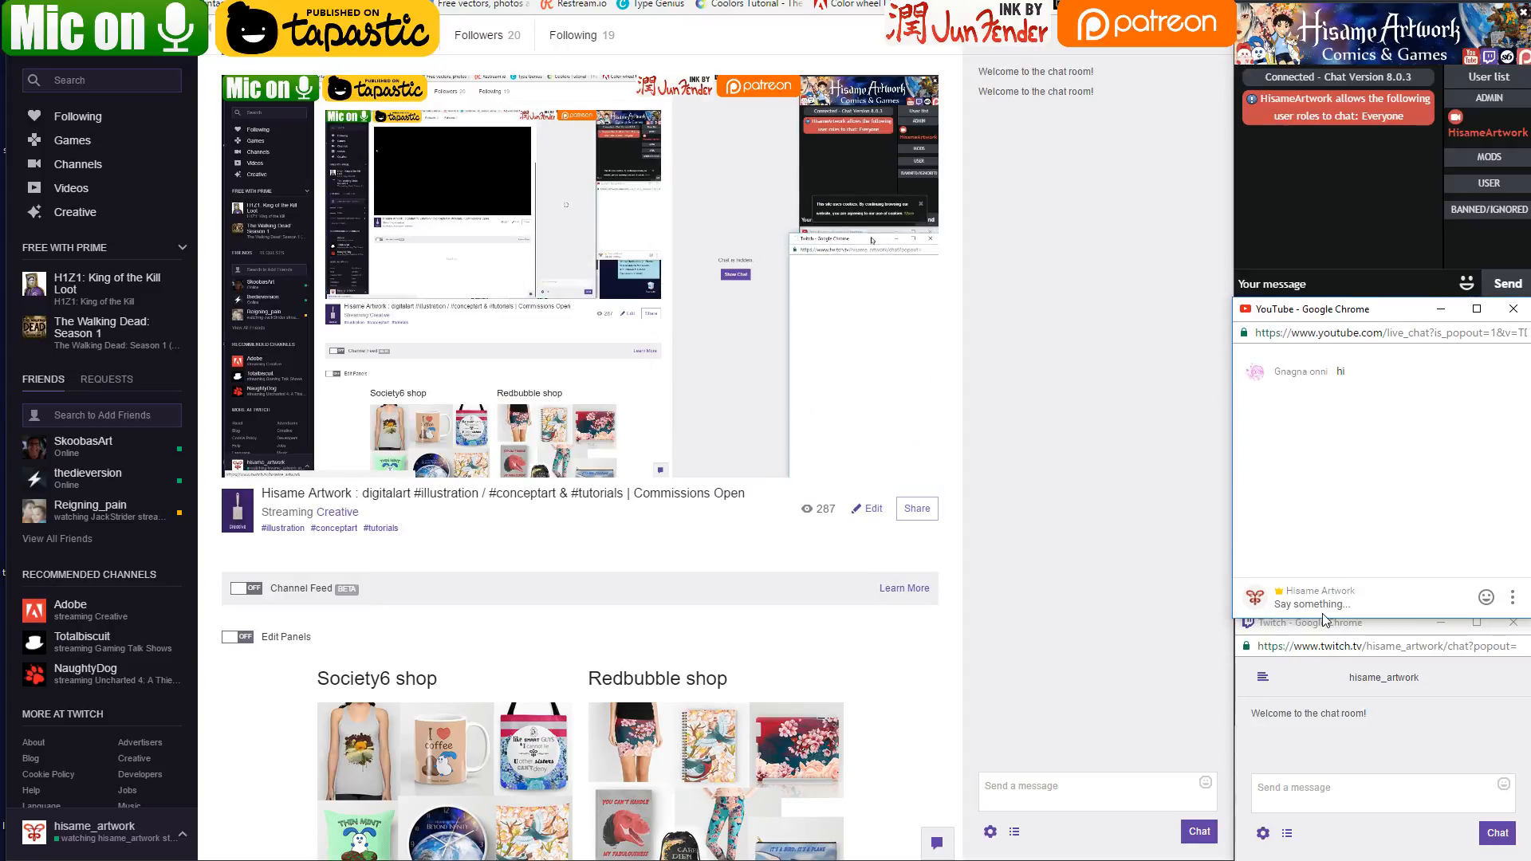
click(1450, 737)
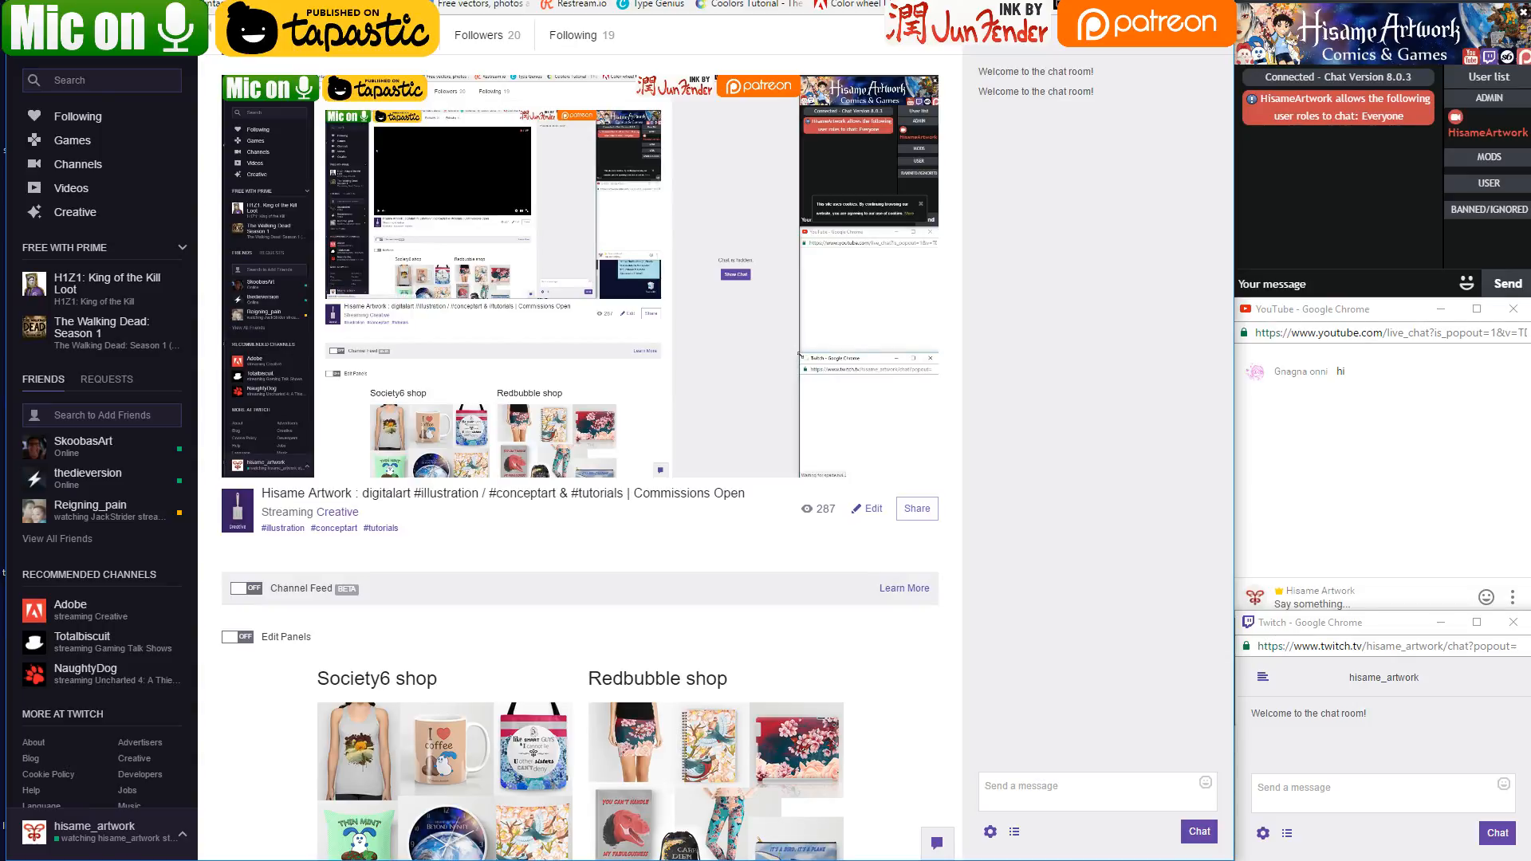
Open the Watch Me Work channel and create a stream titled "Niels Feynman's time traveling adventures"
text(watch me)
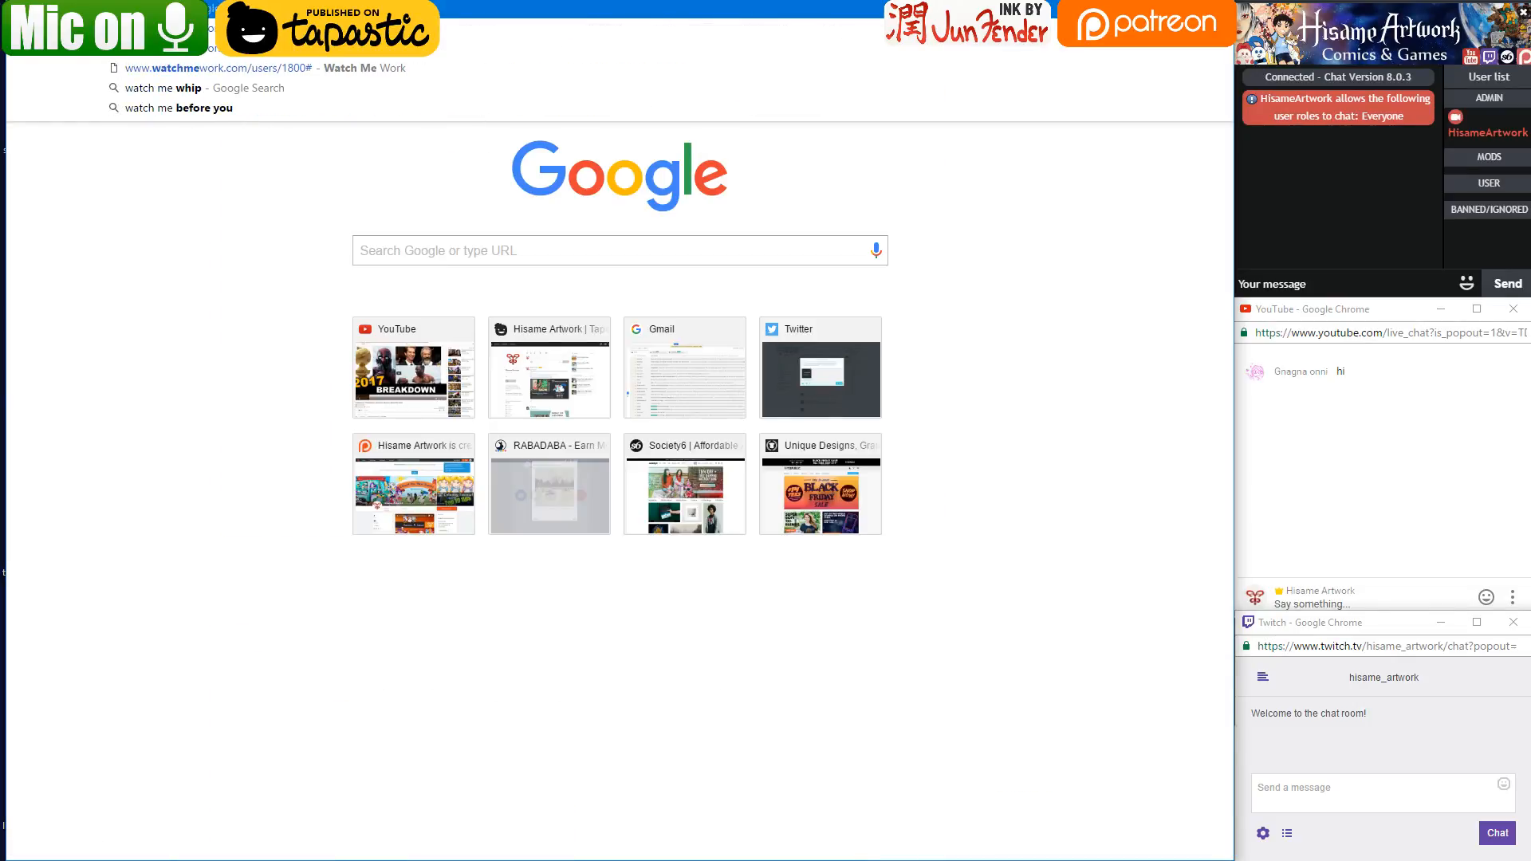
key(BackSpace)
key(Down)
key(Return)
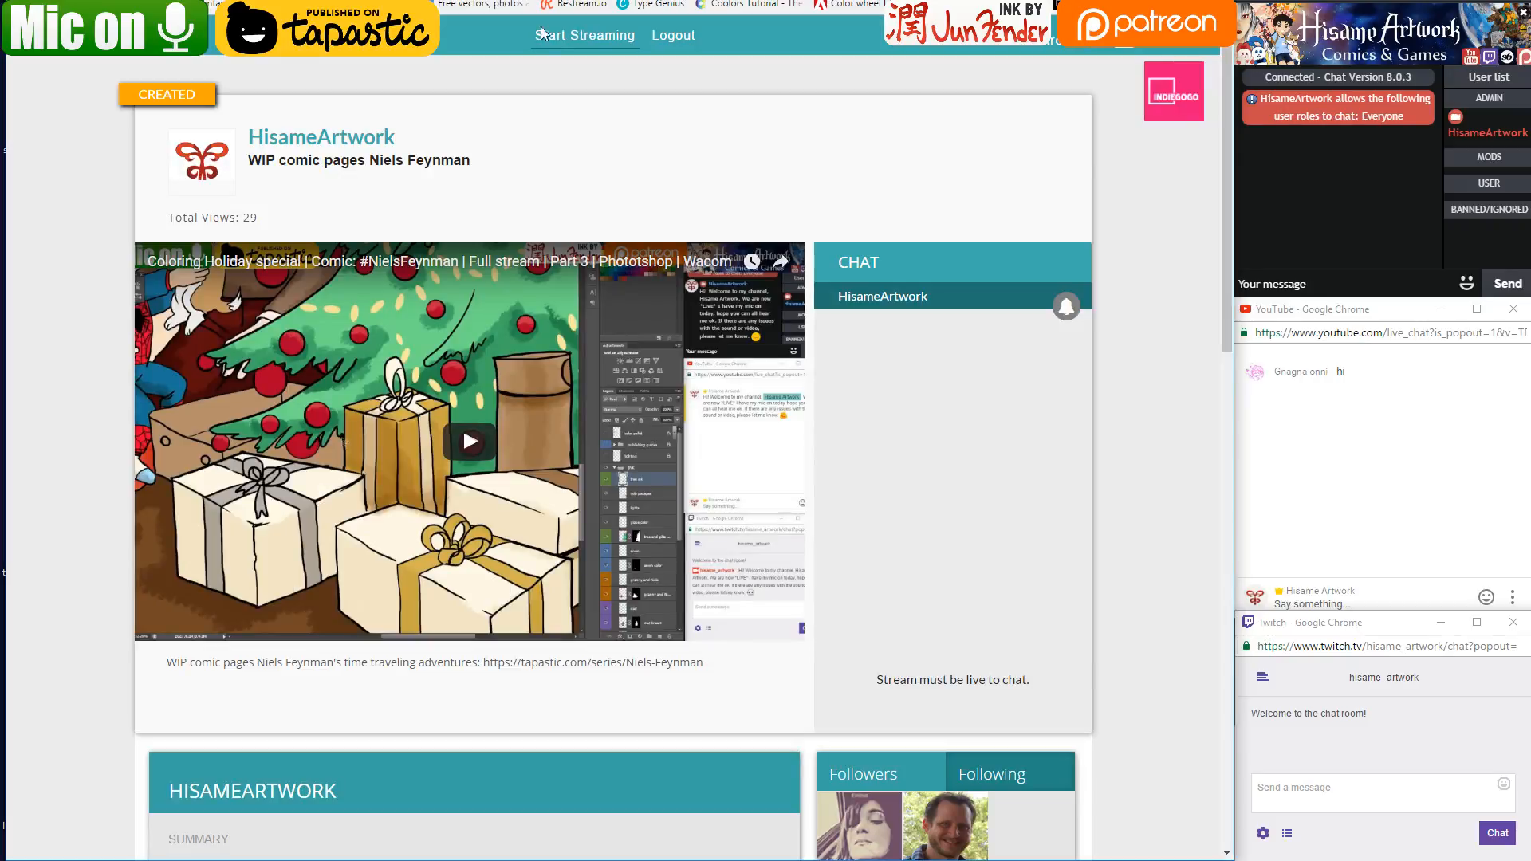
click(554, 37)
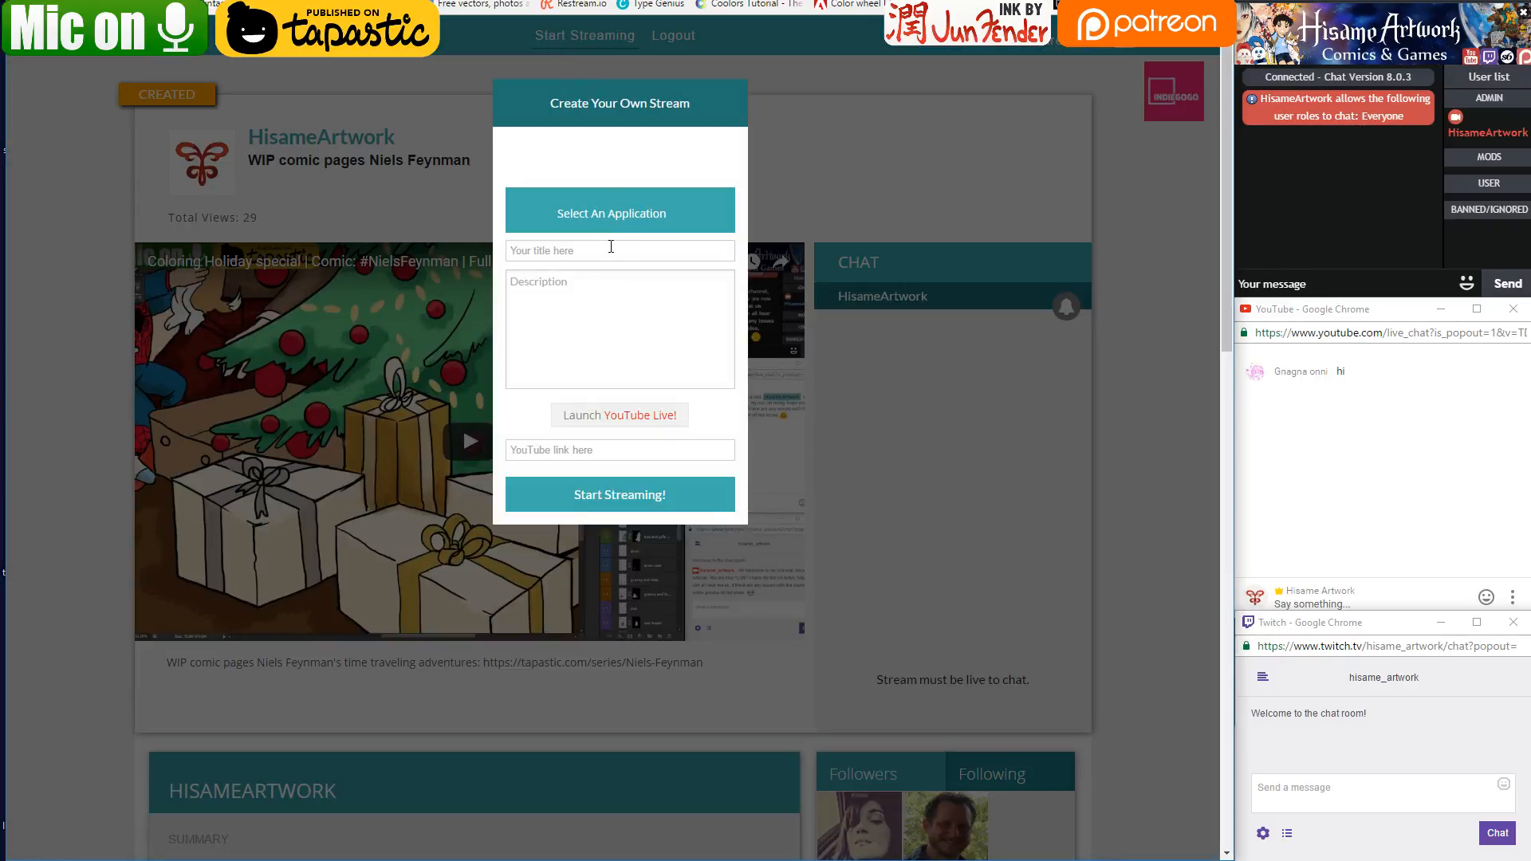
click(611, 249)
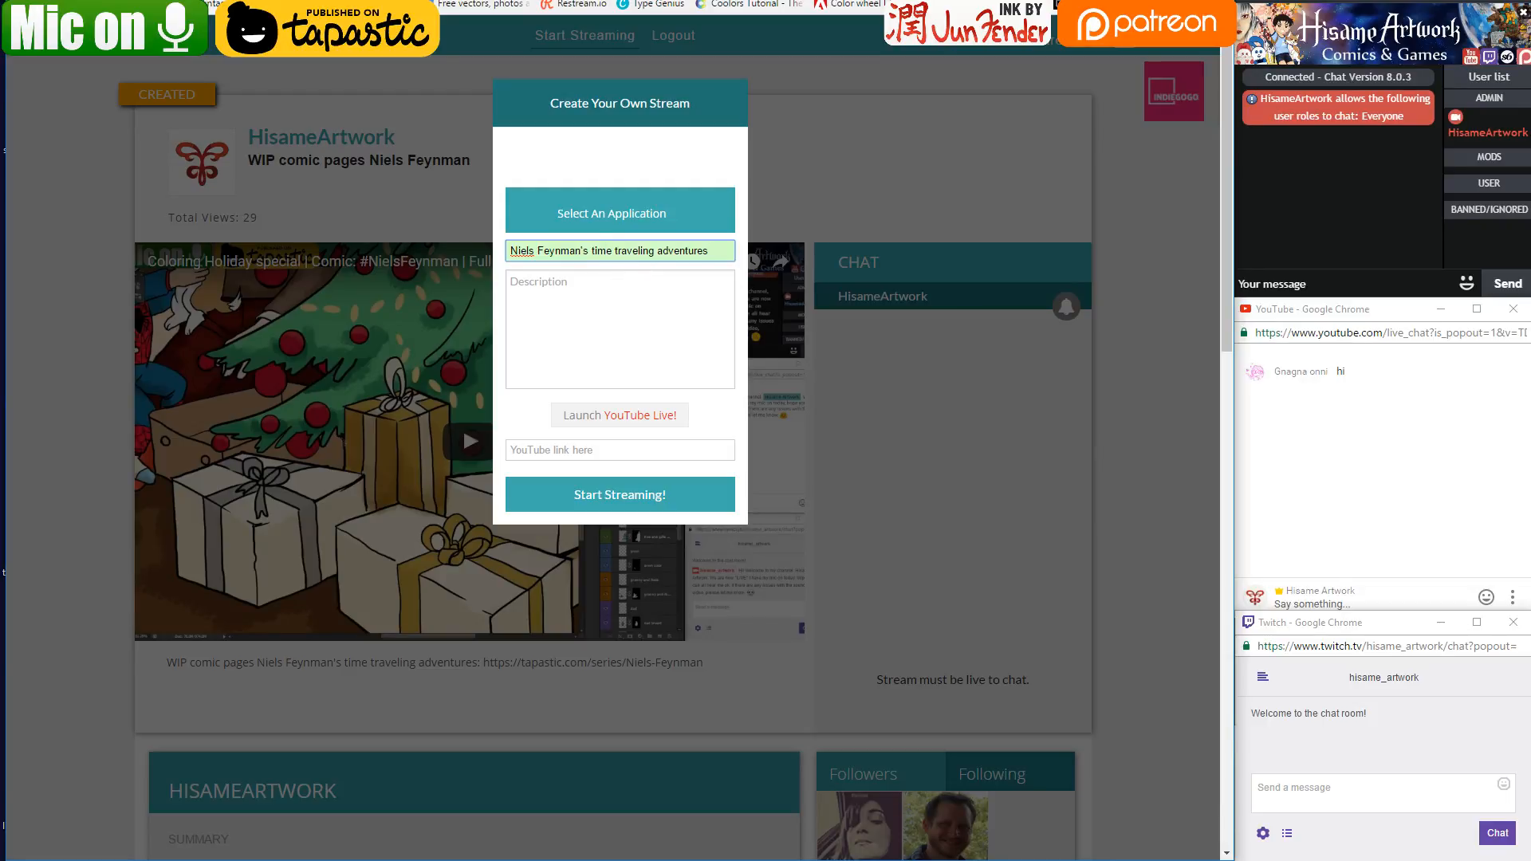
Open the Niels Feynman comic series page on Tapastic to get its link
key(Return)
text(tapastic)
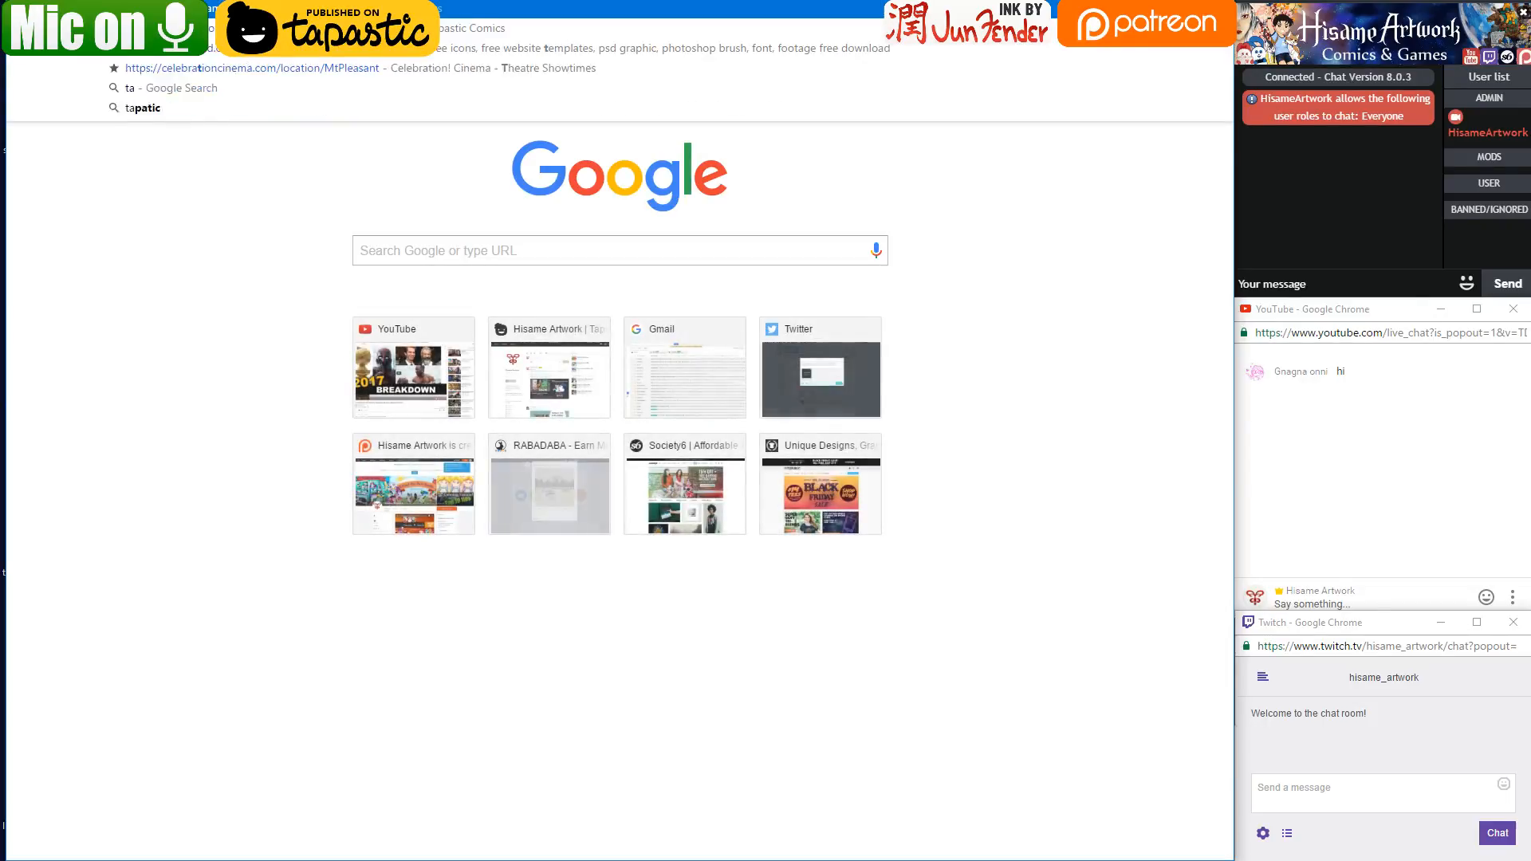
key(Return)
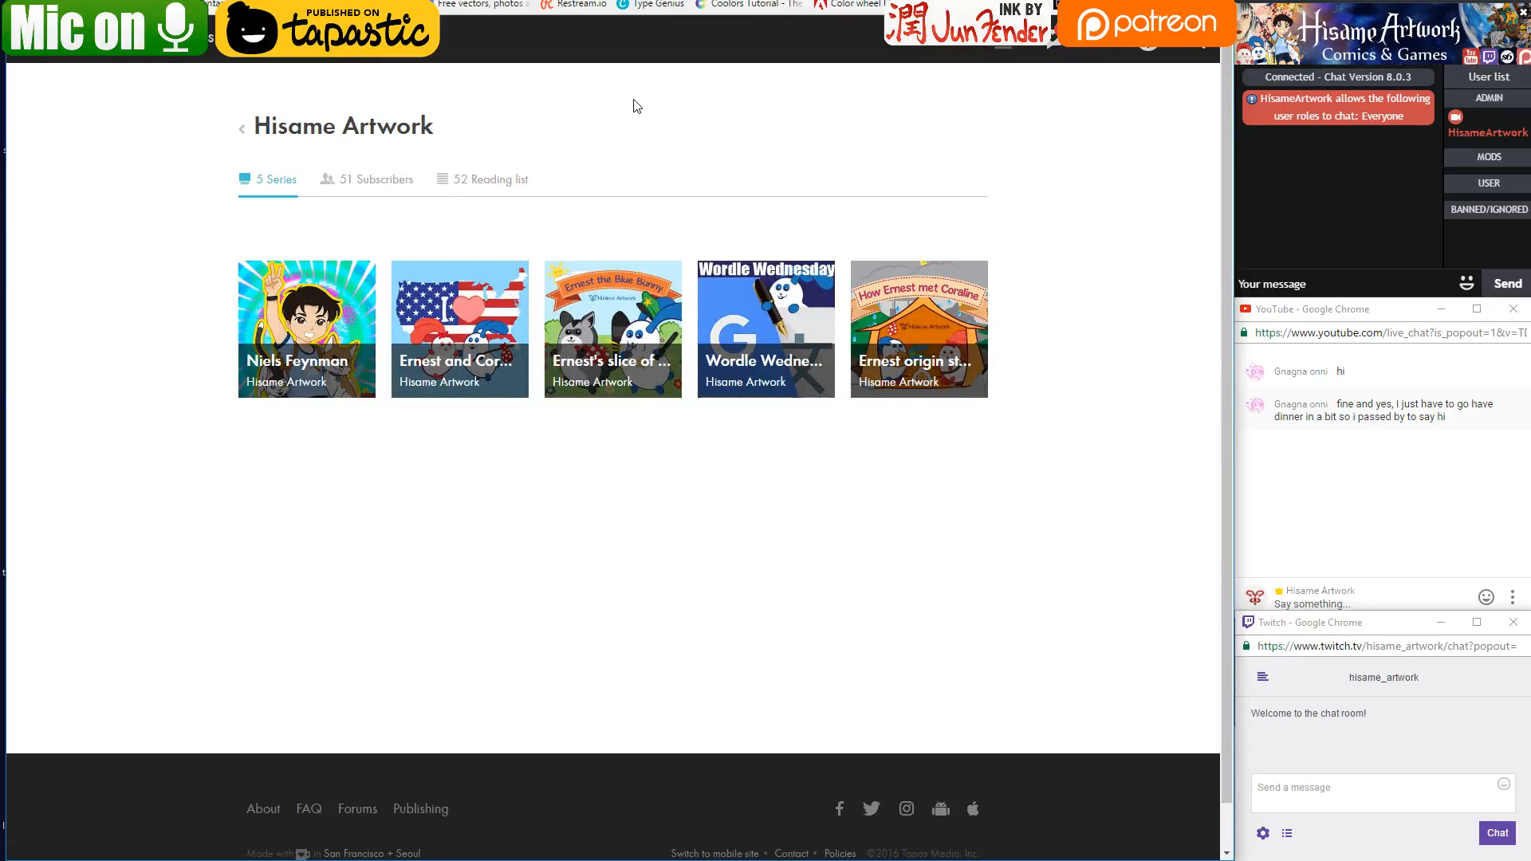
click(364, 171)
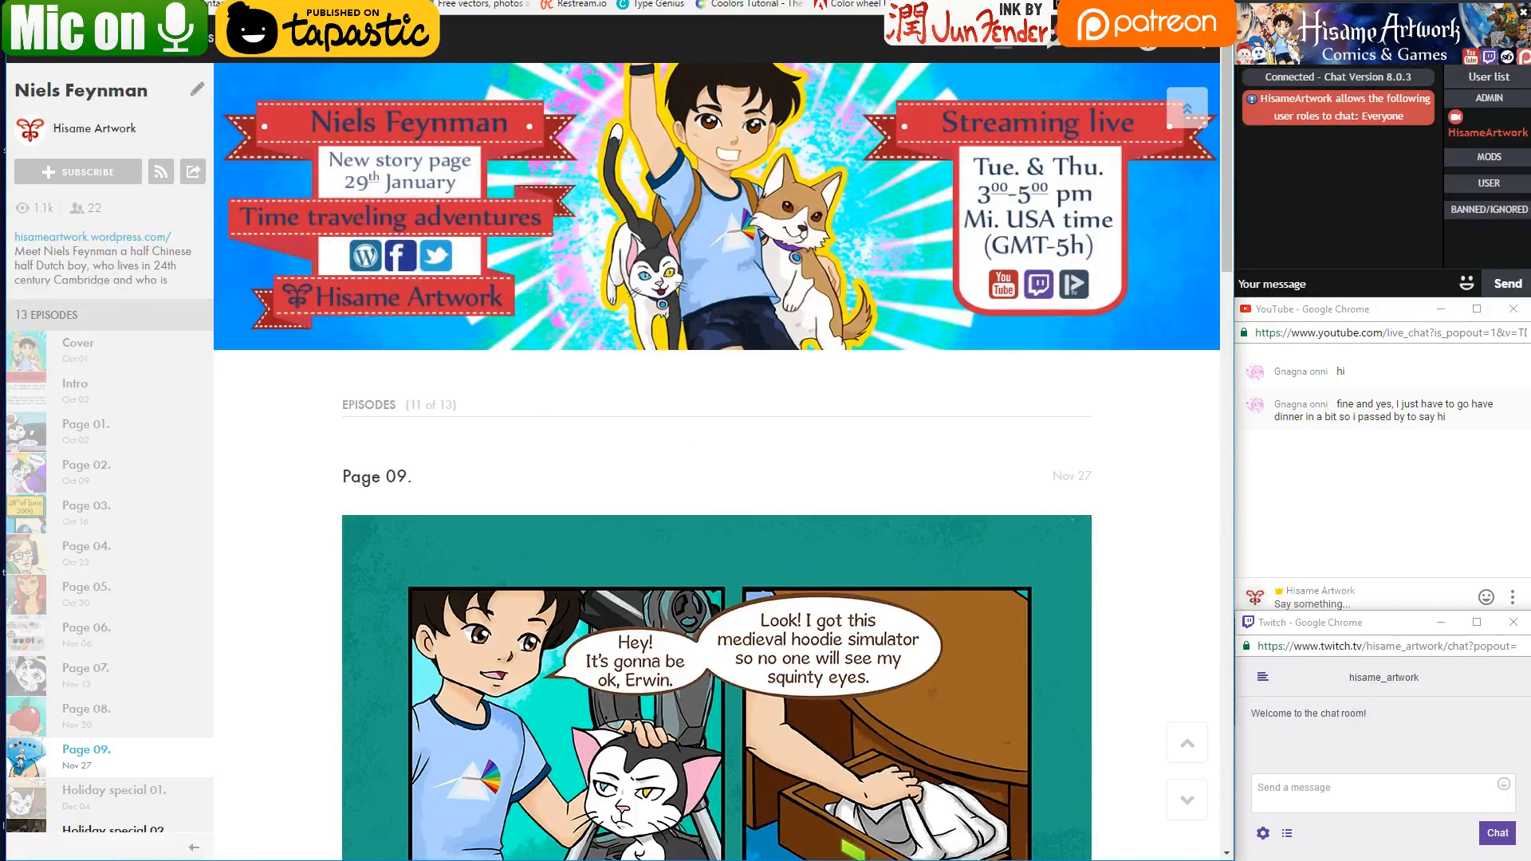
key(ctrl+Tab)
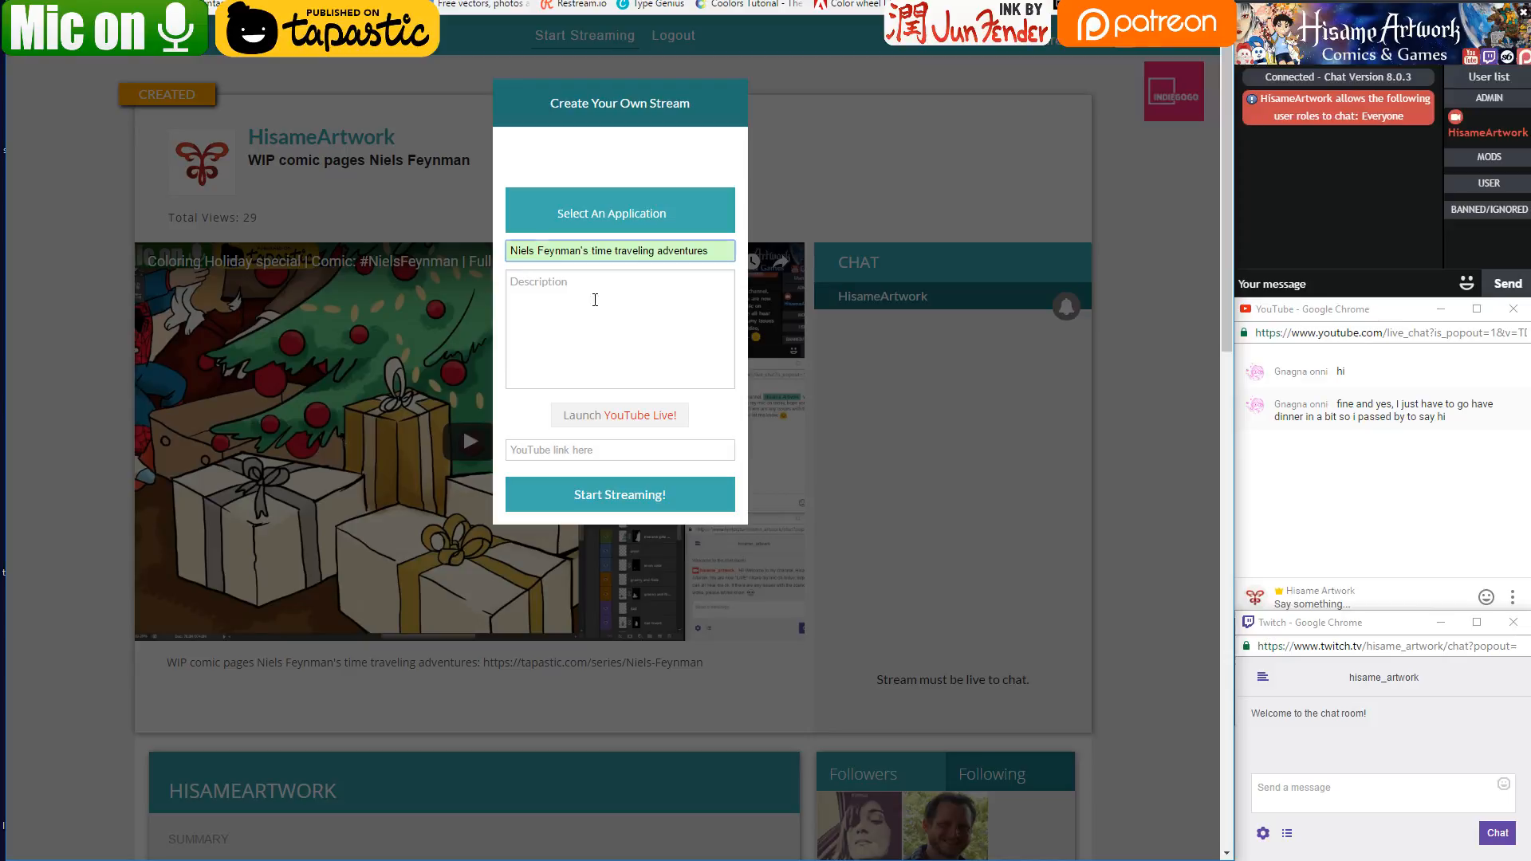
click(595, 300)
text(https://tapastic.com/series/Niels-Feynman)
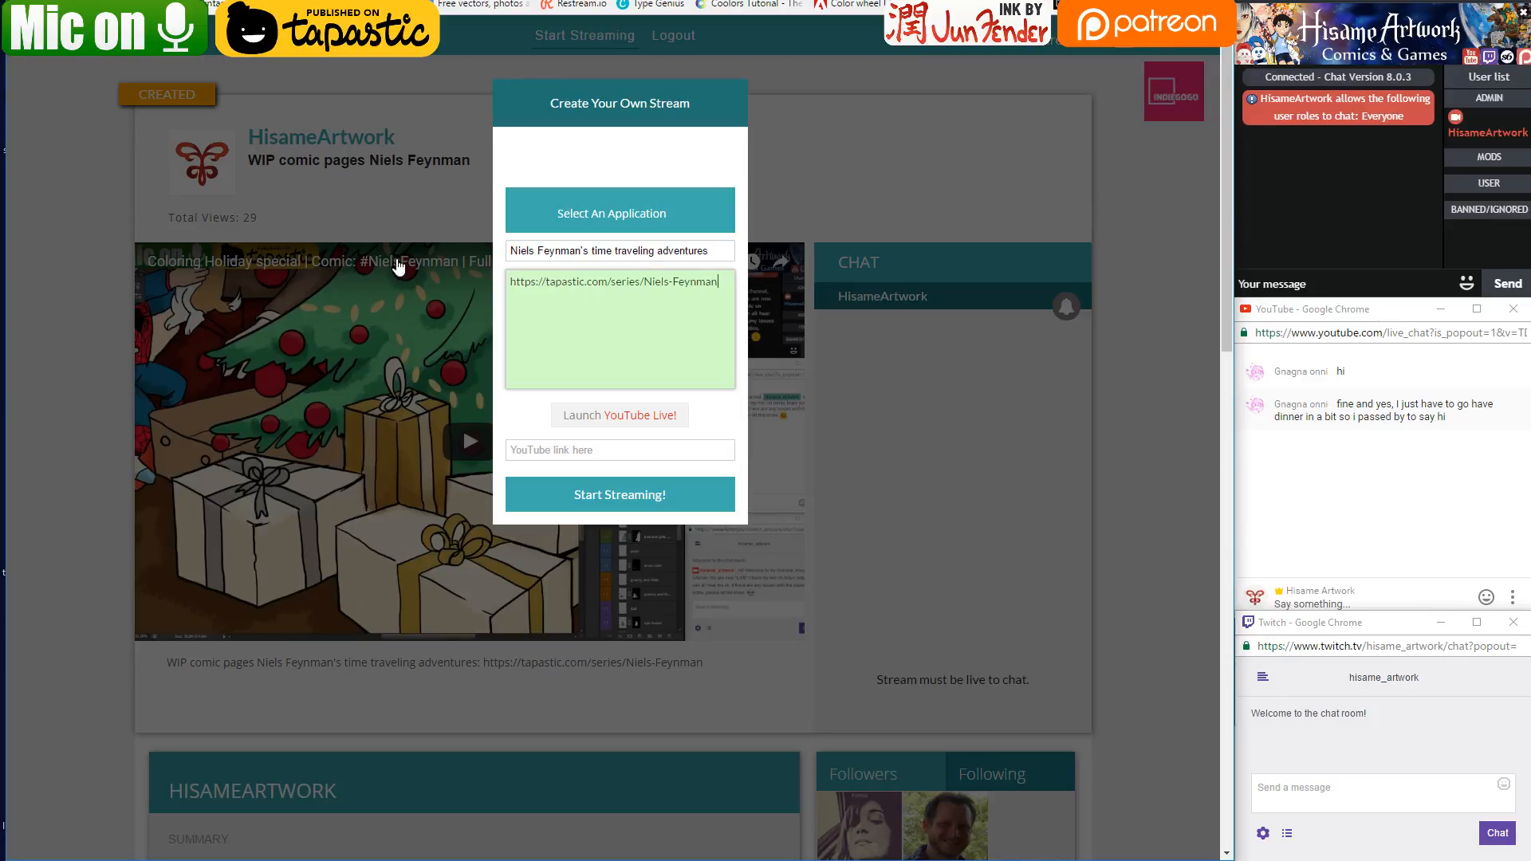
text(Read comic)
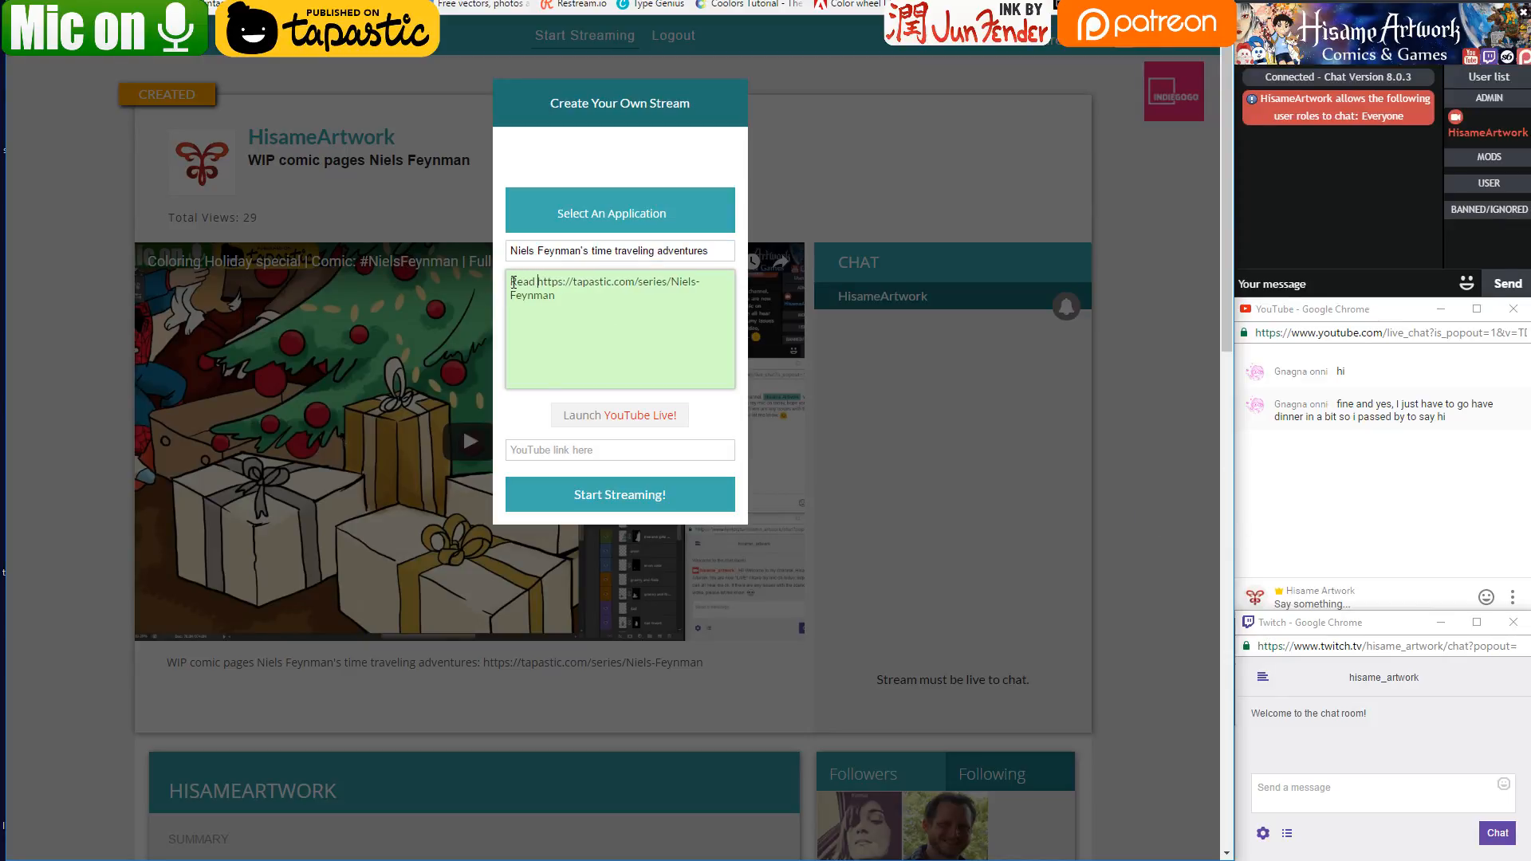
key(Return)
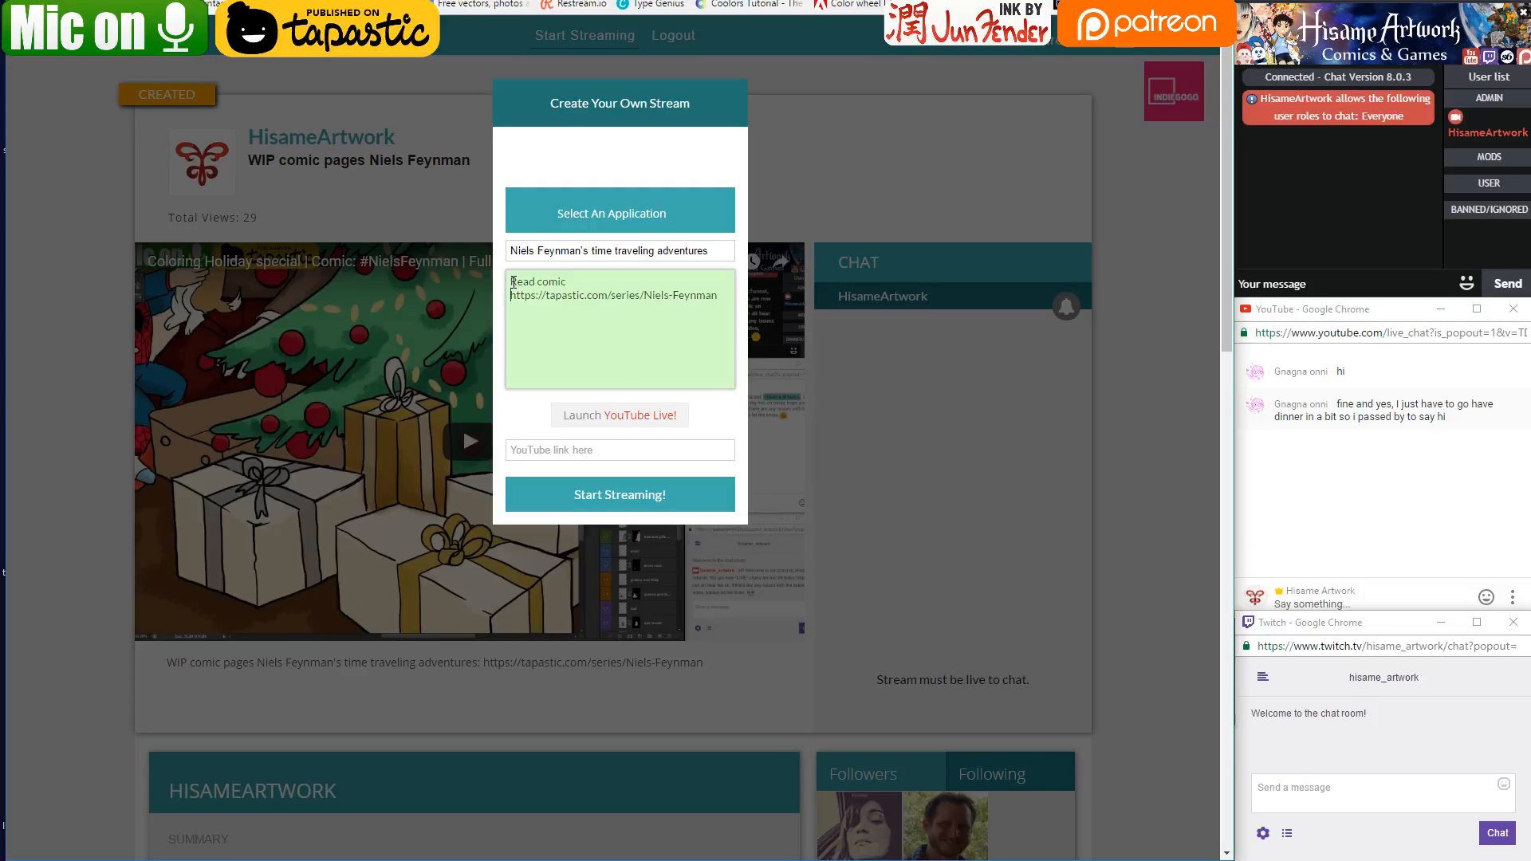
text(here)
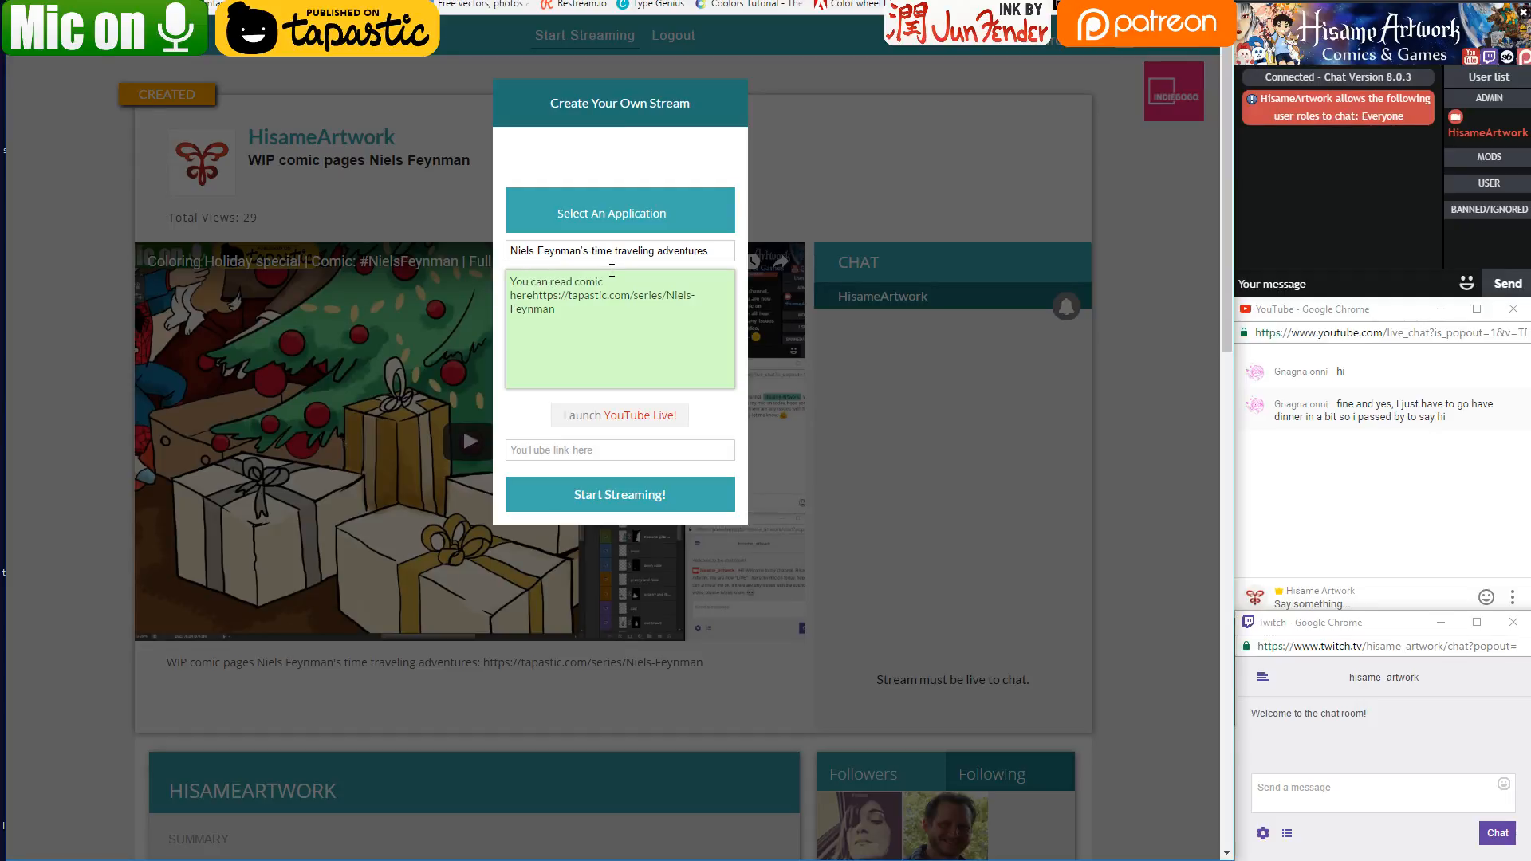
text(:)
key(Return)
click(1420, 599)
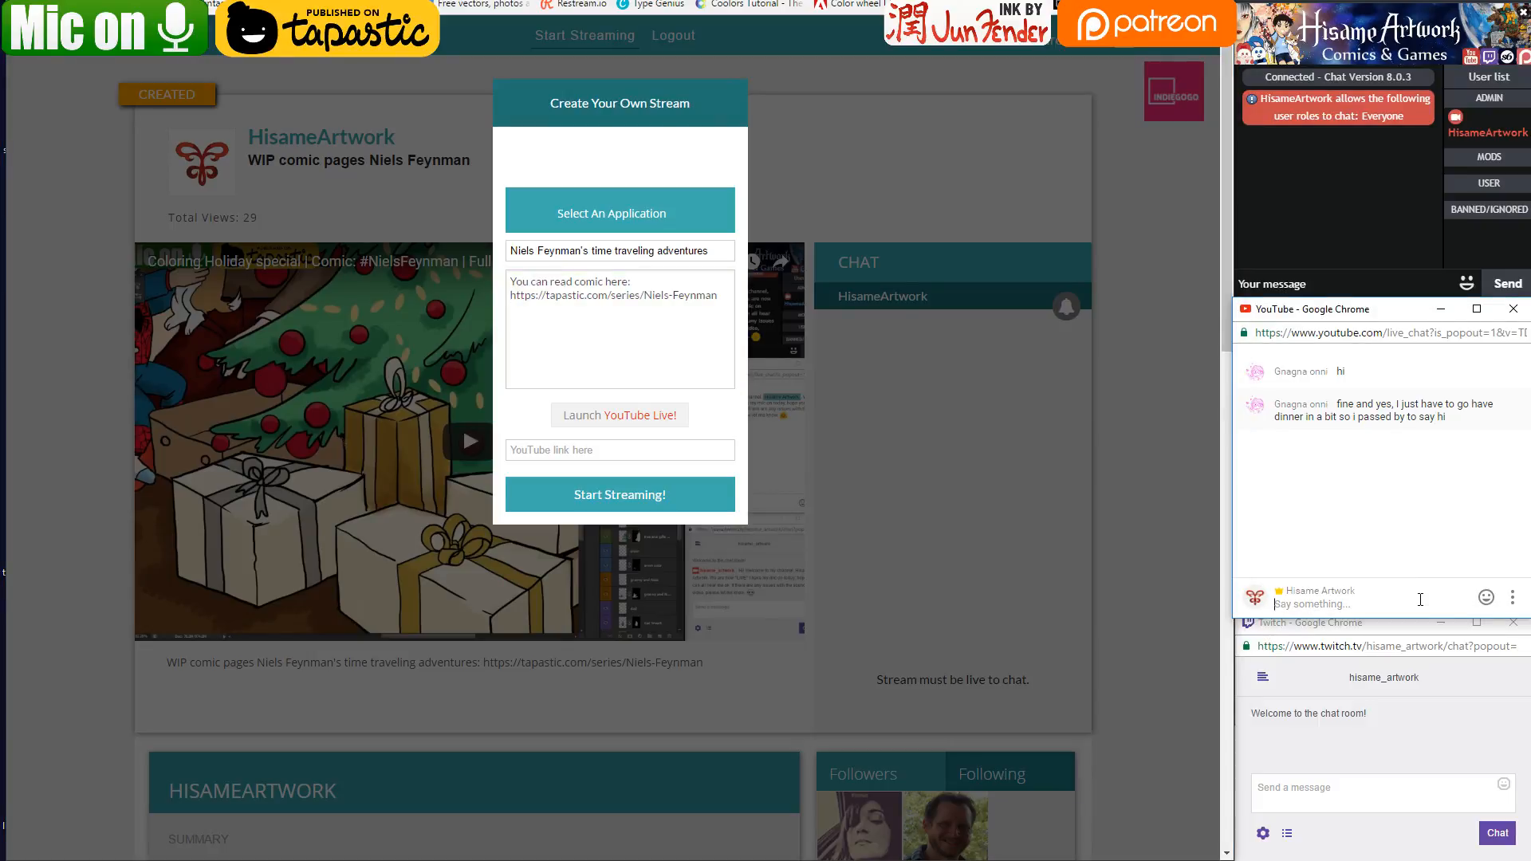
text(do yo)
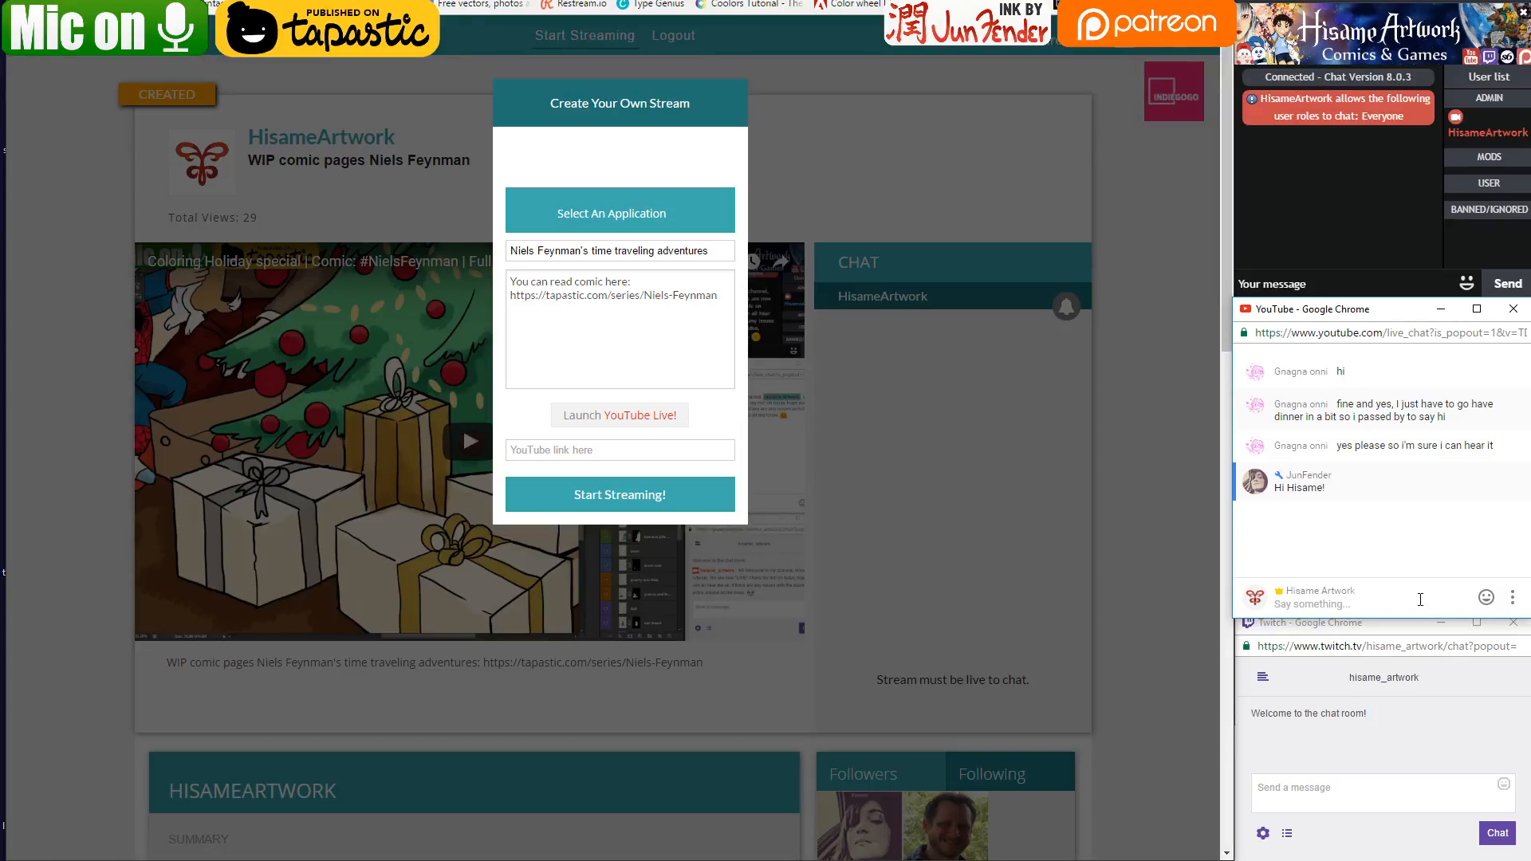
click(547, 295)
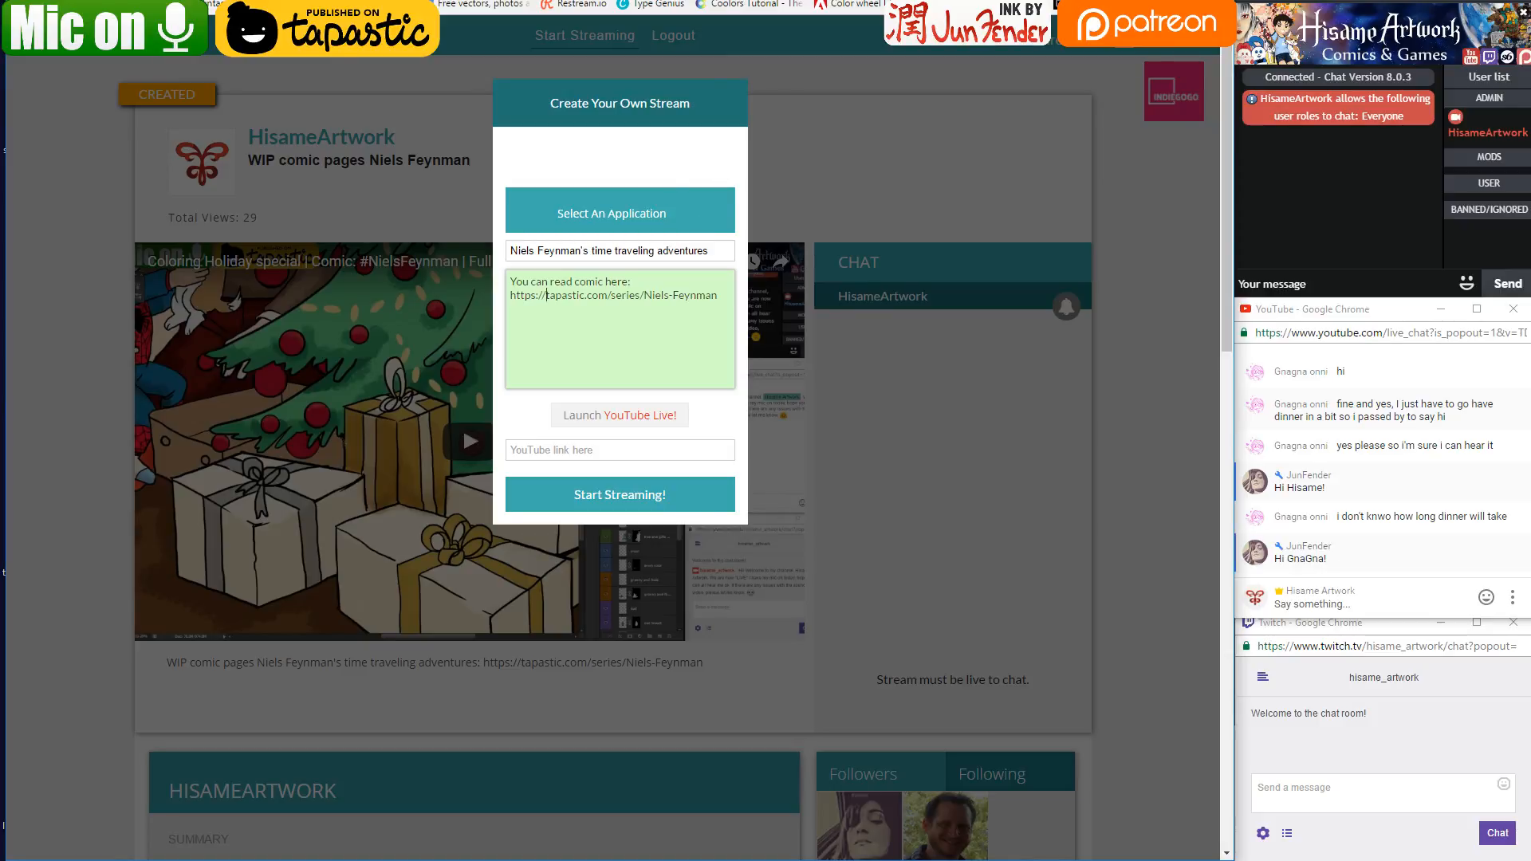
Open YouTube's live events from the stream form, go to the "Hisame Artwork live stream" video page and pause its playback
click(626, 414)
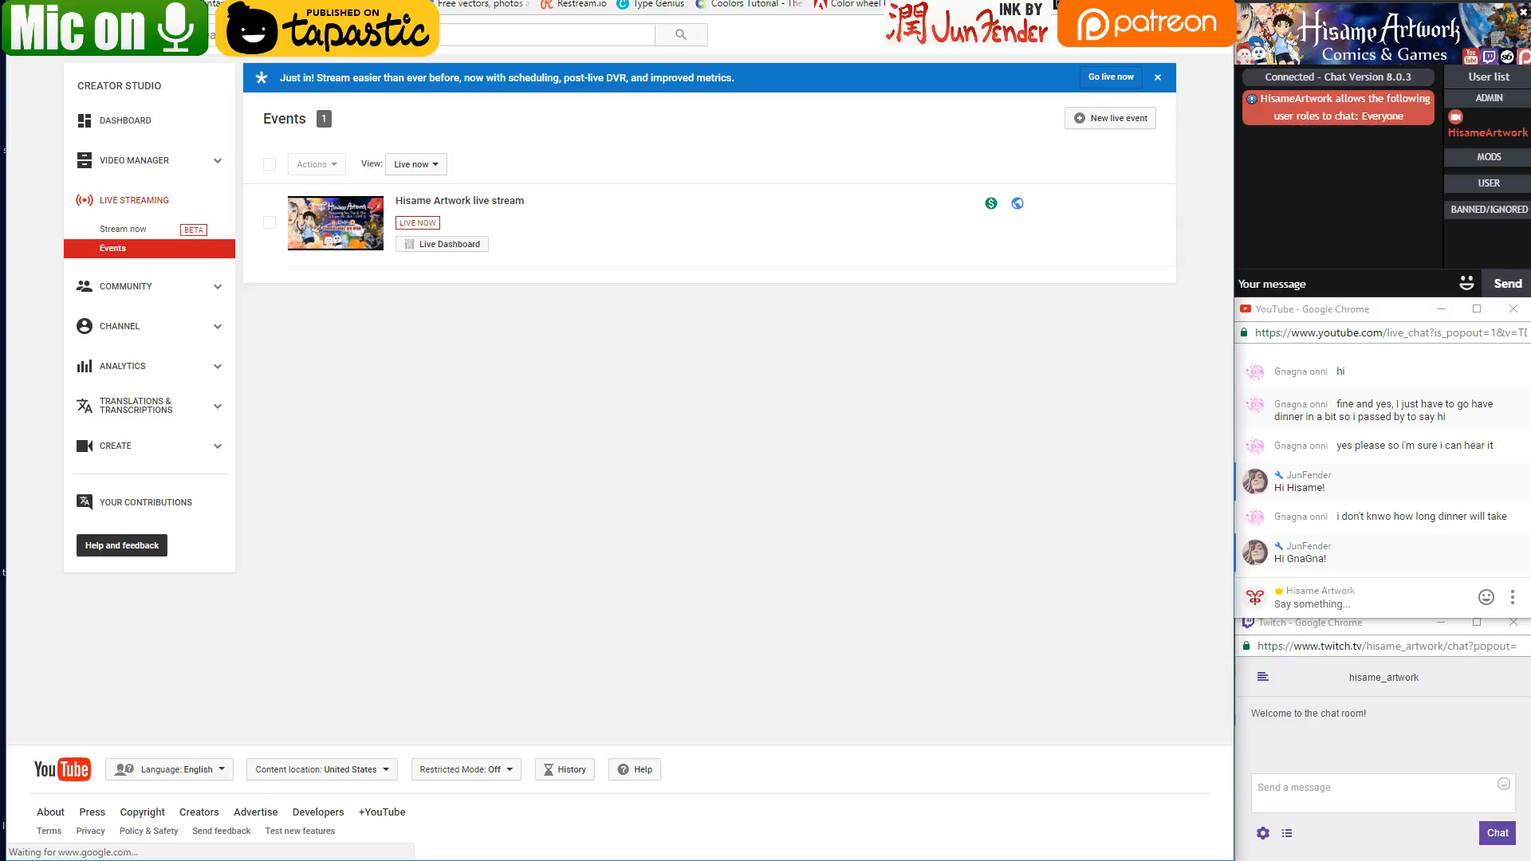
click(472, 203)
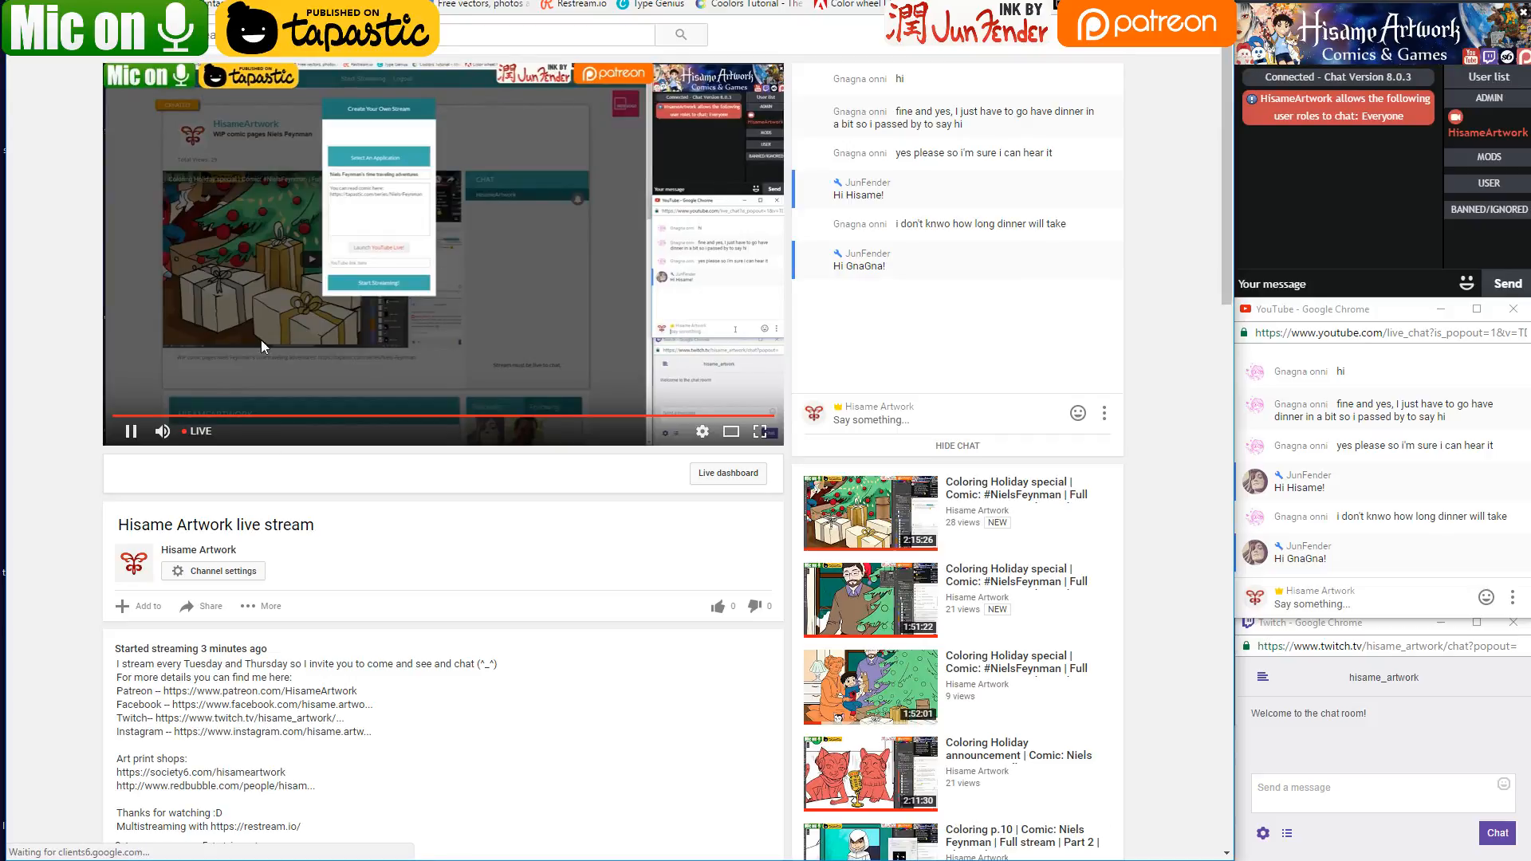
click(132, 435)
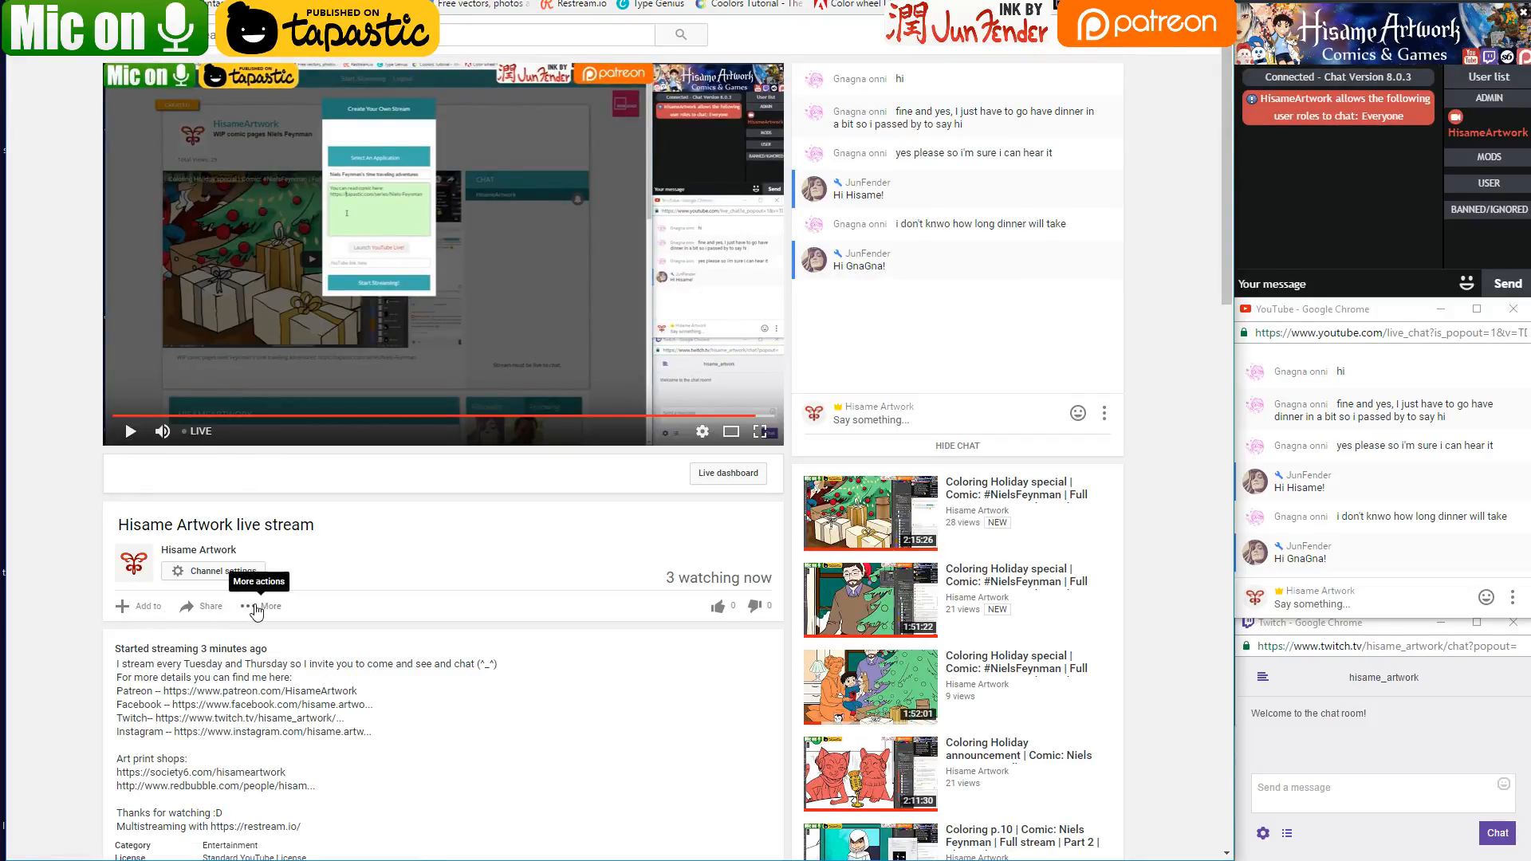
Show the sharing options of the Hisame Artwork live stream and copy its short link
click(257, 608)
click(204, 606)
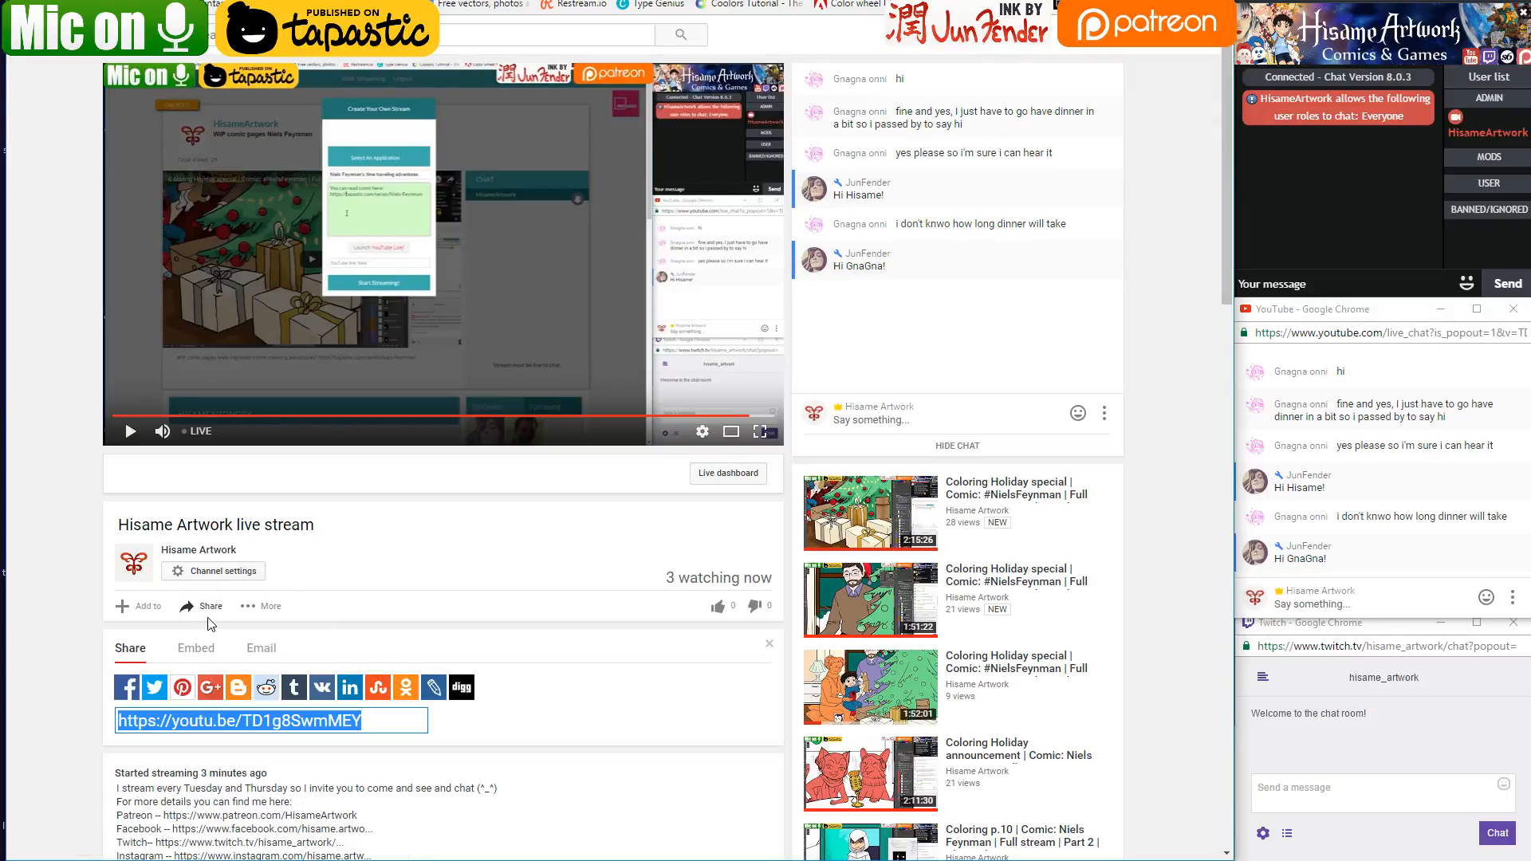
drag(378, 721, 51, 702)
key(ctrl+c)
key(ctrl+Tab)
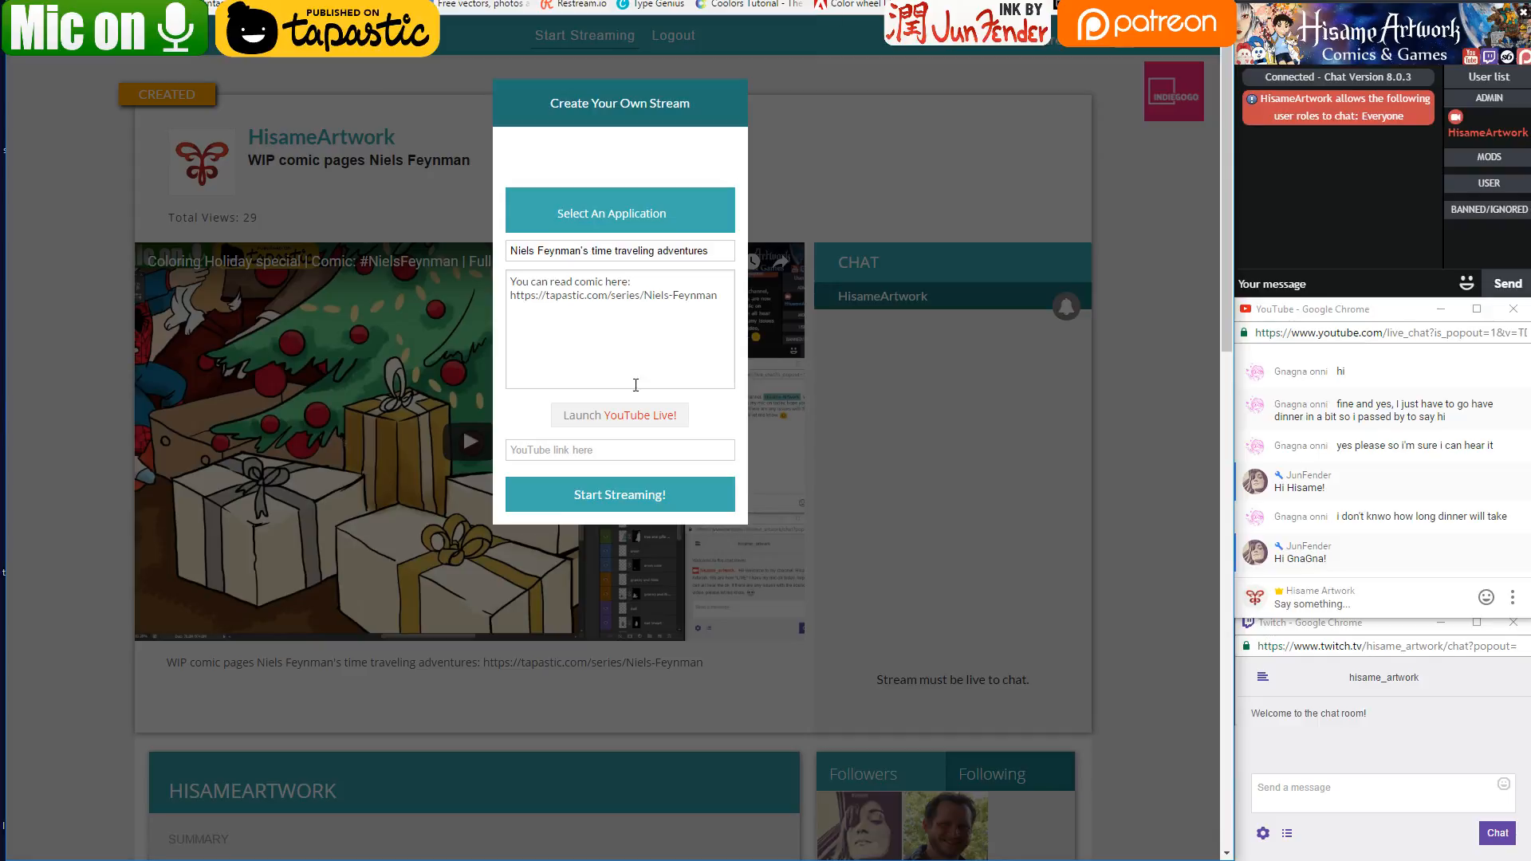
click(588, 450)
key(ctrl+v)
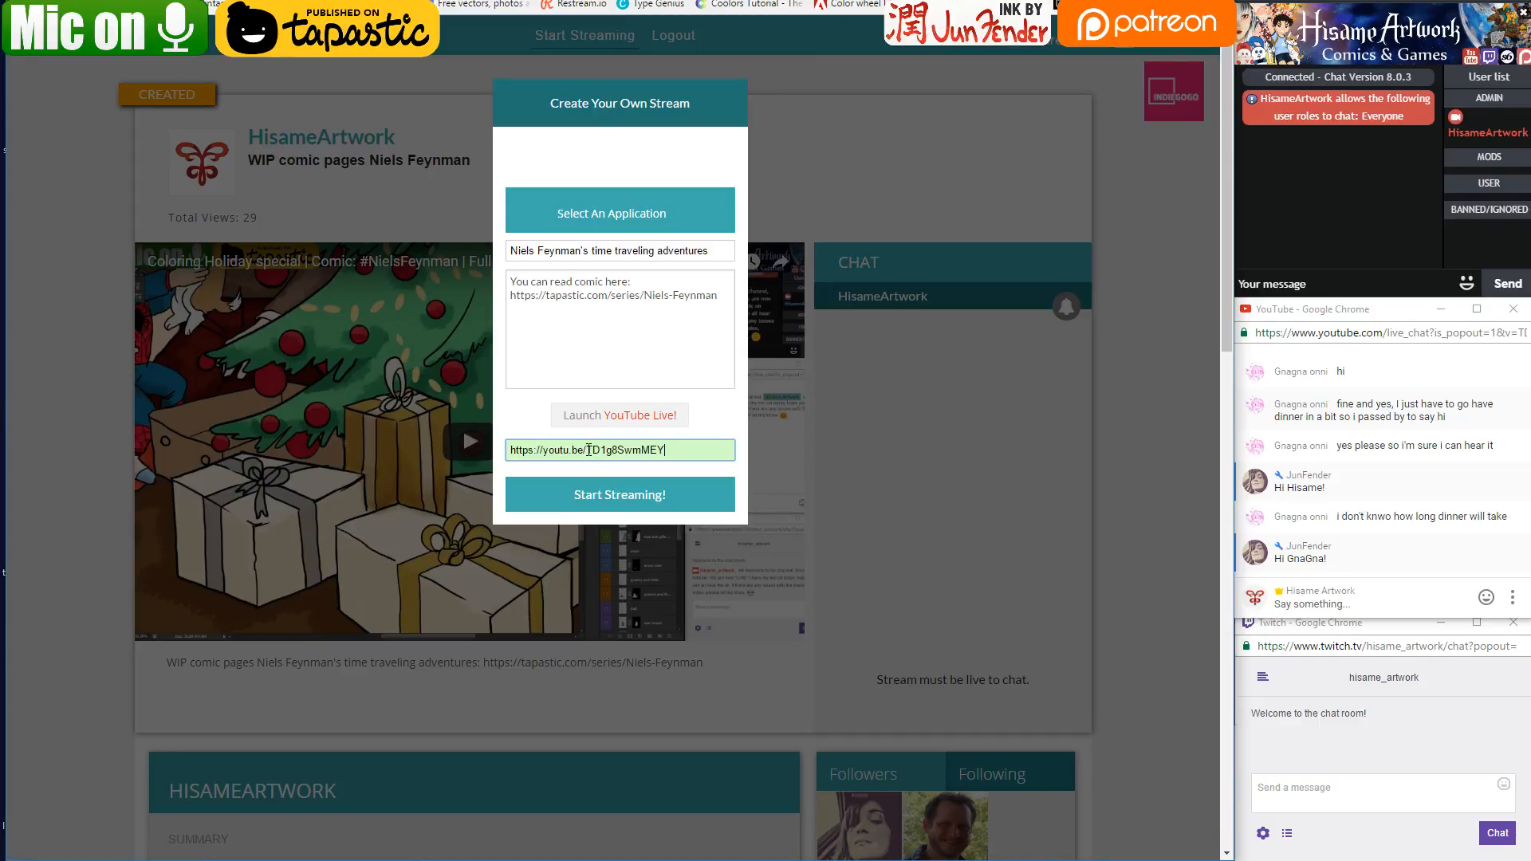
Choose the required application in the Create Your Own Stream form and start streaming
click(576, 506)
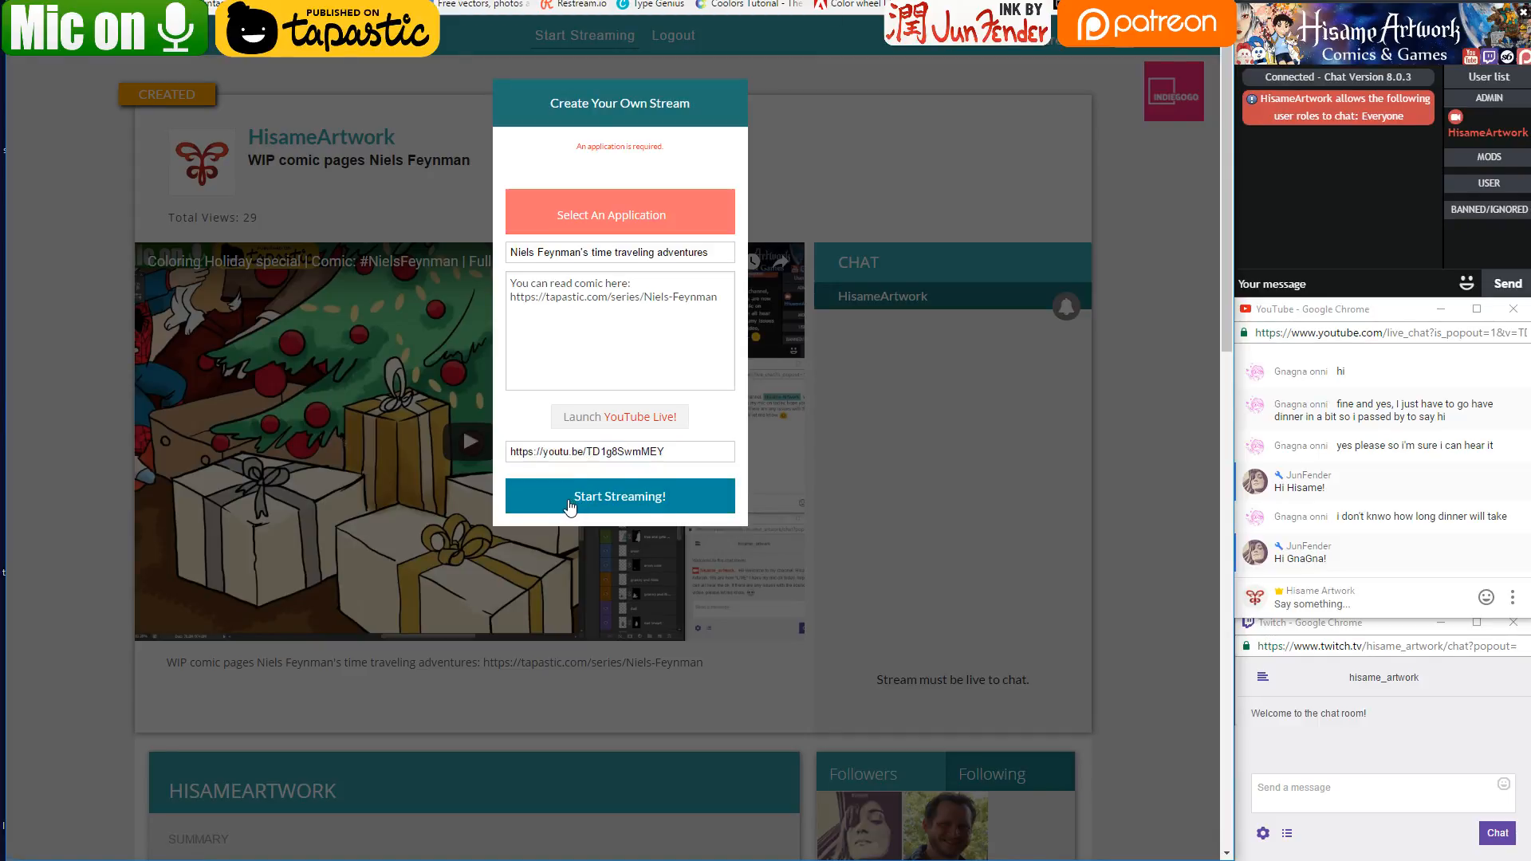
click(618, 201)
click(585, 472)
click(567, 501)
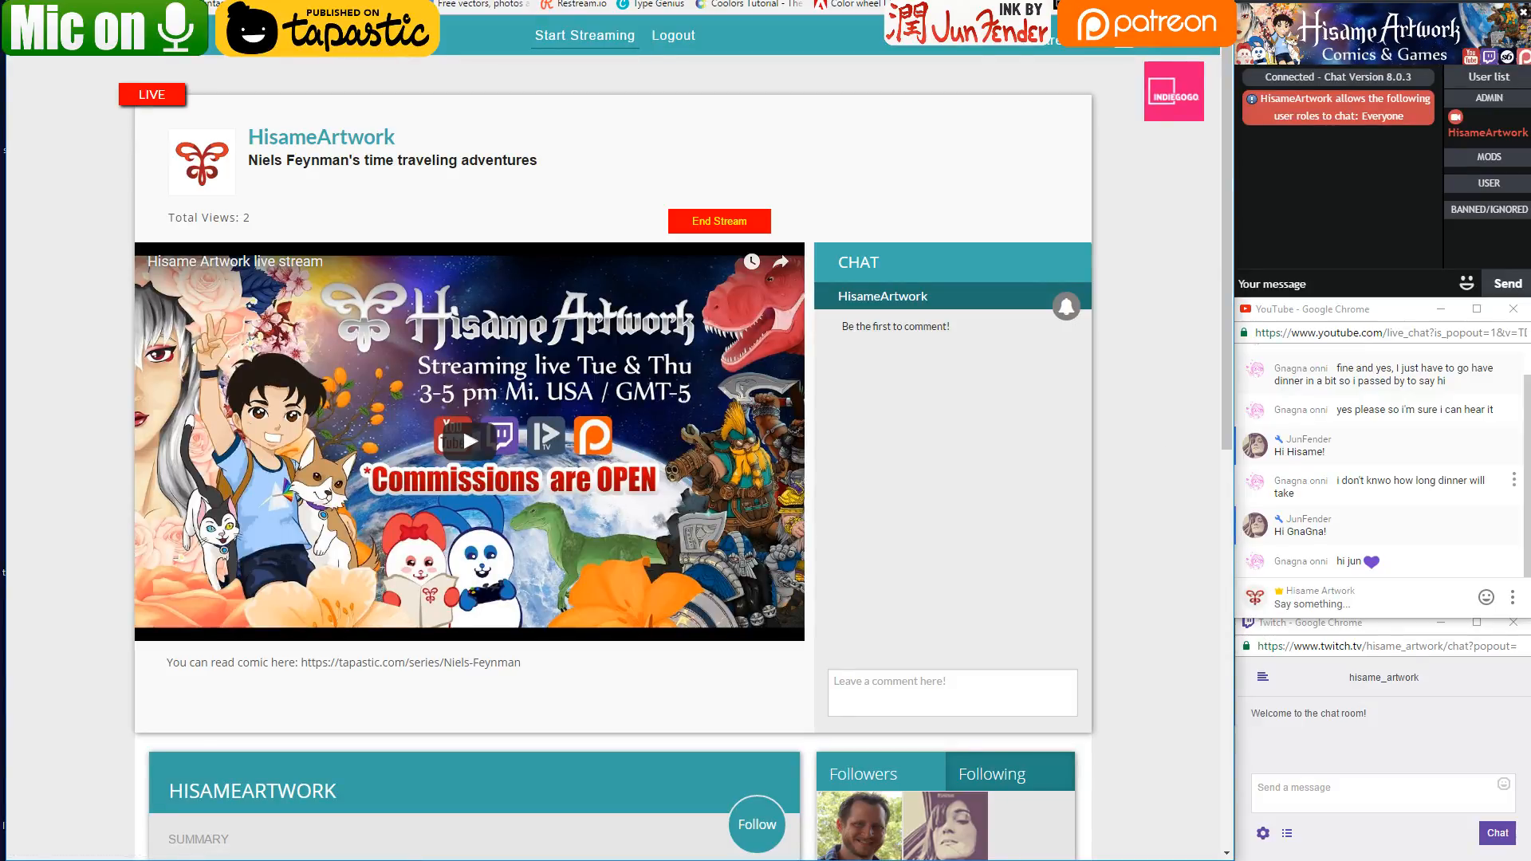
Look through the Holiday Collab 2016 episode "Postcards 15-16" on Tapastic, including its description and the two series links
key(ctrl+Tab)
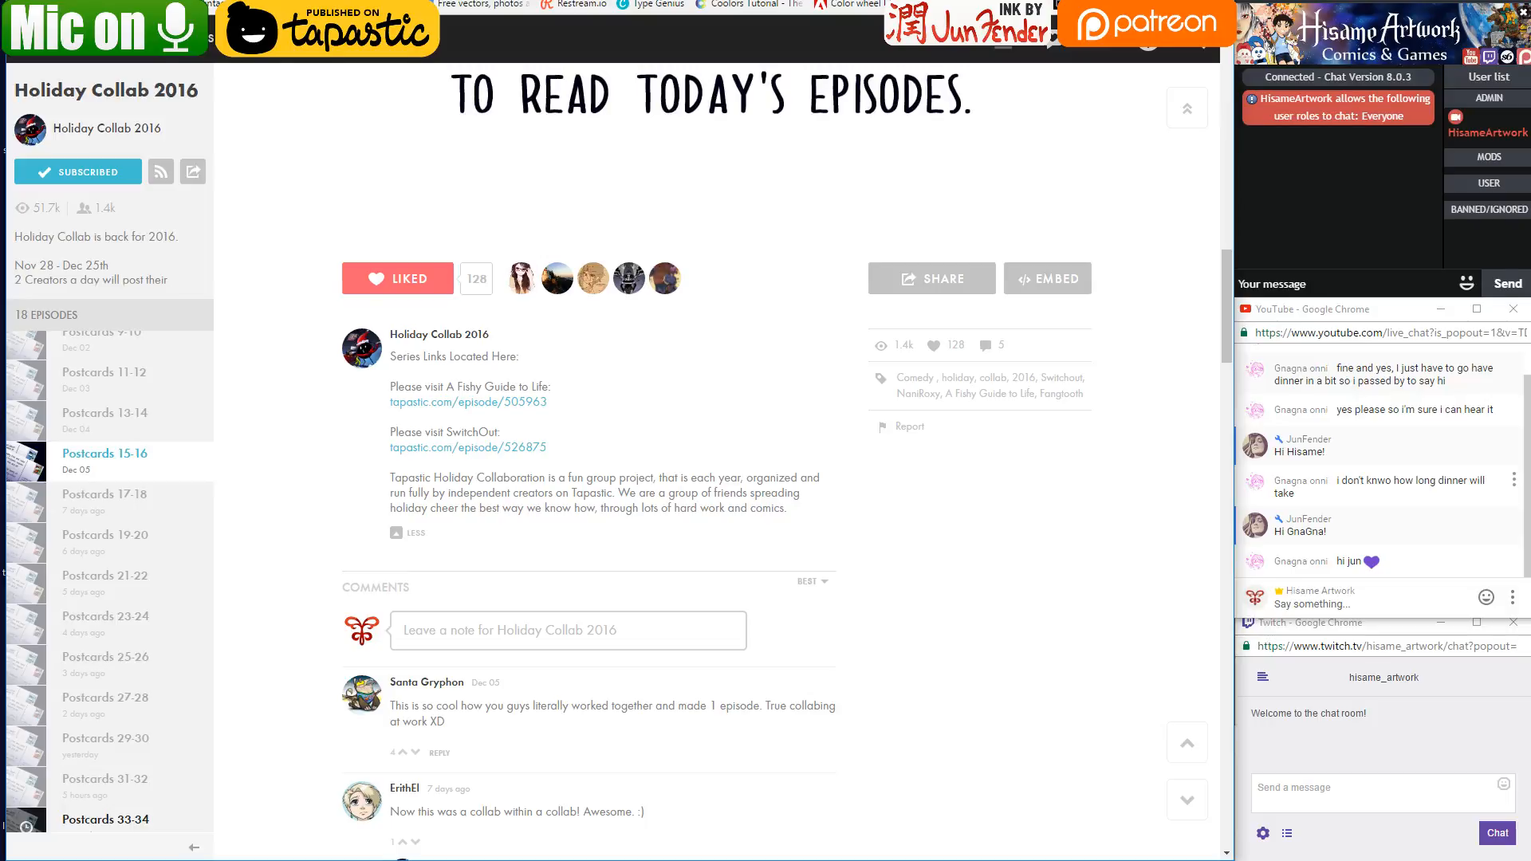
scroll(372, 247, up, 7)
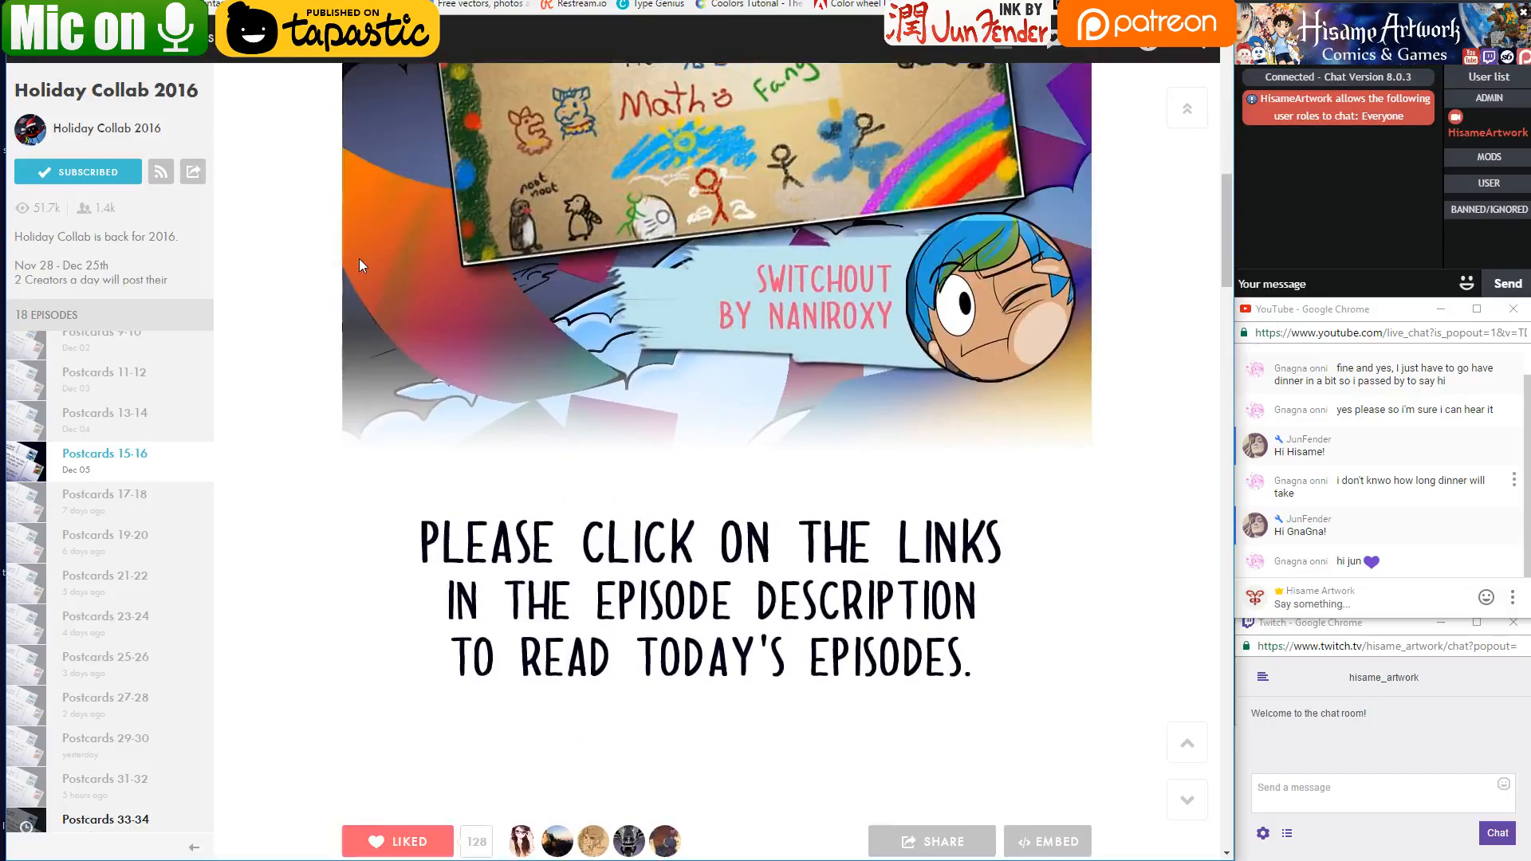
scroll(359, 258, up, 8)
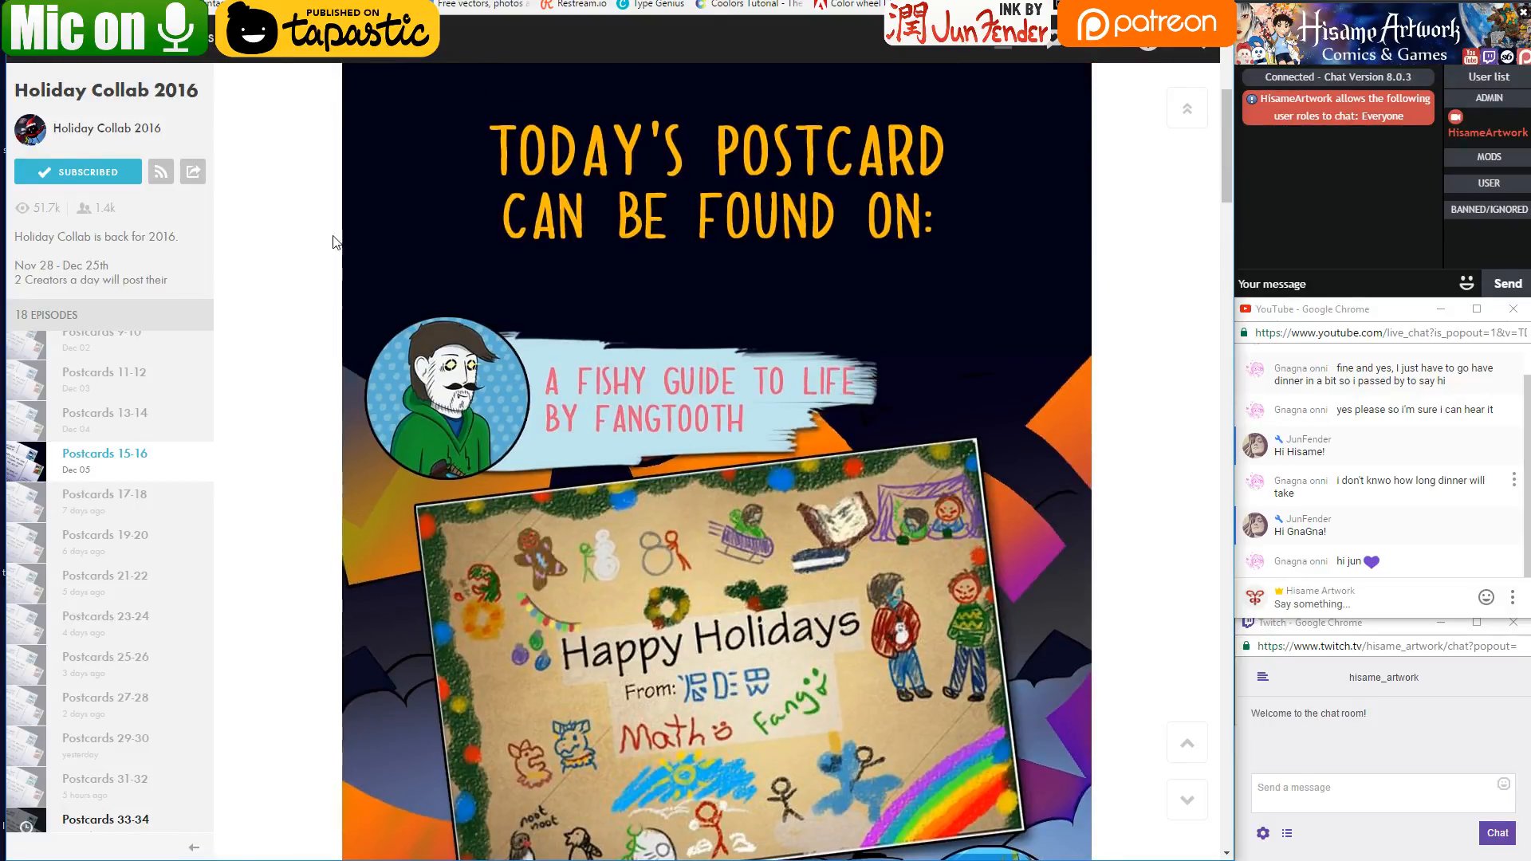
scroll(303, 229, up, 2)
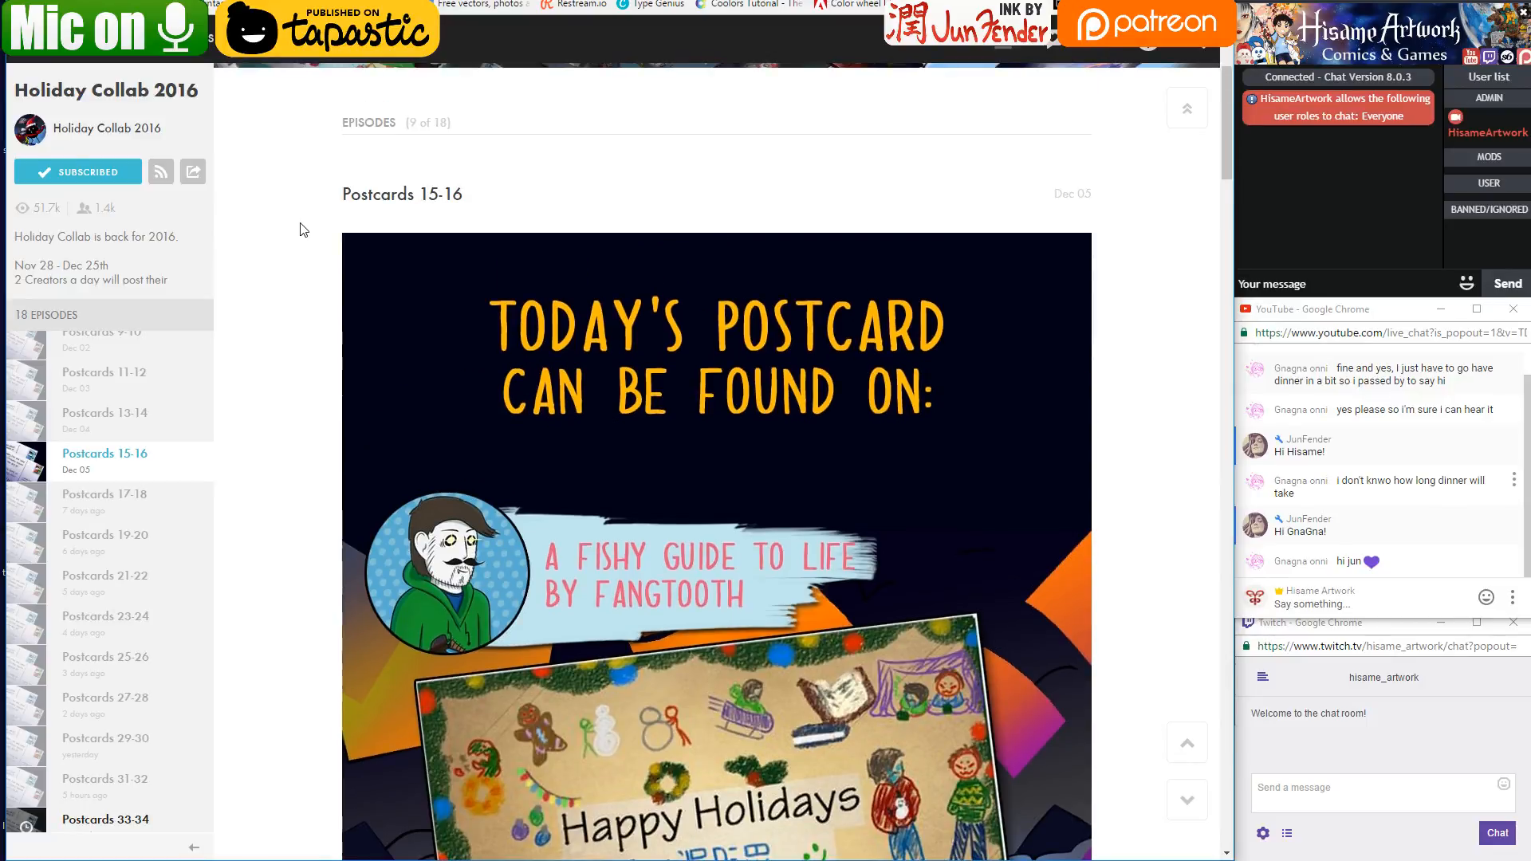
scroll(303, 230, up, 3)
scroll(295, 434, down, 6)
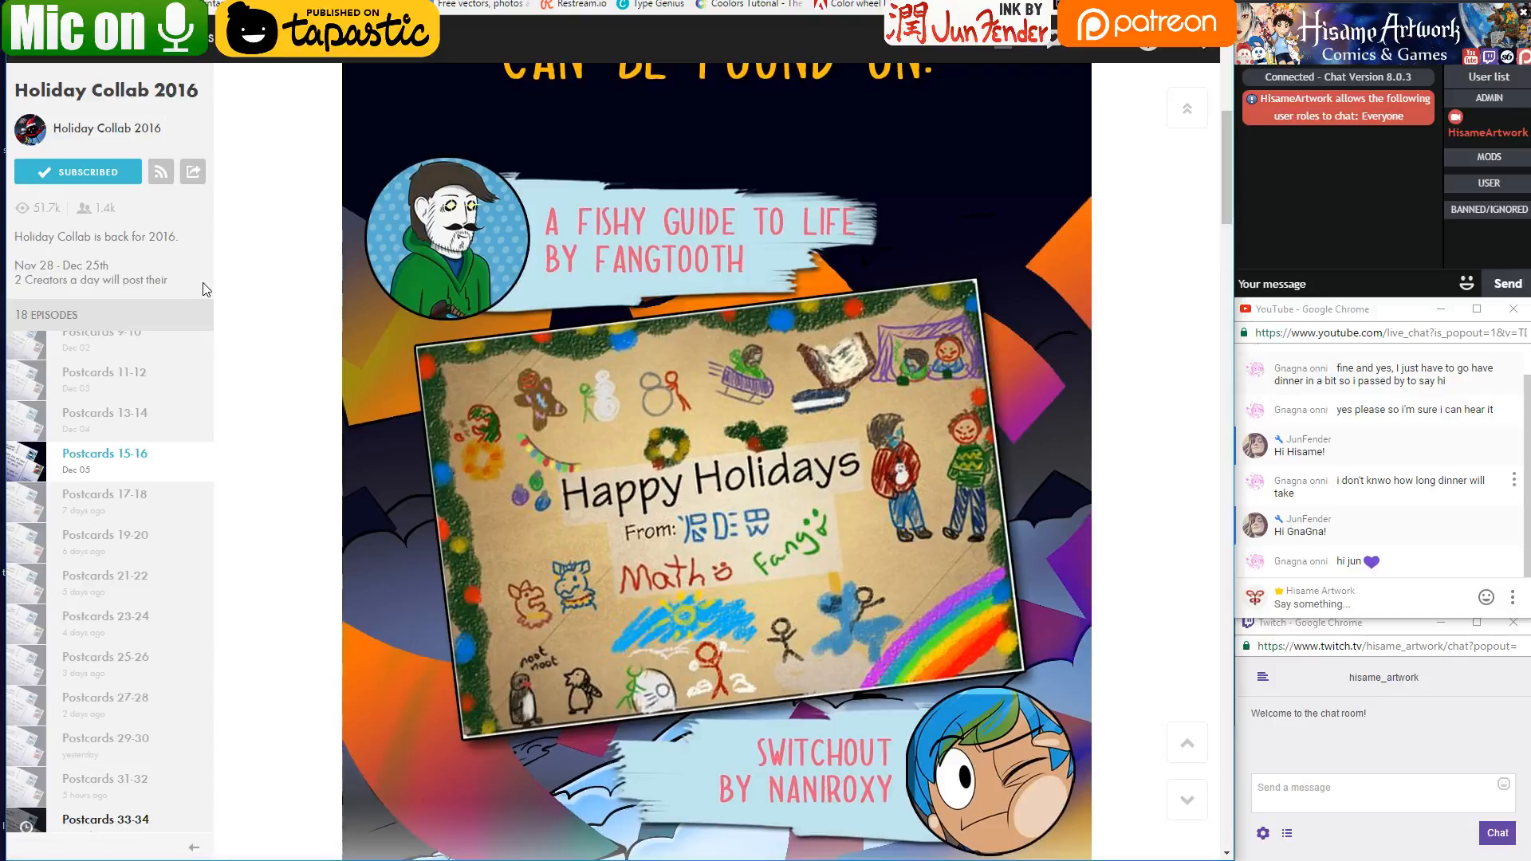
scroll(206, 290, down, 2)
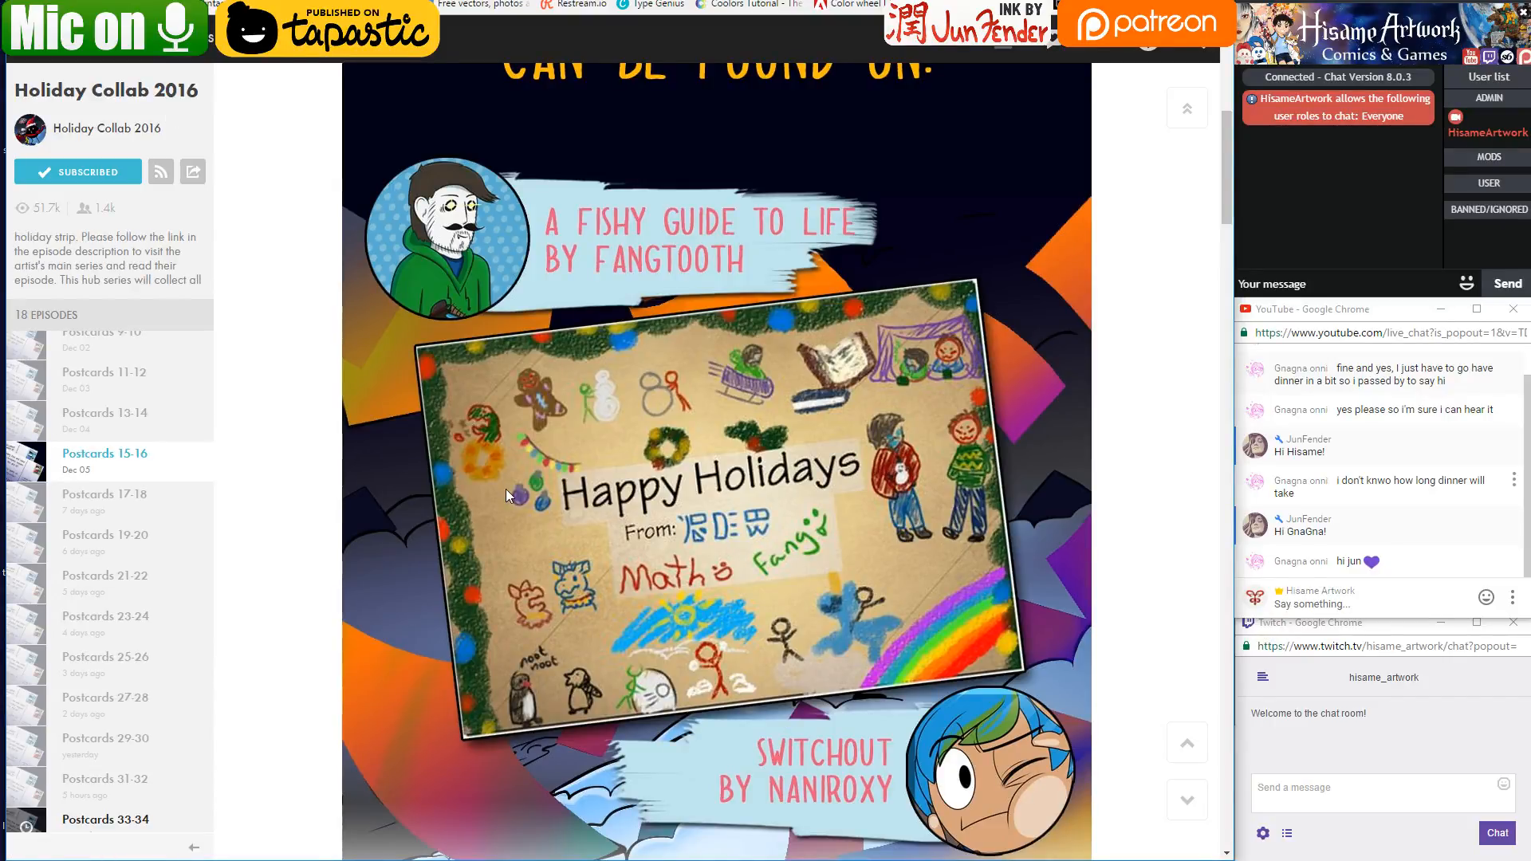
scroll(268, 454, down, 4)
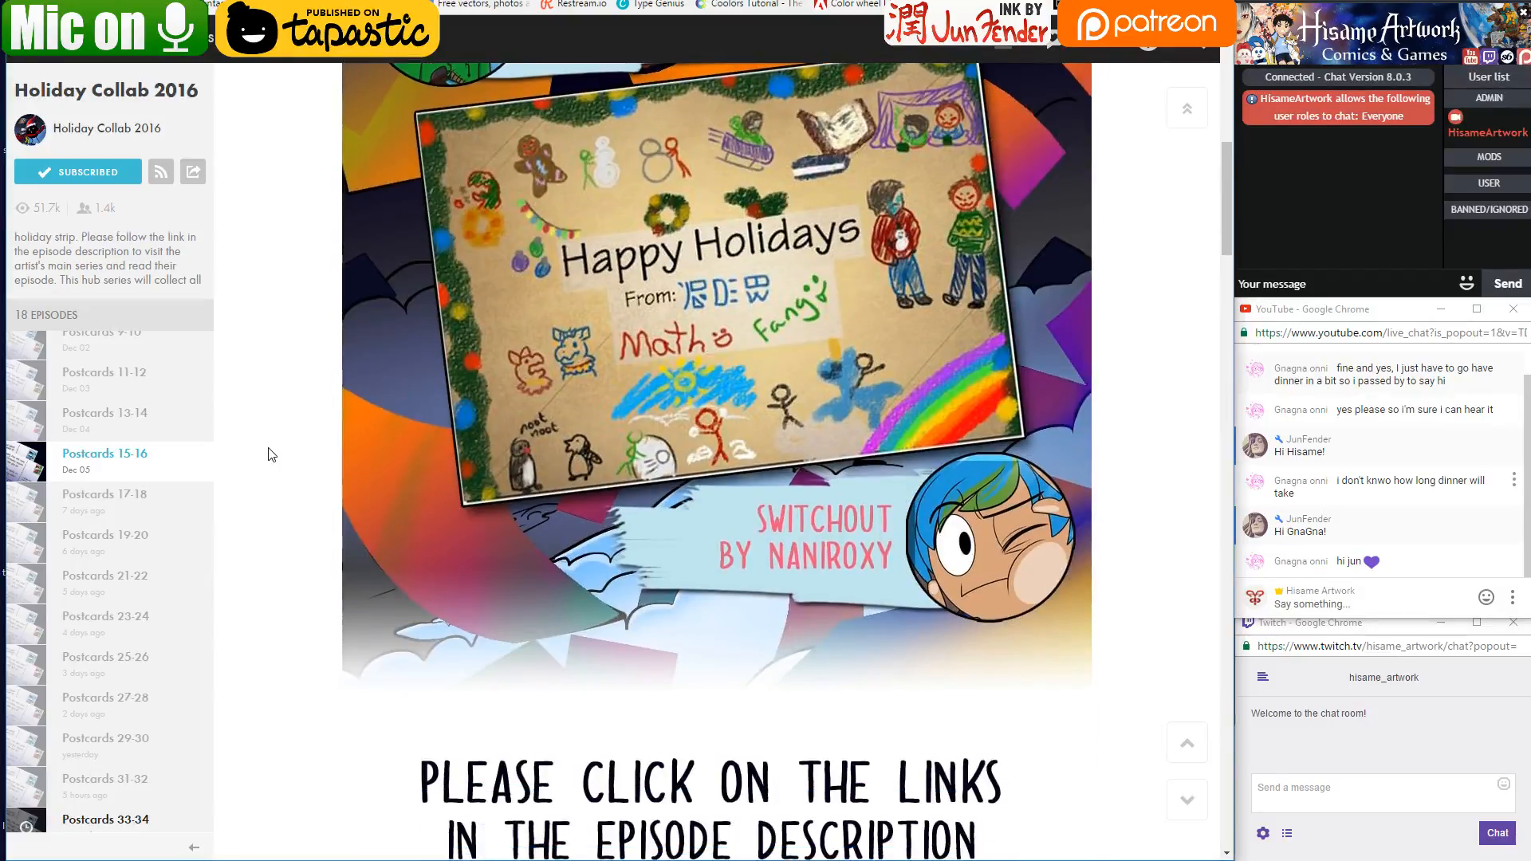
scroll(268, 455, down, 5)
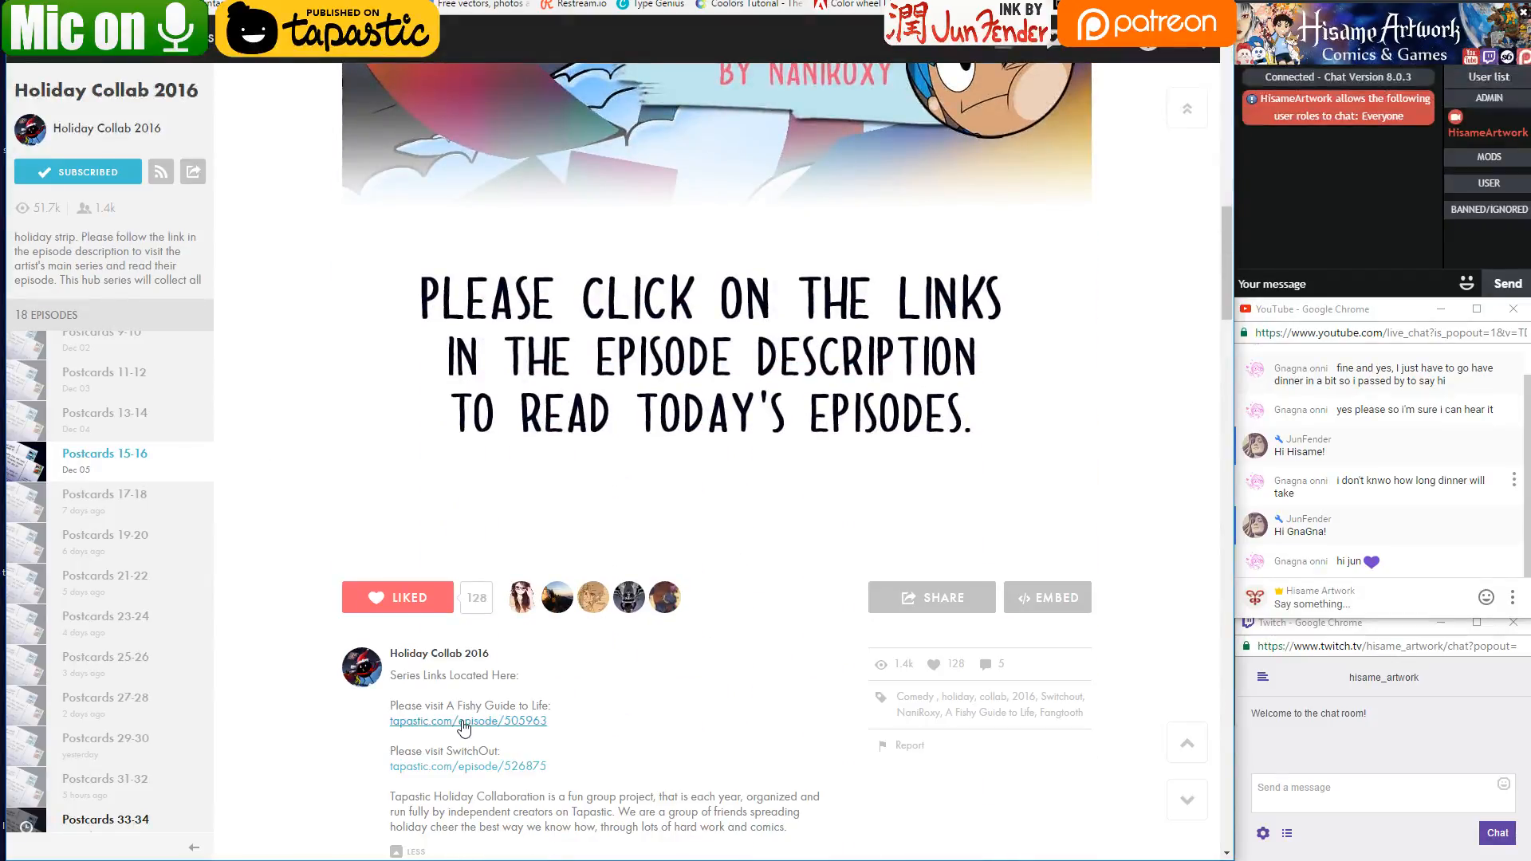
scroll(335, 699, down, 2)
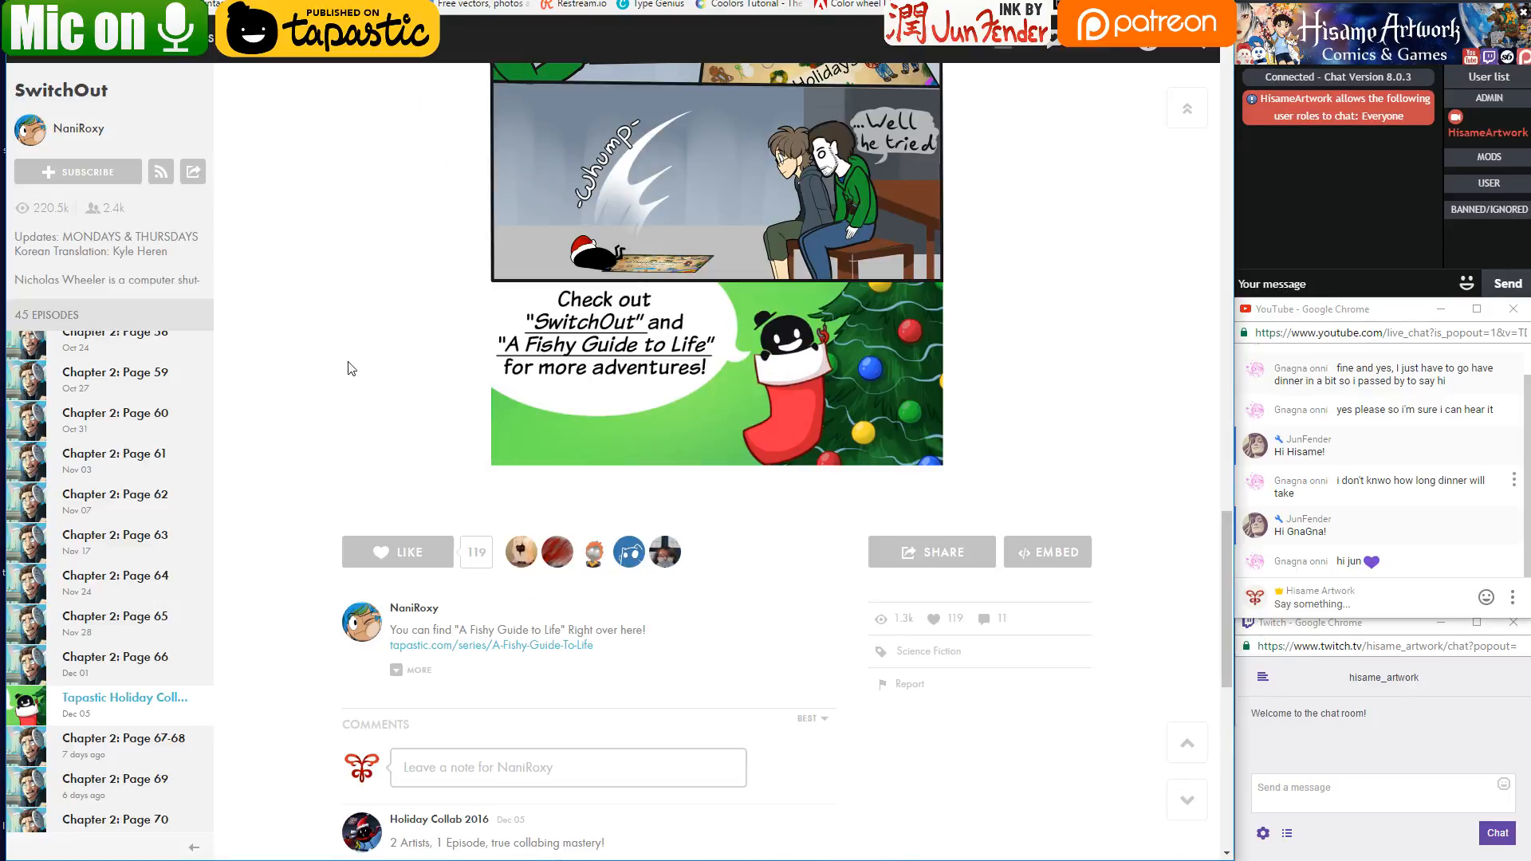
Skim the SwitchOut holiday collab episode from its closing panel back to the Christmas Collab 2016 header
scroll(347, 380, up, 9)
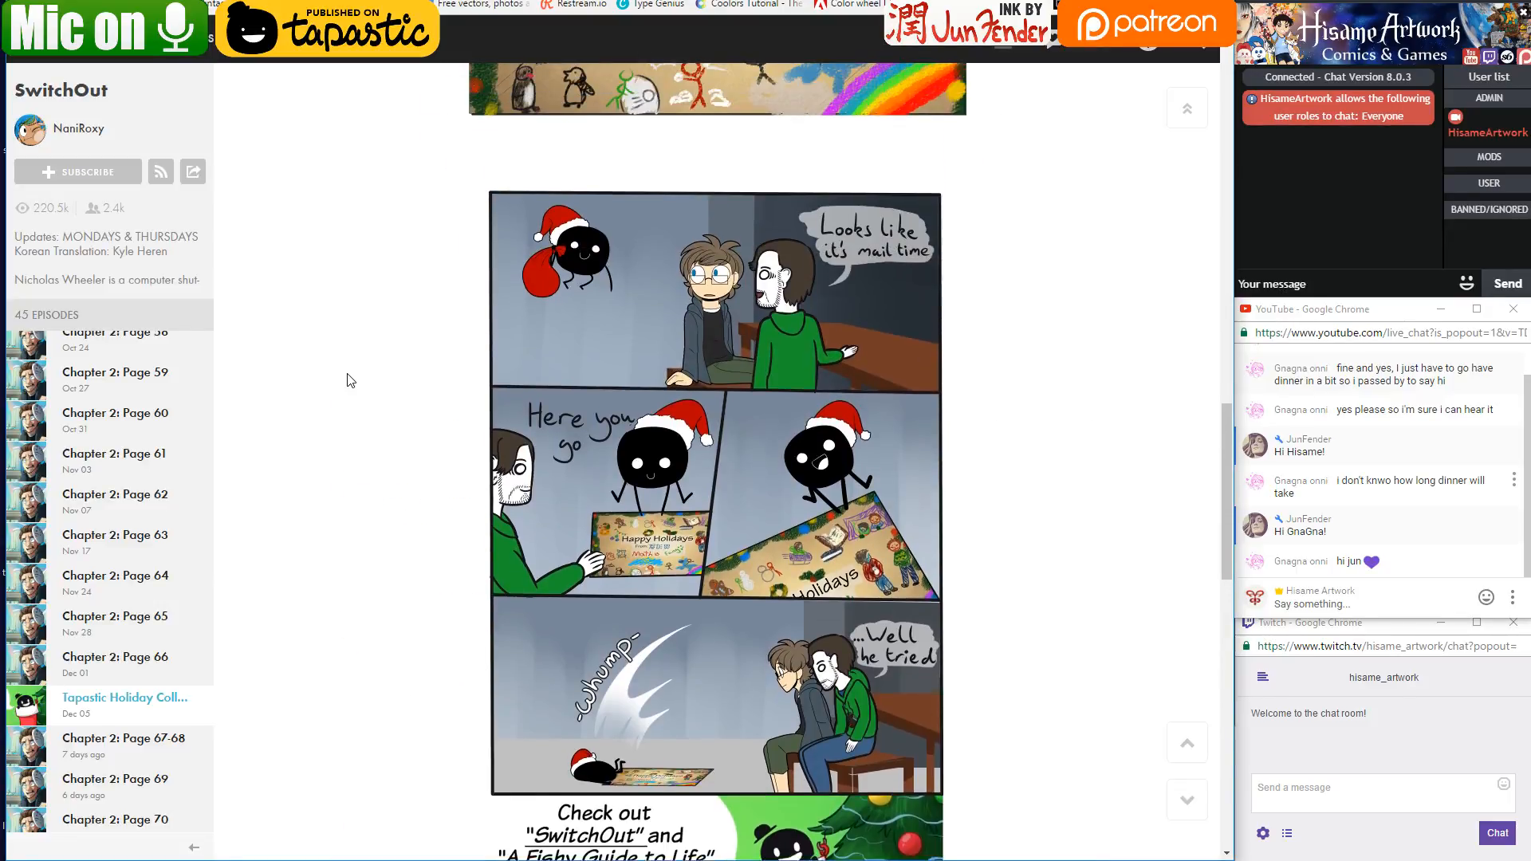
scroll(347, 379, up, 5)
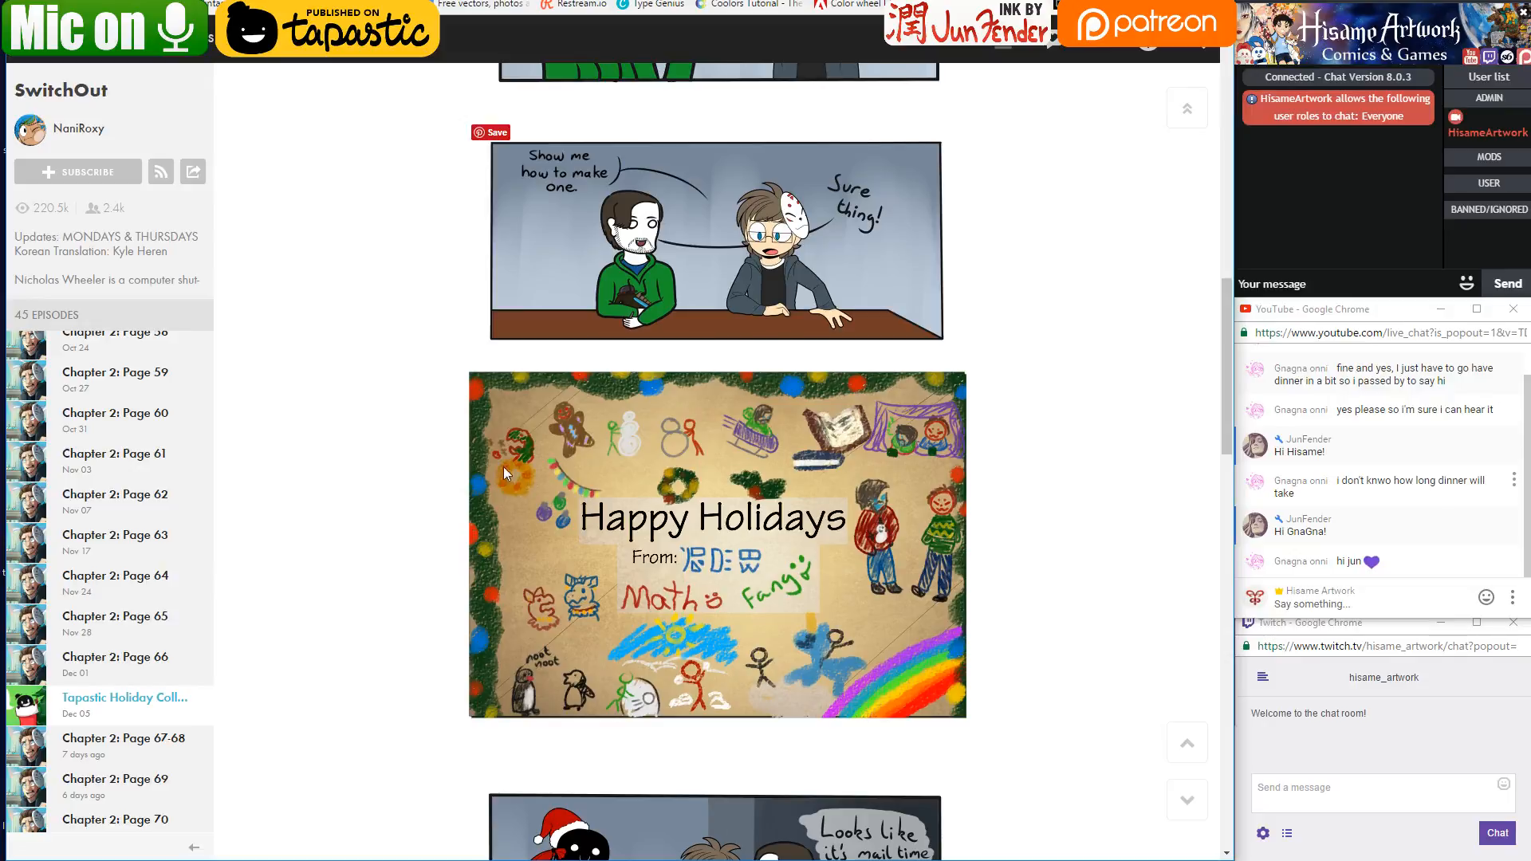
scroll(438, 410, up, 10)
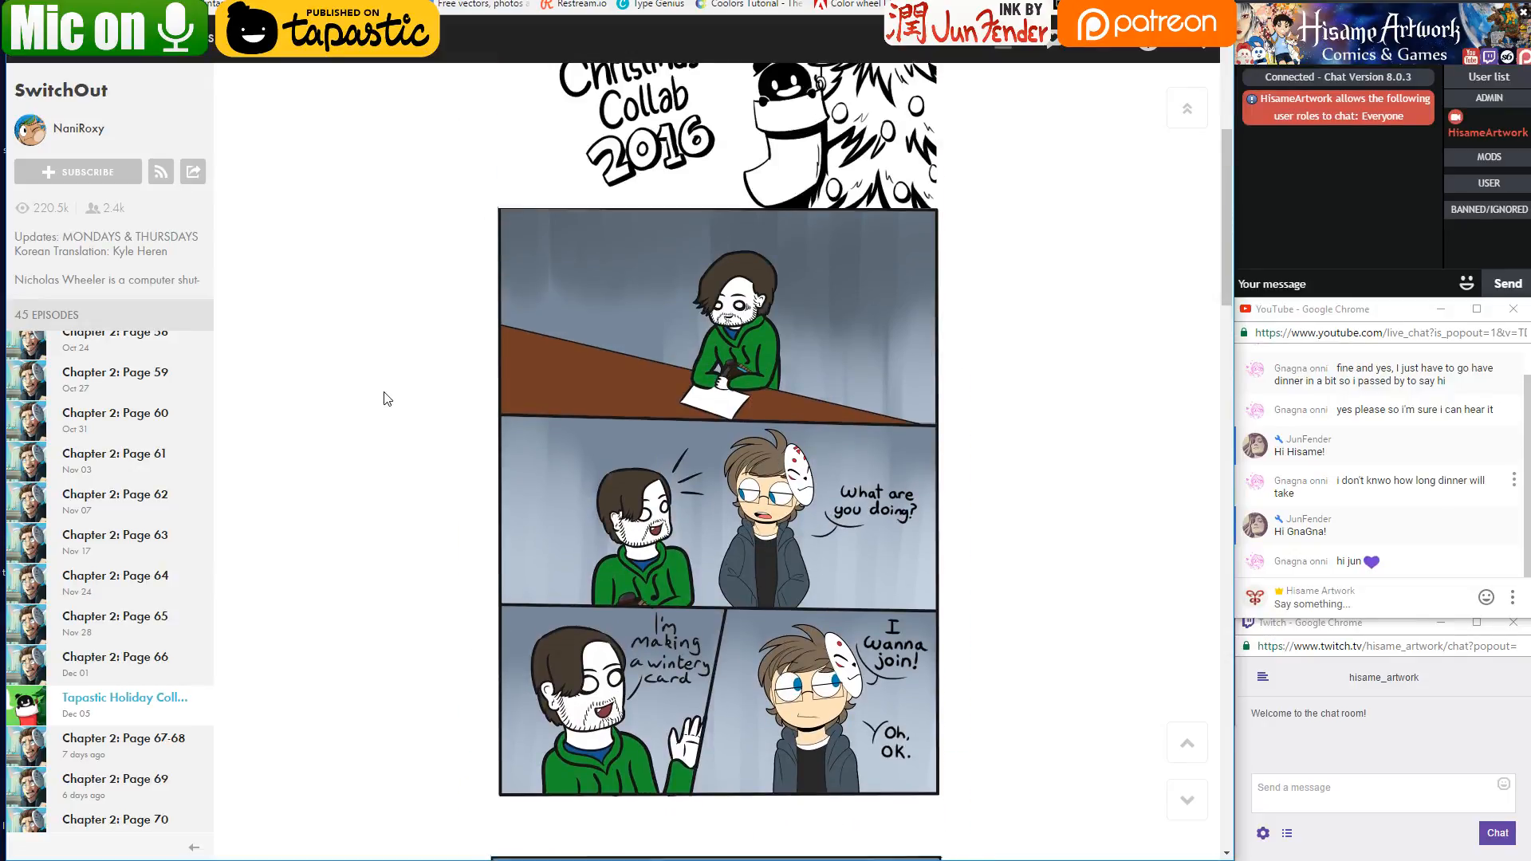
scroll(384, 399, up, 2)
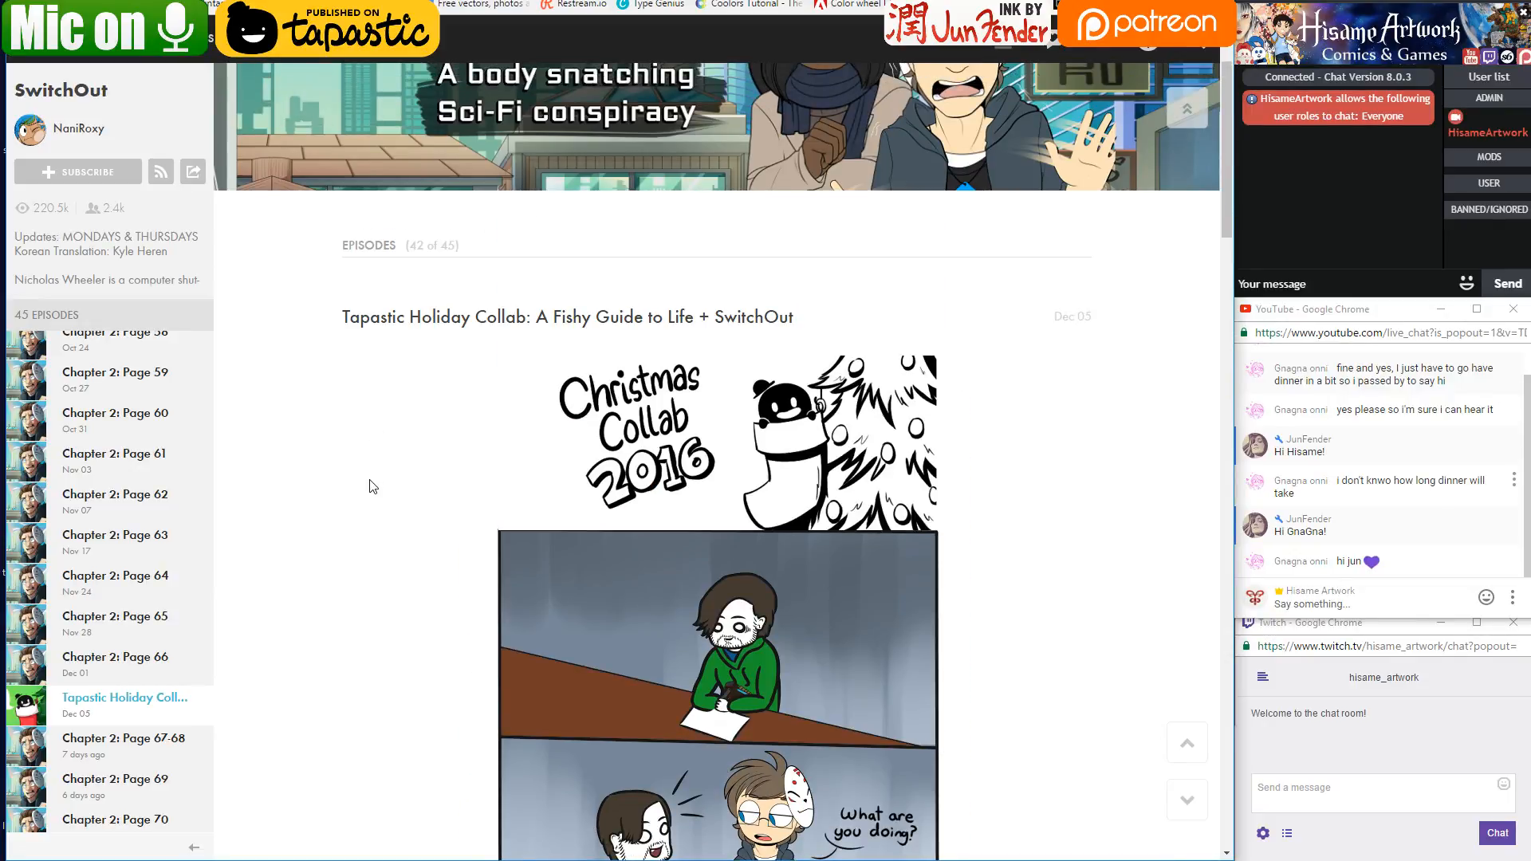
scroll(371, 483, down, 1)
scroll(371, 484, down, 2)
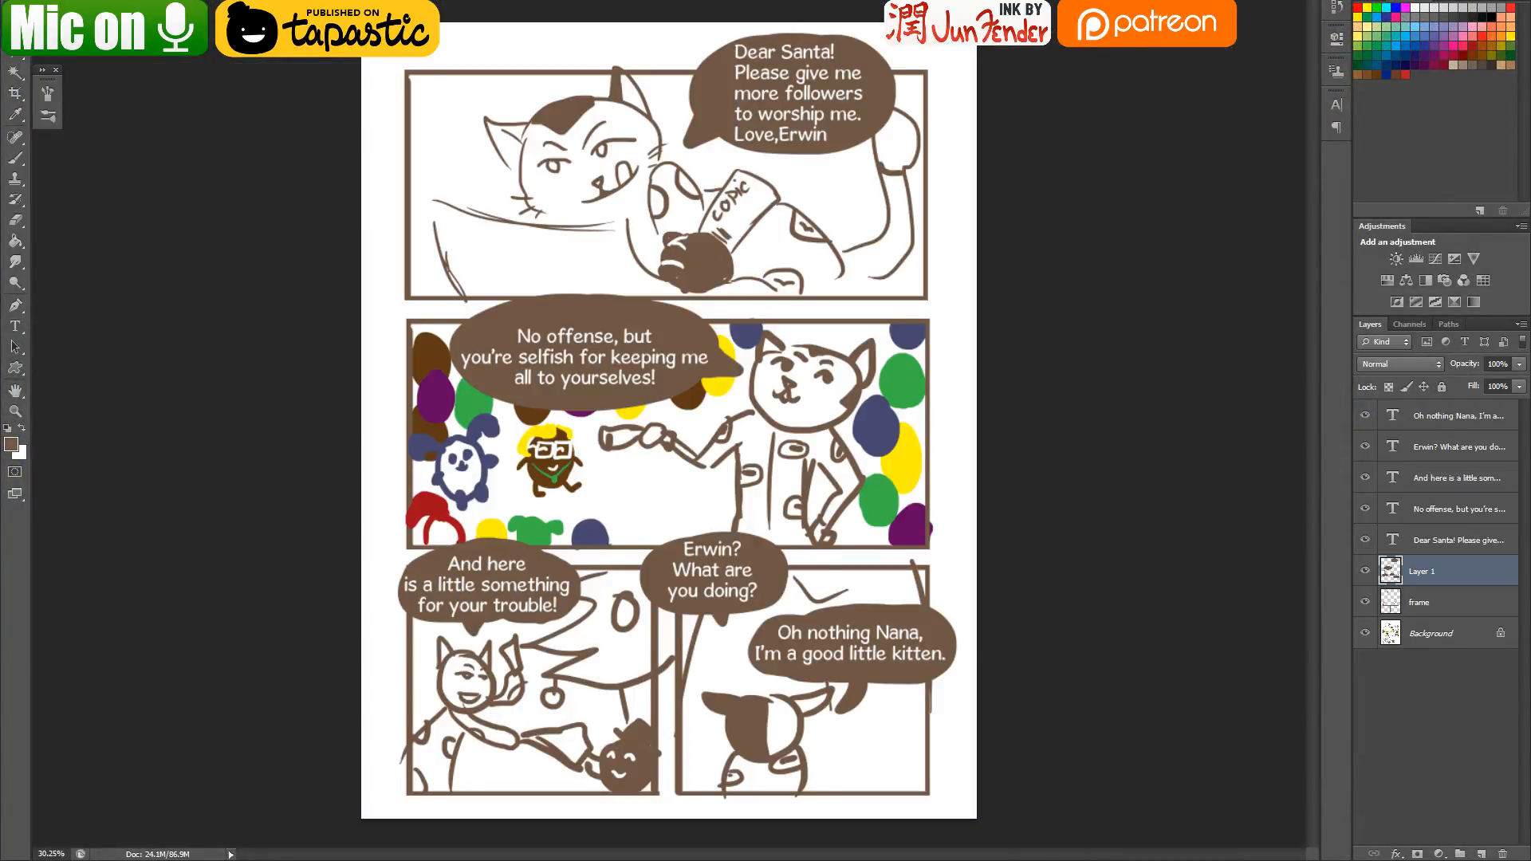
Switch back from Photoshop to the browser and read the SwitchOut holiday collab episode from its title through the closing "Check out" panel
key(alt+Tab)
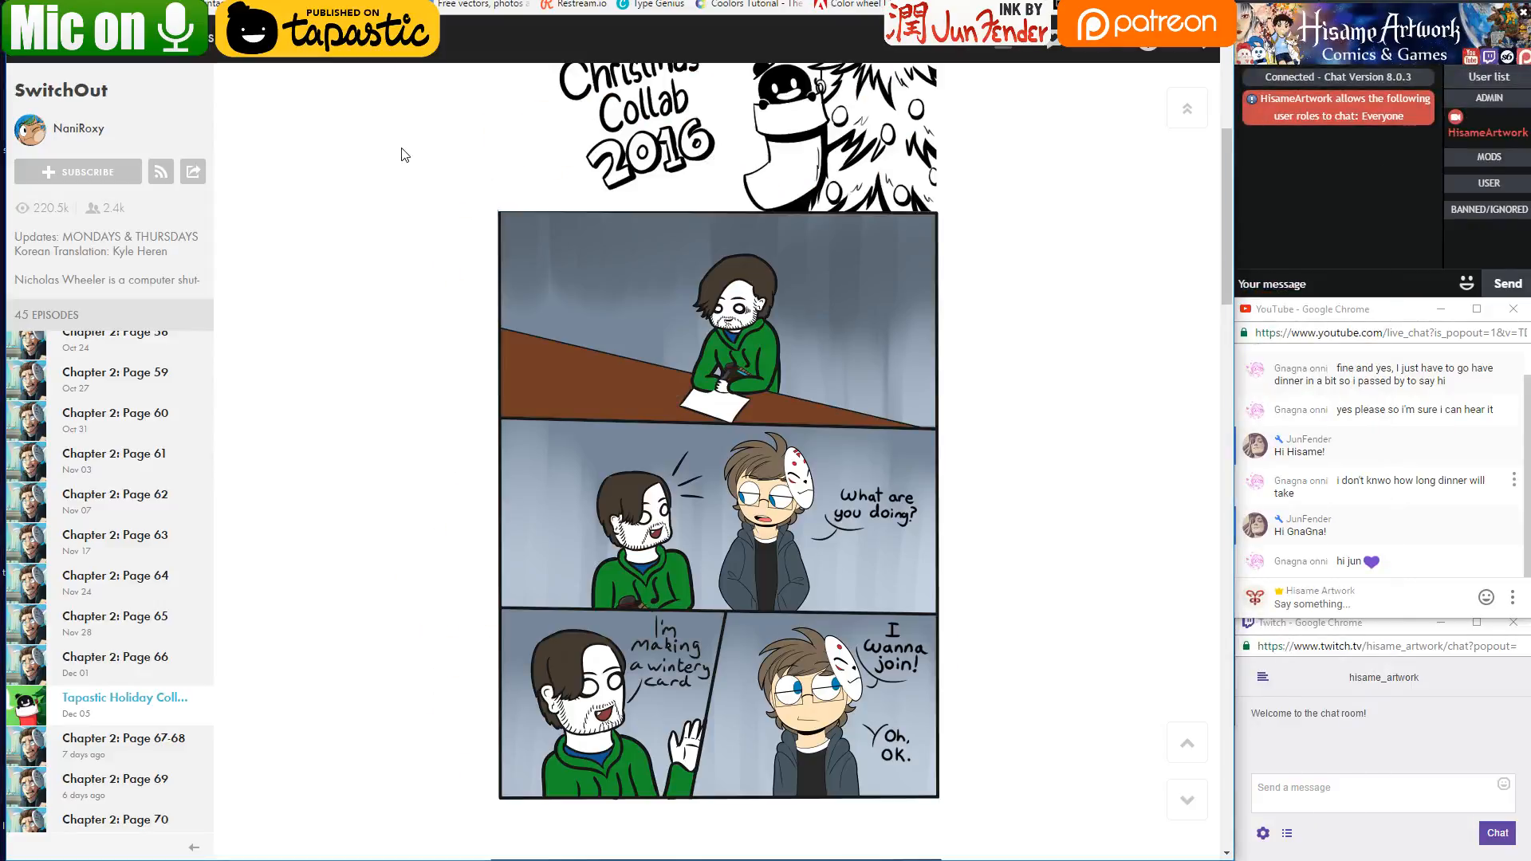
scroll(400, 144, up, 5)
scroll(400, 145, down, 6)
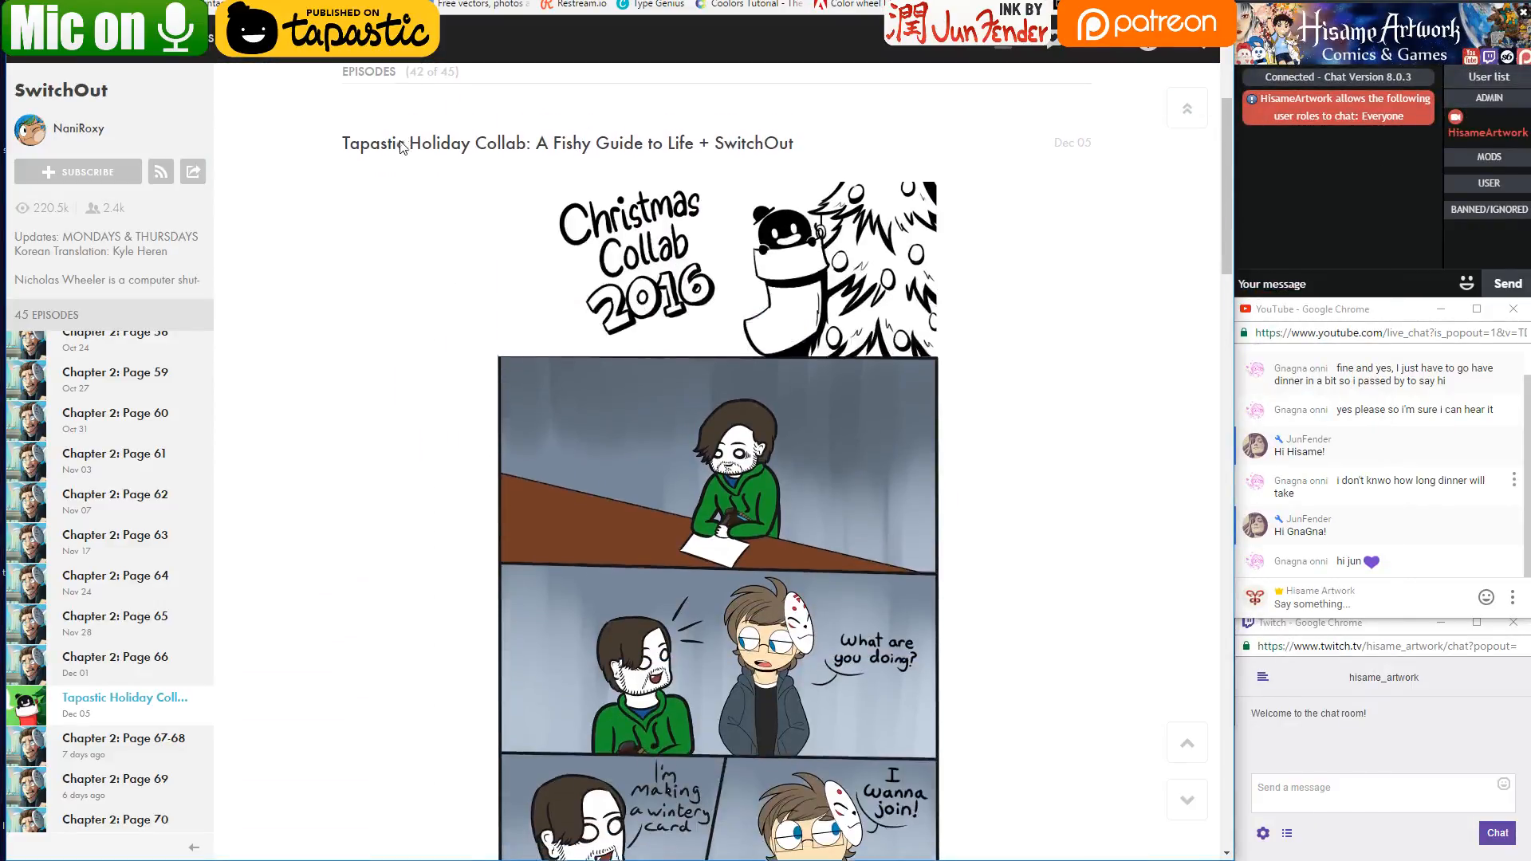
scroll(402, 148, down, 2)
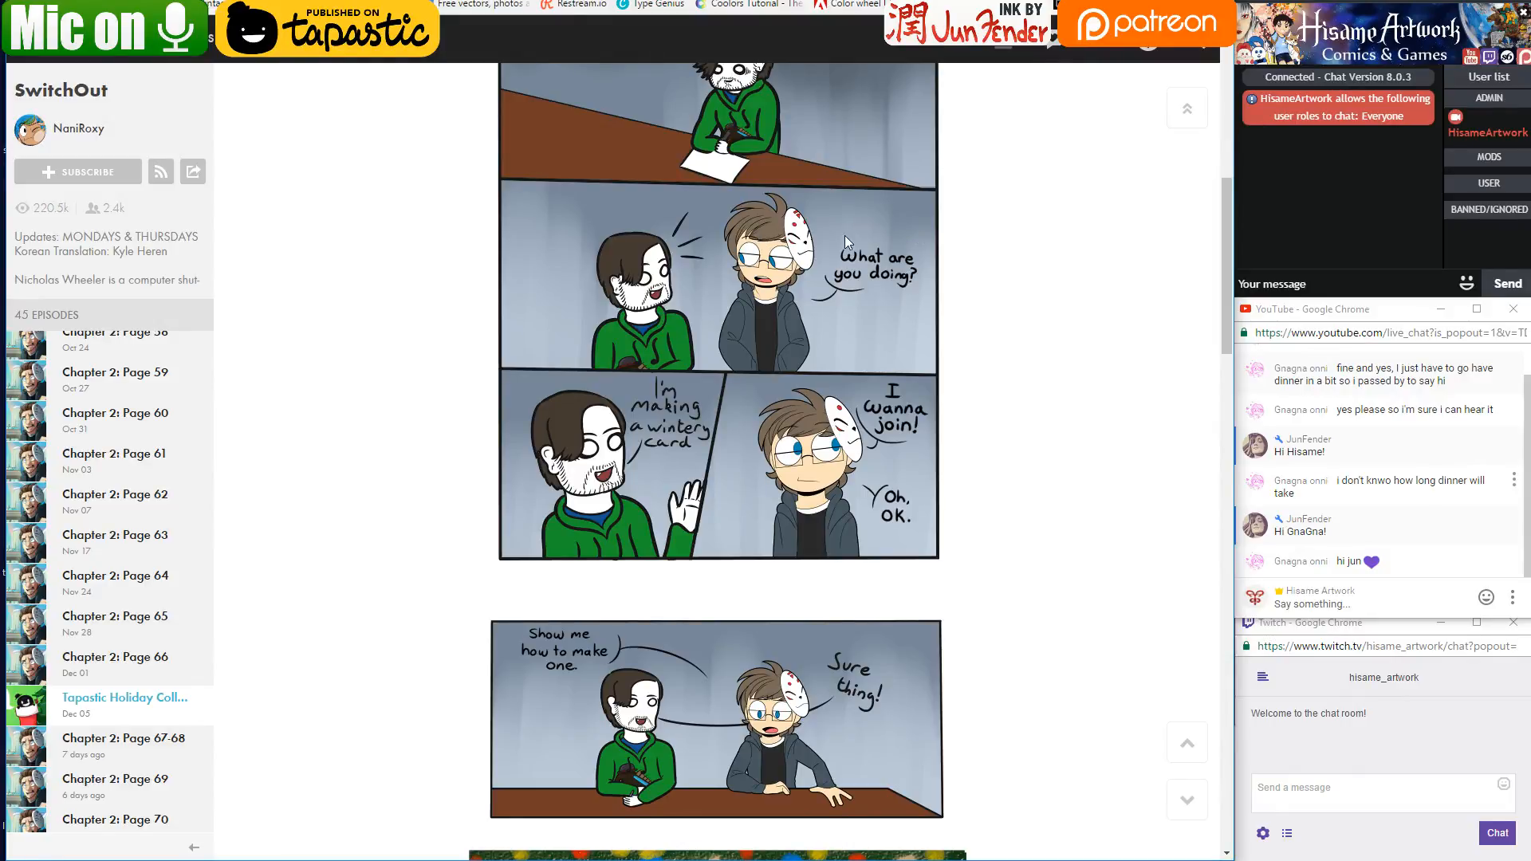
scroll(860, 236, down, 3)
scroll(860, 232, down, 5)
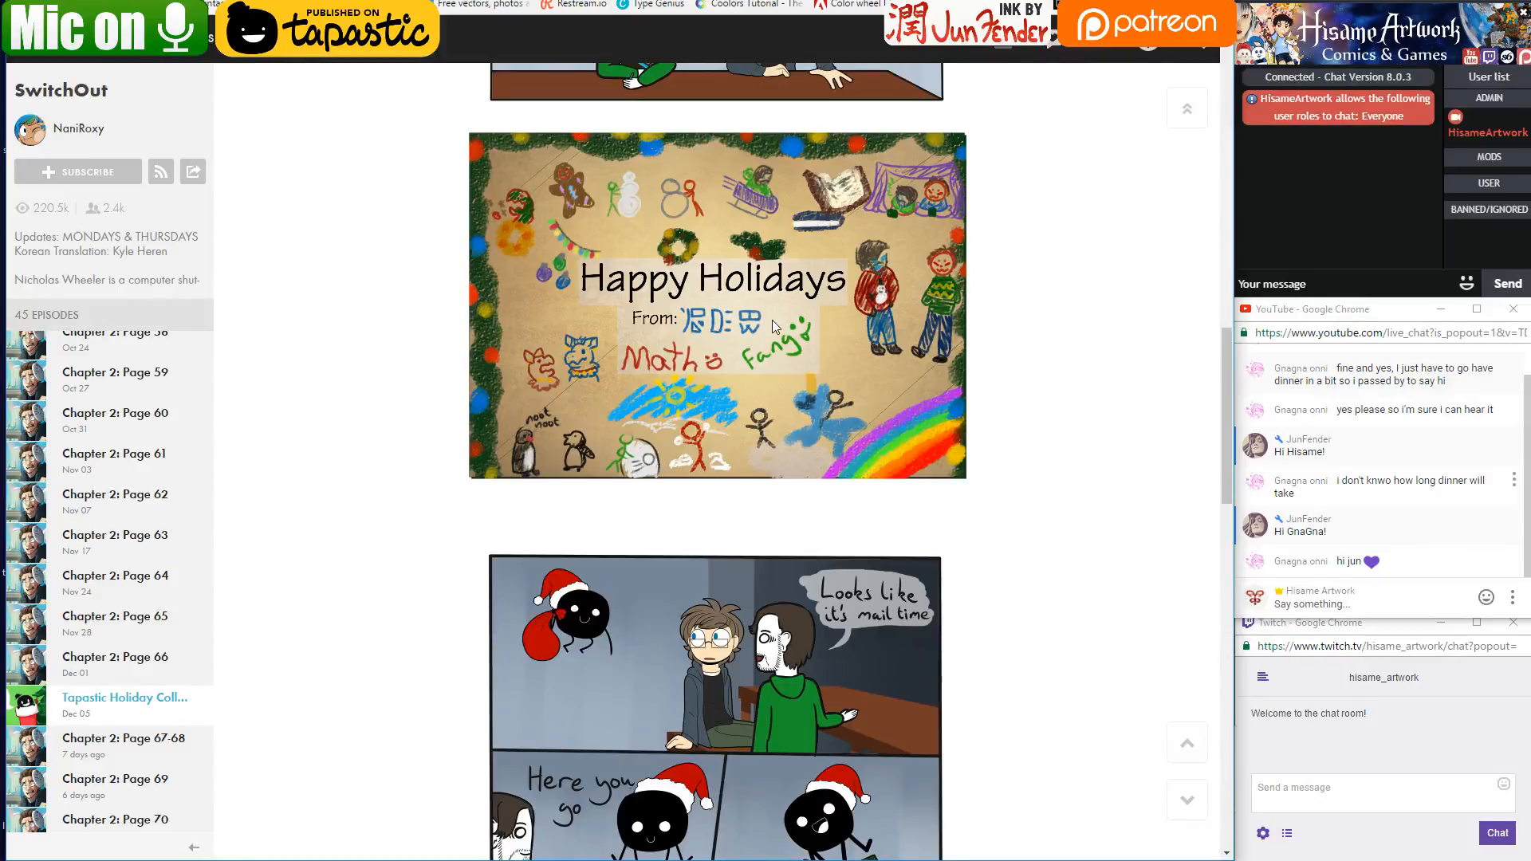
scroll(772, 319, down, 5)
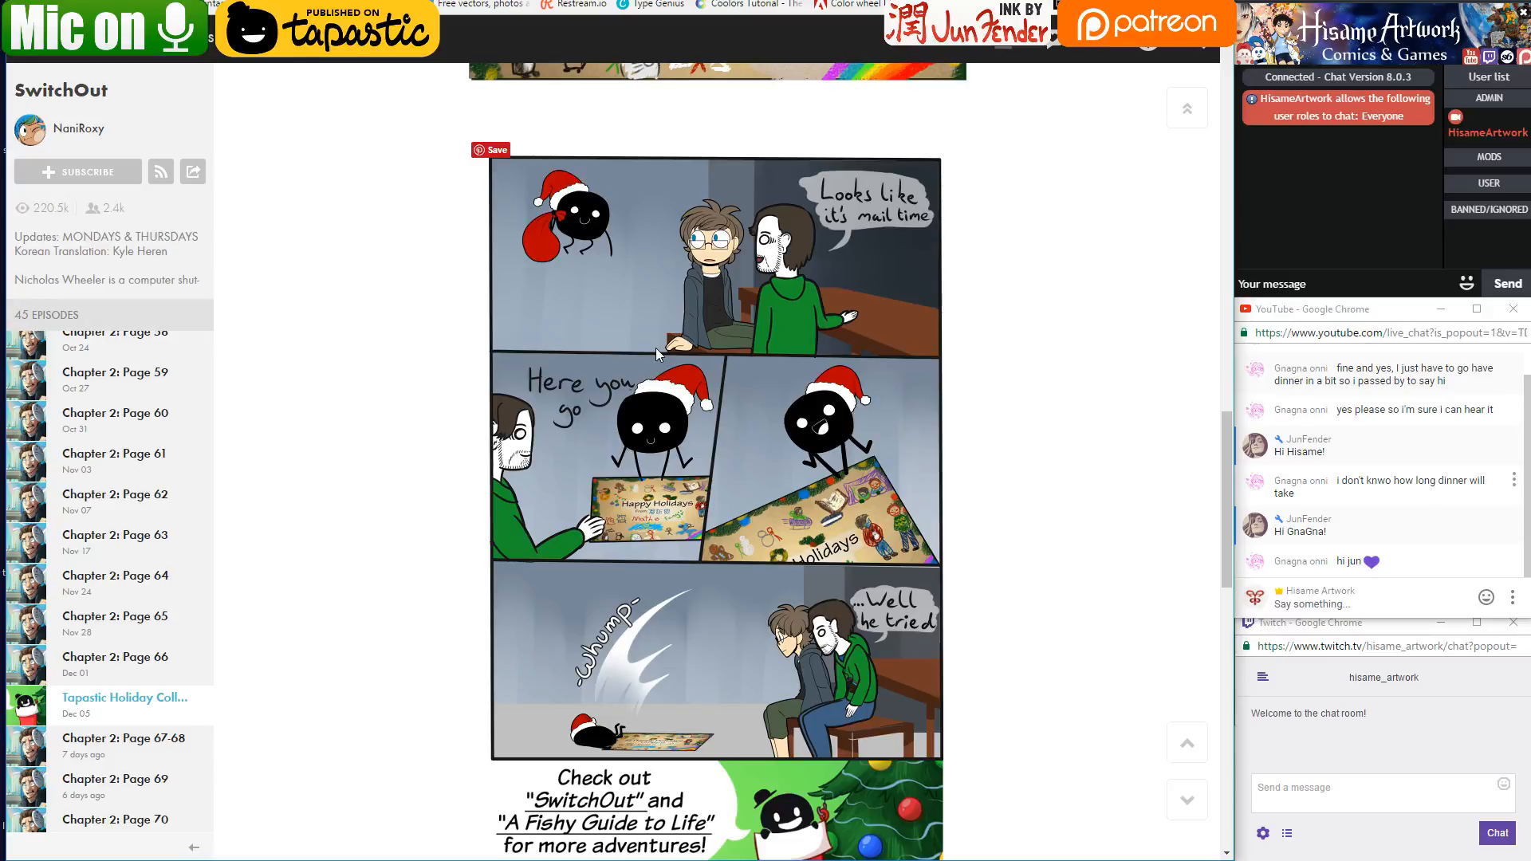
scroll(654, 346, down, 3)
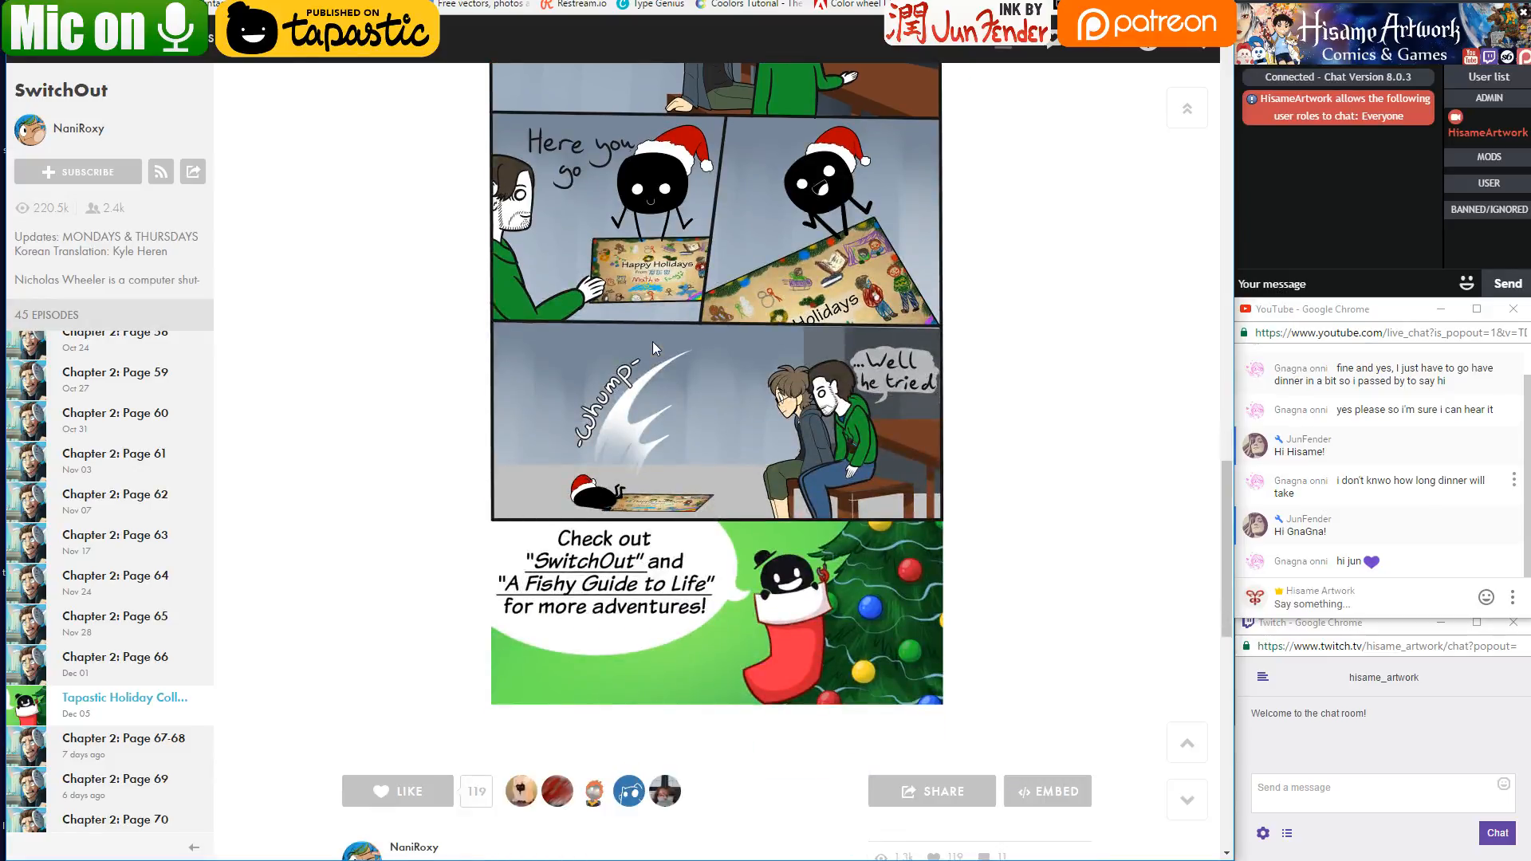
scroll(652, 341, down, 2)
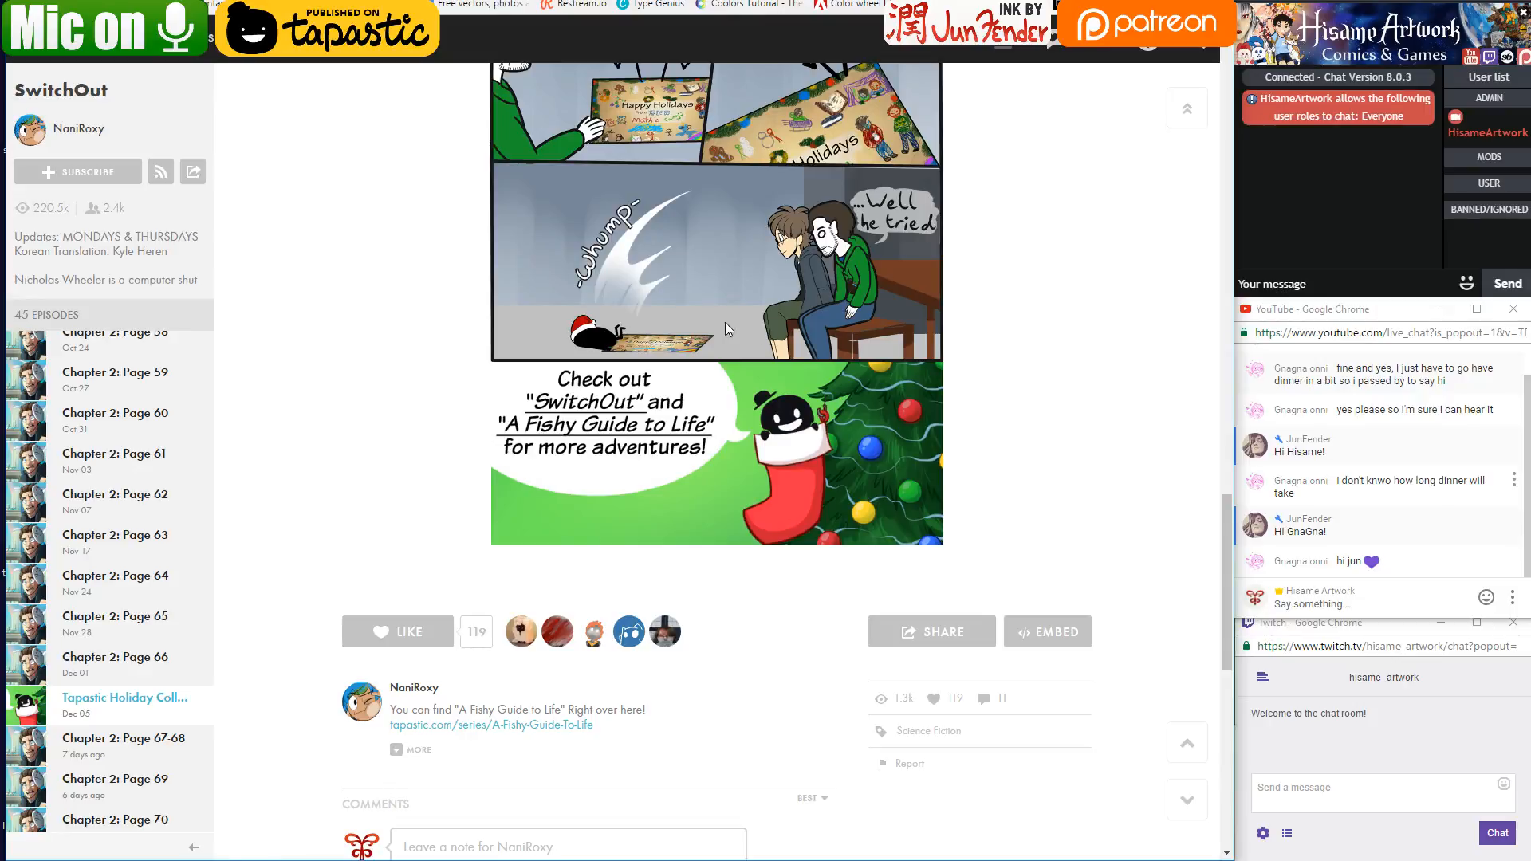
scroll(987, 335, up, 2)
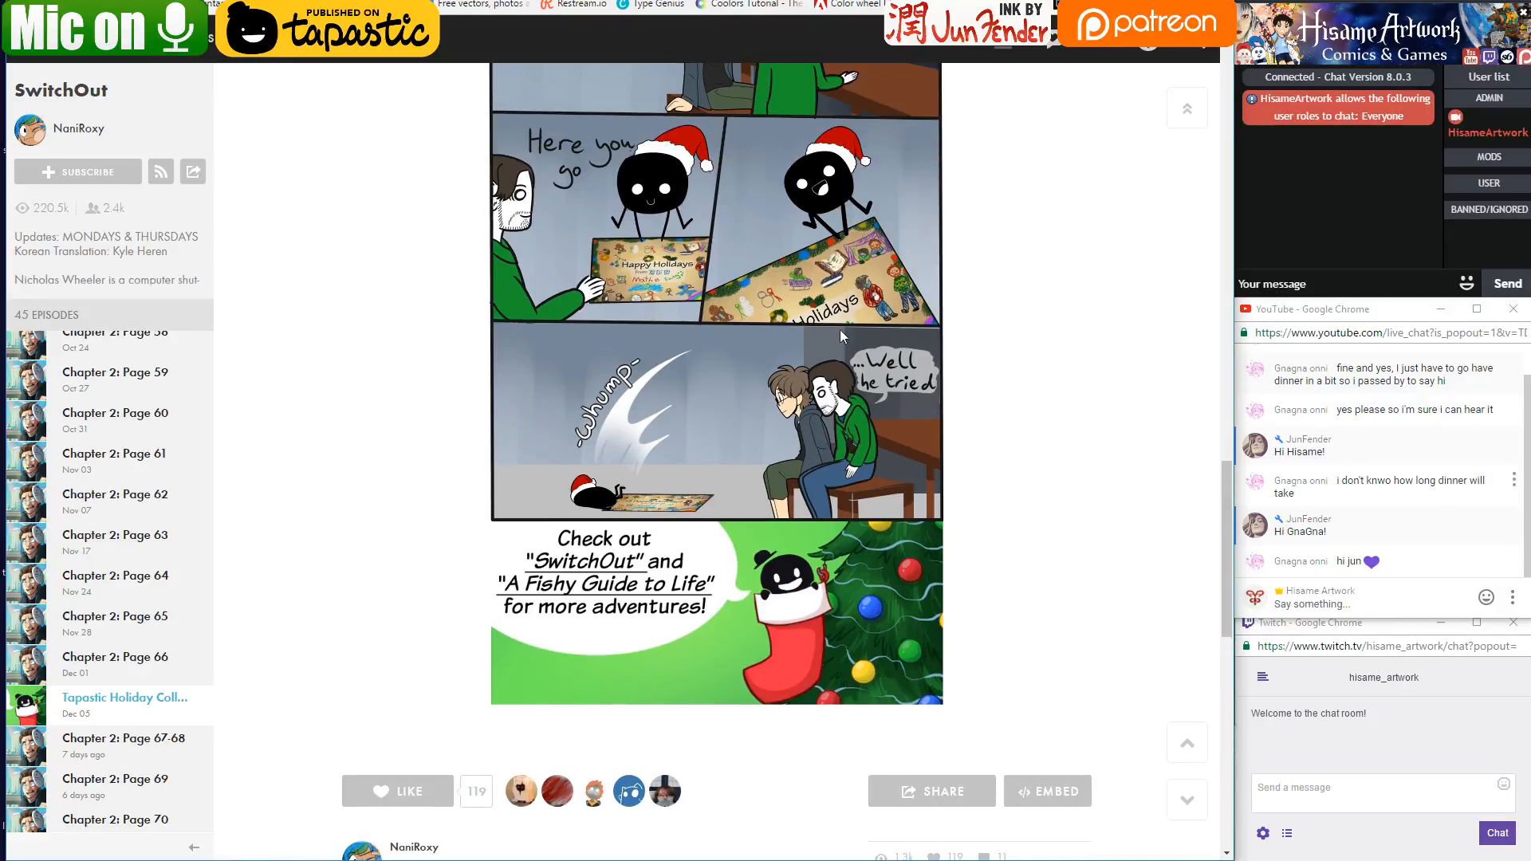
scroll(841, 495, up, 2)
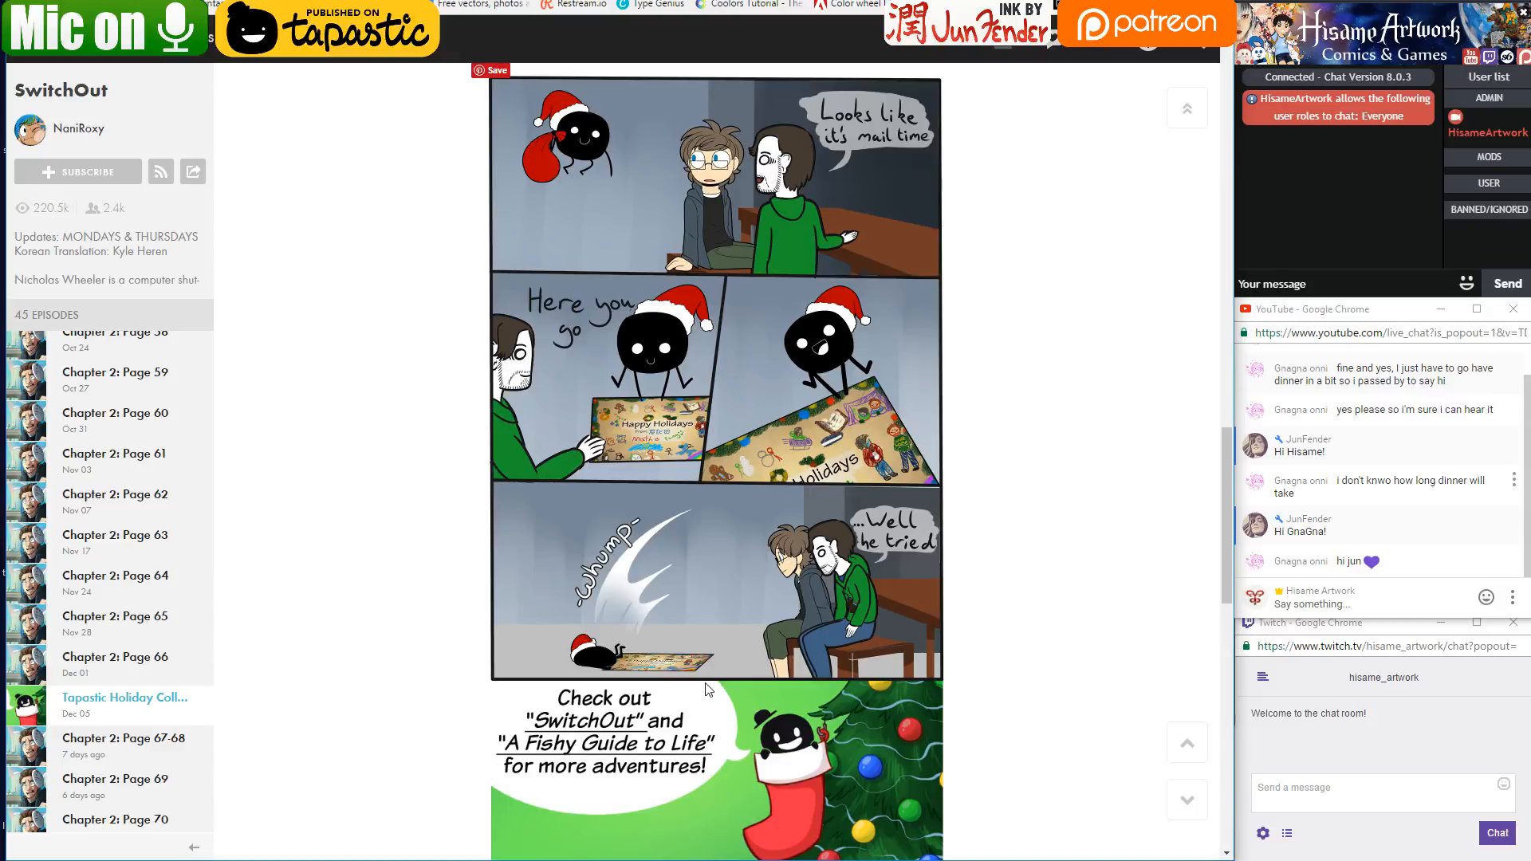
scroll(724, 623, down, 3)
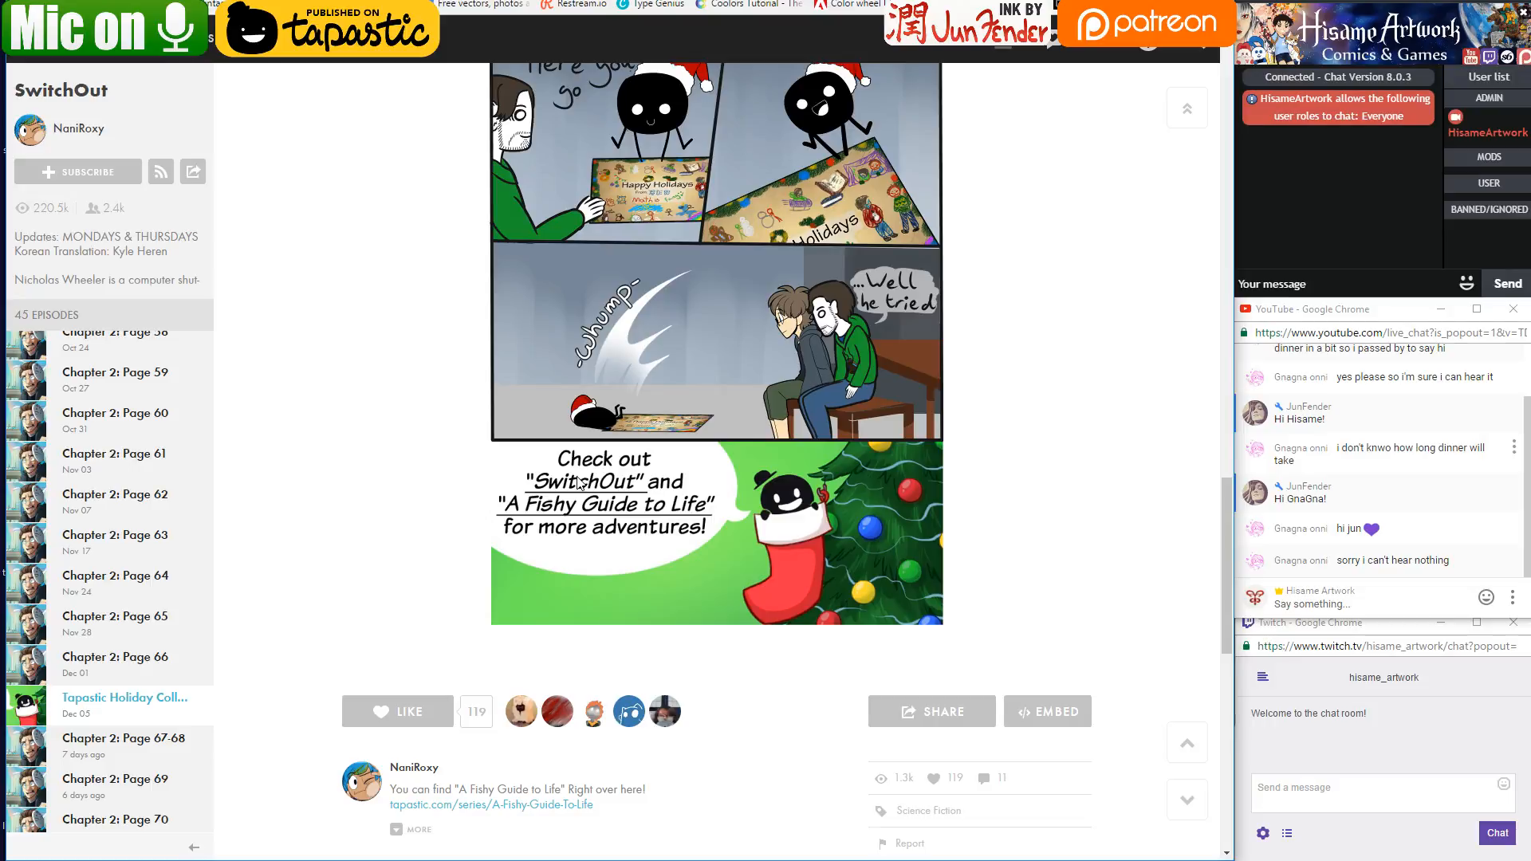
Switch to OBS and reposition its window, ask "can you hear me?" in the YouTube live chat, and minimize OBS
key(alt+Tab)
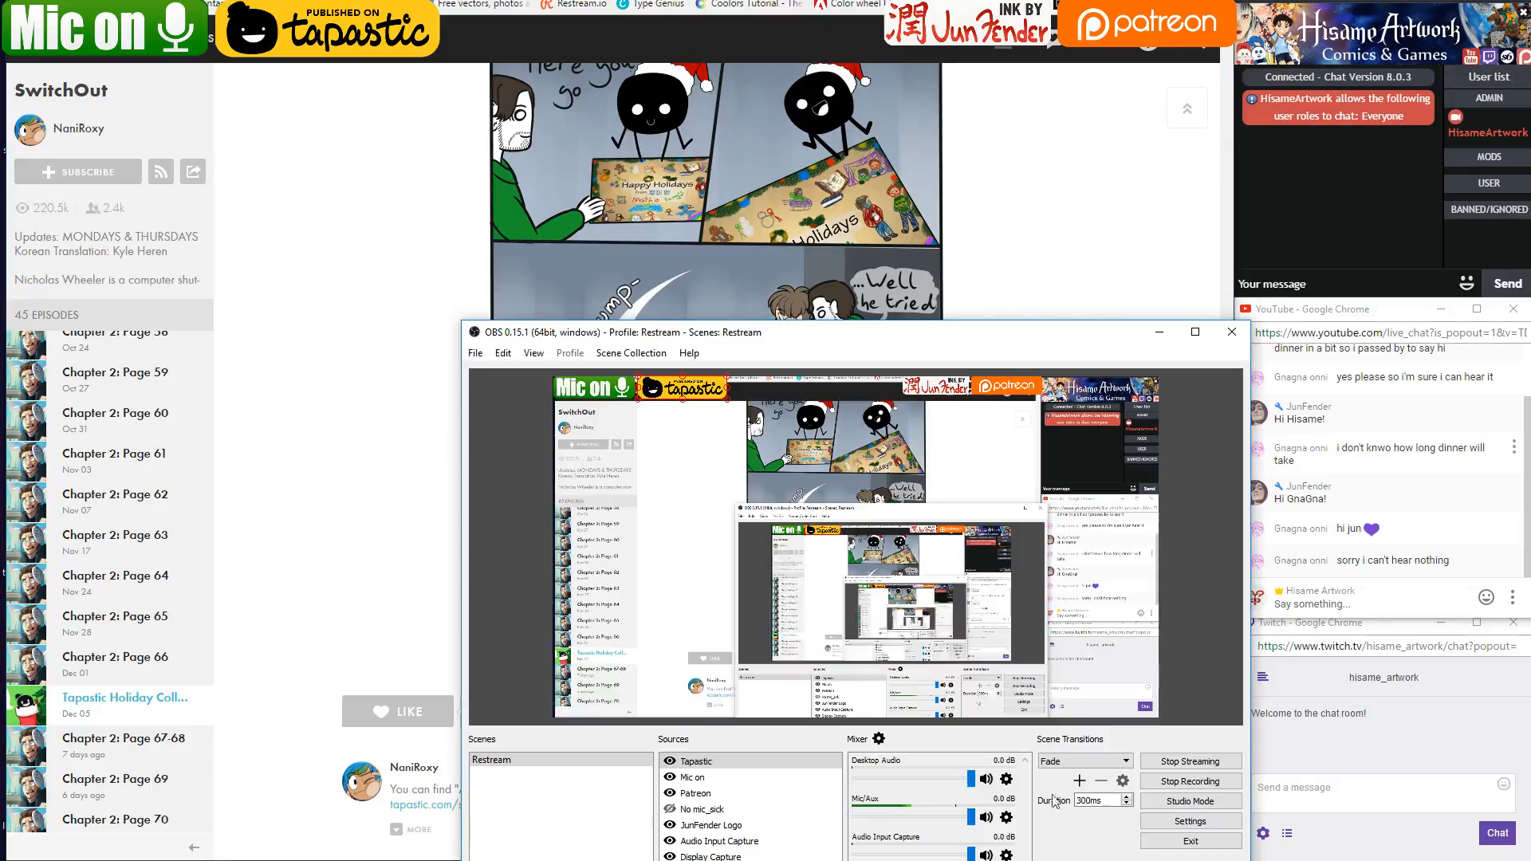
drag(936, 335, 885, 193)
click(1340, 604)
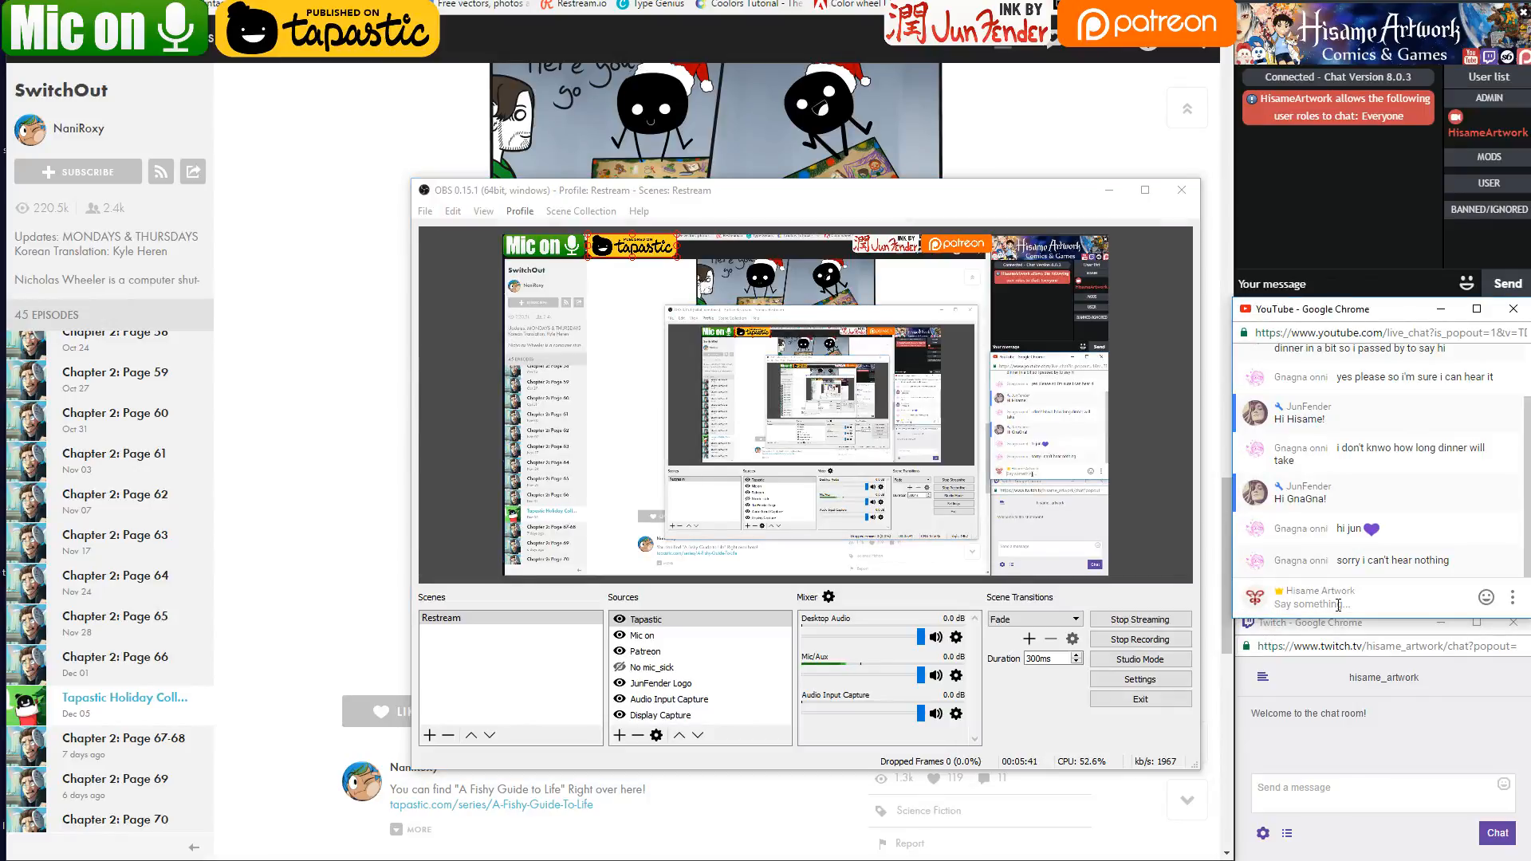
text(Hi Jun, can you hear me?)
key(Return)
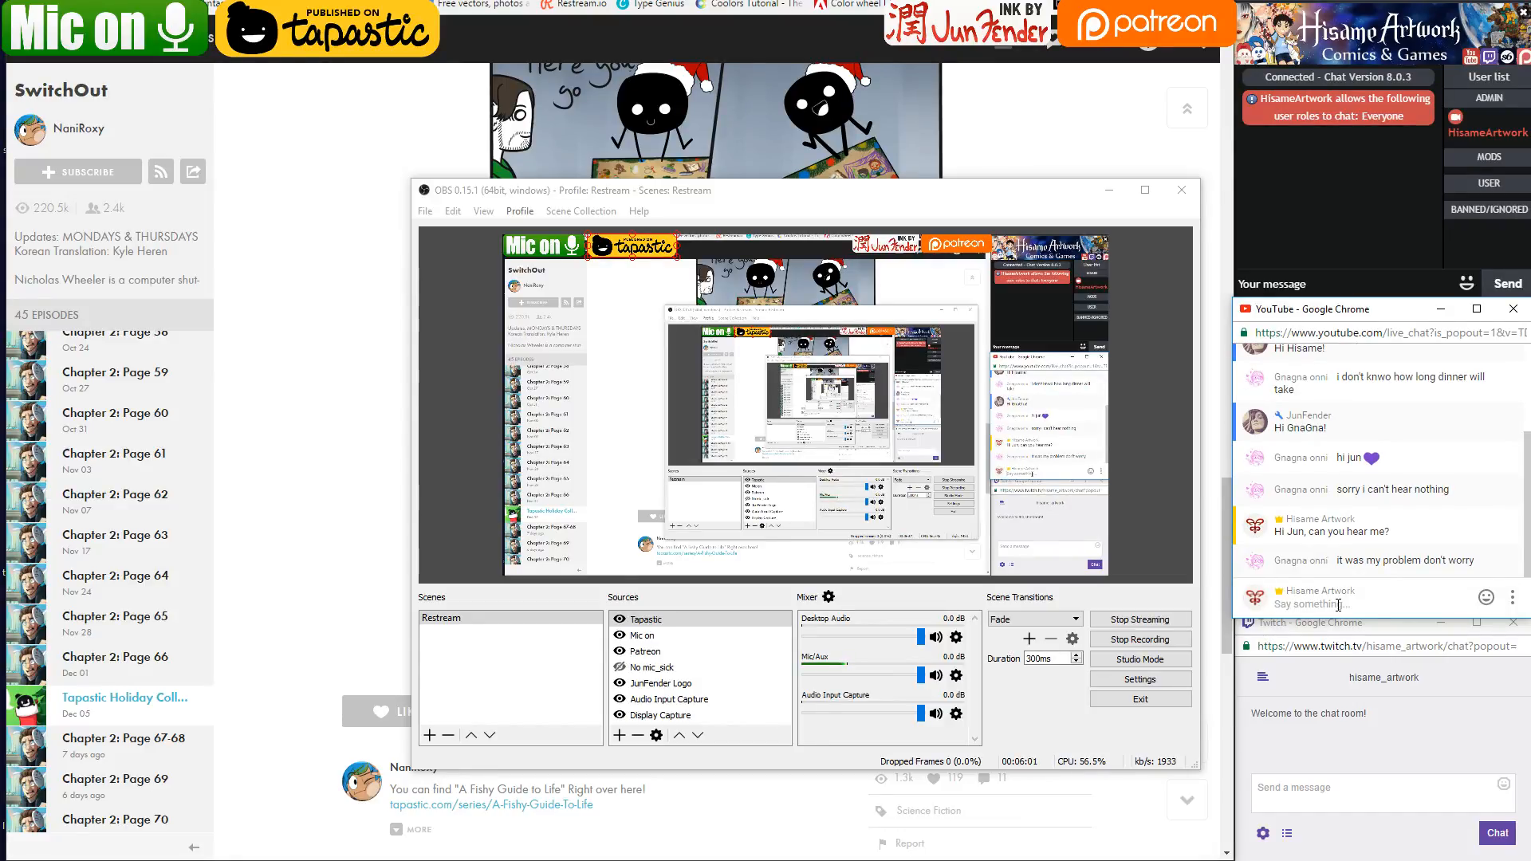
click(1109, 197)
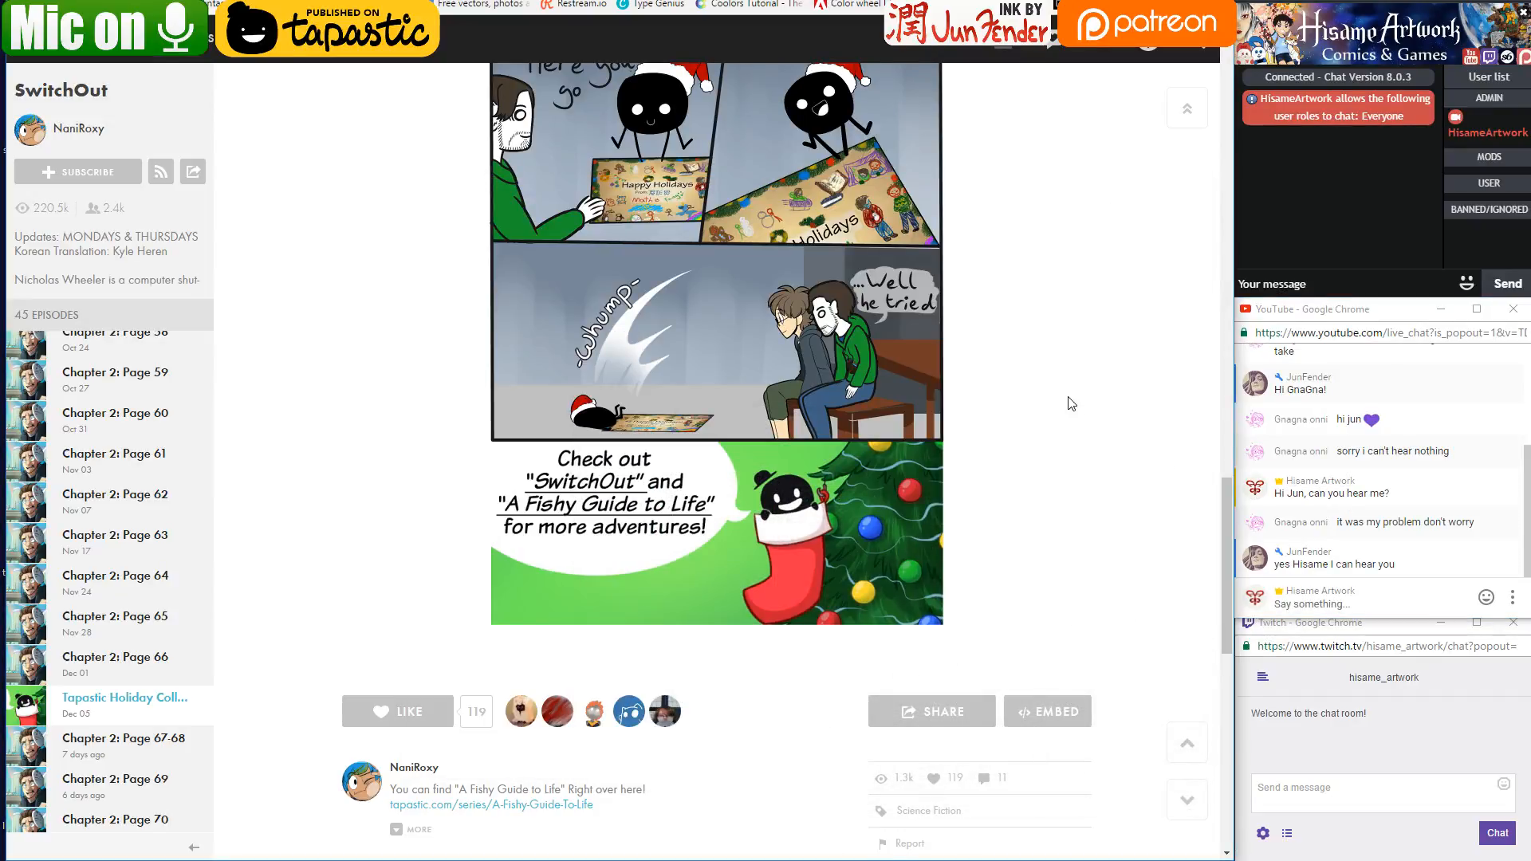
Look back up the SwitchOut holiday episode from the closing panel to the "Happy Holidays" postcard
scroll(1071, 404, up, 2)
scroll(1071, 403, up, 2)
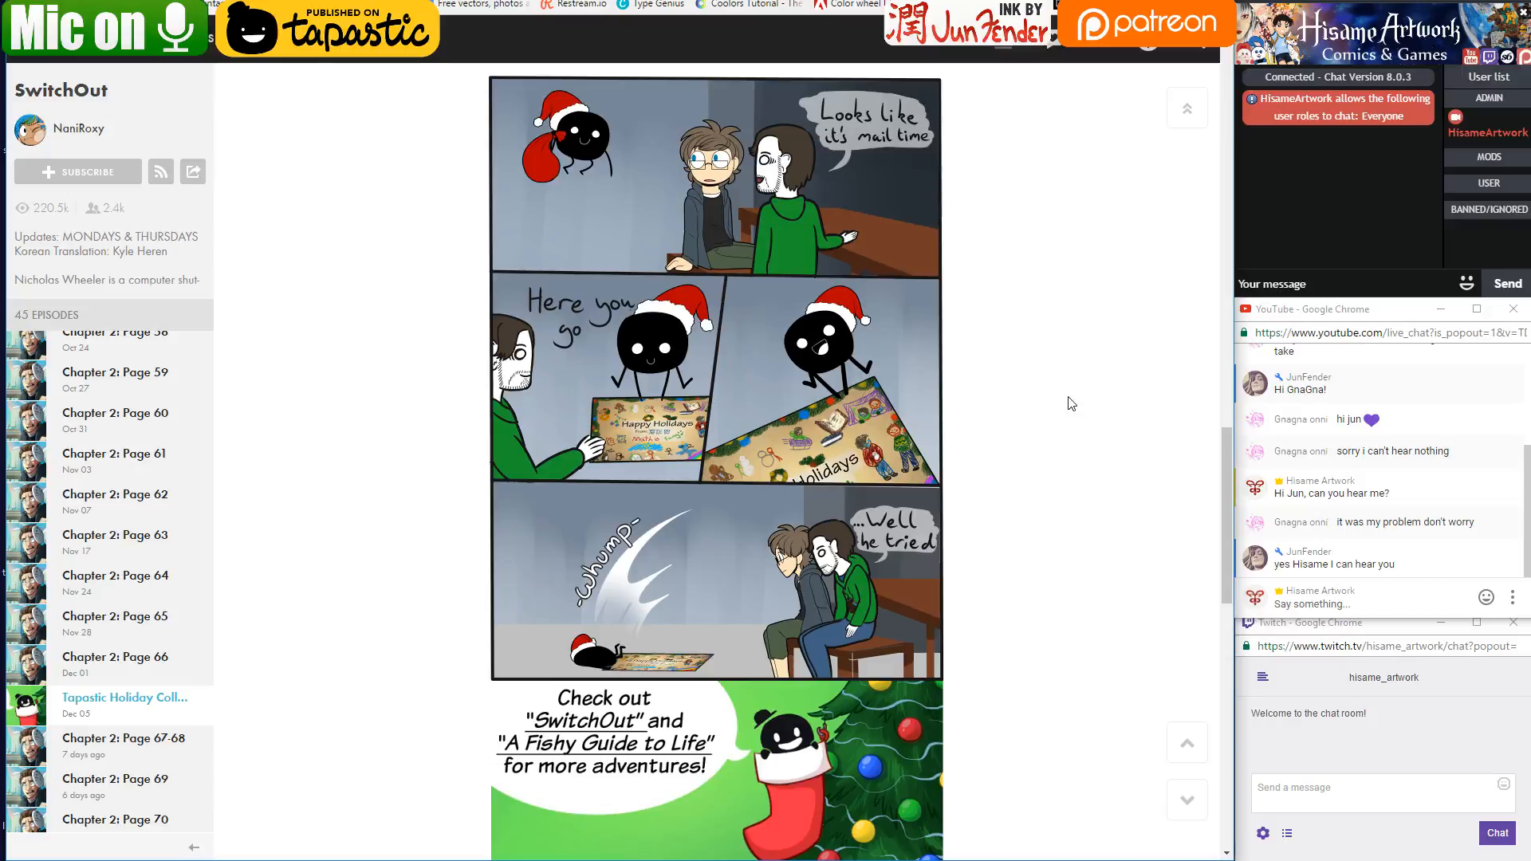
scroll(1071, 404, up, 2)
scroll(1071, 404, up, 6)
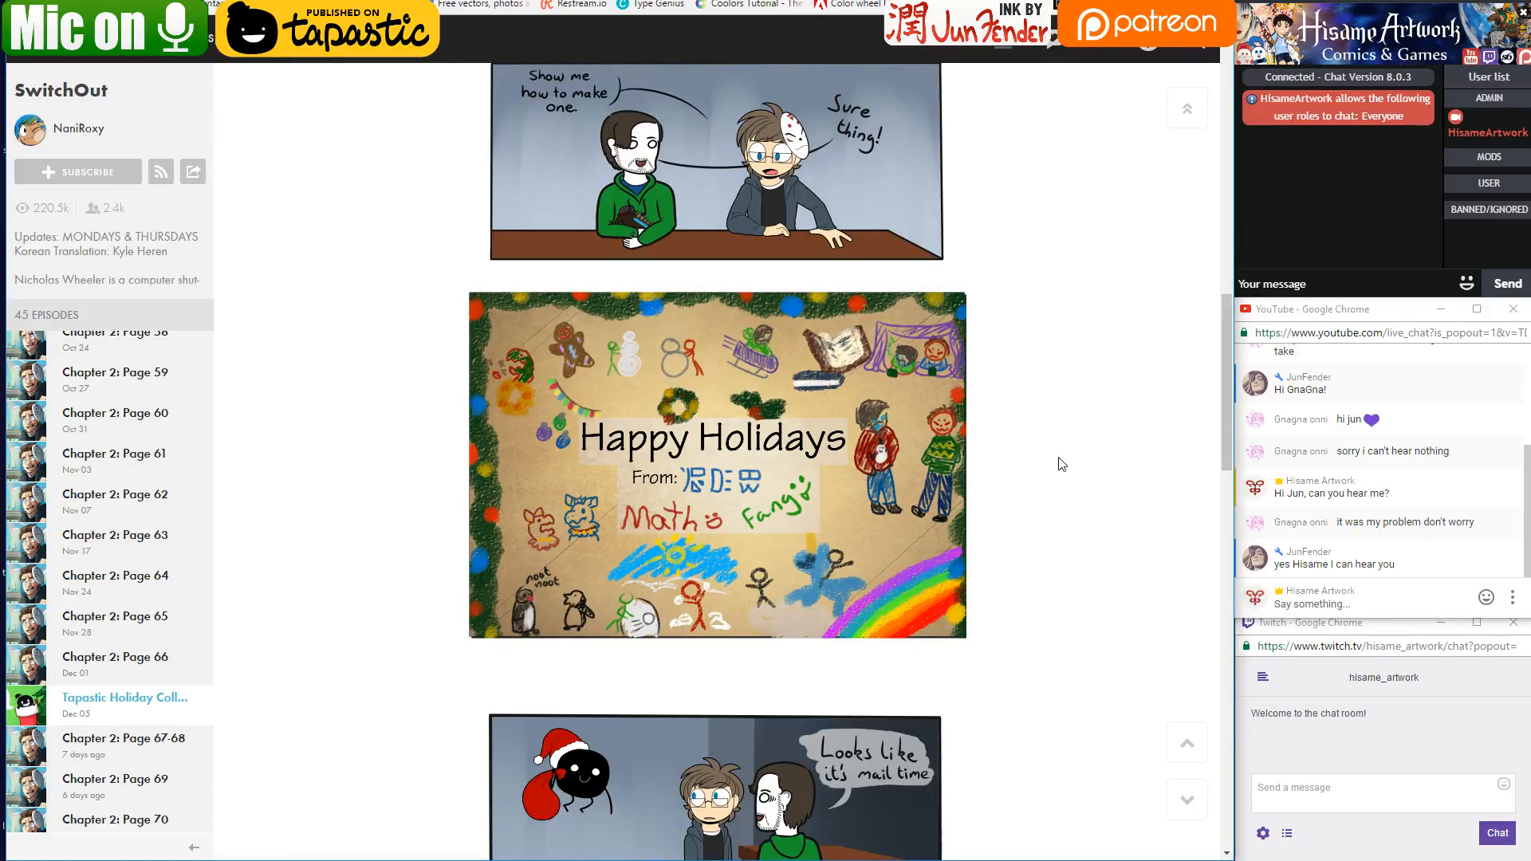
scroll(1061, 464, up, 1)
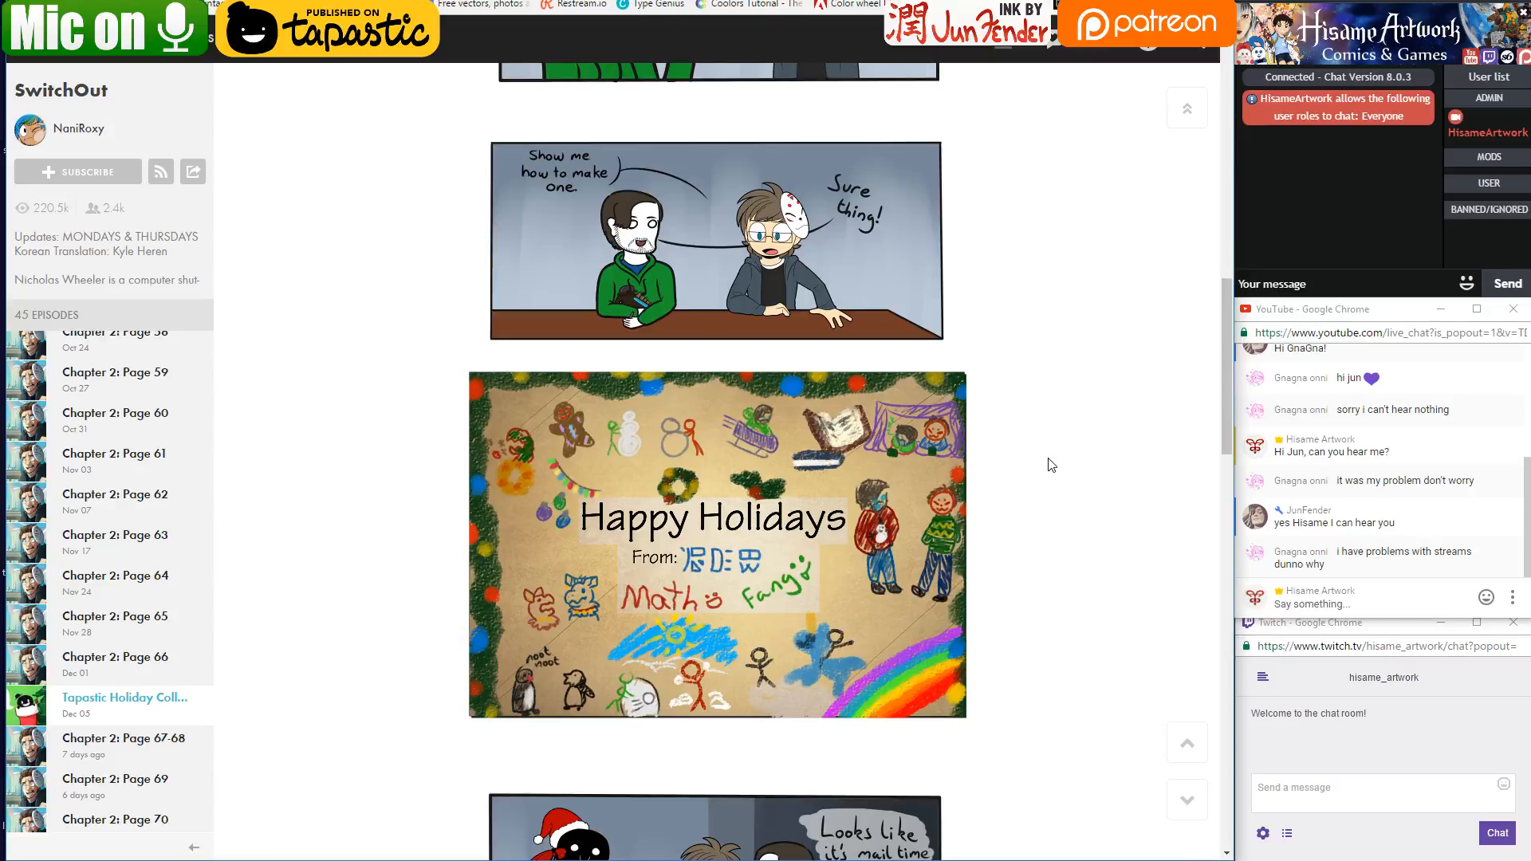
Check the live stream pages on Twitch, Watch Me Work and YouTube, including the YouTube live dashboard
key(ctrl+Tab)
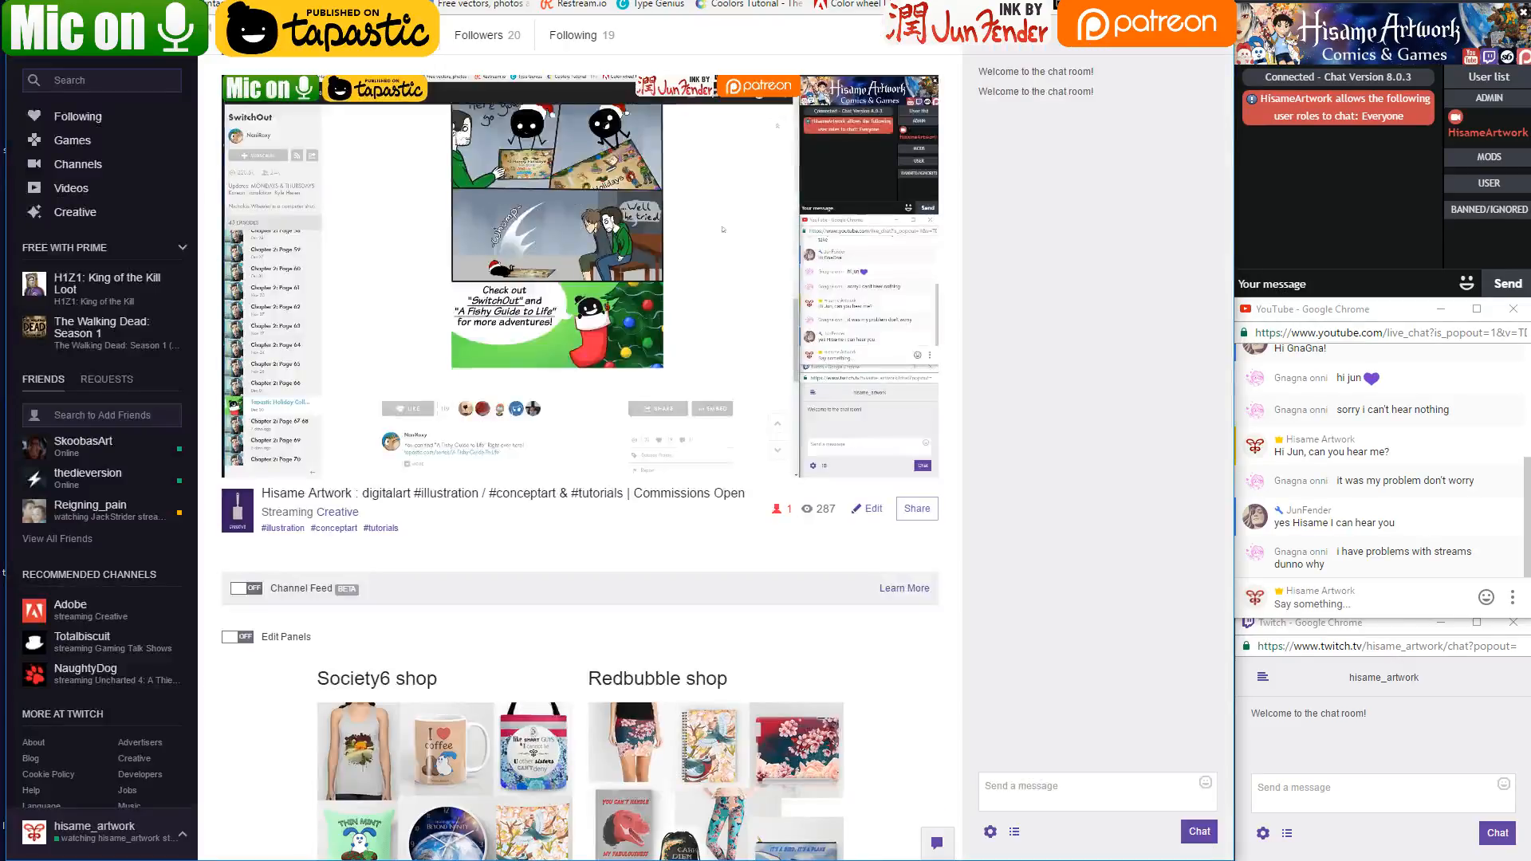
key(ctrl+Tab)
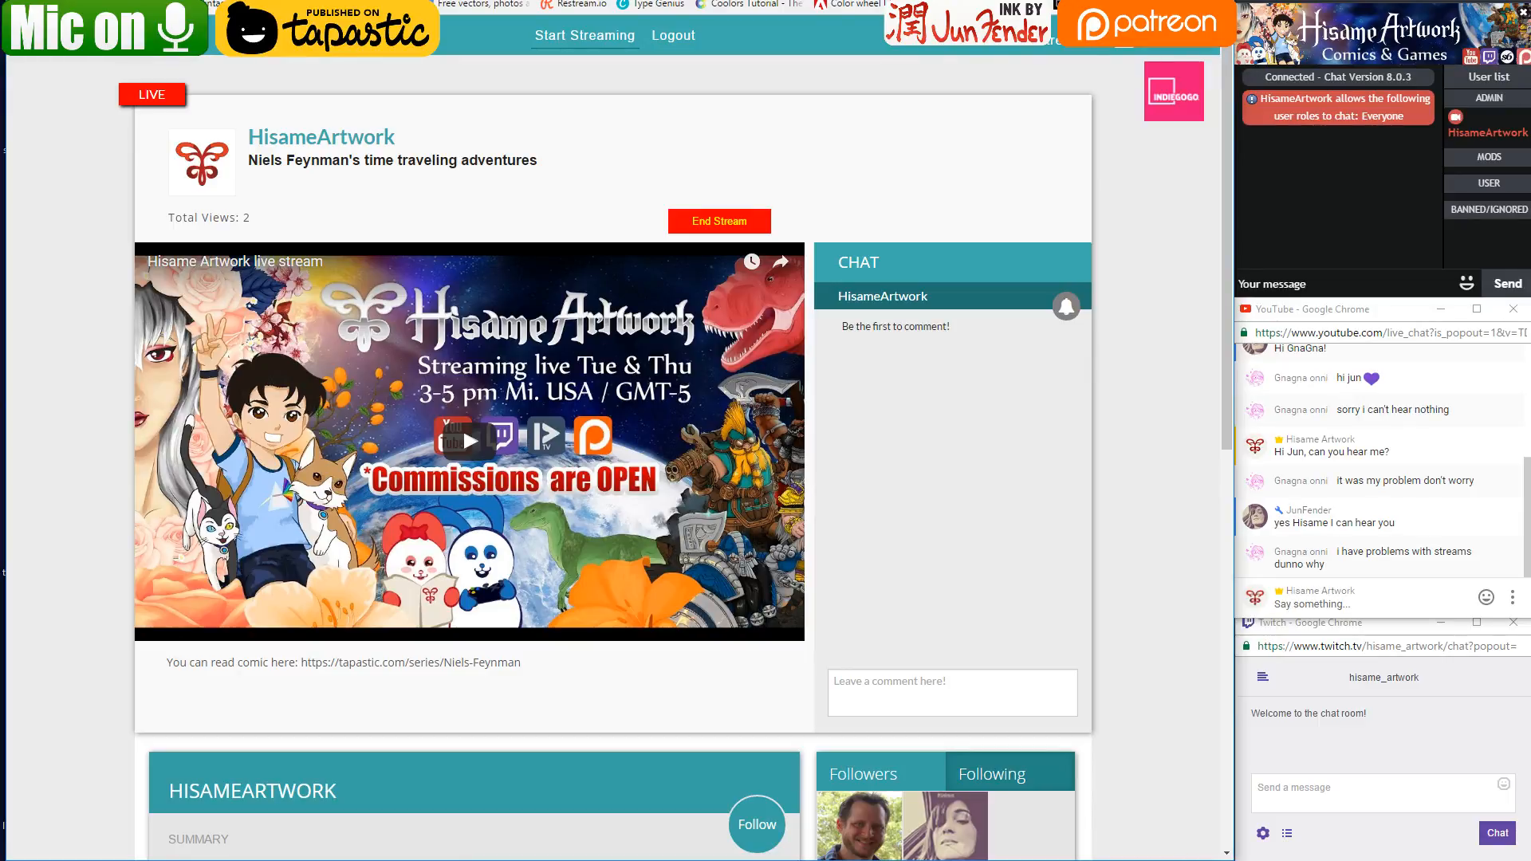
key(ctrl+Tab)
key(ctrl+shift+Tab)
key(ctrl+Tab)
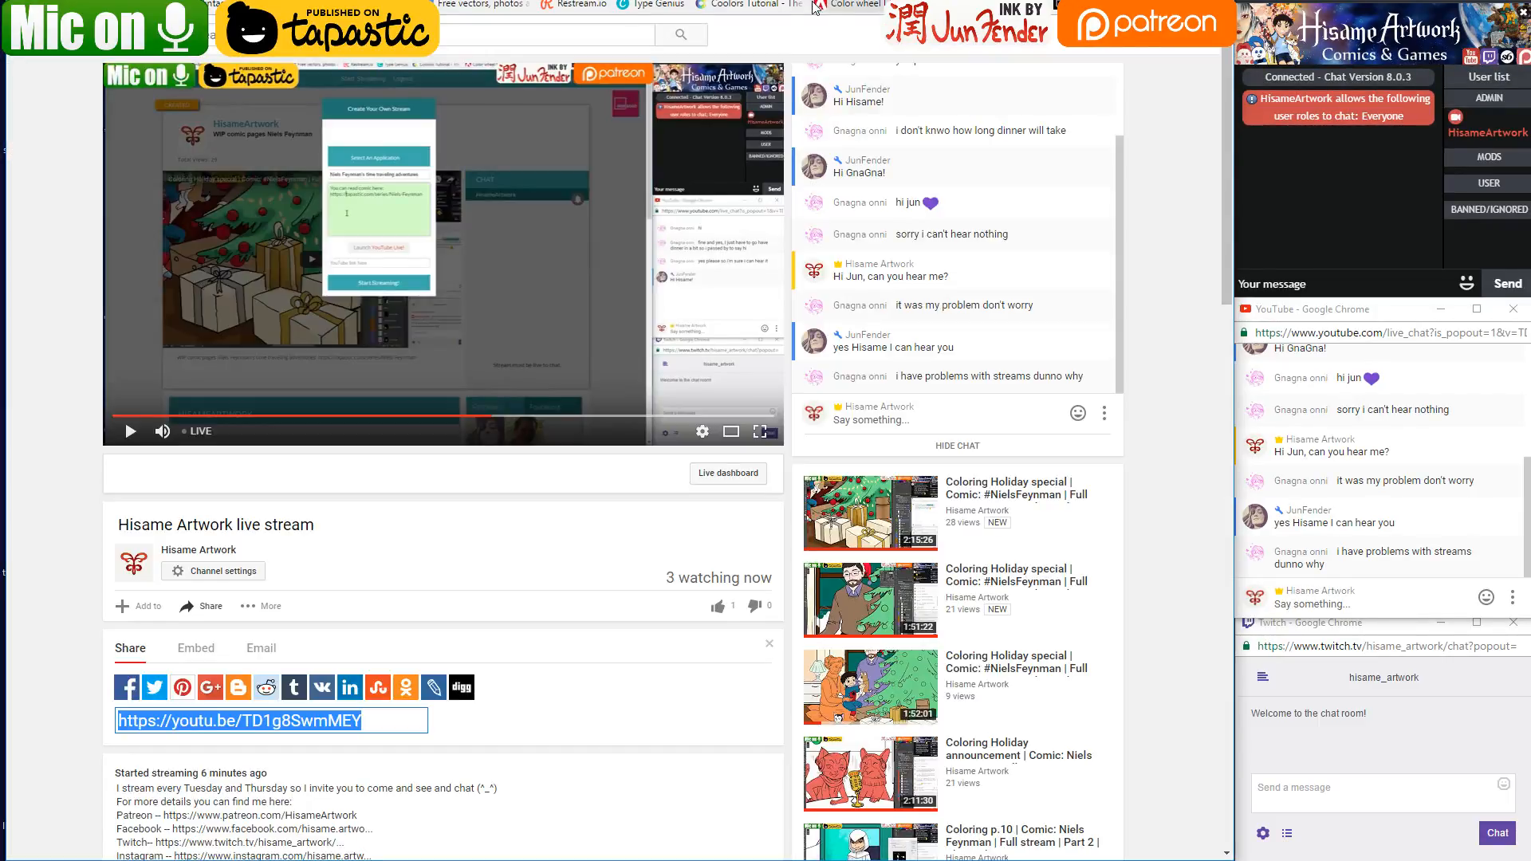
key(ctrl+shift+Tab)
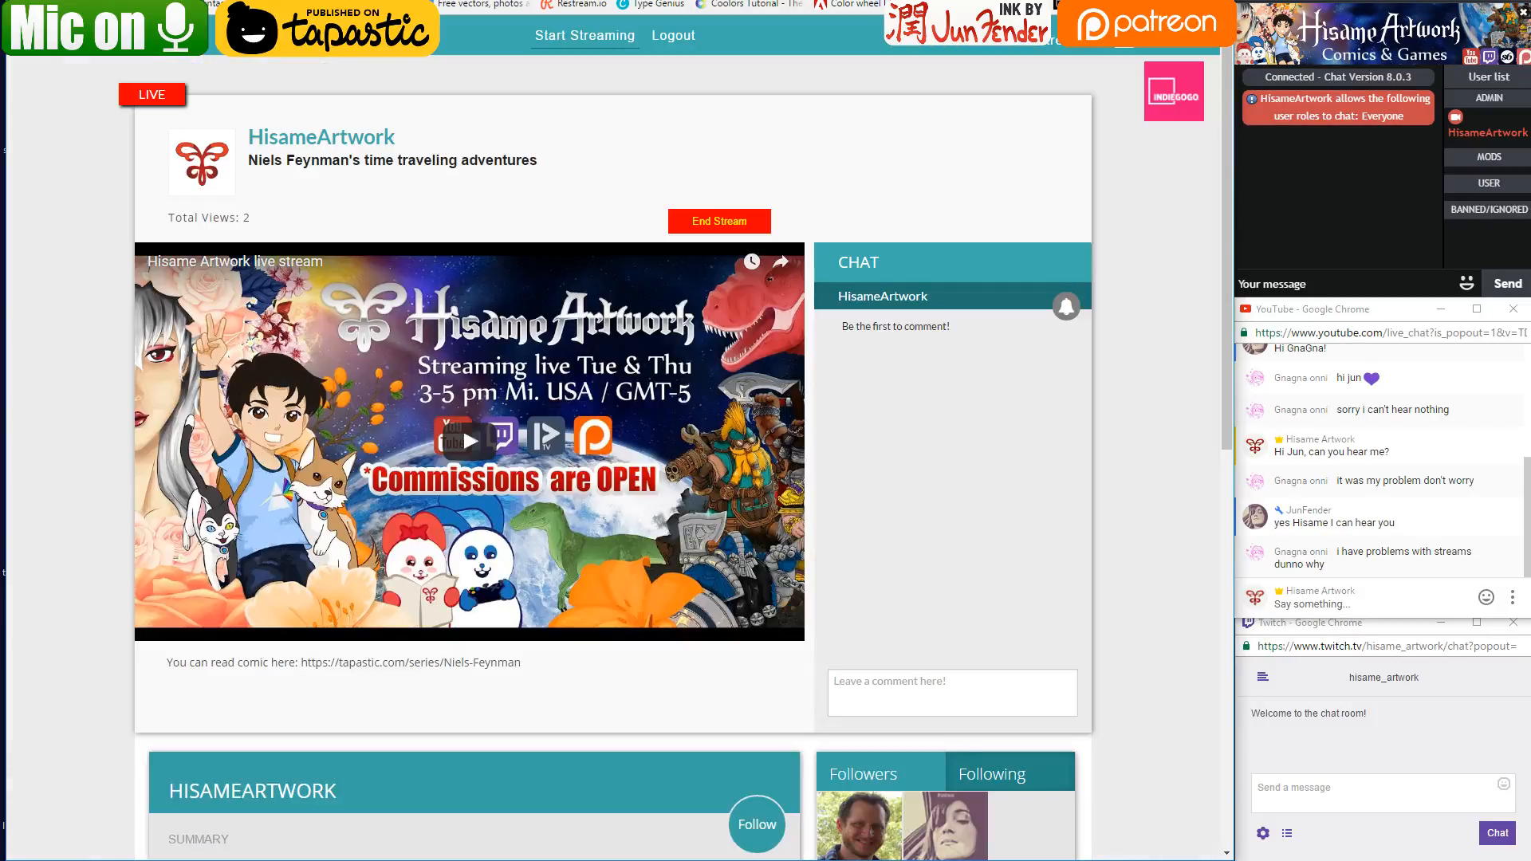
key(ctrl+Tab)
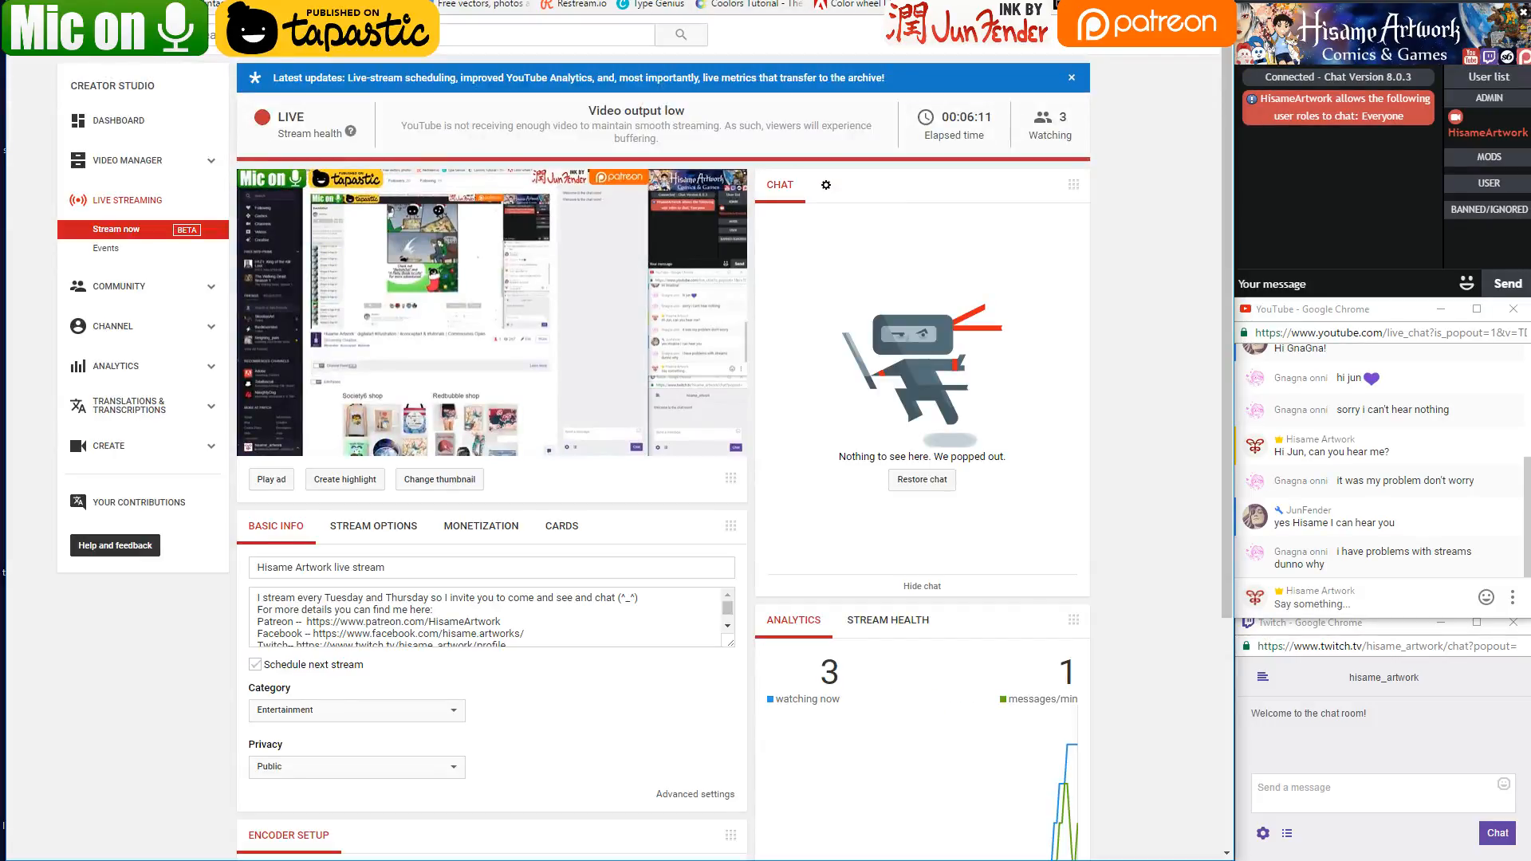
key(ctrl+shift+Tab)
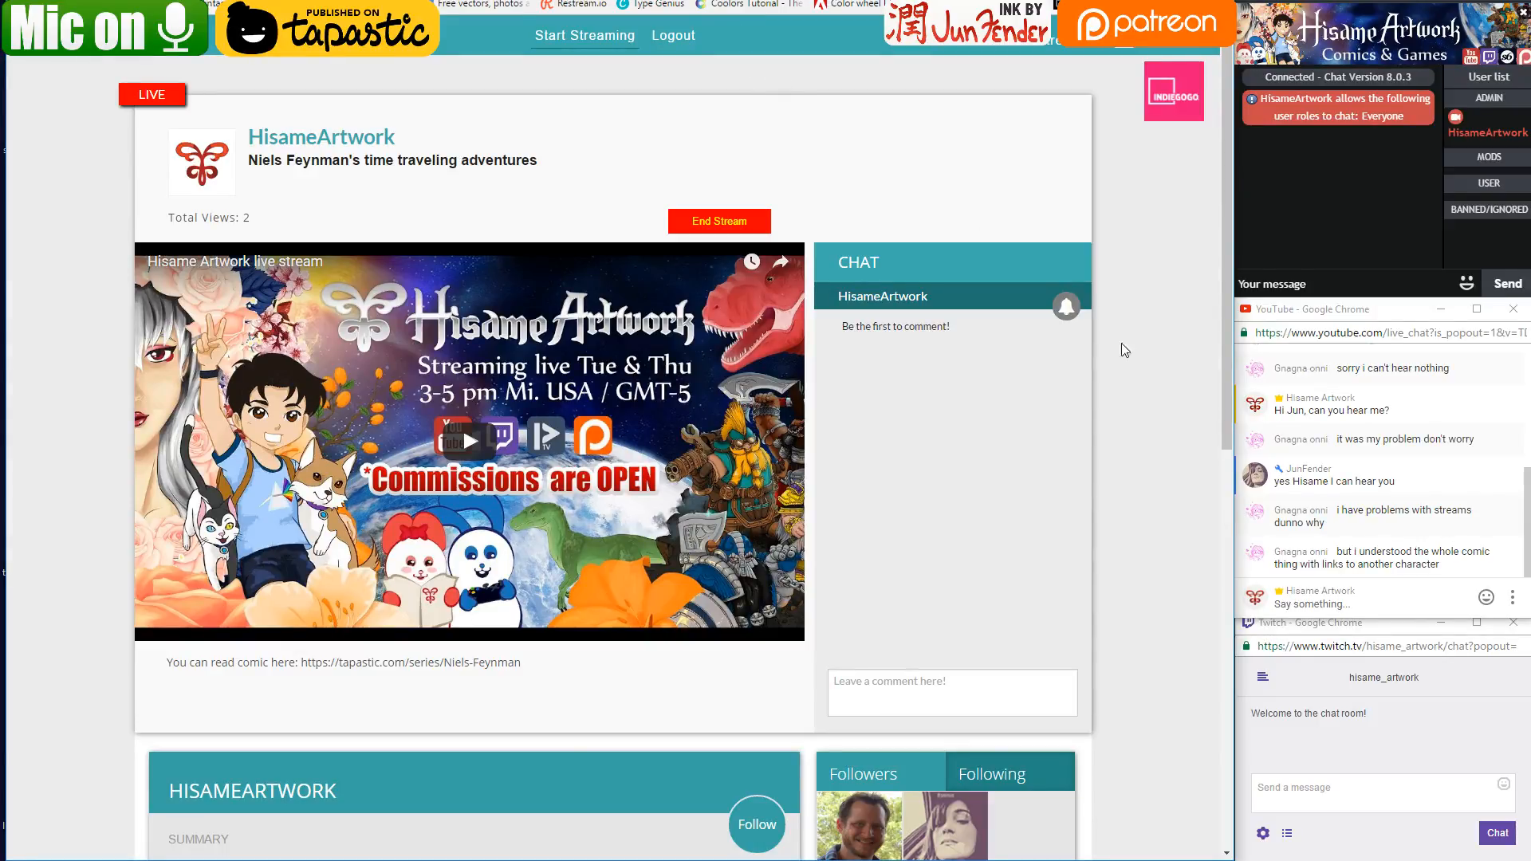
Send the messages "crossover" and "pass to another artist you like" in the YouTube live chat
click(1304, 604)
text(crossover)
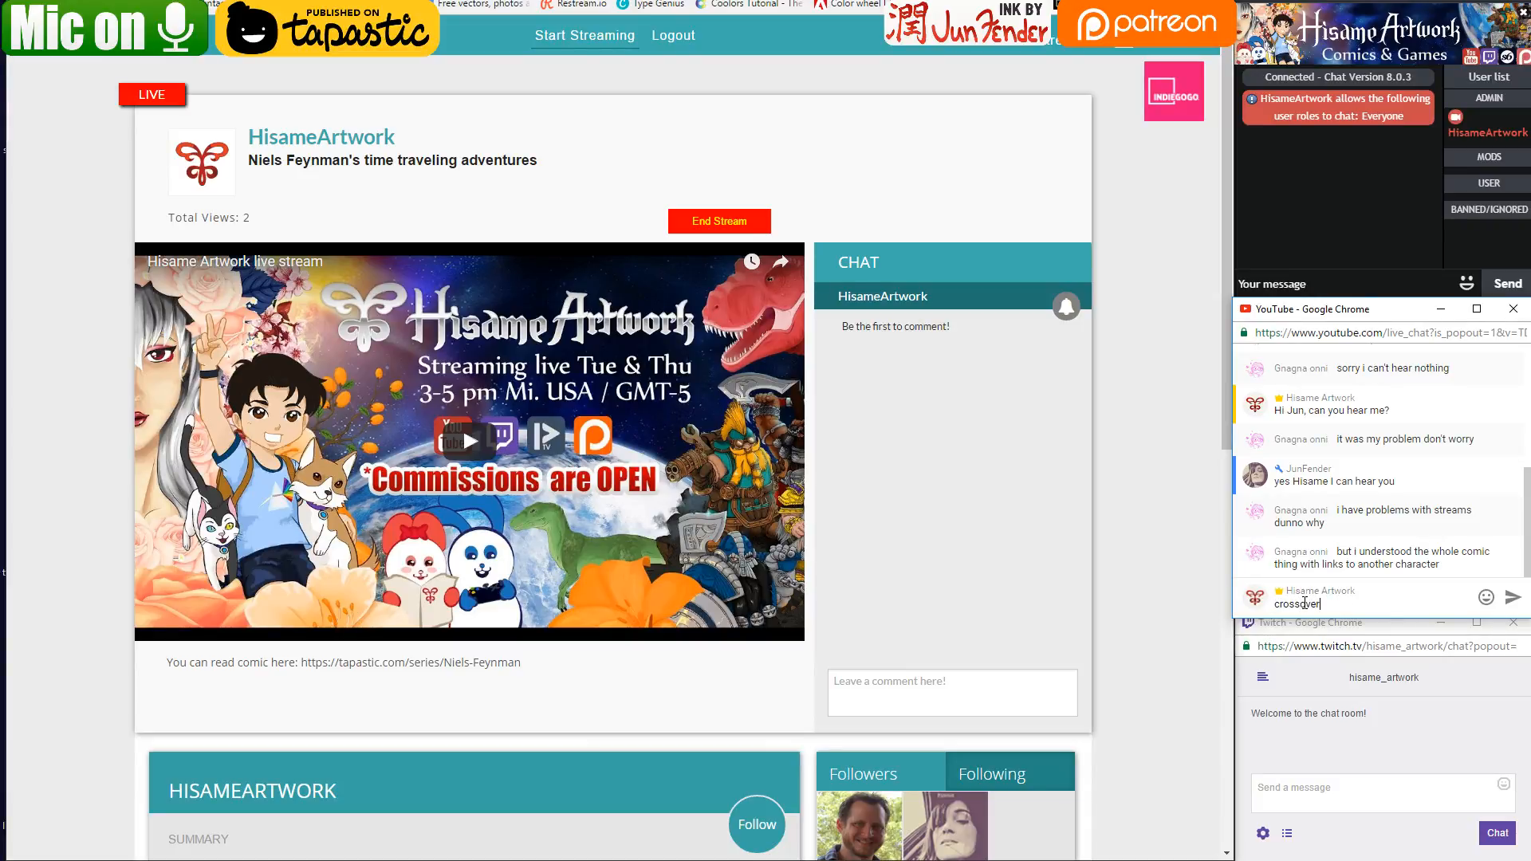
key(Return)
text(pass to another artist you like)
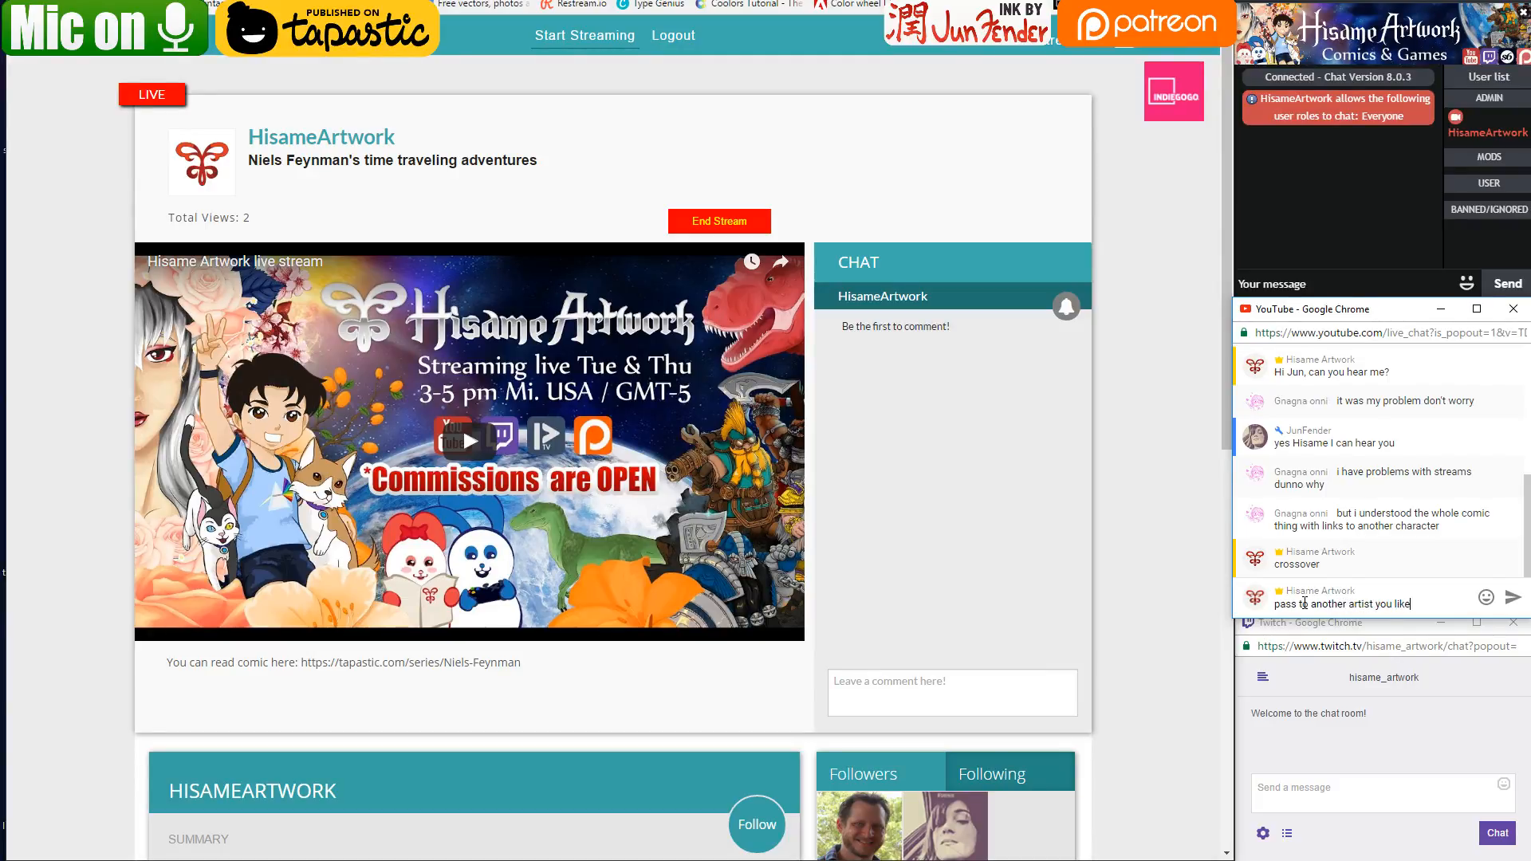
key(Return)
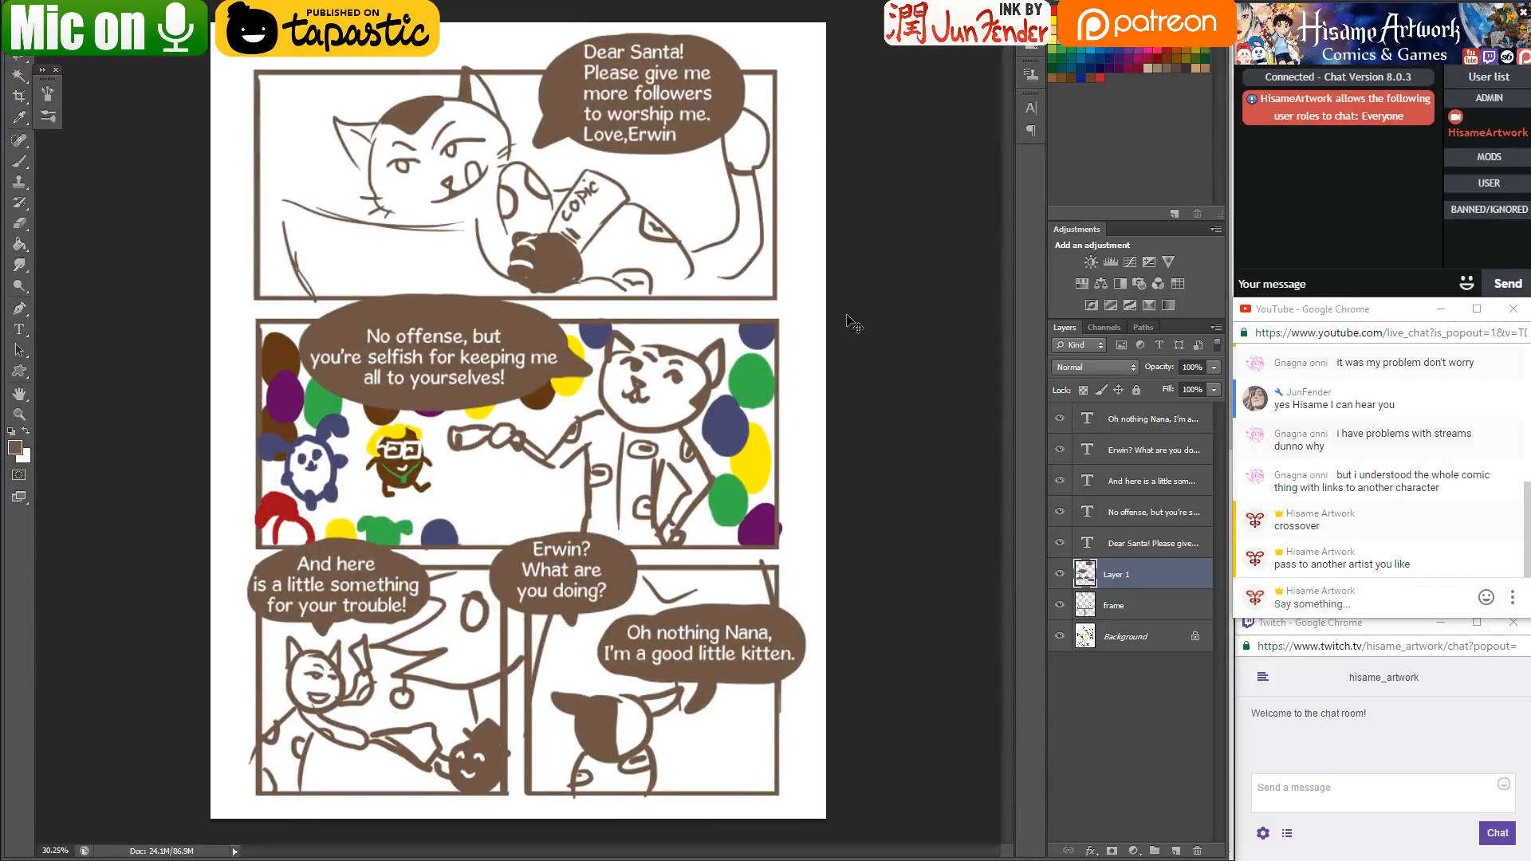
Switch from Photoshop back to the Holiday Collab 2016 page in the browser and look over the Postcards 15-16 image and the episode list
click(873, 303)
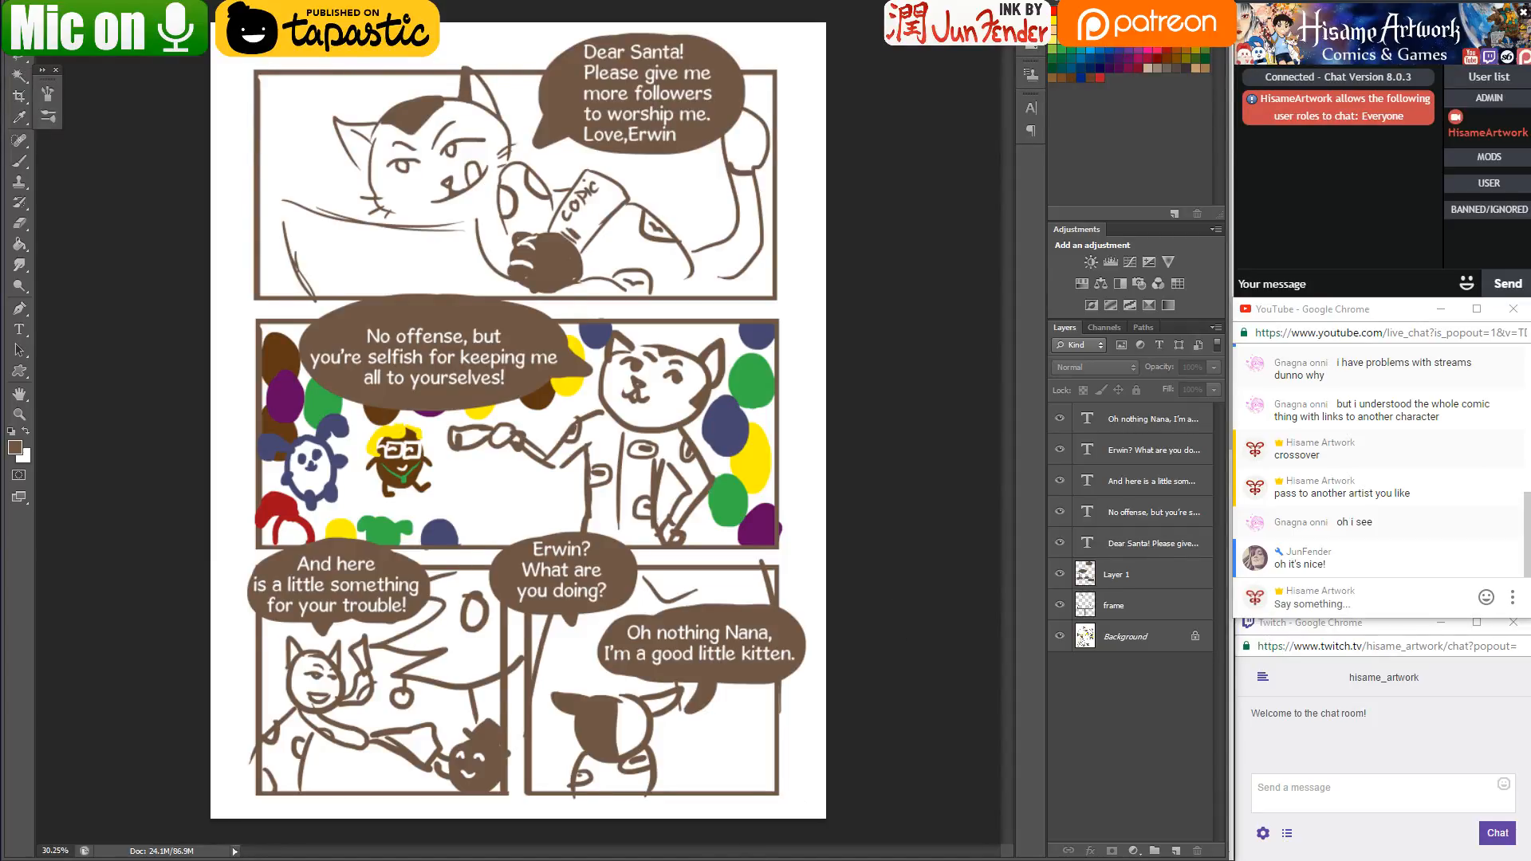
click(750, 859)
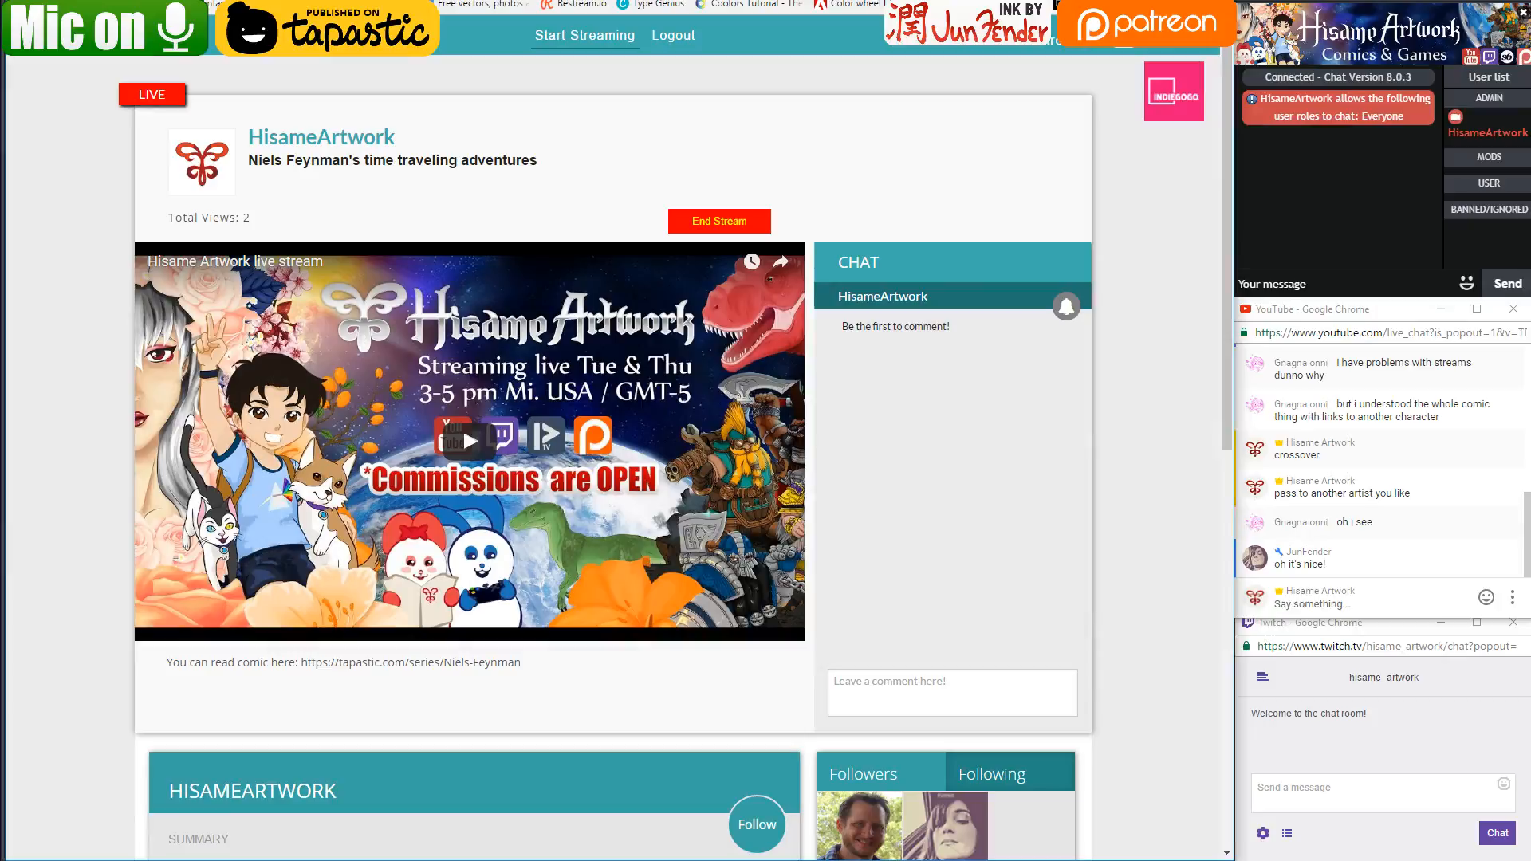
click(383, 2)
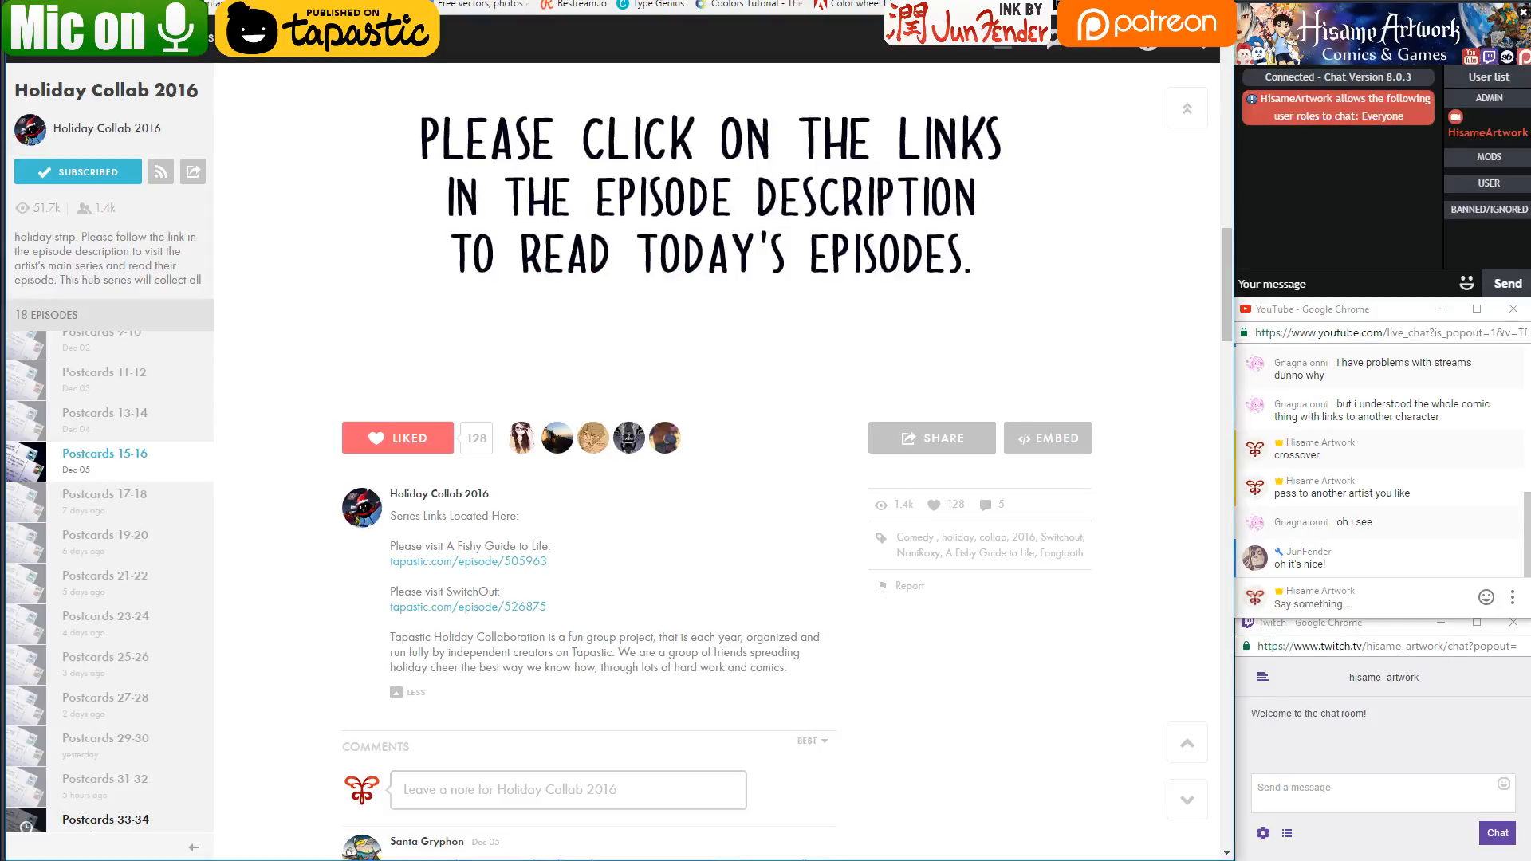
scroll(301, 348, up, 9)
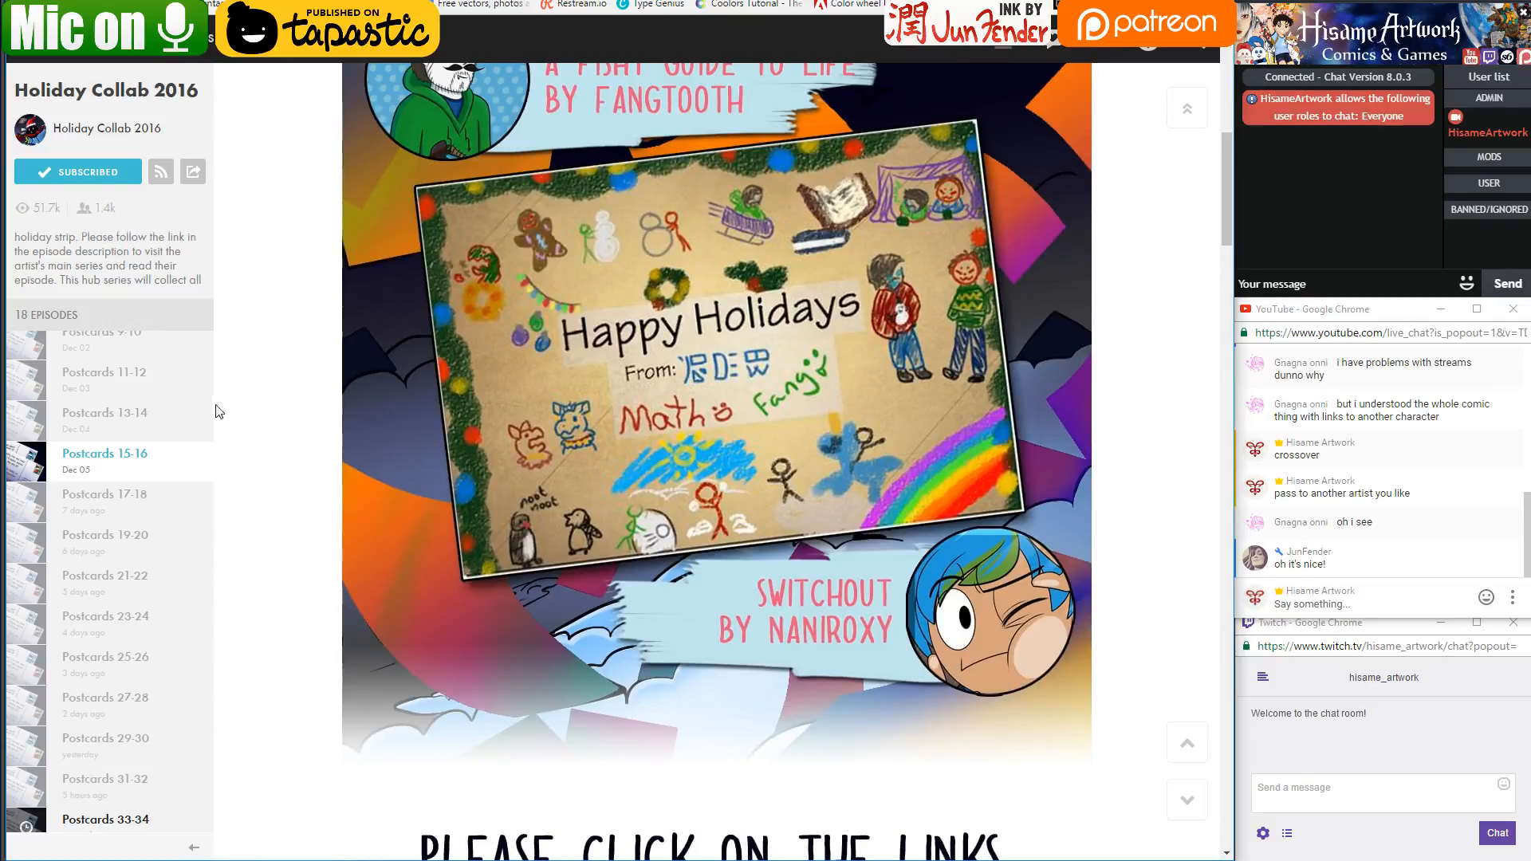
scroll(102, 465, up, 3)
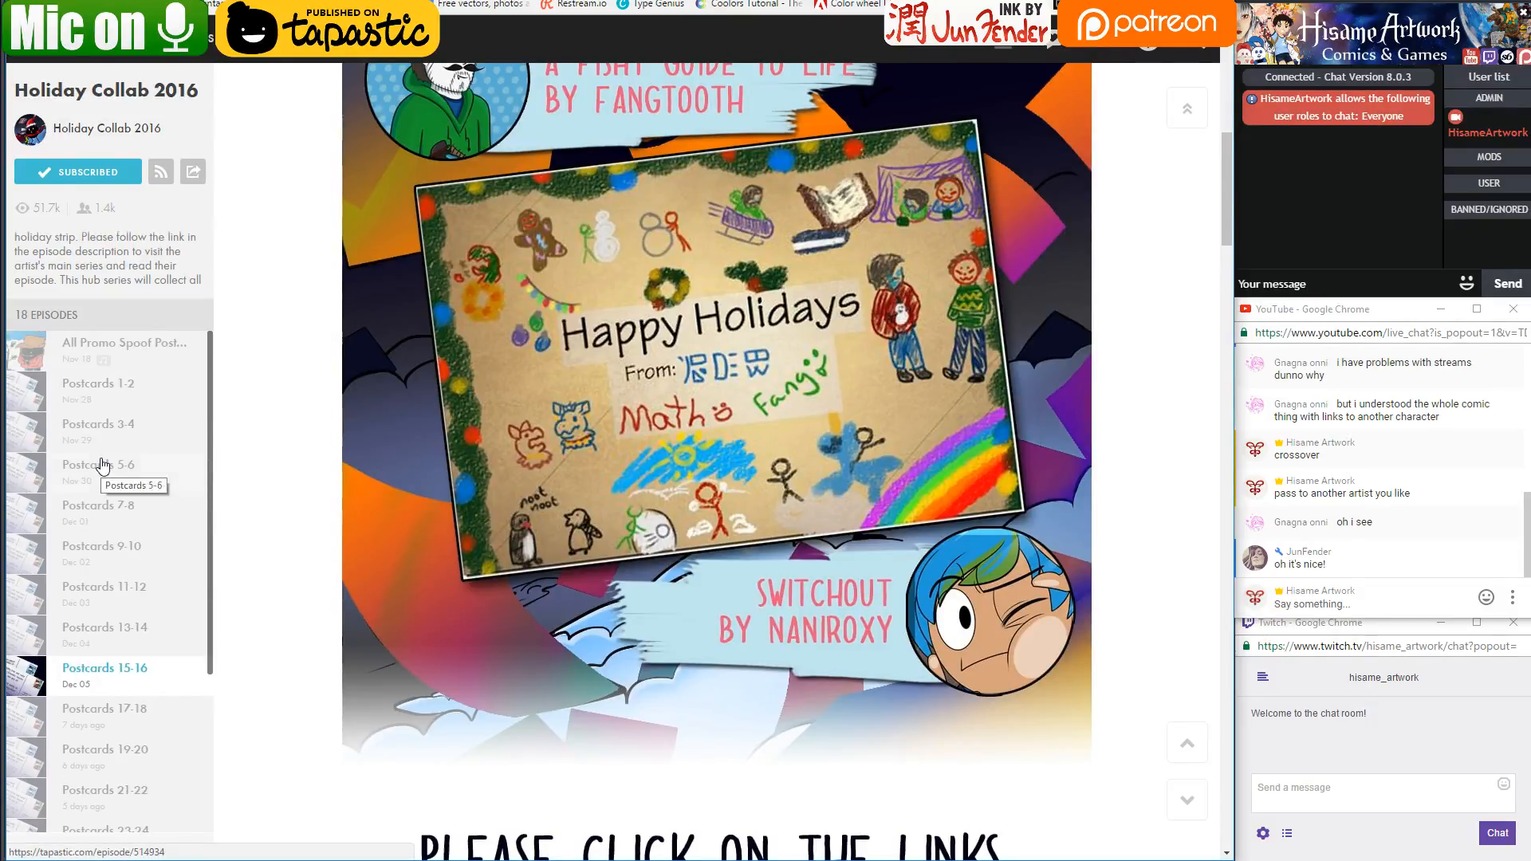
scroll(102, 466, down, 3)
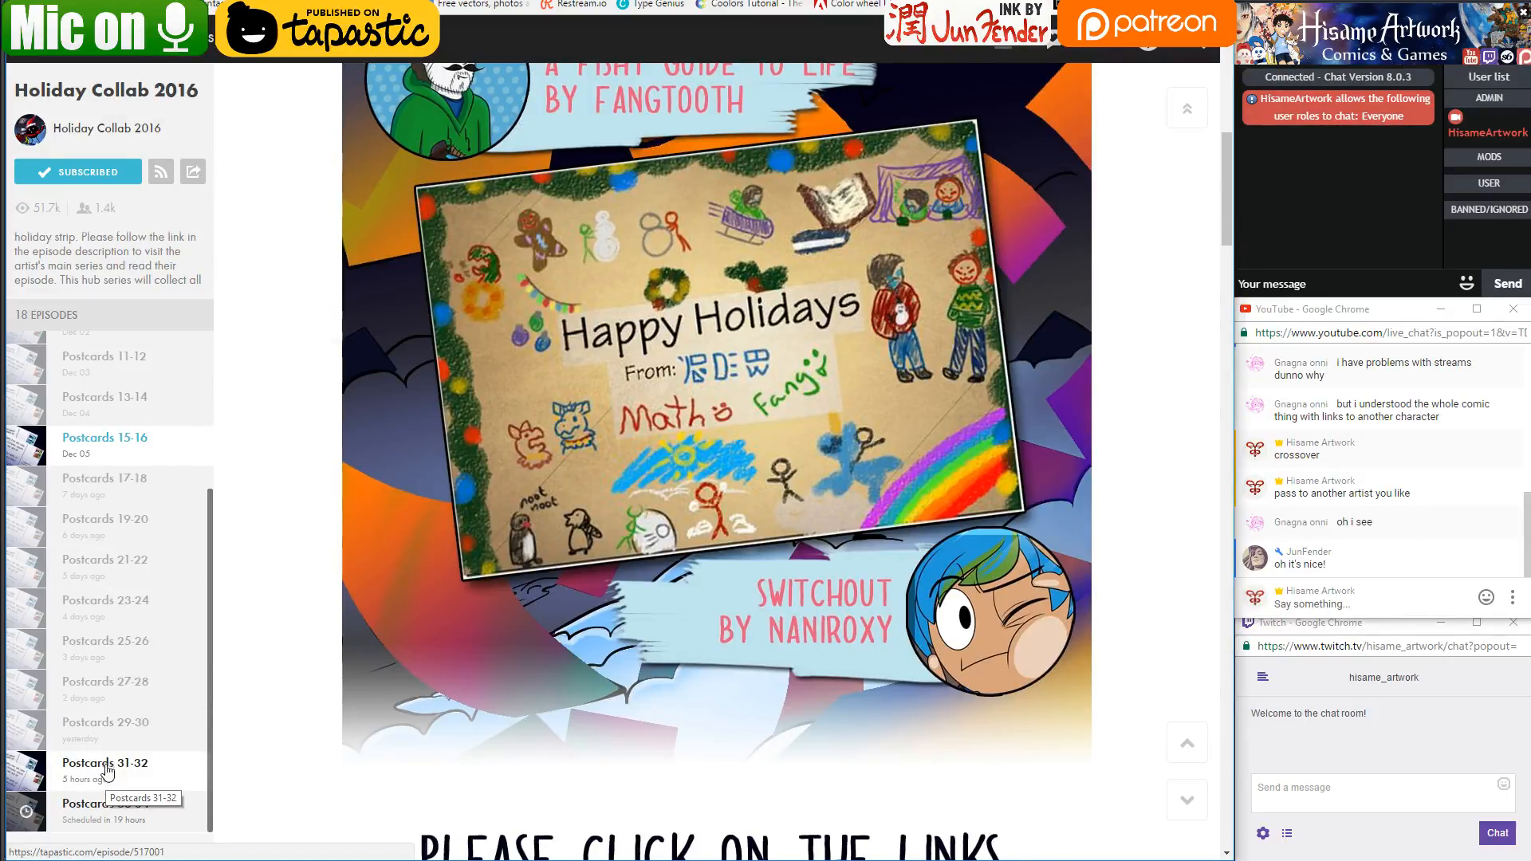
Open the Postcards 27-28 episode, view both postcards and expand the full episode description with the series links
click(125, 688)
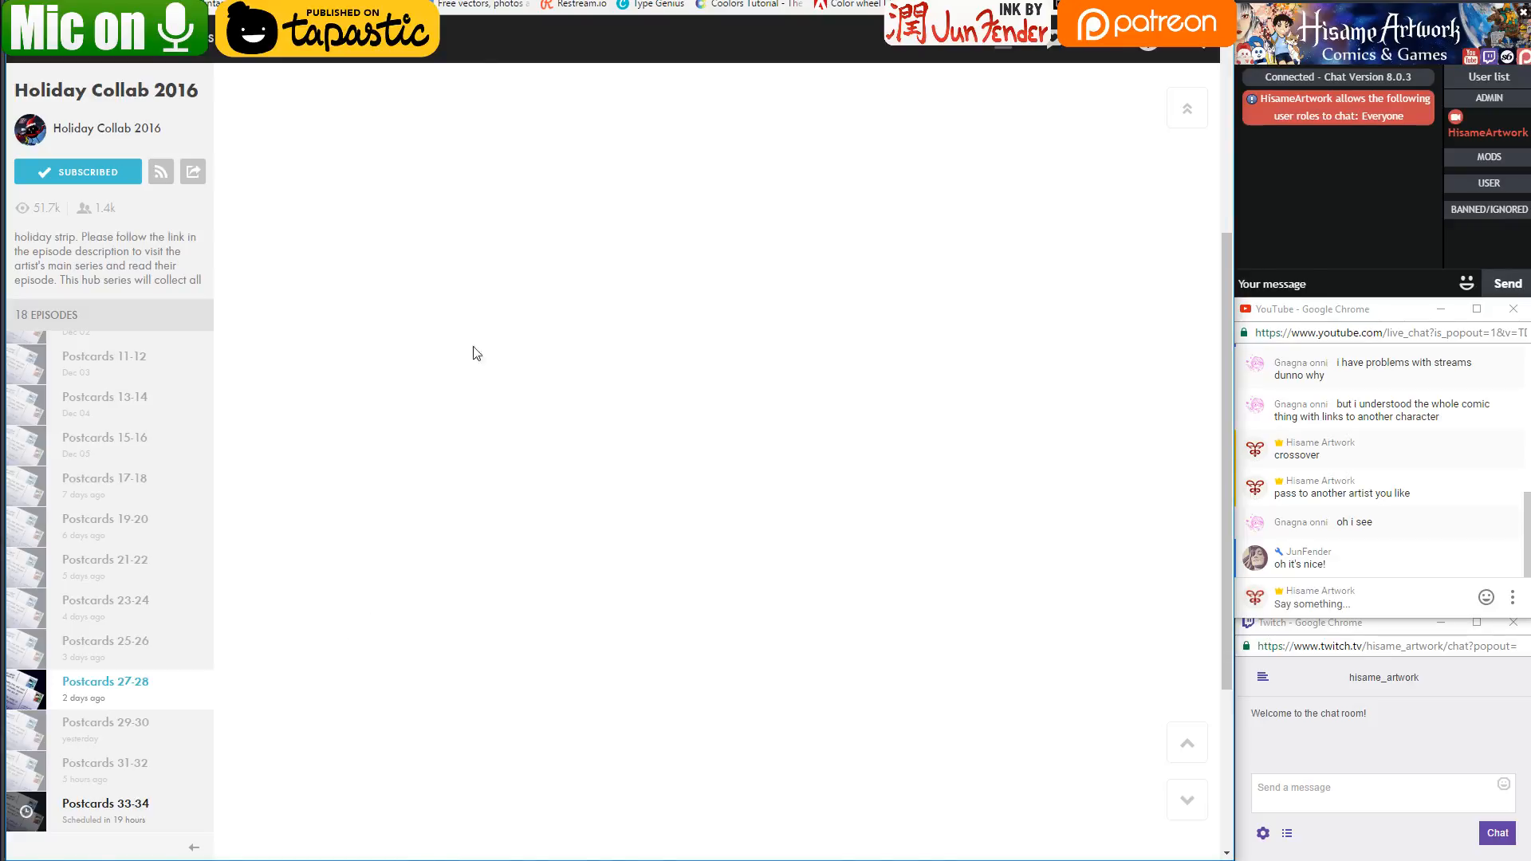
scroll(451, 662, down, 3)
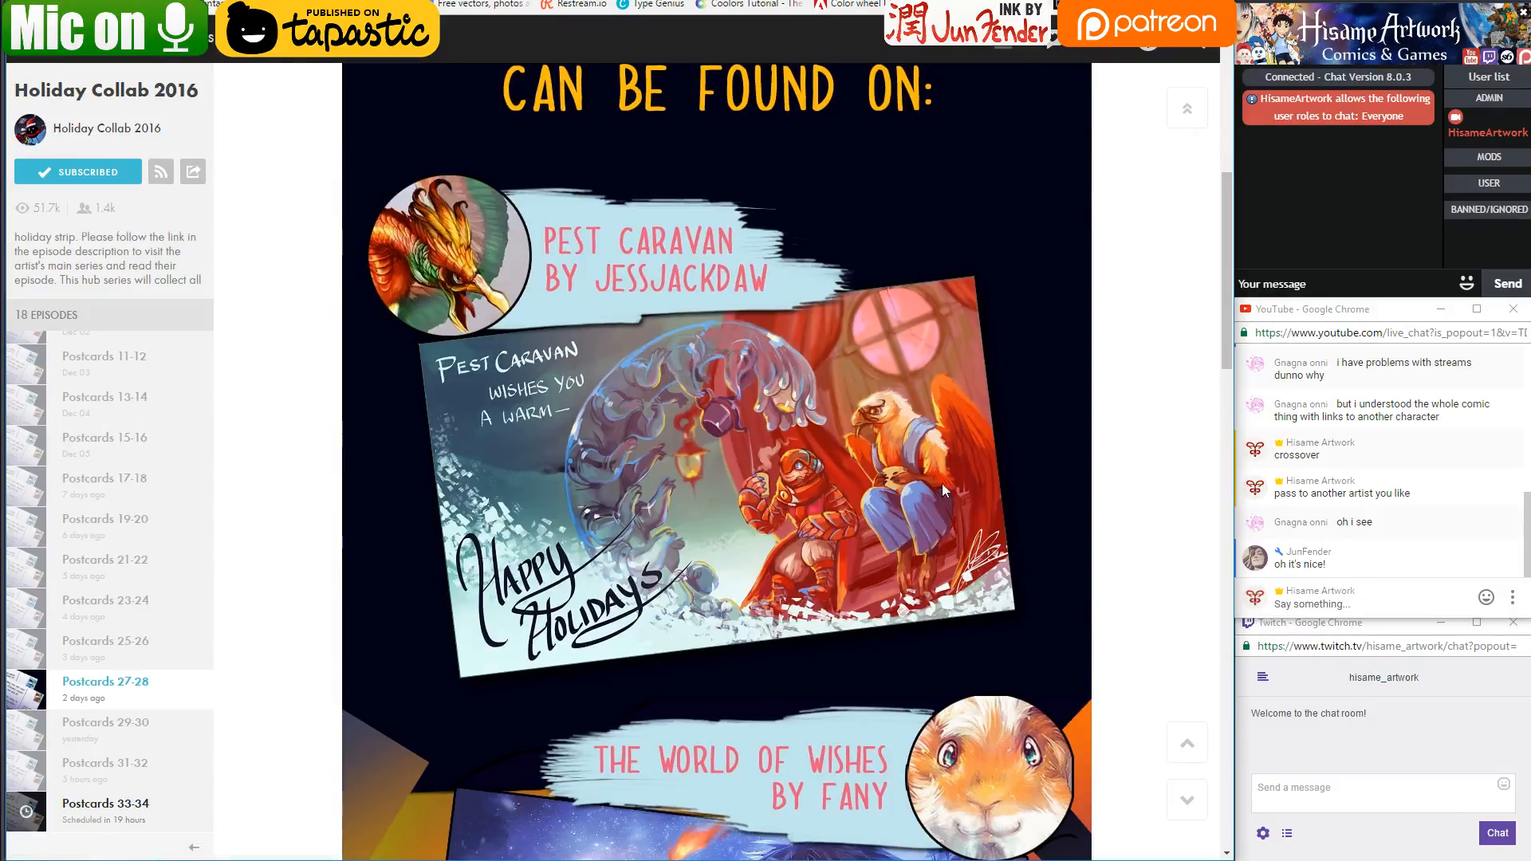
scroll(600, 547, down, 12)
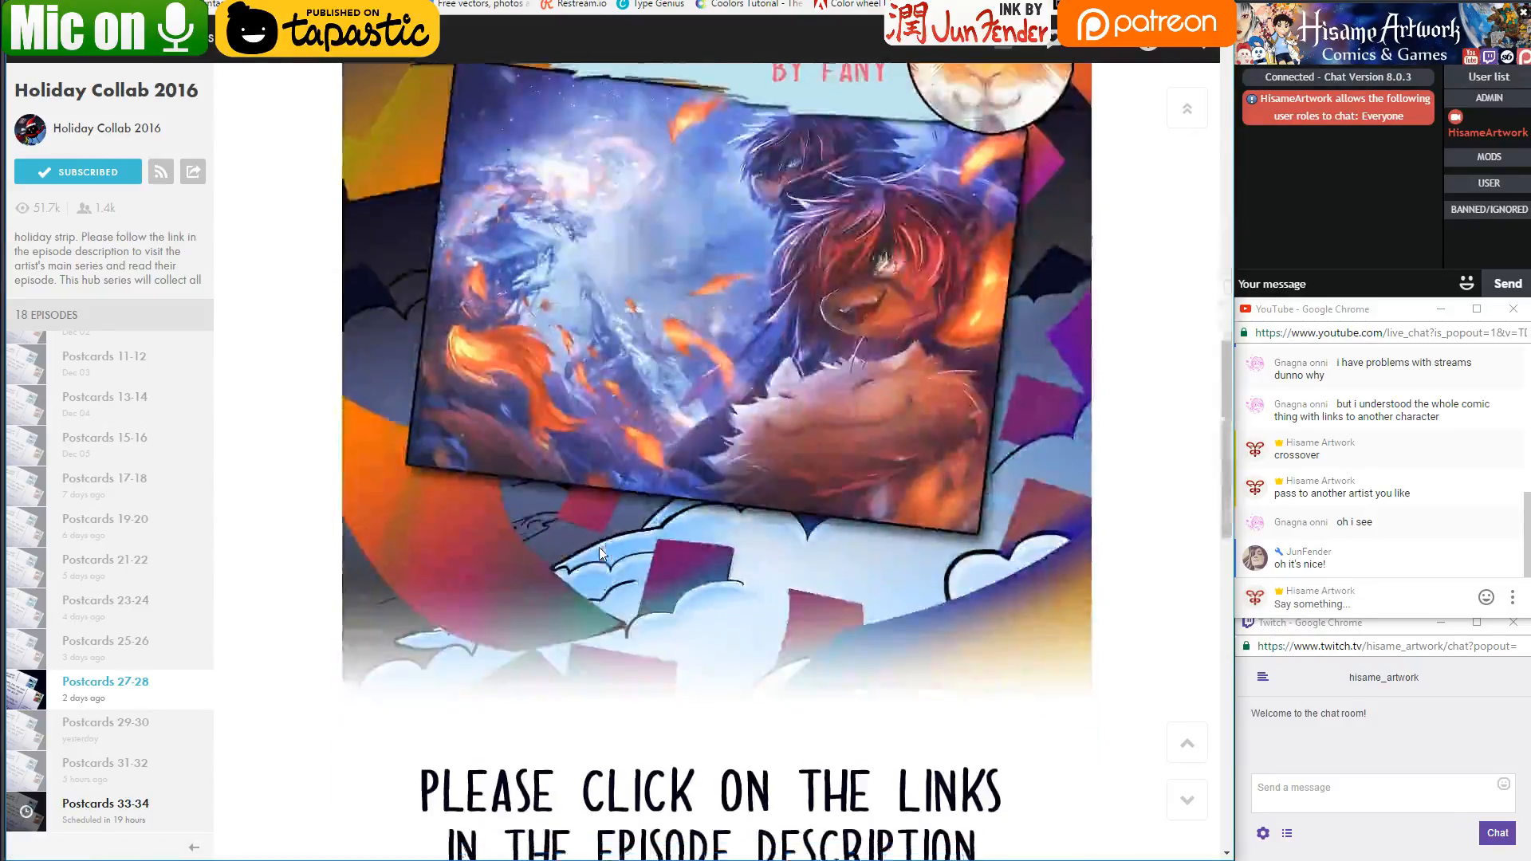
scroll(603, 555, down, 5)
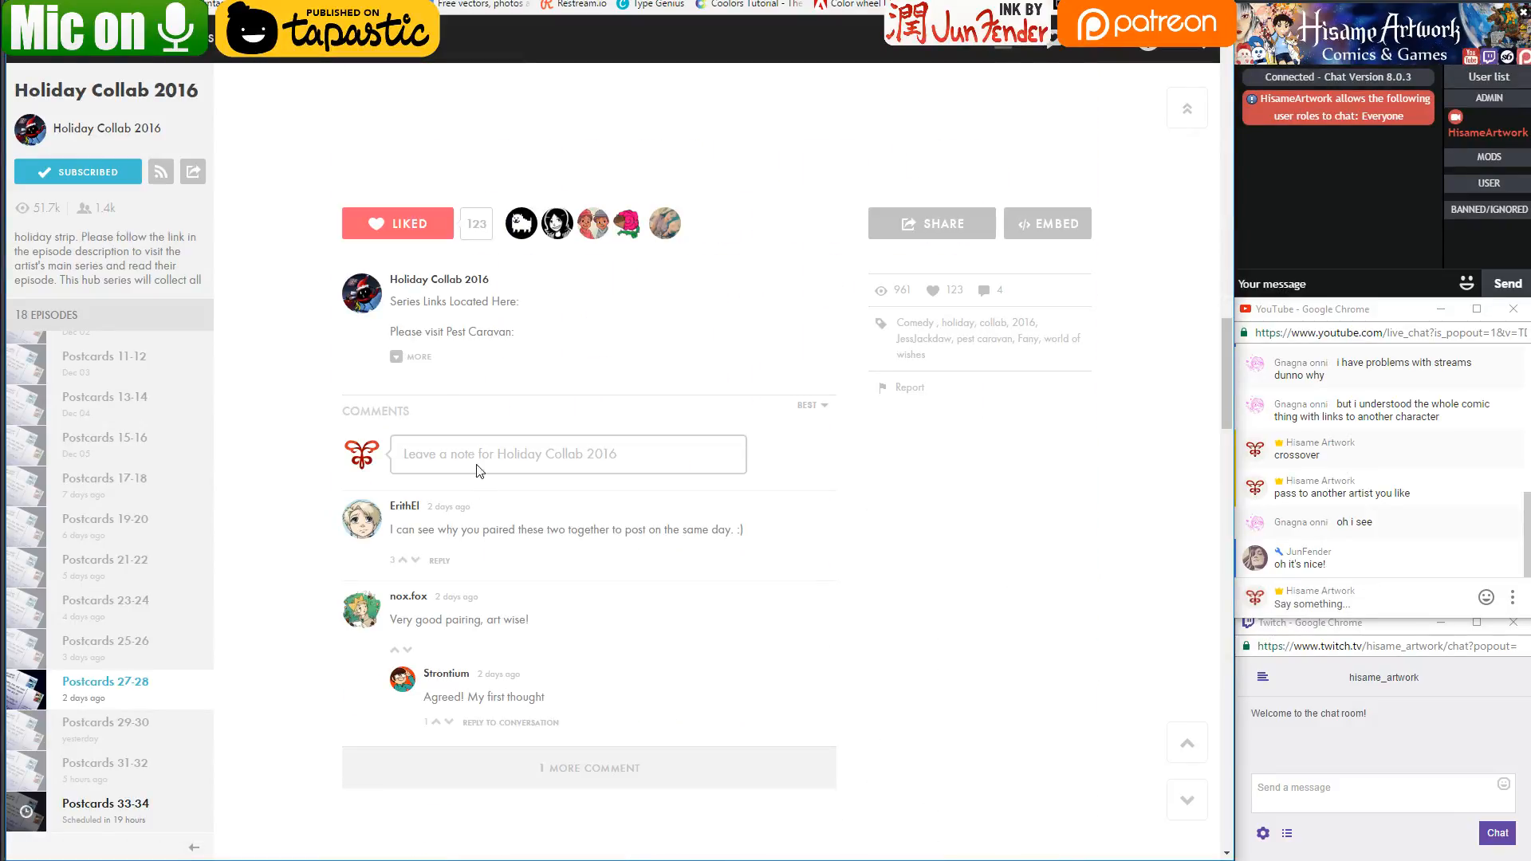
click(418, 360)
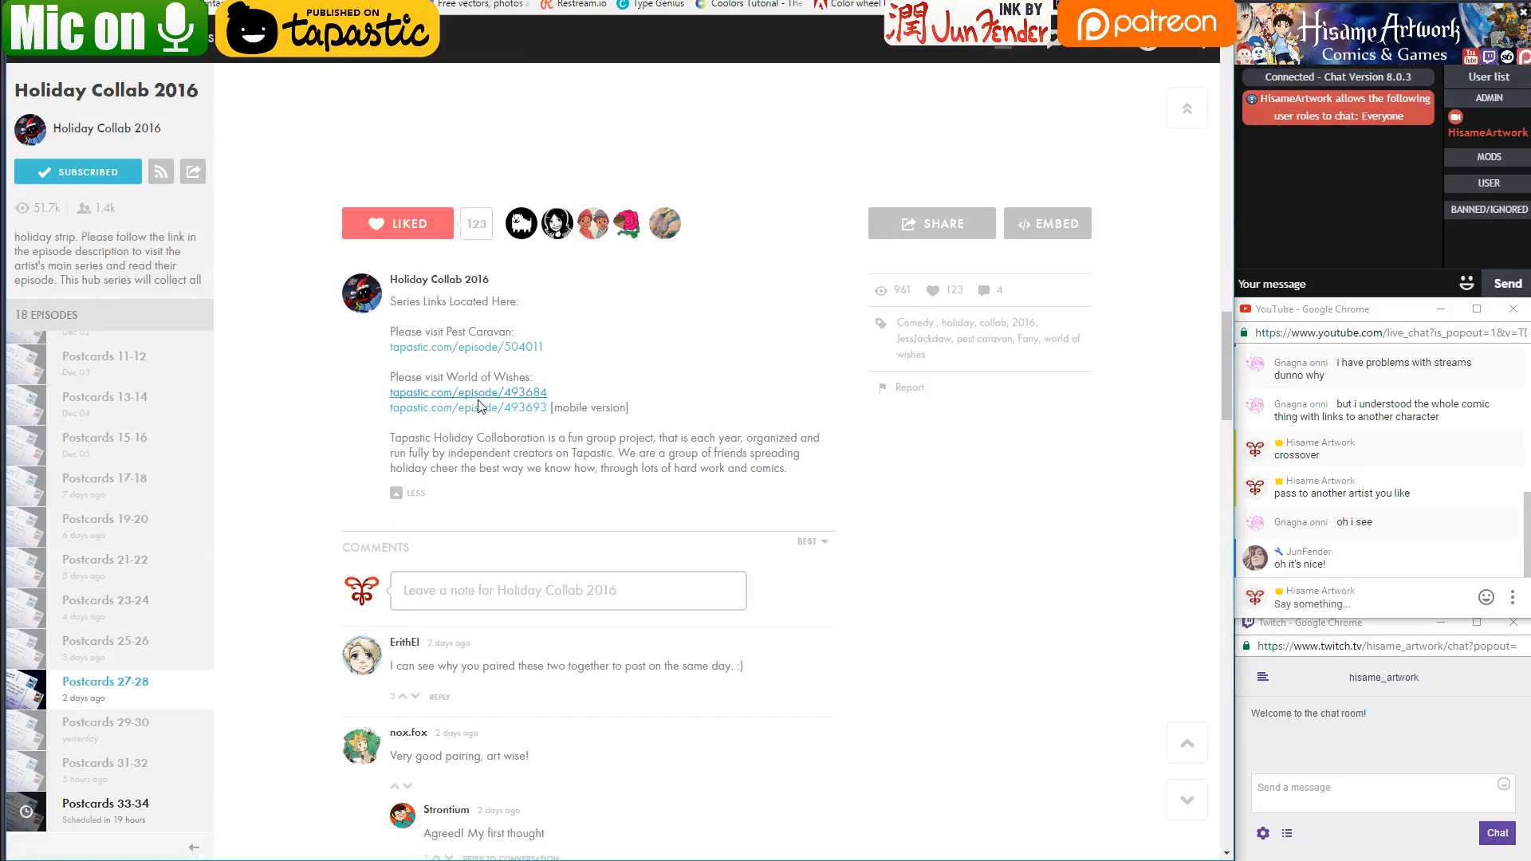
Open the Pest Caravan episode link from the description in a new browser tab and switch to it
right_click(479, 356)
click(519, 358)
key(ctrl+Tab)
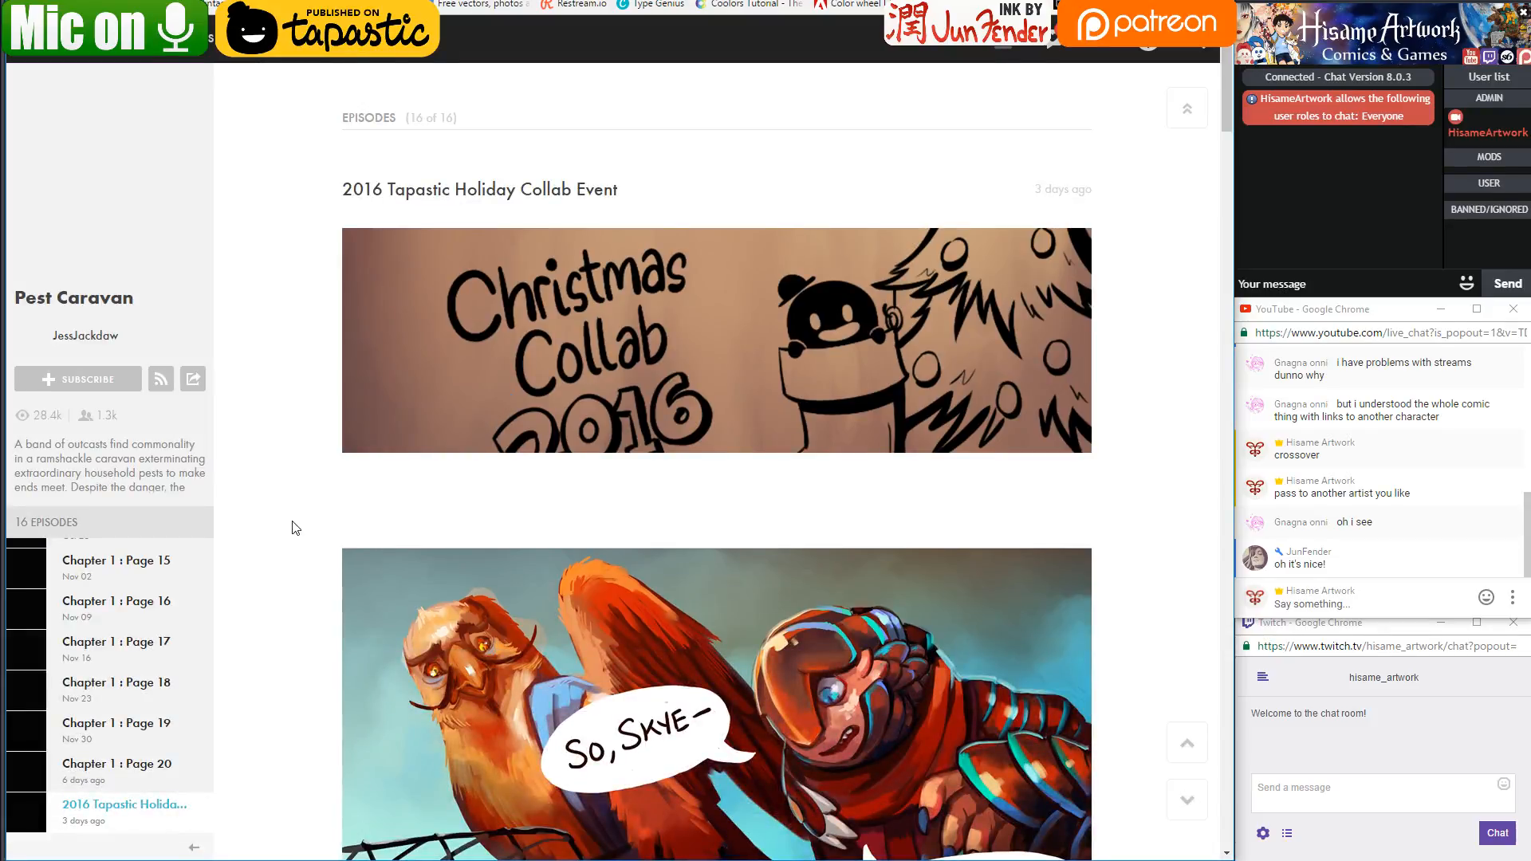
Read through the comic panels of Pest Caravan's 2016 Tapastic Holiday Collab Event episode
scroll(295, 526, down, 10)
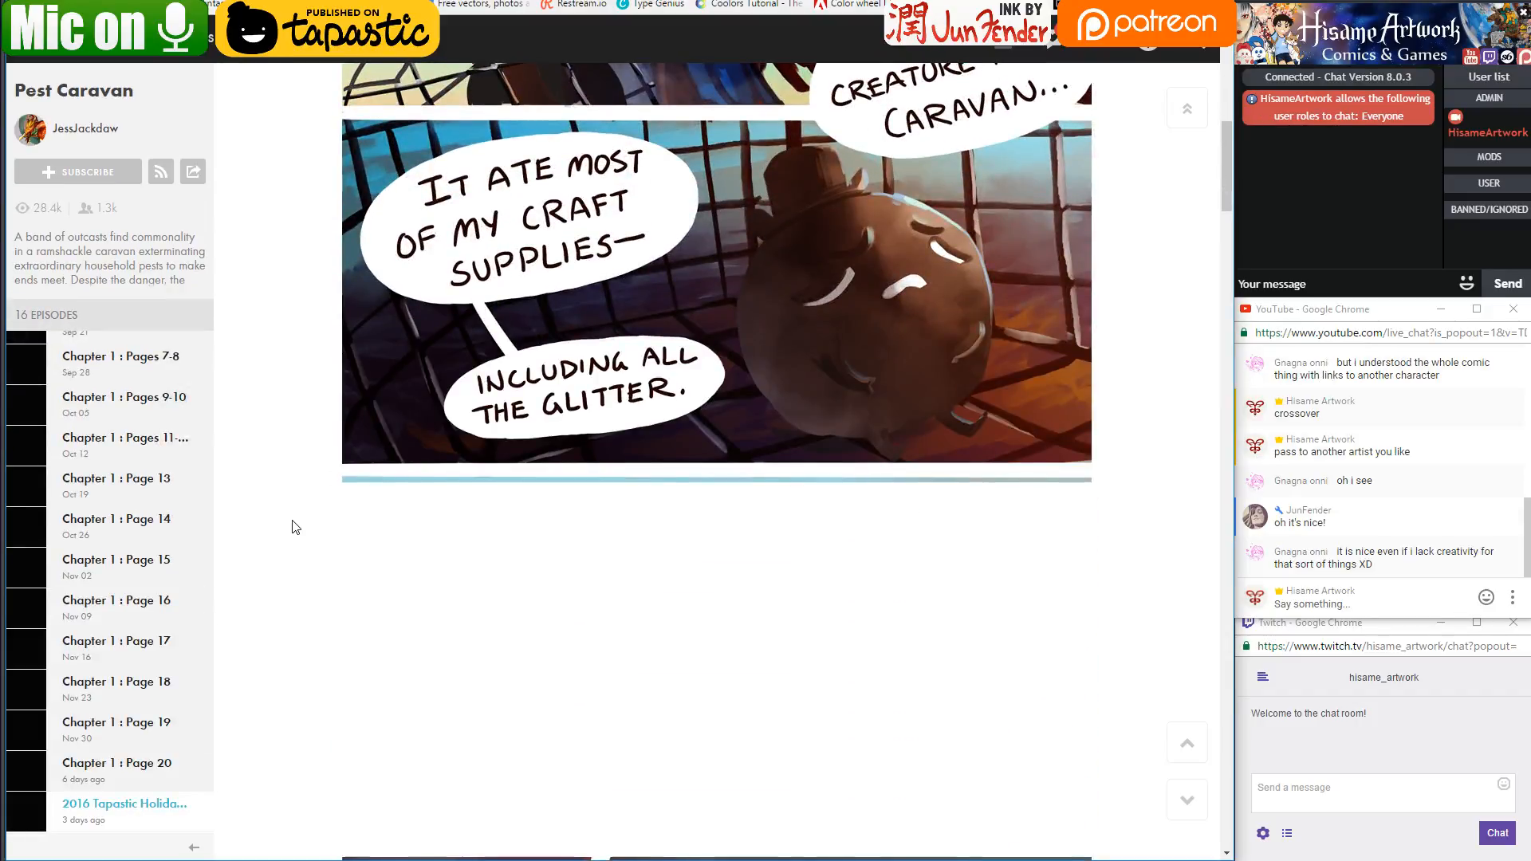
scroll(296, 526, up, 2)
scroll(295, 526, down, 4)
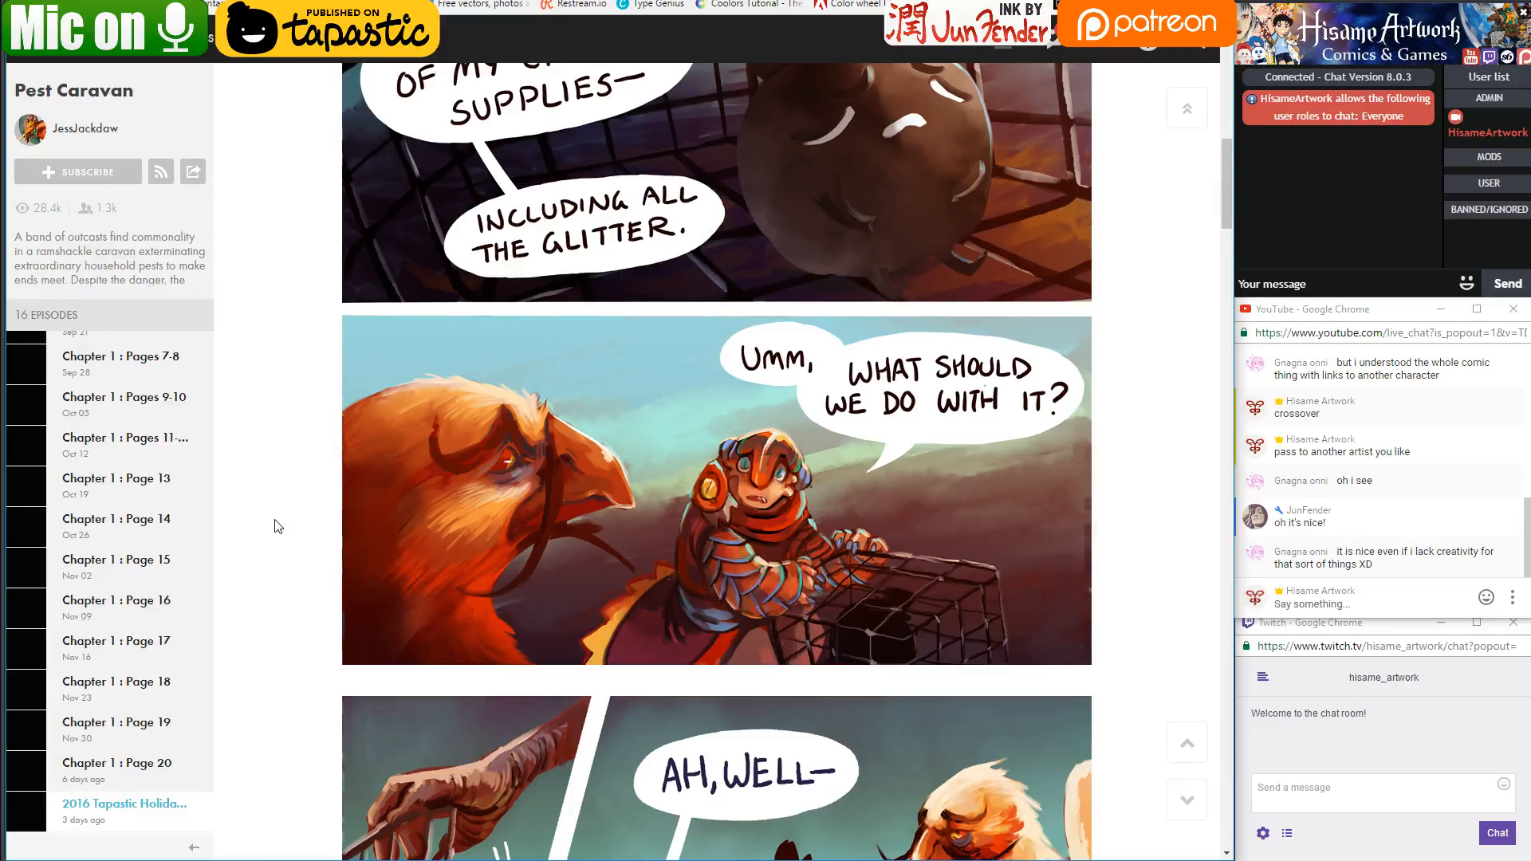
scroll(276, 525, down, 6)
scroll(278, 526, down, 6)
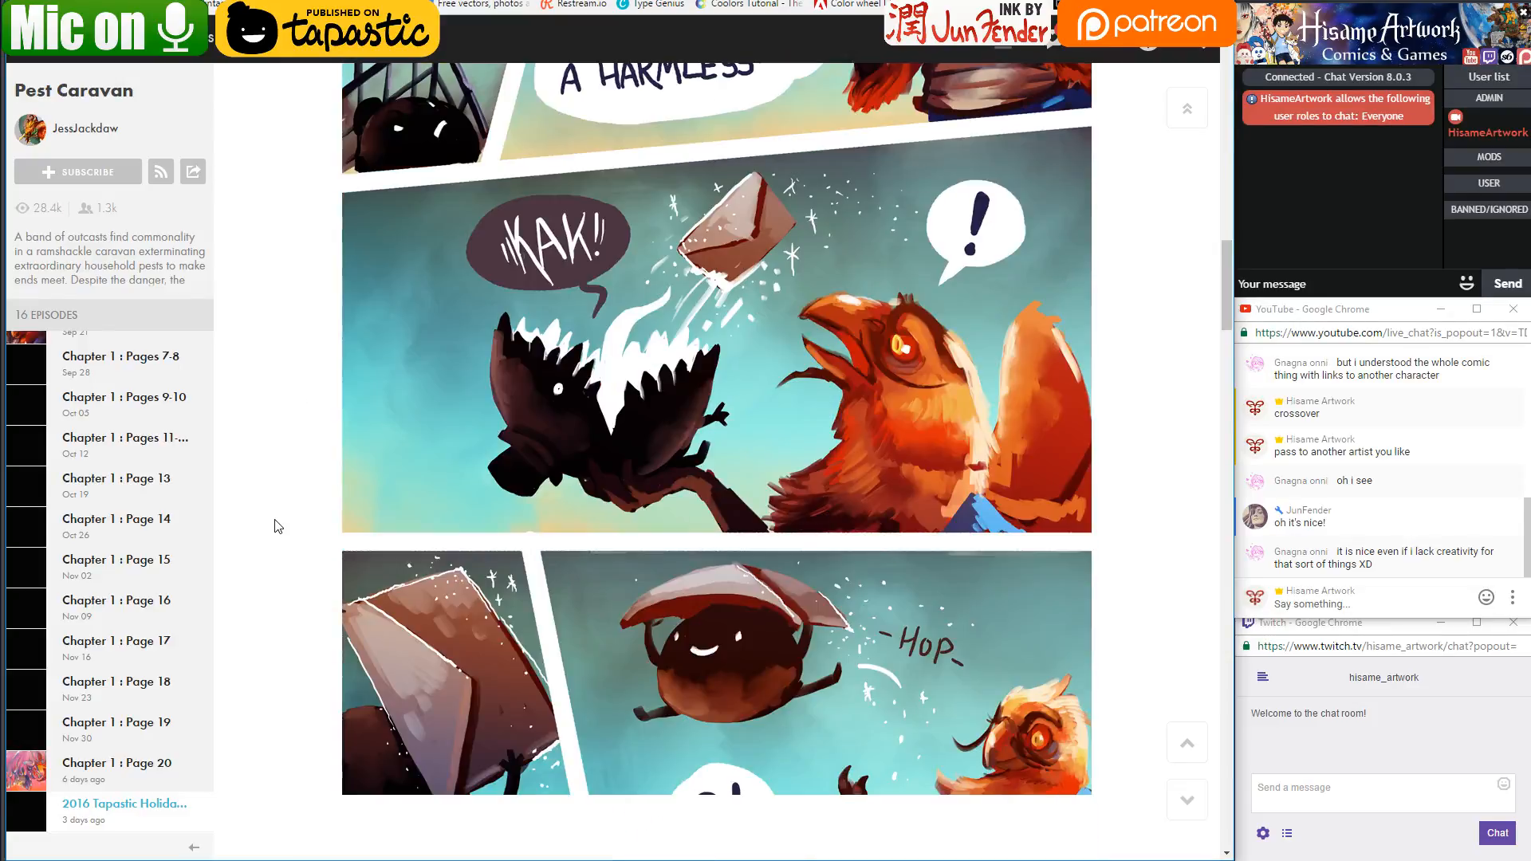
scroll(277, 527, down, 5)
scroll(275, 522, down, 1)
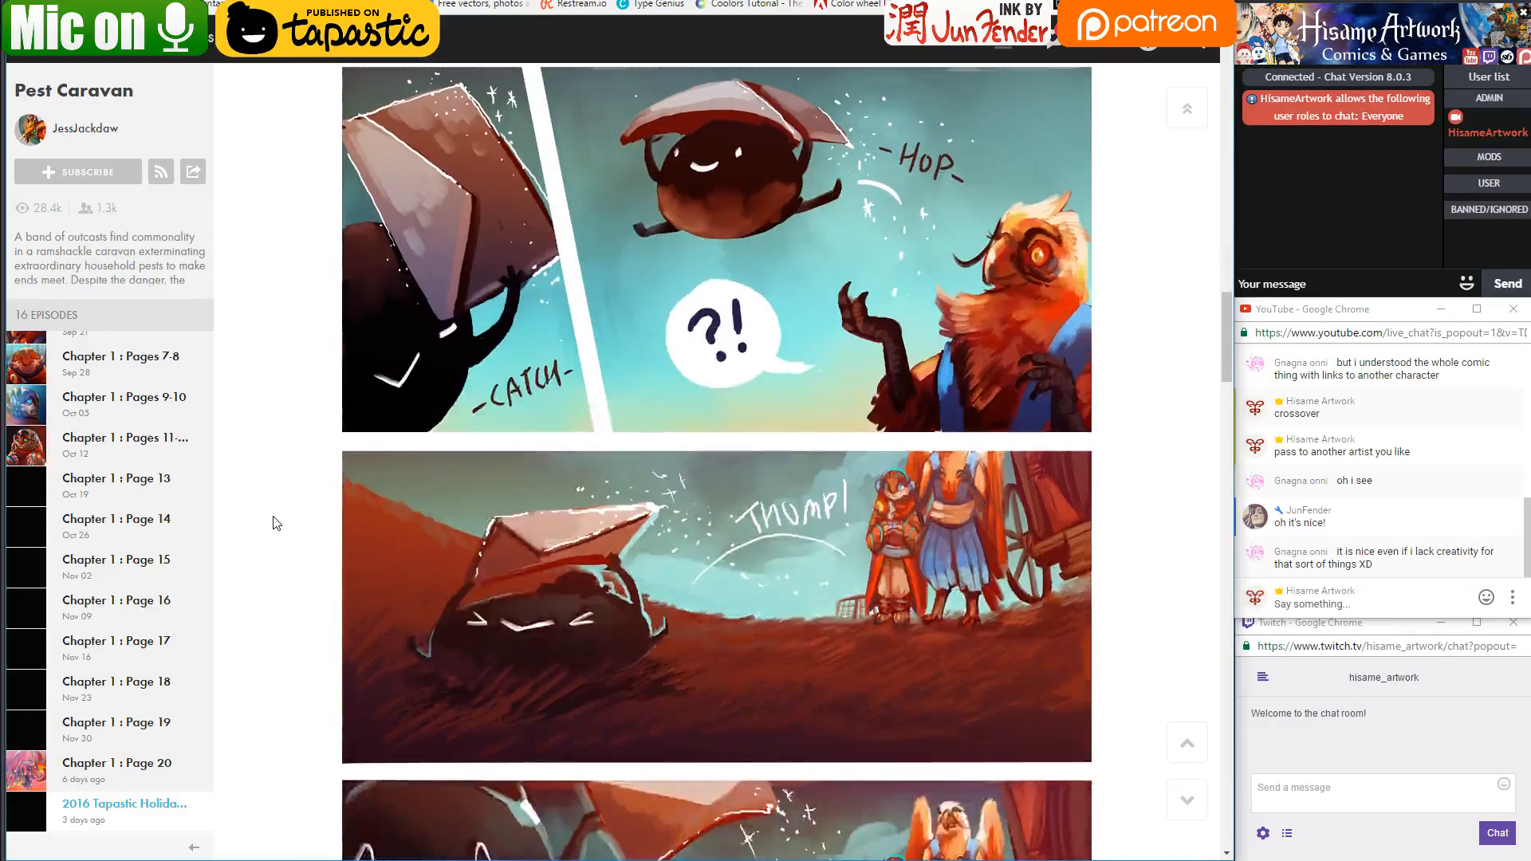
scroll(462, 499, down, 1)
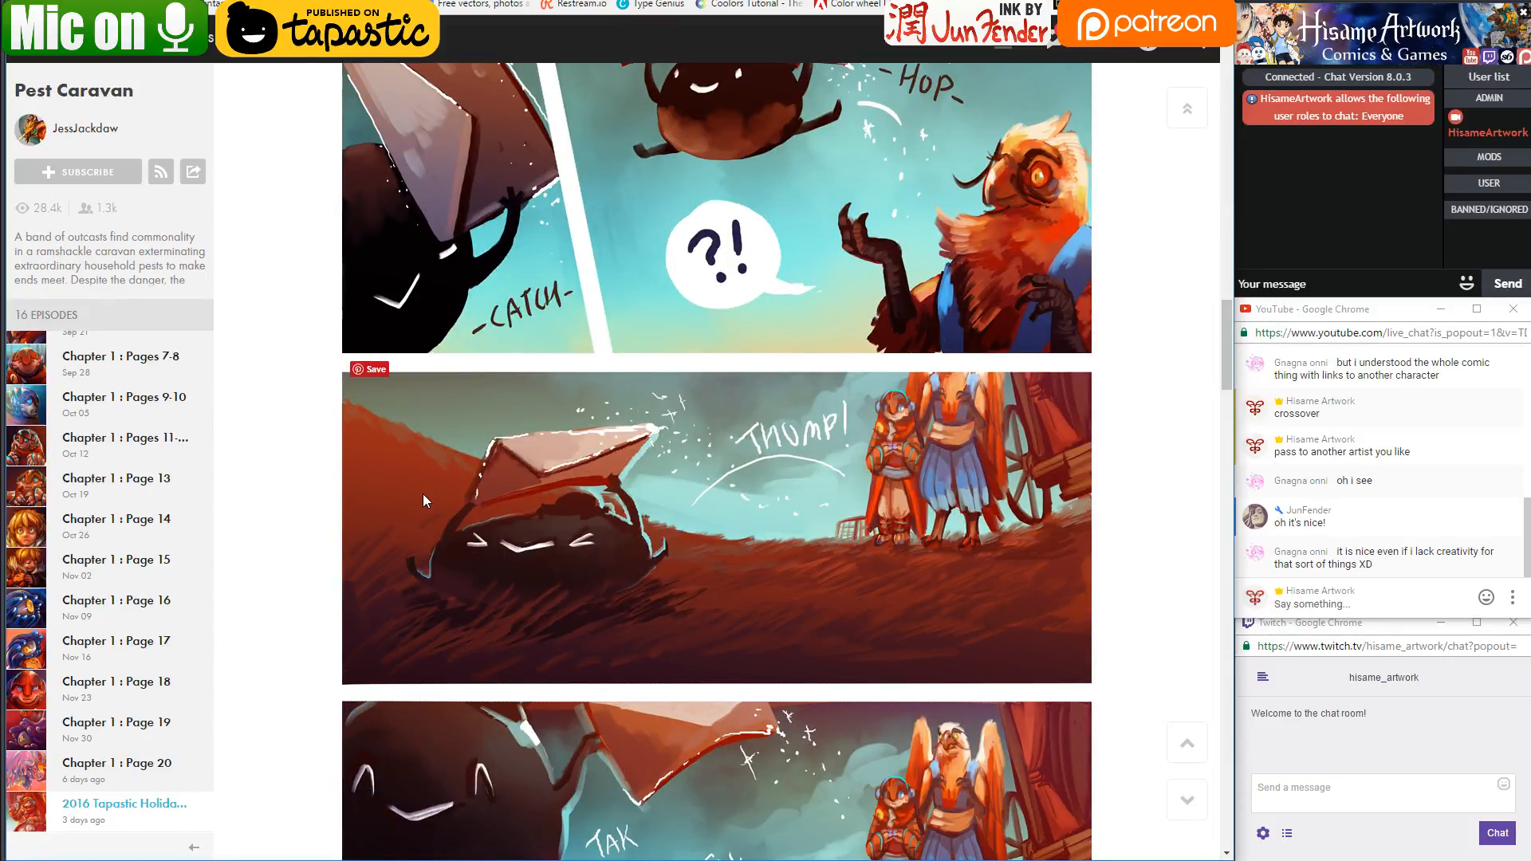
scroll(423, 492, down, 5)
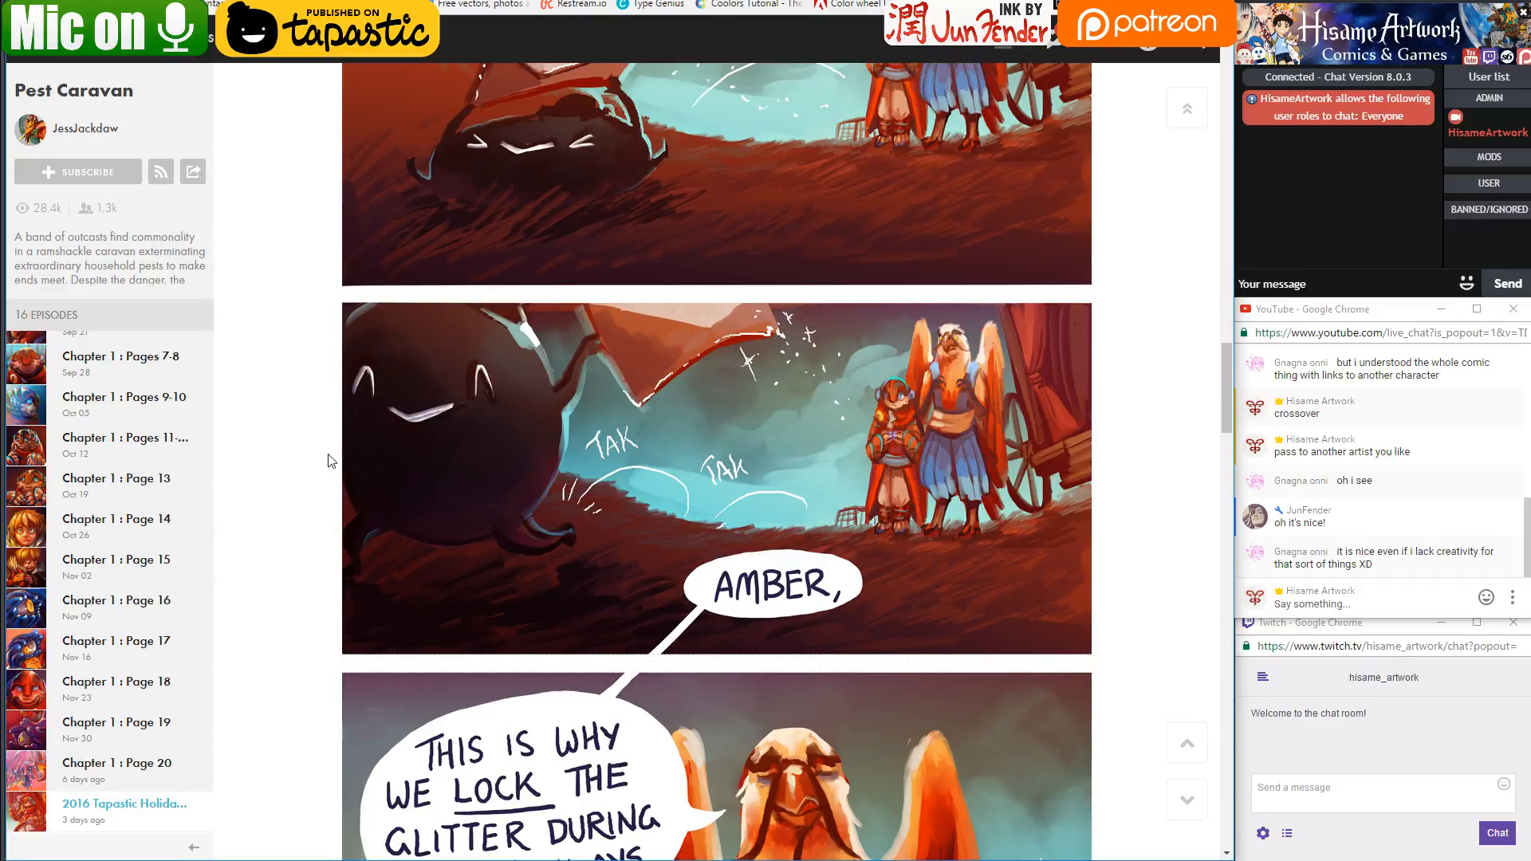
scroll(330, 459, down, 5)
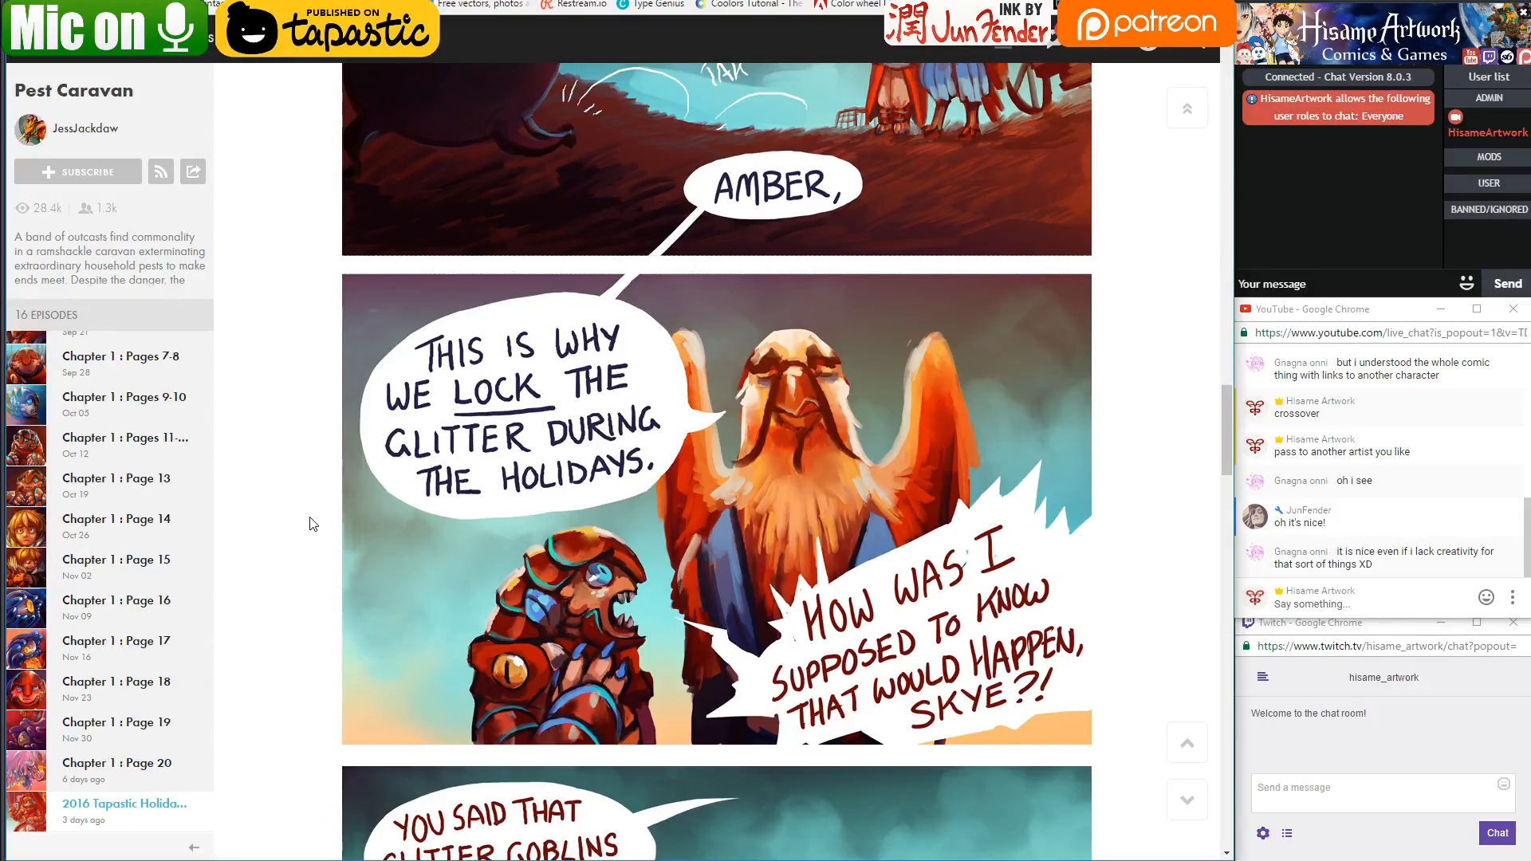
View the Happy Holidays postcard, the family drawing and the closing World of Wishes banner at the end of the Pest Caravan episode
scroll(312, 523, down, 12)
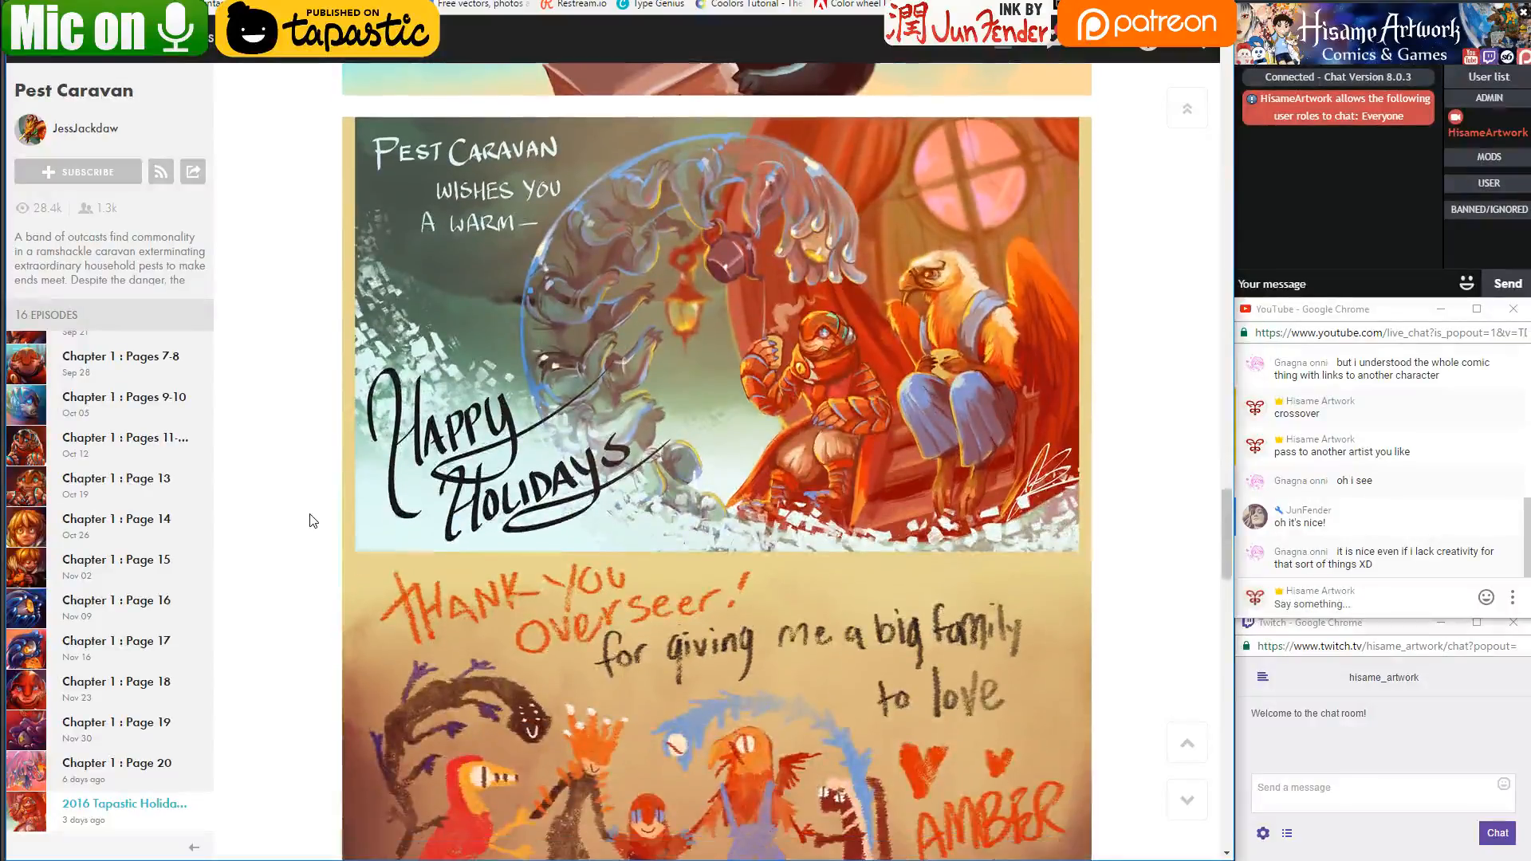
scroll(312, 522, down, 3)
scroll(312, 523, down, 5)
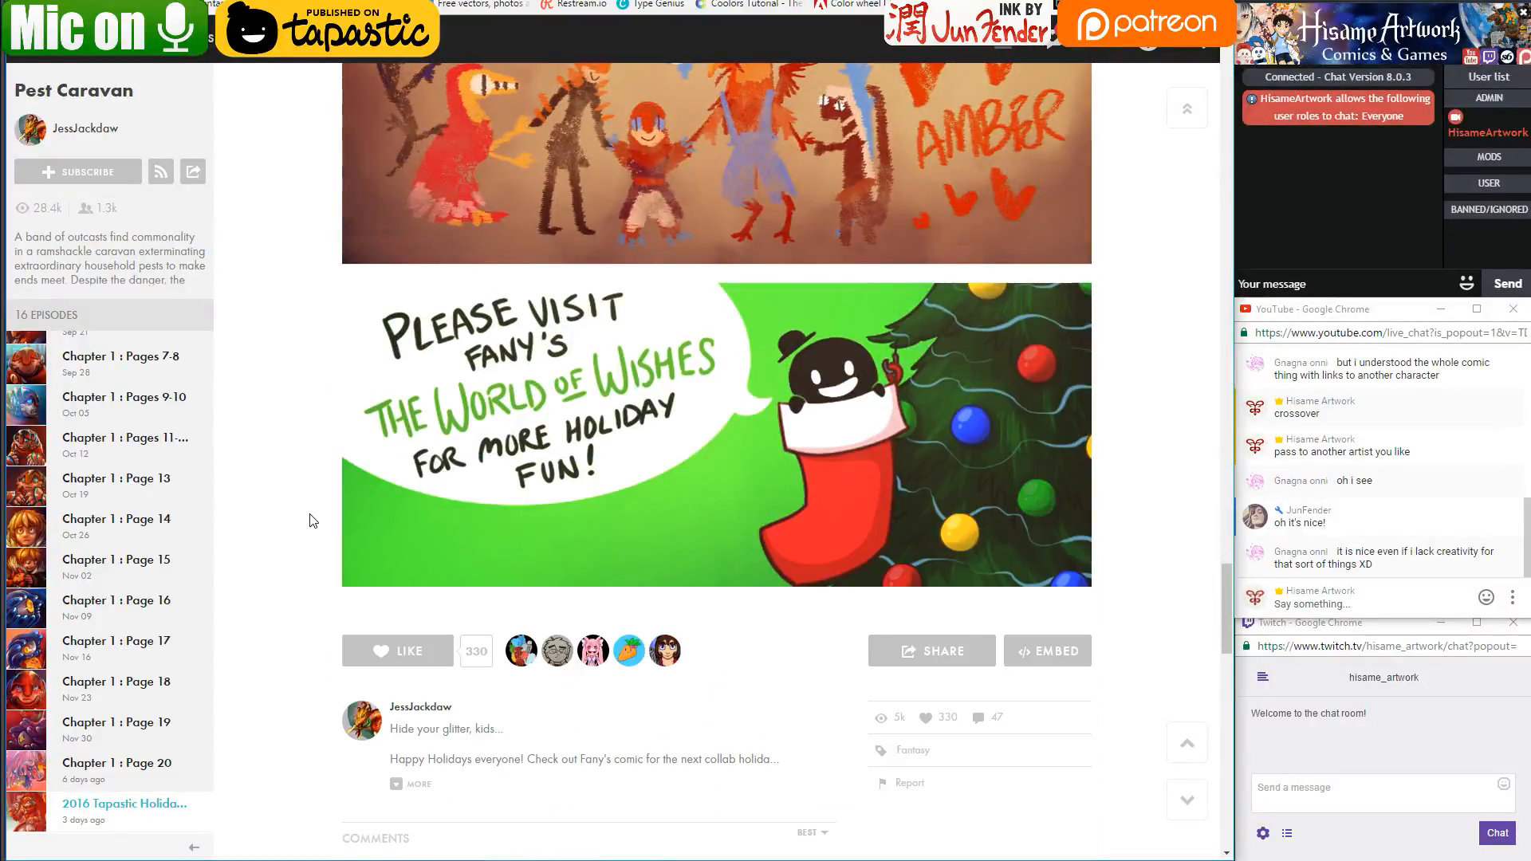
scroll(312, 522, up, 2)
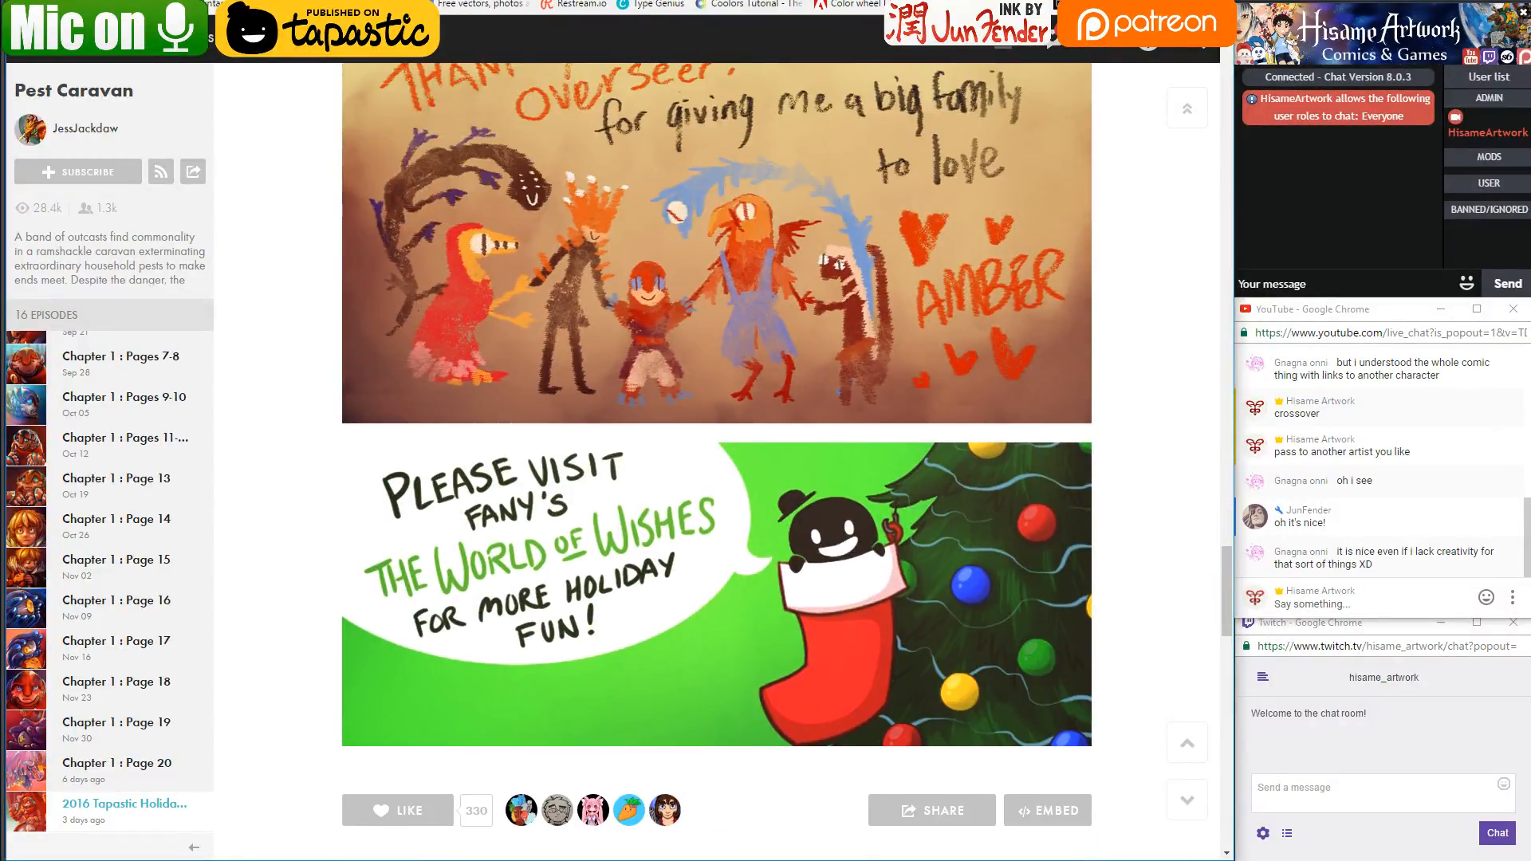
Show the comic page in Photoshop, check the browser's SwitchOut, Demon House and YouTube live dashboard tabs, and return to Photoshop
mouse_move(891, 860)
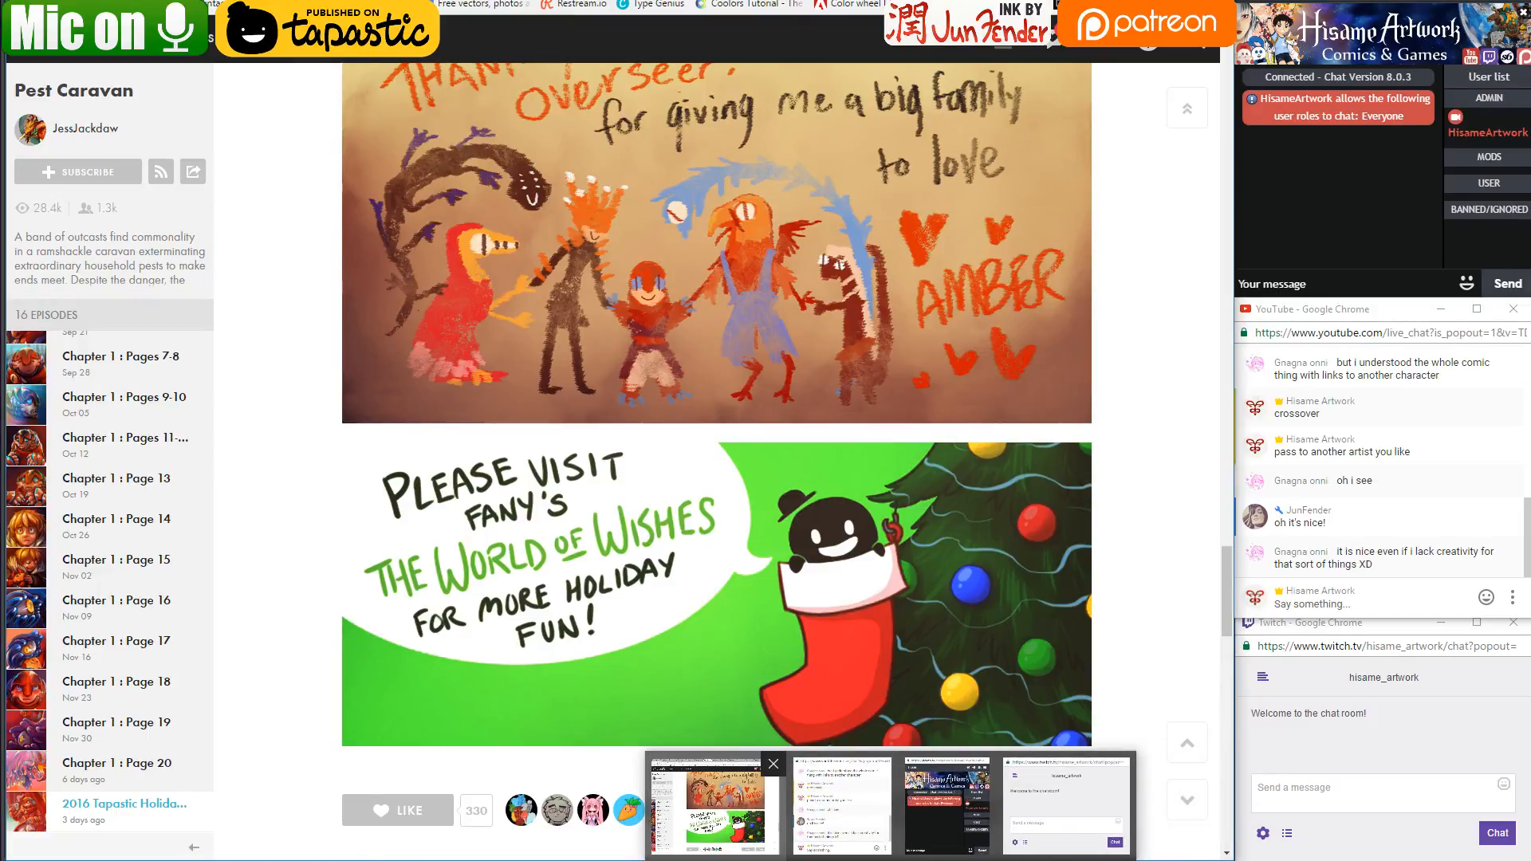
click(247, 806)
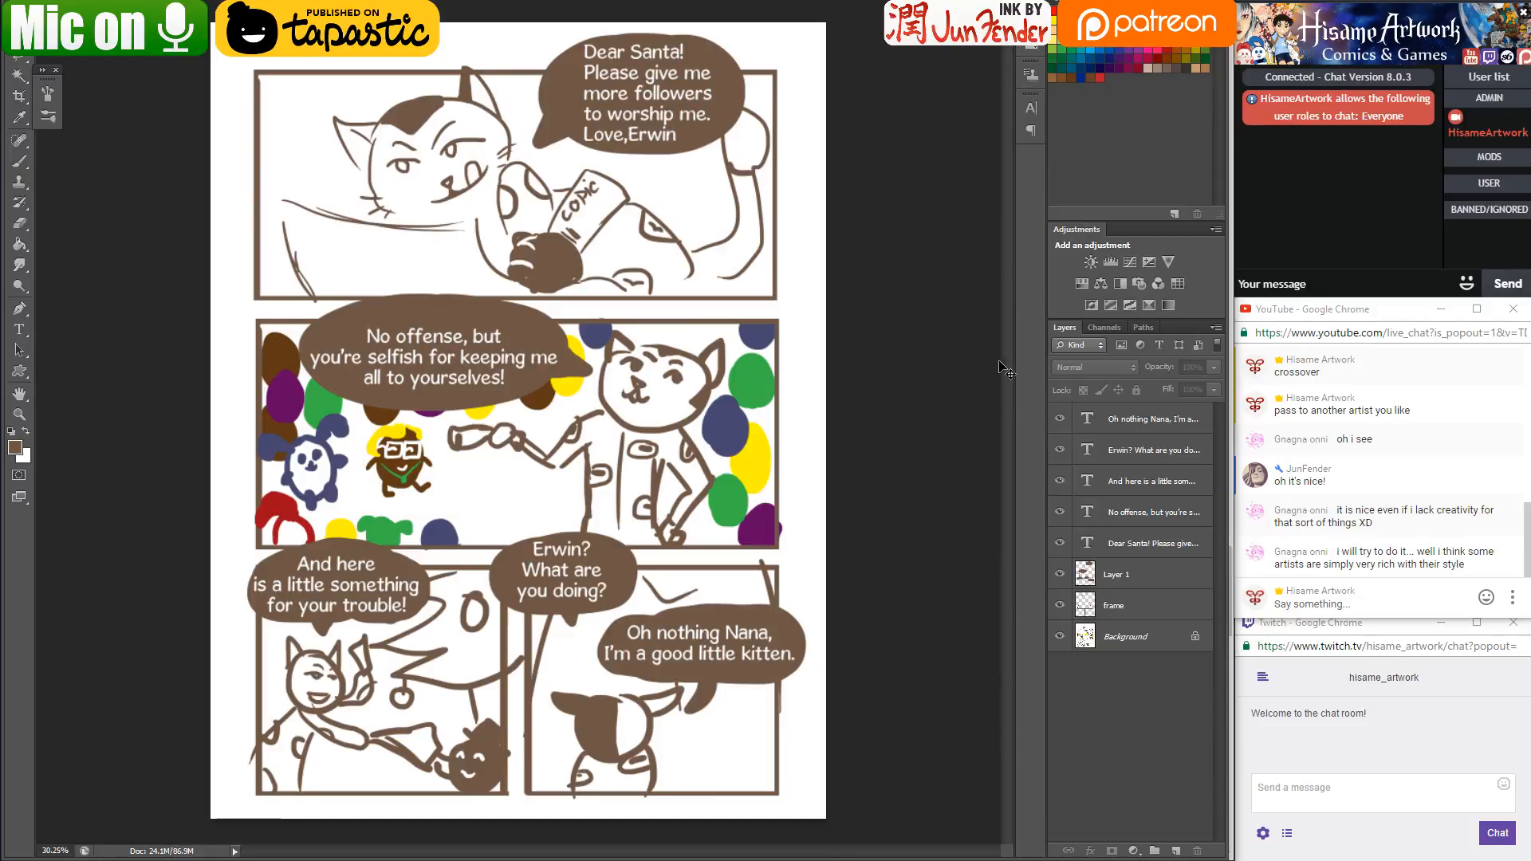
key(alt+Tab)
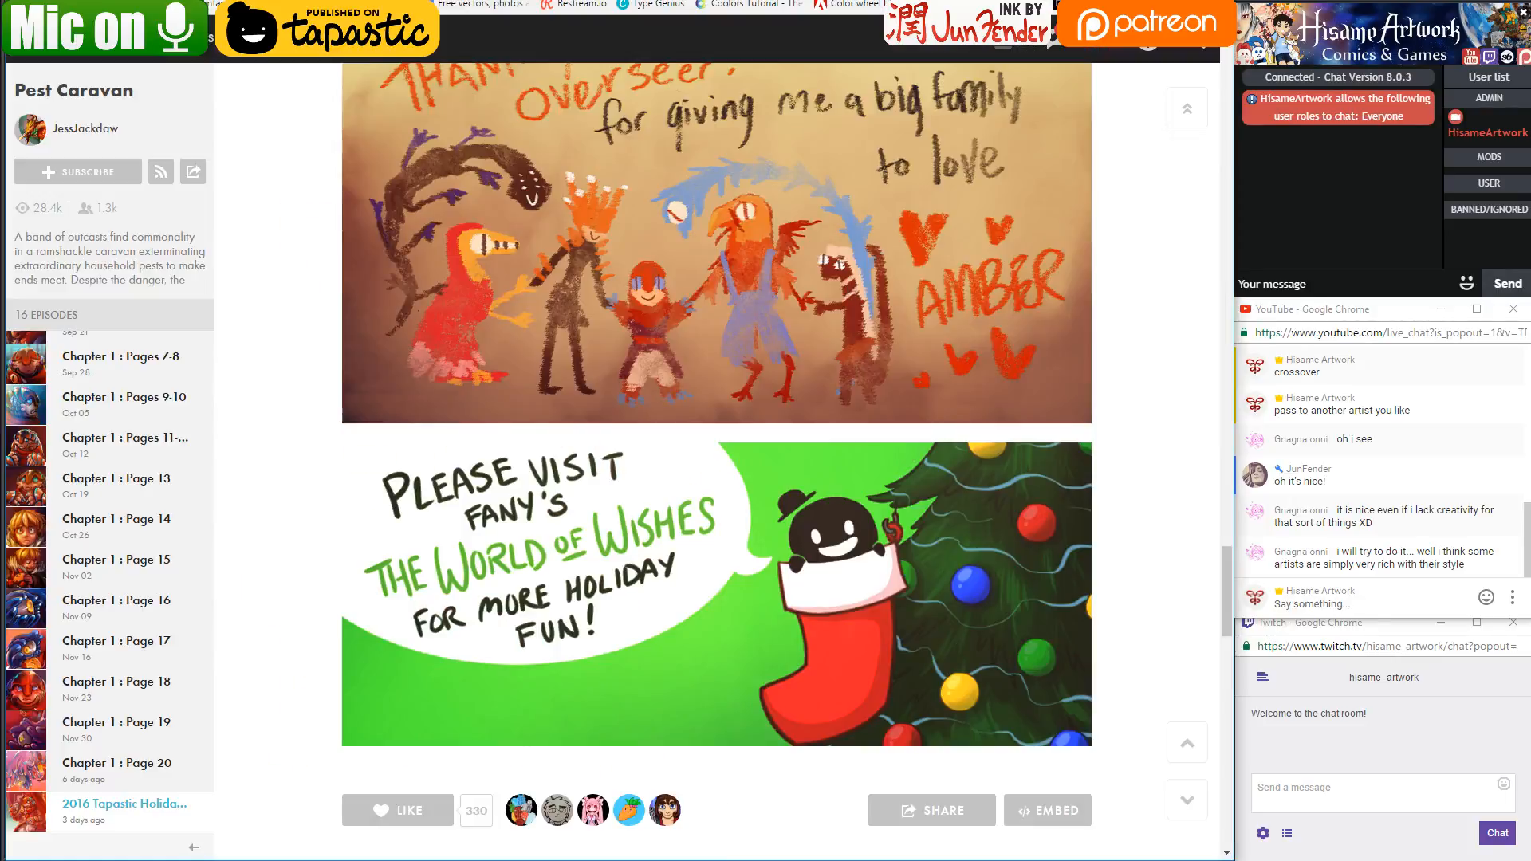
key(ctrl+Tab)
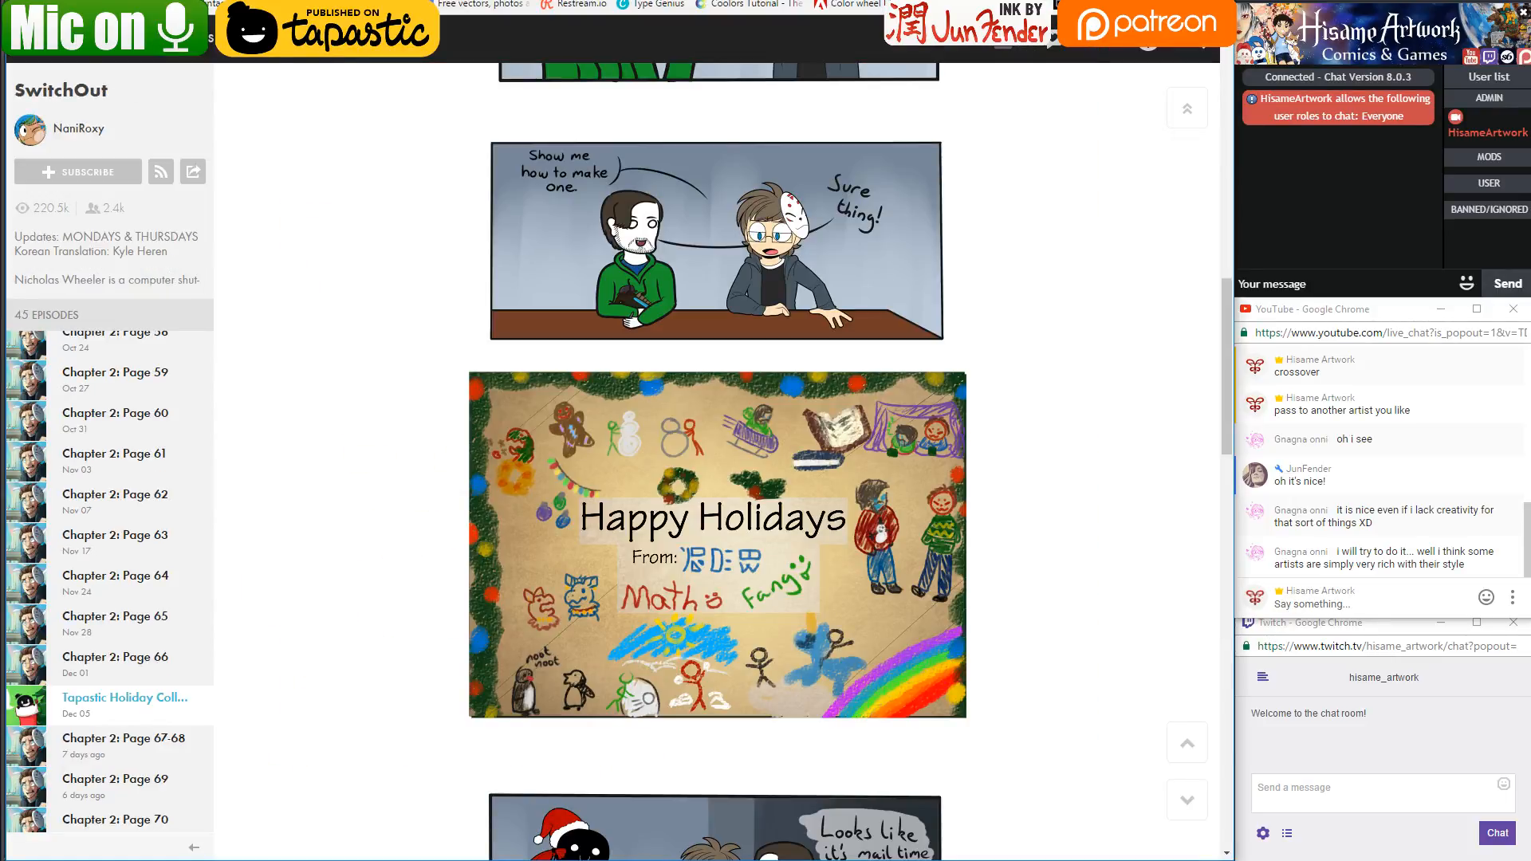
key(ctrl+Tab)
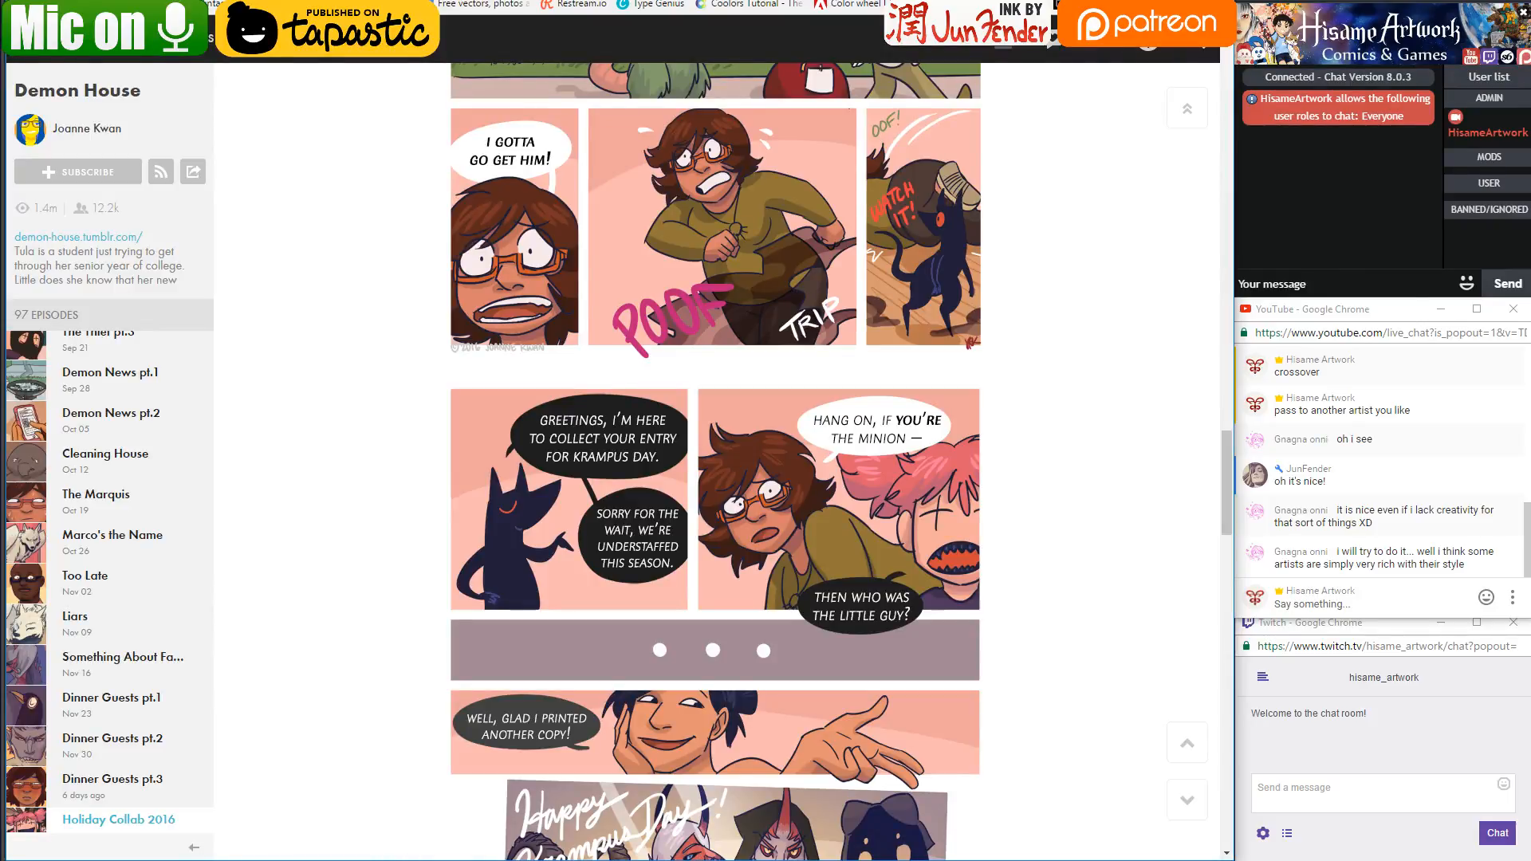
key(ctrl+Tab)
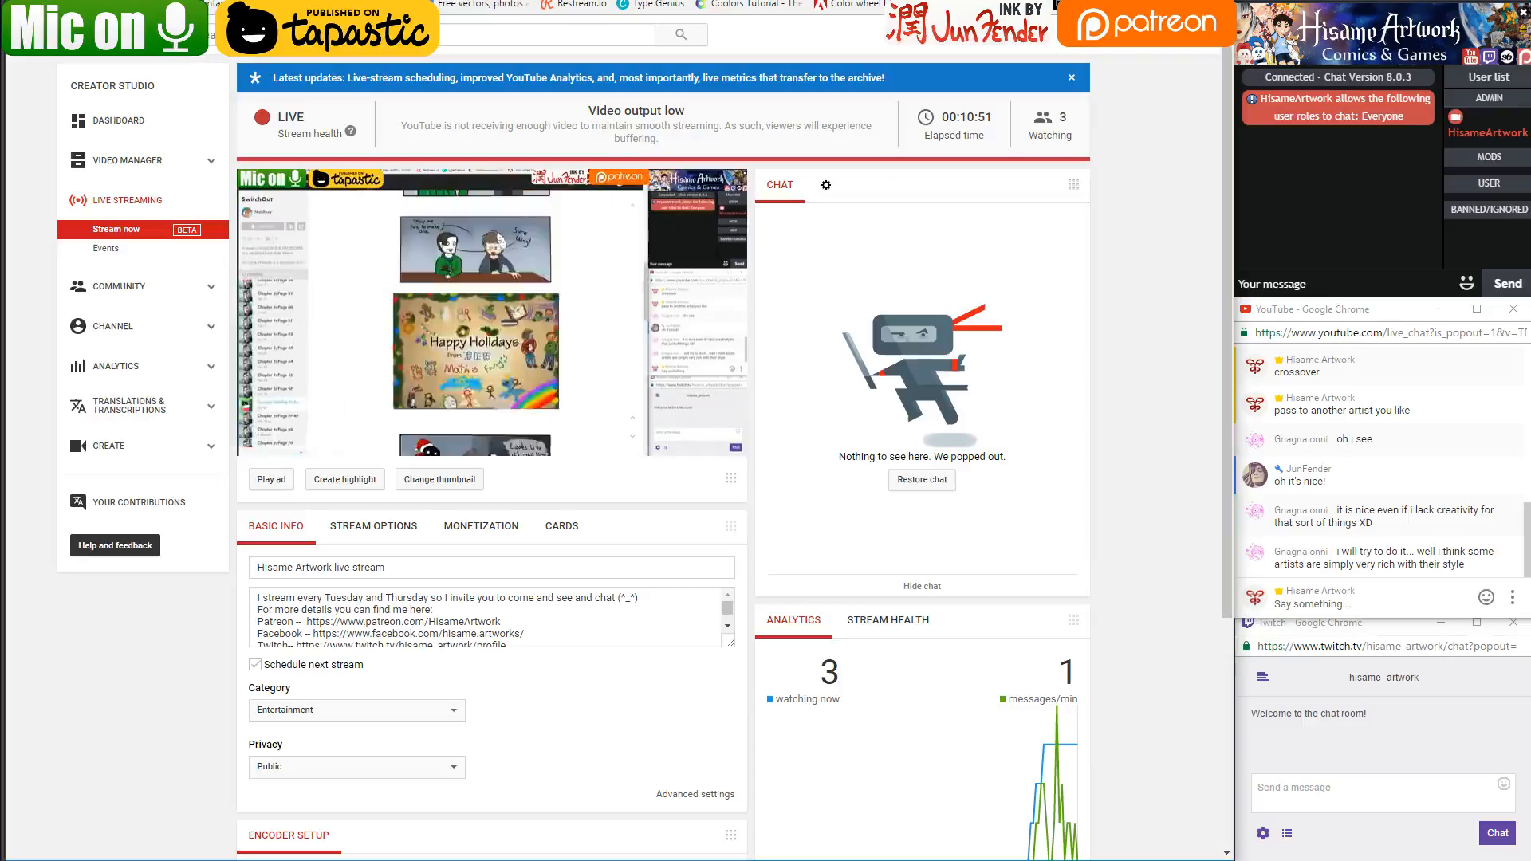
key(ctrl+Tab)
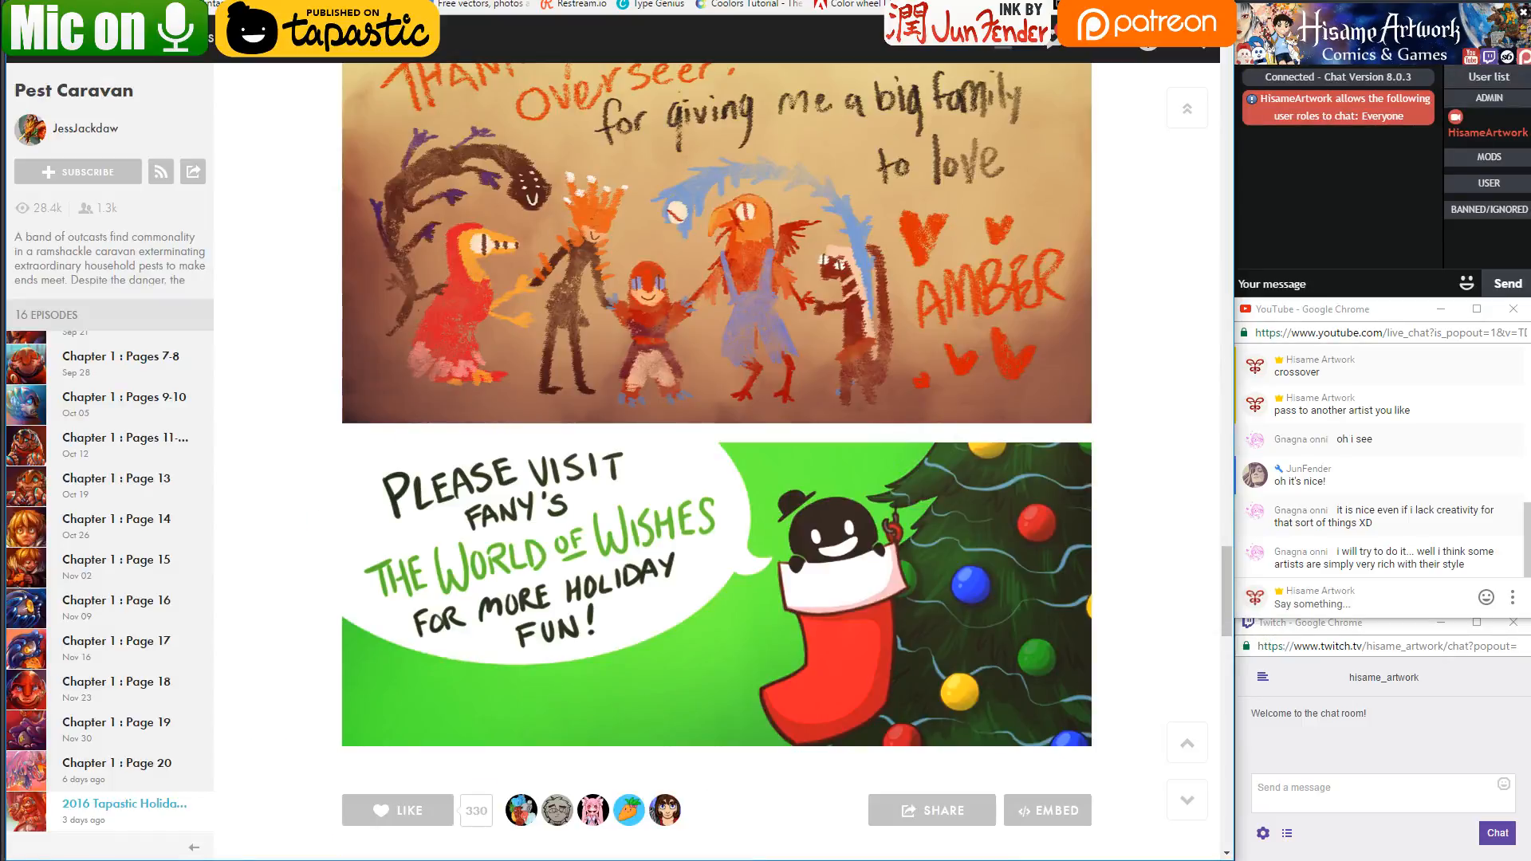
key(ctrl+Tab)
key(alt+Tab)
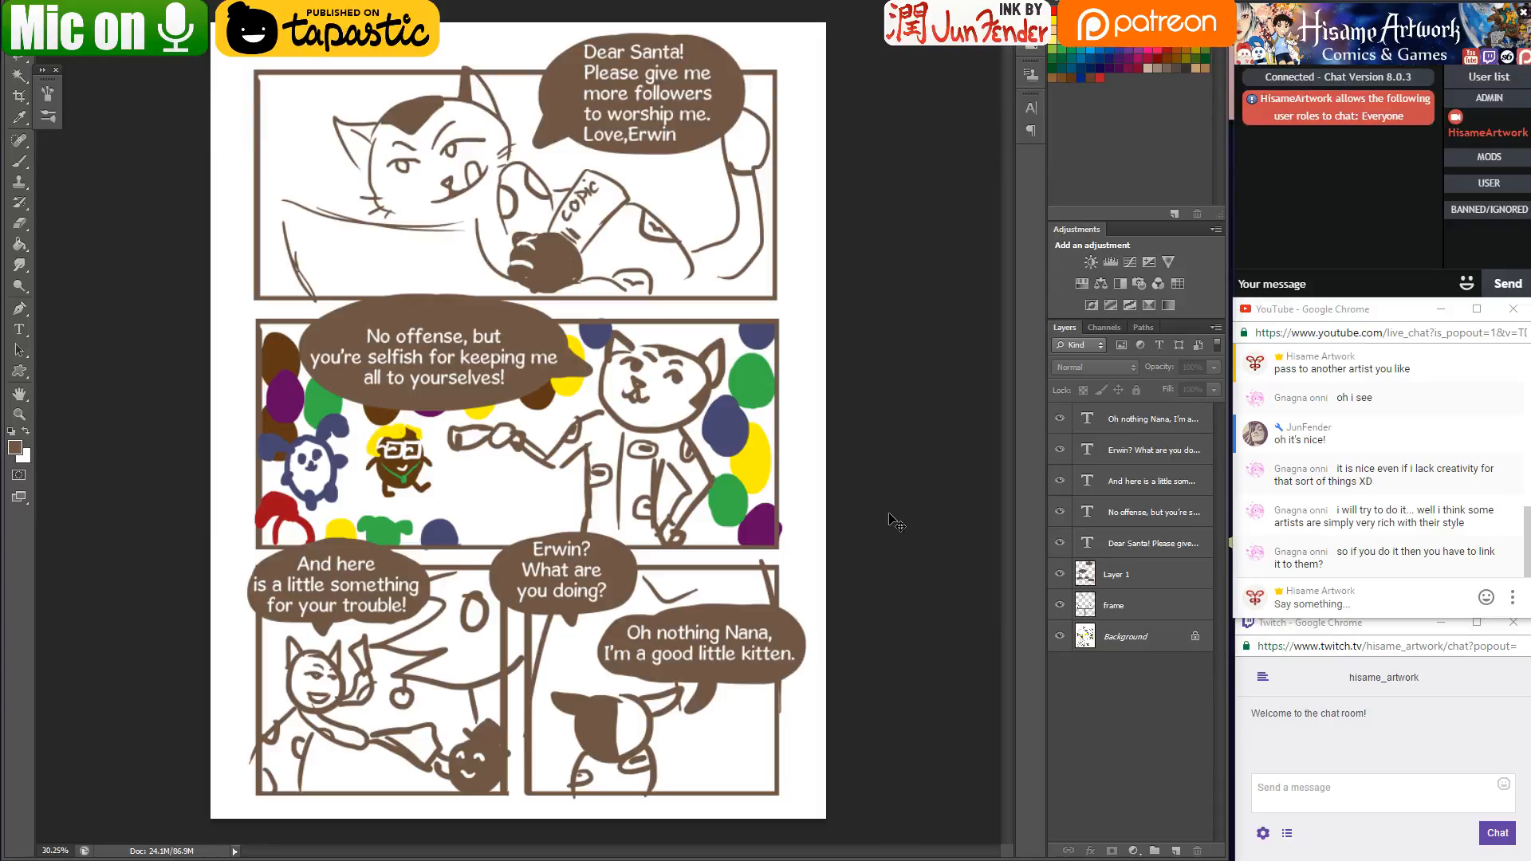
Return to the browser, open the Tapastic Holiday Collab 2016 - Day 16 topic in the Tapastic forums and look back through its earlier posts
key(alt+Tab)
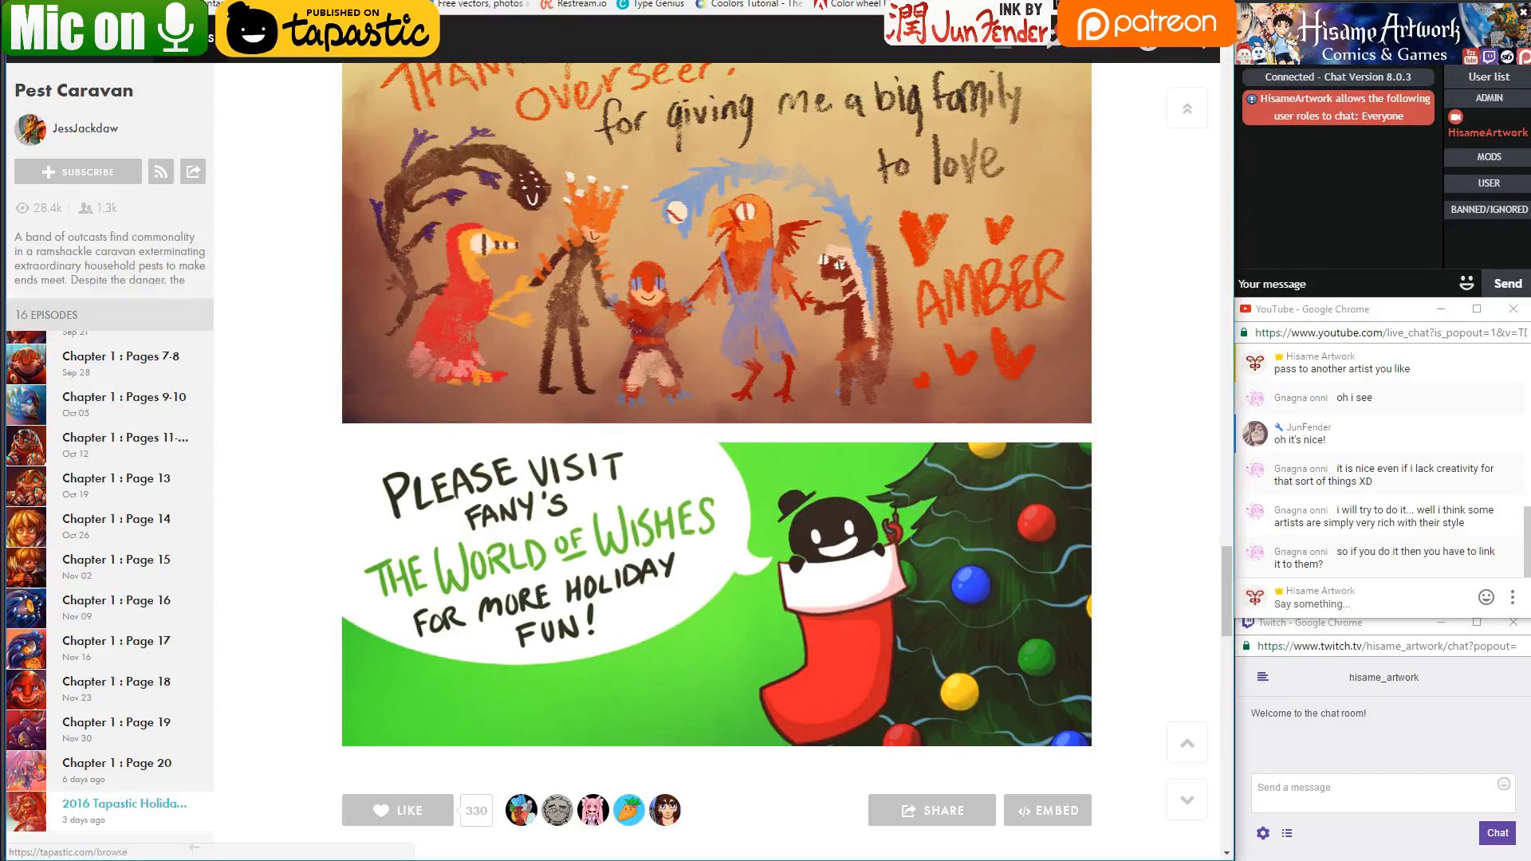
click(323, 50)
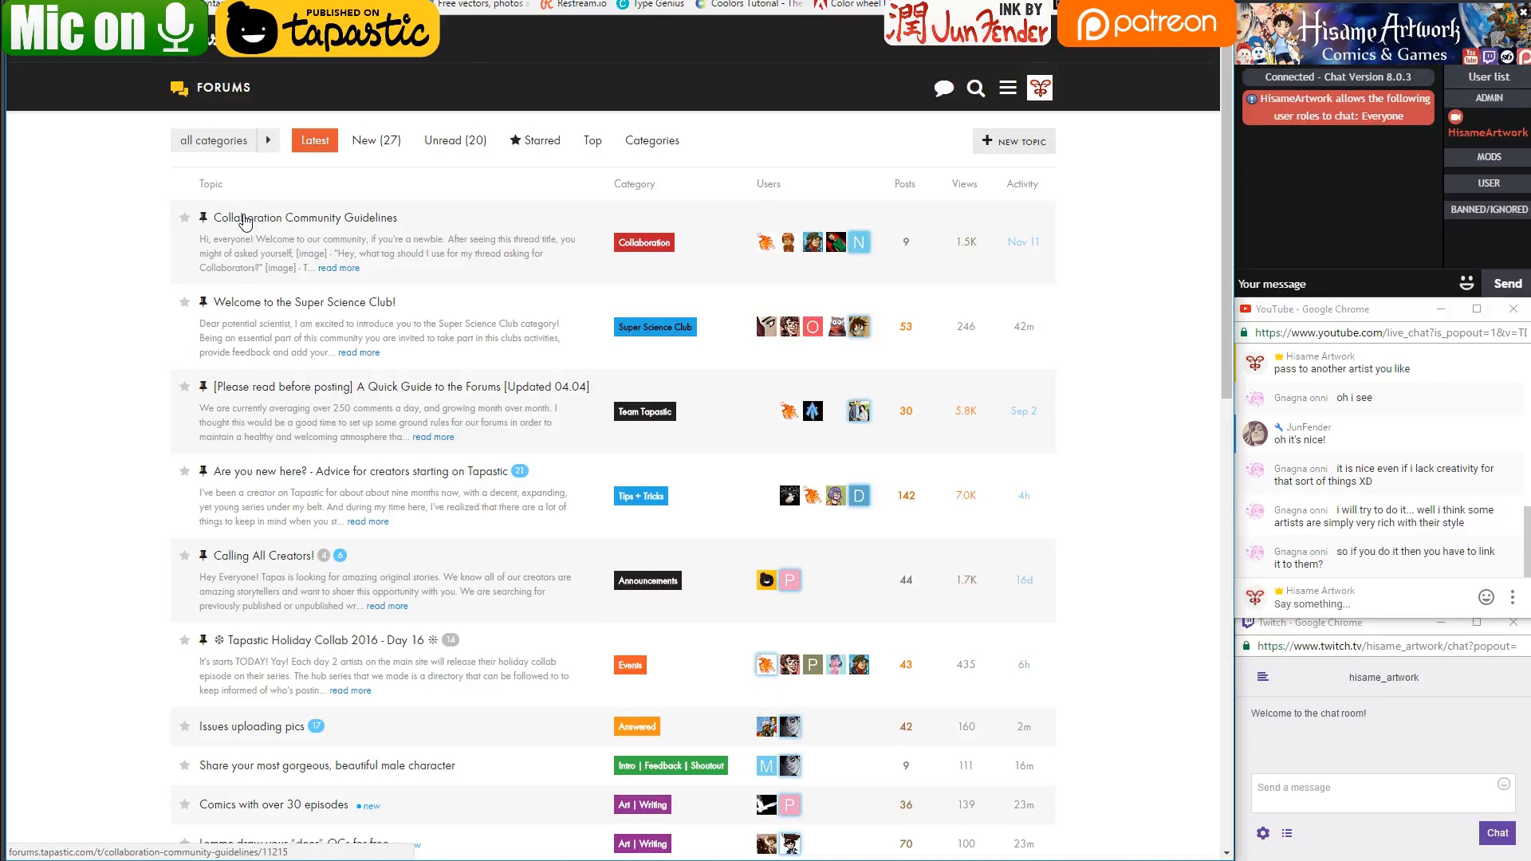
click(263, 643)
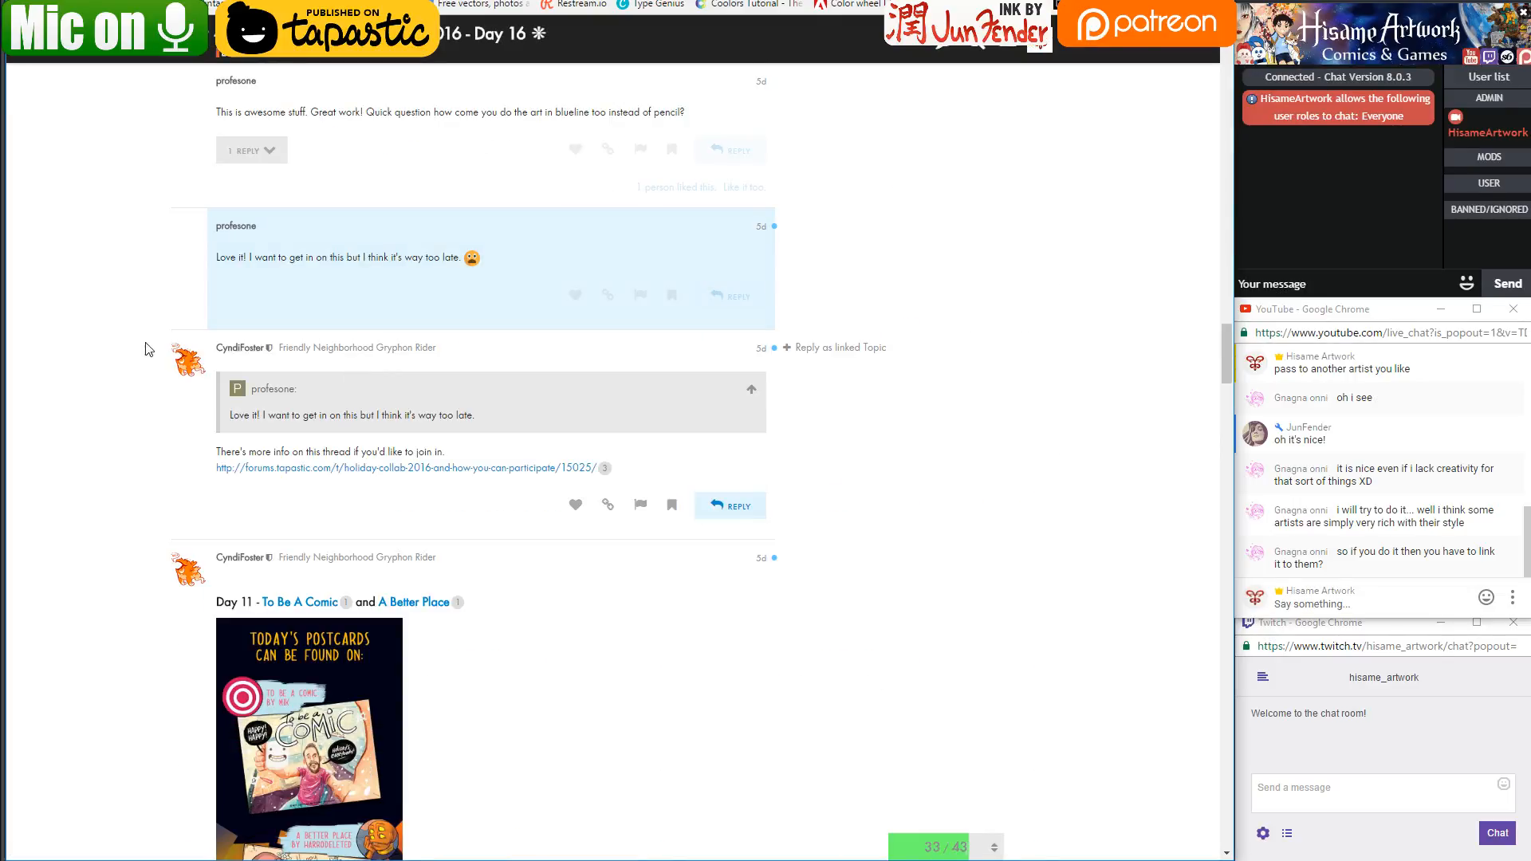
scroll(154, 372, up, 20)
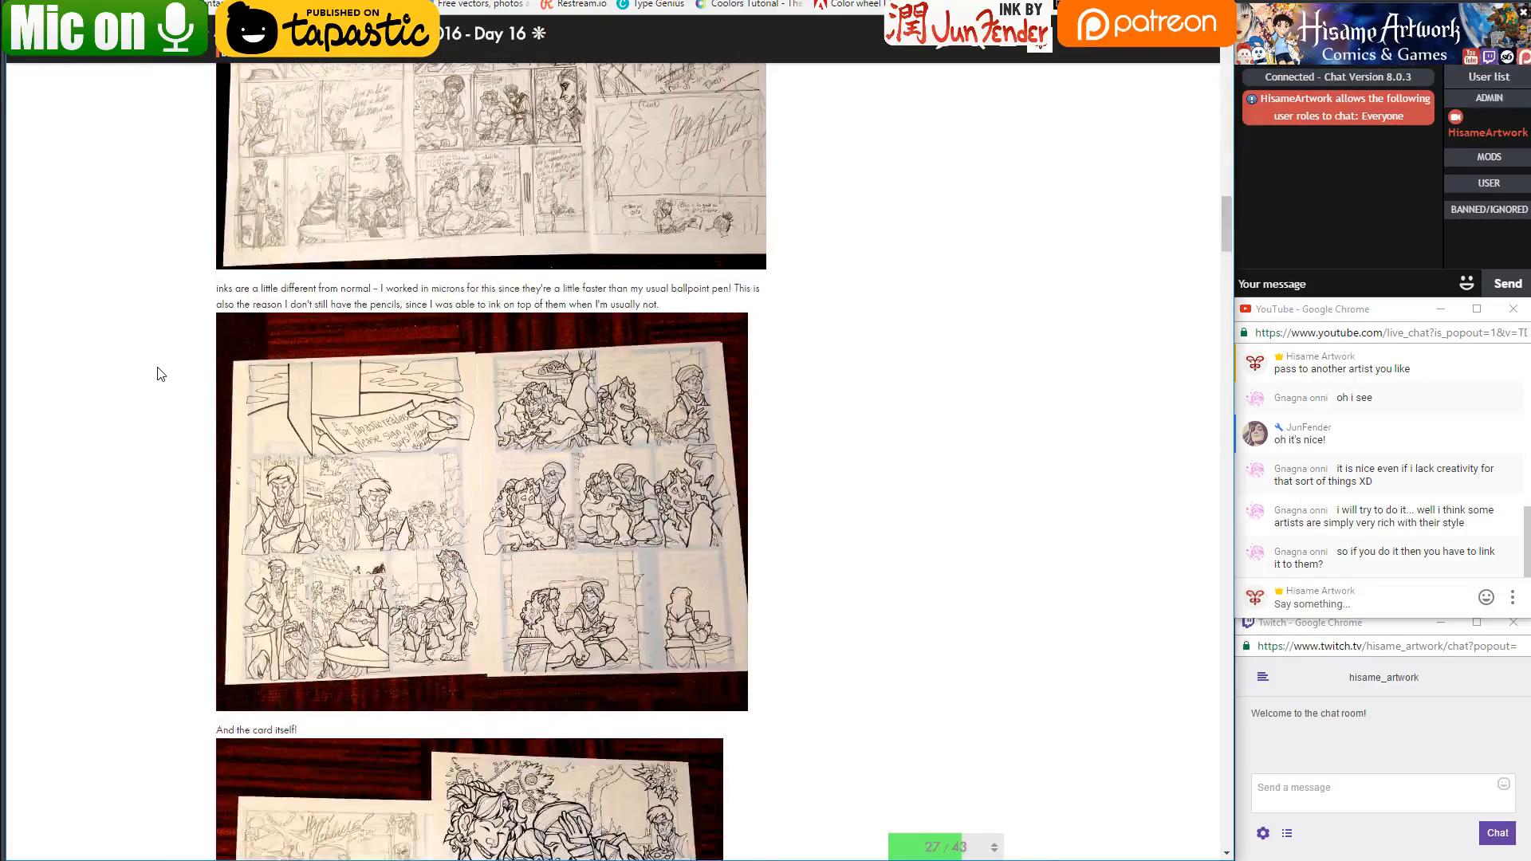
scroll(177, 391, up, 10)
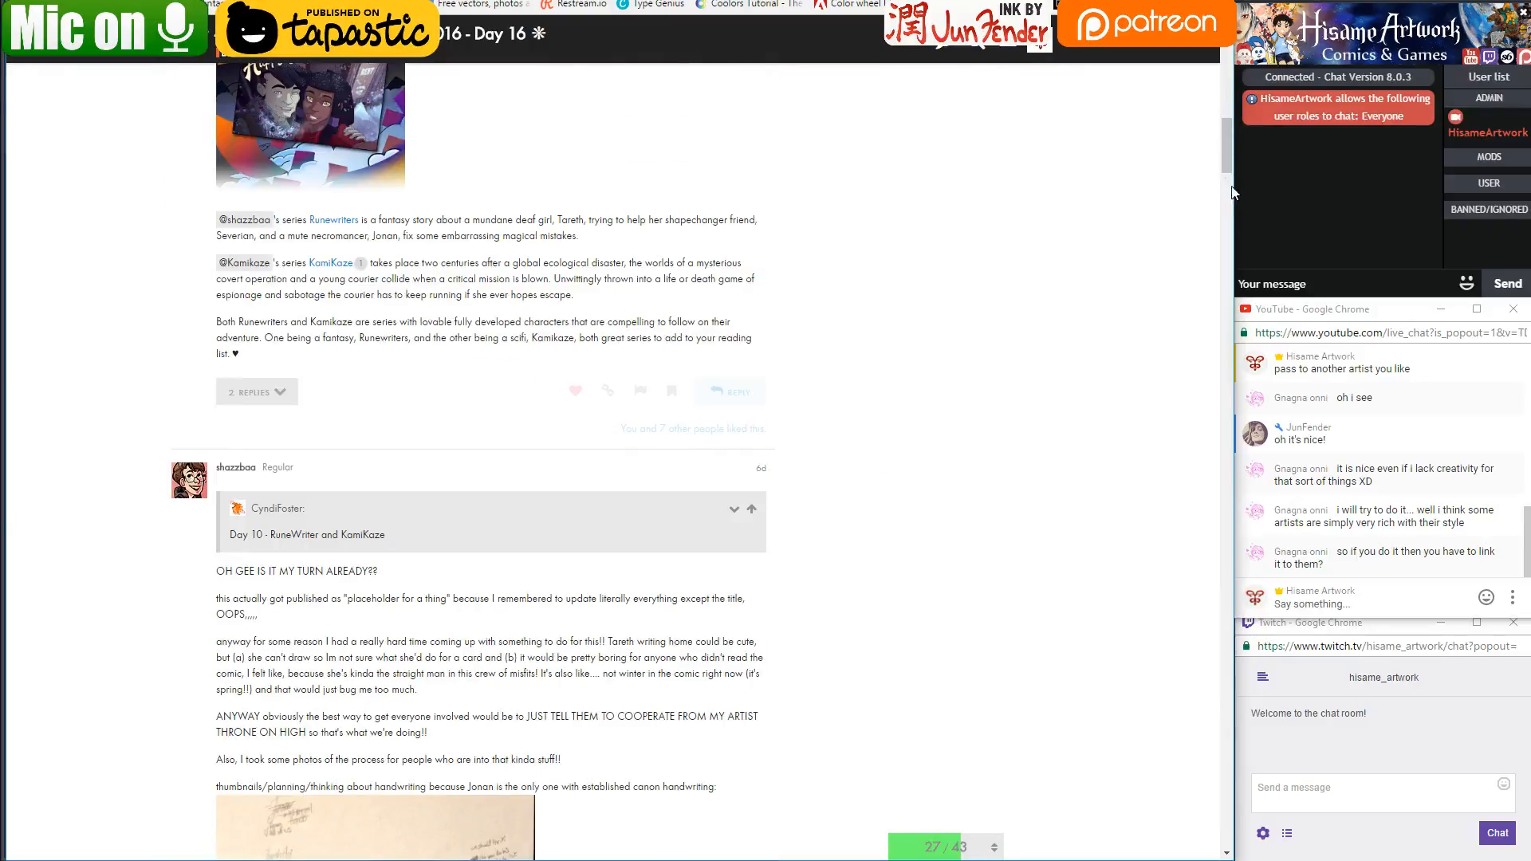
drag(1229, 170, 1228, 75)
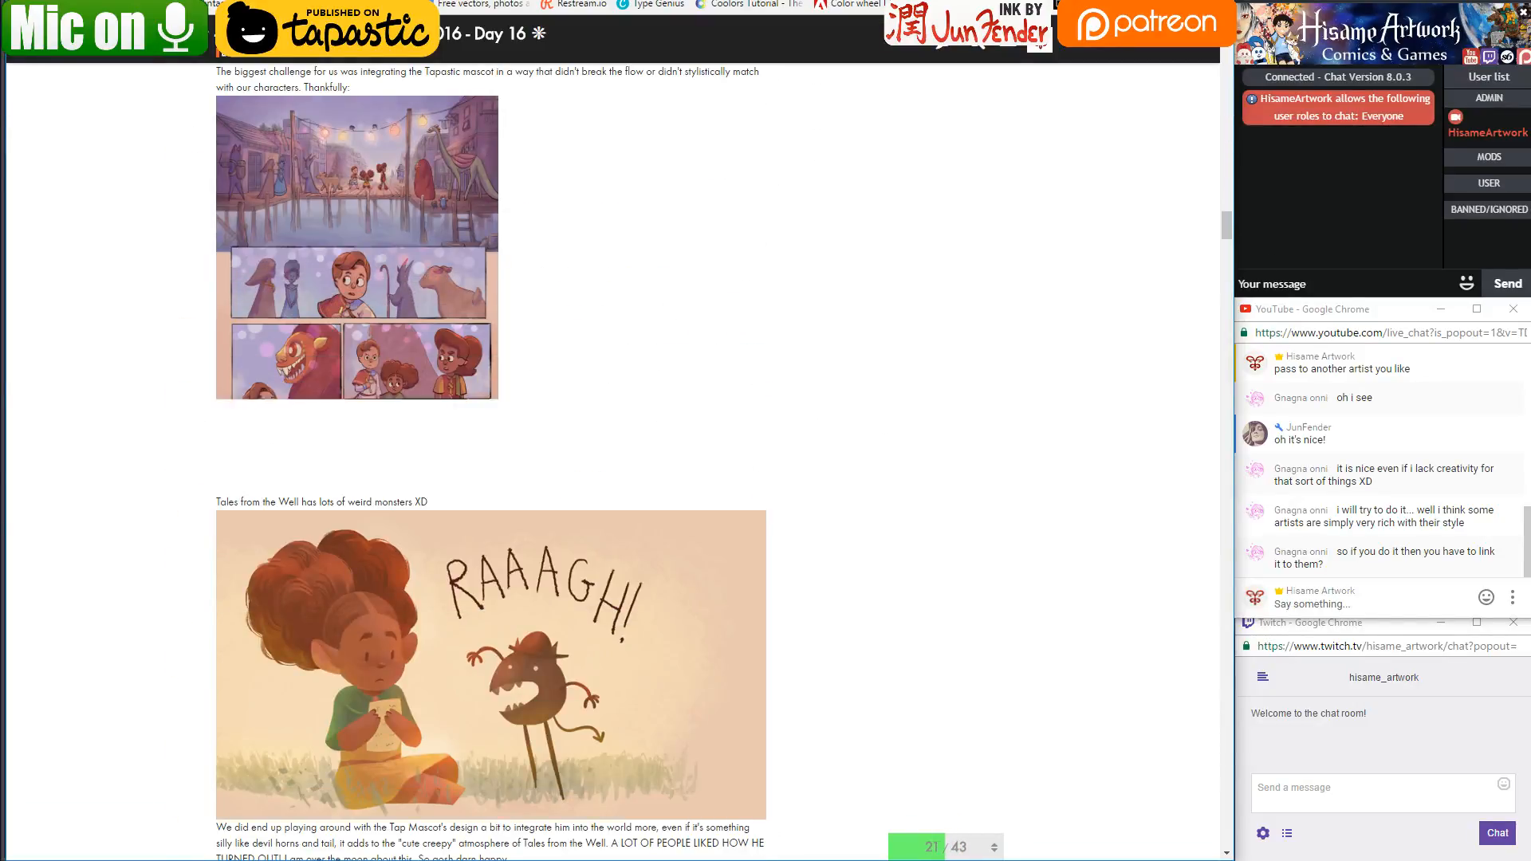
Switch to the HisameArtwork stream page and send "good, all ok, can you hear me?" in its chat
key(ctrl+Tab)
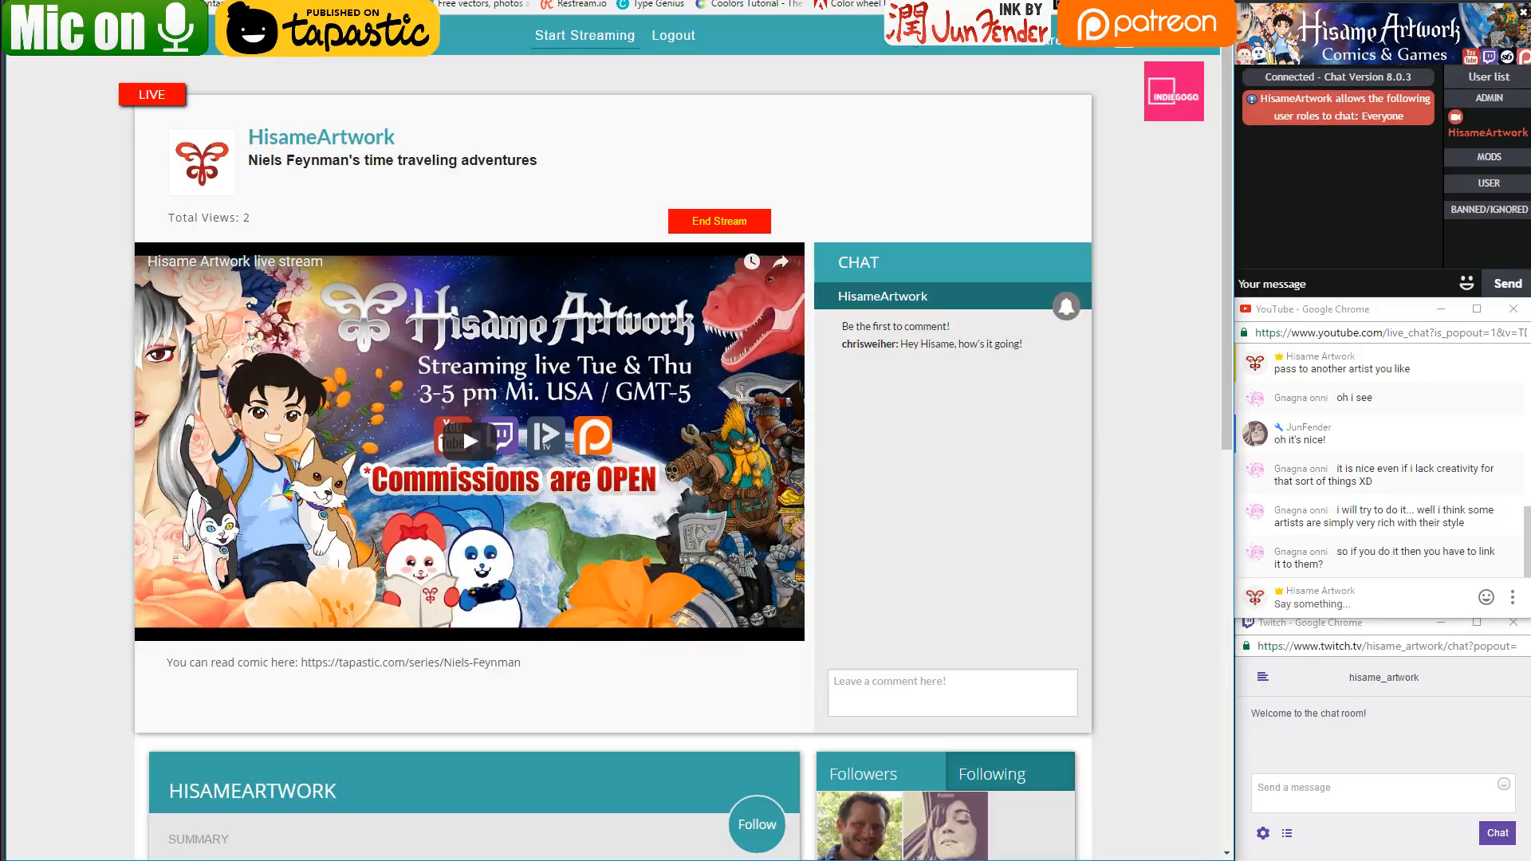
click(916, 703)
text(good, all ok, can you hear me?)
key(Return)
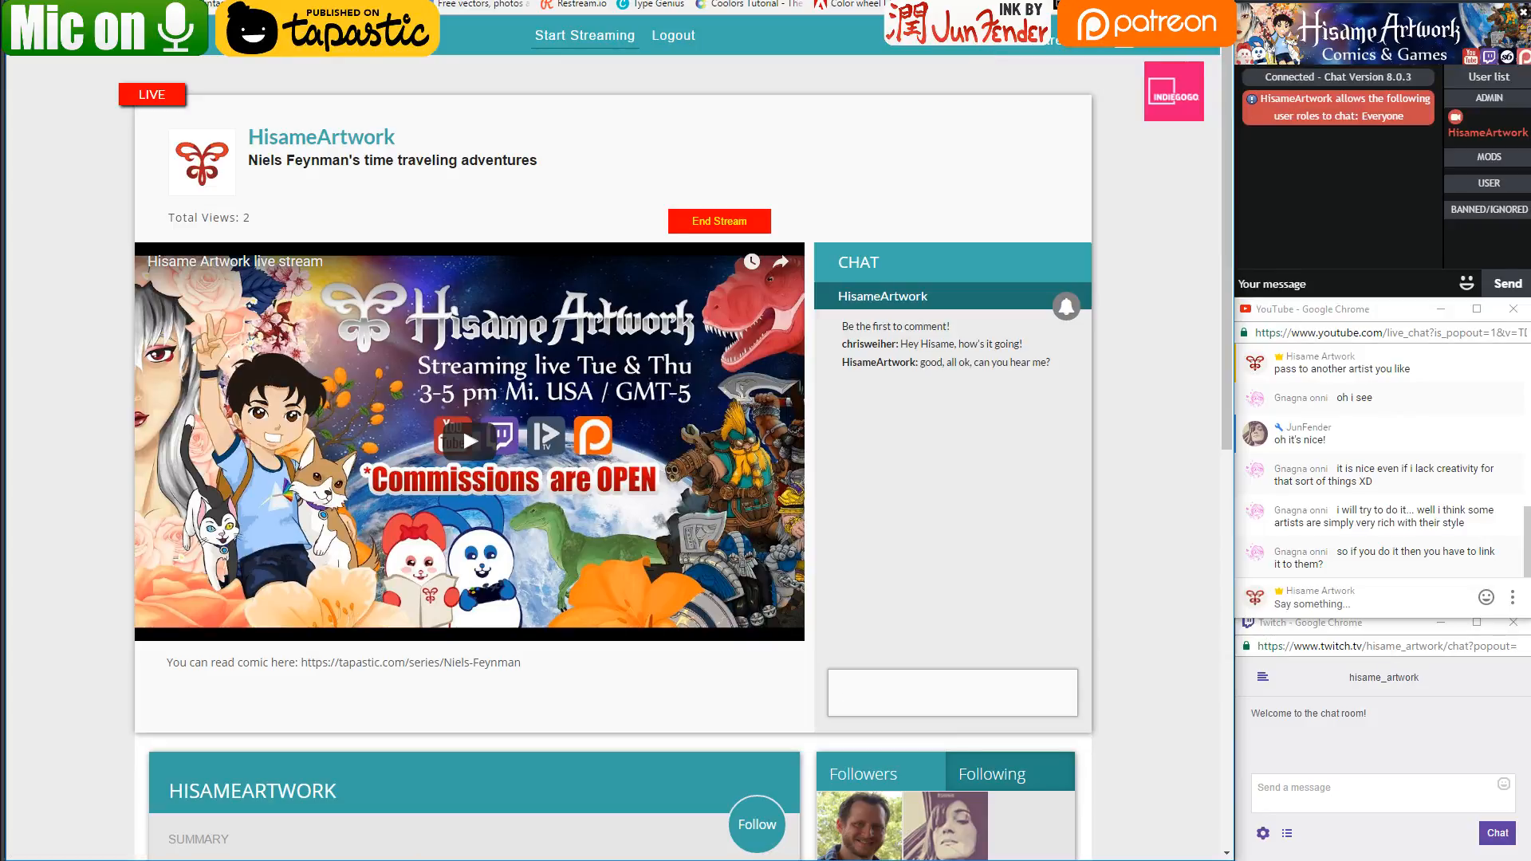
Switch to the Facebook news feed and make its search field active
key(ctrl+Tab)
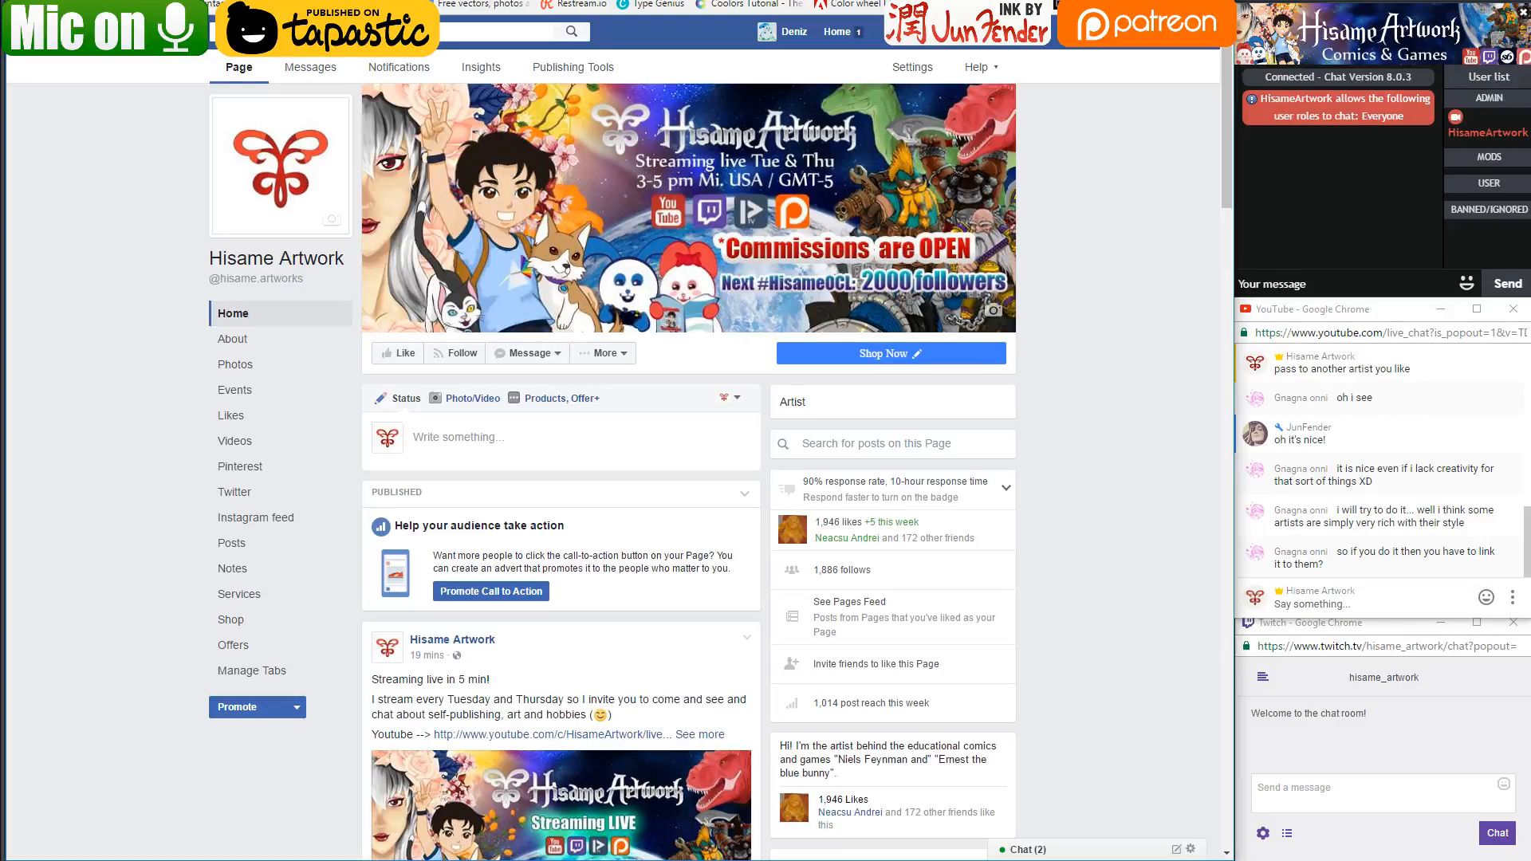
key(ctrl+Tab)
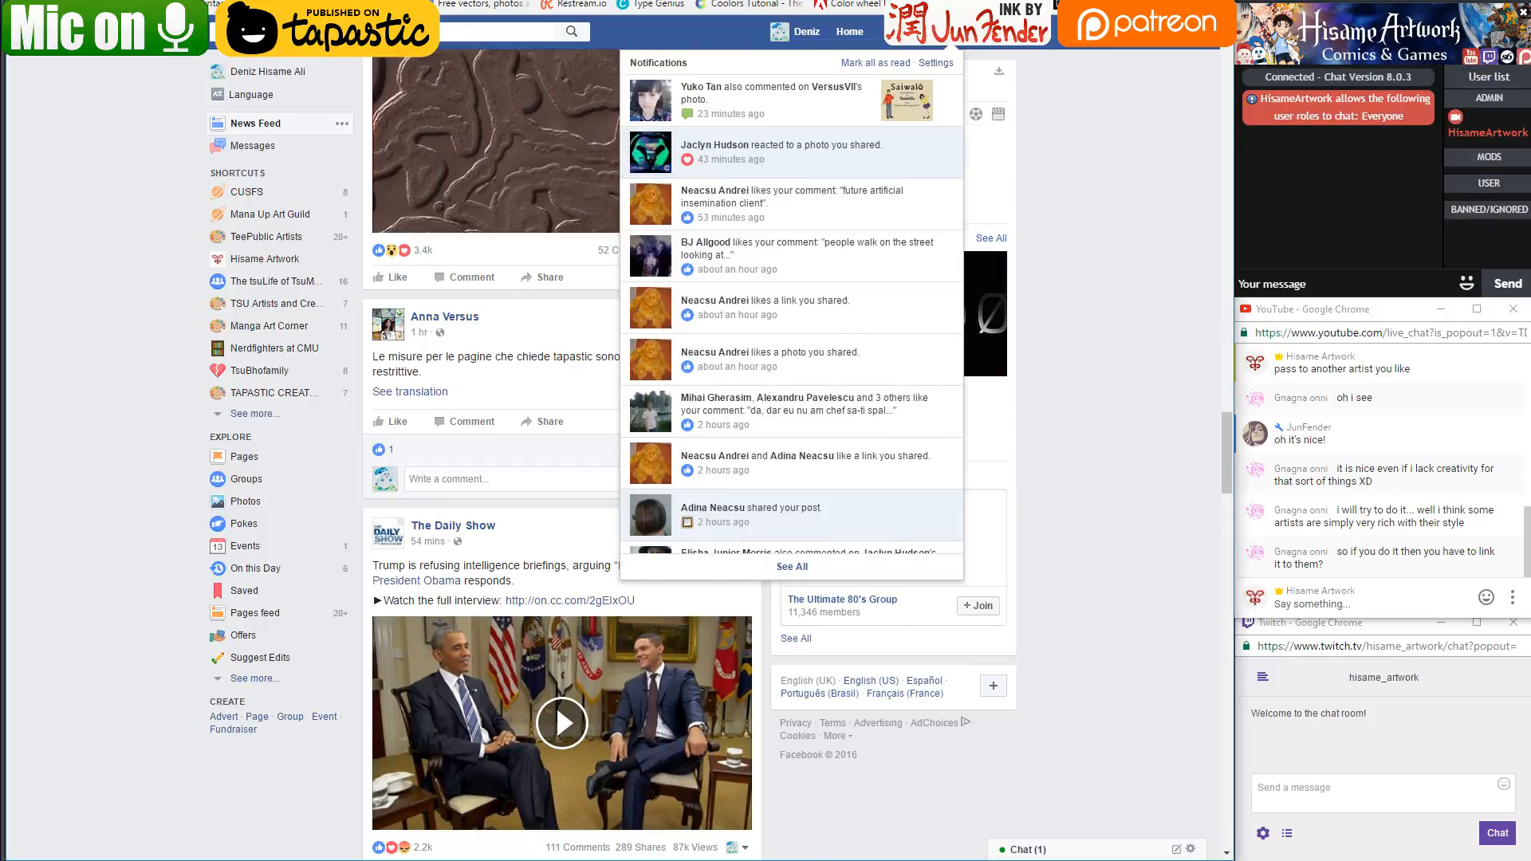
click(494, 32)
text(cyn)
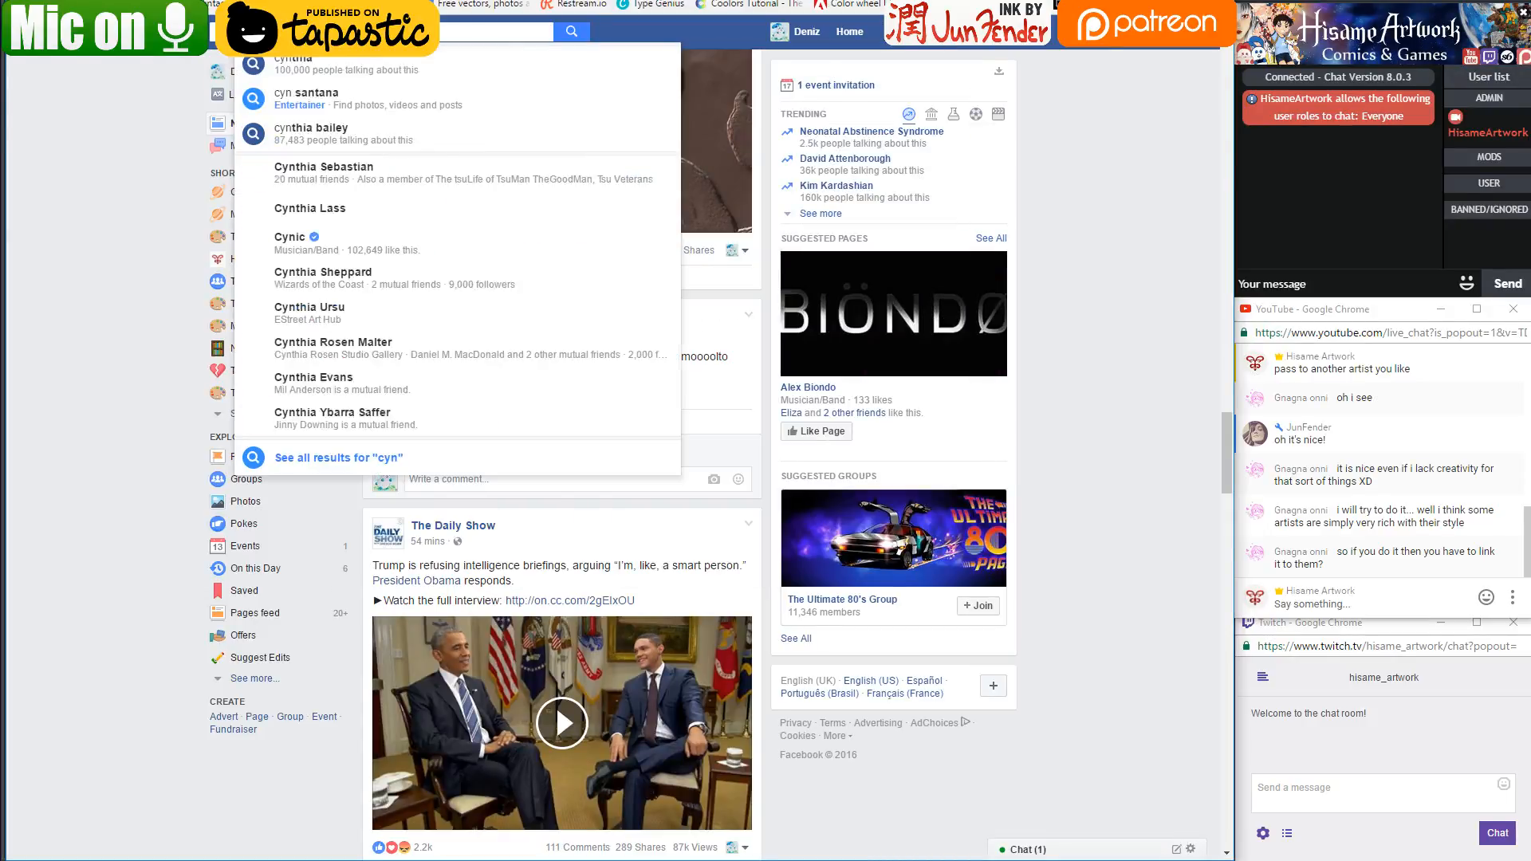
key(BackSpace)
key(BackSpace)
key(BackSpace)
Search Facebook for "oops comic" and open the Oops Comic Adventure page
text(oops comic)
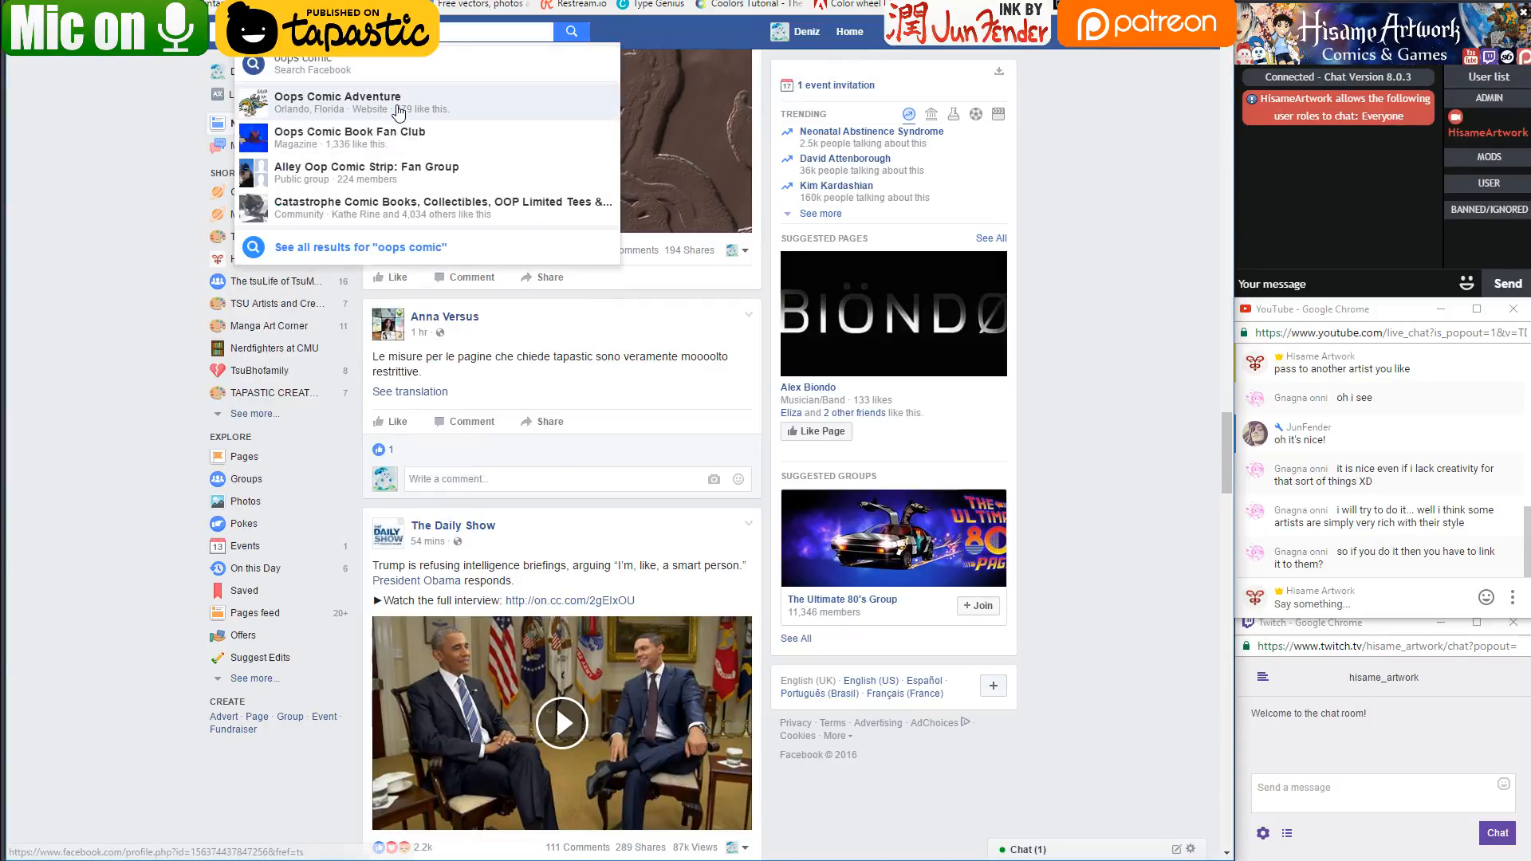
click(393, 103)
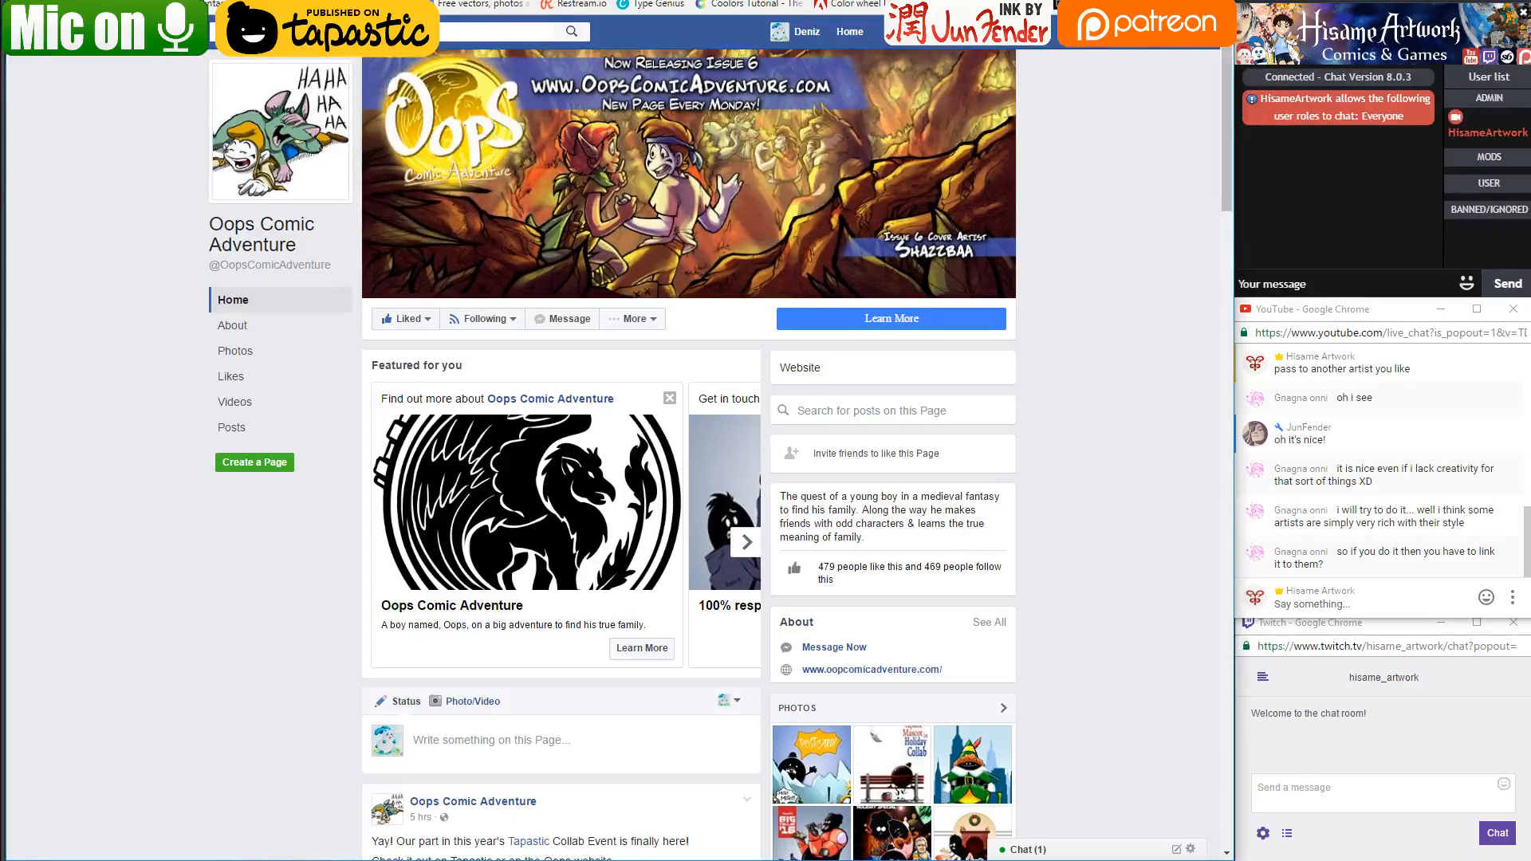
Return to the Holiday Collab 2016 forum topic and go back up to the start of its first post
key(ctrl+Tab)
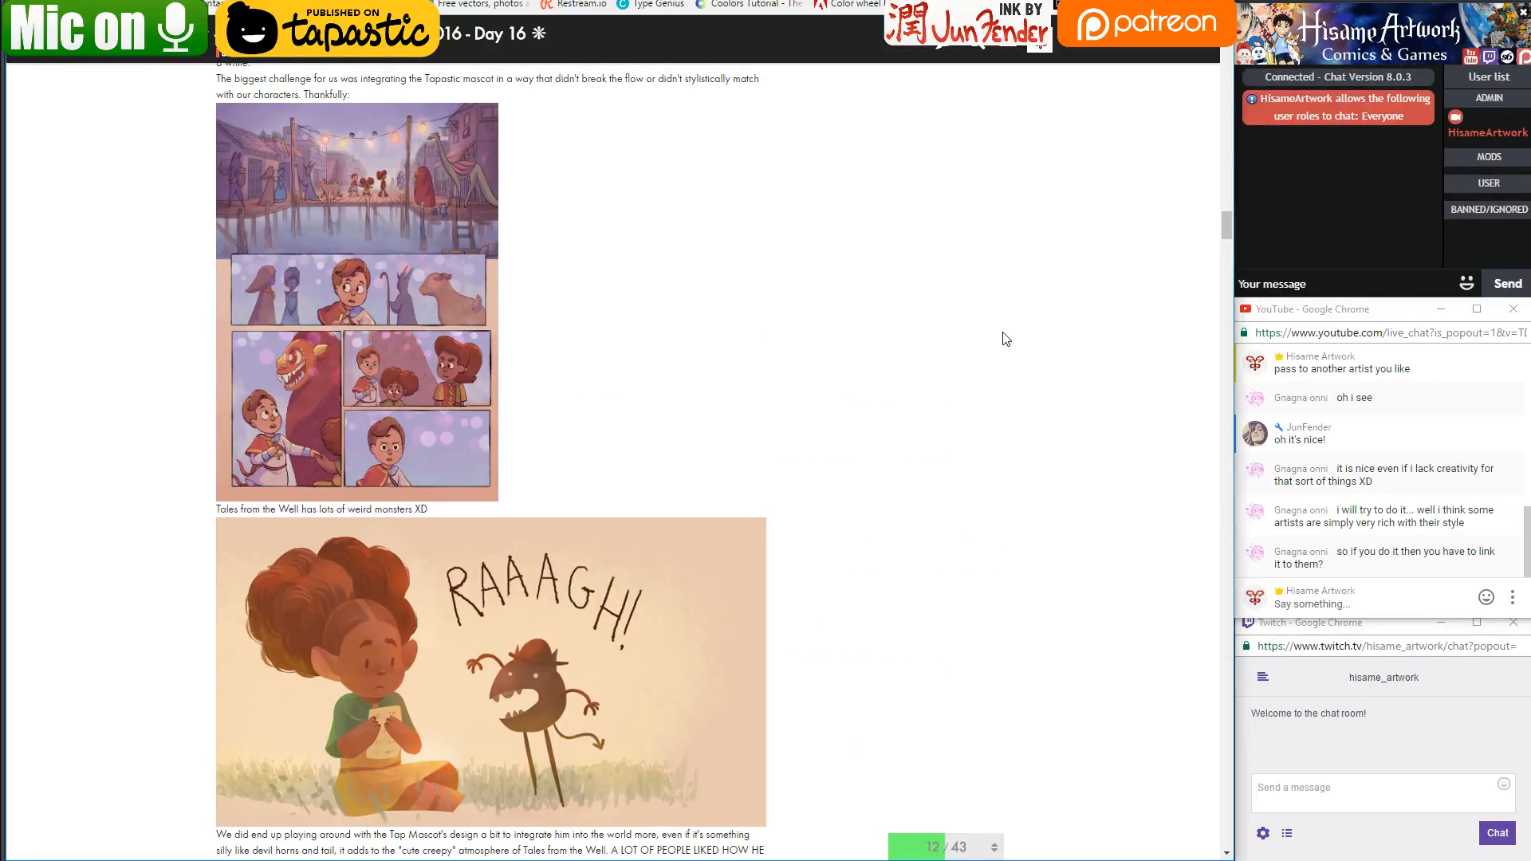
scroll(1001, 338, up, 6)
drag(1227, 209, 1226, 51)
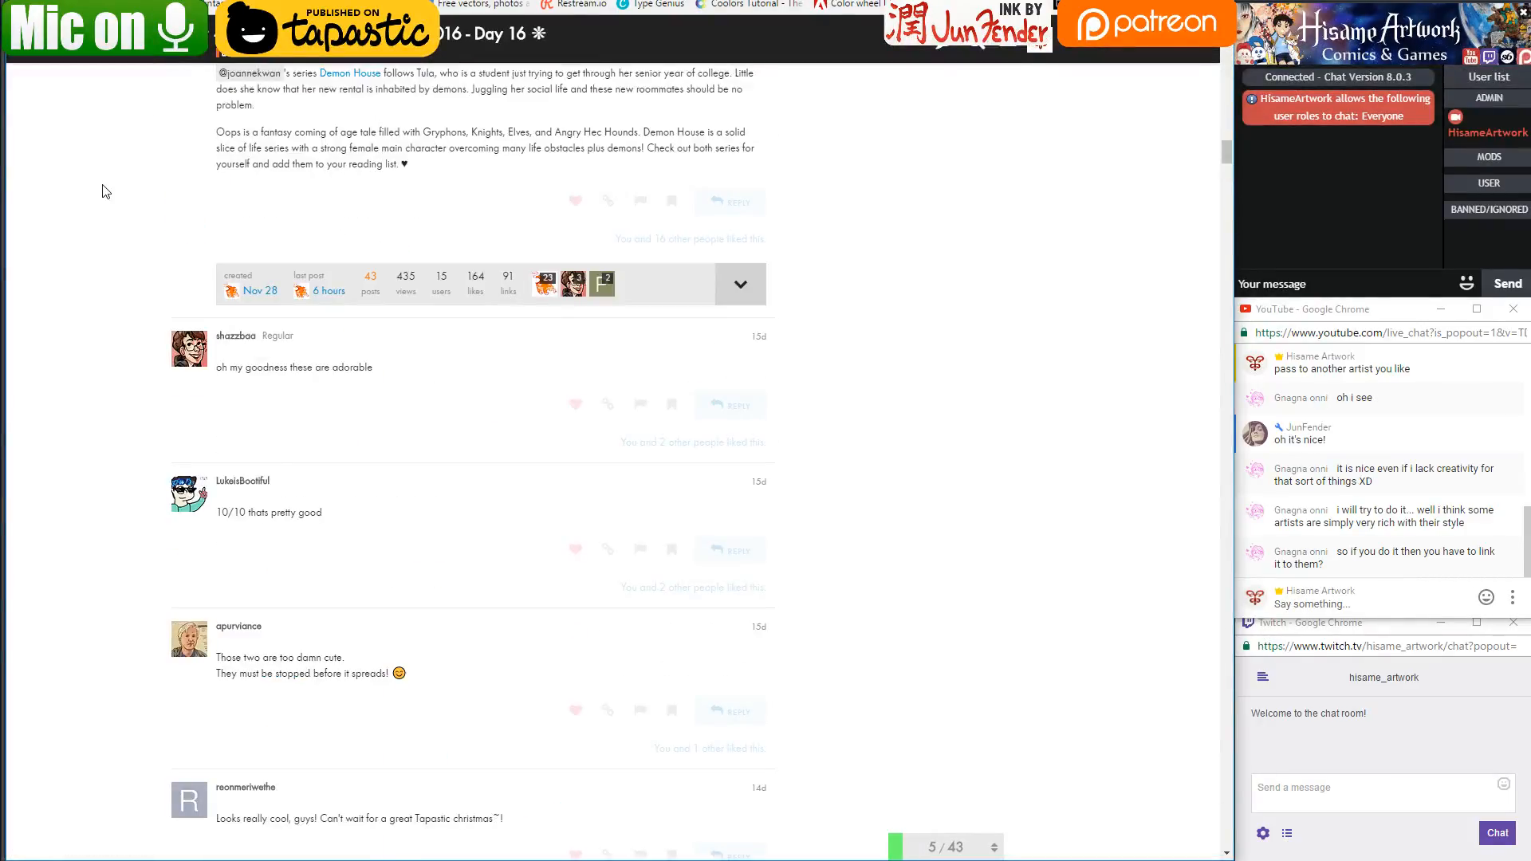
scroll(112, 231, up, 5)
scroll(115, 272, up, 20)
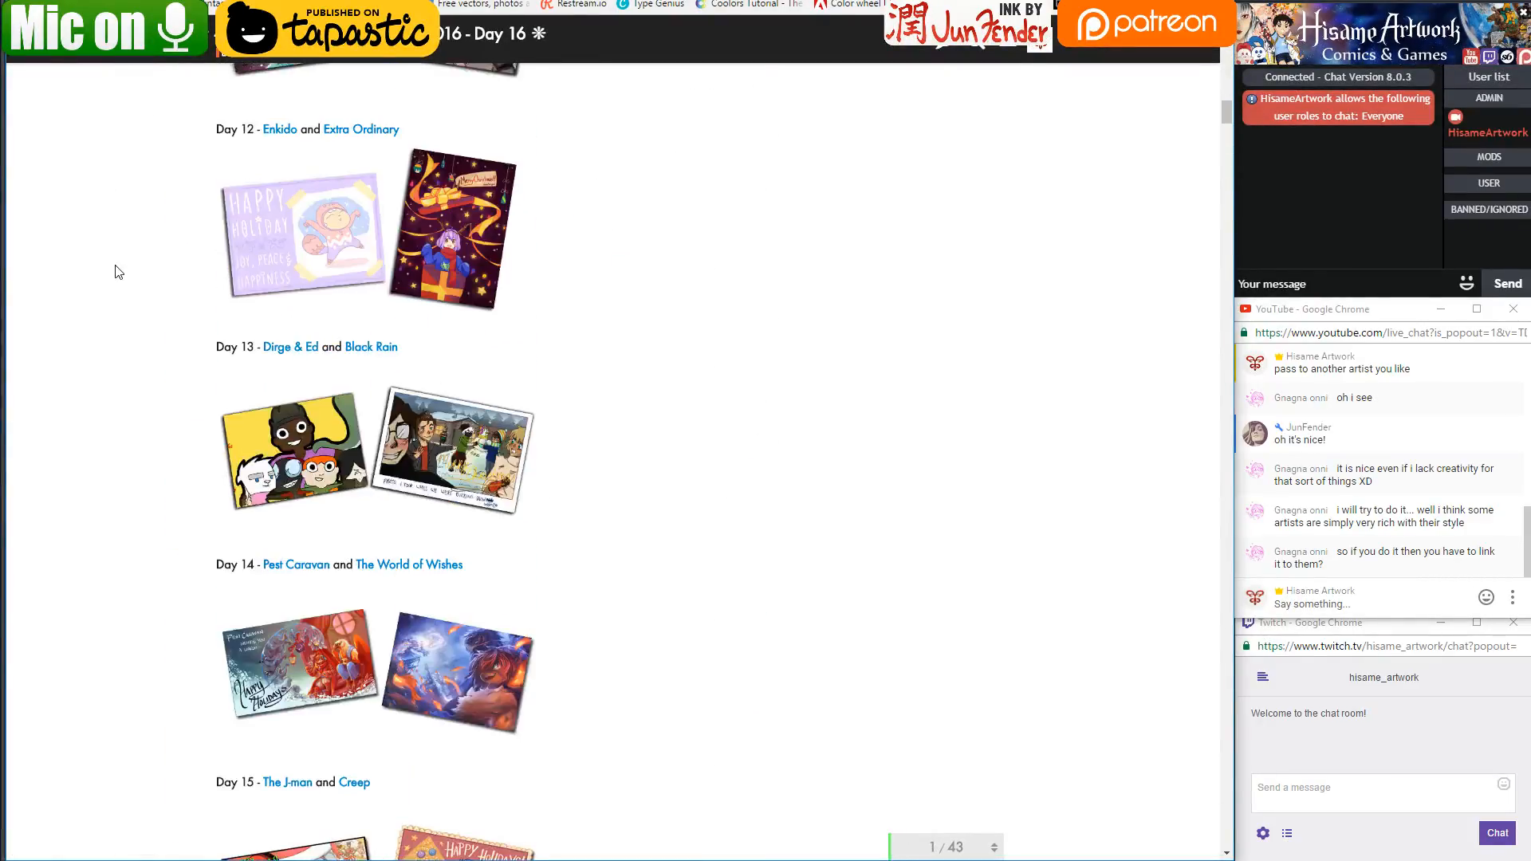
drag(1227, 84, 1233, 46)
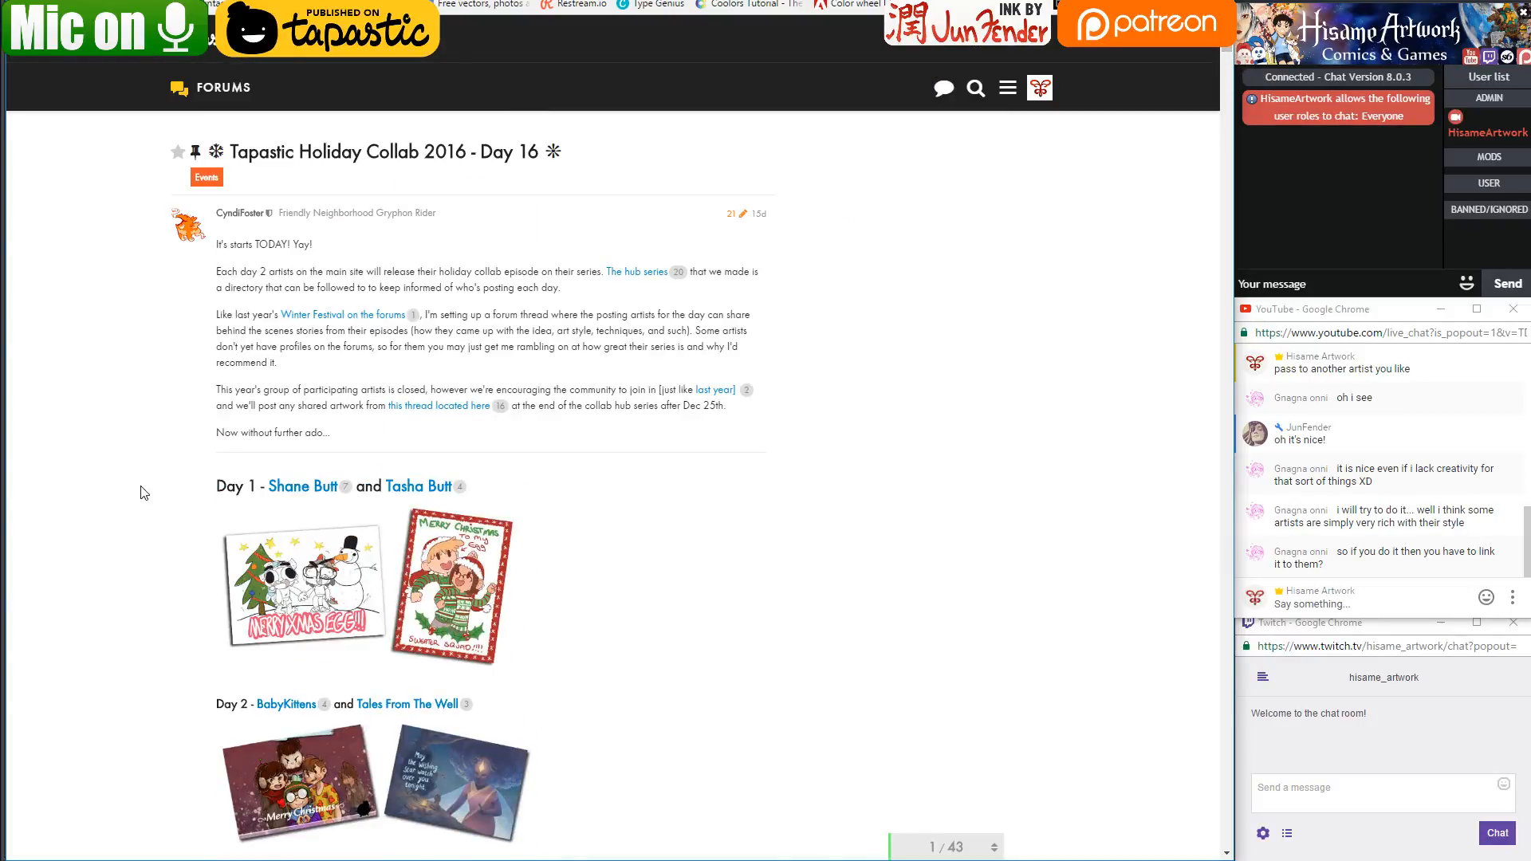
Look over the start of the Holiday Collab 2016 post and return to the forum's latest topics list
scroll(143, 493, down, 2)
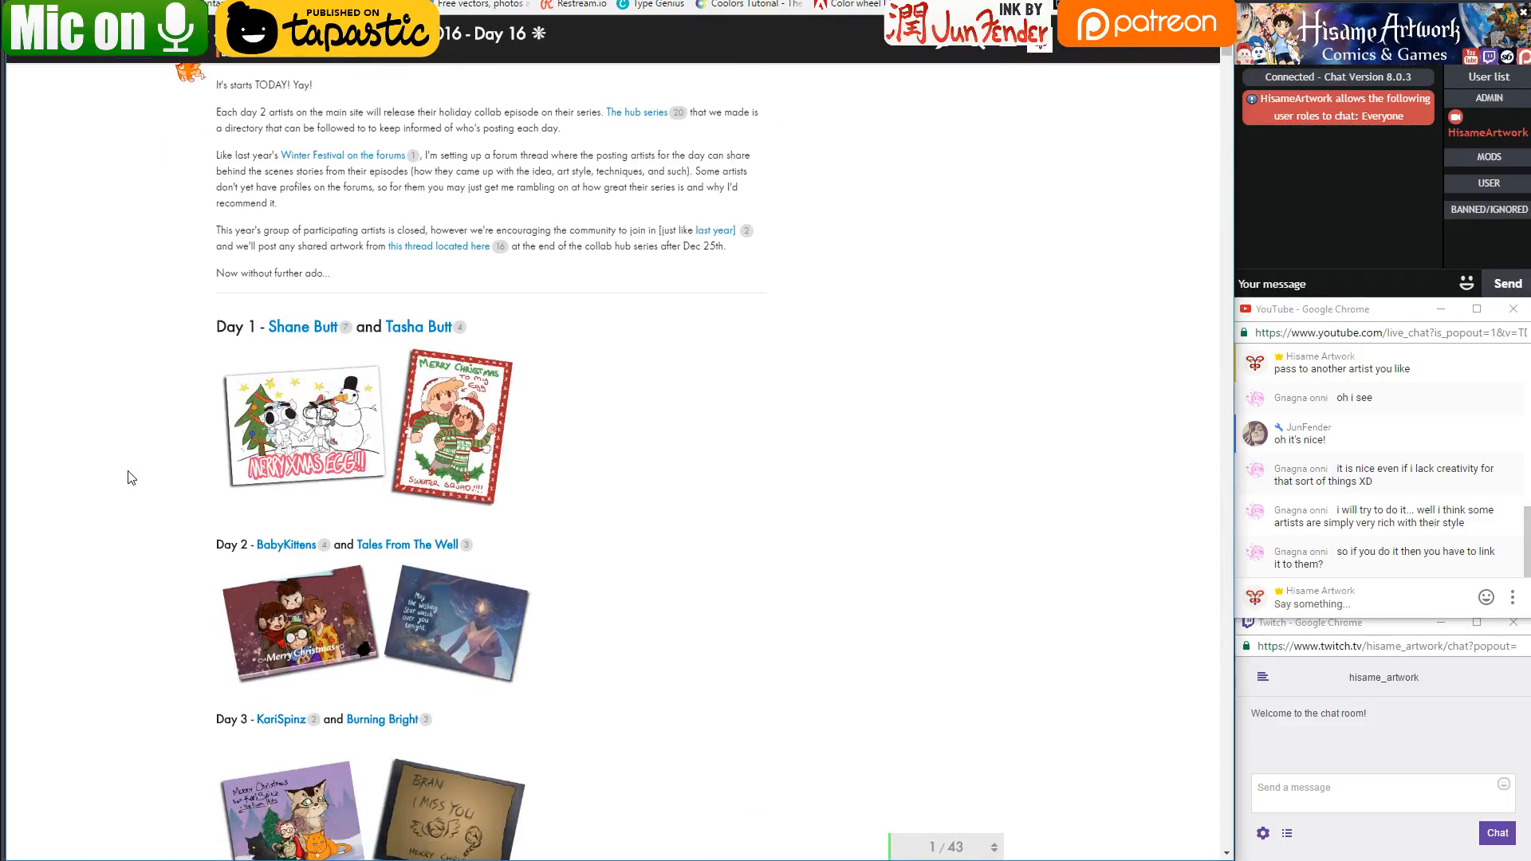
scroll(132, 478, up, 2)
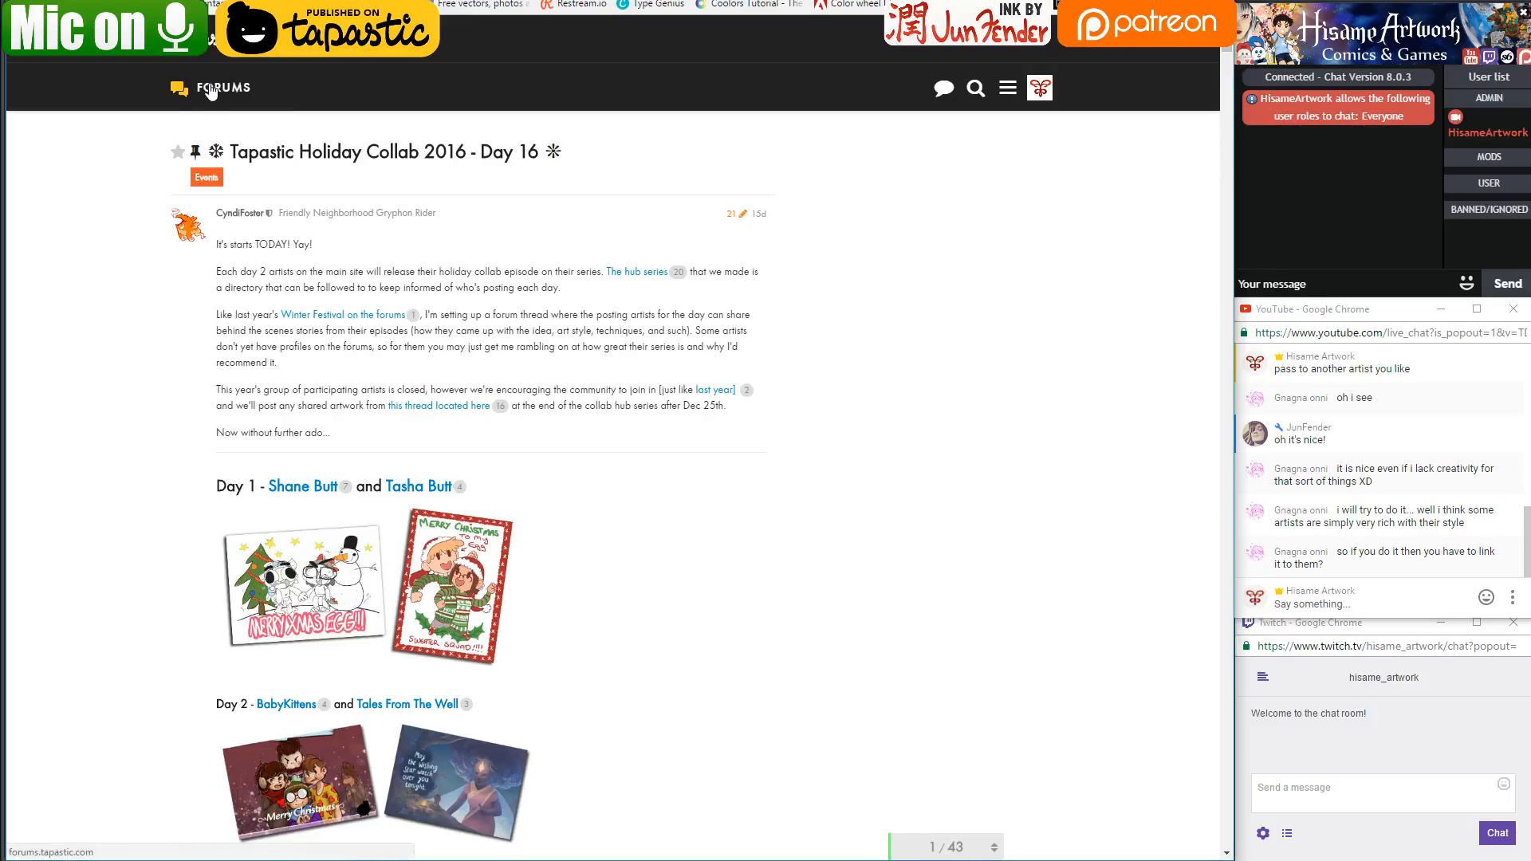
key(alt+Left)
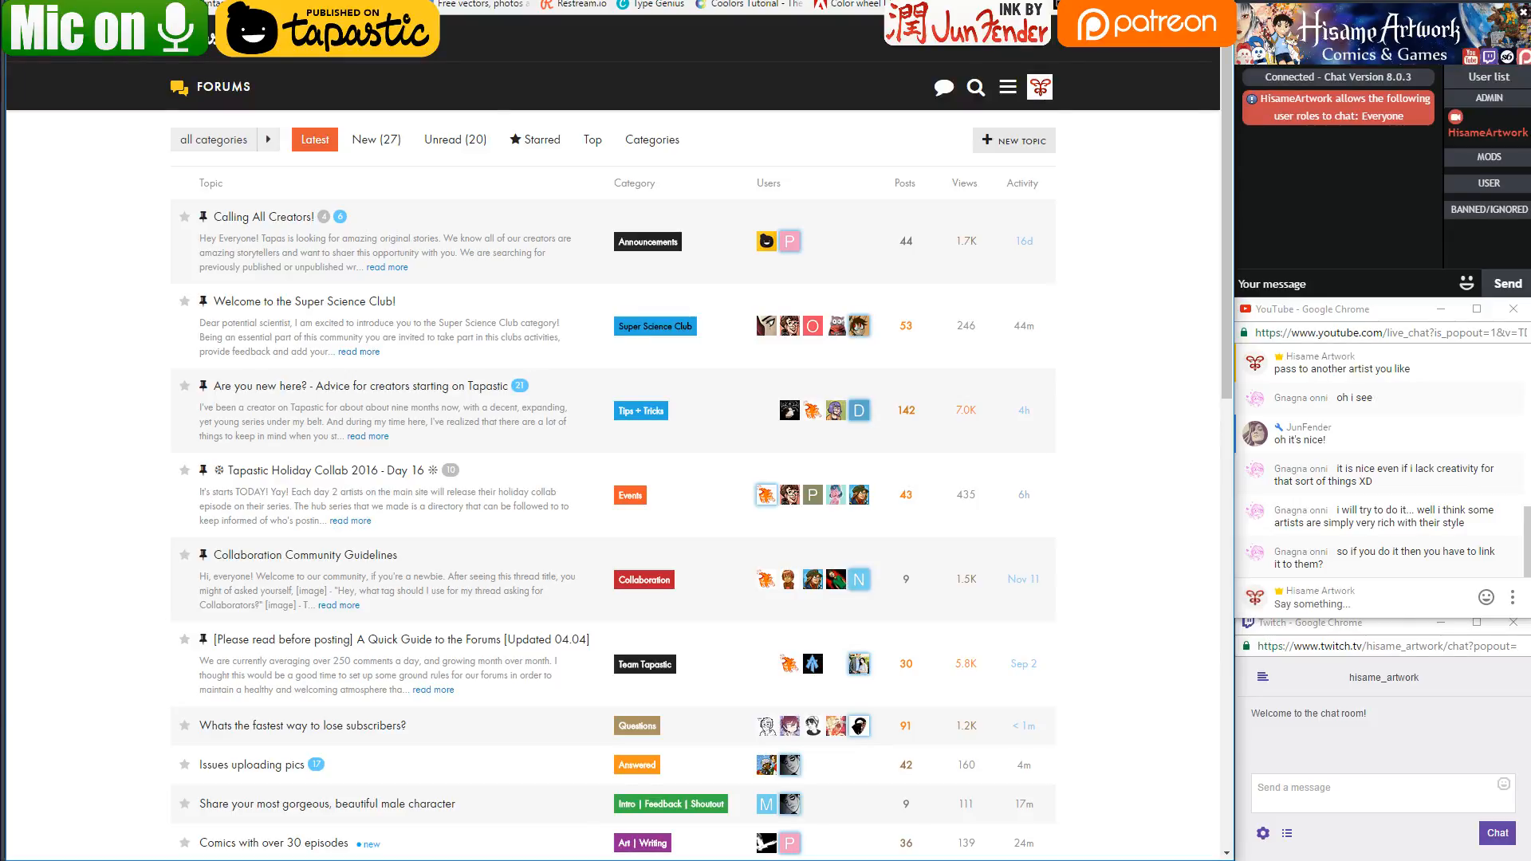
Switch to File Explorer and open the image baby Niels Xmas.jpg from the events folder inside the niels folder
click(738, 860)
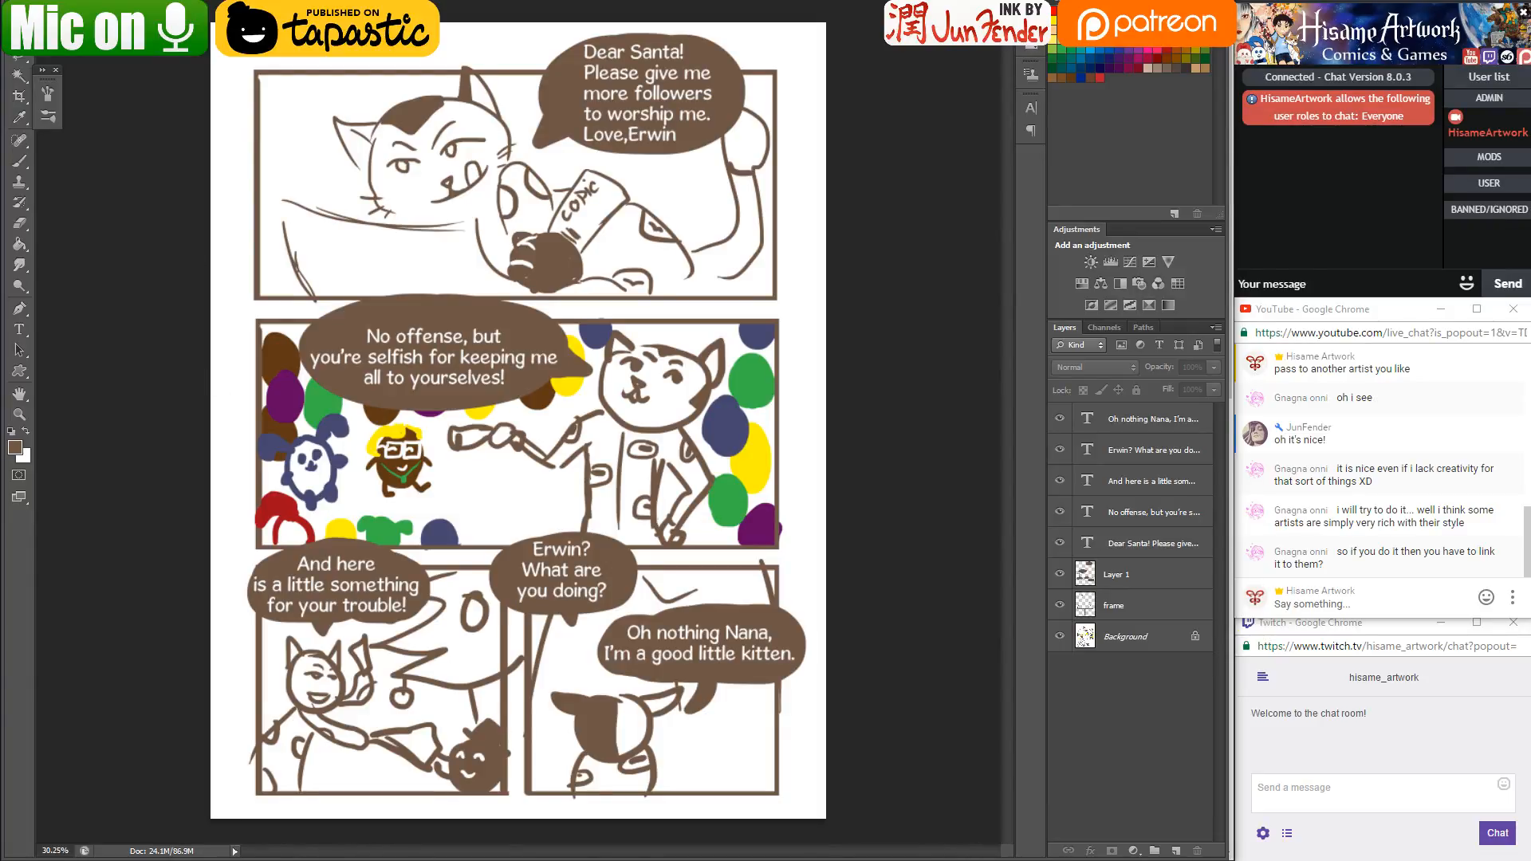
key(alt+Tab)
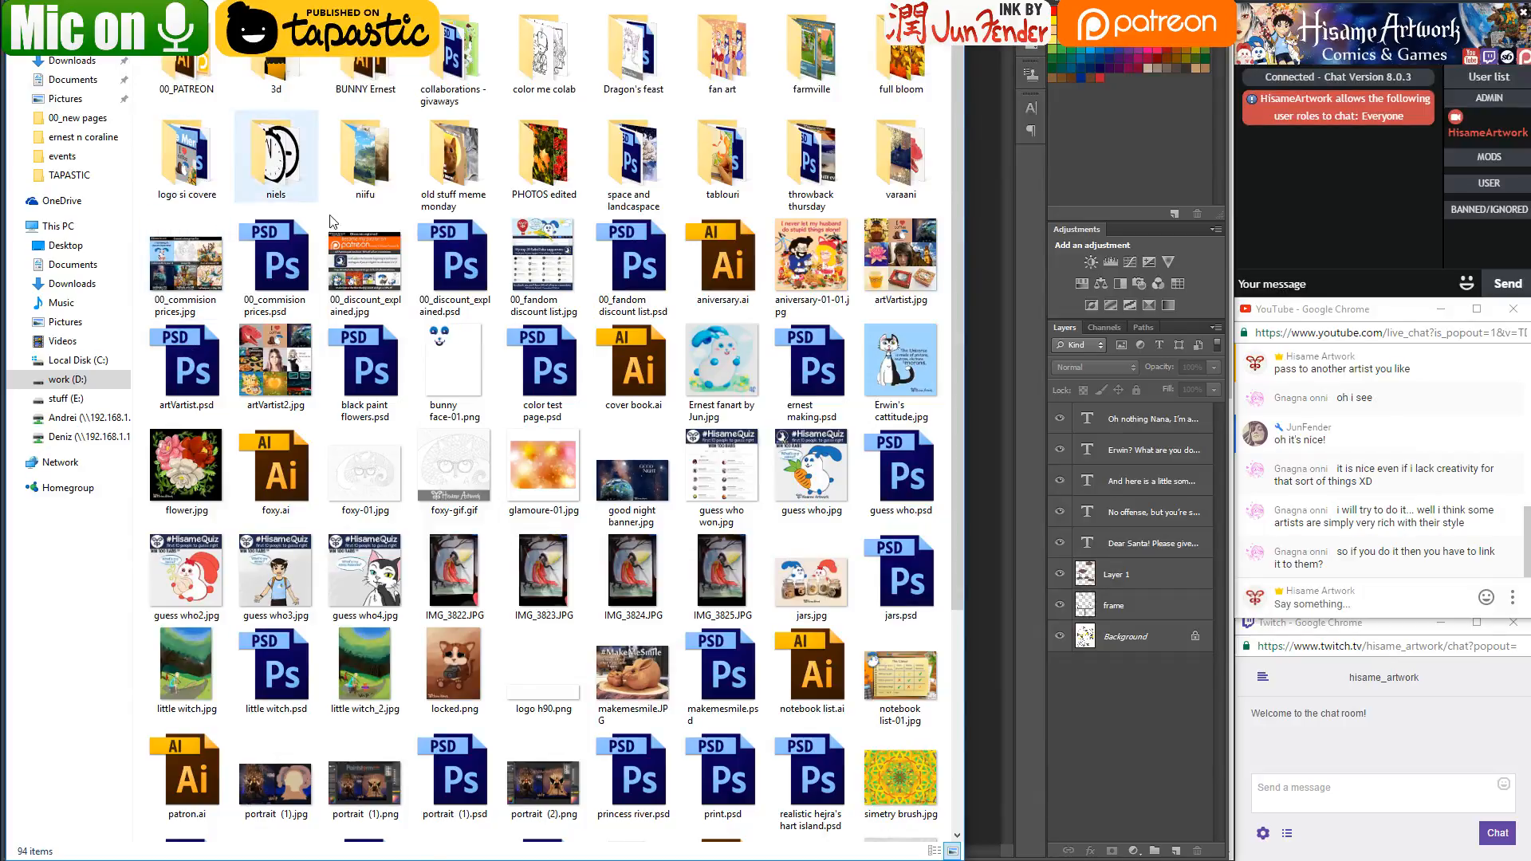
key(alt+Tab)
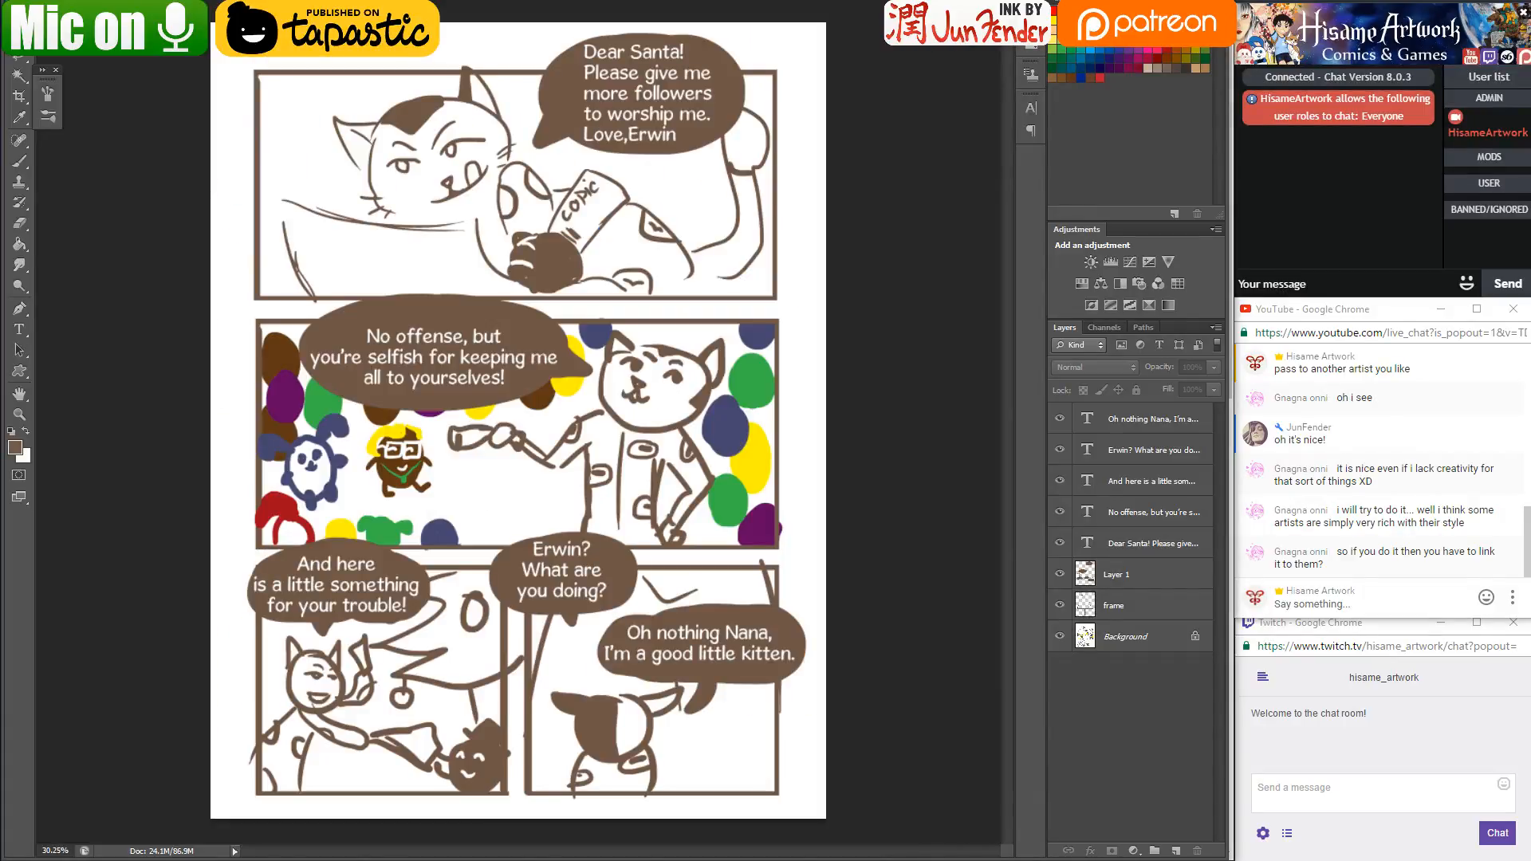
key(alt+Tab)
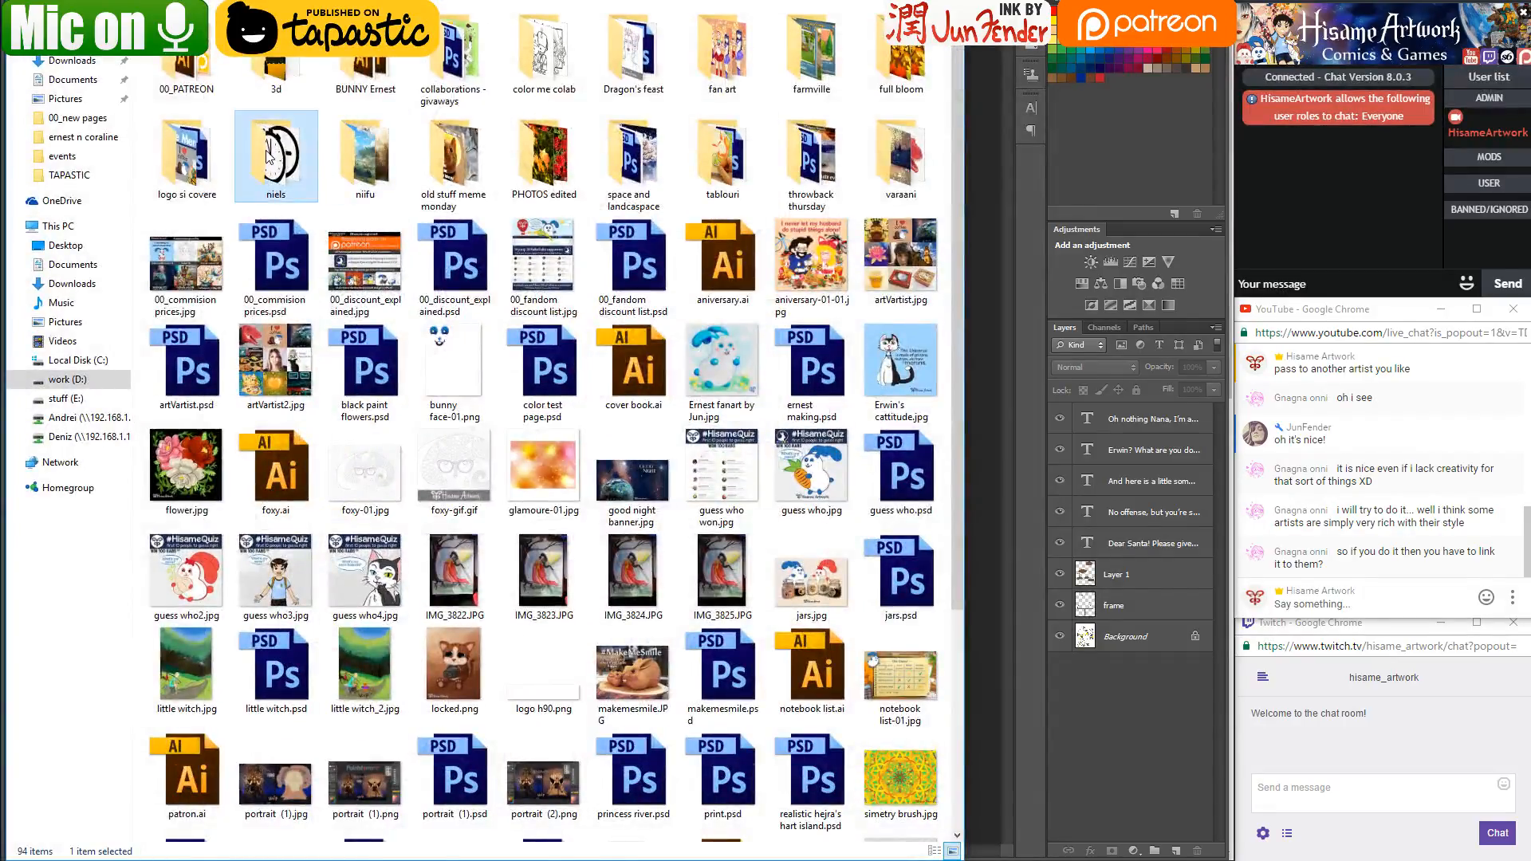
double_click(269, 164)
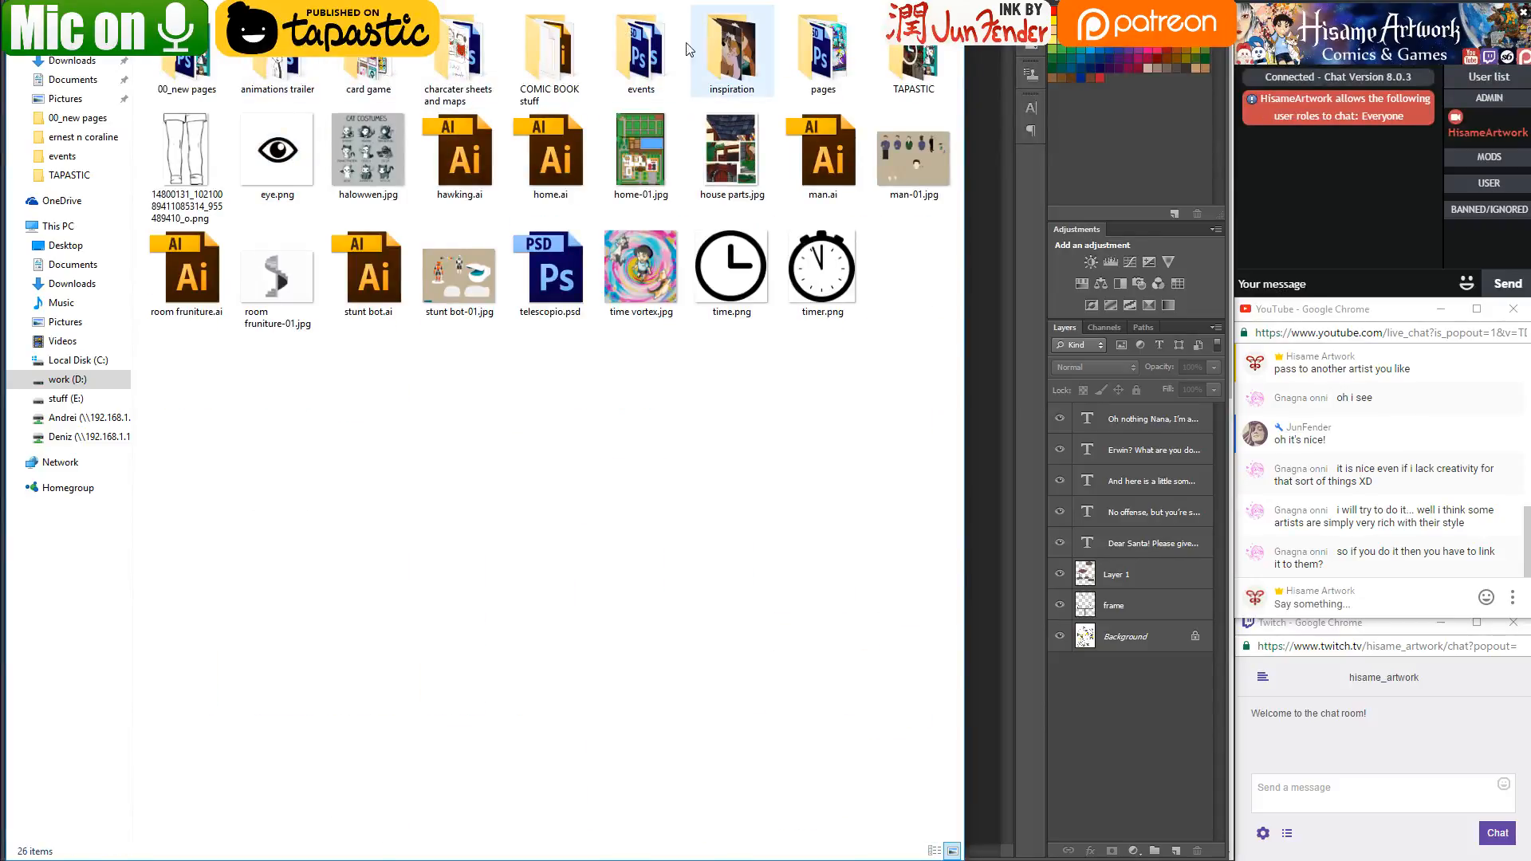
double_click(648, 54)
double_click(277, 76)
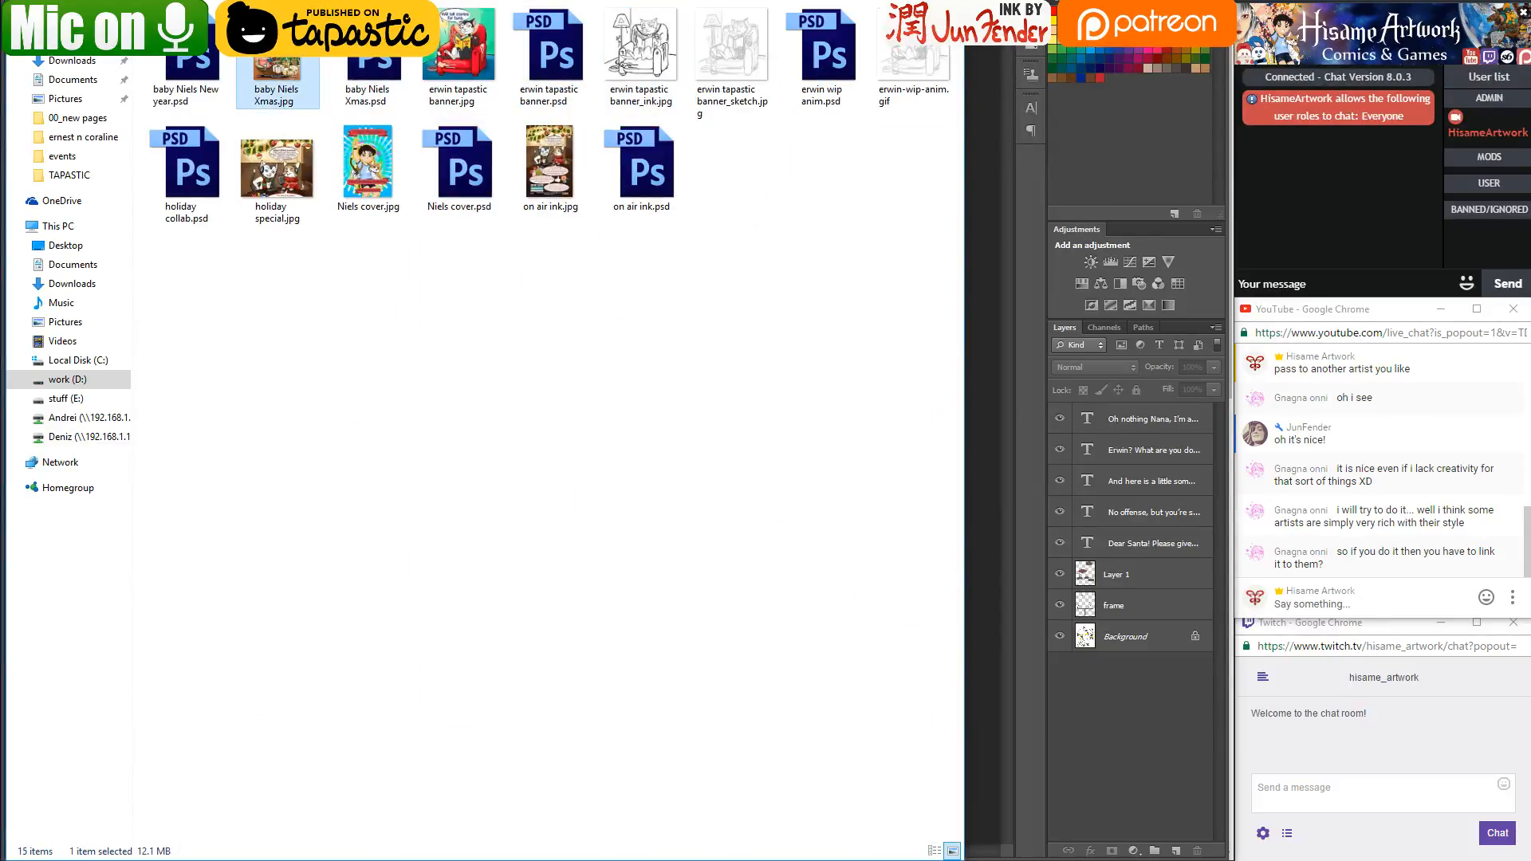
key(Escape)
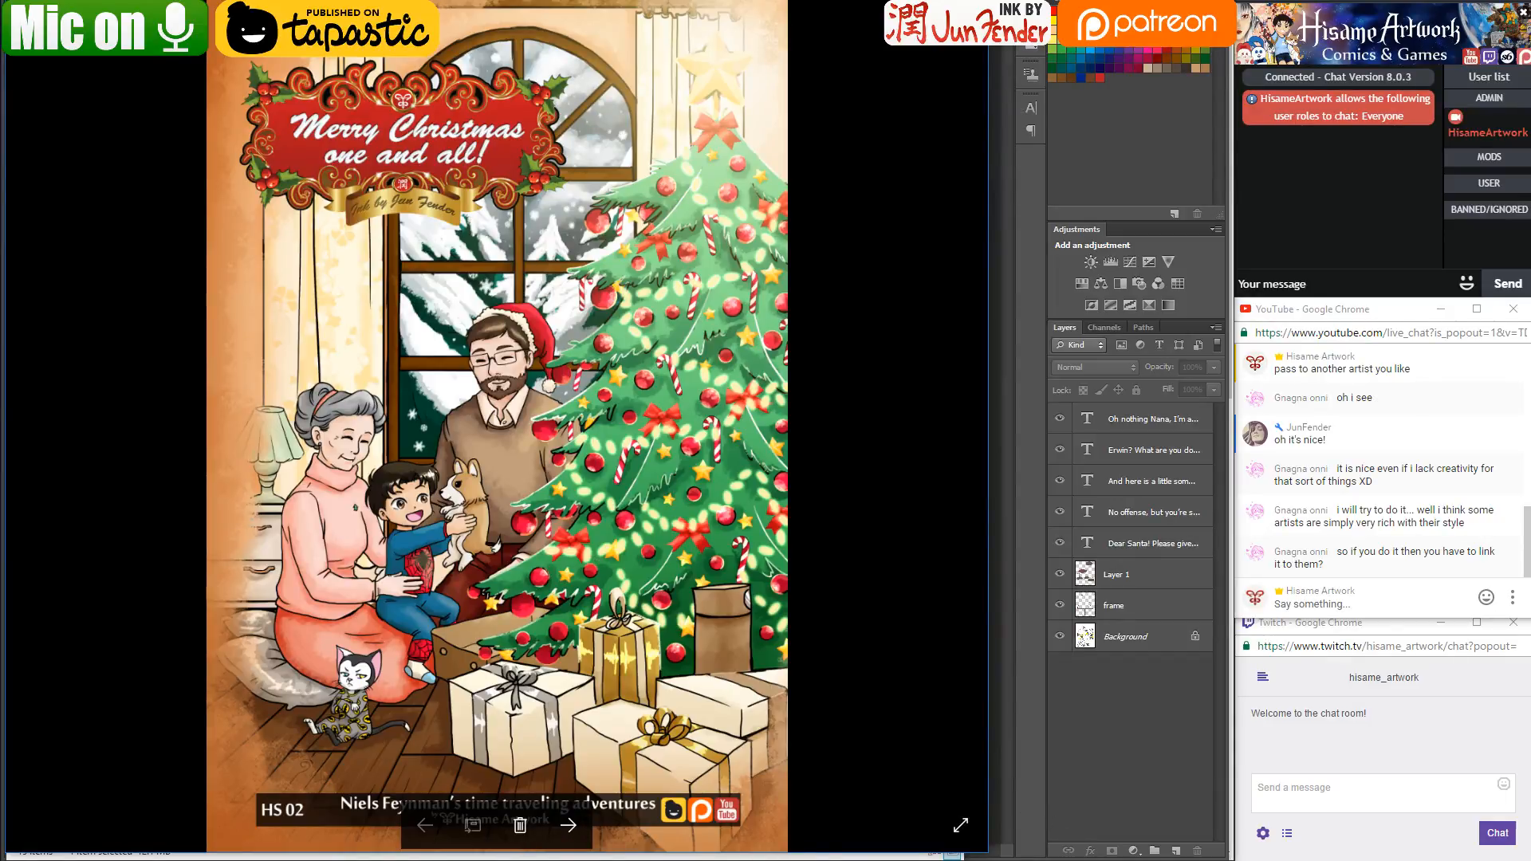
Send "thank you :D" in the HisameArtwork stream page's chat and briefly play the page's live video before pausing it
key(alt+Tab)
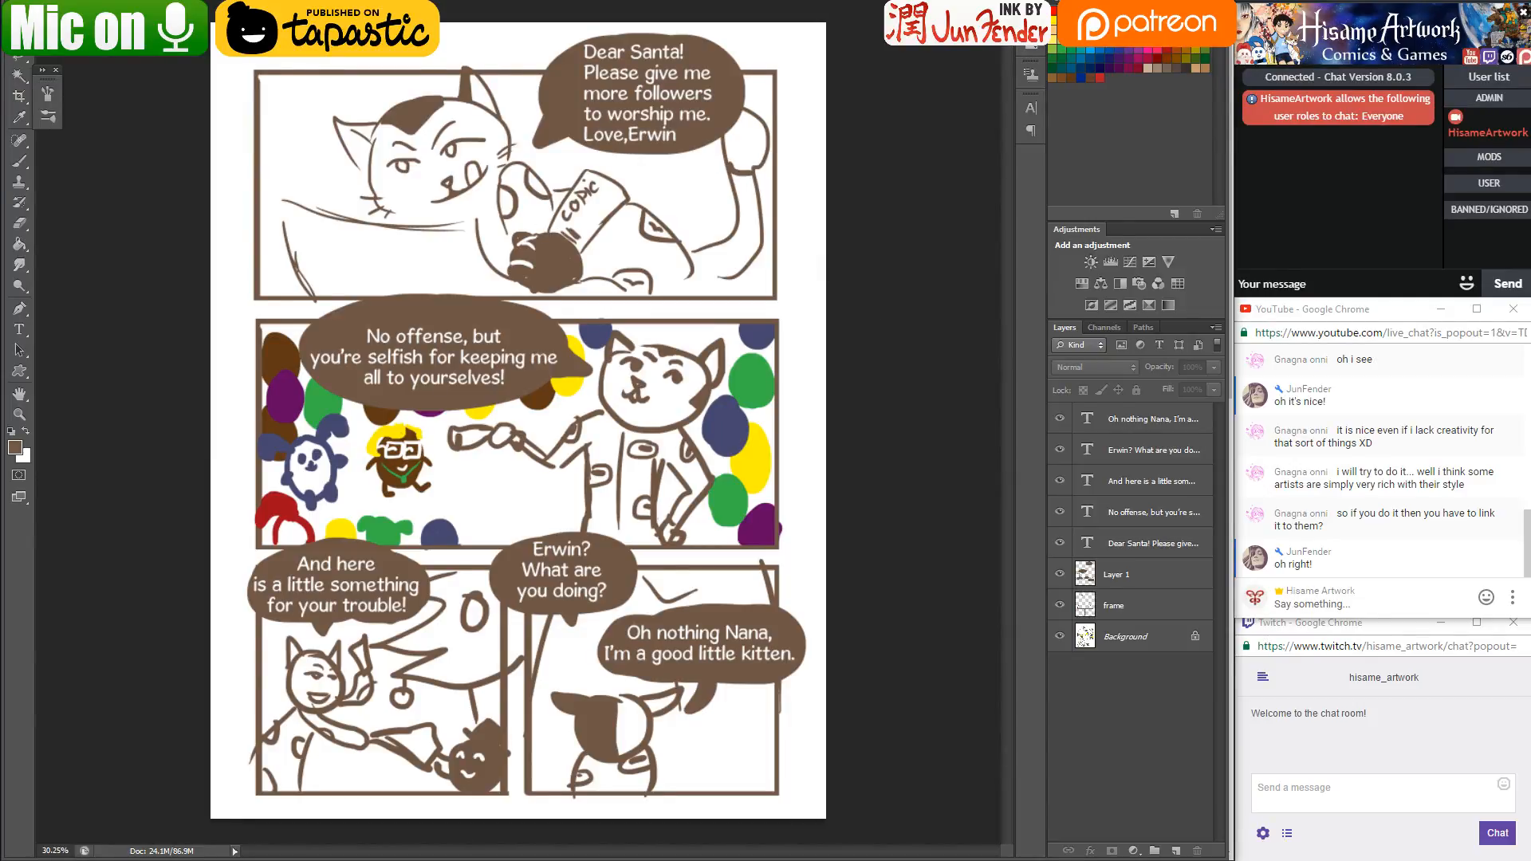
key(alt+Tab)
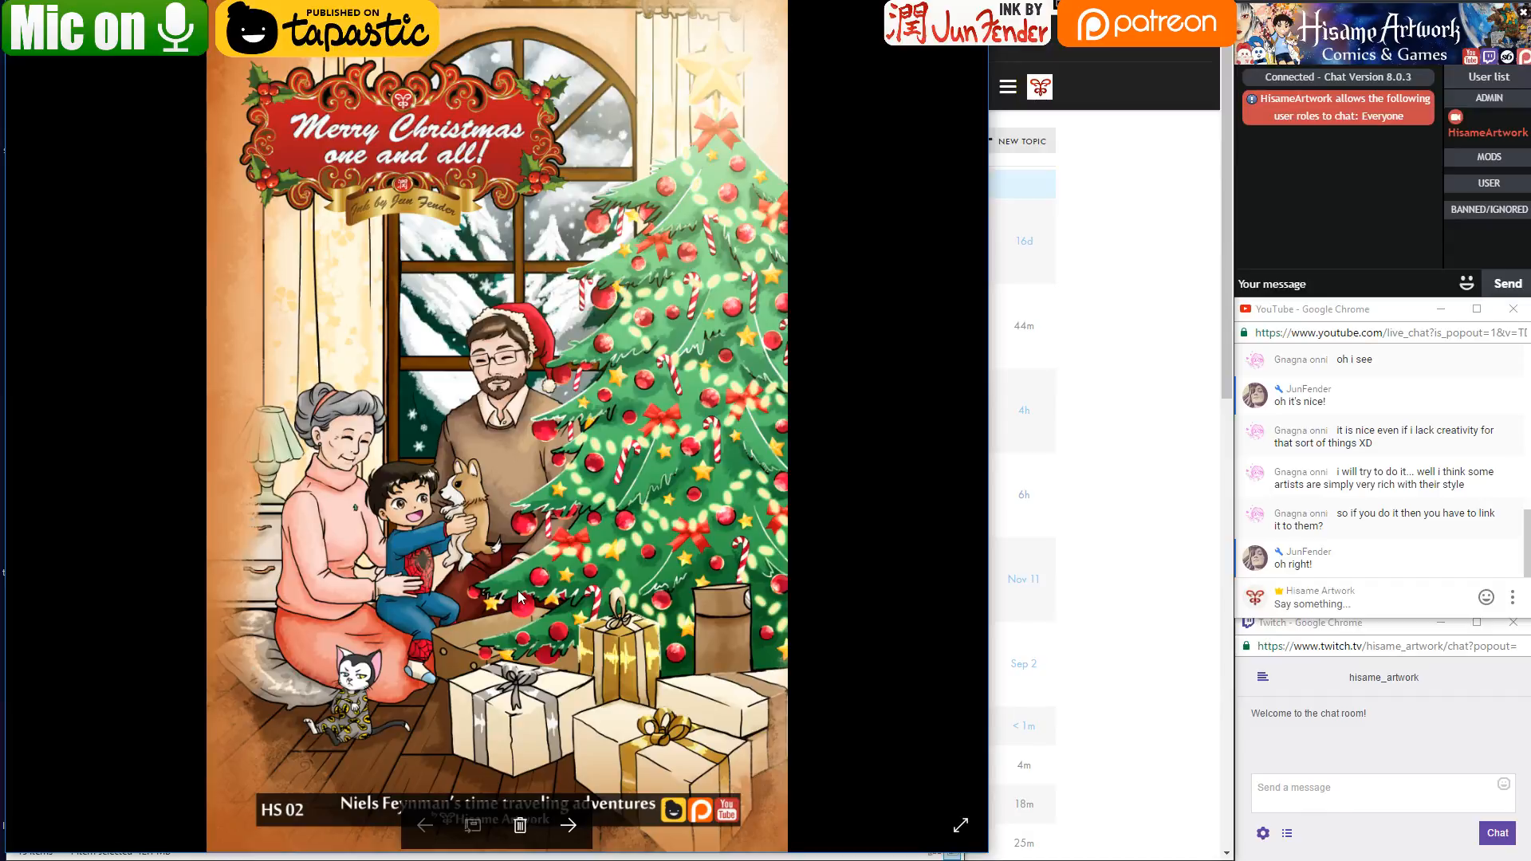
click(1163, 159)
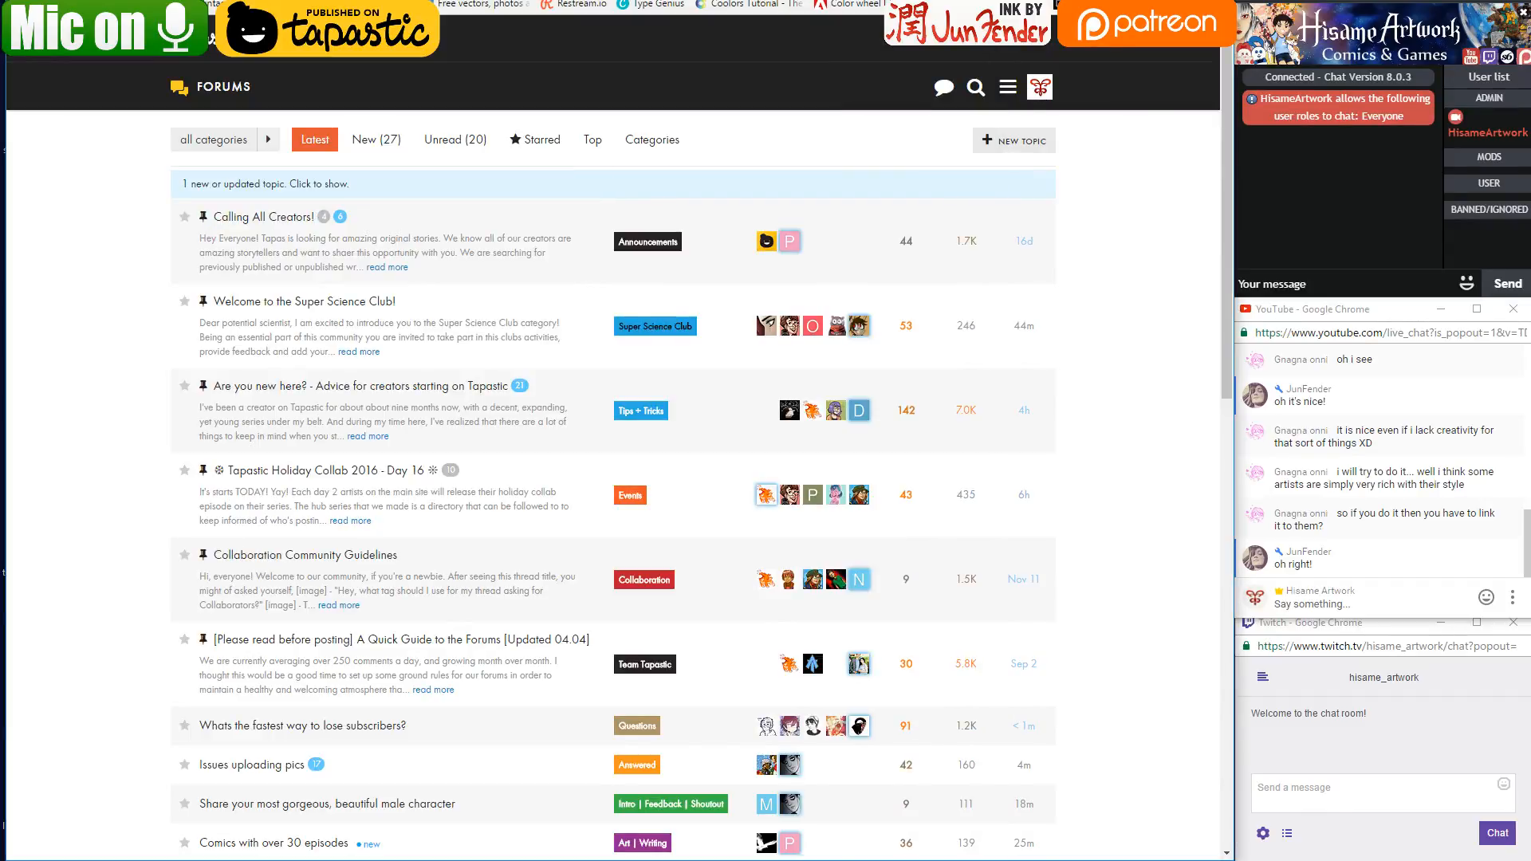
key(ctrl+Tab)
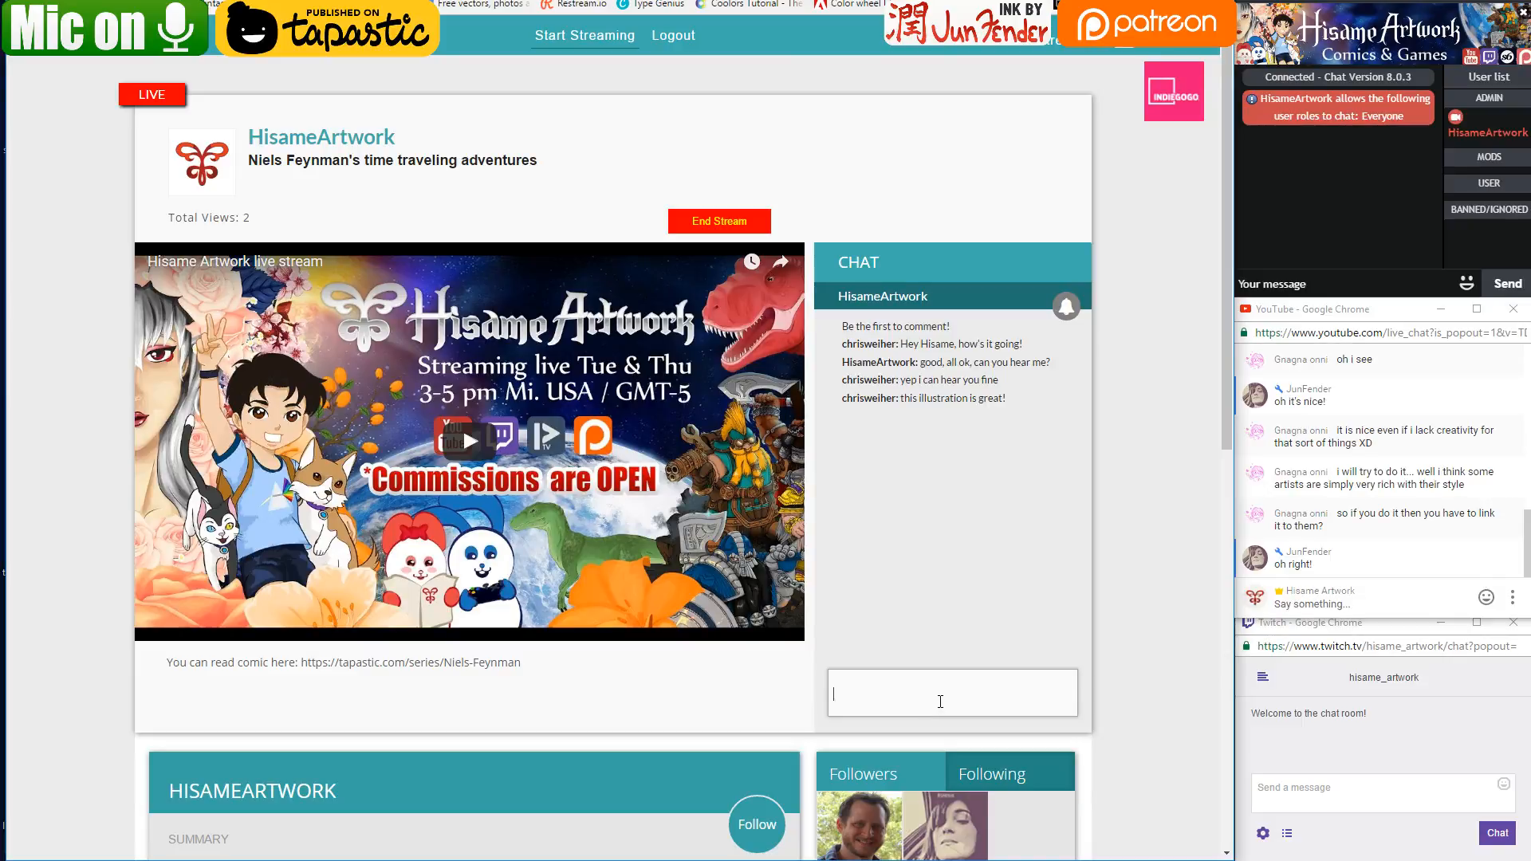
text(thank you :D)
key(Return)
click(469, 441)
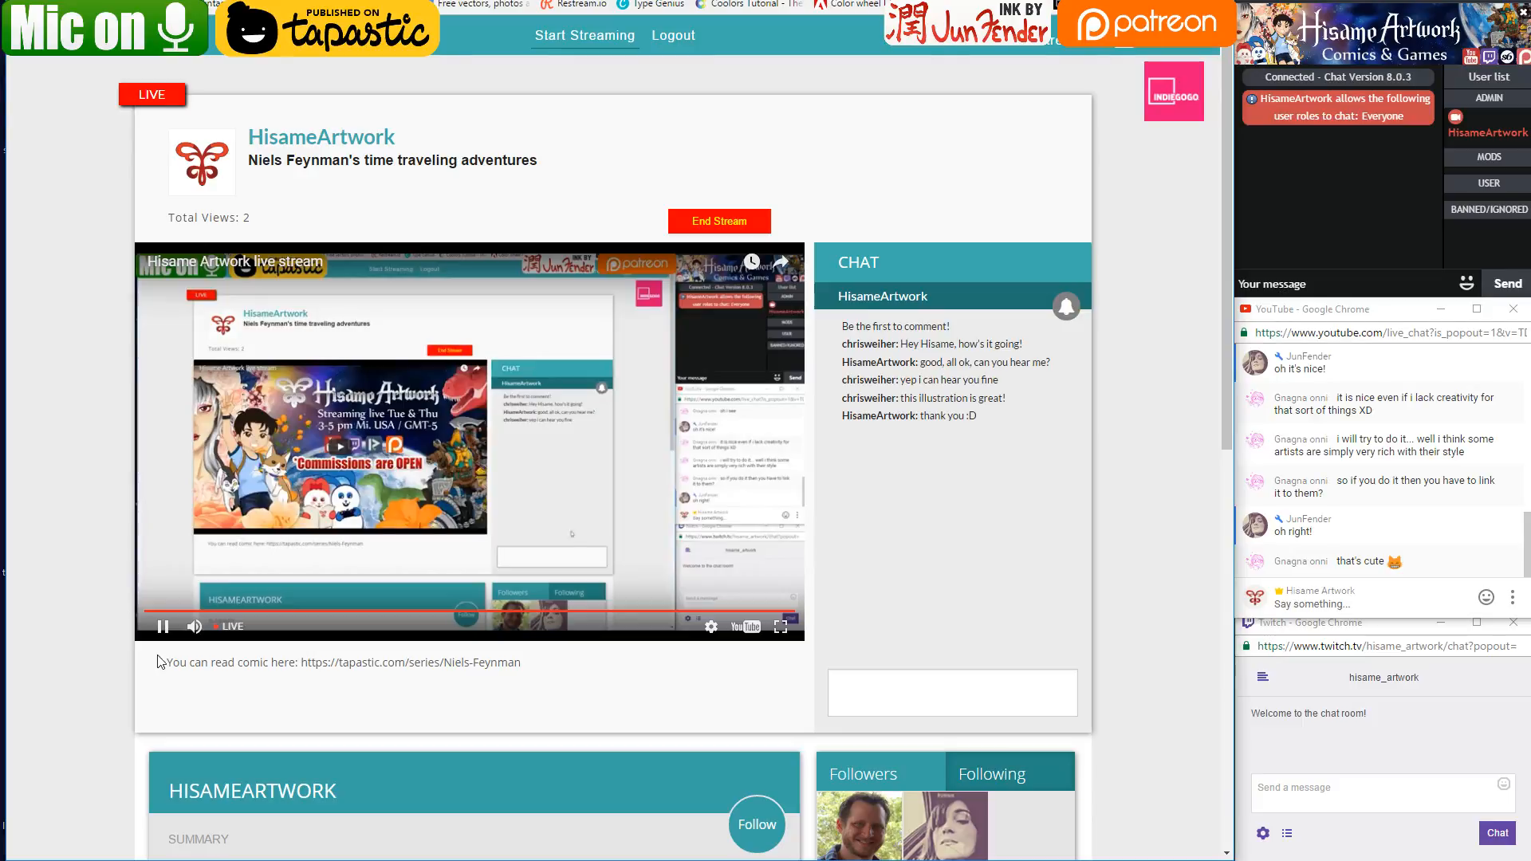
click(164, 627)
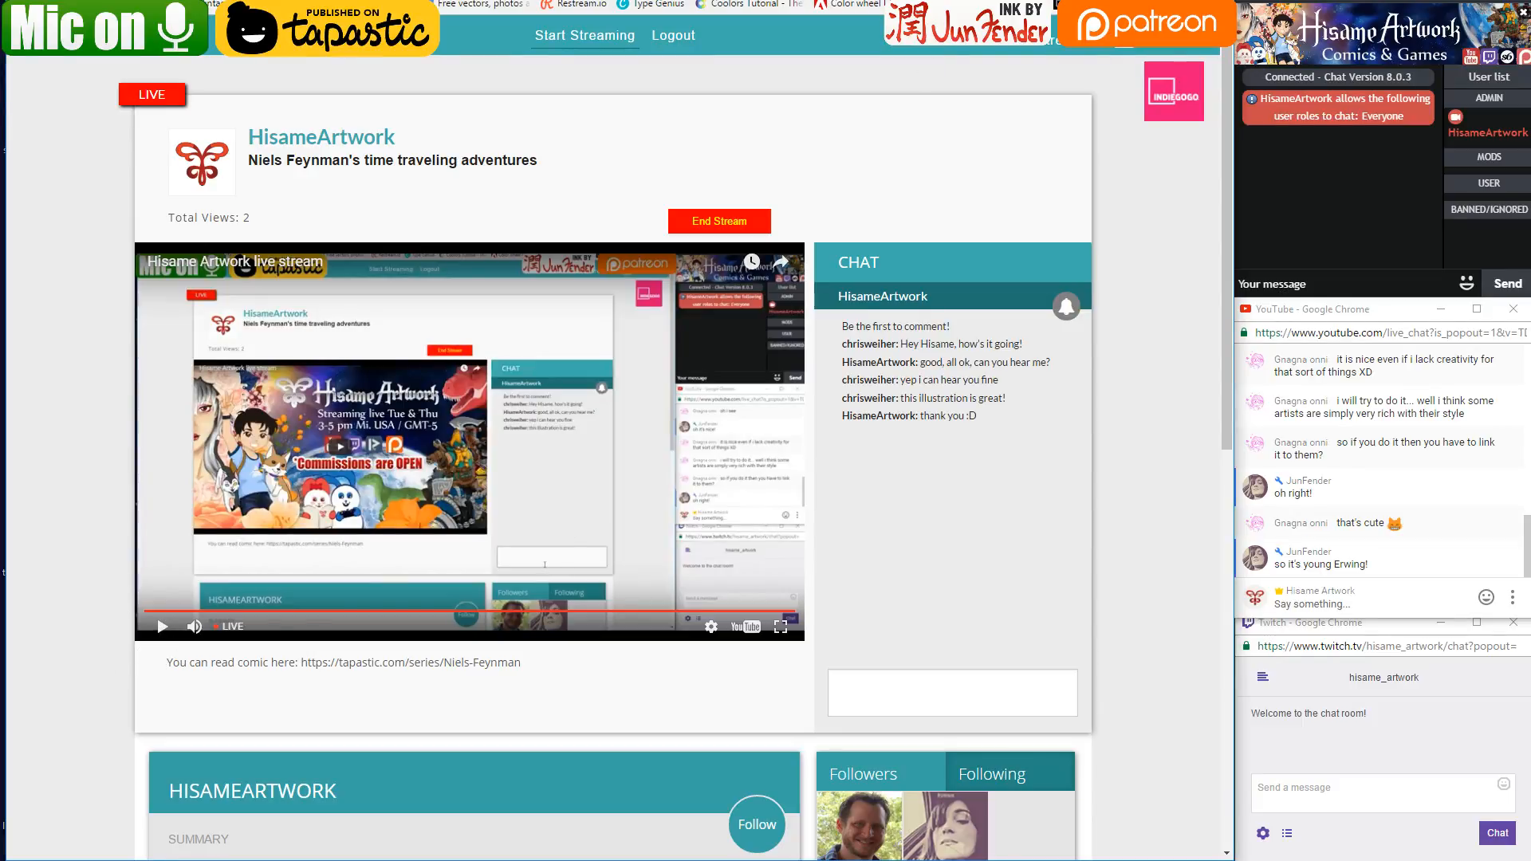
Switch to the Niels Feynman series page in the browser and bring the Christmas illustration back into view
key(alt+Tab)
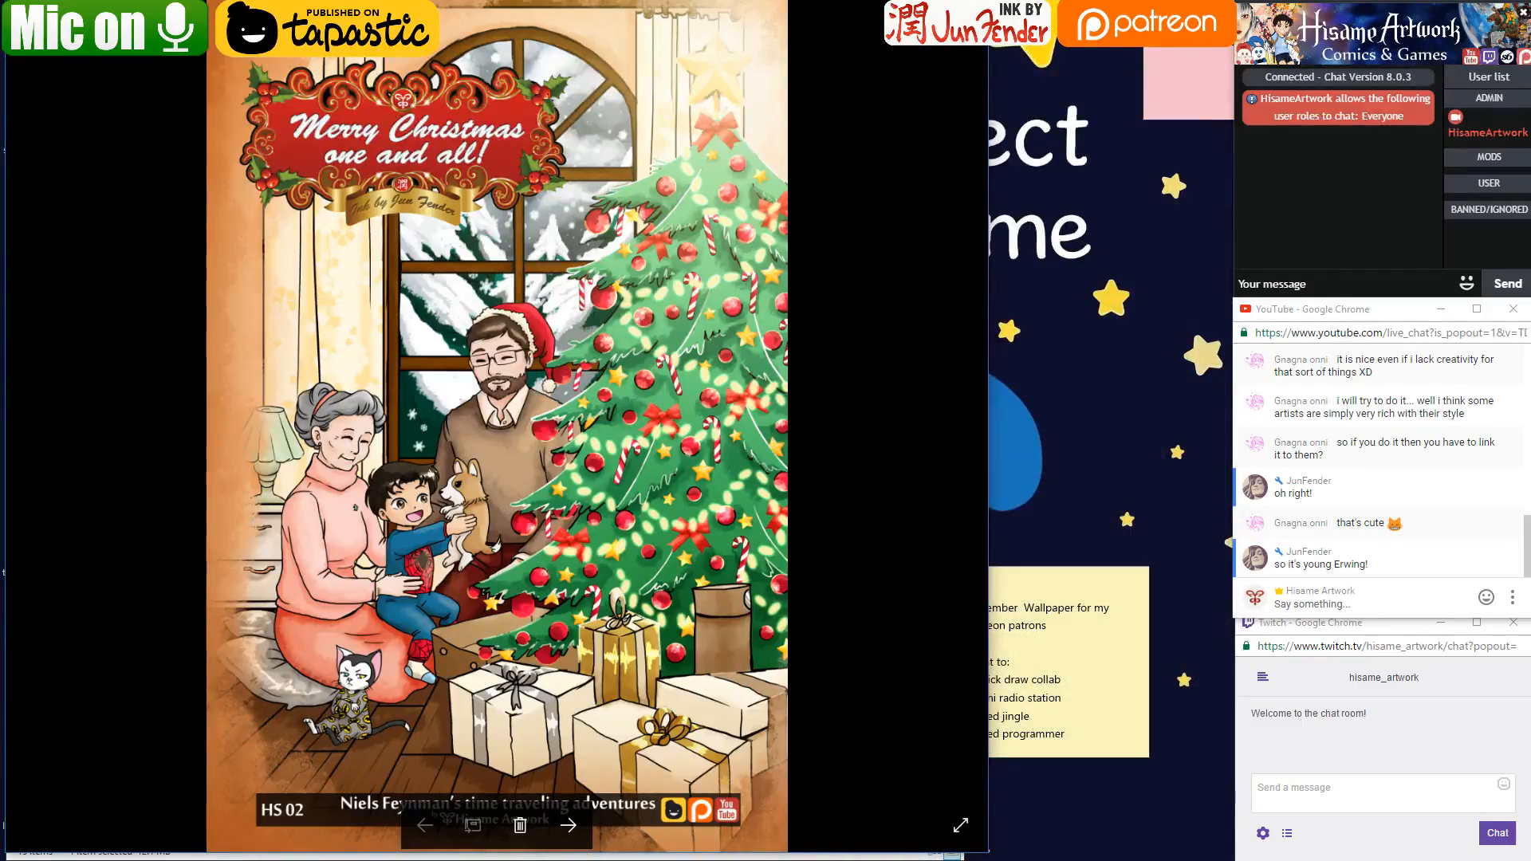
key(alt+Tab)
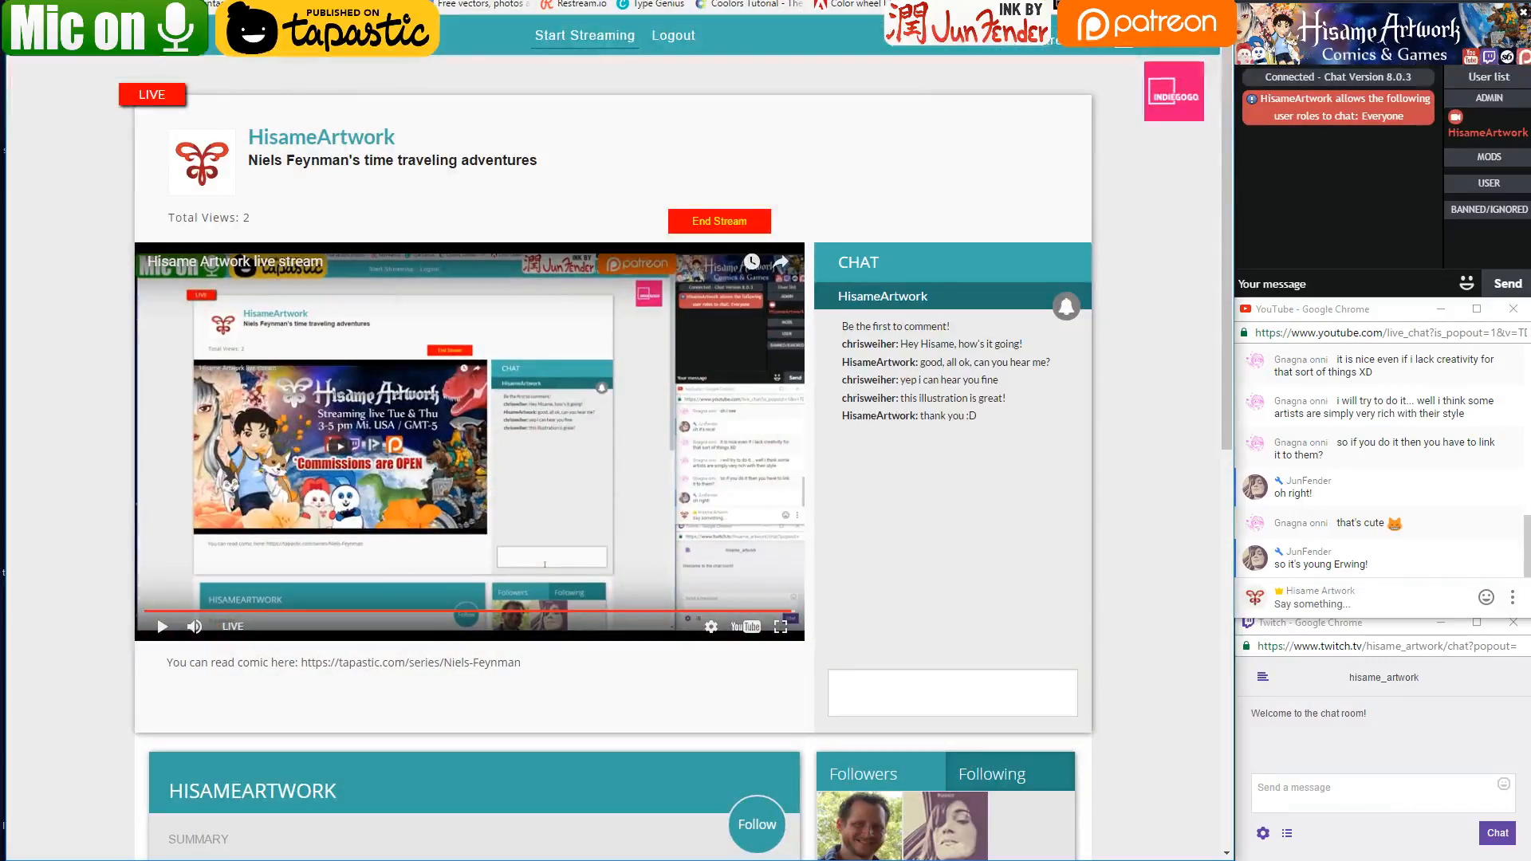
key(ctrl+Tab)
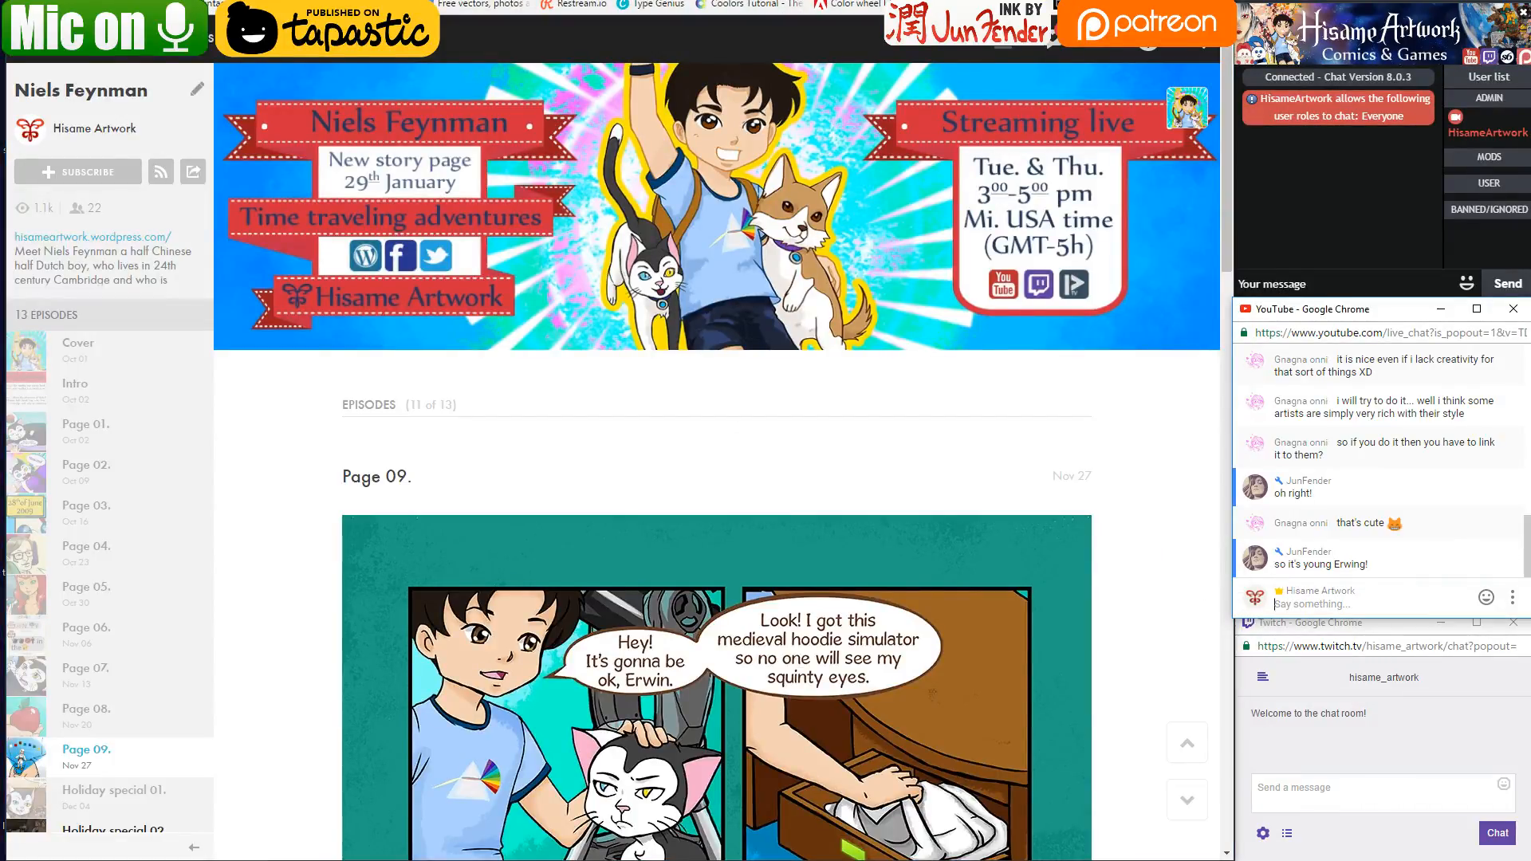
click(1284, 600)
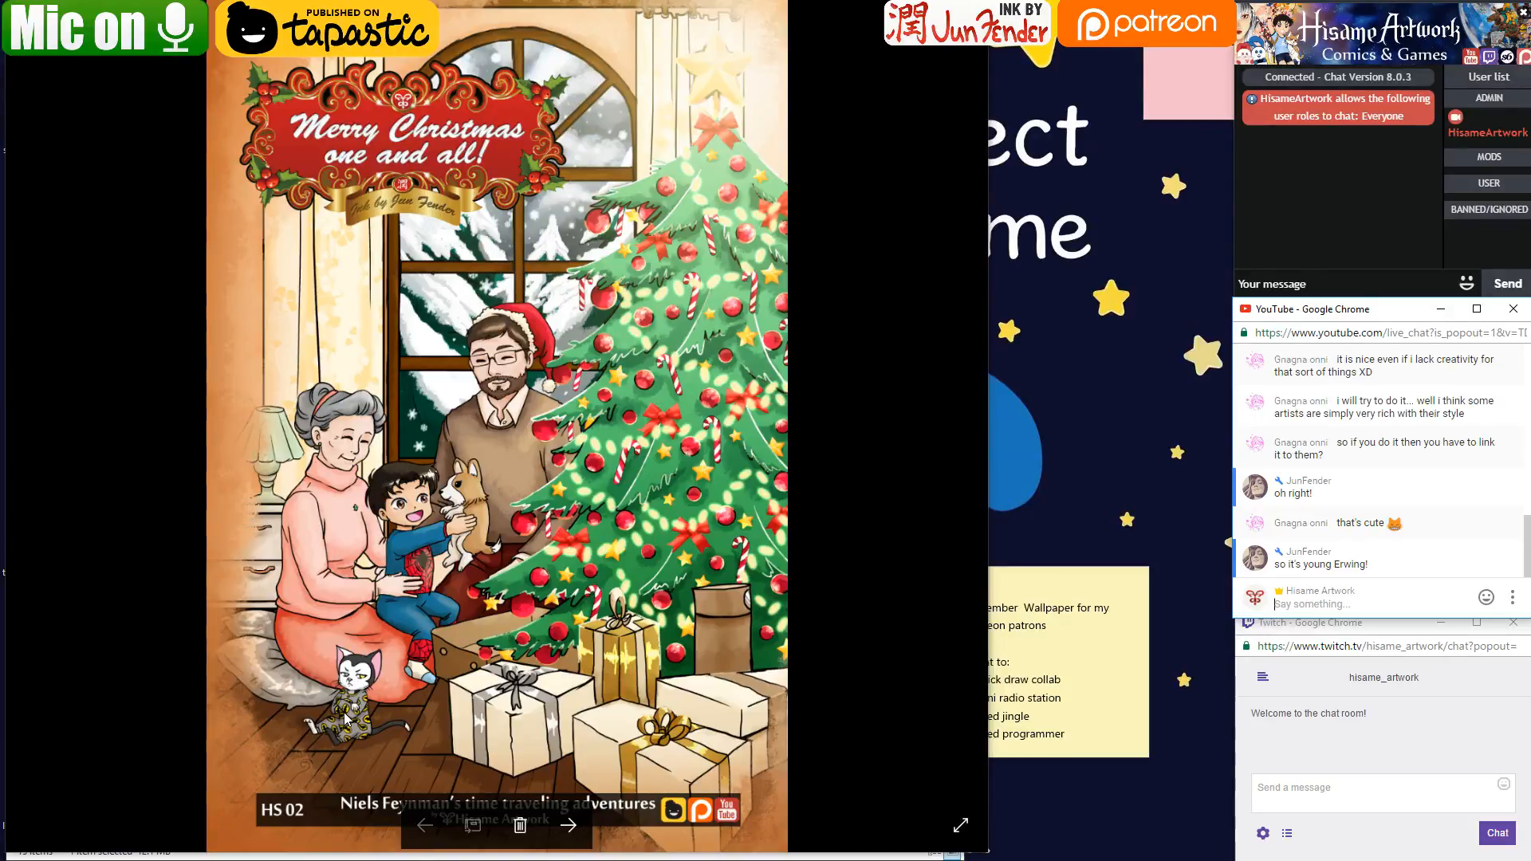
Alternate between the holiday comic sketch in Photoshop and the finished Christmas illustration to show both to viewers
key(alt+Tab)
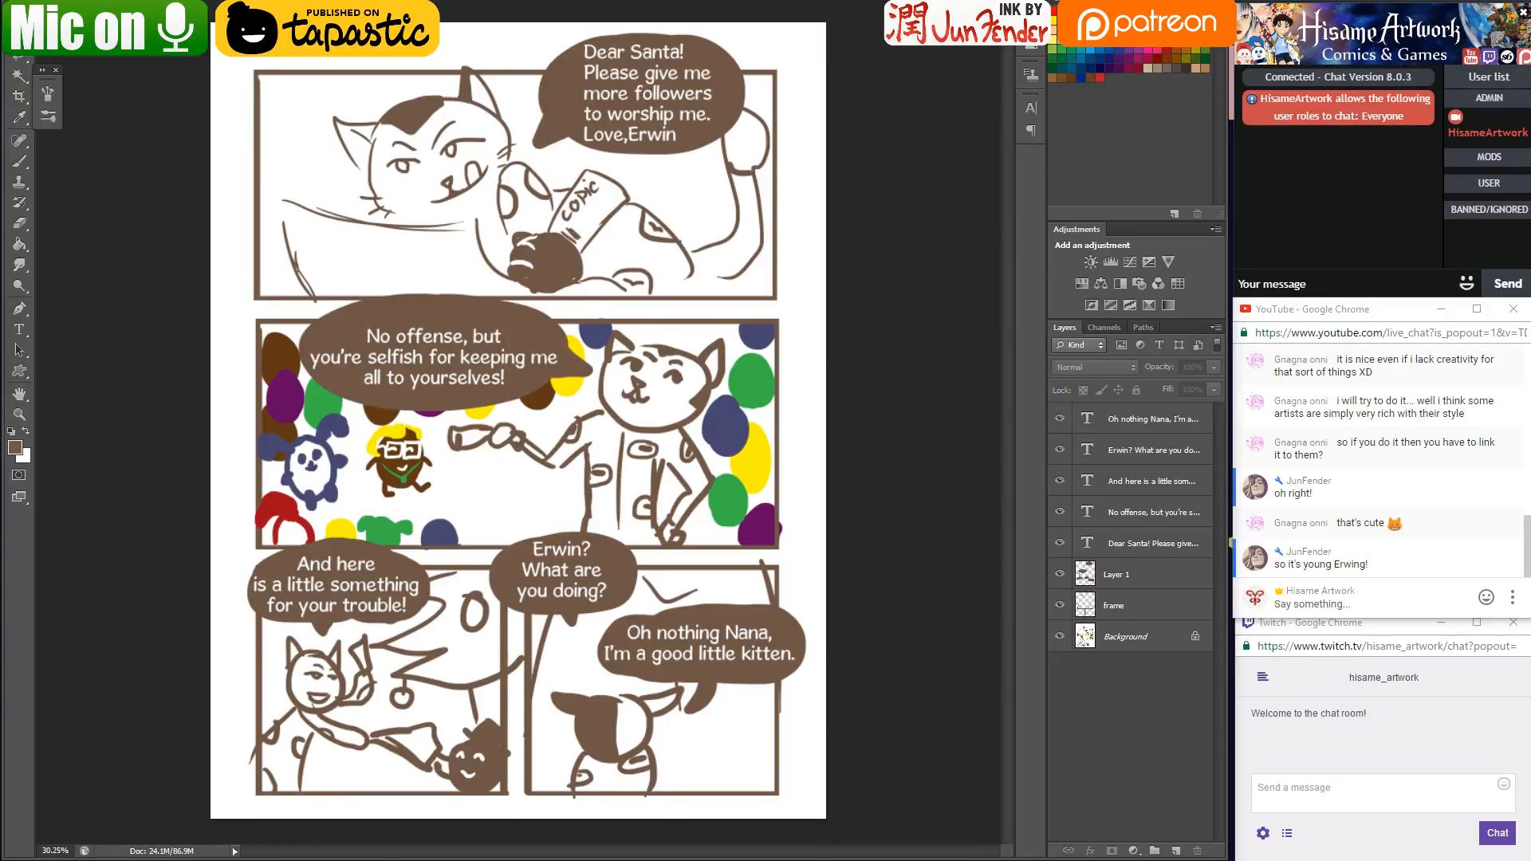
mouse_move(818, 858)
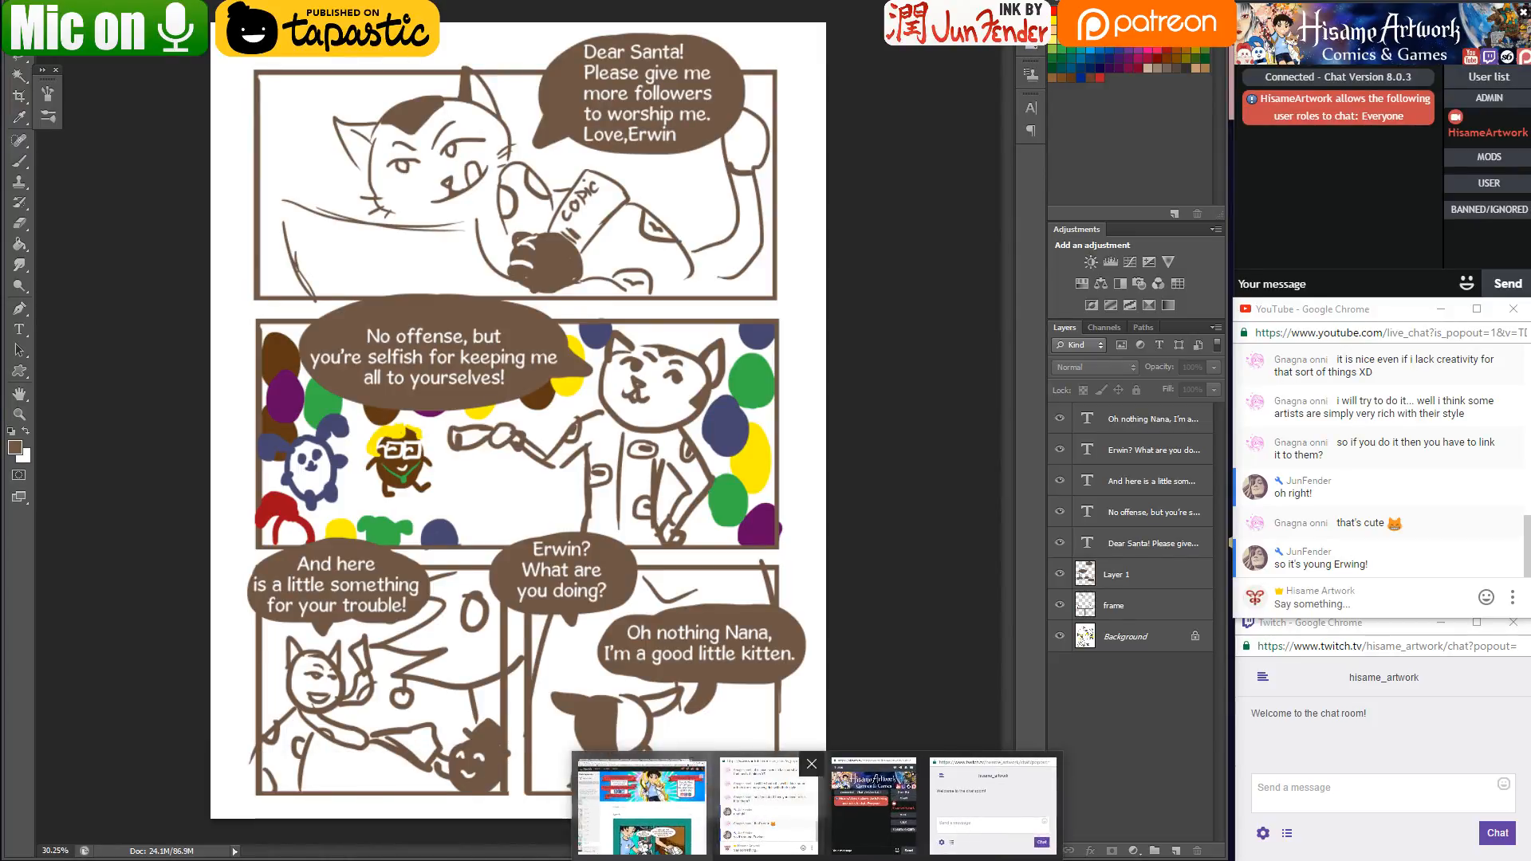
click(993, 766)
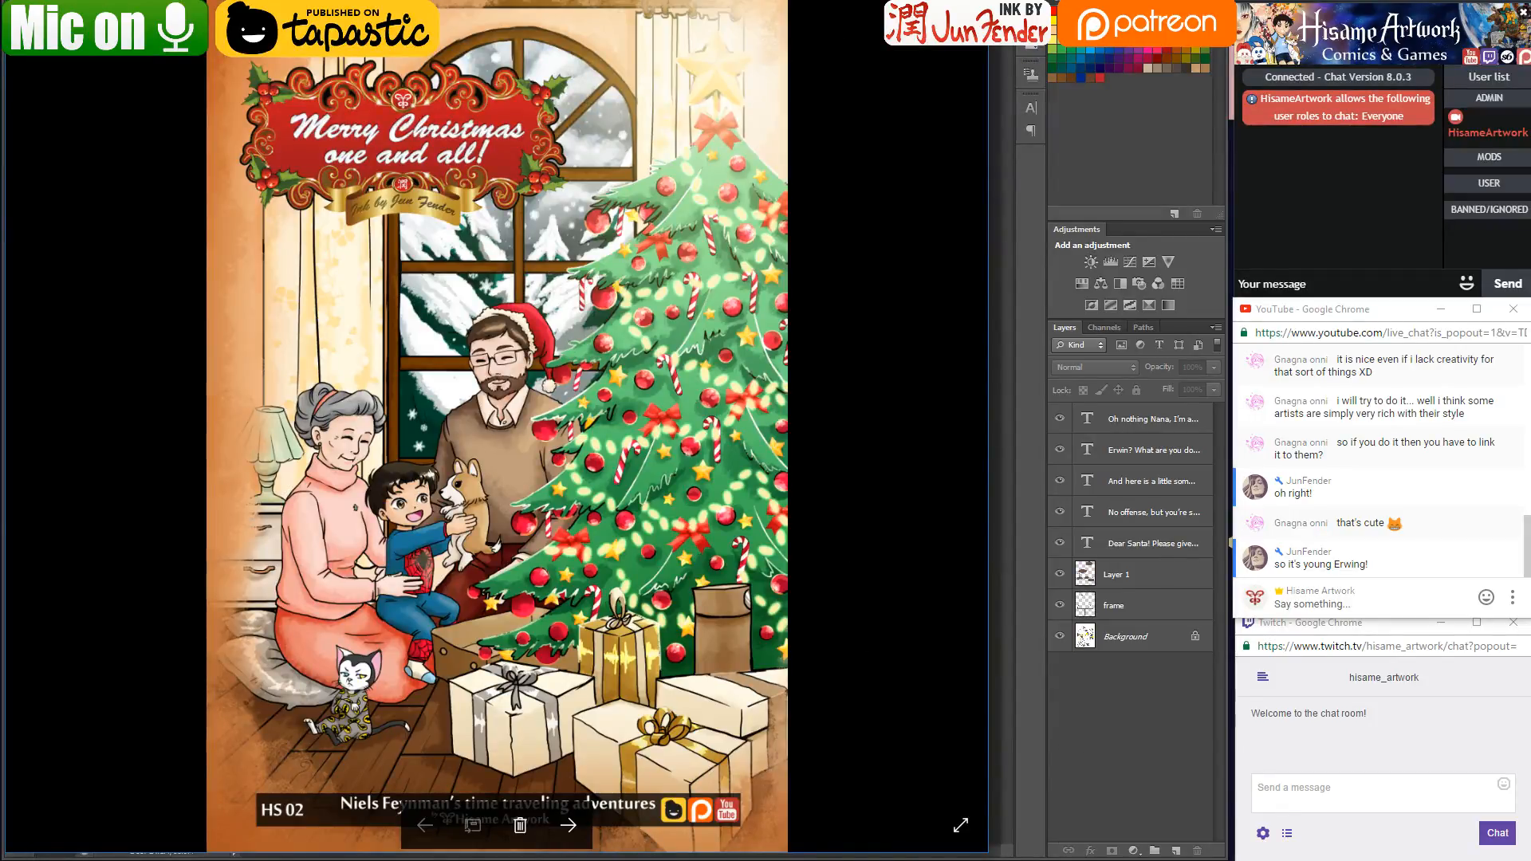
key(alt+Tab)
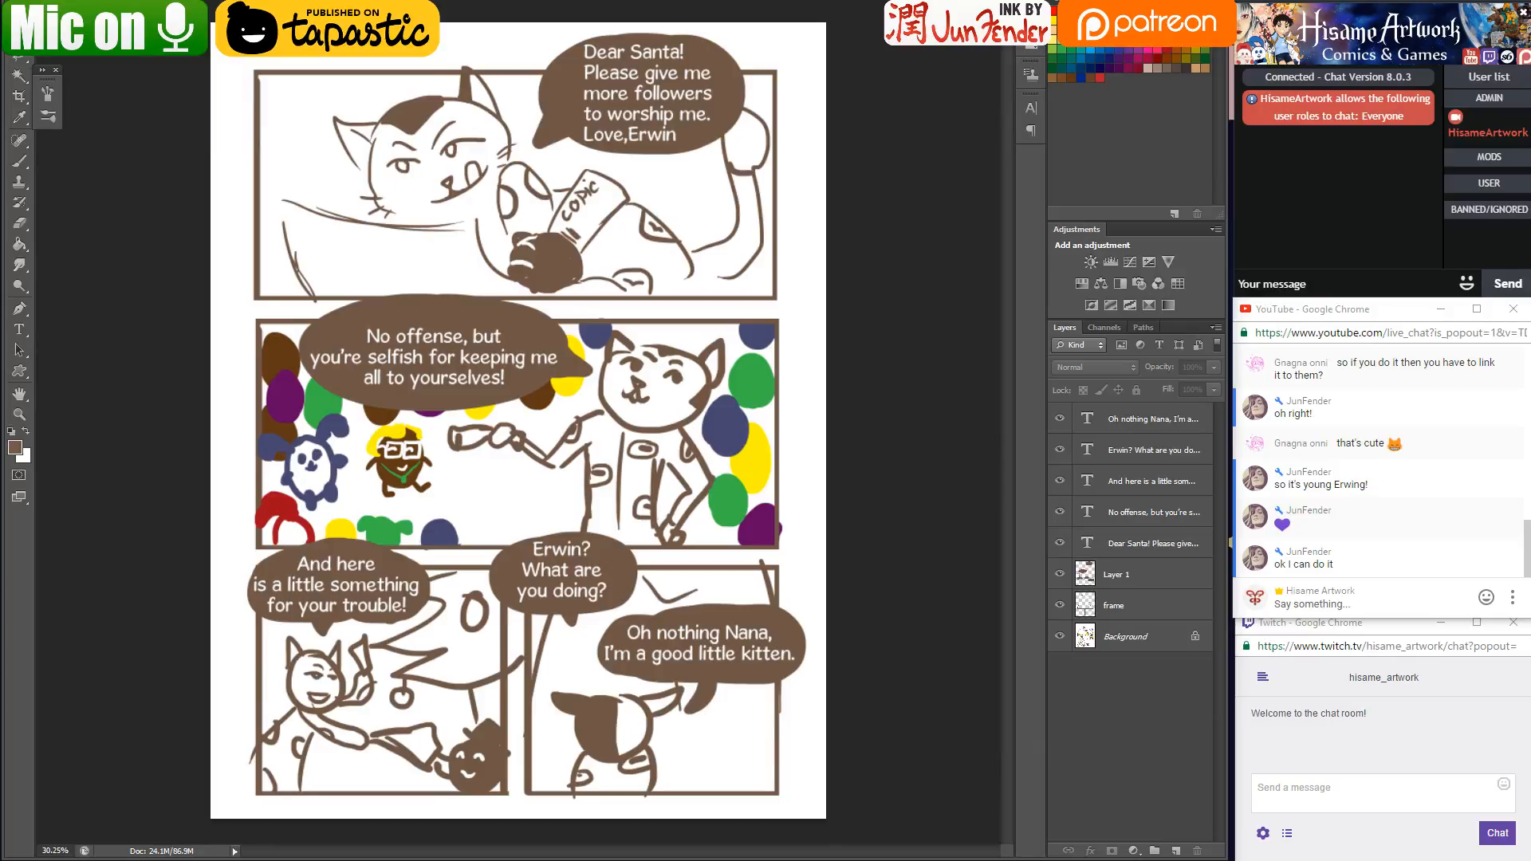
click(1171, 806)
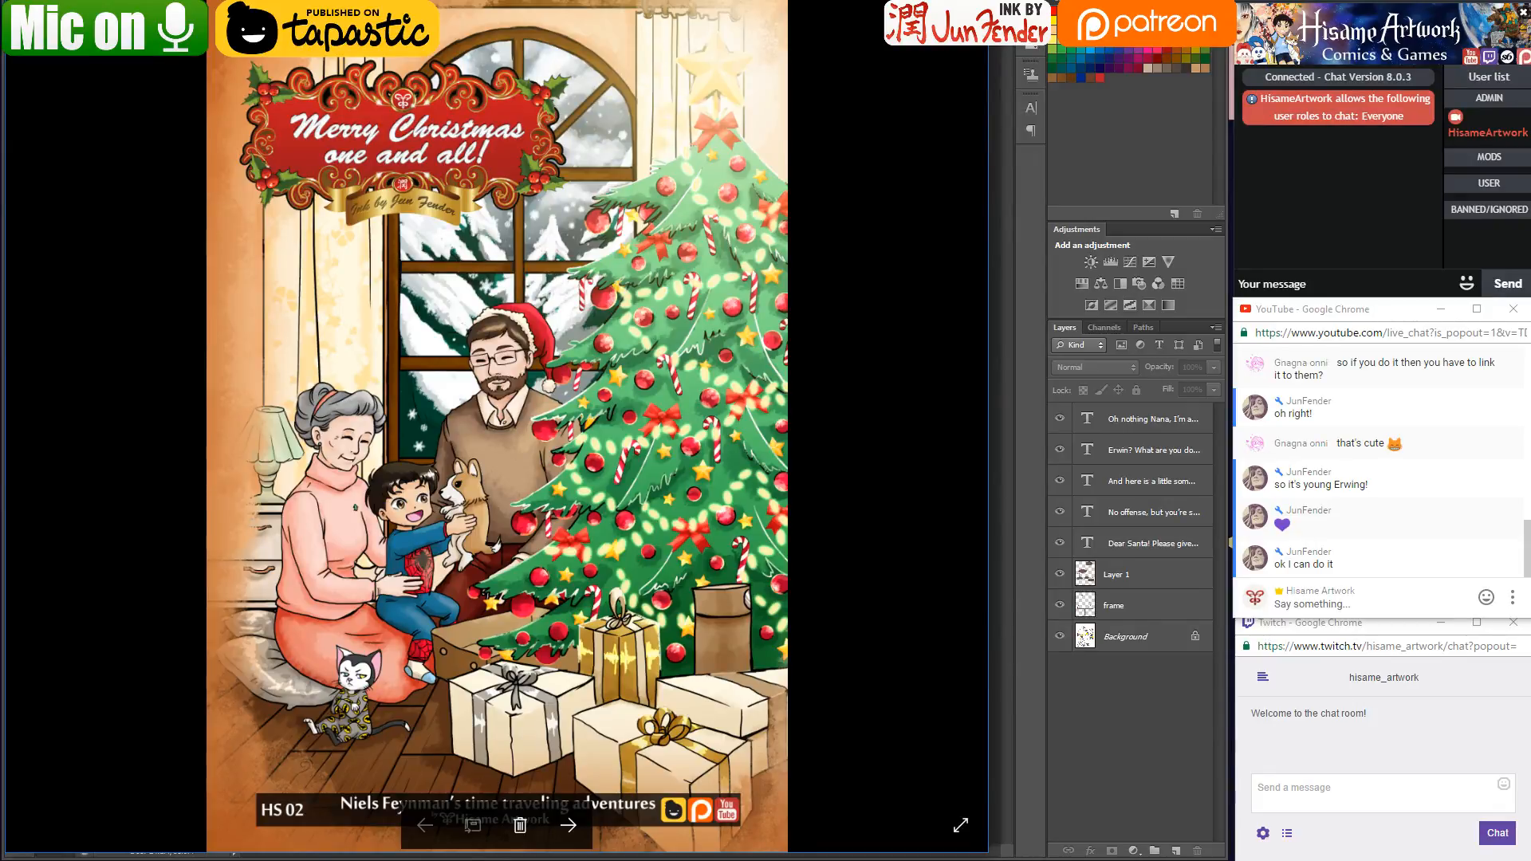
click(916, 301)
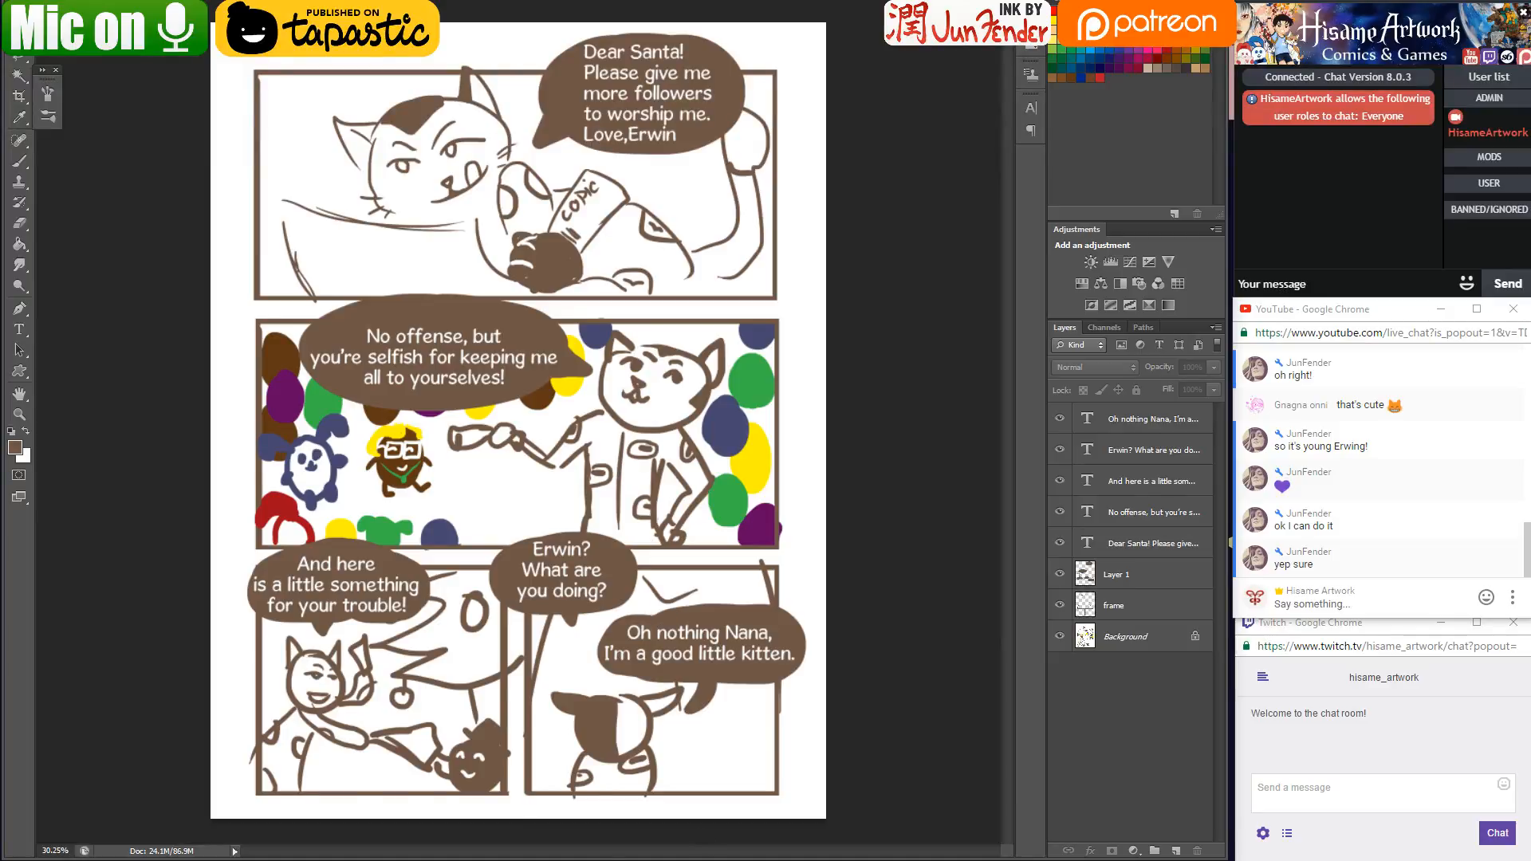
key(alt+Tab)
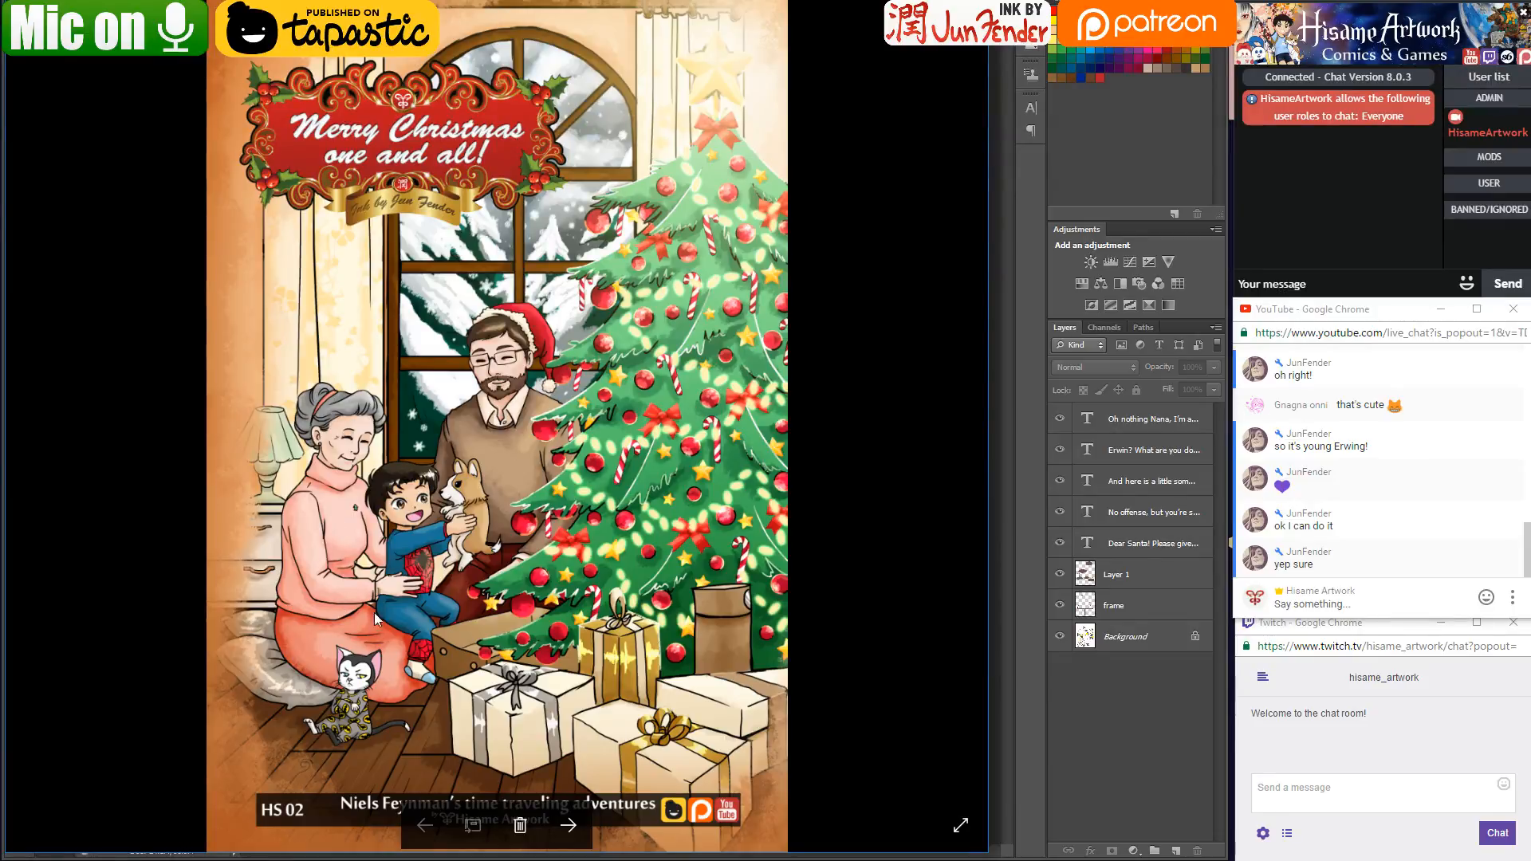
Switch back to the HisameArtwork stream page and send "with pleasure :D" in its chat
key(alt+Tab)
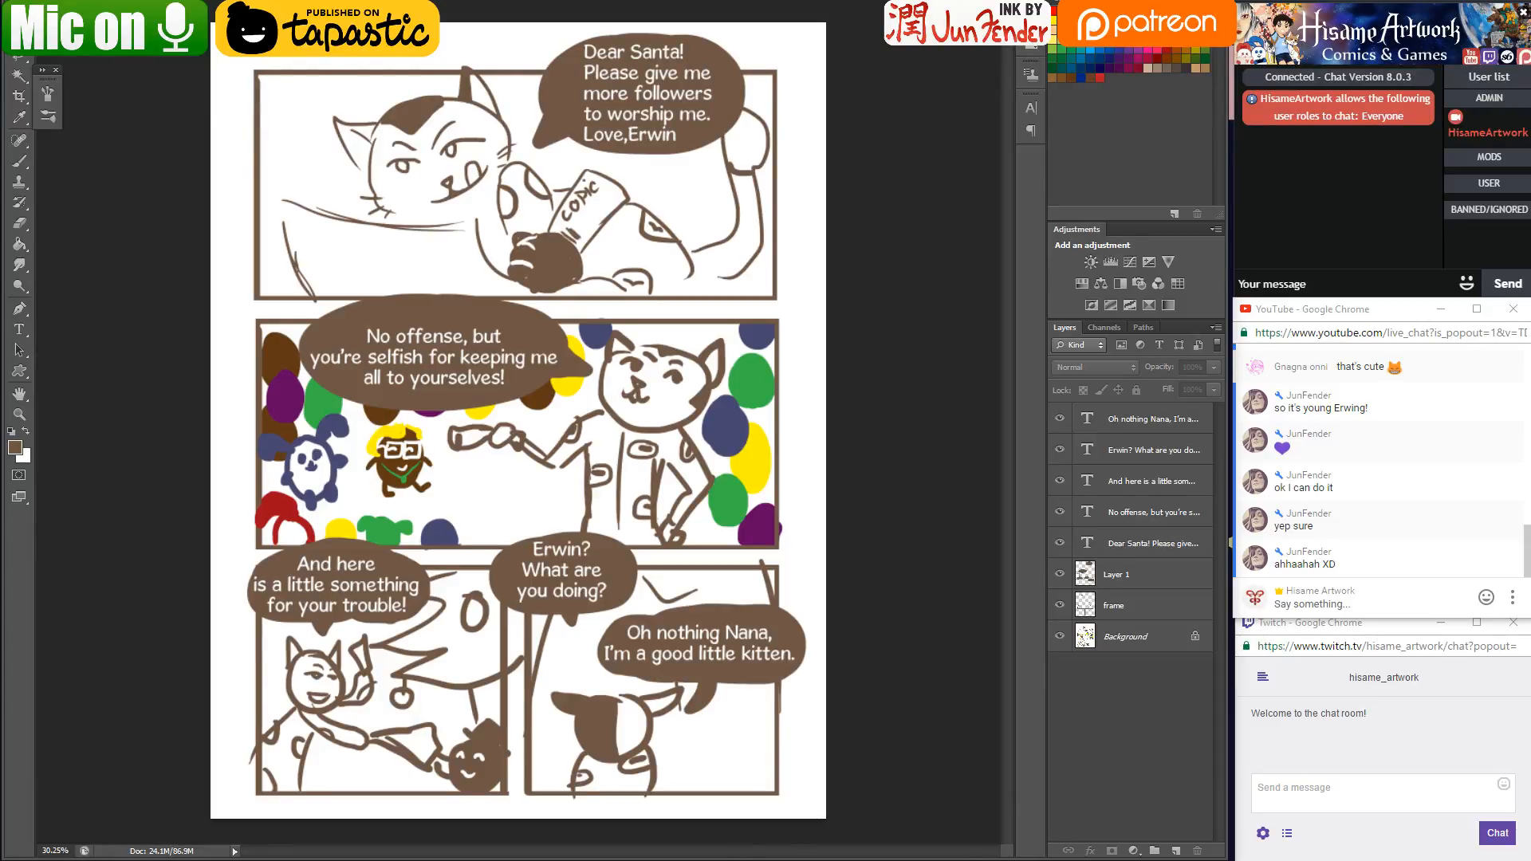
key(alt+Tab)
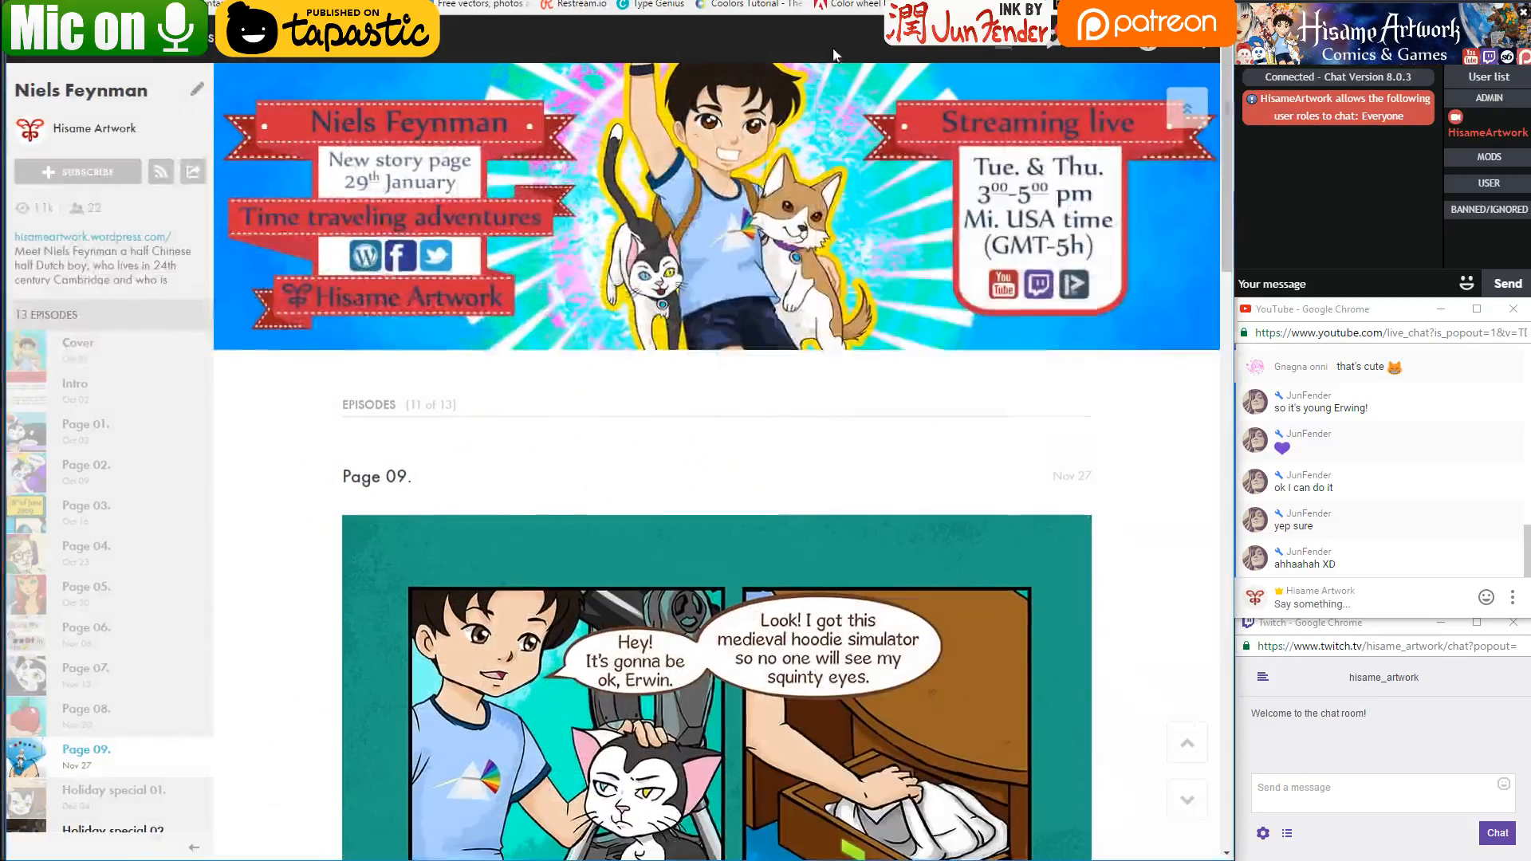
key(ctrl+Tab)
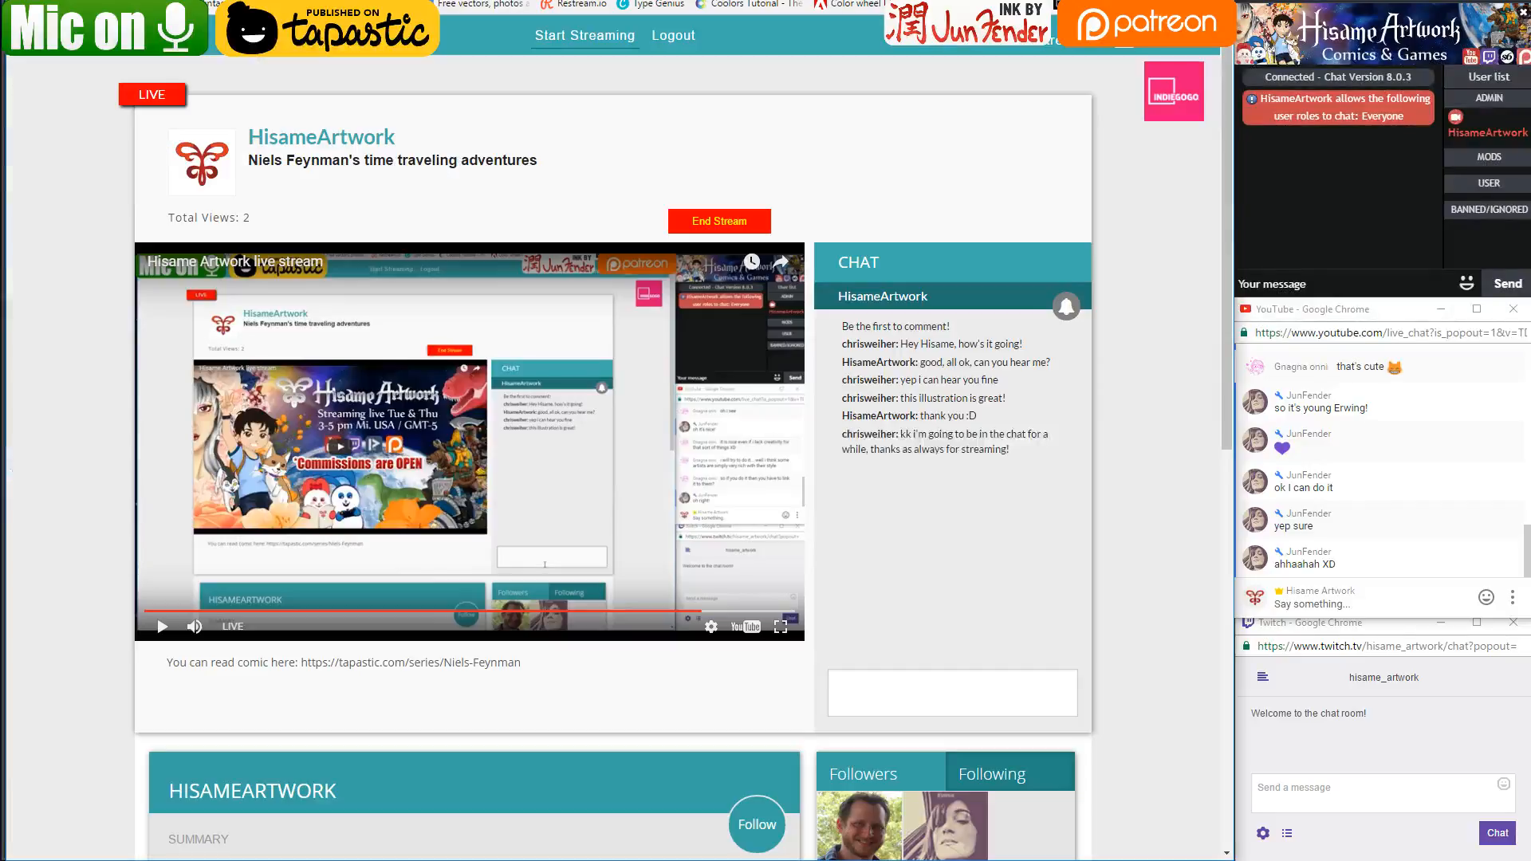
click(932, 696)
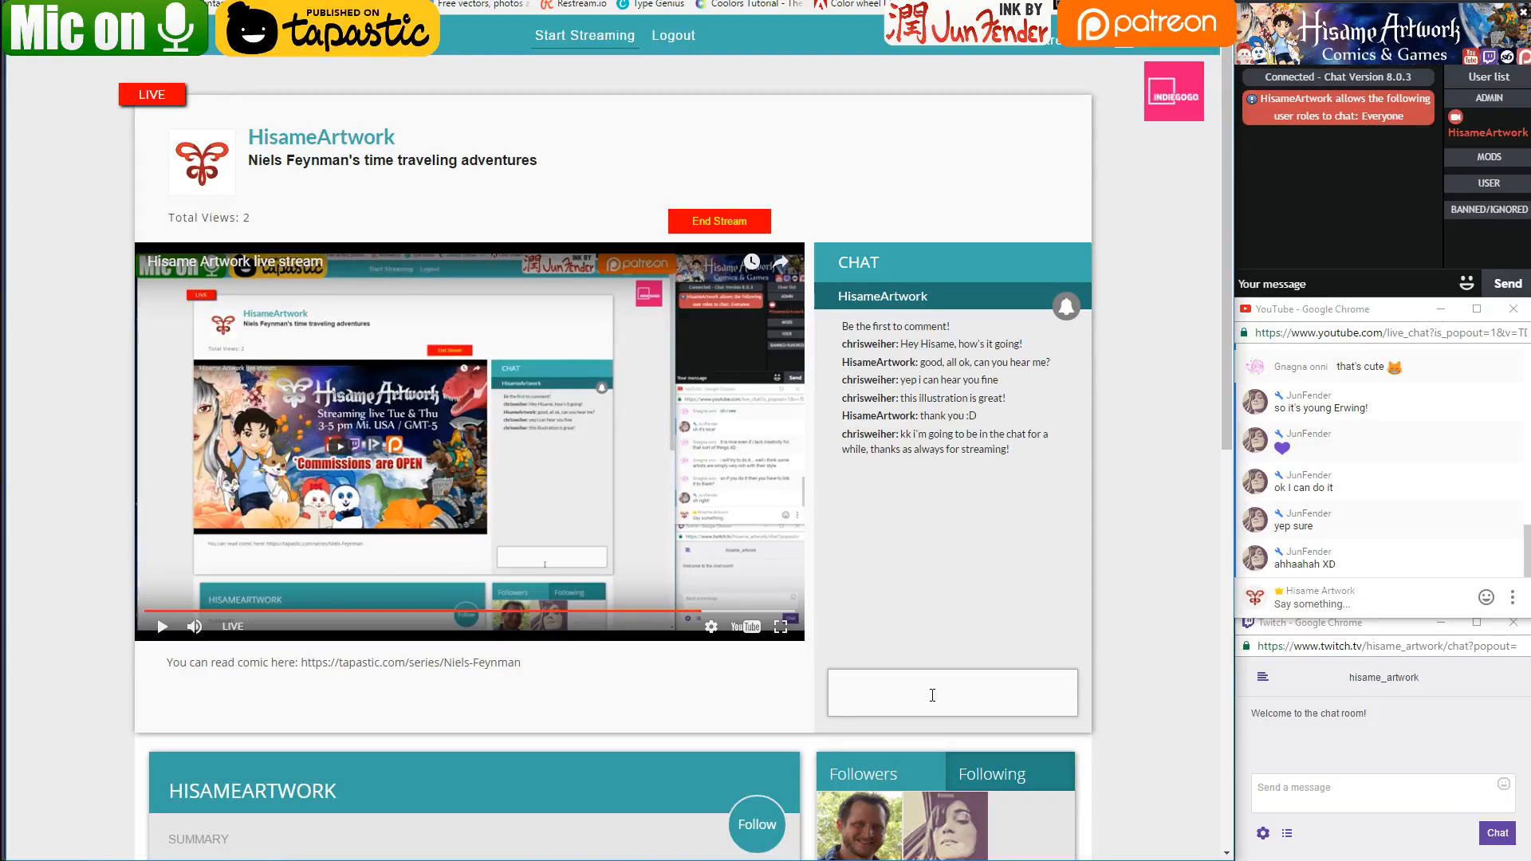
text(with pleasure :D)
key(Return)
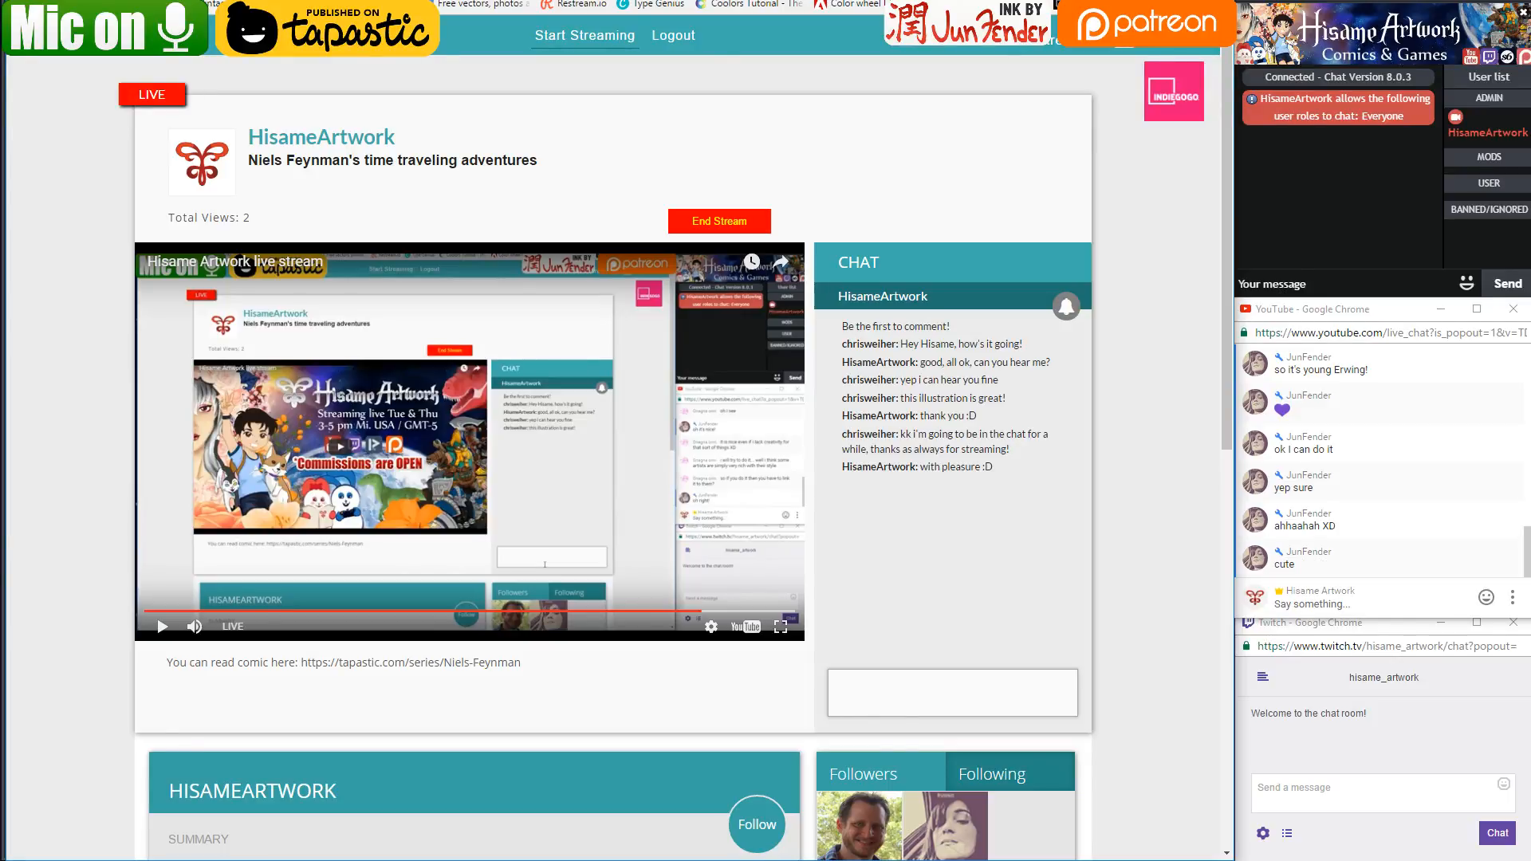
Switch to Photoshop and show the inked New Year party illustration document in place of the holiday comic sketch
key(alt+Tab)
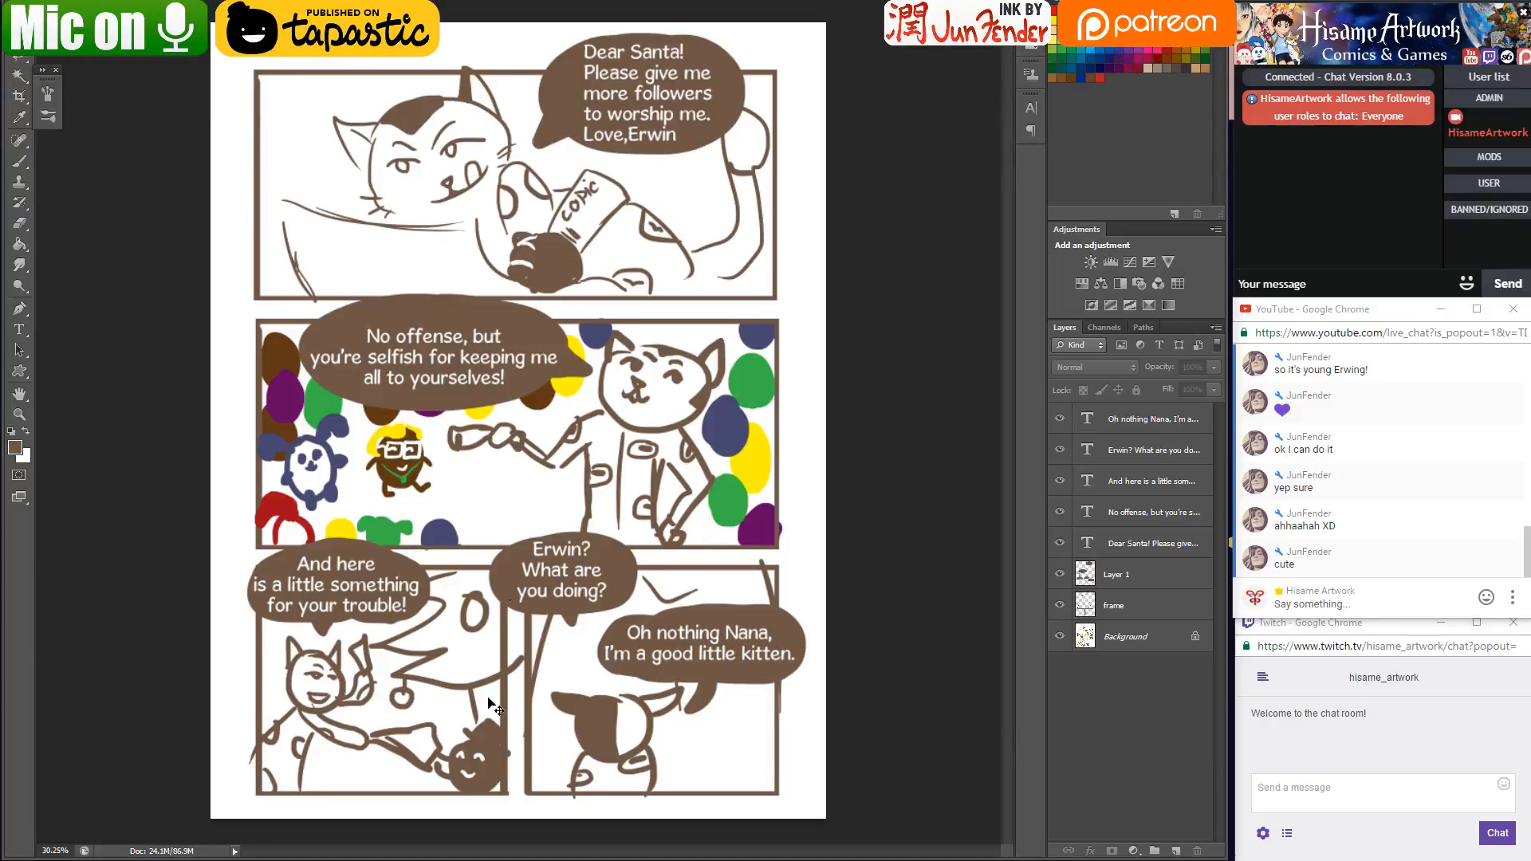
mouse_move(817, 860)
click(546, 19)
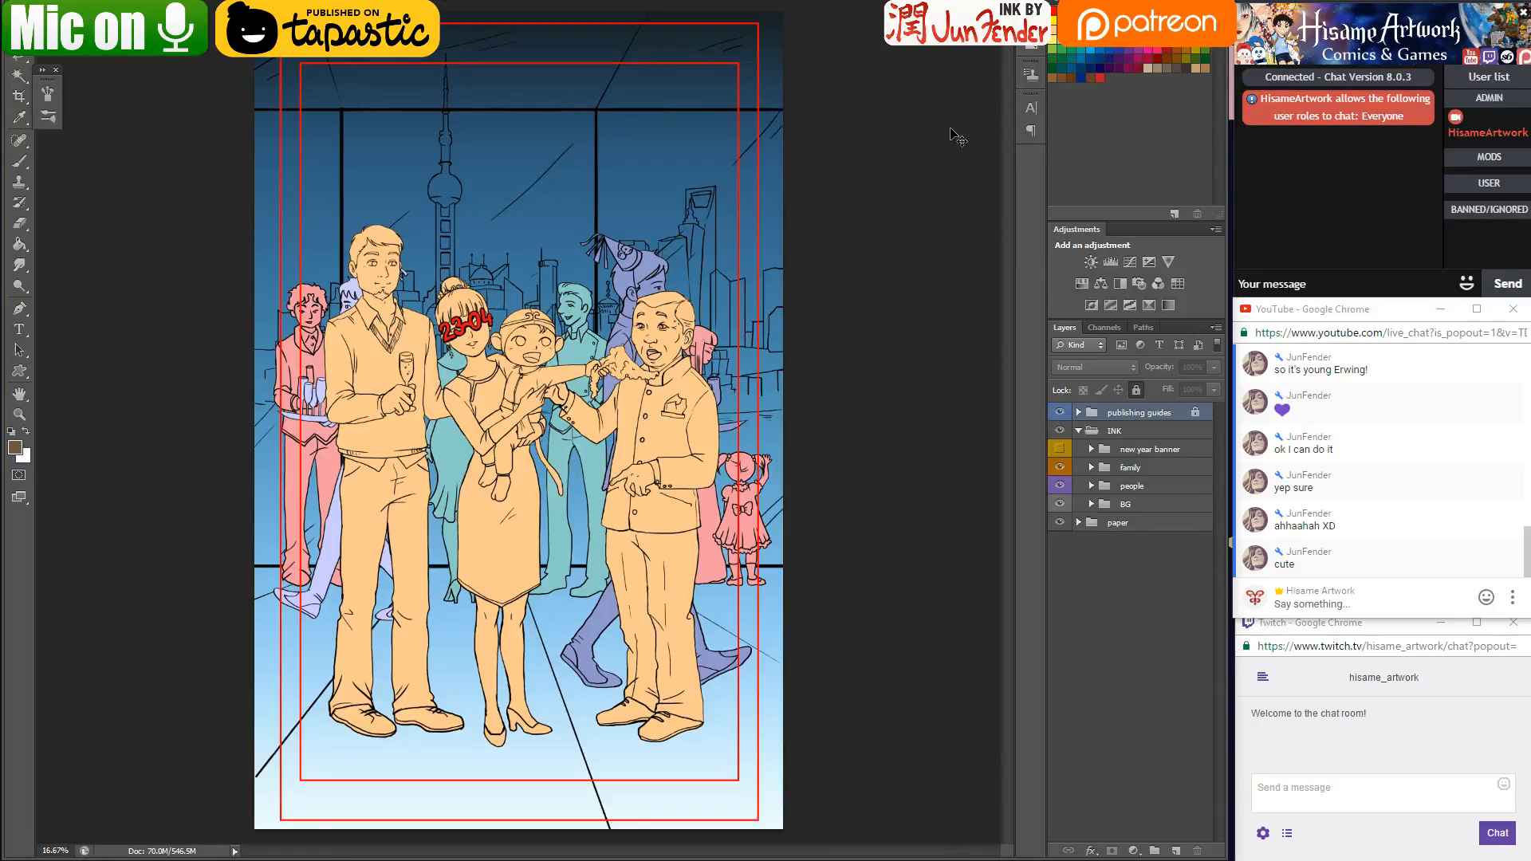
scroll(1445, 473, up, 3)
scroll(1445, 474, down, 3)
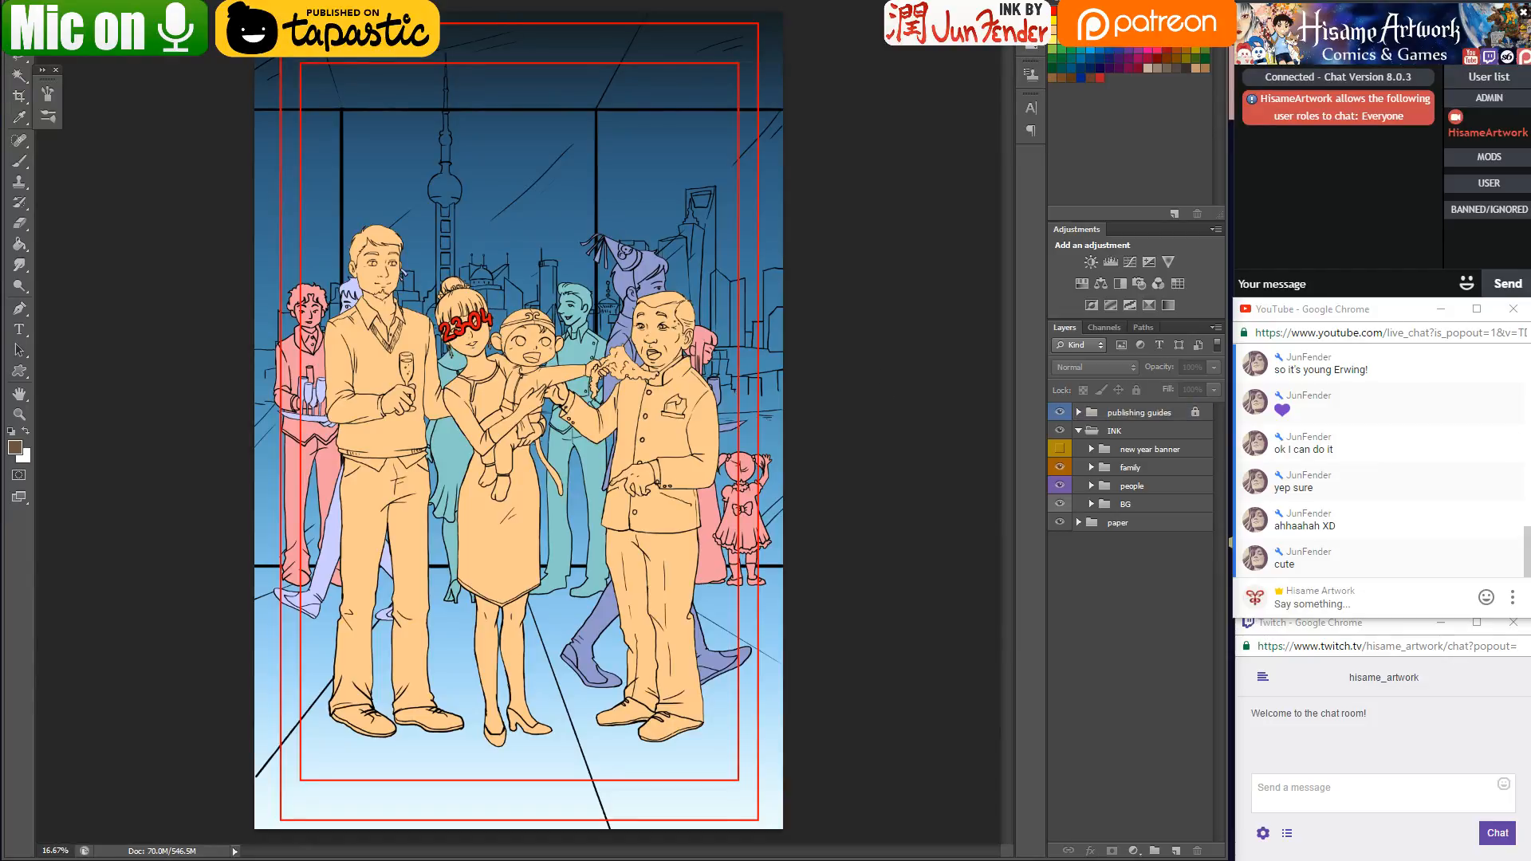
Bring the holiday comic sketch back into view and send "thank you" in the YouTube live chat
key(ctrl+Tab)
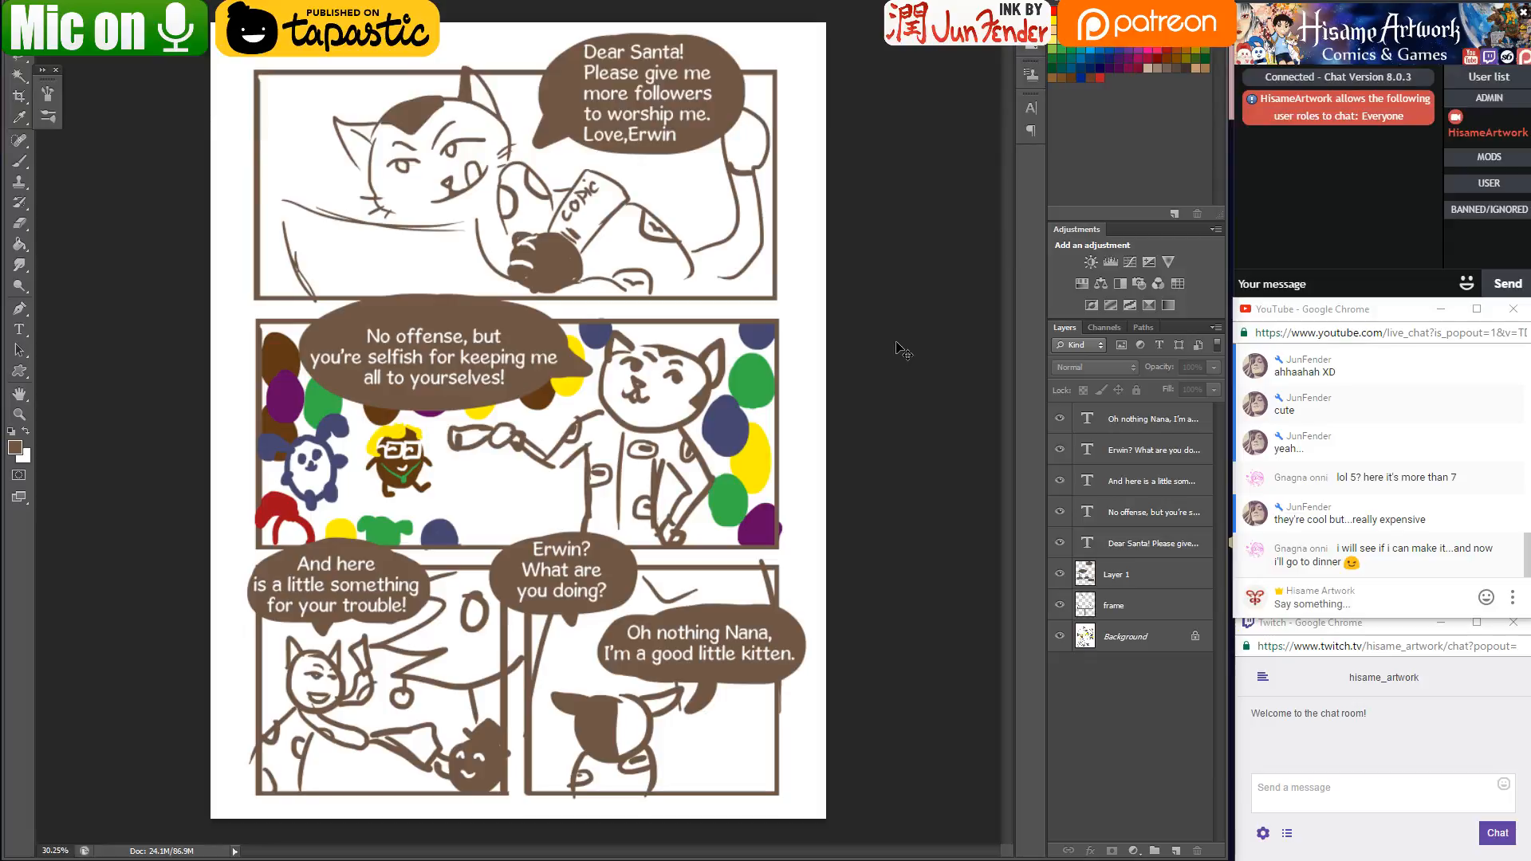
click(1326, 597)
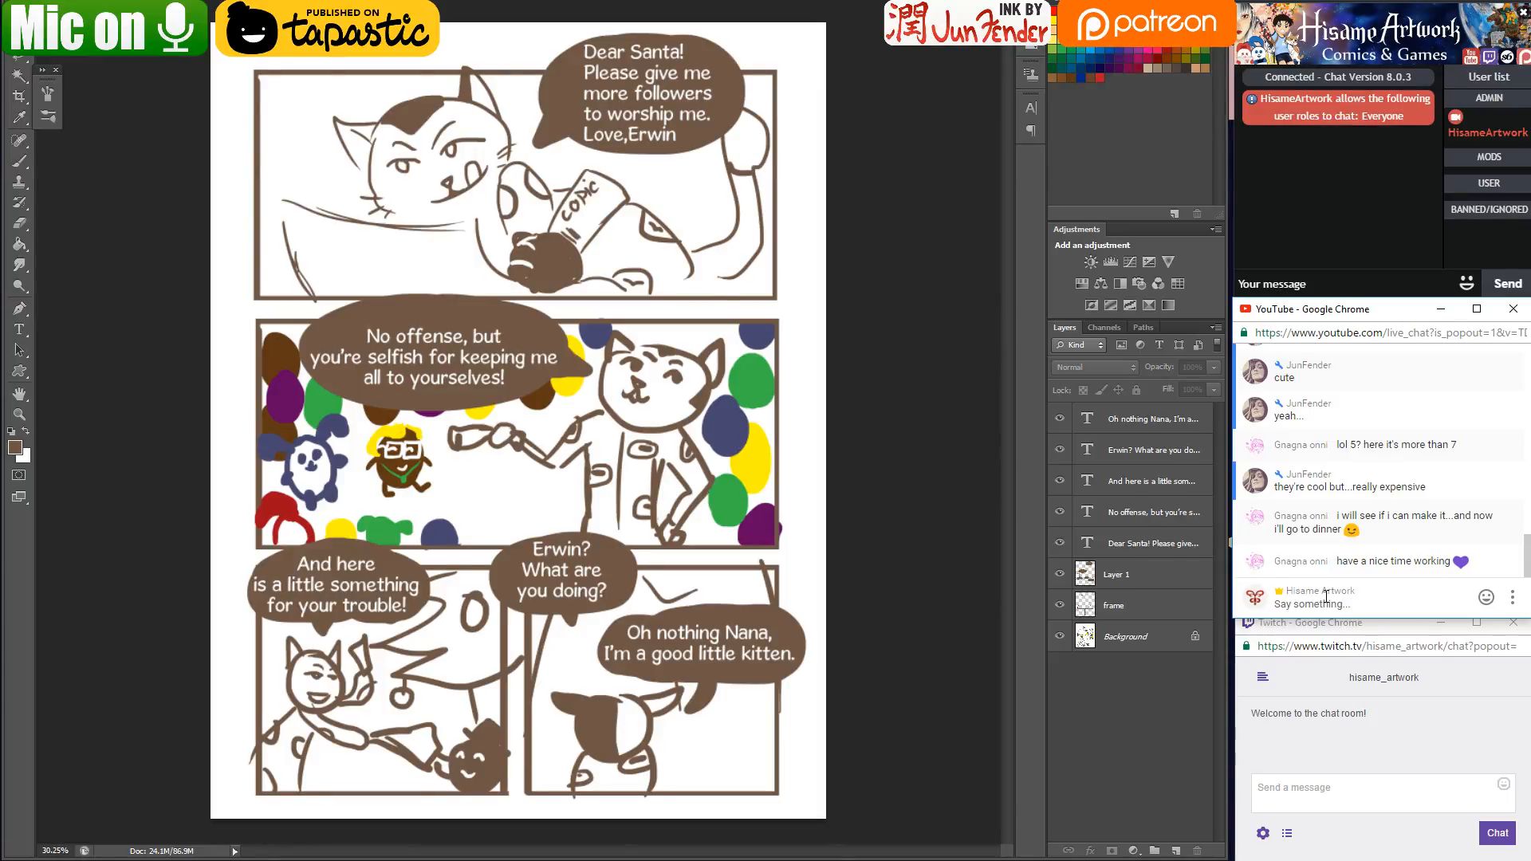
click(1302, 609)
text(thank)
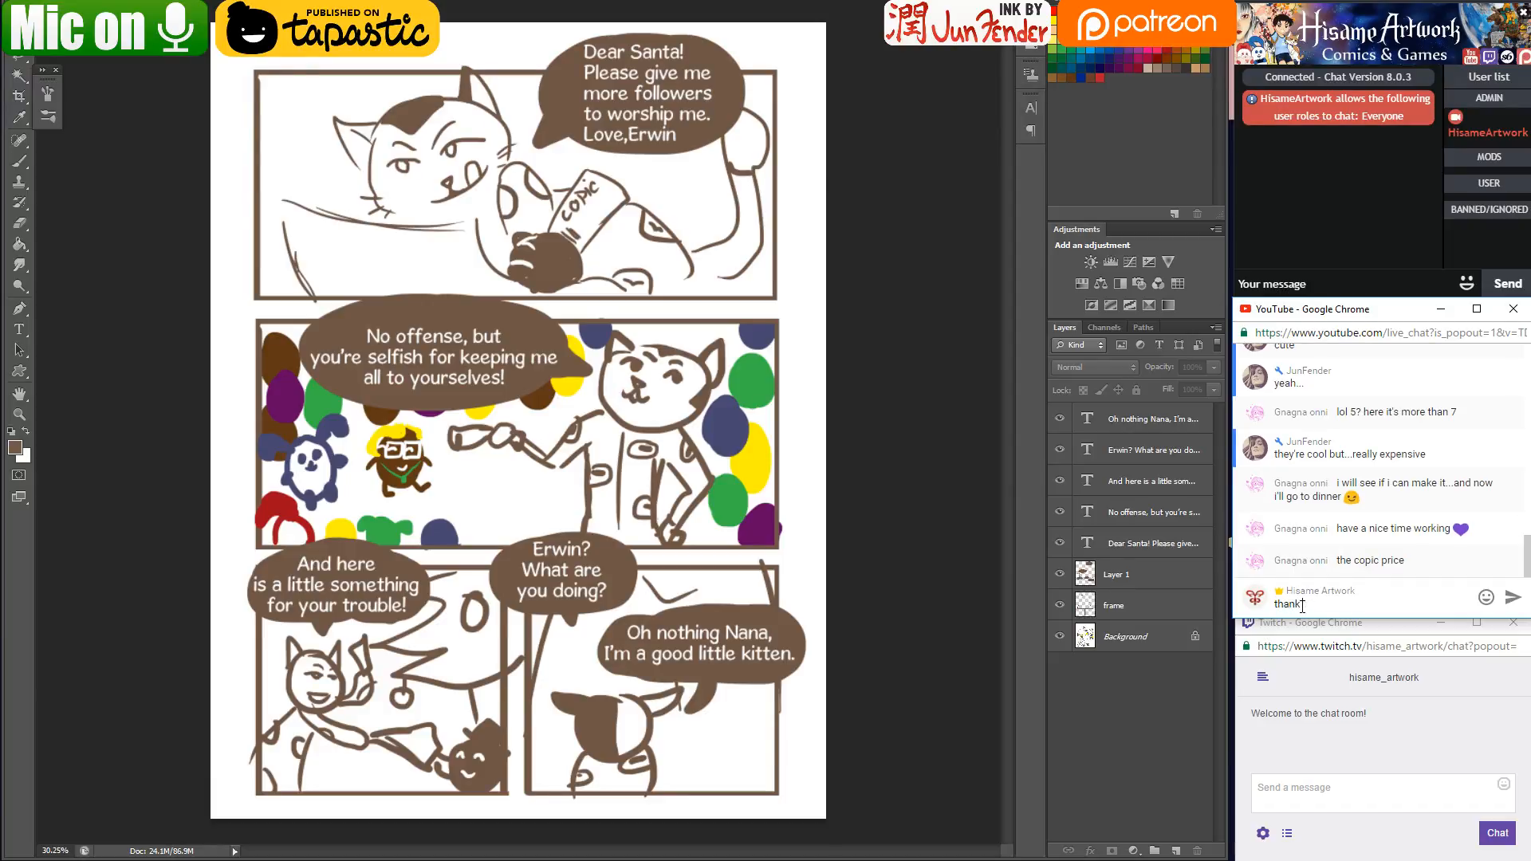
text( you)
key(Return)
Send "bon appetite" in the YouTube live chat, using the suggested spelling, and return to the holiday comic sketch
text(bon appe)
key(BackSpace)
key(BackSpace)
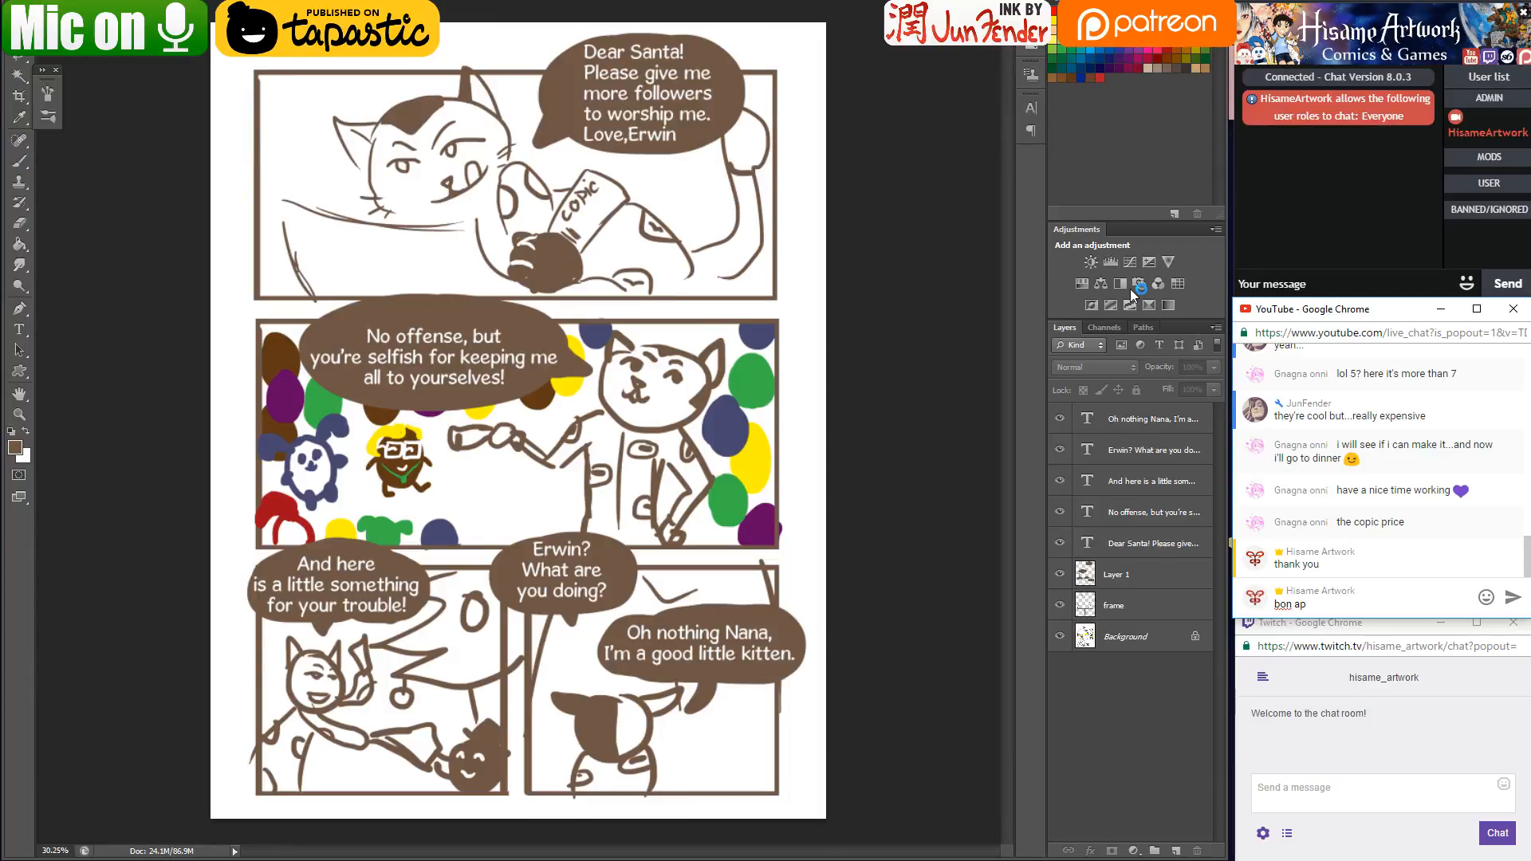
text(petit)
right_click(1303, 608)
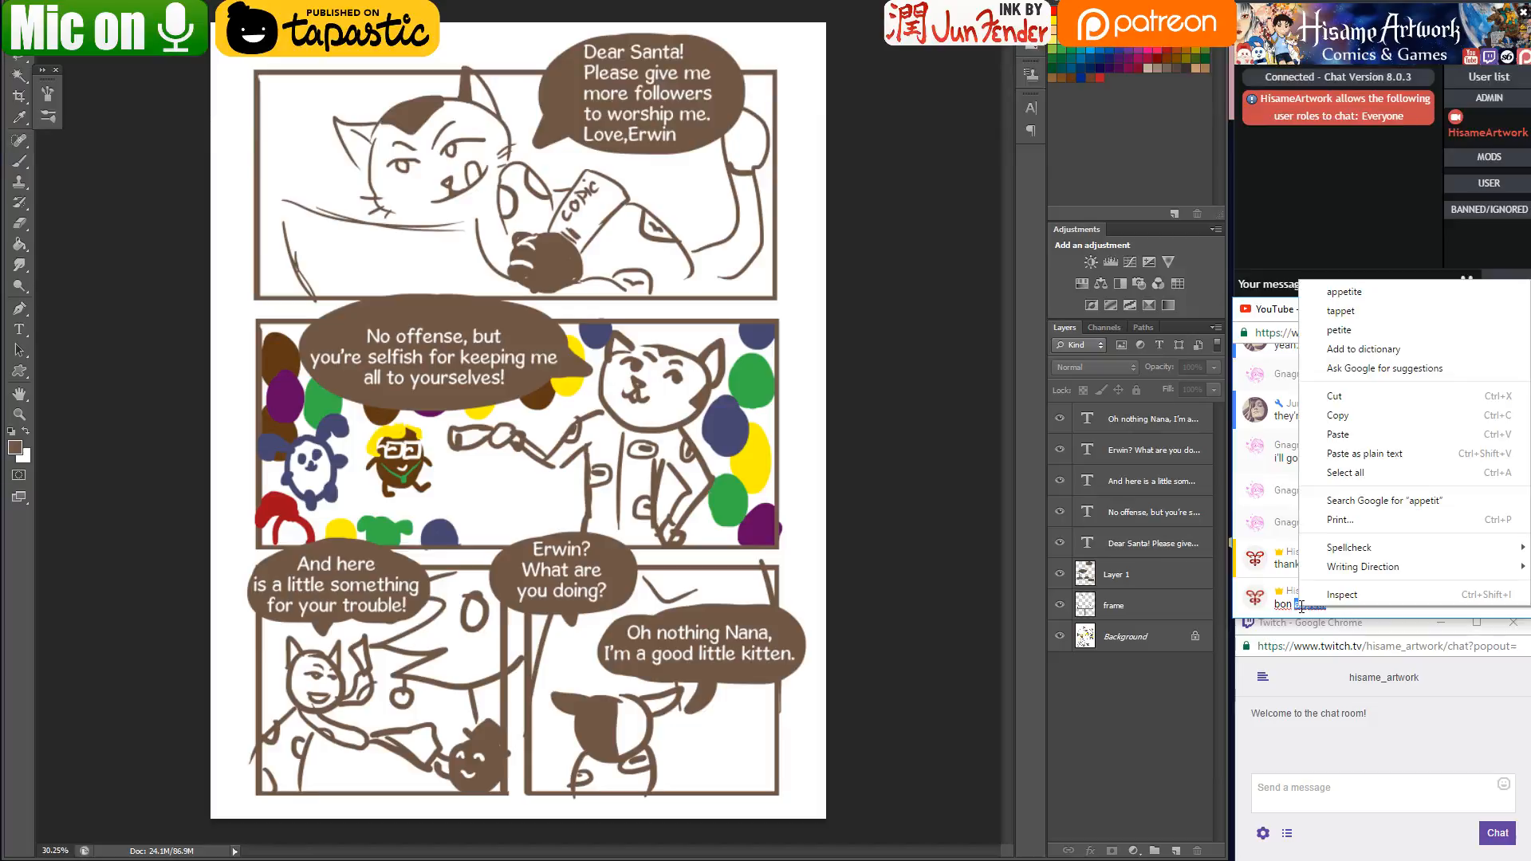
click(1344, 295)
key(Return)
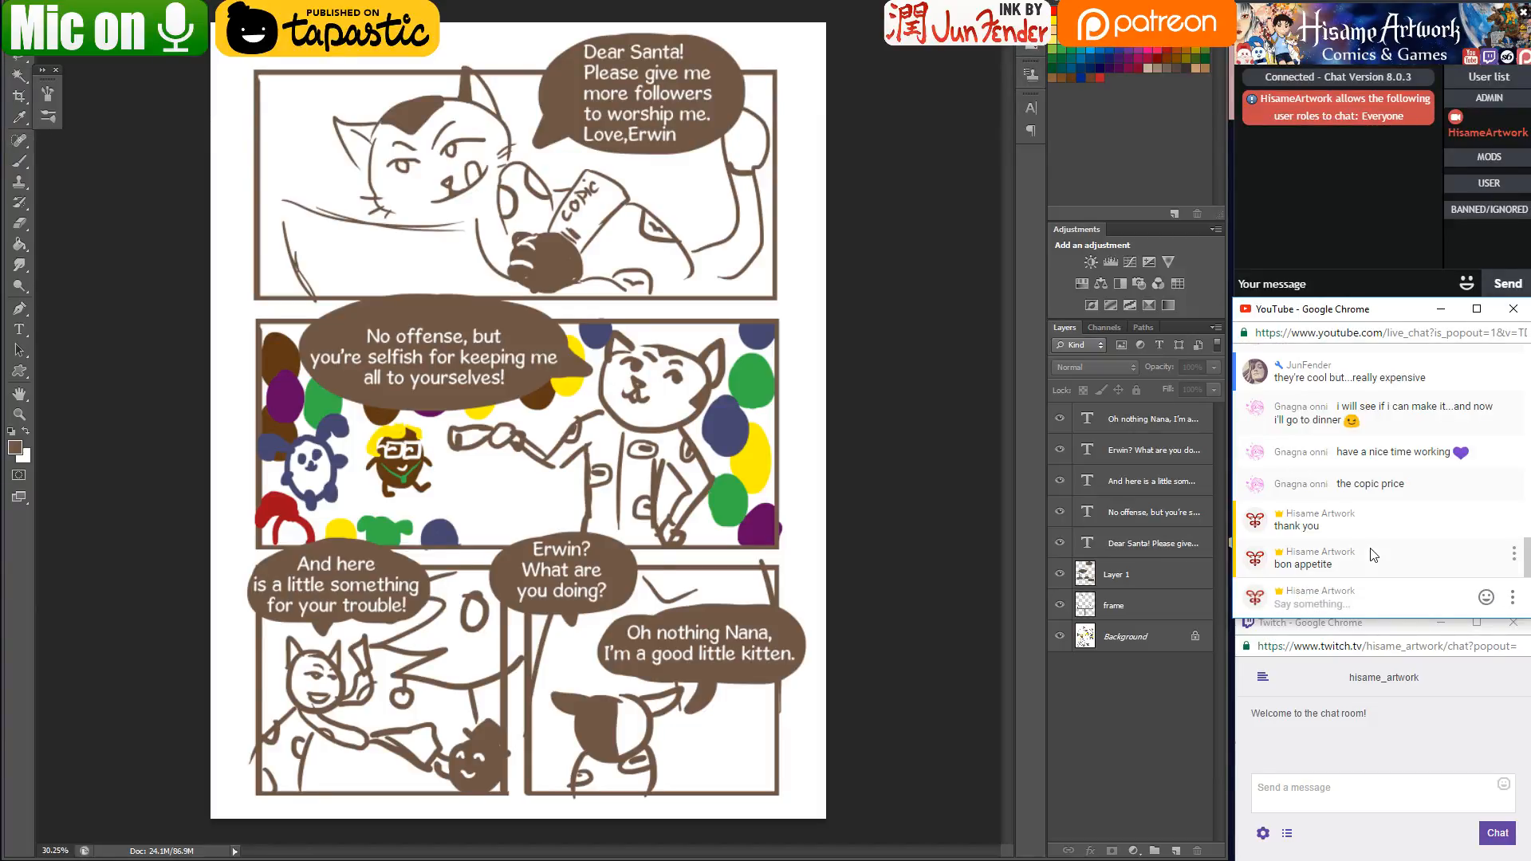
click(868, 405)
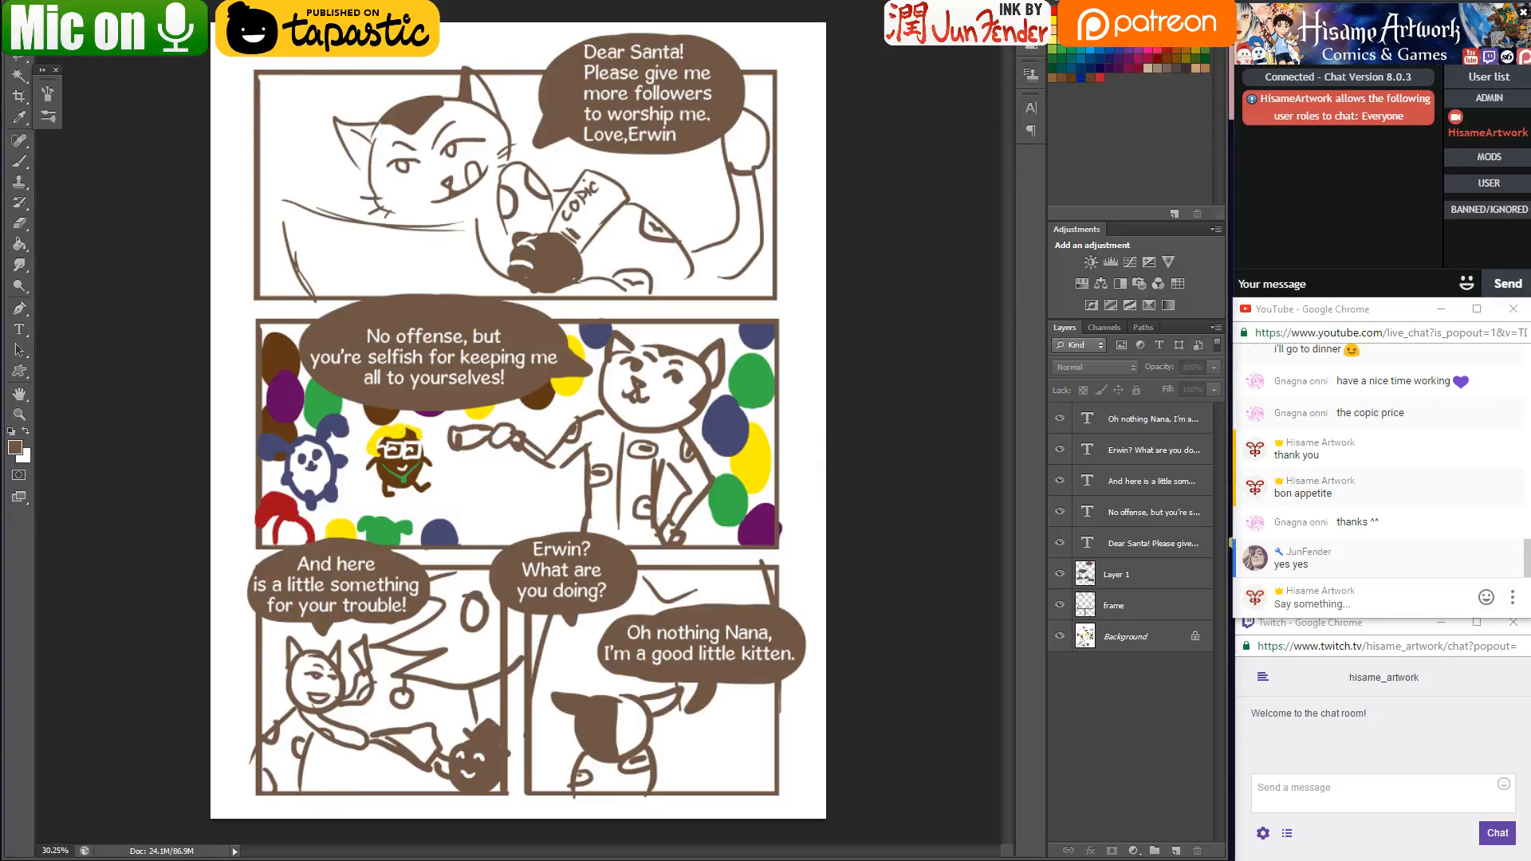
Open baby Niels Xmas.psd from the events folder in Photoshop
key(ctrl+Tab)
mouse_move(351, 860)
click(352, 802)
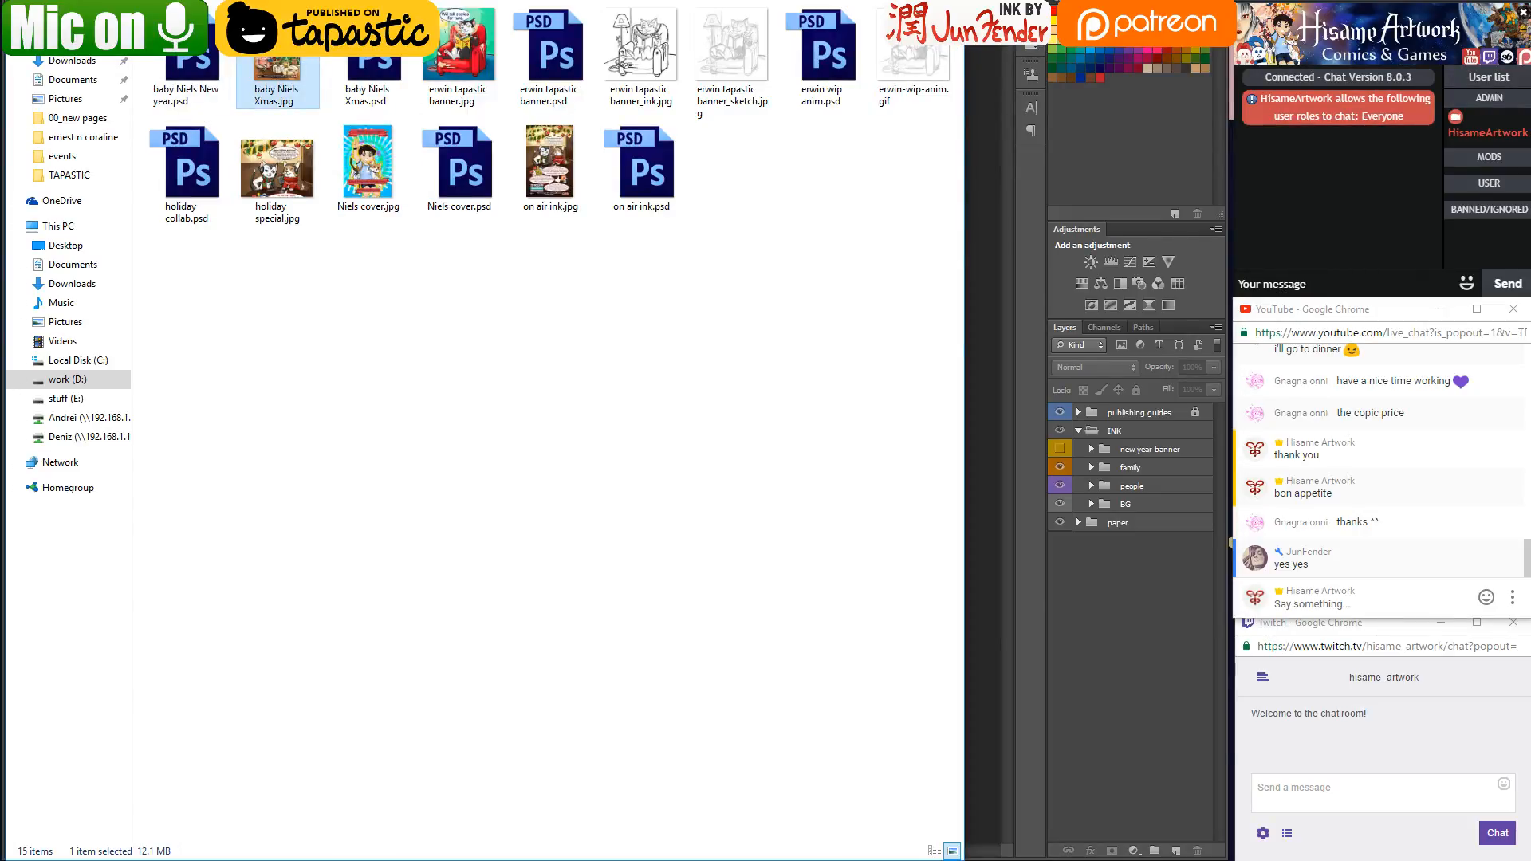
double_click(367, 64)
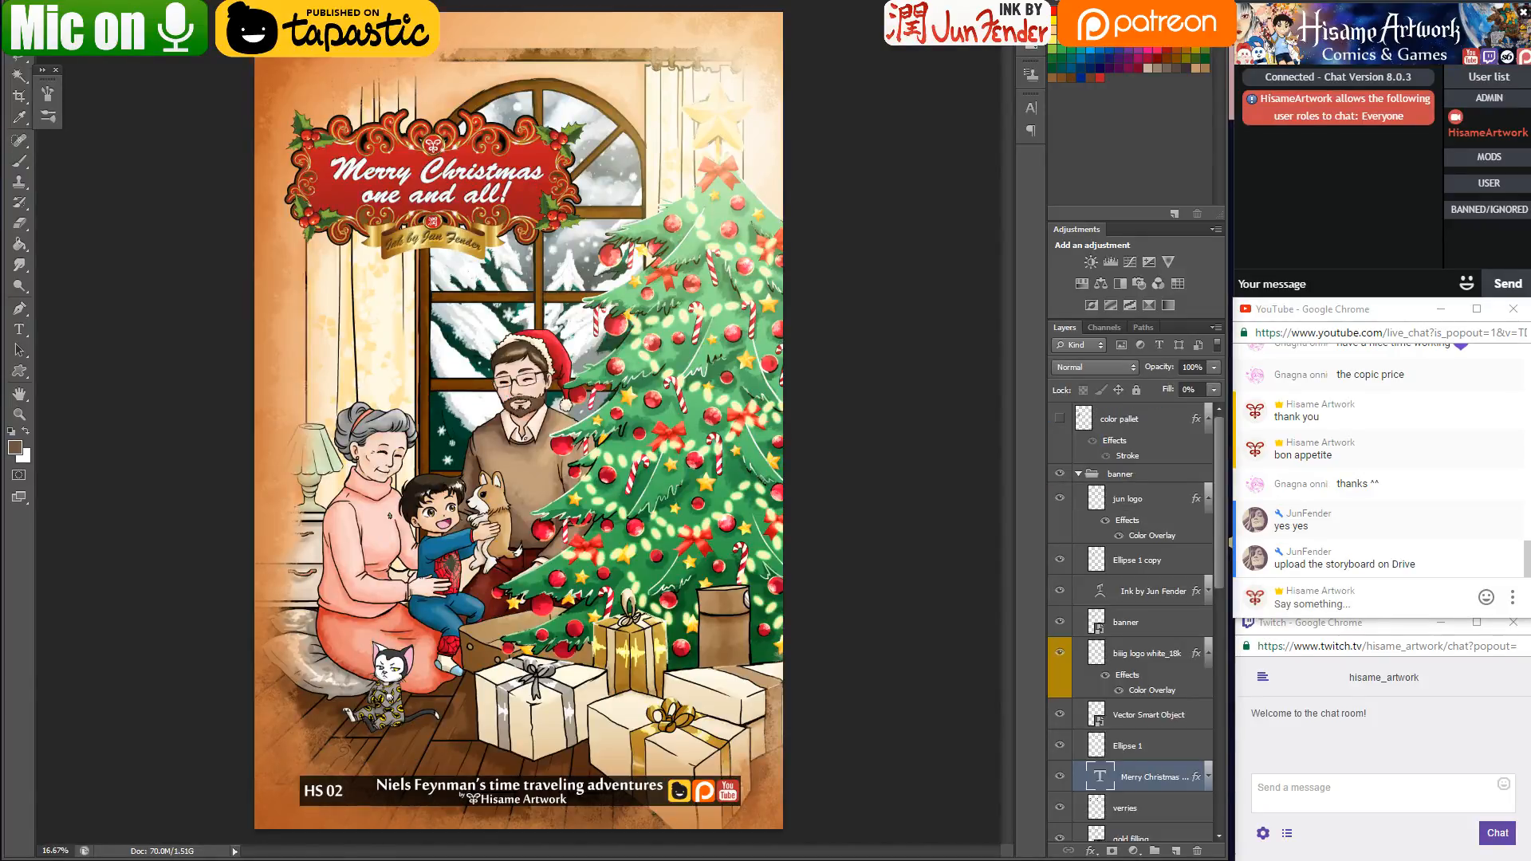
Save a copy of the holiday comic sketch as holiday collab.jpg in the events folder, at JPEG quality 12 (Maximum)
key(ctrl+Tab)
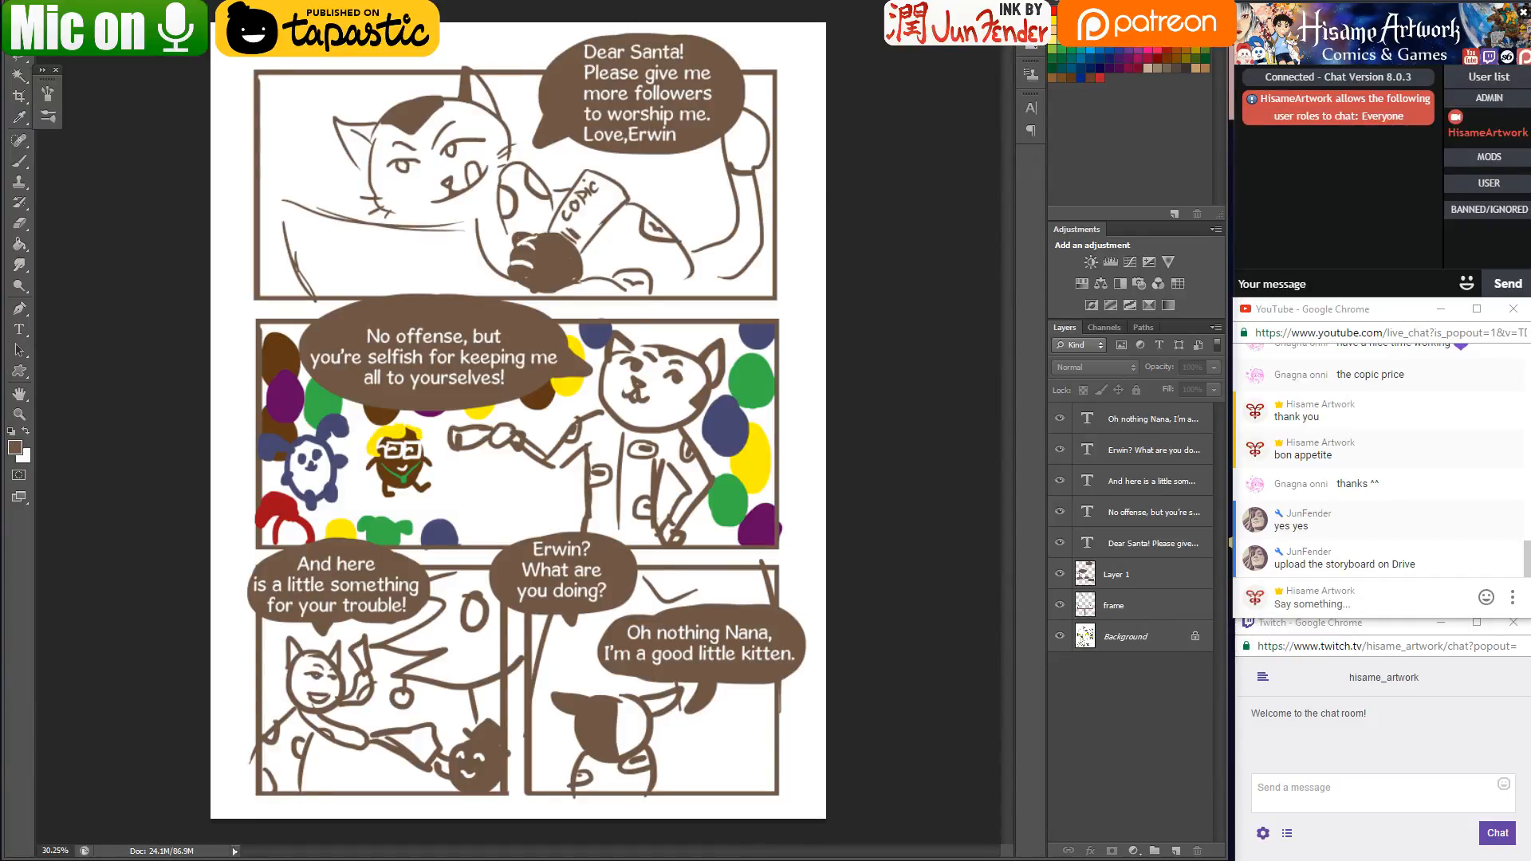
click(48, 8)
click(109, 134)
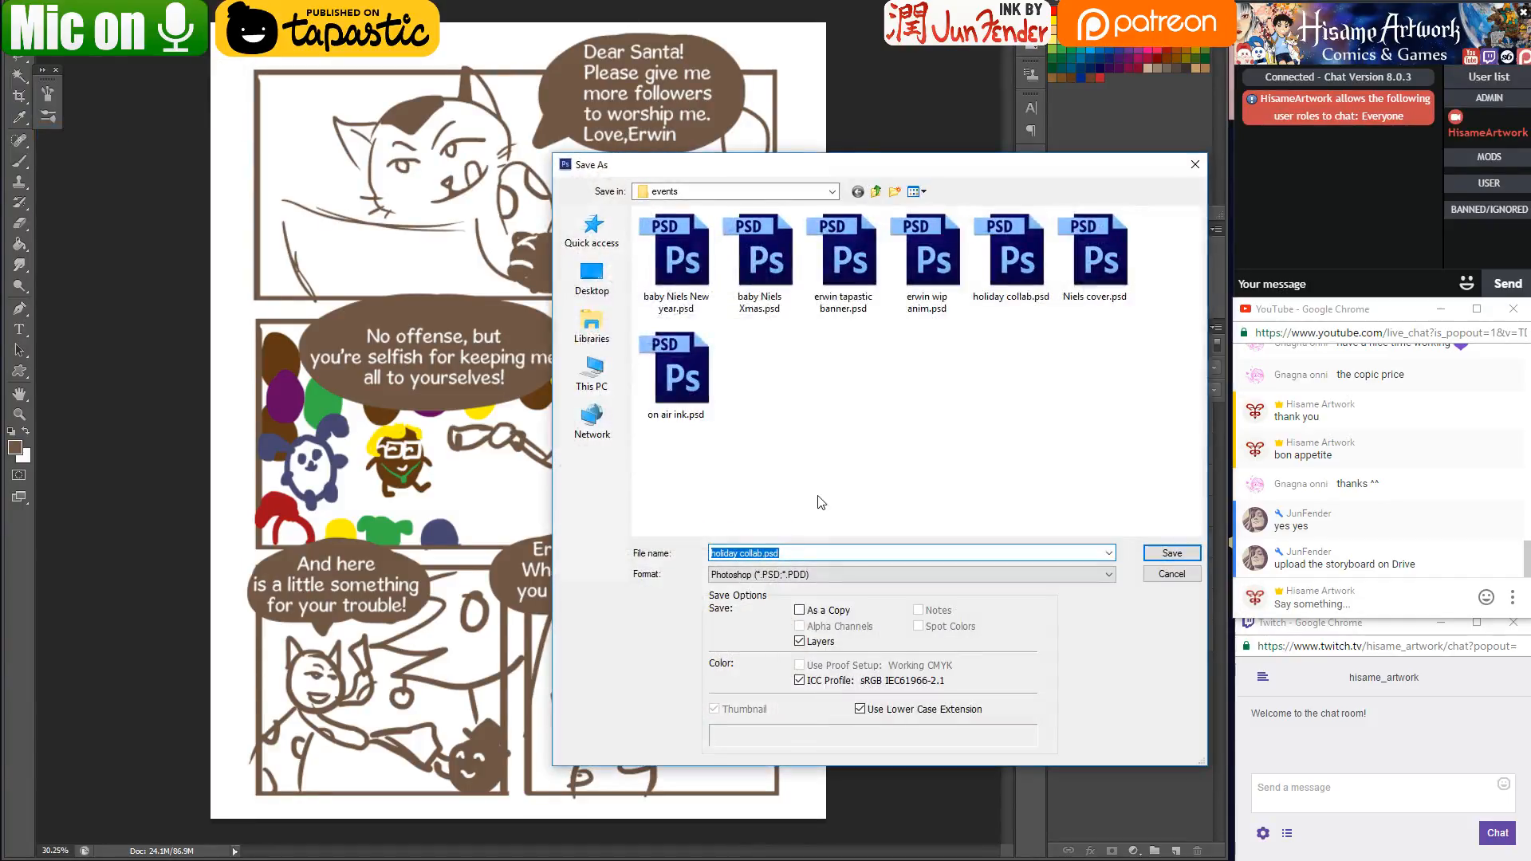
click(757, 575)
click(738, 672)
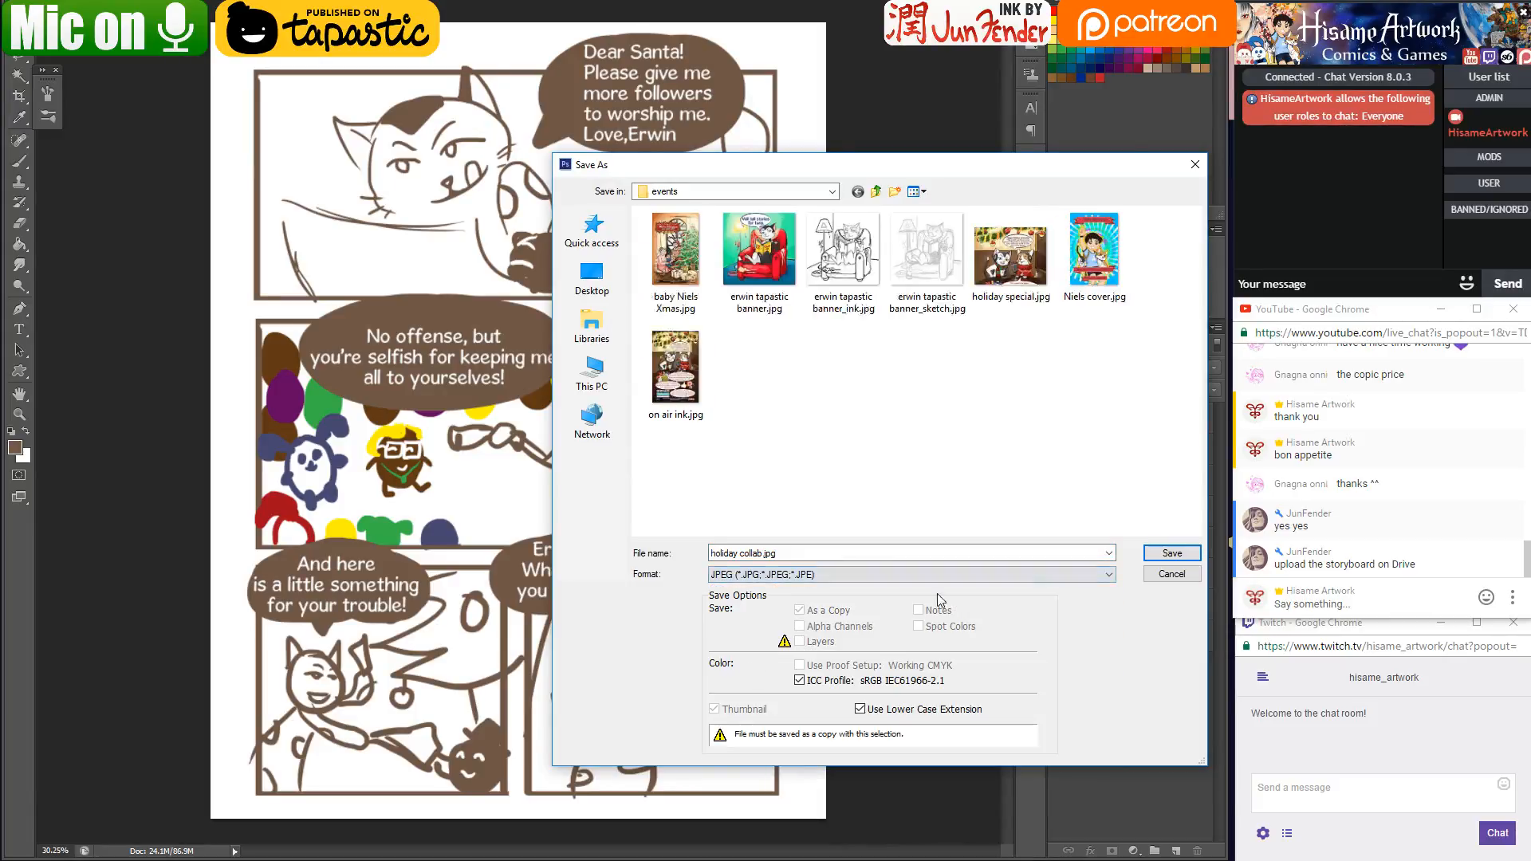
click(1159, 556)
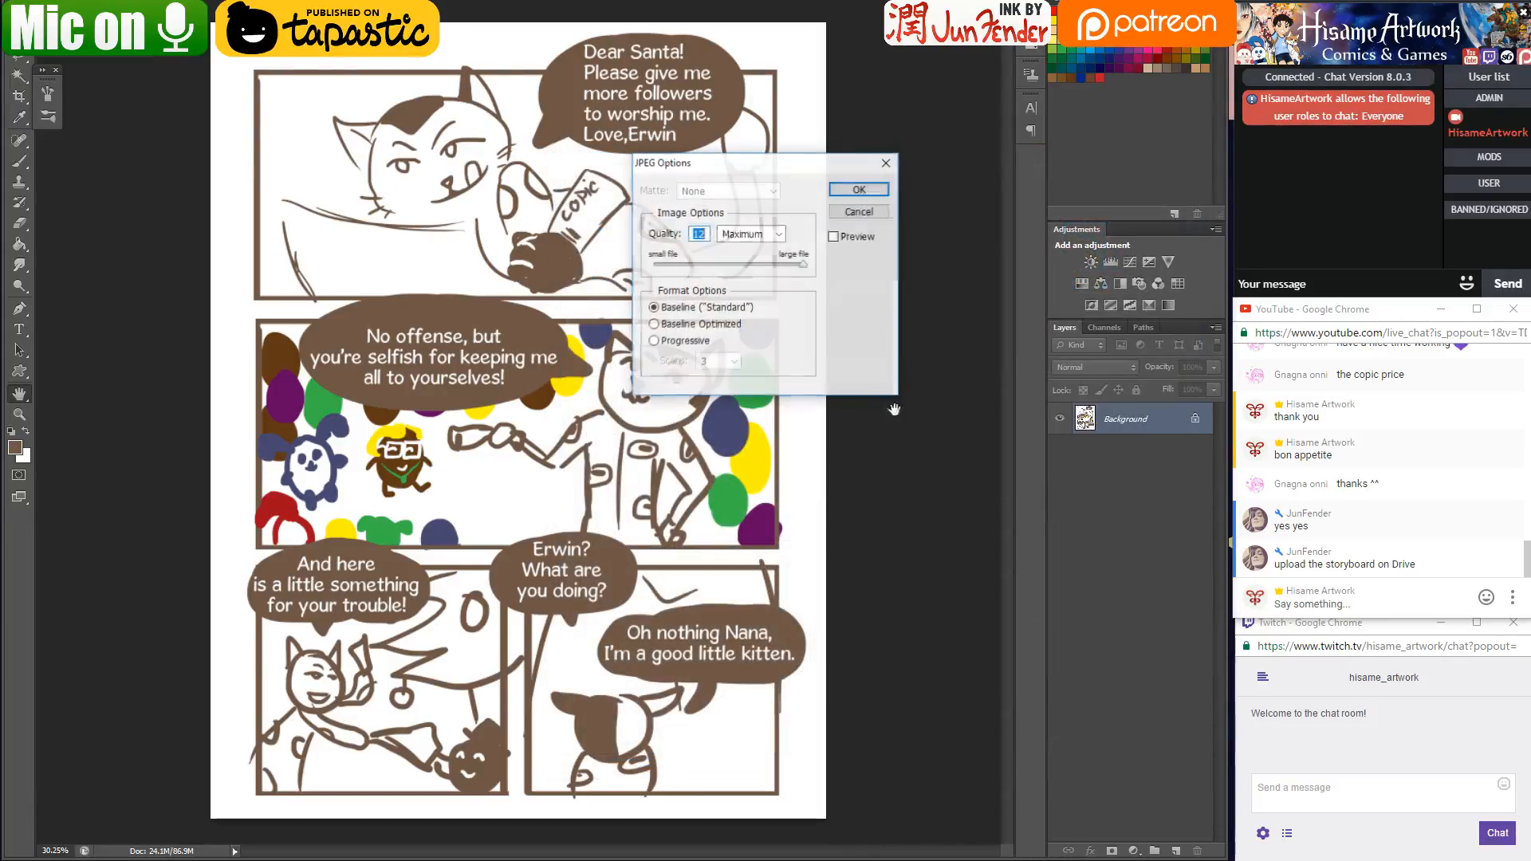
click(864, 190)
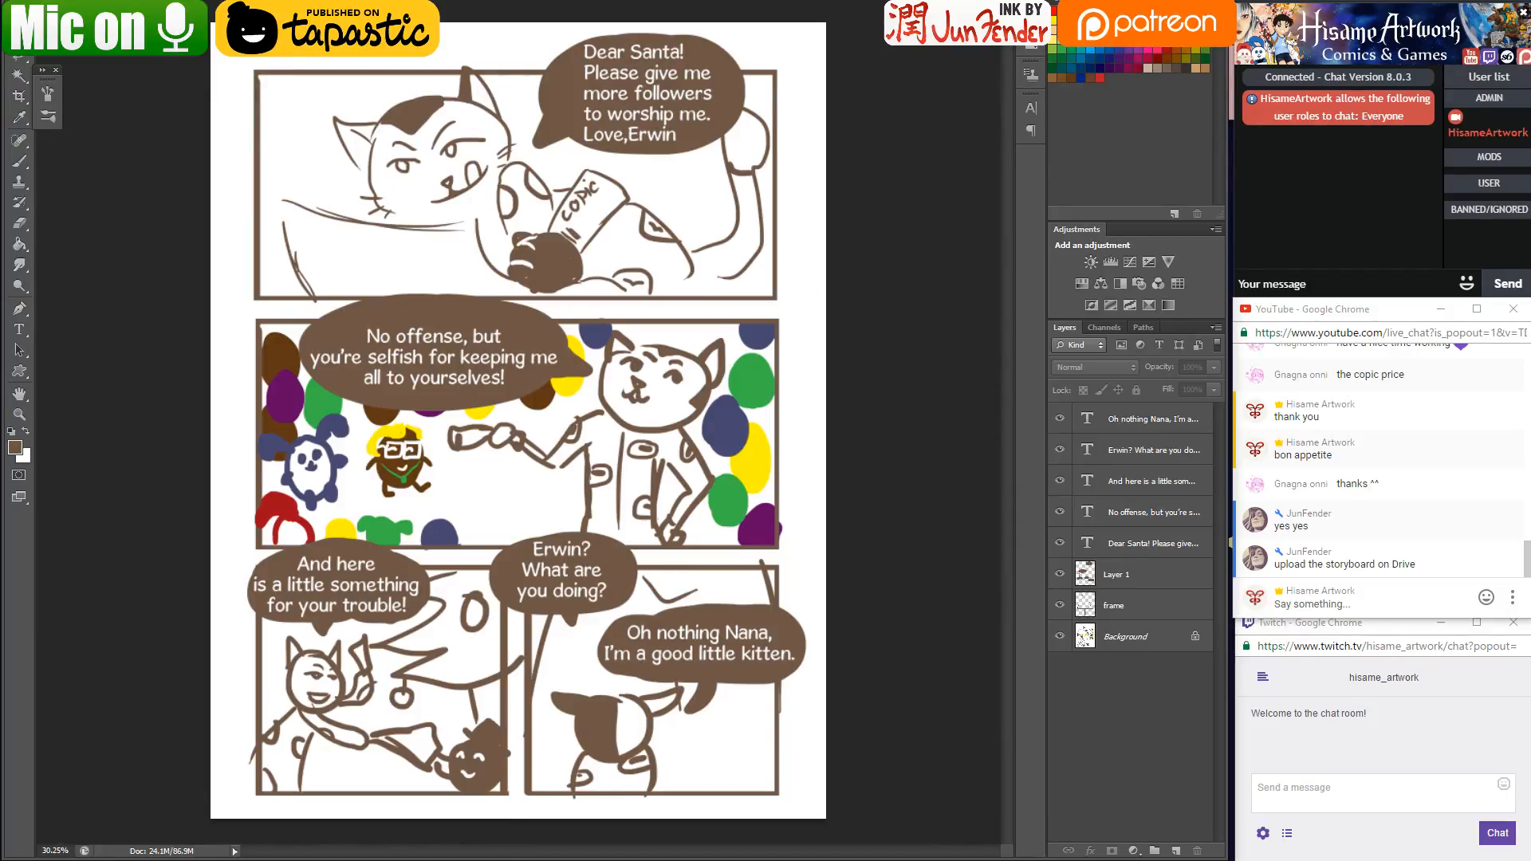
Switch to the browser and look through Pest Caravan's 2016 Tapastic Holiday Collab Event episode from its opening banner to the comments
key(alt+Tab)
key(ctrl+Tab)
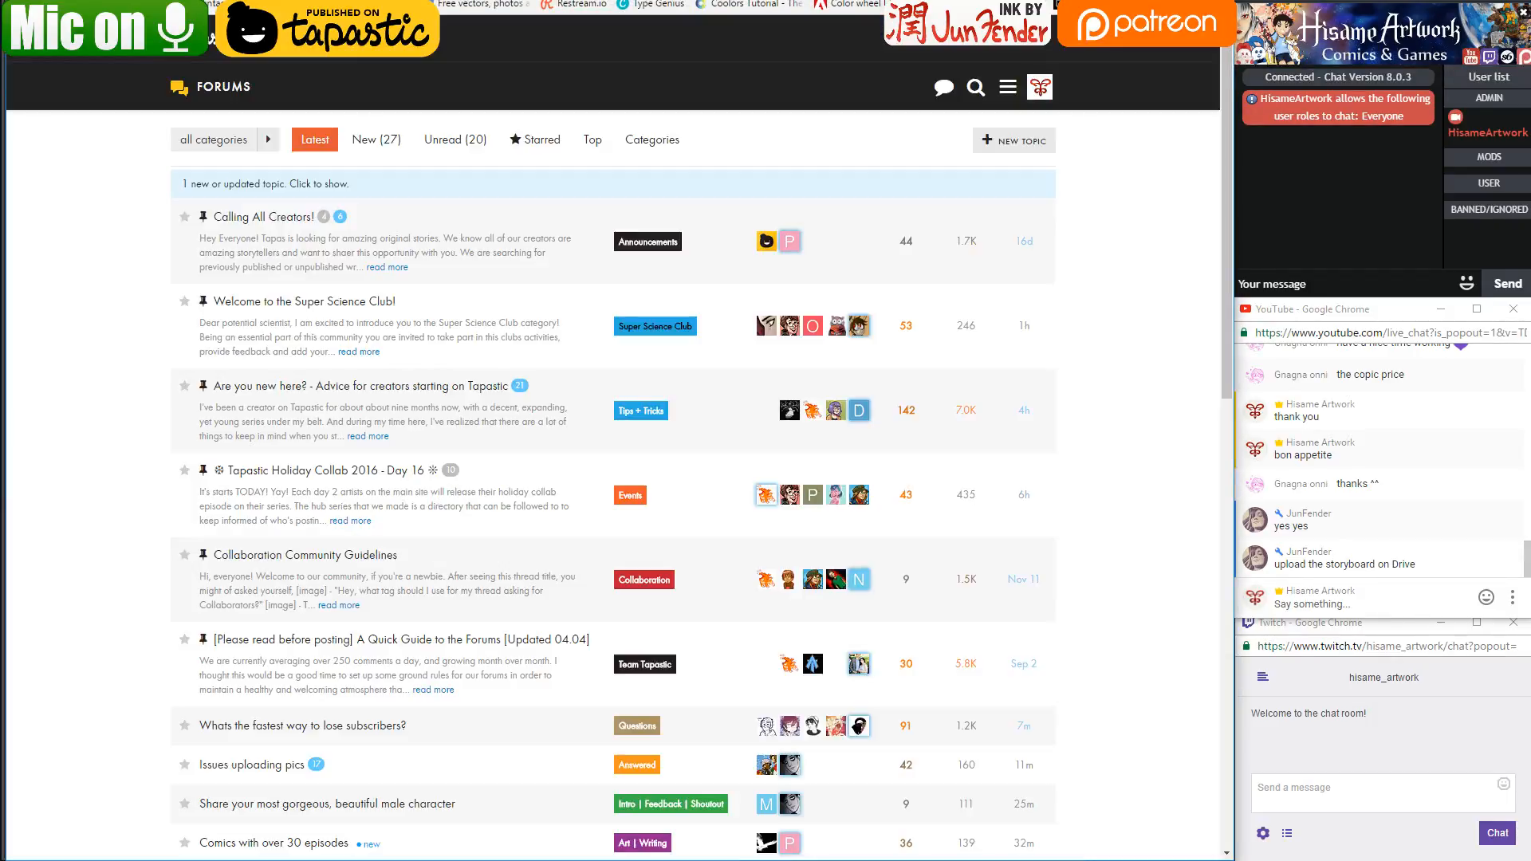
key(ctrl+Tab)
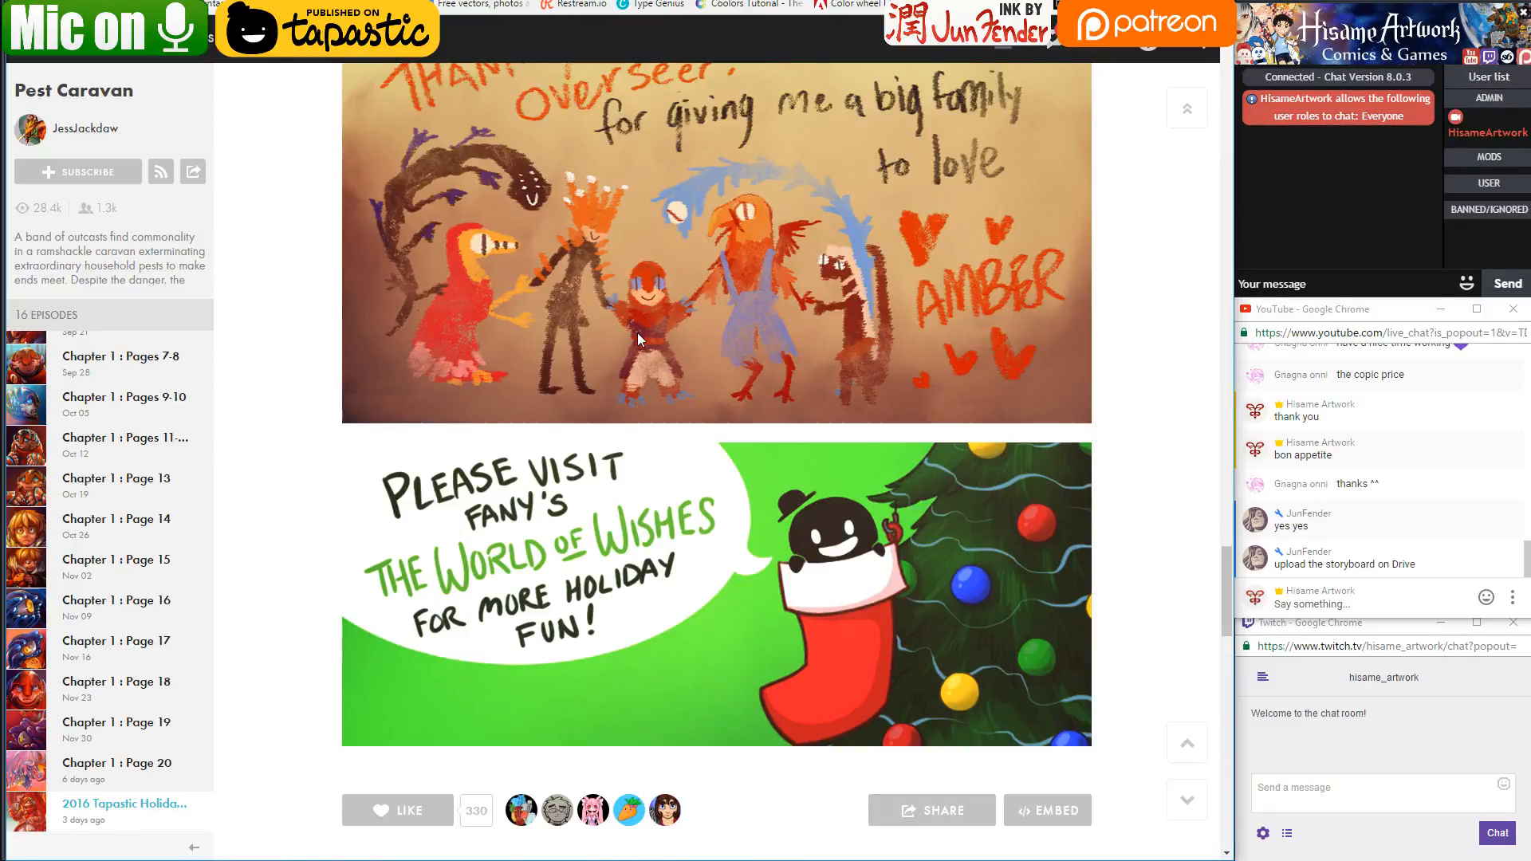
scroll(639, 332, down, 3)
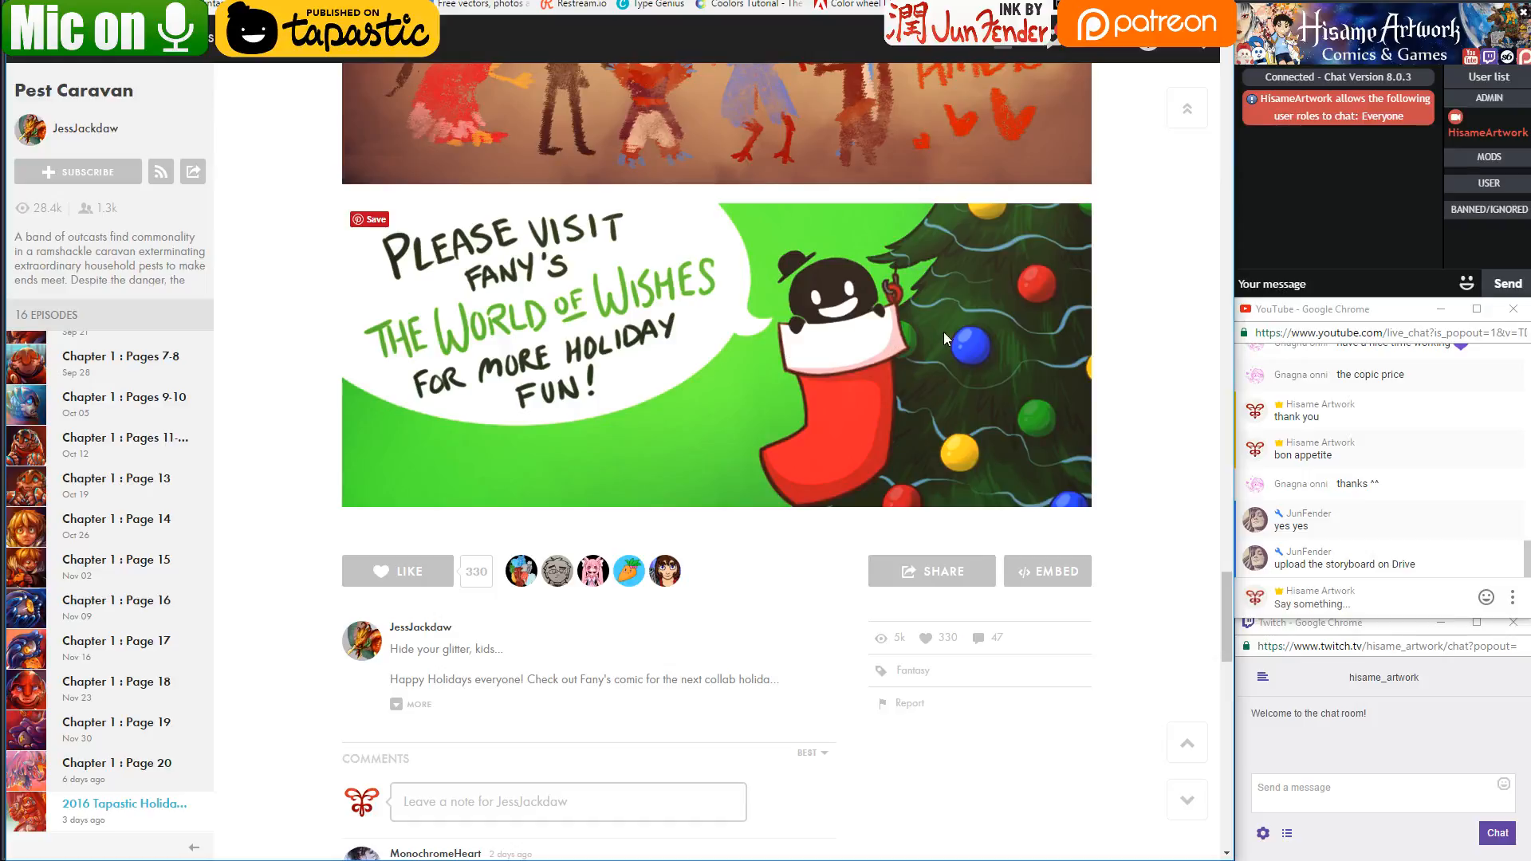
scroll(954, 390, up, 15)
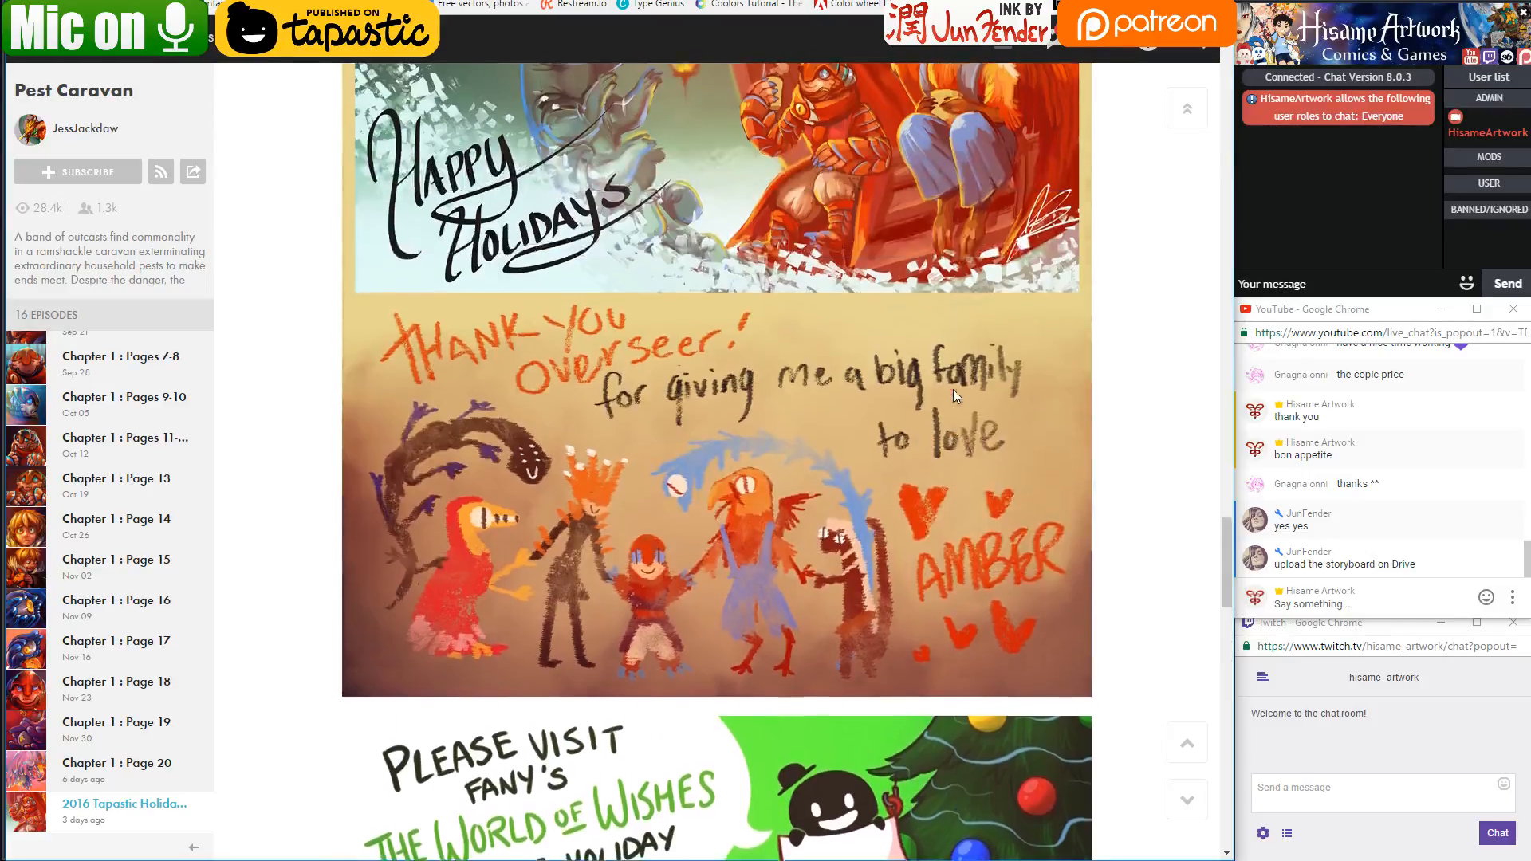
scroll(954, 390, up, 13)
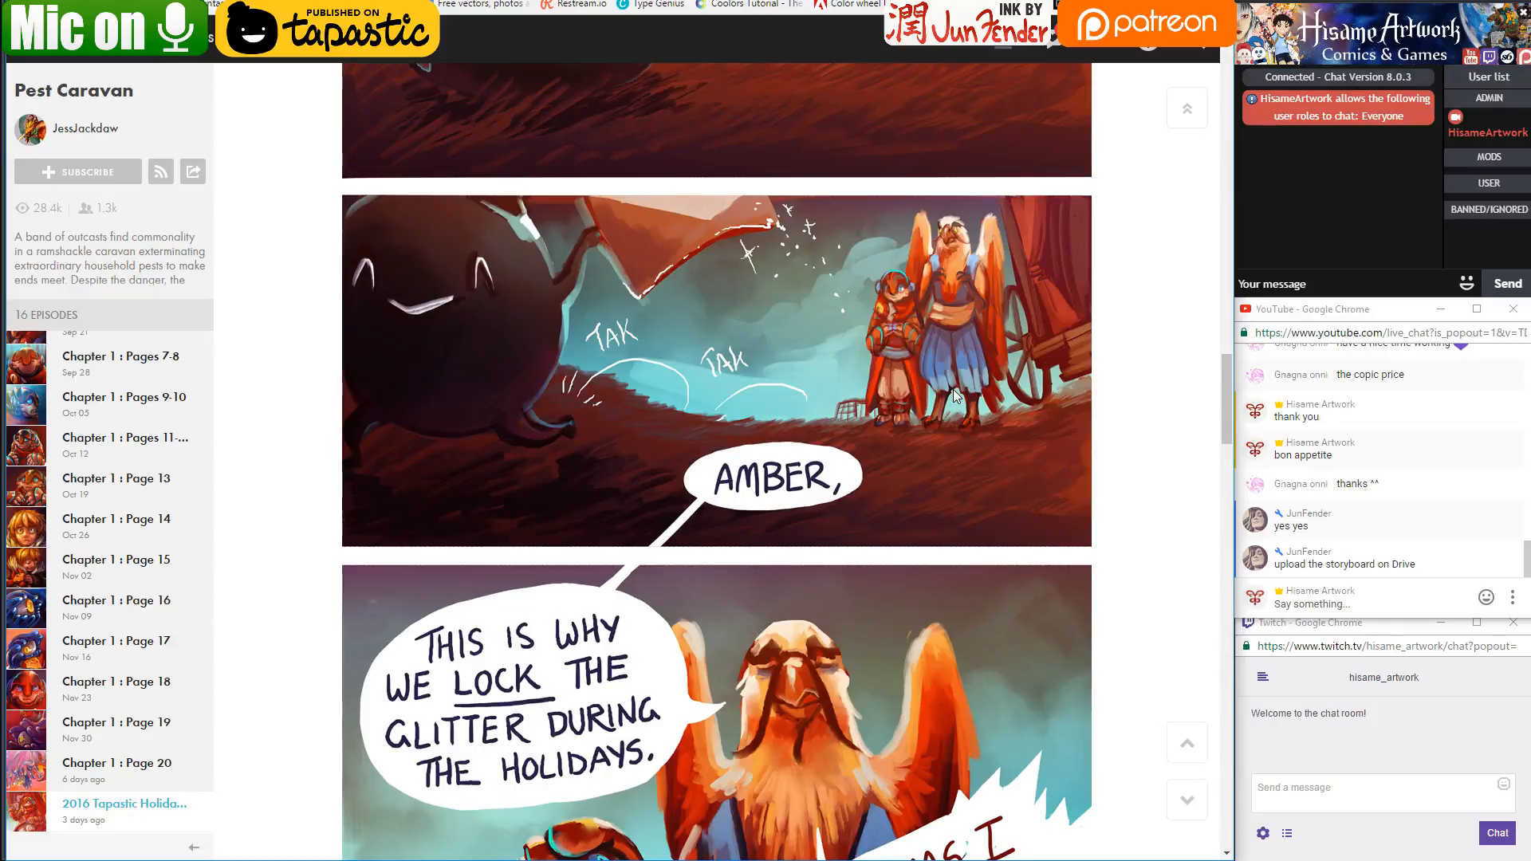
drag(1227, 380, 1236, 236)
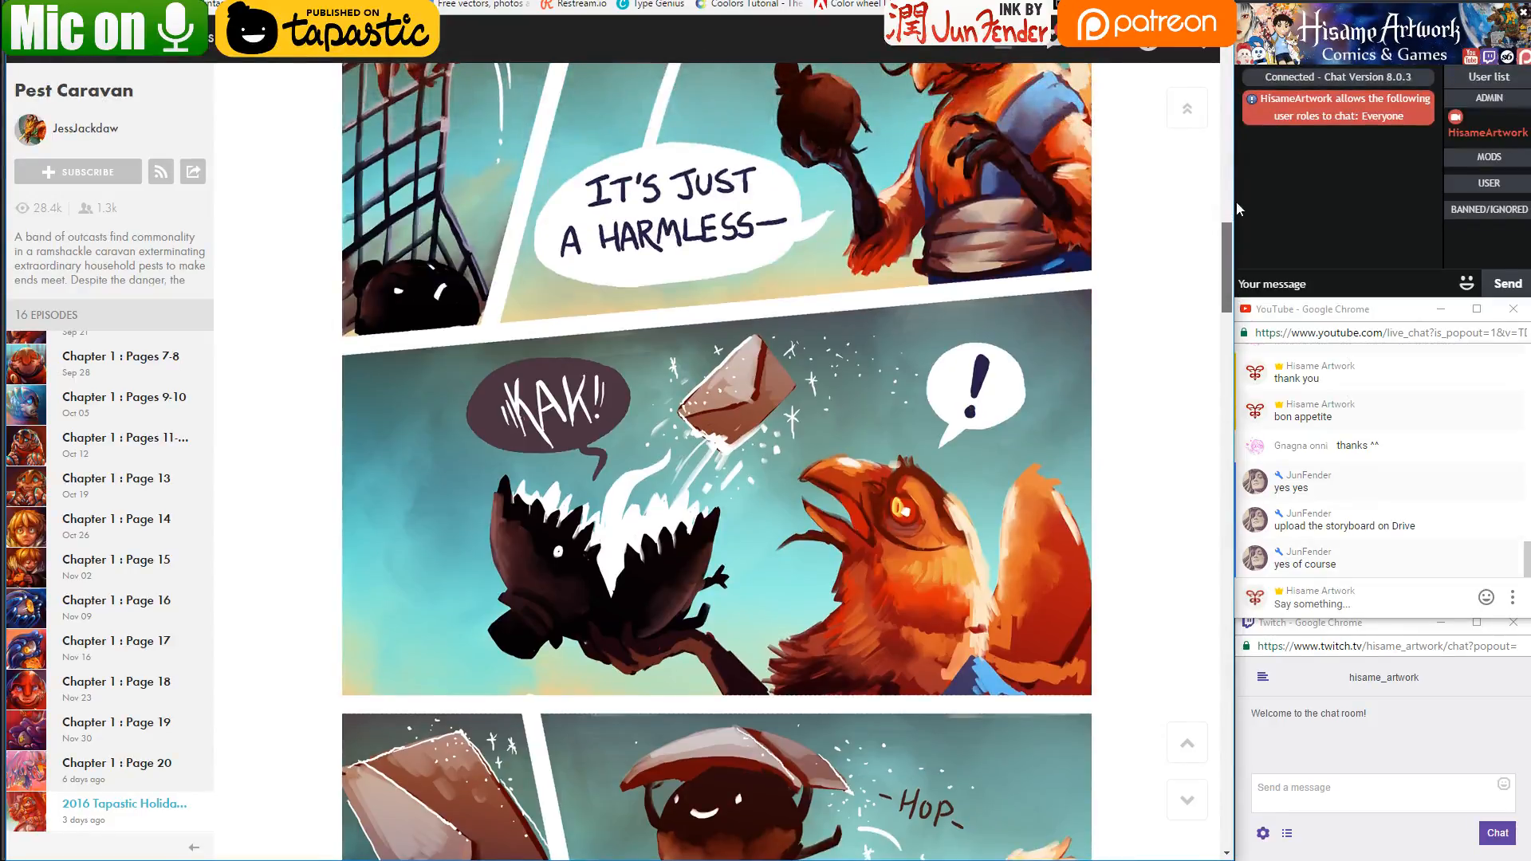
scroll(1220, 268, up, 6)
drag(1226, 228, 1221, 80)
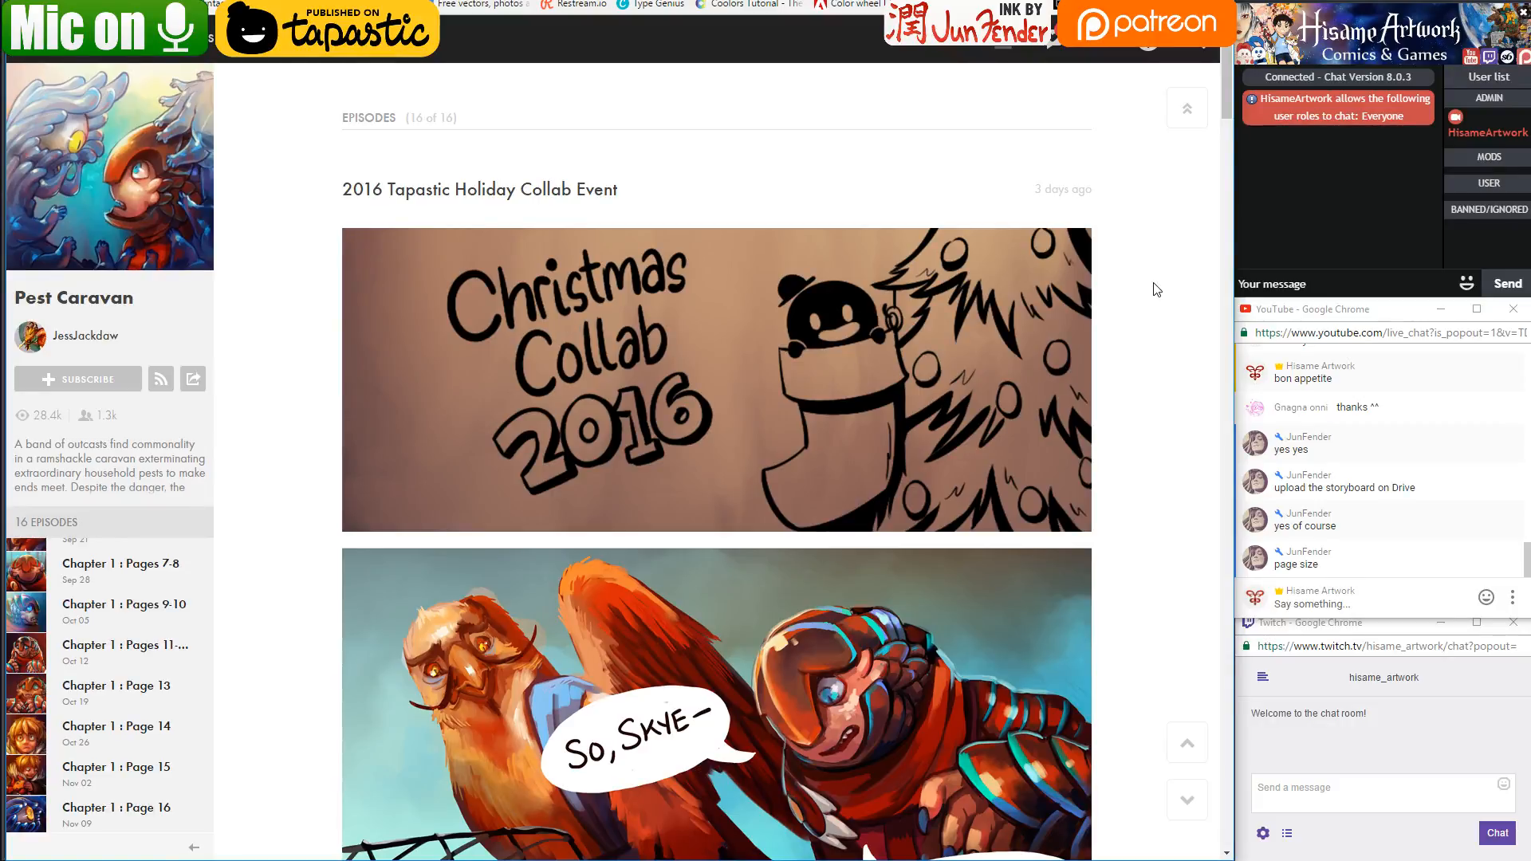
scroll(1136, 474, down, 4)
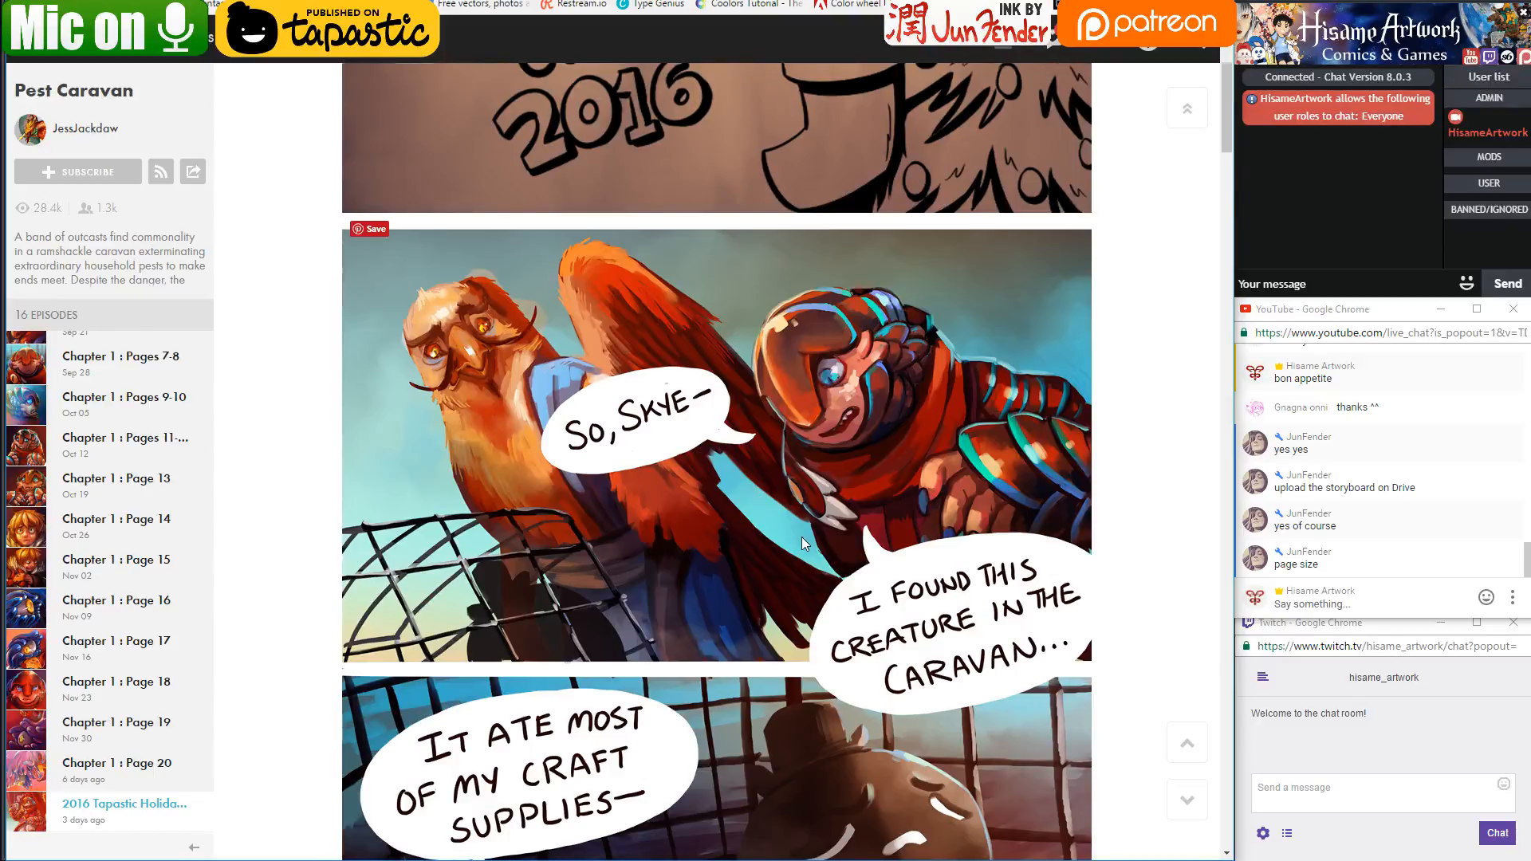
scroll(801, 538, down, 20)
scroll(806, 563, down, 20)
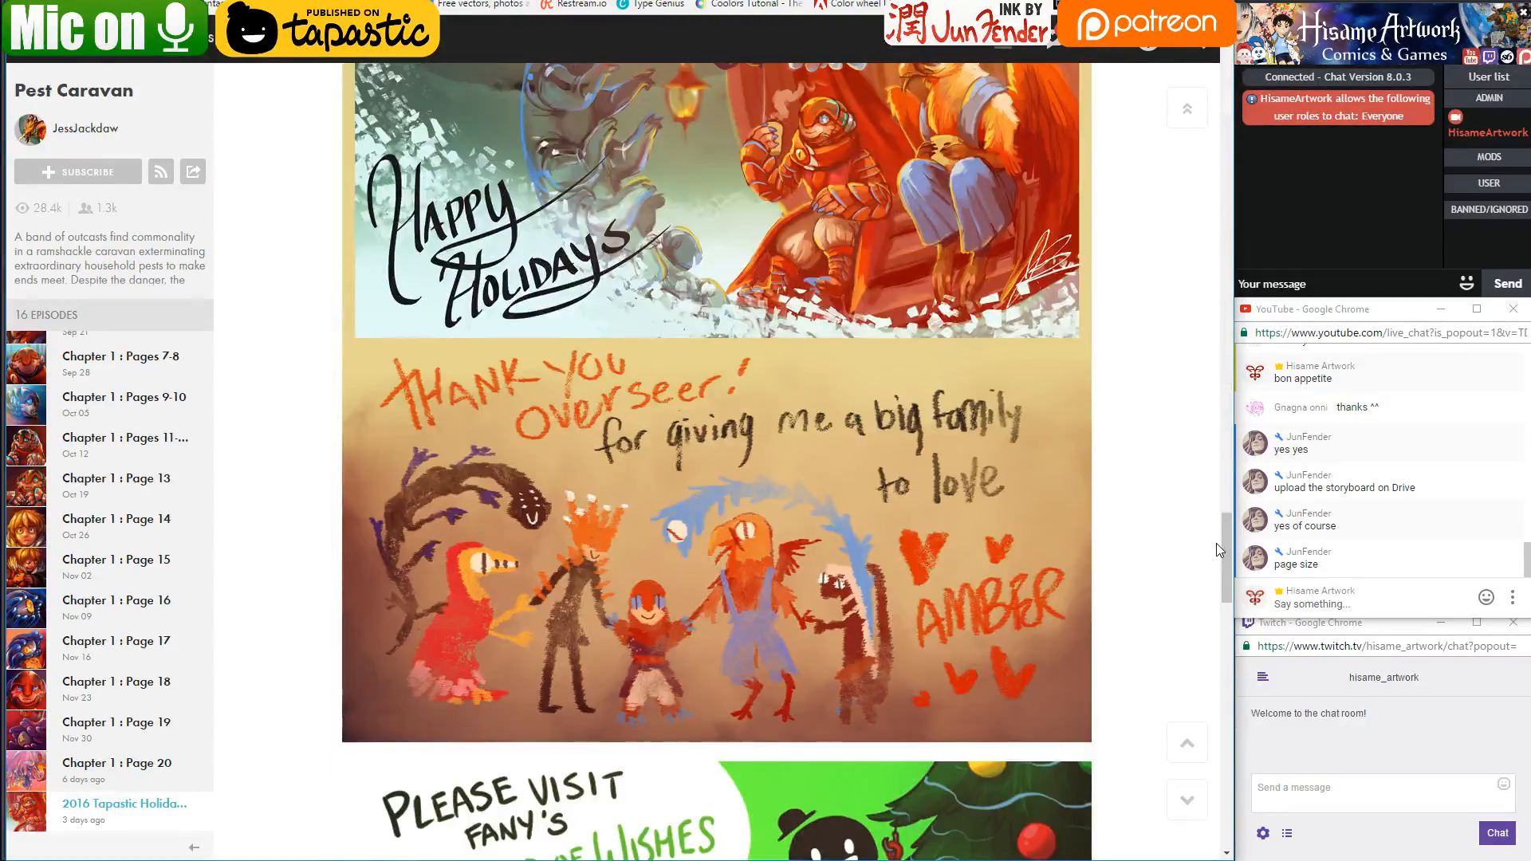
drag(1217, 543, 1218, 691)
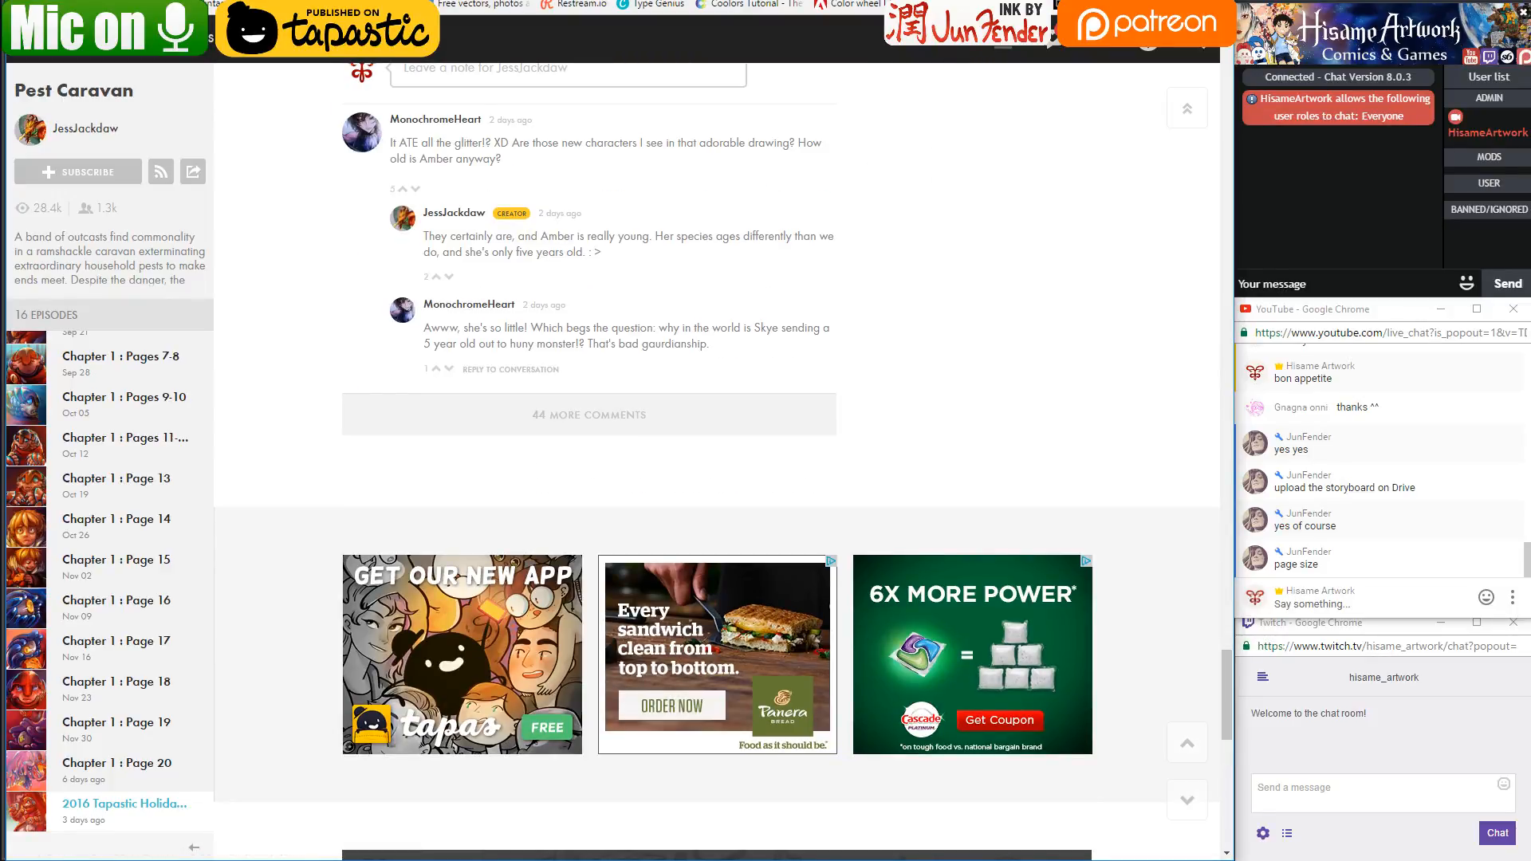
Look at the Postcards 27-28 episode of Holiday Collab 2016 and return to the forums page
key(ctrl+Tab)
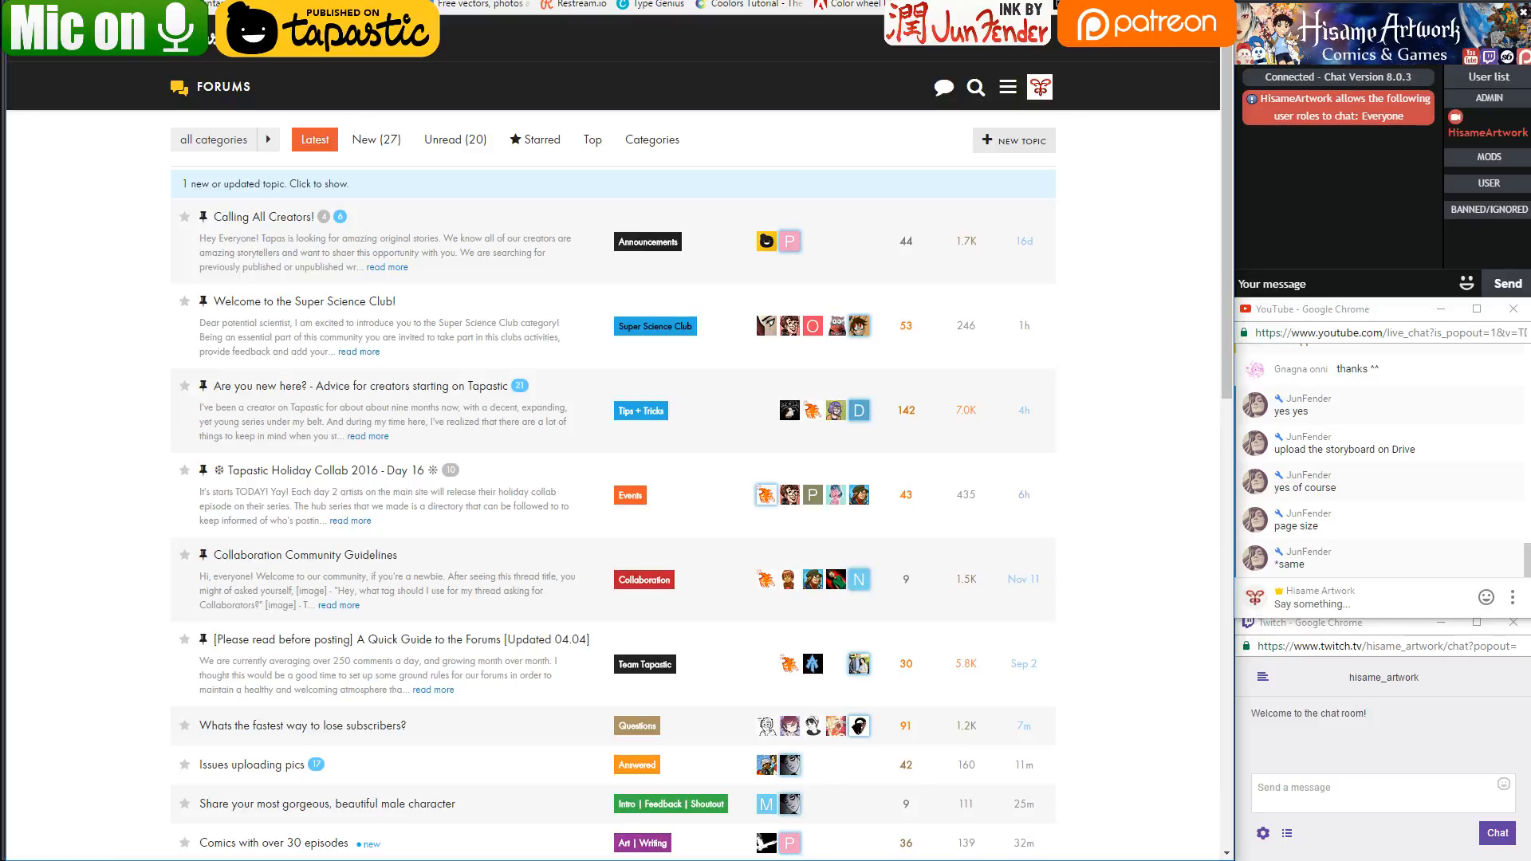
key(F5)
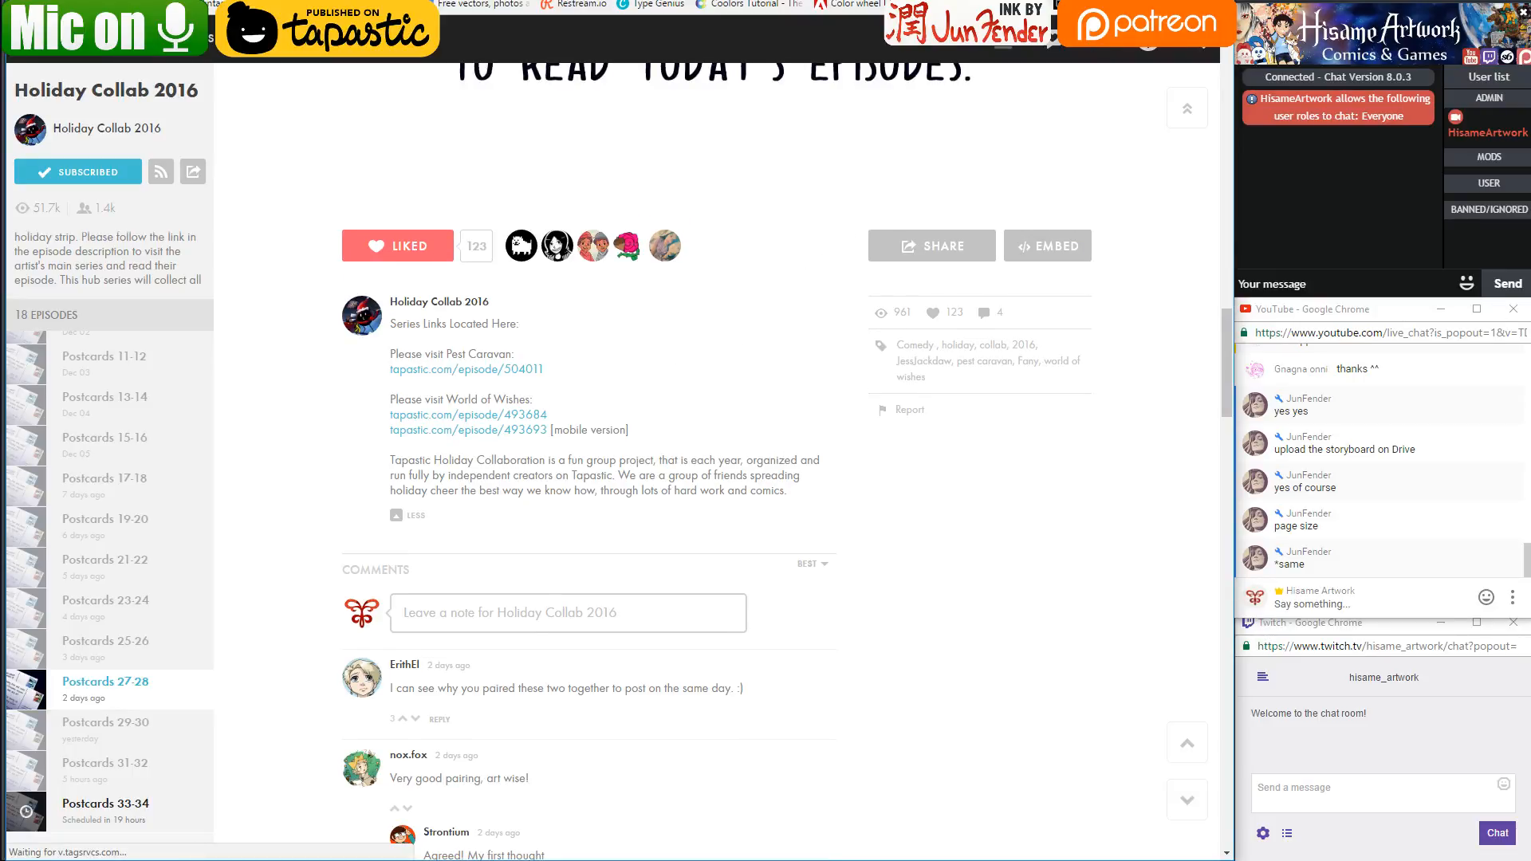
scroll(716, 447, up, 5)
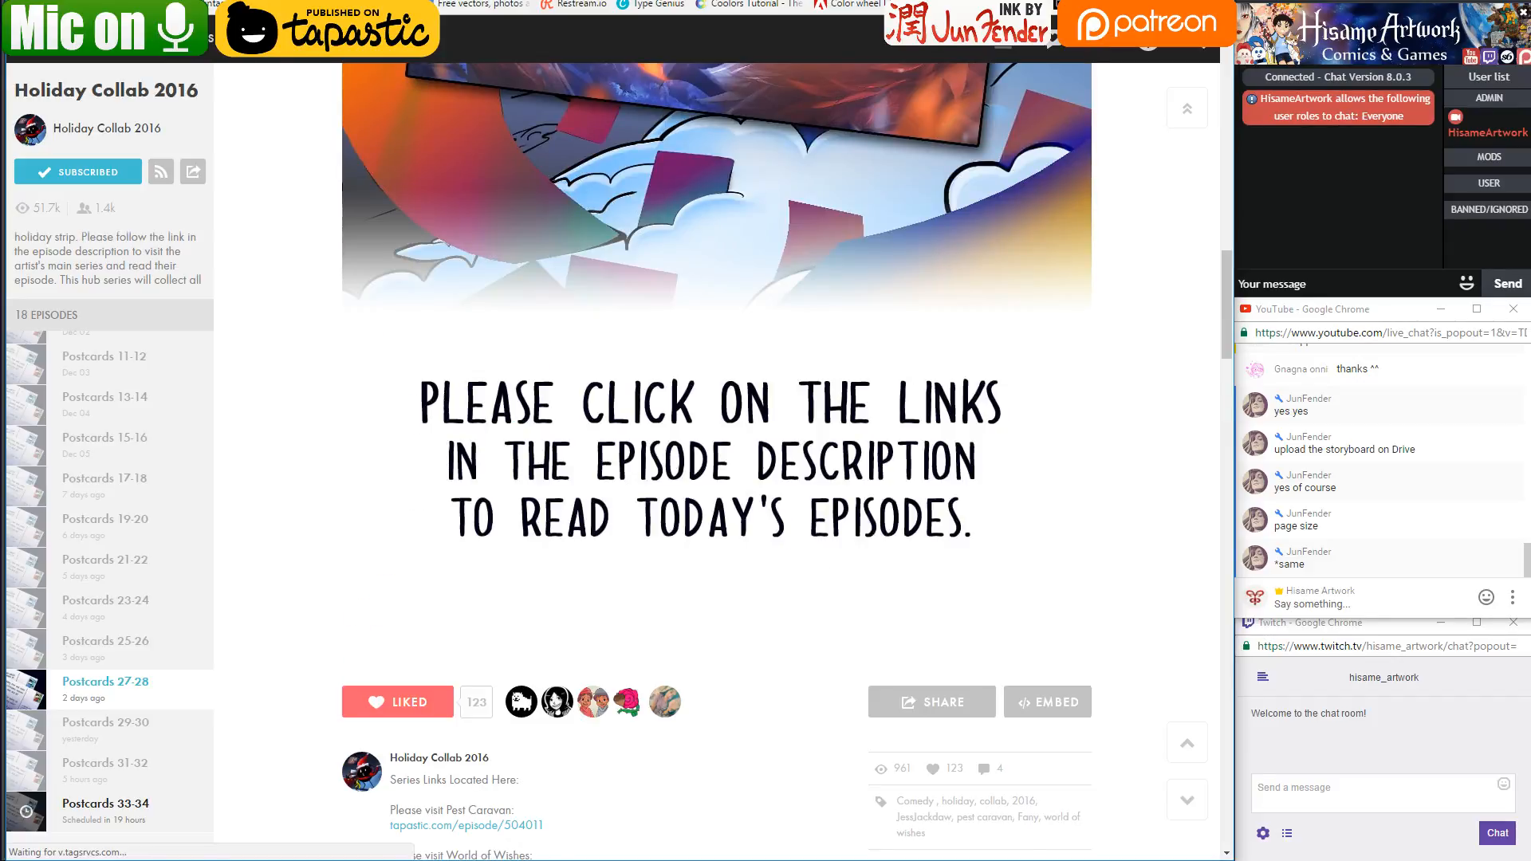
key(ctrl+Tab)
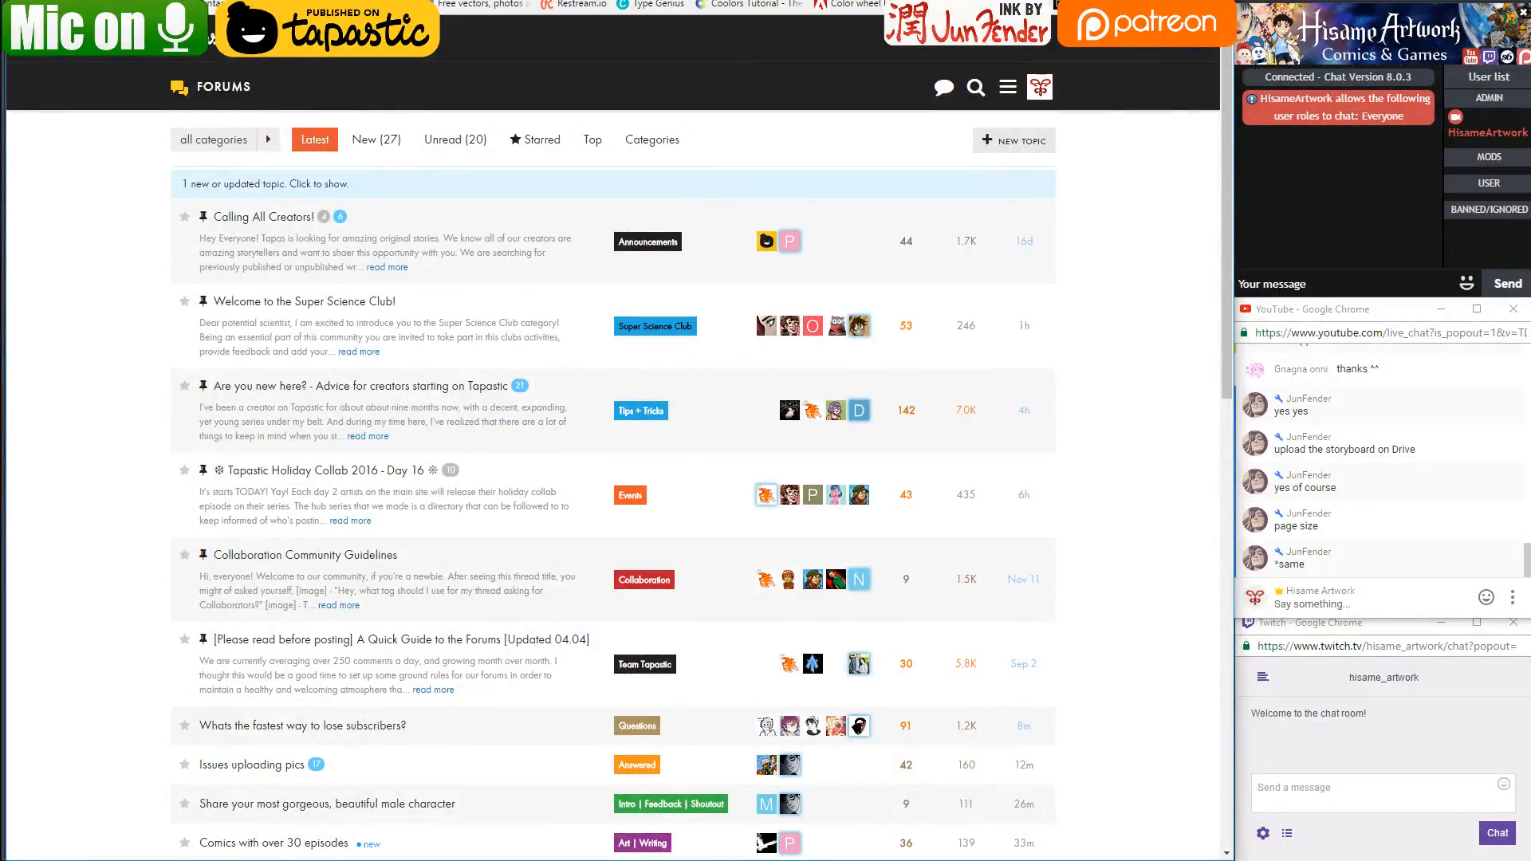
Switch to Photoshop, show the Christmas illustration, and collapse its logo layer effects and the banner and INK layer groups
key(alt+Tab)
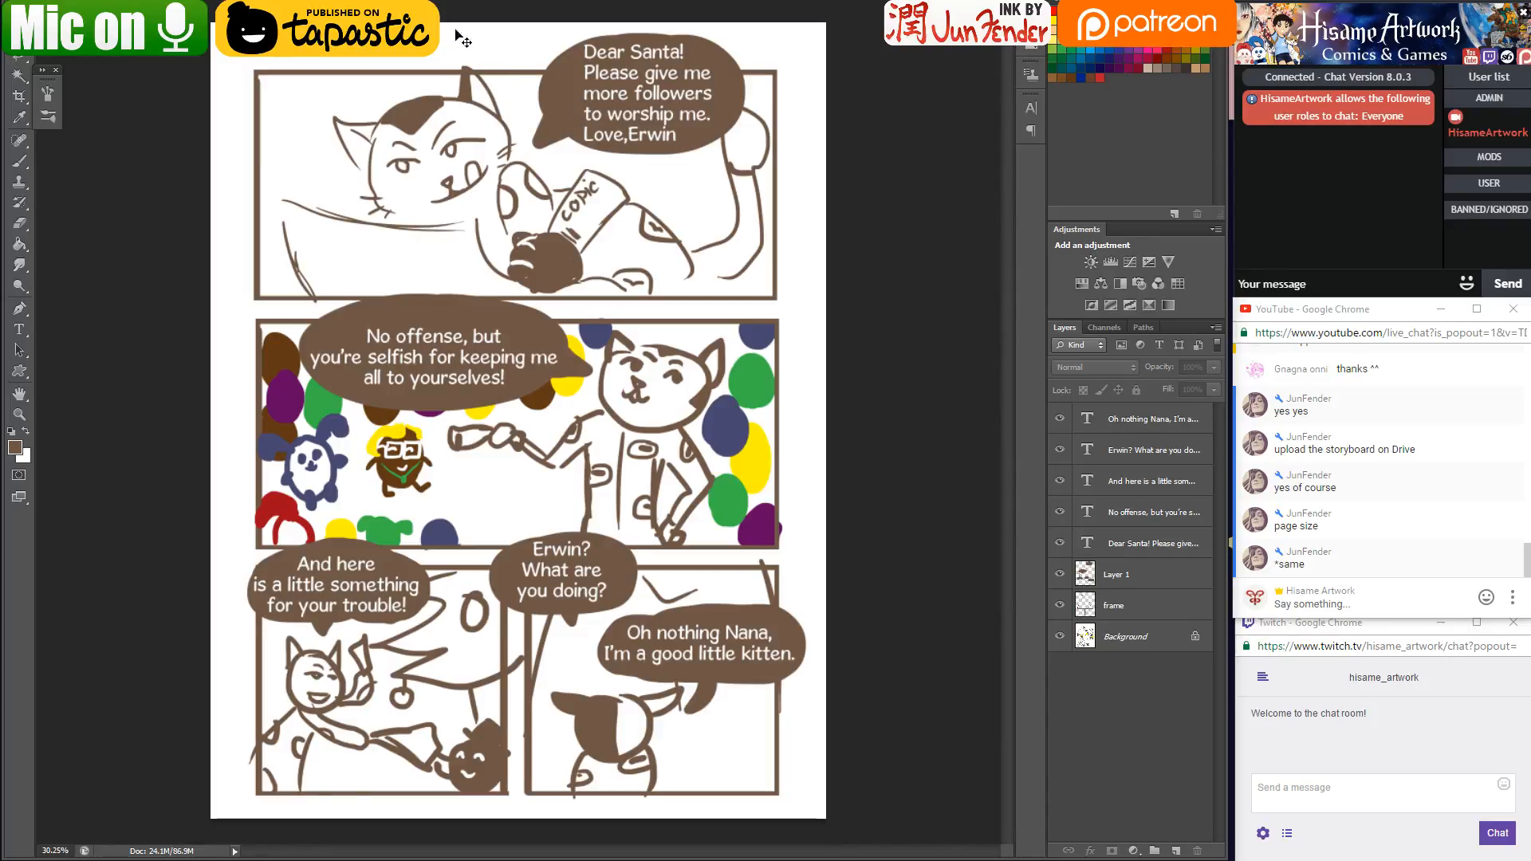
key(ctrl+Tab)
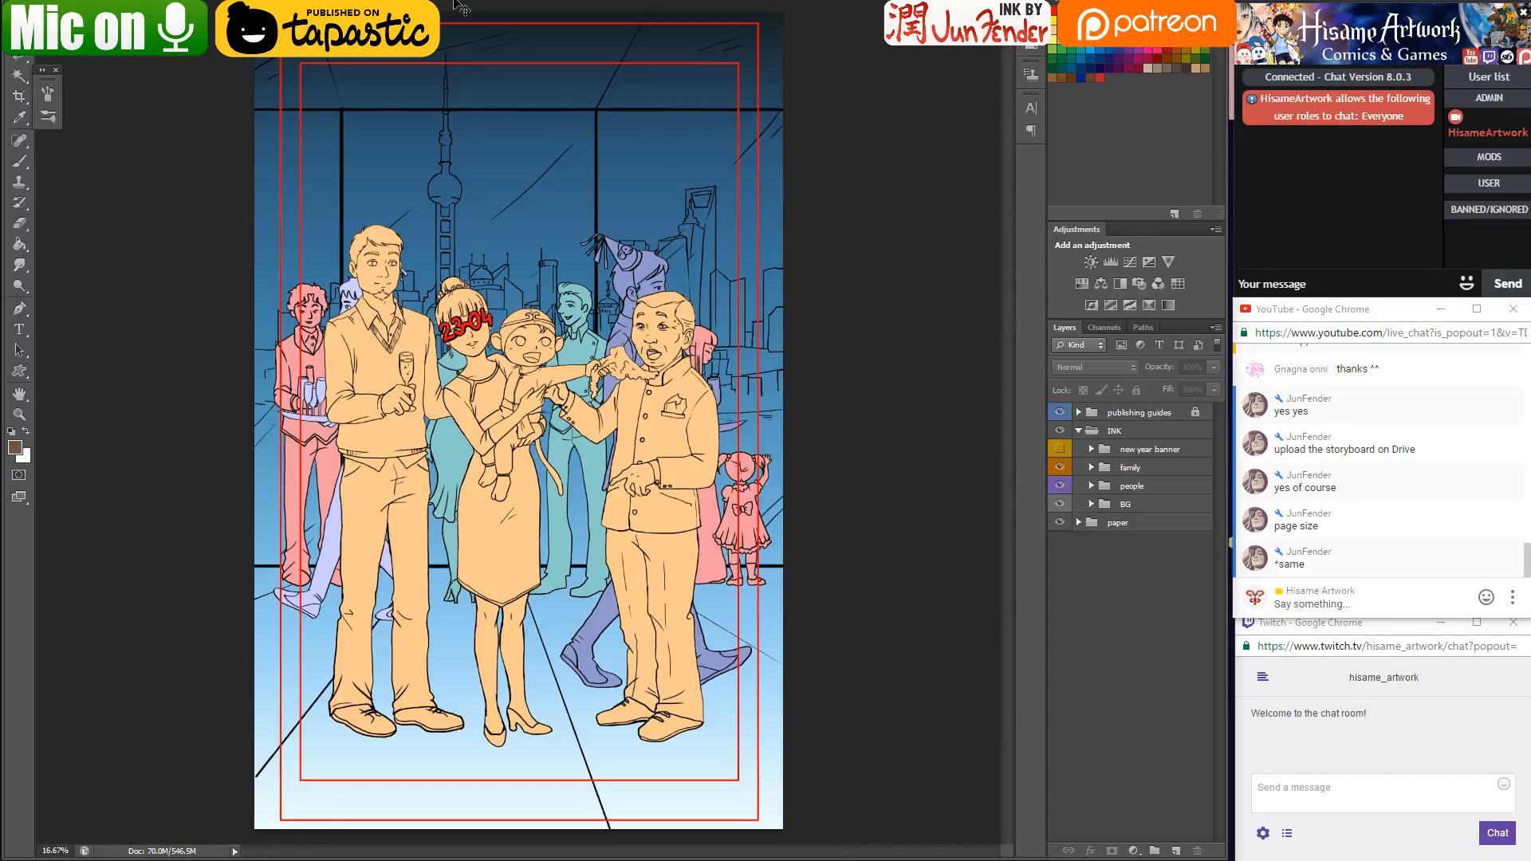
key(ctrl+Tab)
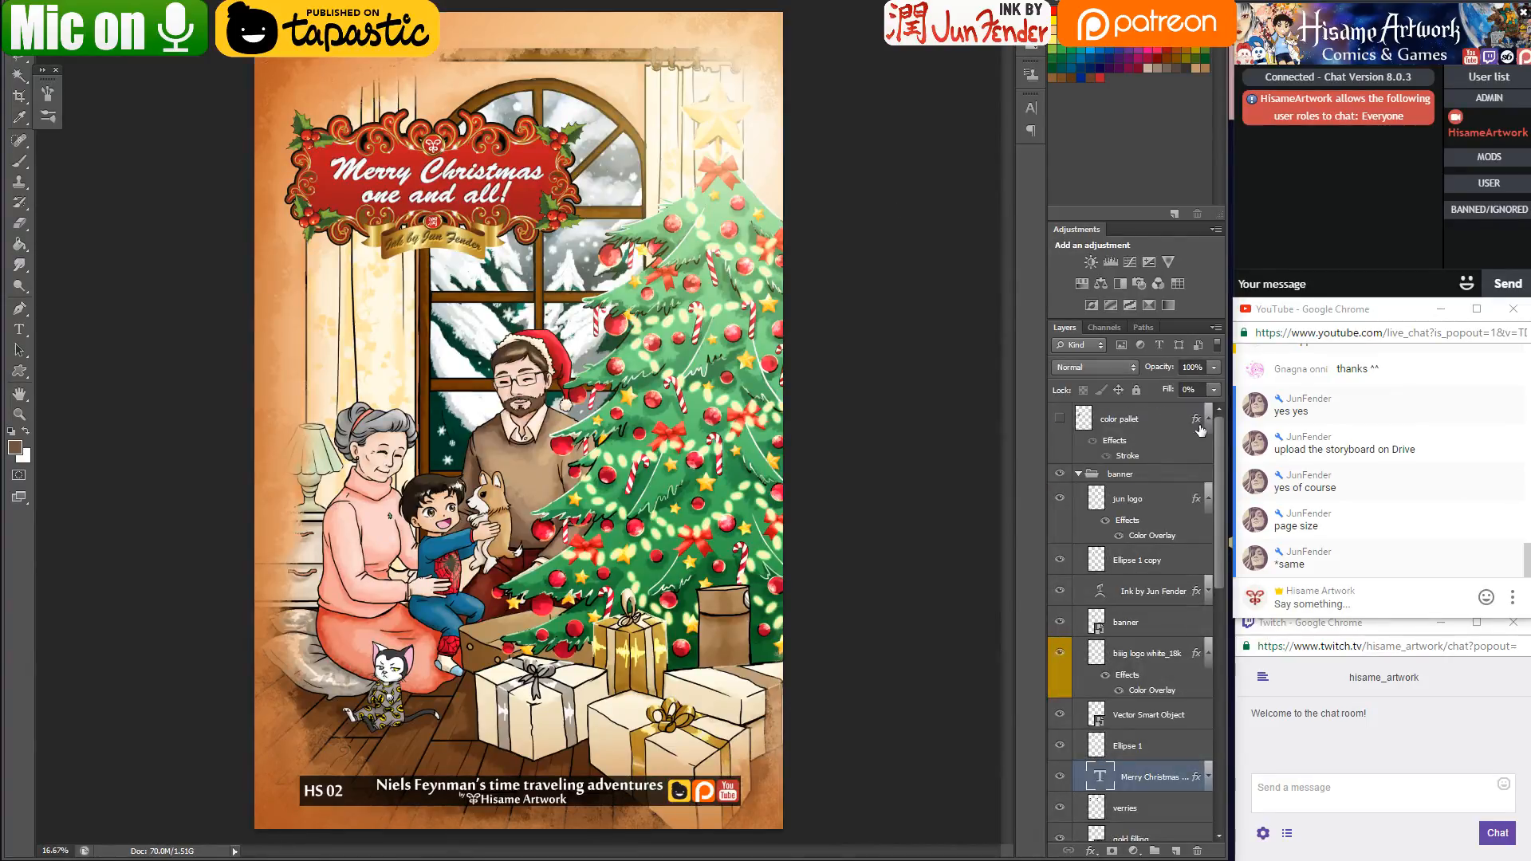
click(1207, 654)
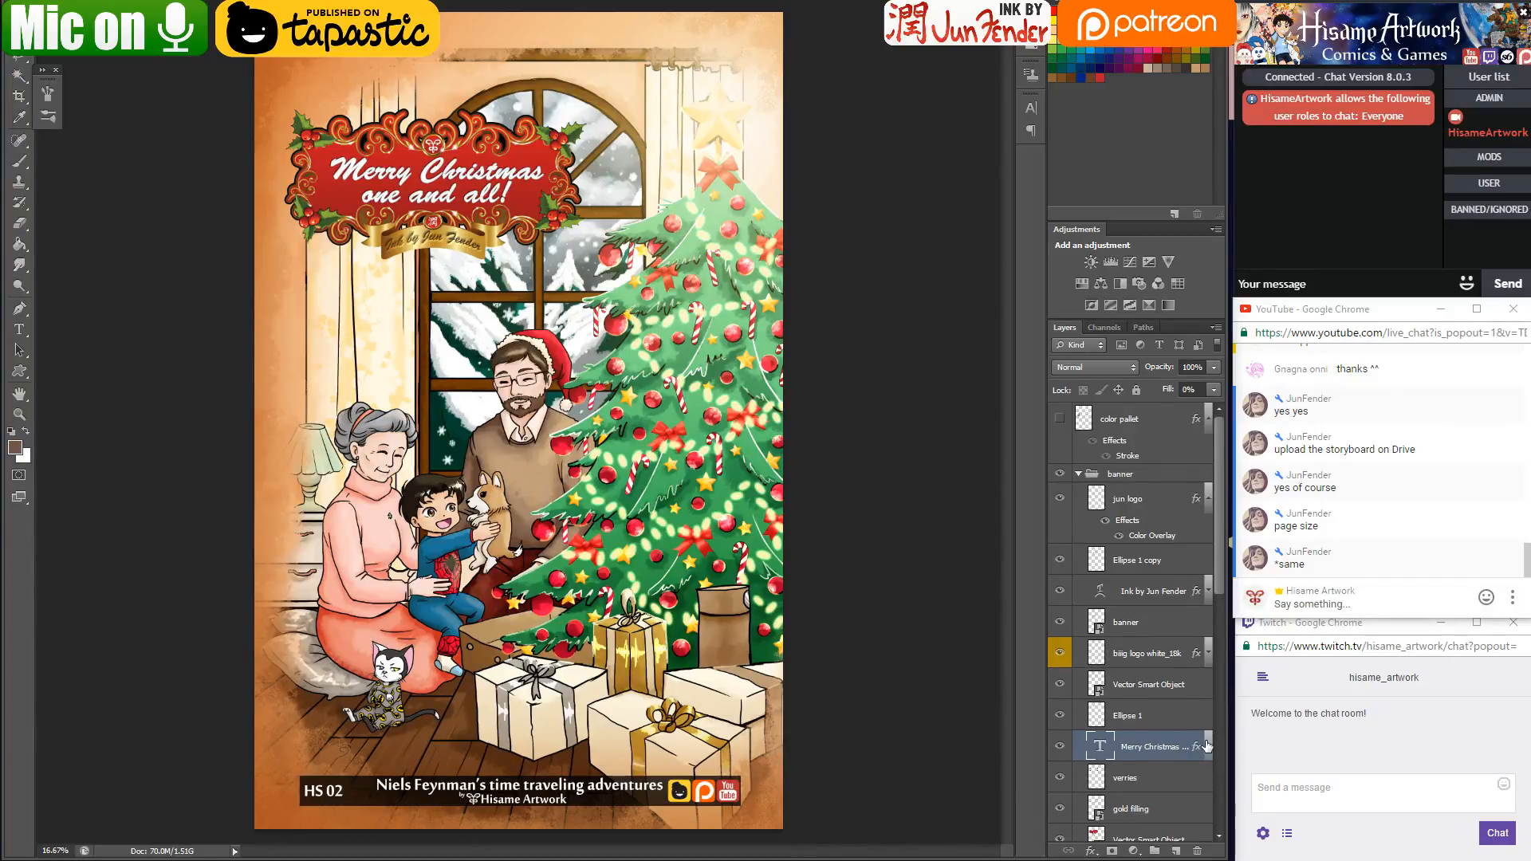
click(1079, 473)
click(1079, 578)
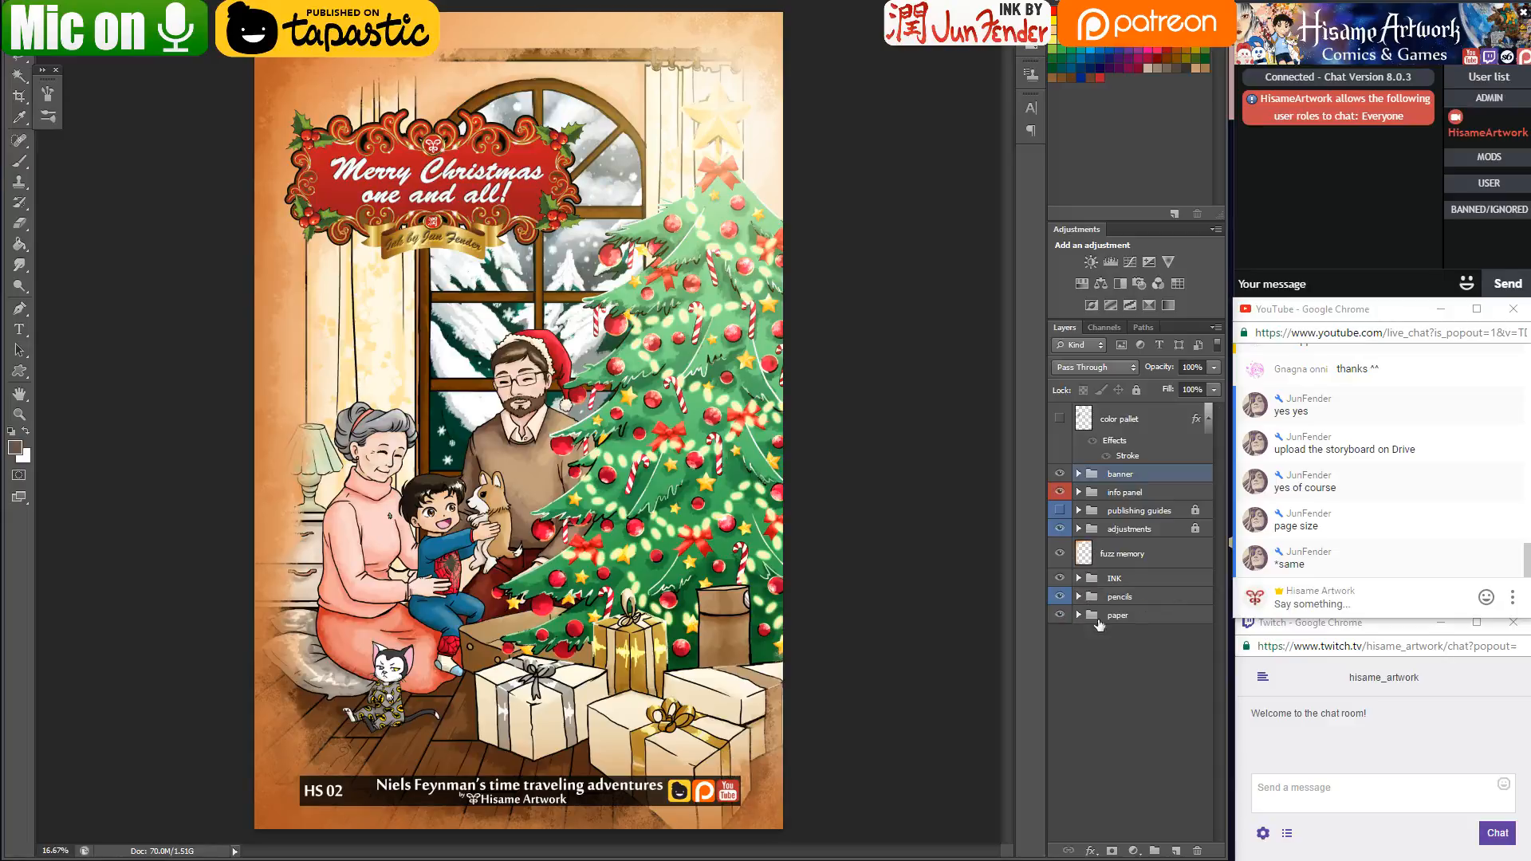
Show the color pallet layer and duplicate it as color pallet into the document baby Niels New year.psd
click(1059, 418)
click(1132, 421)
right_click(1132, 421)
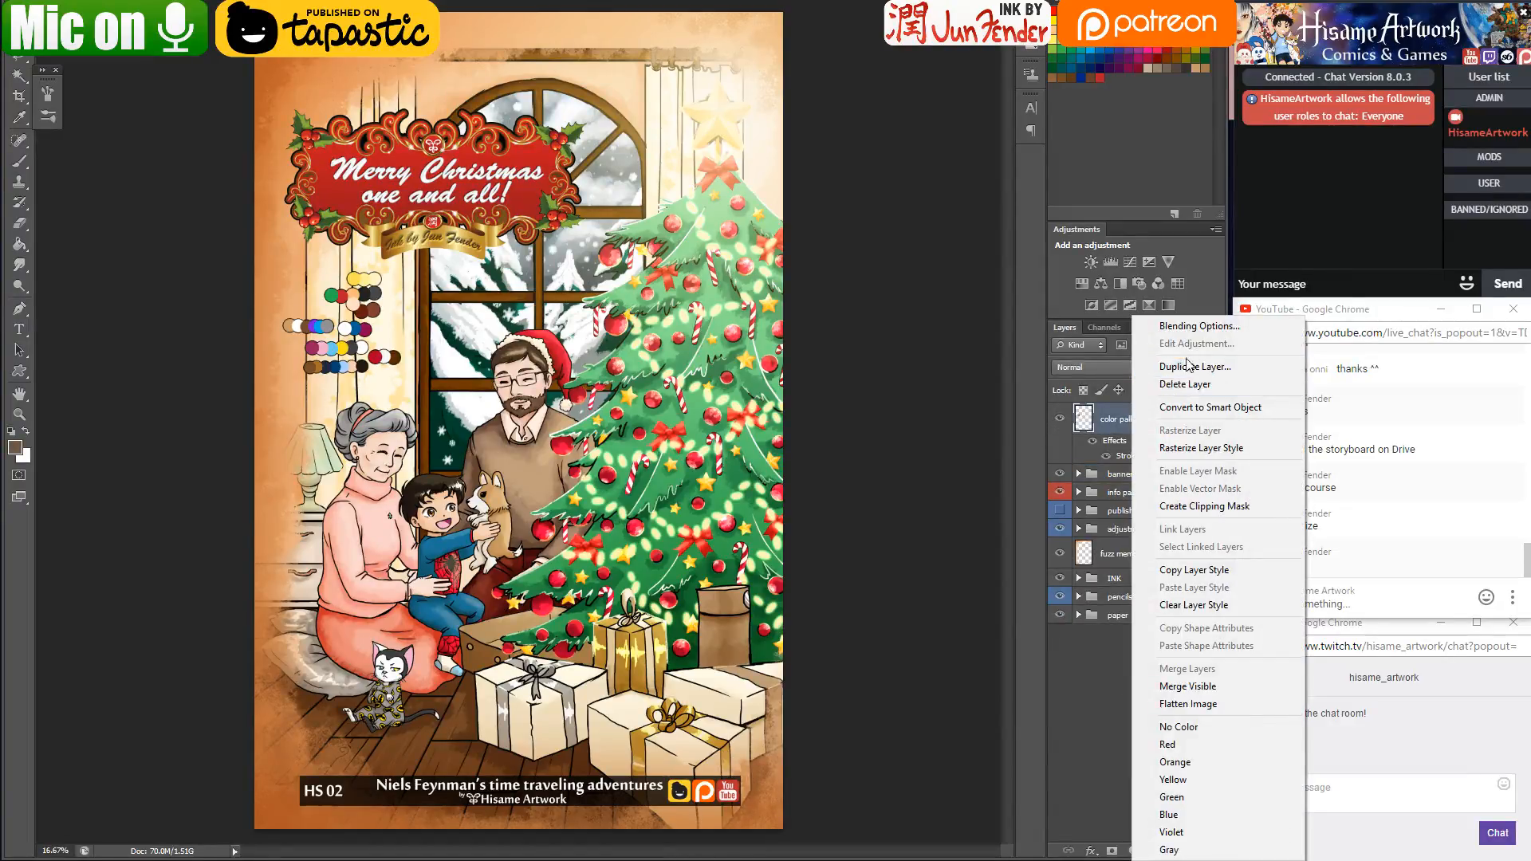
click(1195, 367)
click(718, 284)
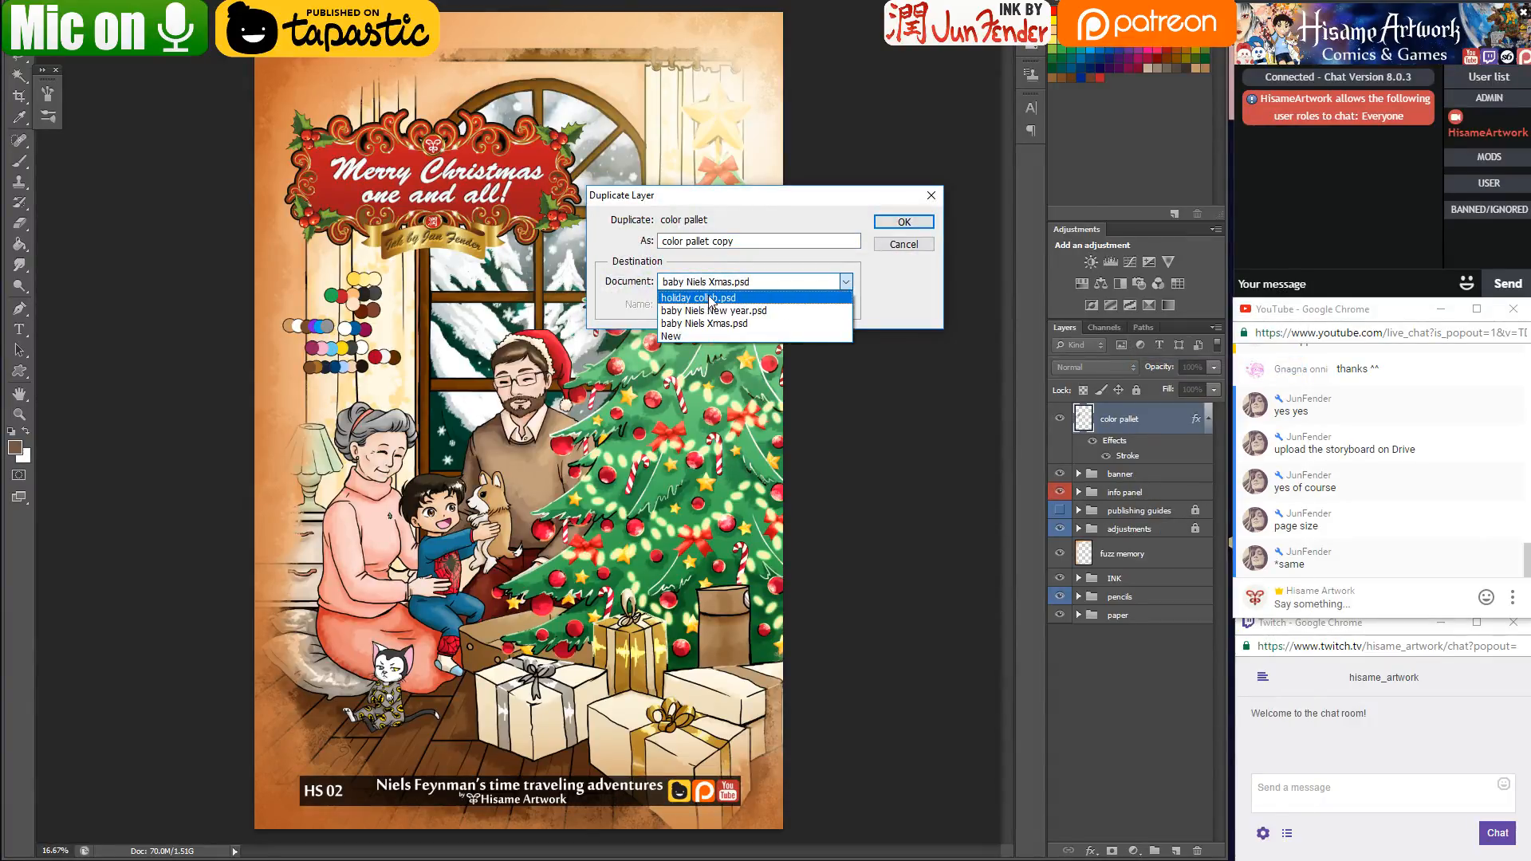
click(713, 310)
click(900, 224)
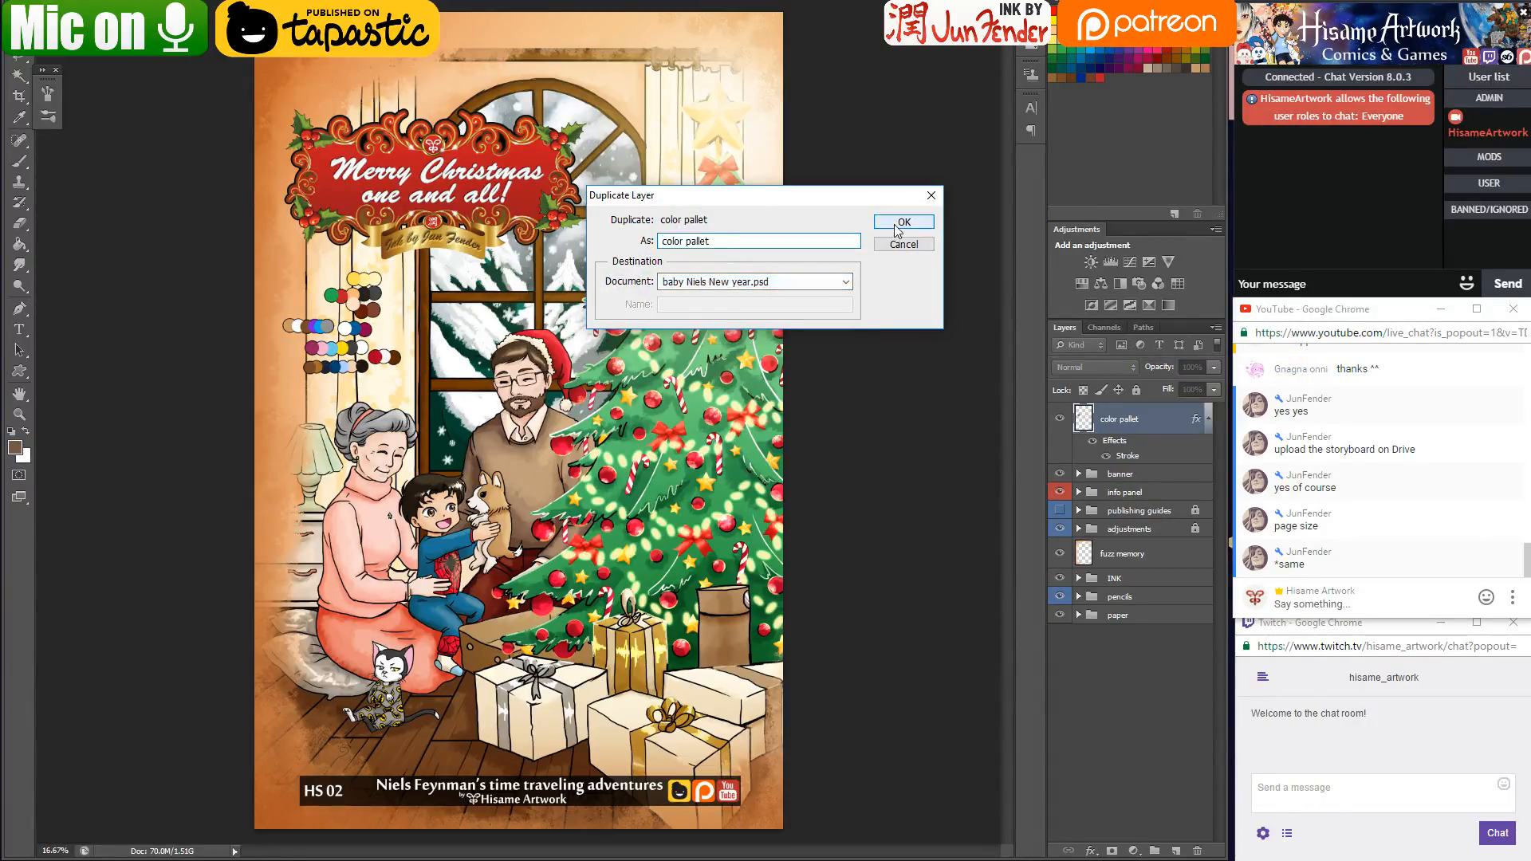
Hide the color pallet layer in the Christmas illustration, save the document, and inspect the bearded man in the Santa hat
click(1060, 418)
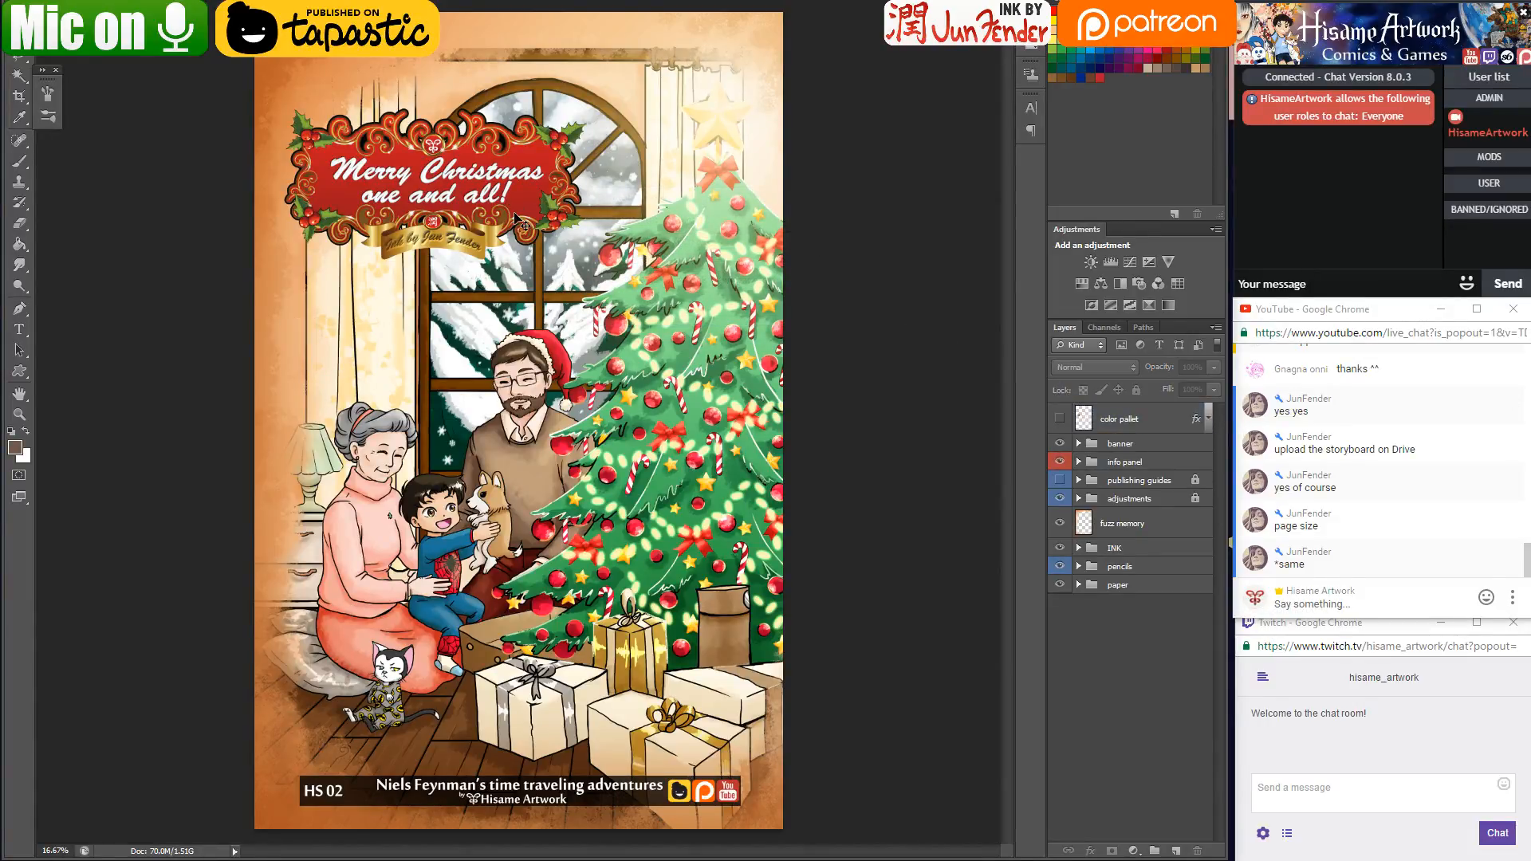
key(ctrl+s)
scroll(500, 398, up, 3)
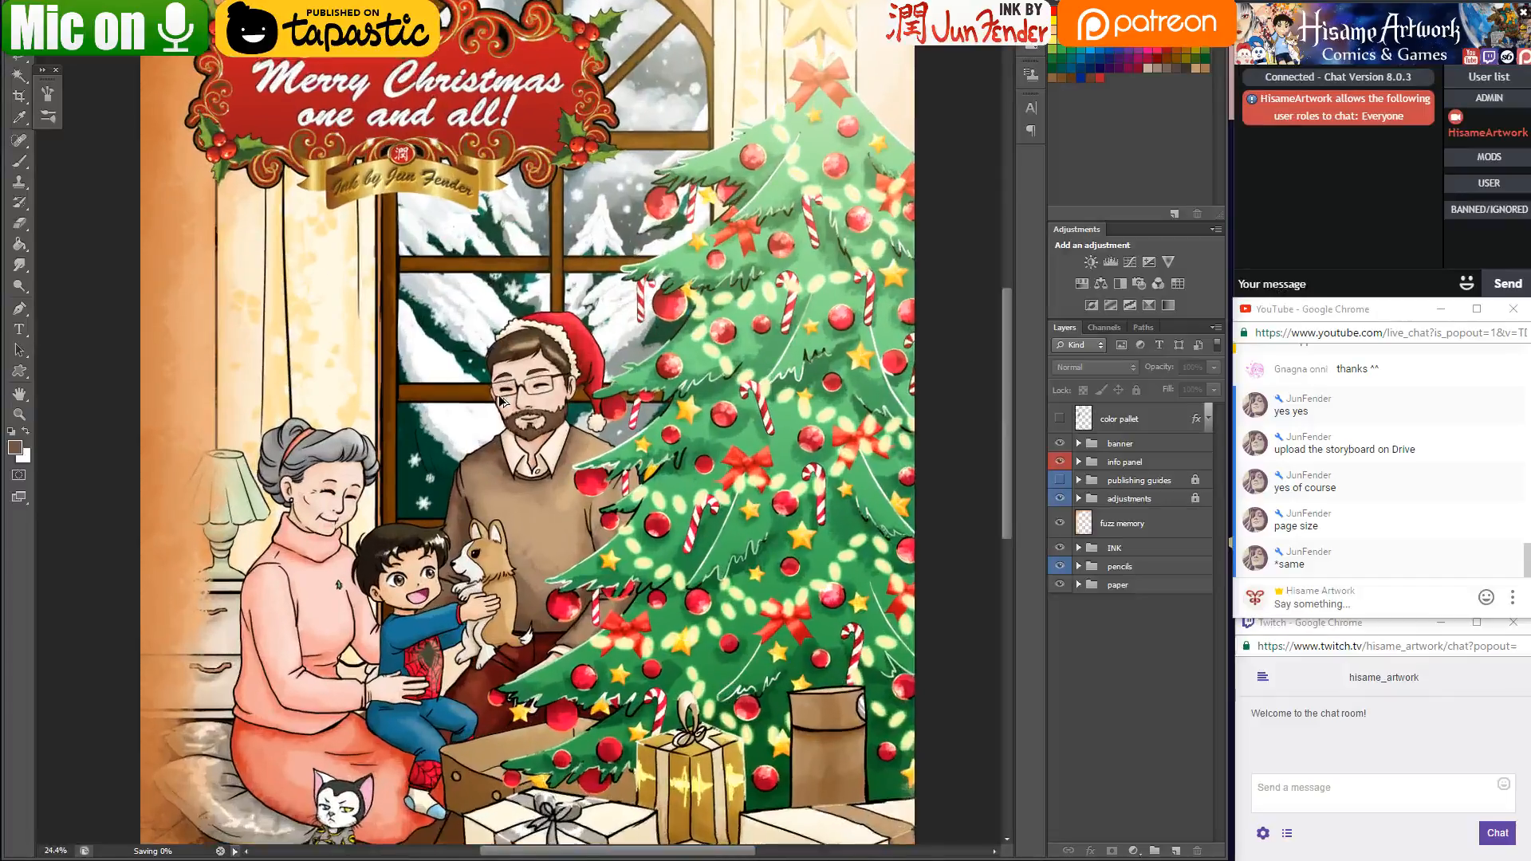
scroll(500, 399, up, 3)
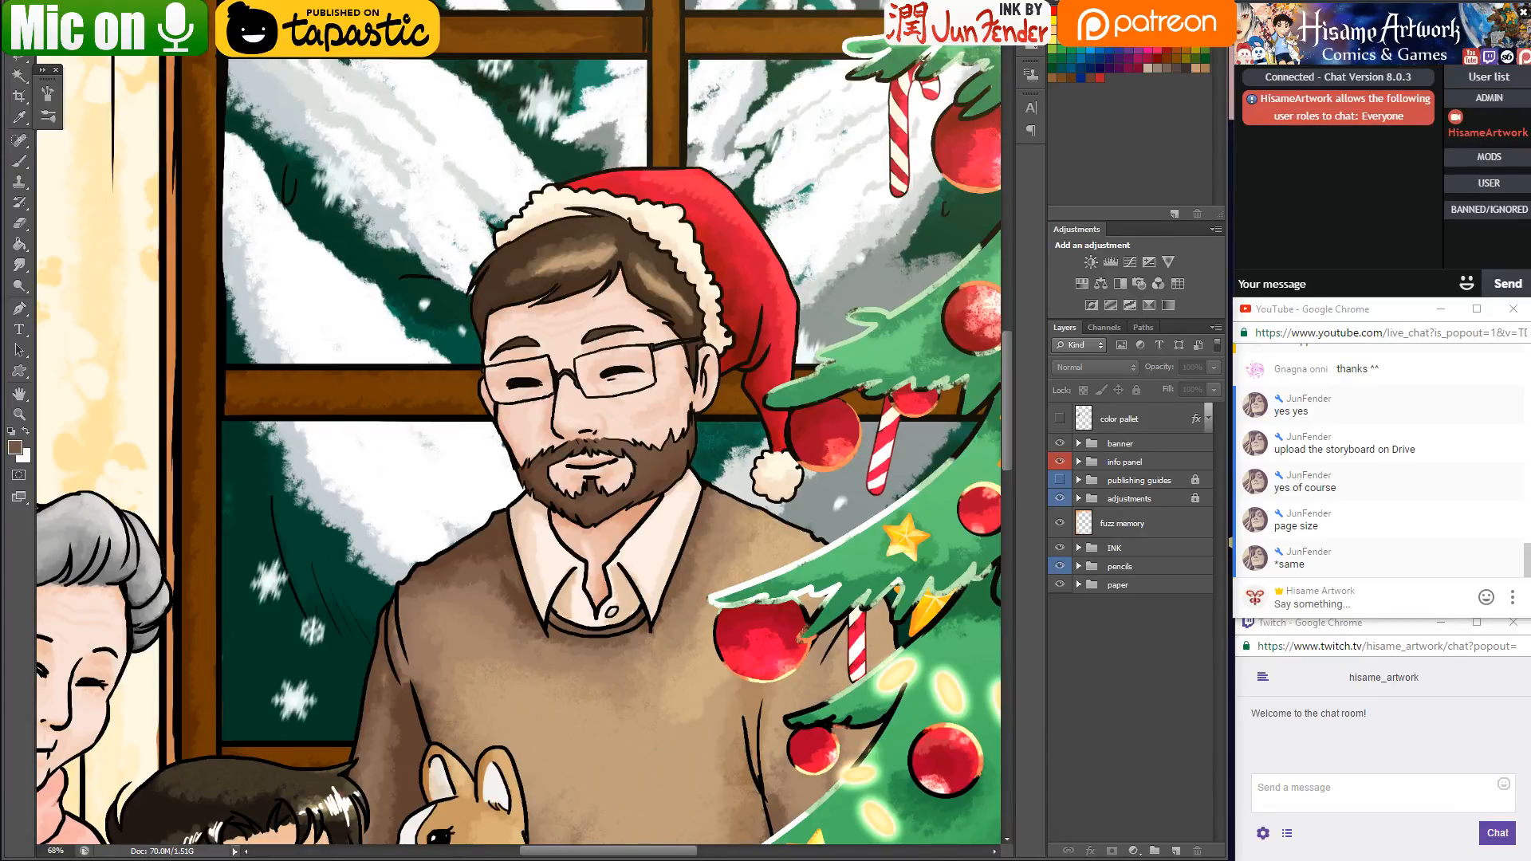
Switch to the New Year illustration and move the color pallet swatches above the woman and baby, clear of the family figures
key(ctrl+Tab)
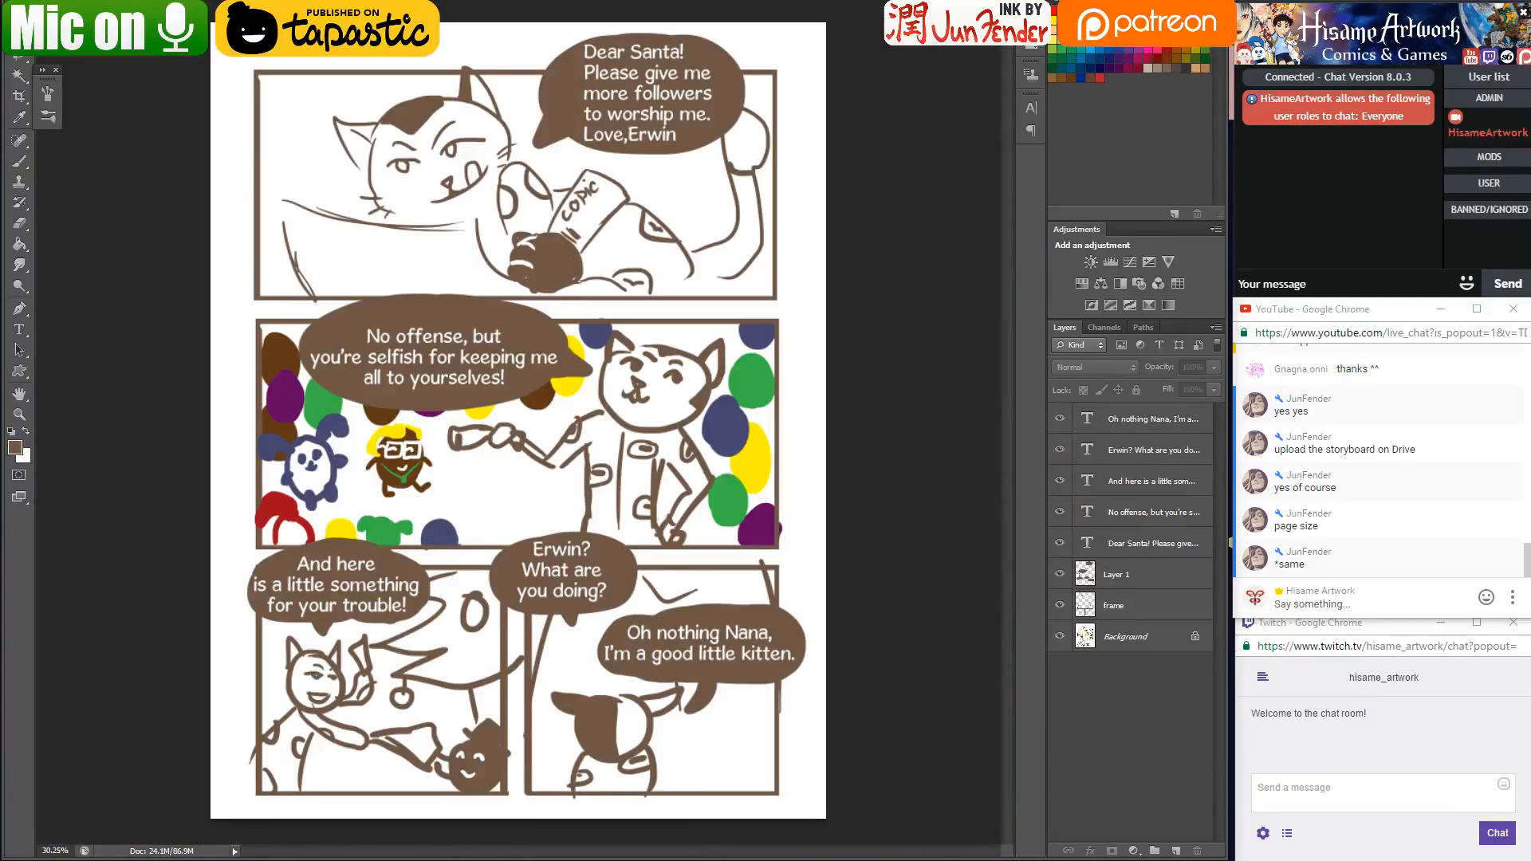
key(ctrl+Tab)
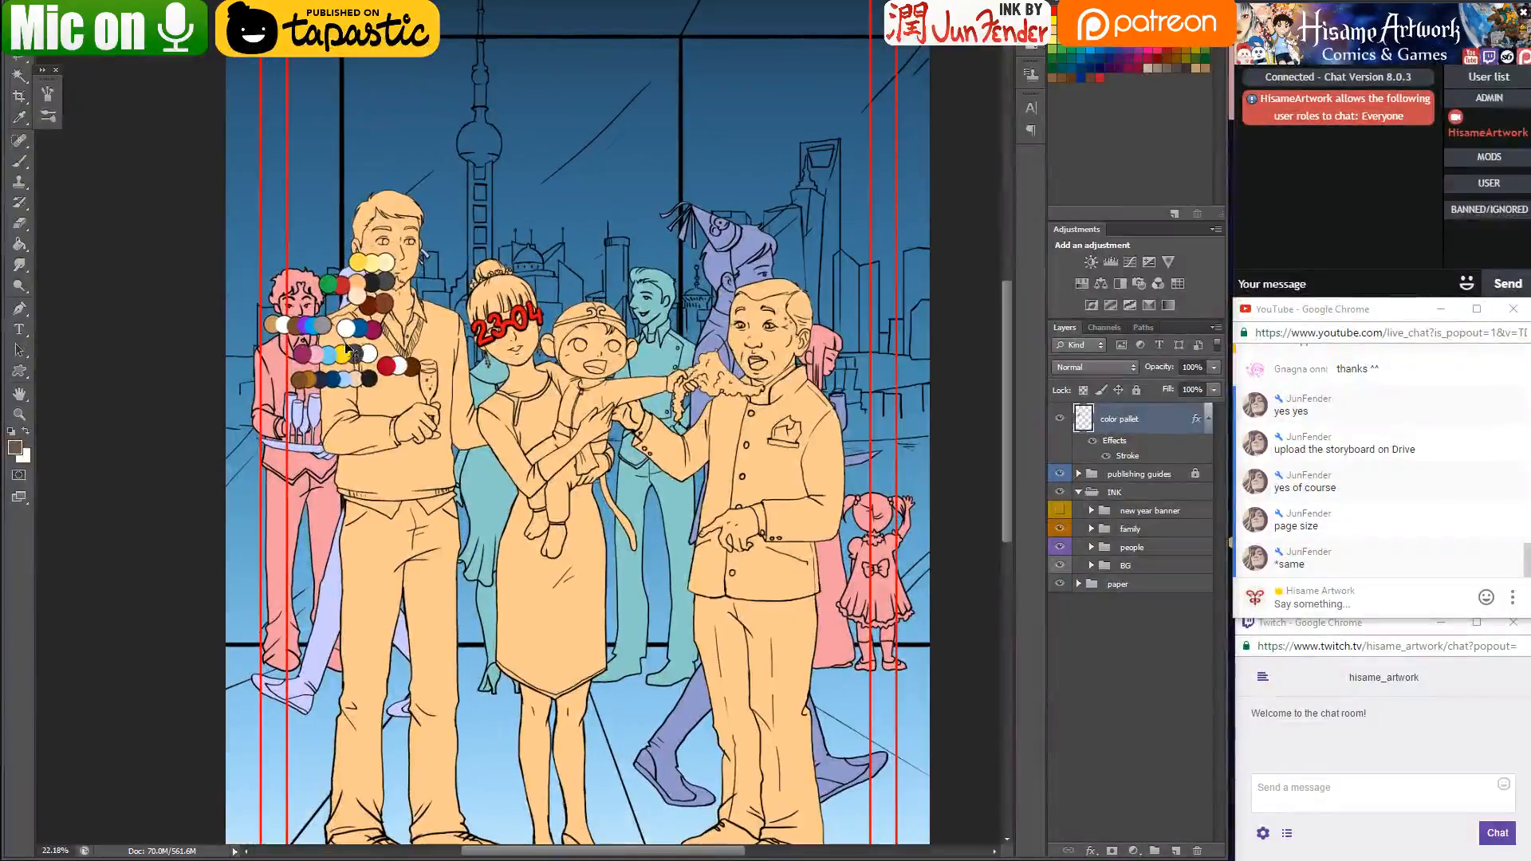
drag(350, 351, 538, 129)
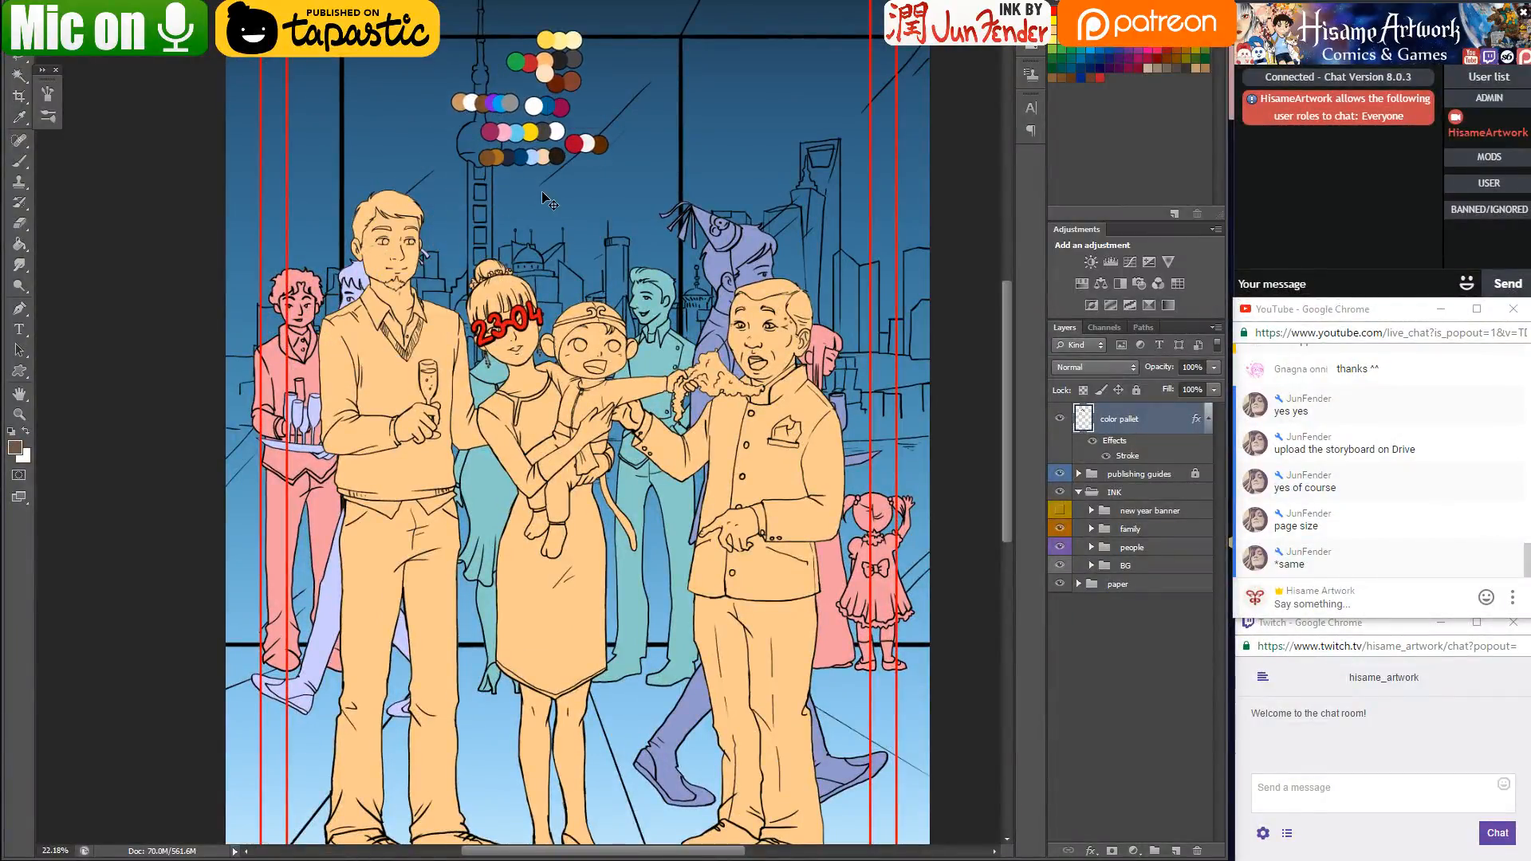
scroll(562, 369, up, 2)
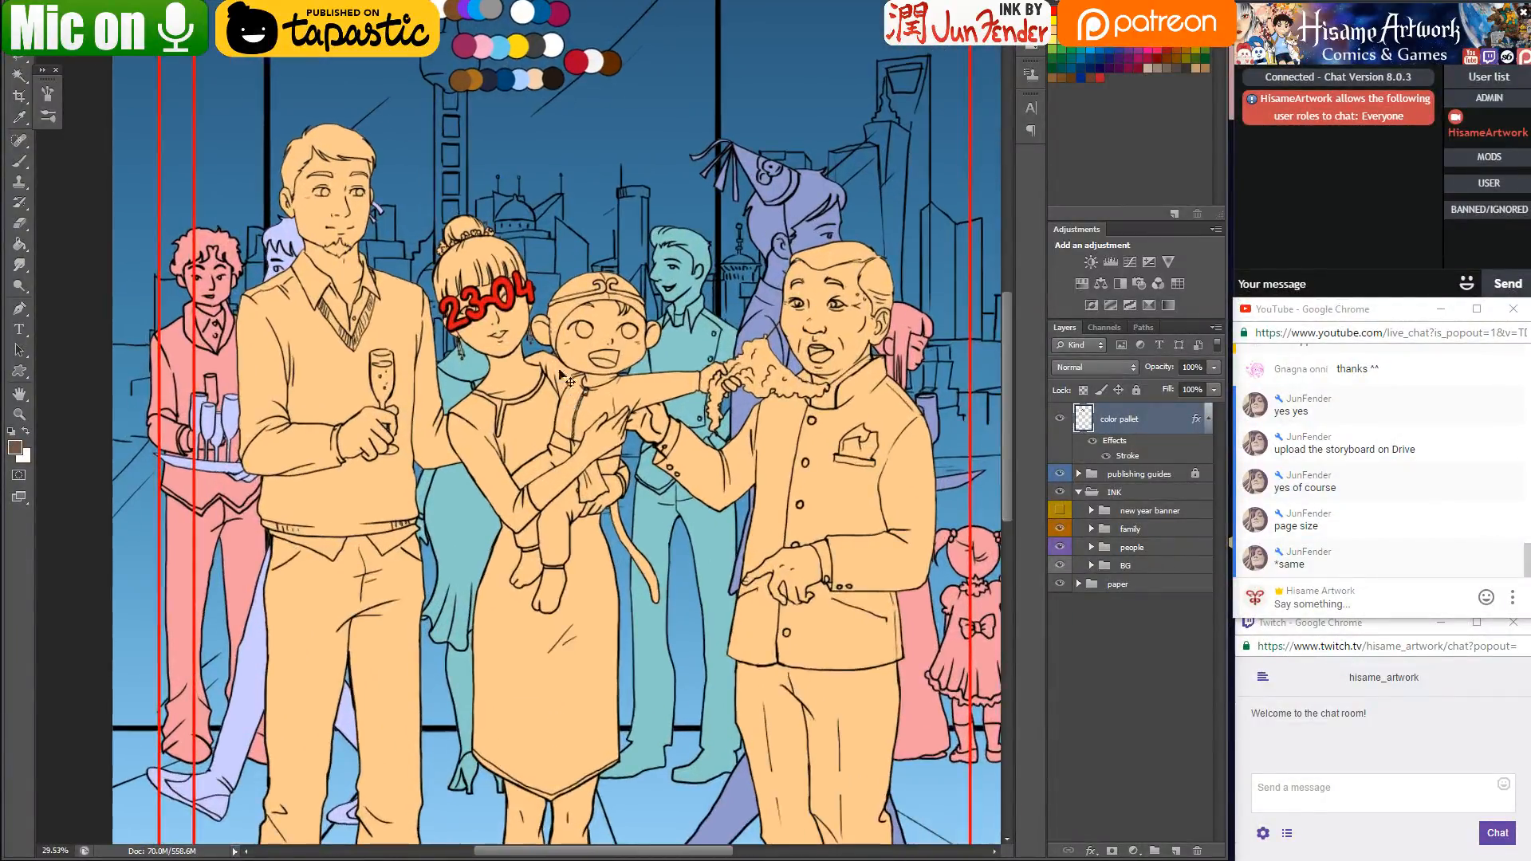
drag(532, 91, 585, 227)
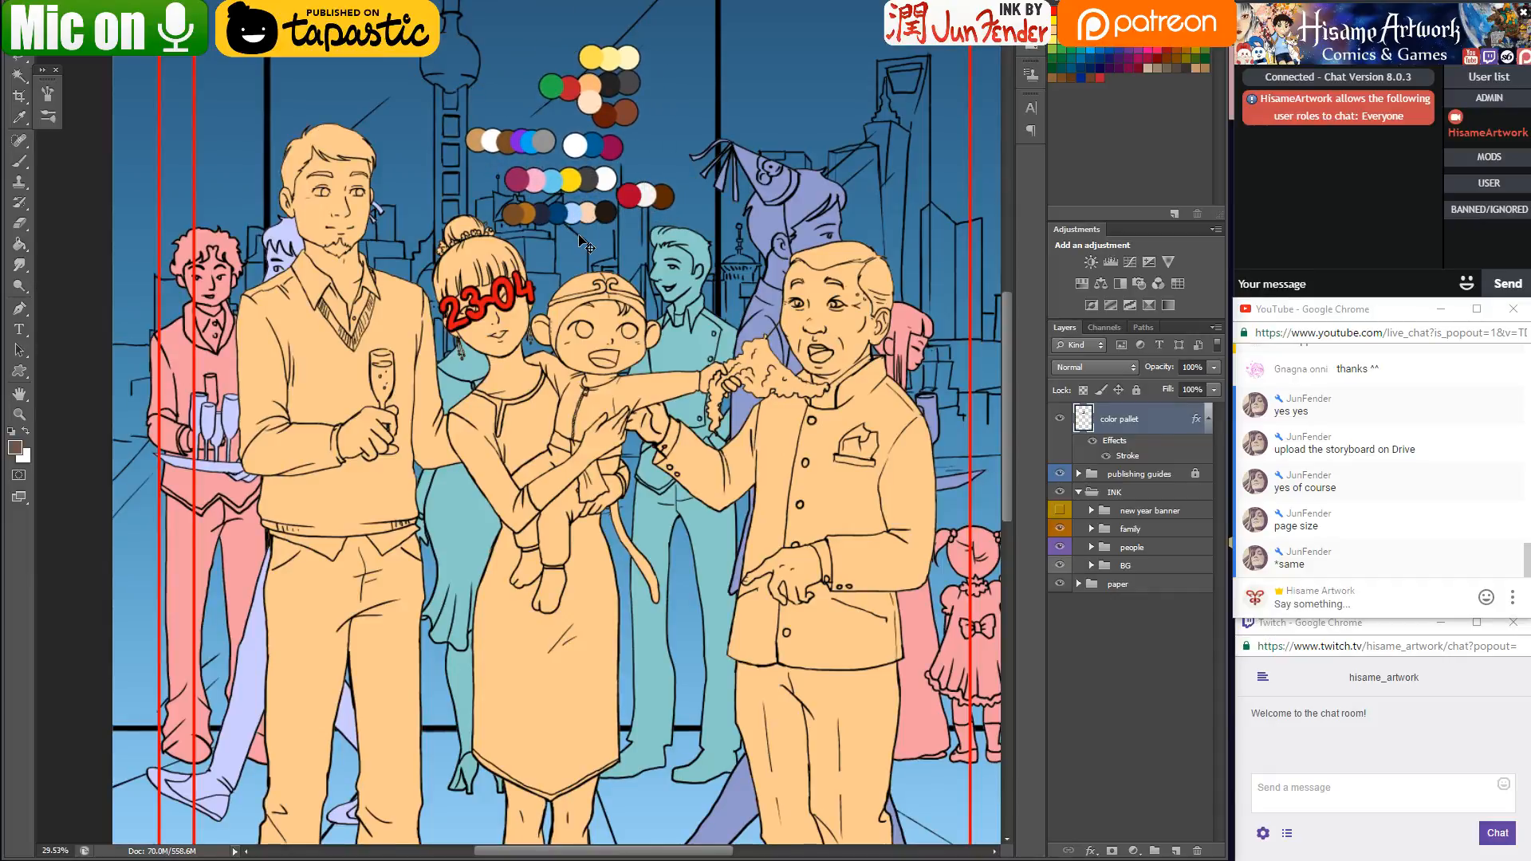
scroll(583, 209, up, 1)
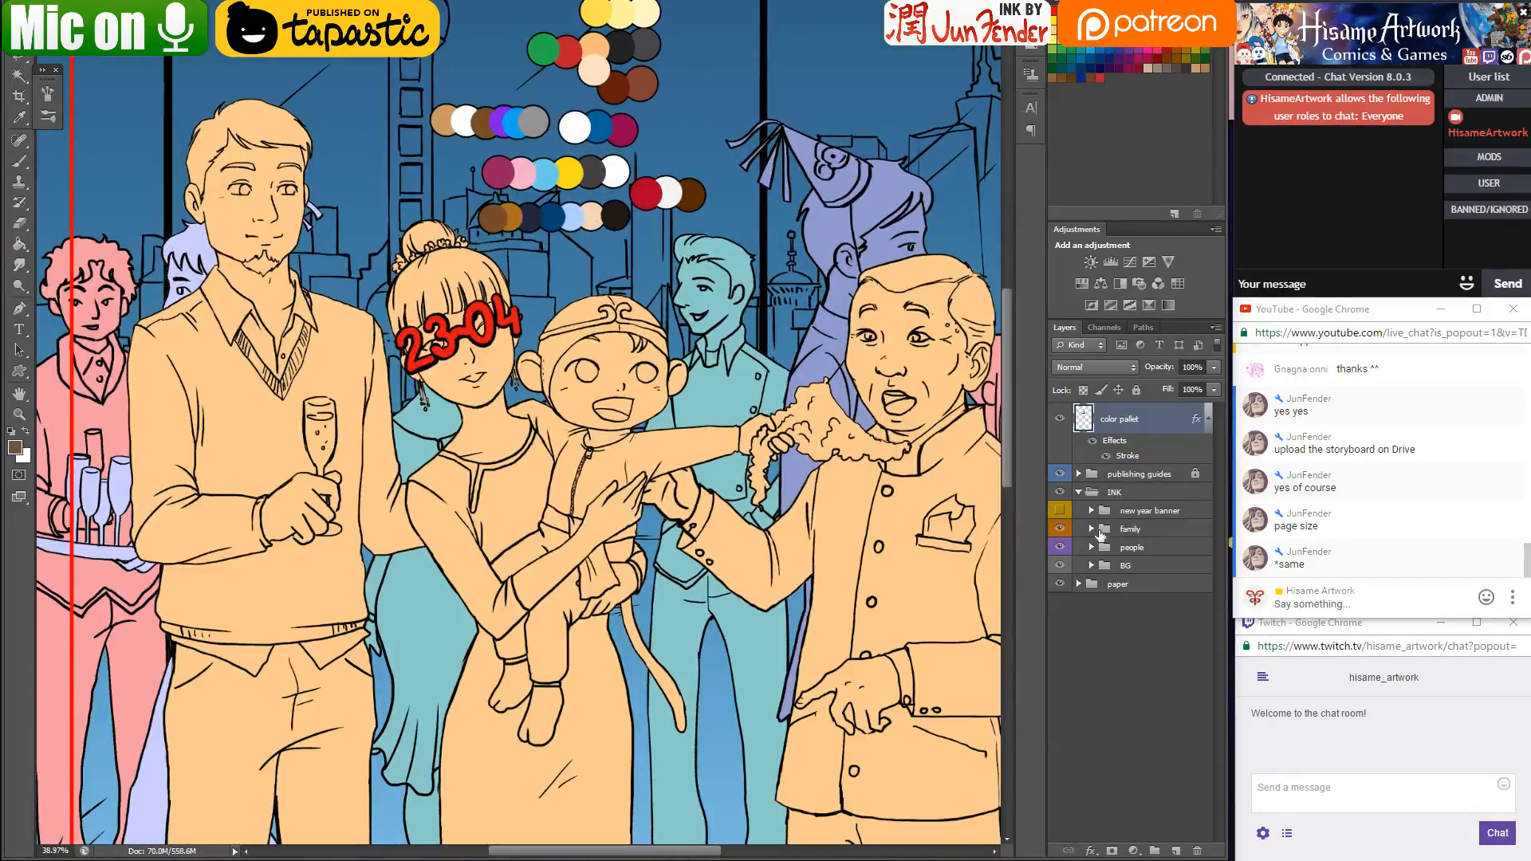
Select the family flat-color layer Livello 8, check its content by toggling visibility, and add a layer mask from its painted area
ctrl+click(654, 411)
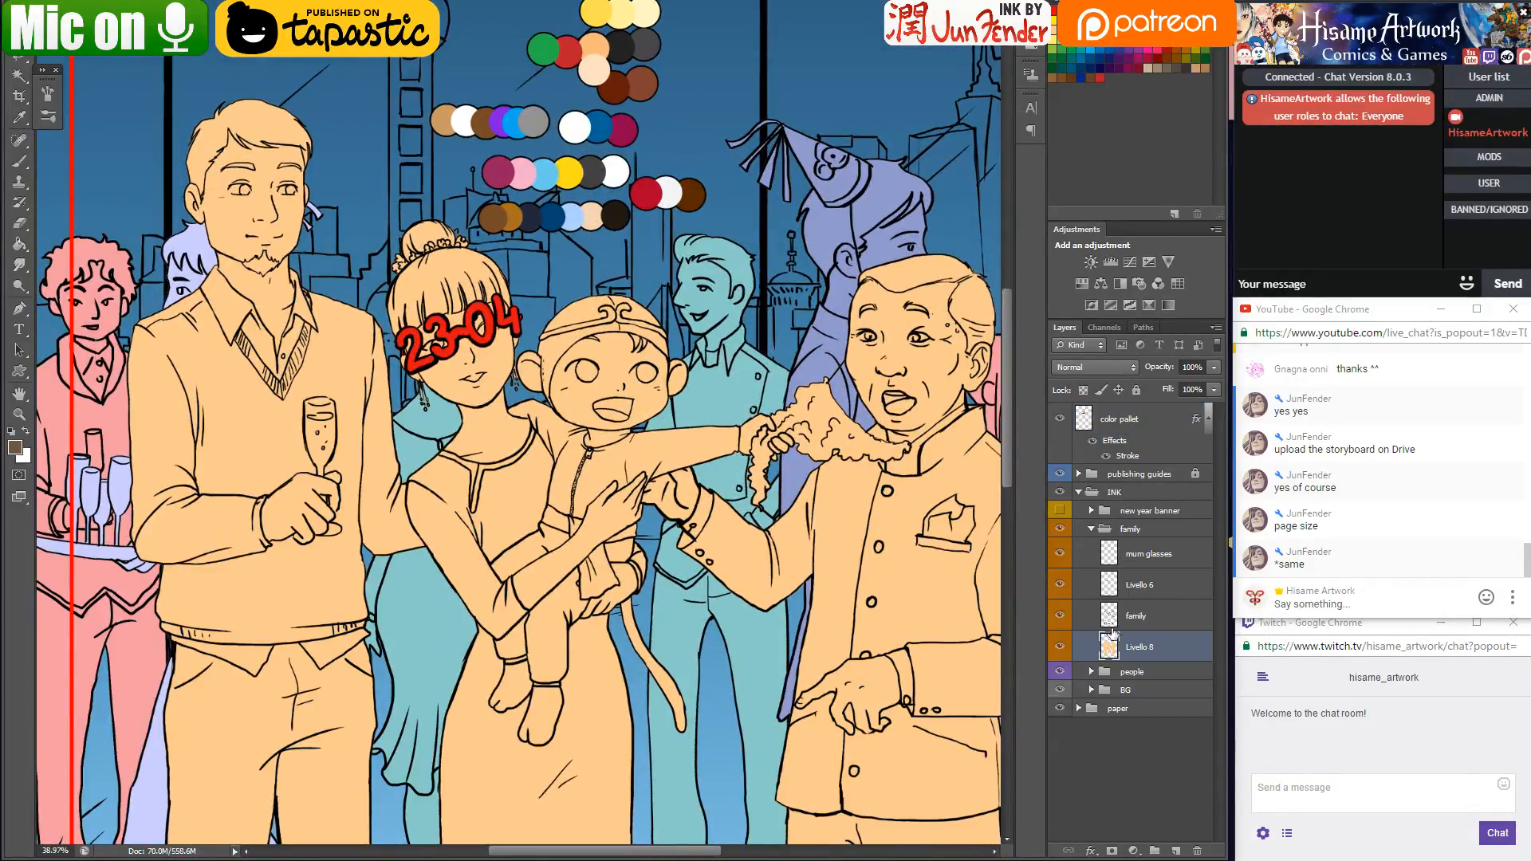
click(1060, 647)
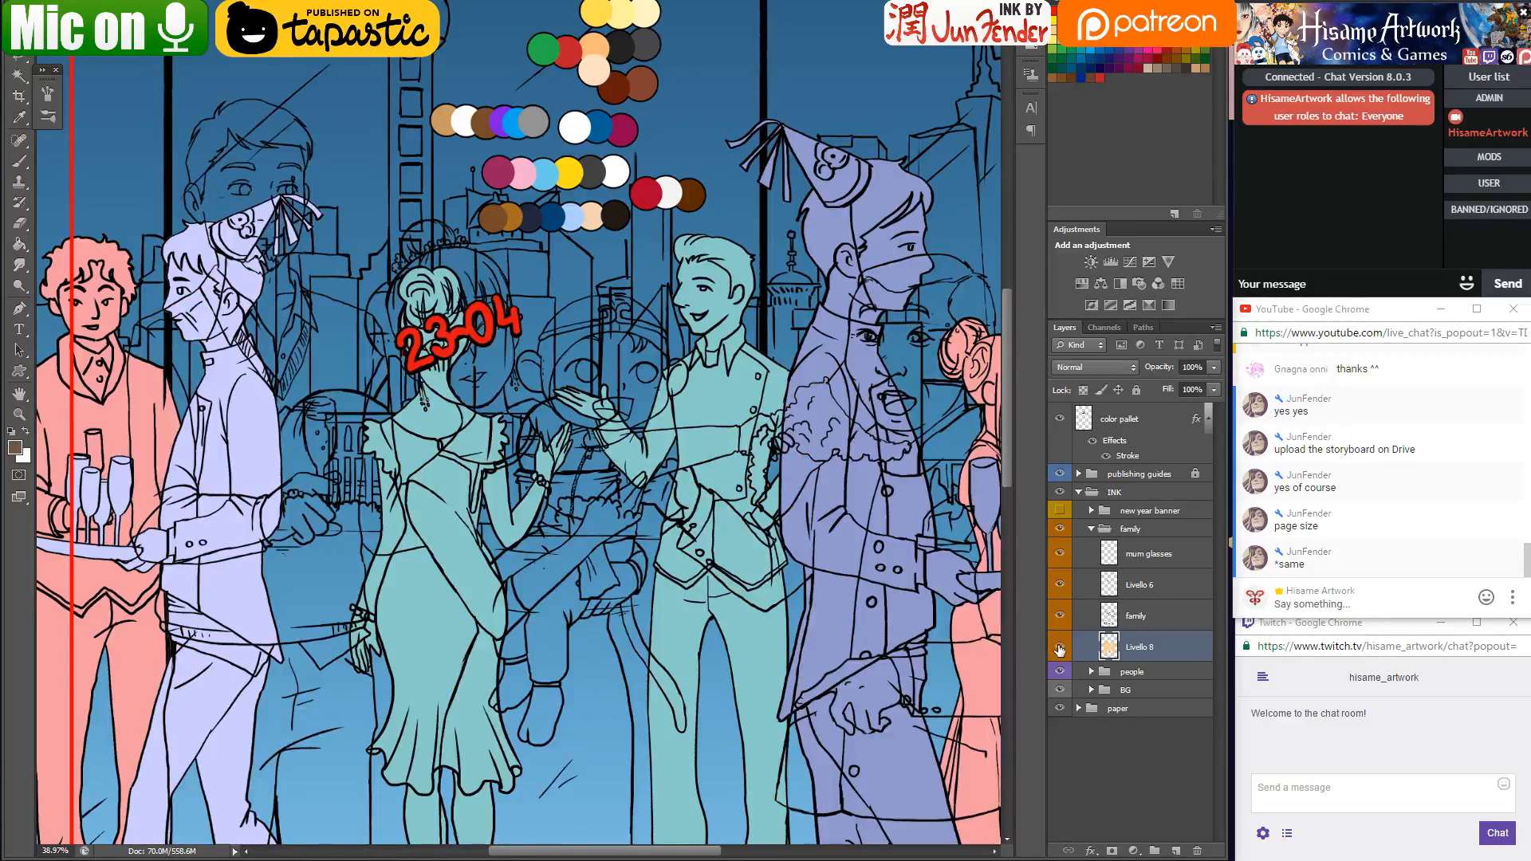
click(1060, 647)
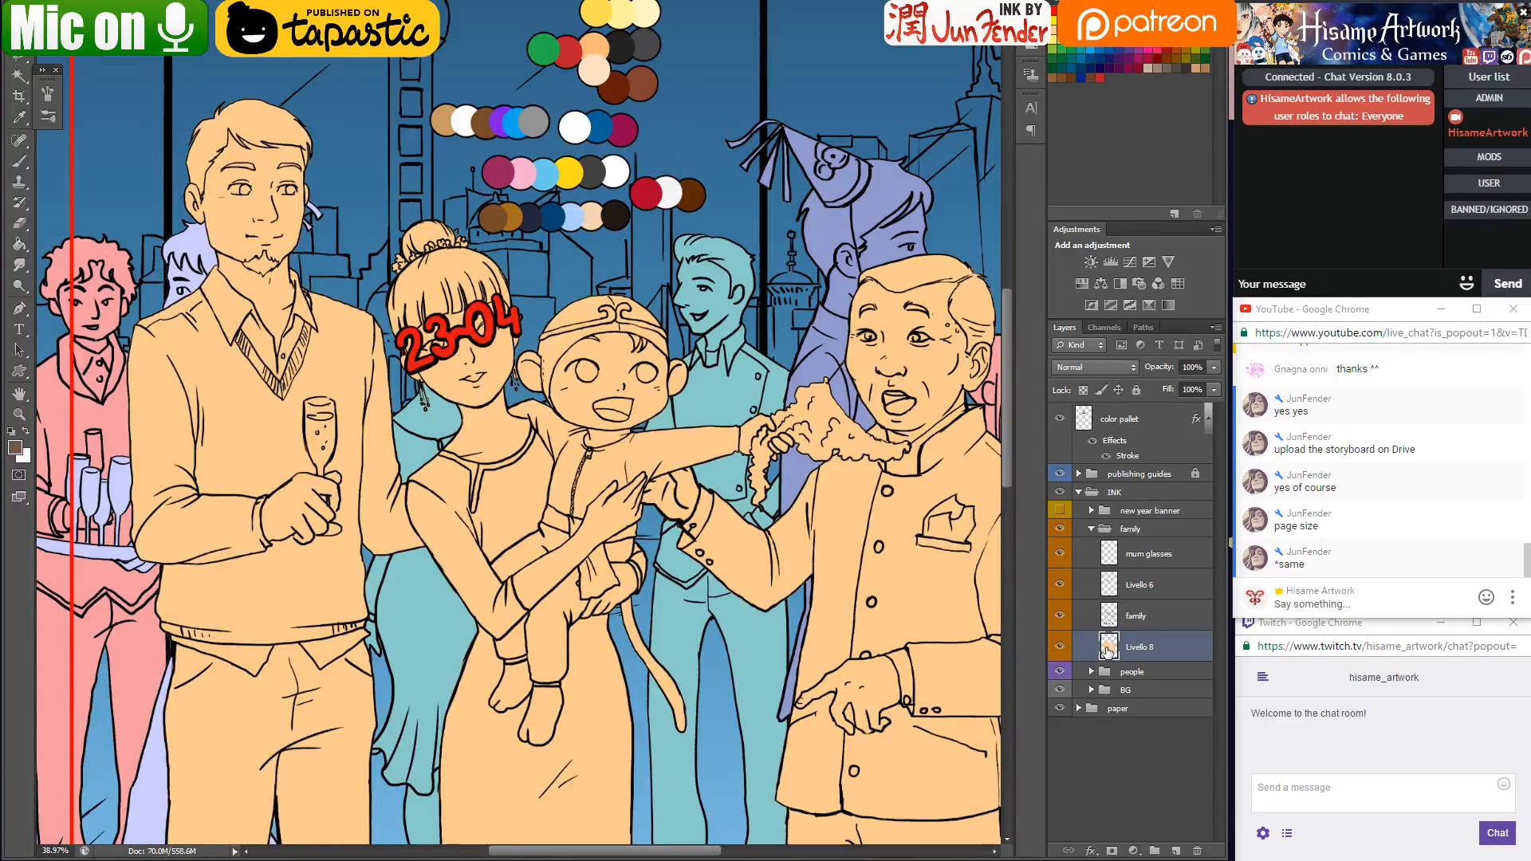
ctrl+click(1110, 650)
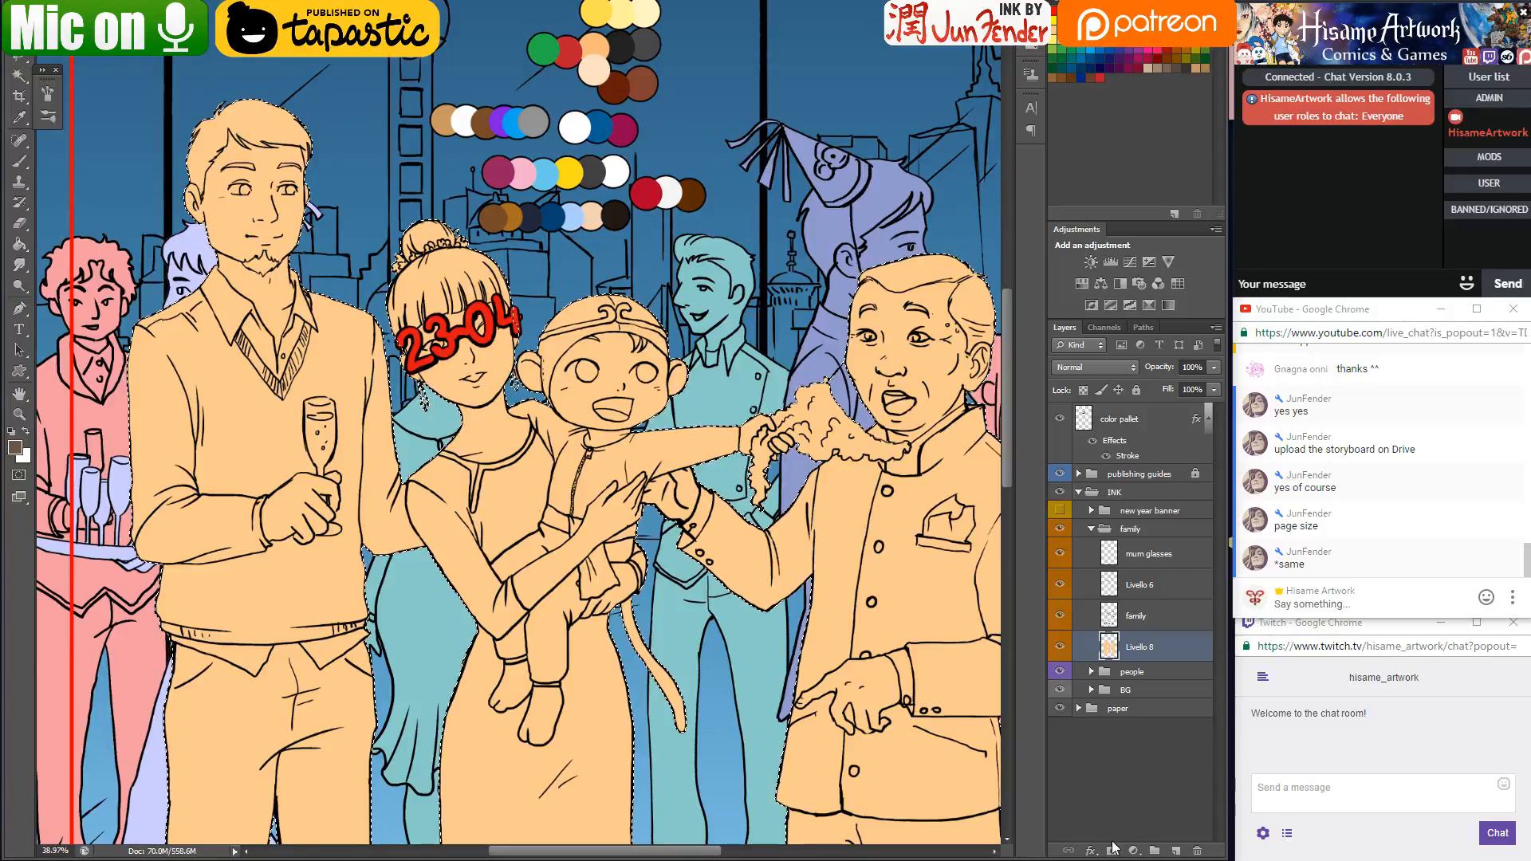
click(1113, 850)
Choose the Brush tool and shrink the brush for coloring the baby's face
scroll(600, 383, up, 3)
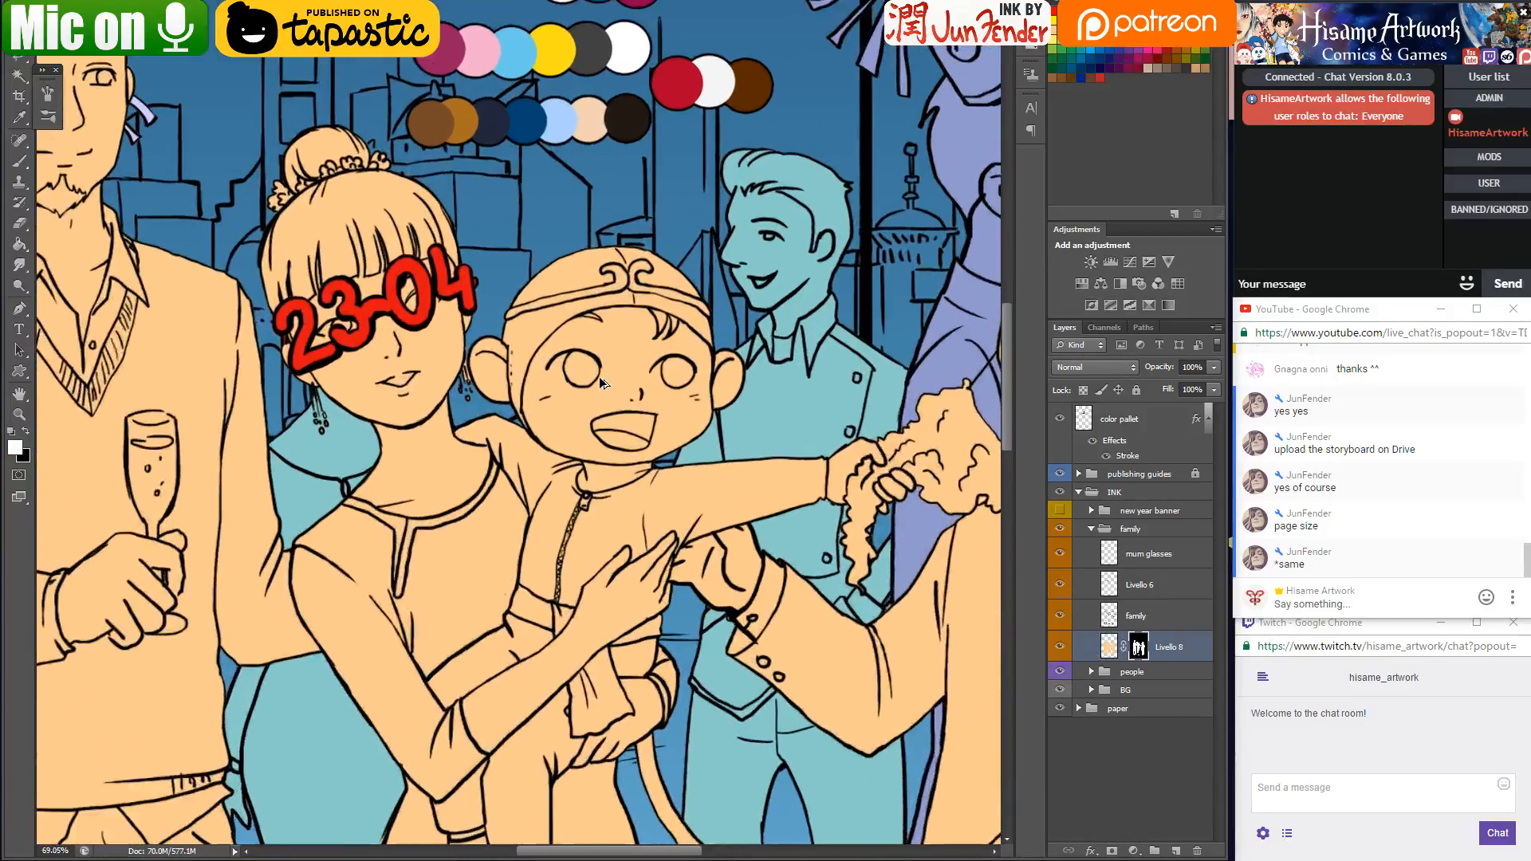
key(b)
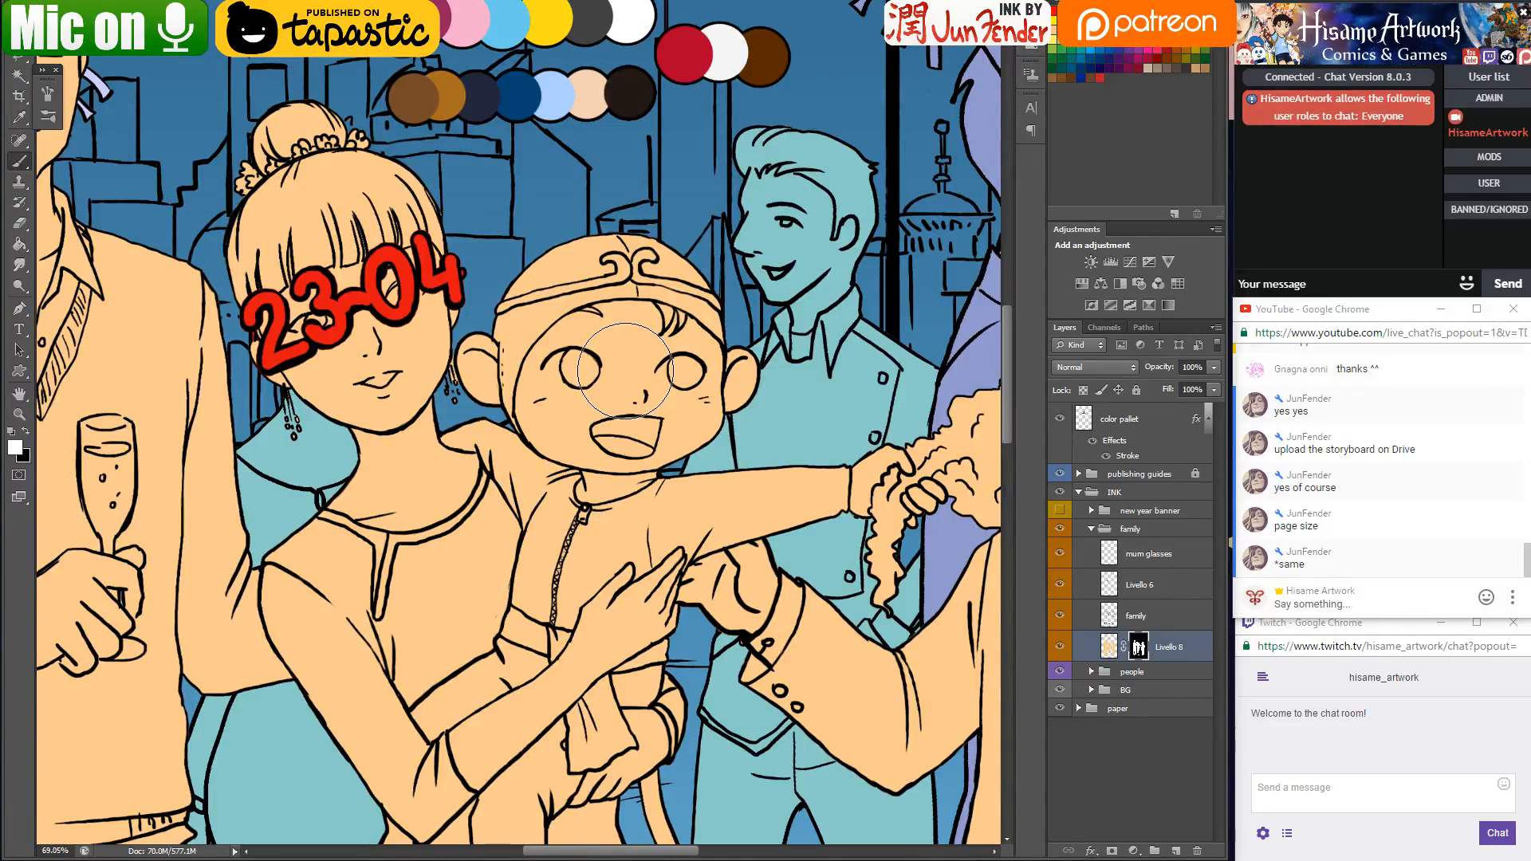
key(bracketleft)
key(bracketleft)
key(bracketleft)
key(bracketleft)
key(bracketleft)
key(bracketleft)
key(bracketleft)
key(bracketleft)
key(bracketleft)
key(bracketleft)
Switch to the browser, post the Tongal Next Great Animated Series link in the YouTube live chat, view the stream dashboard, and return to Photoshop
key(alt+Tab)
key(ctrl+Tab)
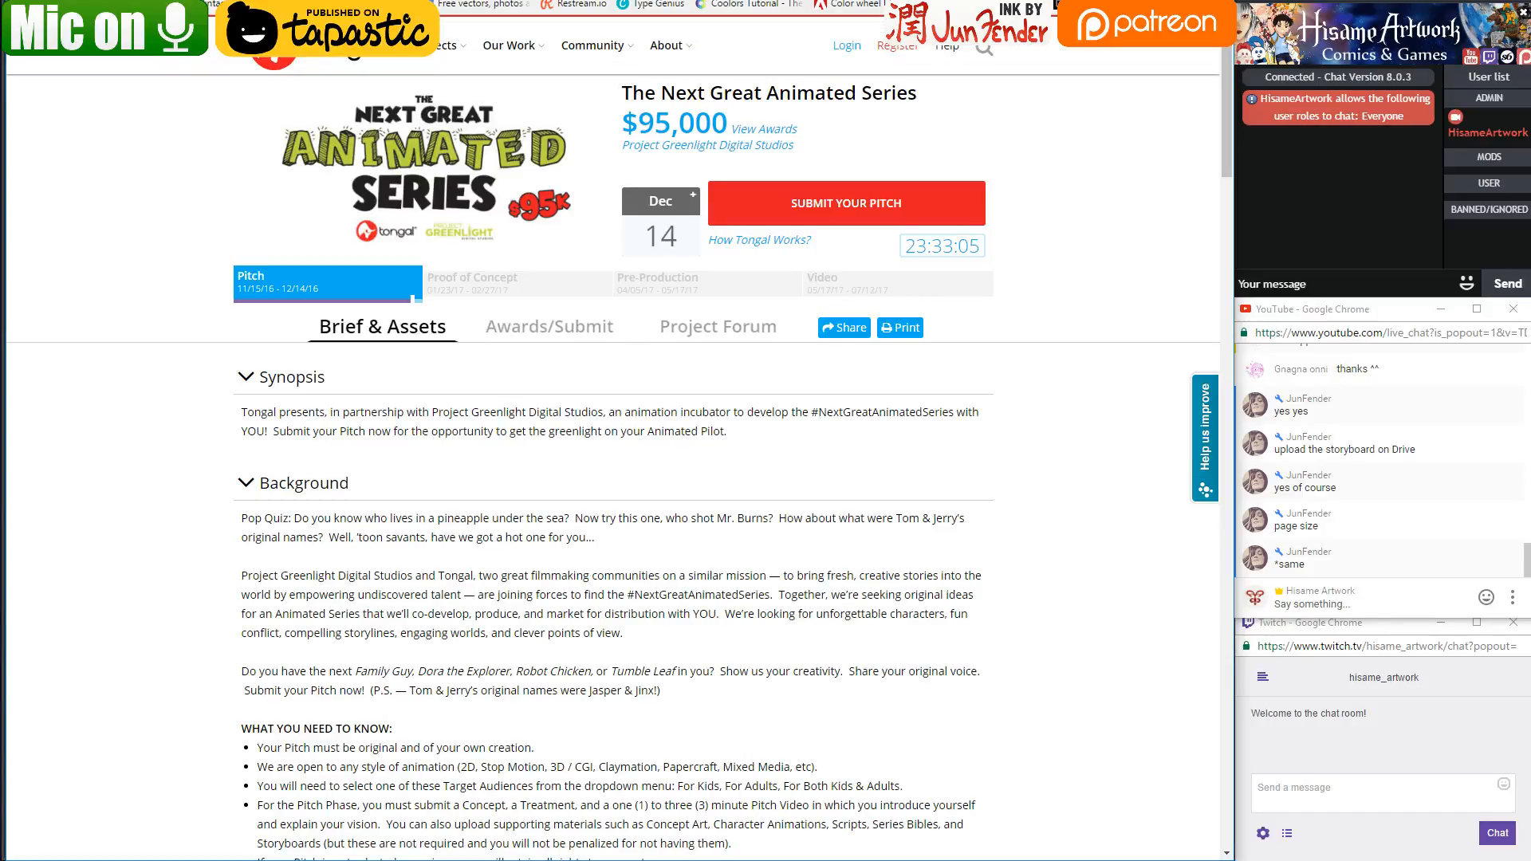
click(1375, 601)
key(ctrl+v)
key(Return)
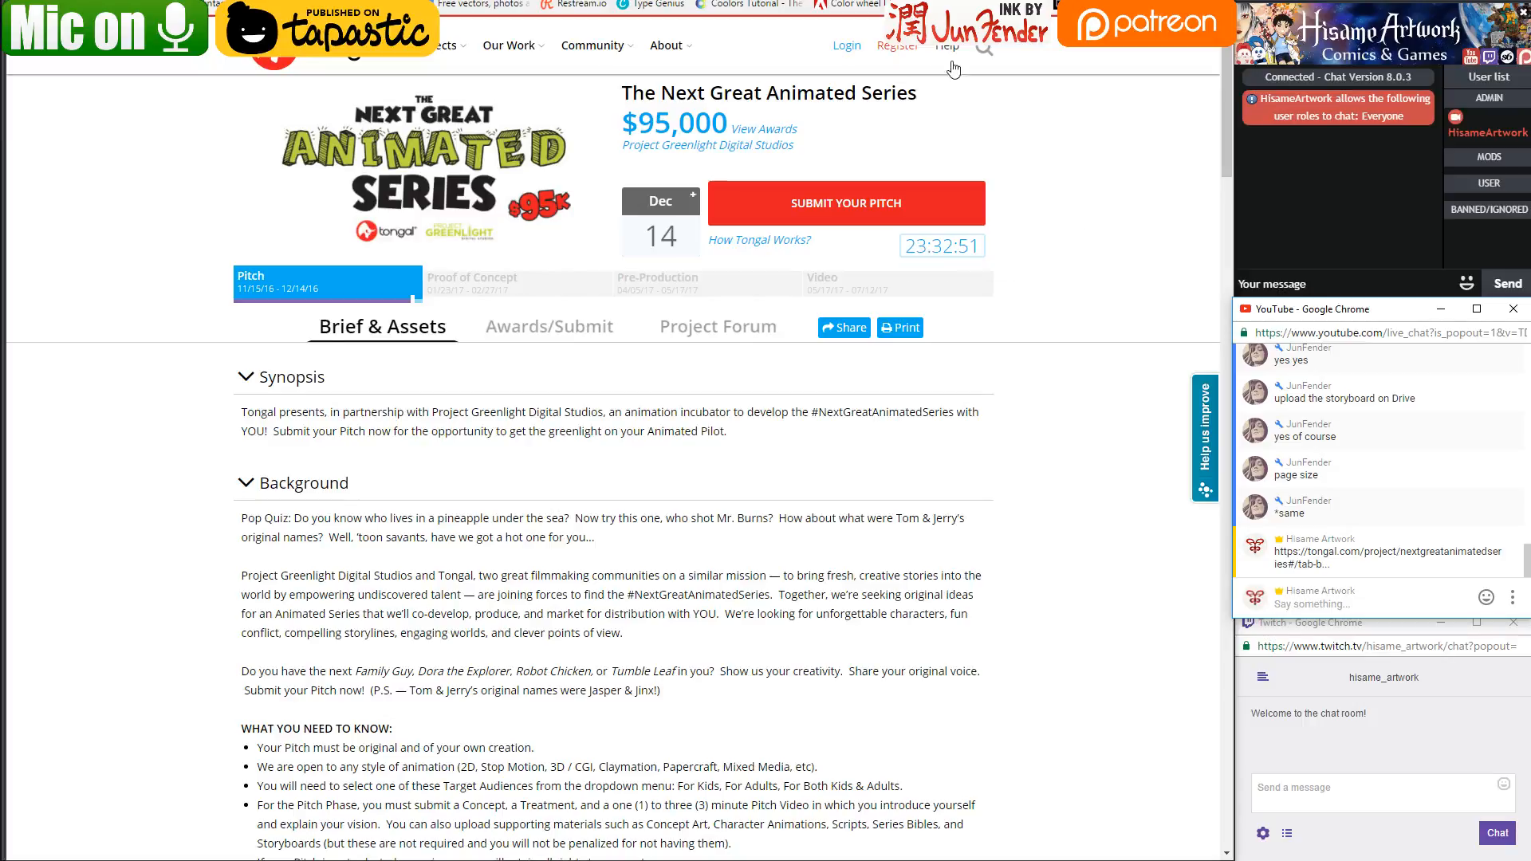
key(ctrl+Tab)
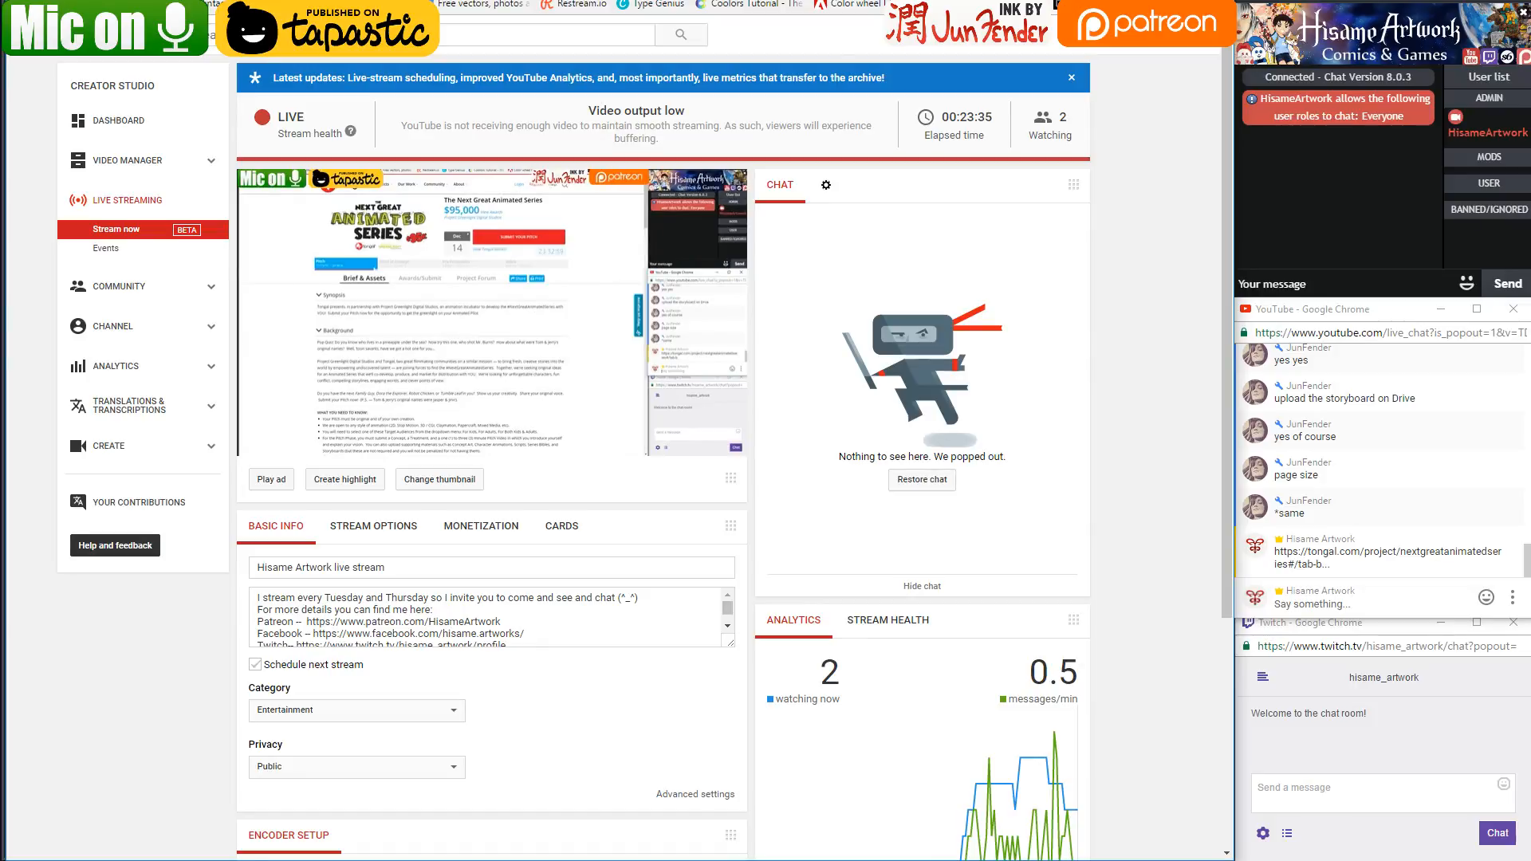
key(alt+Tab)
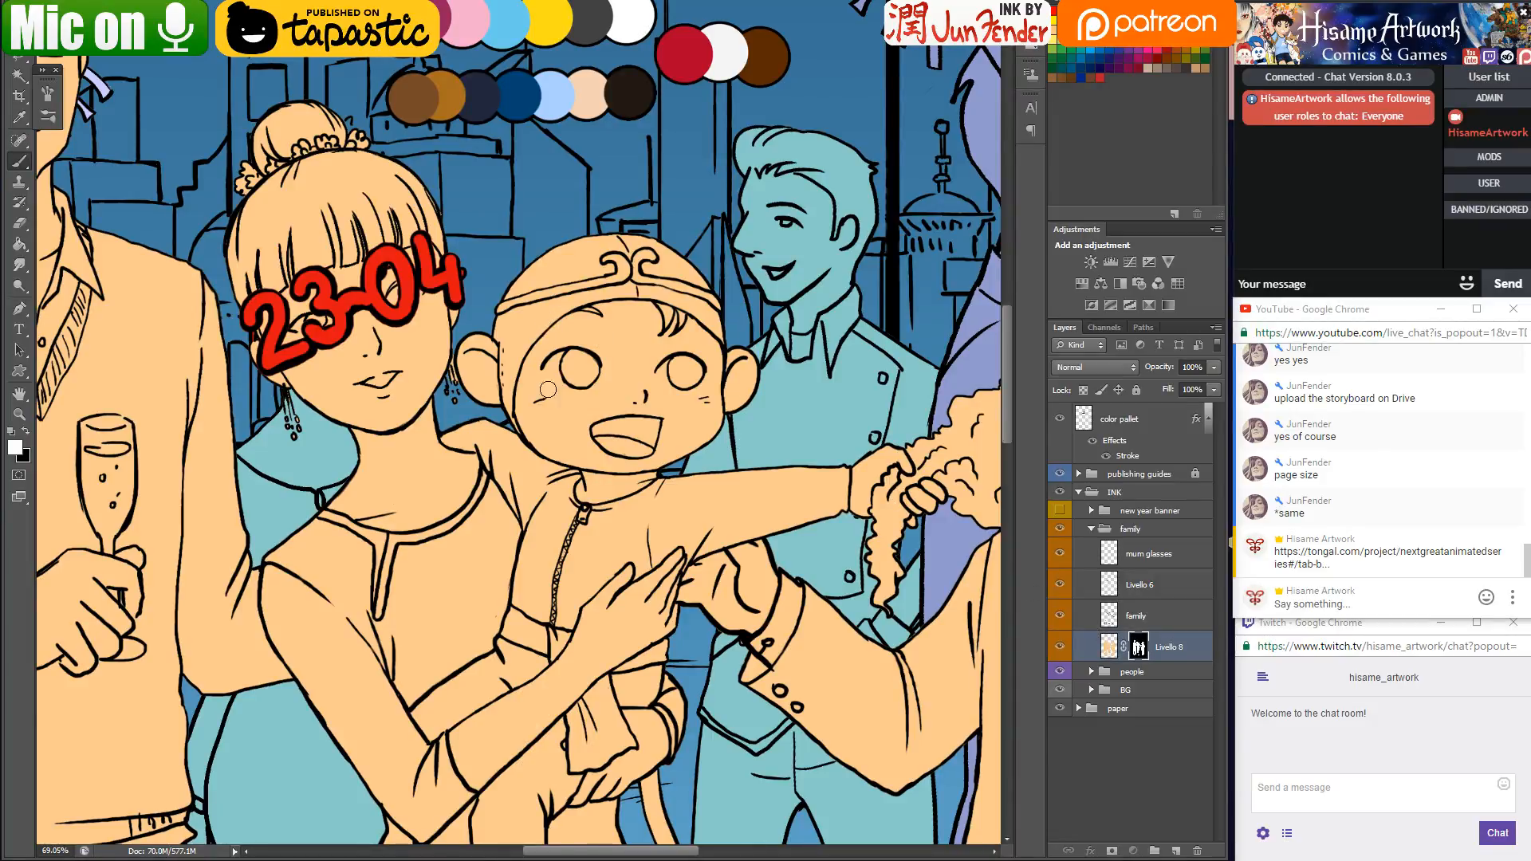
alt+click(586, 79)
drag(565, 327, 556, 354)
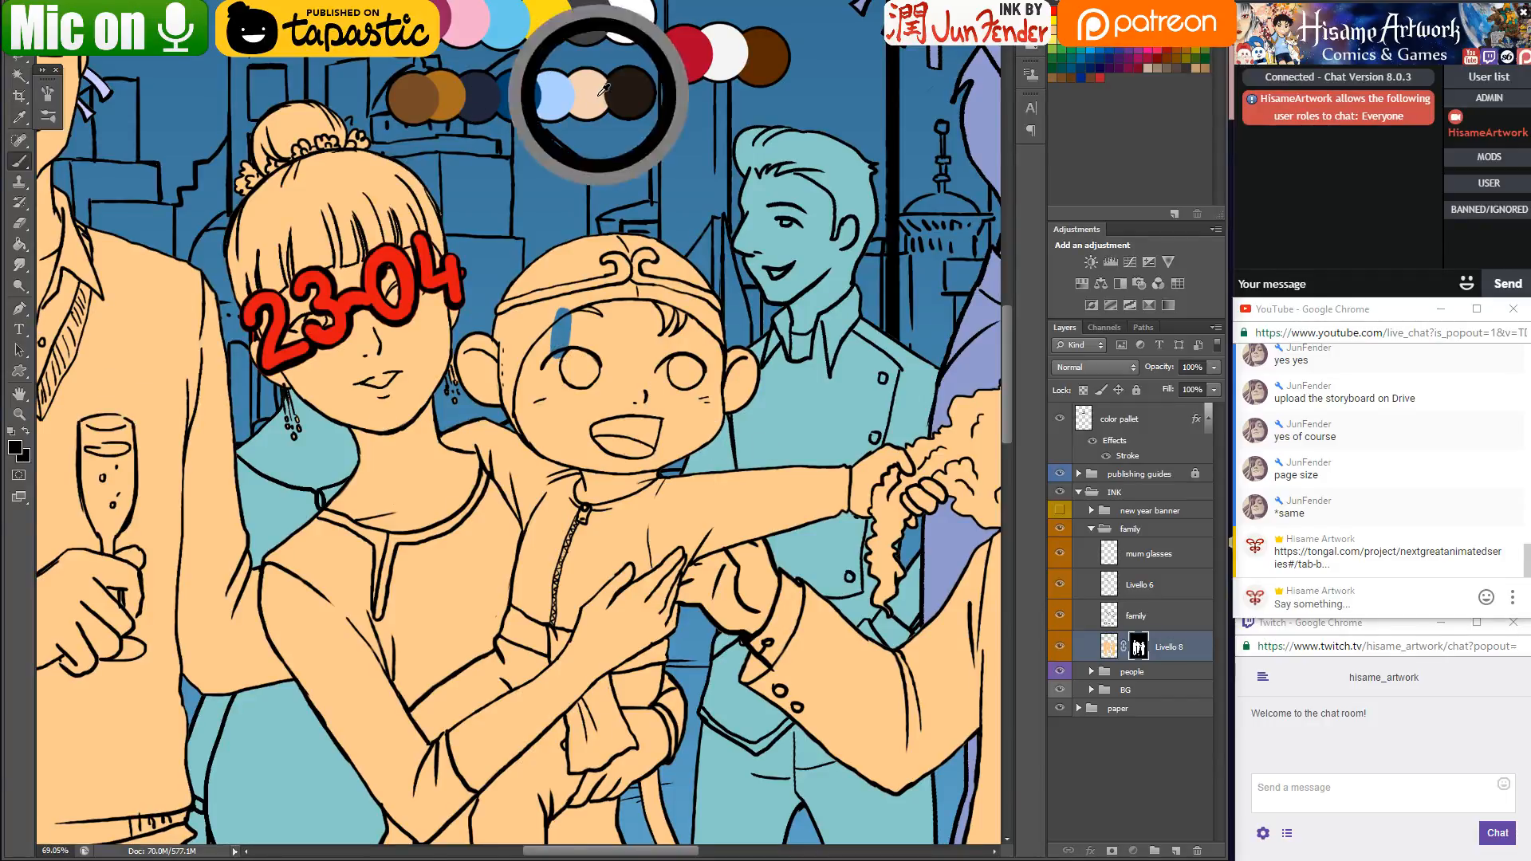
key(ctrl+z)
Paint the baby's face and neck on Livello 8 with the pale skin tone from the color palette, and save the document
alt+click(415, 95)
mouse_move(584, 310)
mouse_down()
mouse_move(589, 351)
mouse_move(600, 319)
mouse_move(608, 341)
mouse_move(597, 93)
mouse_move(588, 303)
mouse_move(607, 298)
mouse_move(620, 366)
mouse_up()
alt+click(587, 94)
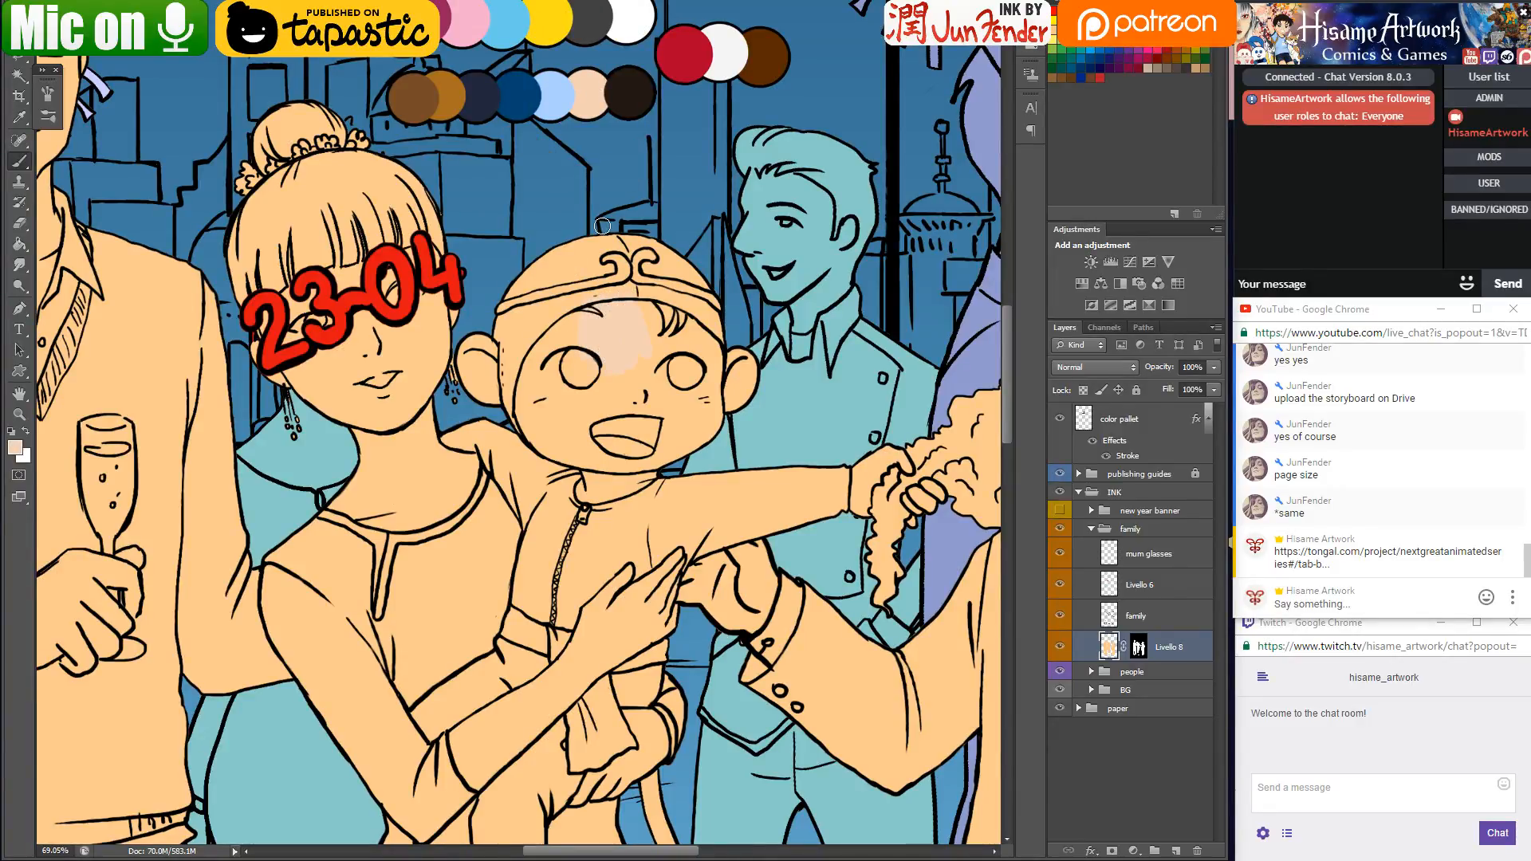
scroll(605, 334, up, 3)
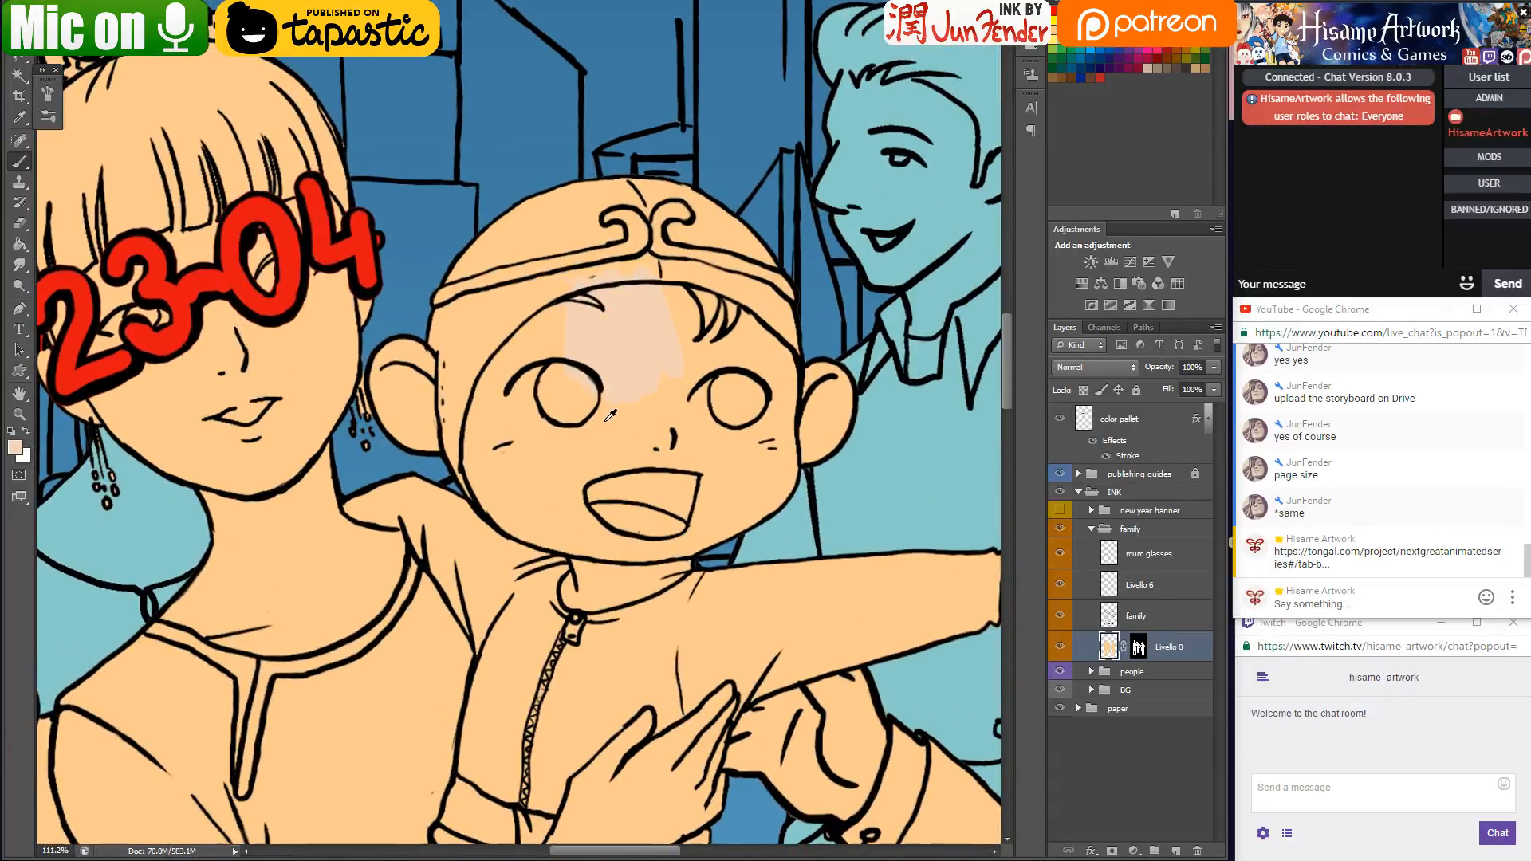
mouse_move(670, 339)
mouse_down()
mouse_move(672, 297)
mouse_move(684, 369)
mouse_move(704, 364)
mouse_move(721, 405)
mouse_move(754, 411)
mouse_move(766, 355)
mouse_move(784, 361)
mouse_move(795, 421)
mouse_move(759, 516)
mouse_move(584, 595)
mouse_move(554, 571)
mouse_move(598, 553)
mouse_move(529, 532)
mouse_move(486, 473)
mouse_move(478, 400)
mouse_move(572, 301)
mouse_move(590, 306)
mouse_move(499, 397)
mouse_move(544, 374)
mouse_move(508, 536)
mouse_move(557, 379)
mouse_move(606, 368)
mouse_move(625, 523)
mouse_move(658, 540)
mouse_move(639, 446)
mouse_move(714, 334)
mouse_move(744, 463)
mouse_move(728, 536)
mouse_move(769, 322)
mouse_move(757, 374)
mouse_move(697, 349)
mouse_move(674, 379)
mouse_move(738, 330)
mouse_move(717, 294)
mouse_move(633, 289)
mouse_move(564, 376)
mouse_move(629, 305)
mouse_move(514, 312)
mouse_move(559, 355)
mouse_move(467, 468)
mouse_move(525, 526)
mouse_up()
scroll(668, 603, down, 5)
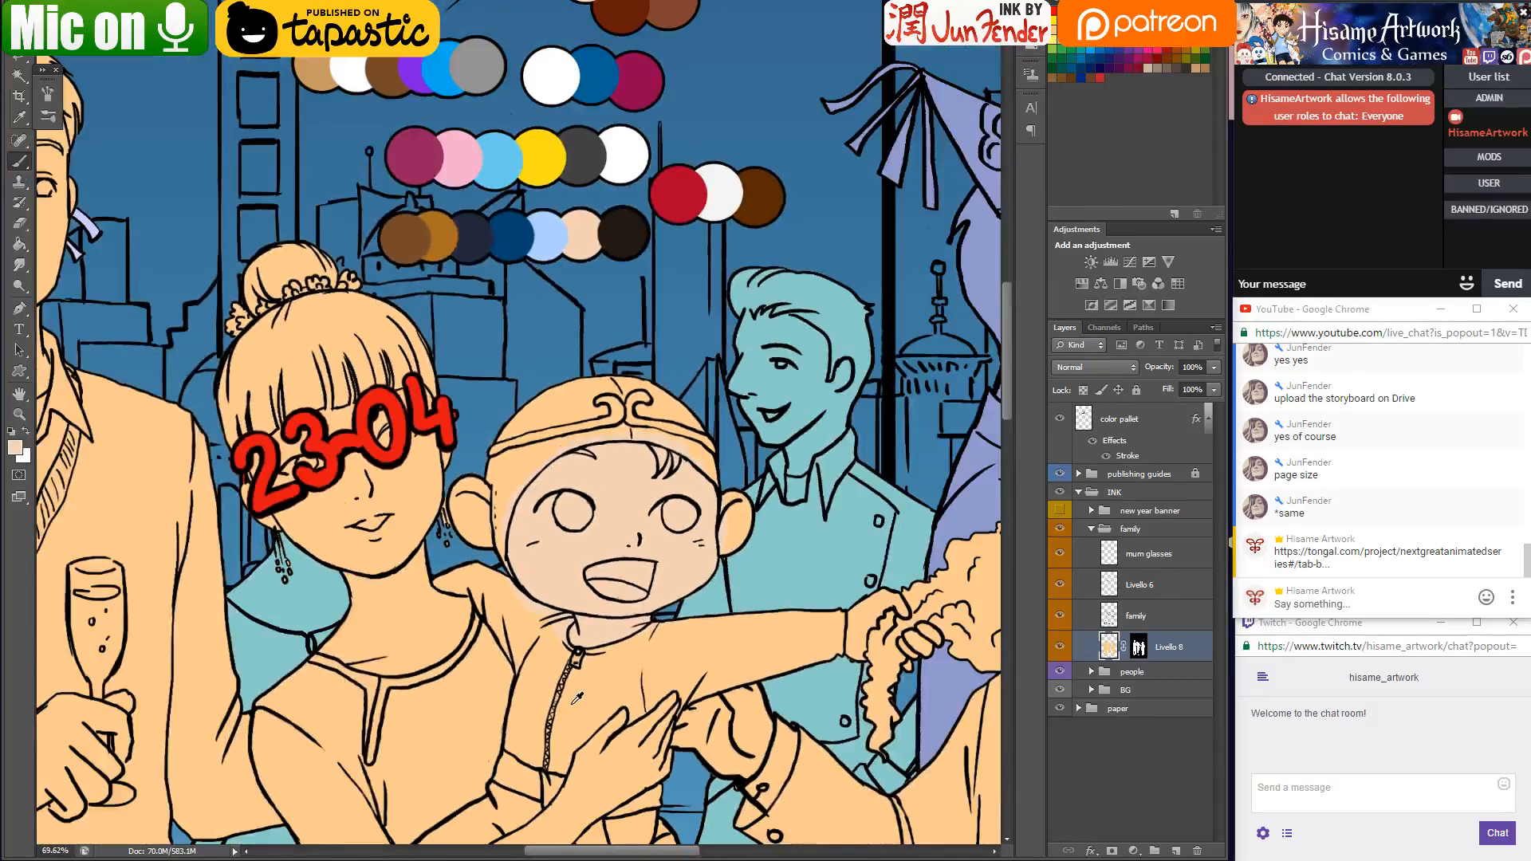
scroll(577, 699, up, 2)
key(ctrl+s)
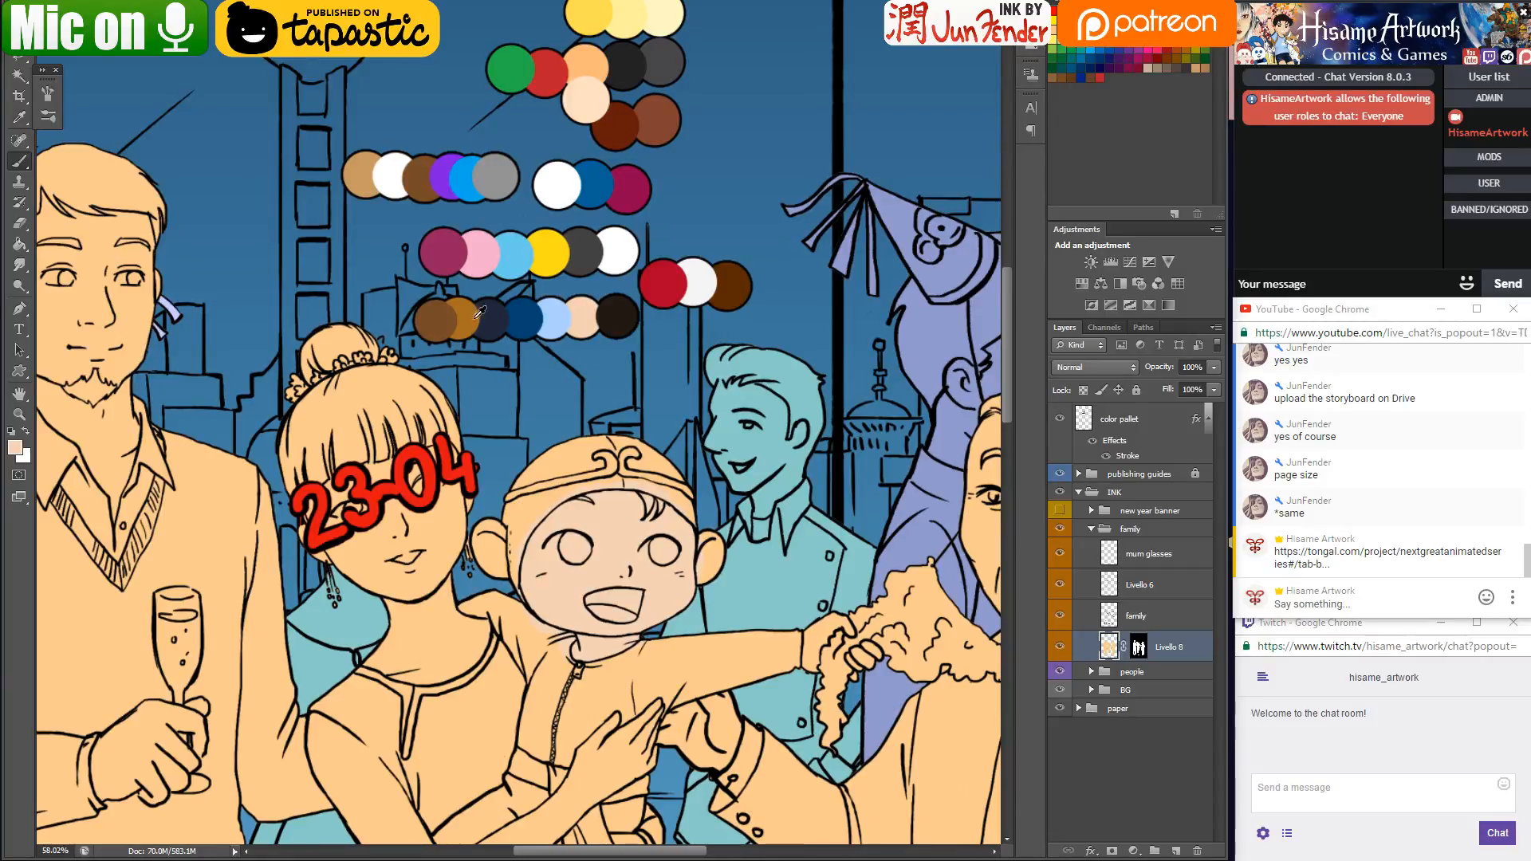
Try the light tan palette color on the shoulder of the baby's monkey suit
alt+click(442, 309)
scroll(587, 447, down, 3)
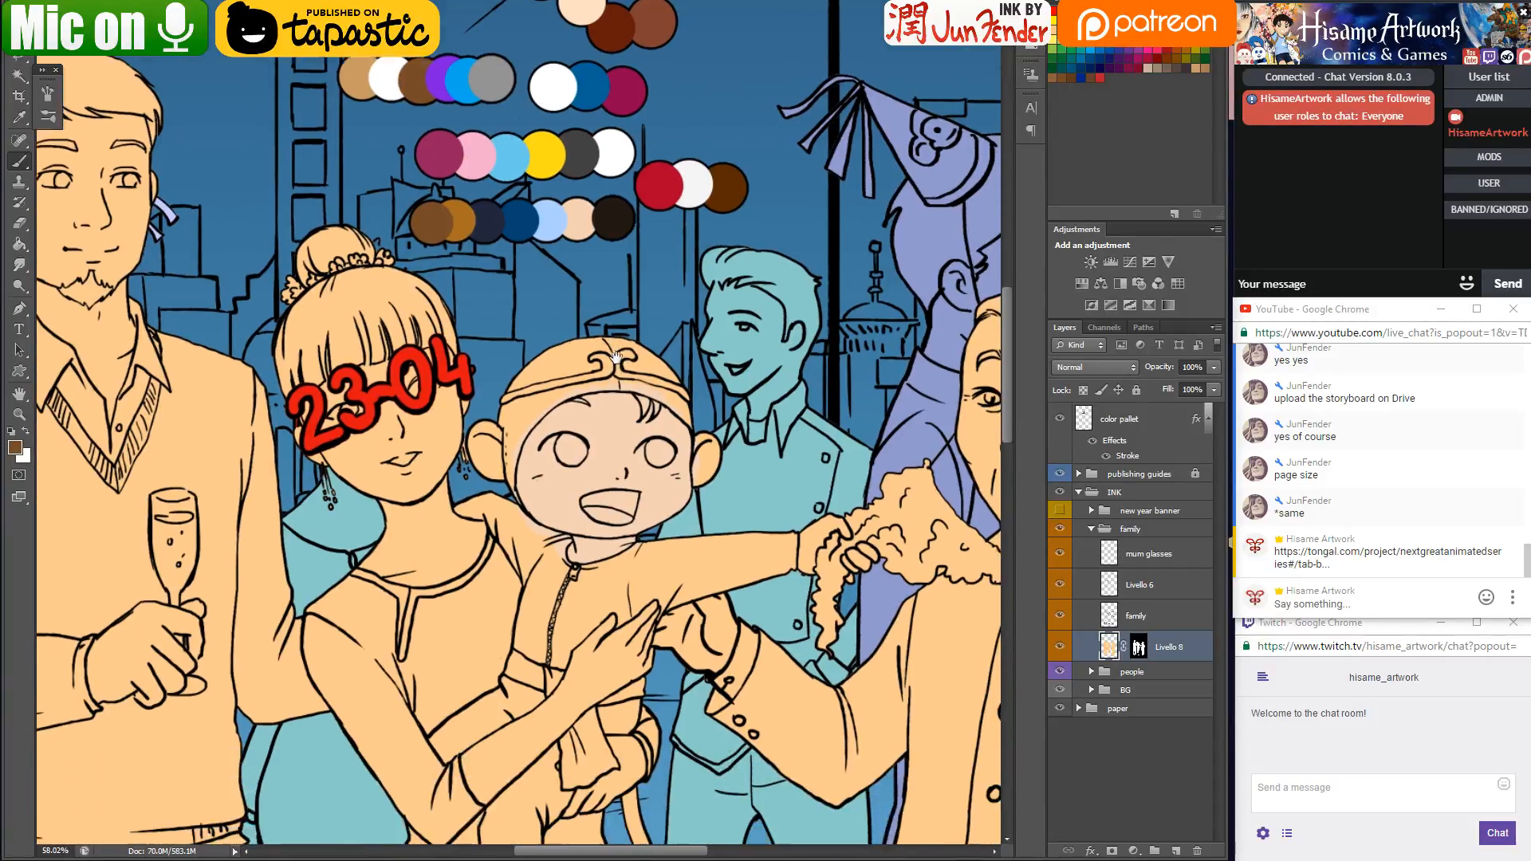
alt+click(363, 61)
mouse_move(448, 471)
mouse_down()
mouse_move(483, 512)
mouse_move(456, 482)
mouse_move(486, 493)
mouse_move(484, 479)
mouse_move(558, 526)
mouse_move(520, 508)
mouse_up()
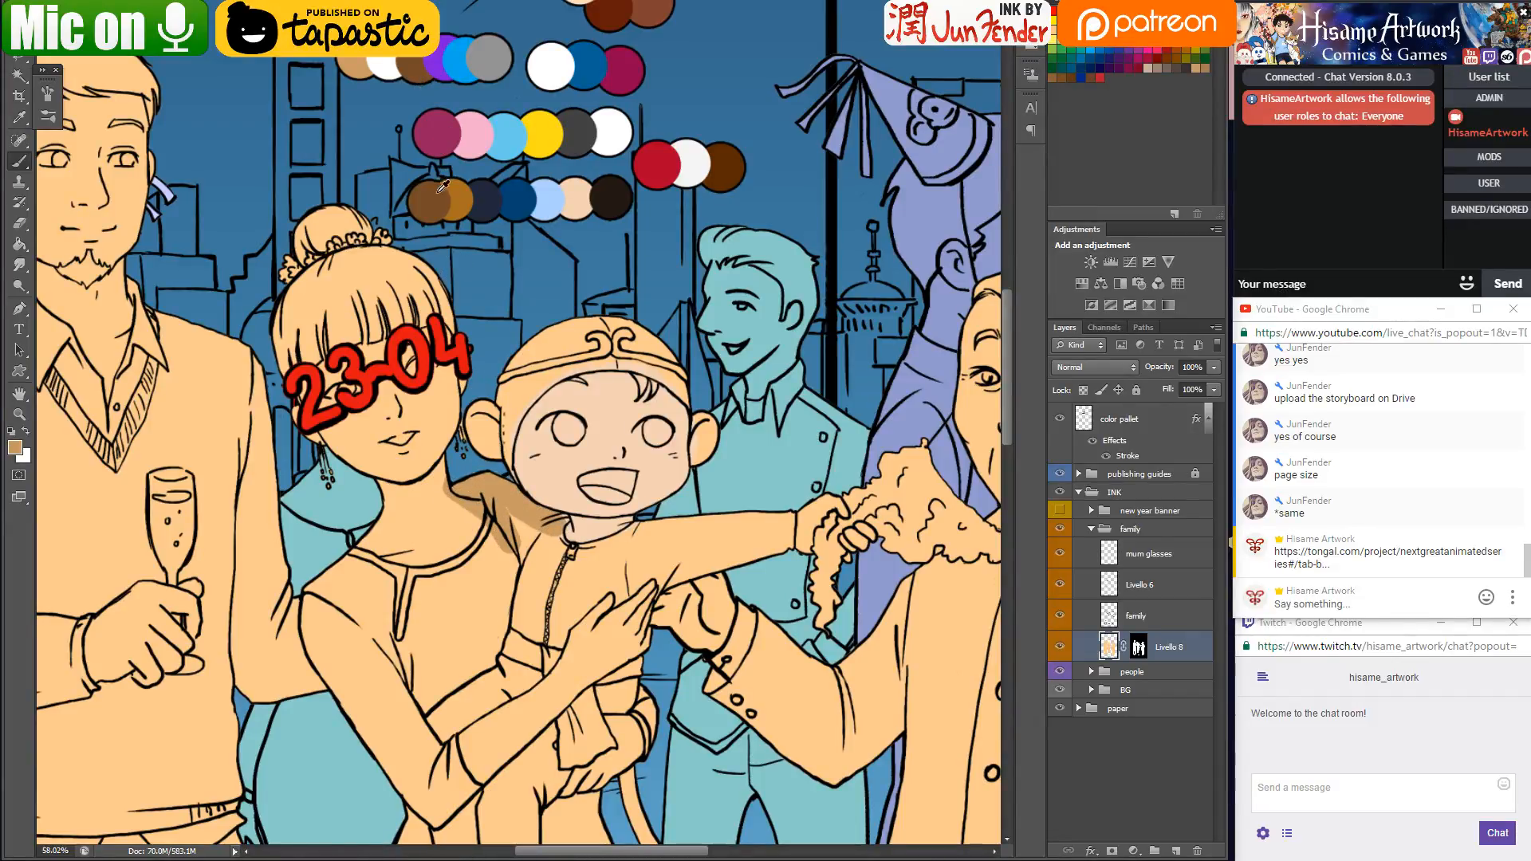
Paint the torso and outstretched sleeve of the baby's monkey suit with the dark brown from the color palette
alt+click(416, 66)
mouse_move(461, 467)
mouse_down()
mouse_move(462, 504)
mouse_move(513, 546)
mouse_move(485, 480)
mouse_move(561, 524)
mouse_move(571, 565)
mouse_move(519, 534)
mouse_move(519, 645)
mouse_move(538, 630)
mouse_move(553, 654)
mouse_move(578, 596)
mouse_move(605, 580)
mouse_move(574, 558)
mouse_move(612, 562)
mouse_up()
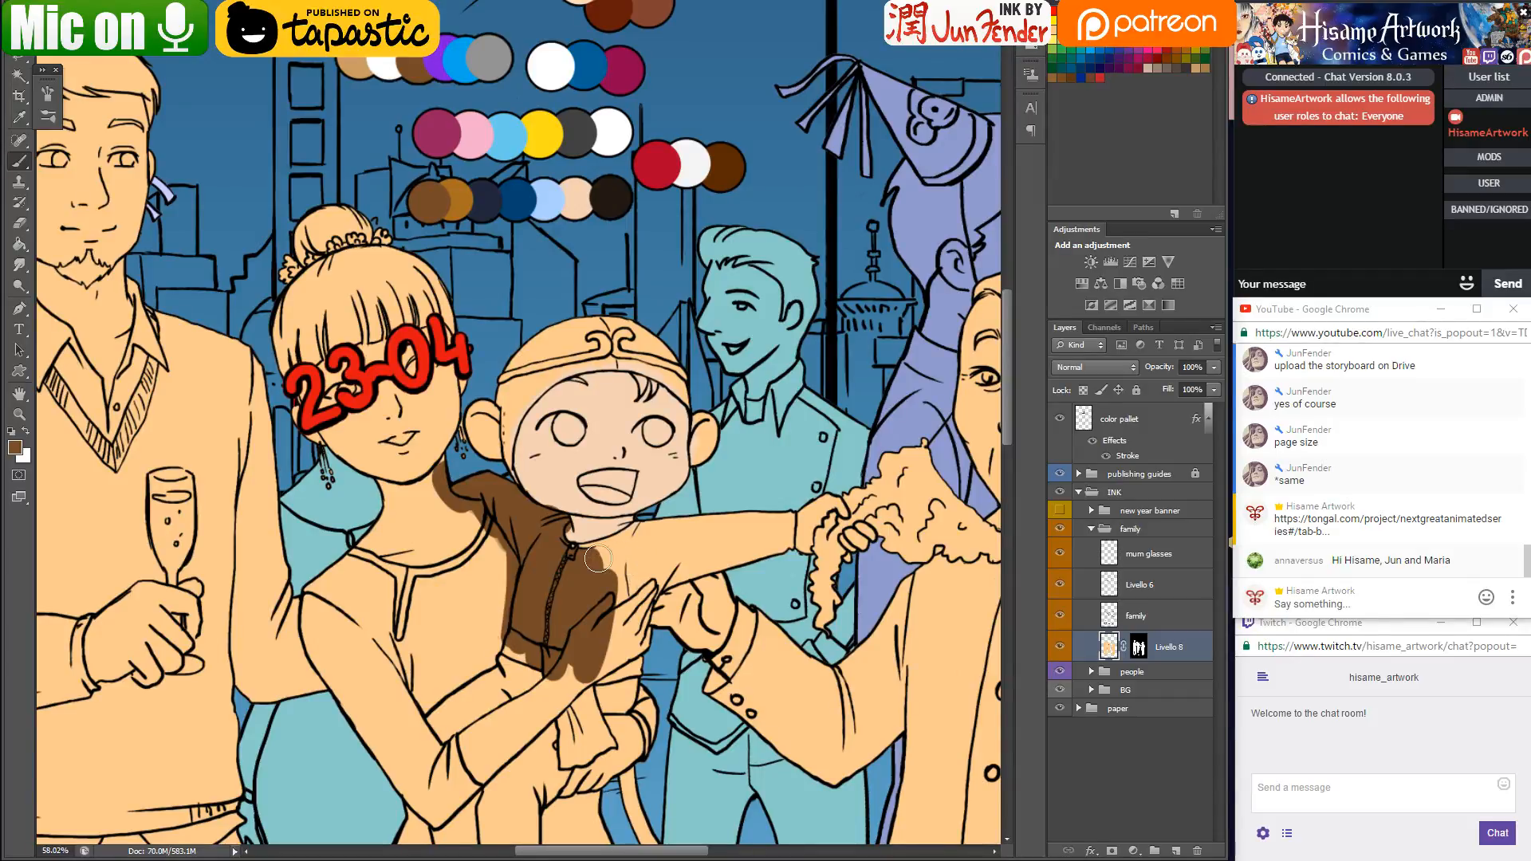
mouse_move(576, 556)
mouse_down()
mouse_move(627, 549)
mouse_move(599, 550)
mouse_move(650, 517)
mouse_move(598, 584)
mouse_move(713, 496)
mouse_move(723, 507)
mouse_move(692, 533)
mouse_move(677, 604)
mouse_move(713, 576)
mouse_move(734, 596)
mouse_move(769, 570)
mouse_move(786, 508)
mouse_move(781, 537)
mouse_move(721, 580)
mouse_move(683, 551)
mouse_up()
scroll(683, 550, down, 5)
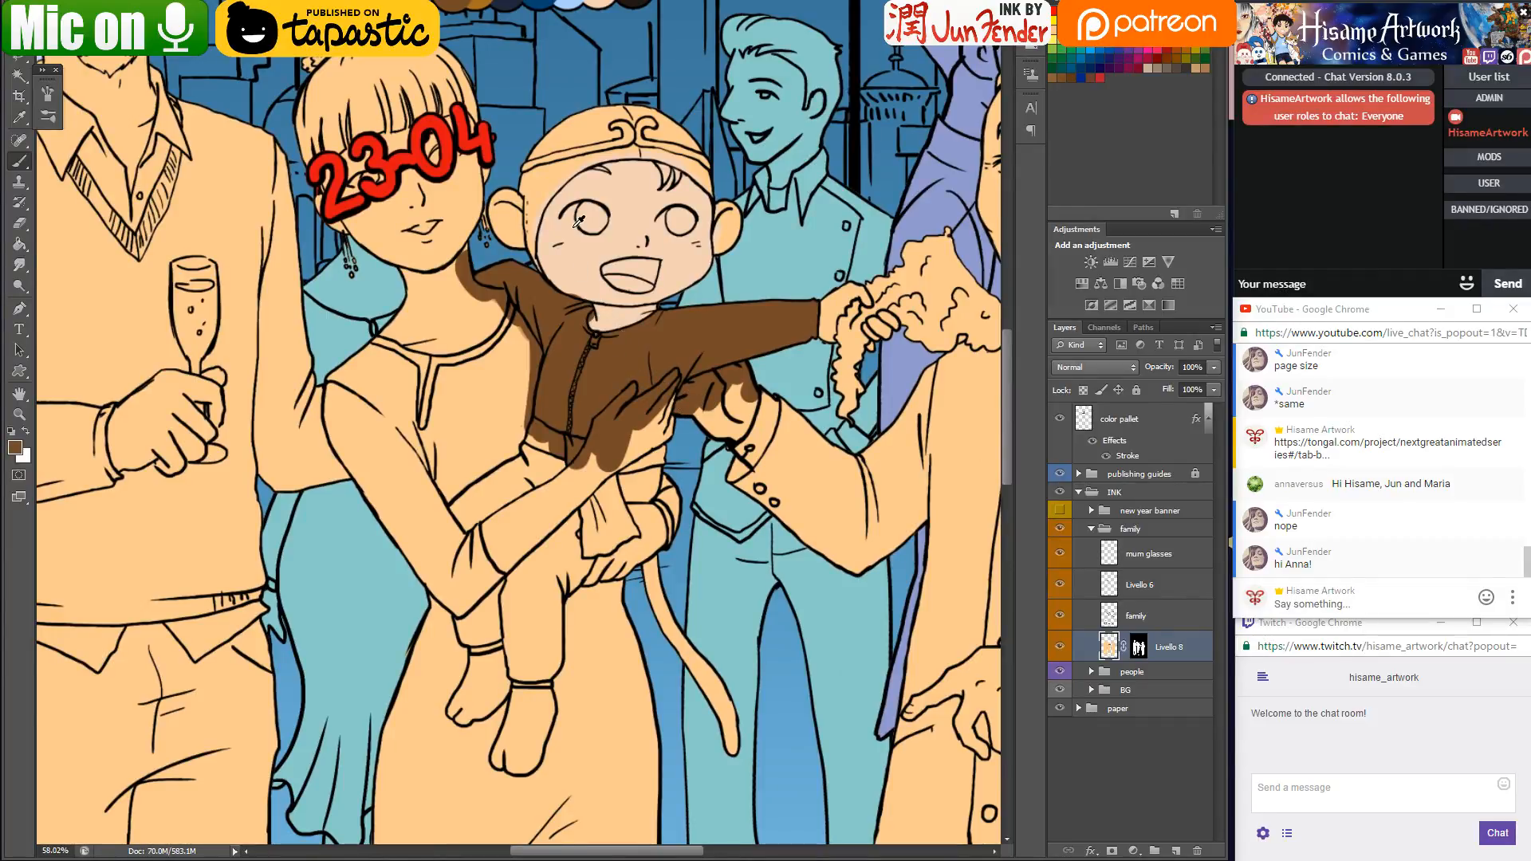
Retouch the baby's neck and collar edge using a smaller brush with the sampled pale skin tone and the suit's brown
scroll(580, 222, up, 4)
alt+click(579, 338)
key(bracketleft)
key(bracketleft)
key(bracketleft)
key(bracketleft)
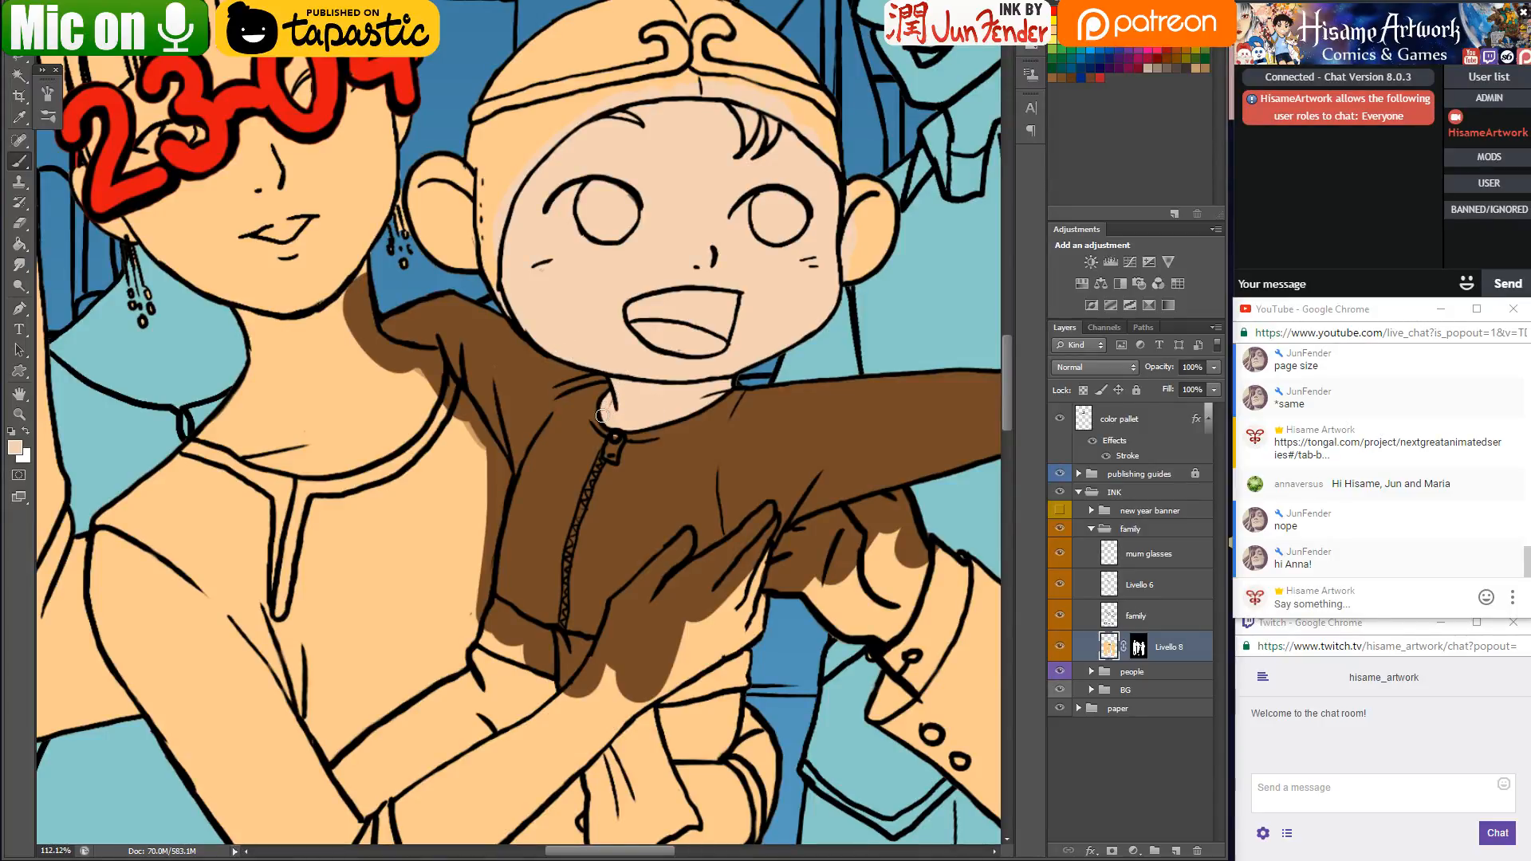
alt+click(617, 437)
scroll(705, 332, down, 3)
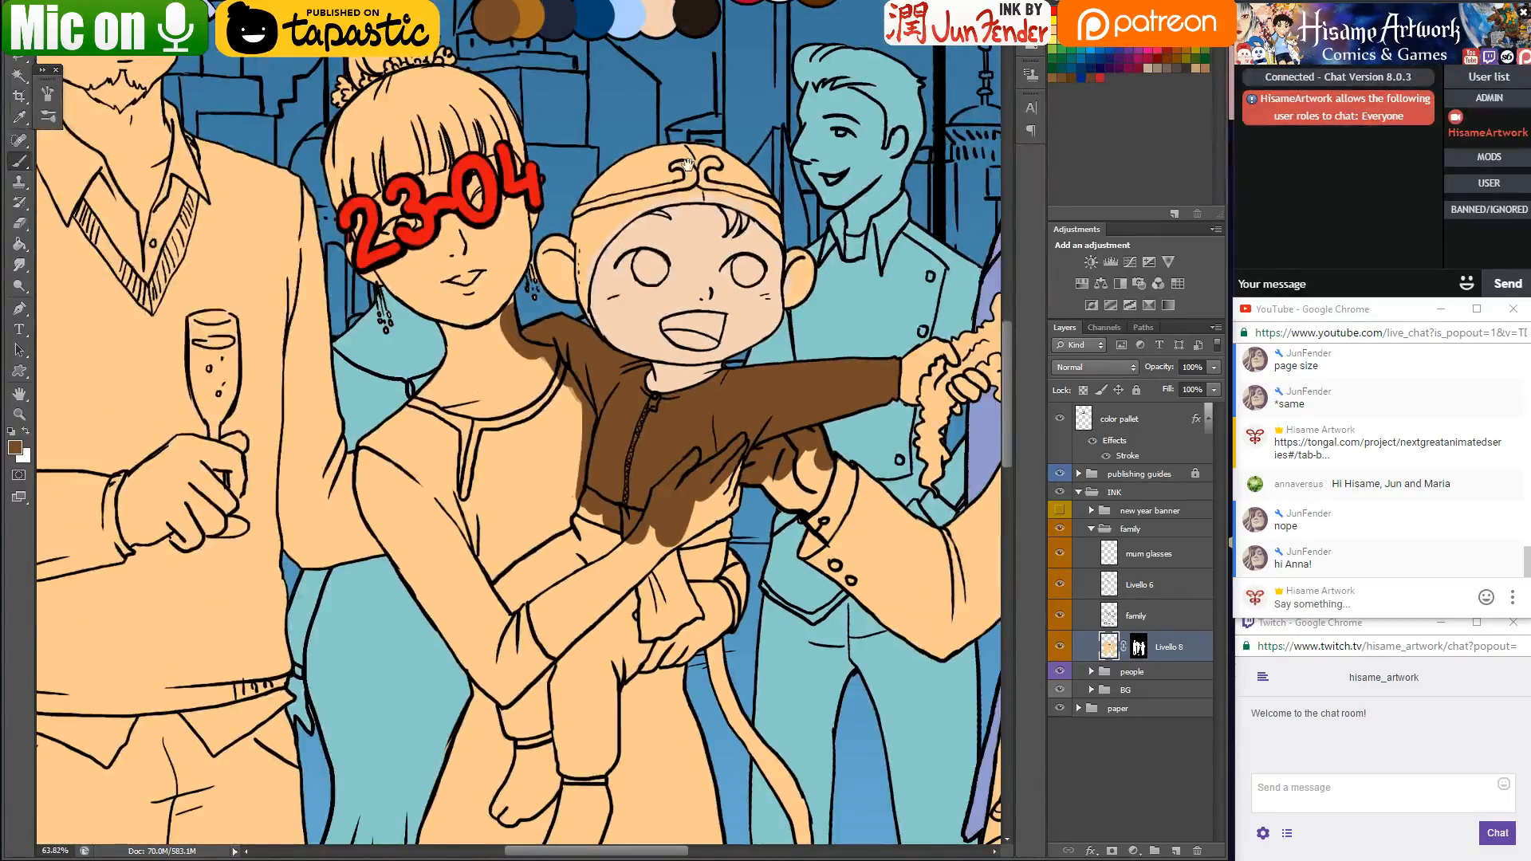
drag(687, 165, 664, 365)
scroll(592, 331, up, 3)
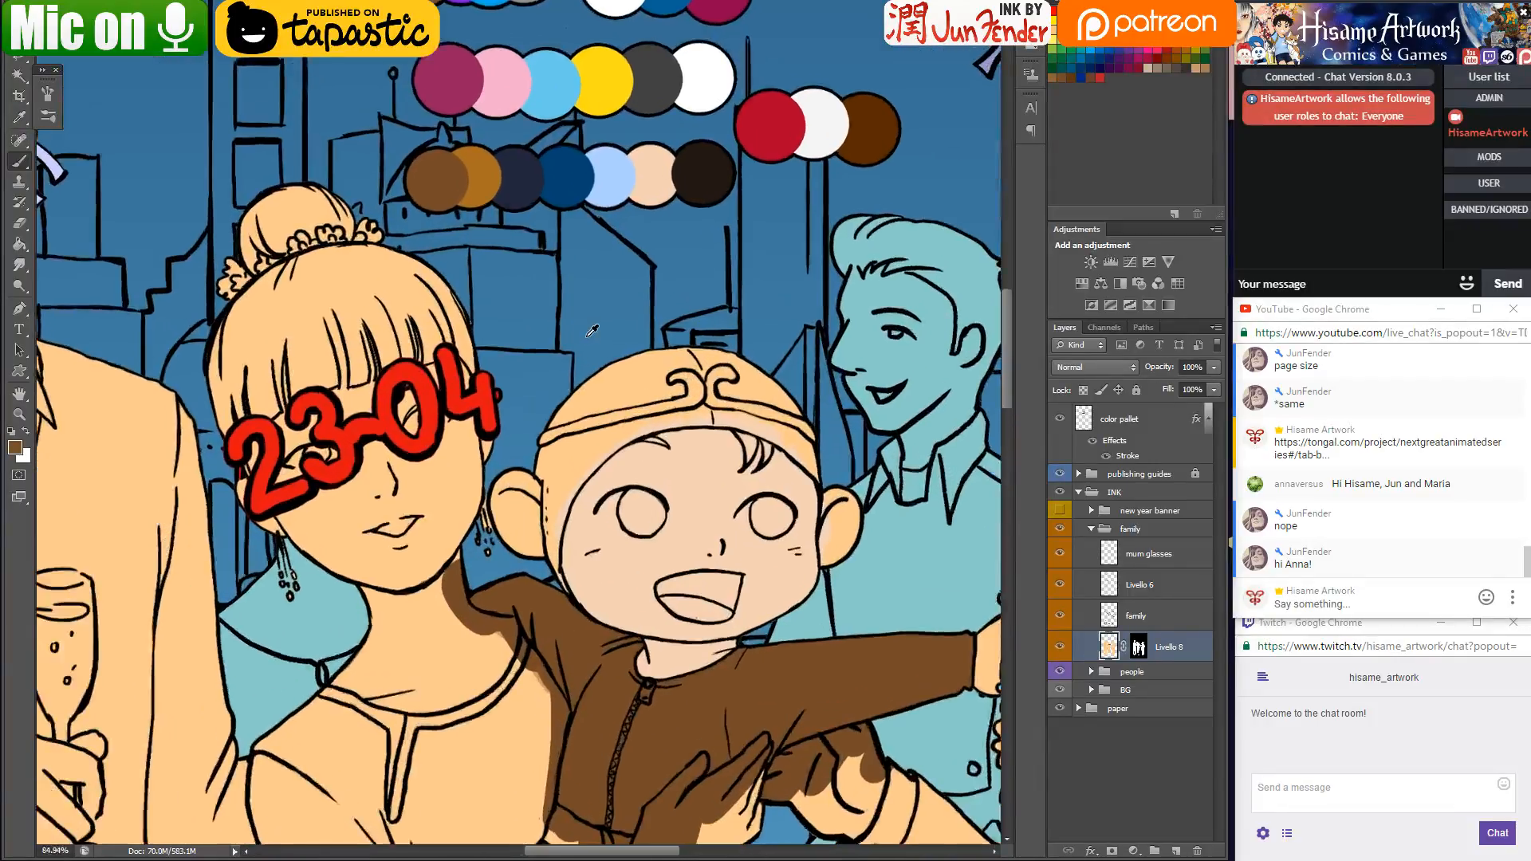
drag(694, 399, 632, 341)
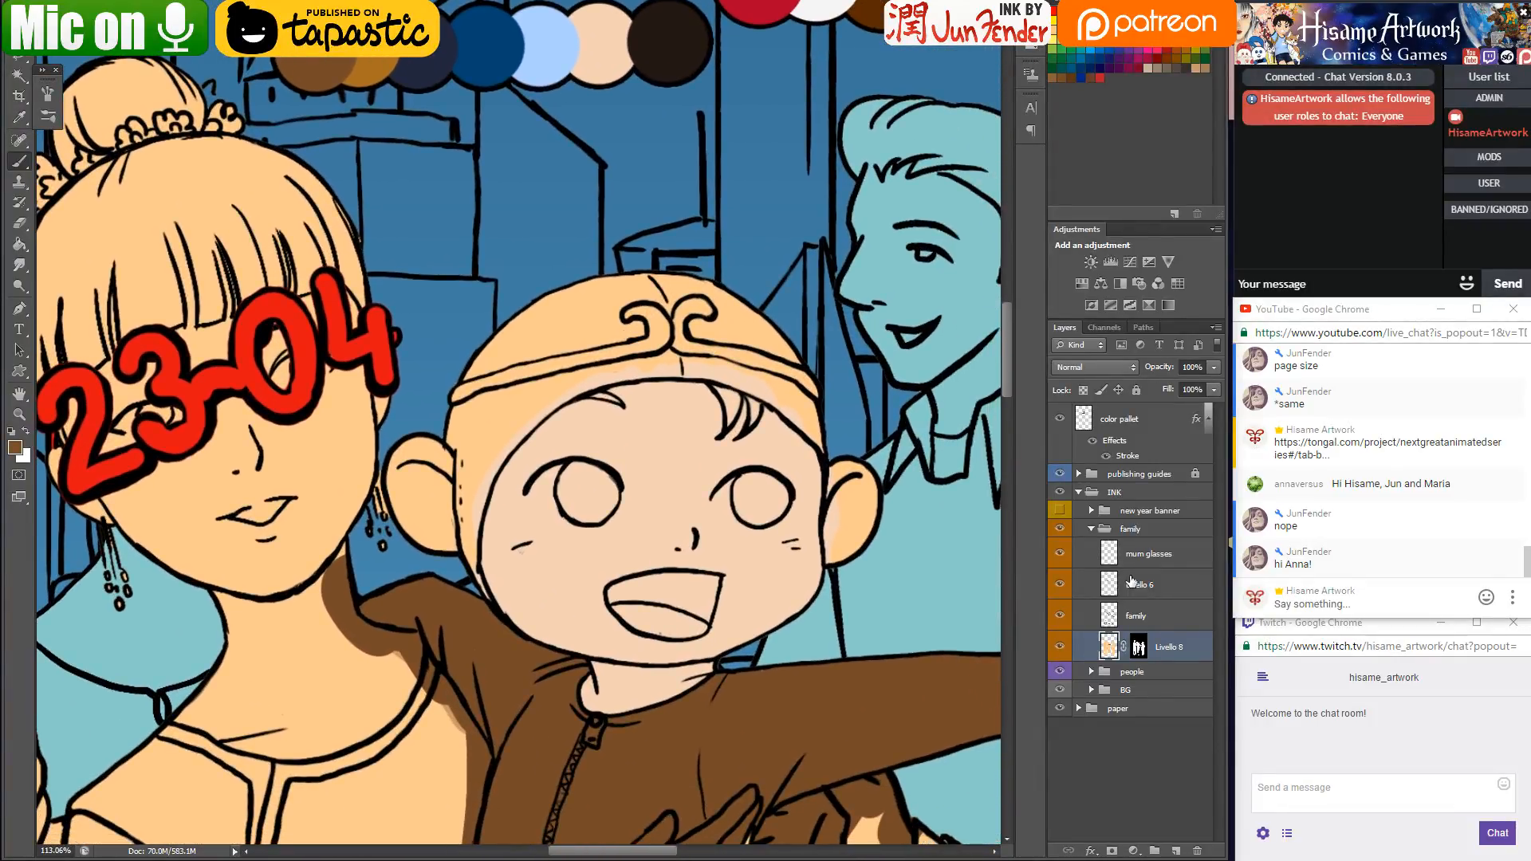
Rename the family line-art layer as "family ink"
click(1109, 618)
click(1060, 615)
click(1060, 615)
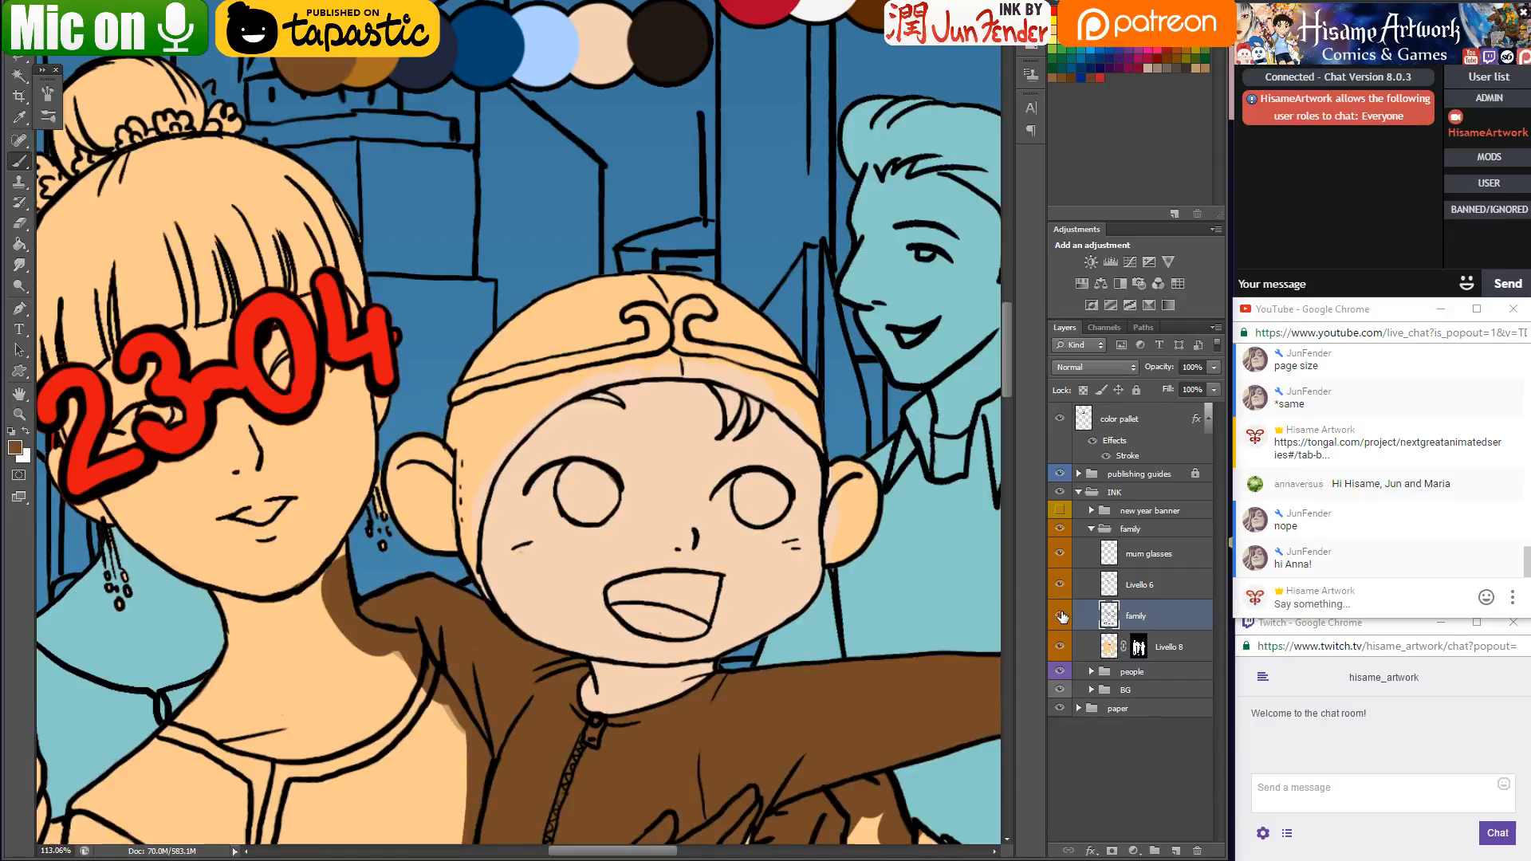
double_click(1144, 618)
key(Return)
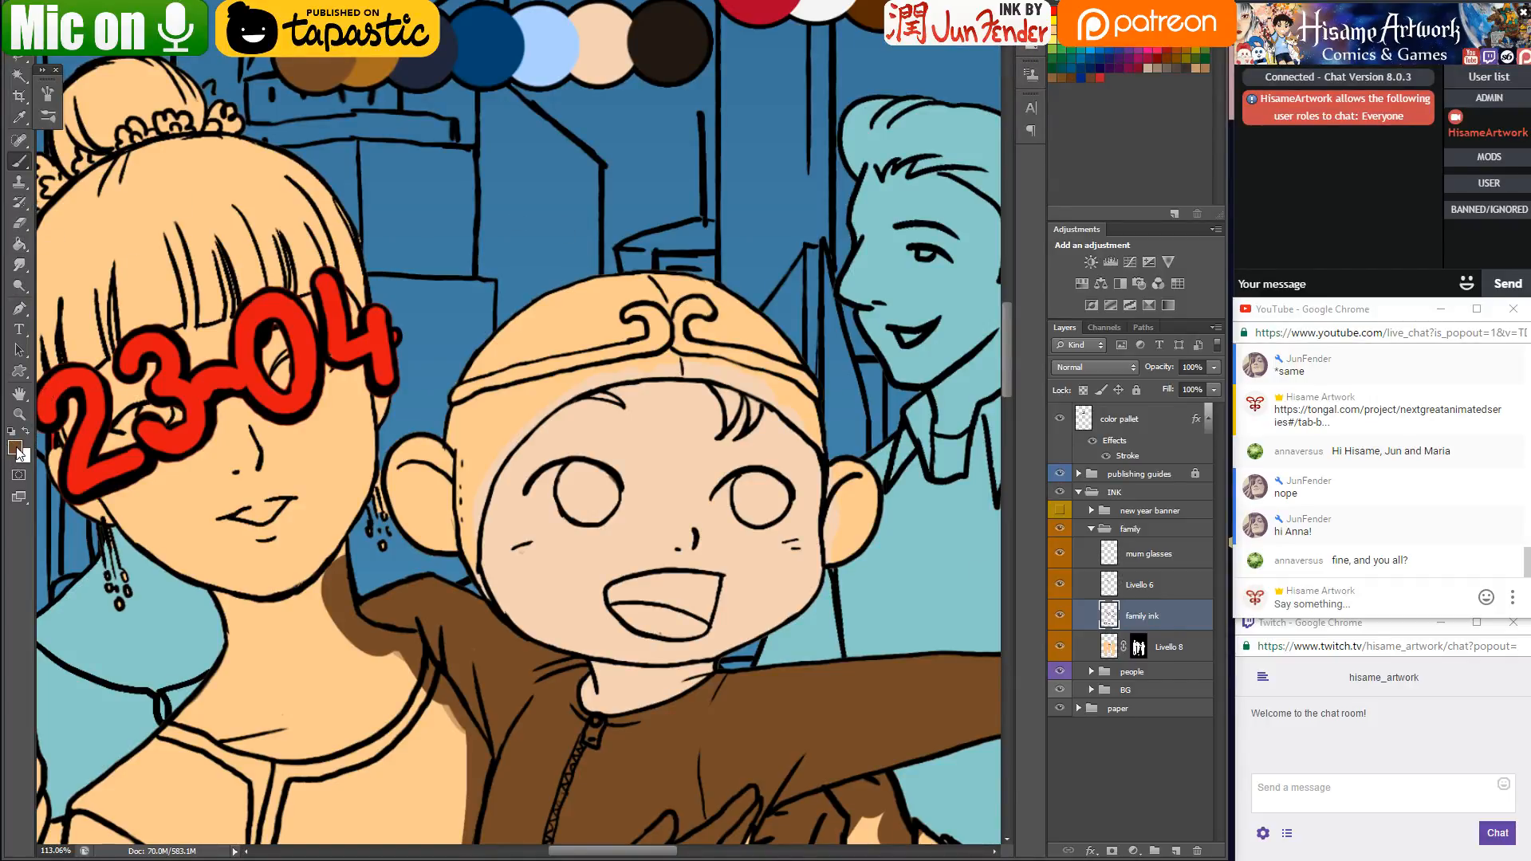
Select the hood and leg areas of the baby's monkey suit with the Magic Wand on the family ink layer
click(17, 75)
click(1165, 595)
click(1163, 616)
click(649, 364)
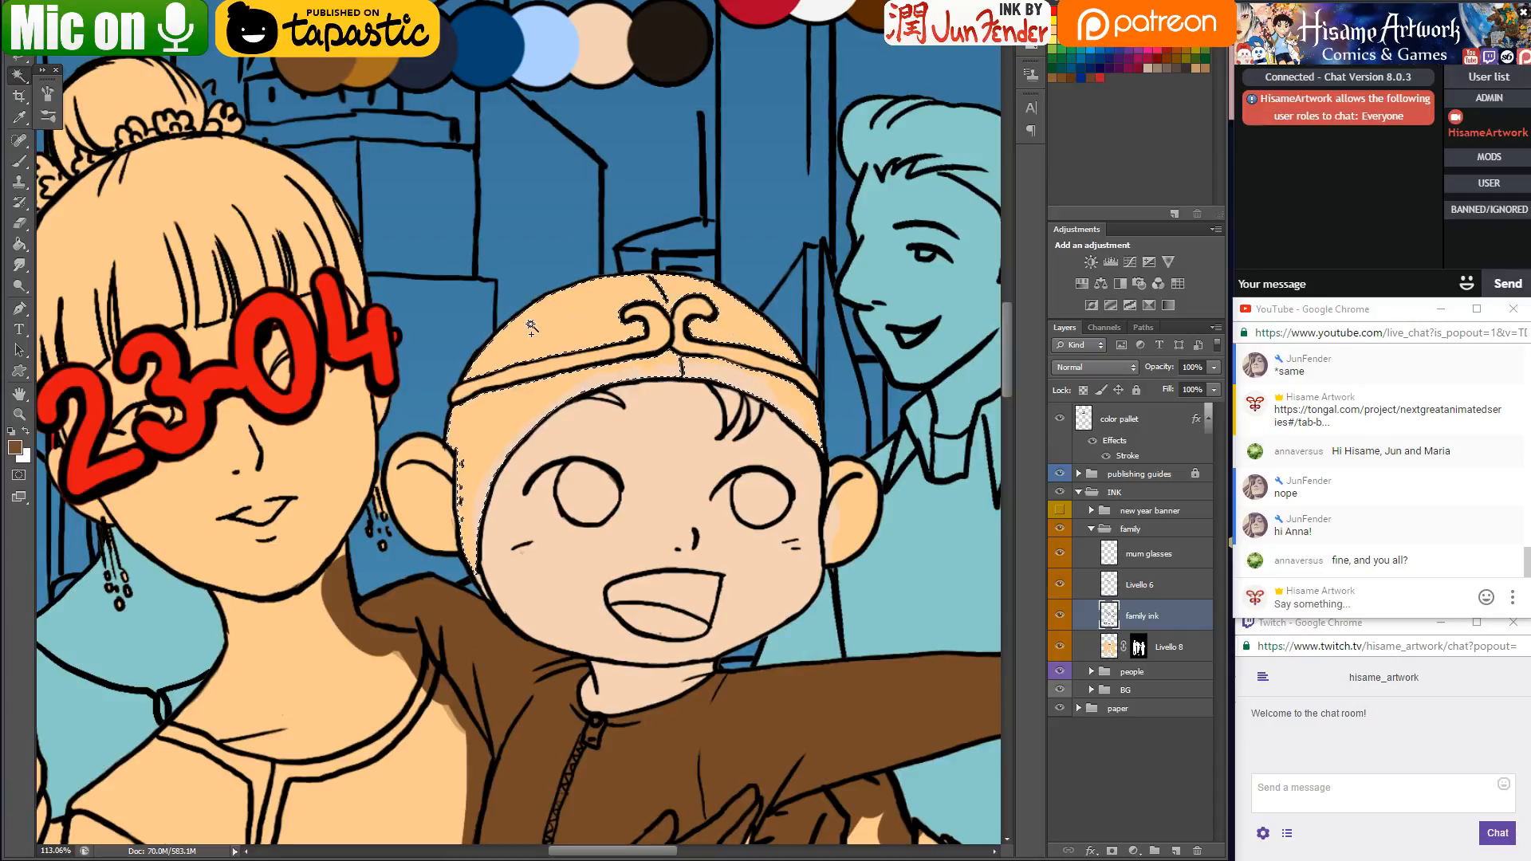
drag(648, 630, 661, 176)
shift+click(698, 464)
shift+click(466, 486)
shift+click(514, 662)
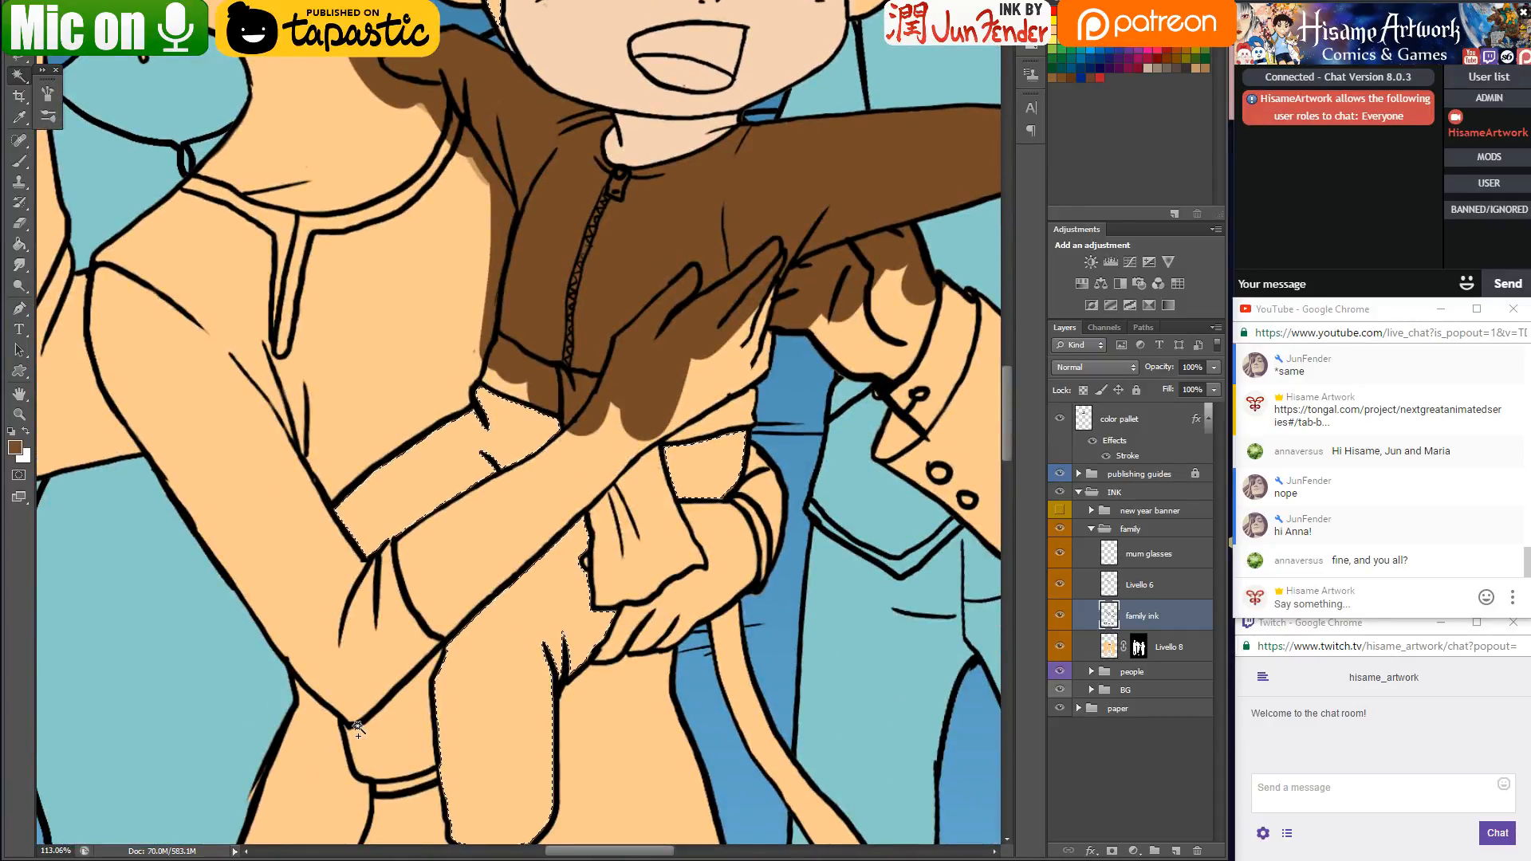
scroll(481, 642, down, 3)
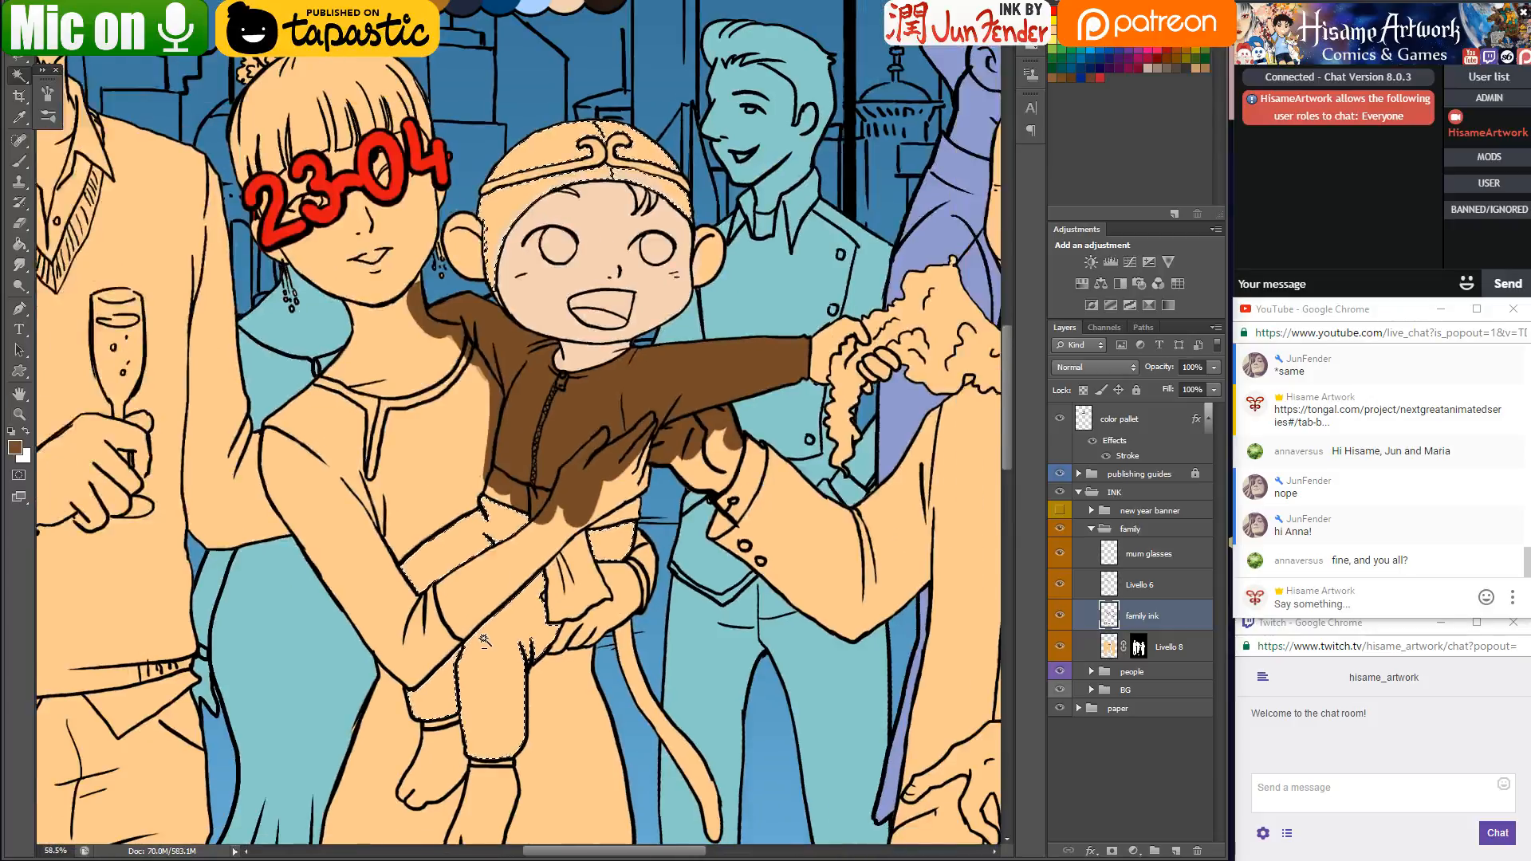
Fill the selected hood and leg areas with the dark brown on Livello 8 using the Paint Bucket
click(20, 243)
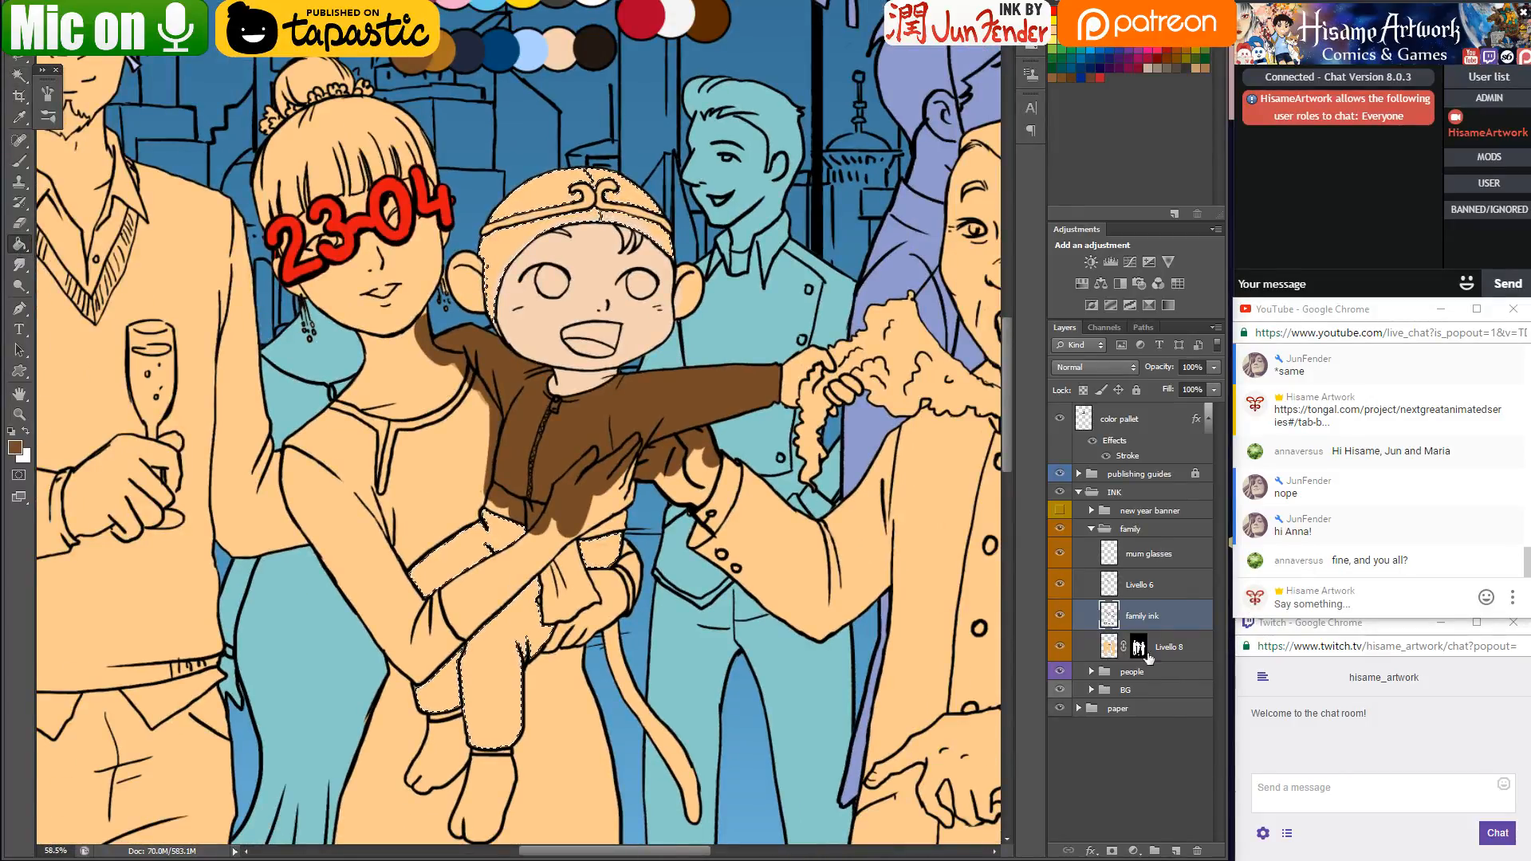
click(1109, 649)
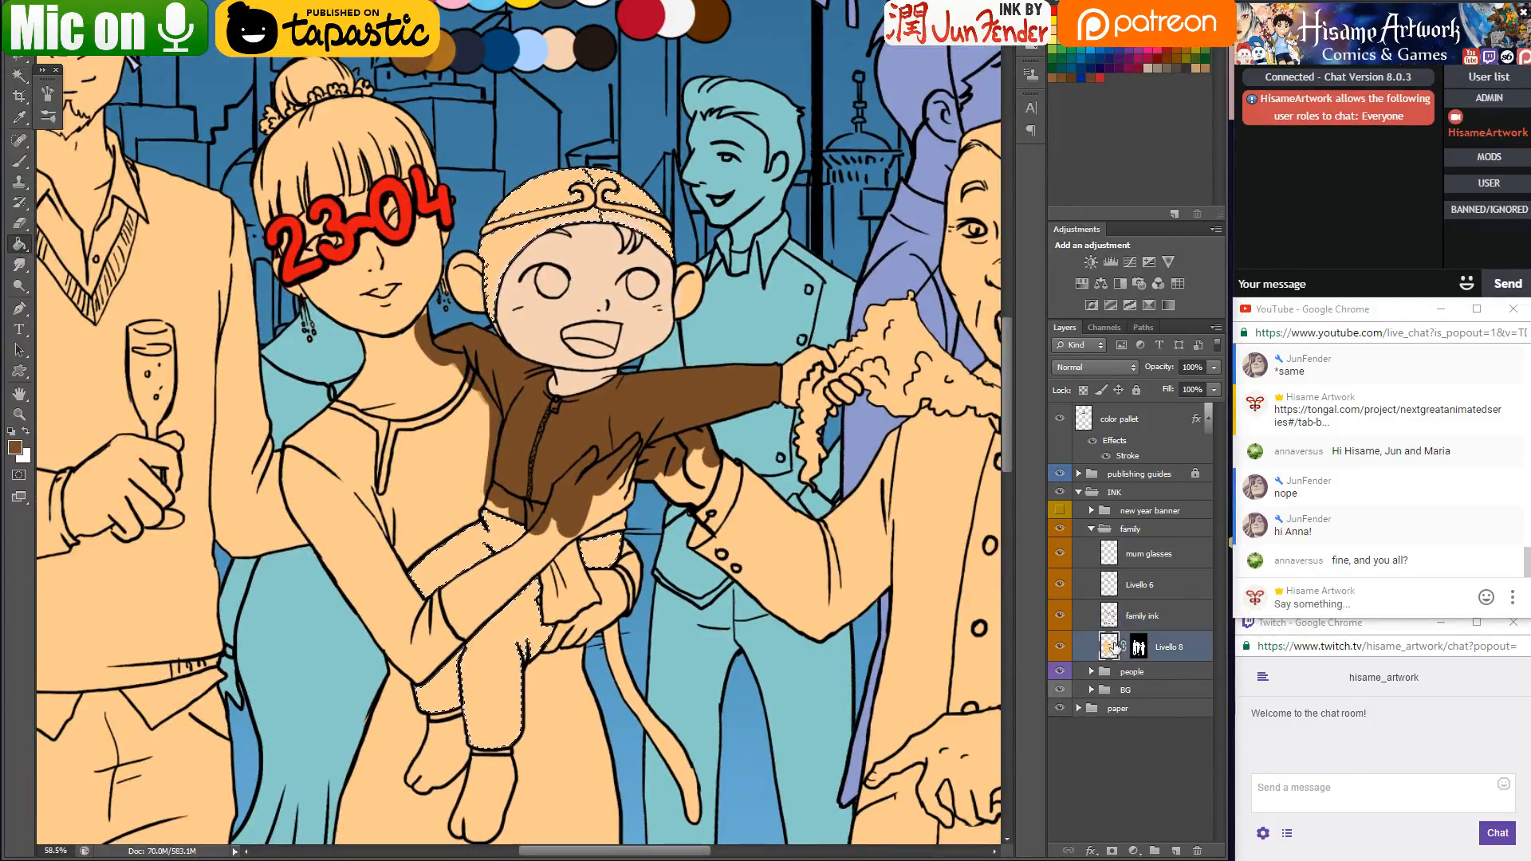
click(514, 209)
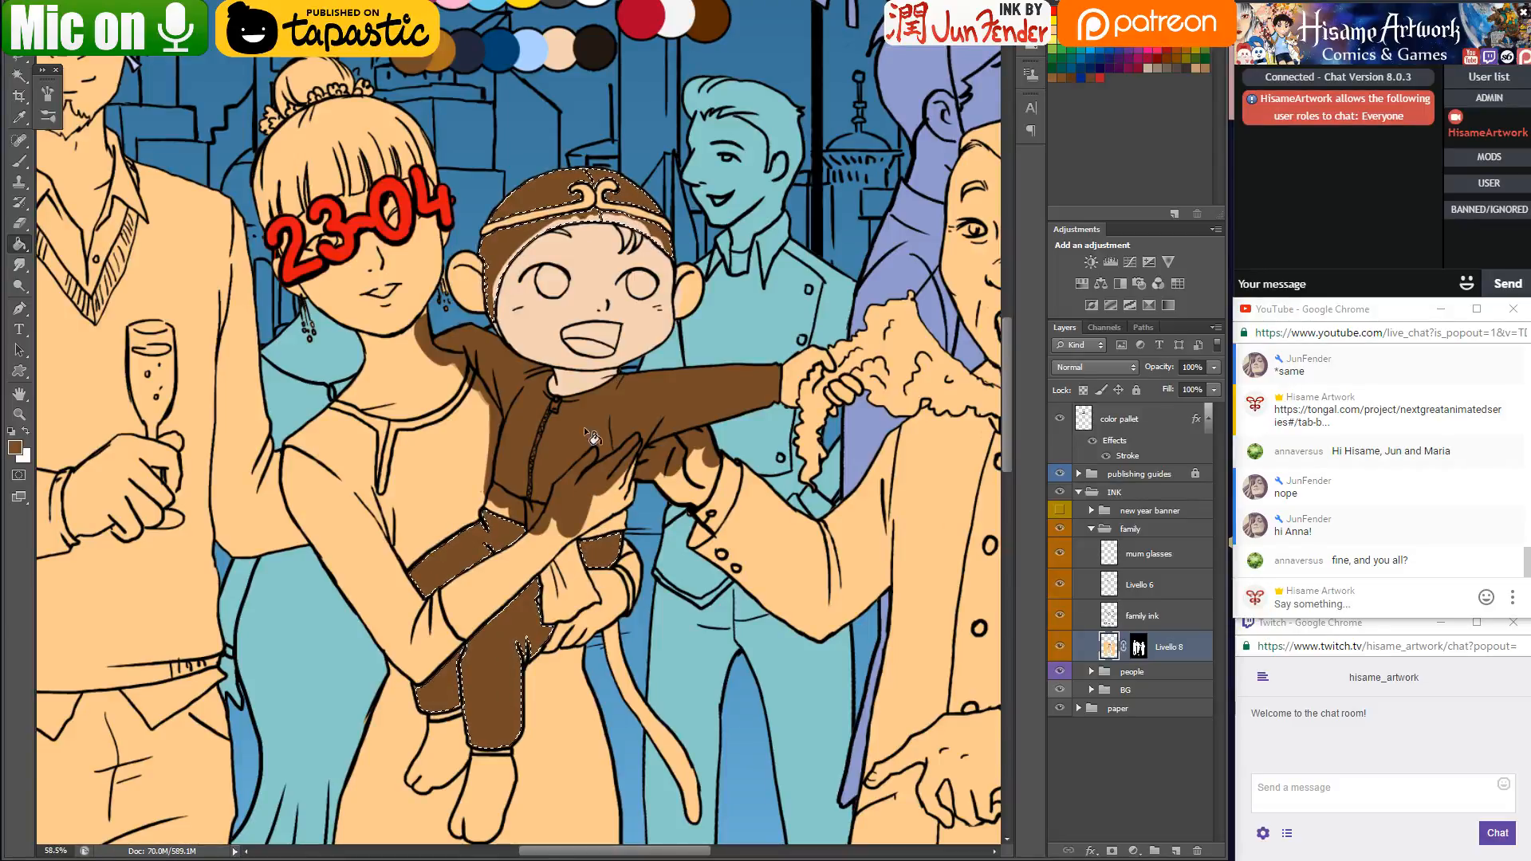
Deselect and brush dark brown over the uncoloured gaps along the hood's inner edge around the baby's face
scroll(590, 437, up, 8)
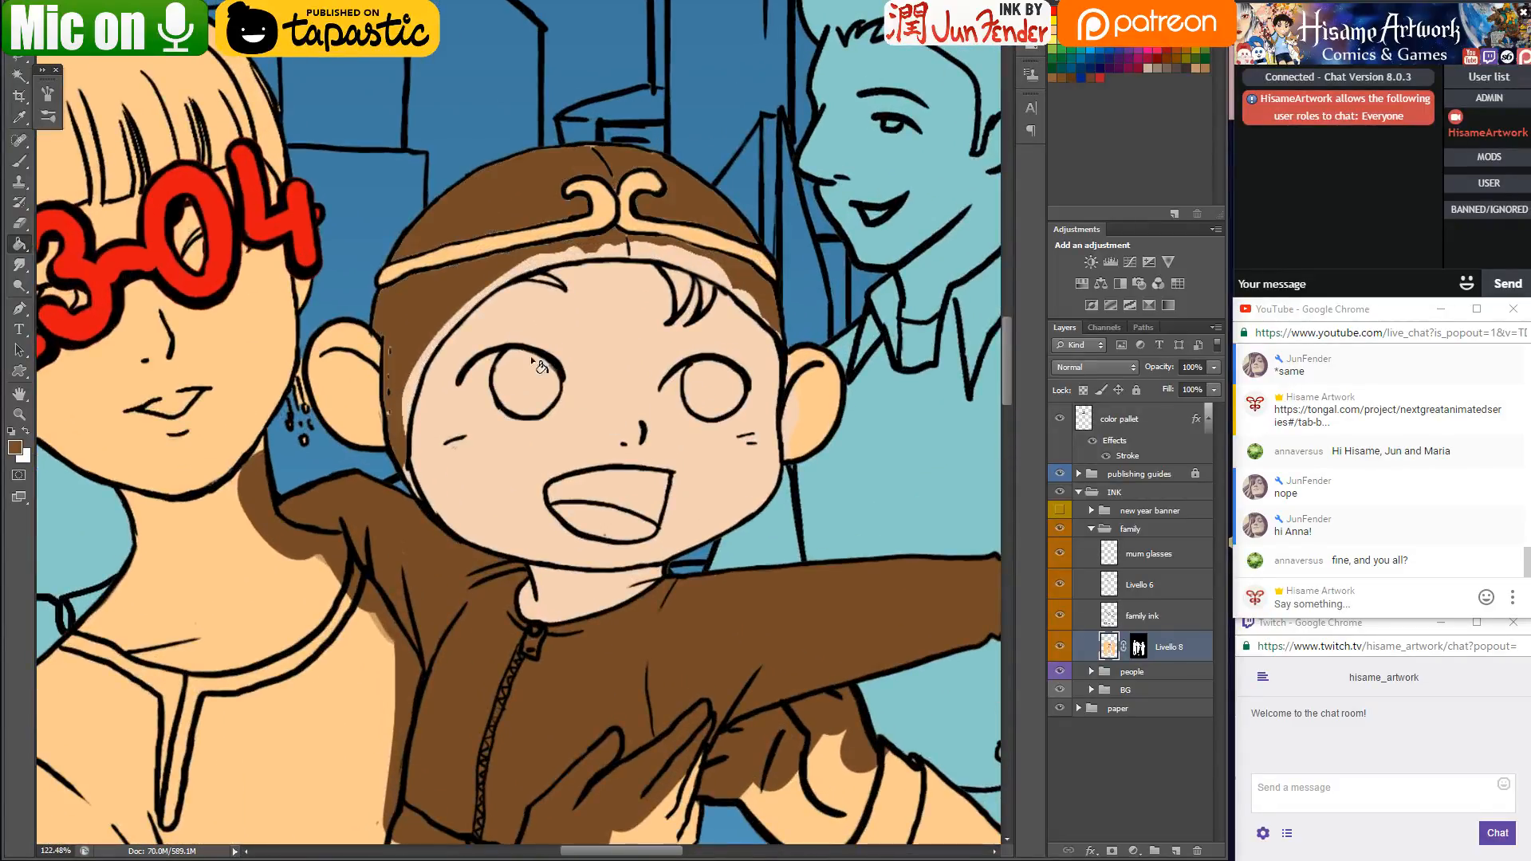
click(18, 162)
drag(411, 367, 402, 426)
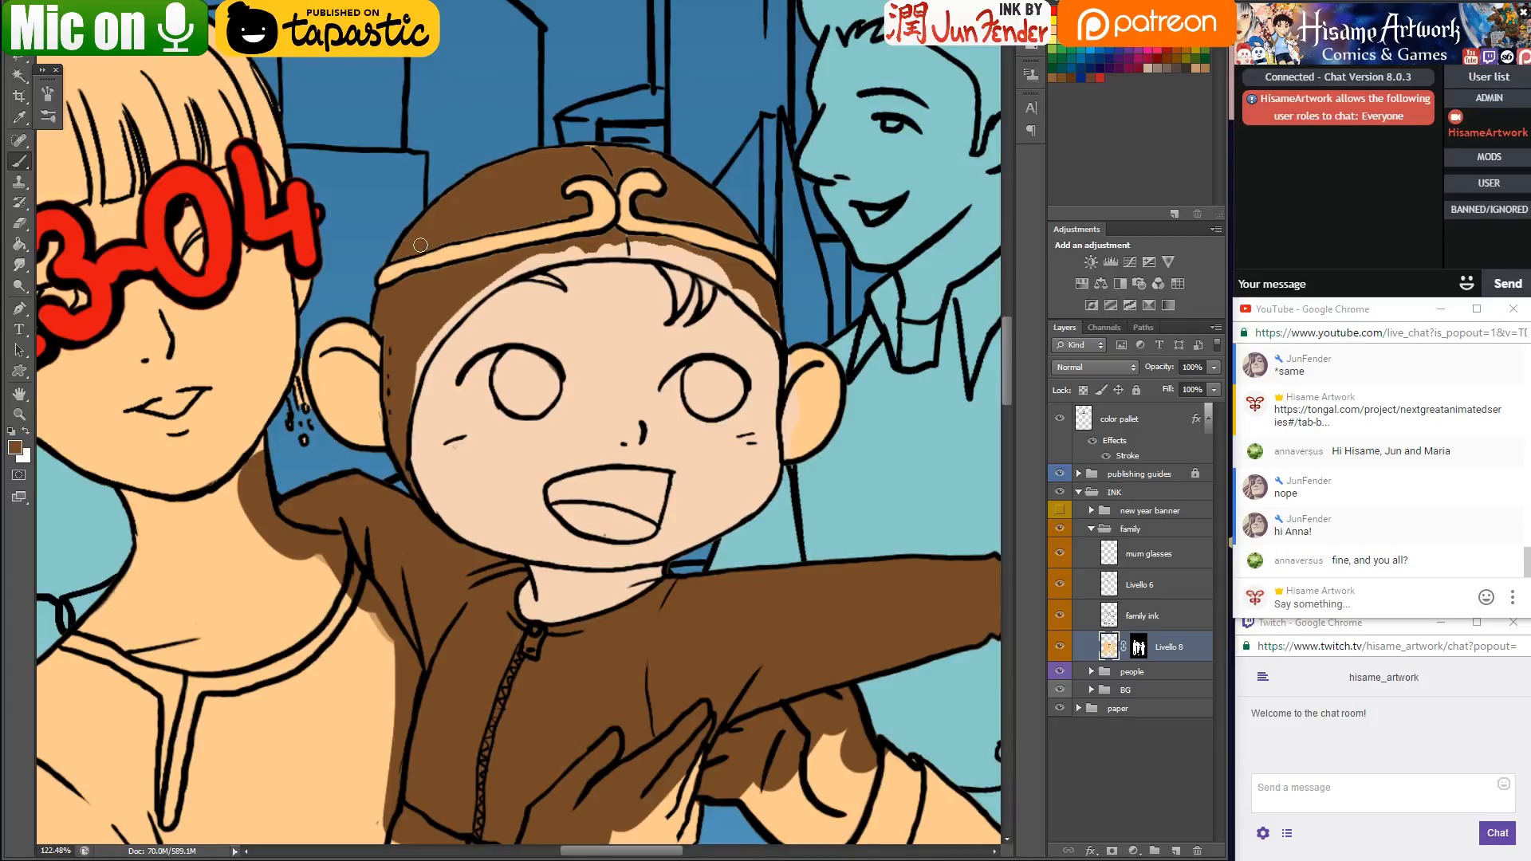
mouse_move(405, 419)
mouse_down()
mouse_move(448, 320)
mouse_move(533, 258)
mouse_up()
drag(458, 313, 541, 258)
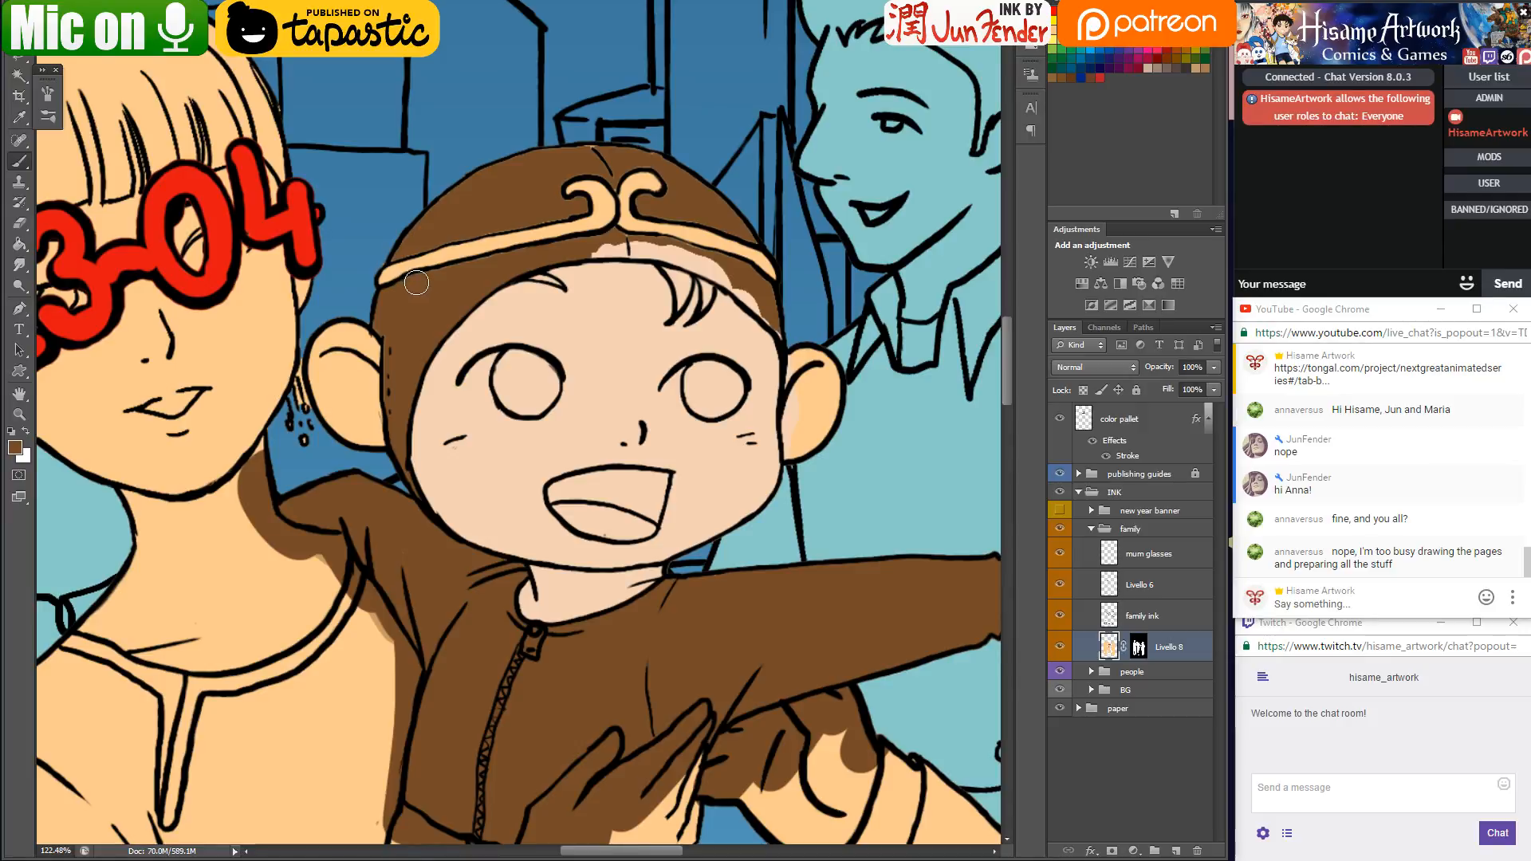
mouse_move(594, 254)
mouse_down()
mouse_move(643, 243)
mouse_move(529, 254)
mouse_move(655, 248)
mouse_move(641, 253)
mouse_move(707, 265)
mouse_move(662, 248)
mouse_move(734, 269)
mouse_up()
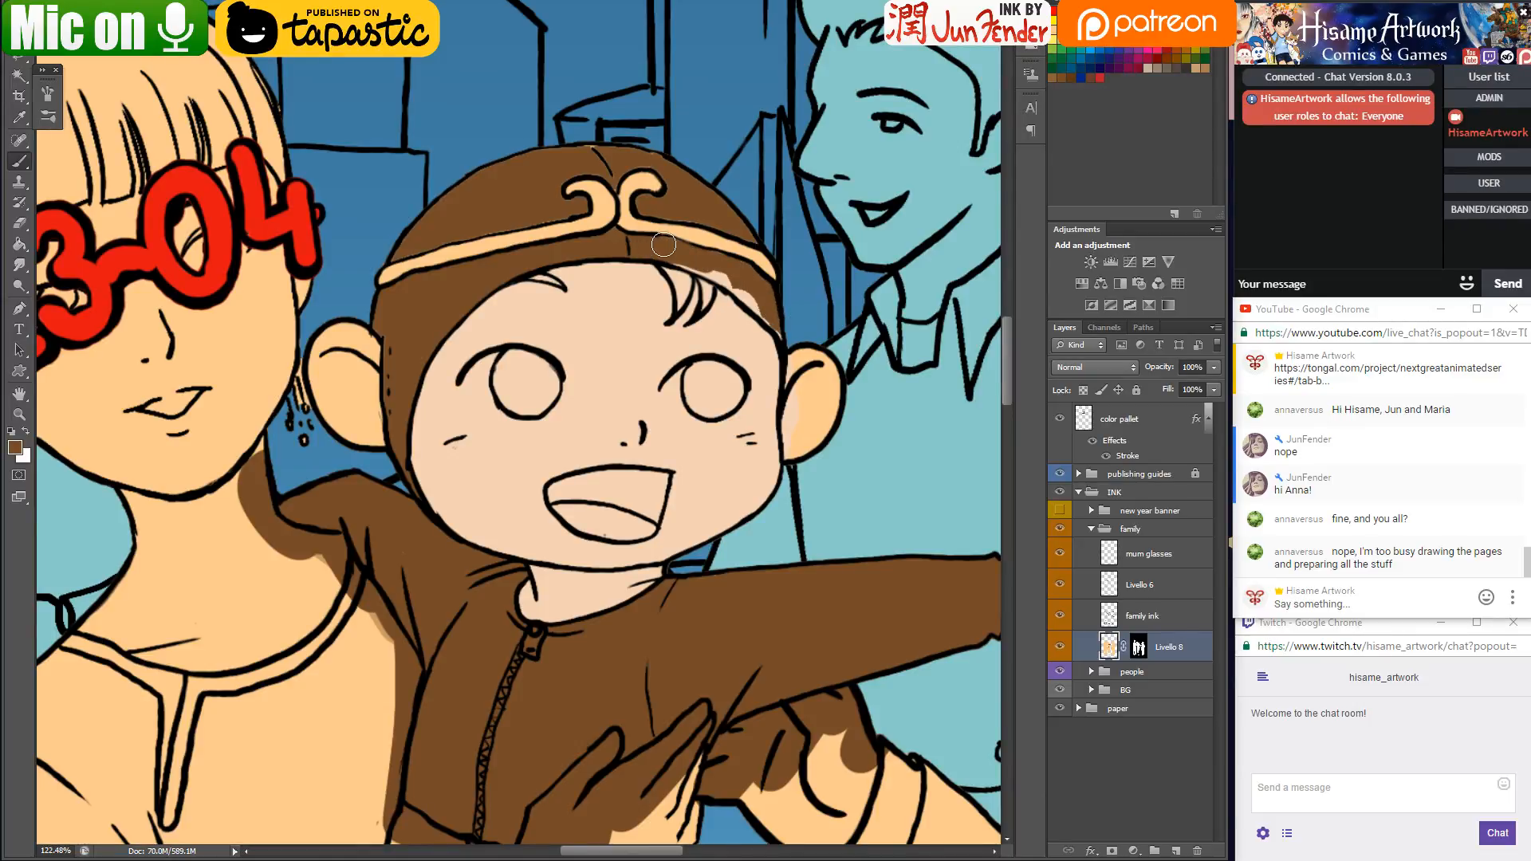
mouse_move(713, 261)
mouse_down()
mouse_move(744, 273)
mouse_move(673, 261)
mouse_move(754, 295)
mouse_move(742, 296)
mouse_move(781, 327)
mouse_move(751, 284)
mouse_up()
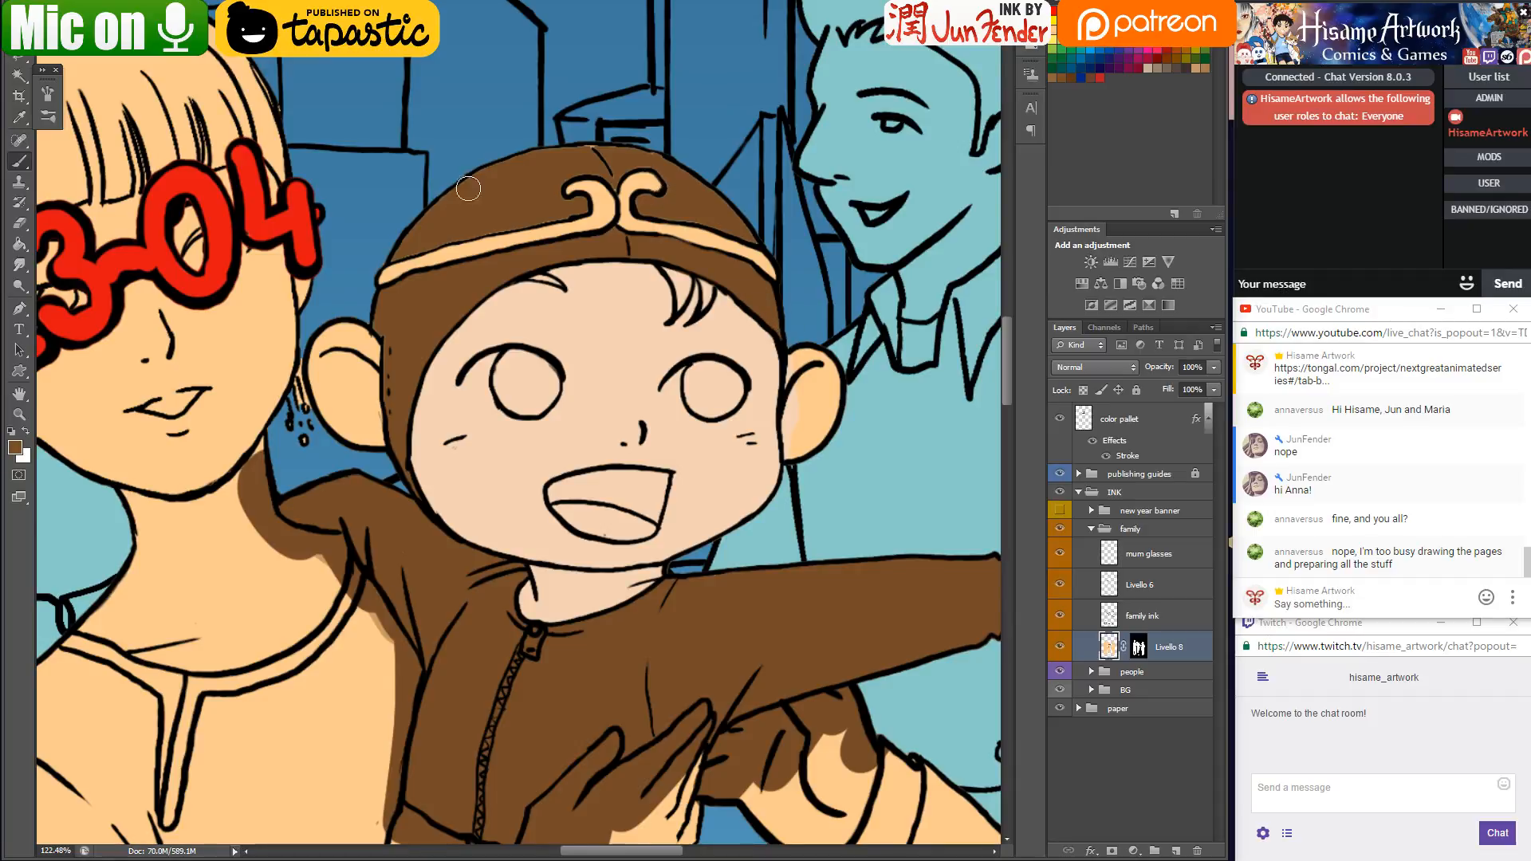
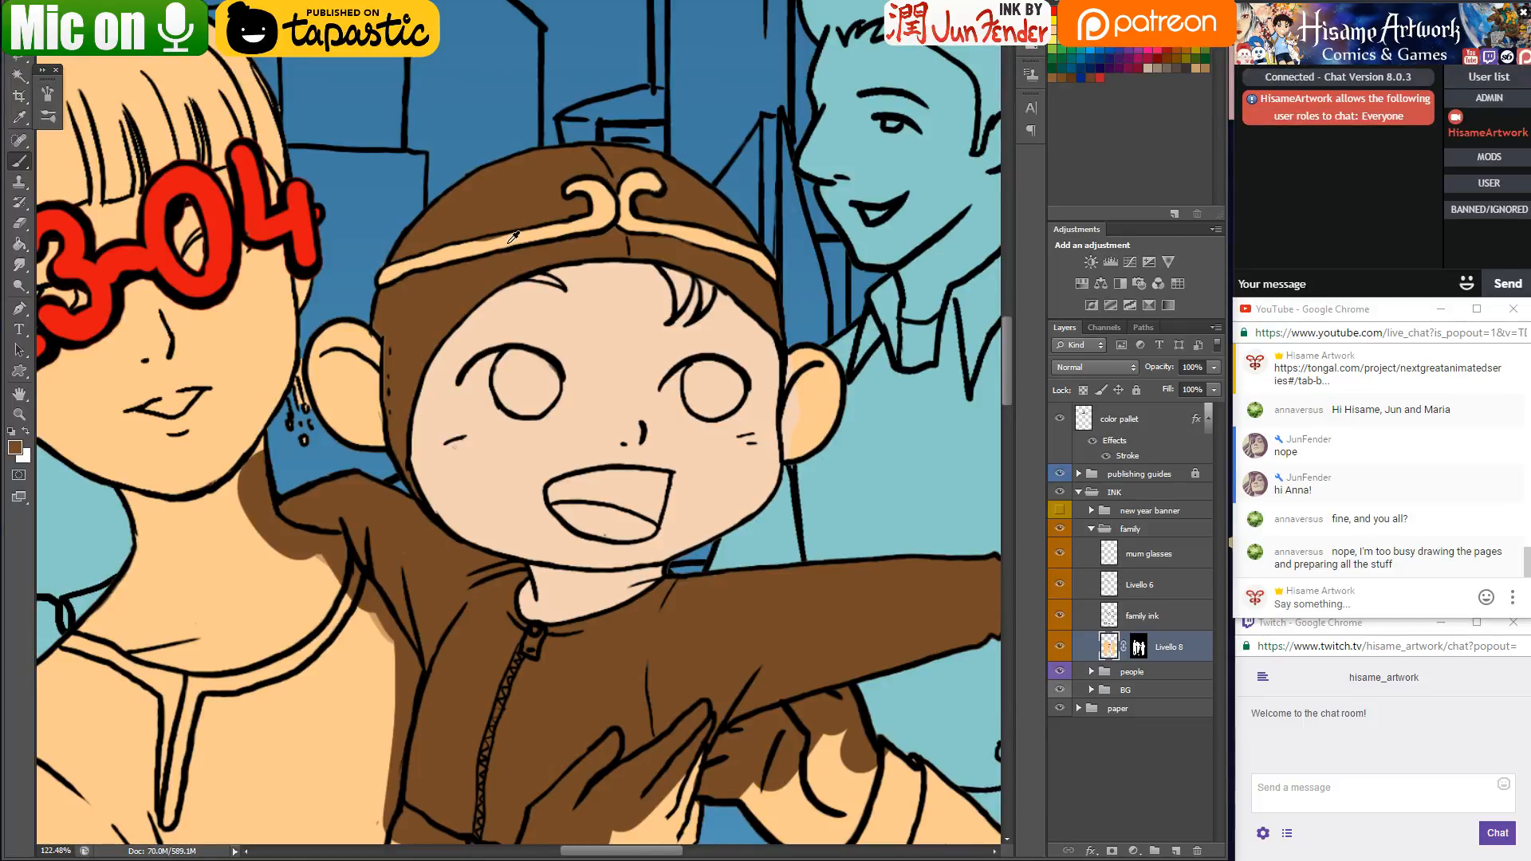
Touch up the edges of the monkey suit's trouser legs with the dark brown brush
mouse_move(517, 670)
mouse_down()
mouse_move(701, 276)
mouse_move(564, 220)
mouse_up()
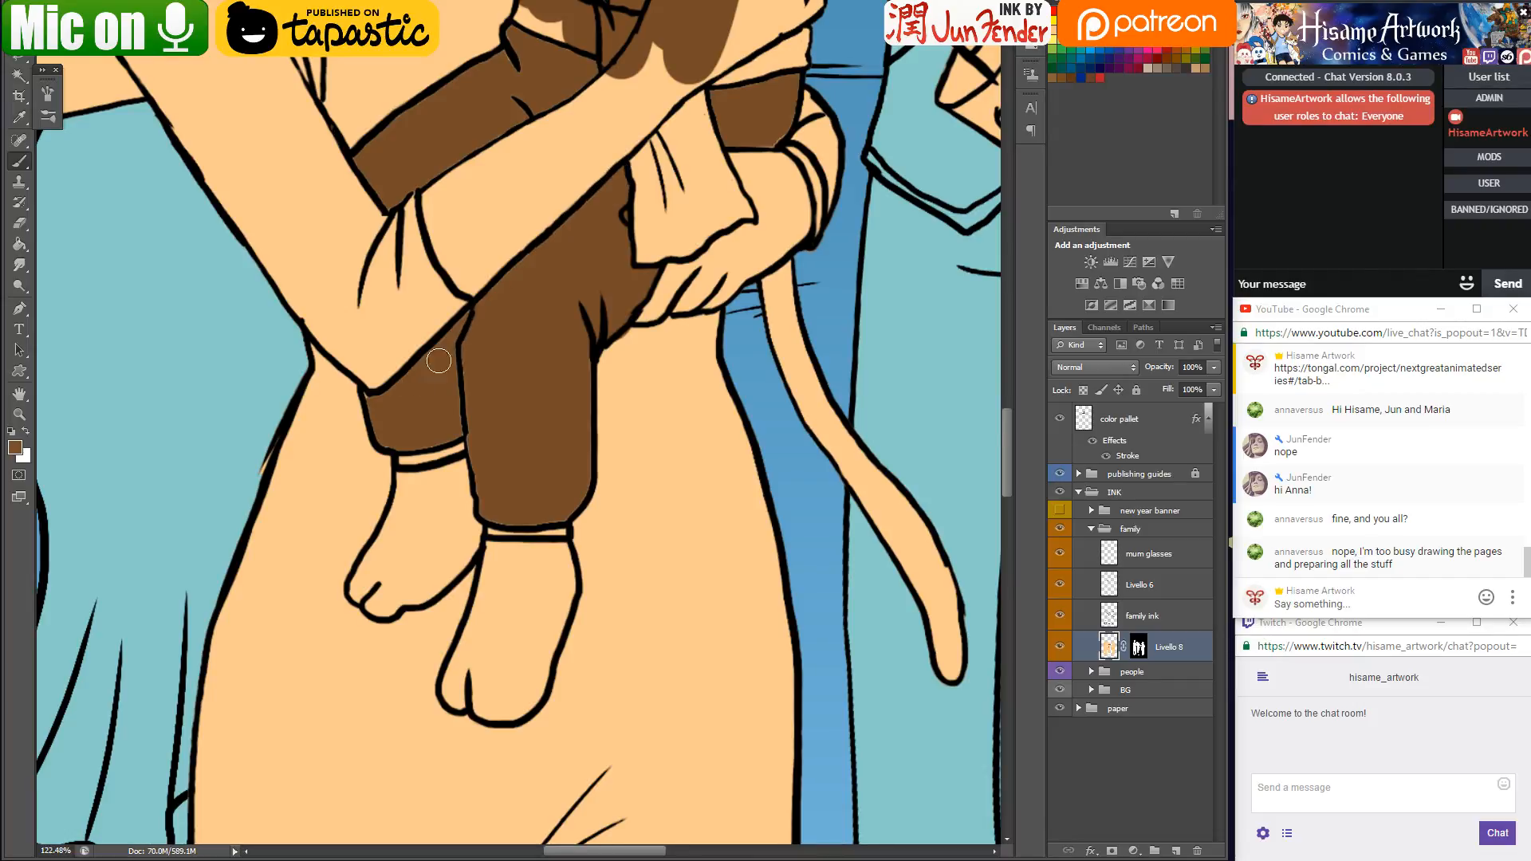
click(357, 396)
mouse_move(373, 421)
mouse_down()
mouse_move(423, 439)
mouse_move(474, 424)
mouse_move(465, 374)
mouse_move(460, 414)
mouse_up()
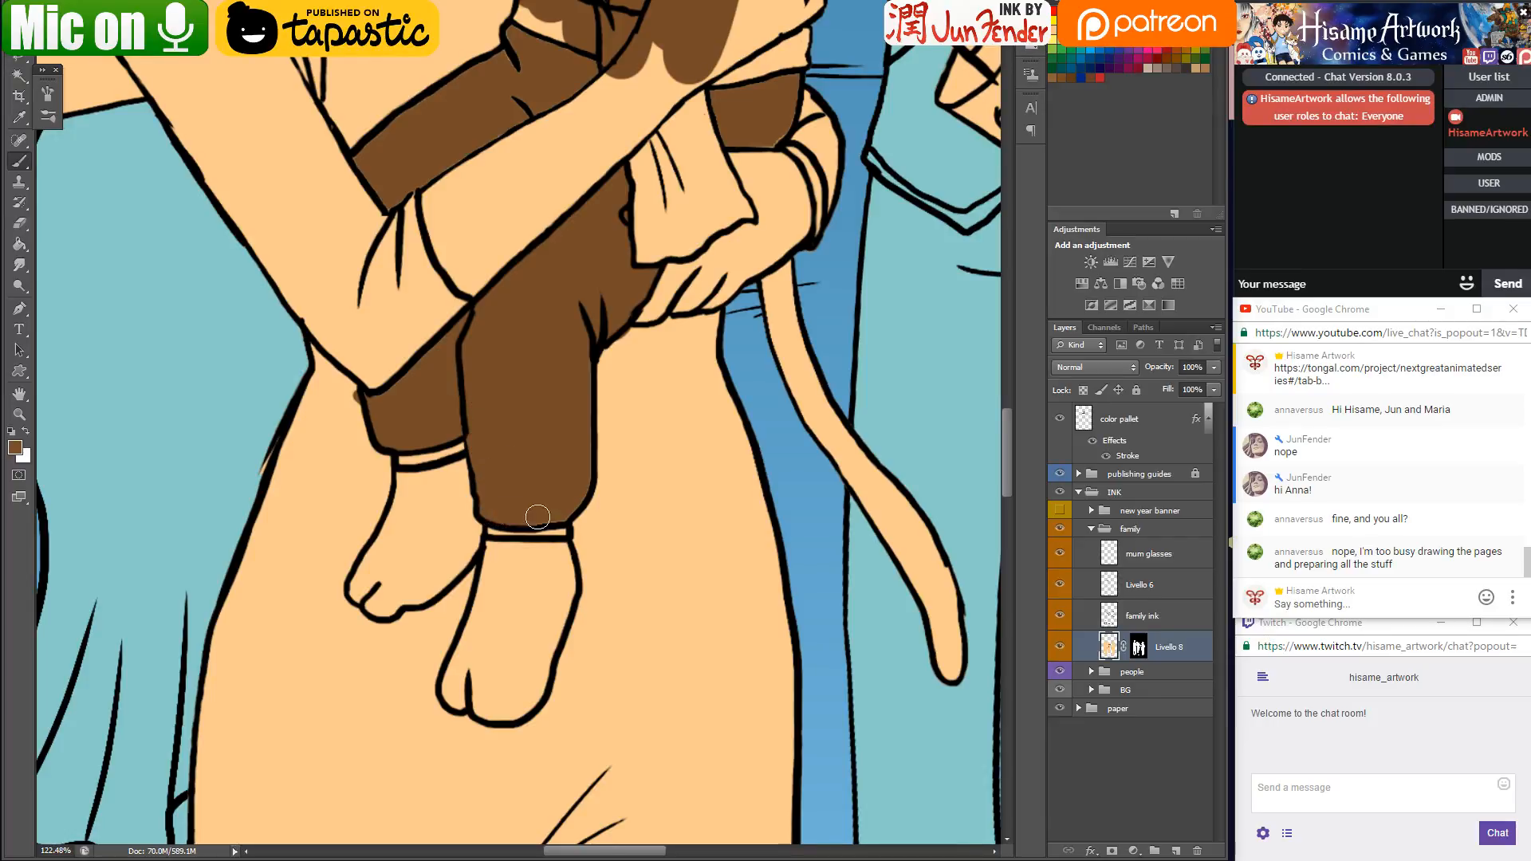
drag(599, 499, 606, 293)
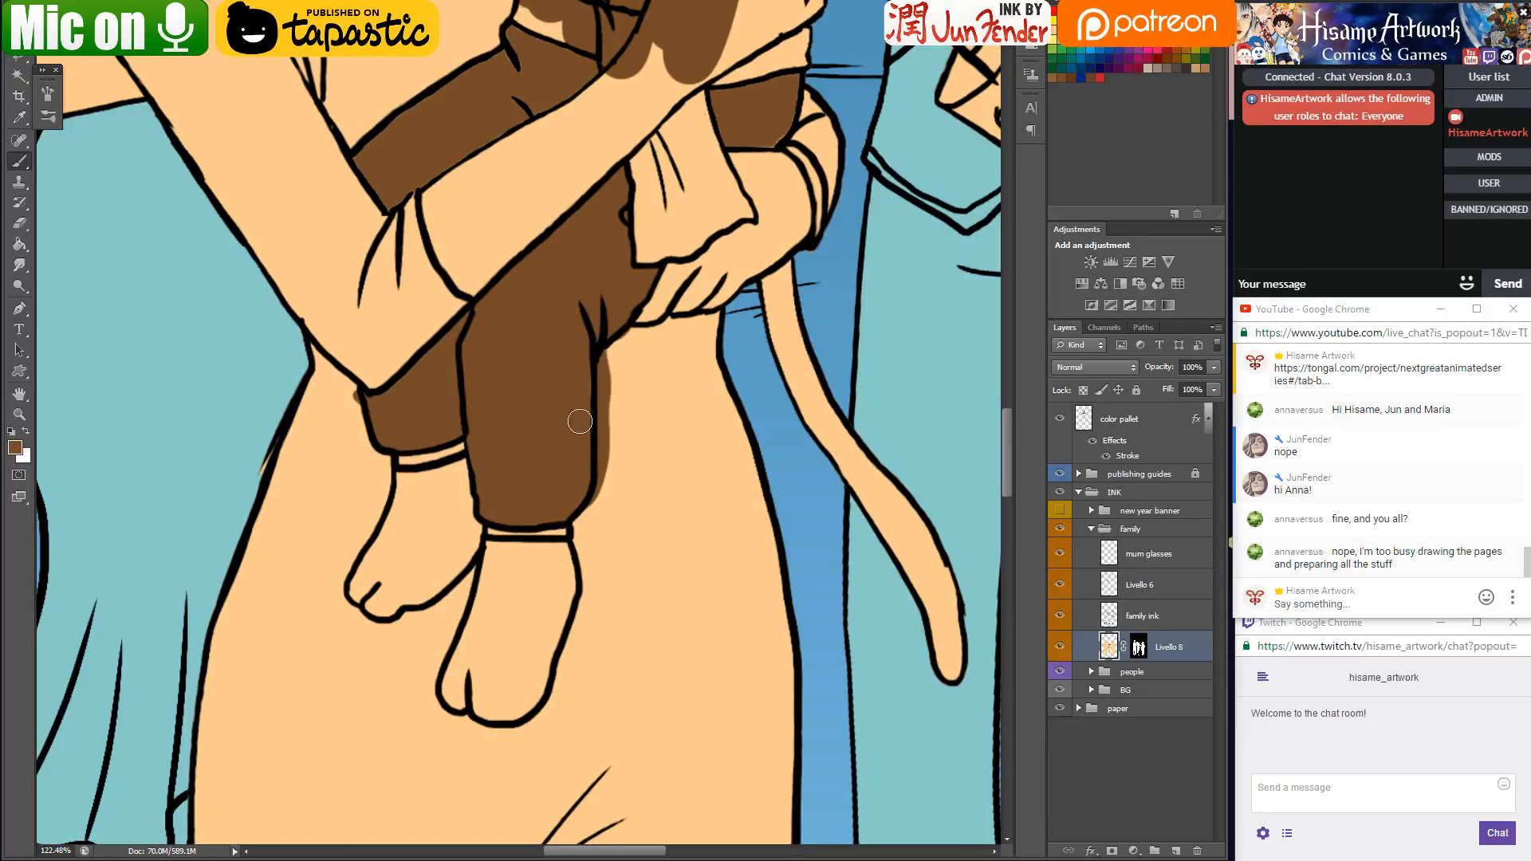
scroll(668, 144, down, 2)
scroll(582, 423, up, 3)
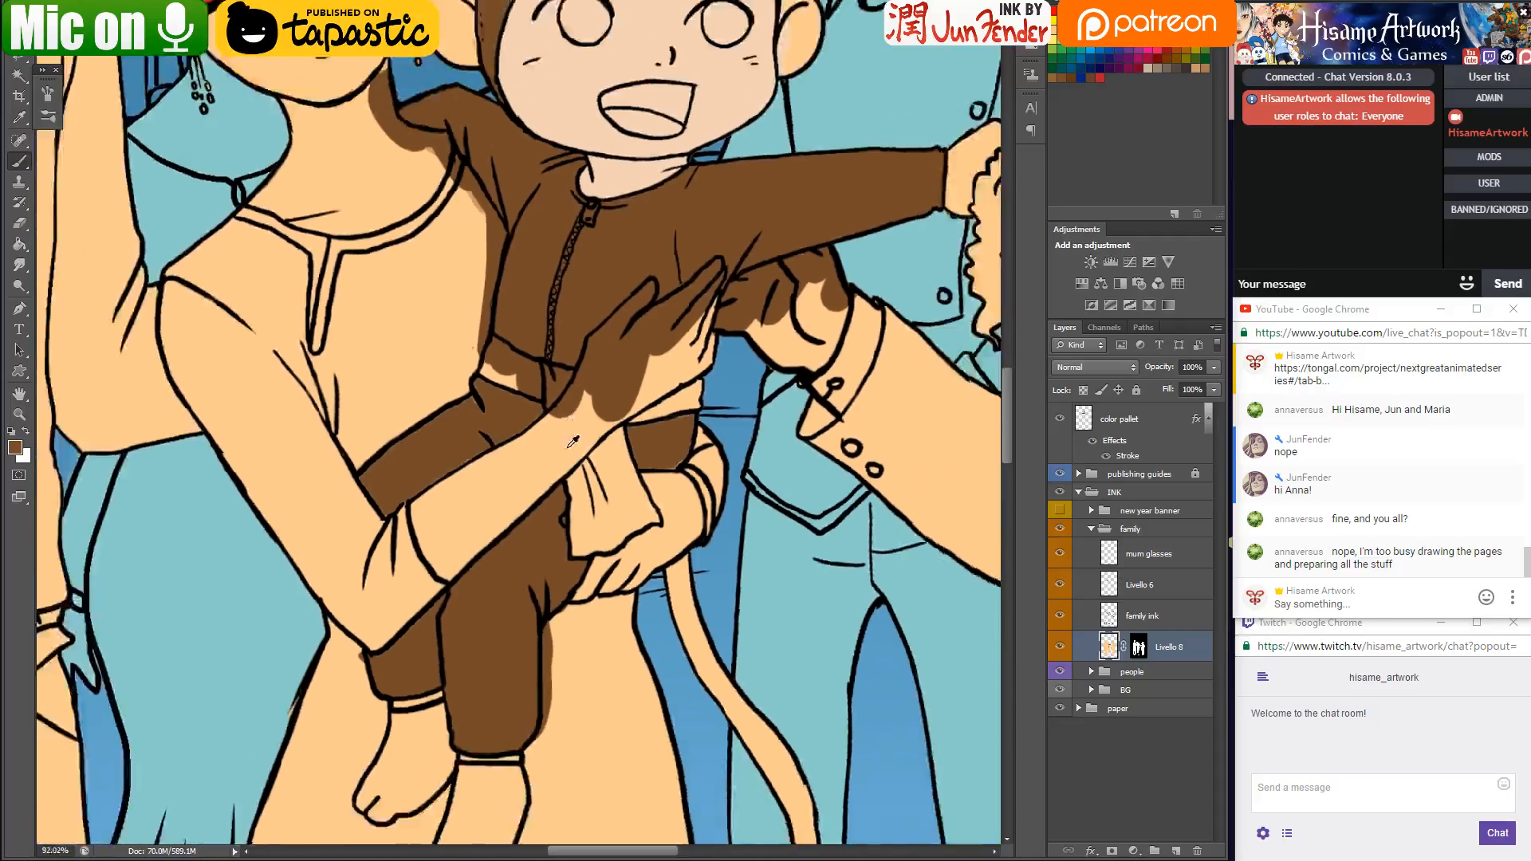
Sample the red from the color palette as the foreground color and save the document
scroll(572, 441, down, 4)
click(641, 95)
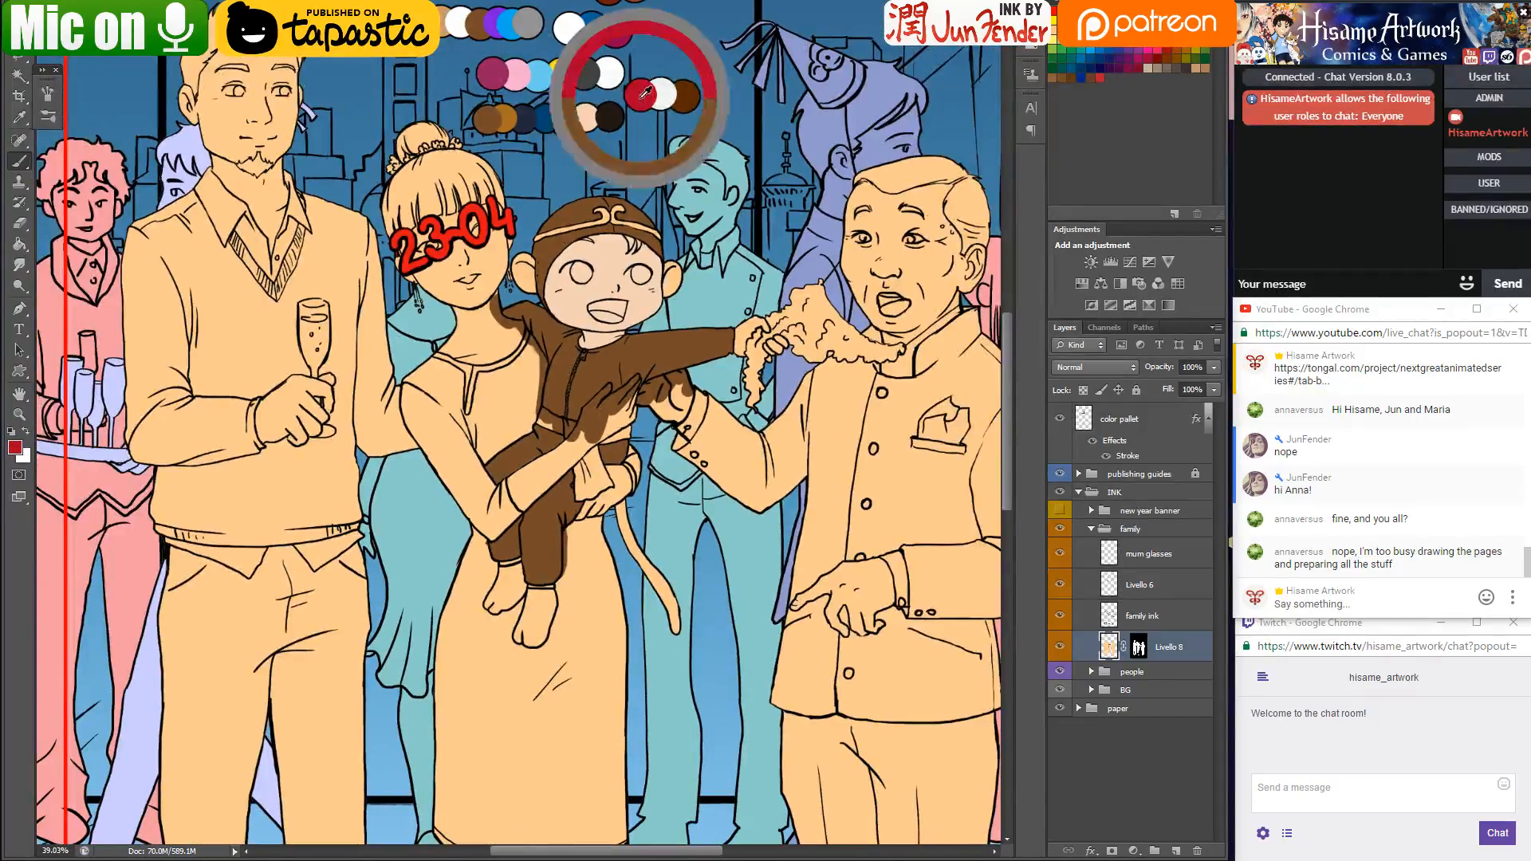
scroll(567, 645, up, 4)
drag(606, 518, 661, 463)
scroll(665, 511, up, 3)
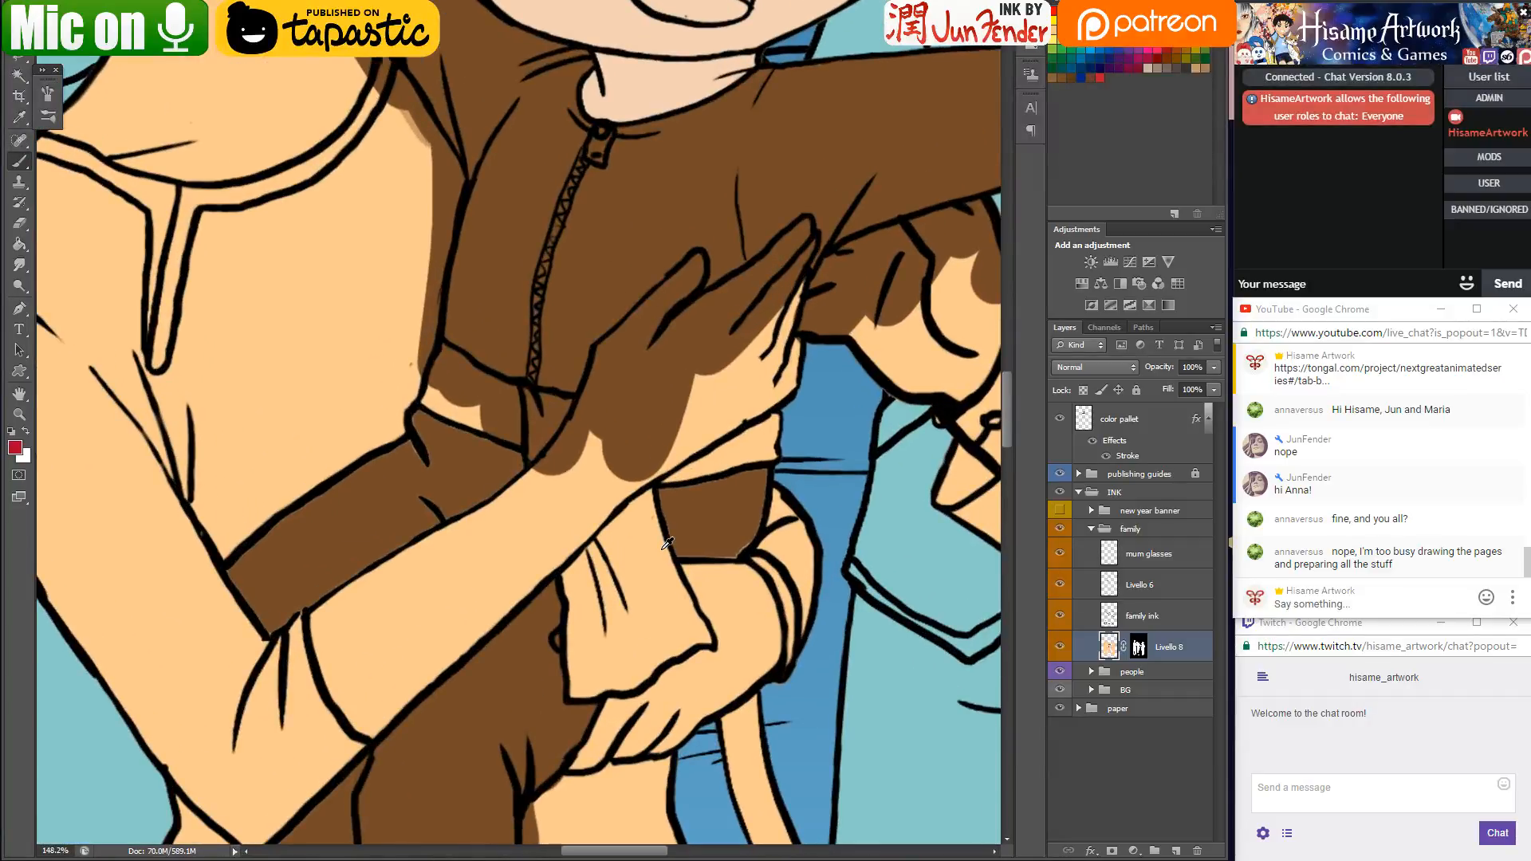
key(ctrl+s)
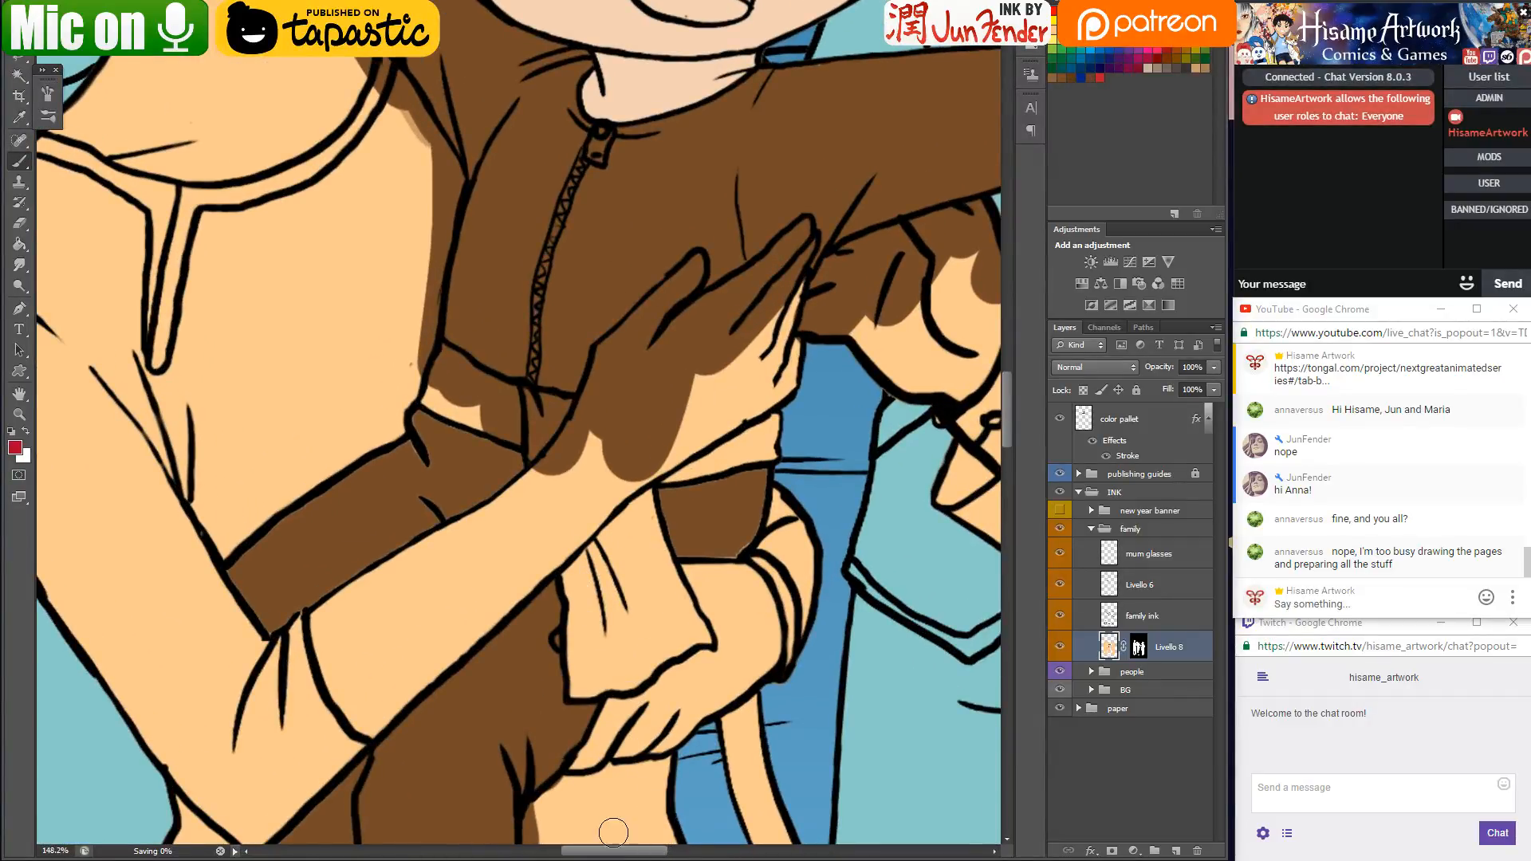
Switch to Chrome and review the brief, objectives, phases and payouts of The Next Great Animated Series contest on Tongal
key(alt+Tab)
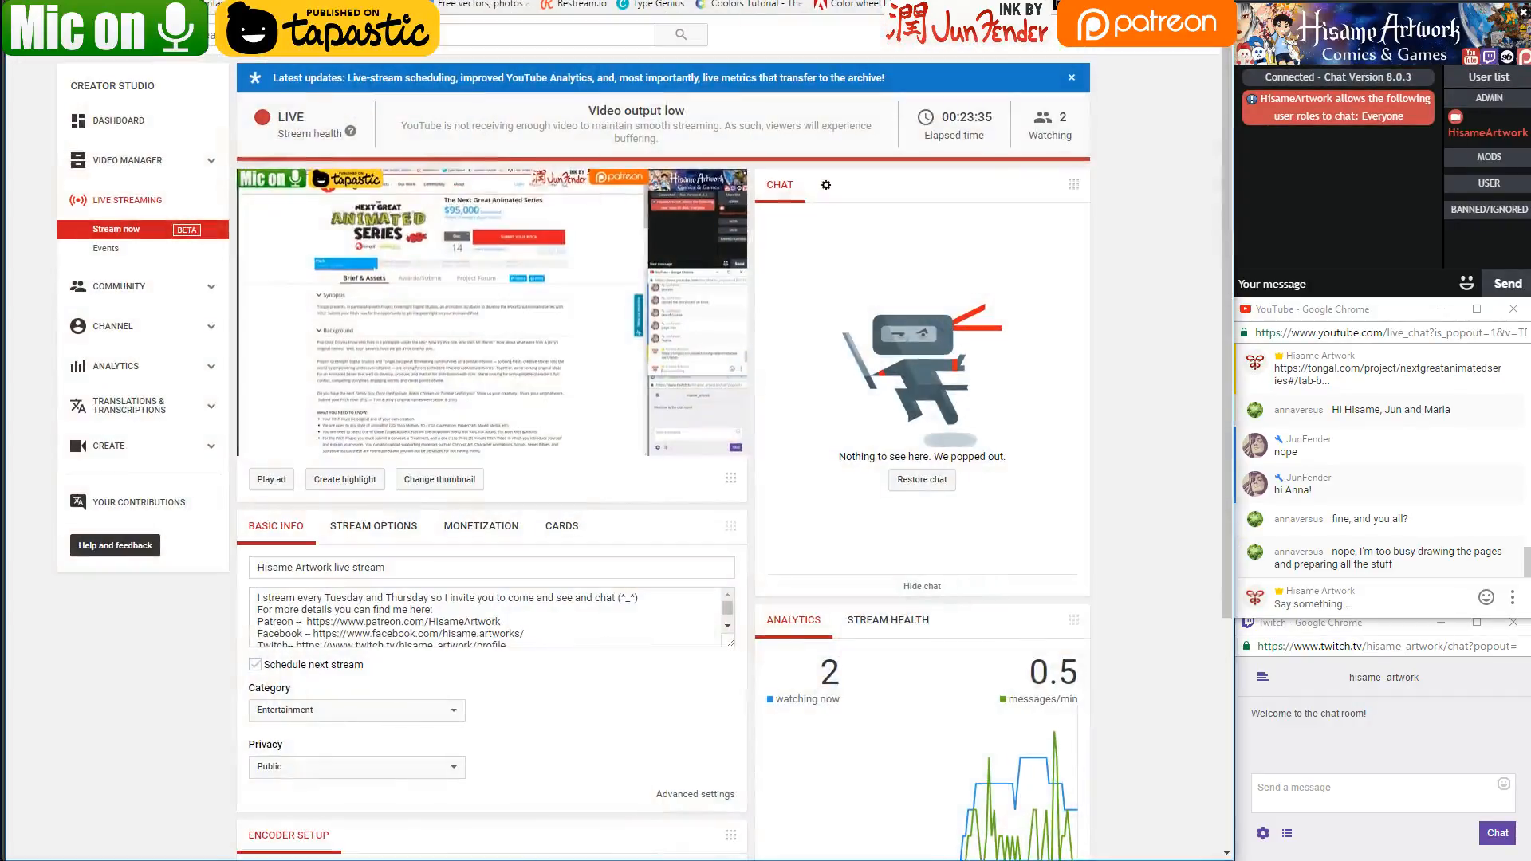
key(ctrl+Tab)
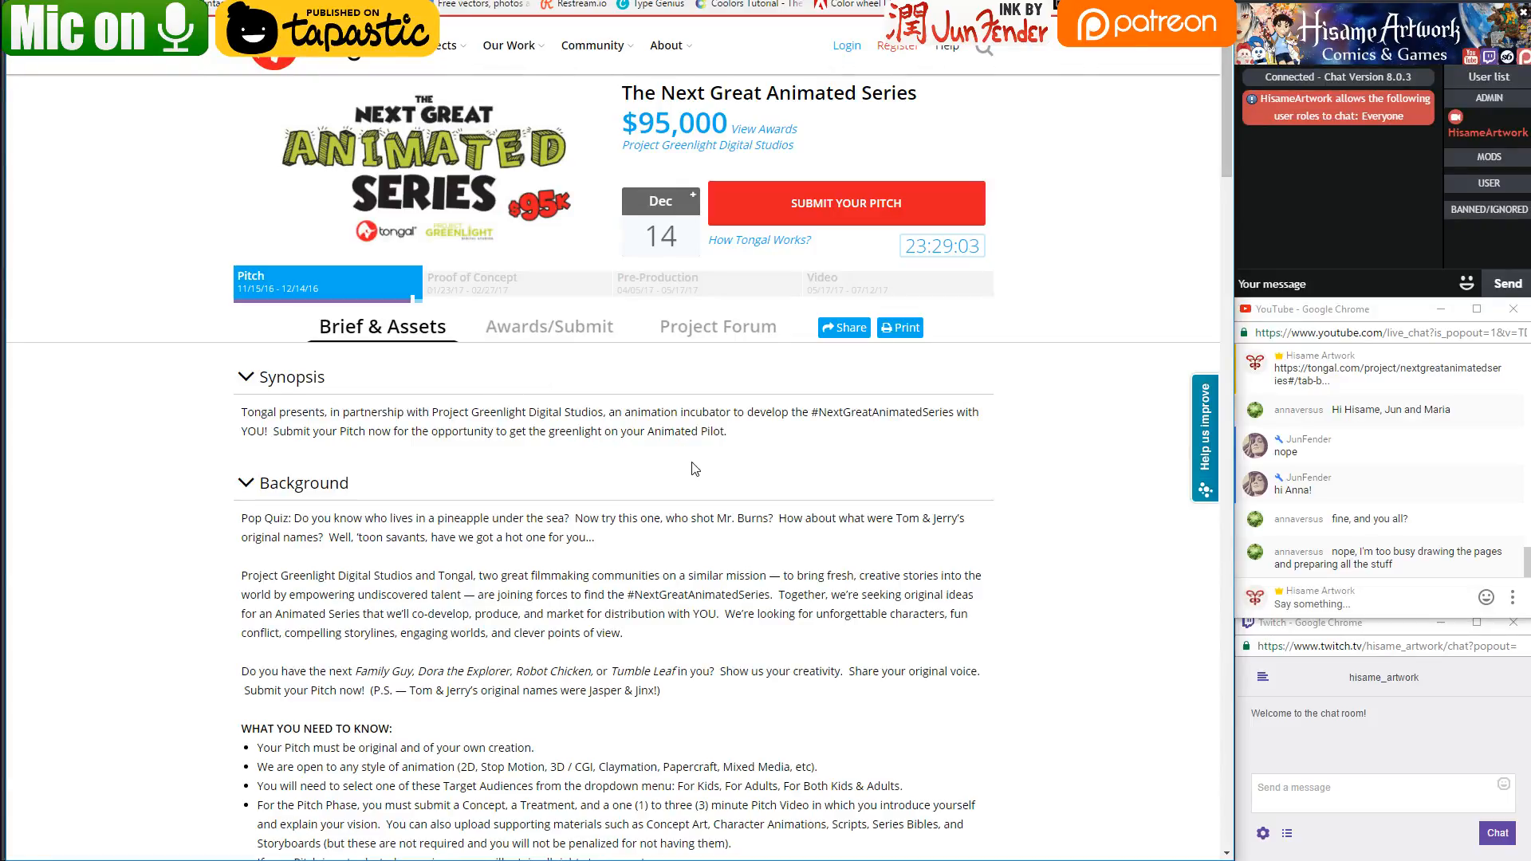
scroll(741, 482, down, 3)
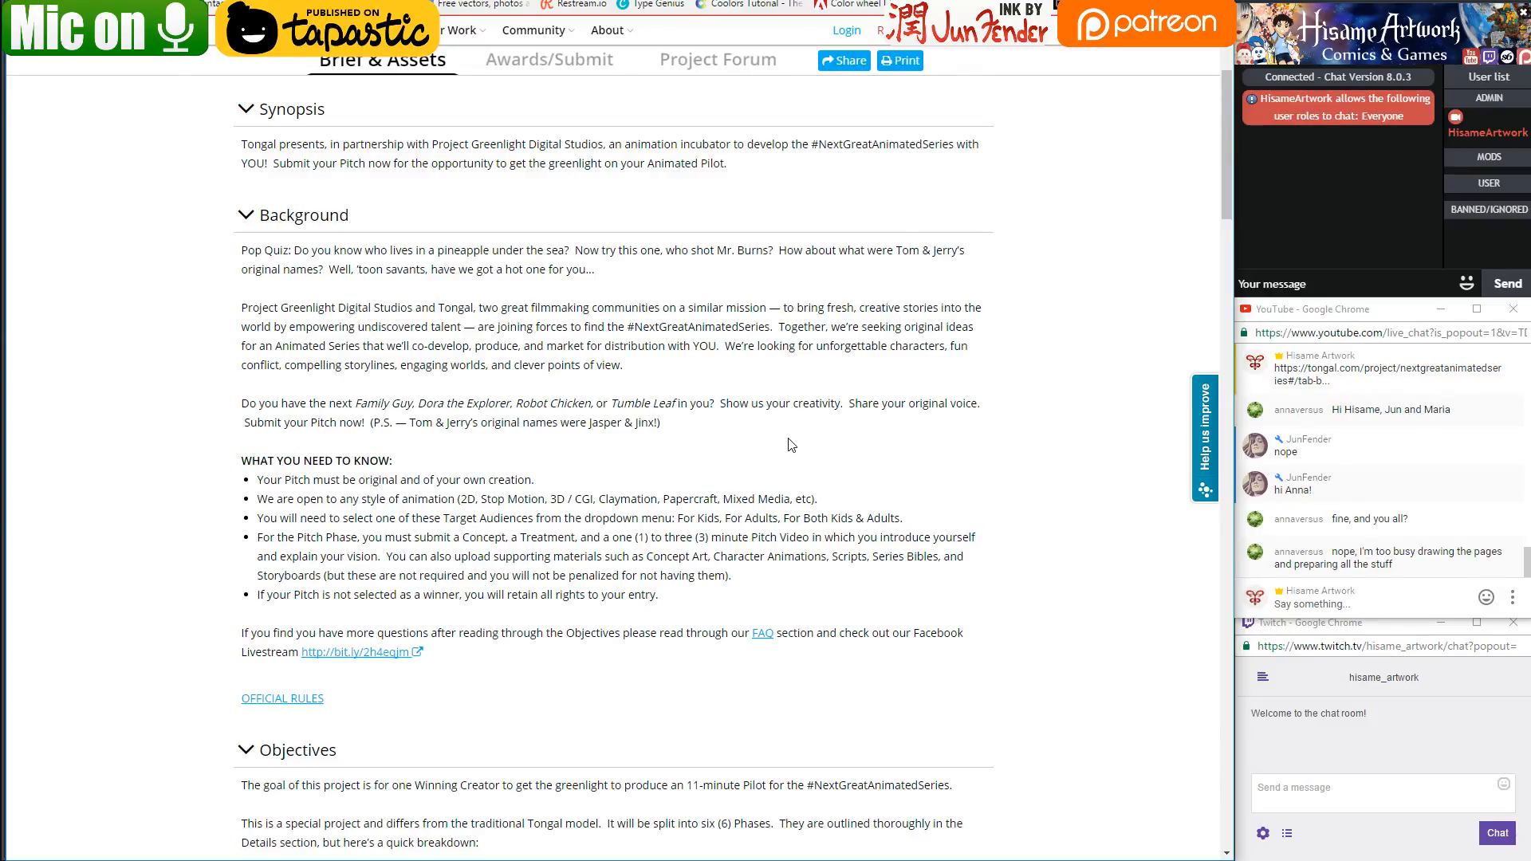
scroll(788, 450, down, 5)
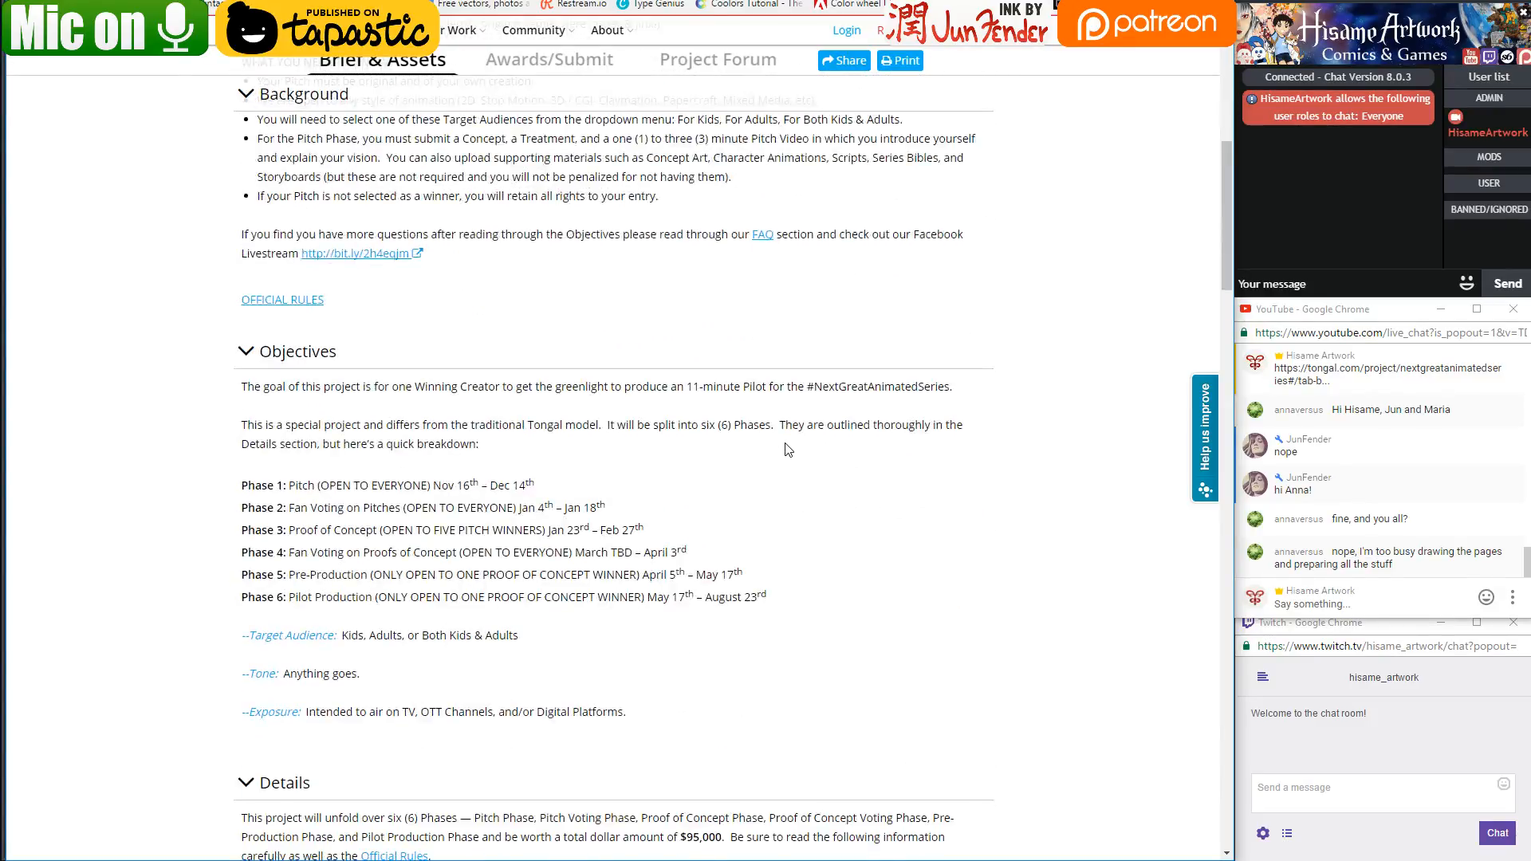
scroll(788, 450, down, 3)
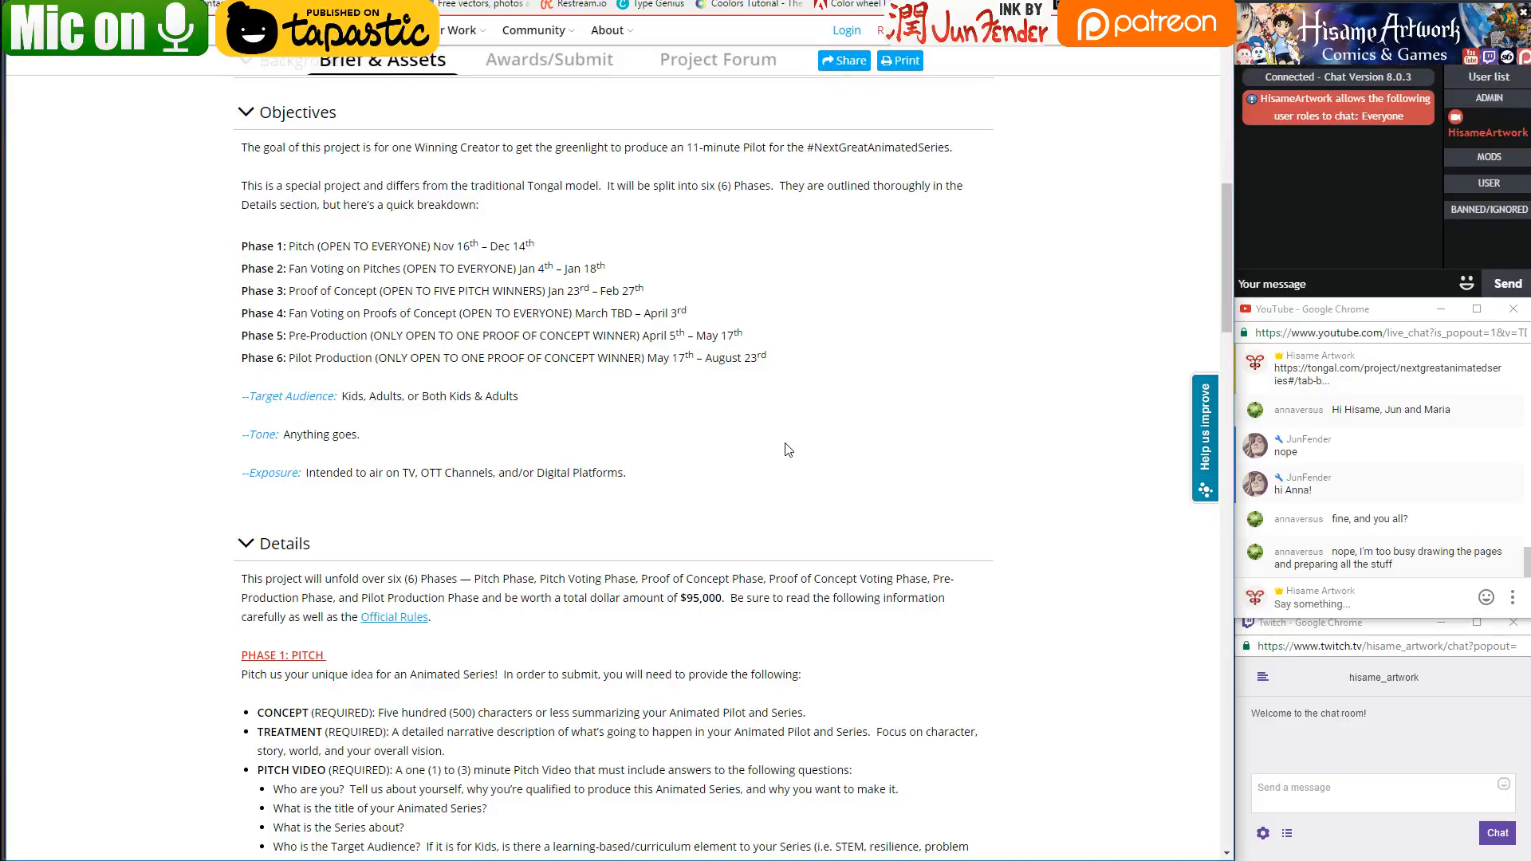
scroll(793, 433, up, 10)
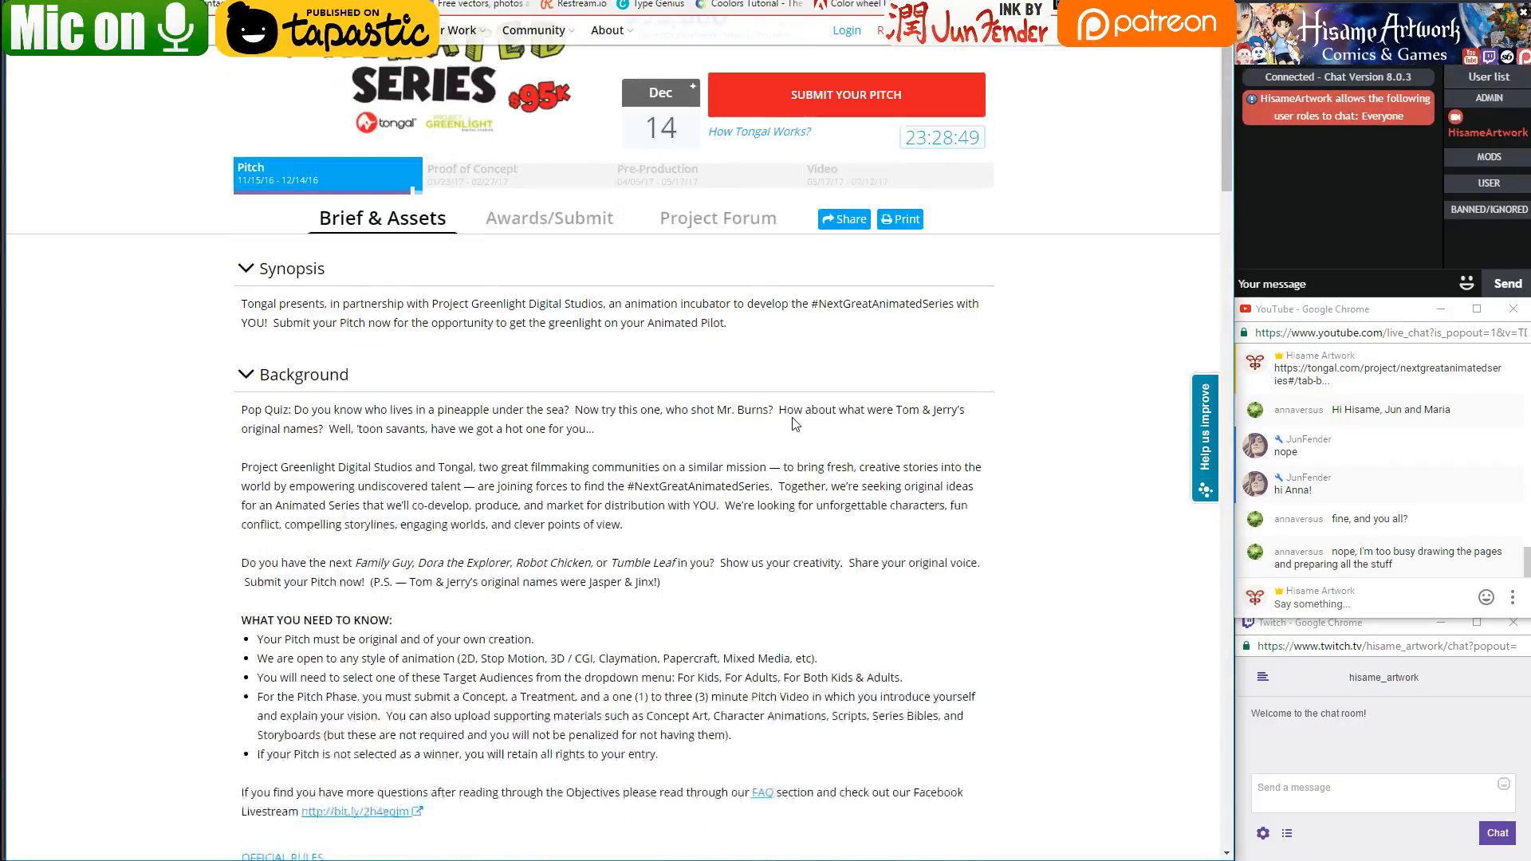
scroll(814, 452, down, 16)
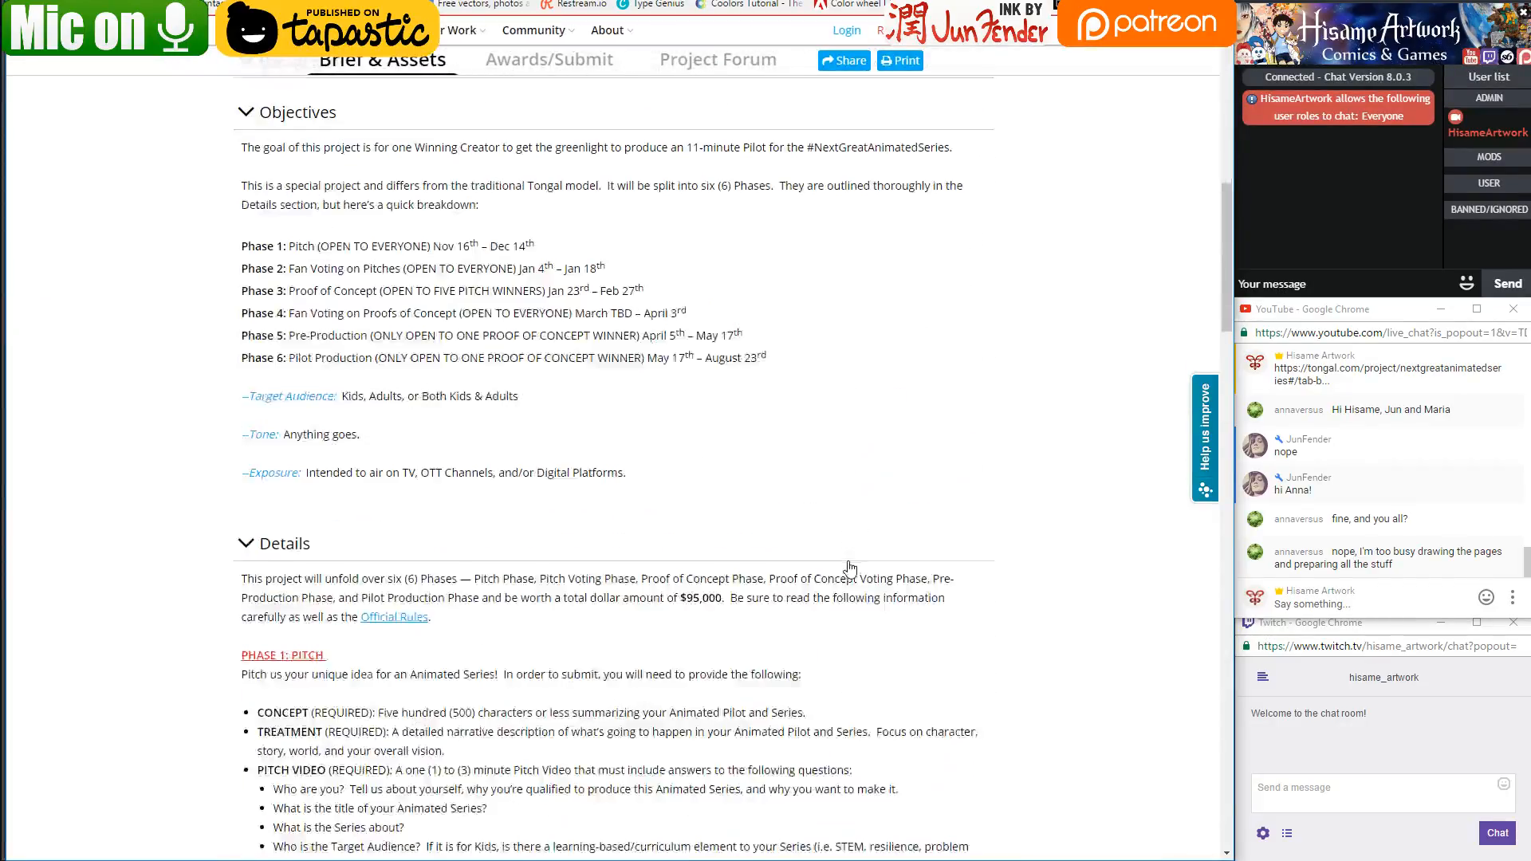
scroll(875, 590, down, 20)
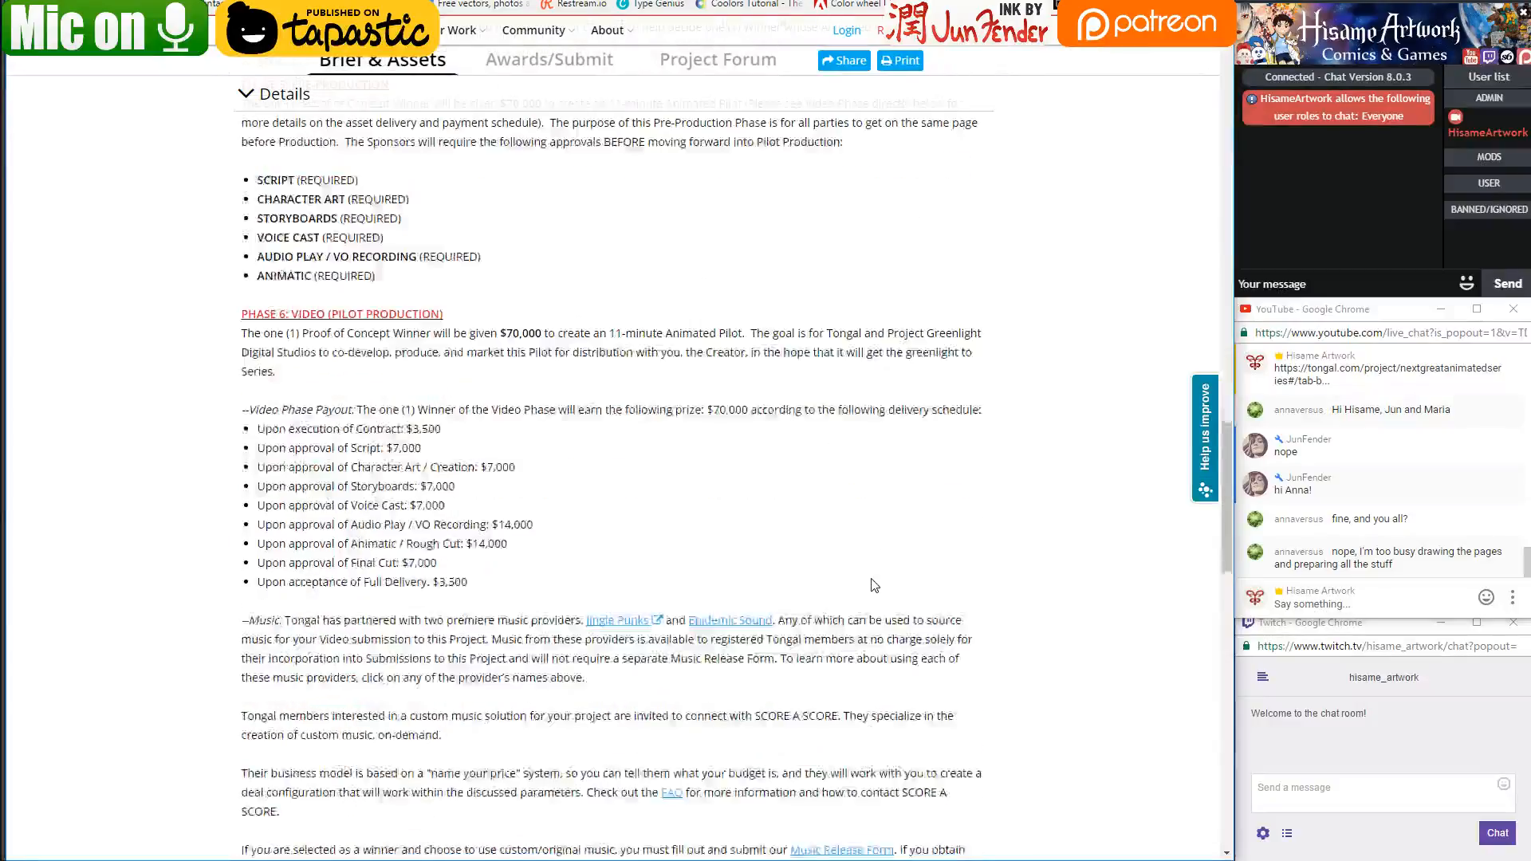
scroll(875, 587, down, 9)
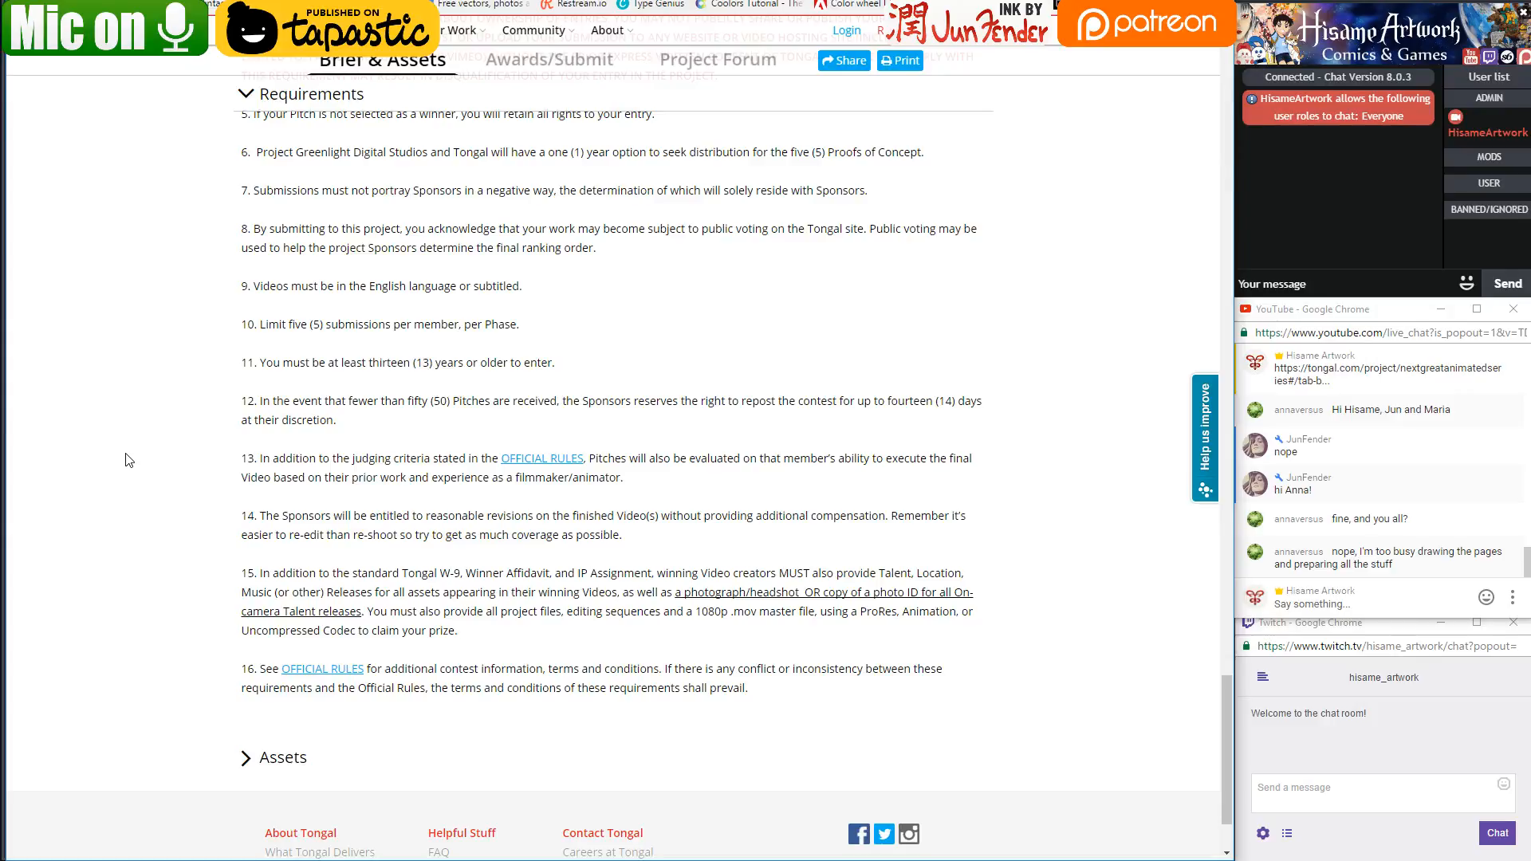
Read the contest's Requirements section, highlighting item 5 about retaining rights to a pitch that is not selected
scroll(127, 461, up, 5)
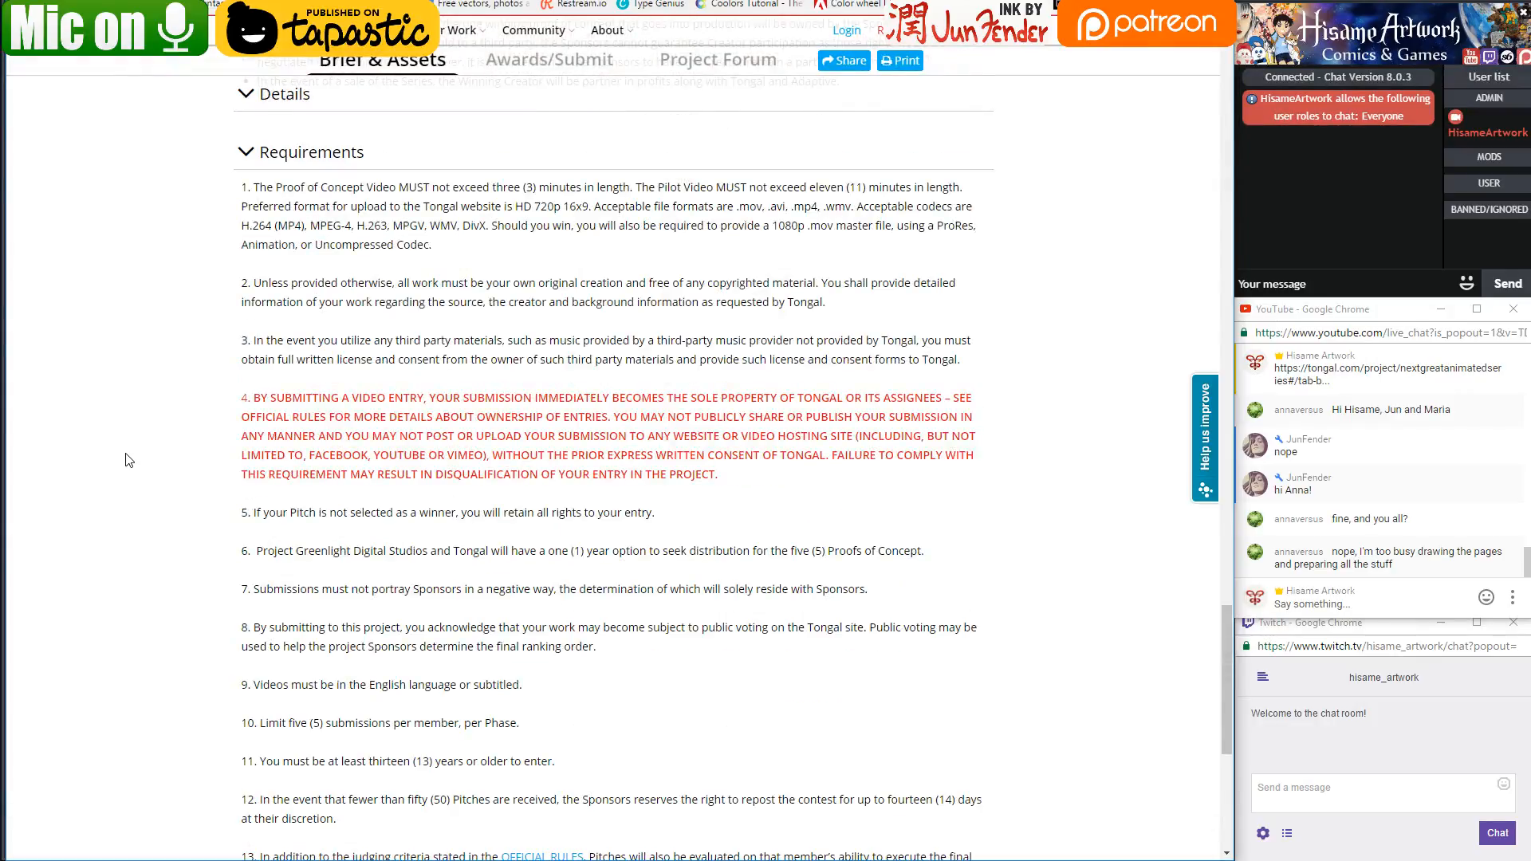
drag(261, 517, 587, 519)
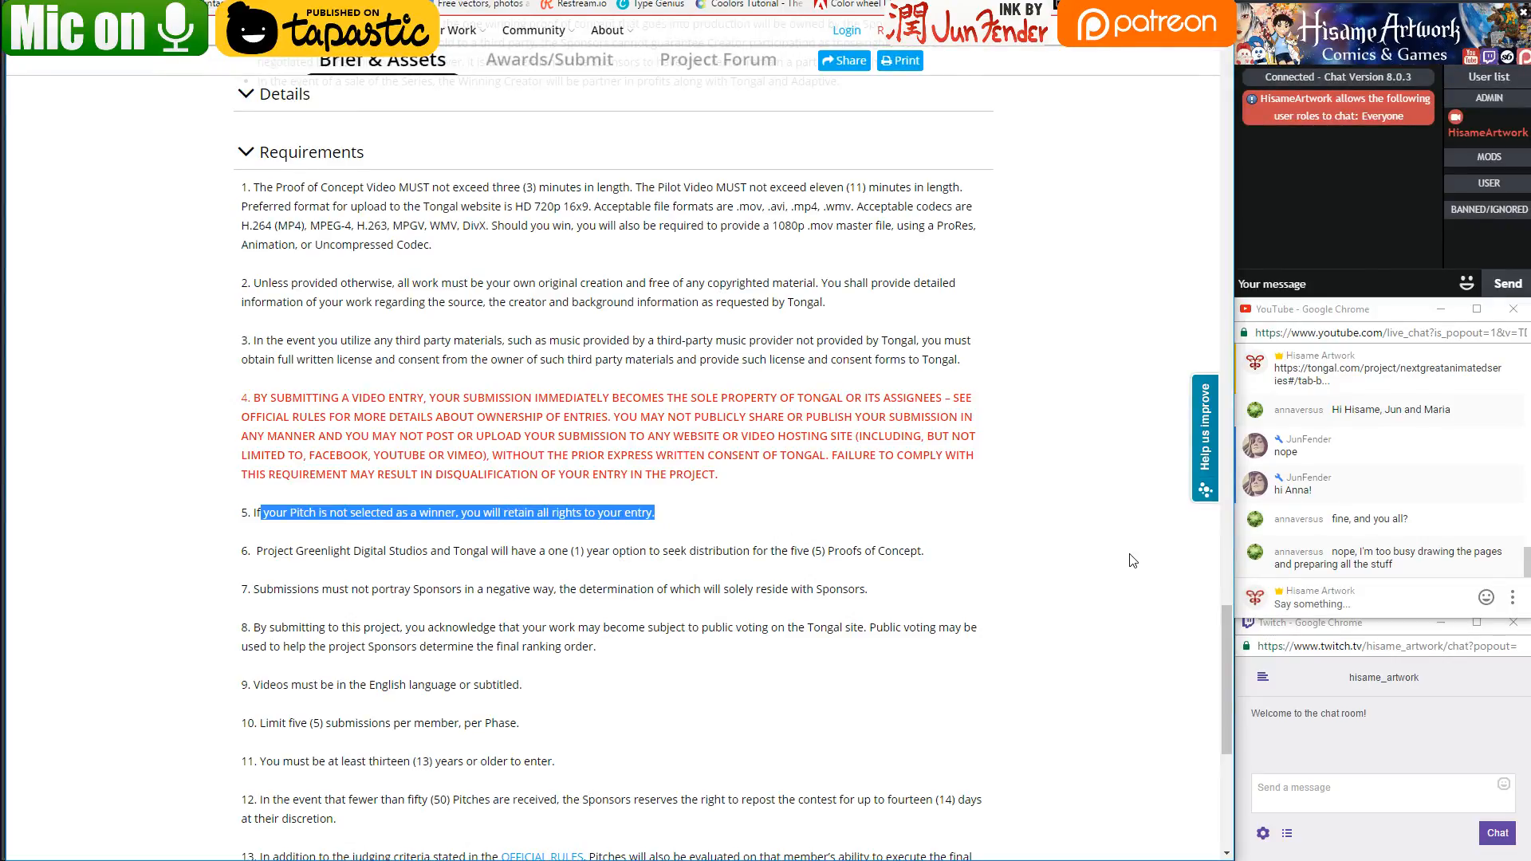
scroll(1133, 561, down, 4)
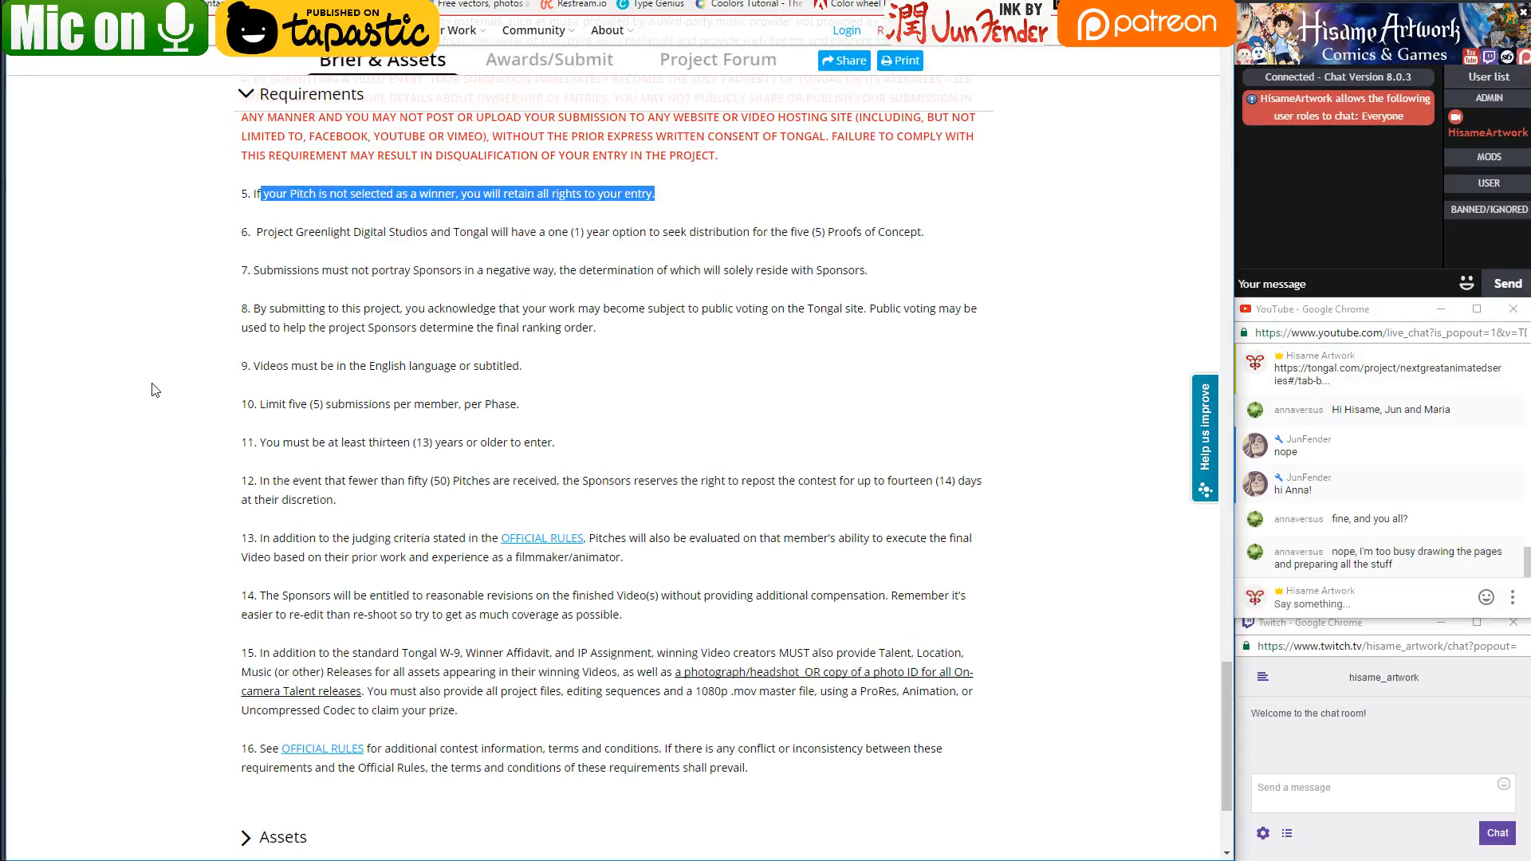
scroll(155, 390, up, 1)
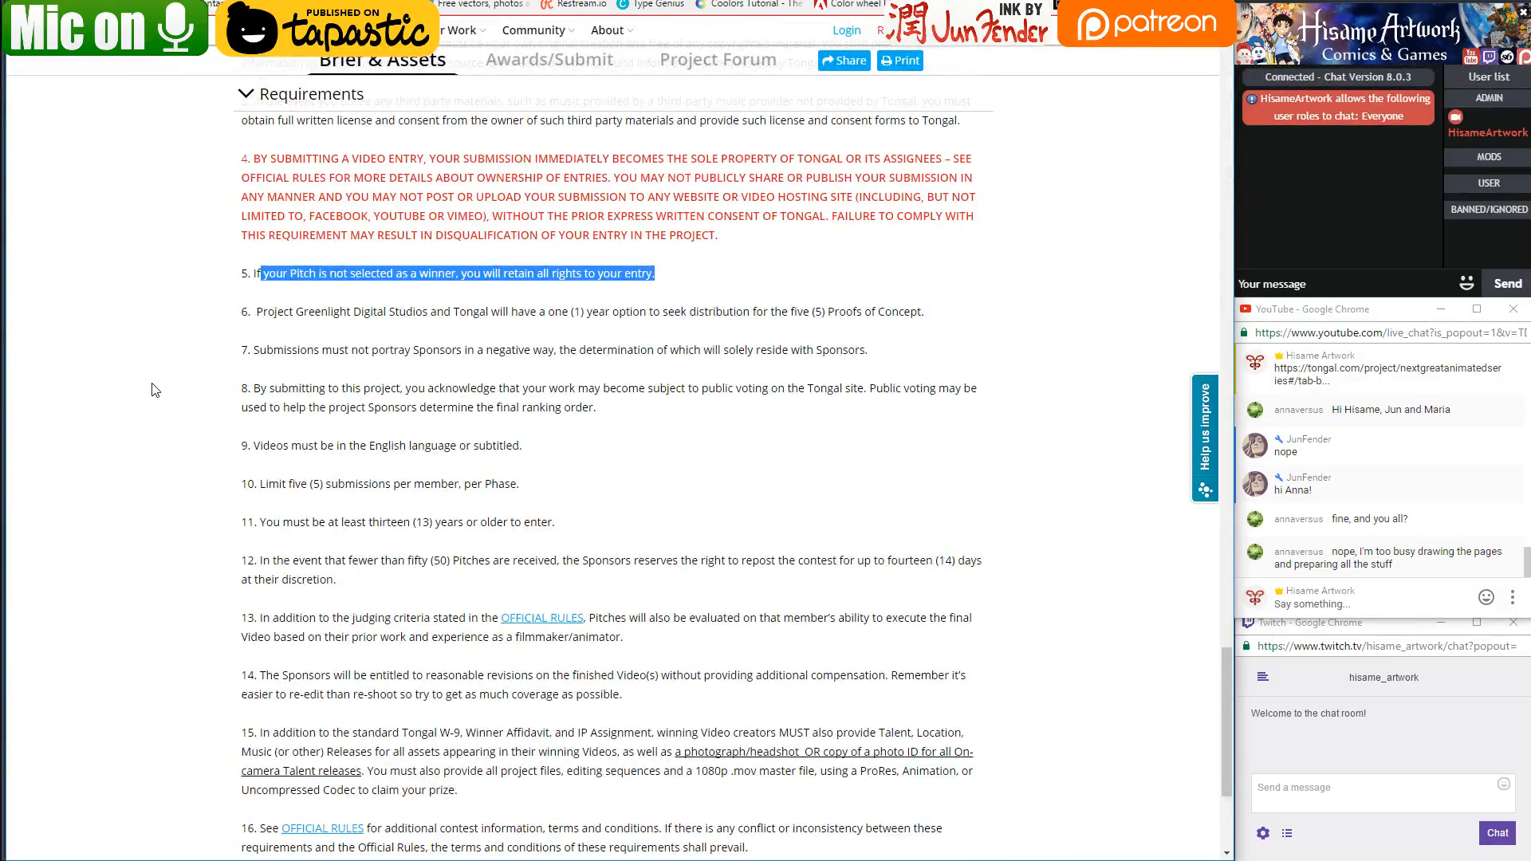
scroll(155, 390, down, 1)
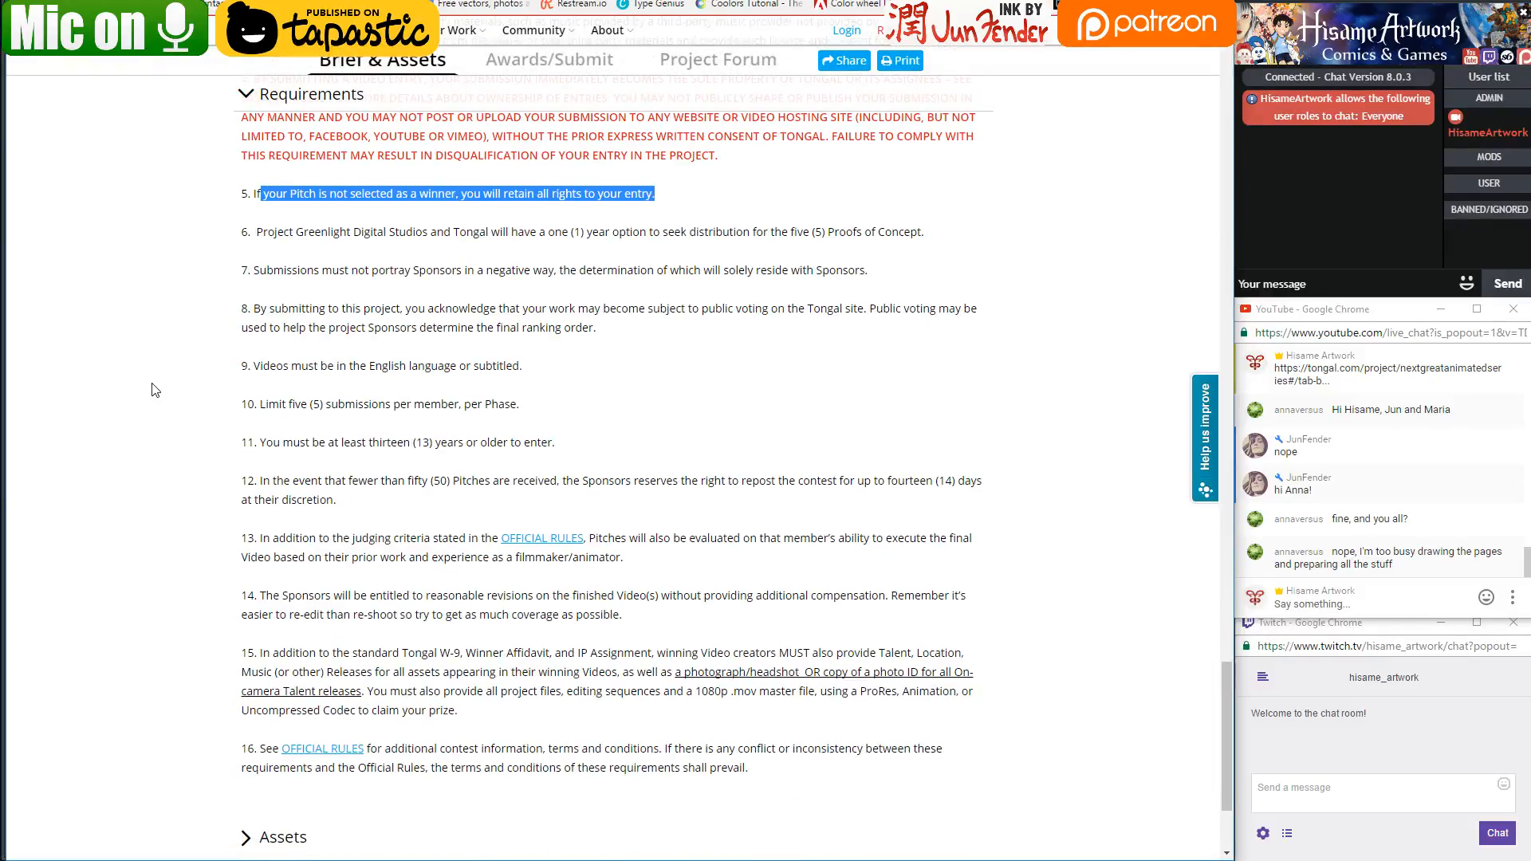
Switch back to Photoshop and paint the hanging end of the monkey suit's sash red, tidying its edge with the suit's brown
scroll(154, 390, up, 9)
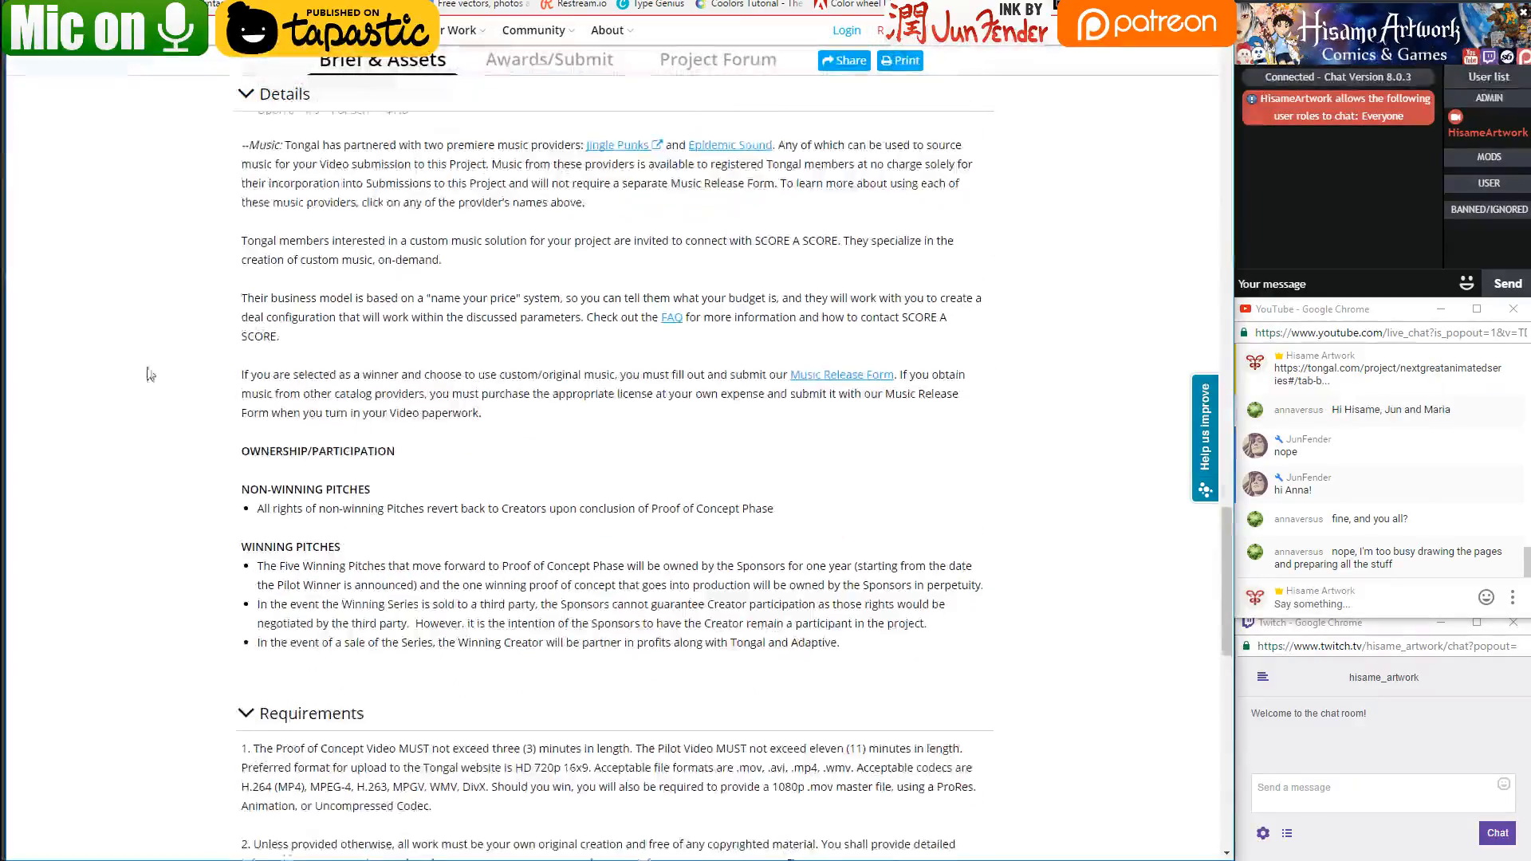
scroll(124, 345, up, 20)
scroll(124, 345, up, 2)
key(alt+Tab)
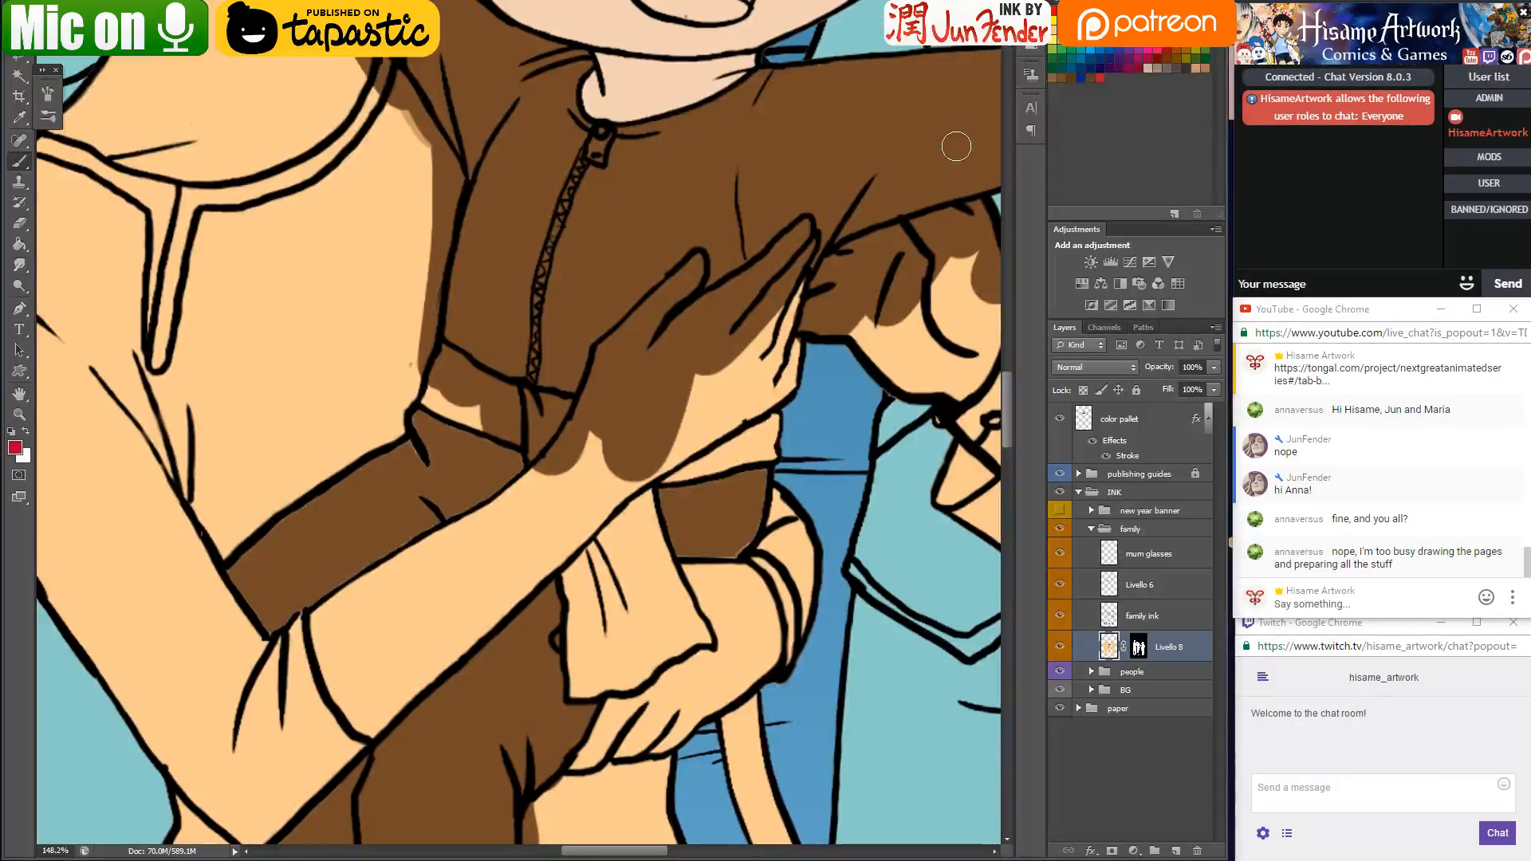
mouse_move(630, 540)
mouse_down()
mouse_move(646, 499)
mouse_move(572, 575)
mouse_move(579, 601)
mouse_move(607, 540)
mouse_move(577, 604)
mouse_move(577, 655)
mouse_move(571, 615)
mouse_move(574, 690)
mouse_move(634, 675)
mouse_move(621, 686)
mouse_move(675, 637)
mouse_move(660, 653)
mouse_move(708, 638)
mouse_move(660, 567)
mouse_move(648, 507)
mouse_move(694, 617)
mouse_move(620, 670)
mouse_move(582, 660)
mouse_move(608, 561)
mouse_move(646, 532)
mouse_move(601, 631)
mouse_move(623, 658)
mouse_move(663, 624)
mouse_up()
alt+click(670, 505)
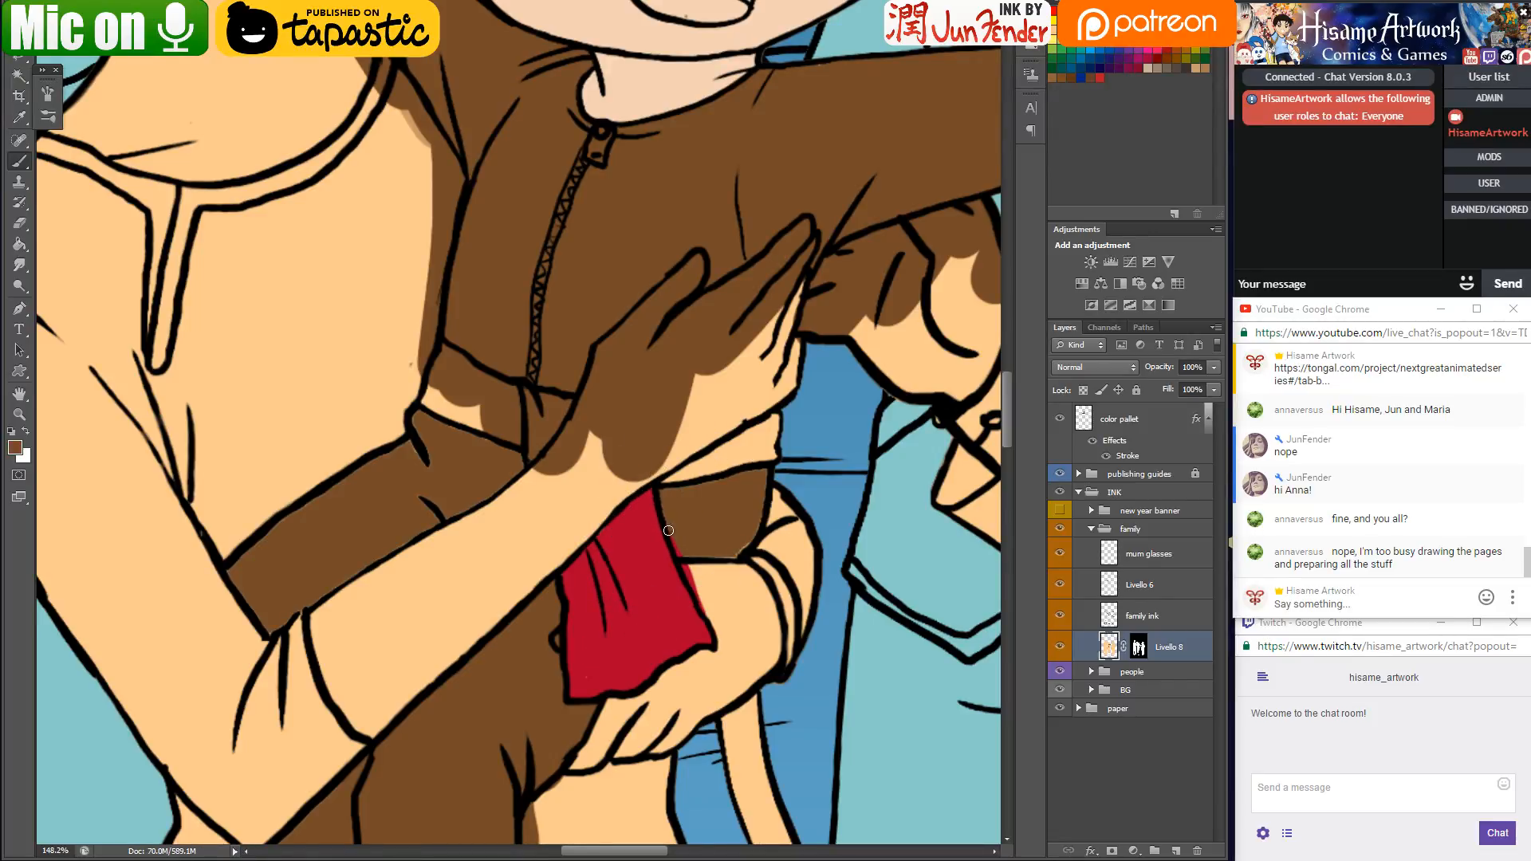
mouse_move(684, 551)
mouse_down()
mouse_move(739, 544)
mouse_move(763, 473)
mouse_move(660, 485)
mouse_move(661, 549)
mouse_up()
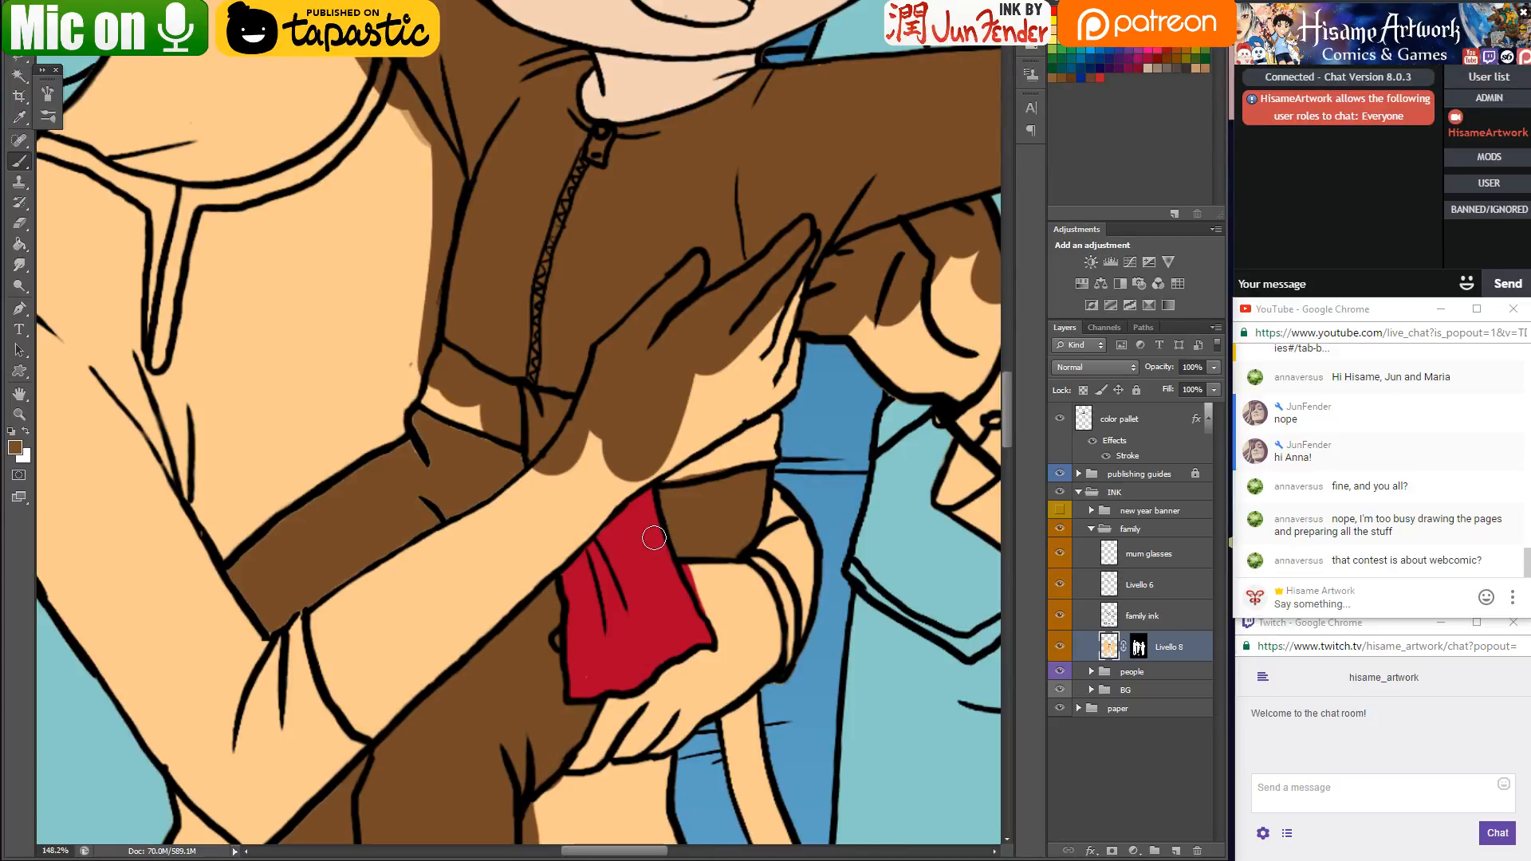
Paint the waistband parts of the sash red on both sides of the woman's arm and clean the edges with brown
alt+click(635, 536)
mouse_move(666, 481)
mouse_down()
mouse_move(732, 449)
mouse_move(665, 481)
mouse_move(775, 419)
mouse_move(774, 454)
mouse_move(676, 474)
mouse_move(772, 440)
mouse_up()
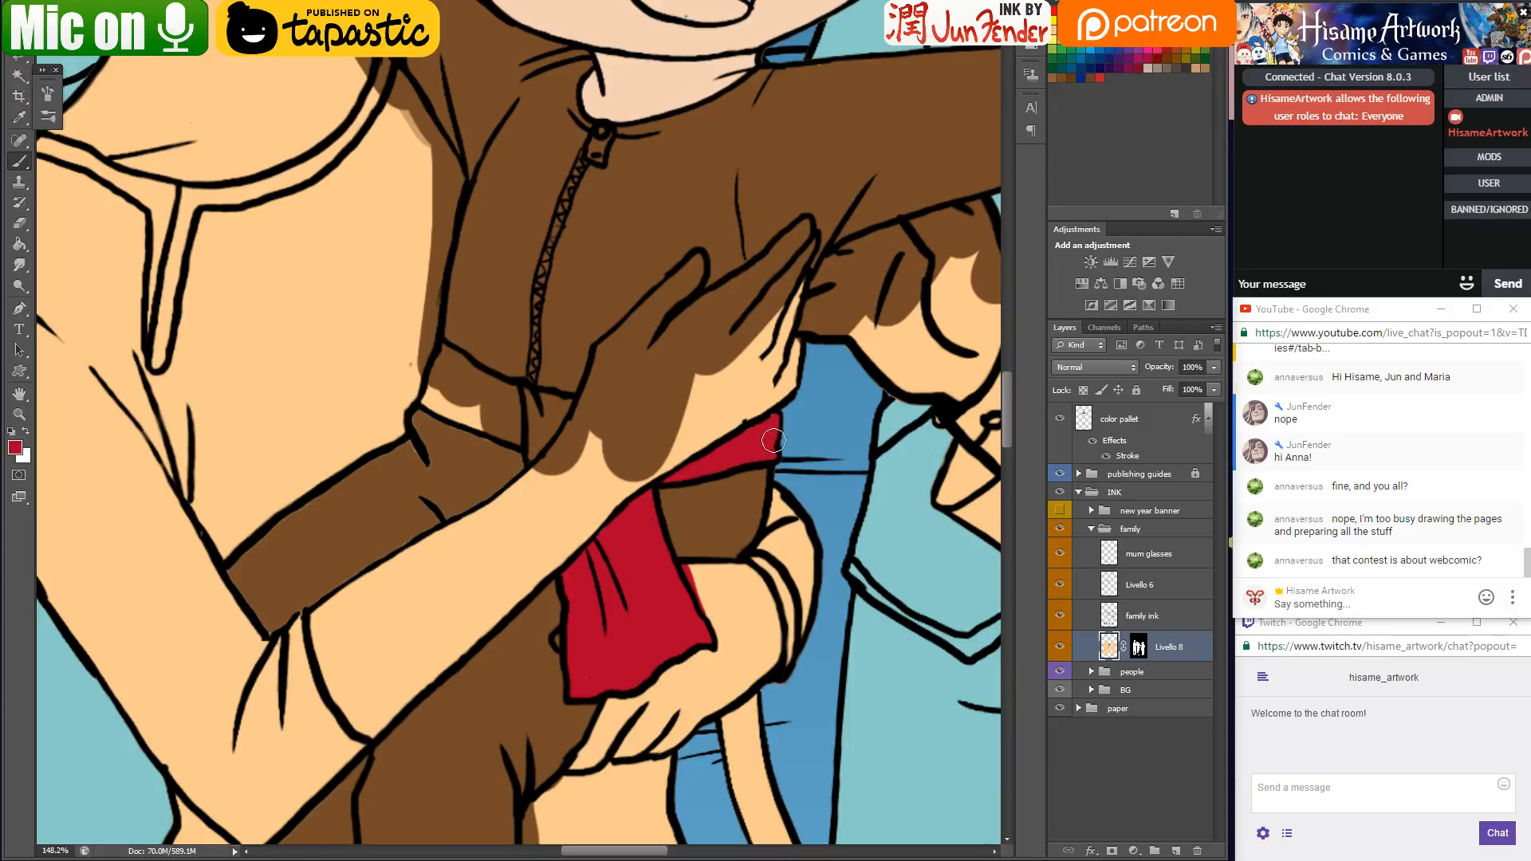
mouse_move(443, 351)
mouse_down()
mouse_move(430, 410)
mouse_move(532, 457)
mouse_move(572, 393)
mouse_move(451, 354)
mouse_move(450, 399)
mouse_move(492, 426)
mouse_move(526, 415)
mouse_move(545, 439)
mouse_up()
alt+click(432, 438)
drag(429, 422, 511, 458)
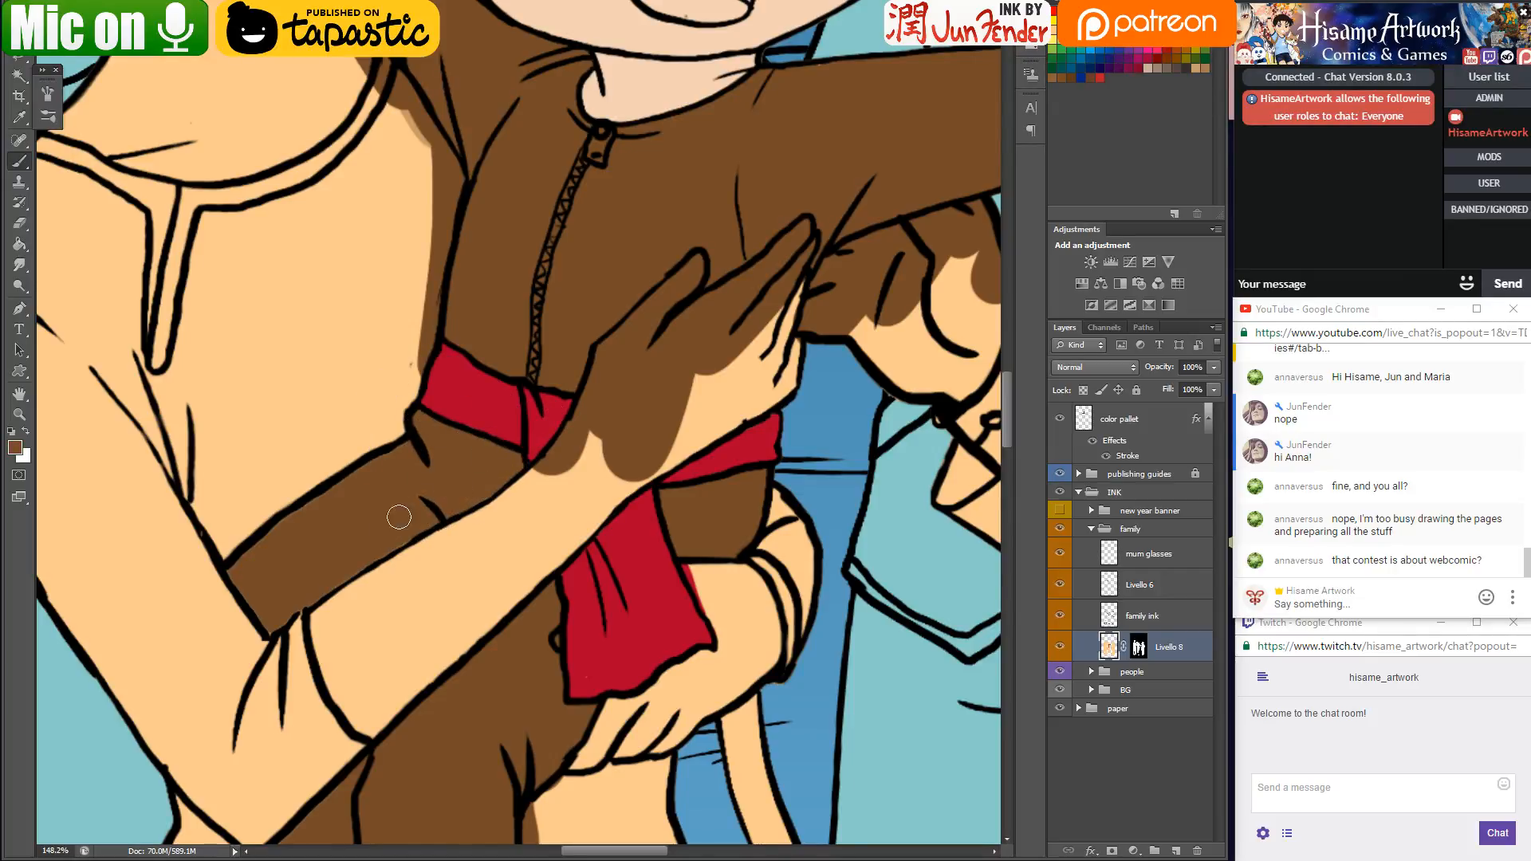
mouse_move(397, 475)
mouse_down()
mouse_move(414, 375)
mouse_move(629, 323)
mouse_up()
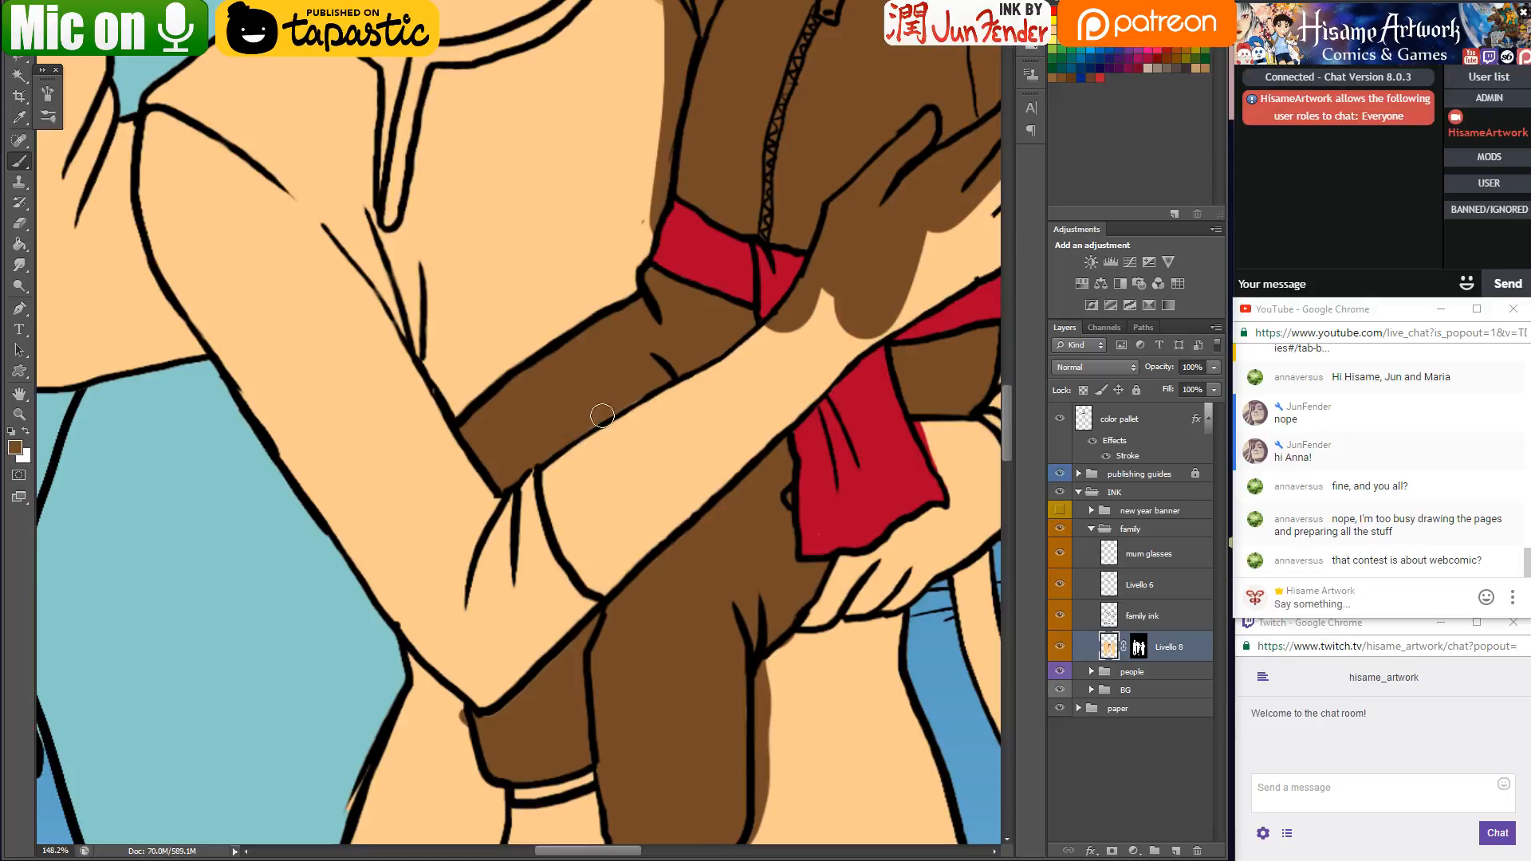
drag(577, 638, 524, 322)
mouse_move(691, 279)
mouse_down()
mouse_move(530, 581)
mouse_move(530, 503)
mouse_move(547, 541)
mouse_up()
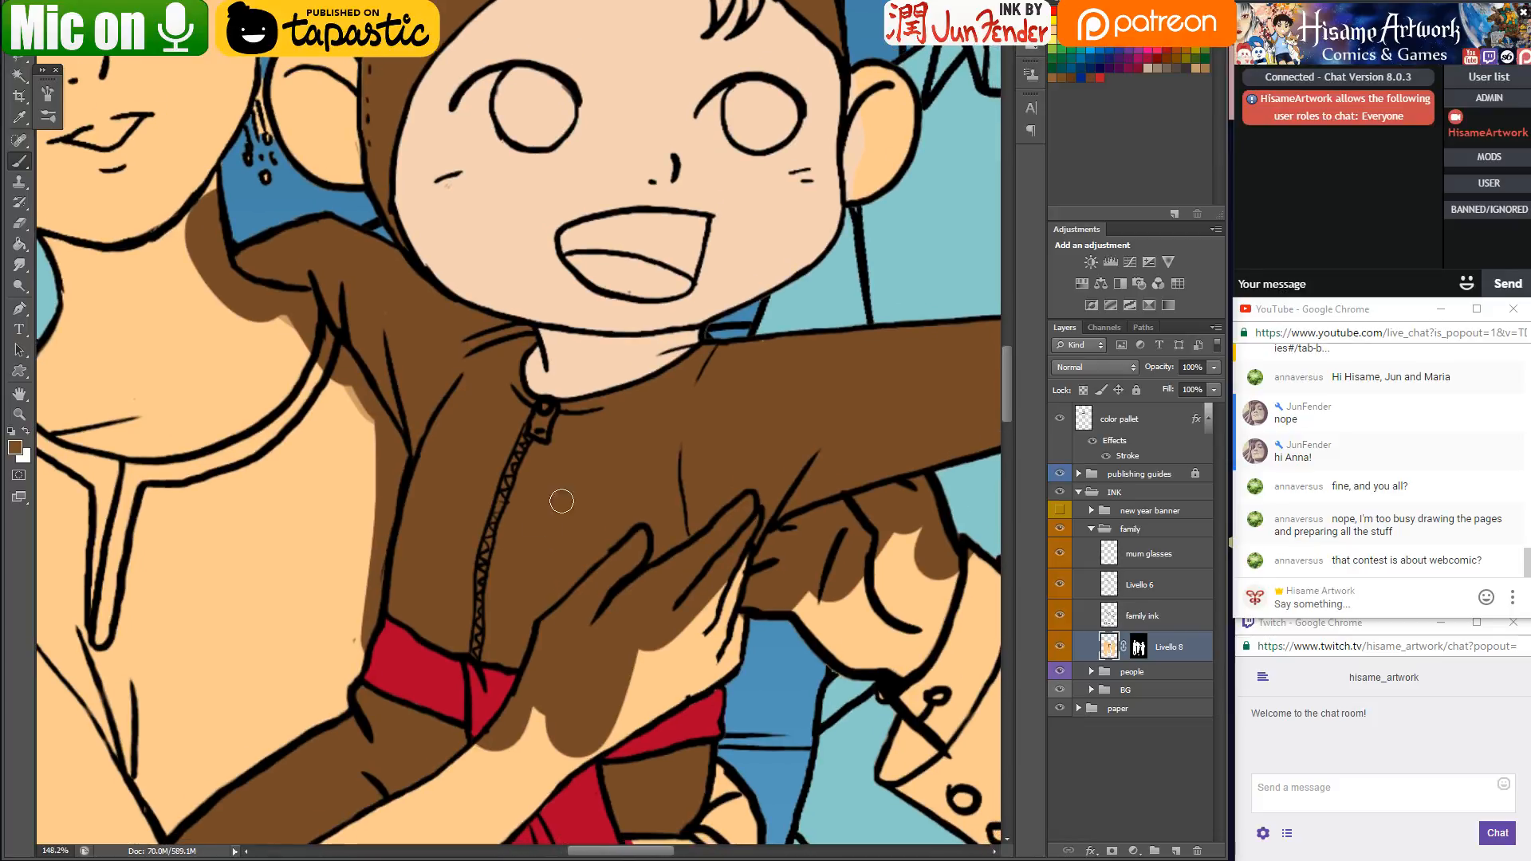
Sample the yellow from the color palette and shift it to a warmer golden yellow in the Color Picker
scroll(724, 450, down, 10)
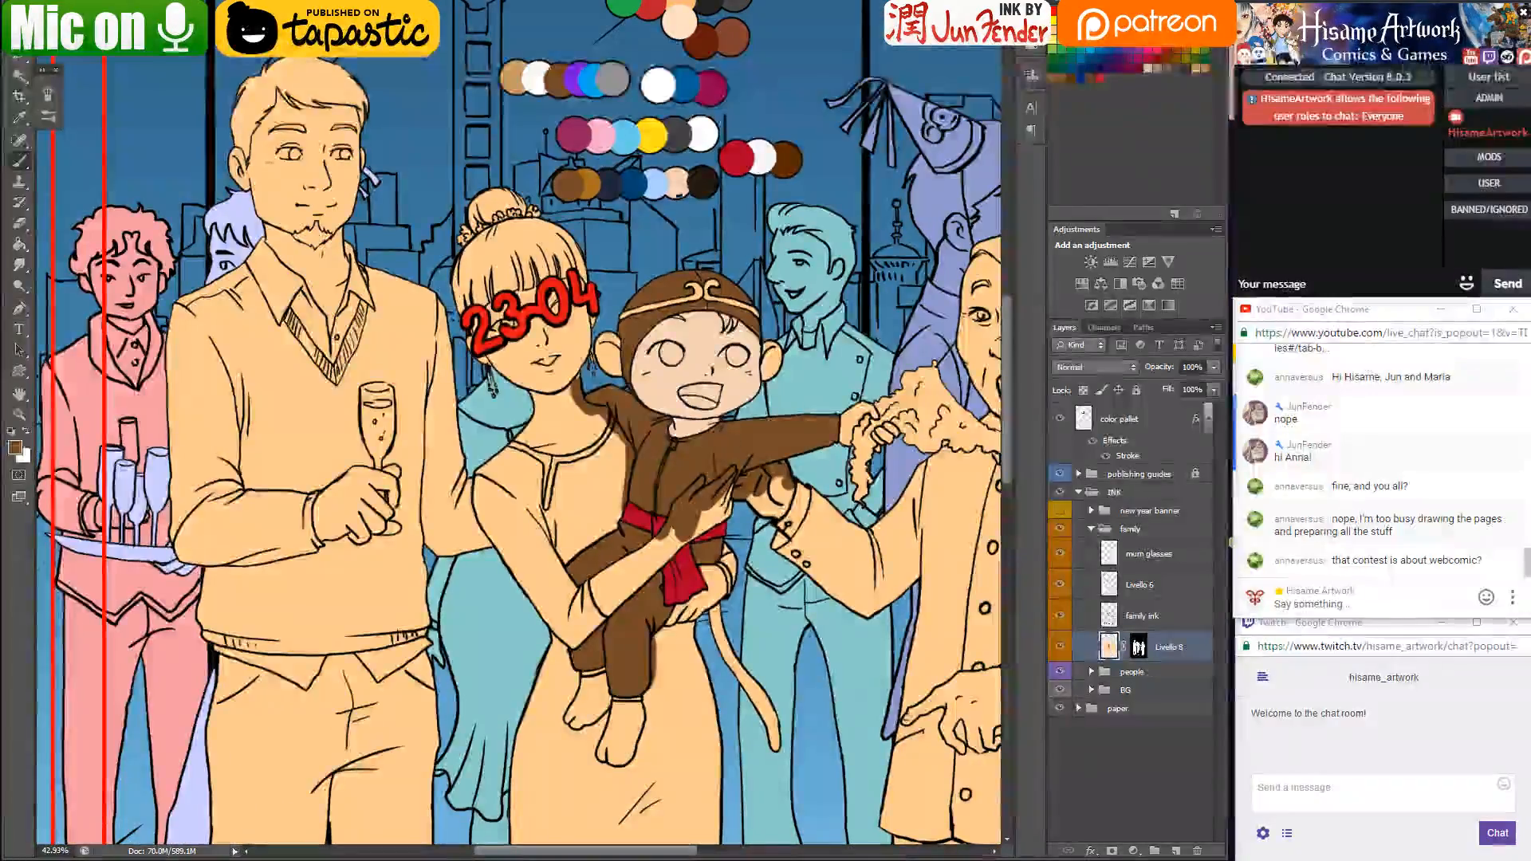
alt+click(653, 135)
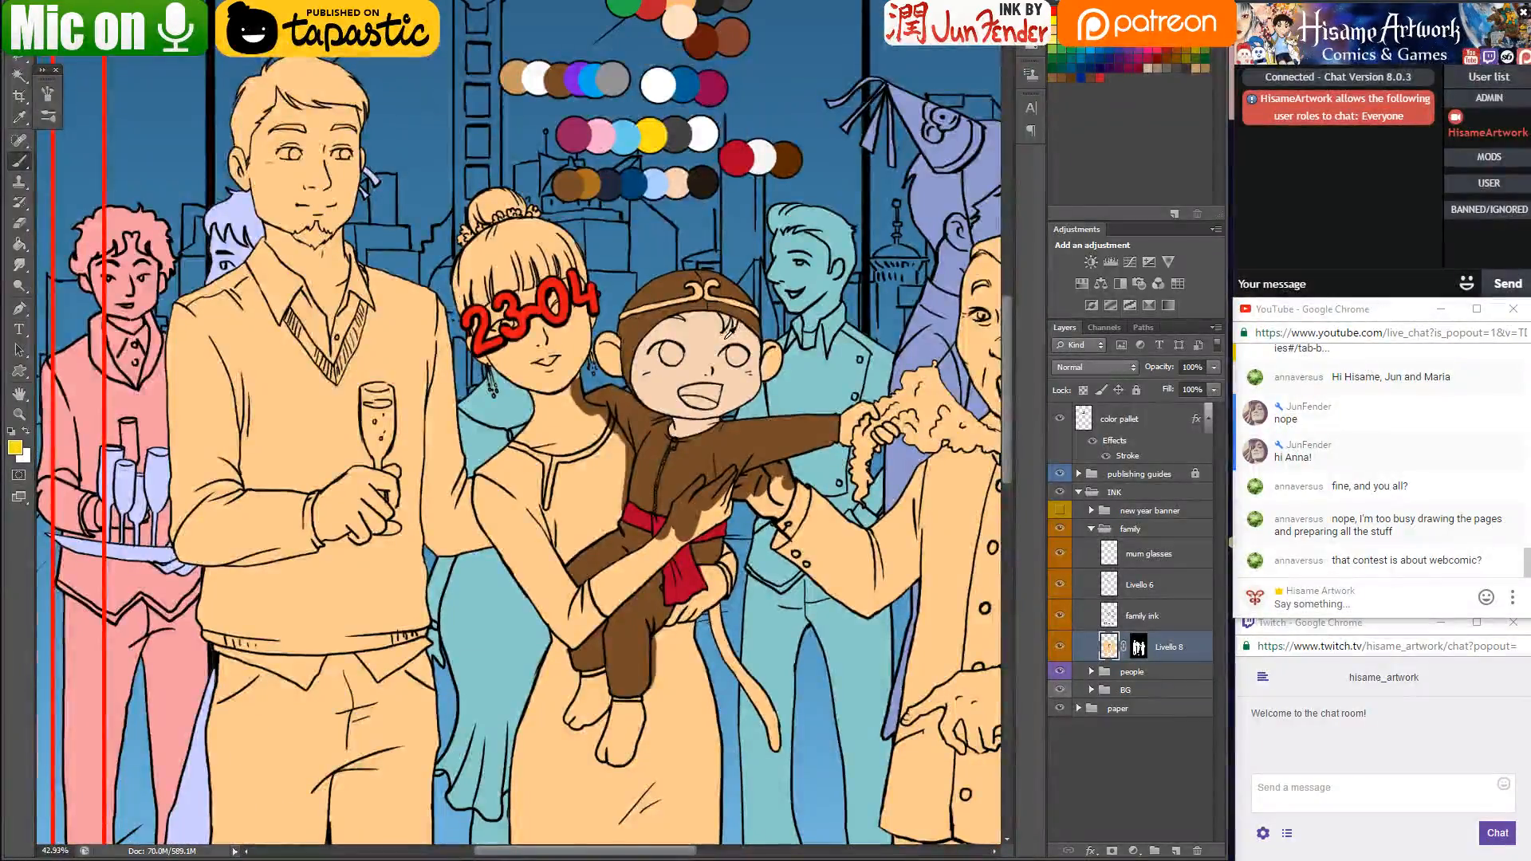
scroll(729, 320, up, 8)
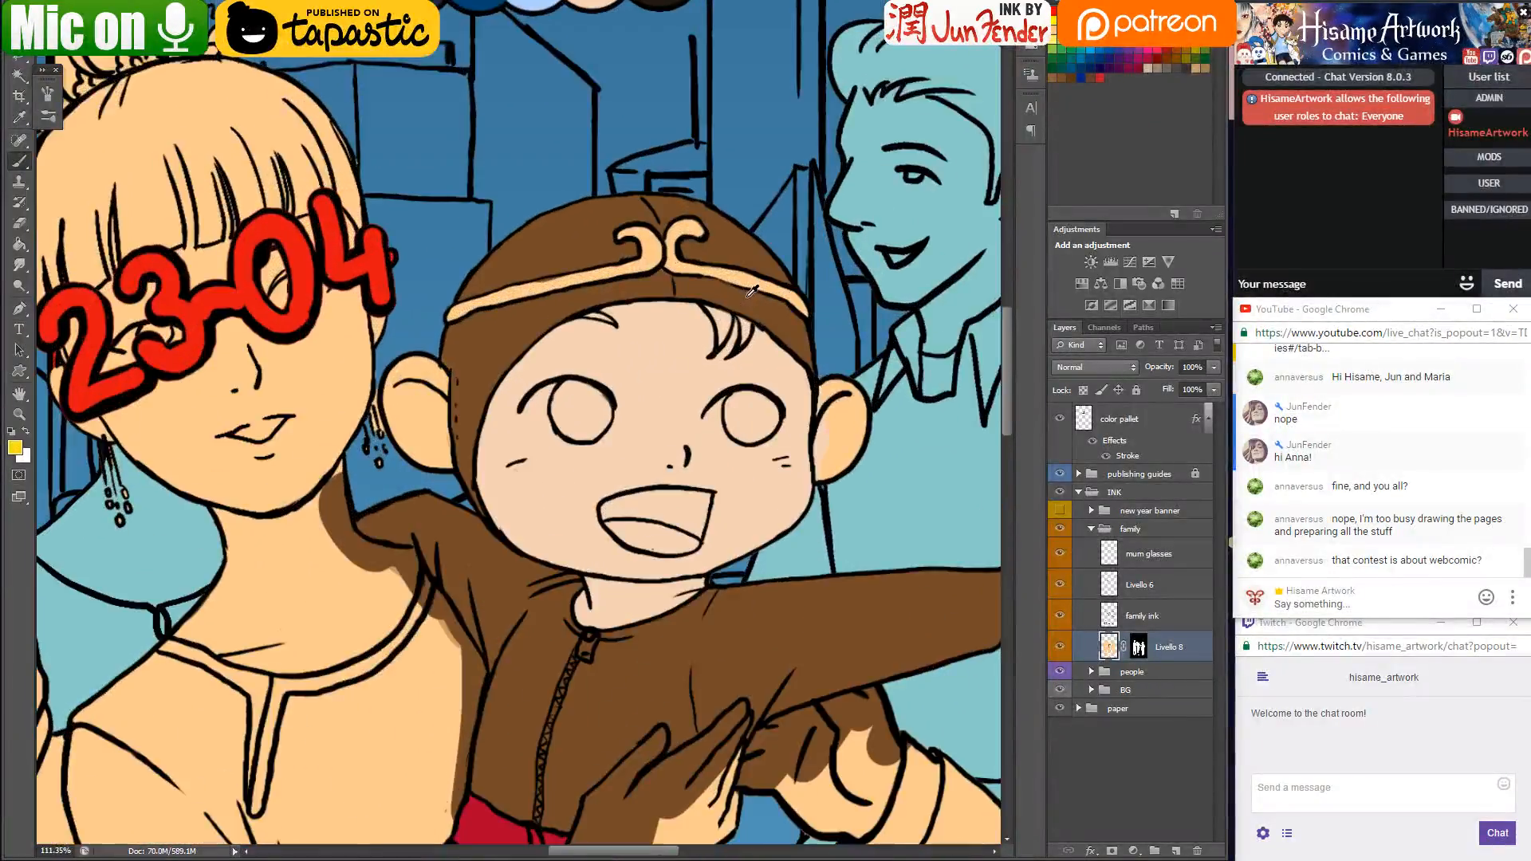
click(15, 448)
drag(1087, 511, 1088, 511)
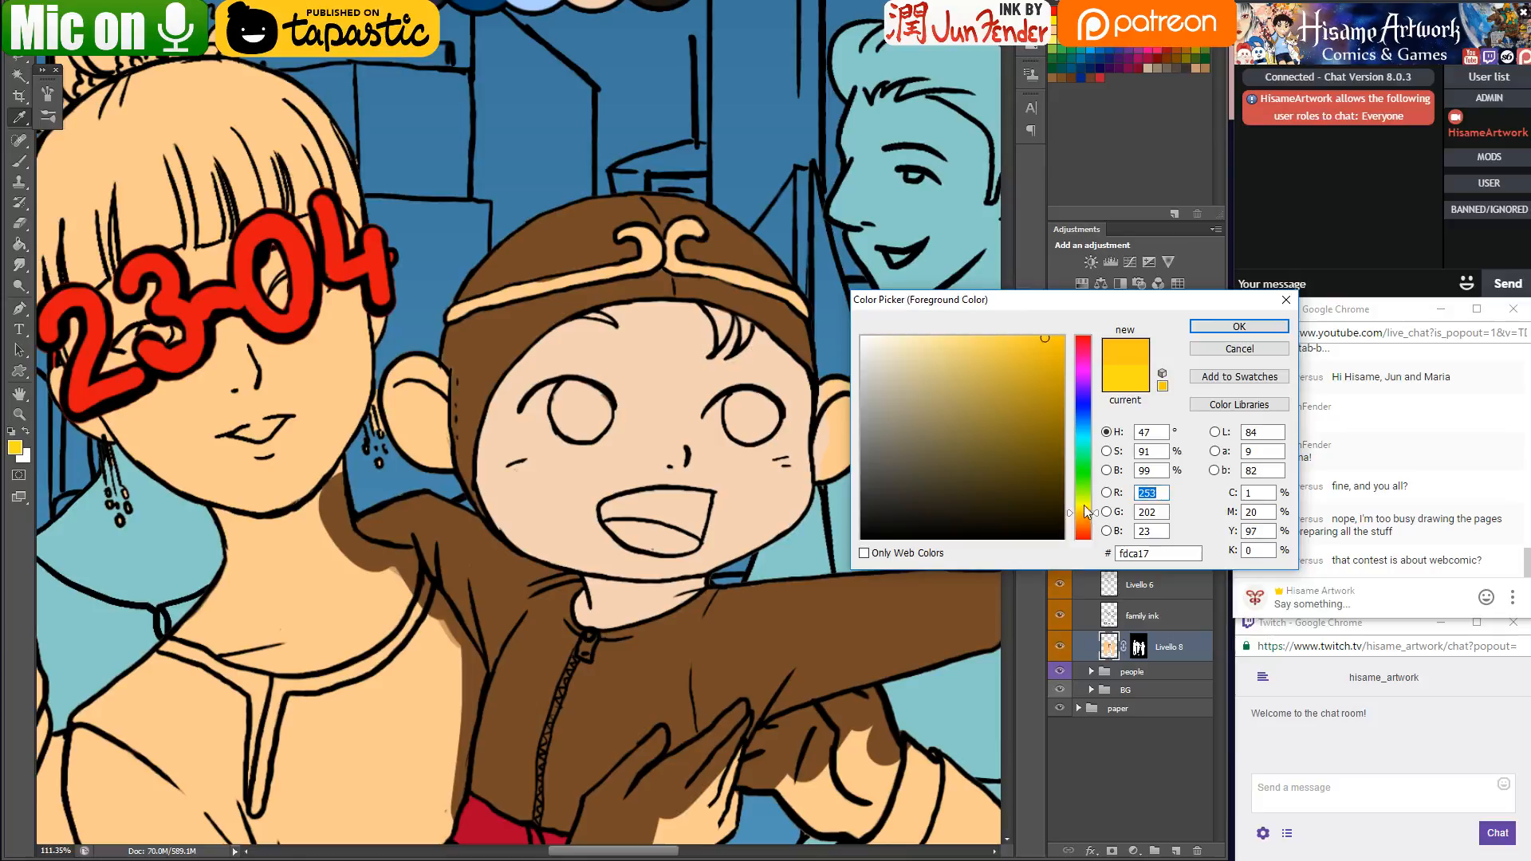
drag(1046, 329, 1070, 331)
click(1208, 325)
Paint the left half of the monkey hood's headband and its curl golden yellow with the brush
key(b)
scroll(484, 280, up, 6)
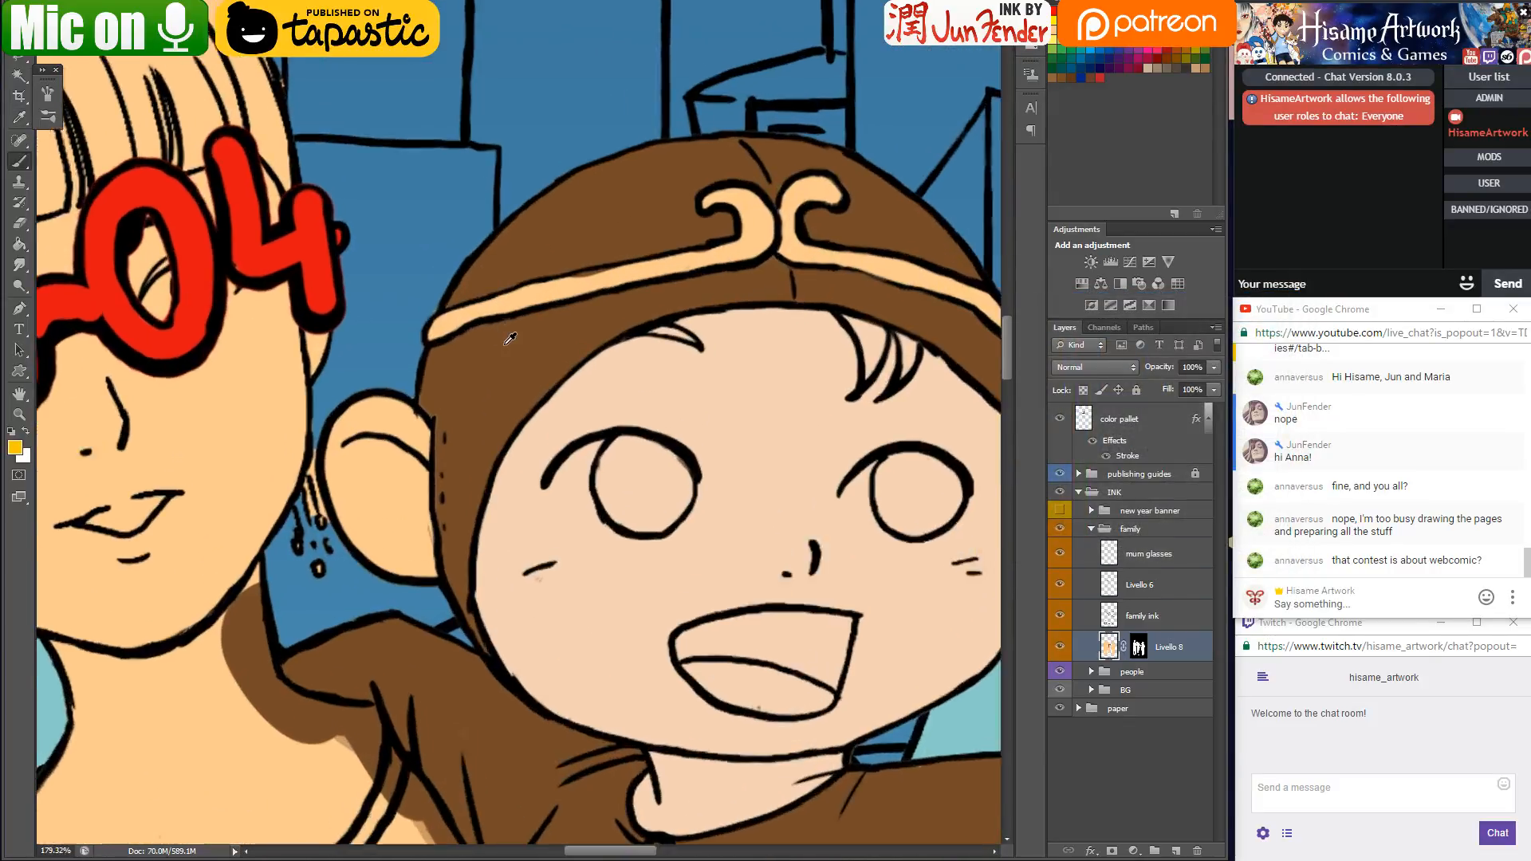
click(448, 323)
mouse_move(428, 329)
mouse_down()
mouse_move(692, 235)
mouse_move(548, 281)
mouse_move(672, 253)
mouse_move(561, 285)
mouse_move(580, 289)
mouse_move(774, 242)
mouse_move(682, 254)
mouse_move(752, 236)
mouse_up()
mouse_move(773, 202)
mouse_down()
mouse_move(726, 192)
mouse_move(768, 179)
mouse_move(786, 206)
mouse_move(784, 239)
mouse_up()
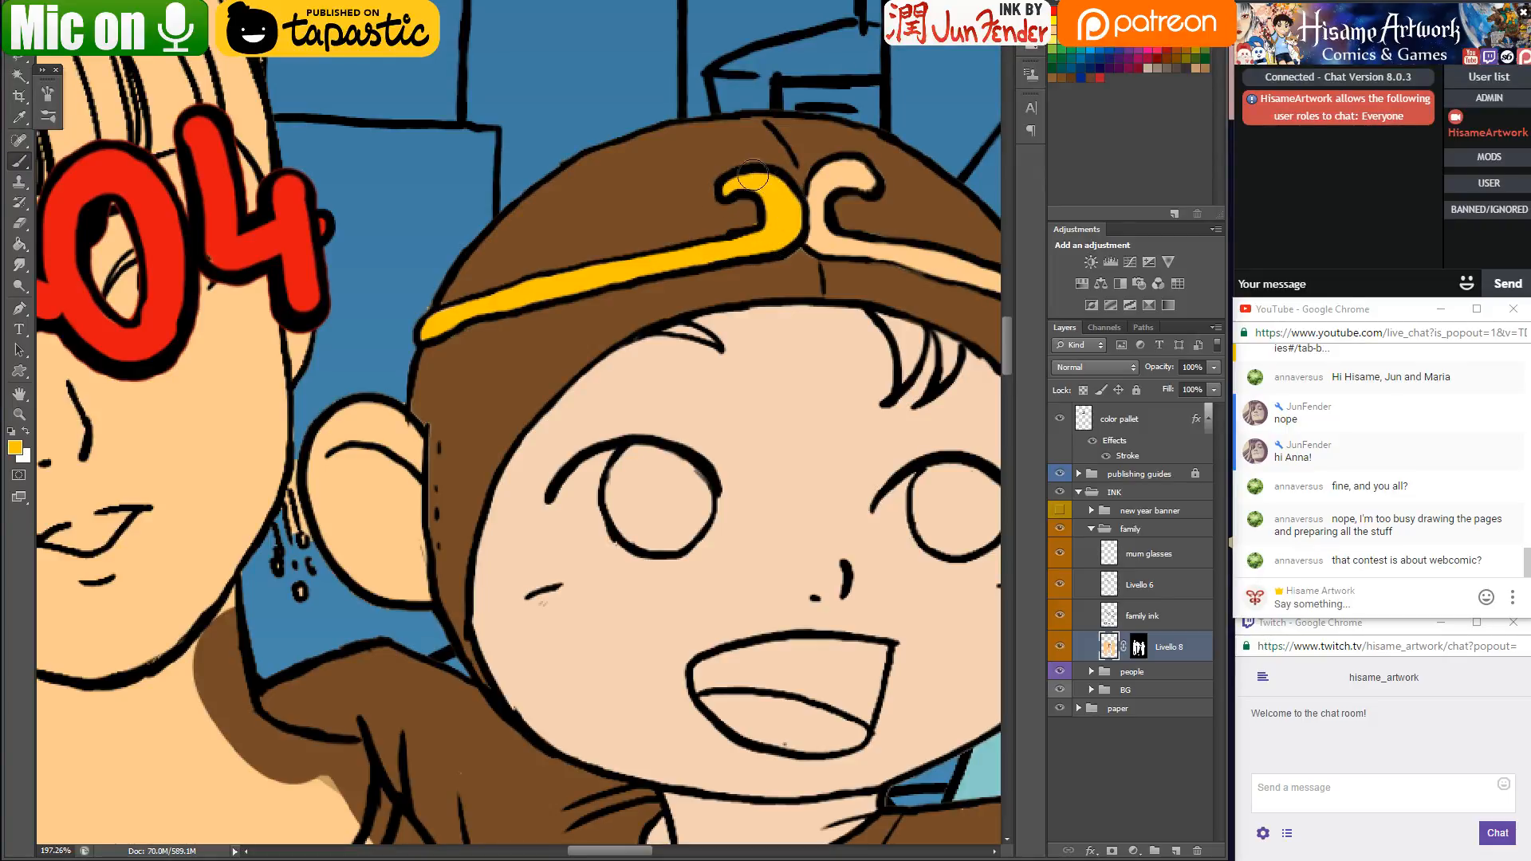
Sample the hood's brown, dismiss the tablet's low battery warning and save the document
alt+click(737, 213)
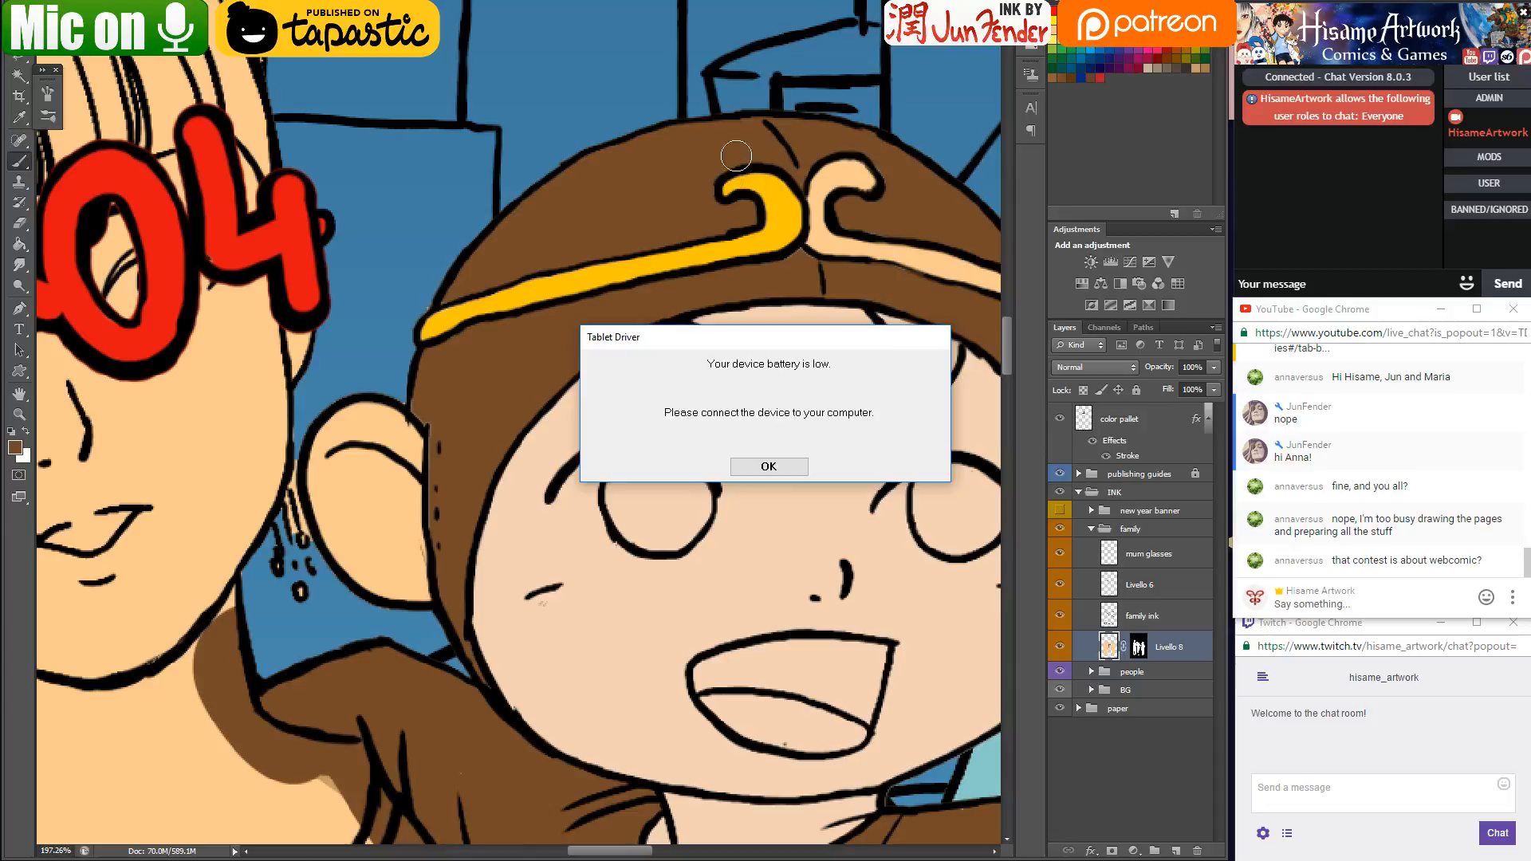
click(771, 469)
key(ctrl+s)
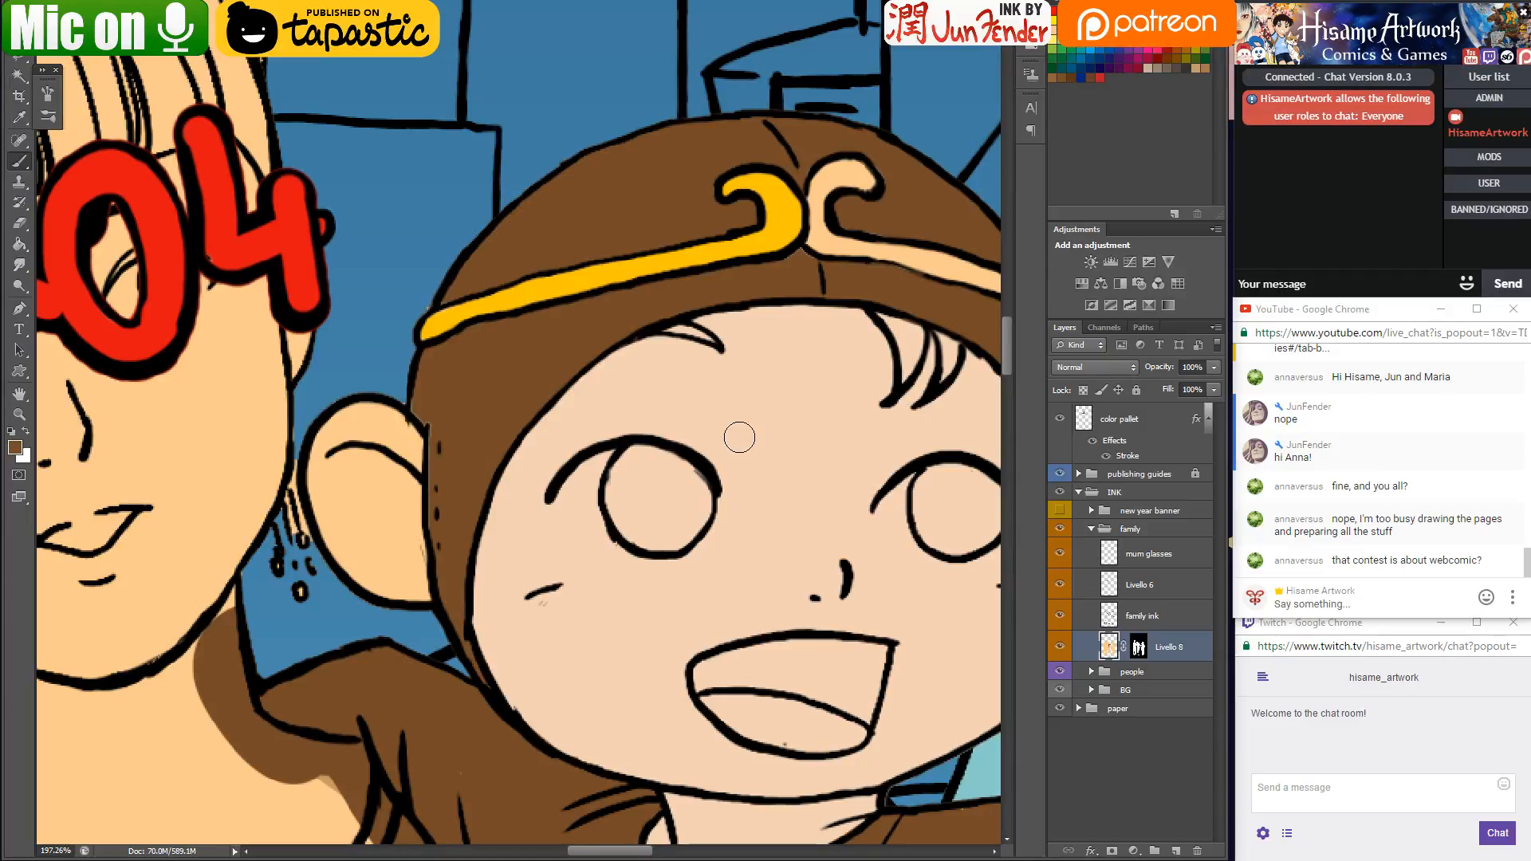
Switch to Chrome to check the chat on the live stream page, and return to Photoshop
key(alt+Tab)
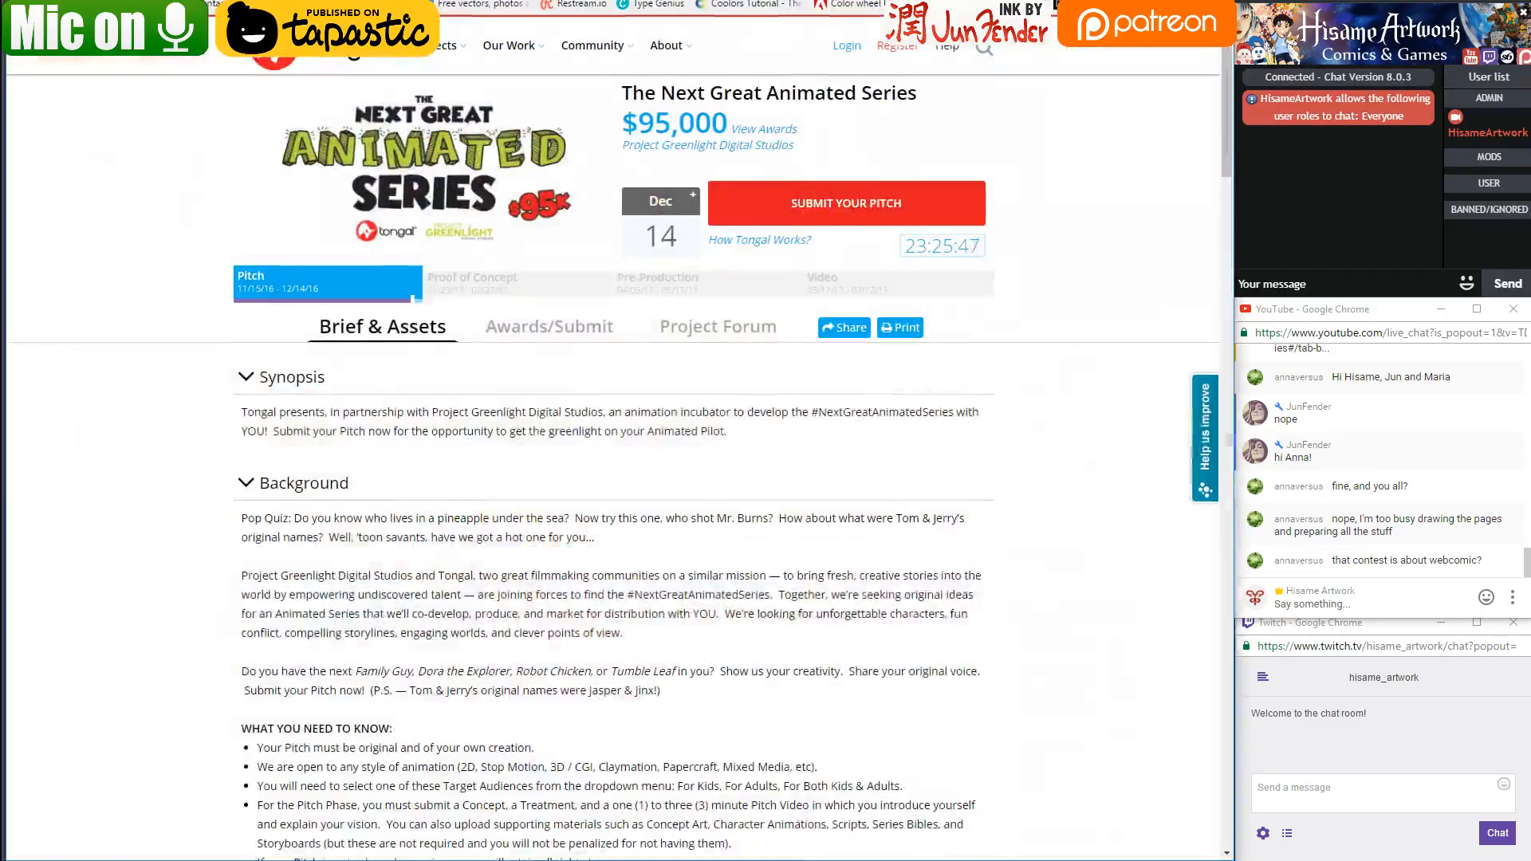
key(ctrl+Tab)
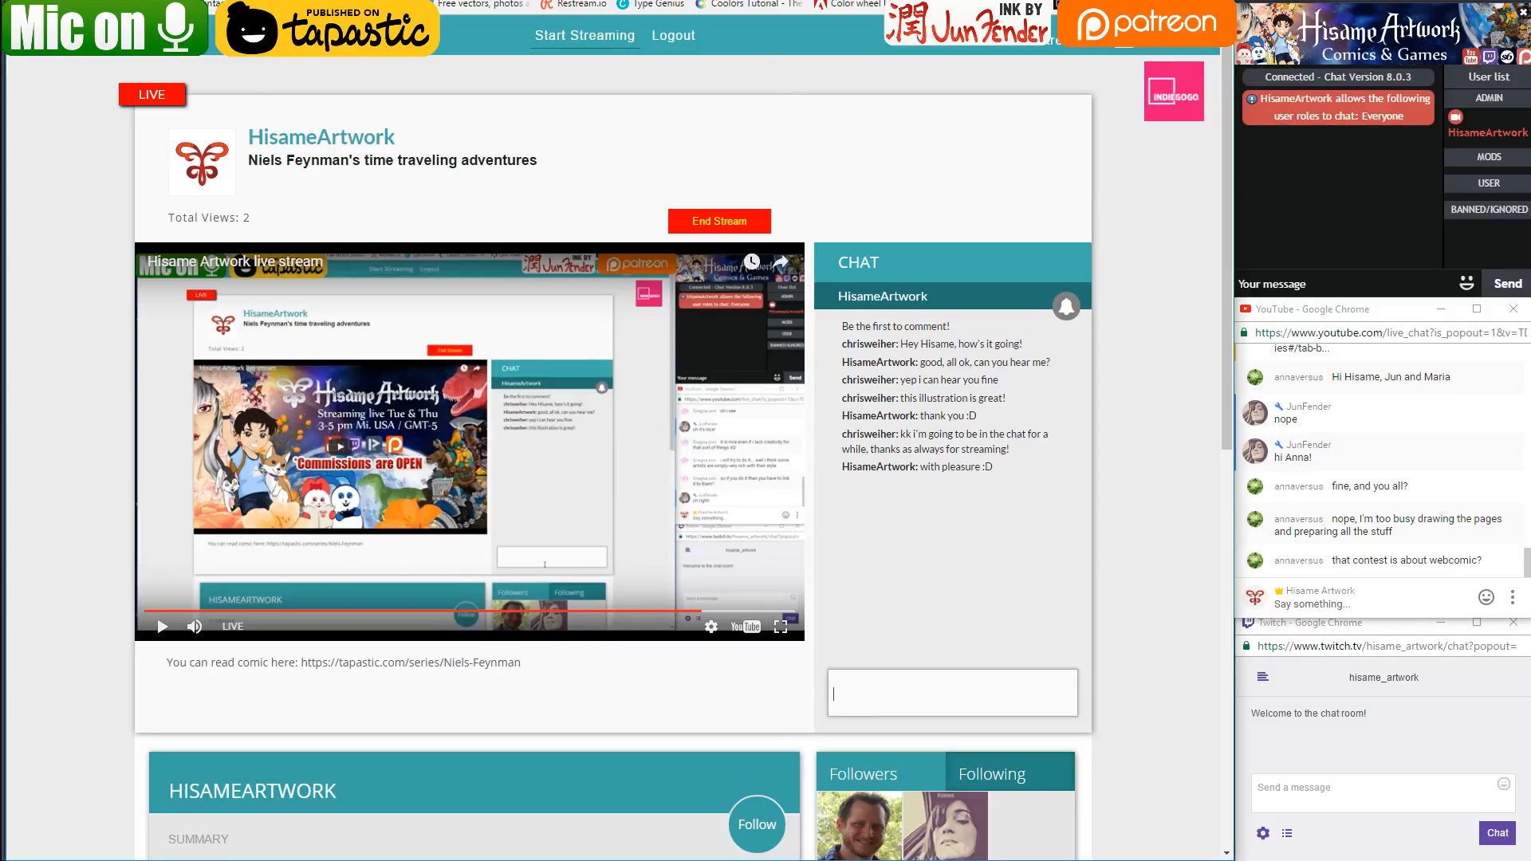
key(alt+Tab)
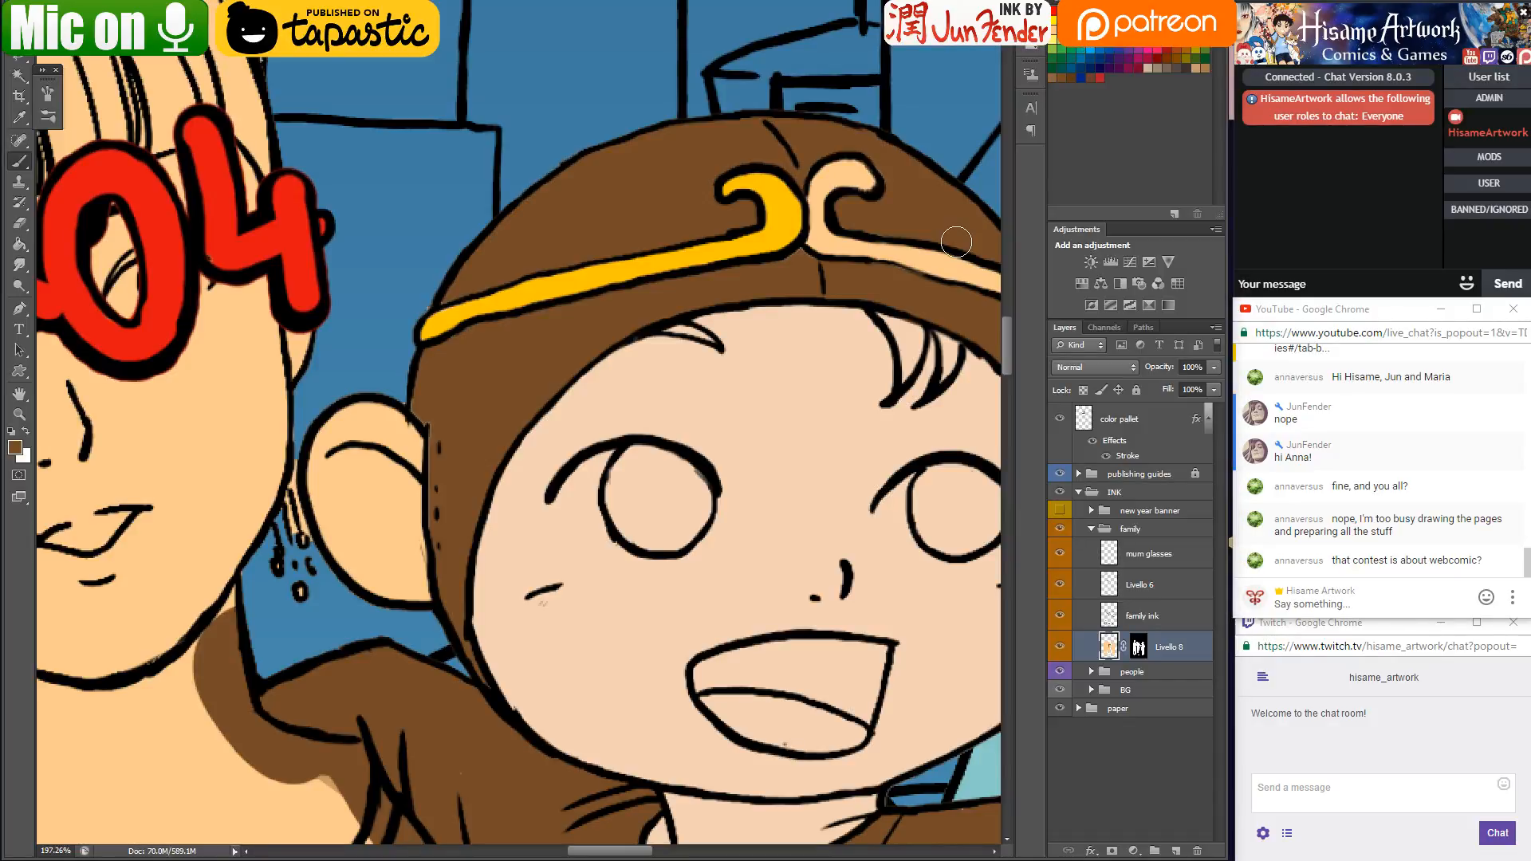
Paint the right half of the headband golden yellow and touch up the hood around it with brown
mouse_move(819, 336)
mouse_down()
mouse_move(580, 390)
mouse_move(476, 382)
mouse_up()
mouse_move(485, 263)
mouse_down()
mouse_move(503, 218)
mouse_move(453, 256)
mouse_move(485, 270)
mouse_move(498, 228)
mouse_move(534, 233)
mouse_move(517, 222)
mouse_move(492, 233)
mouse_move(481, 289)
mouse_move(498, 292)
mouse_move(486, 278)
mouse_move(524, 293)
mouse_move(529, 312)
mouse_move(495, 300)
mouse_move(666, 308)
mouse_move(511, 290)
mouse_move(601, 313)
mouse_move(652, 306)
mouse_move(583, 309)
mouse_move(655, 334)
mouse_move(600, 301)
mouse_move(727, 381)
mouse_up()
alt+click(439, 274)
alt+click(481, 305)
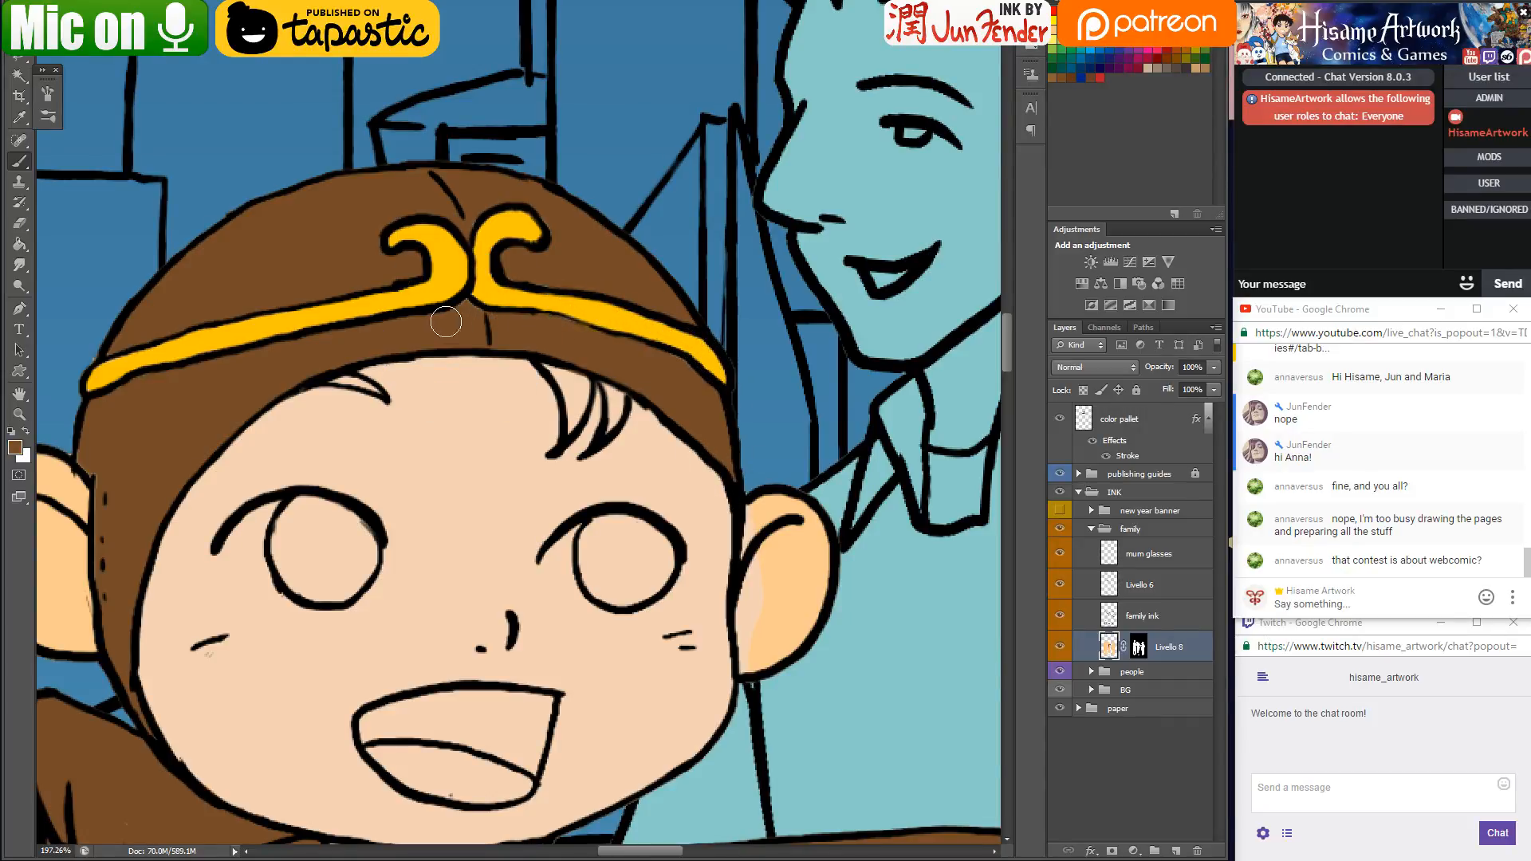
mouse_move(479, 309)
mouse_down()
mouse_move(569, 331)
mouse_move(562, 321)
mouse_move(681, 378)
mouse_up()
Erase stray color around the child's left-hand ear and hood edge with a smaller eraser and save the document
scroll(531, 186, left, 5)
scroll(531, 186, down, 2)
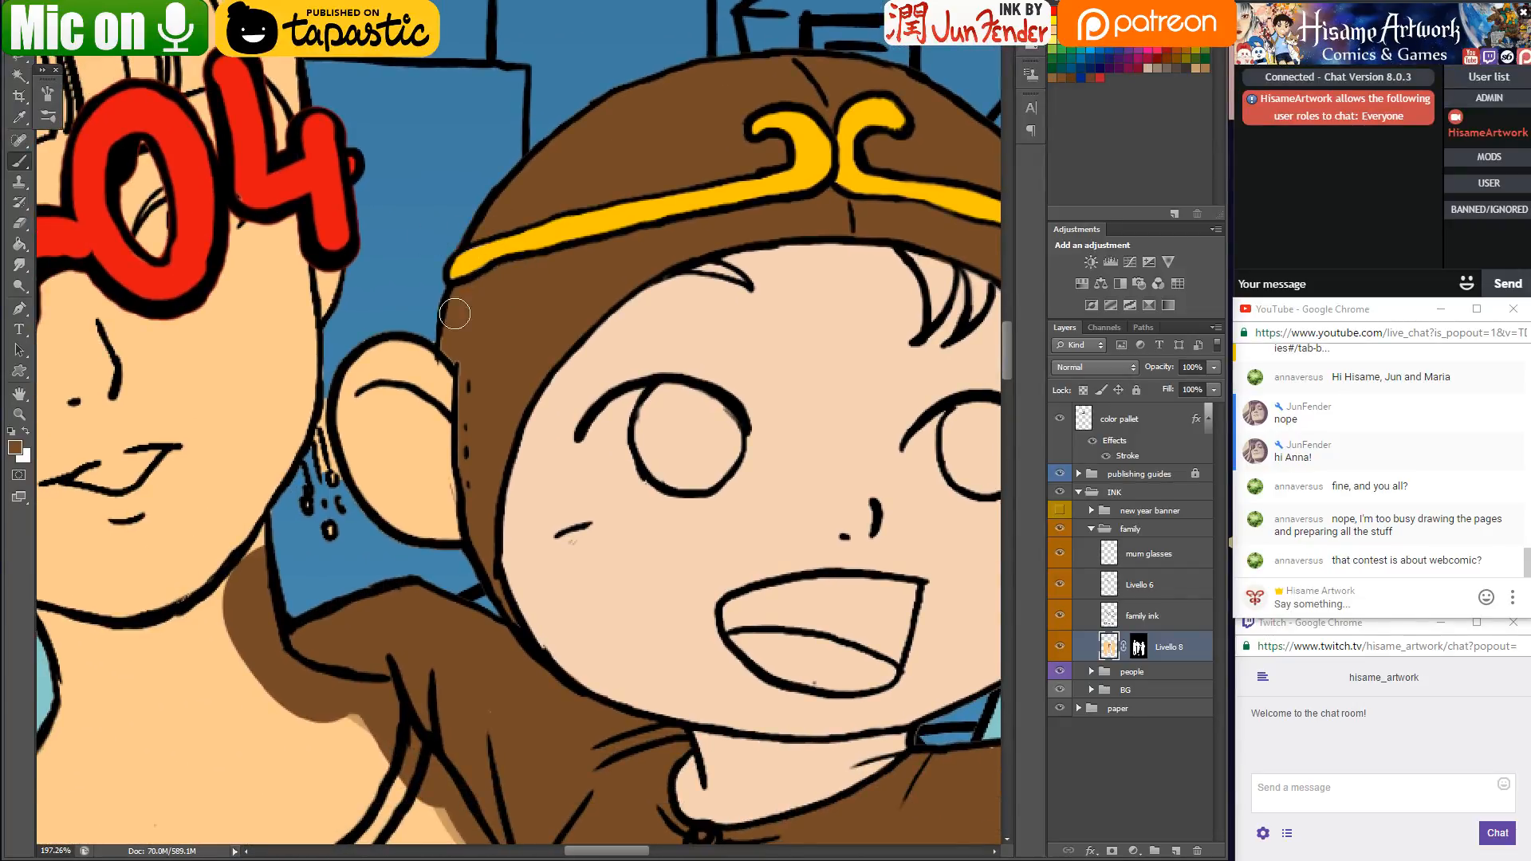
drag(455, 329, 330, 245)
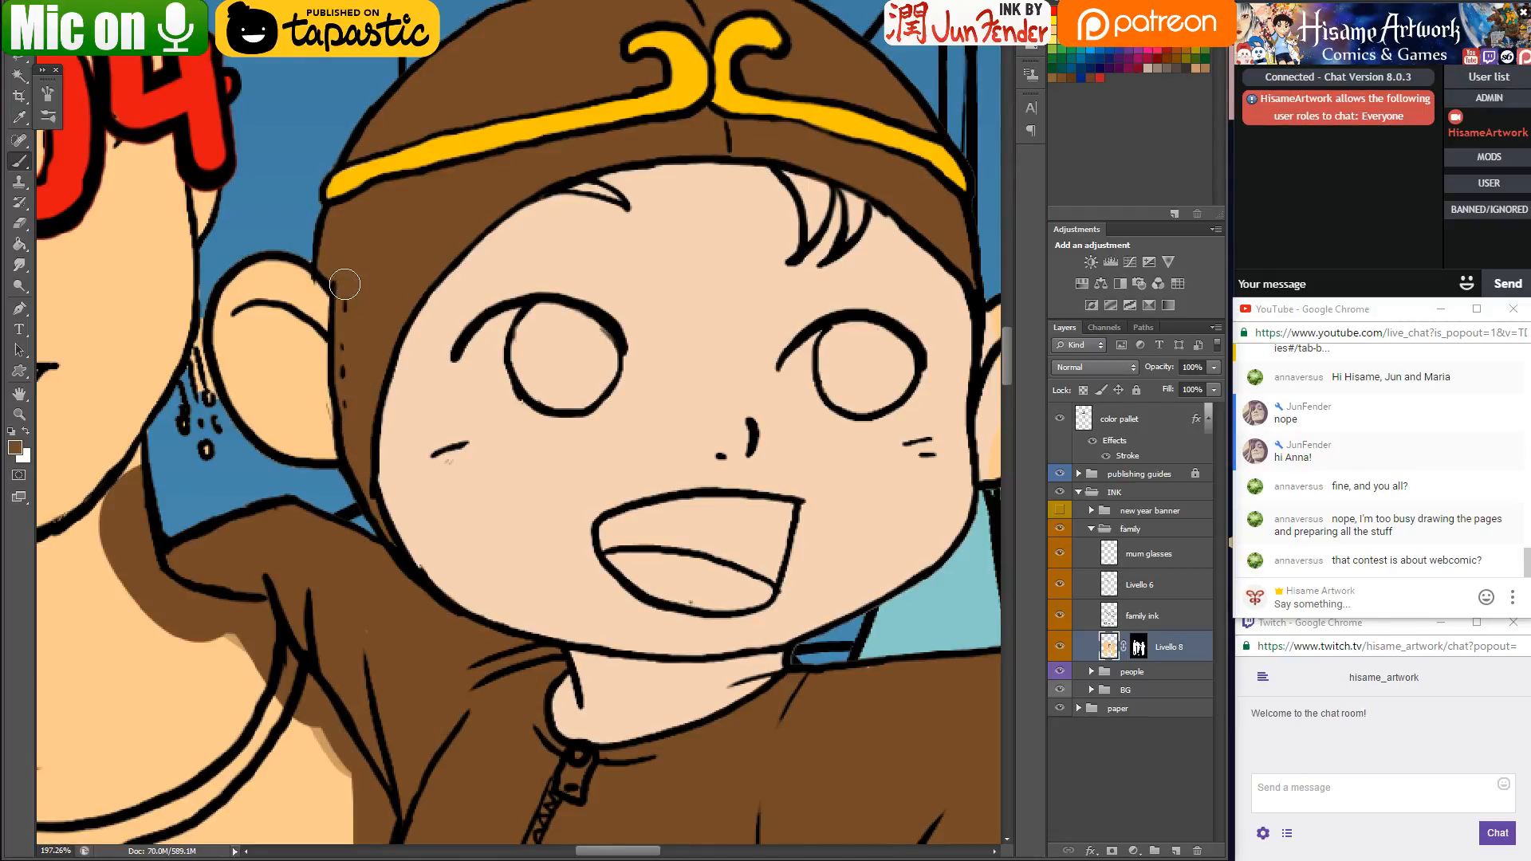
click(19, 222)
drag(277, 273, 411, 257)
key(bracketleft)
key(bracketleft)
key(bracketleft)
key(bracketleft)
key(bracketleft)
key(bracketleft)
key(bracketleft)
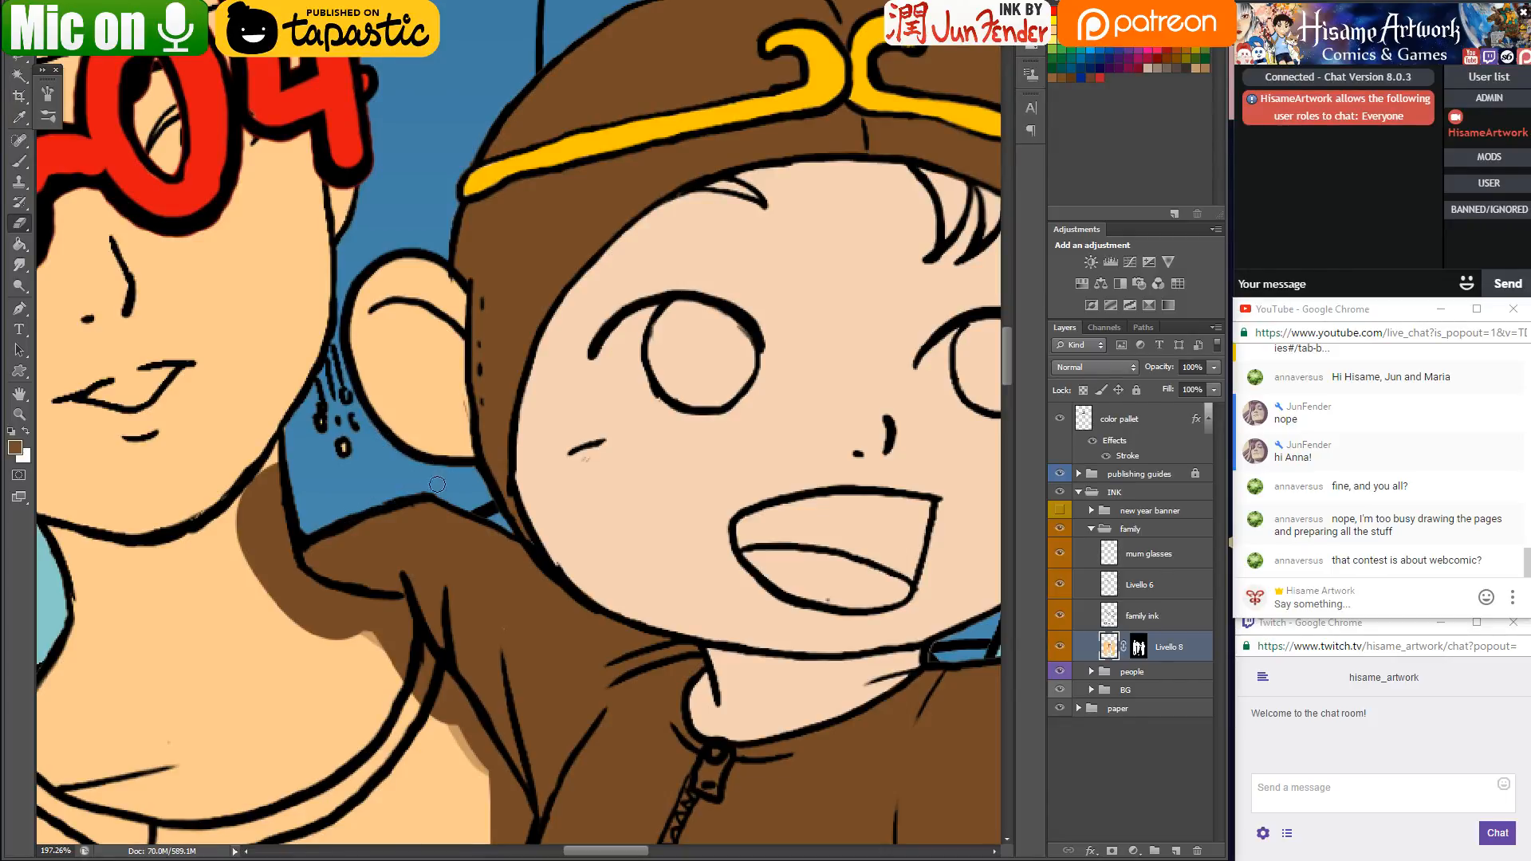
click(20, 159)
key(ctrl+s)
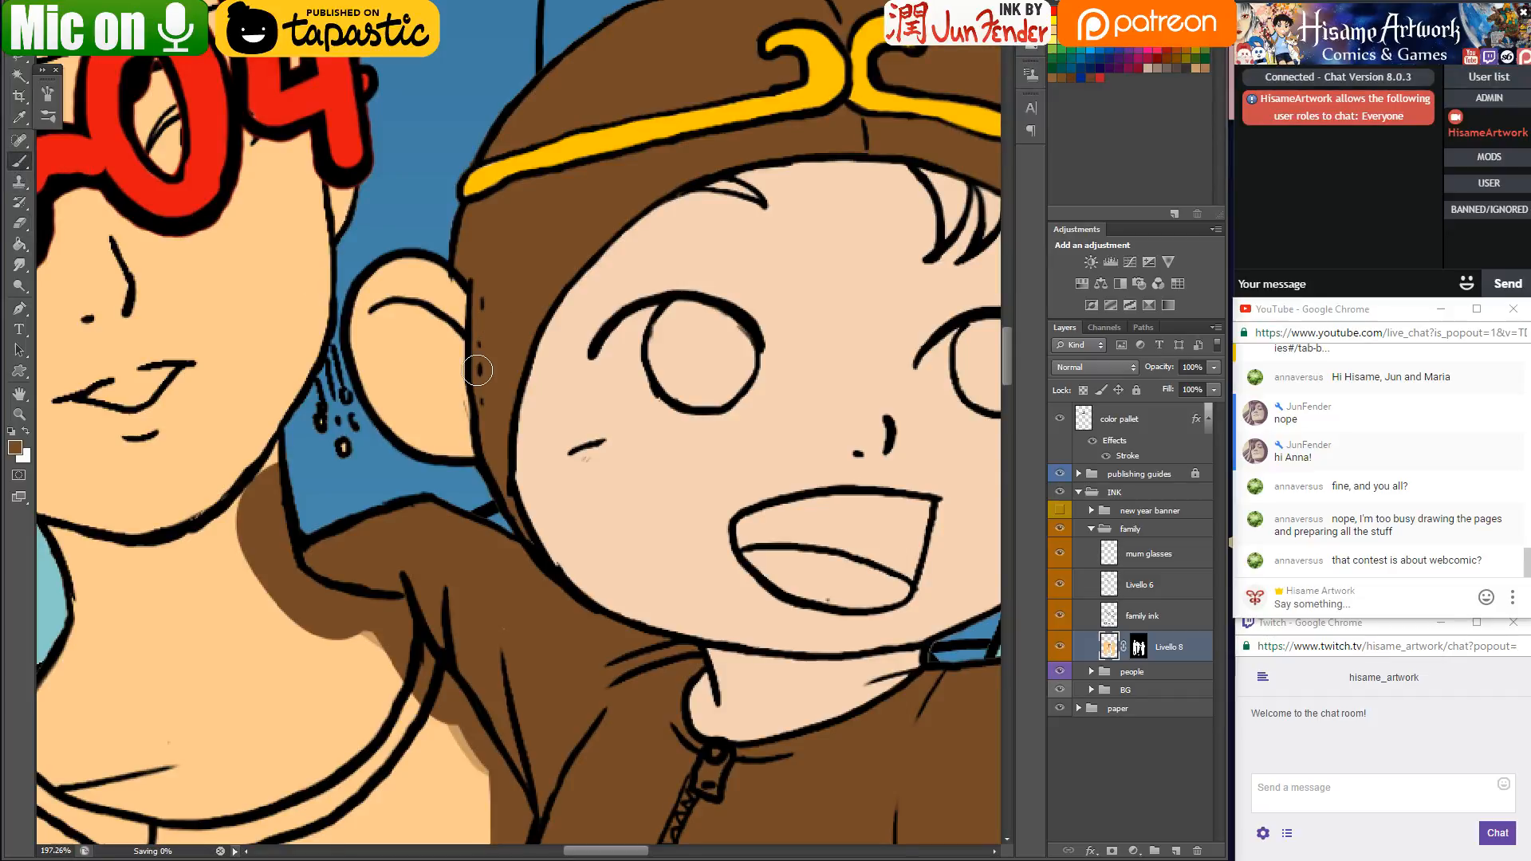
Erase the stray color in the gap between the child's chin and outstretched shoulder, and switch back to the Brush tool
drag(896, 383, 503, 209)
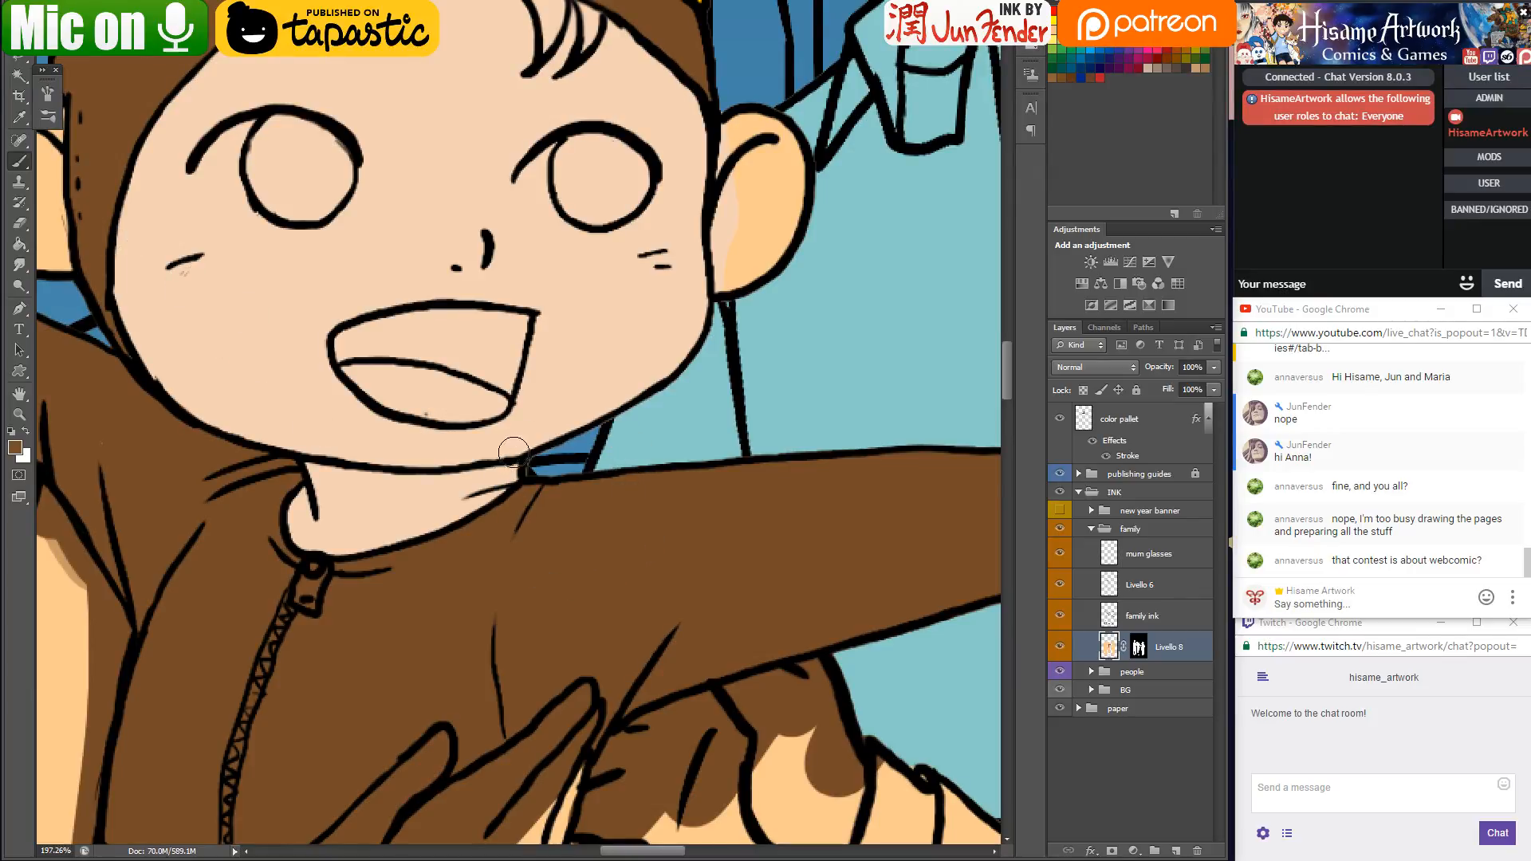
click(20, 223)
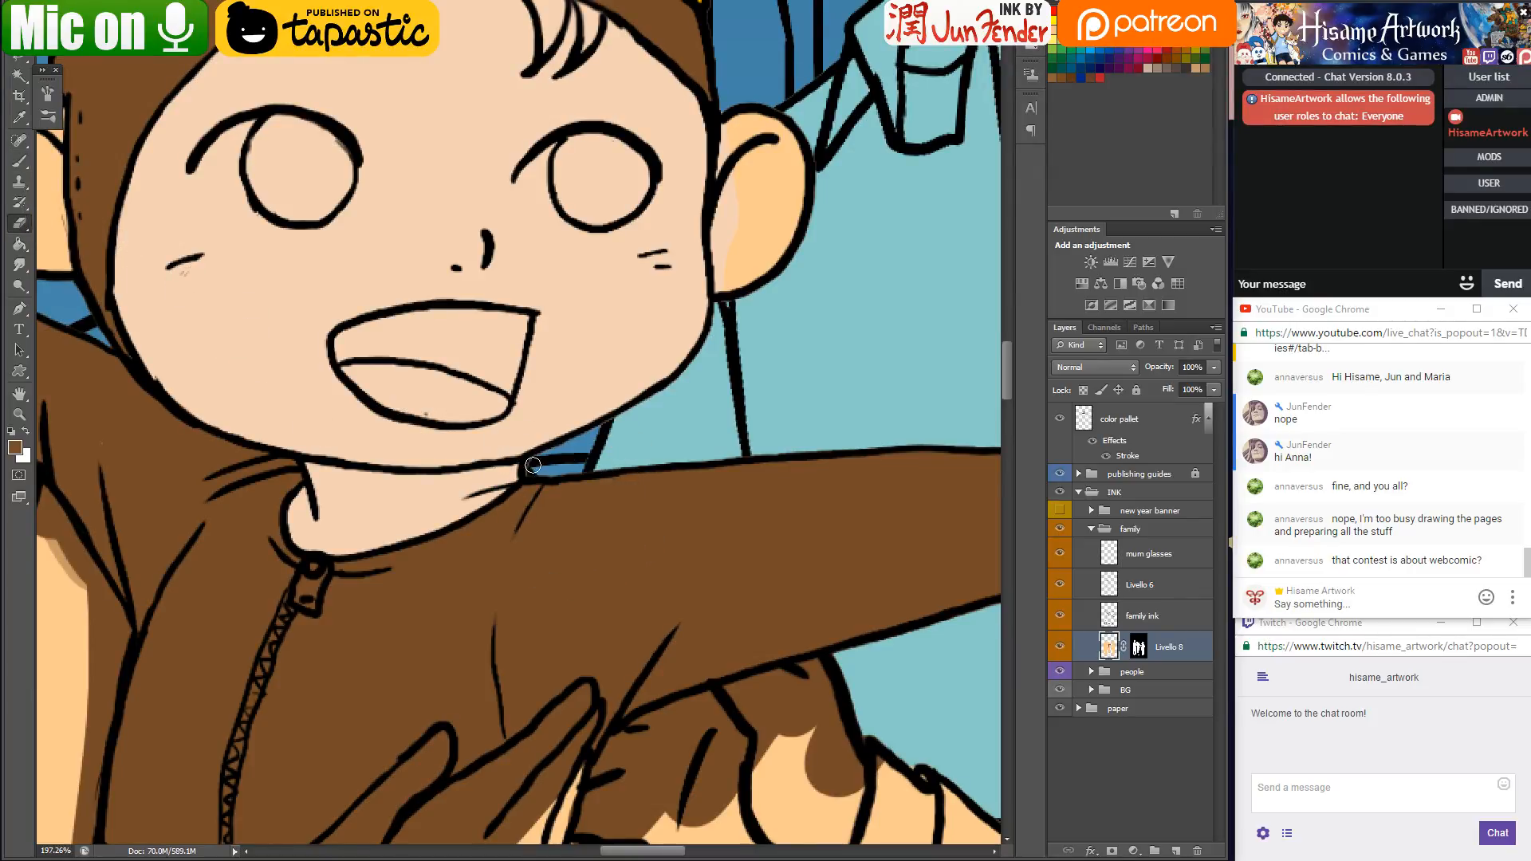
click(19, 161)
Sample the tan from the color palette and paint both of the monkey hood's ears with it
scroll(689, 429, down, 5)
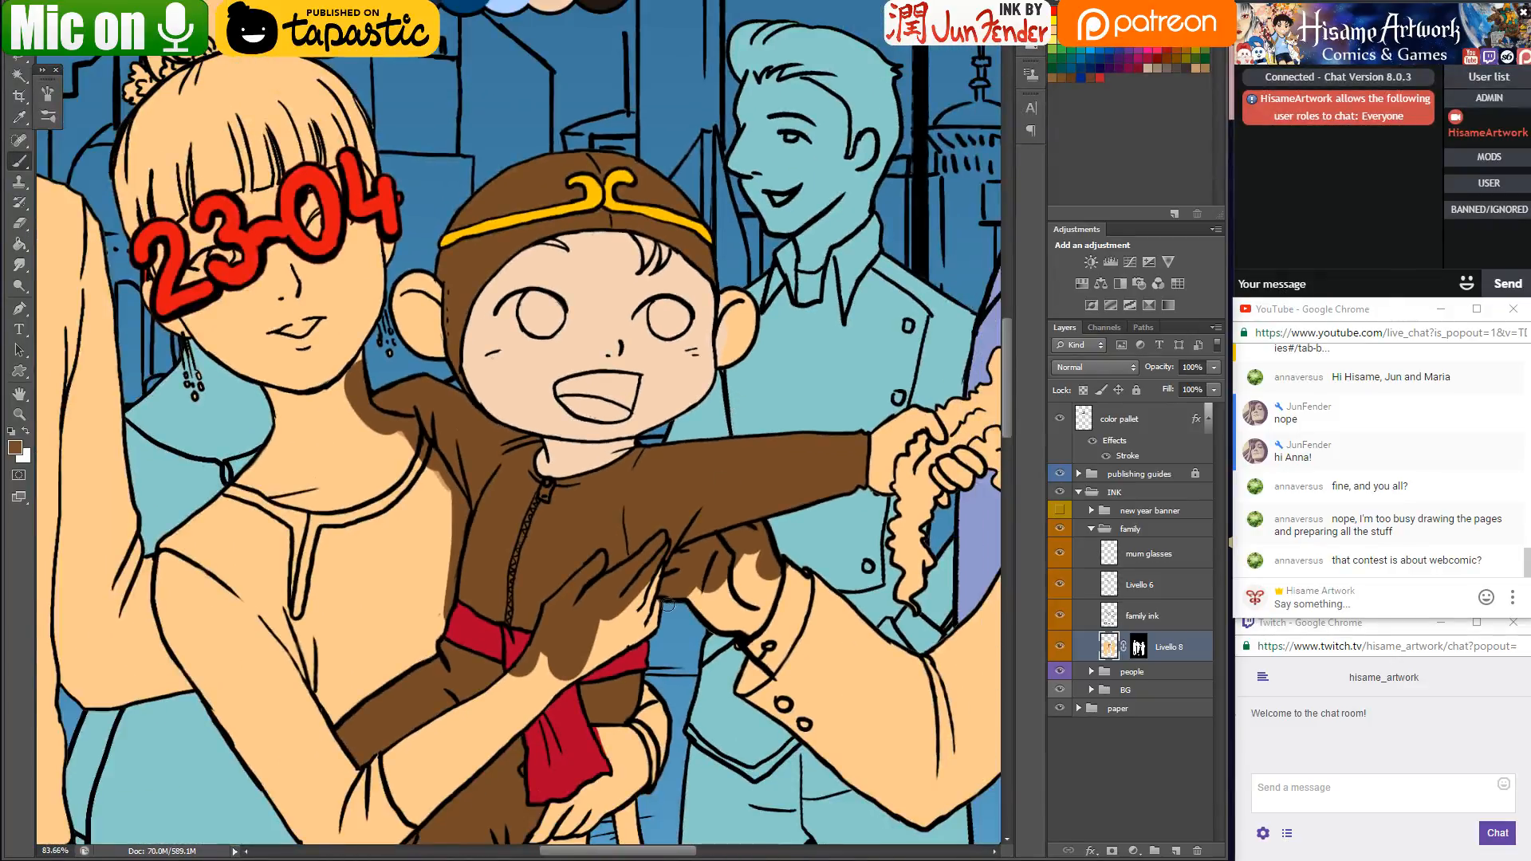
drag(668, 604, 605, 297)
scroll(605, 297, up, 2)
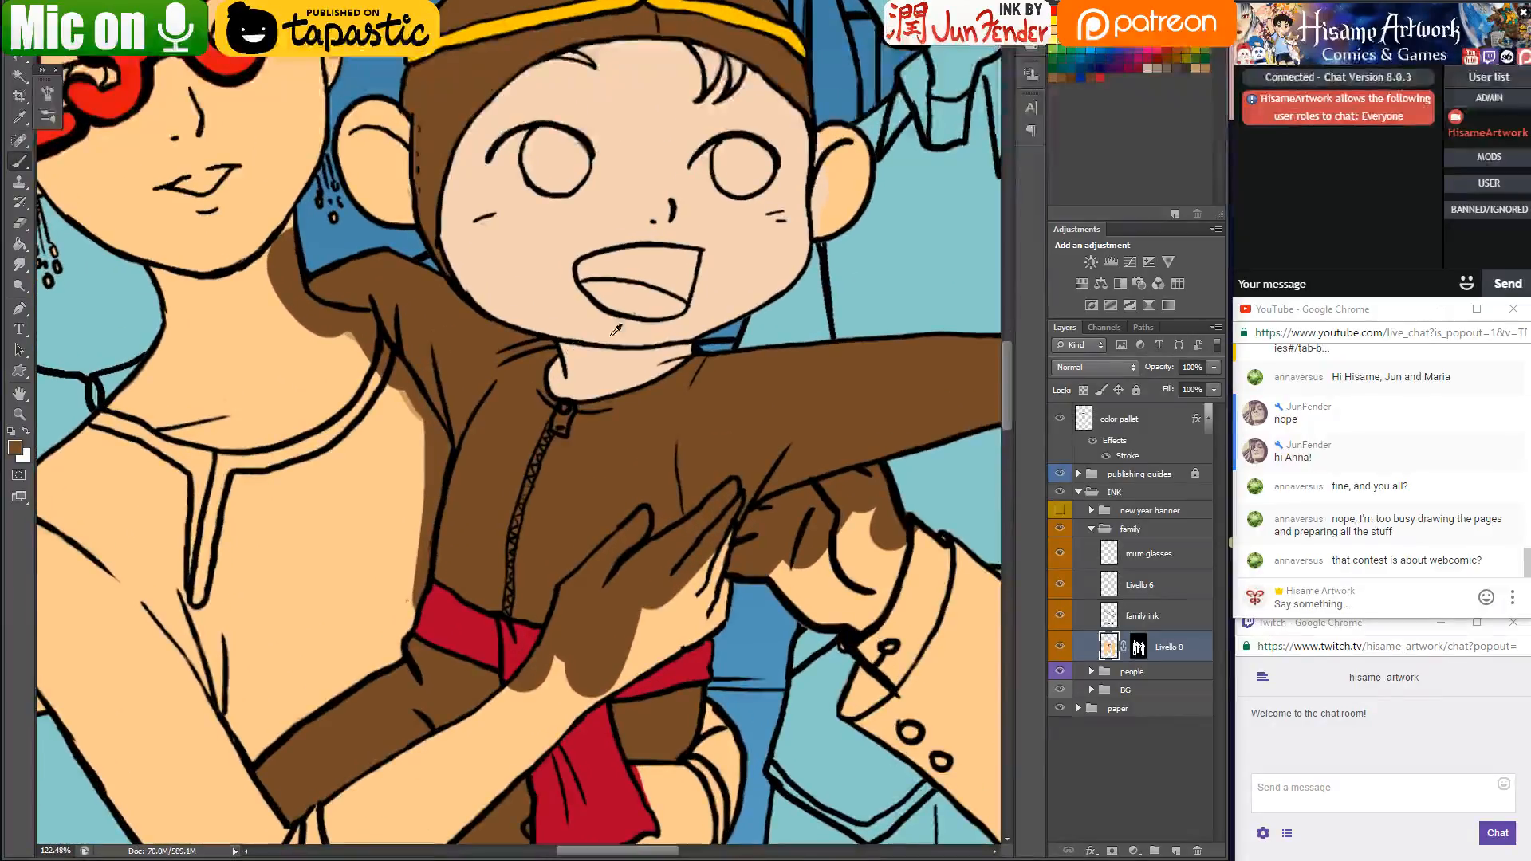
scroll(665, 339, up, 1)
drag(665, 339, 673, 362)
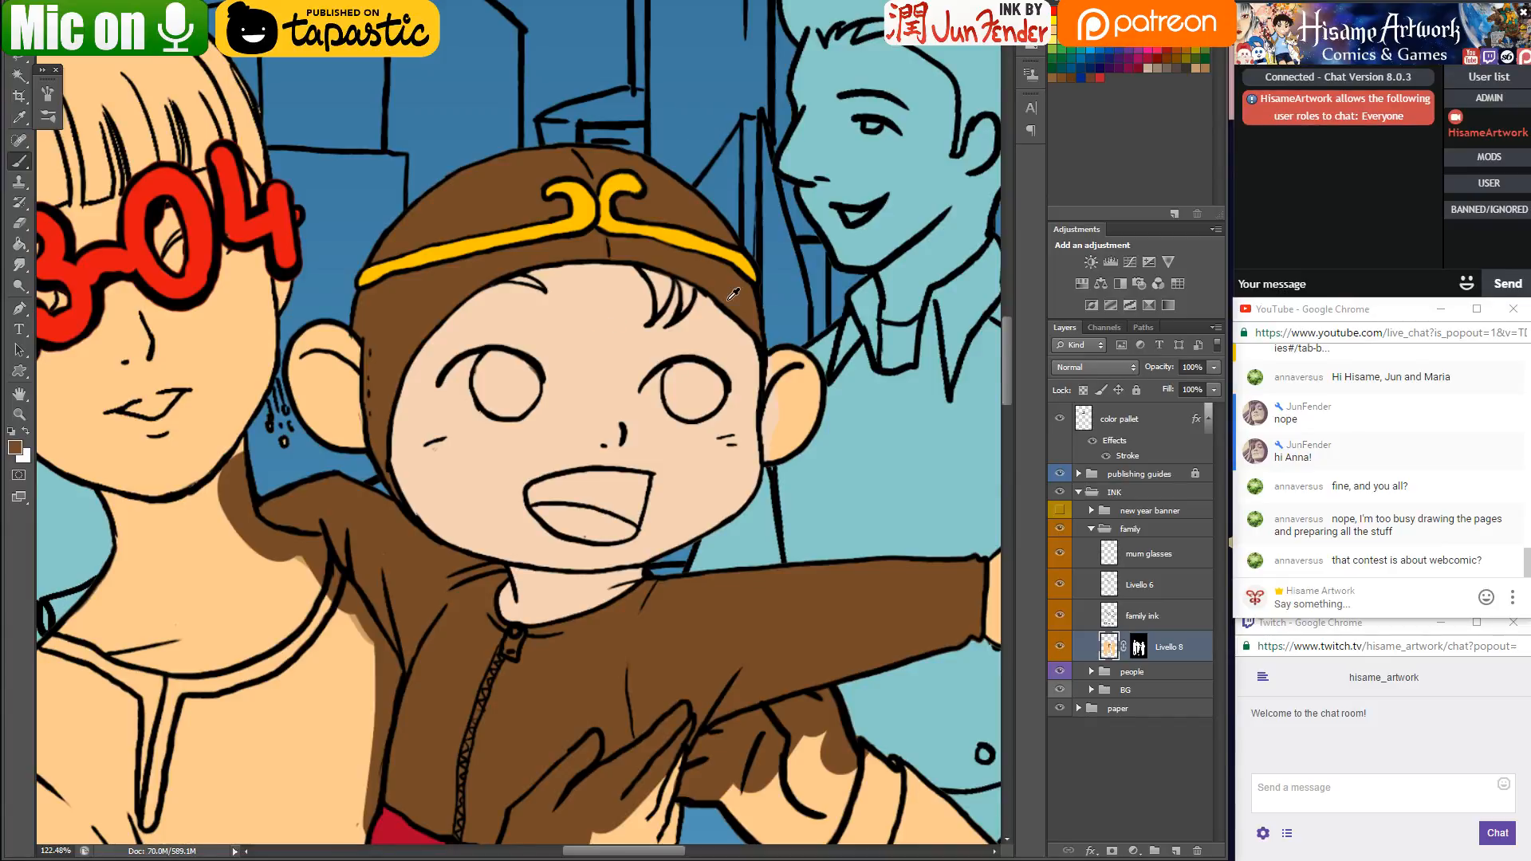
scroll(733, 294, down, 4)
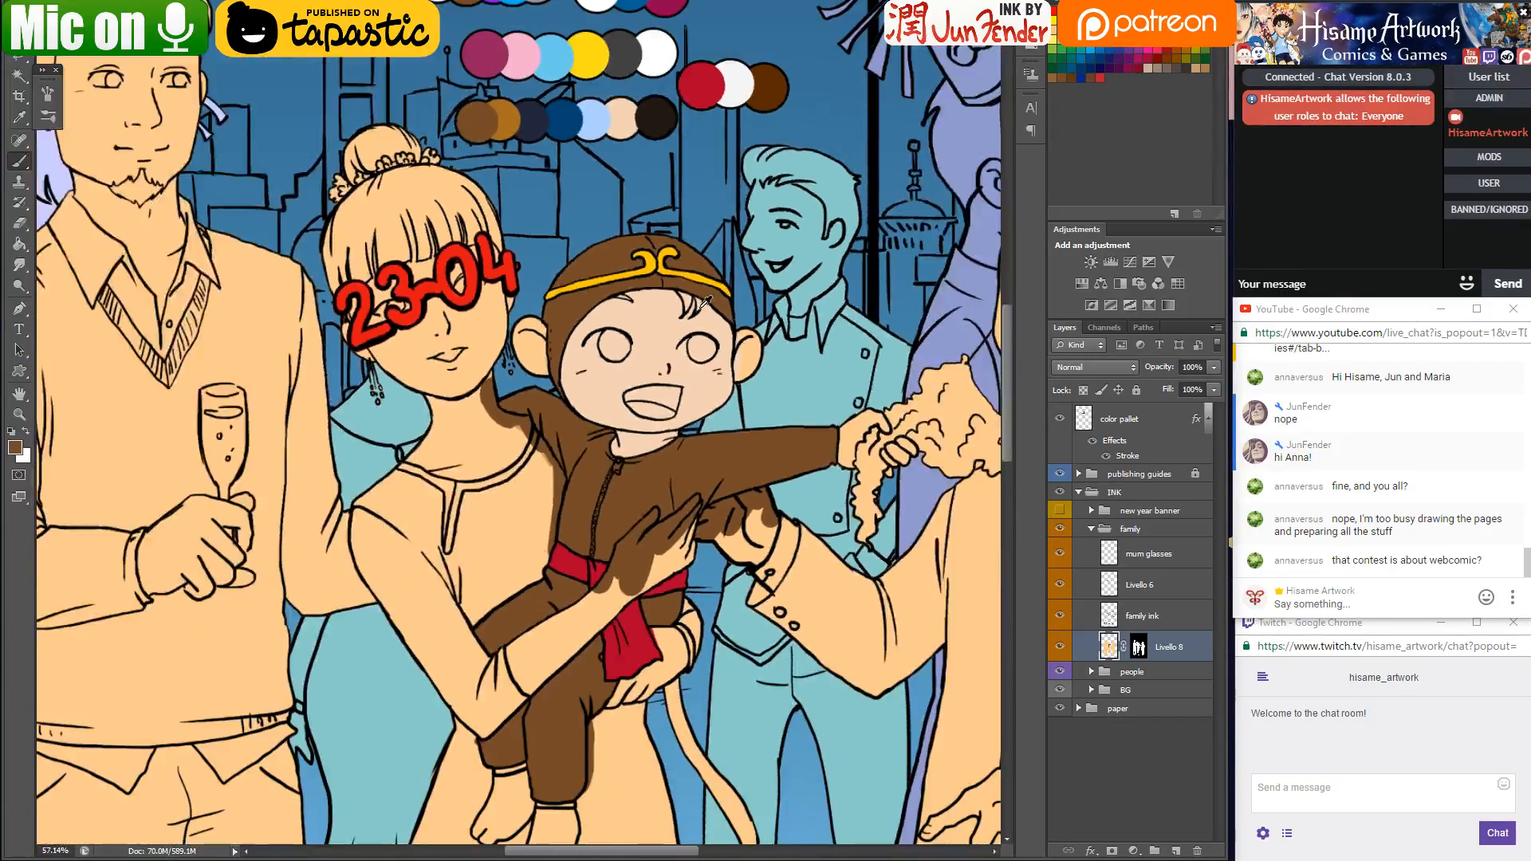
drag(529, 50, 538, 179)
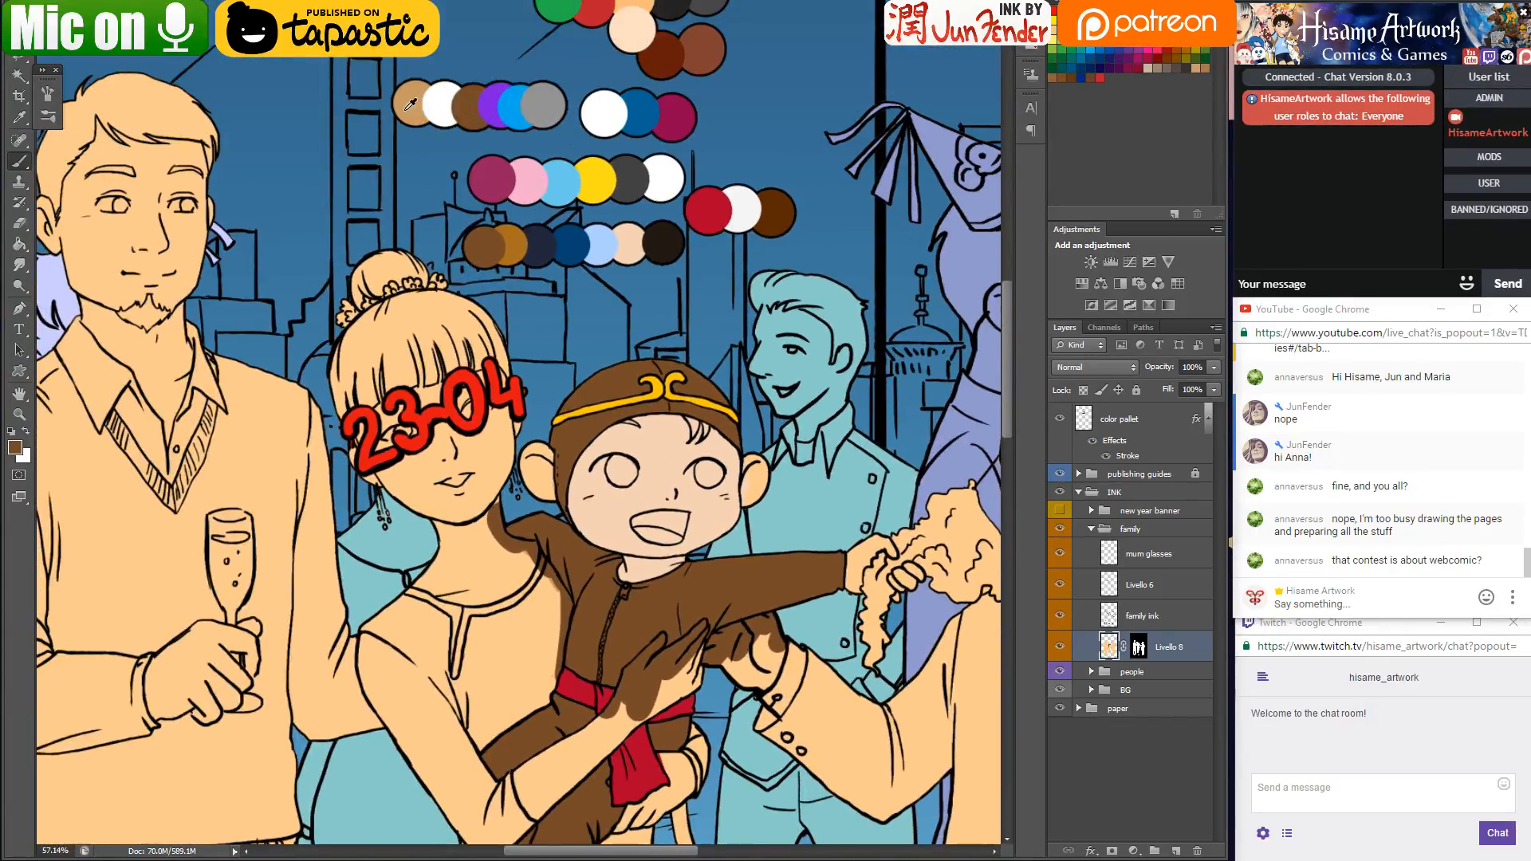
scroll(704, 624, up, 4)
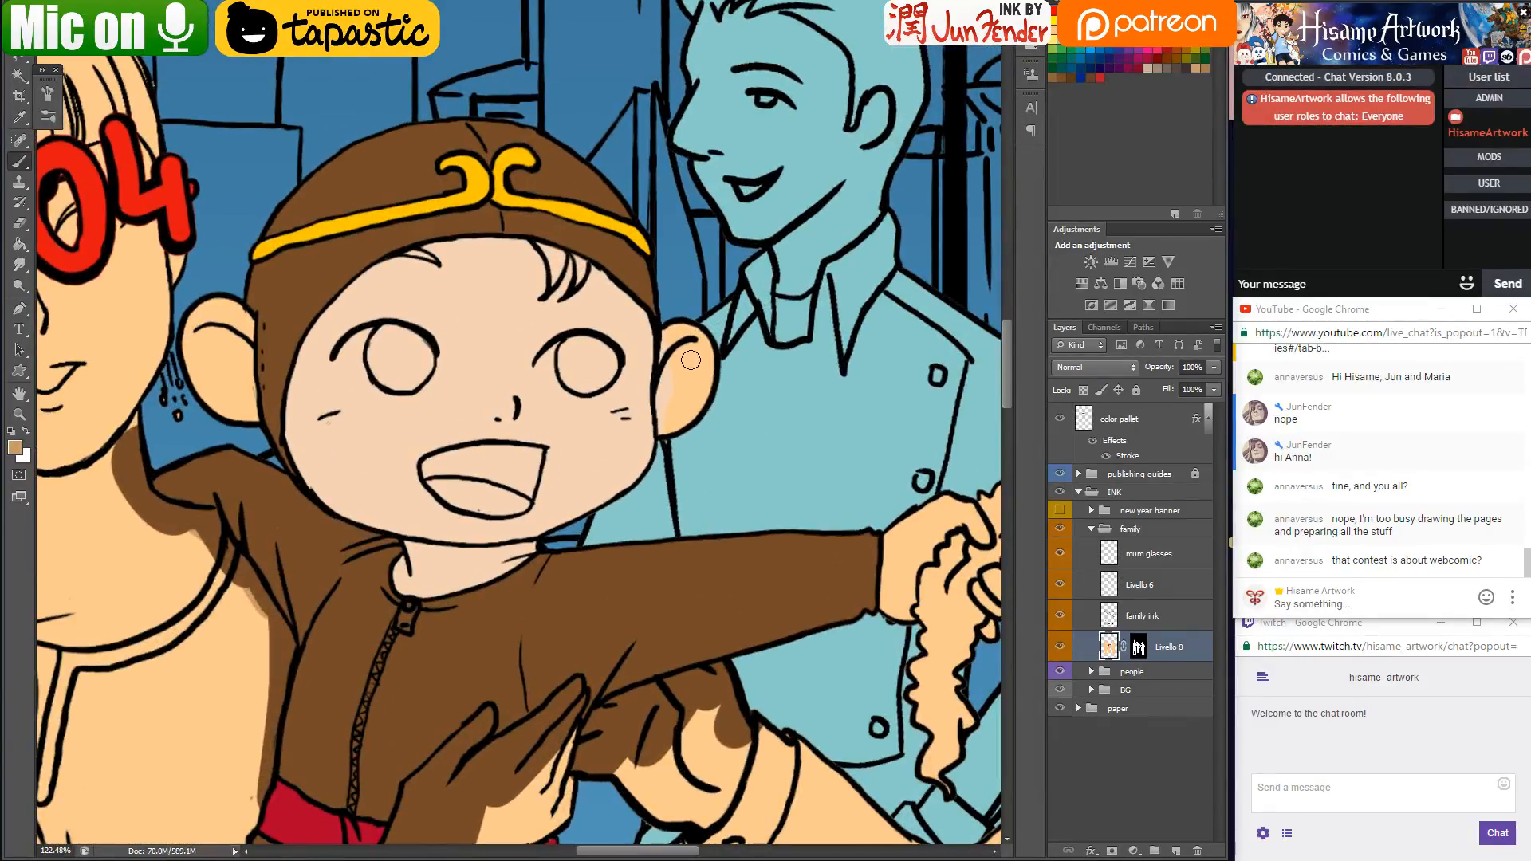
mouse_move(683, 381)
mouse_down()
mouse_move(667, 331)
mouse_move(668, 441)
mouse_move(680, 320)
mouse_move(700, 420)
mouse_move(705, 366)
mouse_move(720, 424)
mouse_move(670, 341)
mouse_up()
mouse_move(196, 321)
mouse_down()
mouse_move(191, 375)
mouse_move(203, 303)
mouse_move(222, 390)
mouse_move(228, 317)
mouse_move(259, 424)
mouse_move(234, 422)
mouse_move(226, 329)
mouse_up()
Sample the child's peach skin tone and paint the outstretched hand and fingers gripping the beard
drag(635, 590, 426, 340)
drag(404, 249, 439, 329)
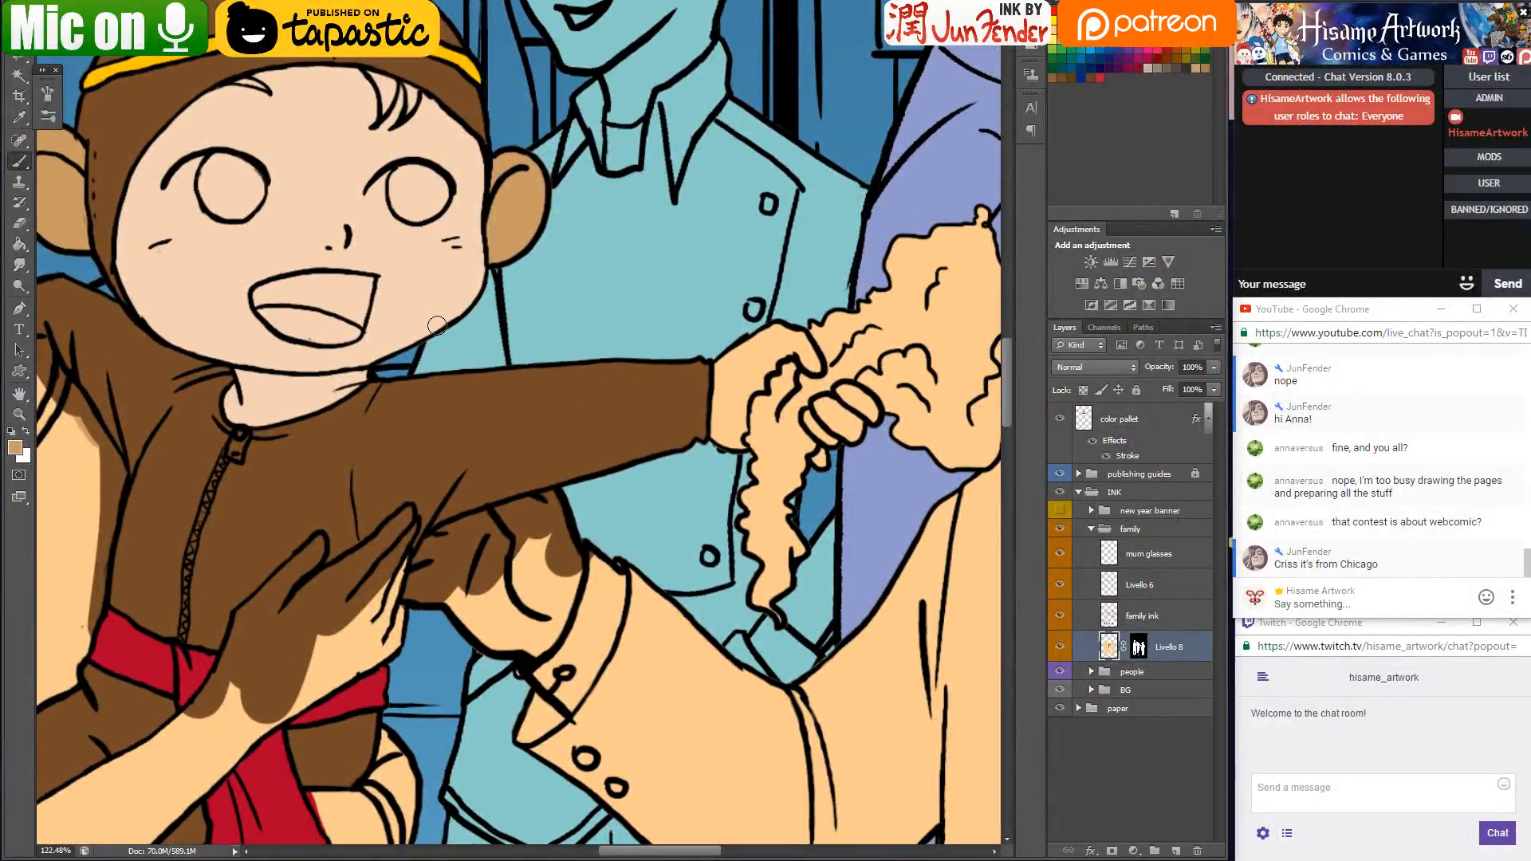
alt+click(371, 334)
mouse_move(722, 369)
mouse_down()
mouse_move(718, 444)
mouse_move(725, 378)
mouse_move(719, 429)
mouse_move(720, 391)
mouse_move(719, 424)
mouse_move(729, 406)
mouse_move(742, 439)
mouse_move(739, 408)
mouse_up()
mouse_move(733, 344)
mouse_down()
mouse_move(729, 406)
mouse_move(751, 414)
mouse_move(770, 339)
mouse_move(783, 364)
mouse_move(814, 365)
mouse_move(831, 412)
mouse_move(804, 439)
mouse_up()
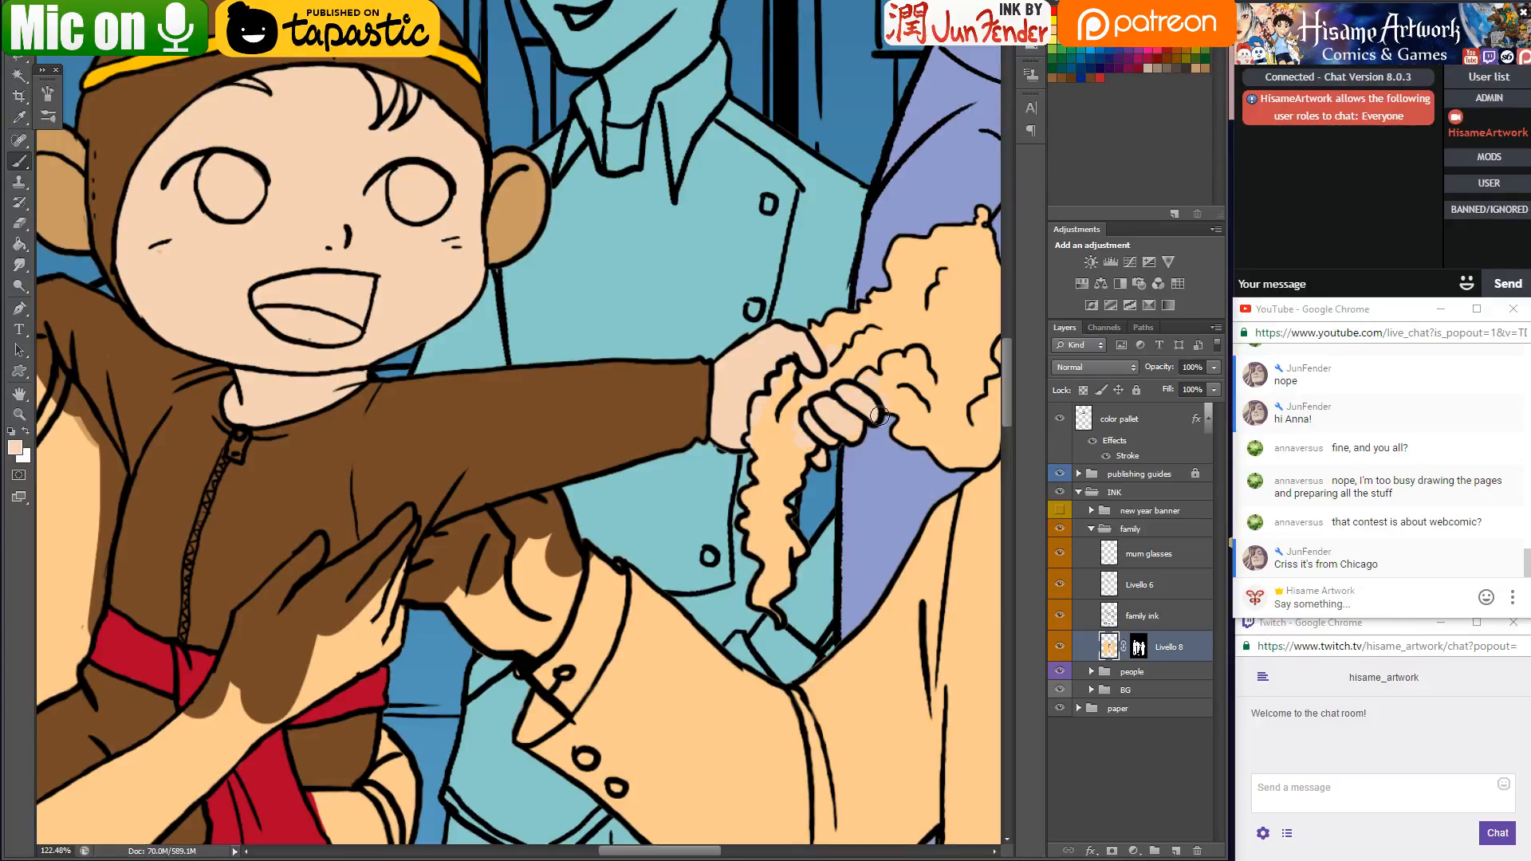
Paint the hand supporting the child beneath the hanging red sash, including fingers and wrist, with the peach skin tone
drag(461, 635, 704, 279)
drag(568, 441, 580, 433)
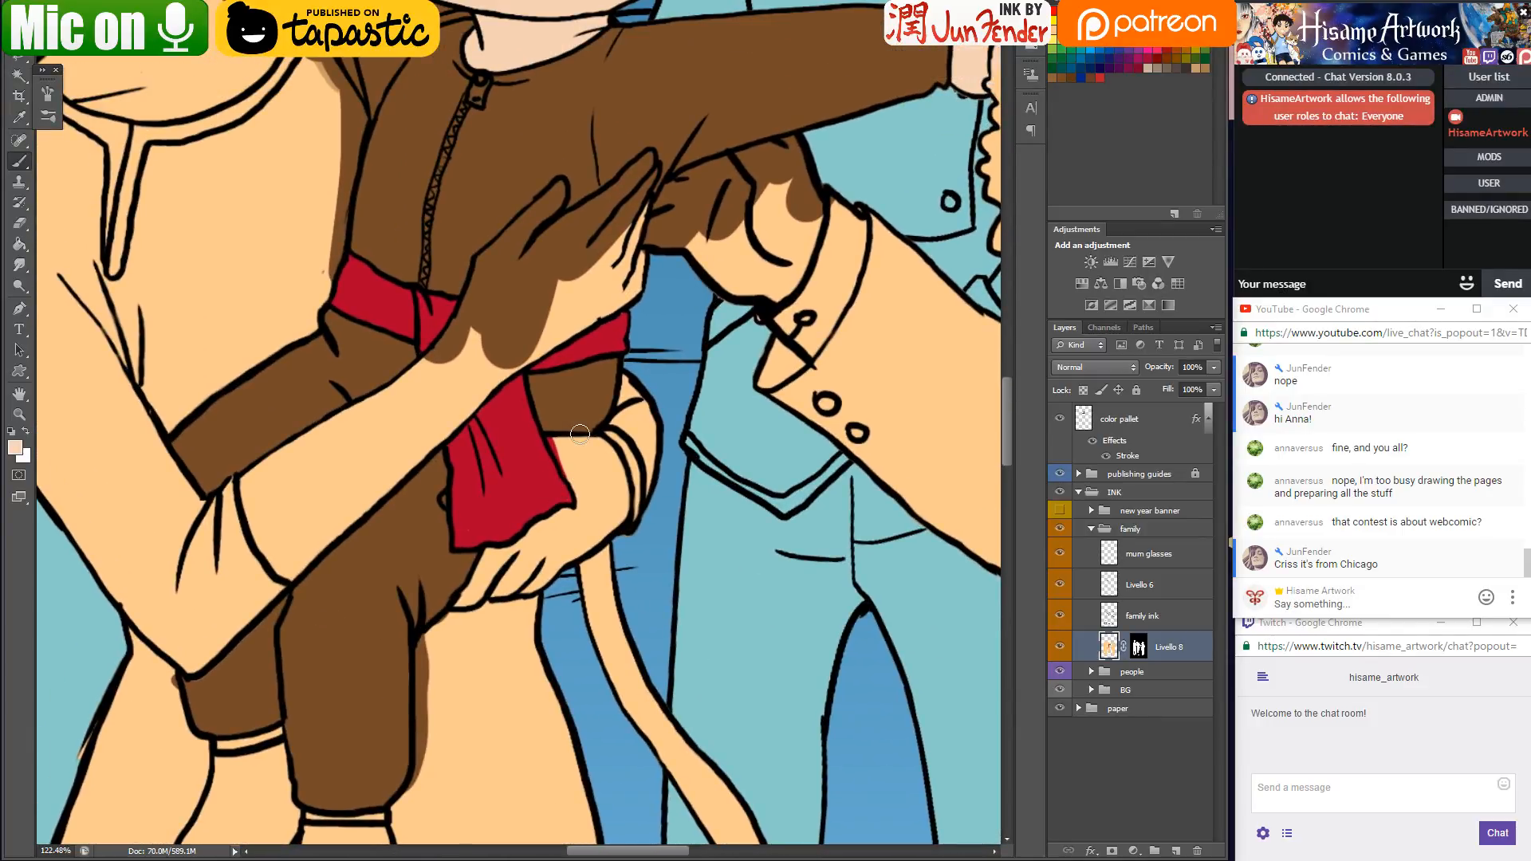
scroll(488, 628, up, 4)
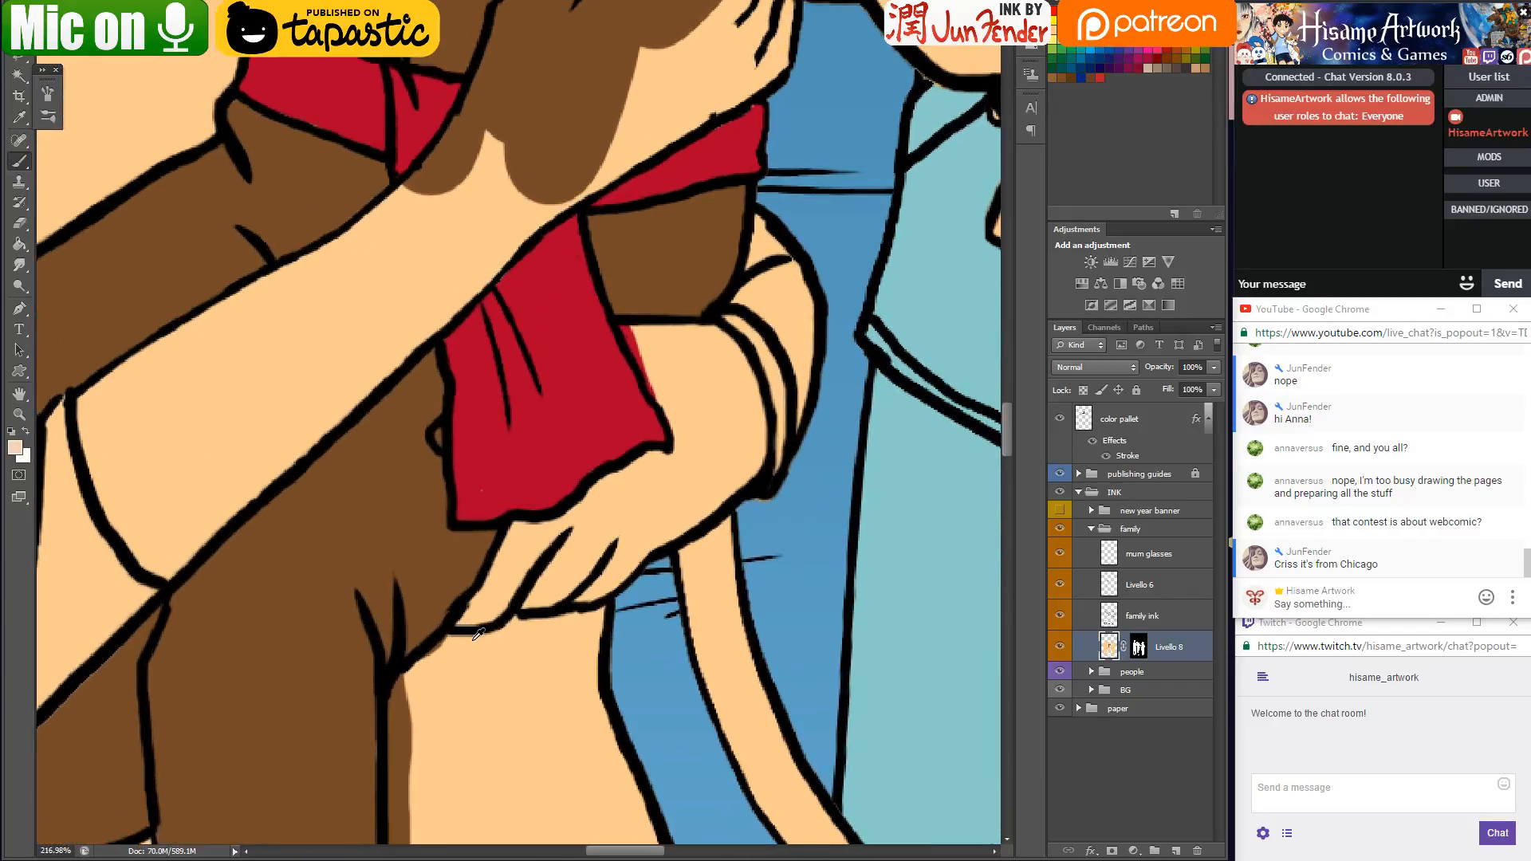
click(435, 437)
mouse_move(515, 528)
mouse_down()
mouse_move(471, 620)
mouse_move(523, 540)
mouse_move(699, 444)
mouse_move(647, 471)
mouse_move(690, 439)
mouse_move(664, 348)
mouse_move(628, 332)
mouse_move(683, 409)
mouse_move(626, 331)
mouse_move(688, 453)
mouse_move(713, 393)
mouse_move(639, 341)
mouse_move(708, 338)
mouse_move(749, 375)
mouse_move(759, 480)
mouse_move(728, 361)
mouse_move(713, 463)
mouse_move(690, 354)
mouse_move(743, 442)
mouse_move(738, 475)
mouse_move(697, 493)
mouse_move(626, 568)
mouse_up()
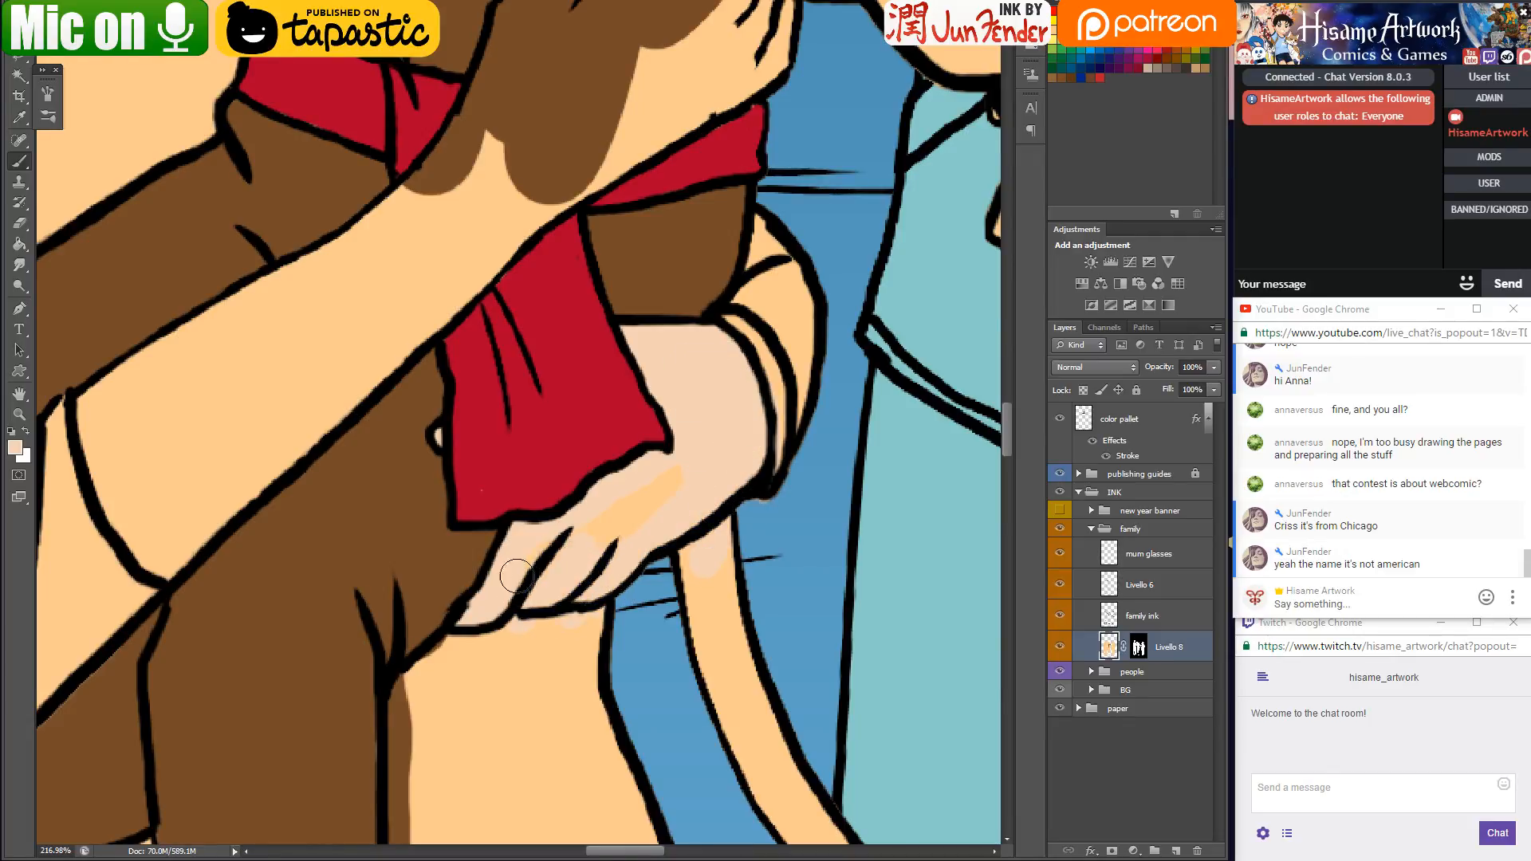
Sample the monkey suit's brown and paint the whole tail with it, from below the supporting hand to the tip
alt+click(683, 247)
drag(701, 630, 497, 328)
mouse_move(525, 233)
mouse_down()
mouse_move(466, 281)
mouse_move(527, 272)
mouse_move(528, 498)
mouse_move(556, 574)
mouse_move(560, 403)
mouse_move(619, 663)
mouse_move(581, 588)
mouse_move(645, 562)
mouse_move(588, 421)
mouse_up()
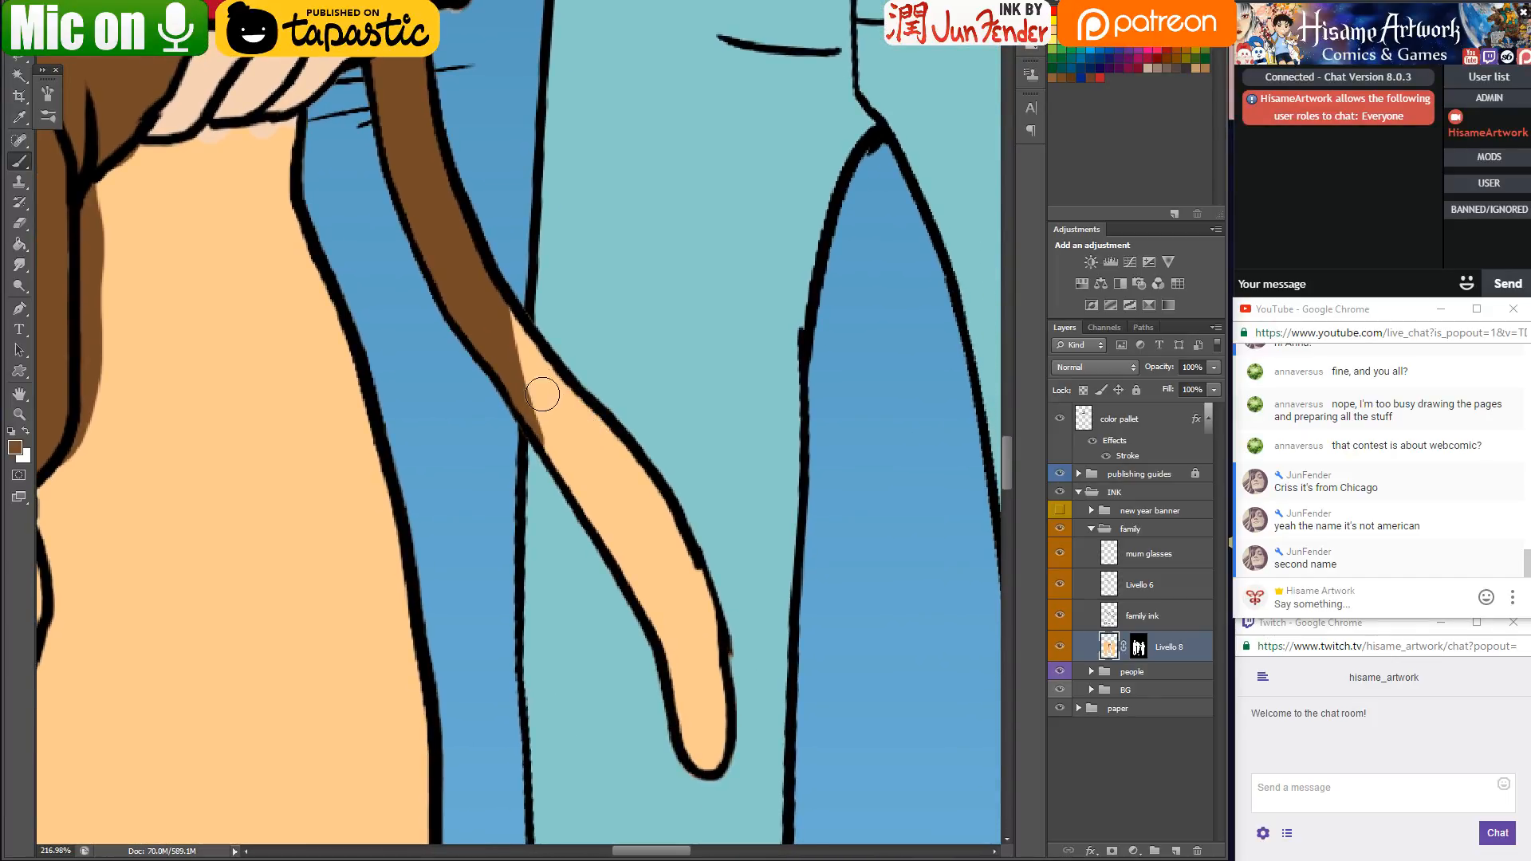
mouse_move(515, 311)
mouse_down()
mouse_move(557, 450)
mouse_move(666, 670)
mouse_move(673, 608)
mouse_move(702, 749)
mouse_move(714, 638)
mouse_move(680, 574)
mouse_up()
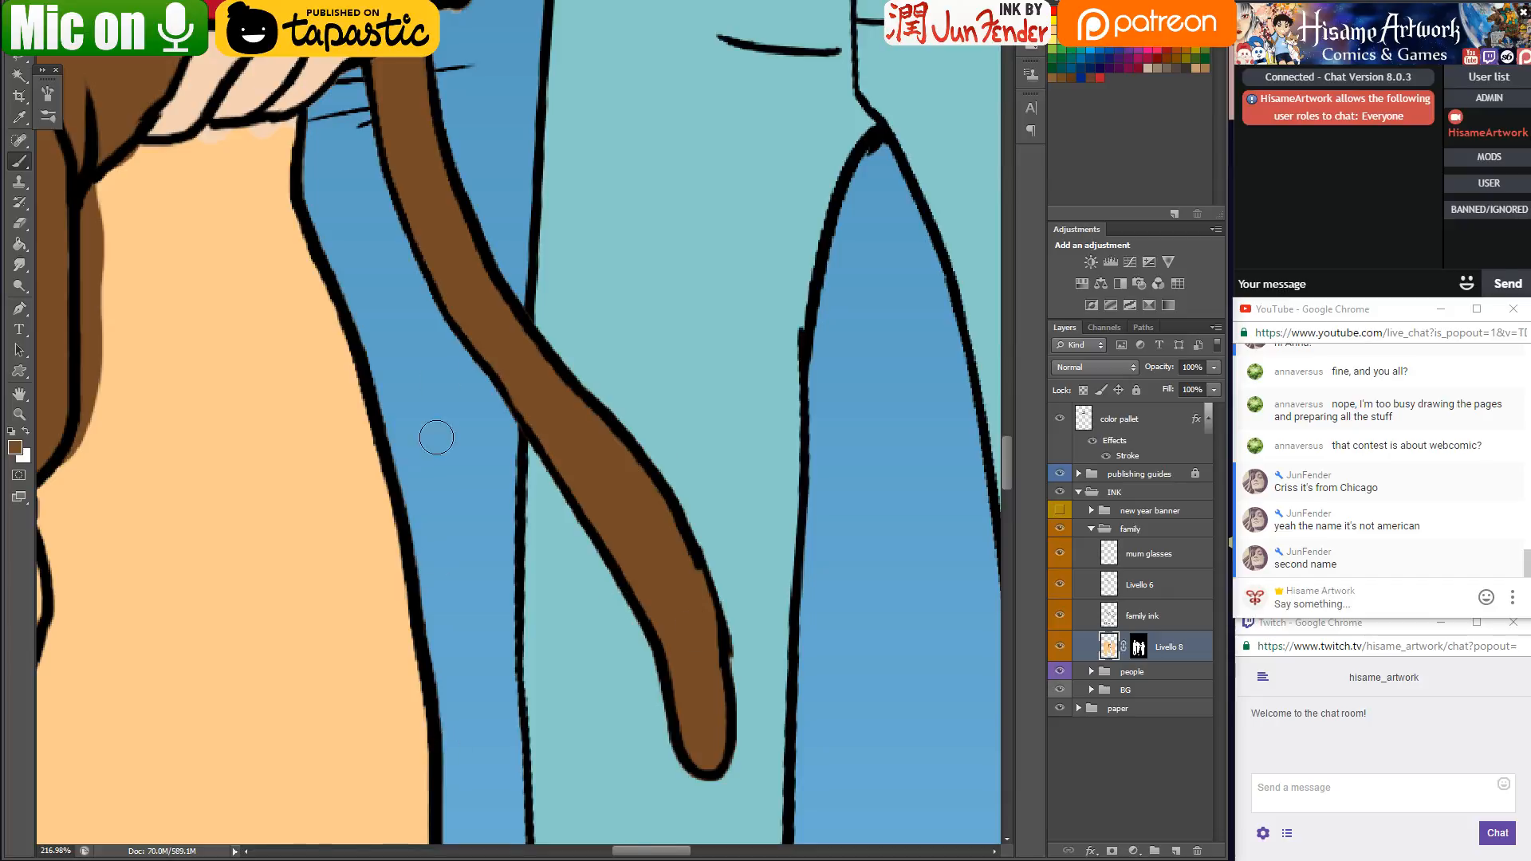
Check the newly painted hand and tail up close and from afar, and save the document
drag(423, 185, 615, 855)
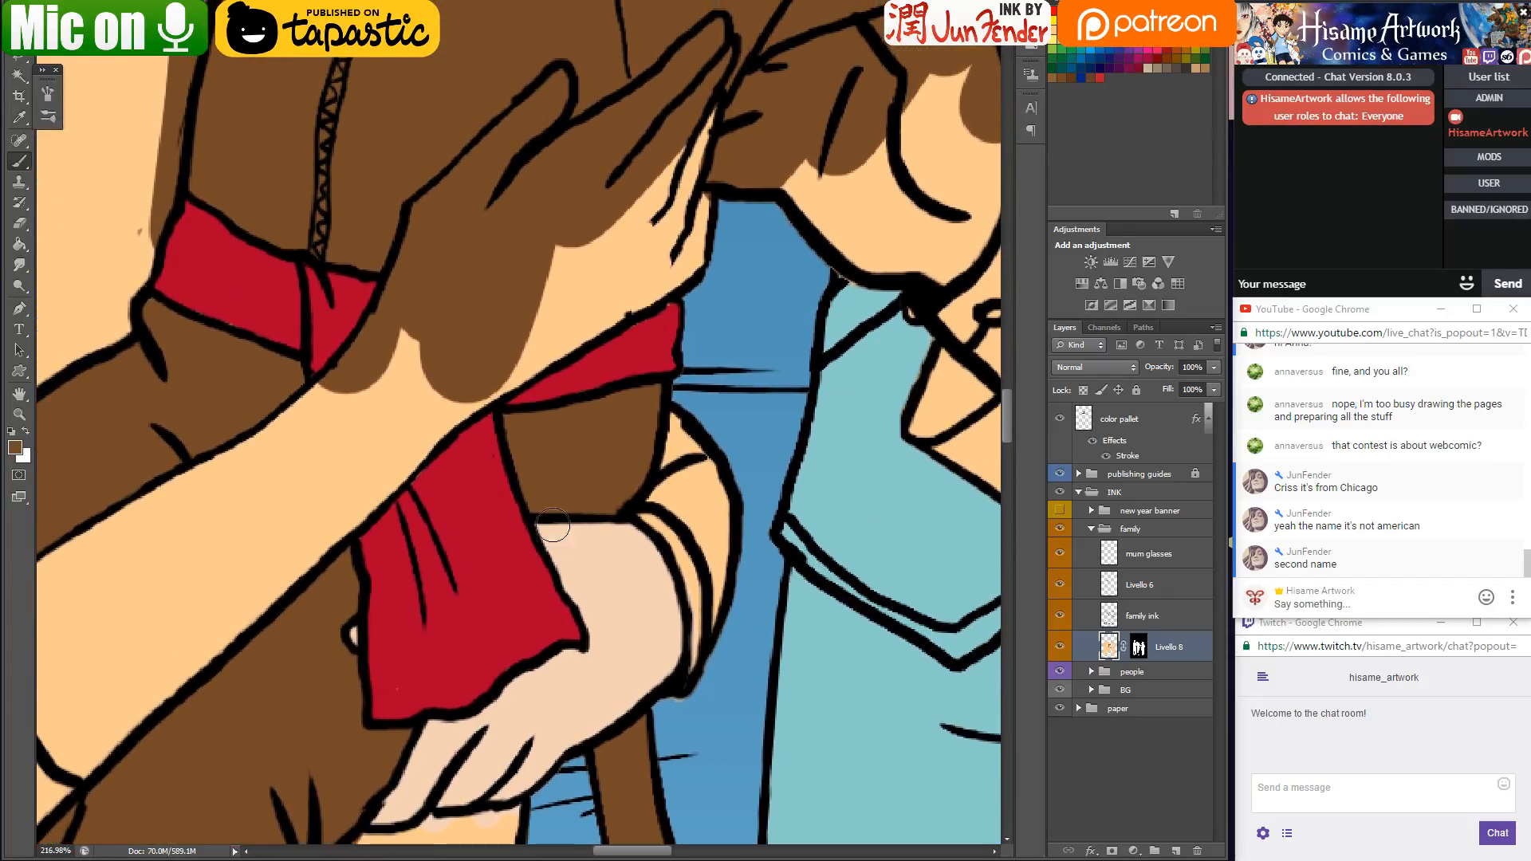
drag(526, 319, 749, 157)
scroll(749, 157, down, 5)
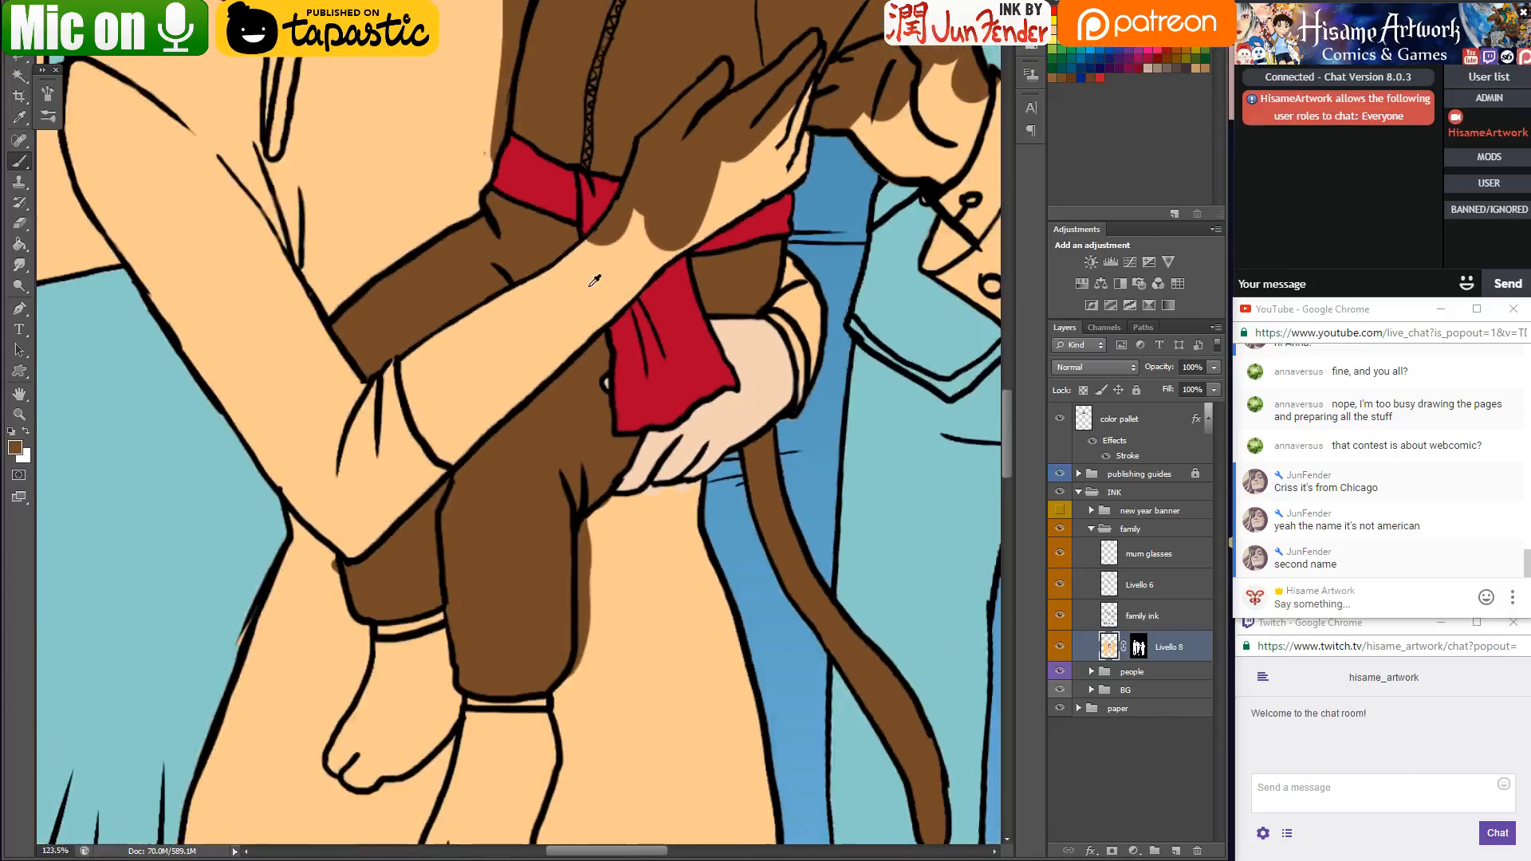
scroll(673, 291, up, 4)
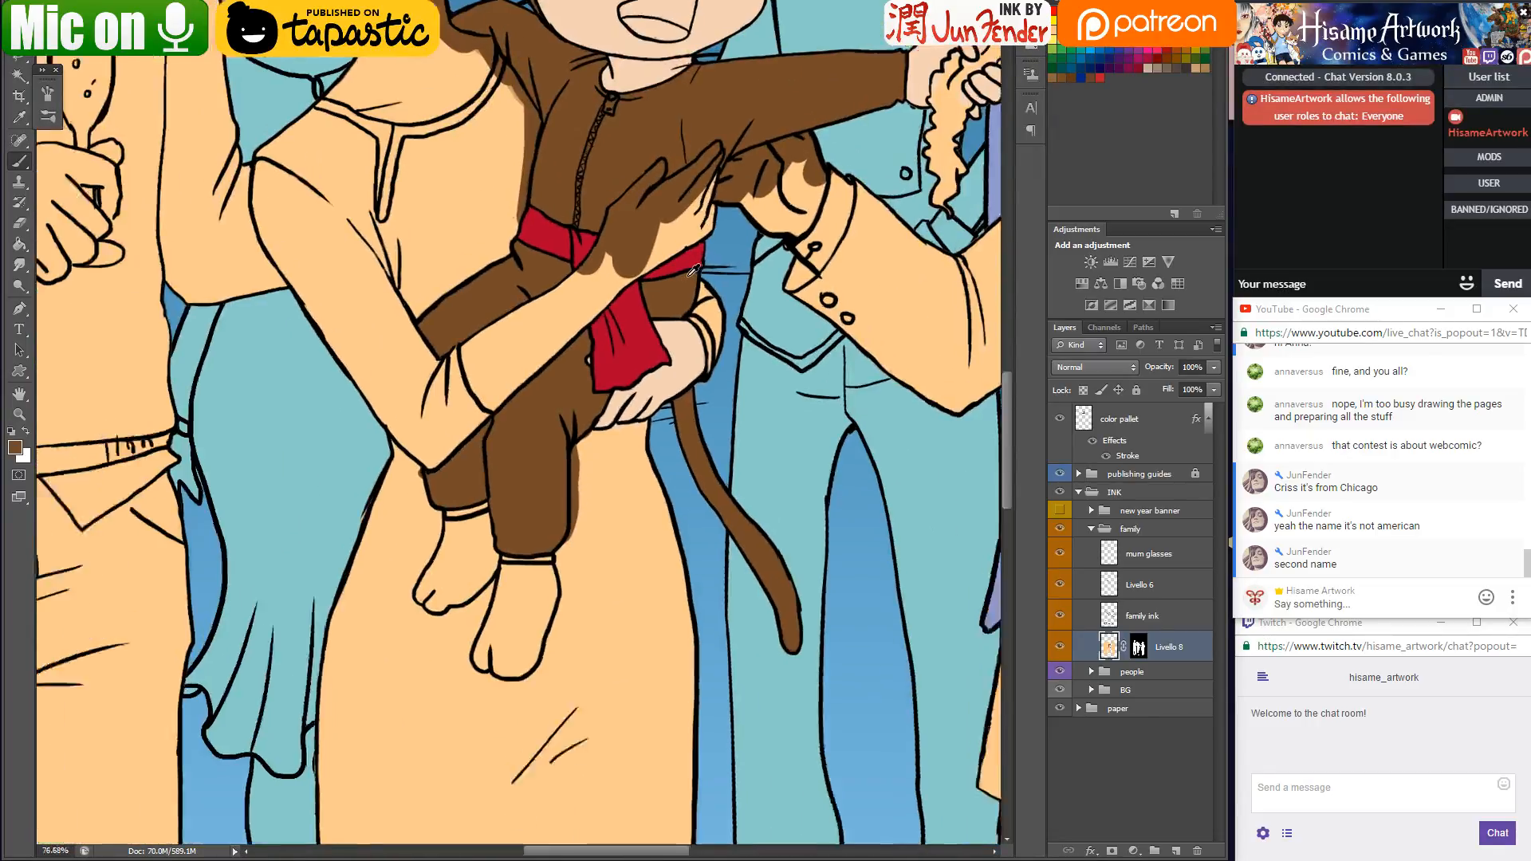
key(v)
key(ctrl+s)
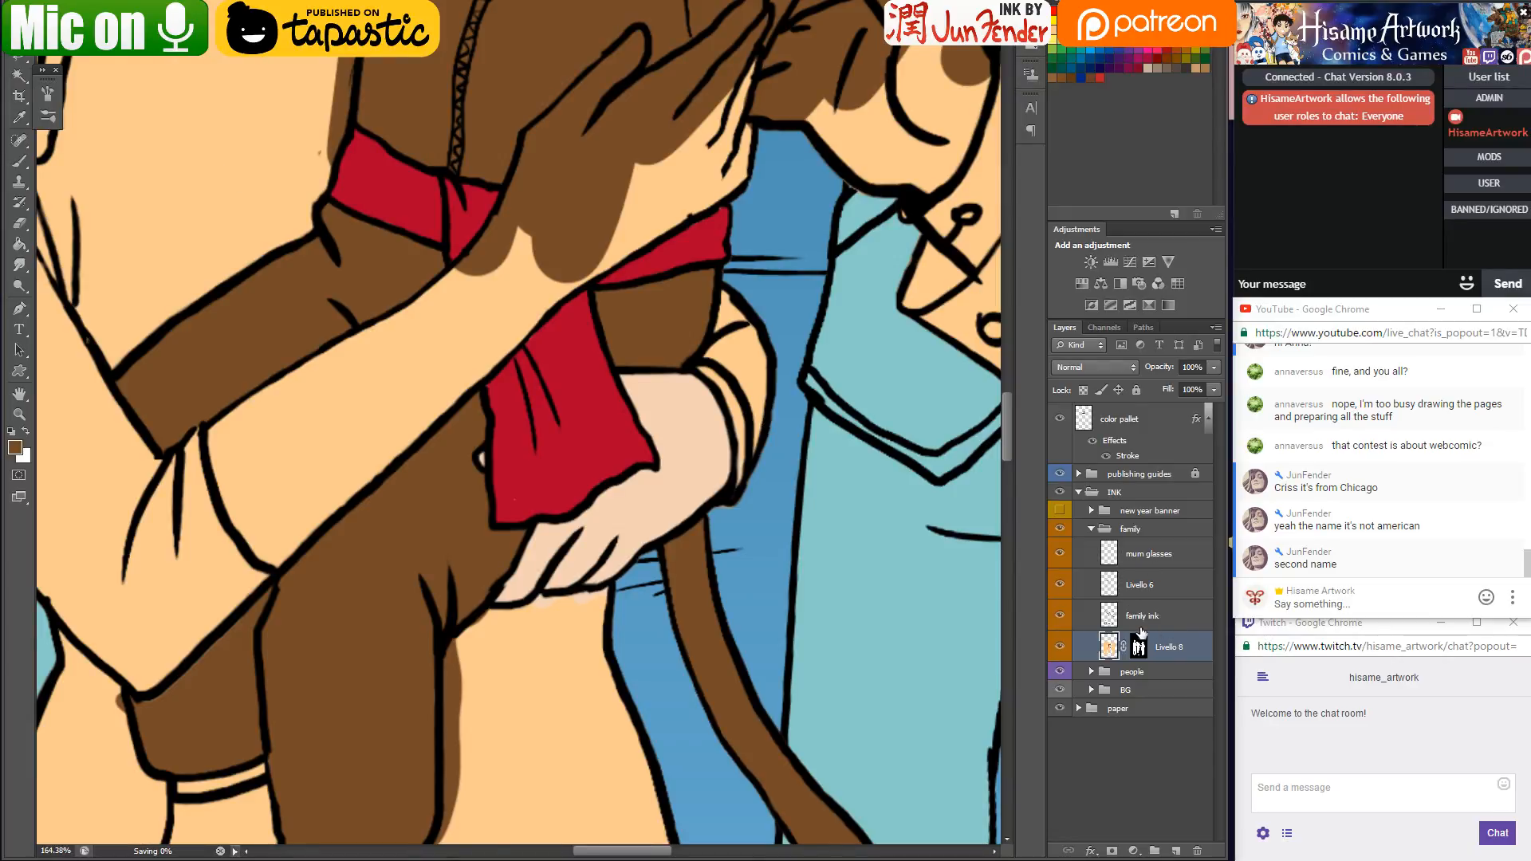
On the family ink layer, erase the sleeve cuff lines across the wrist of the hand supporting the child
click(1152, 611)
mouse_move(582, 428)
mouse_down()
mouse_move(752, 444)
mouse_move(510, 456)
mouse_up()
scroll(670, 533, up, 2)
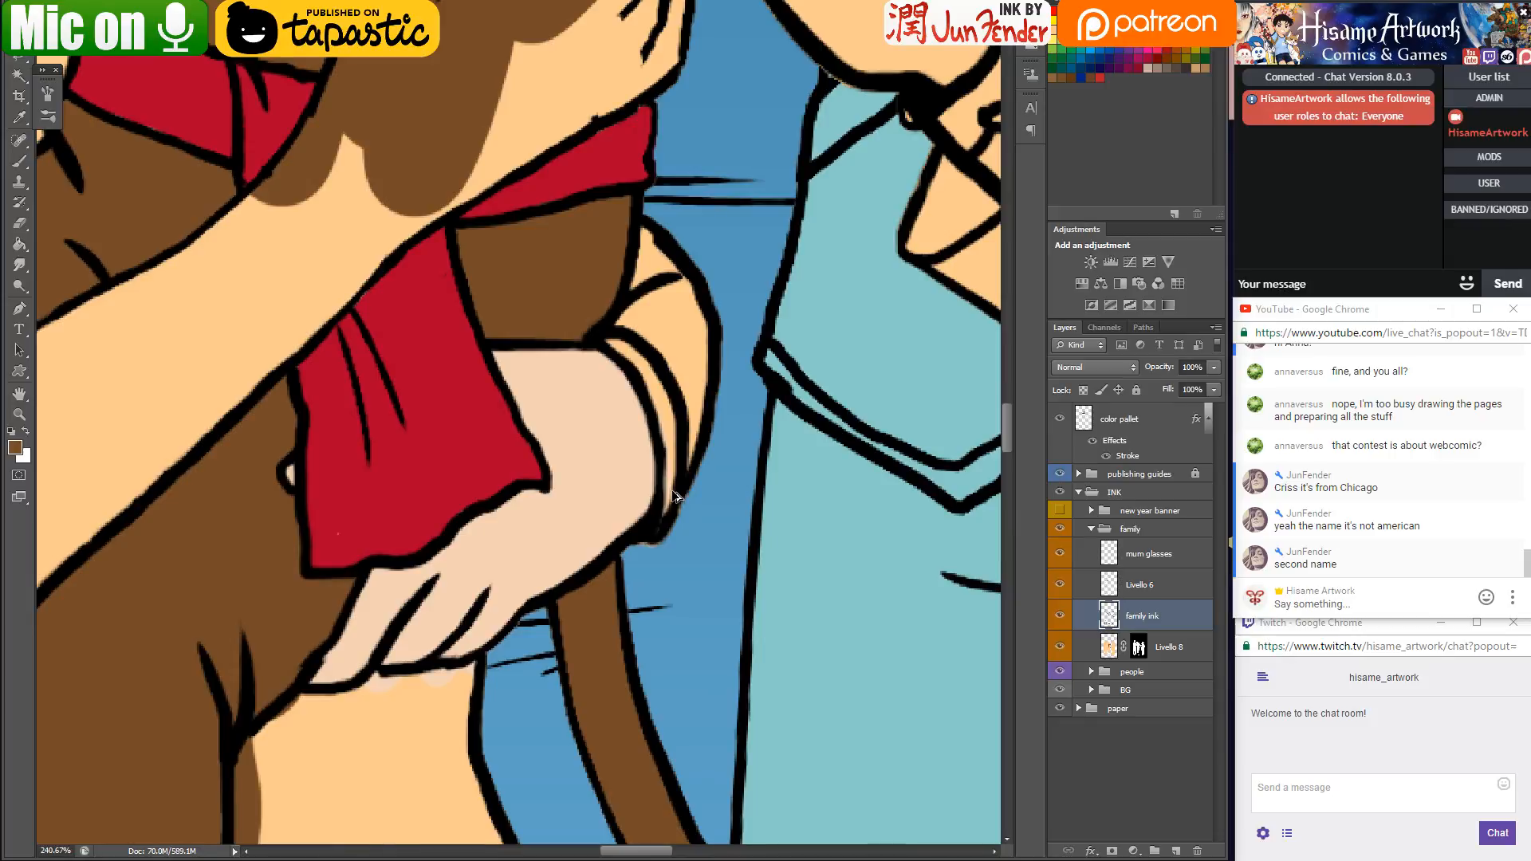
click(20, 223)
mouse_move(626, 327)
mouse_down()
mouse_move(598, 358)
mouse_move(634, 317)
mouse_move(601, 361)
mouse_move(658, 326)
mouse_move(632, 454)
mouse_move(650, 475)
mouse_move(642, 504)
mouse_move(665, 461)
mouse_move(645, 512)
mouse_move(689, 413)
mouse_up()
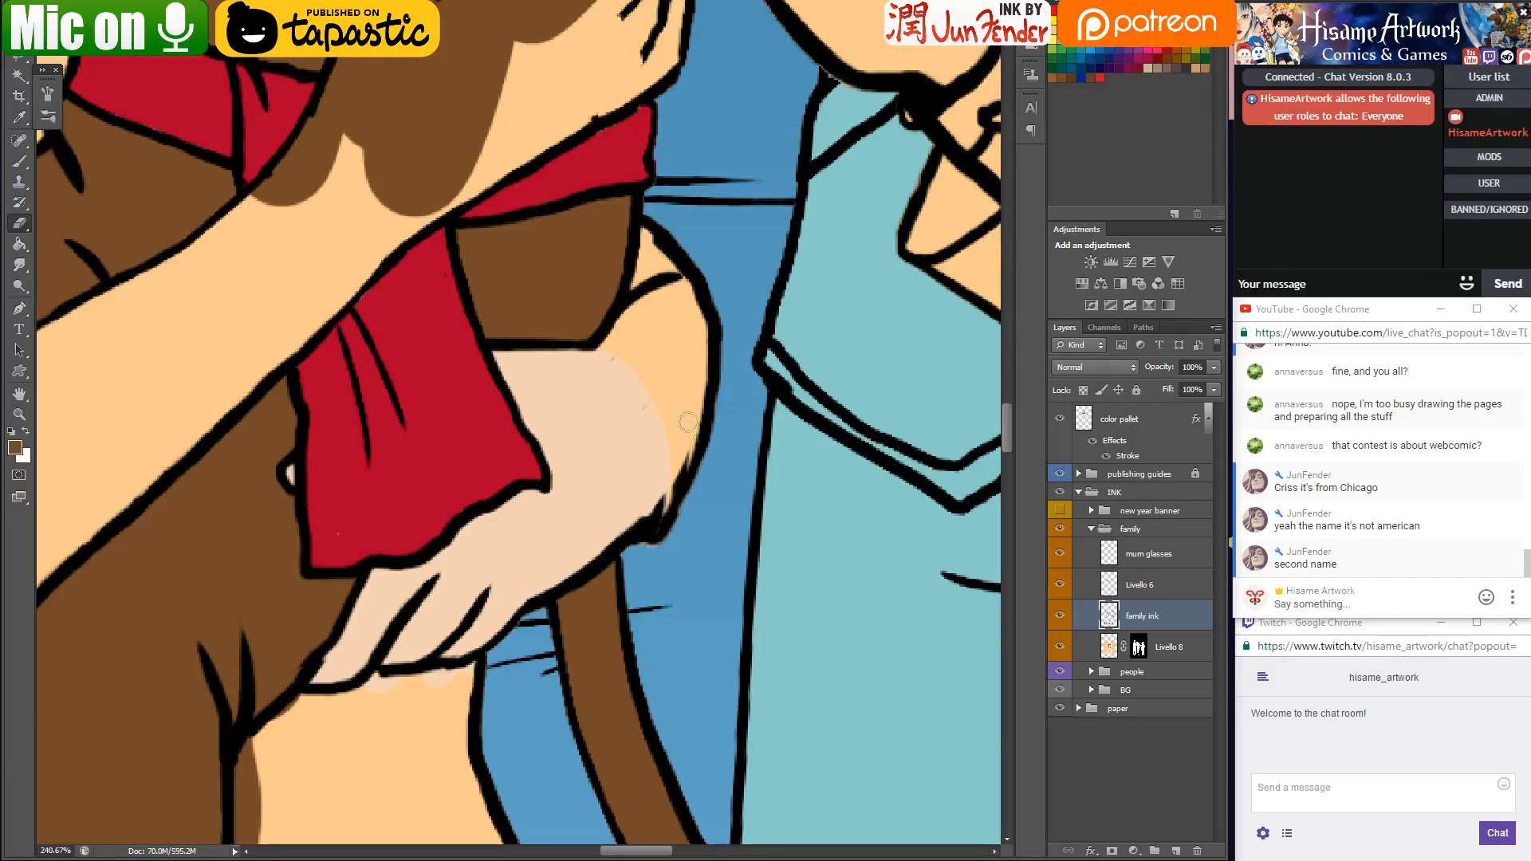
mouse_move(662, 269)
mouse_down()
mouse_move(681, 245)
mouse_move(647, 234)
mouse_move(681, 293)
mouse_up()
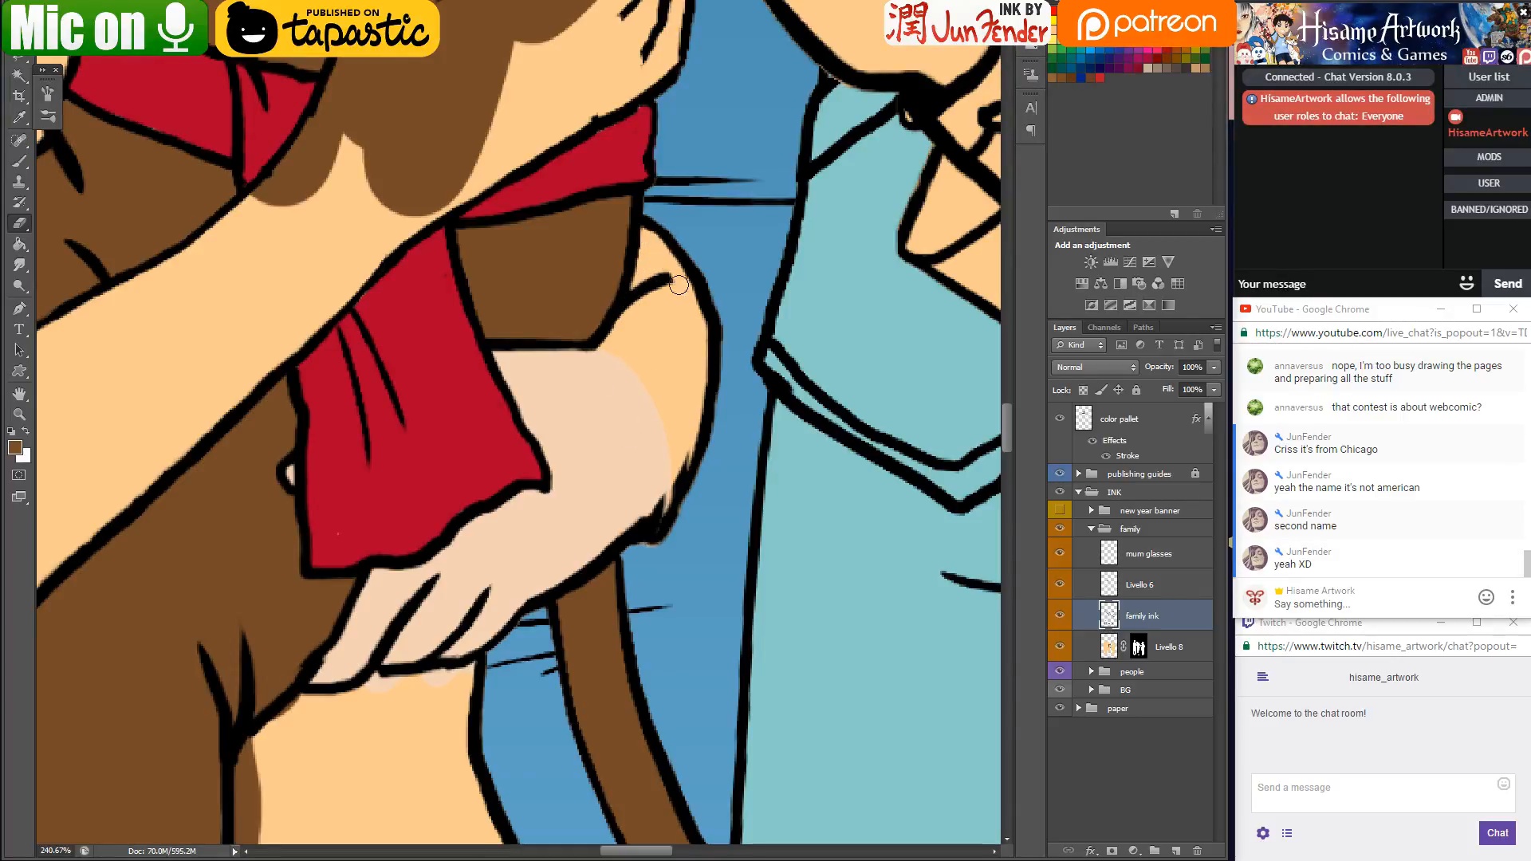
drag(636, 344, 665, 267)
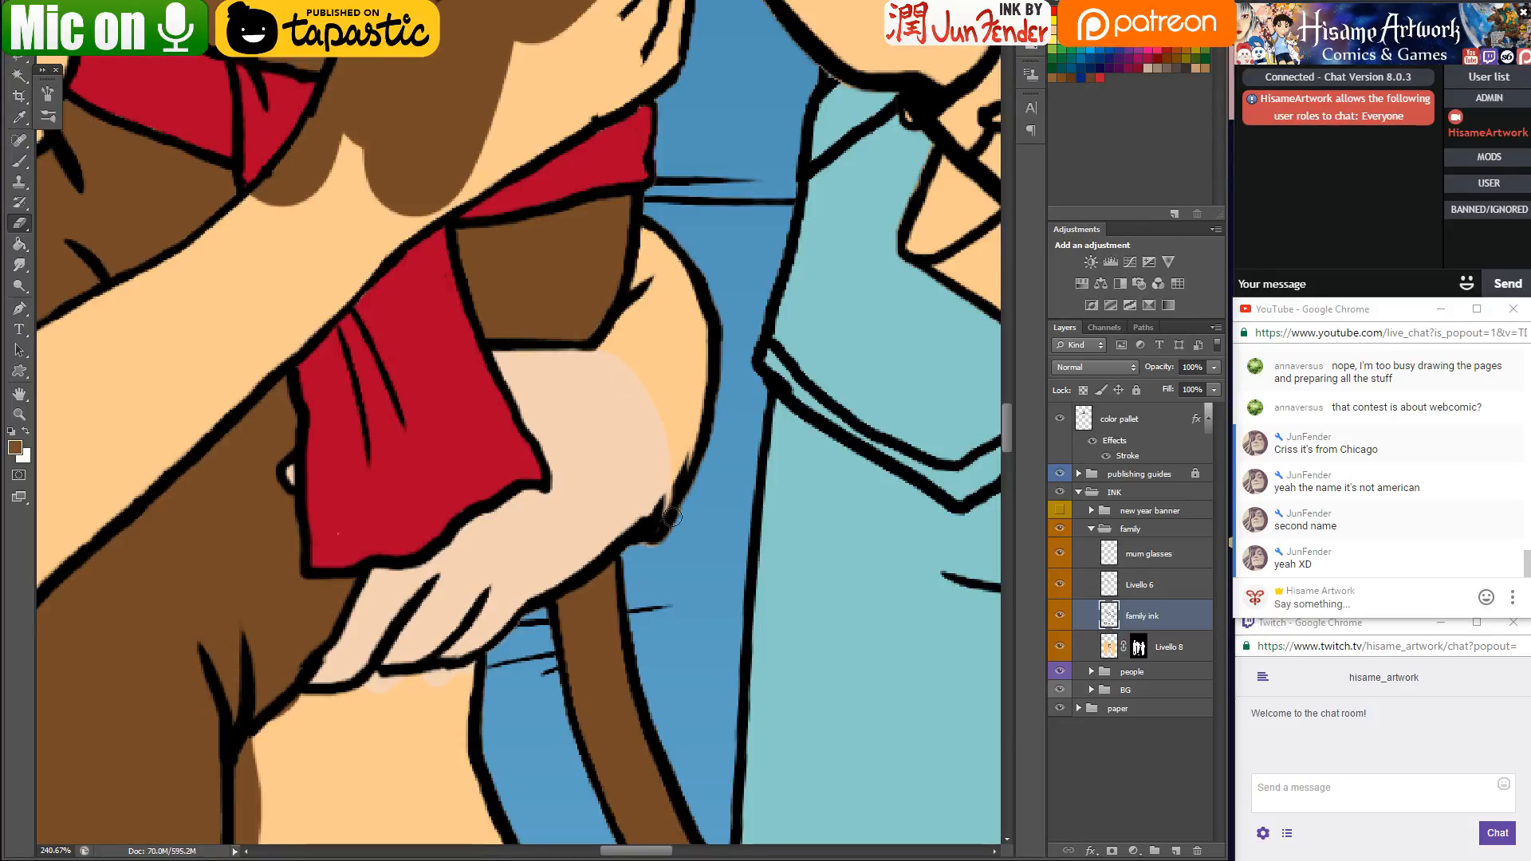
drag(662, 530, 658, 545)
Sample the black ink, redraw the outer outline of the supporting wrist with the Brush, and trim it with the Eraser
click(20, 161)
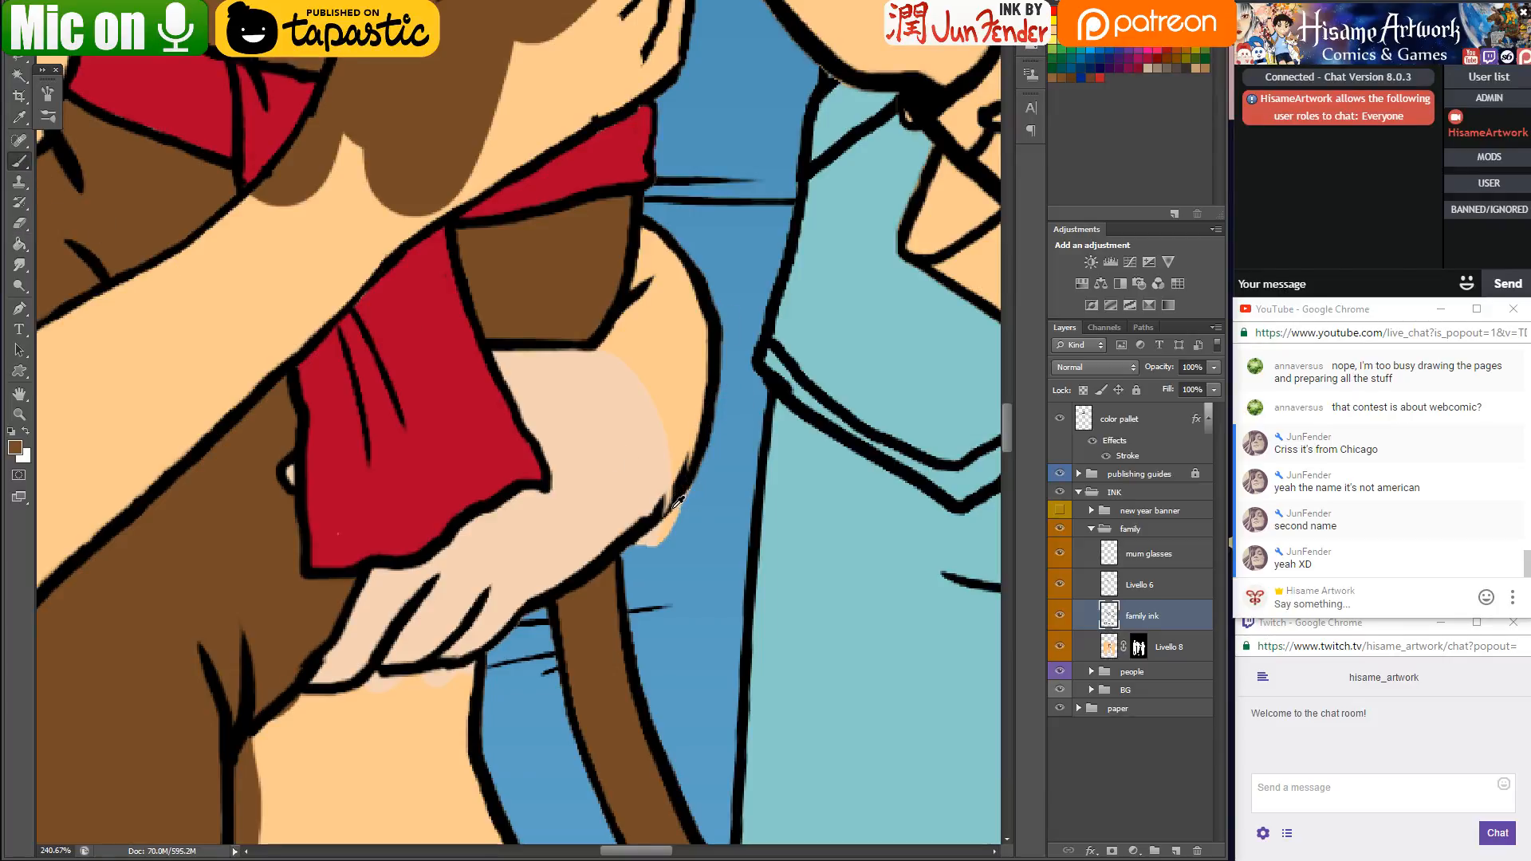
alt+click(636, 525)
drag(697, 467, 680, 482)
key(e)
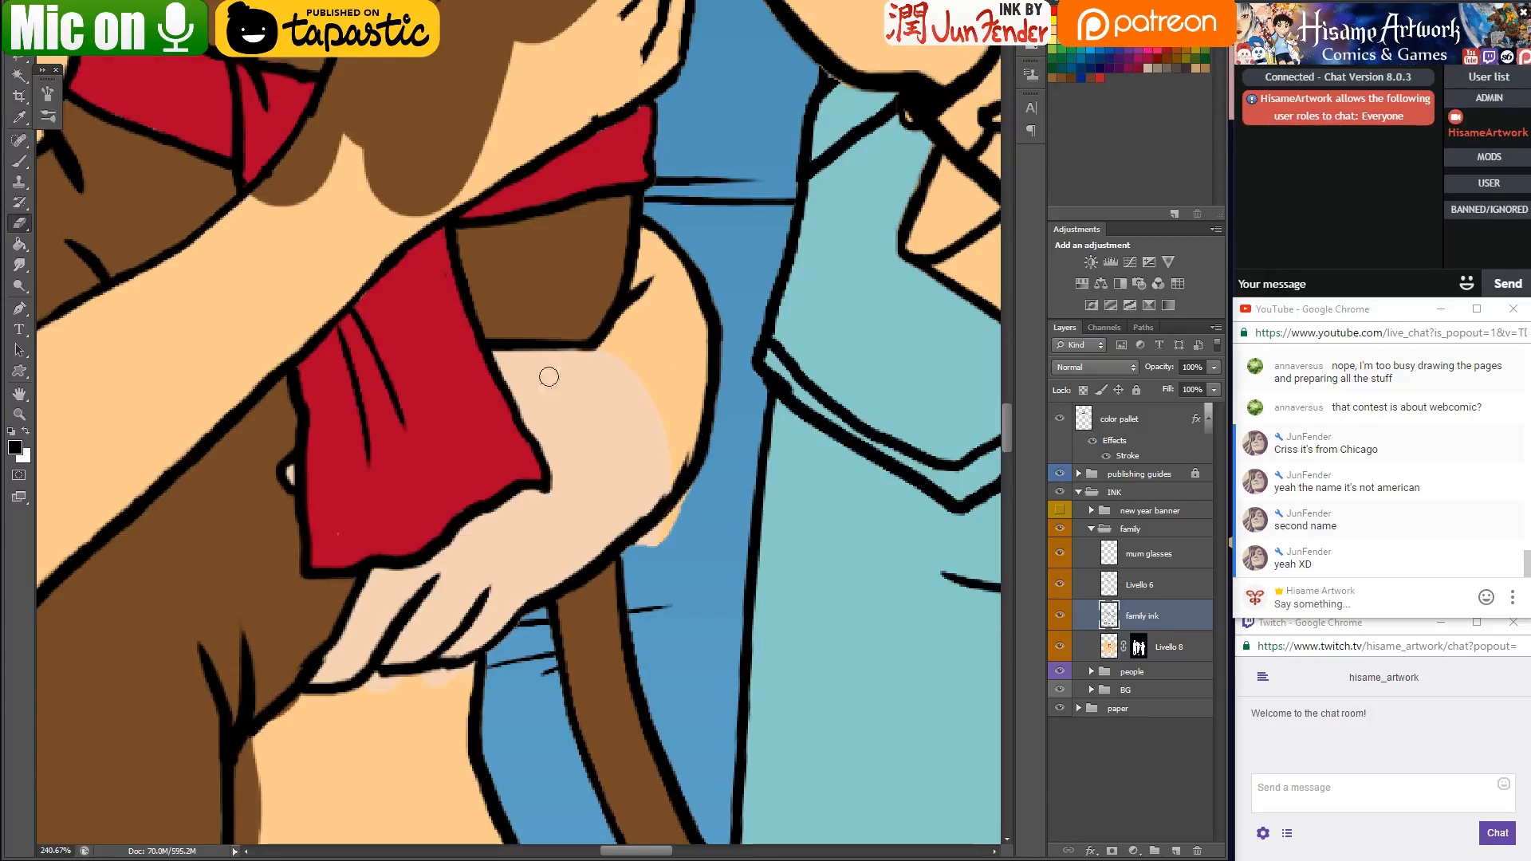
drag(662, 491, 687, 453)
Ink thin new sleeve lines across the supporting forearm, just below the red sash's knot end
scroll(662, 278, down, 6)
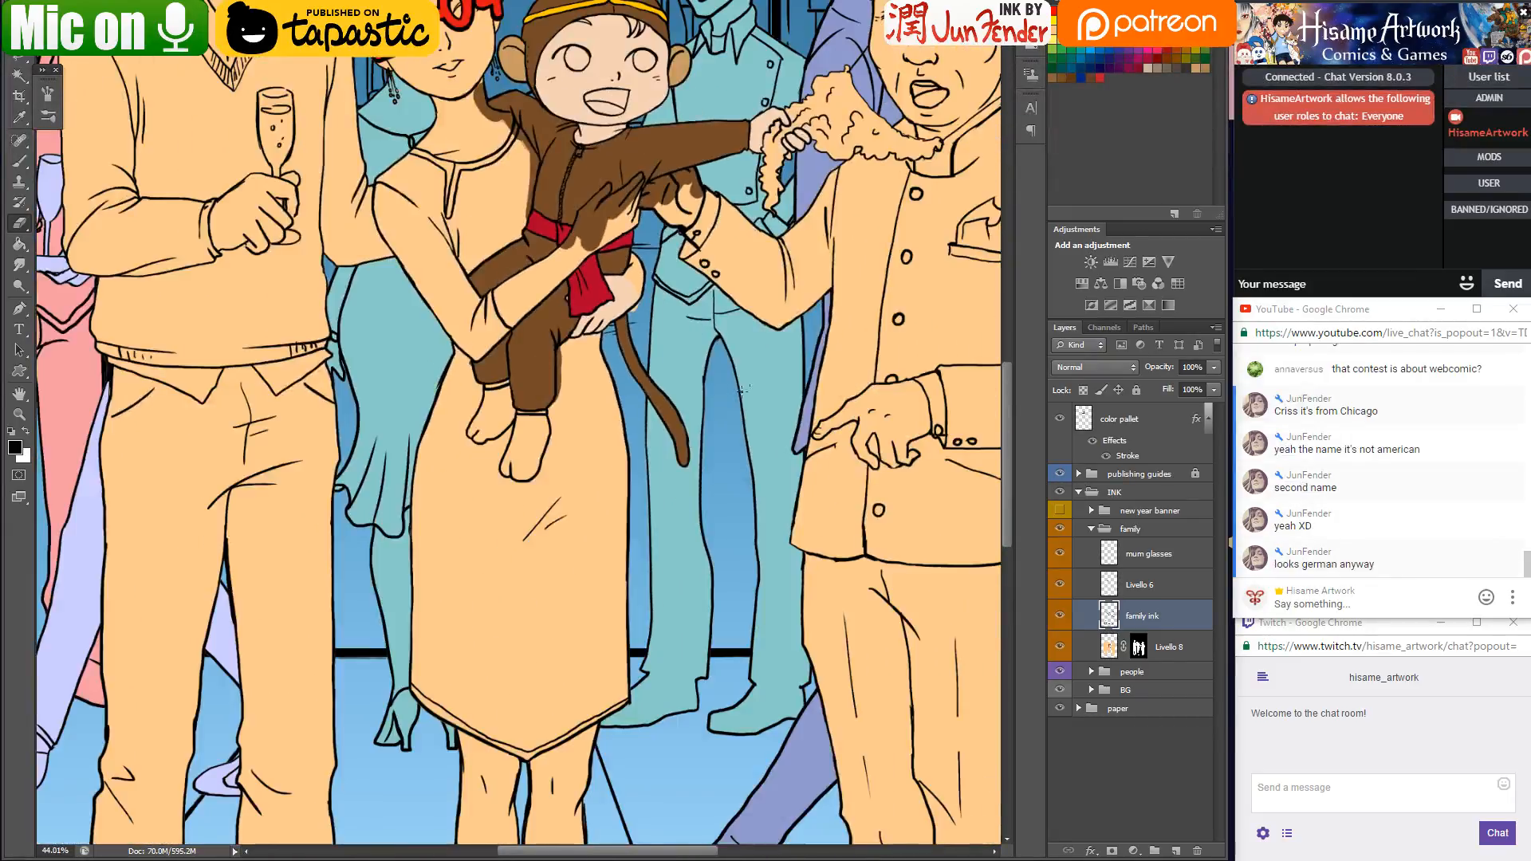
drag(741, 391, 602, 479)
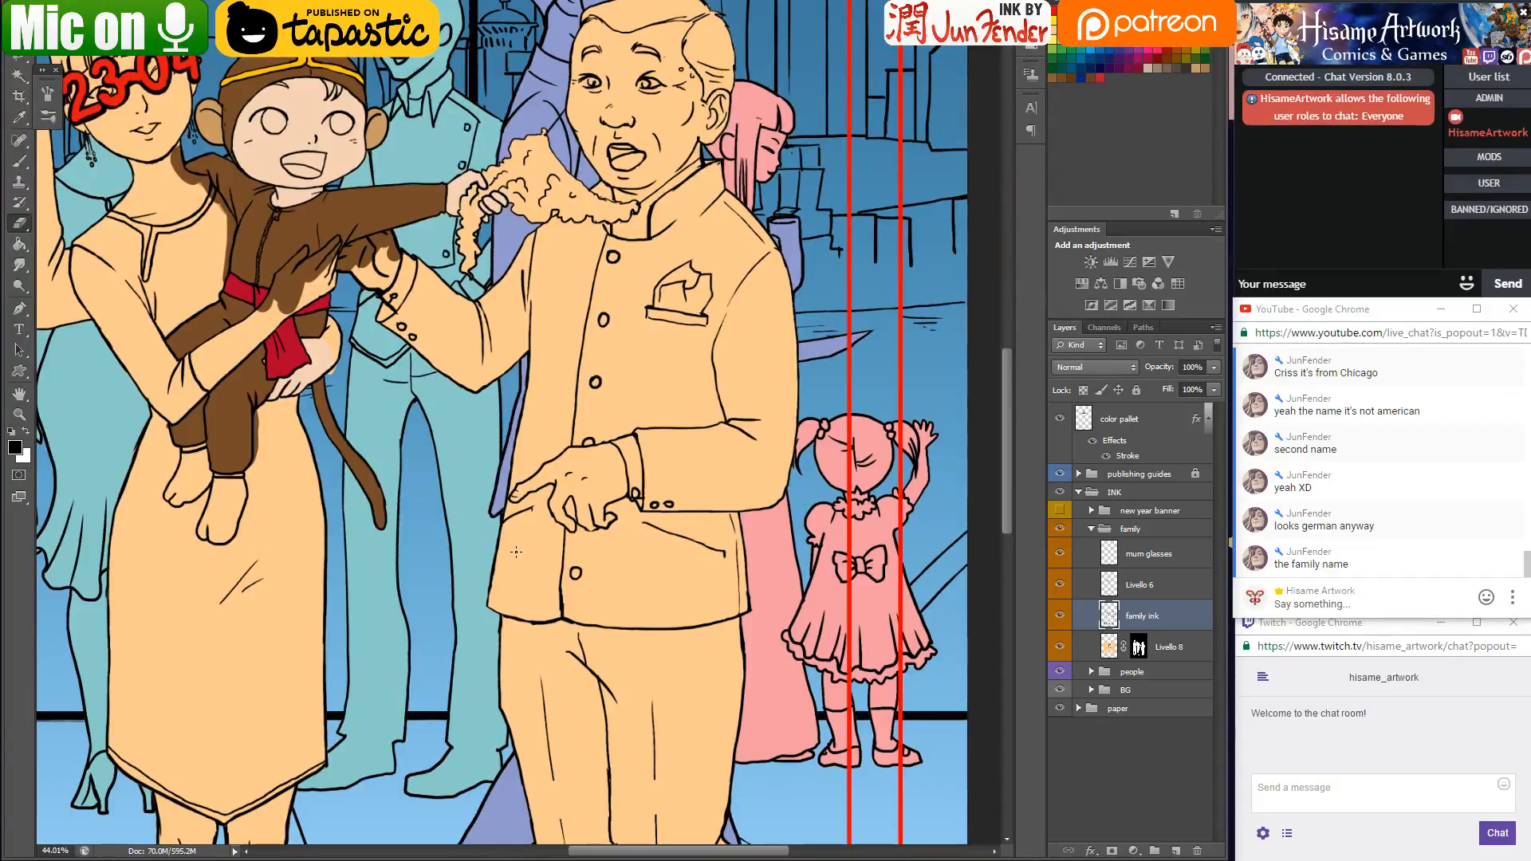
scroll(463, 518, up, 5)
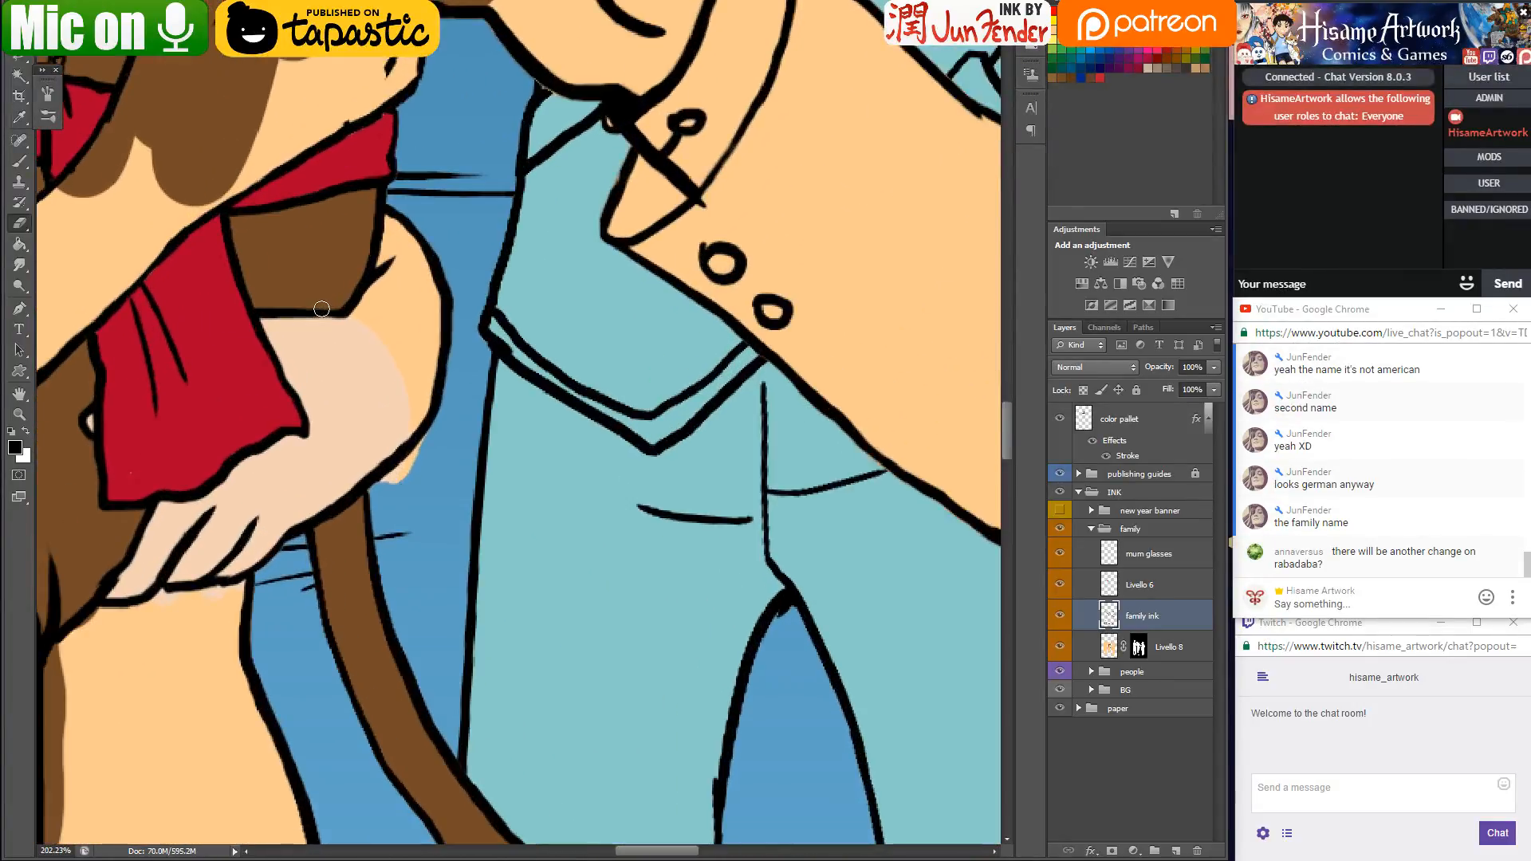
key(b)
mouse_move(385, 274)
mouse_down()
mouse_move(421, 313)
mouse_move(438, 377)
mouse_up()
drag(391, 263, 414, 295)
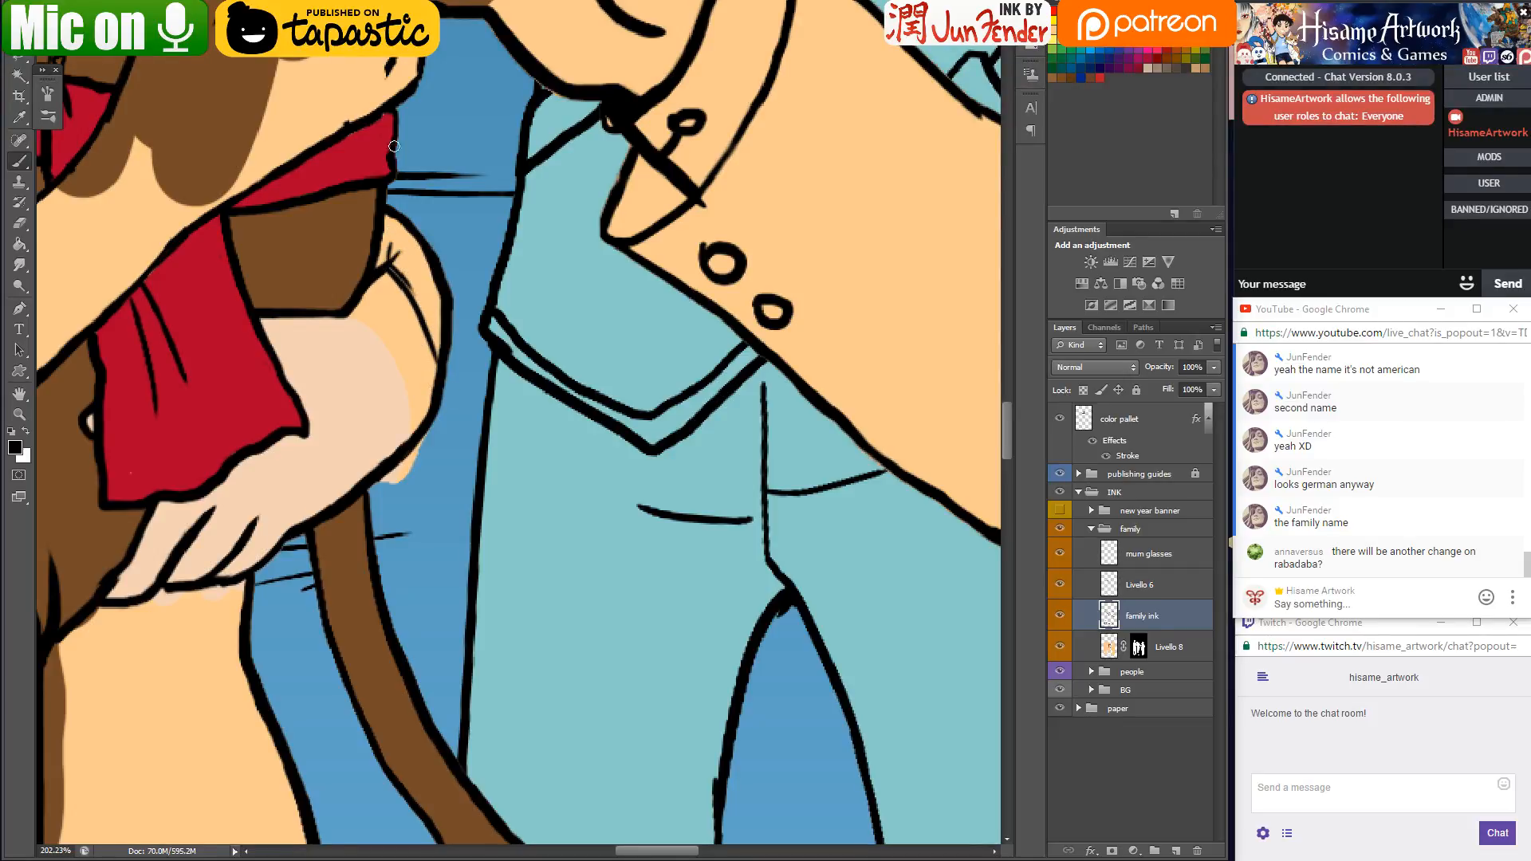
Lasso the extended fingertip of the bearded man's lowered hand, rotate it downward, nudge it into line with the finger, and deselect
scroll(438, 120, down, 6)
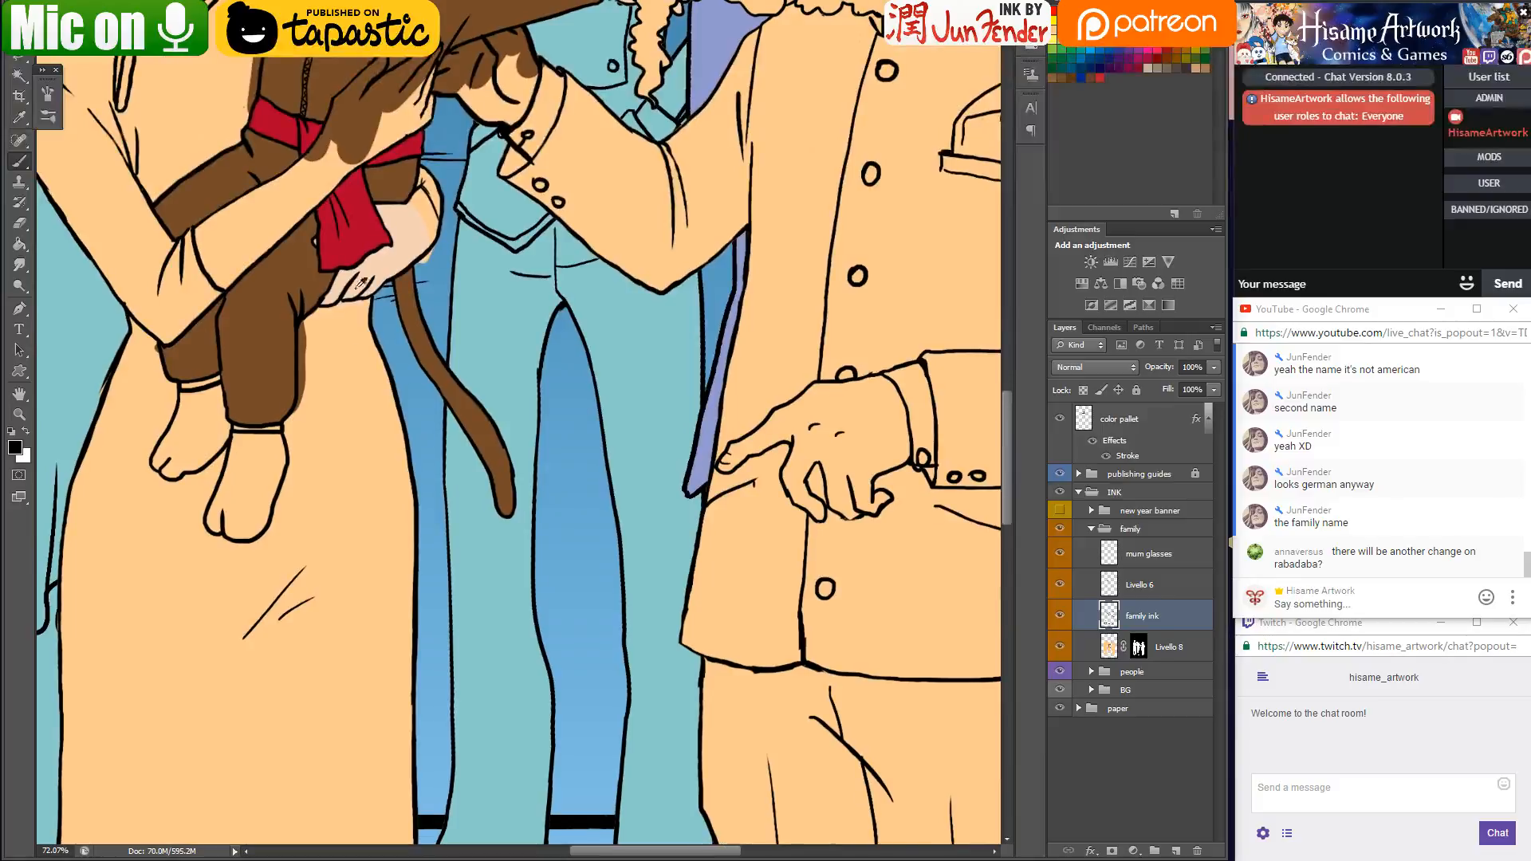
scroll(360, 269, up, 4)
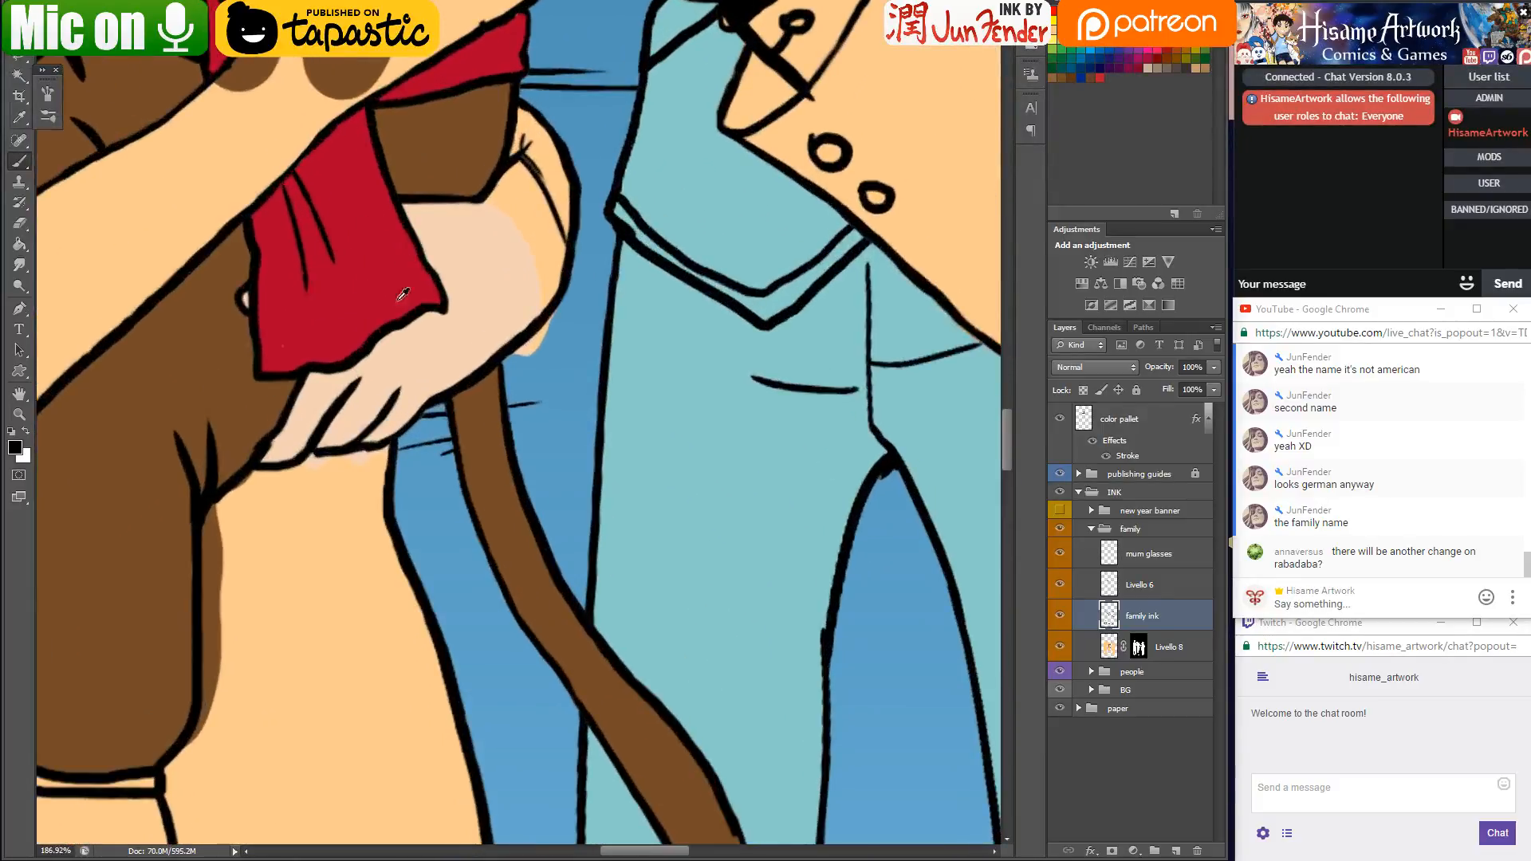
scroll(366, 362, down, 5)
scroll(695, 497, up, 3)
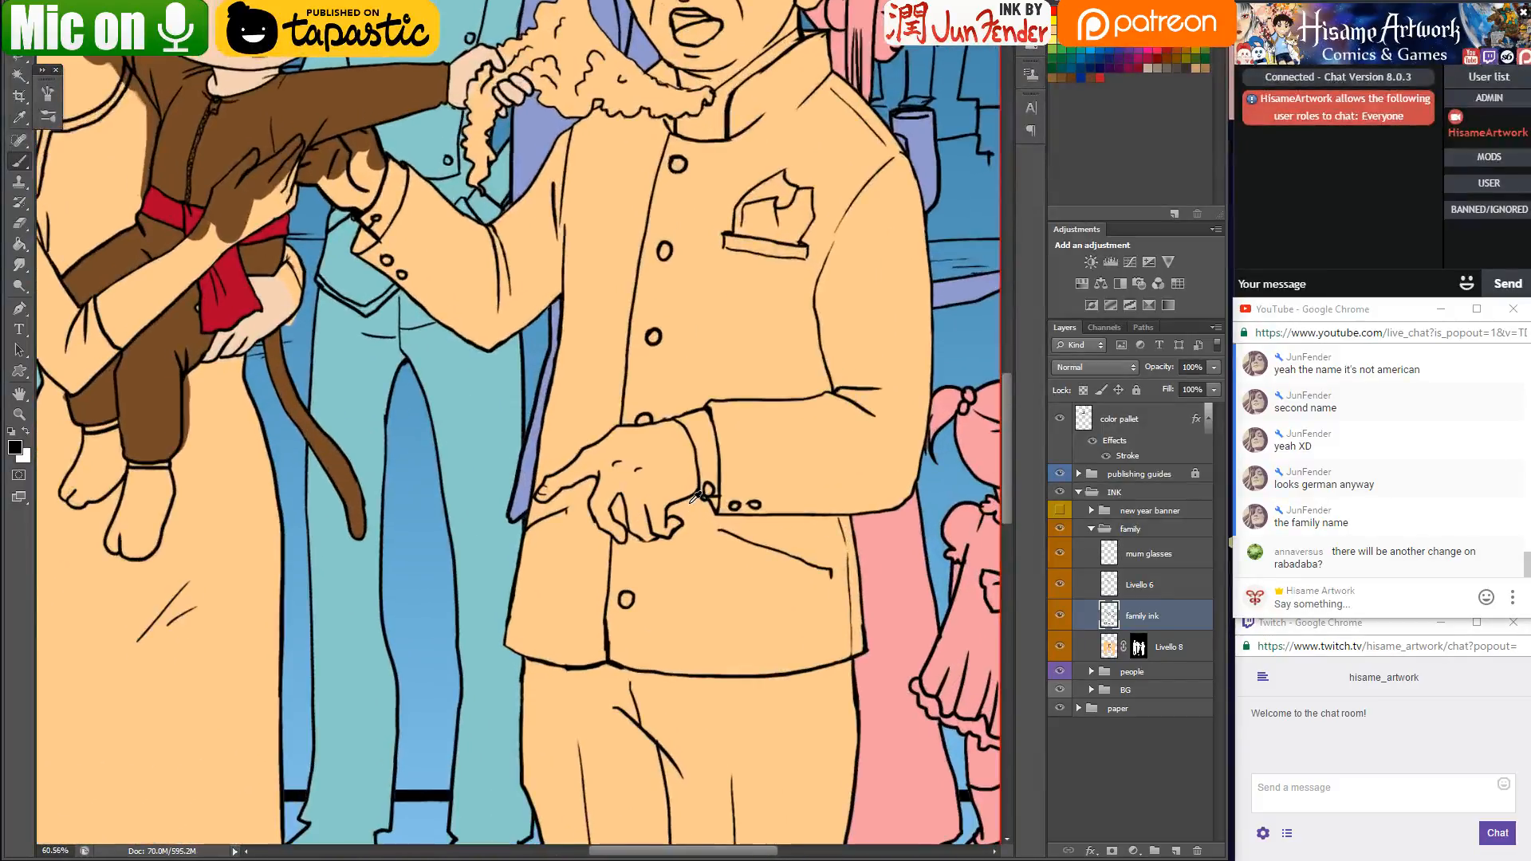
scroll(618, 486, up, 4)
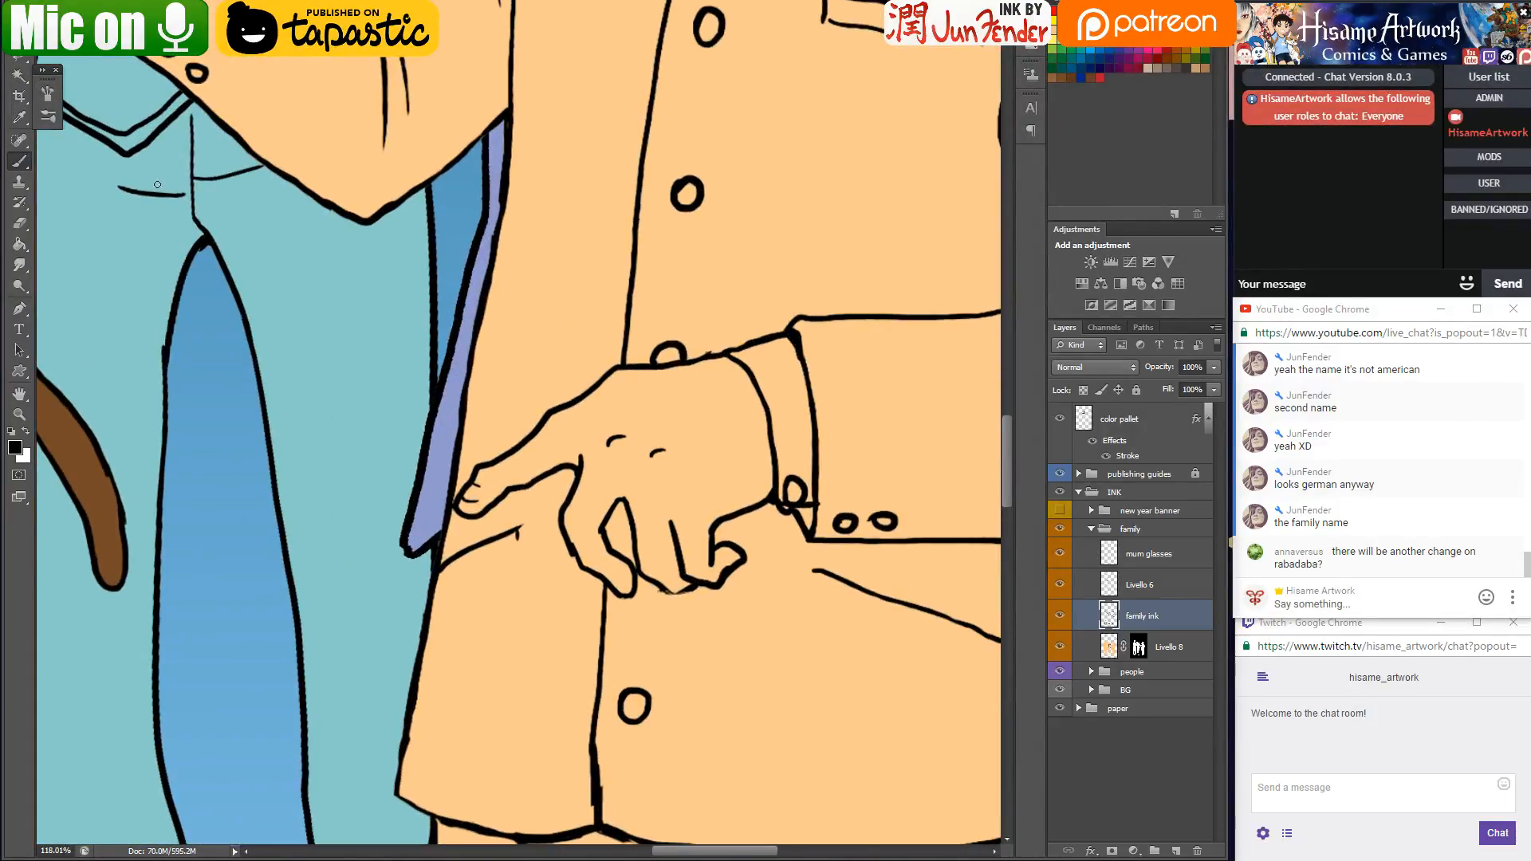
click(17, 56)
drag(461, 483, 457, 525)
drag(540, 478, 503, 422)
scroll(526, 532, up, 2)
key(ctrl+t)
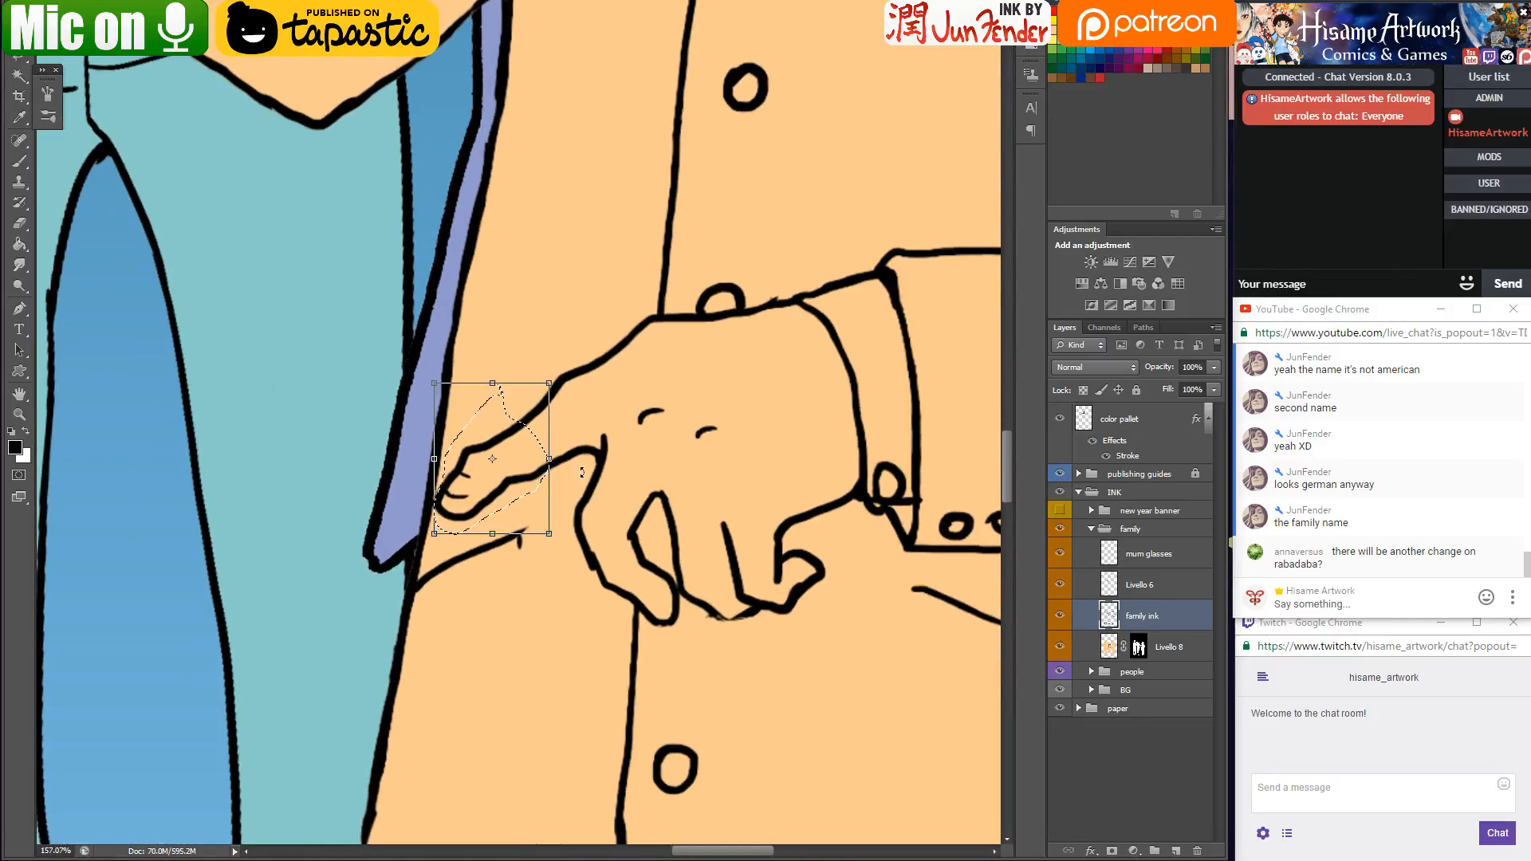
drag(589, 468, 607, 437)
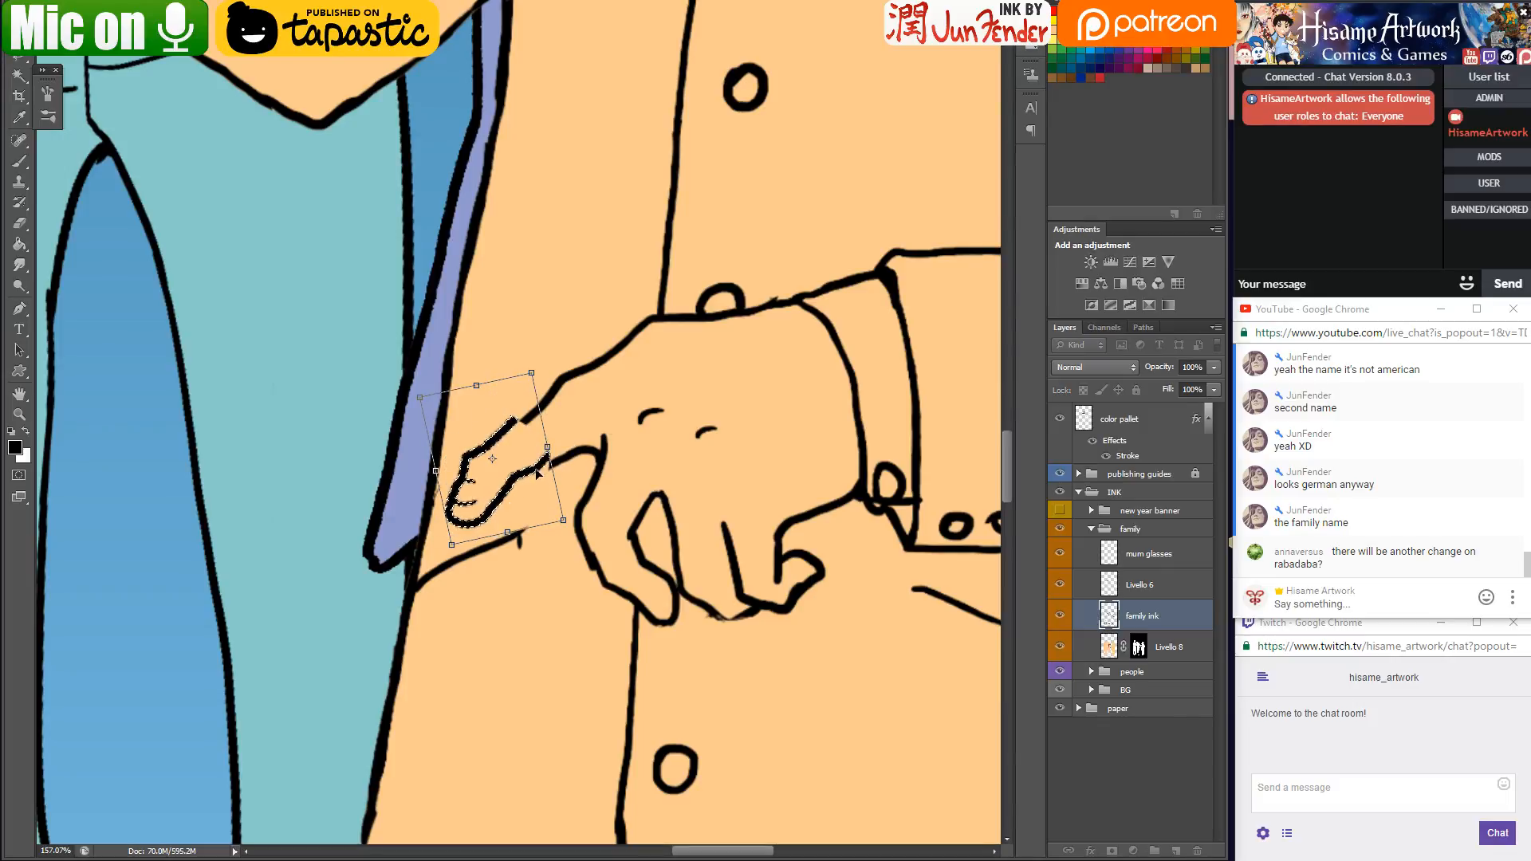
drag(539, 473, 544, 474)
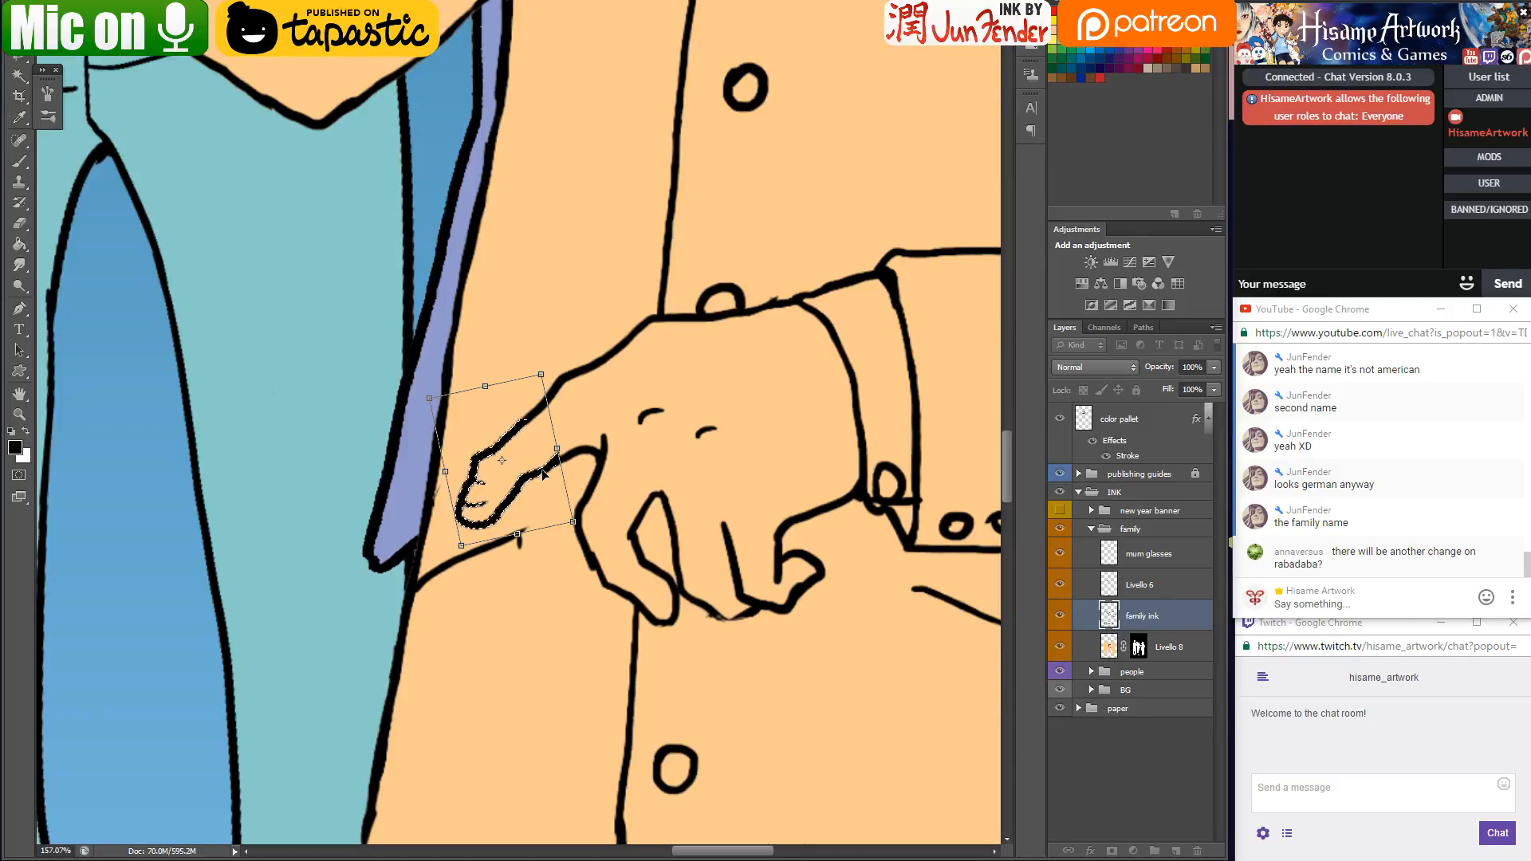
key(Return)
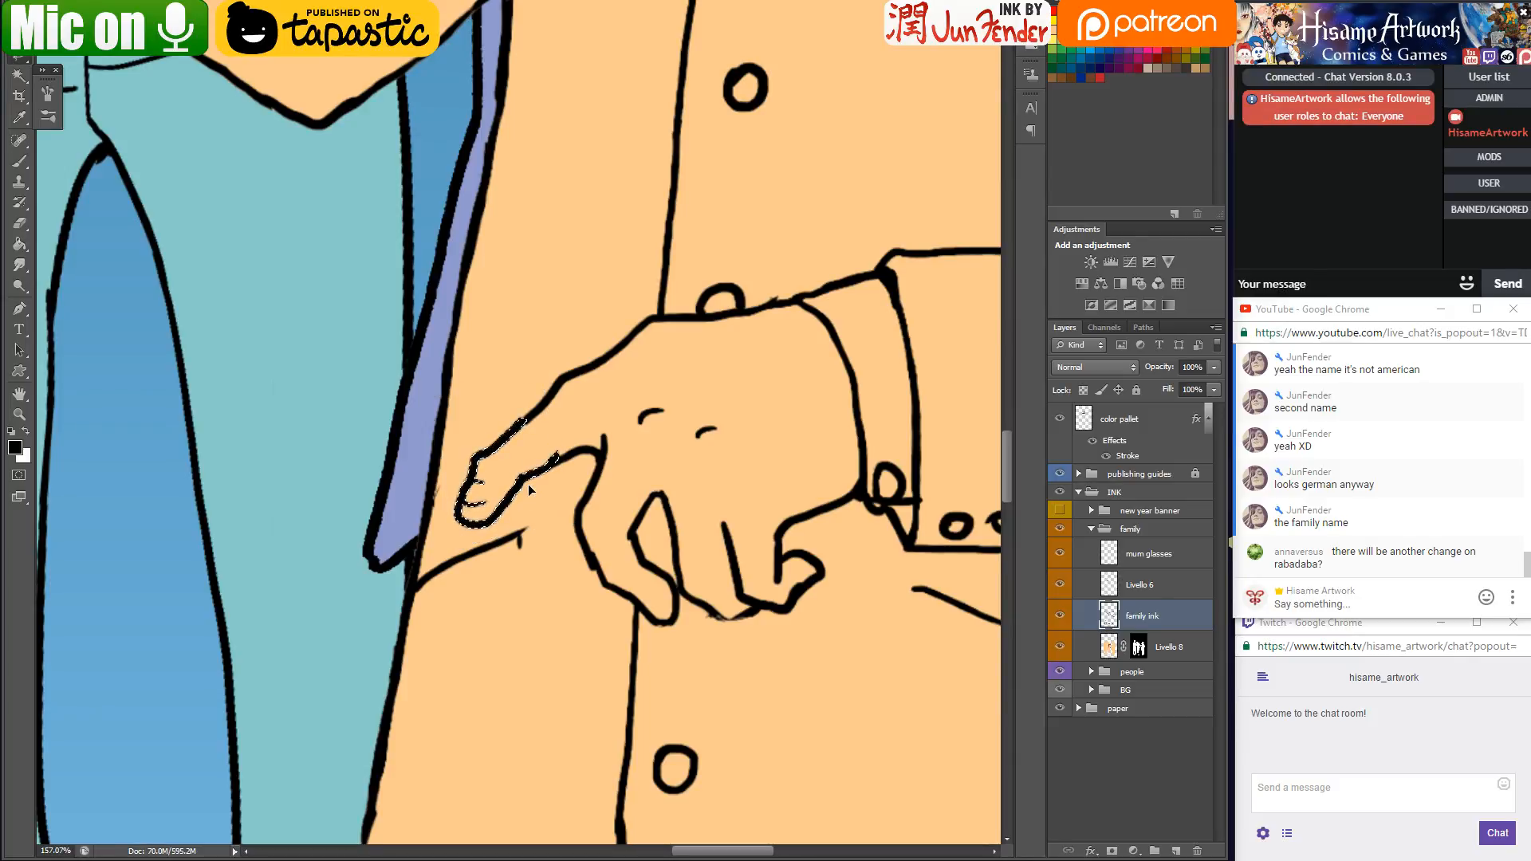
key(ctrl+d)
Erase the jacket fold line beneath the man's extended finger and the stray ink between the fingertip and the coat edge
scroll(462, 553, down, 3)
scroll(459, 587, up, 5)
key(l)
key(e)
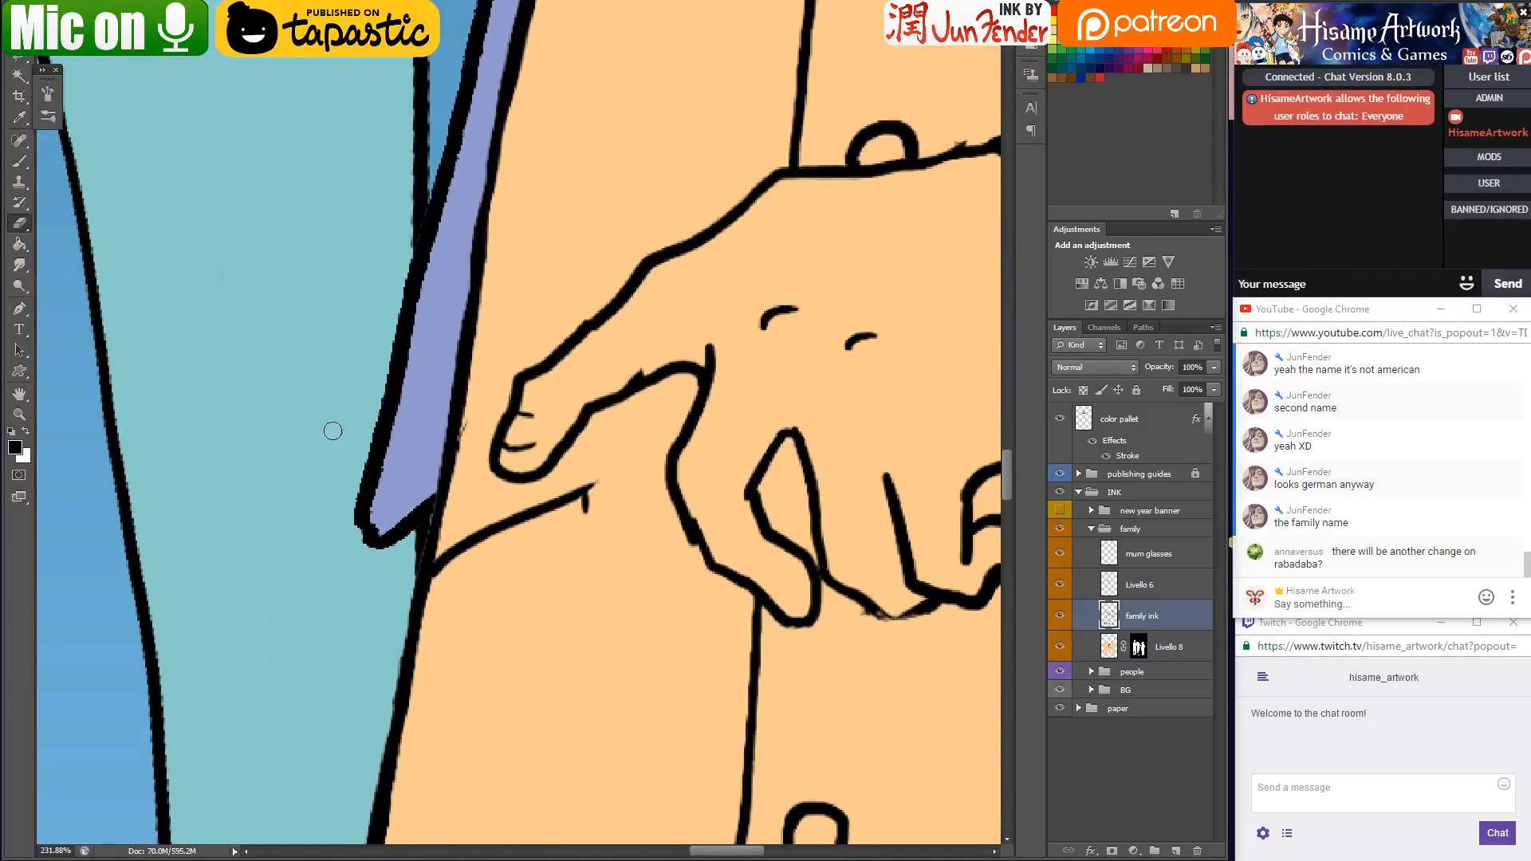
mouse_move(570, 487)
mouse_down()
mouse_move(575, 533)
mouse_move(542, 510)
mouse_move(475, 544)
mouse_move(439, 589)
mouse_up()
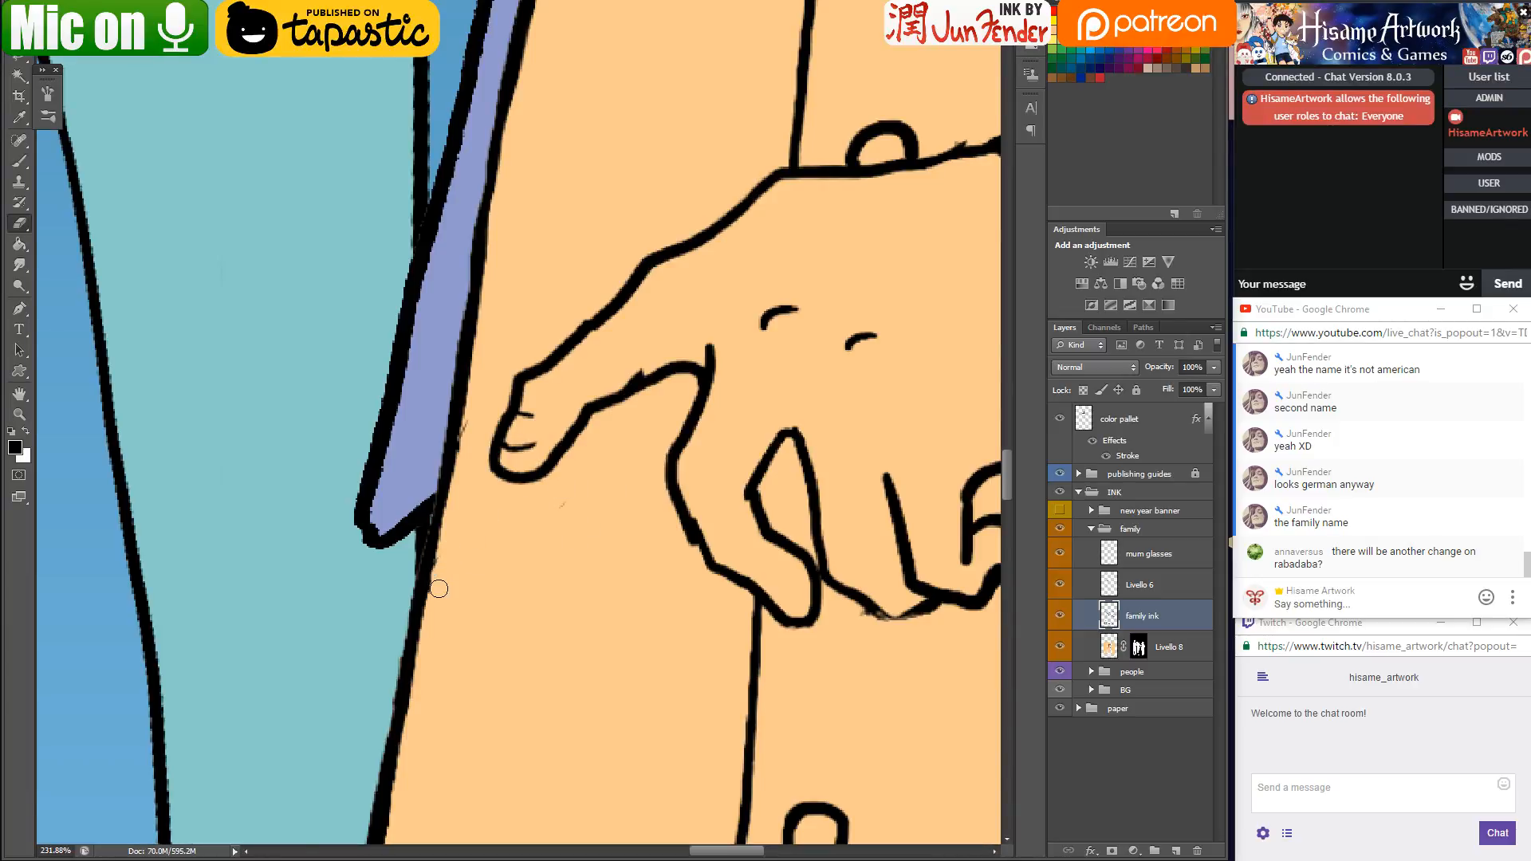
drag(478, 409, 459, 509)
Lasso the man's extended fingertip again, shift it slightly downward, and clear the selection
click(19, 58)
mouse_move(591, 415)
mouse_down()
mouse_move(512, 391)
mouse_move(469, 454)
mouse_move(554, 509)
mouse_move(588, 414)
mouse_up()
mouse_move(552, 471)
mouse_down()
mouse_move(540, 508)
mouse_move(551, 492)
mouse_up()
key(ctrl+d)
Redraw the man's finger outline with the Brush to join the moved fingertip to the knuckle, and switch to the Eraser
click(19, 161)
drag(517, 383, 496, 473)
key(ctrl+z)
mouse_move(519, 382)
mouse_down()
mouse_move(496, 461)
mouse_move(581, 449)
mouse_move(597, 404)
mouse_move(569, 473)
mouse_up()
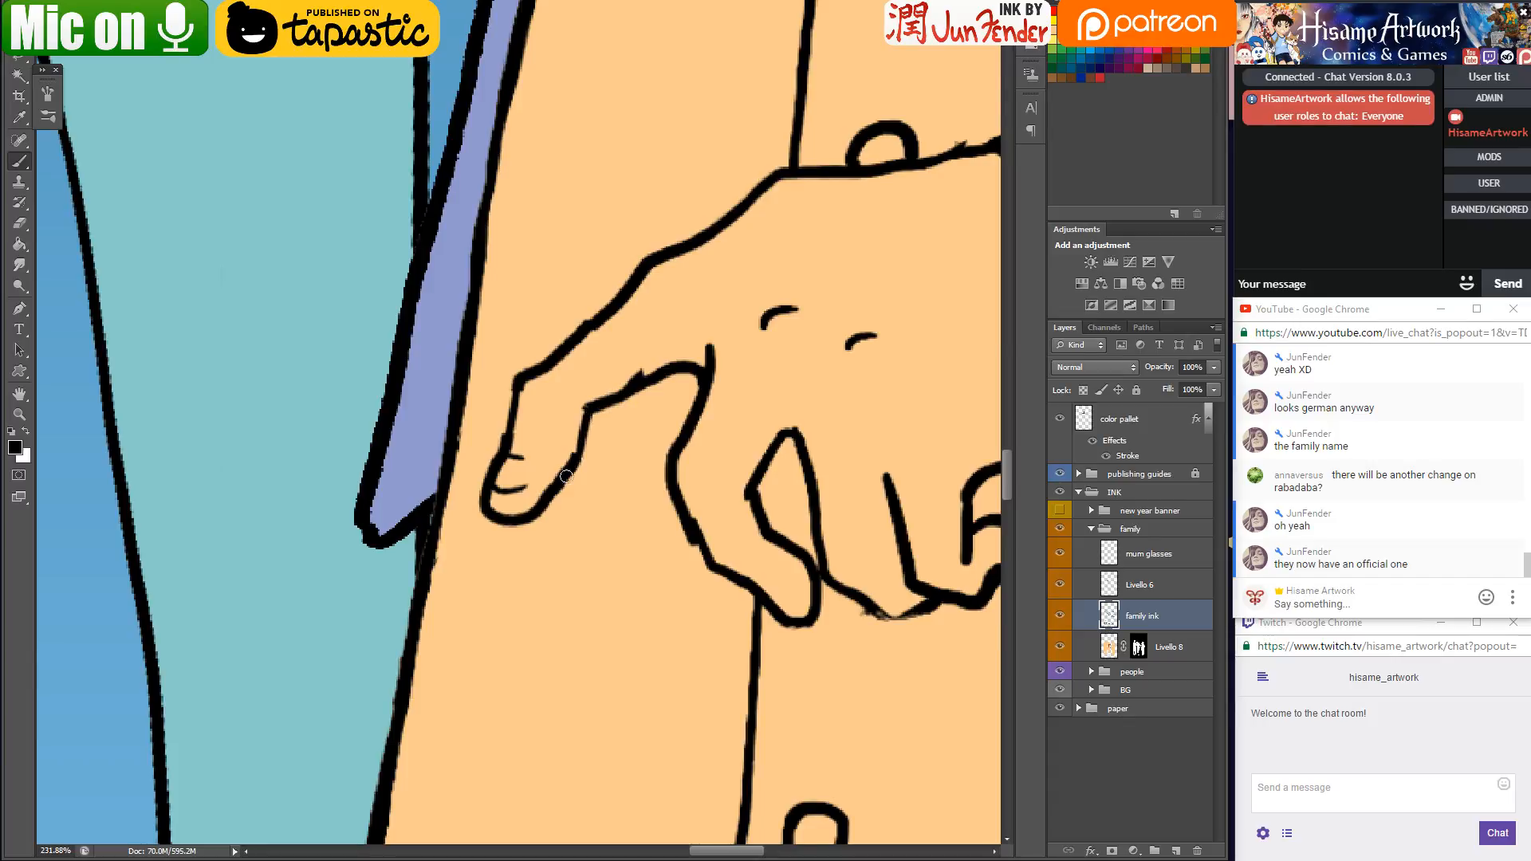
click(27, 222)
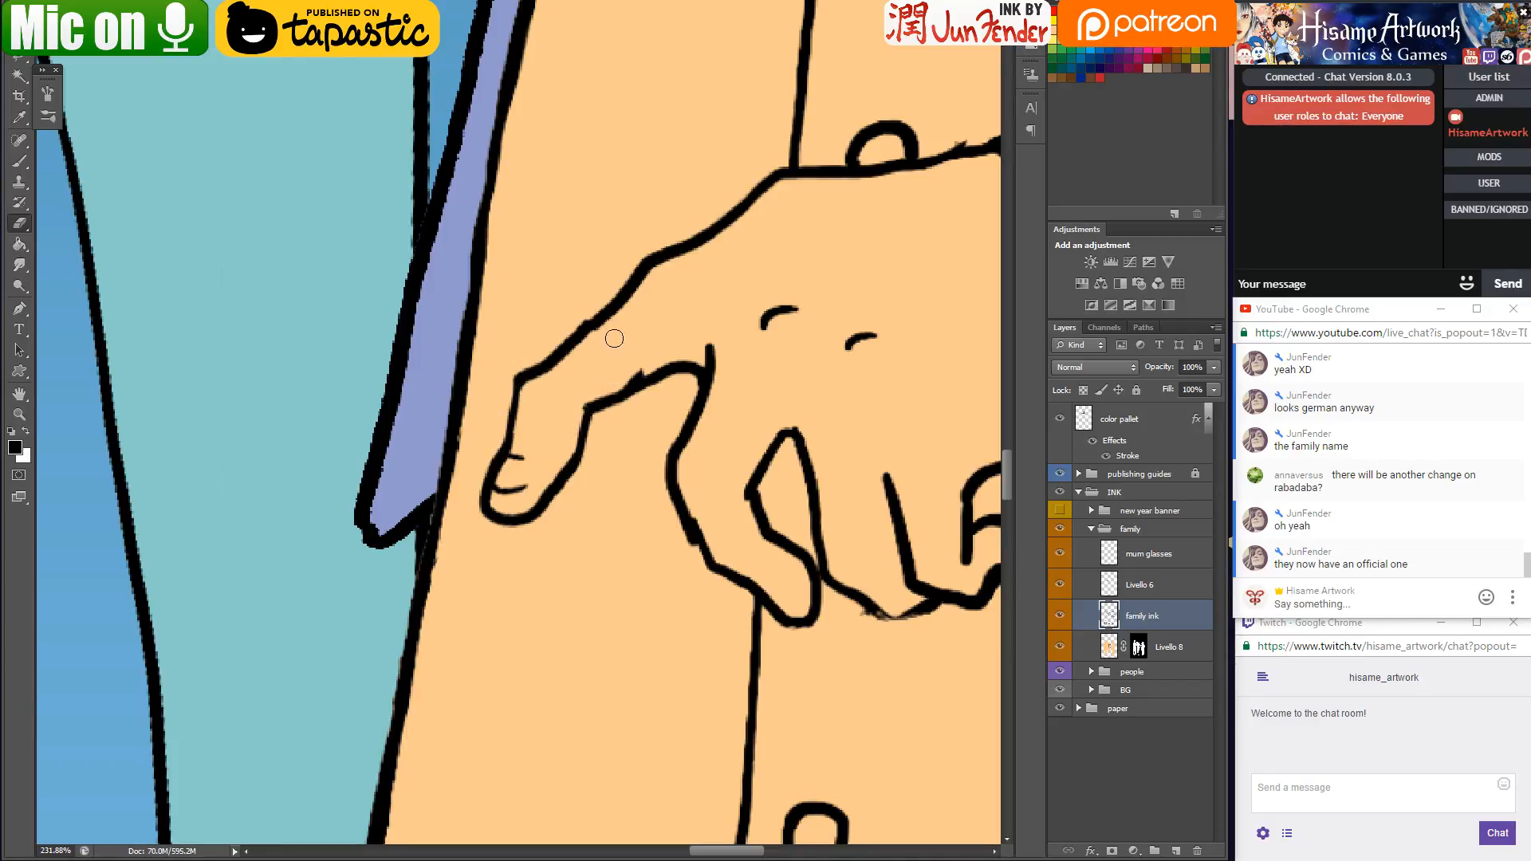
Ink over the faint lower outline of the man's curled middle fingers with a solid black brush line
scroll(558, 359, right, 5)
scroll(436, 479, down, 1)
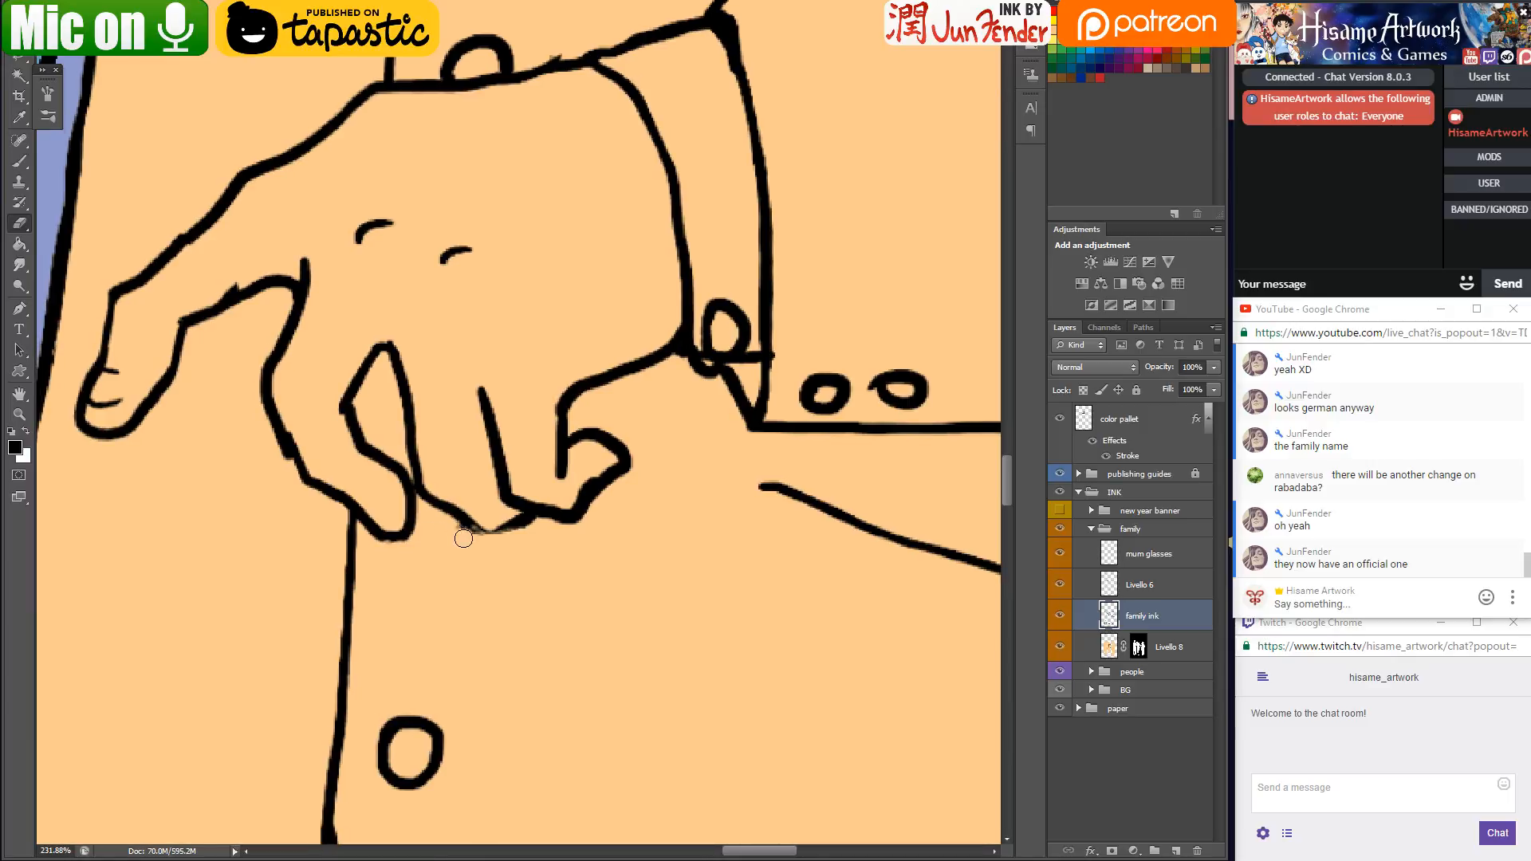
key(b)
mouse_move(464, 522)
mouse_down()
mouse_move(483, 538)
mouse_move(523, 524)
mouse_up()
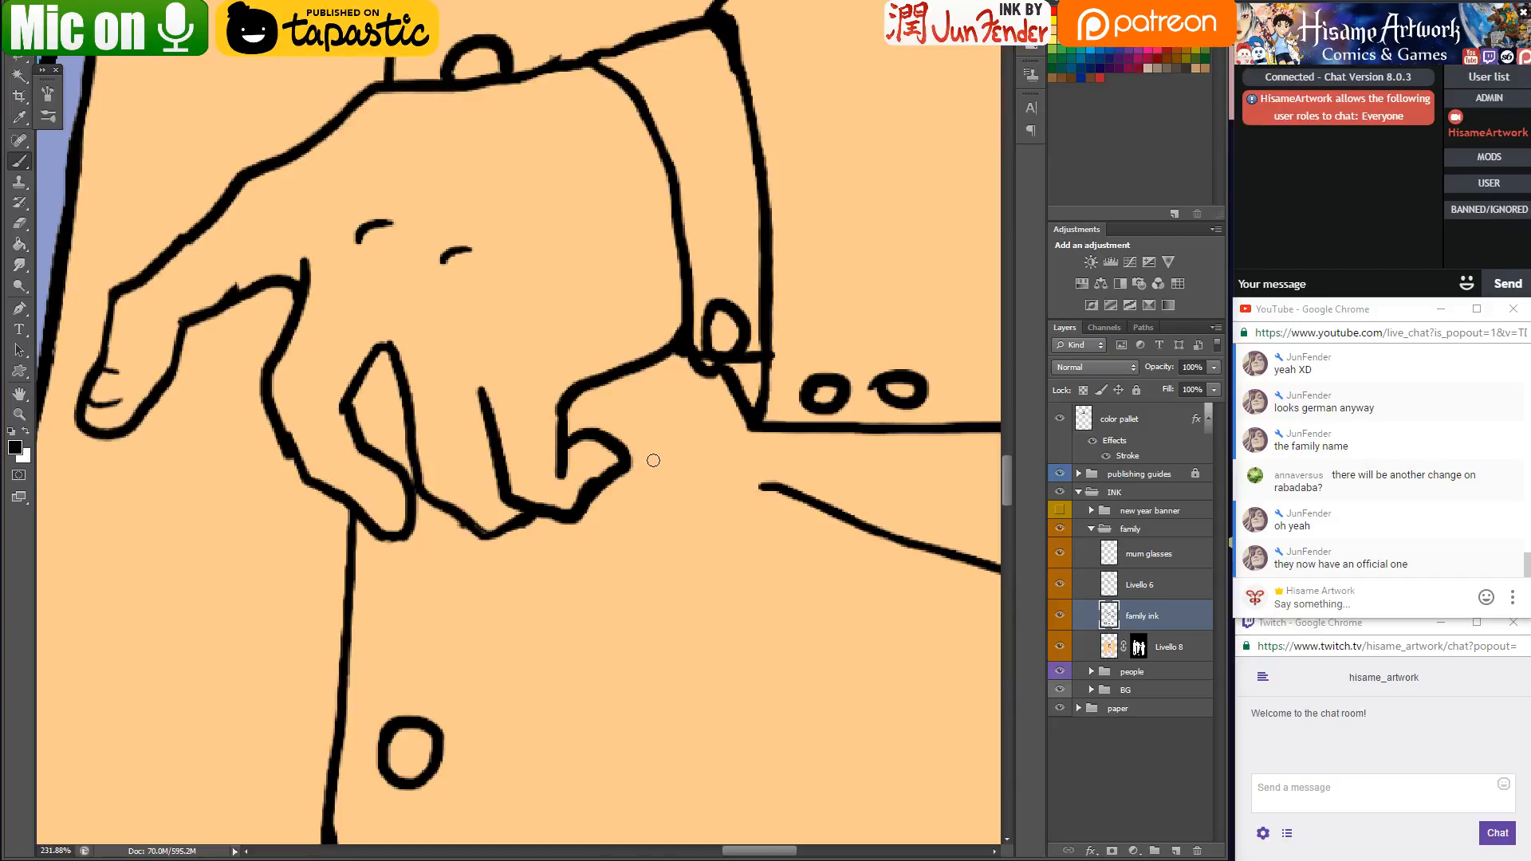
scroll(665, 461, down, 5)
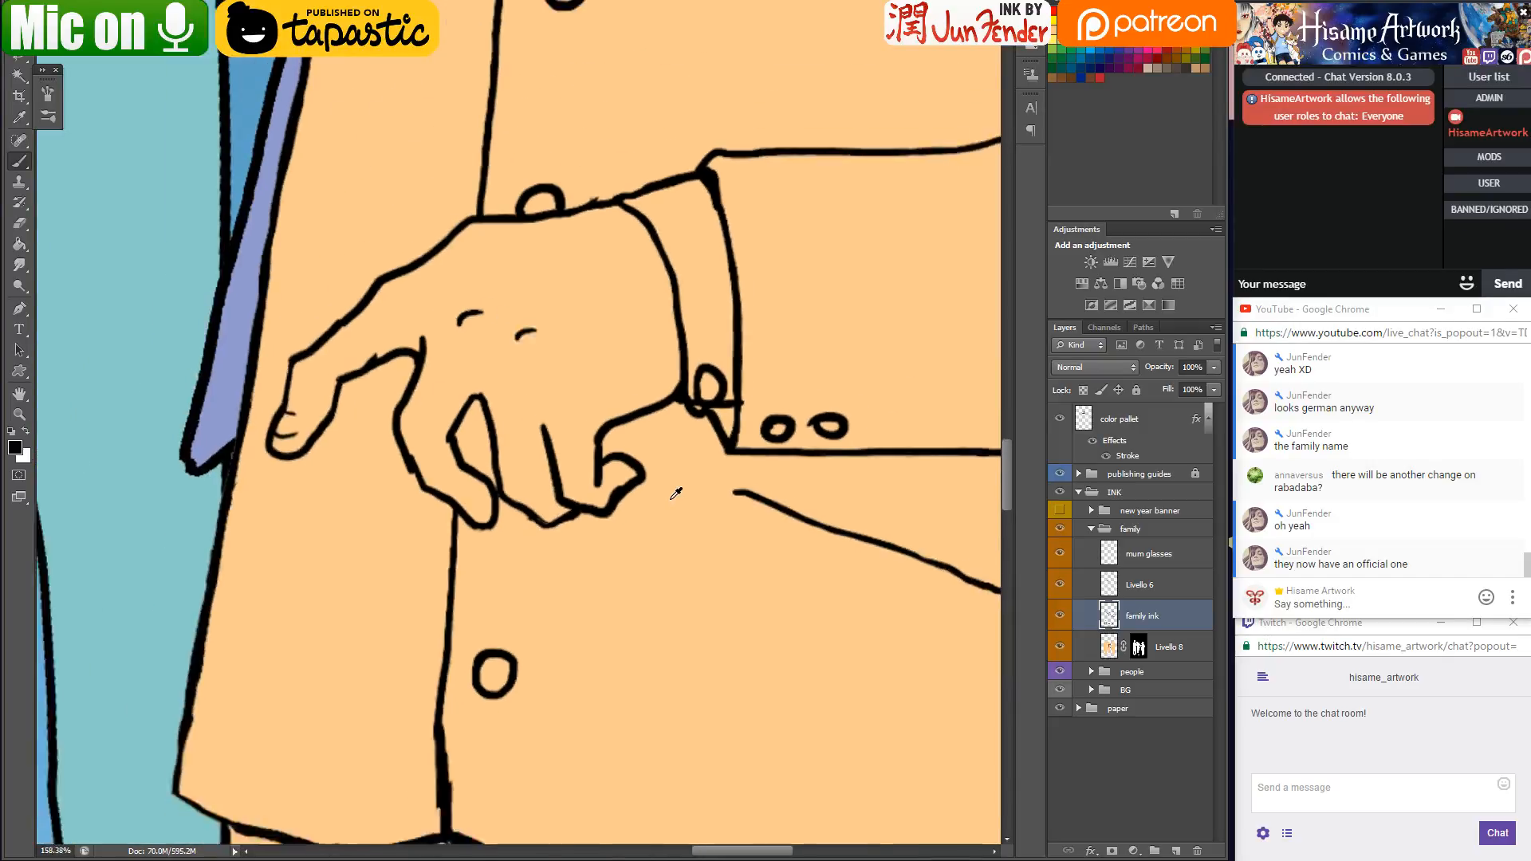
scroll(469, 470, up, 5)
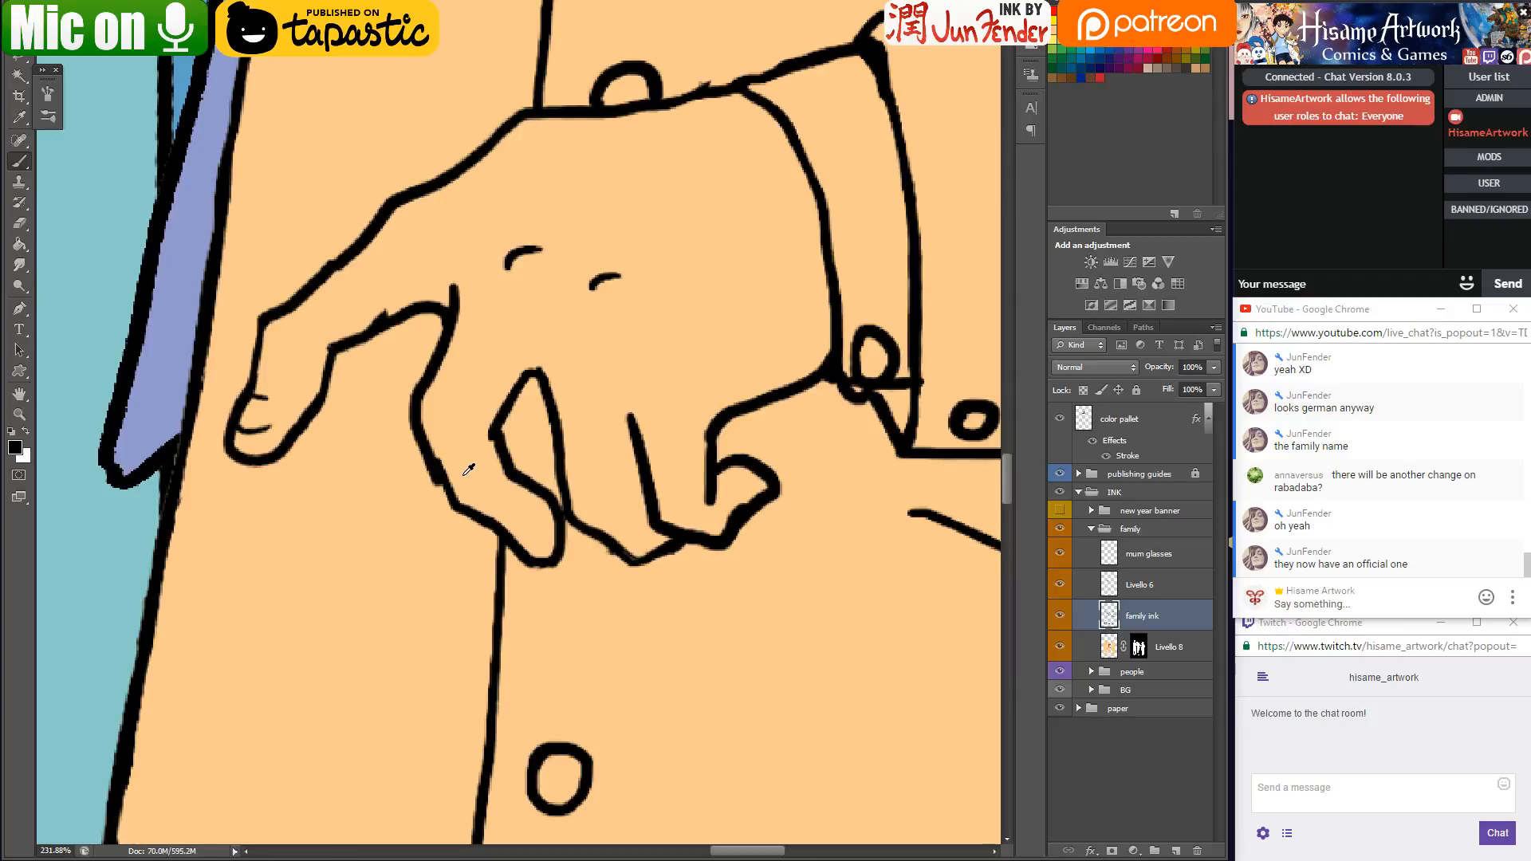
Trim the rough ink on the outlines of the man's curled fingers with the Eraser
click(19, 223)
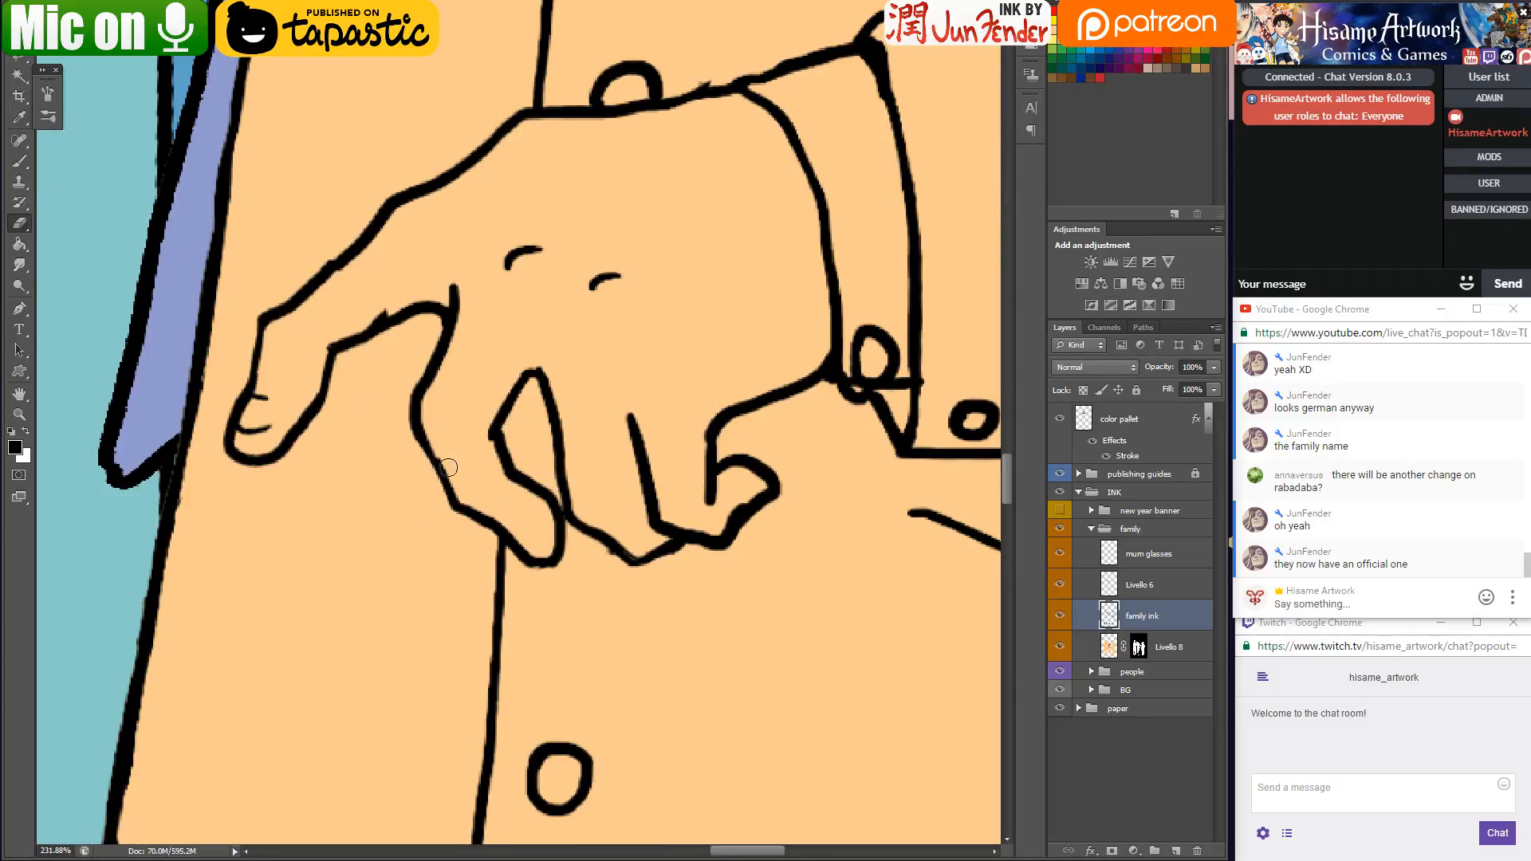
click(732, 467)
scroll(712, 452, down, 5)
drag(889, 295, 597, 405)
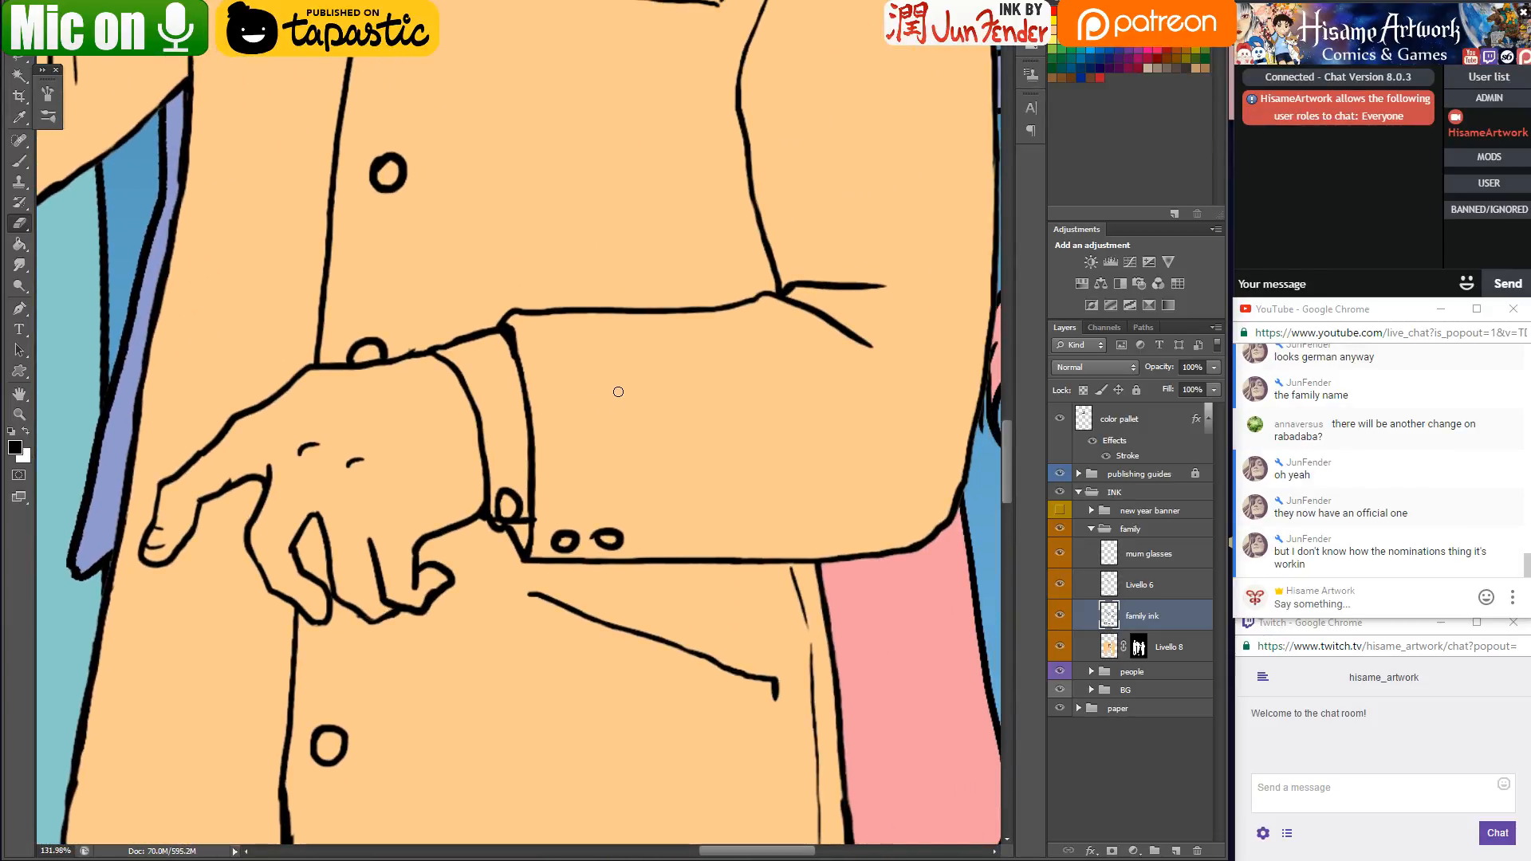
Erase the excess ink at the upper corner of the man's jacket cuff, thinning the sleeve's edge line
scroll(443, 349, up, 5)
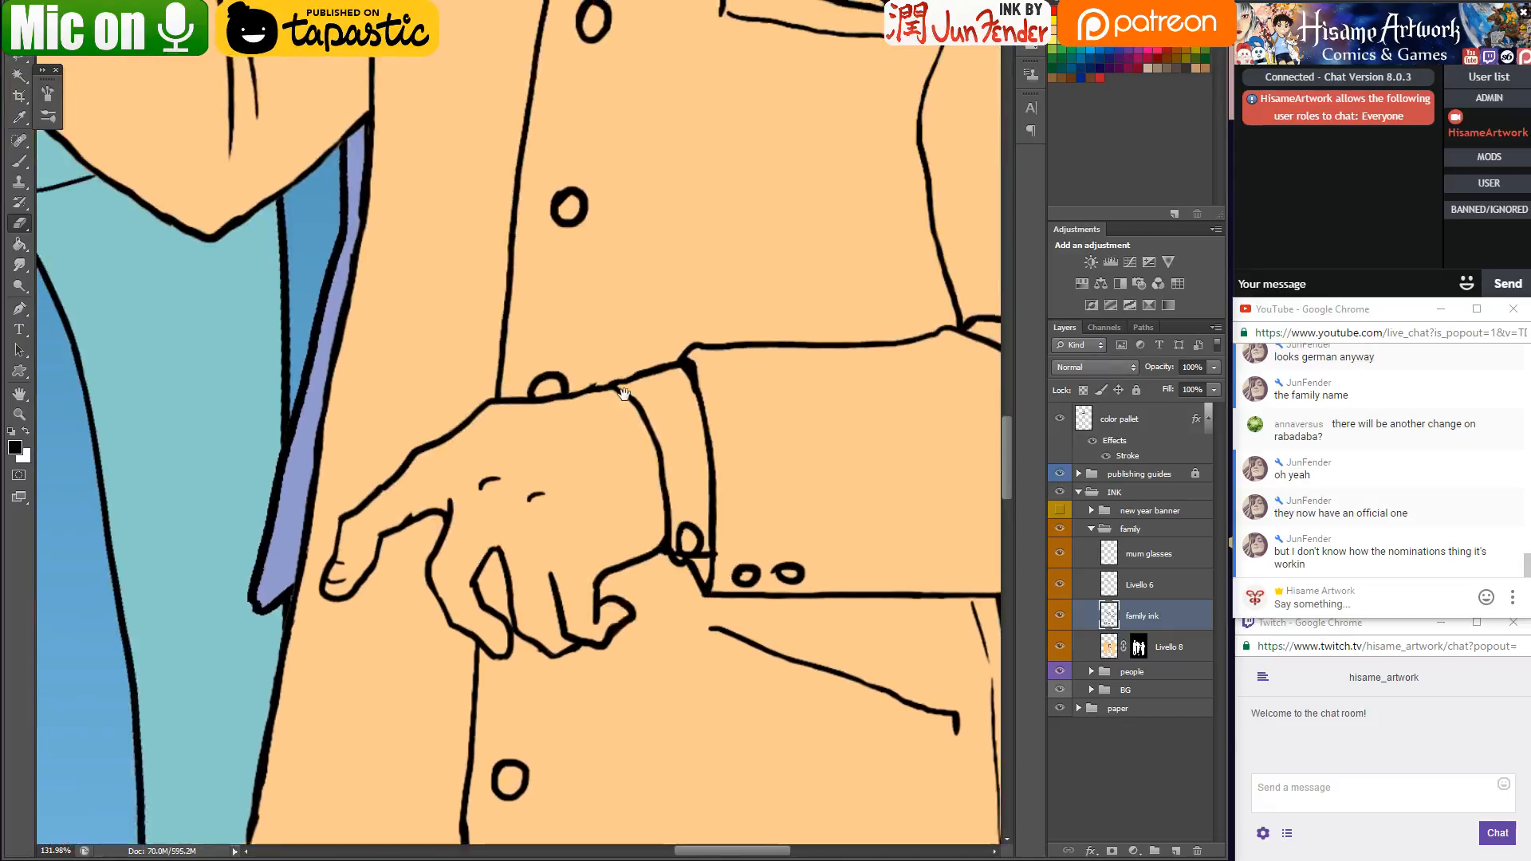
drag(615, 388, 634, 390)
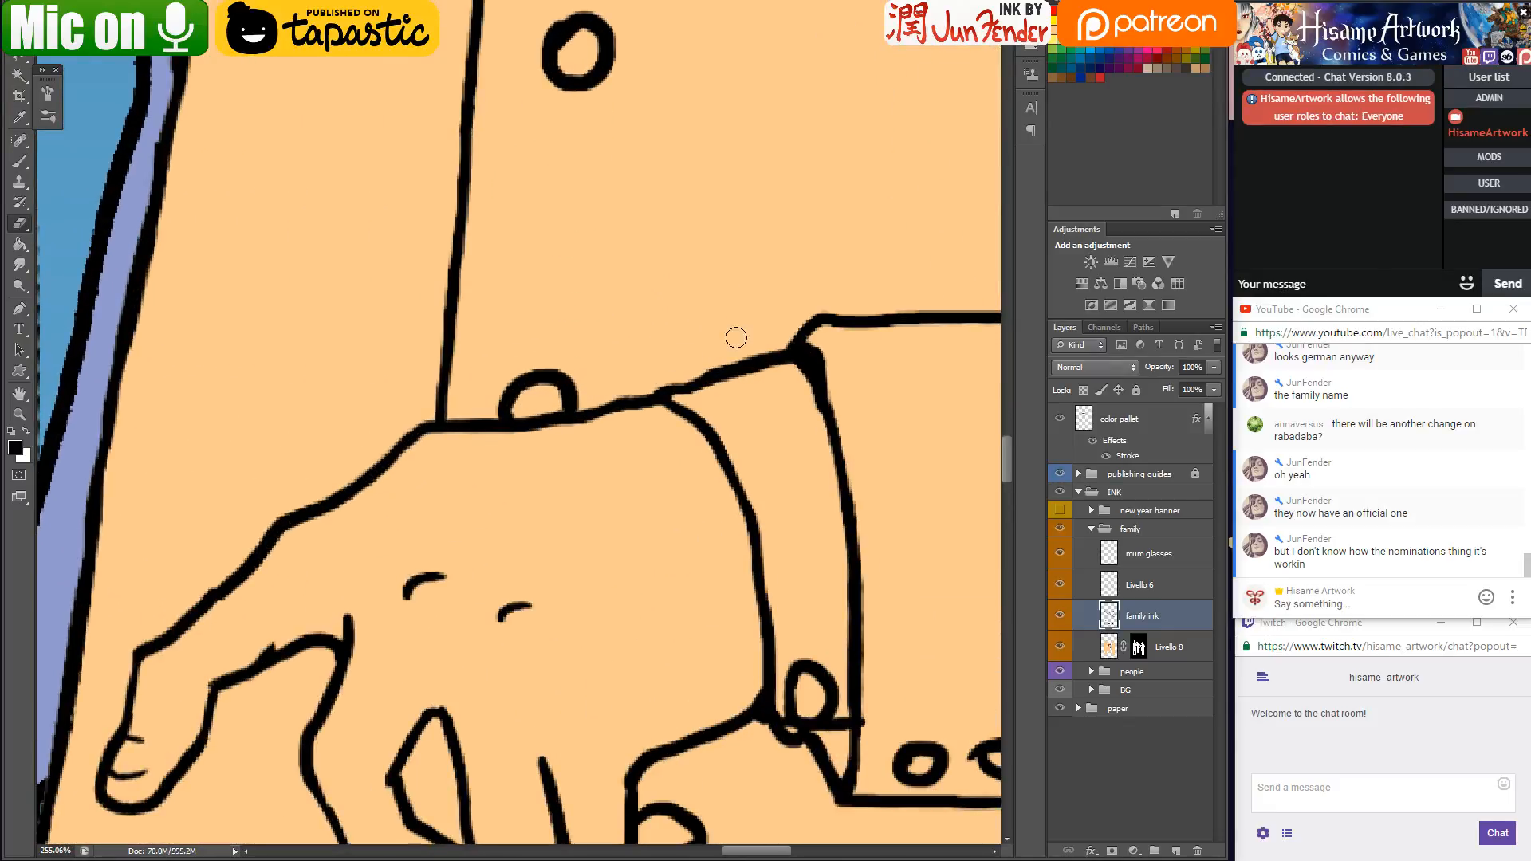
scroll(516, 371, down, 3)
scroll(745, 452, up, 3)
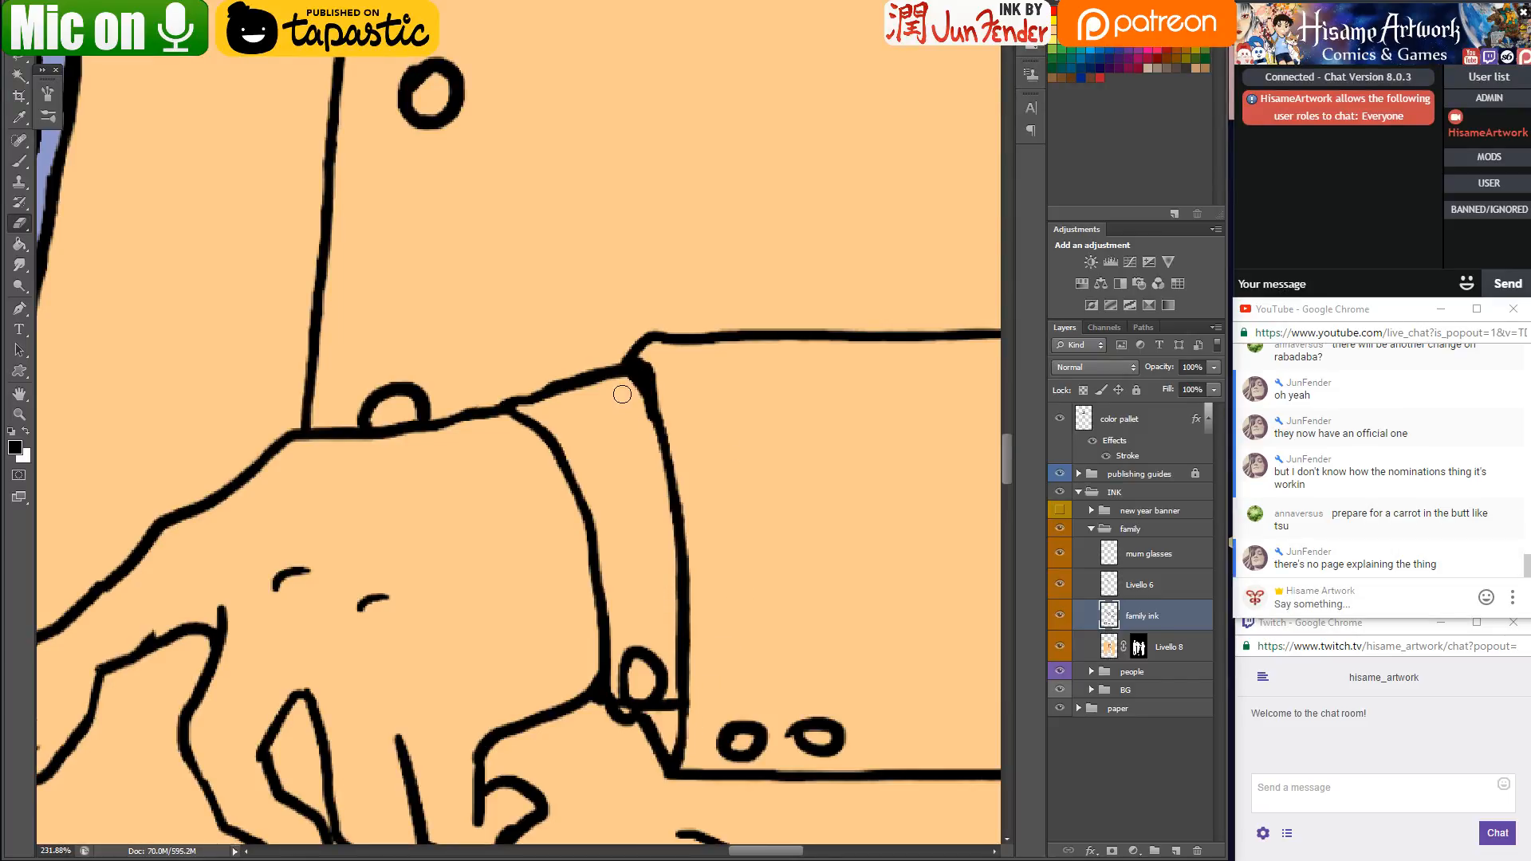
drag(629, 374, 669, 489)
key(ctrl+z)
drag(646, 357, 649, 391)
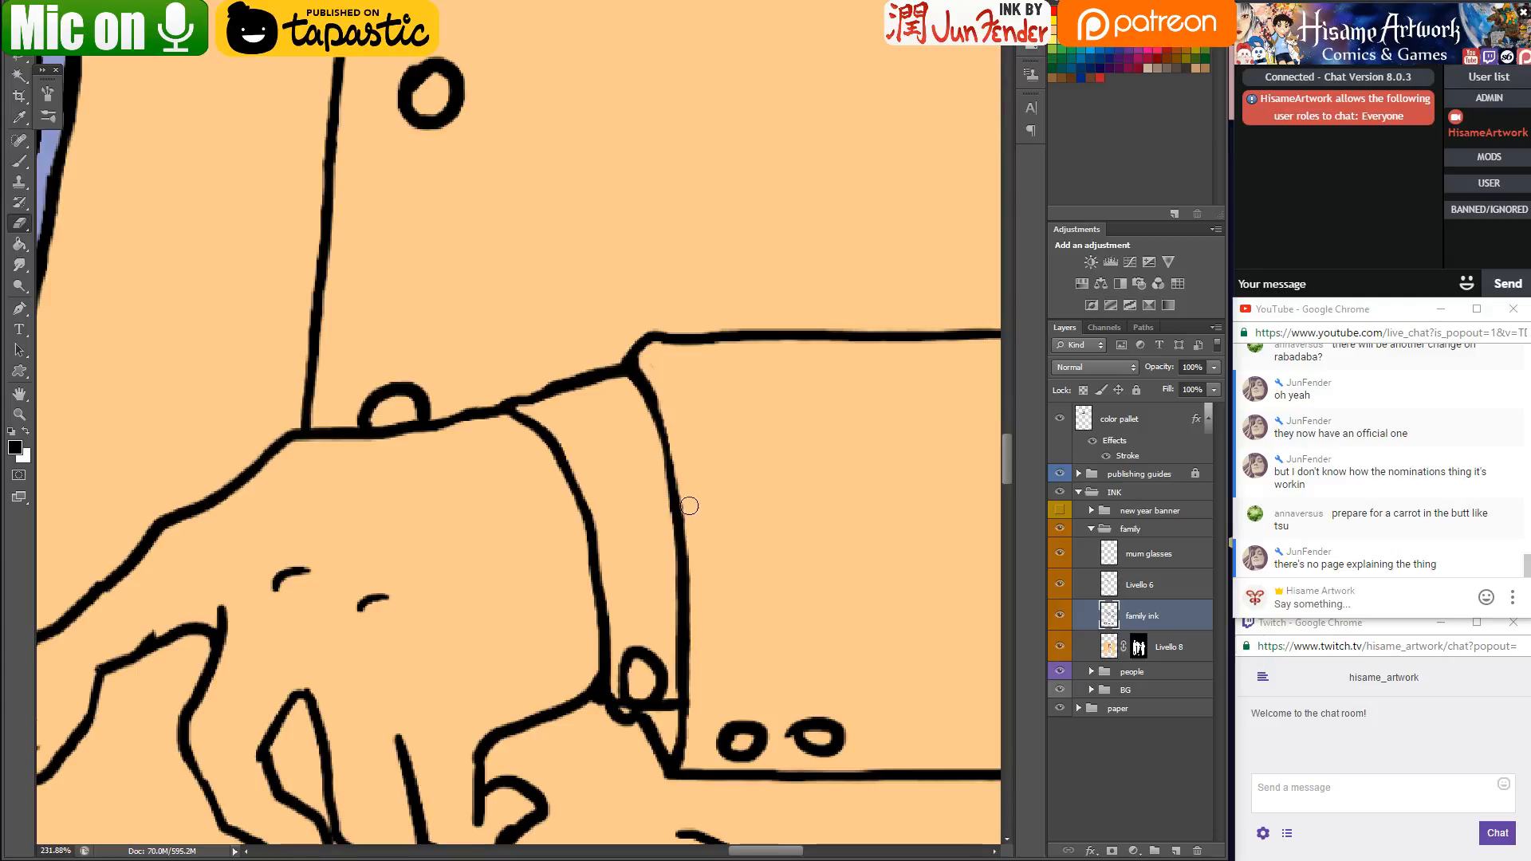
Touch up the outline of the man's curled middle fingertip with a short black Brush stroke
drag(651, 562, 557, 292)
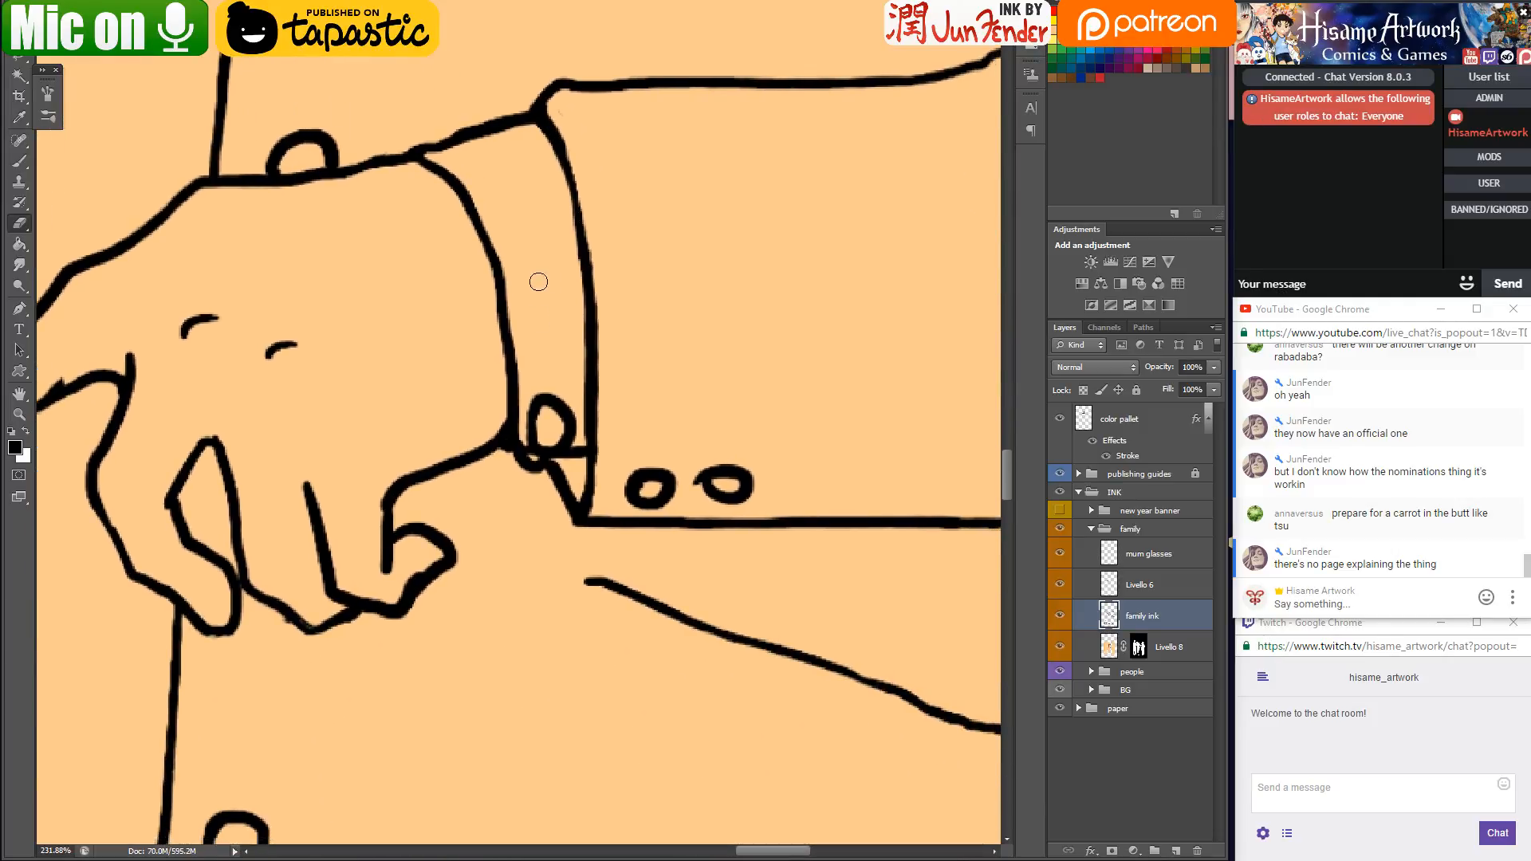
drag(293, 533, 572, 445)
key(b)
drag(491, 541, 516, 529)
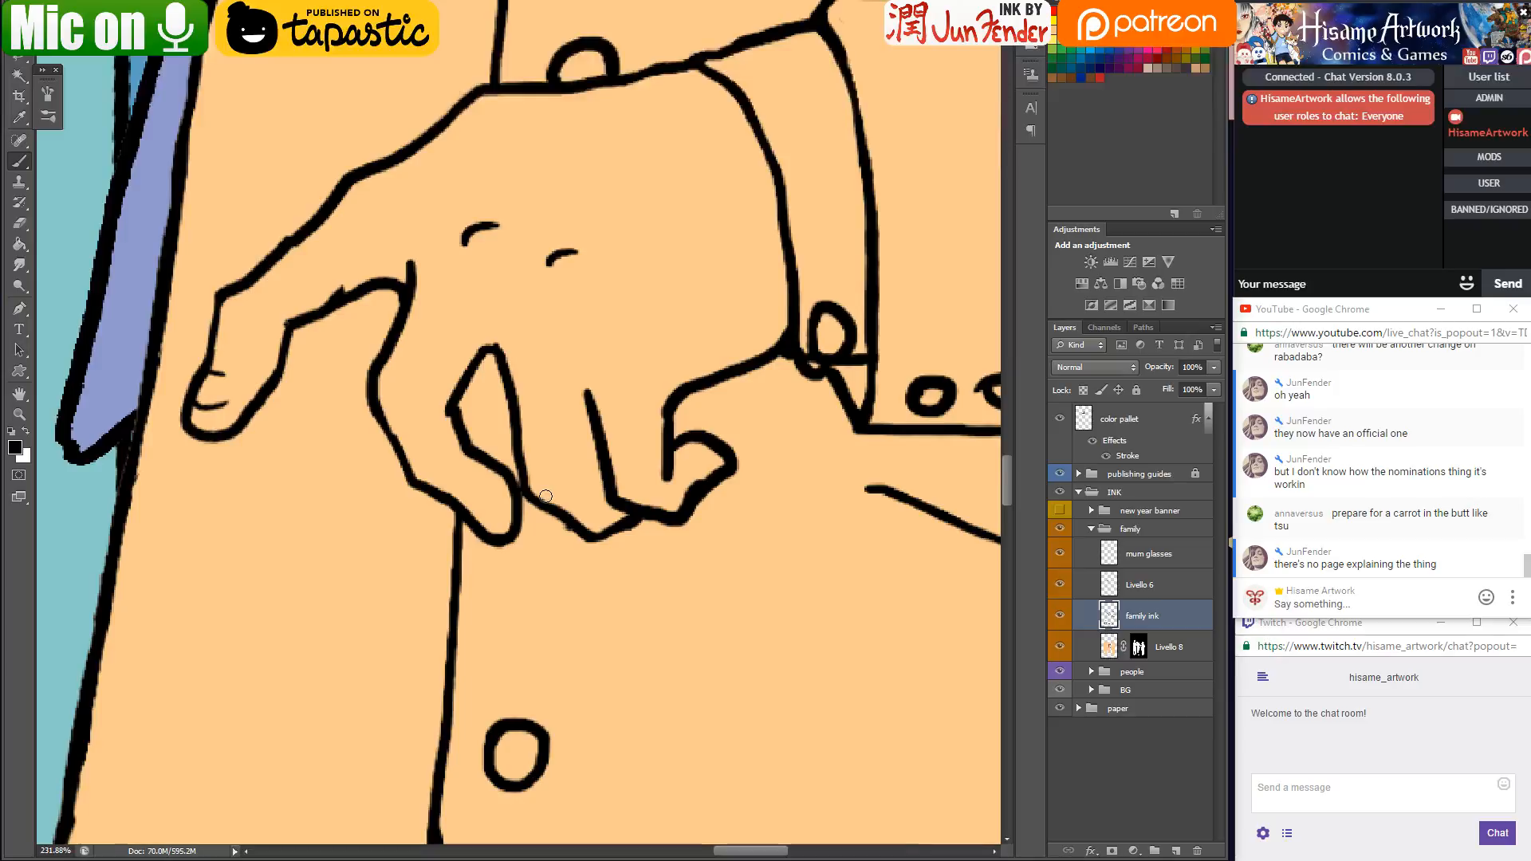
Ink a slanted pocket line on the jacket below the extended finger, and trim its end and the thick front-opening edge
scroll(545, 496, down, 6)
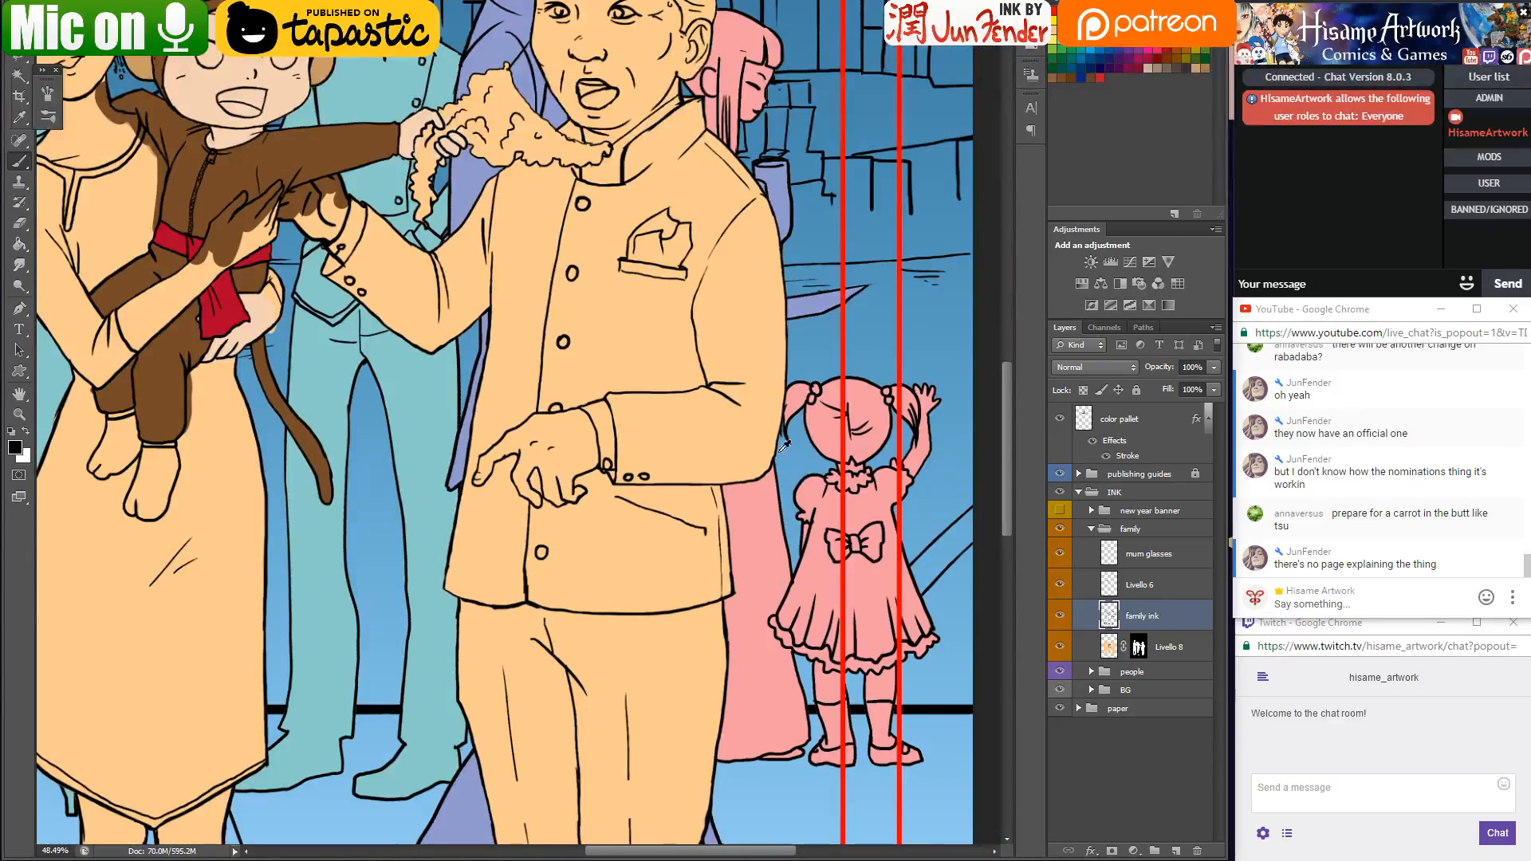
scroll(680, 509, up, 4)
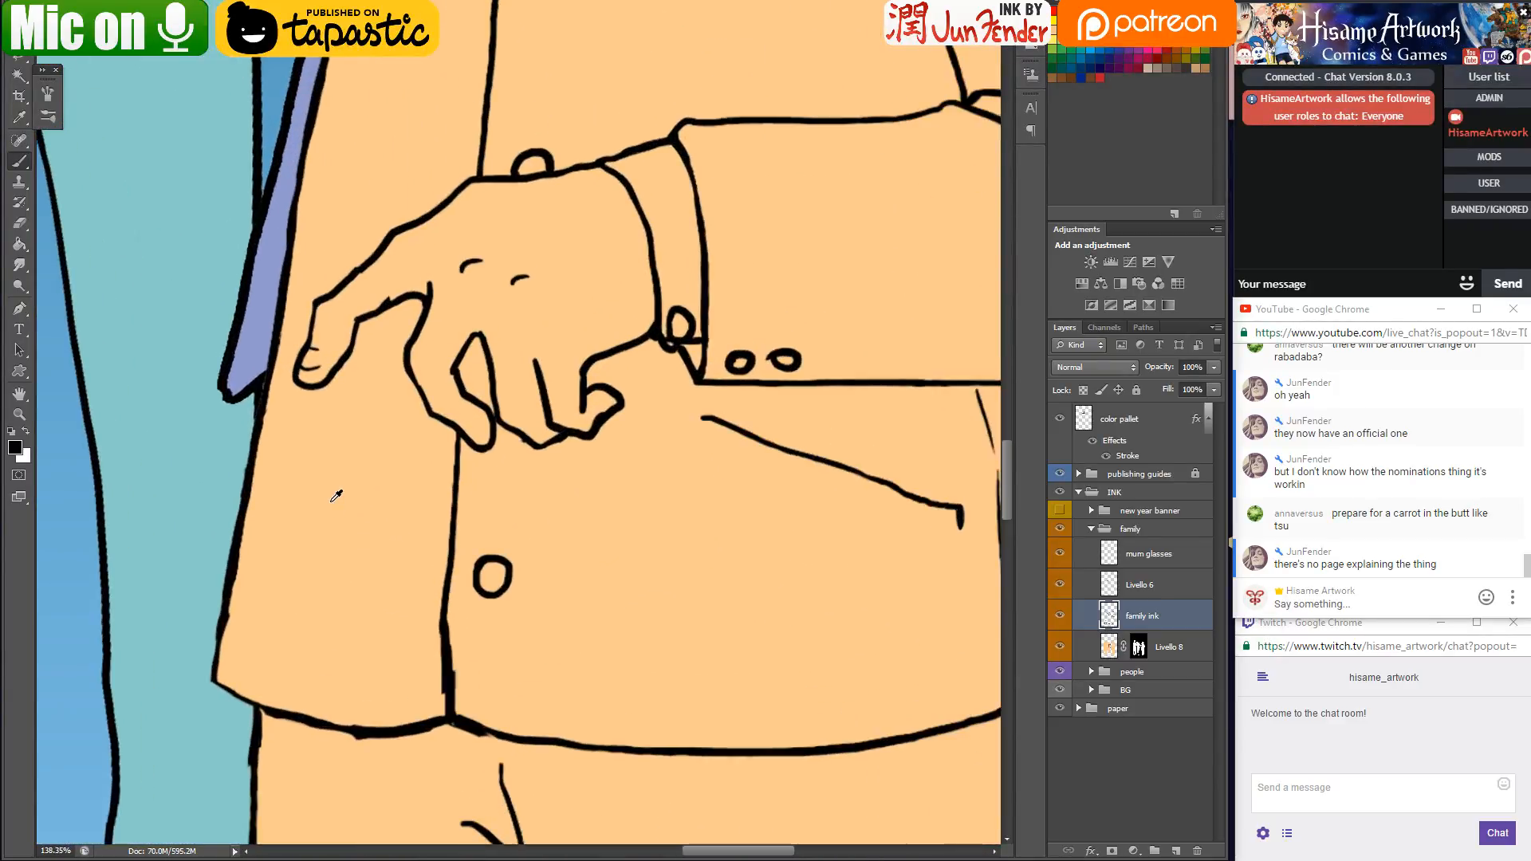
mouse_move(398, 404)
mouse_down()
mouse_move(281, 465)
mouse_move(262, 498)
mouse_up()
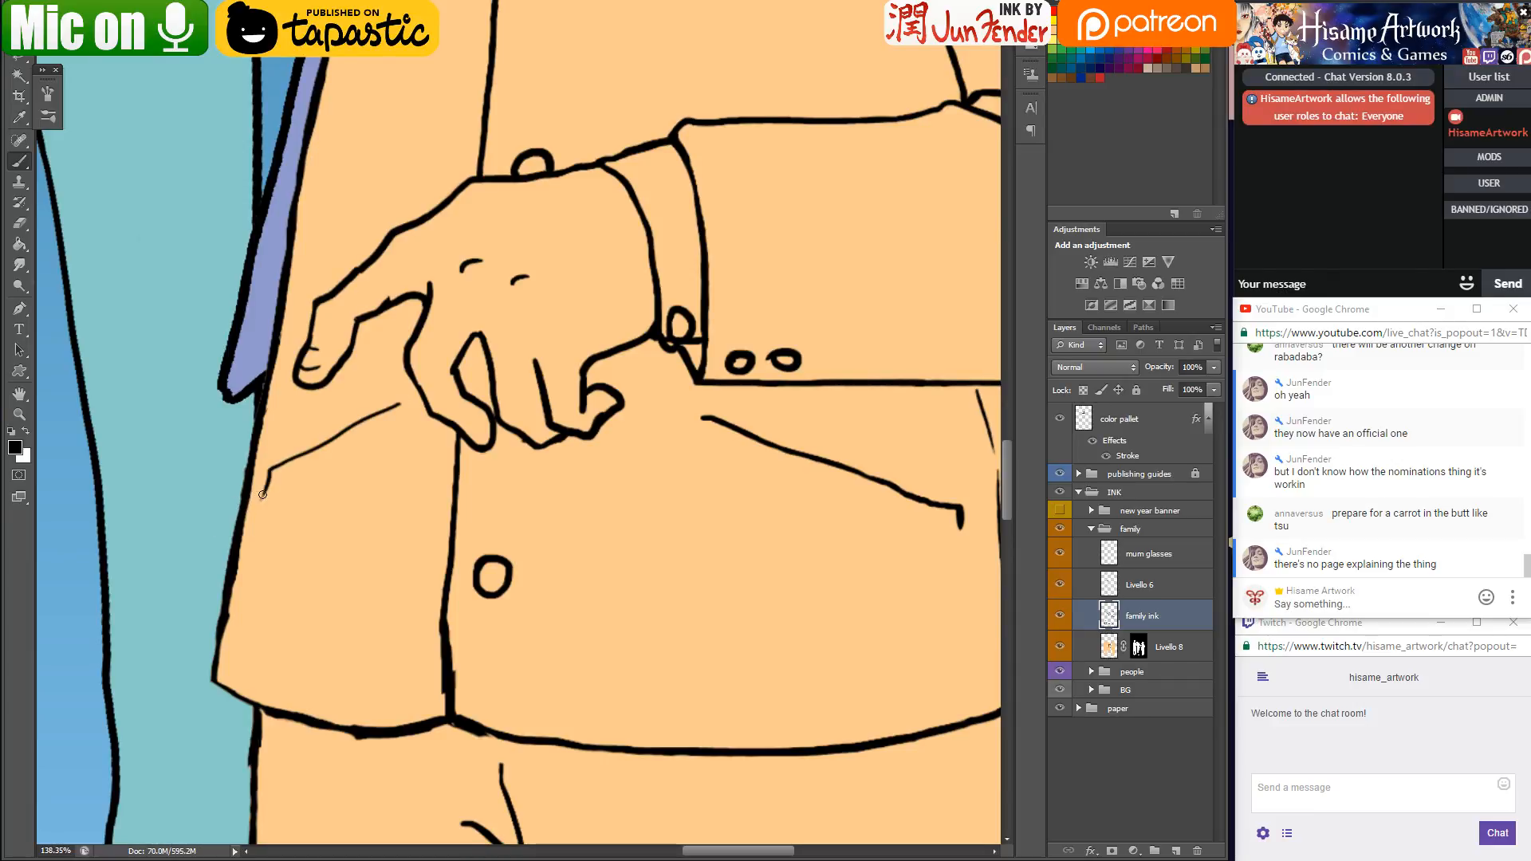
click(20, 224)
drag(264, 481, 258, 487)
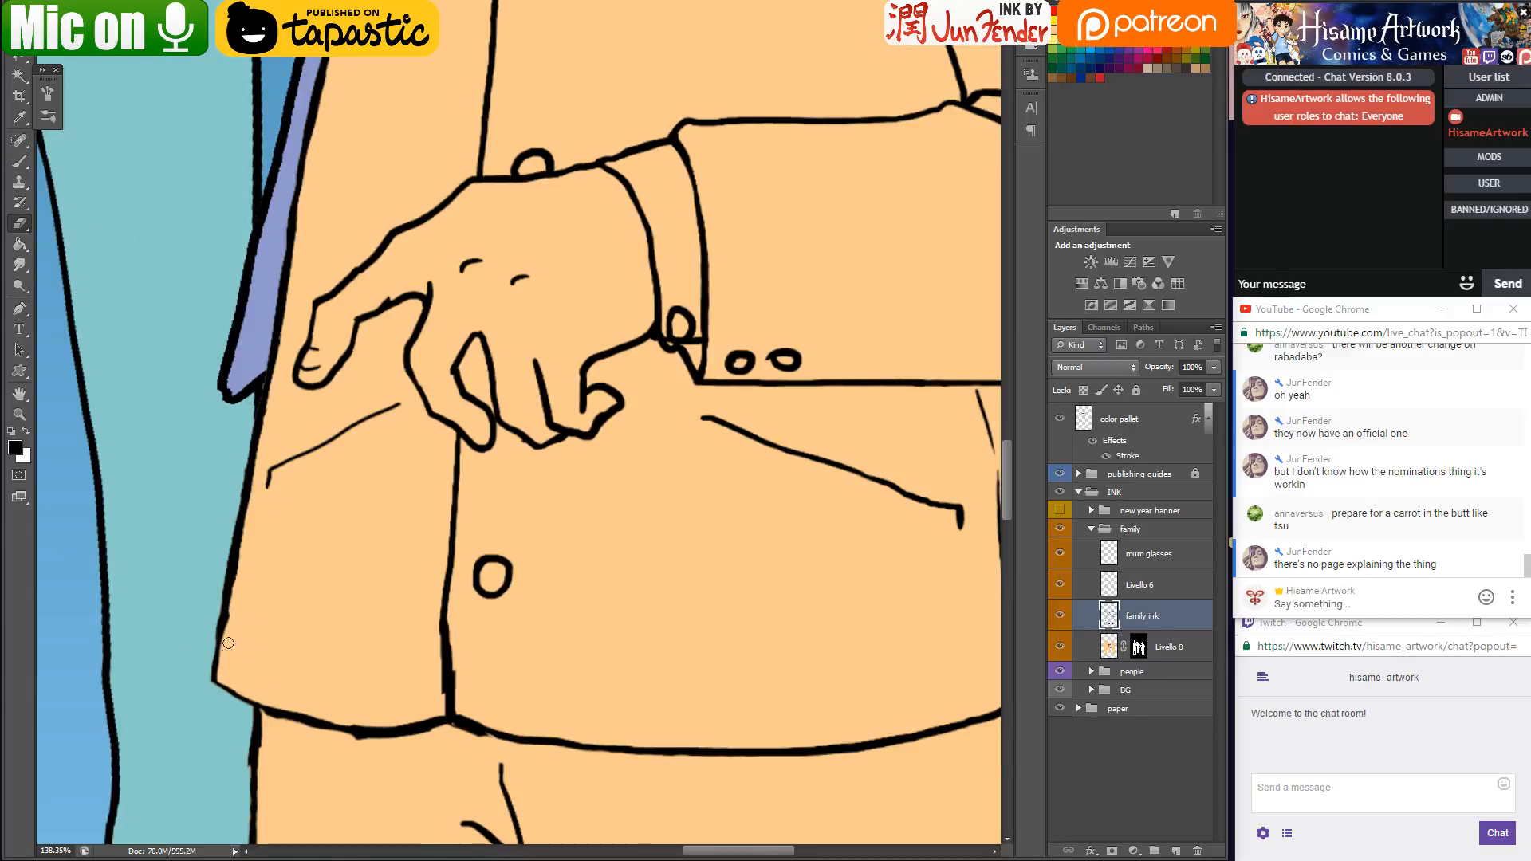
drag(422, 691, 447, 631)
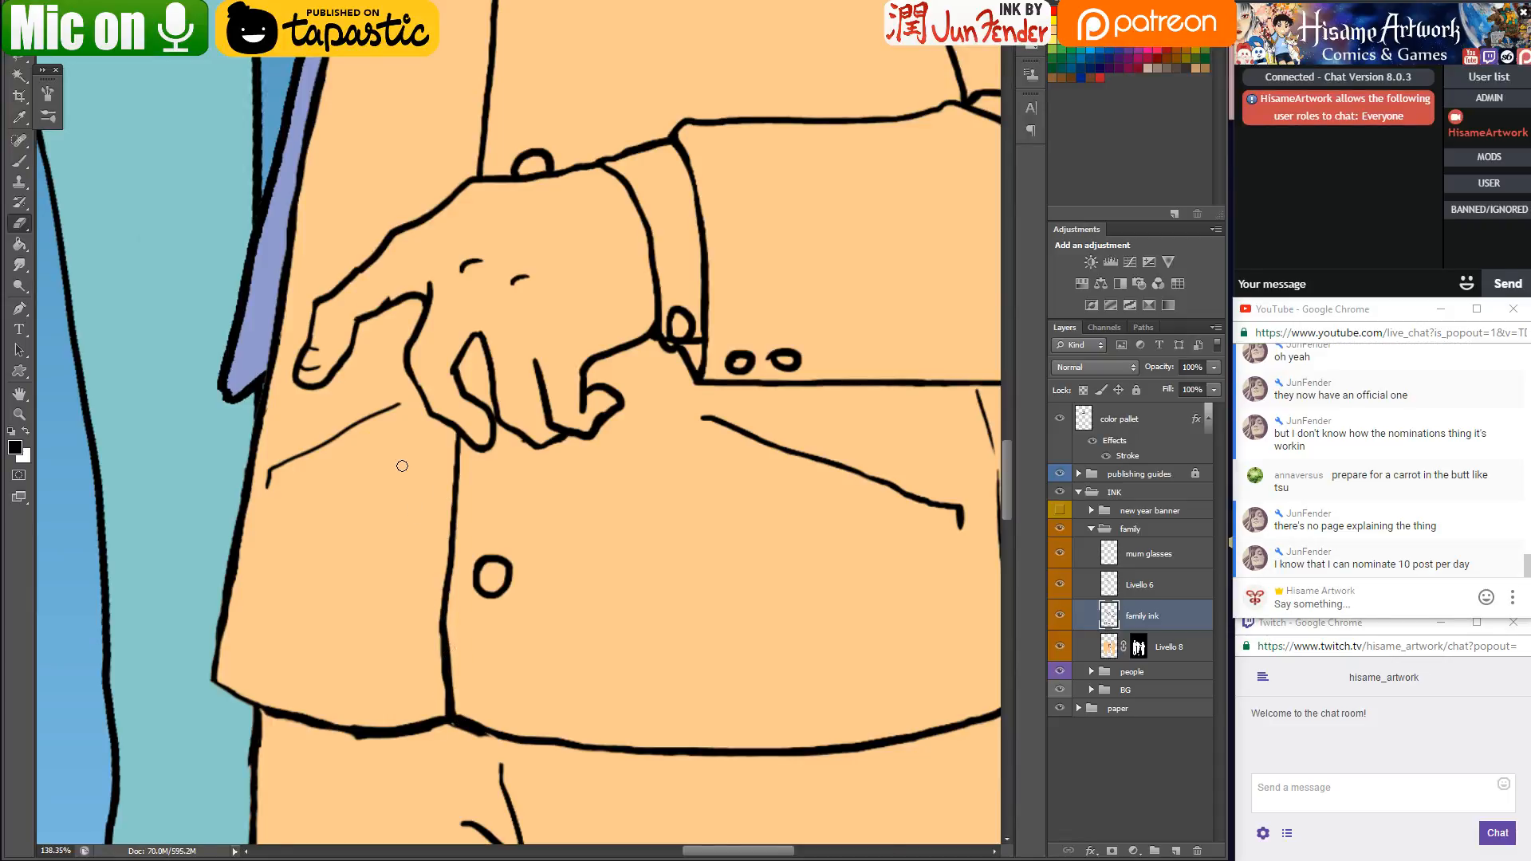
Thicken the jacket's outer side edge beside the pink figure down to the hem corner with black Brush strokes, cleaning the corner
scroll(402, 466, down, 4)
scroll(865, 549, up, 3)
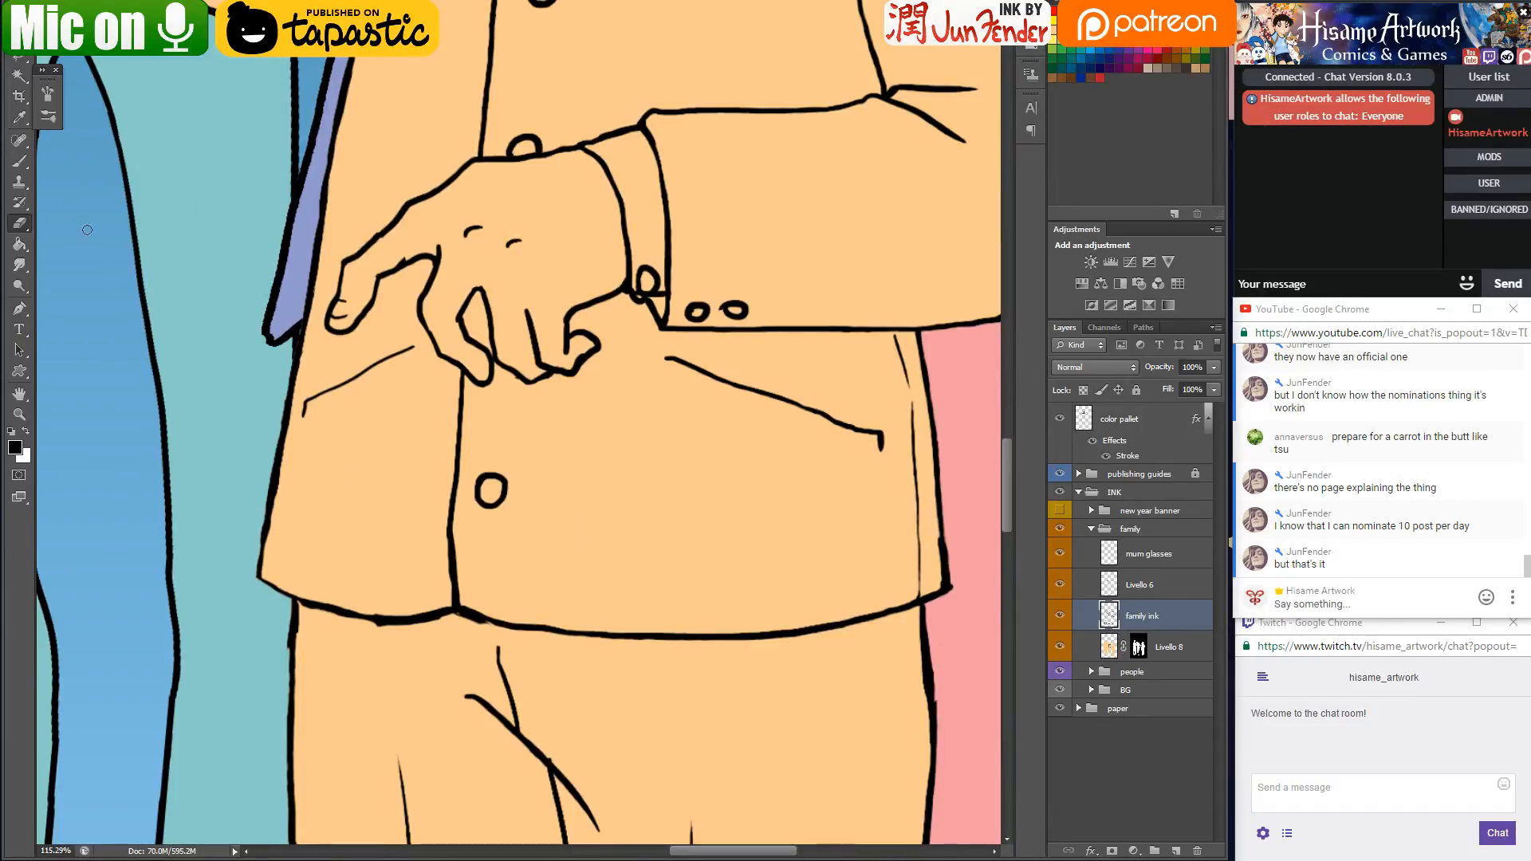
drag(830, 455, 591, 469)
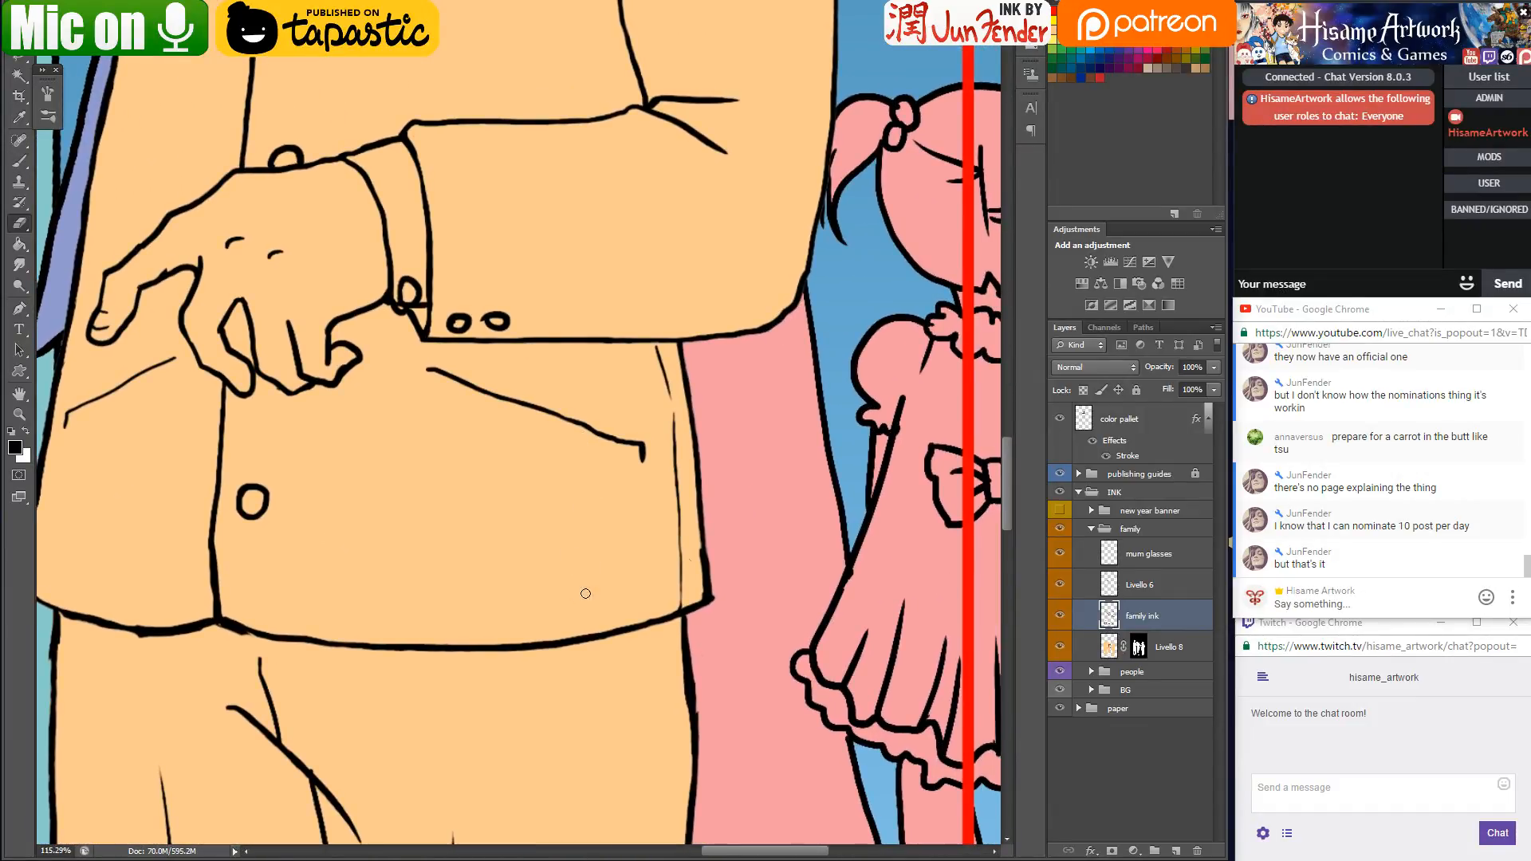
scroll(722, 549, up, 5)
click(29, 162)
drag(691, 558, 672, 410)
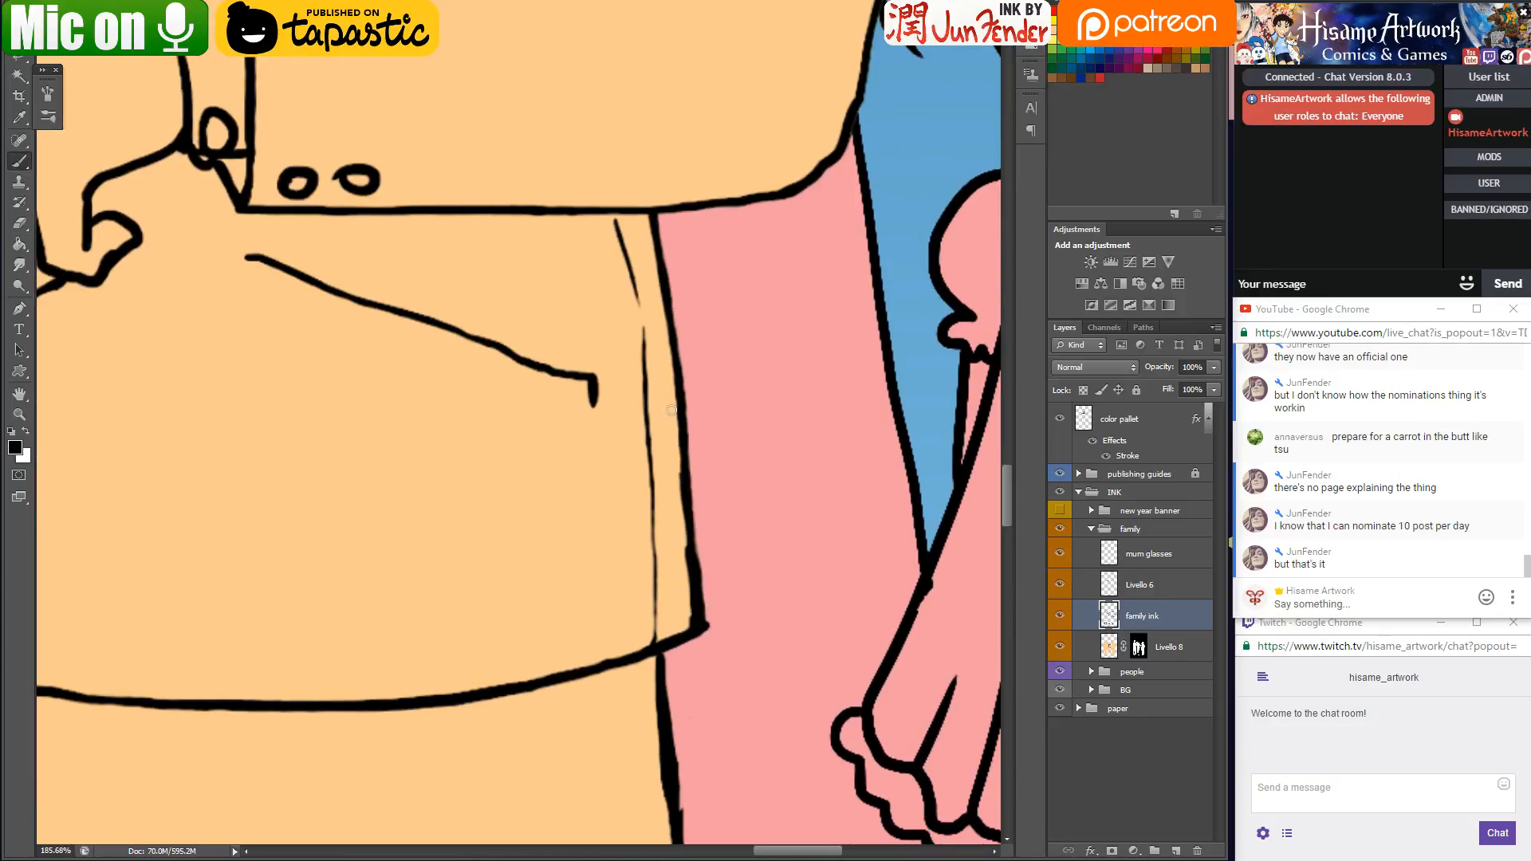
drag(690, 548, 674, 357)
drag(680, 458, 696, 599)
drag(694, 520, 704, 630)
mouse_move(682, 498)
mouse_down()
mouse_move(695, 620)
mouse_move(688, 491)
mouse_move(691, 562)
mouse_up()
click(19, 222)
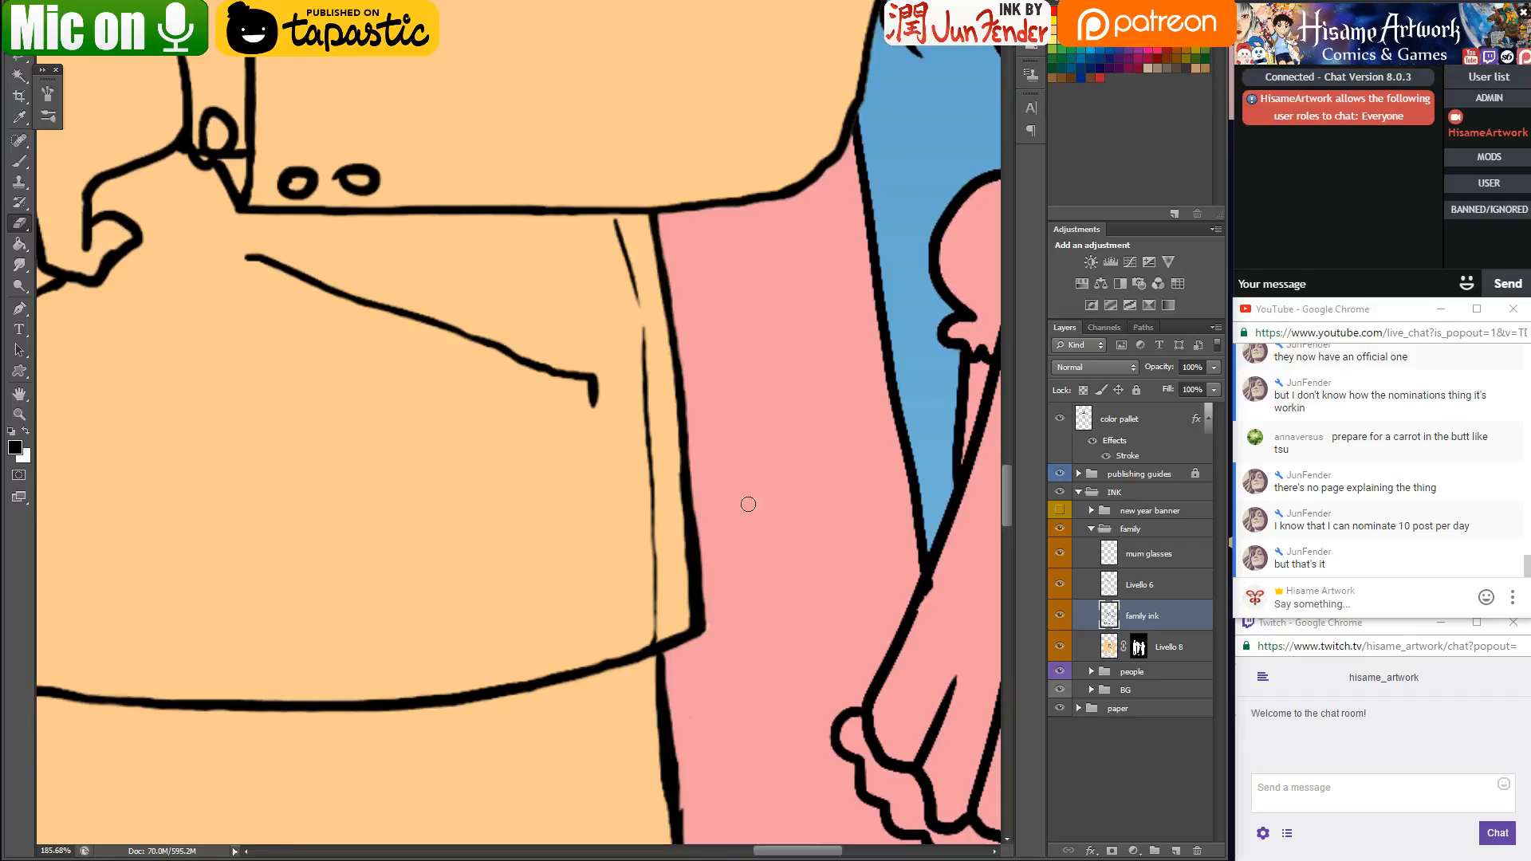
click(1138, 646)
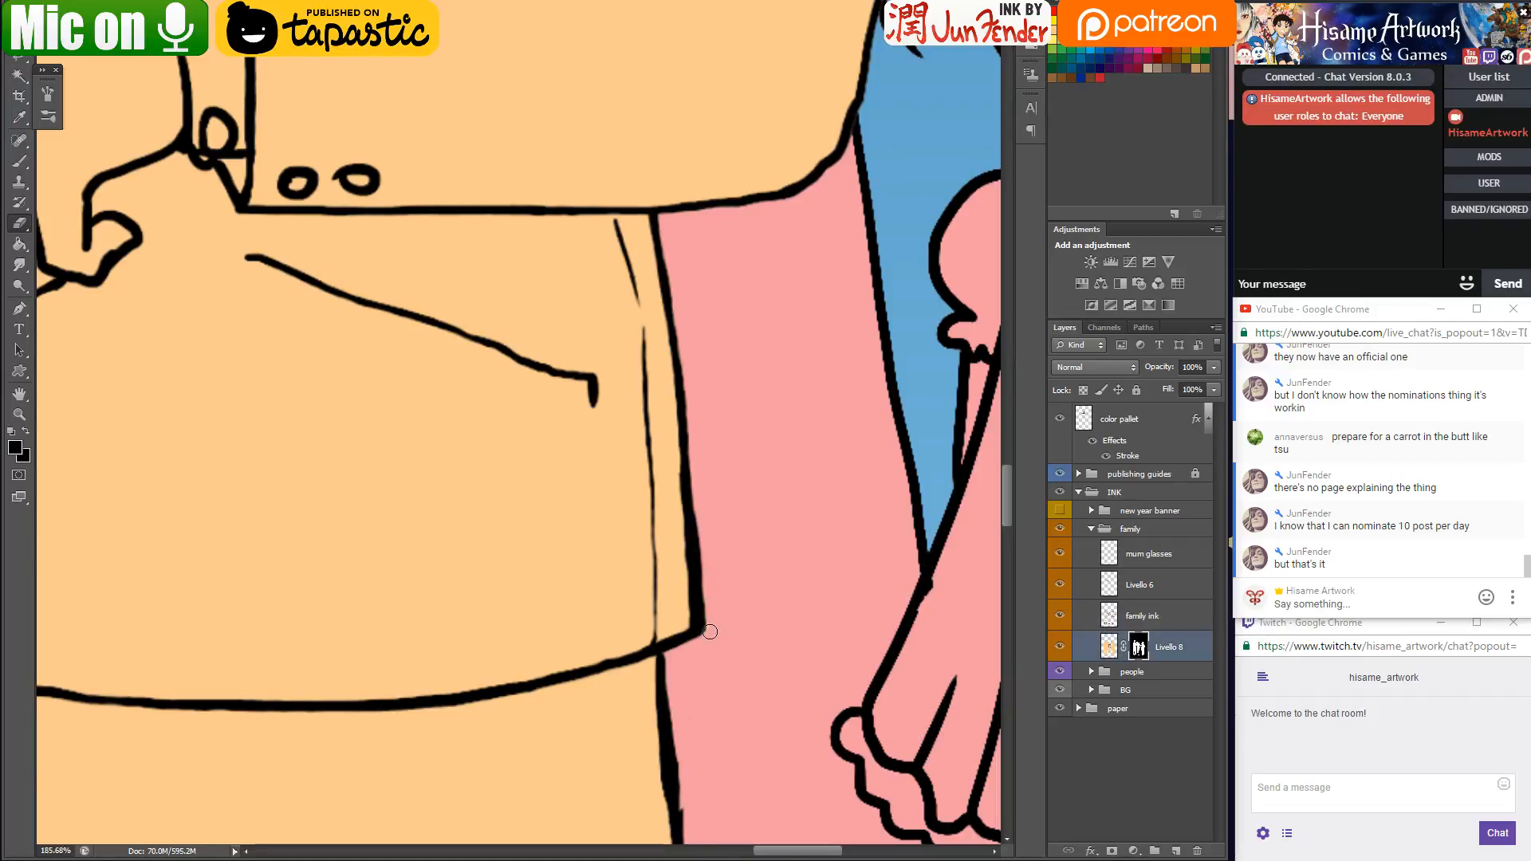
scroll(672, 437, down, 10)
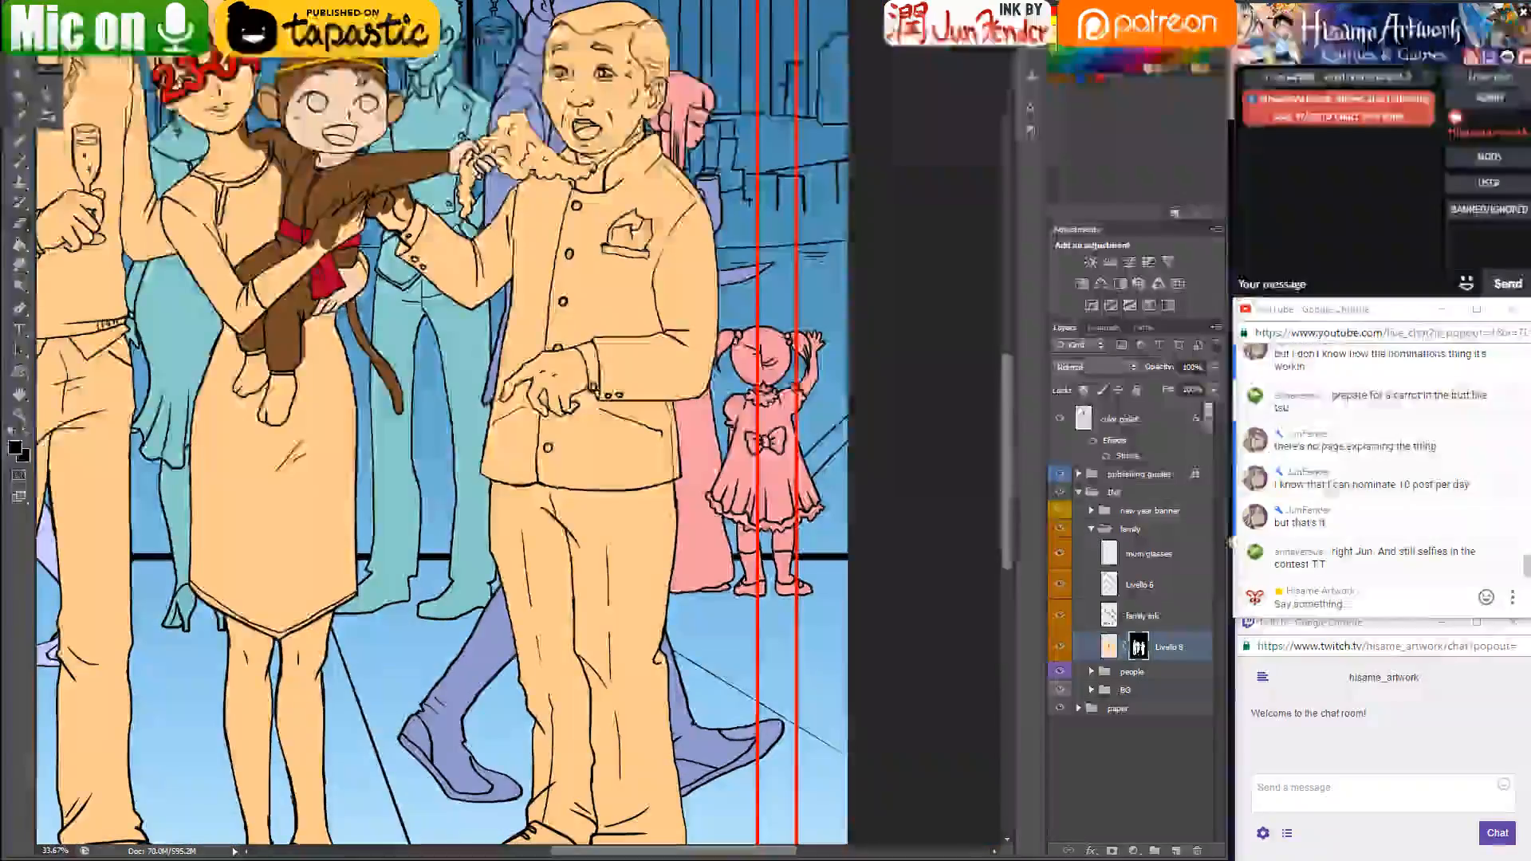
drag(603, 108, 578, 268)
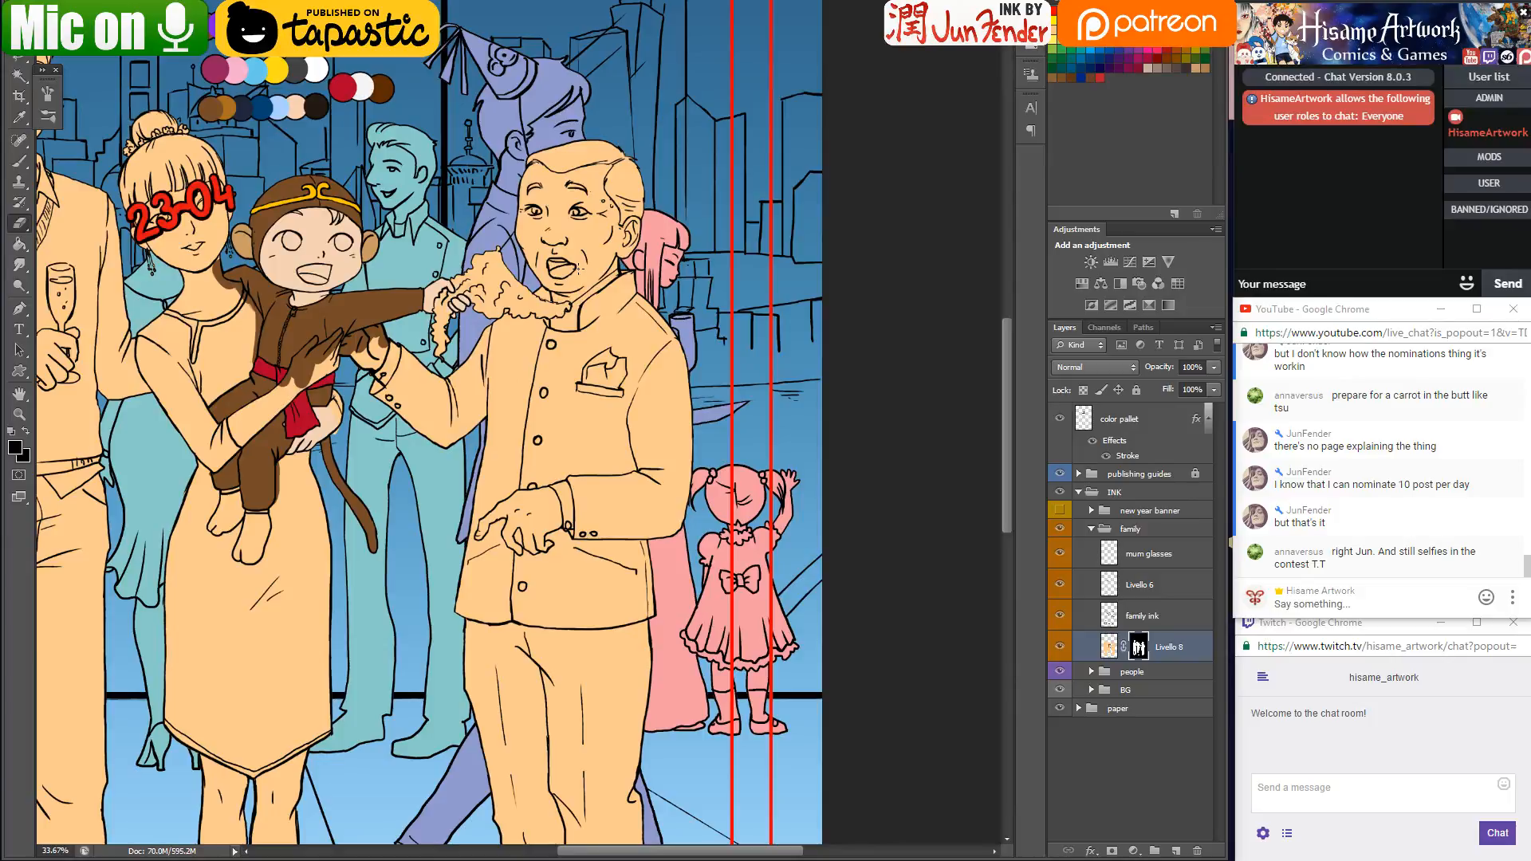
scroll(563, 271, up, 7)
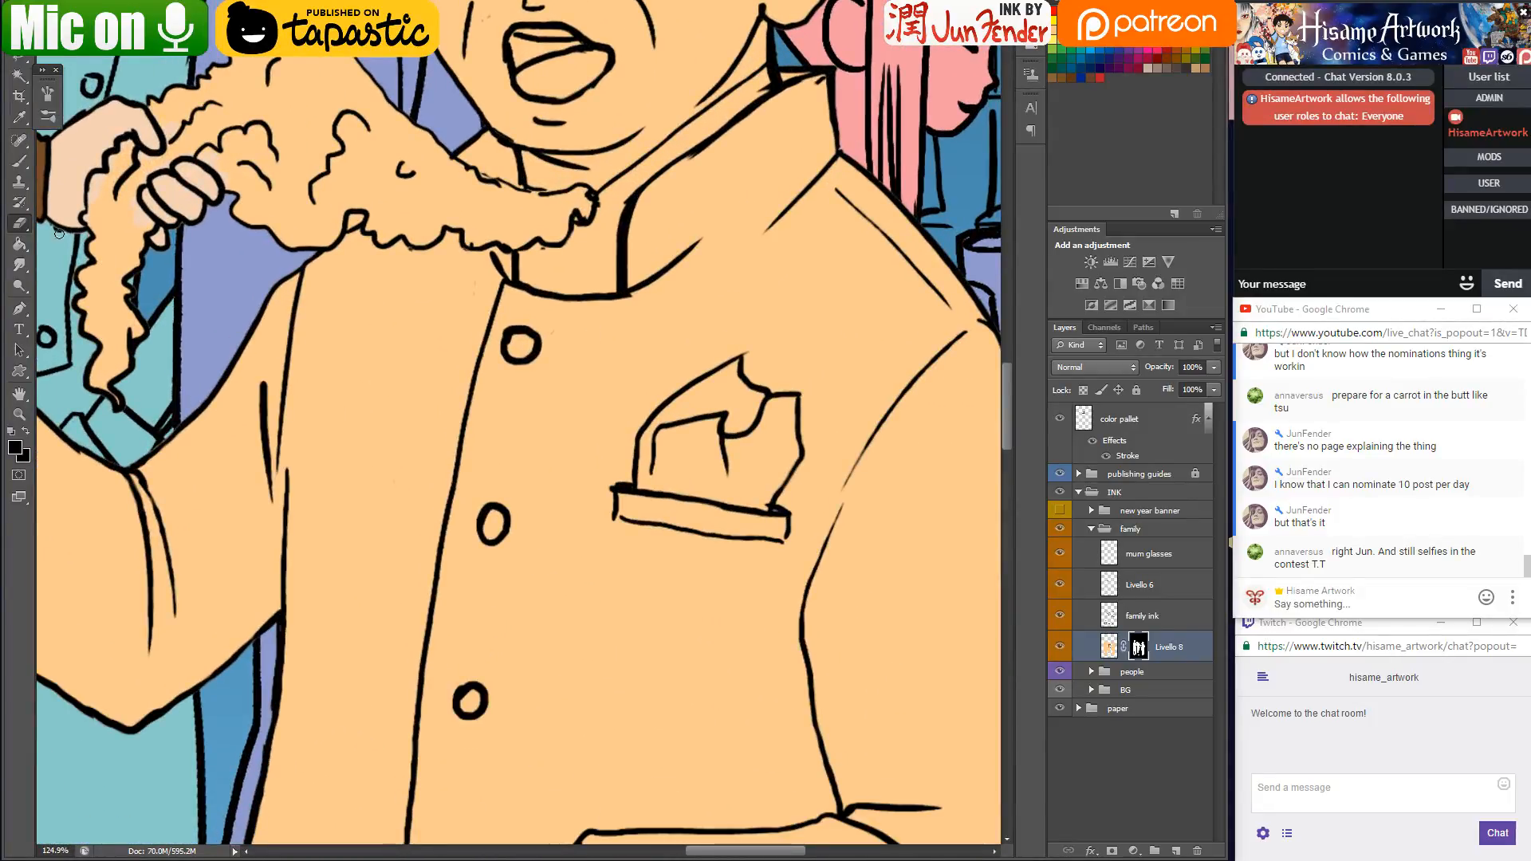
drag(475, 276, 476, 304)
key(ctrl+z)
key(d)
drag(474, 273, 475, 303)
key(ctrl+z)
click(26, 162)
drag(471, 276, 474, 301)
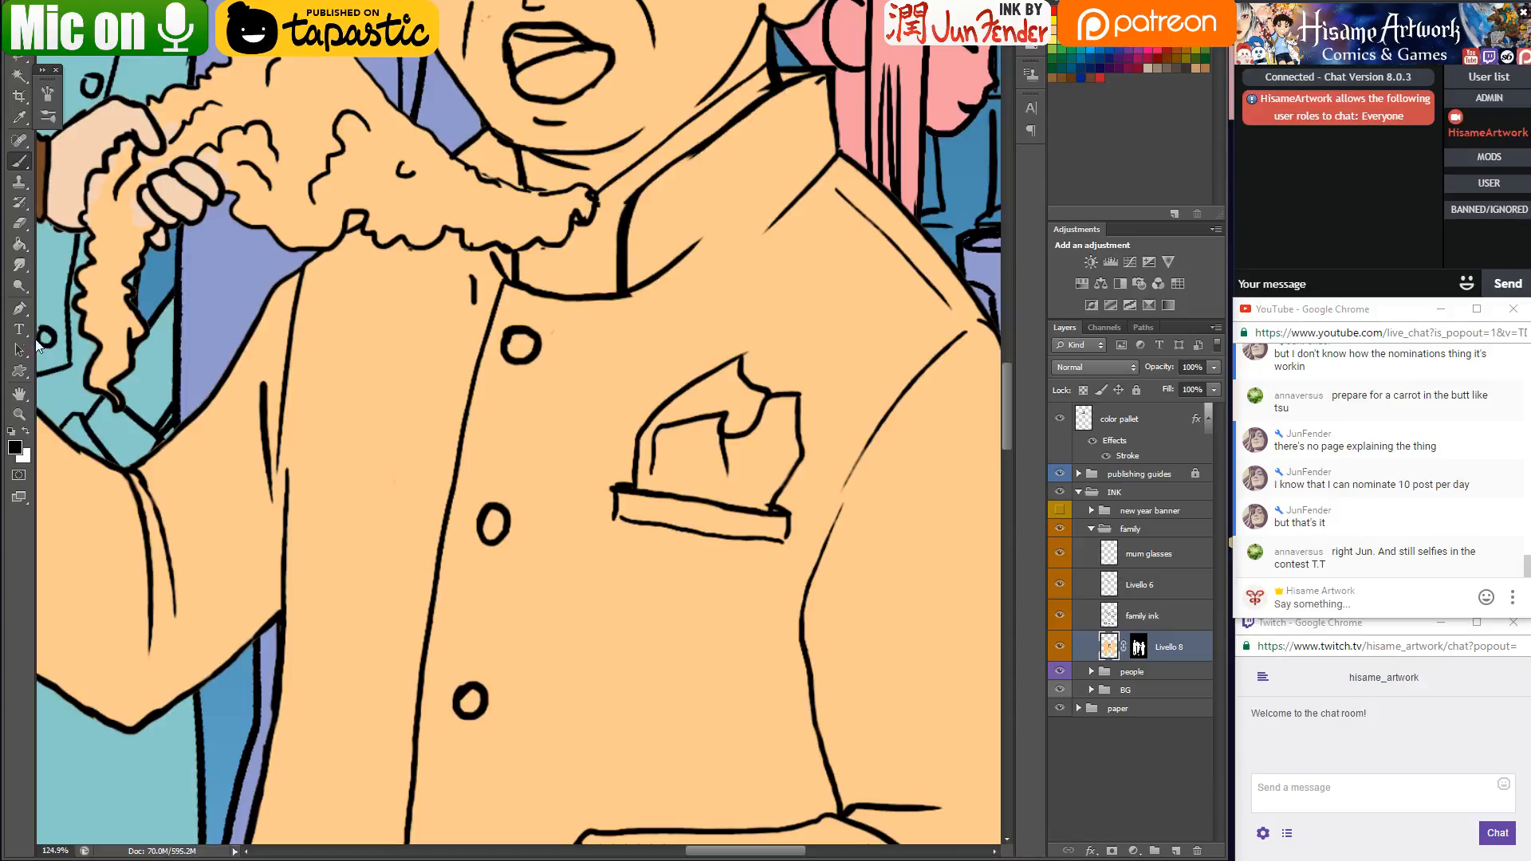
On the Livello 8 layer, paint over the stray mark beneath the scarf in the sampled jacket color, and return to the family ink layer
click(20, 225)
click(20, 163)
alt+click(414, 312)
key(bracketright)
key(bracketright)
drag(467, 323, 470, 295)
key(alt+bracketright)
key(e)
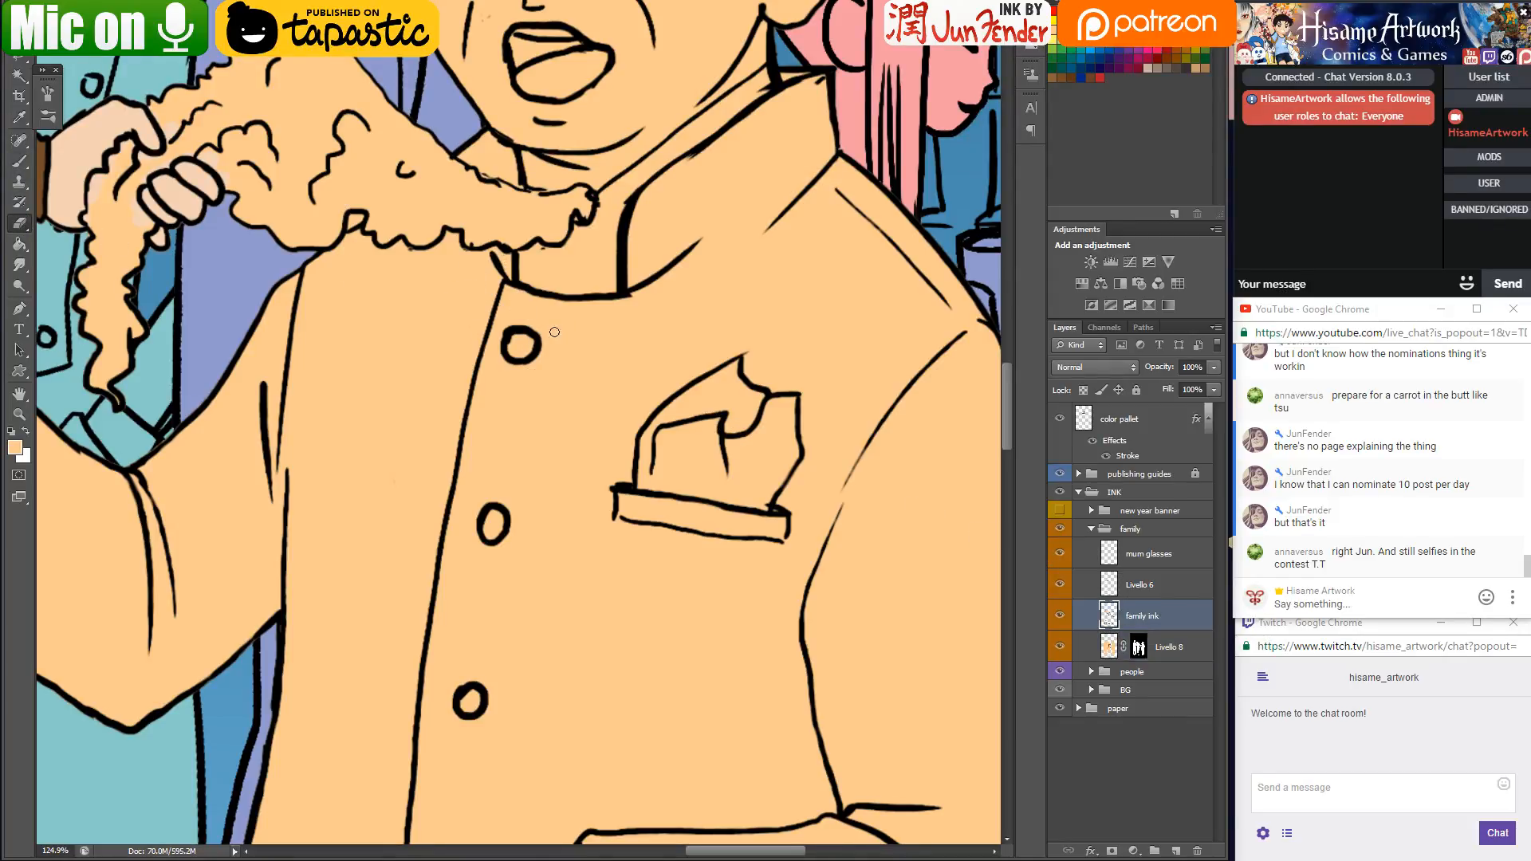
Sample the black ink and draw an opening in the jacket from the collar down around the top button to the front edge
drag(840, 268, 814, 329)
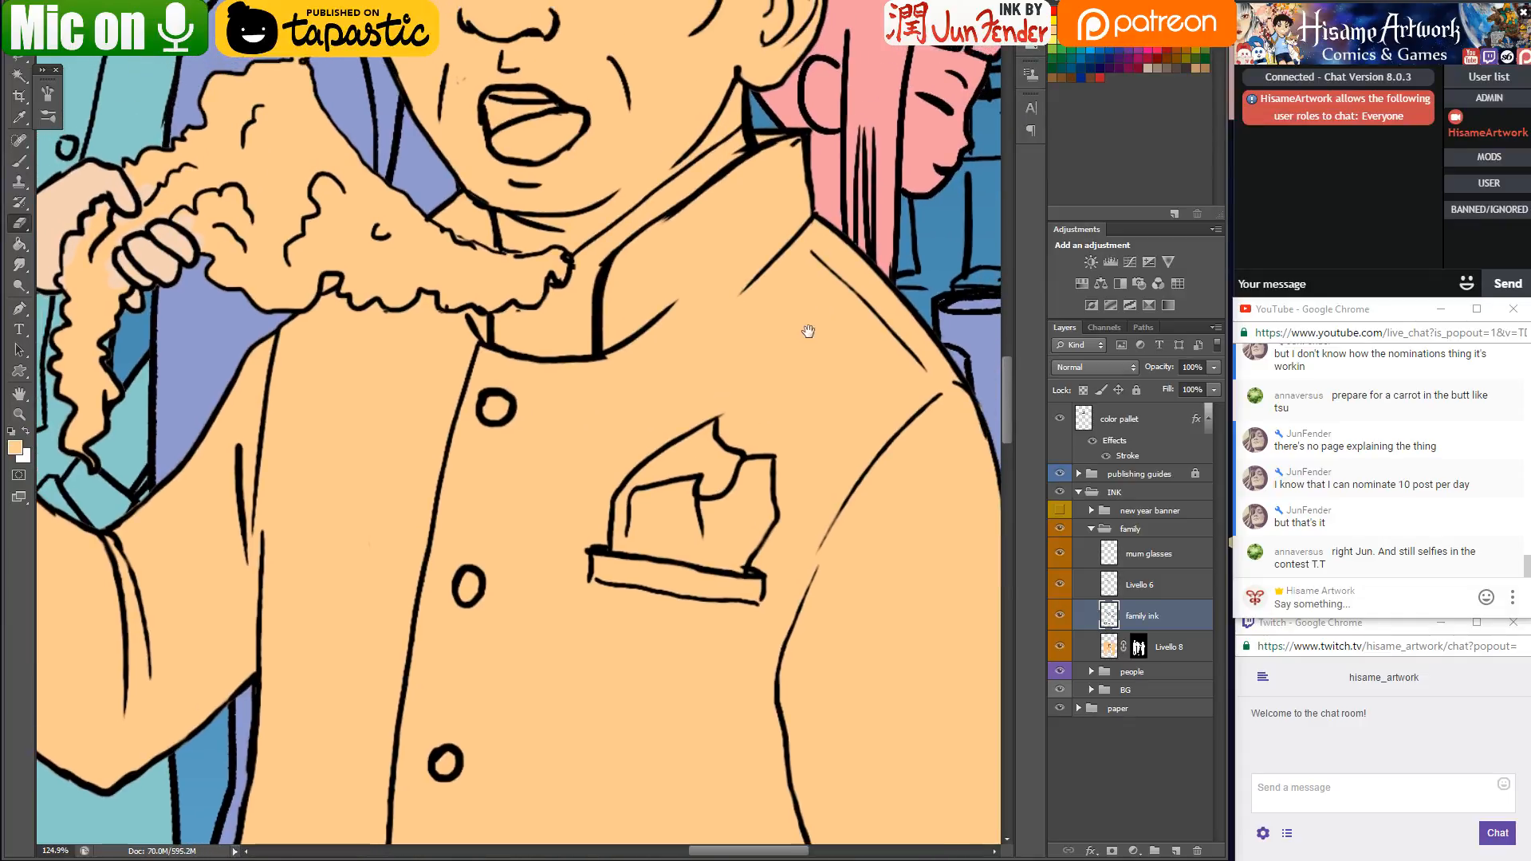
click(23, 164)
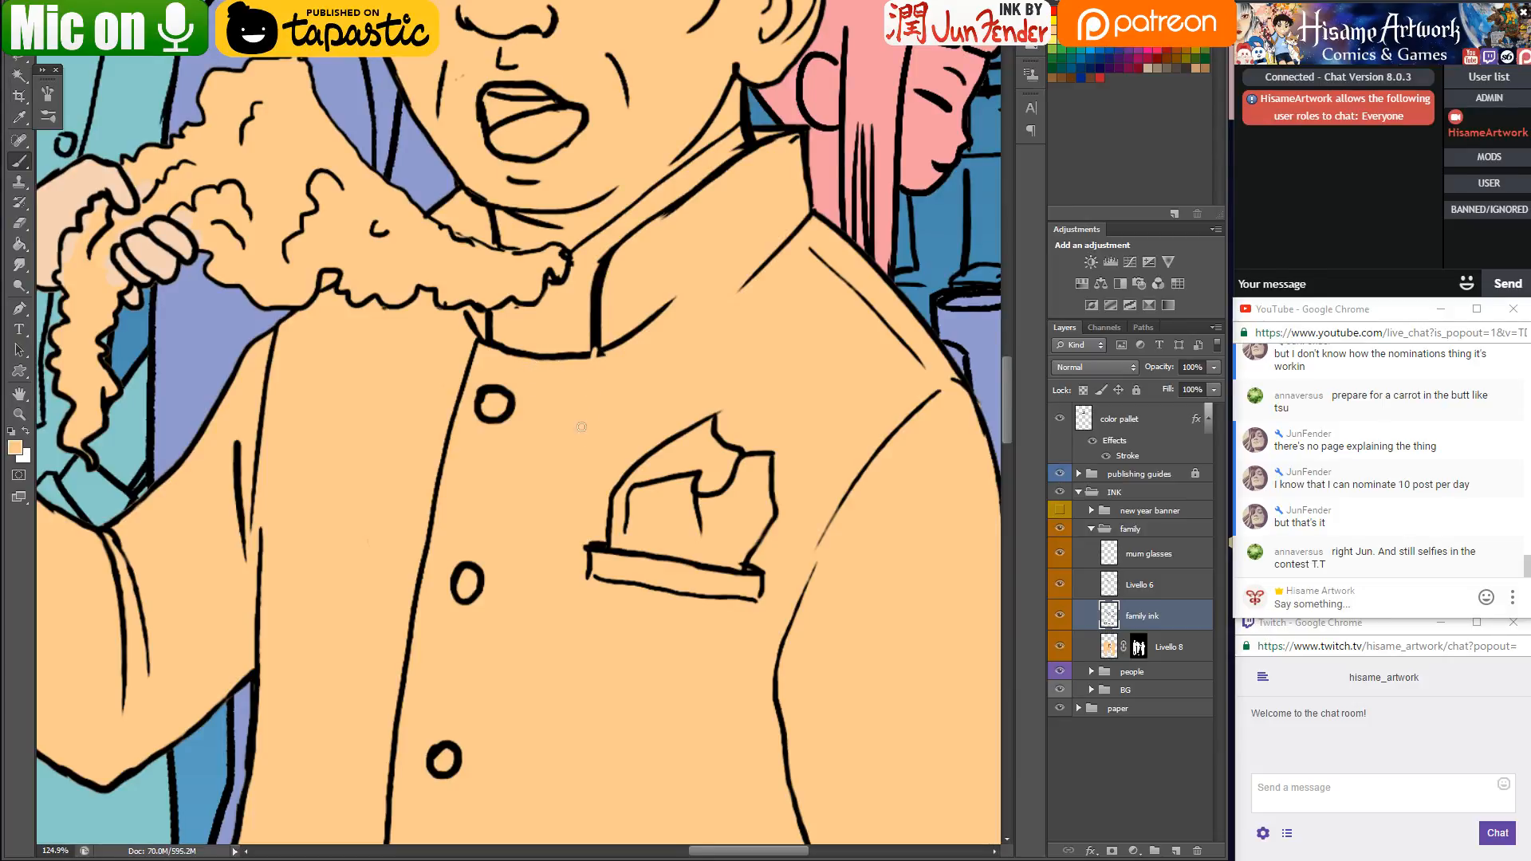
alt+click(598, 341)
mouse_move(592, 359)
mouse_down()
mouse_move(573, 461)
mouse_move(525, 482)
mouse_move(440, 471)
mouse_up()
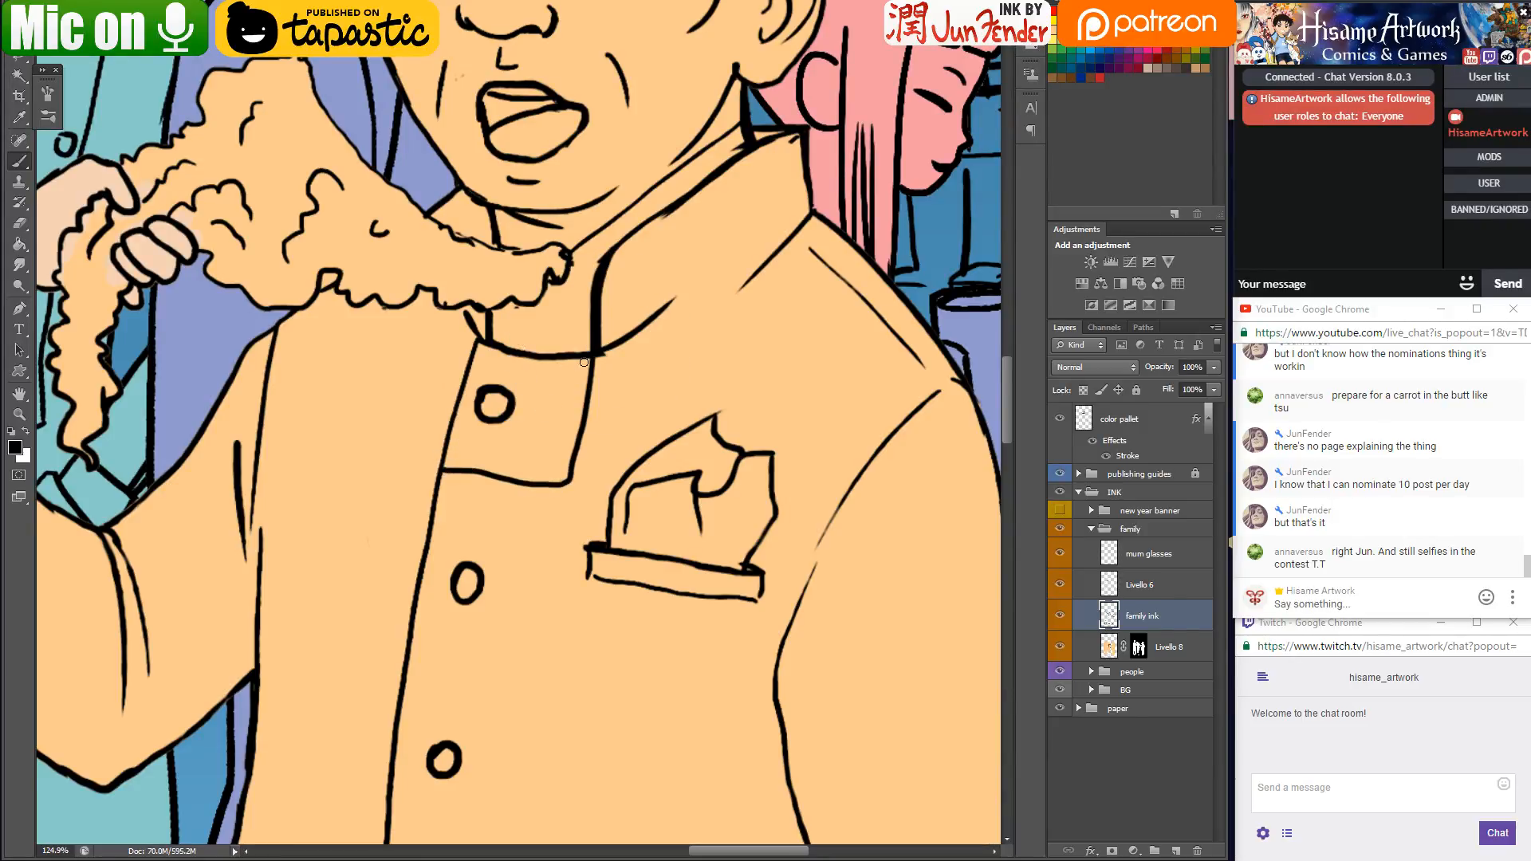
Thin the thick collar edge, erase the old neckline curve above the jacket opening, and re-ink the small collar corner under the scarf
click(19, 224)
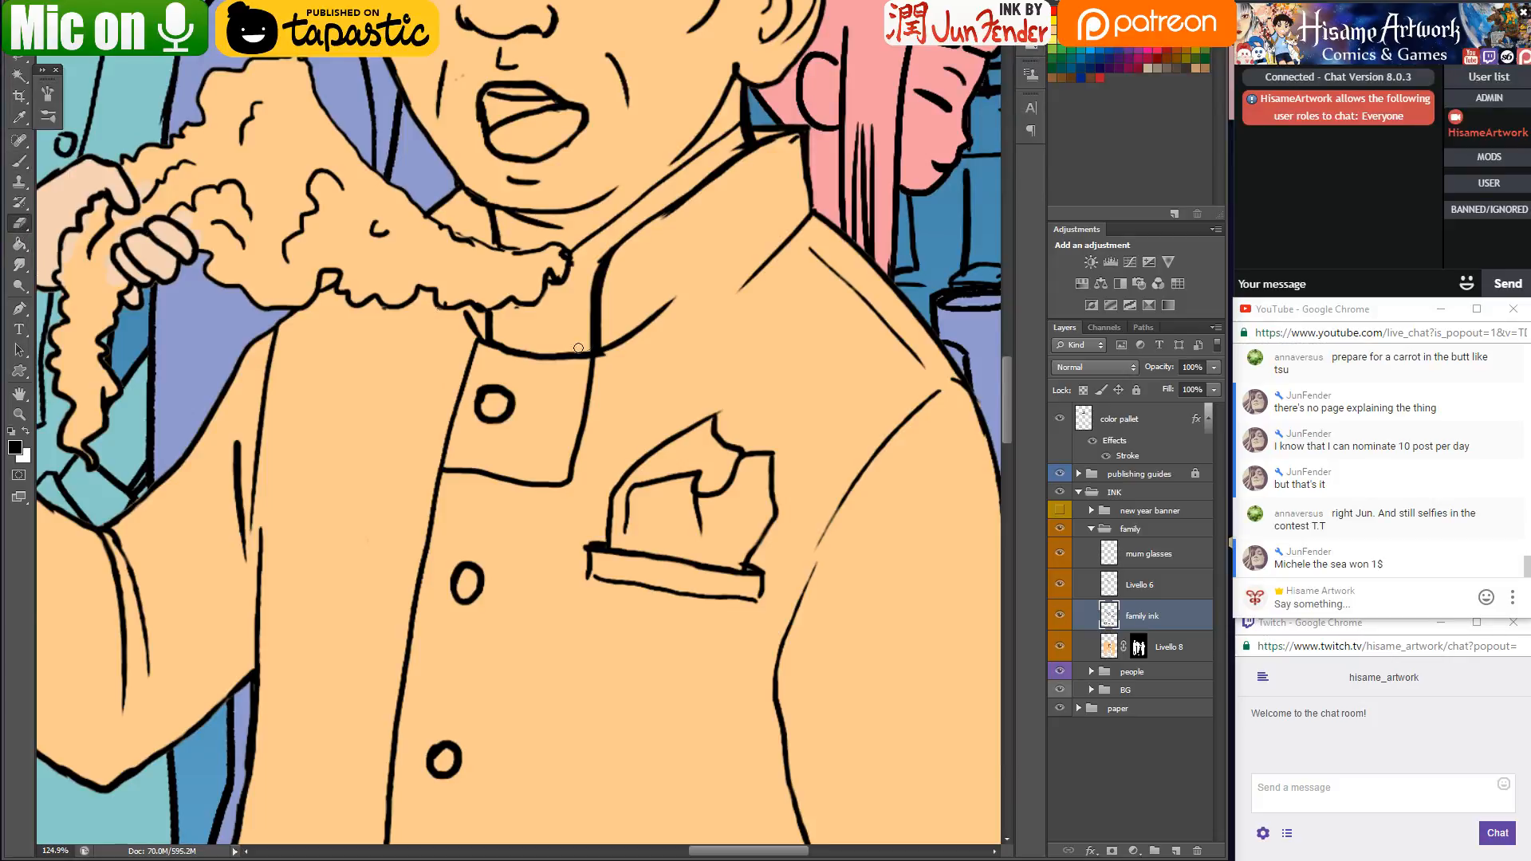
drag(600, 343, 613, 261)
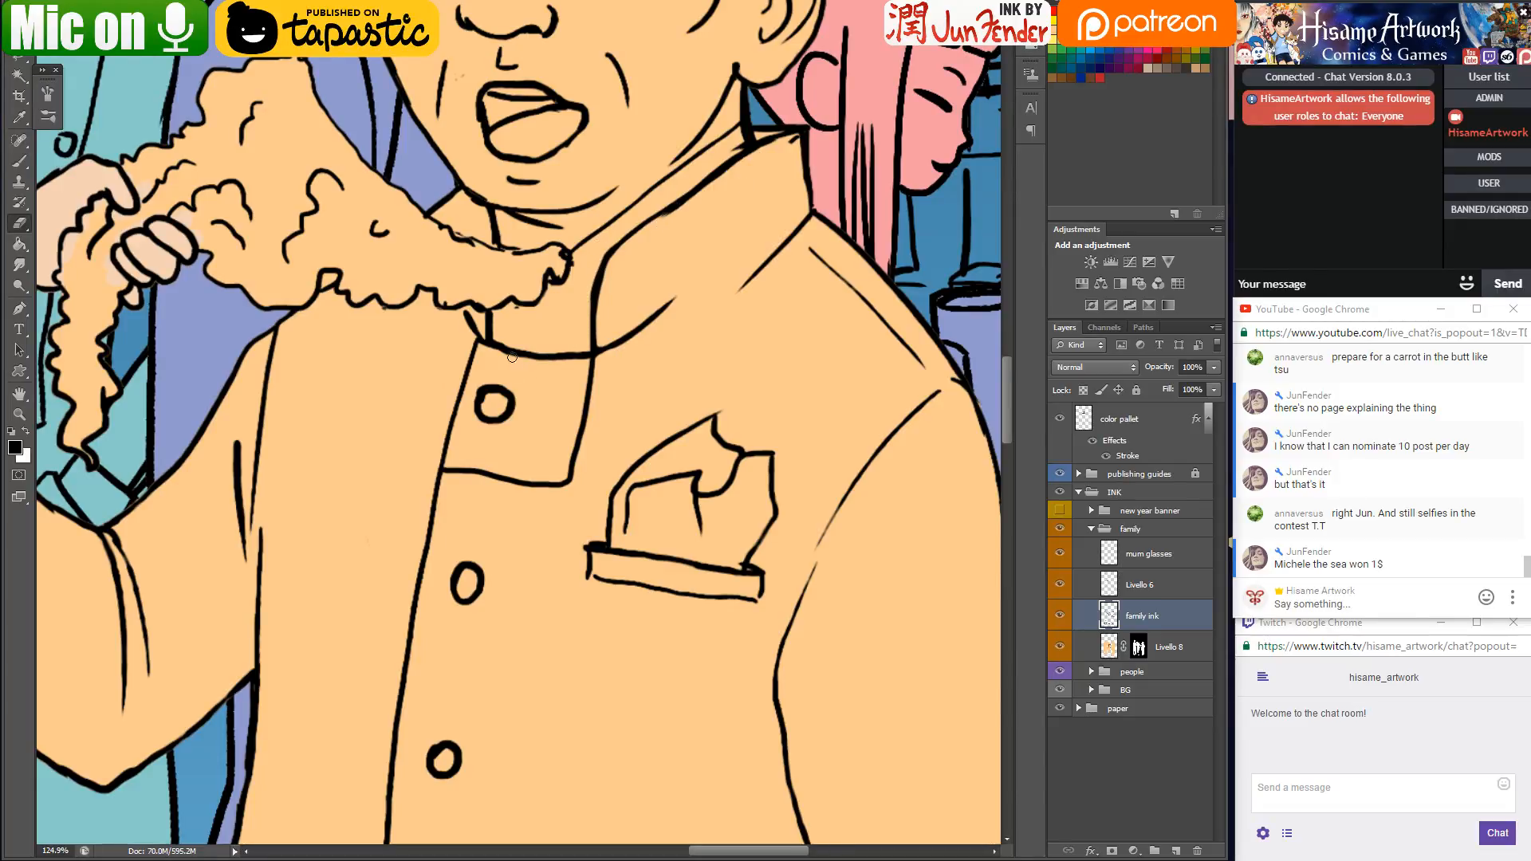
mouse_move(524, 361)
mouse_down()
mouse_move(496, 342)
mouse_move(489, 353)
mouse_move(503, 323)
mouse_move(510, 353)
mouse_move(580, 359)
mouse_move(565, 328)
mouse_move(491, 356)
mouse_move(494, 313)
mouse_up()
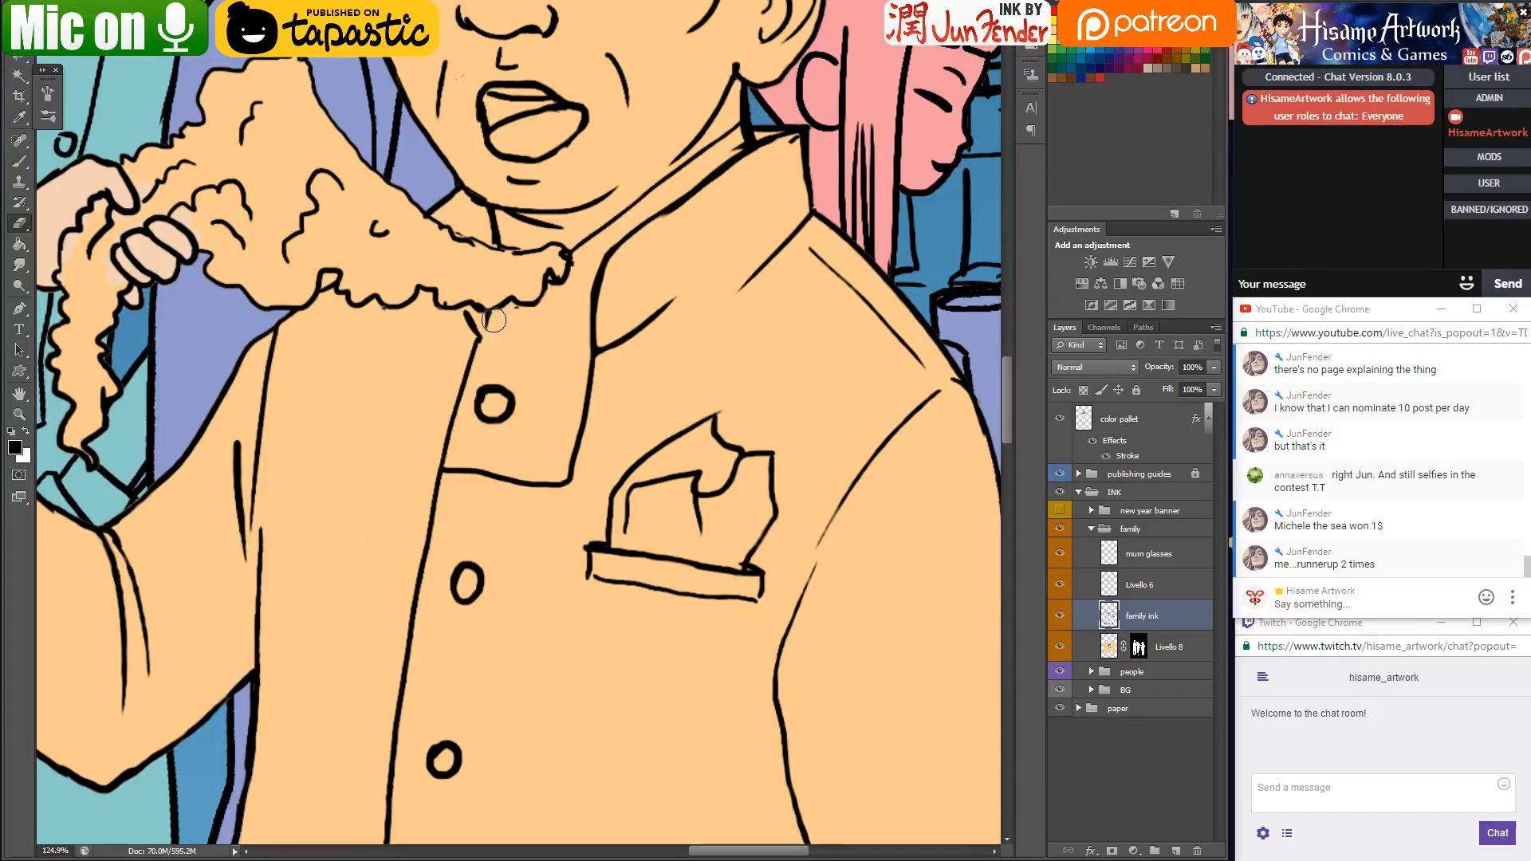
key(b)
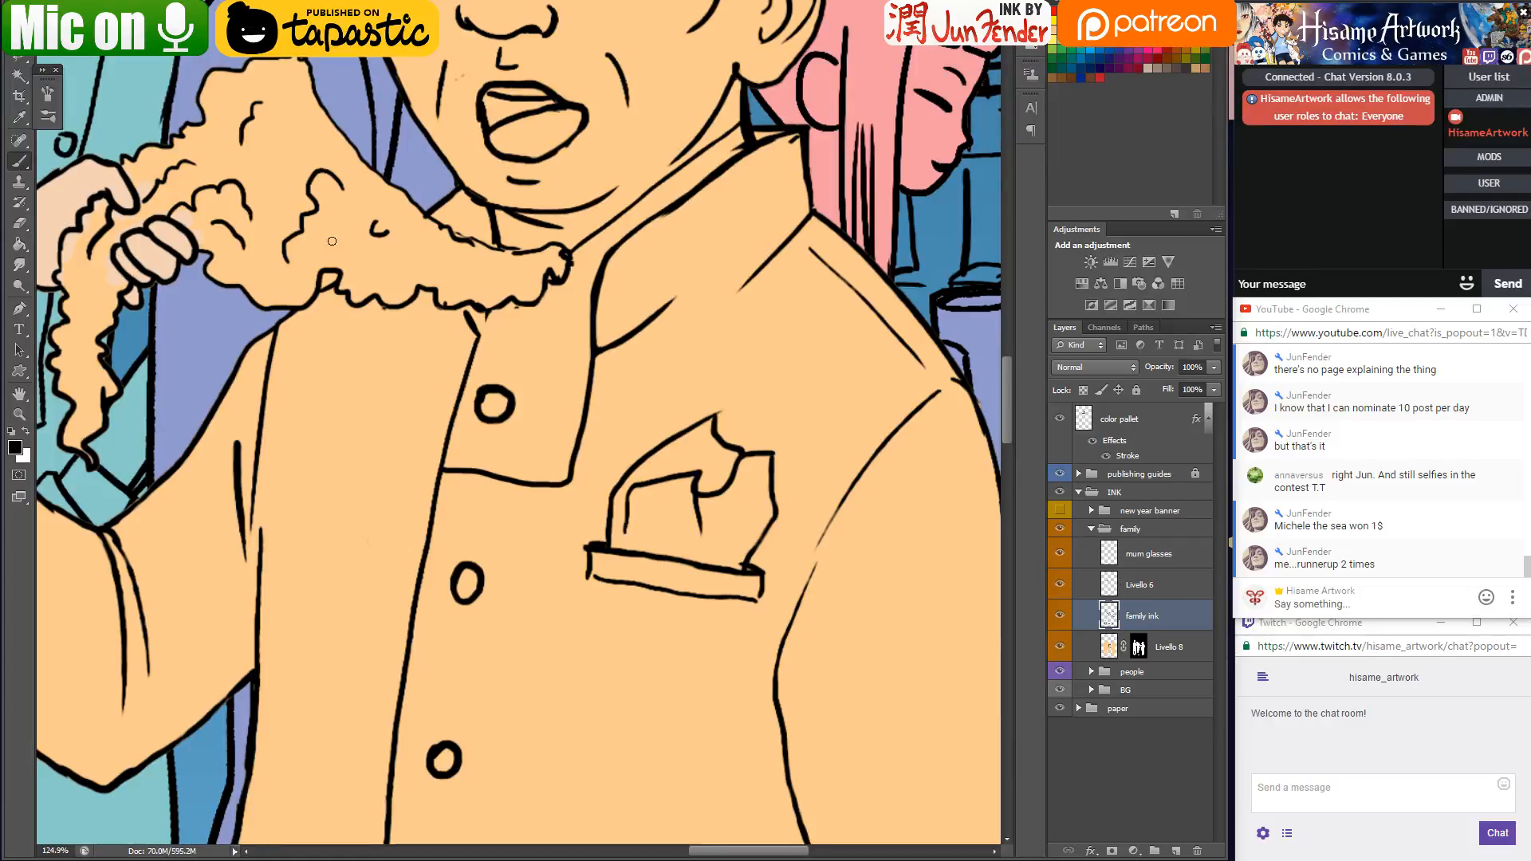
drag(489, 313, 478, 338)
Erase the top jacket button inside the new opening and save the file
click(18, 228)
mouse_move(480, 409)
mouse_down()
mouse_move(490, 384)
mouse_move(514, 387)
mouse_move(520, 418)
mouse_up()
key(ctrl+s)
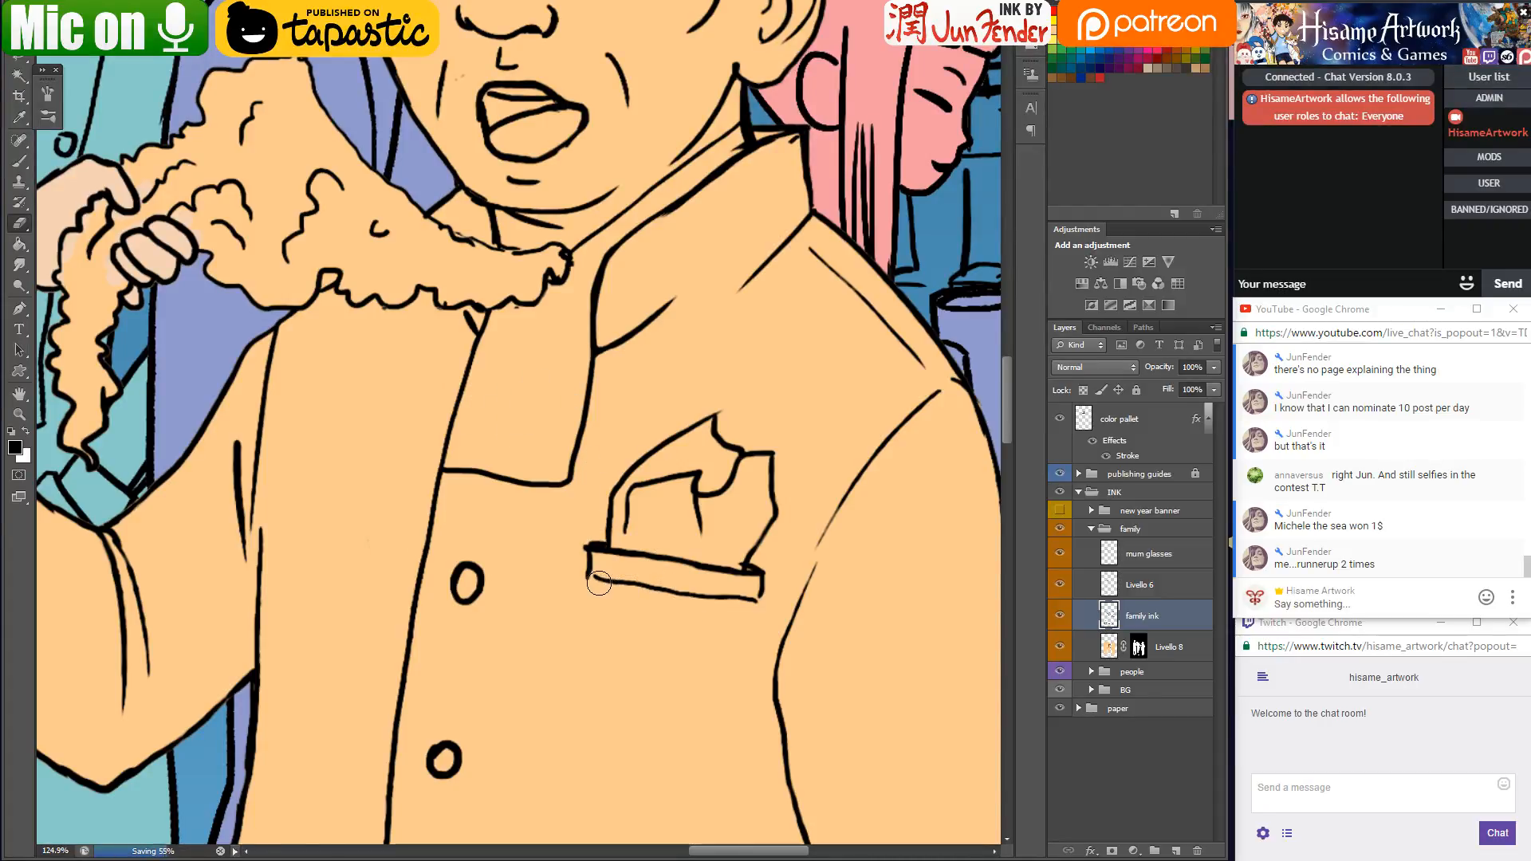
Ink the shirt collar and tie knot beneath the scarf, with the tie's two long edges running down the jacket opening
key(b)
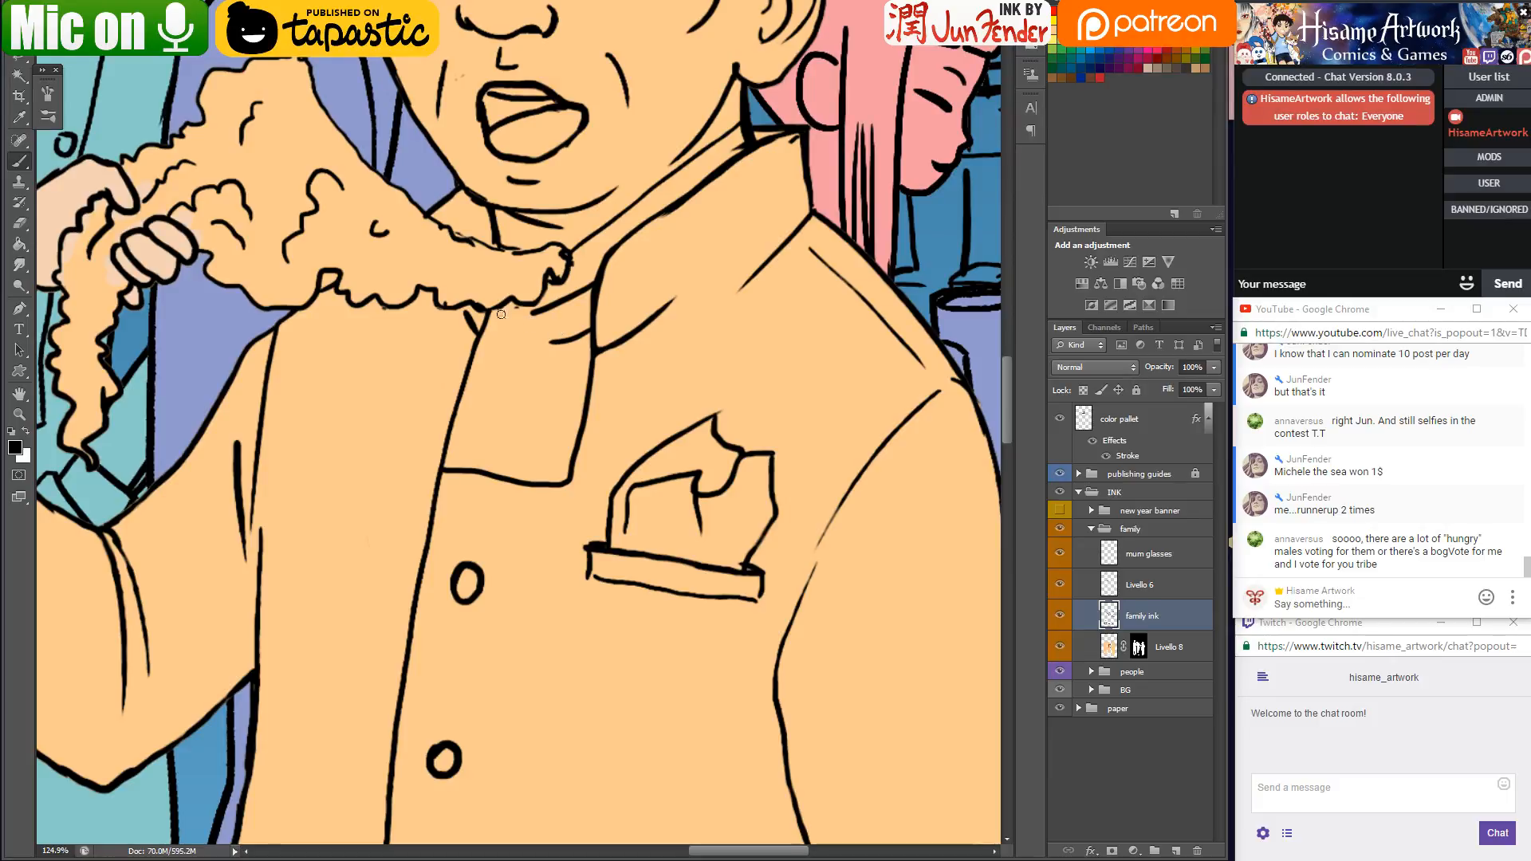
mouse_move(495, 315)
mouse_down()
mouse_move(556, 304)
mouse_move(518, 315)
mouse_move(555, 304)
mouse_move(553, 340)
mouse_move(511, 378)
mouse_move(491, 353)
mouse_move(489, 372)
mouse_move(495, 310)
mouse_up()
drag(543, 356, 511, 479)
key(ctrl+z)
drag(541, 356, 517, 476)
drag(483, 353, 451, 470)
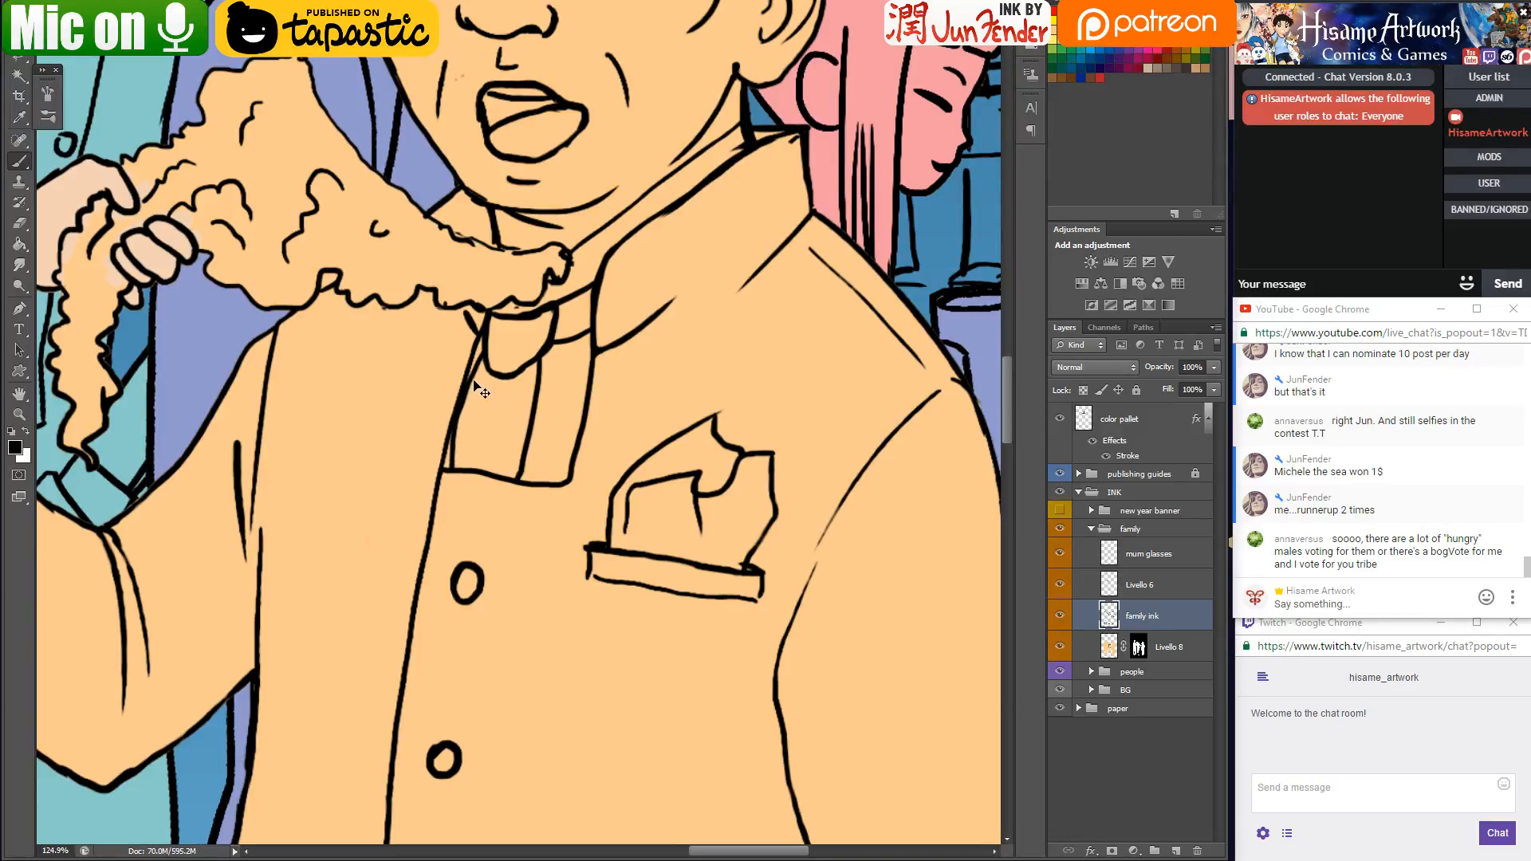
Undo and redraw the tie's long edges from the knot to the bottom of the jacket opening, placing the edges farther apart
key(ctrl+z)
drag(482, 351, 457, 462)
key(ctrl+z)
drag(479, 356, 446, 470)
drag(543, 353, 527, 472)
key(ctrl+z)
drag(547, 351, 531, 478)
Erase the excess ink where the tie's edge meets the knot and save the file
click(19, 223)
mouse_move(539, 368)
mouse_down()
mouse_move(515, 473)
mouse_move(539, 364)
mouse_up()
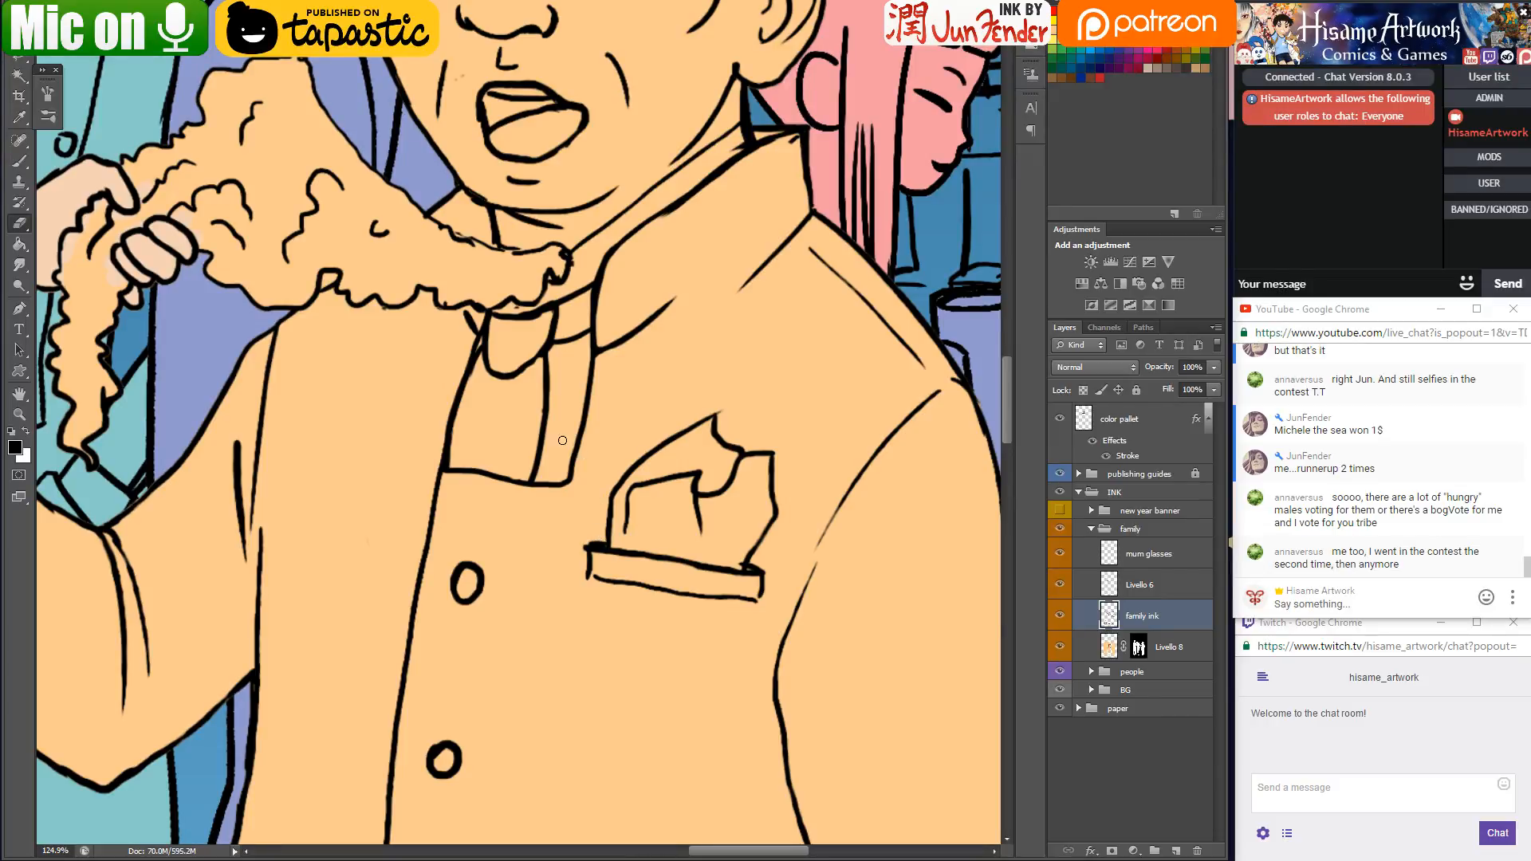
key(b)
key(ctrl+s)
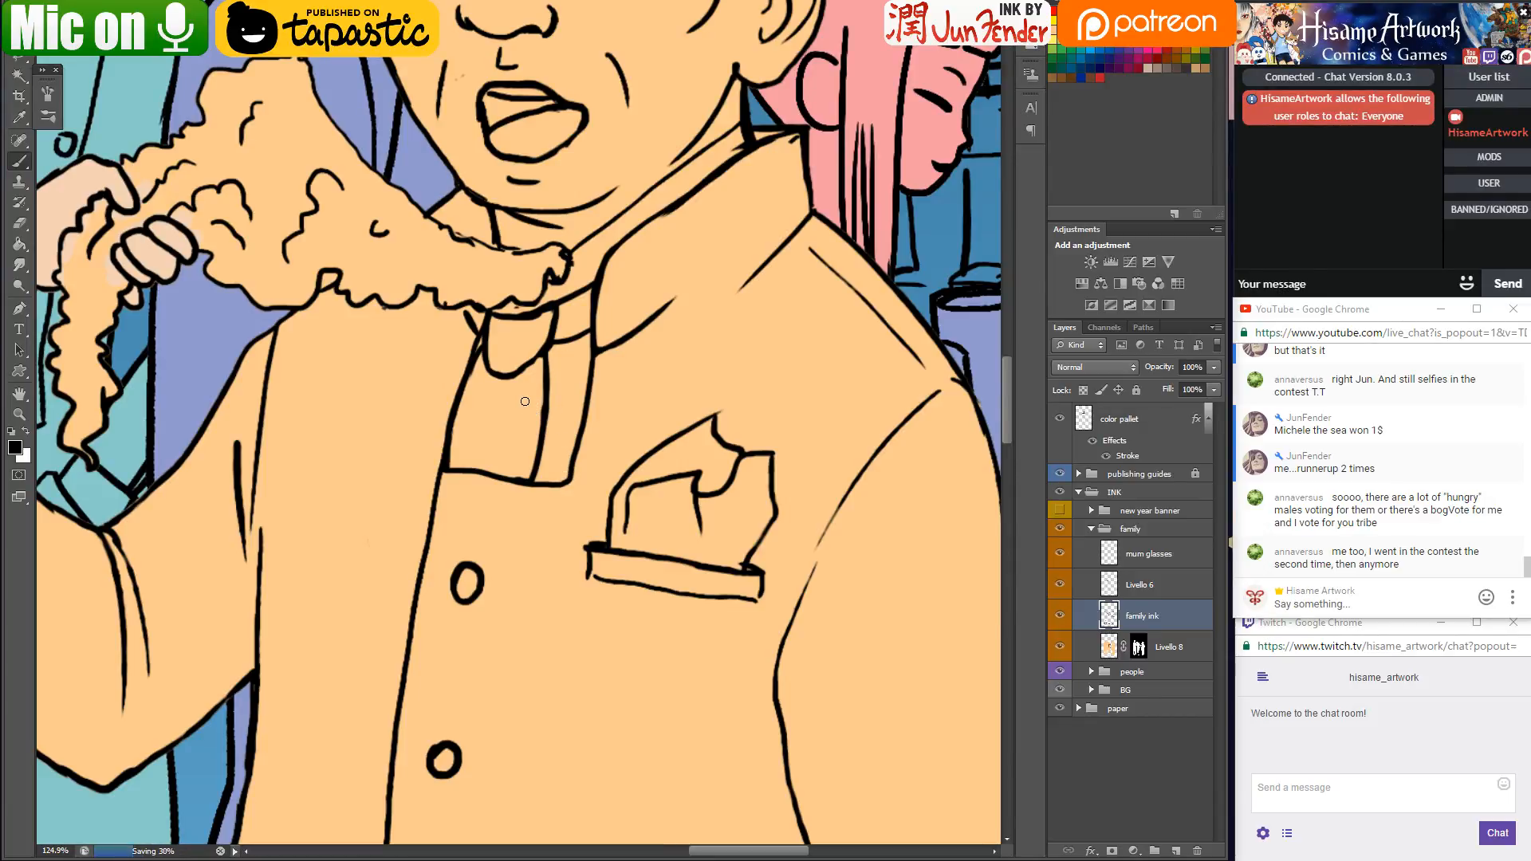
Erase the orange fill spilling past the man's outline on the Livello 8 layer mask, from shoulder and head to sleeve, and save the file
scroll(514, 423, down, 3)
scroll(790, 403, up, 4)
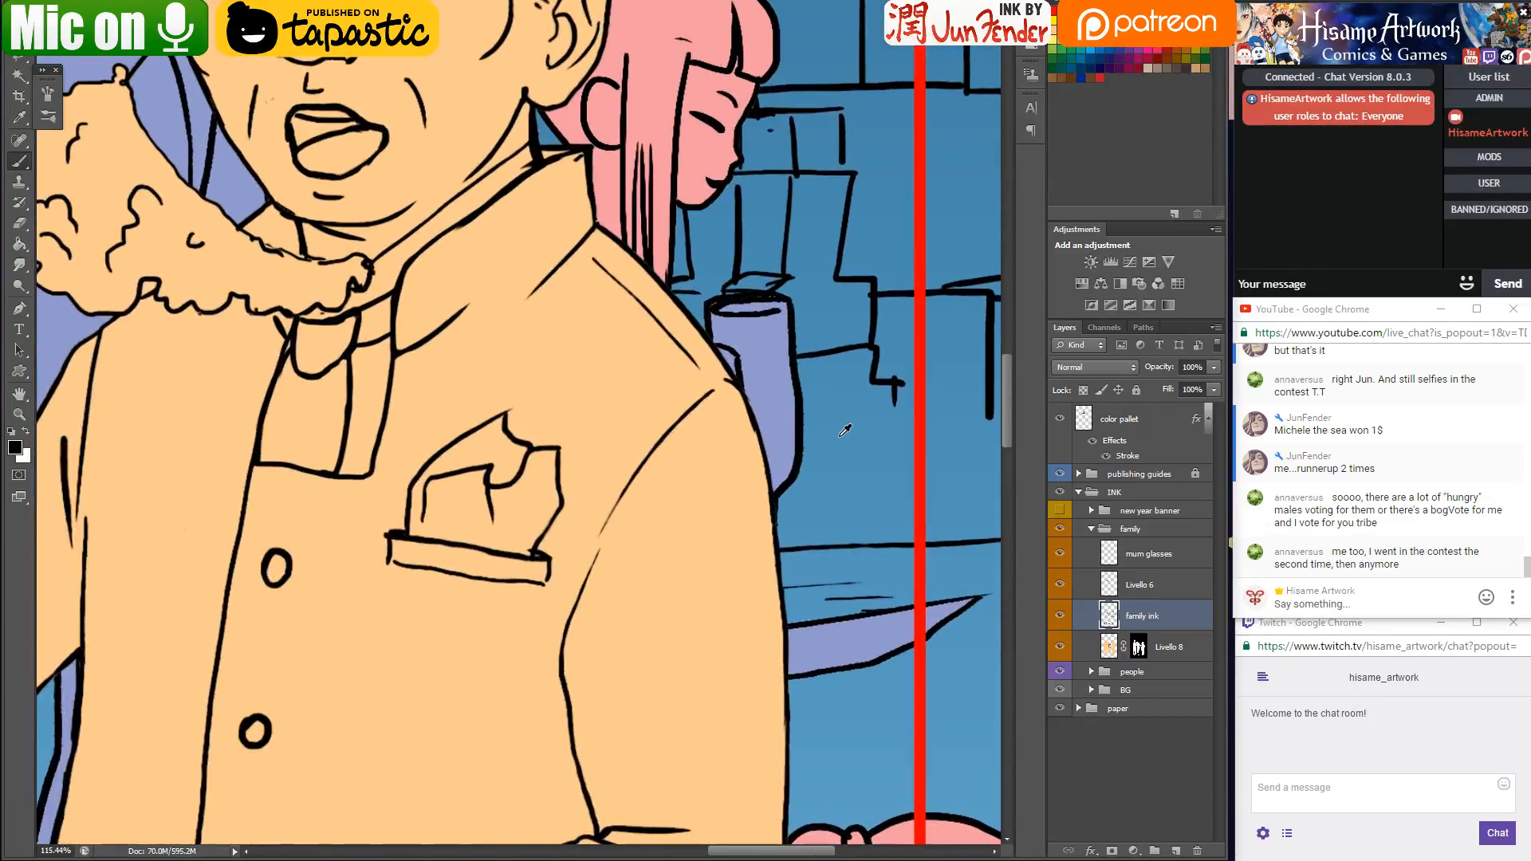
click(22, 222)
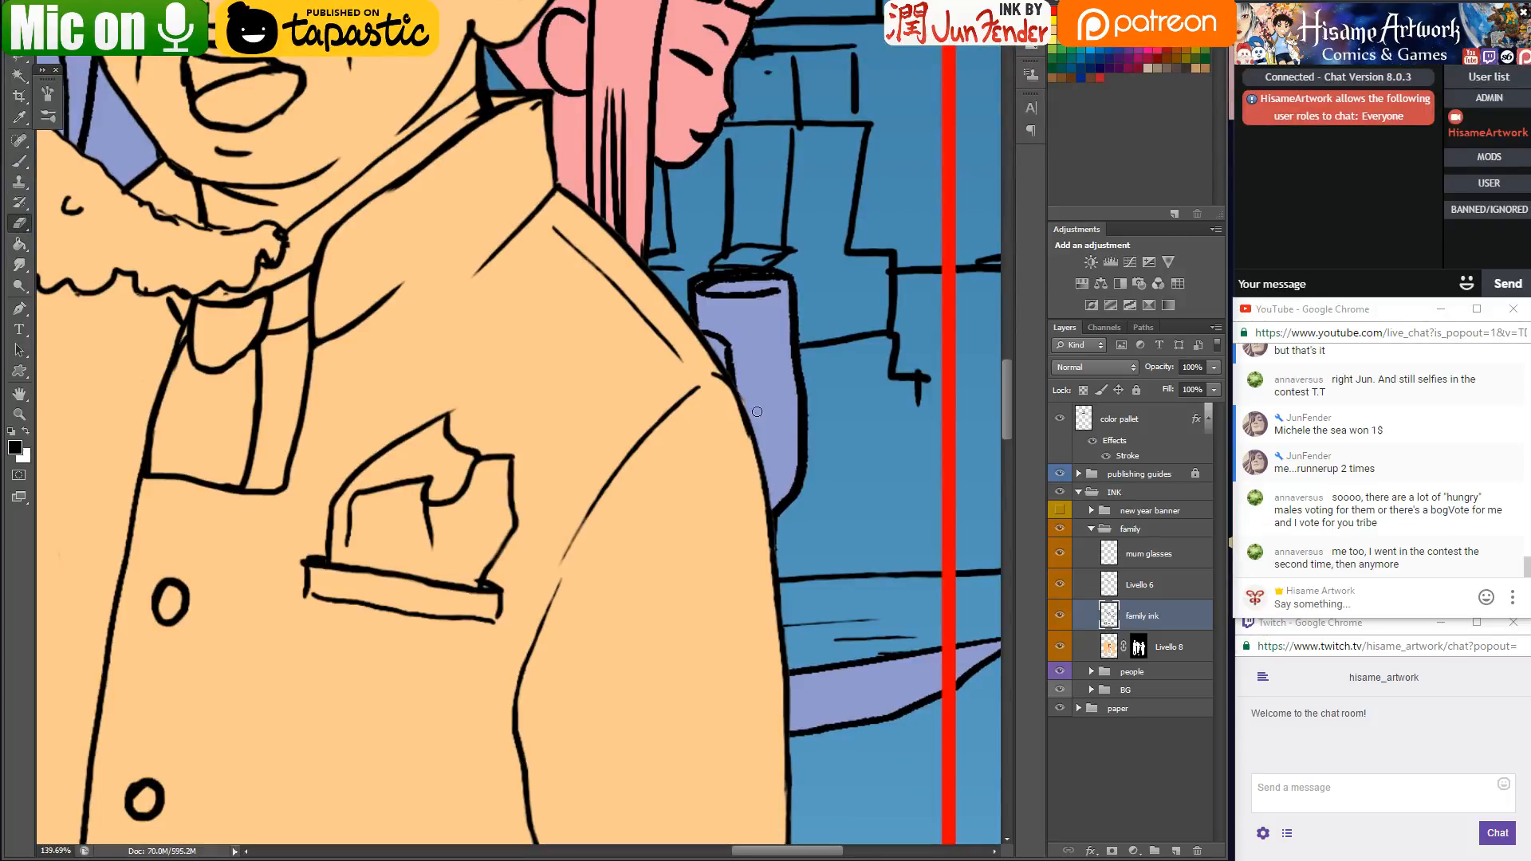
click(1118, 645)
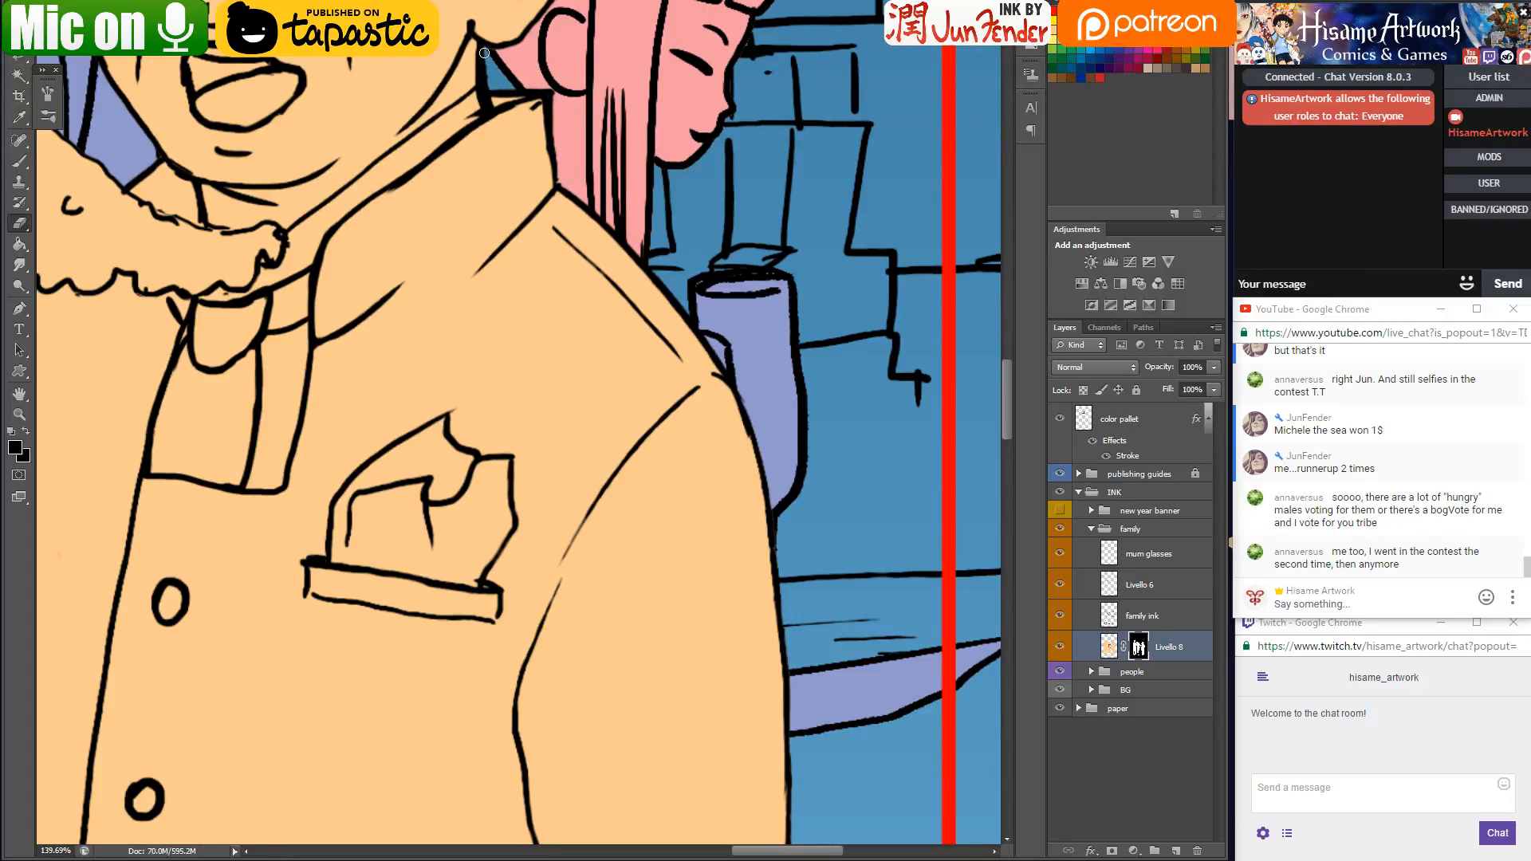
drag(567, 19, 594, 414)
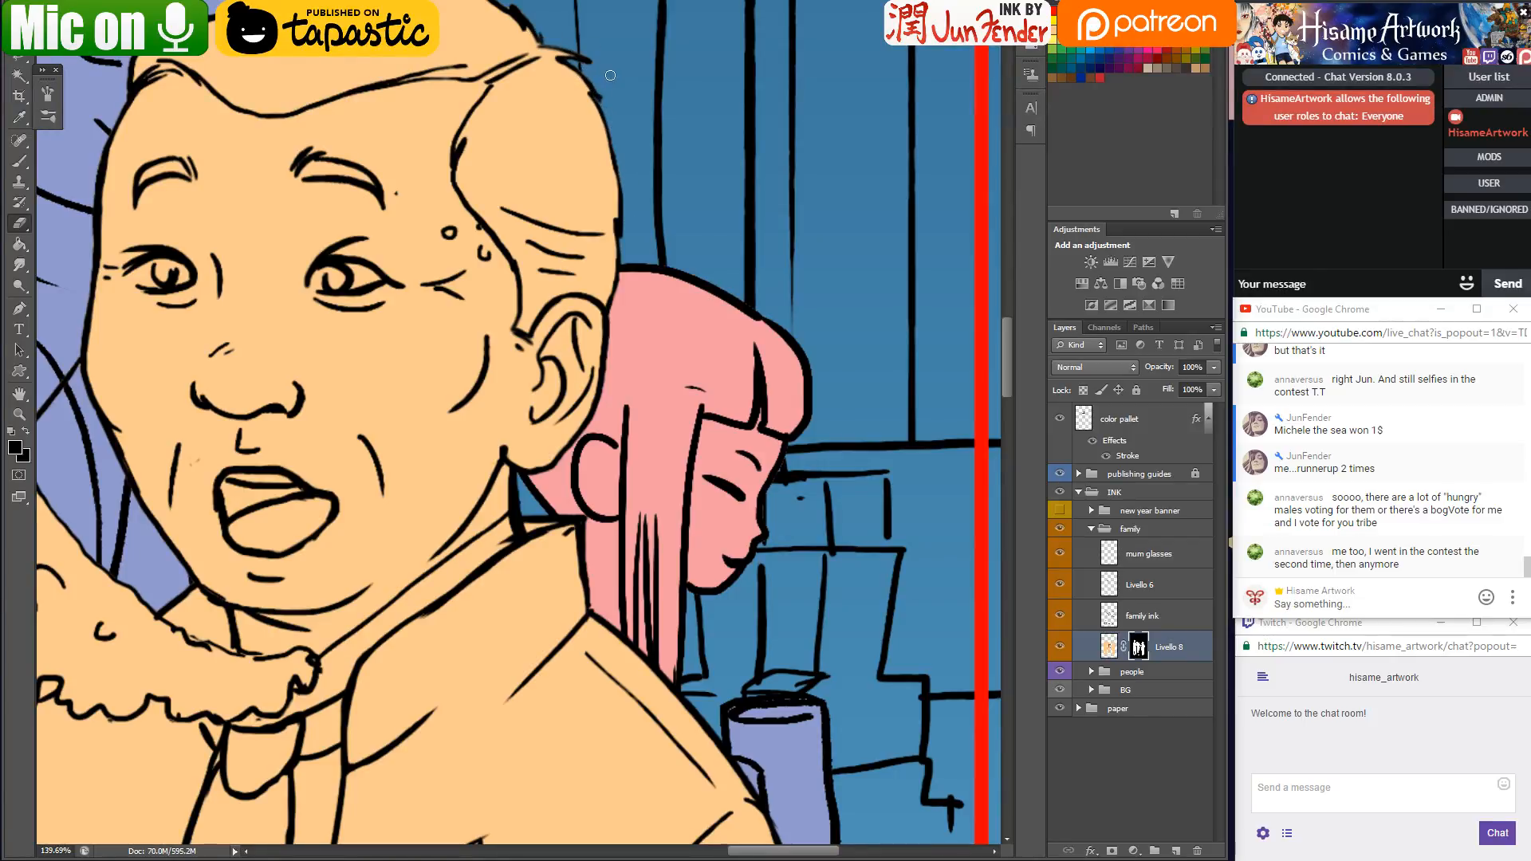
drag(526, 64, 530, 296)
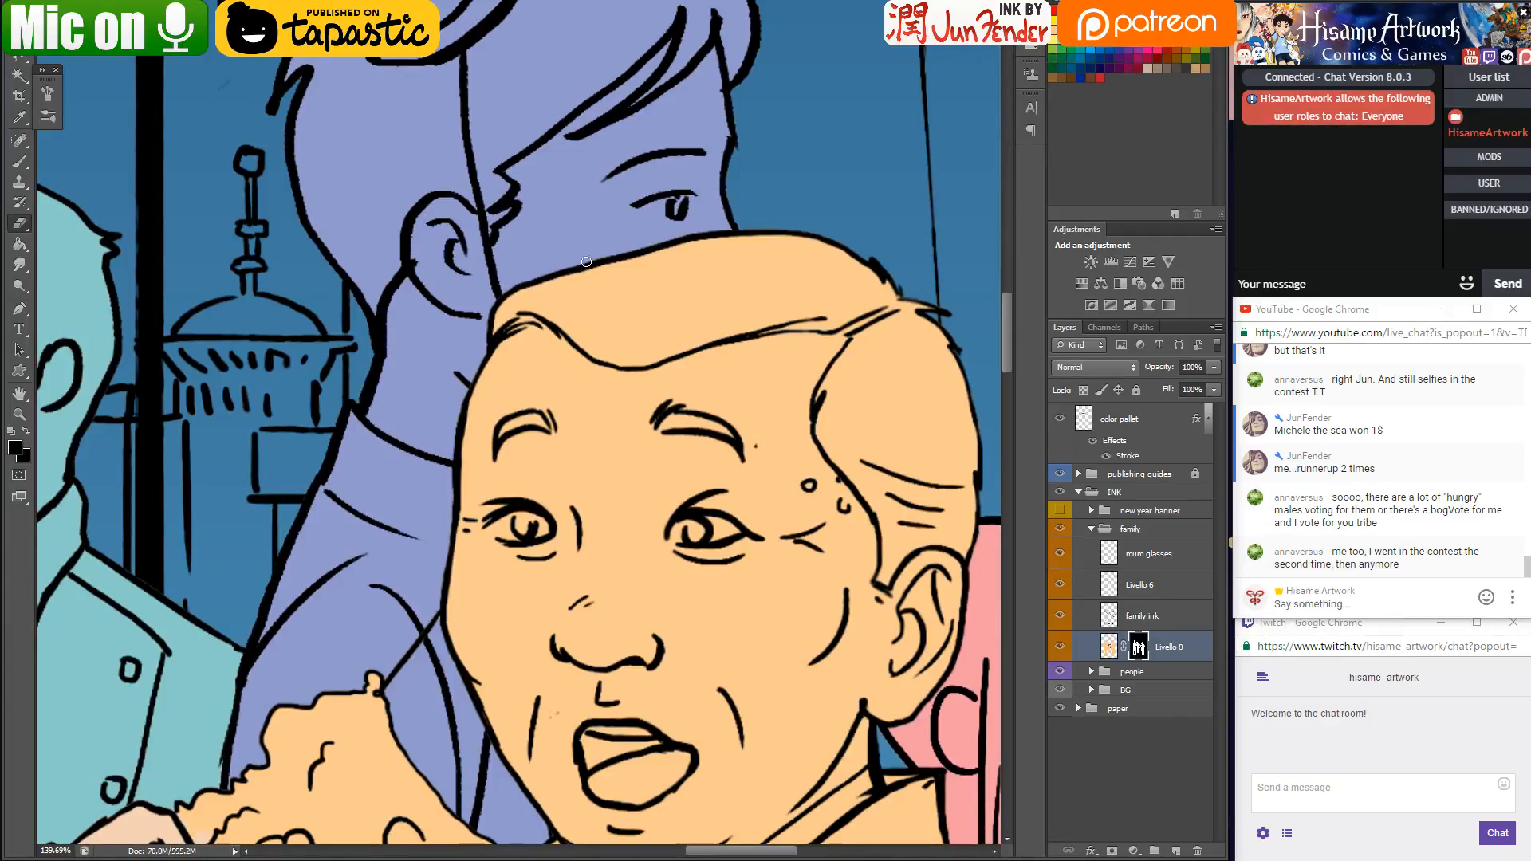
drag(745, 526, 657, 136)
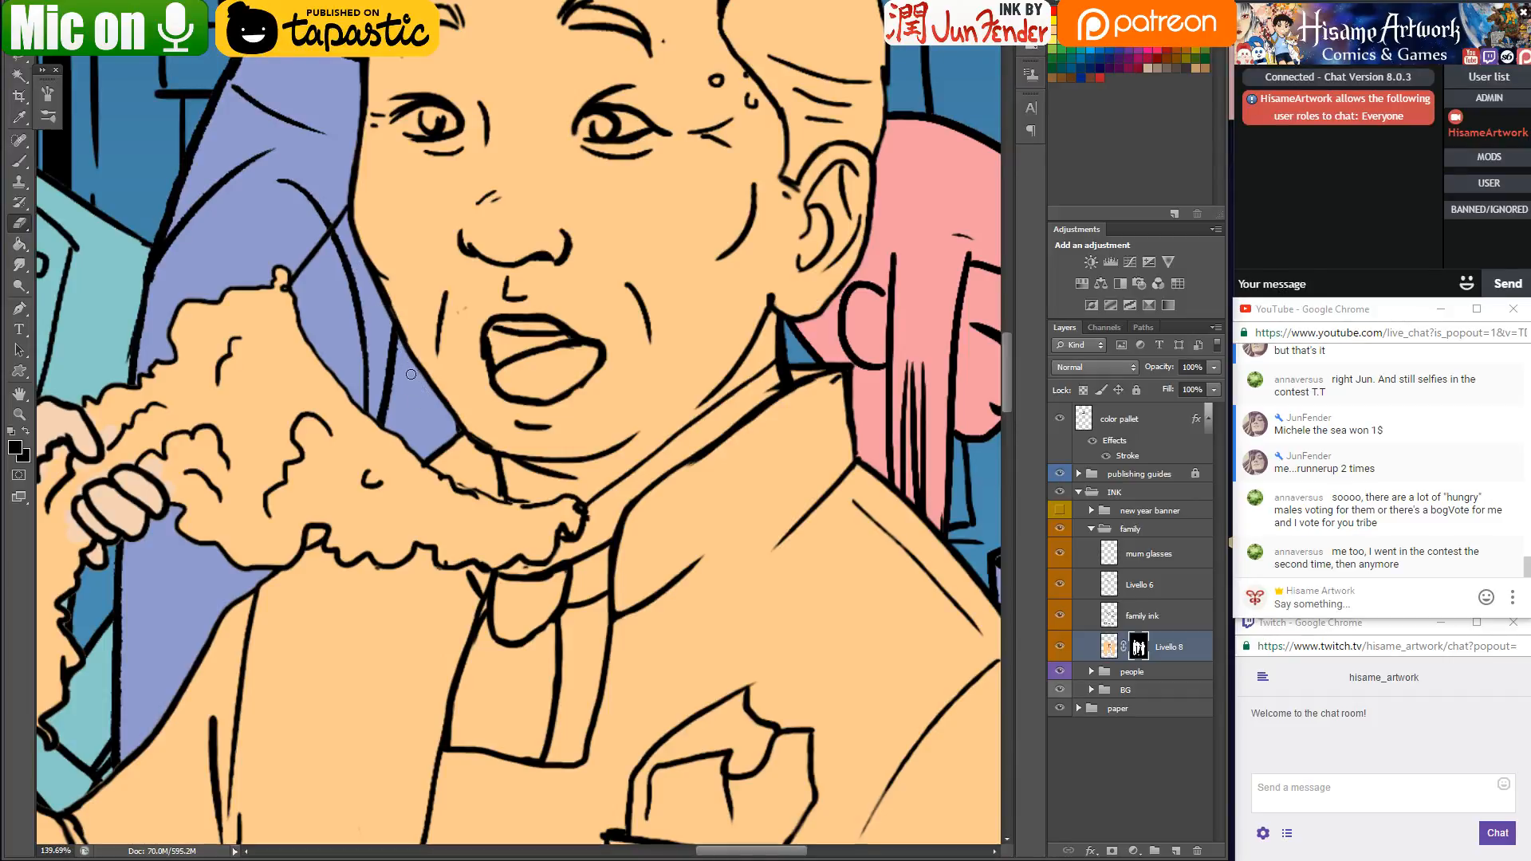
drag(472, 421, 668, 166)
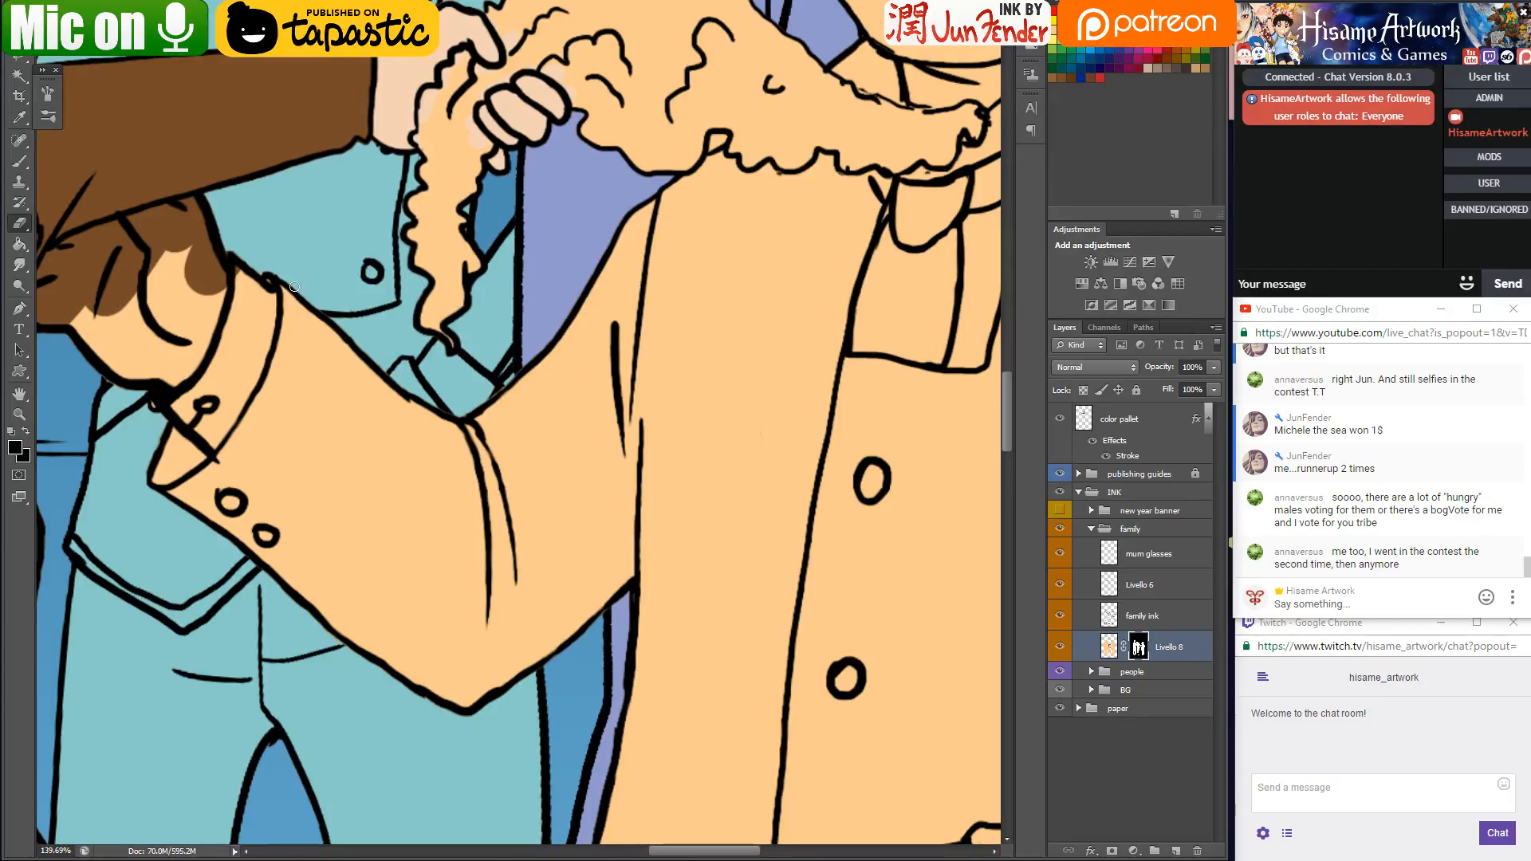
drag(128, 399, 478, 247)
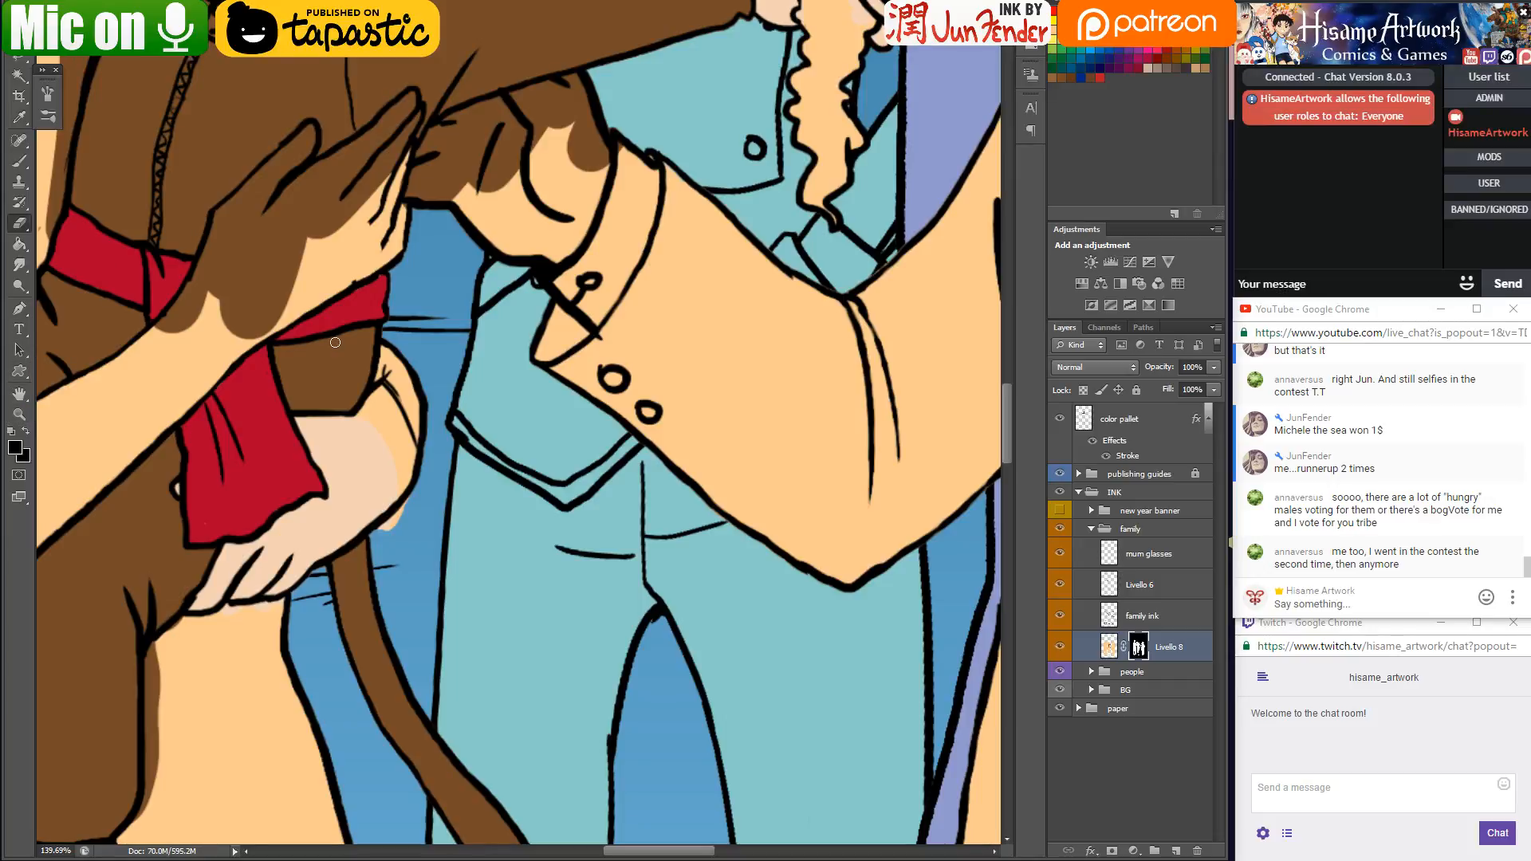
scroll(335, 342, down, 5)
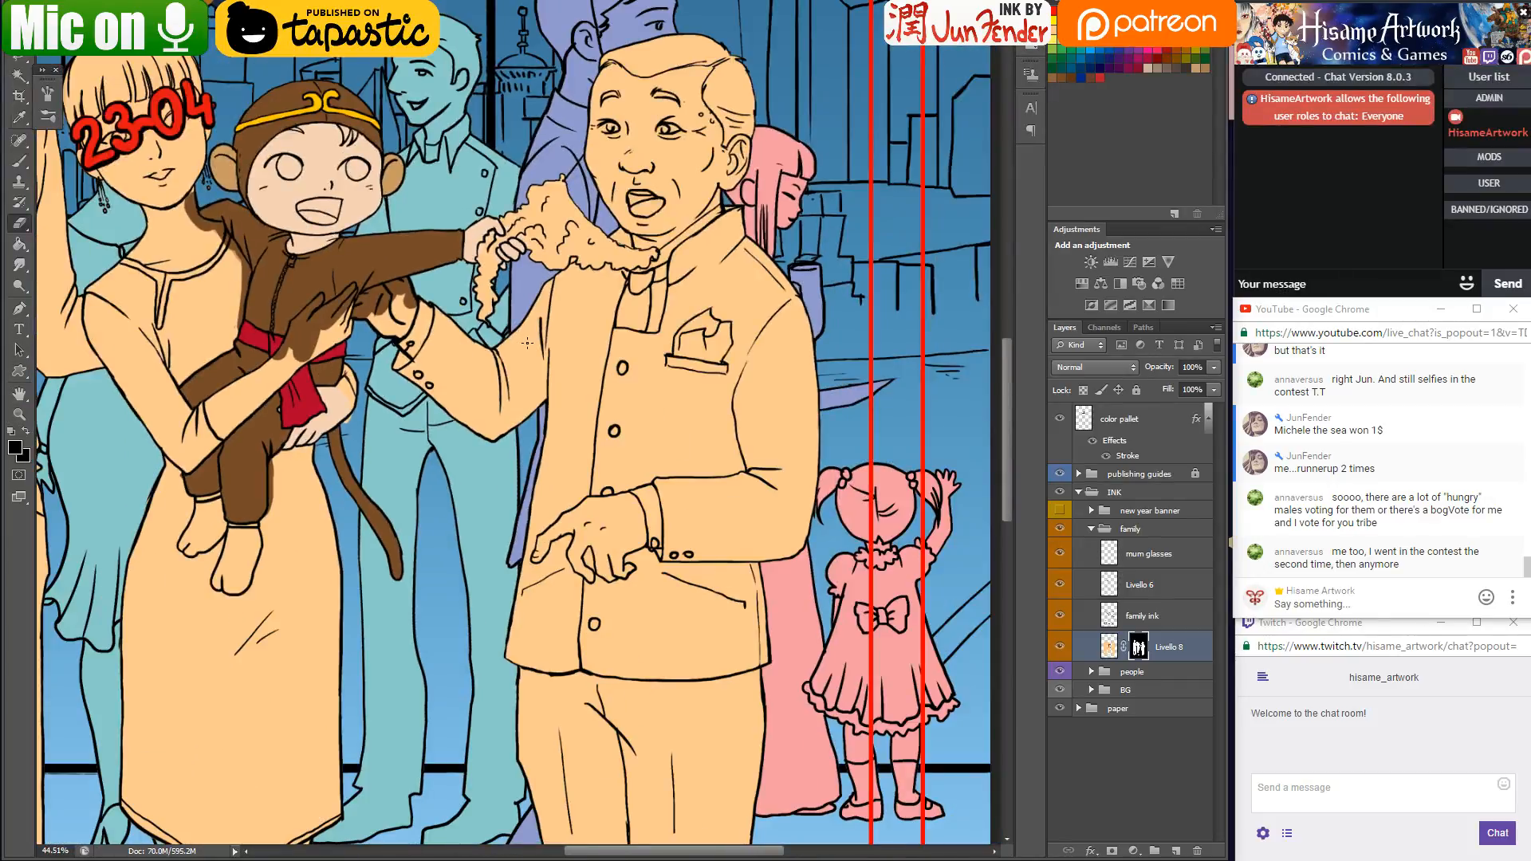
key(ctrl+s)
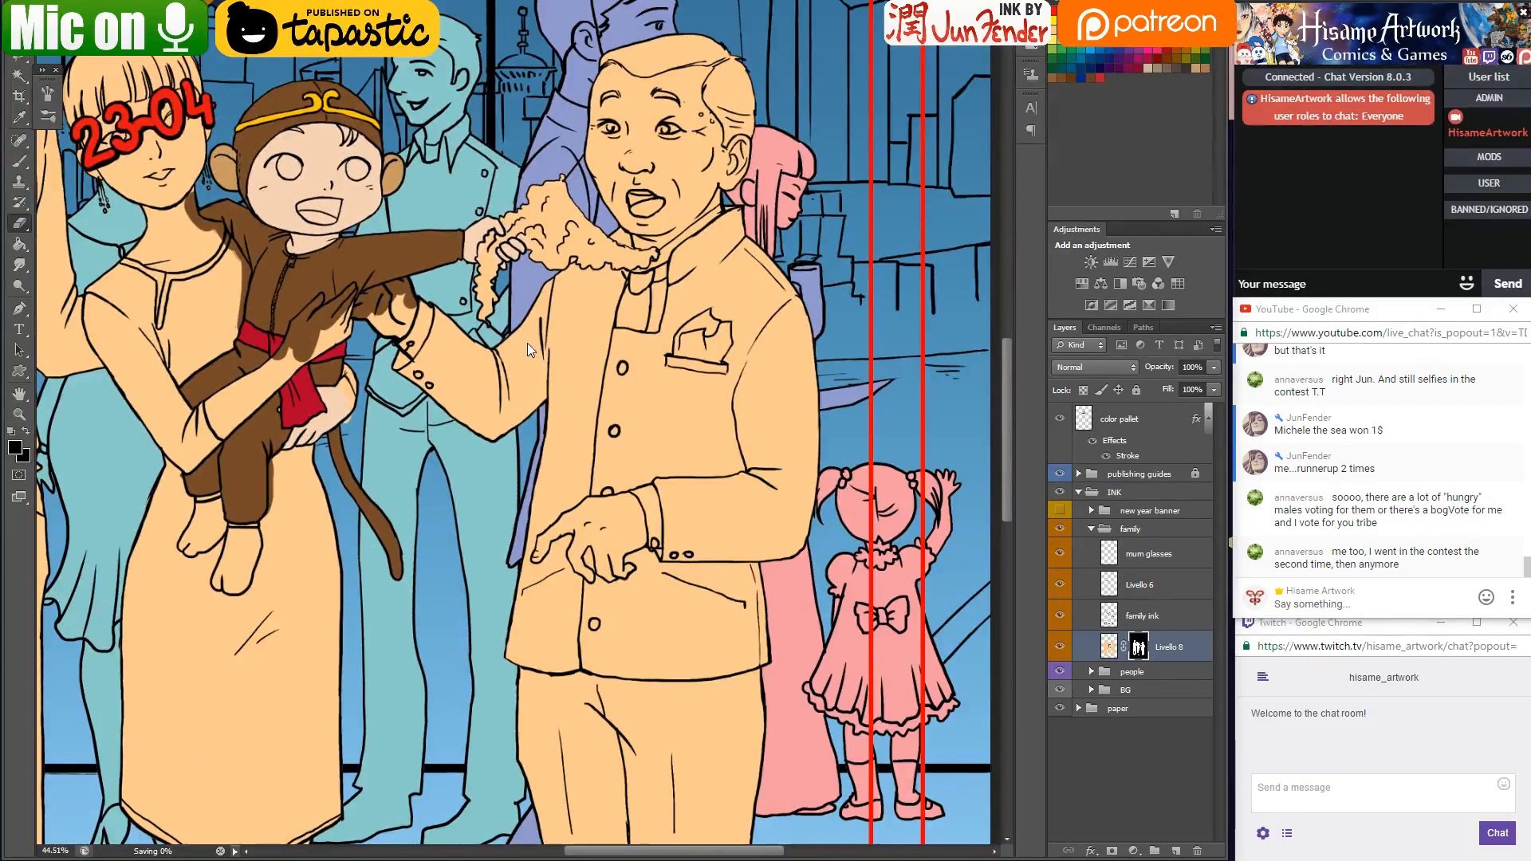
Target the Livello 8 layer's pixels instead of its mask and sample the dark grey swatch from the color palette dots above the figures
click(1113, 650)
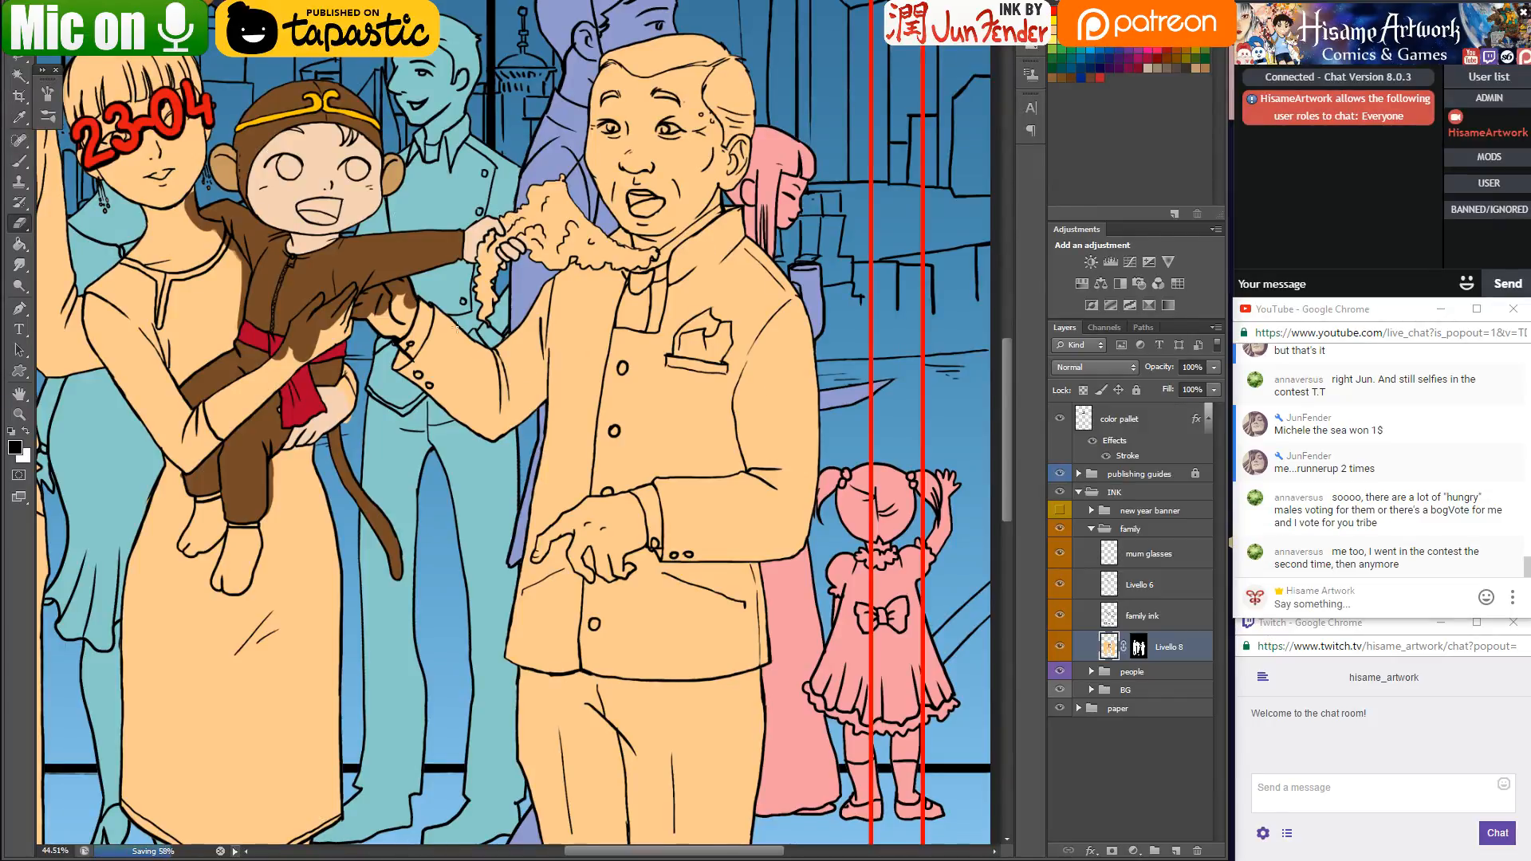
scroll(525, 373, down, 2)
drag(335, 314, 519, 400)
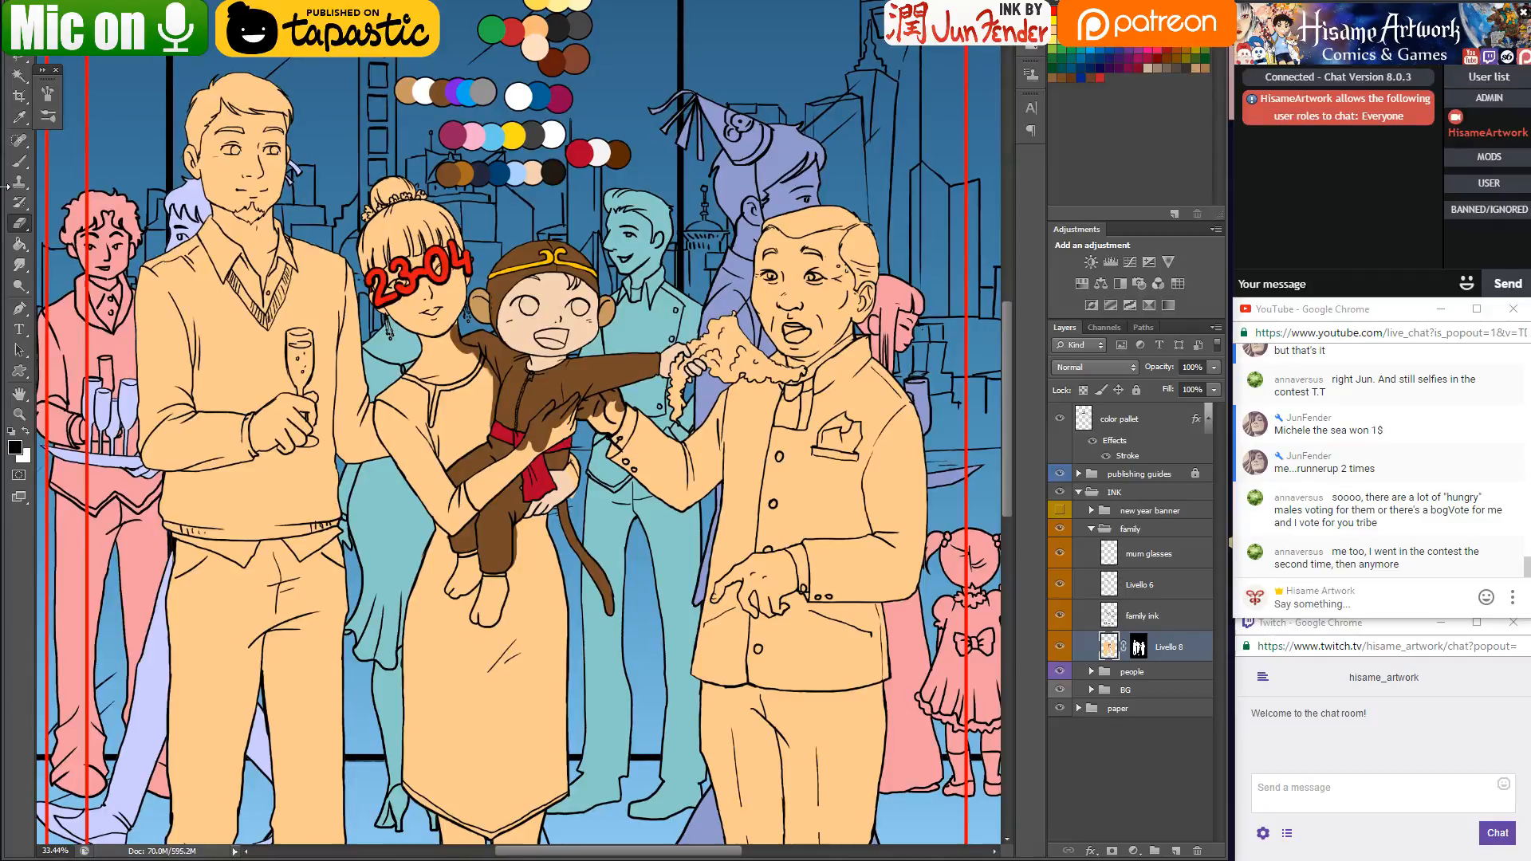
click(19, 161)
drag(643, 133, 692, 70)
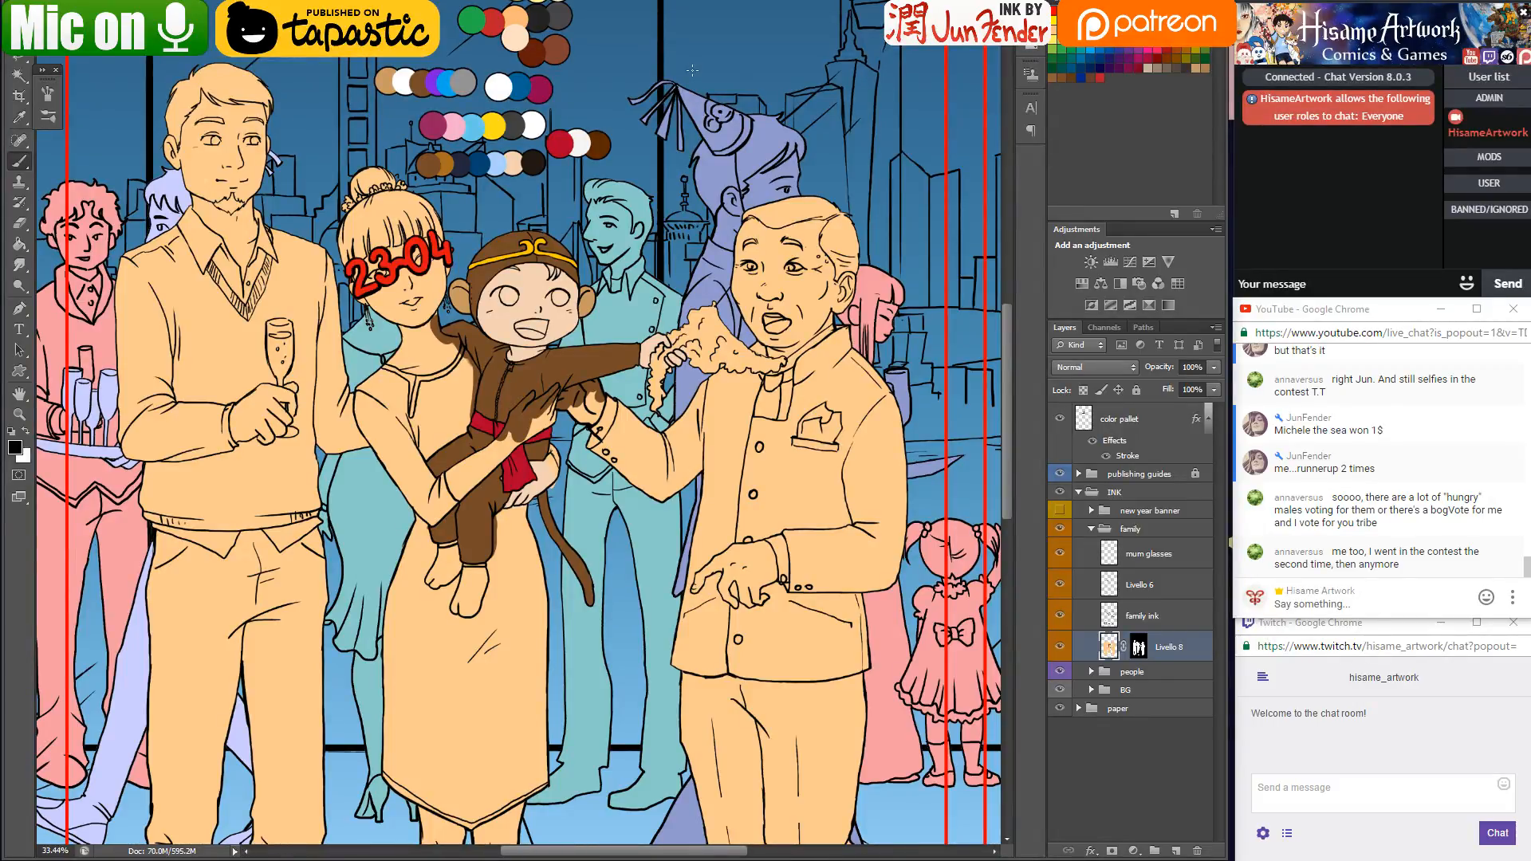
alt+click(514, 118)
drag(506, 316, 586, 169)
key(v)
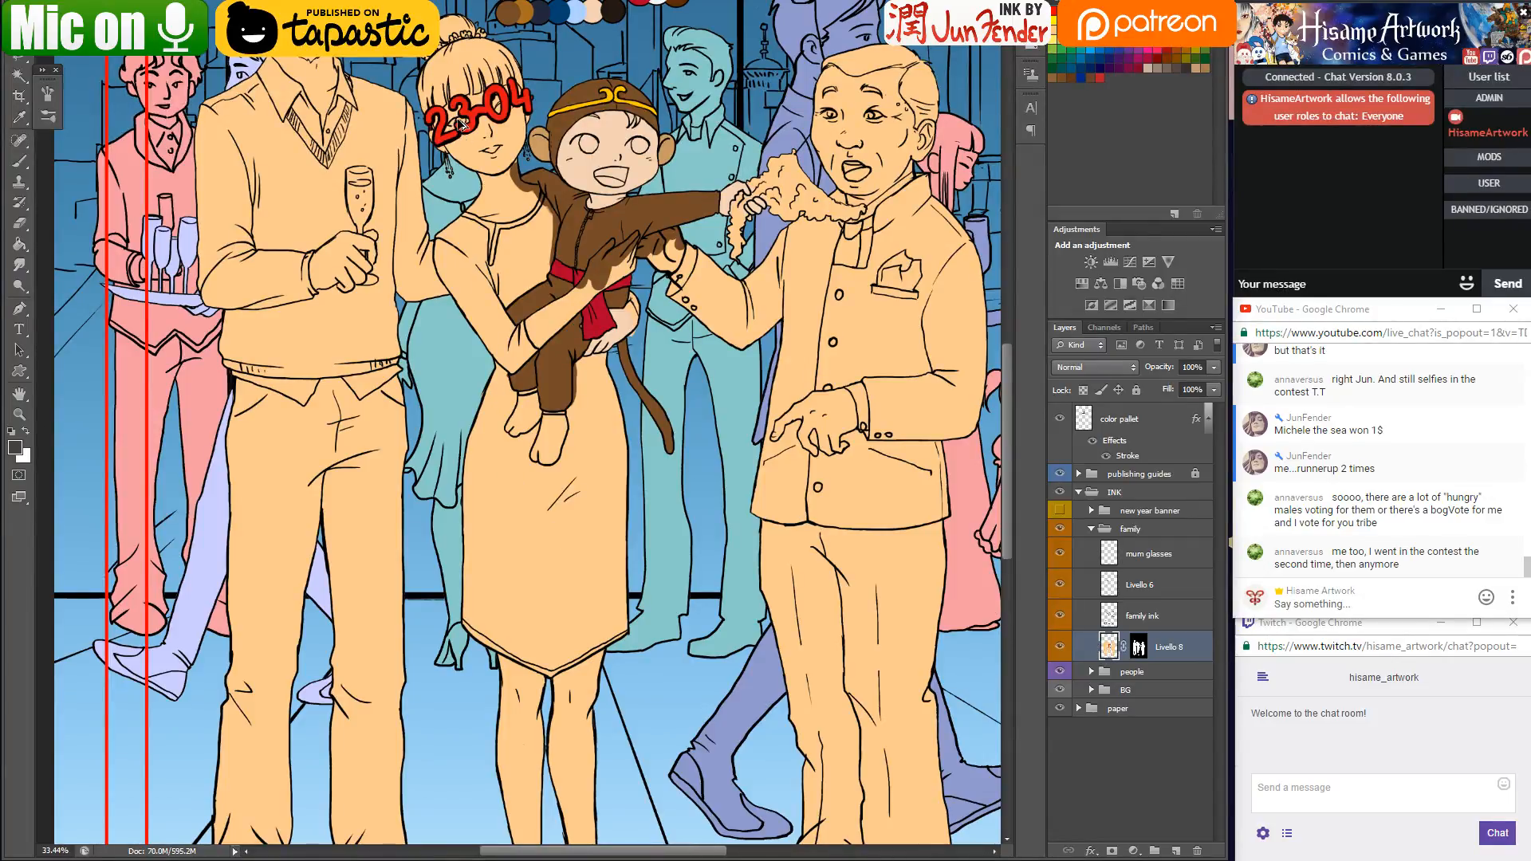
Paint the bodice, shoulder and upper sleeve of the woman's dress dark grey with the Brush, staying off the neckline skin
scroll(510, 209, up, 5)
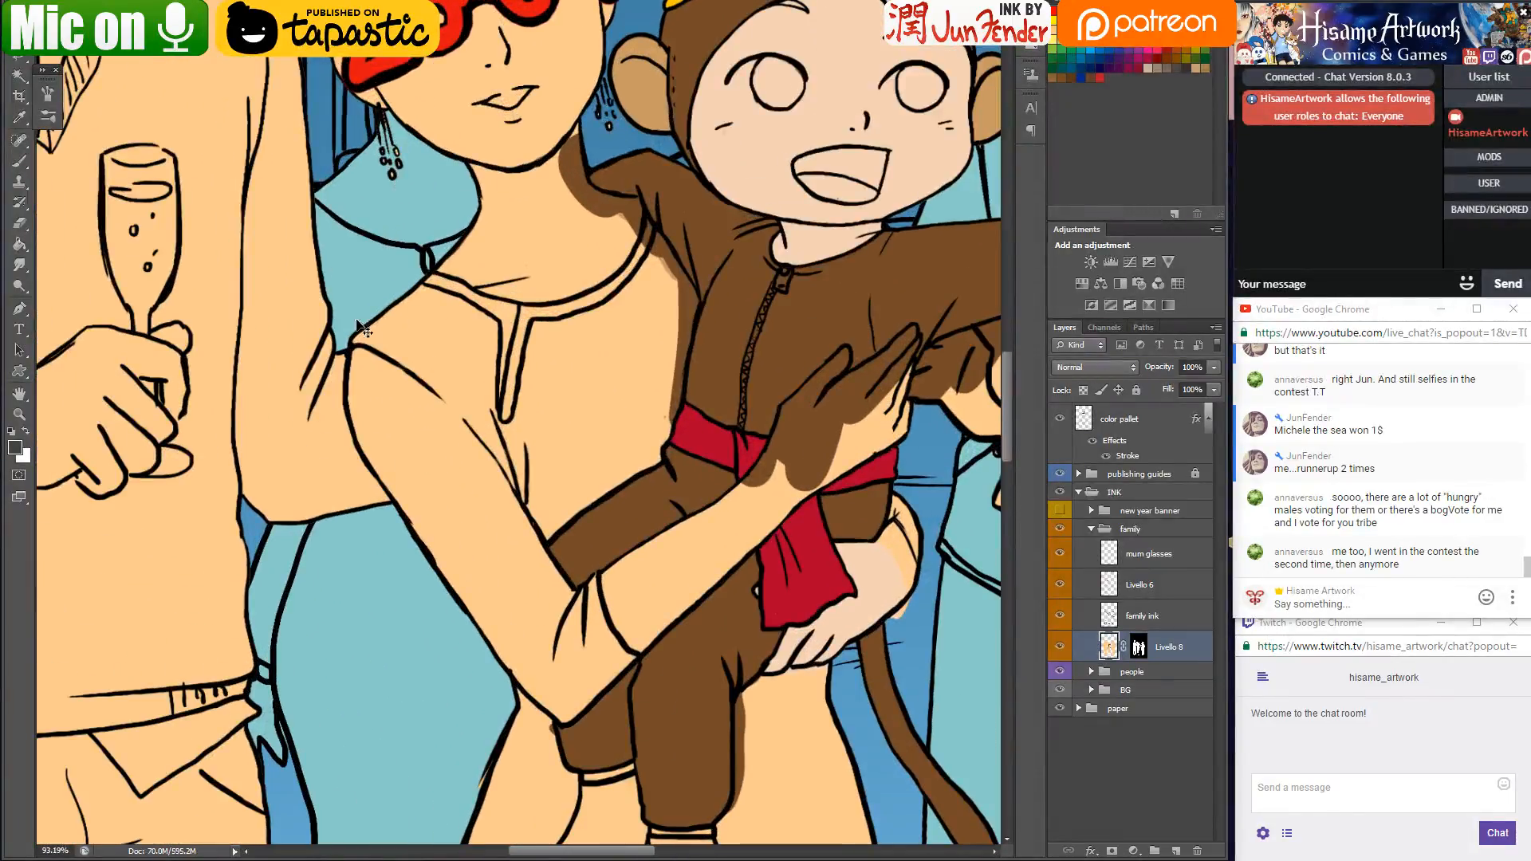
click(21, 160)
mouse_move(375, 310)
mouse_down()
mouse_move(411, 391)
mouse_move(443, 323)
mouse_move(412, 297)
mouse_move(490, 347)
mouse_move(410, 366)
mouse_move(383, 329)
mouse_move(363, 351)
mouse_move(375, 335)
mouse_move(366, 392)
mouse_move(357, 375)
mouse_move(361, 423)
mouse_move(448, 571)
mouse_move(375, 383)
mouse_move(471, 551)
mouse_move(515, 366)
mouse_move(528, 378)
mouse_move(543, 335)
mouse_move(594, 324)
mouse_move(665, 245)
mouse_move(630, 287)
mouse_move(659, 250)
mouse_move(671, 303)
mouse_move(661, 252)
mouse_move(688, 302)
mouse_move(655, 411)
mouse_move(678, 335)
mouse_move(669, 402)
mouse_up()
scroll(630, 415, up, 3)
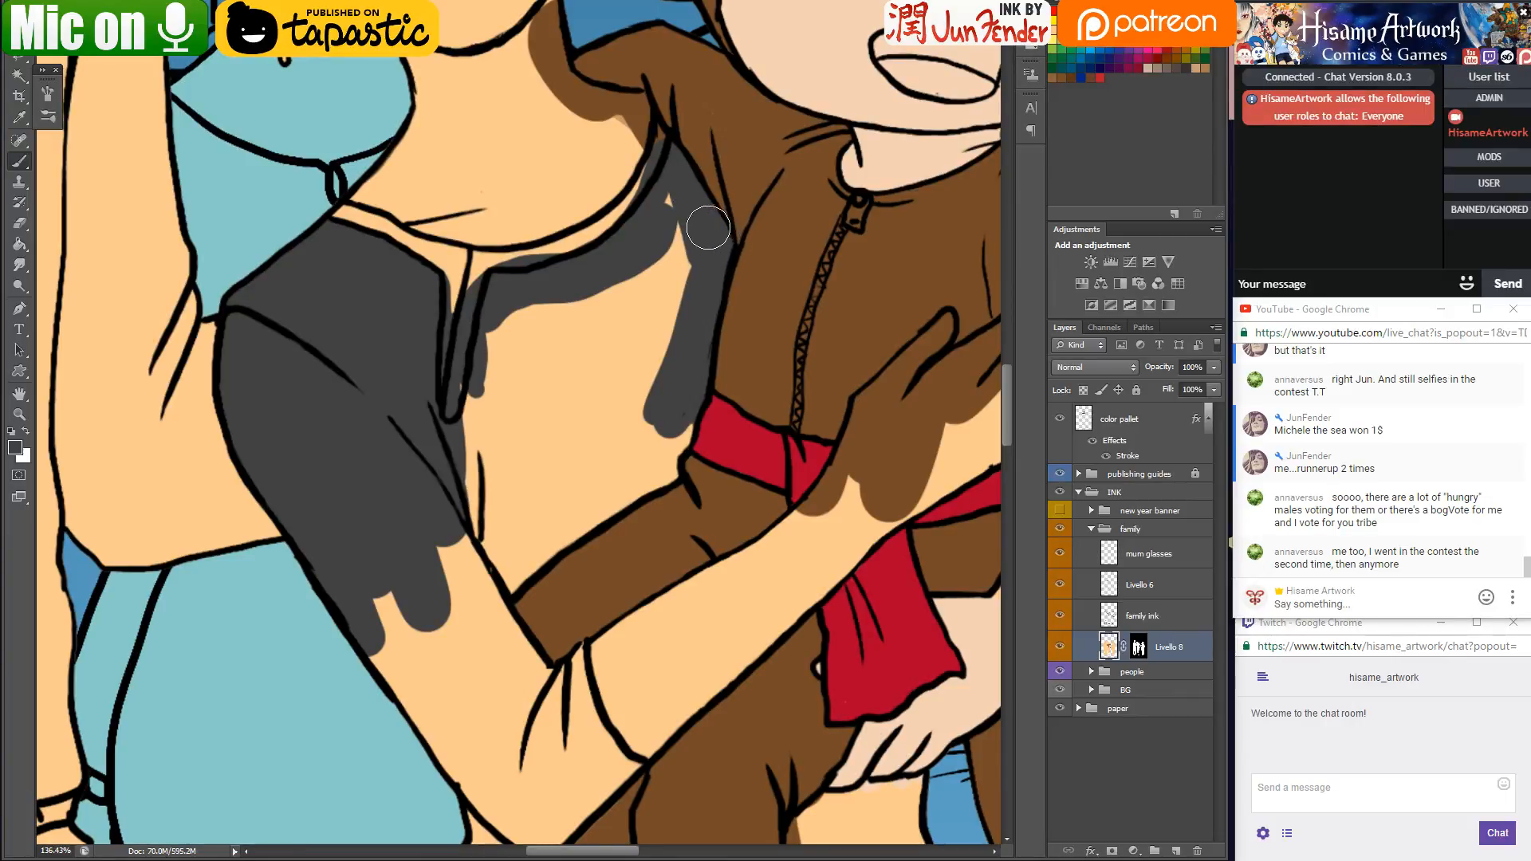
mouse_move(482, 518)
mouse_down()
mouse_move(472, 614)
mouse_move(565, 499)
mouse_move(578, 546)
mouse_move(532, 563)
mouse_move(664, 456)
mouse_move(602, 506)
mouse_move(665, 472)
mouse_move(682, 421)
mouse_move(666, 454)
mouse_move(642, 427)
mouse_up()
mouse_move(668, 194)
mouse_down()
mouse_move(686, 281)
mouse_move(680, 243)
mouse_move(653, 412)
mouse_move(625, 465)
mouse_move(654, 427)
mouse_move(497, 526)
mouse_move(545, 517)
mouse_move(632, 463)
mouse_move(484, 558)
mouse_move(482, 346)
mouse_move(456, 492)
mouse_move(500, 341)
mouse_move(570, 295)
mouse_move(487, 369)
mouse_move(667, 251)
mouse_move(523, 369)
mouse_move(572, 334)
mouse_move(497, 479)
mouse_move(661, 275)
mouse_move(574, 421)
mouse_move(556, 498)
mouse_move(636, 386)
mouse_move(631, 406)
mouse_move(543, 466)
mouse_up()
Paint the rest of the woman's sleeve dark grey down past the elbow to the cuff line
mouse_move(547, 403)
mouse_down()
mouse_move(588, 219)
mouse_move(524, 106)
mouse_up()
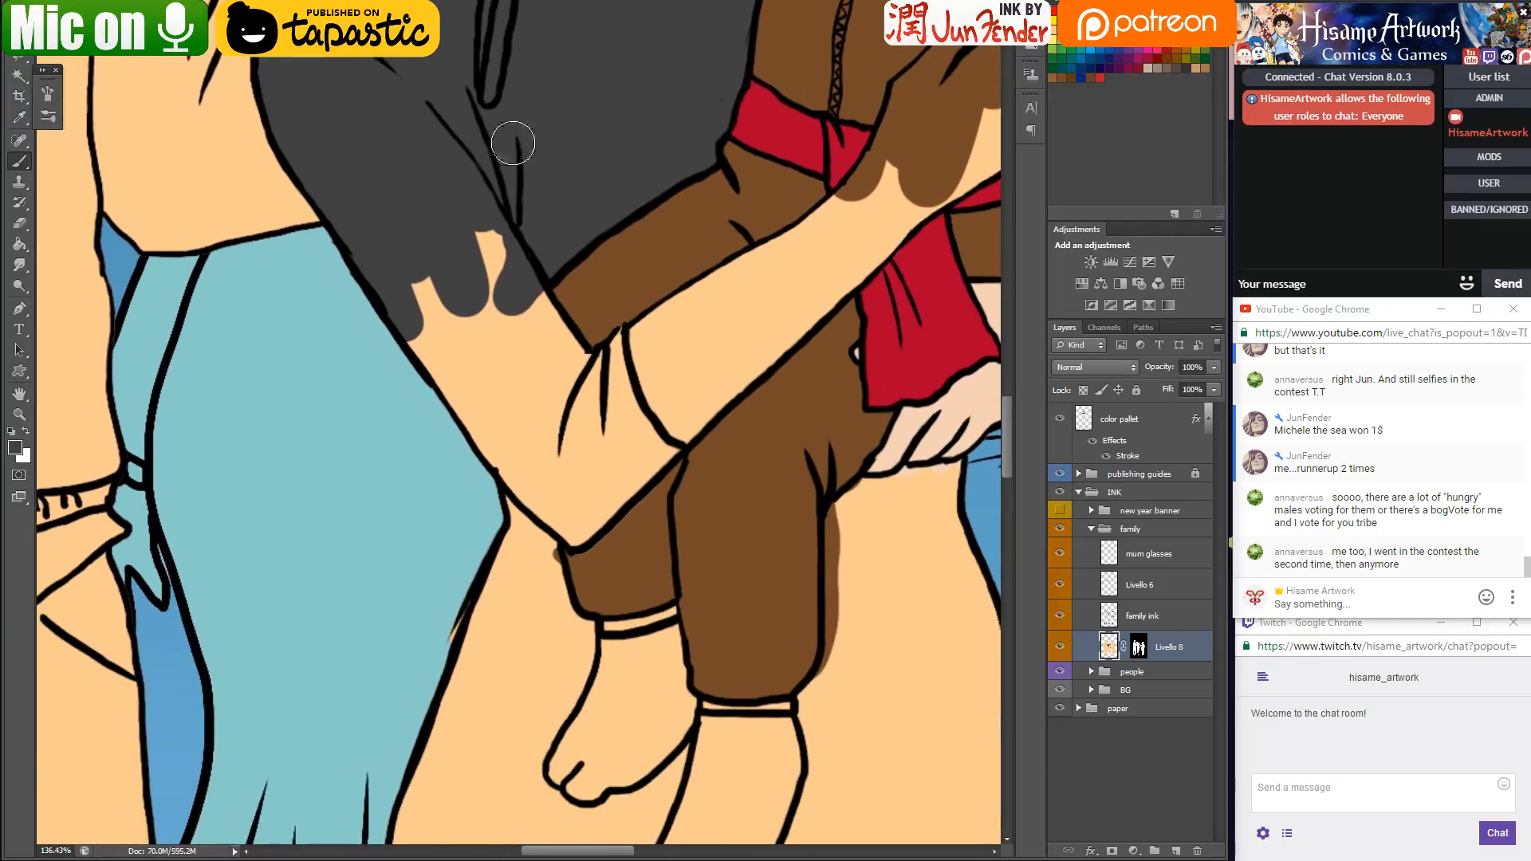
mouse_move(397, 315)
mouse_down()
mouse_move(503, 431)
mouse_move(526, 399)
mouse_move(479, 232)
mouse_up()
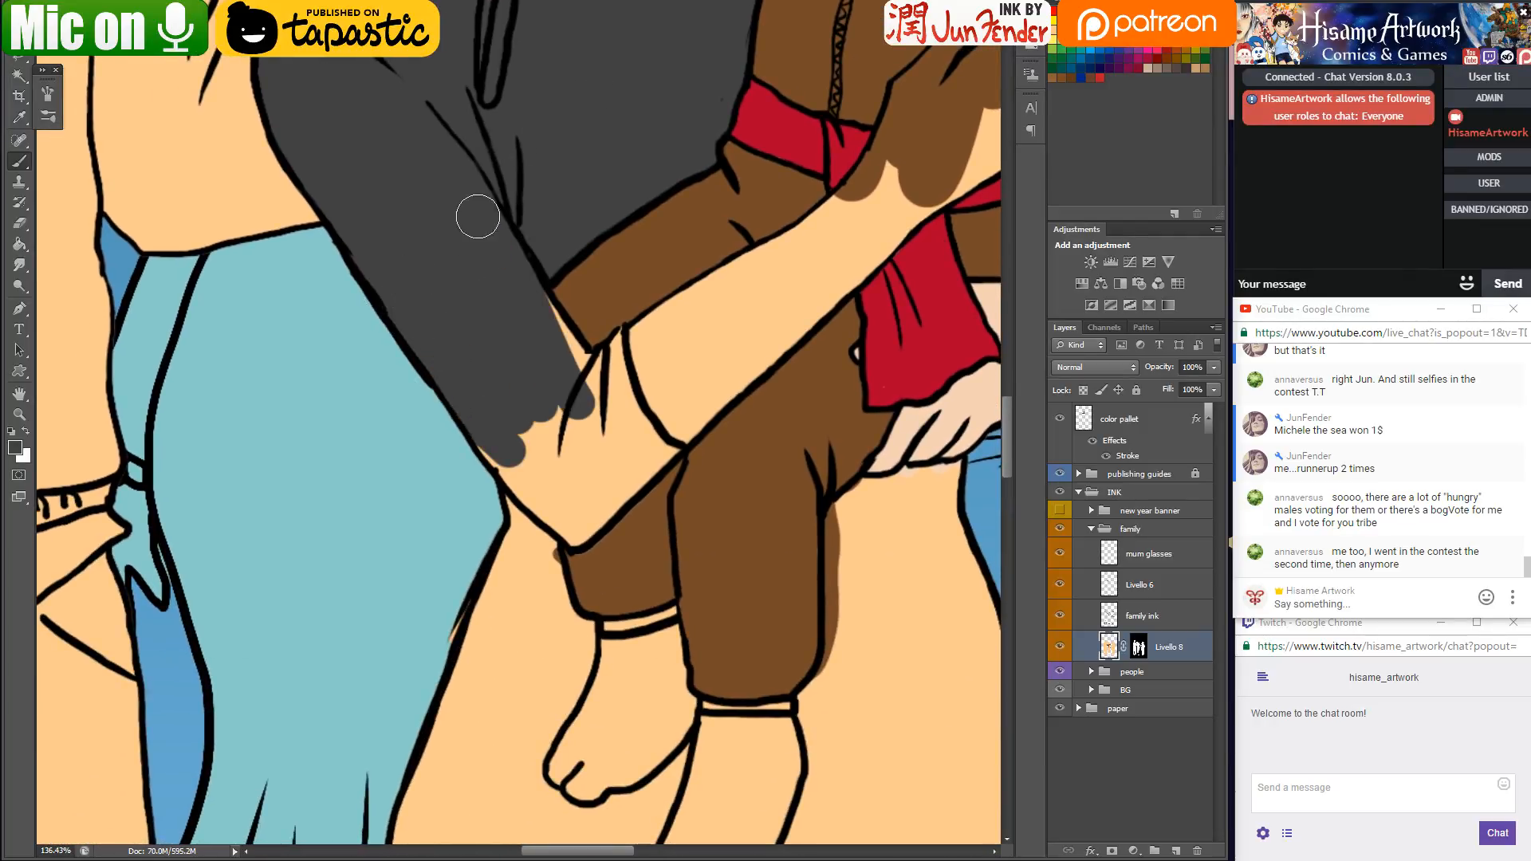
mouse_move(539, 328)
mouse_down()
mouse_move(525, 296)
mouse_move(584, 369)
mouse_move(510, 445)
mouse_move(484, 442)
mouse_move(558, 510)
mouse_move(504, 473)
mouse_move(576, 532)
mouse_move(676, 450)
mouse_move(621, 402)
mouse_move(604, 355)
mouse_move(565, 336)
mouse_move(623, 334)
mouse_move(612, 359)
mouse_move(620, 332)
mouse_move(641, 421)
mouse_move(621, 397)
mouse_move(583, 396)
mouse_move(525, 426)
mouse_move(525, 455)
mouse_move(545, 446)
mouse_move(570, 495)
mouse_move(598, 424)
mouse_move(631, 445)
mouse_up()
Reduce the brush size and sample the brown of the child's monkey suit below the woman's elbow
key([)
key([)
key([)
alt+click(612, 552)
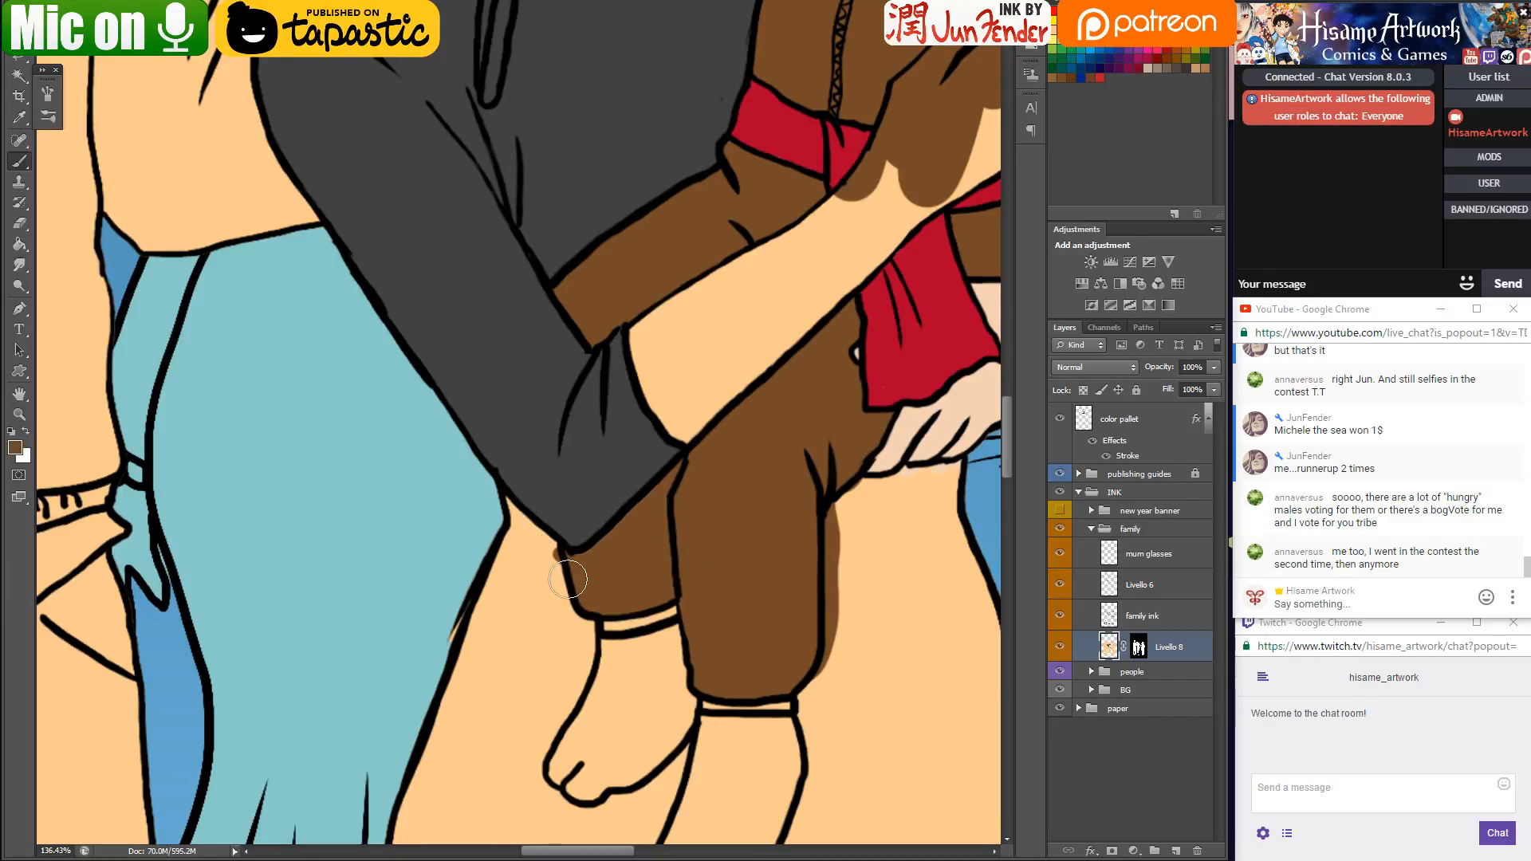
Reduce the brush size and save the illustration
key([)
key([)
mouse_move(823, 359)
mouse_down()
mouse_move(591, 523)
mouse_move(598, 619)
mouse_up()
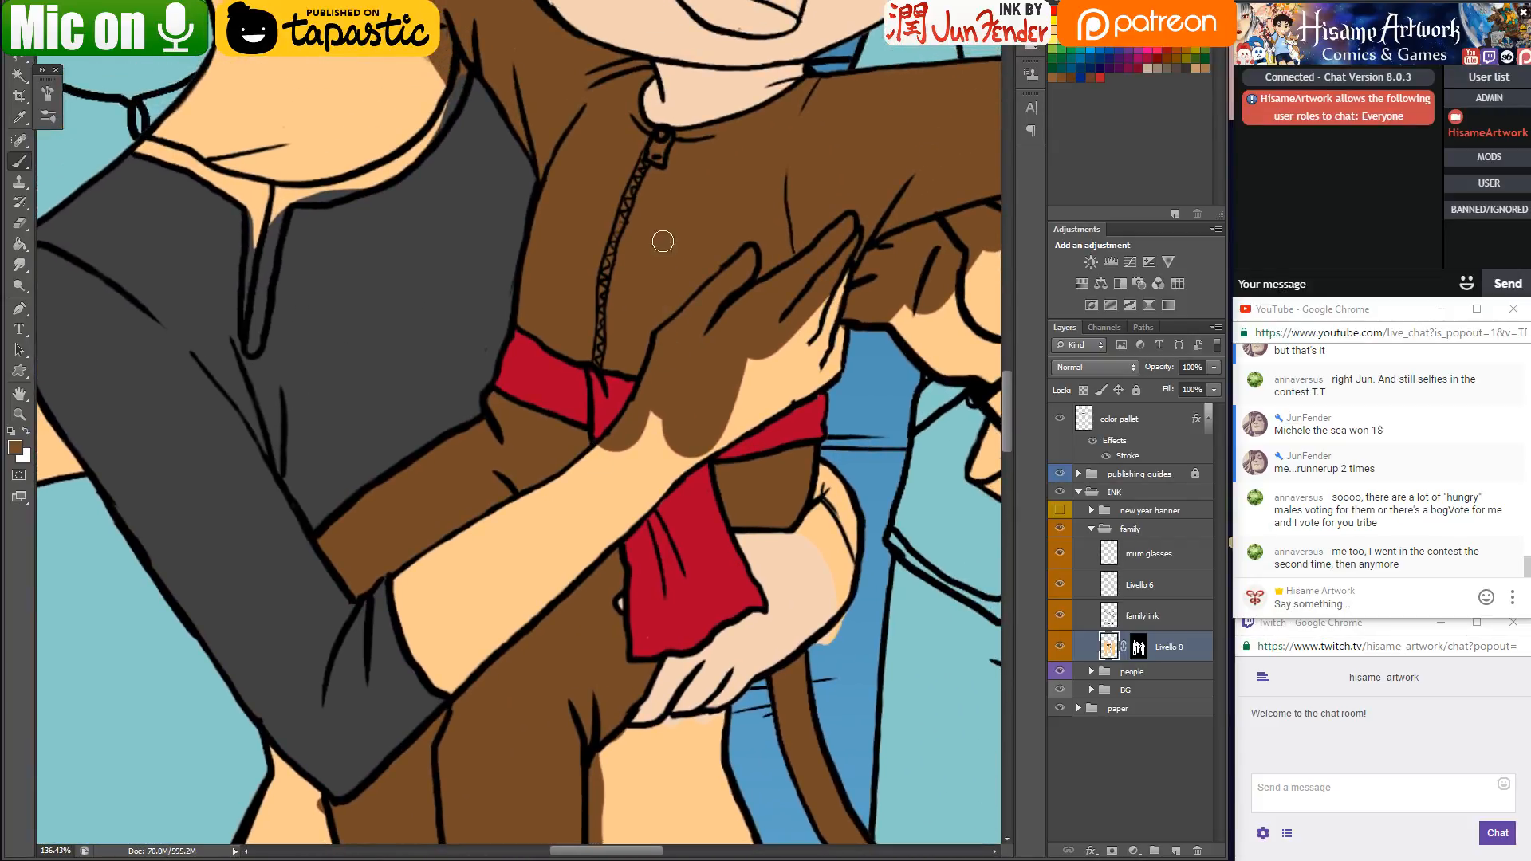
scroll(639, 224, down, 6)
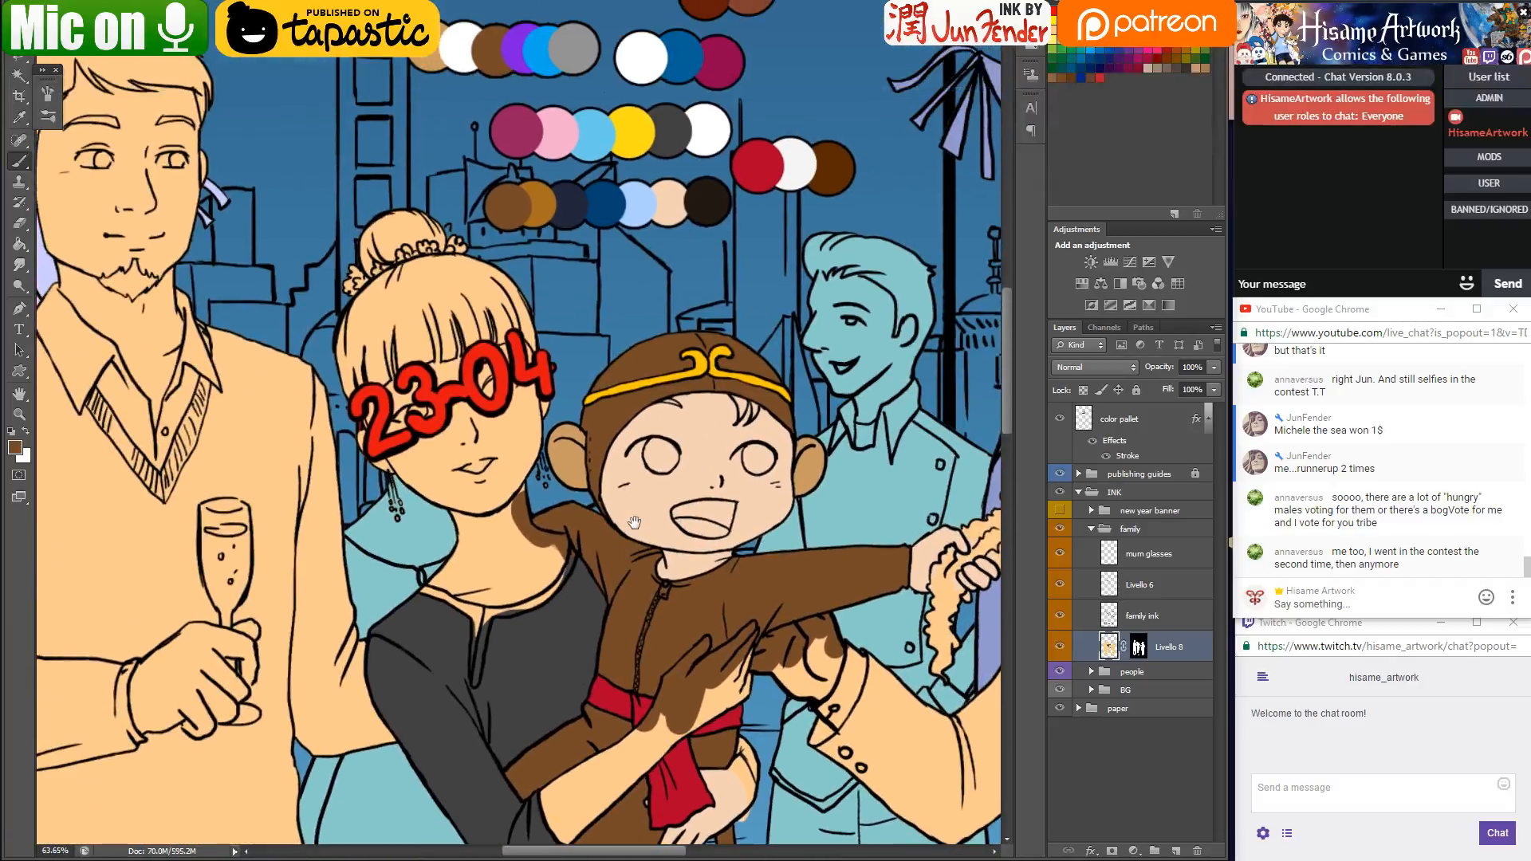
drag(634, 523, 639, 469)
key(ctrl+s)
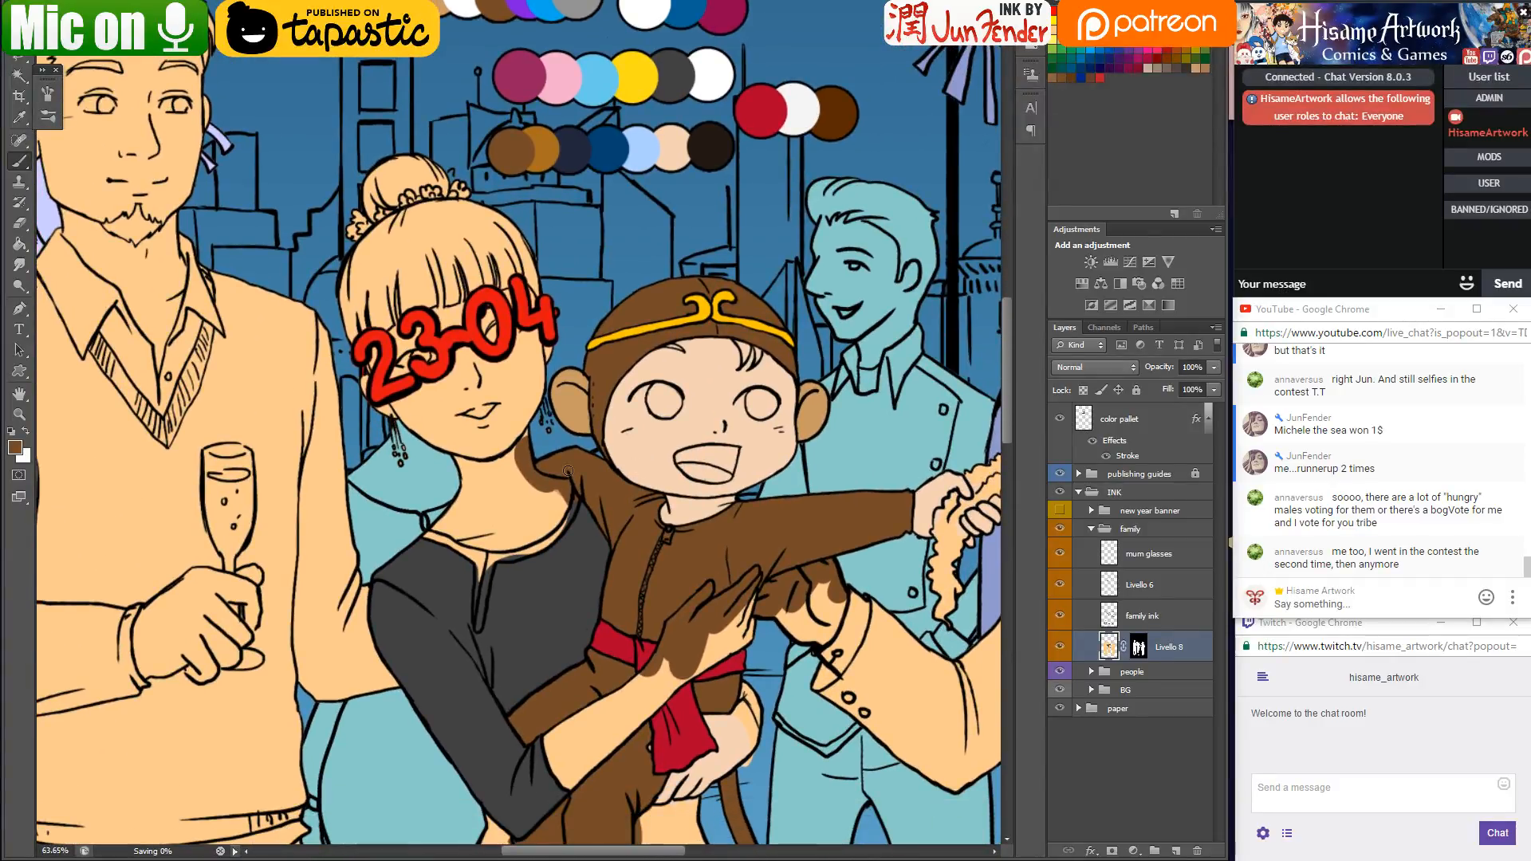
Sample the child's light skin tone and hide the mum glasses and Livello 6 layers
alt+click(717, 407)
scroll(384, 402, up, 2)
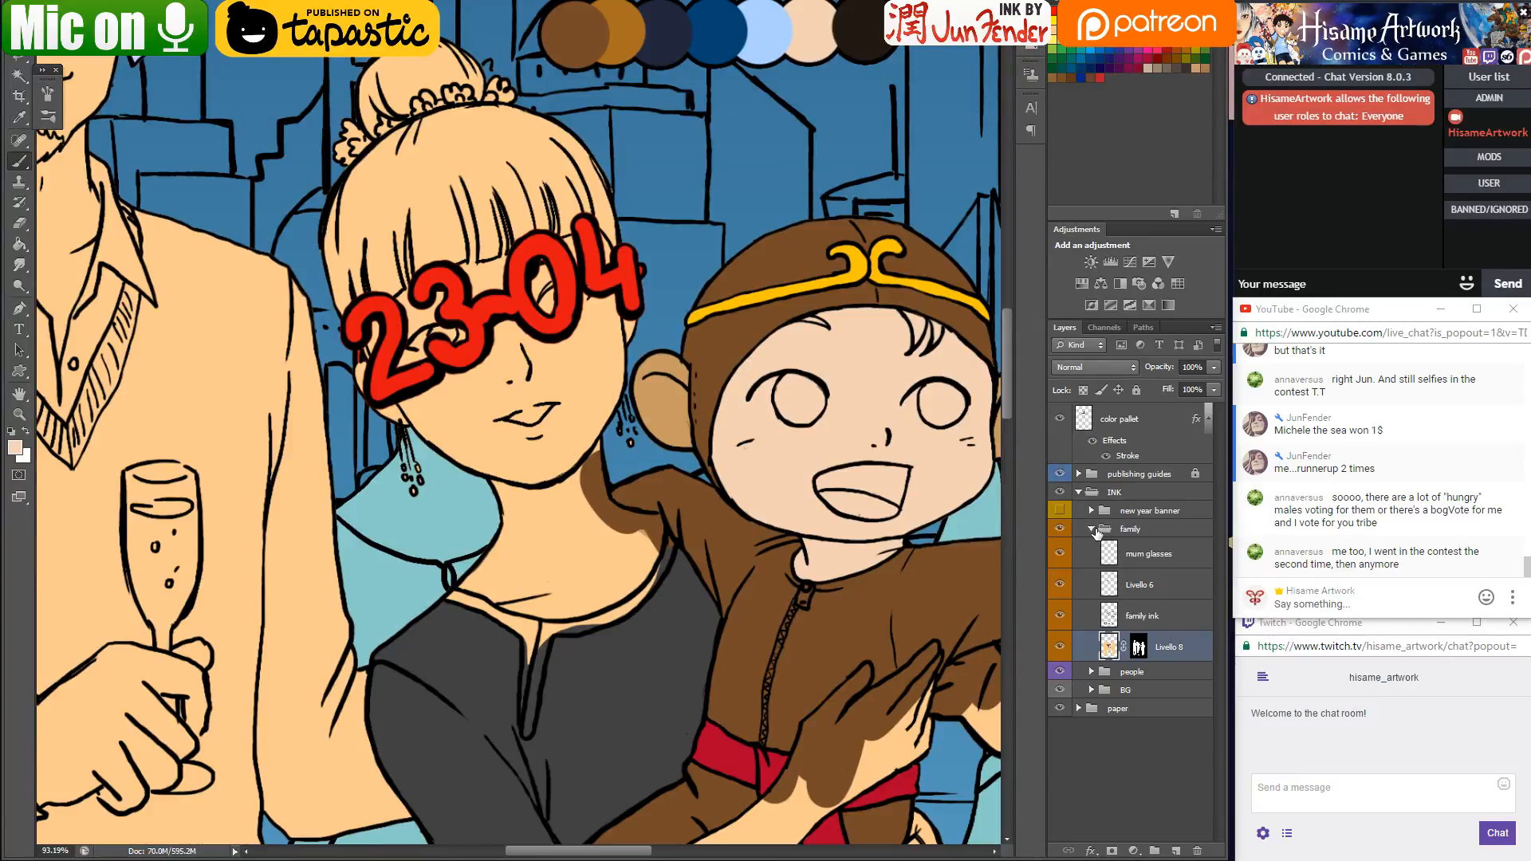
click(1061, 583)
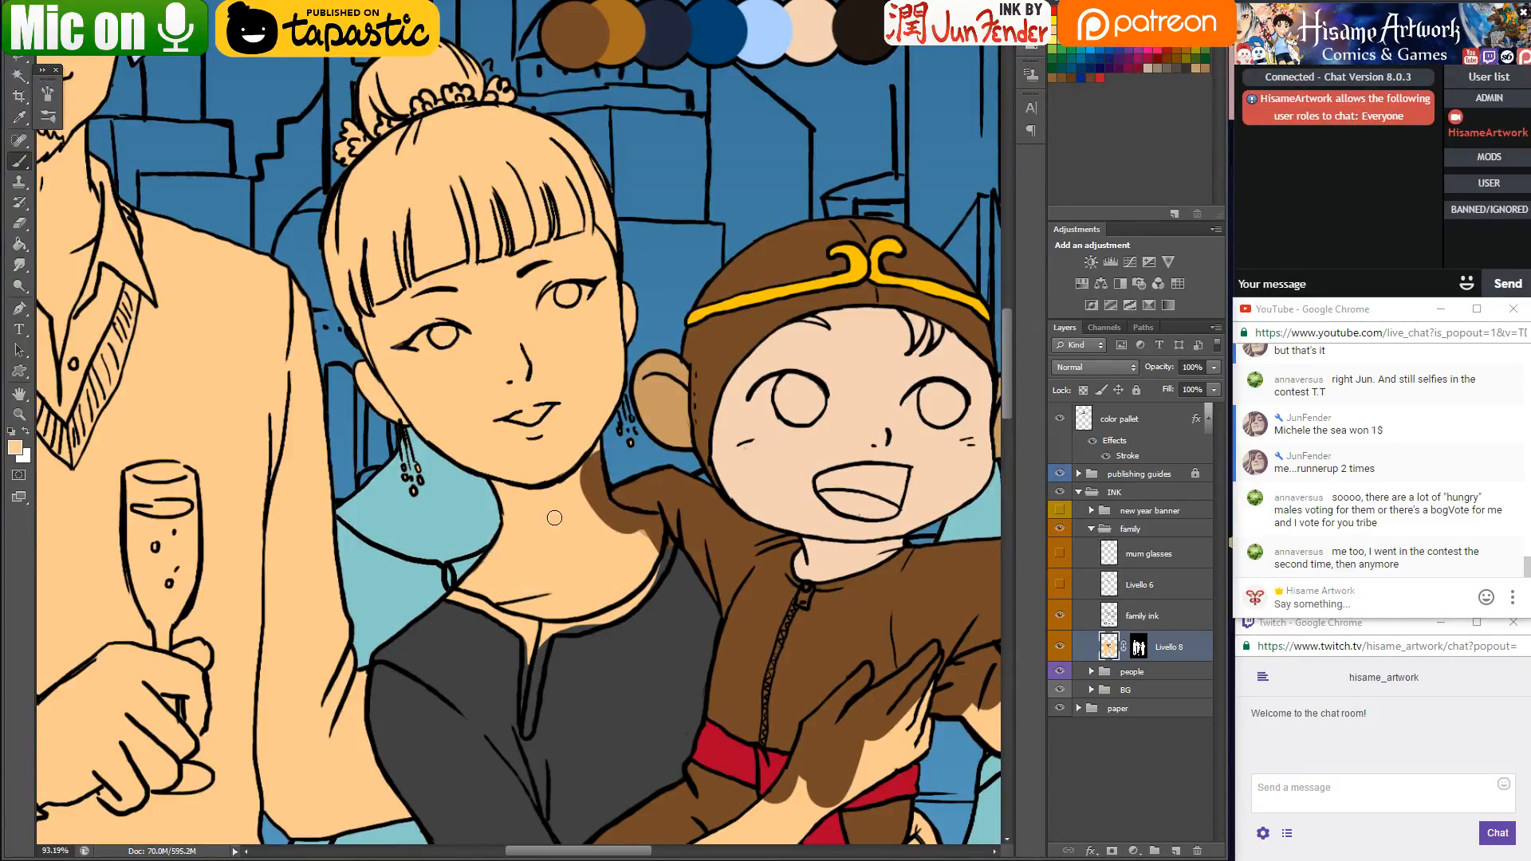
Paint the woman's neck, upper chest and face in the light skin tone on Livello 8, and save the illustration
mouse_move(497, 479)
mouse_down()
mouse_move(544, 503)
mouse_move(533, 475)
mouse_move(511, 481)
mouse_move(531, 439)
mouse_move(574, 546)
mouse_move(587, 439)
mouse_move(590, 483)
mouse_move(567, 533)
mouse_move(524, 526)
mouse_move(512, 503)
mouse_move(491, 564)
mouse_move(465, 580)
mouse_move(523, 604)
mouse_move(482, 593)
mouse_move(529, 585)
mouse_up()
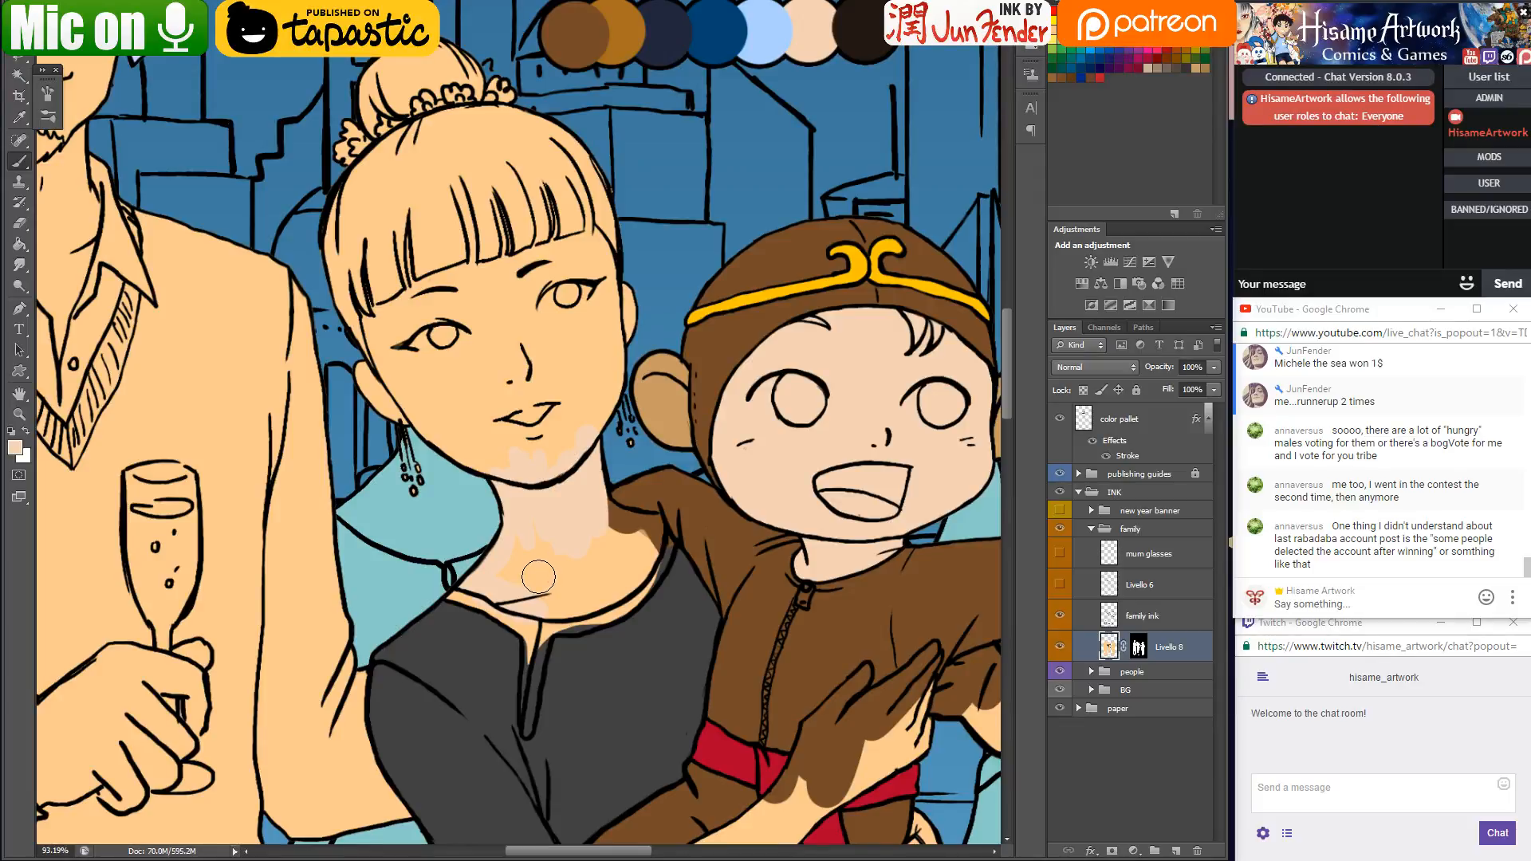
mouse_move(537, 577)
mouse_down()
mouse_move(586, 606)
mouse_move(631, 582)
mouse_move(650, 537)
mouse_move(604, 505)
mouse_move(654, 527)
mouse_move(536, 588)
mouse_move(512, 582)
mouse_move(537, 524)
mouse_move(505, 563)
mouse_move(592, 521)
mouse_move(594, 570)
mouse_move(628, 560)
mouse_move(594, 562)
mouse_up()
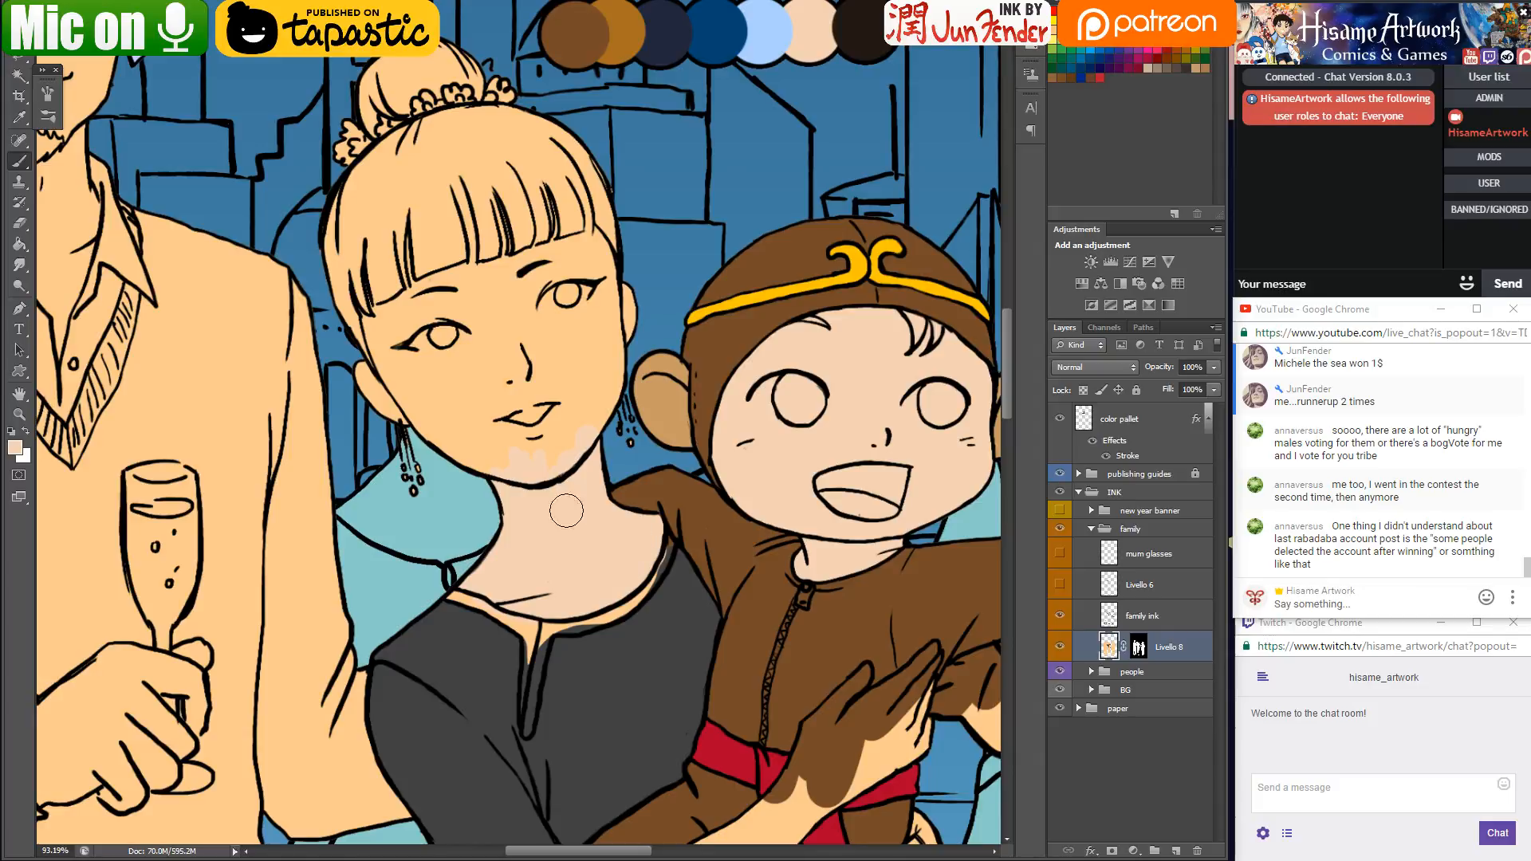
mouse_move(460, 357)
mouse_down()
mouse_move(360, 355)
mouse_move(407, 439)
mouse_move(446, 447)
mouse_move(371, 292)
mouse_move(389, 375)
mouse_move(462, 397)
mouse_move(414, 178)
mouse_move(466, 371)
mouse_move(470, 277)
mouse_move(510, 400)
mouse_move(512, 304)
mouse_move(527, 338)
mouse_move(514, 270)
mouse_move(541, 323)
mouse_move(482, 227)
mouse_move(540, 278)
mouse_move(524, 245)
mouse_move(557, 273)
mouse_move(553, 212)
mouse_move(570, 293)
mouse_move(609, 272)
mouse_move(623, 337)
mouse_move(630, 306)
mouse_move(595, 382)
mouse_move(578, 320)
mouse_move(563, 335)
mouse_move(538, 490)
mouse_move(543, 355)
mouse_move(505, 450)
mouse_move(492, 387)
mouse_move(469, 429)
mouse_move(451, 415)
mouse_move(454, 323)
mouse_move(454, 417)
mouse_move(498, 358)
mouse_up()
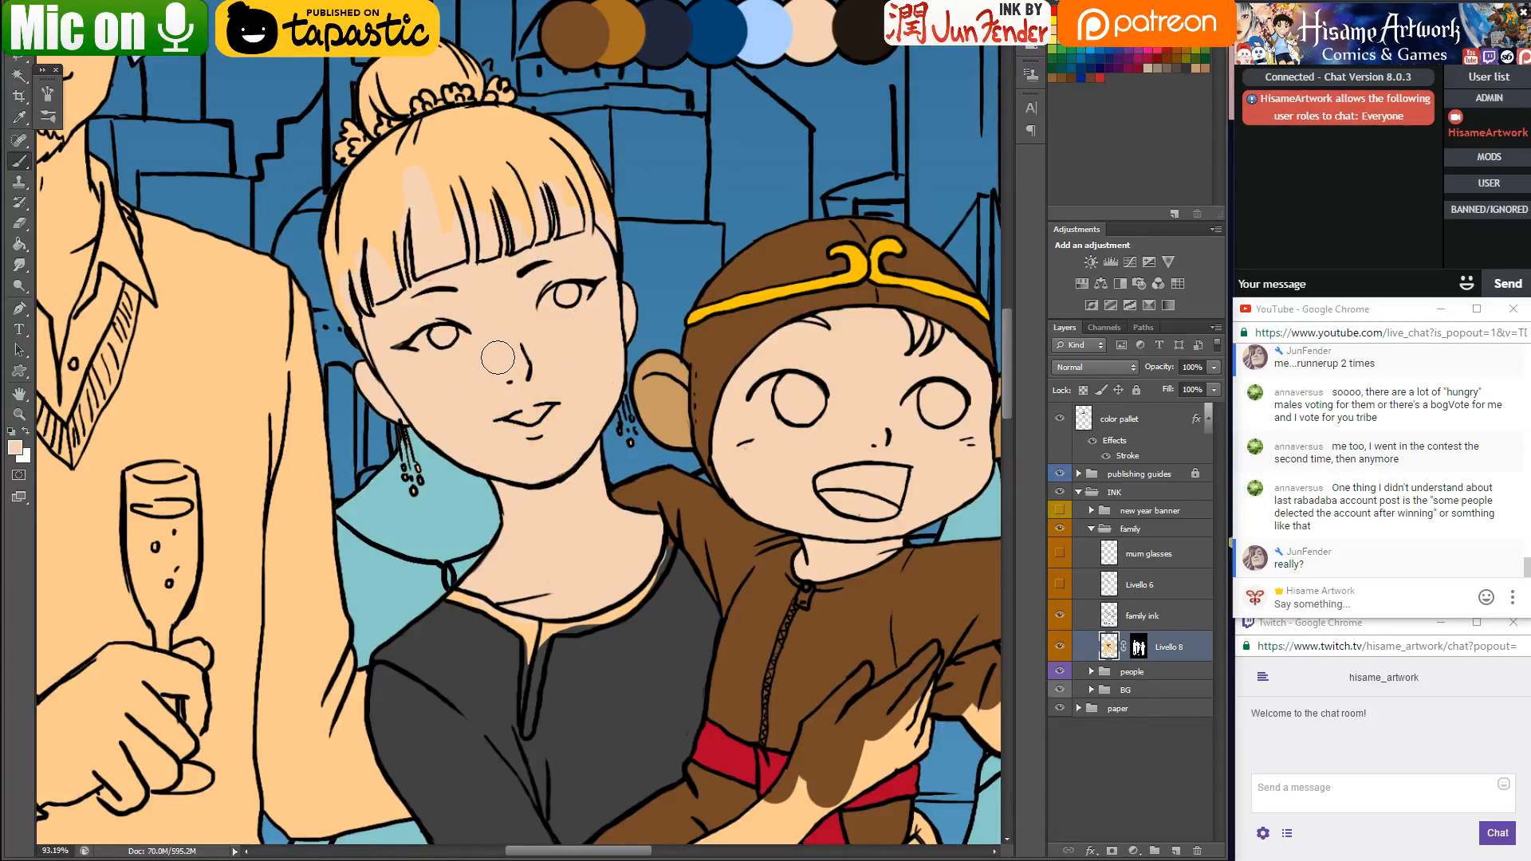
scroll(516, 457, up, 4)
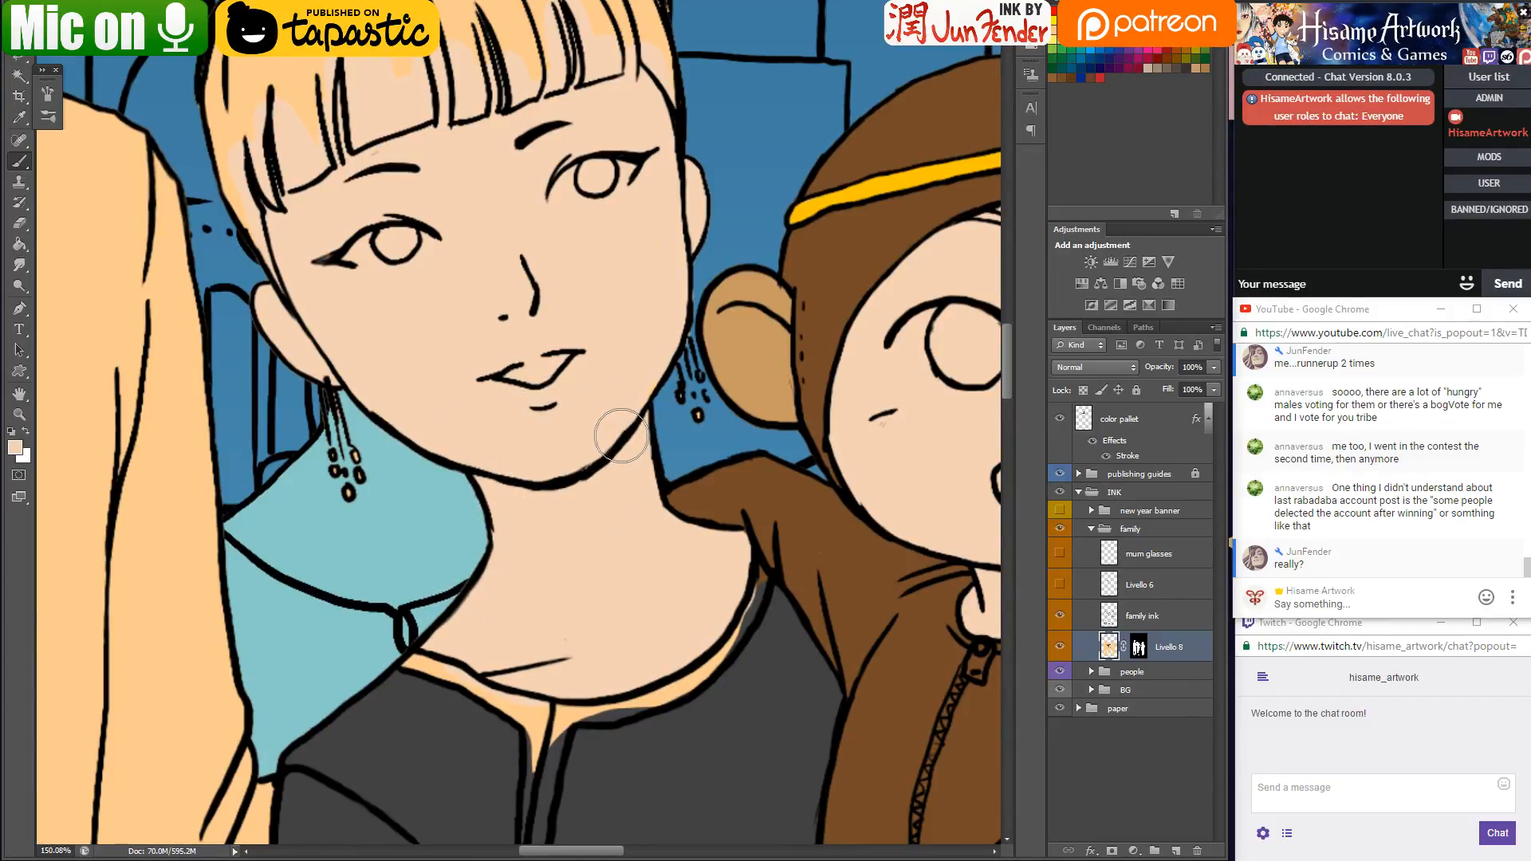
key(ctrl+s)
Clean up the skin color around the woman's earrings with the eraser and a smaller brush, and save the illustration
drag(626, 246, 642, 414)
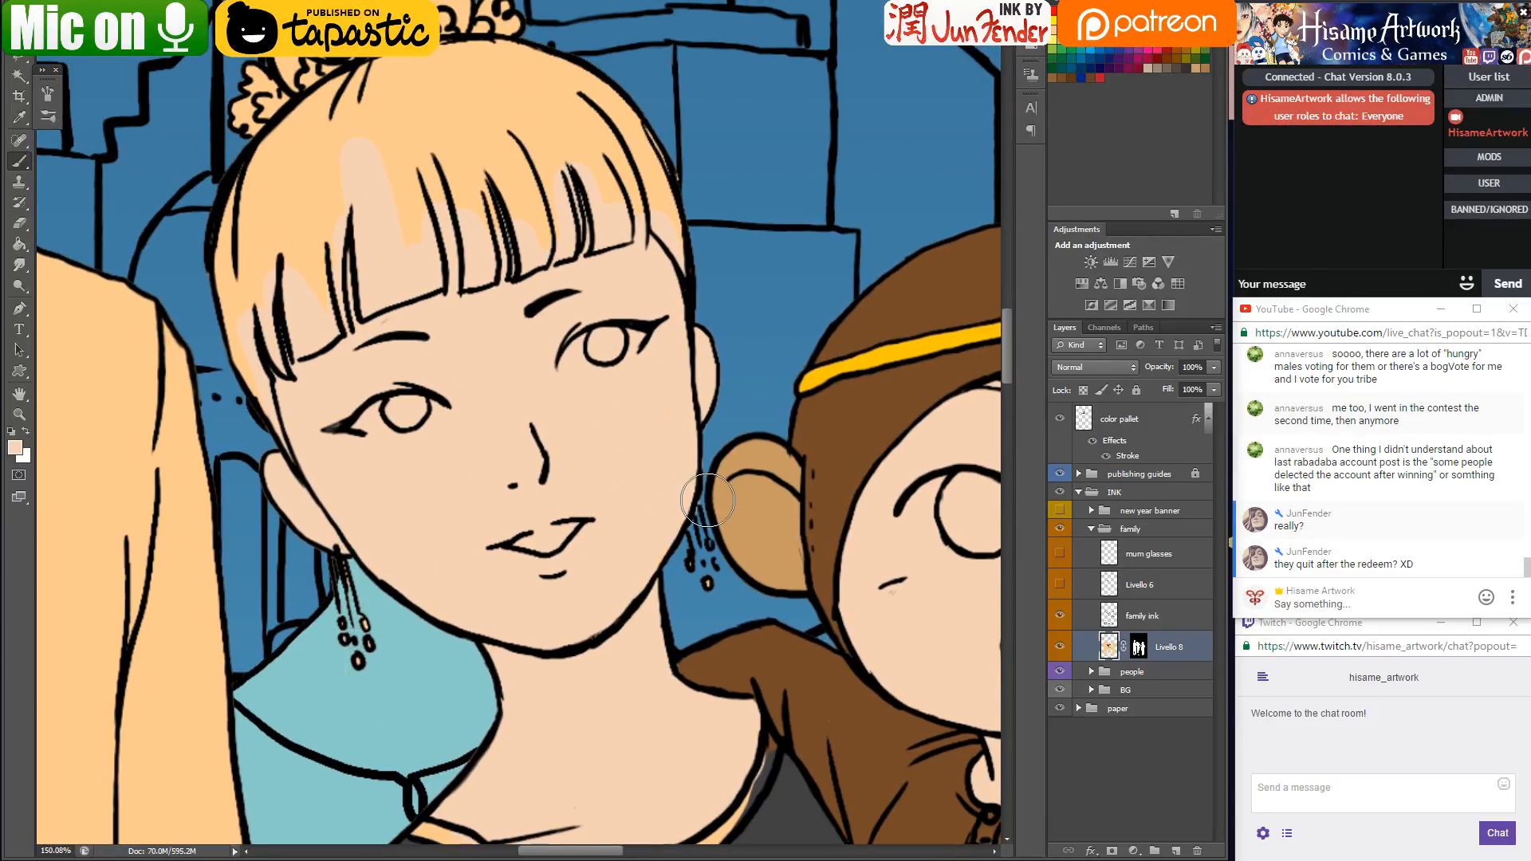
click(20, 224)
drag(337, 564, 351, 598)
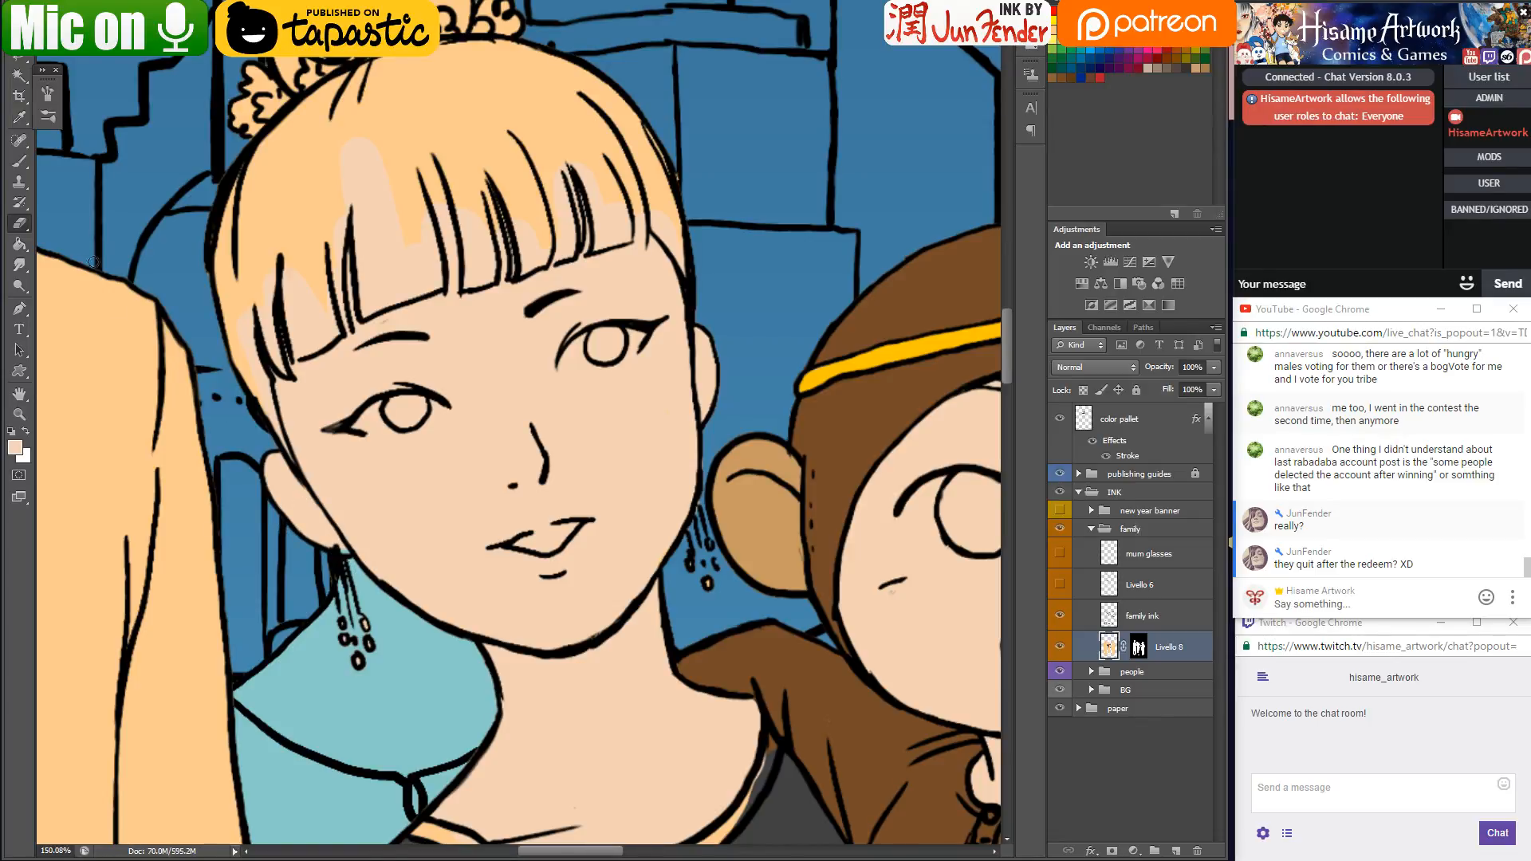
click(19, 160)
key(bracketleft)
key(bracketleft)
key(bracketleft)
key(bracketleft)
click(27, 226)
key(b)
key(ctrl+s)
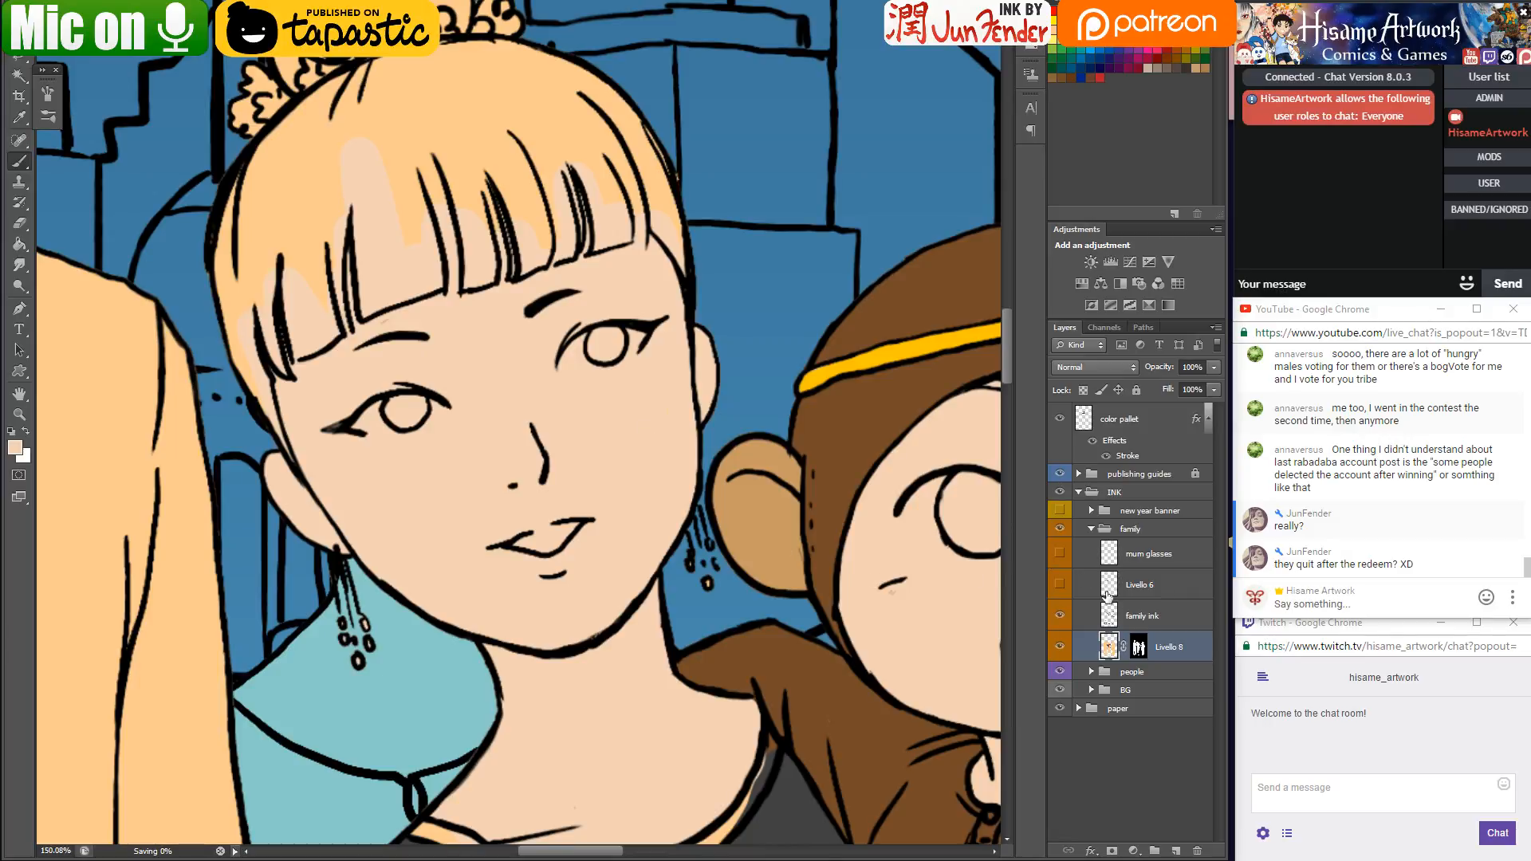
On the family ink layer, sample the black line color and erase the outer ends of the woman's lip line
click(1136, 620)
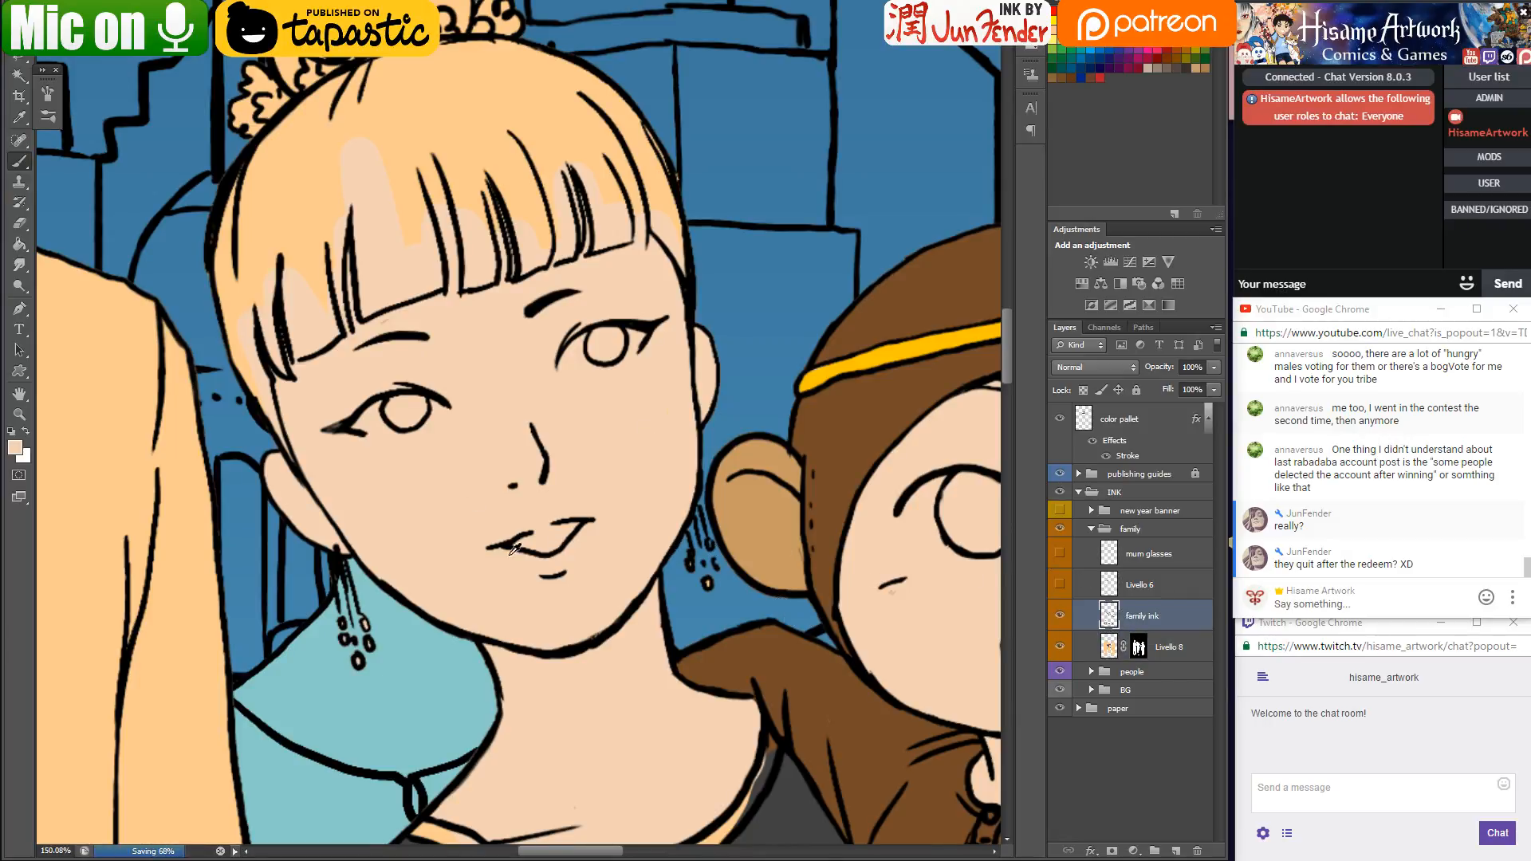
scroll(570, 594, up, 4)
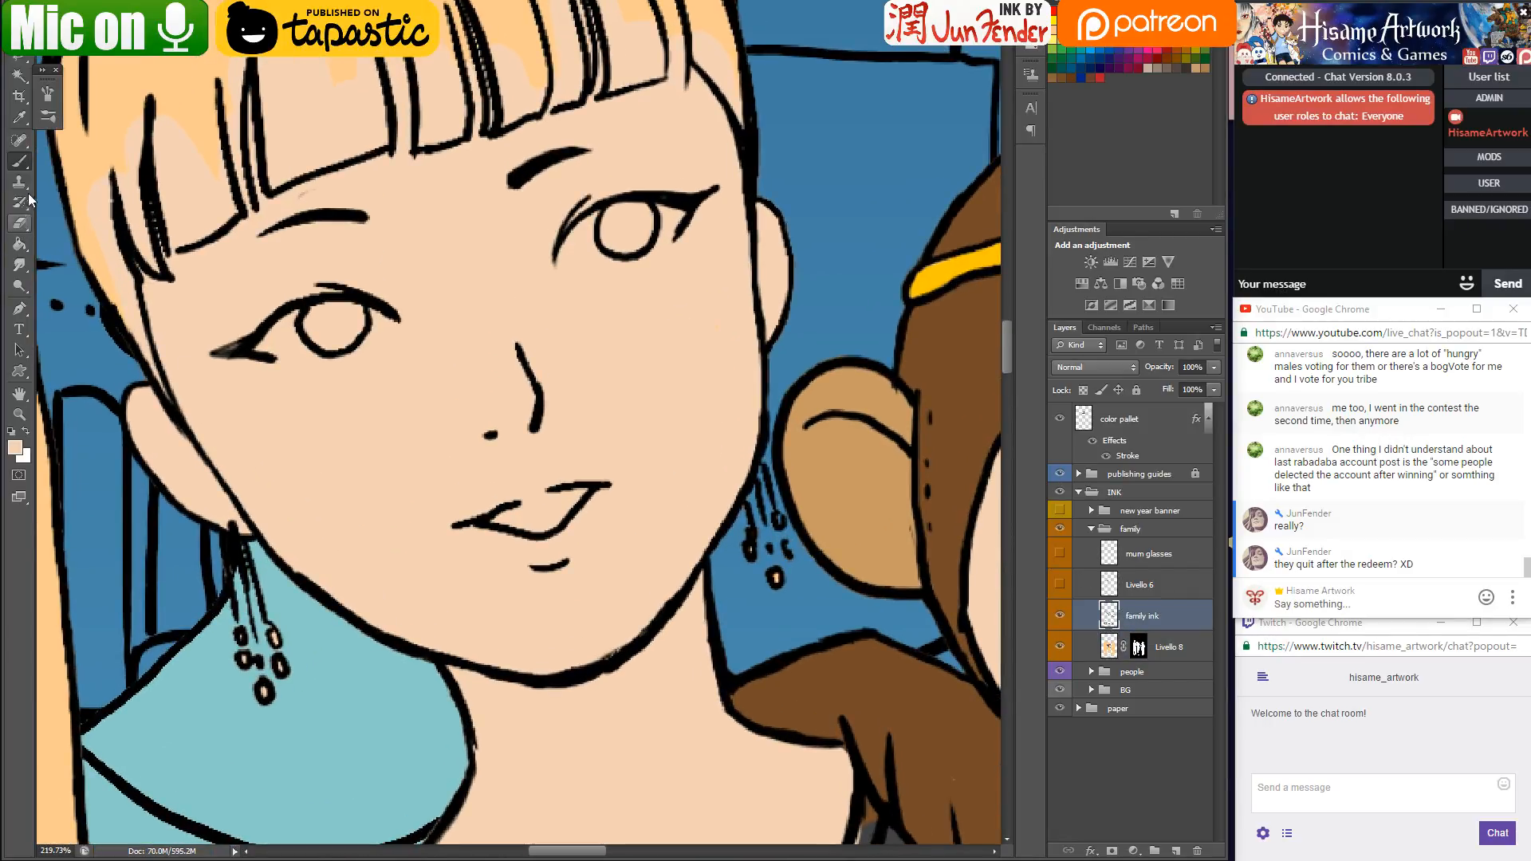
alt+click(536, 408)
click(19, 223)
click(607, 484)
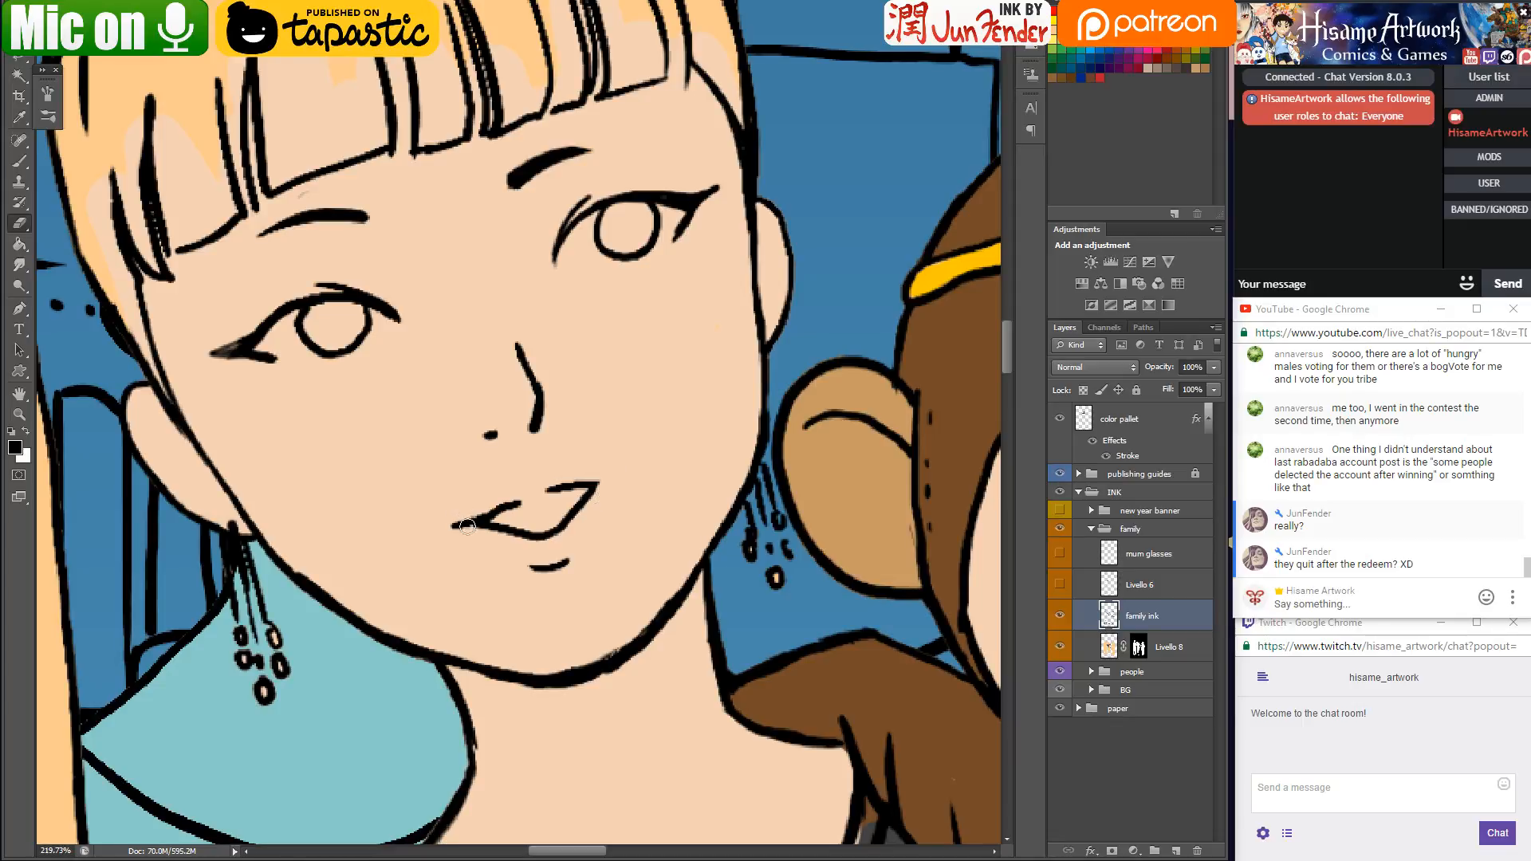
drag(454, 532, 458, 524)
Redraw the corners of the woman's lips in black, trim the line with the eraser, and save the illustration
click(19, 160)
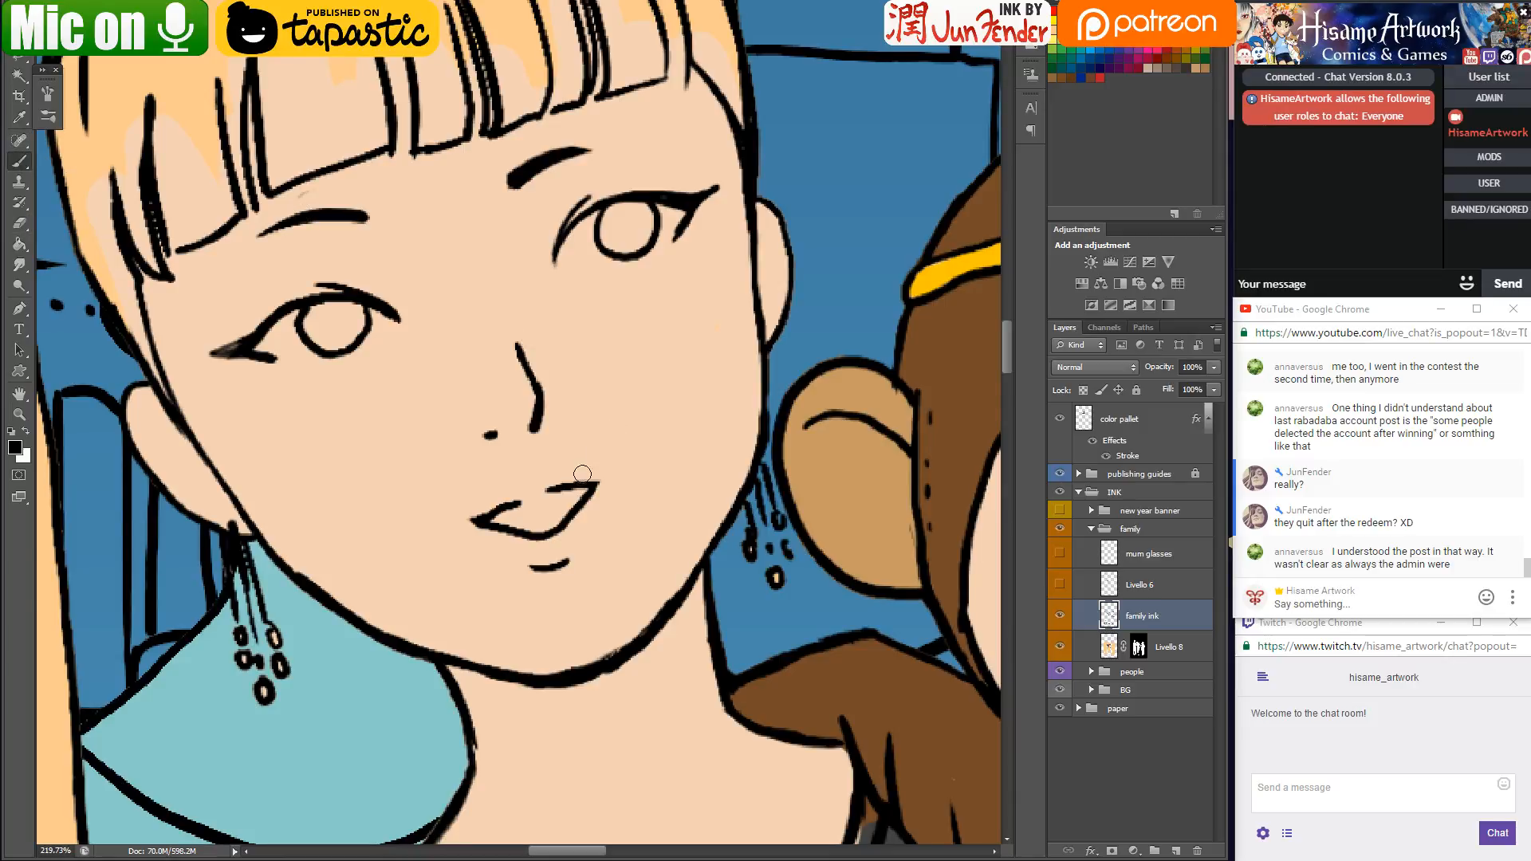
drag(555, 488, 595, 482)
click(29, 225)
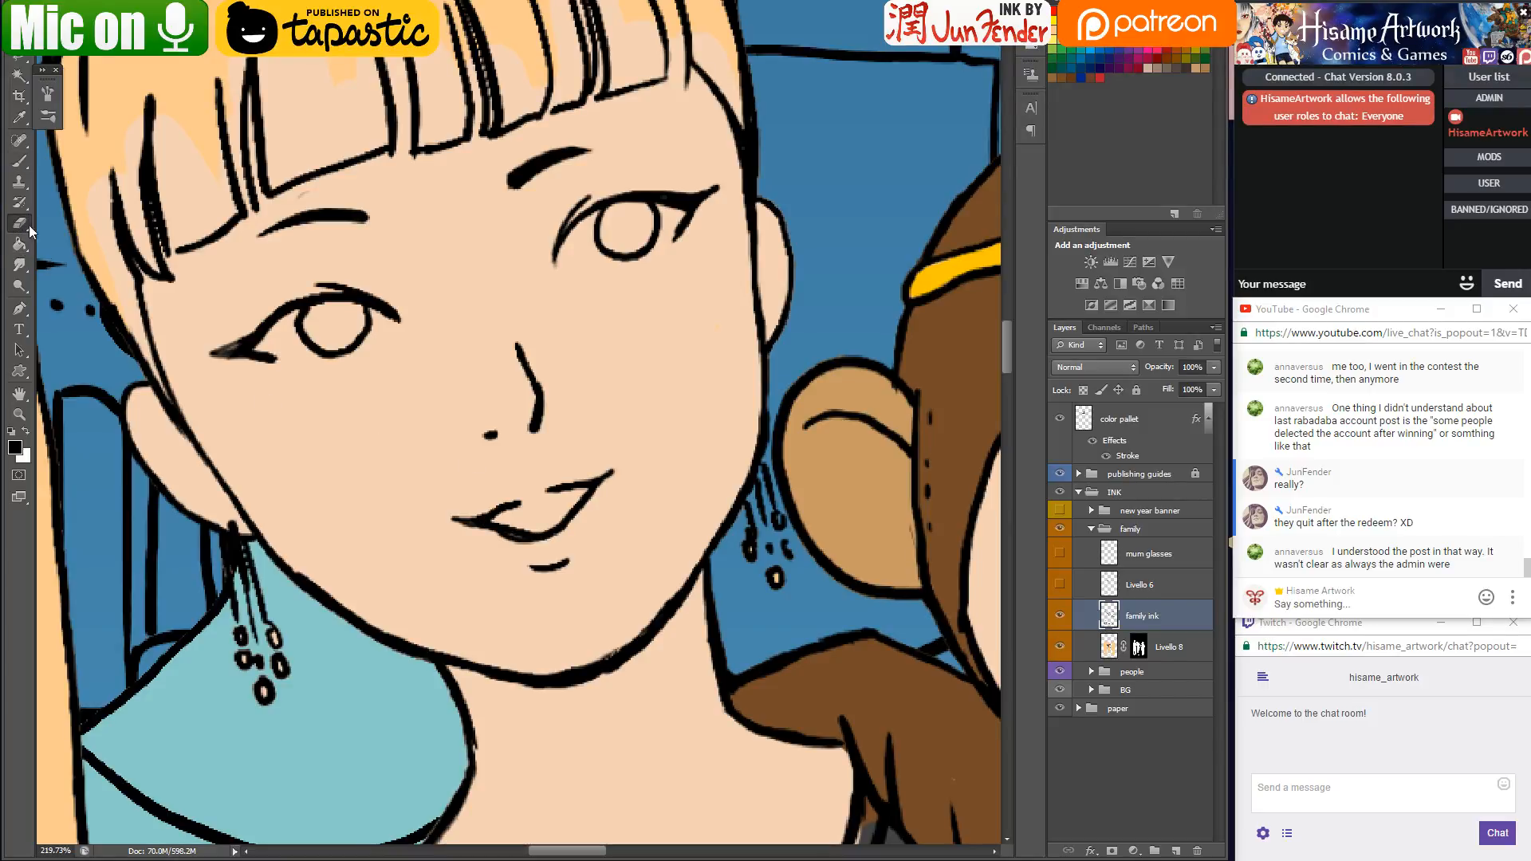
drag(493, 523, 524, 530)
scroll(649, 528, down, 10)
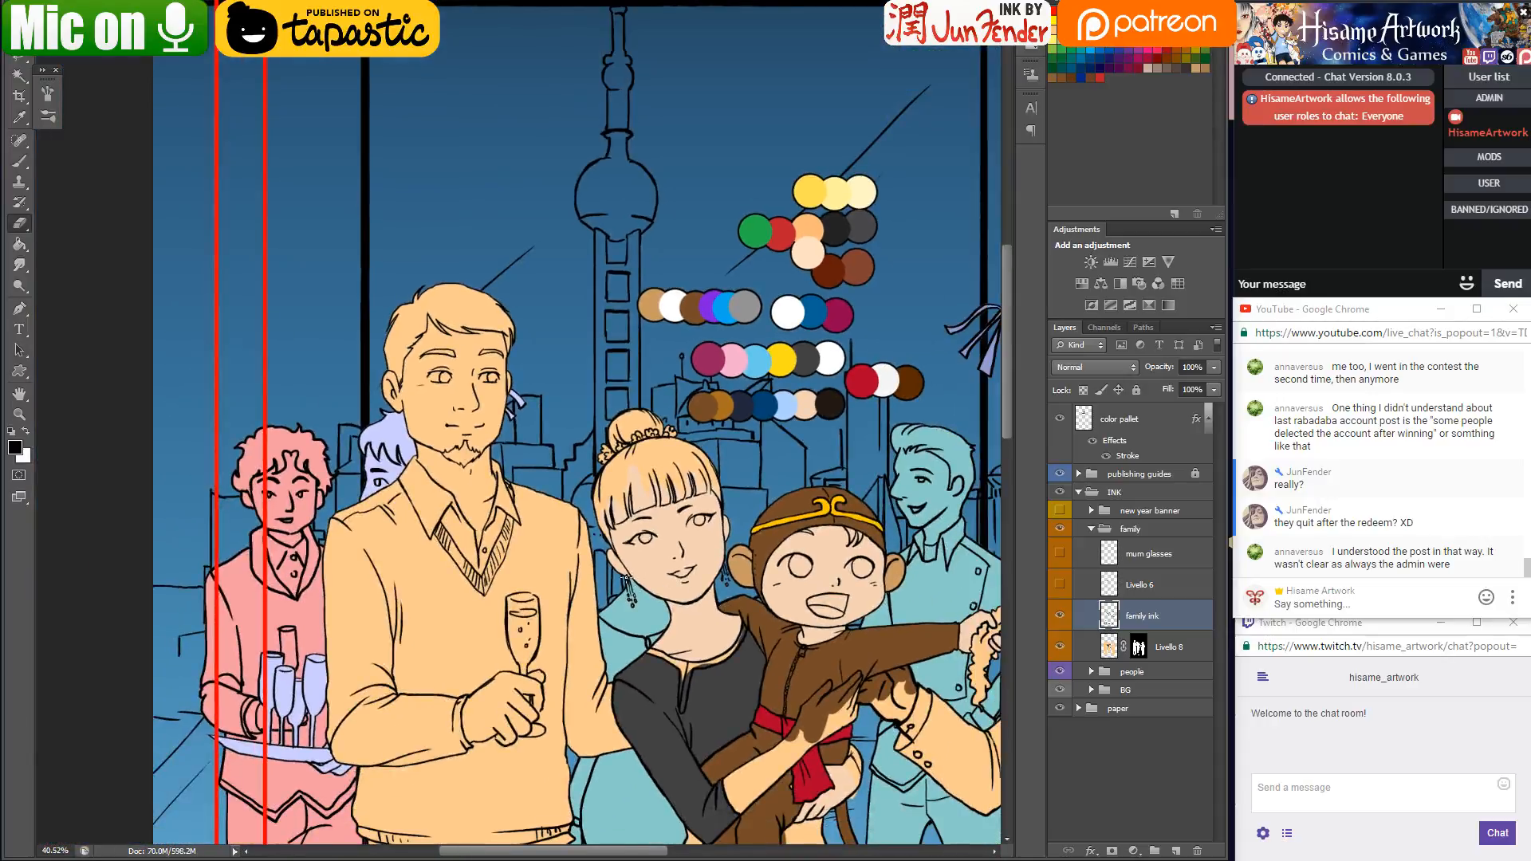
key(ctrl+s)
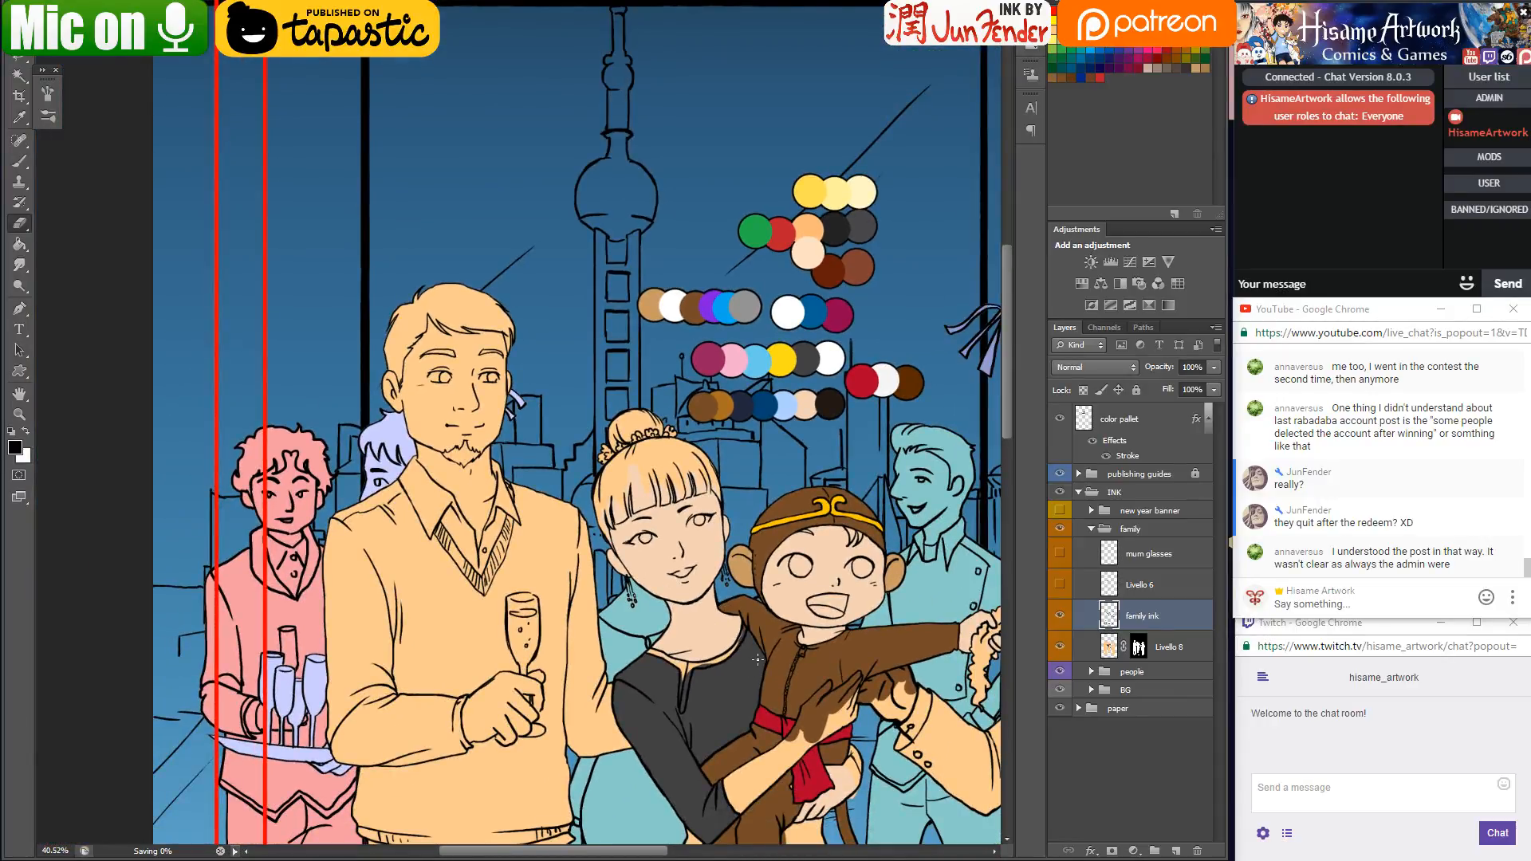
Try a slightly darker skin tone, f0c7a5, as a paint bucket fill on the woman's hand under the red sash
drag(724, 594, 666, 354)
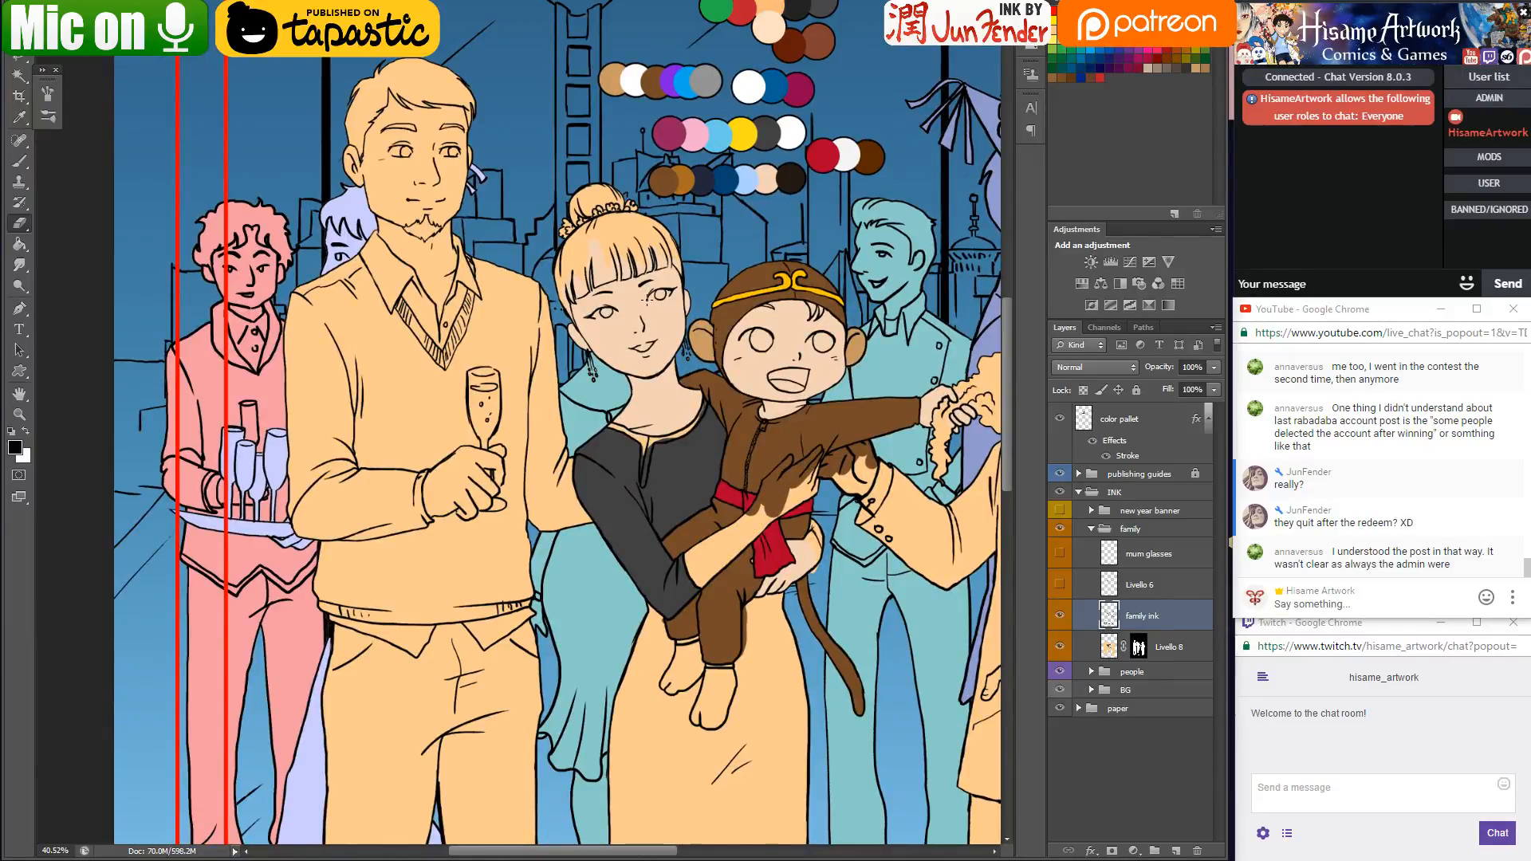
scroll(626, 302, up, 3)
scroll(772, 570, up, 7)
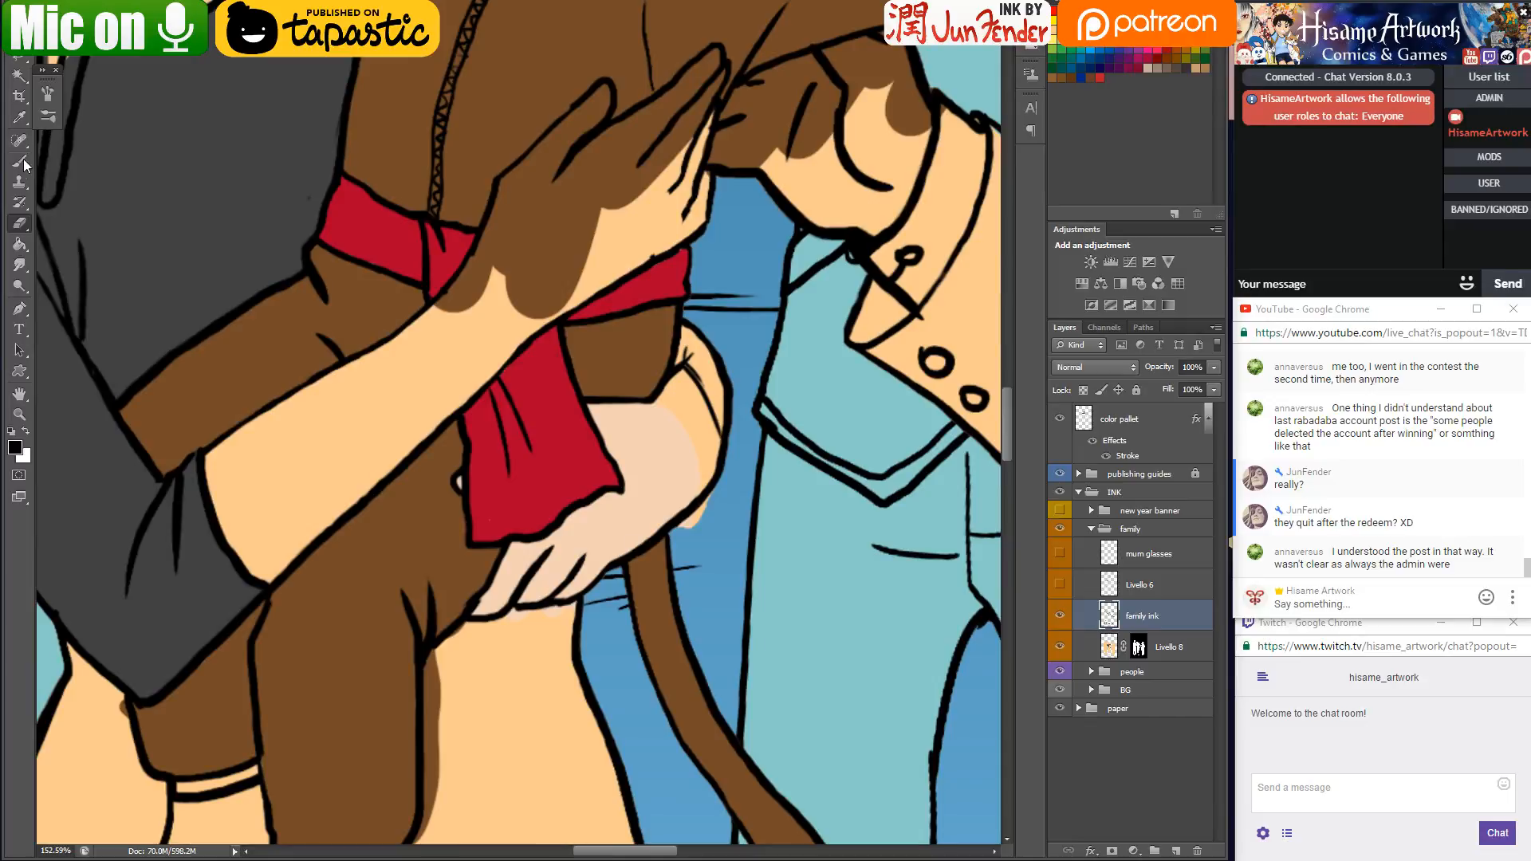
click(24, 162)
alt+click(448, 382)
scroll(797, 508, down, 5)
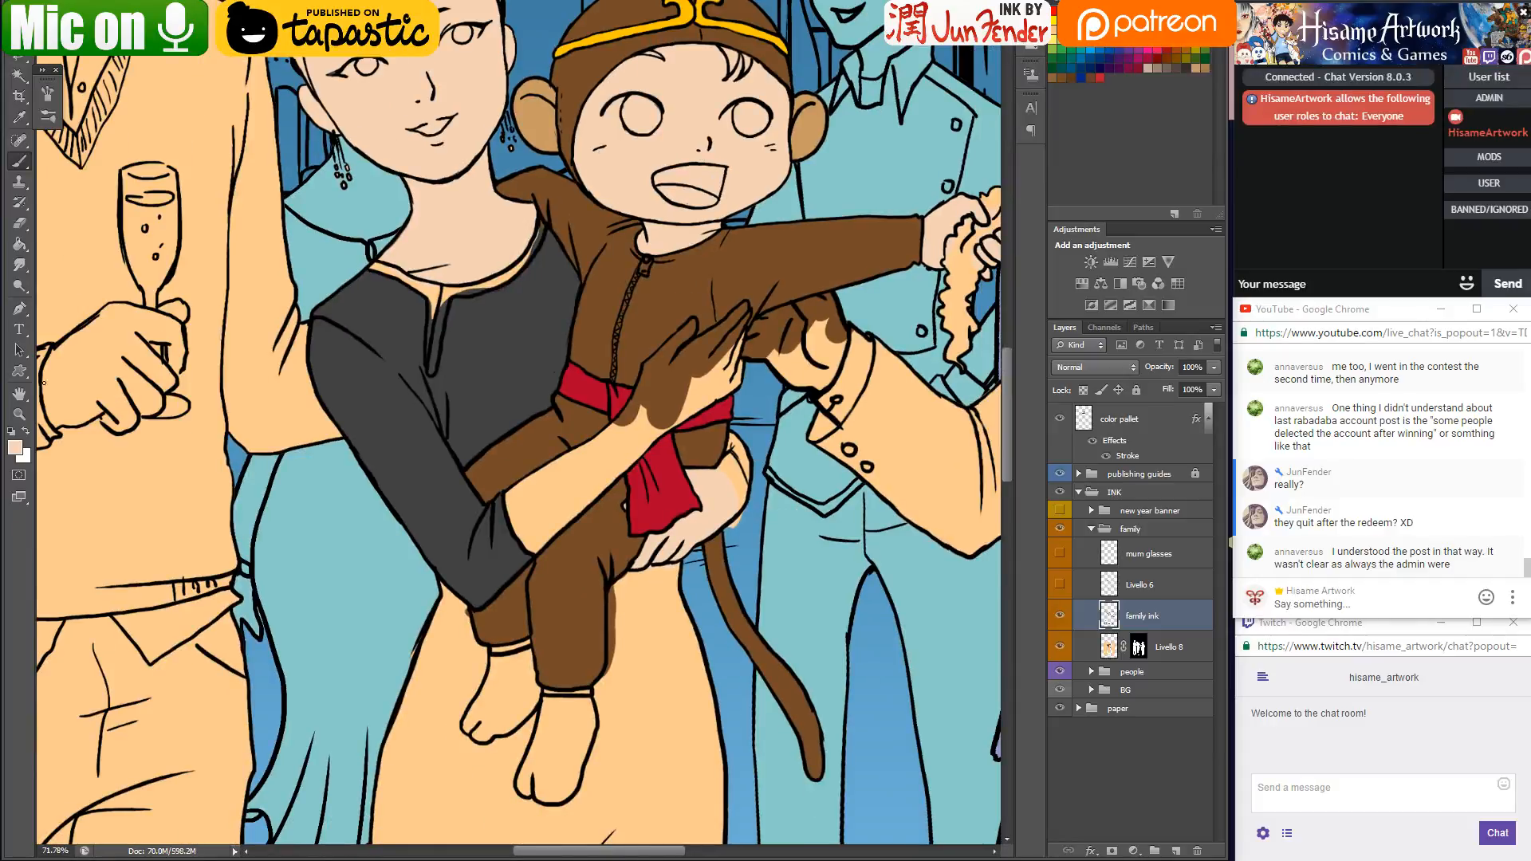
click(14, 447)
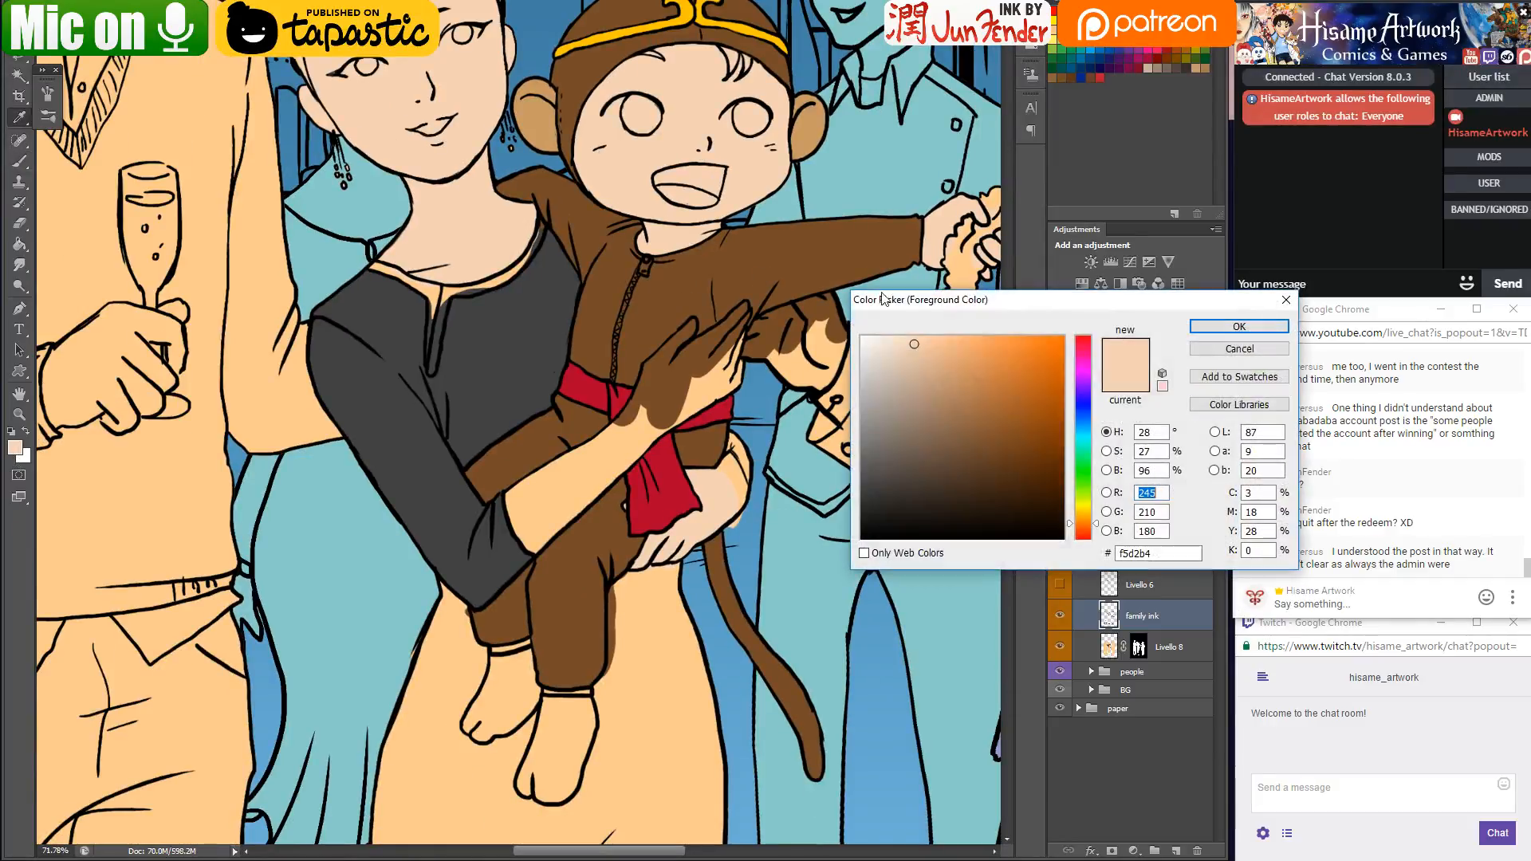
click(924, 348)
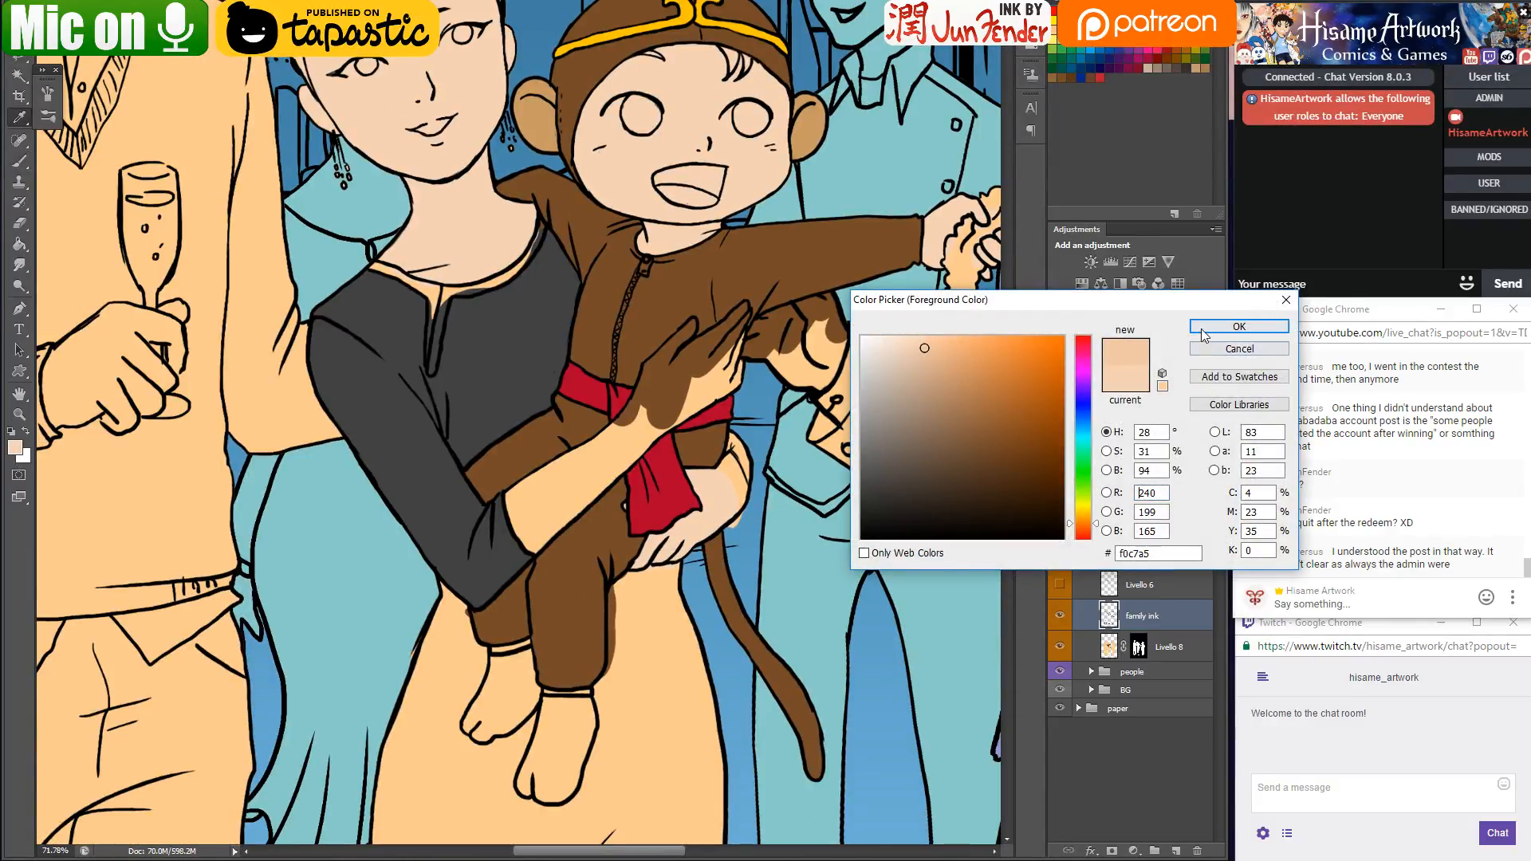
click(1240, 326)
click(20, 244)
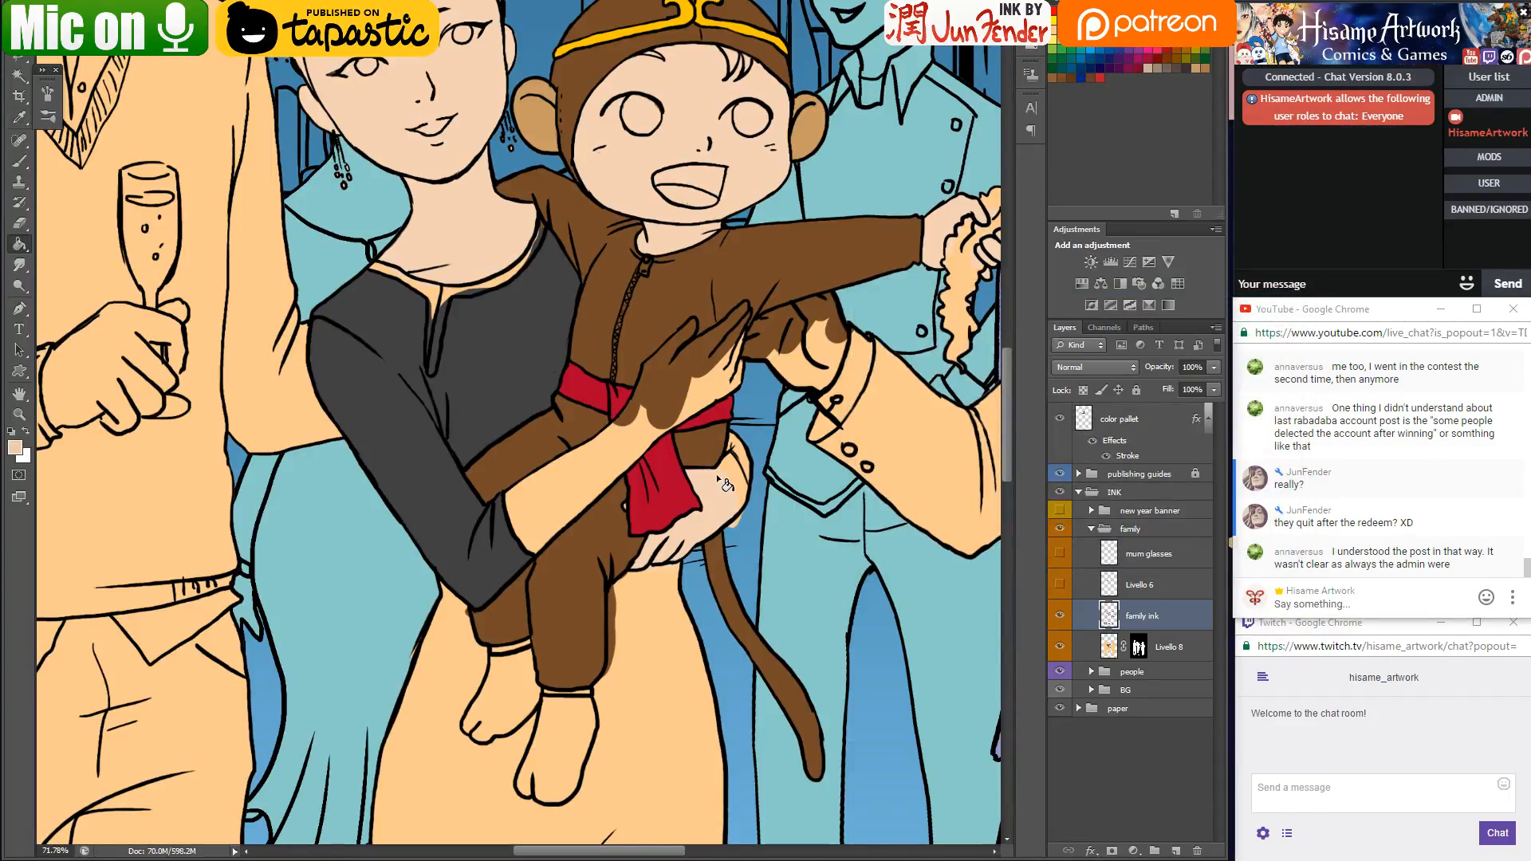
click(717, 480)
Try a still darker skin tone as a fill on the woman's hands, neck, face and forearm
click(14, 451)
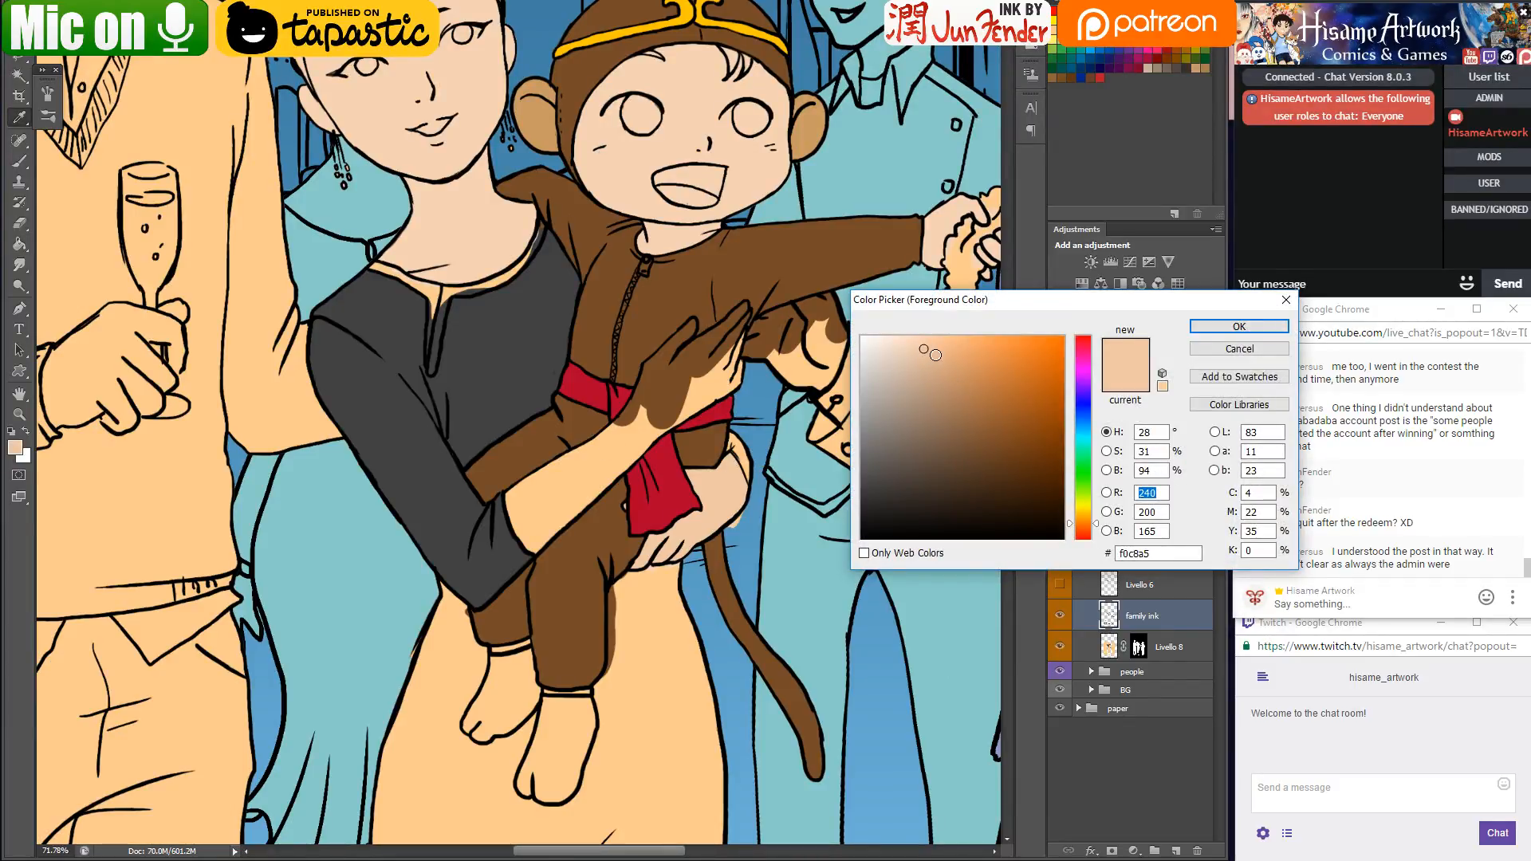
click(1244, 326)
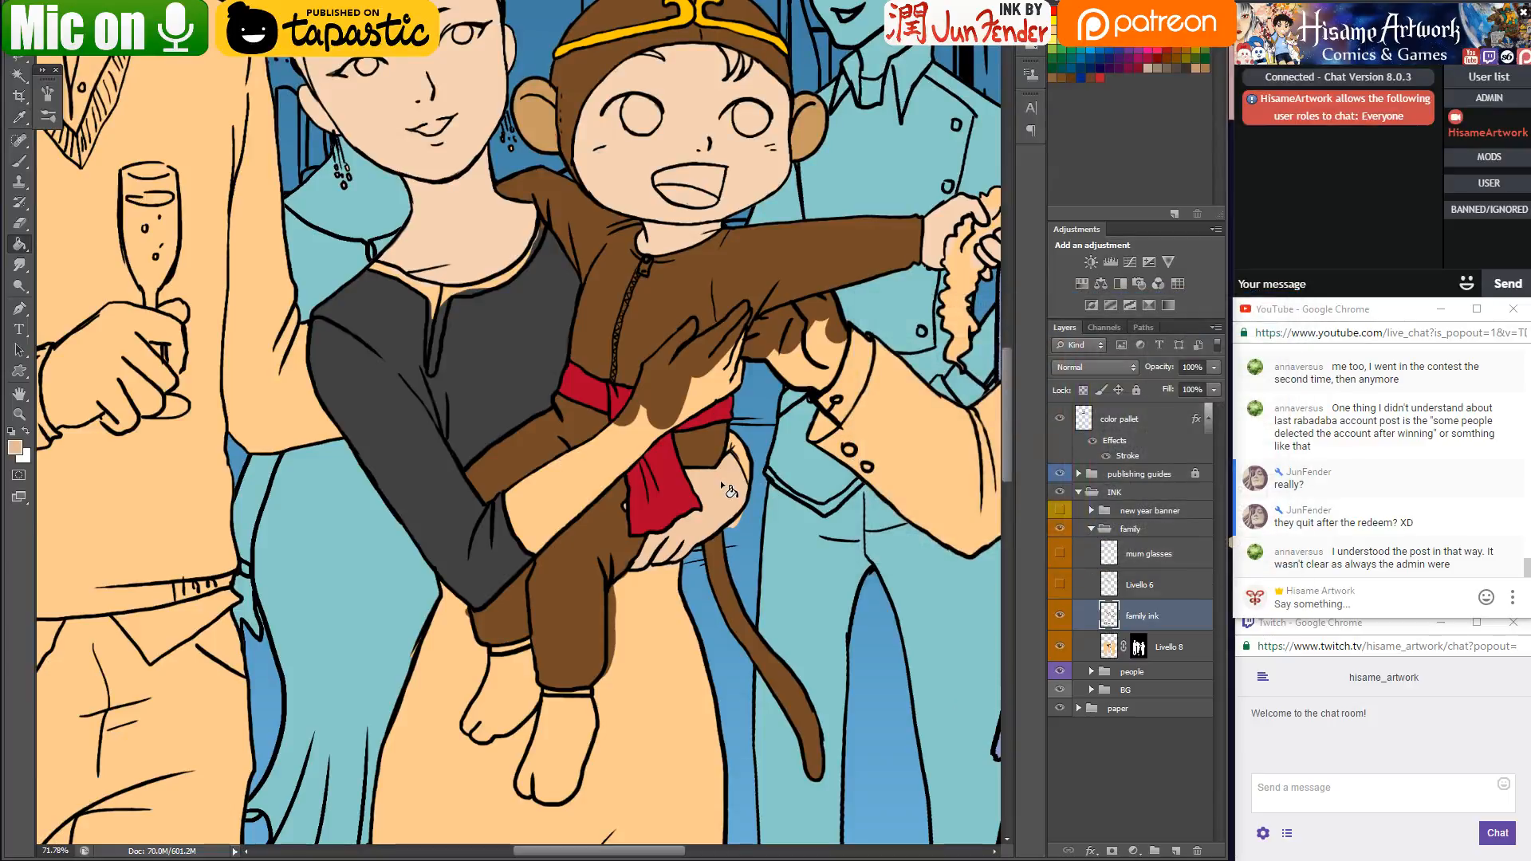
click(722, 483)
click(476, 225)
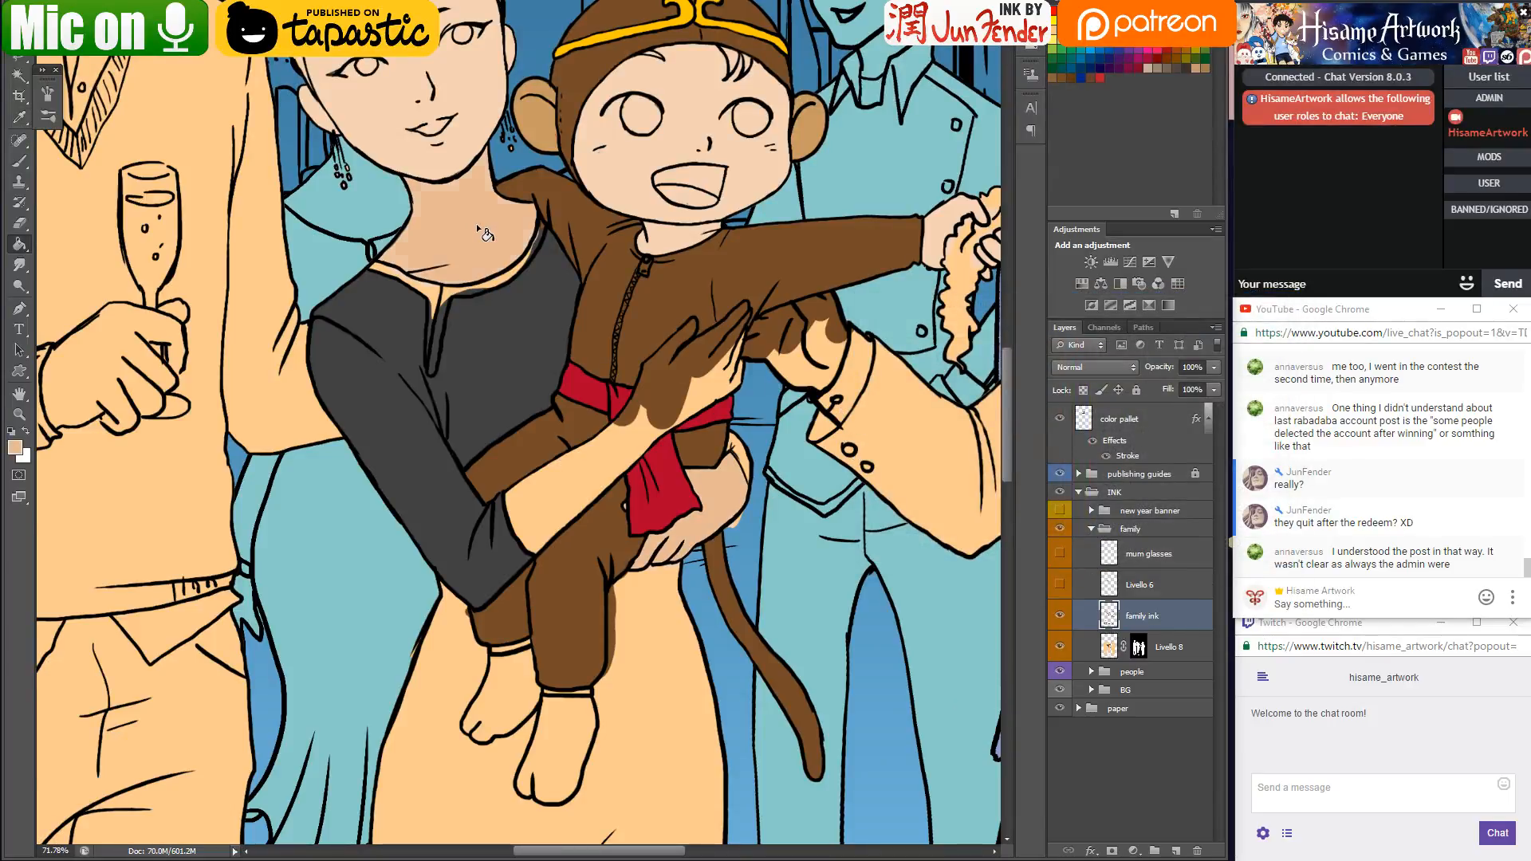
click(411, 145)
drag(415, 150, 458, 345)
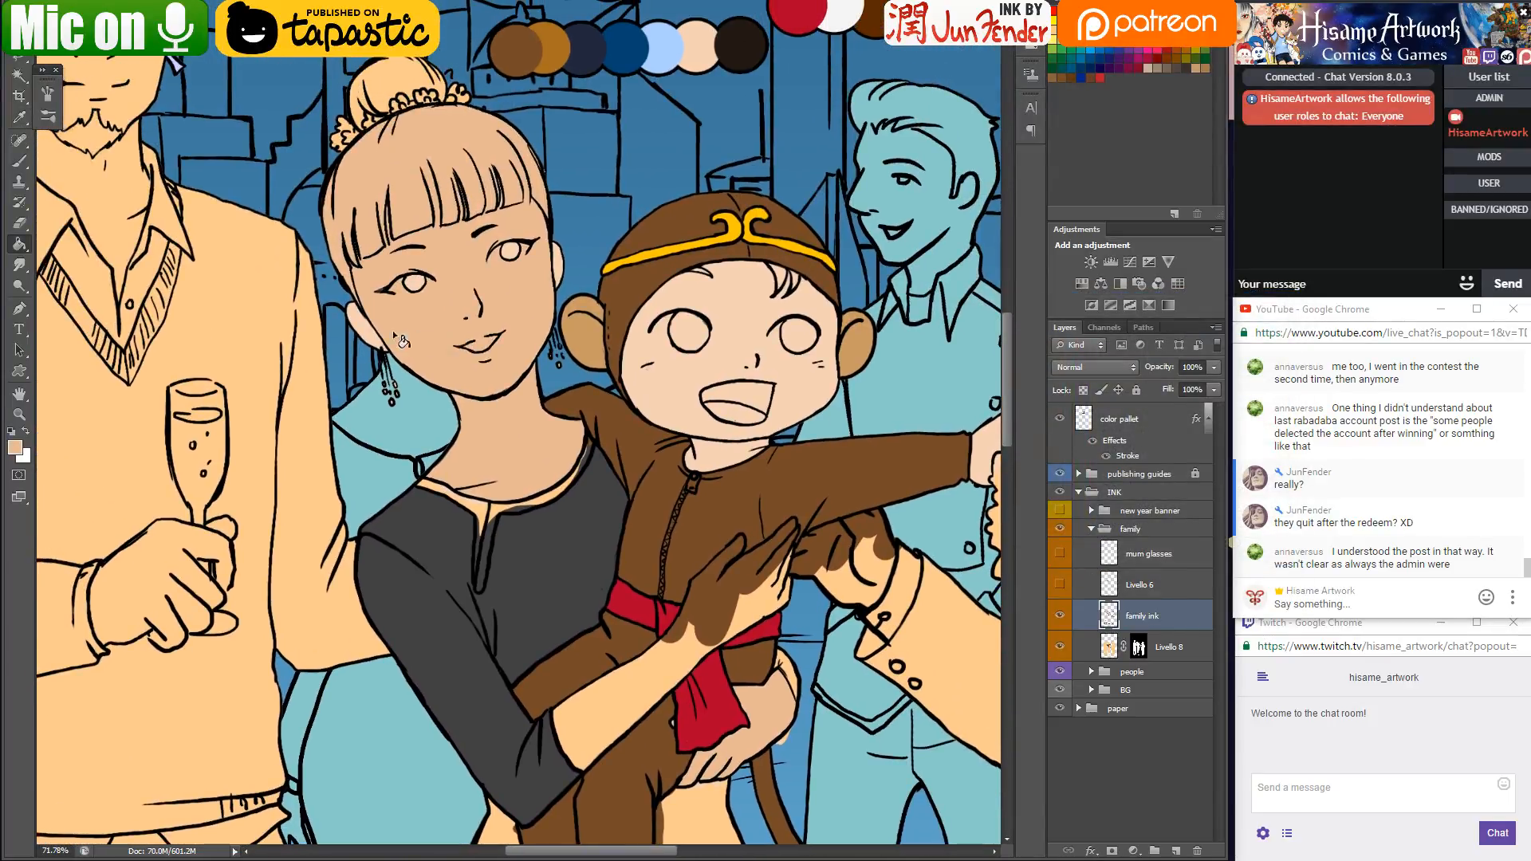
scroll(563, 267, right, 2)
scroll(582, 399, down, 4)
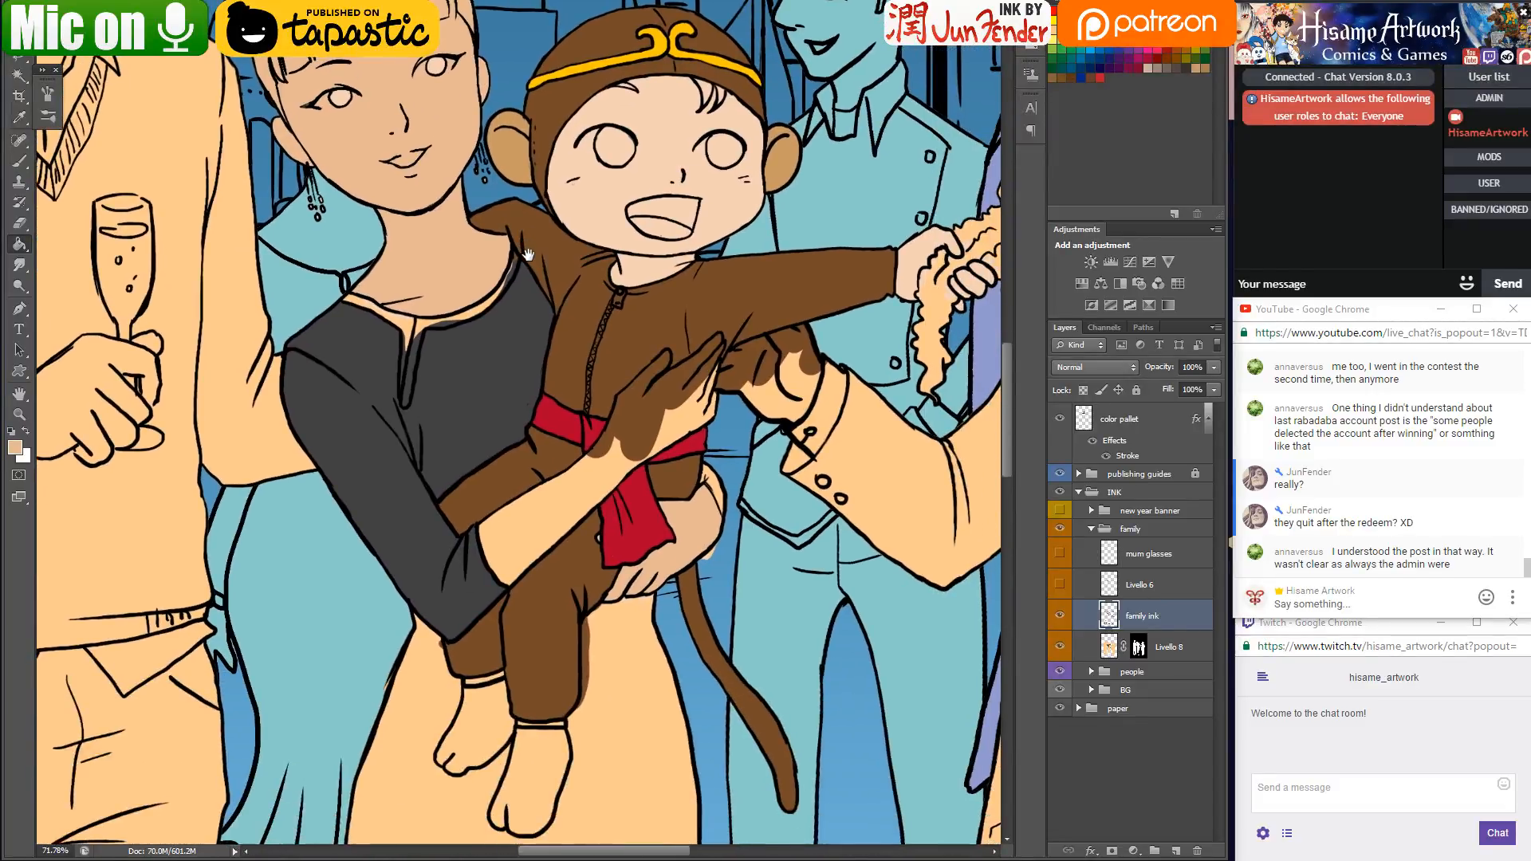
click(596, 467)
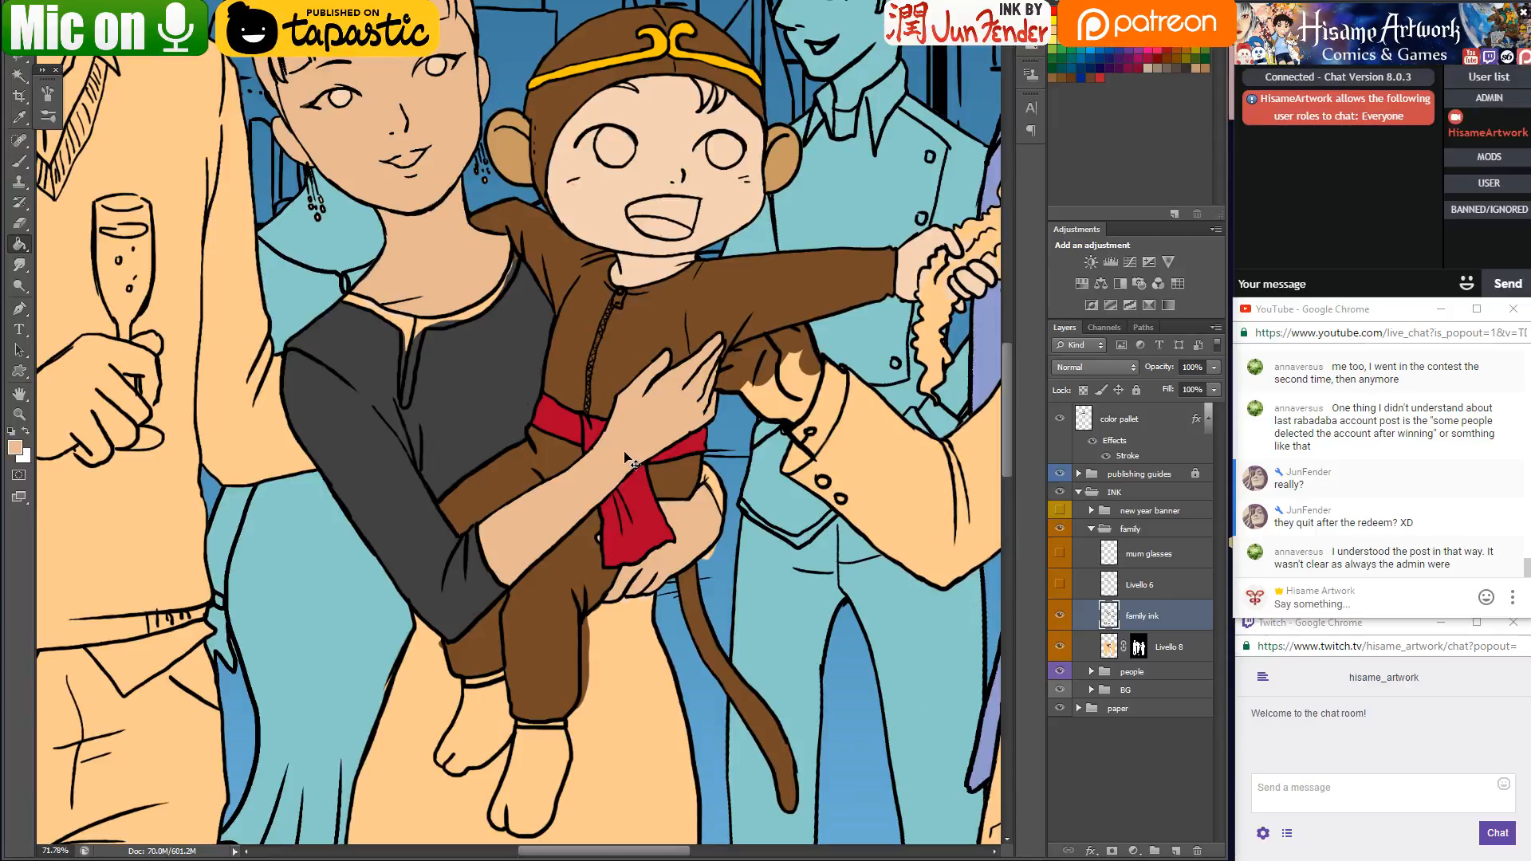
Undo the trial skin fills on the family ink layer and toggle its visibility to inspect the colors underneath
key(ctrl+z)
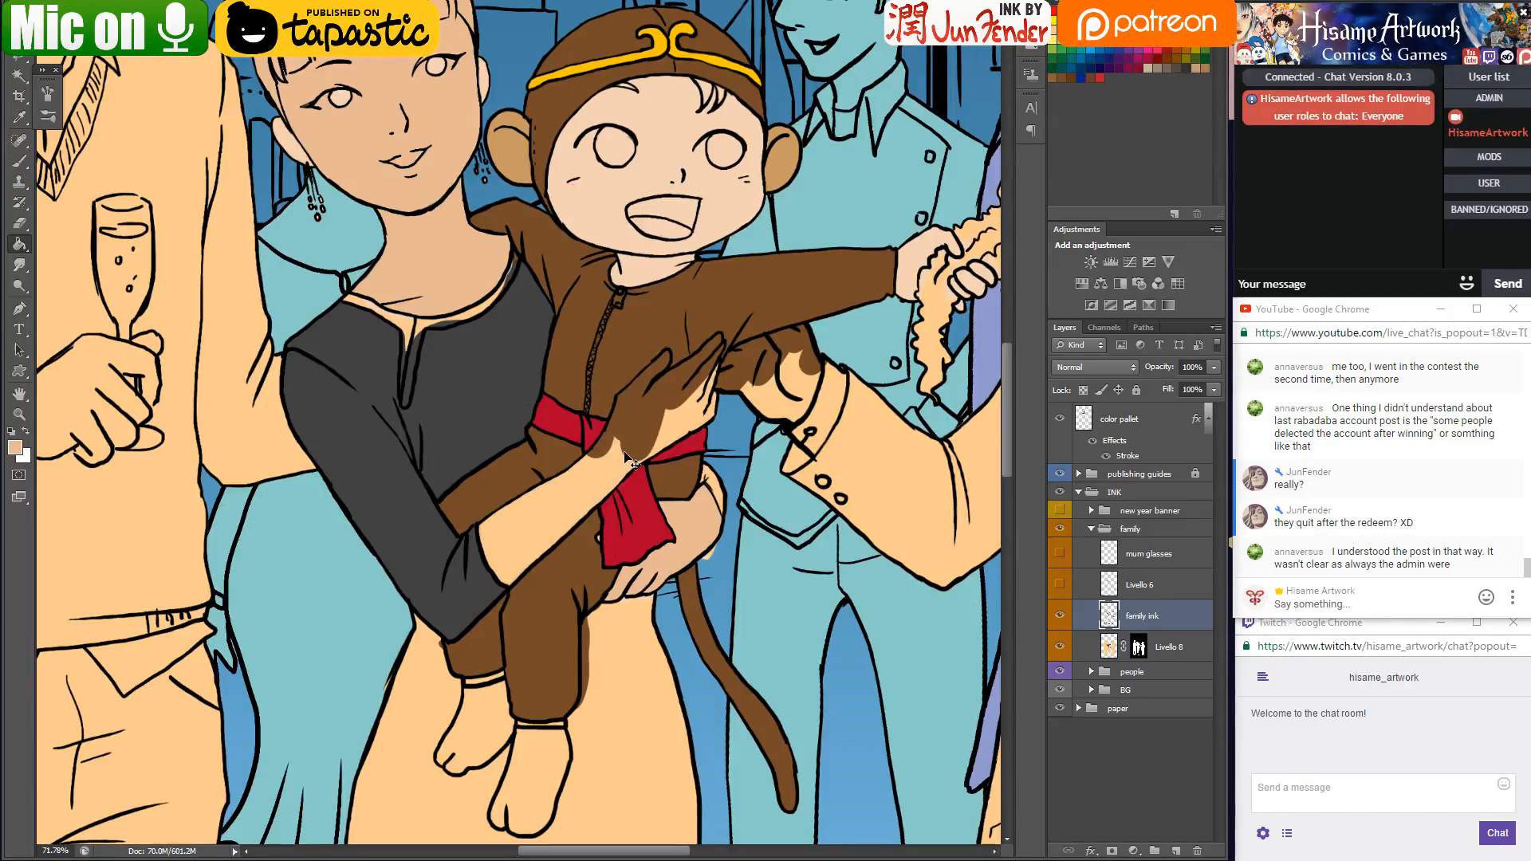
key(ctrl+alt+z)
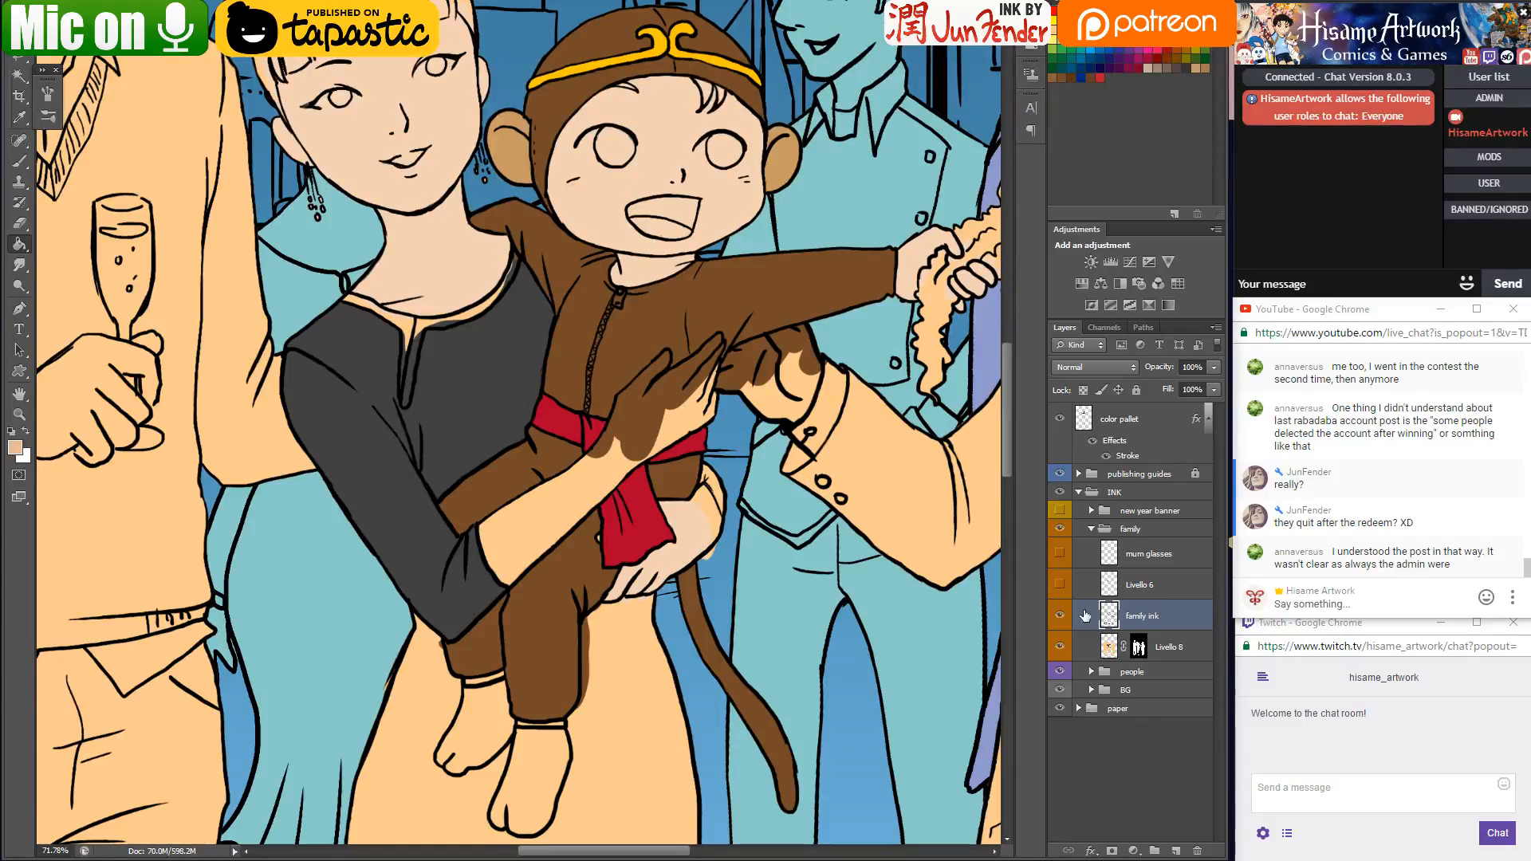
click(1060, 616)
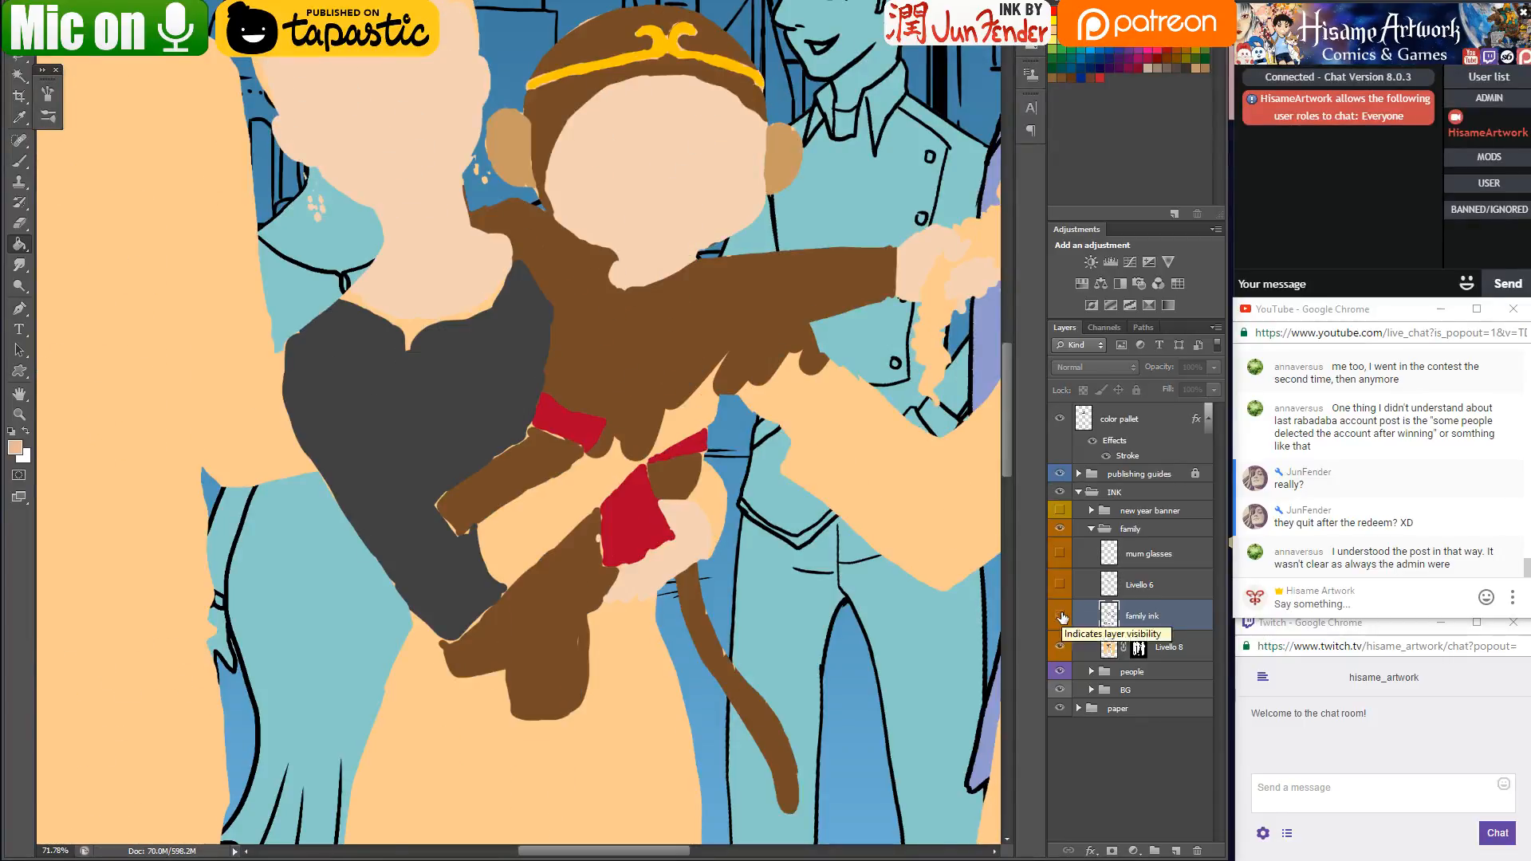
click(1061, 616)
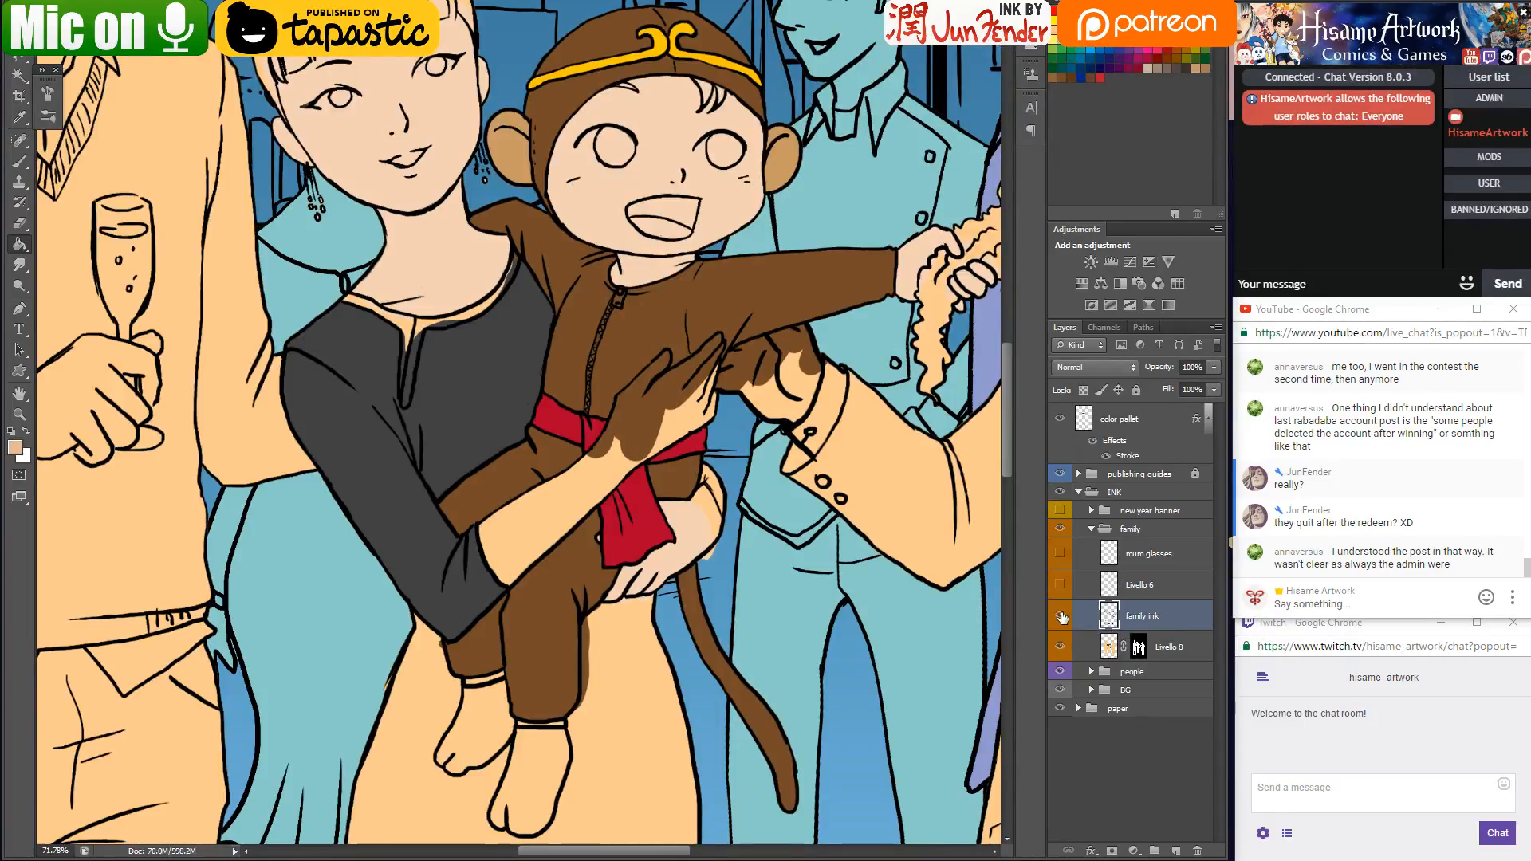
Fill the woman's face, neck, forearm and hand with the darker skin tone on the Livello 8 layer, undoing any fill over the costume
ctrl+click(1113, 616)
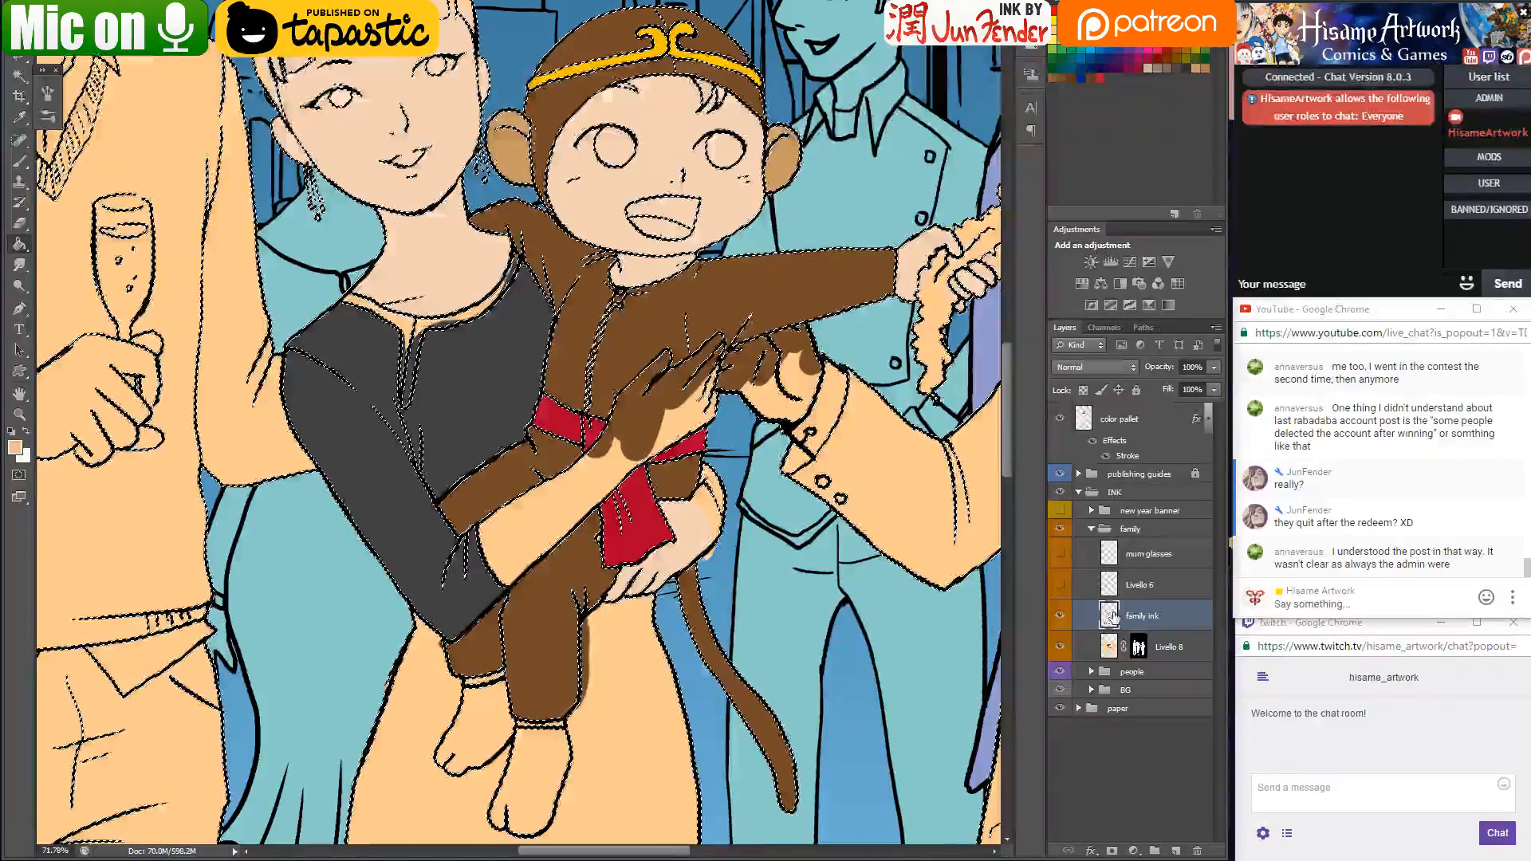
key(ctrl+d)
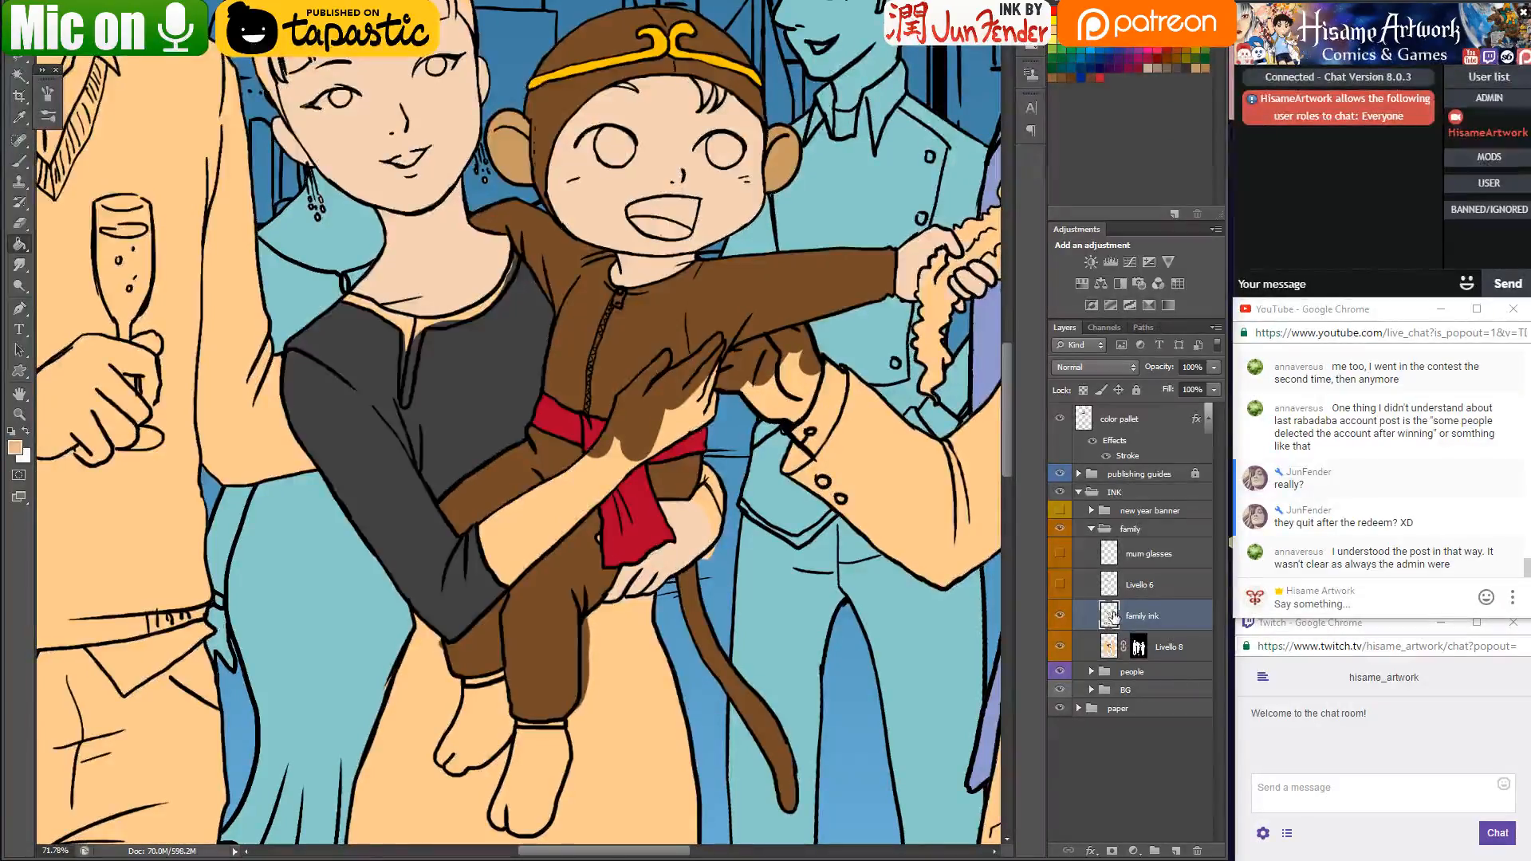
click(1113, 647)
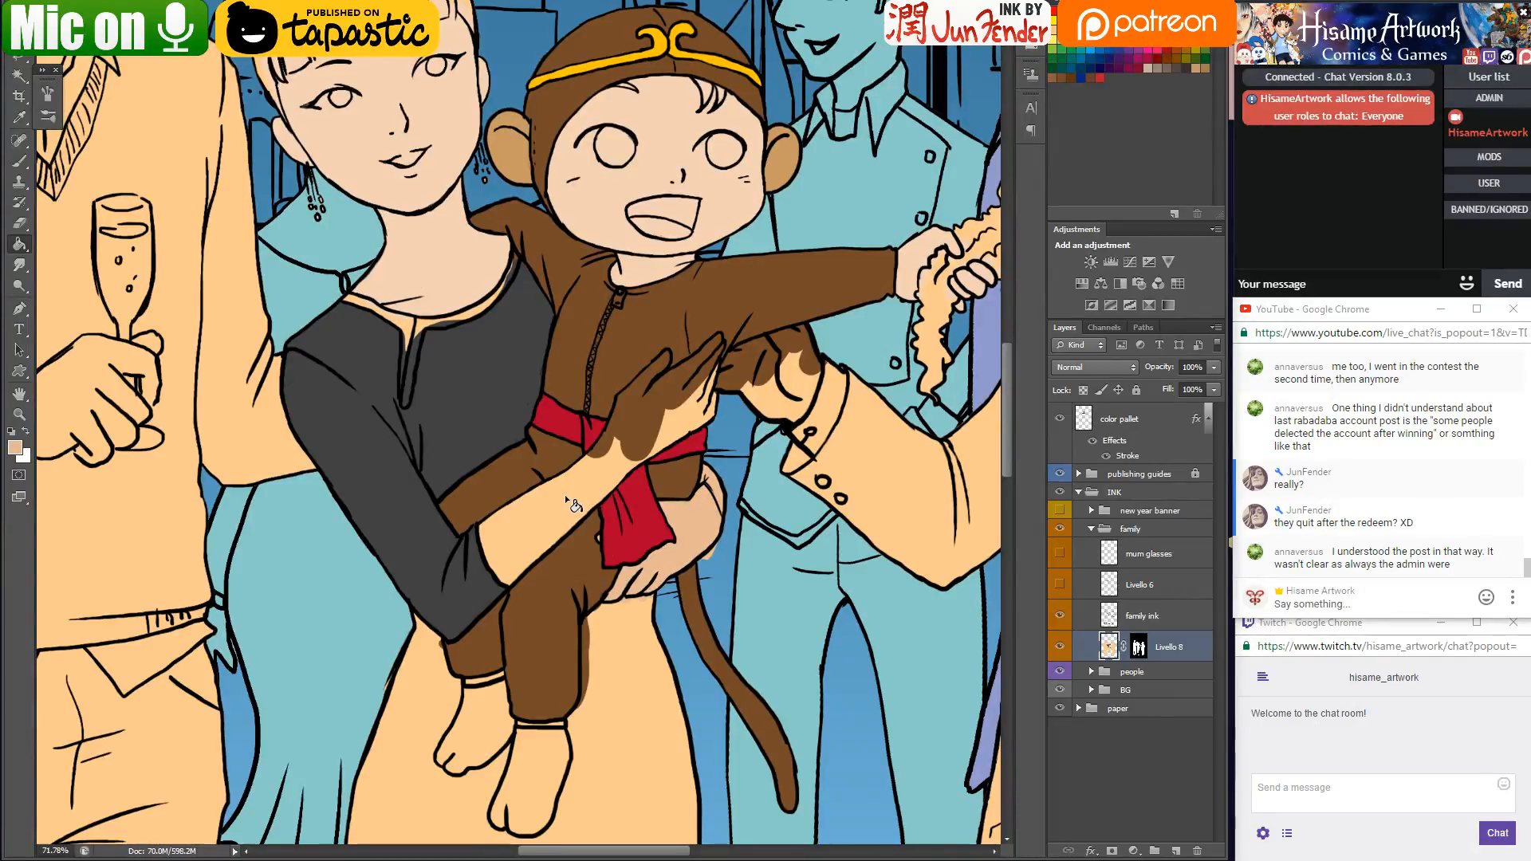
click(569, 471)
click(629, 424)
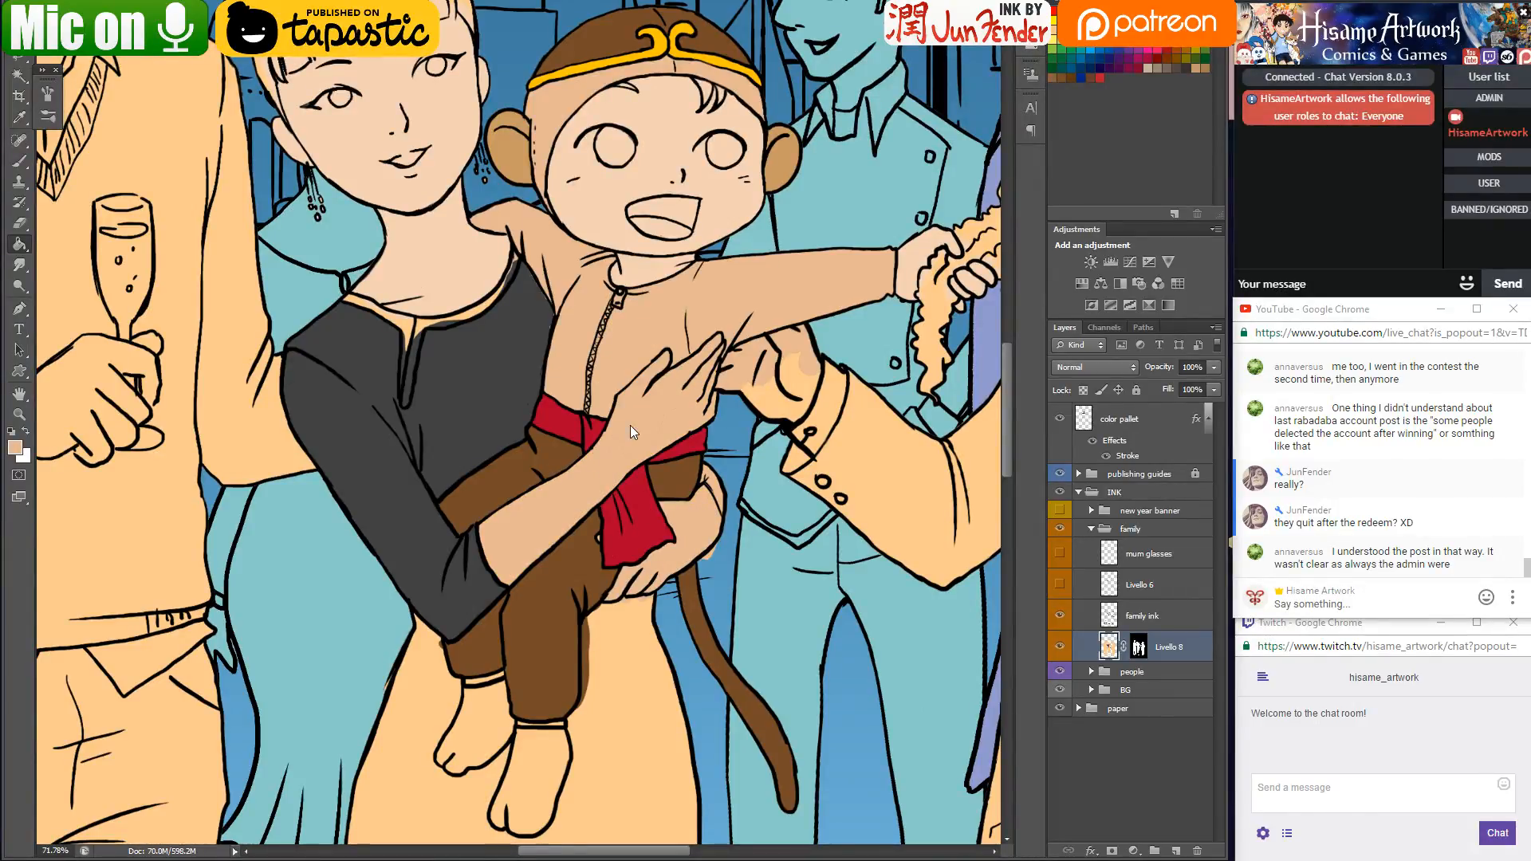
key(ctrl+z)
click(406, 256)
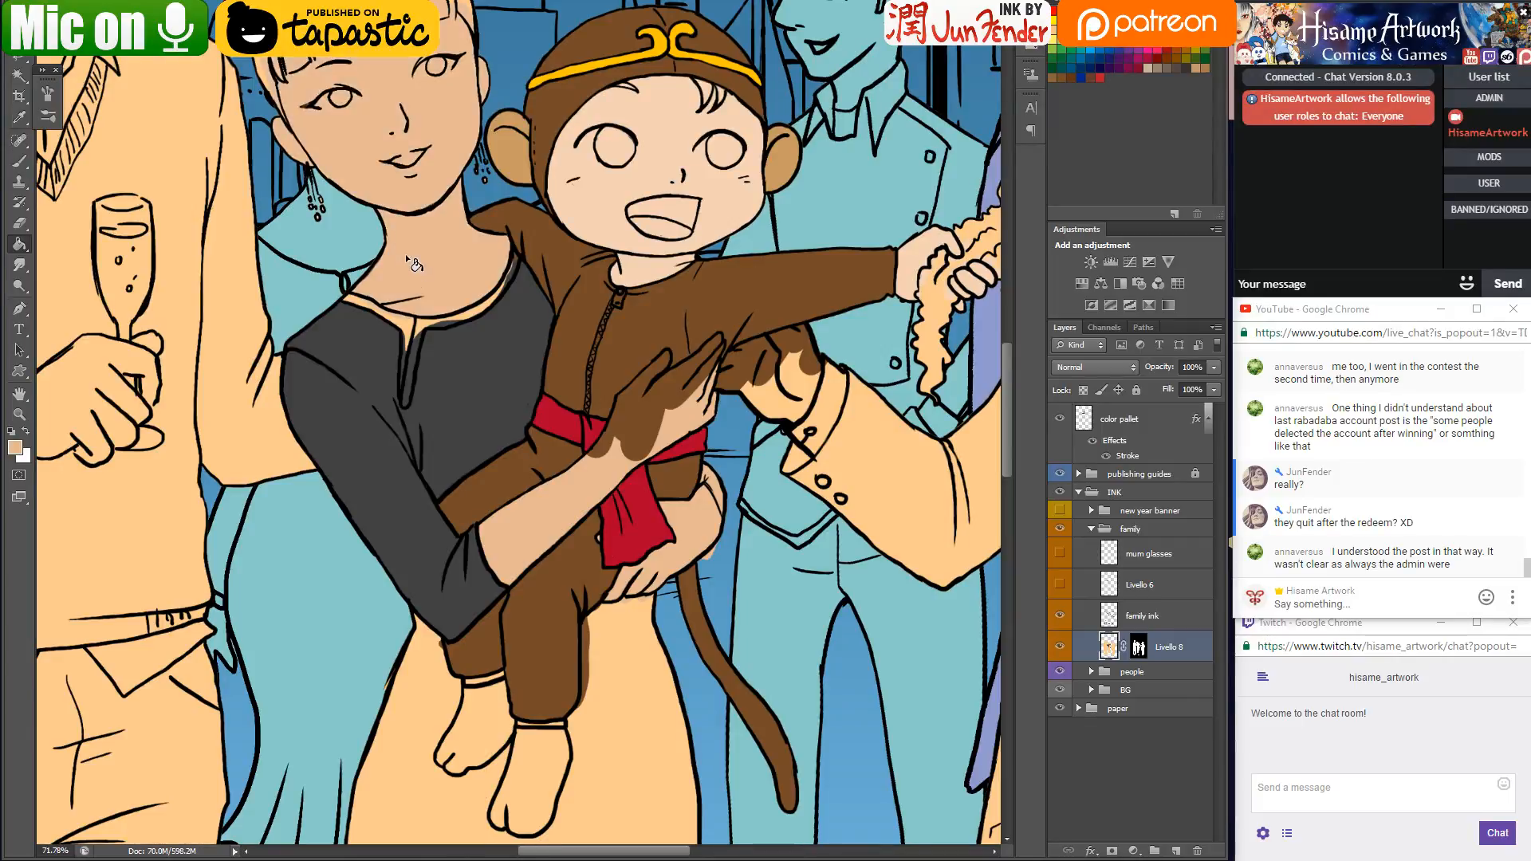
Brush the skin tone over the brown areas of the woman's hand resting on the child's costume
click(20, 163)
scroll(612, 457, up, 5)
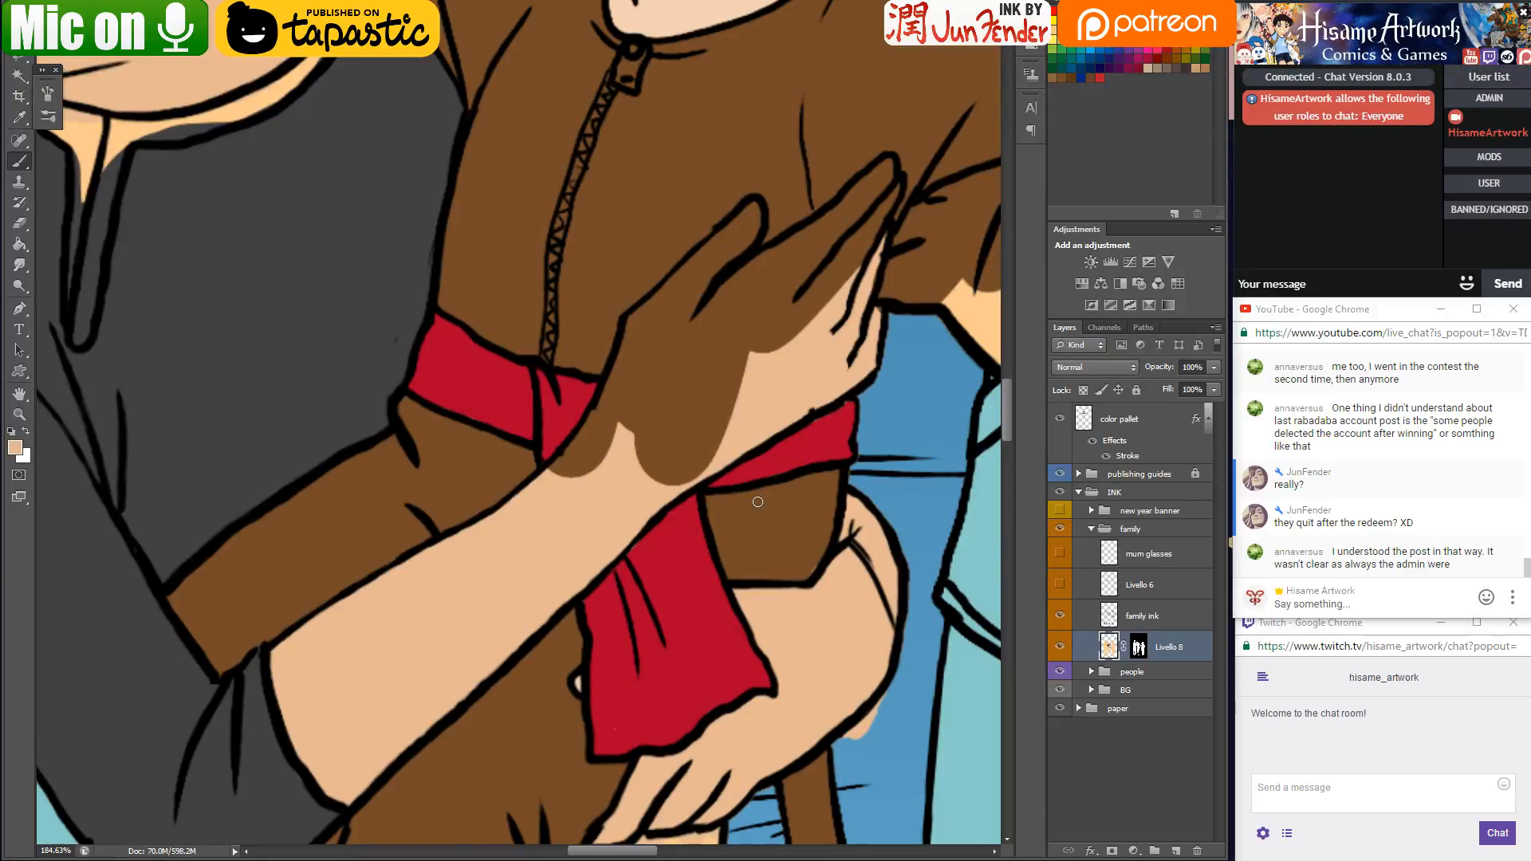
drag(596, 403, 566, 478)
mouse_move(641, 398)
mouse_down()
mouse_move(595, 445)
mouse_move(699, 381)
mouse_move(714, 398)
mouse_move(643, 488)
mouse_move(721, 454)
mouse_up()
key([)
key([)
mouse_move(600, 408)
mouse_down()
mouse_move(635, 325)
mouse_move(701, 265)
mouse_move(653, 308)
mouse_move(684, 279)
mouse_up()
mouse_move(705, 257)
mouse_down()
mouse_move(736, 222)
mouse_move(670, 290)
mouse_move(753, 207)
mouse_move(750, 236)
mouse_move(642, 370)
mouse_move(642, 348)
mouse_move(732, 297)
mouse_move(722, 366)
mouse_move(793, 251)
mouse_move(744, 266)
mouse_move(812, 237)
mouse_move(891, 169)
mouse_move(816, 326)
mouse_move(867, 194)
mouse_move(764, 337)
mouse_move(796, 242)
mouse_up()
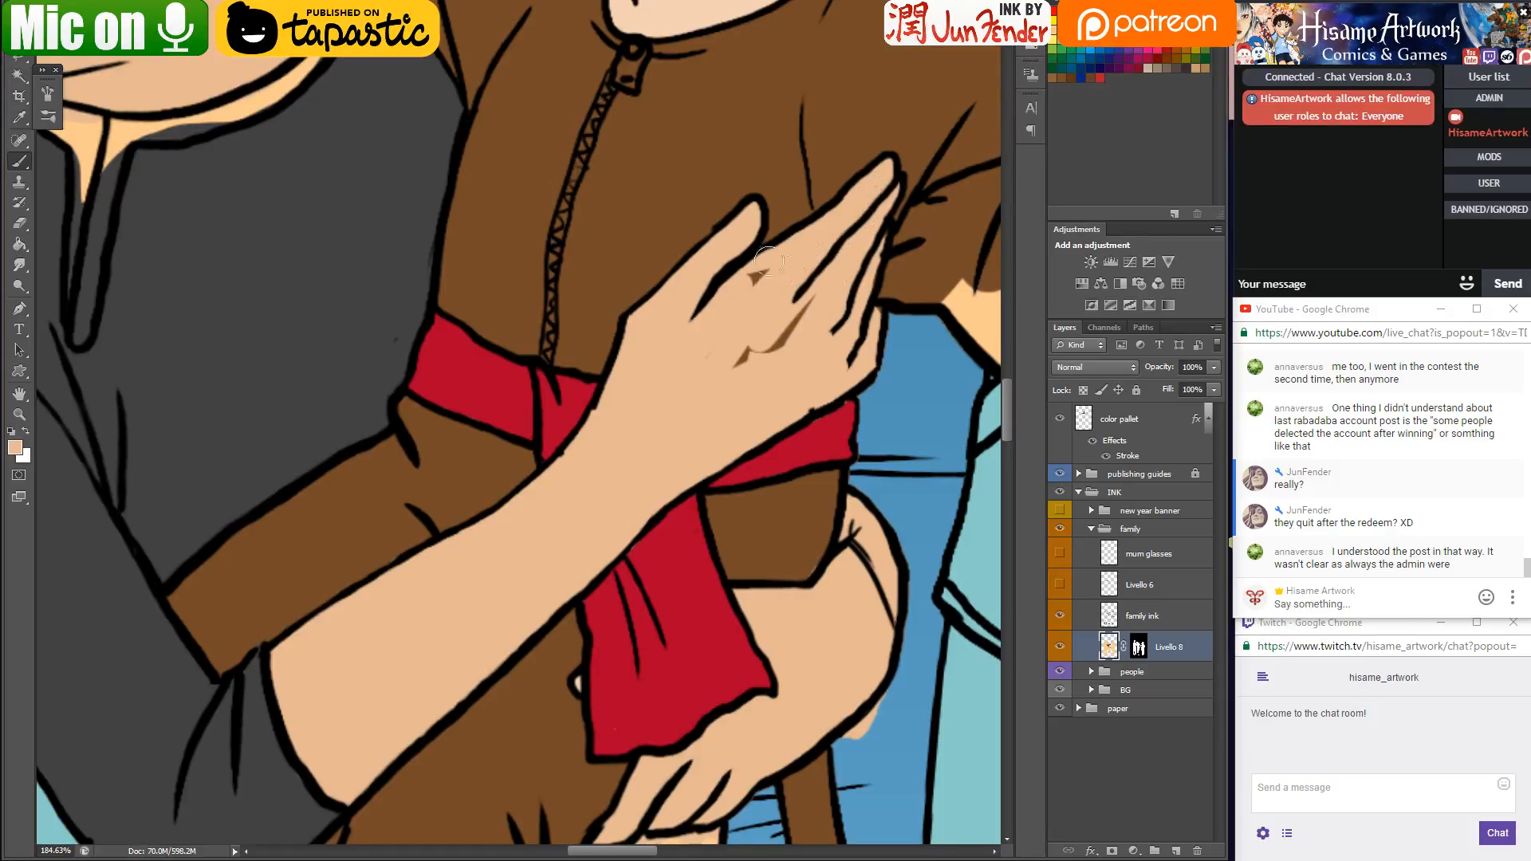
drag(718, 345, 743, 406)
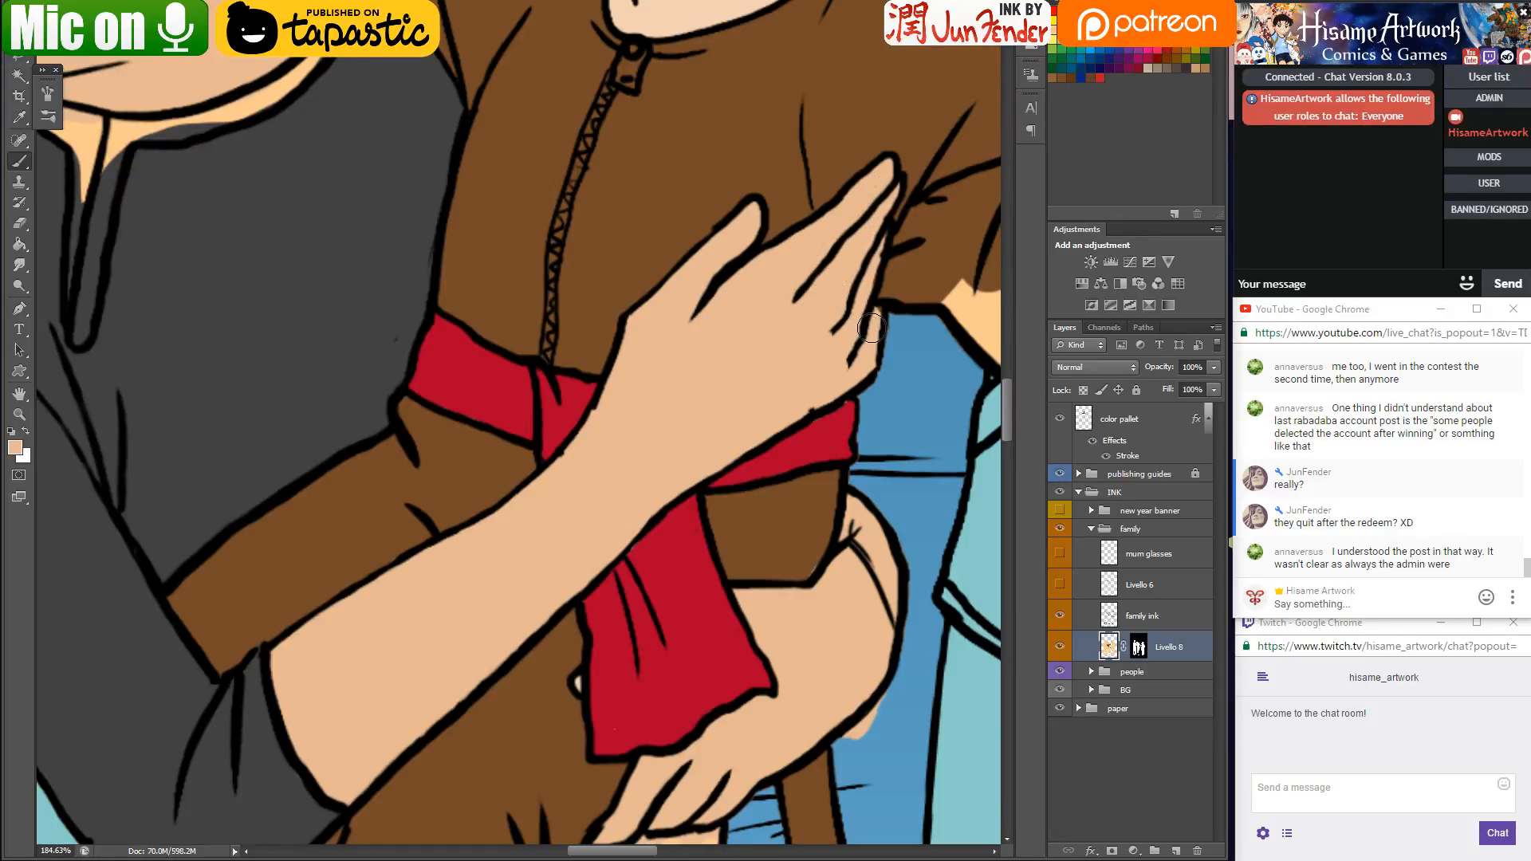
Erase skin color spilling outside the woman's far arm and paint the sleeve visible behind the child dark grey
mouse_move(785, 454)
mouse_down()
mouse_move(797, 205)
mouse_move(753, 215)
mouse_up()
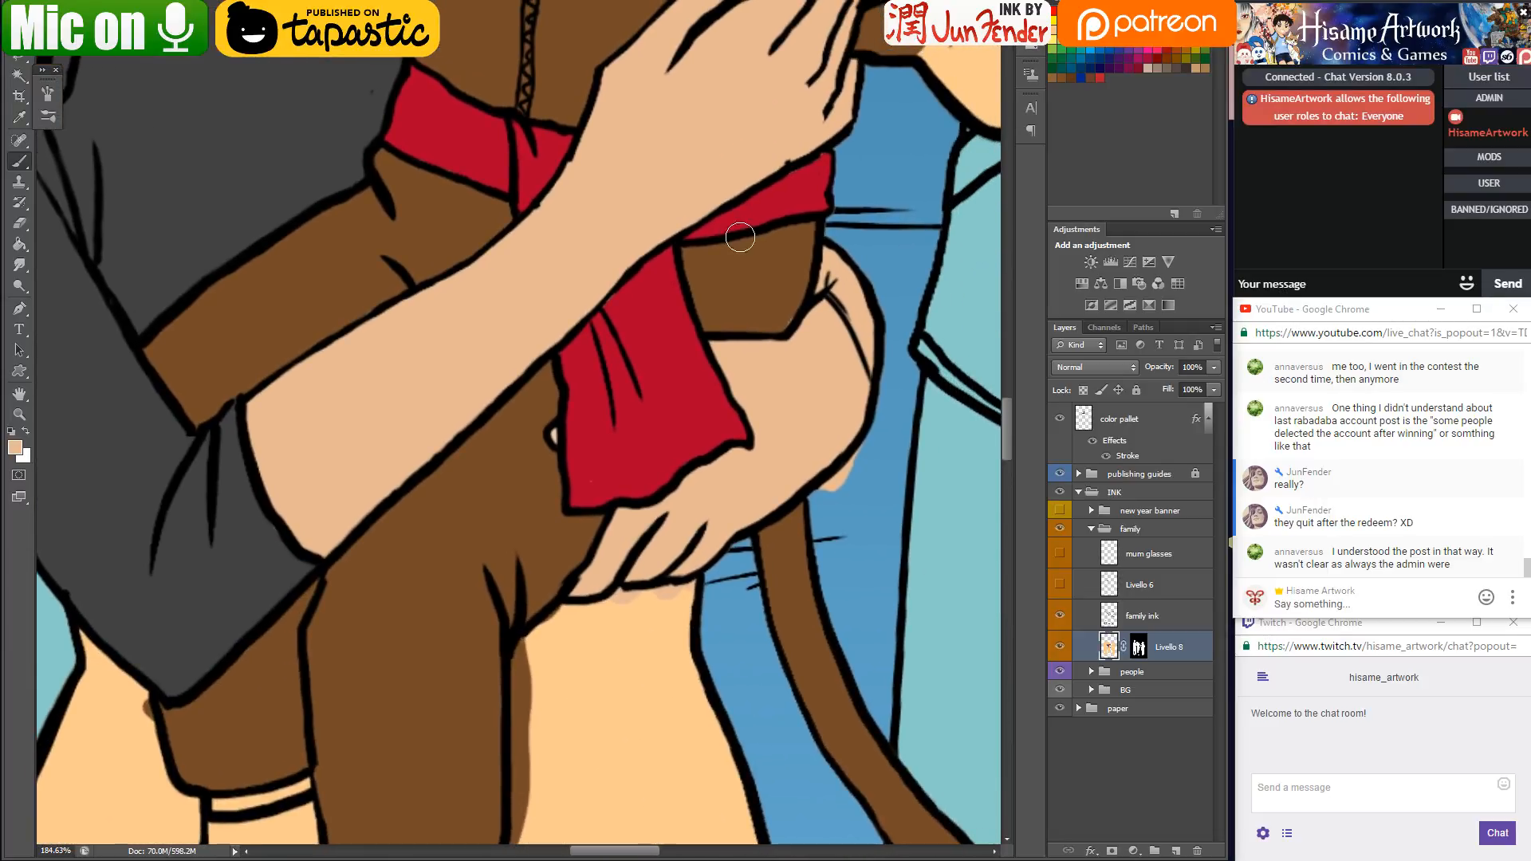
alt+click(723, 300)
click(20, 225)
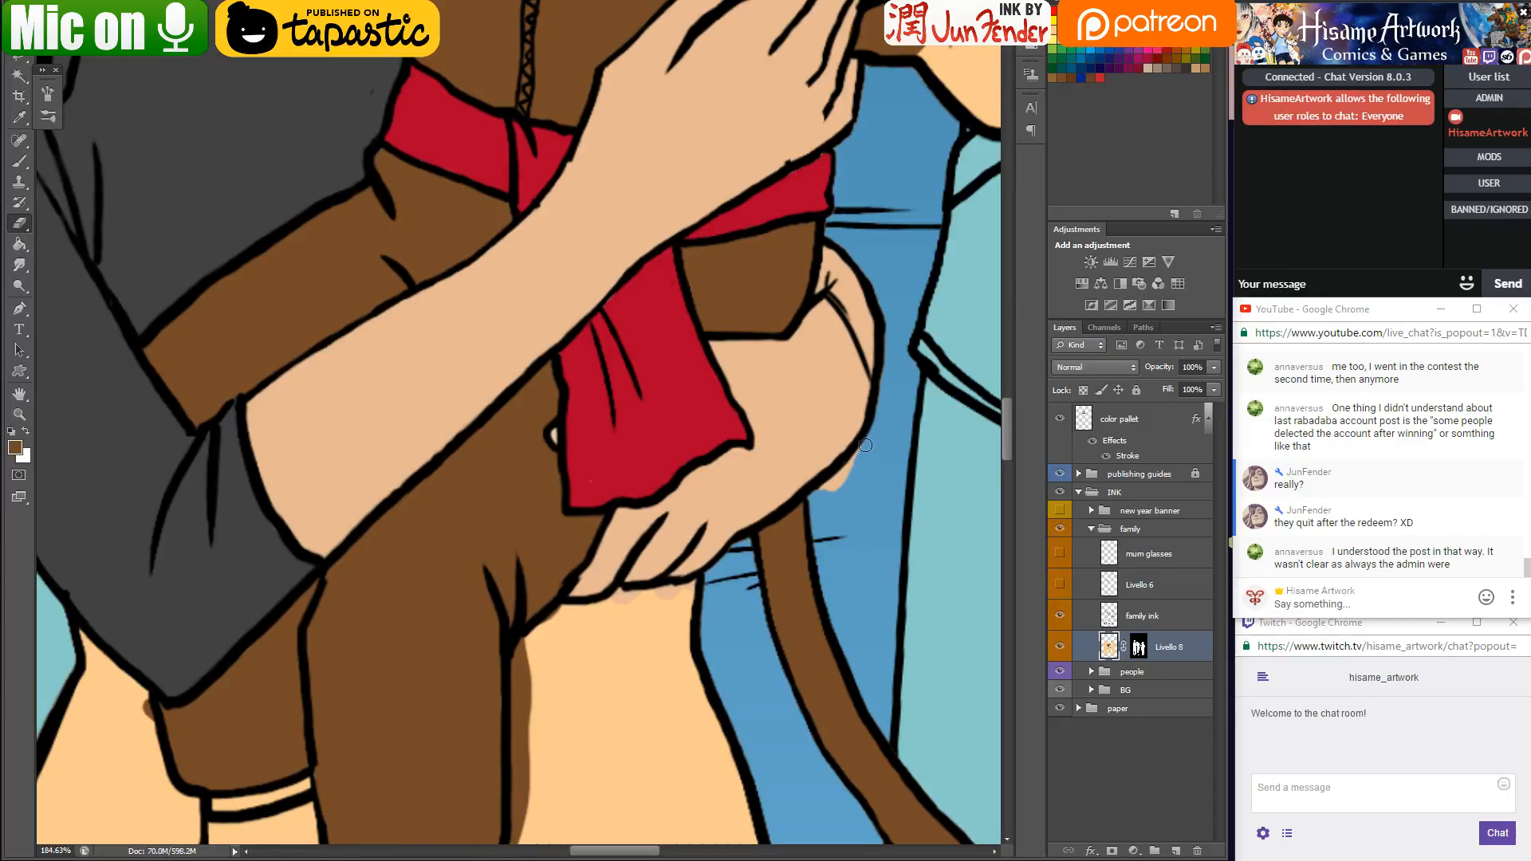
drag(854, 470, 860, 449)
click(27, 160)
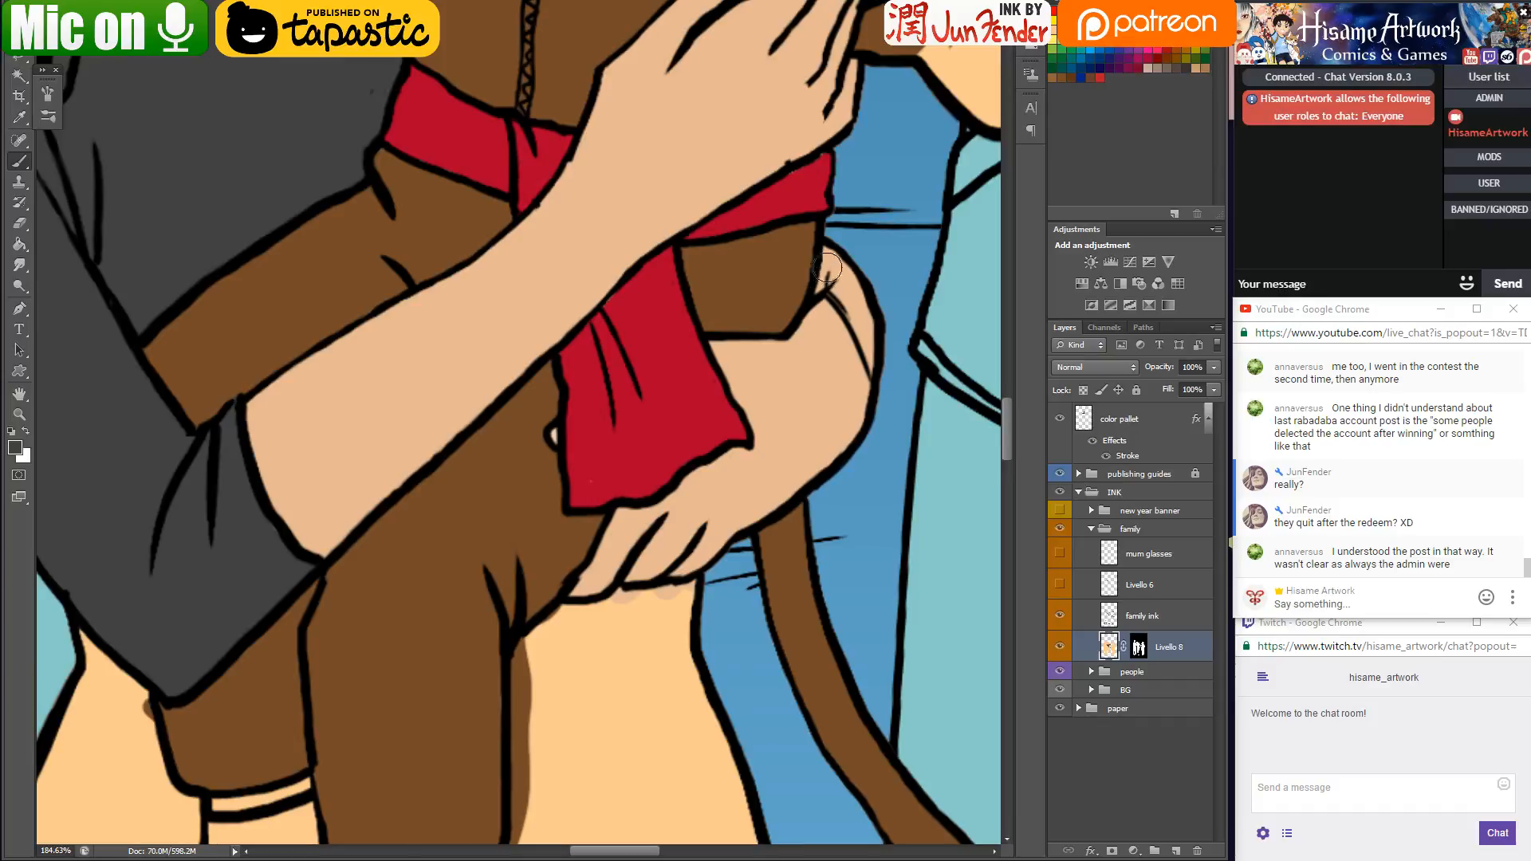
mouse_move(827, 250)
mouse_down()
mouse_move(817, 290)
mouse_move(853, 319)
mouse_move(850, 300)
mouse_move(859, 332)
mouse_move(831, 255)
mouse_move(863, 339)
mouse_up()
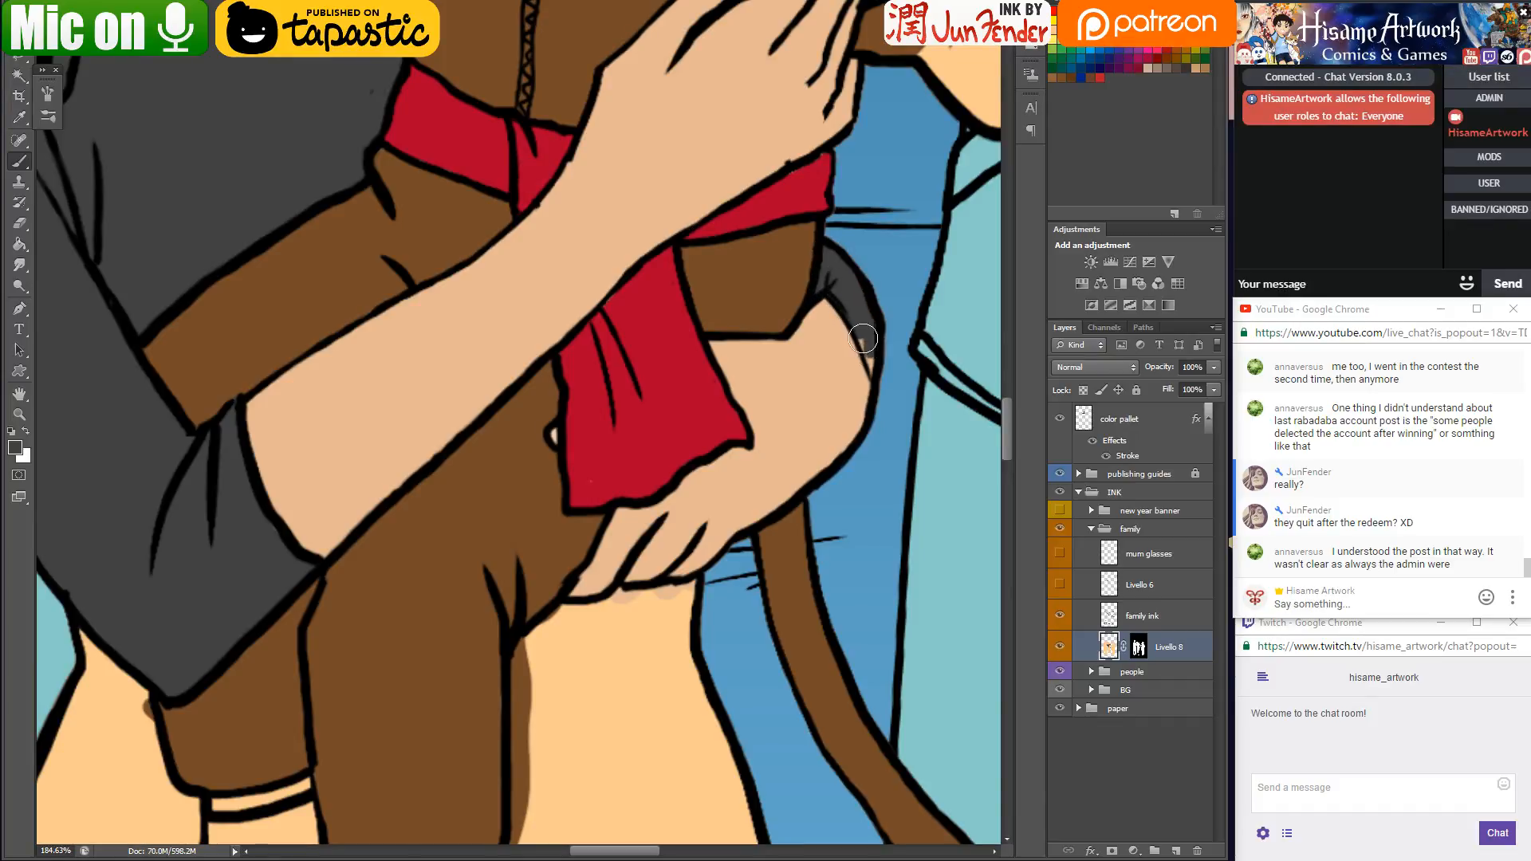
Paint dark grey on the upper part of the woman's skirt, along its outer edge and around the child's feet
scroll(845, 351, down, 5)
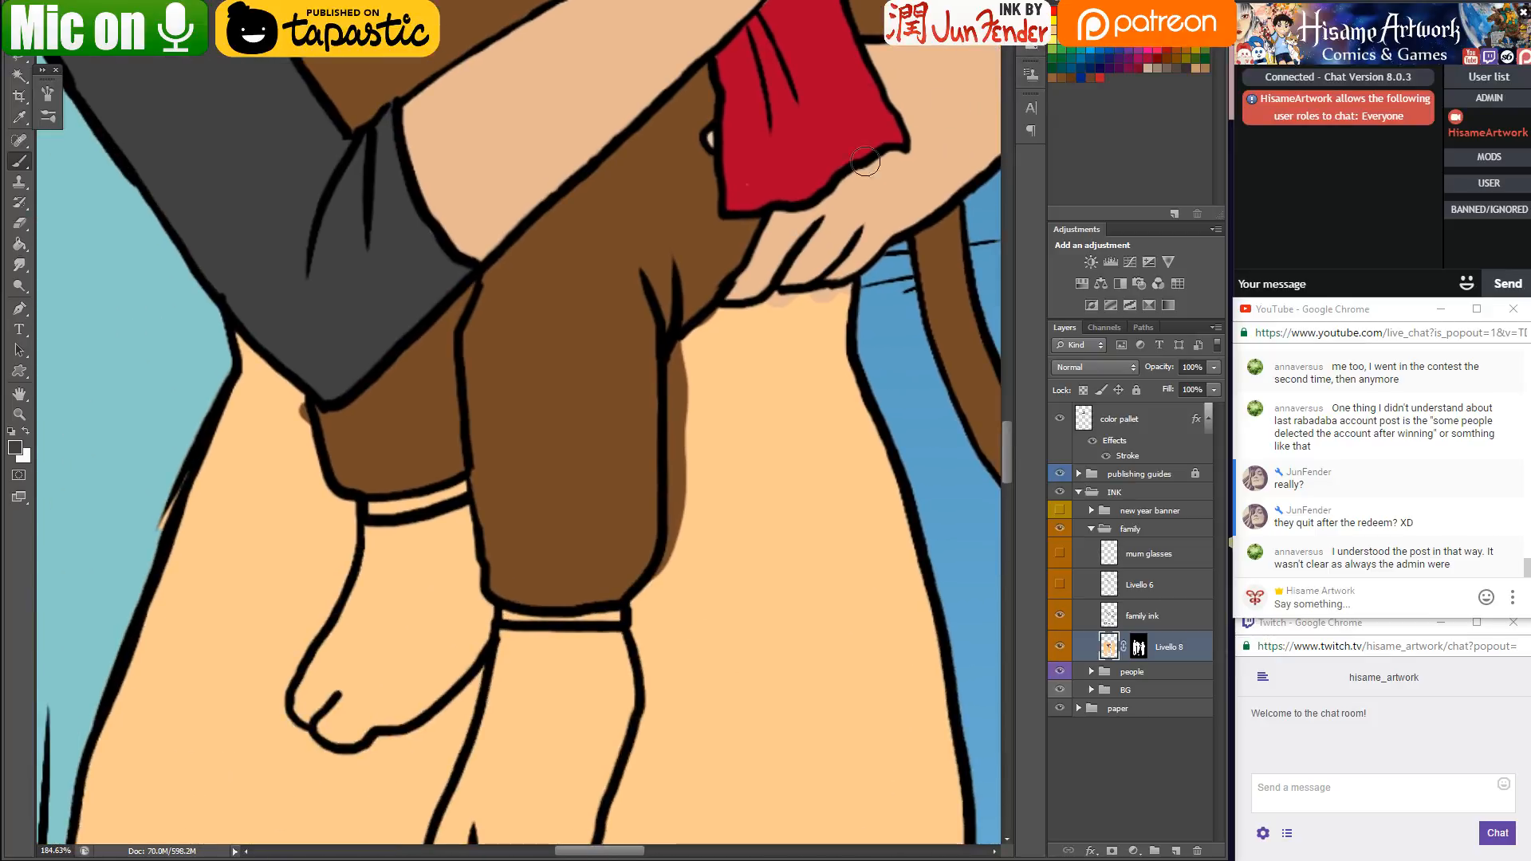
scroll(736, 256, down, 5)
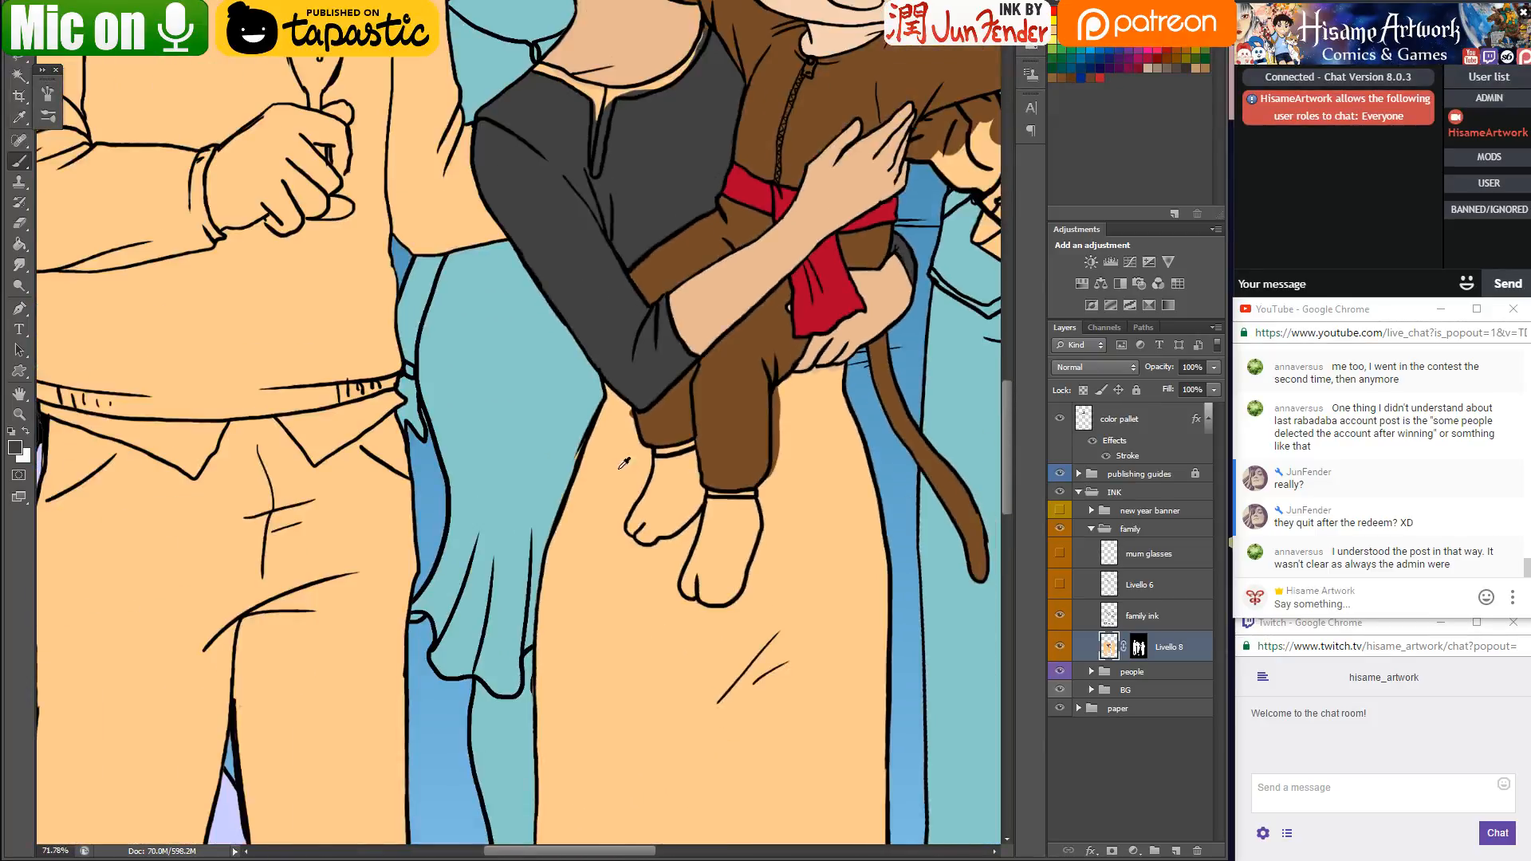
scroll(611, 423, up, 3)
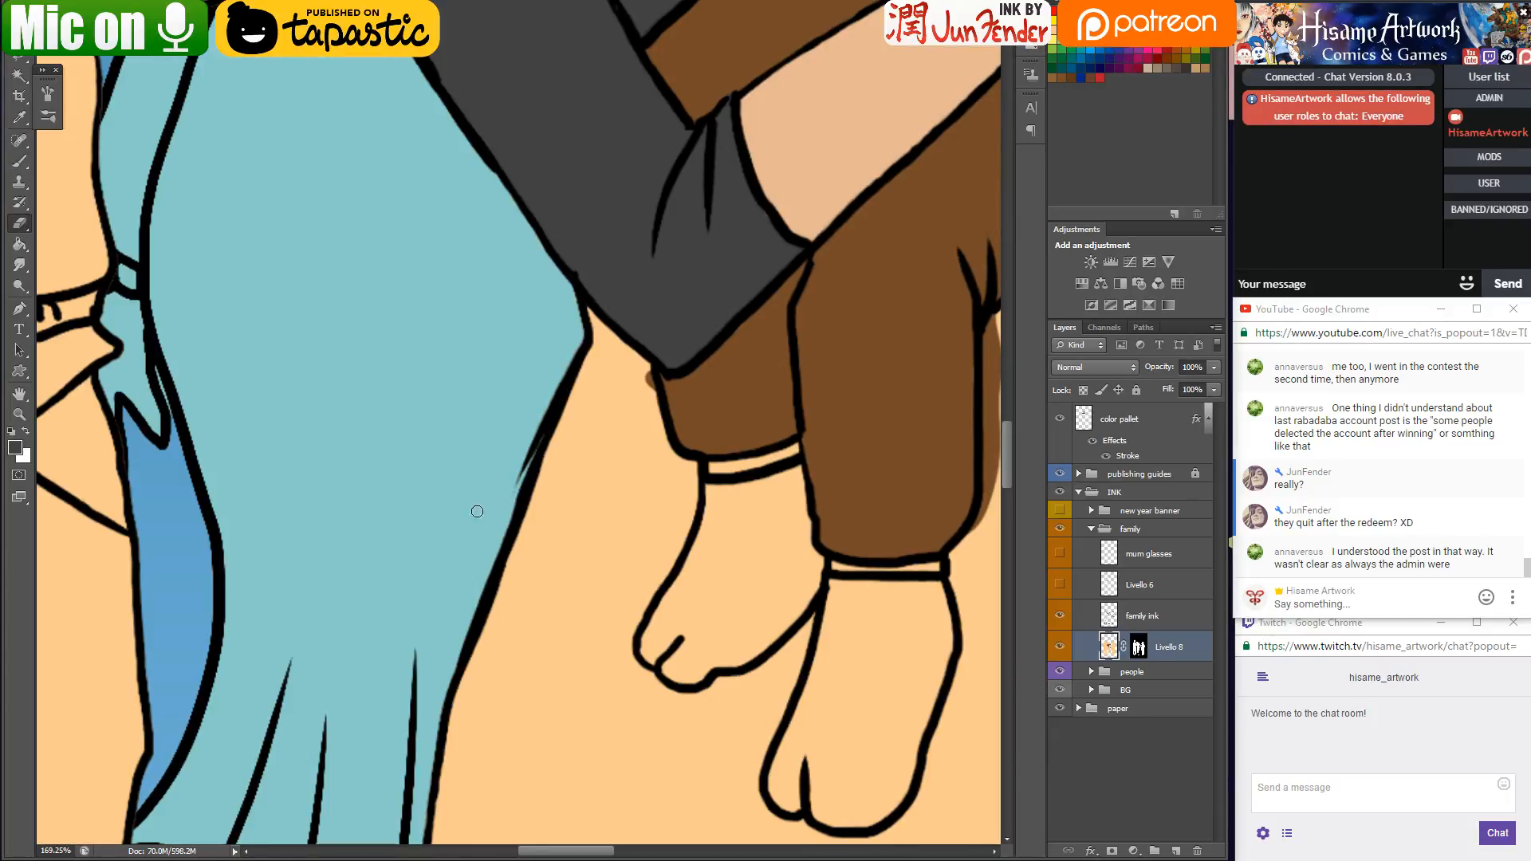
click(19, 160)
mouse_move(590, 311)
mouse_down()
mouse_move(599, 402)
mouse_move(623, 366)
mouse_move(643, 366)
mouse_move(668, 475)
mouse_move(589, 416)
mouse_move(599, 354)
mouse_move(540, 473)
mouse_move(563, 432)
mouse_move(524, 553)
mouse_move(606, 393)
mouse_move(635, 446)
mouse_move(610, 505)
mouse_move(647, 399)
mouse_move(660, 456)
mouse_move(690, 470)
mouse_move(652, 570)
mouse_move(608, 212)
mouse_up()
mouse_move(446, 302)
mouse_down()
mouse_move(451, 363)
mouse_move(538, 227)
mouse_move(633, 154)
mouse_move(606, 232)
mouse_move(576, 217)
mouse_move(573, 268)
mouse_move(615, 245)
mouse_move(592, 305)
mouse_move(638, 217)
mouse_move(652, 182)
mouse_move(532, 355)
mouse_up()
mouse_move(602, 244)
mouse_down()
mouse_move(639, 368)
mouse_move(596, 341)
mouse_move(606, 355)
mouse_move(662, 381)
mouse_move(690, 363)
mouse_move(642, 383)
mouse_move(770, 303)
mouse_move(702, 507)
mouse_up()
mouse_move(767, 315)
mouse_down()
mouse_move(748, 390)
mouse_move(738, 423)
mouse_up()
mouse_move(743, 370)
mouse_down()
mouse_move(692, 366)
mouse_move(533, 431)
mouse_up()
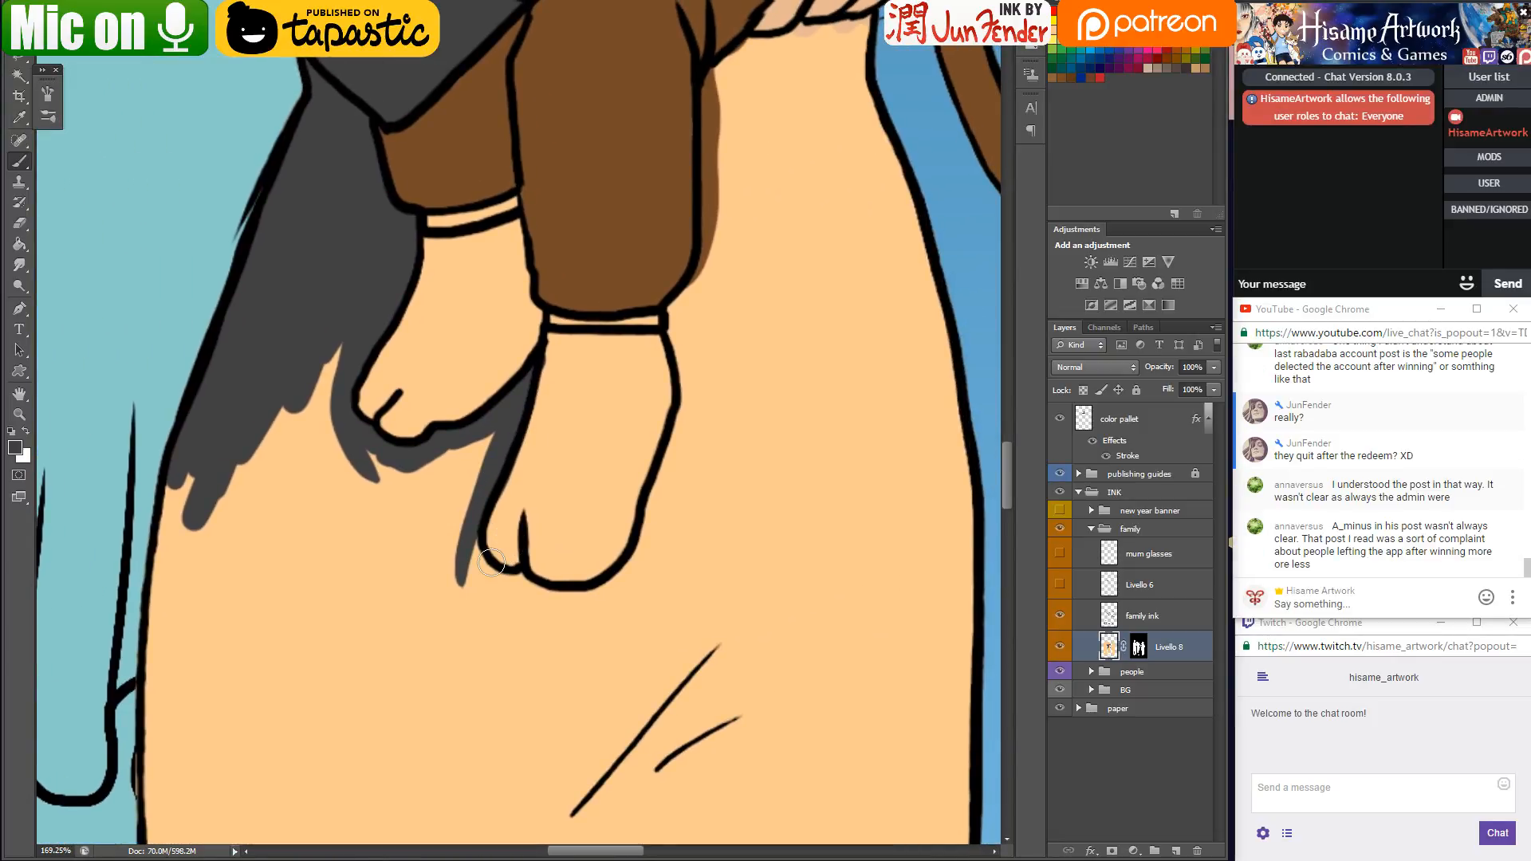
Select the skirt area using the family ink layer and paint it dark grey on the Livello 8 layer with a large brush
scroll(491, 564, down, 5)
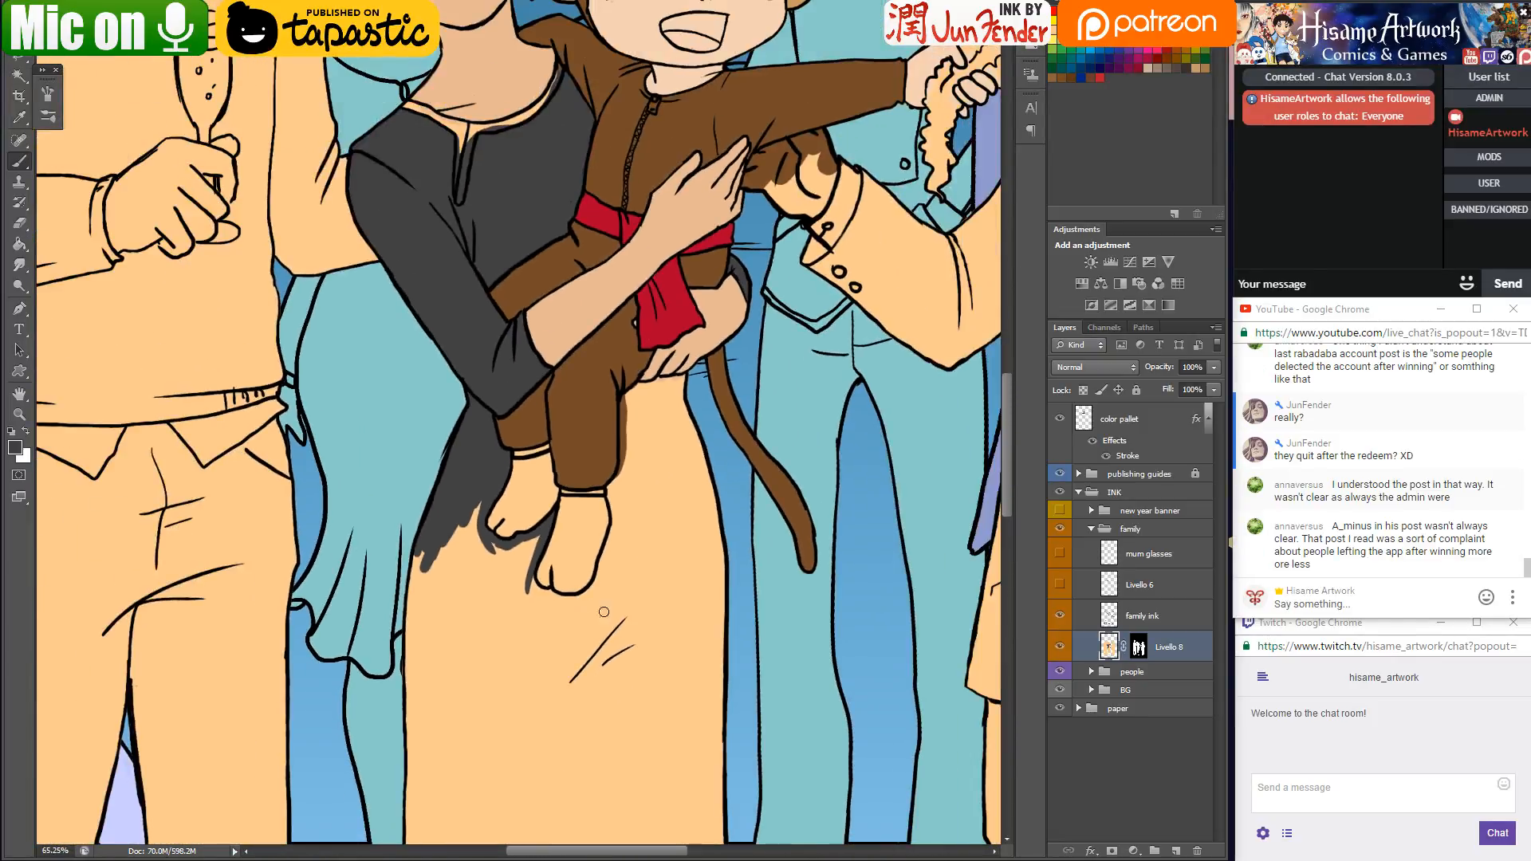
mouse_move(604, 612)
mouse_down()
mouse_move(598, 554)
mouse_move(567, 502)
mouse_move(632, 542)
mouse_up()
scroll(632, 543, down, 2)
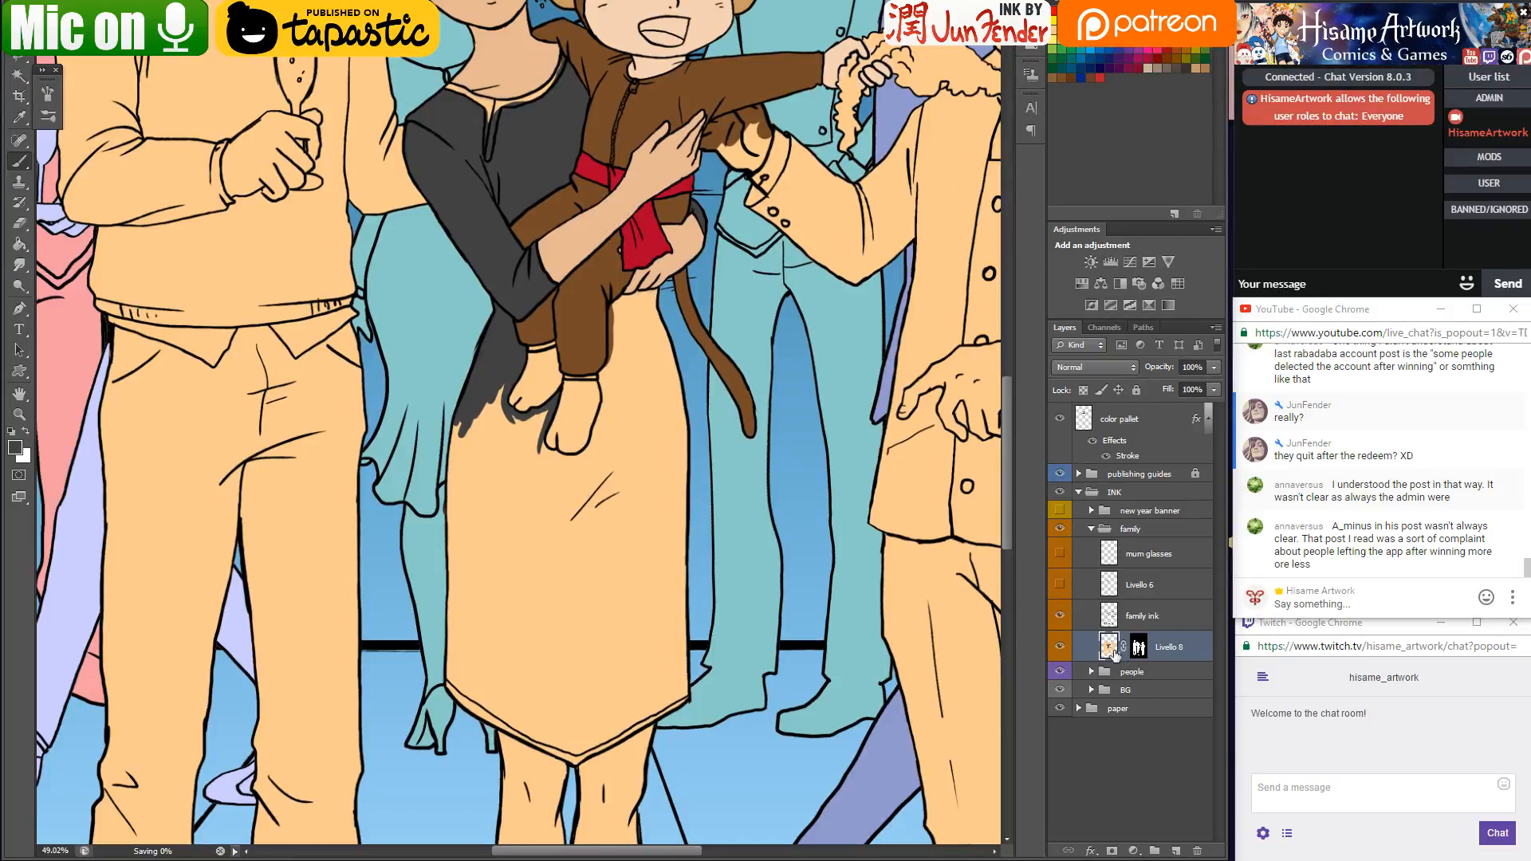
click(17, 79)
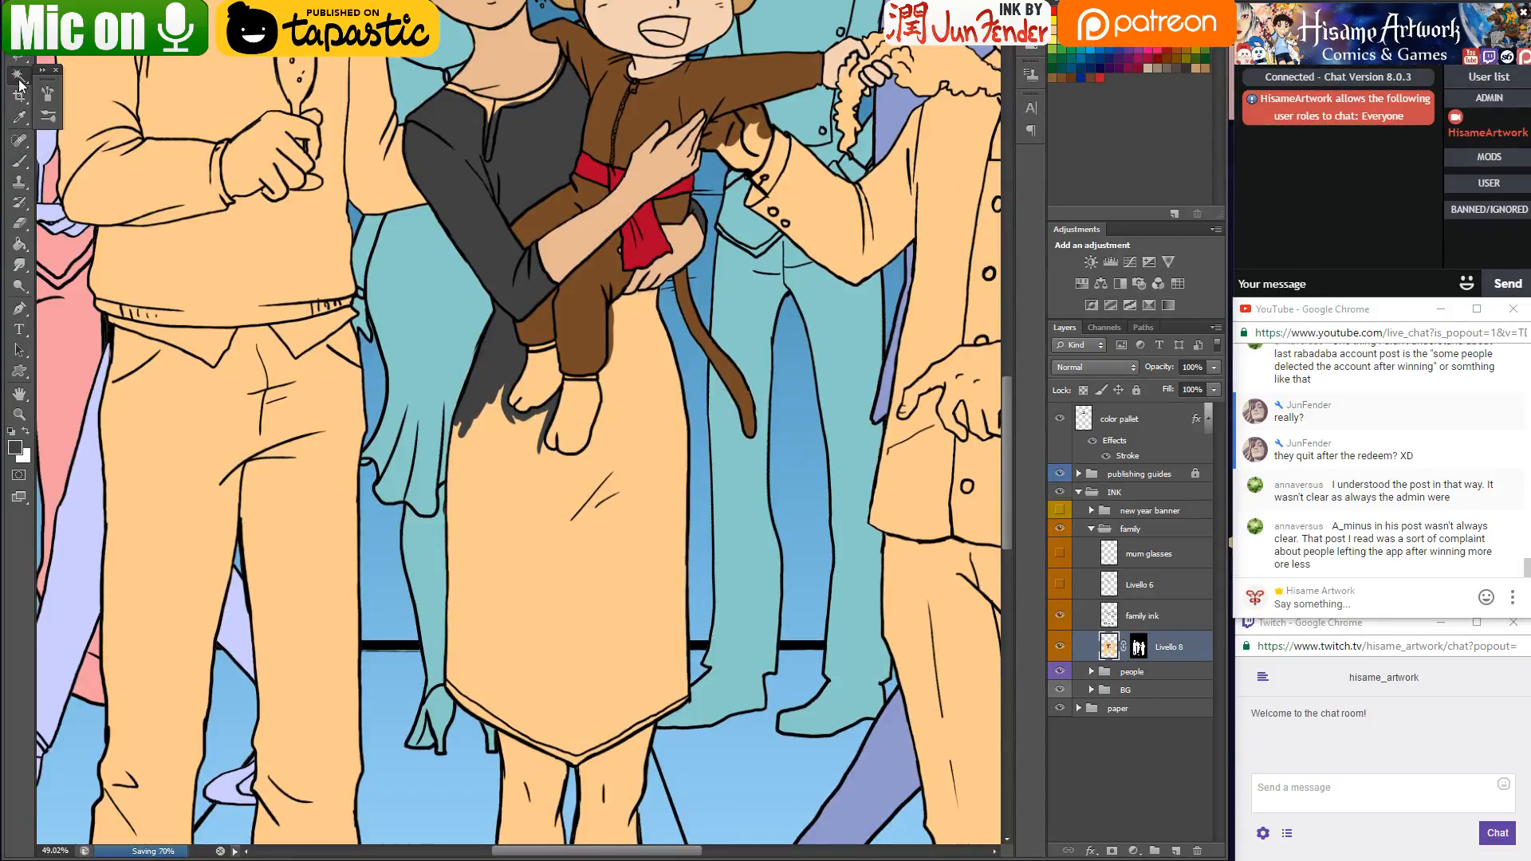
click(510, 142)
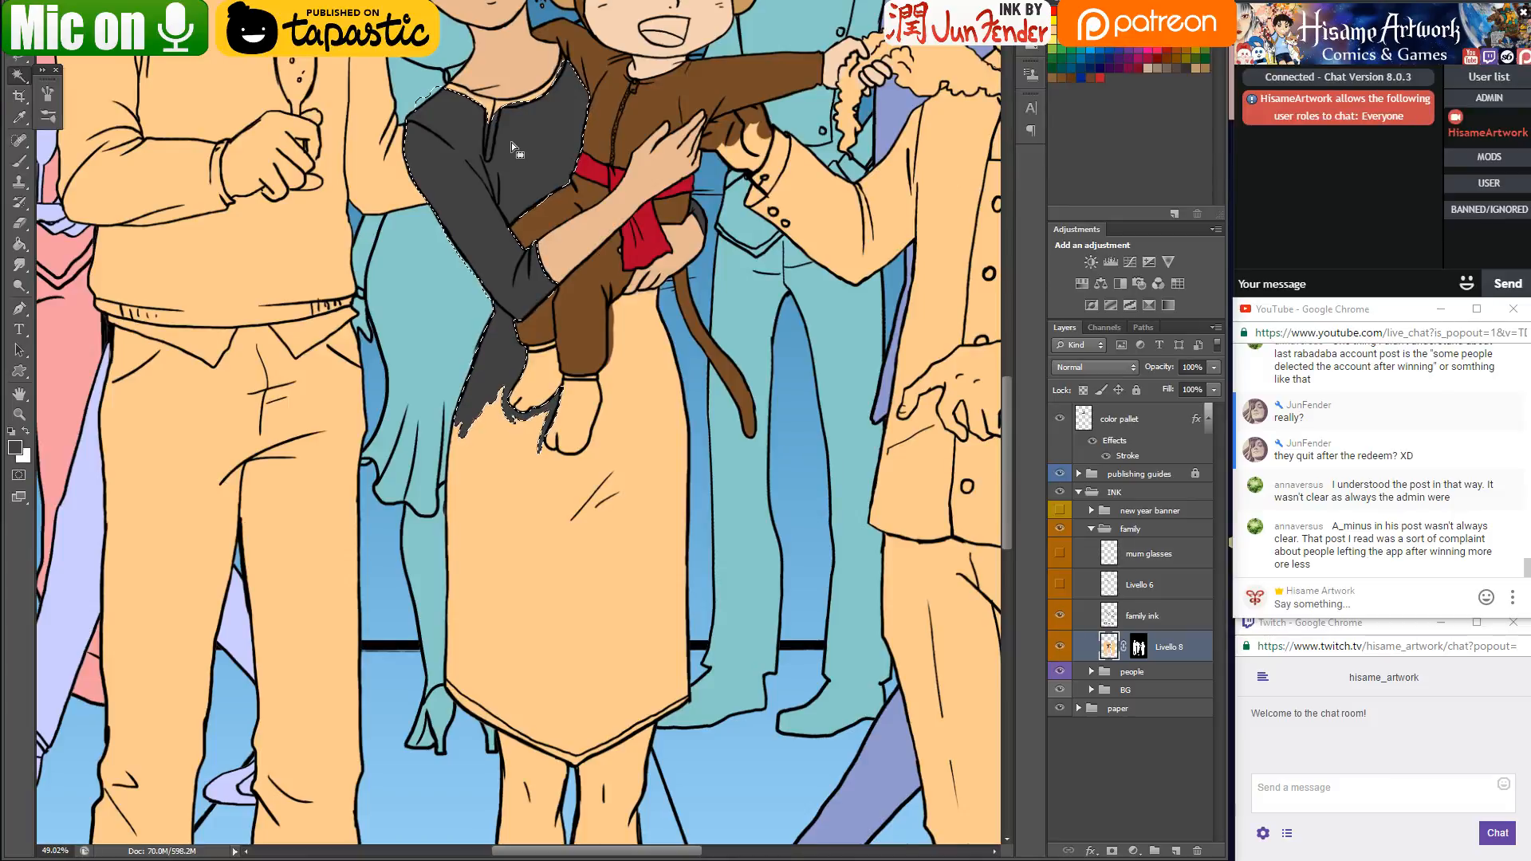
key(ctrl+d)
click(1113, 611)
click(663, 434)
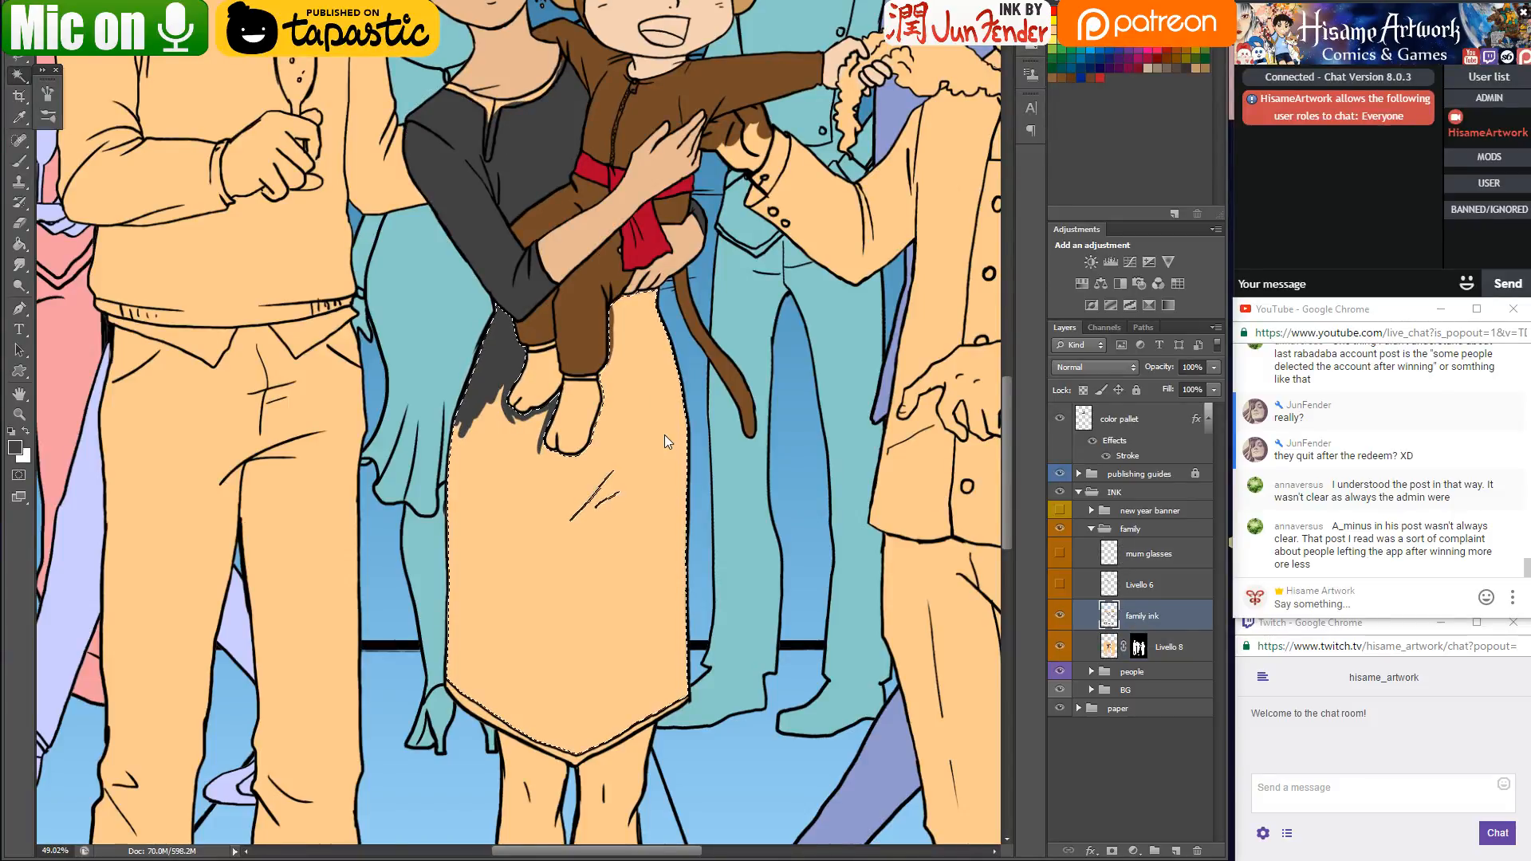
click(1081, 650)
click(19, 160)
key(bracketright)
key(bracketright)
key(bracketright)
key(bracketright)
mouse_move(642, 311)
mouse_down()
mouse_move(623, 391)
mouse_move(544, 512)
mouse_move(502, 467)
mouse_move(470, 486)
mouse_move(461, 738)
mouse_move(497, 494)
mouse_move(519, 626)
mouse_move(551, 656)
mouse_move(540, 528)
mouse_move(598, 789)
mouse_move(614, 788)
mouse_move(611, 678)
mouse_move(590, 738)
mouse_move(682, 674)
mouse_move(669, 357)
mouse_move(687, 602)
mouse_up()
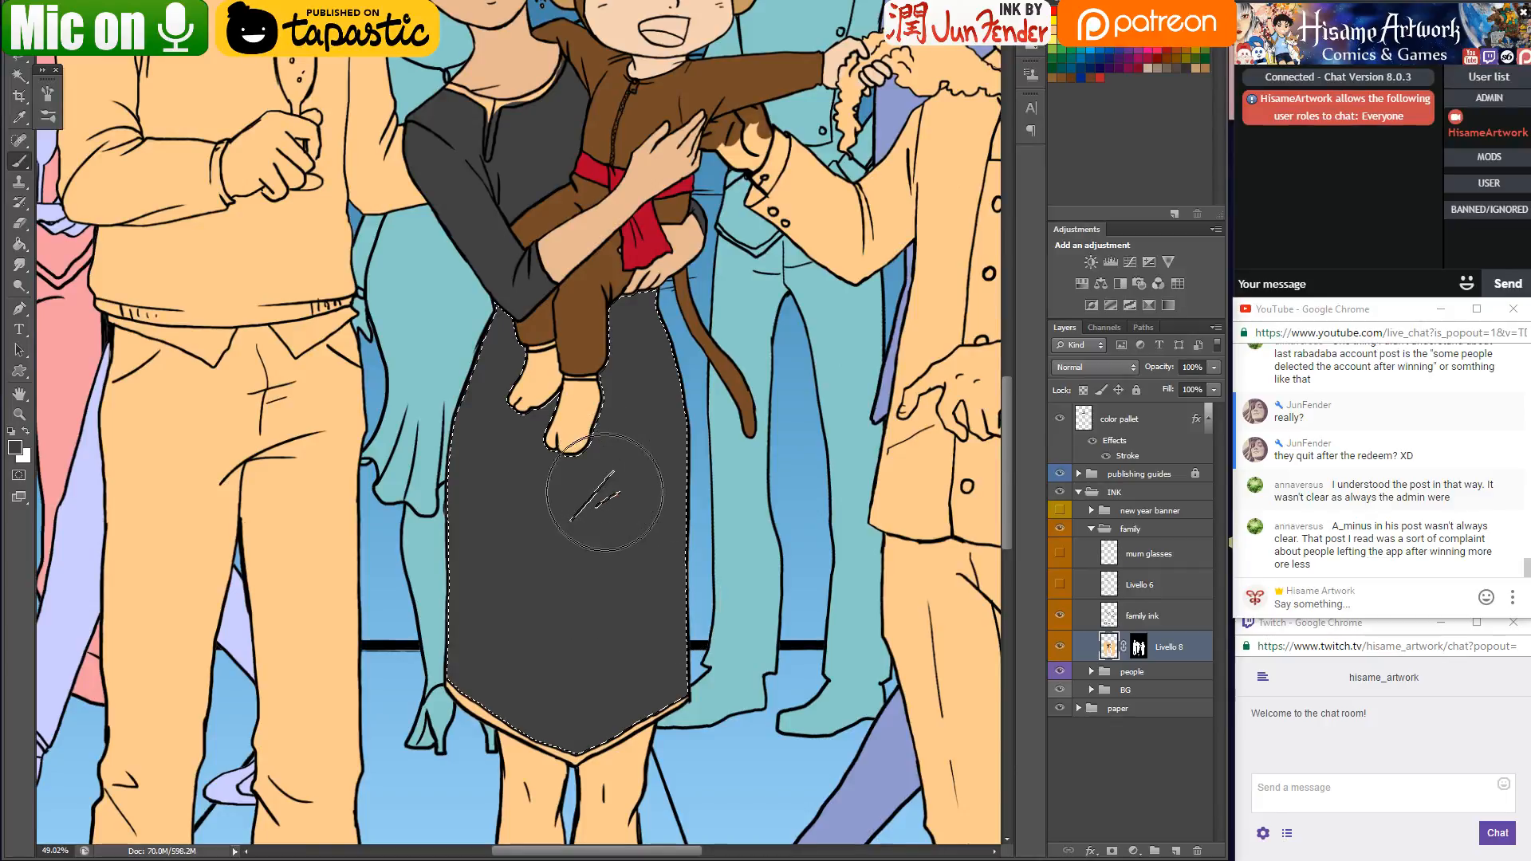
key(ctrl+d)
Touch up the skirt's dark grey around the child's legs and feet with a much smaller brush
key(bracketleft)
key(bracketleft)
key(bracketleft)
key(bracketleft)
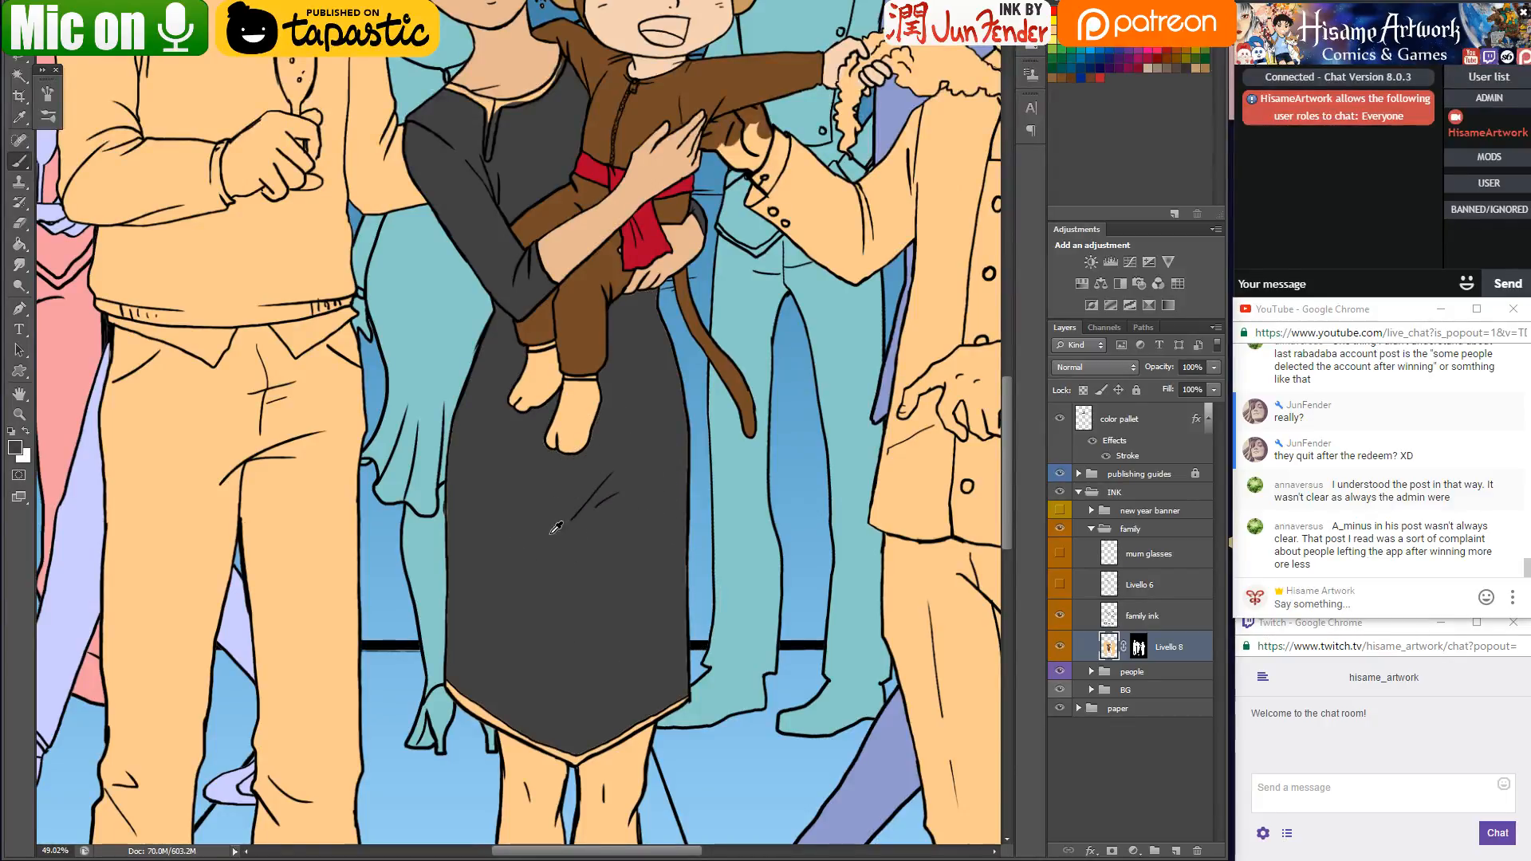
scroll(656, 345, up, 8)
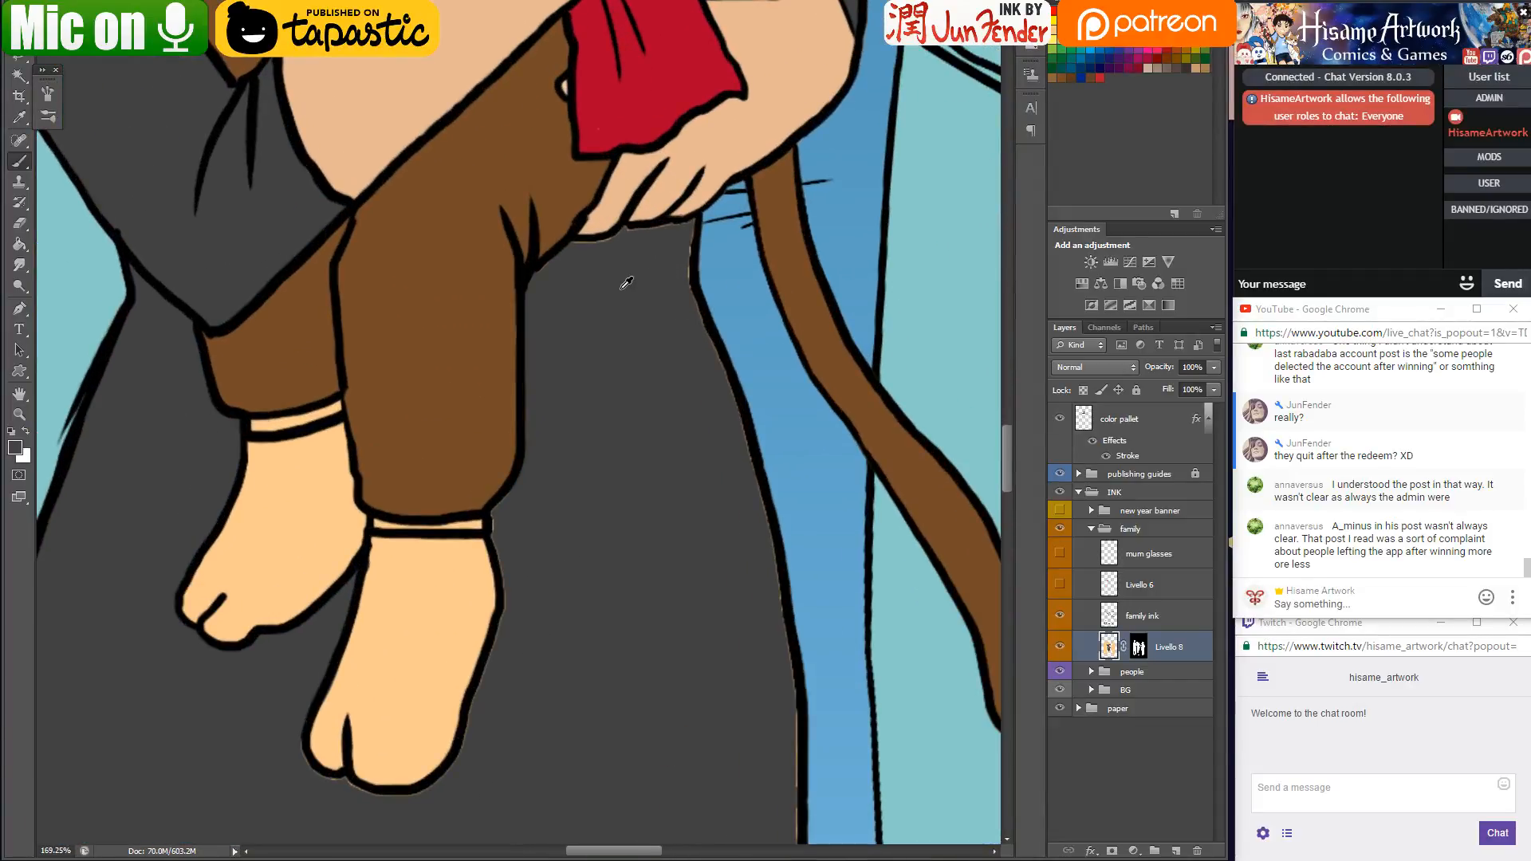
key(bracketleft)
key(bracketleft)
key(bracketleft)
key(bracketleft)
key(bracketleft)
key(bracketleft)
key(bracketleft)
key(bracketleft)
key(bracketleft)
key(bracketleft)
drag(735, 519, 670, 144)
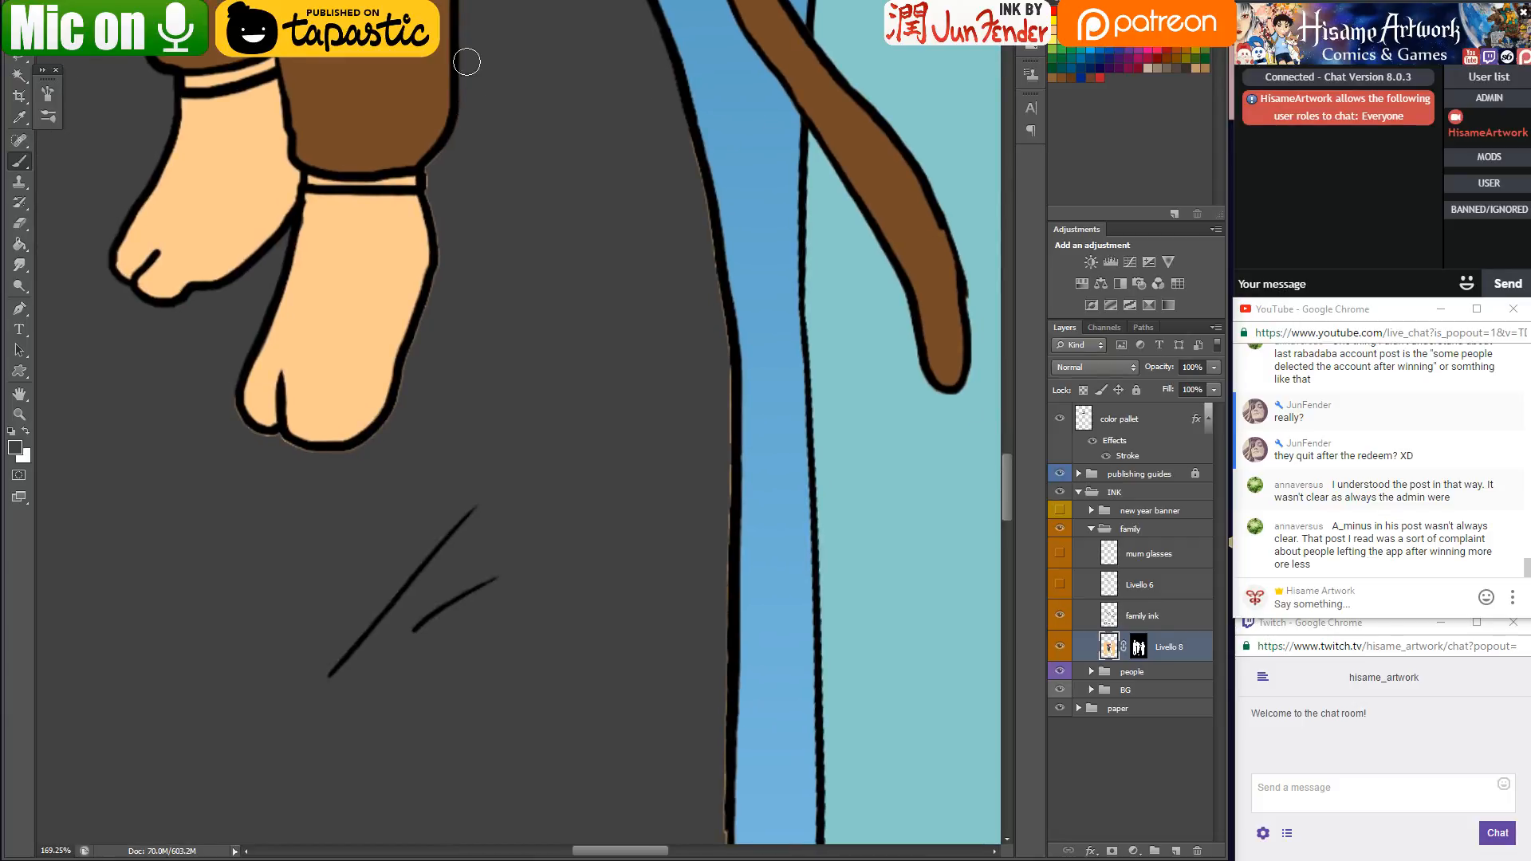
drag(545, 21, 614, 382)
mouse_move(524, 536)
mouse_down()
mouse_move(629, 666)
mouse_move(614, 385)
mouse_move(655, 251)
mouse_move(720, 255)
mouse_move(586, 398)
mouse_move(525, 431)
mouse_move(477, 413)
mouse_up()
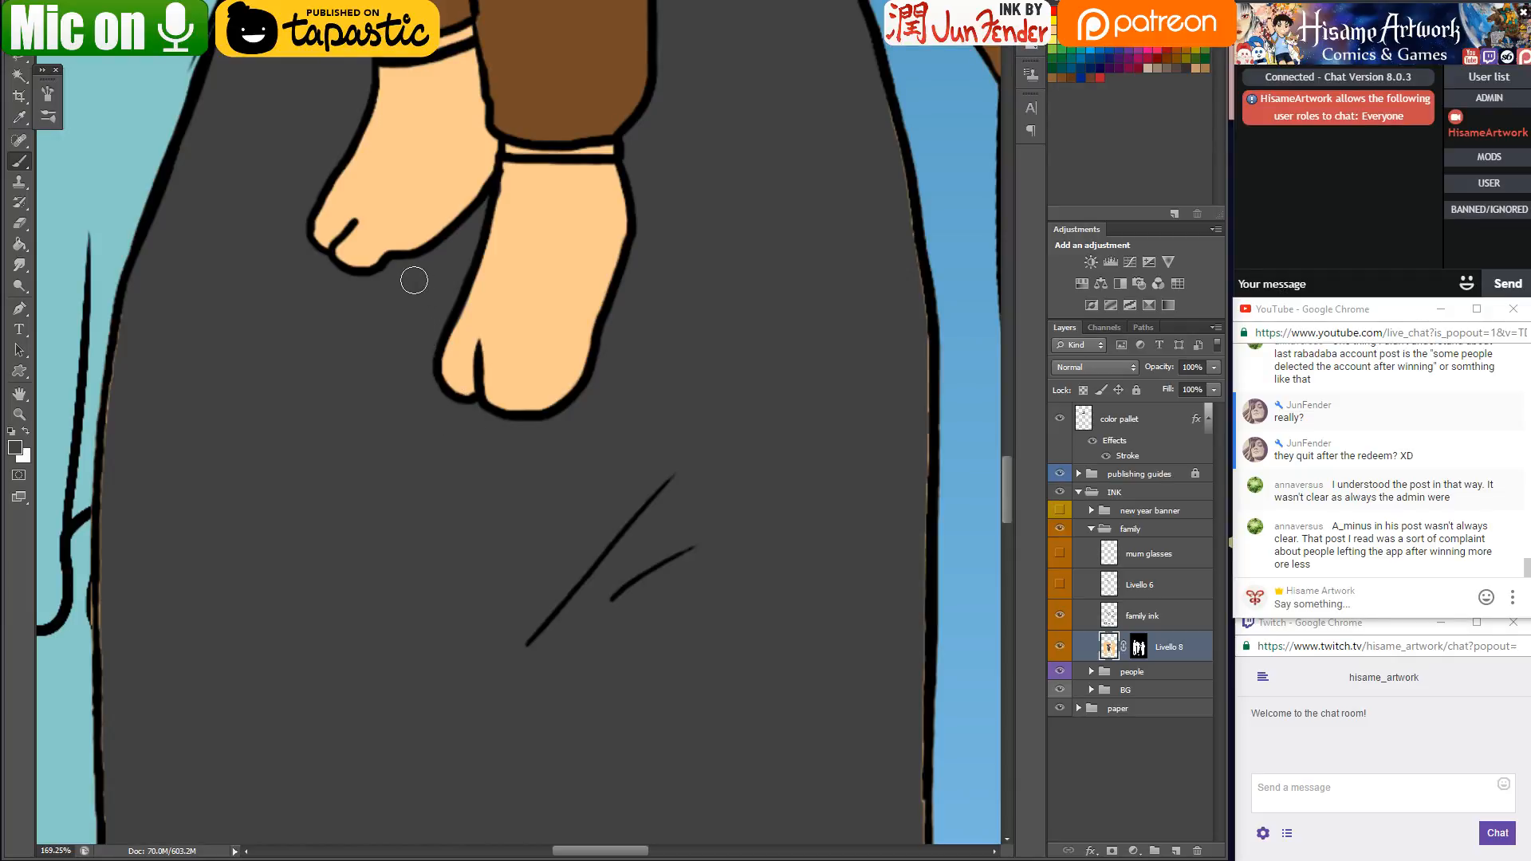
Paint dark grey over the light fringe along the skirt's side edge near the child's tail and down towards the hem
mouse_move(825, 391)
mouse_down()
mouse_move(638, 335)
mouse_move(627, 280)
mouse_up()
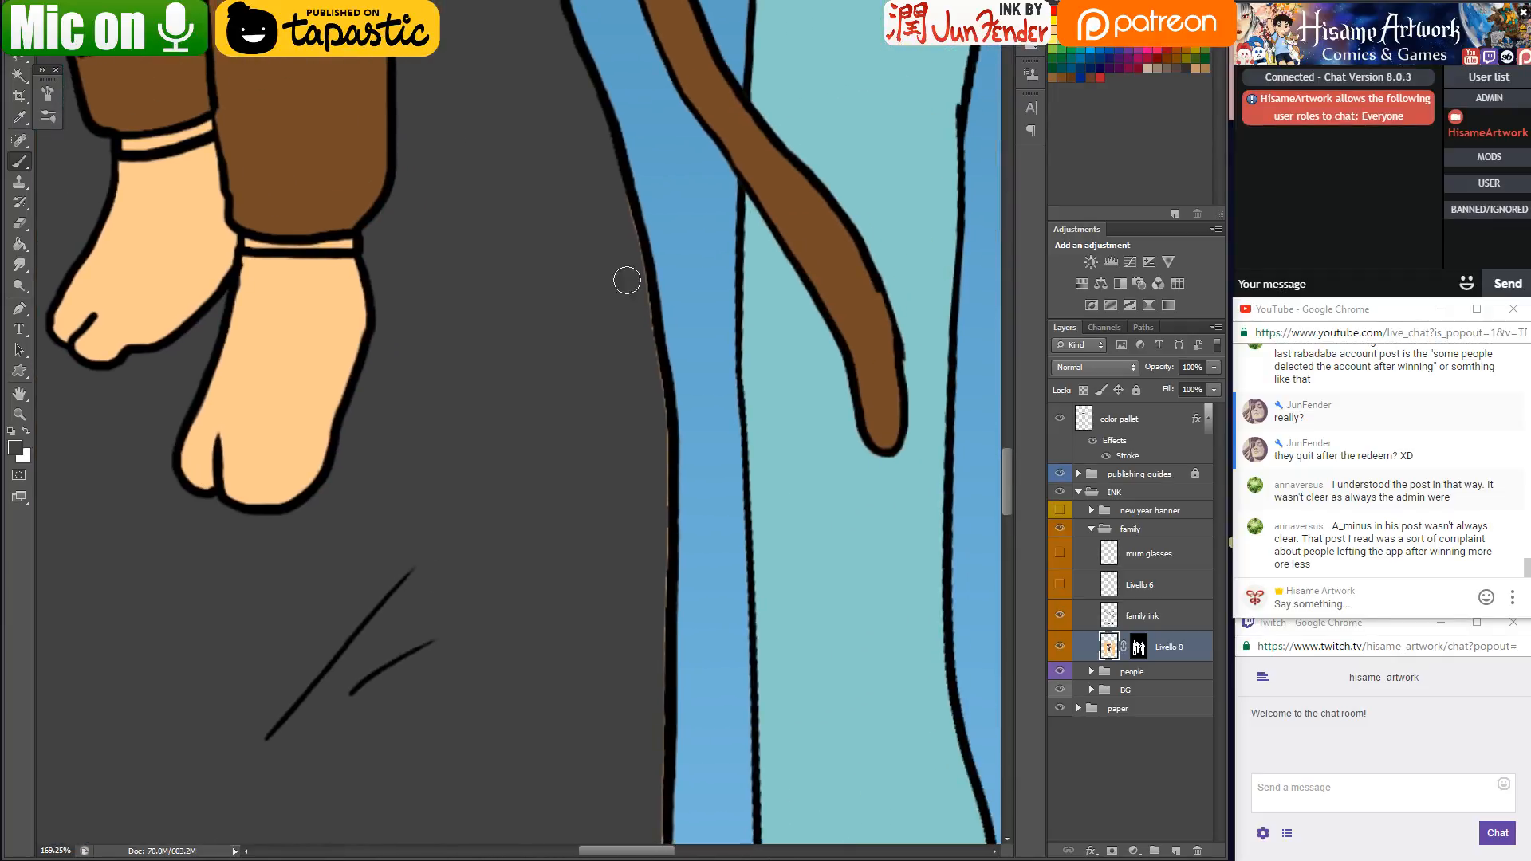
drag(624, 214, 662, 423)
drag(687, 582, 706, 215)
drag(693, 94, 664, 427)
drag(683, 281, 693, 550)
drag(696, 642, 696, 289)
mouse_move(700, 142)
mouse_down()
mouse_move(688, 532)
mouse_move(690, 421)
mouse_move(703, 641)
mouse_move(682, 659)
mouse_move(671, 482)
mouse_move(875, 324)
mouse_up()
Paint dark grey up to the inner line of the skirt's hem and clean up the color below it with the eraser
drag(573, 603, 936, 401)
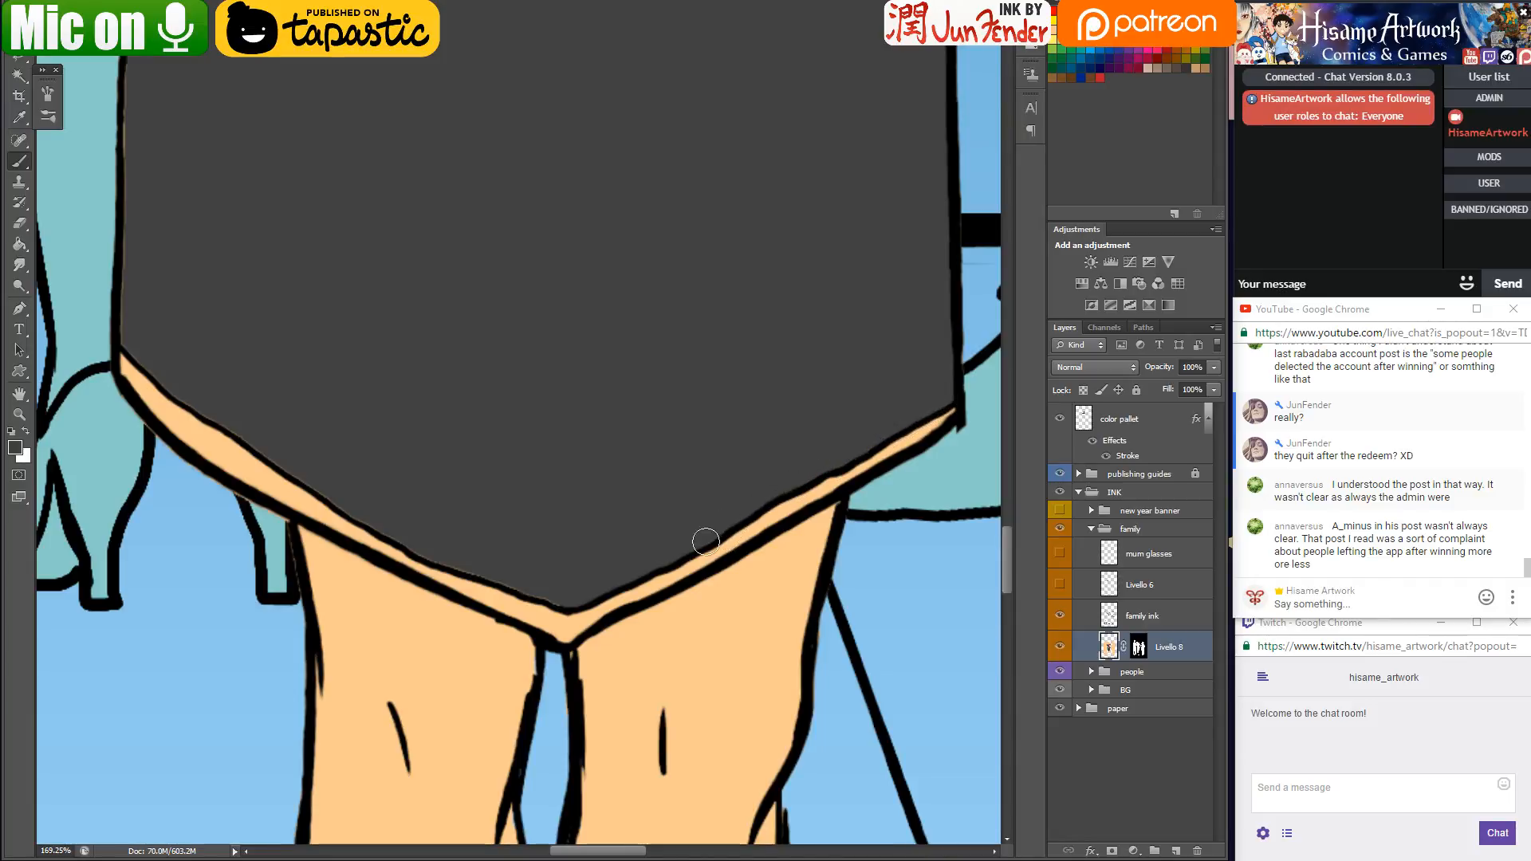
drag(128, 341, 197, 410)
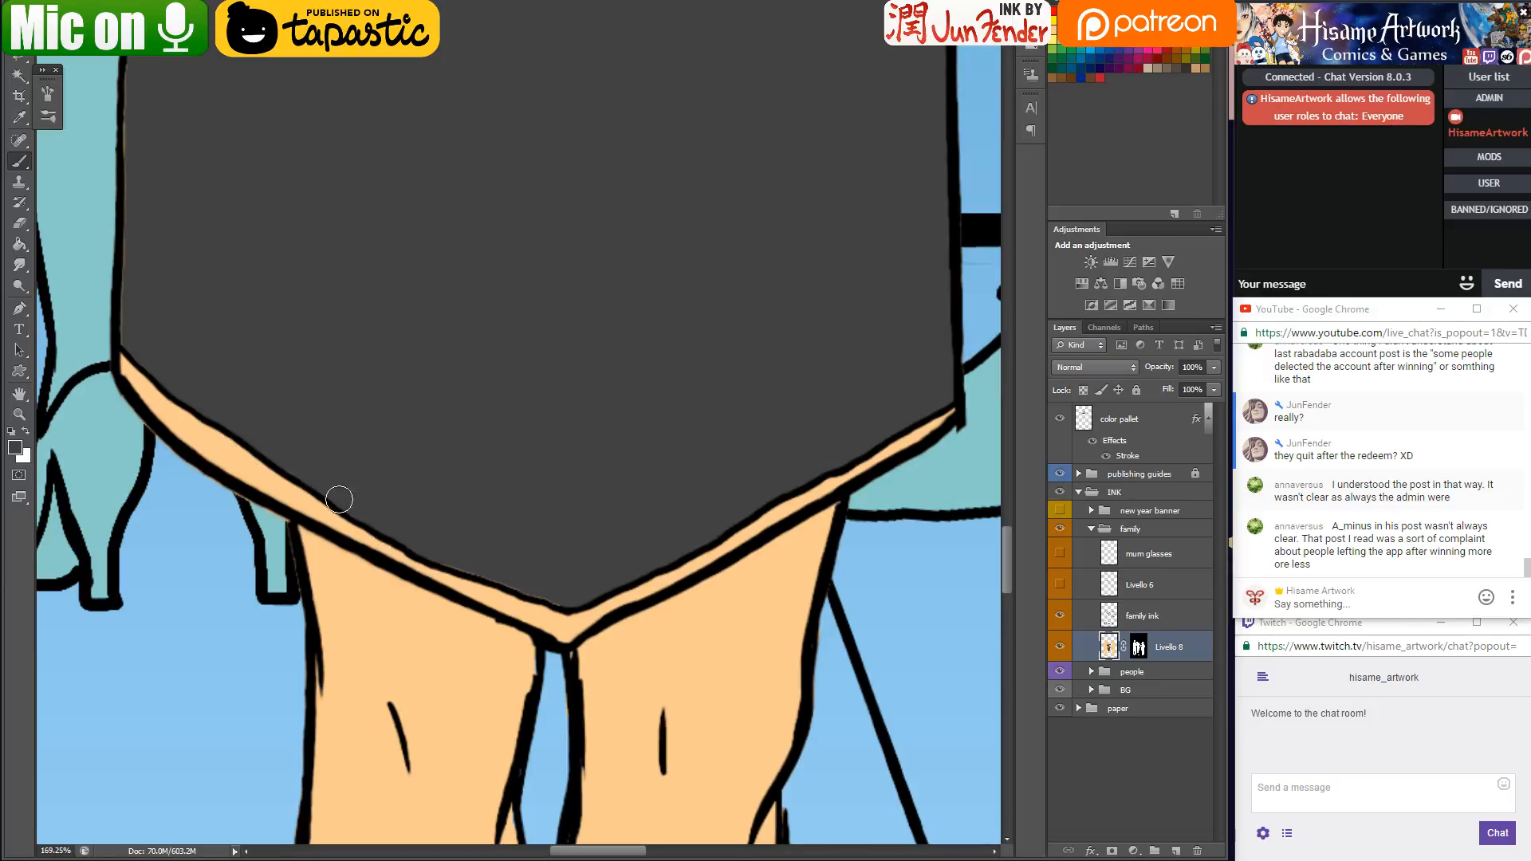
drag(472, 566, 564, 609)
click(19, 223)
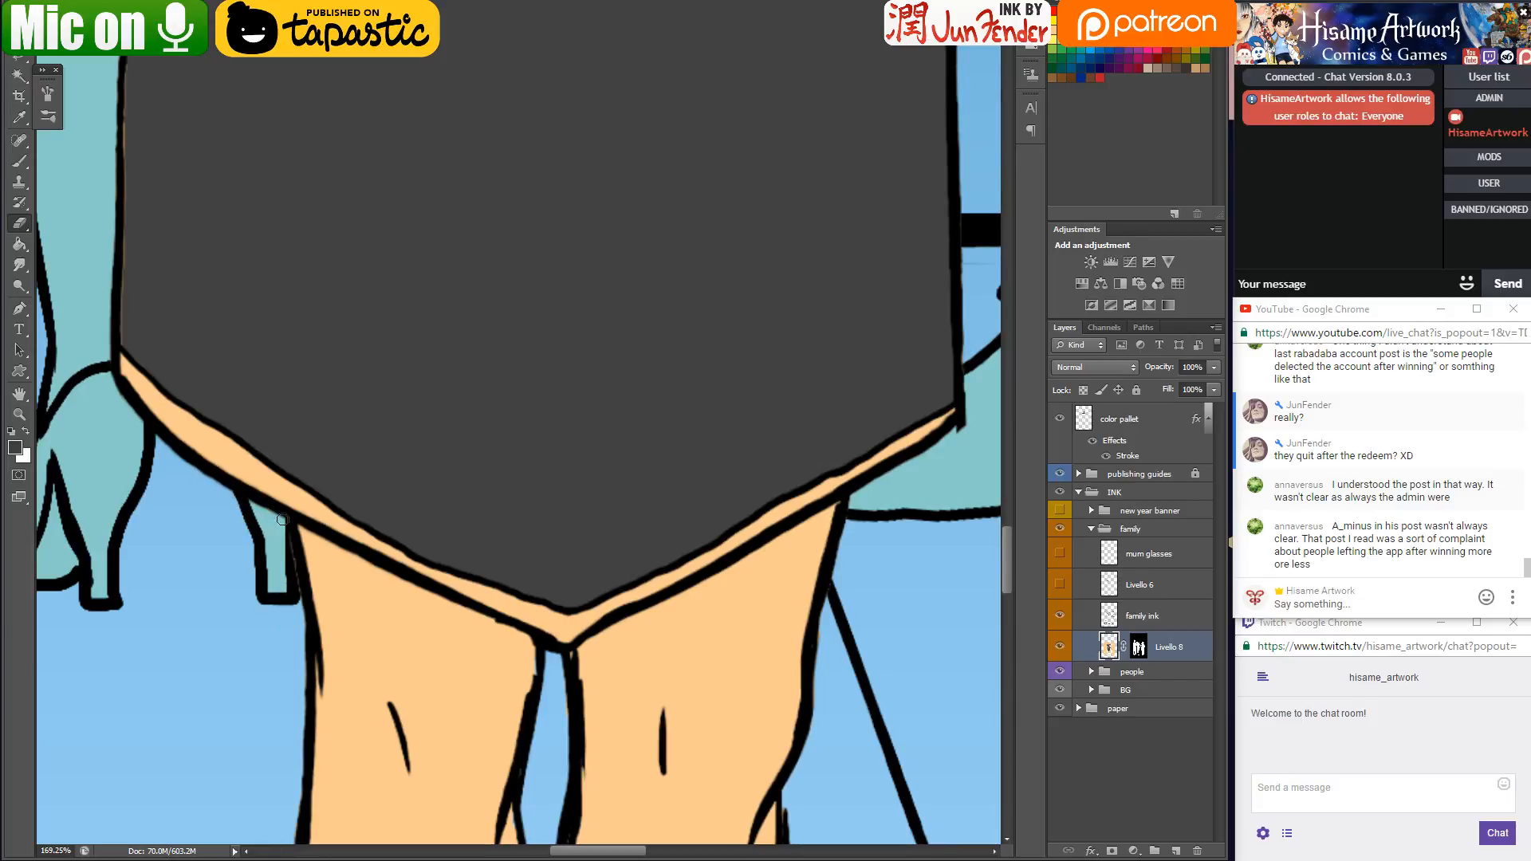
drag(310, 616, 429, 267)
Select both of the woman's bare legs using the family ink layer and fill them with the darker skin tone on Livello 8
scroll(437, 423, down, 10)
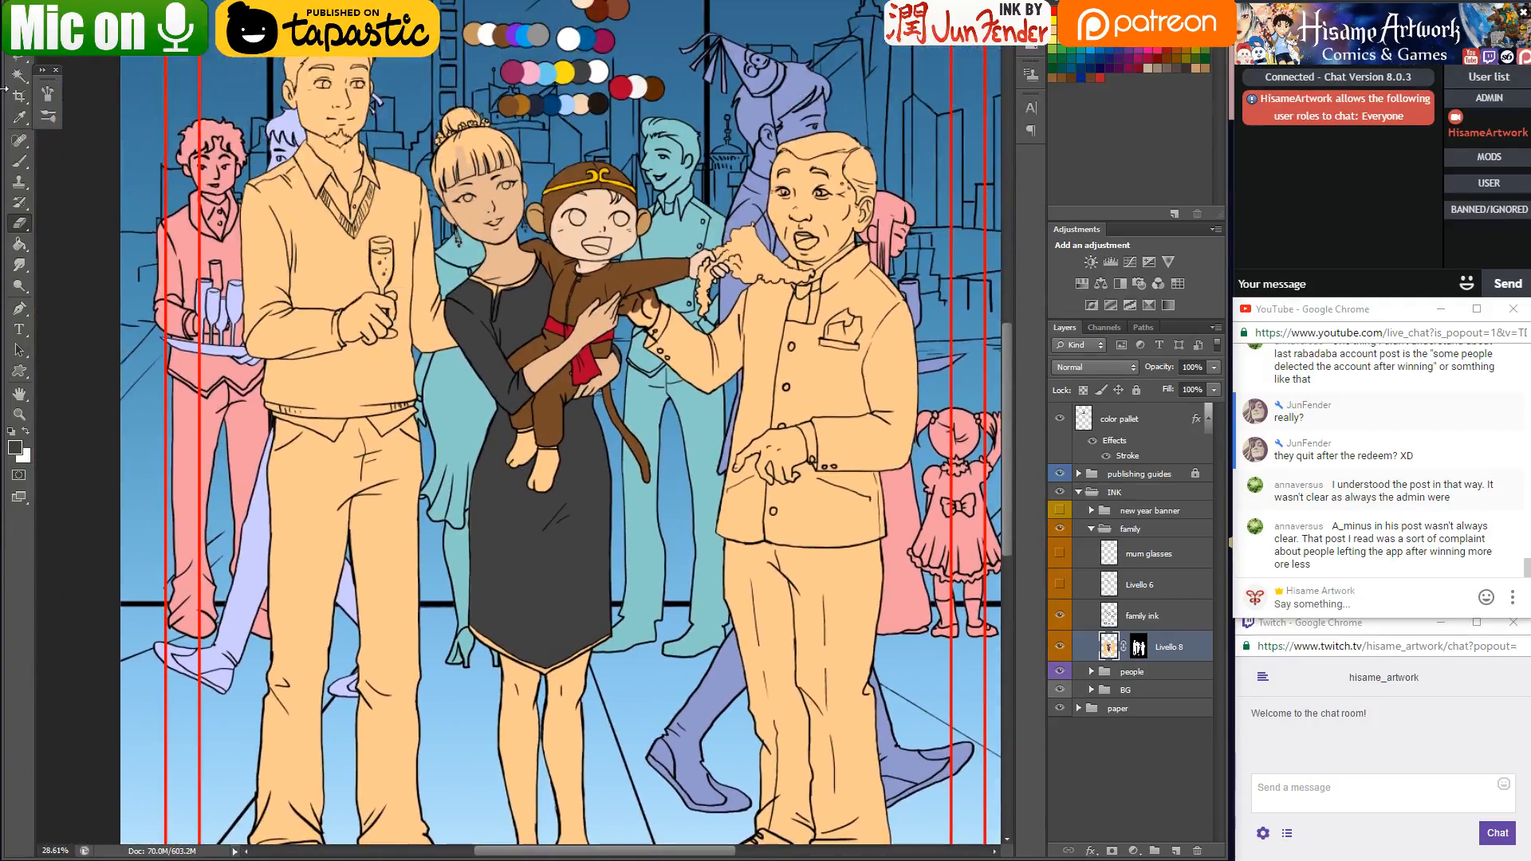
key(w)
key(b)
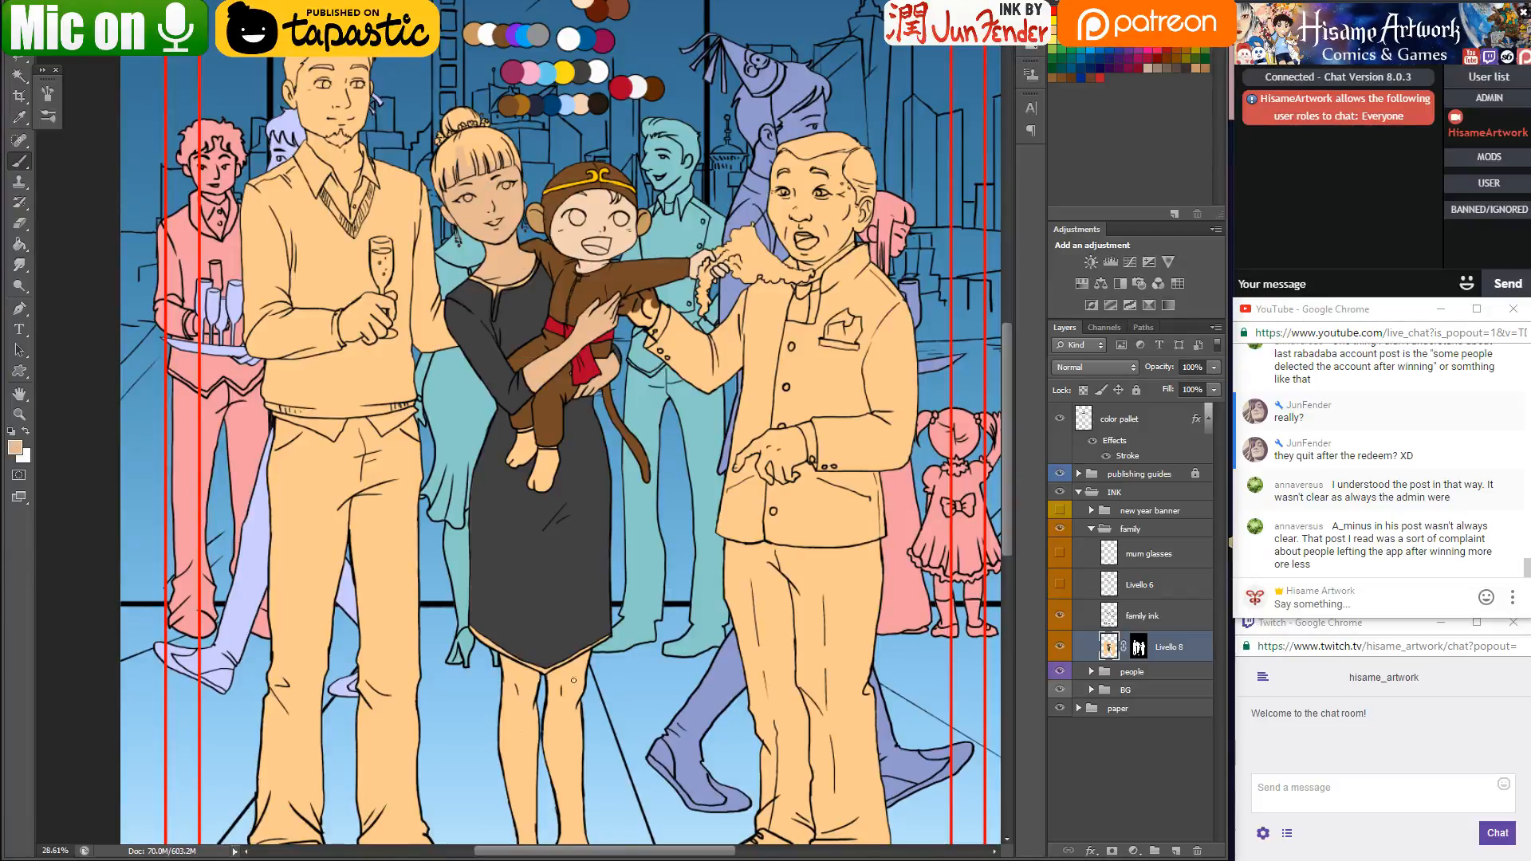
scroll(573, 681, up, 6)
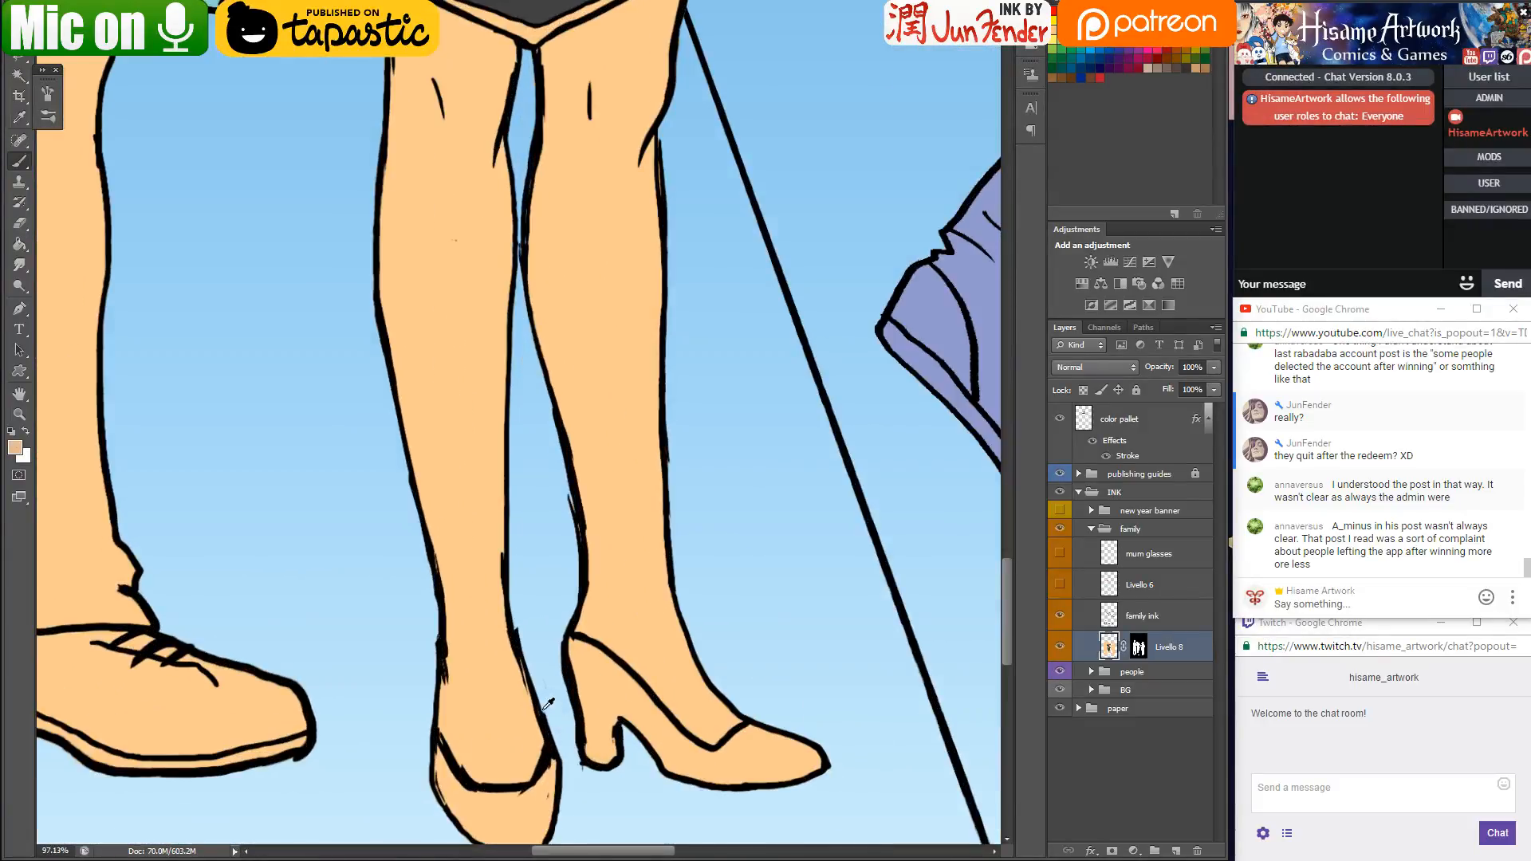
scroll(444, 197, down, 3)
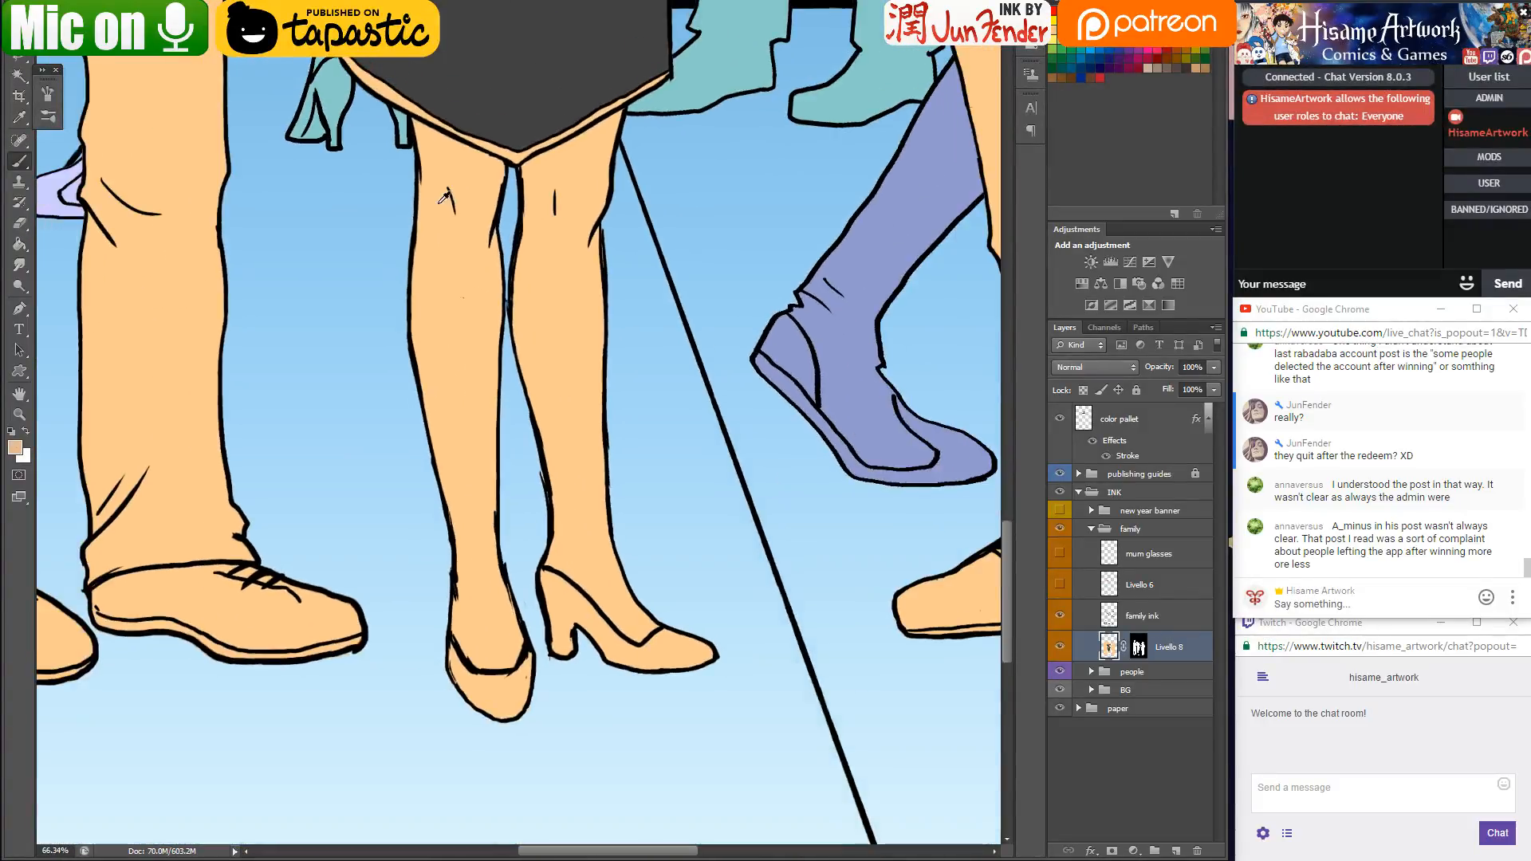
click(1146, 620)
click(18, 75)
click(439, 306)
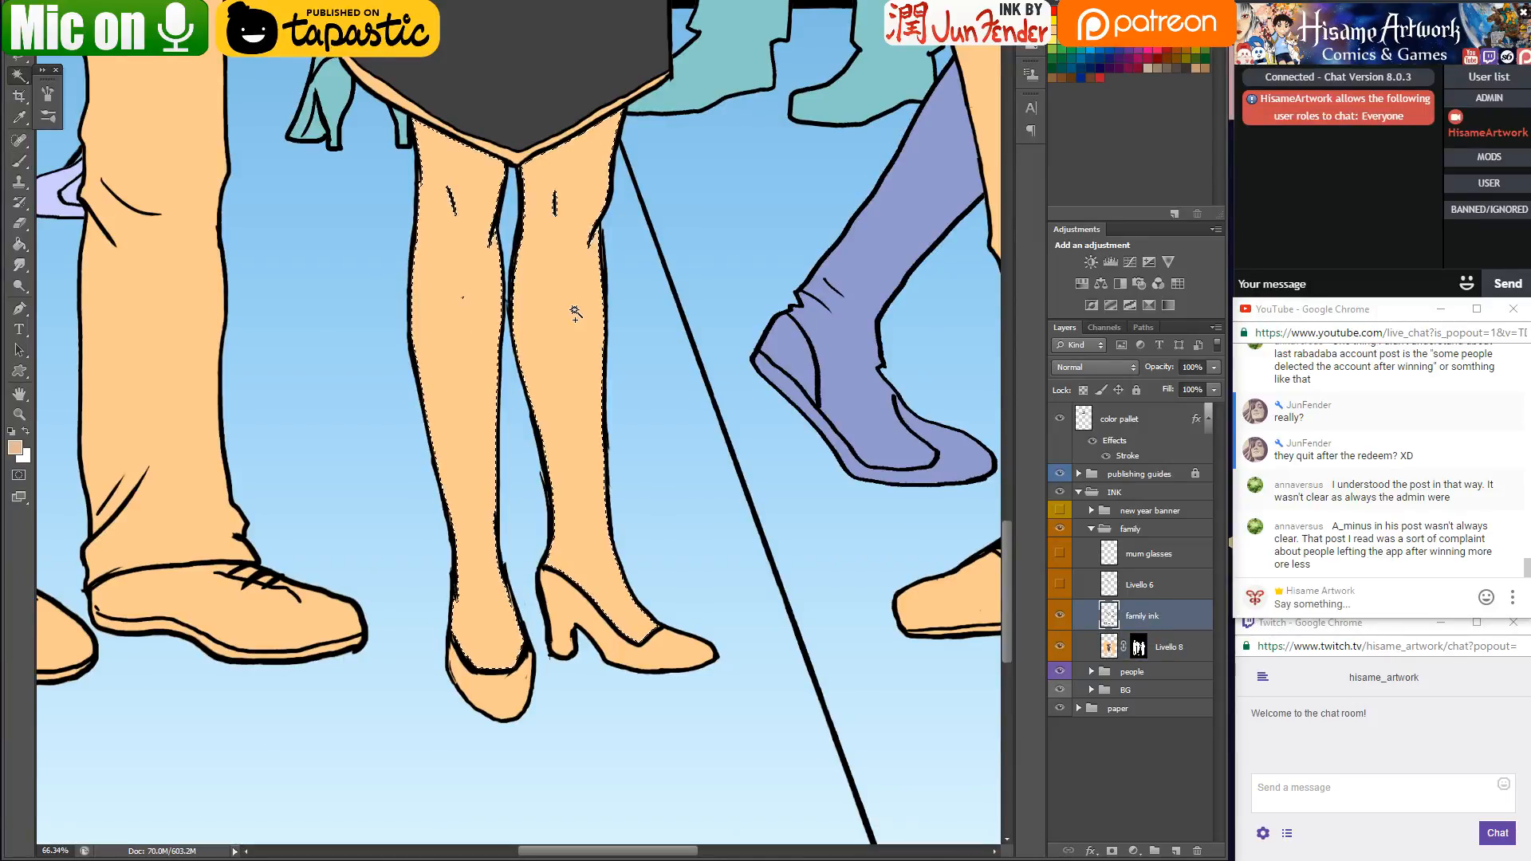
key(alt+bracketleft)
click(16, 247)
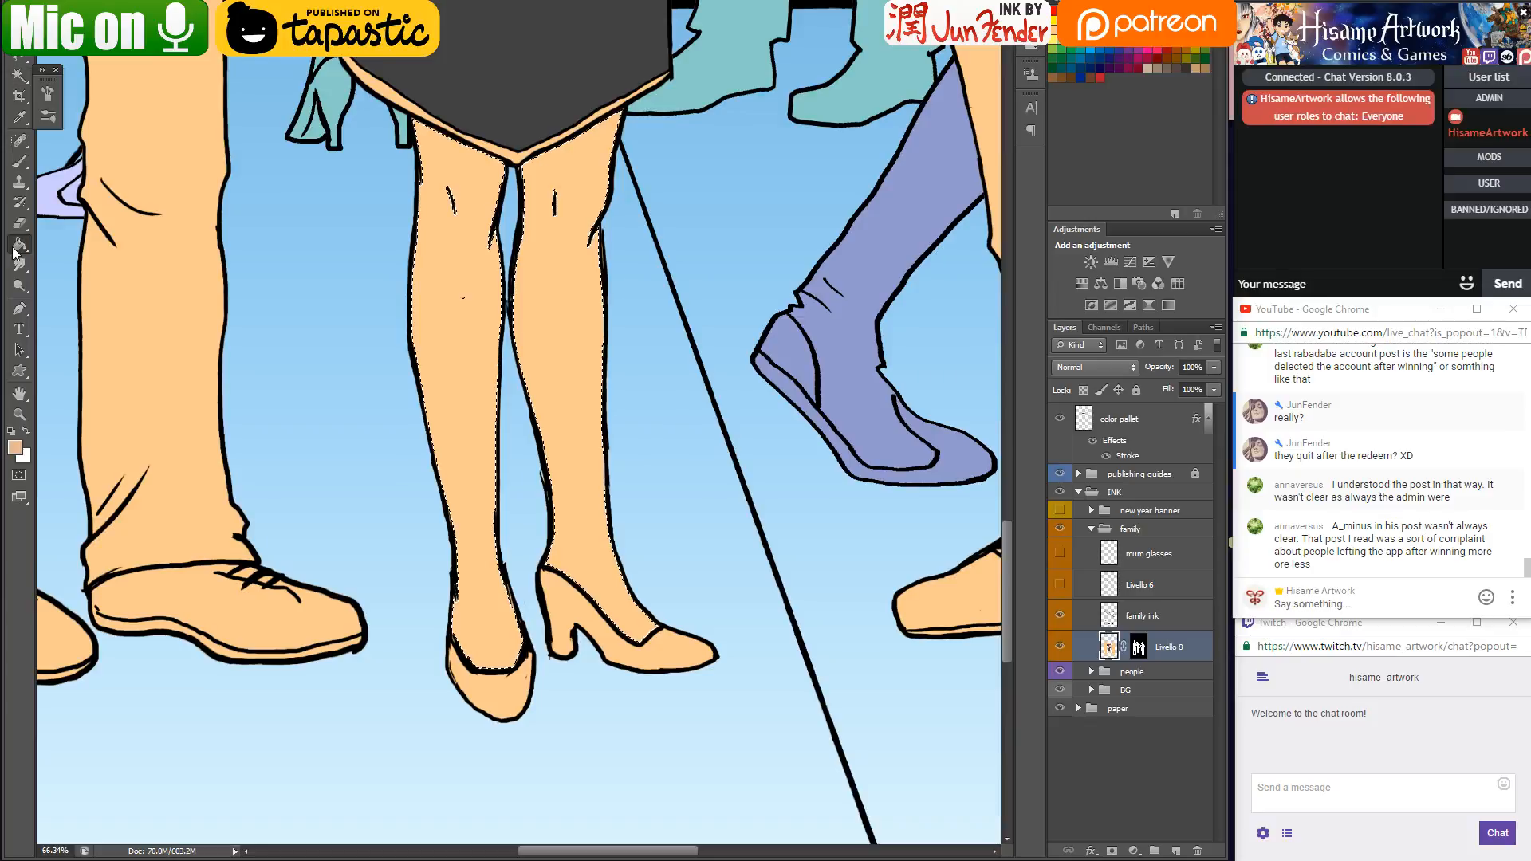
click(427, 273)
key(ctrl+d)
scroll(486, 262, up, 4)
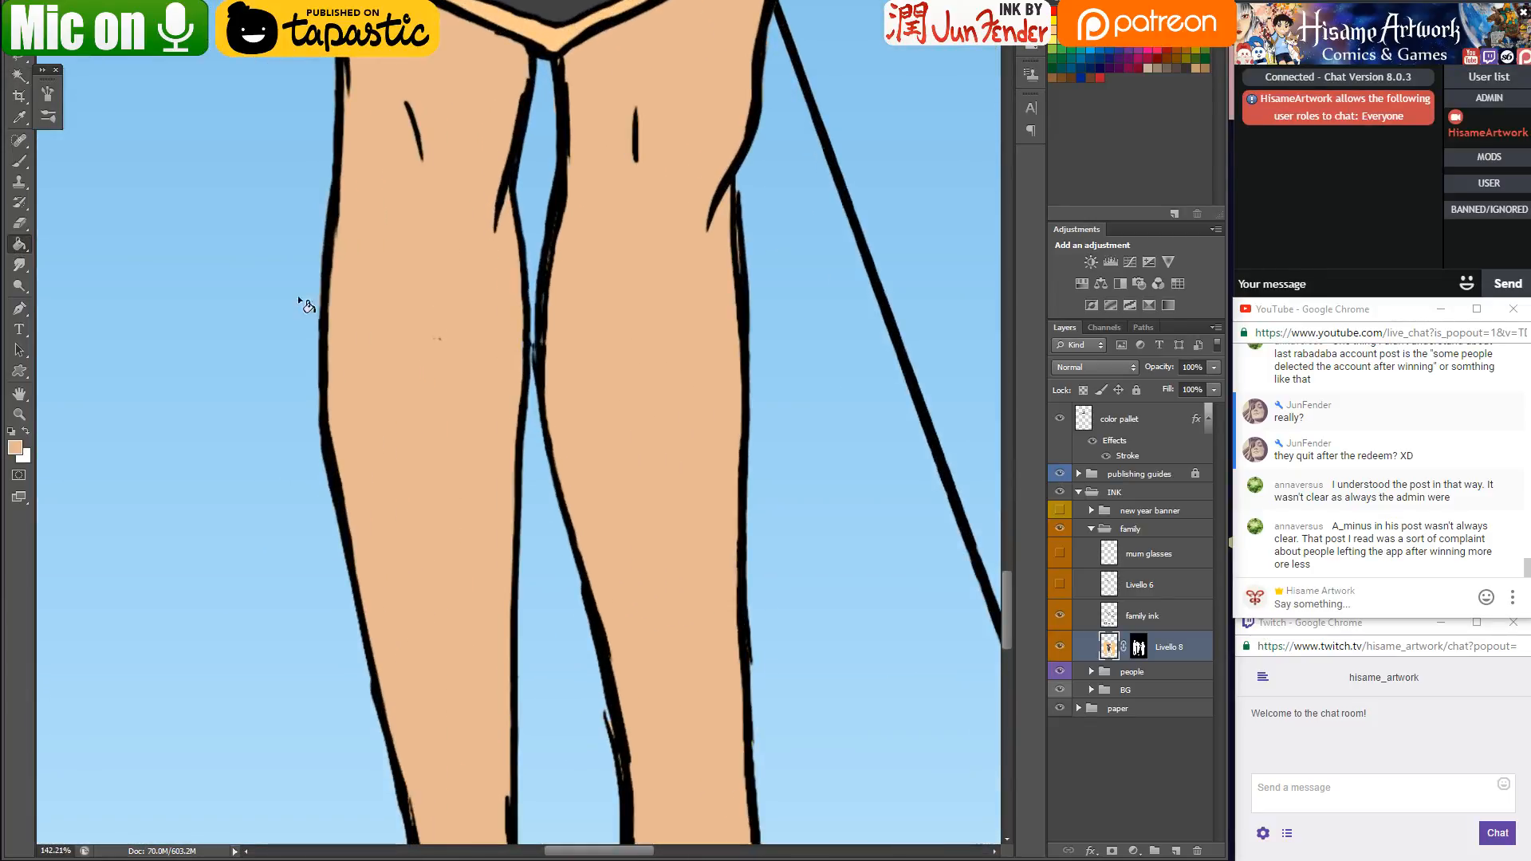
Paint a strip along the calf's inner edge on the Livello 8 mask, and restore the hidden color by painting it white
click(19, 160)
key(d)
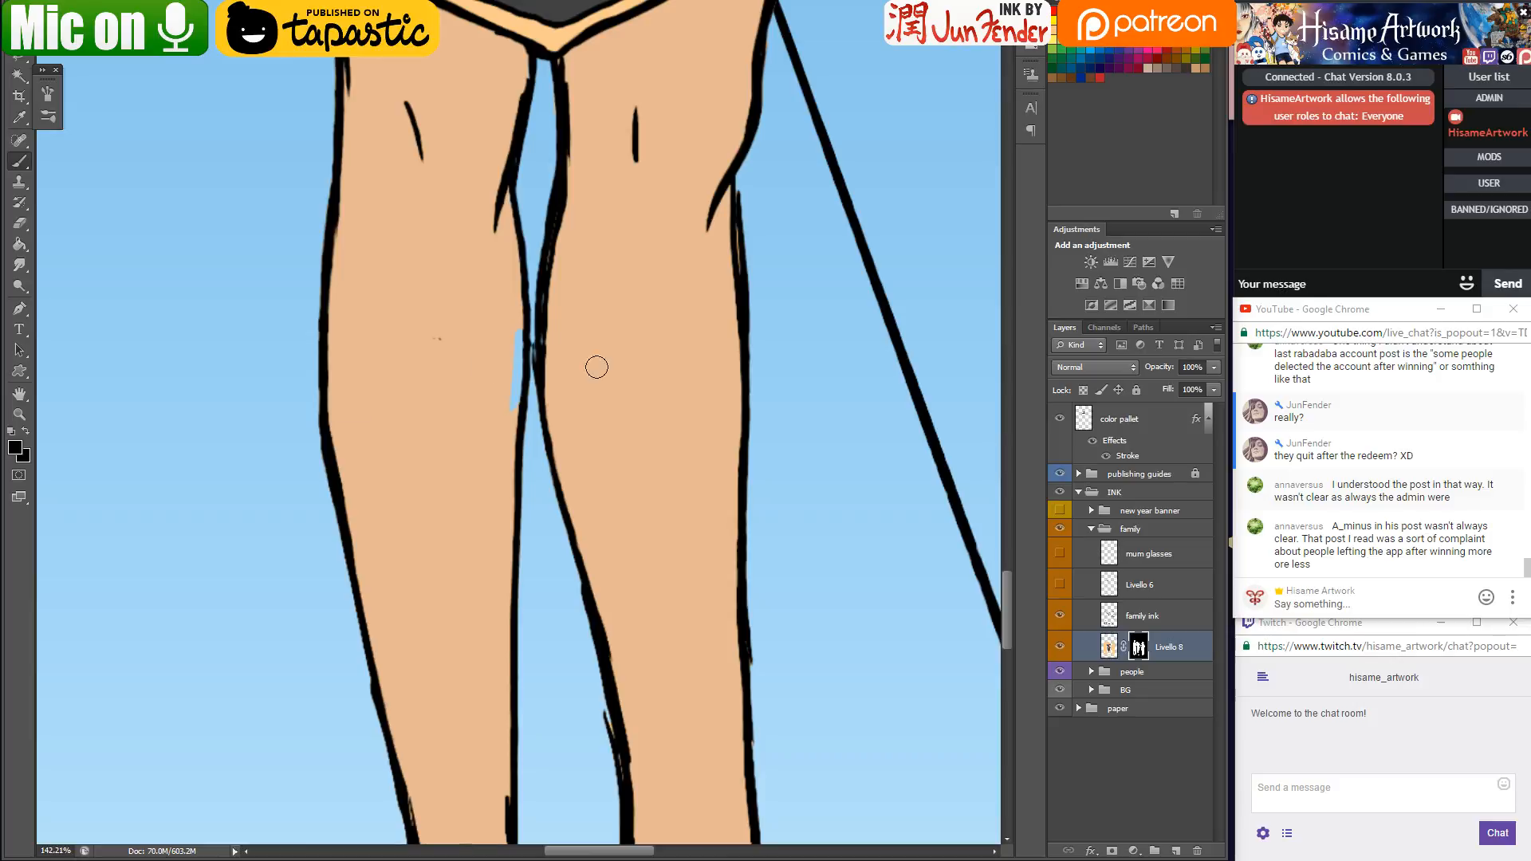
click(20, 453)
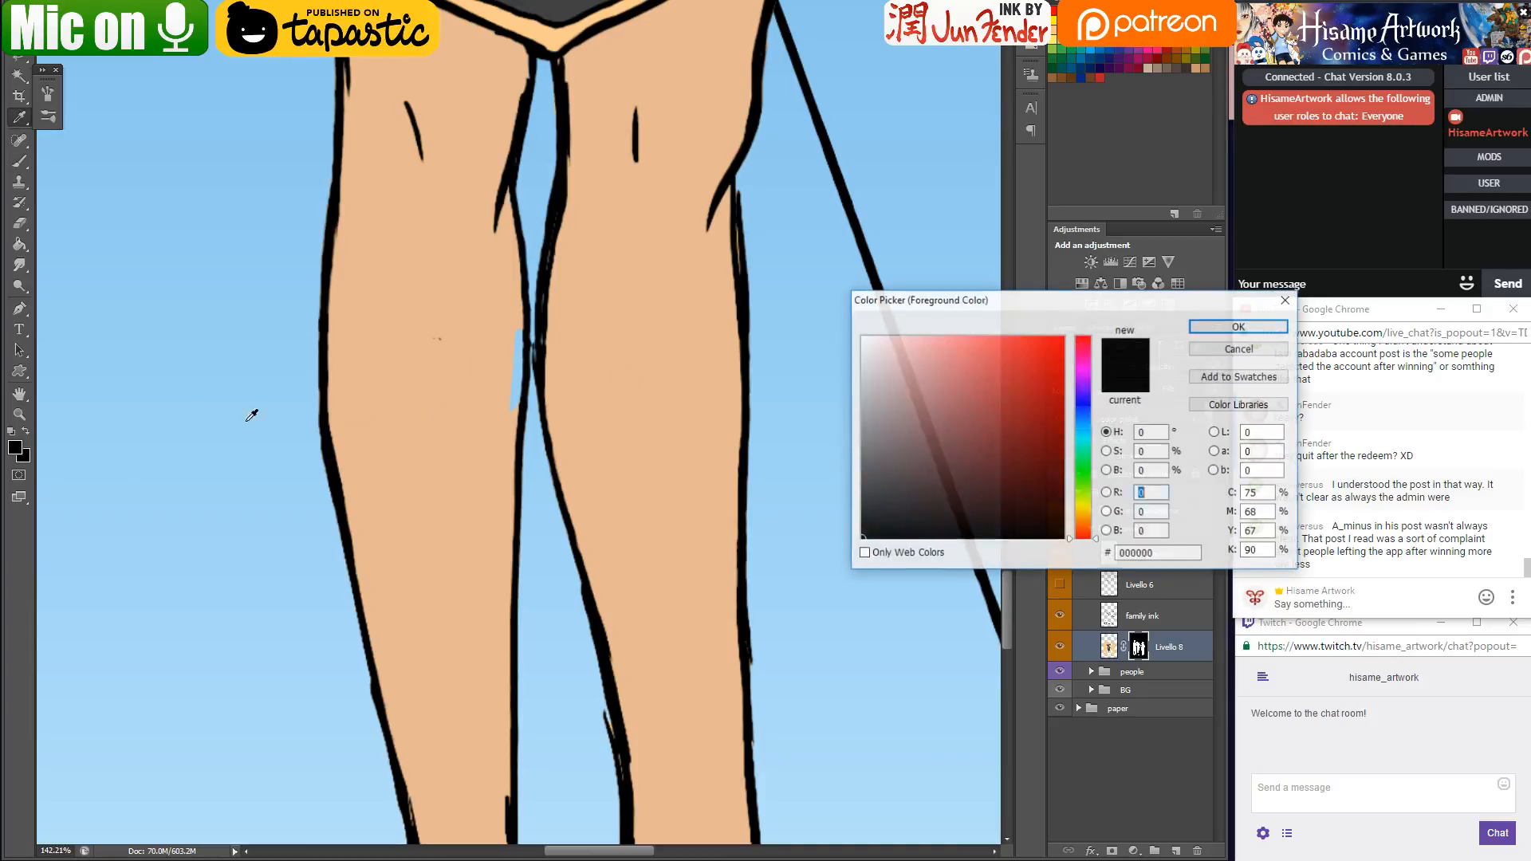
click(862, 338)
click(1240, 327)
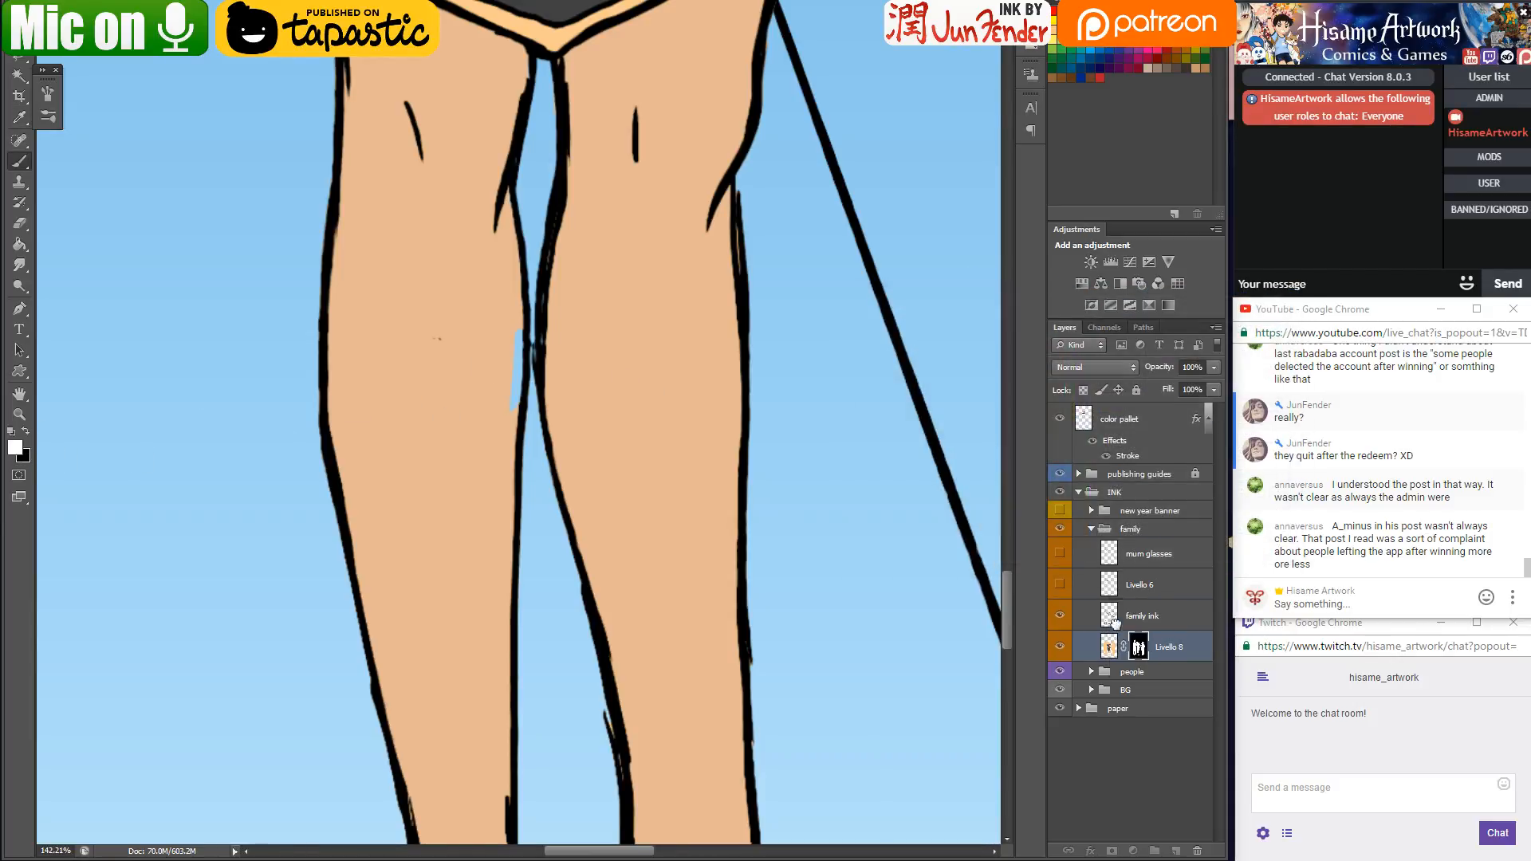
drag(512, 323, 512, 409)
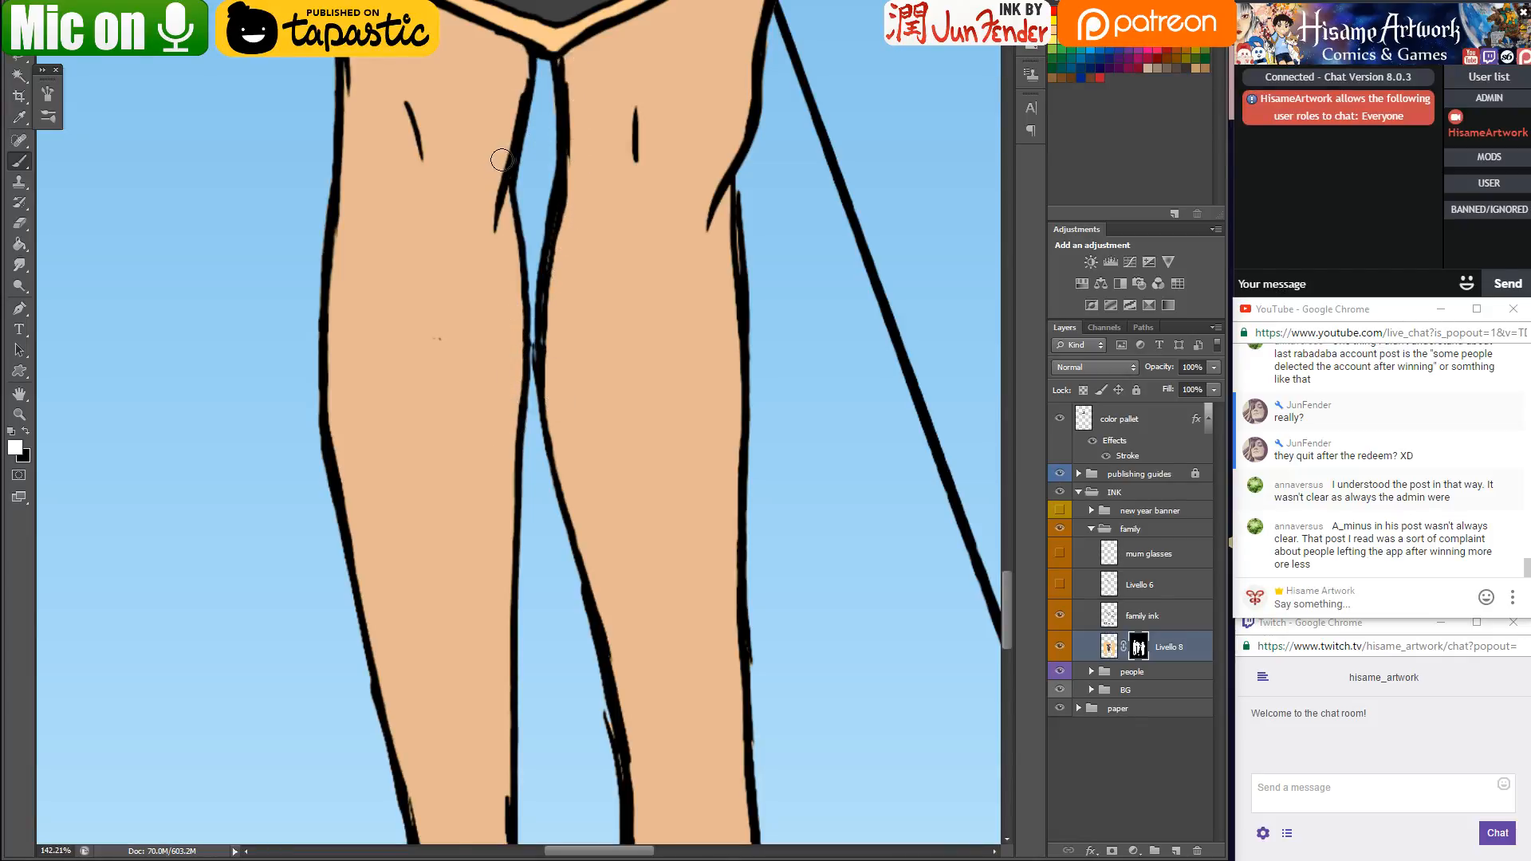
Sample the leg's skin tone on Livello 8 and clean up the color along the leg outlines from hem to shoes with the eraser
click(1110, 646)
alt+click(481, 331)
scroll(575, 123, up, 4)
click(21, 225)
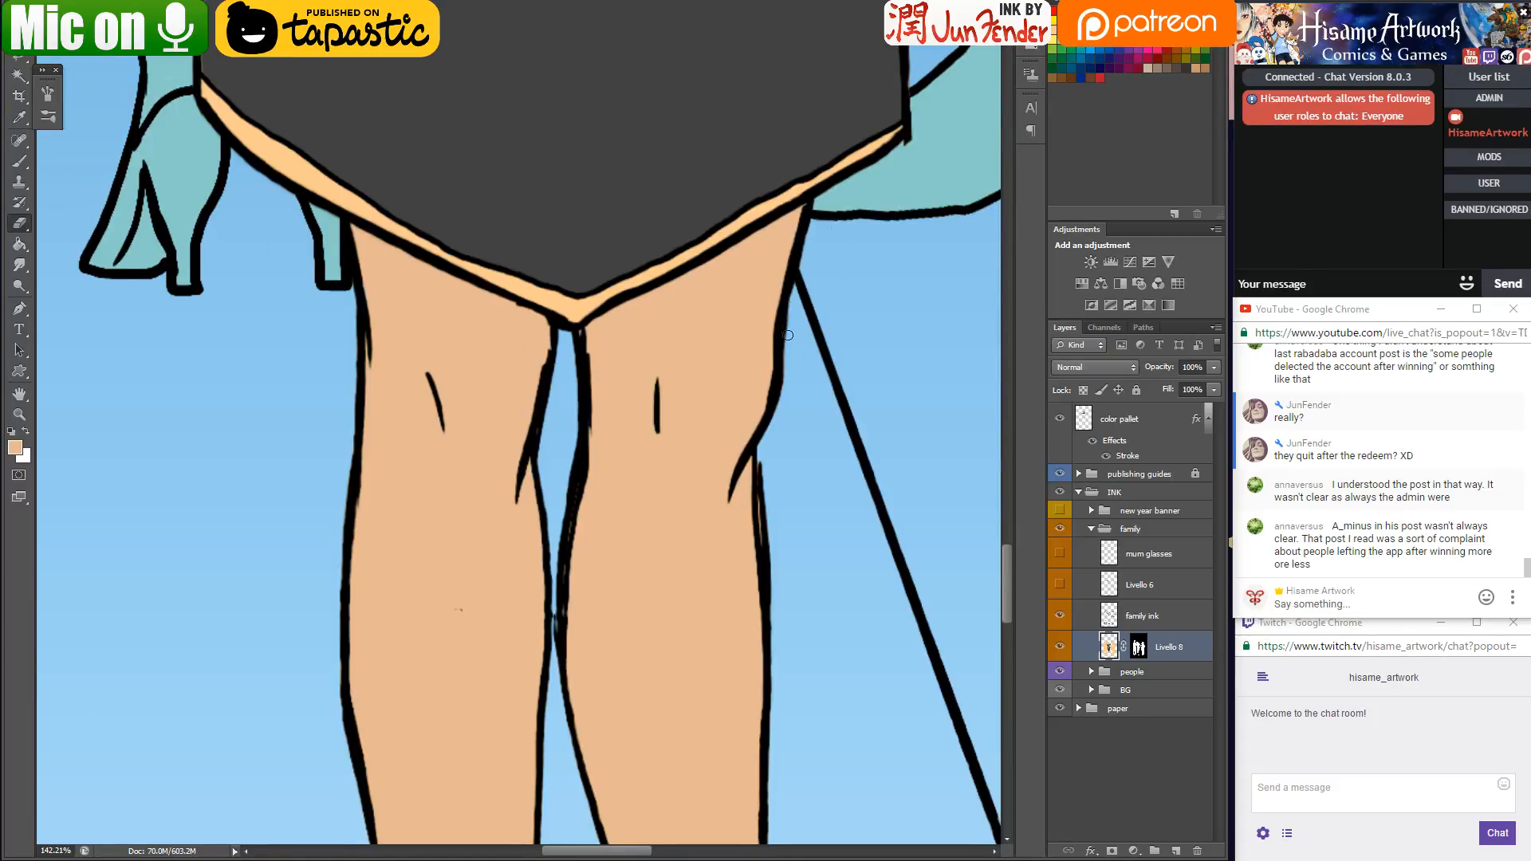
drag(760, 429, 753, 307)
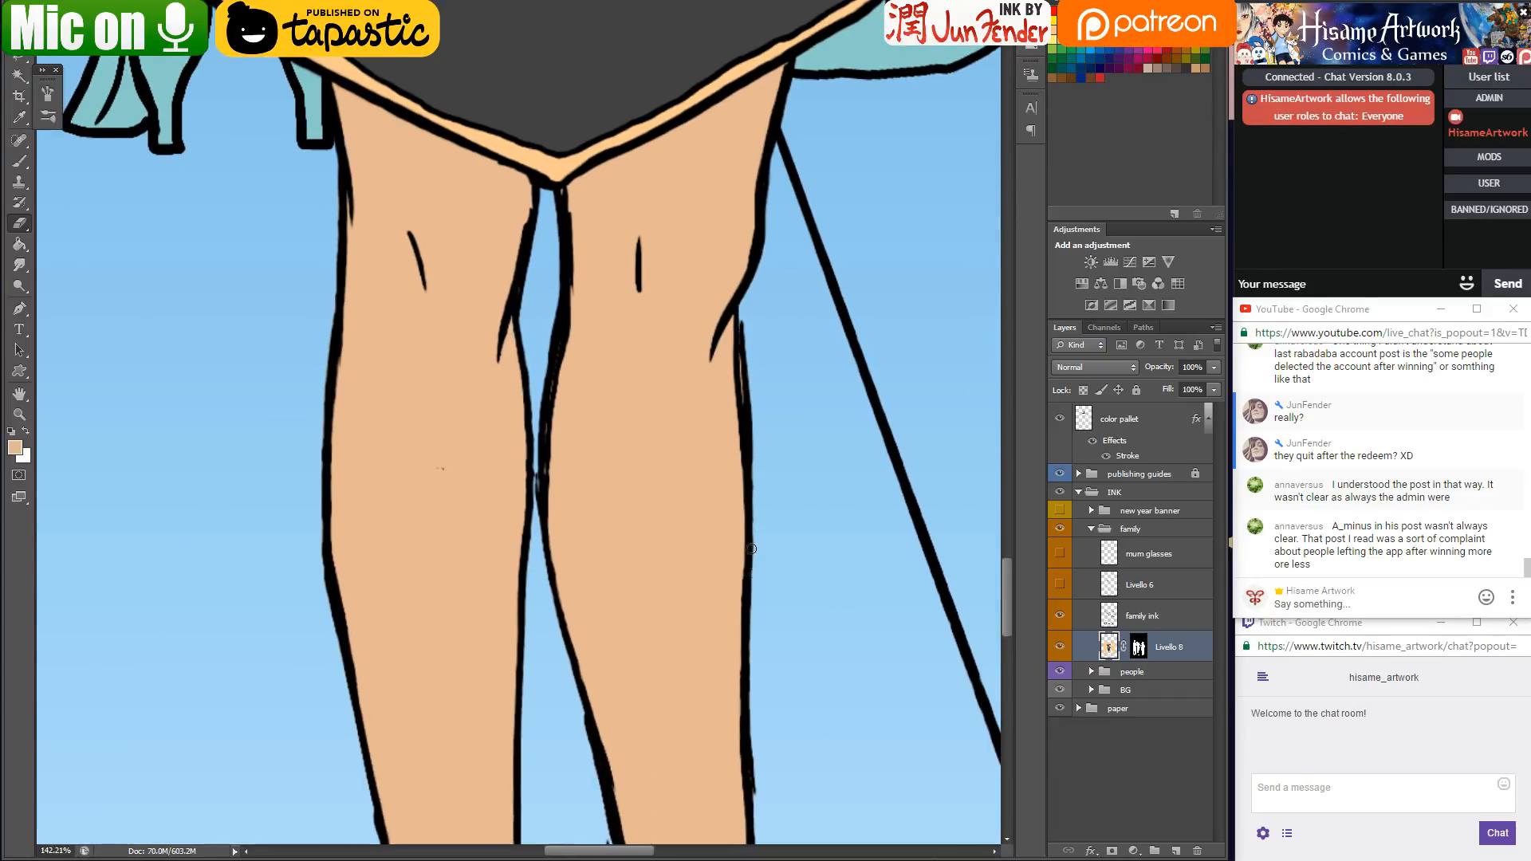
mouse_move(756, 522)
mouse_down()
mouse_move(725, 308)
mouse_move(745, 95)
mouse_up()
drag(686, 415, 649, 306)
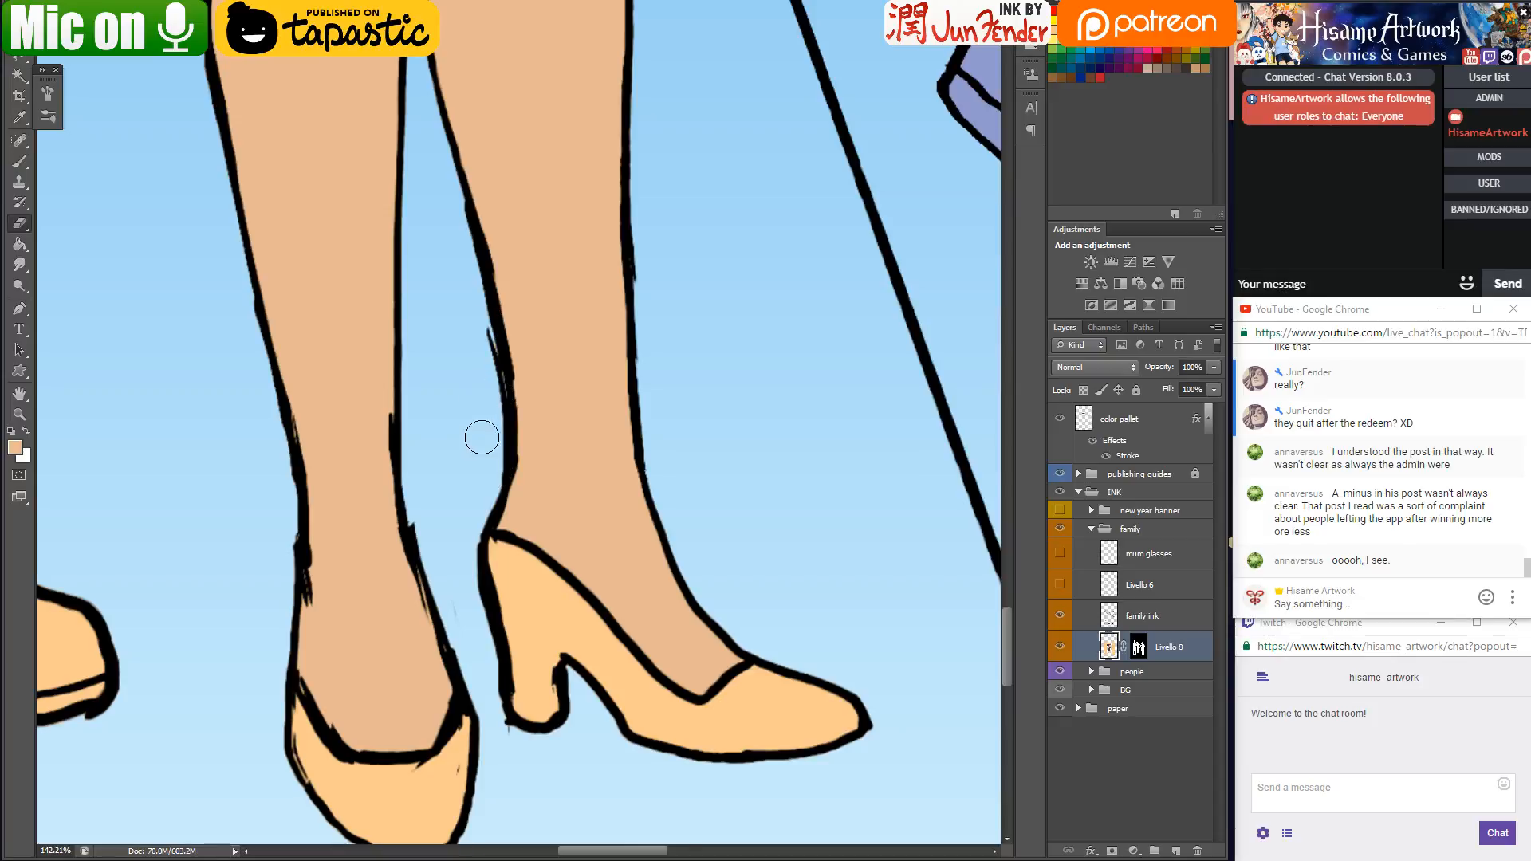
drag(786, 510, 878, 459)
Erase the rough ink strokes along the inner calf, the heel and the front shoe on the family ink layer
click(1139, 619)
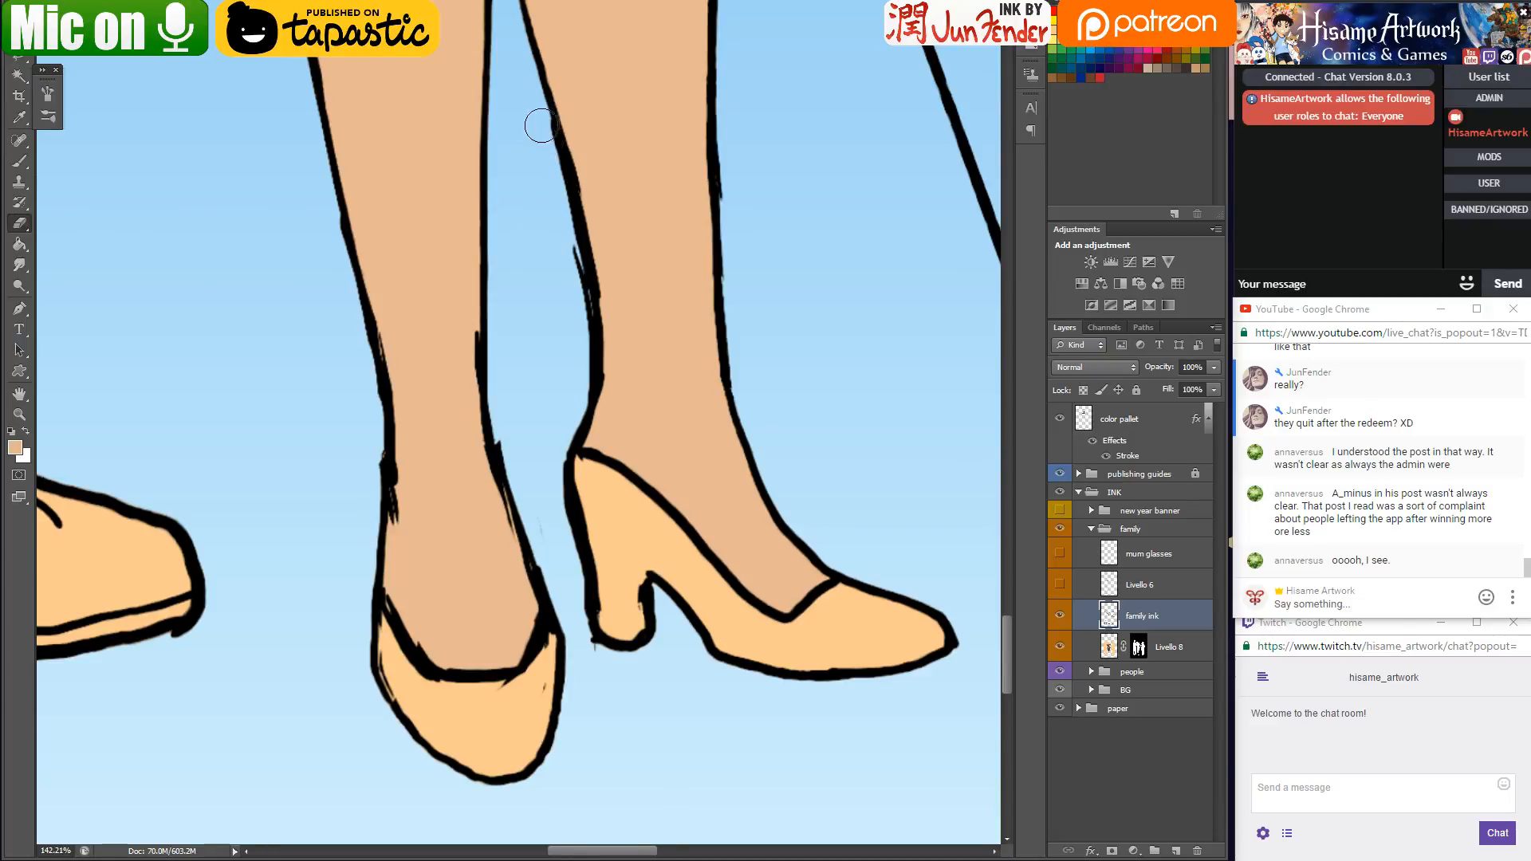
ctrl+click(542, 151)
drag(554, 128, 596, 220)
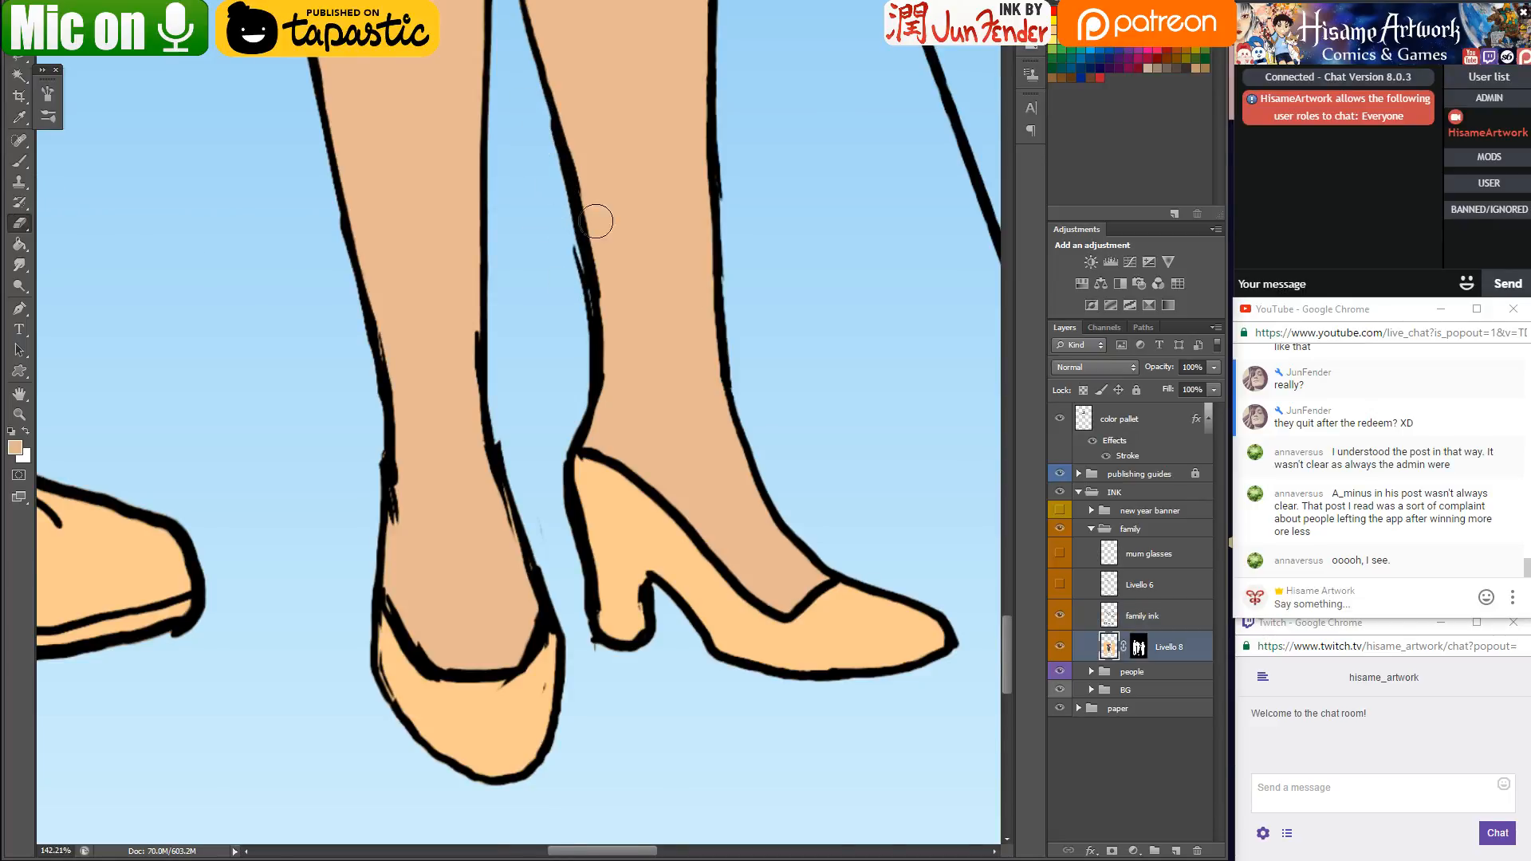
click(1116, 615)
mouse_move(531, 103)
mouse_down()
mouse_move(578, 303)
mouse_move(576, 417)
mouse_up()
mouse_move(728, 140)
mouse_down()
mouse_move(633, 297)
mouse_move(615, 376)
mouse_move(615, 324)
mouse_move(621, 377)
mouse_move(612, 324)
mouse_move(622, 478)
mouse_up()
mouse_move(632, 388)
mouse_down()
mouse_move(632, 356)
mouse_move(850, 246)
mouse_up()
mouse_move(625, 420)
mouse_down()
mouse_move(625, 468)
mouse_move(702, 649)
mouse_move(675, 546)
mouse_move(698, 598)
mouse_move(702, 670)
mouse_move(780, 691)
mouse_move(744, 653)
mouse_move(703, 648)
mouse_move(725, 679)
mouse_move(779, 662)
mouse_up()
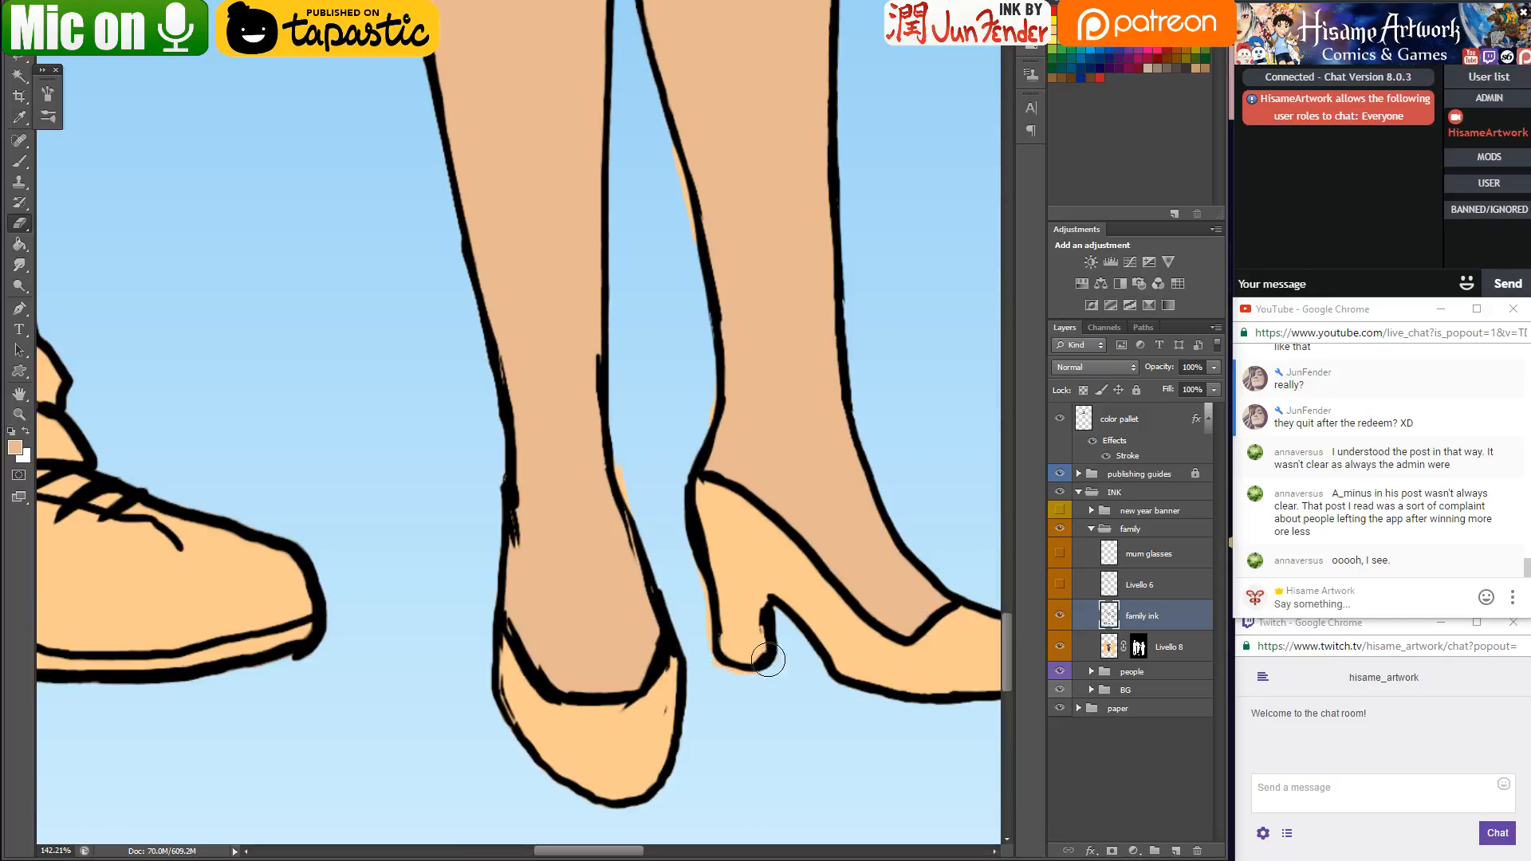
mouse_move(603, 726)
mouse_down()
mouse_move(675, 681)
mouse_move(667, 700)
mouse_move(671, 645)
mouse_move(642, 732)
mouse_move(541, 699)
mouse_move(490, 651)
mouse_move(509, 639)
mouse_move(515, 698)
mouse_move(568, 760)
mouse_move(505, 651)
mouse_move(517, 712)
mouse_up()
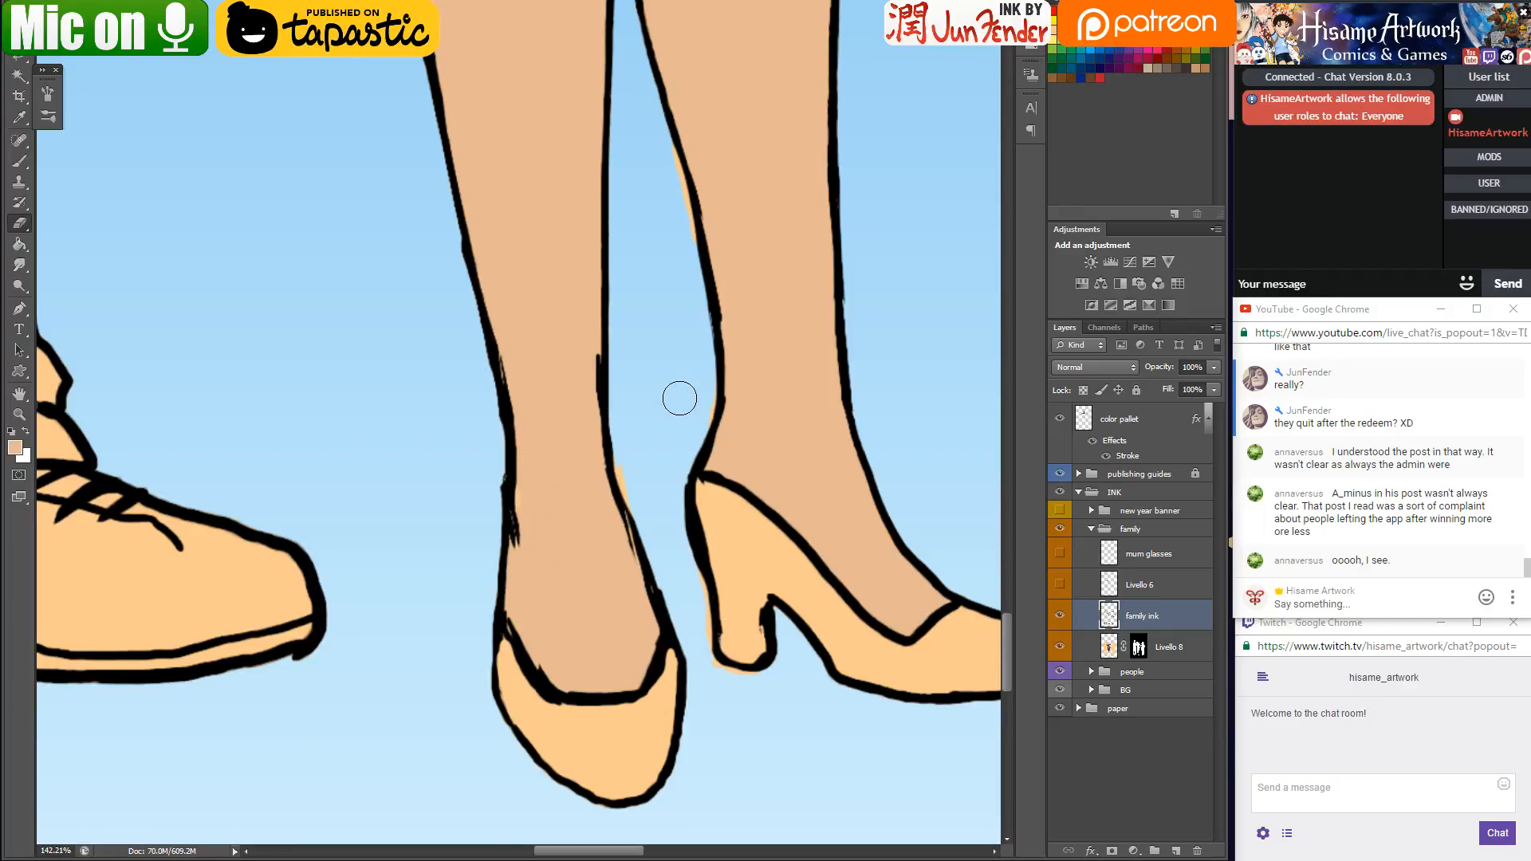
Erase the leftover light orange outside the calf, ankle and heel outlines on Livello 8, and save the file
scroll(679, 398, down, 4)
scroll(687, 379, up, 3)
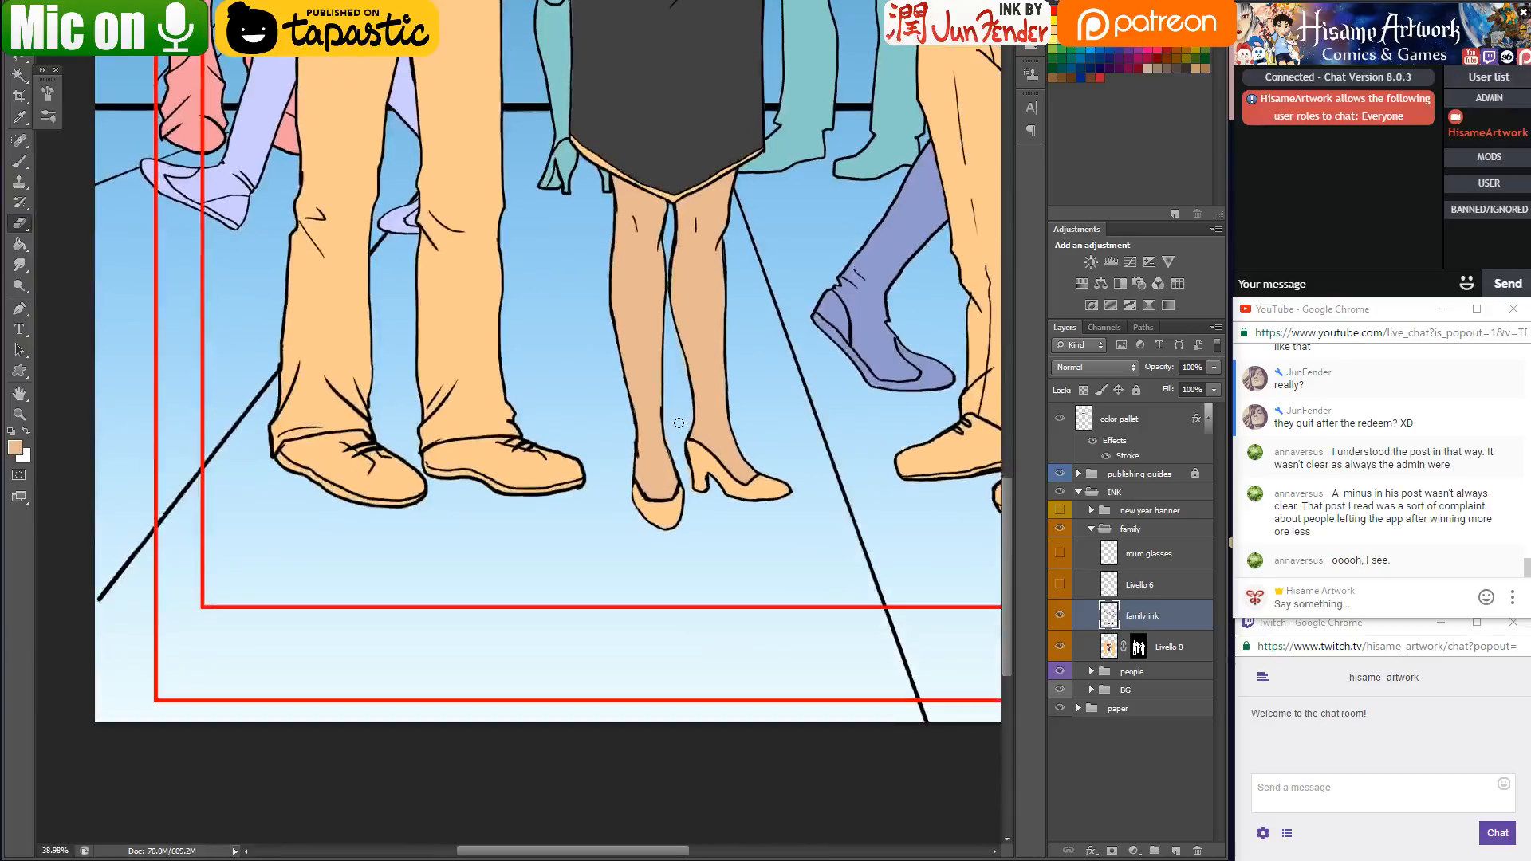
scroll(687, 379, up, 3)
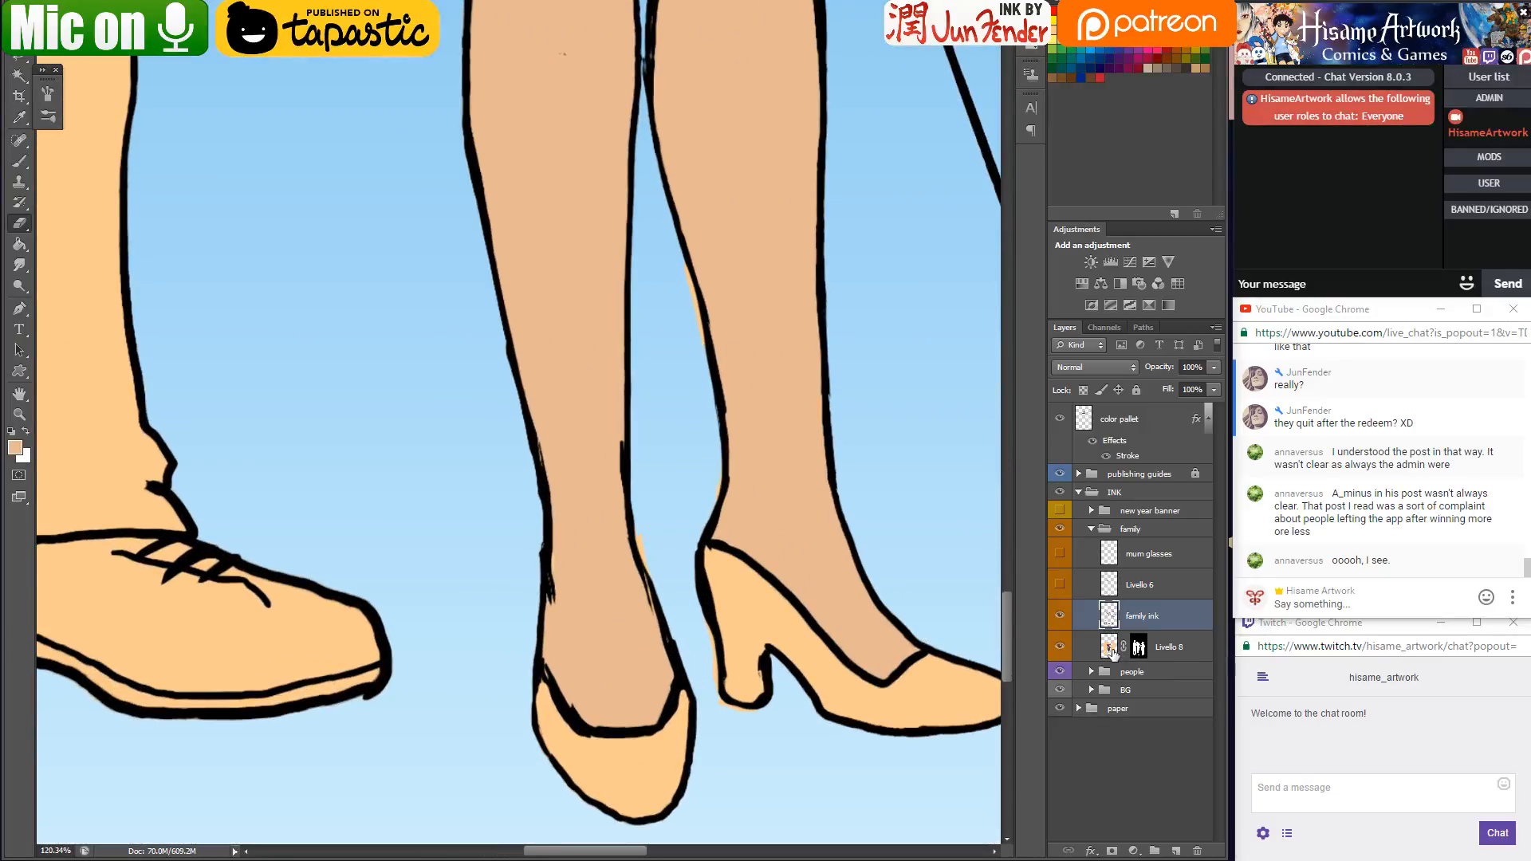
click(1114, 653)
mouse_move(879, 580)
mouse_down()
mouse_move(827, 564)
mouse_move(837, 573)
mouse_up()
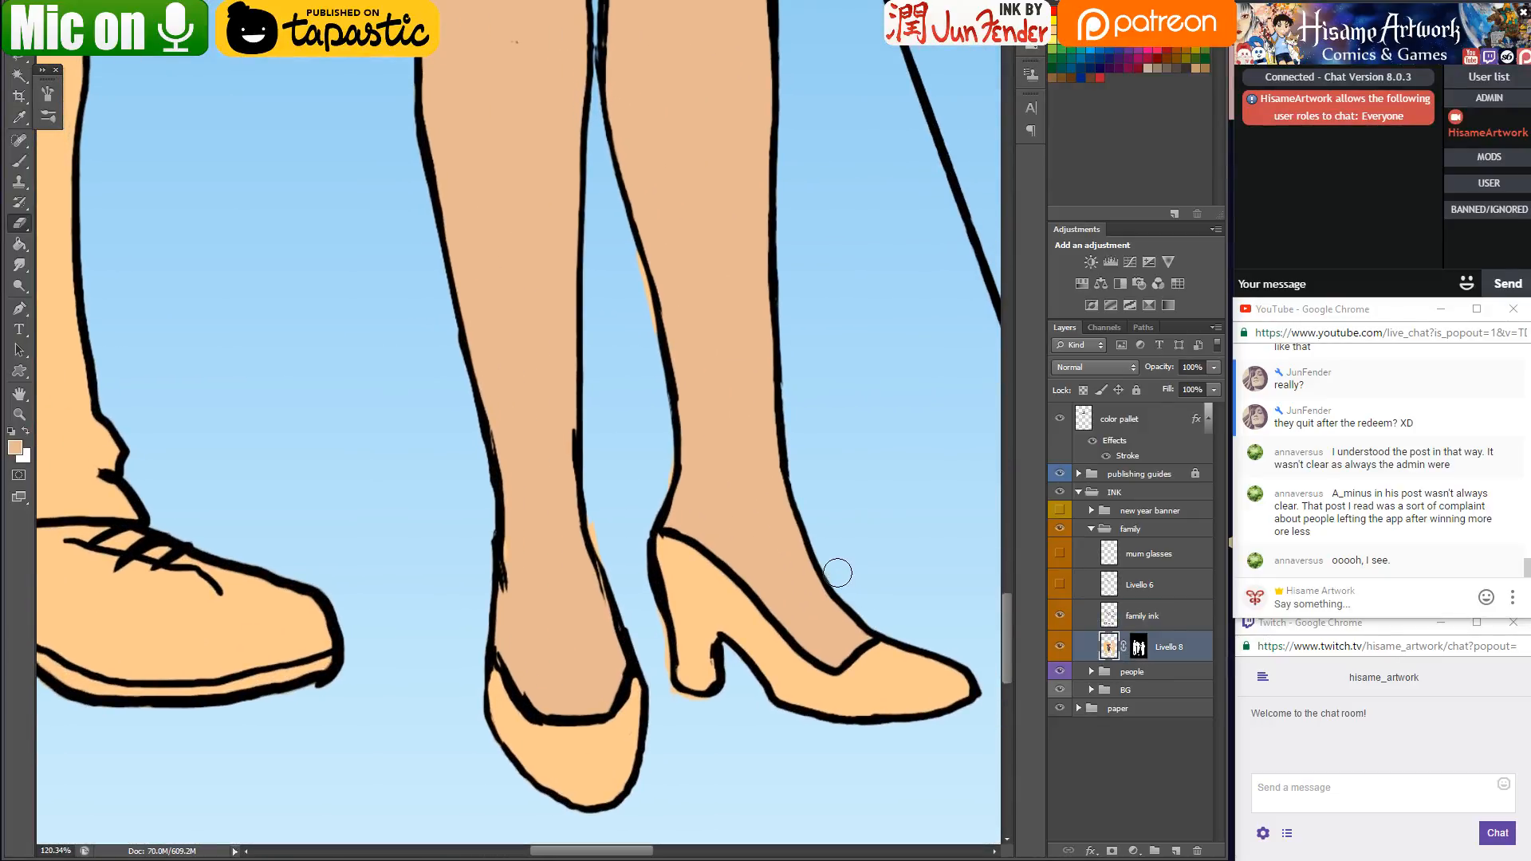
click(19, 160)
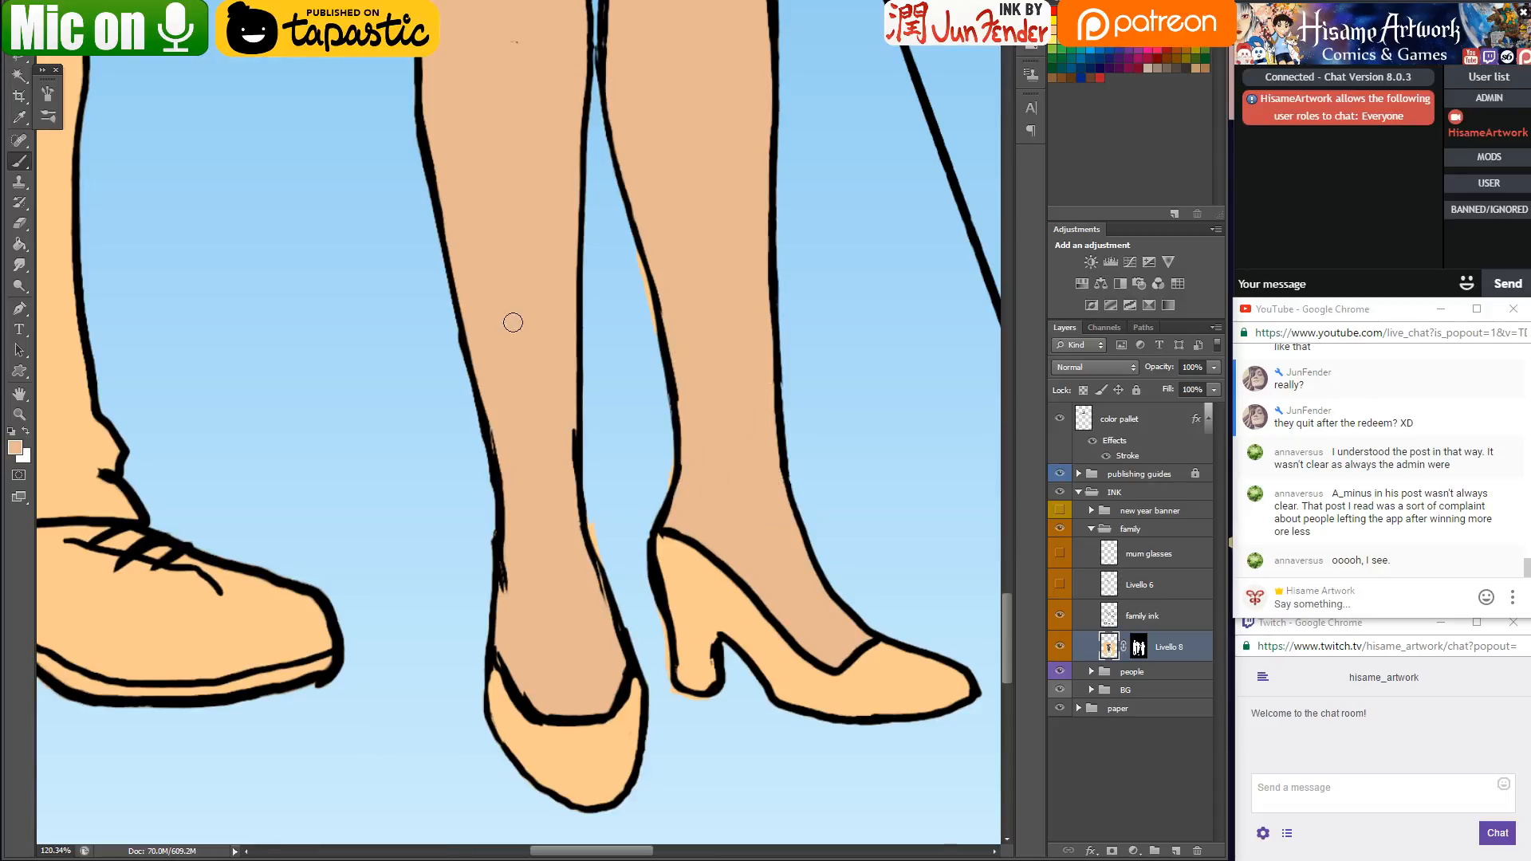
click(17, 221)
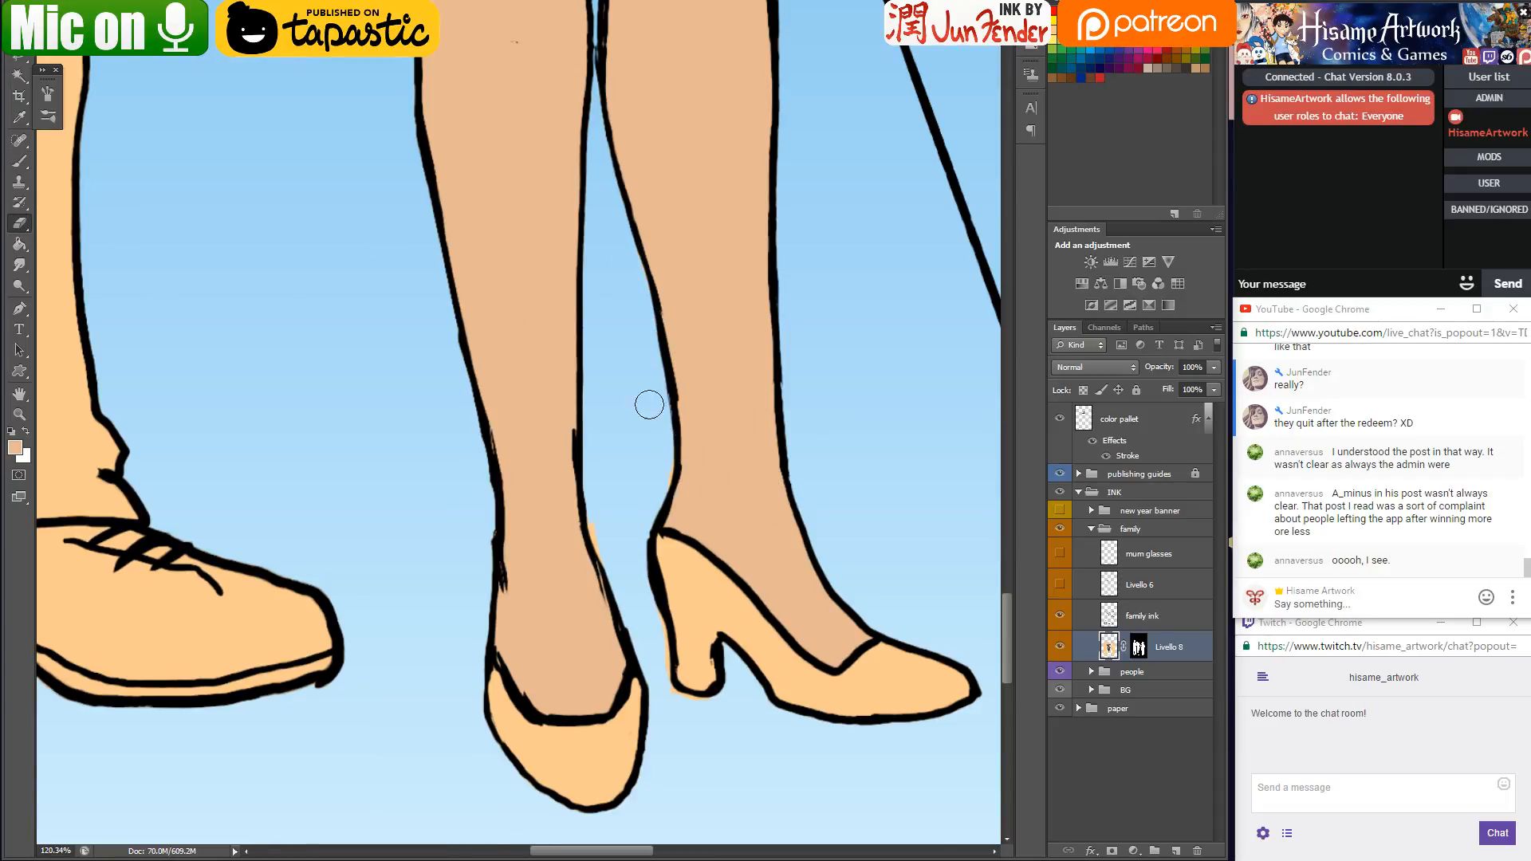
mouse_move(597, 502)
mouse_down()
mouse_move(609, 555)
mouse_move(591, 516)
mouse_up()
mouse_move(658, 648)
mouse_down()
mouse_move(672, 699)
mouse_move(740, 718)
mouse_up()
key(ctrl+s)
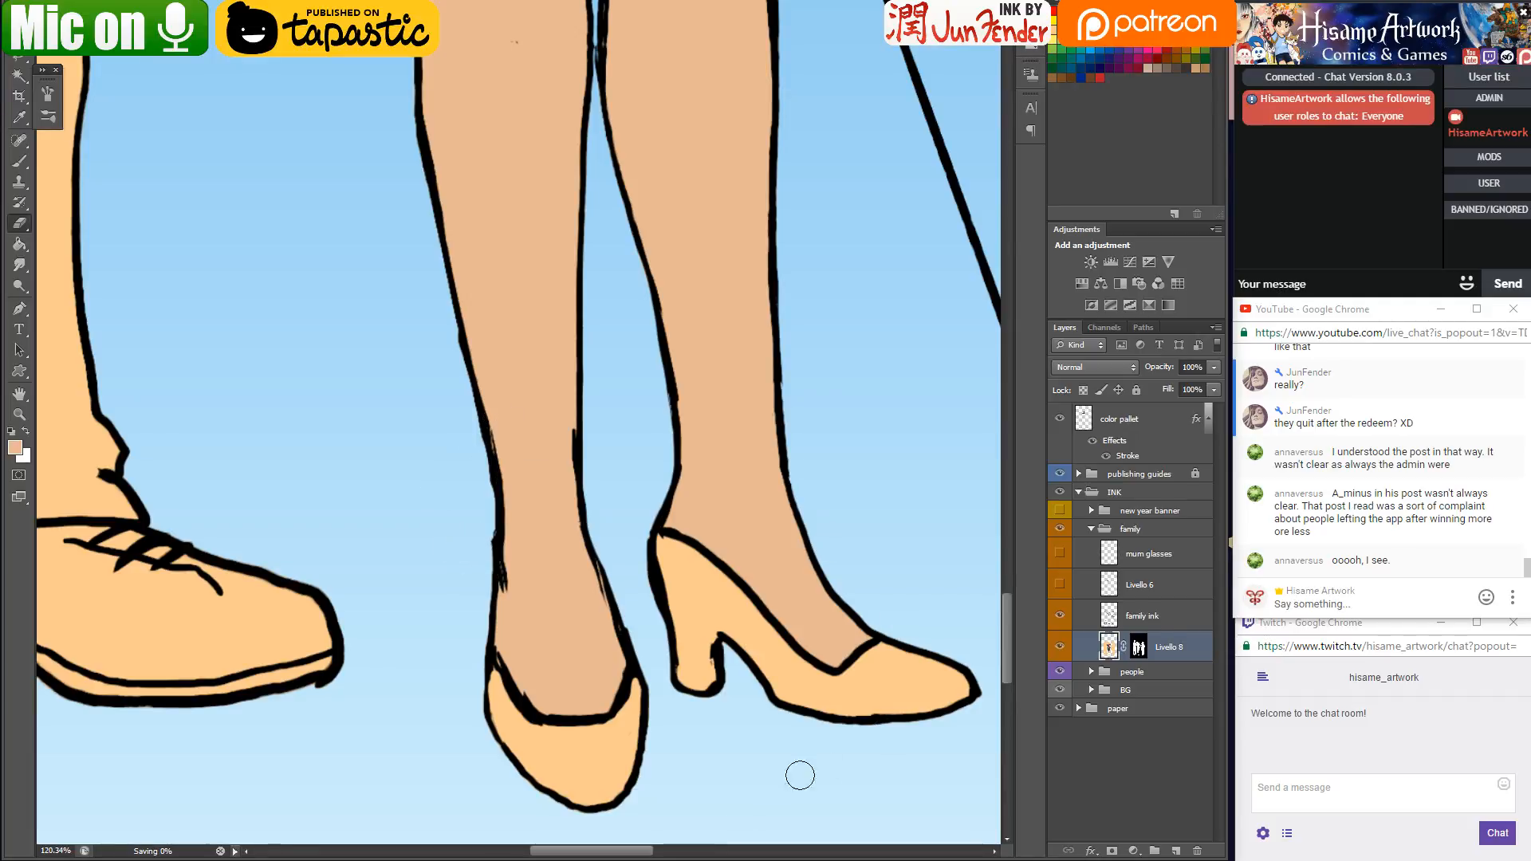
Switch to the browser to check the live stream page and the Hisame Artwork Facebook page, and return to the illustration
scroll(542, 664, down, 5)
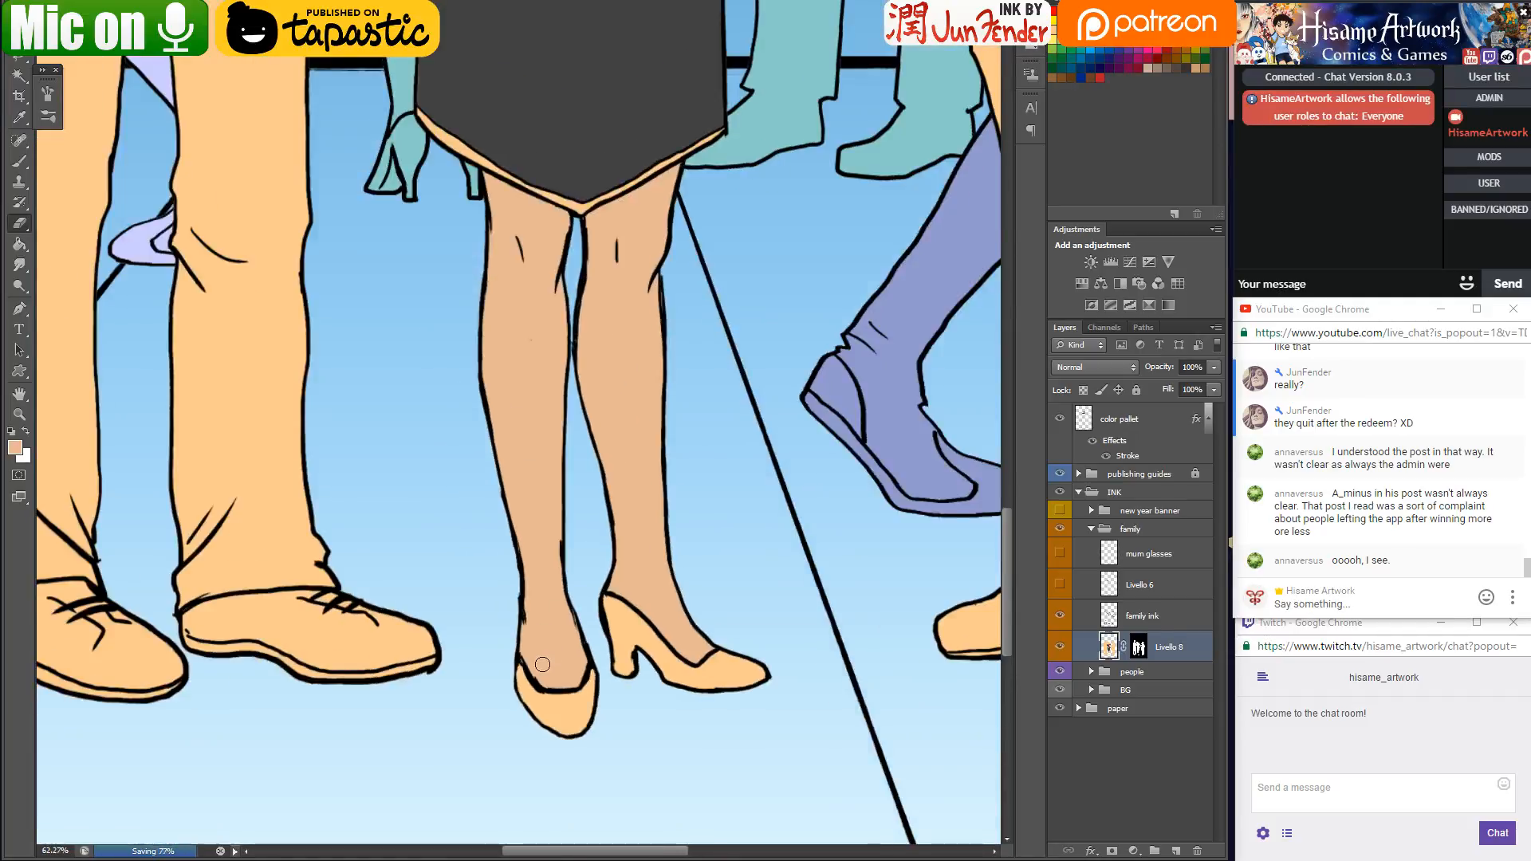
scroll(543, 664, down, 5)
scroll(552, 172, up, 5)
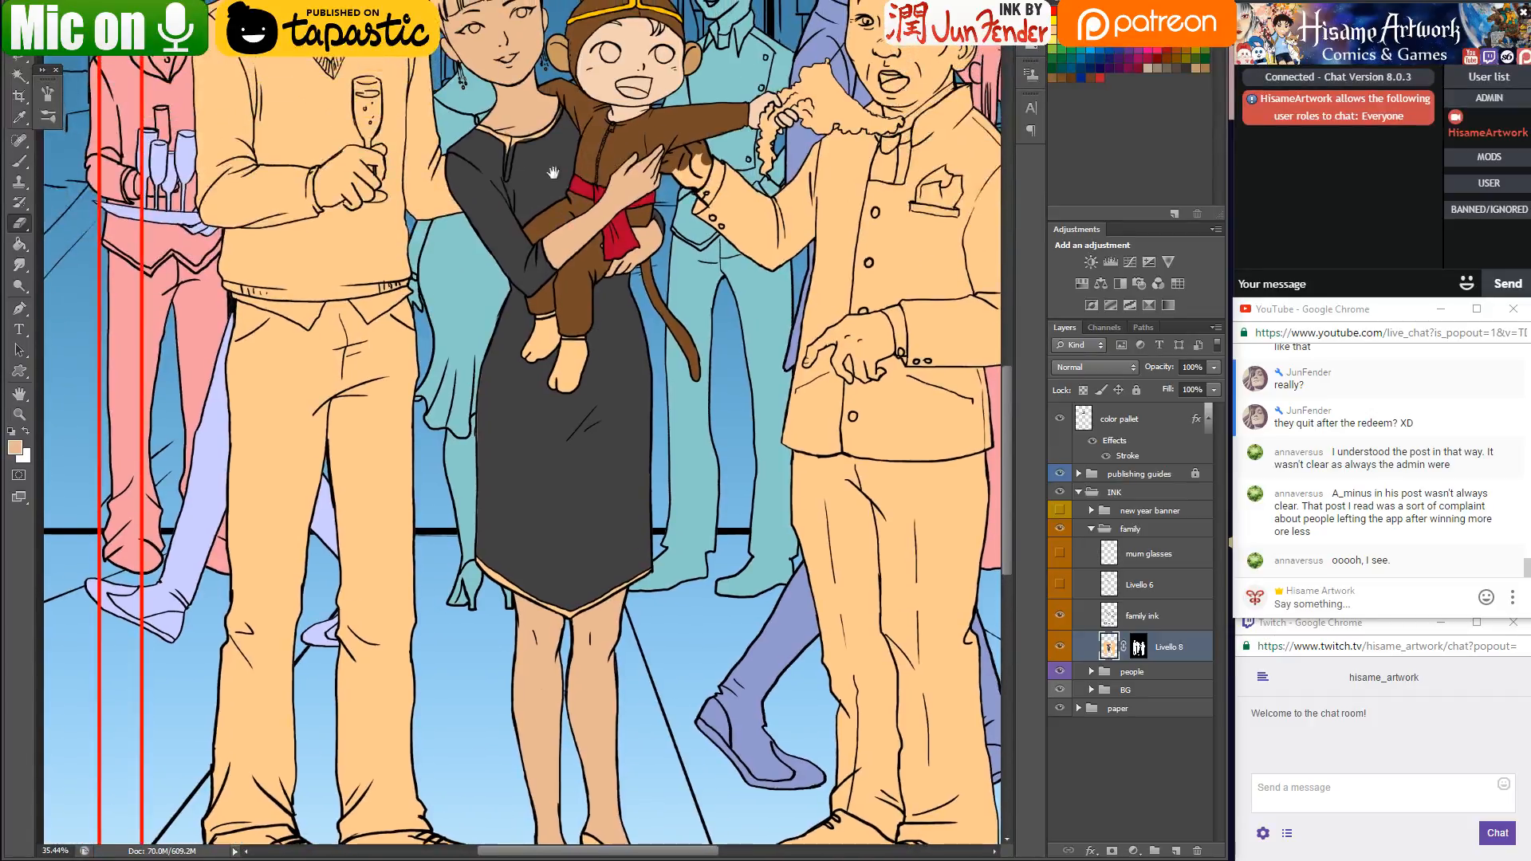
drag(553, 172, 550, 276)
key(alt+Tab)
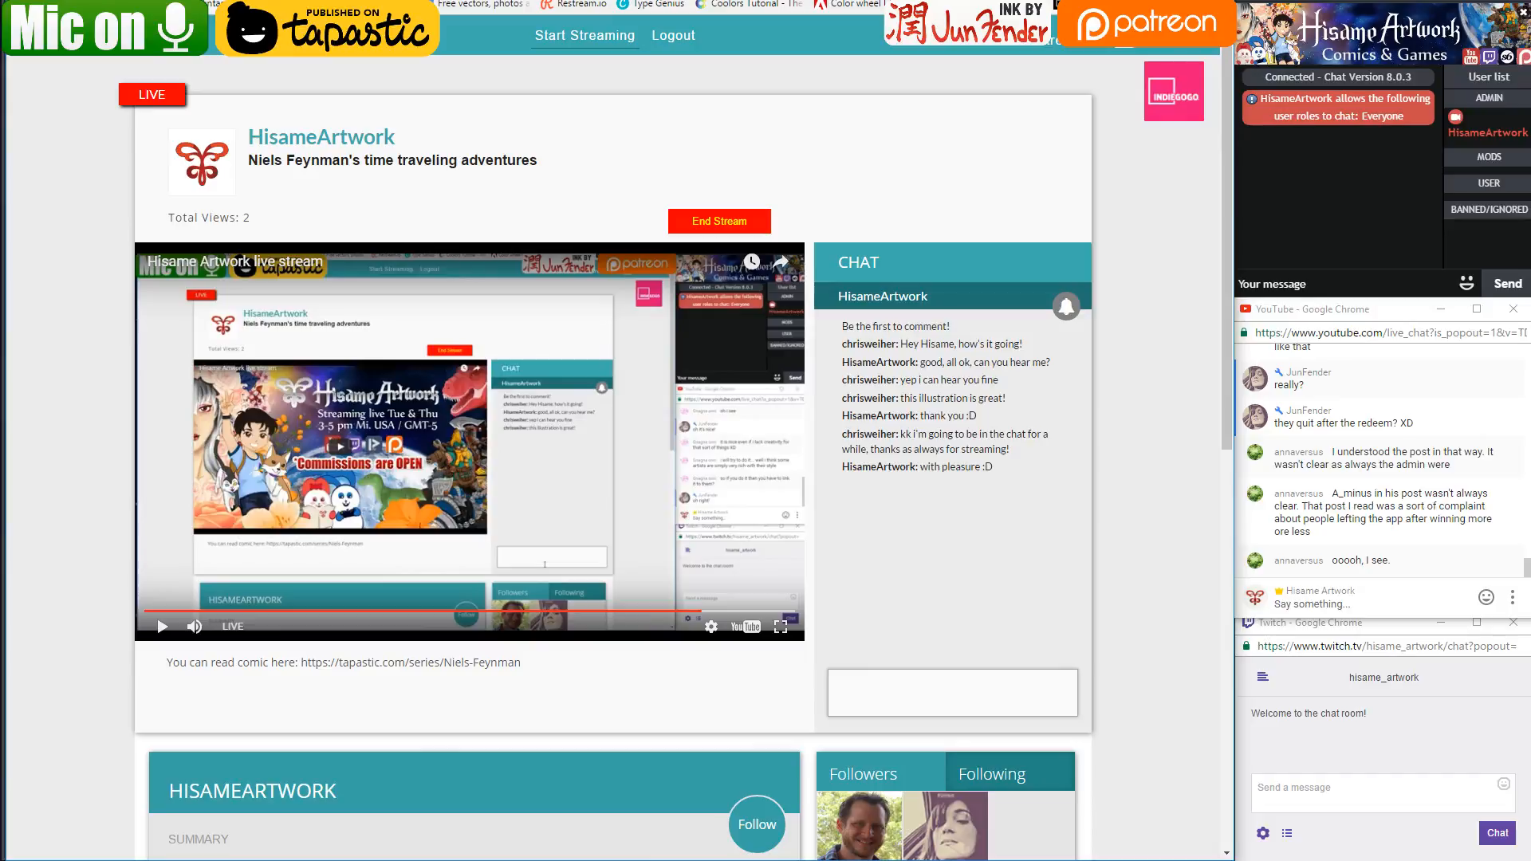
key(ctrl+Tab)
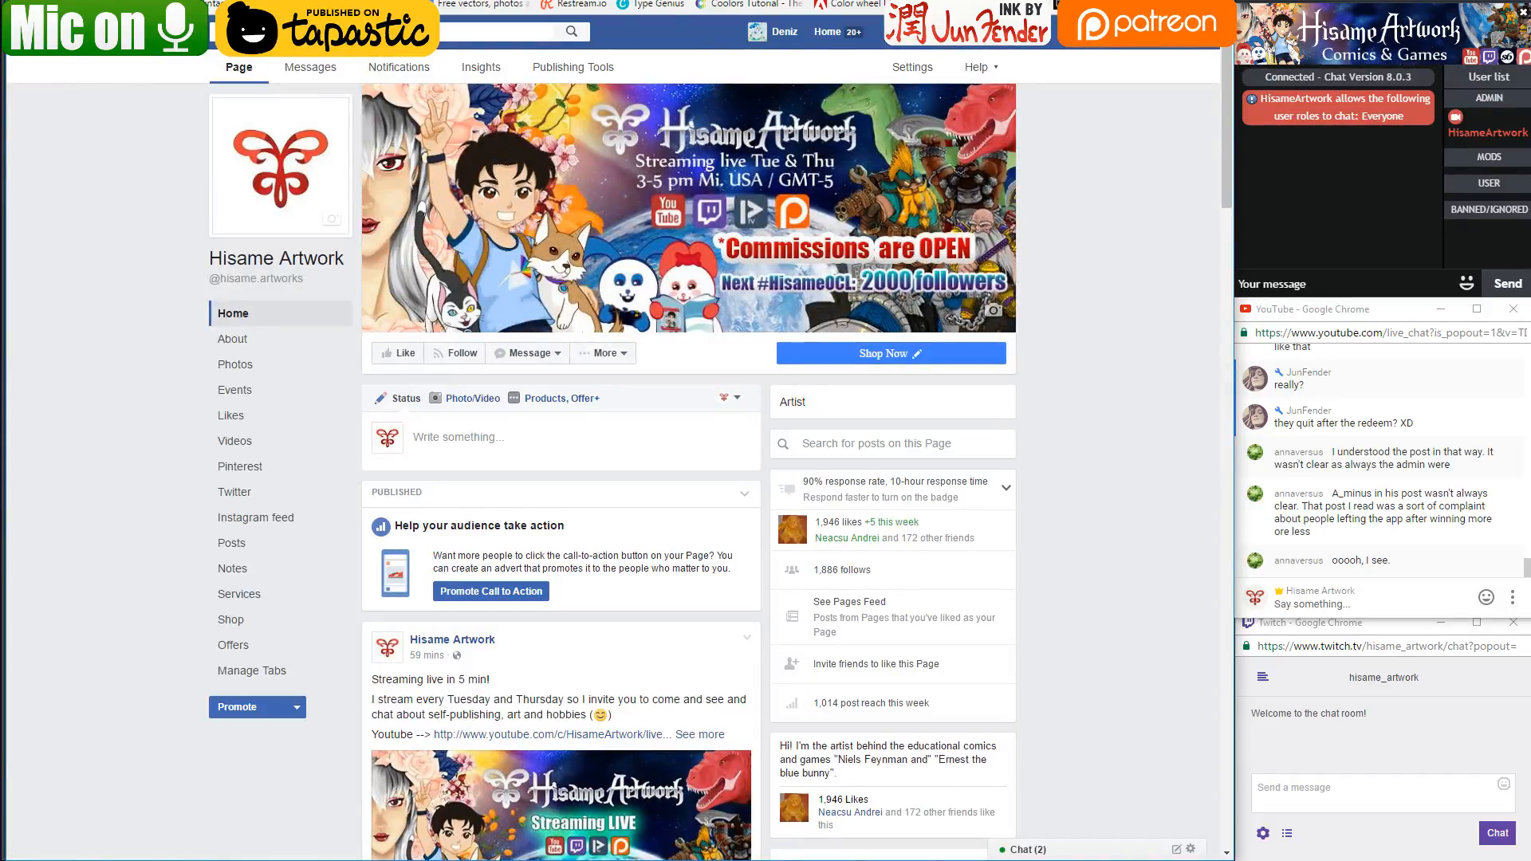
key(alt+Tab)
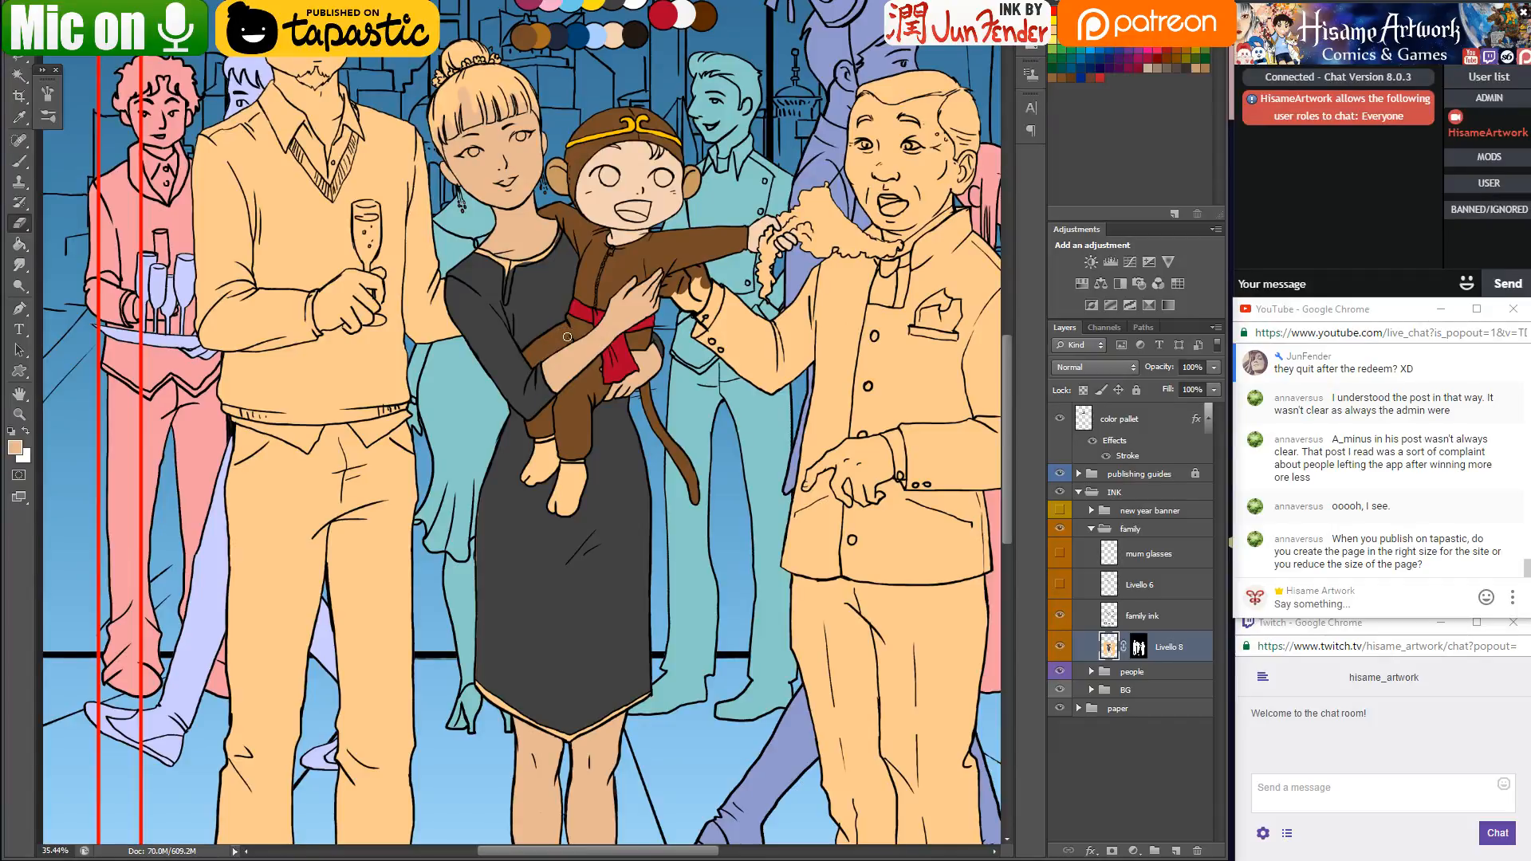
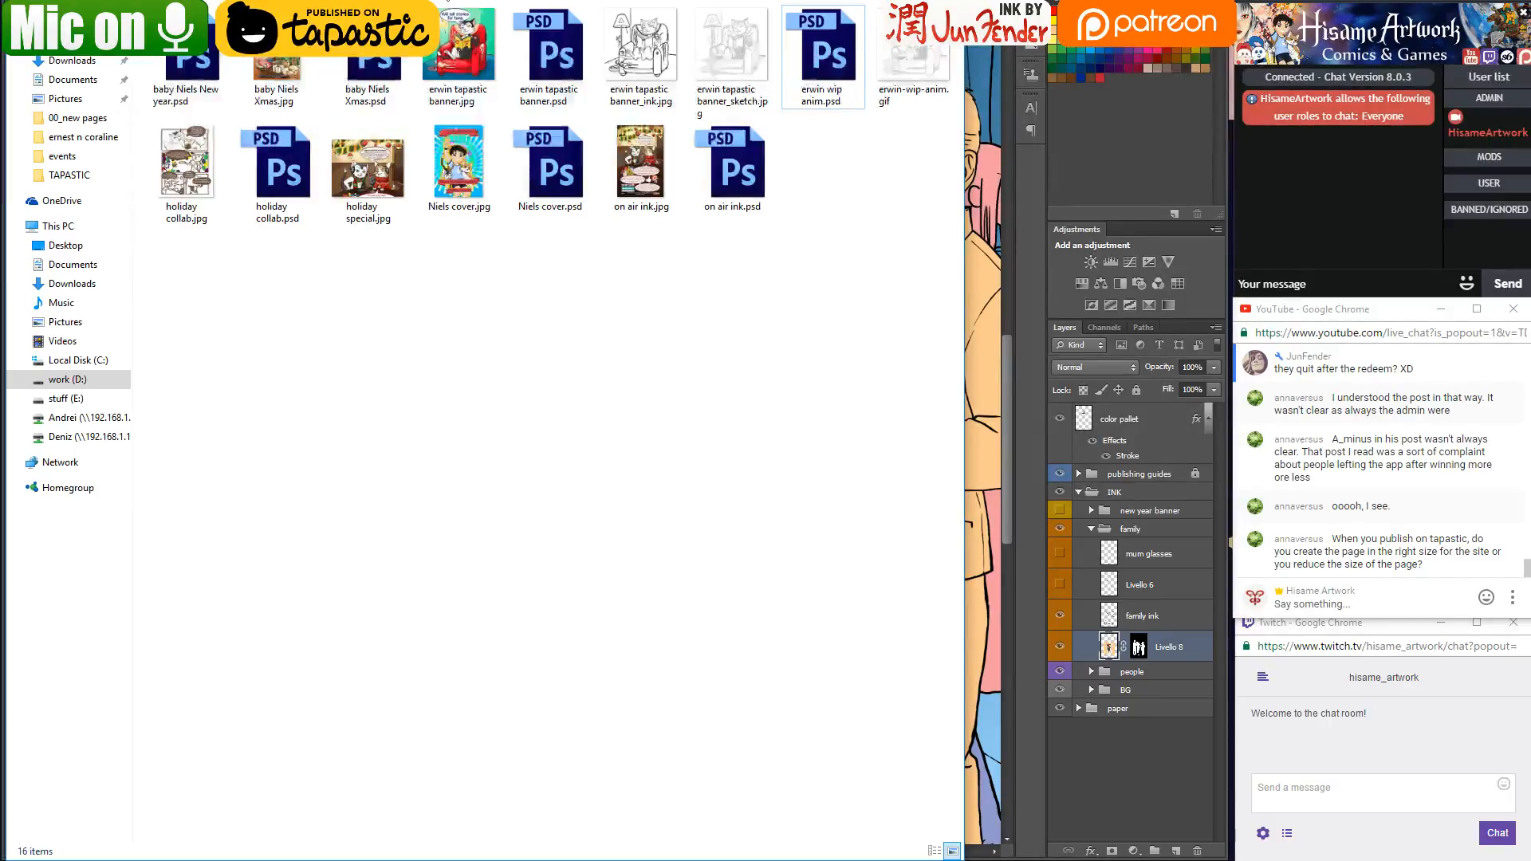
View page_09.jpg from the 00_new pages folder in File Explorer, and open the TAPASTIC folder
click(211, 30)
double_click(286, 169)
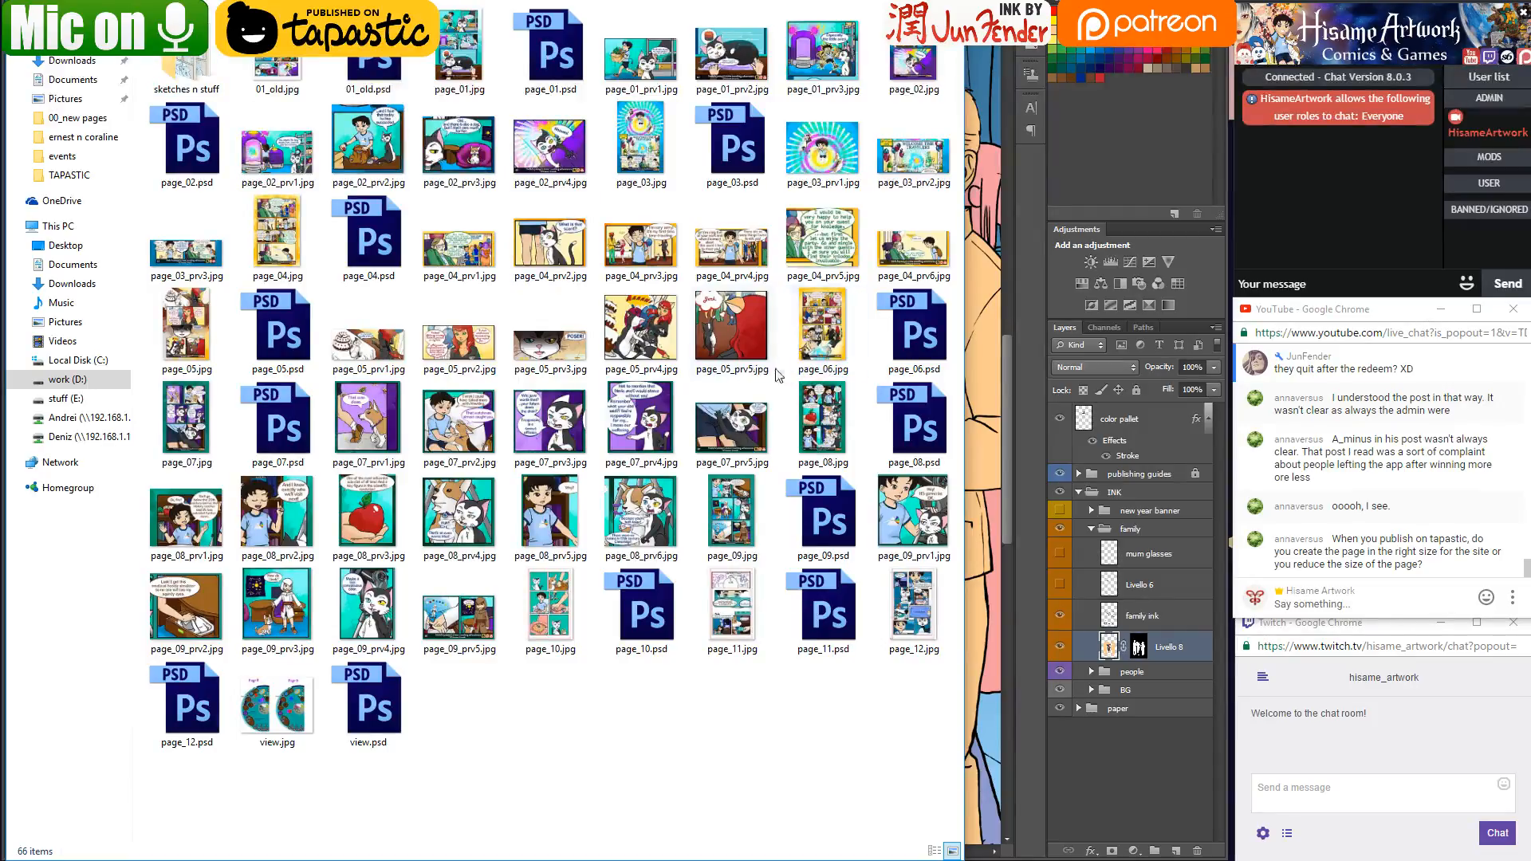
double_click(750, 520)
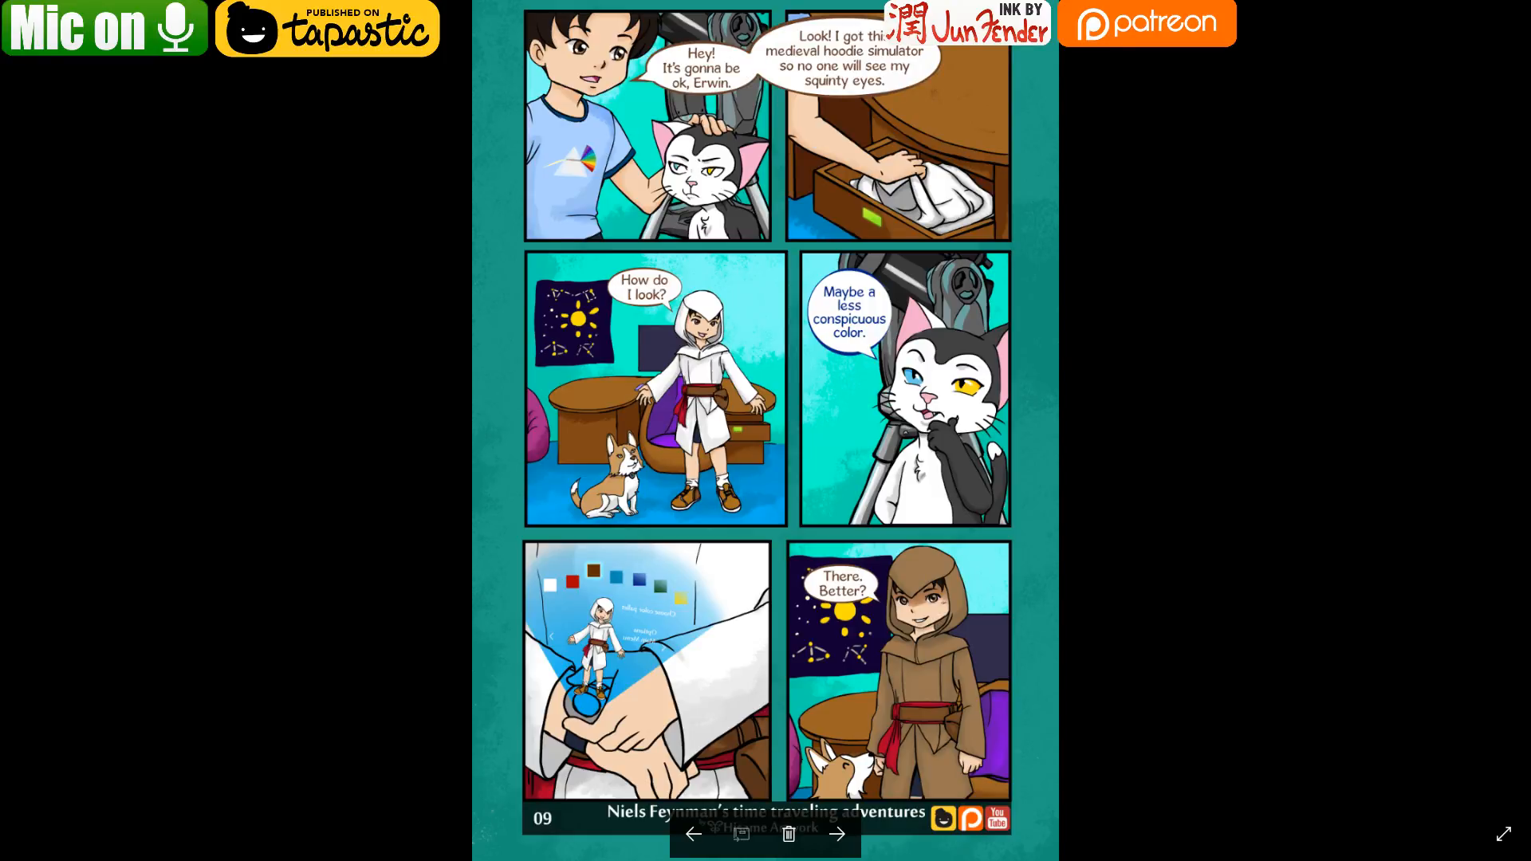
key(Escape)
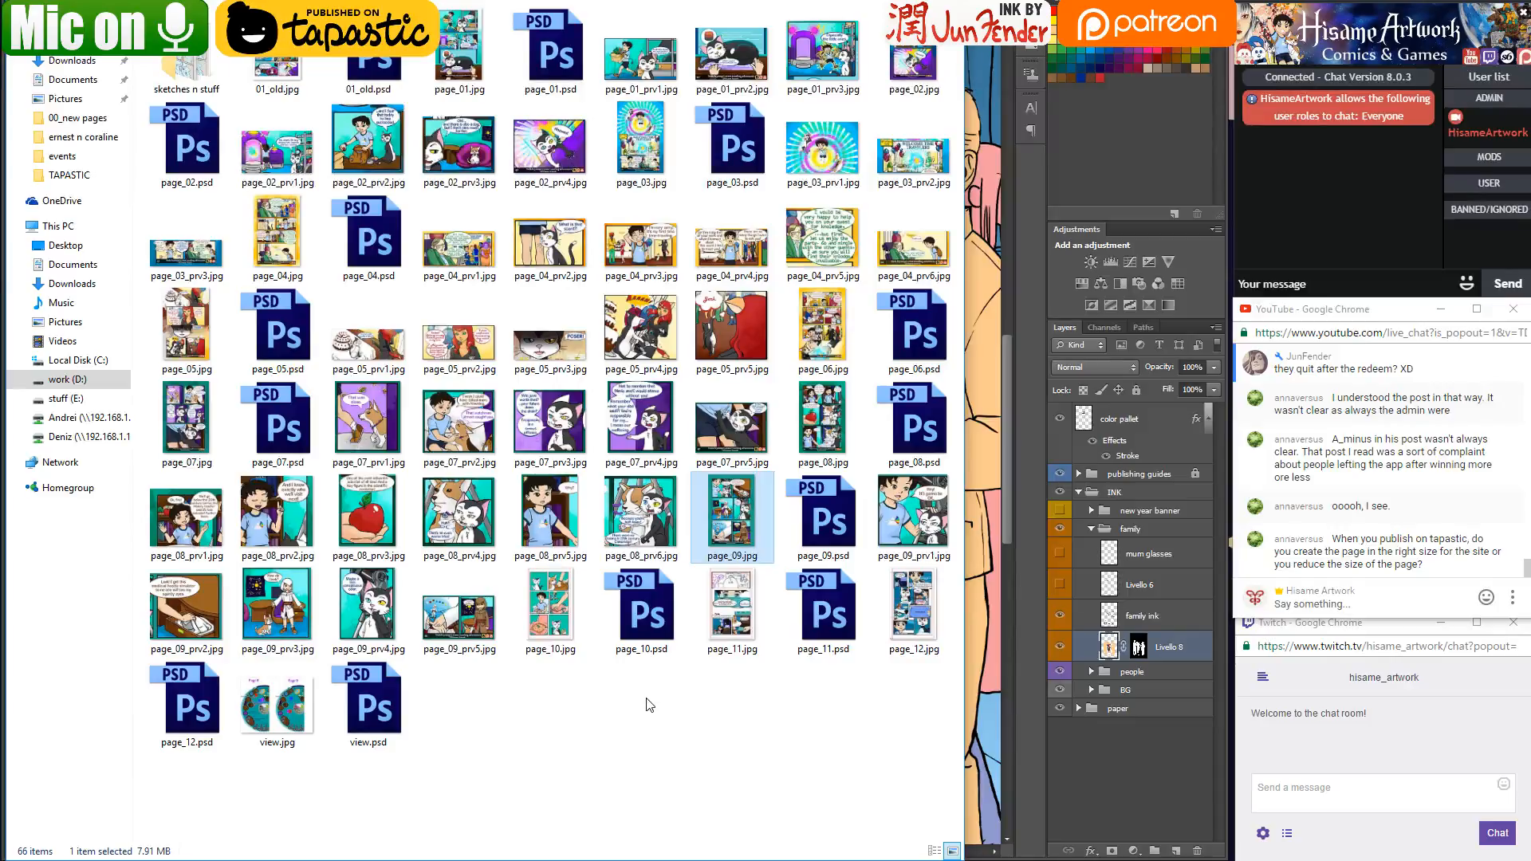
key(BackSpace)
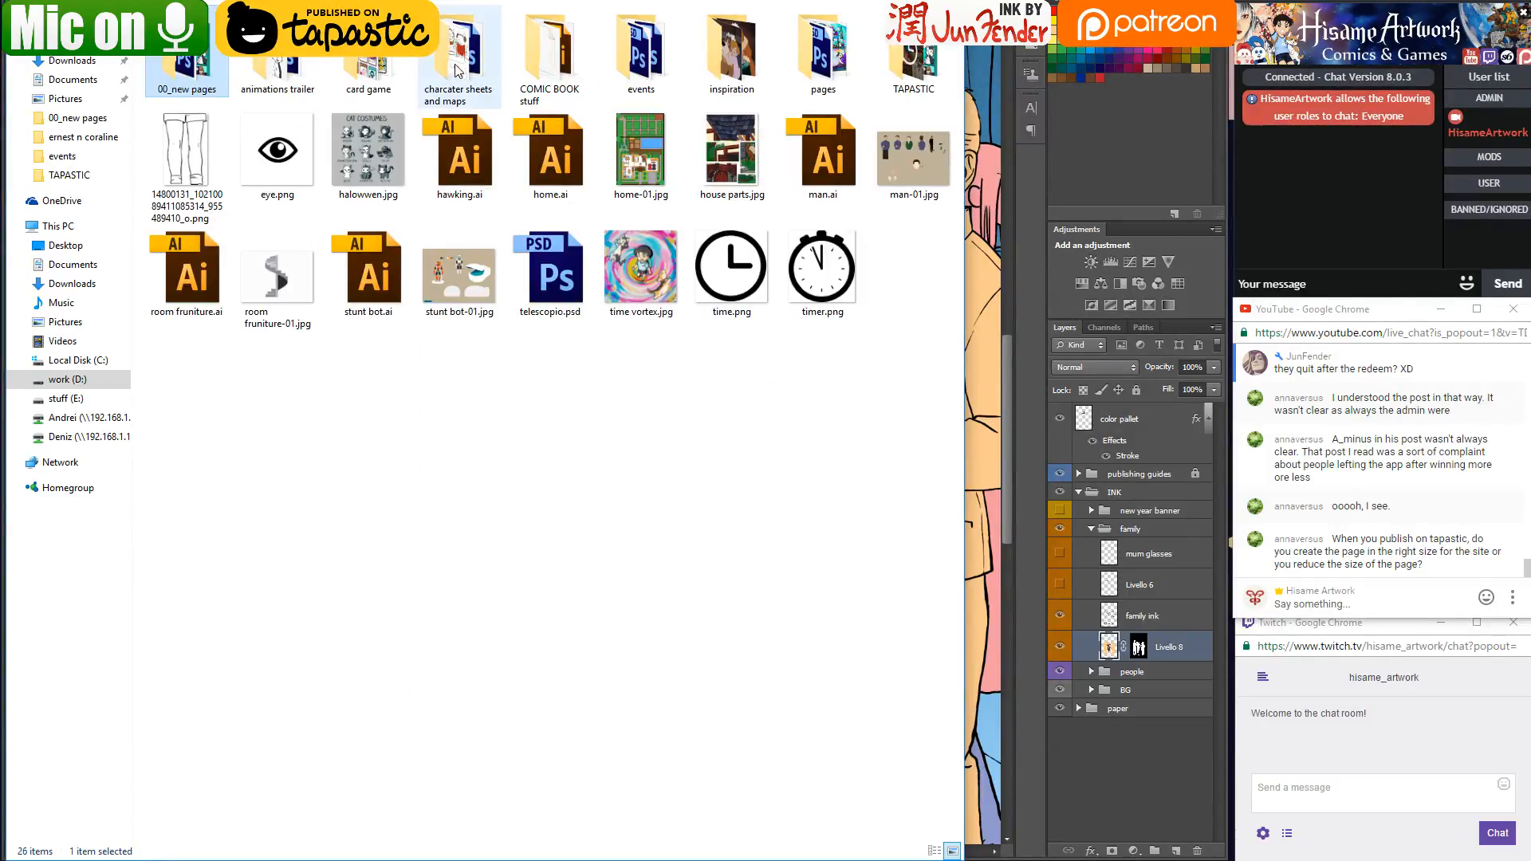
double_click(914, 74)
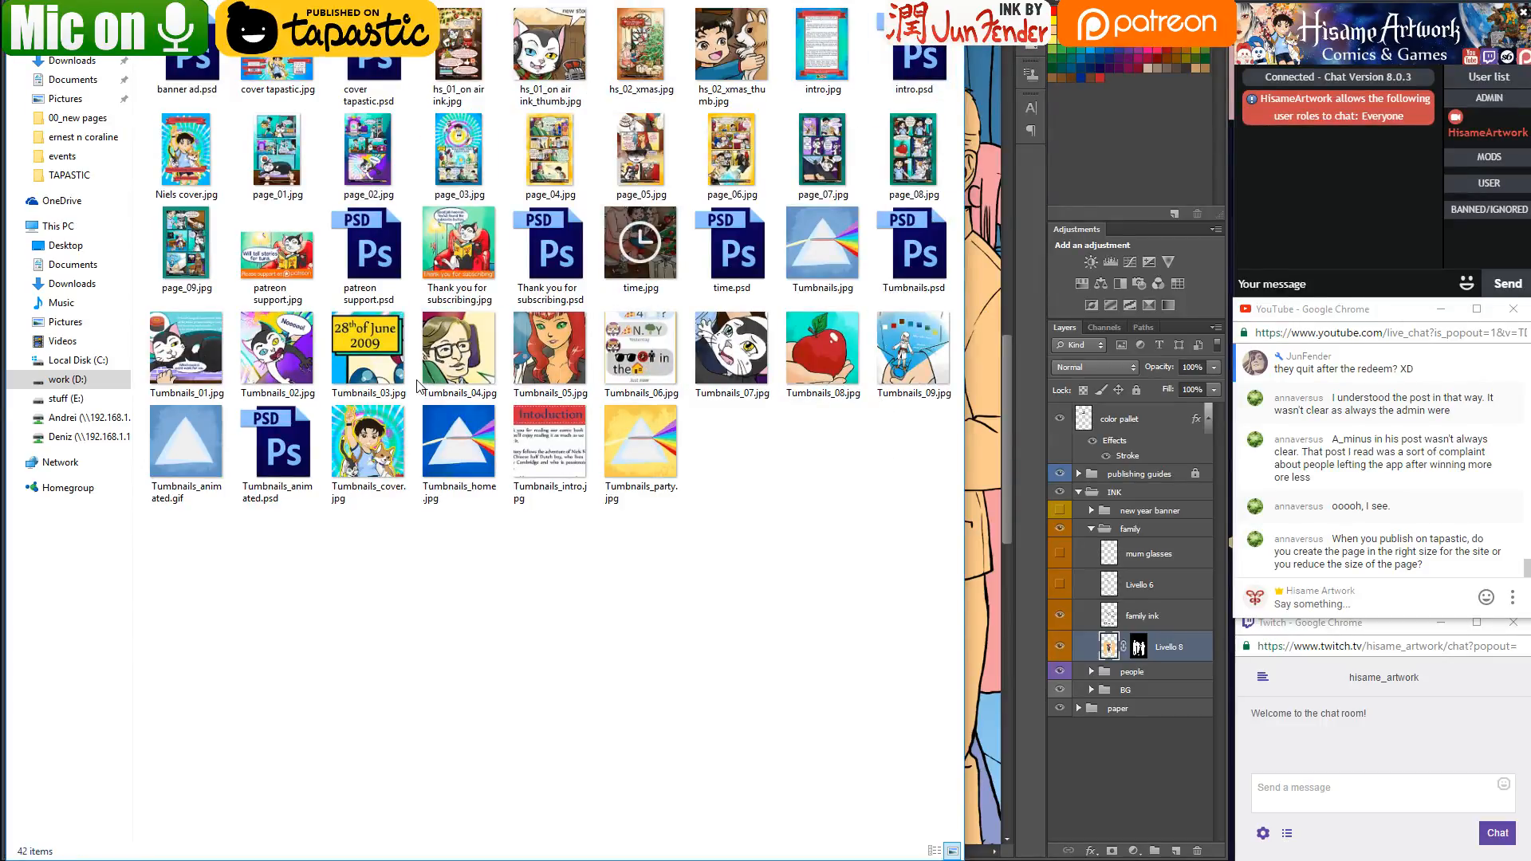
View page_02.jpg from the TAPASTIC folder at full size, and close the image
click(373, 162)
double_click(374, 159)
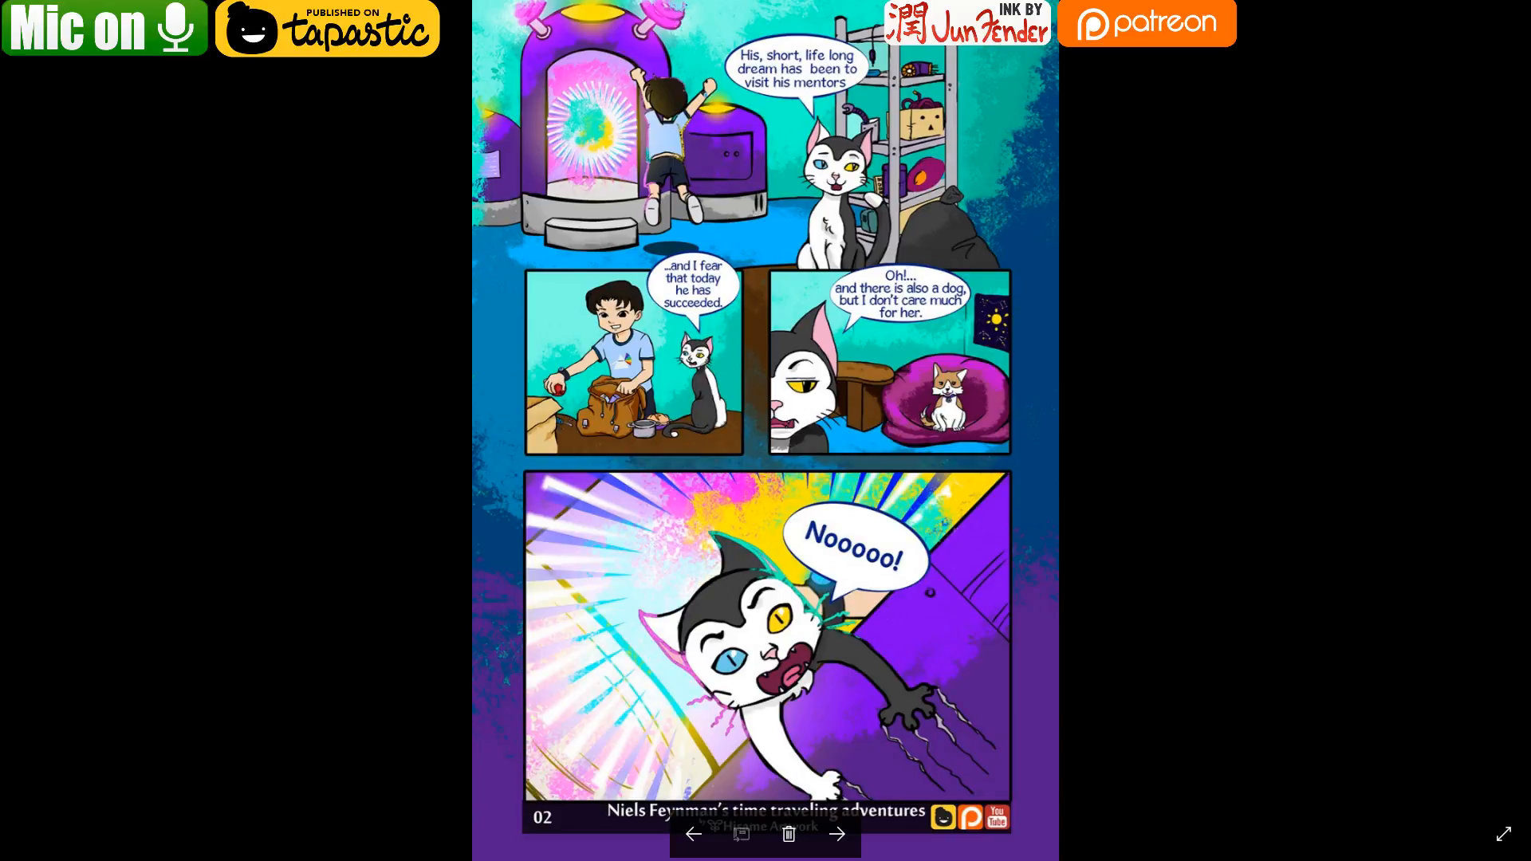
key(Escape)
Switch to the Tapastic Add Episode page in the browser and choose the Niels Feynman series
click(631, 806)
key(ctrl+Tab)
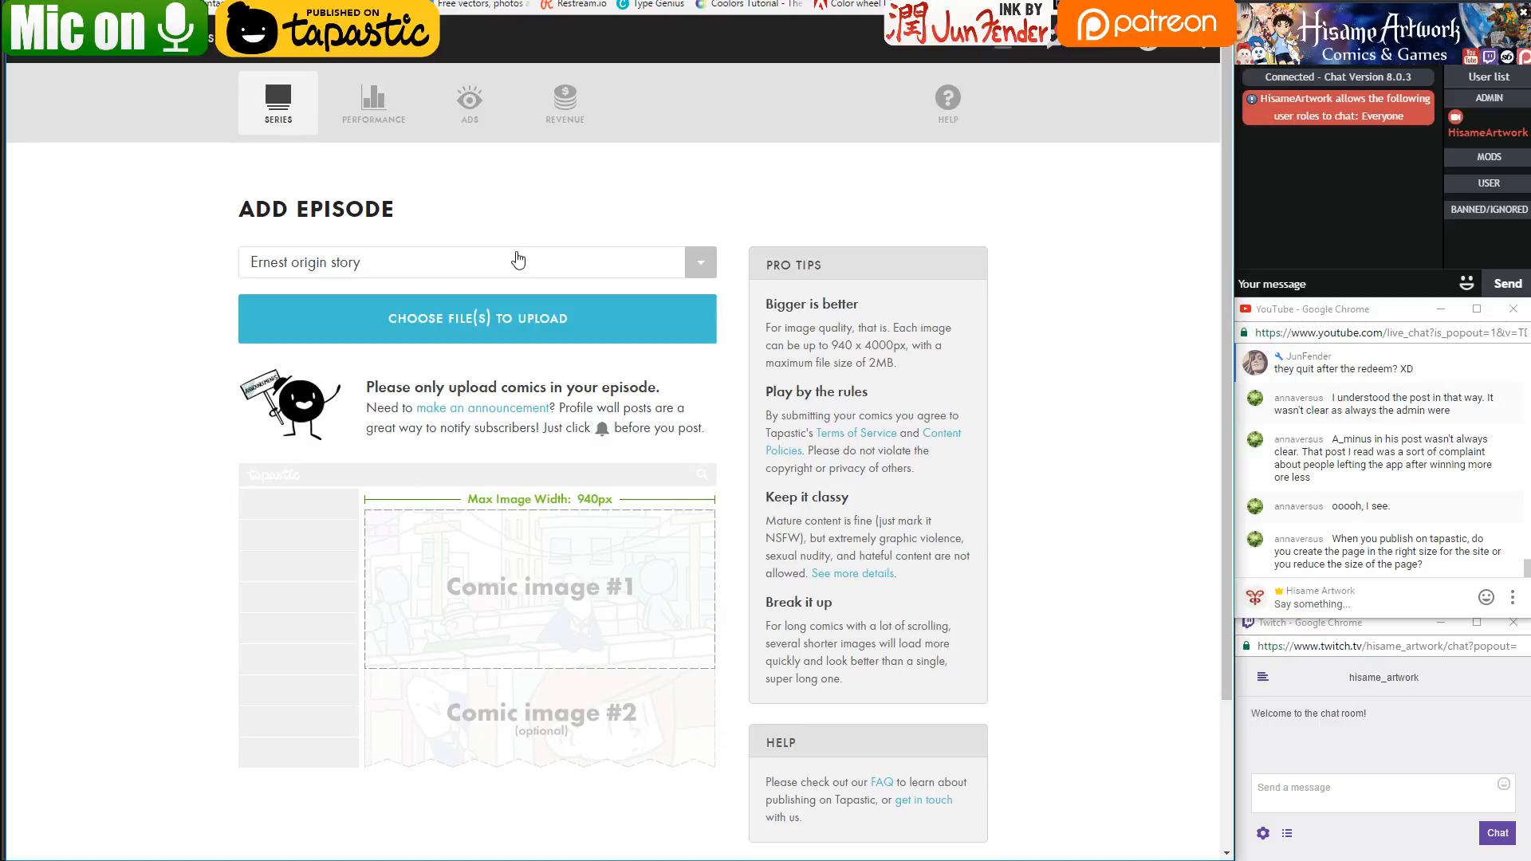
click(518, 264)
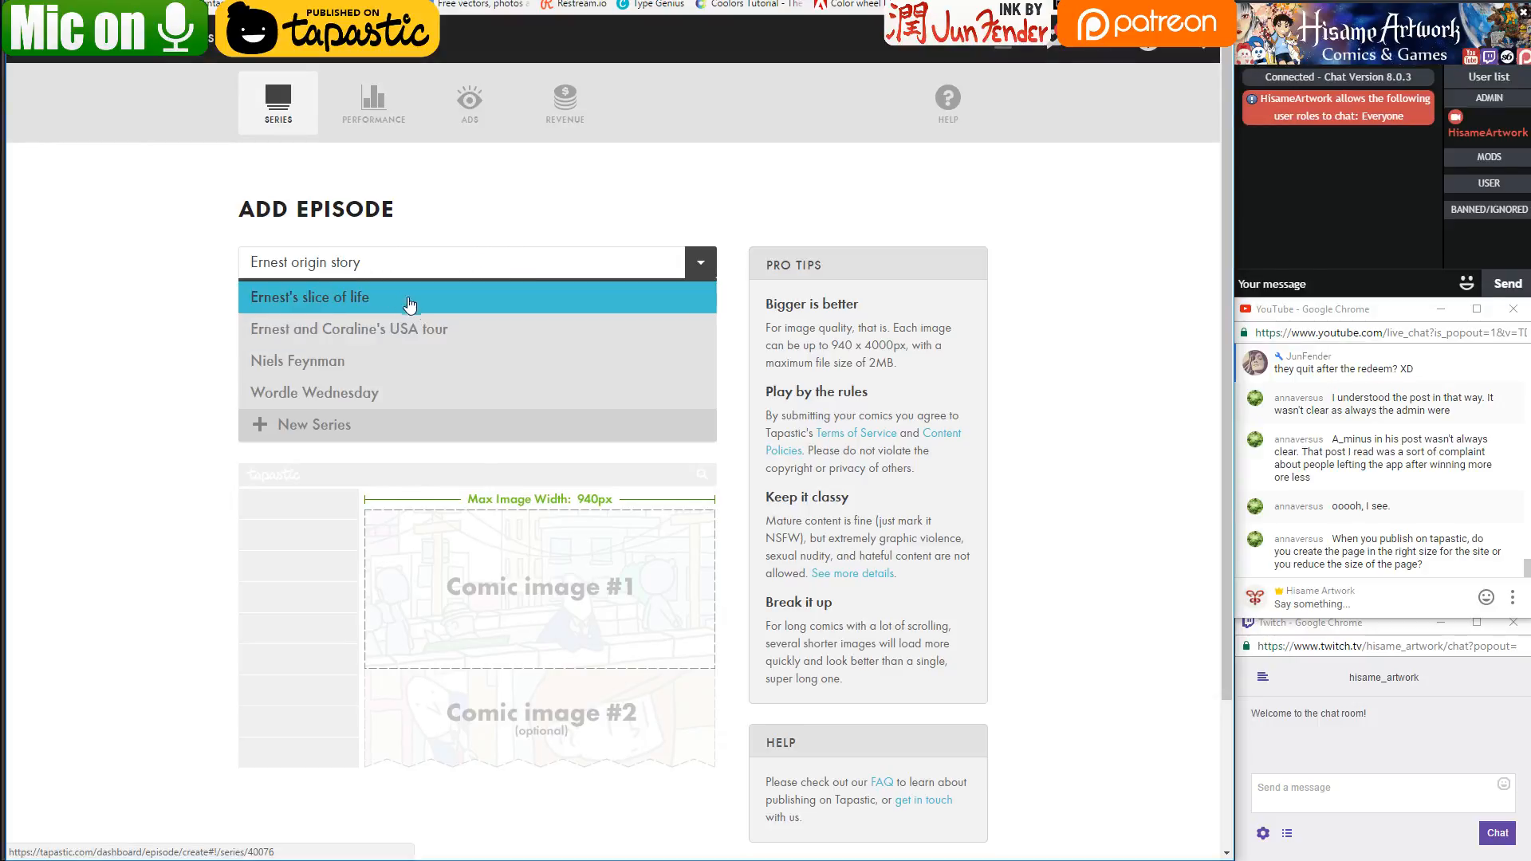
click(400, 360)
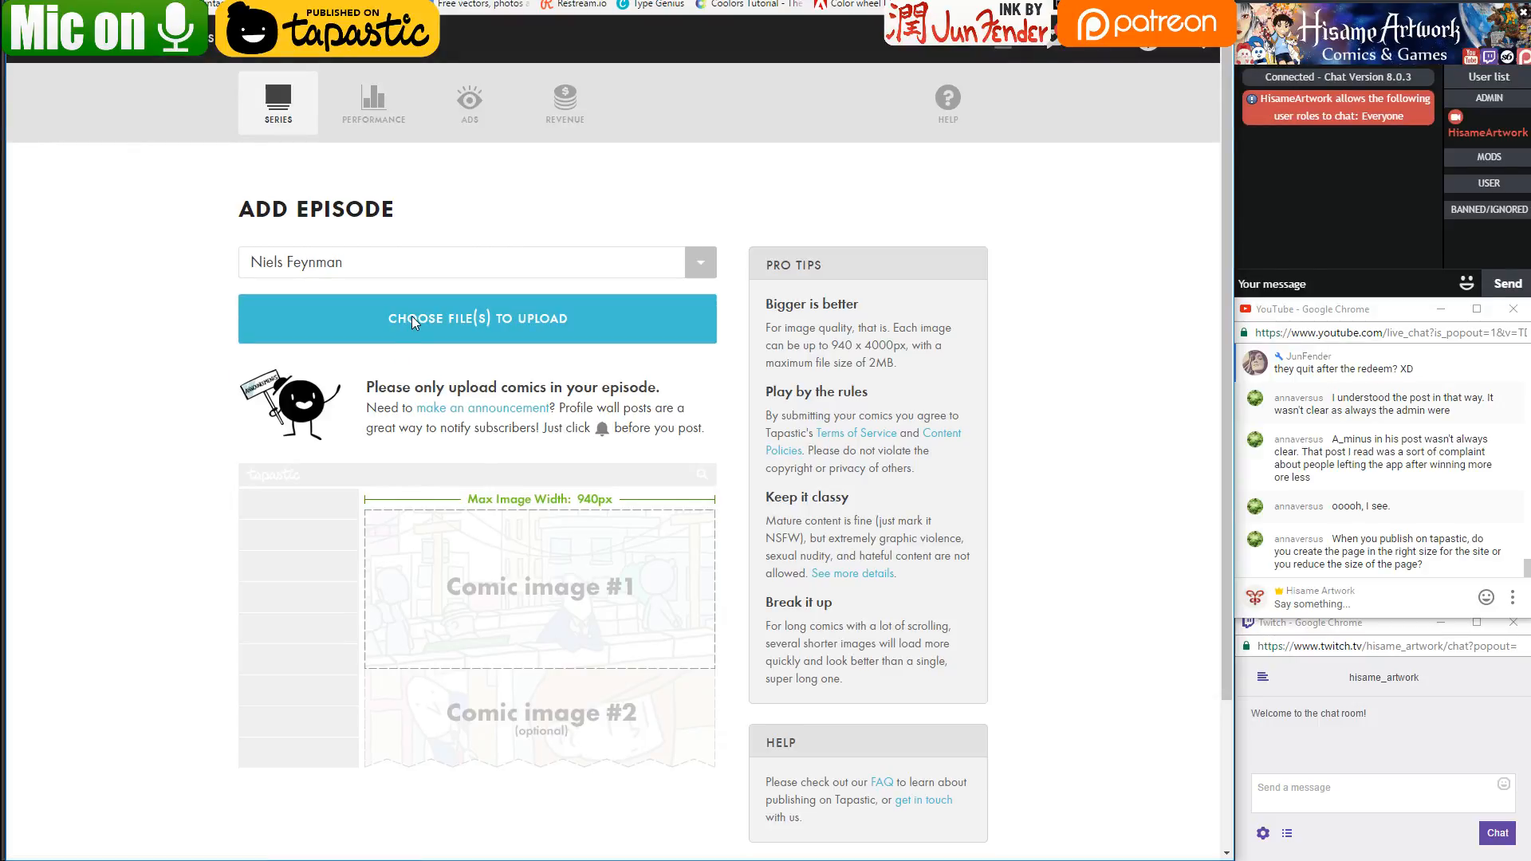
Try to upload need a jingle-01.jpg and yt.png as episode files, and remove both from the file list
click(412, 318)
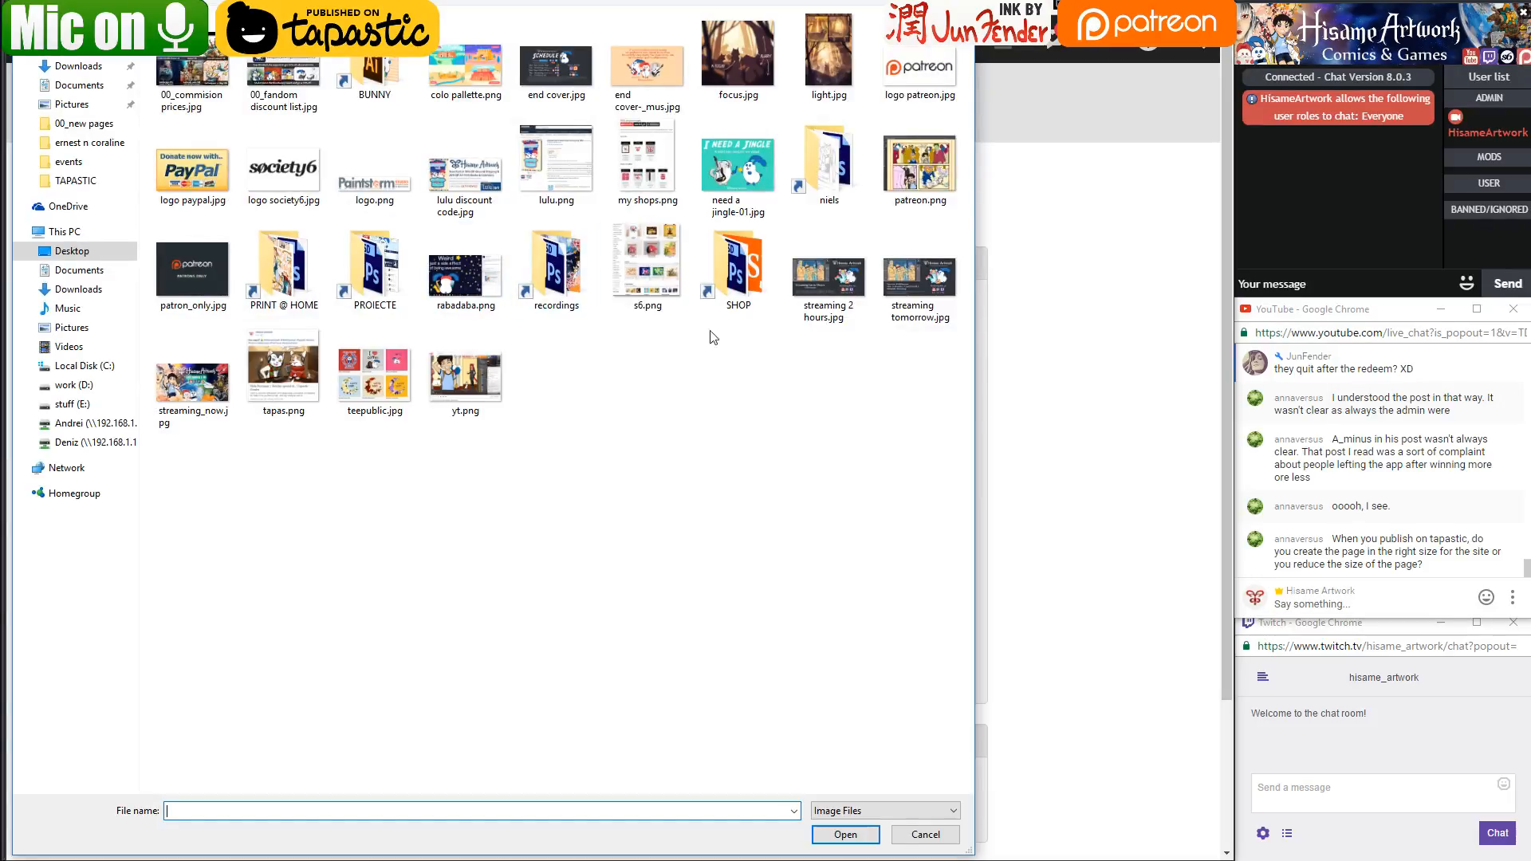
click(735, 177)
click(845, 834)
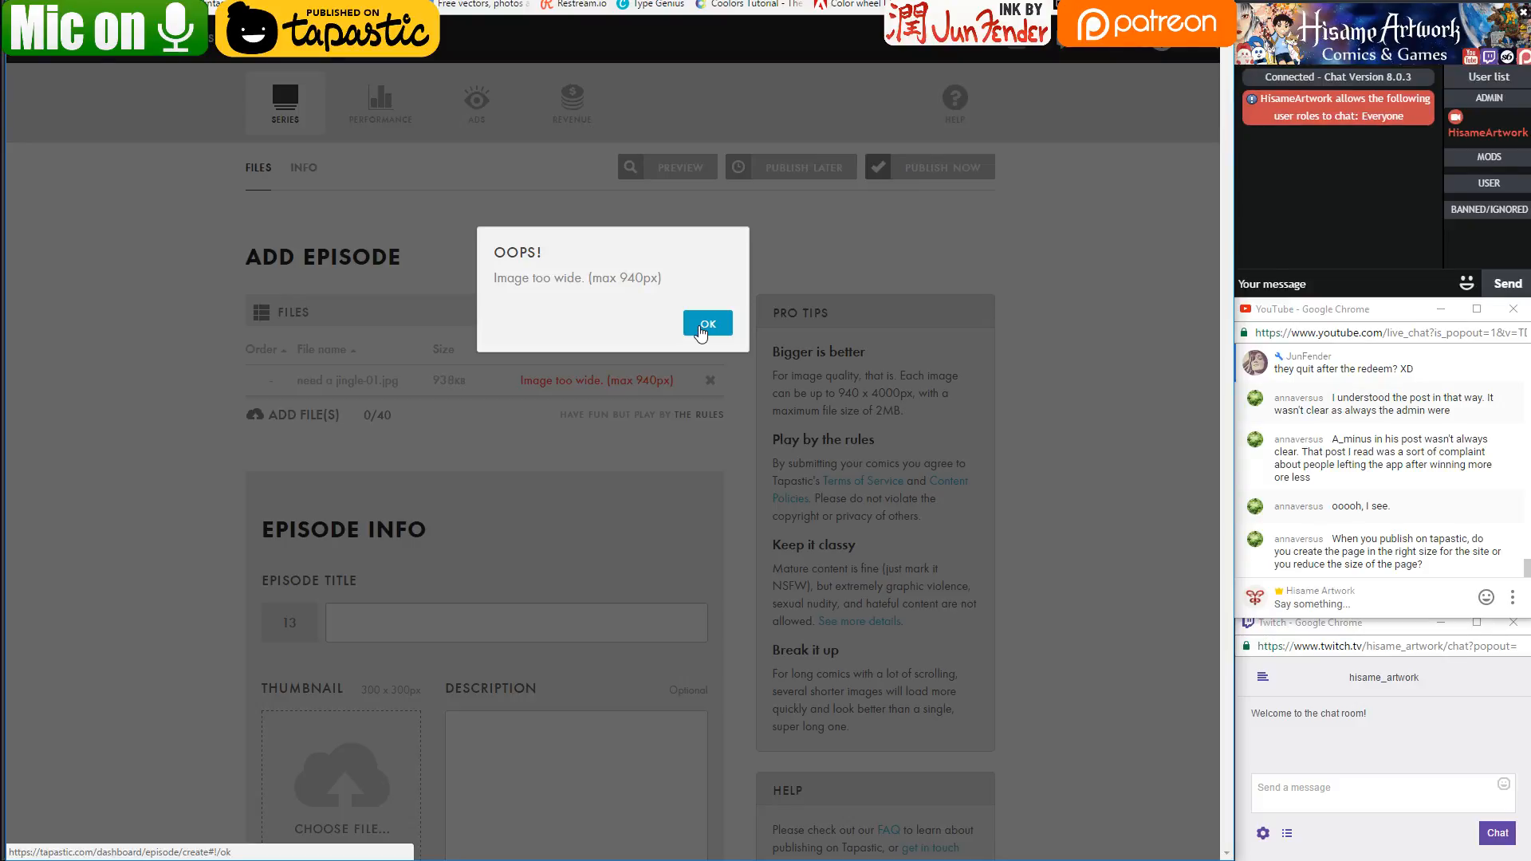
click(701, 328)
scroll(631, 436, down, 6)
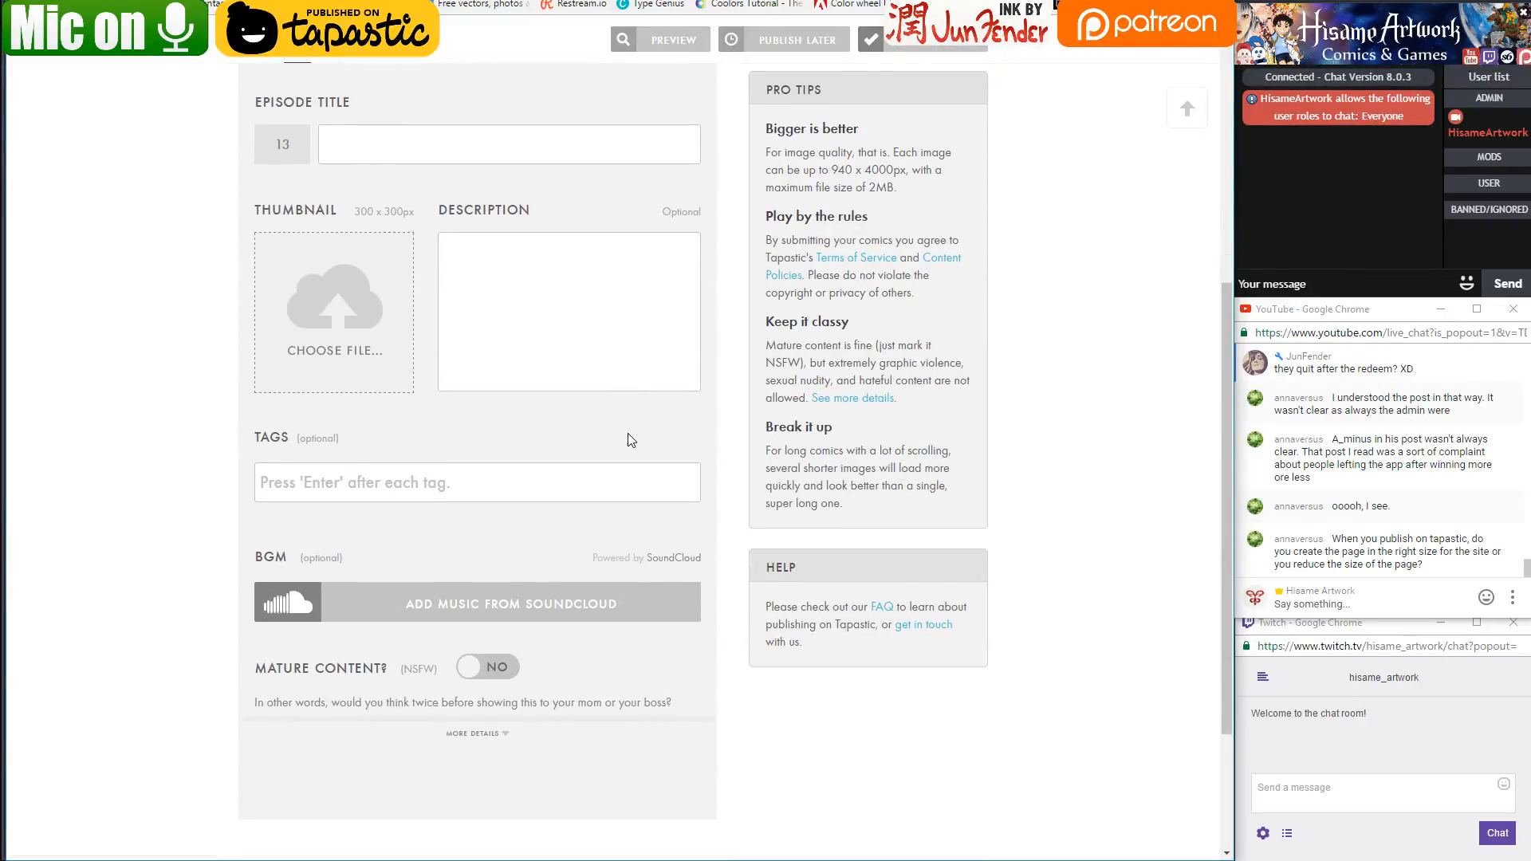
scroll(634, 432, up, 4)
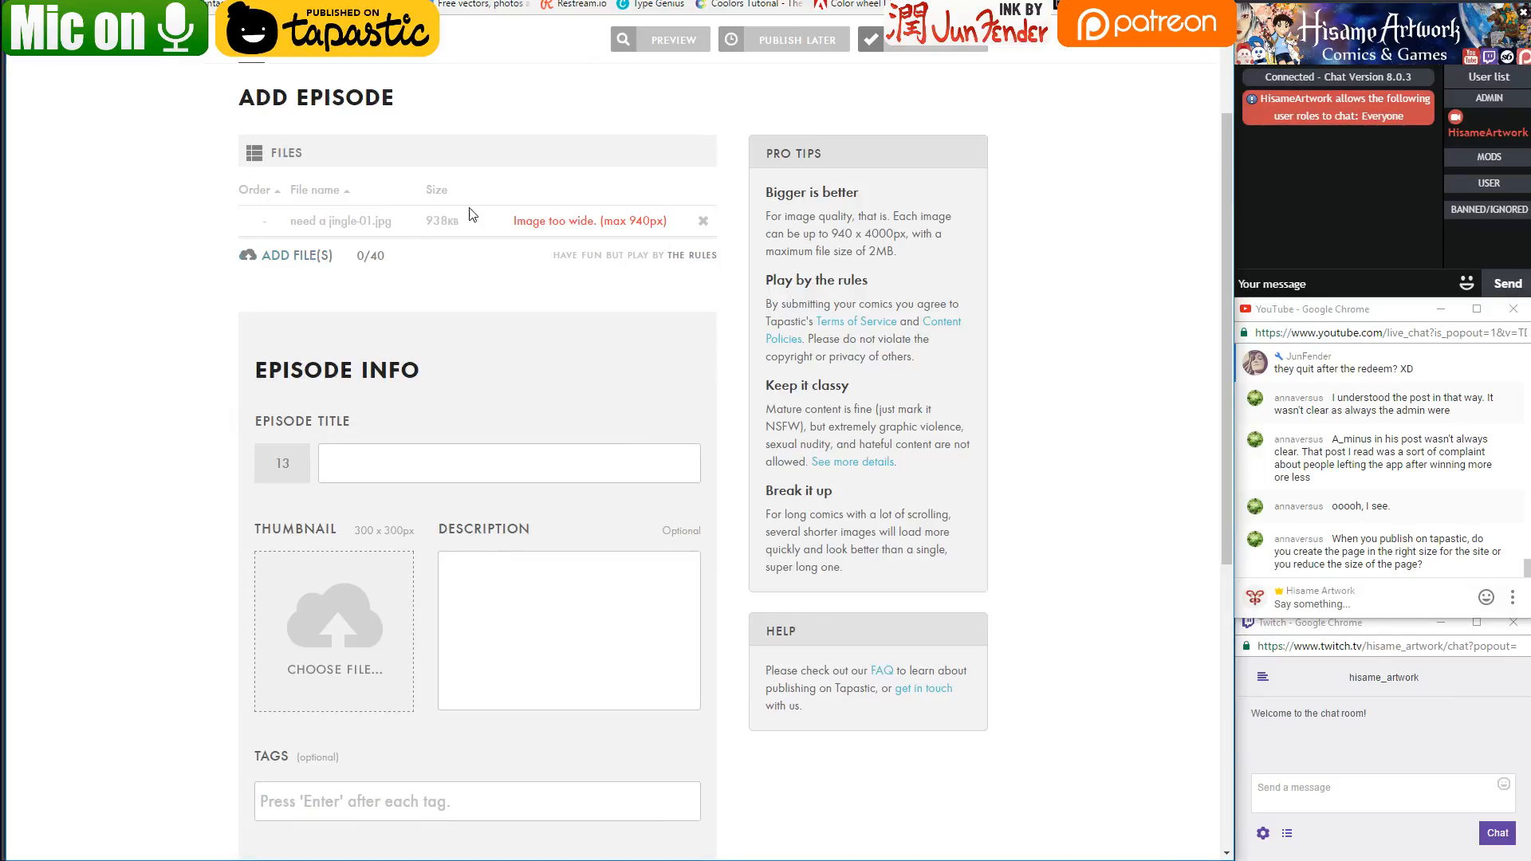
click(297, 257)
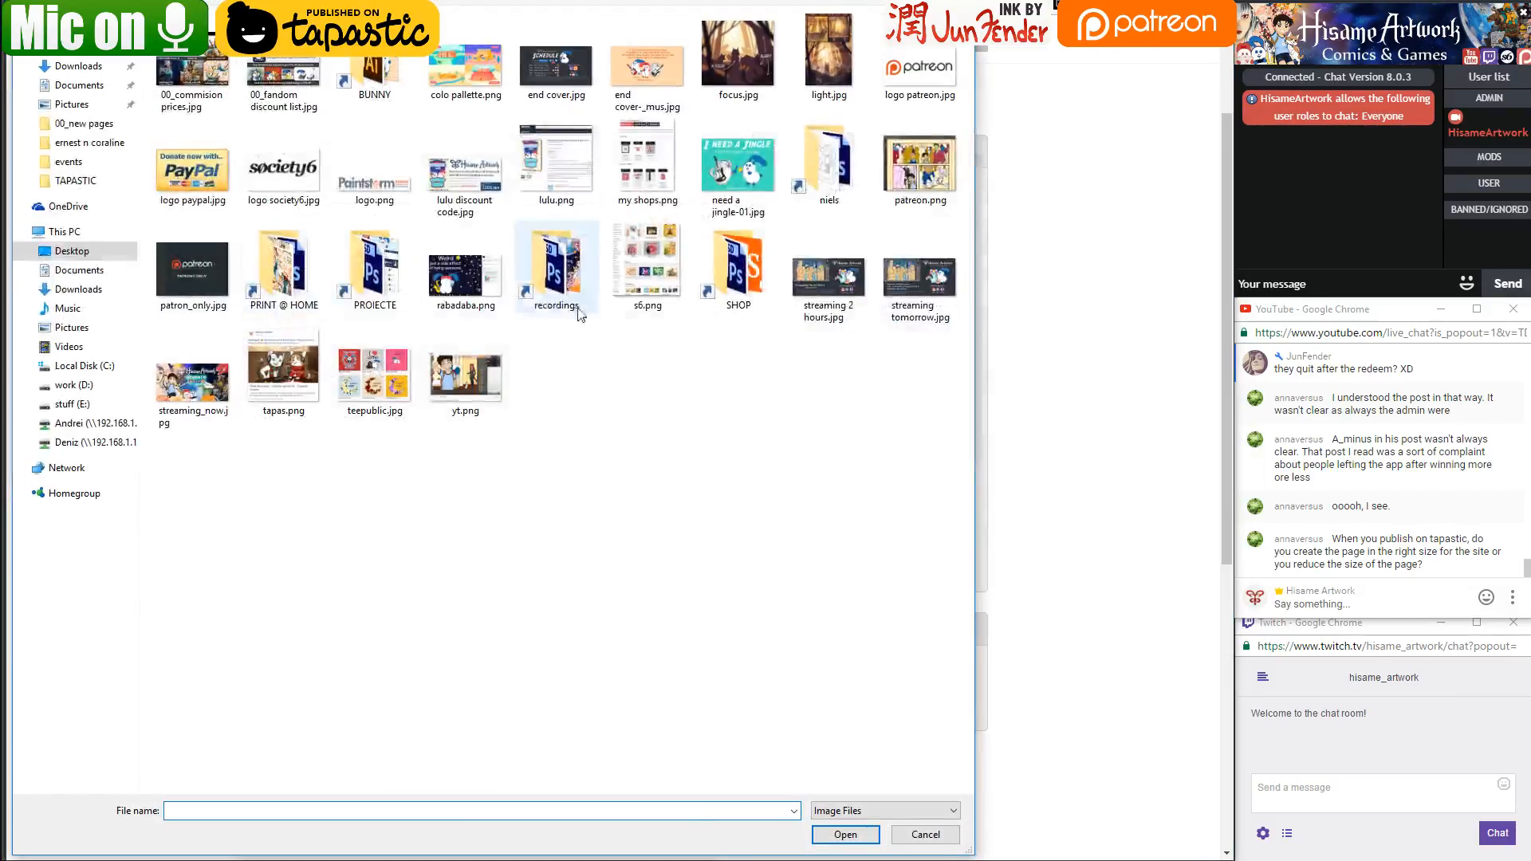
click(427, 378)
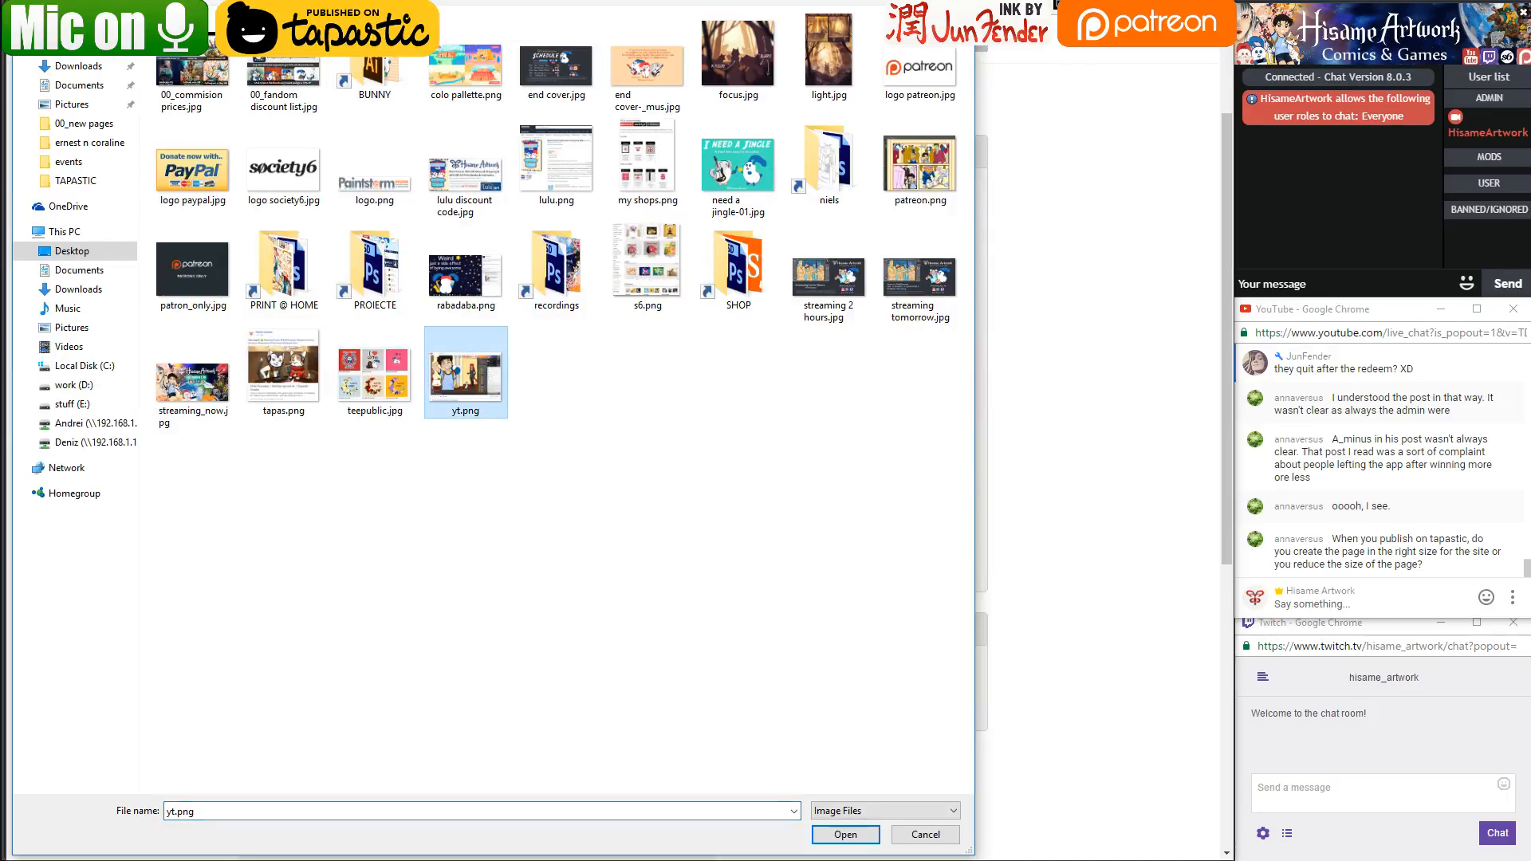
click(855, 841)
click(706, 326)
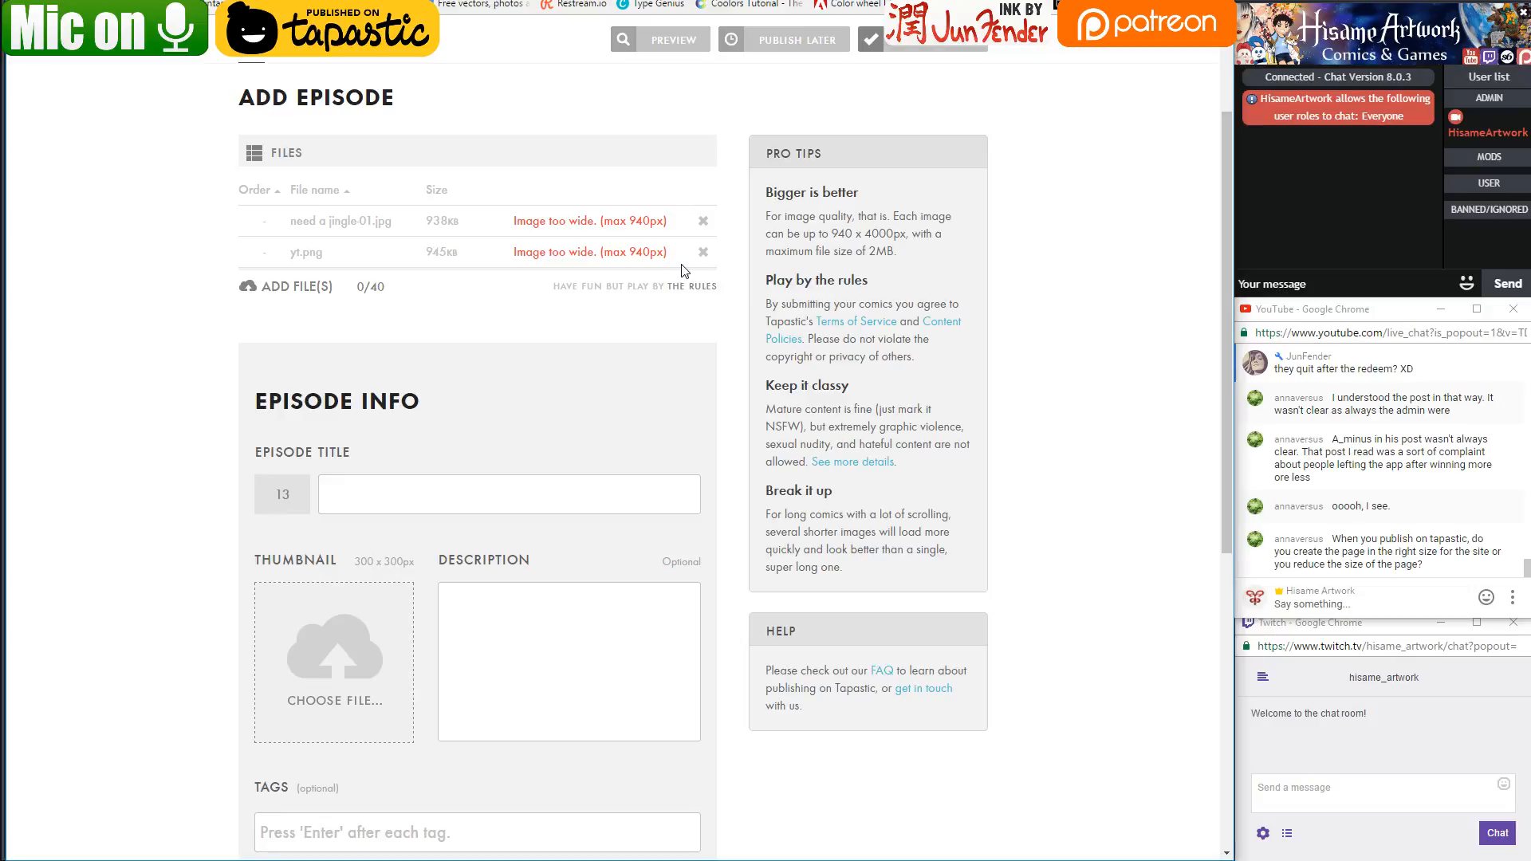
click(703, 252)
click(706, 222)
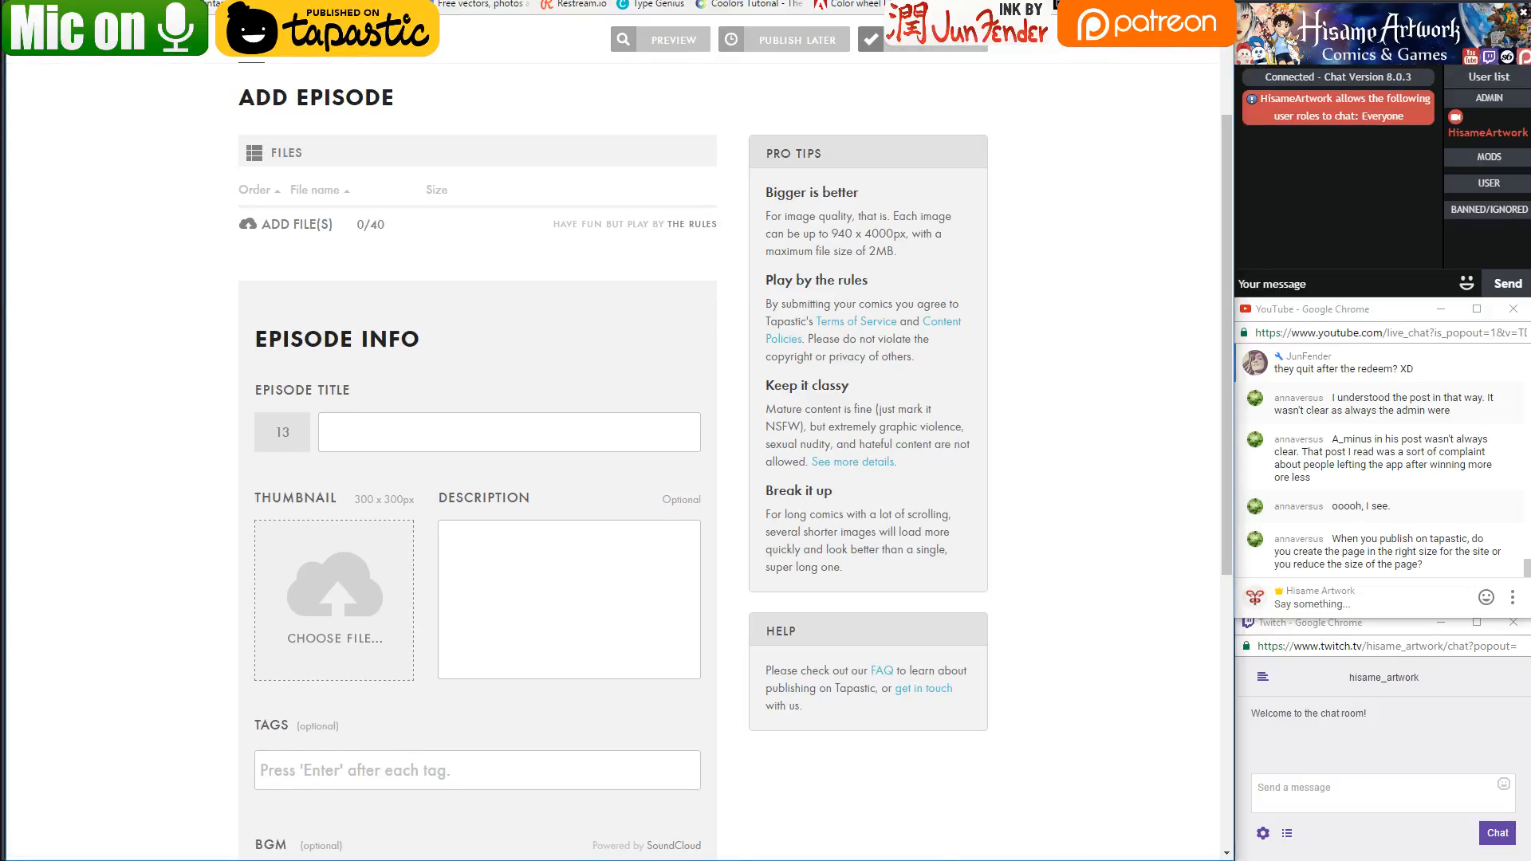
View Tumbnails_07.jpg from the TAPASTIC folder in File Explorer, and return to the illustration in Photoshop
key(alt+Tab)
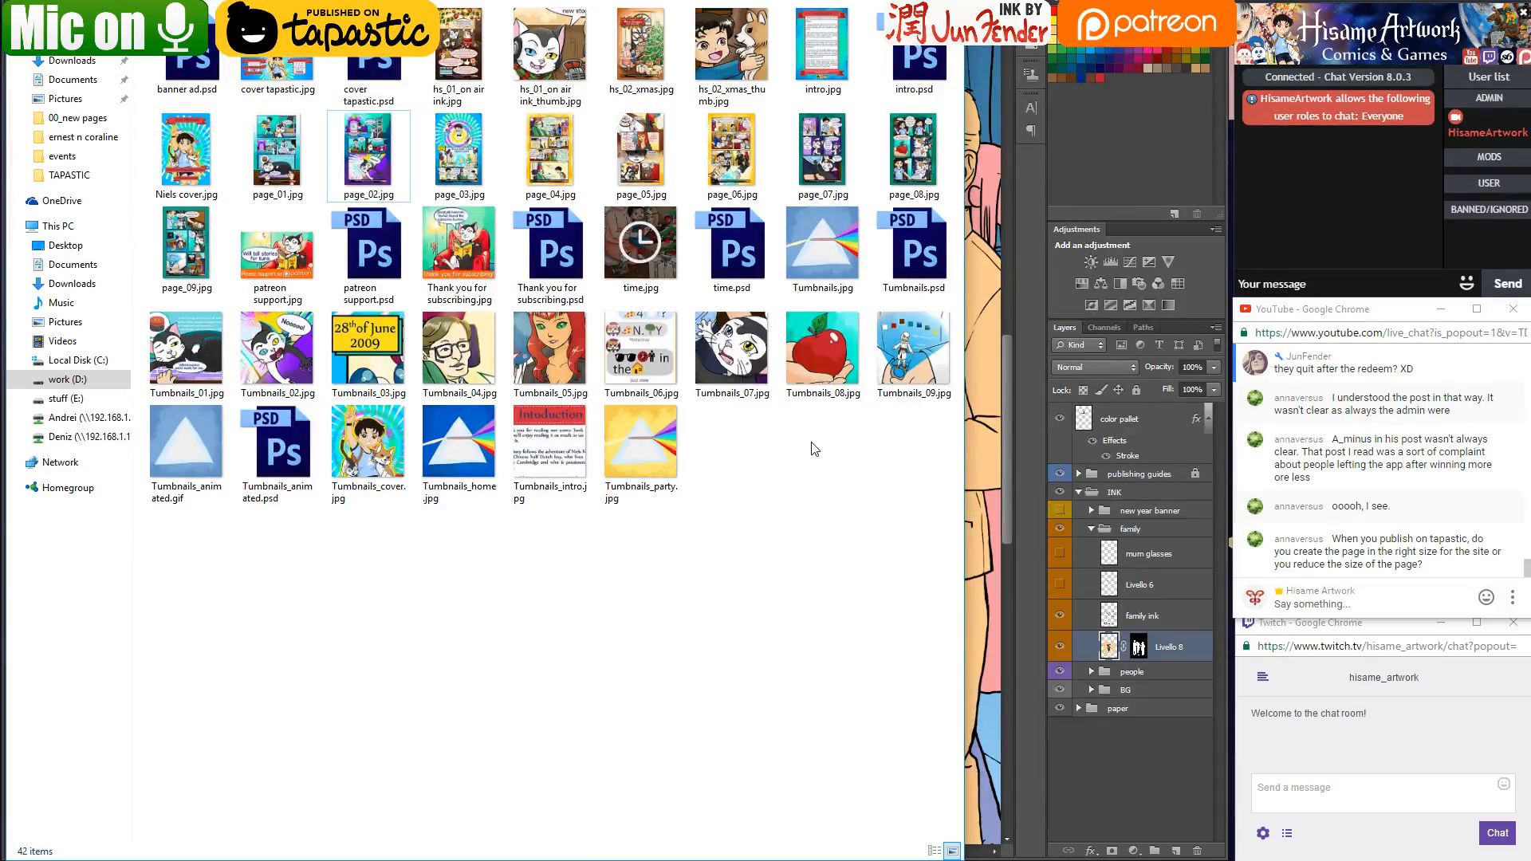
click(758, 363)
double_click(758, 363)
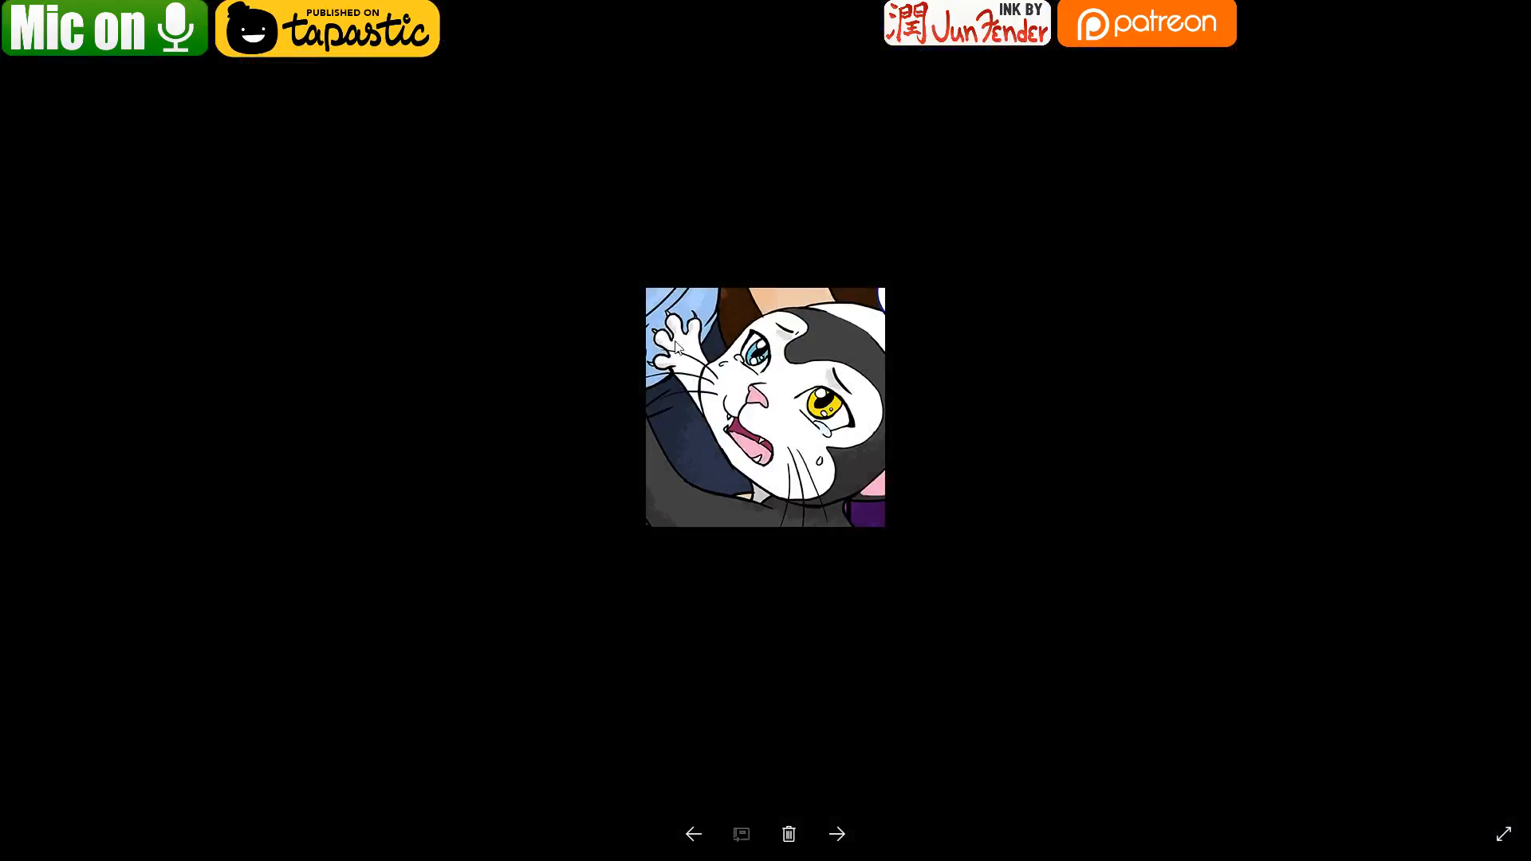
key(Escape)
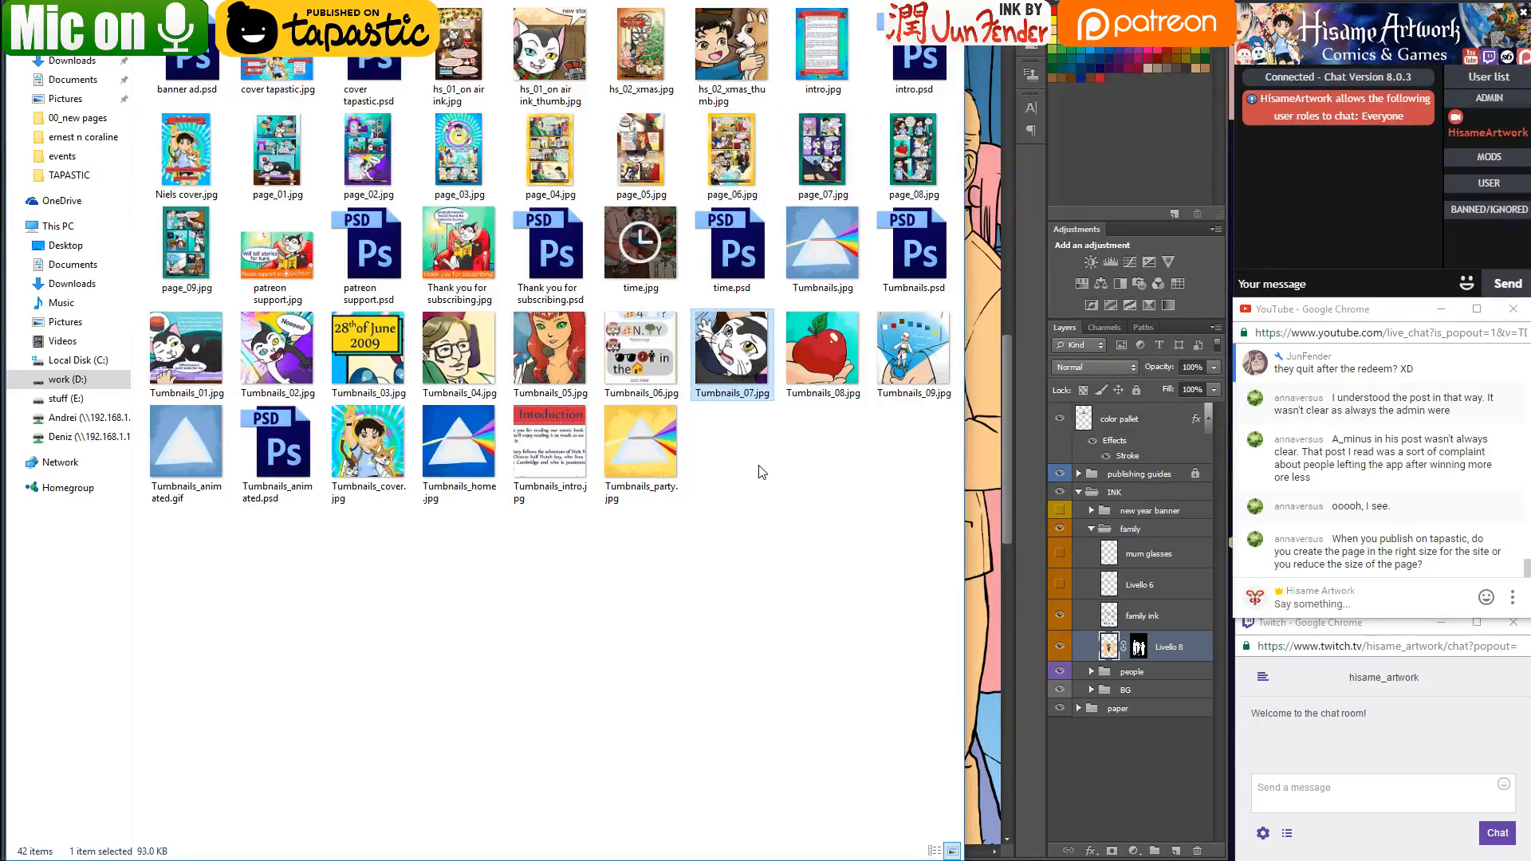
key(alt+Tab)
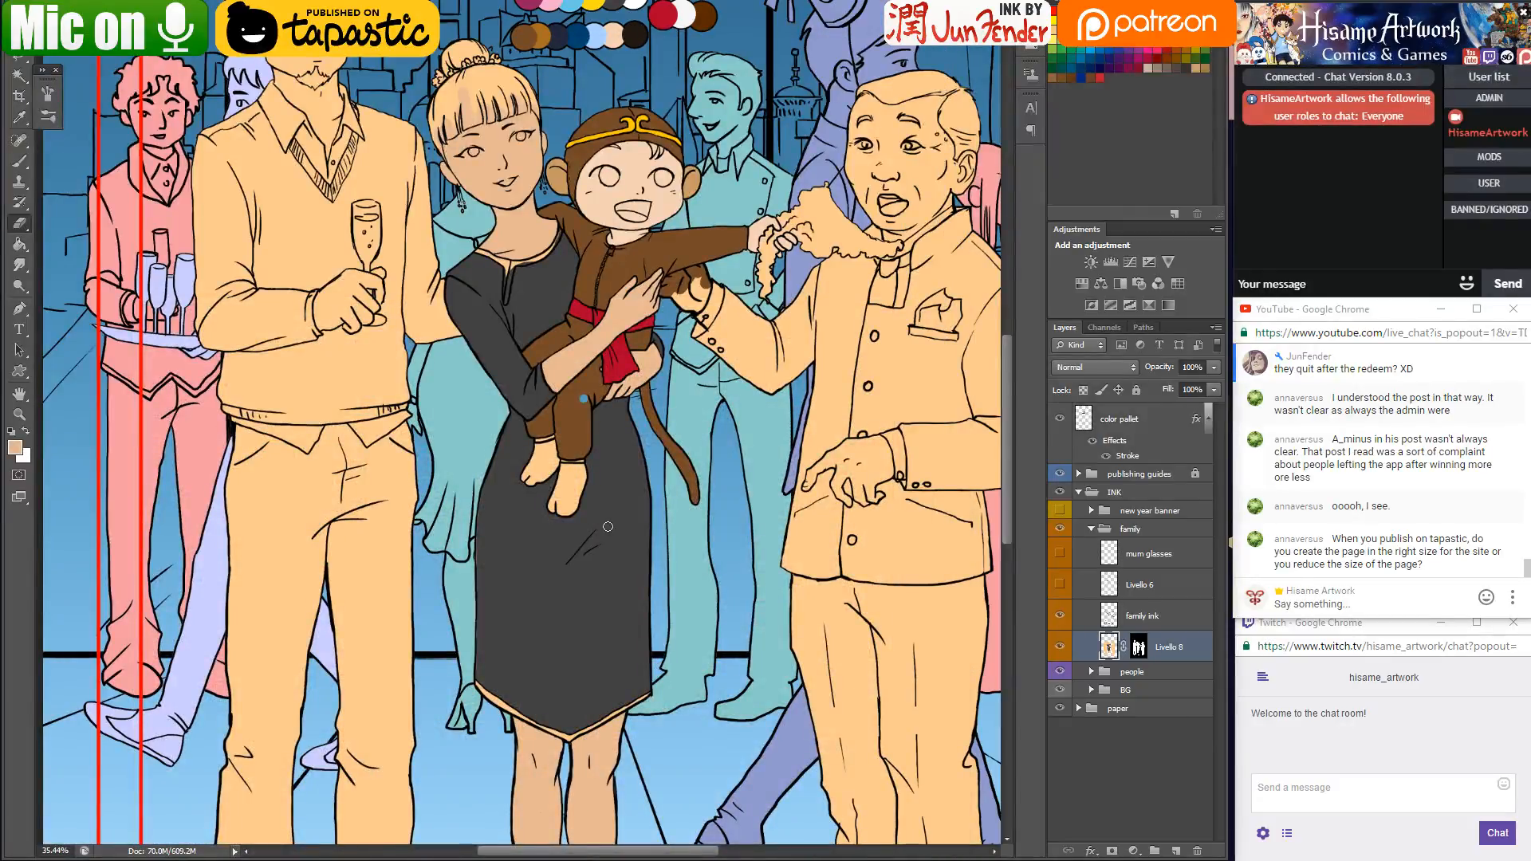
Paint the neckline and front slit trim of the woman's dress yellow on Livello 8, and save the file
scroll(608, 527, up, 3)
scroll(608, 527, up, 1)
scroll(608, 526, down, 4)
click(19, 160)
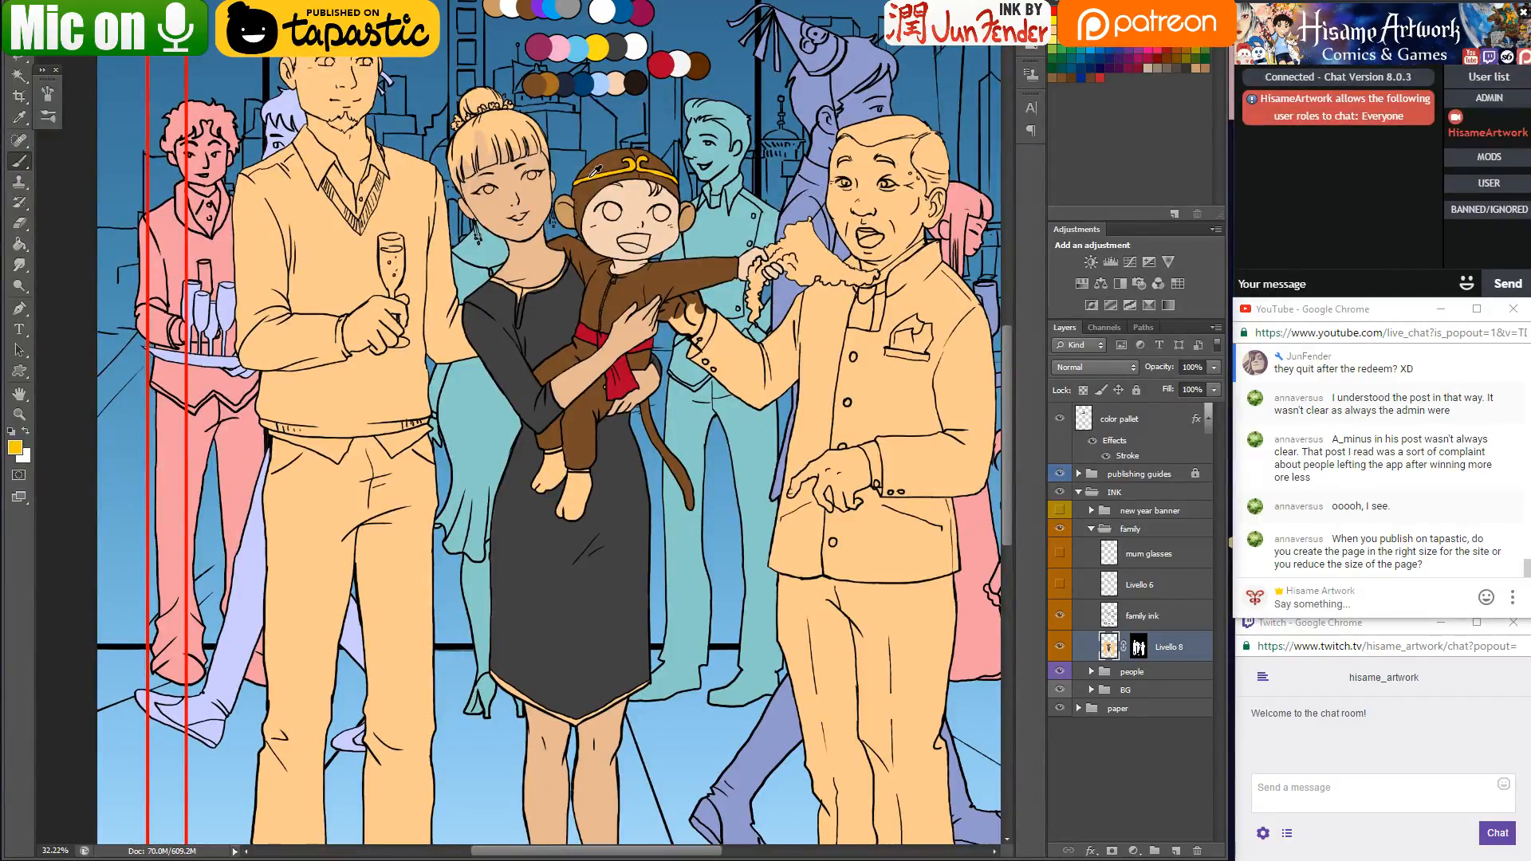
scroll(532, 282, up, 18)
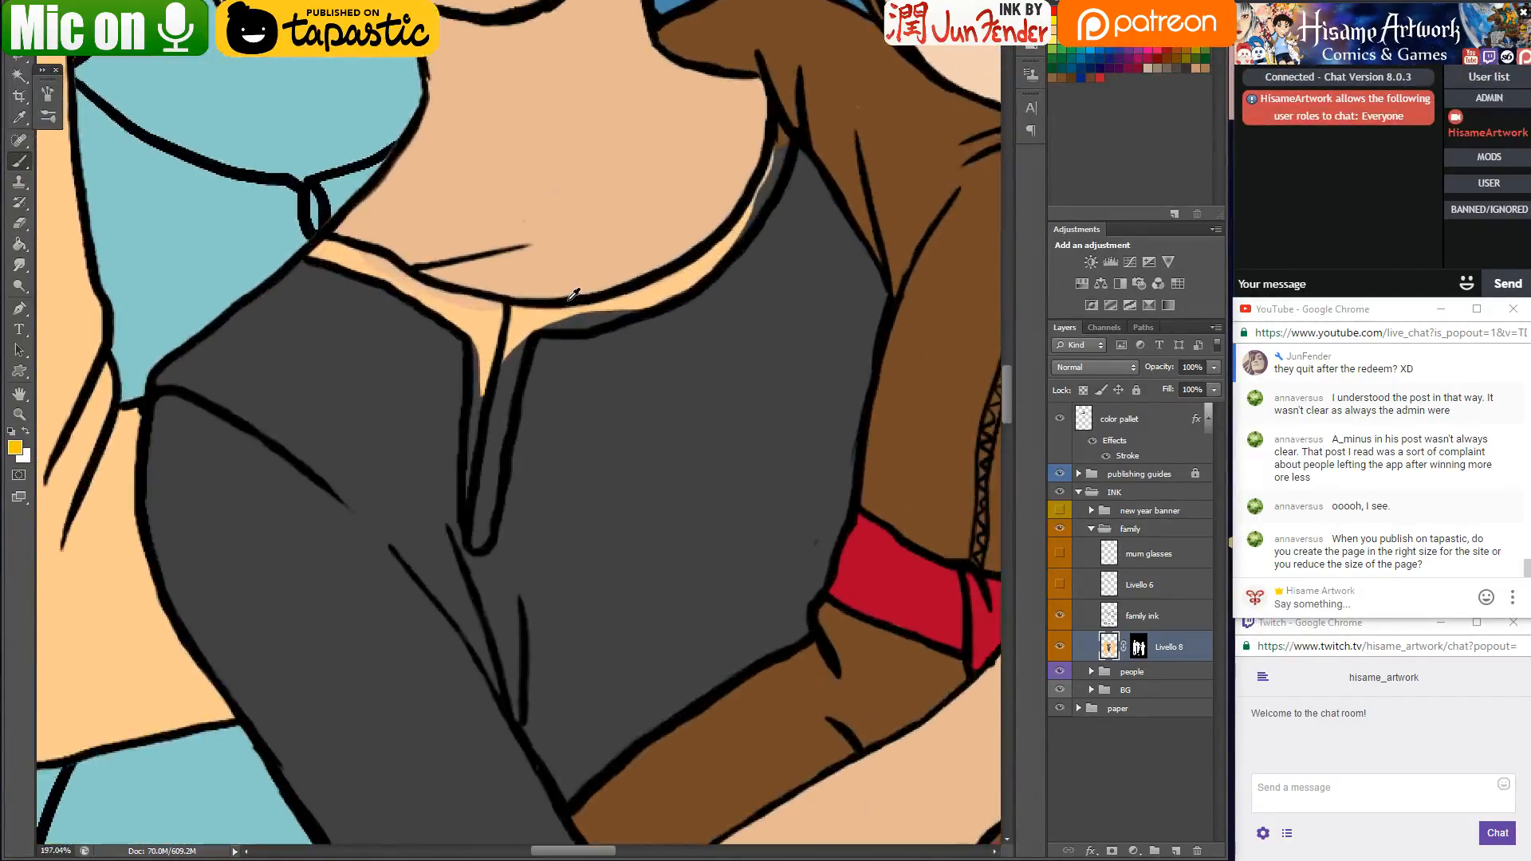
mouse_move(490, 307)
mouse_down()
mouse_move(480, 544)
mouse_move(513, 340)
mouse_move(501, 413)
mouse_move(512, 315)
mouse_move(495, 313)
mouse_move(549, 304)
mouse_move(513, 351)
mouse_move(525, 320)
mouse_move(614, 299)
mouse_move(526, 330)
mouse_move(584, 316)
mouse_move(690, 256)
mouse_move(579, 323)
mouse_move(702, 269)
mouse_move(670, 291)
mouse_move(750, 214)
mouse_move(775, 124)
mouse_move(769, 177)
mouse_up()
mouse_move(320, 249)
mouse_down()
mouse_move(479, 329)
mouse_move(480, 315)
mouse_move(353, 249)
mouse_move(481, 308)
mouse_up()
alt+click(356, 284)
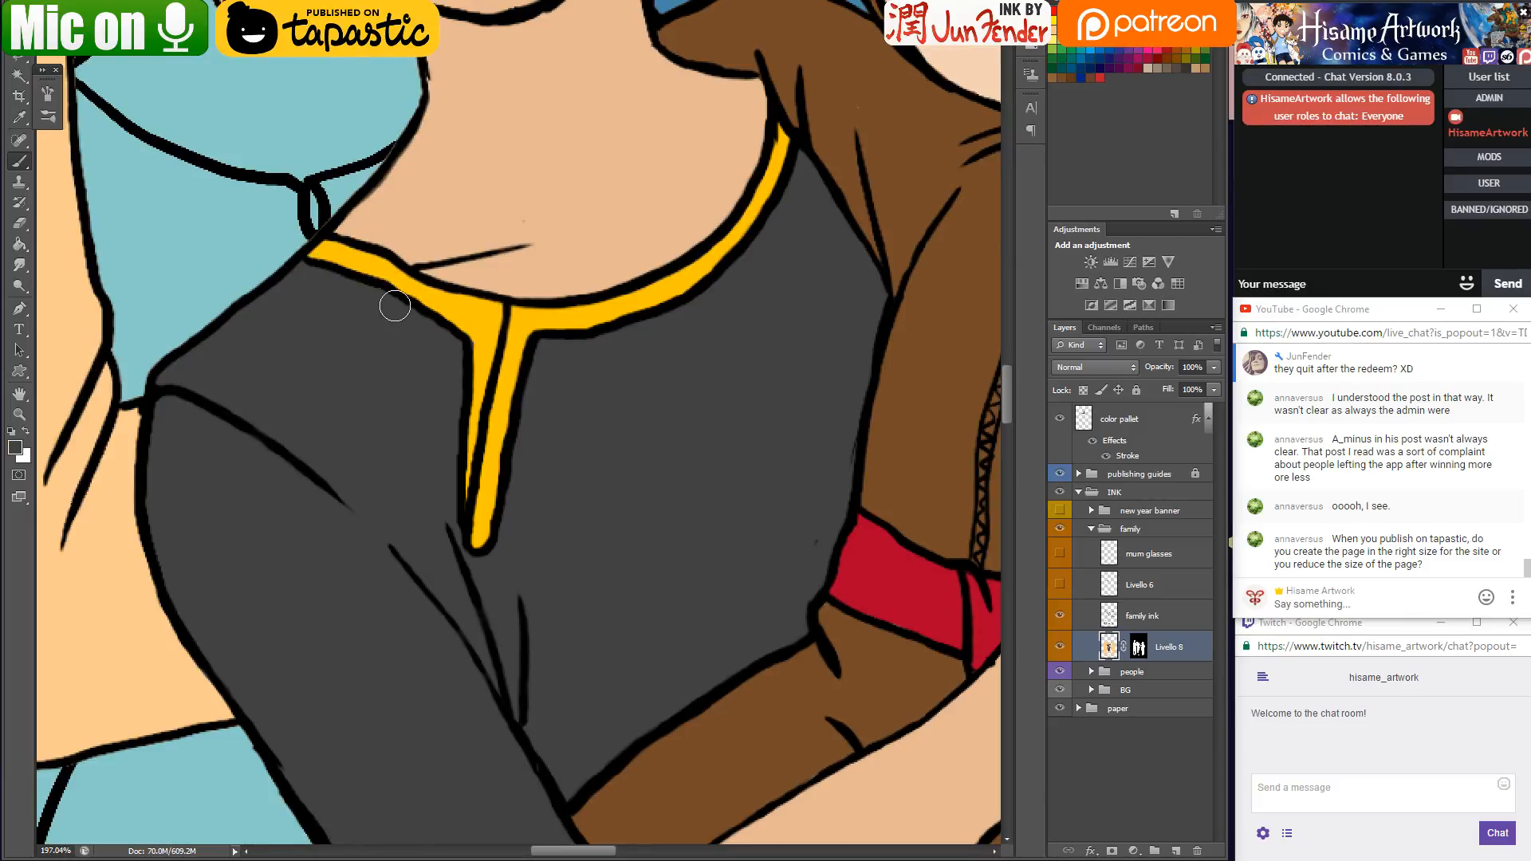
key(ctrl+0)
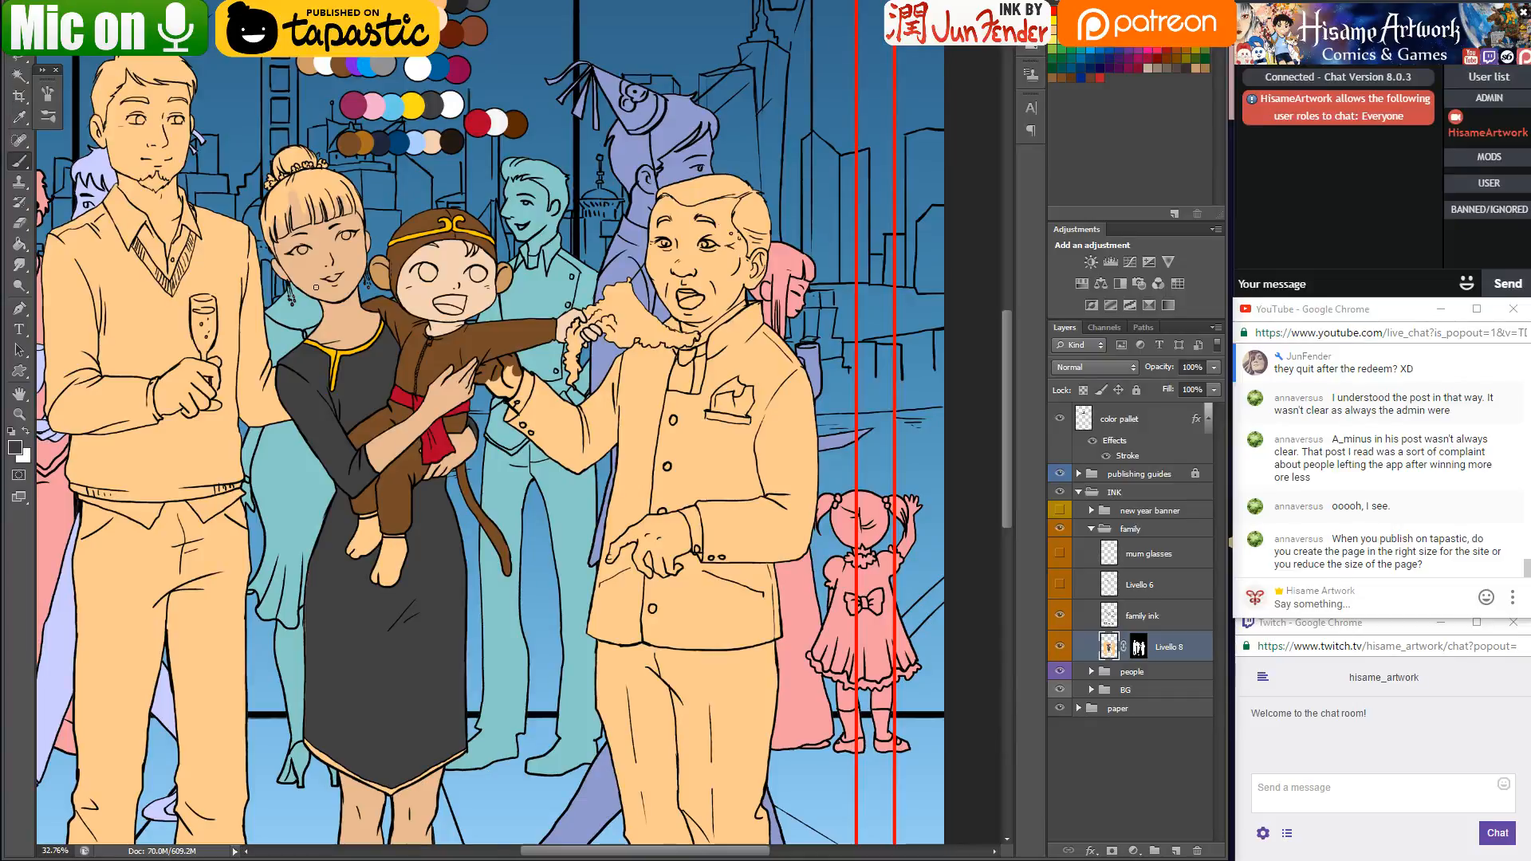
scroll(367, 321, down, 2)
scroll(560, 375, down, 2)
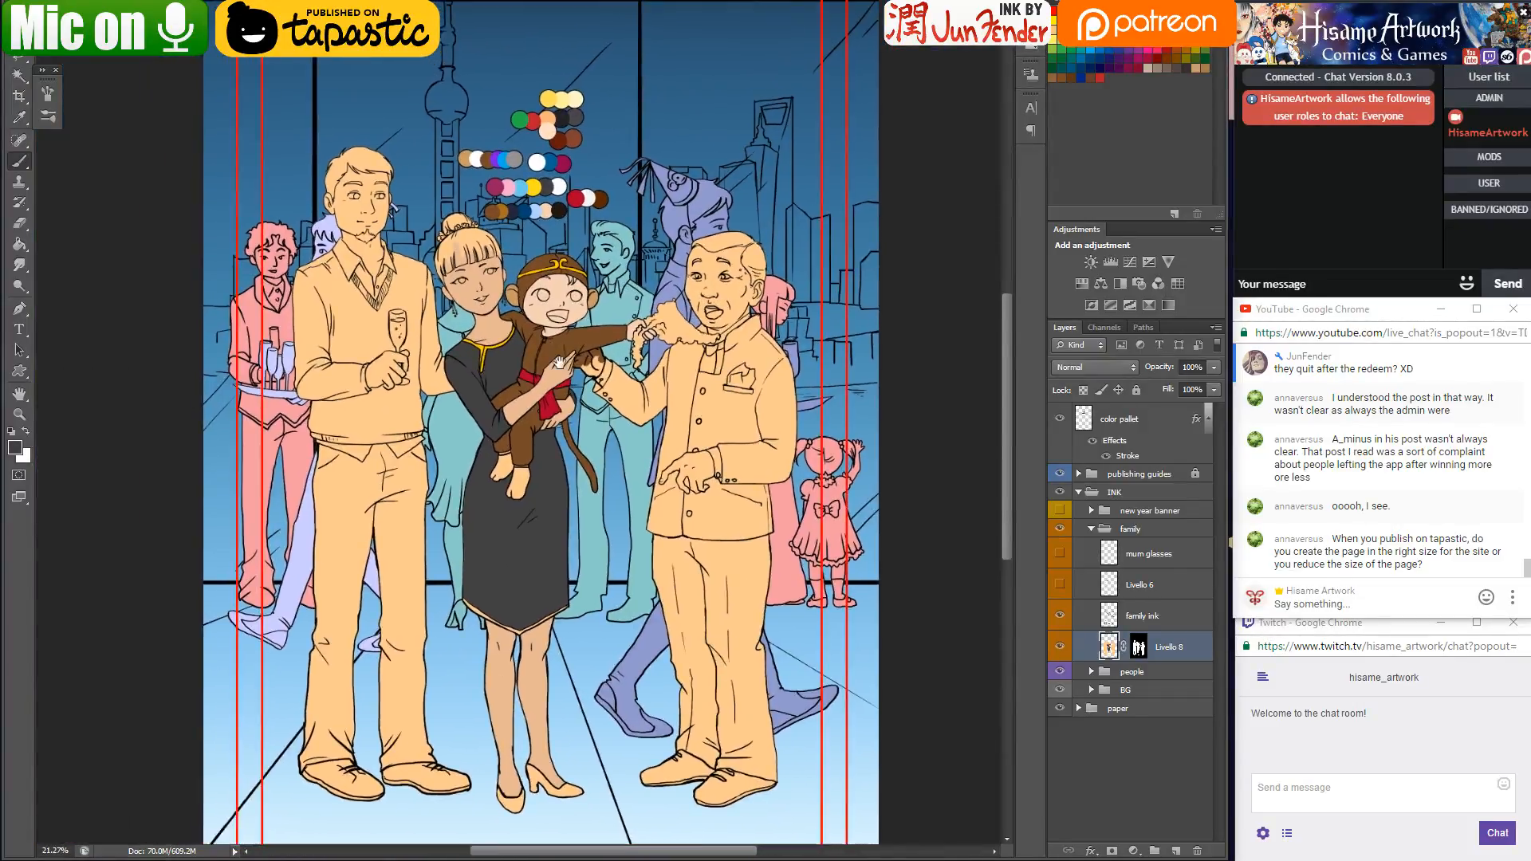
key(ctrl+s)
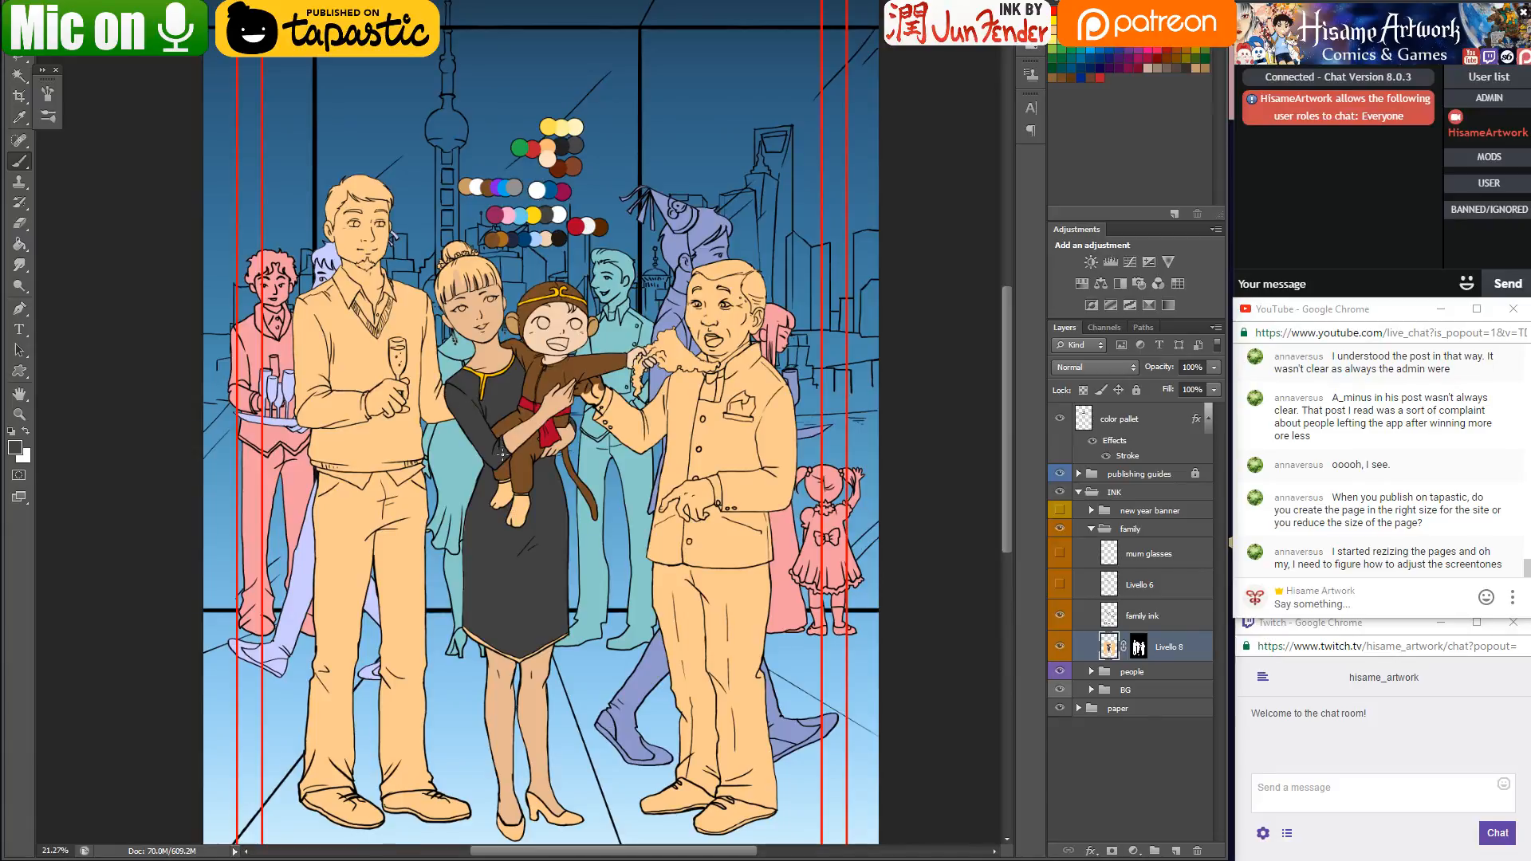
Paint both of the woman's shoes in the dress's dark grey on Livello 8
drag(561, 618, 545, 368)
scroll(545, 368, up, 10)
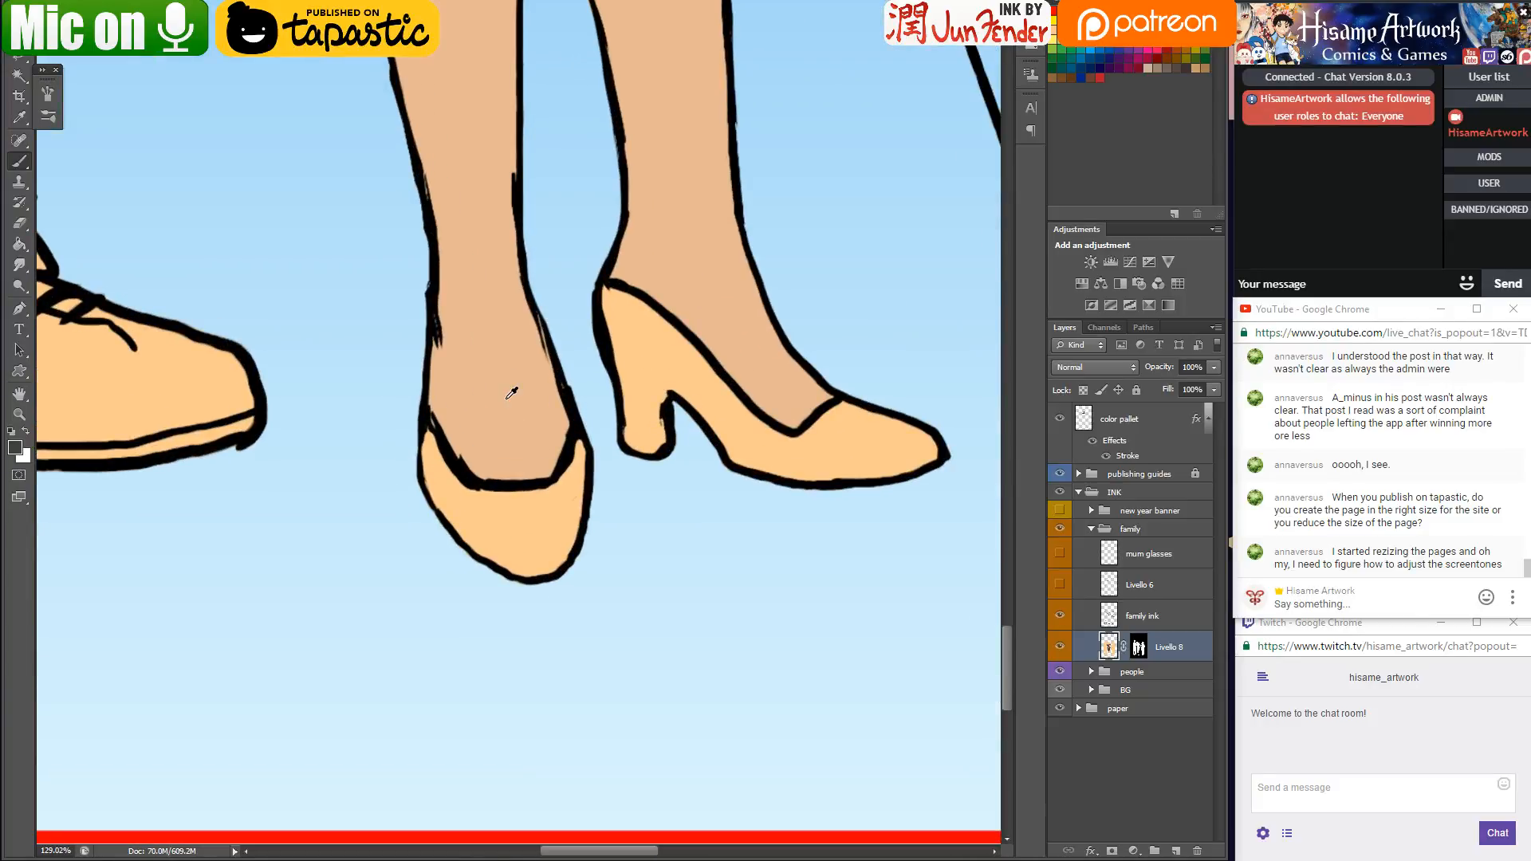
mouse_move(427, 433)
mouse_down()
mouse_move(443, 503)
mouse_move(434, 490)
mouse_move(428, 441)
mouse_move(483, 508)
mouse_move(444, 463)
mouse_move(462, 498)
mouse_move(454, 519)
mouse_move(444, 509)
mouse_move(481, 544)
mouse_move(506, 539)
mouse_move(505, 513)
mouse_move(476, 491)
mouse_move(540, 495)
mouse_move(579, 451)
mouse_move(561, 559)
mouse_move(533, 567)
mouse_move(479, 548)
mouse_move(544, 570)
mouse_move(510, 508)
mouse_move(508, 540)
mouse_move(527, 553)
mouse_move(565, 523)
mouse_move(575, 487)
mouse_move(538, 548)
mouse_move(552, 552)
mouse_move(483, 520)
mouse_move(454, 528)
mouse_move(494, 552)
mouse_move(467, 562)
mouse_move(483, 579)
mouse_move(557, 592)
mouse_move(514, 589)
mouse_up()
key(e)
key(b)
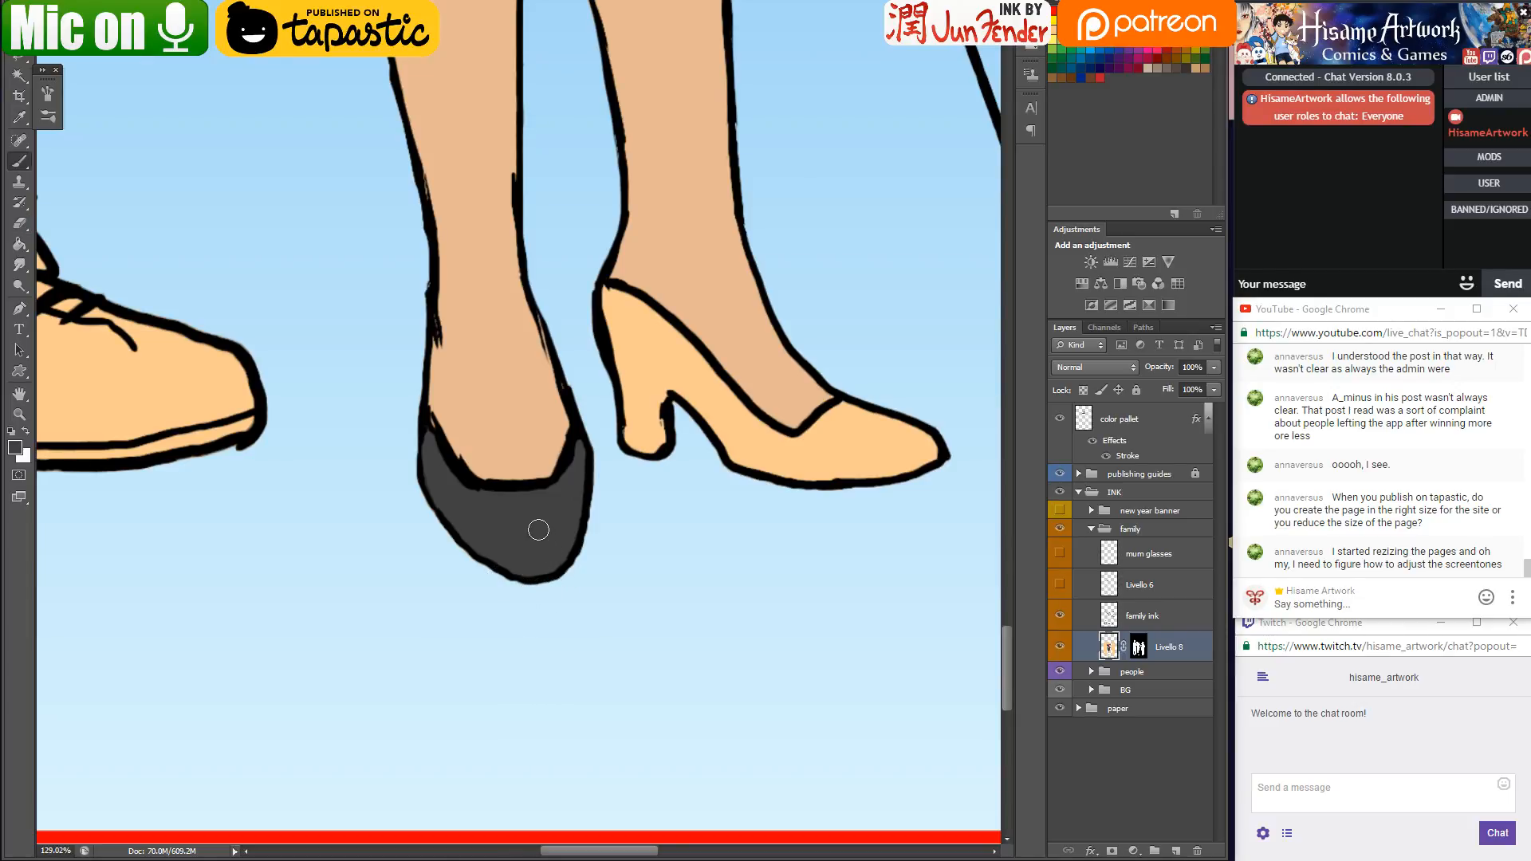
alt+click(582, 467)
mouse_move(608, 289)
mouse_down()
mouse_move(635, 442)
mouse_move(659, 452)
mouse_move(657, 378)
mouse_move(644, 441)
mouse_move(647, 391)
mouse_move(612, 291)
mouse_move(689, 352)
mouse_move(693, 367)
mouse_move(616, 307)
mouse_move(663, 383)
mouse_move(726, 432)
mouse_move(666, 368)
mouse_move(715, 403)
mouse_move(693, 389)
mouse_move(712, 398)
mouse_move(689, 359)
mouse_move(772, 449)
mouse_move(726, 403)
mouse_move(796, 447)
mouse_move(716, 421)
mouse_move(737, 452)
mouse_move(828, 469)
mouse_move(791, 445)
mouse_move(772, 464)
mouse_move(816, 472)
mouse_move(802, 451)
mouse_move(843, 409)
mouse_move(932, 454)
mouse_move(823, 474)
mouse_move(865, 438)
mouse_move(840, 460)
mouse_move(914, 461)
mouse_up()
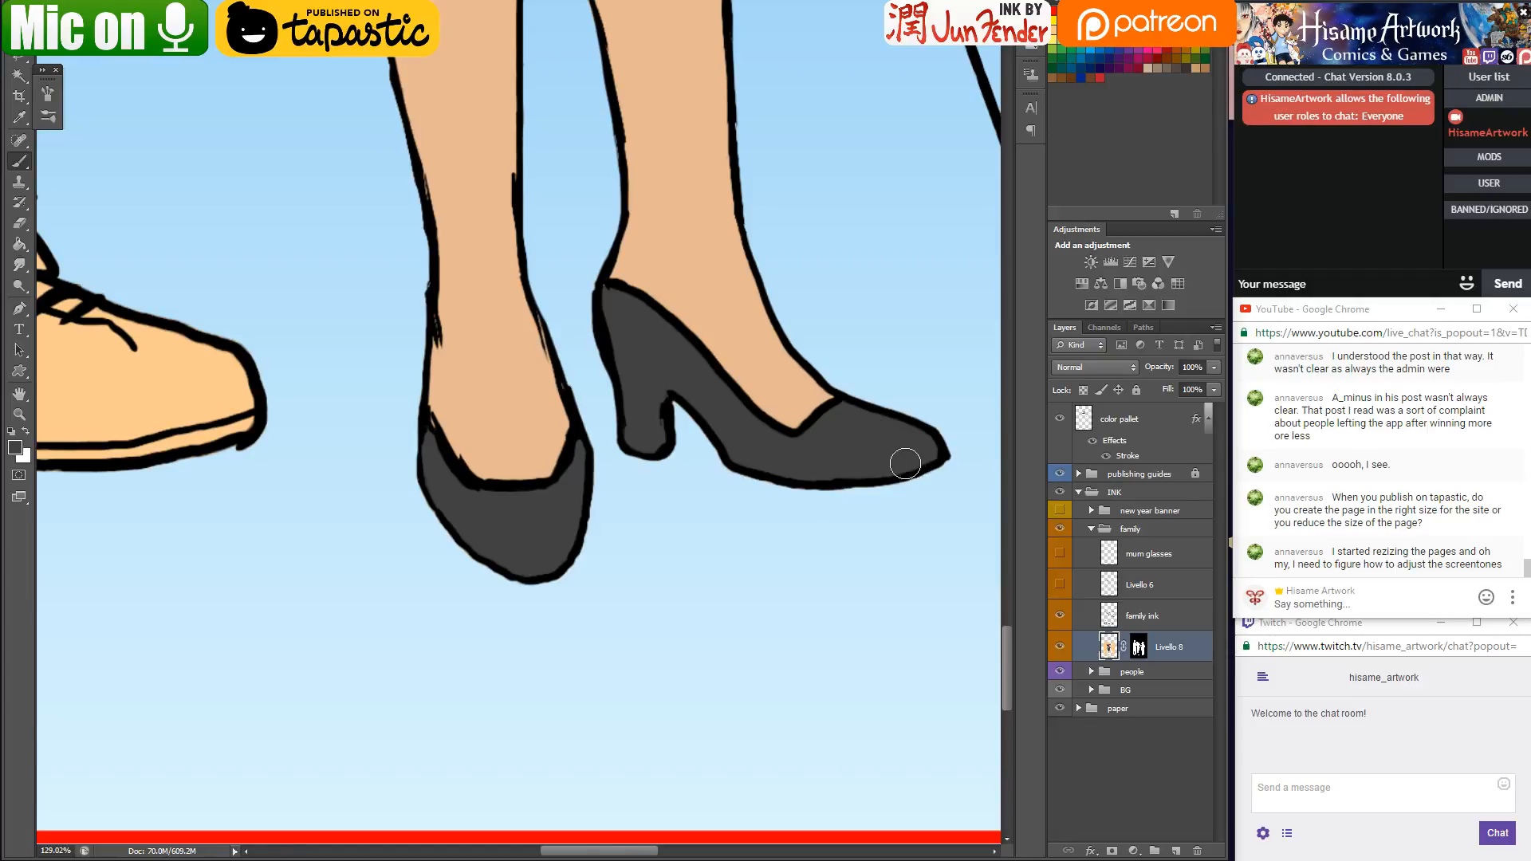
Set the foreground color to the dark navy blue 161d34
scroll(670, 715, down, 6)
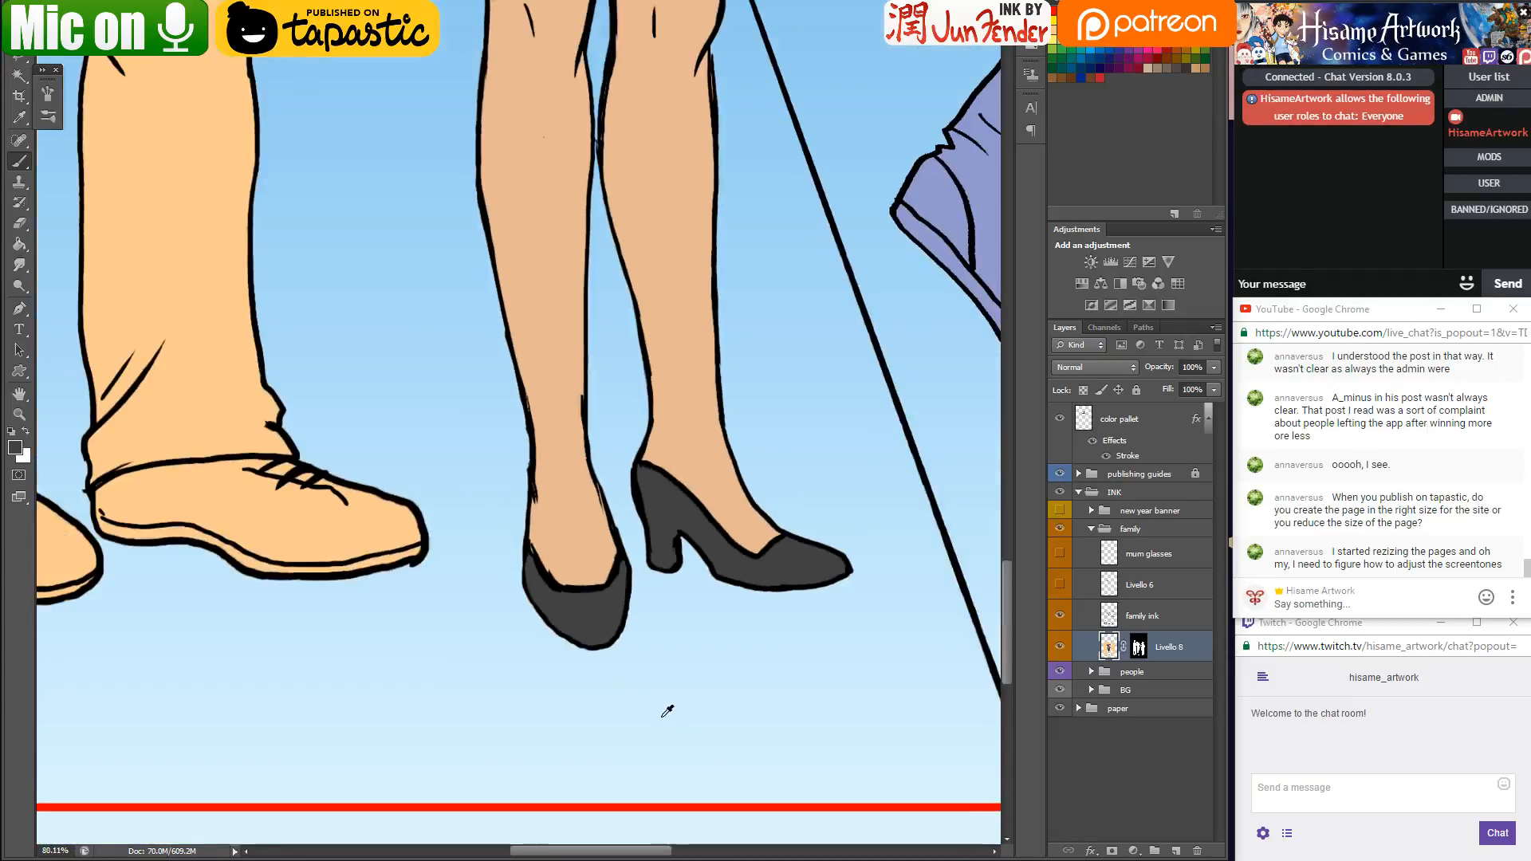
scroll(740, 319, up, 3)
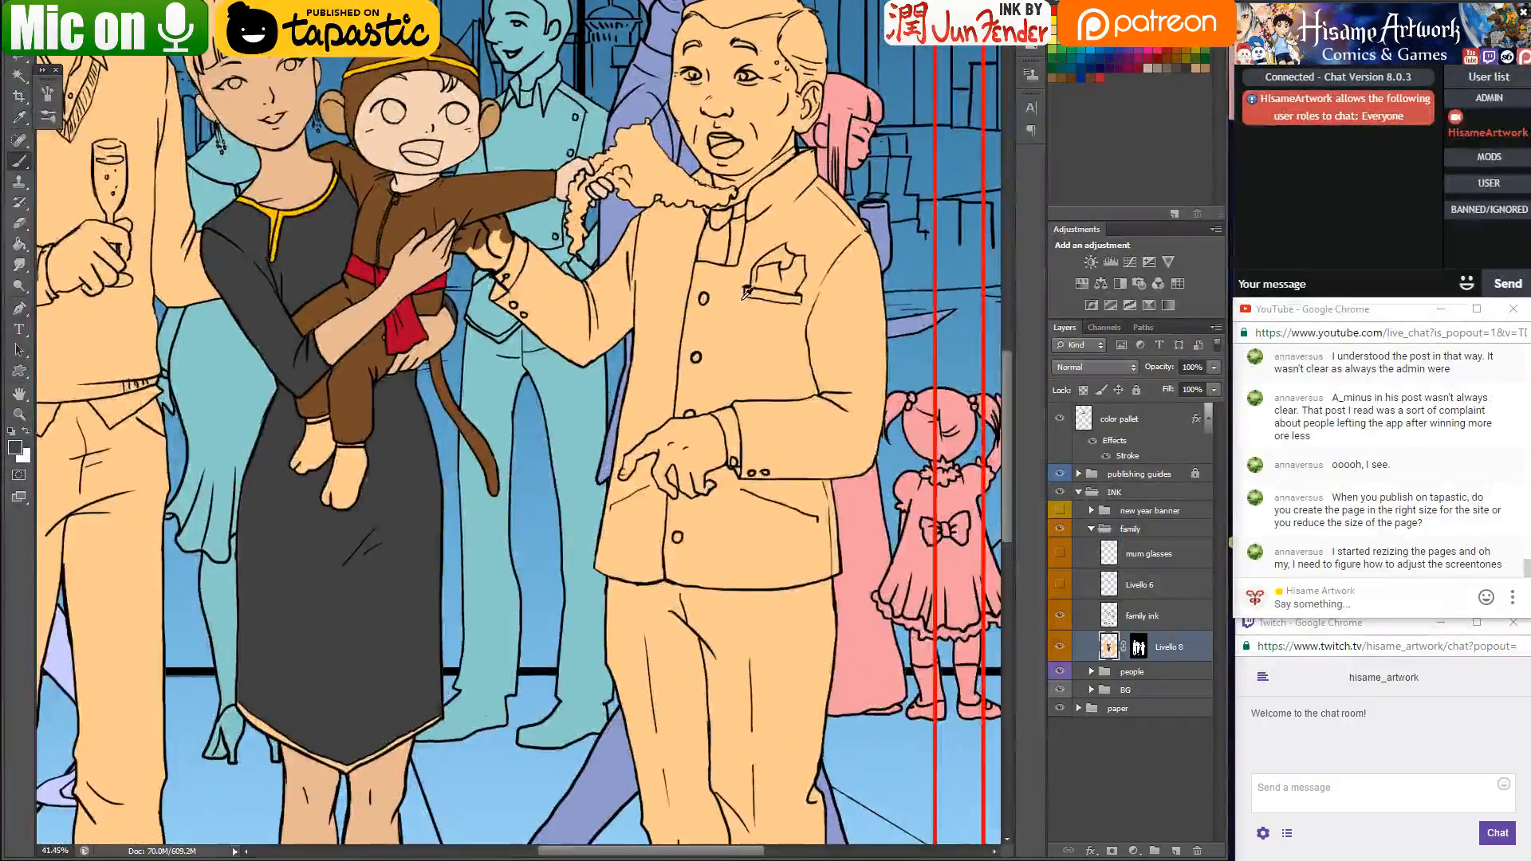
scroll(741, 304, up, 1)
click(14, 448)
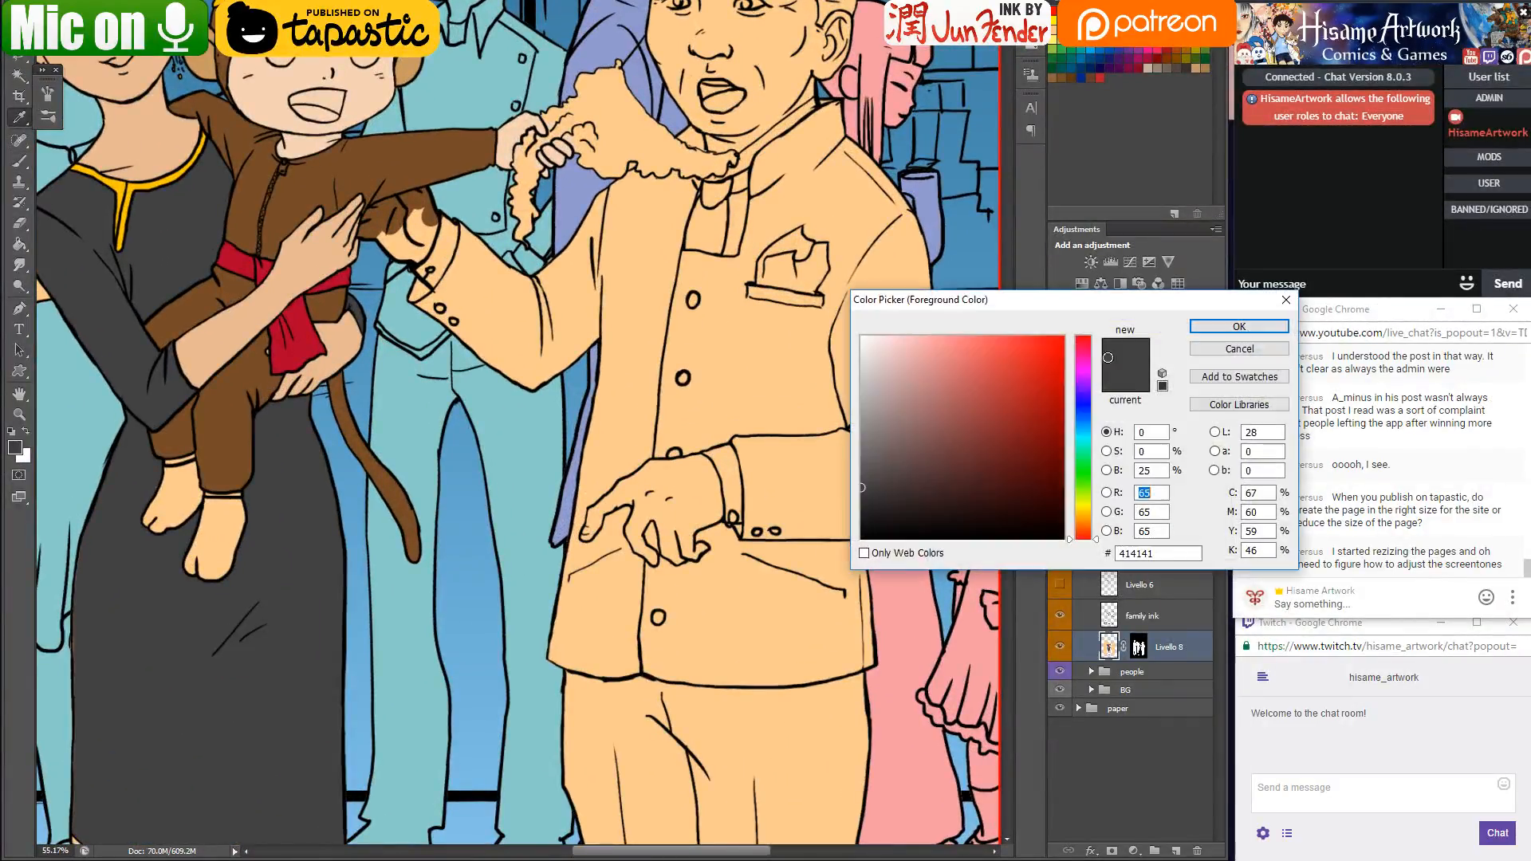
drag(1084, 457, 1085, 419)
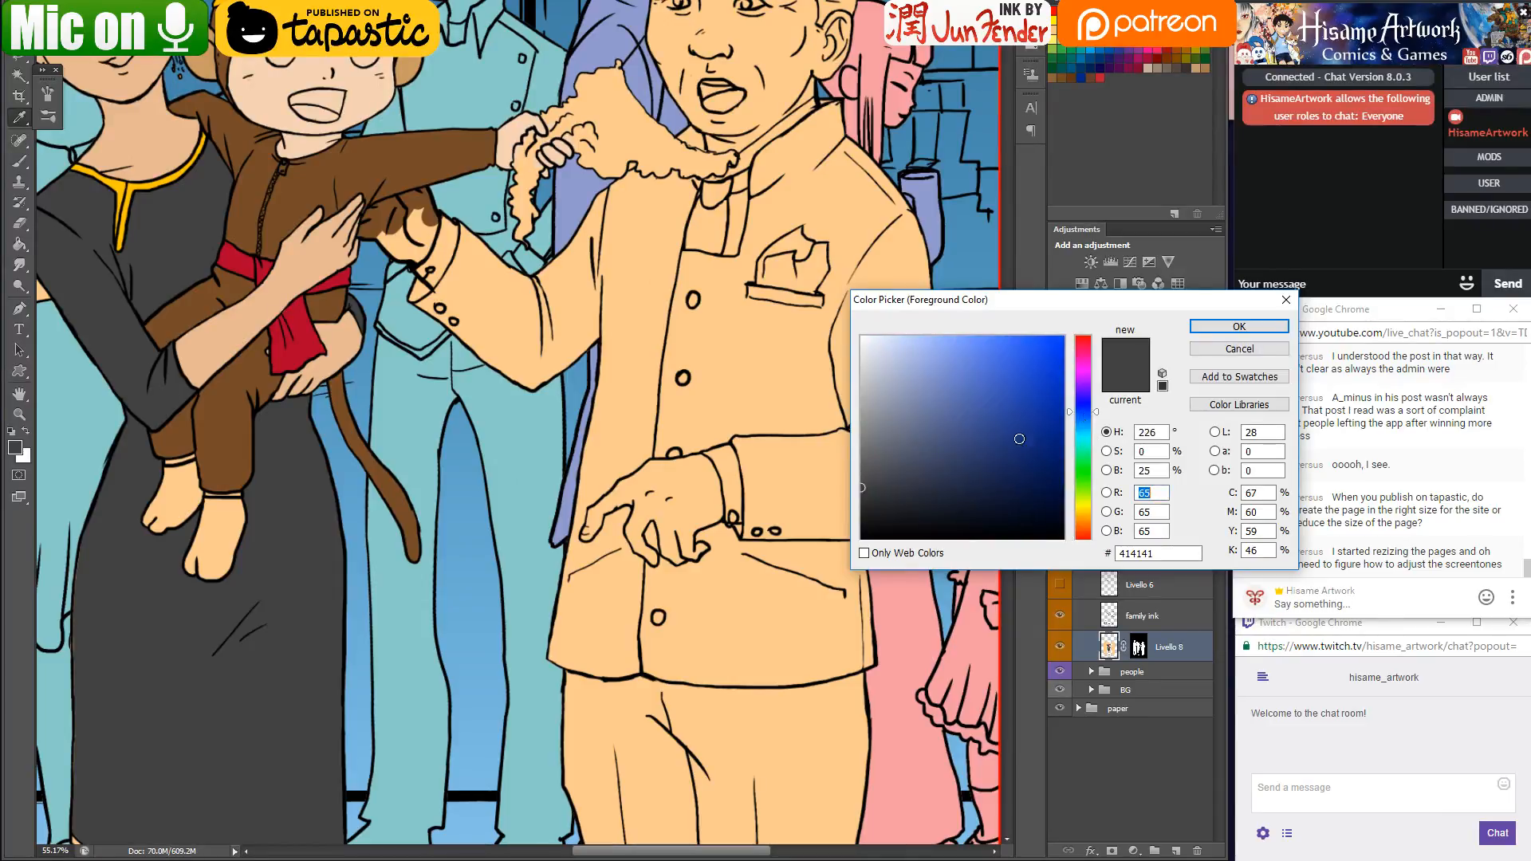
drag(927, 503, 979, 497)
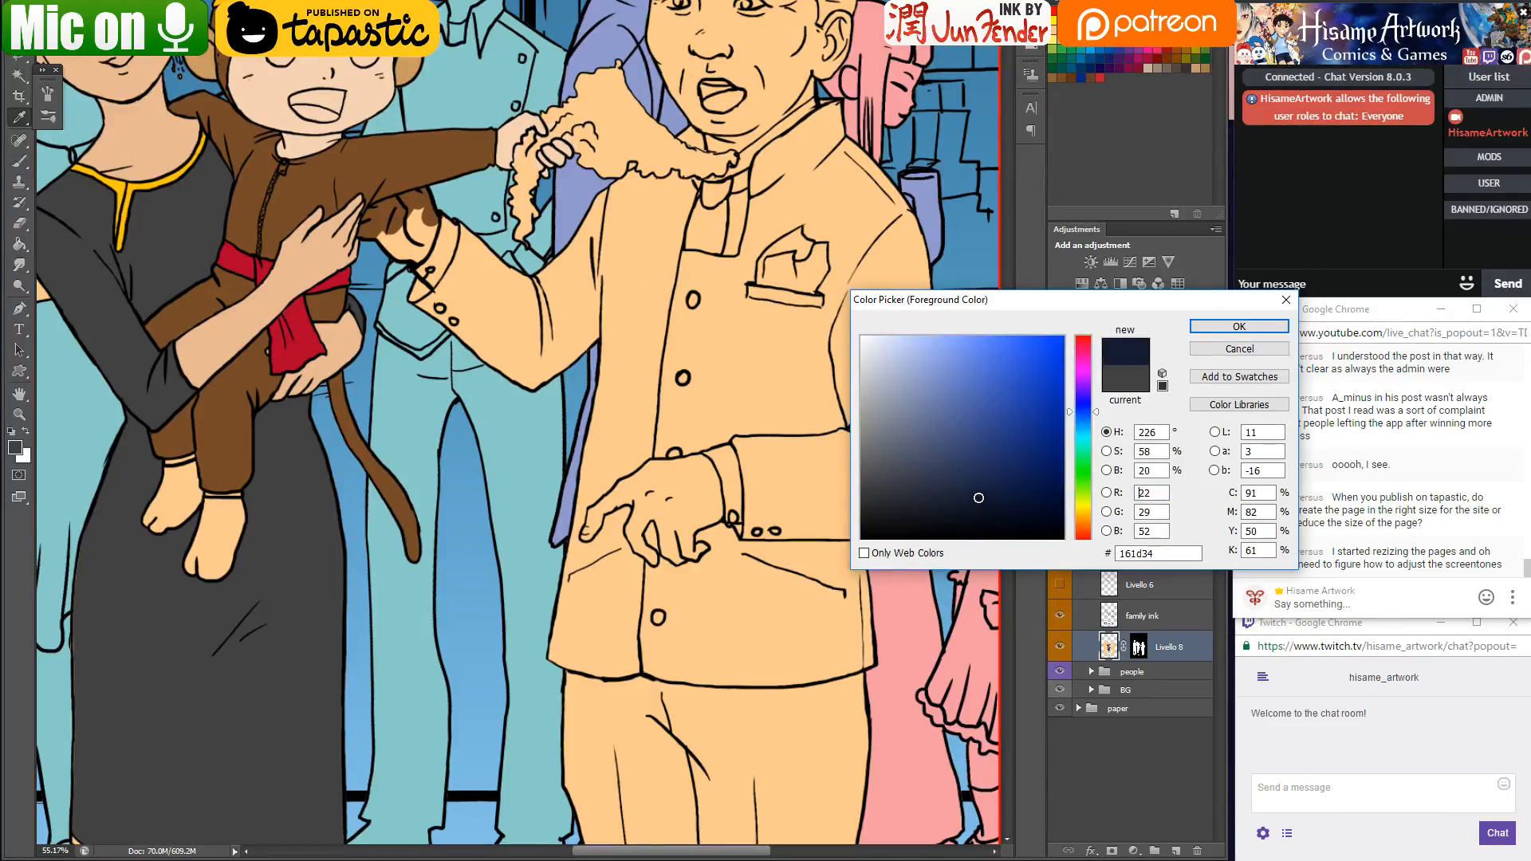
click(1238, 326)
Select the older man's jacket and trousers with the Magic Wand on the family ink layer, and make Livello 8 active
click(1140, 616)
key(b)
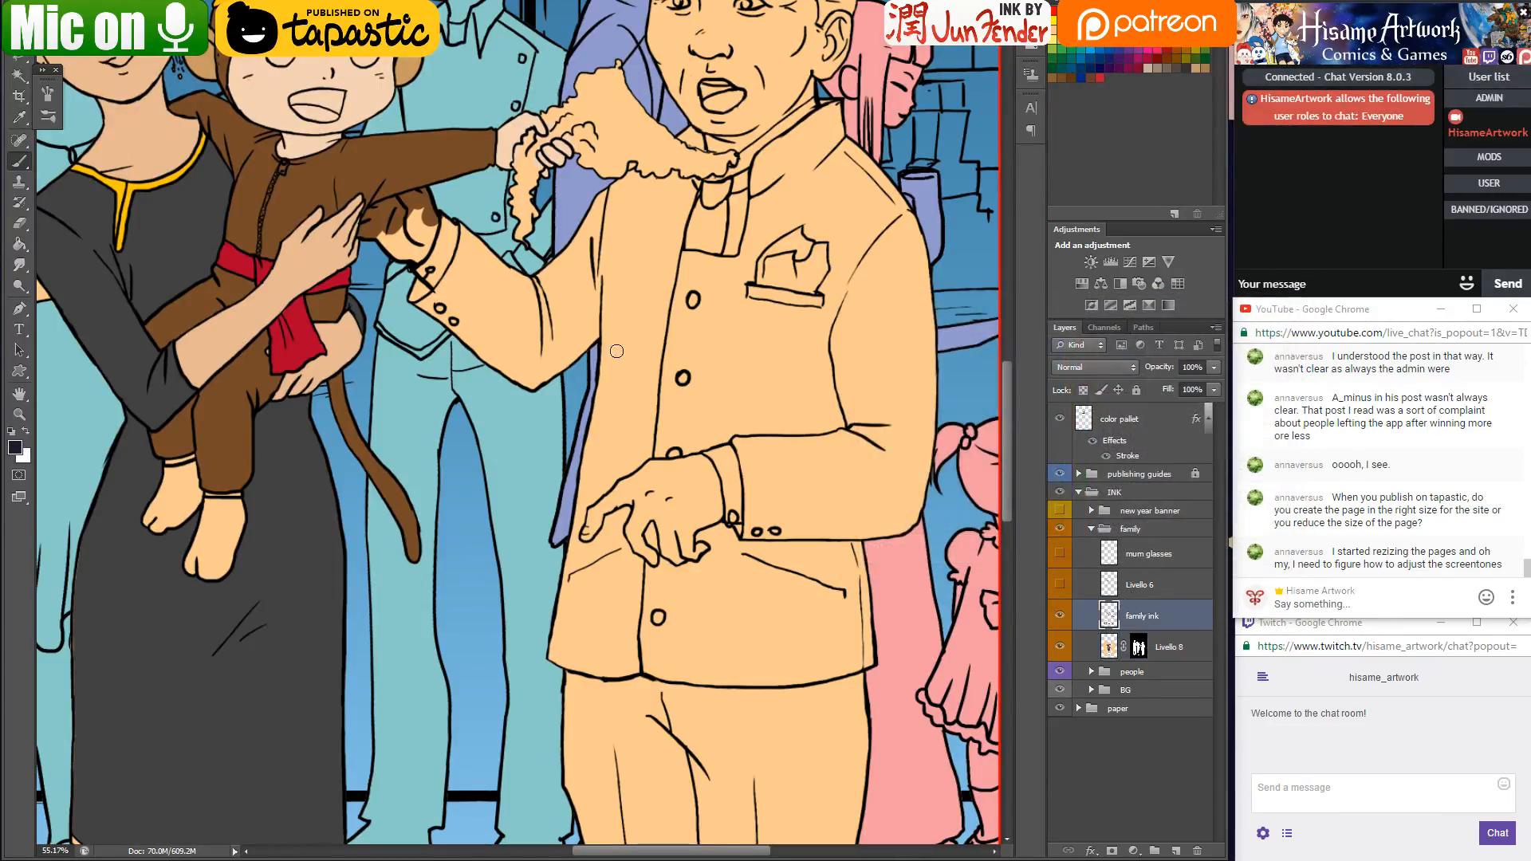
click(20, 75)
scroll(731, 347, down, 4)
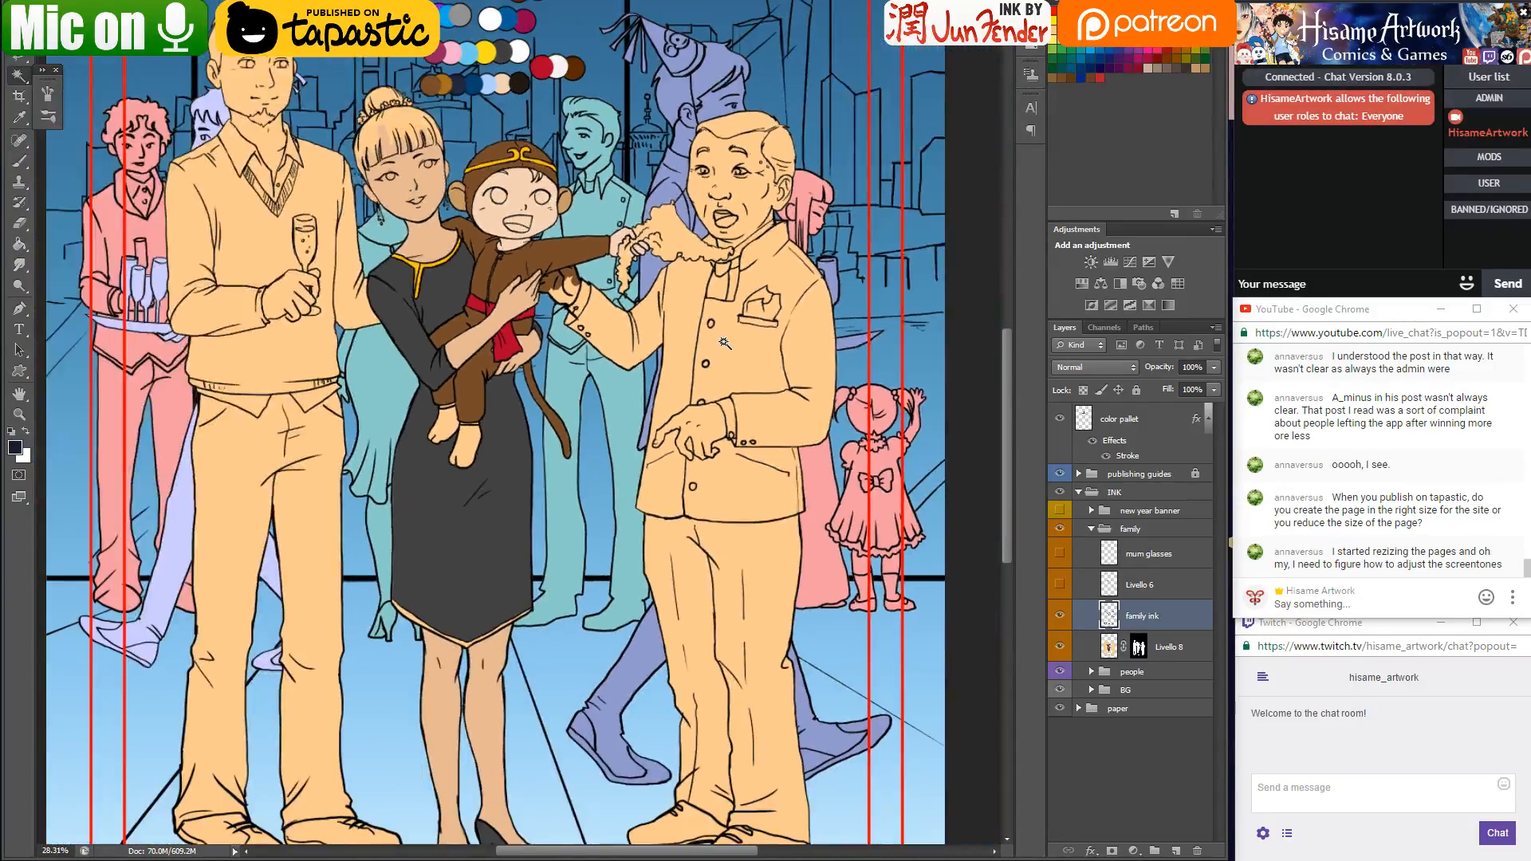
click(729, 341)
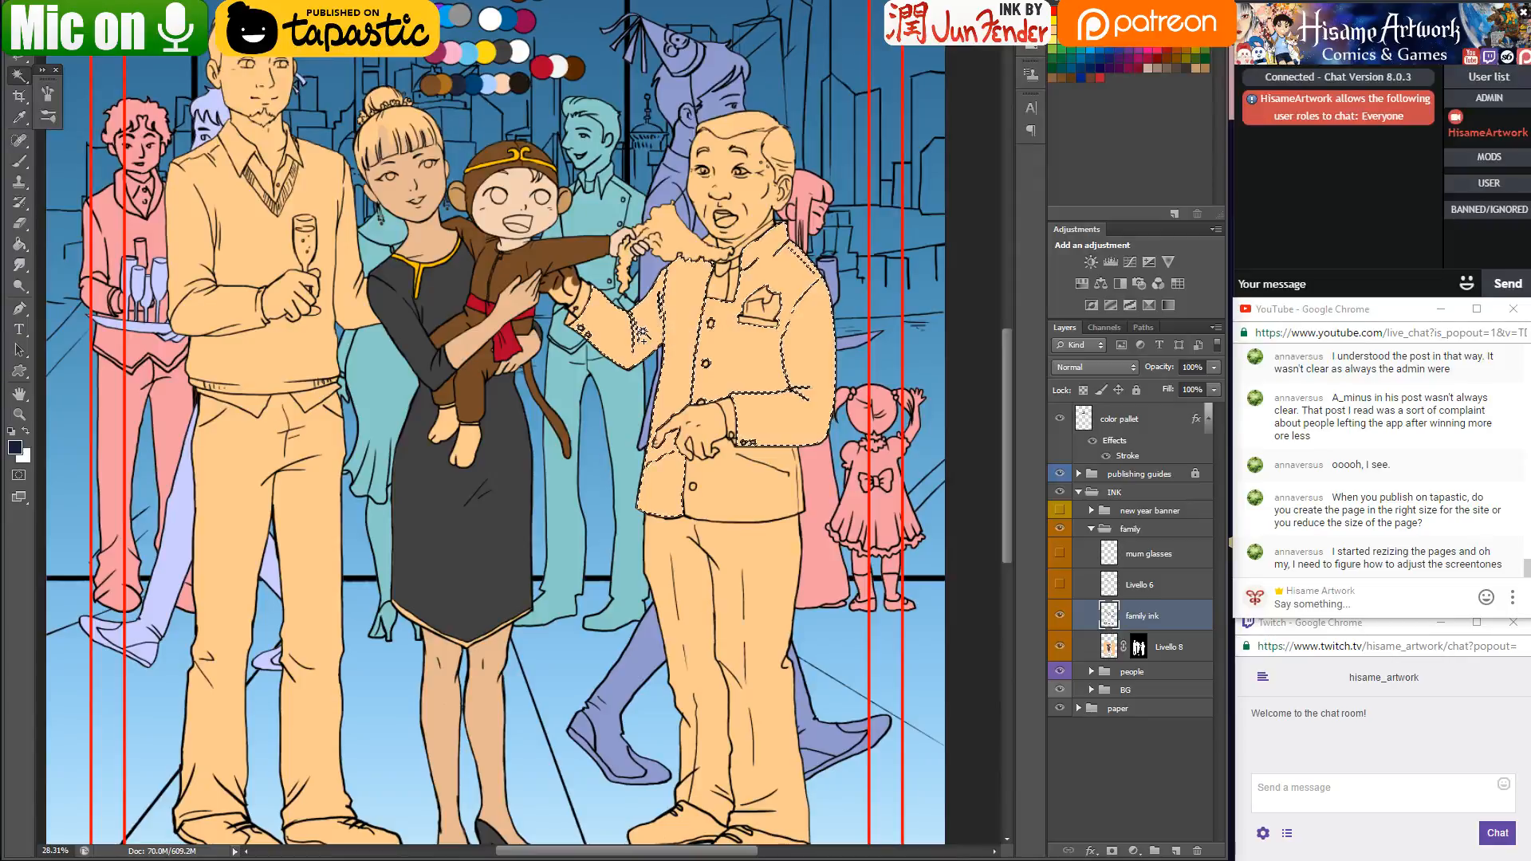
shift+click(721, 558)
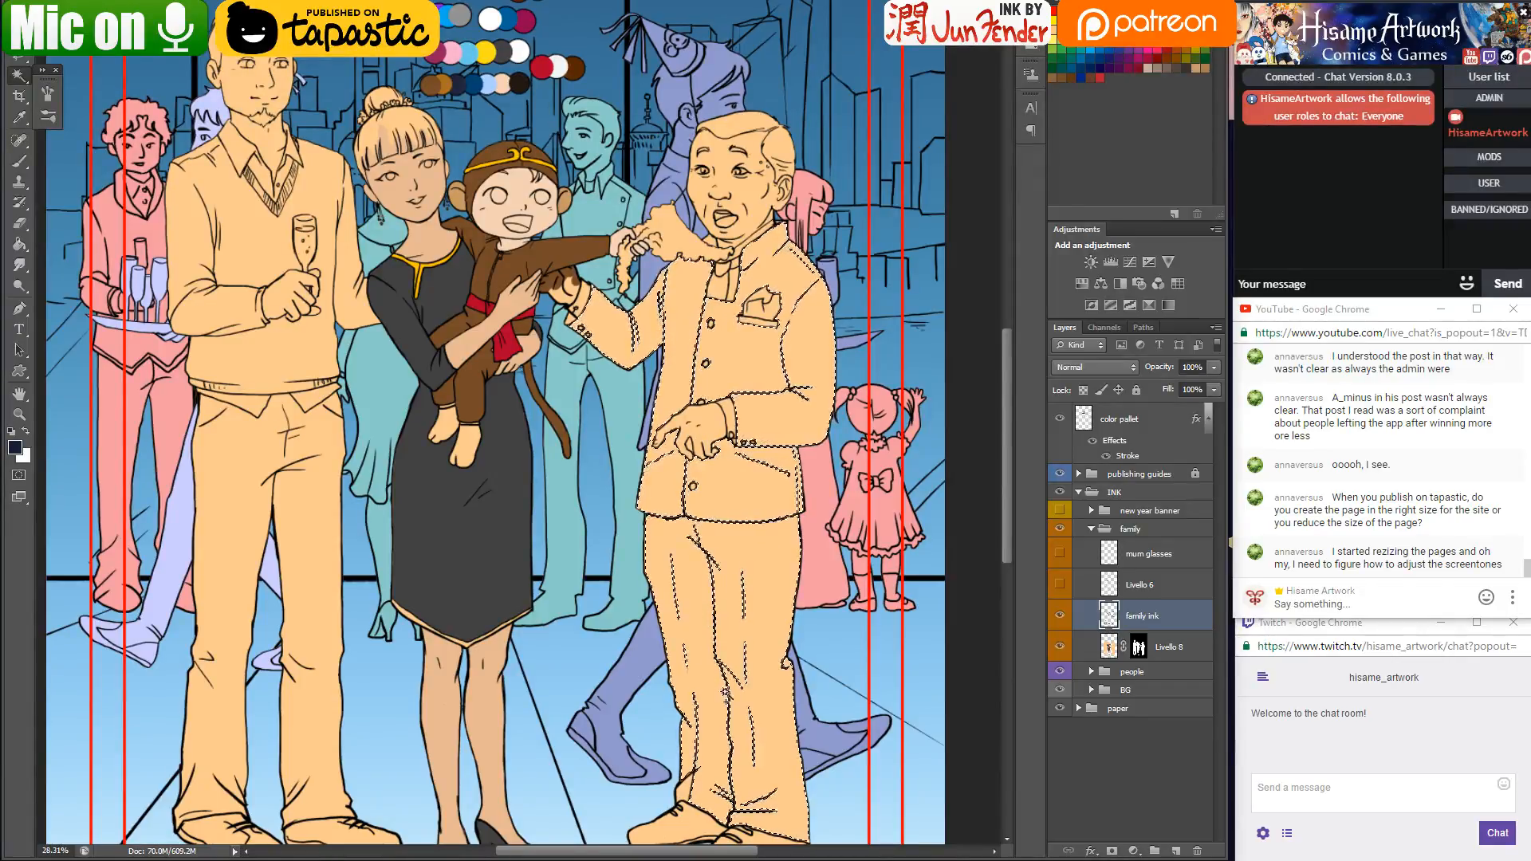
click(1152, 647)
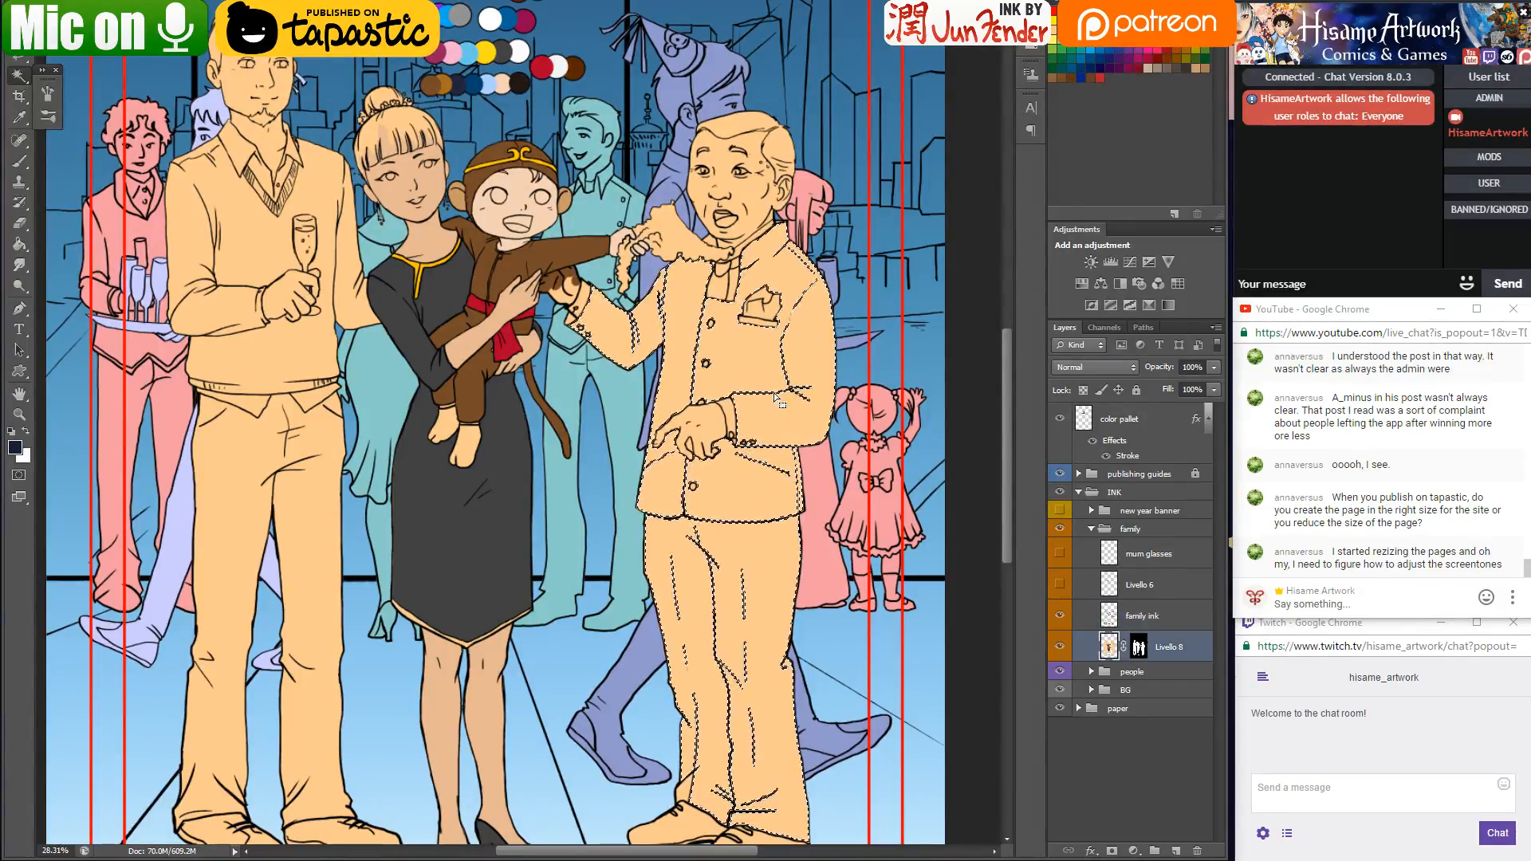
Fill the selected jacket and trousers of the older man with the dark navy on Livello 8 and clear the selection
scroll(865, 239, up, 2)
key(g)
click(678, 401)
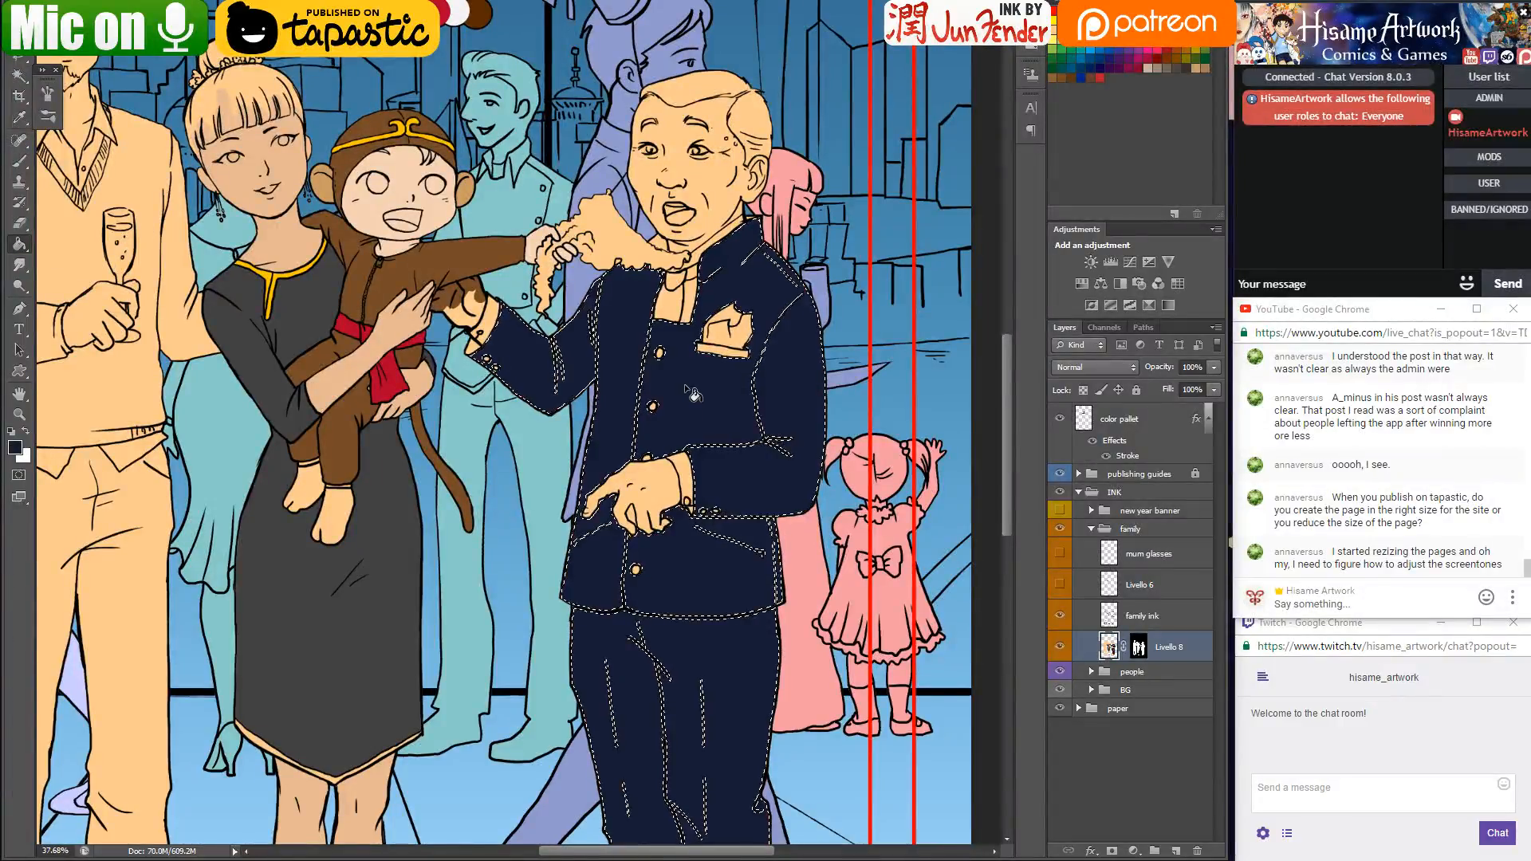
key(ctrl+d)
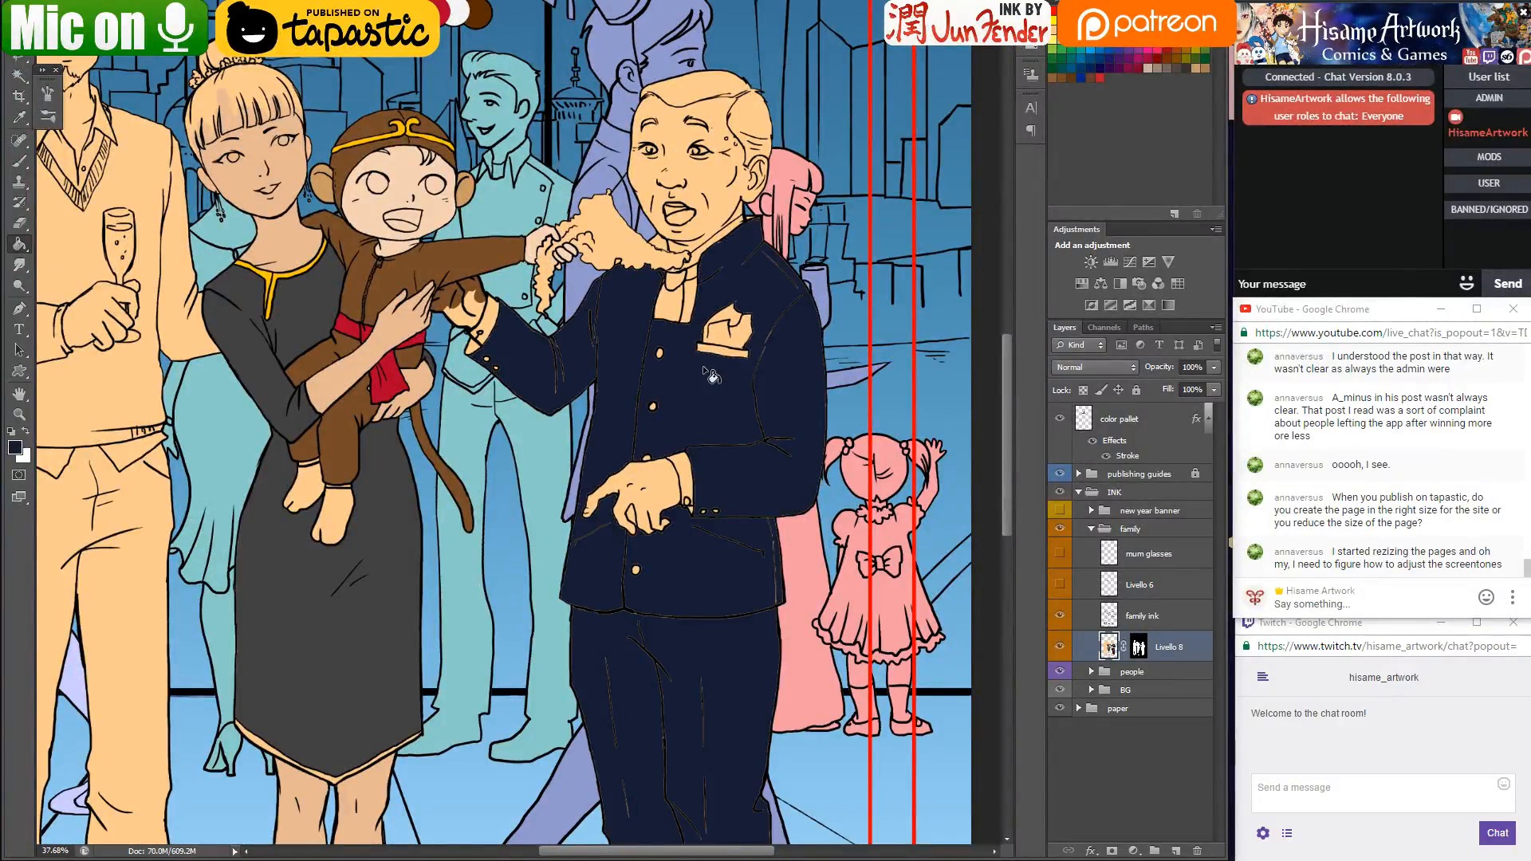
scroll(728, 269, up, 5)
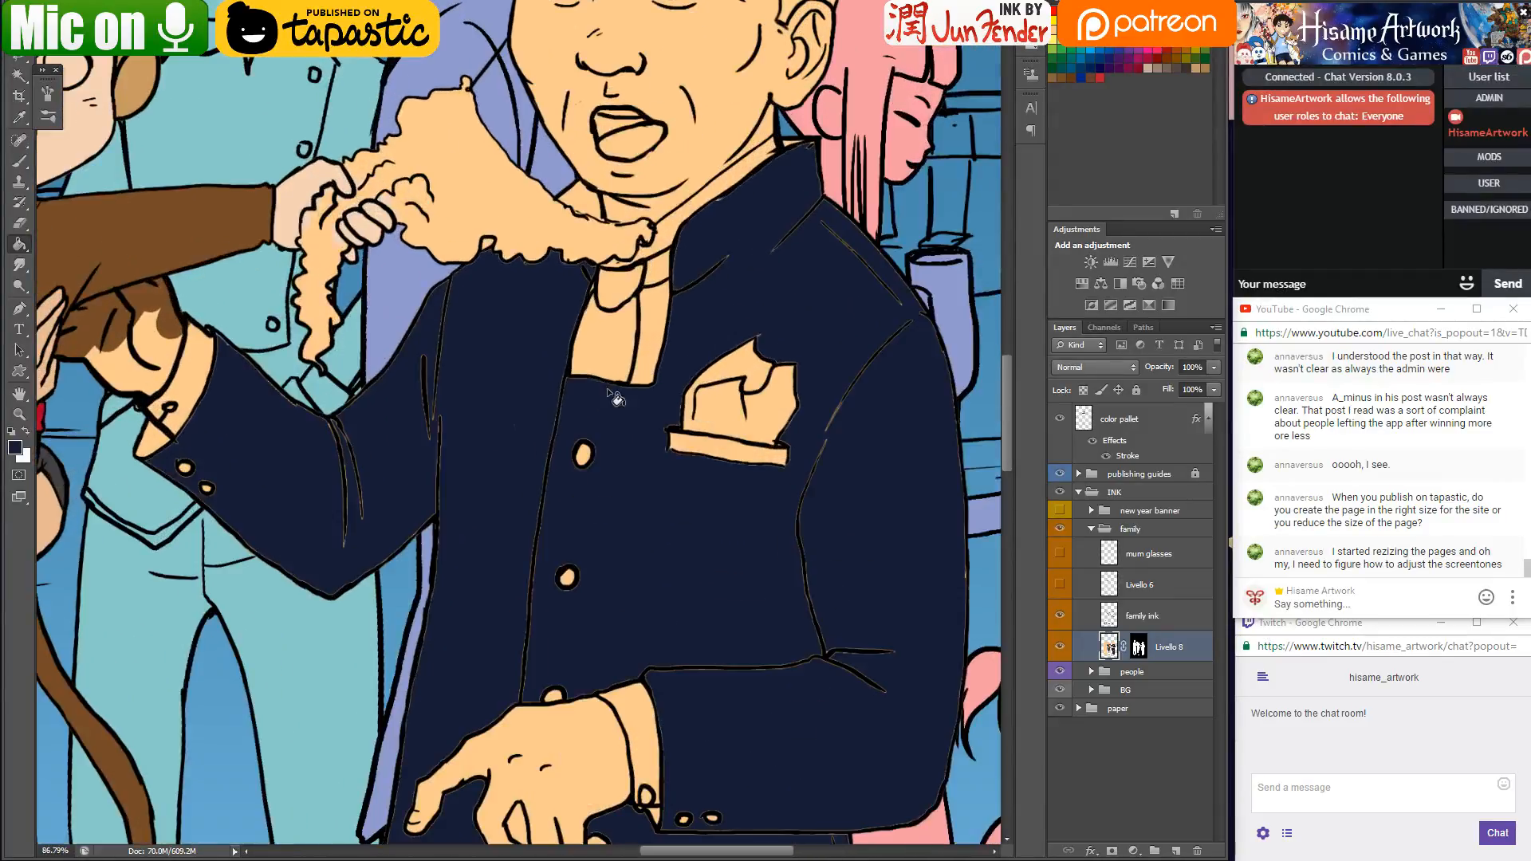
Set the foreground color to a lighter, greyer navy and refill the older man's jacket, sleeves and trousers with it
drag(575, 414, 724, 374)
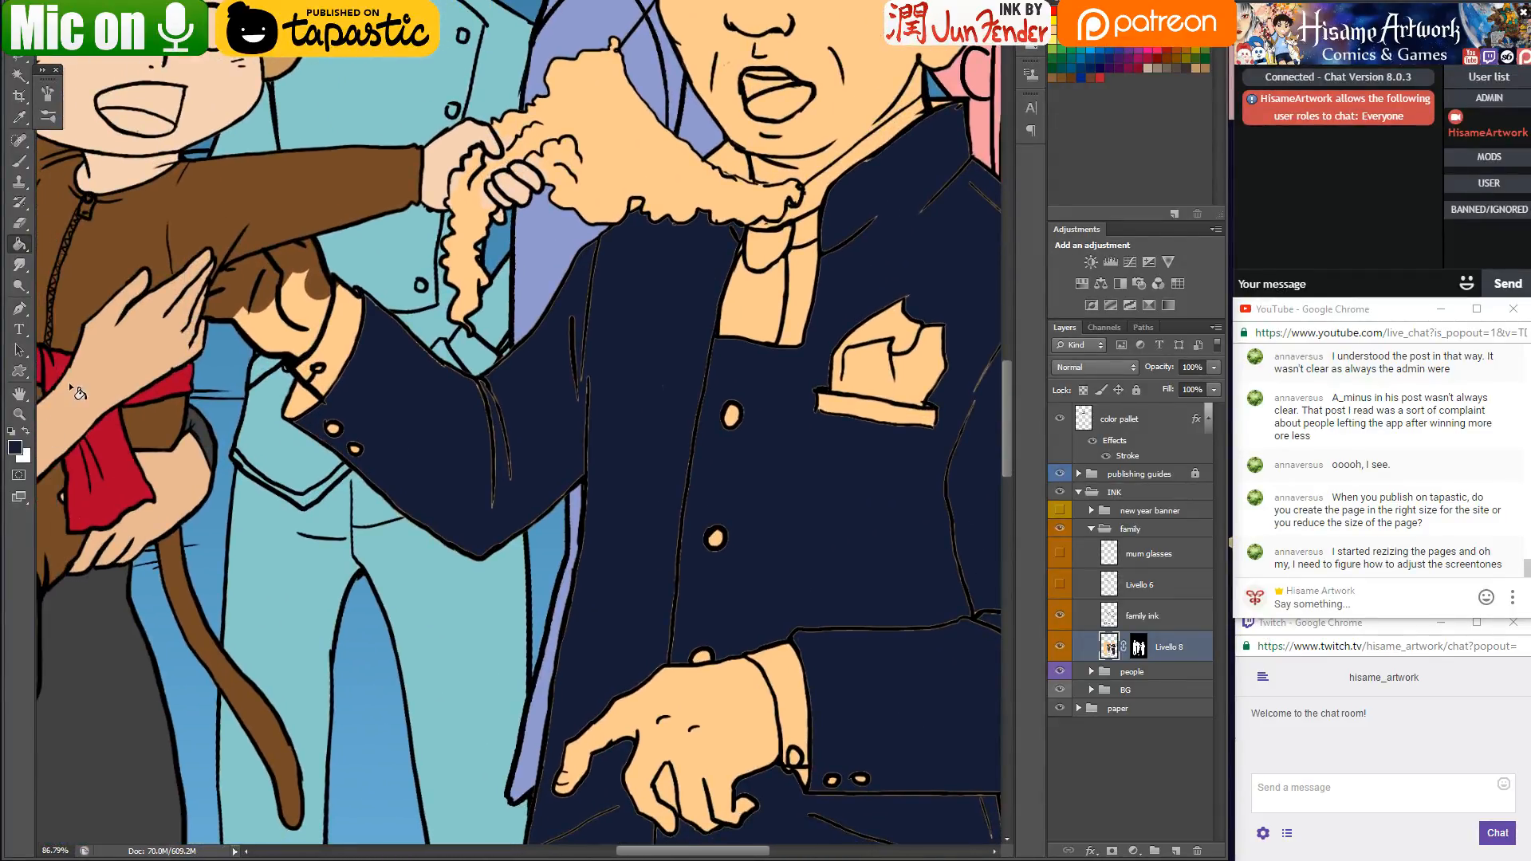
click(15, 448)
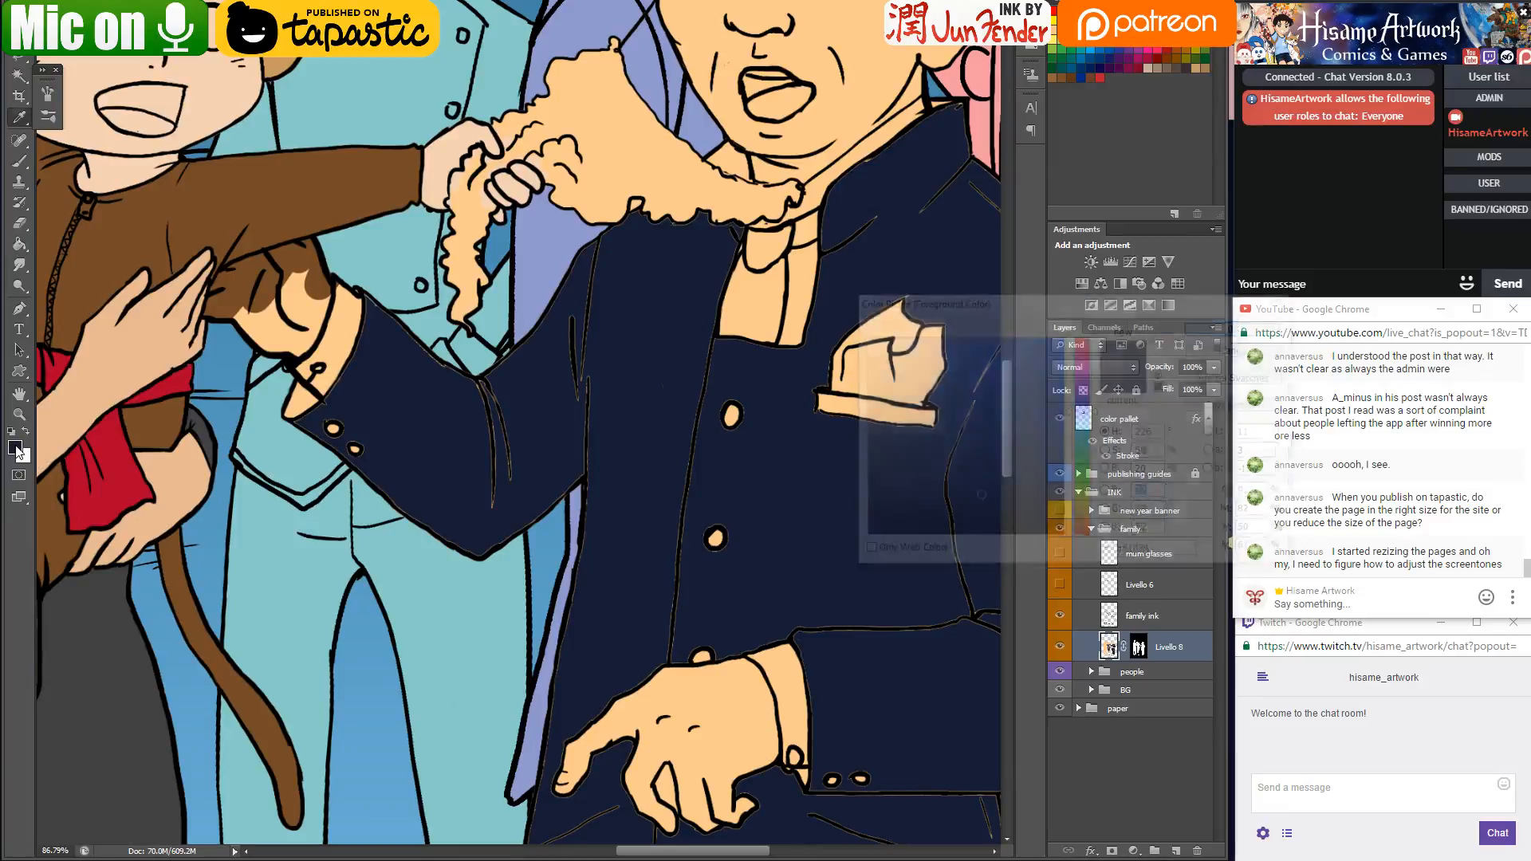
click(928, 480)
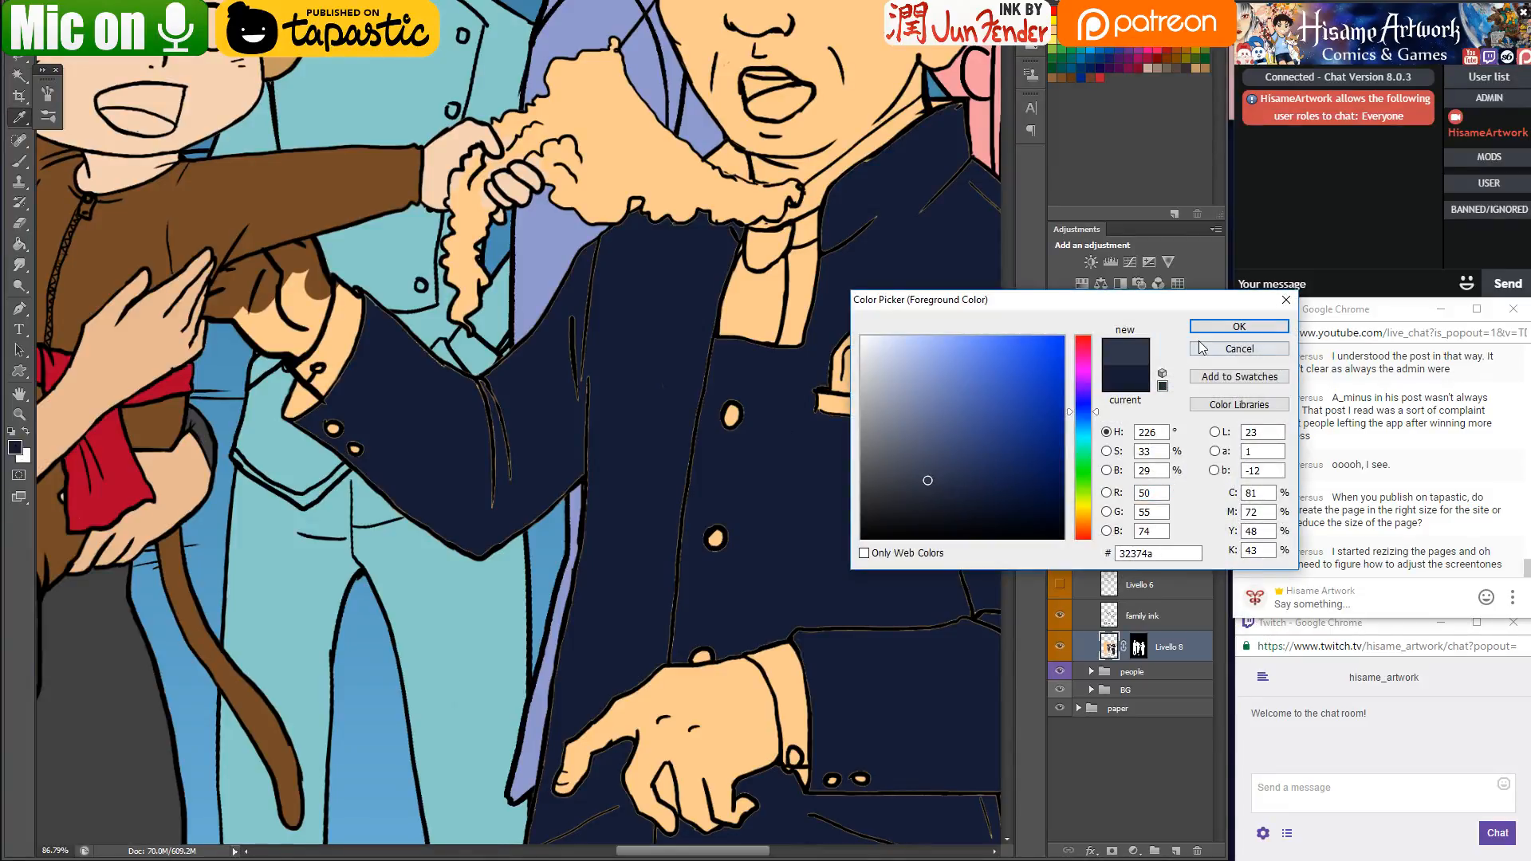
click(1244, 348)
click(880, 484)
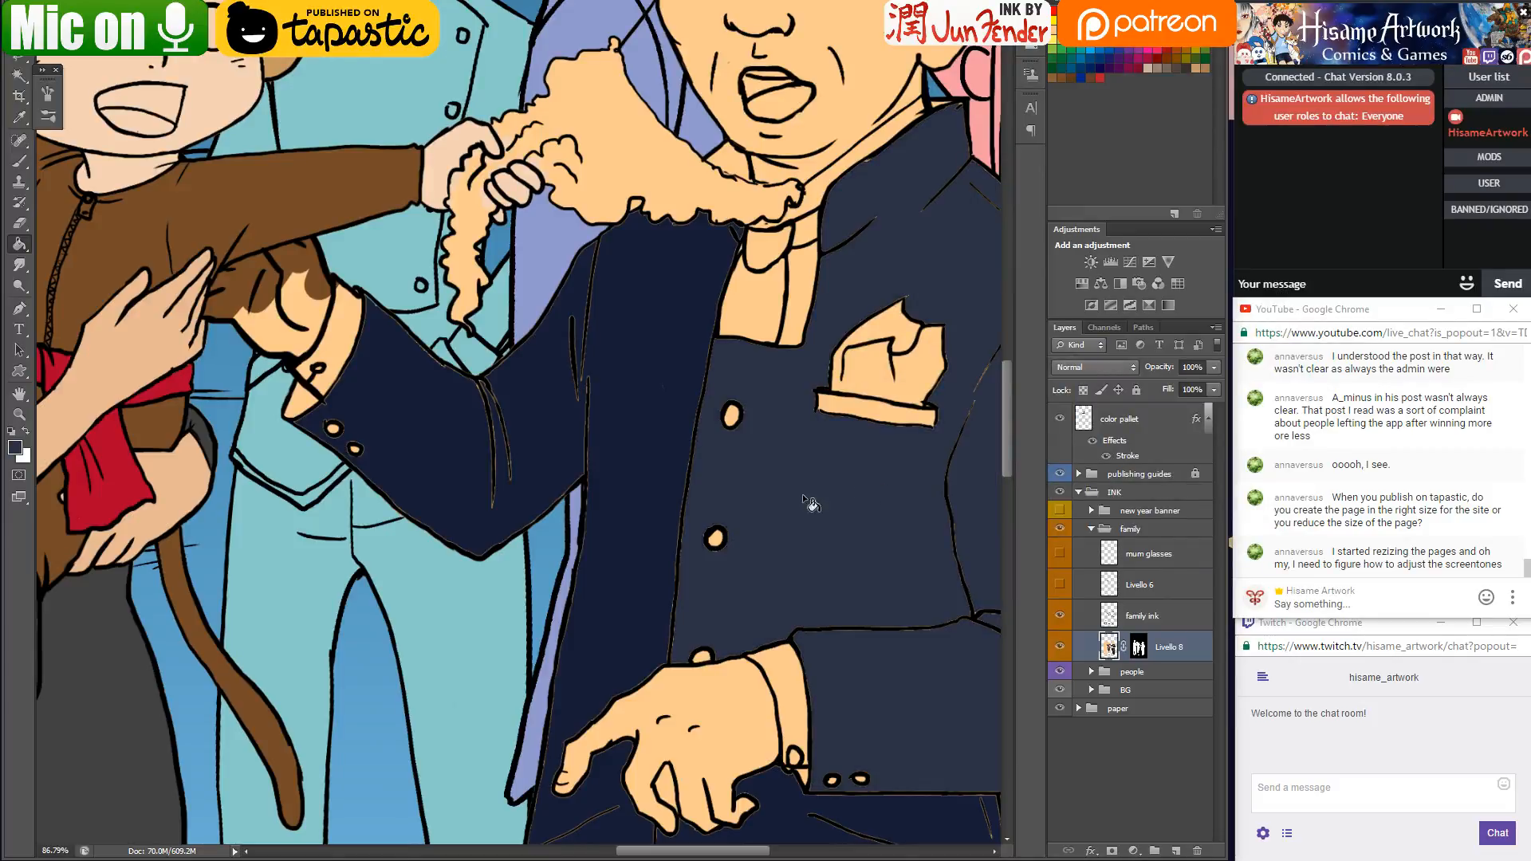
click(652, 482)
scroll(595, 457, down, 3)
scroll(595, 457, down, 2)
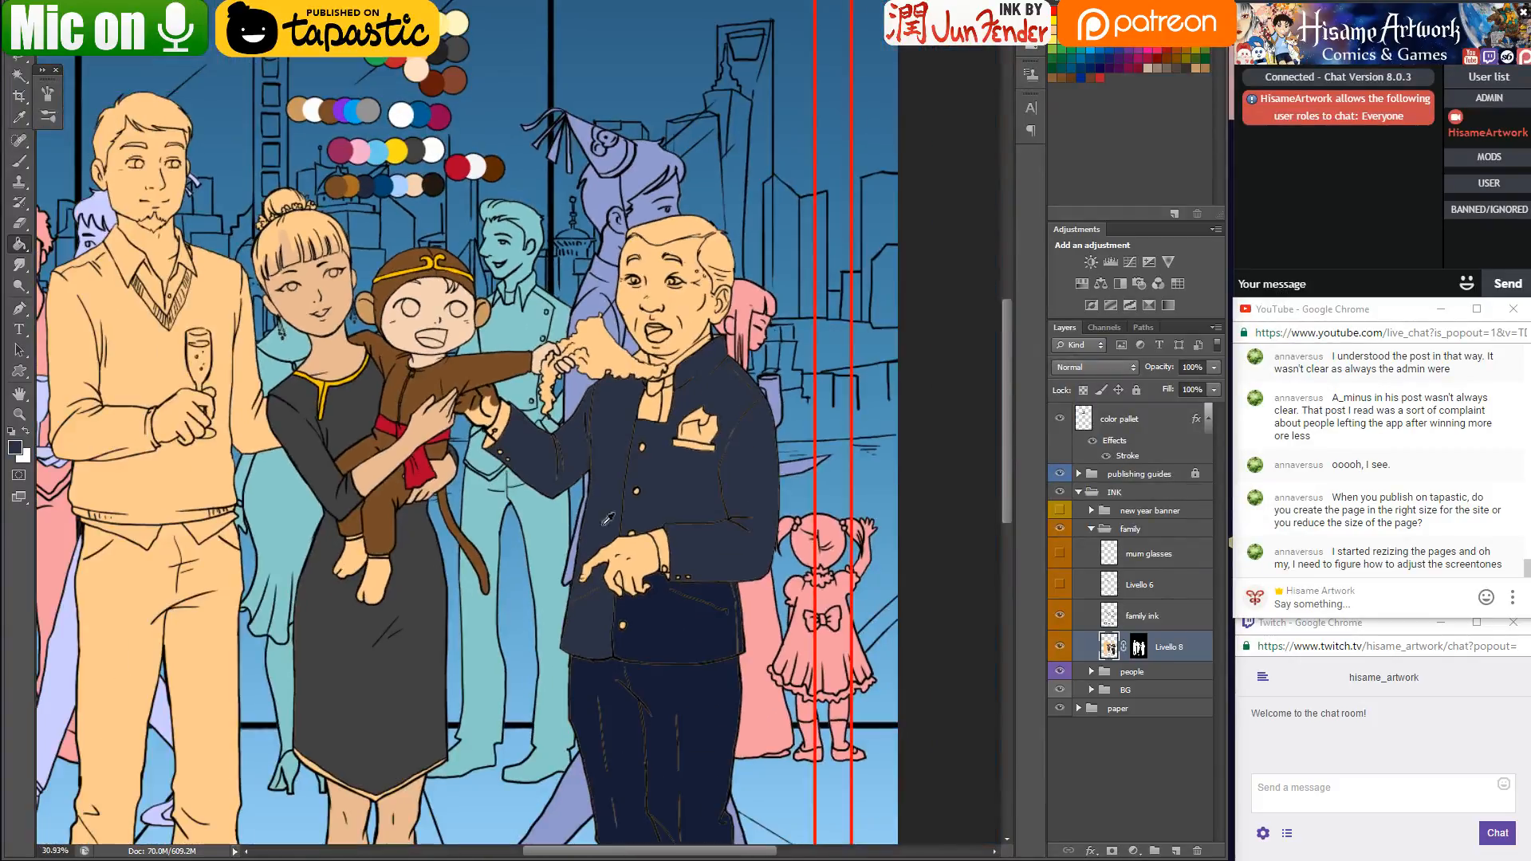
drag(694, 638, 674, 369)
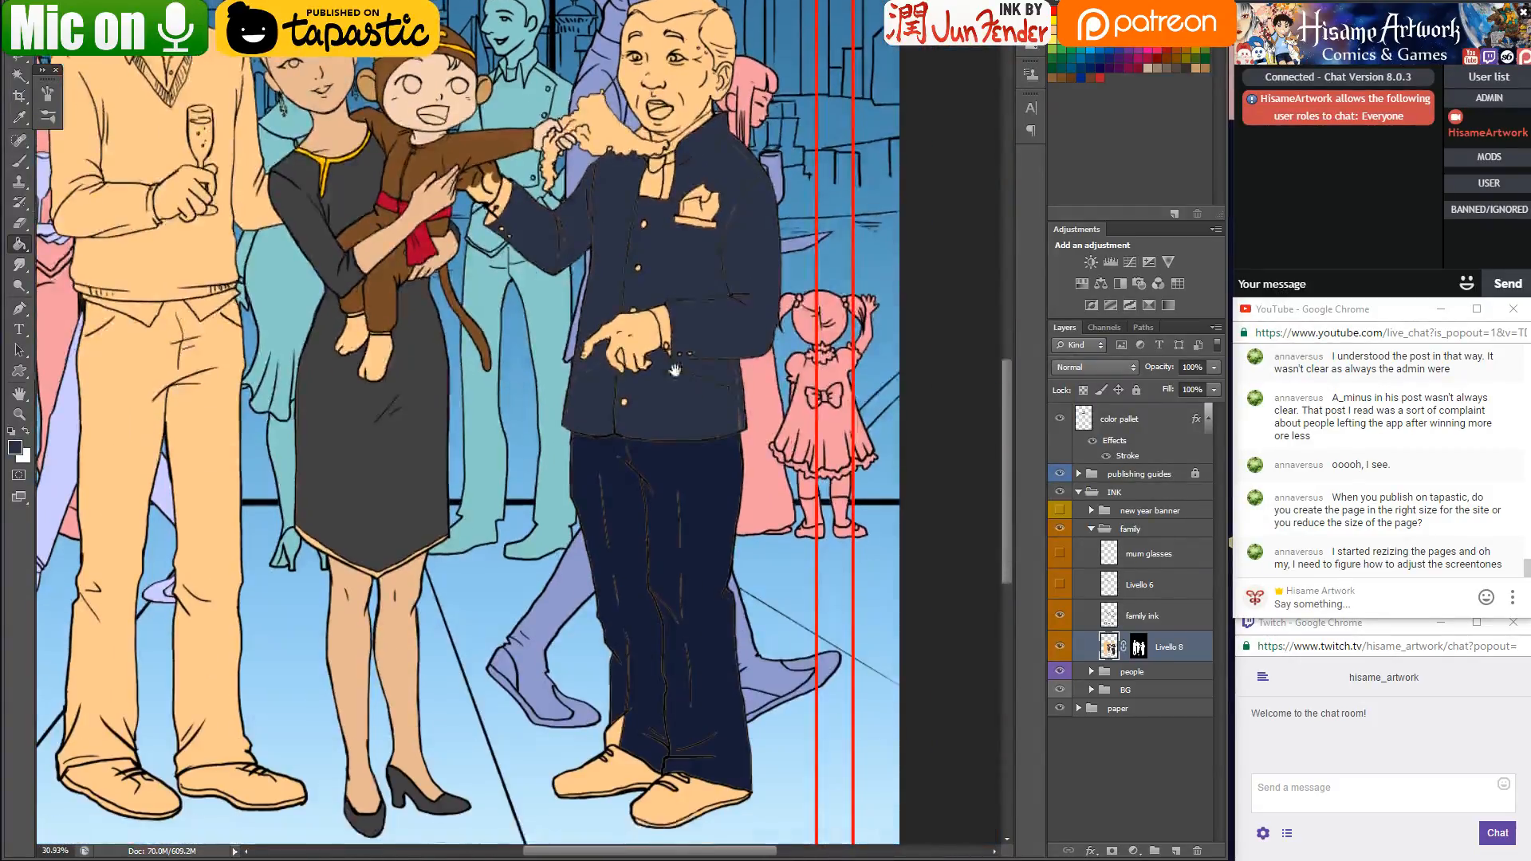
click(715, 488)
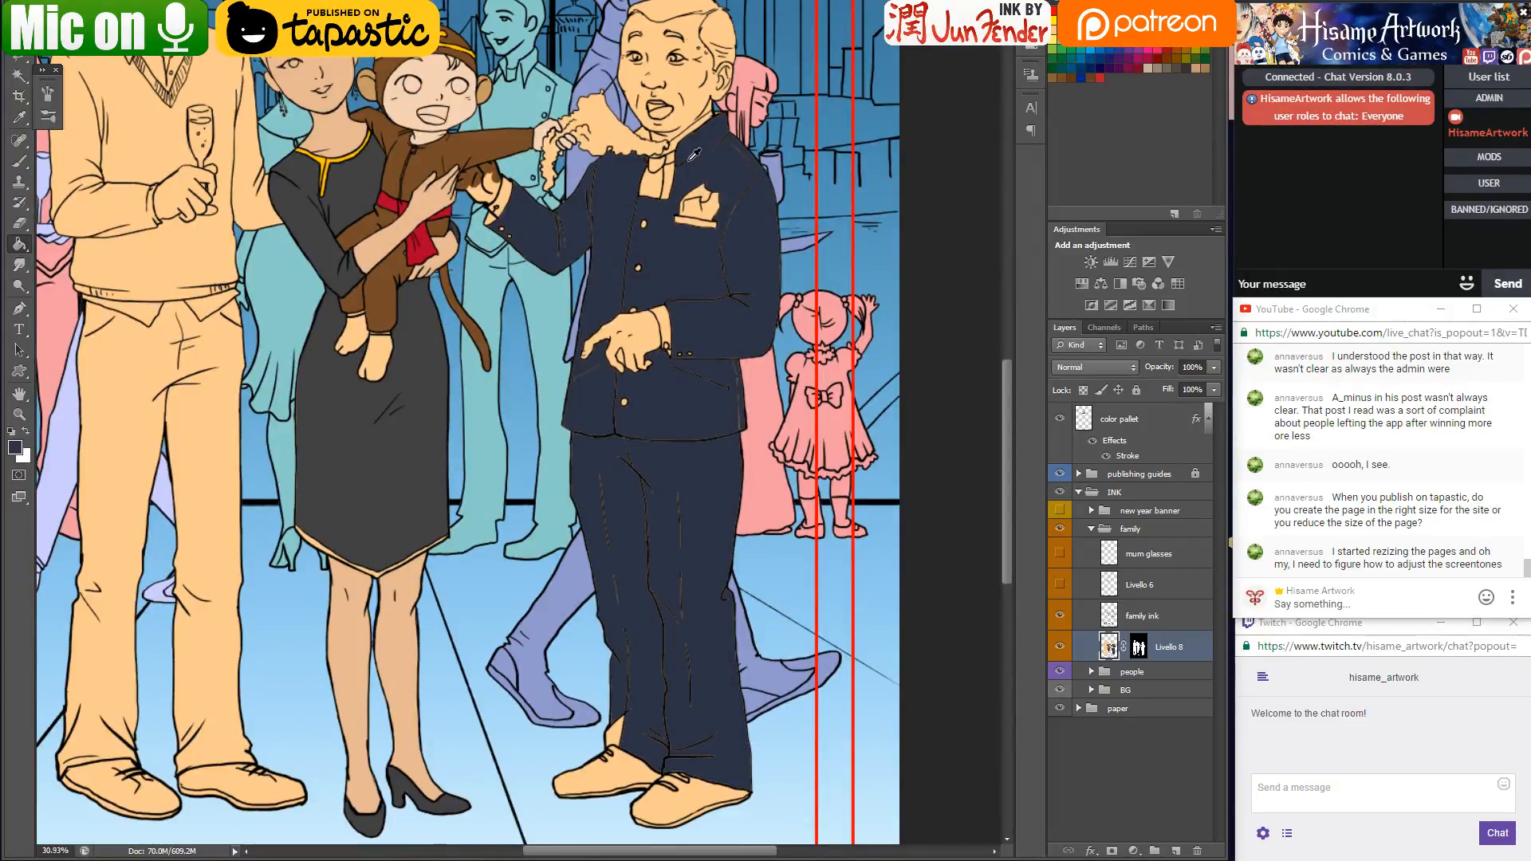
Brush navy over the raised sleeve's cuff buttons and the unfilled gaps along its folds, the shoulder edge and the jacket's front opening
scroll(694, 154, up, 5)
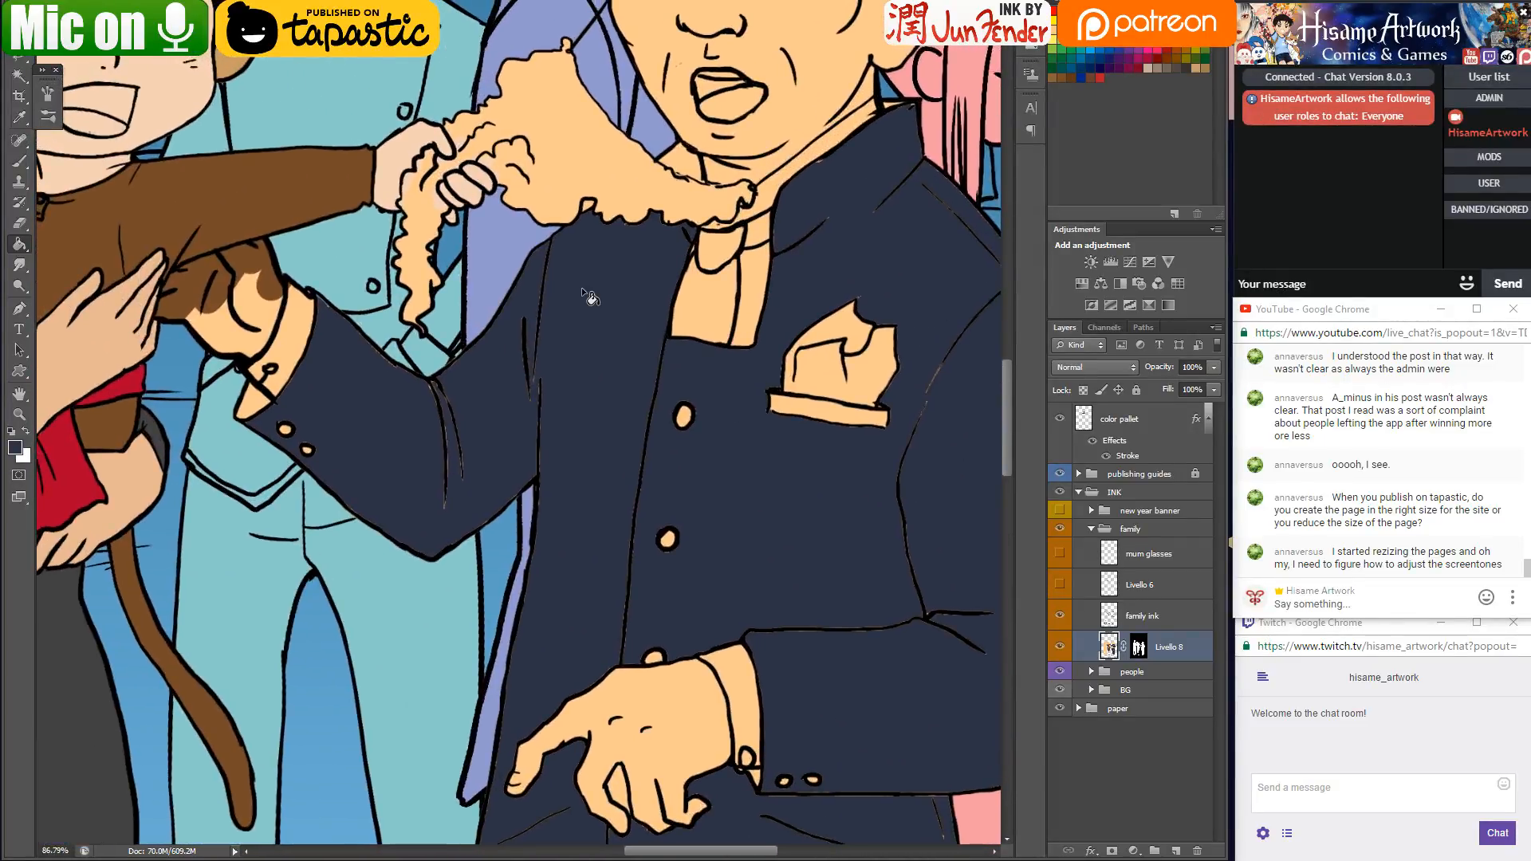
scroll(582, 287, up, 2)
click(19, 161)
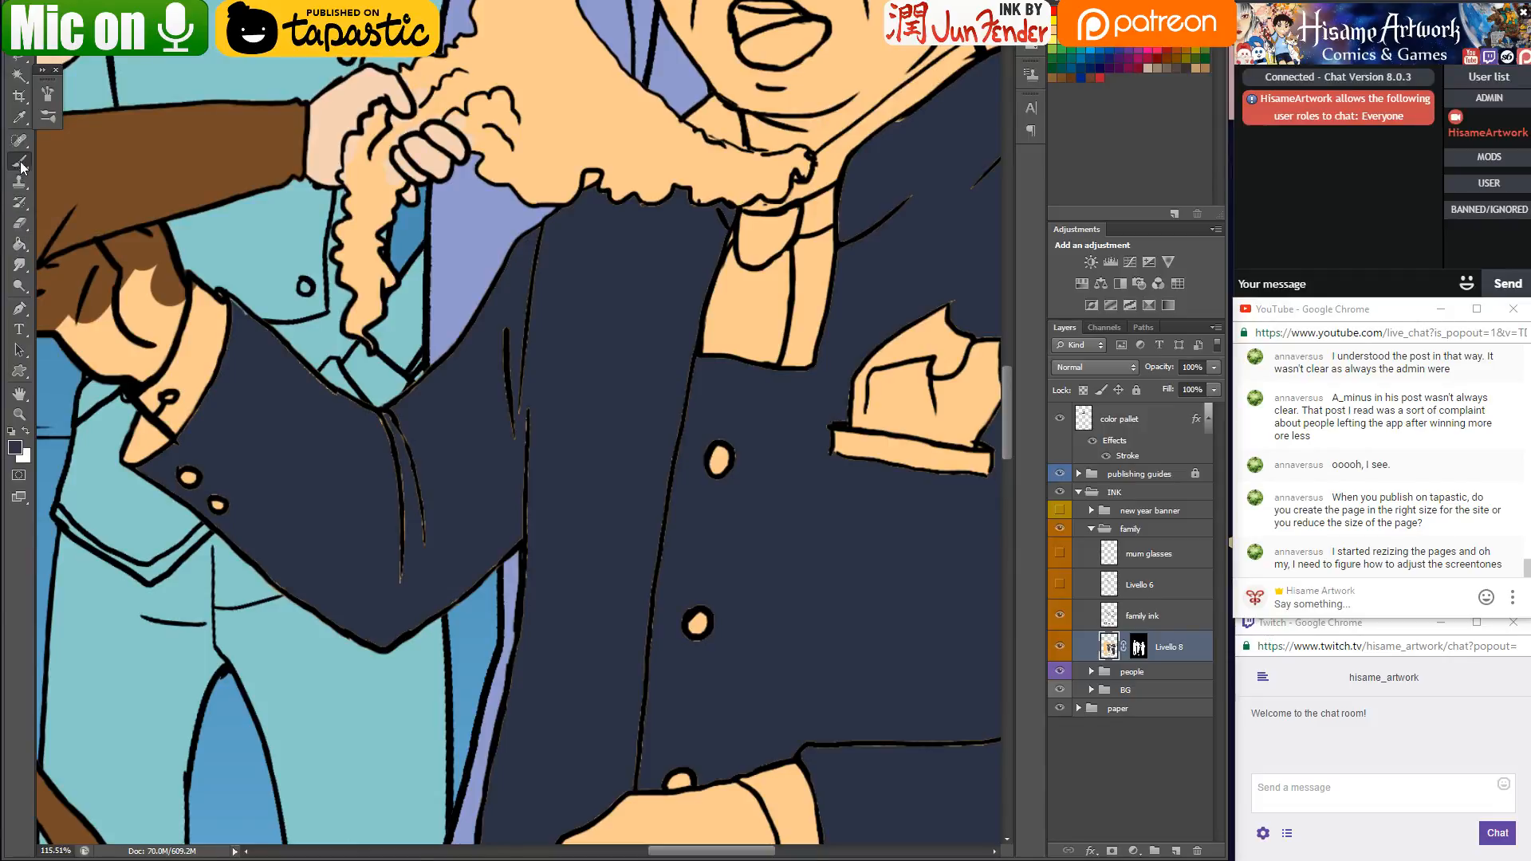
mouse_move(165, 451)
mouse_down()
mouse_move(130, 458)
mouse_move(226, 499)
mouse_up()
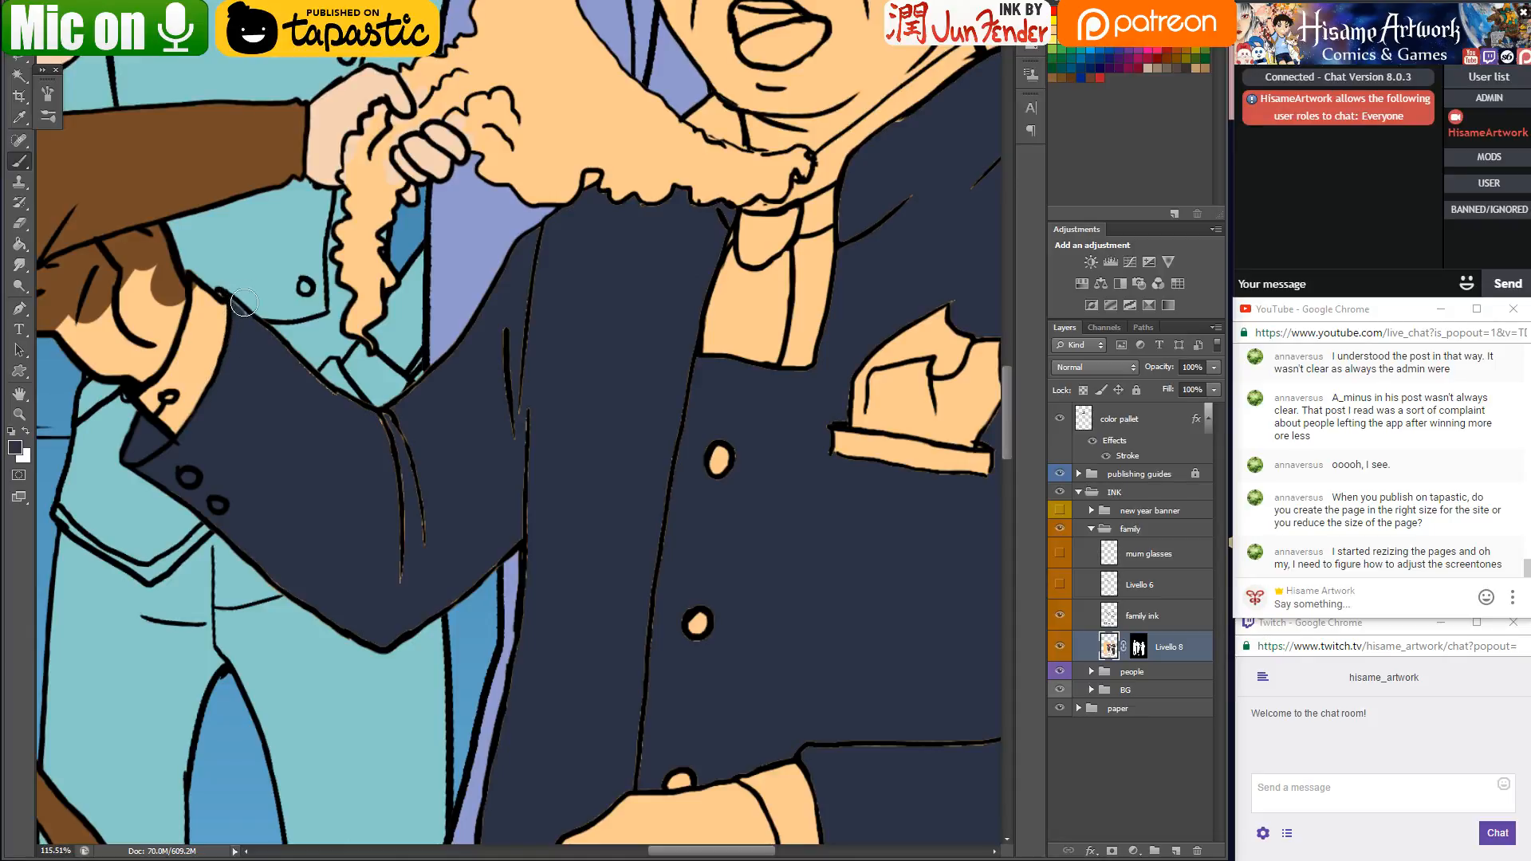
drag(398, 446, 426, 570)
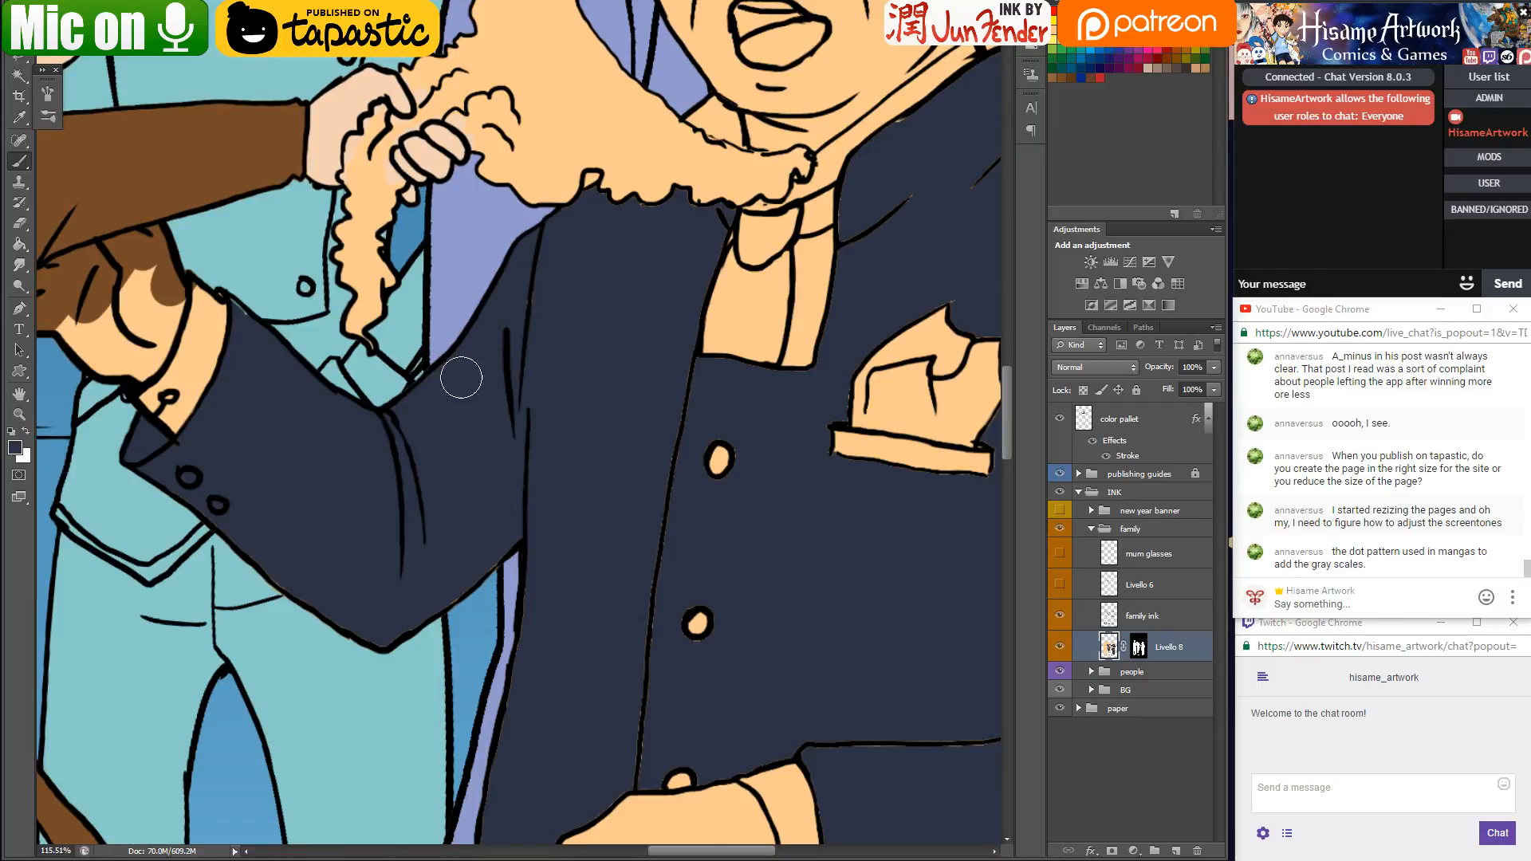
drag(622, 206, 727, 217)
drag(701, 296, 681, 322)
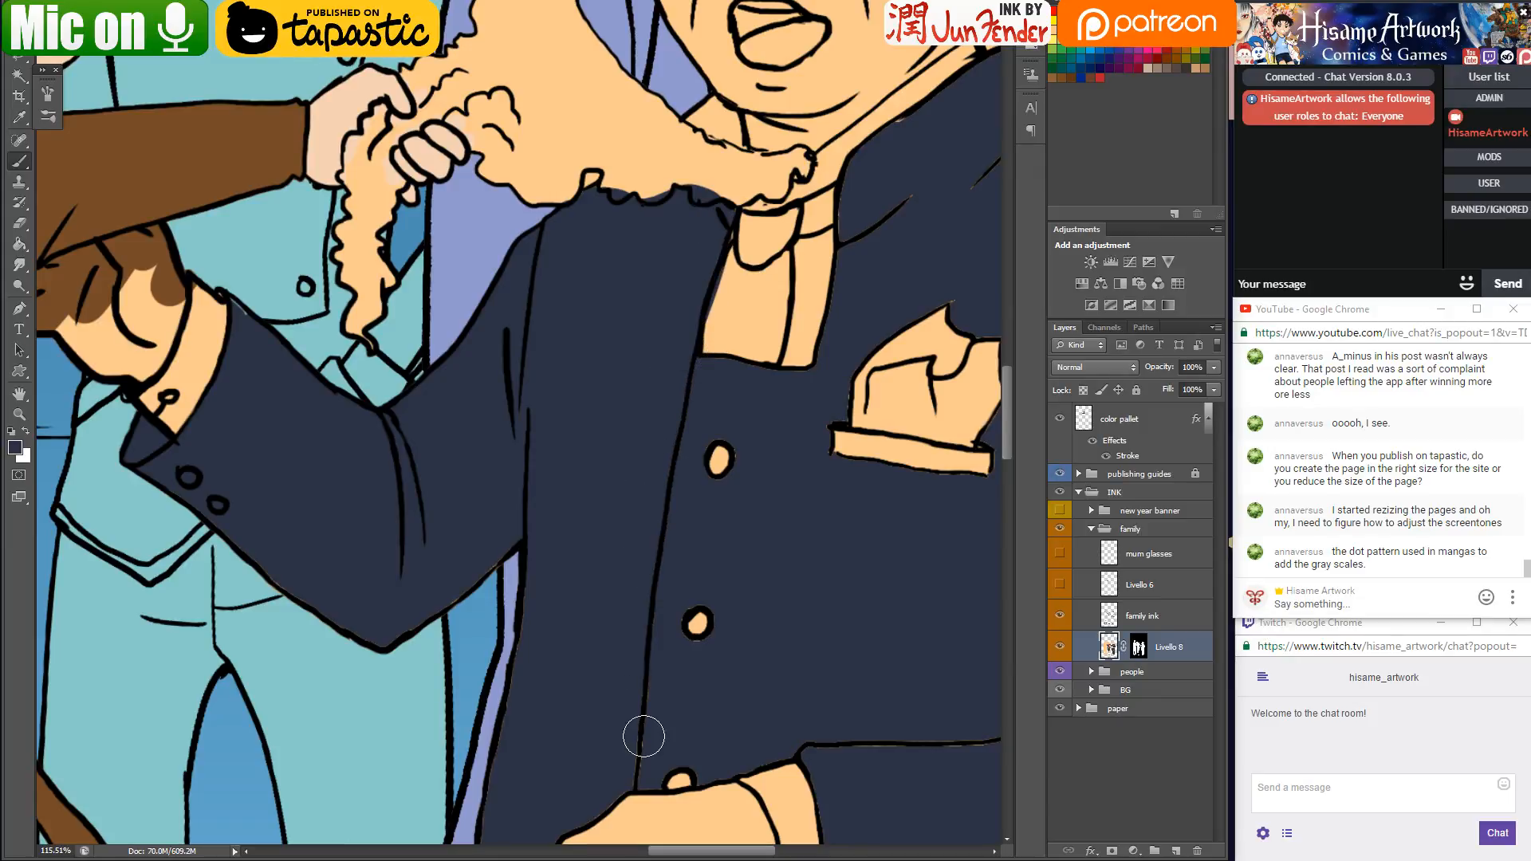
Brush navy into the gaps along the older man's collar and lapel lines, and save the file
scroll(559, 638, right, 3)
scroll(559, 638, down, 2)
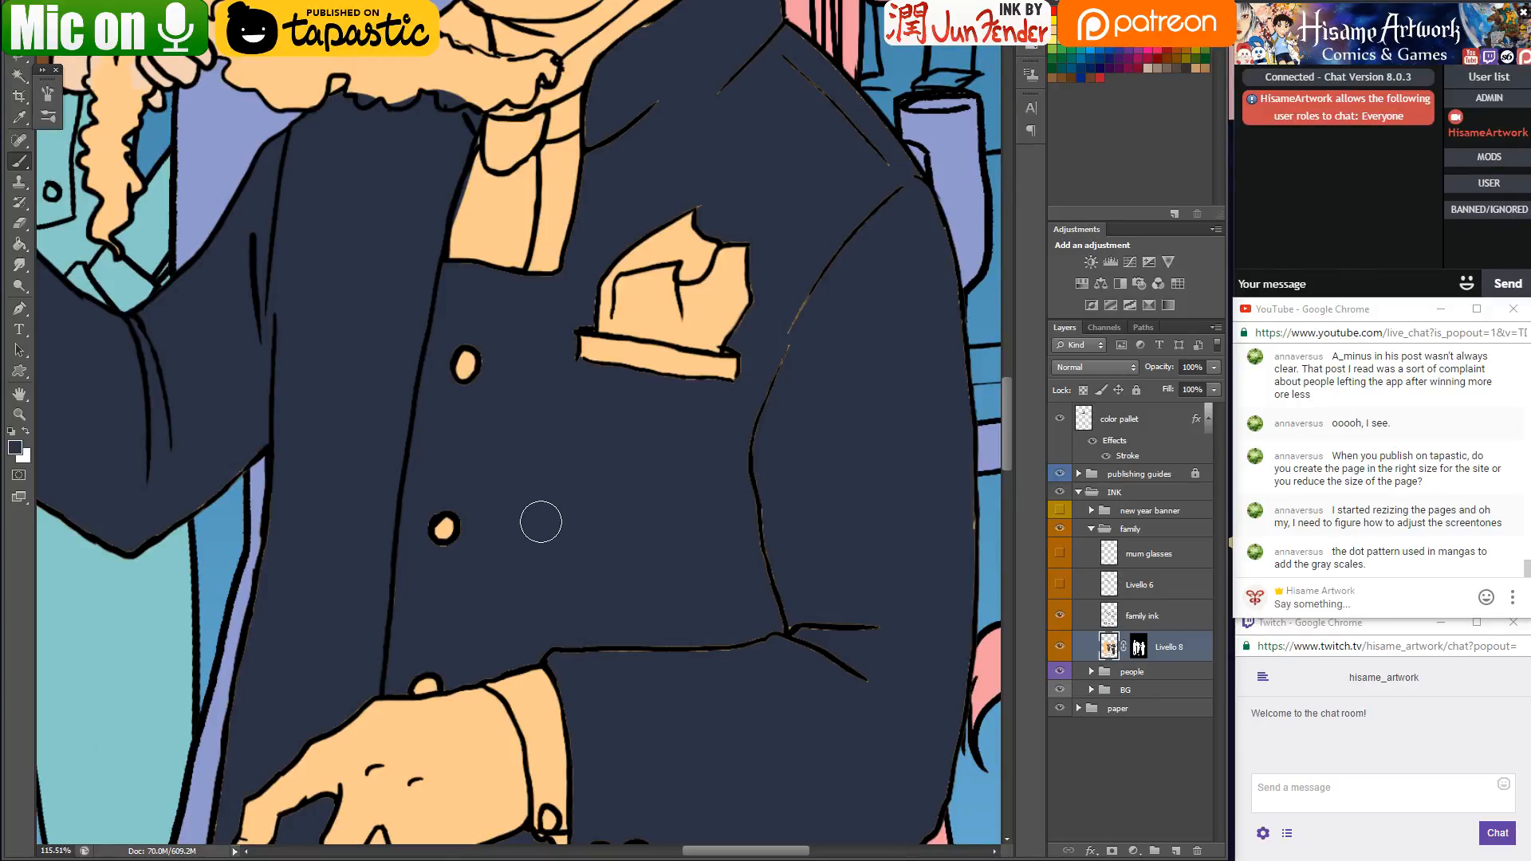
scroll(598, 478, up, 3)
scroll(650, 496, left, 2)
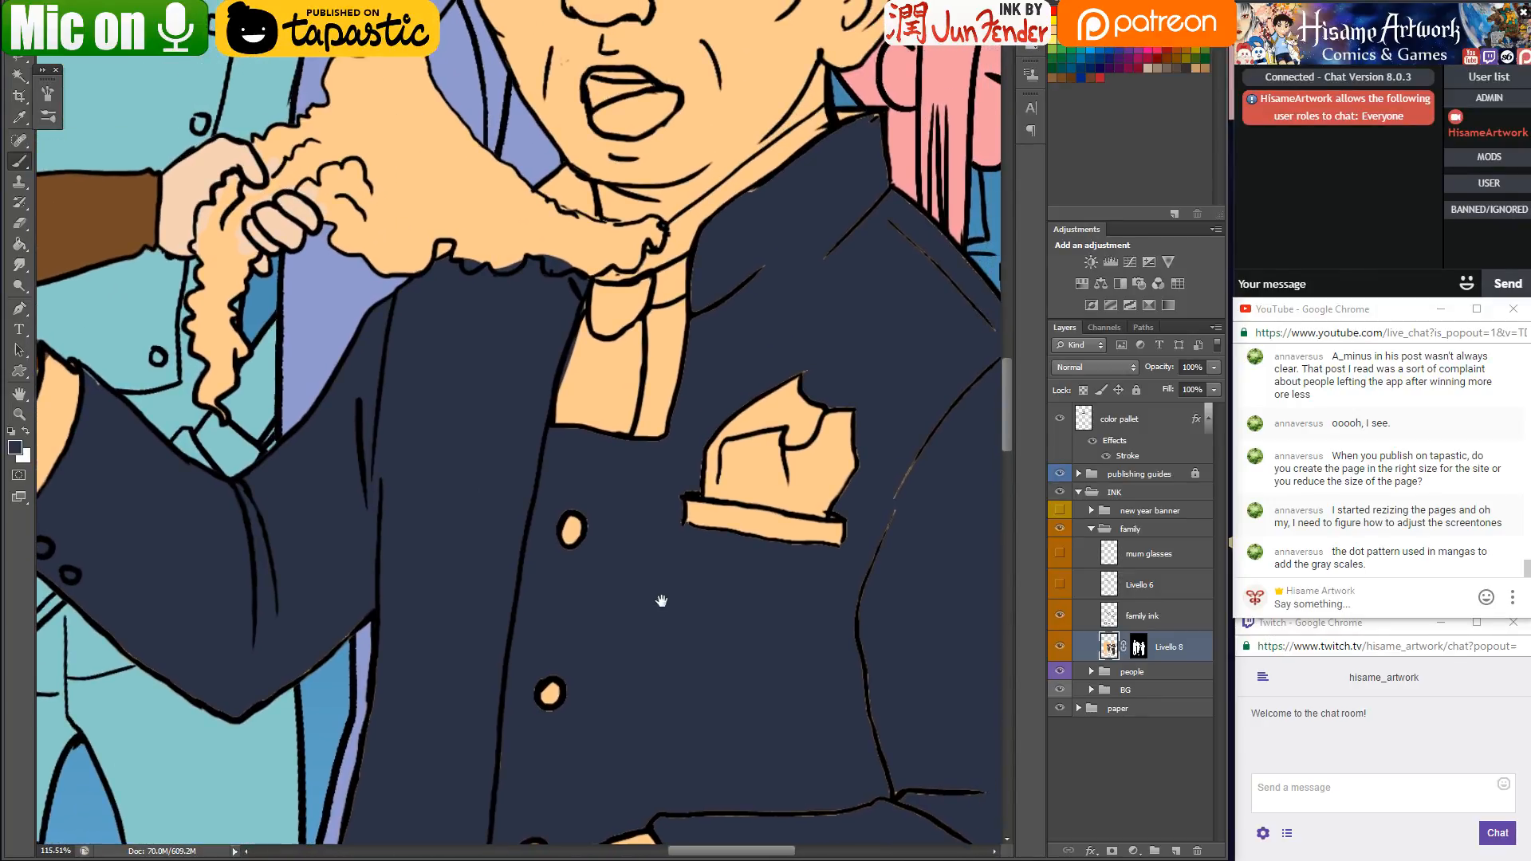
mouse_move(703, 274)
mouse_down()
mouse_move(703, 293)
mouse_move(748, 205)
mouse_move(883, 123)
mouse_up()
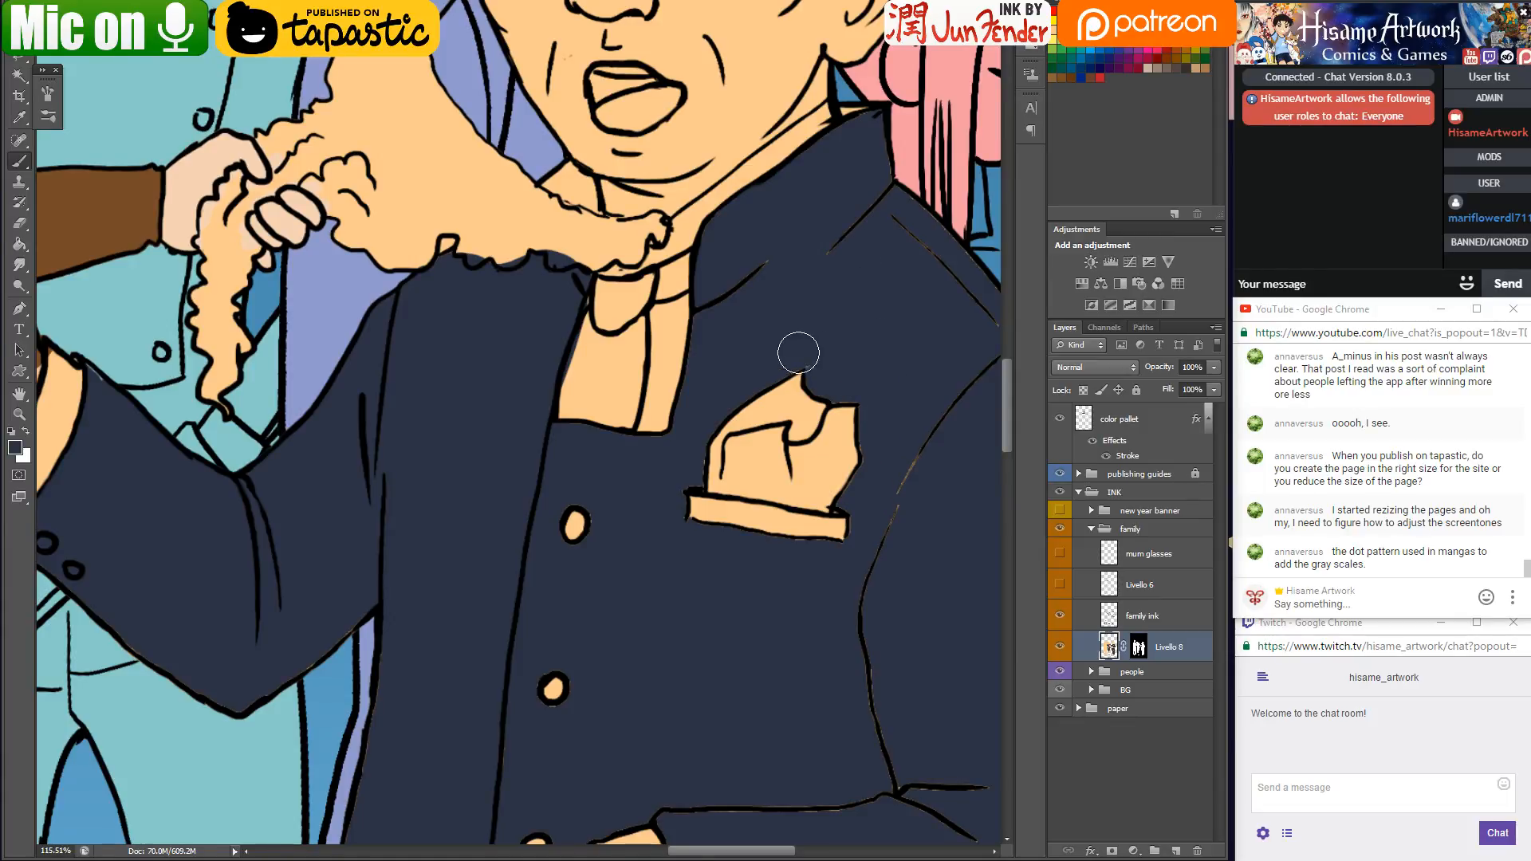
key(ctrl+s)
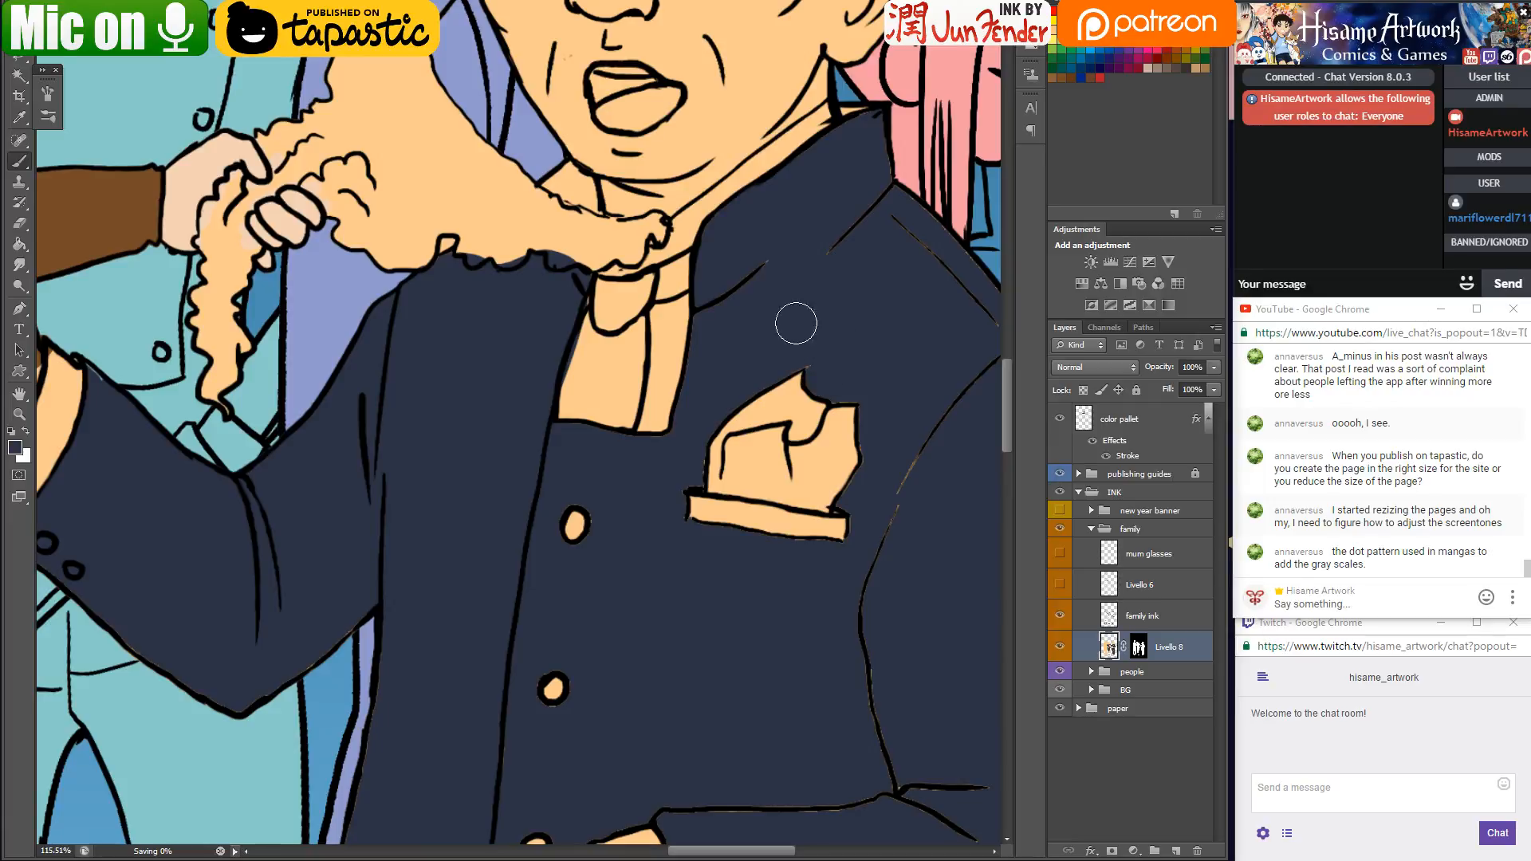
Greet the newly joined viewer in the stream chat and send the message "can you hear me ok?"
click(1249, 174)
text(HI Mari)
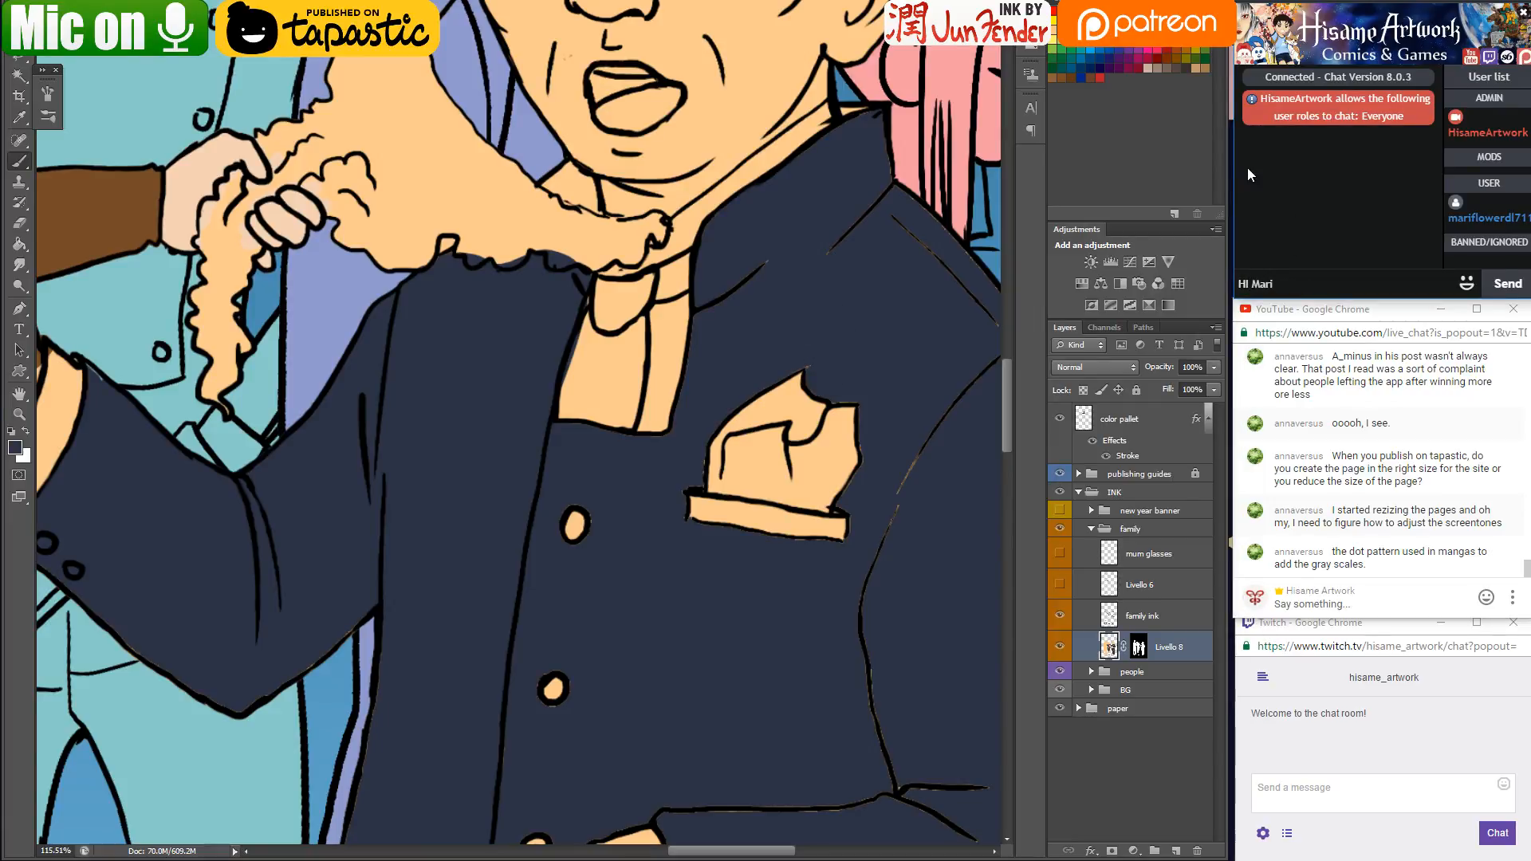
text( :D)
key(Return)
text(can you hear me ok?)
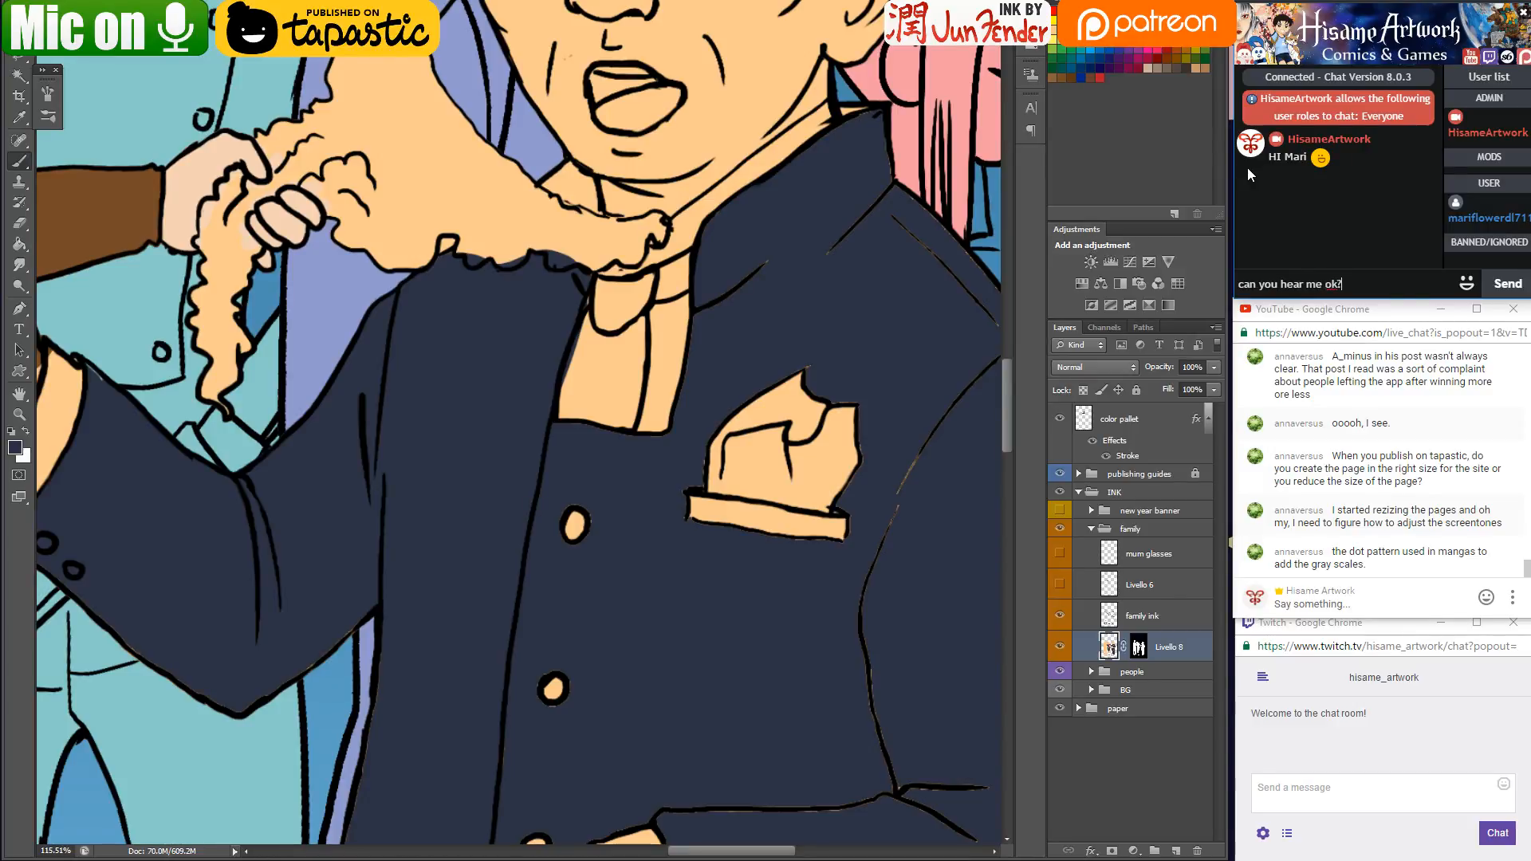
key(Return)
Paint the jacket's two upper front buttons and the gaps around the pocket square navy, and save the file
click(742, 404)
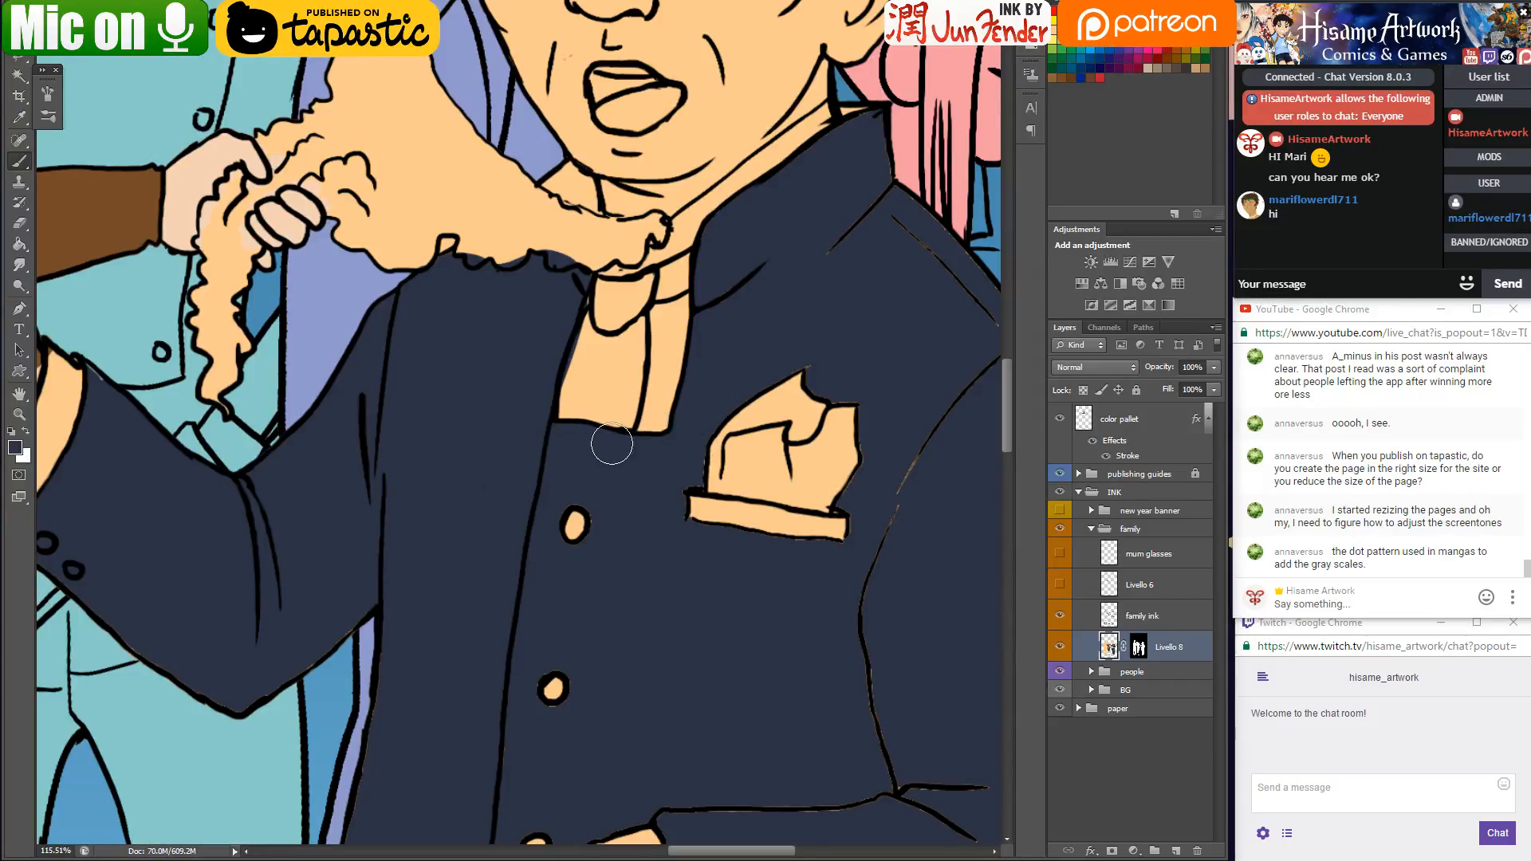
click(574, 525)
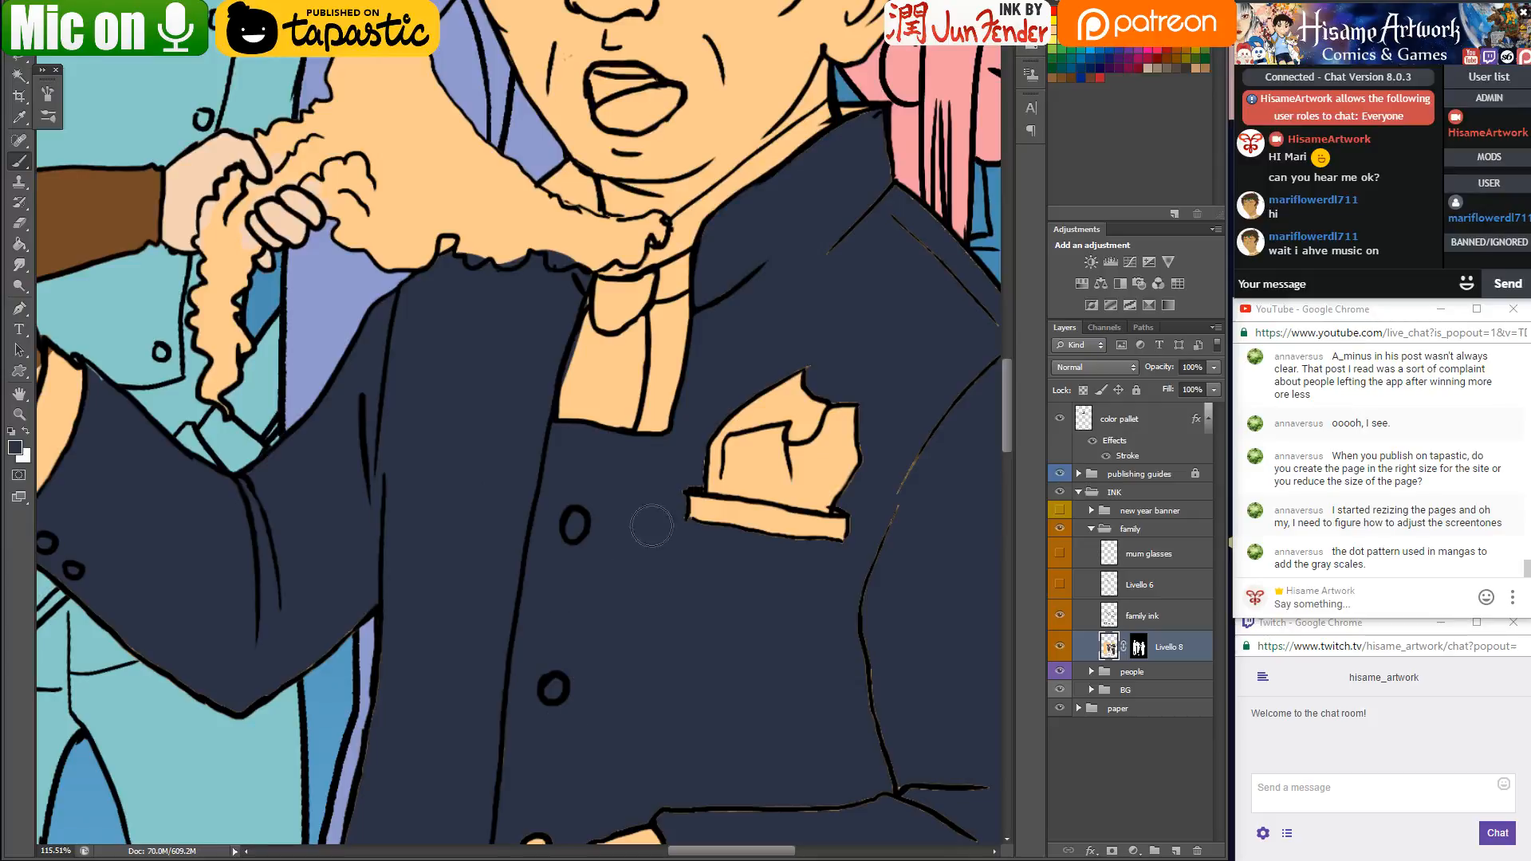
drag(735, 582, 531, 570)
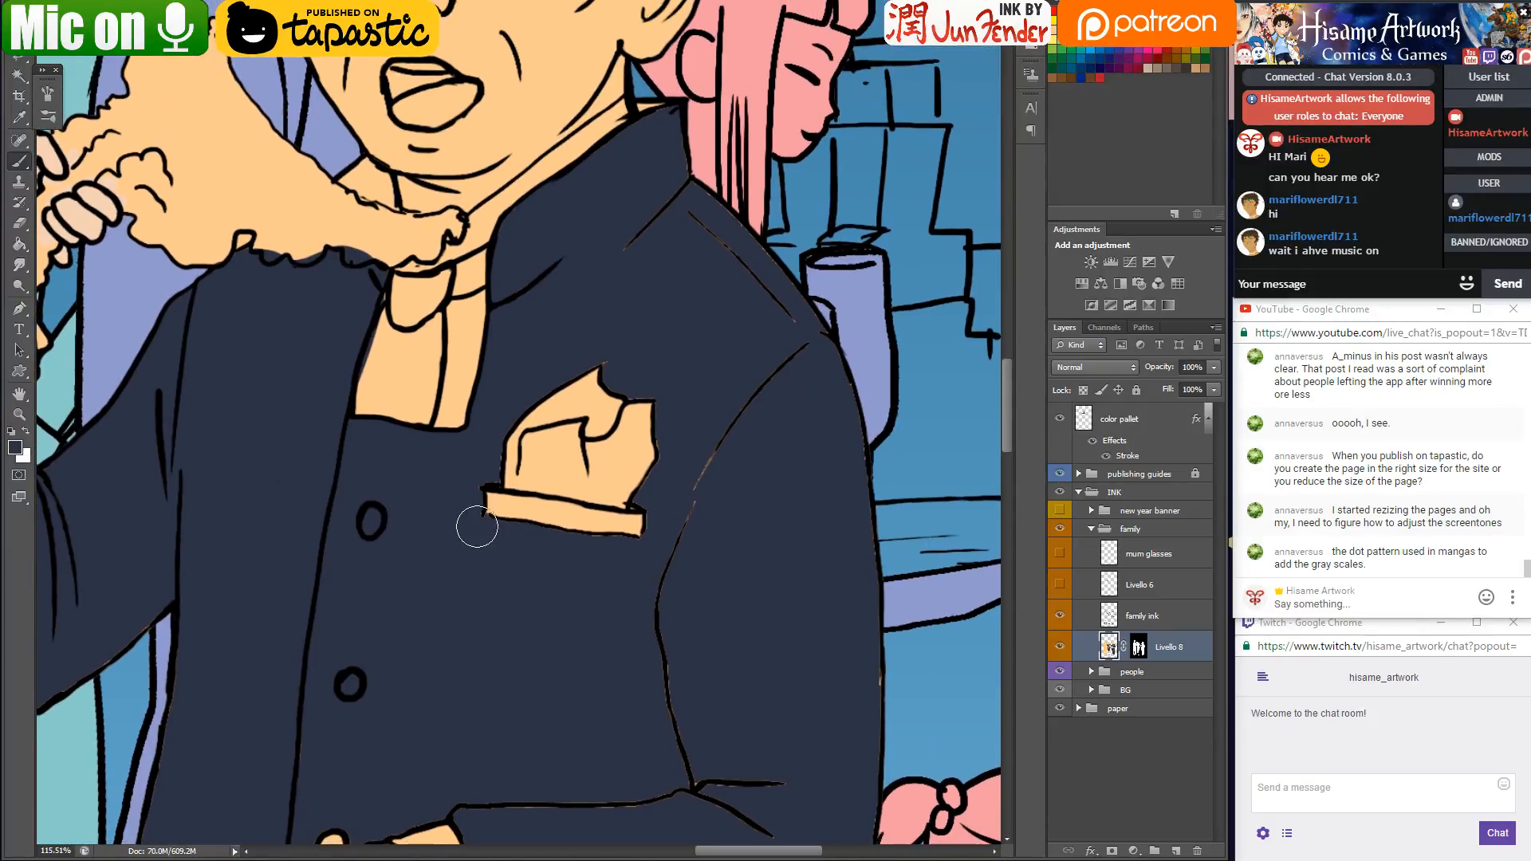
mouse_move(499, 465)
mouse_down()
mouse_move(598, 359)
mouse_move(661, 426)
mouse_move(638, 531)
mouse_move(505, 520)
mouse_move(669, 541)
mouse_up()
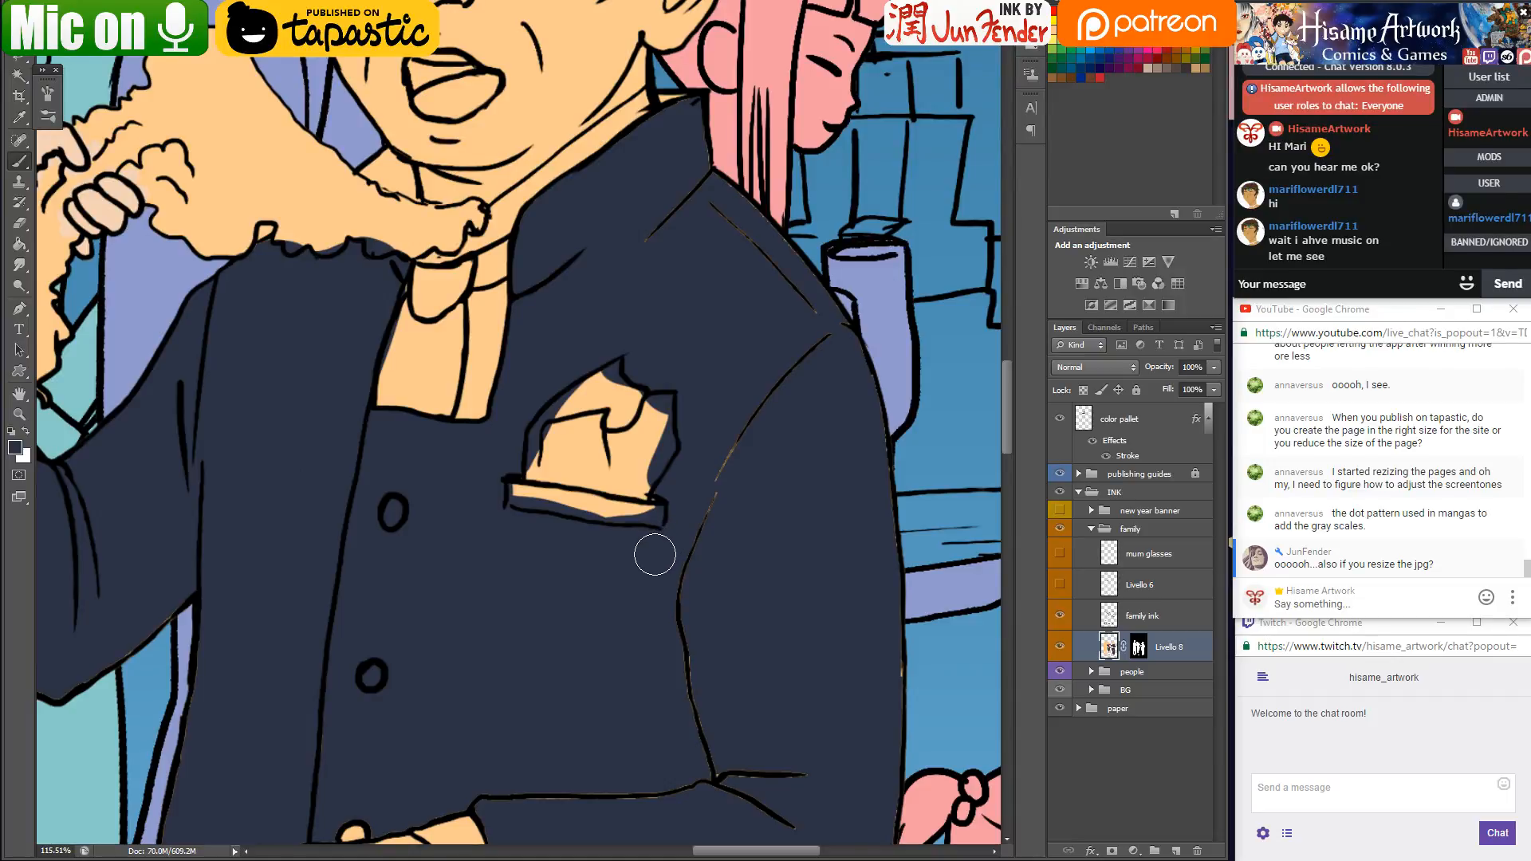
key(ctrl+s)
Reply "no worries :D" to the viewer in the stream chat
key(alt+Tab)
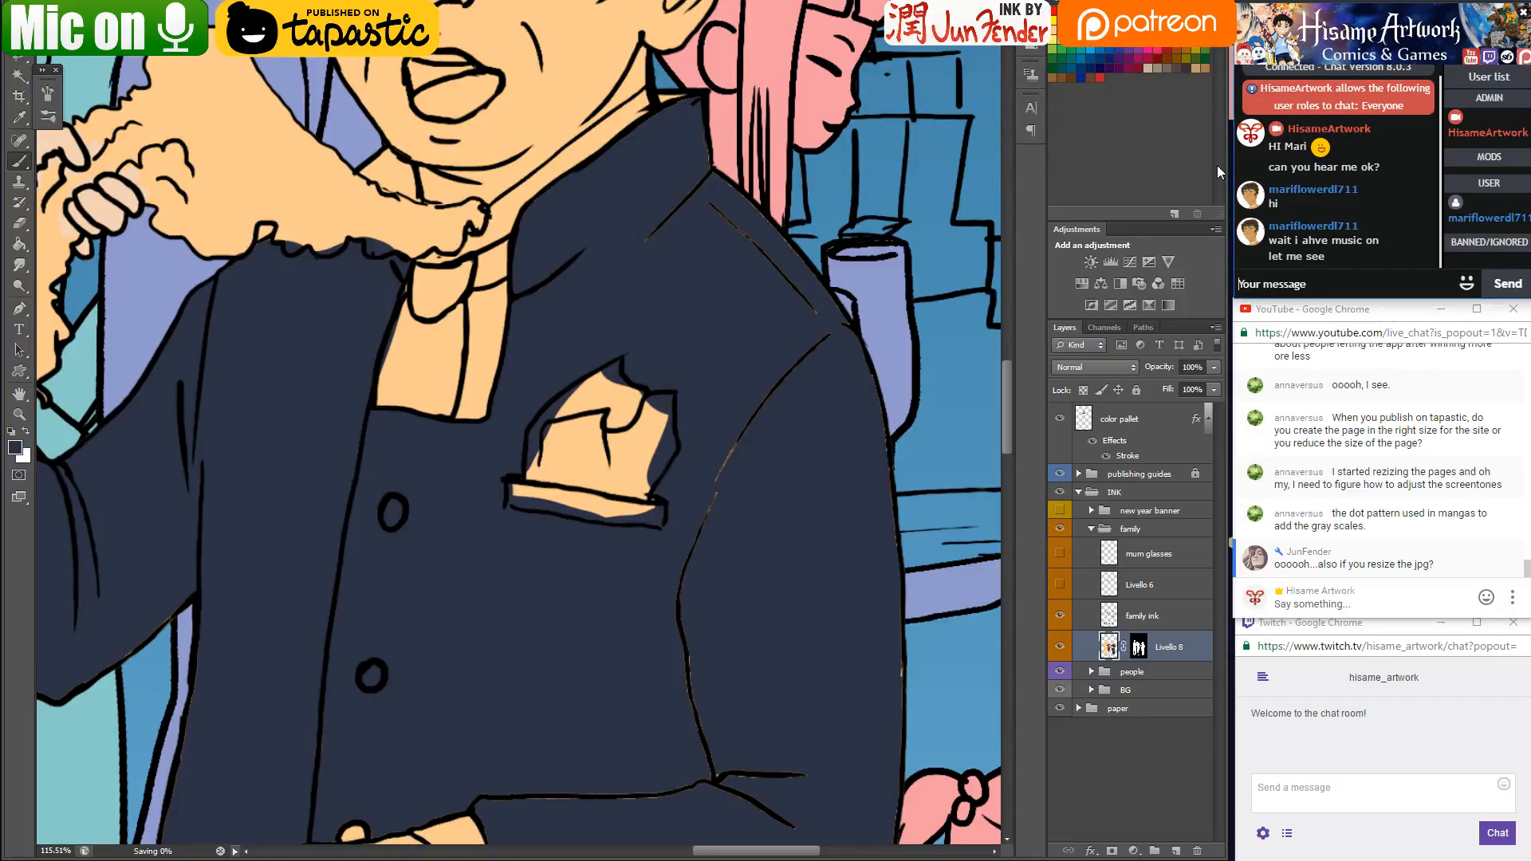
text(no worries :D)
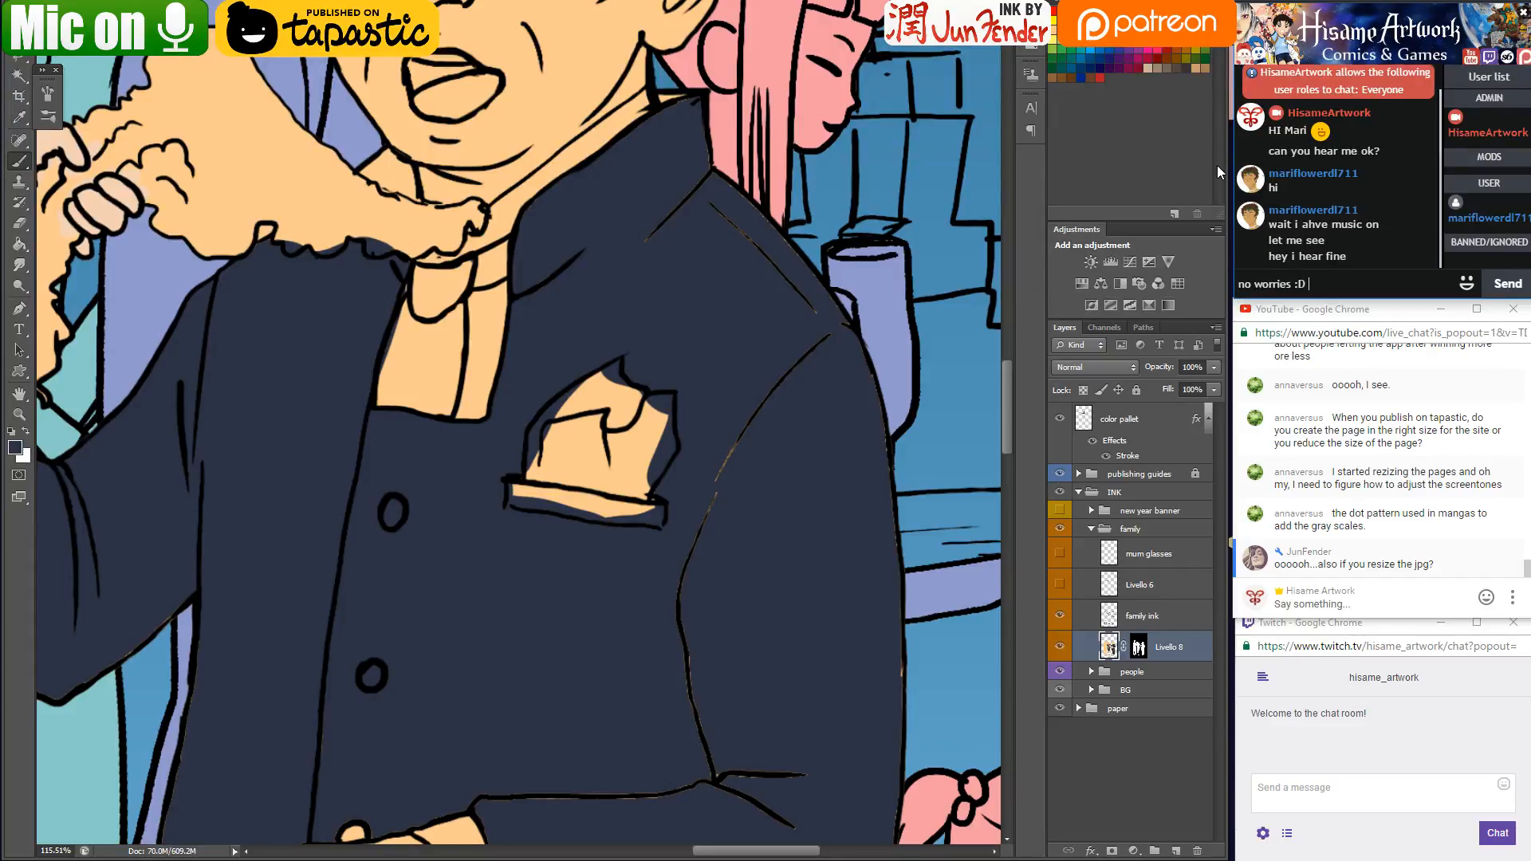
key(Return)
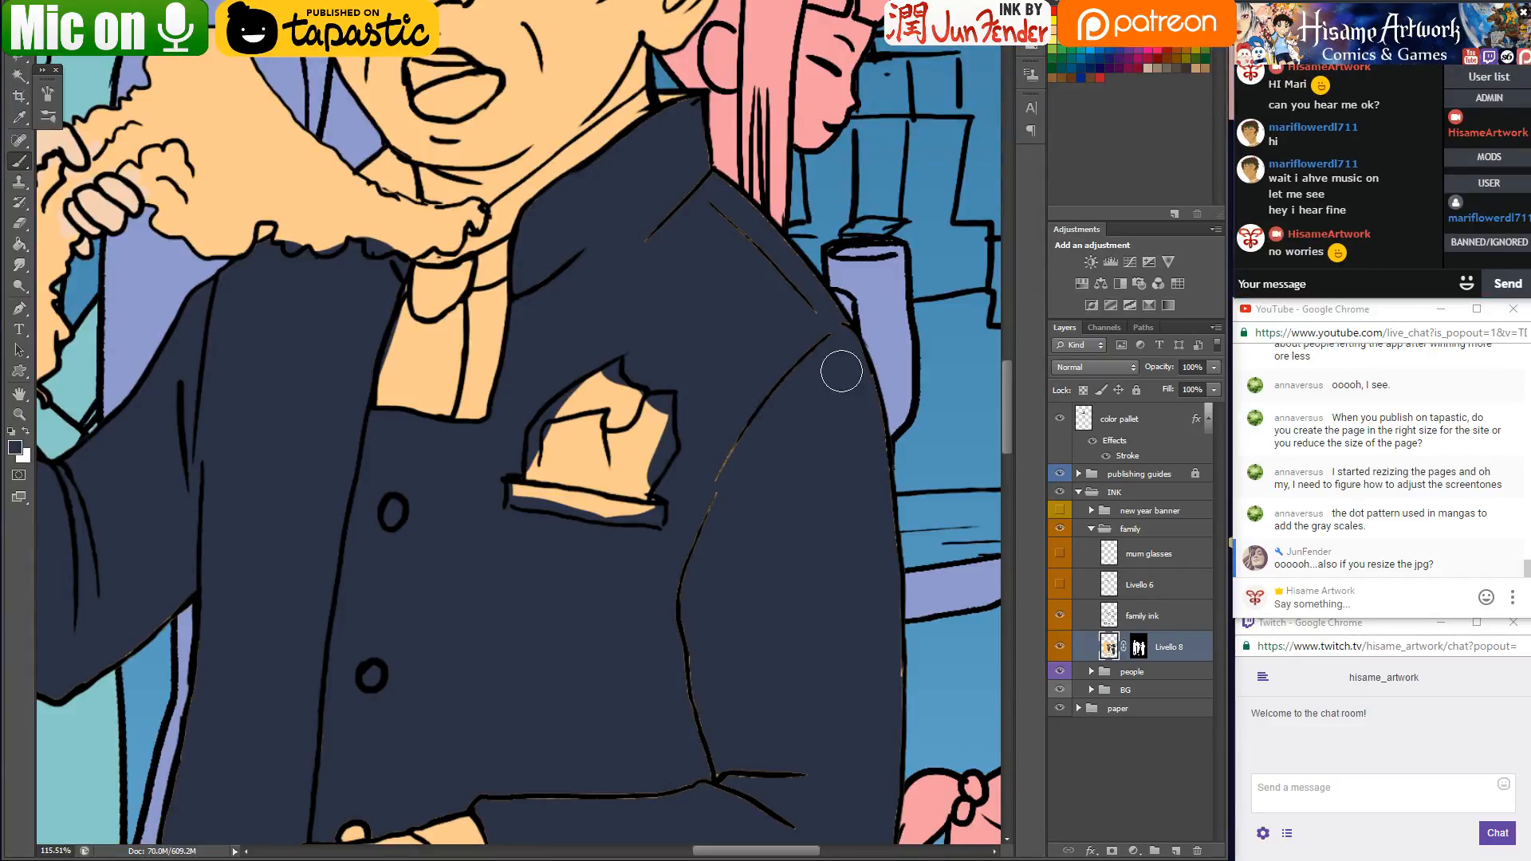
Brush navy into the gaps along the bent arm's shoulder seam, the collar lines and the sleeve's outer edge
drag(694, 530, 746, 448)
mouse_move(678, 201)
mouse_down()
mouse_move(708, 109)
mouse_move(676, 126)
mouse_move(688, 97)
mouse_move(669, 90)
mouse_move(660, 129)
mouse_up()
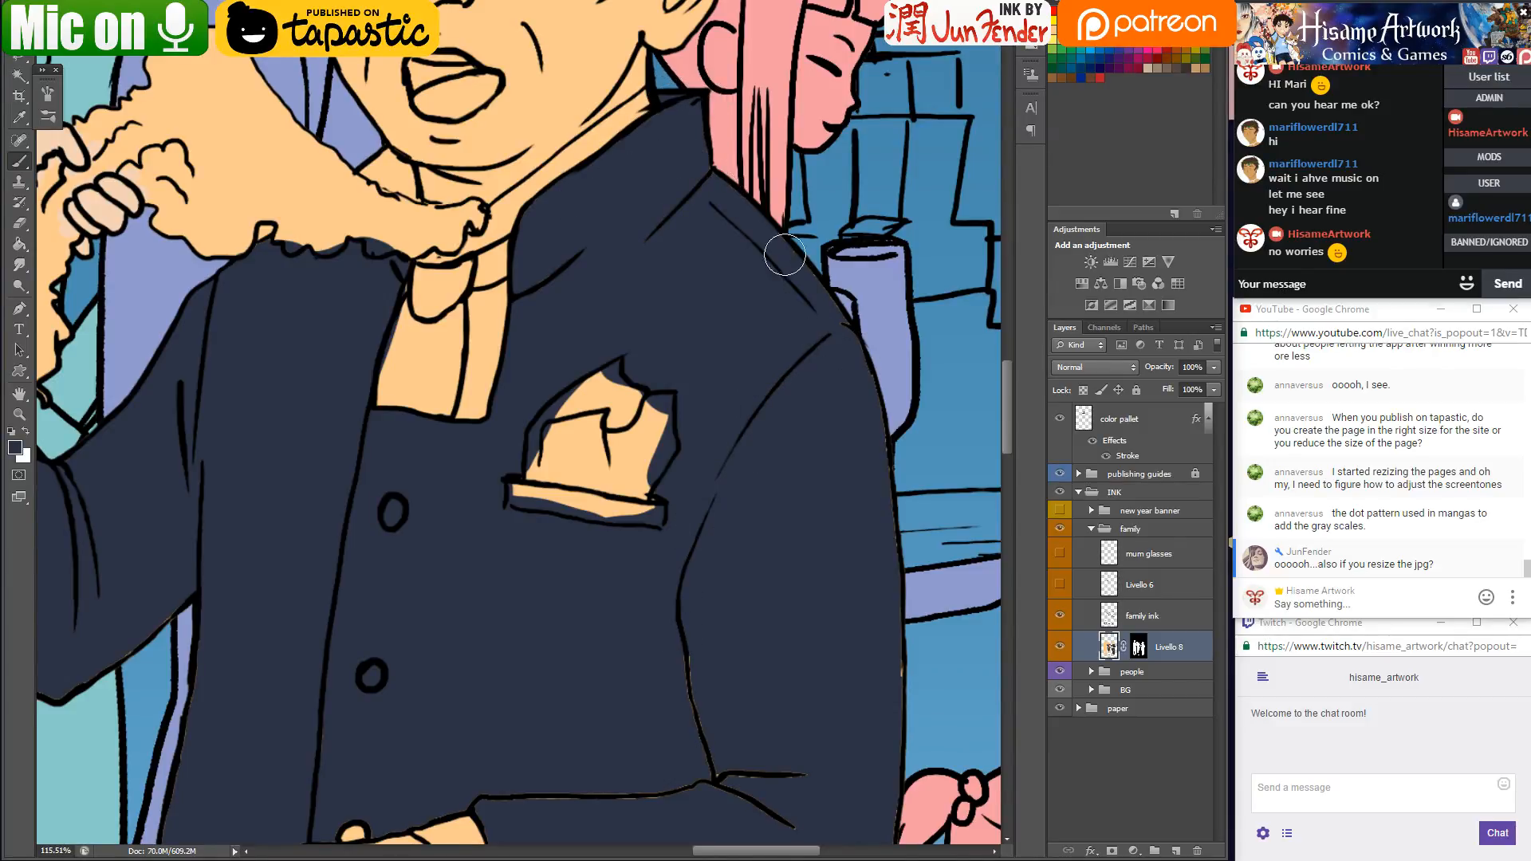
drag(869, 327, 789, 36)
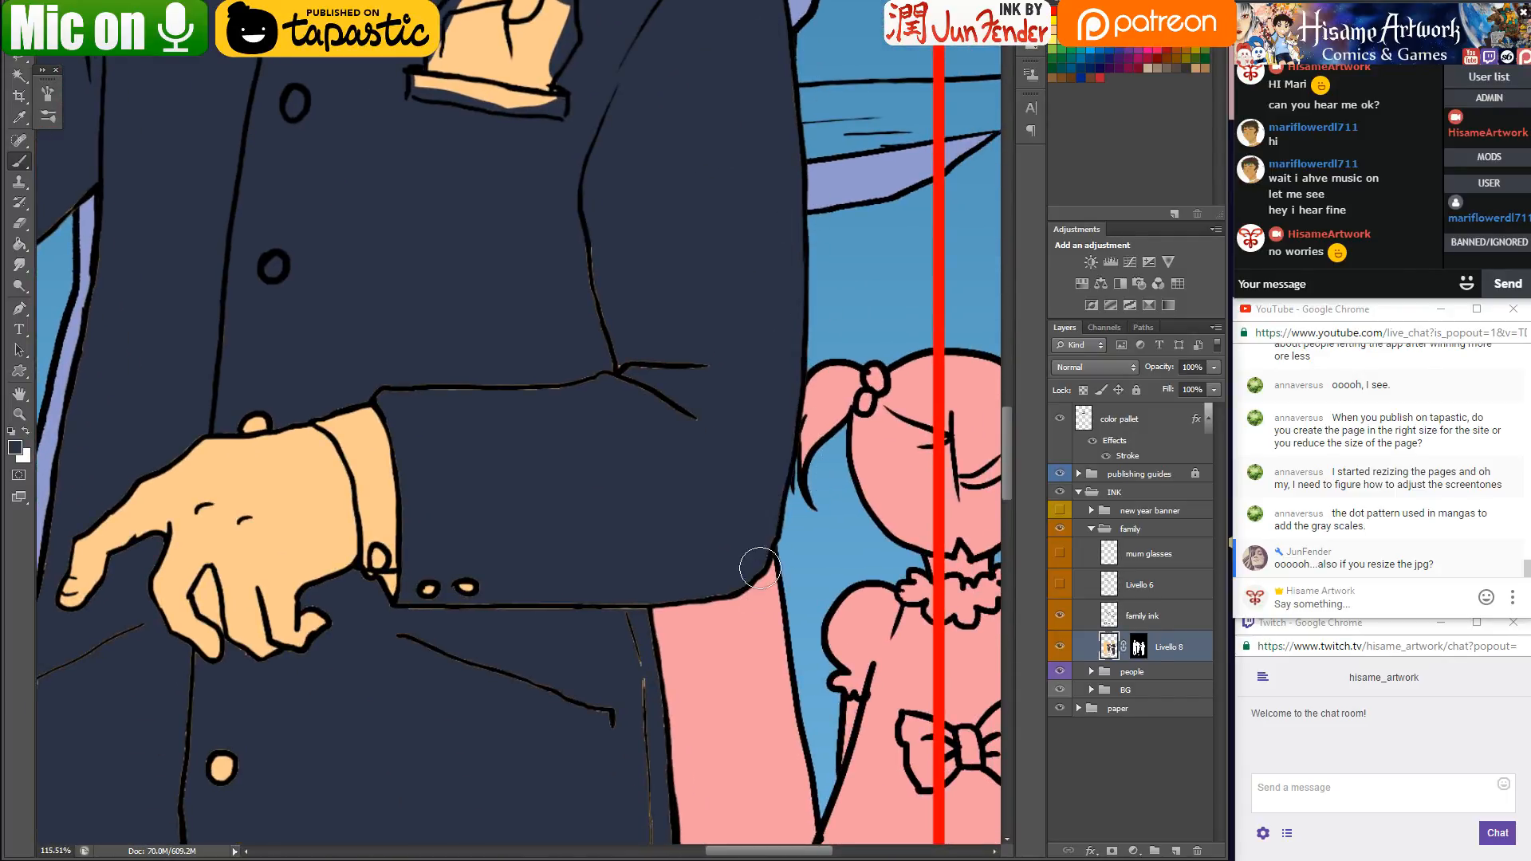
Brush navy over the bent sleeve's cuff buttons and edges, the front button above the hand, and the jacket's side edge
drag(380, 578, 392, 605)
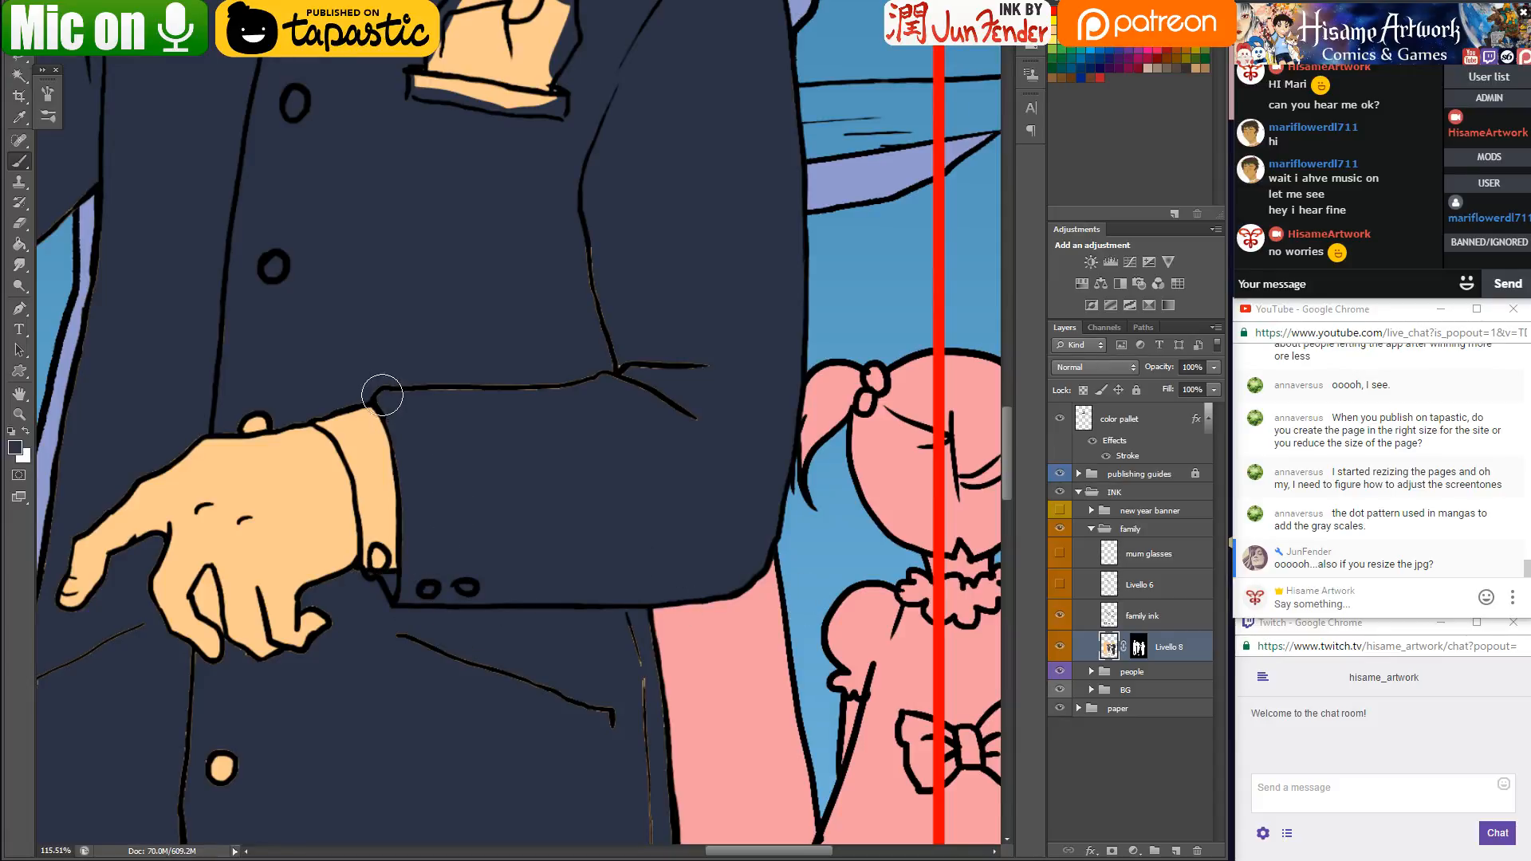
drag(384, 395, 488, 386)
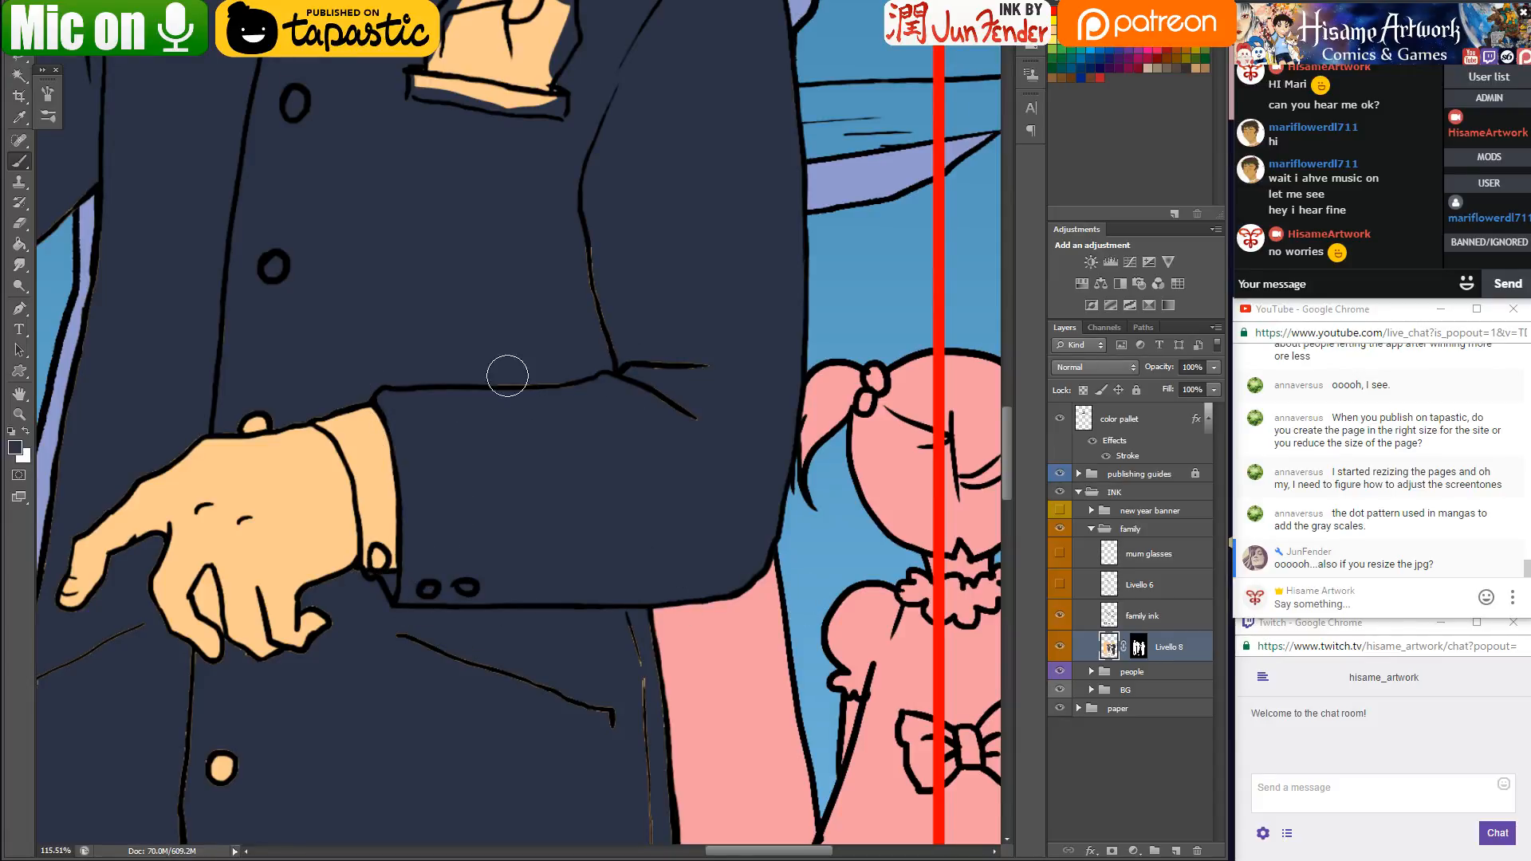
drag(267, 420, 241, 422)
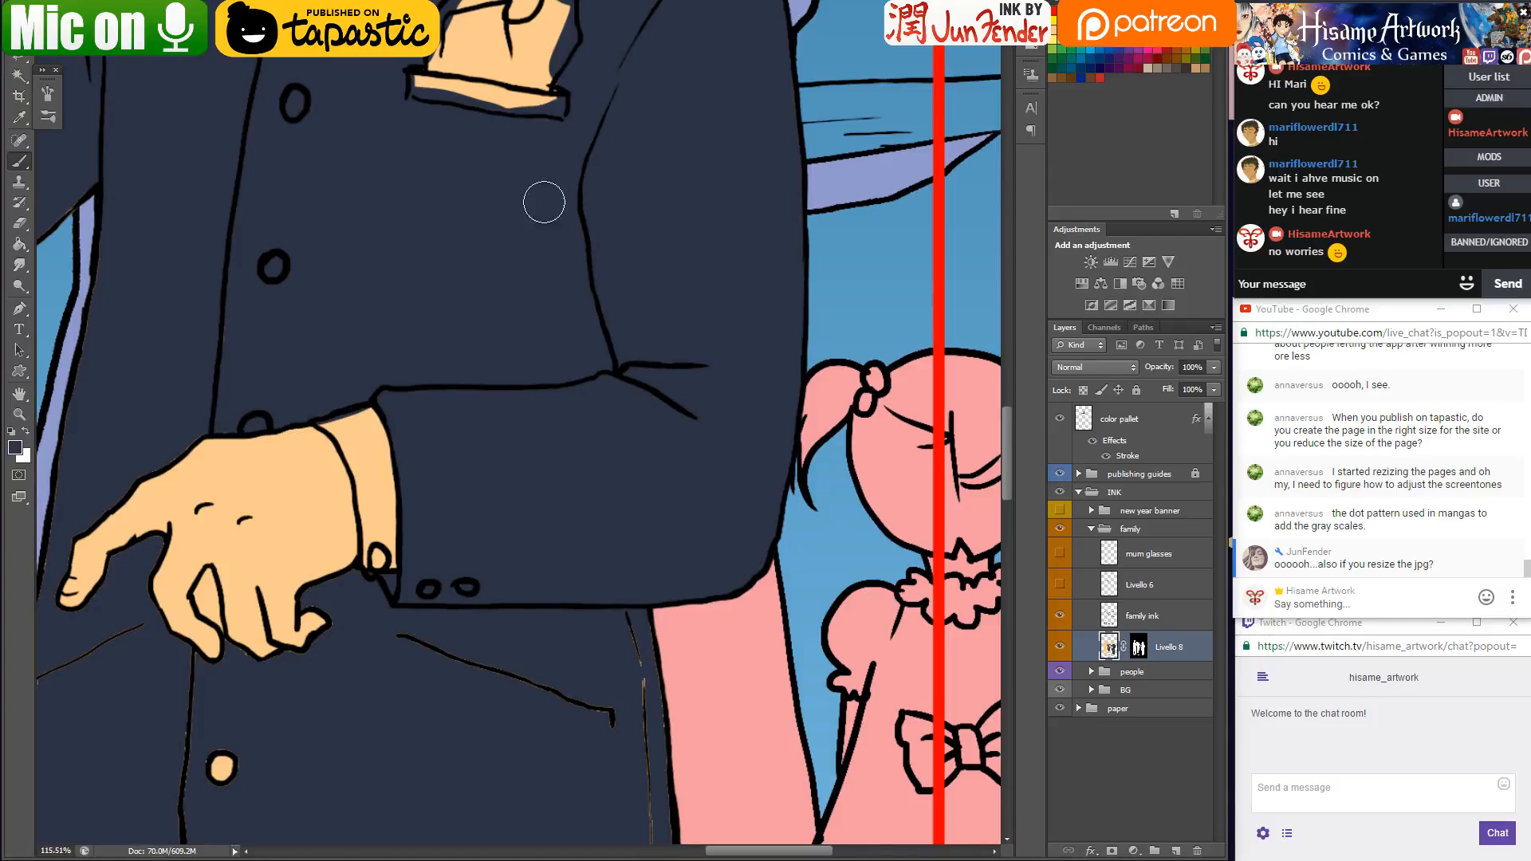
drag(380, 294, 693, 266)
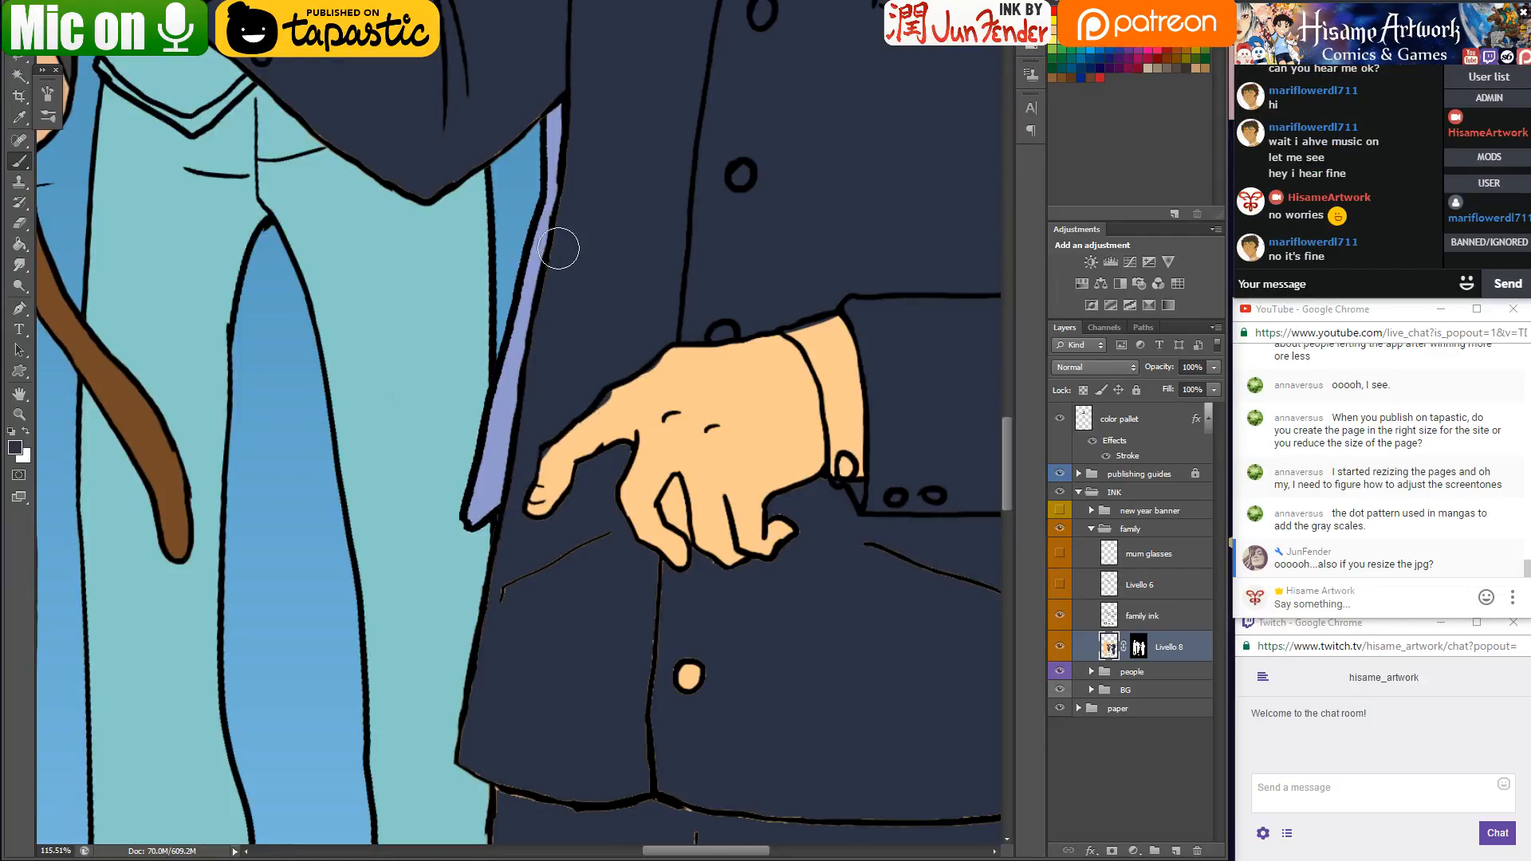
drag(537, 113, 488, 364)
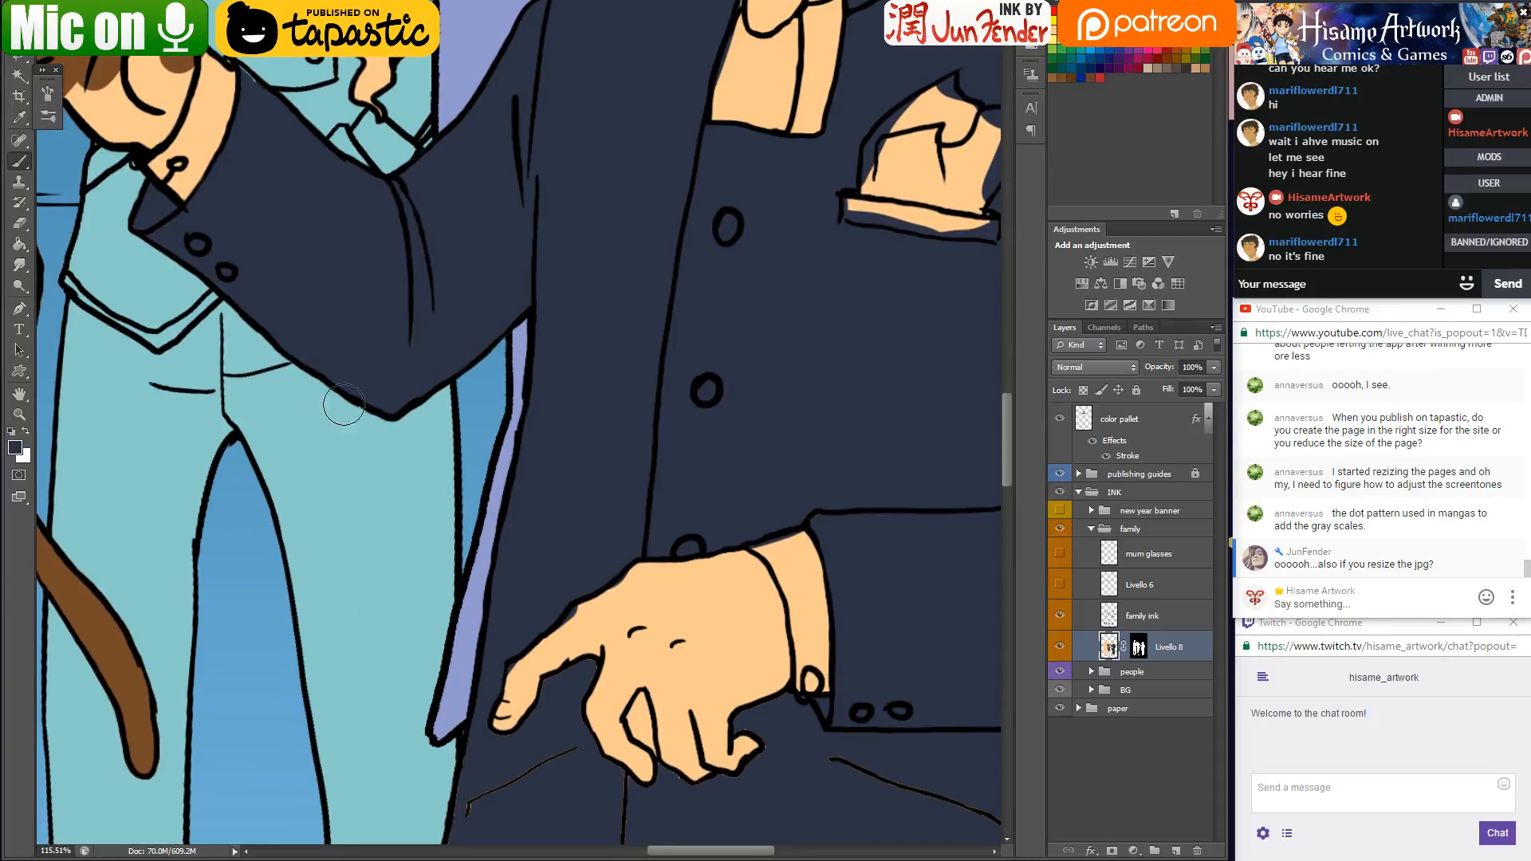
Brush navy over the jacket's lowest front button and the remaining gaps around the lowered hand and along the hem
mouse_move(828, 511)
mouse_down()
mouse_move(709, 434)
mouse_move(444, 359)
mouse_up()
mouse_move(649, 553)
mouse_down()
mouse_move(694, 301)
mouse_move(718, 266)
mouse_up()
drag(746, 700, 740, 574)
drag(479, 278, 691, 363)
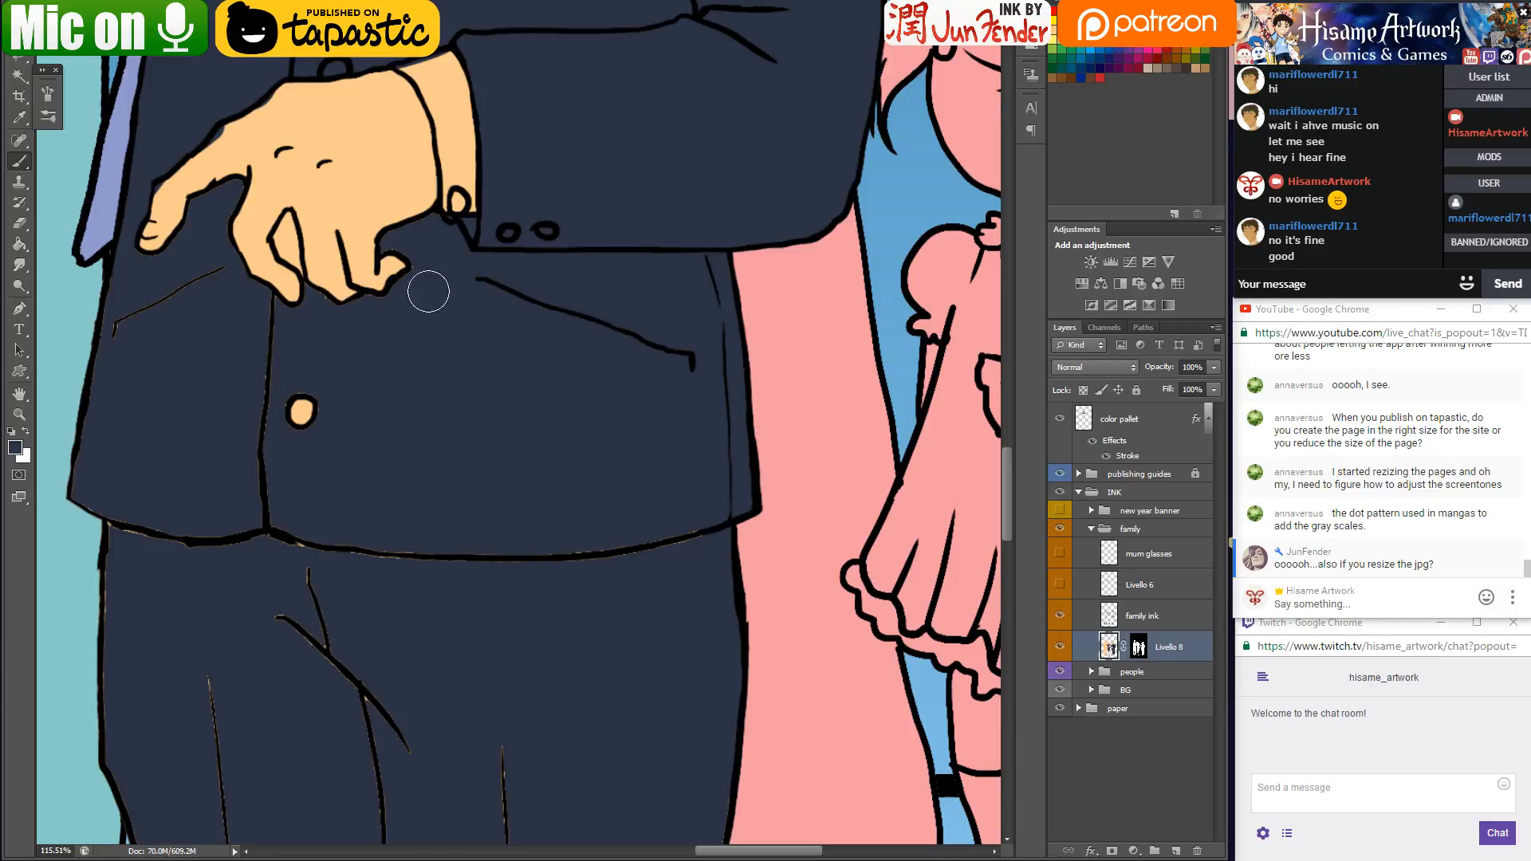
mouse_move(202, 298)
mouse_down()
mouse_move(508, 373)
mouse_move(513, 388)
mouse_move(410, 427)
mouse_move(428, 343)
mouse_move(400, 519)
mouse_move(473, 619)
mouse_up()
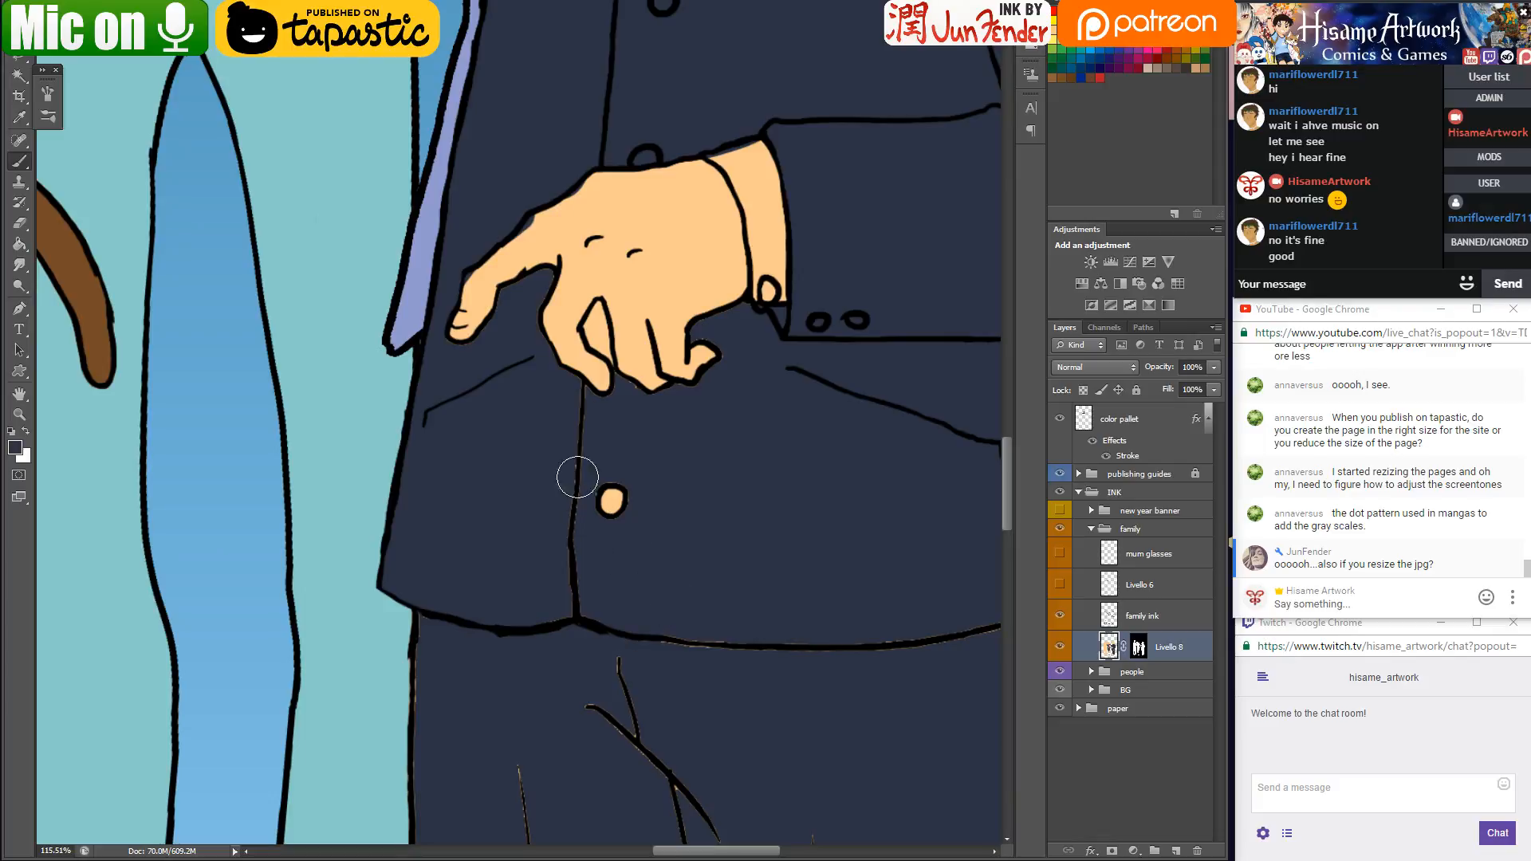
mouse_move(600, 471)
mouse_down()
mouse_move(608, 563)
mouse_move(560, 567)
mouse_move(753, 644)
mouse_move(1036, 587)
mouse_up()
drag(828, 588, 468, 606)
drag(345, 413, 628, 495)
mouse_move(664, 415)
mouse_down()
mouse_move(619, 437)
mouse_move(656, 460)
mouse_move(621, 501)
mouse_move(572, 507)
mouse_move(542, 476)
mouse_move(527, 497)
mouse_move(614, 492)
mouse_up()
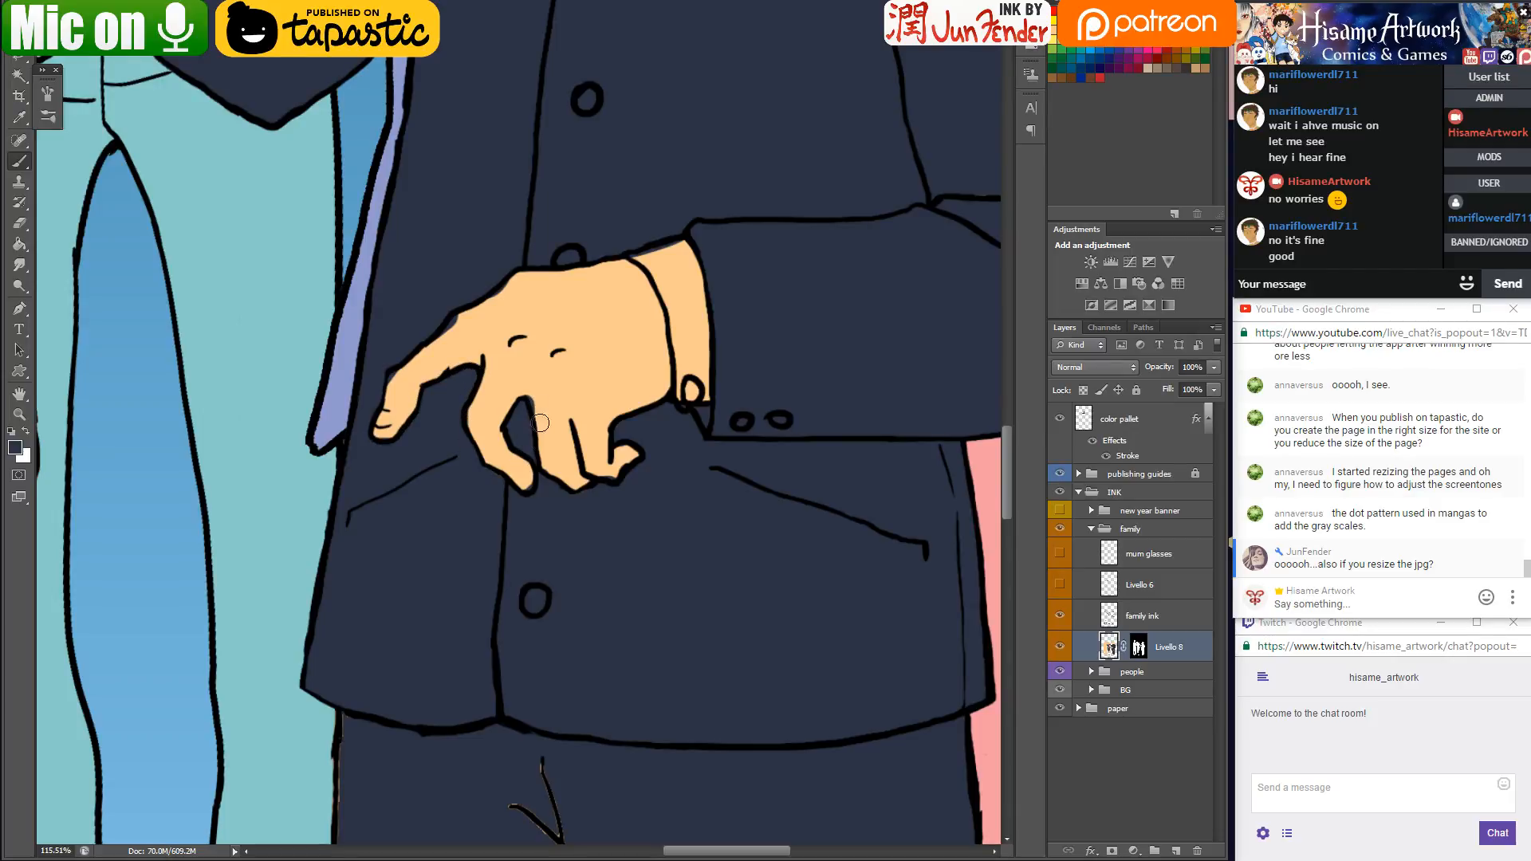
Brush navy over the gaps along the trousers' upper crease lines, center seam and outer edges
drag(545, 552, 558, 93)
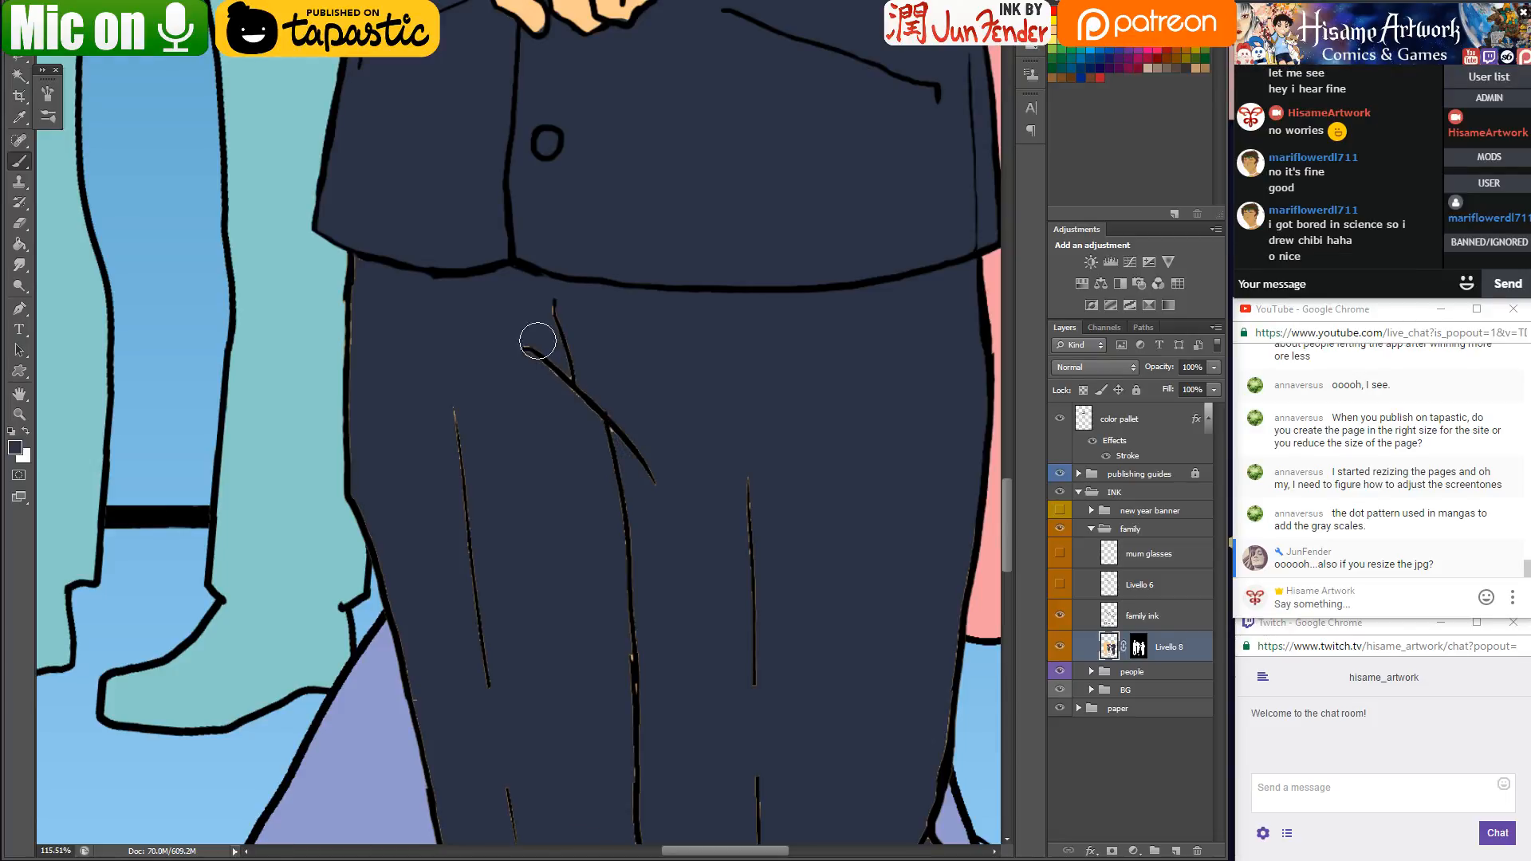
scroll(528, 380, down, 5)
scroll(614, 404, up, 3)
drag(358, 326, 409, 630)
drag(435, 387, 462, 630)
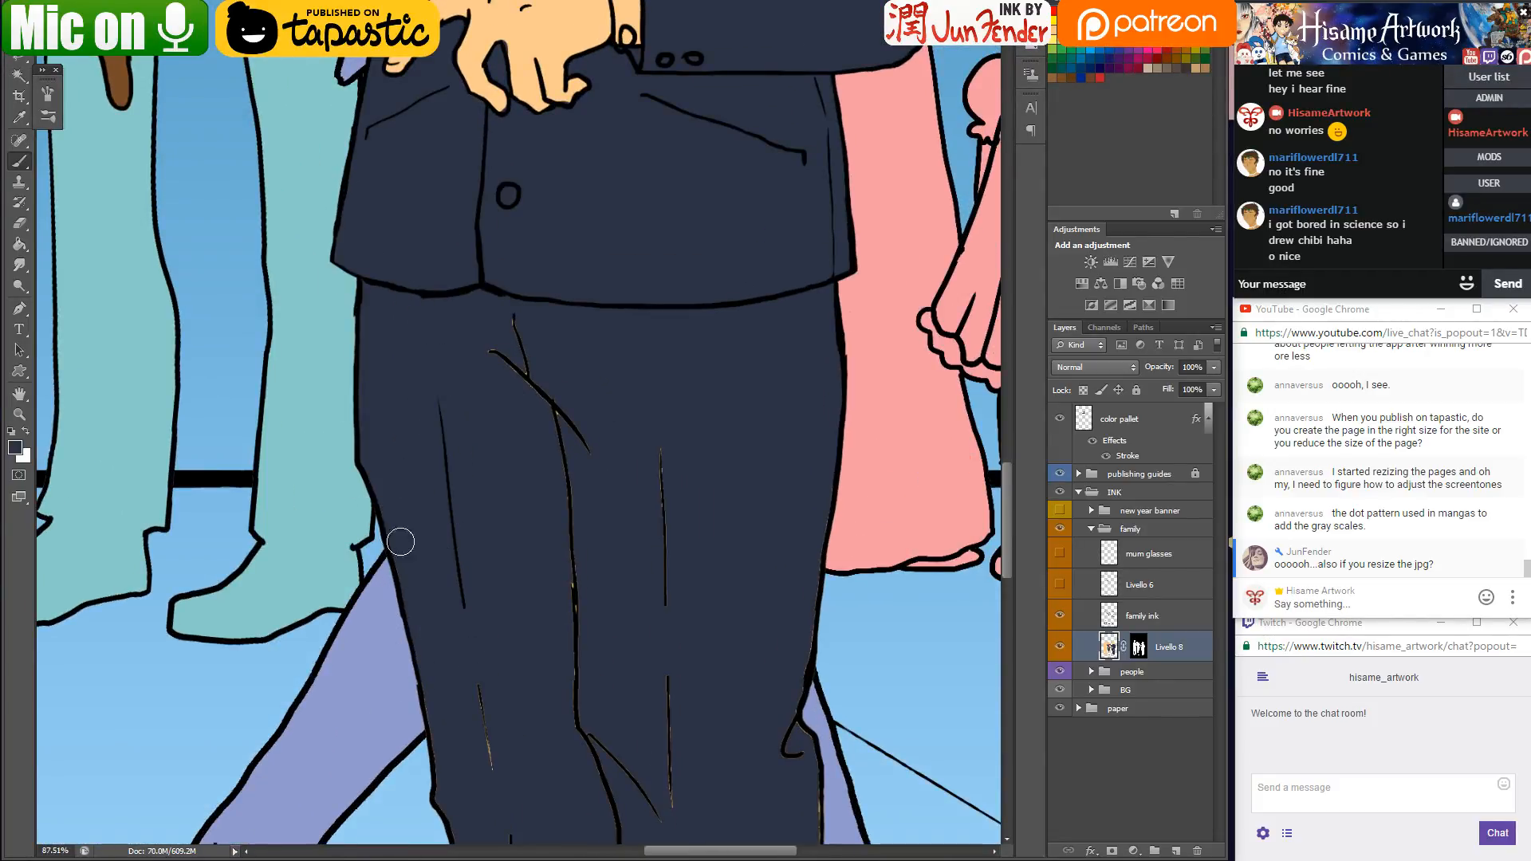
drag(489, 349, 579, 435)
drag(570, 590, 574, 480)
mouse_move(663, 451)
mouse_down()
mouse_move(667, 609)
mouse_move(567, 404)
mouse_move(574, 240)
mouse_up()
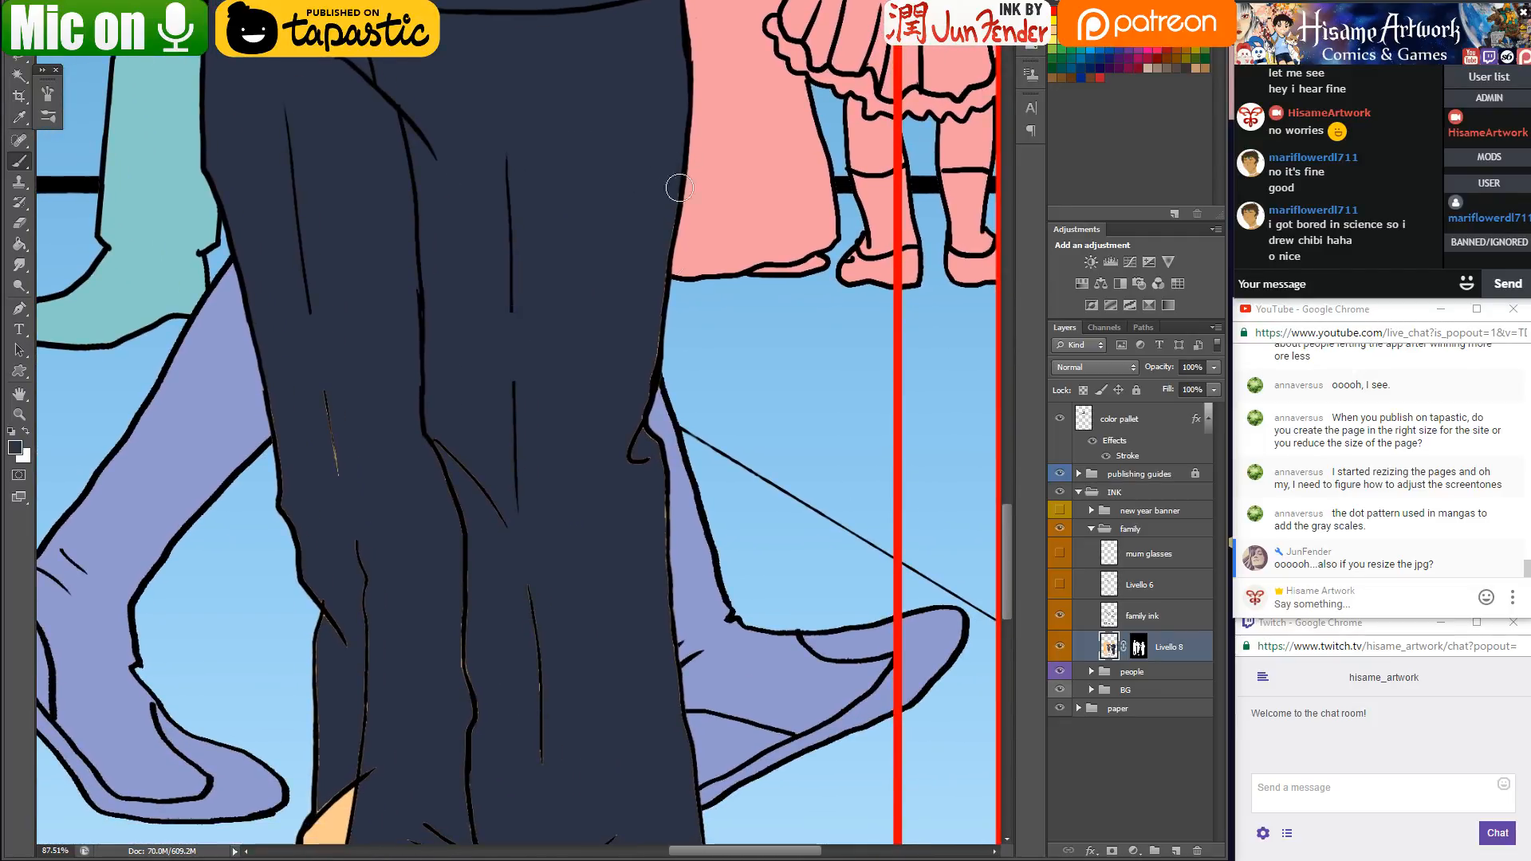
drag(677, 666, 664, 494)
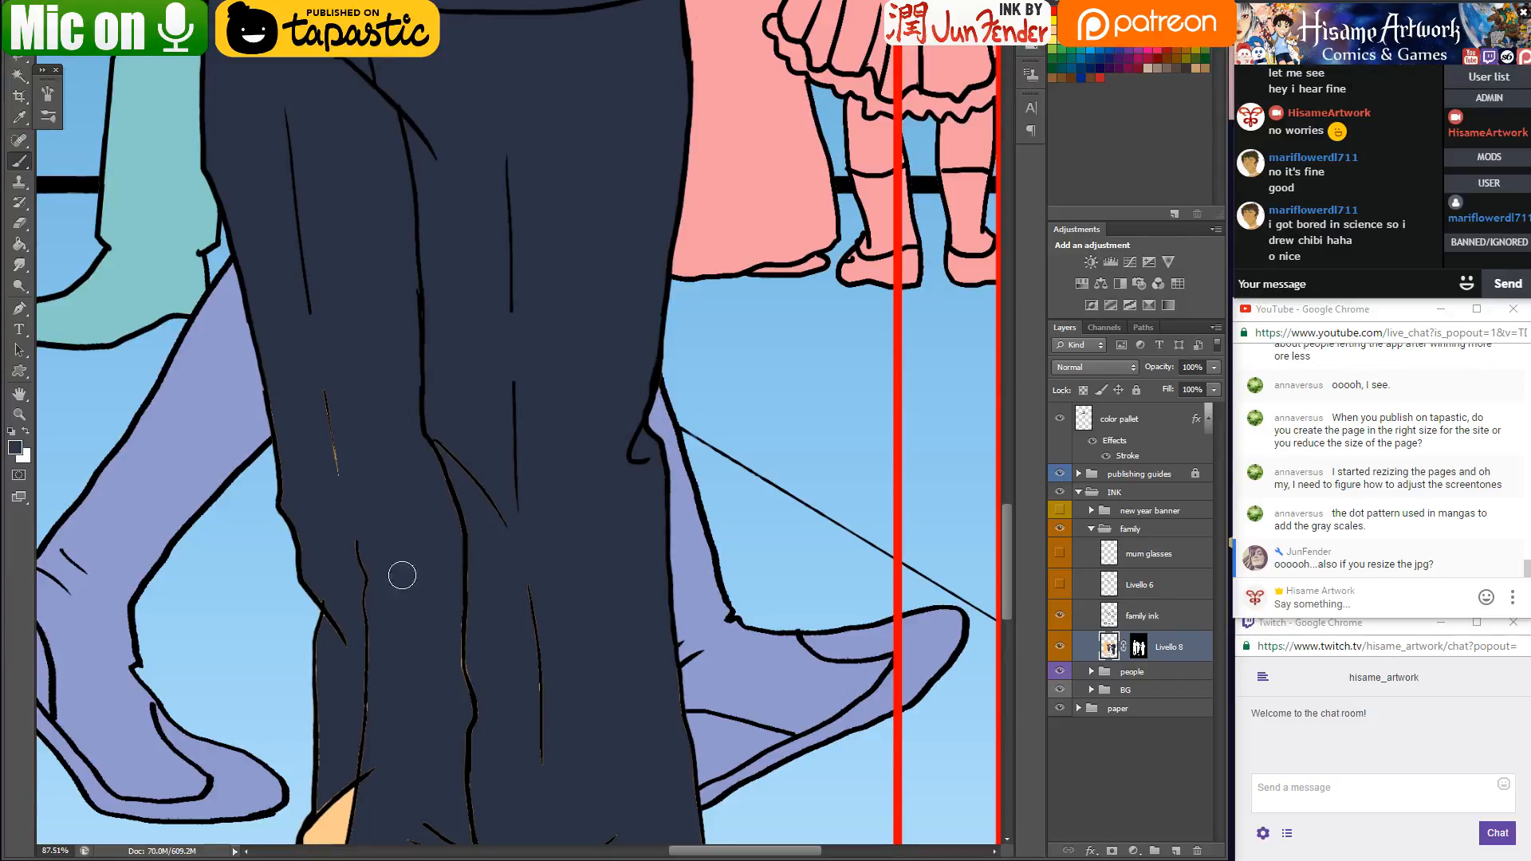
Paint the lower trouser creases, the skin-colored patch above the rear shoe and the front hem navy, and save the file
drag(338, 476, 325, 395)
mouse_move(373, 579)
mouse_down()
mouse_move(421, 468)
mouse_move(543, 280)
mouse_up()
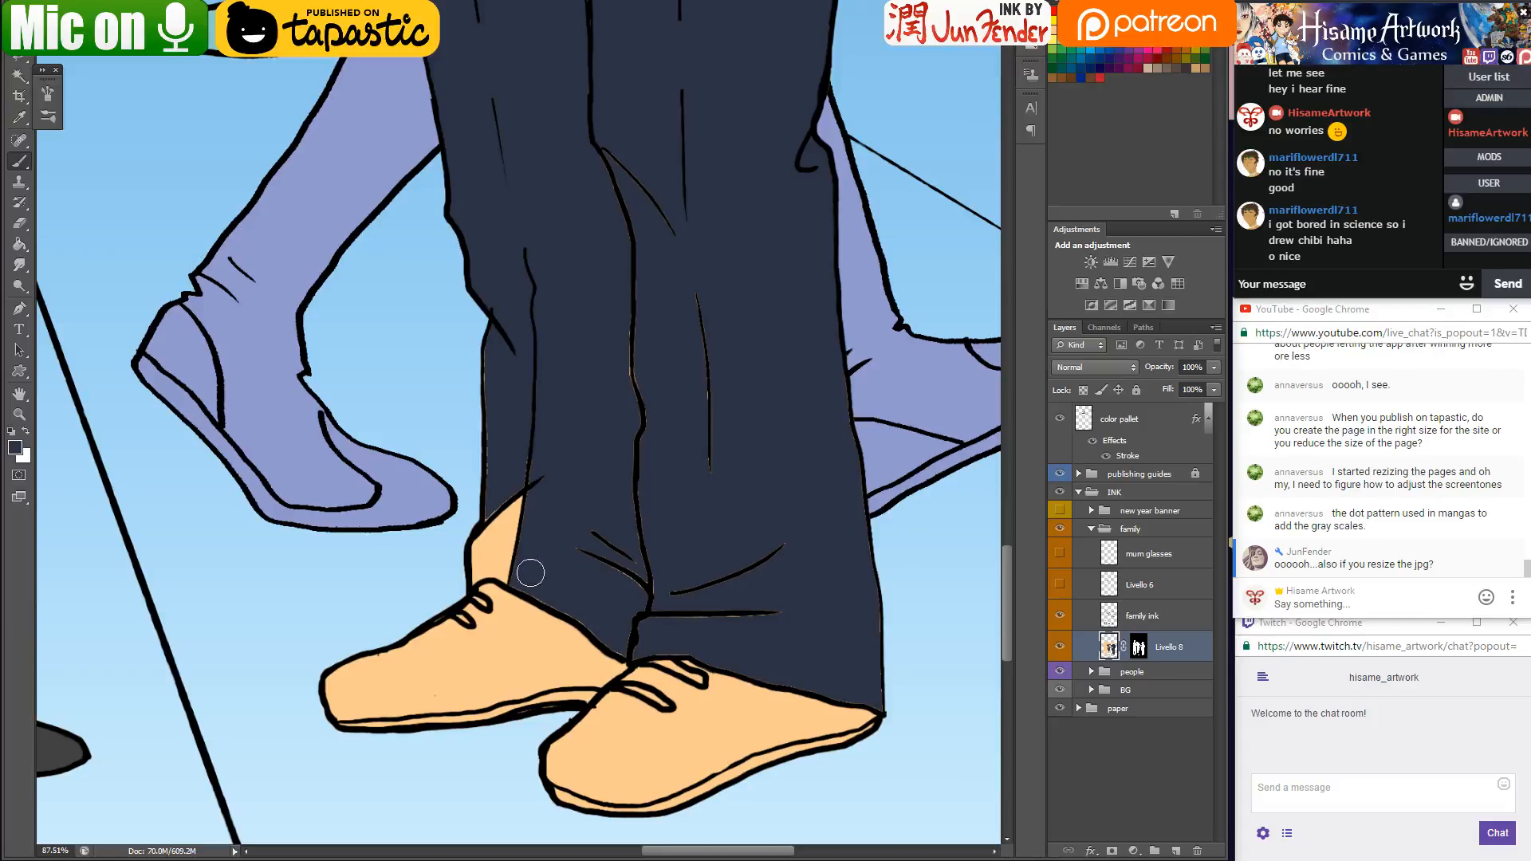
drag(490, 346, 477, 575)
mouse_move(483, 513)
mouse_down()
mouse_move(530, 478)
mouse_move(496, 572)
mouse_move(507, 543)
mouse_up()
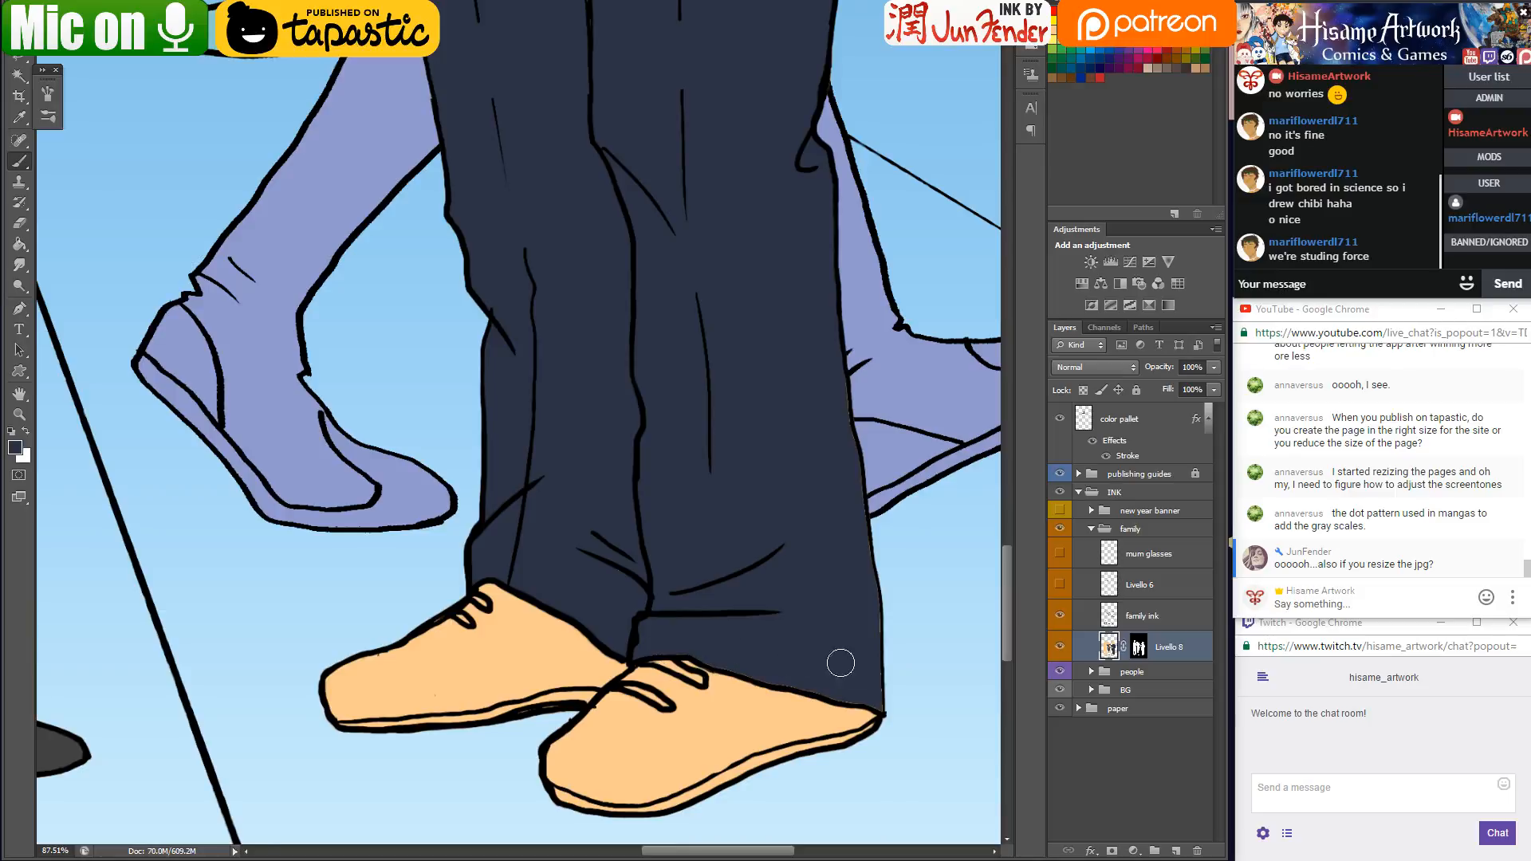
drag(738, 674, 869, 705)
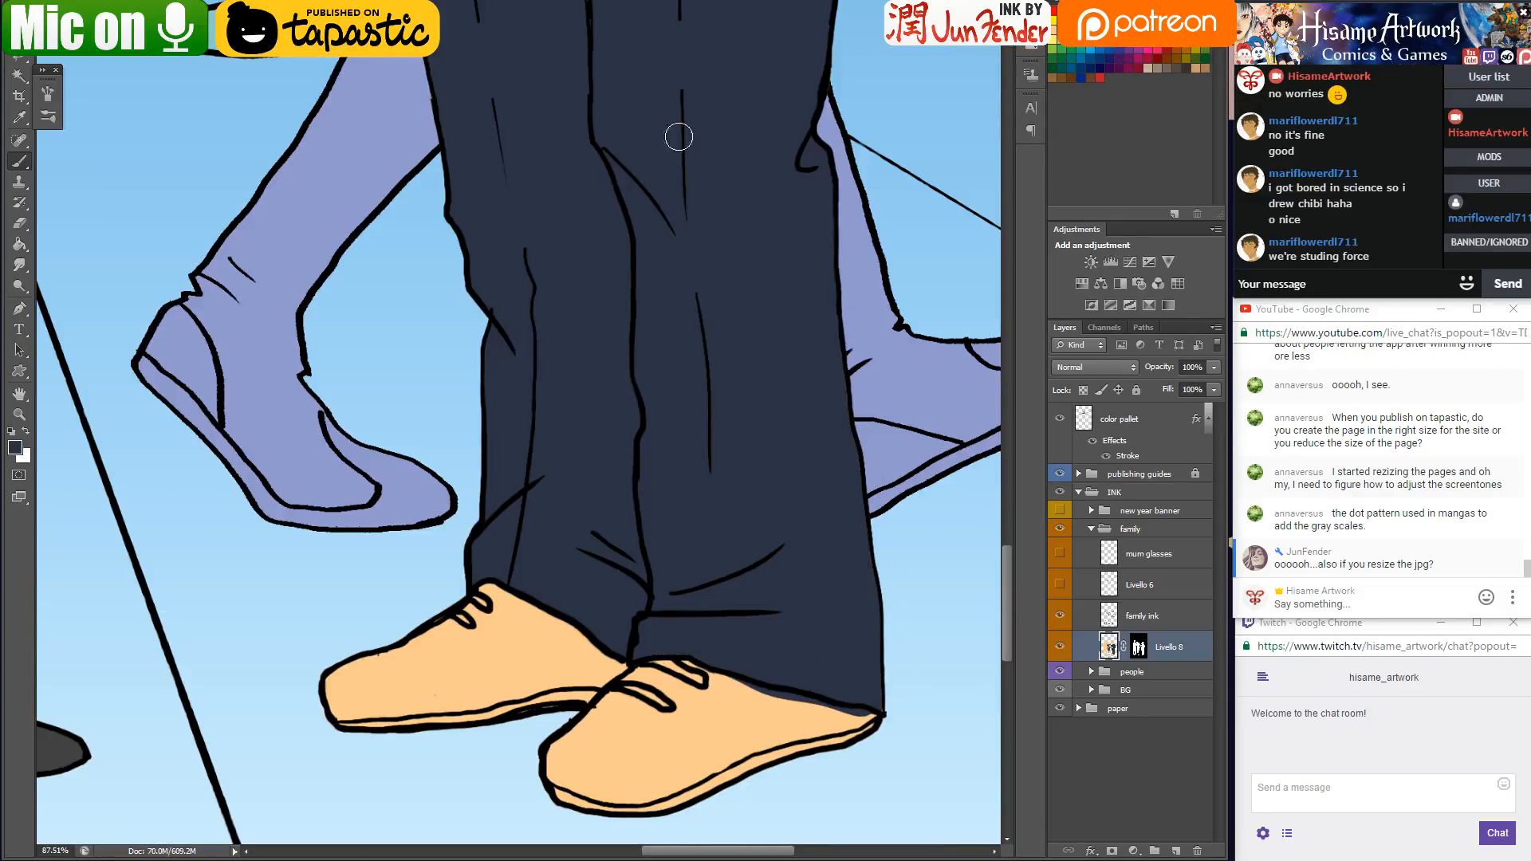
drag(800, 509, 671, 581)
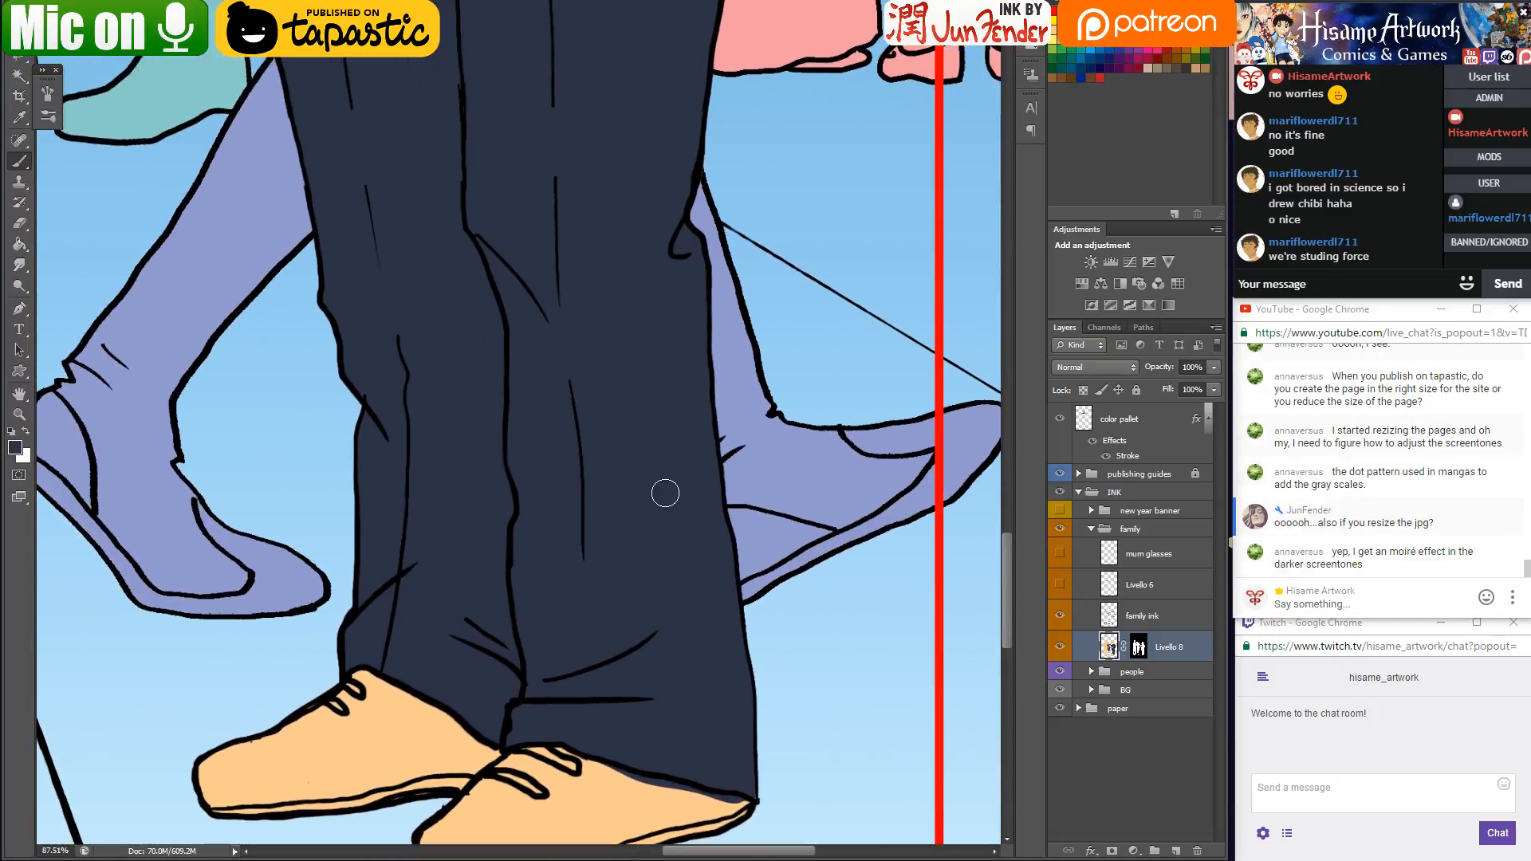
scroll(741, 518, down, 10)
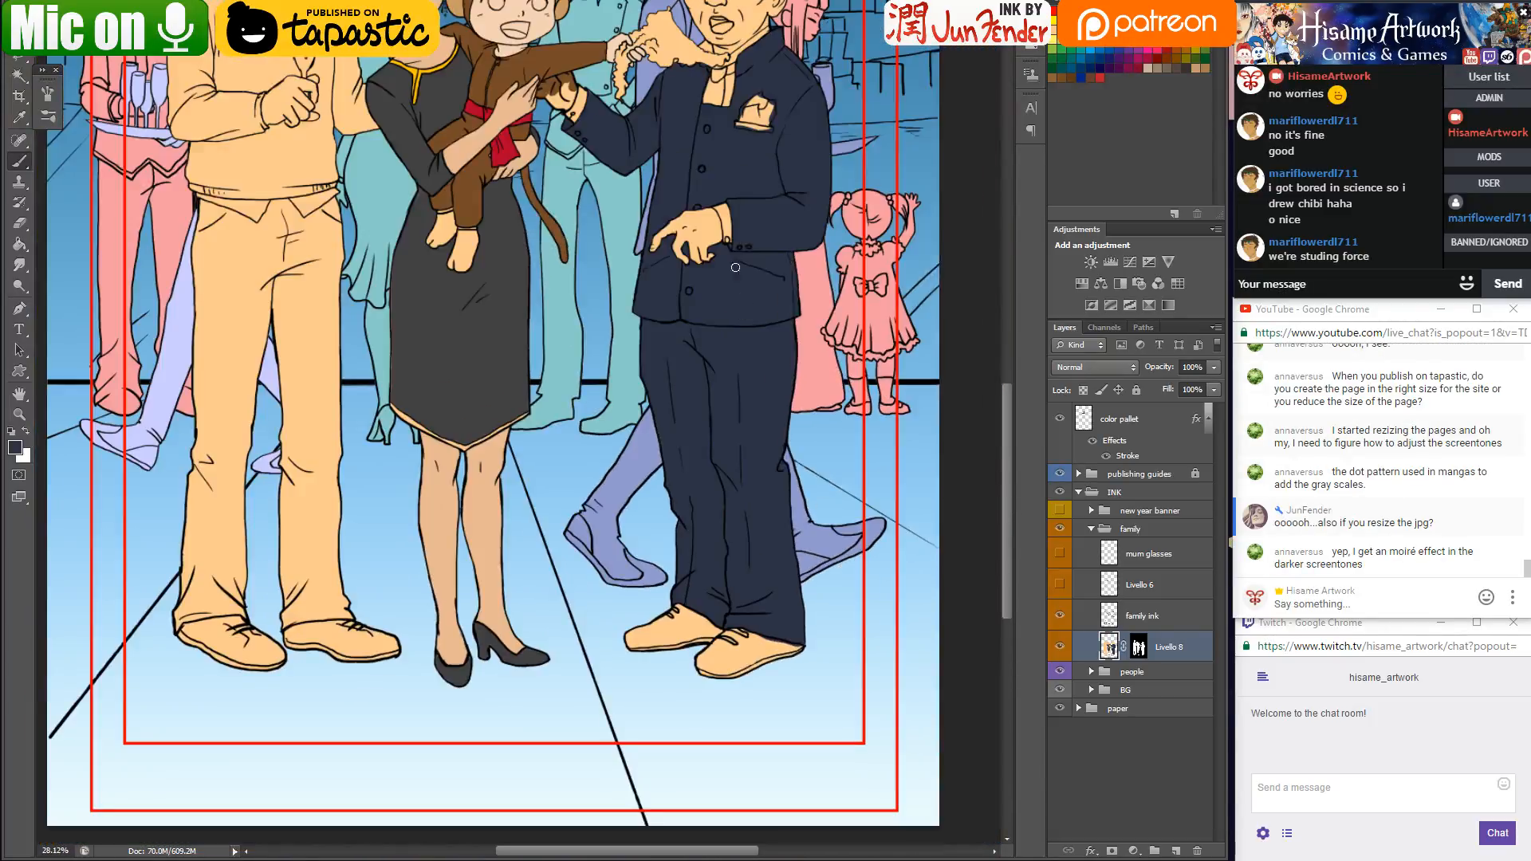
scroll(727, 343, up, 2)
drag(727, 343, 705, 395)
key(ctrl+s)
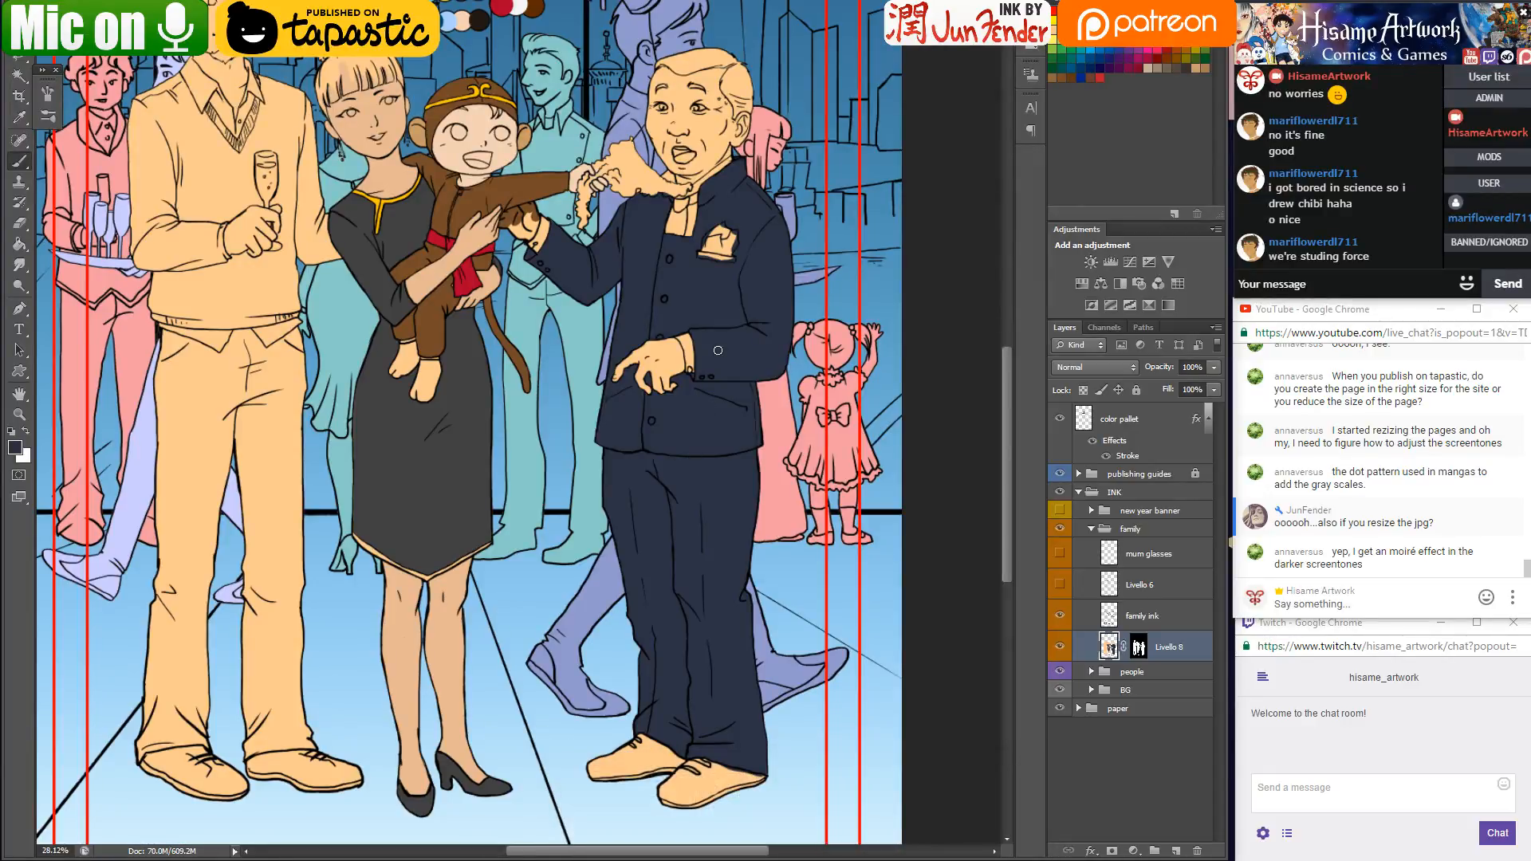
scroll(718, 367, up, 4)
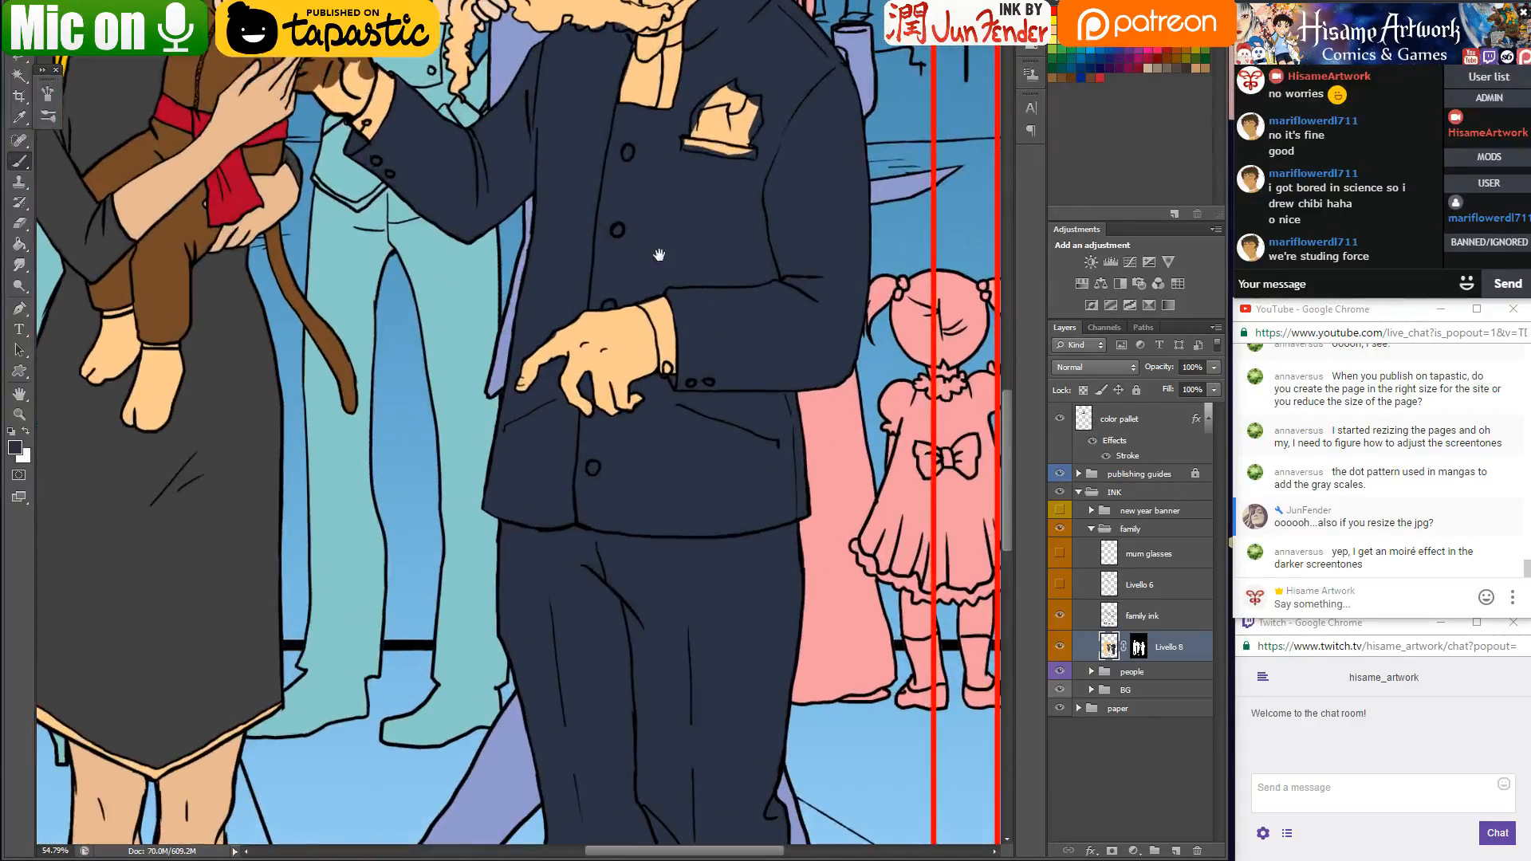
drag(659, 255, 727, 525)
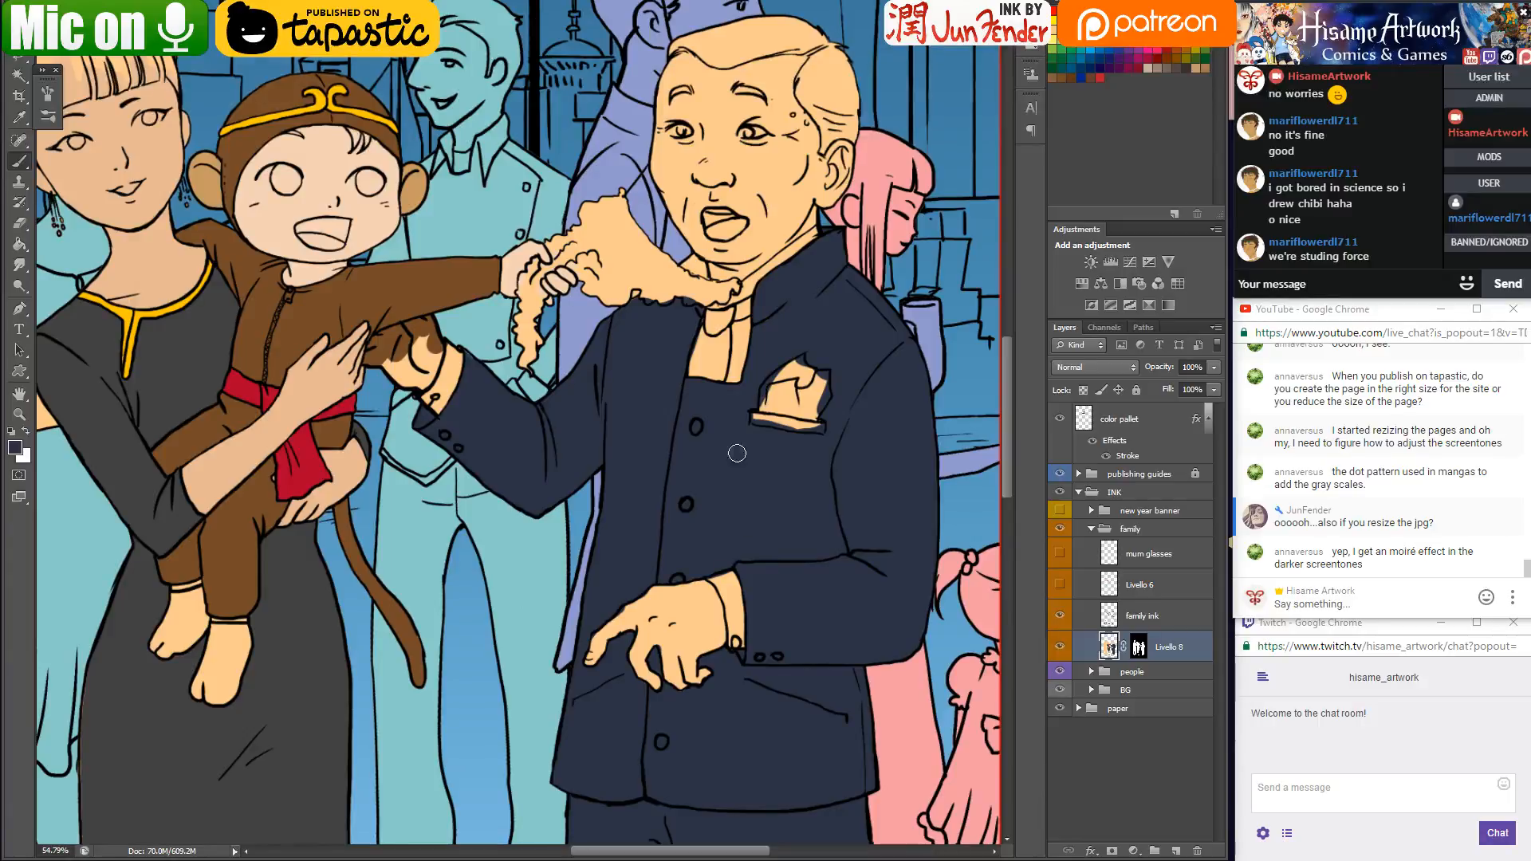
scroll(619, 571, down, 4)
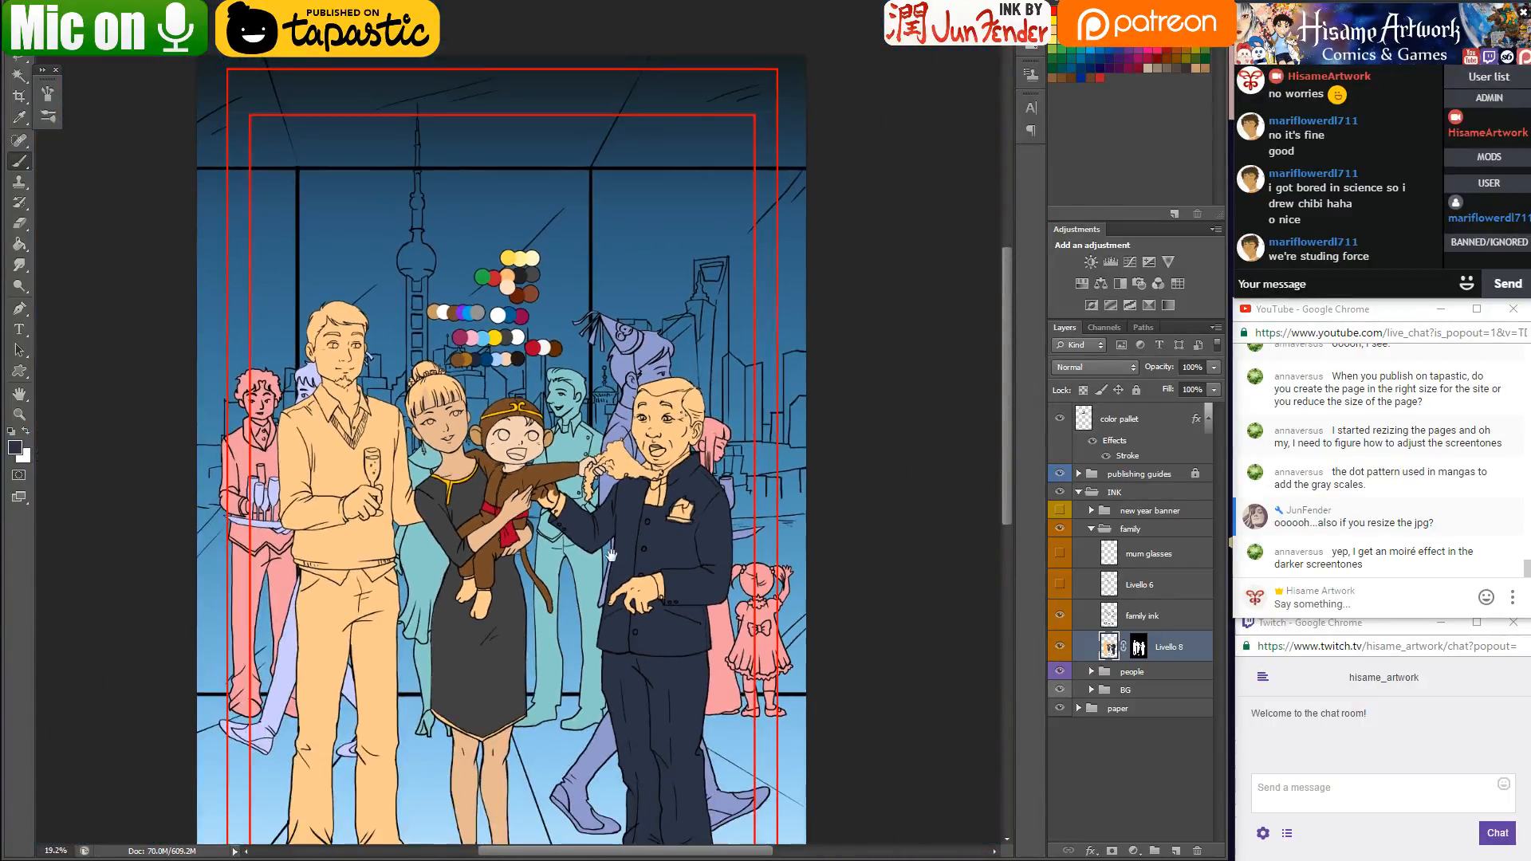
drag(610, 555, 633, 407)
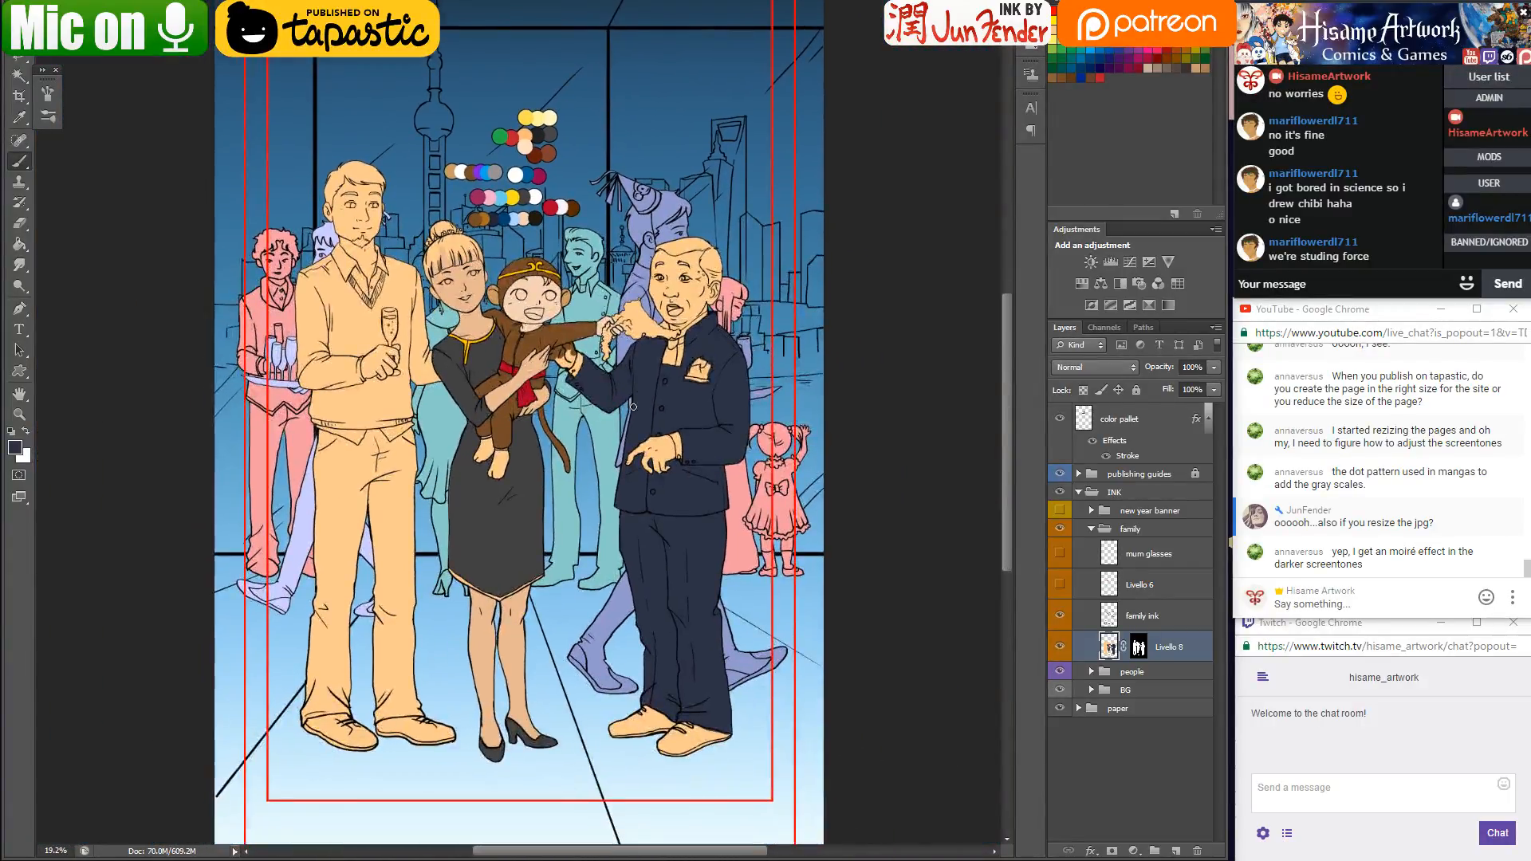
key(alt+Tab)
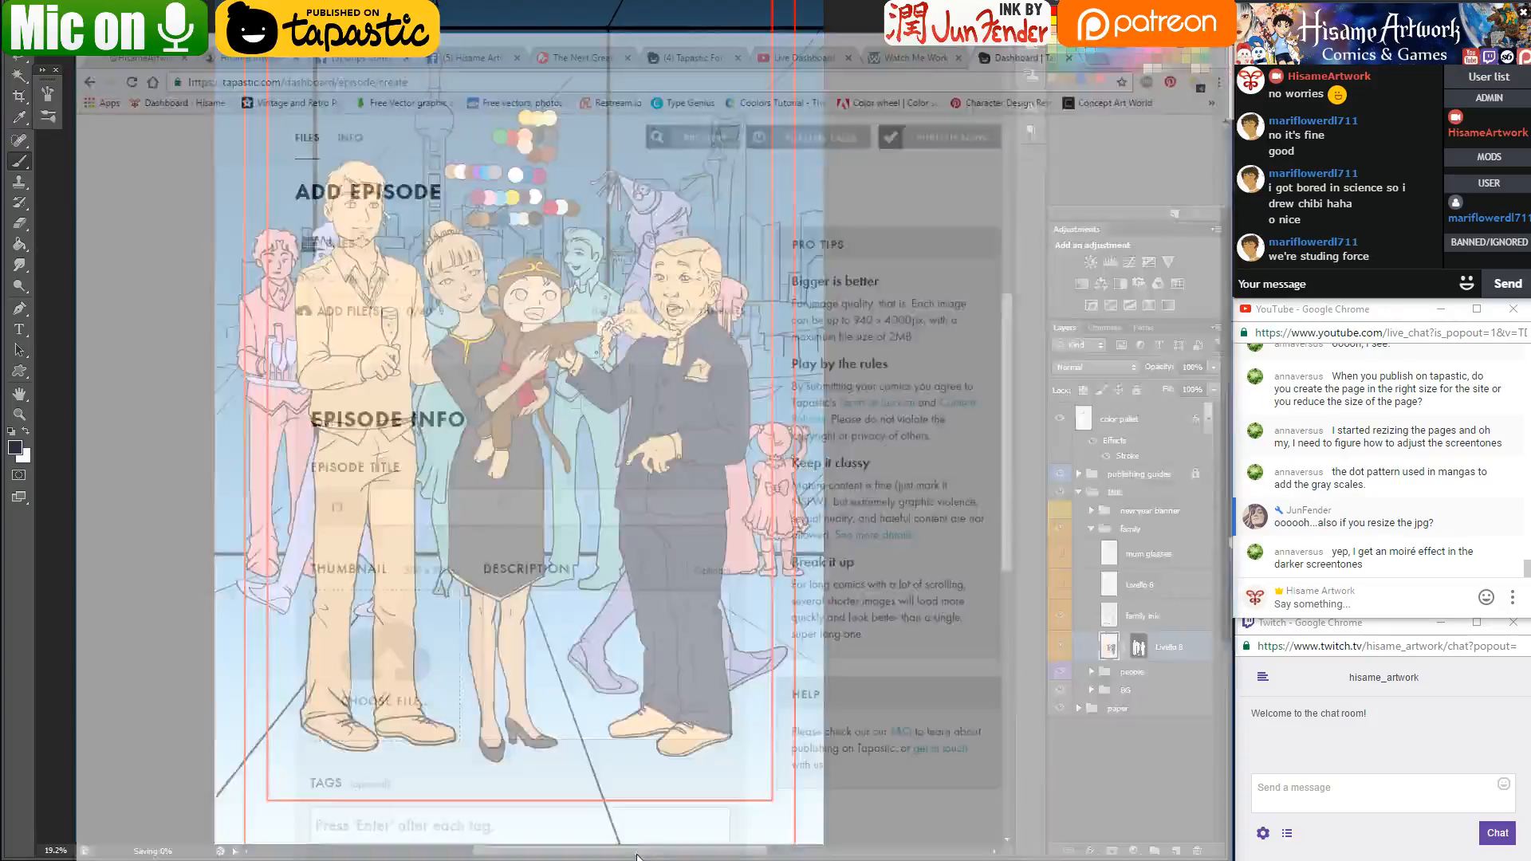
key(alt+Left)
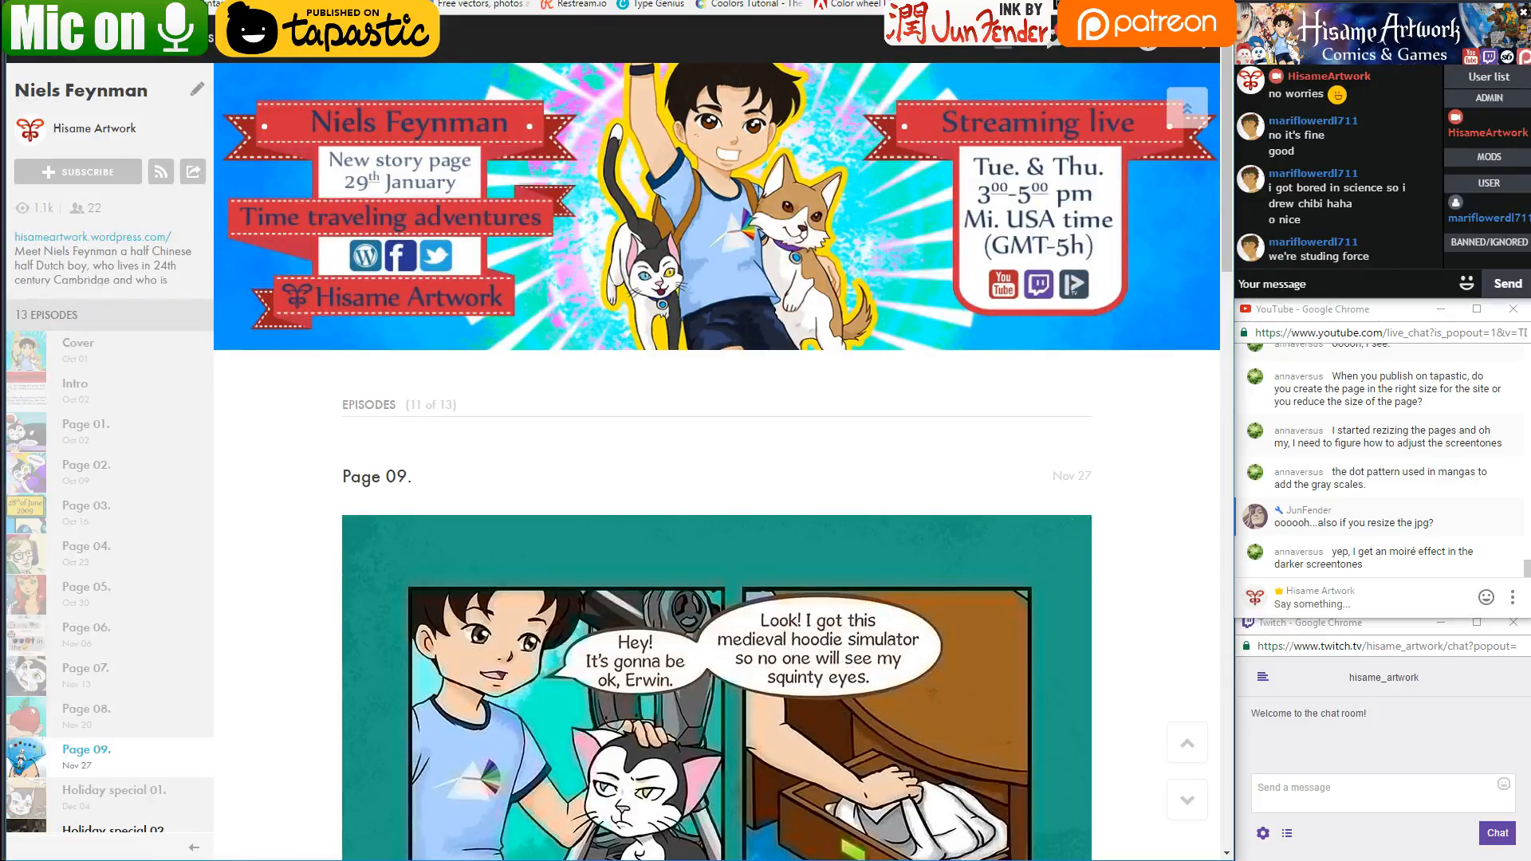
click(1354, 288)
text(https://tapastic.com/series/Niels-Feynman)
key(Return)
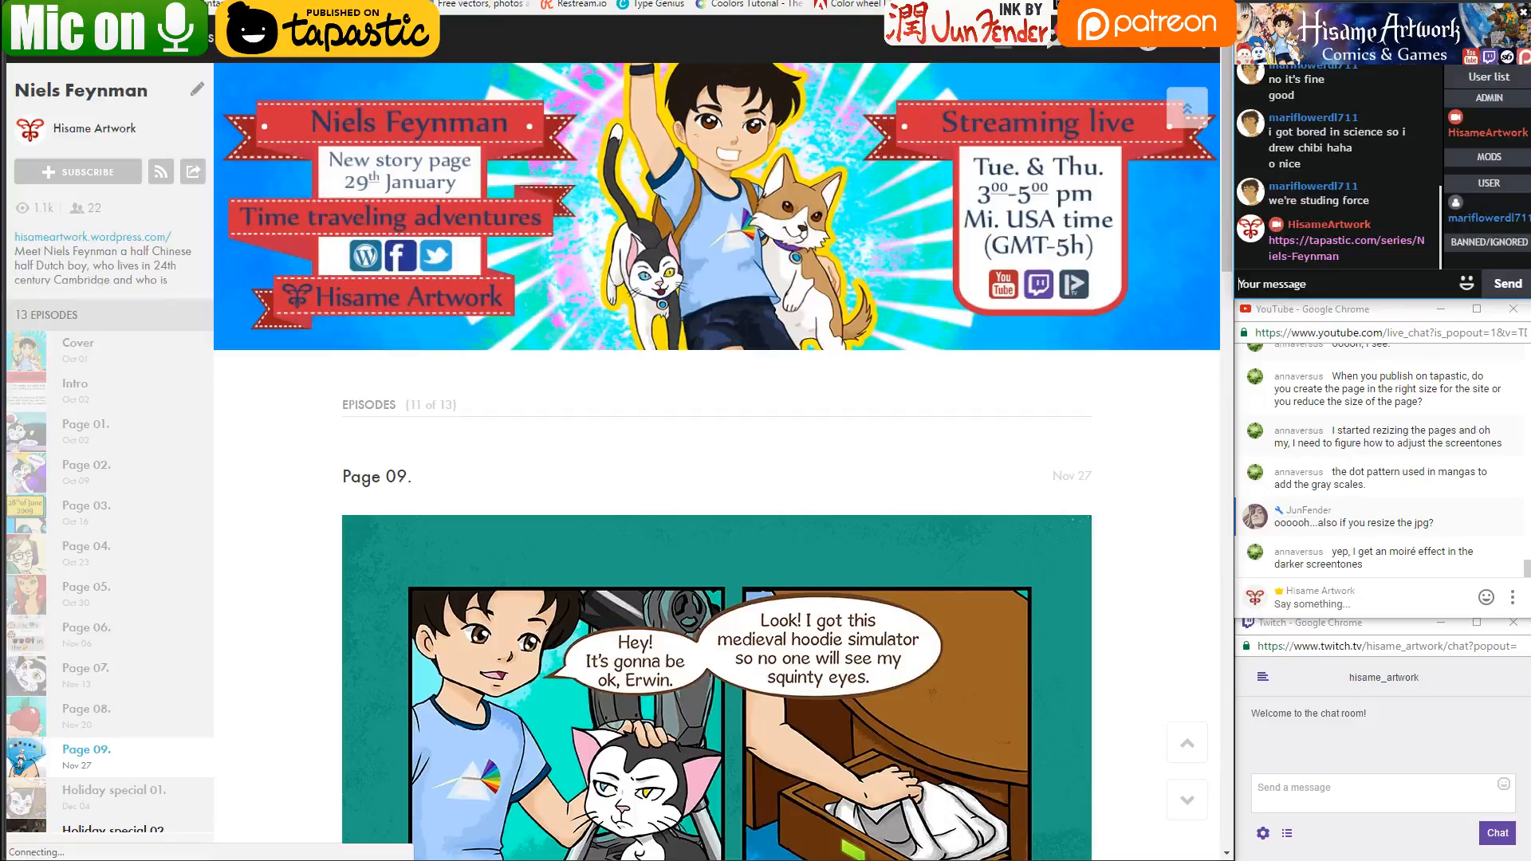
key(ctrl+Tab)
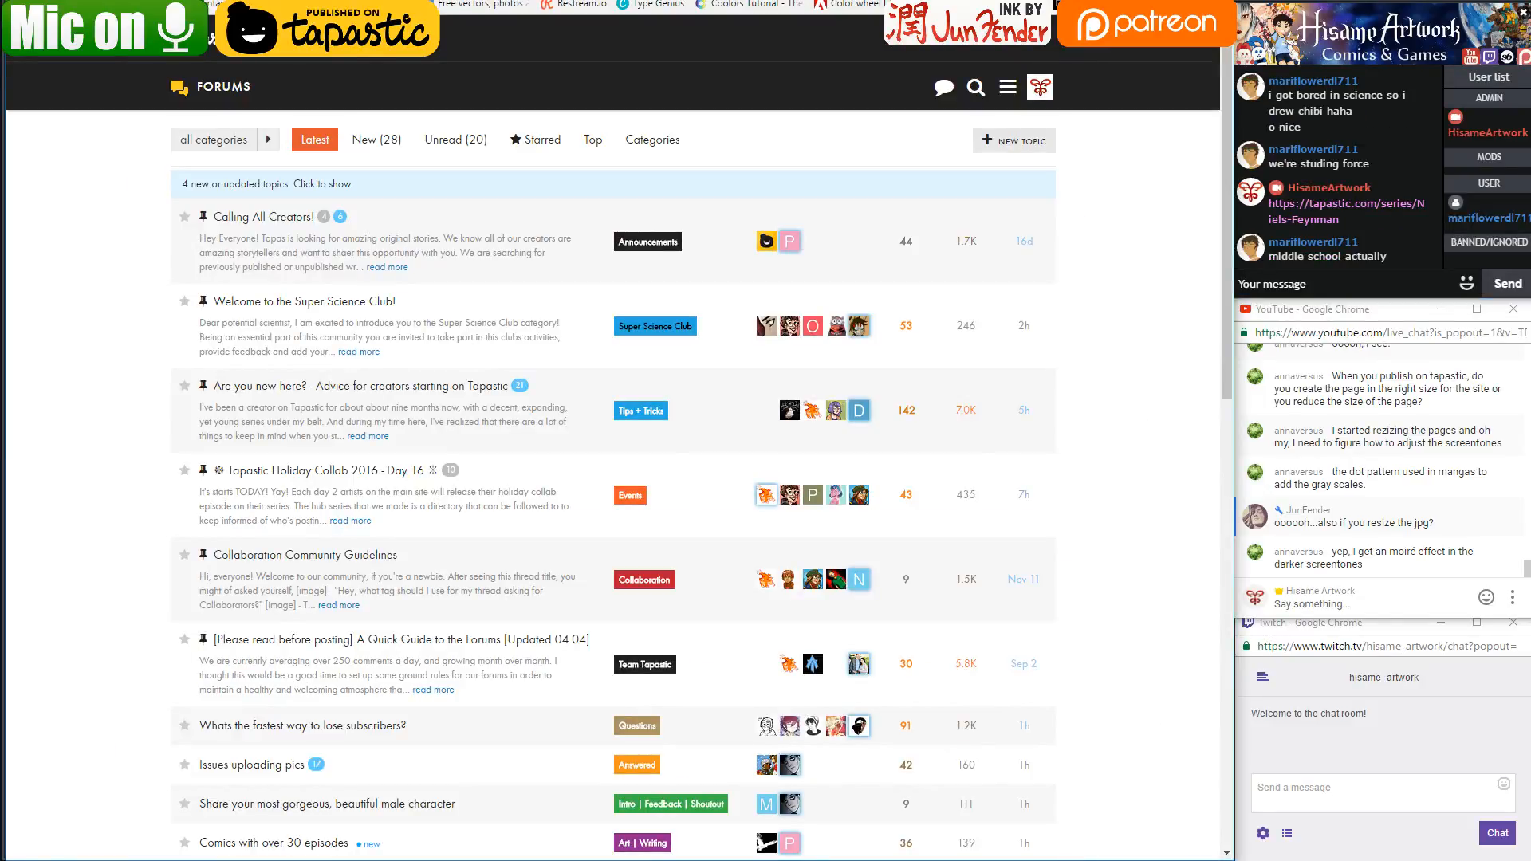
Switch back to Photoshop and, with a smaller brush, paint the collar piece beside the chin and the gaps under the pulled beard navy
key(alt+Tab)
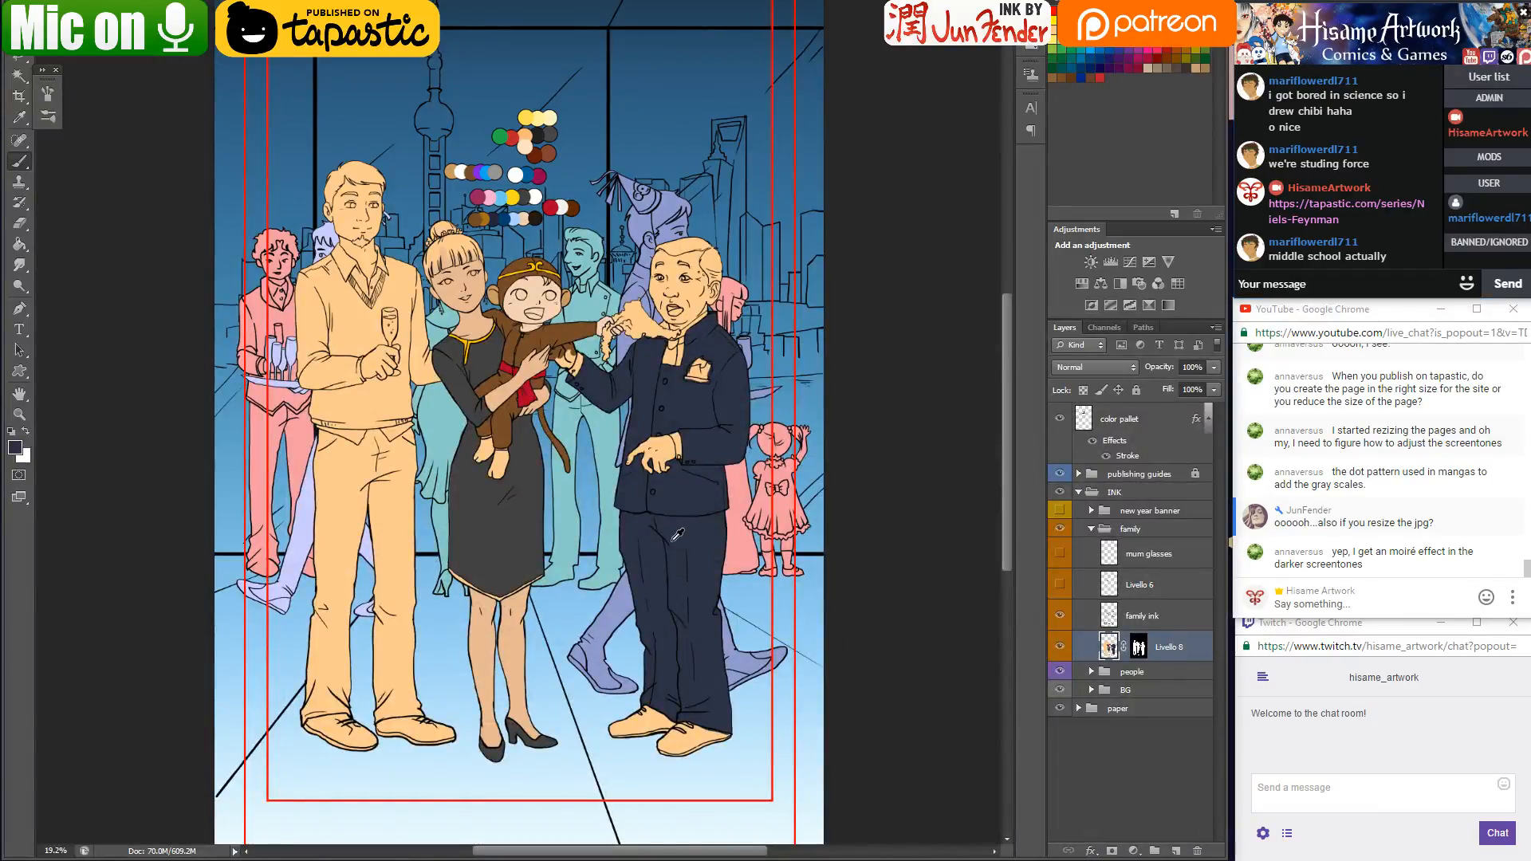
scroll(677, 534, up, 4)
drag(694, 263, 698, 401)
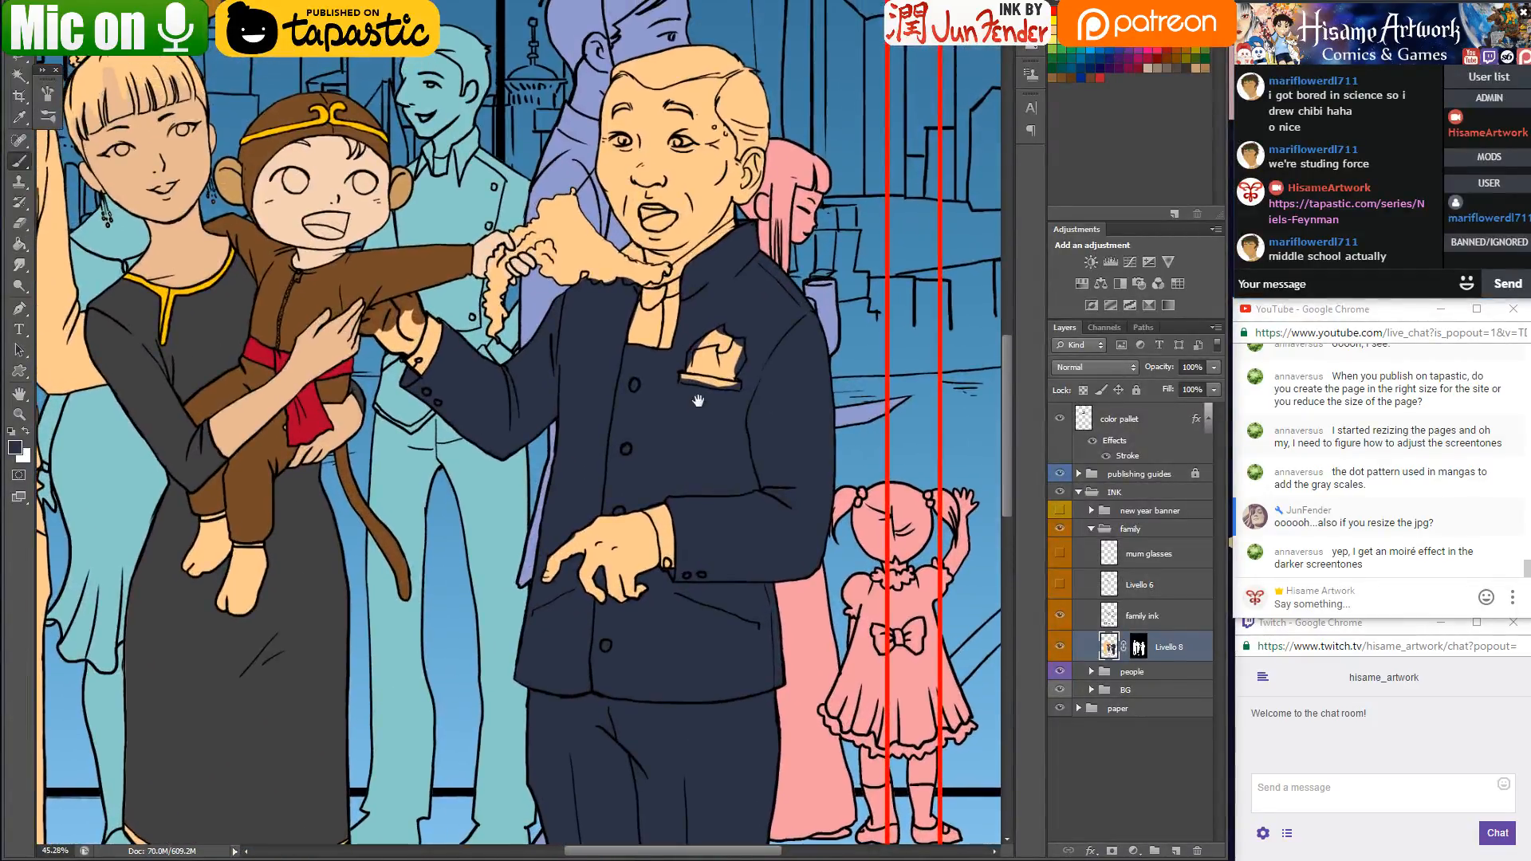
scroll(641, 257, up, 5)
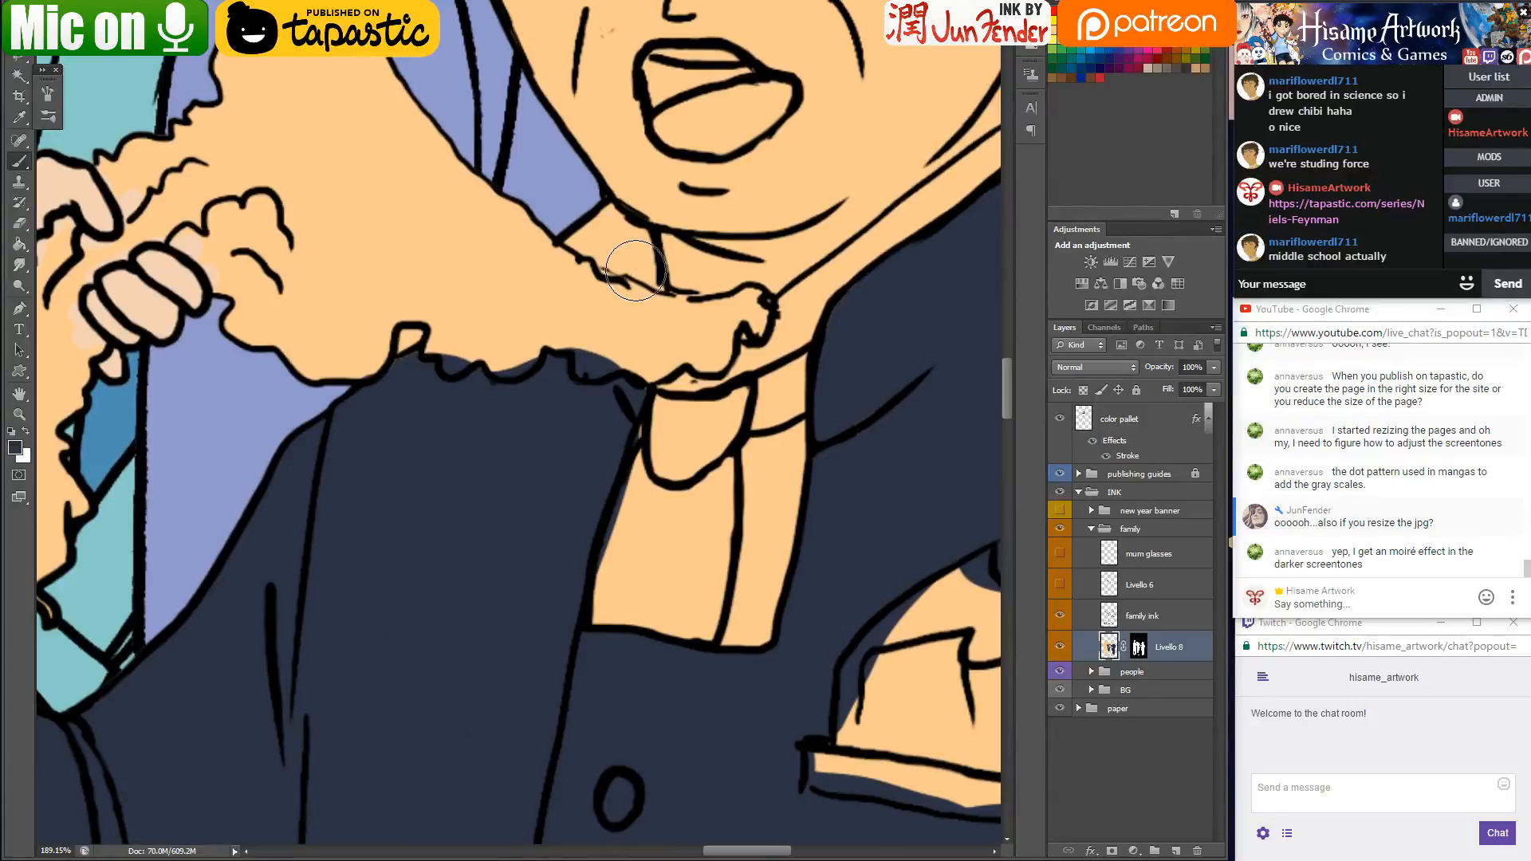
key(bracketleft)
key(bracketleft)
key(bracketleft)
mouse_move(614, 207)
mouse_down()
mouse_move(562, 248)
mouse_move(621, 259)
mouse_move(629, 224)
mouse_move(668, 296)
mouse_up()
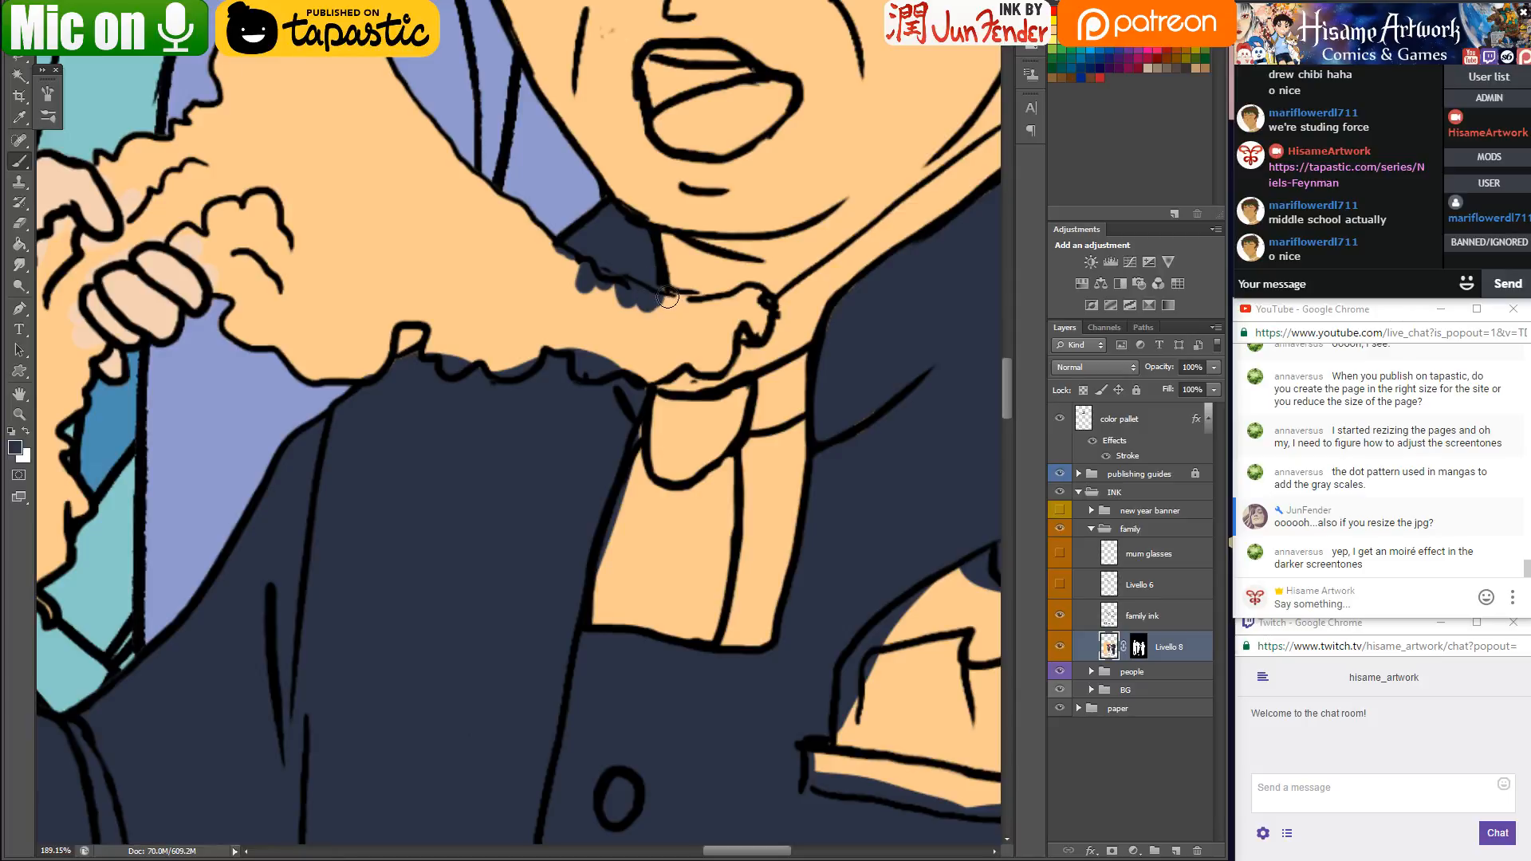
mouse_move(387, 380)
mouse_down()
mouse_move(444, 345)
mouse_move(393, 346)
mouse_move(424, 370)
mouse_move(542, 386)
mouse_up()
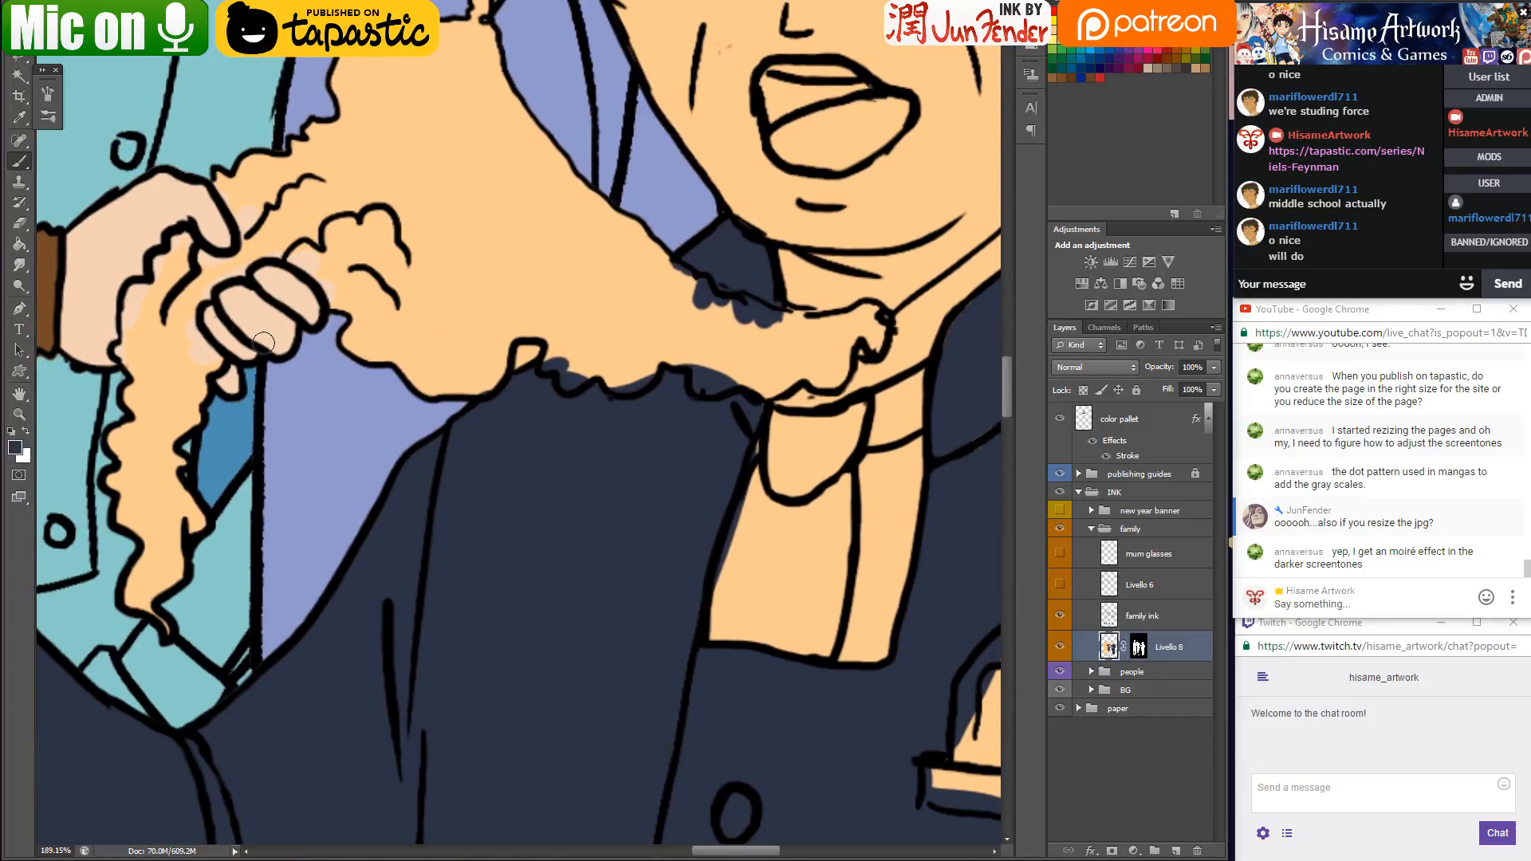
Erase the stray navy around the small curl on the beard's lower edge, reselect the Brush, and save the file
click(20, 222)
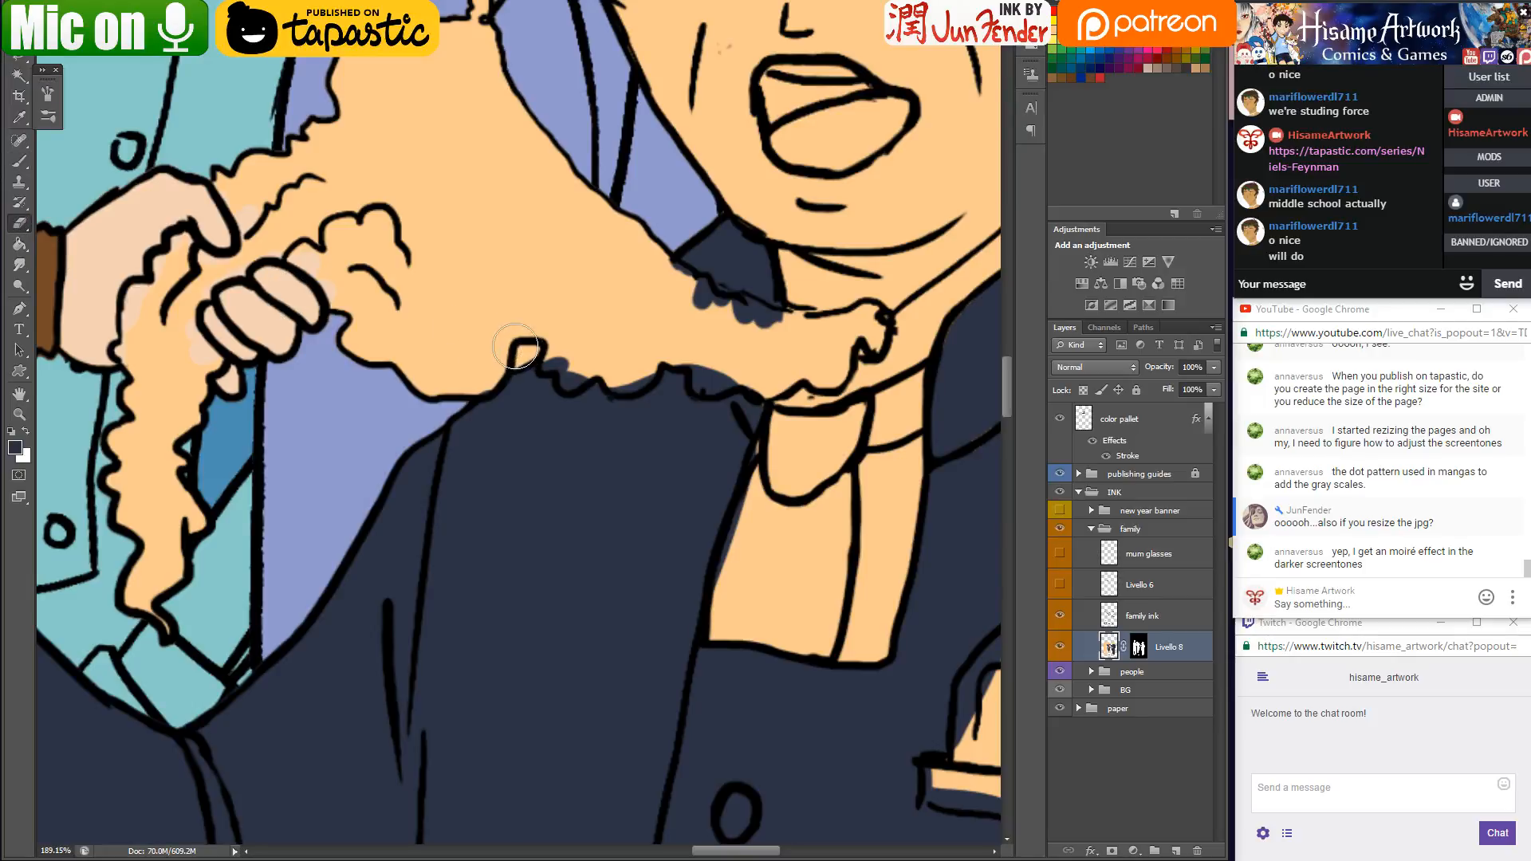
key(bracketleft)
drag(515, 364, 534, 352)
scroll(479, 518, down, 5)
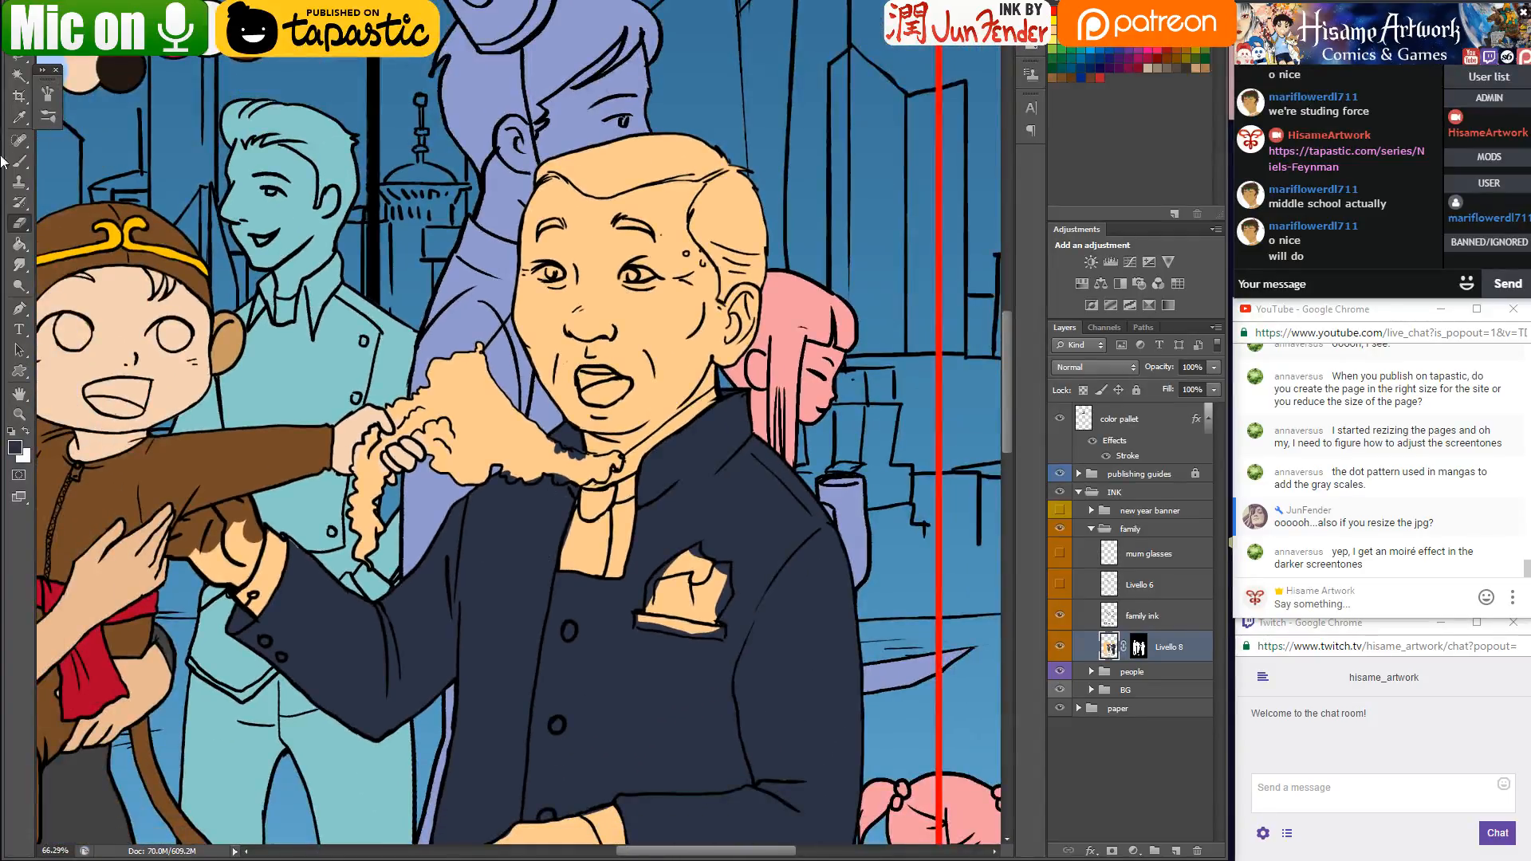
click(19, 161)
key(ctrl+s)
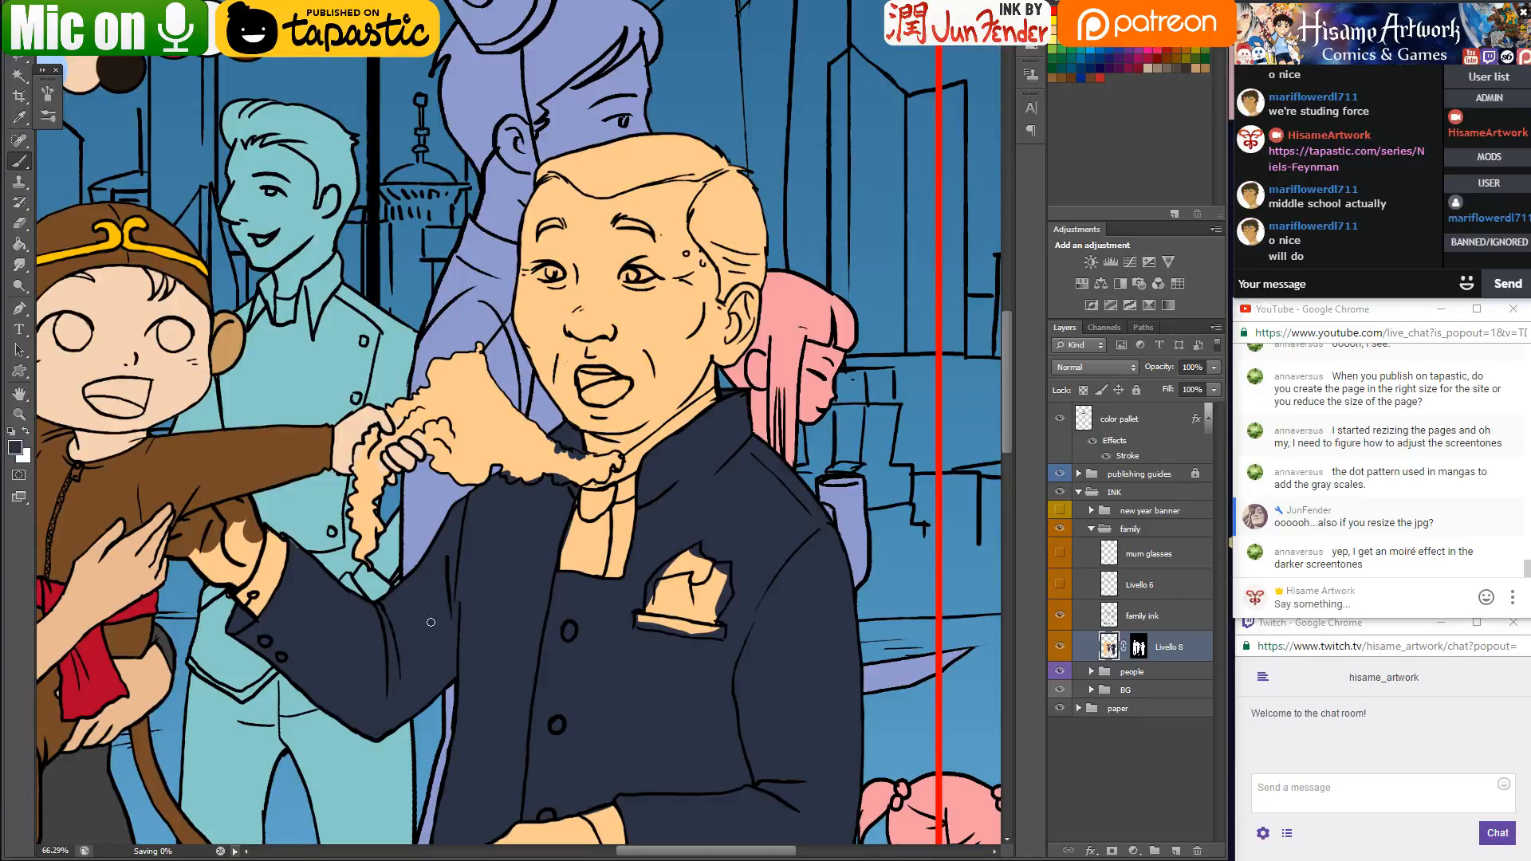
Brush navy along the raised sleeve's upper edge beside the shirt cuff
scroll(578, 423, up, 5)
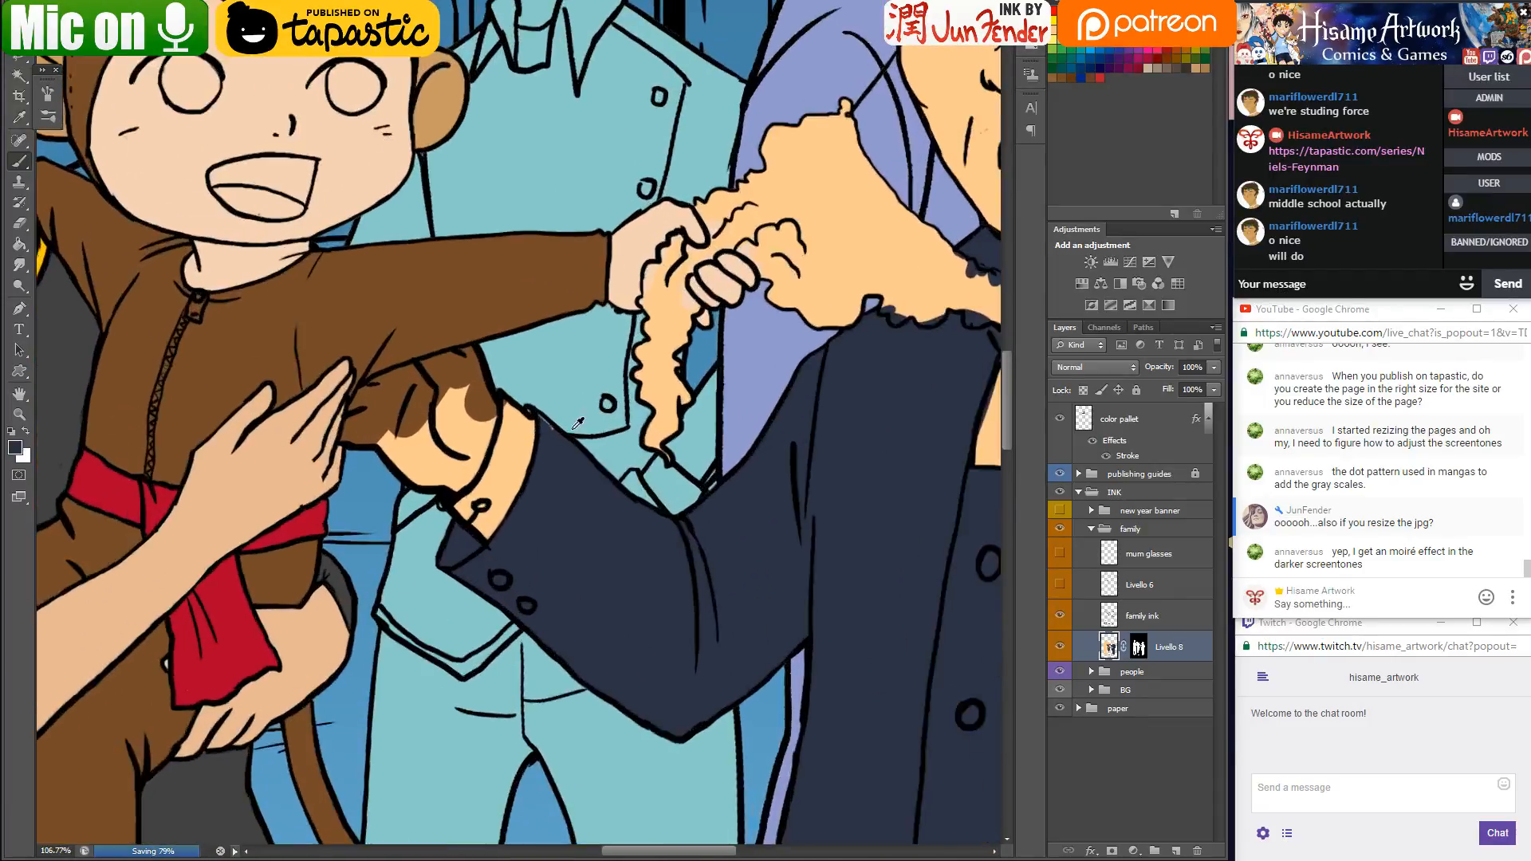
scroll(578, 423, up, 4)
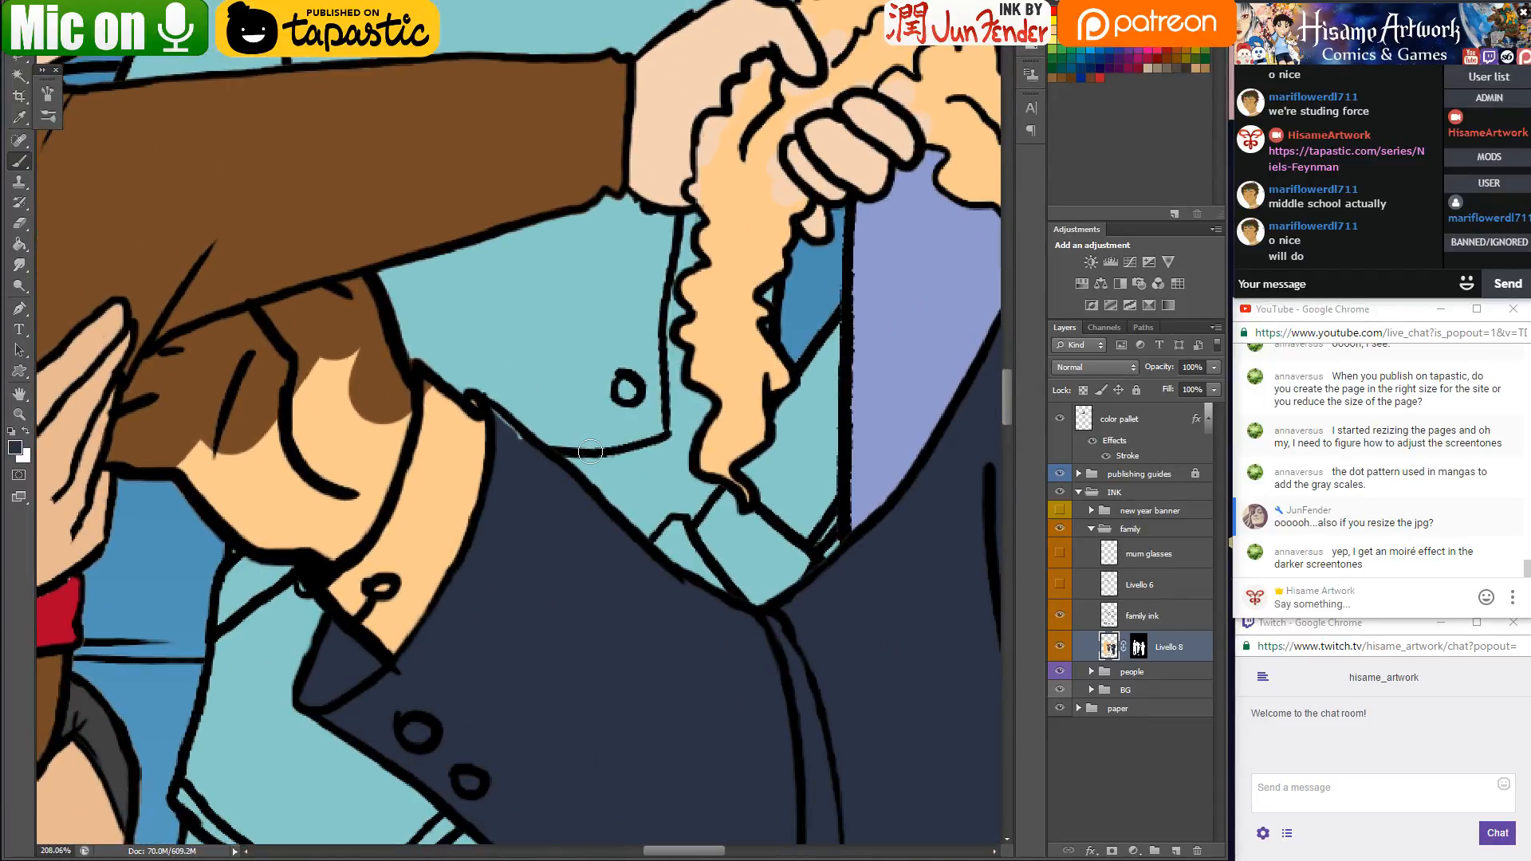
drag(590, 451, 547, 436)
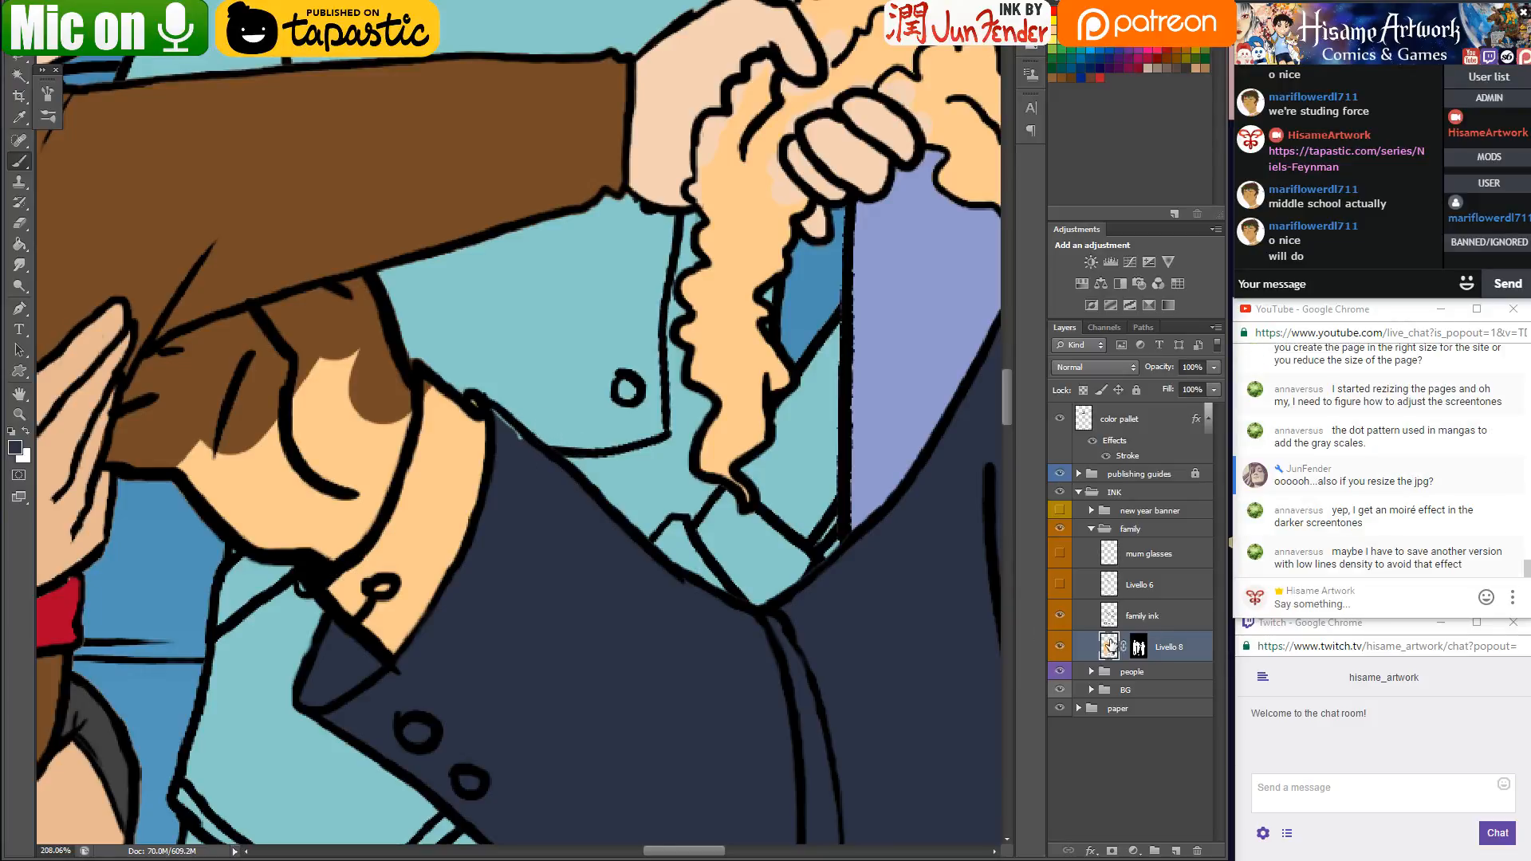
scroll(547, 417, up, 1)
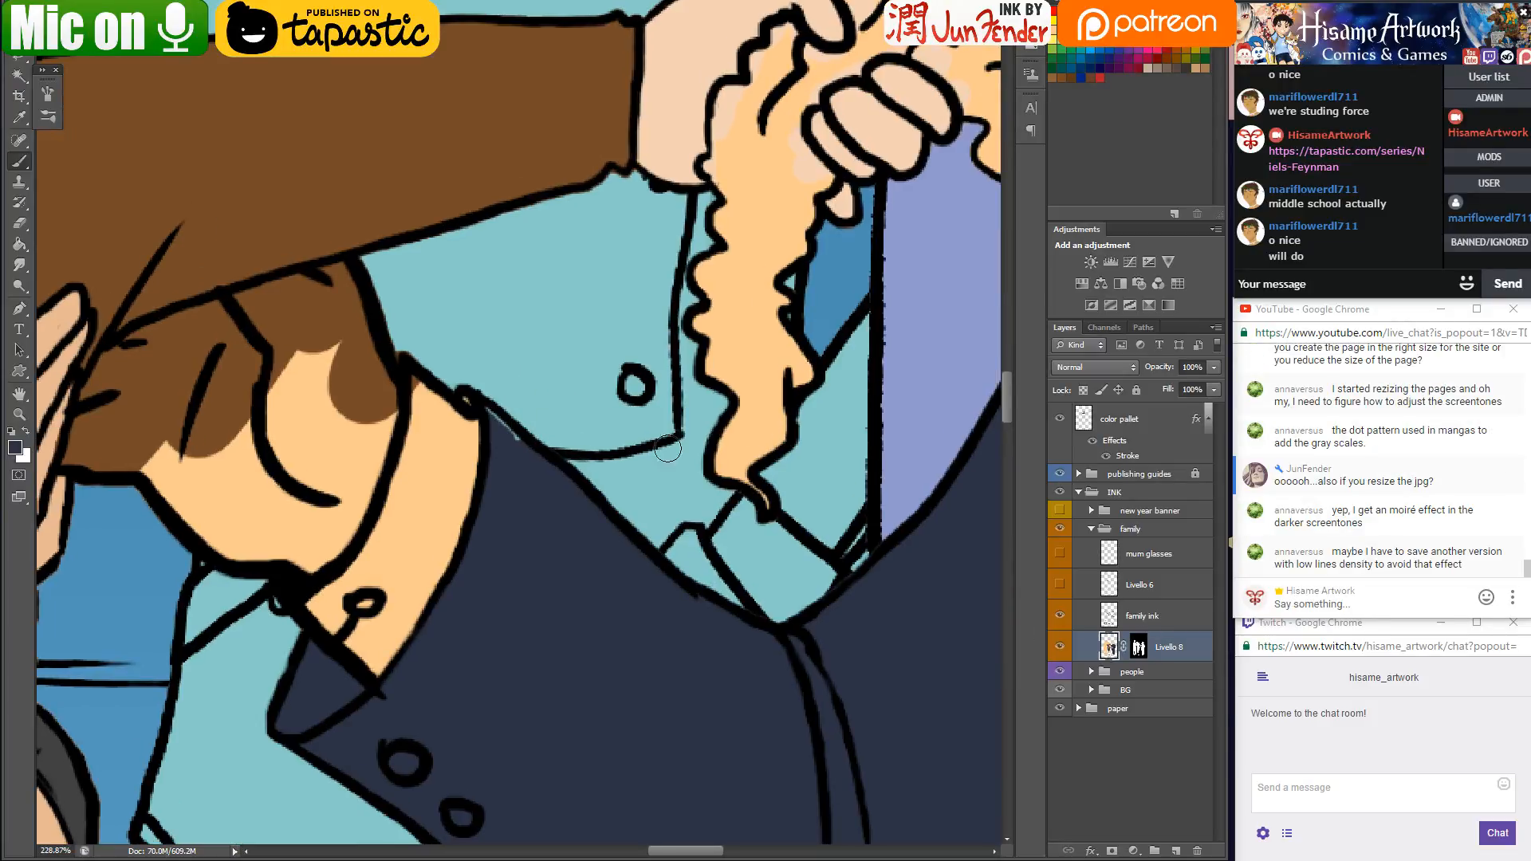
drag(506, 431, 492, 416)
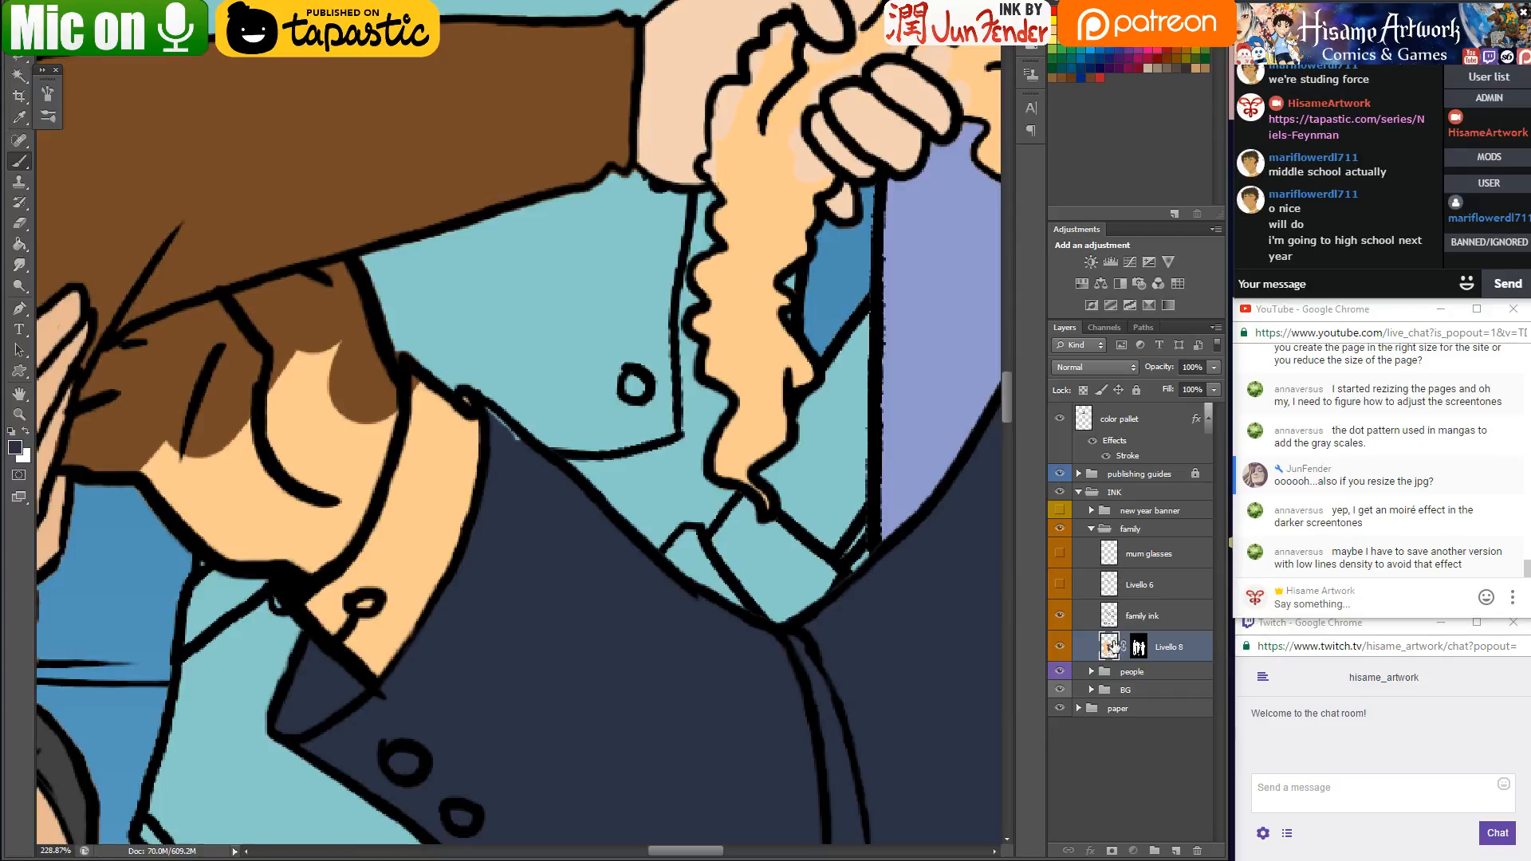
Switch to the Livello 8 layer mask with default colors to reveal the gap on the sleeve's upper edge, and save the file
click(1141, 647)
key(d)
key(ctrl+s)
key(x)
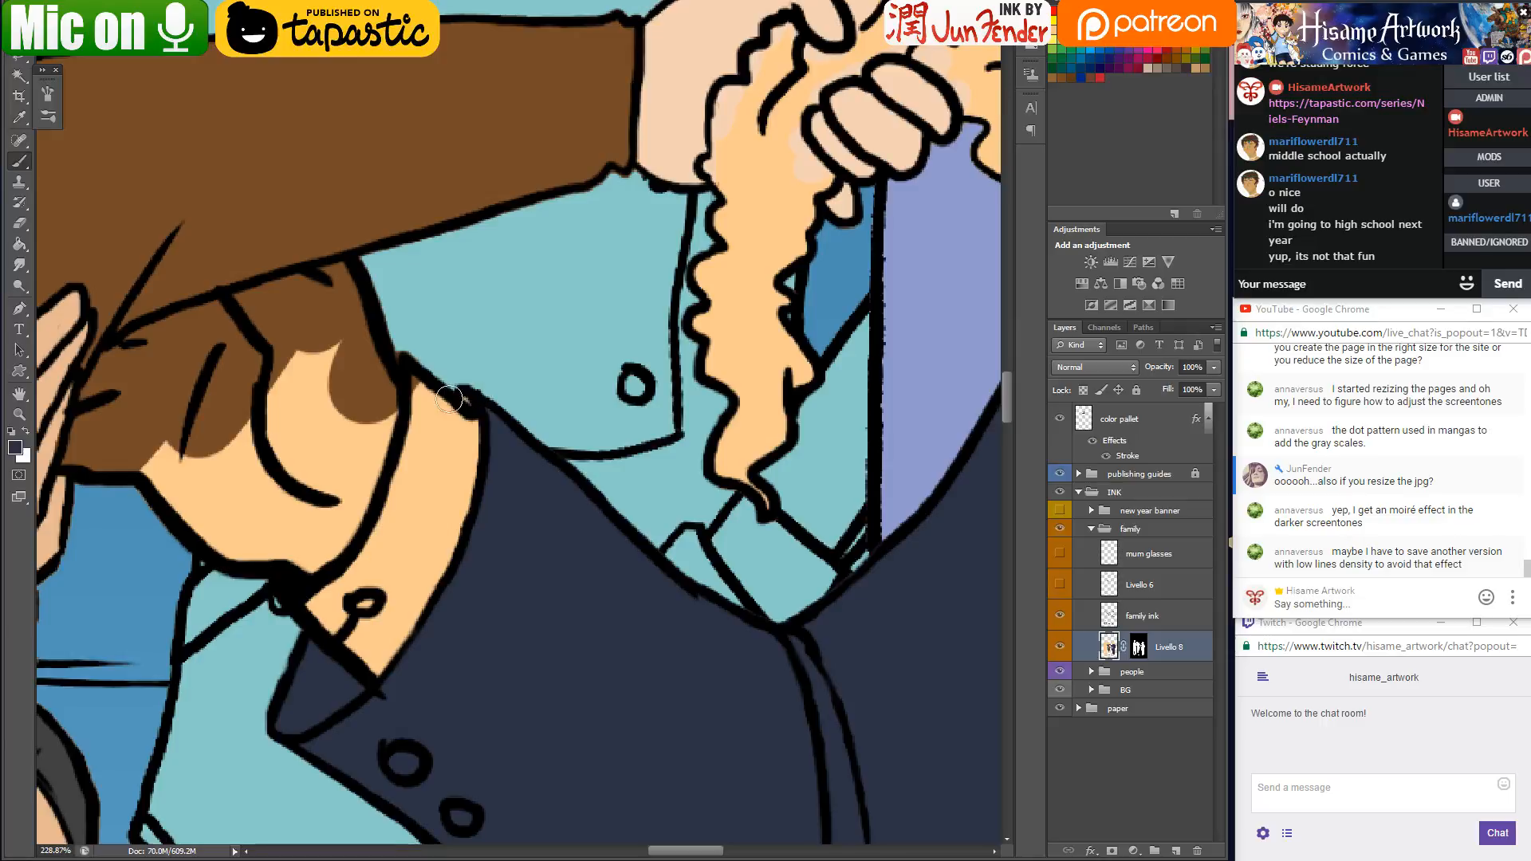
Save the file and examine the older man's navy suit from collar to shoes for missed spots
key(ctrl+s)
scroll(518, 513, down, 10)
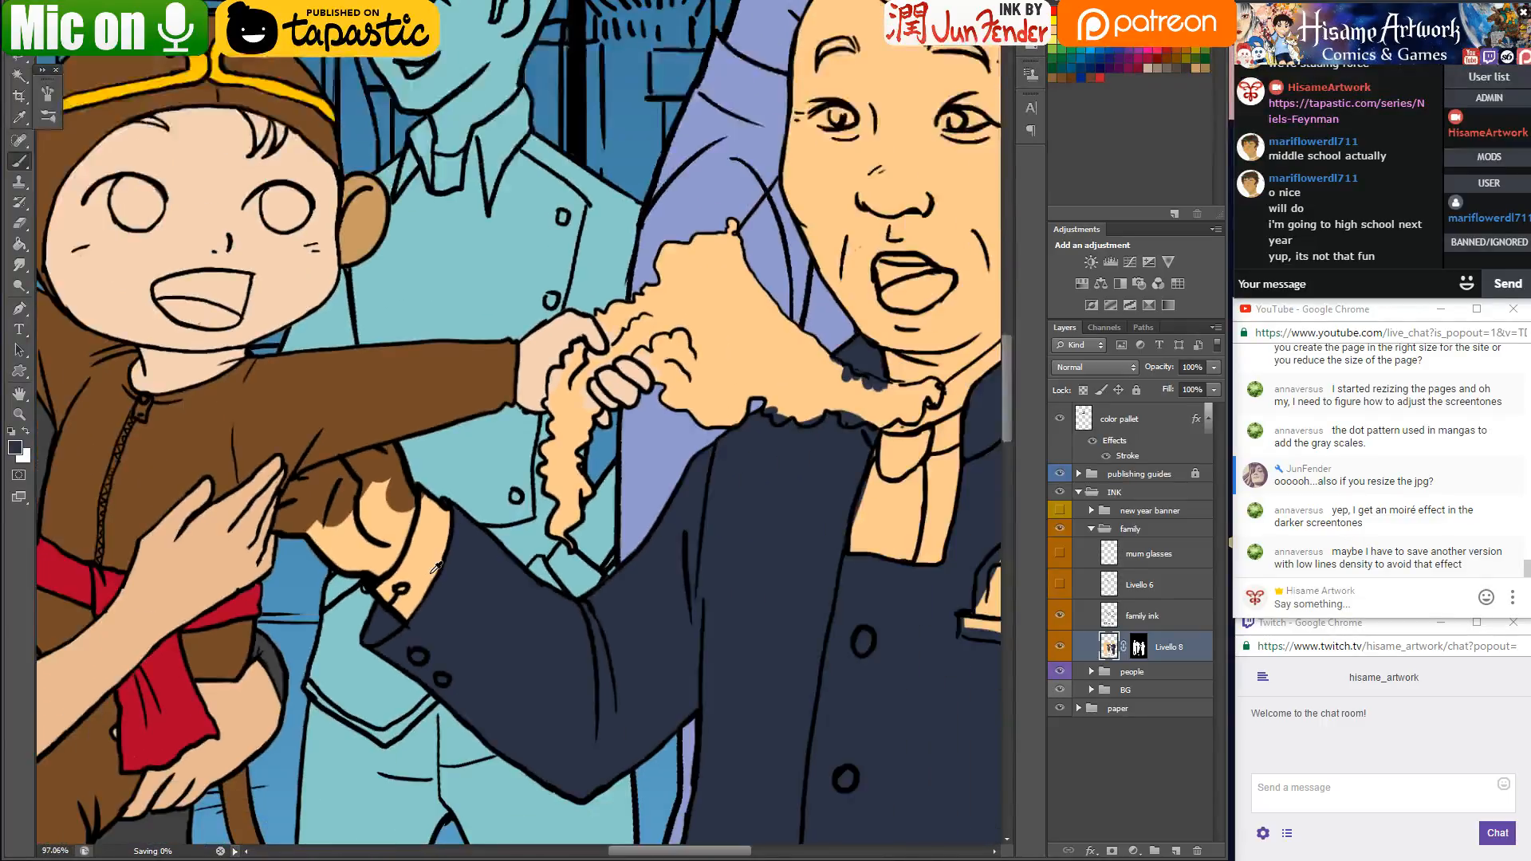
scroll(676, 493, up, 5)
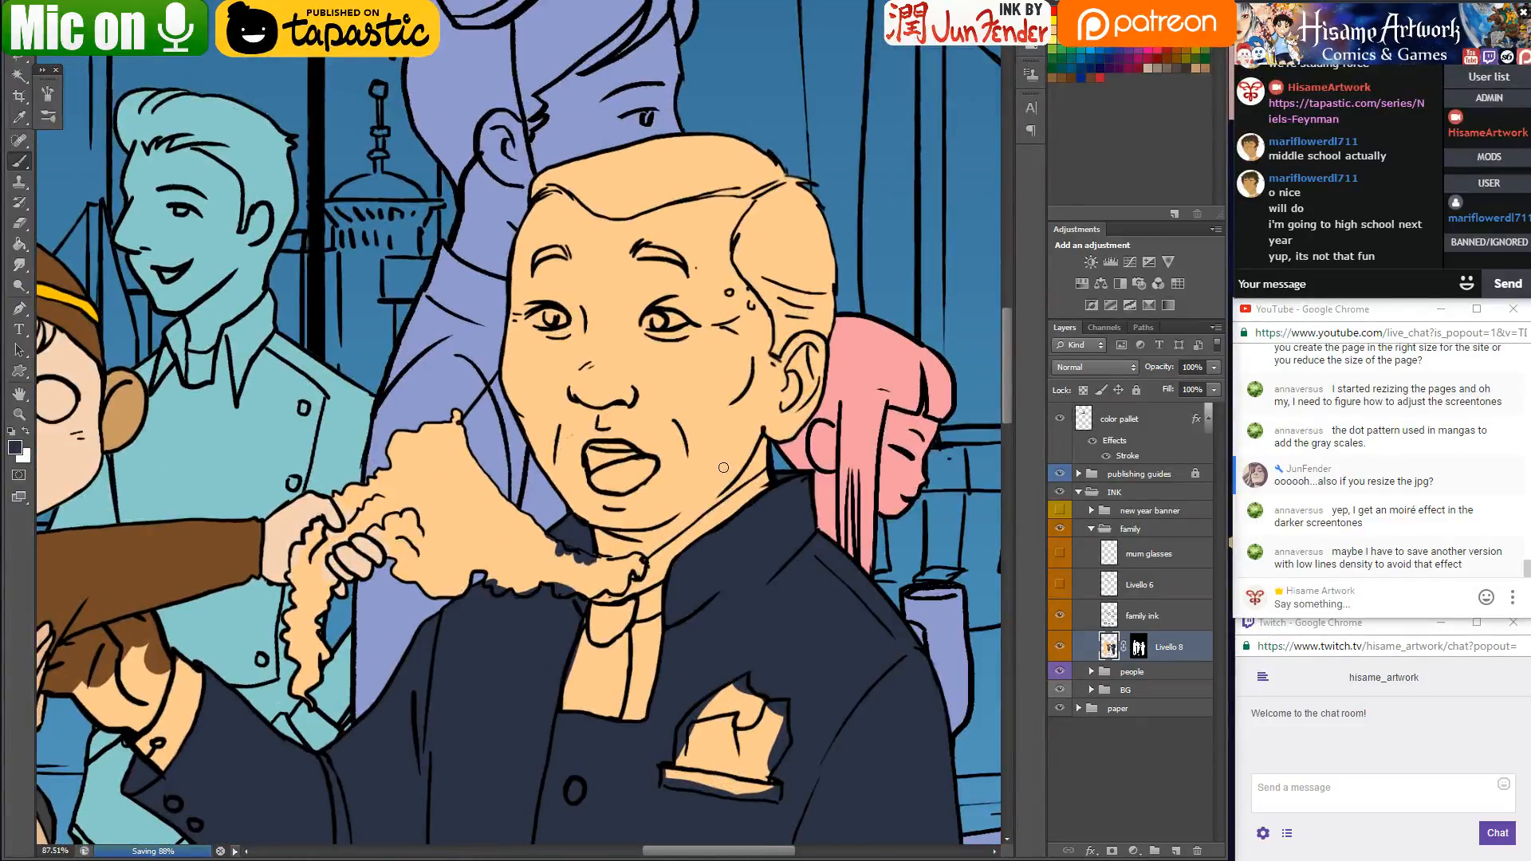
drag(723, 467, 704, 418)
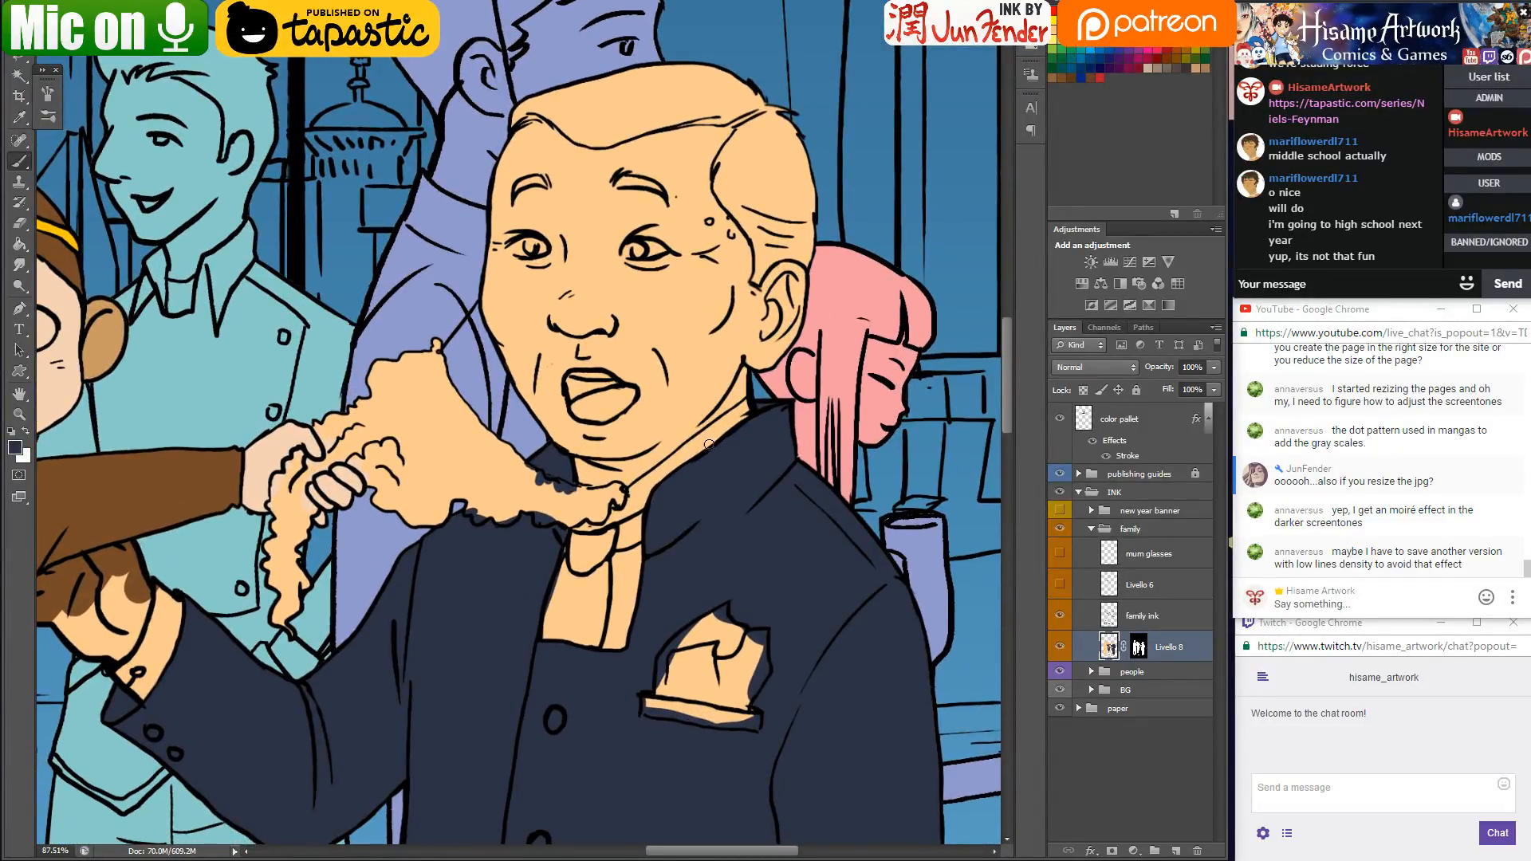
scroll(709, 444, down, 5)
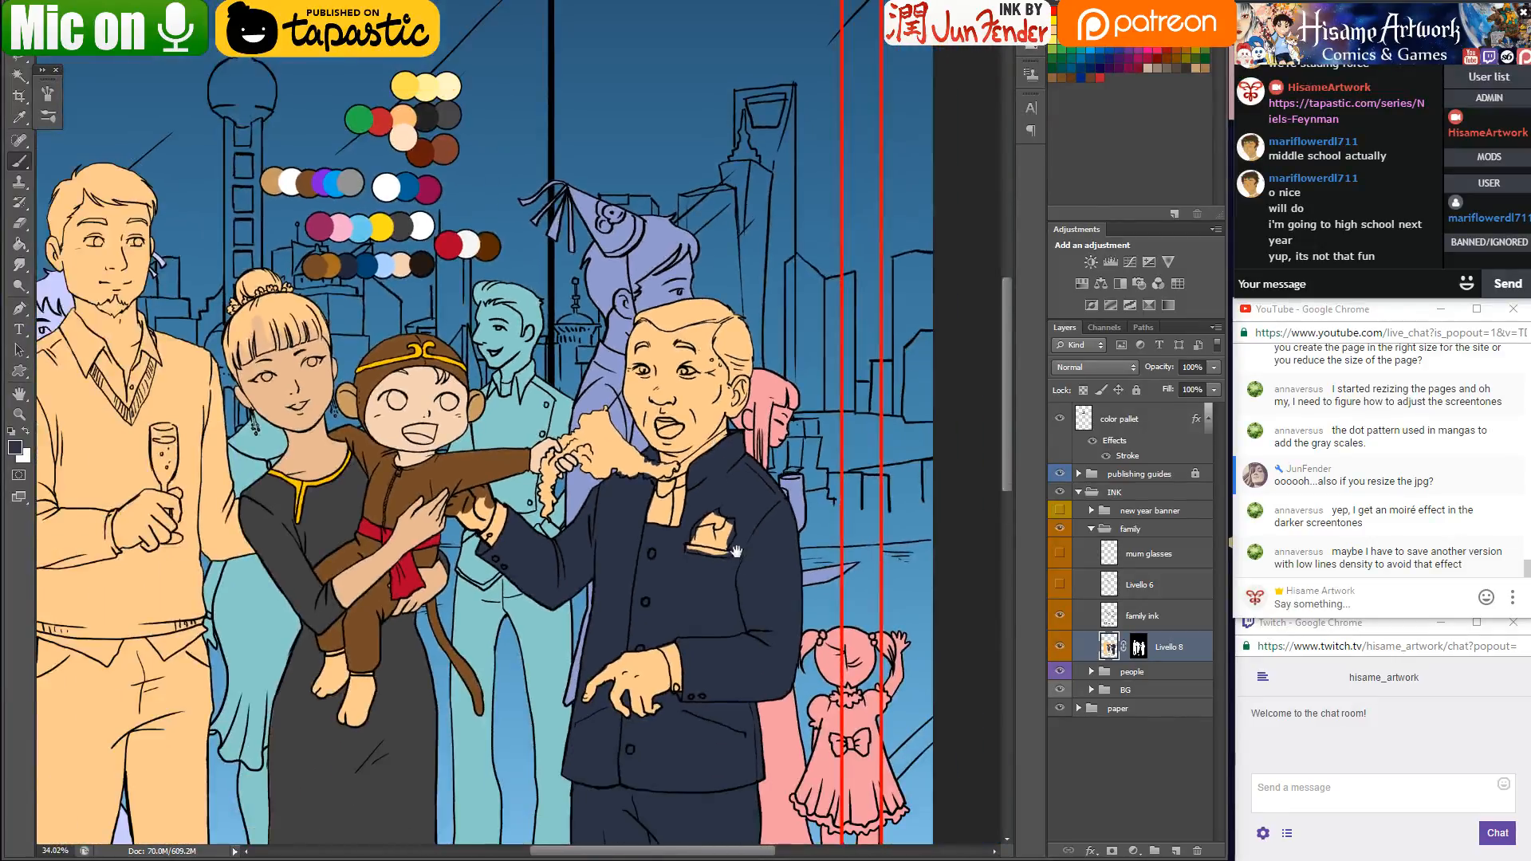
drag(736, 550, 729, 203)
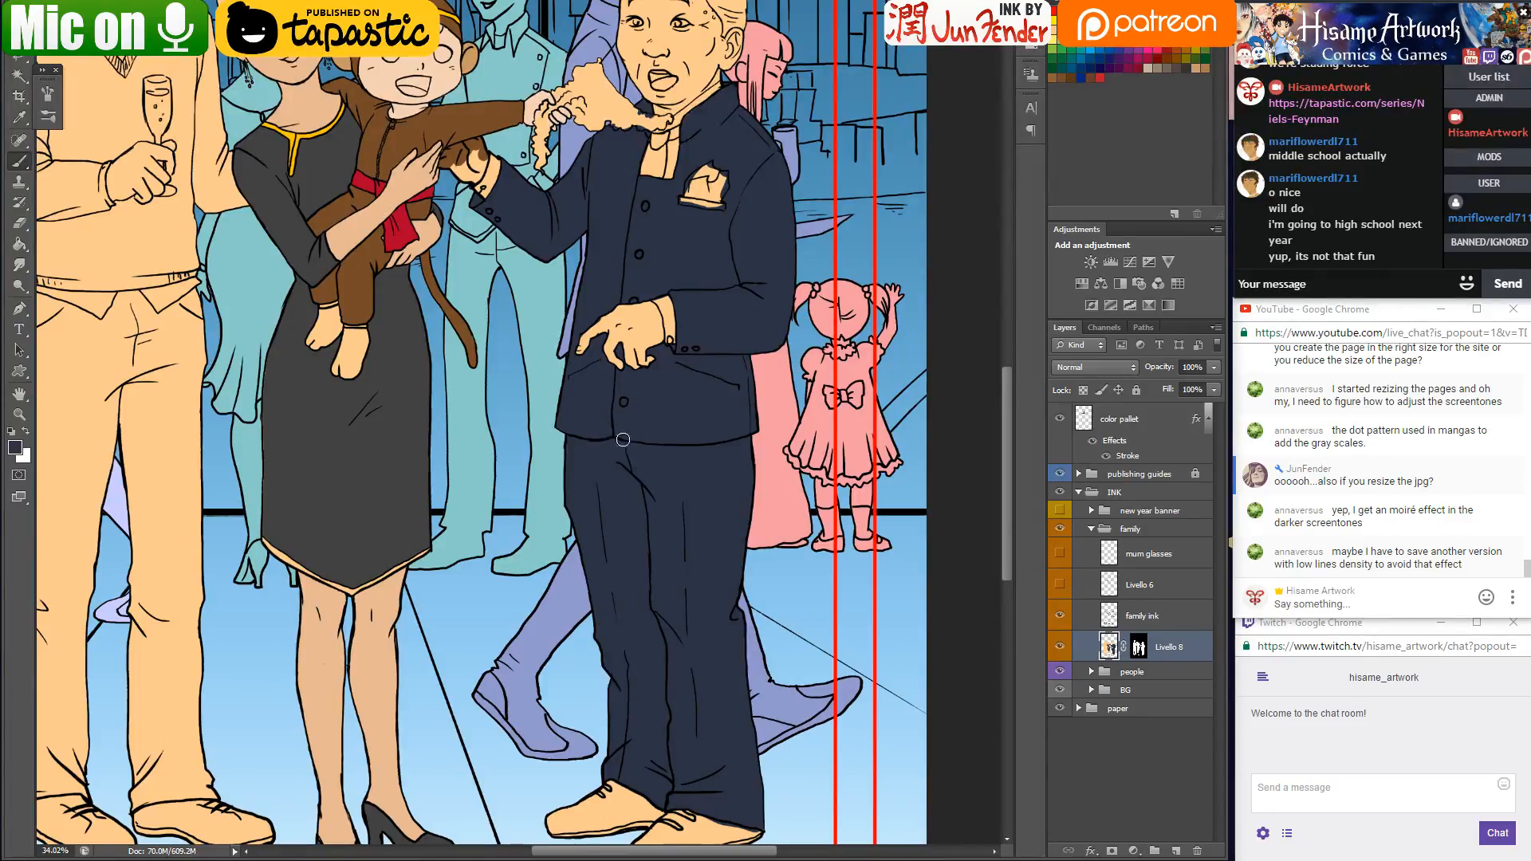
drag(623, 440, 694, 490)
key(ctrl+s)
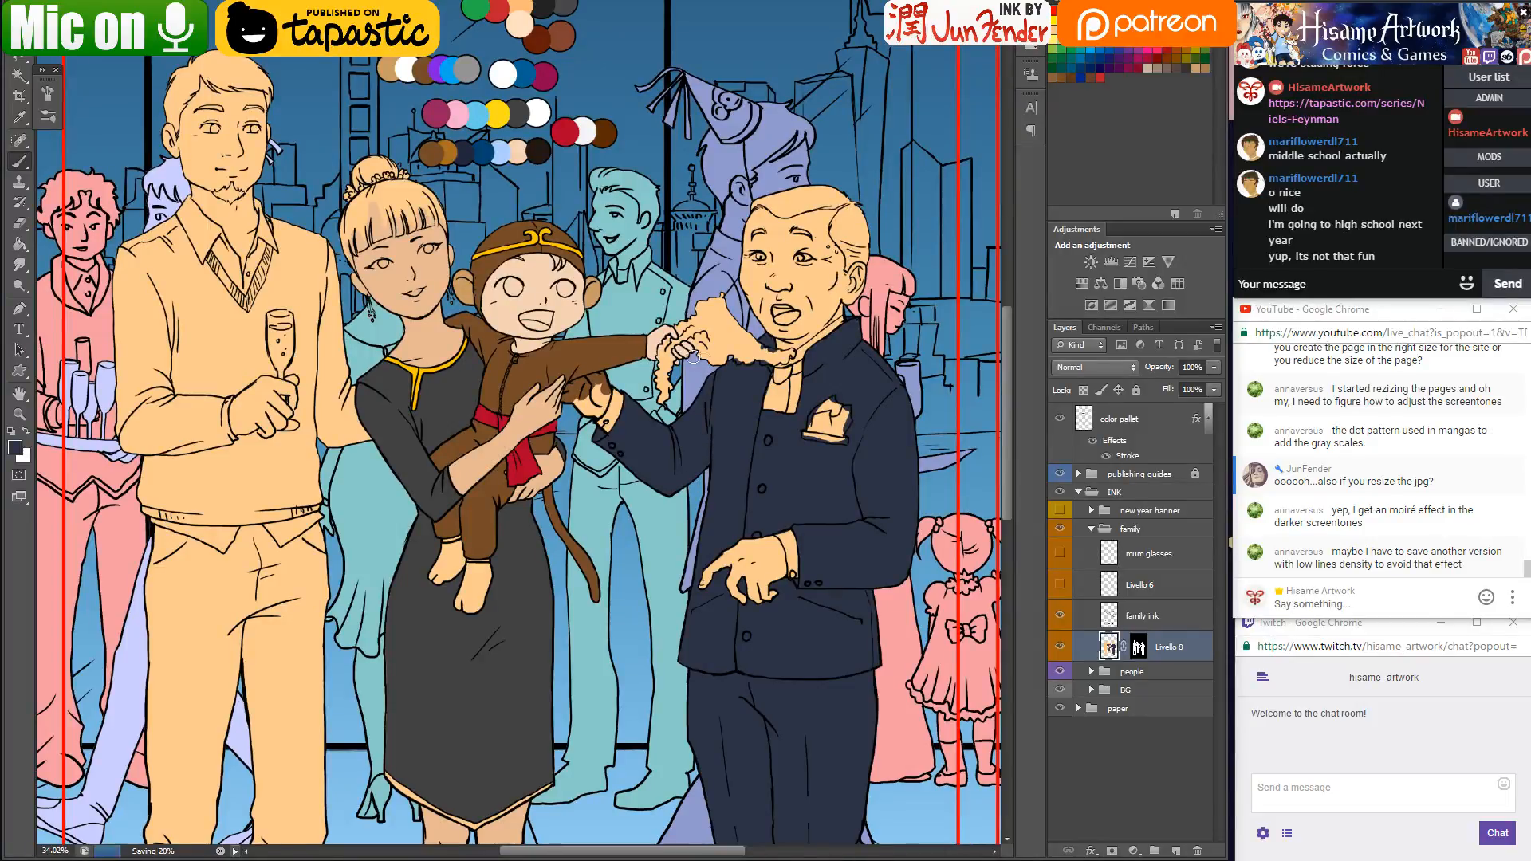
Pick a tan skin tone in the Color Picker and brush it over the older man's forehead, cheeks and nose area
scroll(845, 361, up, 3)
alt+click(294, 477)
scroll(878, 126, up, 3)
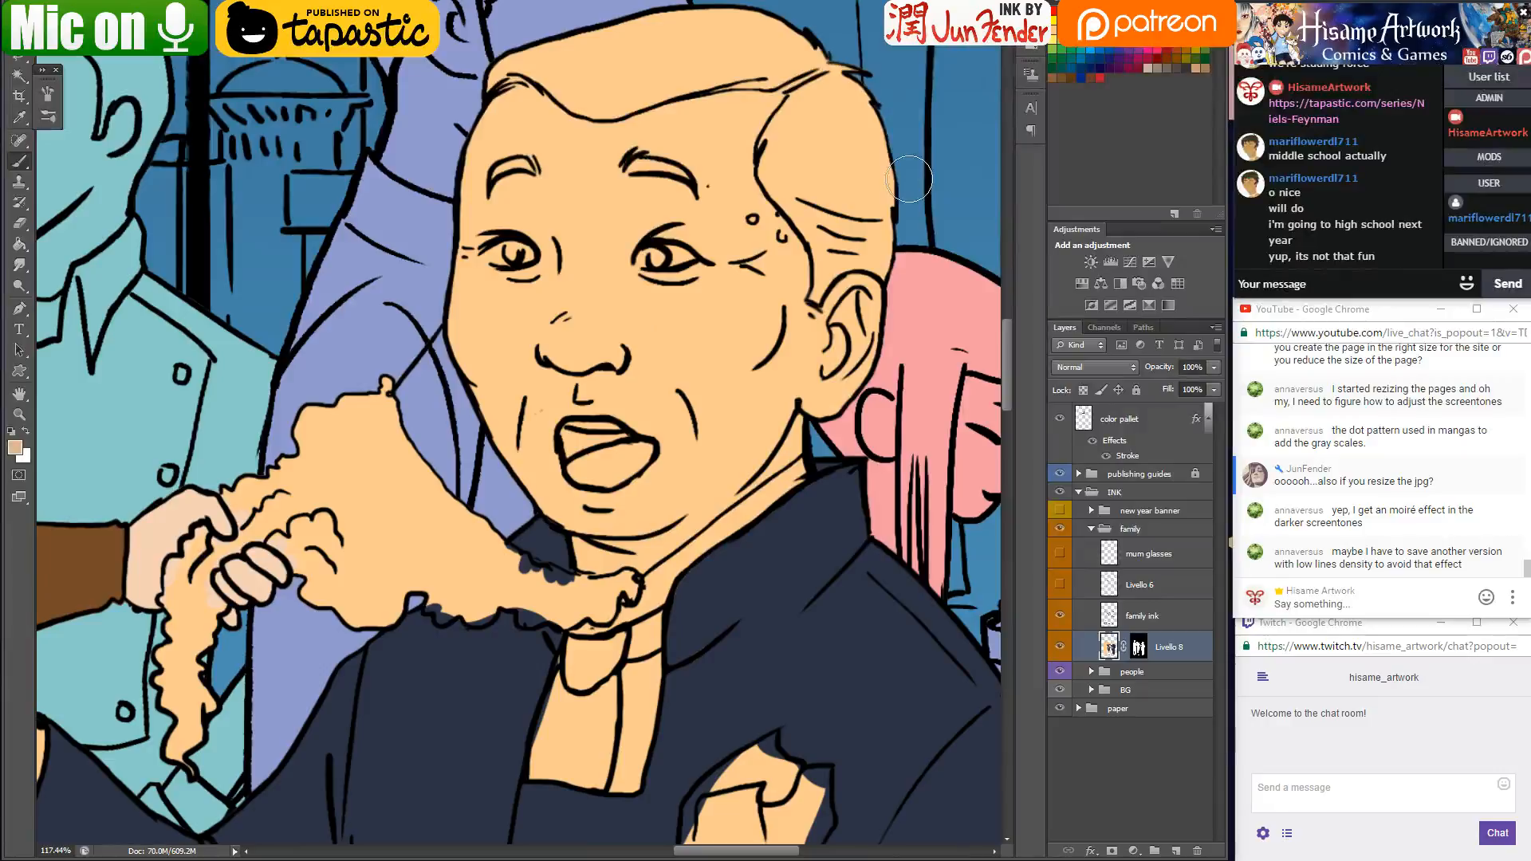
click(14, 448)
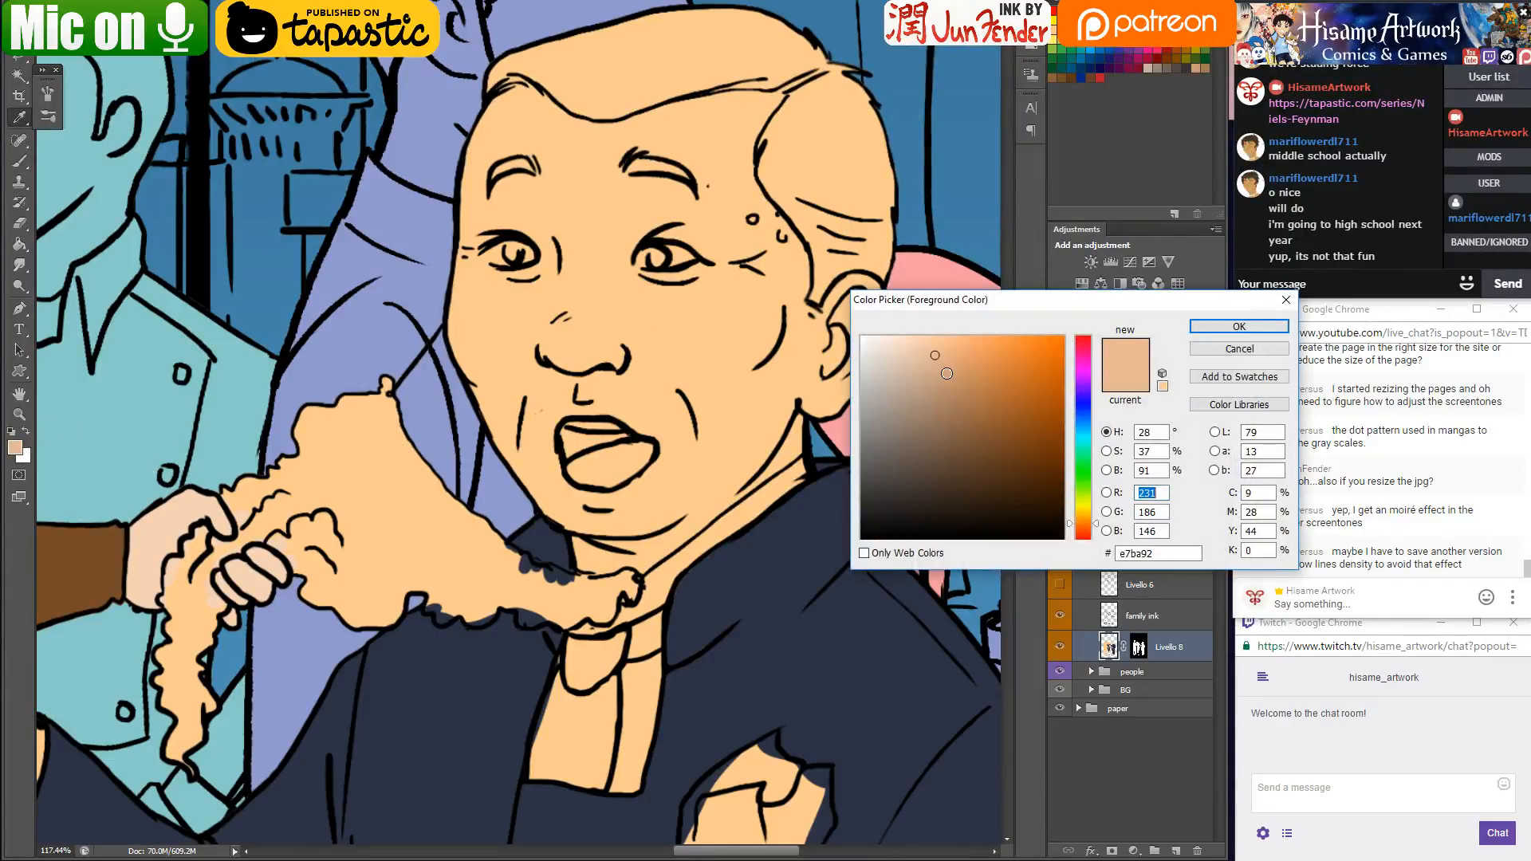
click(1199, 324)
mouse_move(532, 129)
mouse_down()
mouse_move(515, 95)
mouse_move(459, 204)
mouse_move(551, 101)
mouse_move(588, 141)
mouse_move(672, 139)
mouse_move(682, 120)
mouse_move(621, 113)
mouse_move(707, 93)
mouse_move(651, 157)
mouse_move(713, 114)
mouse_move(707, 188)
mouse_move(730, 122)
mouse_move(694, 220)
mouse_up()
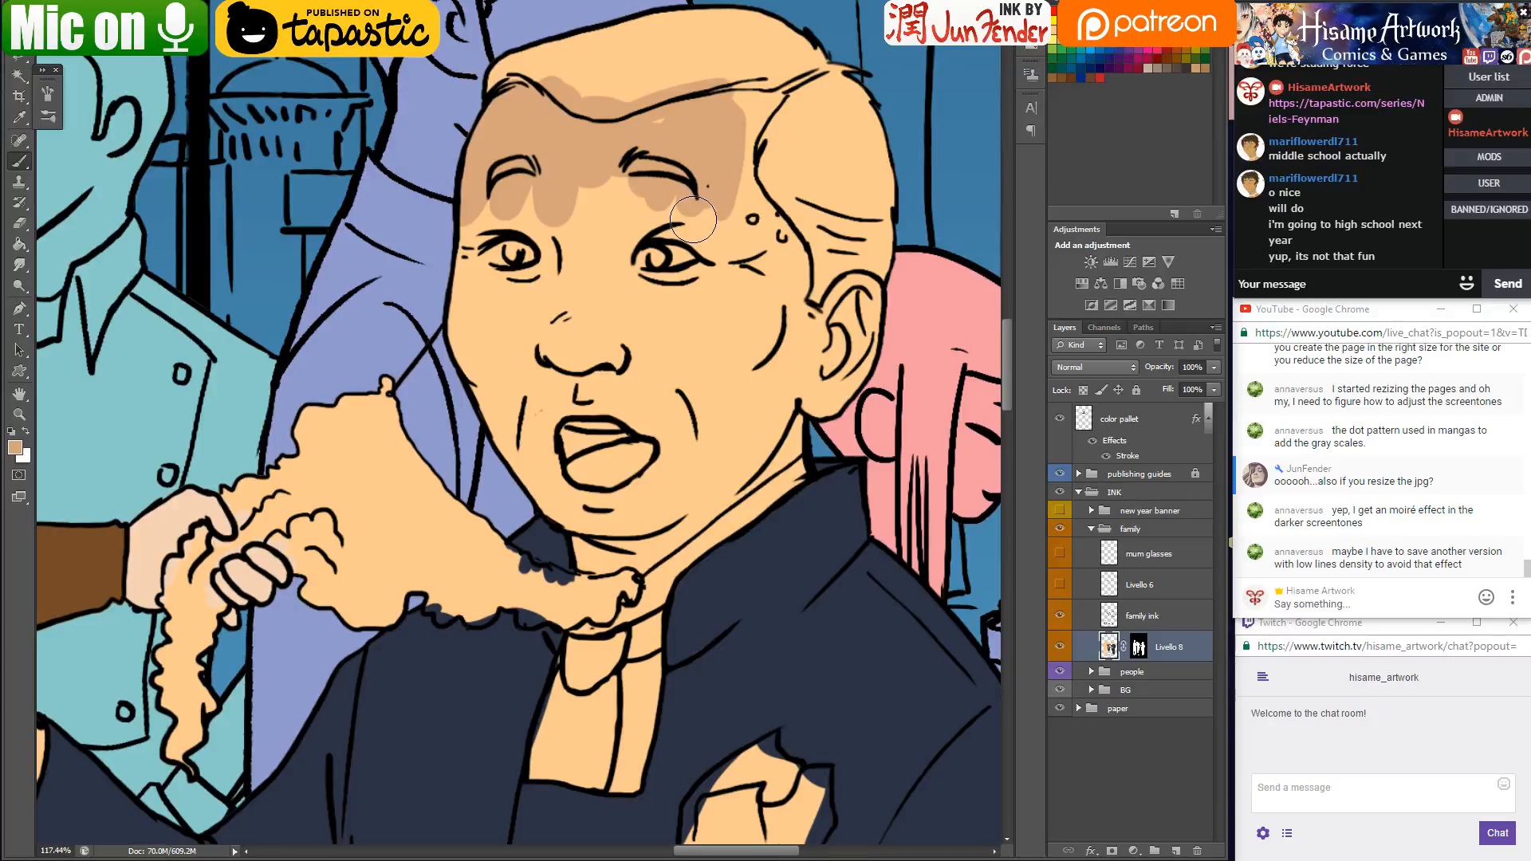
mouse_move(693, 220)
mouse_down()
mouse_move(738, 76)
mouse_move(829, 335)
mouse_move(798, 398)
mouse_move(870, 351)
mouse_move(745, 446)
mouse_move(691, 461)
mouse_up()
mouse_move(462, 347)
mouse_down()
mouse_move(483, 231)
mouse_move(494, 271)
mouse_move(574, 239)
mouse_move(682, 157)
mouse_move(622, 303)
mouse_move(734, 239)
mouse_move(753, 354)
mouse_move(743, 200)
mouse_move(800, 305)
mouse_up()
mouse_move(668, 300)
mouse_down()
mouse_move(530, 430)
mouse_move(546, 439)
mouse_move(500, 368)
mouse_move(589, 458)
mouse_move(573, 349)
mouse_move(648, 348)
mouse_move(663, 414)
mouse_up()
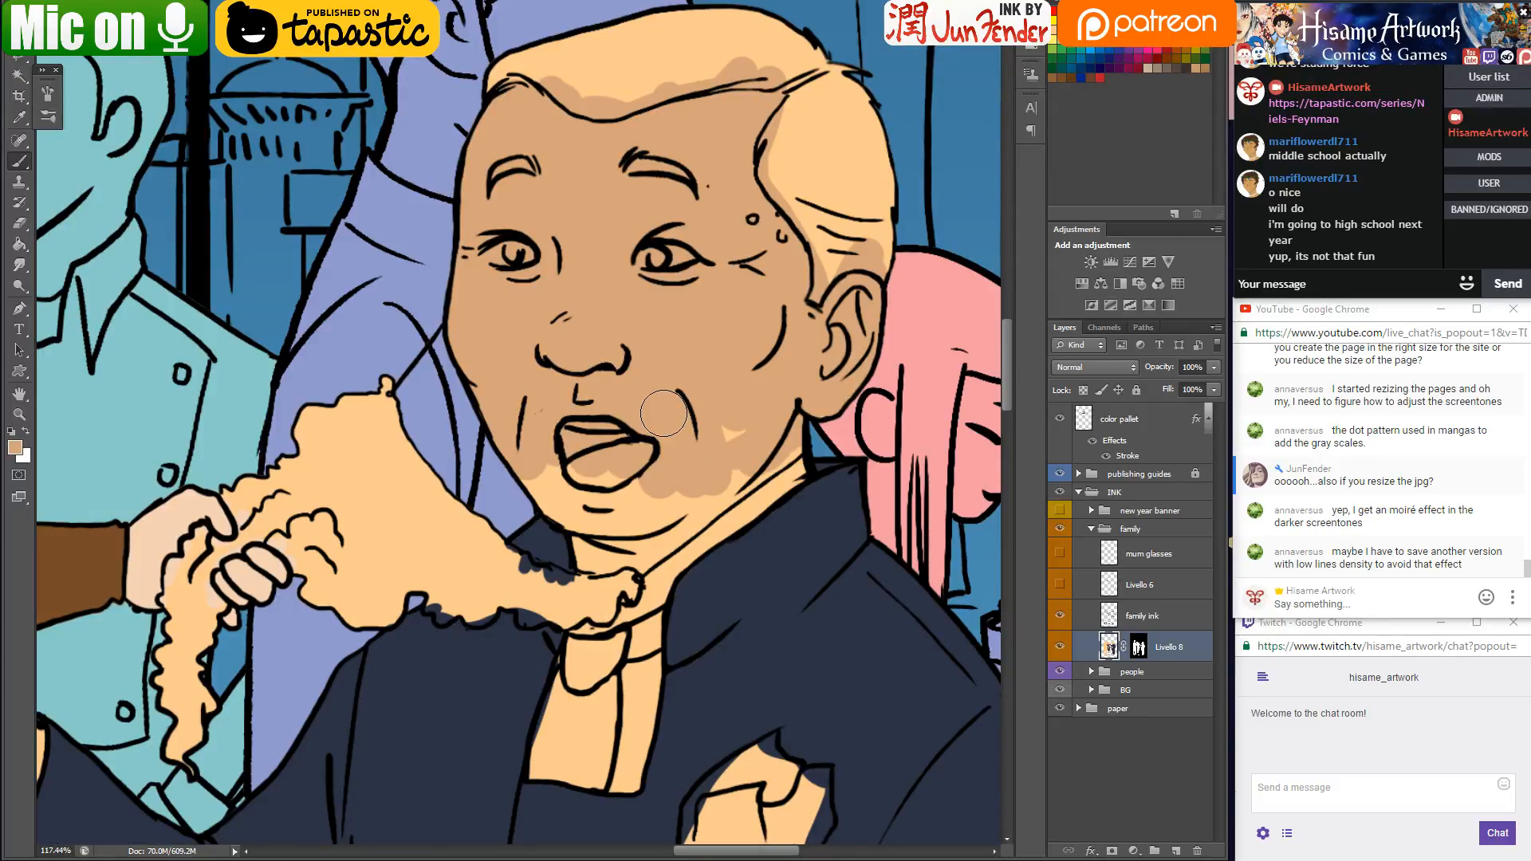
With the Brush on Livello 8, fill the remaining gaps along the older man's lower cheeks, jaw and chin with the tan
key(e)
click(1139, 647)
key(d)
click(1095, 608)
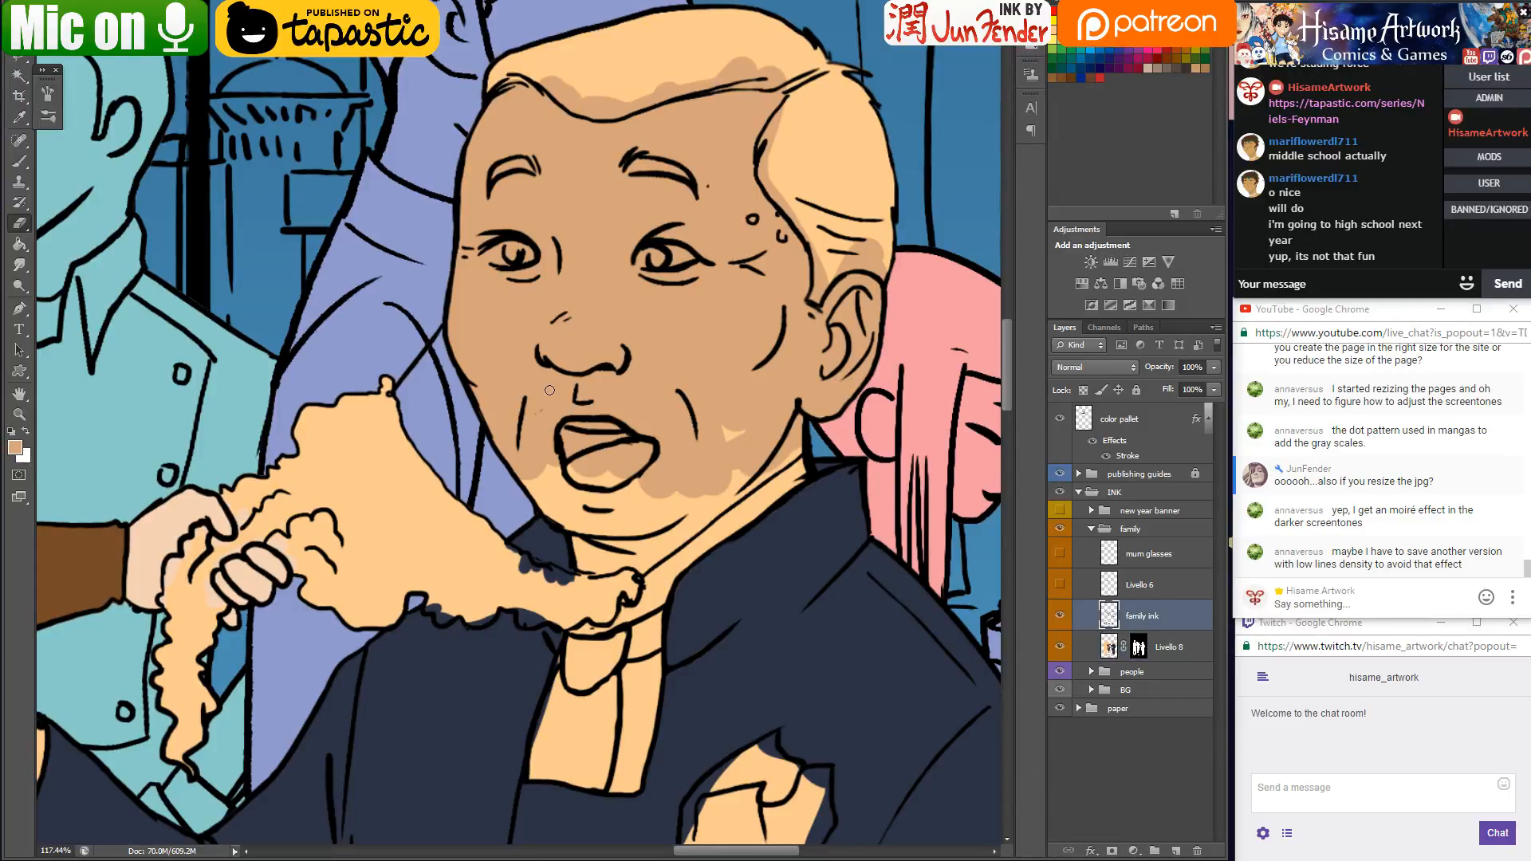
key(b)
click(1109, 647)
mouse_move(534, 471)
mouse_down()
mouse_move(578, 511)
mouse_move(590, 468)
mouse_move(600, 524)
mouse_move(738, 473)
mouse_move(645, 521)
mouse_move(794, 443)
mouse_up()
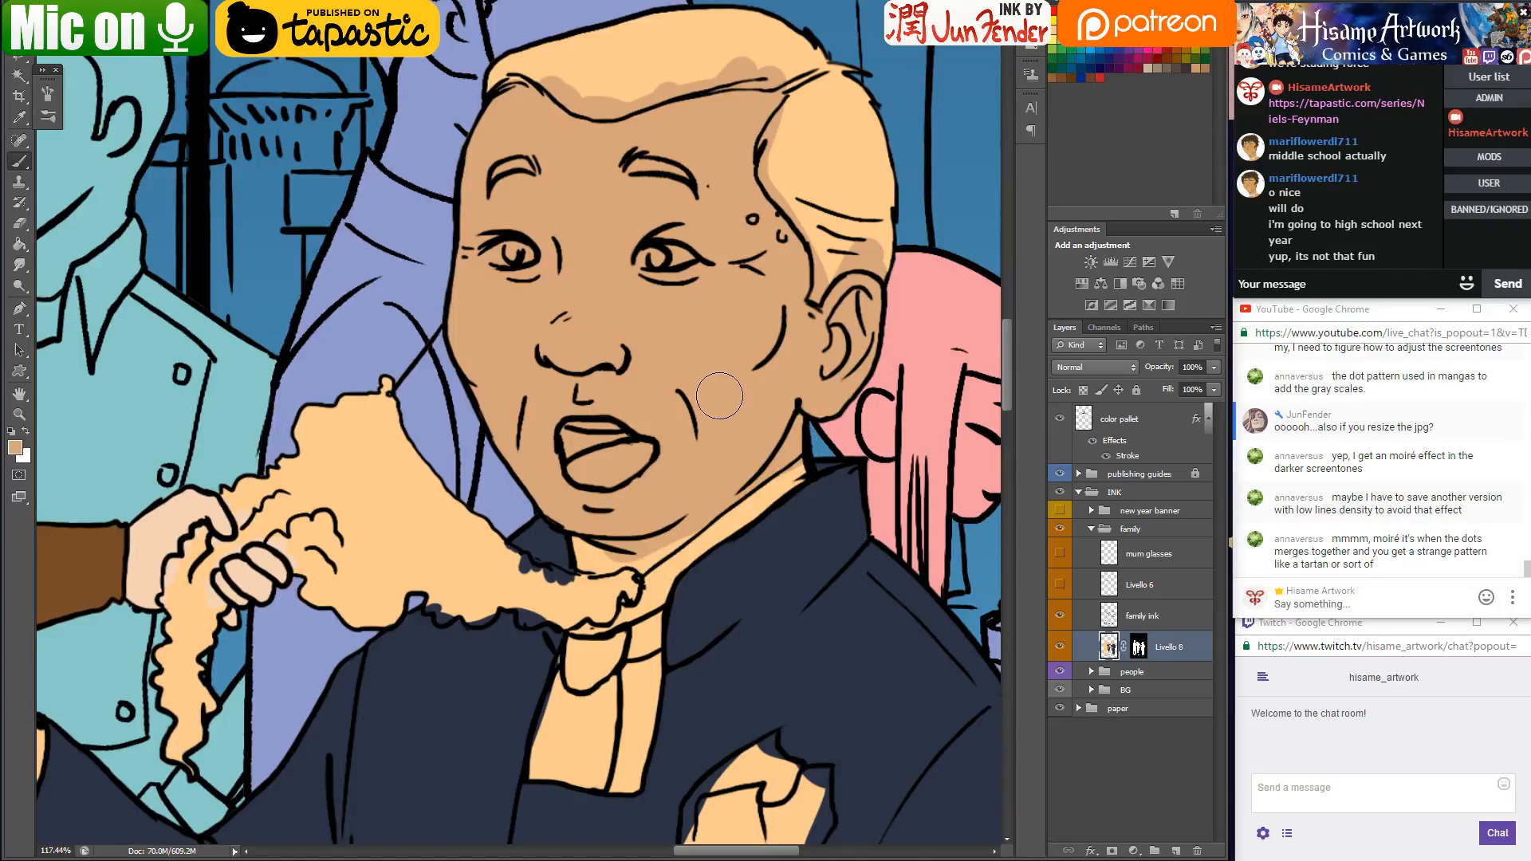
Brush the tan over the neck between the chin and the pulled beard, and save the file
scroll(719, 397, down, 3)
scroll(719, 397, left, 1)
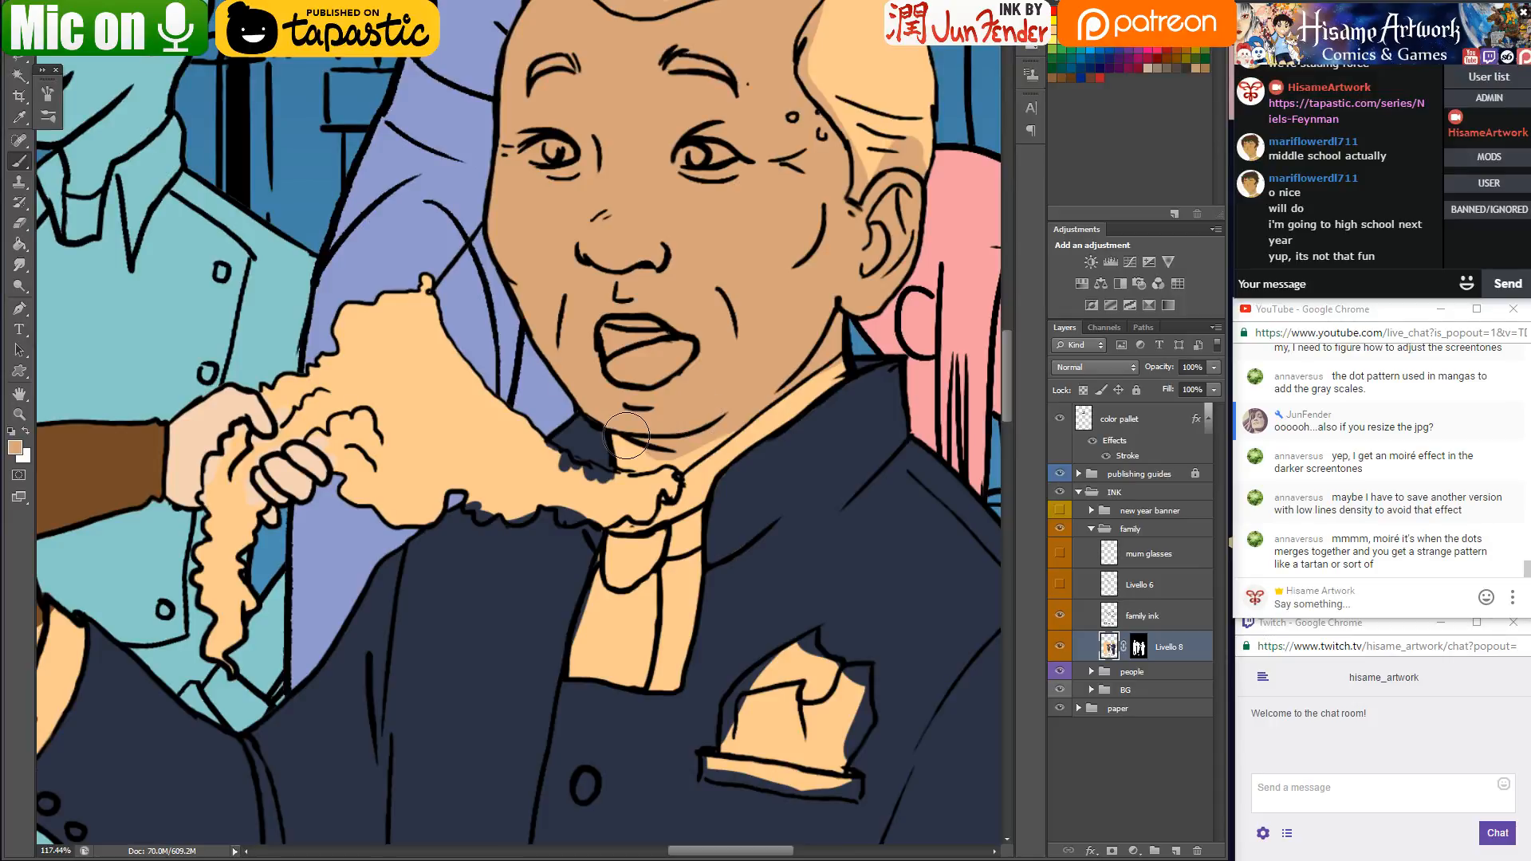
drag(626, 436, 707, 431)
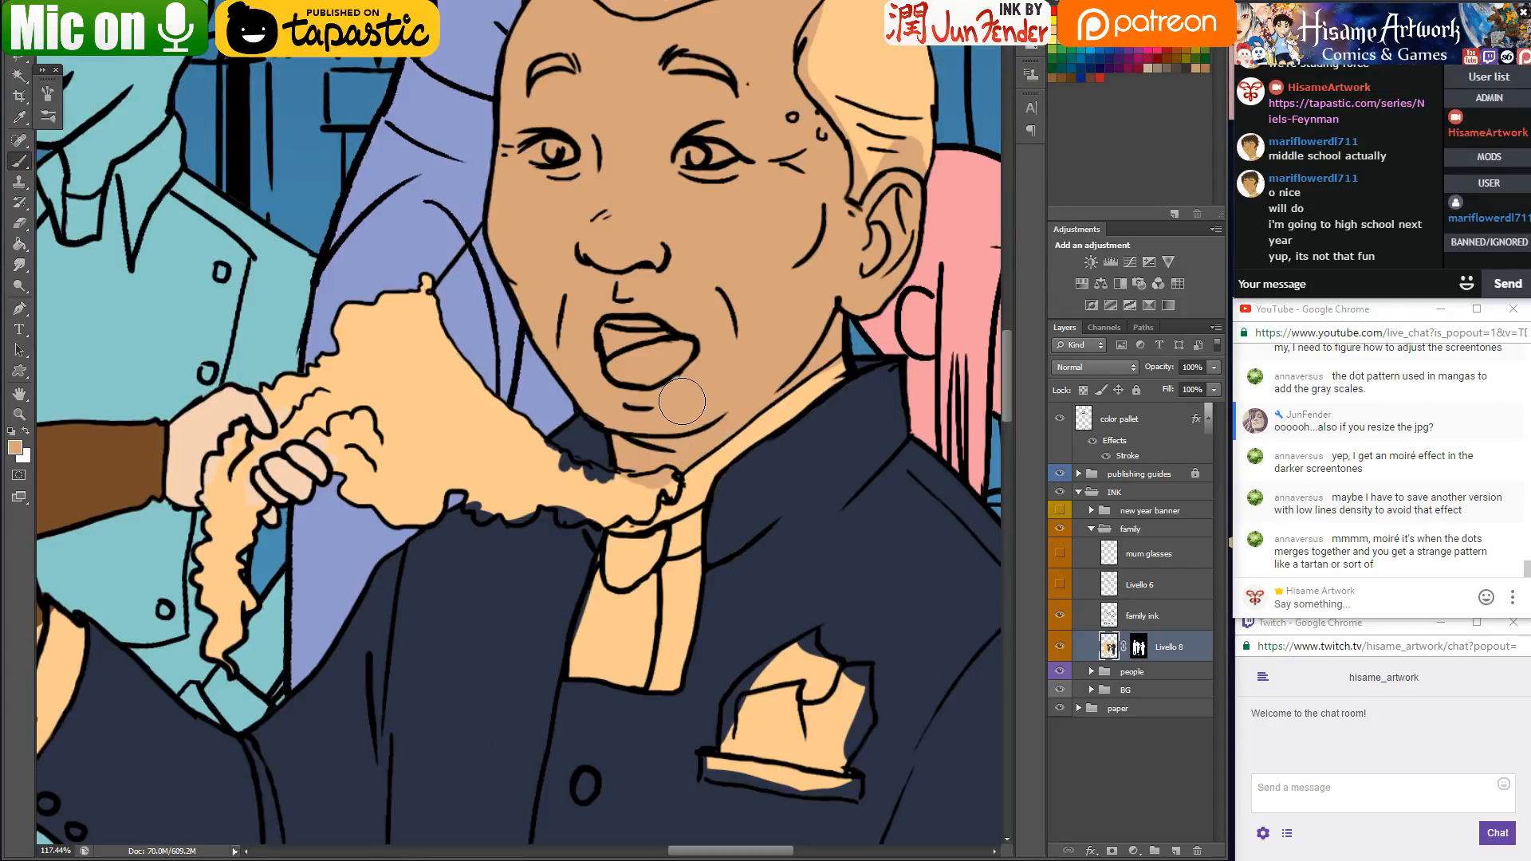
key(ctrl+s)
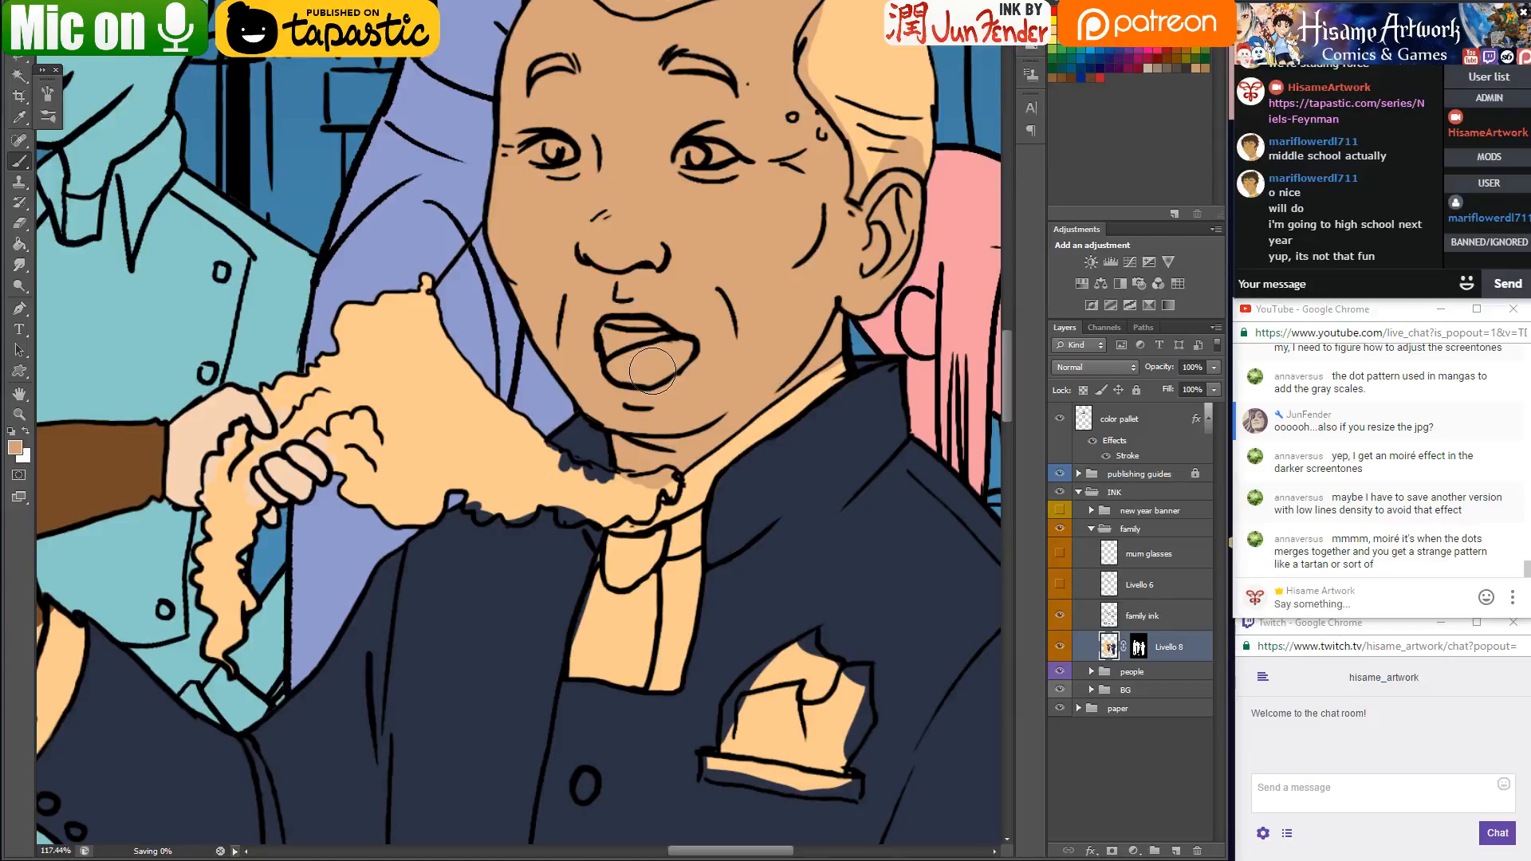
Swap to white and paint the beard strand in the child's grip and the beard's upper edge up to its pointed tip
drag(662, 485, 713, 269)
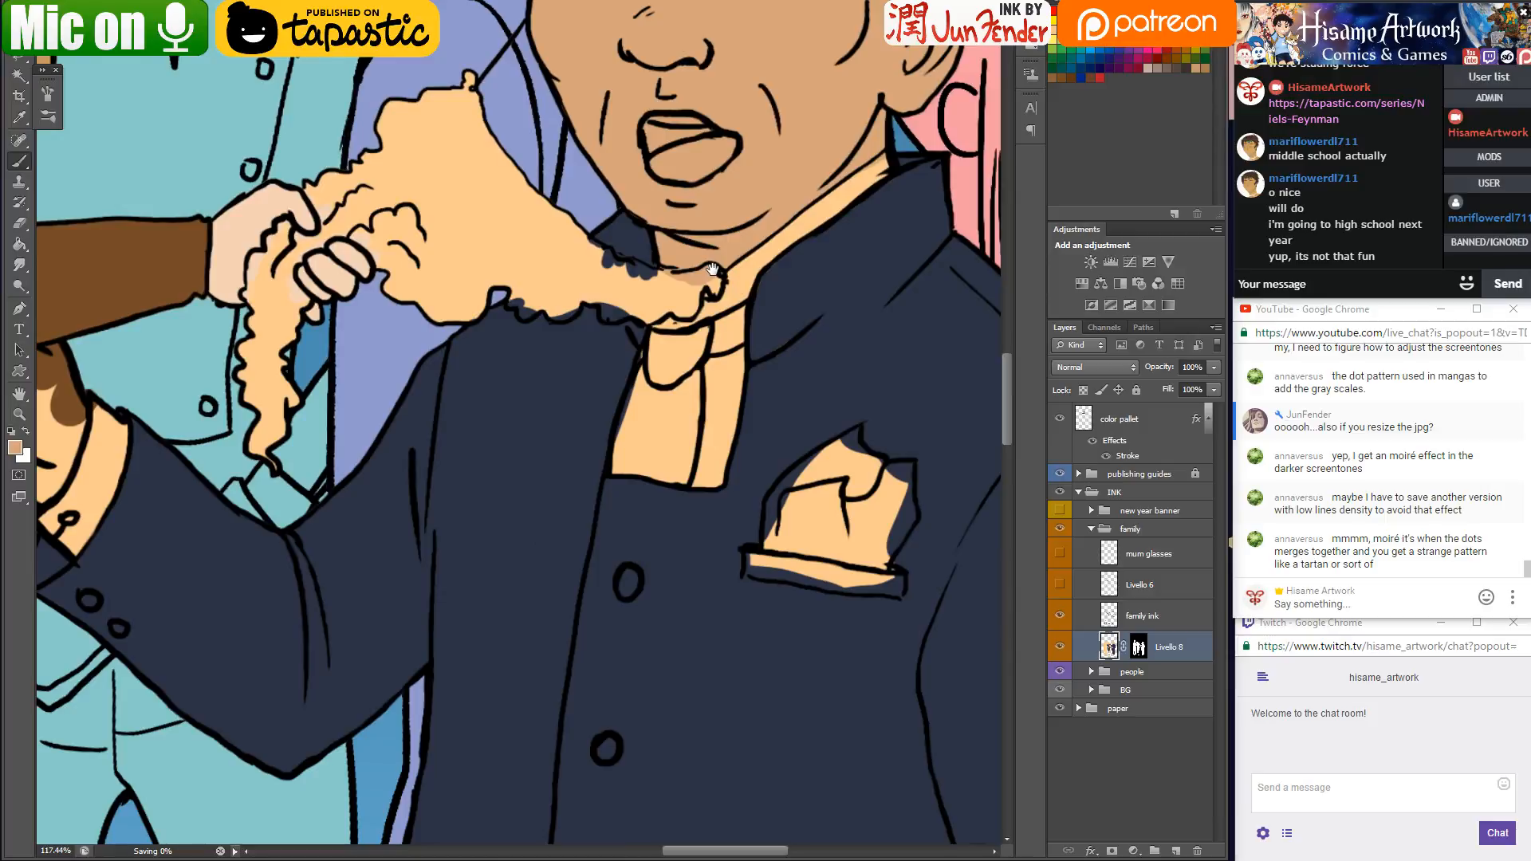
click(26, 435)
scroll(252, 220, up, 3)
mouse_move(231, 297)
mouse_down()
mouse_move(582, 423)
mouse_move(584, 352)
mouse_move(524, 470)
mouse_move(530, 488)
mouse_move(557, 444)
mouse_move(587, 481)
mouse_up()
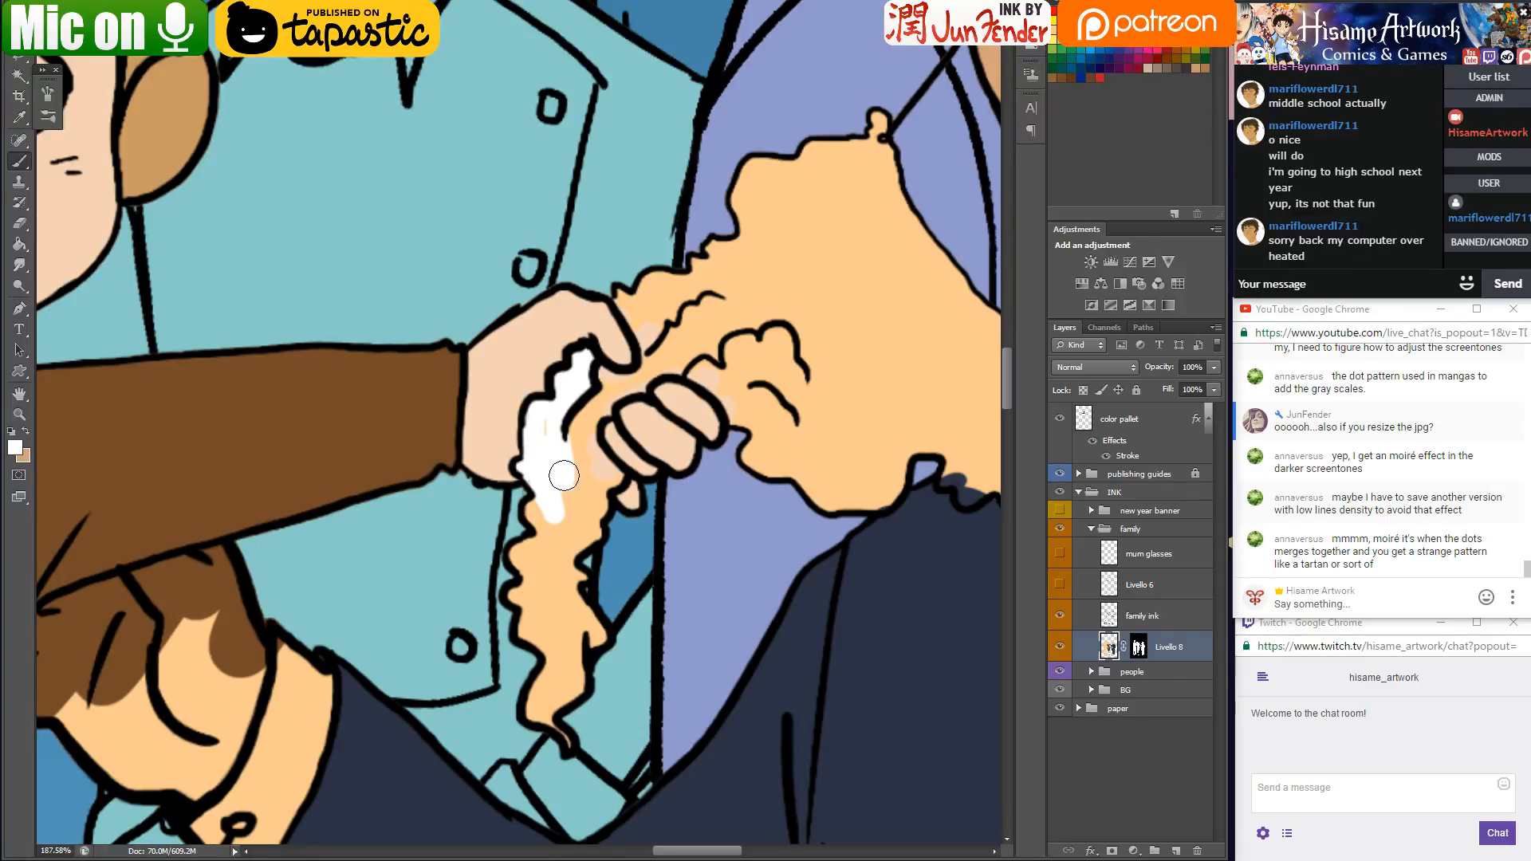
mouse_move(562, 474)
mouse_down()
mouse_move(567, 412)
mouse_move(554, 435)
mouse_move(548, 419)
mouse_move(571, 424)
mouse_move(594, 385)
mouse_up()
mouse_move(609, 378)
mouse_down()
mouse_move(650, 354)
mouse_move(619, 283)
mouse_move(649, 336)
mouse_move(616, 284)
mouse_move(653, 289)
mouse_move(630, 302)
mouse_move(653, 289)
mouse_move(667, 325)
mouse_move(696, 294)
mouse_move(695, 333)
mouse_move(735, 271)
mouse_move(756, 163)
mouse_move(736, 200)
mouse_move(766, 223)
mouse_move(807, 132)
mouse_move(842, 100)
mouse_move(848, 130)
mouse_move(870, 118)
mouse_move(888, 215)
mouse_move(897, 196)
mouse_move(807, 264)
mouse_move(802, 204)
mouse_move(786, 243)
mouse_up()
mouse_move(742, 323)
mouse_down()
mouse_move(693, 366)
mouse_move(769, 476)
mouse_up()
mouse_move(633, 391)
mouse_down()
mouse_move(696, 367)
mouse_move(650, 371)
mouse_move(626, 351)
mouse_up()
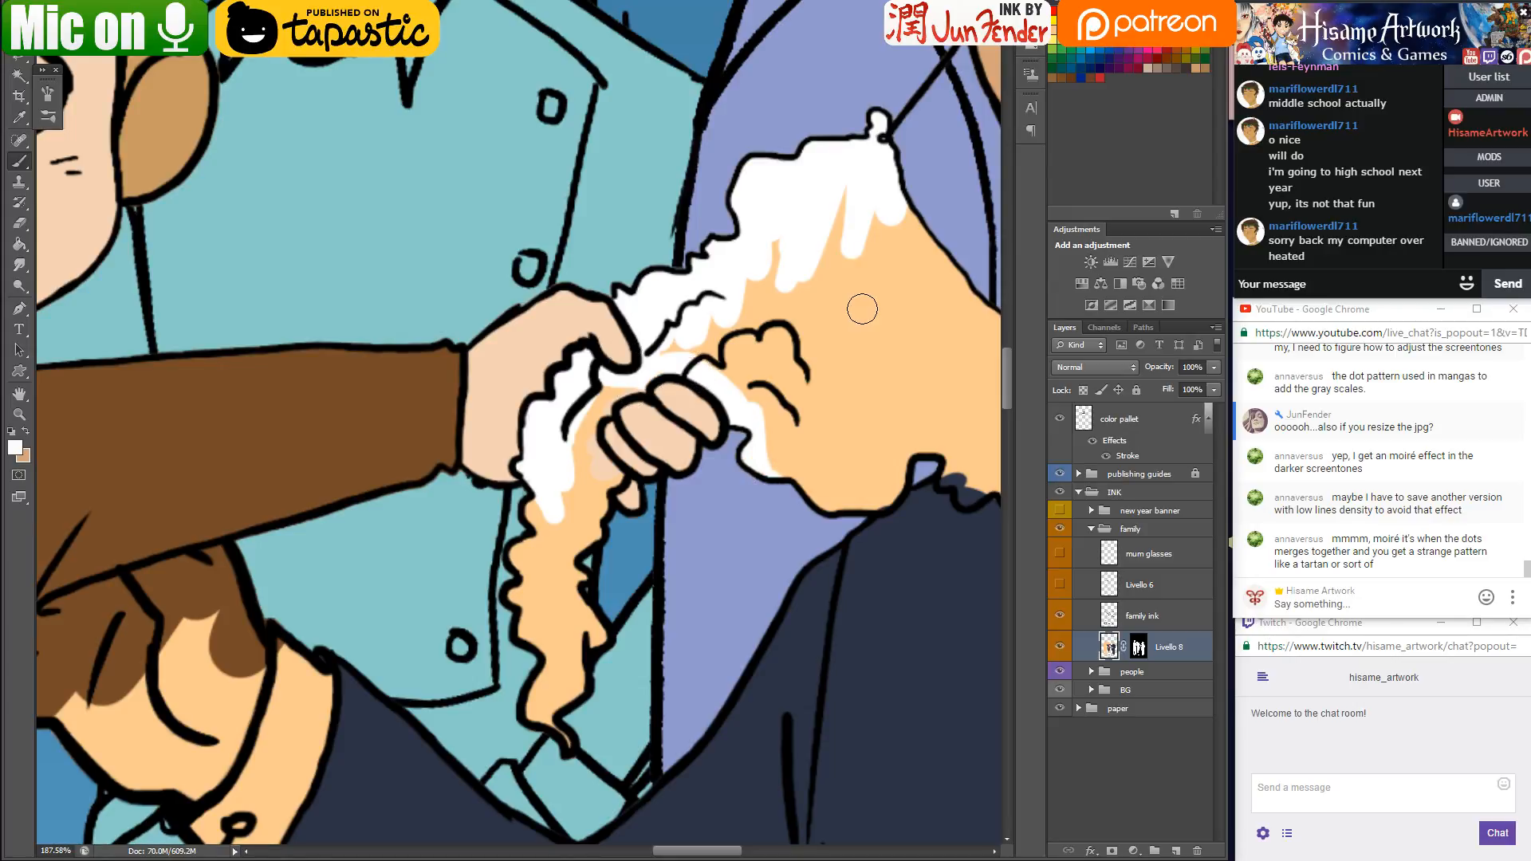
Send the stream chat messages "welcome back :D" and "donno if you heard :D"
click(1318, 284)
text(wel)
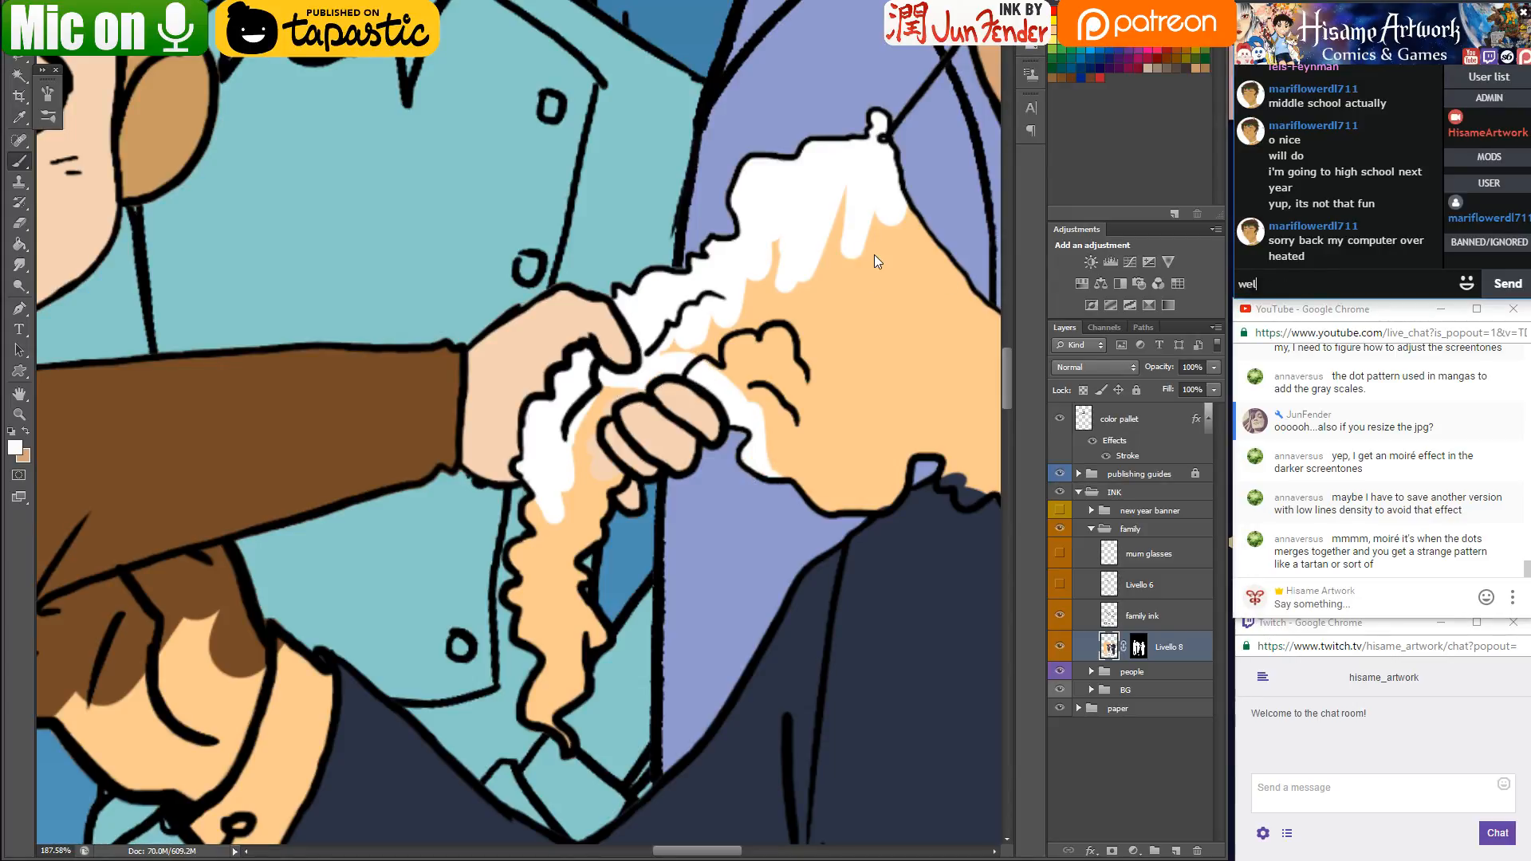
text(come back :D)
key(Return)
text(d)
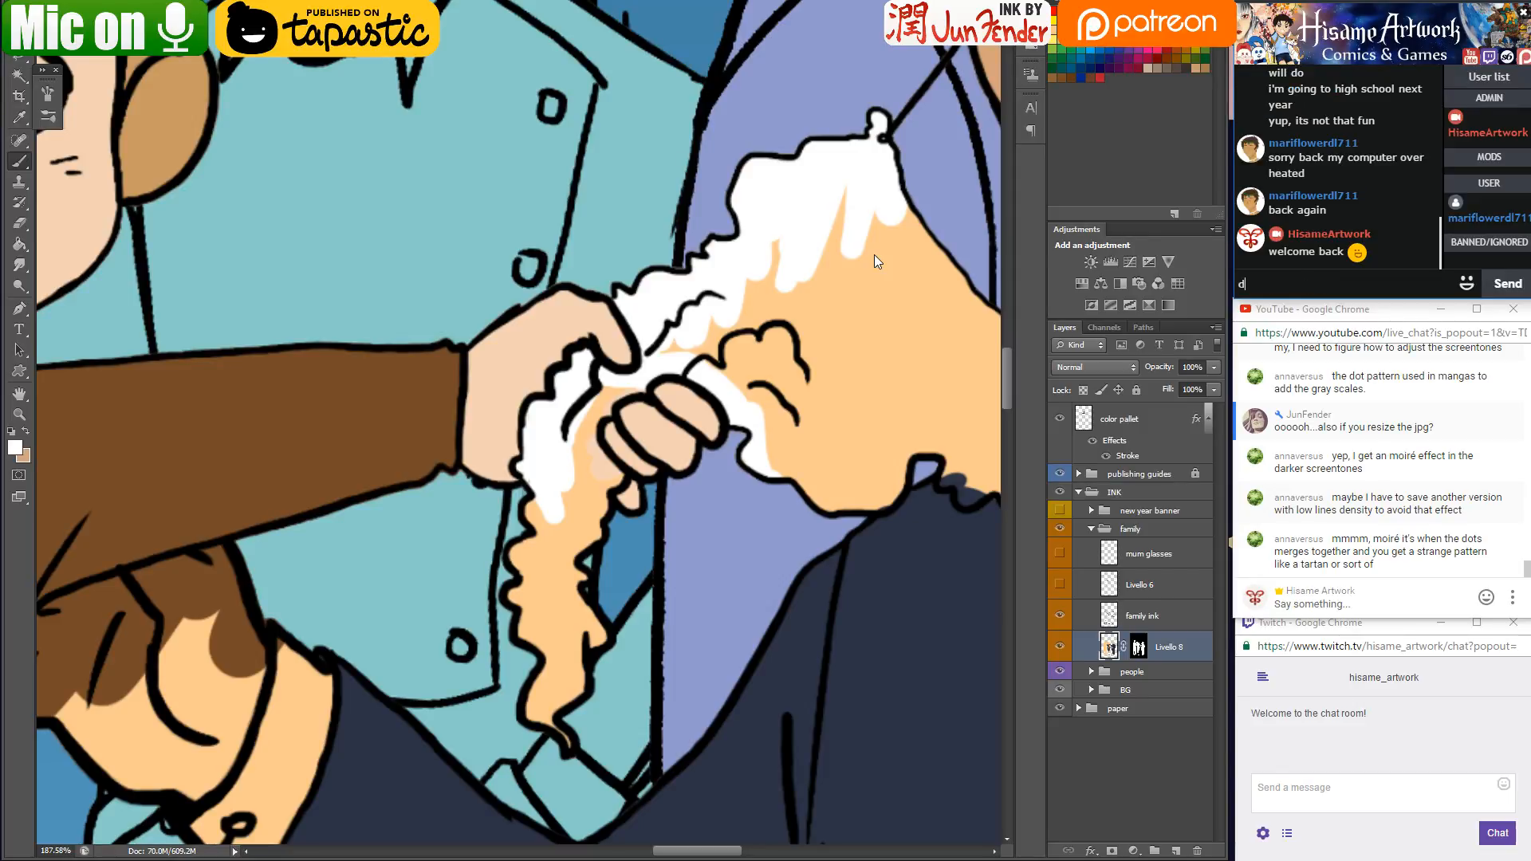
text(onno if you heard :D)
key(Return)
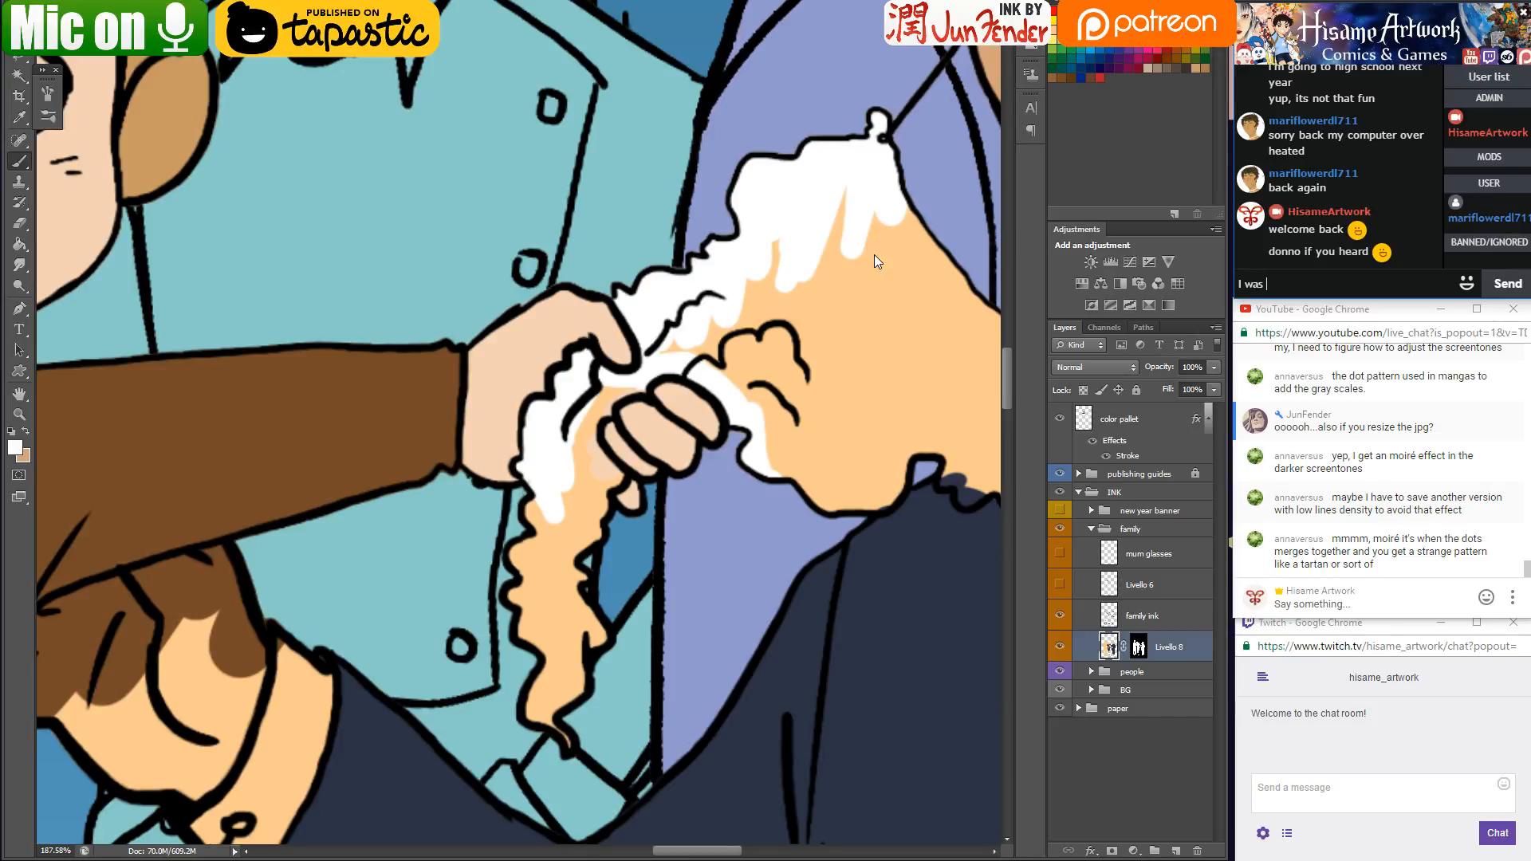
Send the chat message "I was talking about psychics :)", using the suggested spelling for the last word
text(I was talking ab)
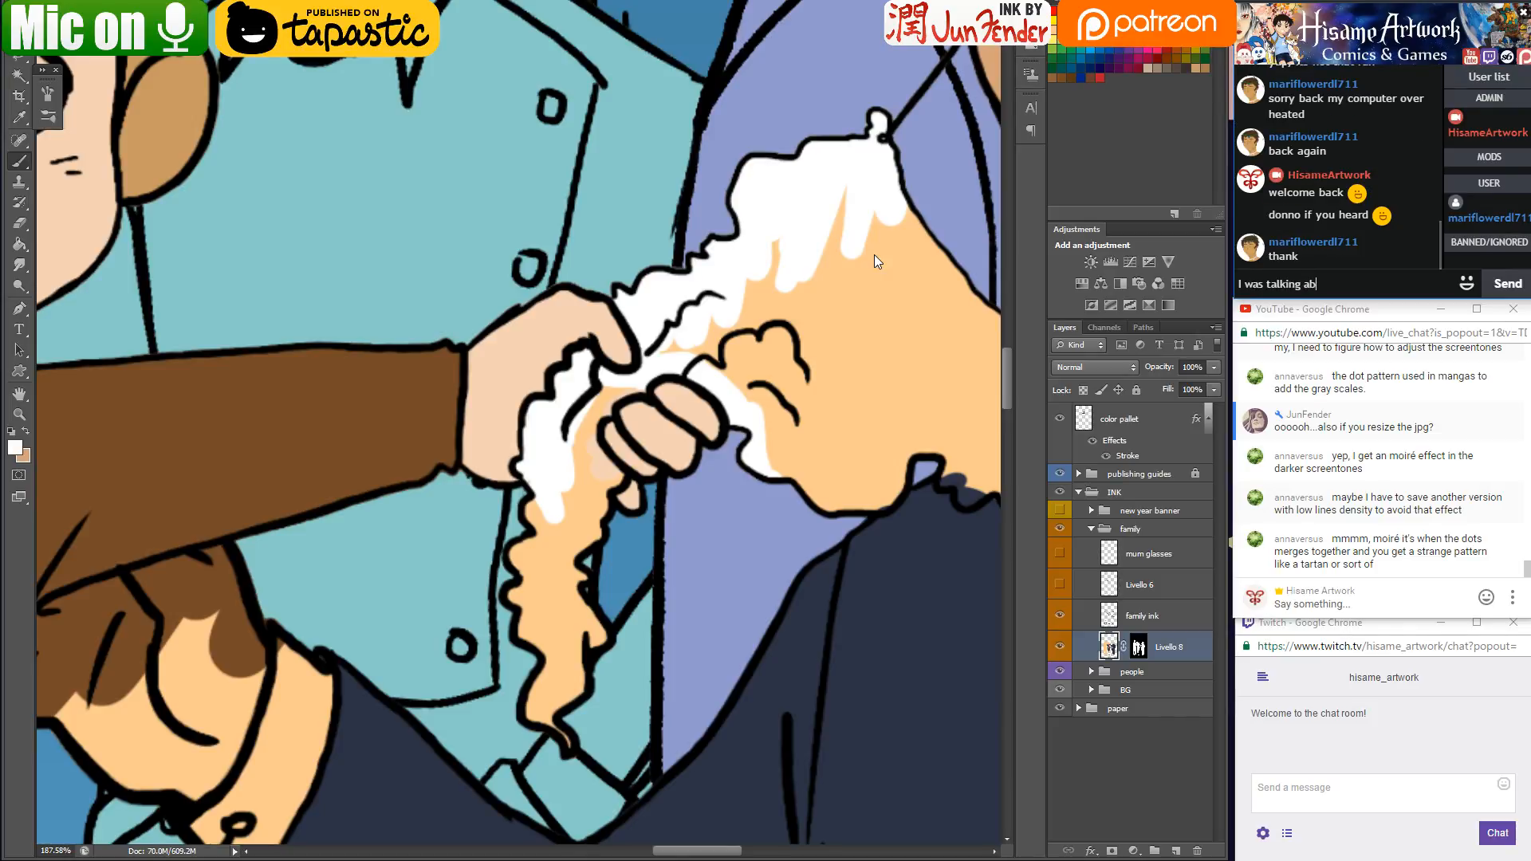
text(out pshisics)
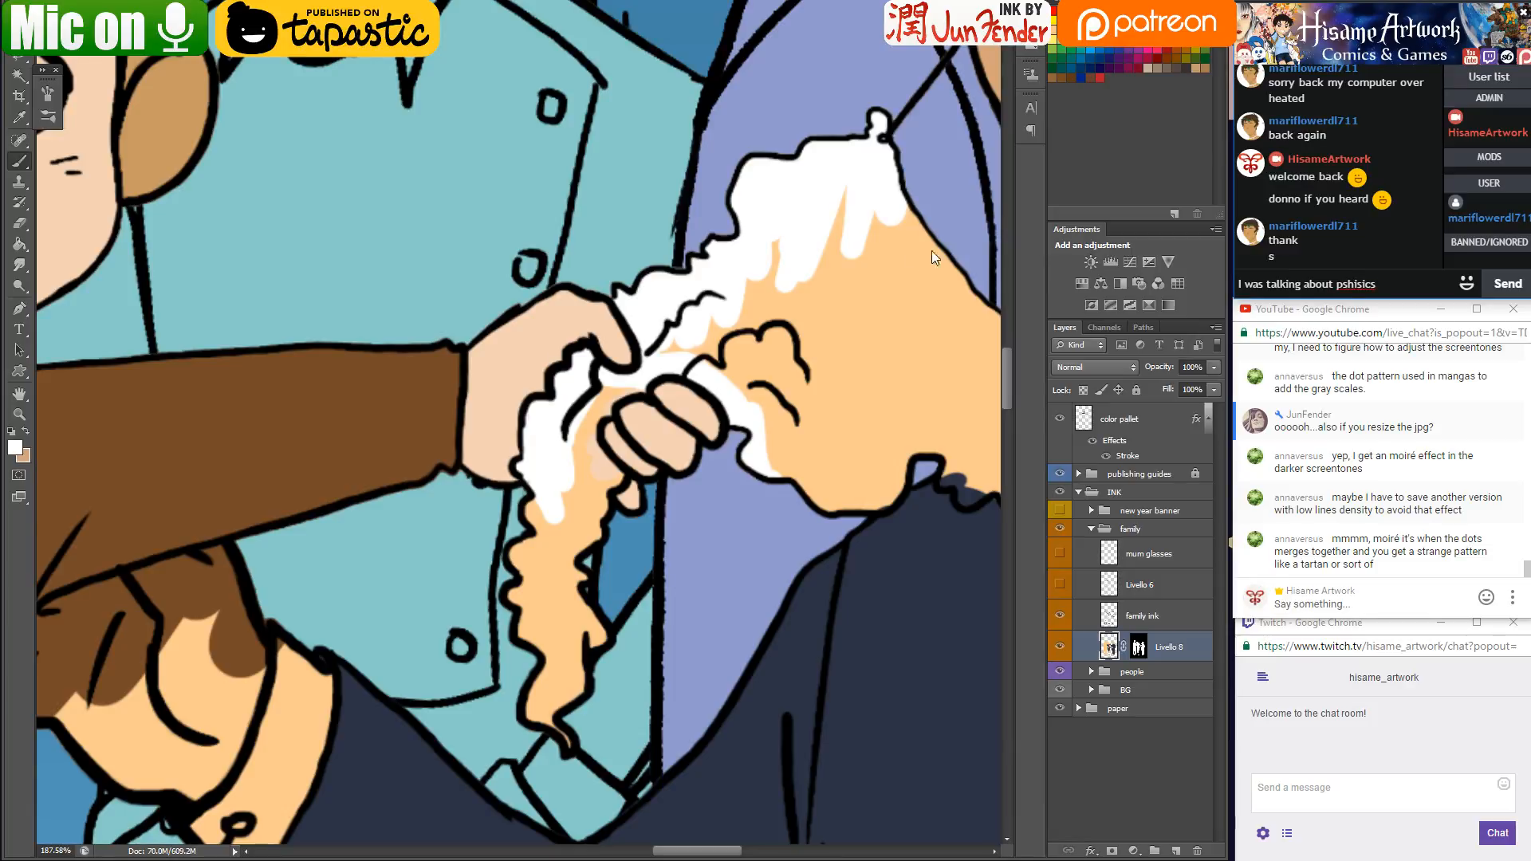
right_click(1353, 283)
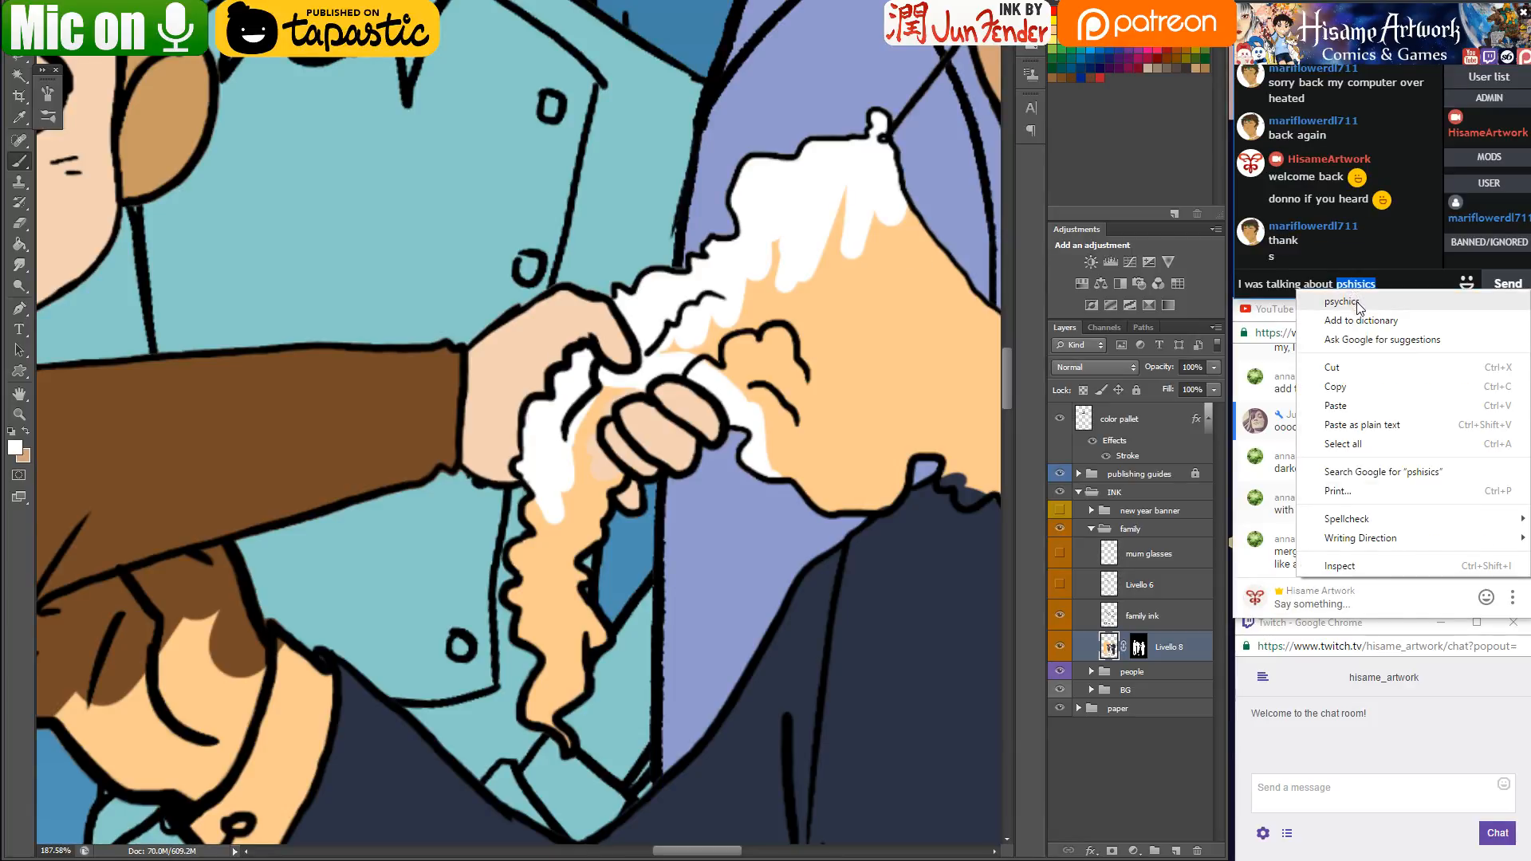
click(1356, 298)
text(:))
key(Return)
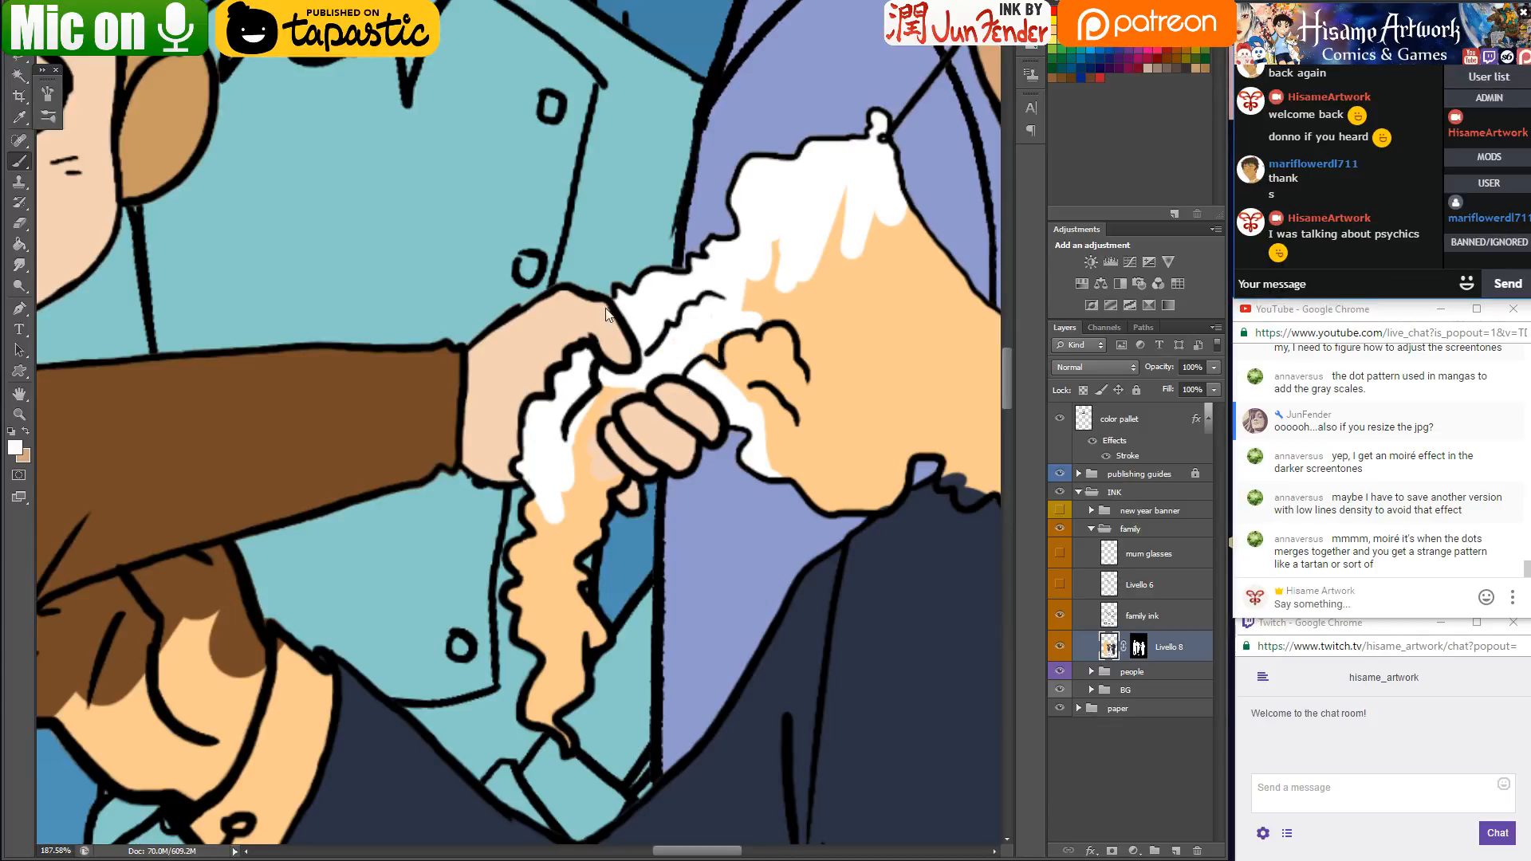
Paint the rest of the pulled beard white up to the curl under the chin, resample the face's tan, and save the file
click(731, 348)
mouse_move(714, 343)
mouse_down()
mouse_move(733, 351)
mouse_move(779, 458)
mouse_move(833, 499)
mouse_up()
mouse_move(902, 409)
mouse_down()
mouse_move(726, 449)
mouse_move(620, 451)
mouse_move(650, 202)
mouse_move(648, 291)
mouse_move(668, 247)
mouse_move(531, 465)
mouse_move(556, 320)
mouse_move(508, 438)
mouse_move(491, 440)
mouse_move(457, 299)
mouse_move(471, 429)
mouse_move(450, 395)
mouse_move(477, 250)
mouse_move(503, 394)
mouse_move(495, 280)
mouse_move(513, 344)
mouse_move(532, 345)
mouse_move(617, 221)
mouse_move(573, 311)
mouse_move(659, 295)
mouse_up()
drag(722, 388, 672, 286)
mouse_move(499, 399)
mouse_down()
mouse_move(562, 407)
mouse_move(608, 288)
mouse_move(518, 409)
mouse_move(526, 369)
mouse_move(617, 213)
mouse_move(573, 300)
mouse_move(660, 191)
mouse_move(628, 280)
mouse_move(616, 234)
mouse_move(700, 268)
mouse_up()
drag(776, 335, 584, 383)
mouse_move(403, 403)
mouse_down()
mouse_move(444, 463)
mouse_move(499, 442)
mouse_move(489, 467)
mouse_move(500, 434)
mouse_move(484, 418)
mouse_move(458, 433)
mouse_move(468, 386)
mouse_move(438, 404)
mouse_move(581, 444)
mouse_move(579, 463)
mouse_move(550, 382)
mouse_move(631, 451)
mouse_move(523, 343)
mouse_move(632, 455)
mouse_move(665, 429)
mouse_move(706, 450)
mouse_move(730, 414)
mouse_move(737, 428)
mouse_move(633, 400)
mouse_move(700, 429)
mouse_move(730, 409)
mouse_up()
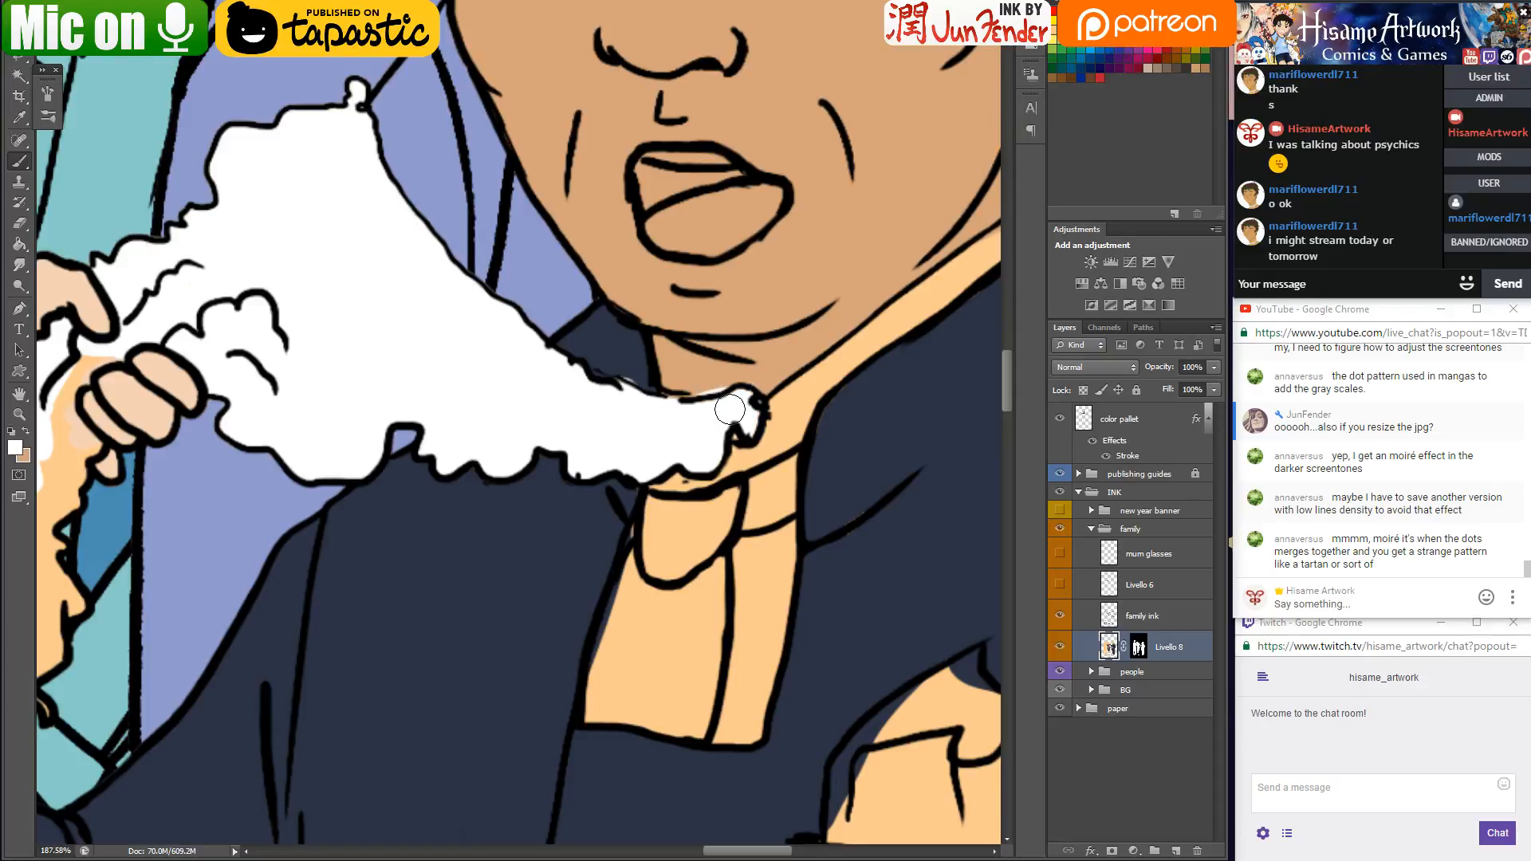
alt+click(683, 340)
key(ctrl+s)
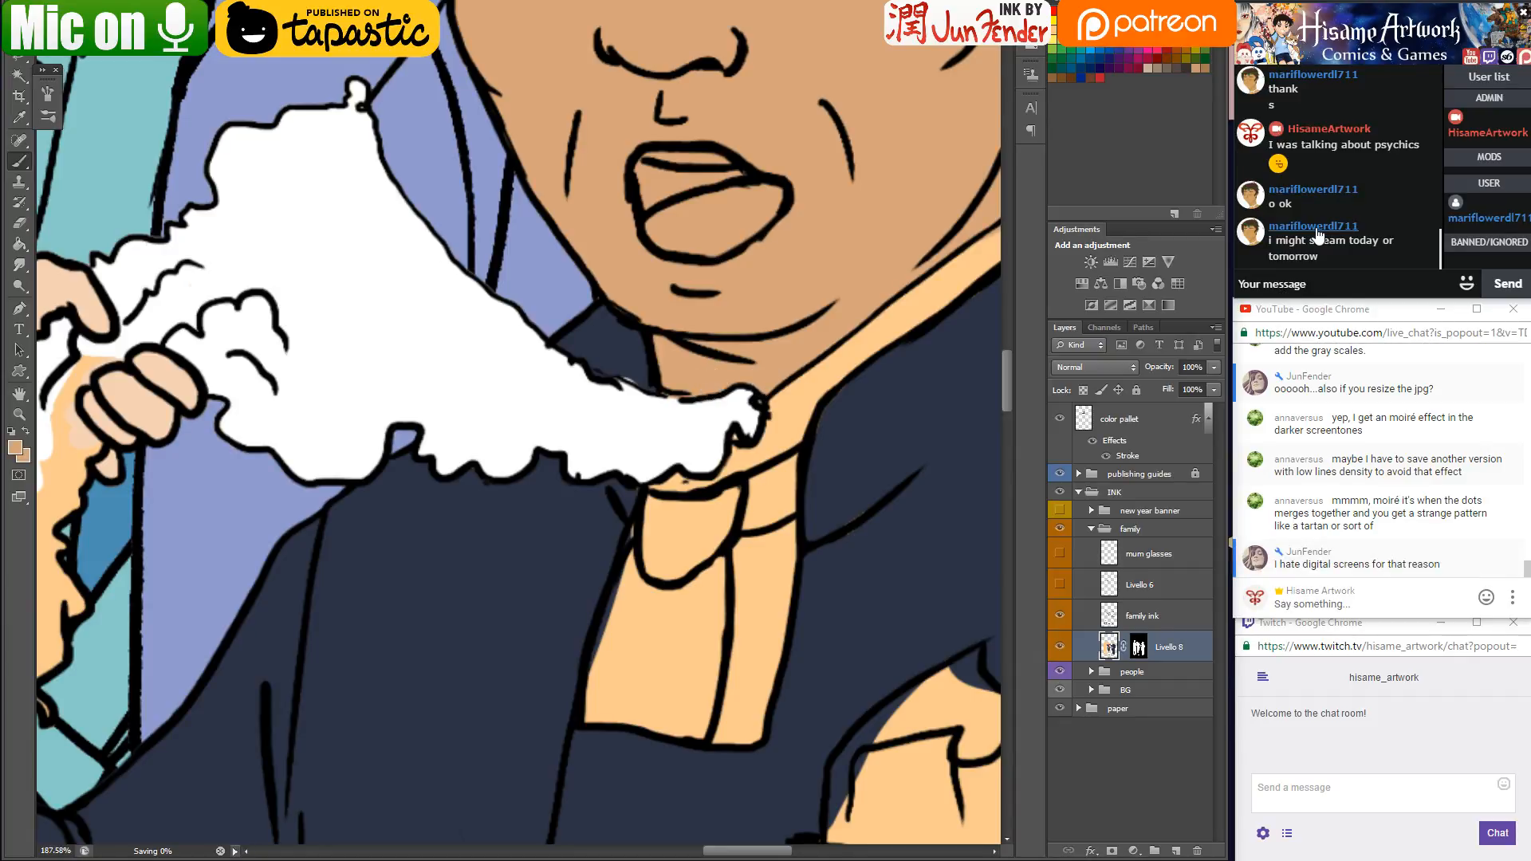
right_click(1313, 227)
click(1275, 229)
click(1278, 231)
key(ctrl+a)
key(BackSpace)
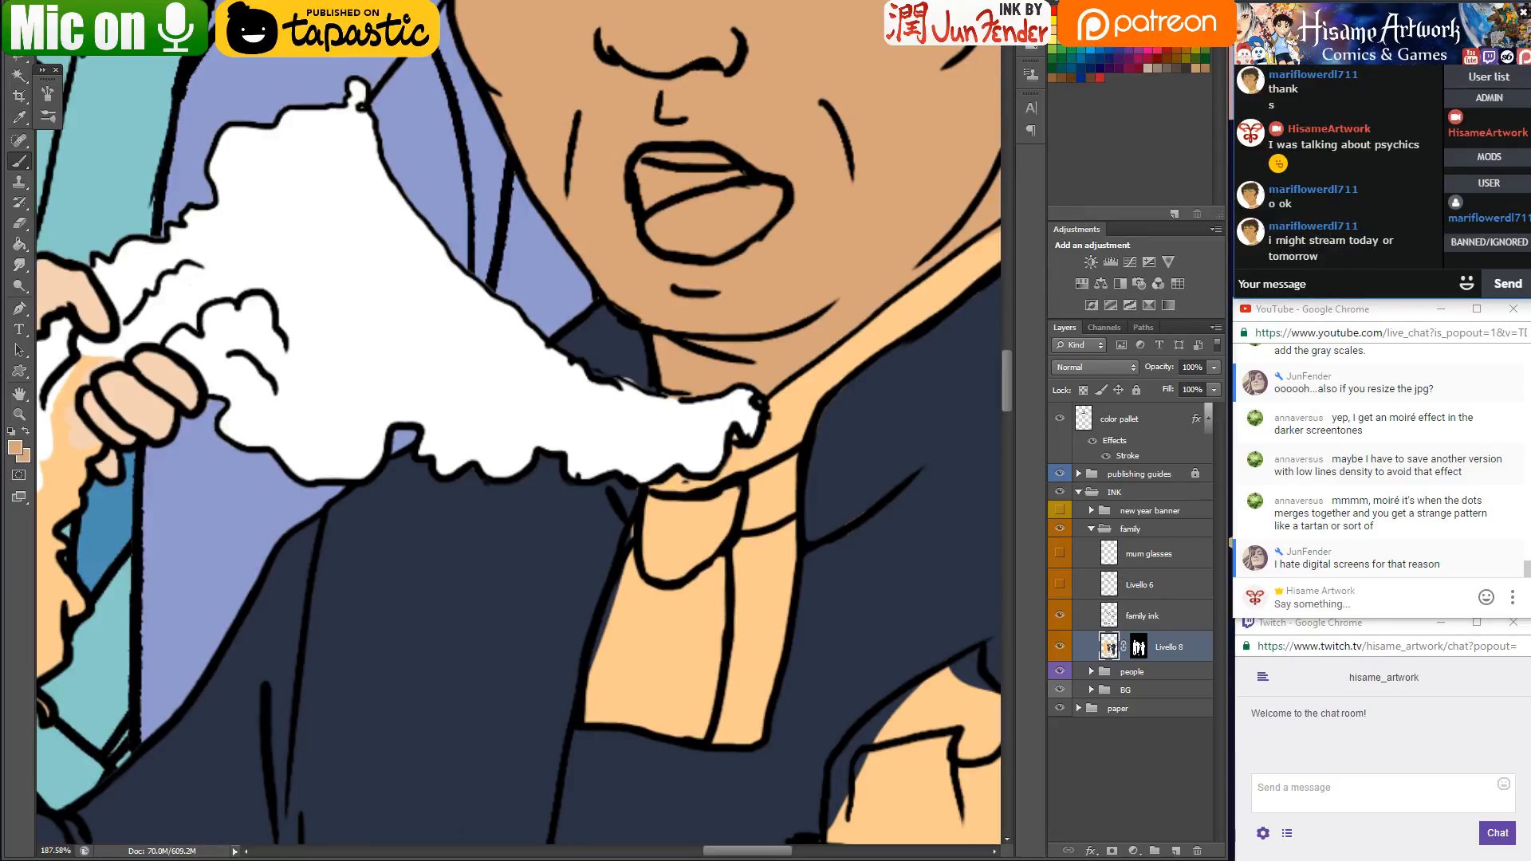
right_click(1257, 196)
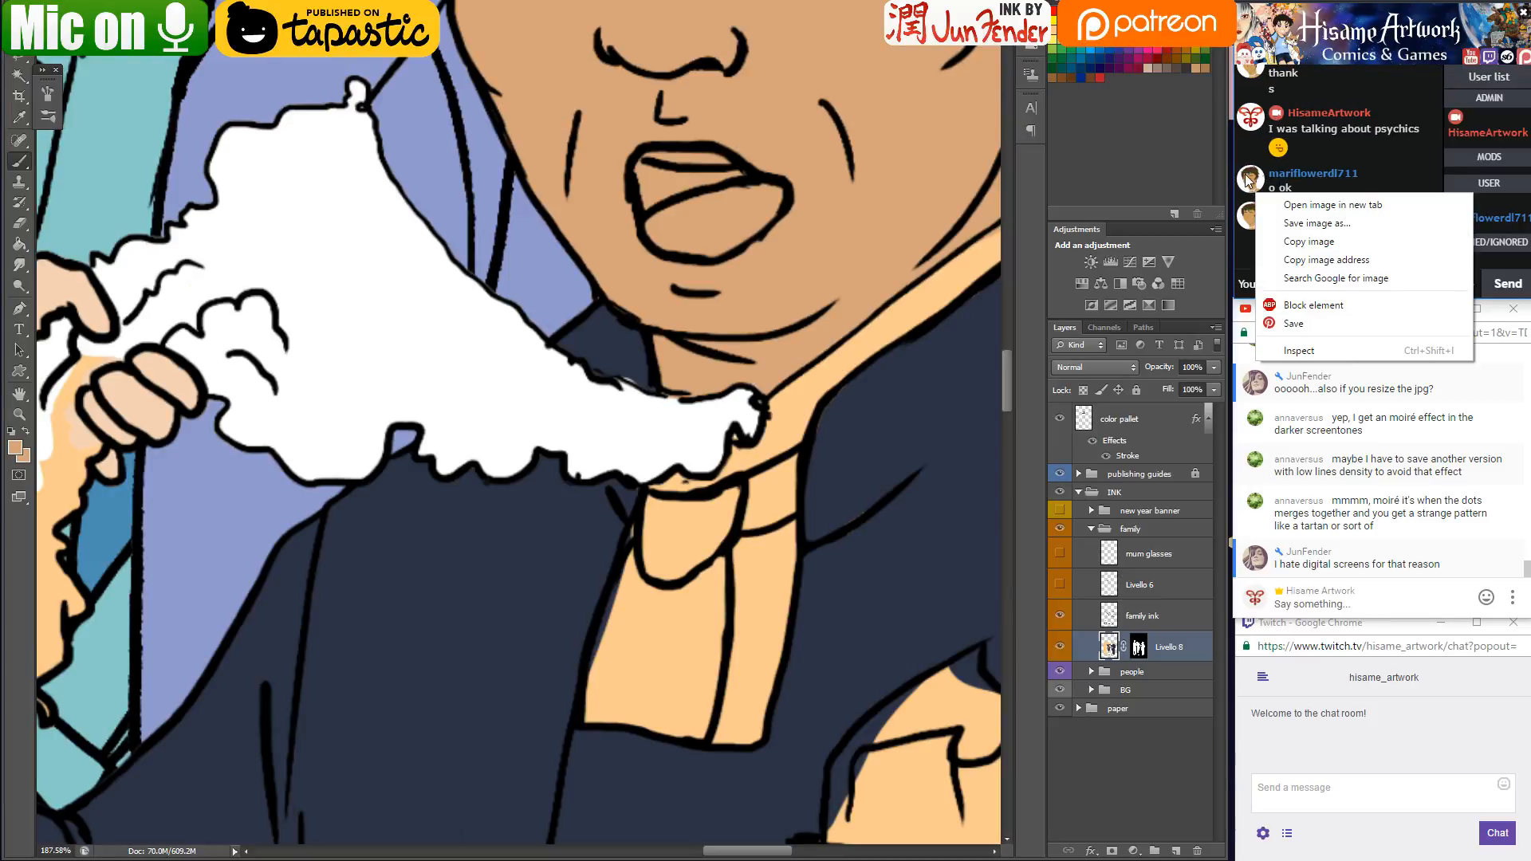
Switch to the Chrome window showing the Tapastic forums
key(alt+Tab)
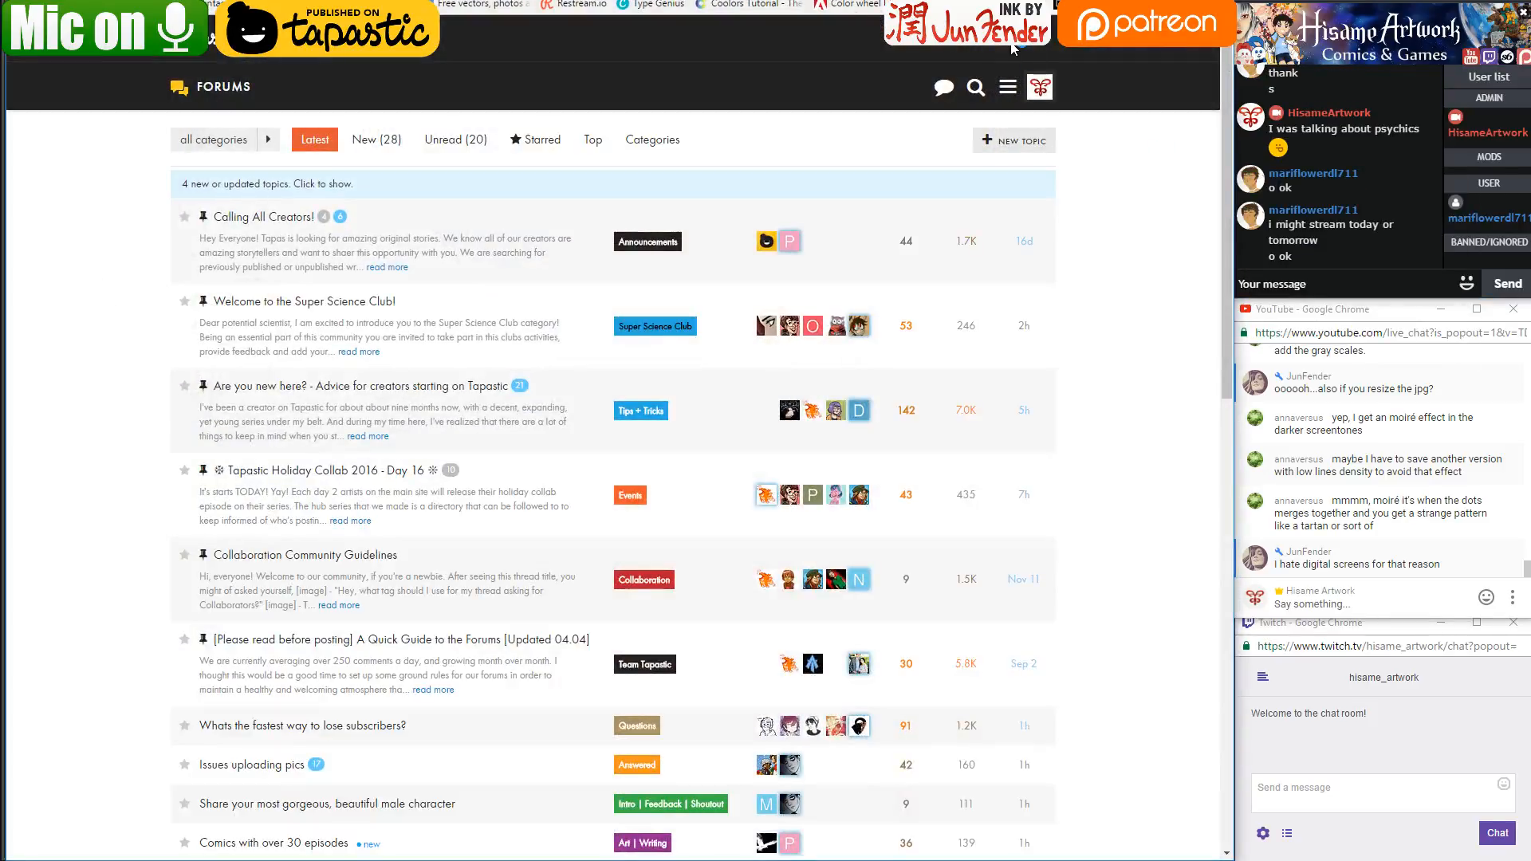
key(alt+Tab)
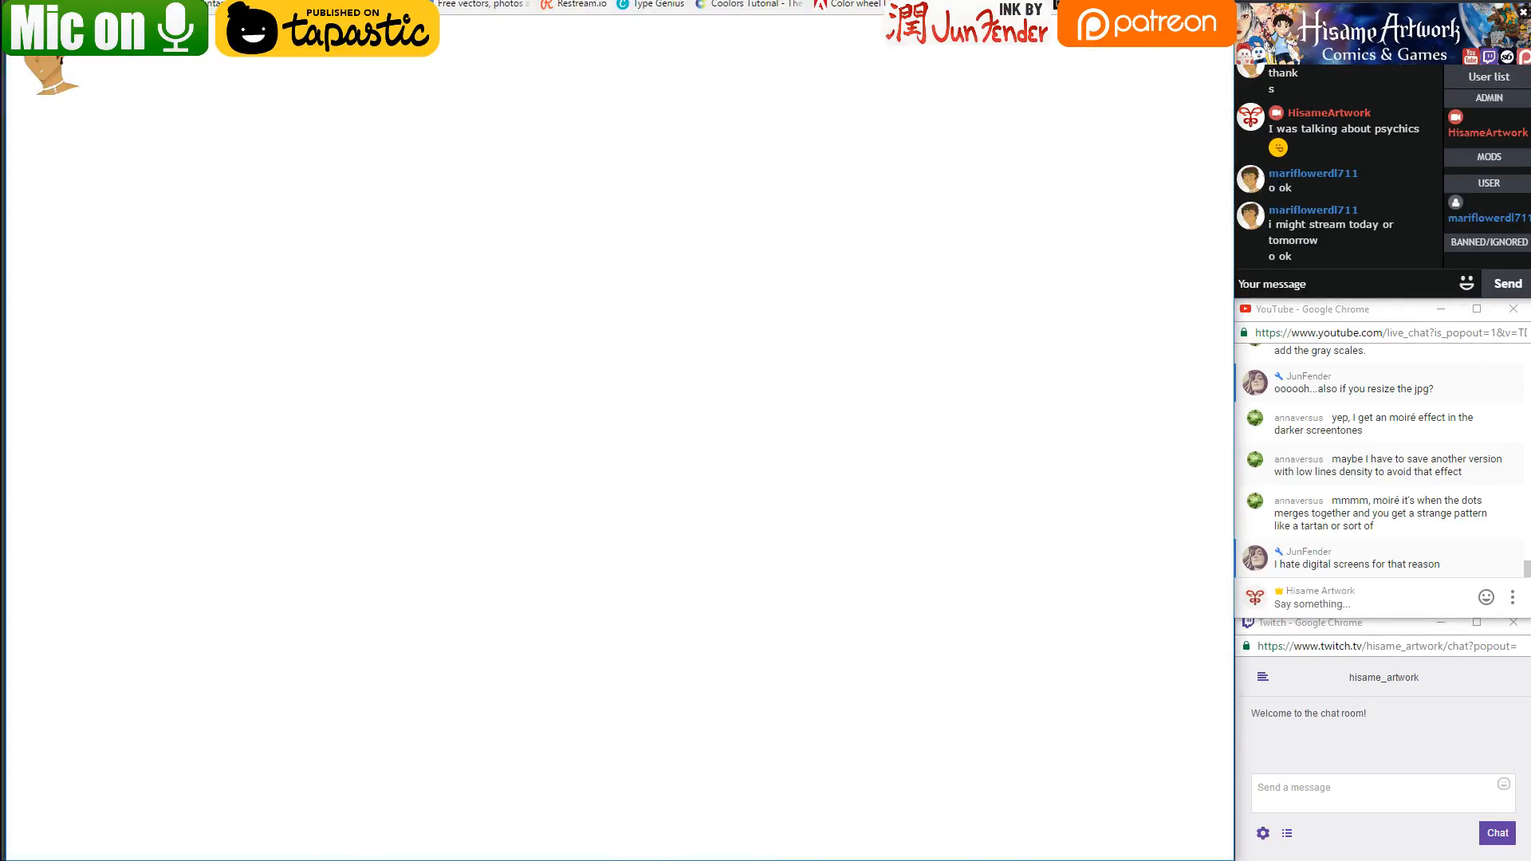
key(alt+Tab)
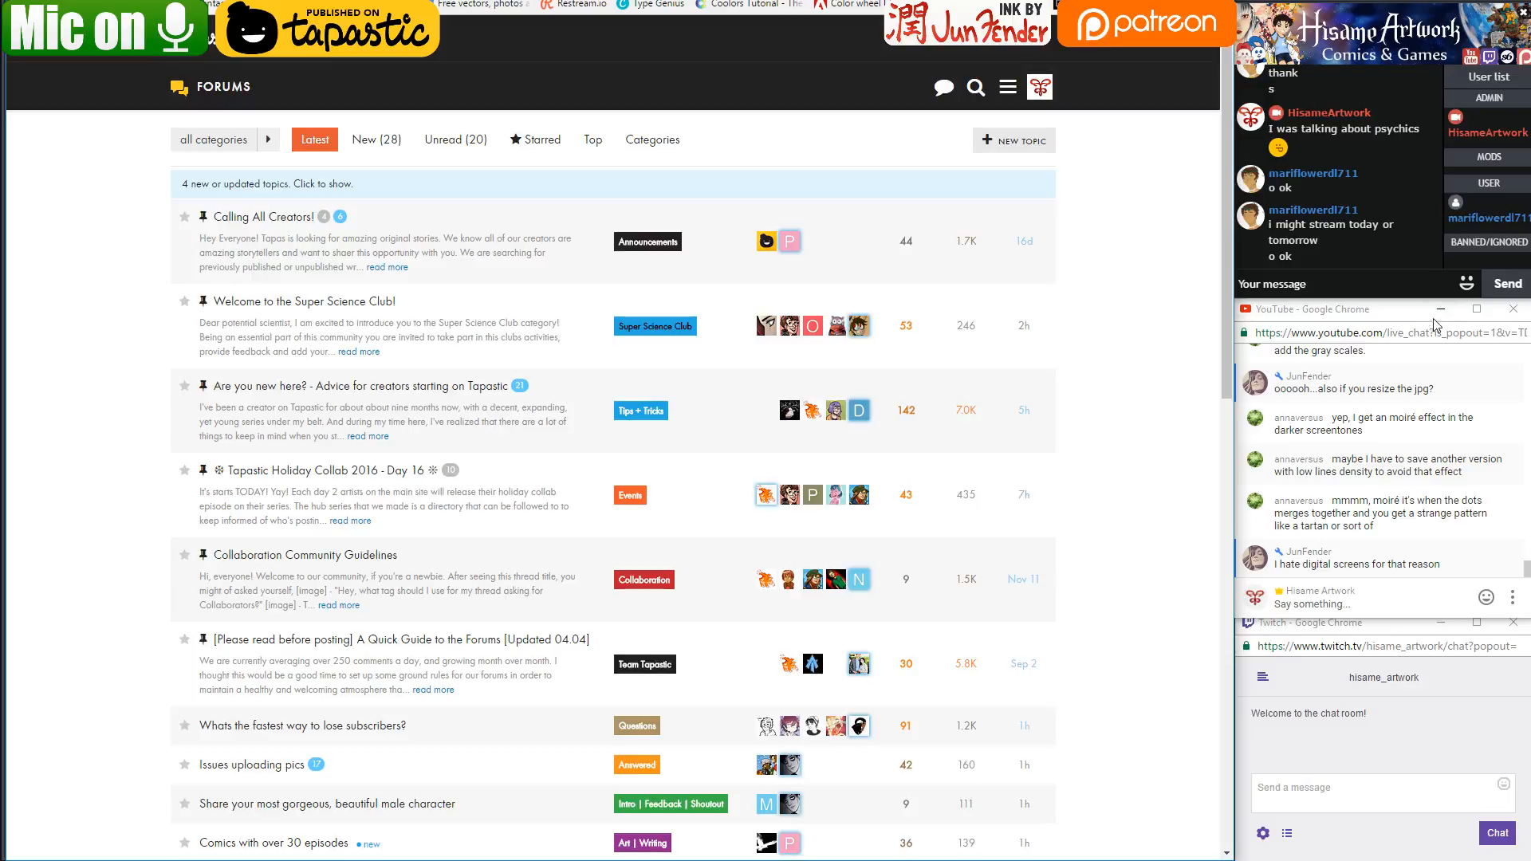
click(1323, 214)
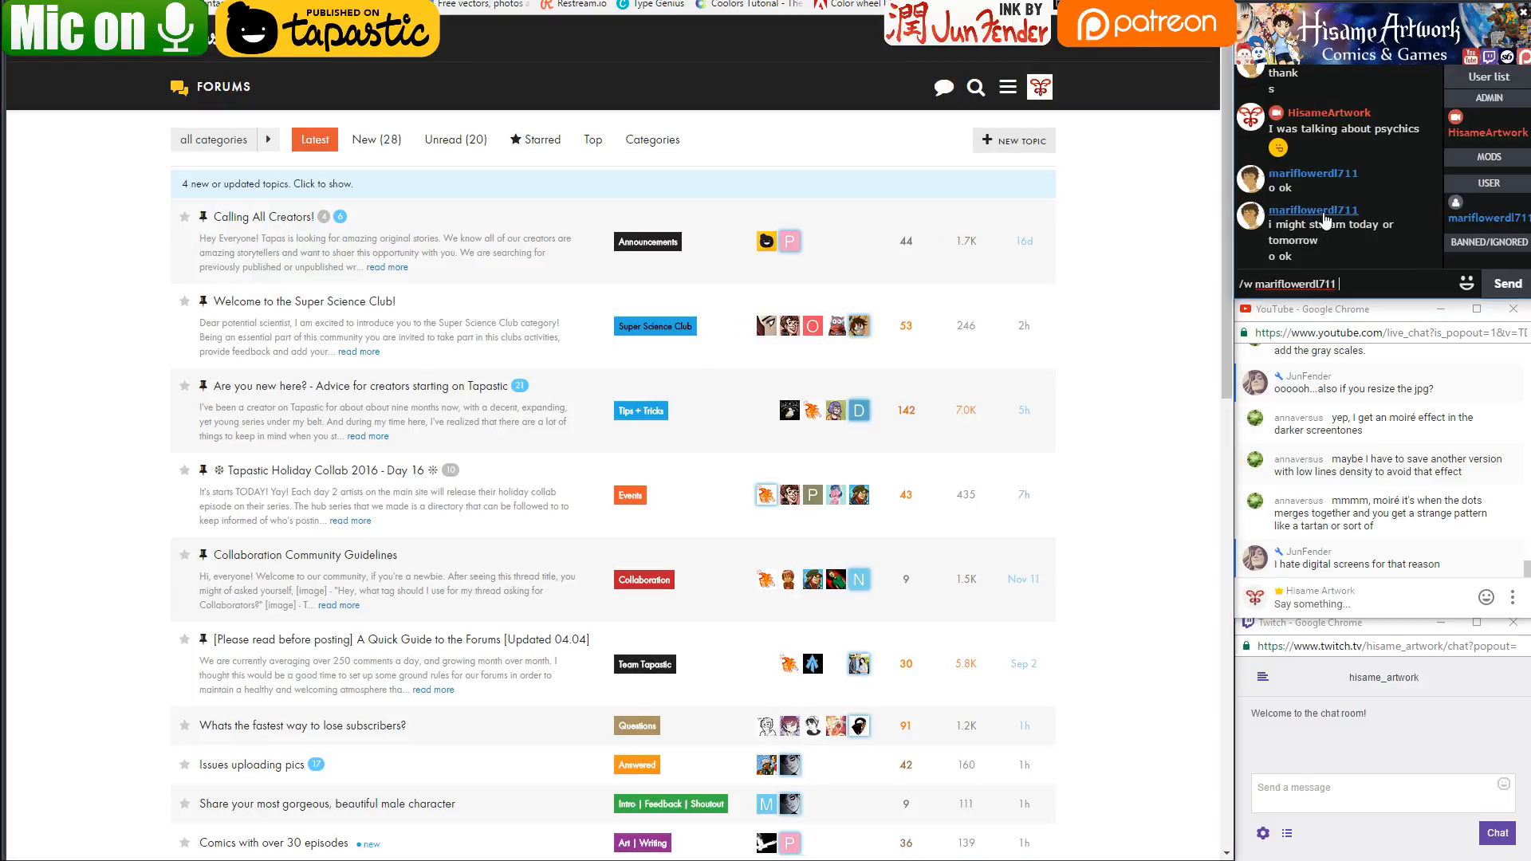
key(ctrl+a)
key(BackSpace)
right_click(1480, 226)
key(Escape)
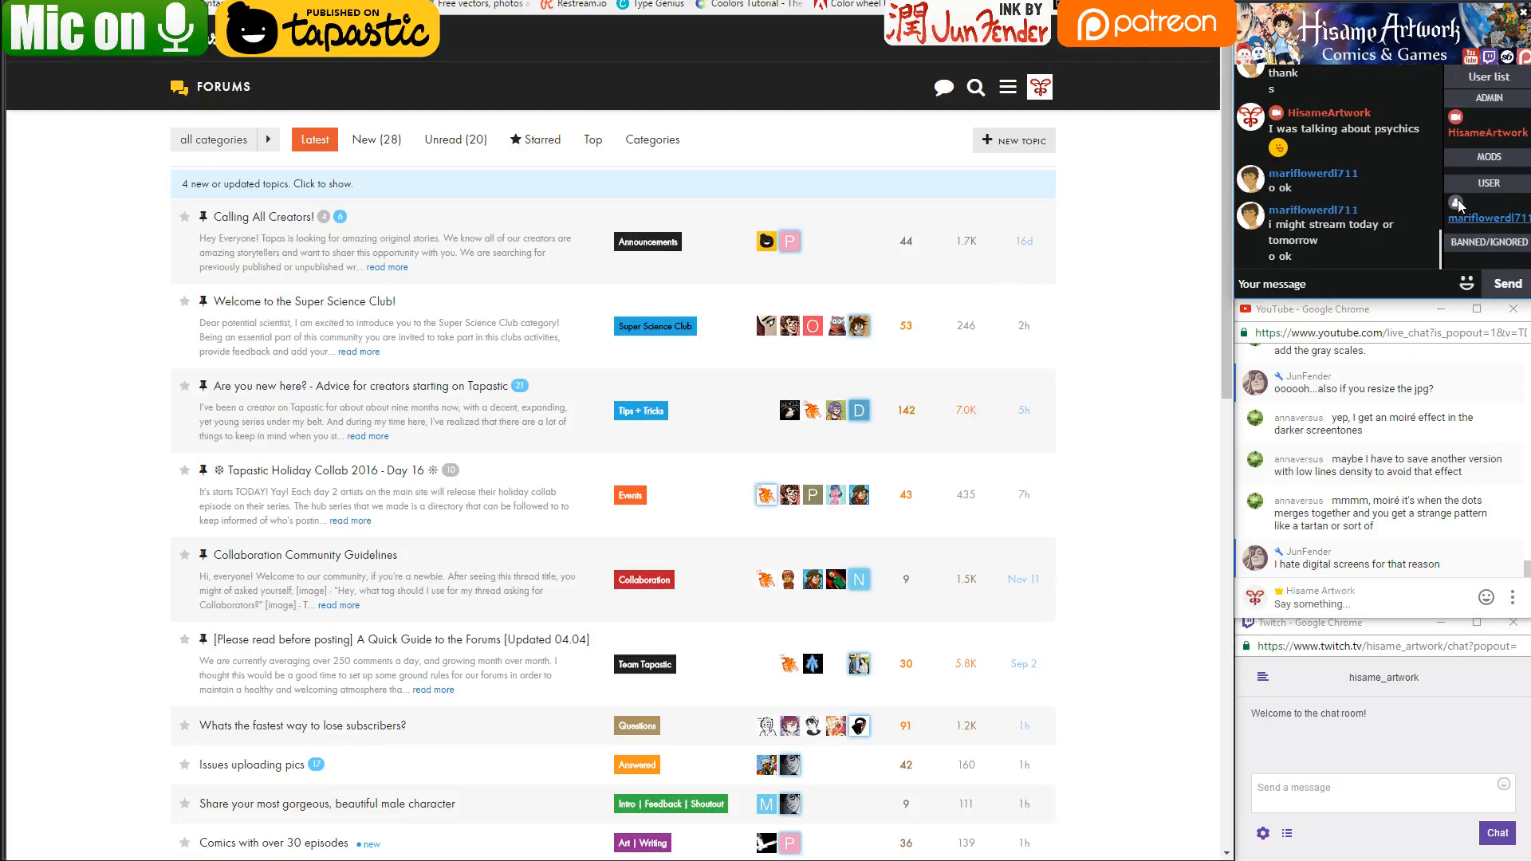
Close the chatting viewer's user options and open the Picarto website
click(1466, 213)
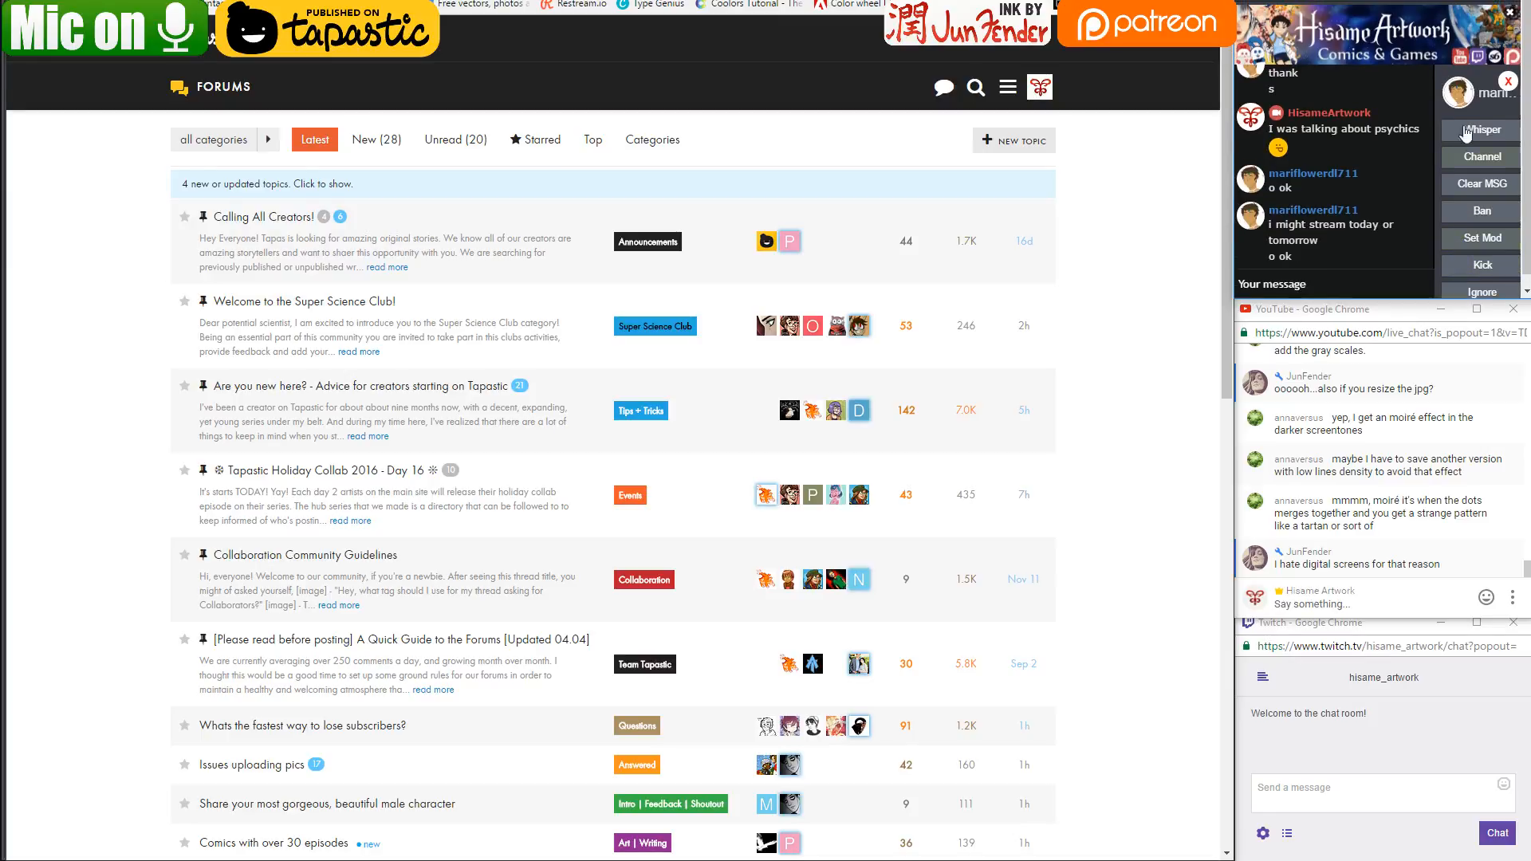
click(1508, 82)
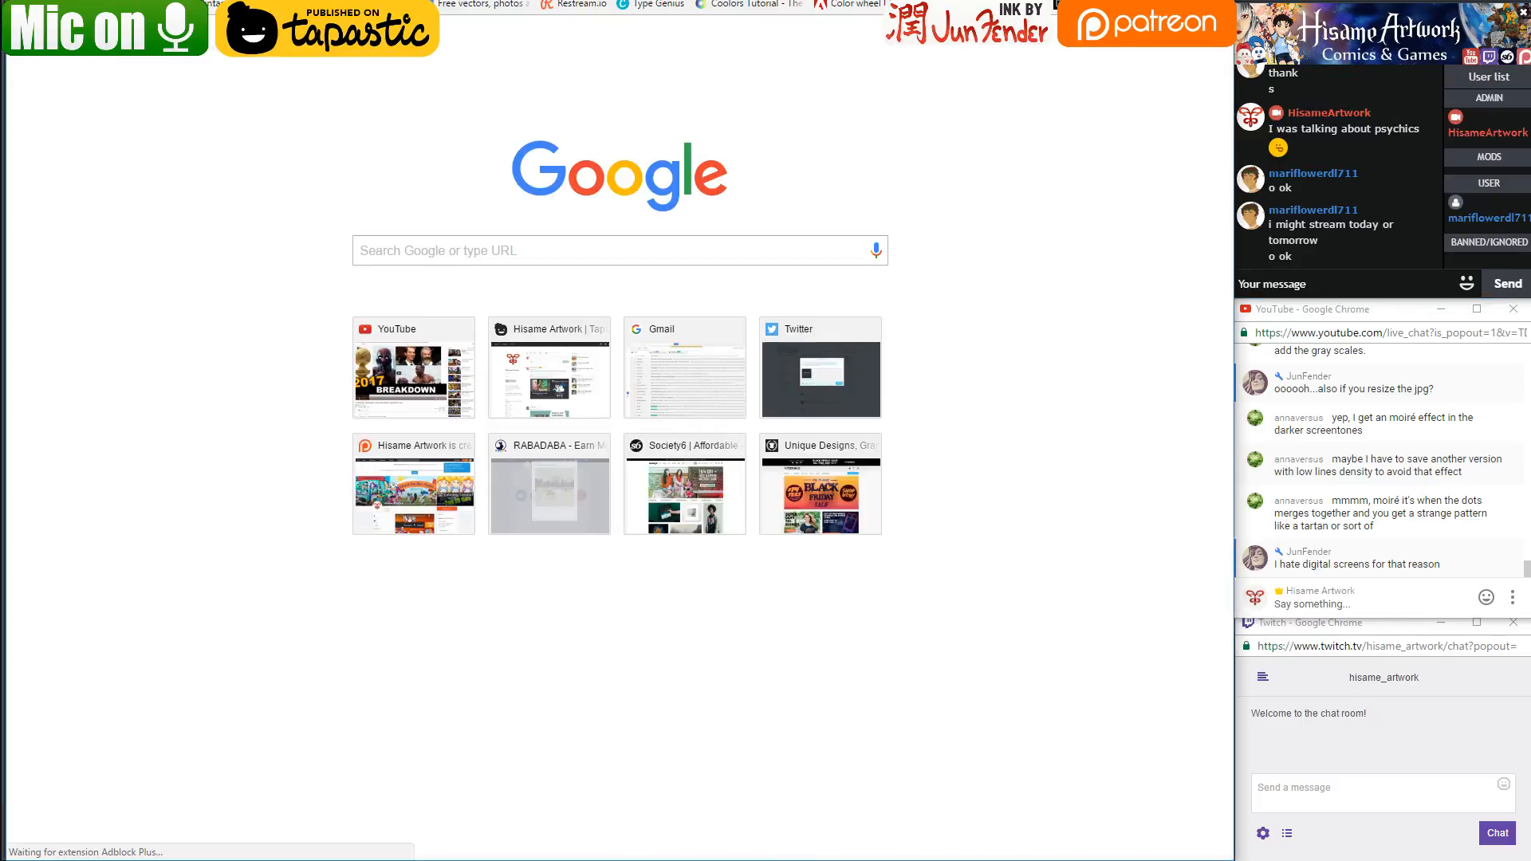
text(picart)
key(Return)
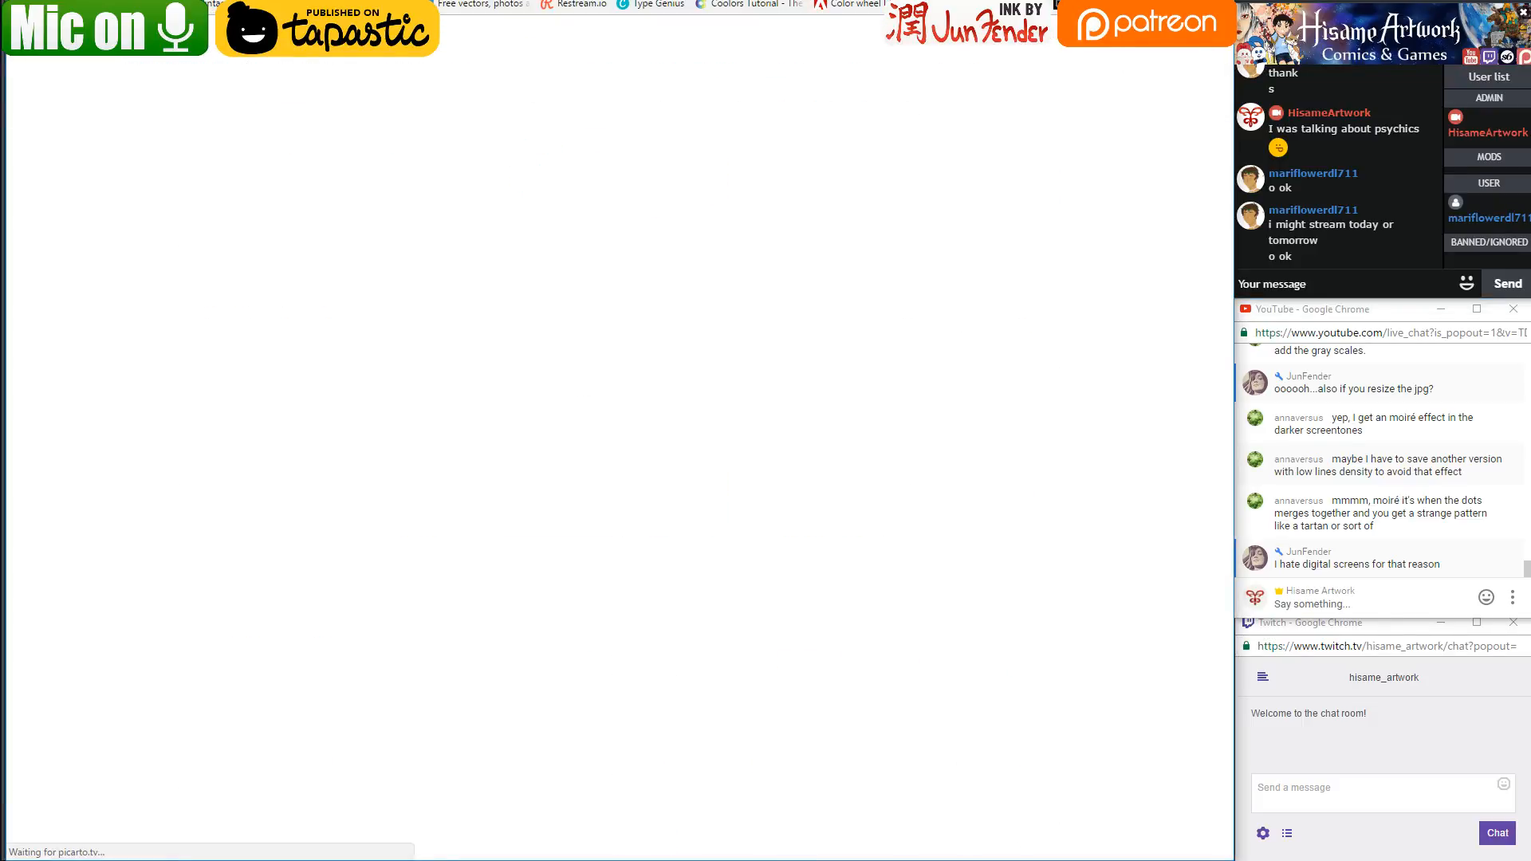
Check the account's Connections page on Picarto and open the account's own channel page
click(1191, 42)
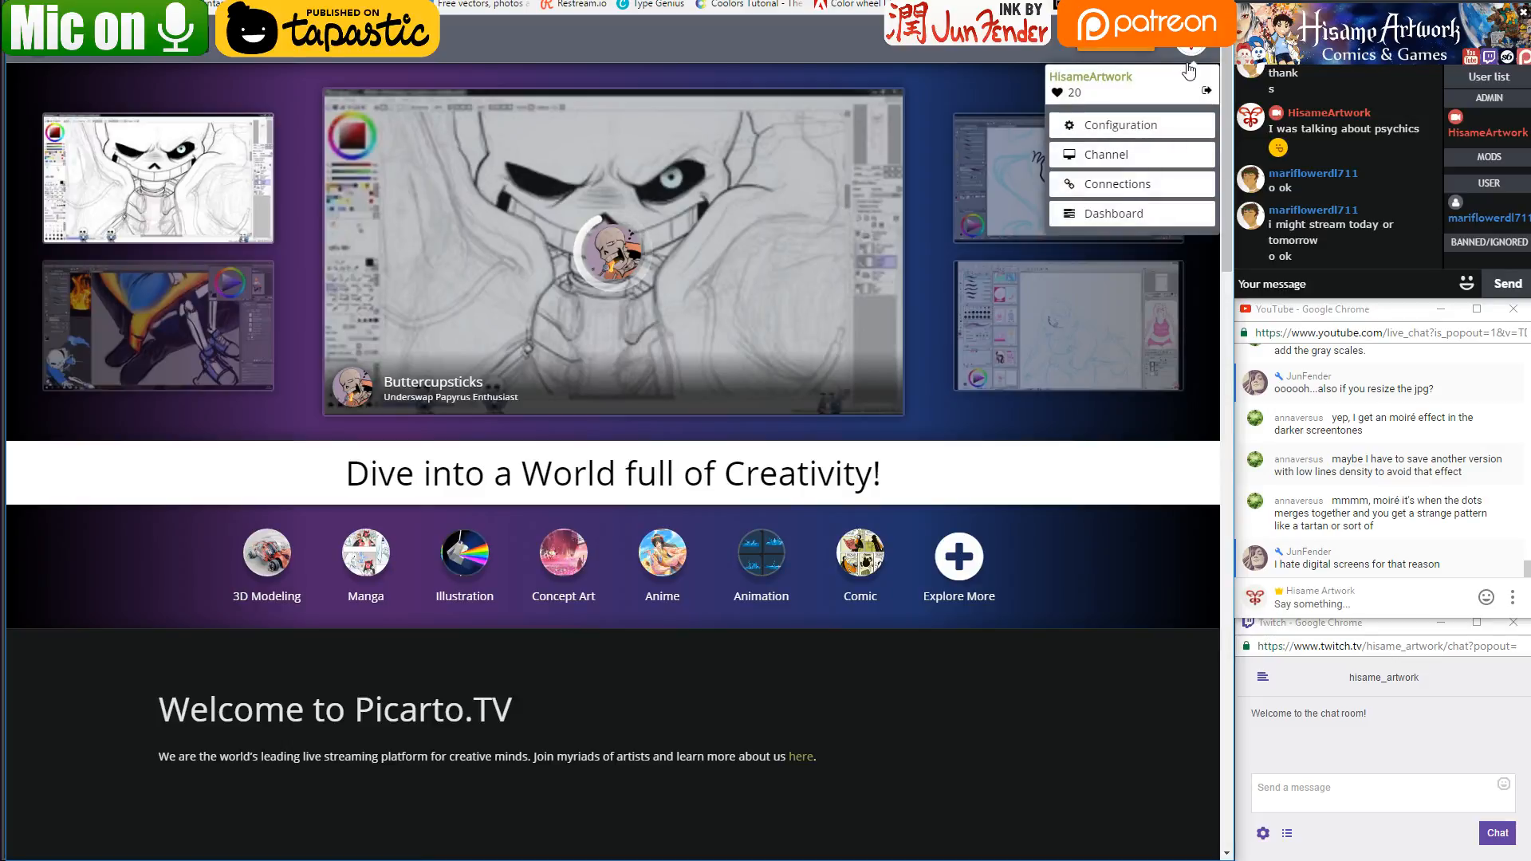
click(1124, 185)
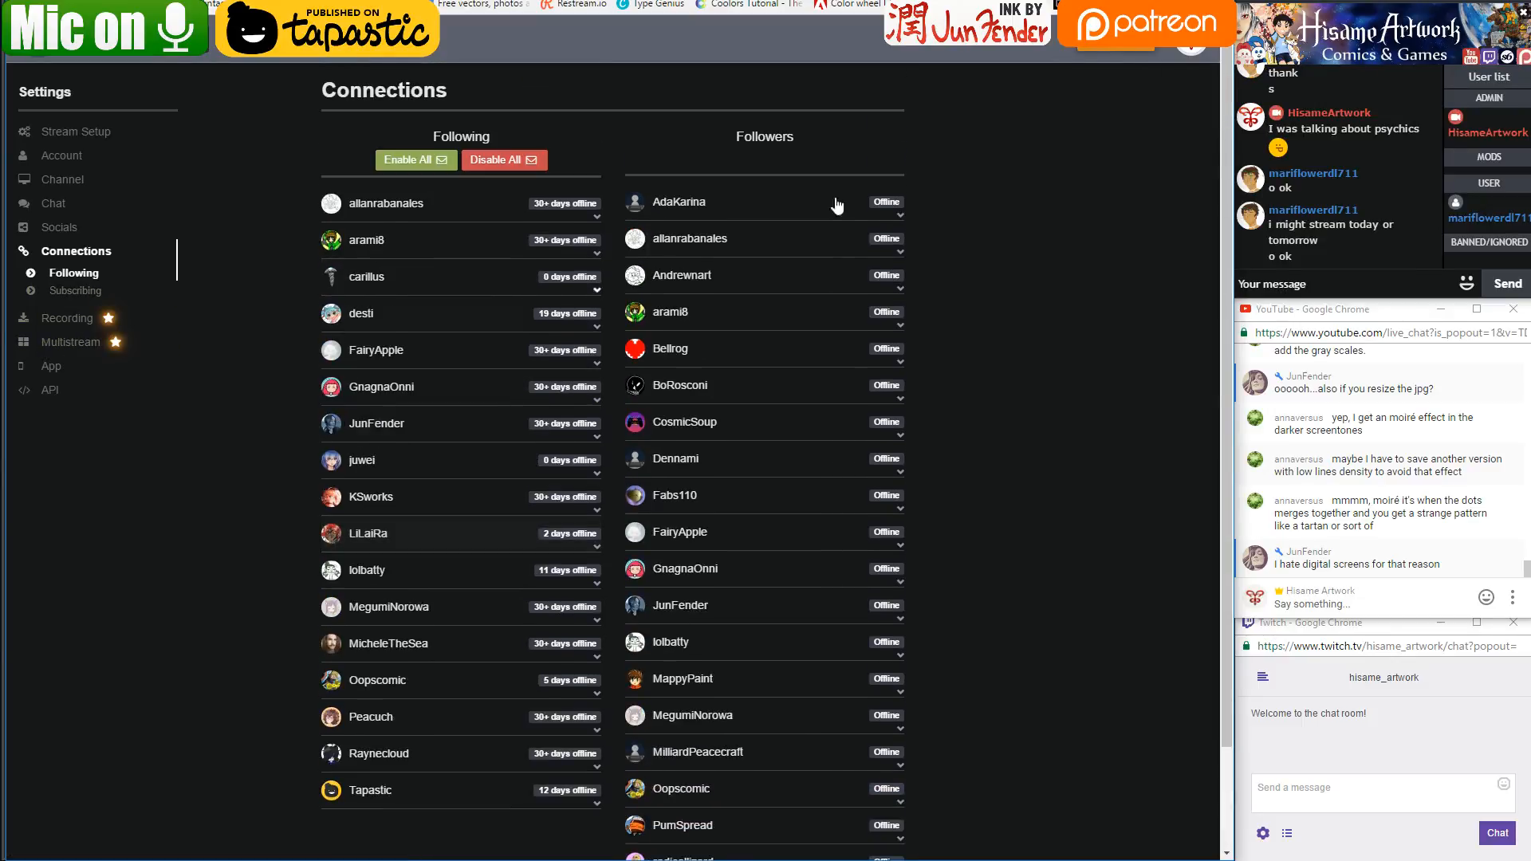
click(1181, 46)
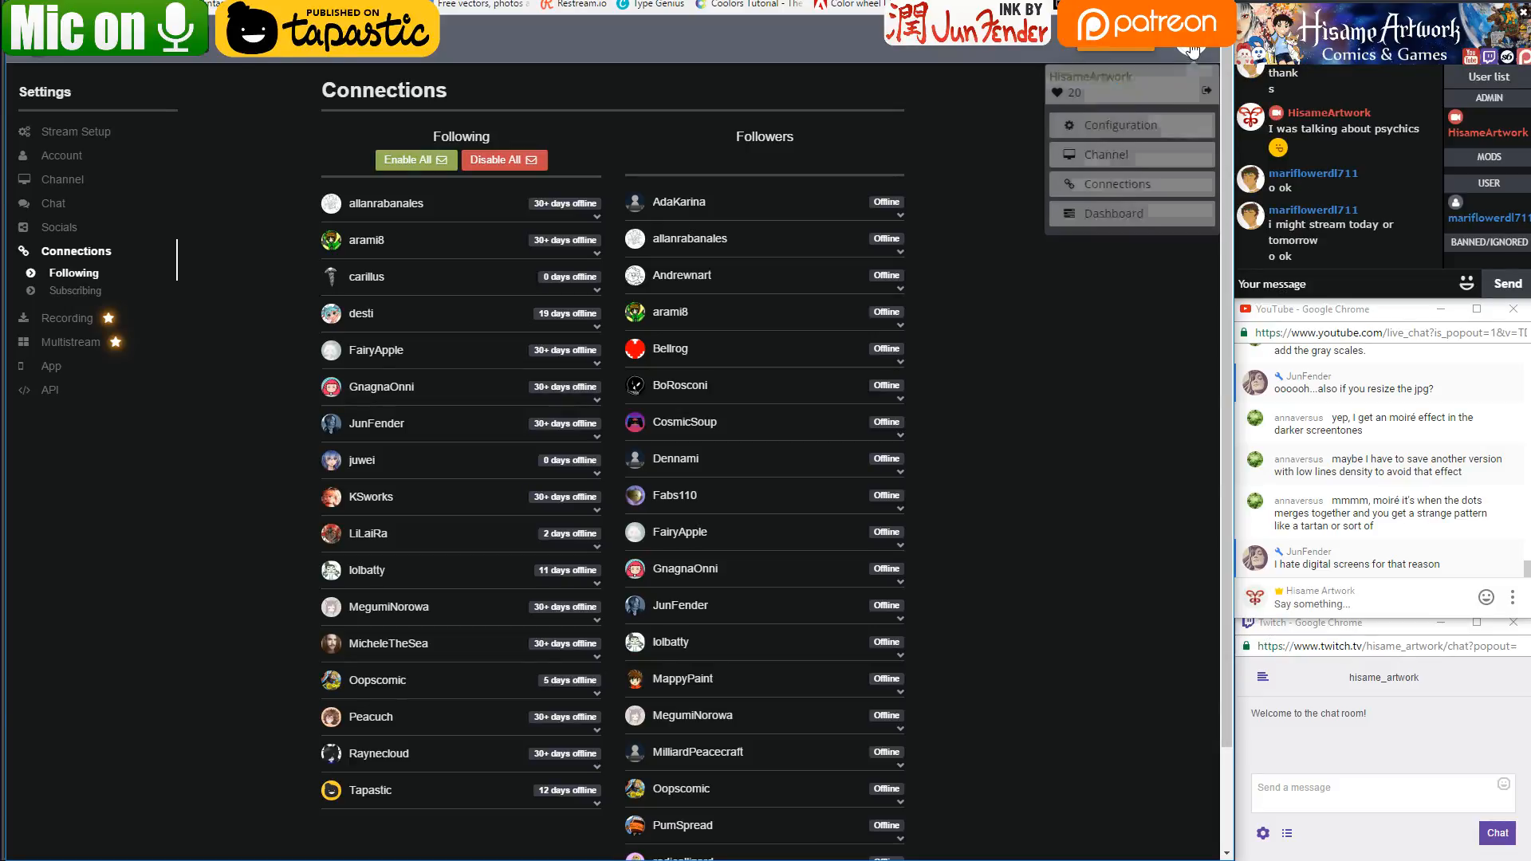
click(1108, 157)
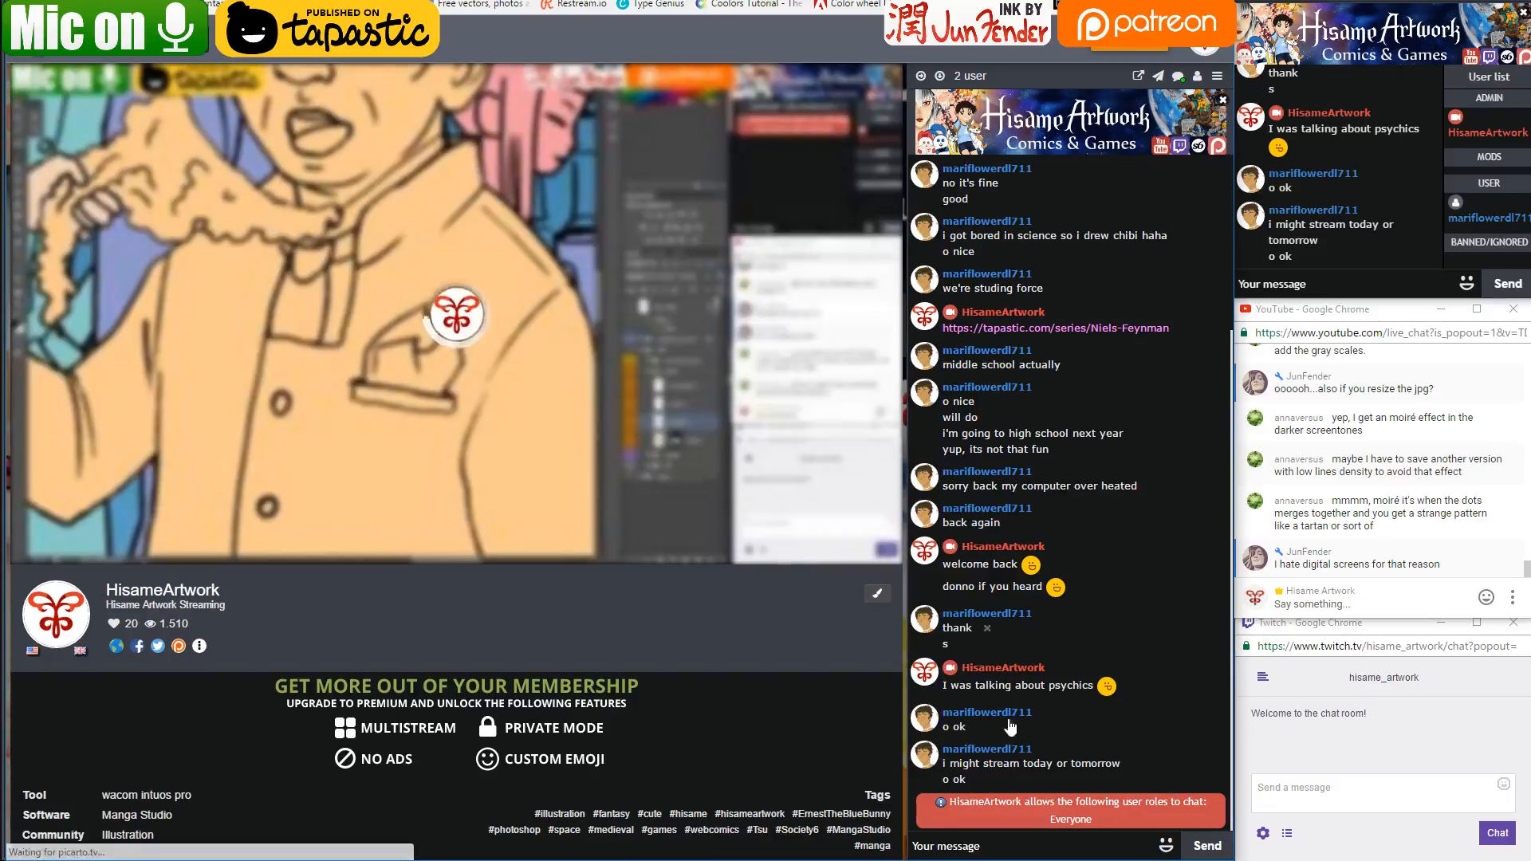
Open the chatting viewer's channel from their chat entry, follow it, and return to the illustration in Photoshop
click(988, 749)
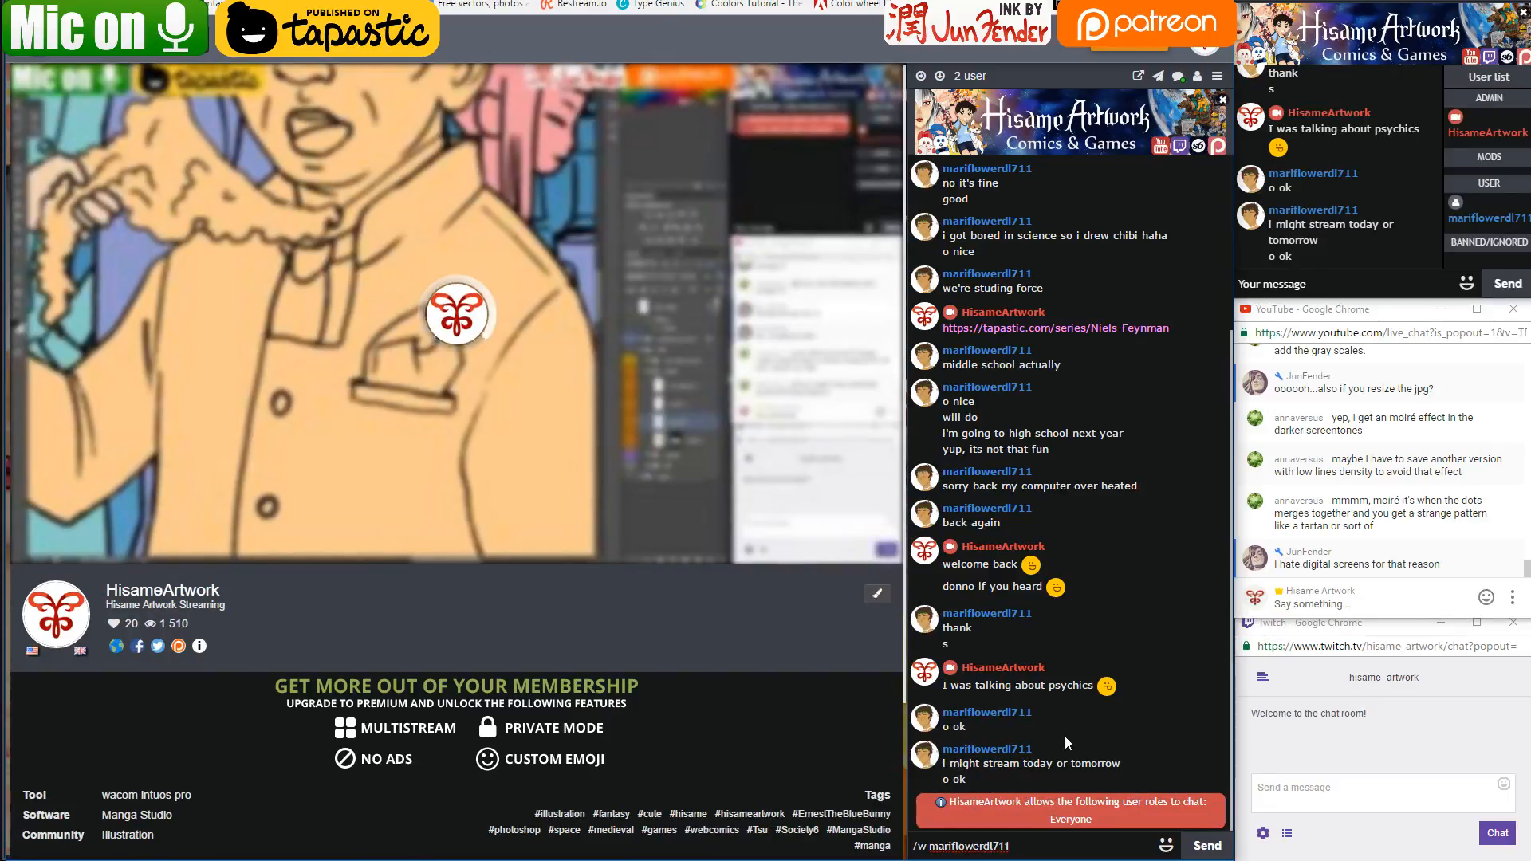
click(925, 759)
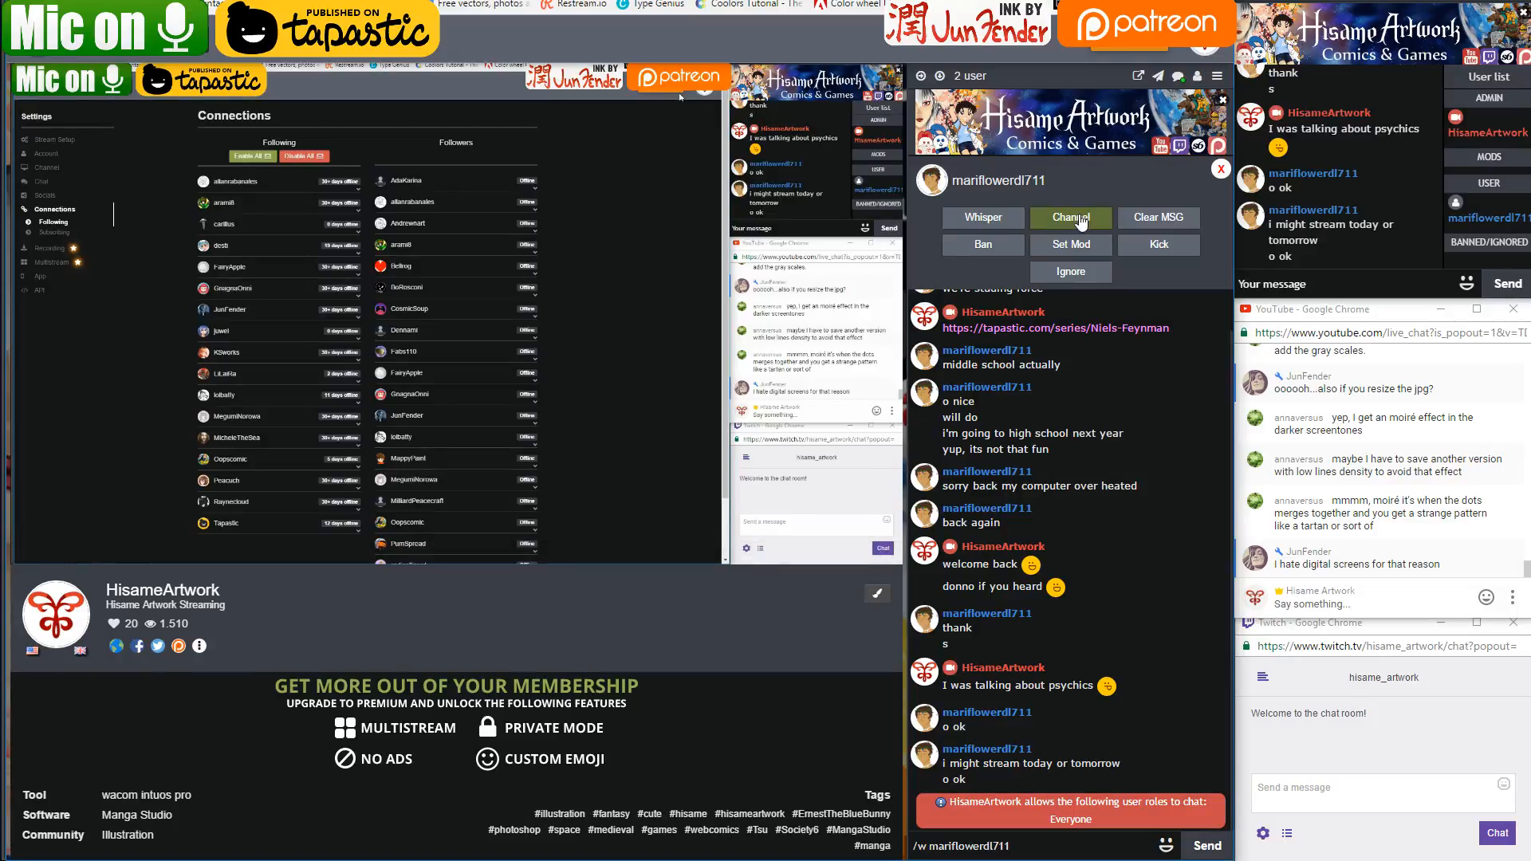
click(1079, 218)
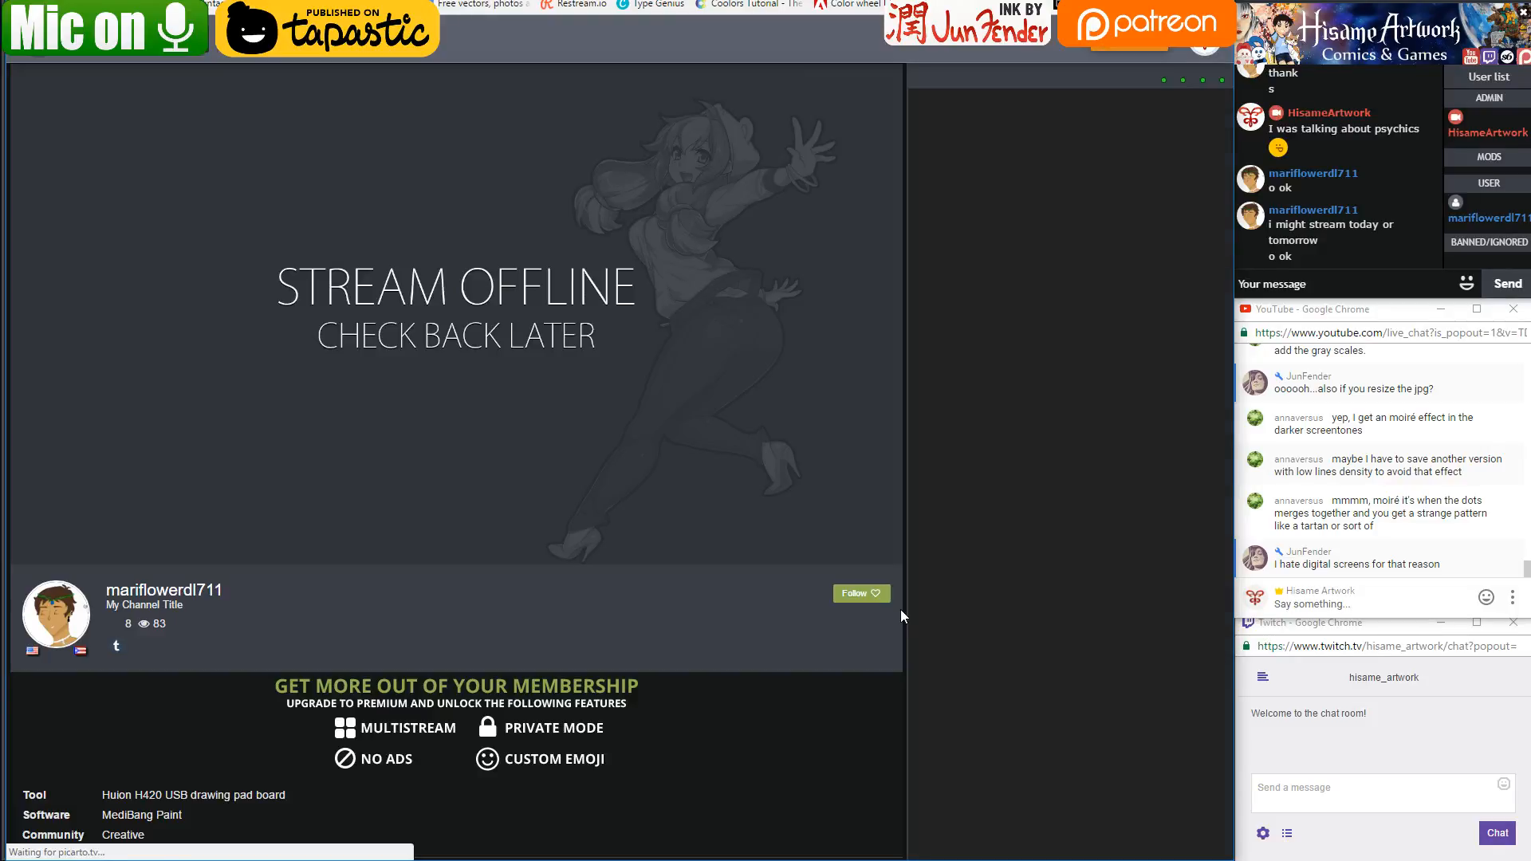
click(861, 593)
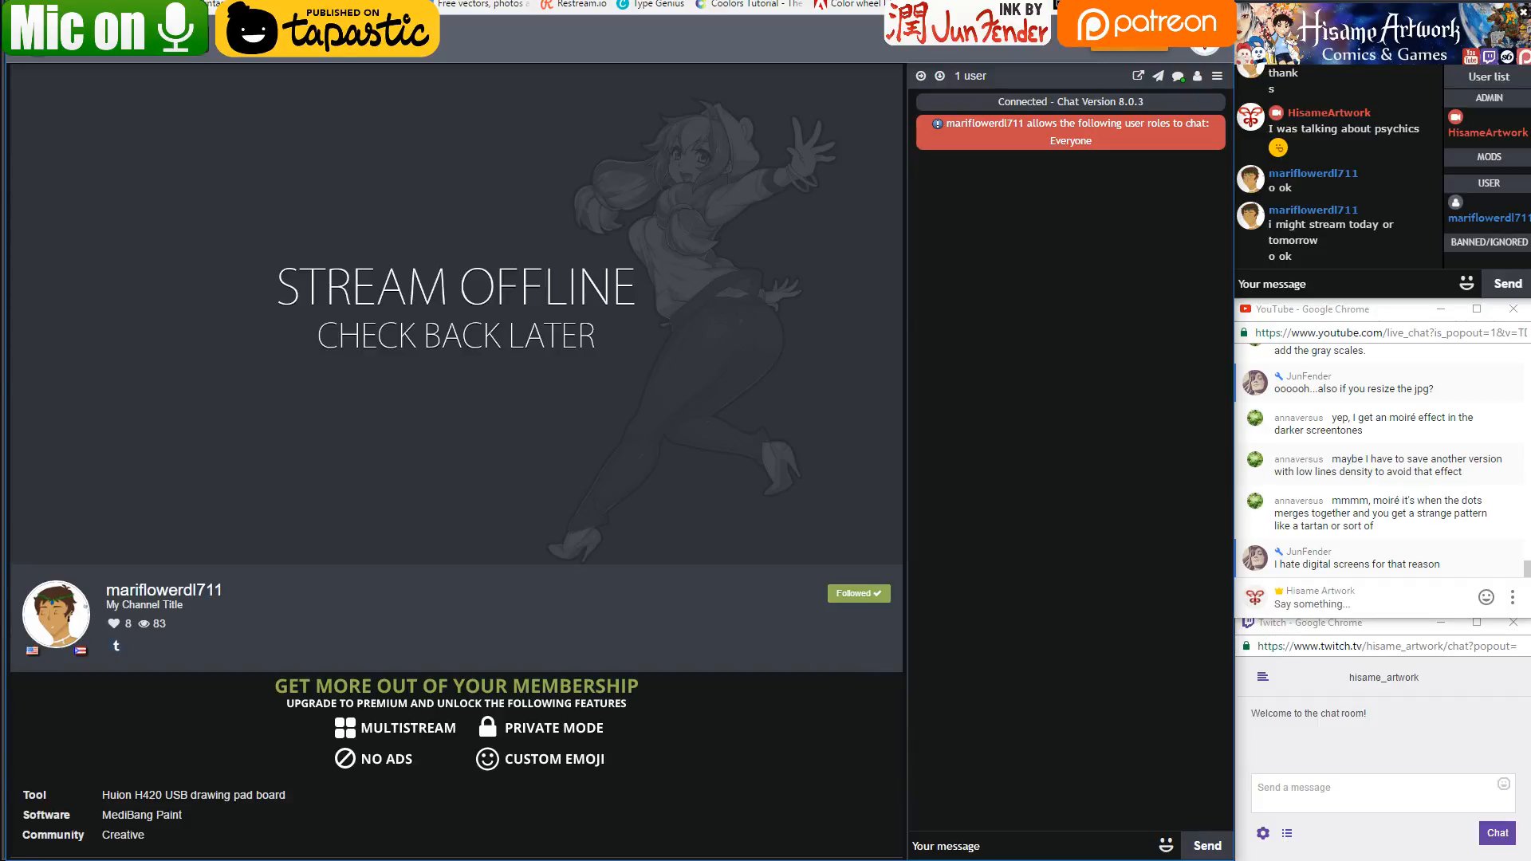
key(ctrl+w)
key(alt+Tab)
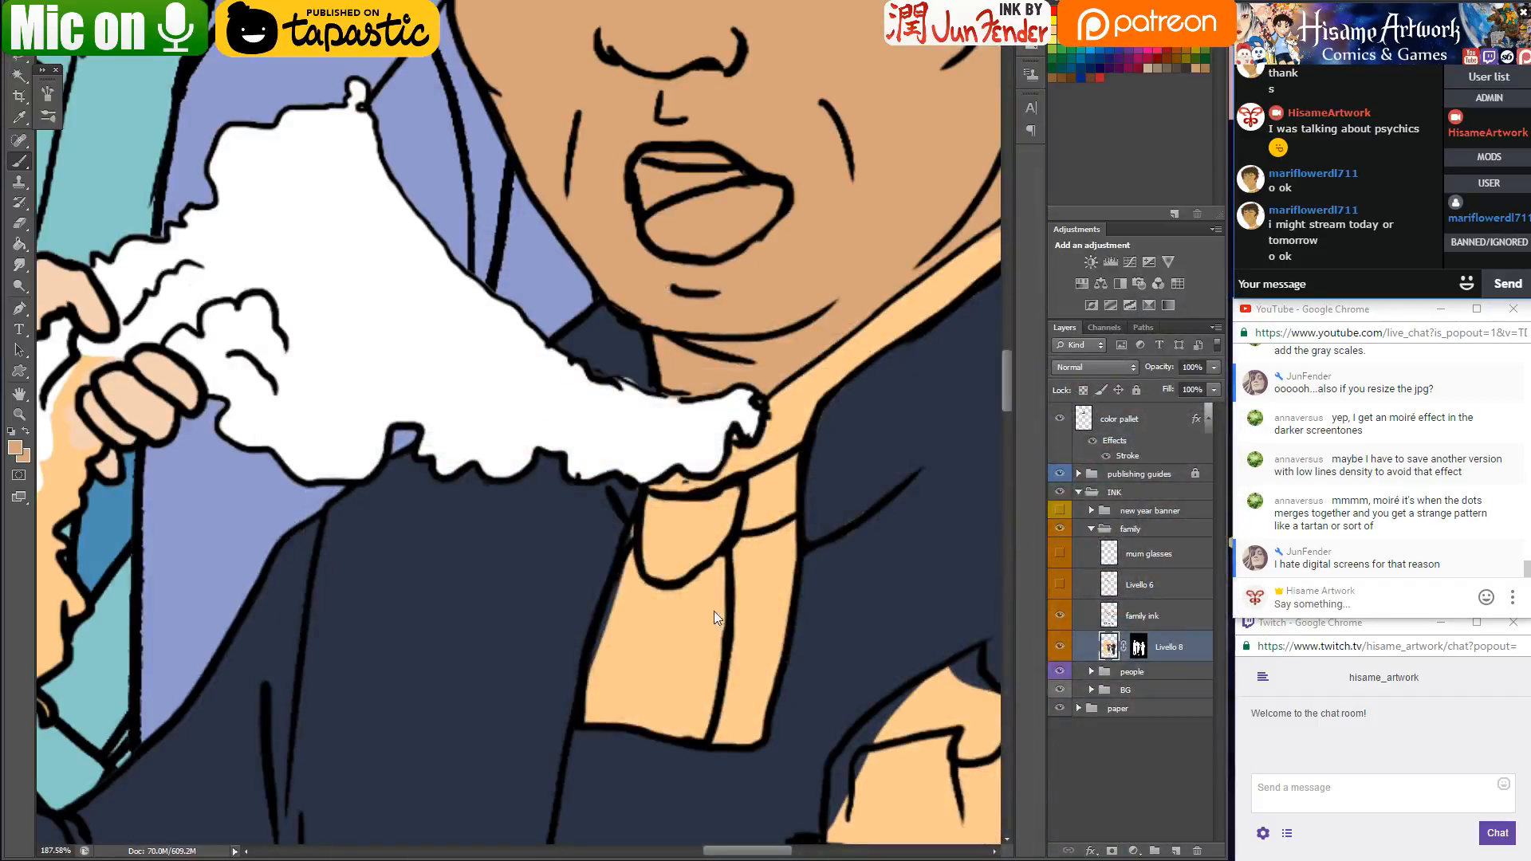
Brush a tan test stroke on the older man's jacket lapel and cover it with the sampled navy
drag(882, 488, 861, 535)
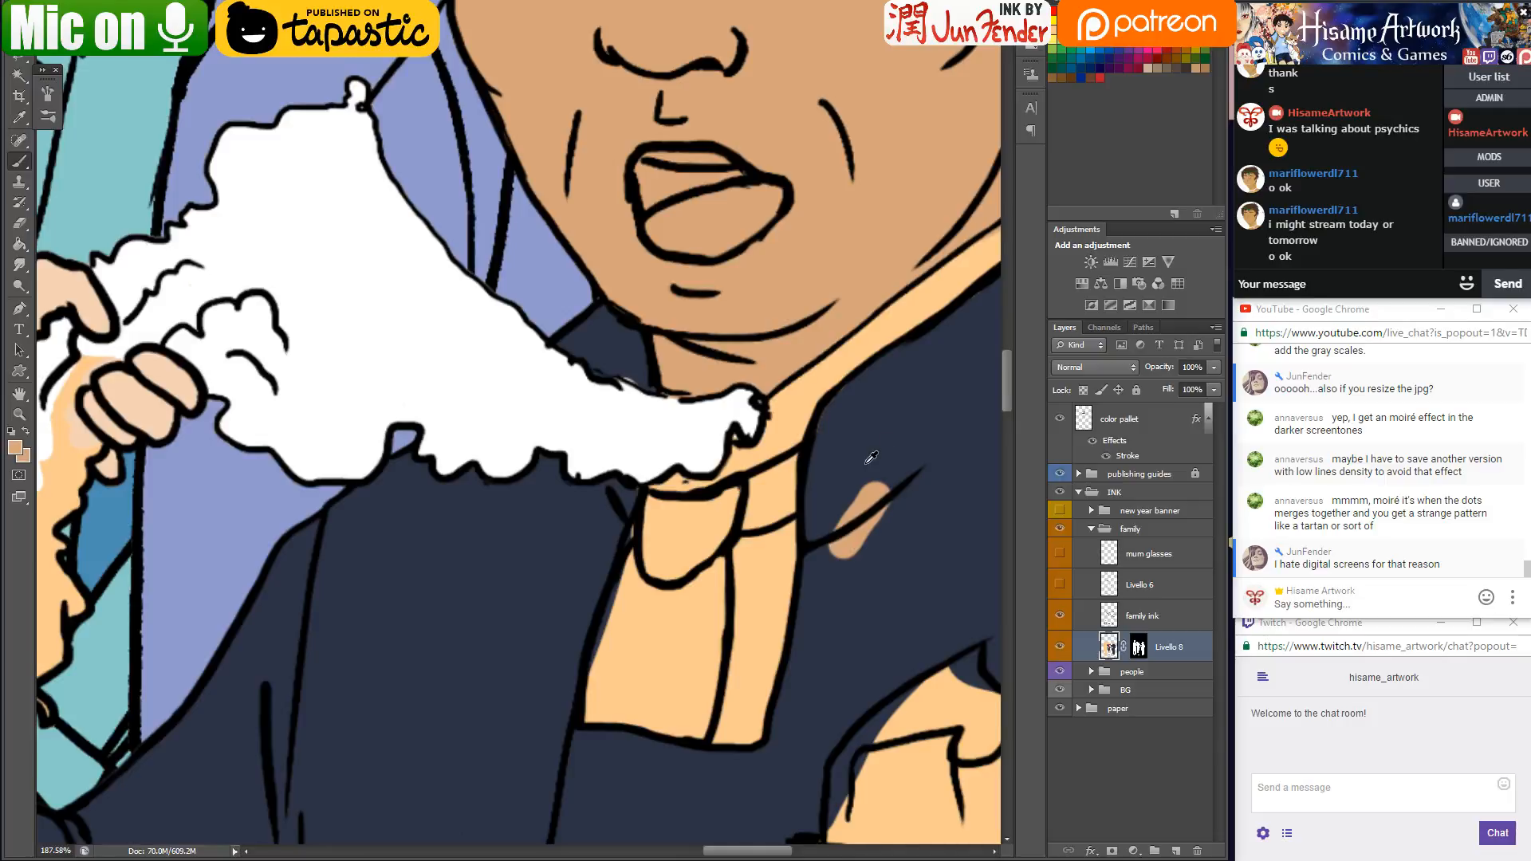
scroll(872, 457, down, 5)
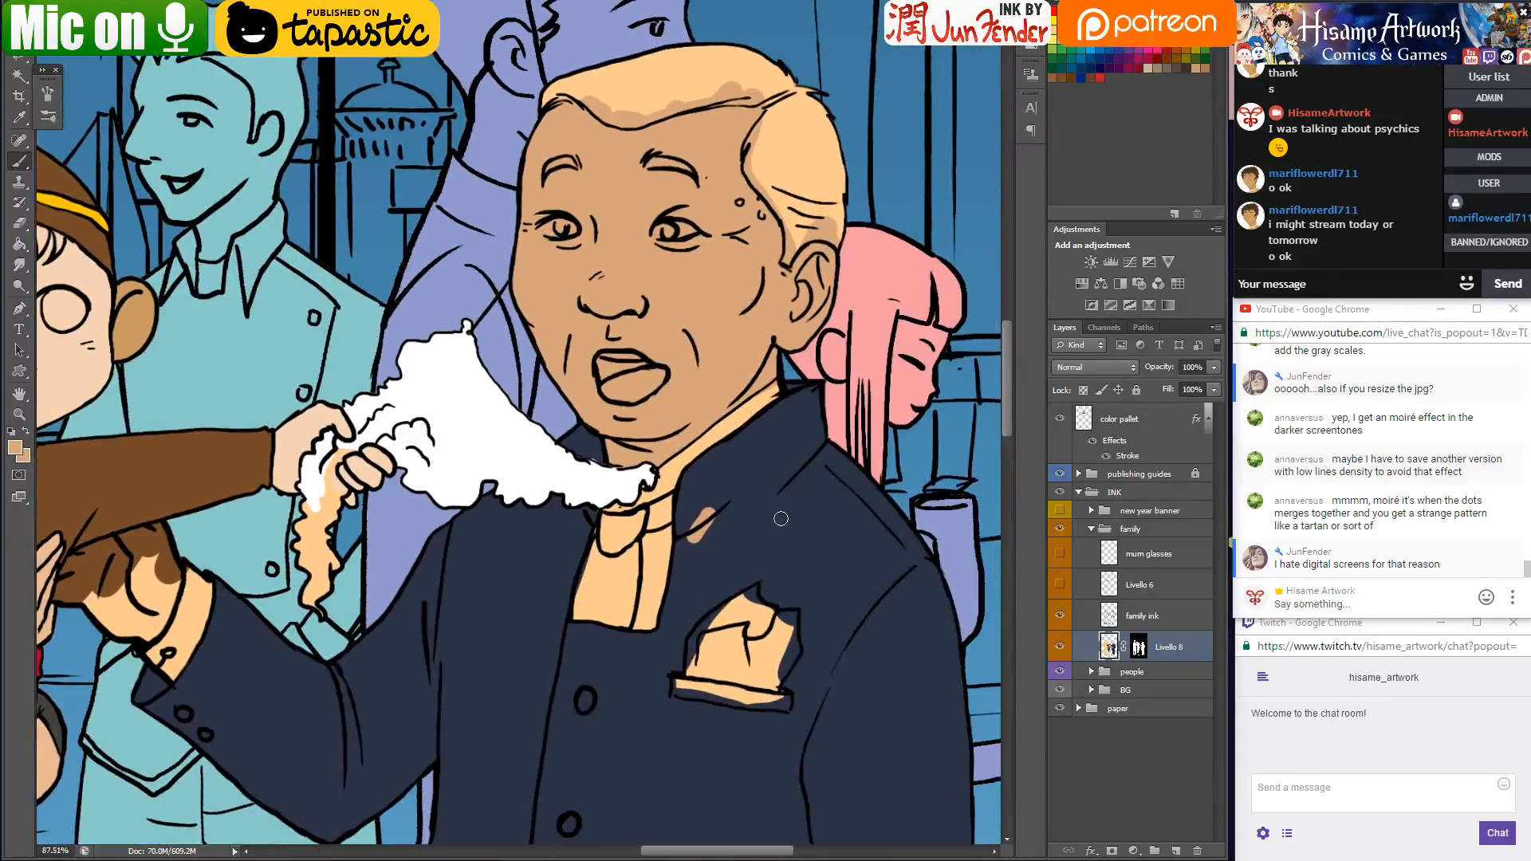
scroll(780, 519, up, 5)
alt+click(641, 478)
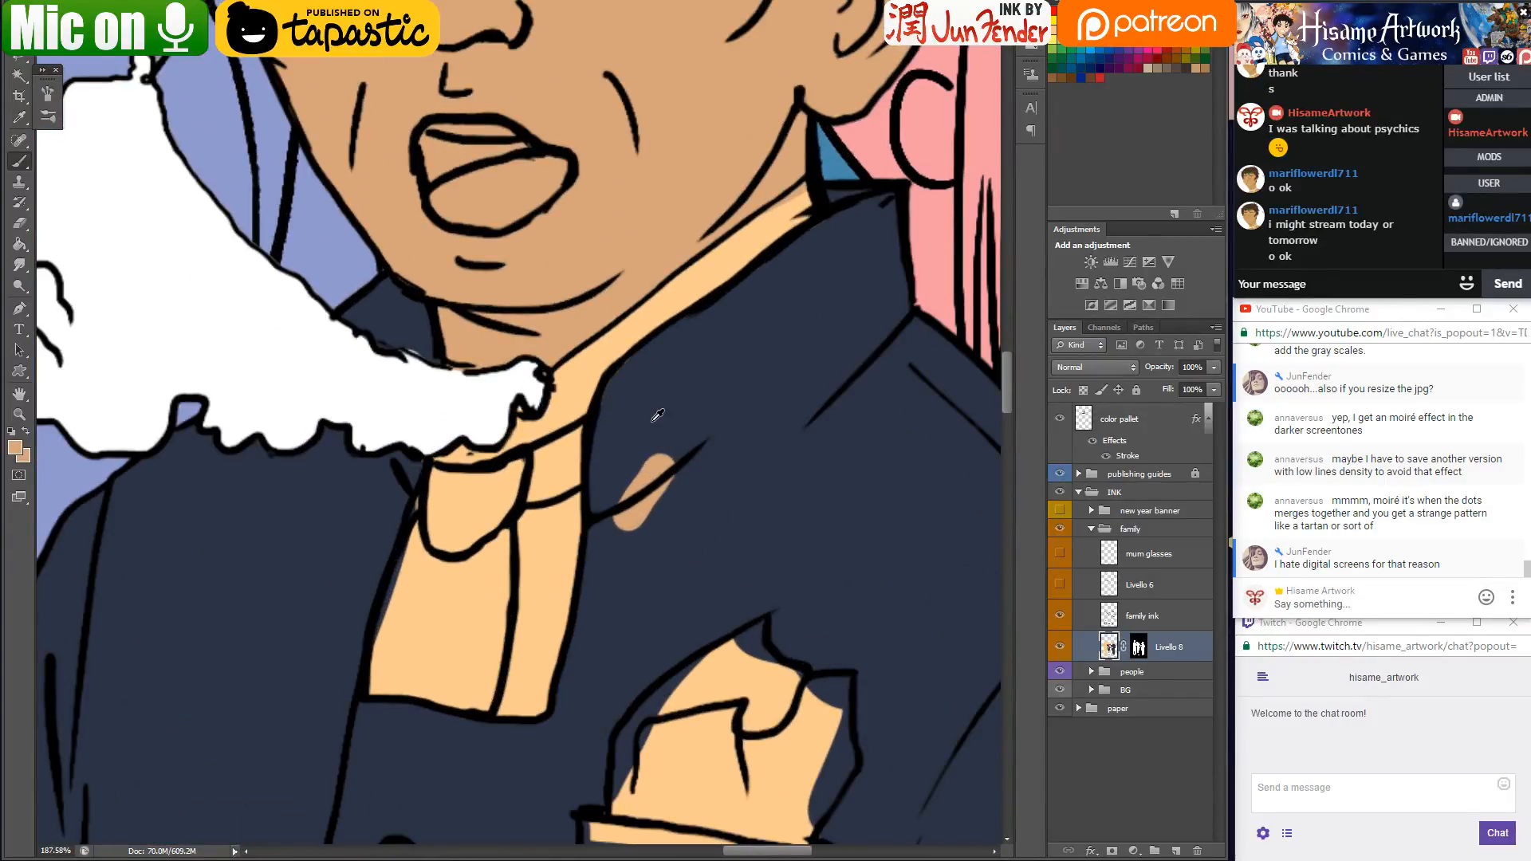
drag(626, 522, 686, 437)
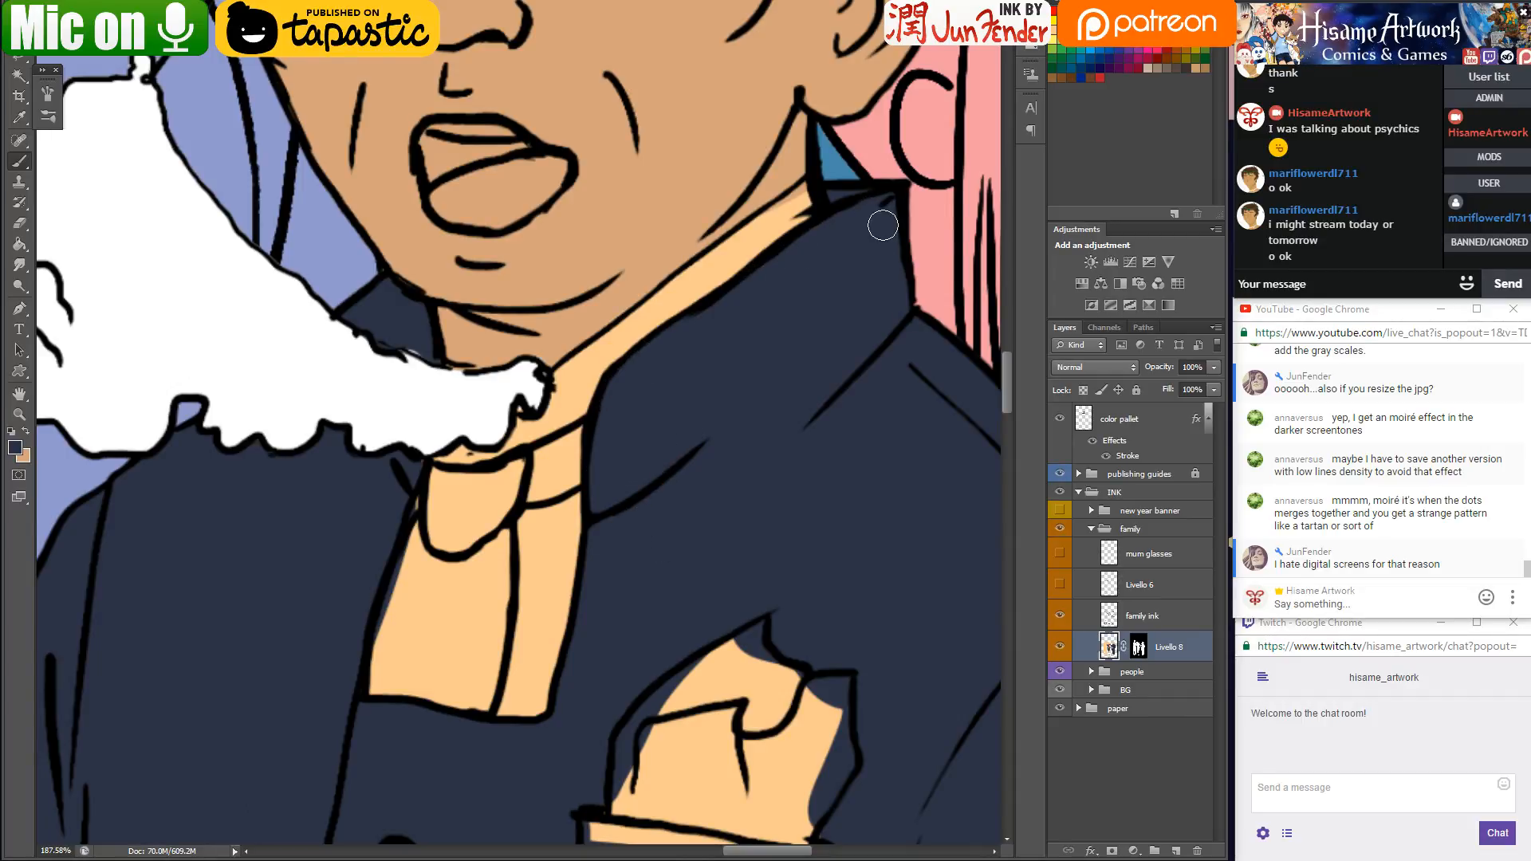
Resample the tan of the older man's neck and paint the beard strand hanging from the child's hands white
scroll(742, 255, up, 3)
scroll(436, 391, left, 3)
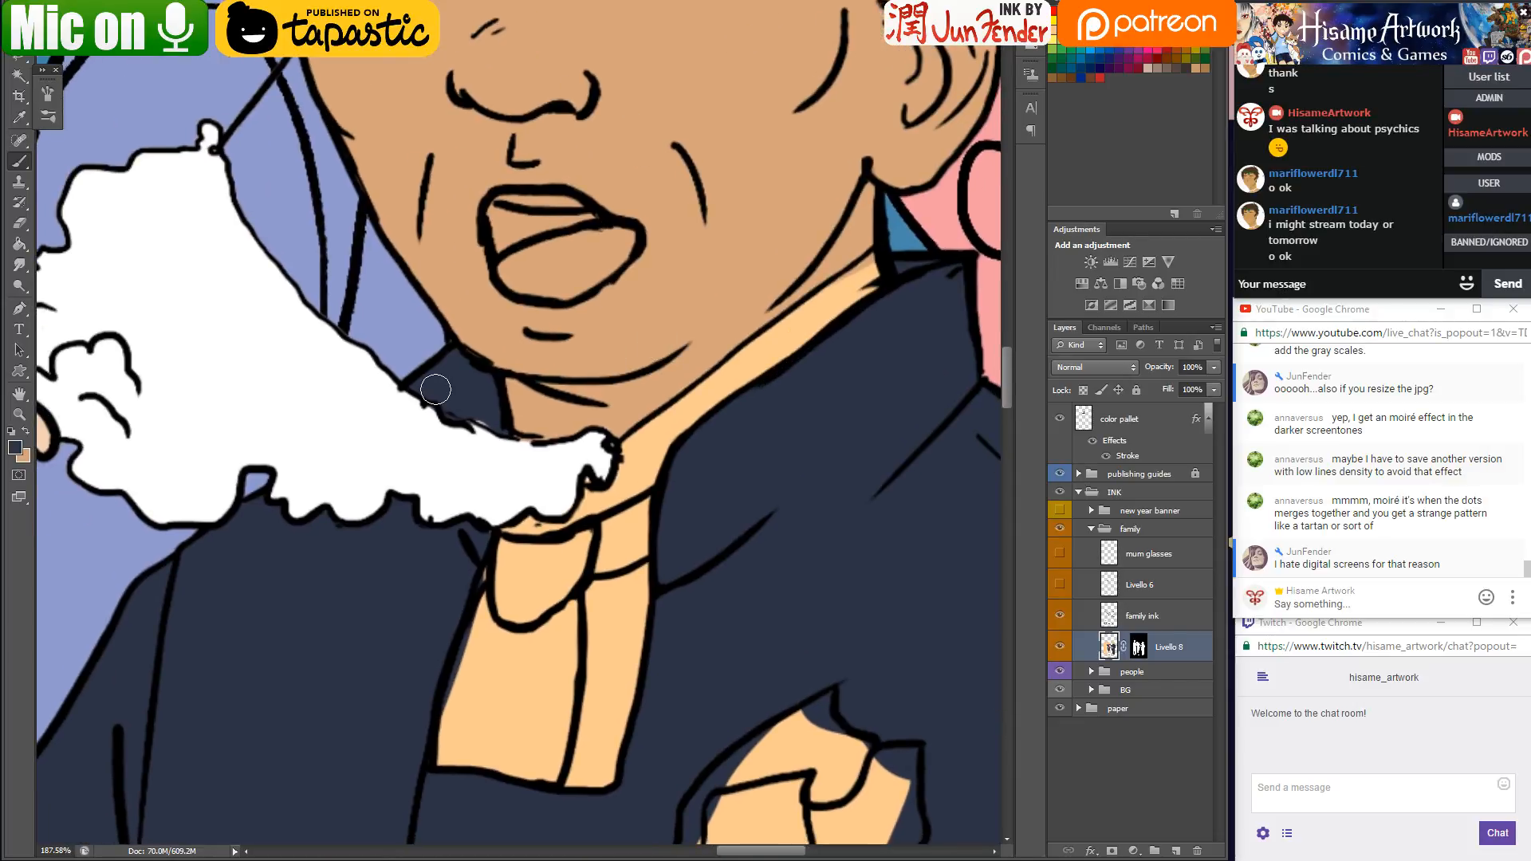
alt+click(559, 415)
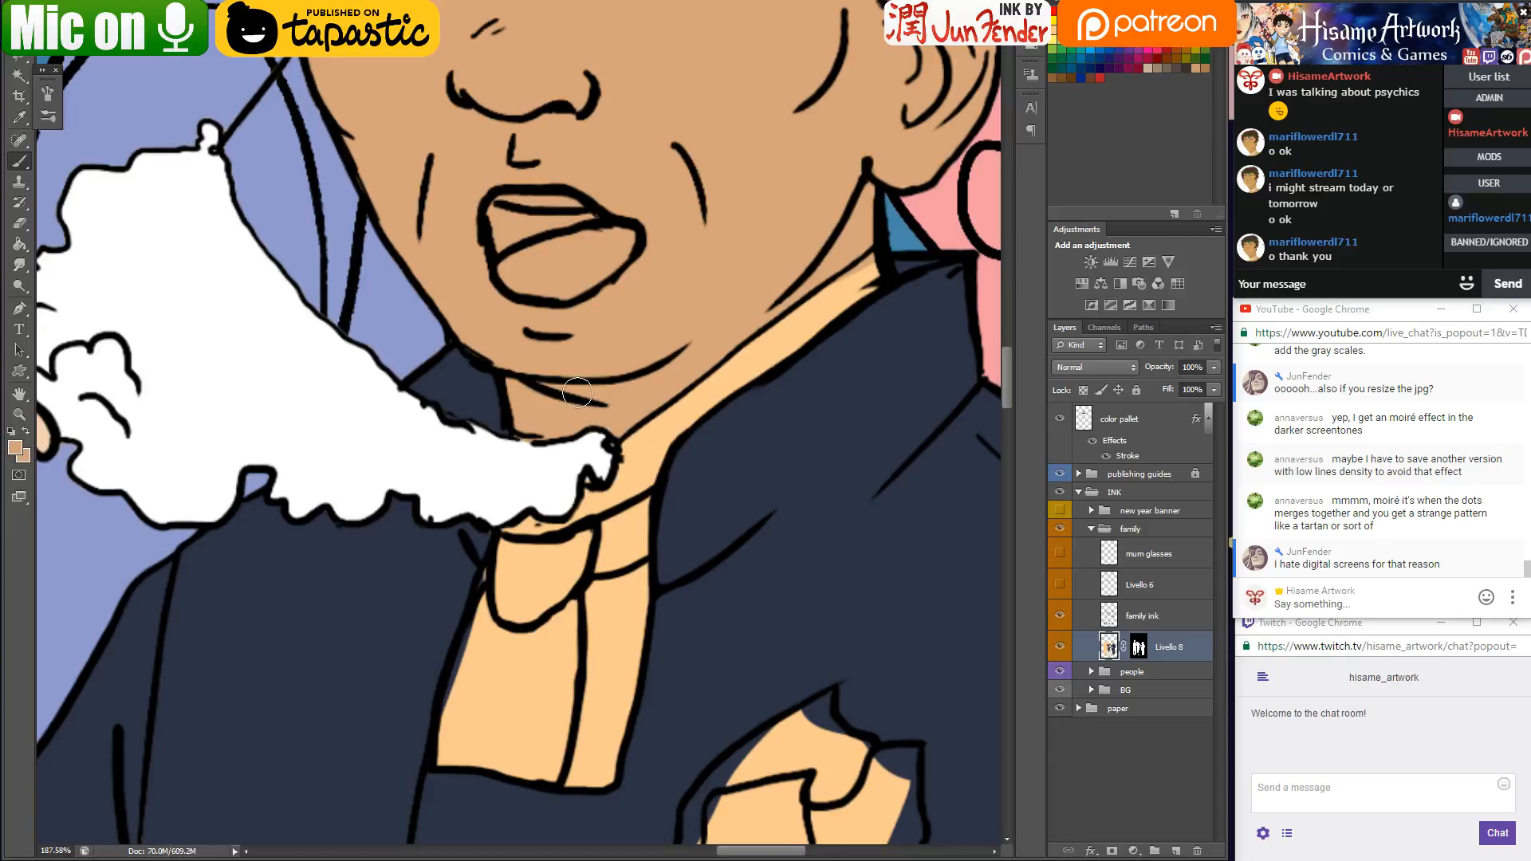
scroll(407, 304, down, 6)
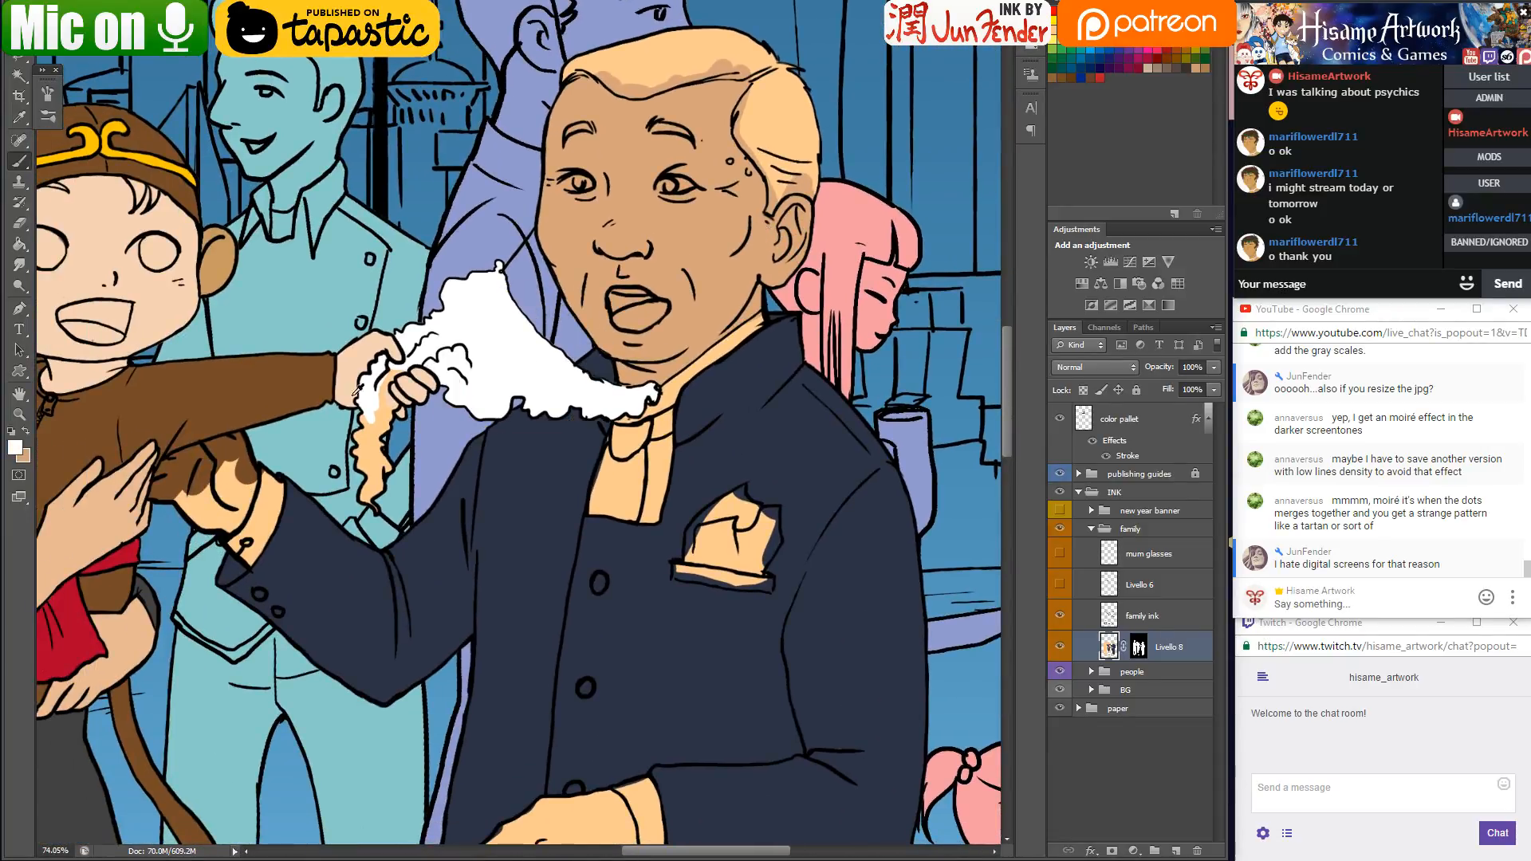
scroll(407, 386, up, 7)
drag(443, 391, 465, 474)
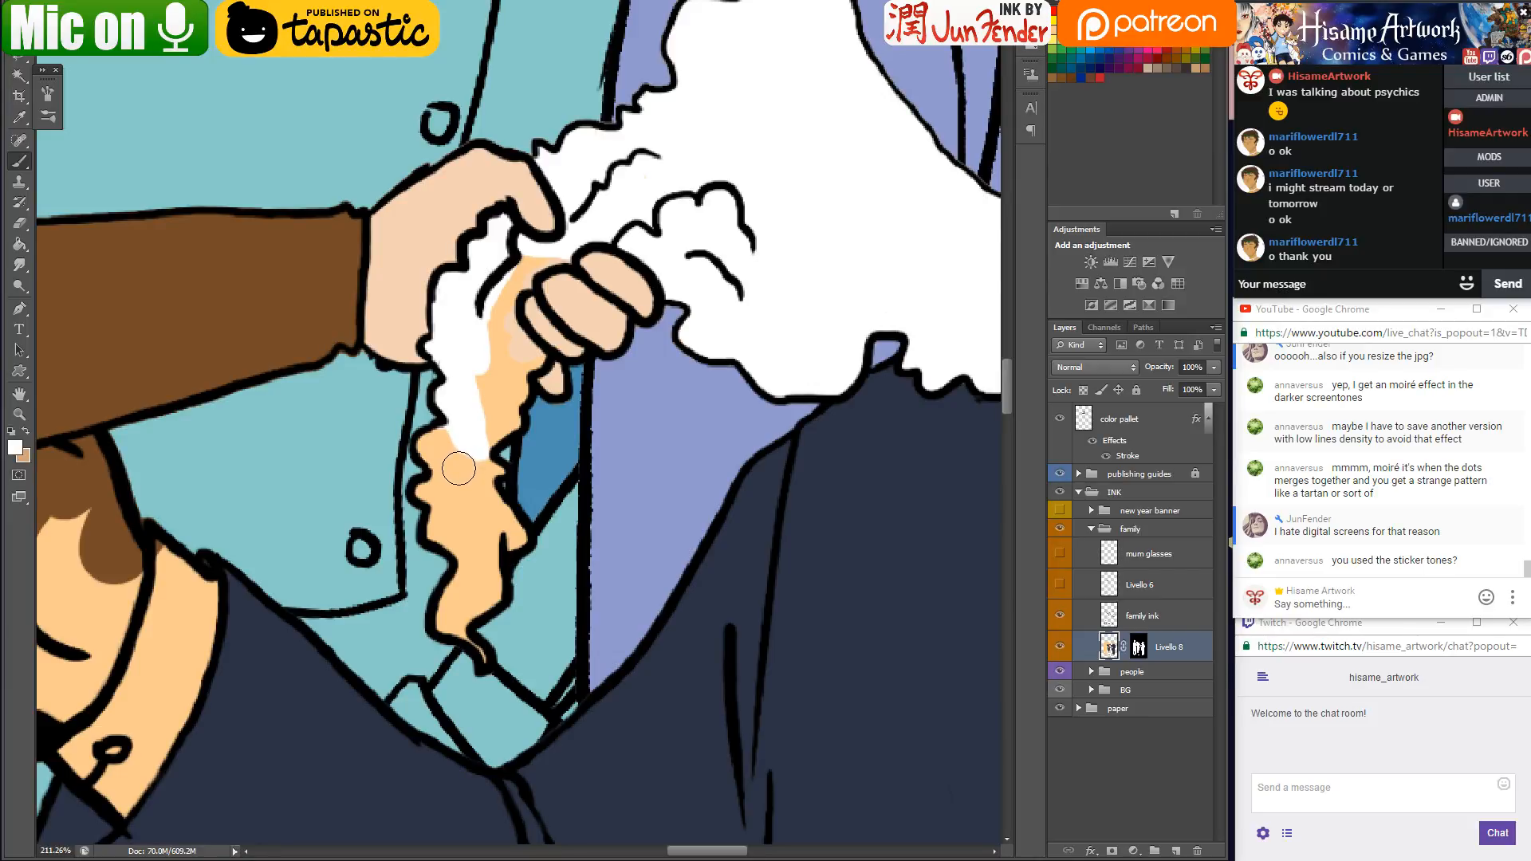
mouse_move(458, 468)
mouse_down()
mouse_move(406, 498)
mouse_move(443, 520)
mouse_move(451, 456)
mouse_move(429, 445)
mouse_move(420, 473)
mouse_move(465, 598)
mouse_move(493, 601)
mouse_move(529, 548)
mouse_move(473, 363)
mouse_move(511, 421)
mouse_move(512, 376)
mouse_move(534, 360)
mouse_move(484, 299)
mouse_move(512, 360)
mouse_move(496, 354)
mouse_move(496, 285)
mouse_move(514, 270)
mouse_move(506, 316)
mouse_move(544, 255)
mouse_up()
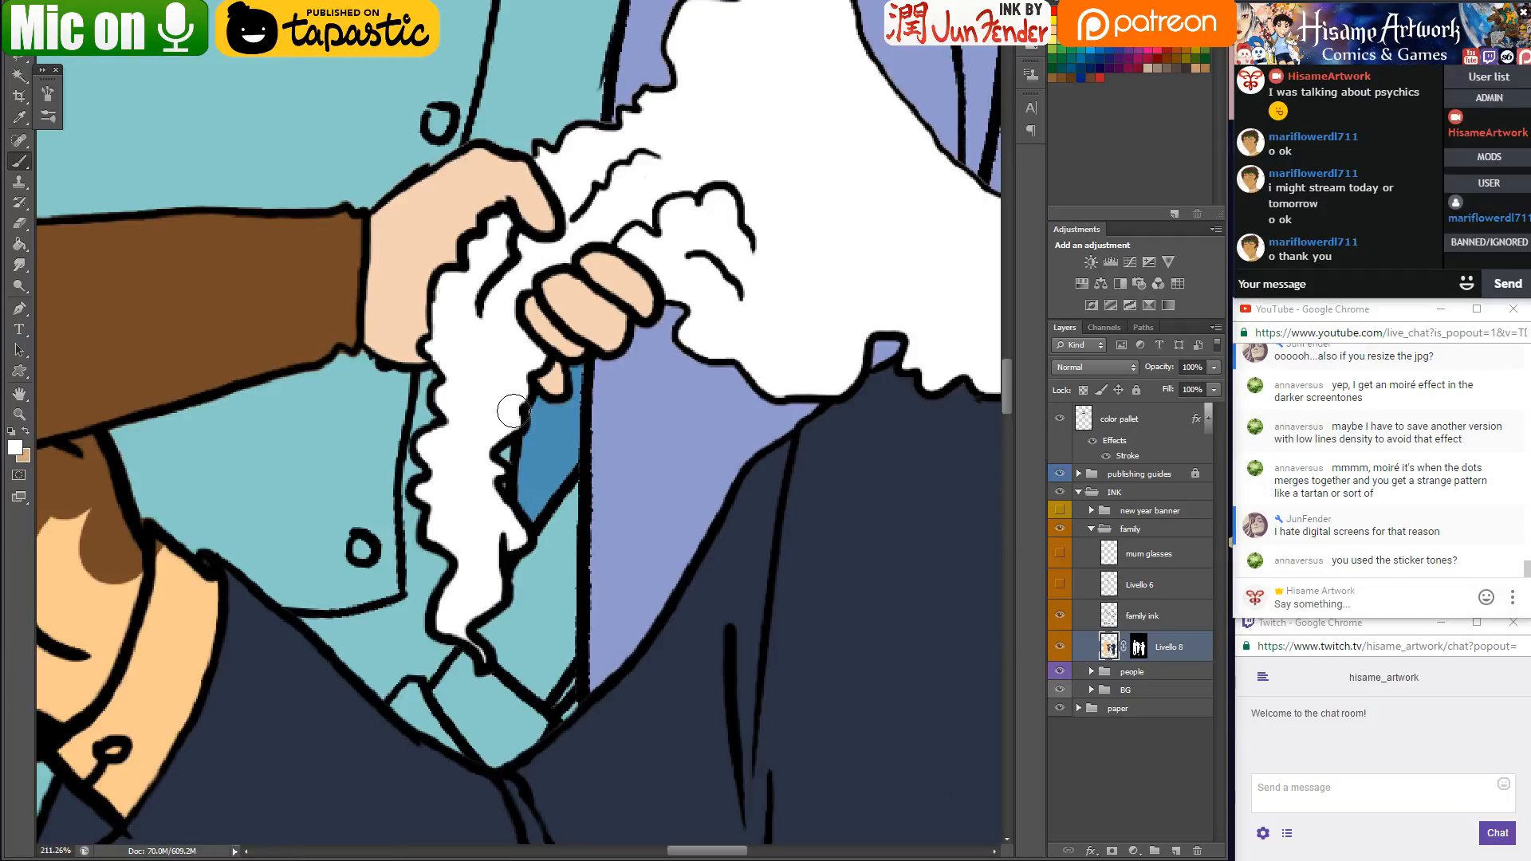
Set the brush color to pale gray-blue a9b1cb for the older man's shirt
scroll(513, 411, down, 6)
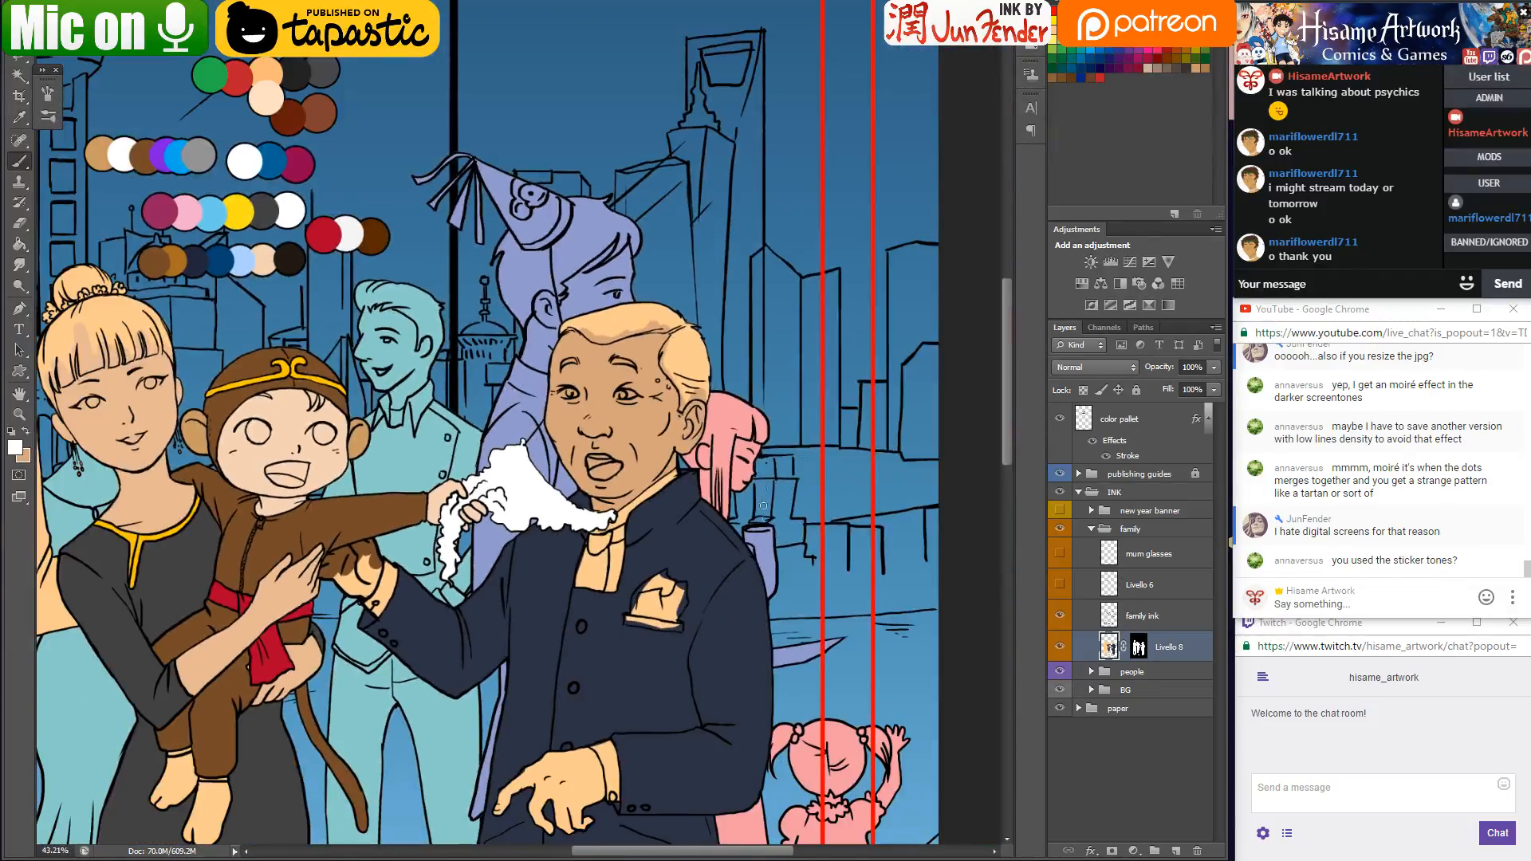
scroll(620, 449, up, 6)
scroll(620, 449, up, 2)
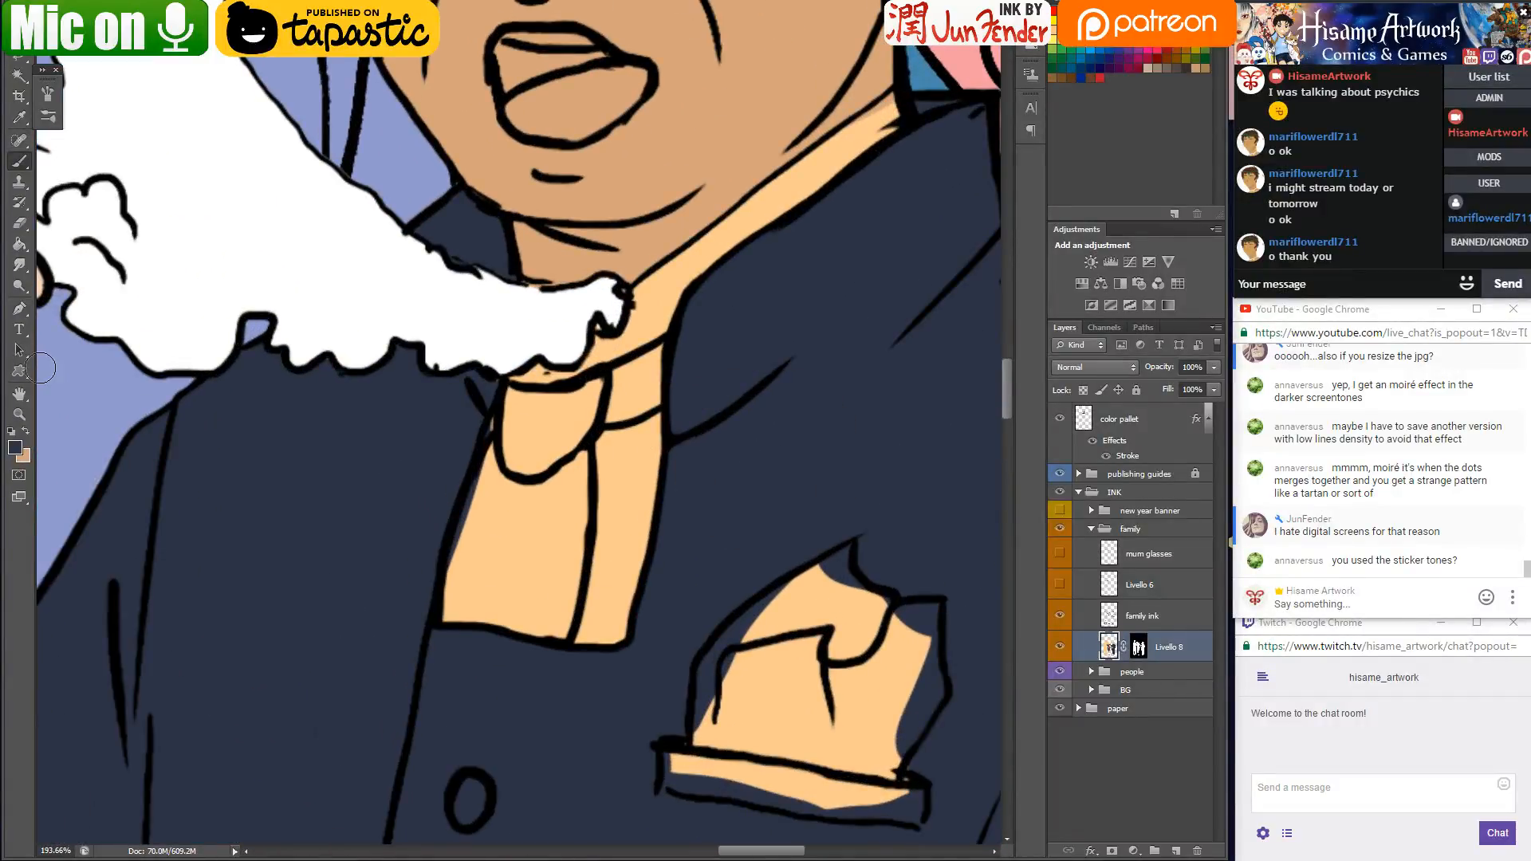
click(14, 450)
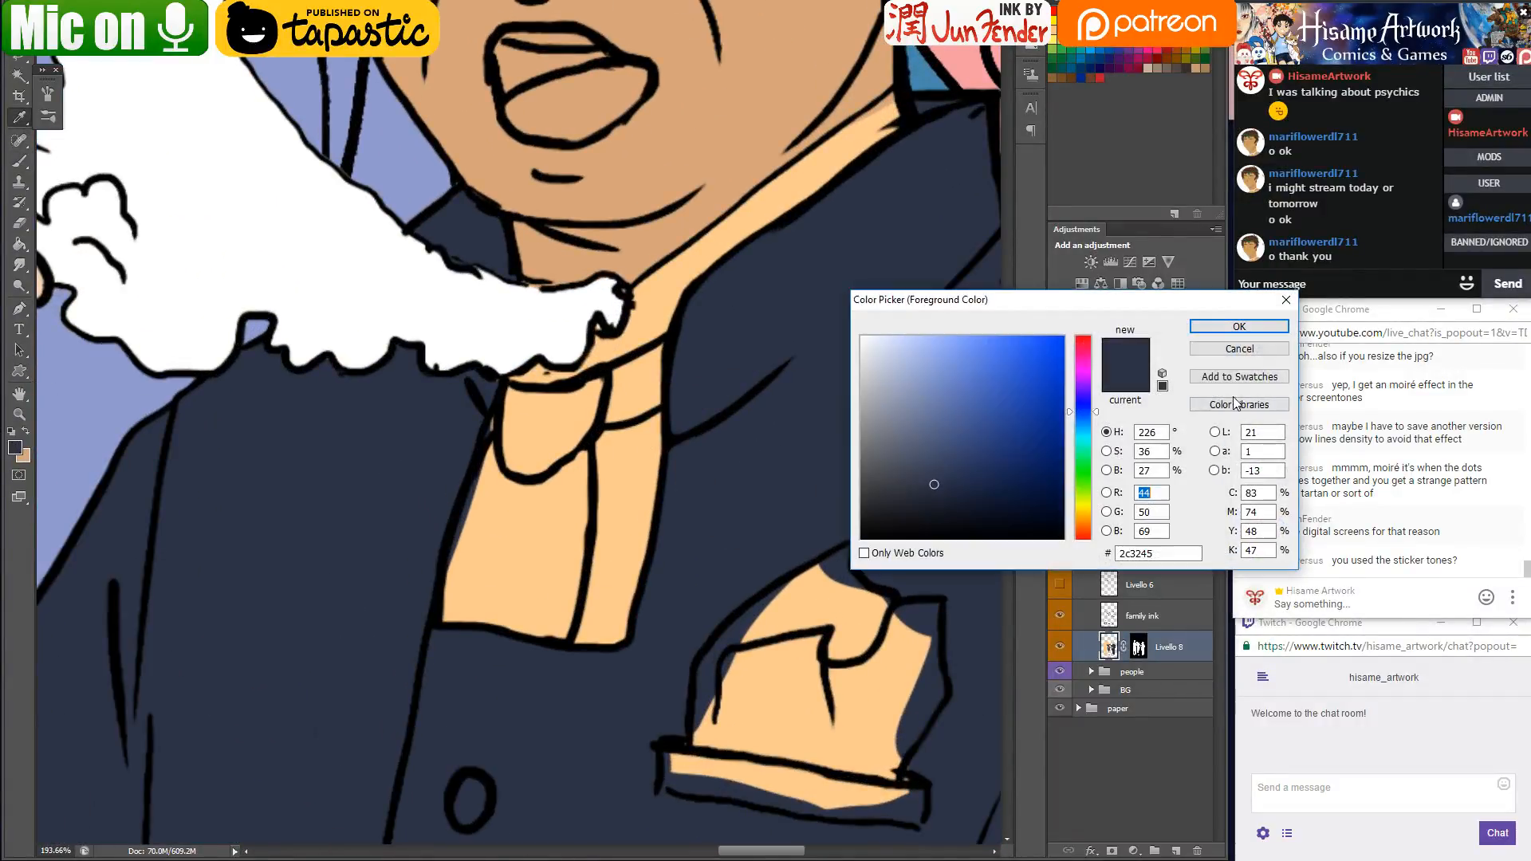
click(934, 460)
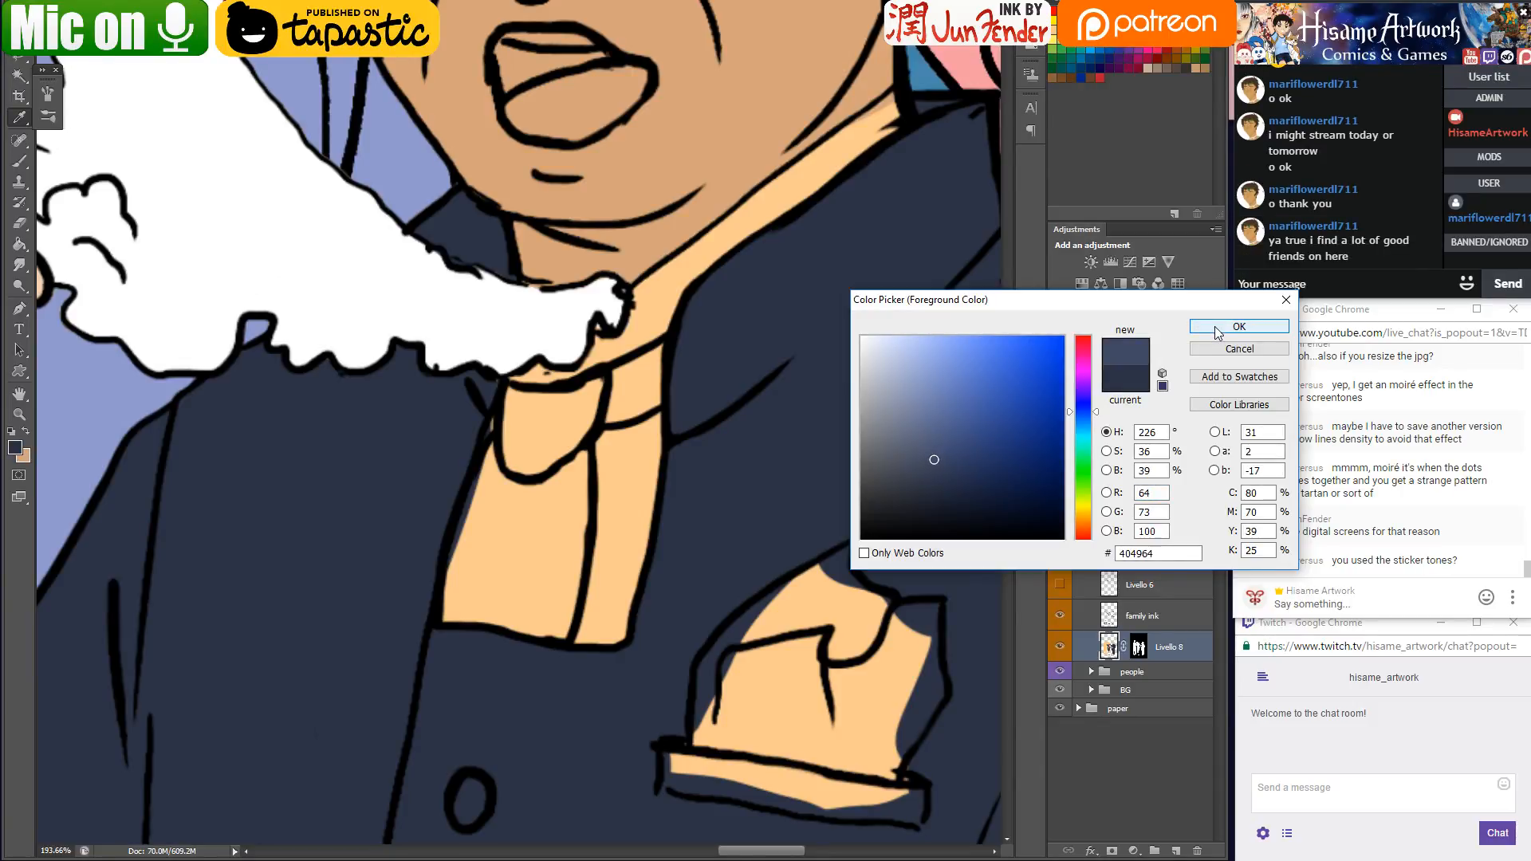
click(895, 378)
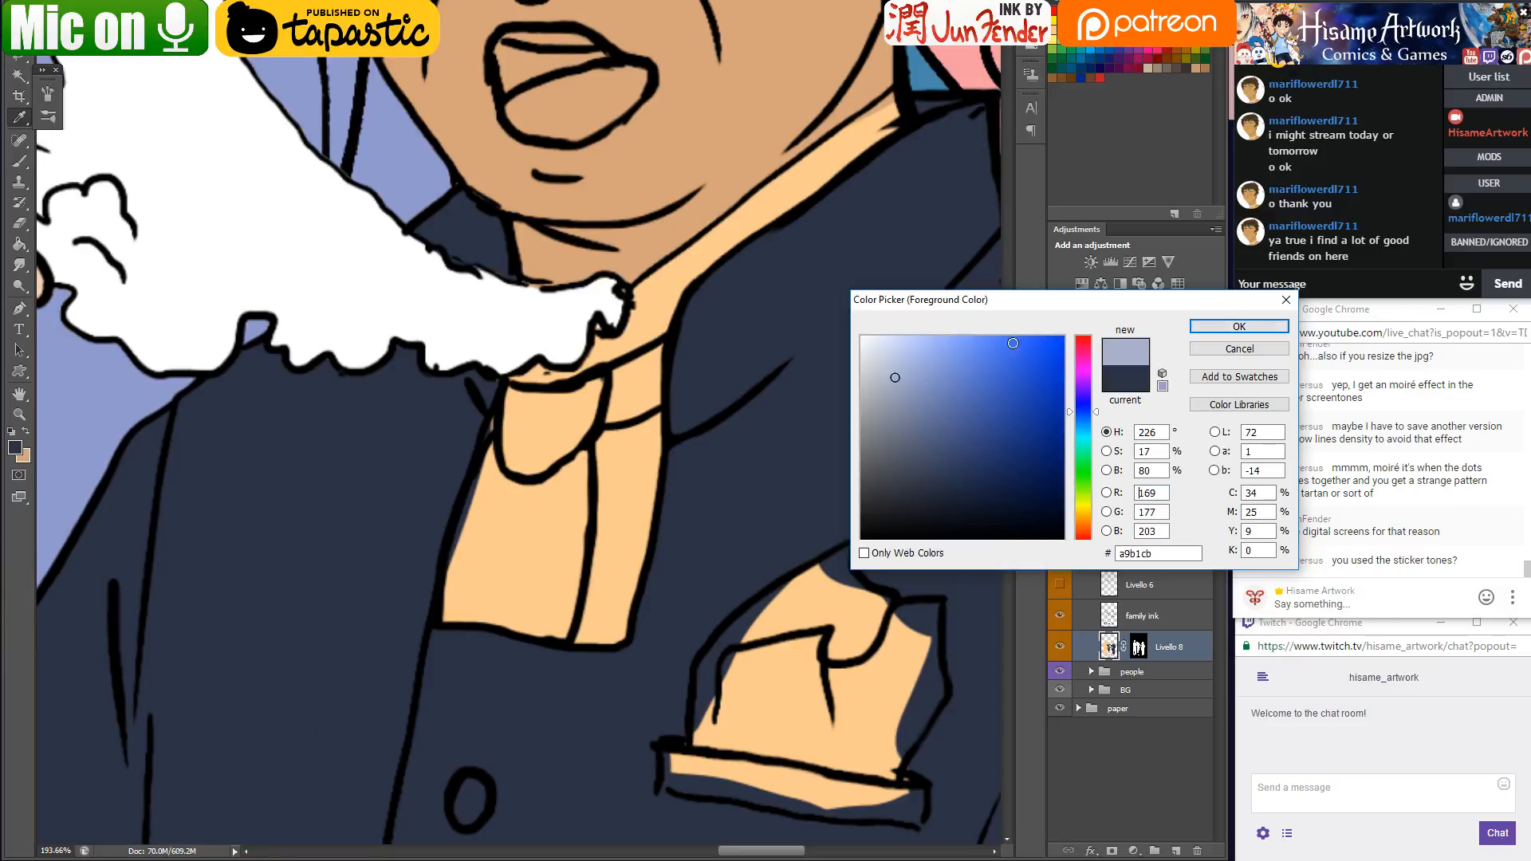
click(1239, 326)
key(b)
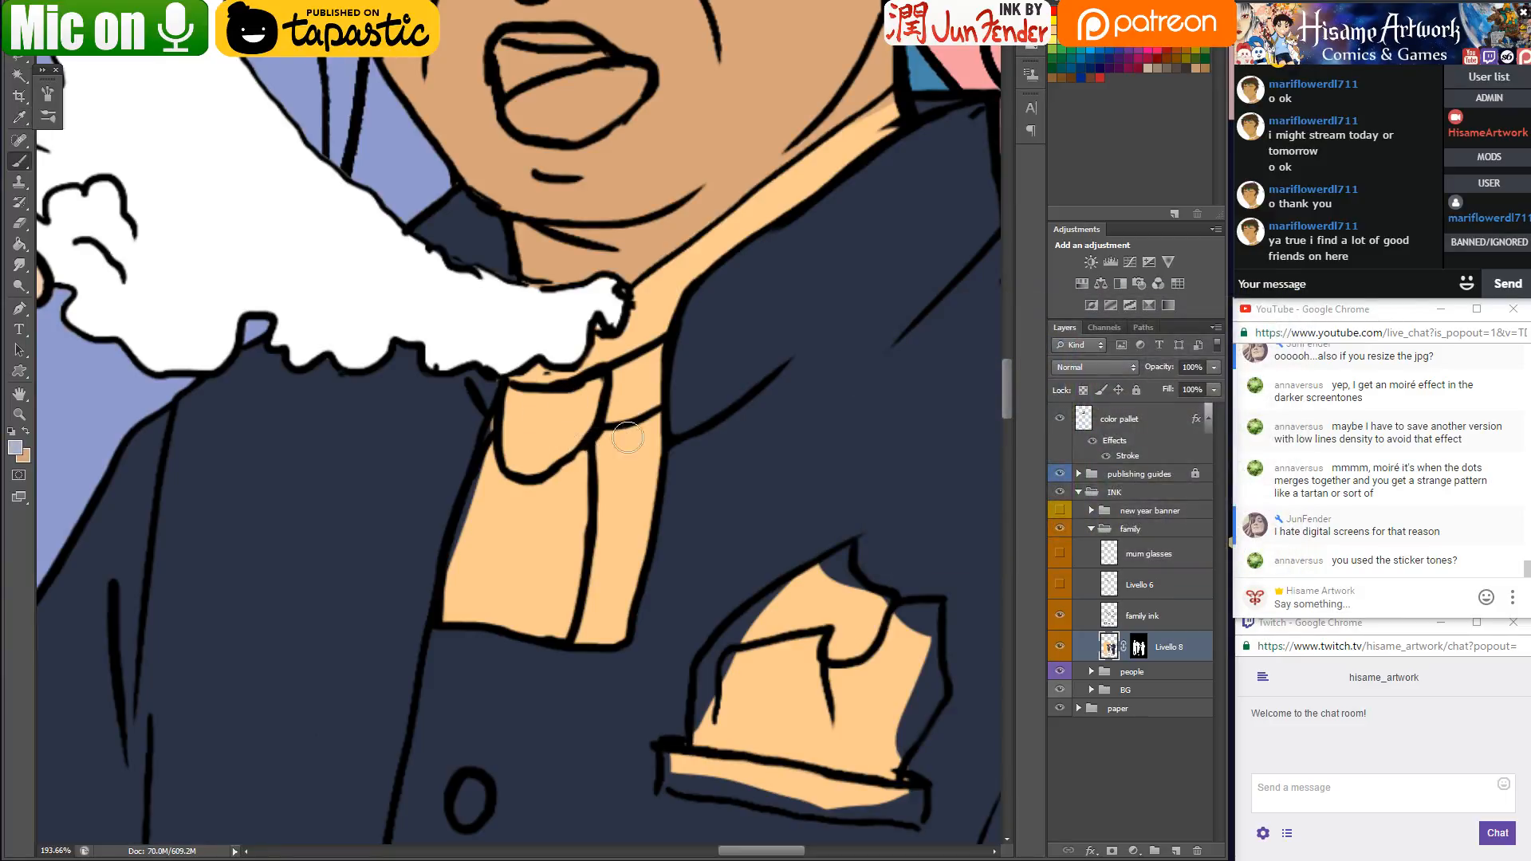
Set the brush color to light cream fff3d2 for the older man's shirt
click(15, 448)
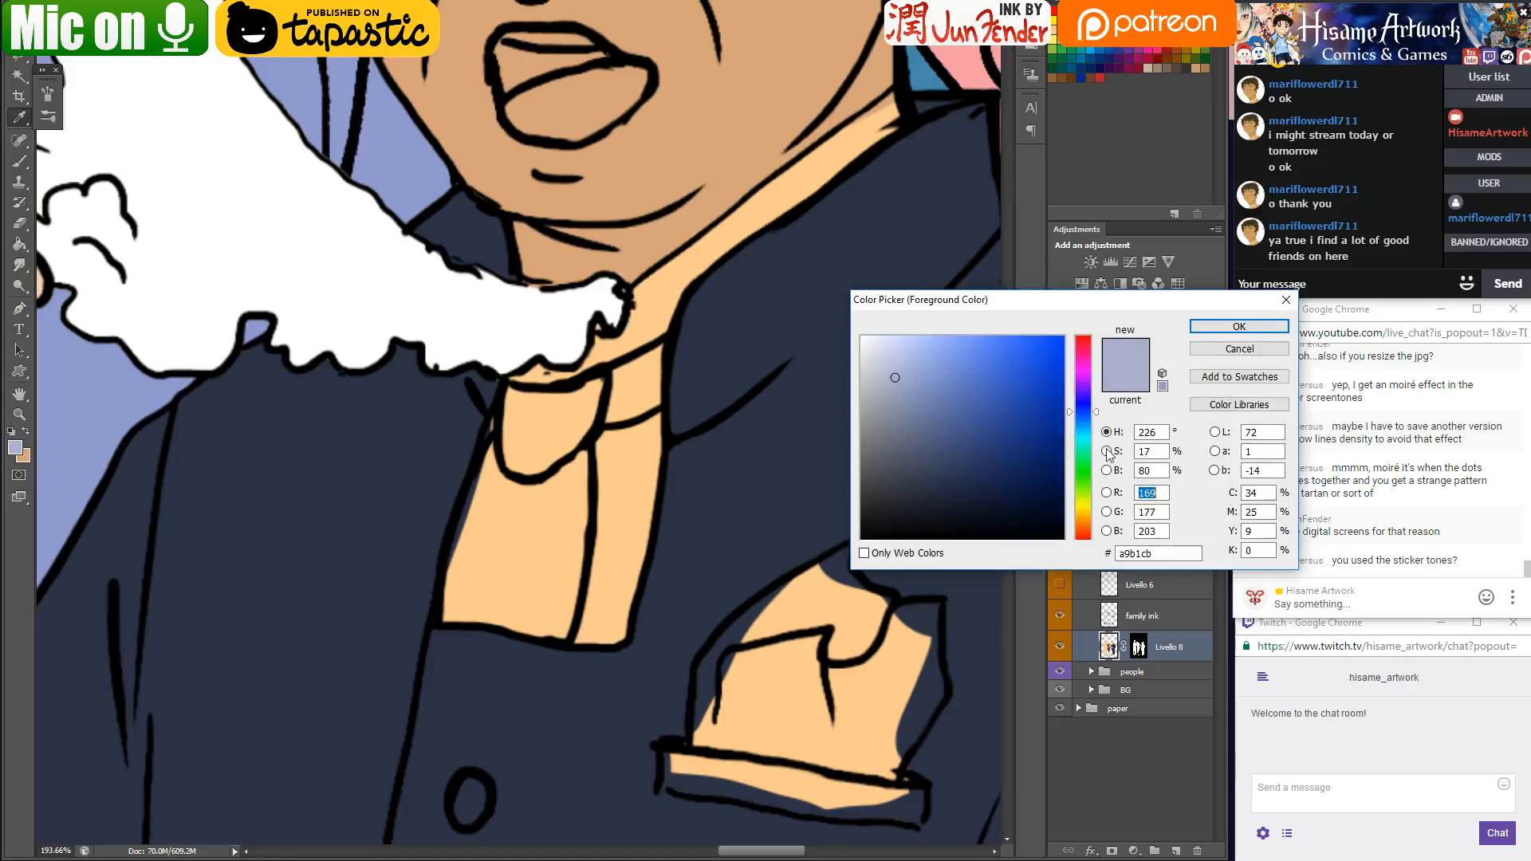
drag(1082, 453, 1082, 515)
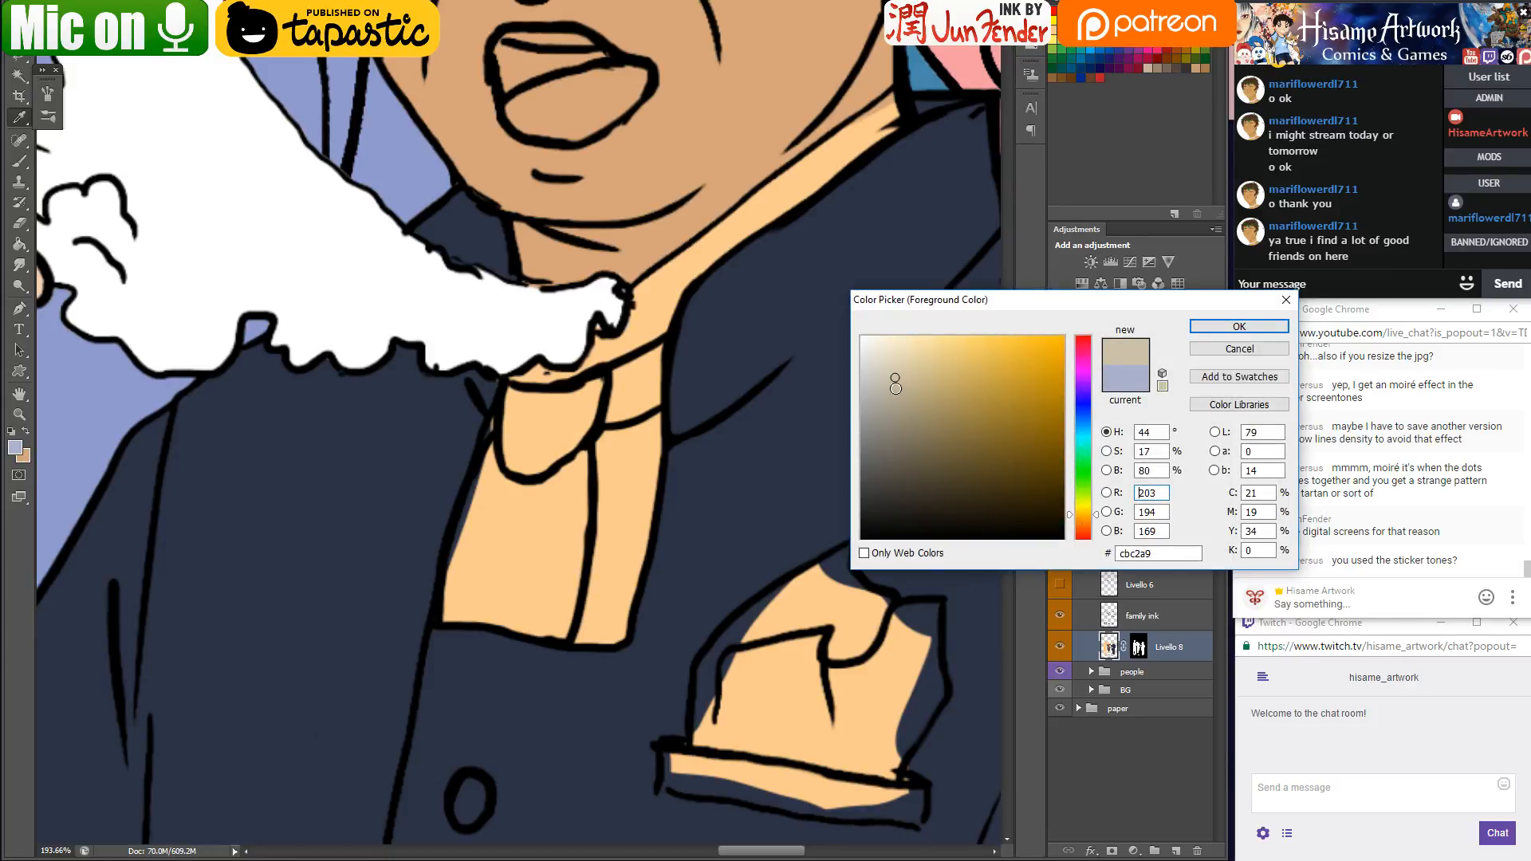
drag(898, 373, 896, 319)
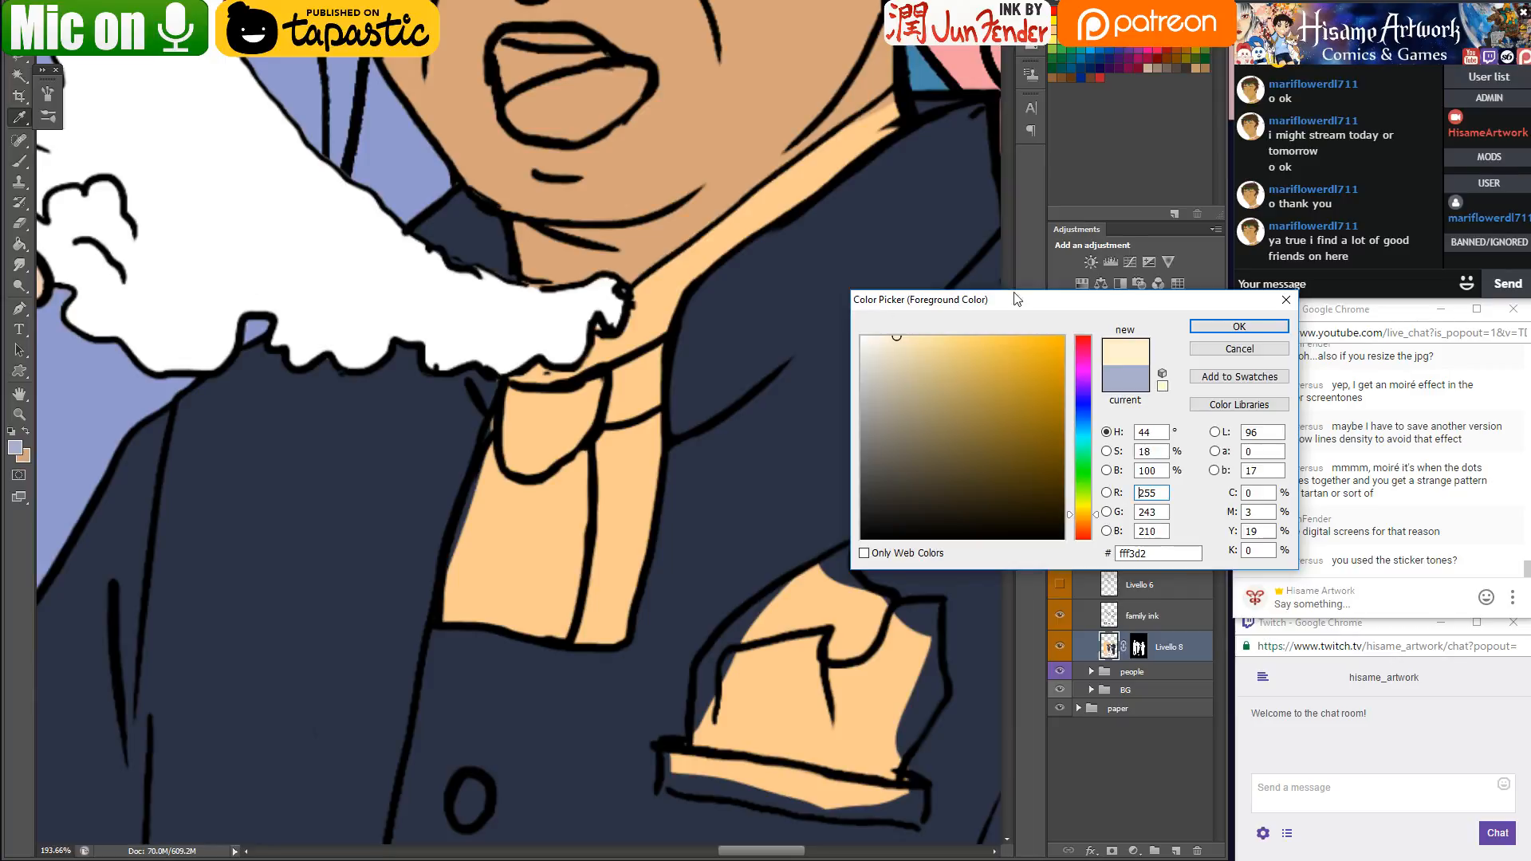
click(1240, 327)
key(b)
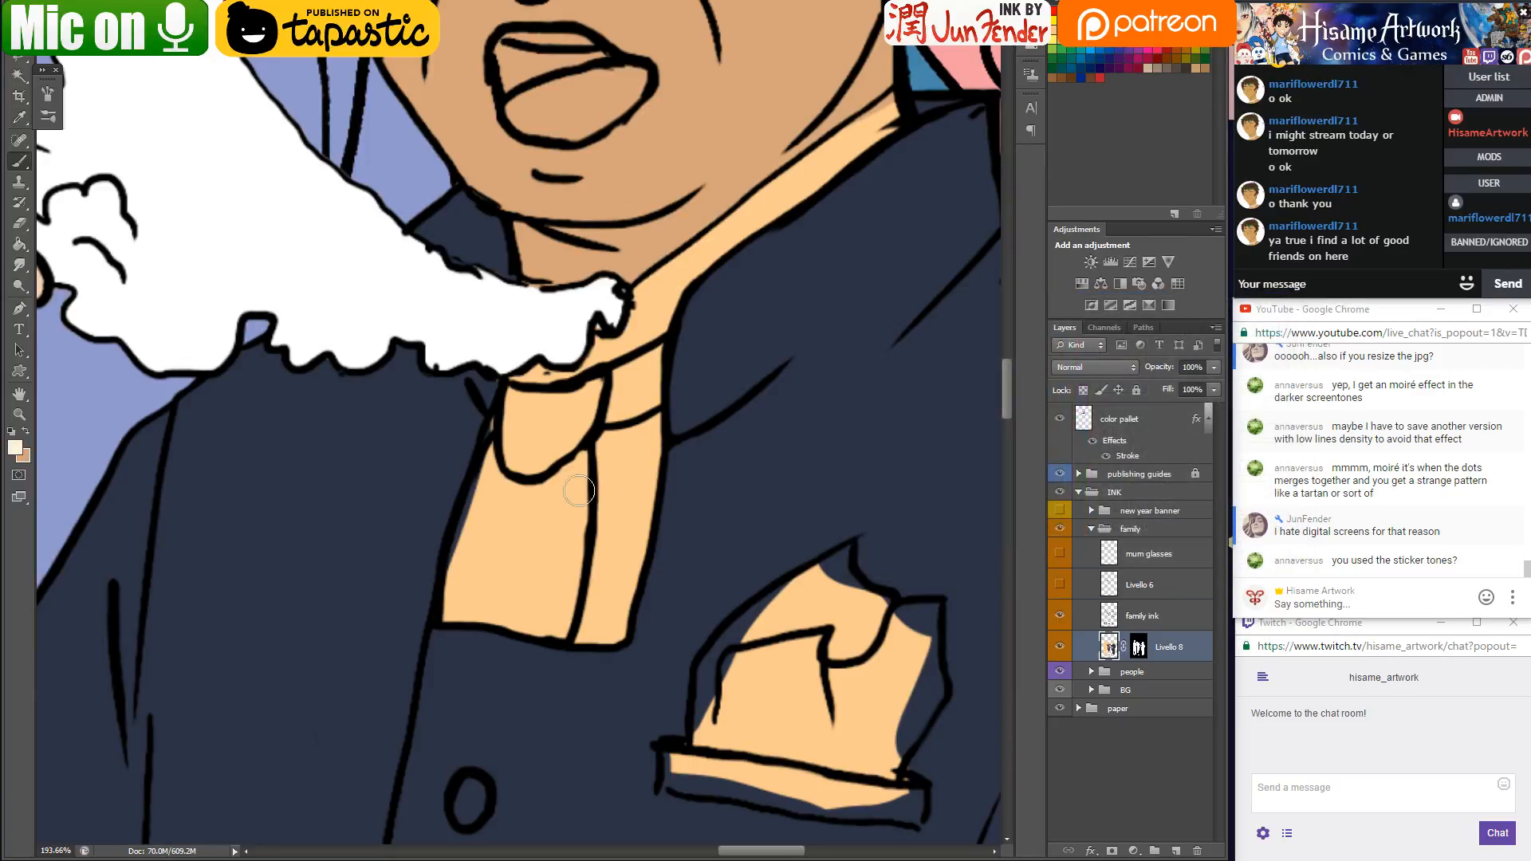
Paint the older man's shirt front and collar light cream, and clean up the lapel edge with the sampled navy
mouse_move(618, 433)
mouse_down()
mouse_move(581, 639)
mouse_move(617, 631)
mouse_move(626, 574)
mouse_move(598, 625)
mouse_move(631, 578)
mouse_move(615, 626)
mouse_move(653, 418)
mouse_move(614, 438)
mouse_move(622, 522)
mouse_move(637, 410)
mouse_up()
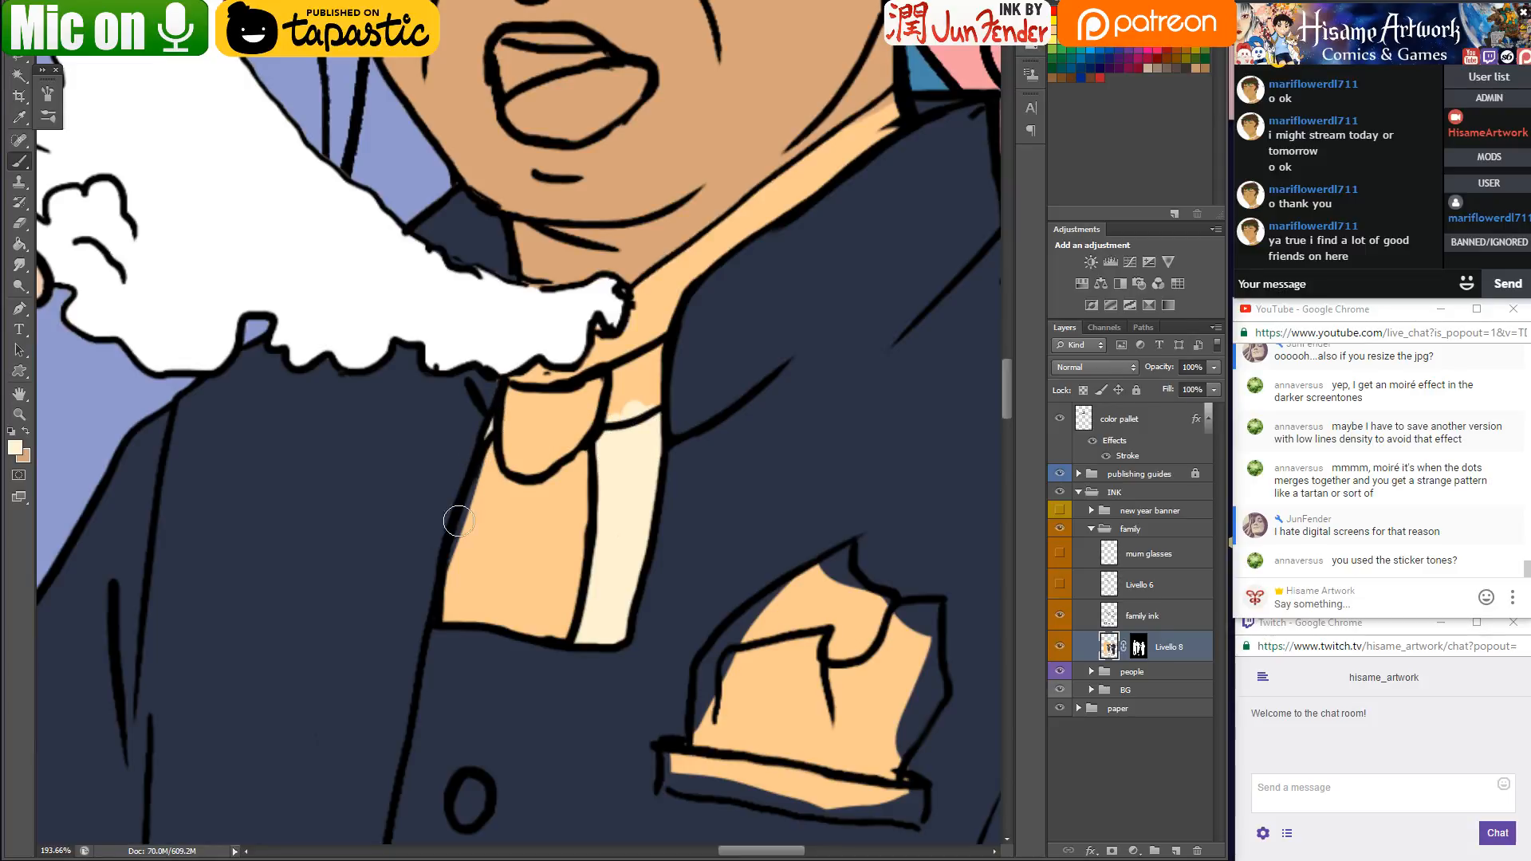
mouse_move(520, 371)
mouse_down()
mouse_move(559, 374)
mouse_move(525, 365)
mouse_move(554, 365)
mouse_move(560, 294)
mouse_move(523, 378)
mouse_up()
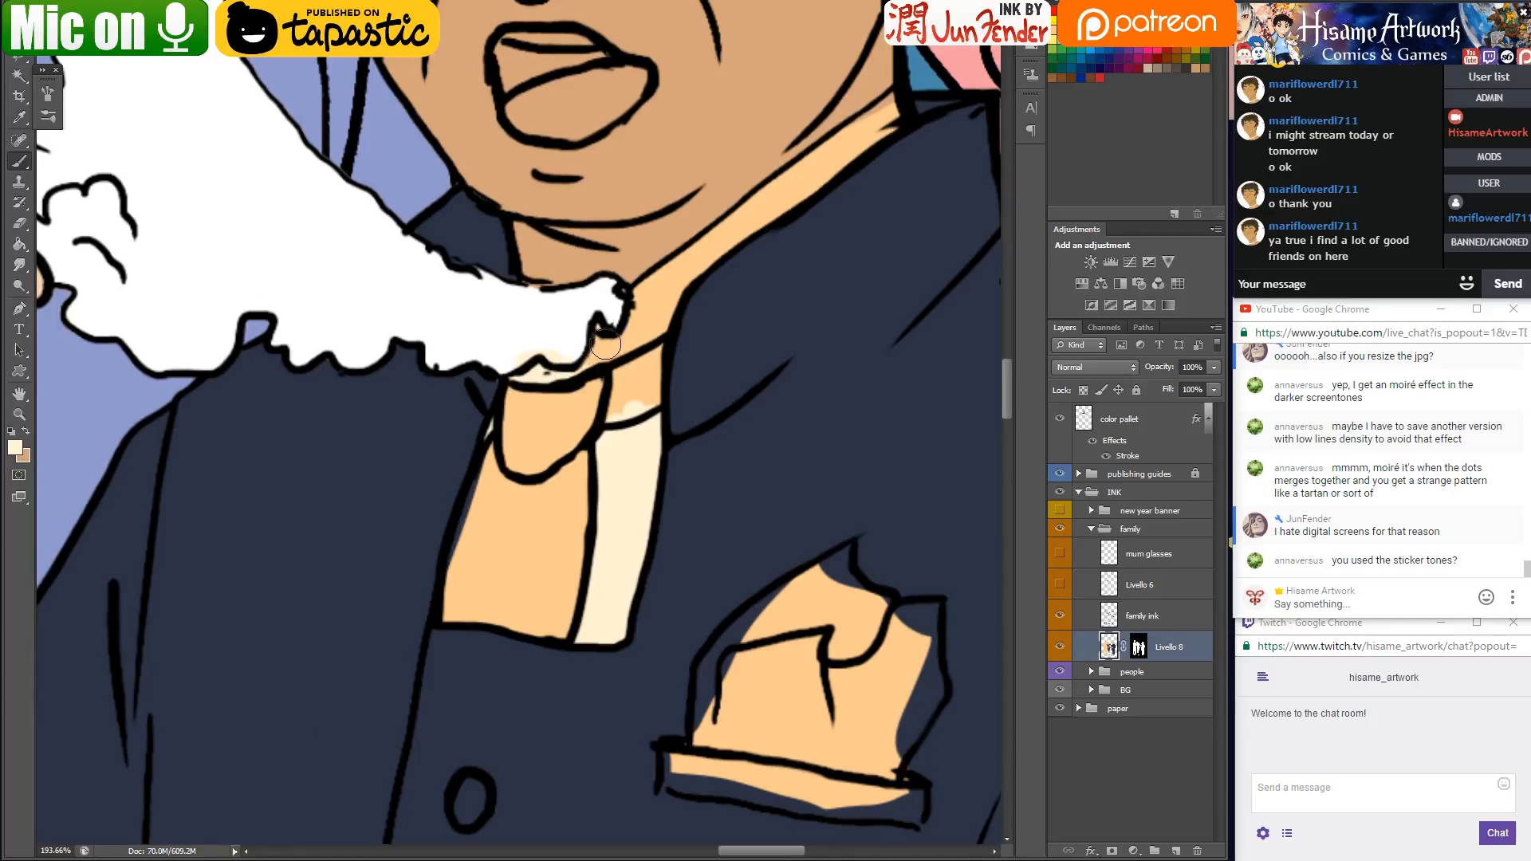
mouse_move(617, 345)
mouse_down()
mouse_move(677, 260)
mouse_move(637, 329)
mouse_move(648, 335)
mouse_move(725, 211)
mouse_move(645, 321)
mouse_move(756, 208)
mouse_move(701, 249)
mouse_move(673, 283)
mouse_move(892, 99)
mouse_move(702, 244)
mouse_up()
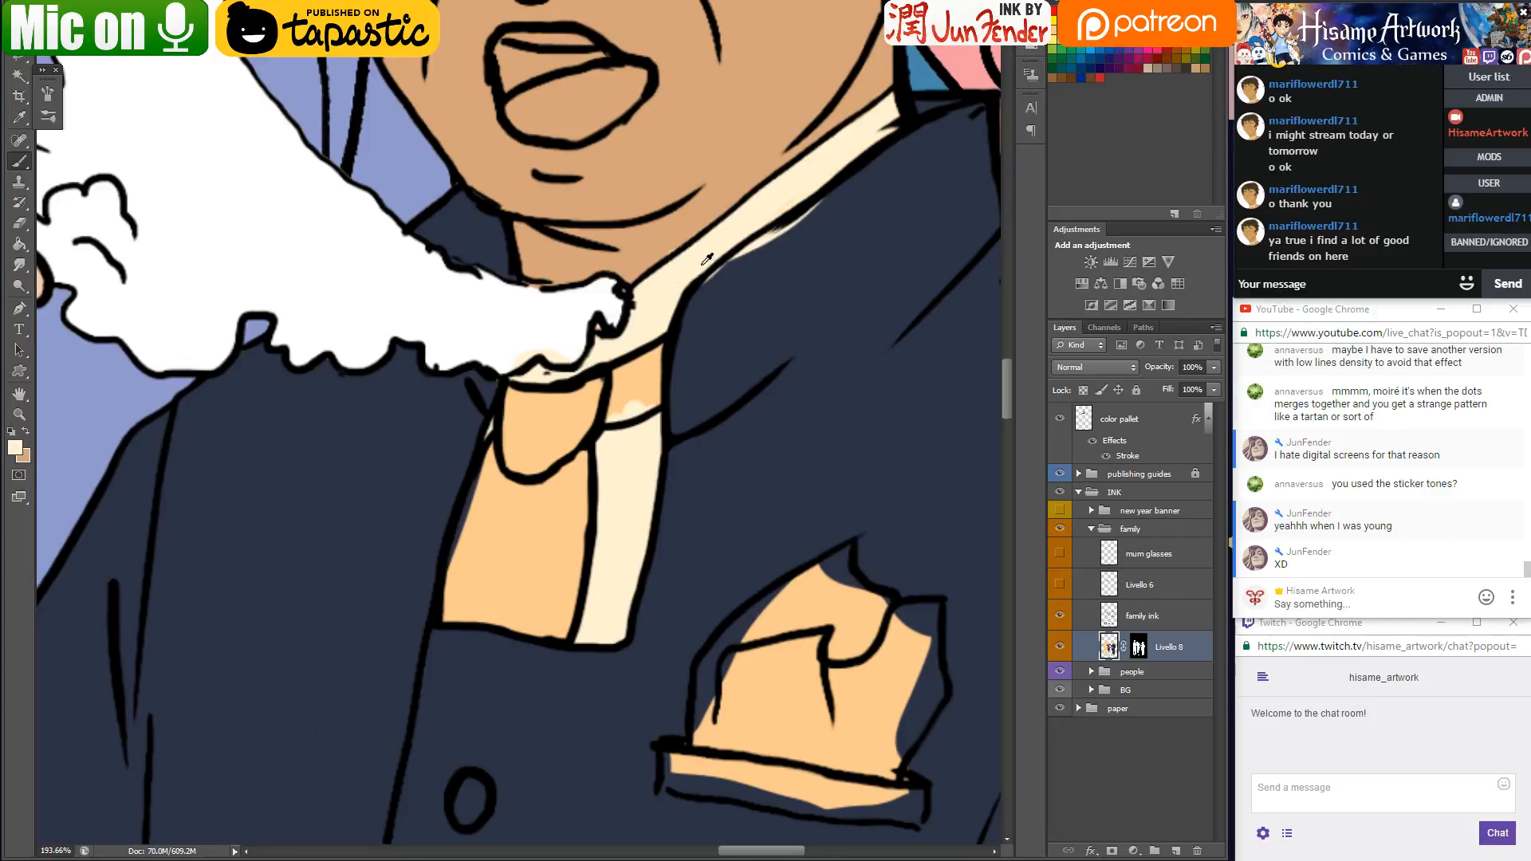
alt+click(750, 302)
drag(730, 267, 894, 154)
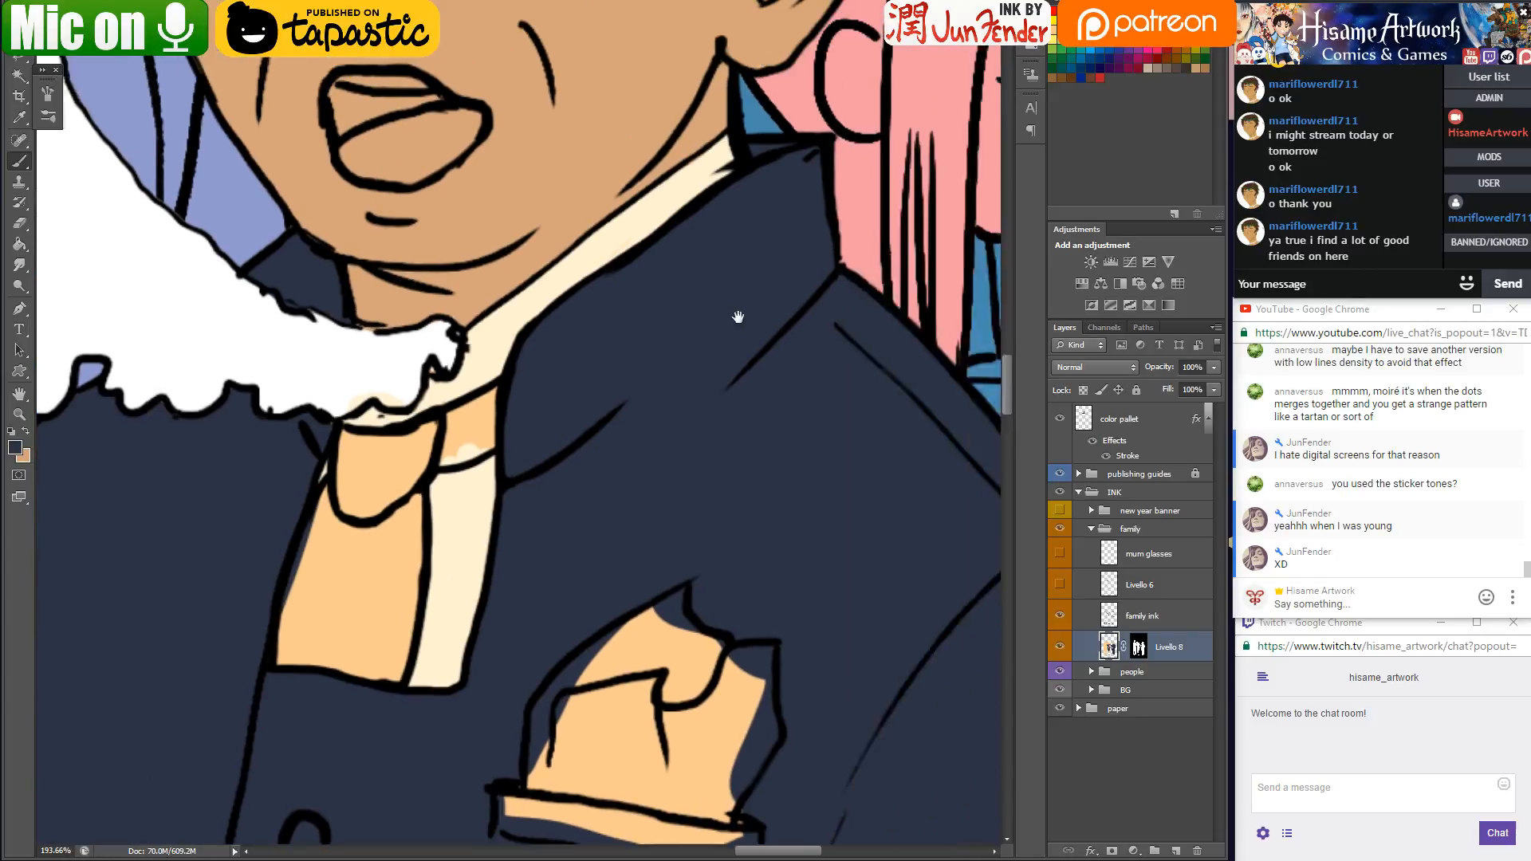
Repaint the lower edge of the beard white over the cream spill near the collar and save the document
scroll(735, 318, right, 2)
scroll(865, 300, up, 1)
mouse_move(432, 399)
mouse_down()
mouse_move(482, 374)
mouse_move(505, 393)
mouse_up()
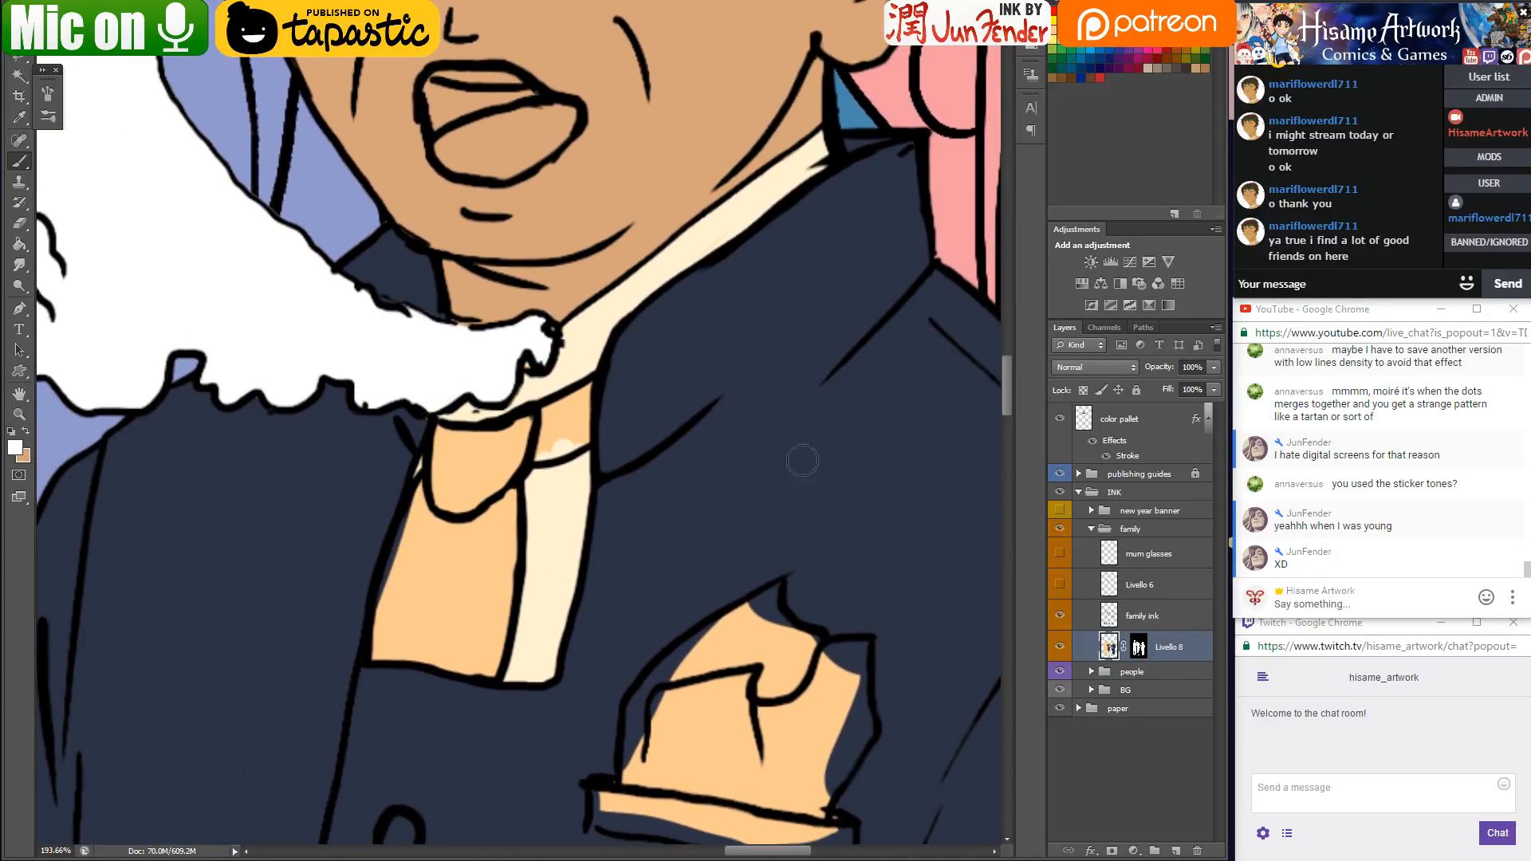
key(ctrl+s)
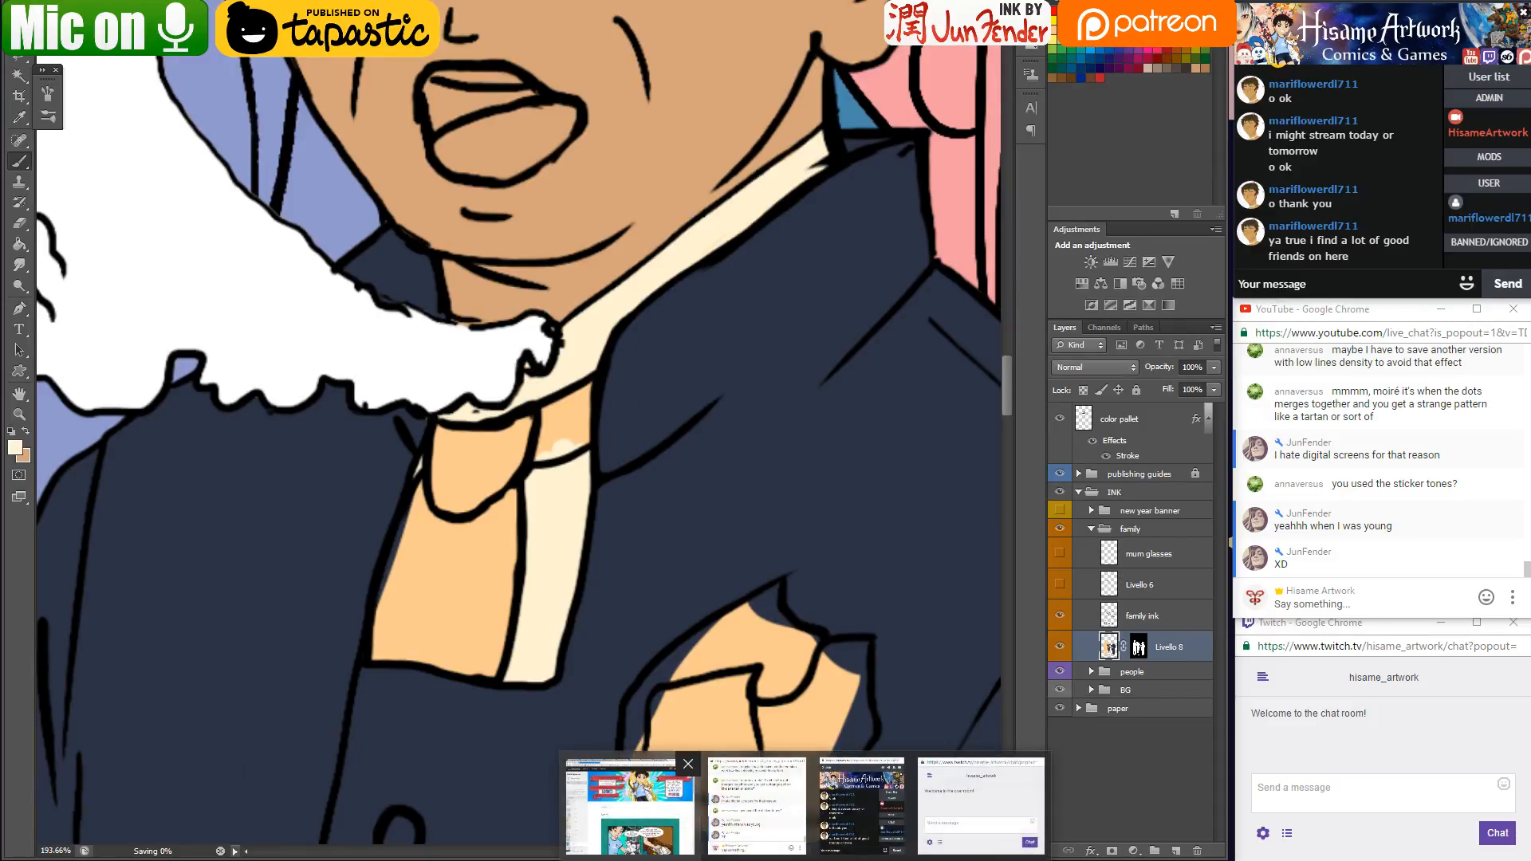
Switch to Chrome and open the artist's own Twitch channel page
click(614, 789)
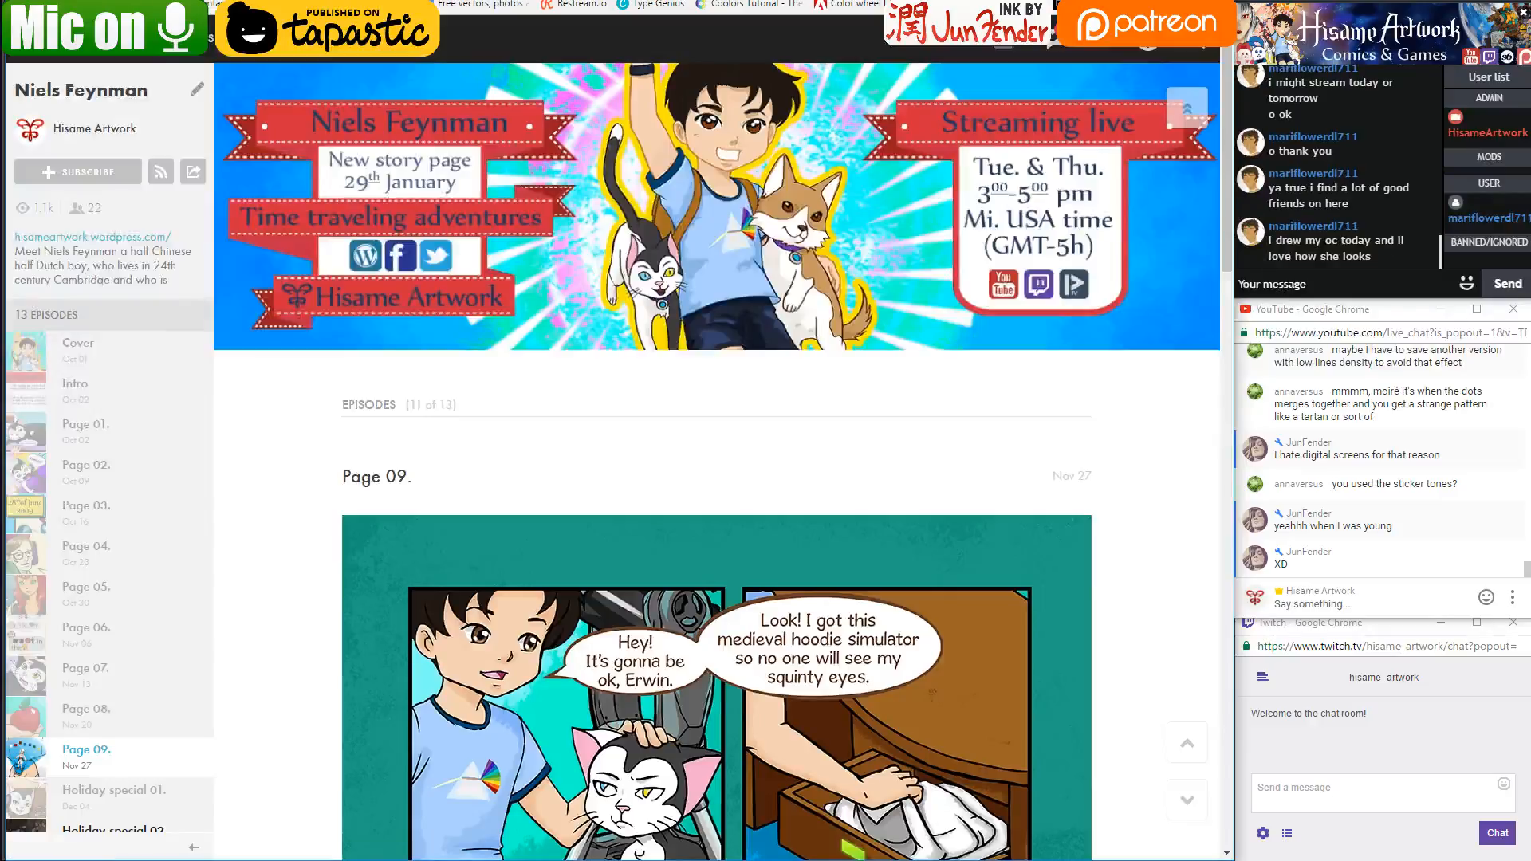
text(twitch)
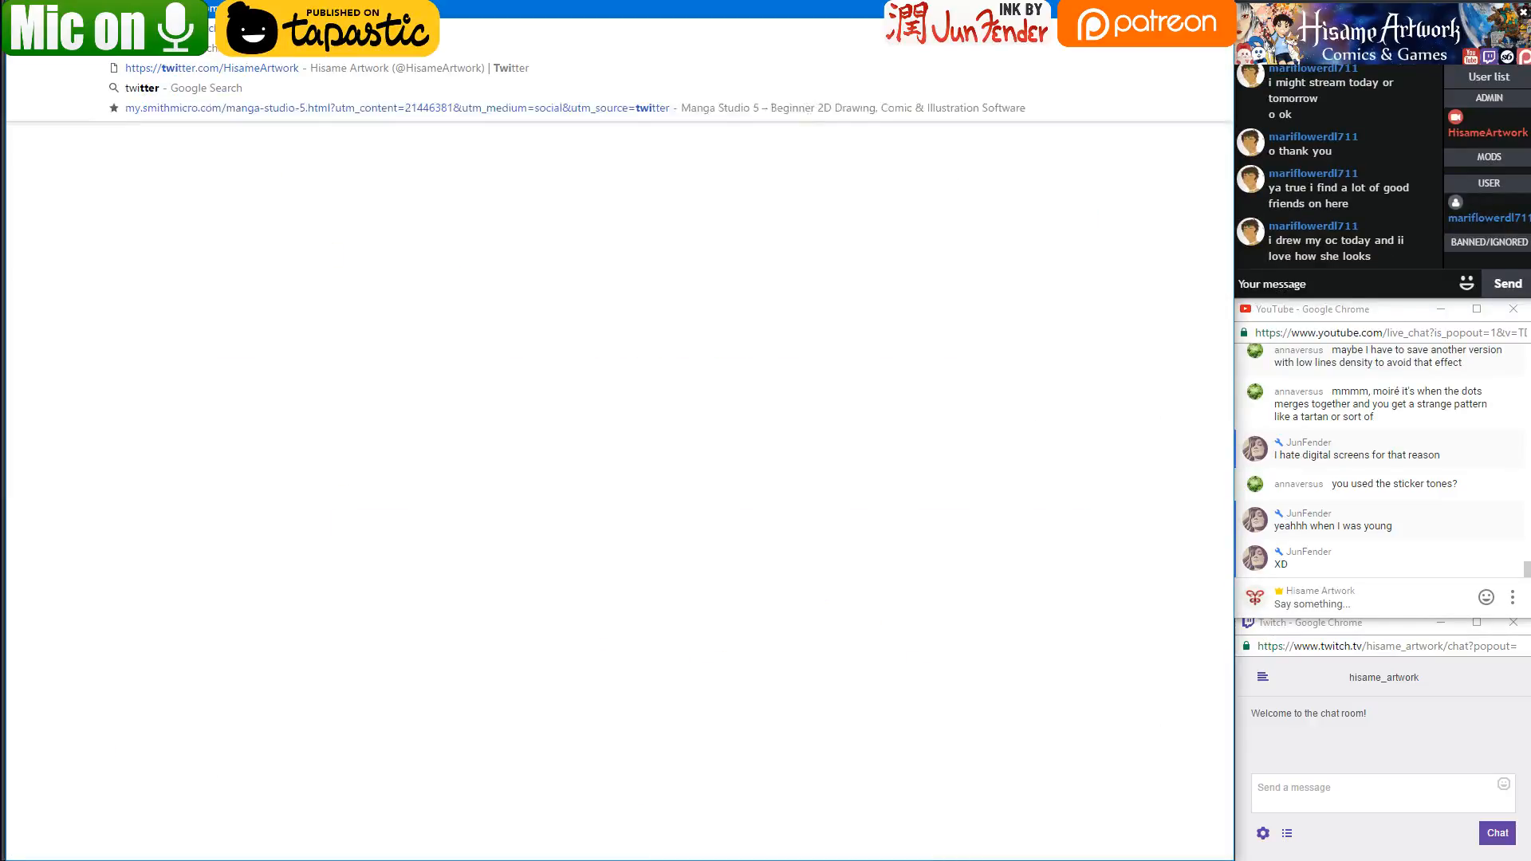
key(Return)
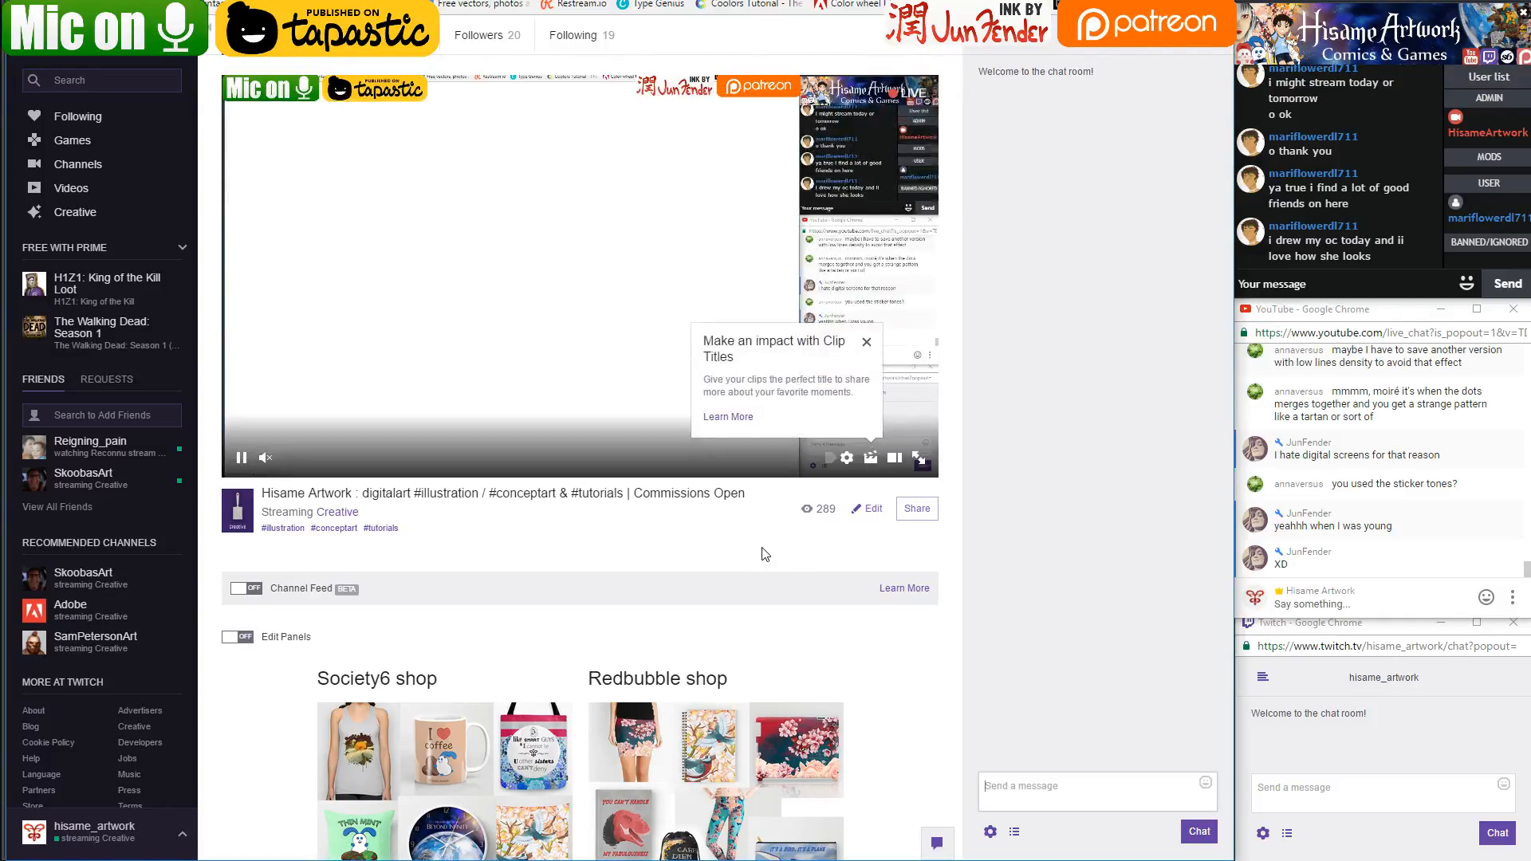
Examine the Twitch channel's stream preview, panels and list of past videos, and return to Photoshop
scroll(762, 536, up, 4)
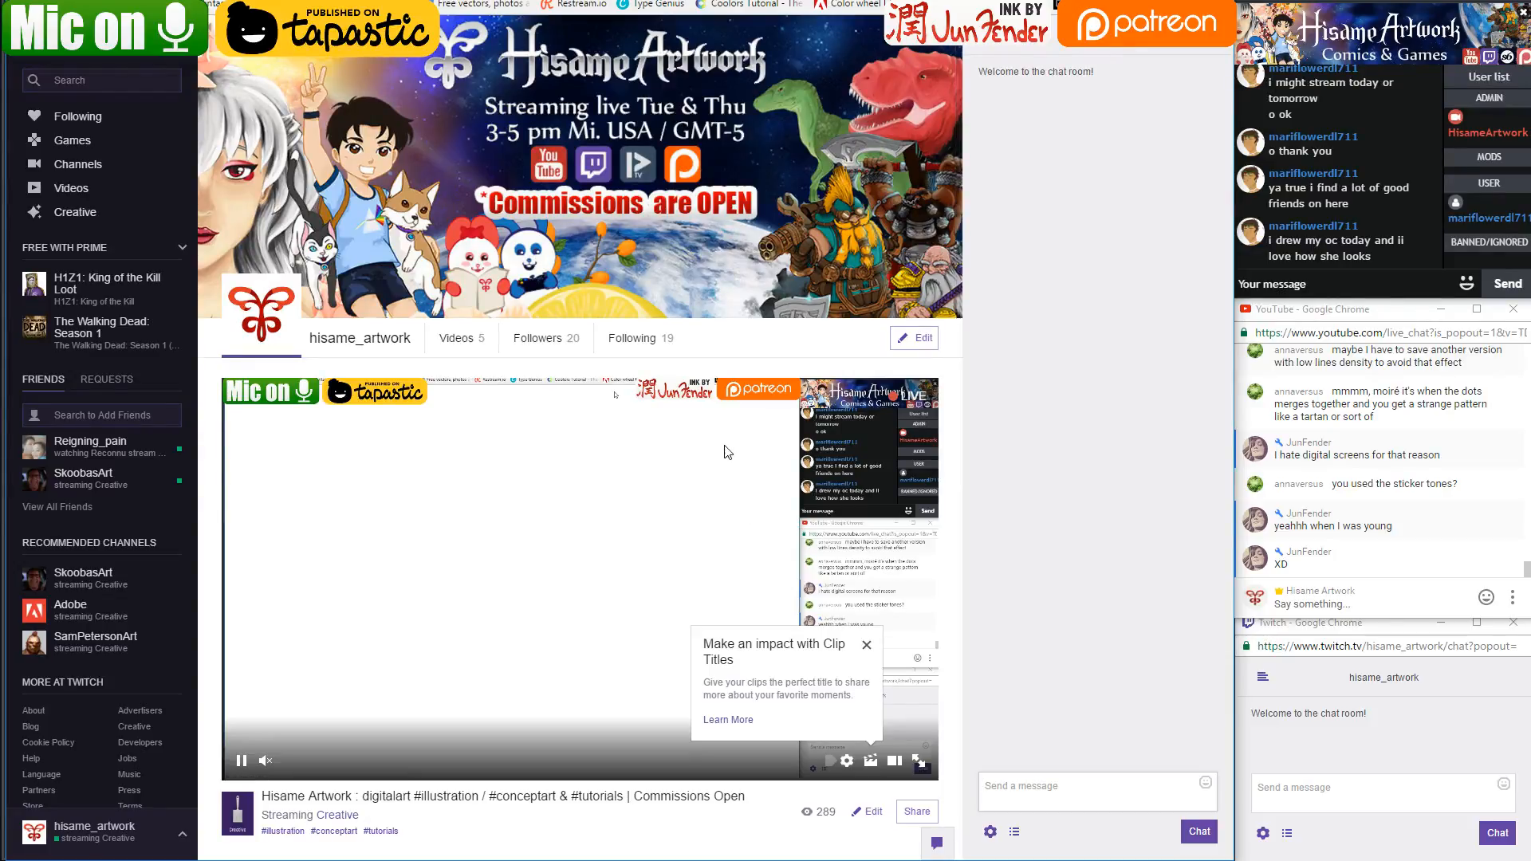
scroll(721, 462, down, 10)
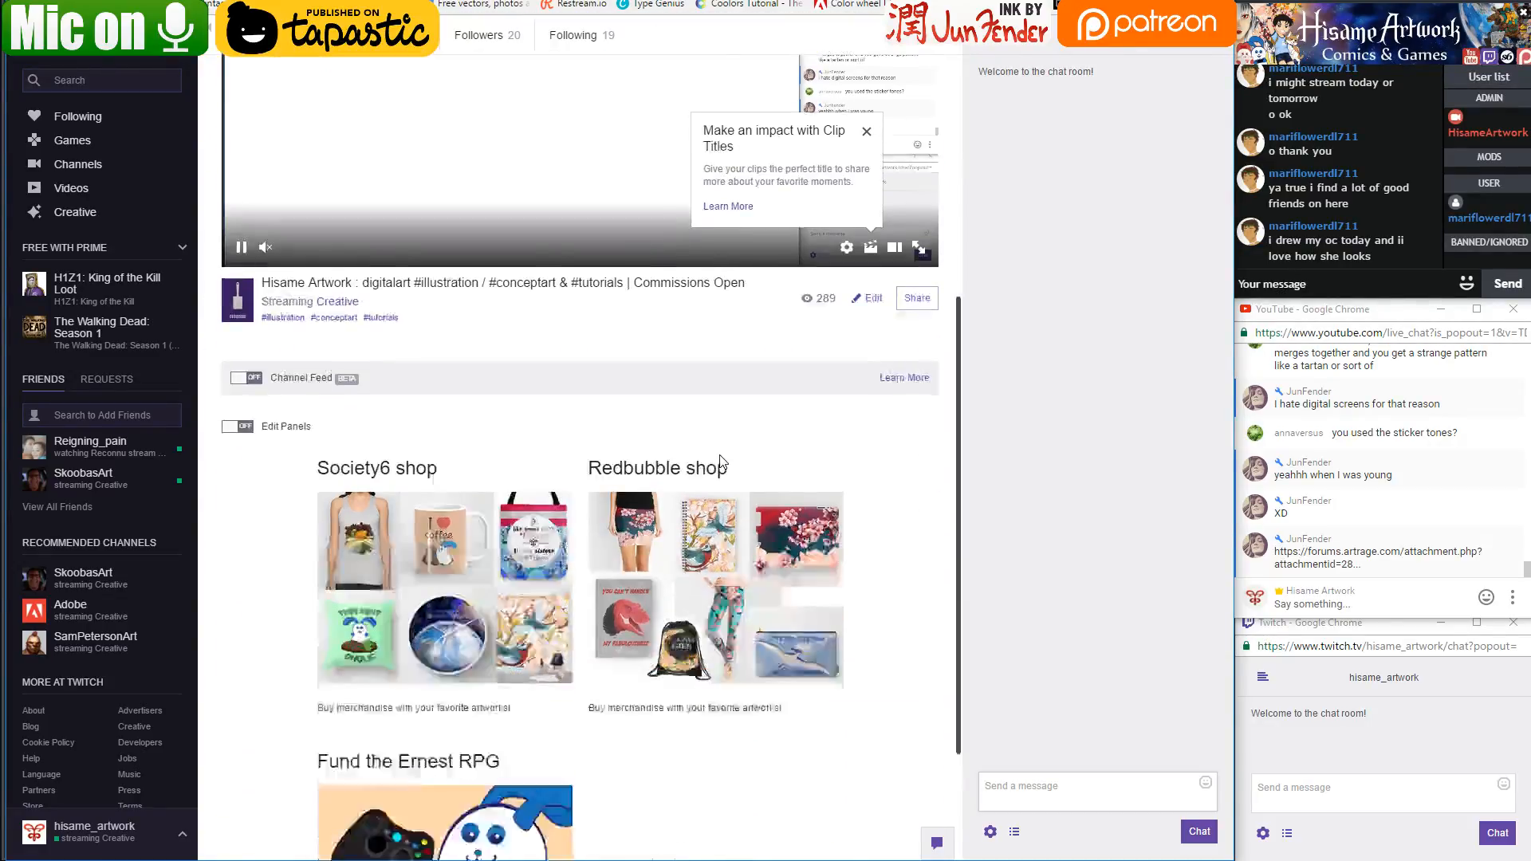
scroll(721, 462, up, 5)
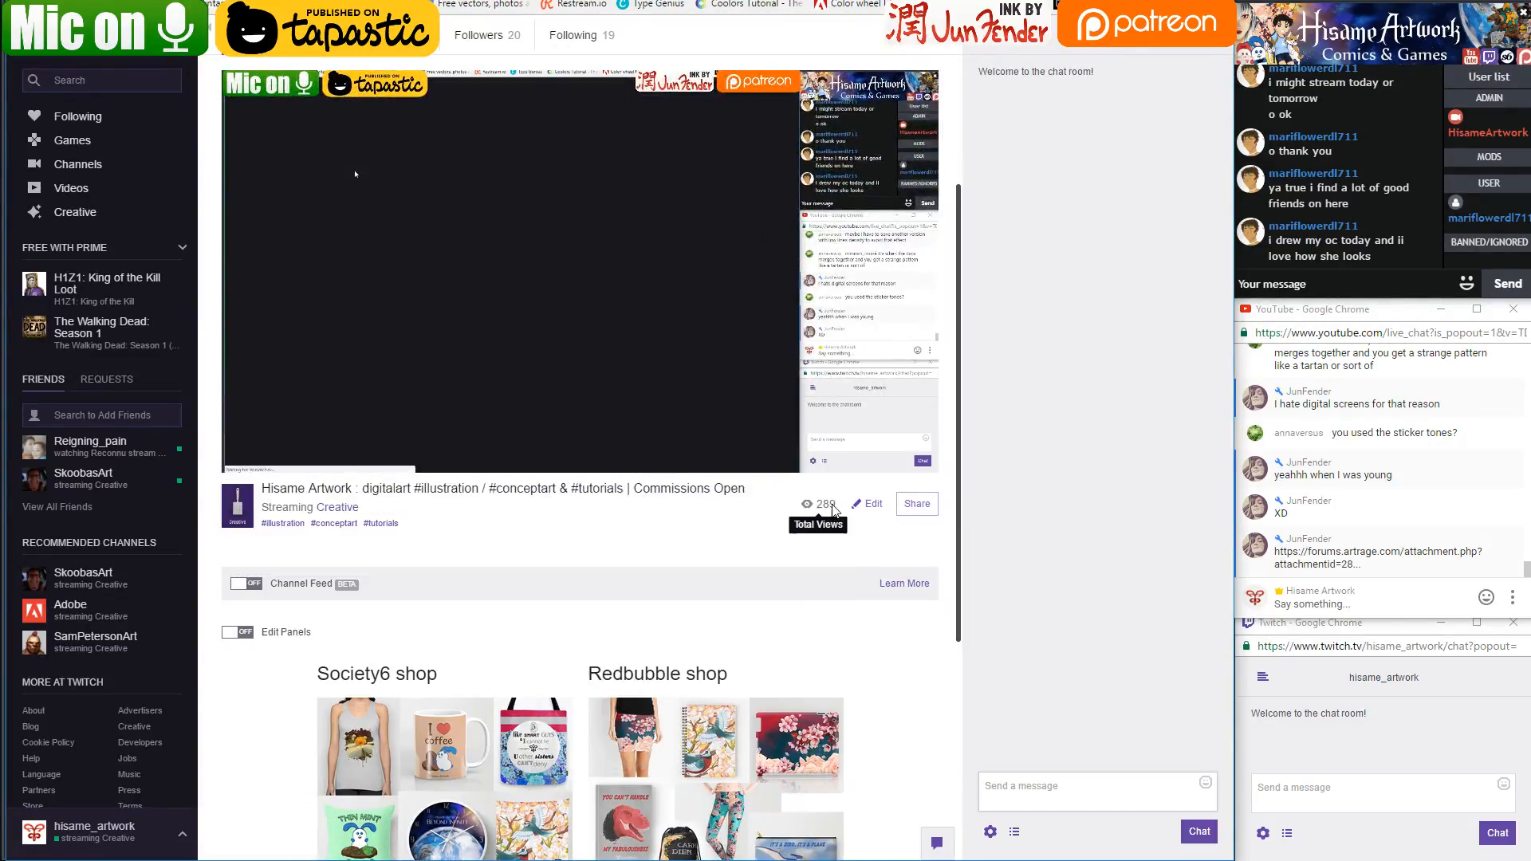
scroll(664, 539, up, 1)
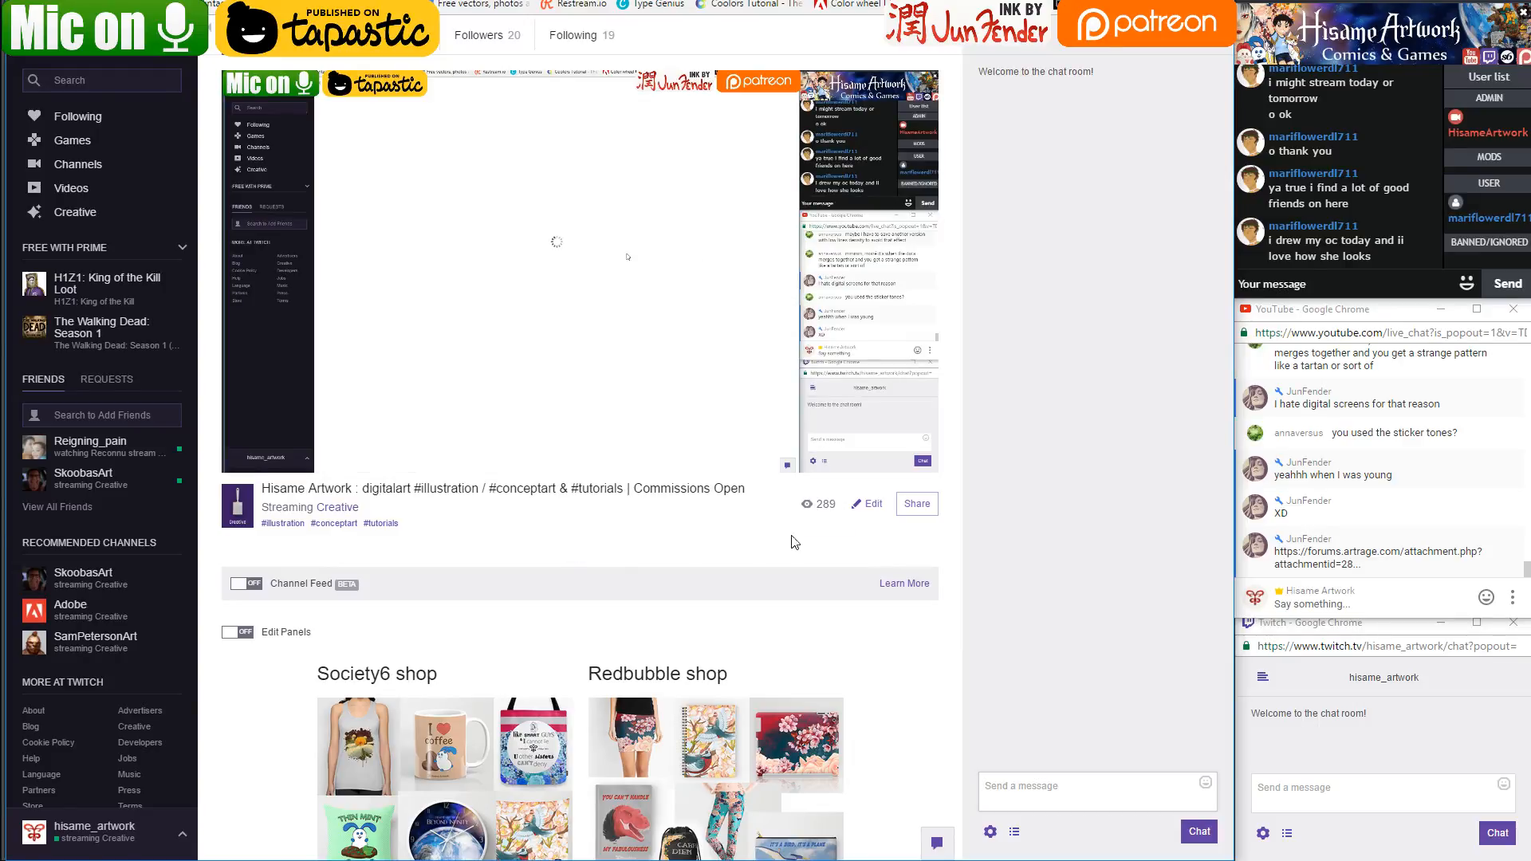
scroll(724, 539, up, 2)
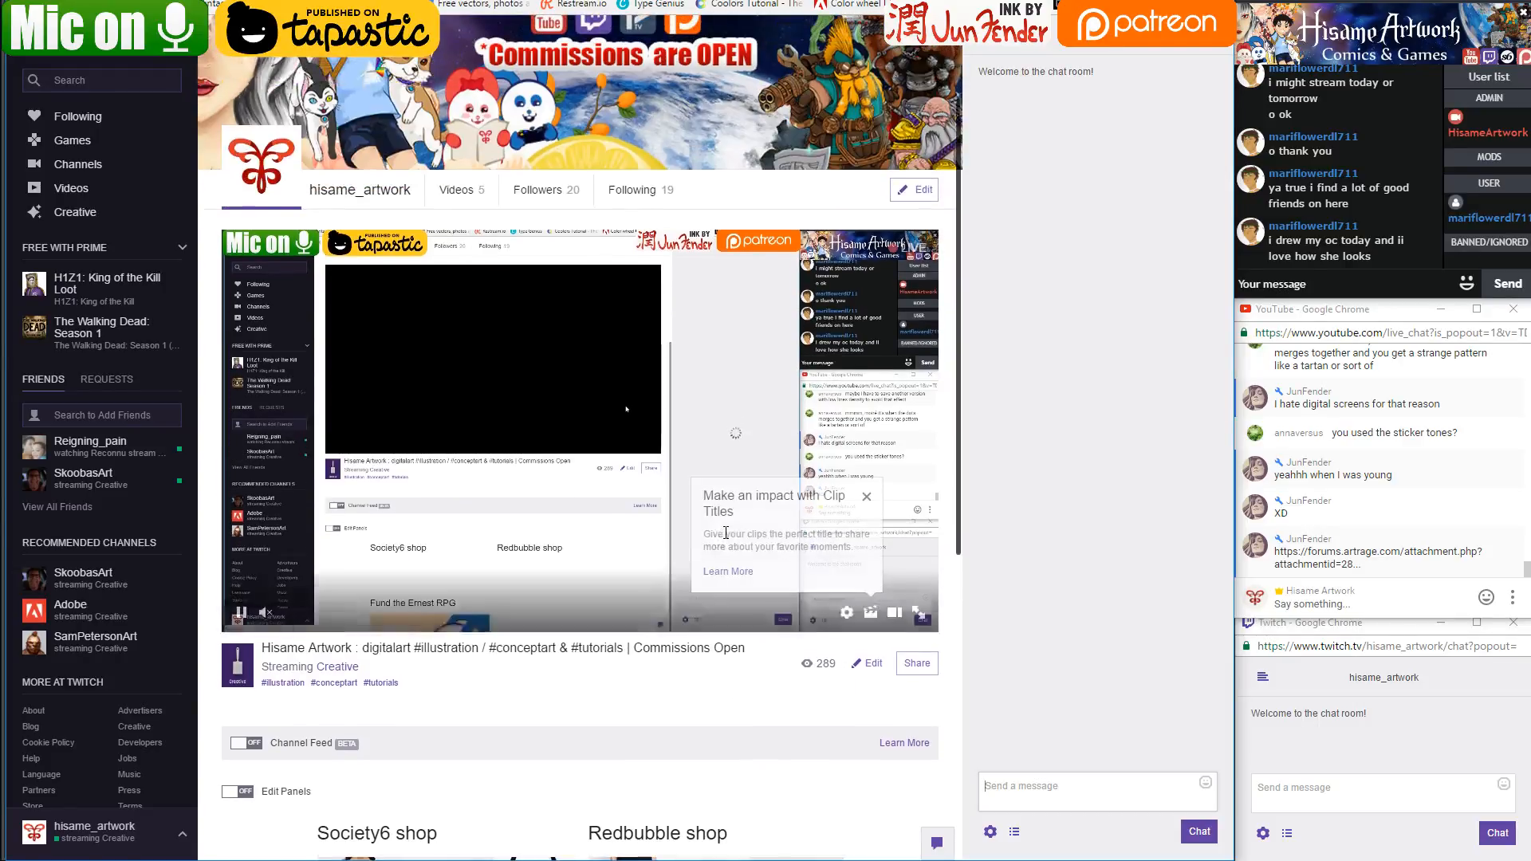
click(473, 198)
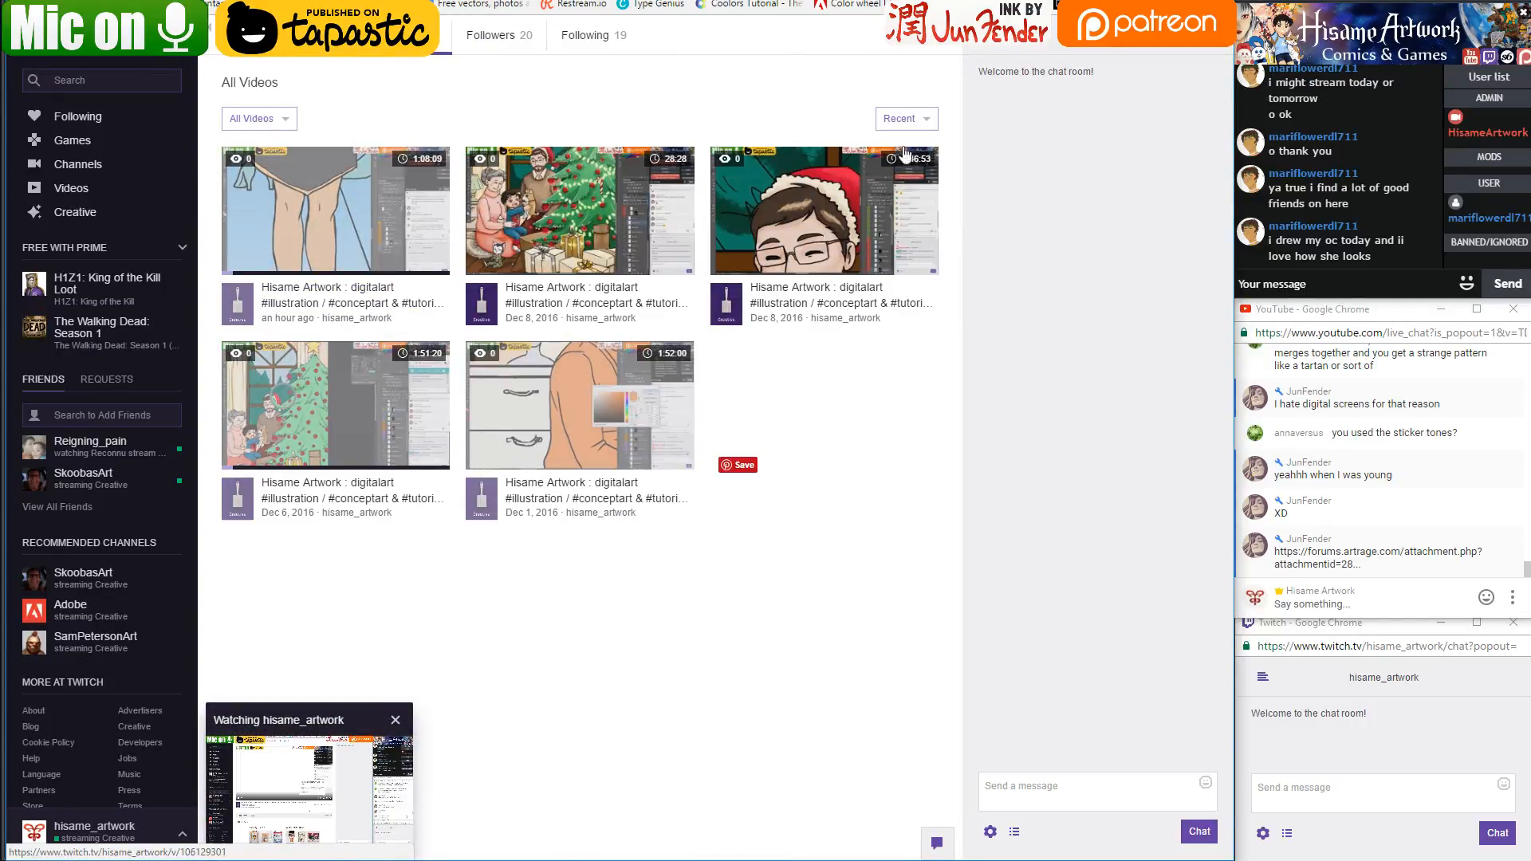
key(ctrl+Tab)
key(alt+Tab)
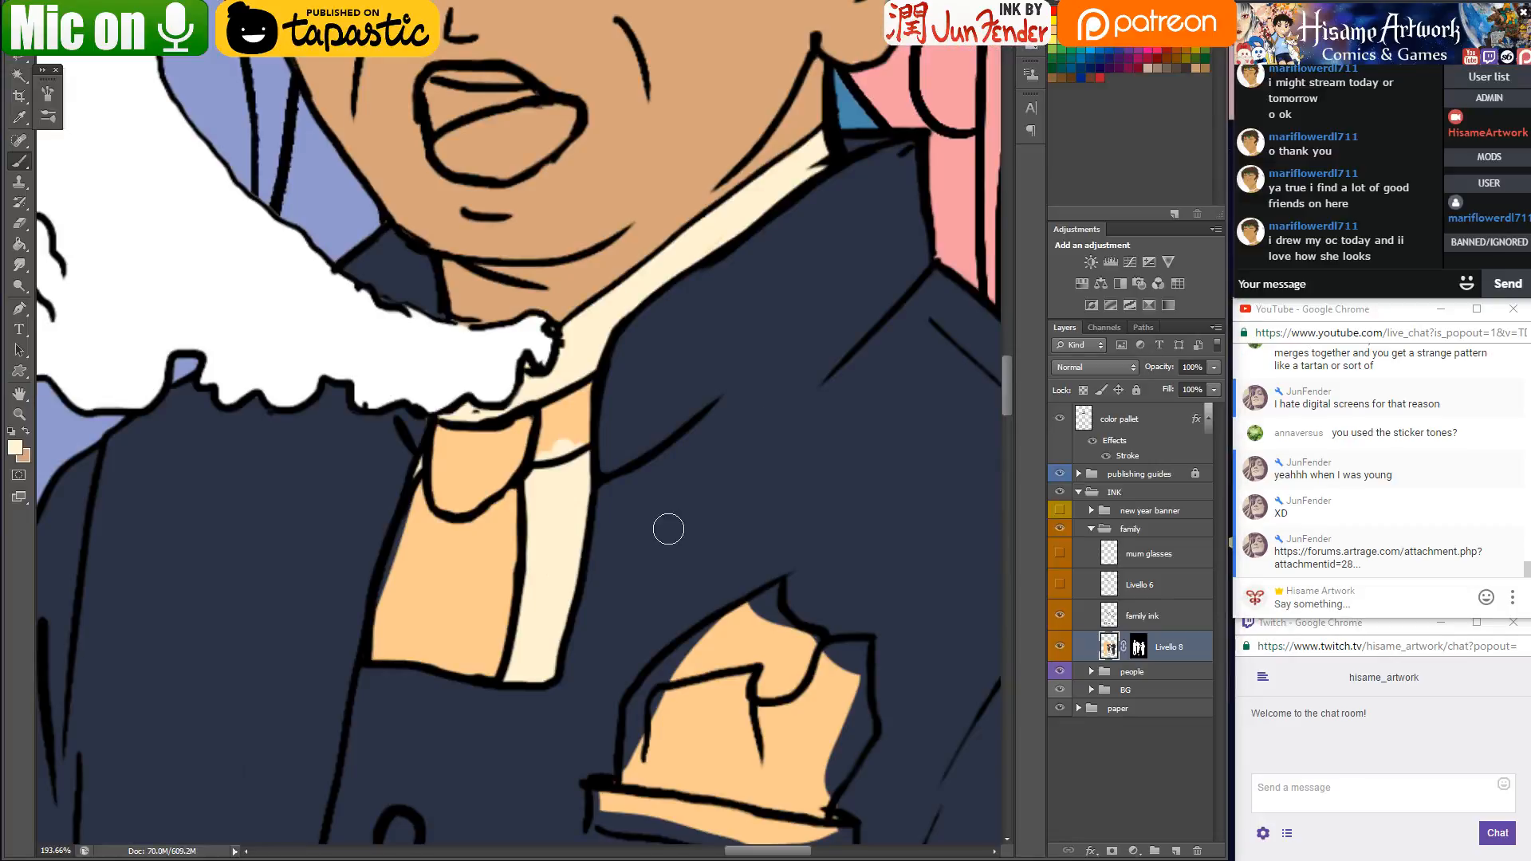
Set the background color to dark blue 2b3c71 for the older man's tie
scroll(553, 455, down, 5)
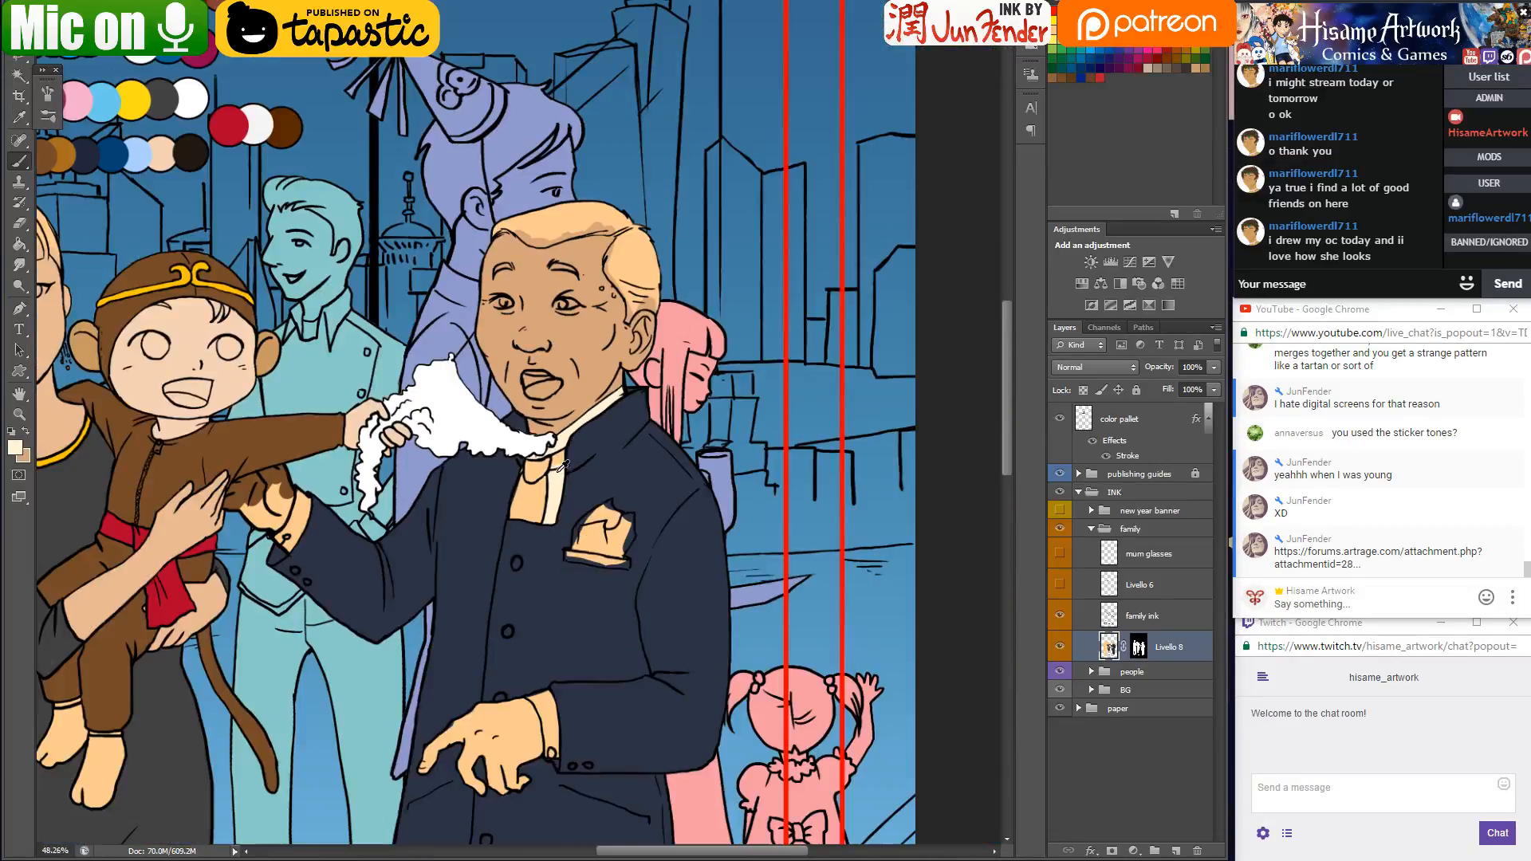
scroll(545, 515, up, 5)
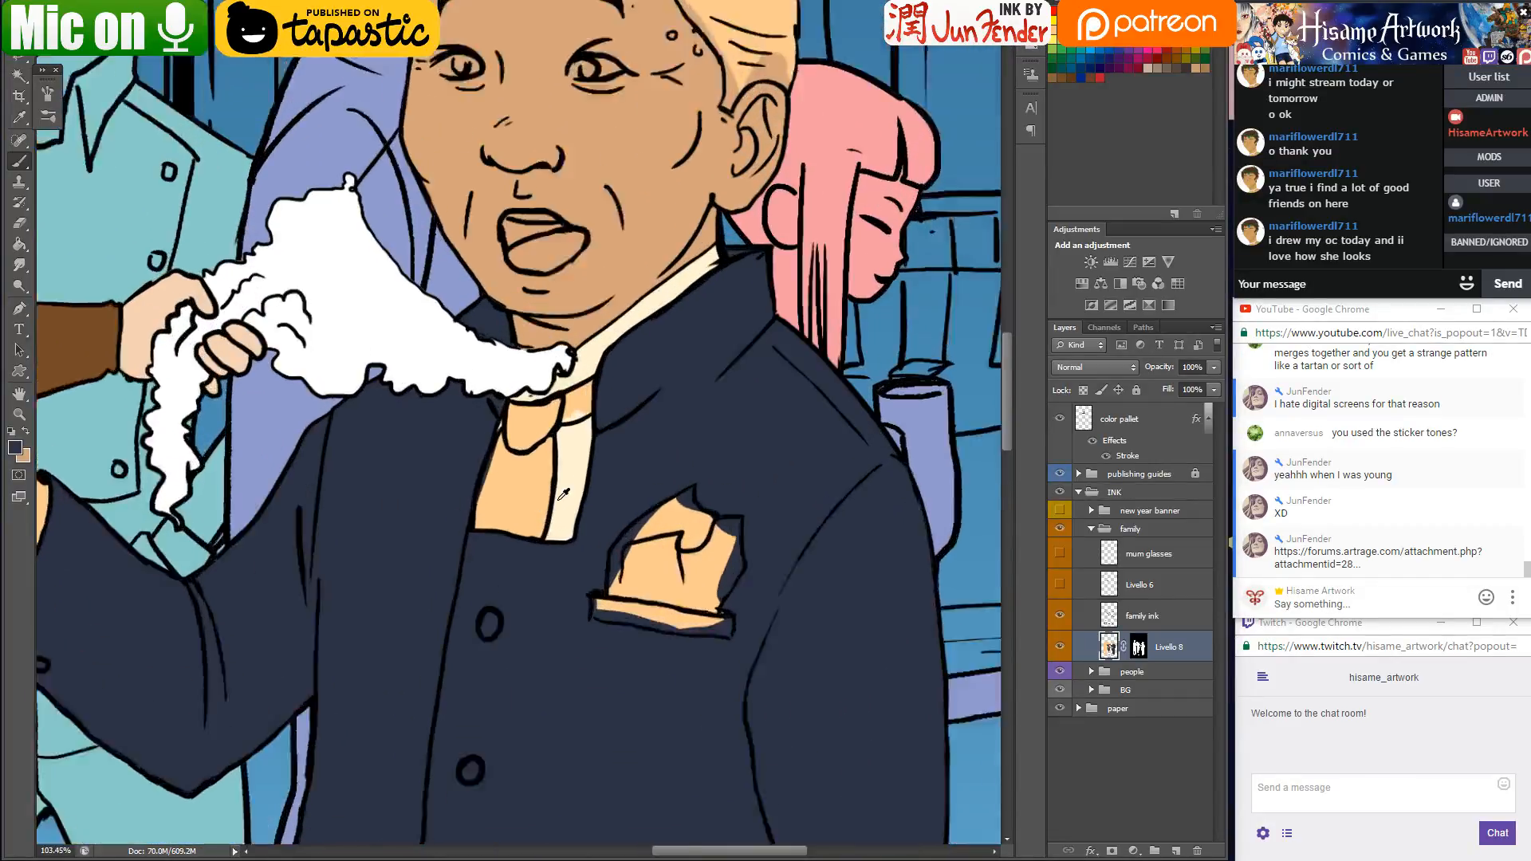
click(25, 454)
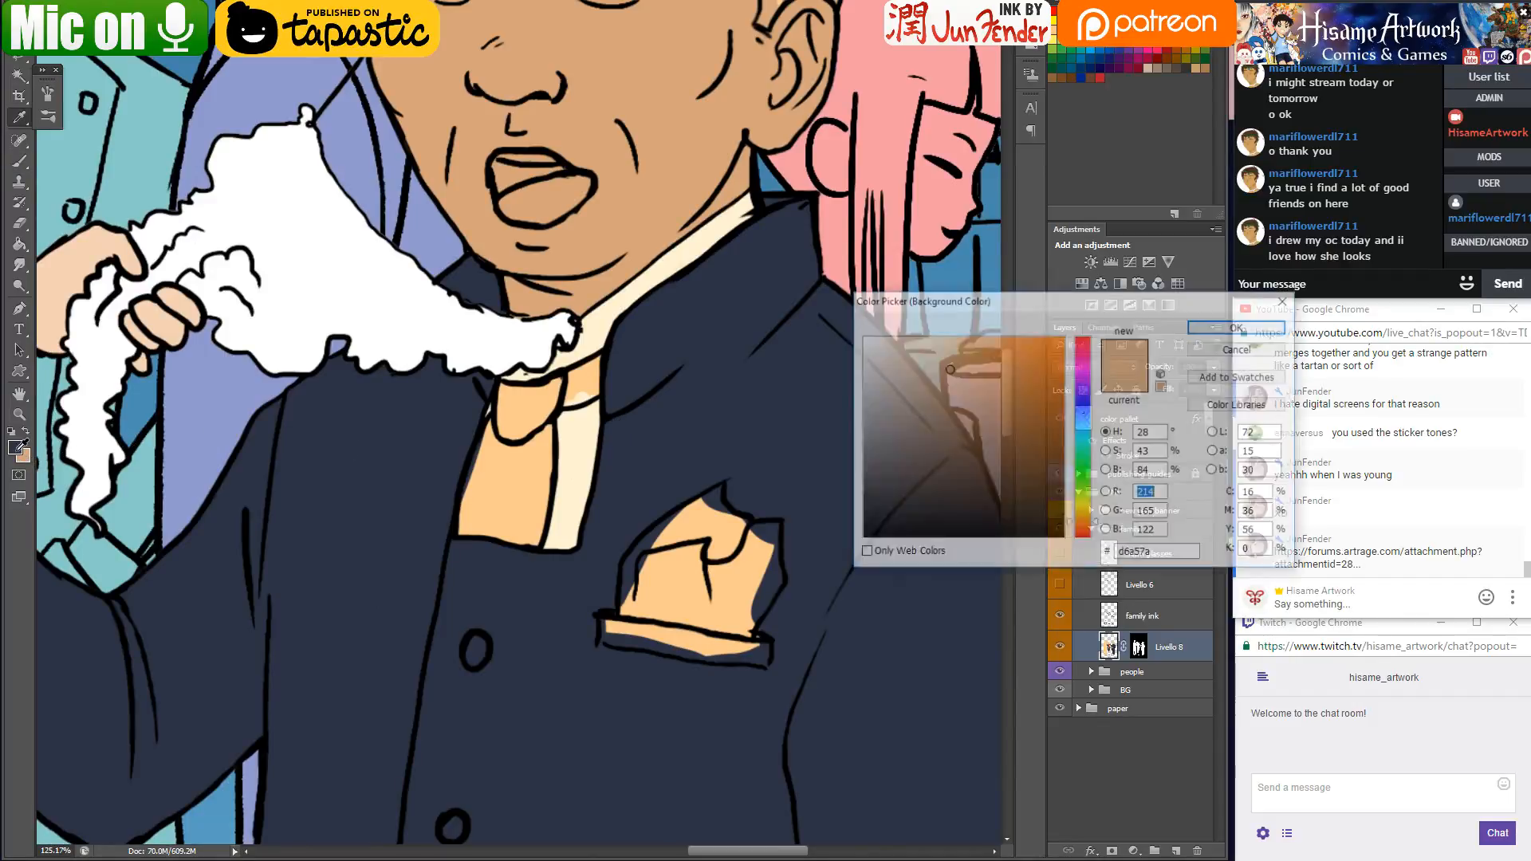
drag(1021, 438, 988, 450)
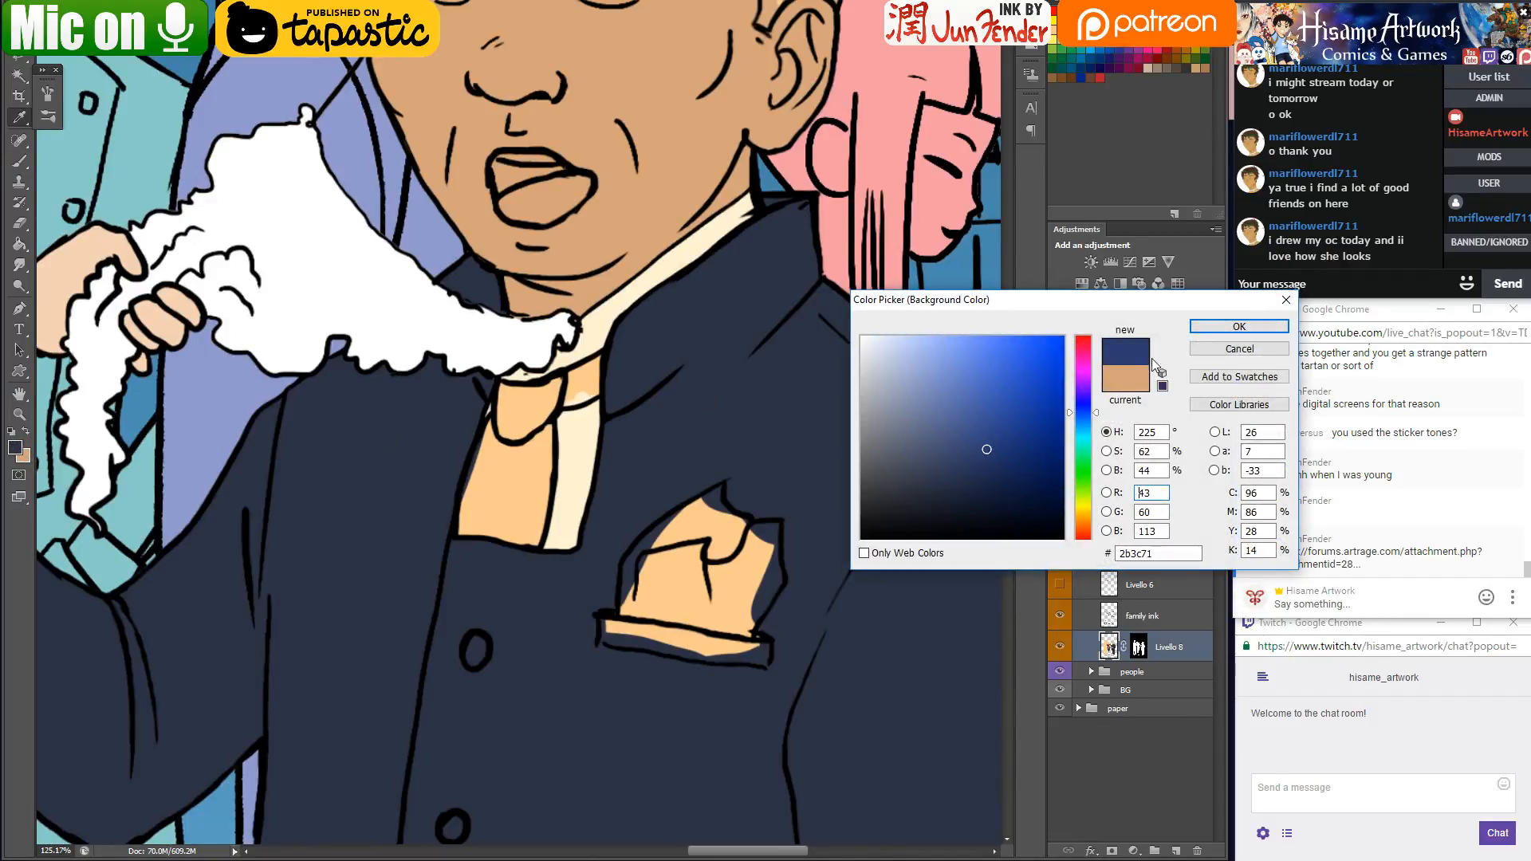
click(1239, 327)
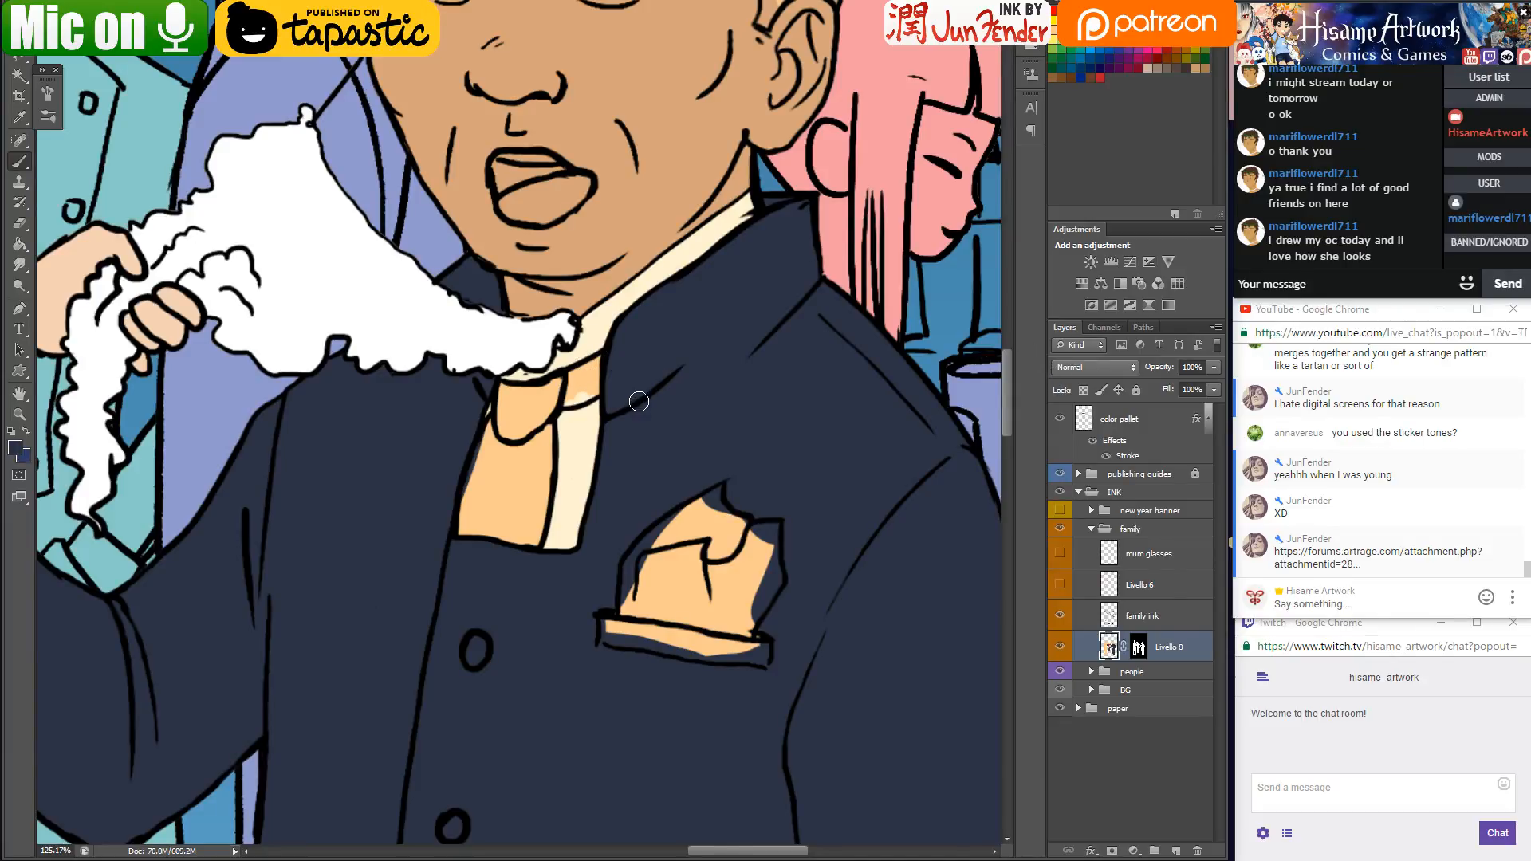
Brush a navy stroke on the older man's tie knot and change the foreground color to a lighter slate blue
drag(508, 396, 507, 394)
scroll(558, 416, up, 2)
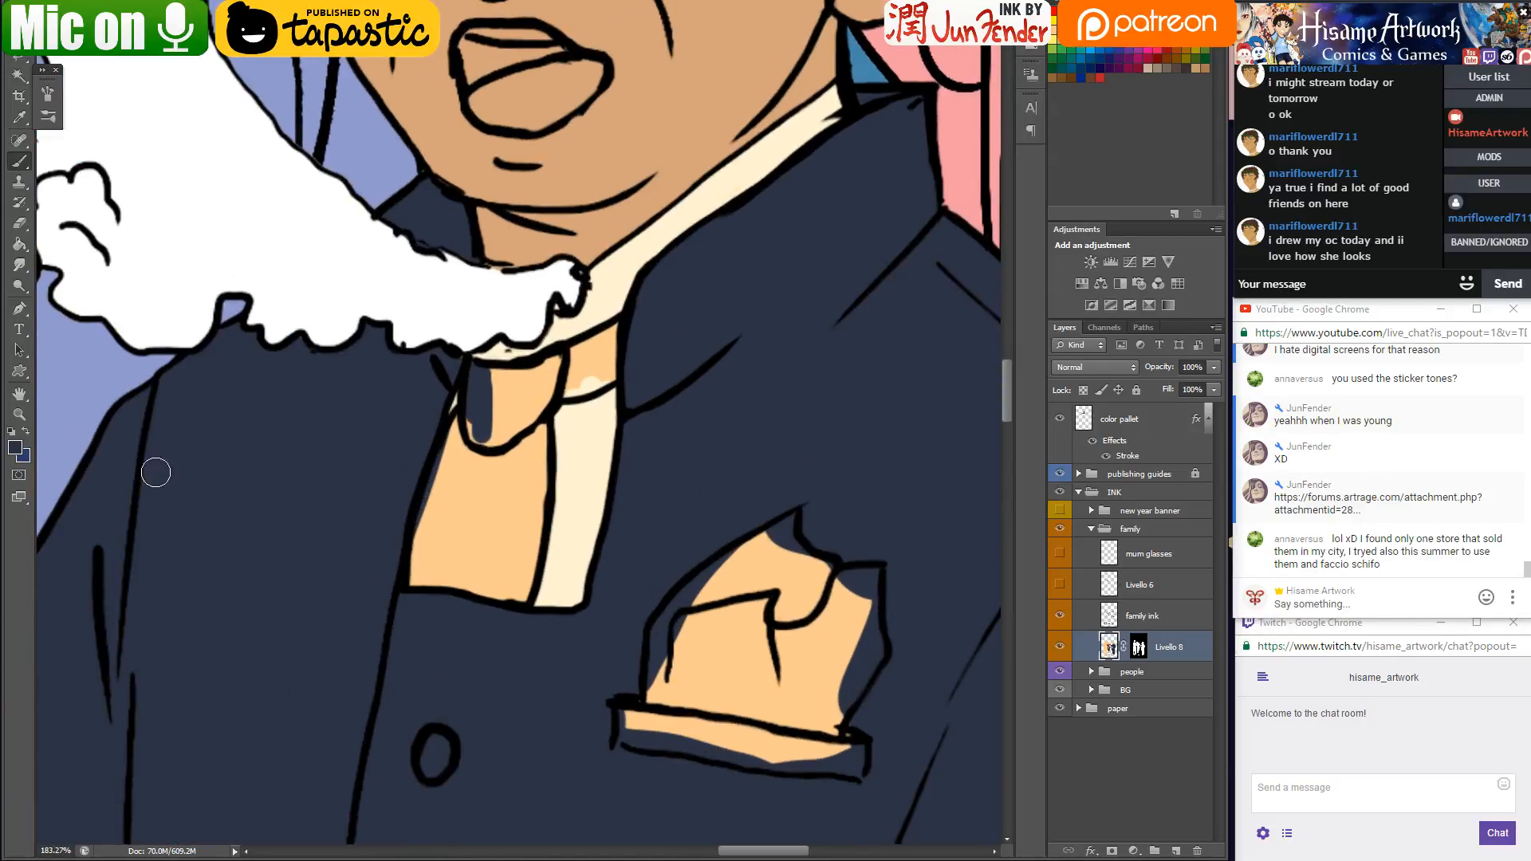
click(16, 453)
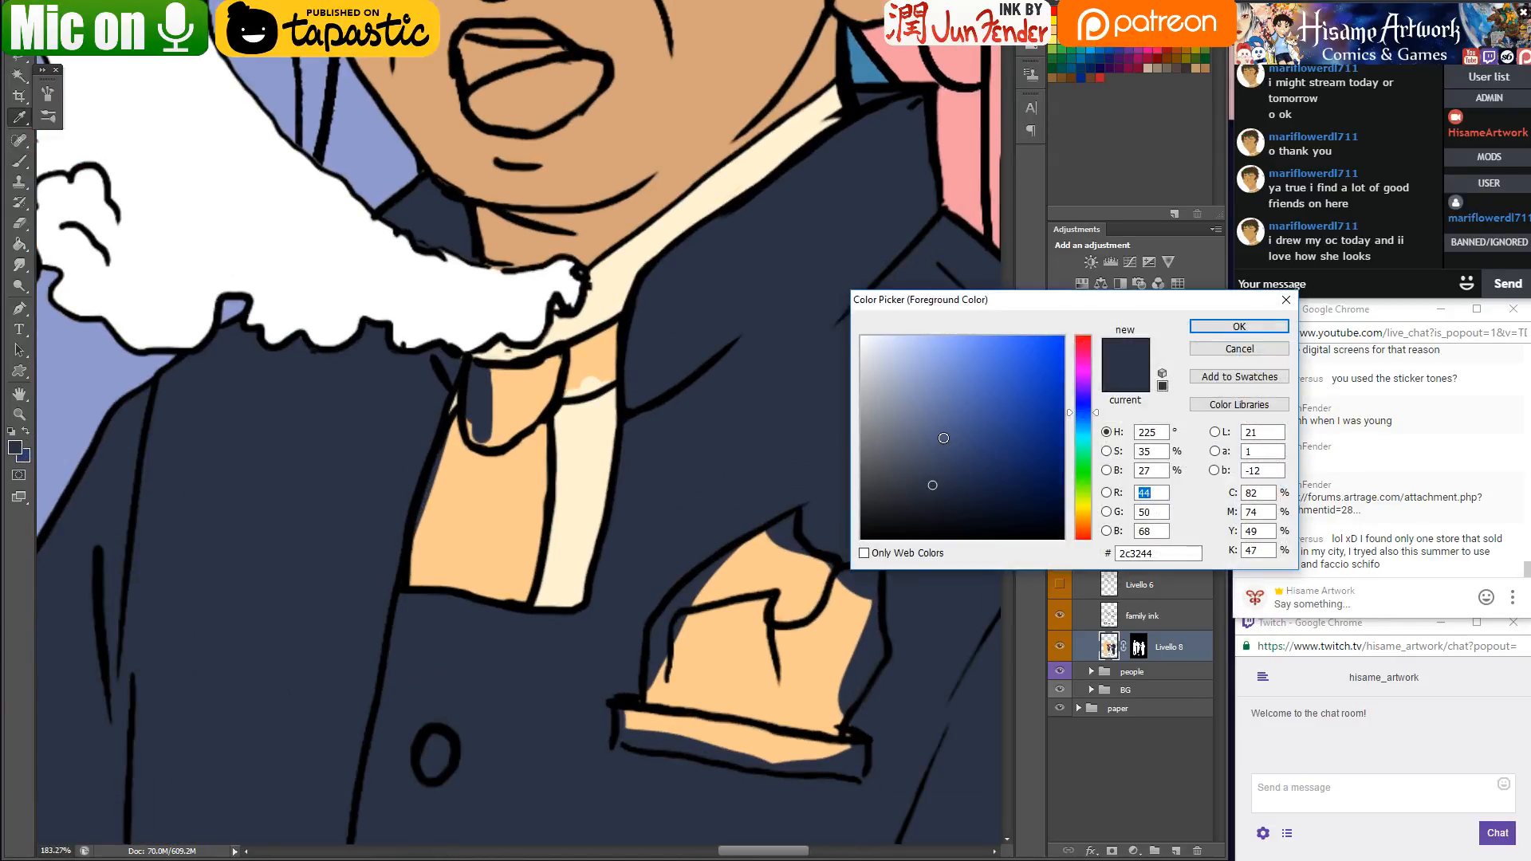
click(943, 421)
click(1205, 327)
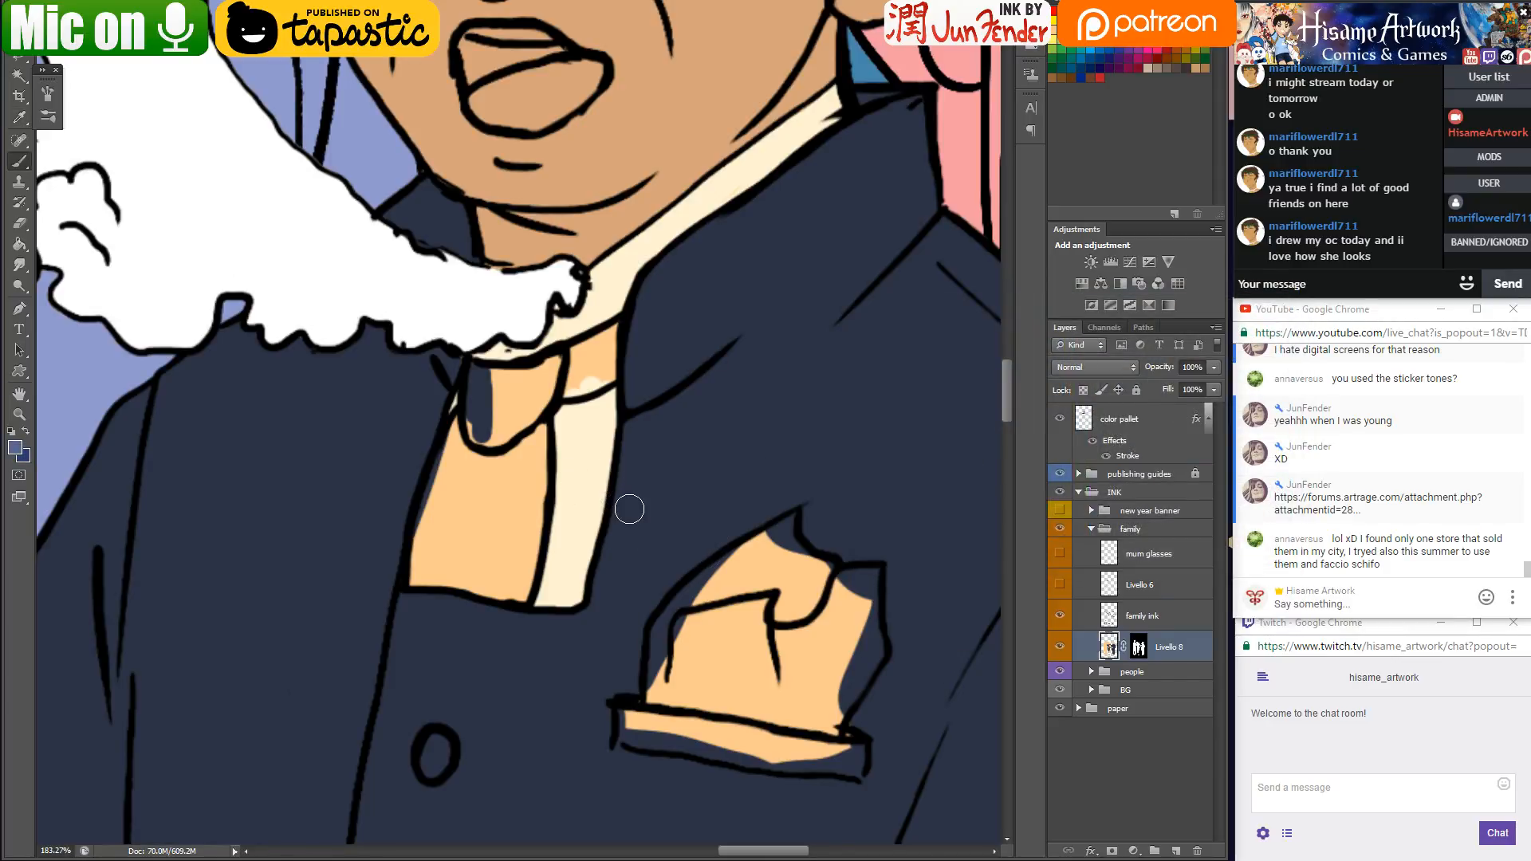
Open the halftone samples link from the YouTube chat, examine the enlarged patterns, close the page and return to Photoshop
click(1309, 510)
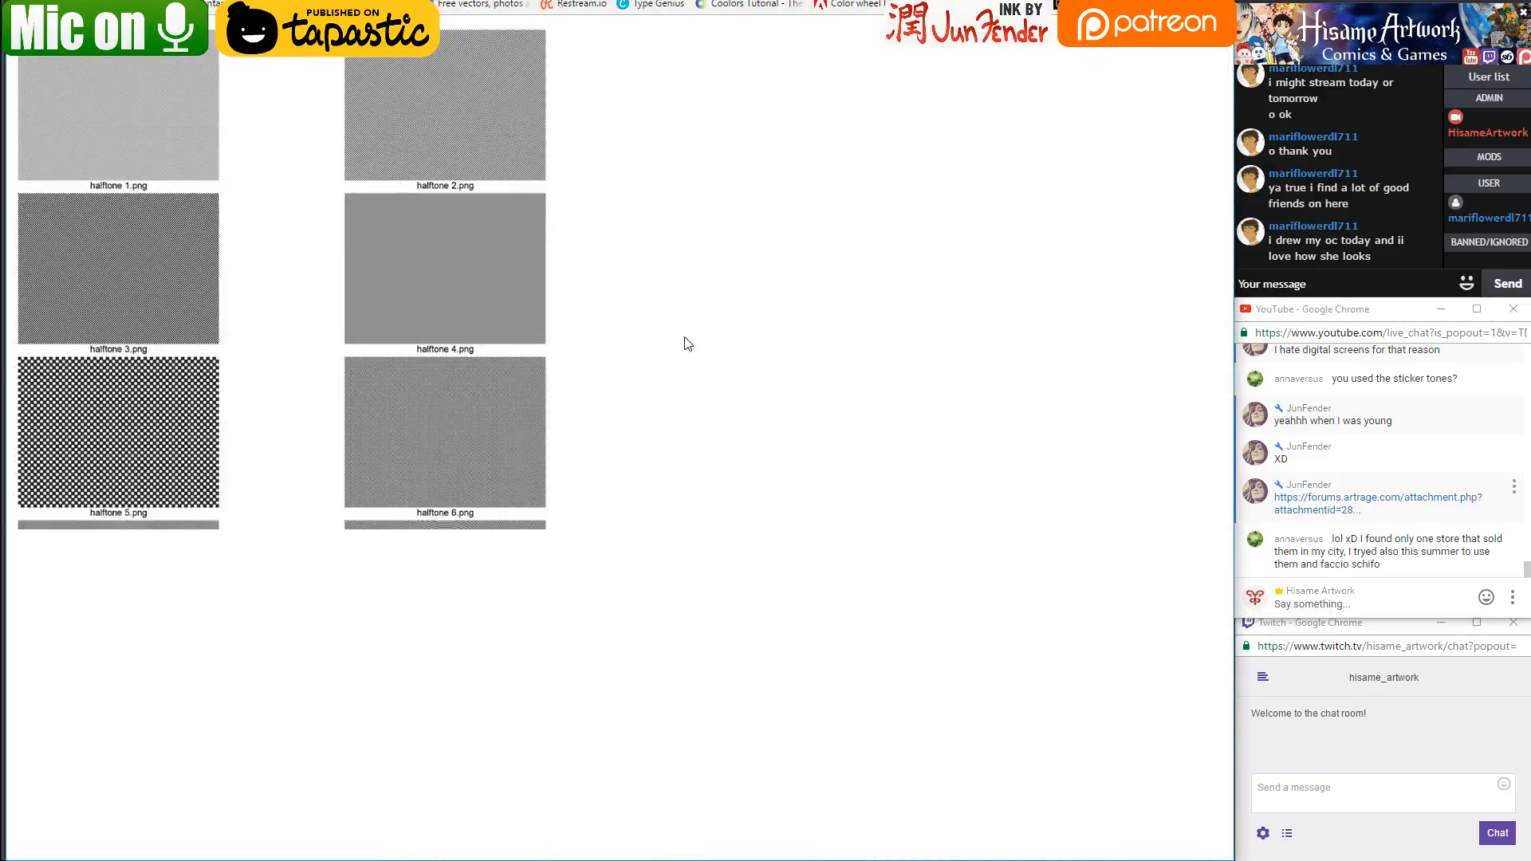
click(465, 432)
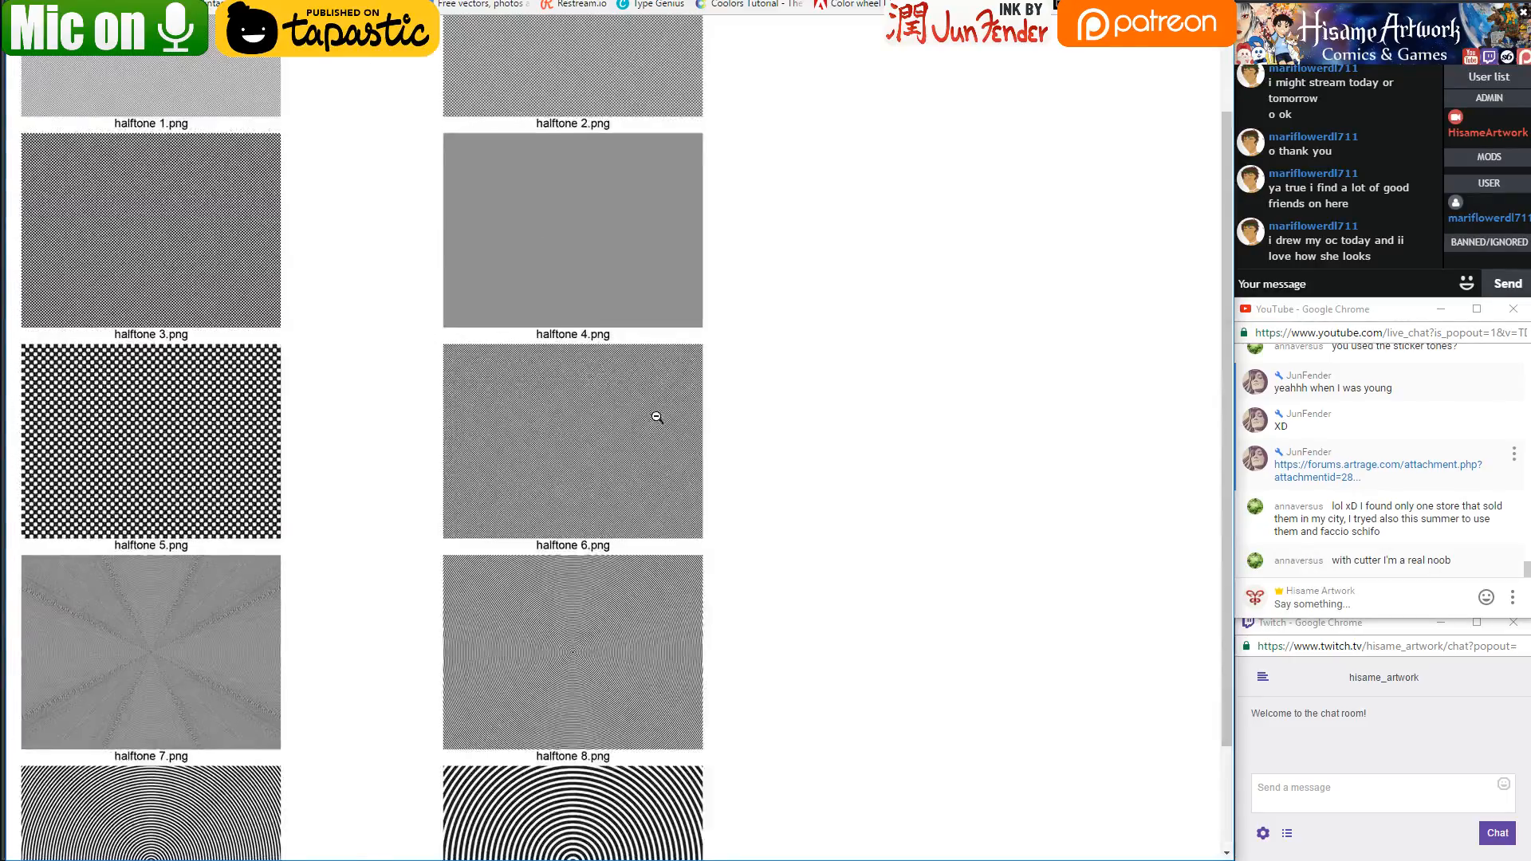
scroll(663, 420, up, 2)
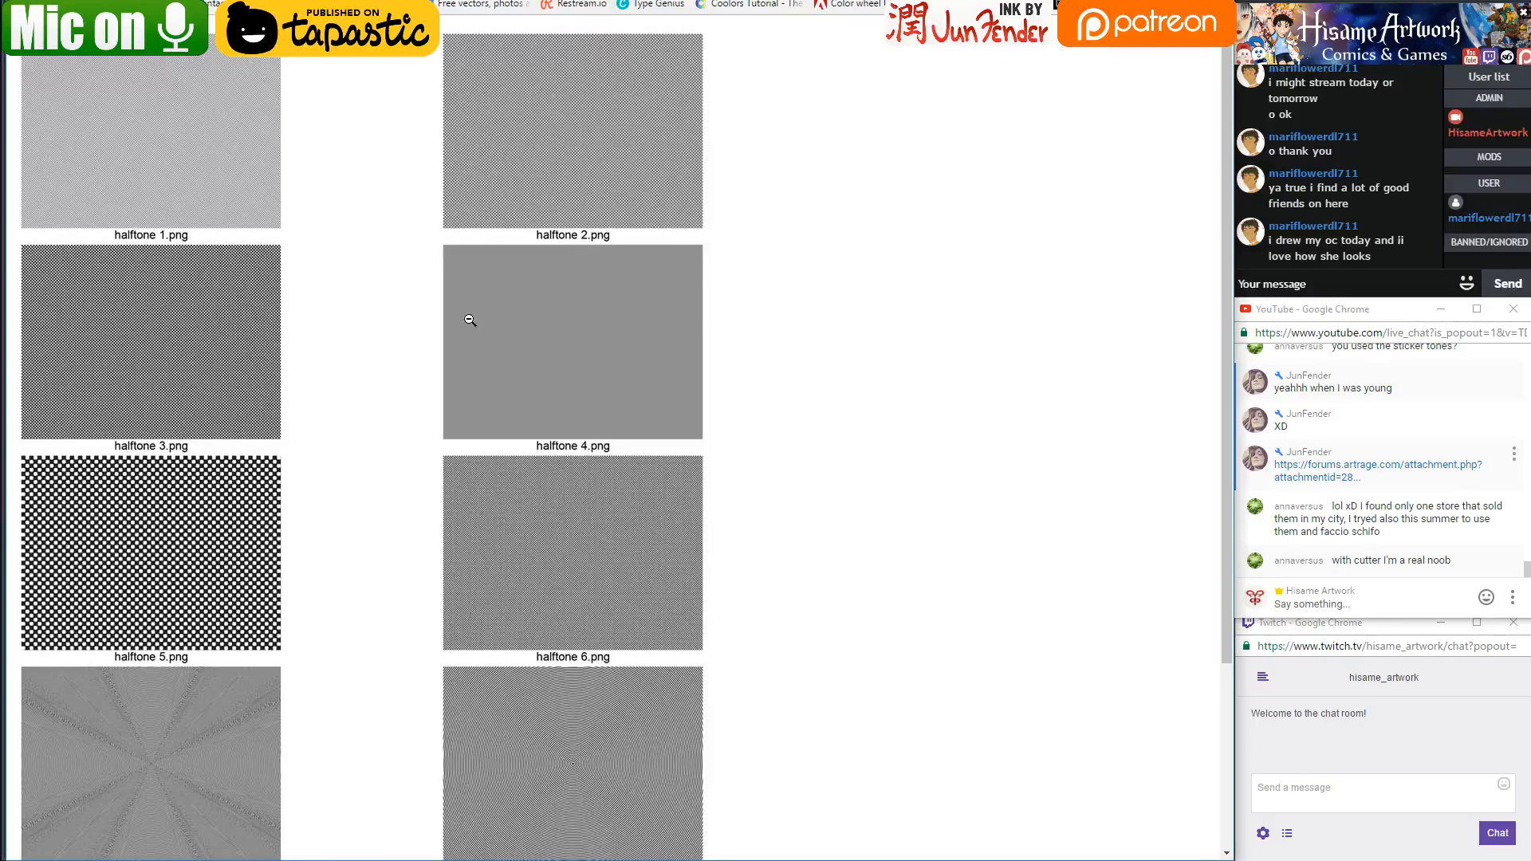
scroll(831, 417, down, 3)
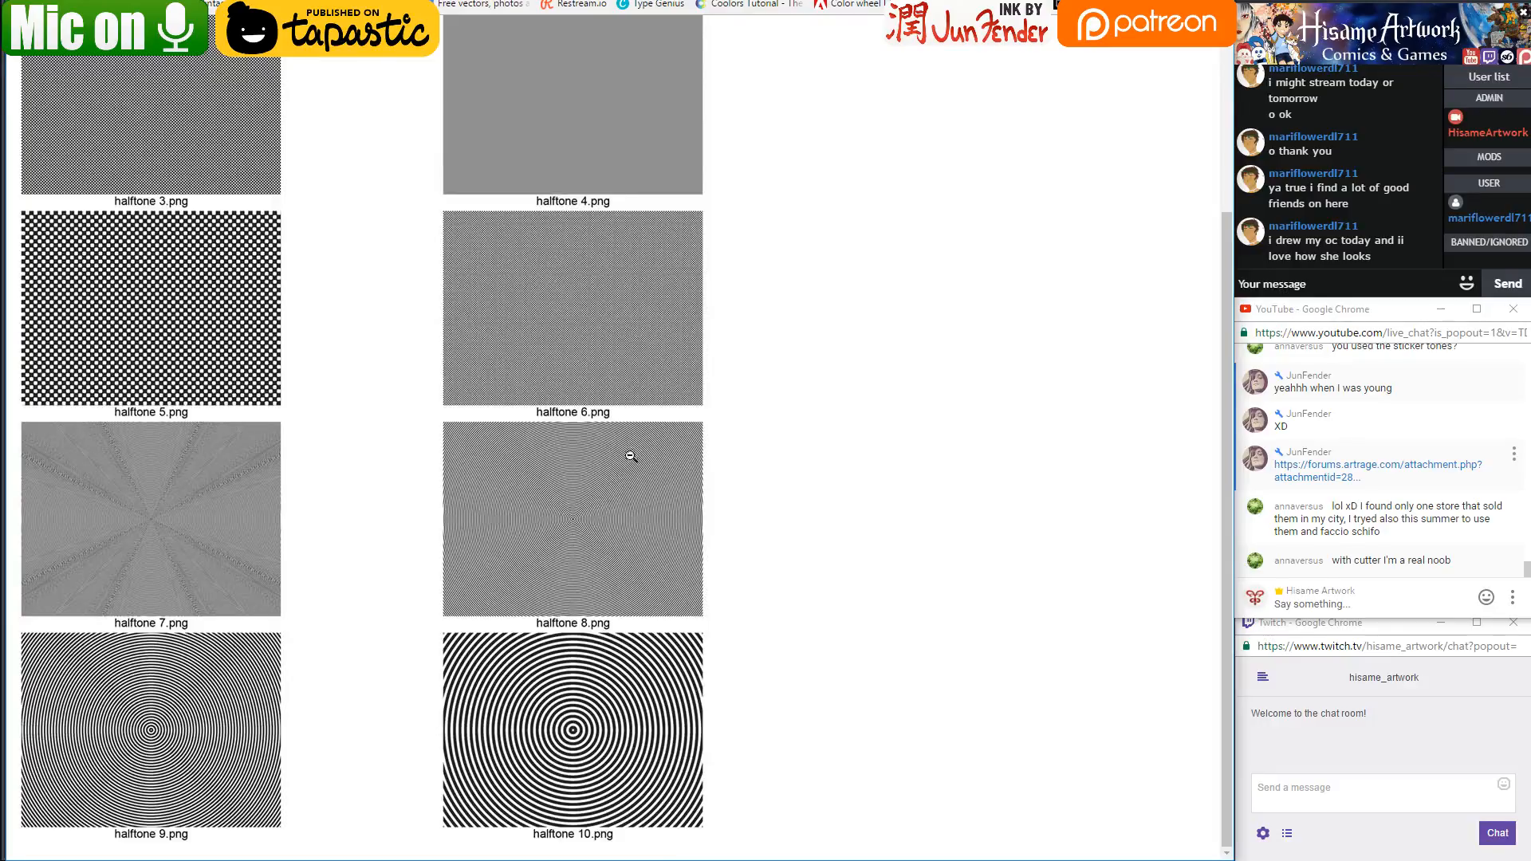
key(ctrl+w)
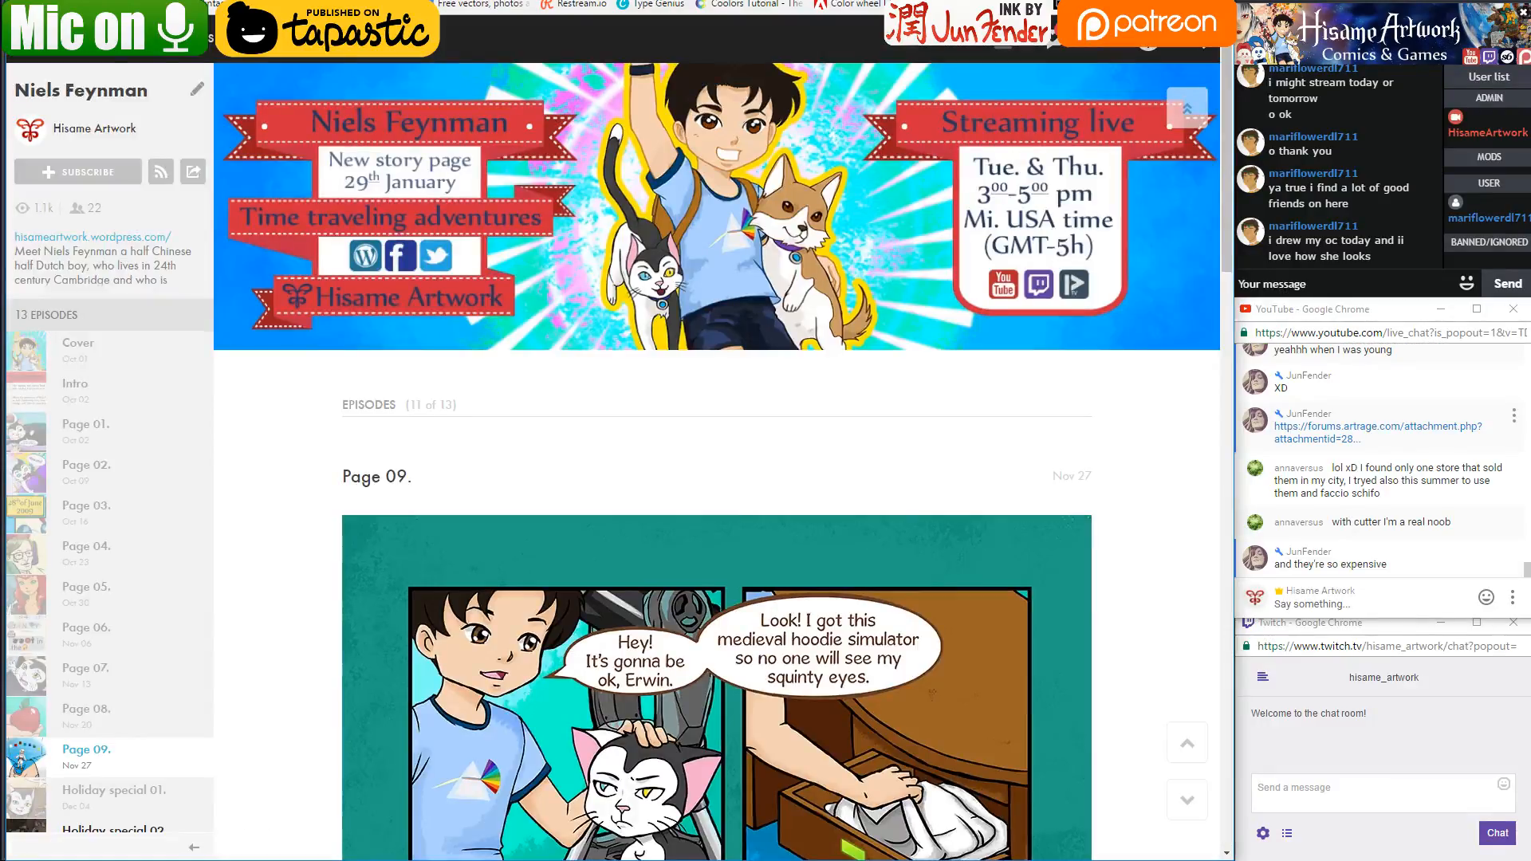
key(alt+Tab)
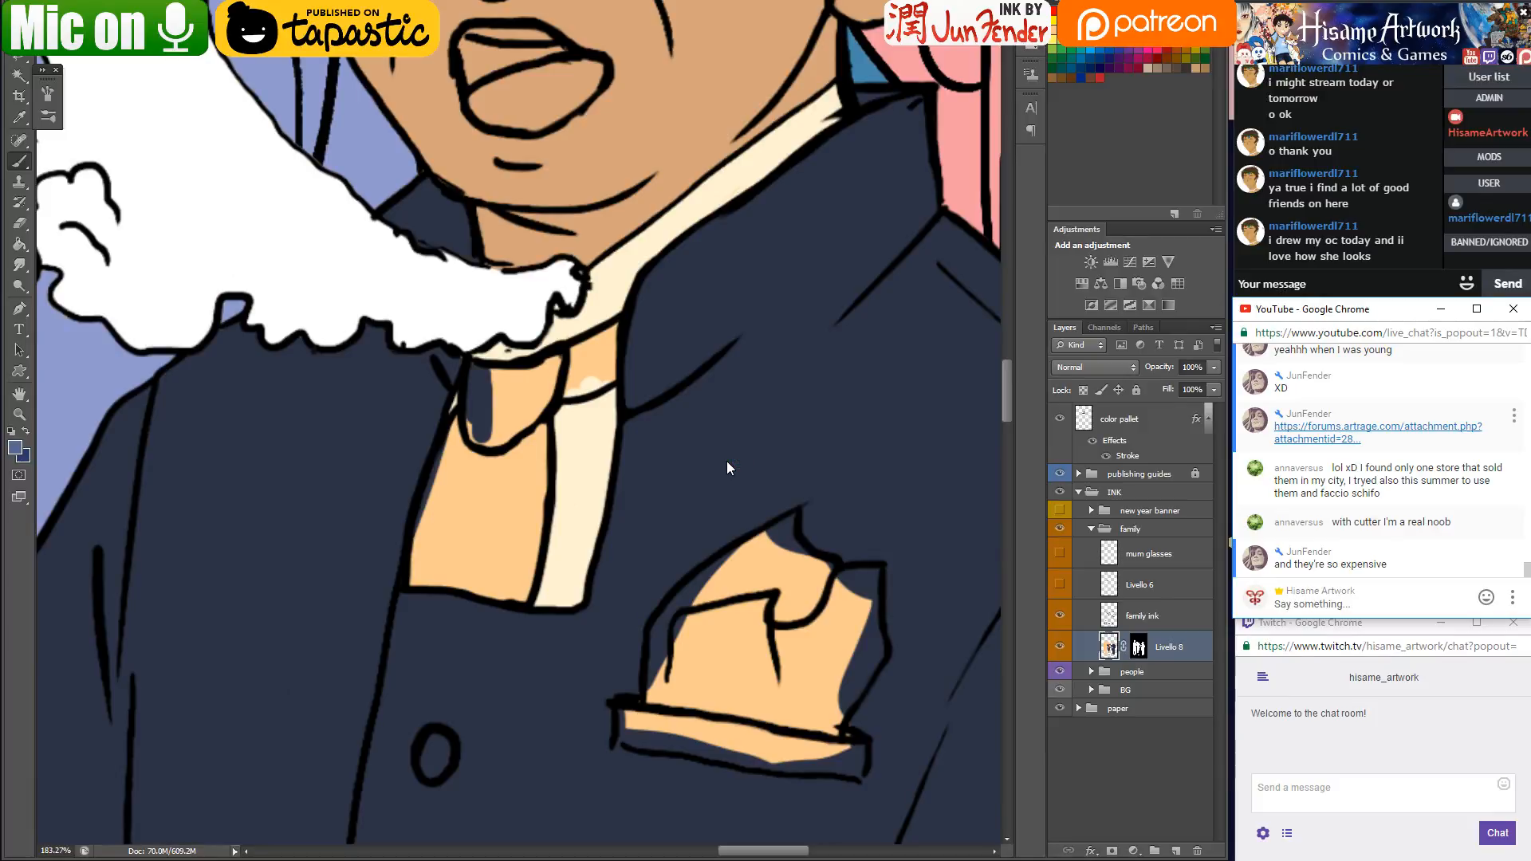
Paint the older man's tie blue and touch up the shirt collar above the knot with the sampled cream
click(721, 515)
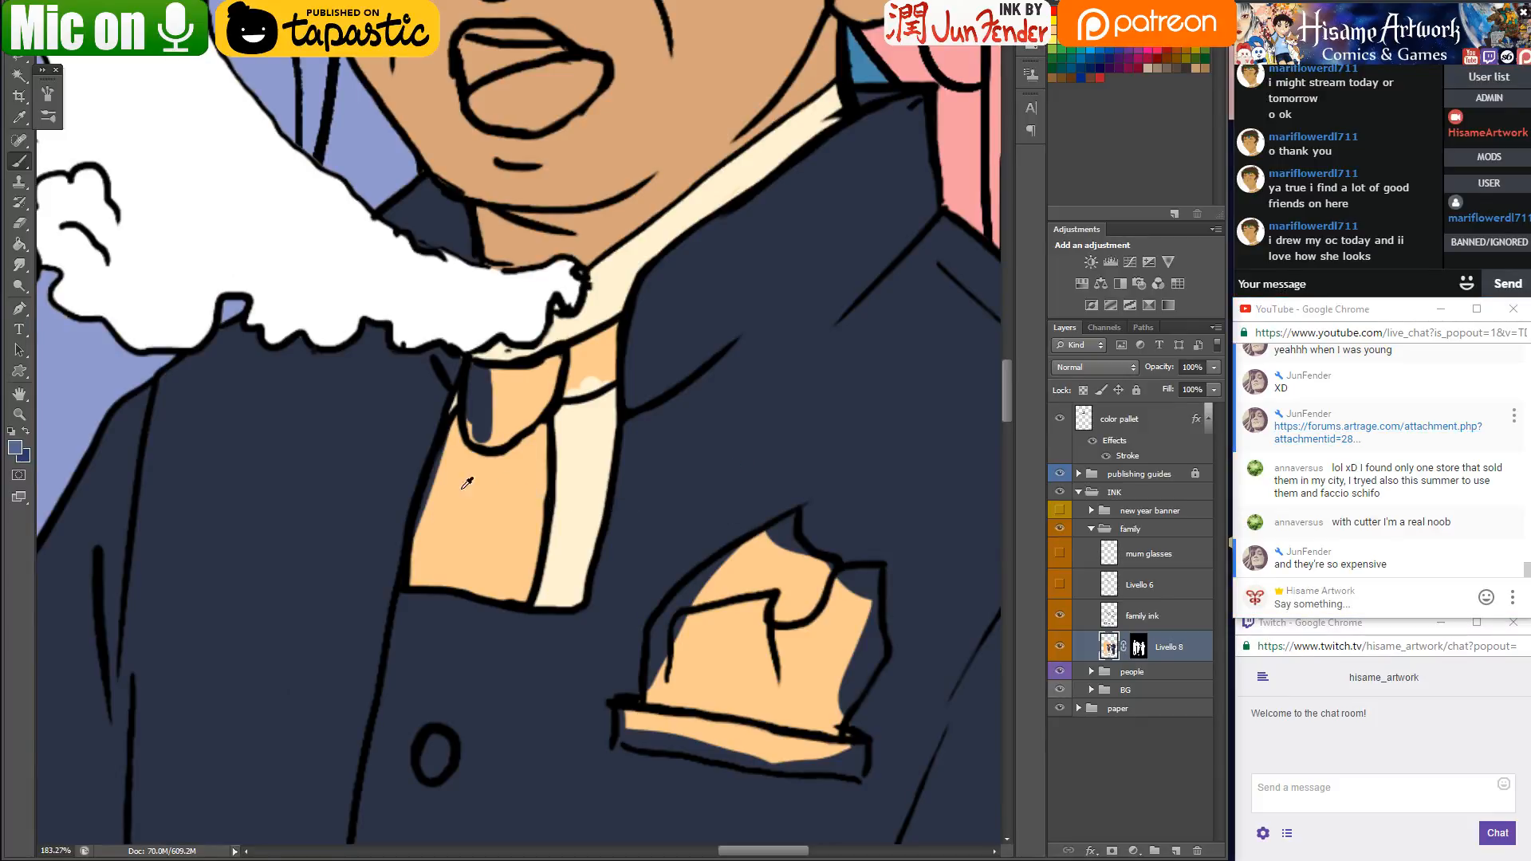
mouse_move(482, 363)
mouse_down()
mouse_move(477, 431)
mouse_move(513, 408)
mouse_move(503, 430)
mouse_move(554, 361)
mouse_move(478, 366)
mouse_move(491, 407)
mouse_move(574, 367)
mouse_move(570, 391)
mouse_move(602, 381)
mouse_move(616, 328)
mouse_move(582, 355)
mouse_move(598, 365)
mouse_up()
mouse_move(471, 437)
mouse_down()
mouse_move(451, 451)
mouse_move(419, 578)
mouse_move(522, 600)
mouse_move(536, 450)
mouse_move(532, 545)
mouse_move(529, 475)
mouse_move(488, 551)
mouse_move(458, 471)
mouse_move(445, 558)
mouse_move(463, 483)
mouse_move(492, 567)
mouse_move(478, 491)
mouse_up()
alt+click(505, 343)
mouse_move(491, 351)
mouse_down()
mouse_move(522, 355)
mouse_move(510, 359)
mouse_up()
Start painting the shirt cuff on the older man's raised arm with the cream shirt color
scroll(402, 533, down, 8)
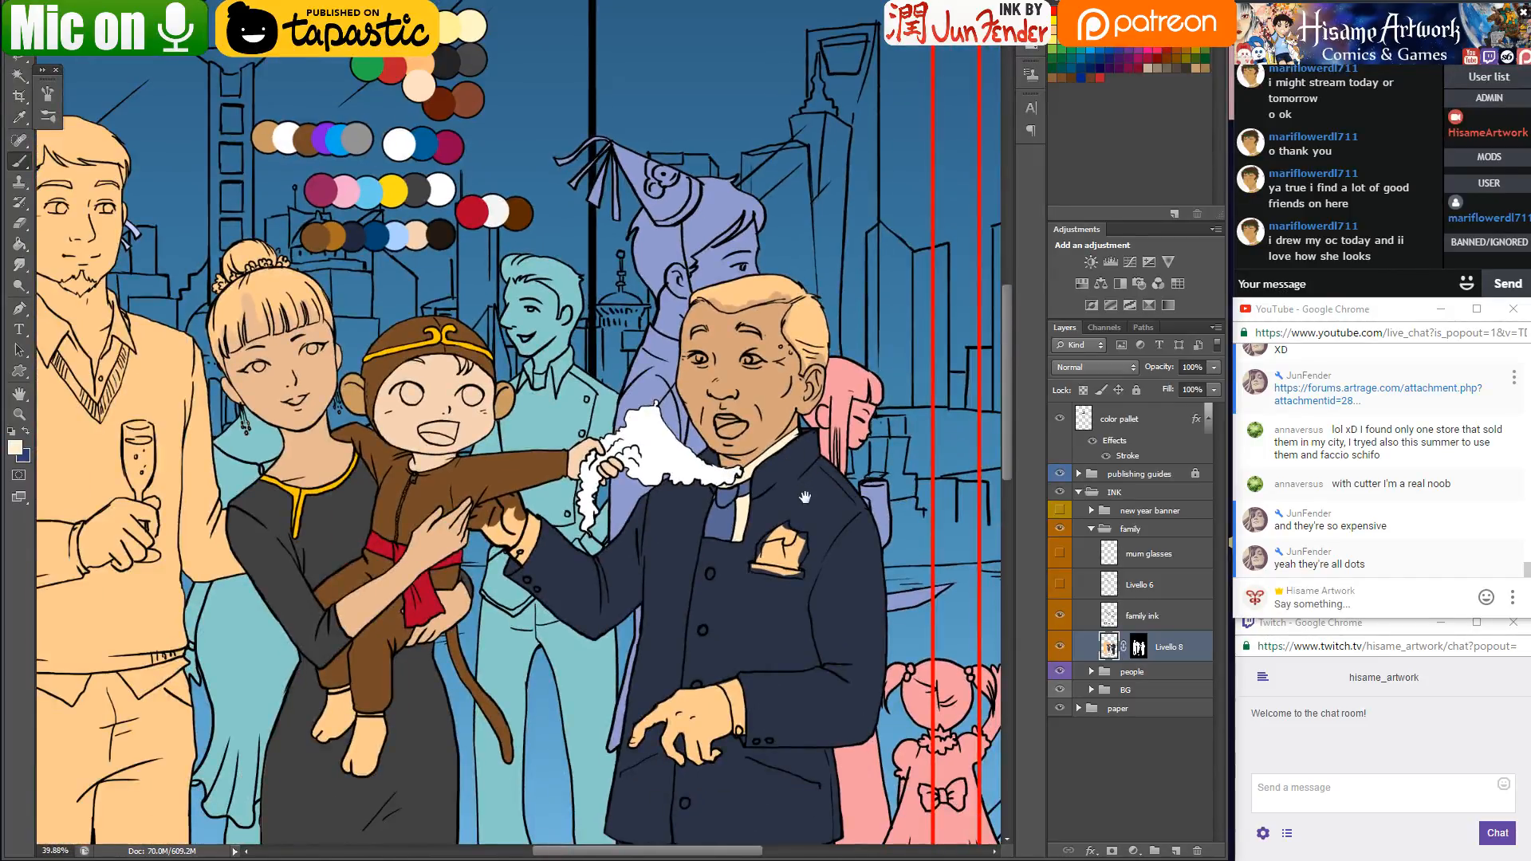
drag(805, 497, 786, 342)
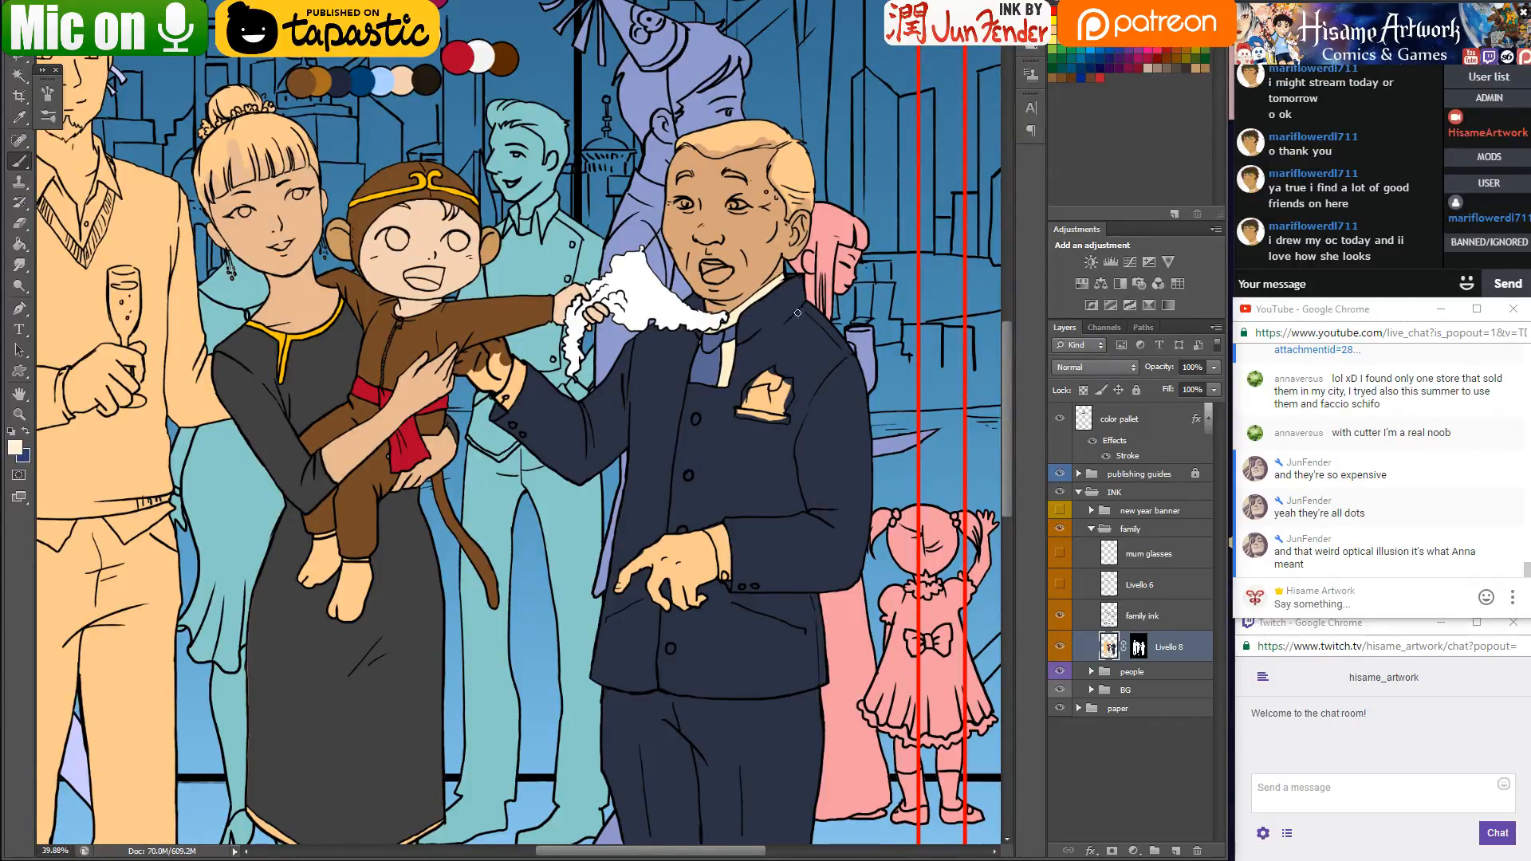
scroll(433, 369, up, 10)
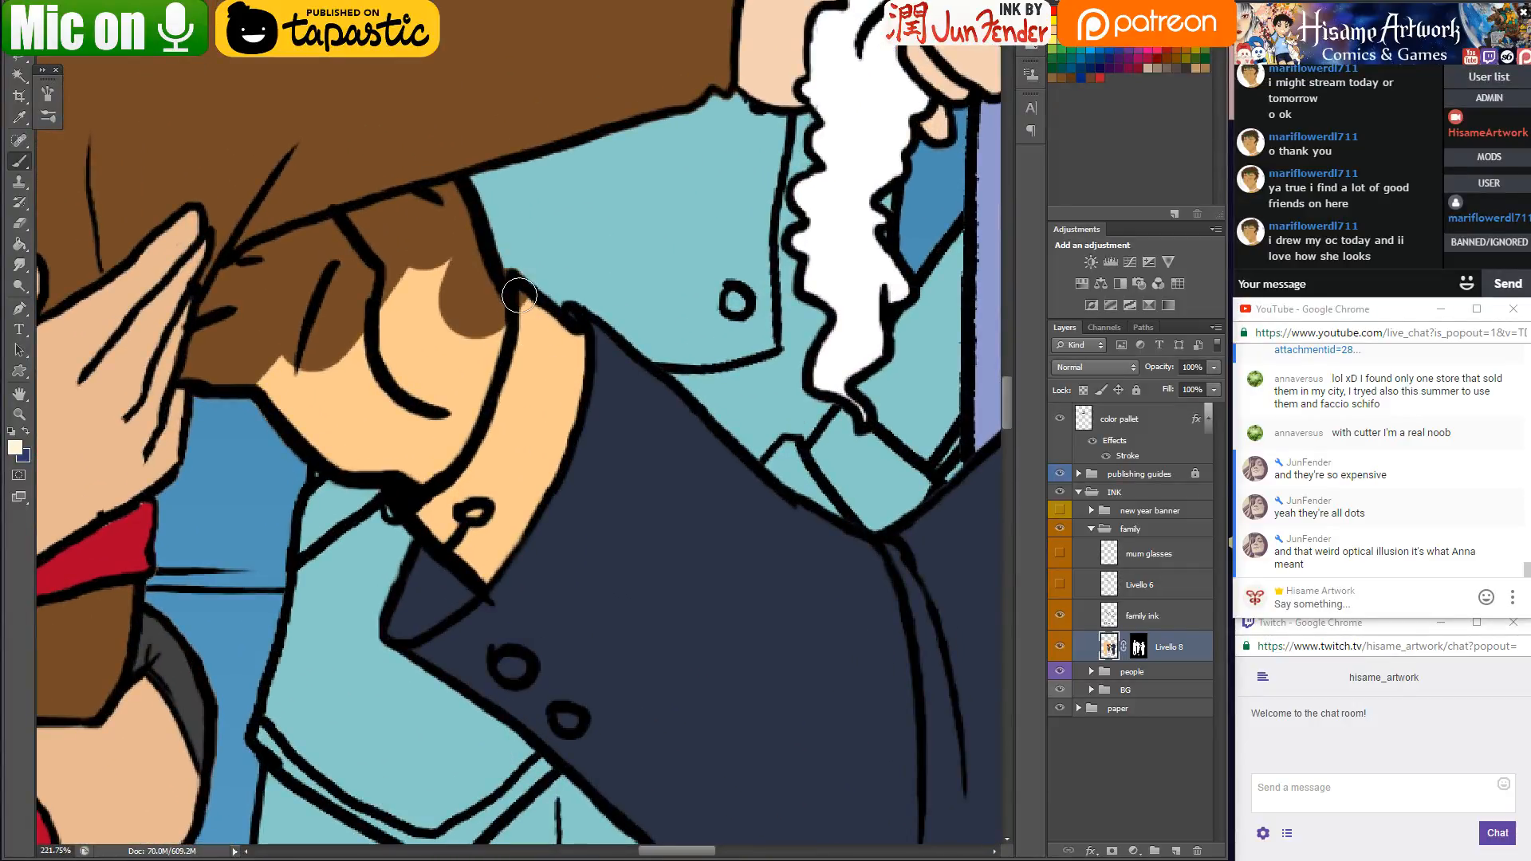
mouse_move(519, 296)
mouse_down()
mouse_move(536, 357)
mouse_move(573, 339)
mouse_move(558, 419)
mouse_up()
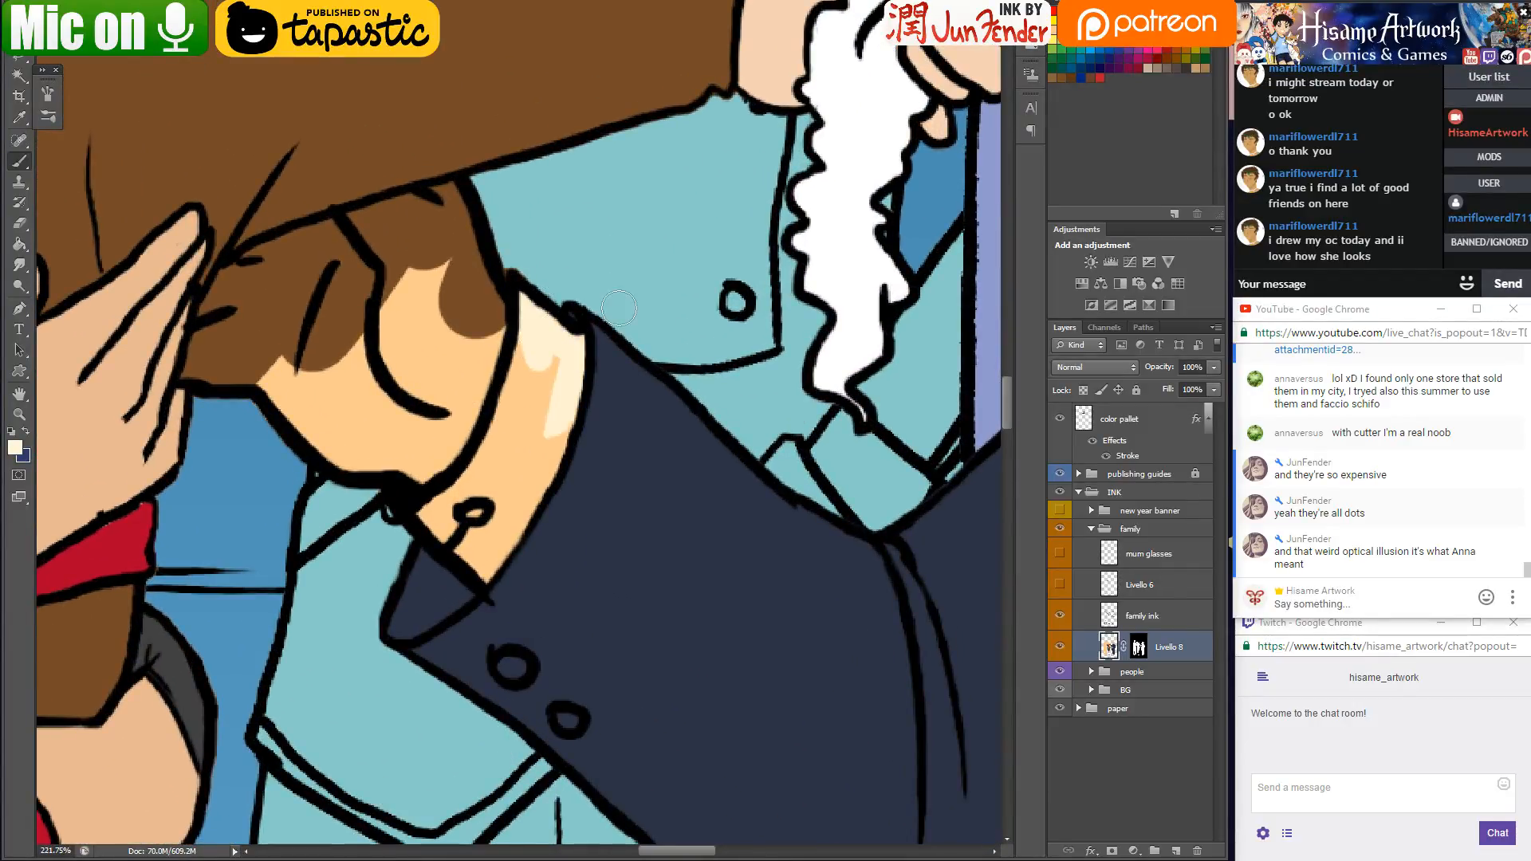
Send the stream chat message "do you have her posted anywhere we can see?" followed by a ":D" smiley
click(1323, 279)
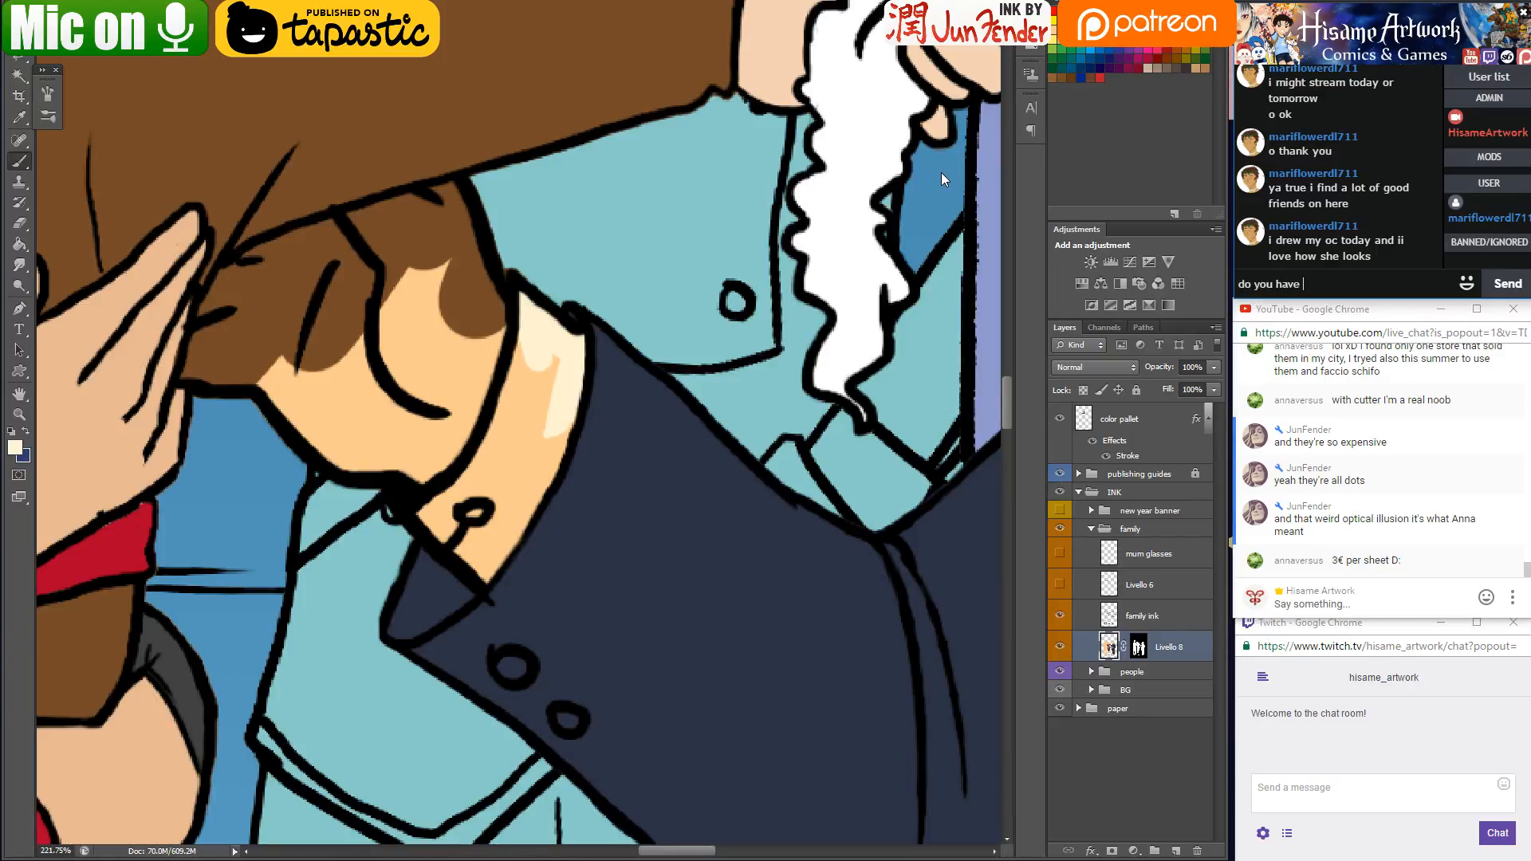
text(do you have her posted)
text( anywhere we can see?)
key(Return)
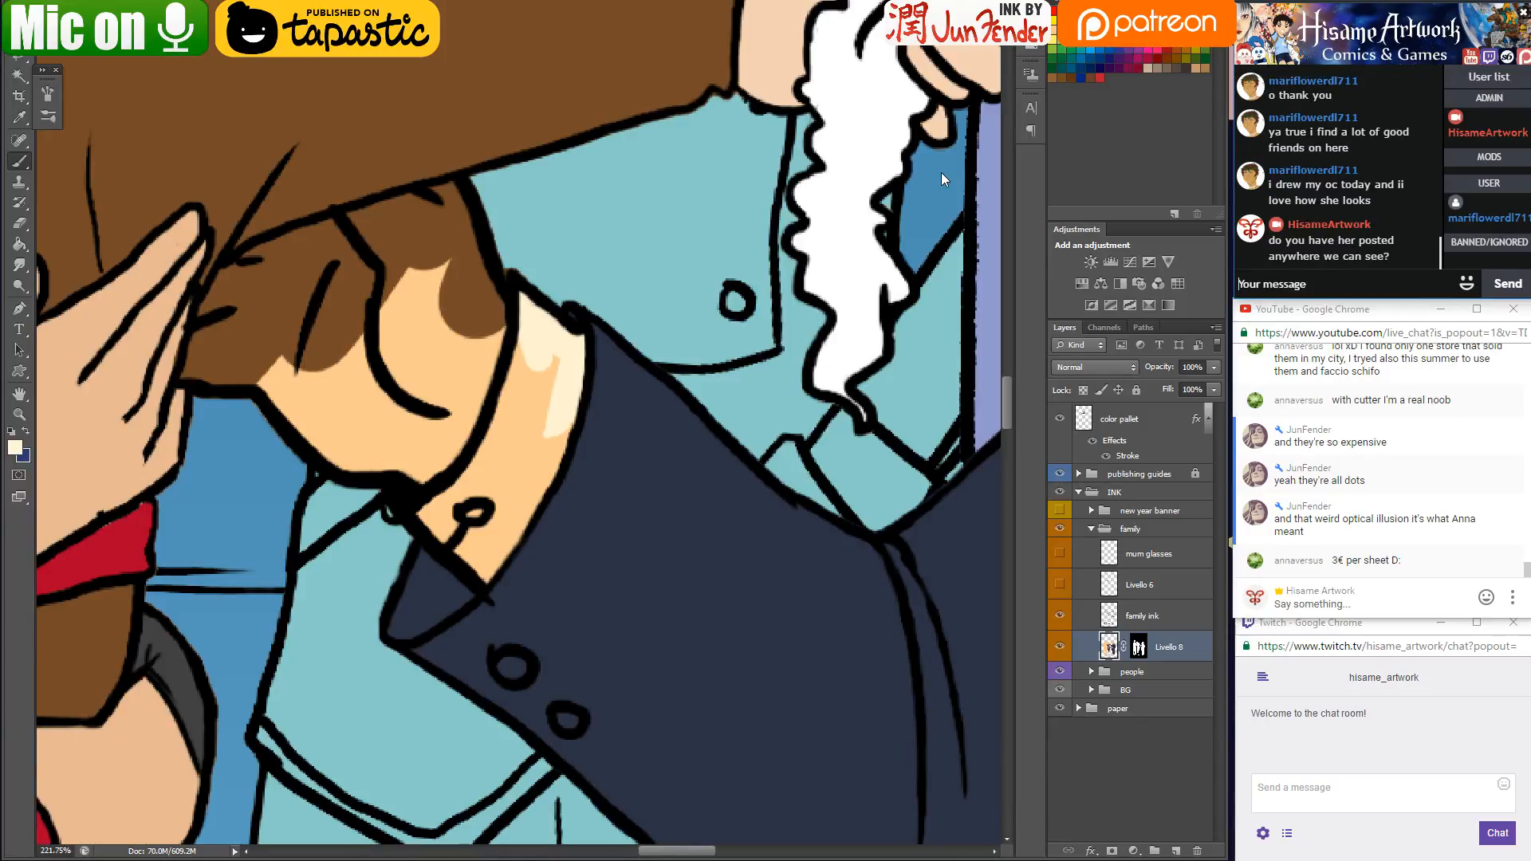
text(:D)
key(Return)
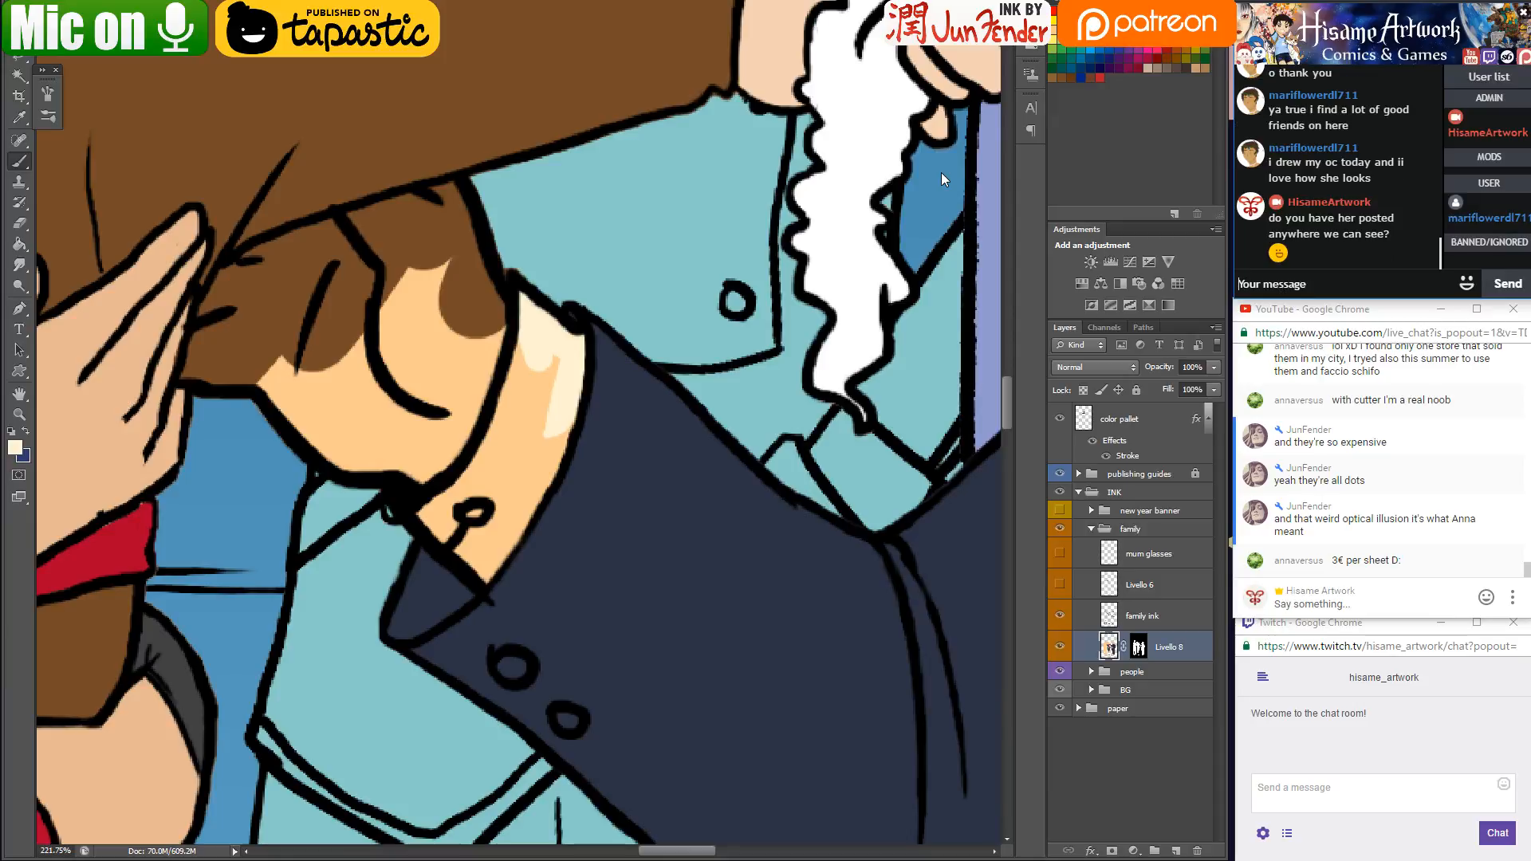
Finish the raised arm's cuff and paint the lowered arm's cuff cream, cleaning the sleeve edge with the sampled jacket navy
mouse_move(522, 351)
mouse_down()
mouse_move(479, 460)
mouse_move(423, 512)
mouse_move(483, 575)
mouse_move(555, 457)
mouse_move(573, 391)
mouse_move(481, 548)
mouse_move(469, 504)
mouse_move(463, 528)
mouse_move(454, 519)
mouse_move(543, 348)
mouse_move(487, 500)
mouse_move(559, 351)
mouse_move(503, 492)
mouse_up()
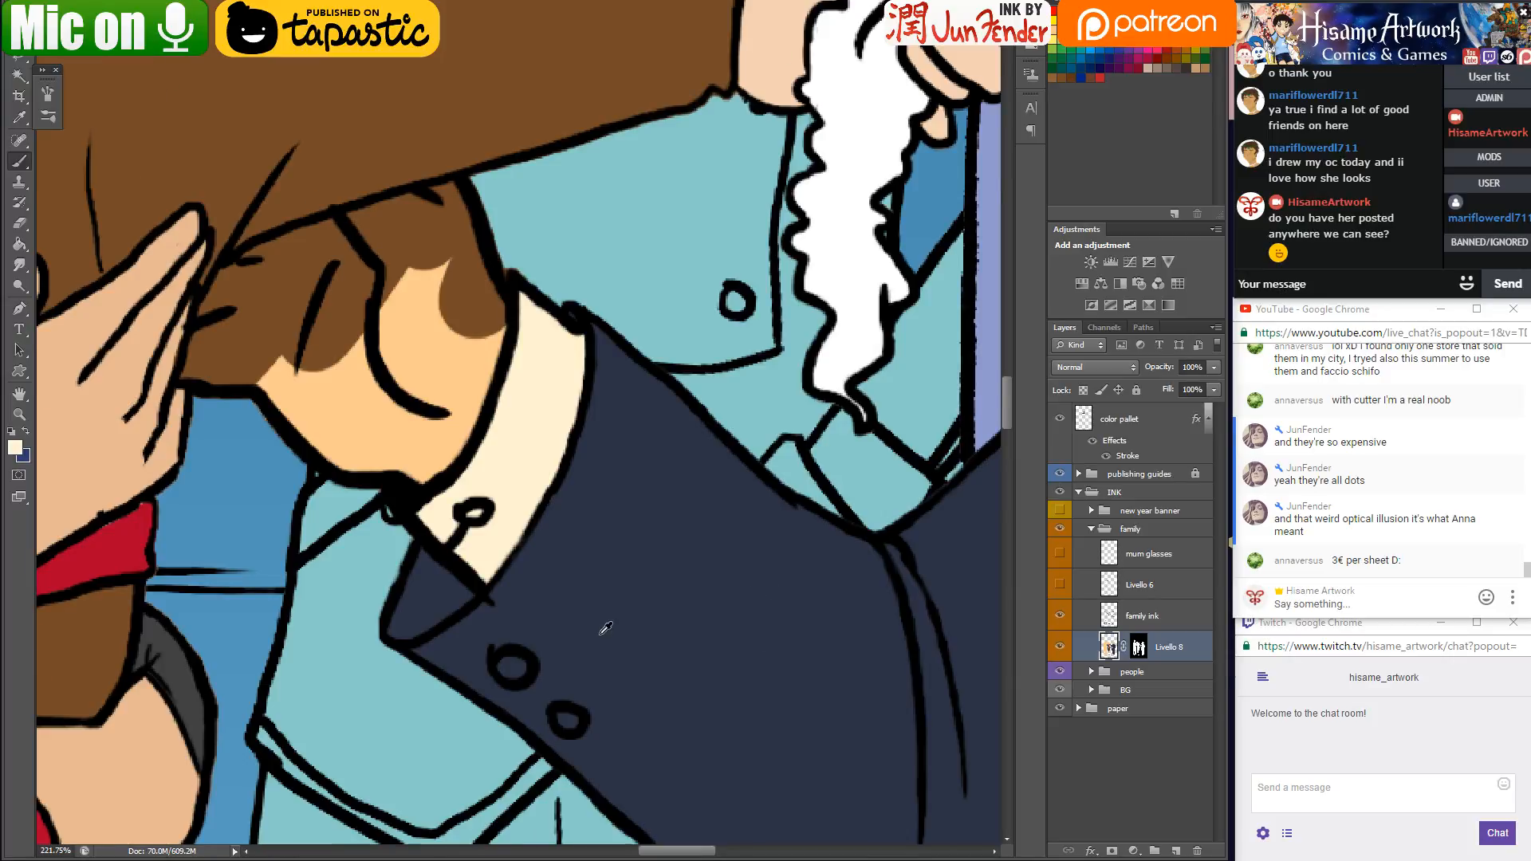
scroll(598, 626, down, 5)
scroll(279, 106, up, 3)
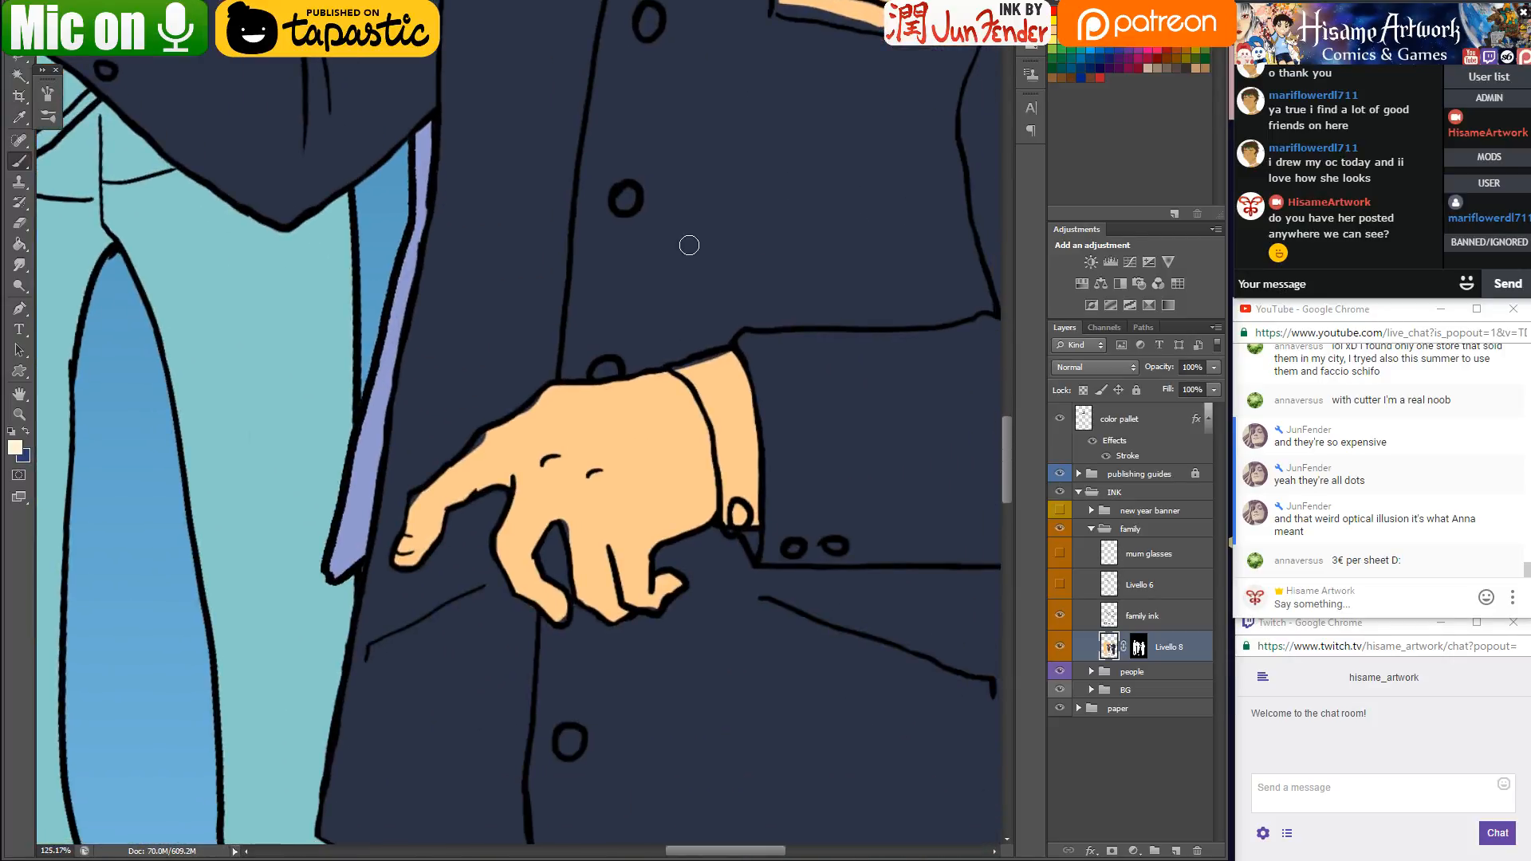
scroll(750, 446, up, 4)
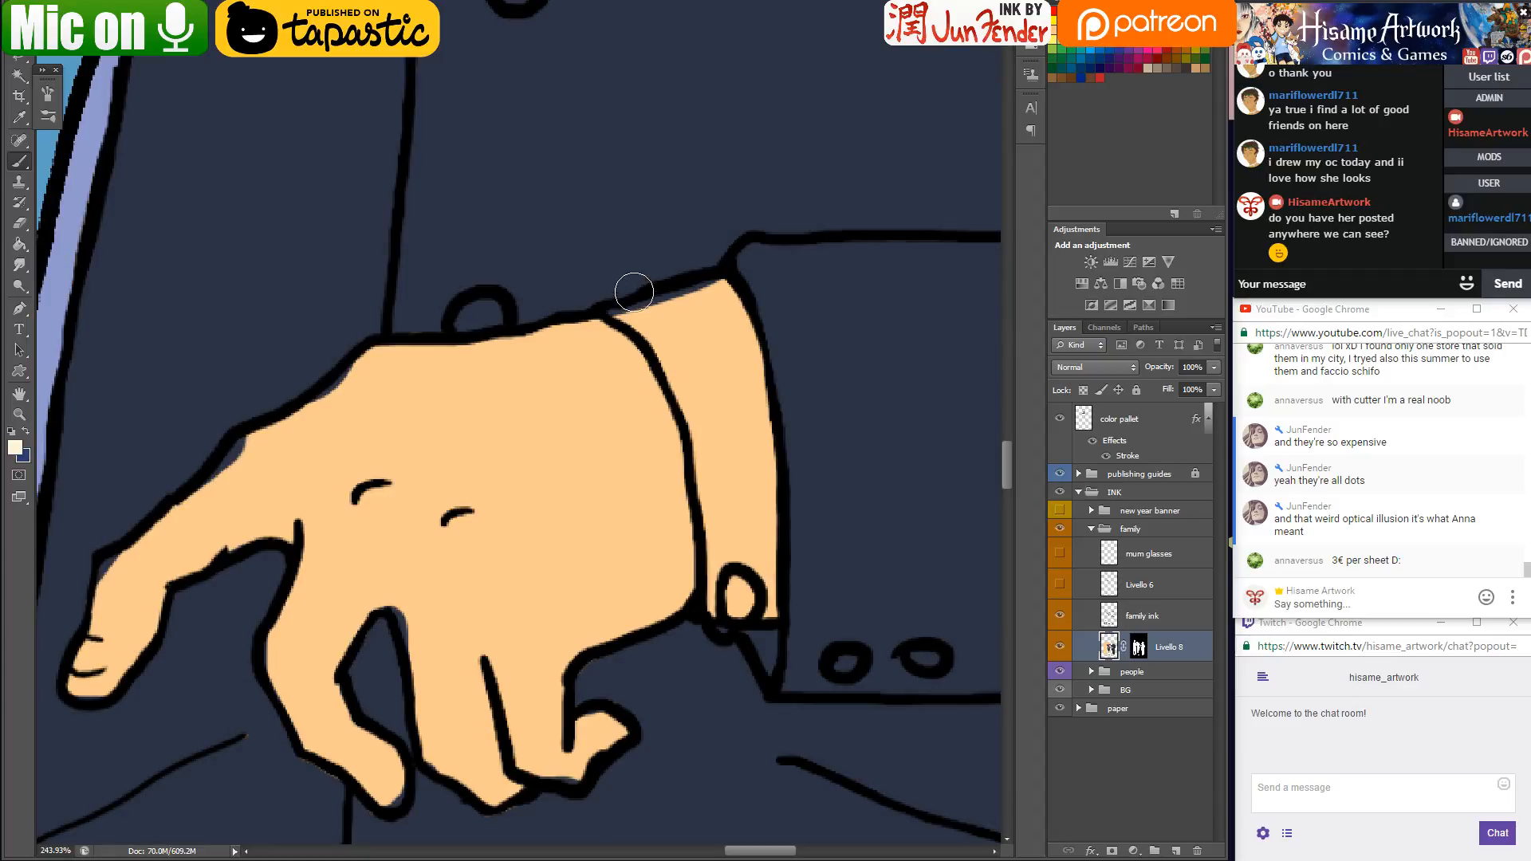
mouse_move(612, 317)
mouse_down()
mouse_move(719, 290)
mouse_move(750, 380)
mouse_move(639, 319)
mouse_move(704, 435)
mouse_move(721, 591)
mouse_move(705, 410)
mouse_move(725, 625)
mouse_move(771, 612)
mouse_move(740, 346)
mouse_move(757, 448)
mouse_move(752, 568)
mouse_move(750, 433)
mouse_move(749, 595)
mouse_move(729, 429)
mouse_move(685, 337)
mouse_move(660, 323)
mouse_move(678, 328)
mouse_move(688, 380)
mouse_move(676, 305)
mouse_move(708, 321)
mouse_move(714, 453)
mouse_up()
mouse_move(684, 247)
mouse_down()
mouse_move(653, 272)
mouse_move(713, 259)
mouse_move(712, 244)
mouse_move(721, 319)
mouse_up()
alt+click(754, 508)
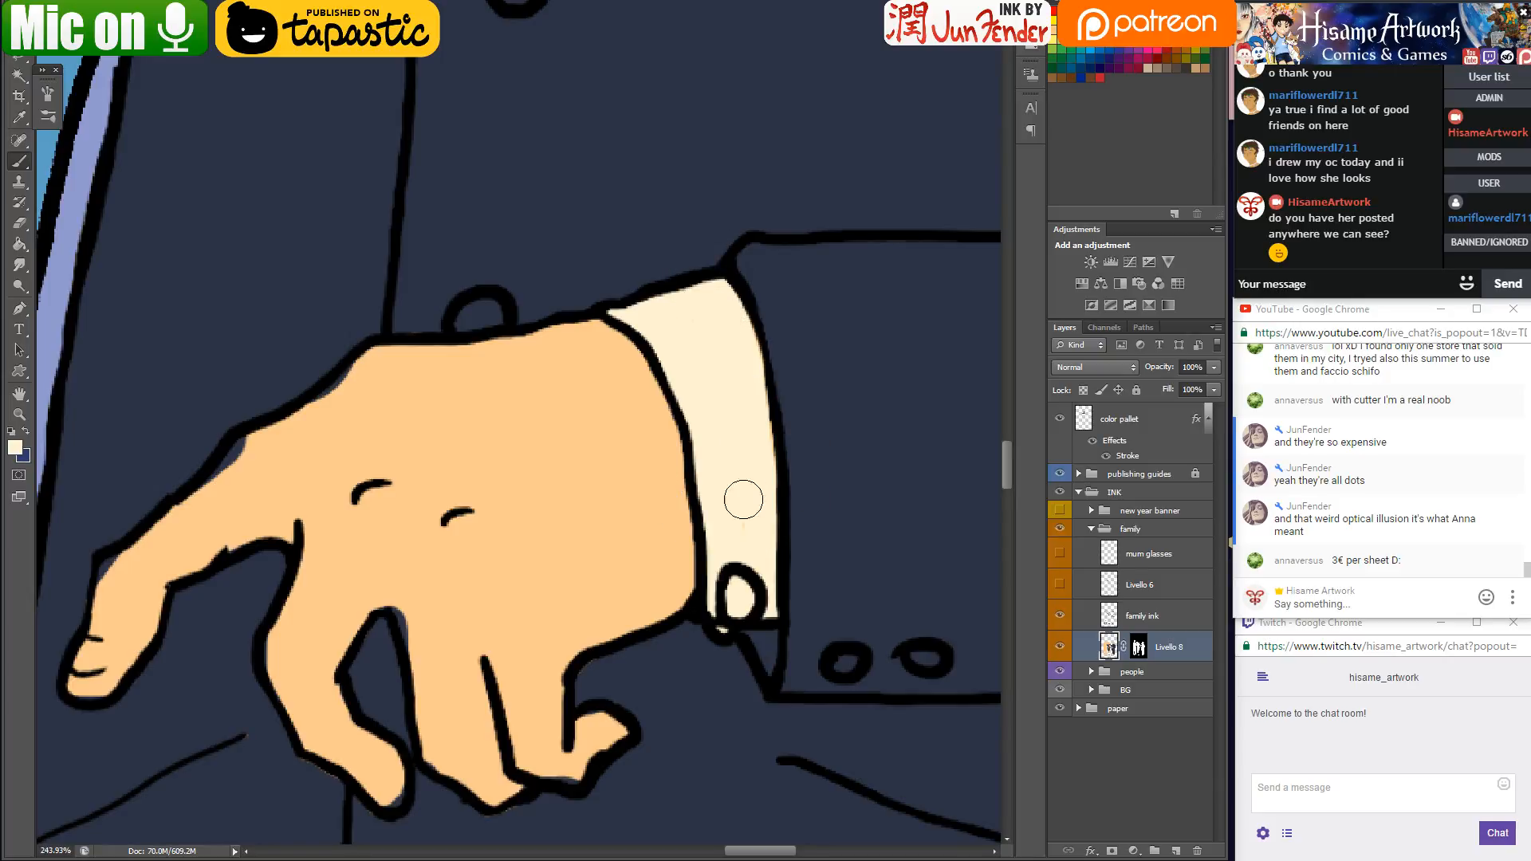
alt+click(807, 380)
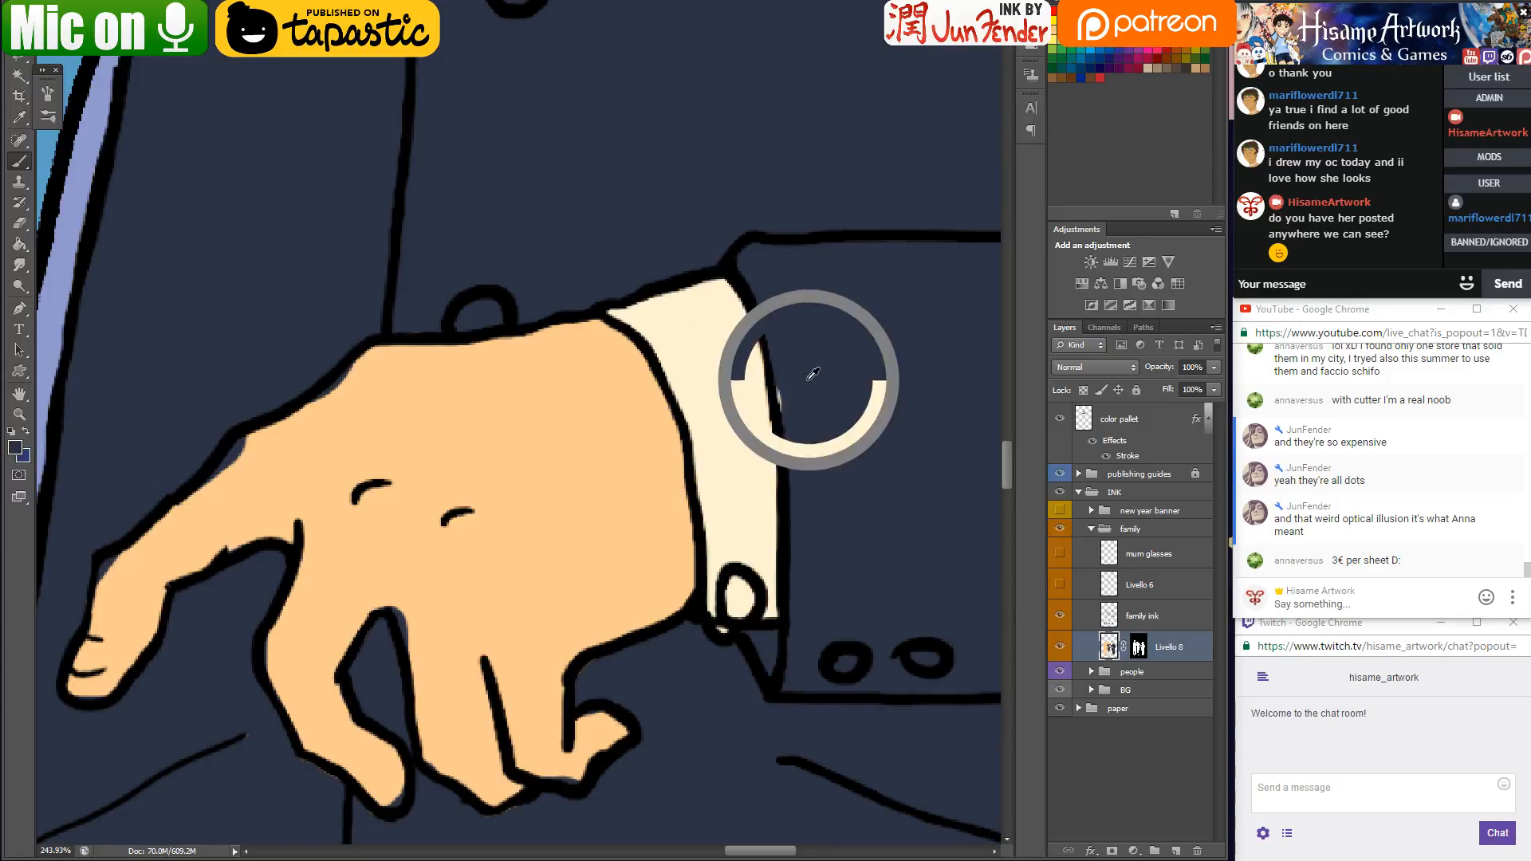
drag(783, 395, 768, 334)
scroll(747, 273, down, 6)
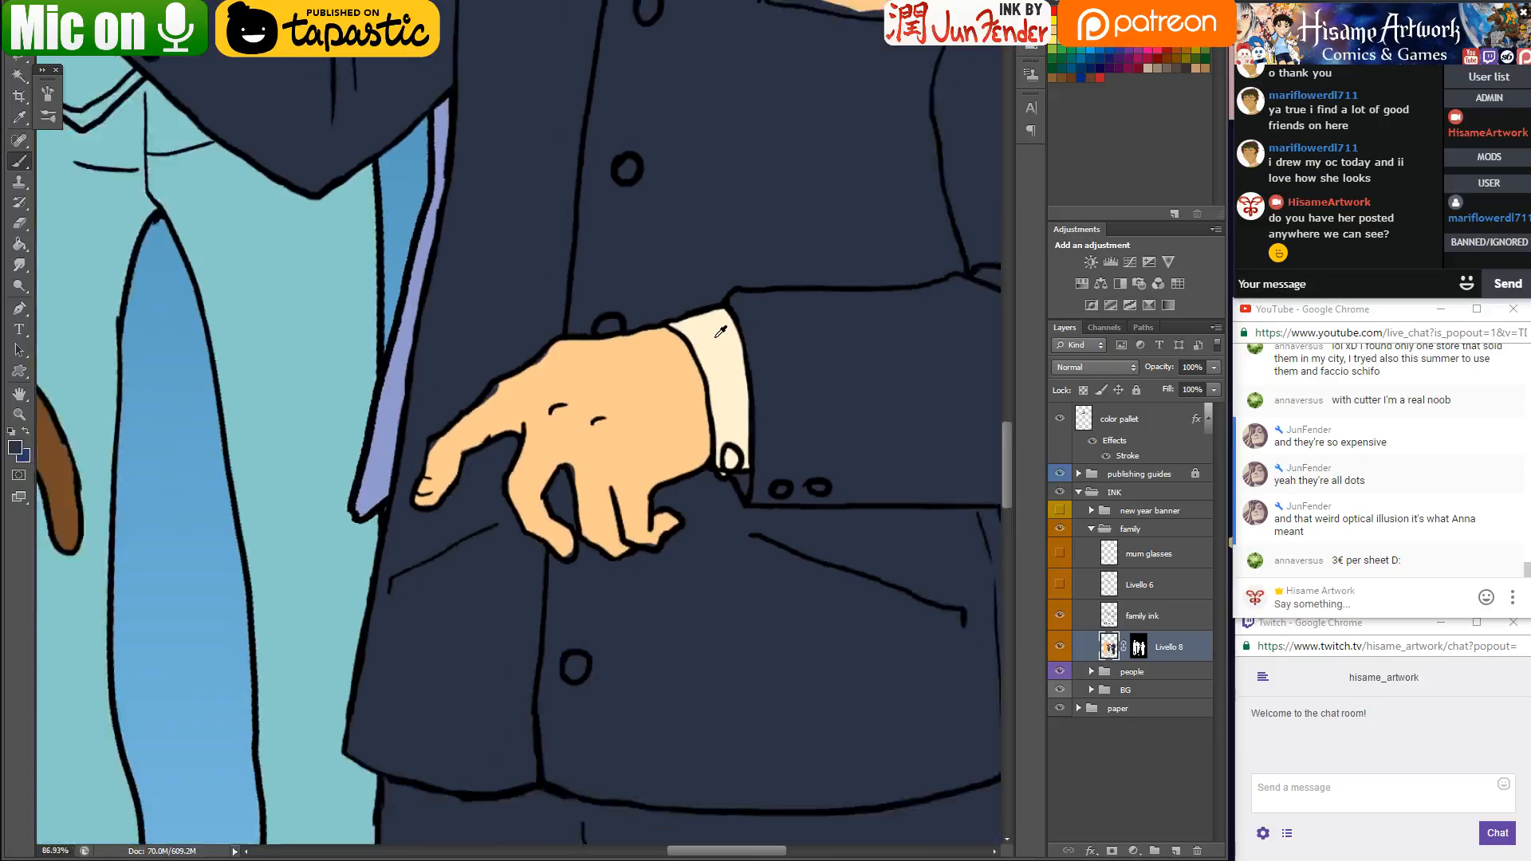
scroll(718, 293, up, 3)
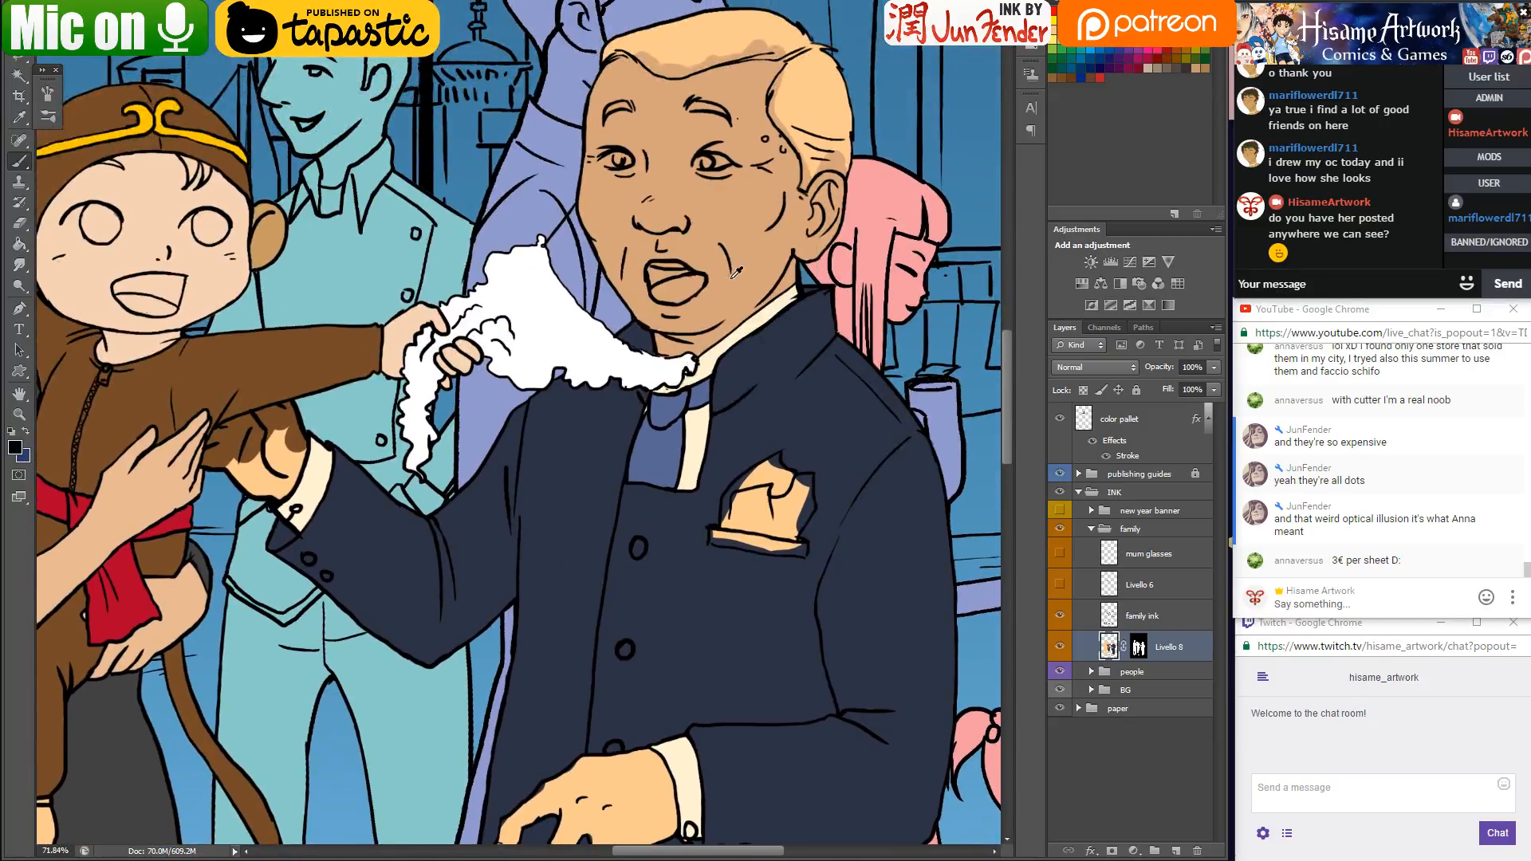
drag(610, 578, 562, 219)
scroll(468, 465, up, 4)
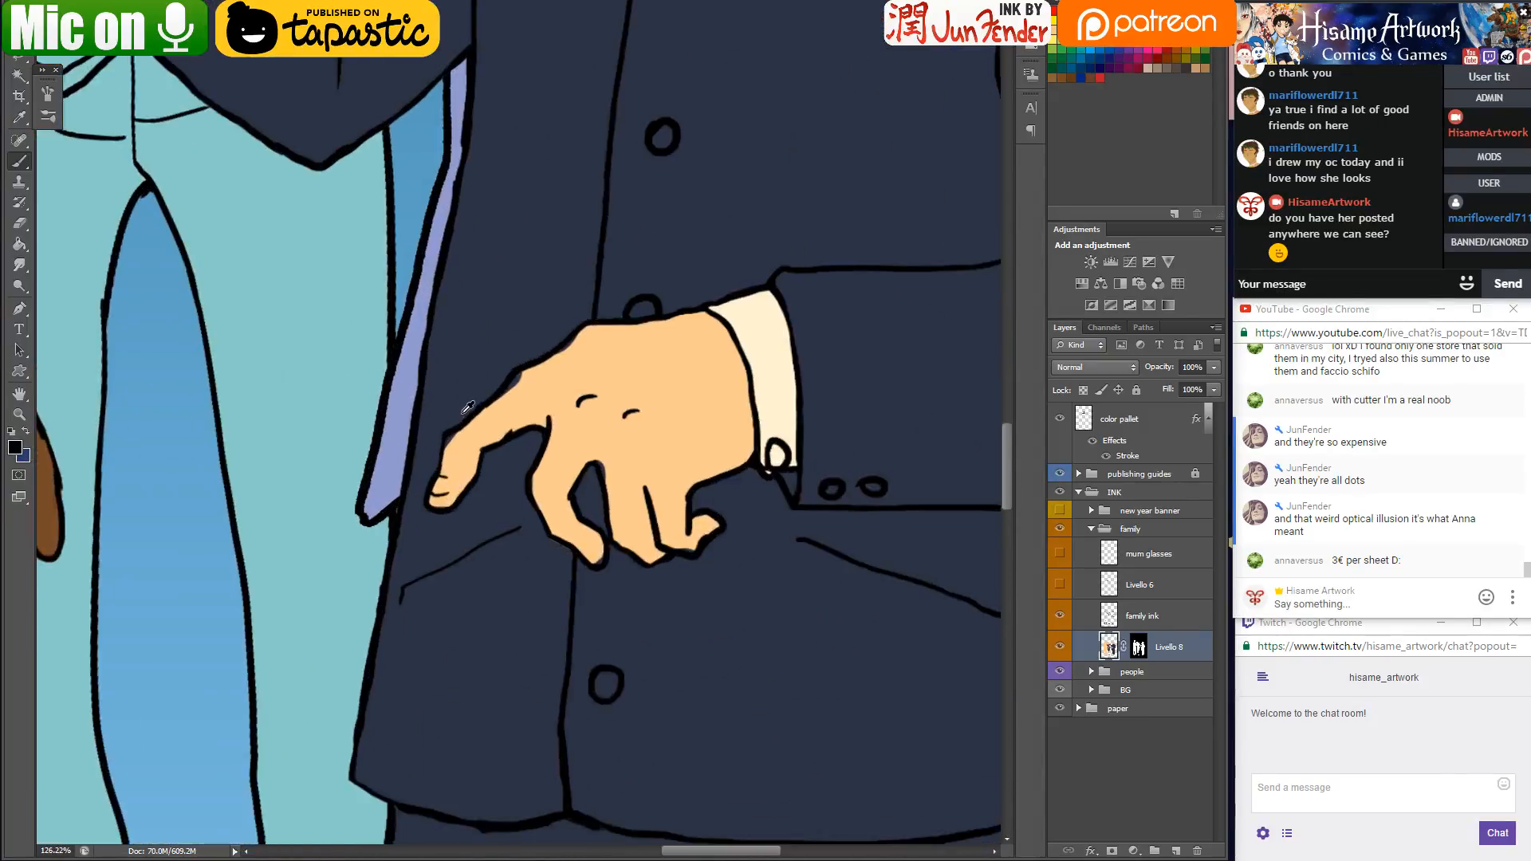
drag(539, 361, 467, 437)
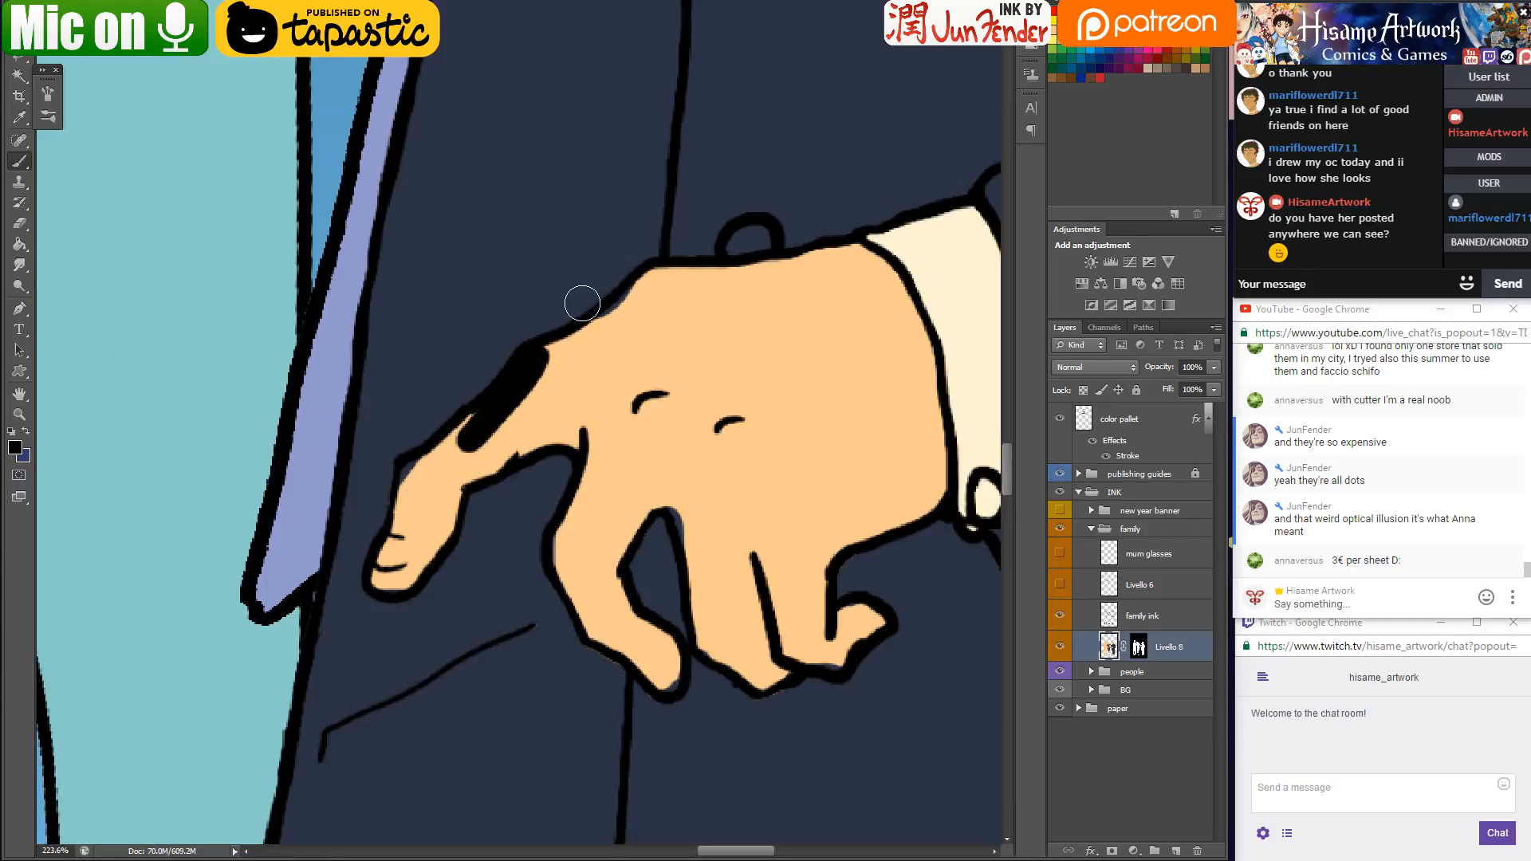
Sample the older man's tan skin tone and paint the first three fingers of his lowered hand, touching up their edges with navy
scroll(583, 303, down, 6)
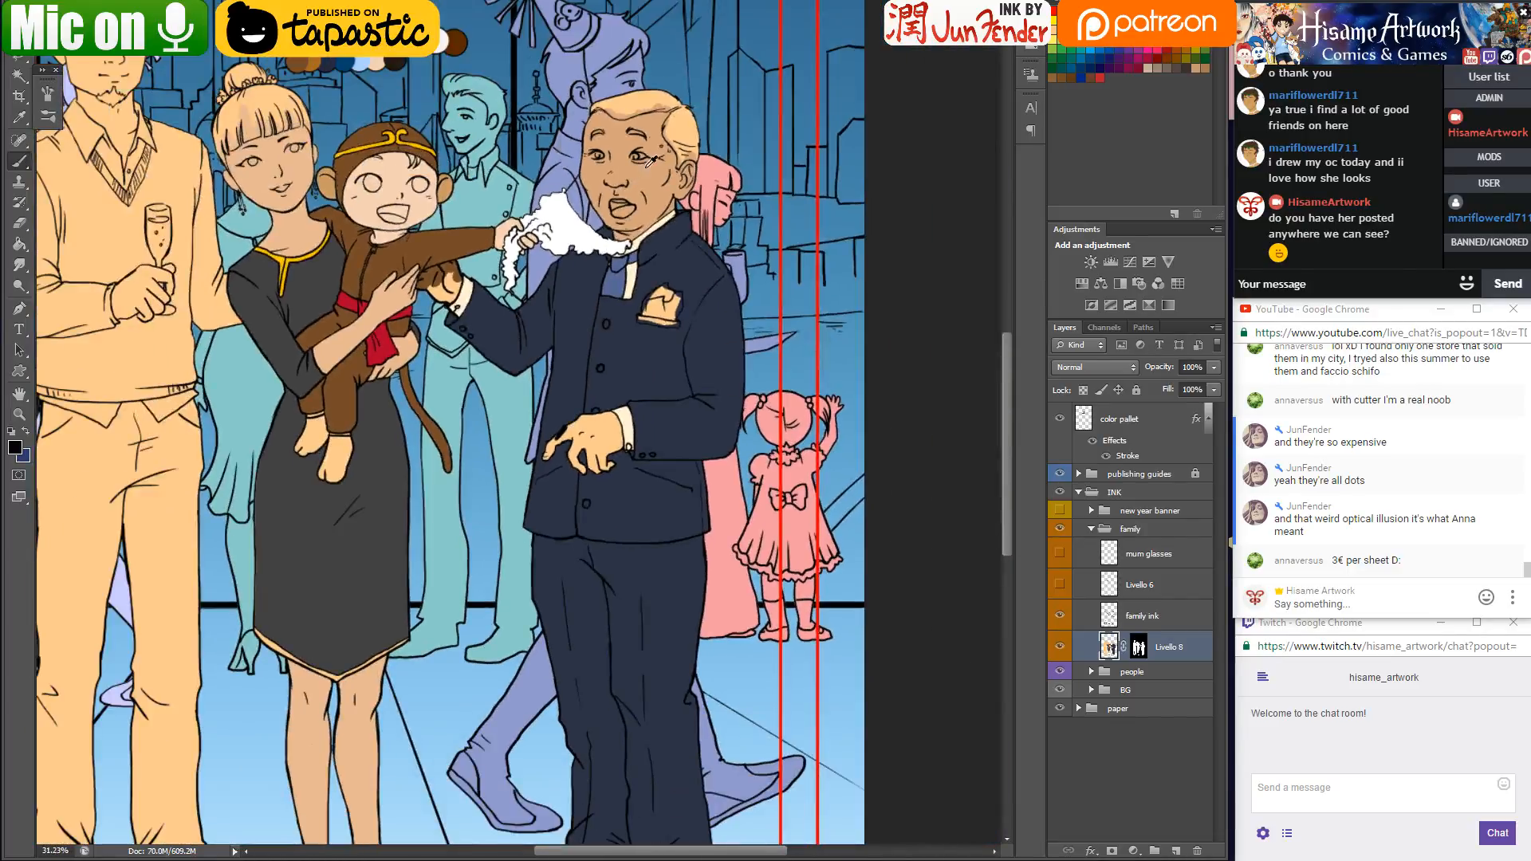
scroll(585, 467, up, 6)
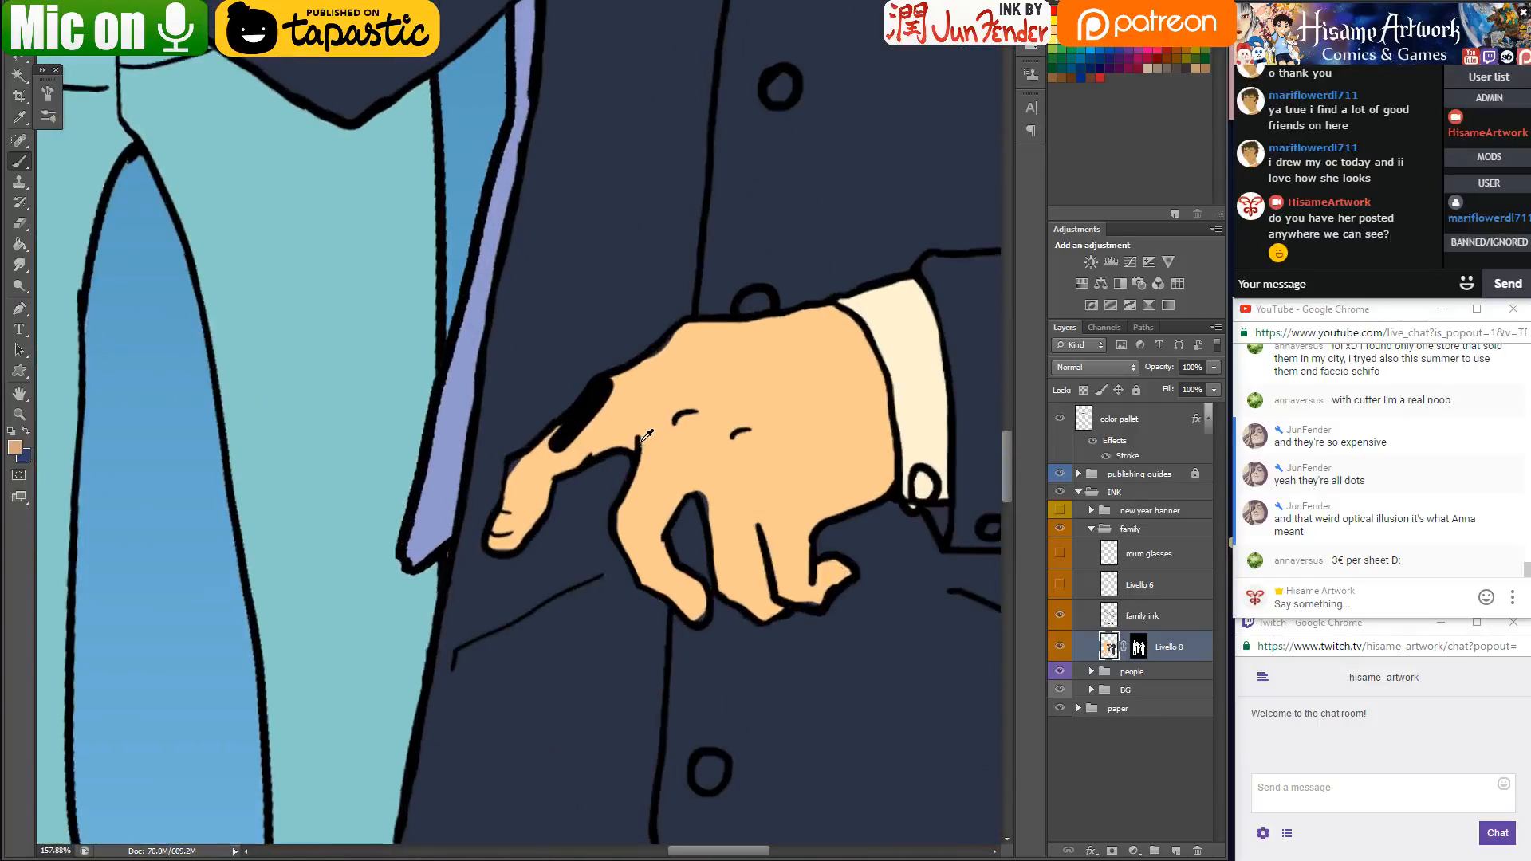
mouse_move(608, 377)
mouse_down()
mouse_move(540, 435)
mouse_move(598, 394)
mouse_move(489, 475)
mouse_move(463, 560)
mouse_move(474, 569)
mouse_move(504, 532)
mouse_move(485, 547)
mouse_move(504, 482)
mouse_move(499, 544)
mouse_move(521, 469)
mouse_move(640, 417)
mouse_move(573, 457)
mouse_move(621, 440)
mouse_move(642, 450)
mouse_move(605, 429)
mouse_move(621, 458)
mouse_move(658, 450)
mouse_move(624, 534)
mouse_move(630, 565)
mouse_move(659, 530)
mouse_move(589, 523)
mouse_up()
alt+click(570, 334)
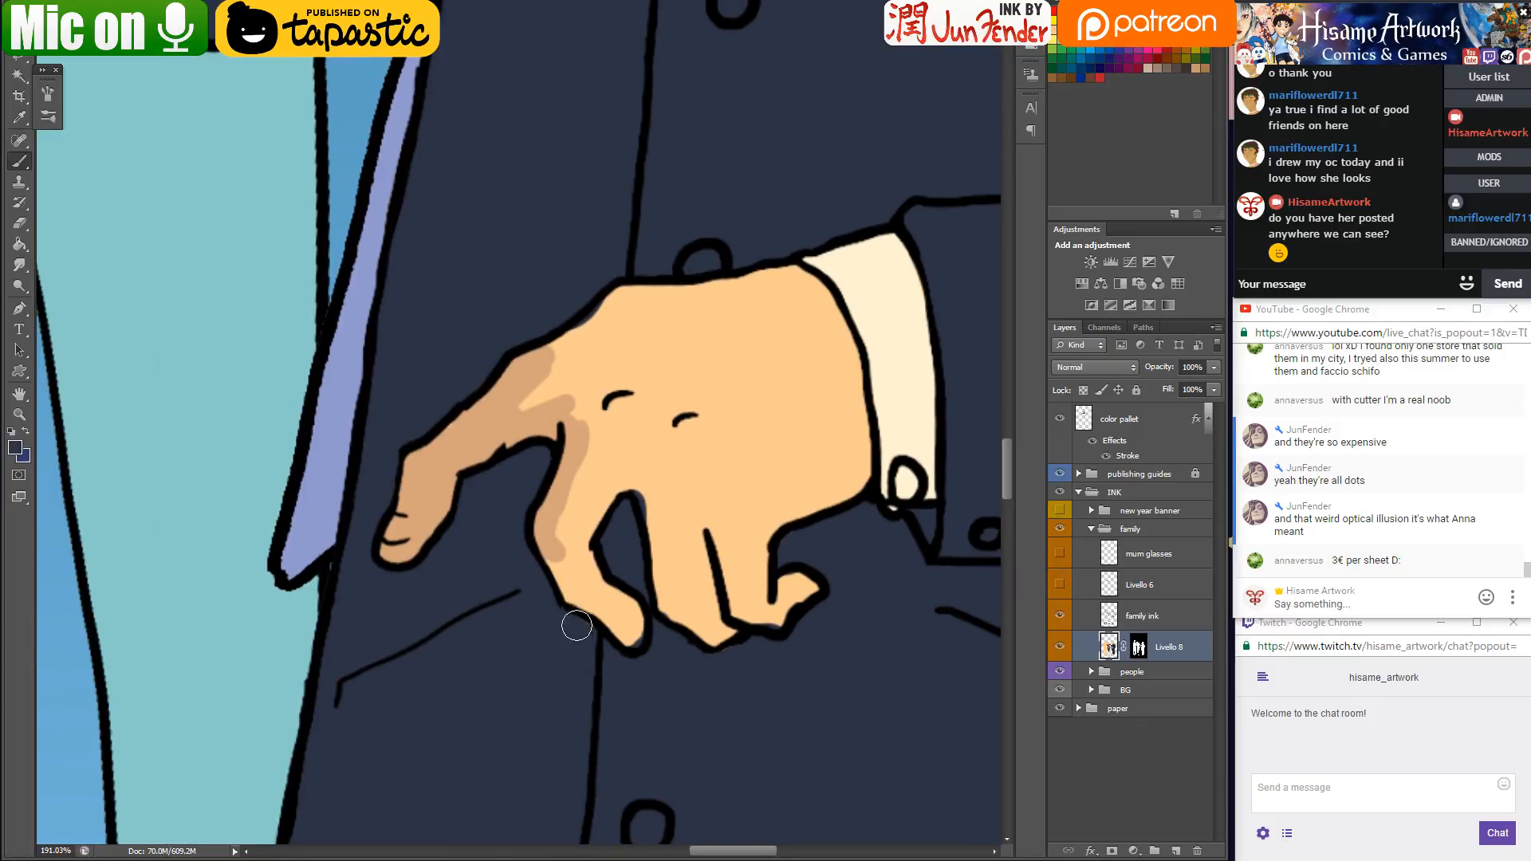
alt+click(588, 452)
mouse_move(546, 530)
mouse_down()
mouse_move(575, 596)
mouse_move(627, 640)
mouse_move(597, 590)
mouse_move(627, 608)
mouse_move(633, 630)
mouse_move(588, 587)
mouse_move(557, 520)
mouse_move(589, 470)
mouse_move(561, 542)
mouse_move(630, 467)
mouse_move(594, 505)
mouse_move(632, 476)
mouse_move(667, 567)
mouse_move(631, 484)
mouse_up()
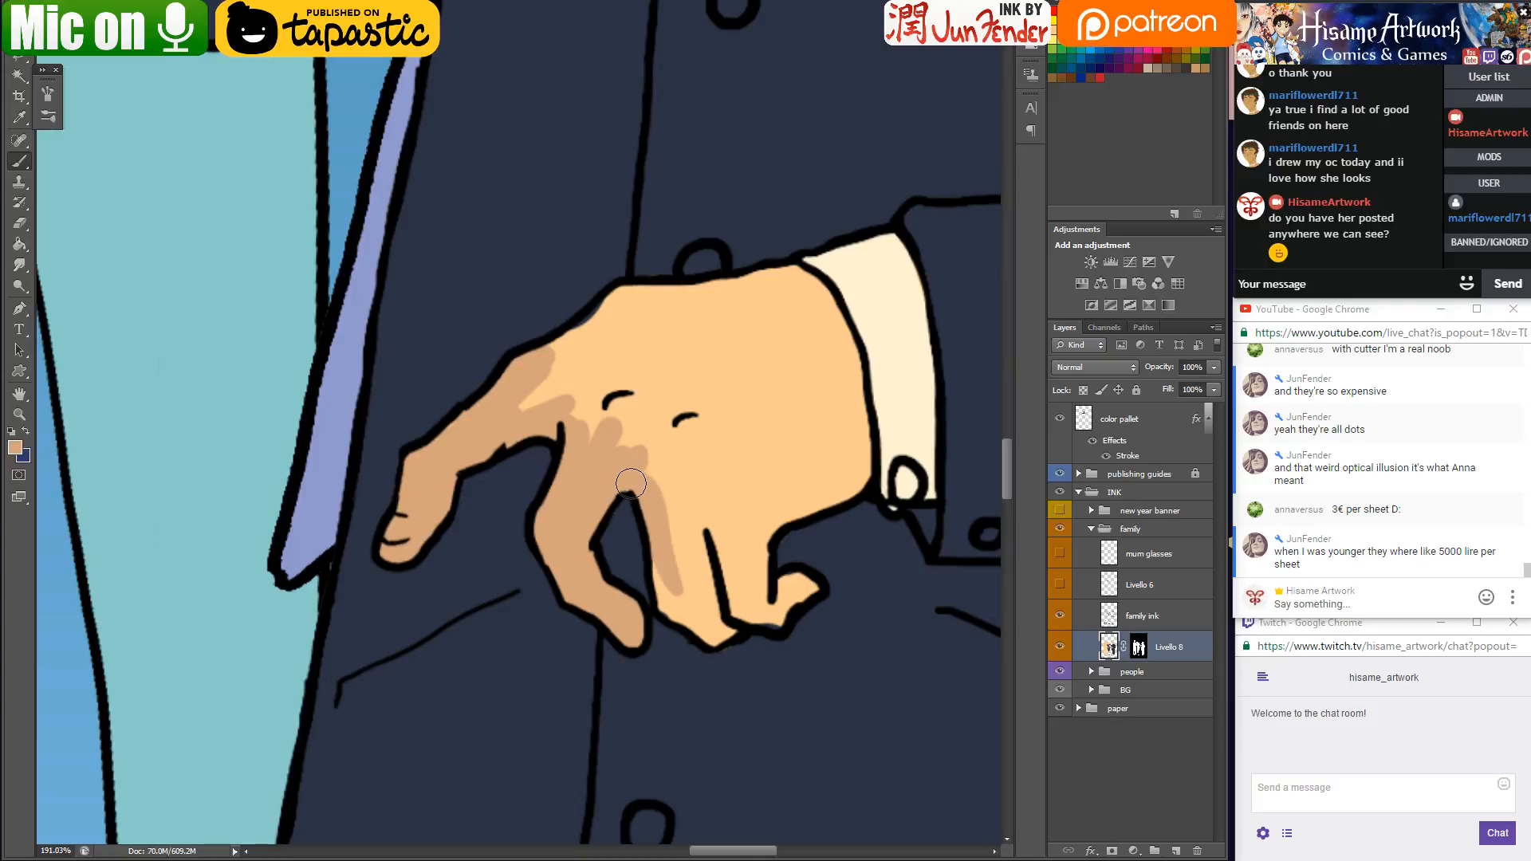
mouse_move(664, 556)
mouse_down()
mouse_move(672, 612)
mouse_move(725, 626)
mouse_move(670, 545)
mouse_move(759, 620)
mouse_up()
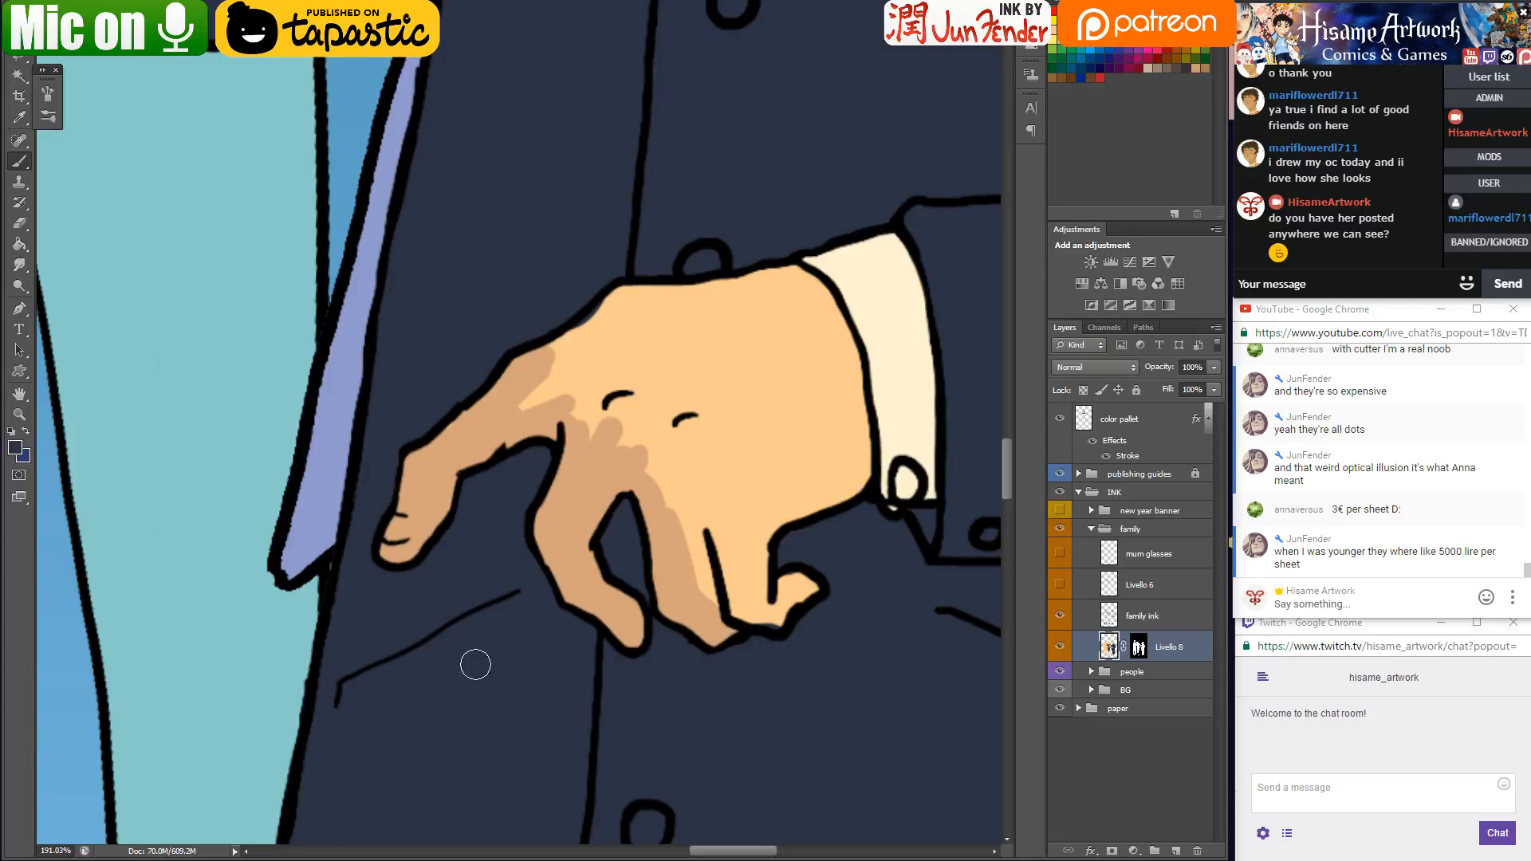
Paint the remaining fingers, the knuckles and the wrist edge of the older man's lowered hand in the sampled tan
alt+click(706, 620)
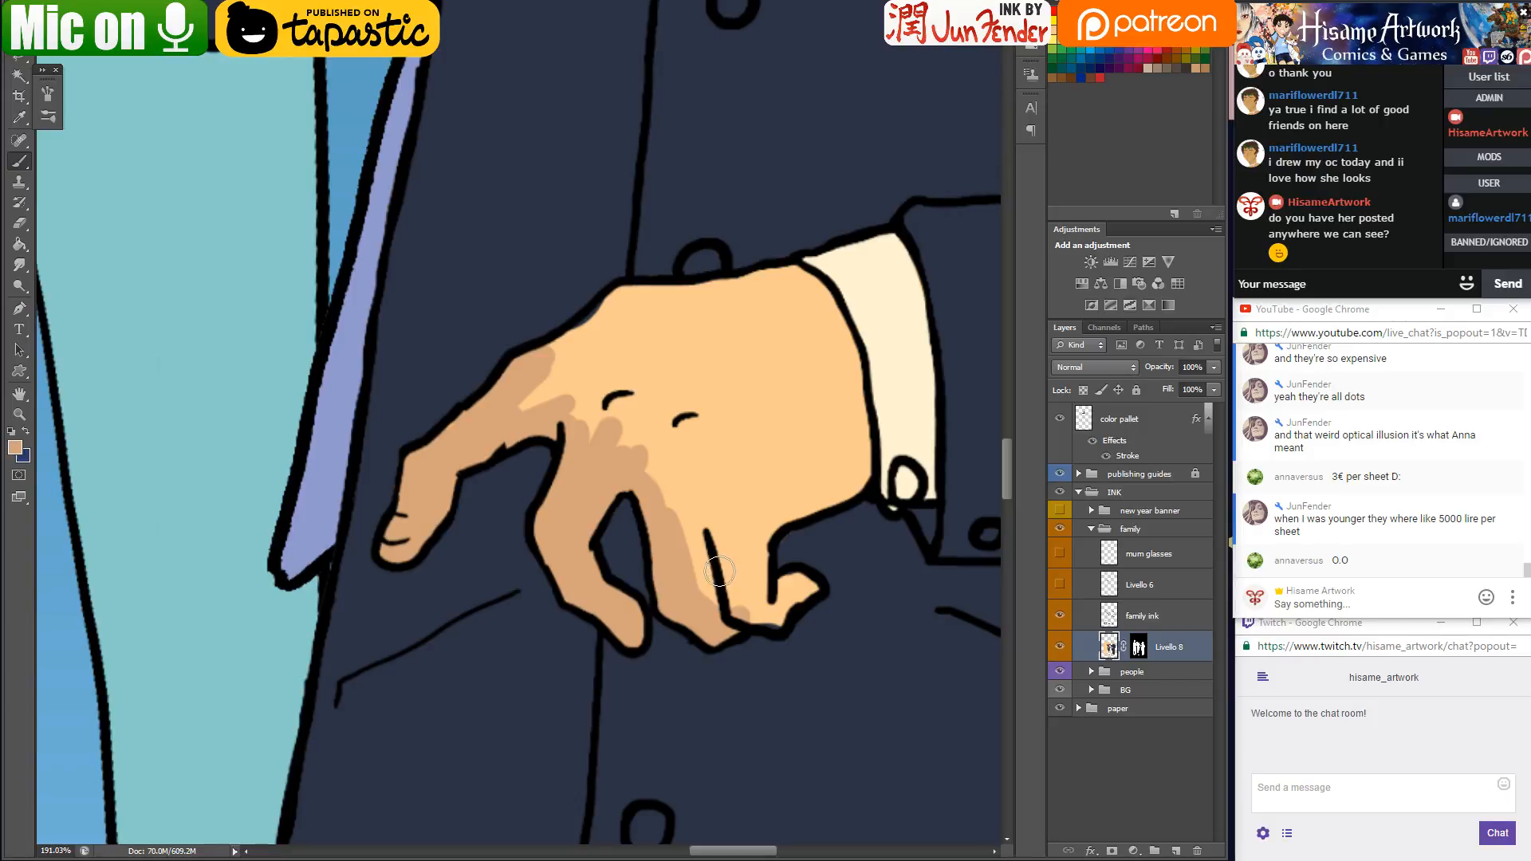
mouse_move(702, 551)
mouse_down()
mouse_move(730, 608)
mouse_move(729, 587)
mouse_move(781, 614)
mouse_move(787, 588)
mouse_move(806, 586)
mouse_move(754, 602)
mouse_move(760, 512)
mouse_move(760, 607)
mouse_move(746, 508)
mouse_move(726, 502)
mouse_move(741, 577)
mouse_move(767, 523)
mouse_move(807, 530)
mouse_up()
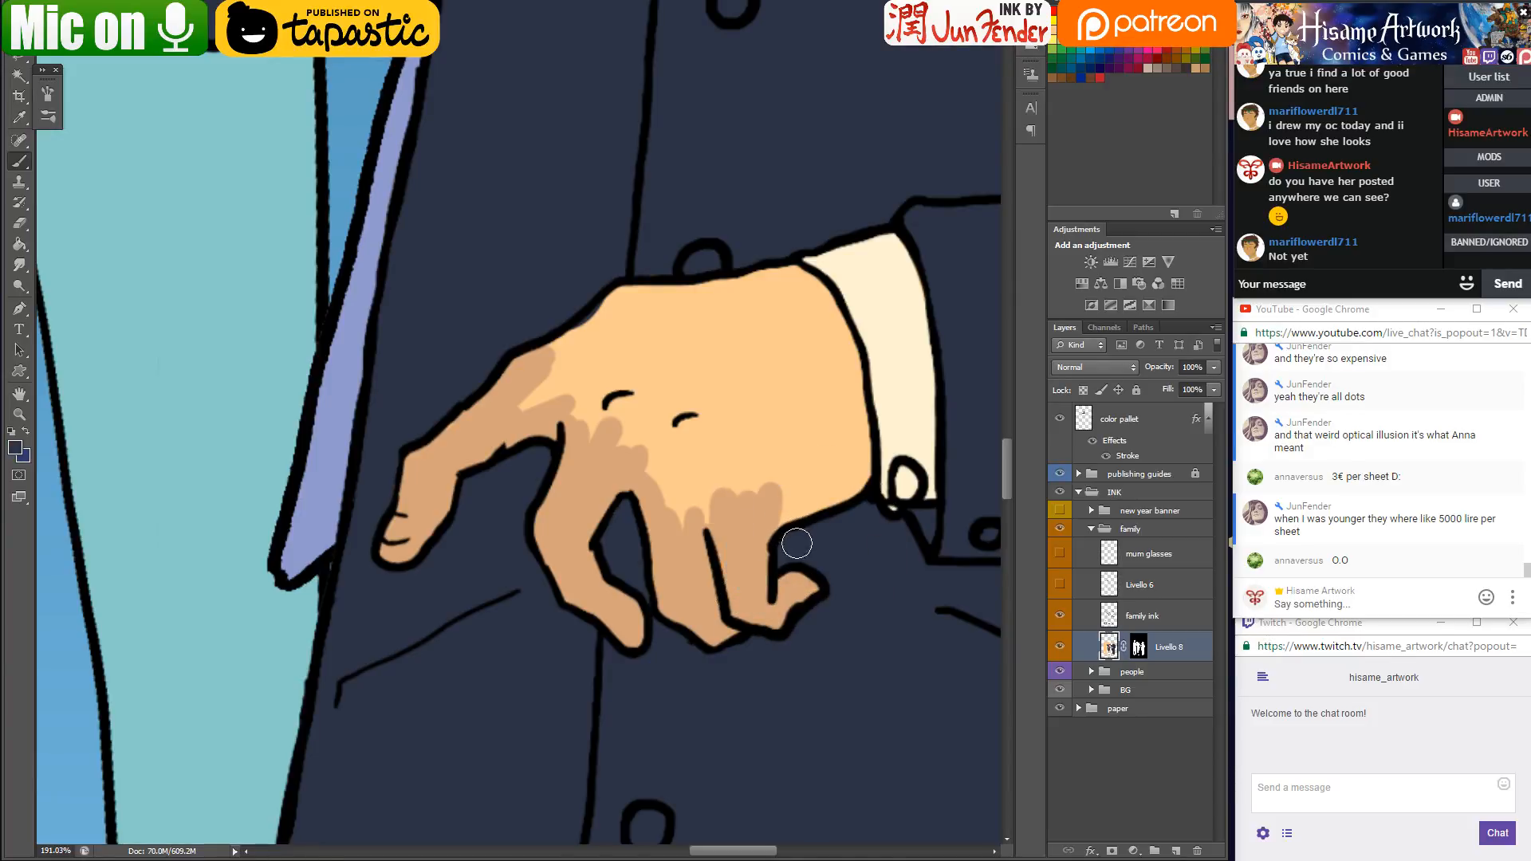
mouse_move(773, 503)
mouse_down()
mouse_move(847, 491)
mouse_move(855, 387)
mouse_up()
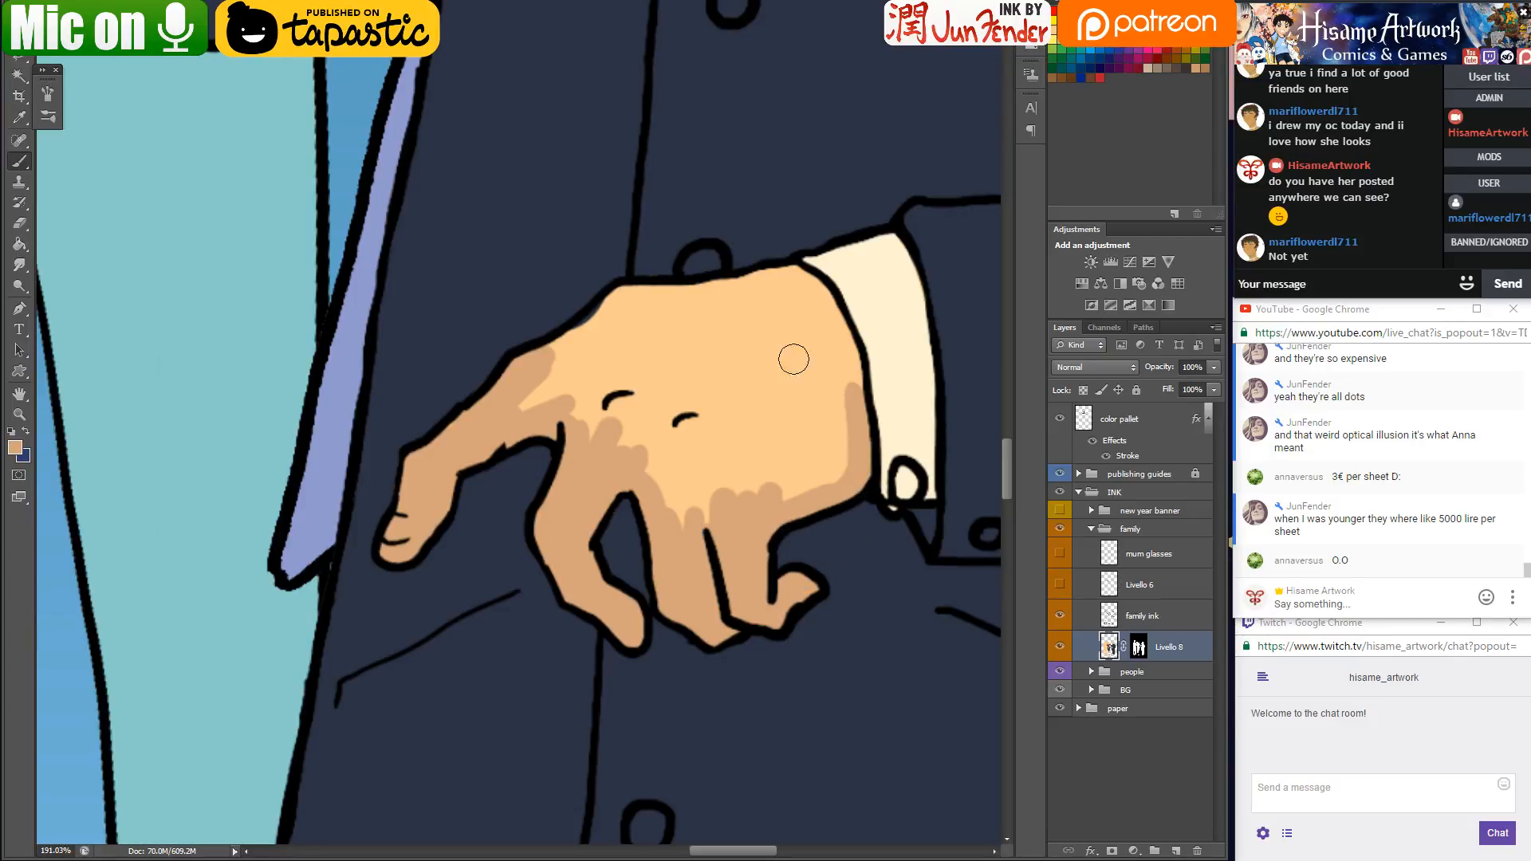
mouse_move(819, 317)
mouse_down()
mouse_move(794, 279)
mouse_move(857, 383)
mouse_up()
mouse_move(592, 344)
mouse_down()
mouse_move(574, 339)
mouse_move(618, 307)
mouse_move(579, 331)
mouse_move(634, 296)
mouse_up()
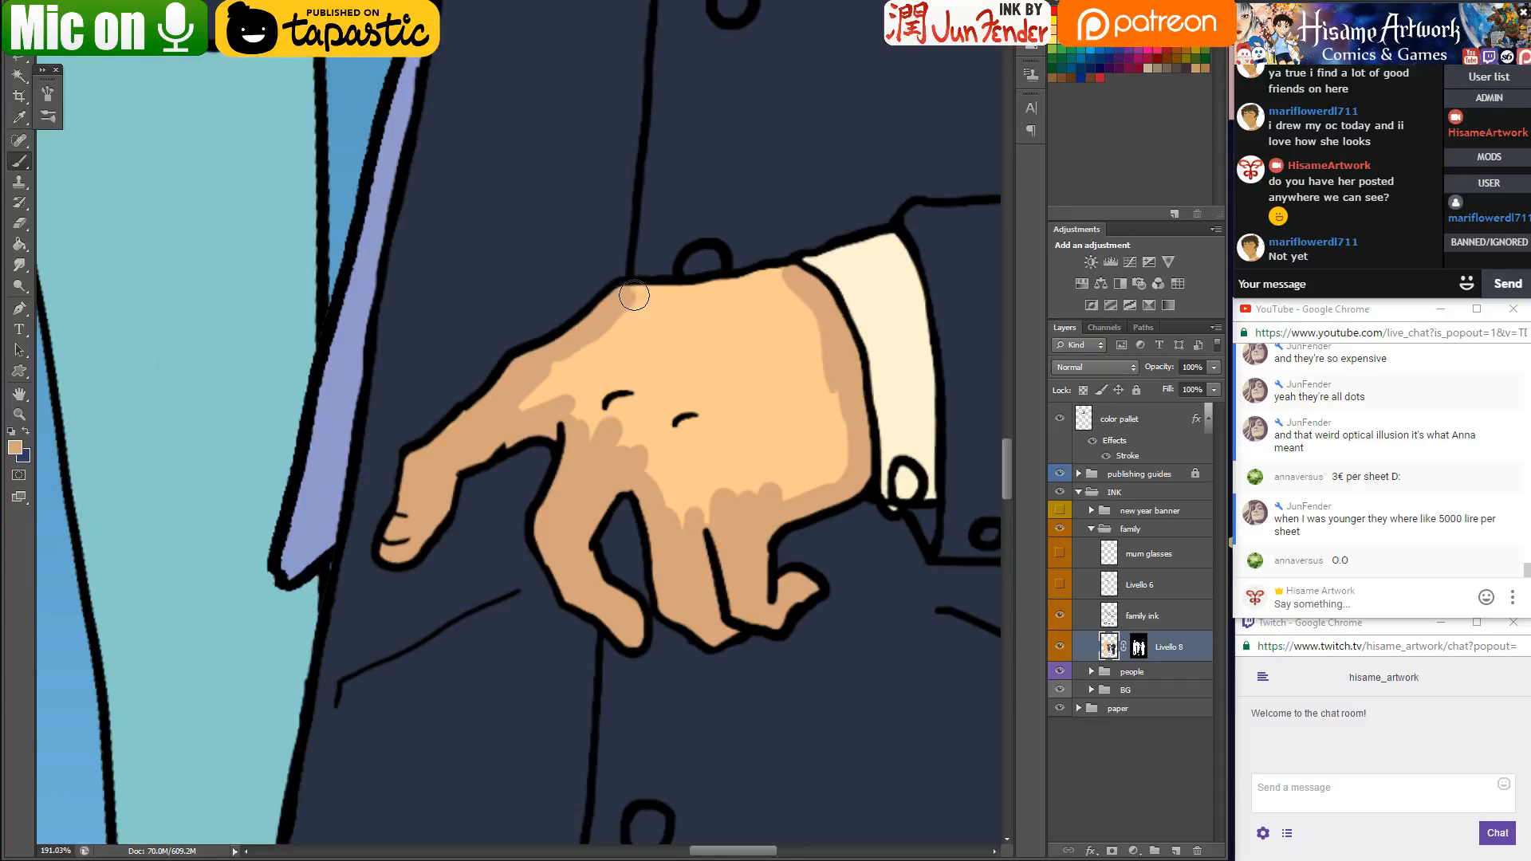
Fill the rest of the back of the older man's lowered hand in tan and save the document
alt+click(669, 243)
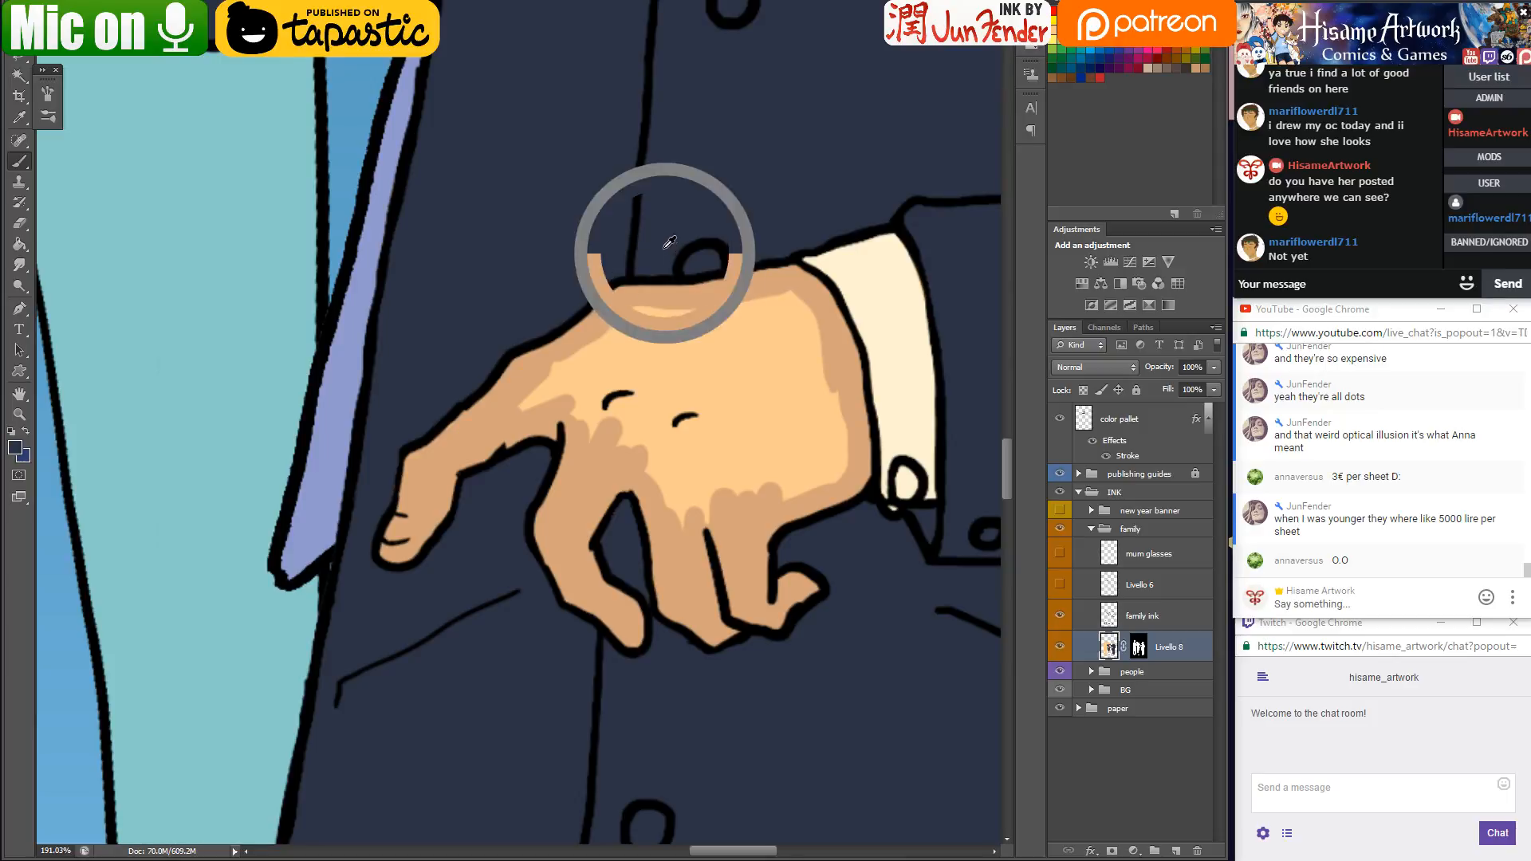
alt+click(651, 300)
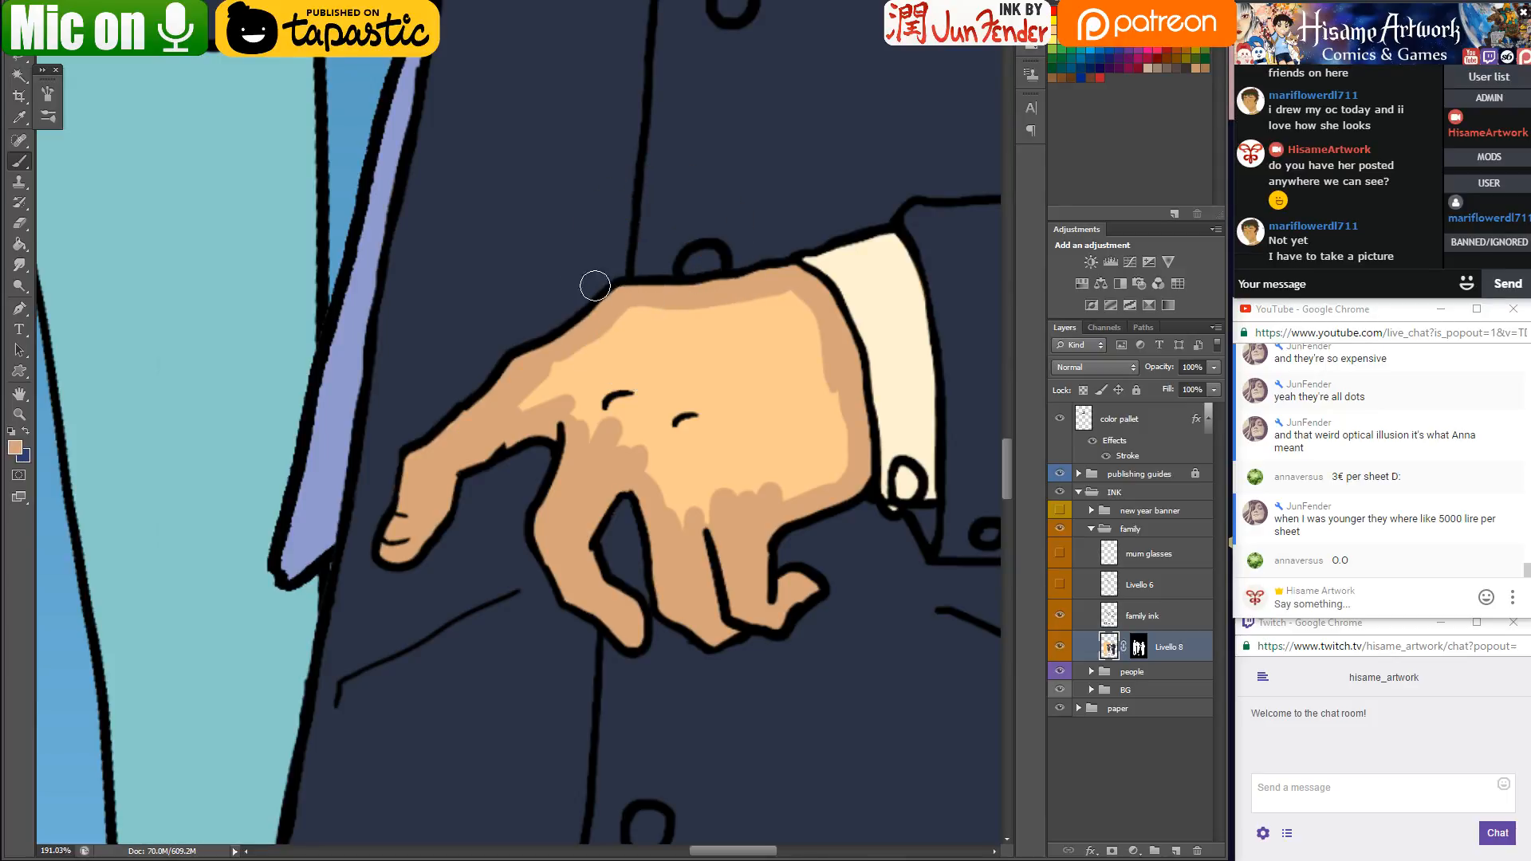
mouse_move(639, 309)
mouse_down()
mouse_move(494, 428)
mouse_move(587, 373)
mouse_move(678, 352)
mouse_move(670, 445)
mouse_move(736, 479)
mouse_move(803, 465)
mouse_up()
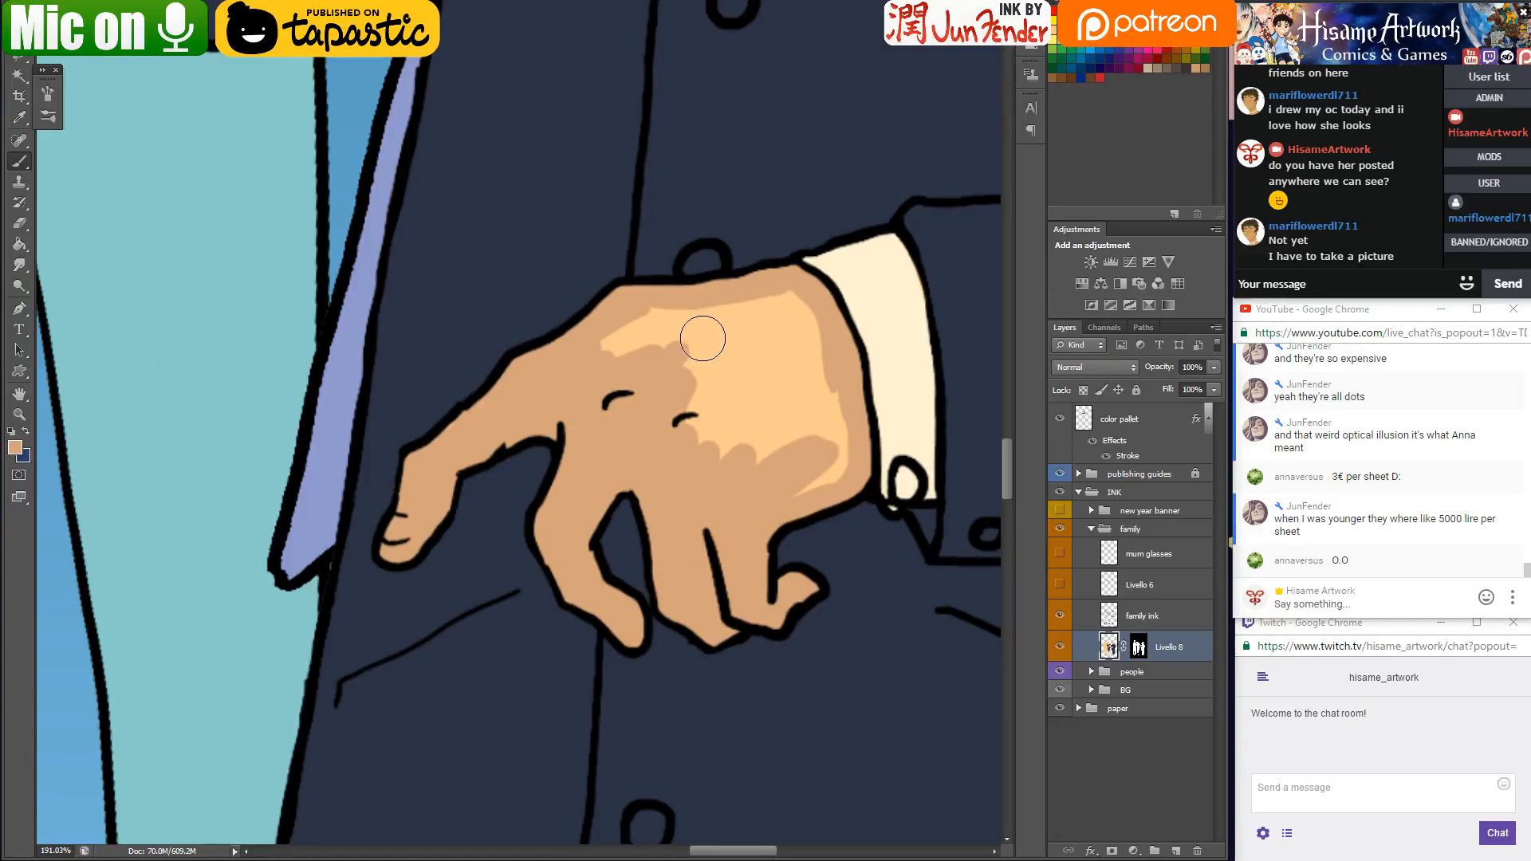
mouse_move(595, 345)
mouse_down()
mouse_move(772, 310)
mouse_move(596, 356)
mouse_move(715, 340)
mouse_move(802, 307)
mouse_move(832, 401)
mouse_move(826, 467)
mouse_move(745, 504)
mouse_move(812, 457)
mouse_move(796, 402)
mouse_move(774, 434)
mouse_move(673, 447)
mouse_move(701, 379)
mouse_move(748, 344)
mouse_move(672, 337)
mouse_up()
key(ctrl+s)
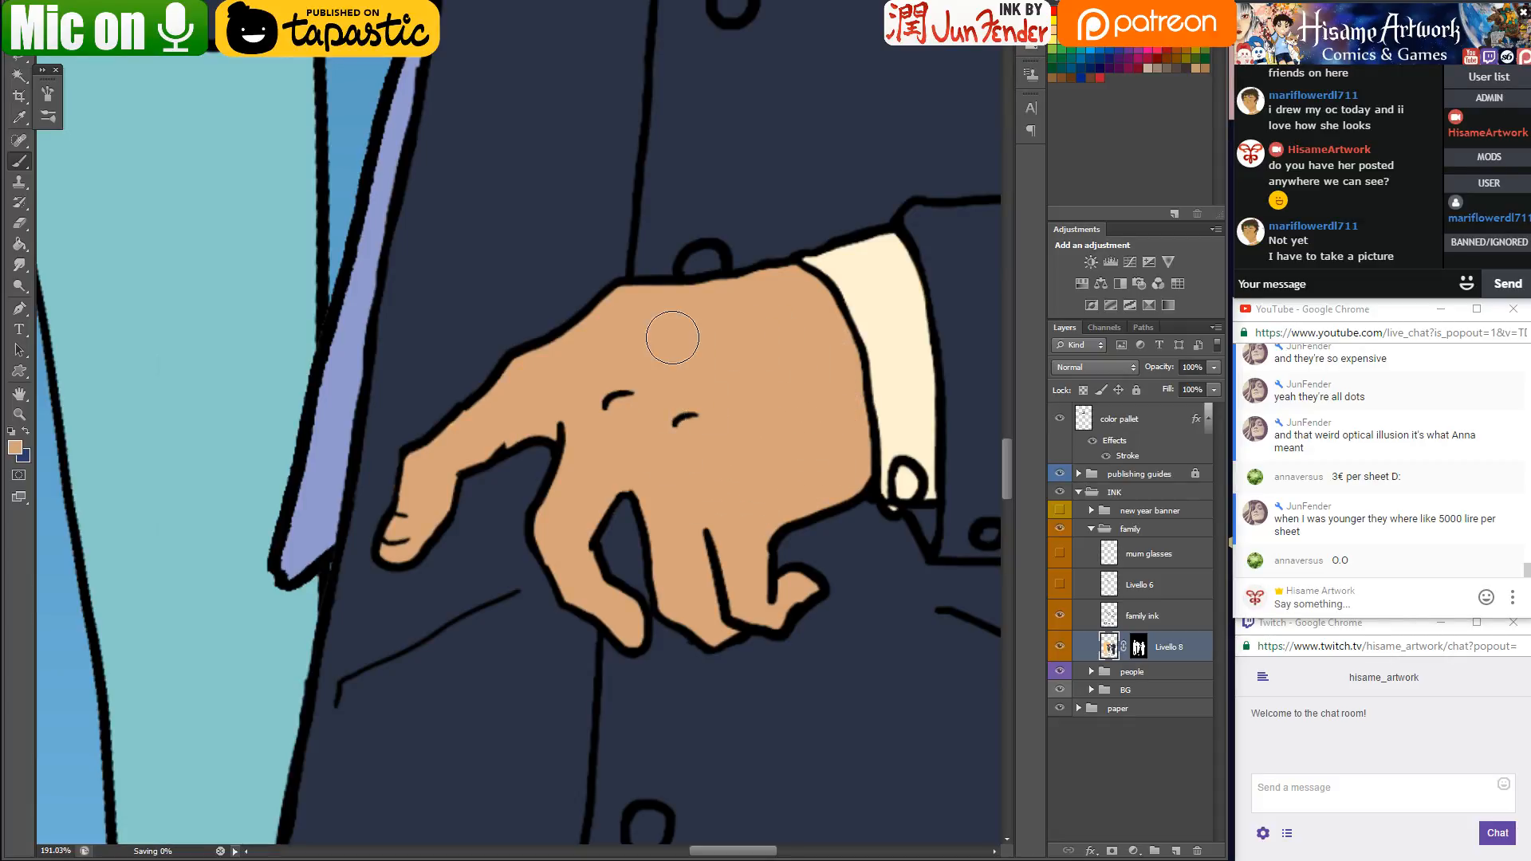
Brush the tan skin tone over the fingers of the older man's raised hand beside the child's sleeve
scroll(672, 337, down, 10)
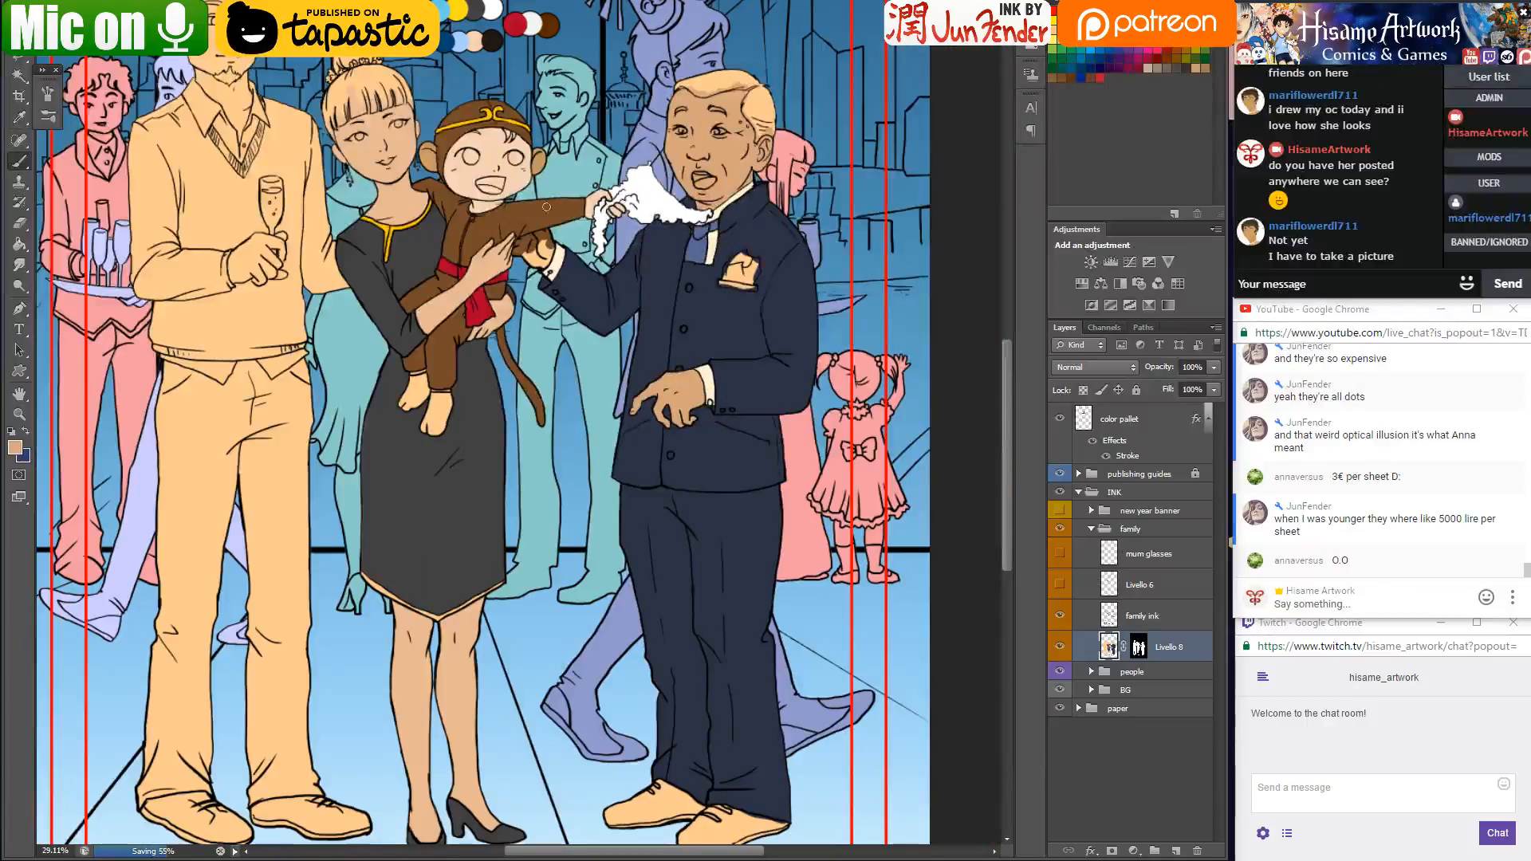
scroll(558, 206, up, 8)
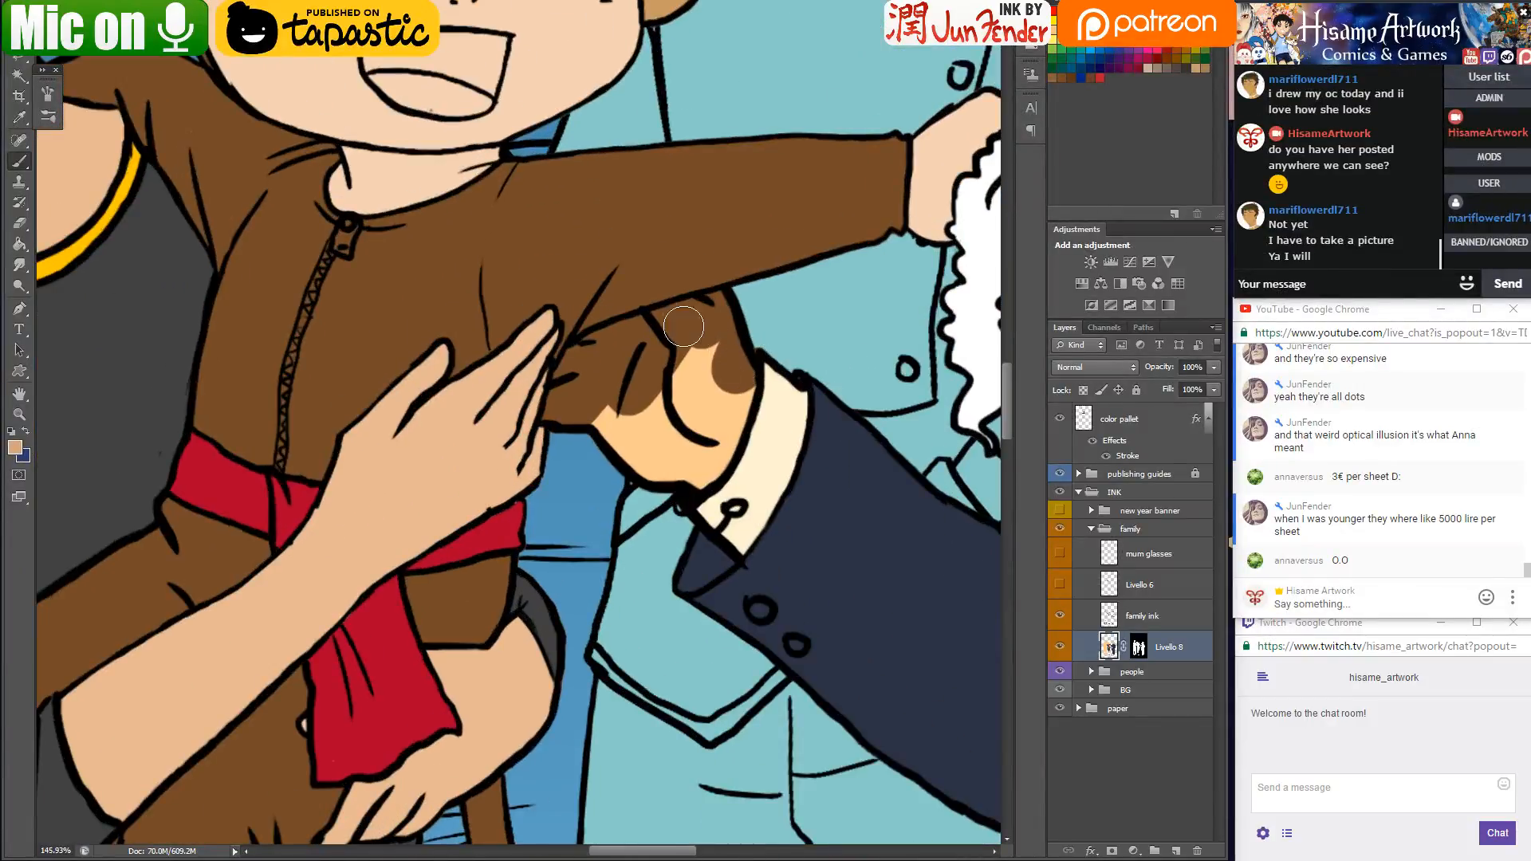
scroll(684, 326, up, 3)
mouse_move(638, 331)
mouse_down()
mouse_move(553, 372)
mouse_move(500, 431)
mouse_move(493, 480)
mouse_move(591, 476)
mouse_up()
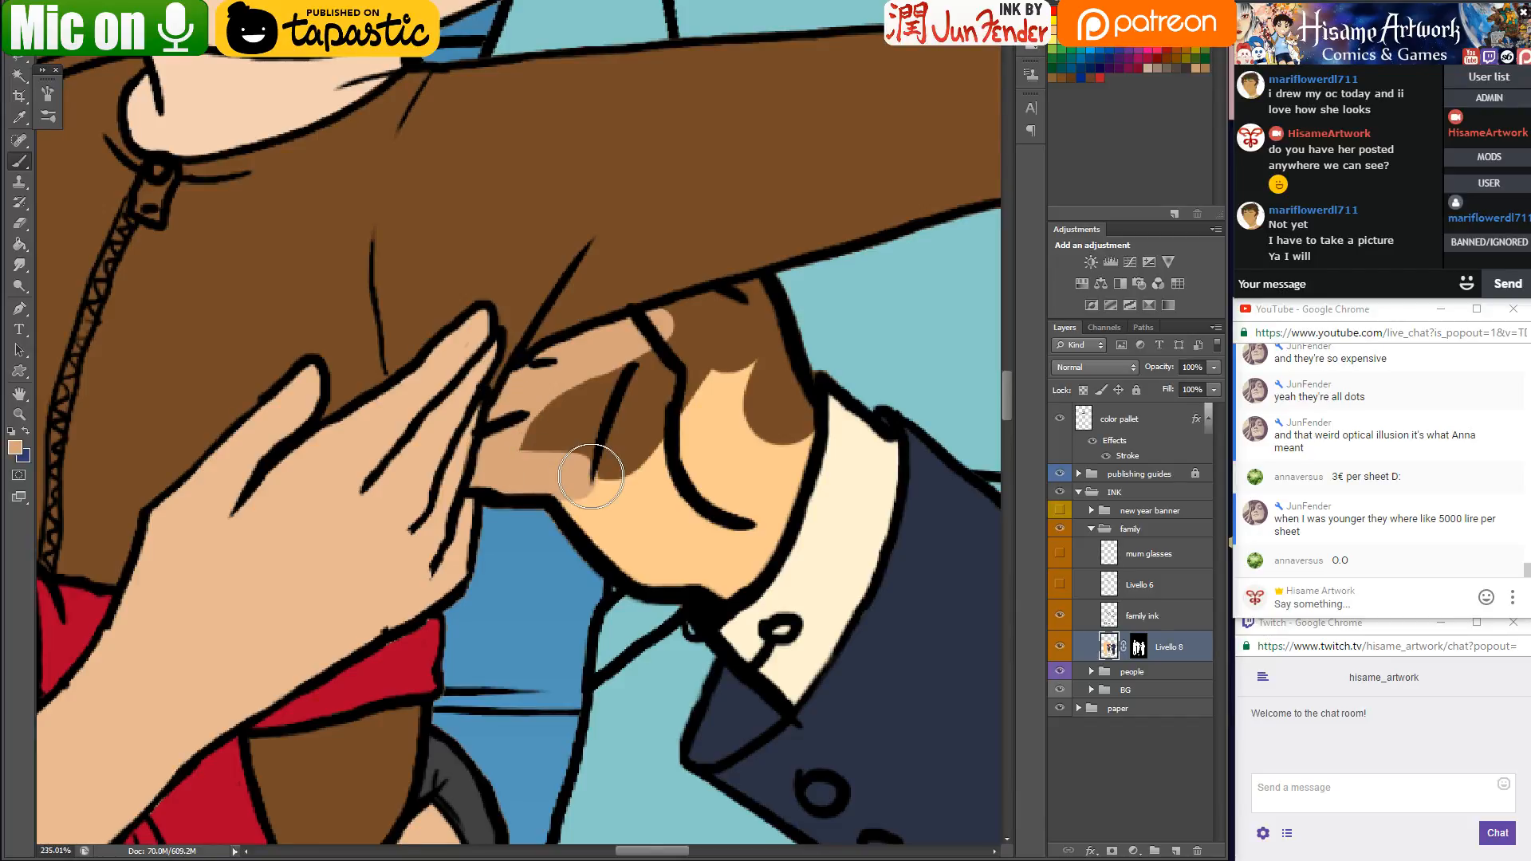
alt+click(591, 476)
drag(434, 518, 471, 403)
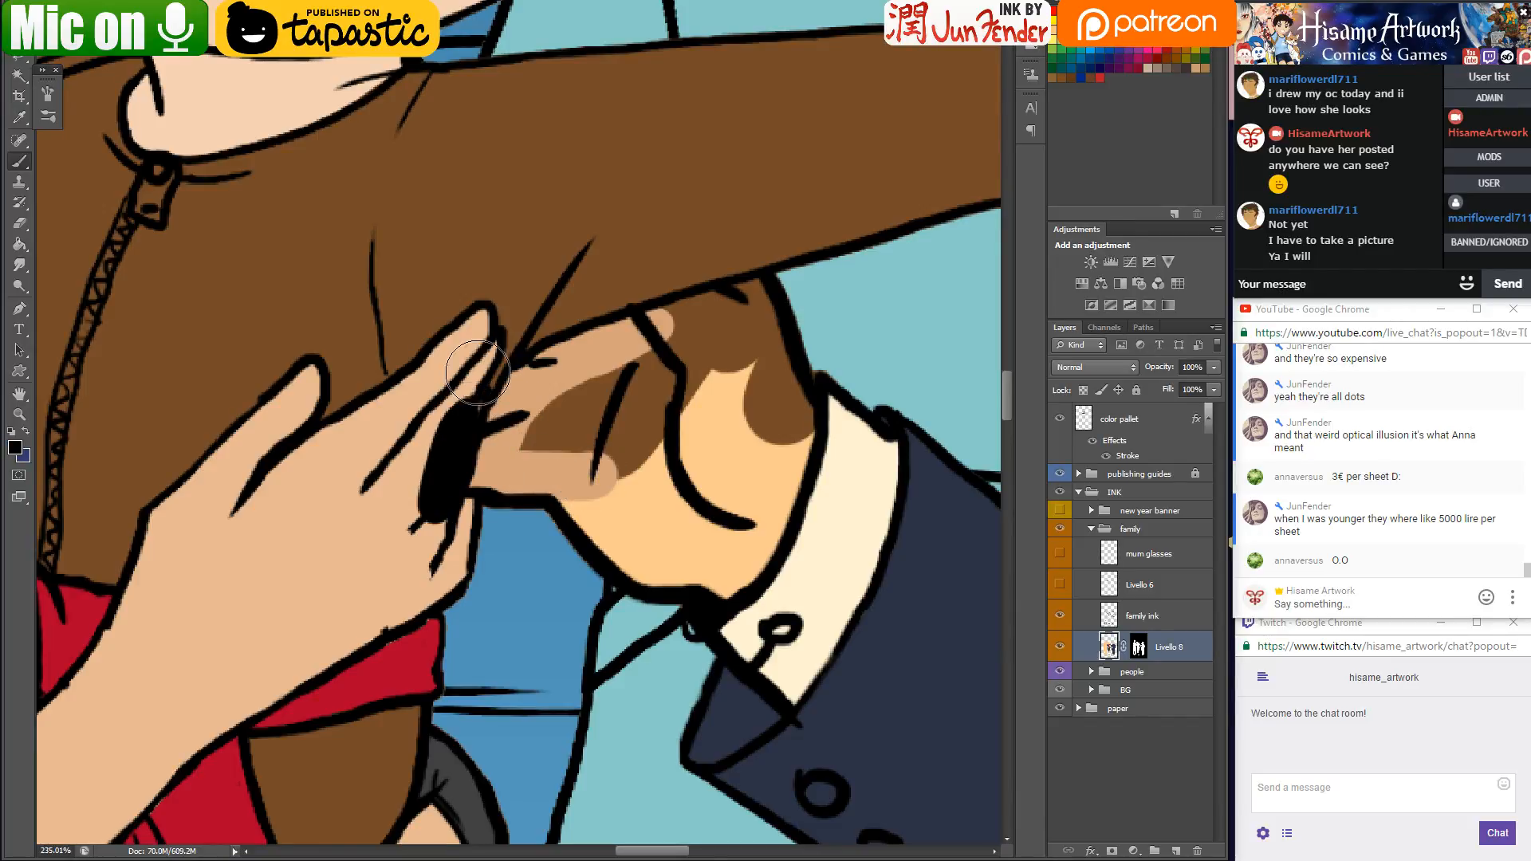
key(ctrl+z)
Resample the tan skin tone and fill the rest of the older man's raised hand up to the cuff
alt+click(462, 411)
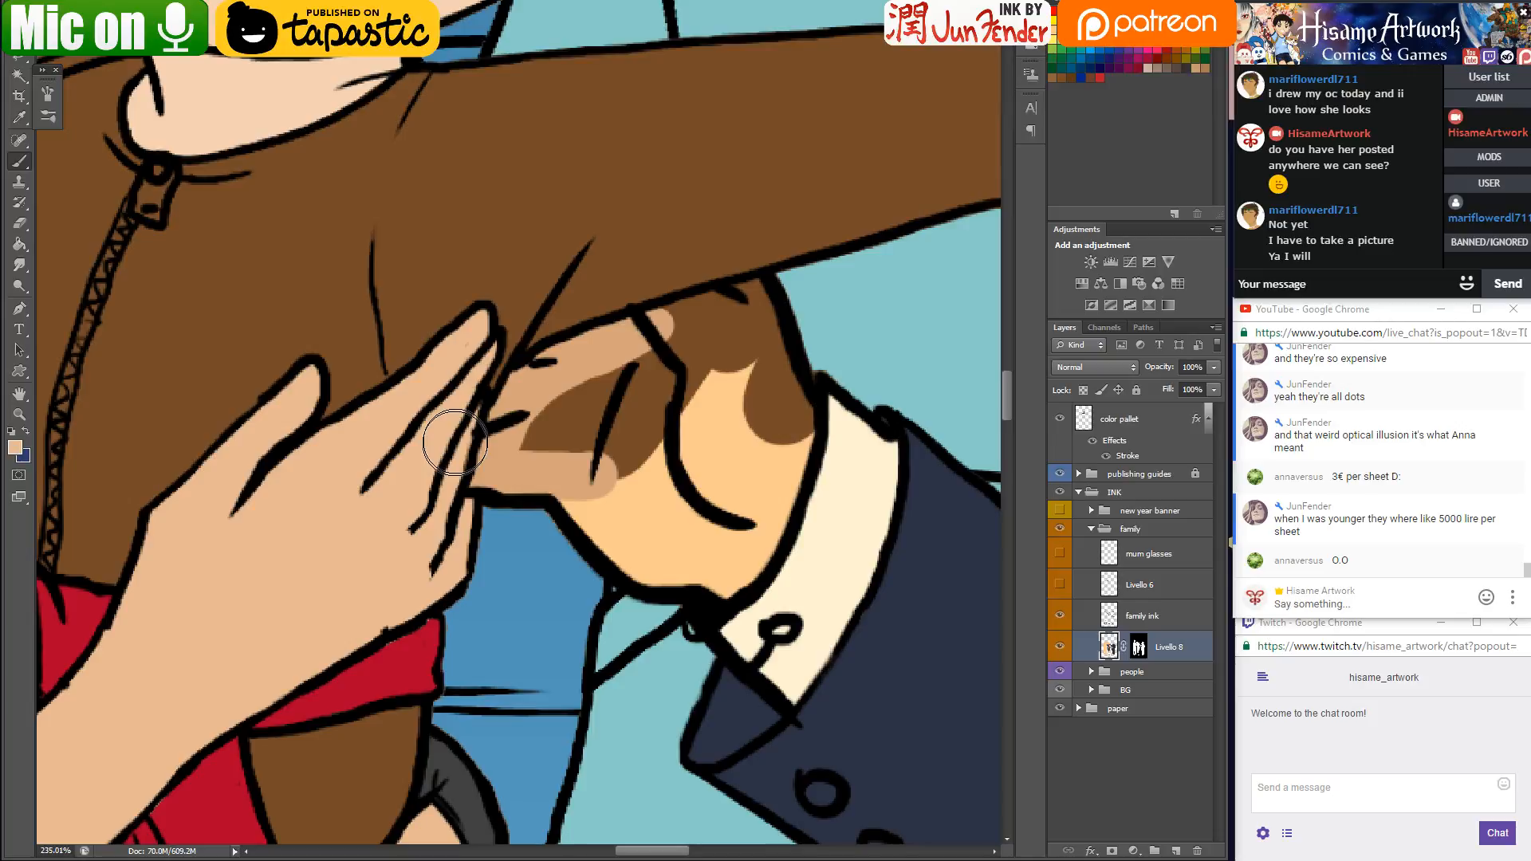
alt+click(513, 465)
mouse_move(630, 530)
mouse_down()
mouse_move(642, 547)
mouse_move(729, 553)
mouse_up()
mouse_move(700, 465)
mouse_down()
mouse_move(734, 558)
mouse_move(754, 540)
mouse_move(790, 355)
mouse_move(678, 331)
mouse_move(729, 315)
mouse_move(685, 323)
mouse_move(540, 422)
mouse_move(771, 363)
mouse_move(735, 352)
mouse_up()
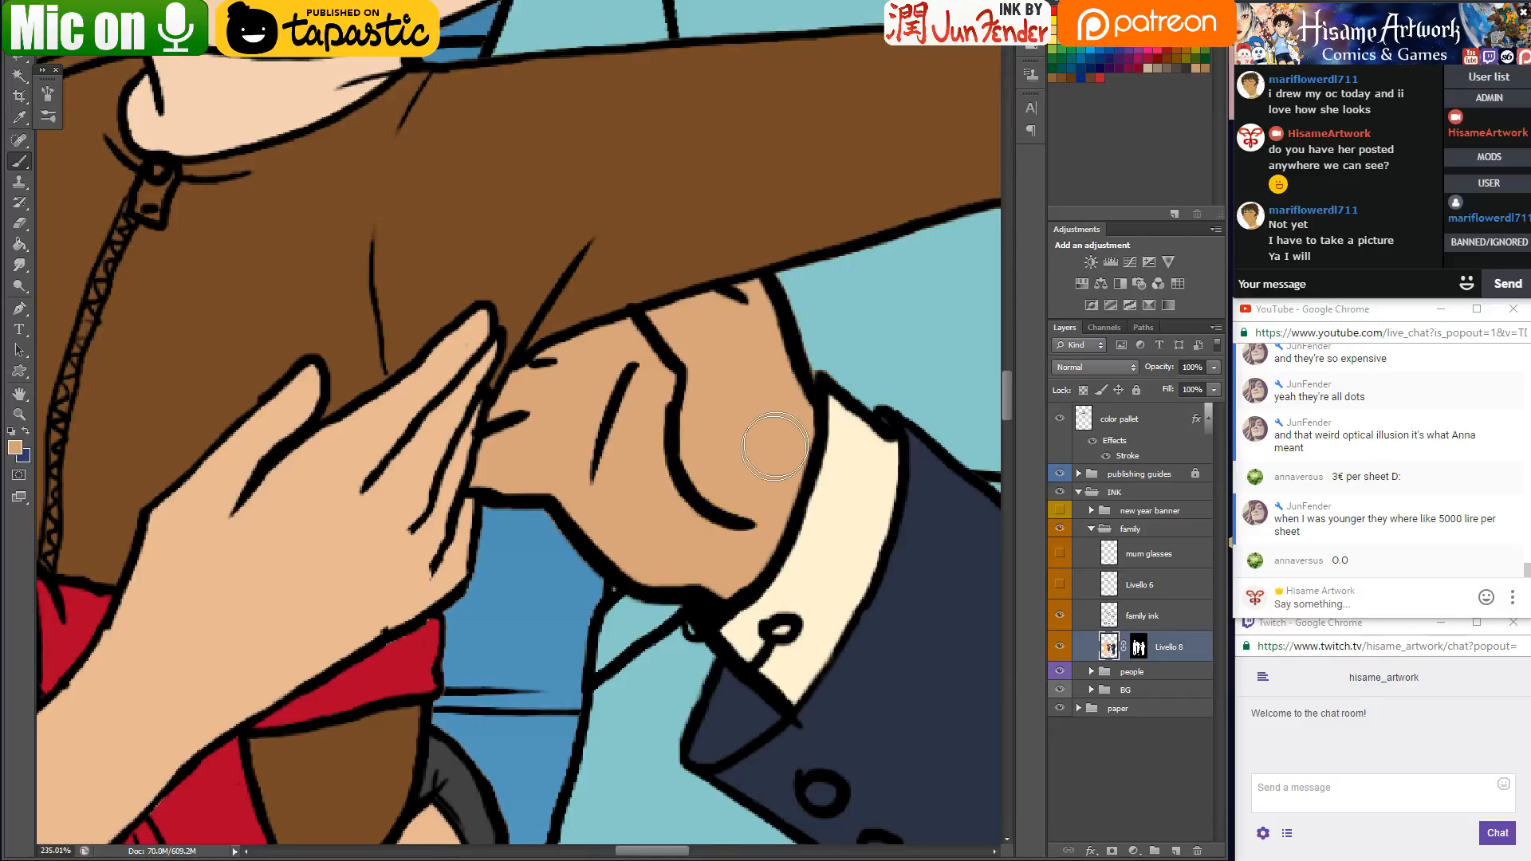
Erase the stray color outside the ink lines around the older man's raised hand and the child's sleeve
key(e)
drag(885, 246, 918, 233)
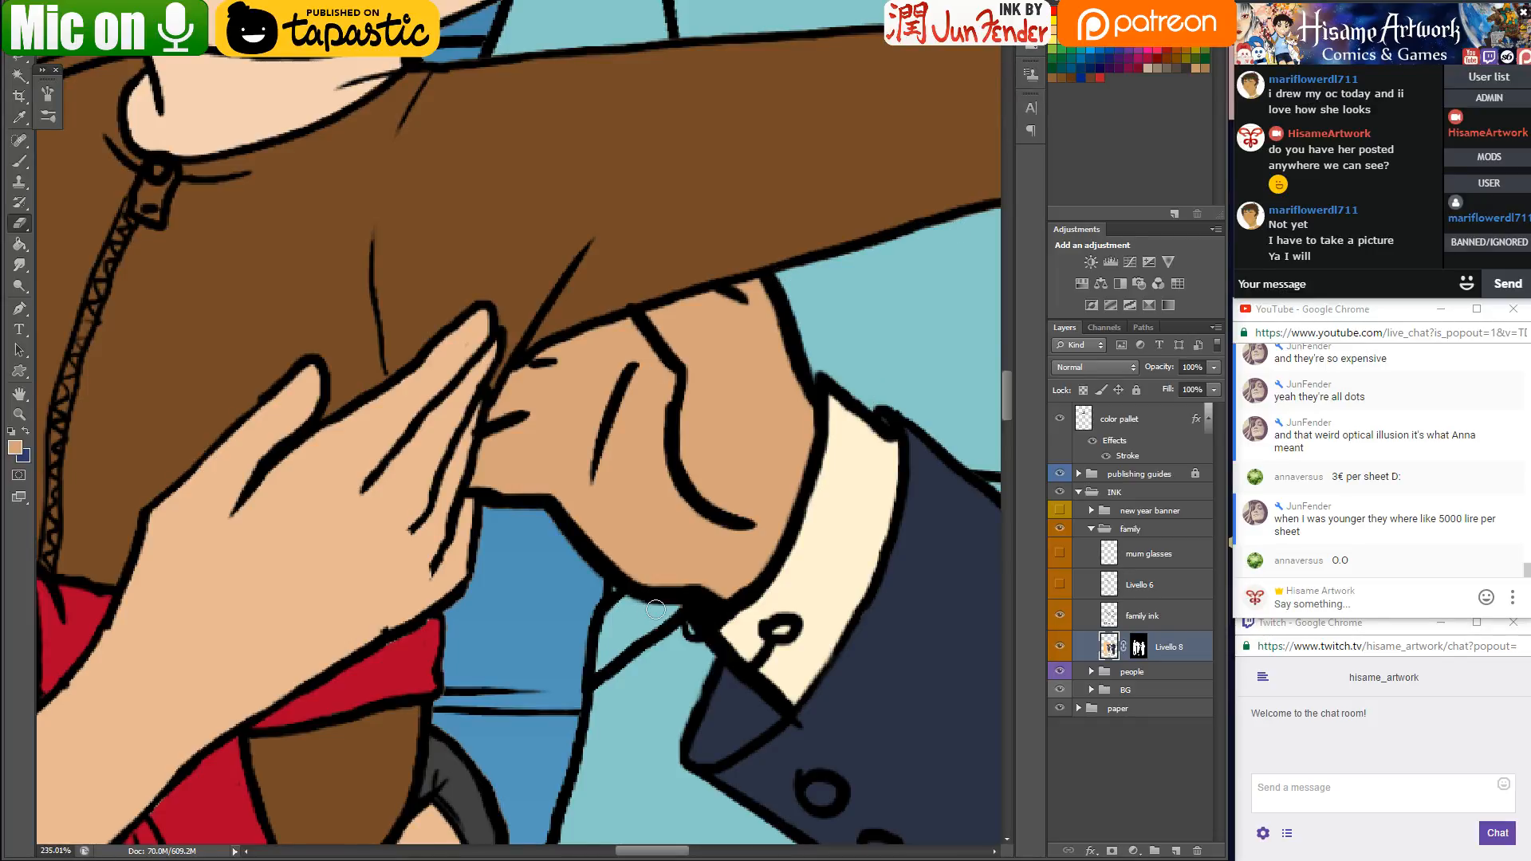
drag(884, 296, 506, 348)
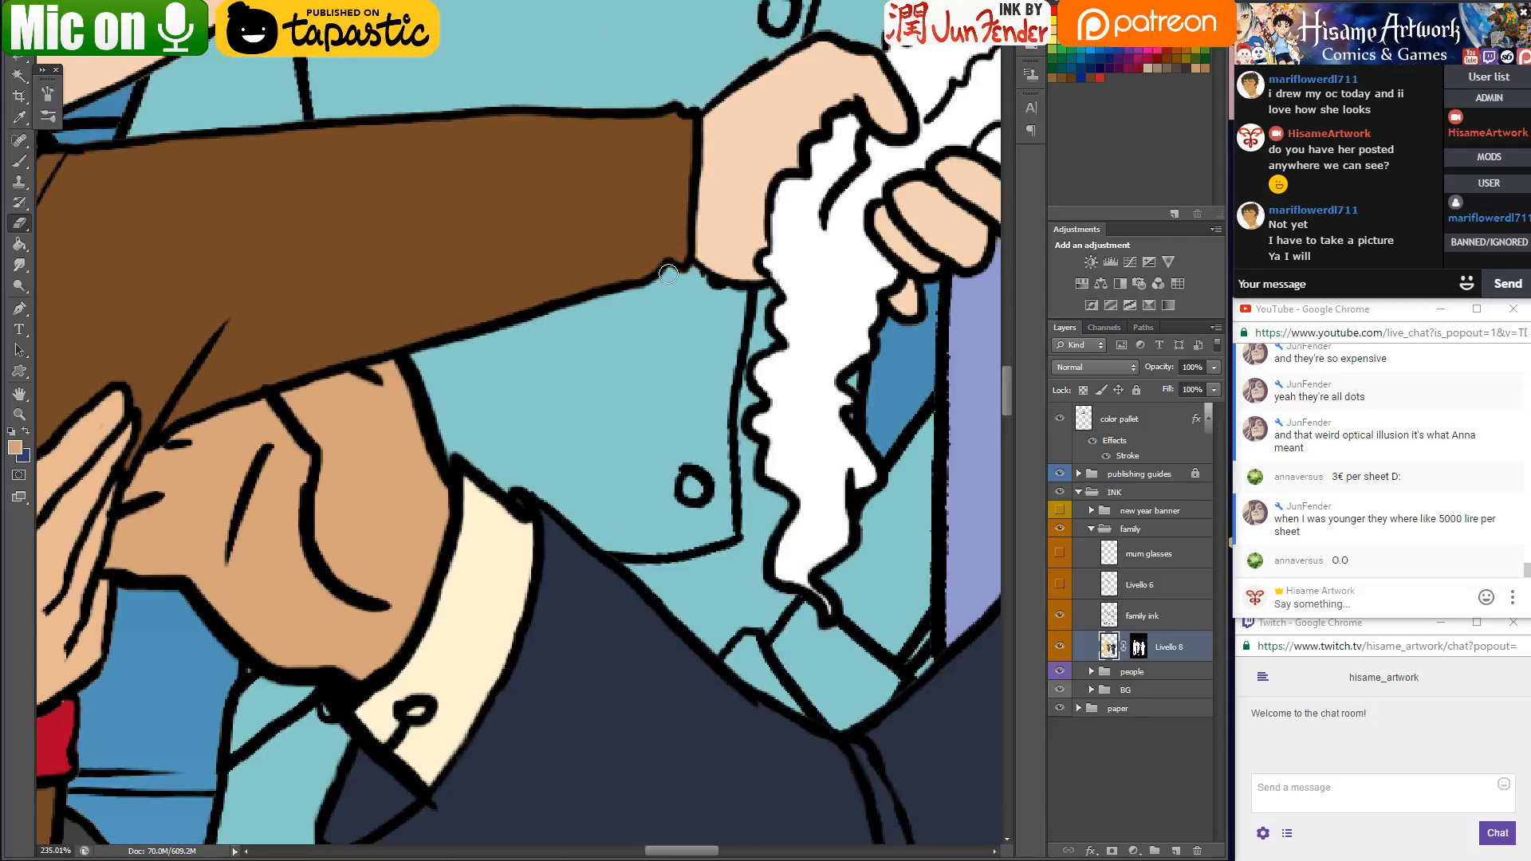
Touch up the child's outstretched hand with its sampled skin tone, clean its edges with the Eraser and save the document
click(20, 161)
alt+click(718, 219)
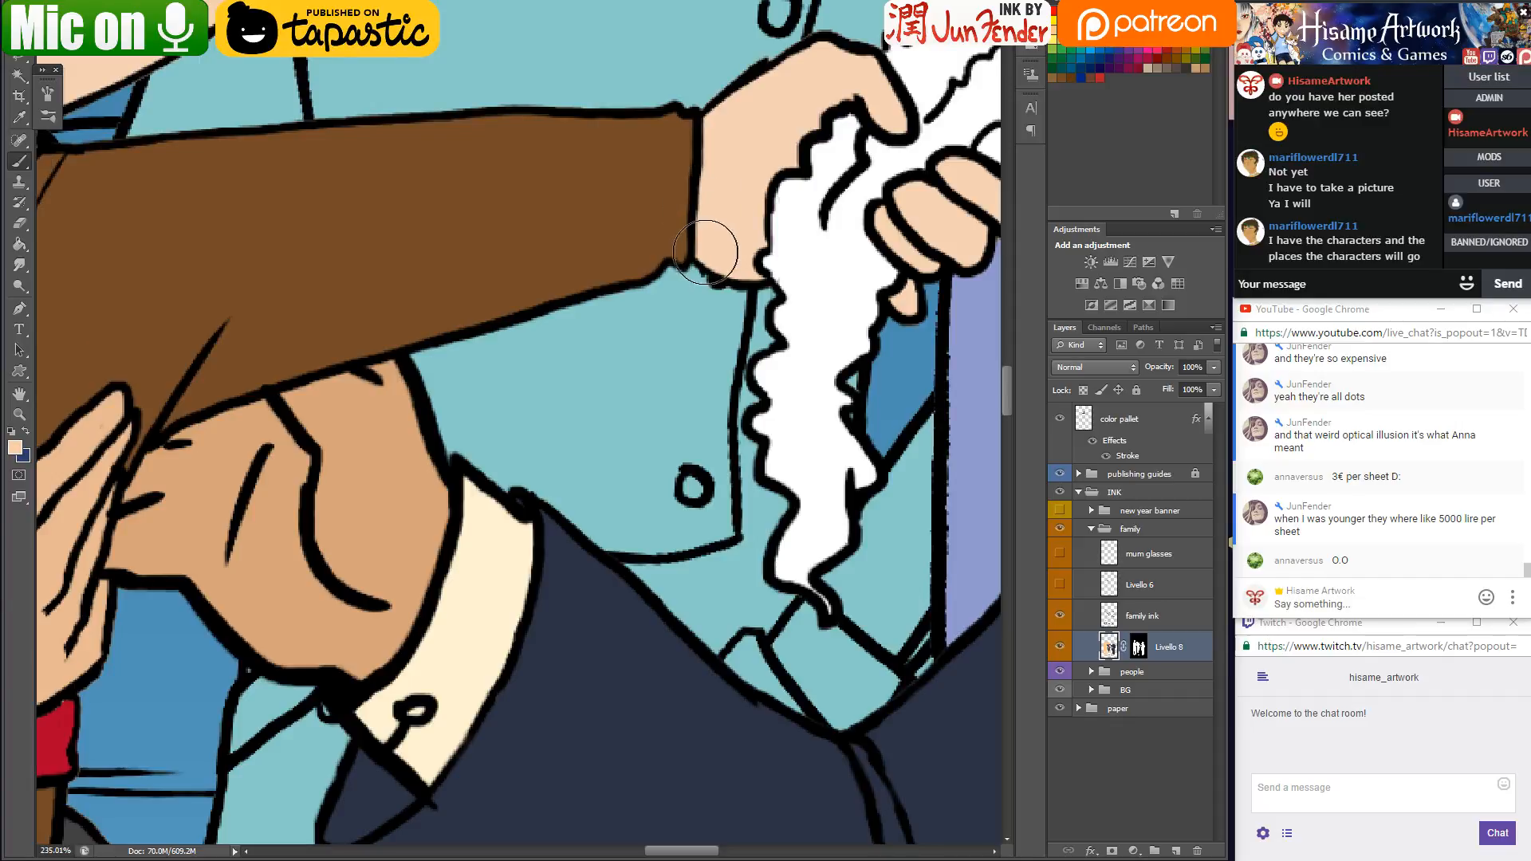
drag(855, 77, 721, 261)
key(e)
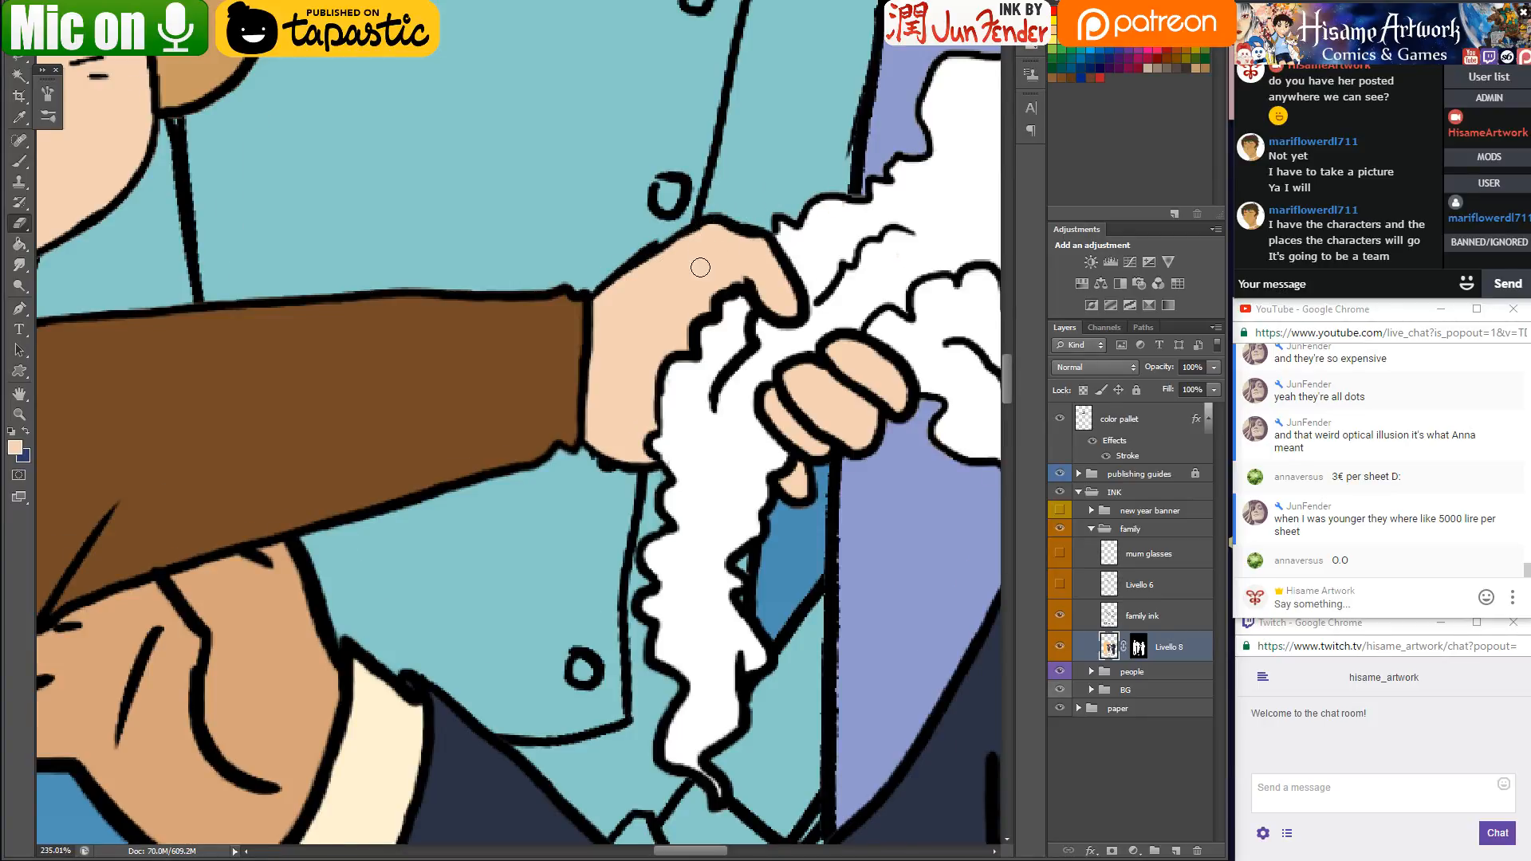
scroll(700, 267, down, 5)
drag(717, 269, 790, 262)
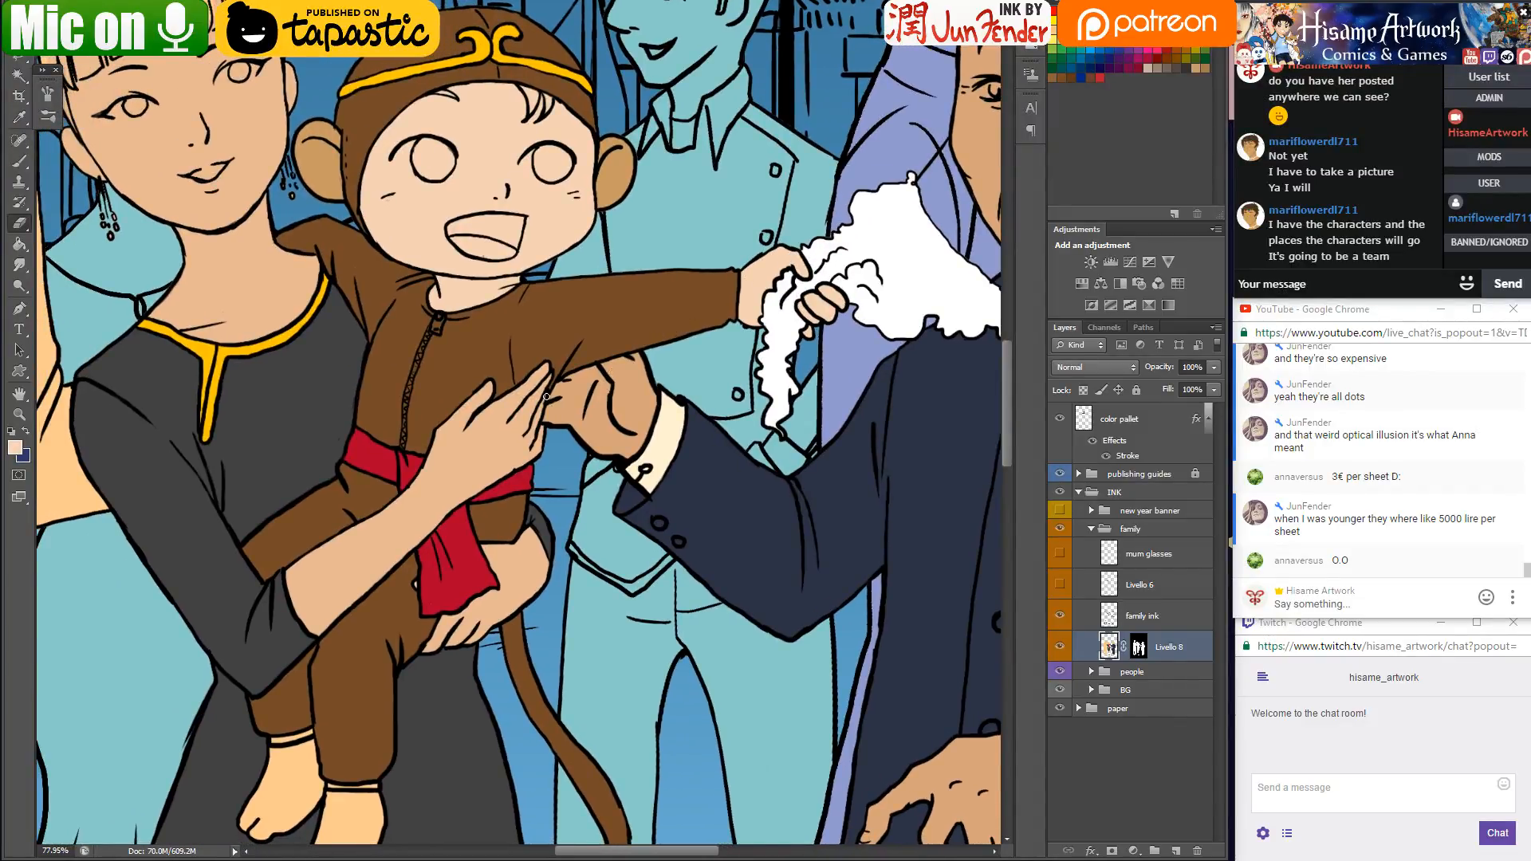
scroll(547, 396, down, 5)
key(ctrl+s)
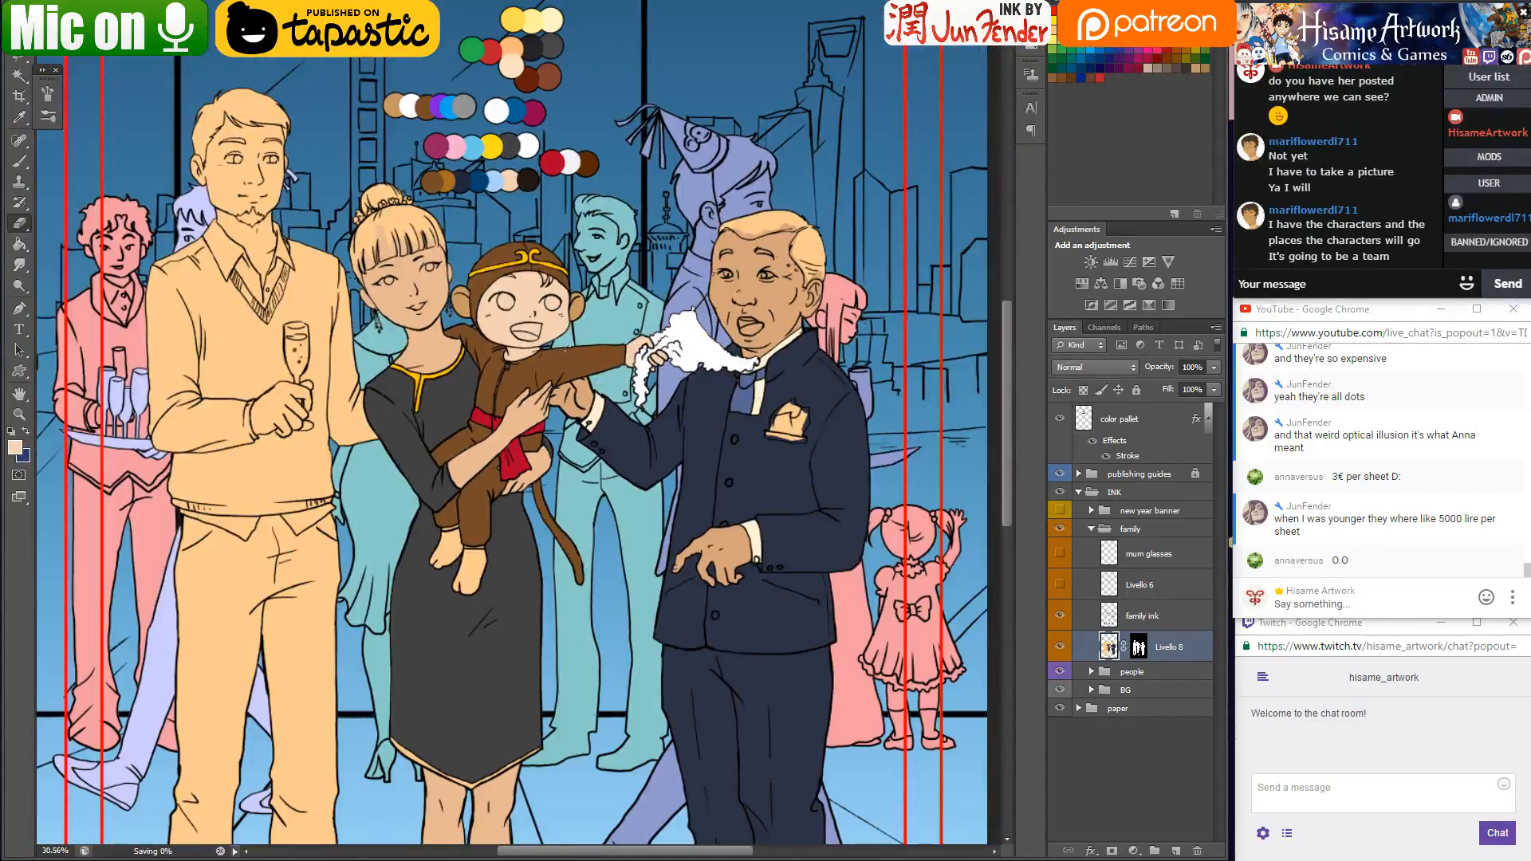
Sample the jacket's dark navy and paint the breast pocket's trim below the handkerchief with it
scroll(828, 276, up, 2)
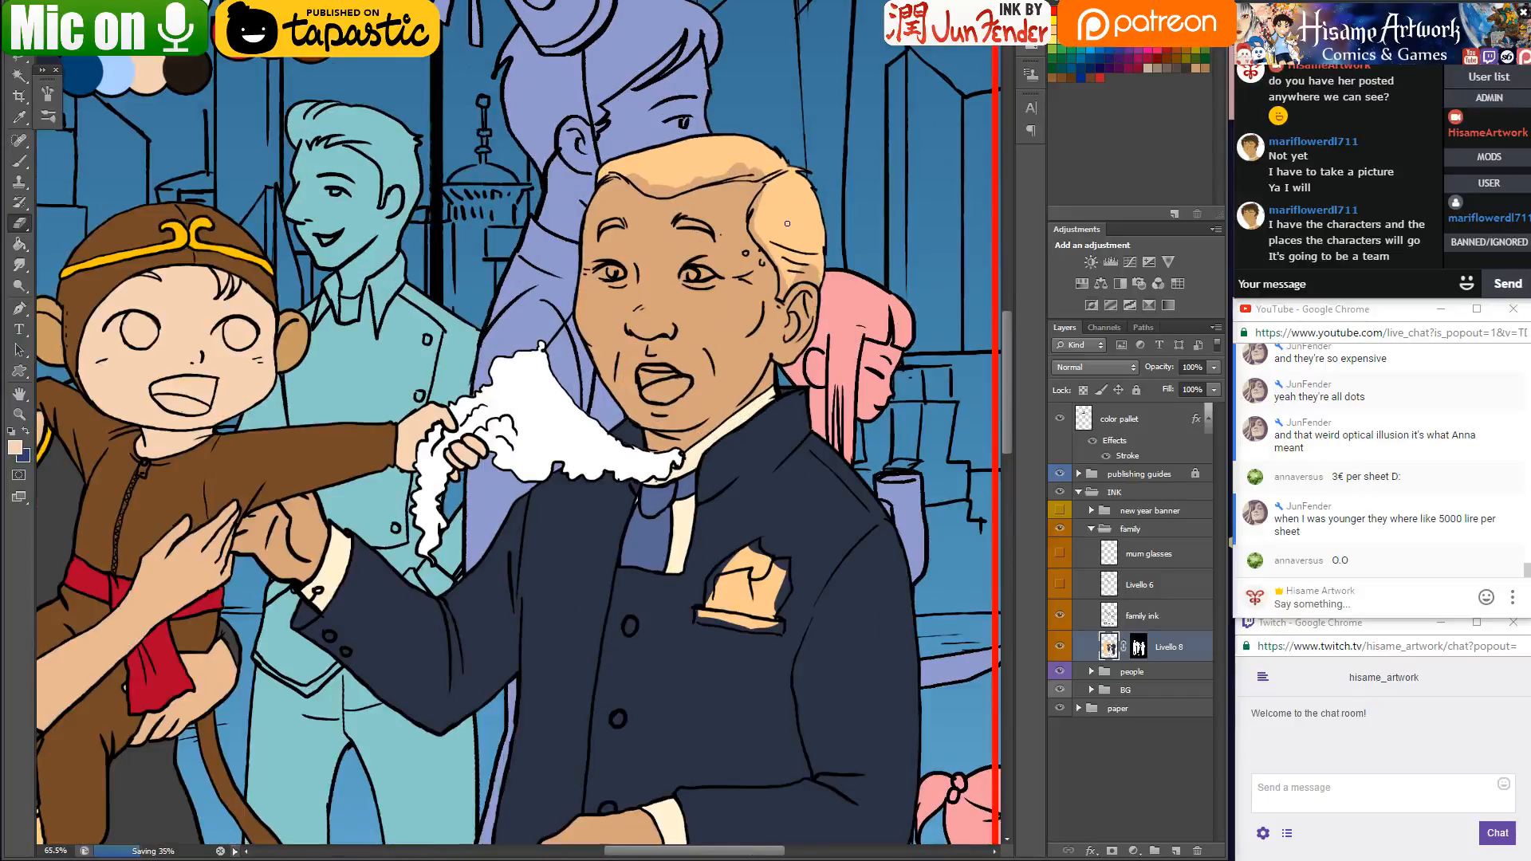
drag(788, 223, 708, 275)
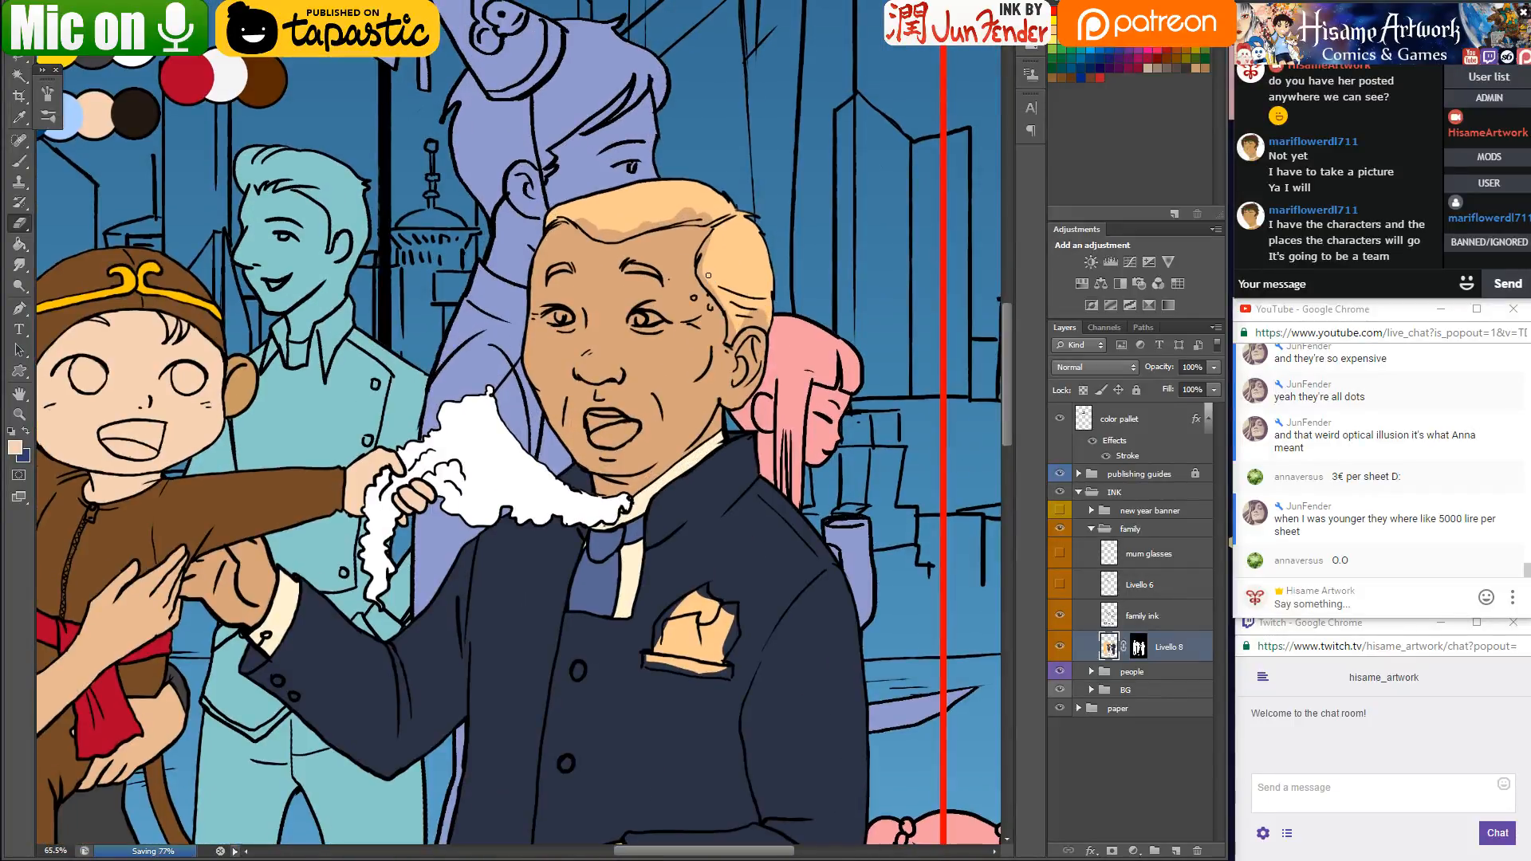
click(24, 169)
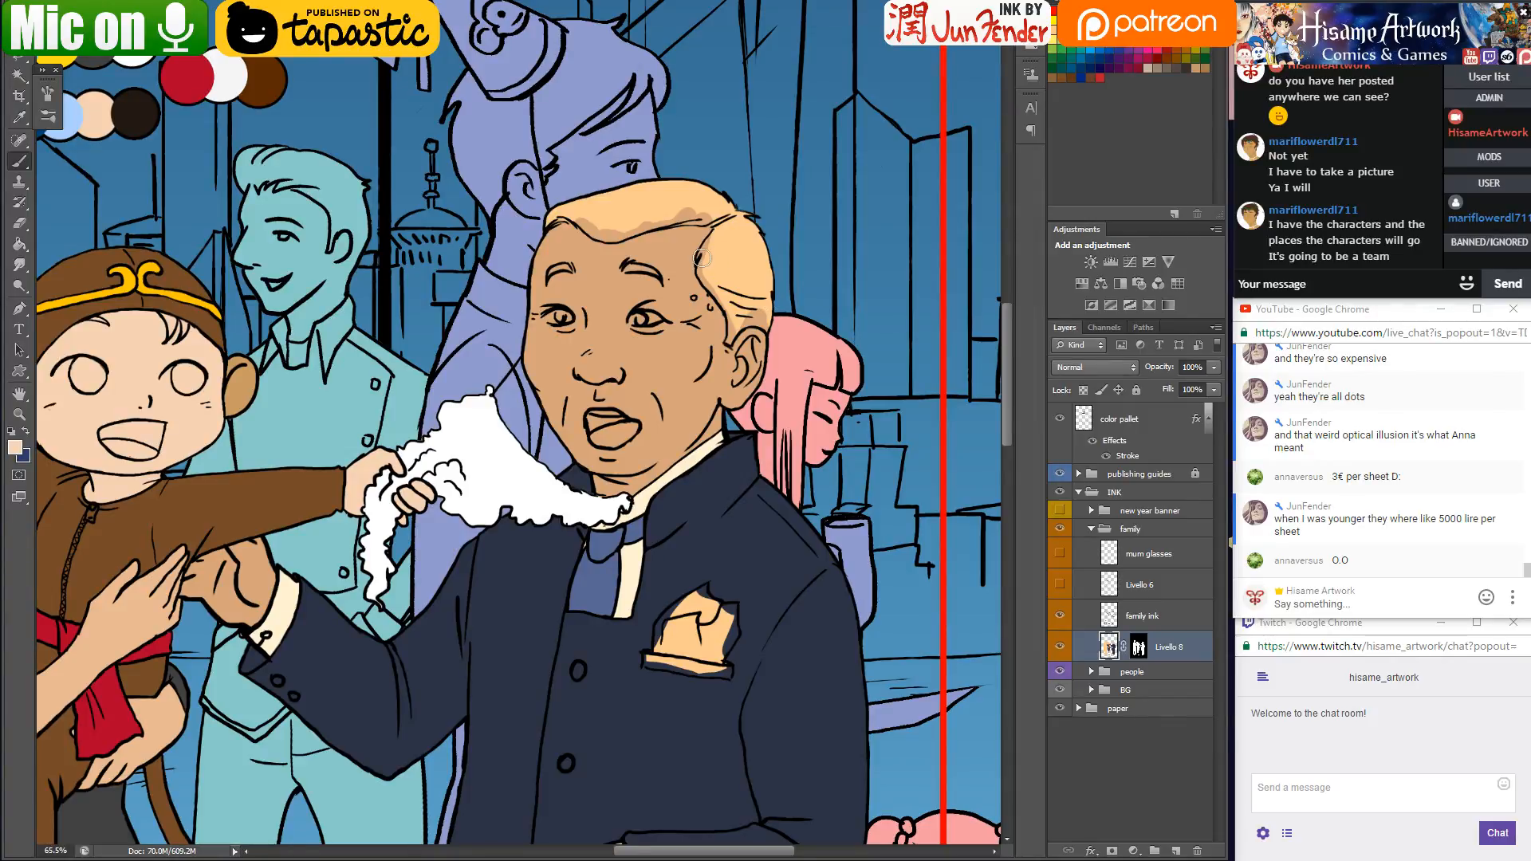
scroll(702, 686, up, 4)
alt+click(706, 694)
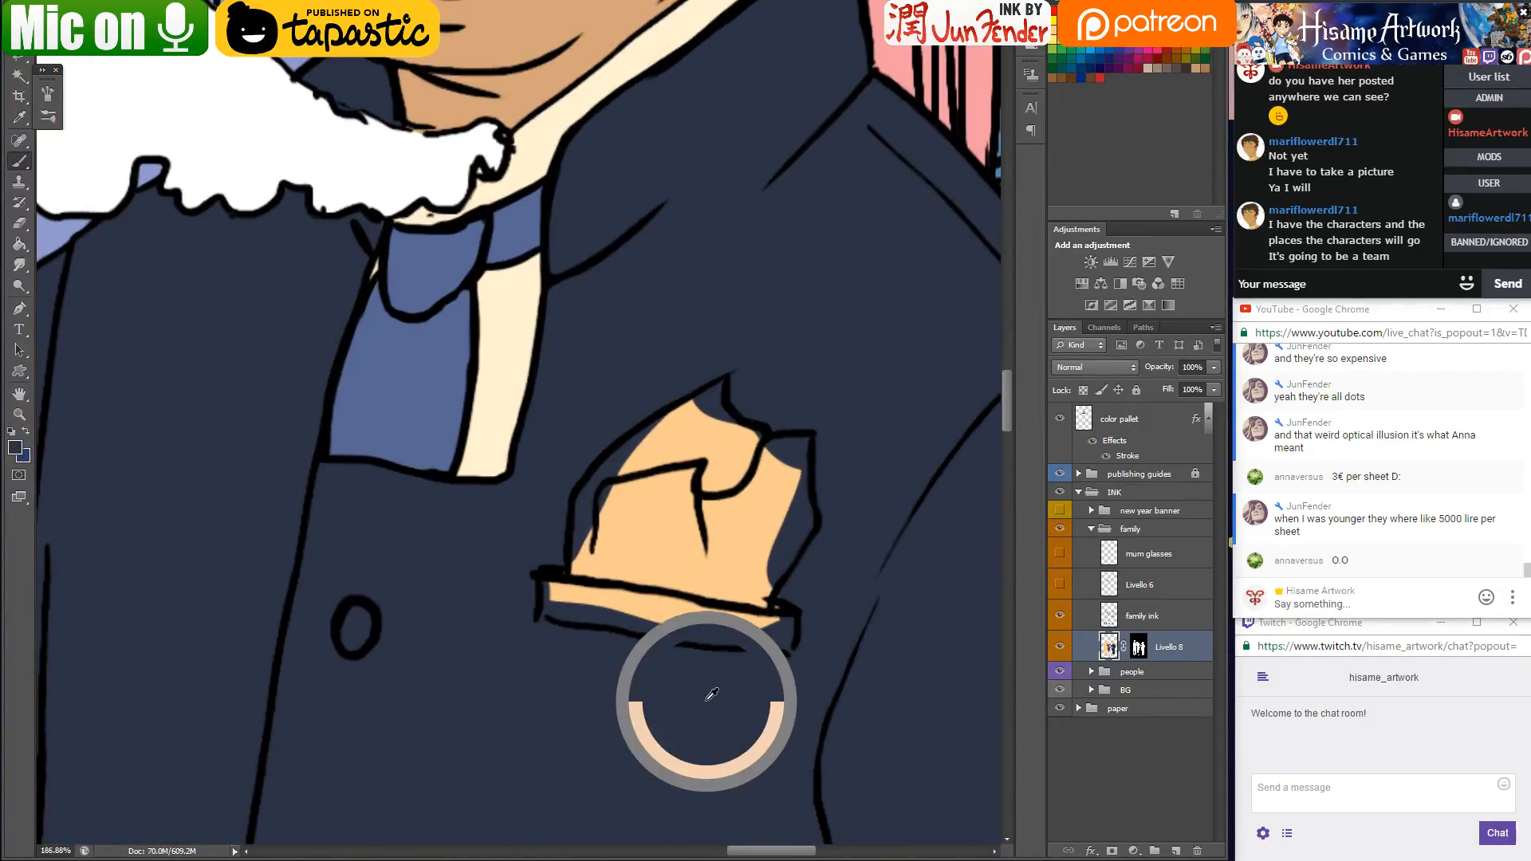
drag(537, 609, 806, 623)
Fill the older man's pocket handkerchief with the blue sampled from his tie and save the document
alt+click(430, 381)
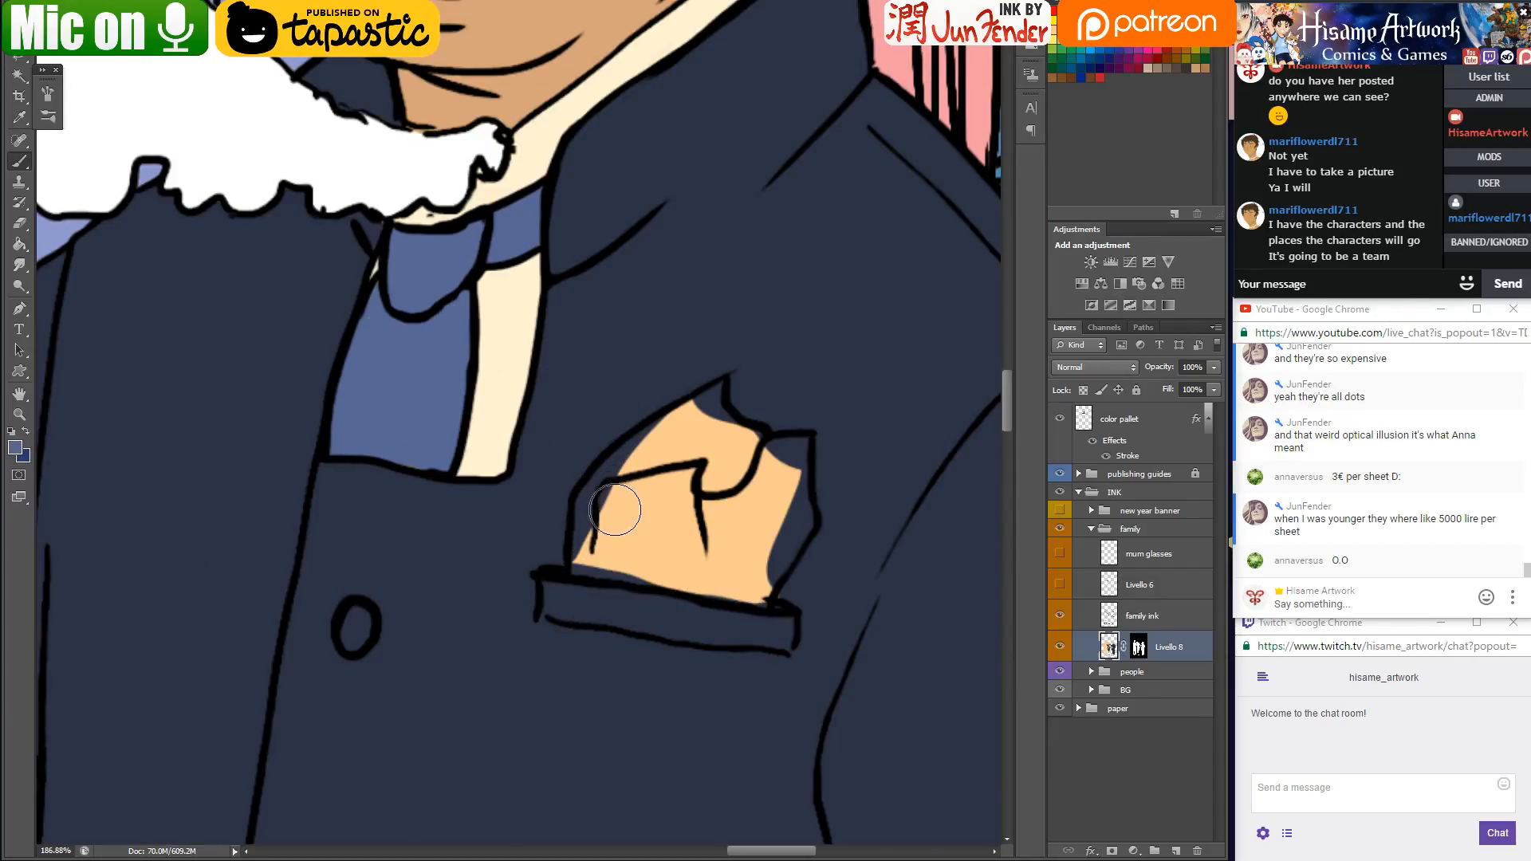
mouse_move(713, 395)
mouse_down()
mouse_move(611, 459)
mouse_move(574, 532)
mouse_move(582, 467)
mouse_move(555, 552)
mouse_move(557, 497)
mouse_move(669, 430)
mouse_move(719, 414)
mouse_move(727, 429)
mouse_move(689, 412)
mouse_move(763, 457)
mouse_move(801, 445)
mouse_move(803, 526)
mouse_move(765, 588)
mouse_move(755, 601)
mouse_move(576, 570)
mouse_move(630, 463)
mouse_move(589, 548)
mouse_move(621, 508)
mouse_move(693, 546)
mouse_move(673, 568)
mouse_move(713, 569)
mouse_move(704, 582)
mouse_move(741, 580)
mouse_move(767, 555)
mouse_move(785, 498)
mouse_move(775, 457)
mouse_move(708, 443)
mouse_move(648, 458)
mouse_move(708, 435)
mouse_move(728, 444)
mouse_move(683, 491)
mouse_move(687, 521)
mouse_move(748, 504)
mouse_move(772, 523)
mouse_up()
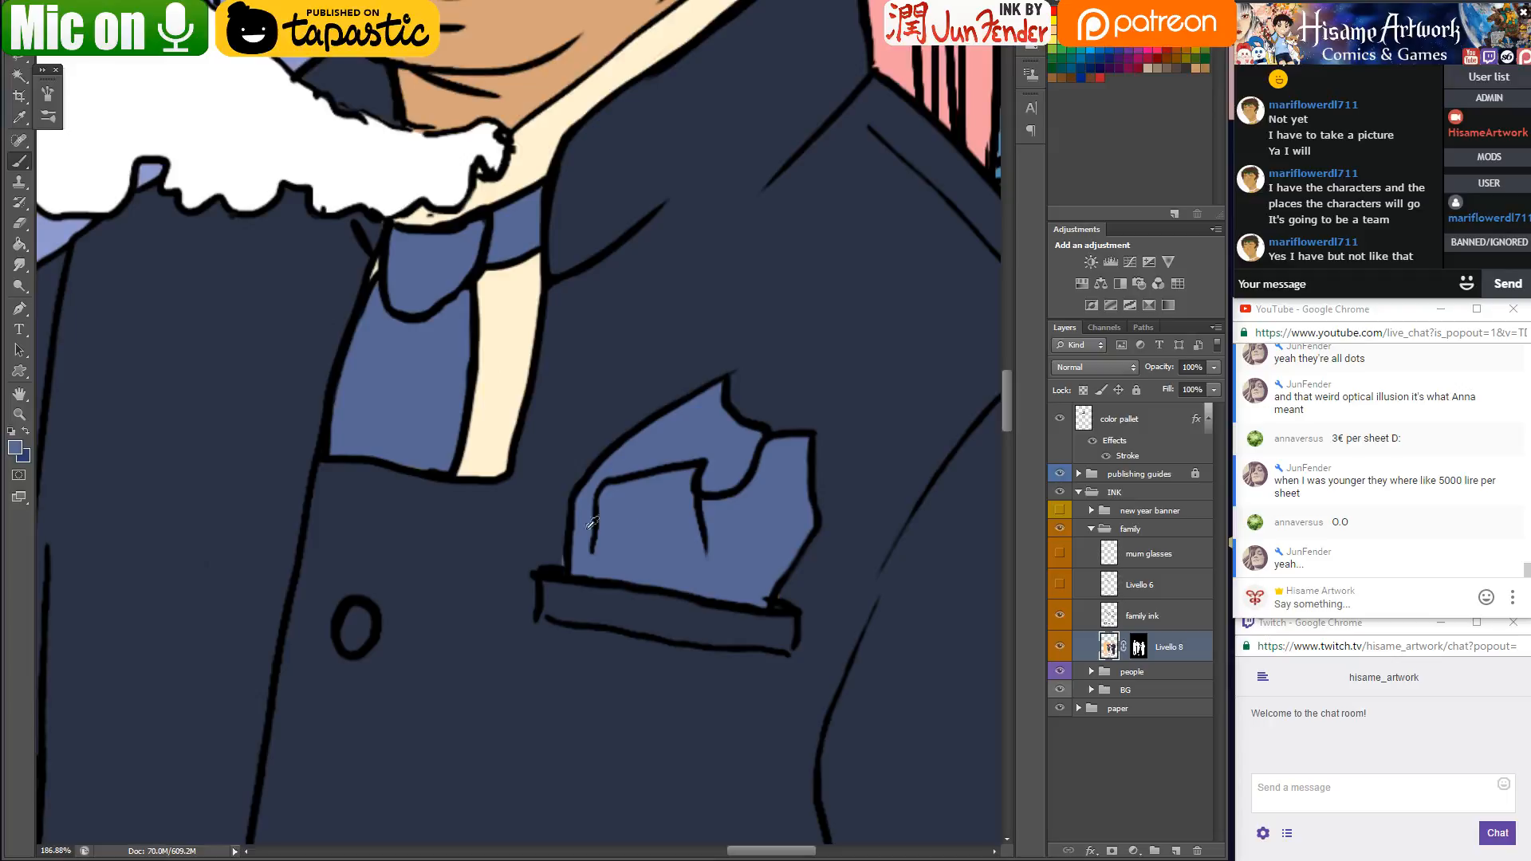
key(ctrl+s)
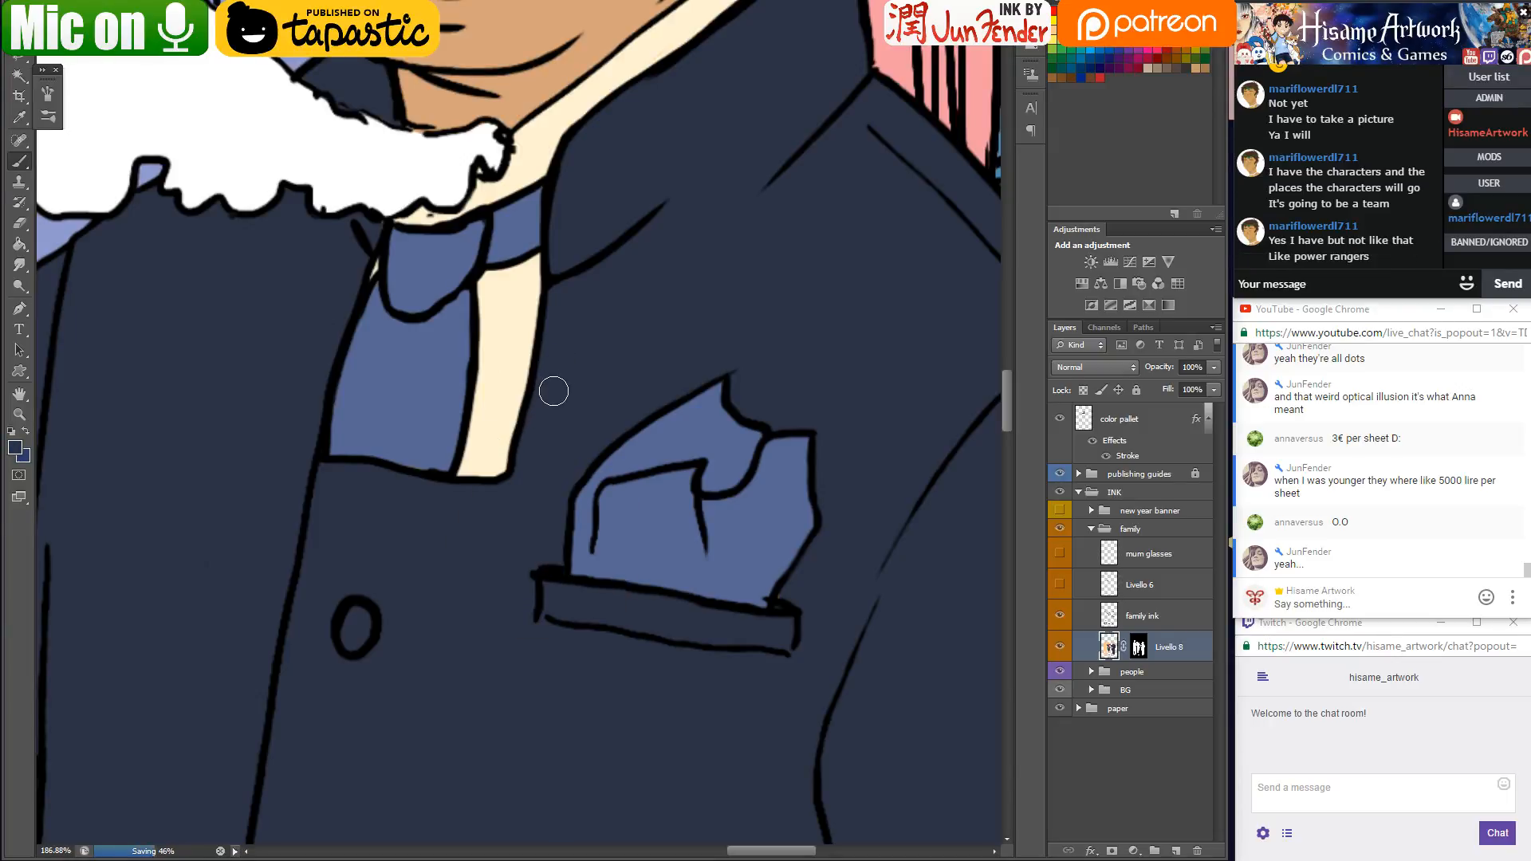
Examine the older man's finished suit colors close up and against the whole family illustration
alt+scroll(635, 360, down, 6)
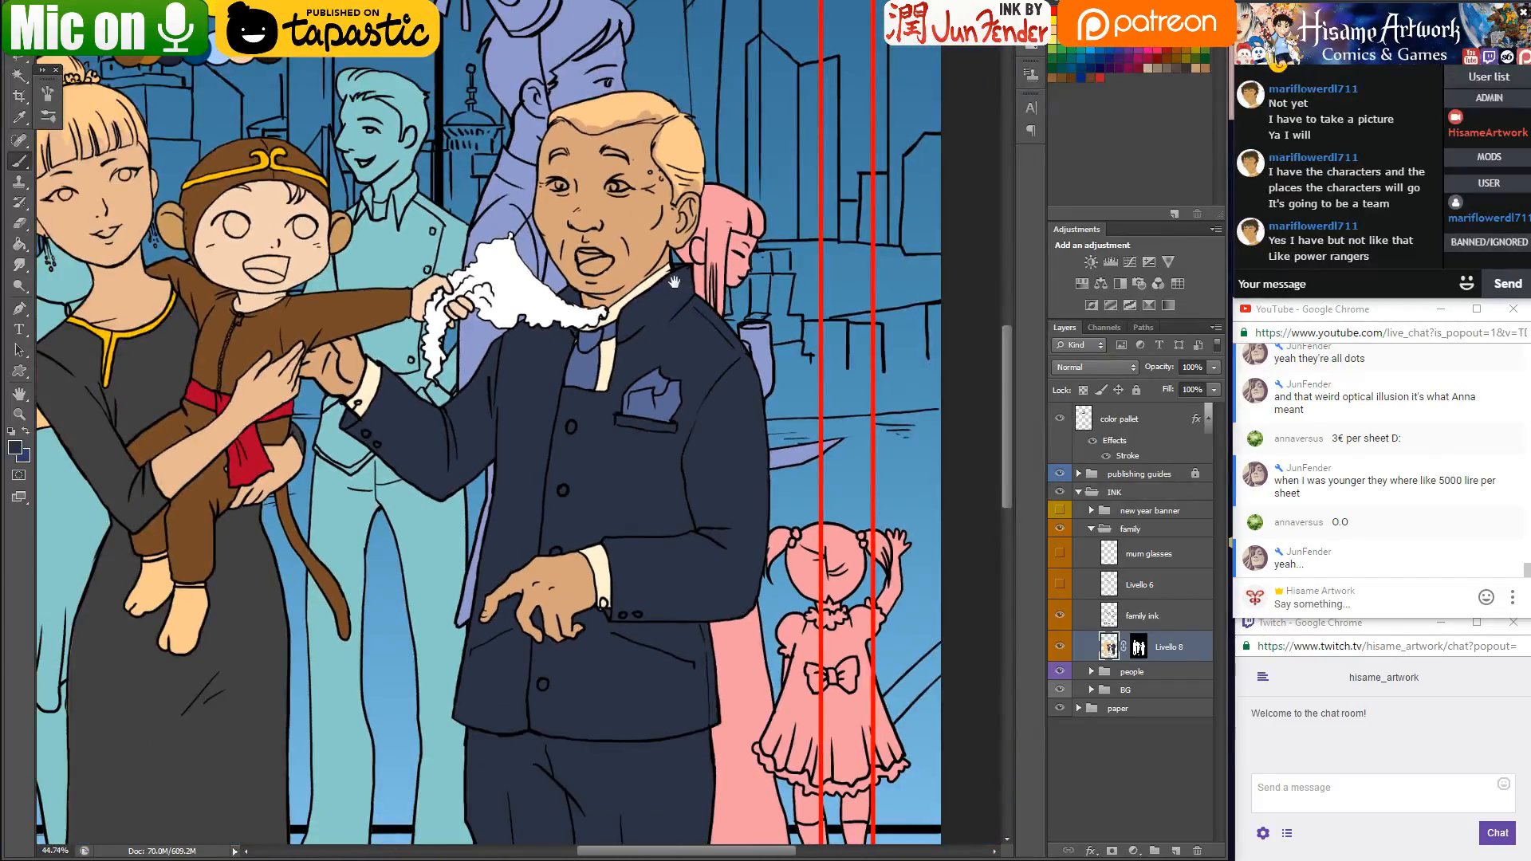
mouse_move(674, 281)
mouse_down()
mouse_move(782, 349)
mouse_move(735, 303)
mouse_up()
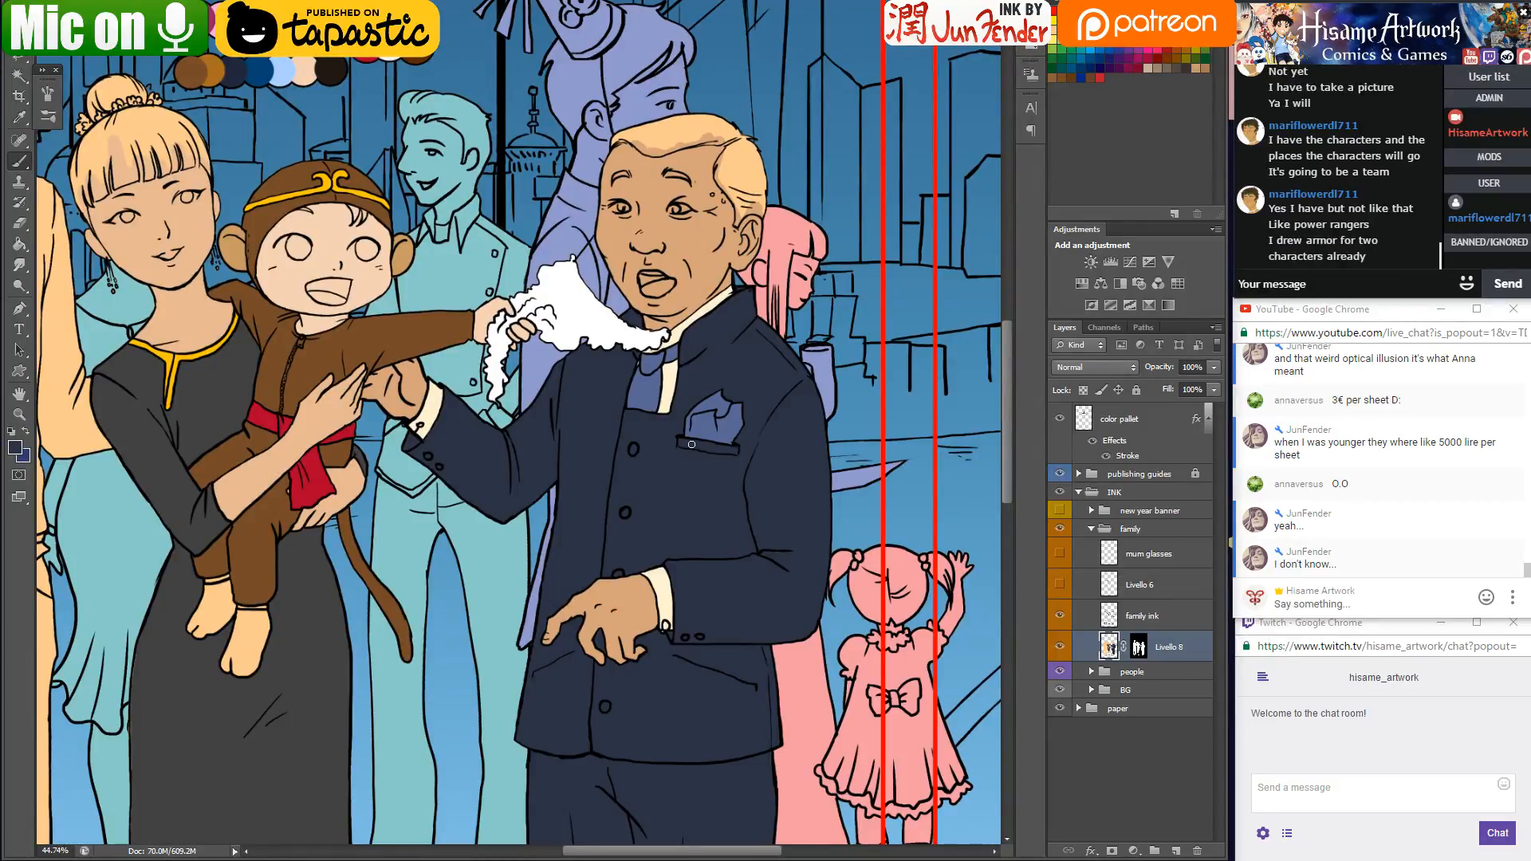
scroll(690, 494, down, 2)
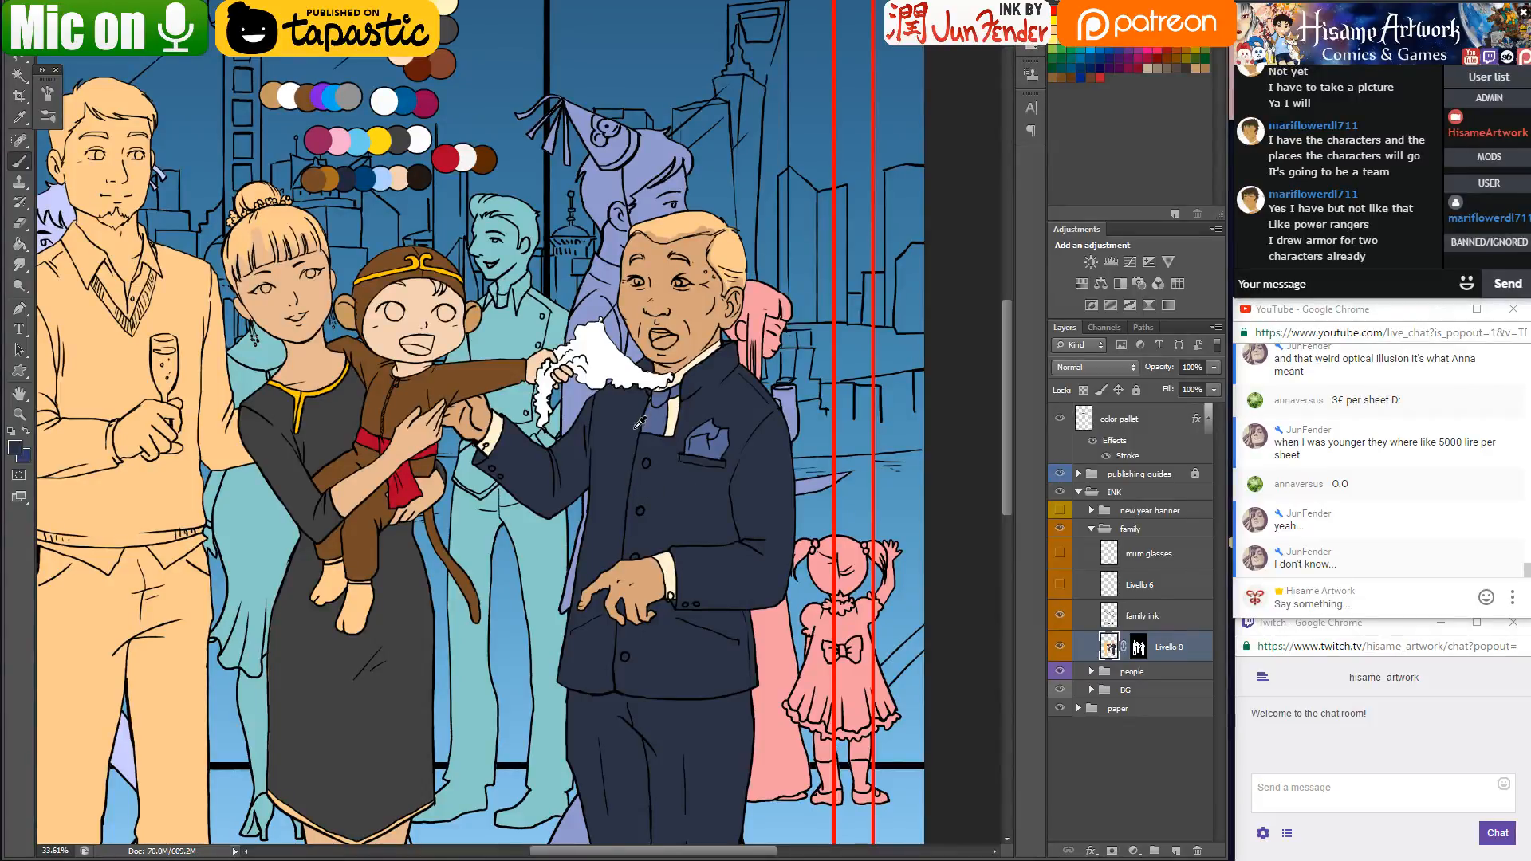
scroll(638, 410, up, 3)
scroll(658, 403, down, 2)
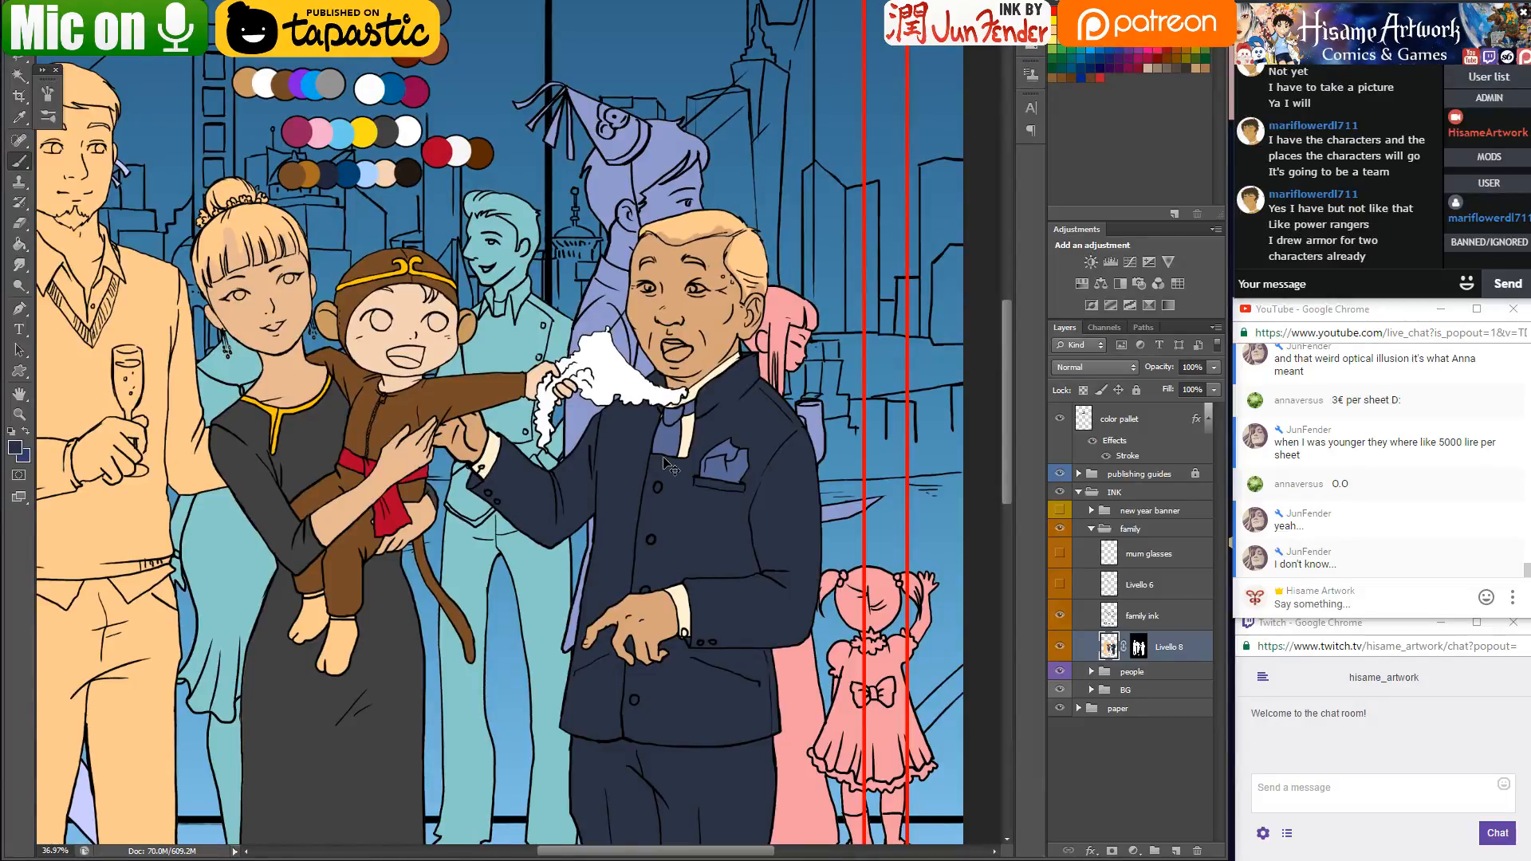
scroll(664, 458, down, 3)
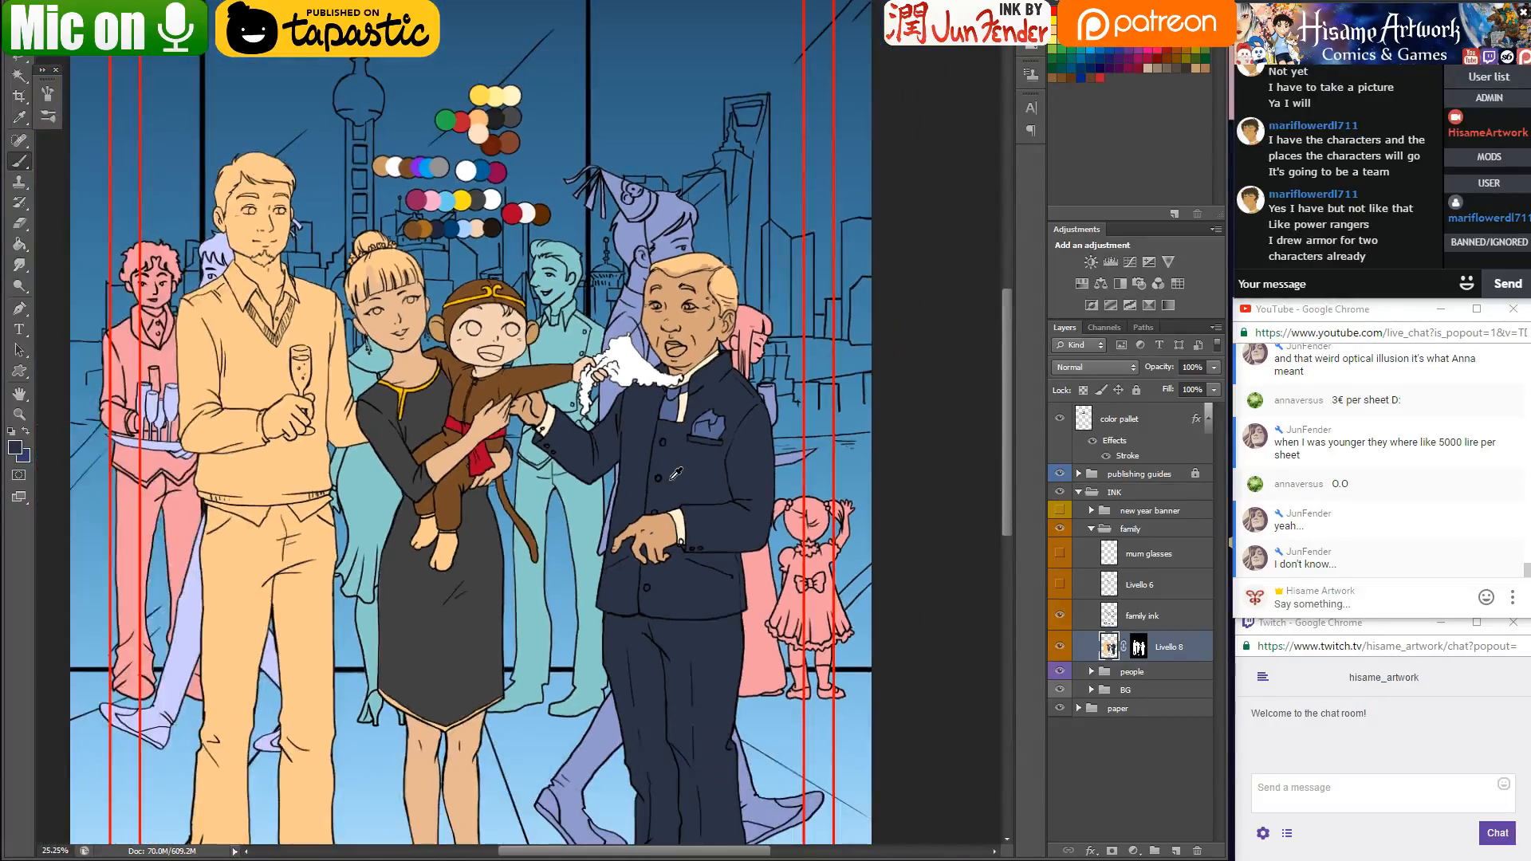
scroll(675, 474, down, 2)
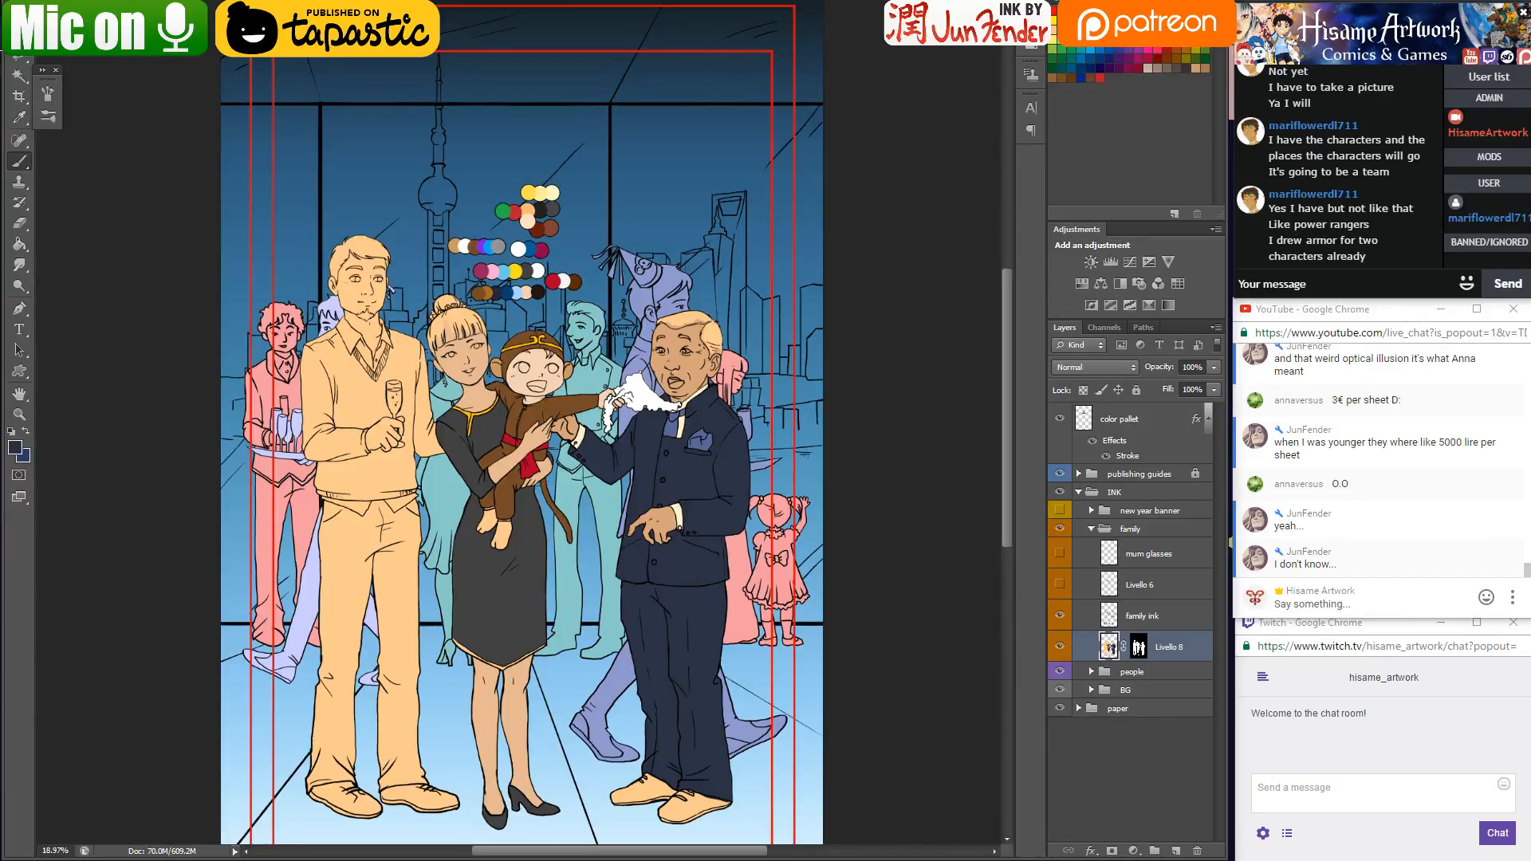
key(v)
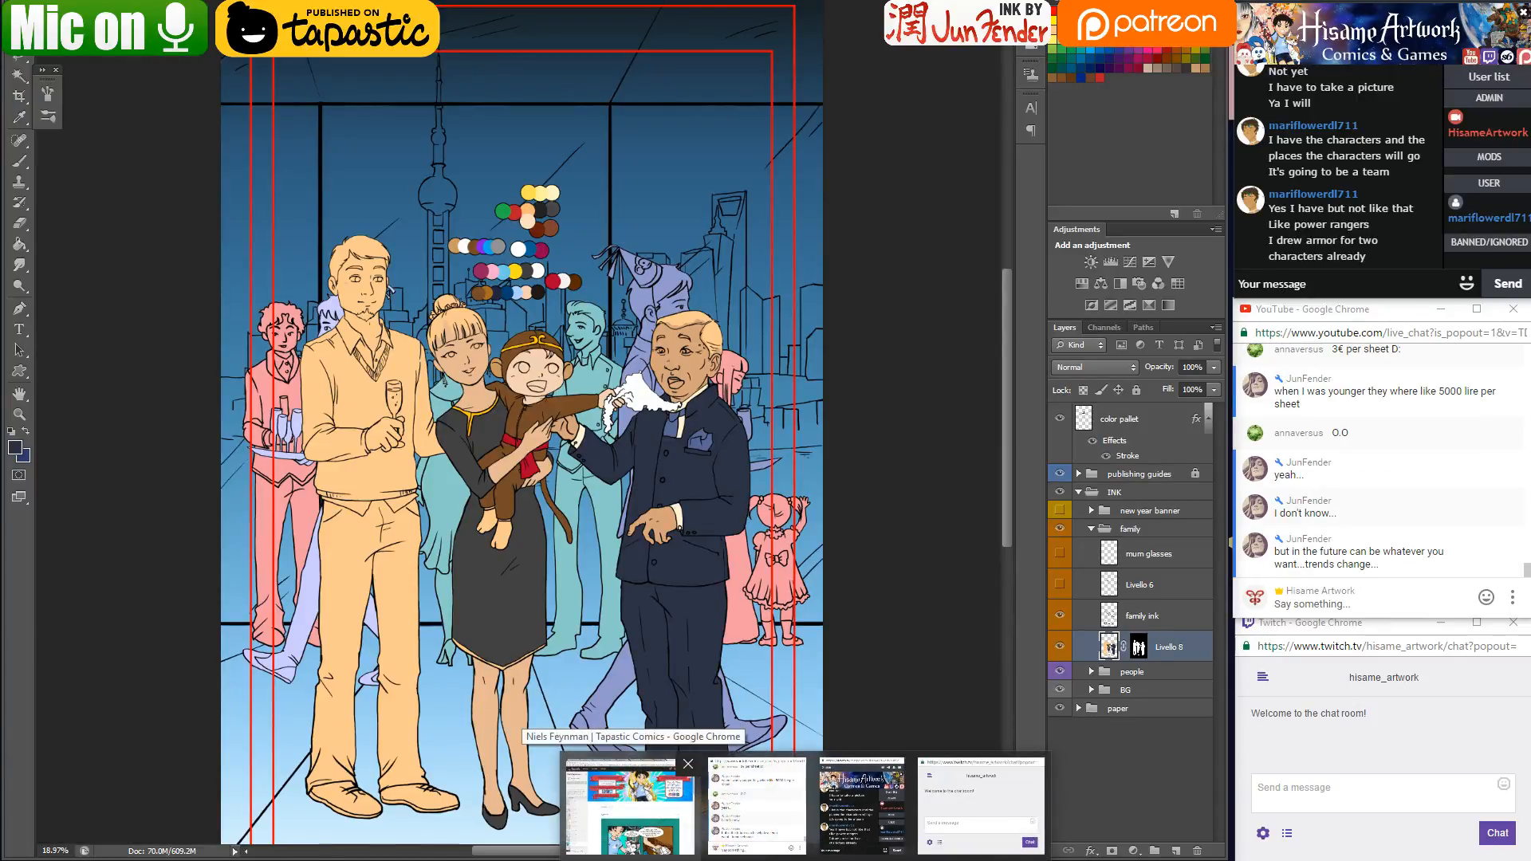
Switch to Chrome, search Google for "dutch patter shirt" and browse the image results
click(630, 798)
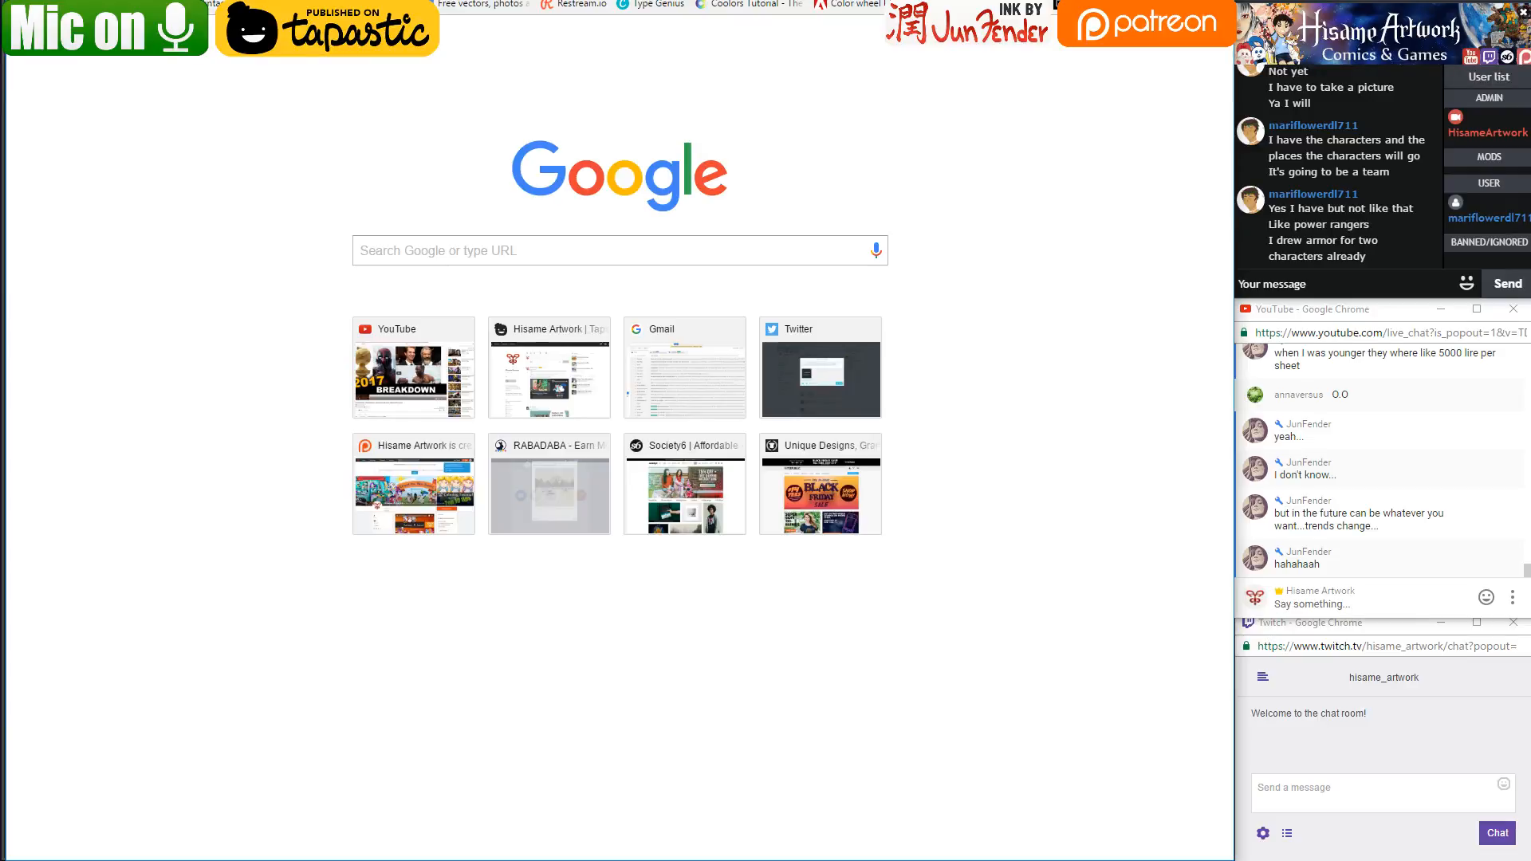
text(dutch pa)
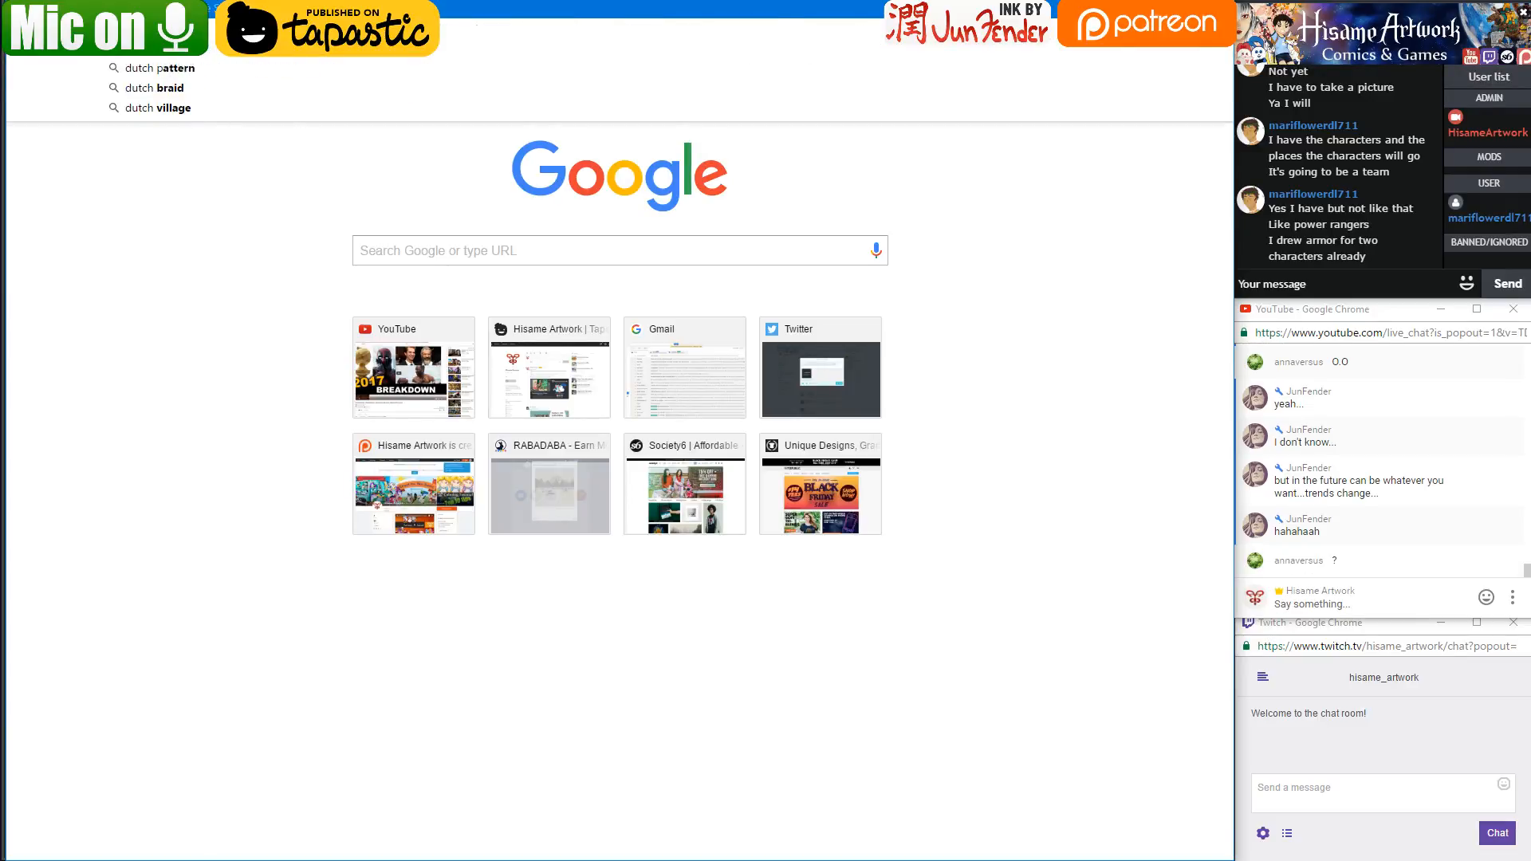
text(tterns)
key(Return)
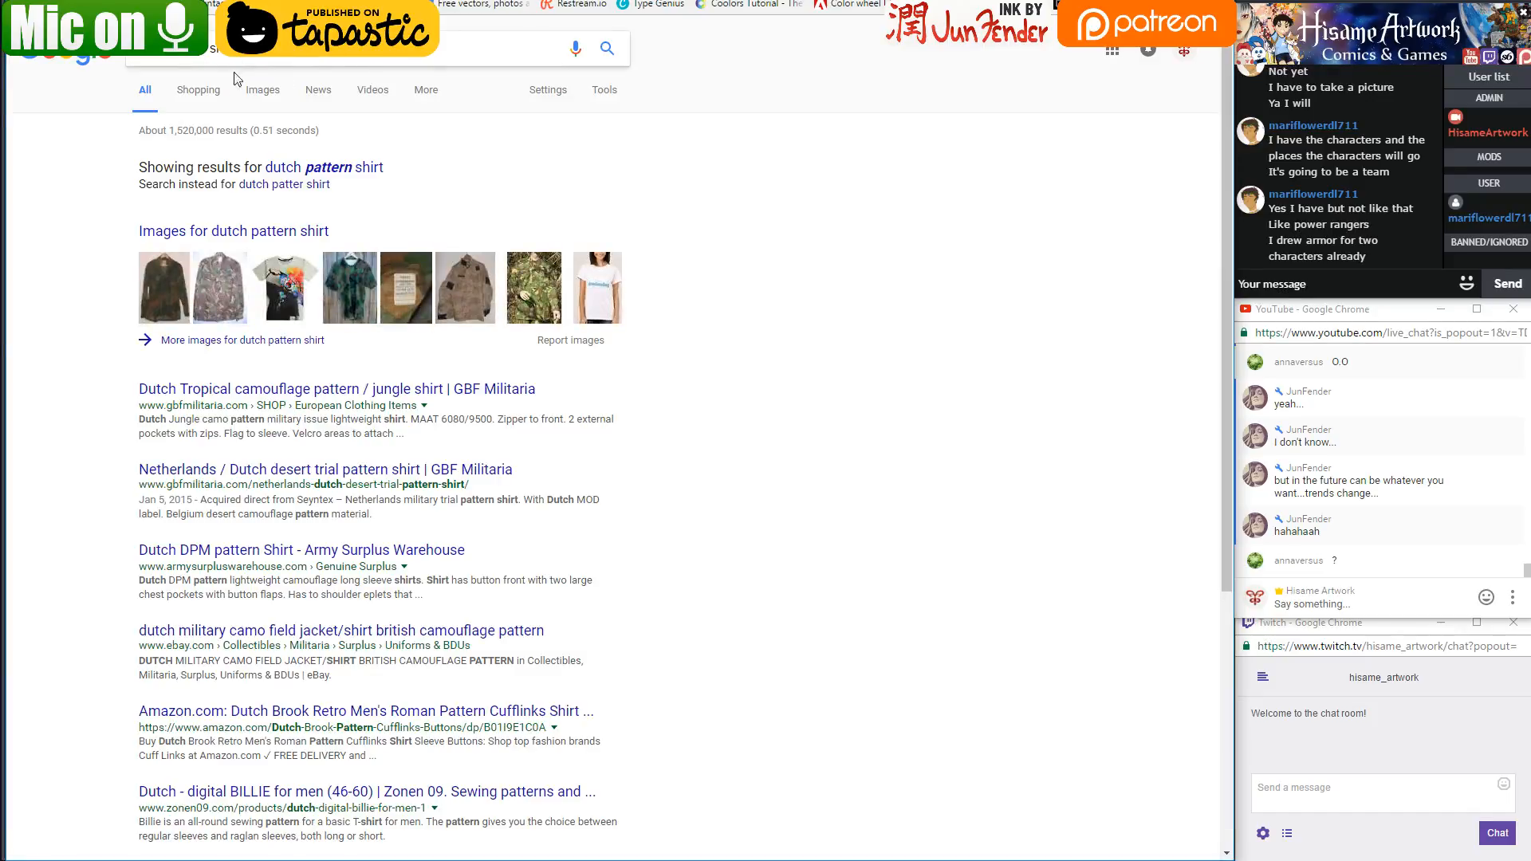
click(264, 94)
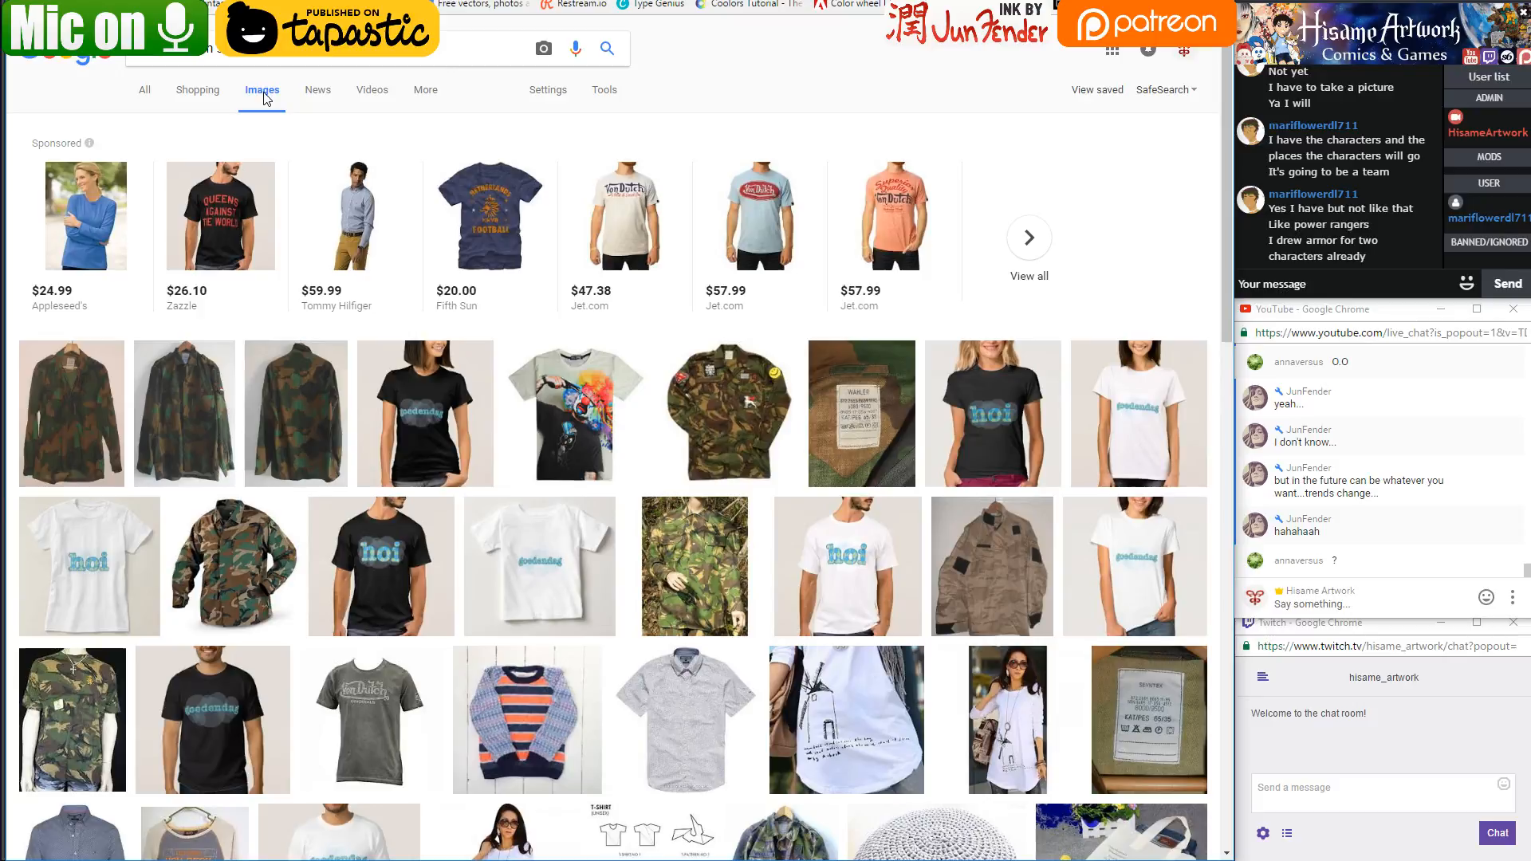
scroll(913, 443, down, 10)
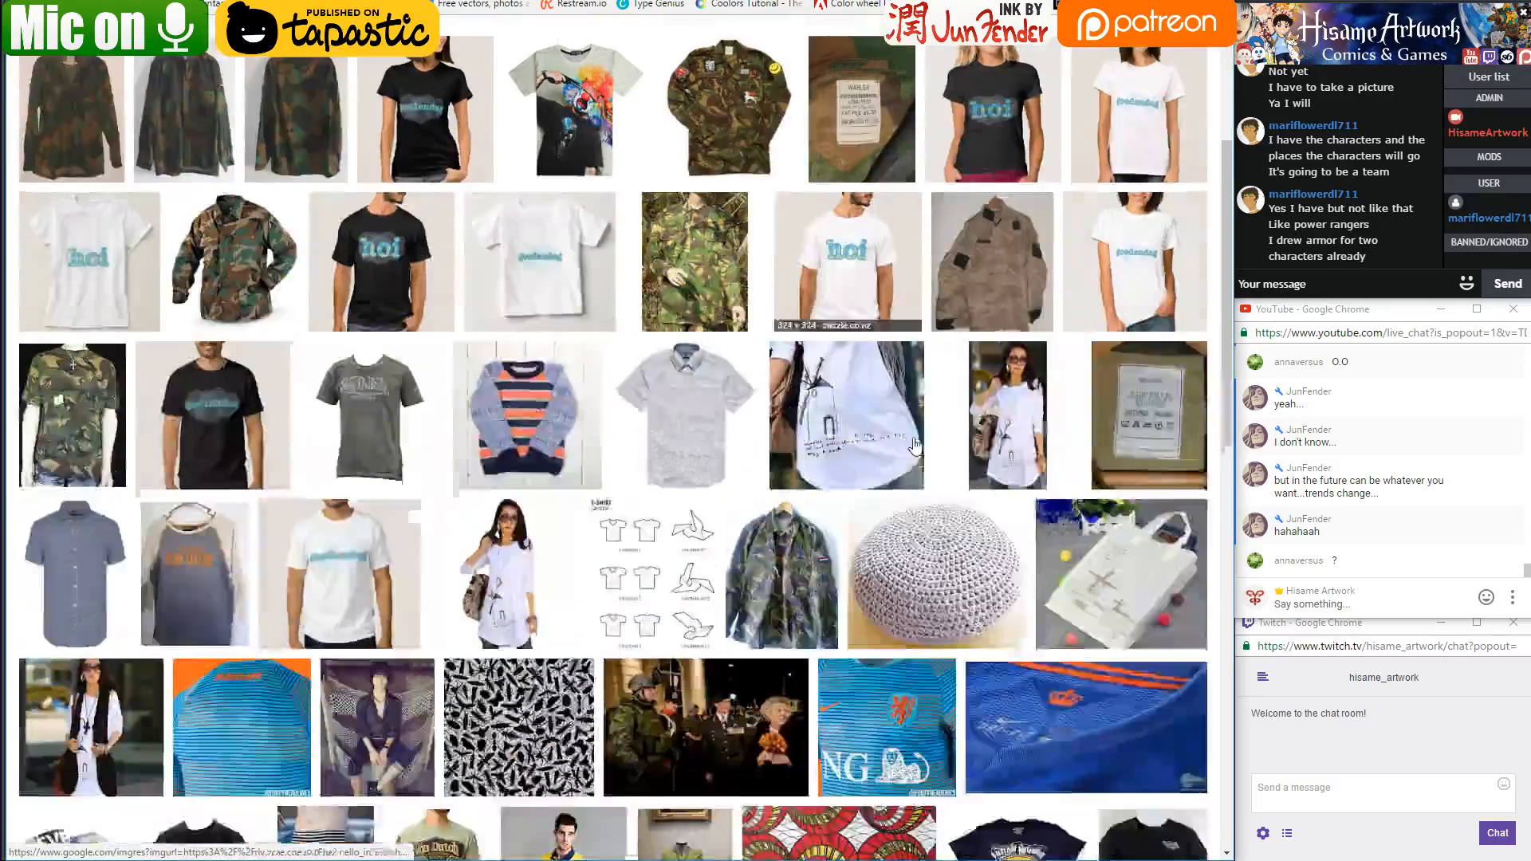
scroll(913, 439, up, 10)
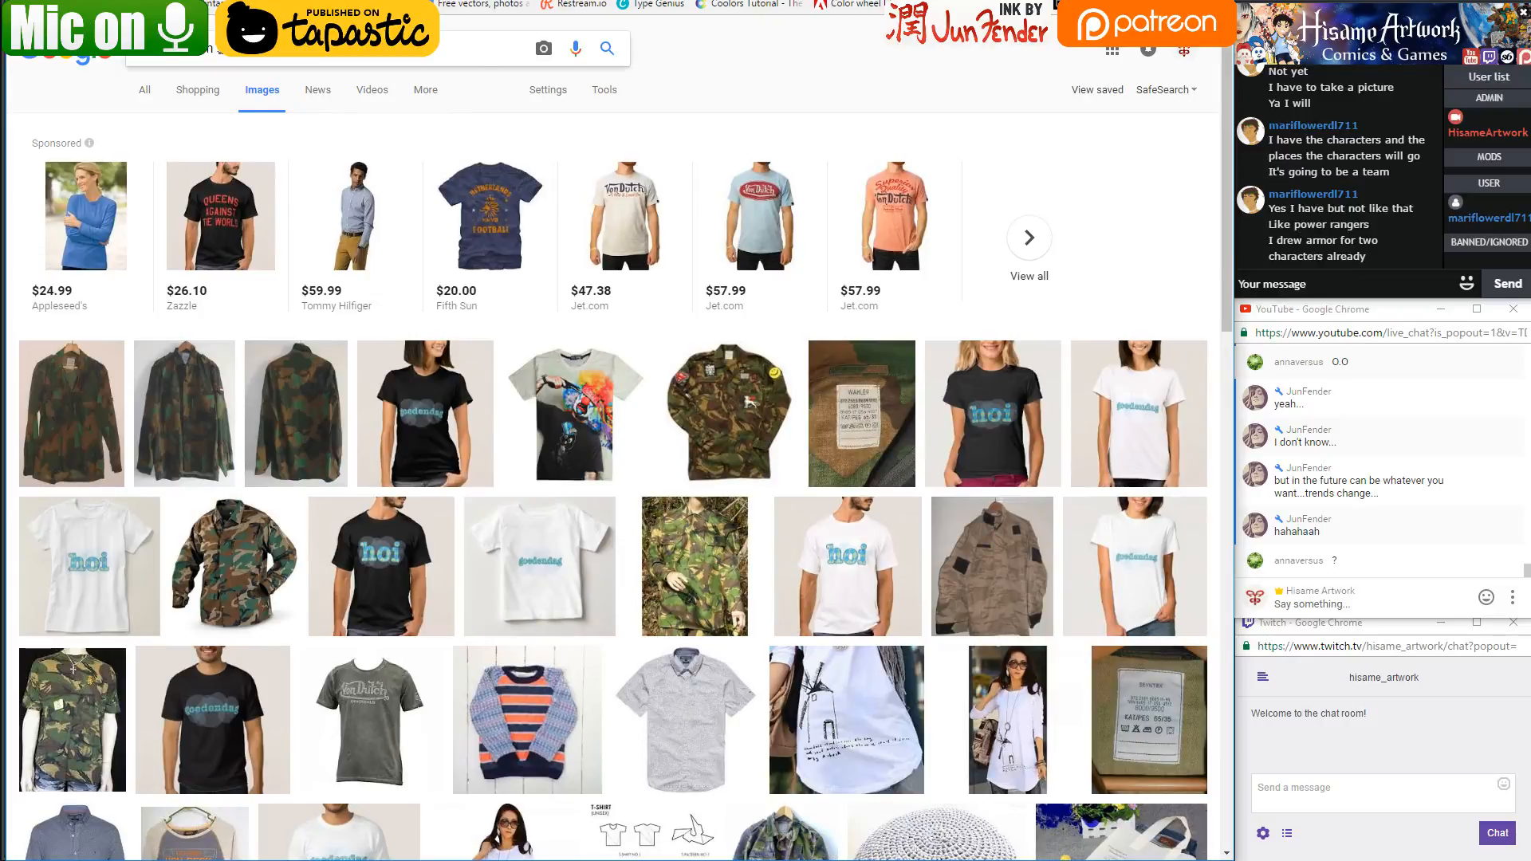
Search images for Dutch patterns and preview the white-blue windmill pattern and the blue seamless Dutch tile design
click(468, 46)
key(Return)
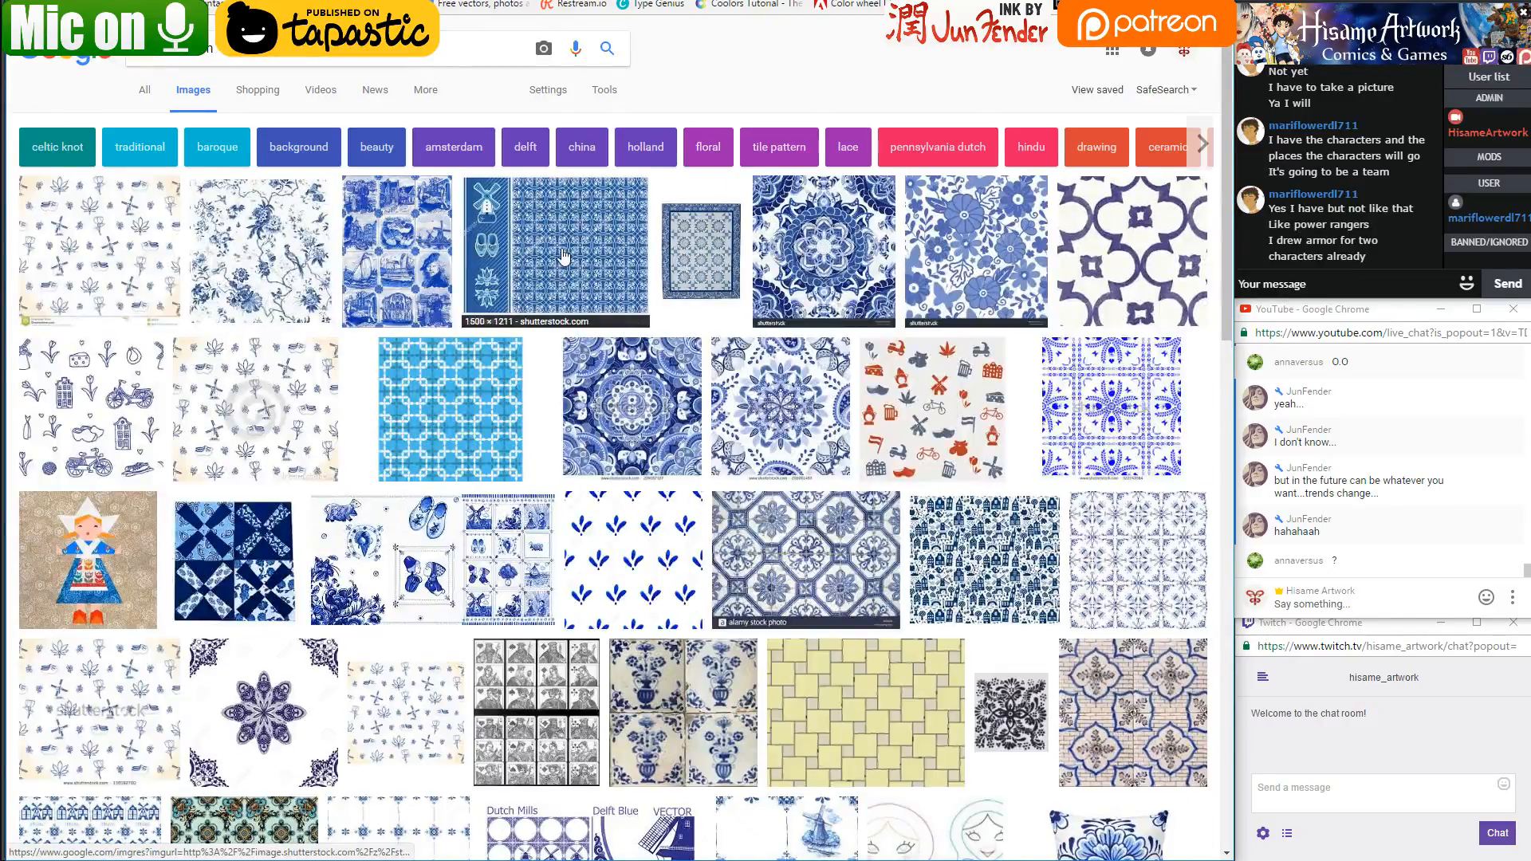
click(564, 256)
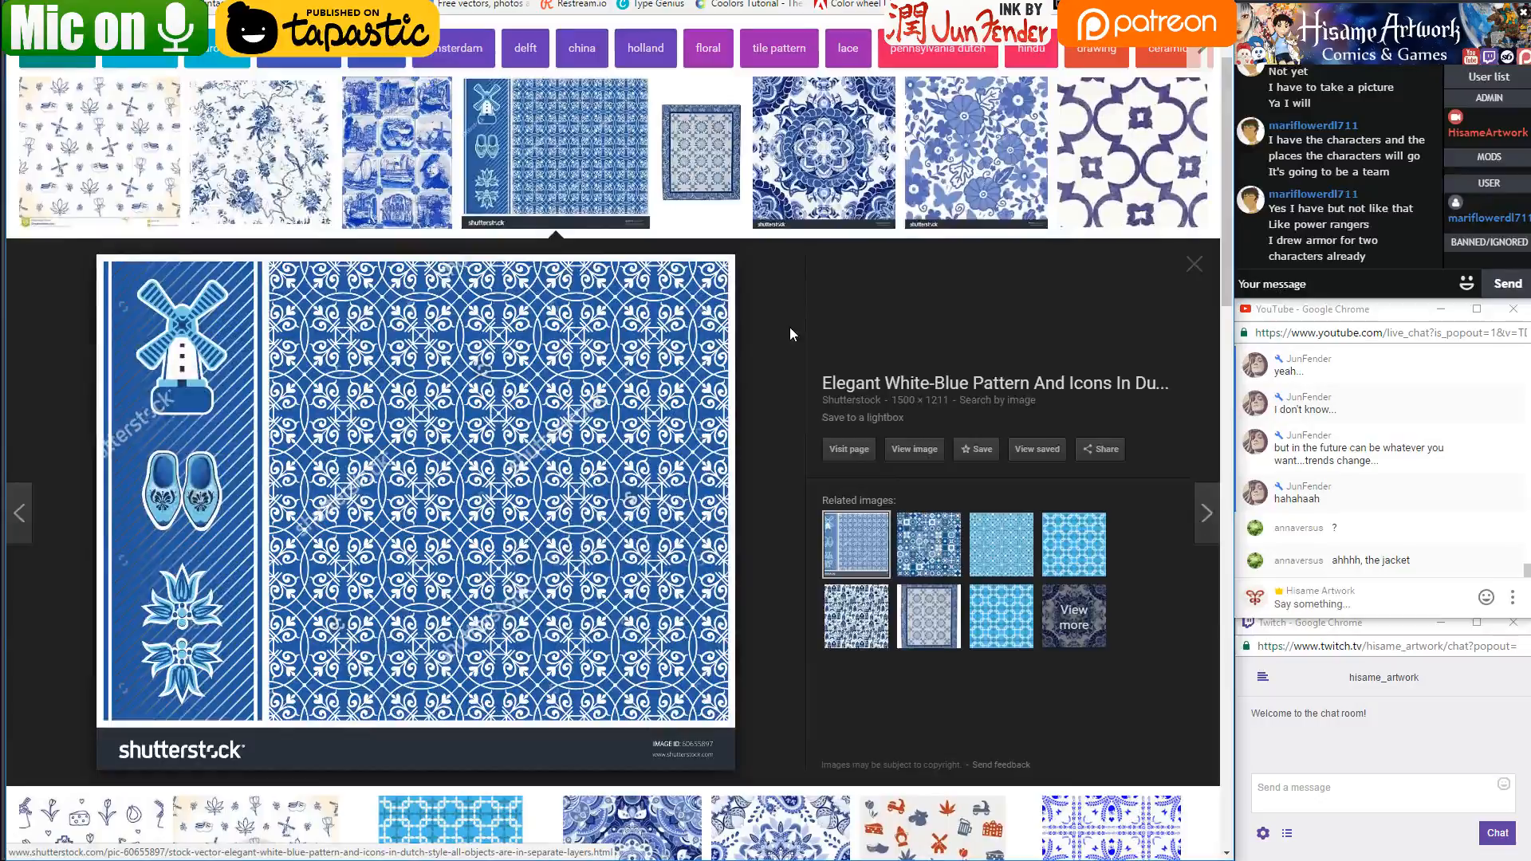
key(Right)
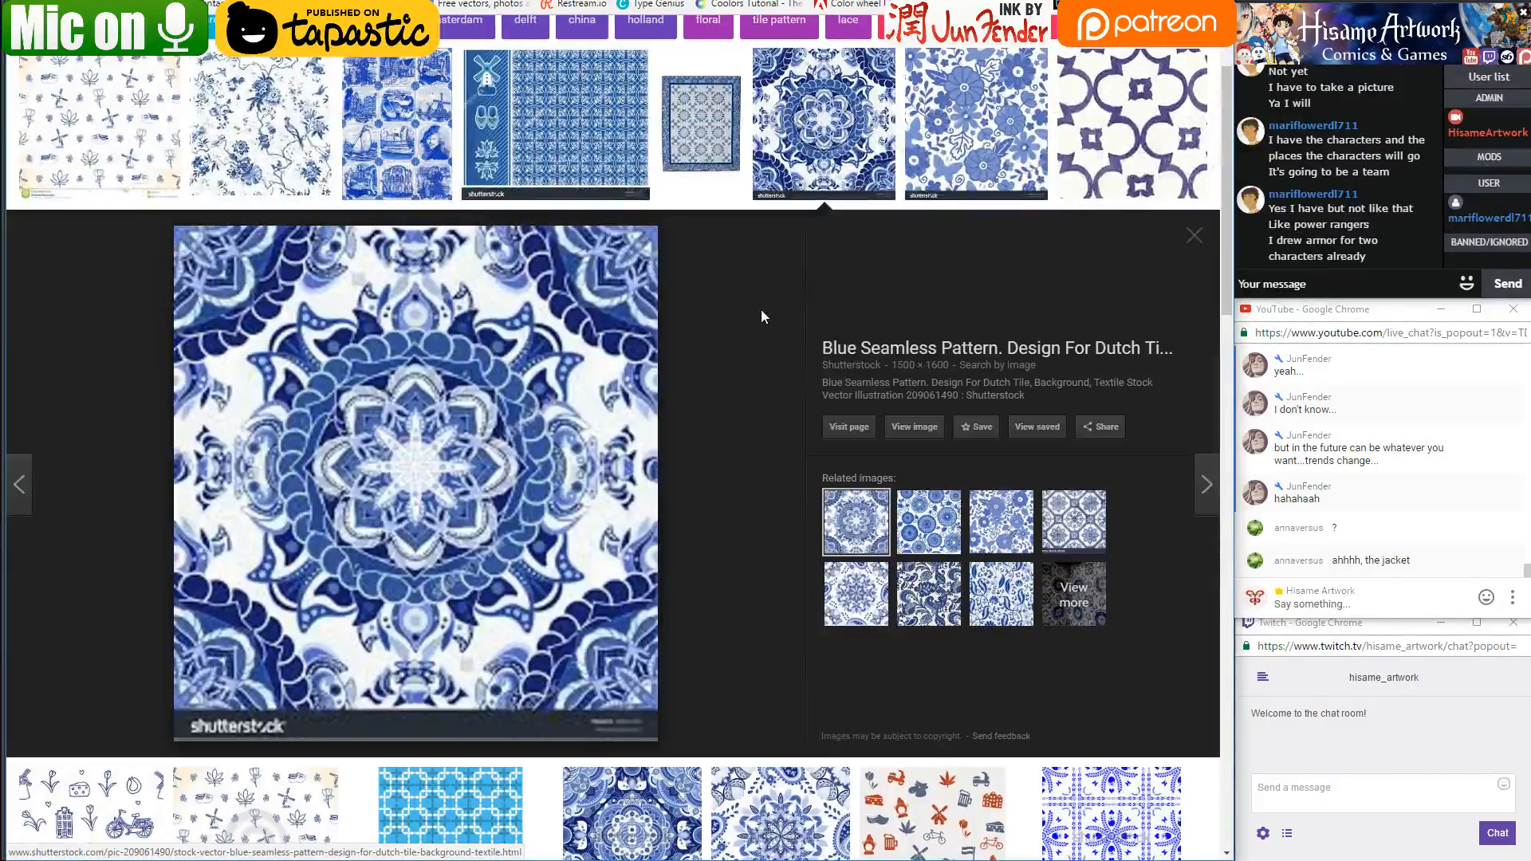
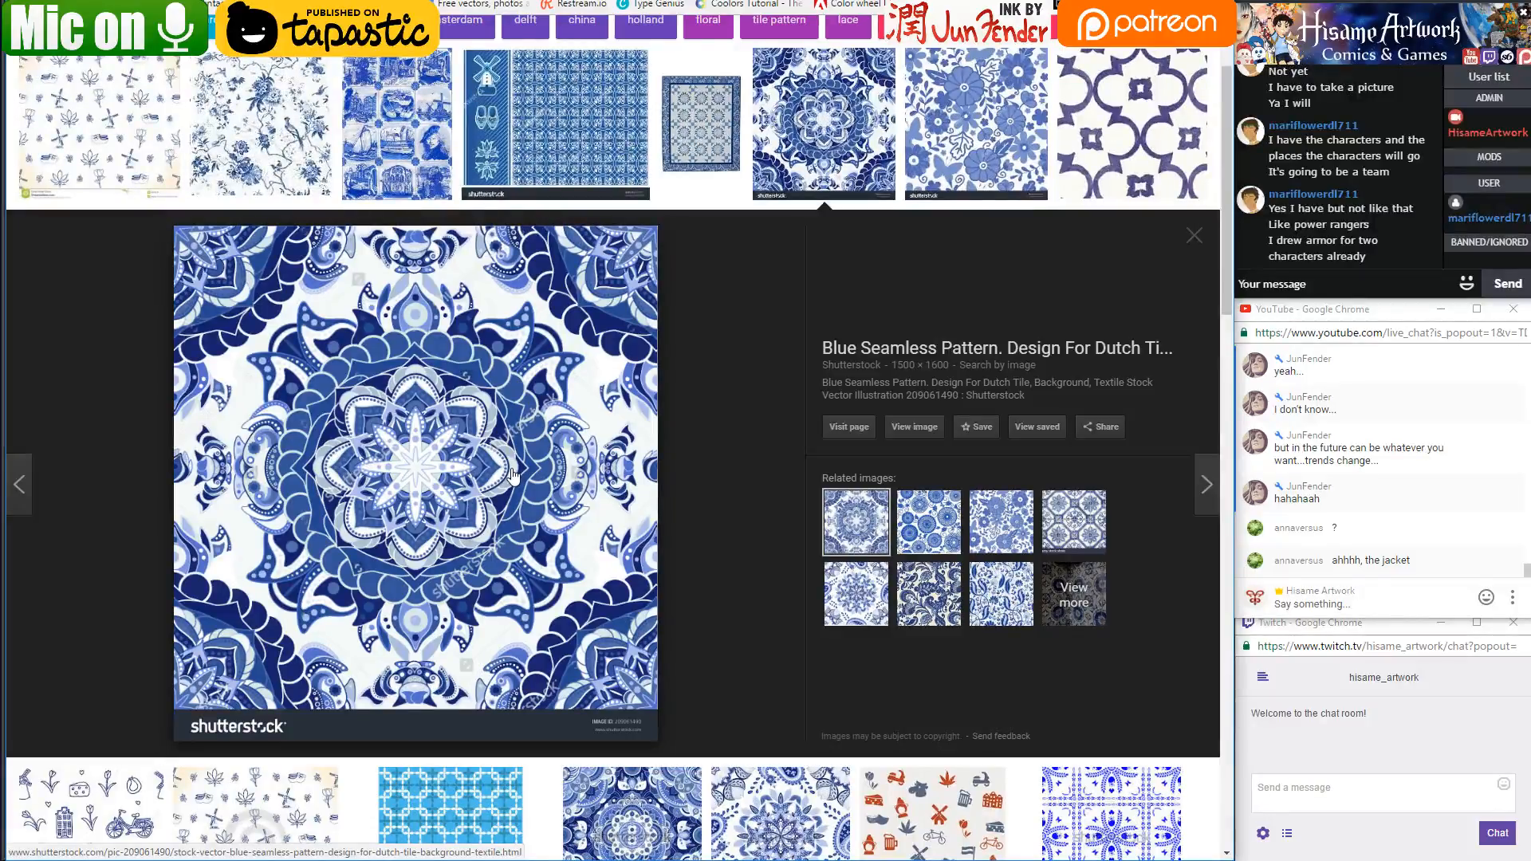
Switch back to Photoshop and review the family's colors across the whole illustration
key(alt+Tab)
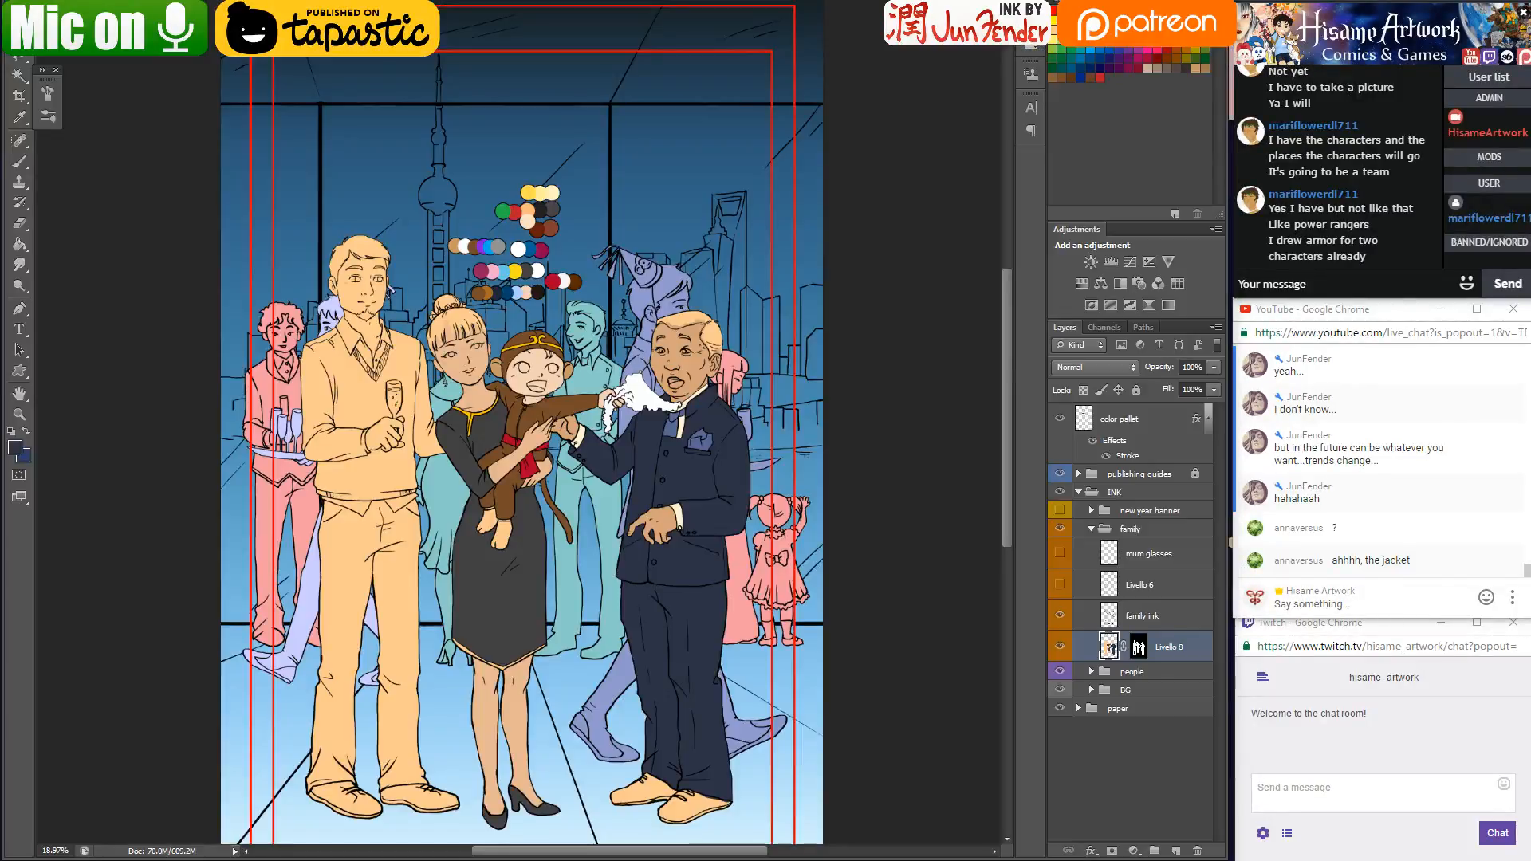
click(876, 336)
scroll(876, 336, down, 4)
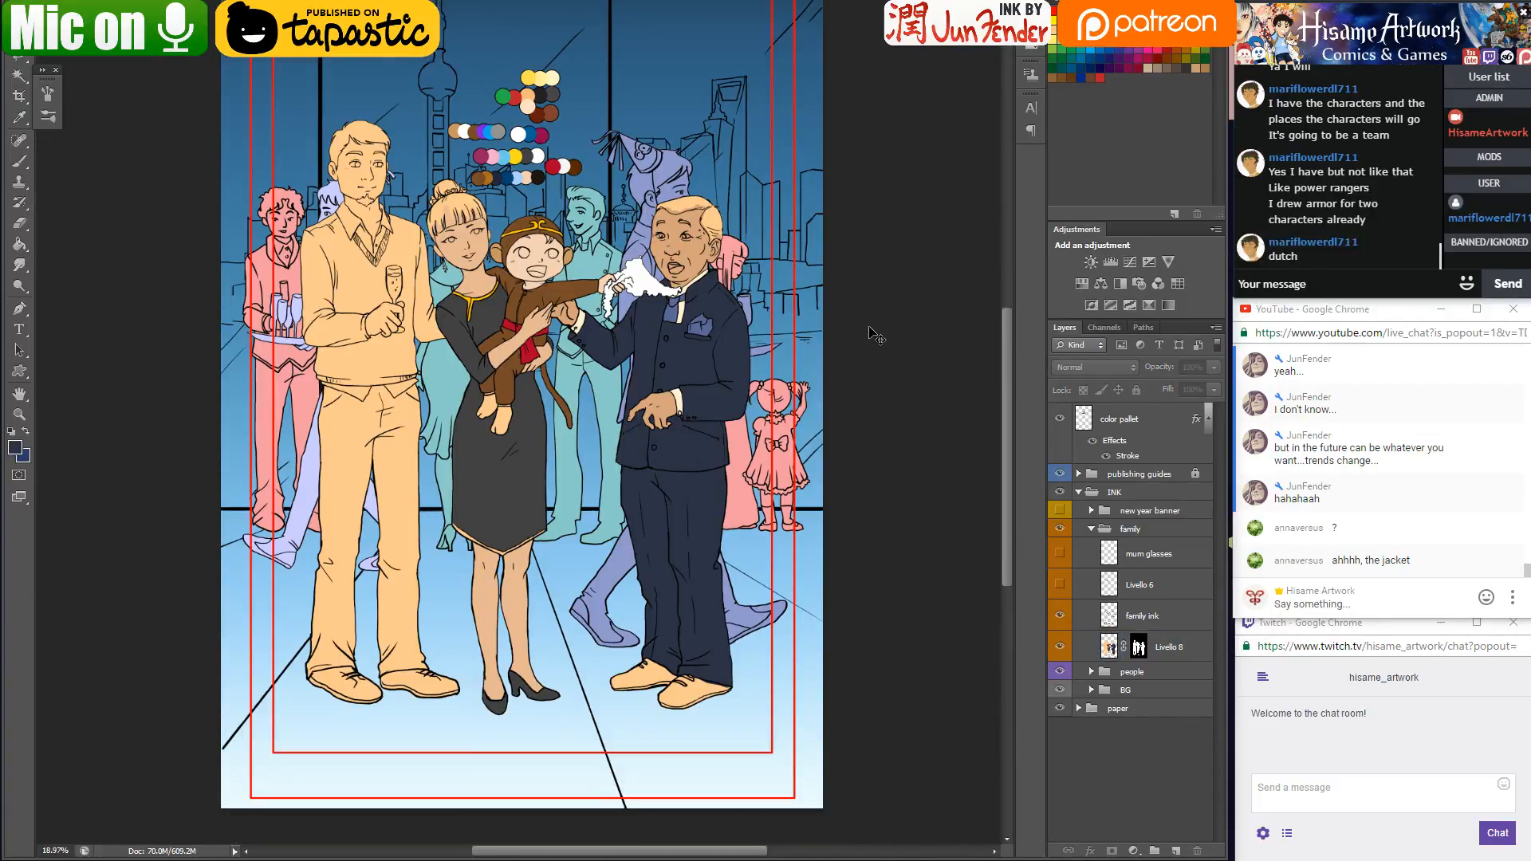
scroll(876, 336, up, 5)
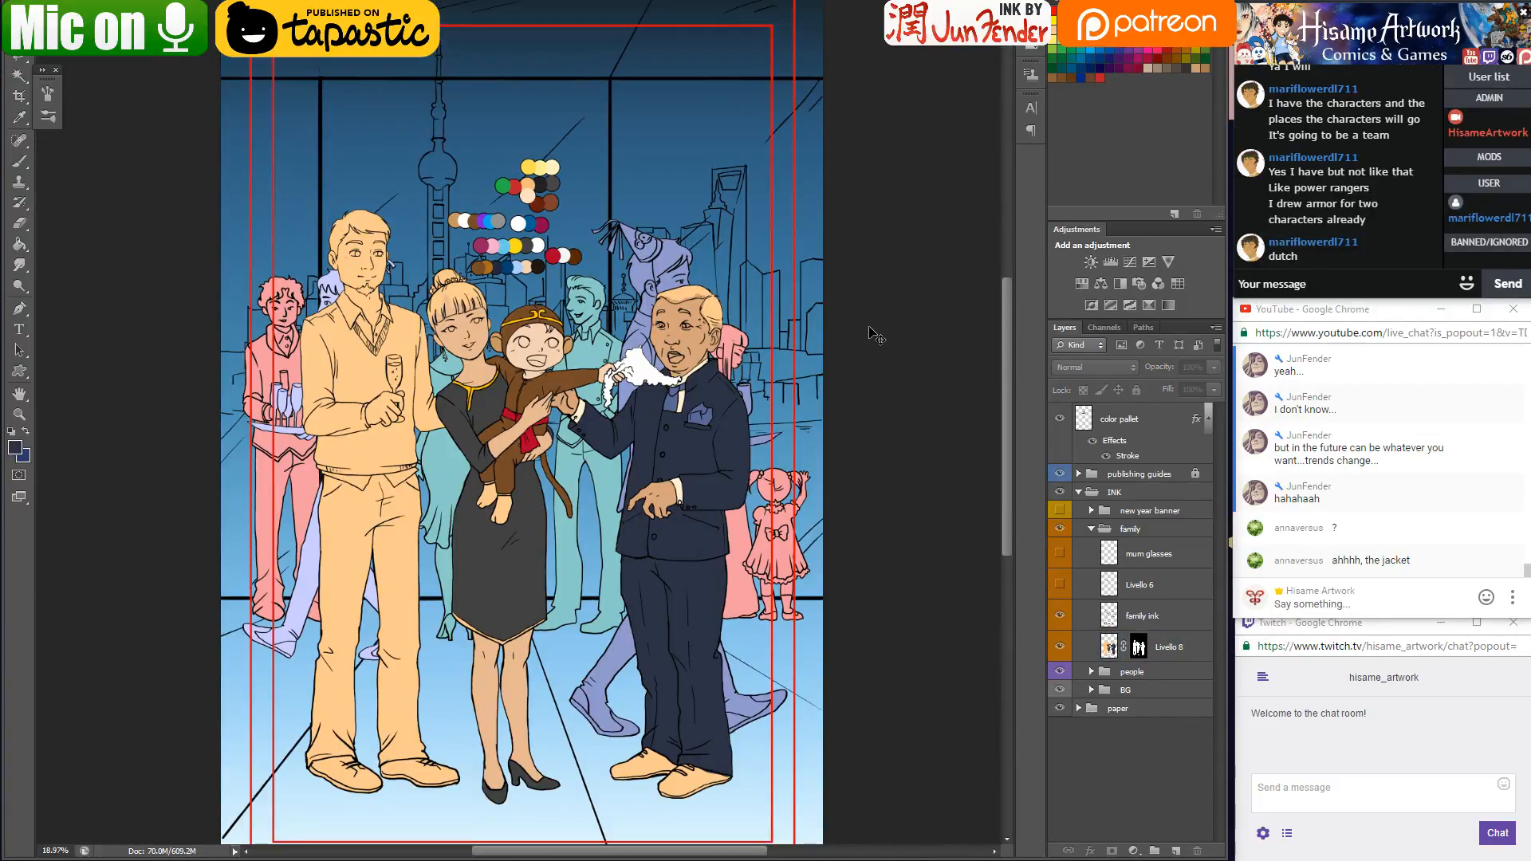
scroll(869, 335, down, 2)
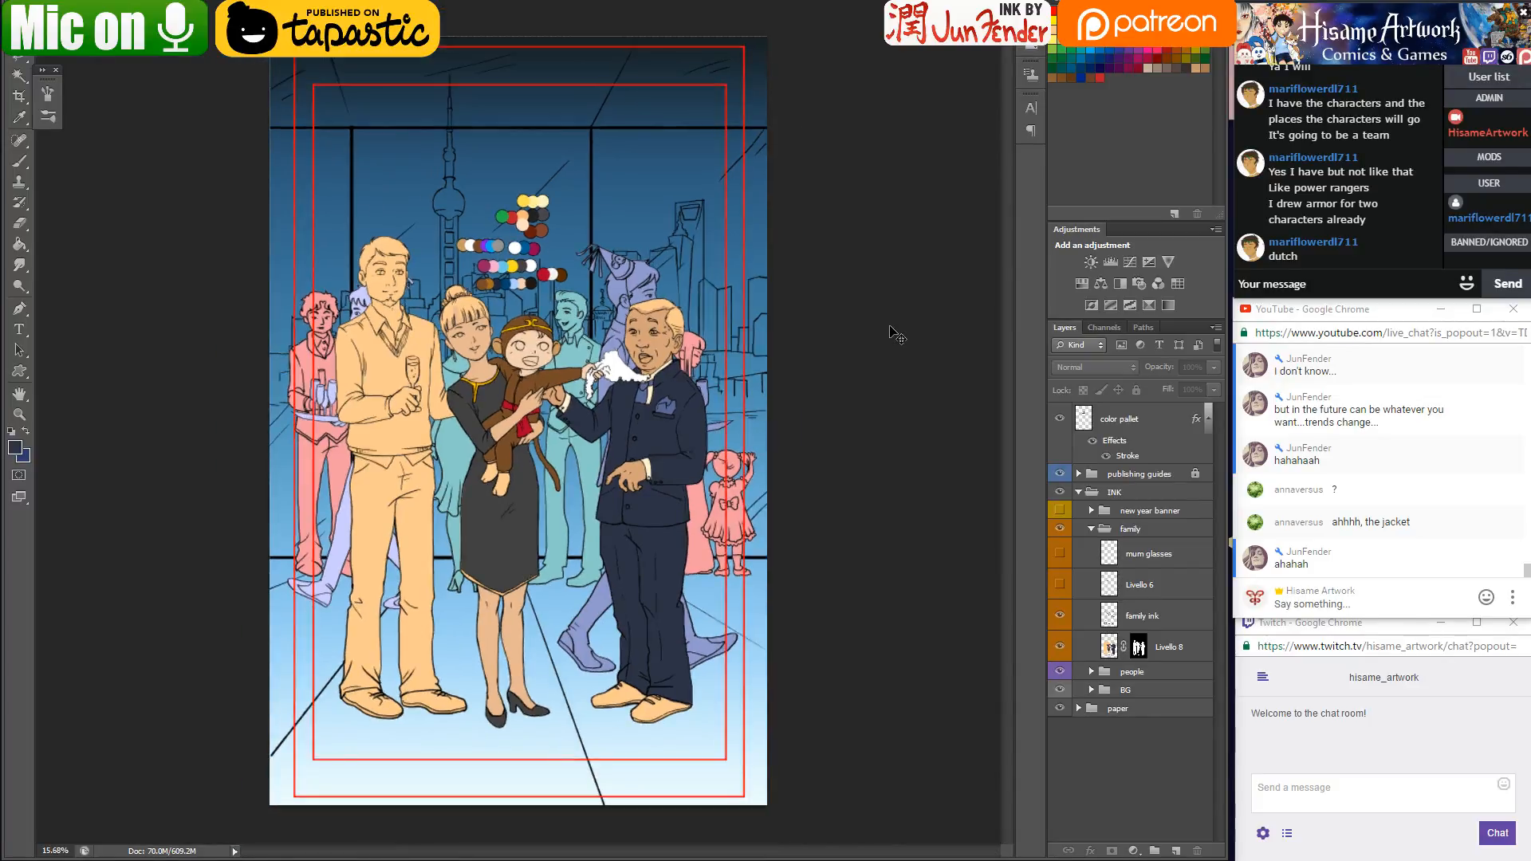
scroll(520, 364, up, 2)
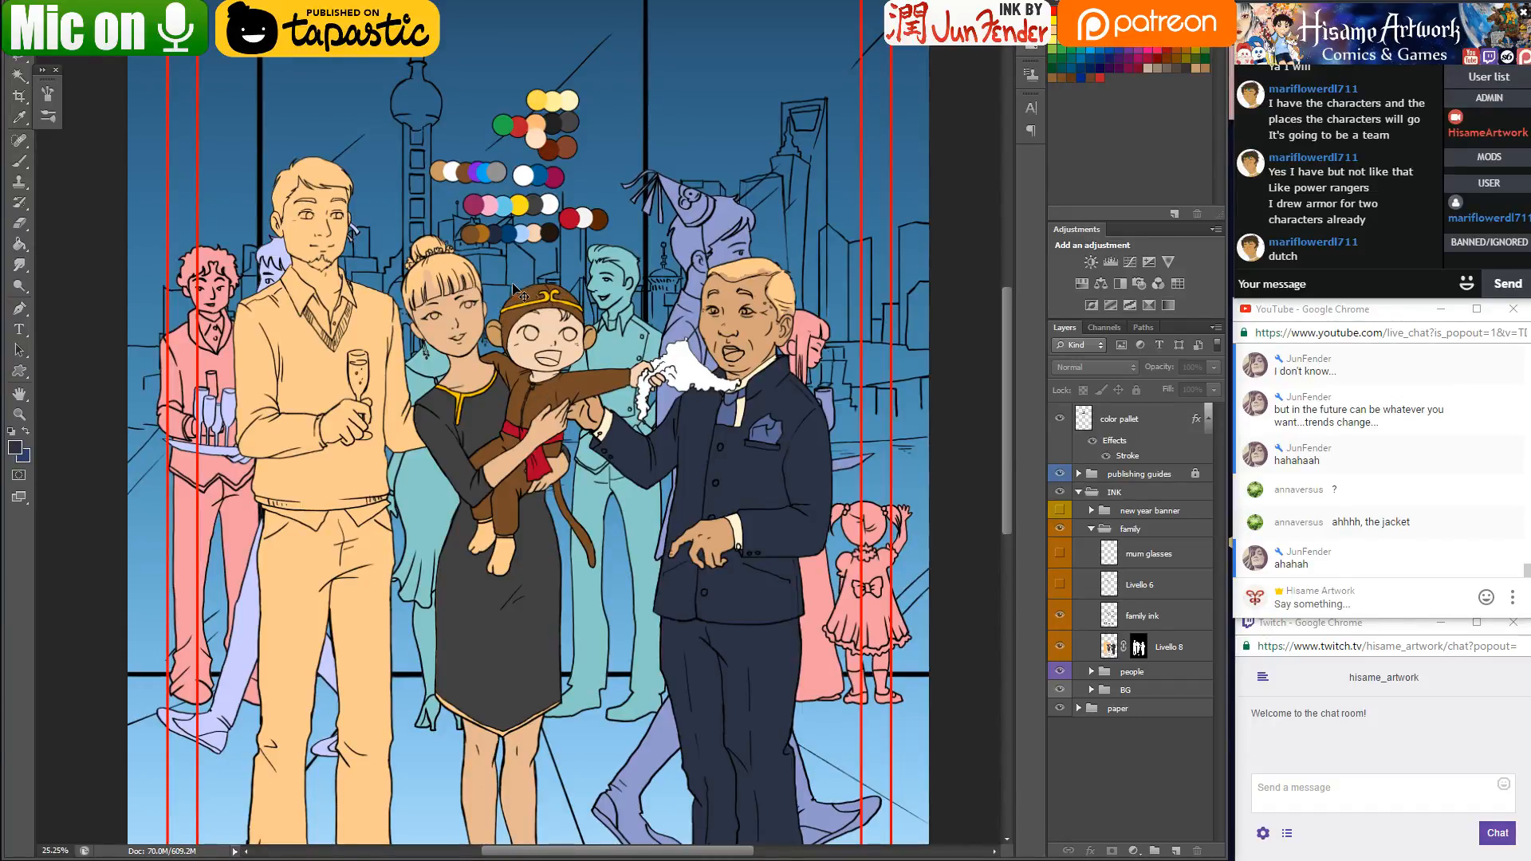
Select the older man's navy suit on the Livello 8 color layer with the Magic Wand
scroll(520, 294, up, 1)
scroll(571, 367, down, 2)
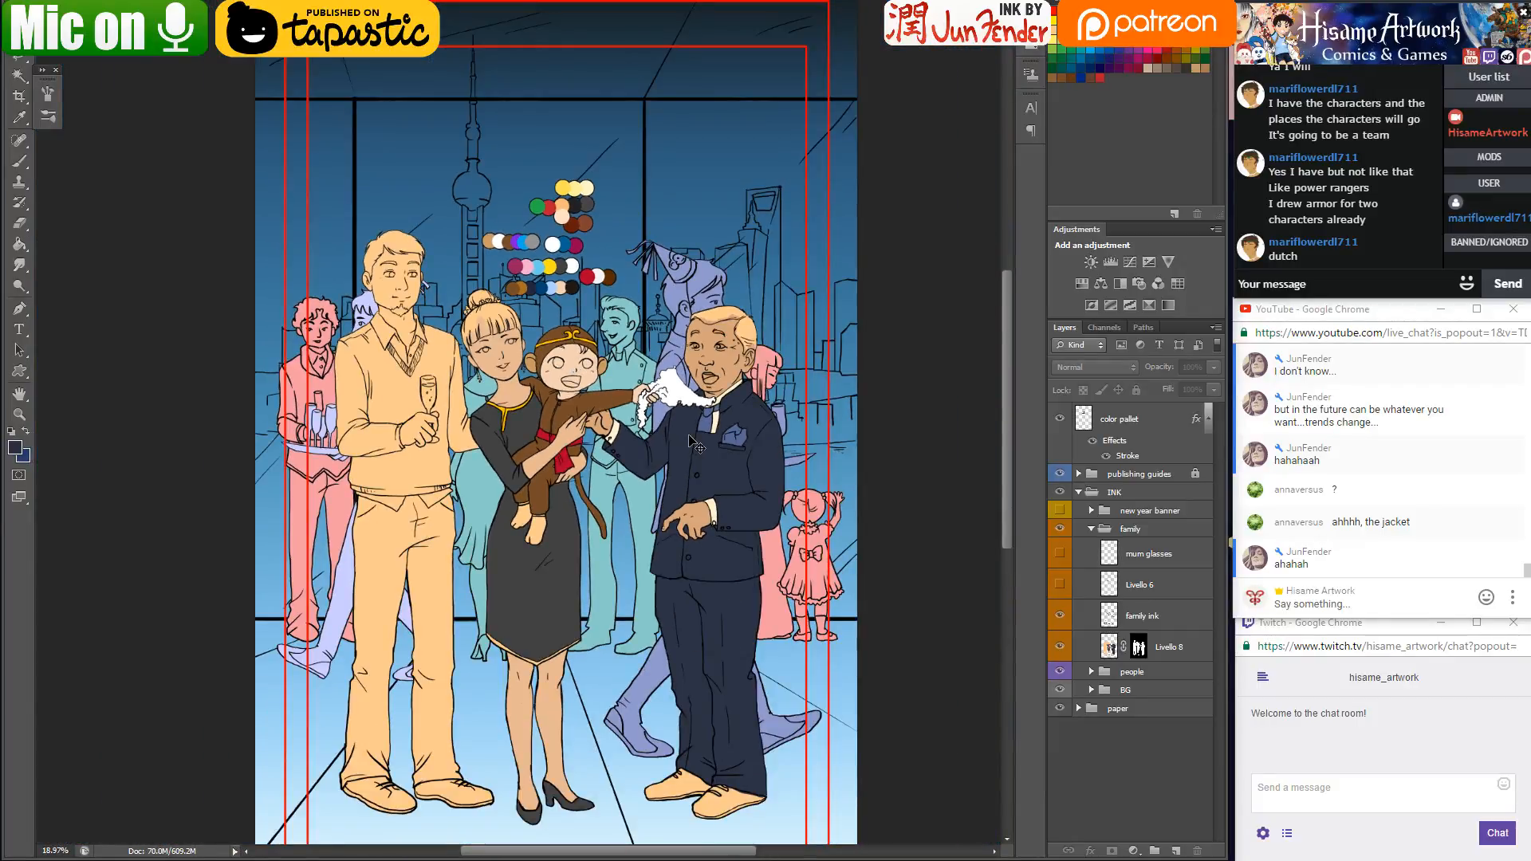
ctrl+click(716, 453)
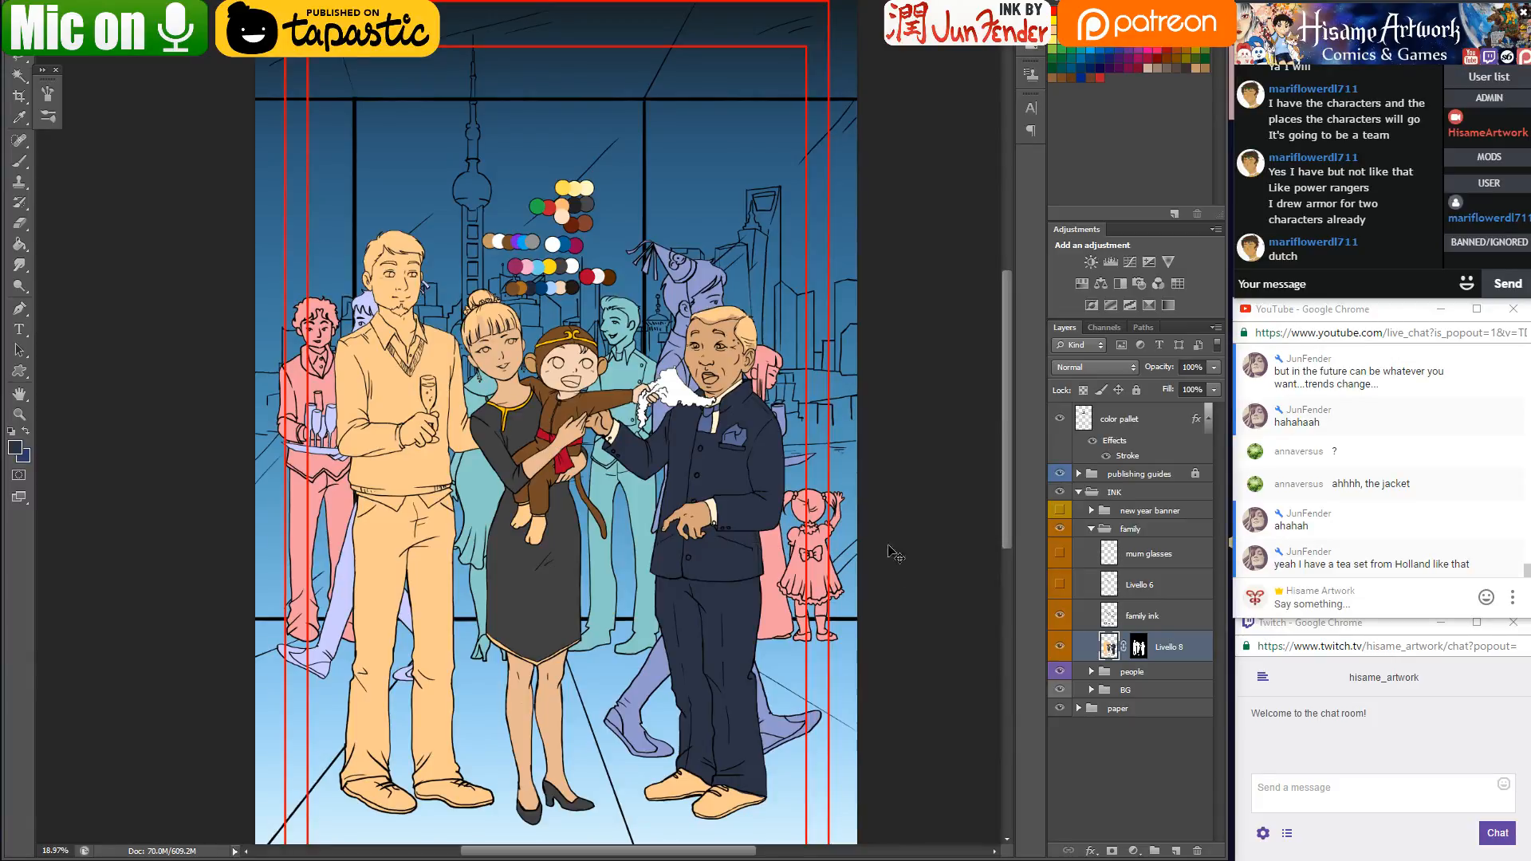
click(18, 76)
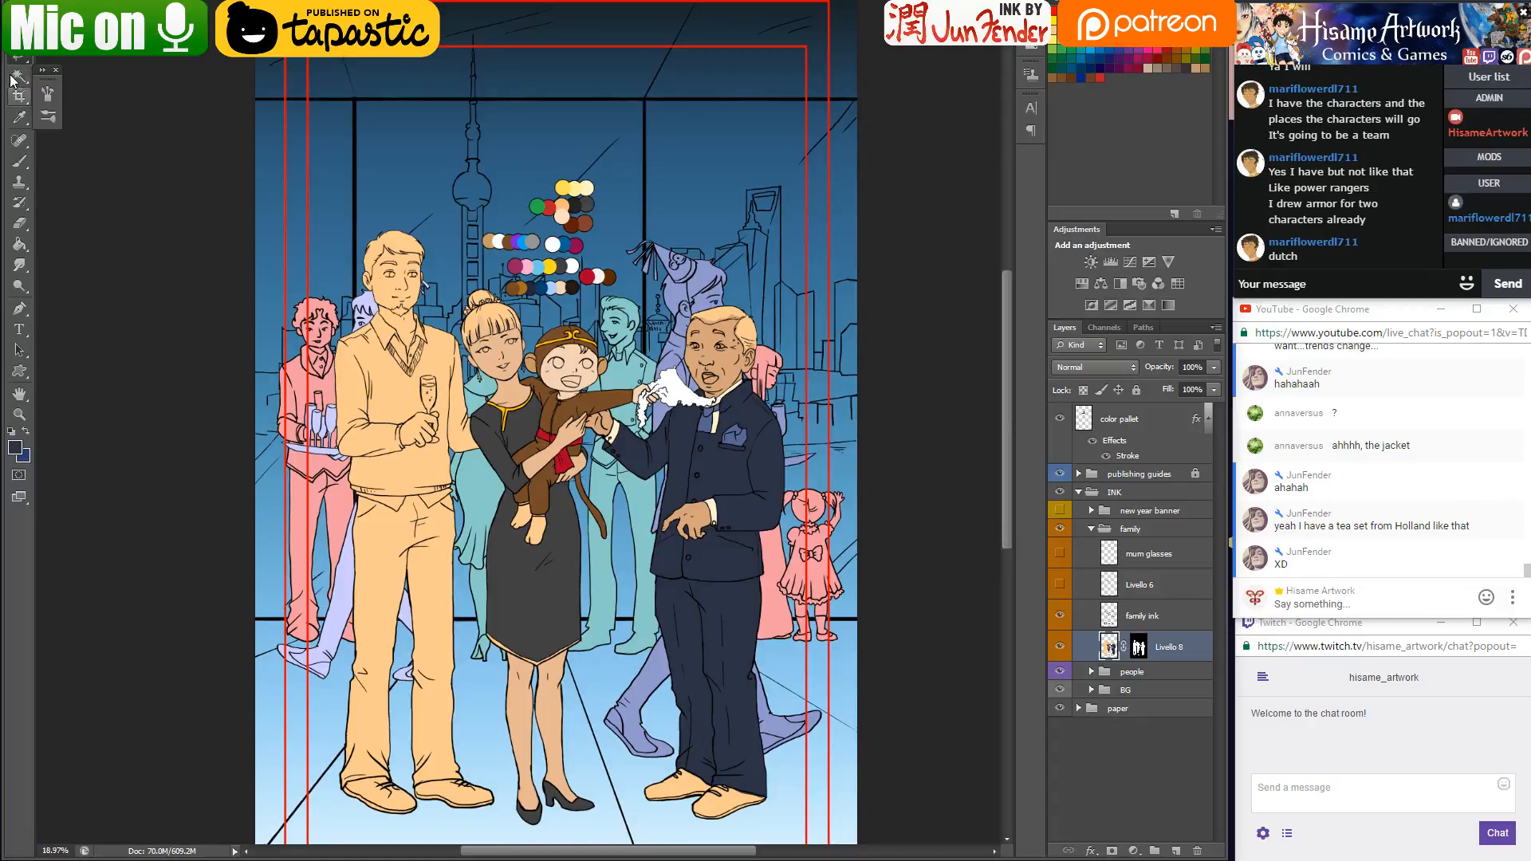
click(710, 473)
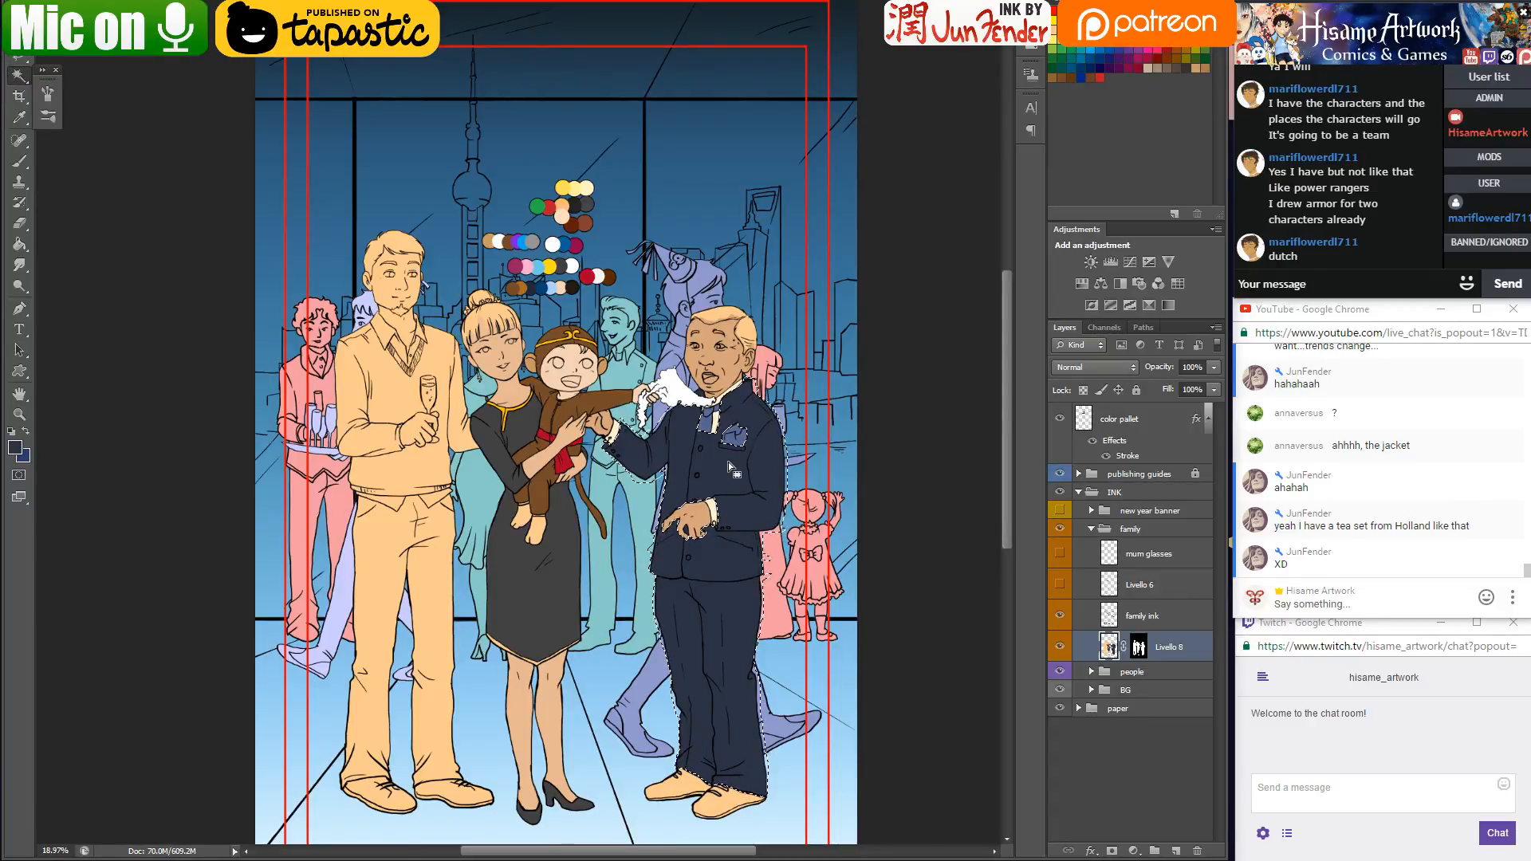
scroll(729, 462, up, 2)
scroll(922, 479, down, 3)
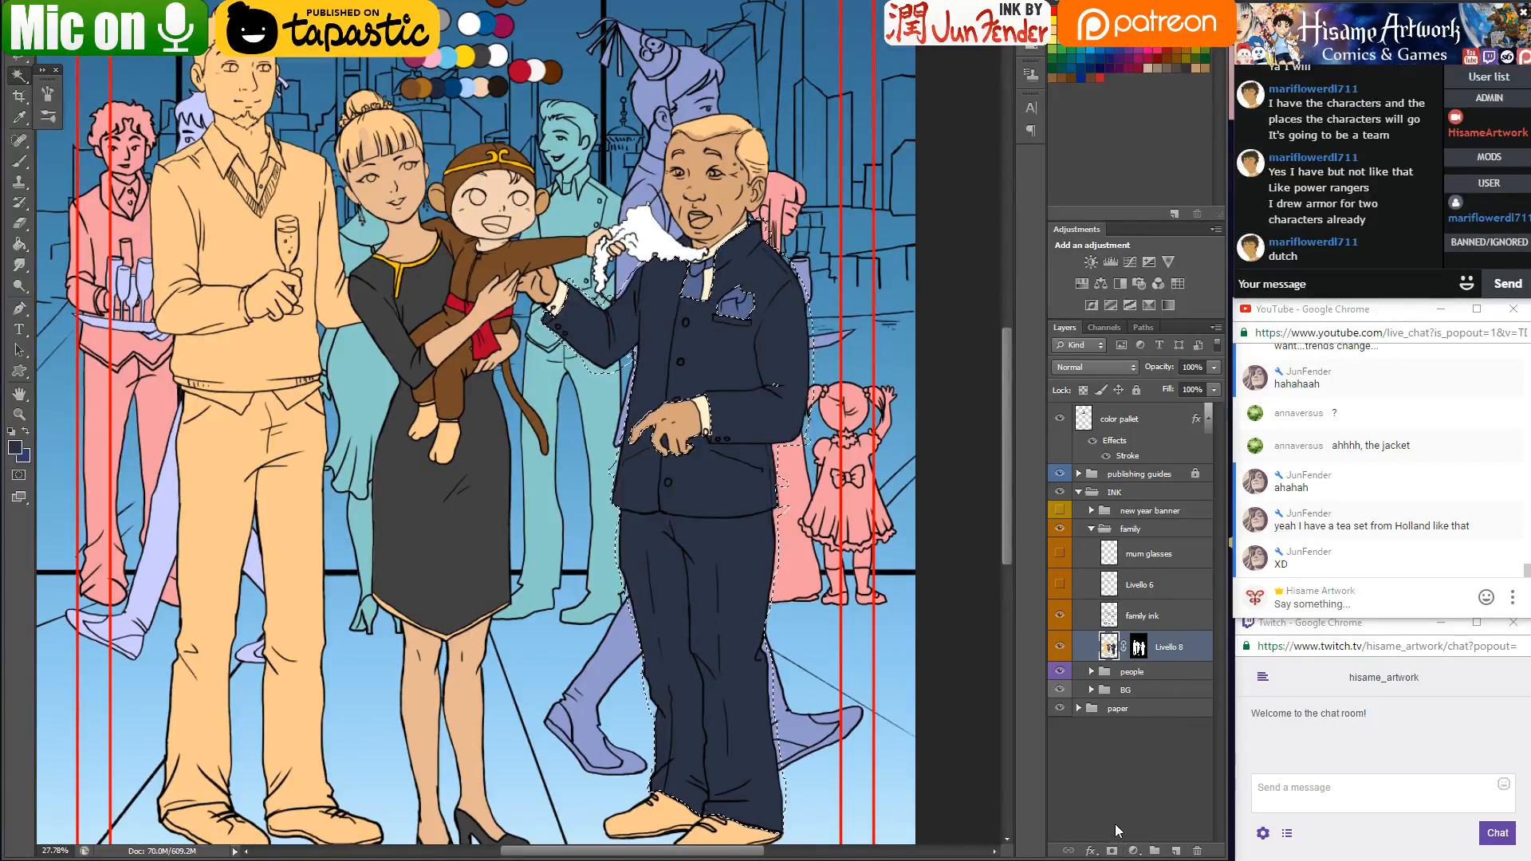
Apply the existing mask to the Livello 8 layer, and undo a new mask made from the suit selection
right_click(1113, 650)
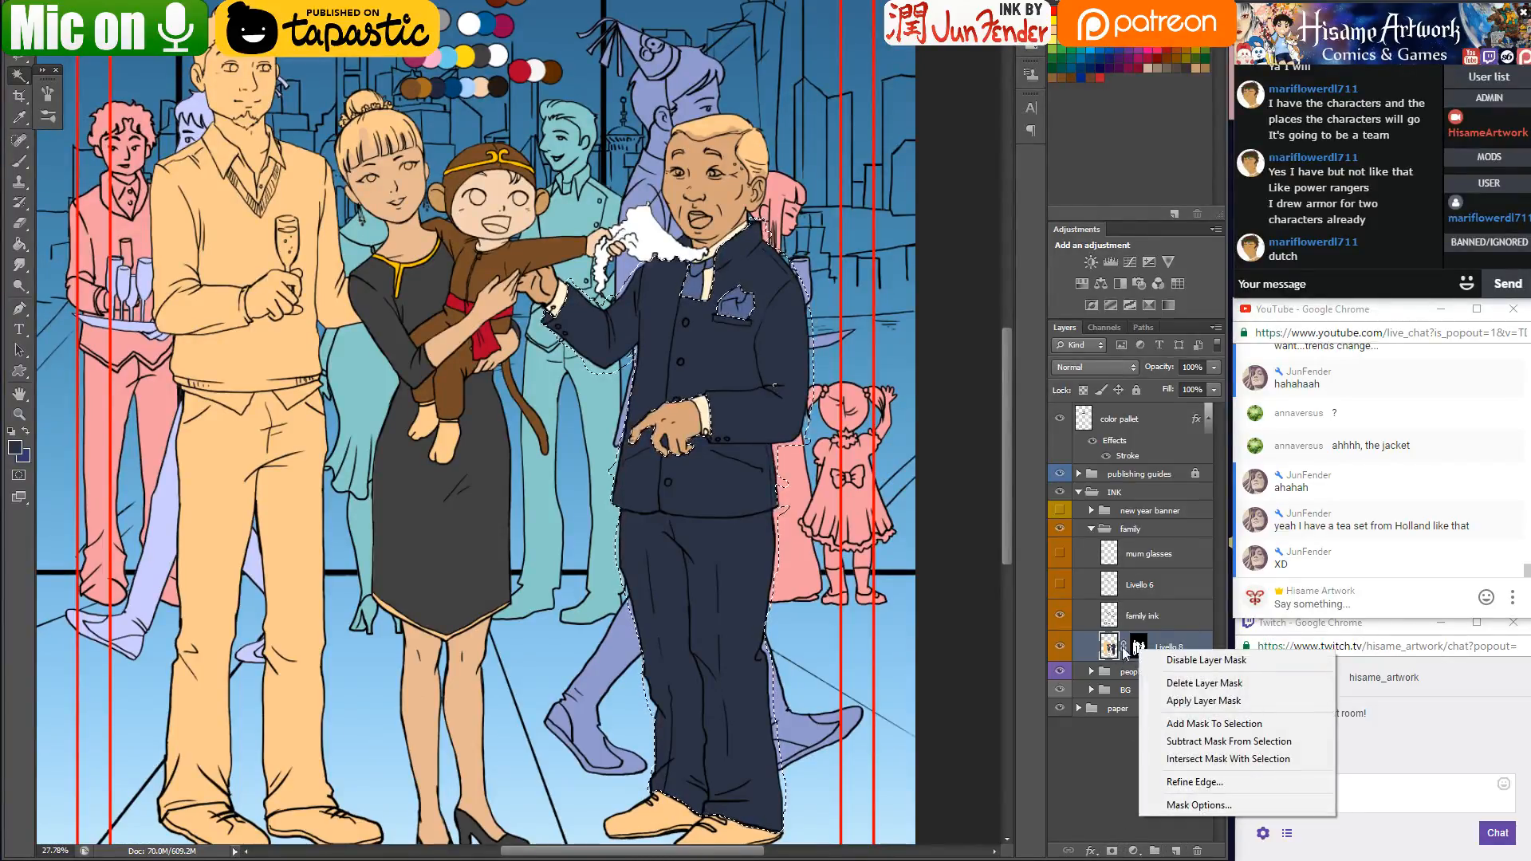
click(1195, 702)
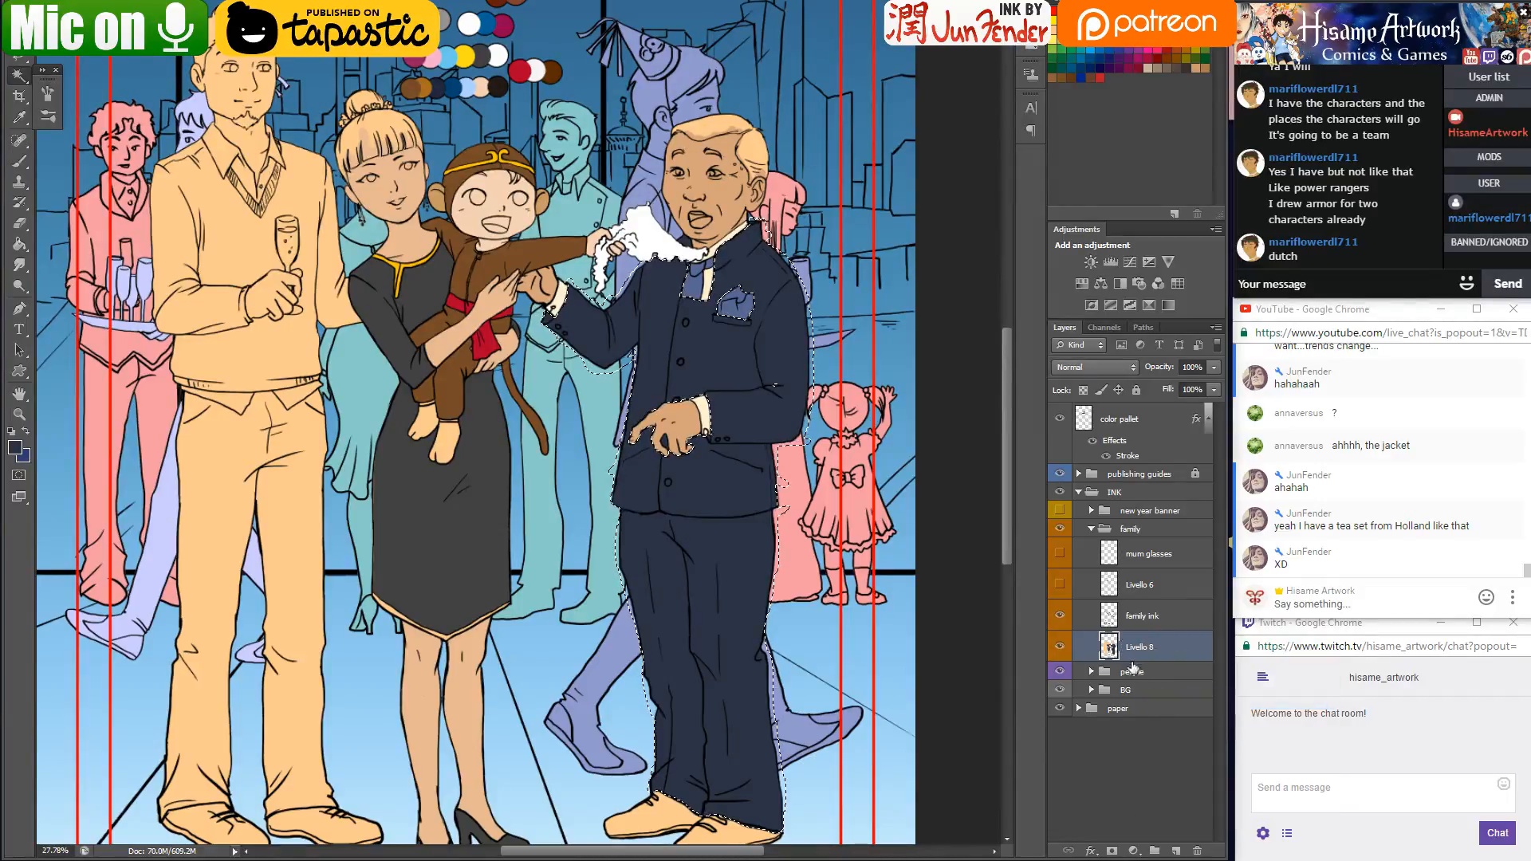
click(1112, 851)
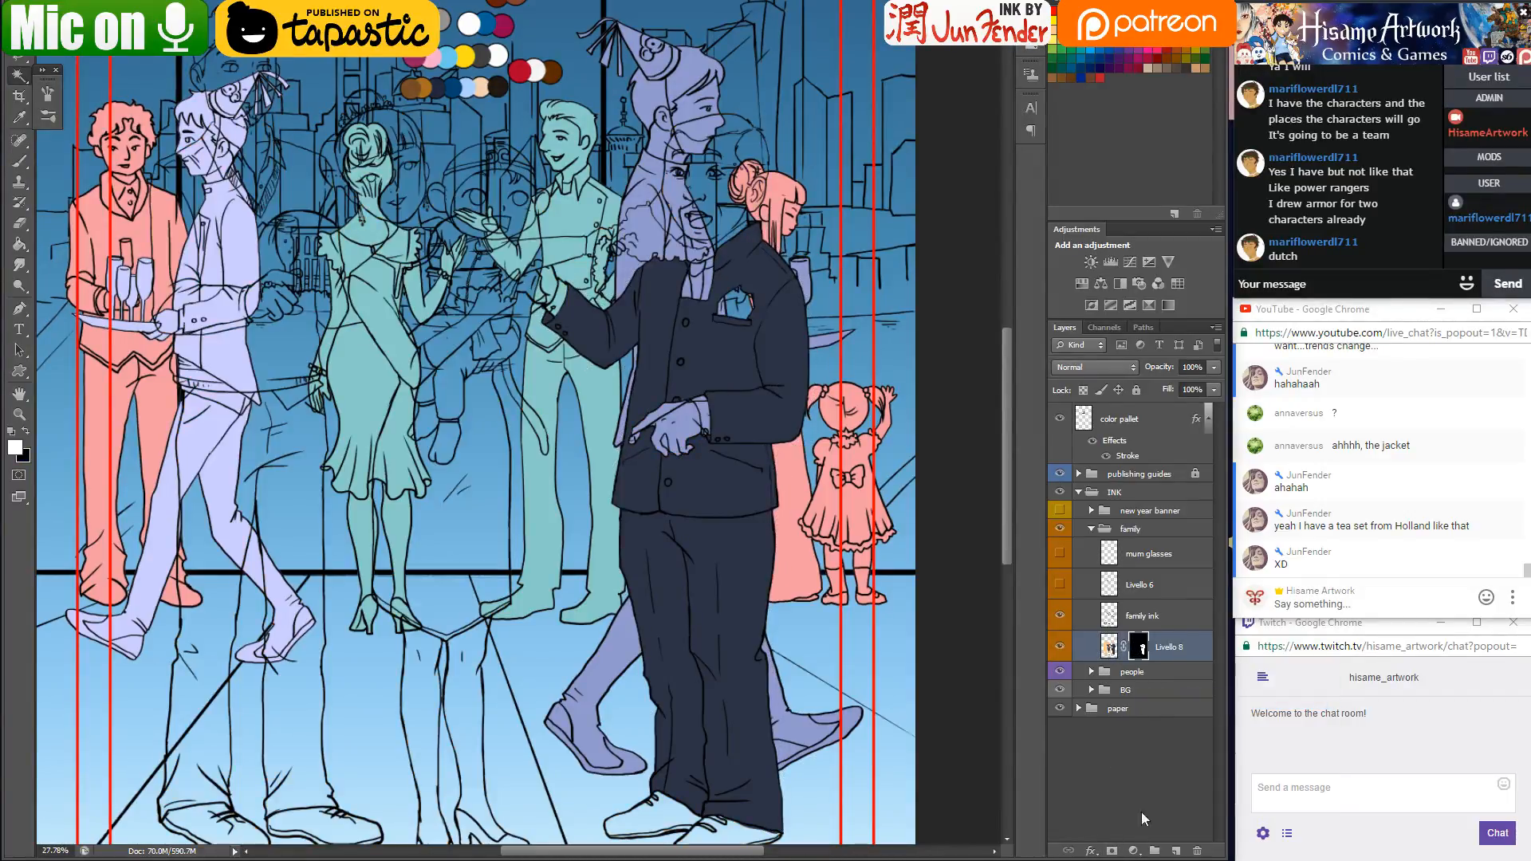
key(ctrl+z)
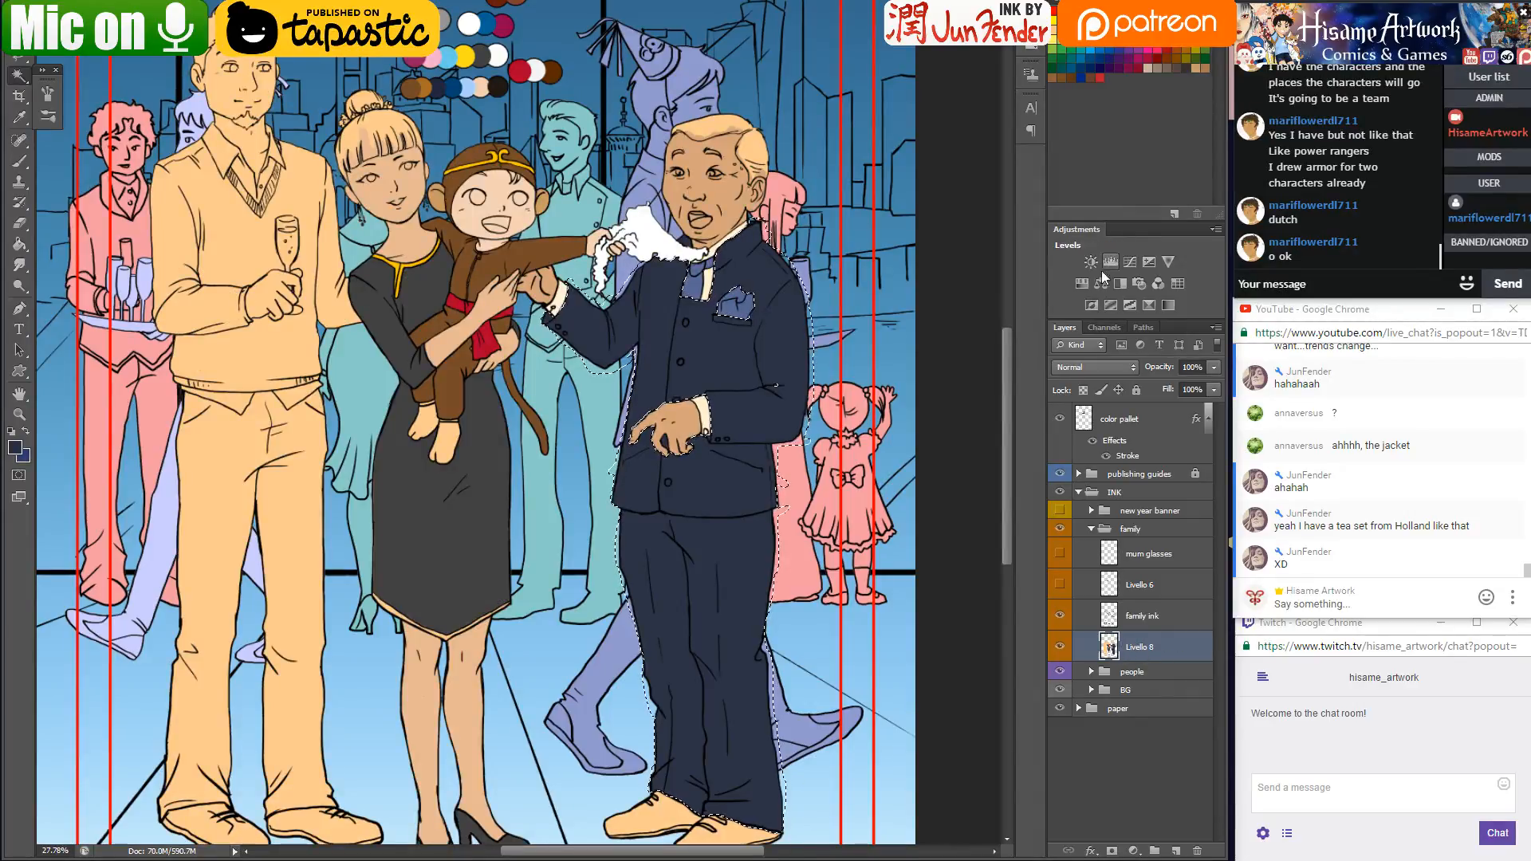
Try recoloring the older man's suit dark brown with a Hue/Saturation adjustment at a hue of about +129
click(1081, 284)
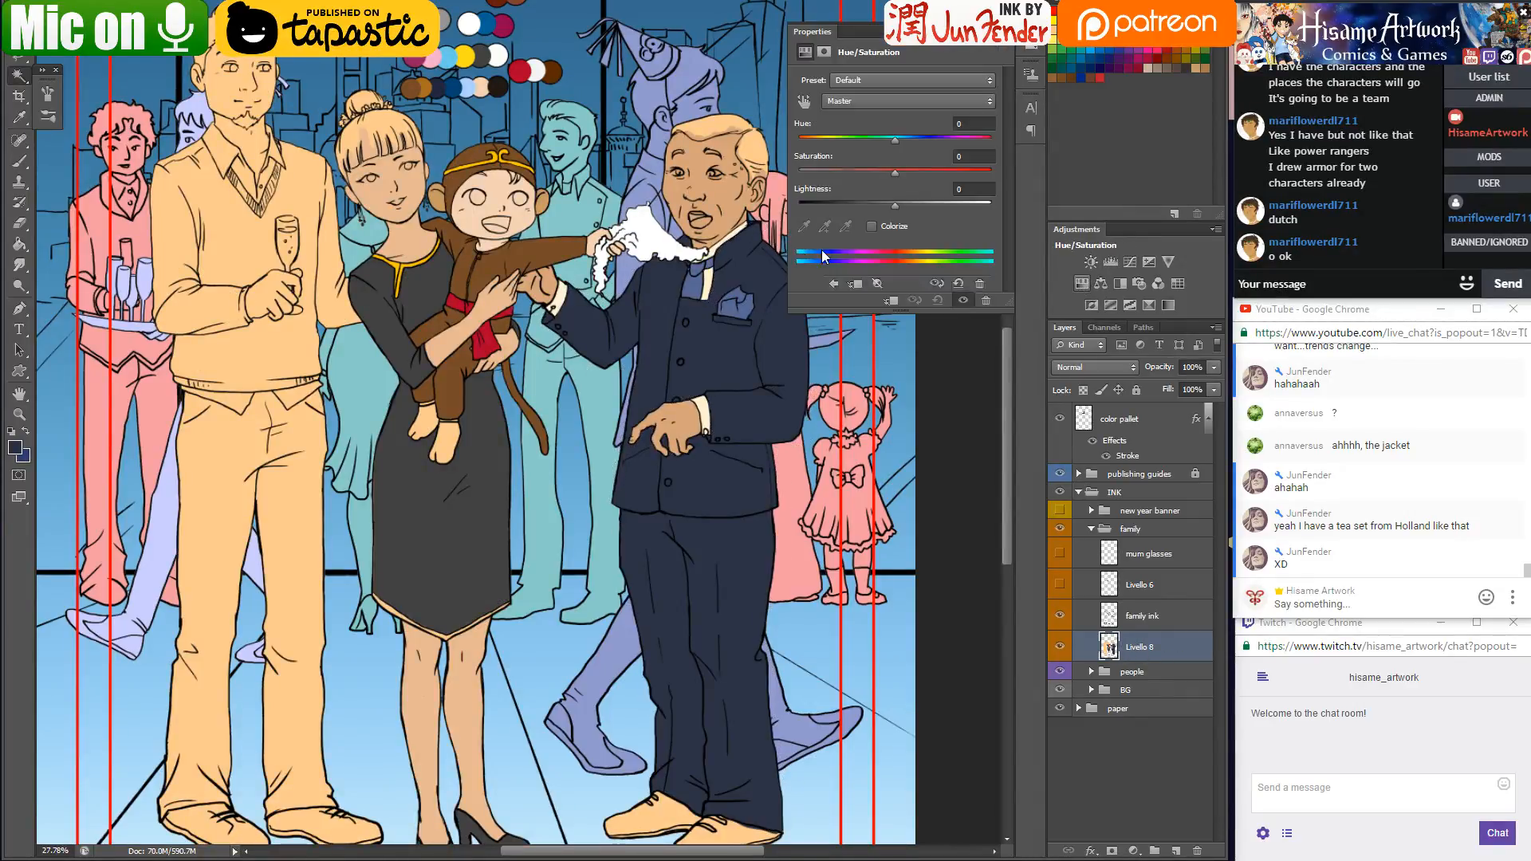
drag(897, 139, 971, 146)
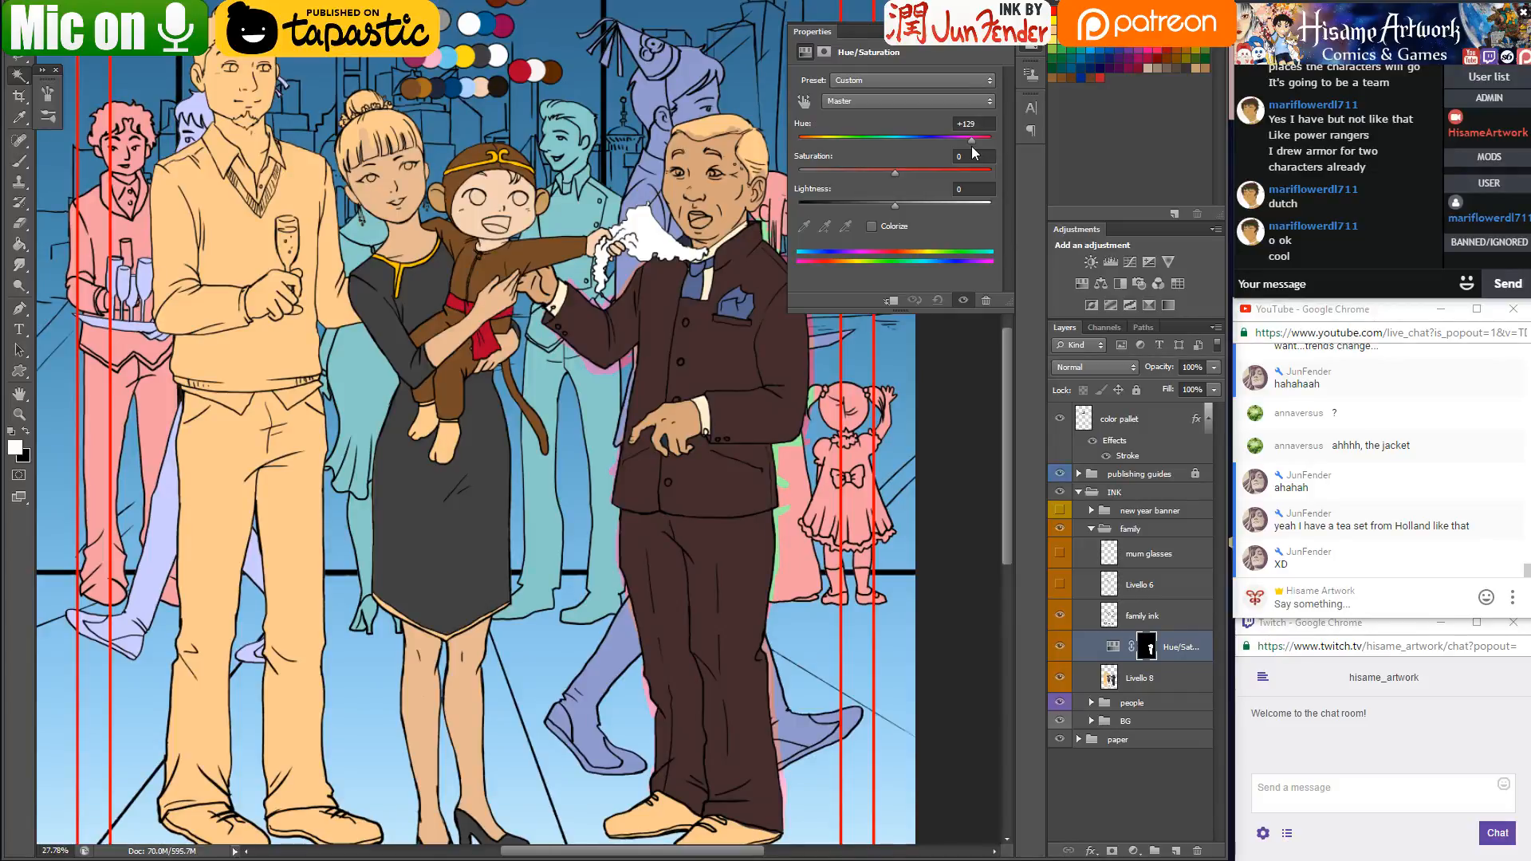
drag(972, 146, 985, 146)
click(988, 44)
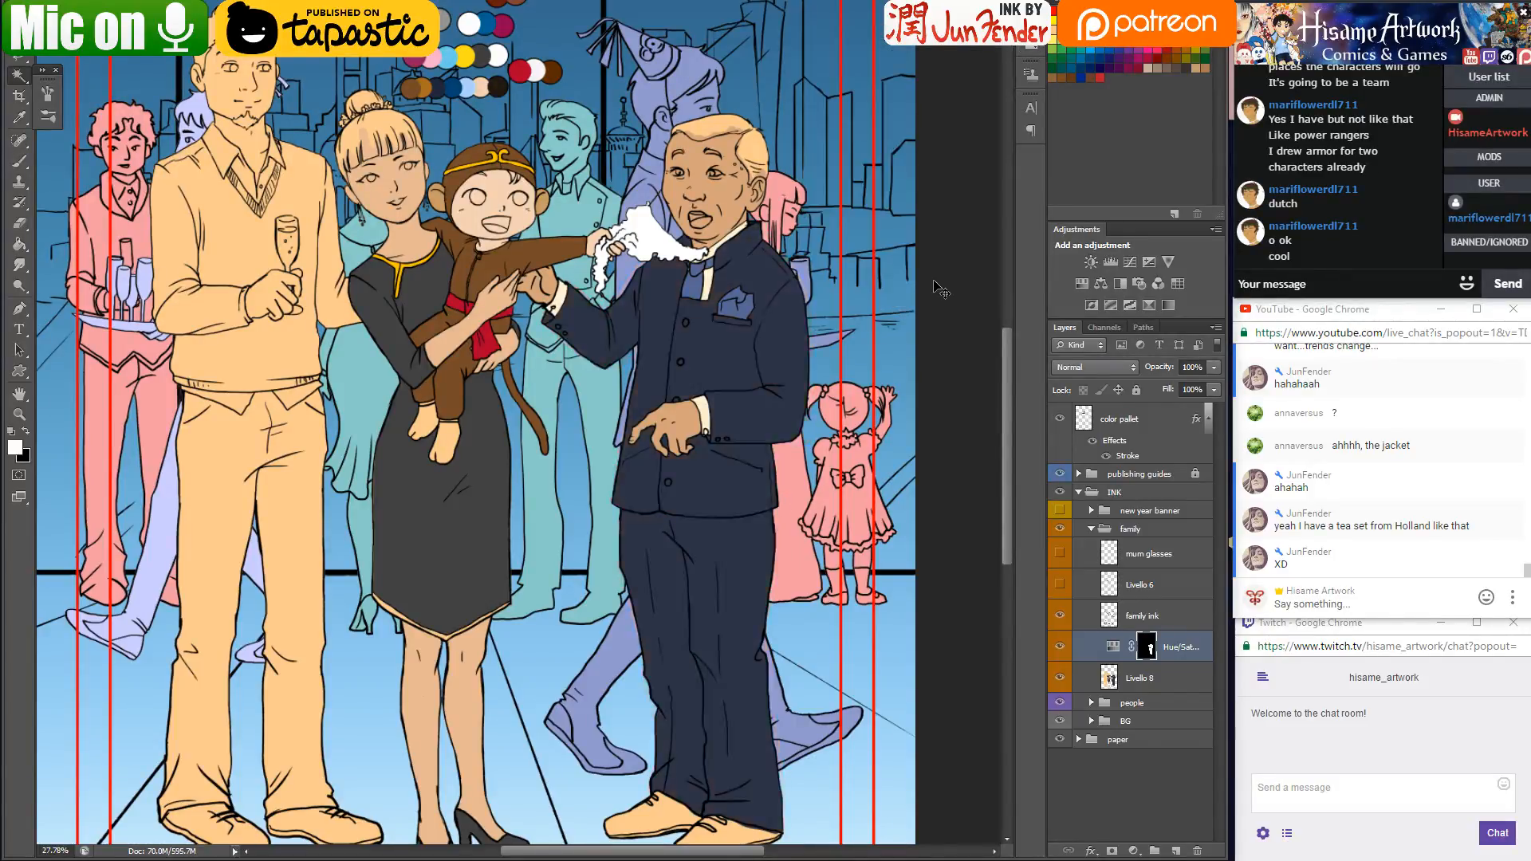
click(1109, 679)
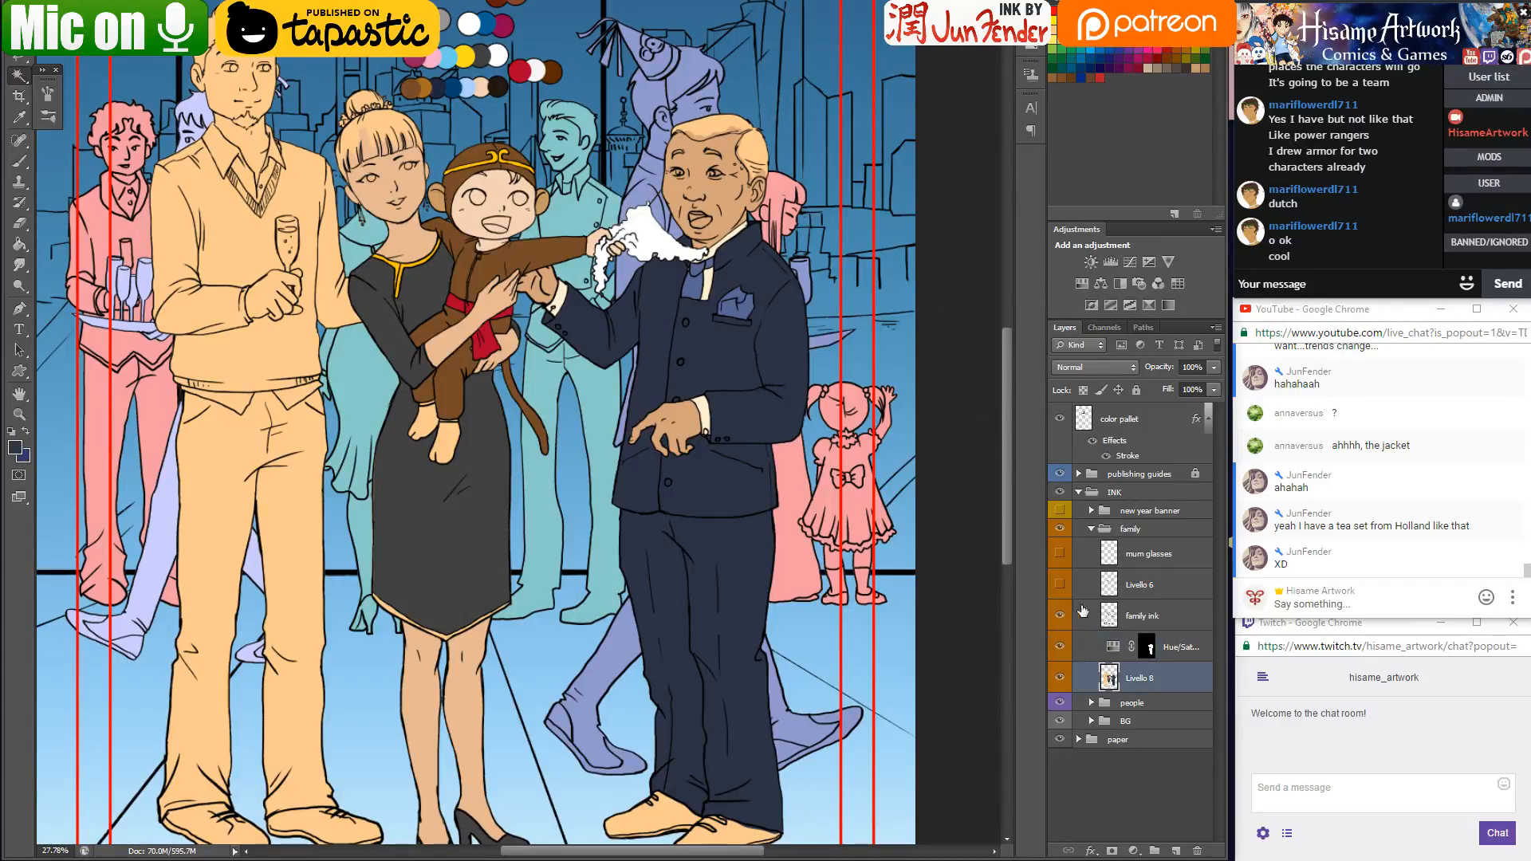
key(ctrl+alt+z)
key(ctrl+d)
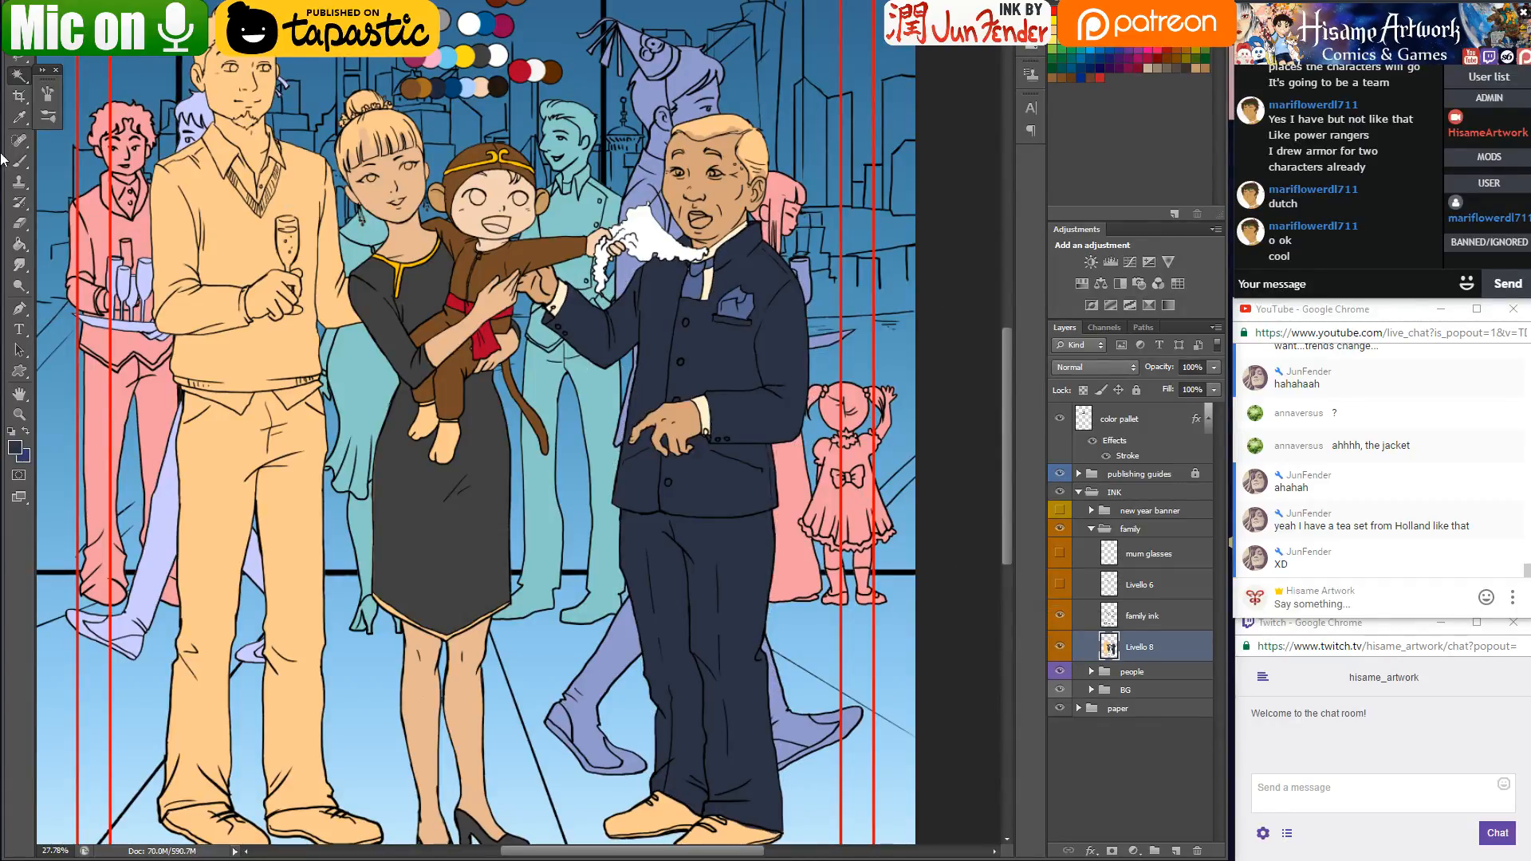
Reselect the older man's suit and shift it to dark teal green by lowering the hue in a Hue/Saturation adjustment layer
click(729, 362)
click(1082, 284)
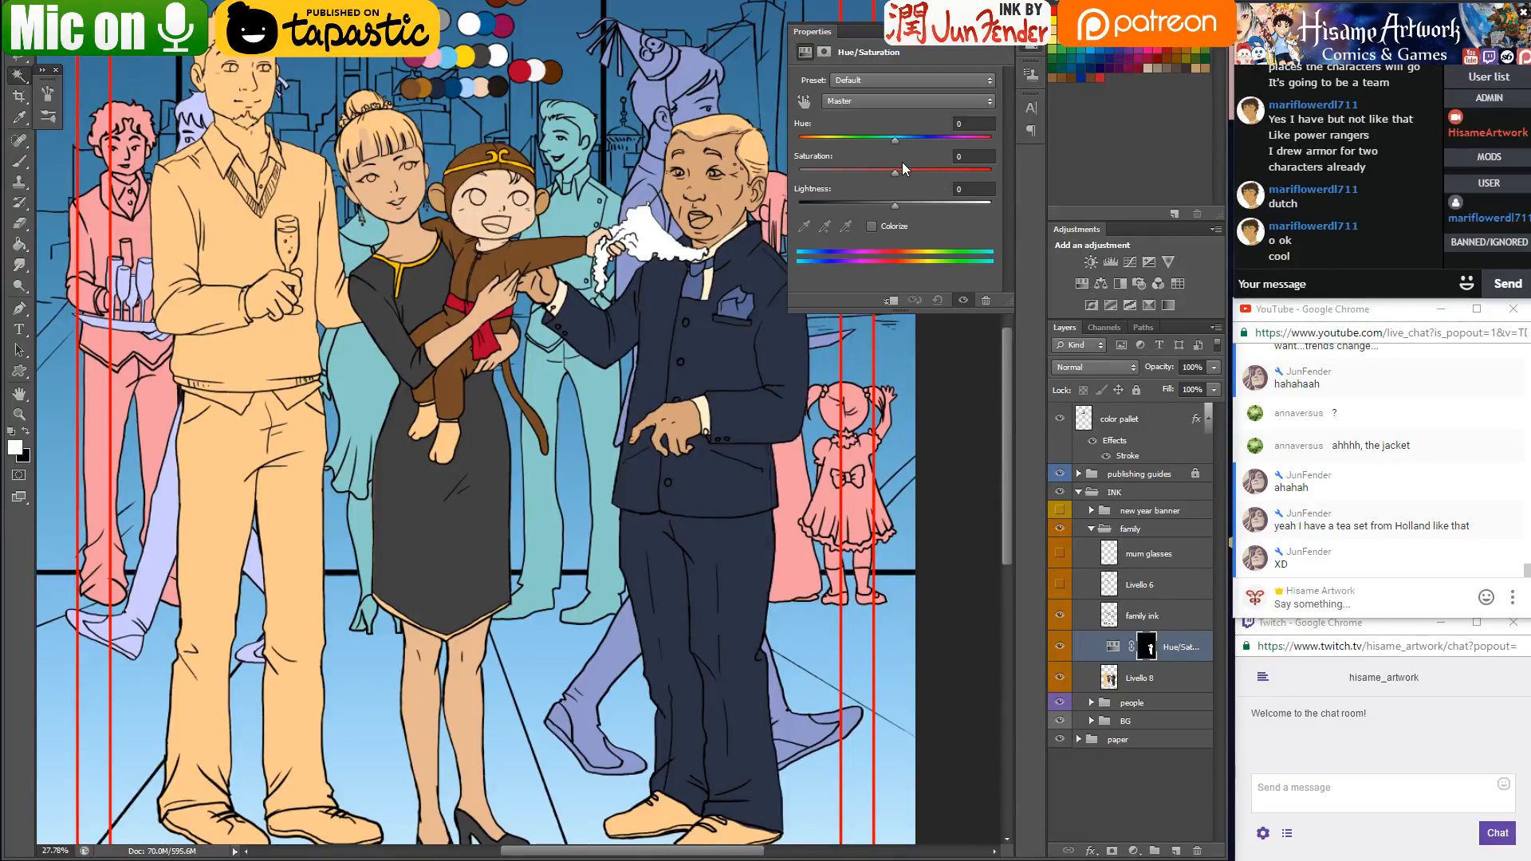
drag(898, 137, 856, 141)
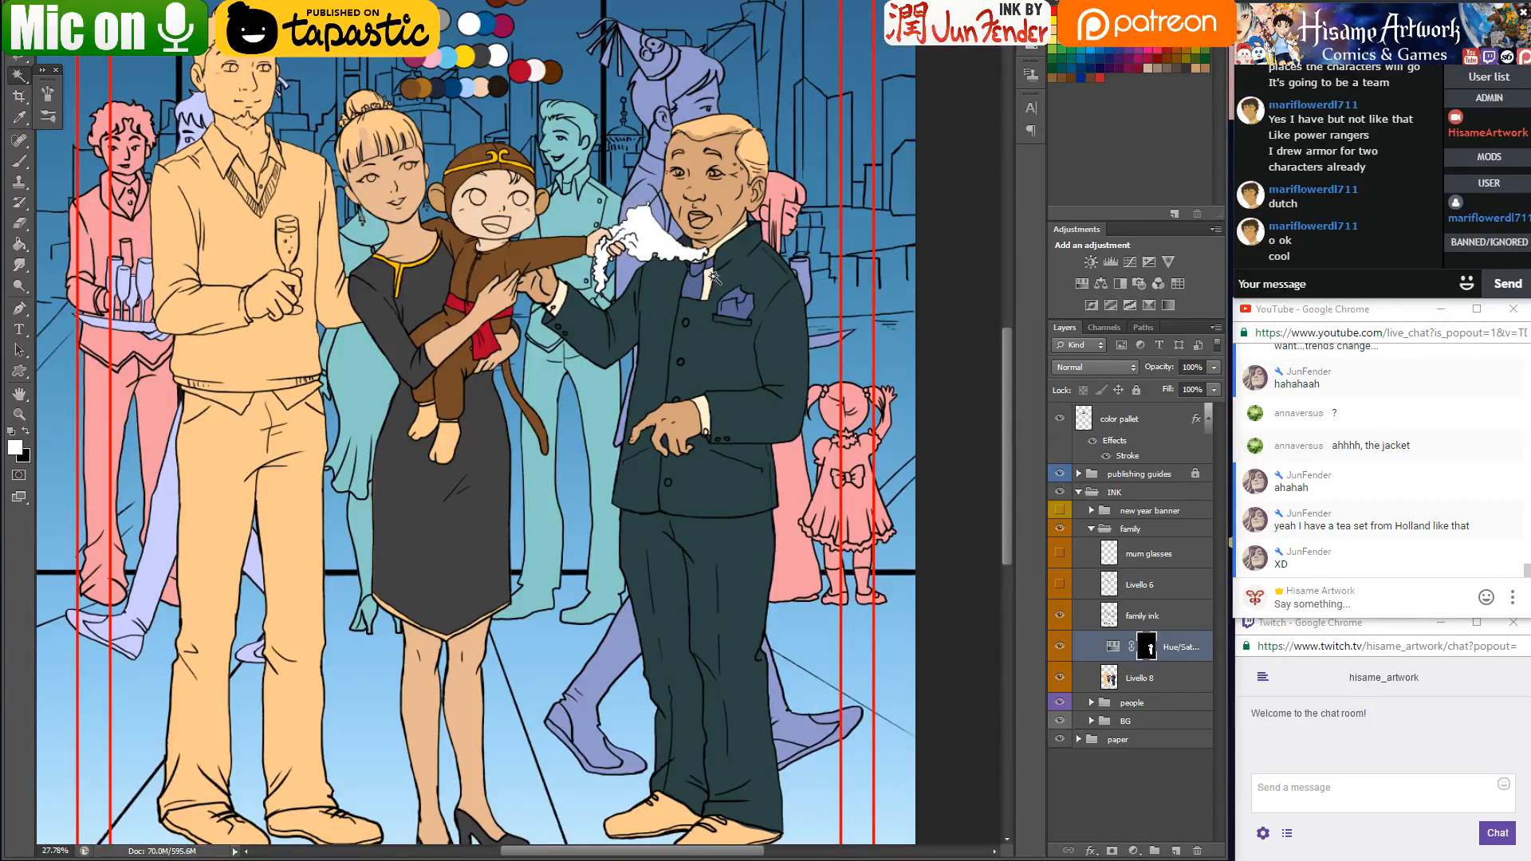
Merge the suit's Hue/Saturation adjustment layer with the Livello 8 color layer
scroll(714, 275, up, 10)
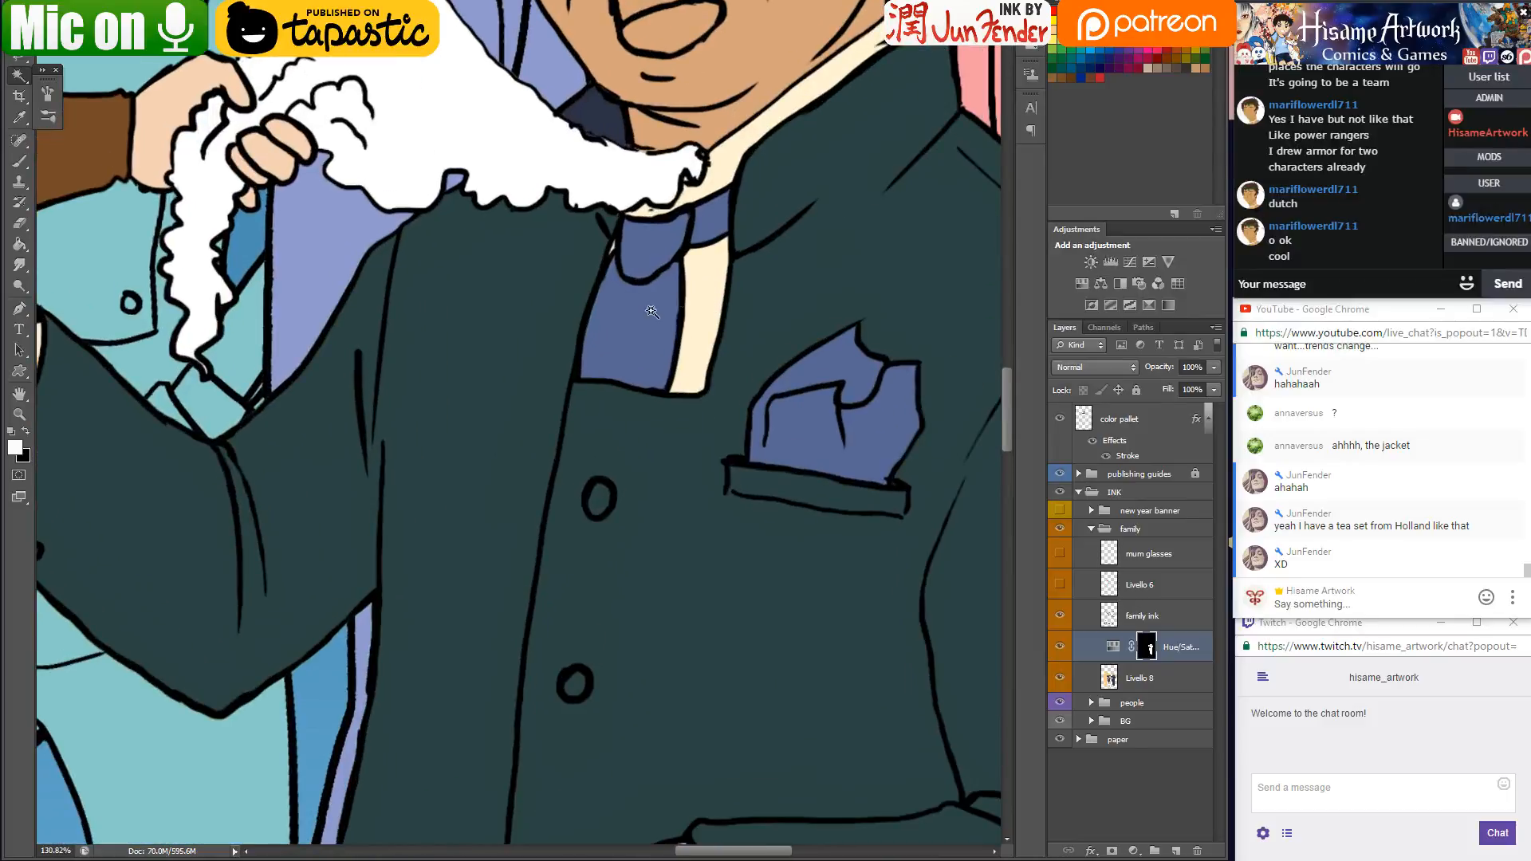
click(652, 311)
click(804, 464)
ctrl+click(1107, 679)
shift+click(1168, 679)
right_click(1166, 645)
click(1225, 452)
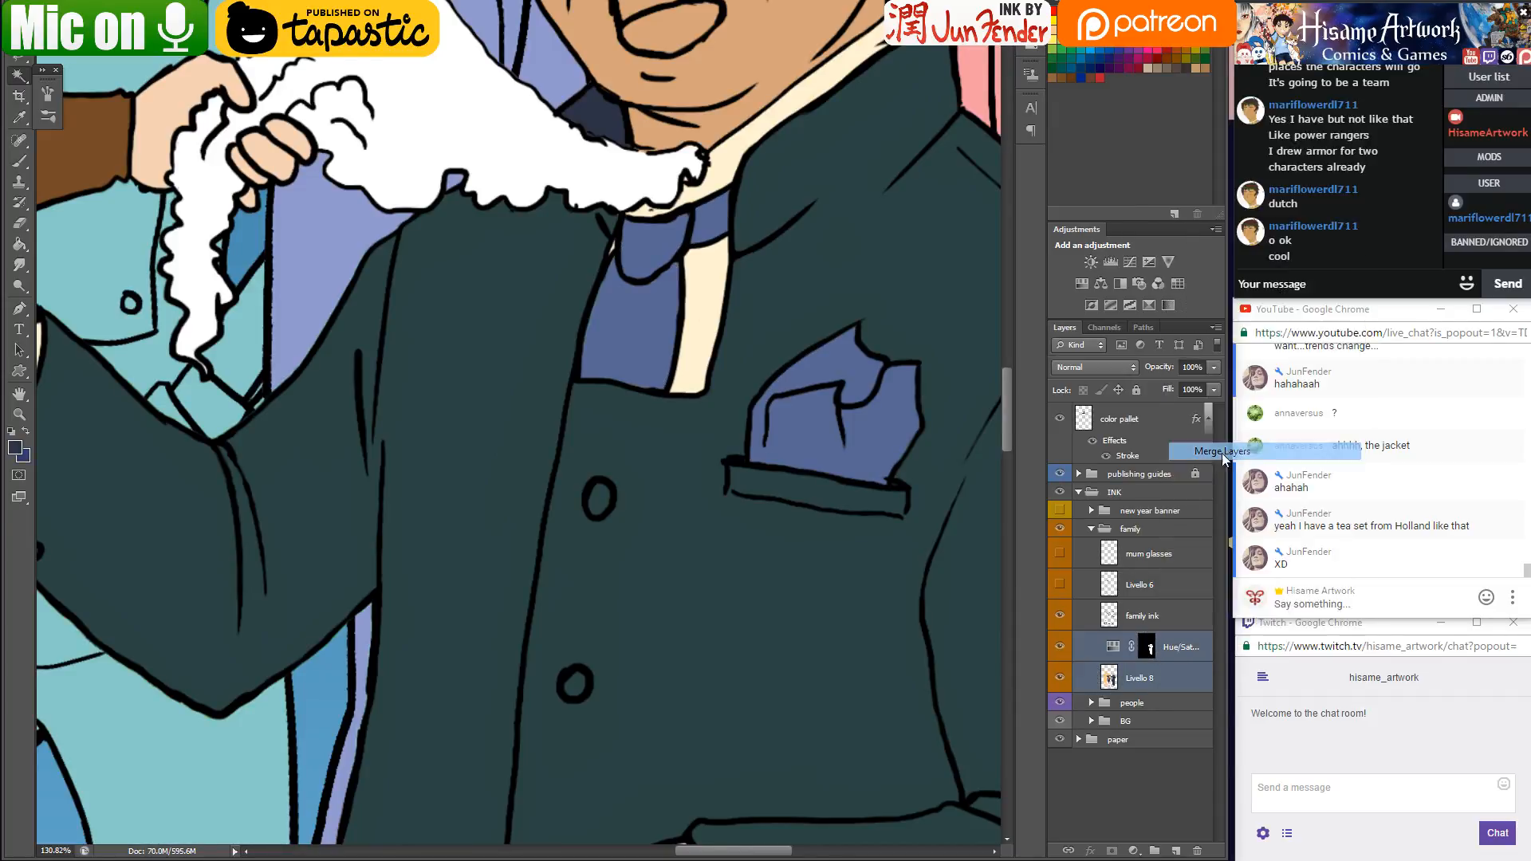
Select the older man's blue pocket square and tie together on the merged color layer
key(ctrl+0)
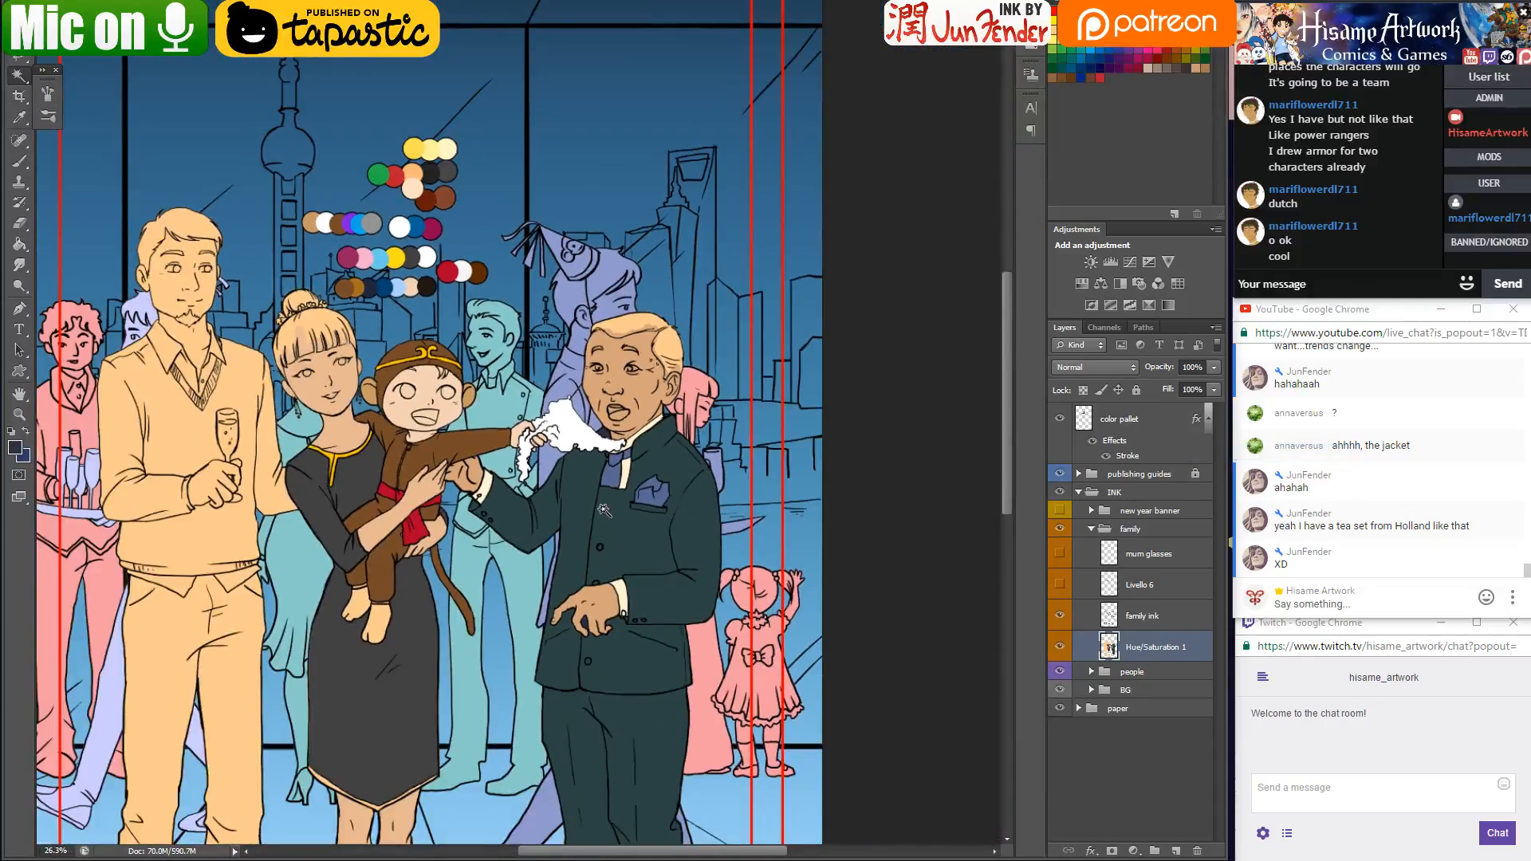
scroll(603, 509, up, 6)
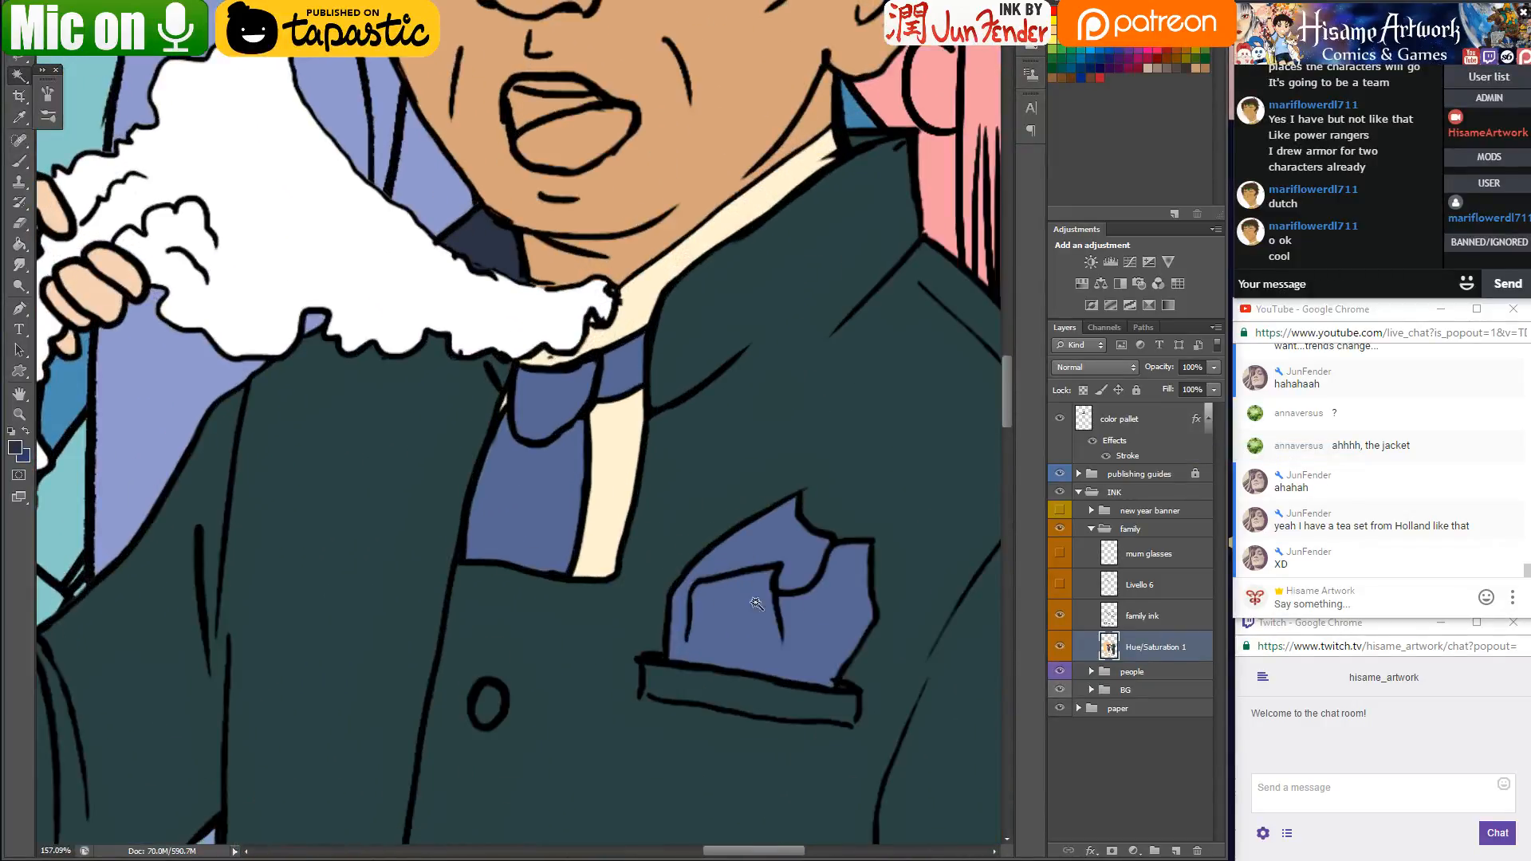
click(750, 603)
shift+click(540, 495)
Sample the suit's dark teal as the foreground color and shift its hue to 151° for a dark green
click(19, 161)
click(14, 448)
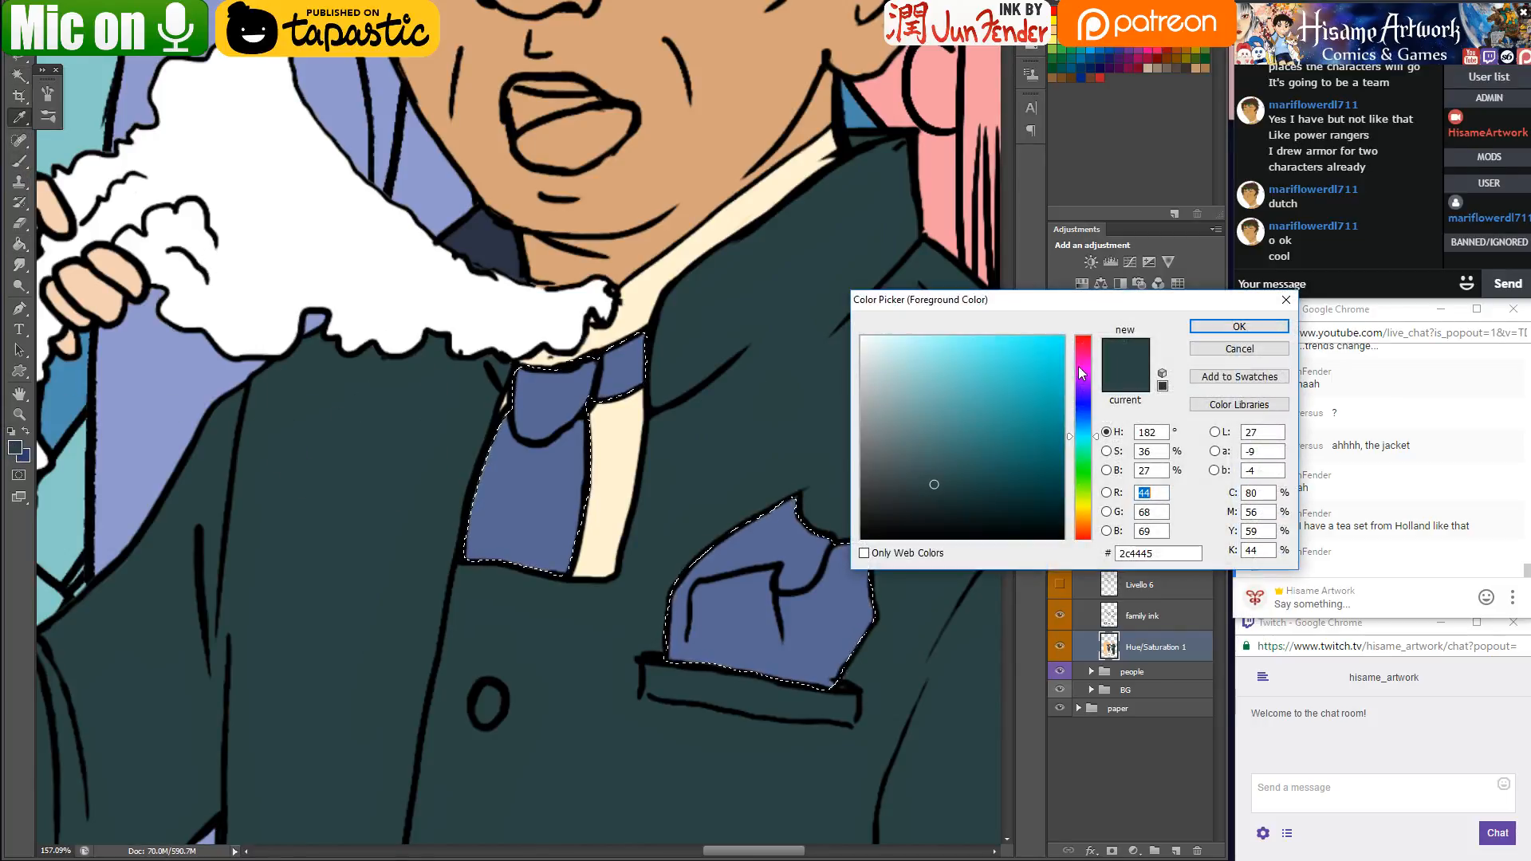
drag(1085, 439, 1086, 454)
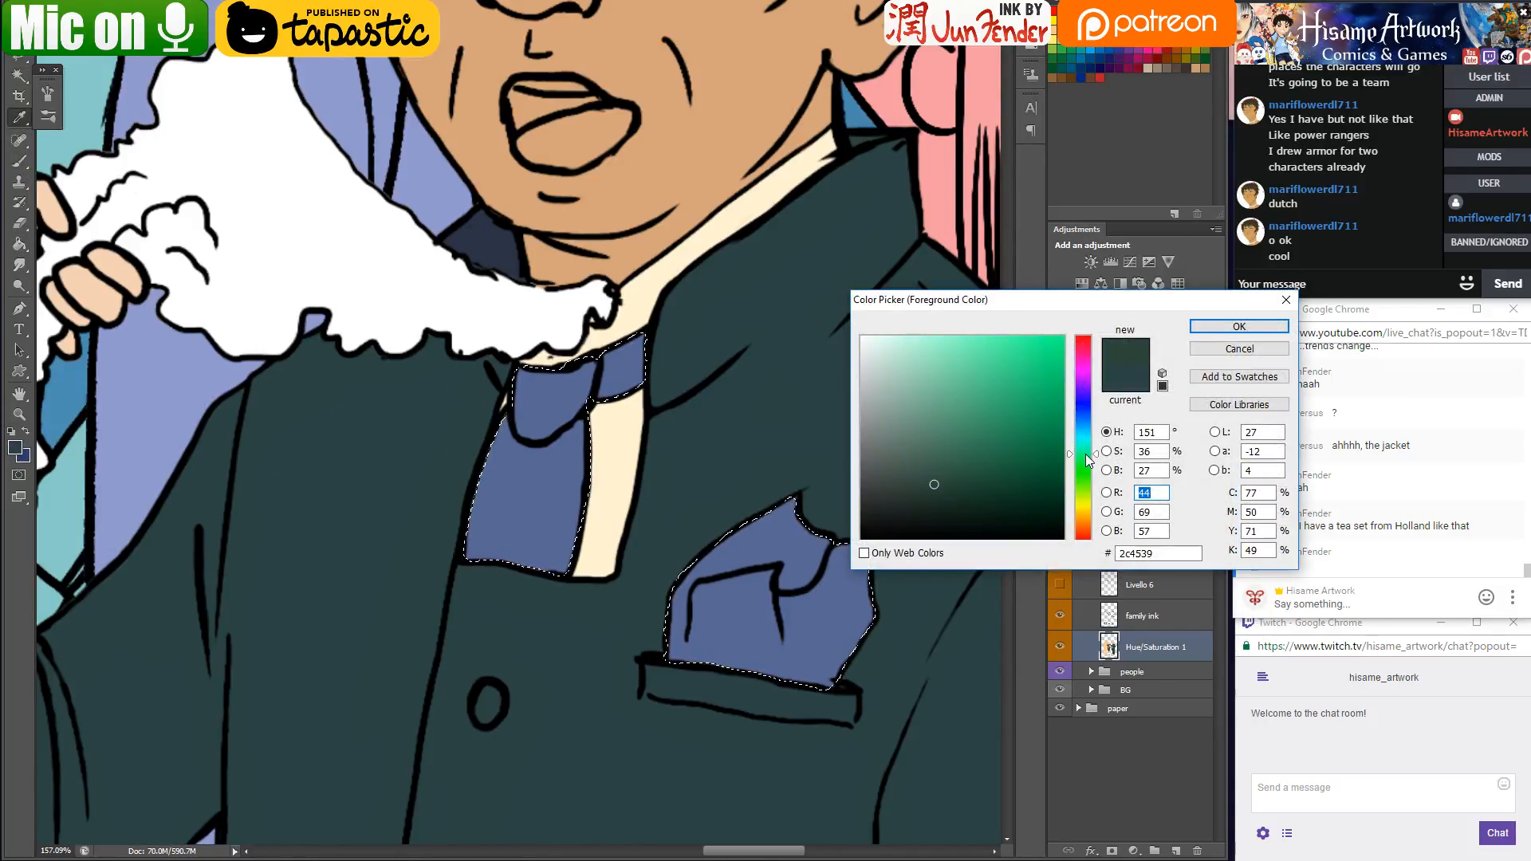
Set the foreground colour to green #58947a and fill the selected tie and pocket square with the Paint Bucket
click(943, 422)
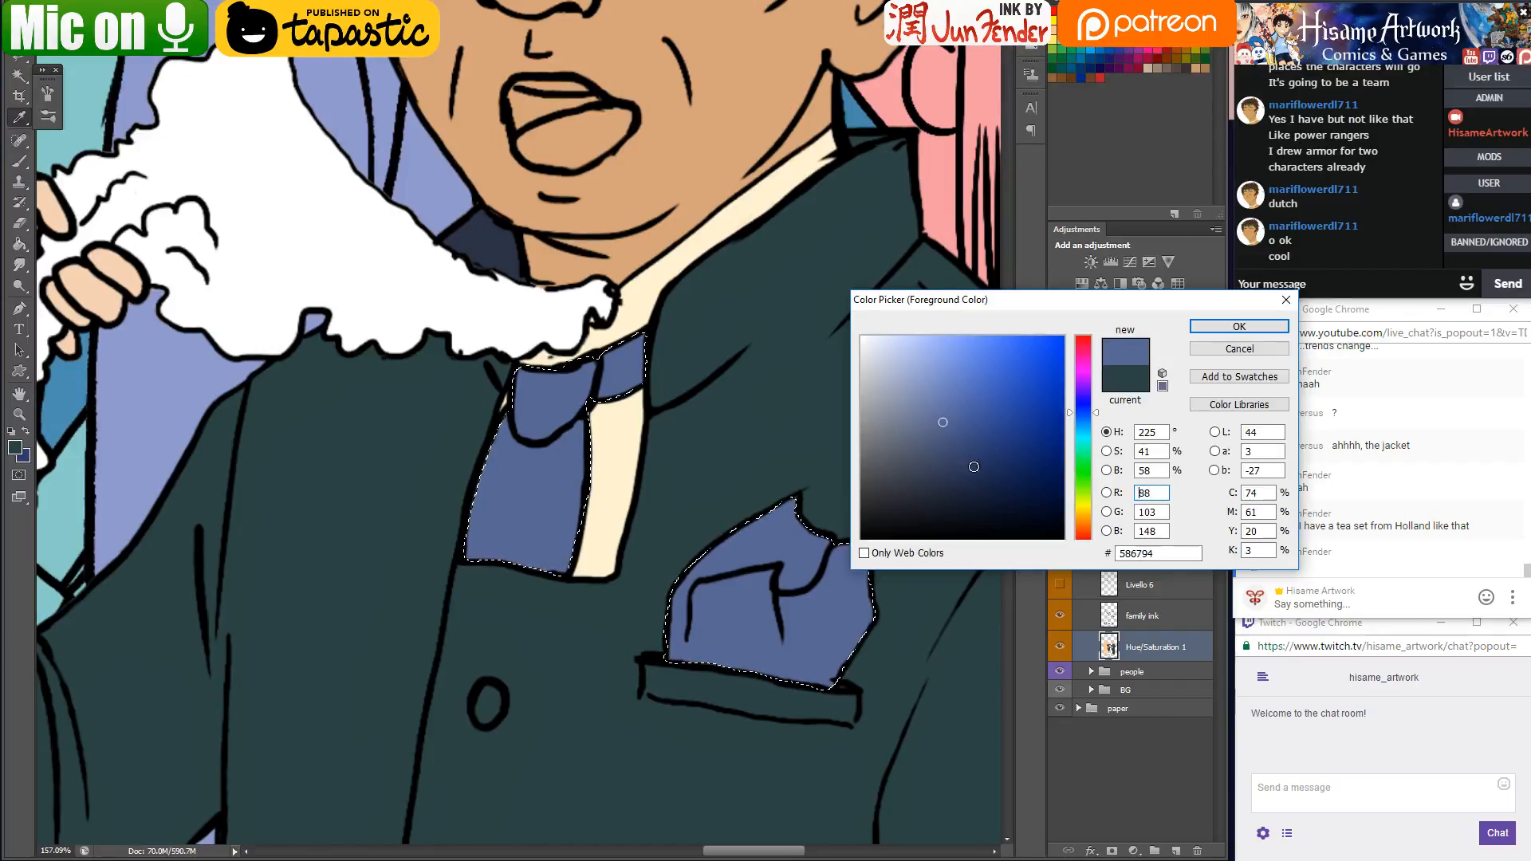
drag(1086, 417, 1091, 459)
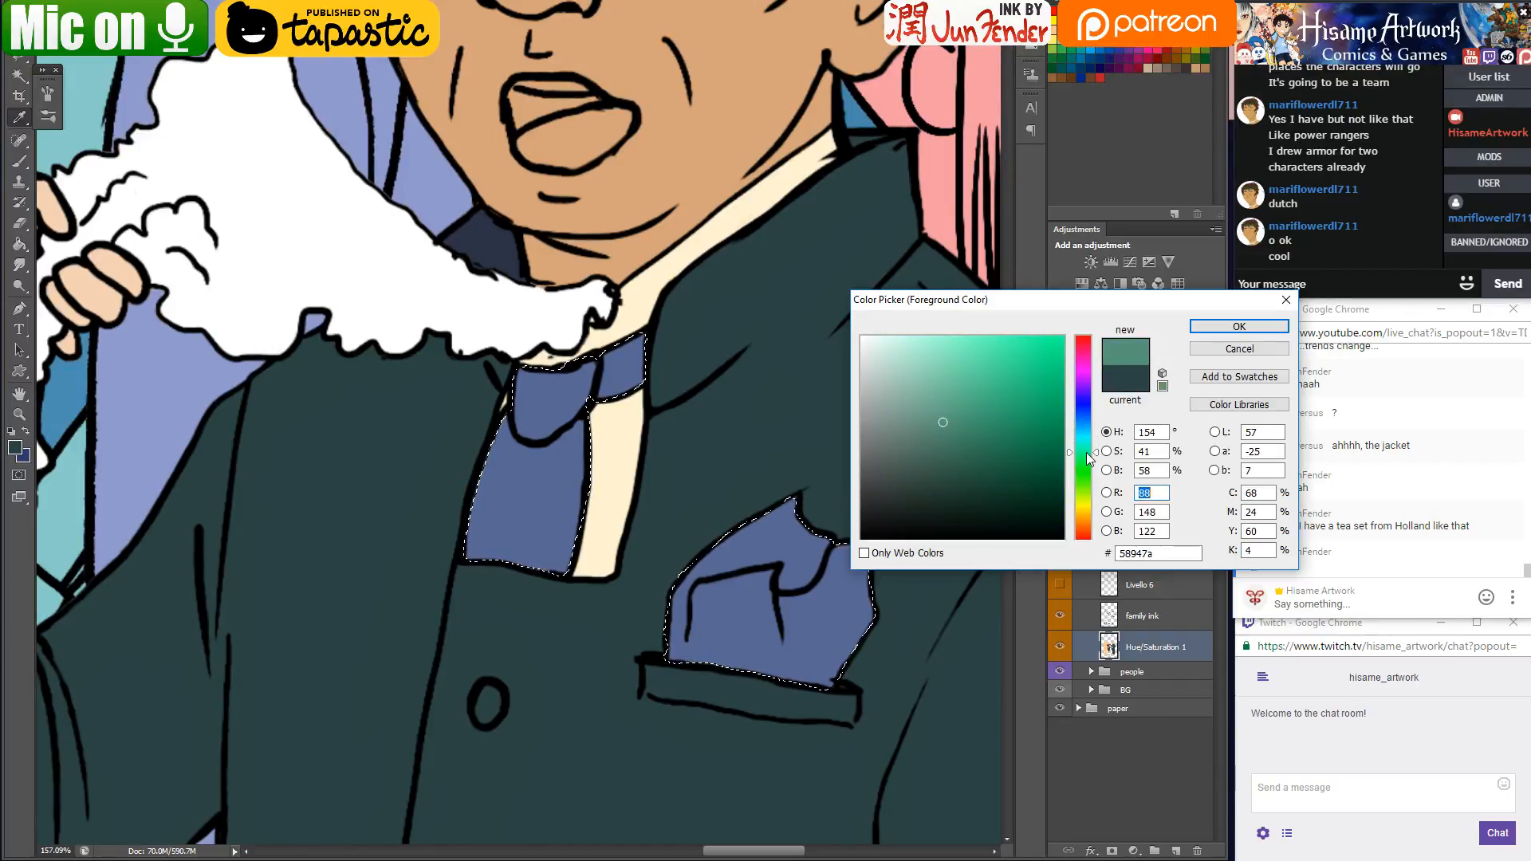
click(1239, 327)
key(b)
click(18, 245)
click(573, 499)
click(684, 606)
Save the artwork file
scroll(601, 540, down, 3)
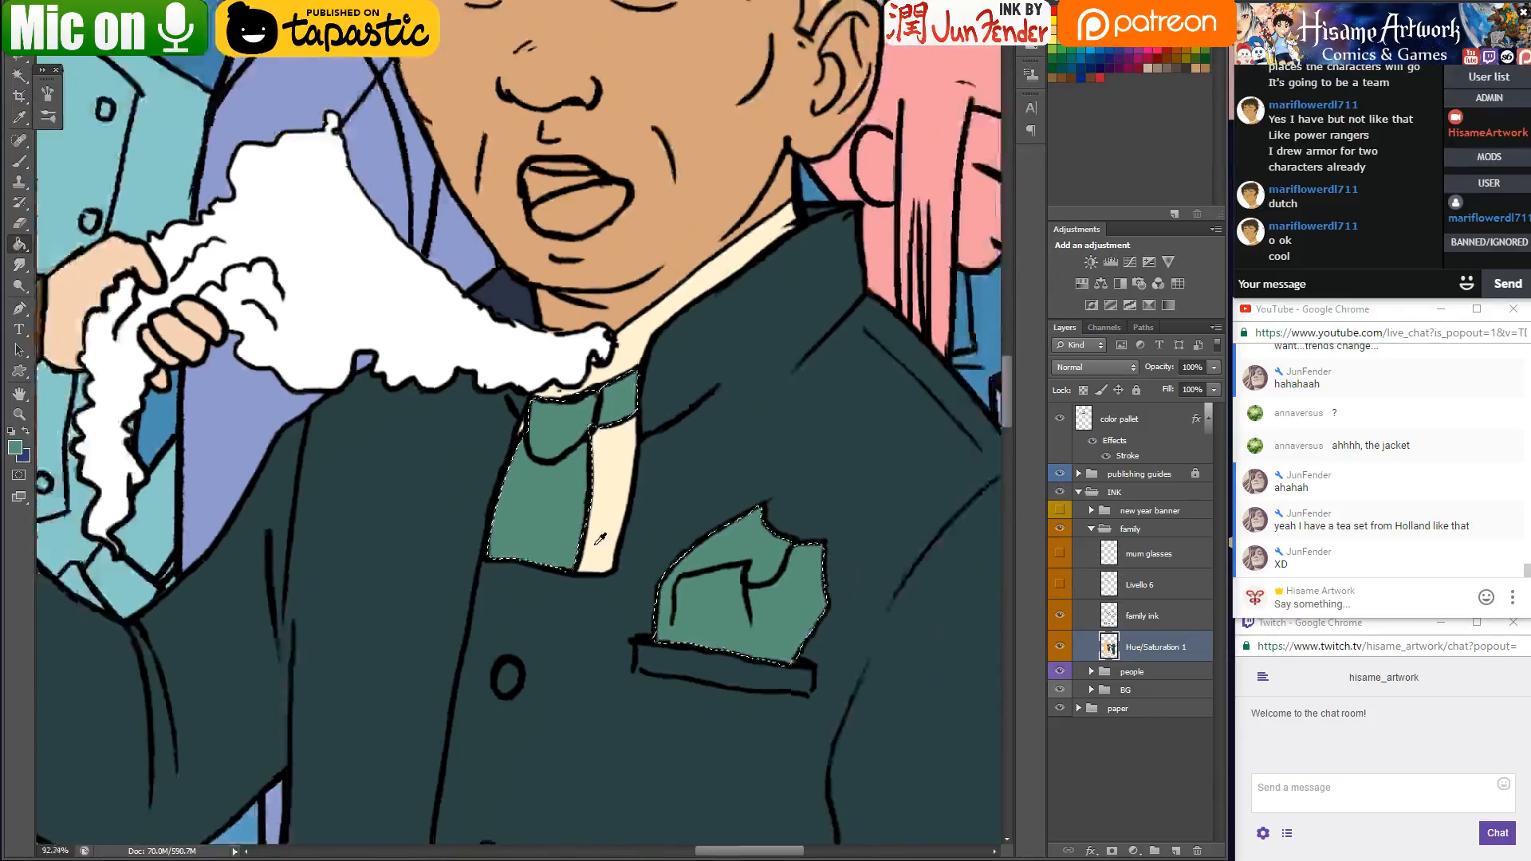
scroll(601, 540, down, 5)
scroll(609, 542, down, 4)
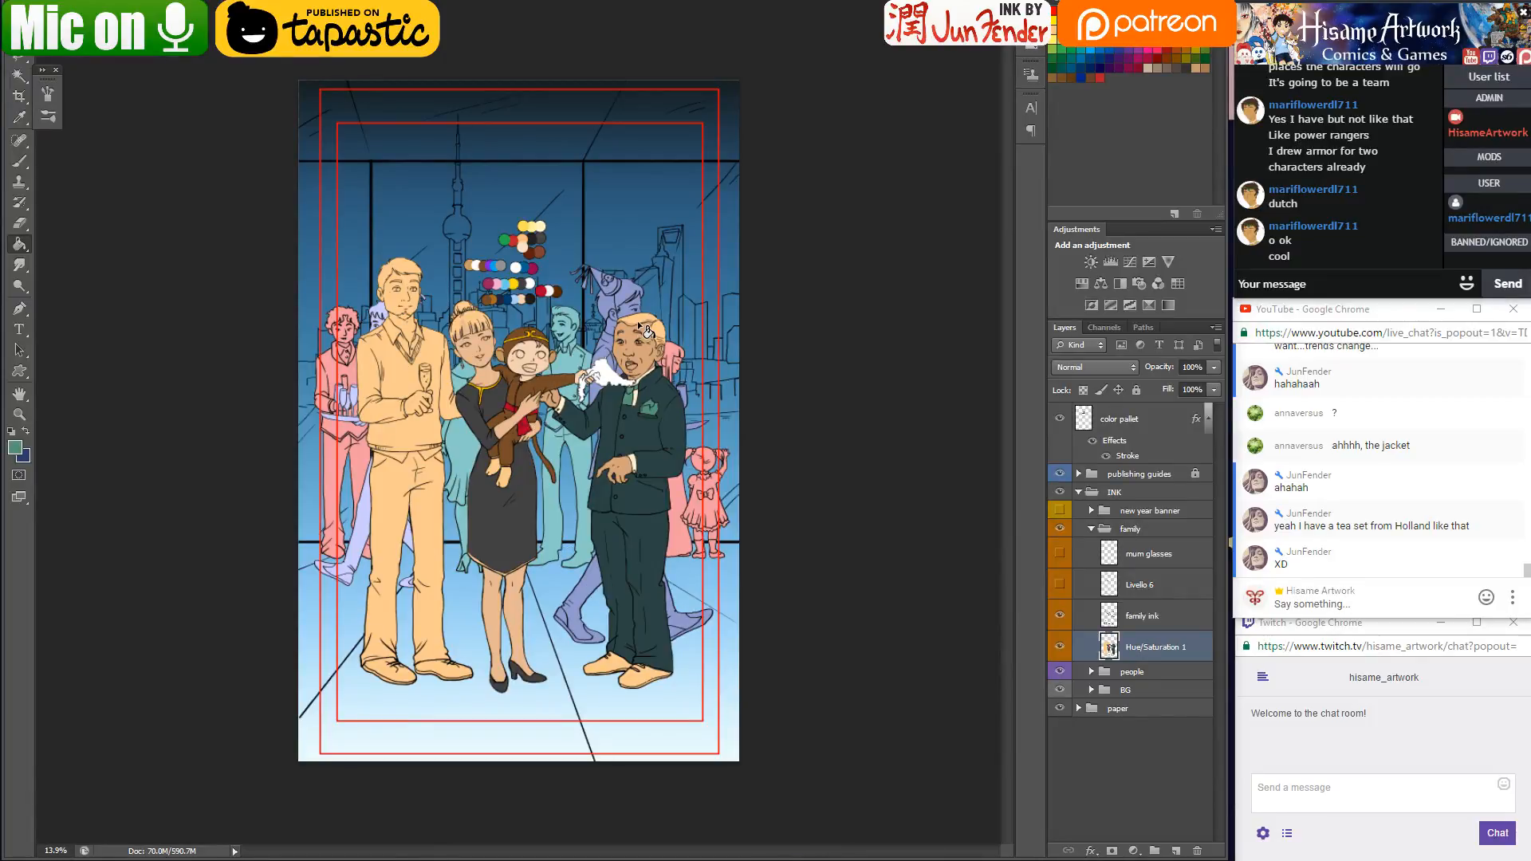
scroll(646, 330, up, 3)
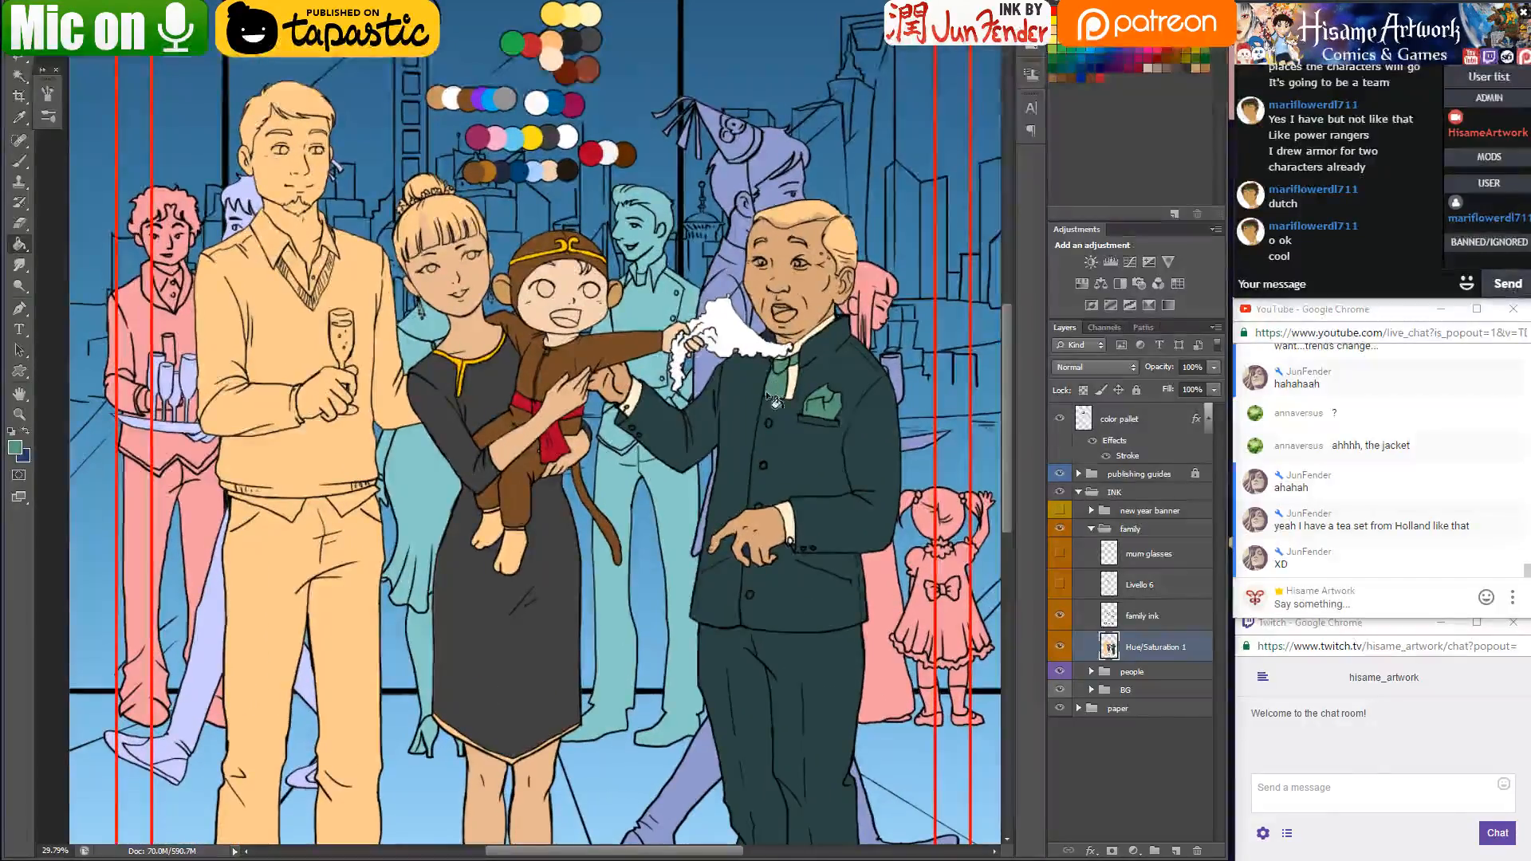
key(ctrl+s)
drag(765, 391, 662, 376)
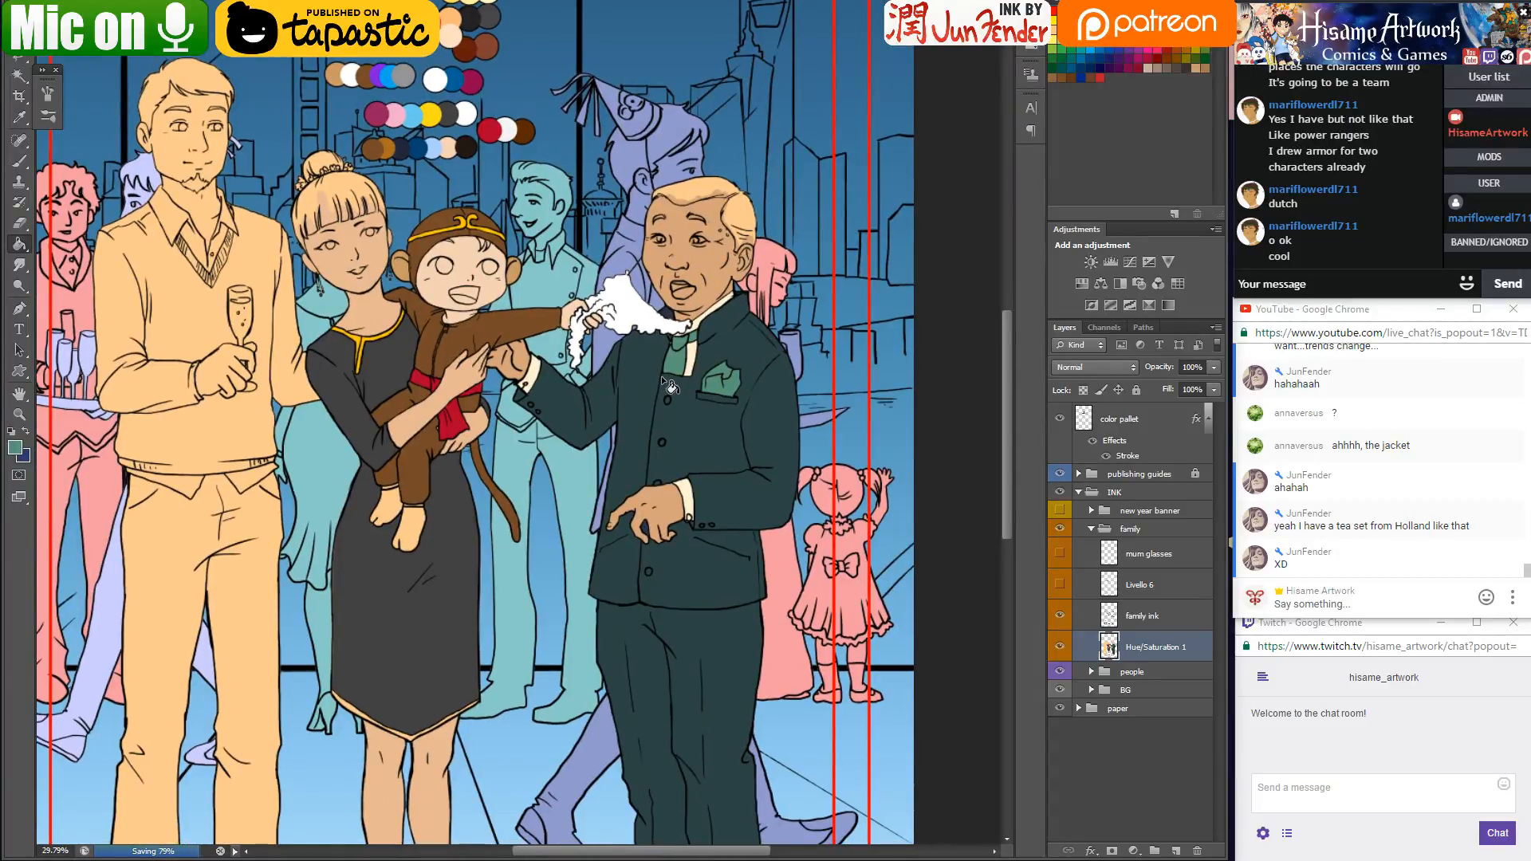
scroll(662, 376, down, 1)
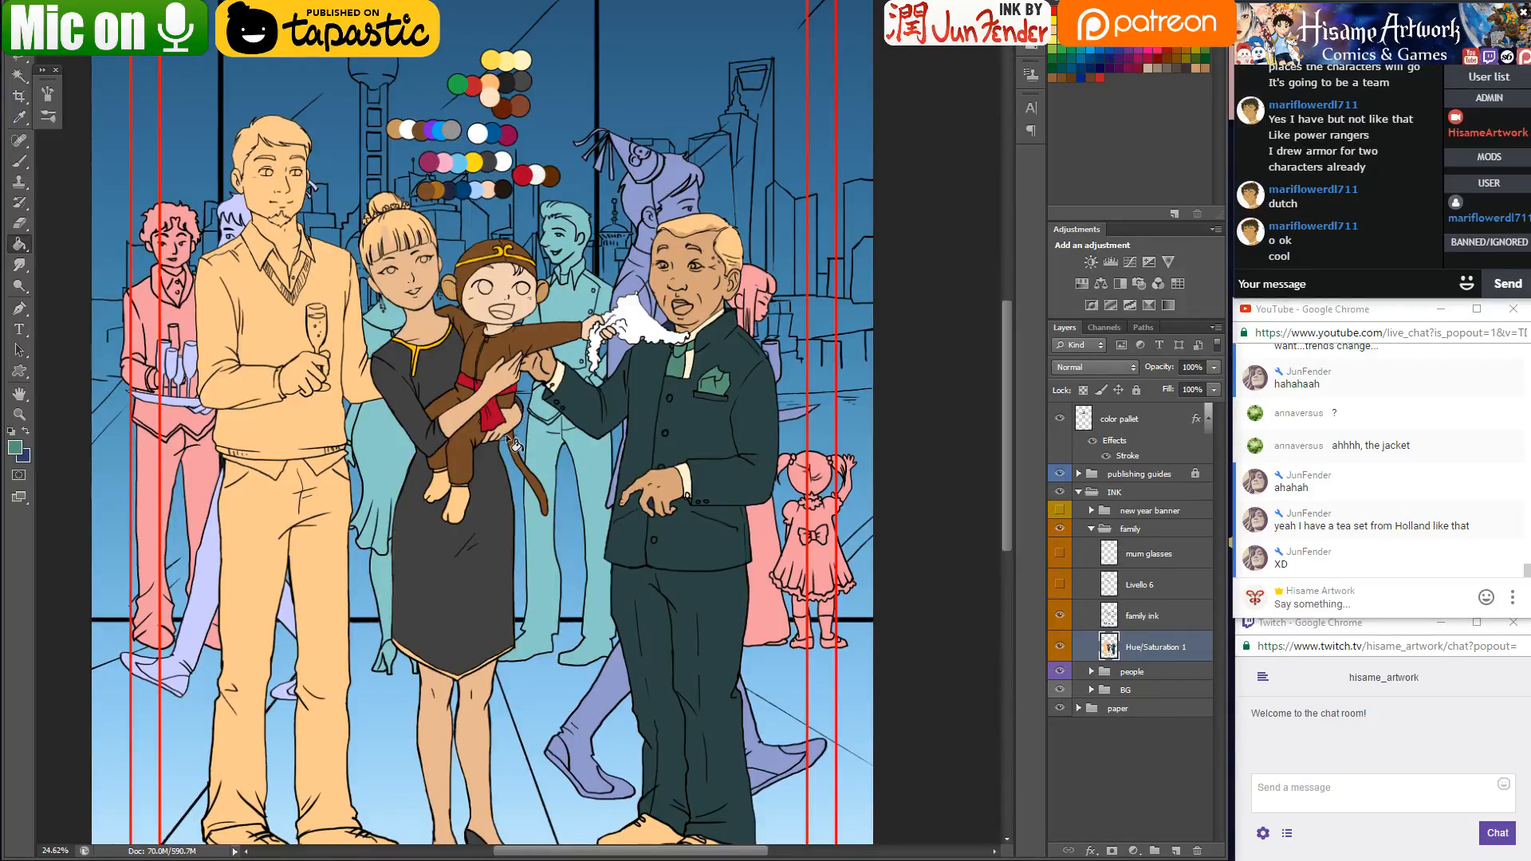
Switch to the Brush tool and sample the yellow of the existing costume trim for the woman's dress hem
scroll(494, 439, down, 2)
click(19, 160)
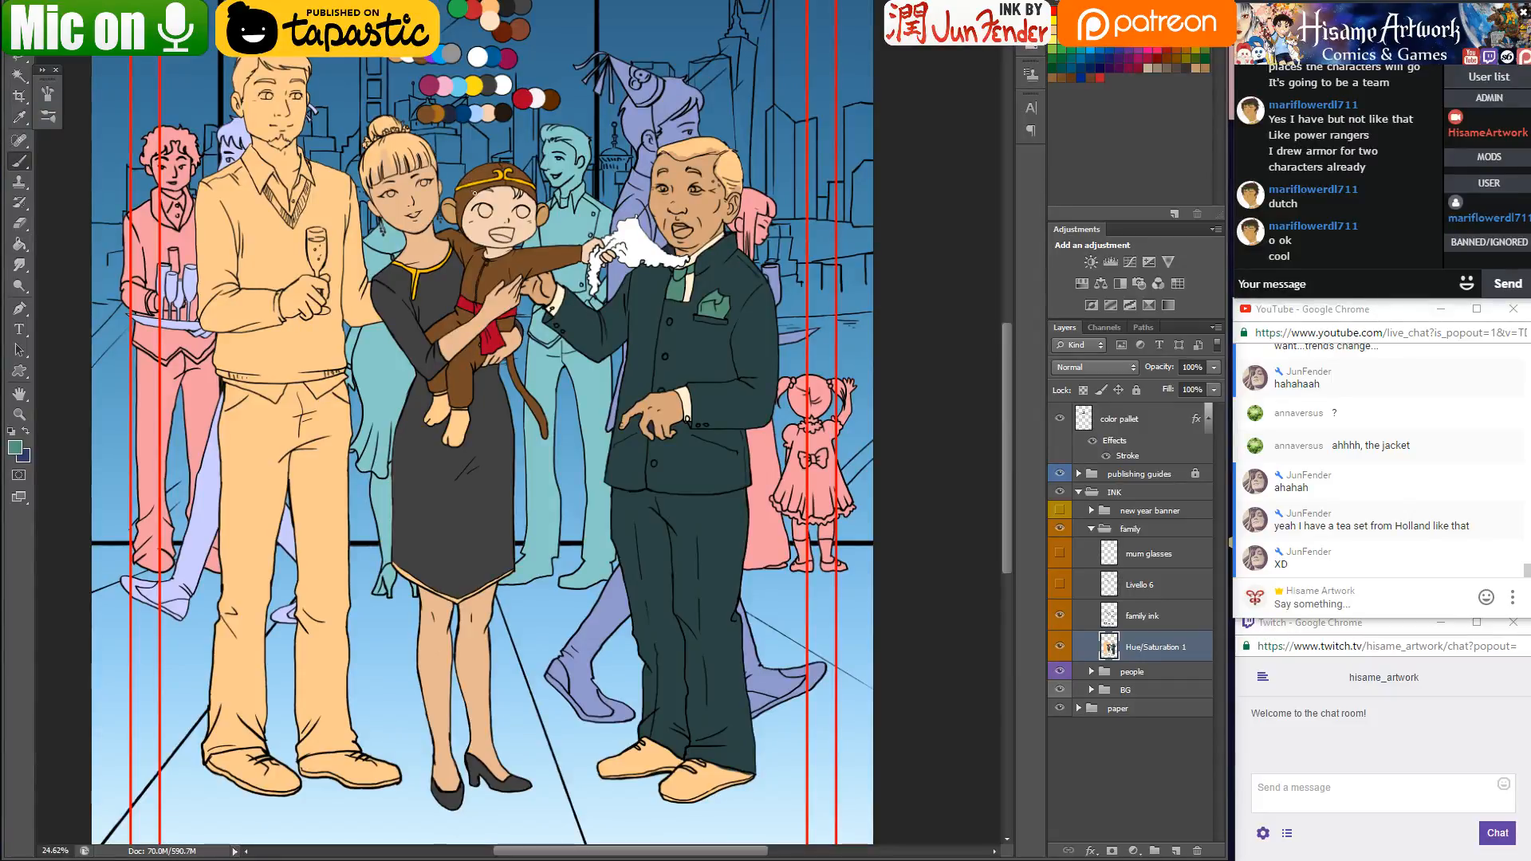
scroll(463, 168, up, 5)
scroll(490, 157, up, 2)
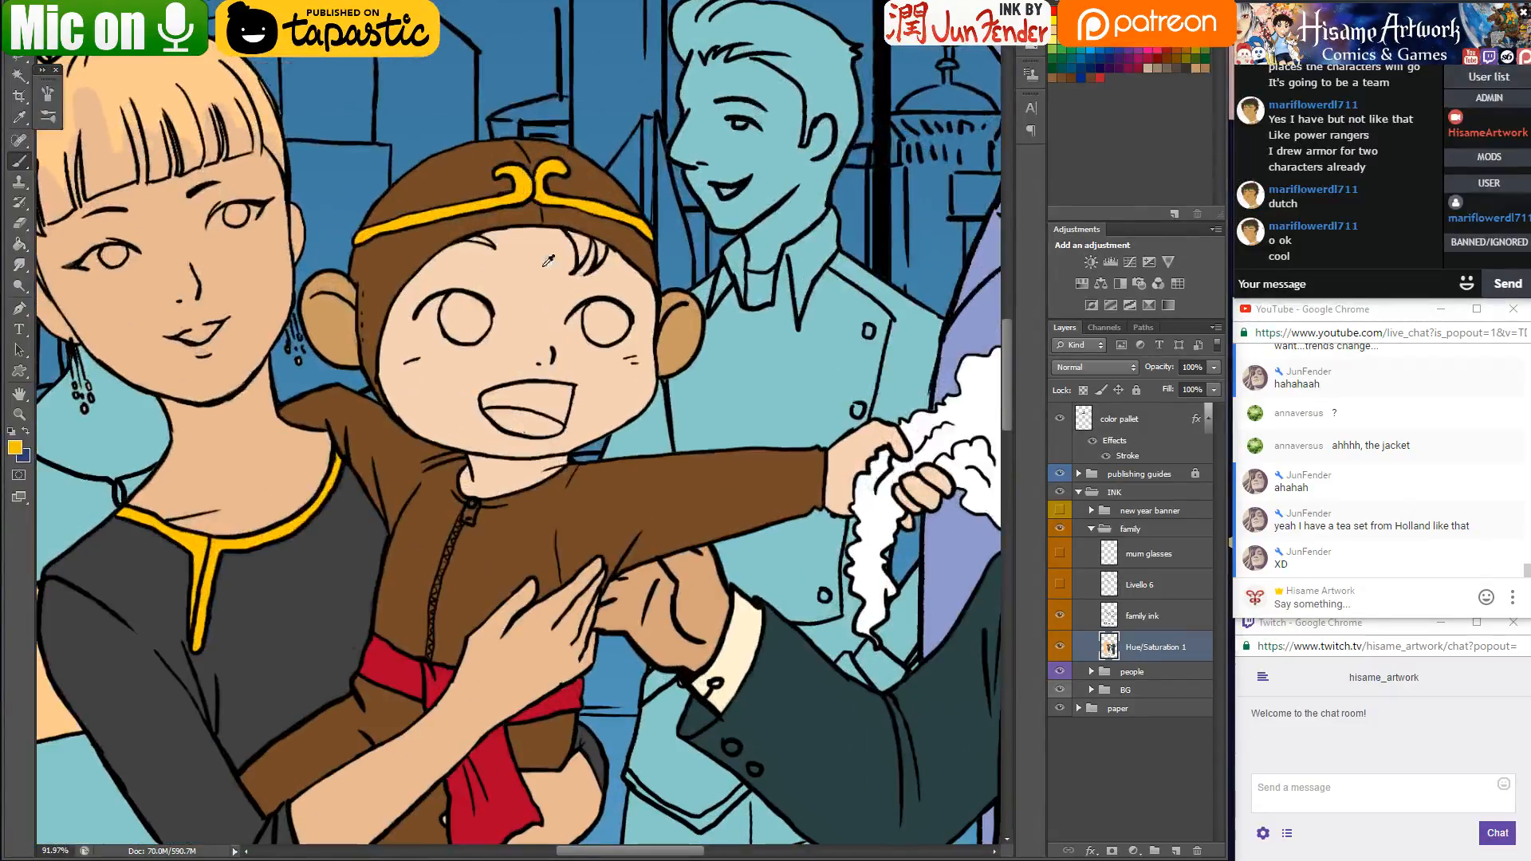
scroll(549, 260, down, 4)
scroll(463, 176, up, 2)
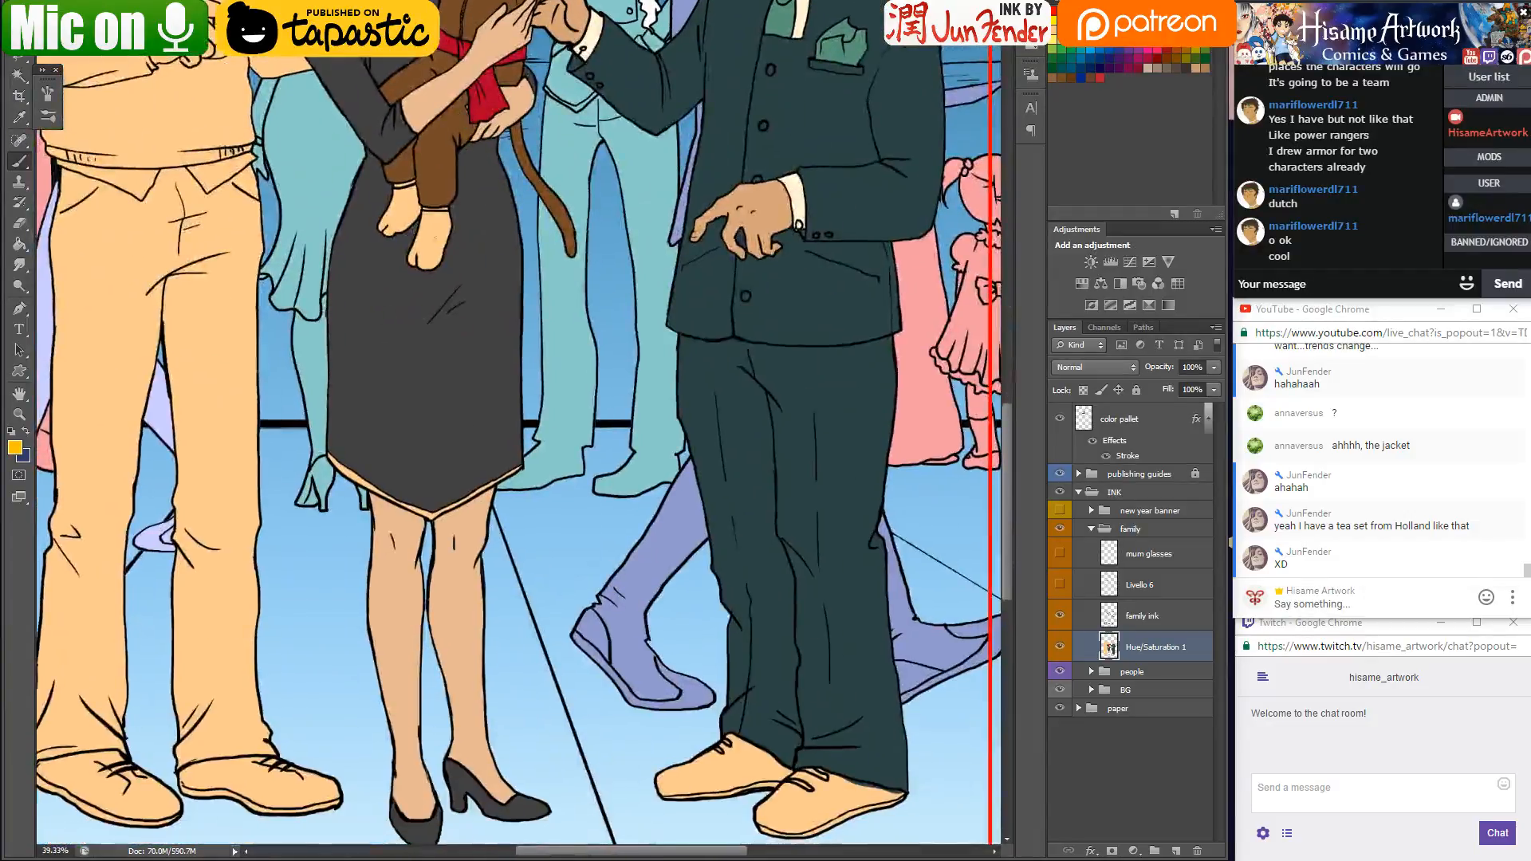
scroll(355, 463, up, 7)
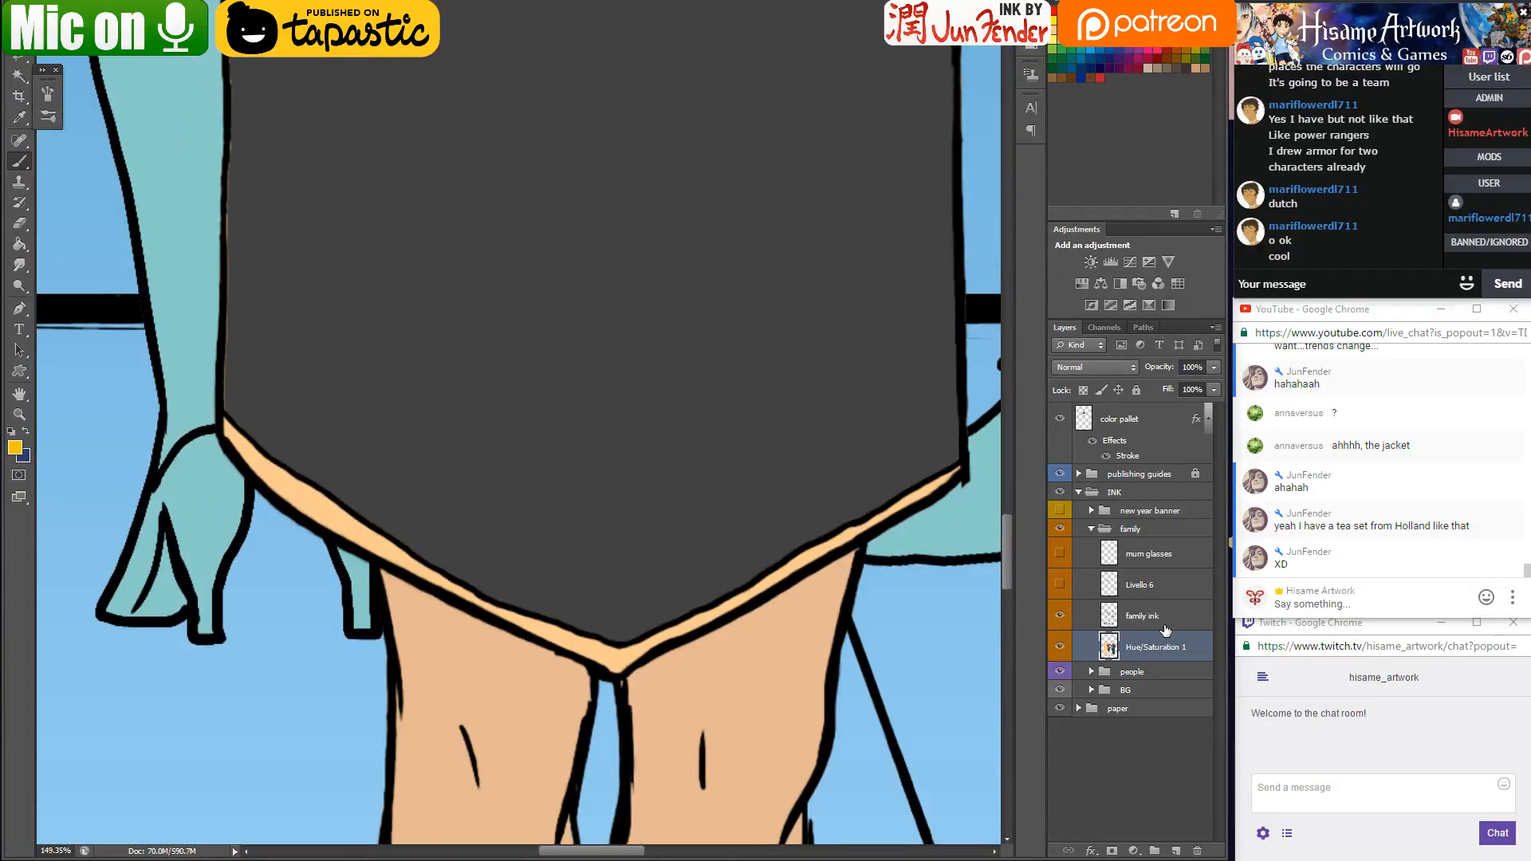
Rename the Hue/Saturation 1 layer as "colo"
double_click(1150, 646)
text(colo)
key(Return)
Paint the whole trim band along the hem of the woman's dress yellow
mouse_move(226, 422)
mouse_down()
mouse_move(305, 508)
mouse_move(366, 544)
mouse_move(279, 483)
mouse_move(373, 544)
mouse_move(346, 537)
mouse_move(335, 530)
mouse_move(600, 646)
mouse_up()
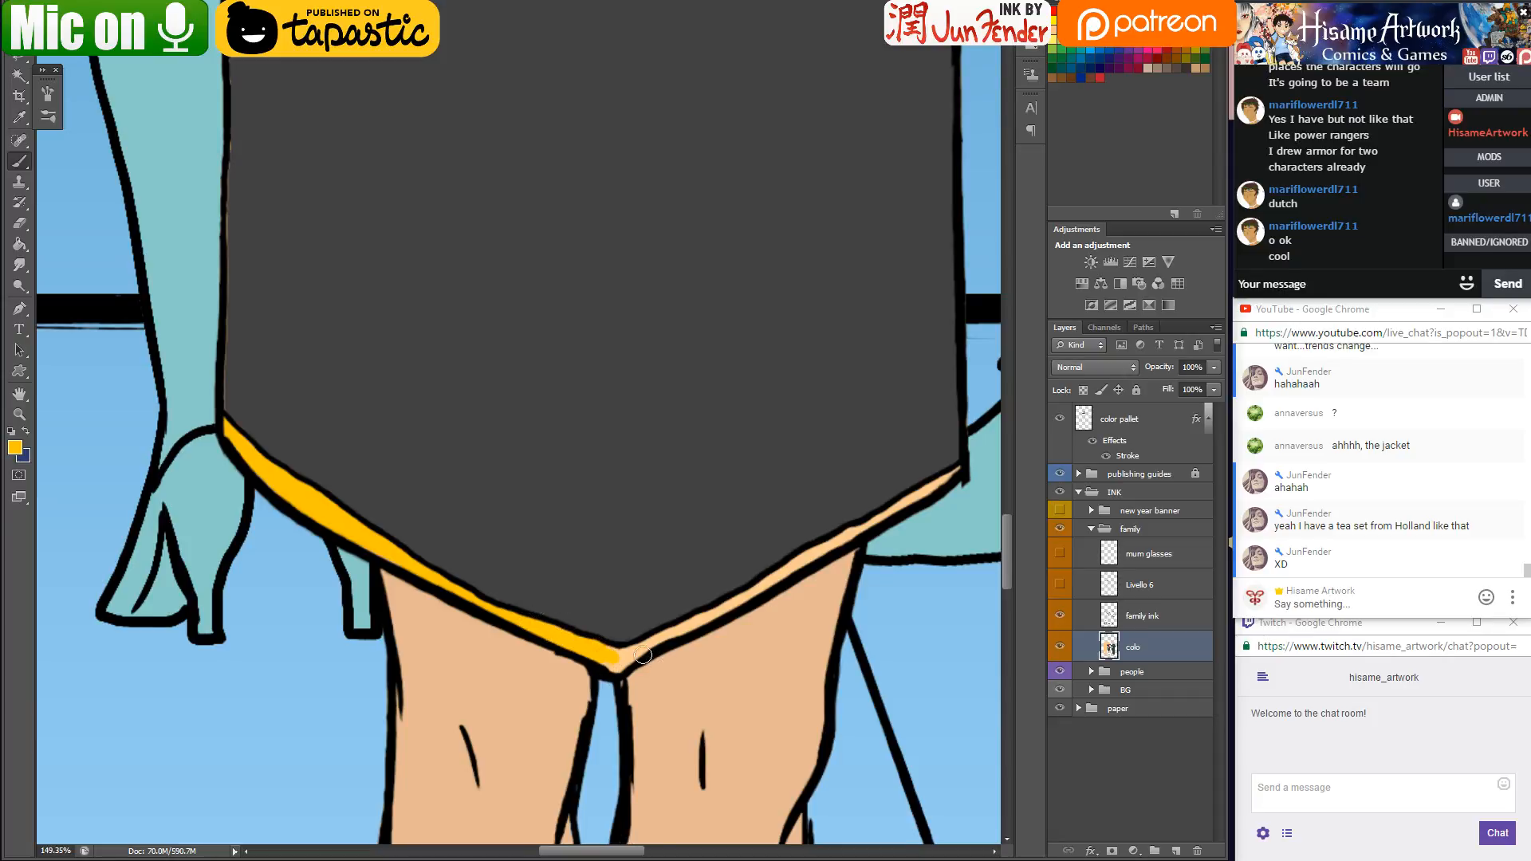
mouse_move(637, 648)
mouse_down()
mouse_move(748, 602)
mouse_move(814, 548)
mouse_up()
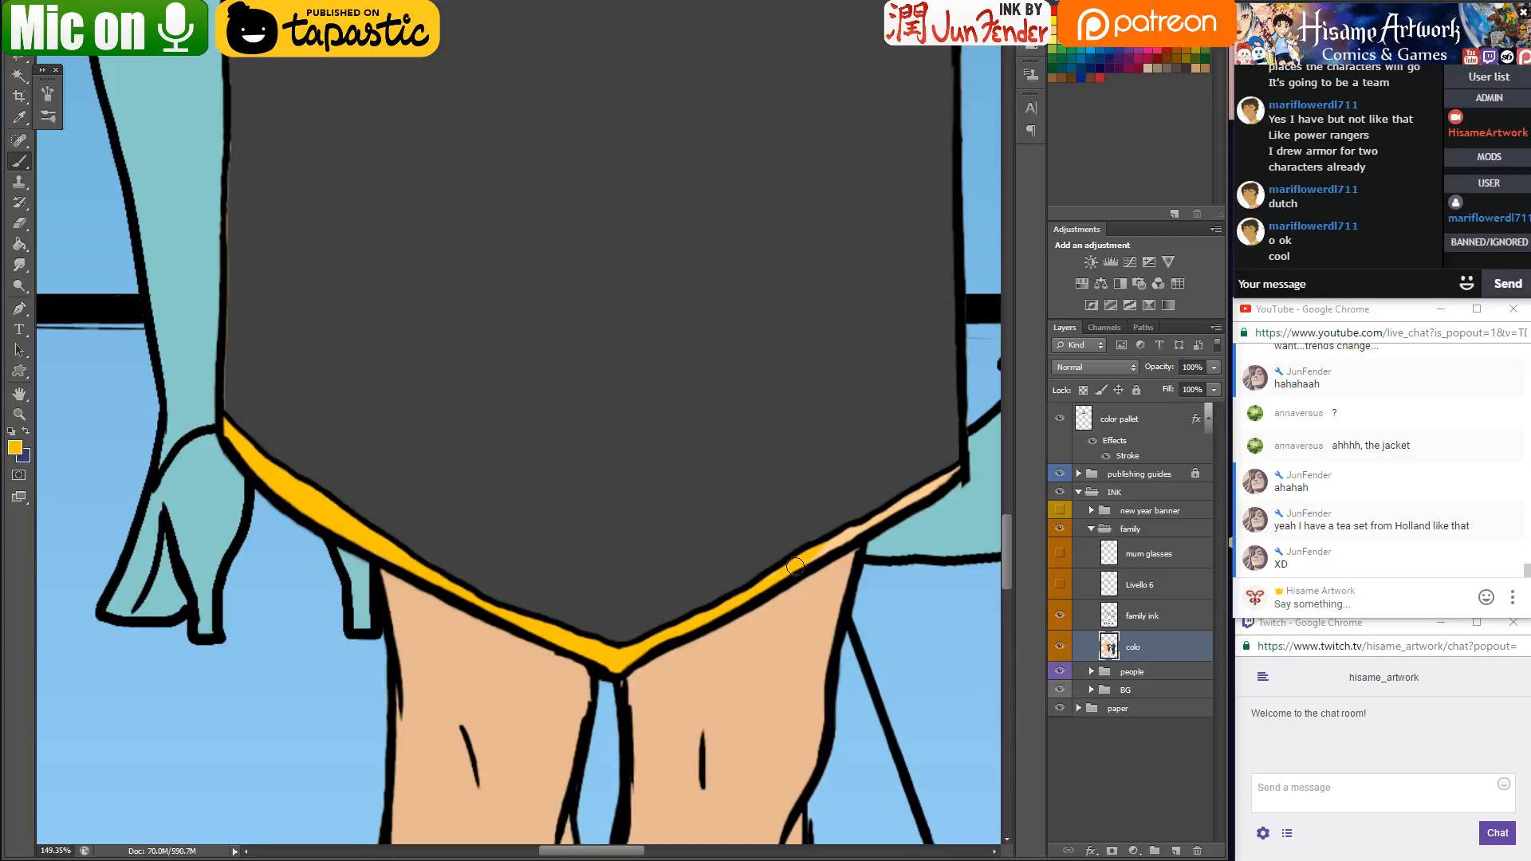
drag(816, 550, 921, 500)
Sample the dress's dark grey and touch up the colour along the hem and the dress's left edge
alt+click(838, 493)
drag(837, 494, 813, 529)
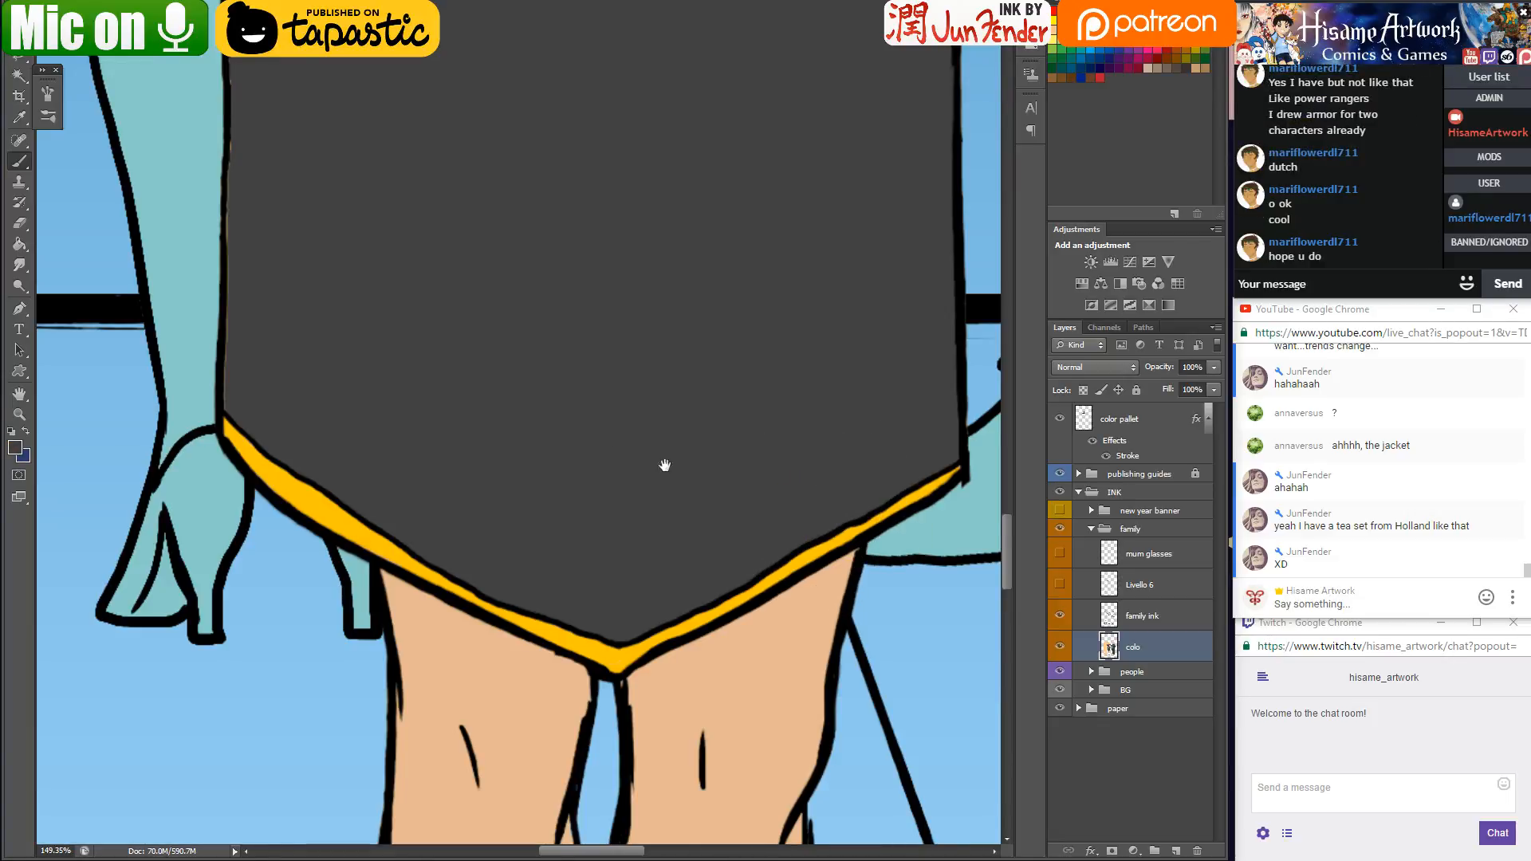
scroll(701, 465, up, 5)
drag(278, 627, 280, 132)
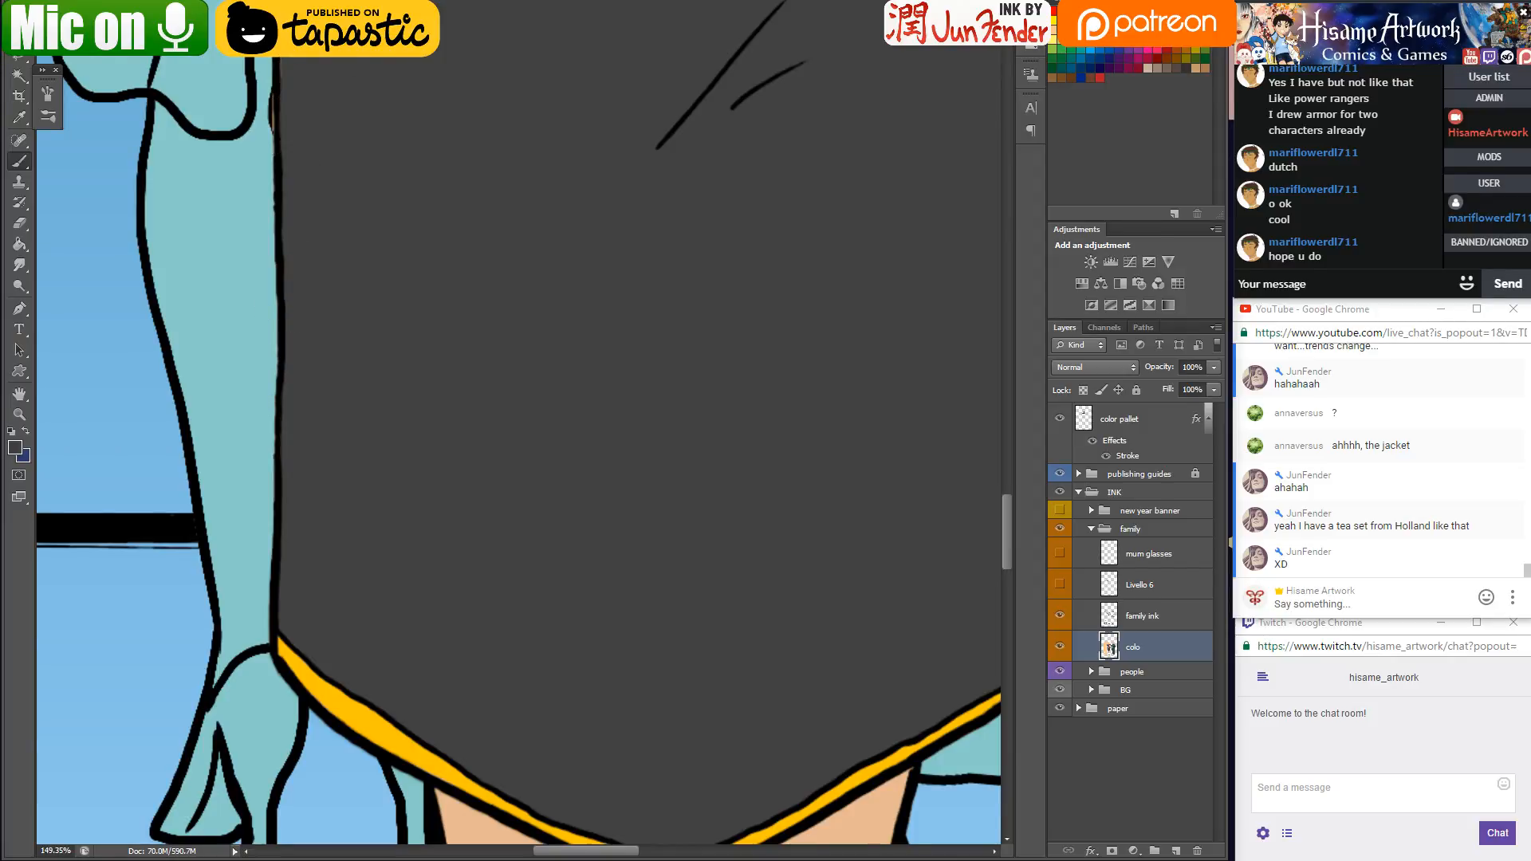
scroll(373, 485, up, 5)
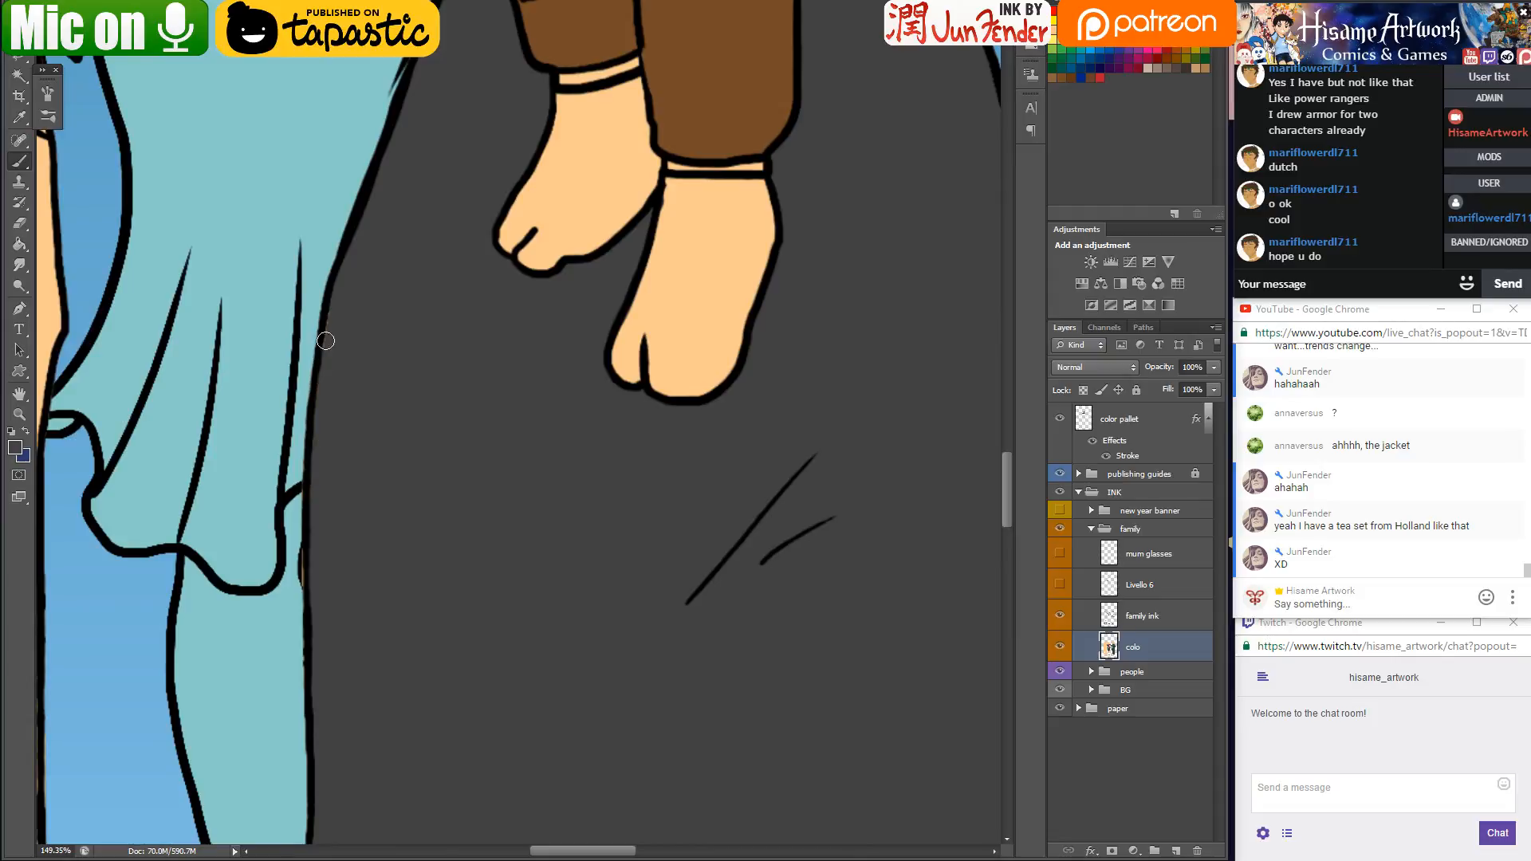
drag(454, 32, 341, 349)
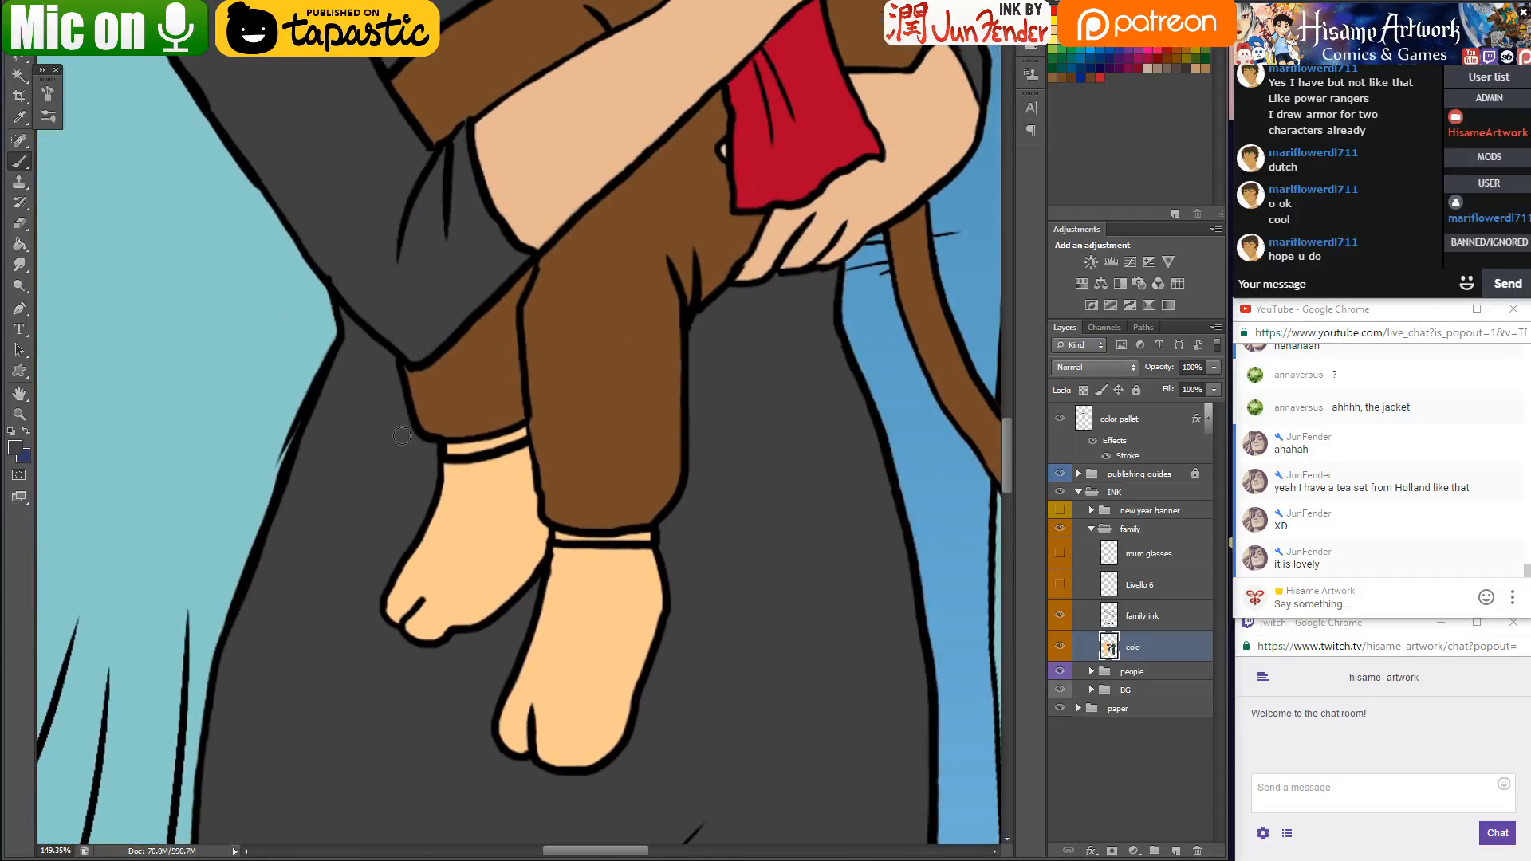
Save the artwork with the recoloured dress
scroll(427, 457, down, 6)
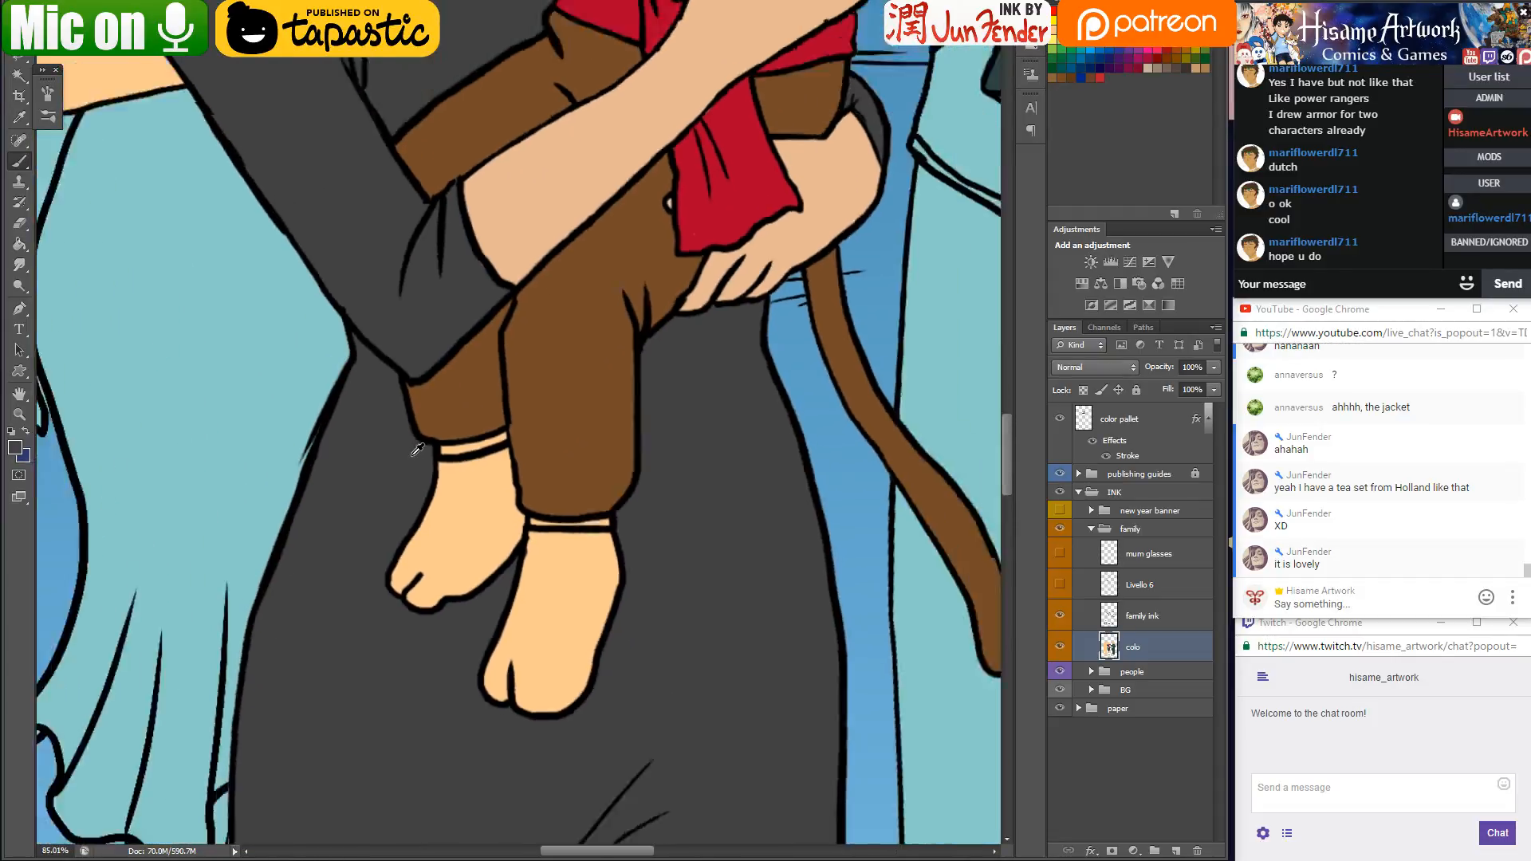
scroll(740, 304, down, 4)
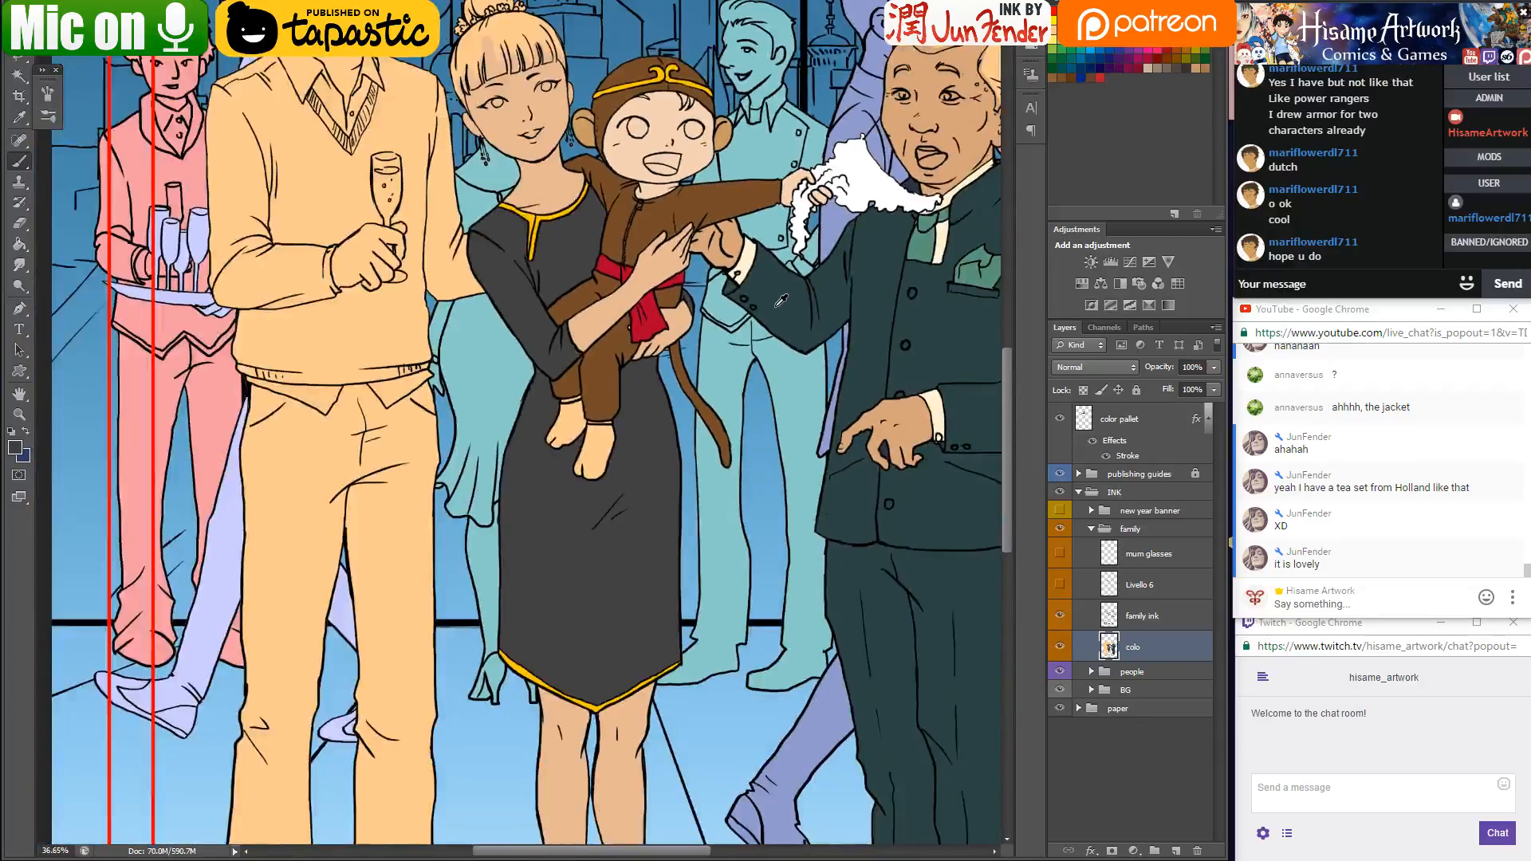
key(ctrl+s)
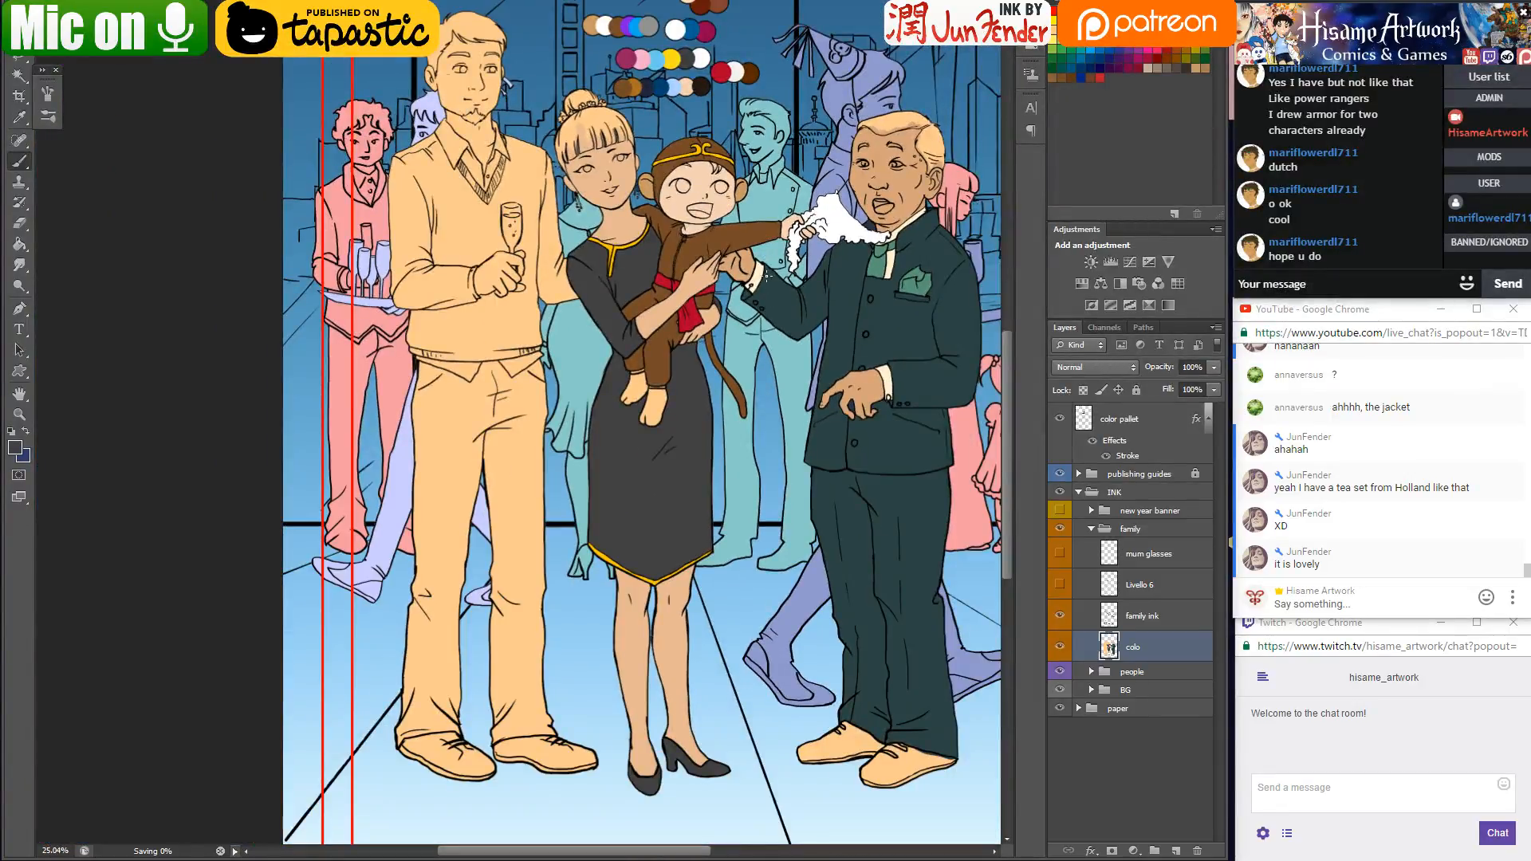
Try to paint the woman's hair bun dark grey with a larger brush, and undo the stroke
scroll(606, 108, up, 3)
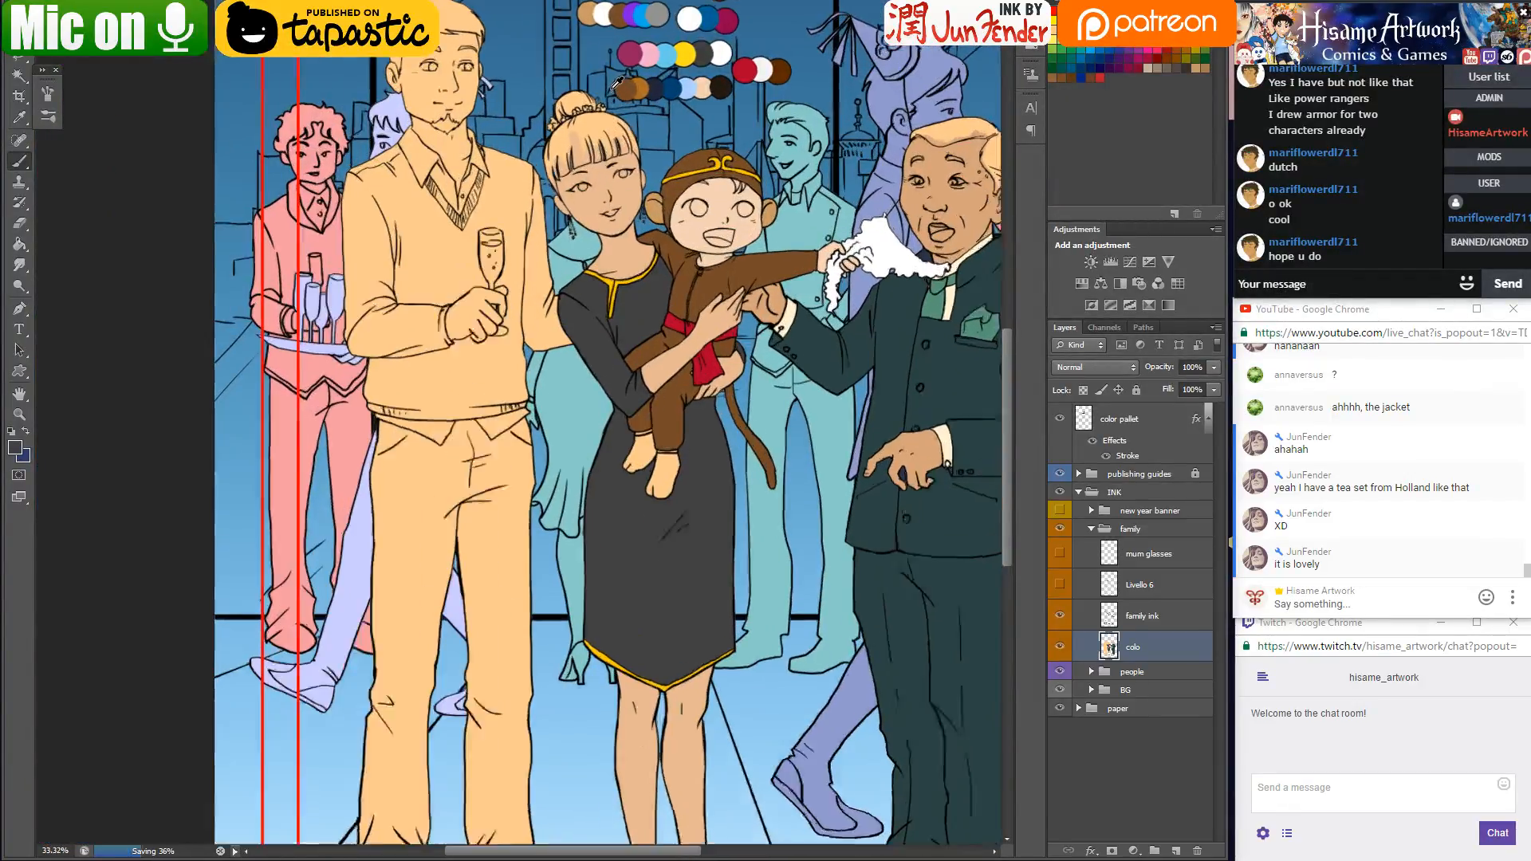
drag(609, 69, 569, 189)
scroll(528, 228, up, 3)
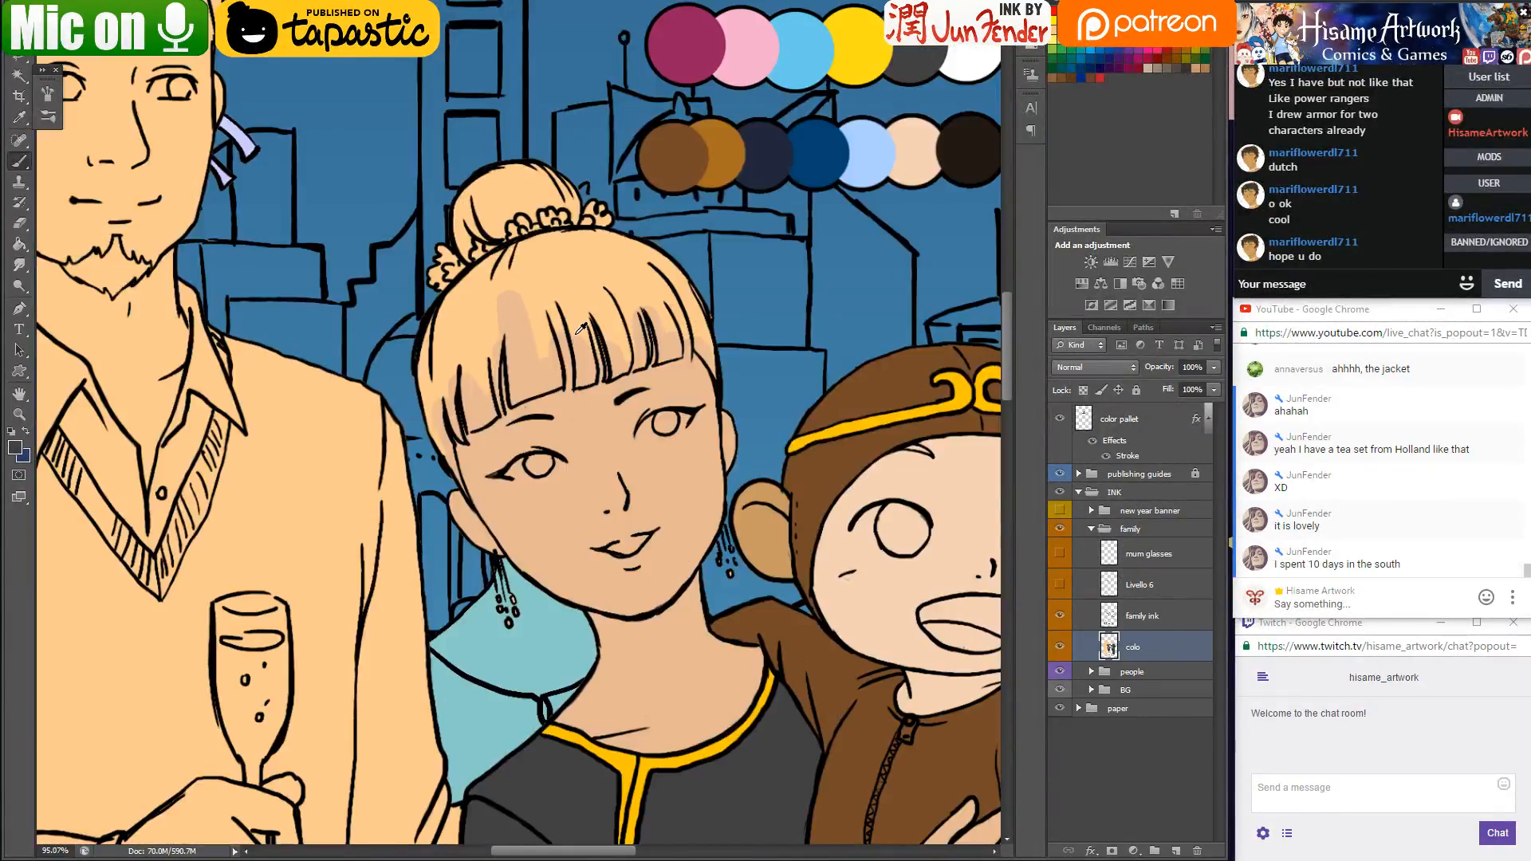
scroll(581, 328, up, 2)
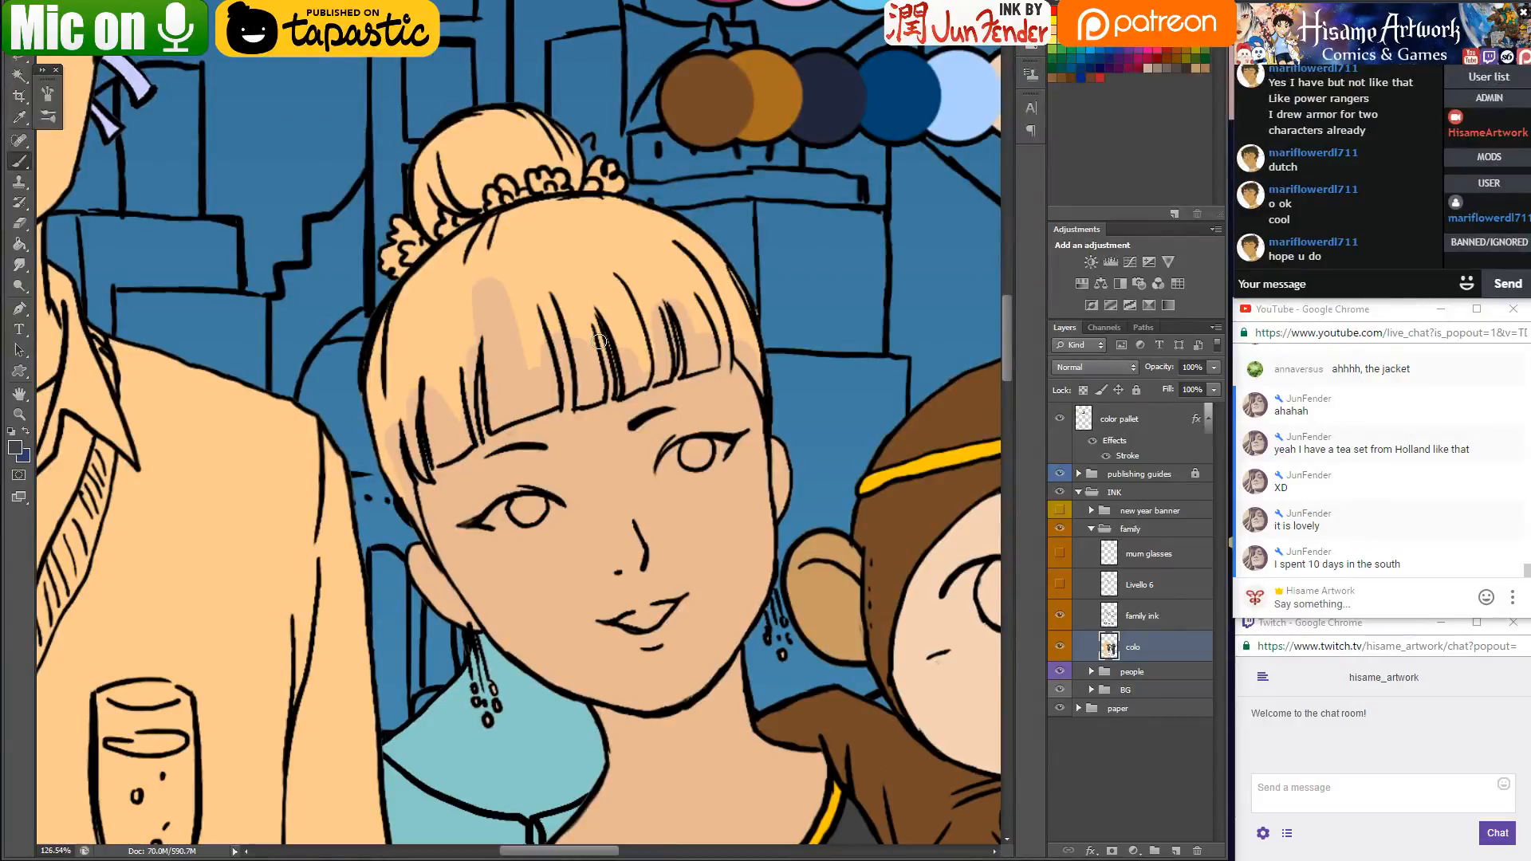
key(])
mouse_move(450, 140)
mouse_down()
mouse_move(418, 239)
mouse_move(439, 212)
mouse_up()
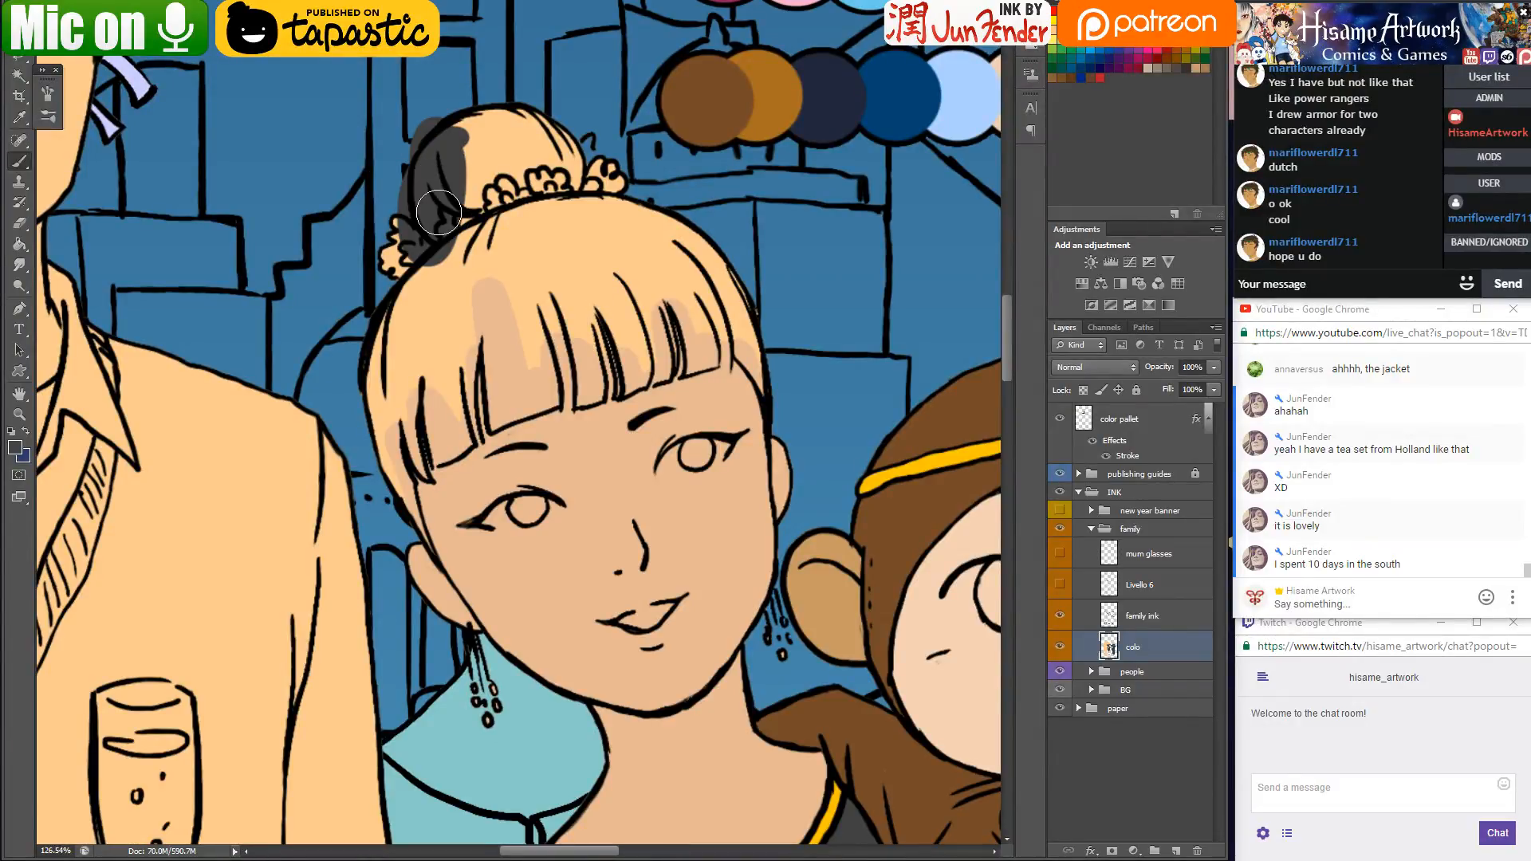
key(ctrl+z)
Add a layer mask to the colo layer from its own painted area, and make the layer's image active for painting
ctrl+click(1111, 653)
click(1112, 851)
click(1111, 646)
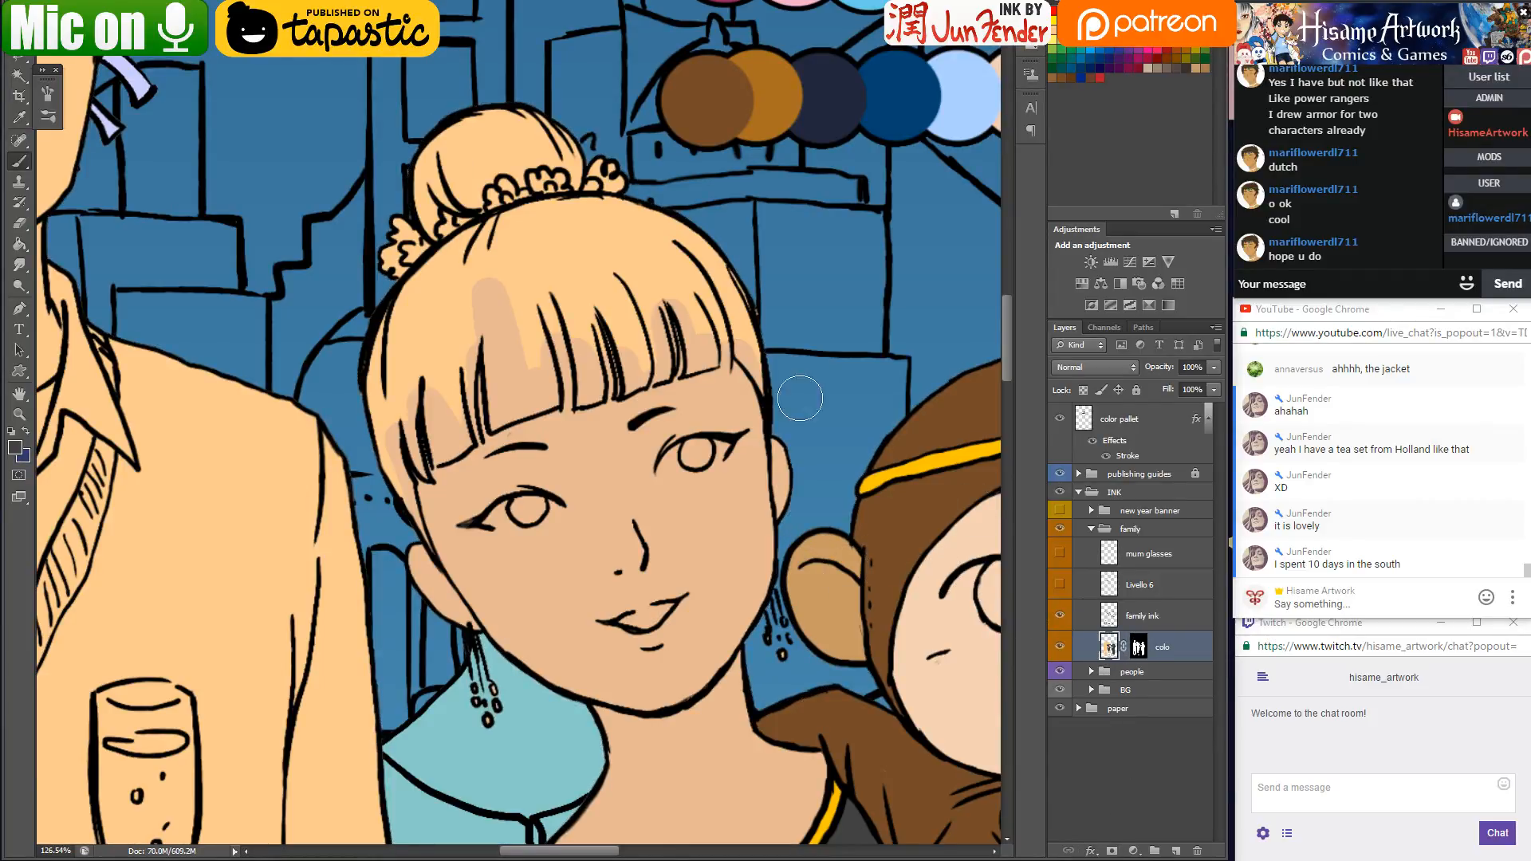
Paint the woman's hair bun, the left edge of her hair and the outer left fringe strands dark grey
mouse_move(437, 132)
mouse_down()
mouse_move(431, 236)
mouse_move(415, 170)
mouse_move(523, 188)
mouse_move(587, 167)
mouse_move(598, 211)
mouse_up()
mouse_move(574, 265)
mouse_down()
mouse_move(421, 276)
mouse_move(388, 393)
mouse_move(389, 314)
mouse_move(382, 424)
mouse_move(402, 507)
mouse_up()
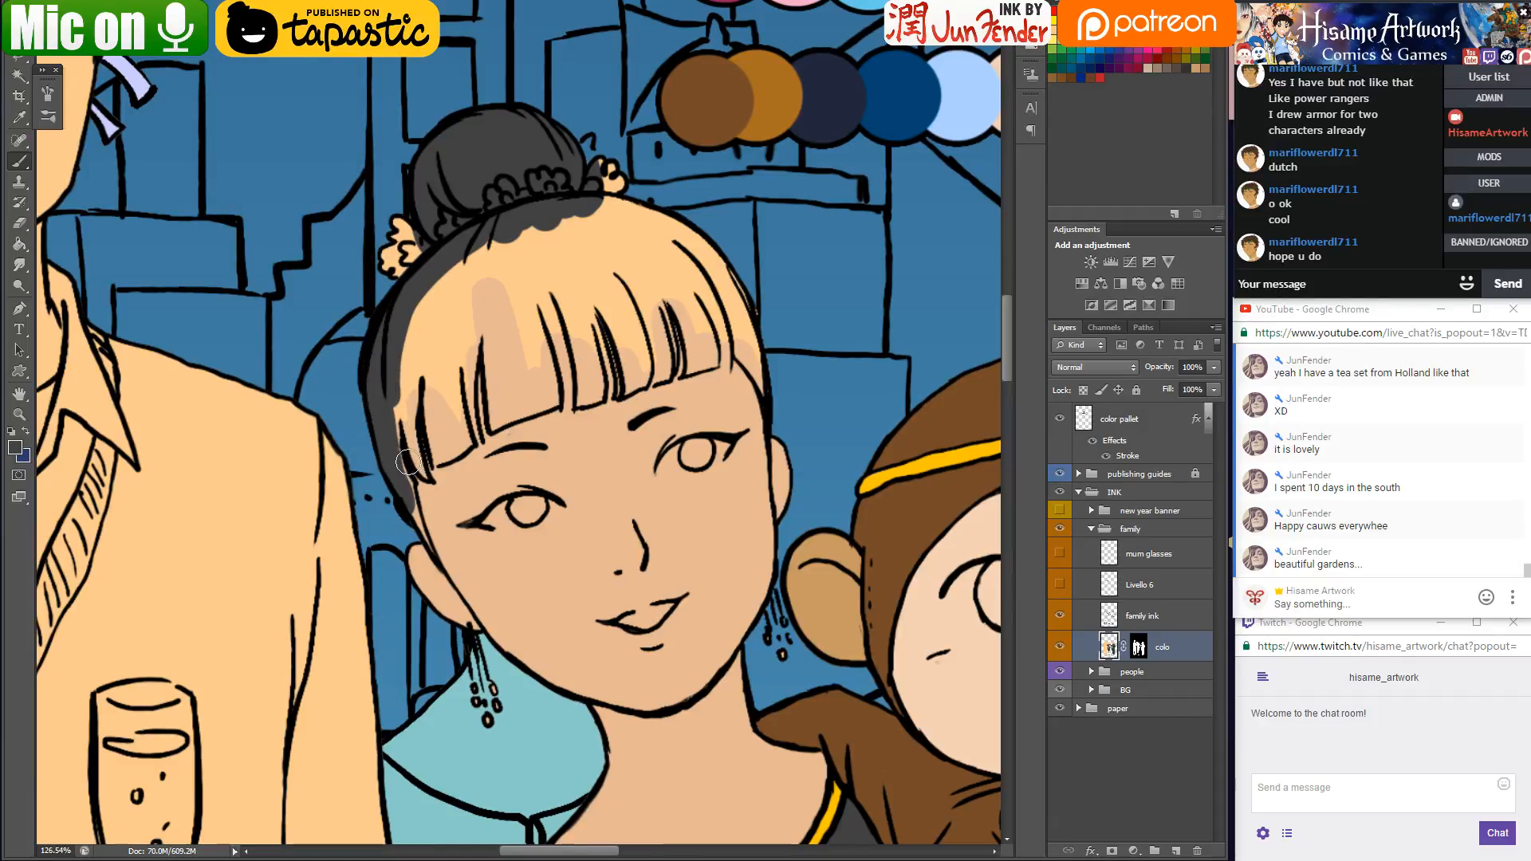
drag(401, 453, 408, 503)
mouse_move(429, 549)
mouse_down()
mouse_move(405, 477)
mouse_move(396, 402)
mouse_move(427, 478)
mouse_move(399, 342)
mouse_up()
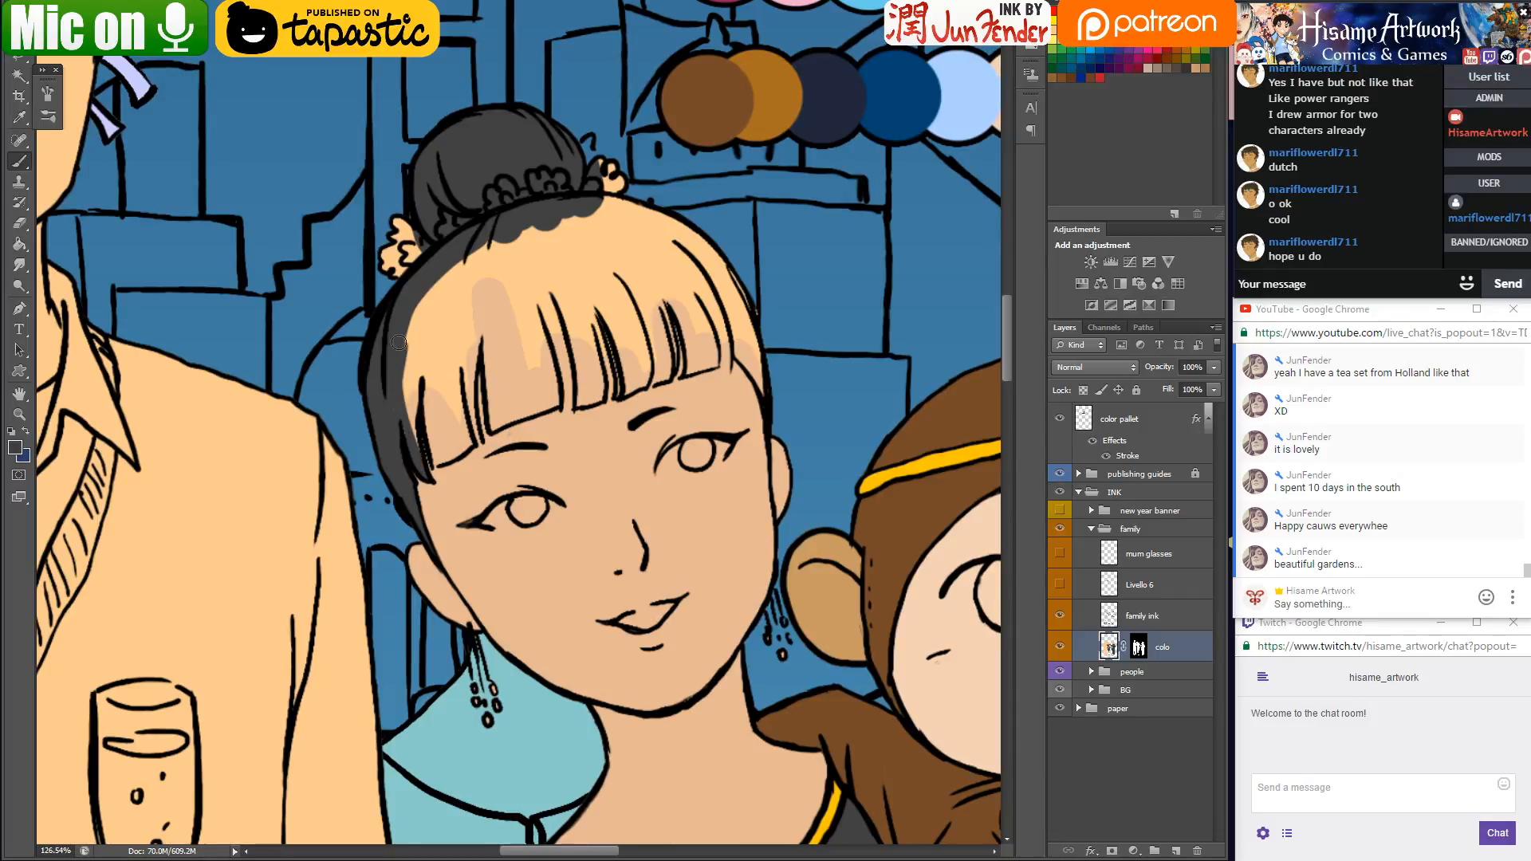
mouse_move(409, 446)
mouse_down()
mouse_move(433, 399)
mouse_move(437, 464)
mouse_move(471, 437)
mouse_move(455, 339)
mouse_move(463, 428)
mouse_move(460, 412)
mouse_move(449, 441)
mouse_move(434, 434)
mouse_move(441, 370)
mouse_move(441, 408)
mouse_up()
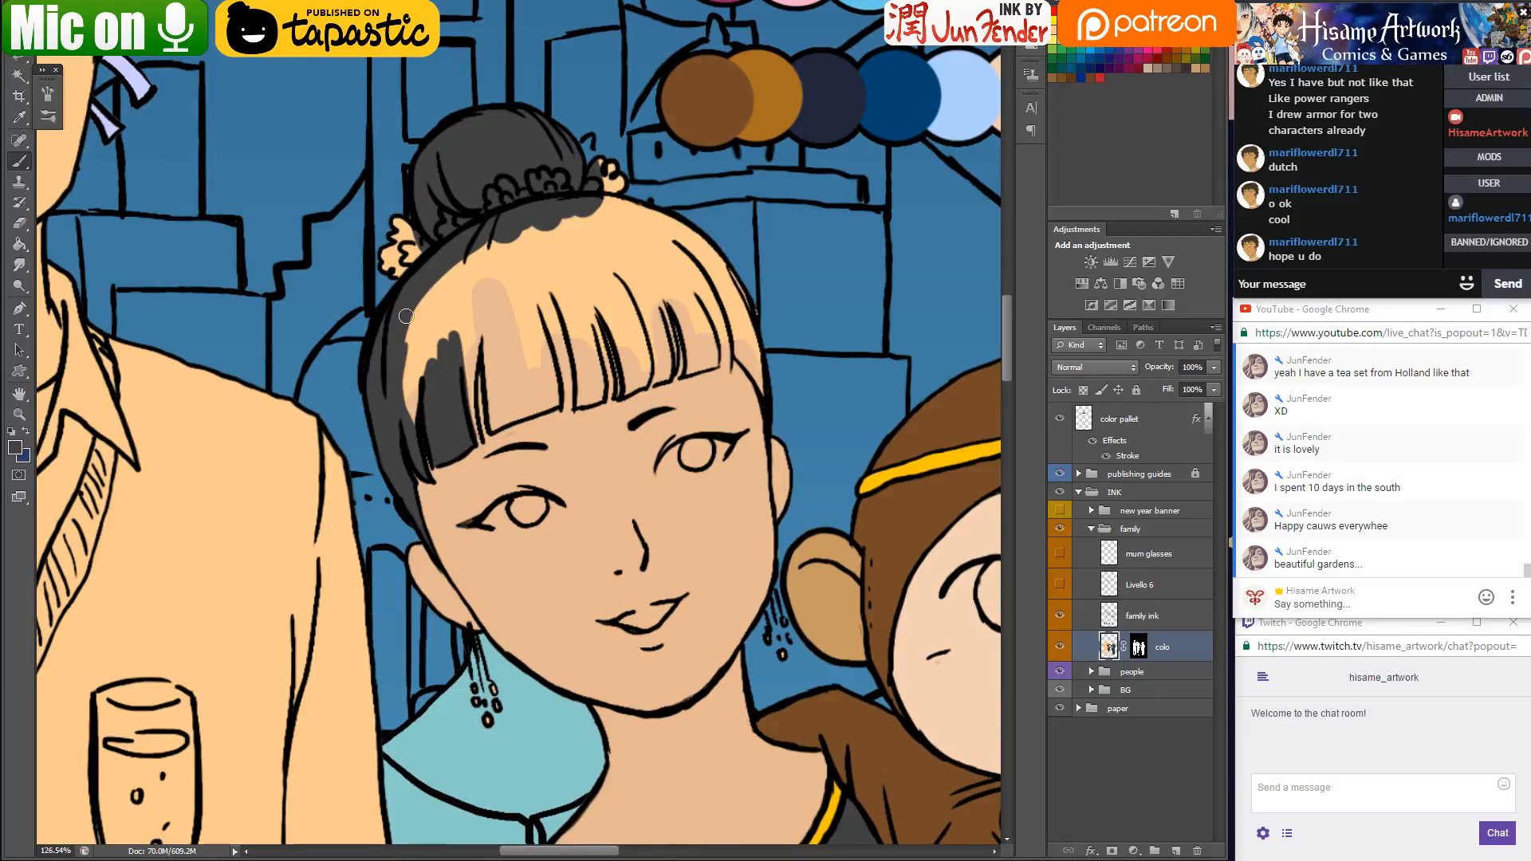
Paint the outer crown, the right side of the hair and the left half of the fringe dark grey
mouse_move(413, 403)
mouse_down()
mouse_move(419, 322)
mouse_move(490, 245)
mouse_move(413, 365)
mouse_move(487, 295)
mouse_move(468, 288)
mouse_move(416, 338)
mouse_move(547, 223)
mouse_move(524, 235)
mouse_move(611, 214)
mouse_move(723, 238)
mouse_up()
mouse_move(776, 347)
mouse_down()
mouse_move(710, 266)
mouse_move(637, 216)
mouse_move(702, 250)
mouse_move(595, 216)
mouse_move(620, 207)
mouse_move(514, 245)
mouse_move(480, 349)
mouse_up()
mouse_move(471, 431)
mouse_down()
mouse_move(527, 272)
mouse_move(452, 366)
mouse_up()
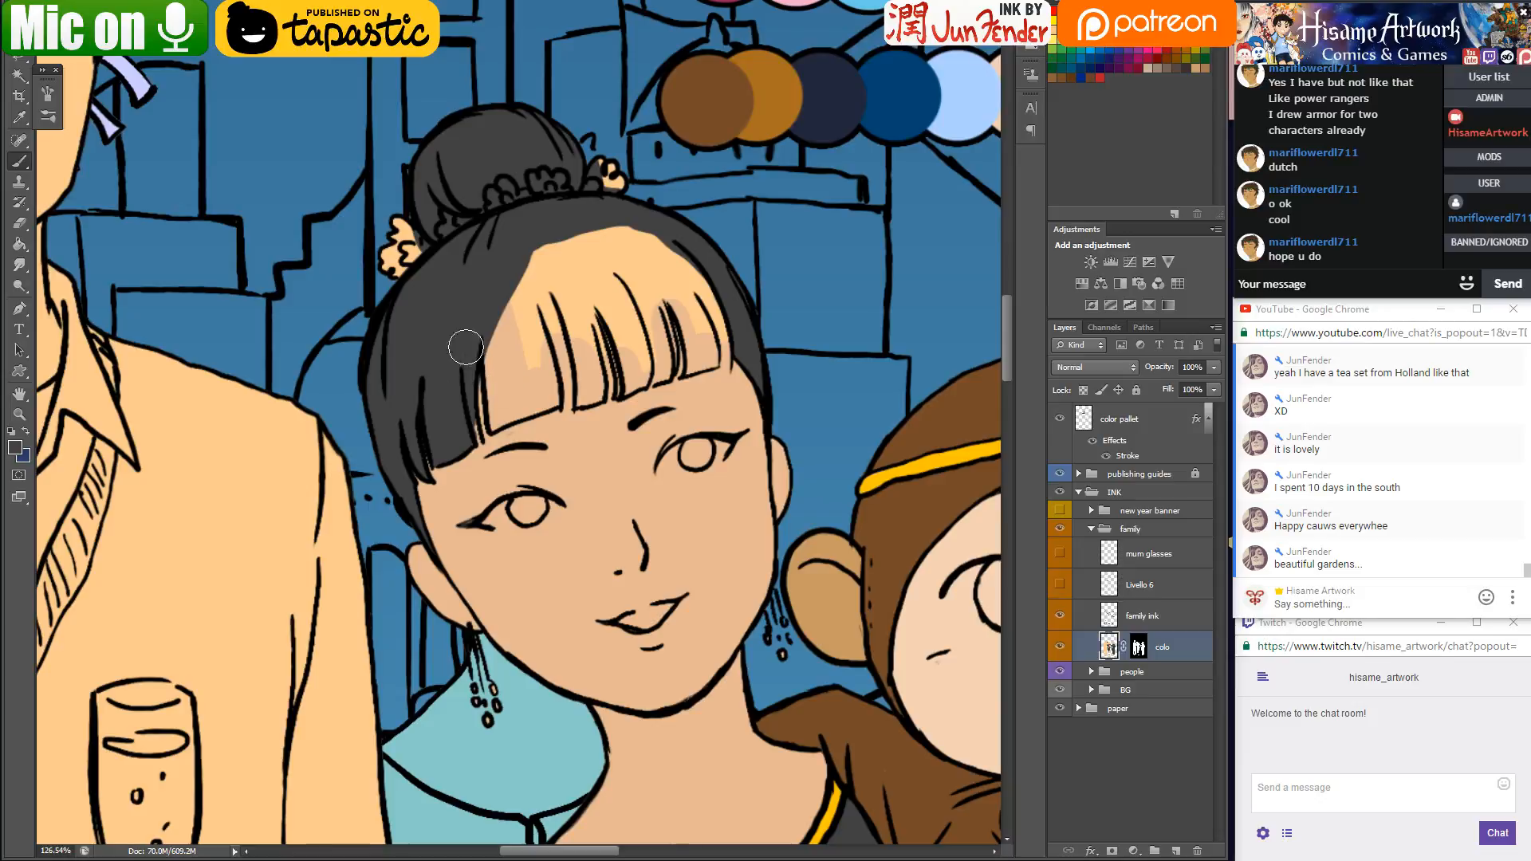
mouse_move(552, 407)
mouse_down()
mouse_move(529, 315)
mouse_move(476, 253)
mouse_move(503, 351)
mouse_move(493, 426)
mouse_up()
mouse_move(494, 290)
mouse_down()
mouse_move(494, 422)
mouse_move(515, 379)
mouse_move(547, 402)
mouse_move(486, 259)
mouse_move(511, 371)
mouse_move(569, 403)
mouse_up()
drag(557, 339, 560, 340)
mouse_move(582, 410)
mouse_down()
mouse_move(598, 391)
mouse_move(559, 240)
mouse_up()
mouse_move(581, 383)
mouse_down()
mouse_move(526, 247)
mouse_move(511, 299)
mouse_up()
Resample the dark grey from the hair and paint the middle strands of the fringe up towards the crown
alt+click(589, 430)
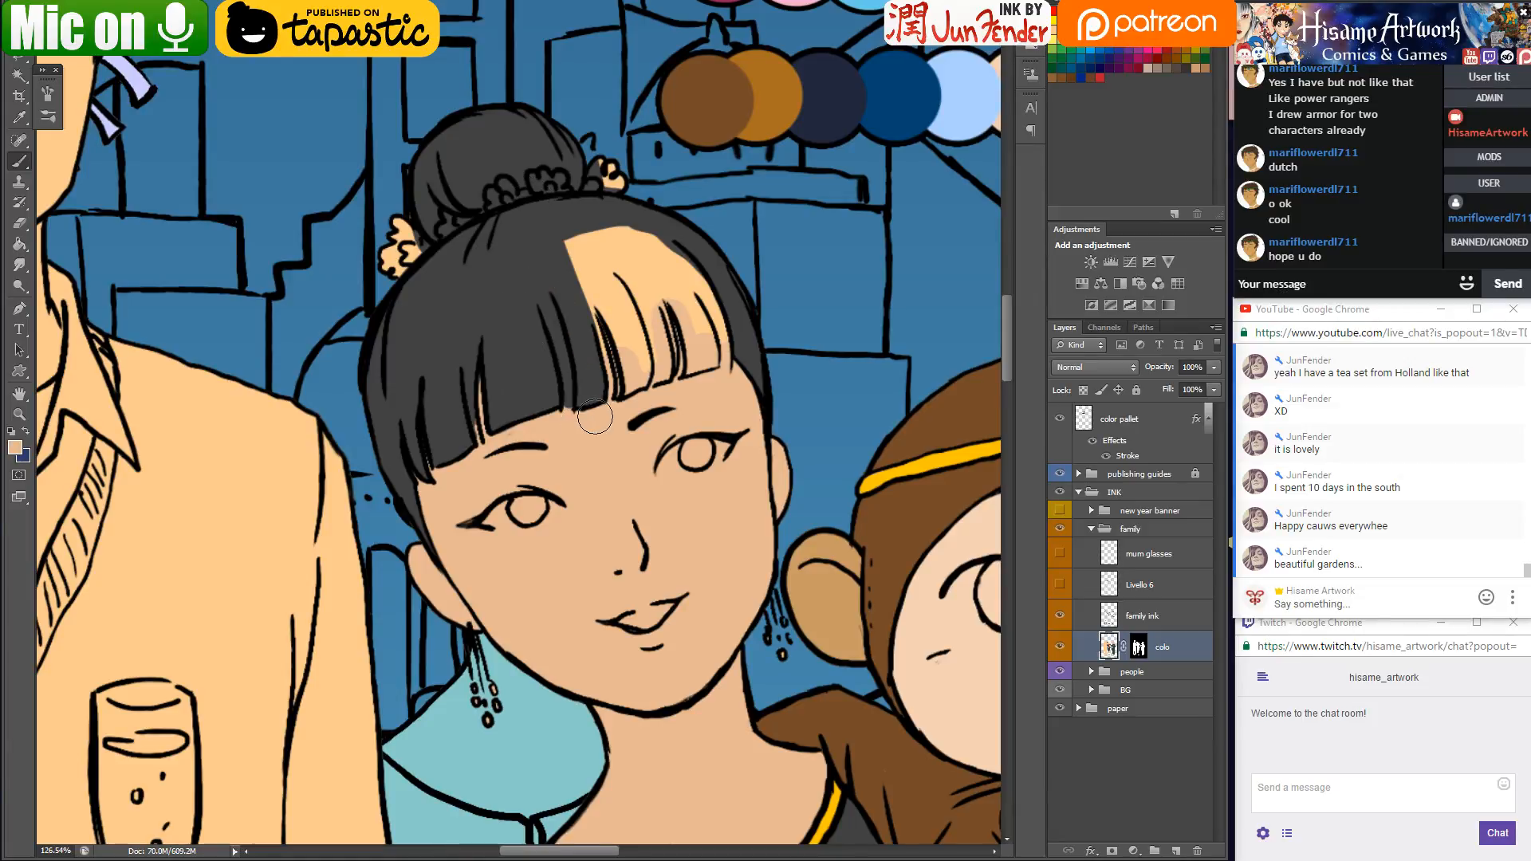
alt+click(599, 352)
drag(627, 385, 588, 314)
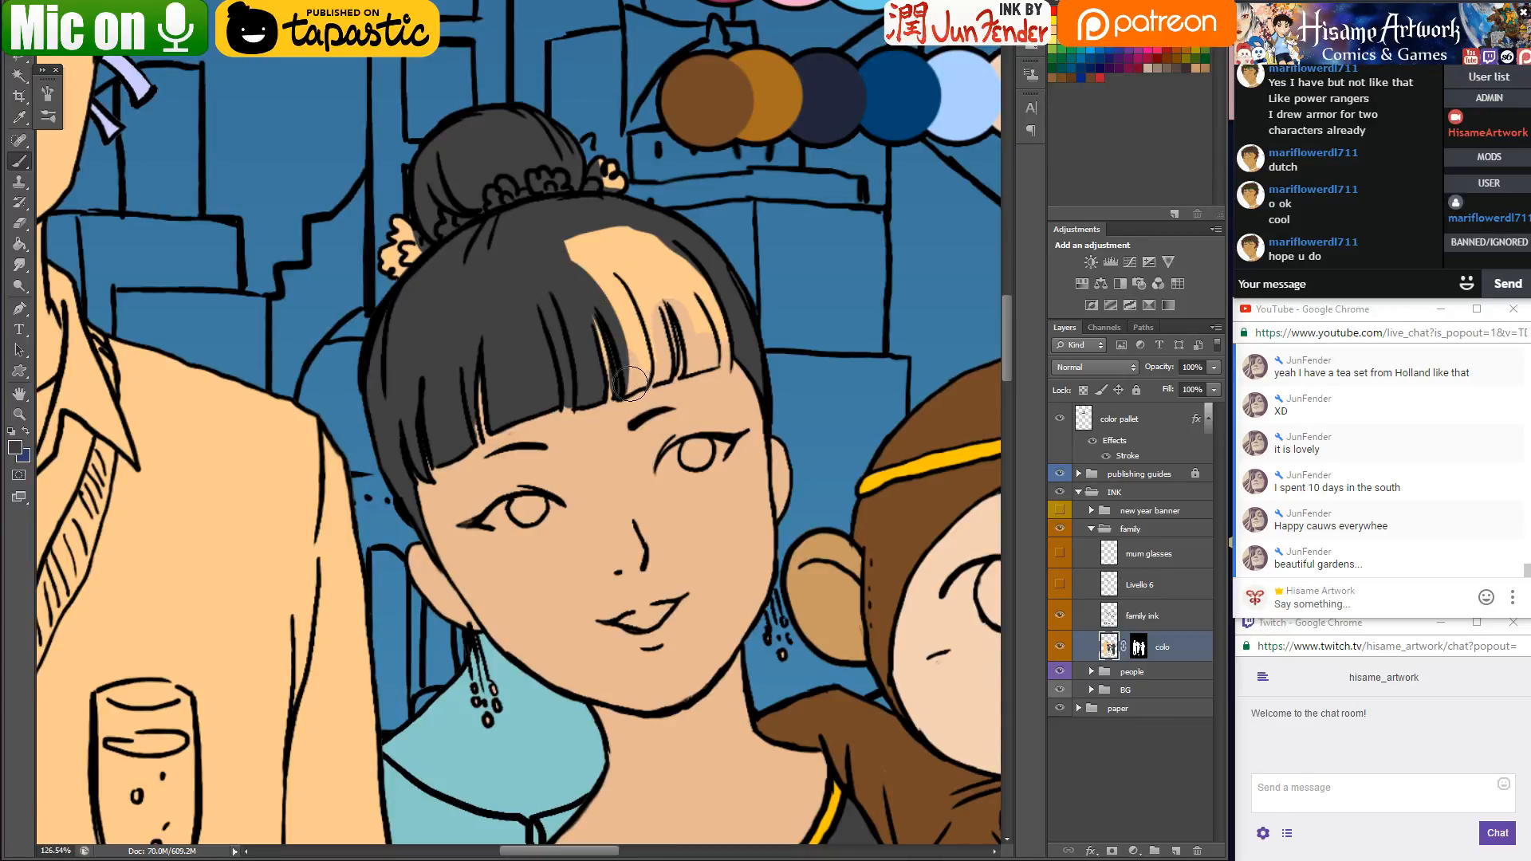
drag(630, 385, 589, 283)
mouse_move(645, 385)
mouse_down()
mouse_move(528, 205)
mouse_move(549, 210)
mouse_move(661, 385)
mouse_move(655, 328)
mouse_move(575, 227)
mouse_up()
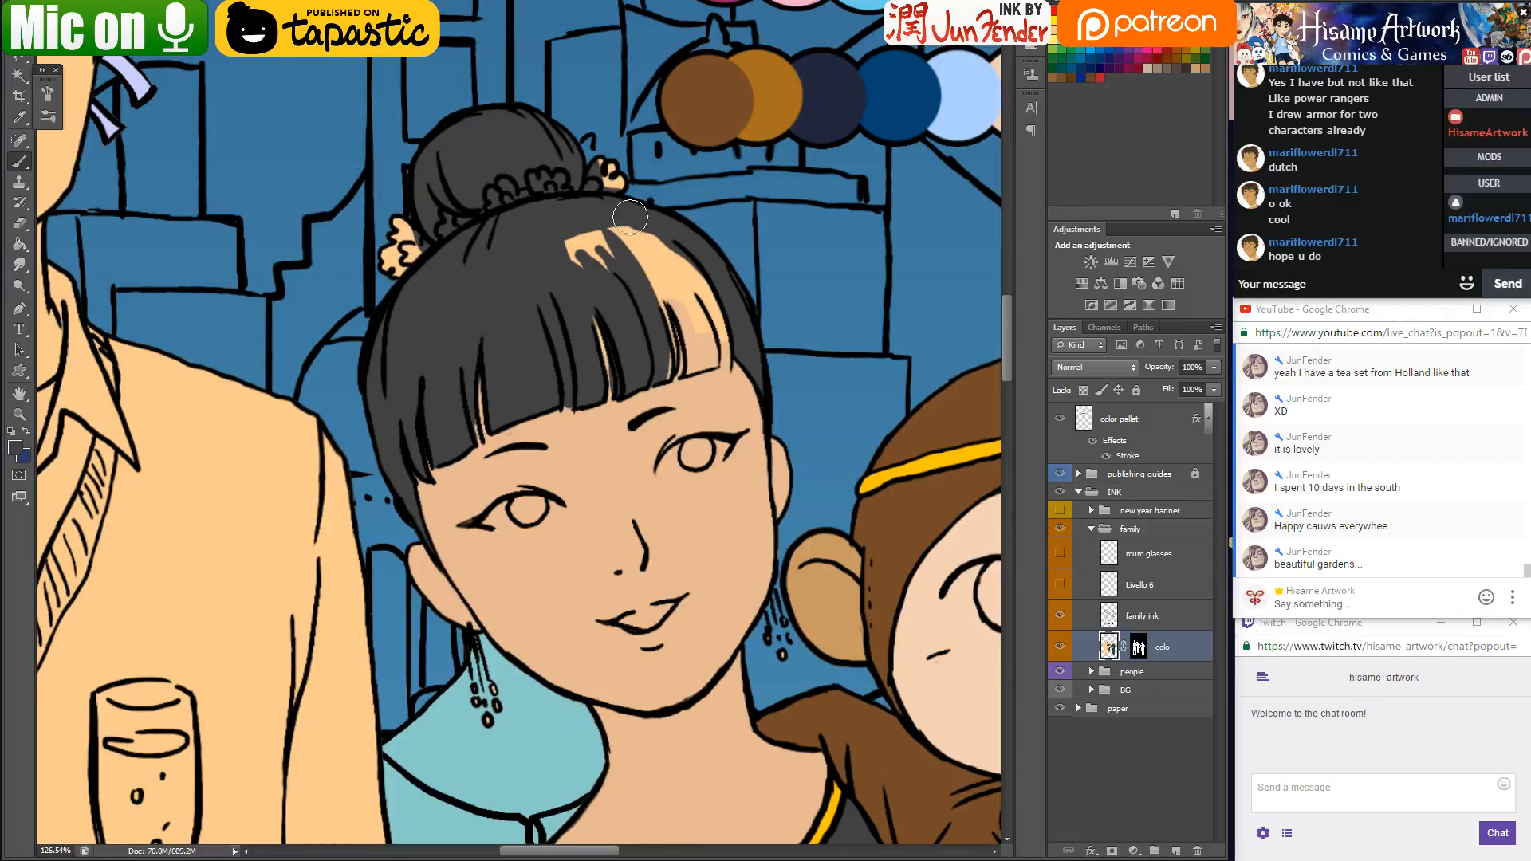
Paint the right fringe strands dark grey and fill the remaining light patches at the crown and between the middle strands
mouse_move(640, 243)
mouse_down()
mouse_move(676, 355)
mouse_move(658, 387)
mouse_move(705, 358)
mouse_up()
mouse_move(674, 244)
mouse_down()
mouse_move(713, 367)
mouse_move(729, 359)
mouse_up()
alt+click(662, 394)
mouse_move(673, 255)
mouse_down()
mouse_move(722, 355)
mouse_move(678, 378)
mouse_up()
alt+click(686, 371)
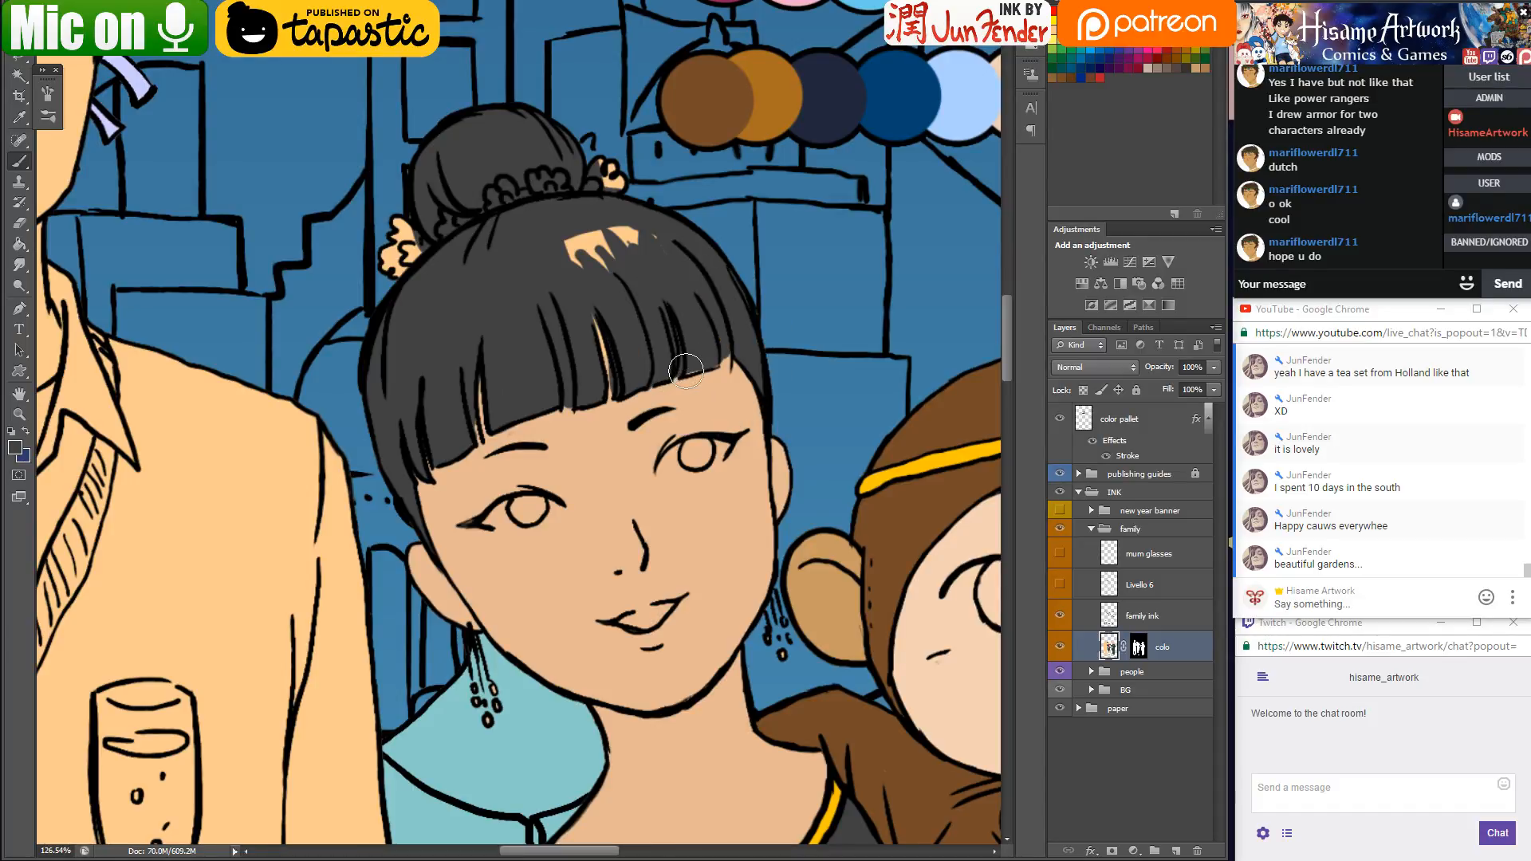
mouse_move(596, 257)
mouse_down()
mouse_move(576, 240)
mouse_move(652, 243)
mouse_up()
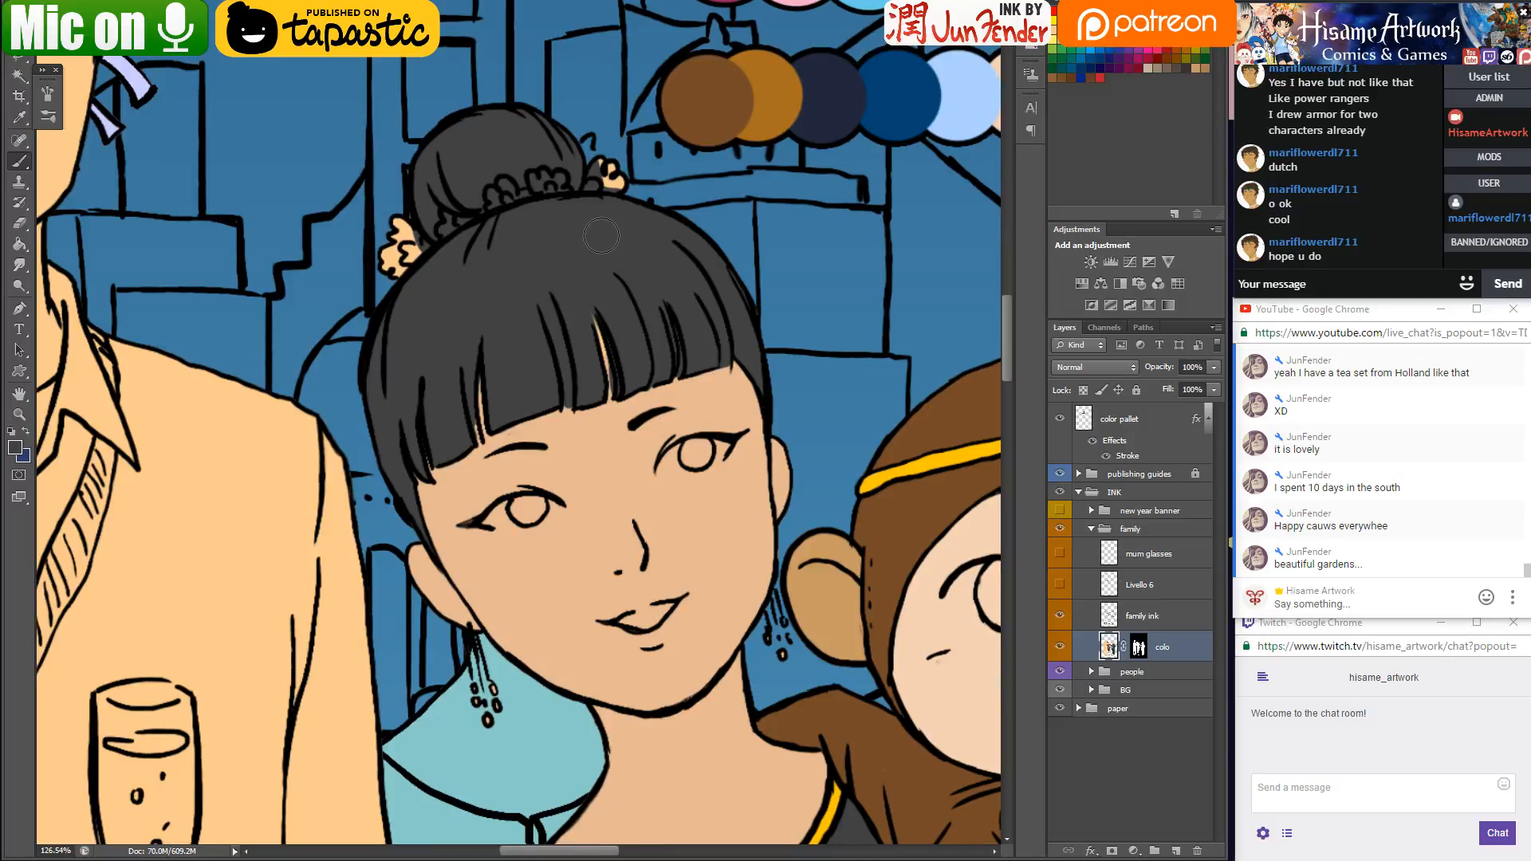
drag(602, 317, 608, 397)
drag(455, 523, 406, 488)
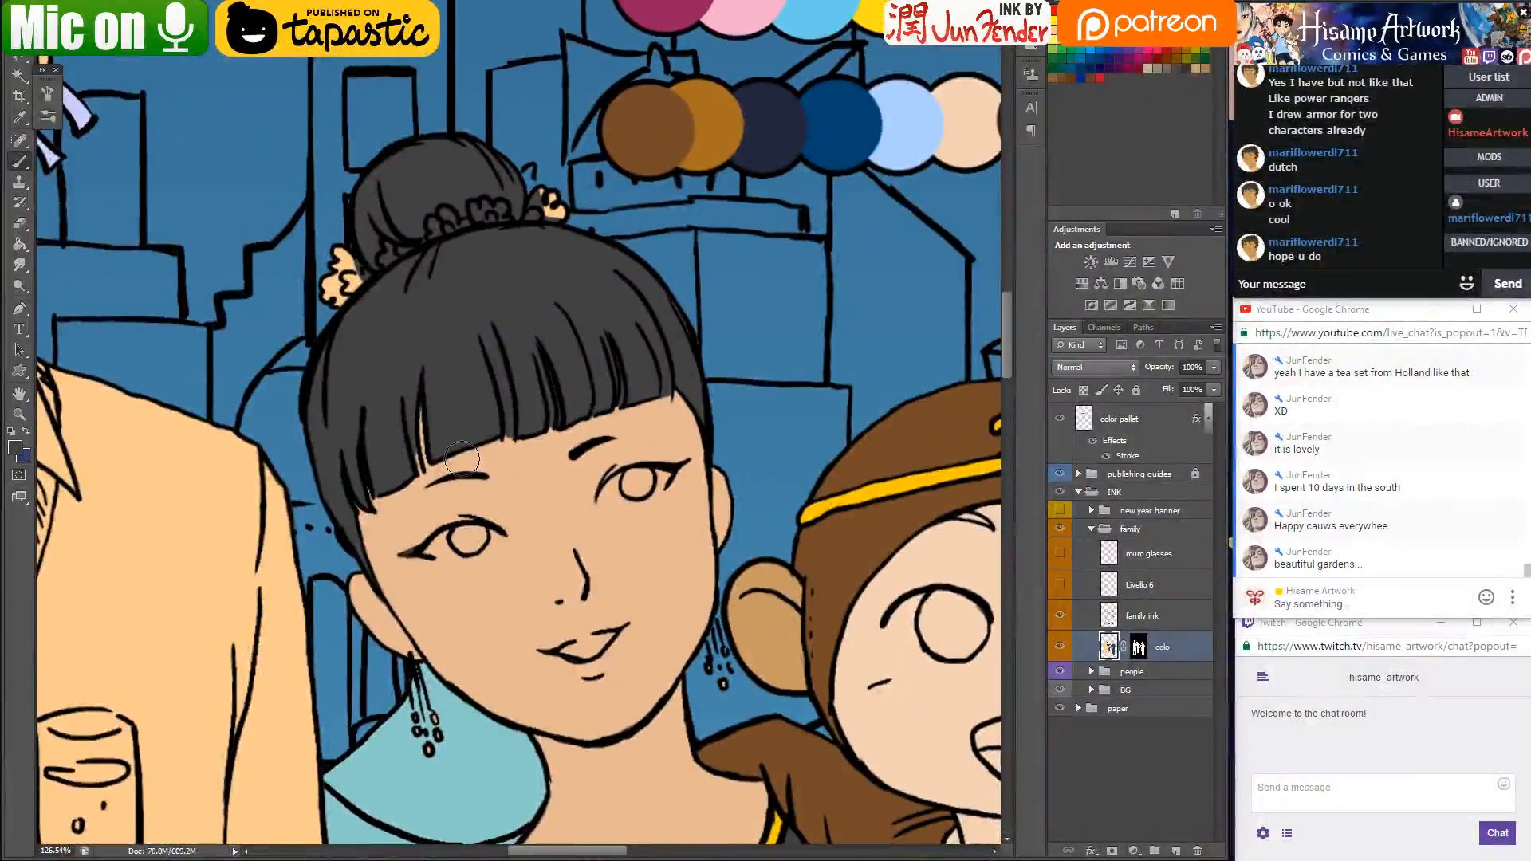
Sample the yellow from the child's monkey headband and paint the flower ornaments around the woman's hair bun with it
drag(509, 483, 492, 535)
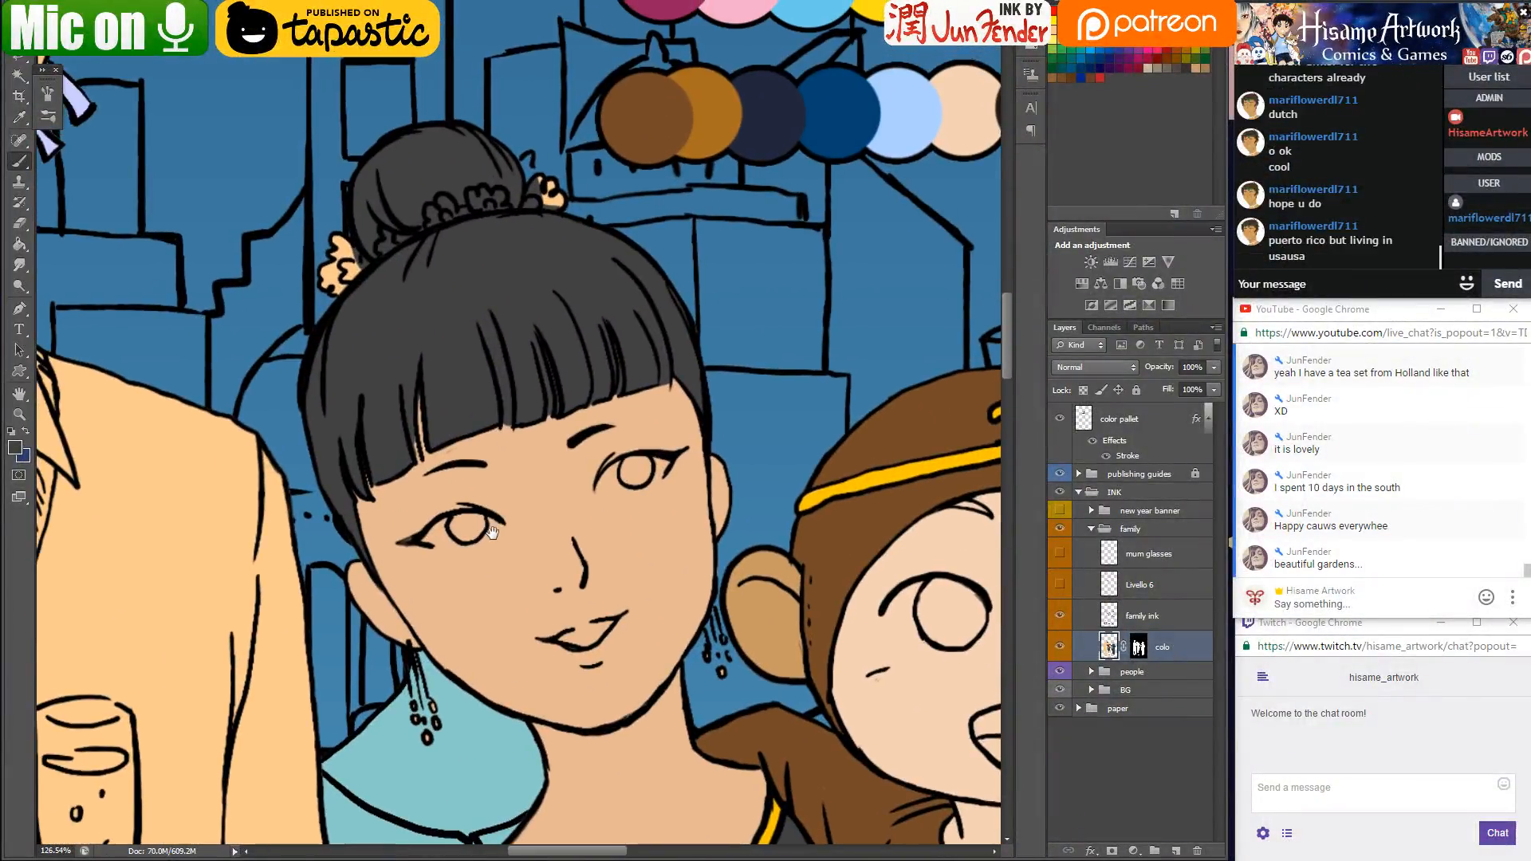
alt+click(887, 475)
key(ctrl+s)
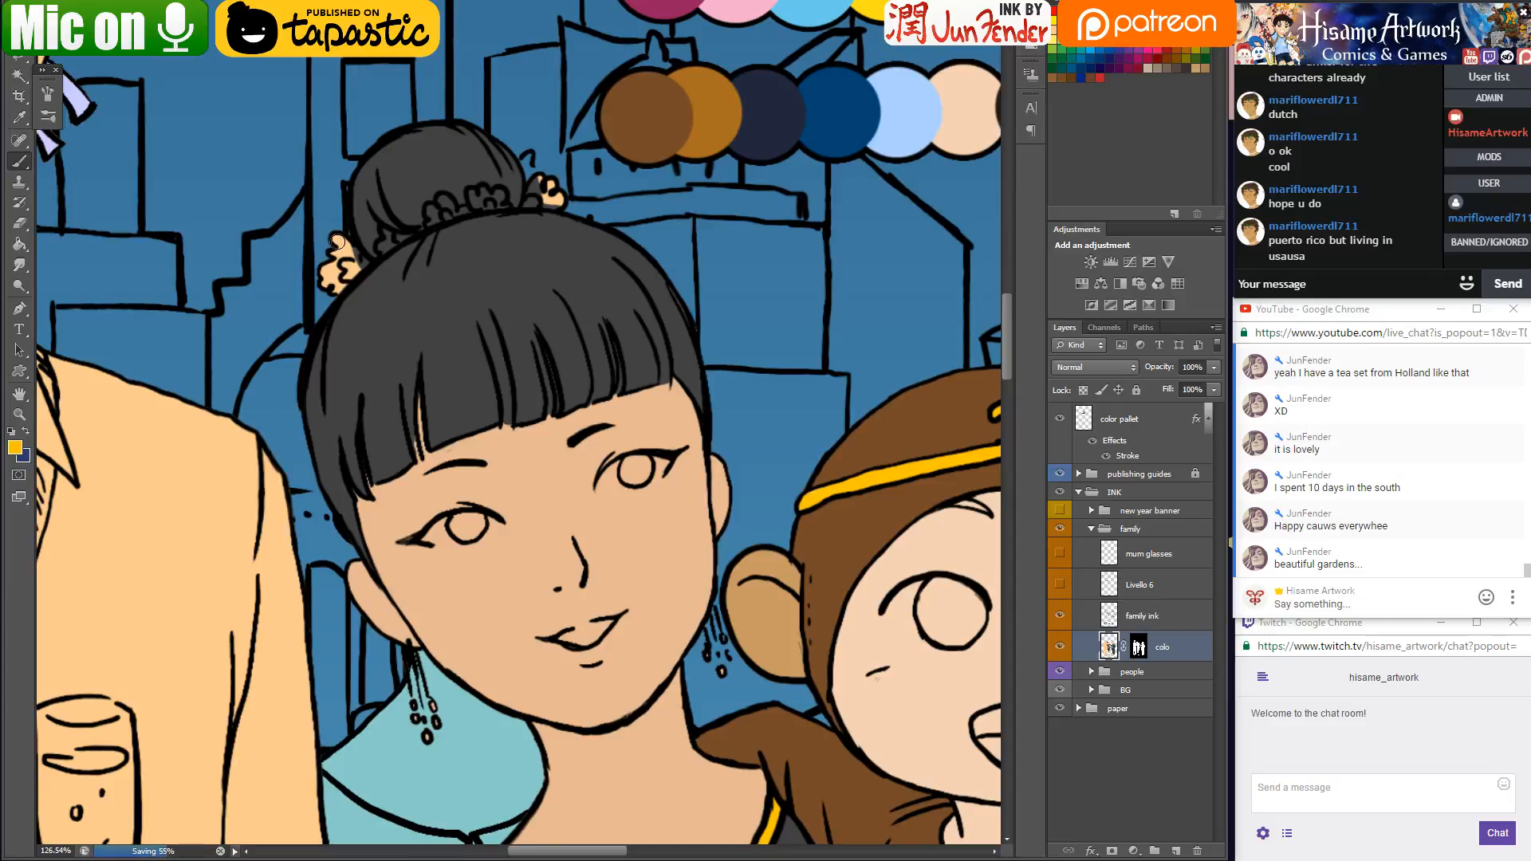
mouse_move(339, 241)
mouse_down()
mouse_move(328, 271)
mouse_move(342, 281)
mouse_move(348, 254)
mouse_up()
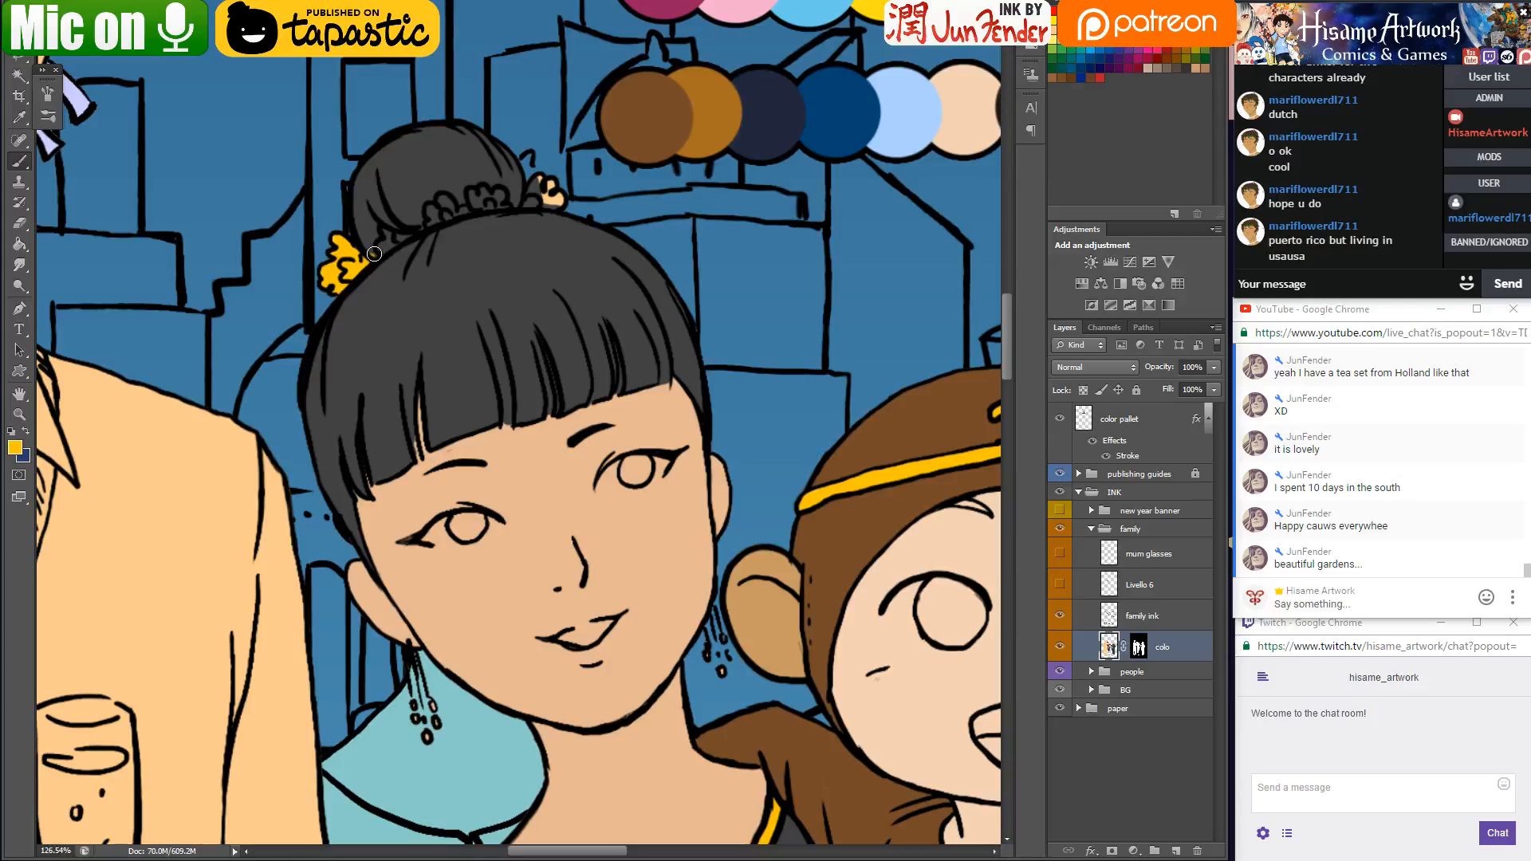
drag(374, 254, 431, 217)
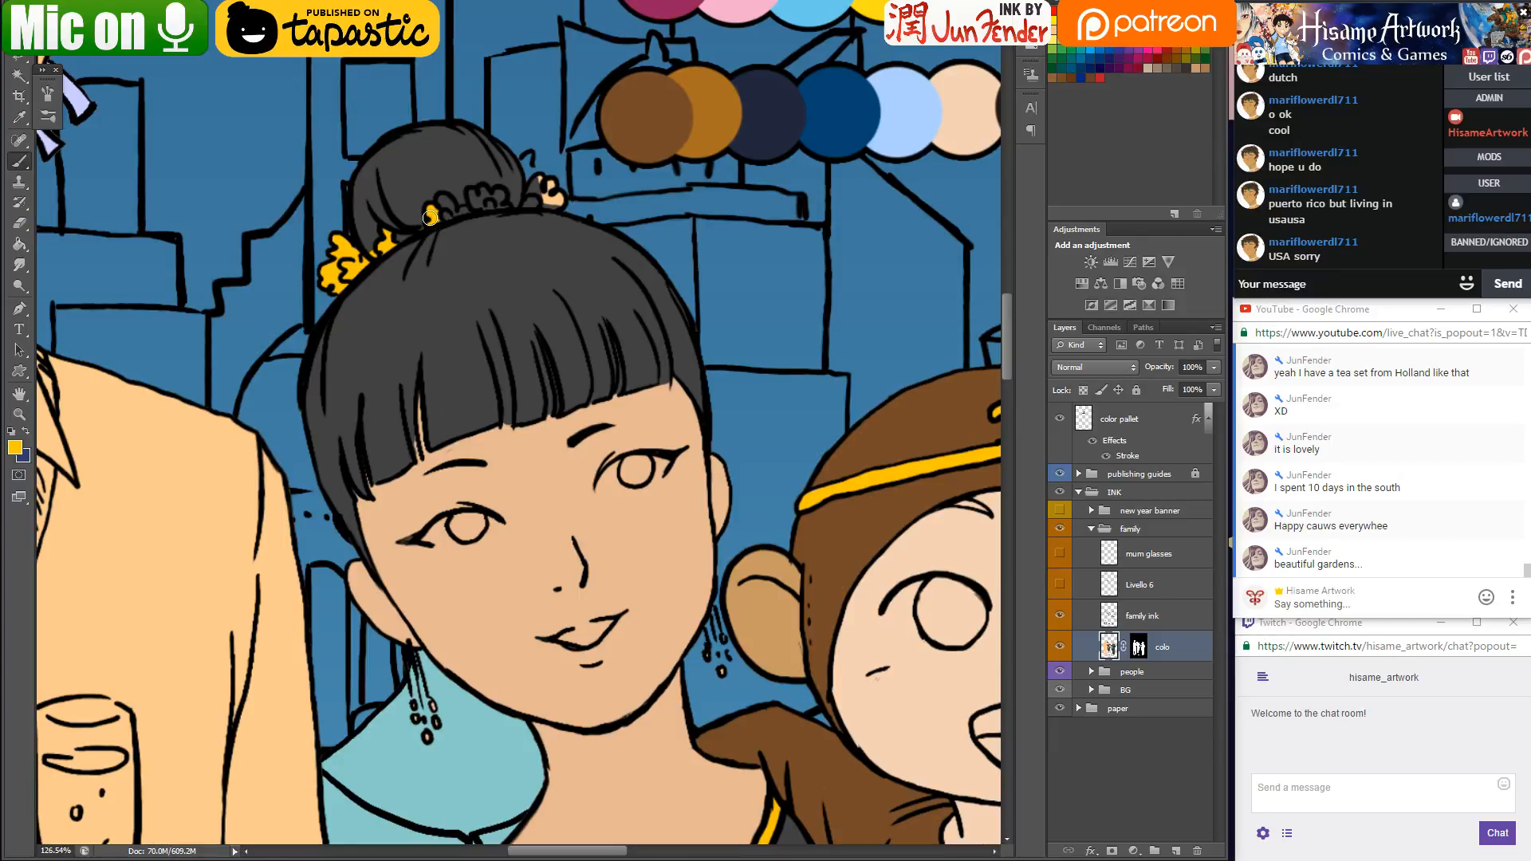
mouse_move(447, 214)
mouse_down()
mouse_move(447, 200)
mouse_move(496, 203)
mouse_up()
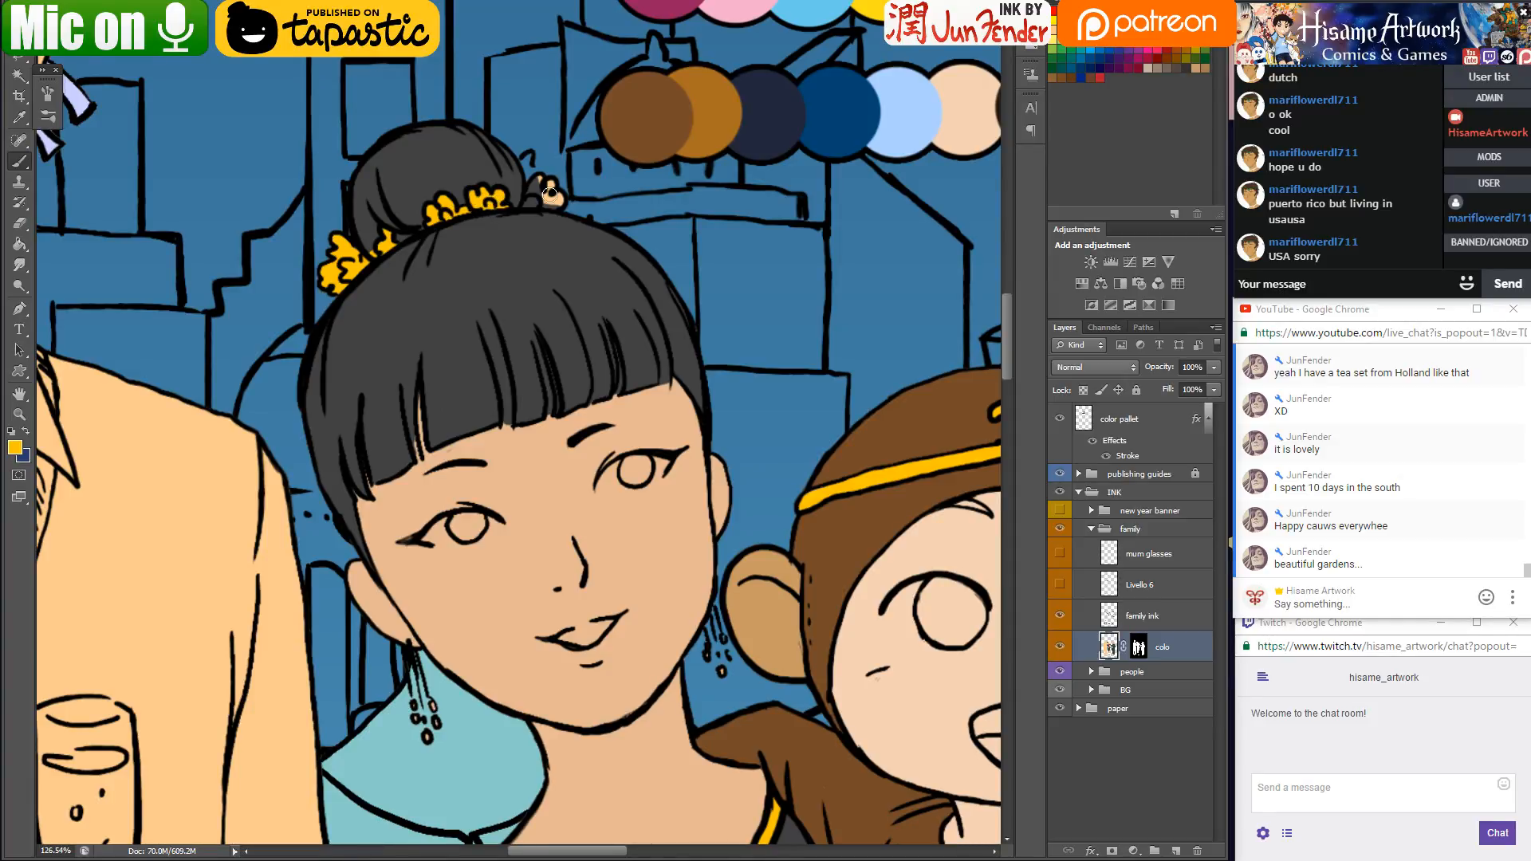
click(532, 201)
mouse_move(533, 202)
mouse_down()
mouse_move(543, 177)
mouse_move(555, 201)
mouse_up()
Check the area with the family group hidden, paint the remaining petal right of the bun yellow on the colo layer, and save
click(1060, 529)
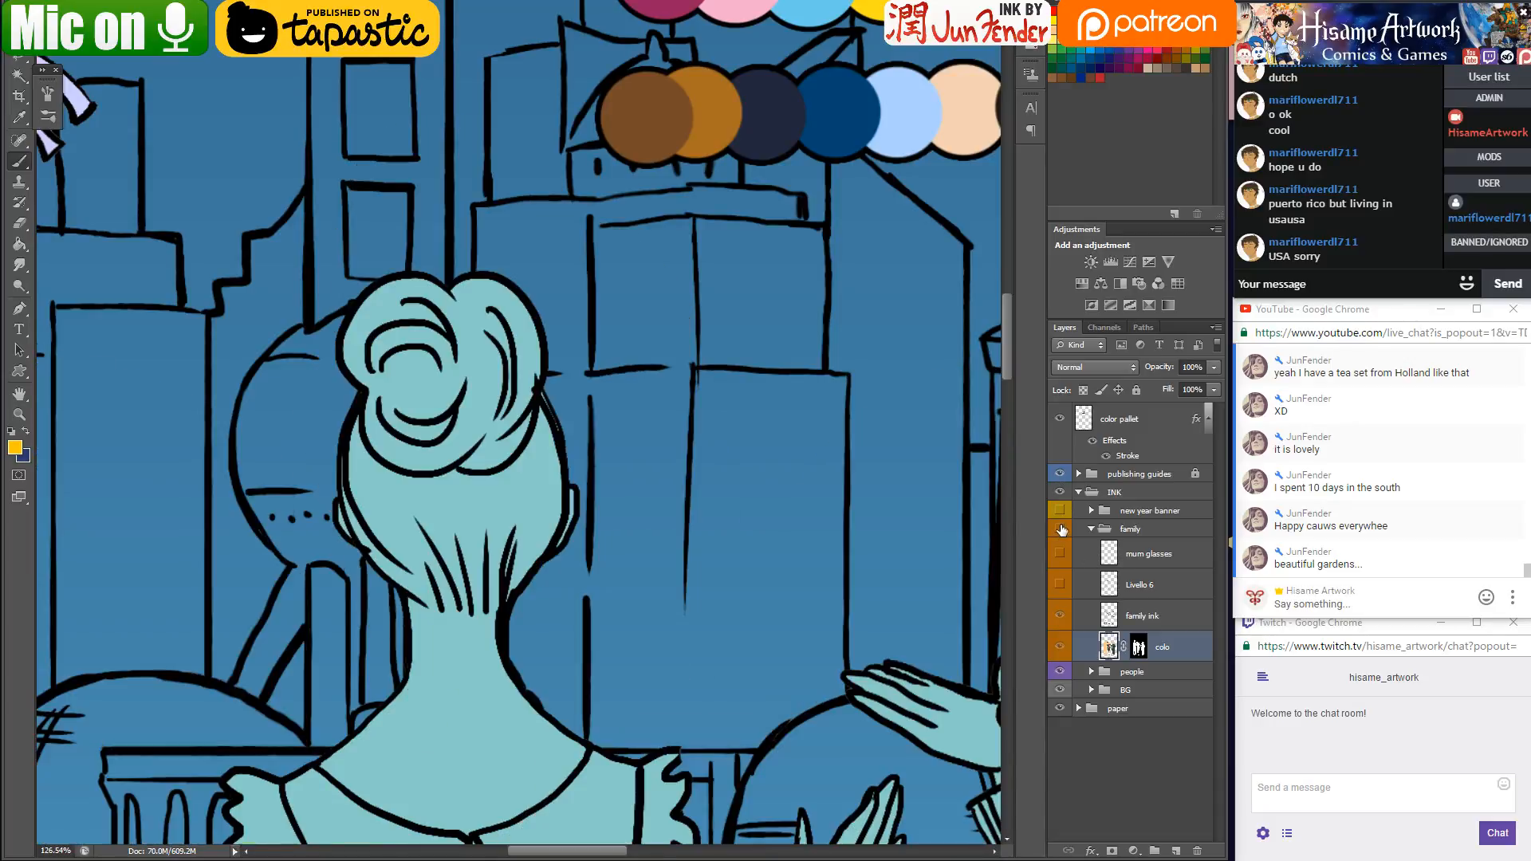
click(1060, 530)
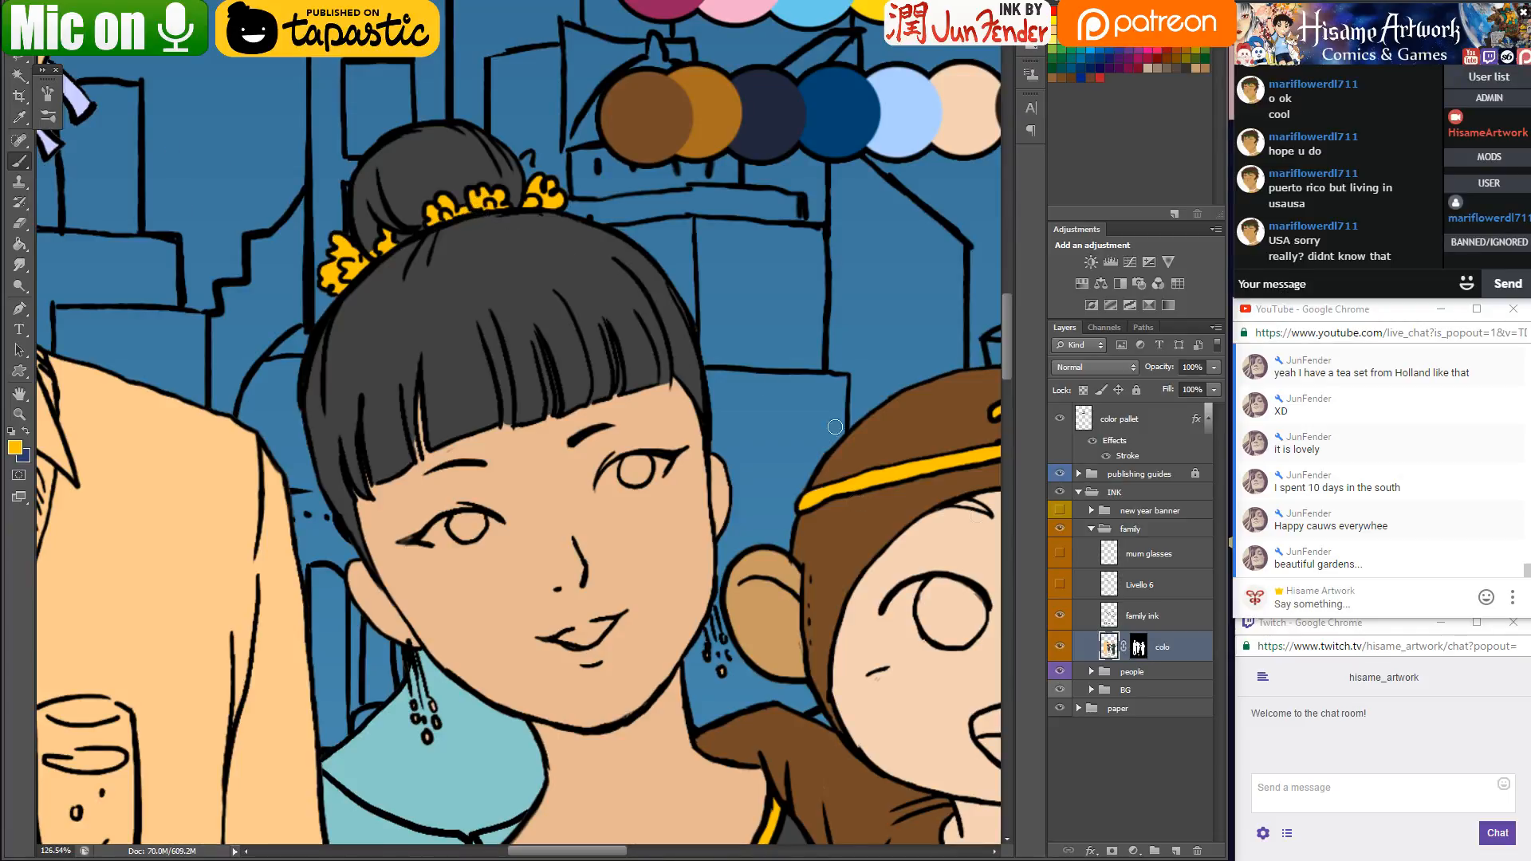
click(1139, 647)
click(1109, 646)
drag(524, 162, 531, 191)
key(ctrl+s)
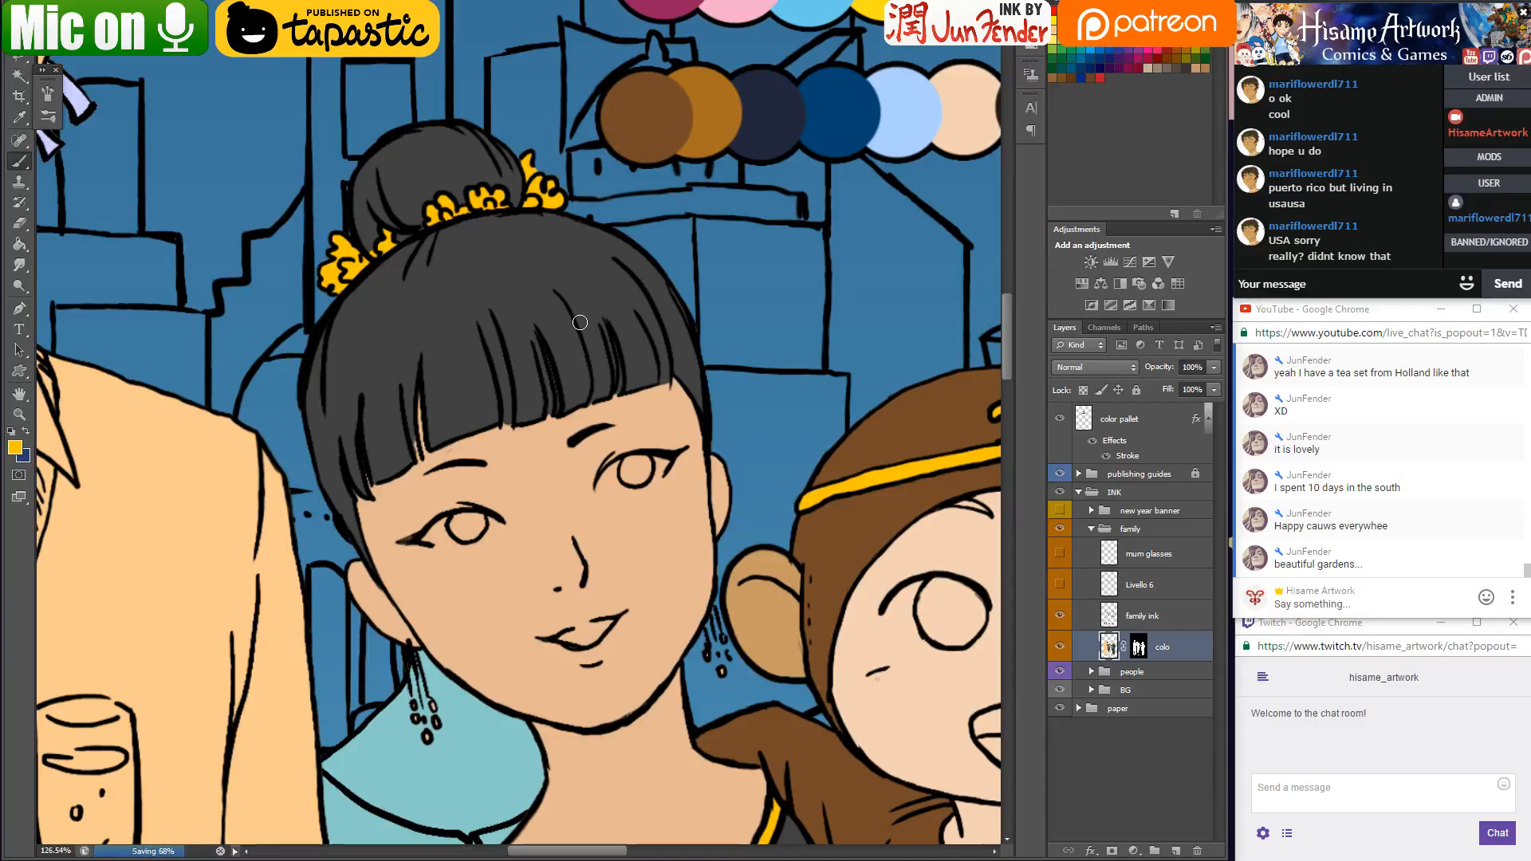
Sample the brown from the child's monkey costume, paint both ankle cuffs with it and save the file
scroll(613, 300, down, 5)
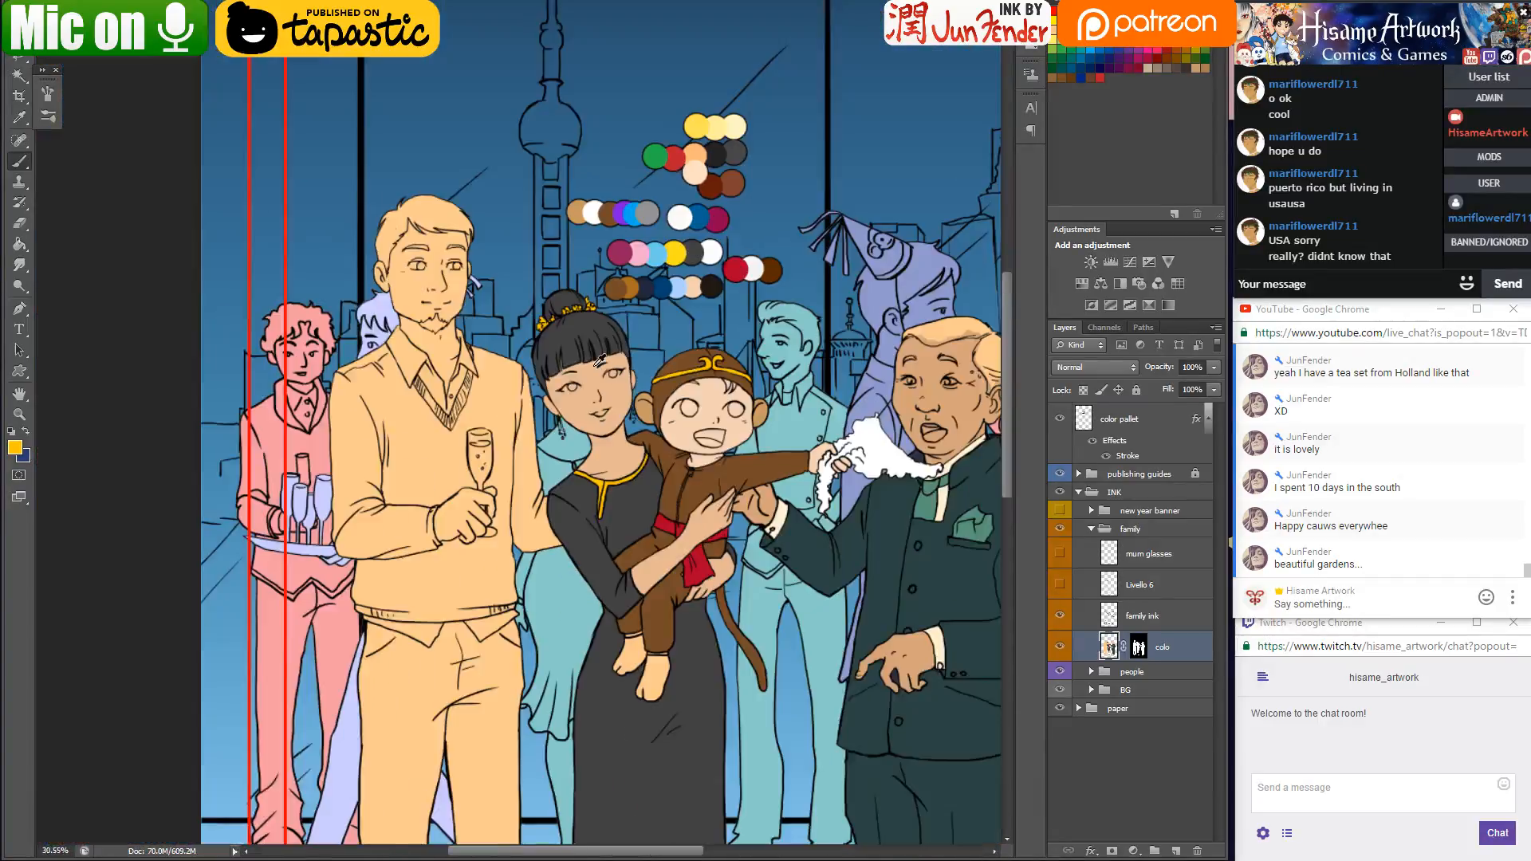
scroll(600, 361, down, 1)
drag(635, 427, 495, 319)
scroll(495, 319, up, 2)
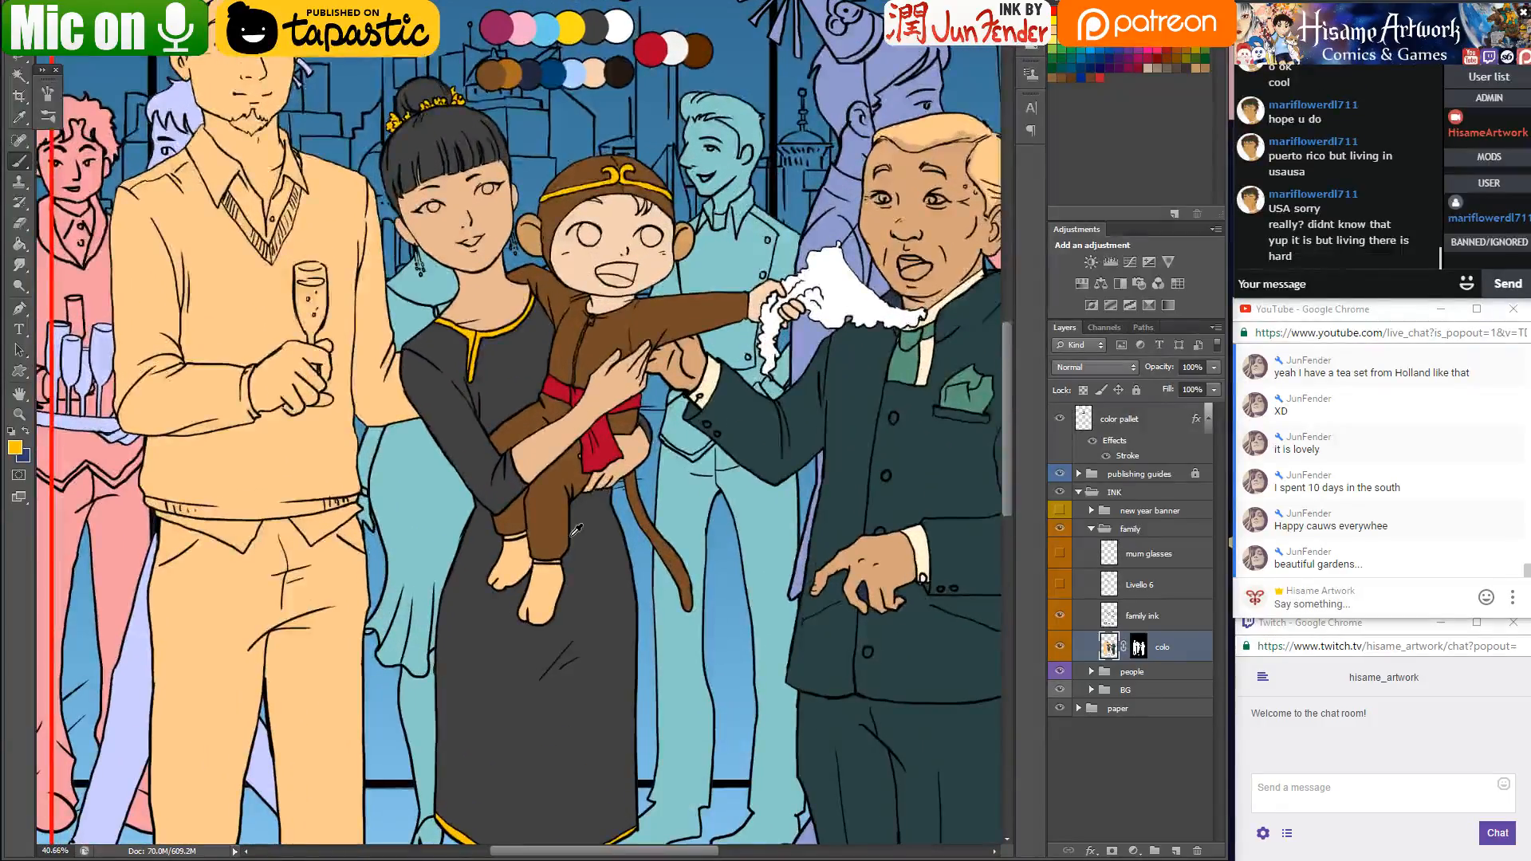
scroll(576, 529, up, 2)
alt+click(526, 532)
scroll(552, 577, up, 3)
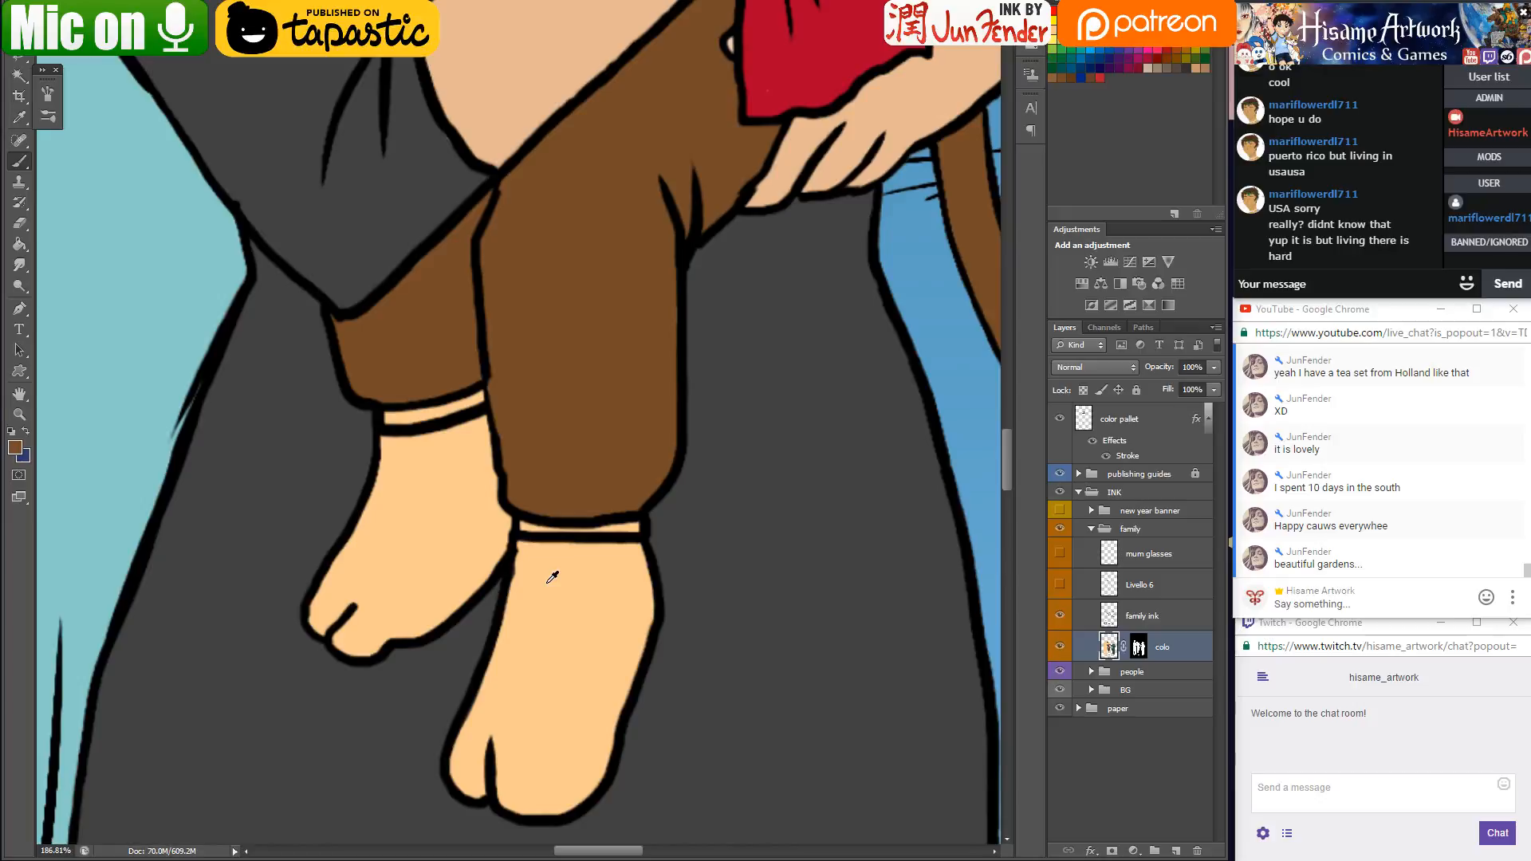
drag(519, 526, 638, 527)
drag(386, 418, 481, 393)
key(ctrl+s)
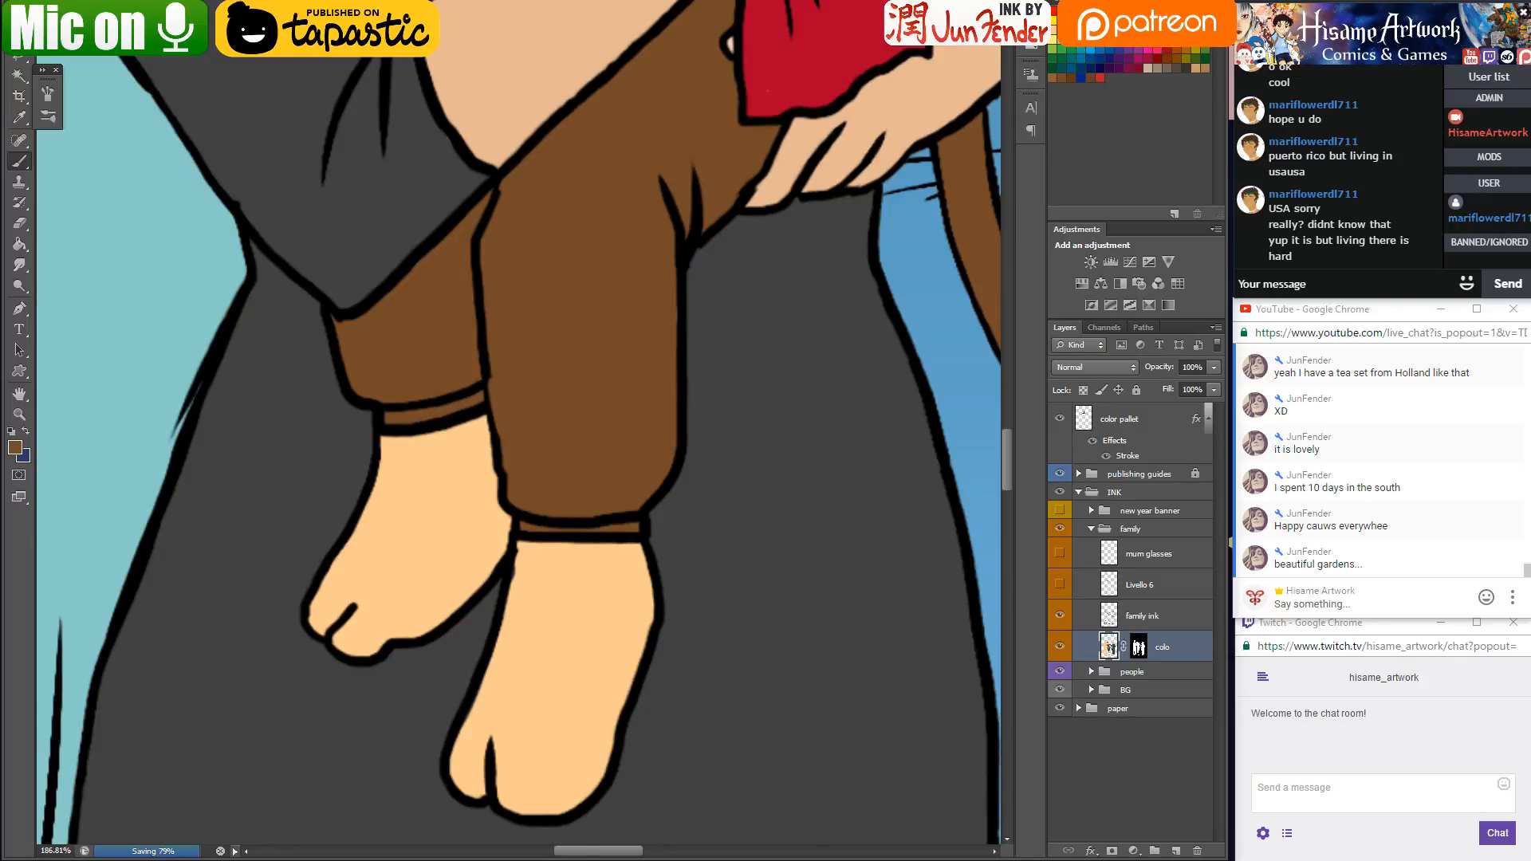
Switch to Chrome, open the Lulu shop page of "Ernest and Coraline are touring the USA" and open the booklet's preview
mouse_move(801, 859)
click(630, 806)
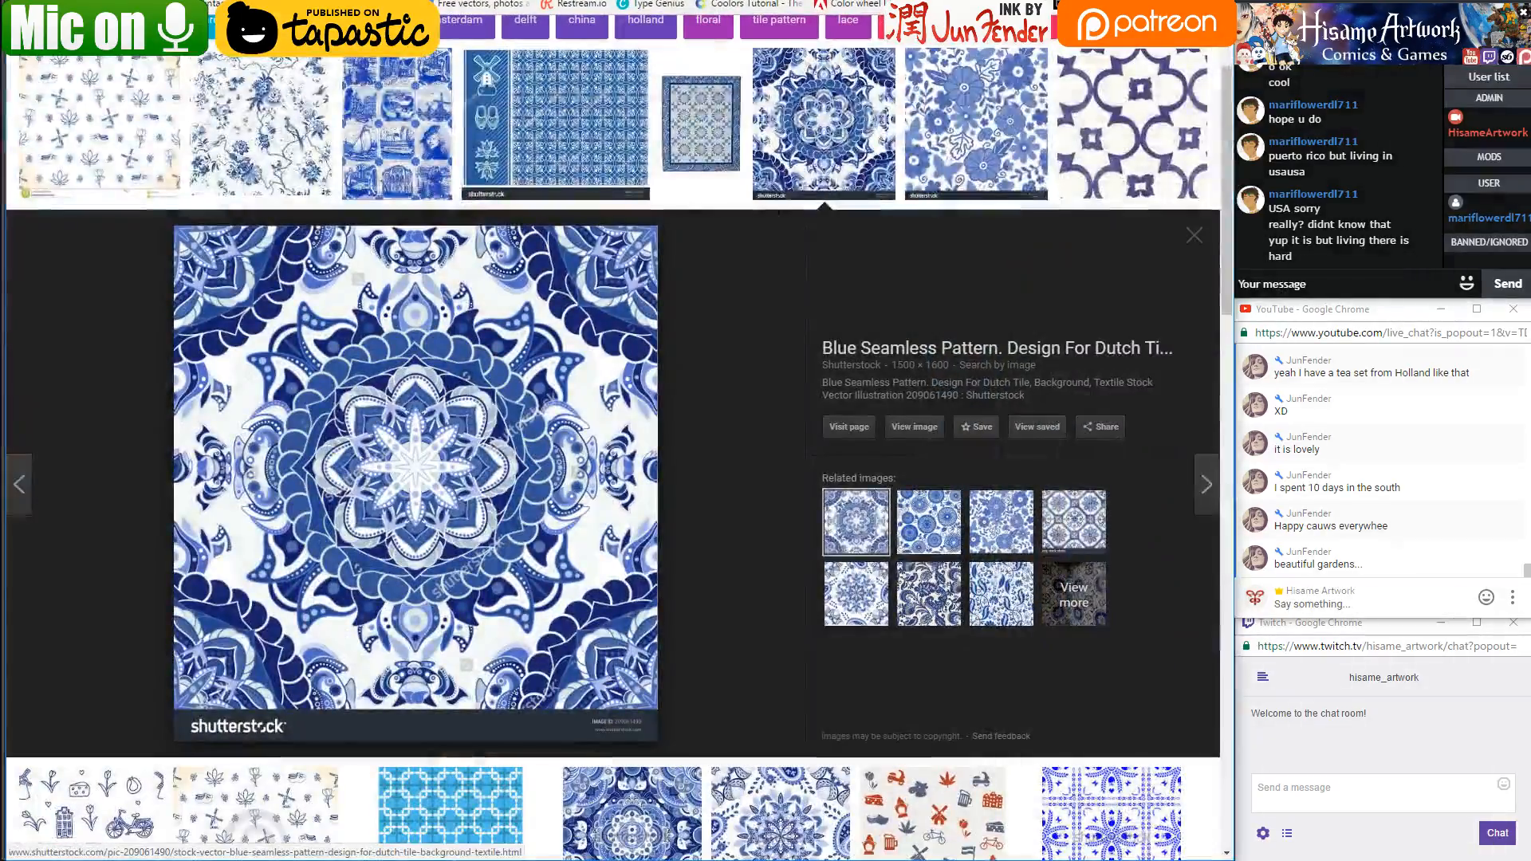
key(ctrl+l)
text(lulu)
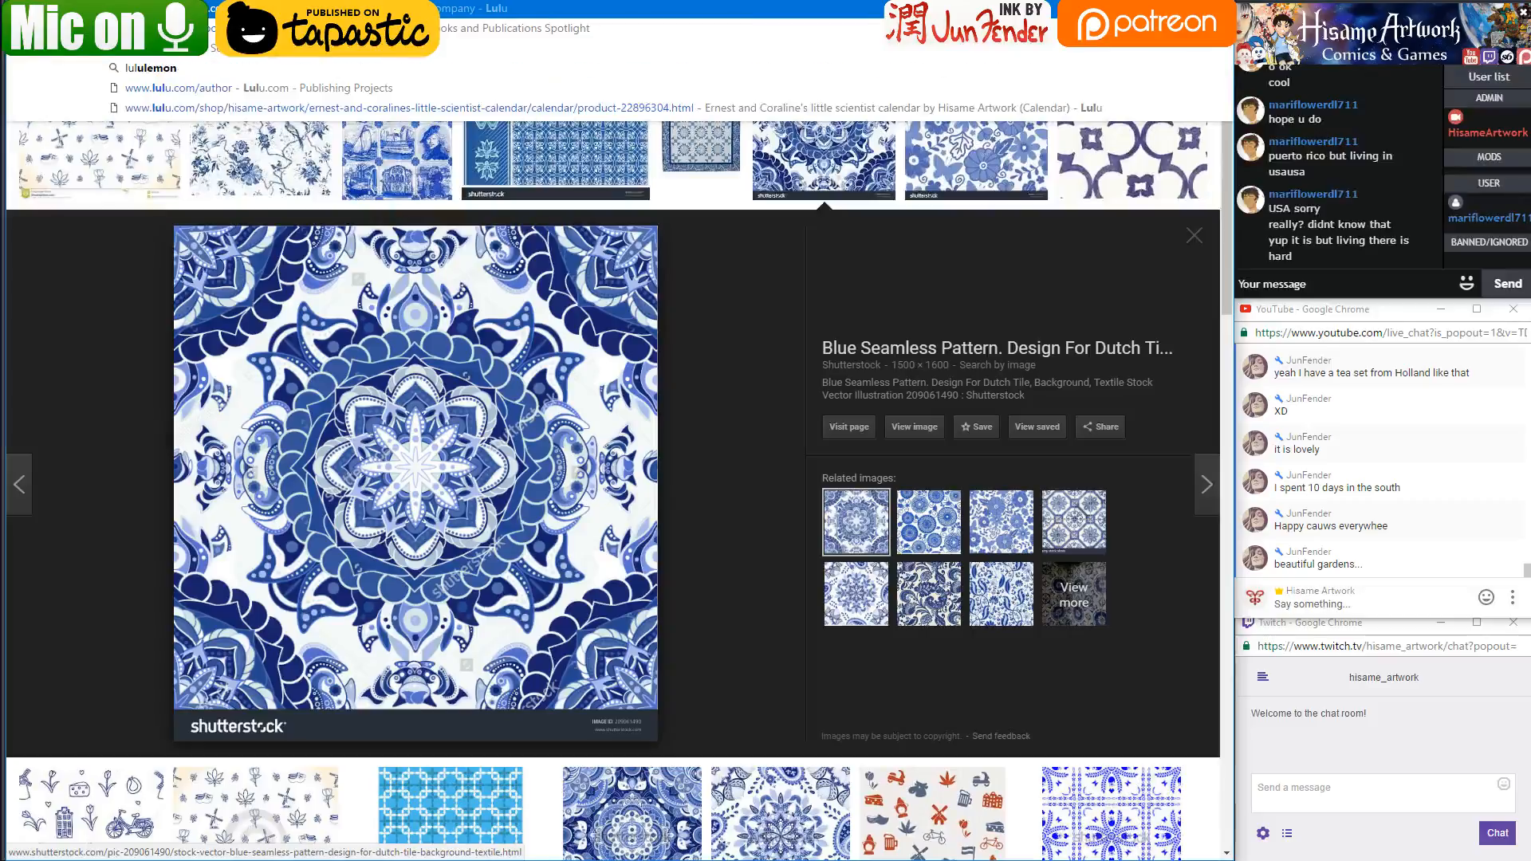
key(Return)
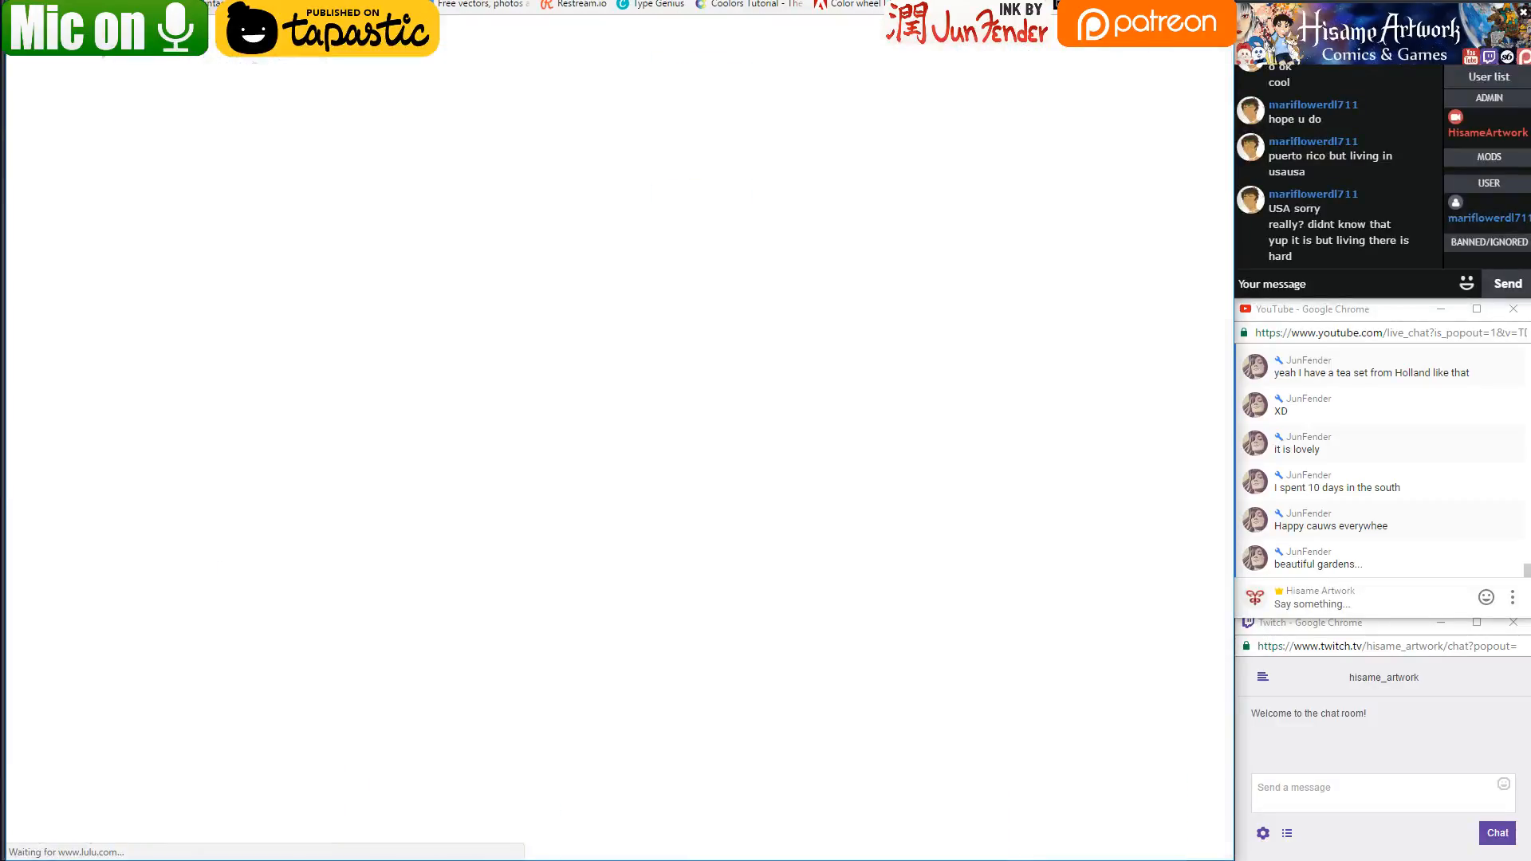
key(ctrl+l)
text(lul)
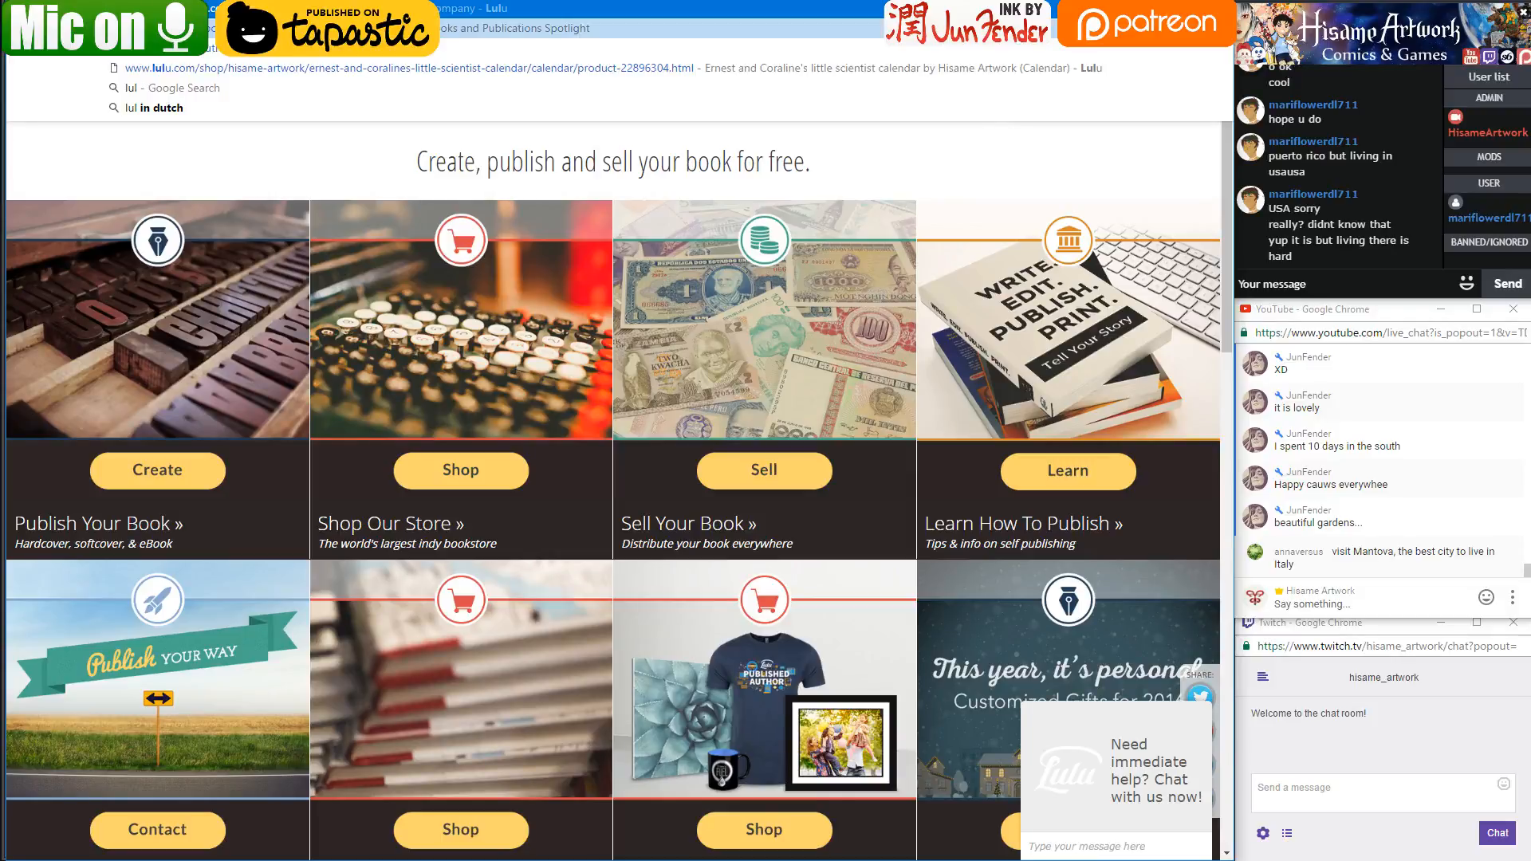
key(Return)
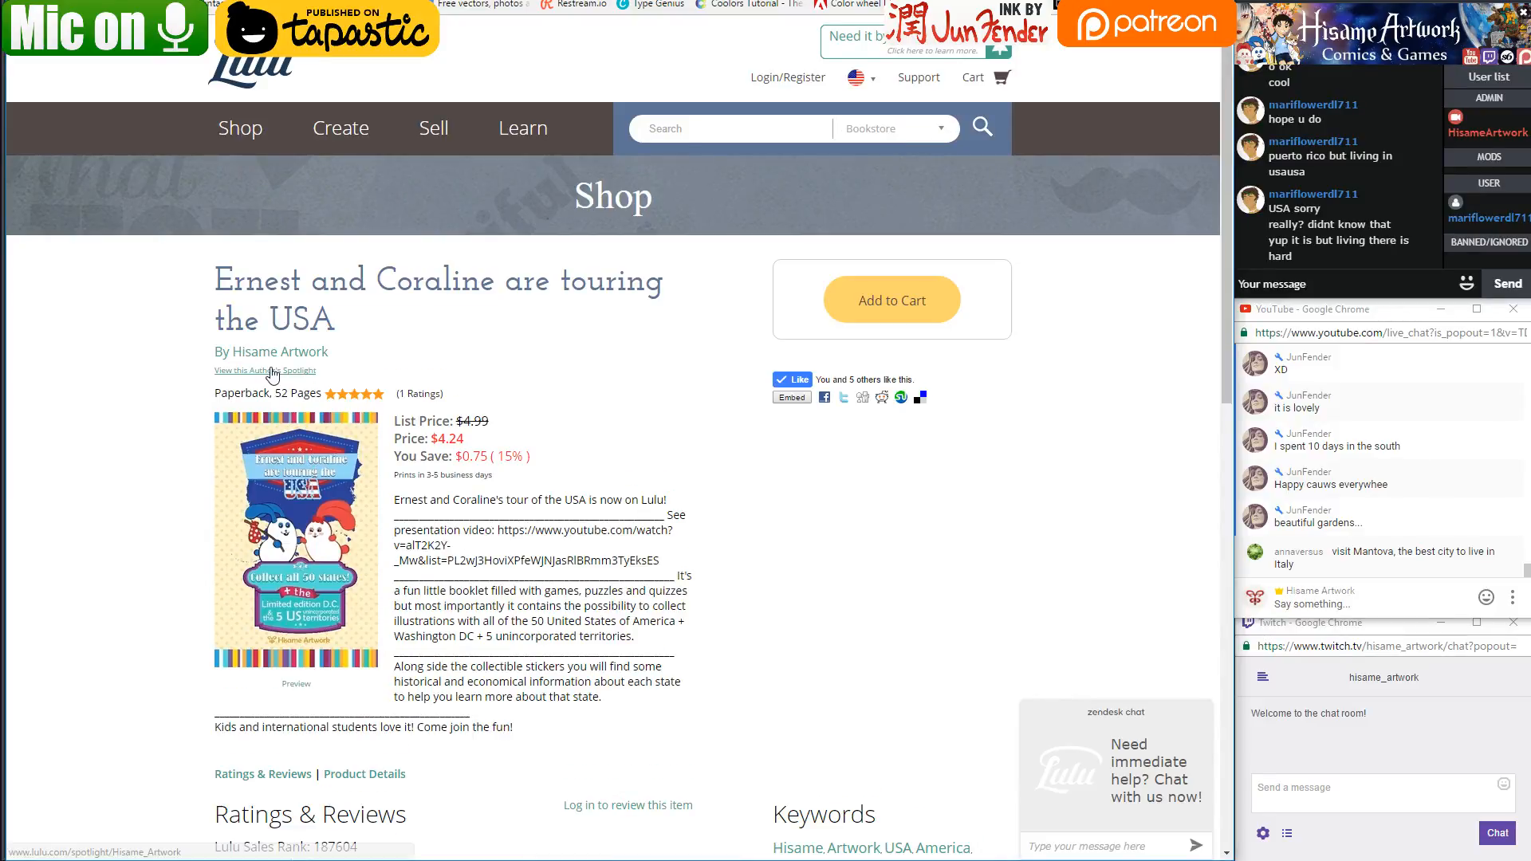
click(299, 688)
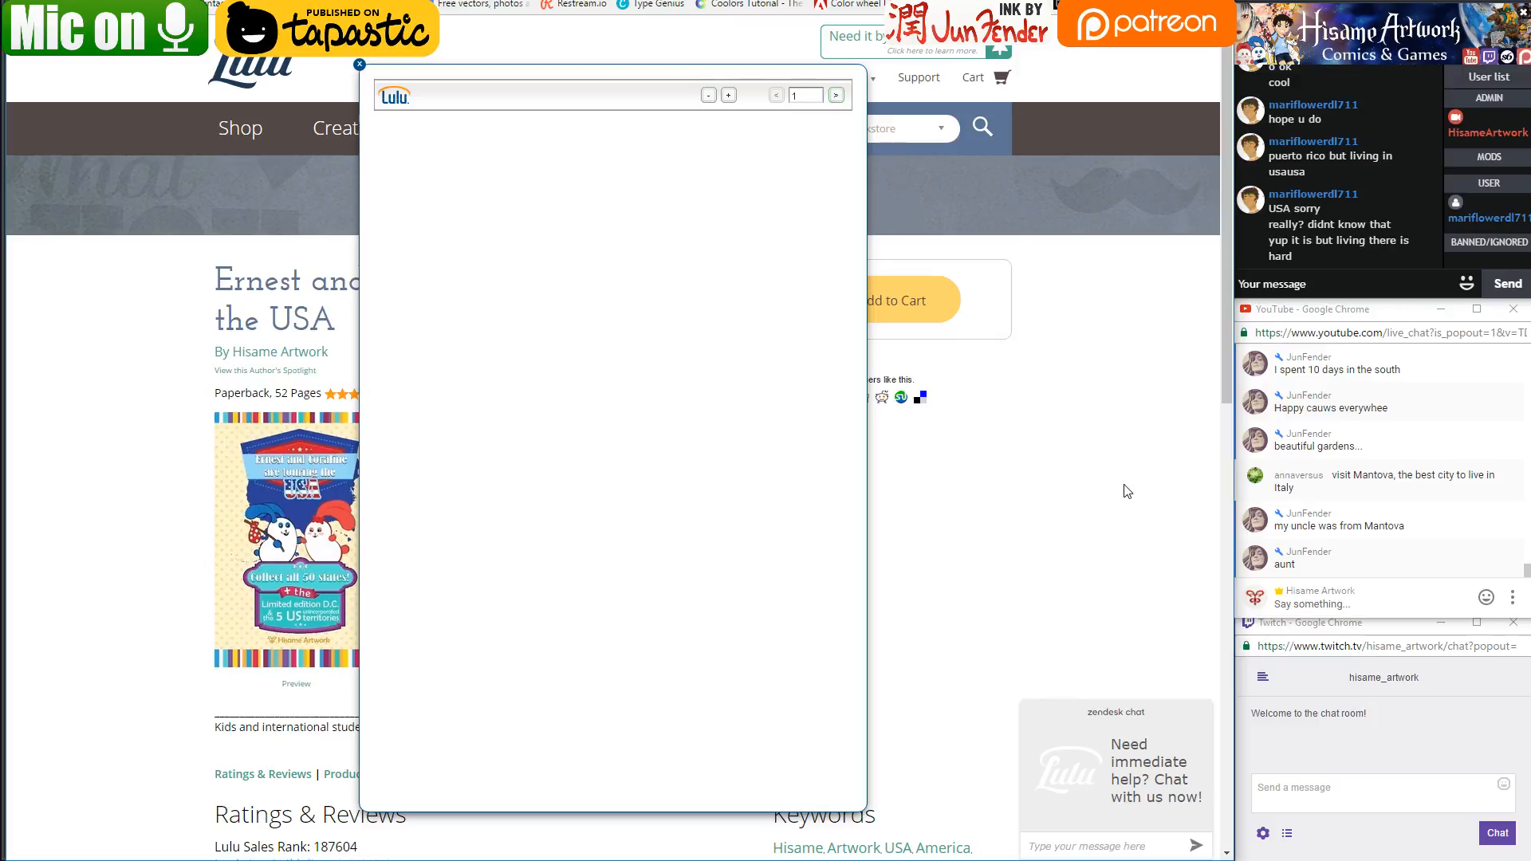
click(1085, 212)
Open the "Ernest and Coraline's USA tour" series on Tapastic from the Hisame Artwork profile
key(alt+Left)
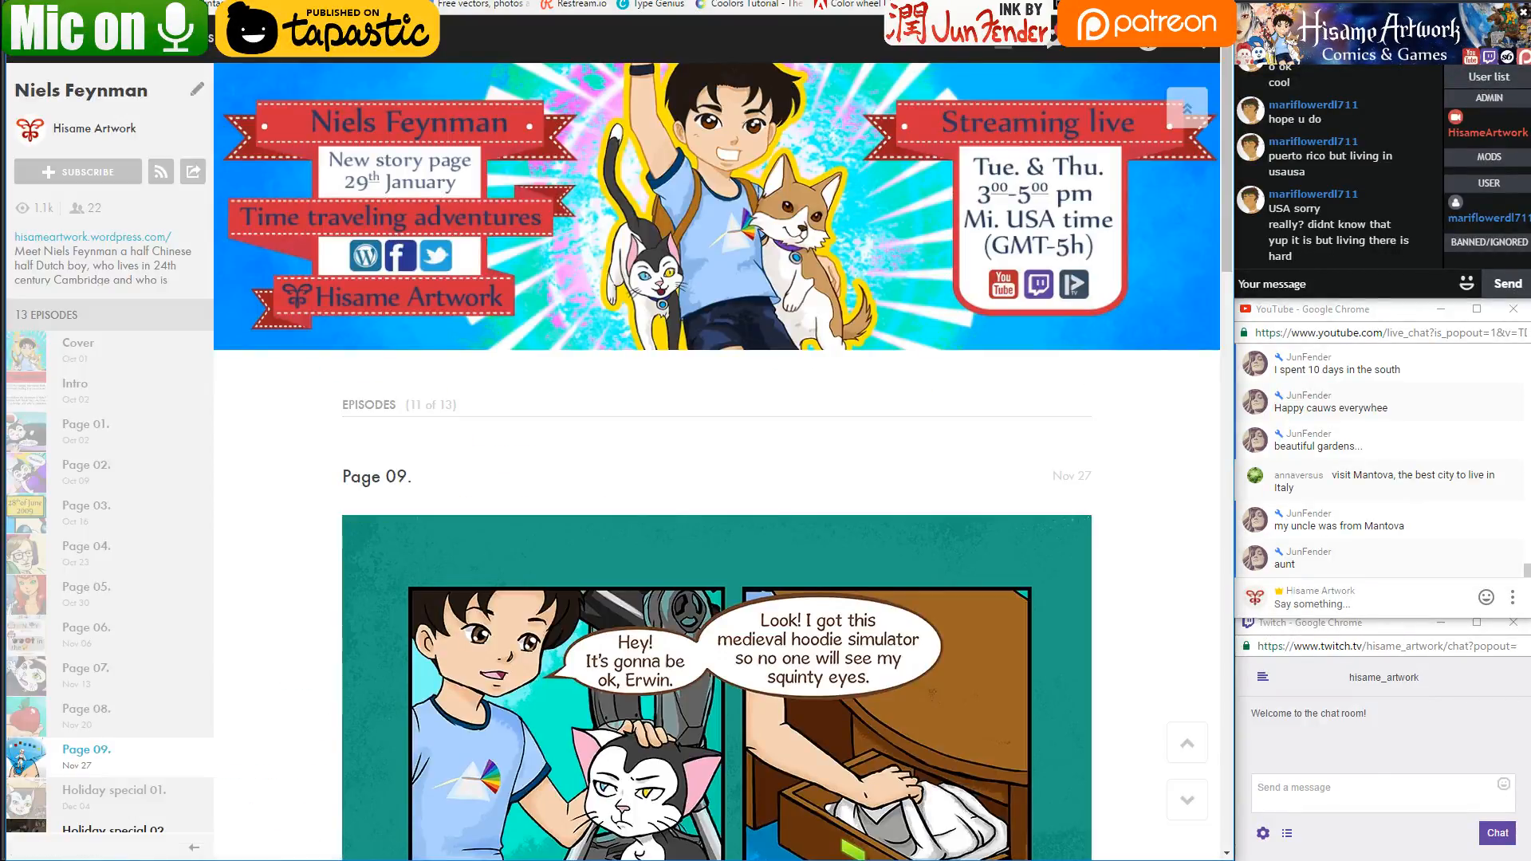
mouse_move(344, 860)
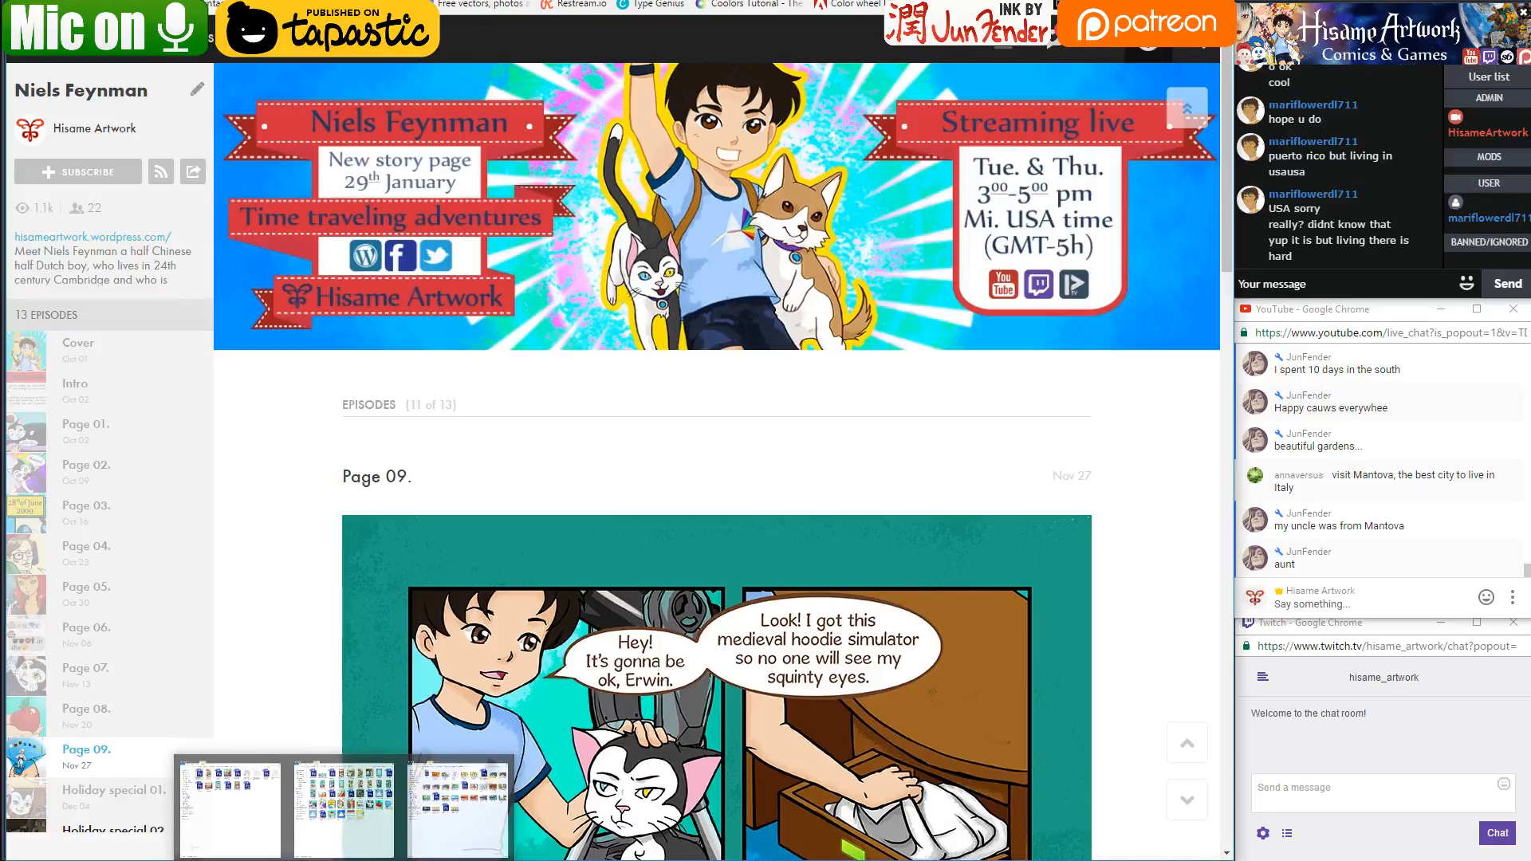
click(1148, 40)
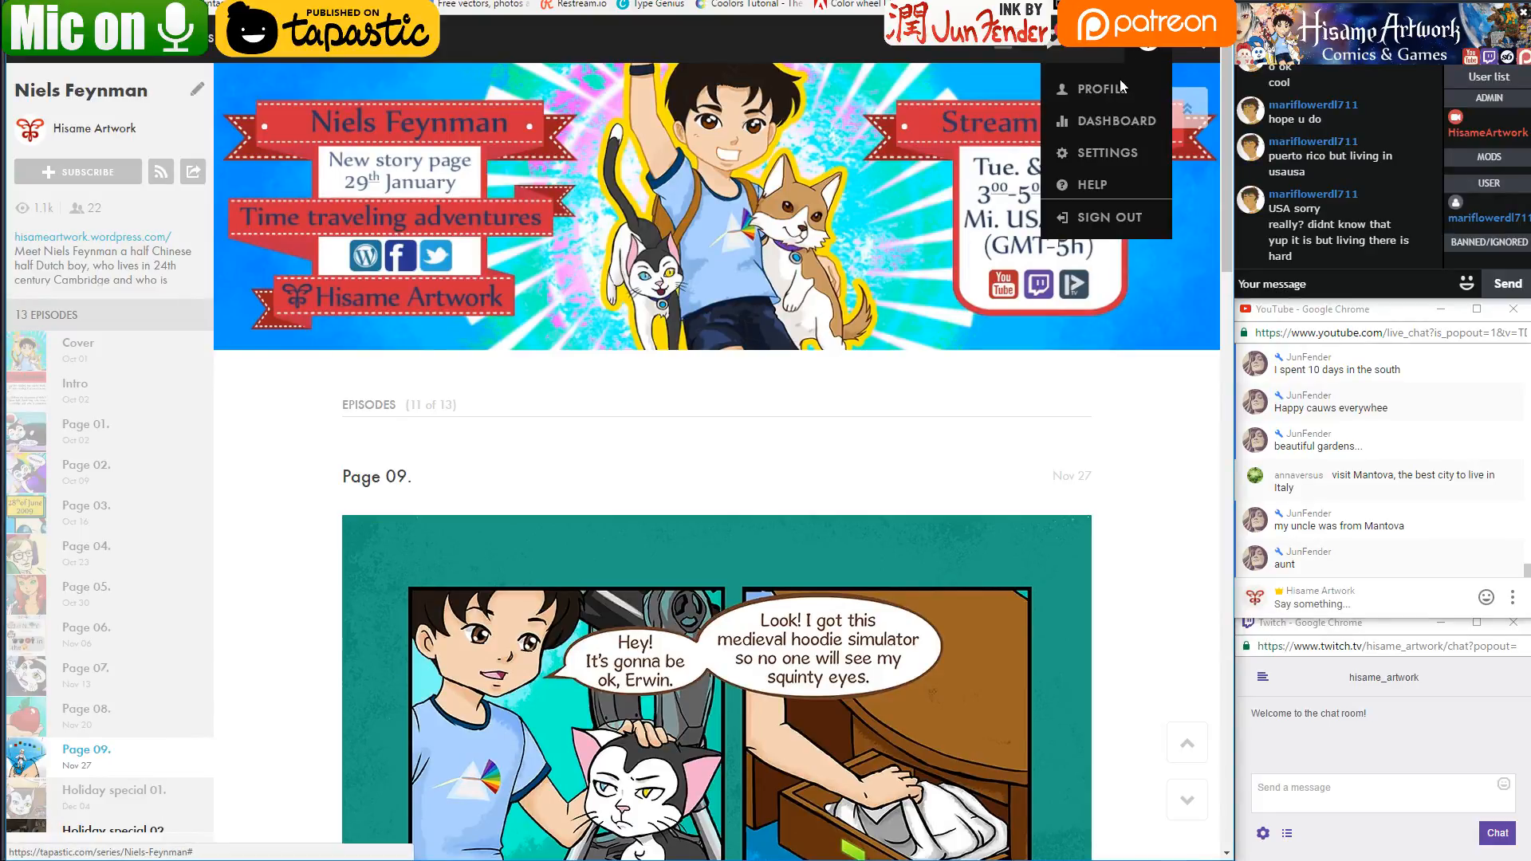
click(1060, 122)
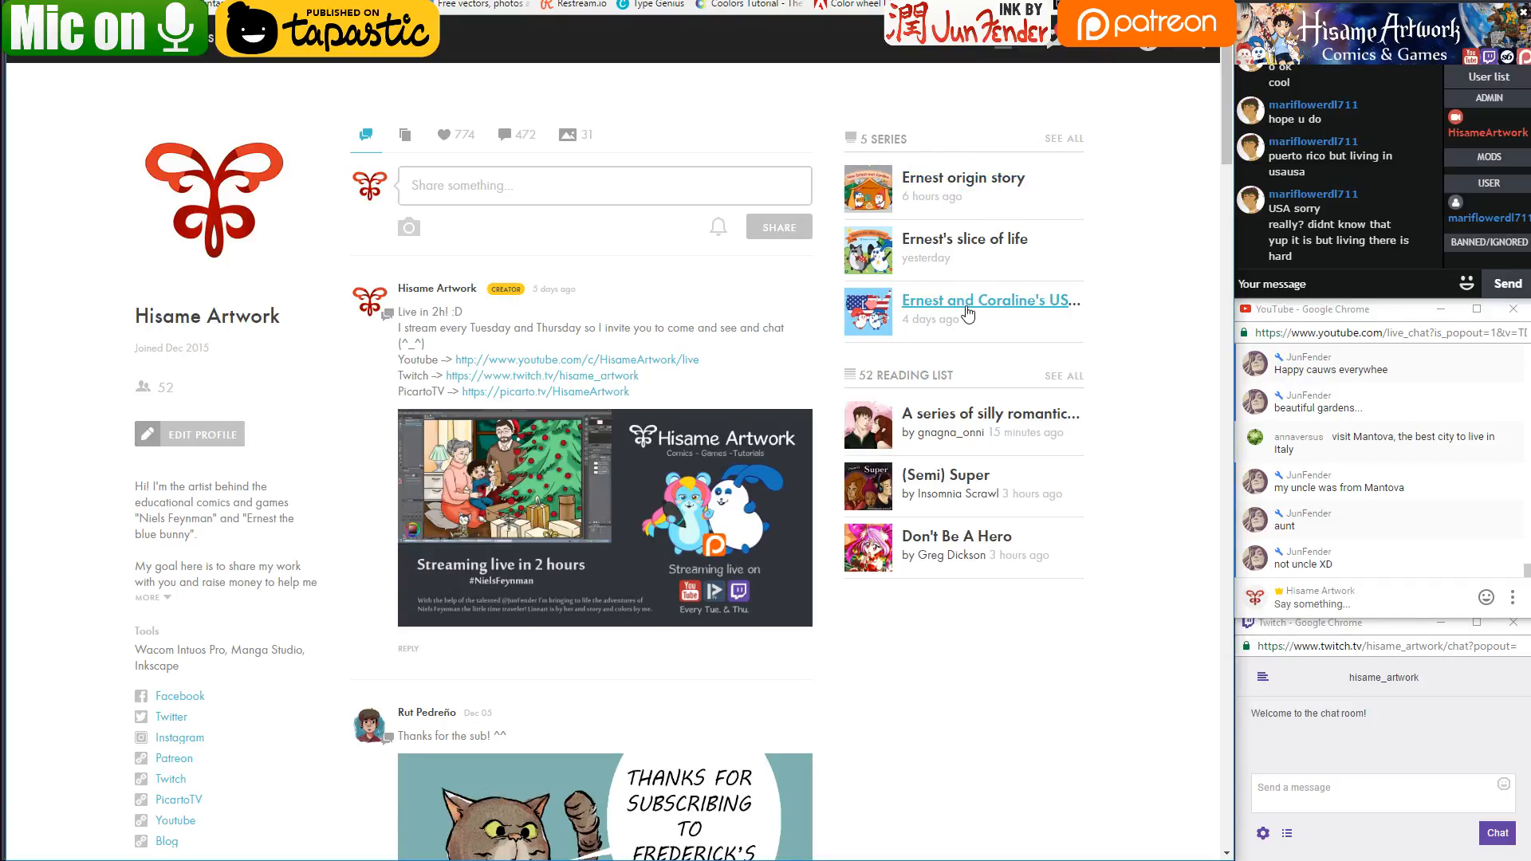
click(868, 296)
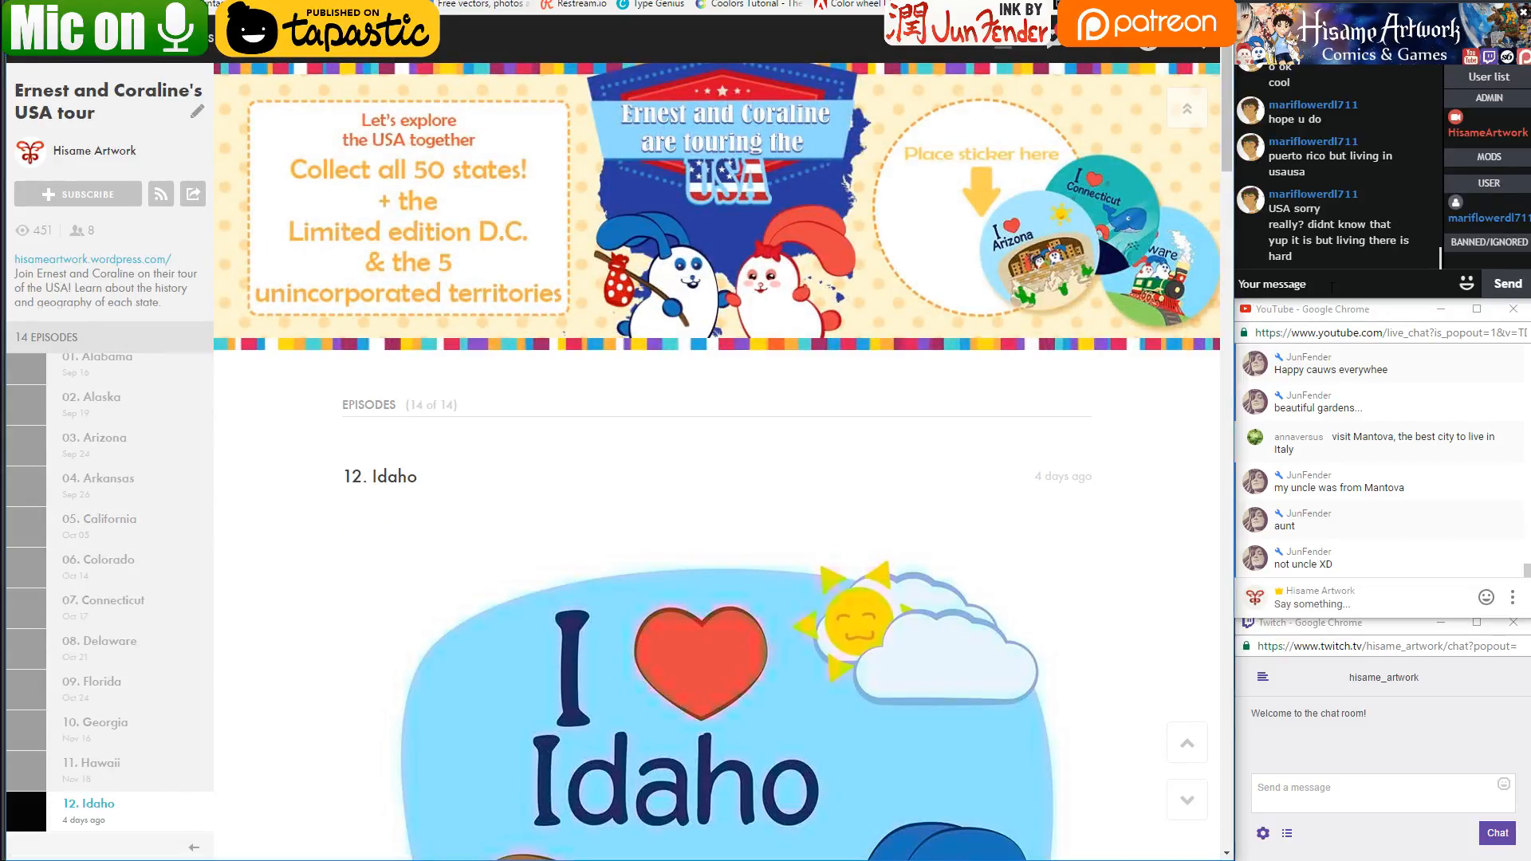
click(1356, 284)
text(https://tapastic.com/series/Ernest-USAtour)
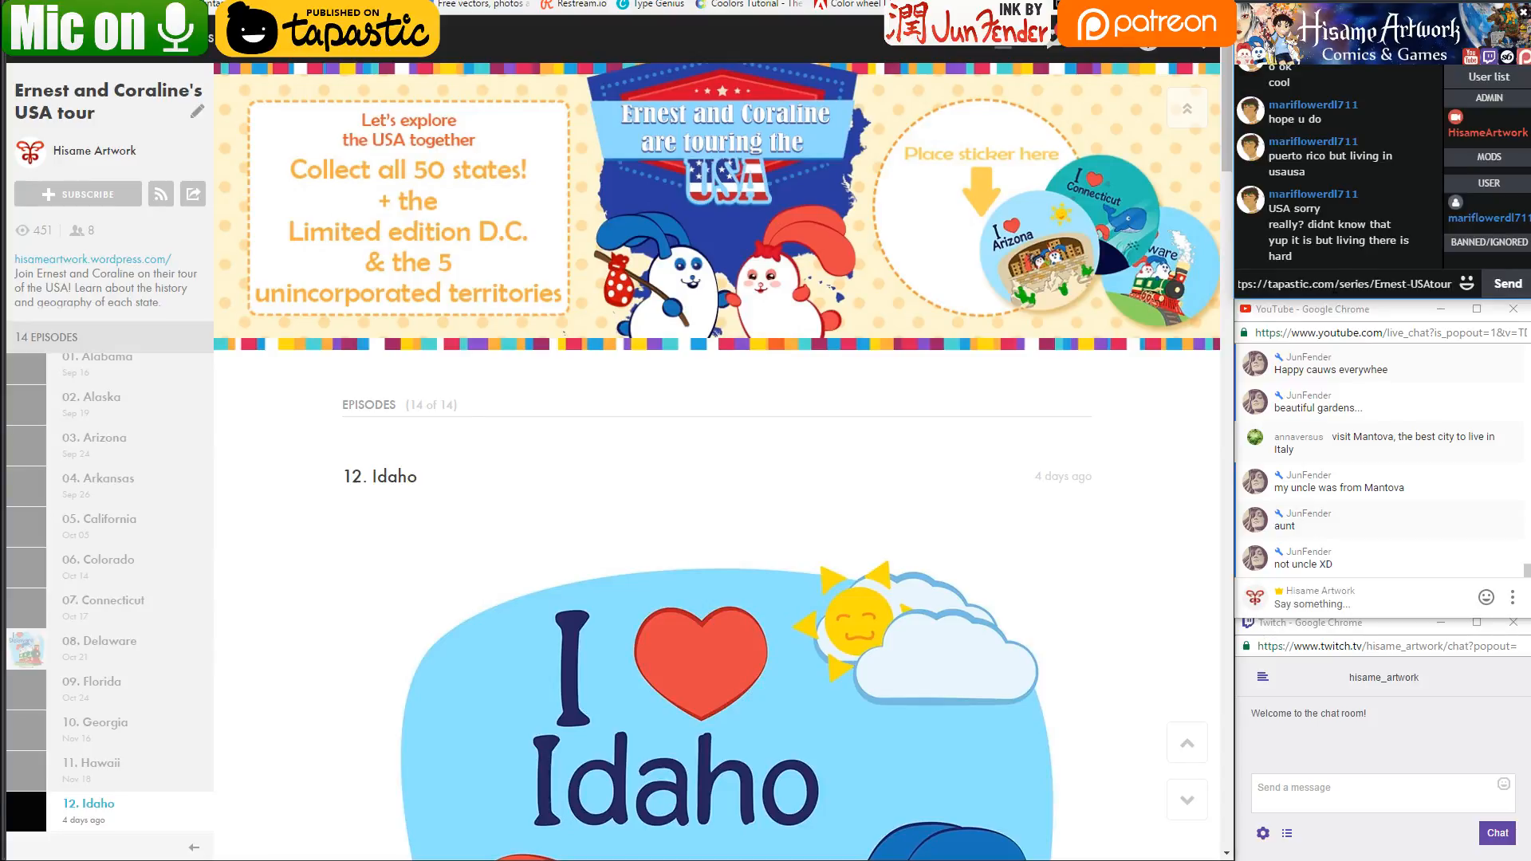
key(Return)
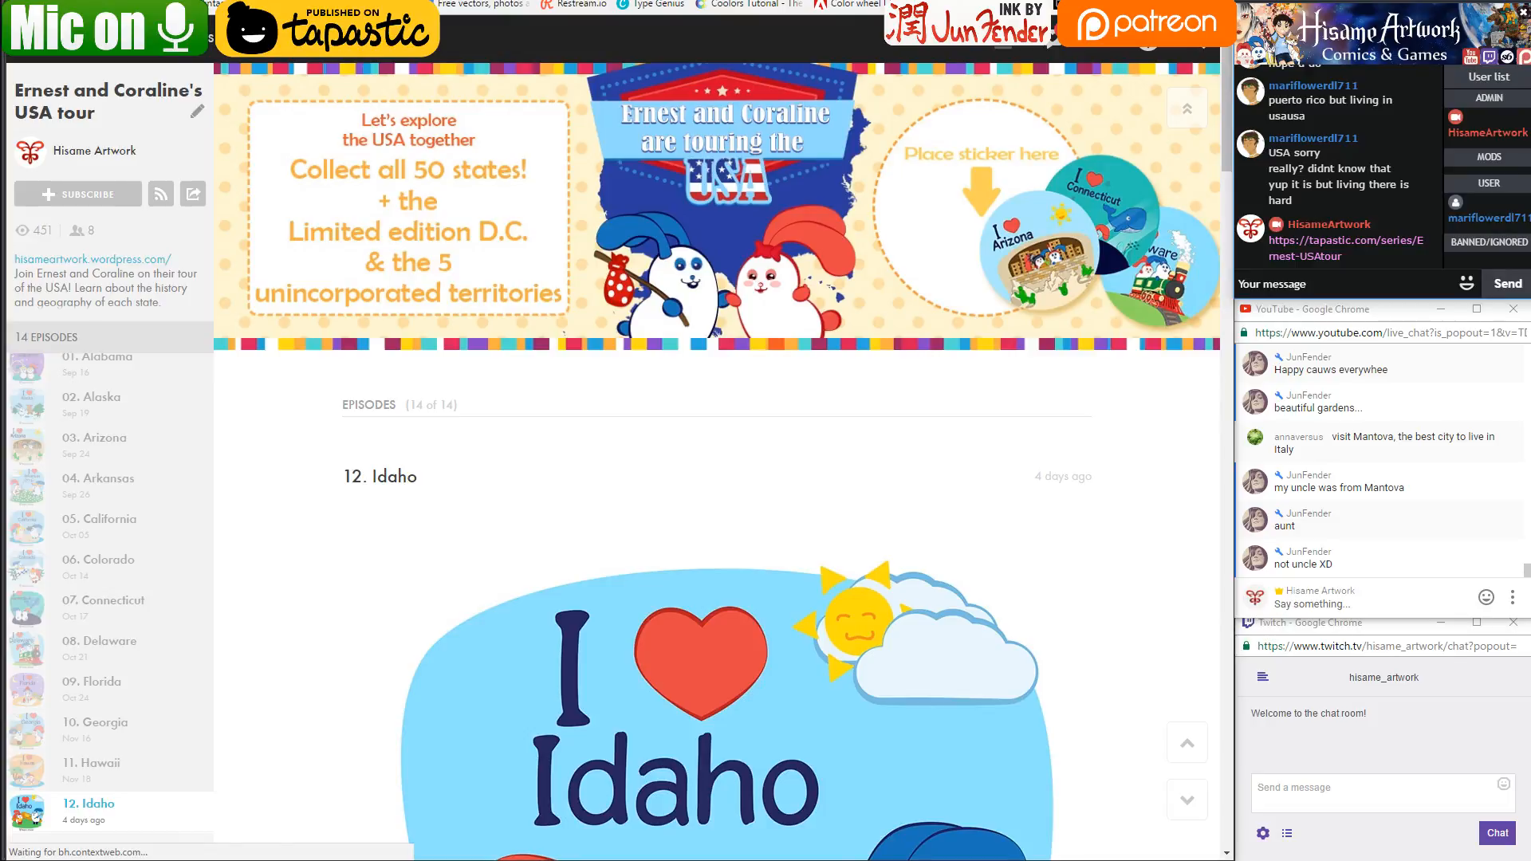
Switch to File Explorer and look through the BUNNY Ernest folder for the booklet files
mouse_move(344, 860)
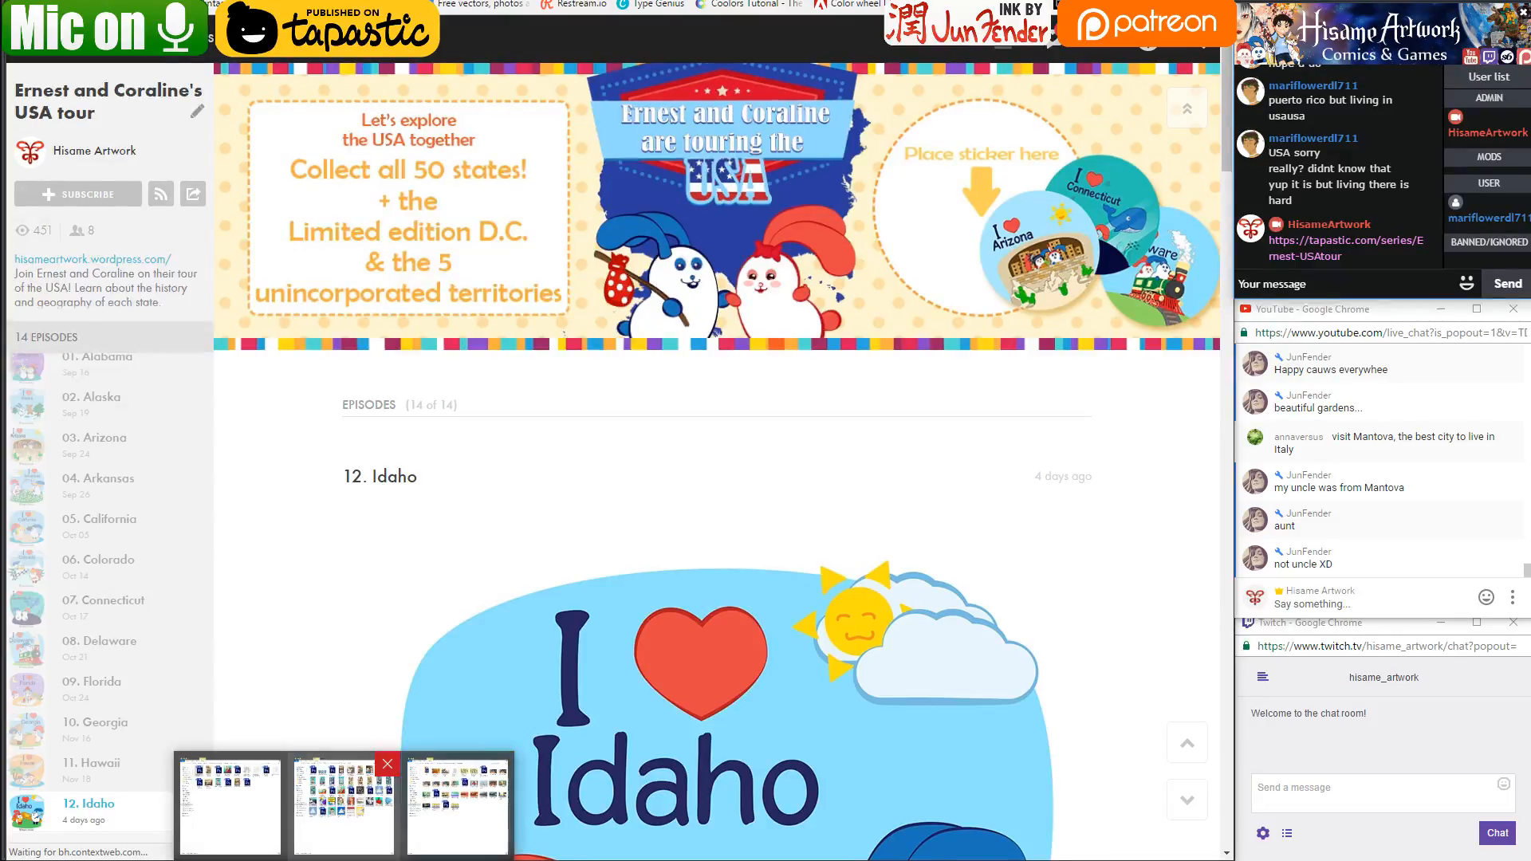
click(353, 807)
key(alt+Up)
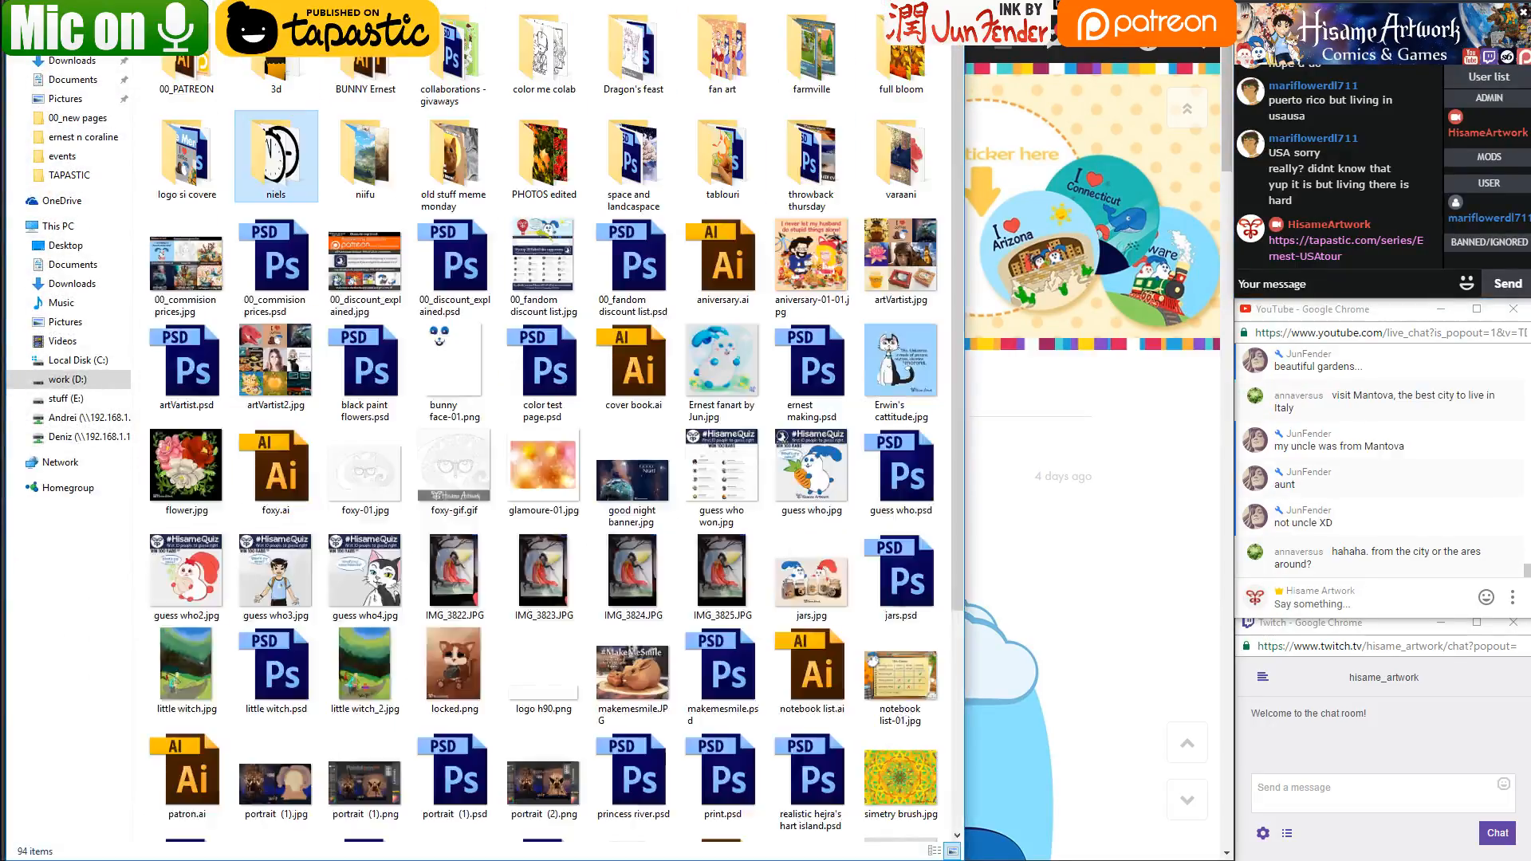
double_click(366, 53)
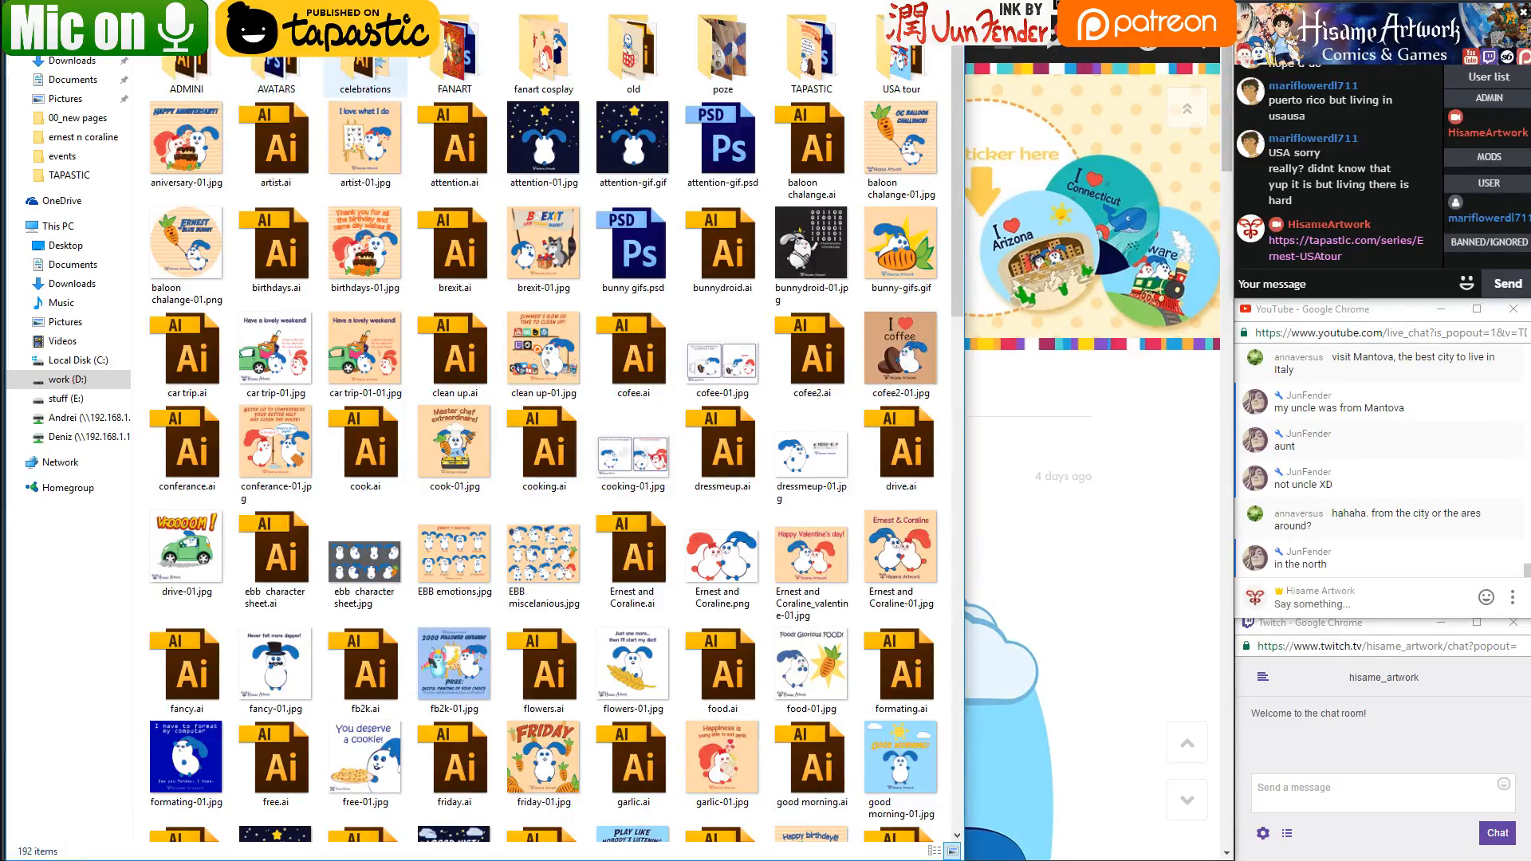
key(alt+Up)
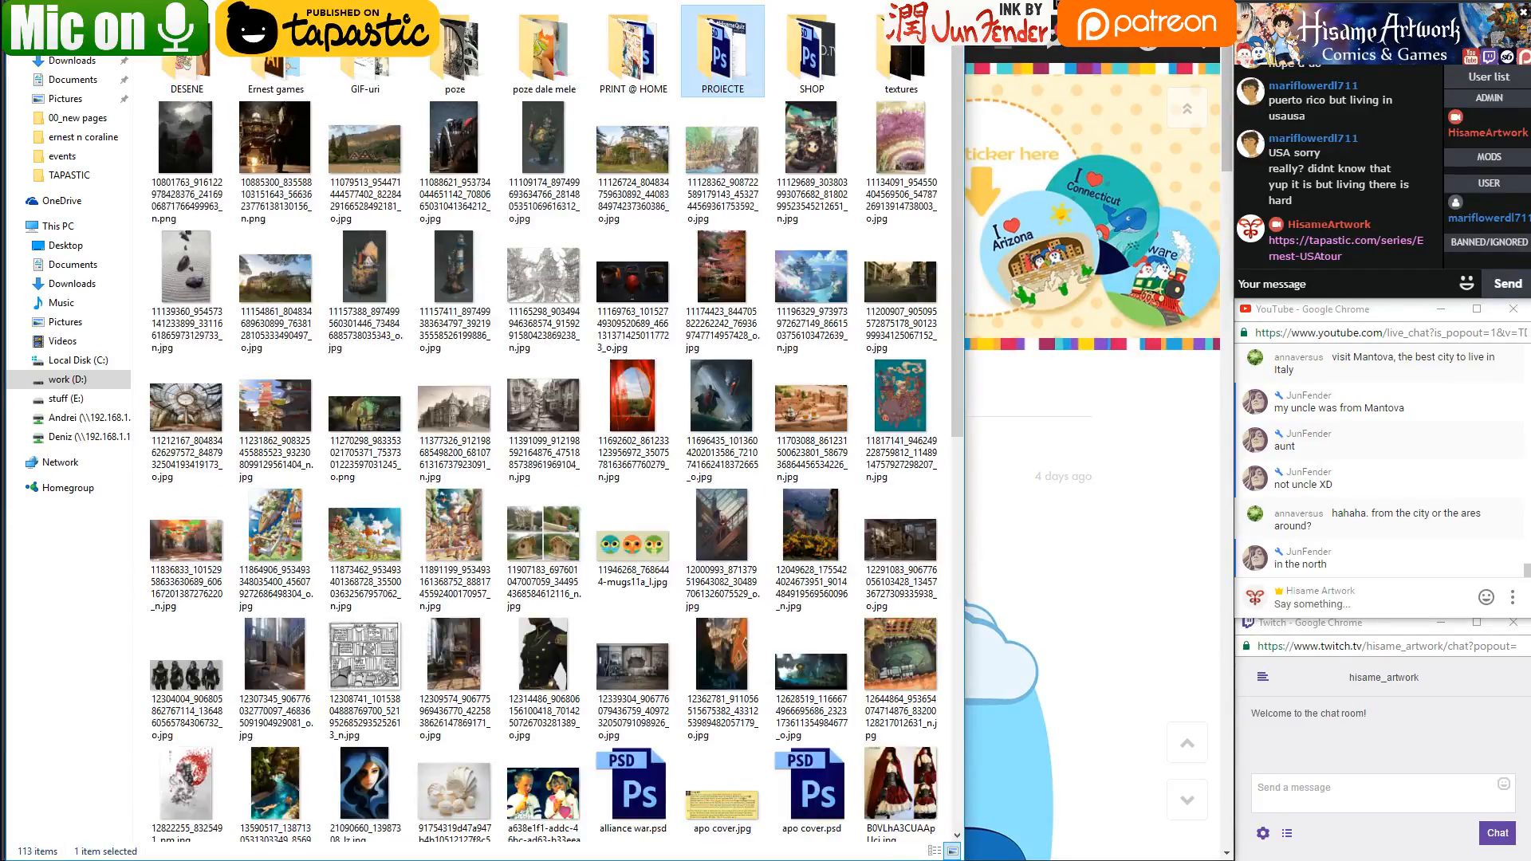
Browse through PRINT @ HOME and the collectable bunny book folder to the 06 x 10 inch folder and view 51-52.jpg
double_click(606, 42)
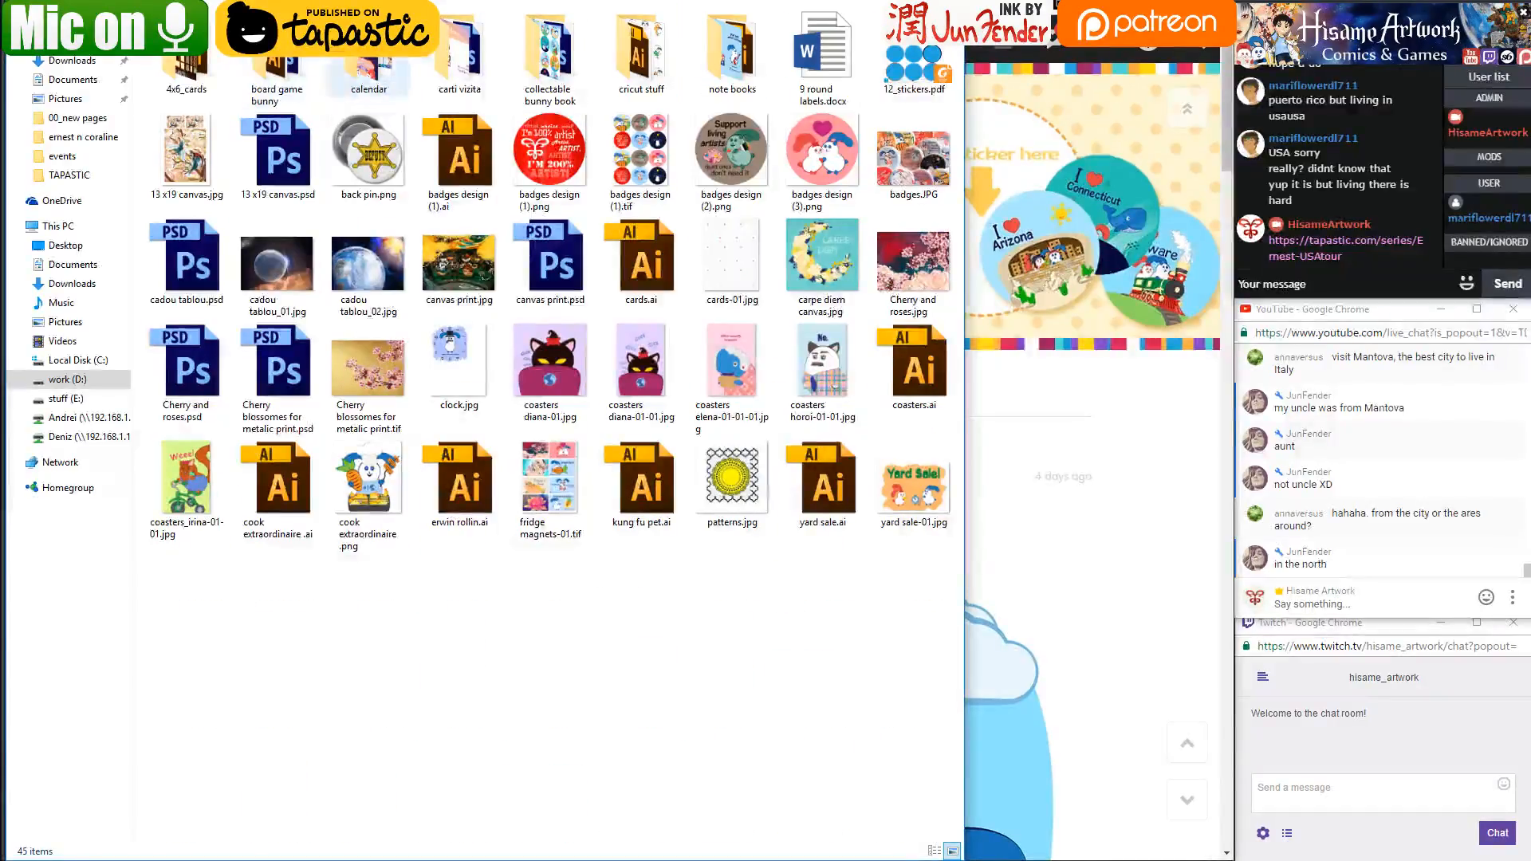
double_click(574, 47)
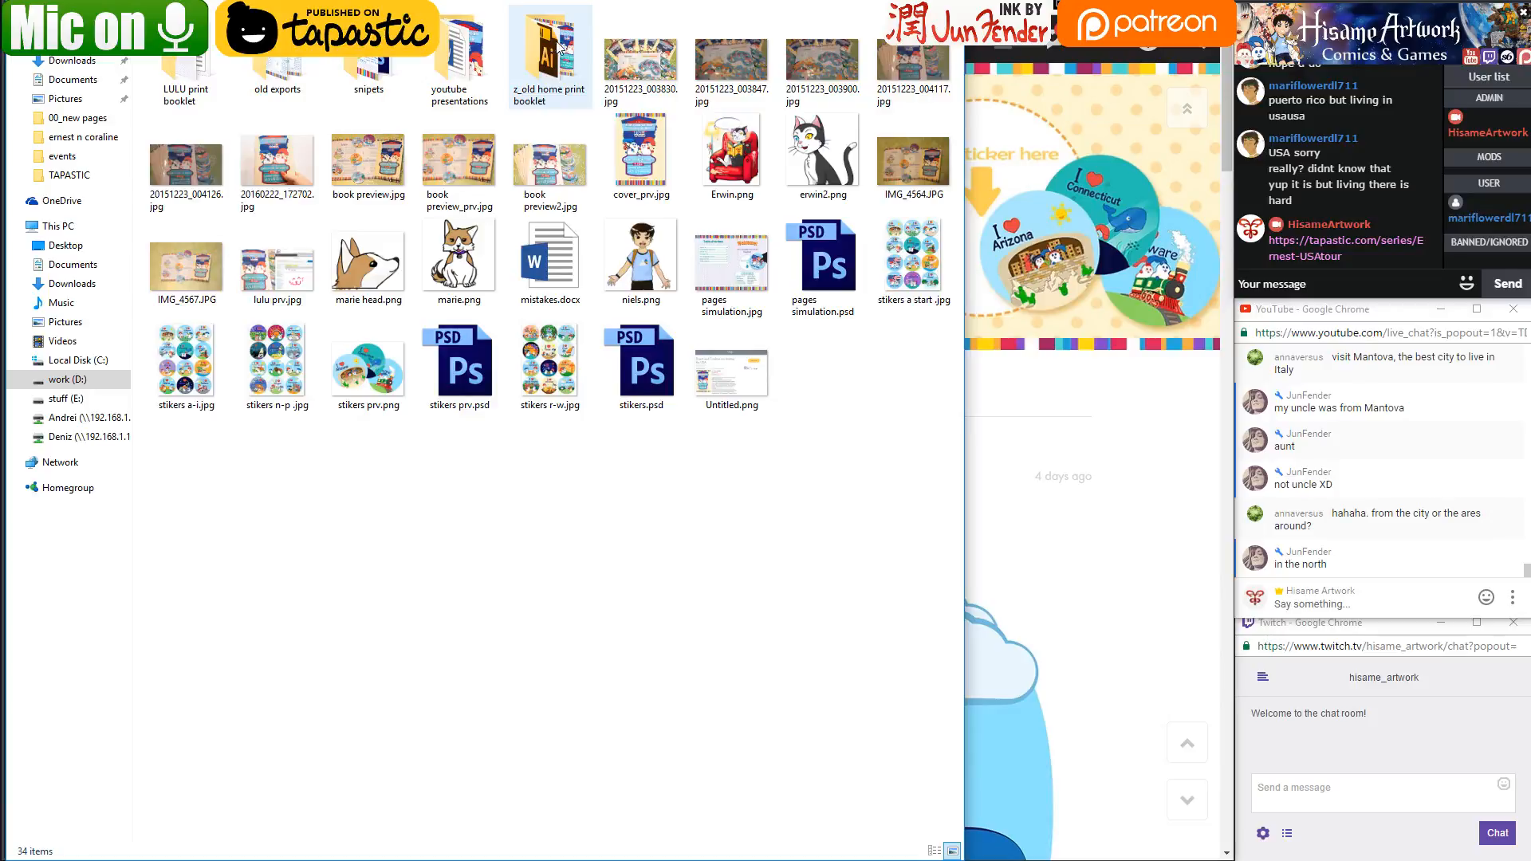
click(561, 59)
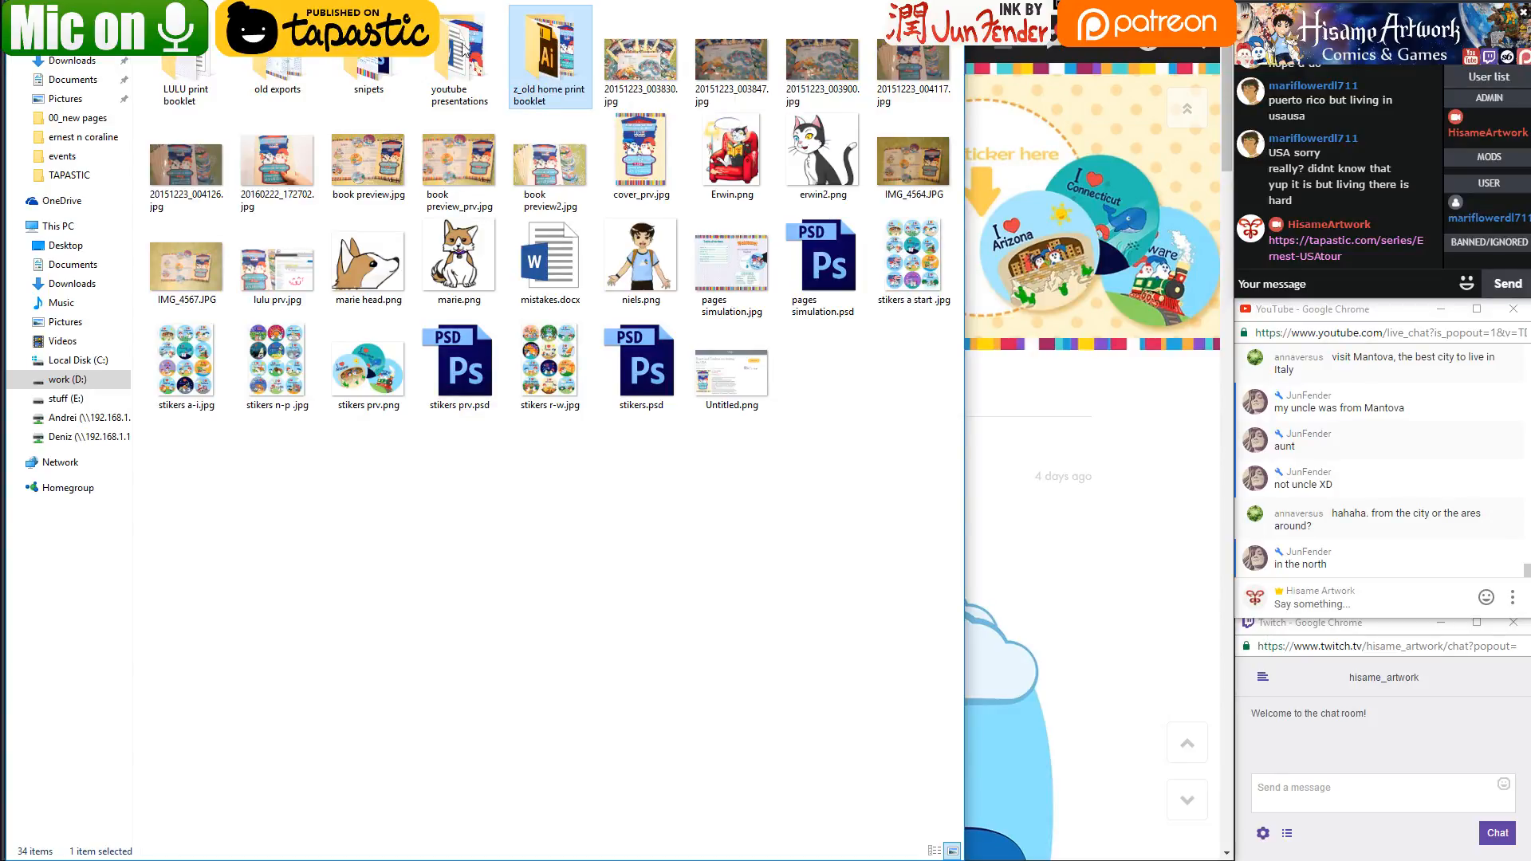
key(Return)
click(275, 68)
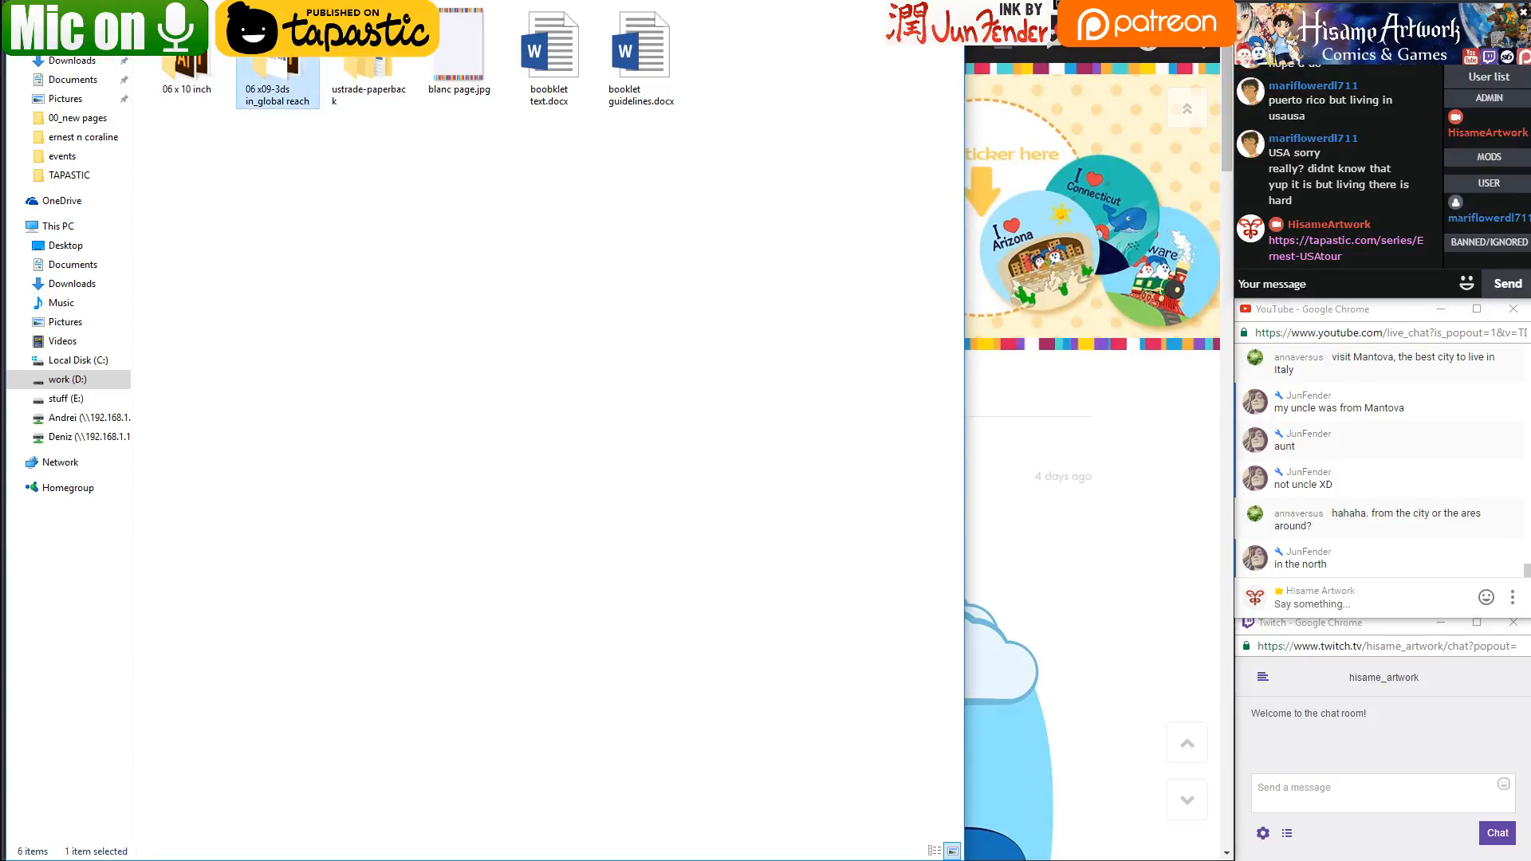
click(368, 71)
double_click(215, 70)
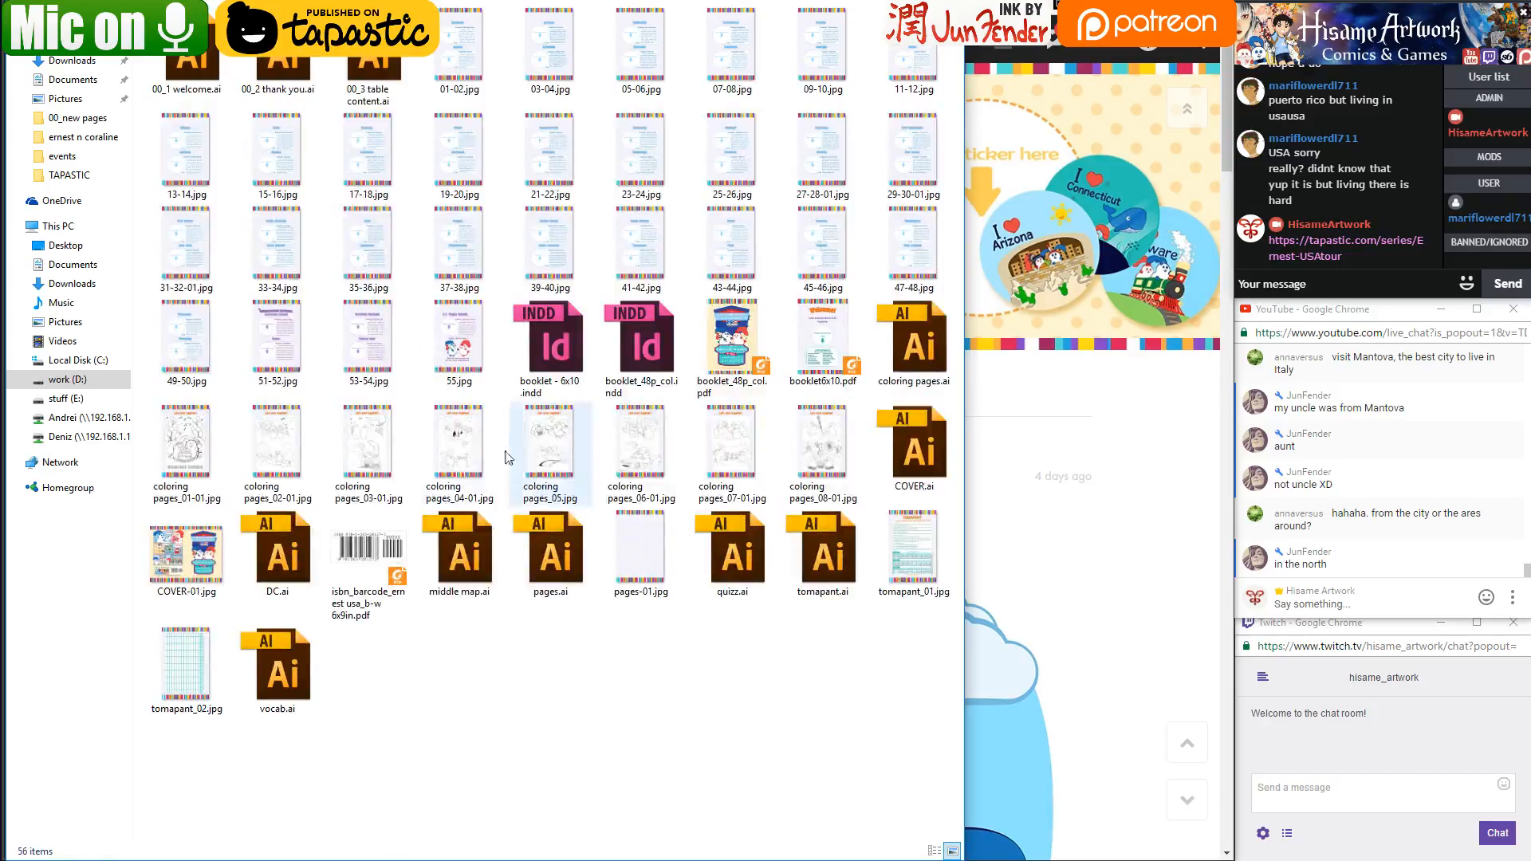
double_click(277, 342)
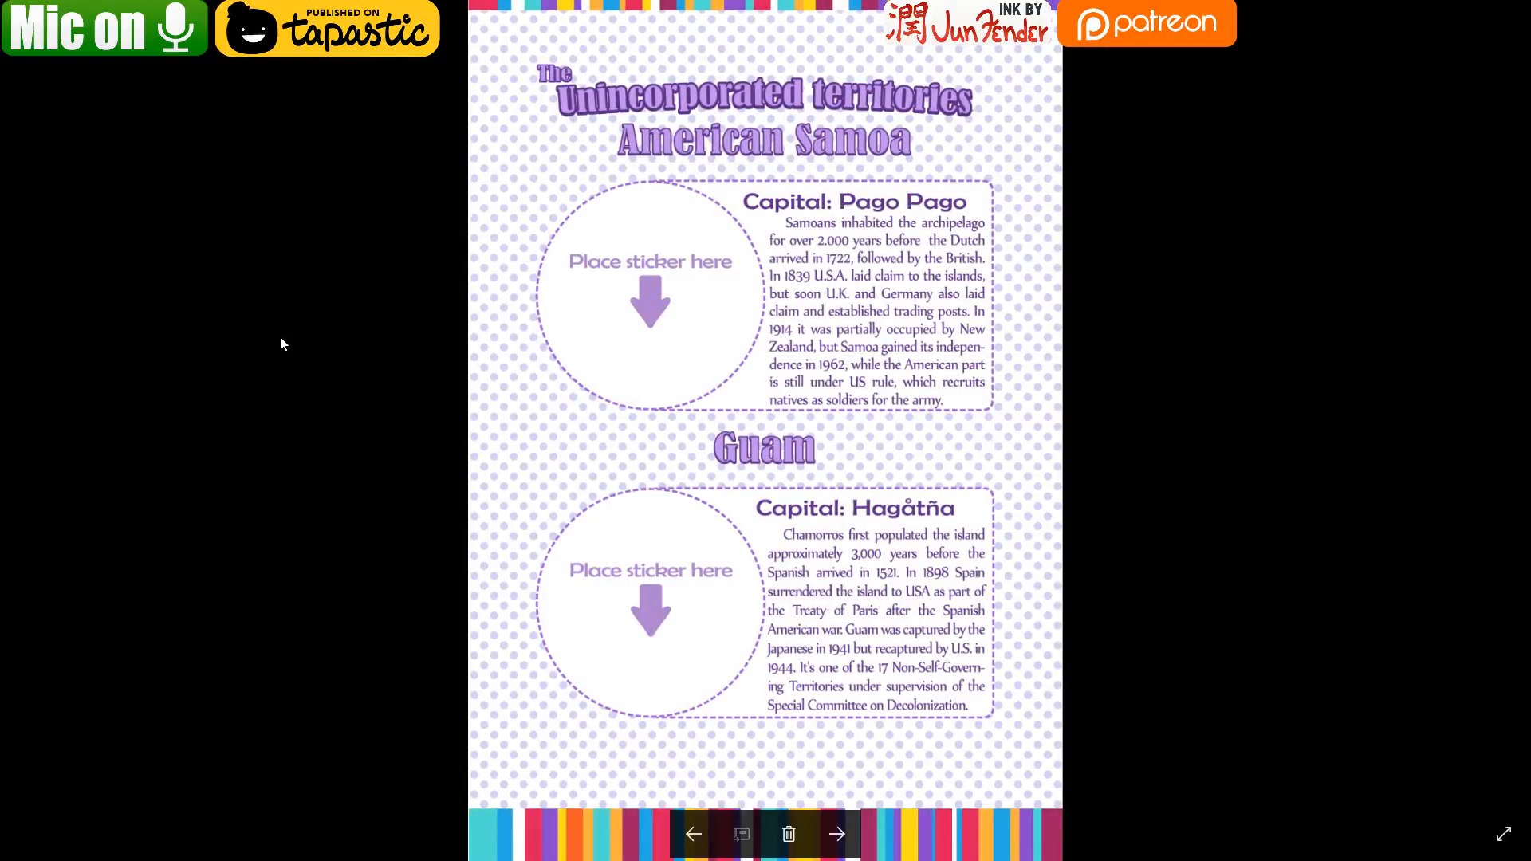
View the booklet page on Northern Mariana and Puerto Rico, then close the image and its folder
key(Escape)
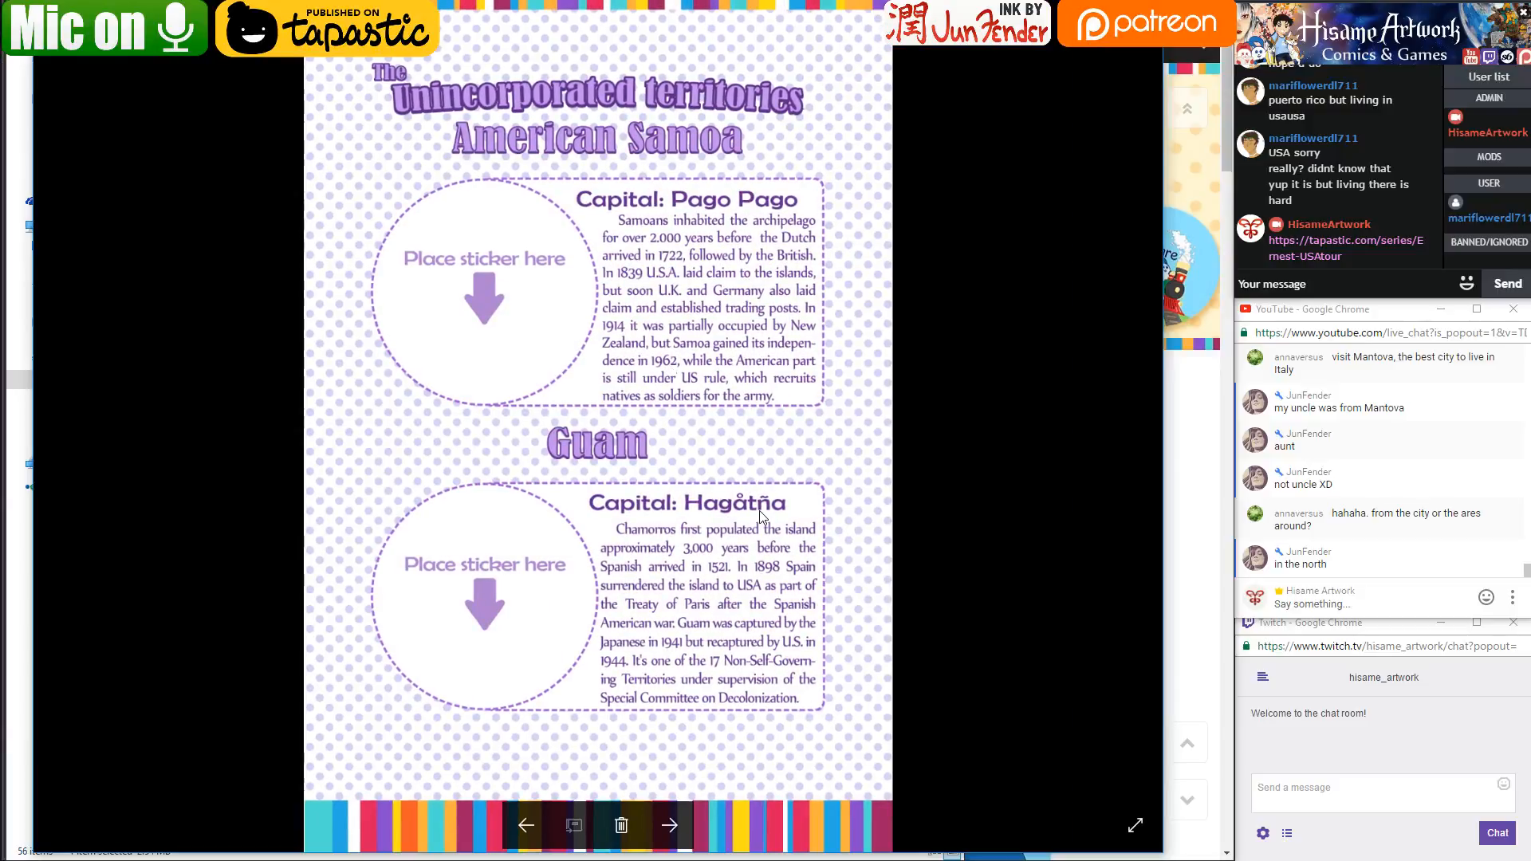
click(670, 826)
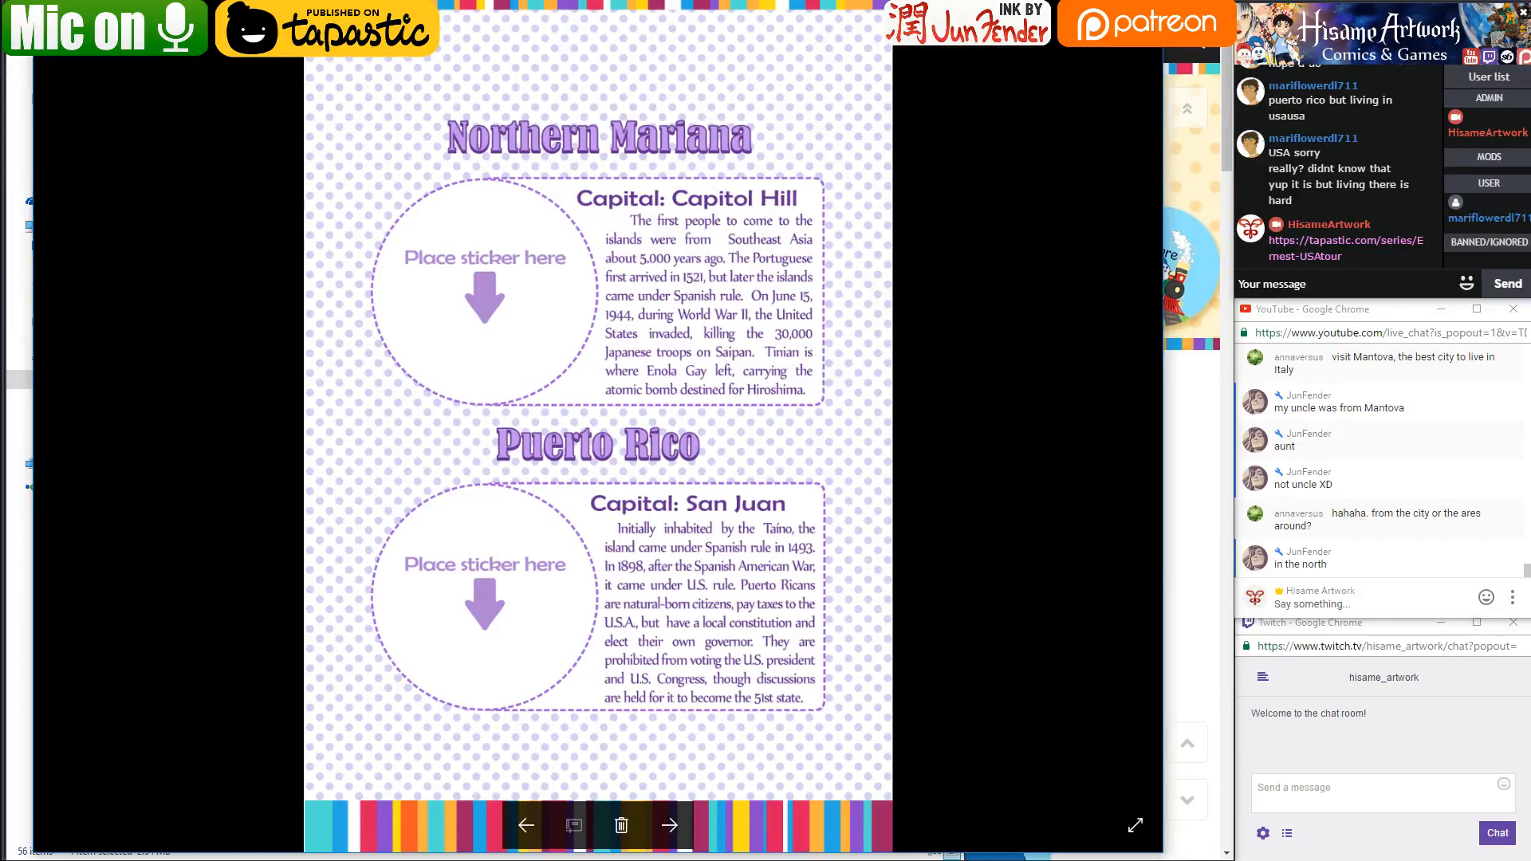
key(Escape)
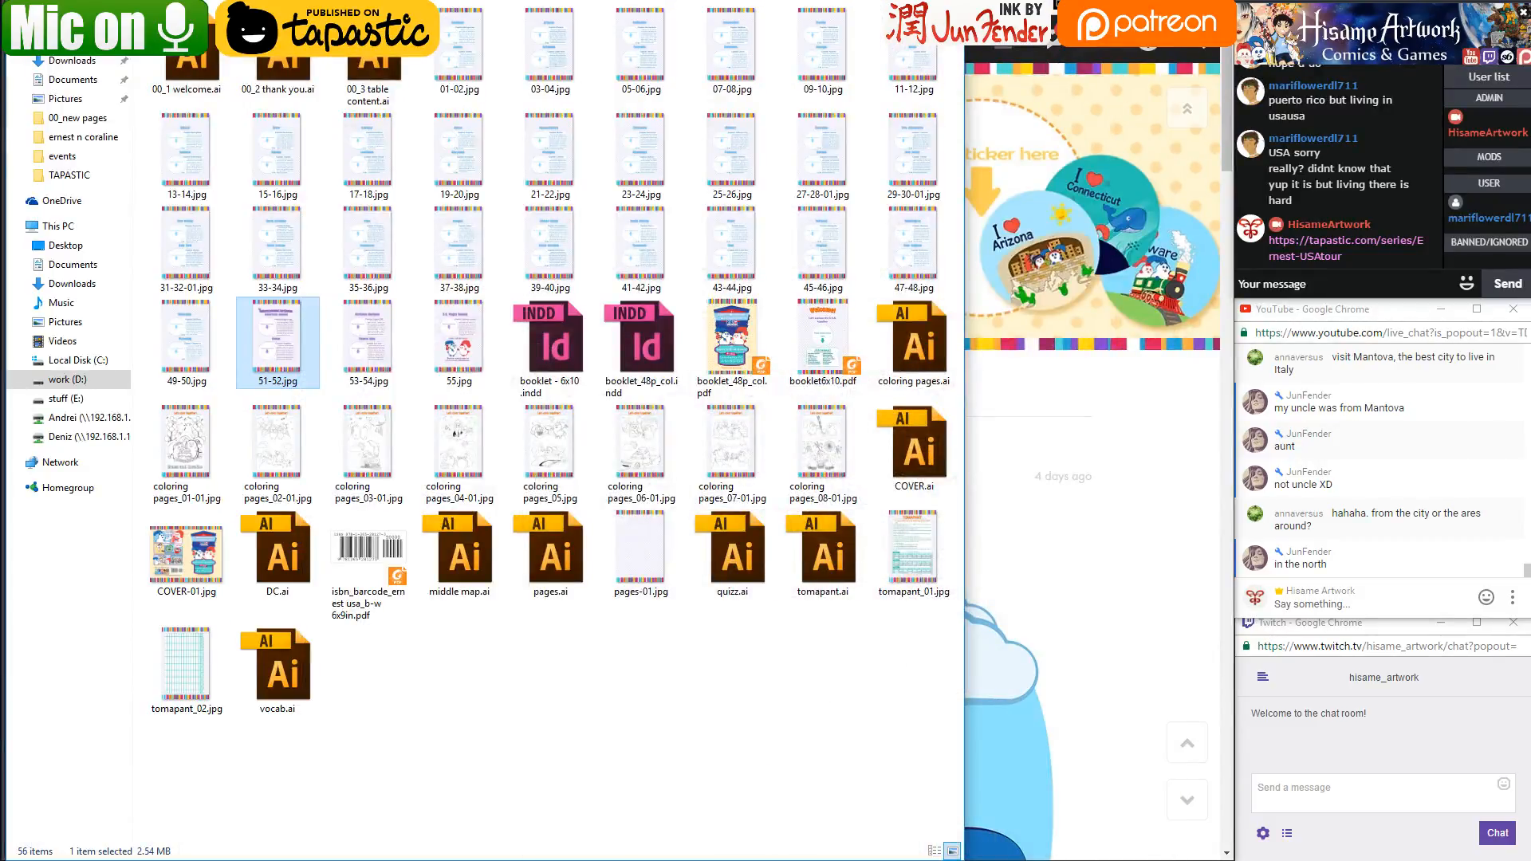
key(alt+F4)
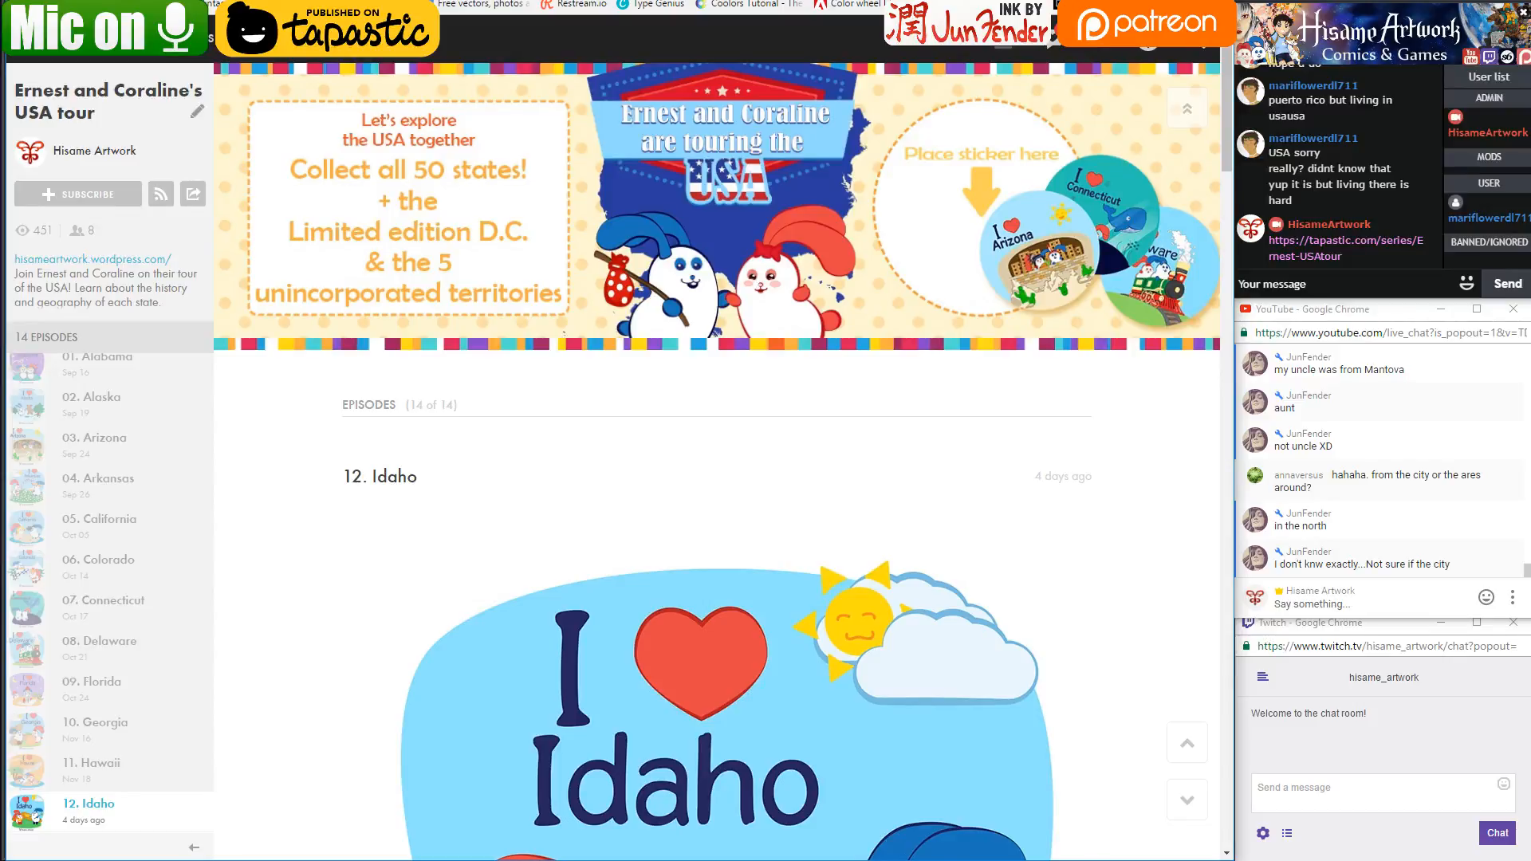
Switch back to Photoshop and paint the child's hair strands under the monkey hood near-black on the colo layer
key(alt+Tab)
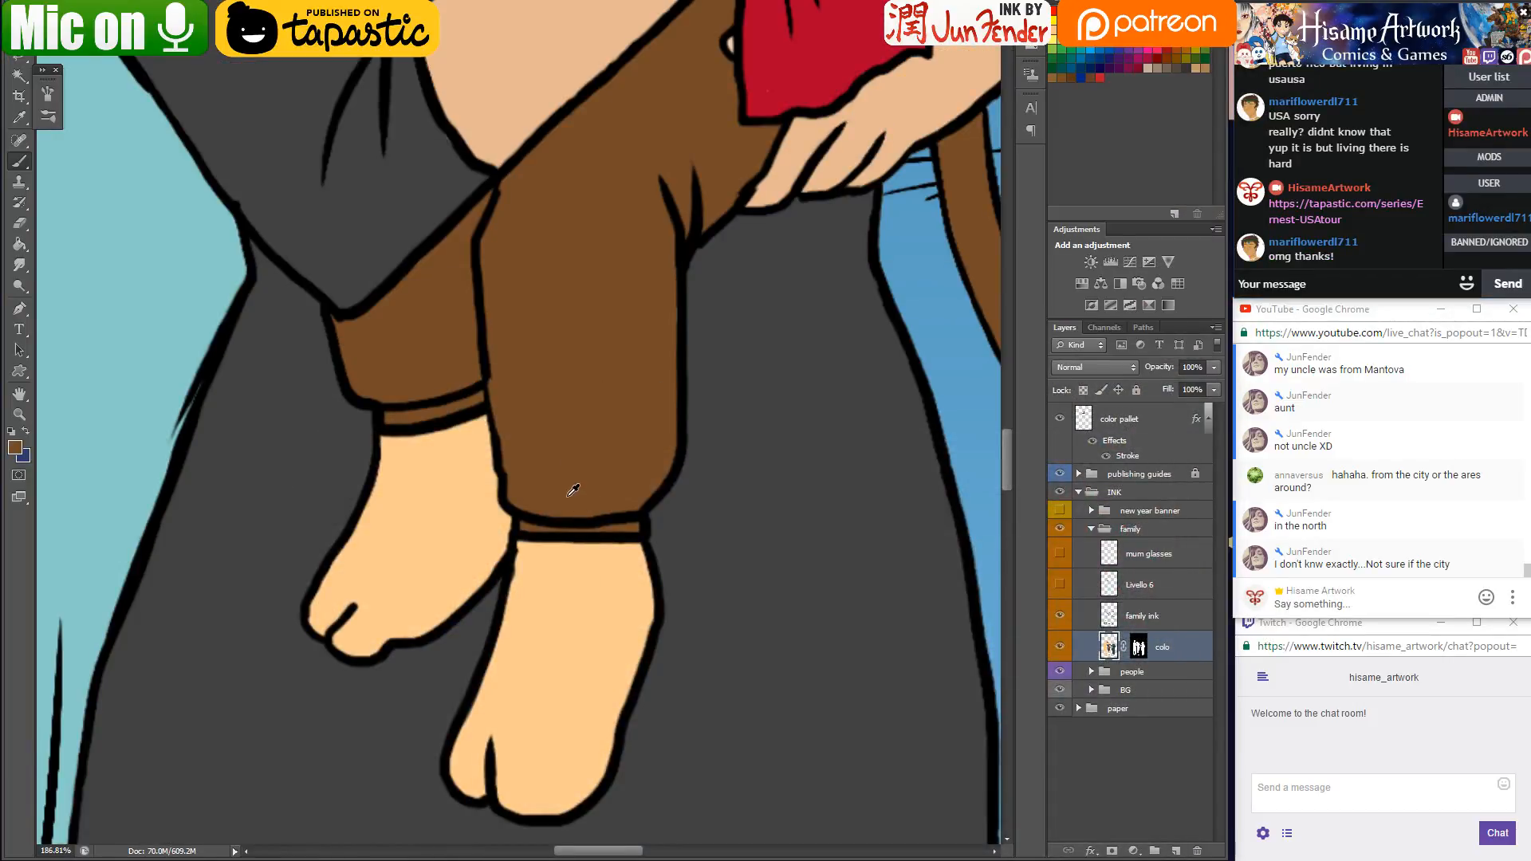
scroll(568, 494, down, 4)
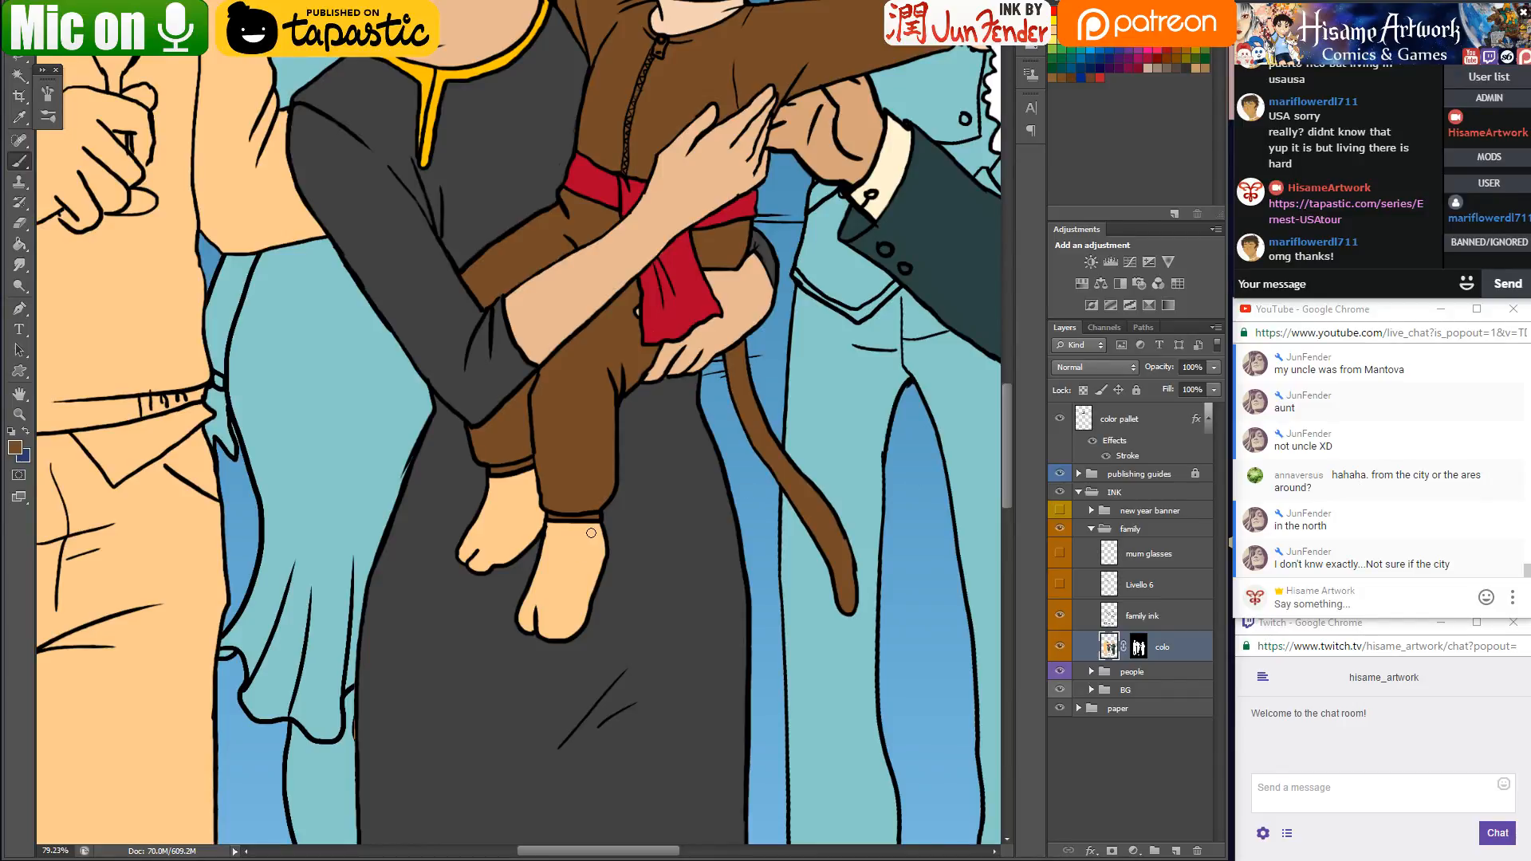
scroll(591, 533, down, 2)
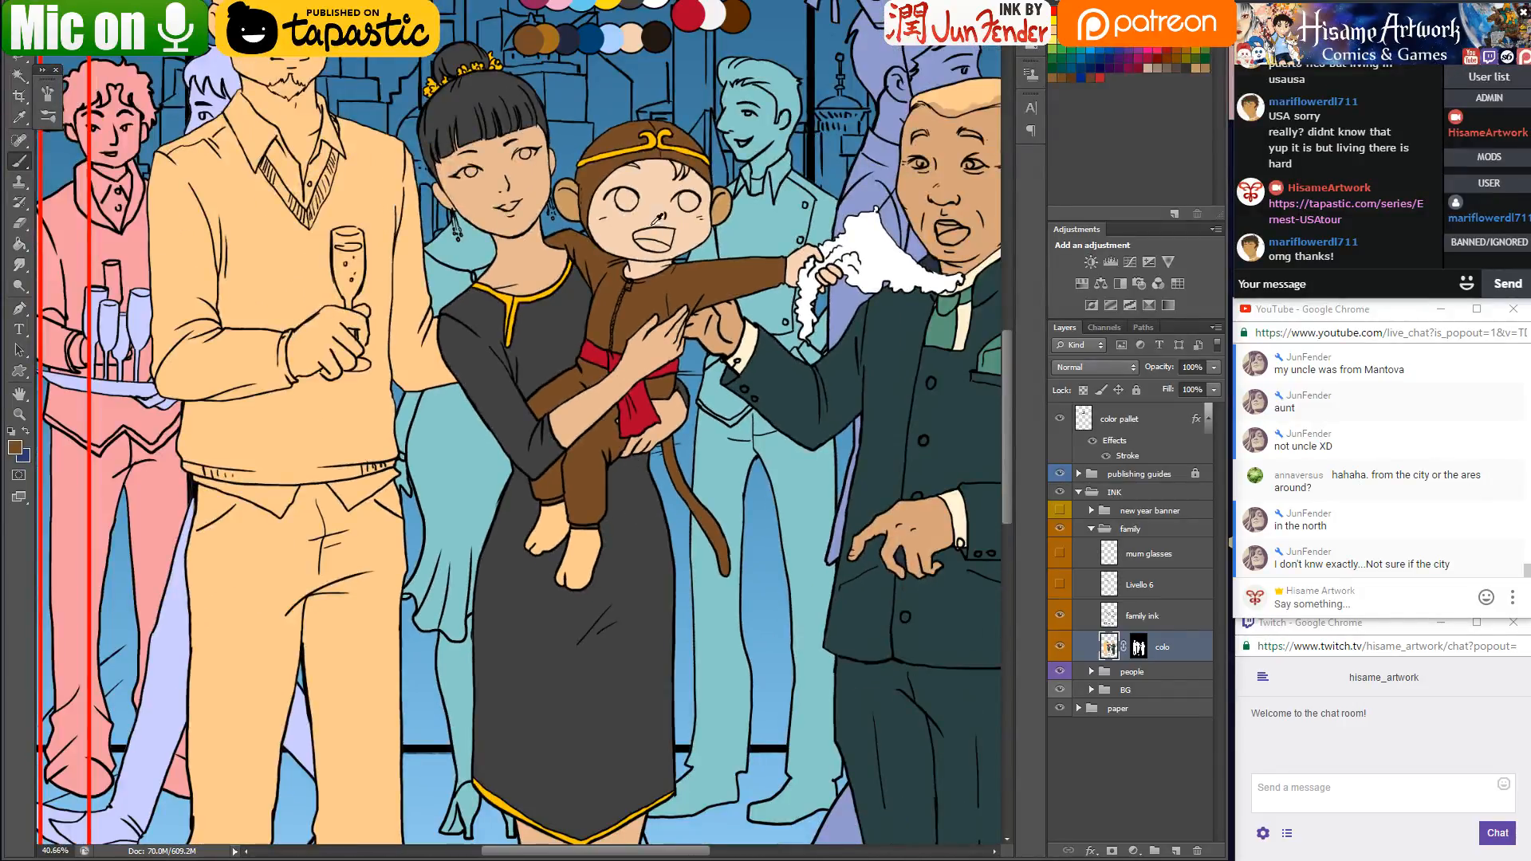
scroll(629, 238, up, 2)
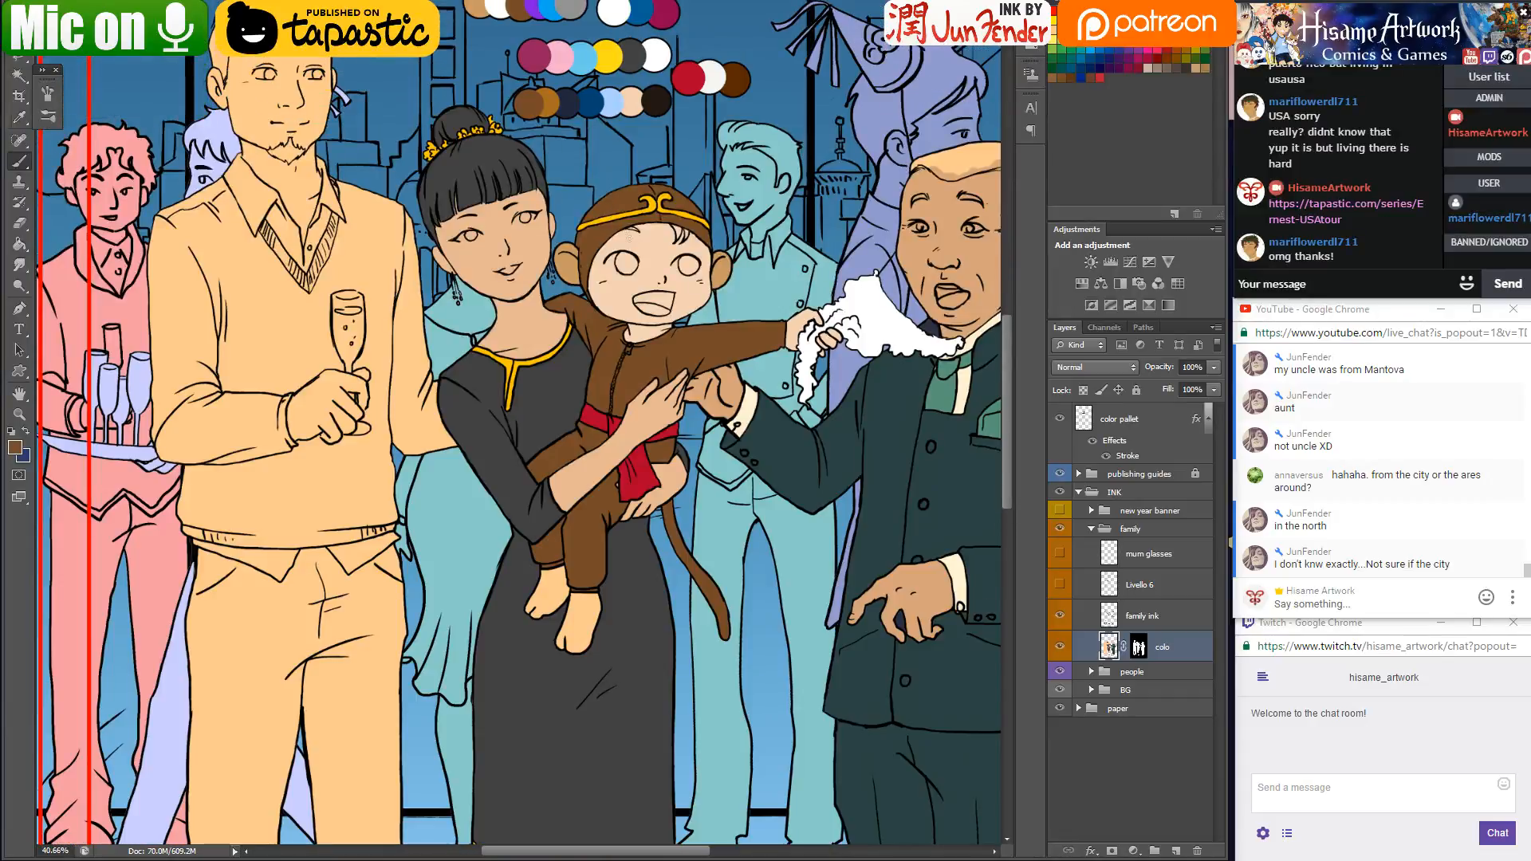
scroll(660, 147, up, 2)
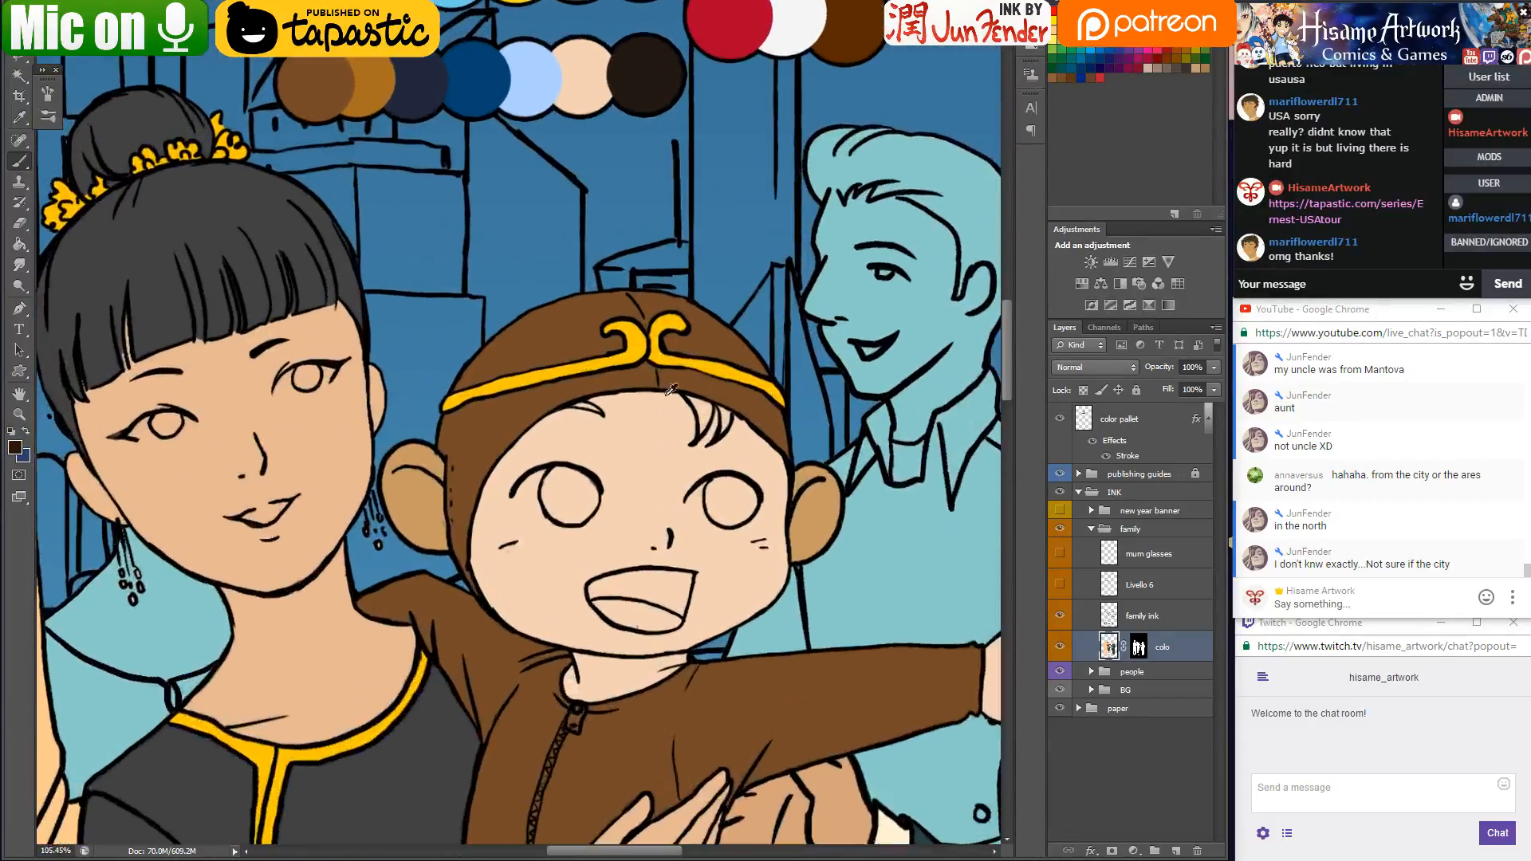
scroll(670, 350, up, 2)
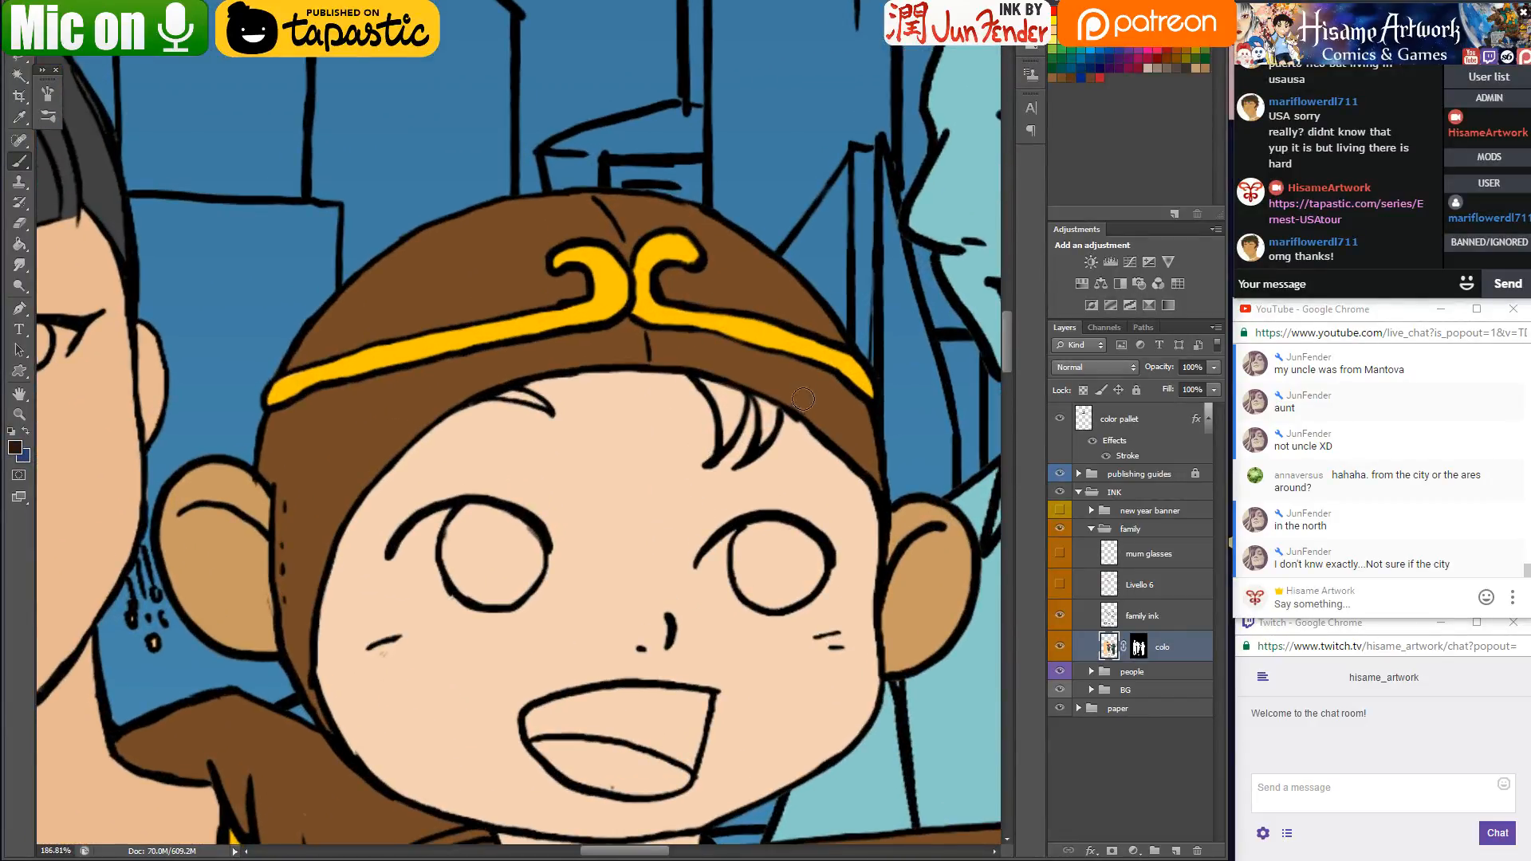
mouse_move(702, 379)
mouse_down()
mouse_move(738, 403)
mouse_move(719, 448)
mouse_move(707, 391)
mouse_move(733, 424)
mouse_move(764, 398)
mouse_move(779, 415)
mouse_move(773, 399)
mouse_move(757, 449)
mouse_move(756, 401)
mouse_up()
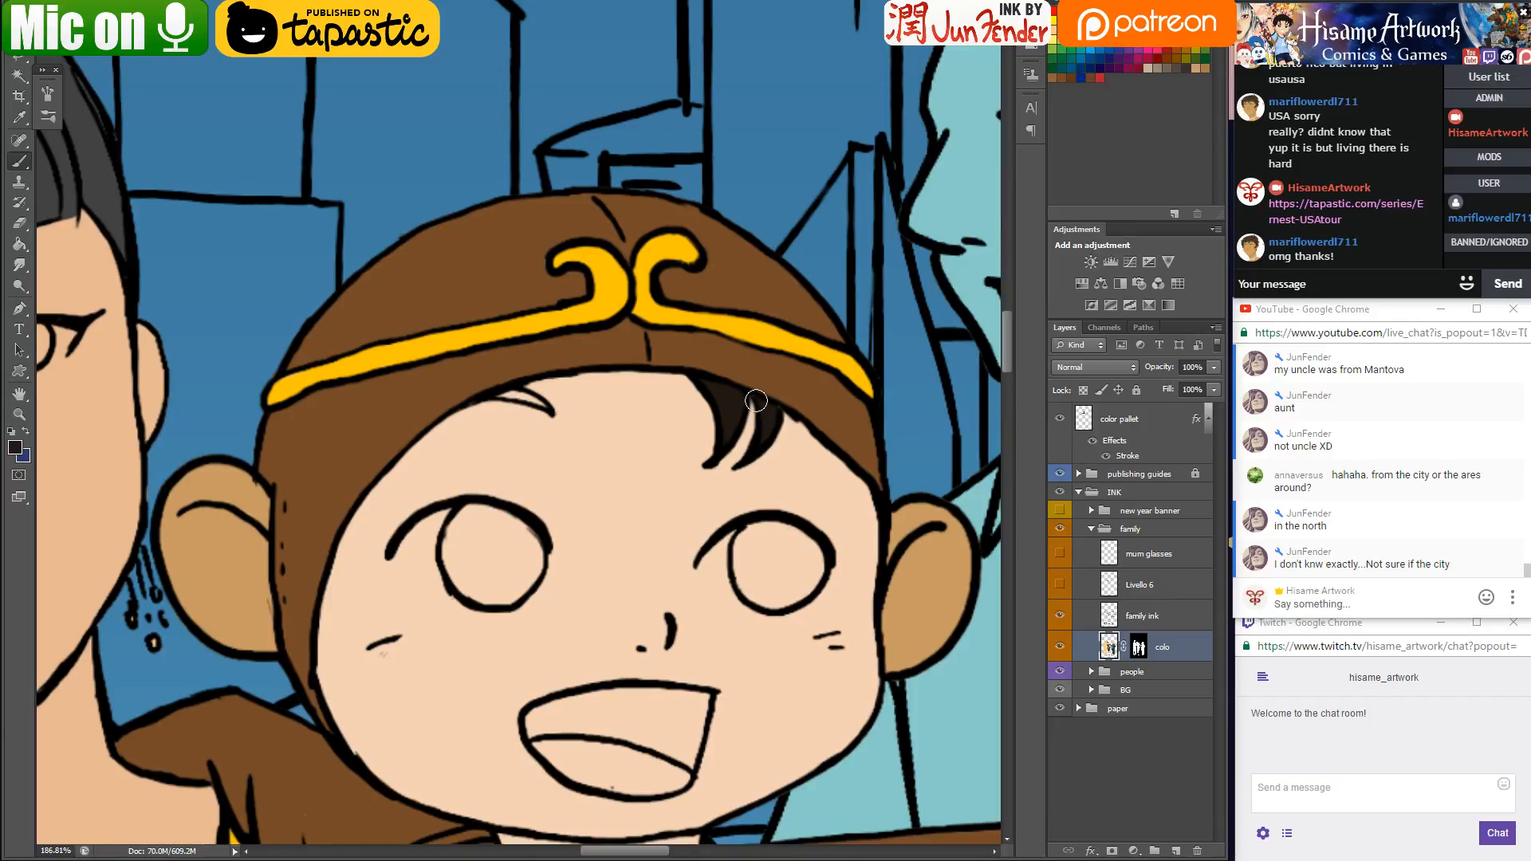
mouse_move(511, 391)
mouse_down()
mouse_move(549, 410)
mouse_move(520, 396)
mouse_up()
Fill the hair of the woman in the black dress with a near-black brown and save the illustration
scroll(365, 359, down, 3)
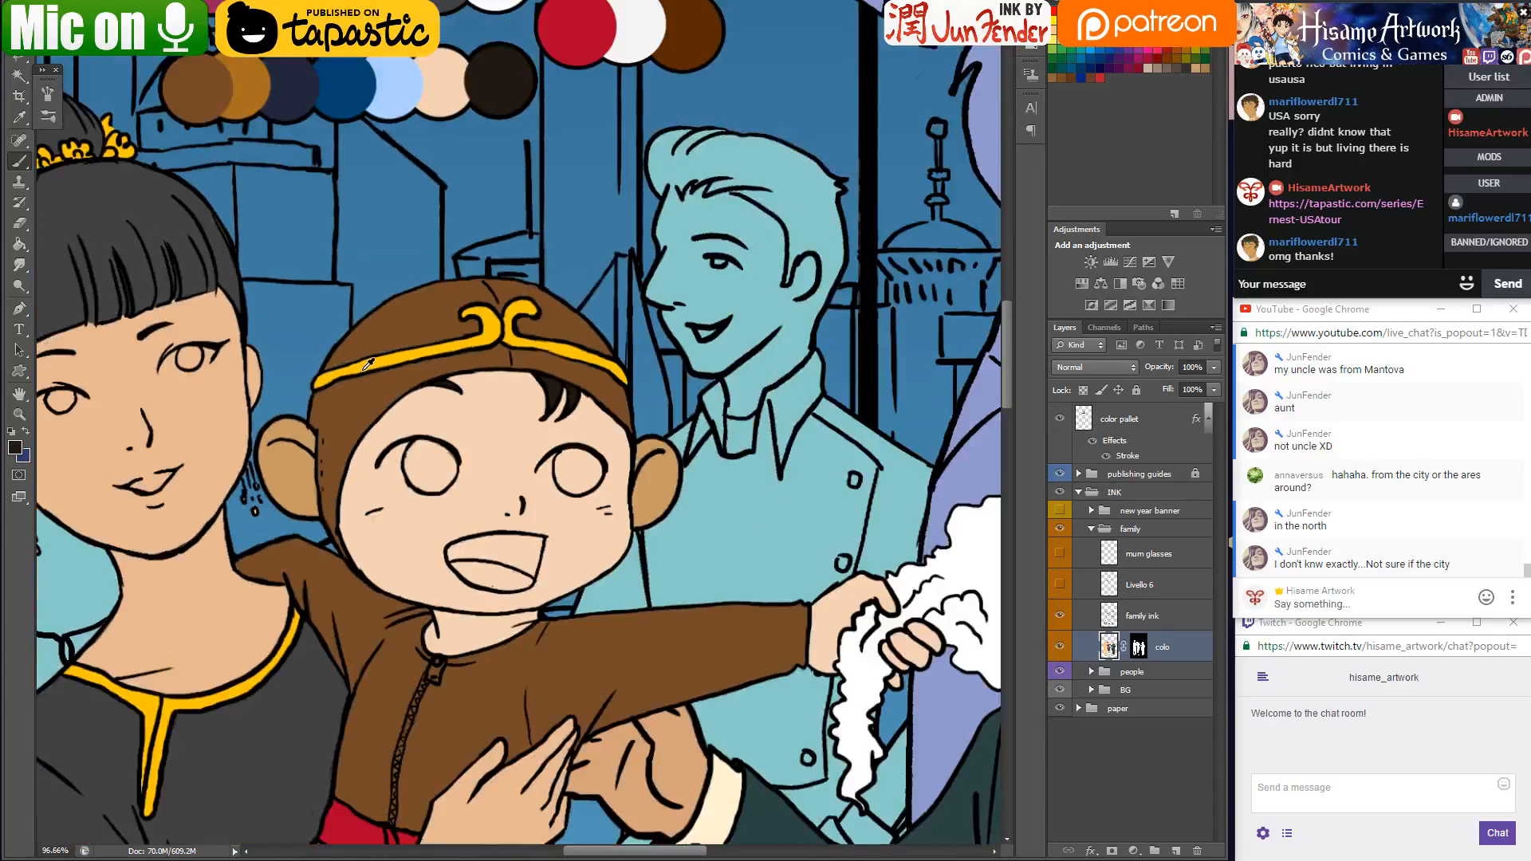
scroll(367, 364, down, 2)
scroll(496, 369, up, 5)
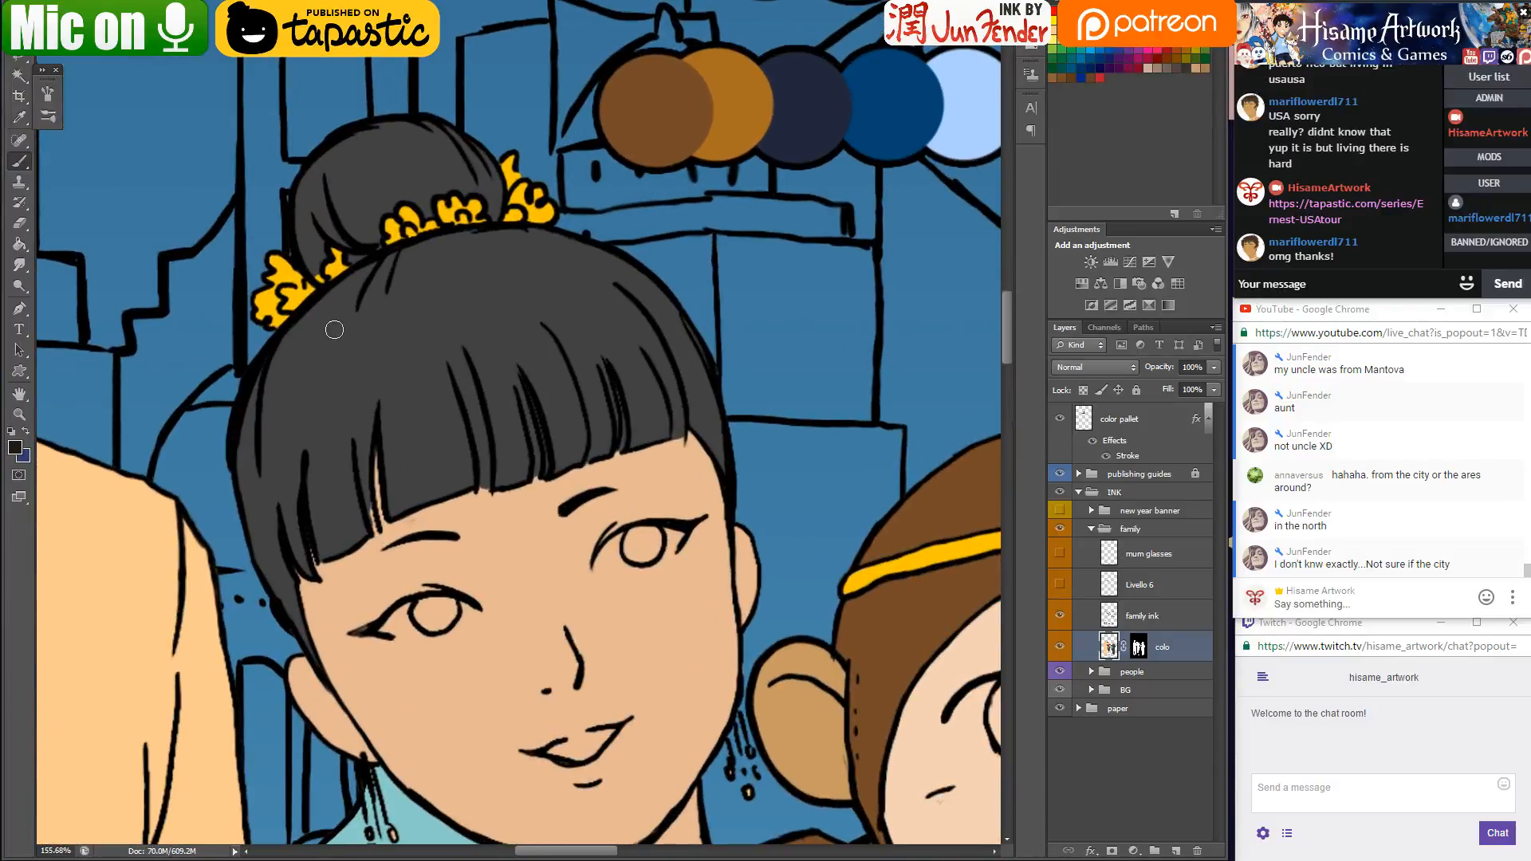
click(16, 449)
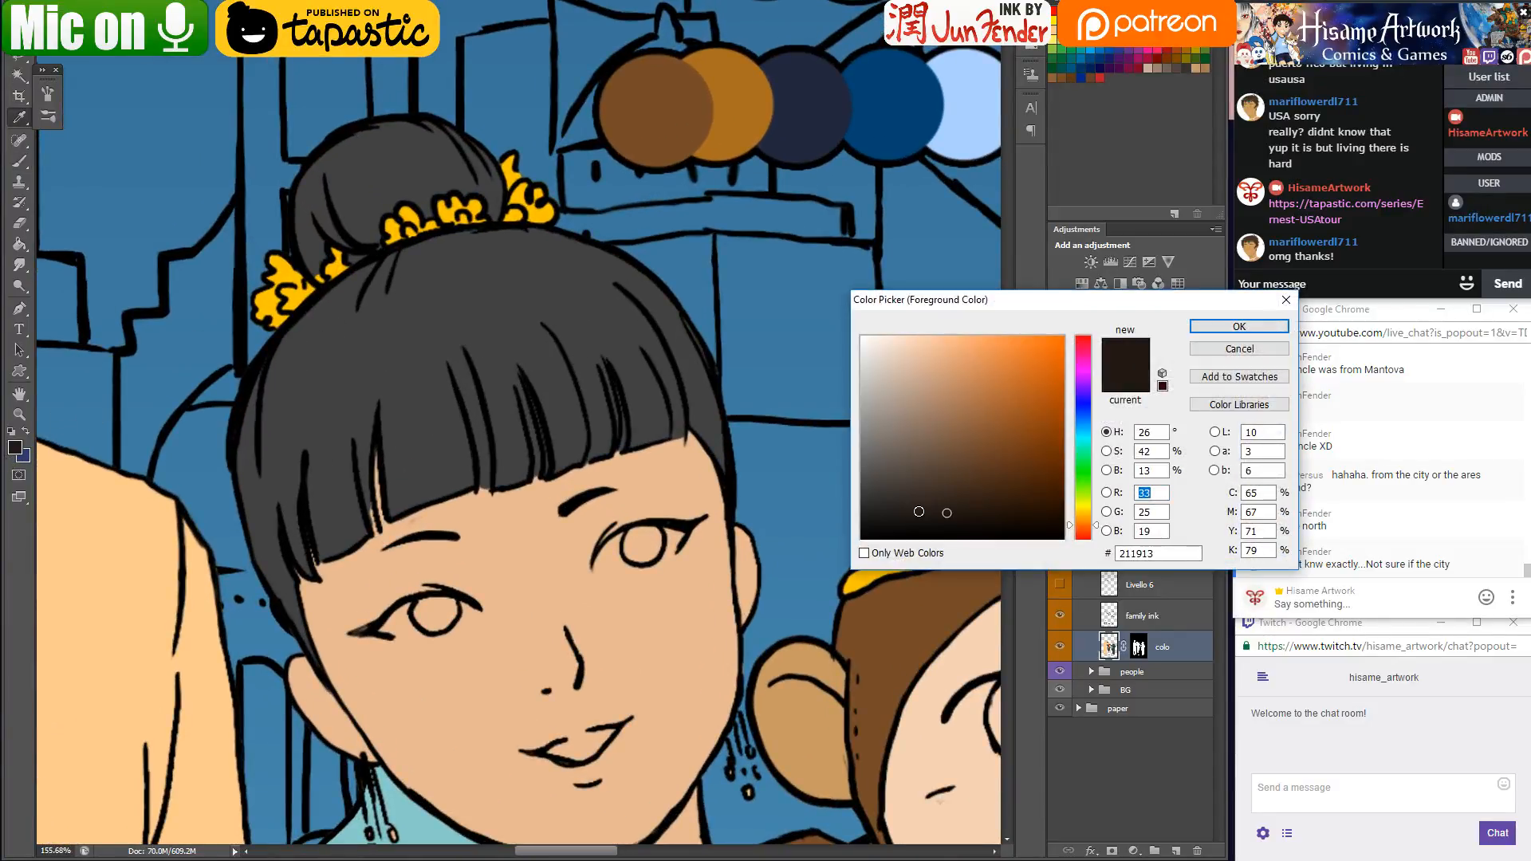
click(1261, 324)
key(b)
click(17, 246)
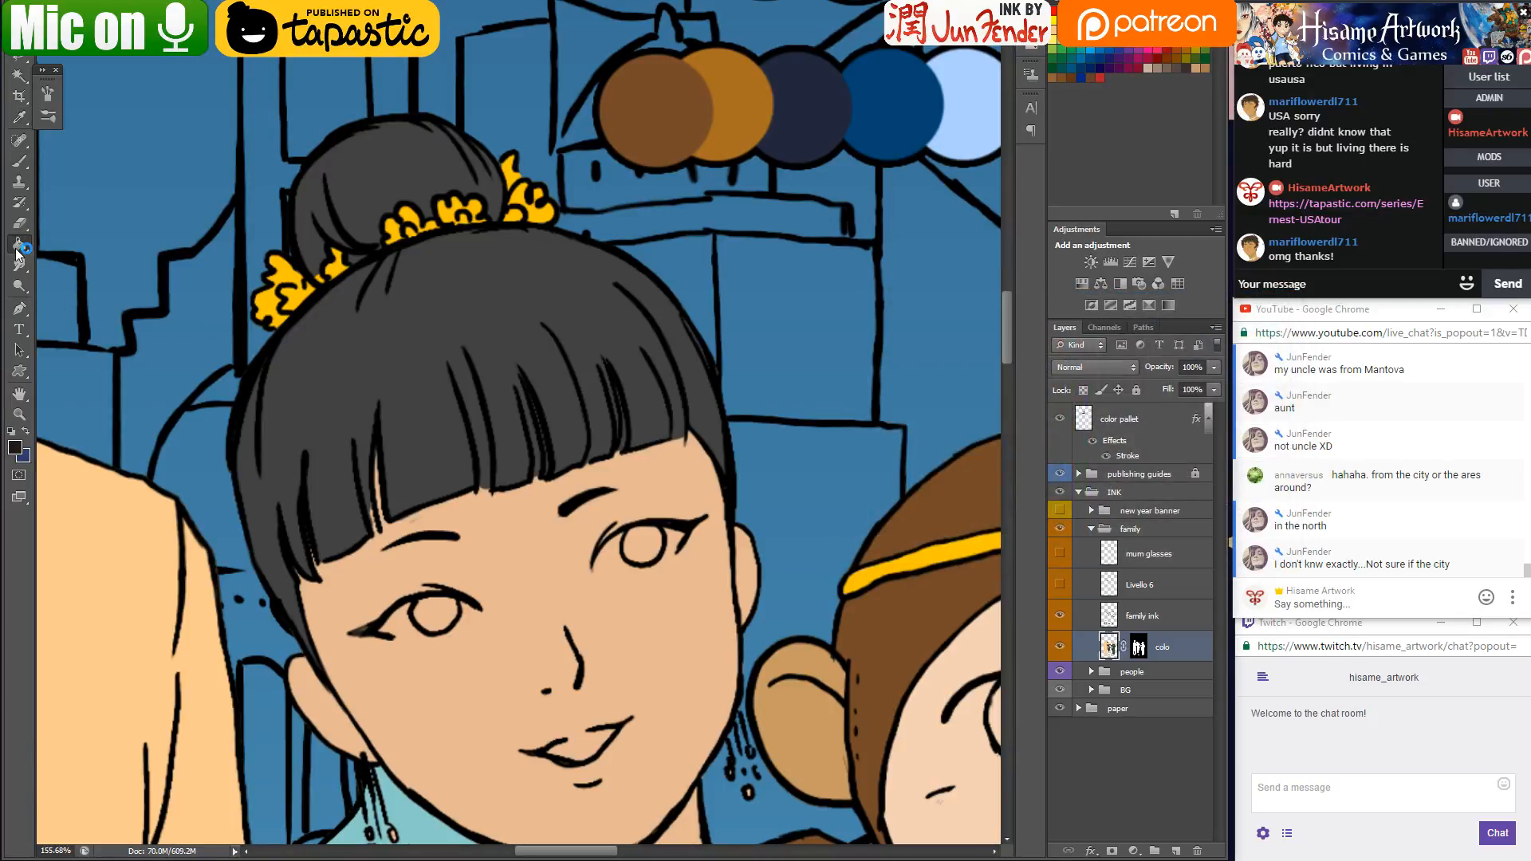
click(435, 333)
scroll(404, 332, down, 8)
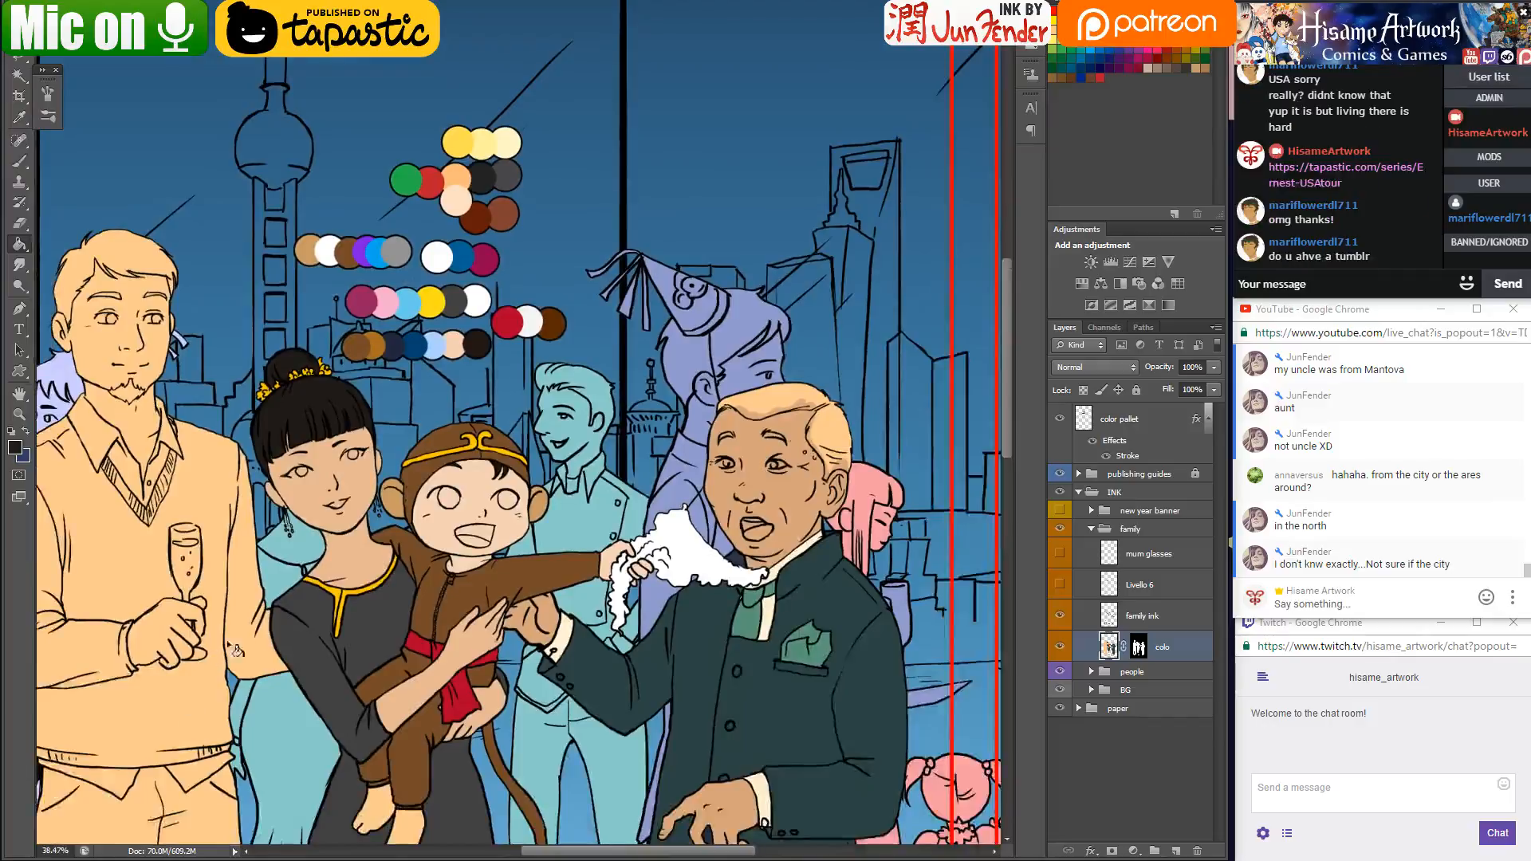
drag(237, 650, 315, 459)
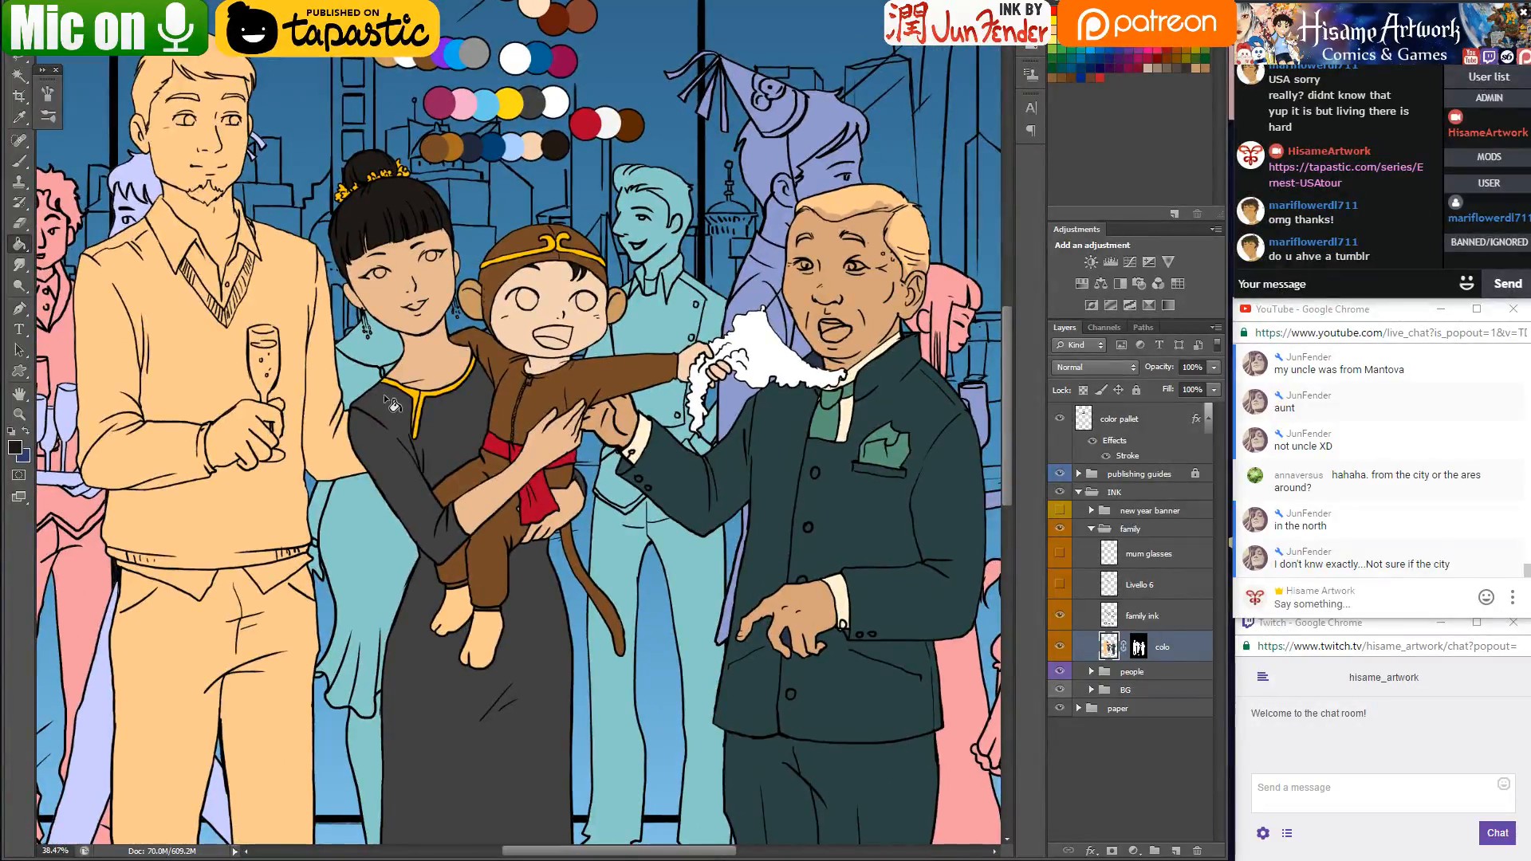
key(ctrl+s)
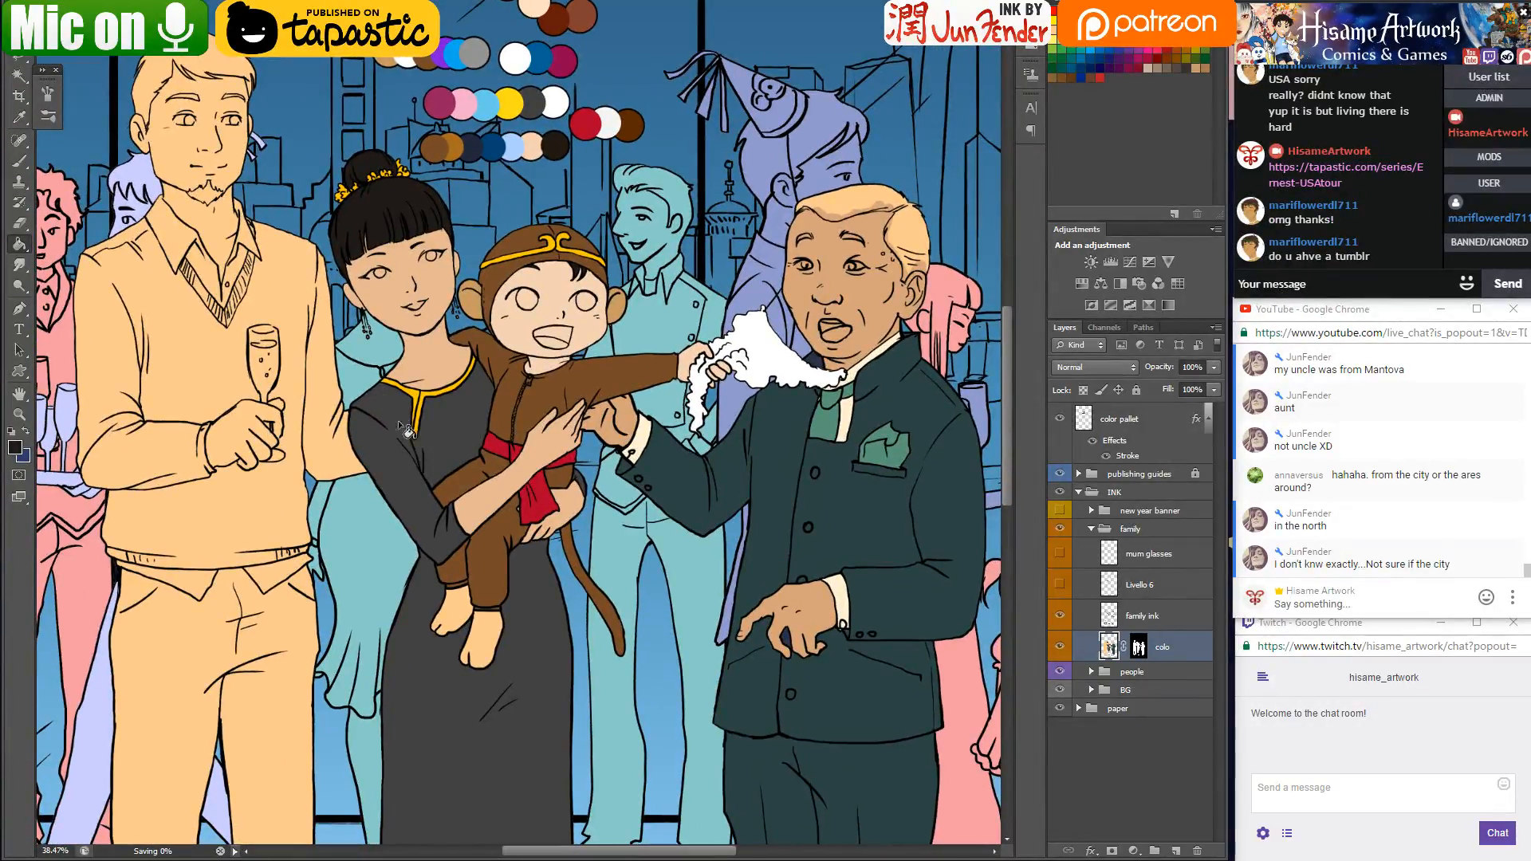
drag(361, 244, 445, 358)
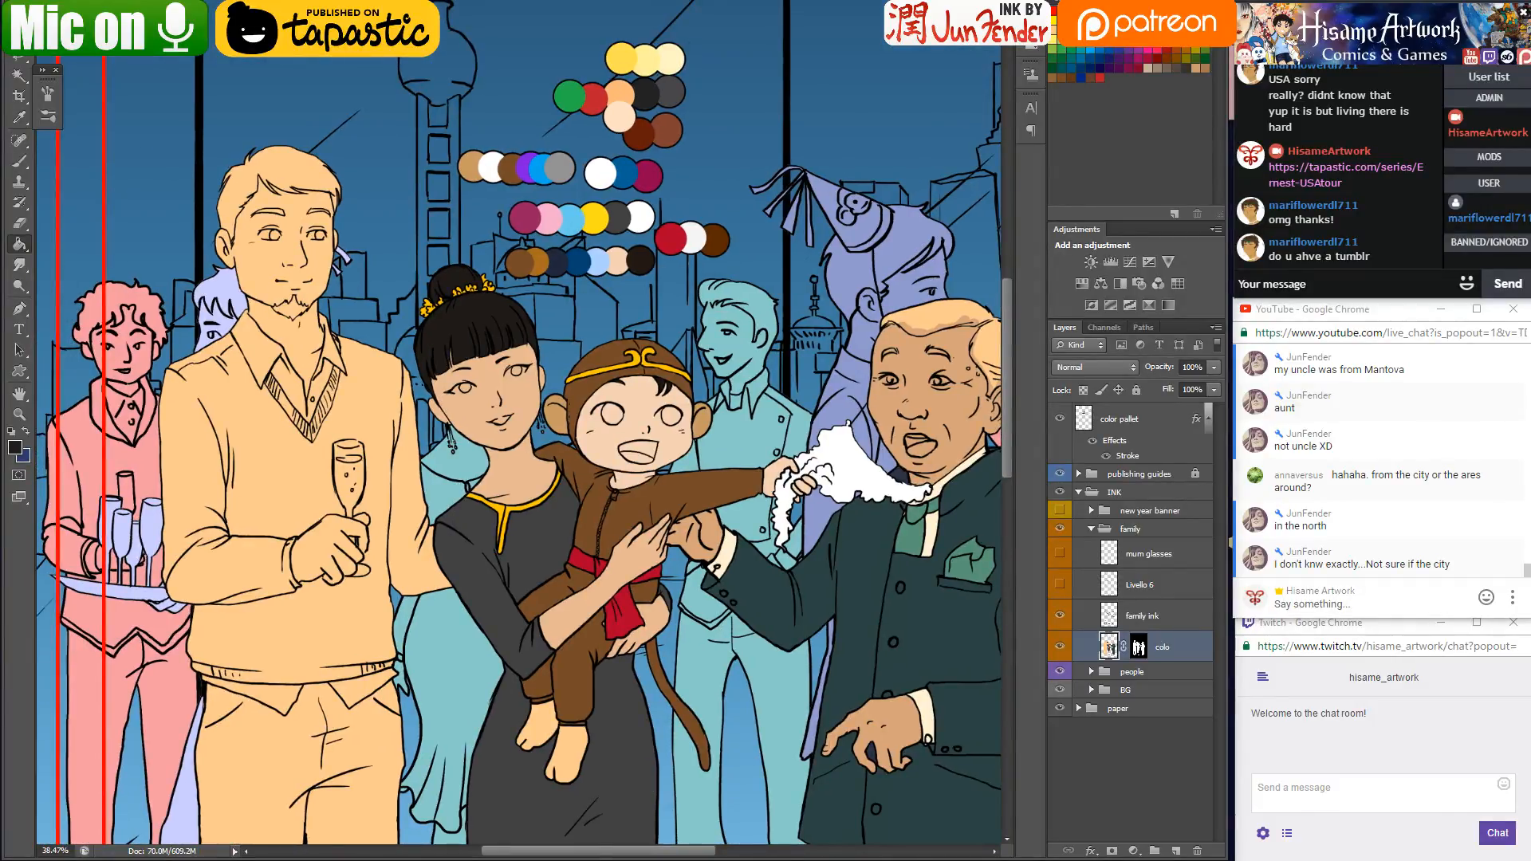
mouse_move(746, 858)
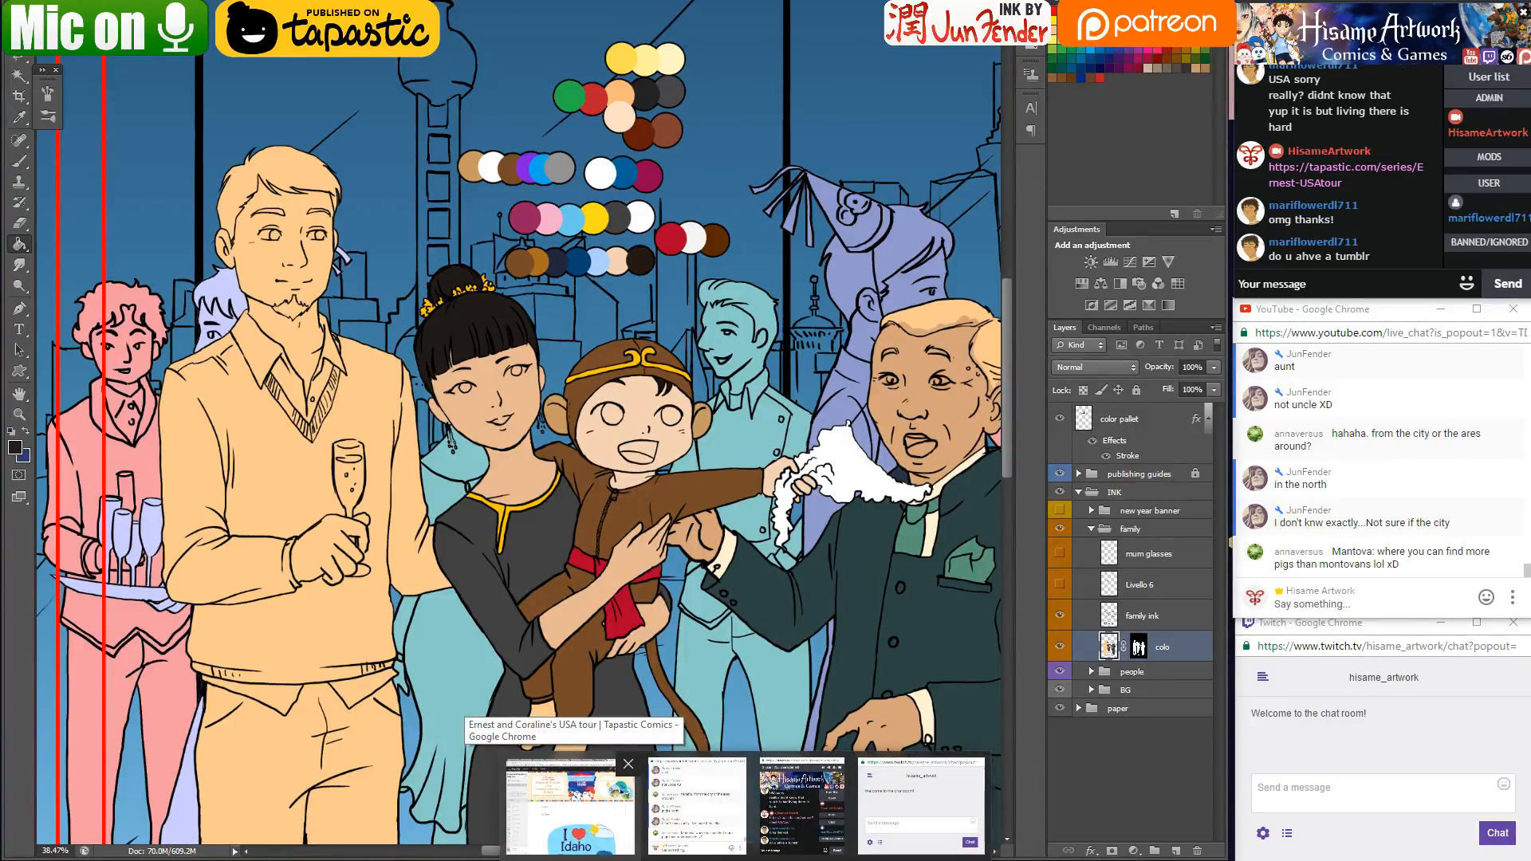
click(570, 798)
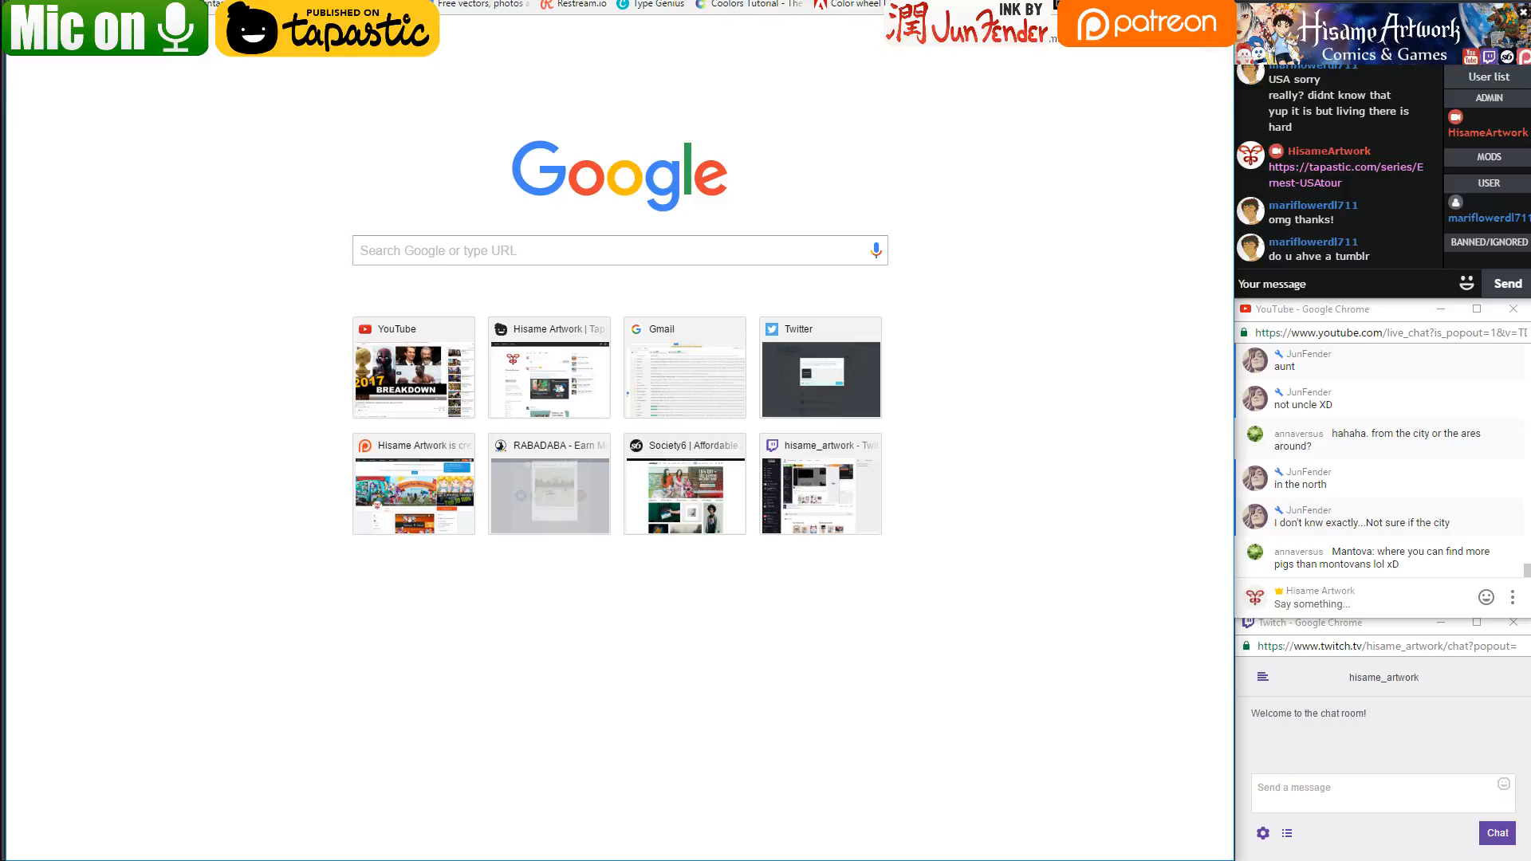
click(804, 367)
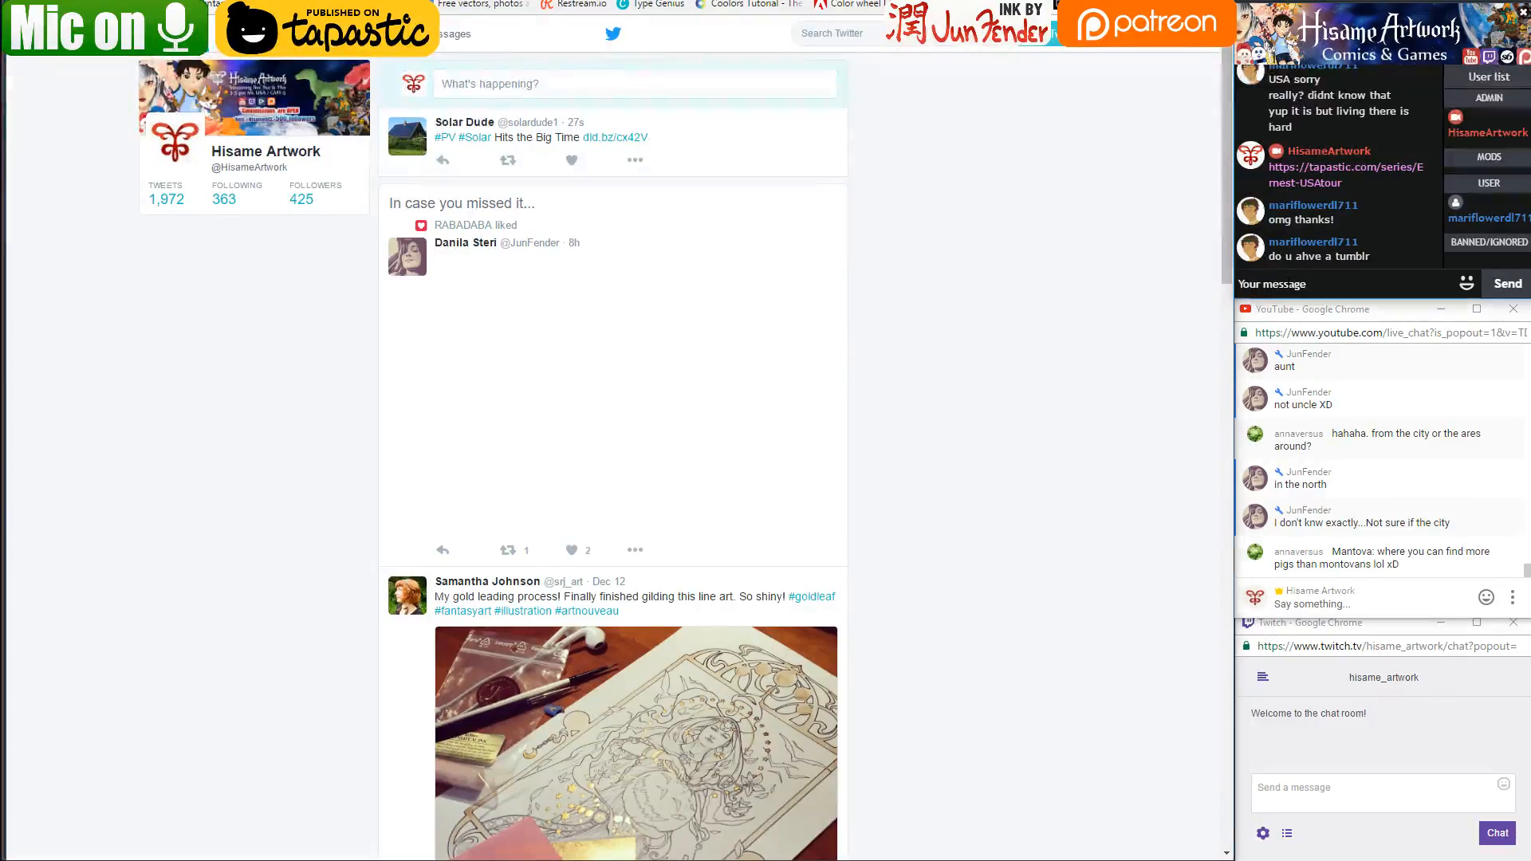
text(https://tvitter.com/)
key(Return)
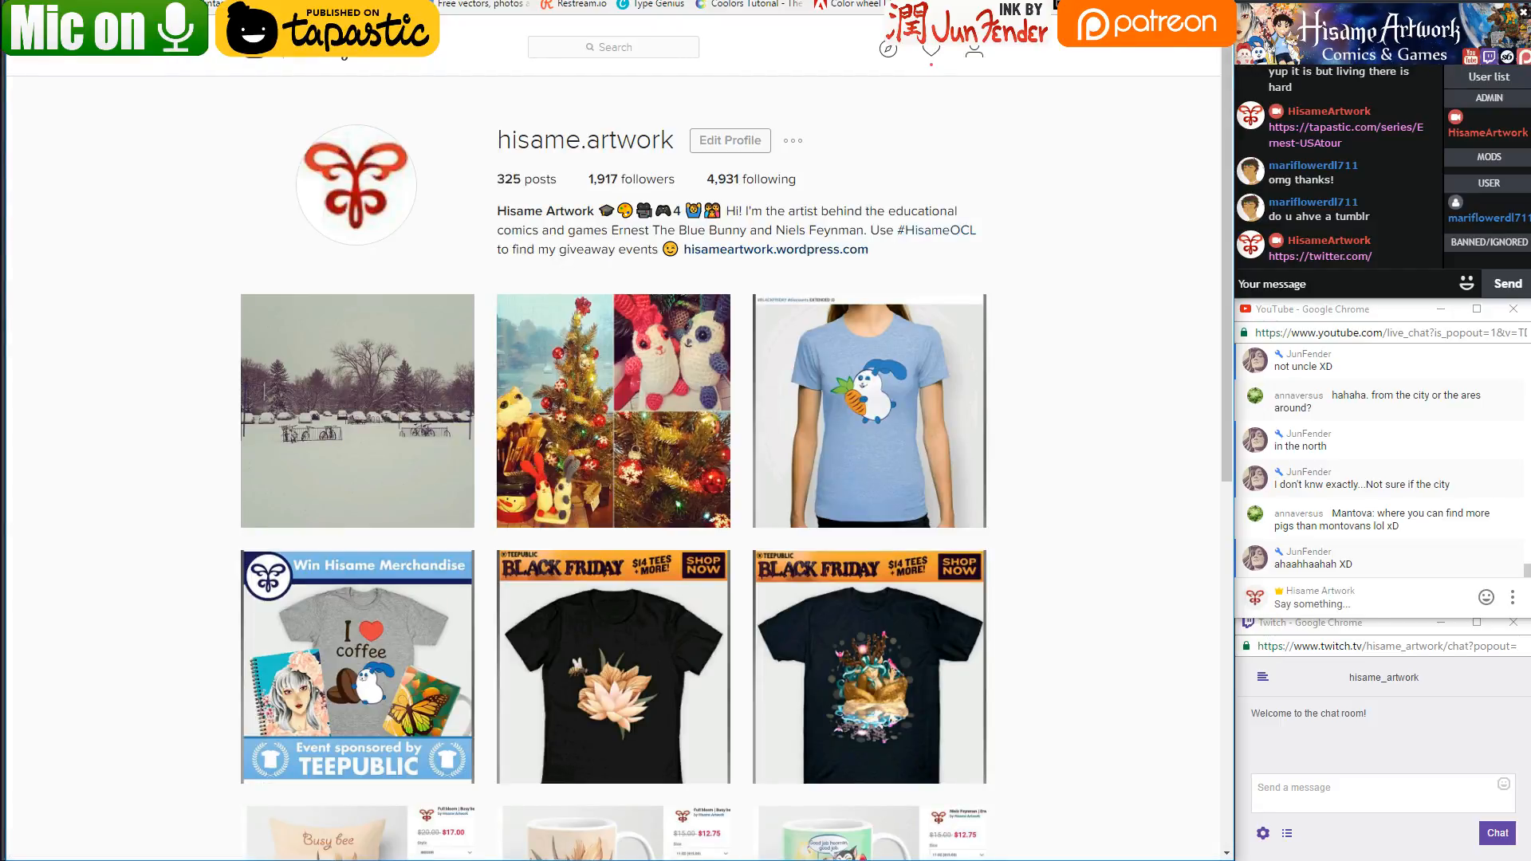
Switch back to Photoshop, paint the zip and zip pull of the child's monkey costume very dark brown, and save
key(alt+Tab)
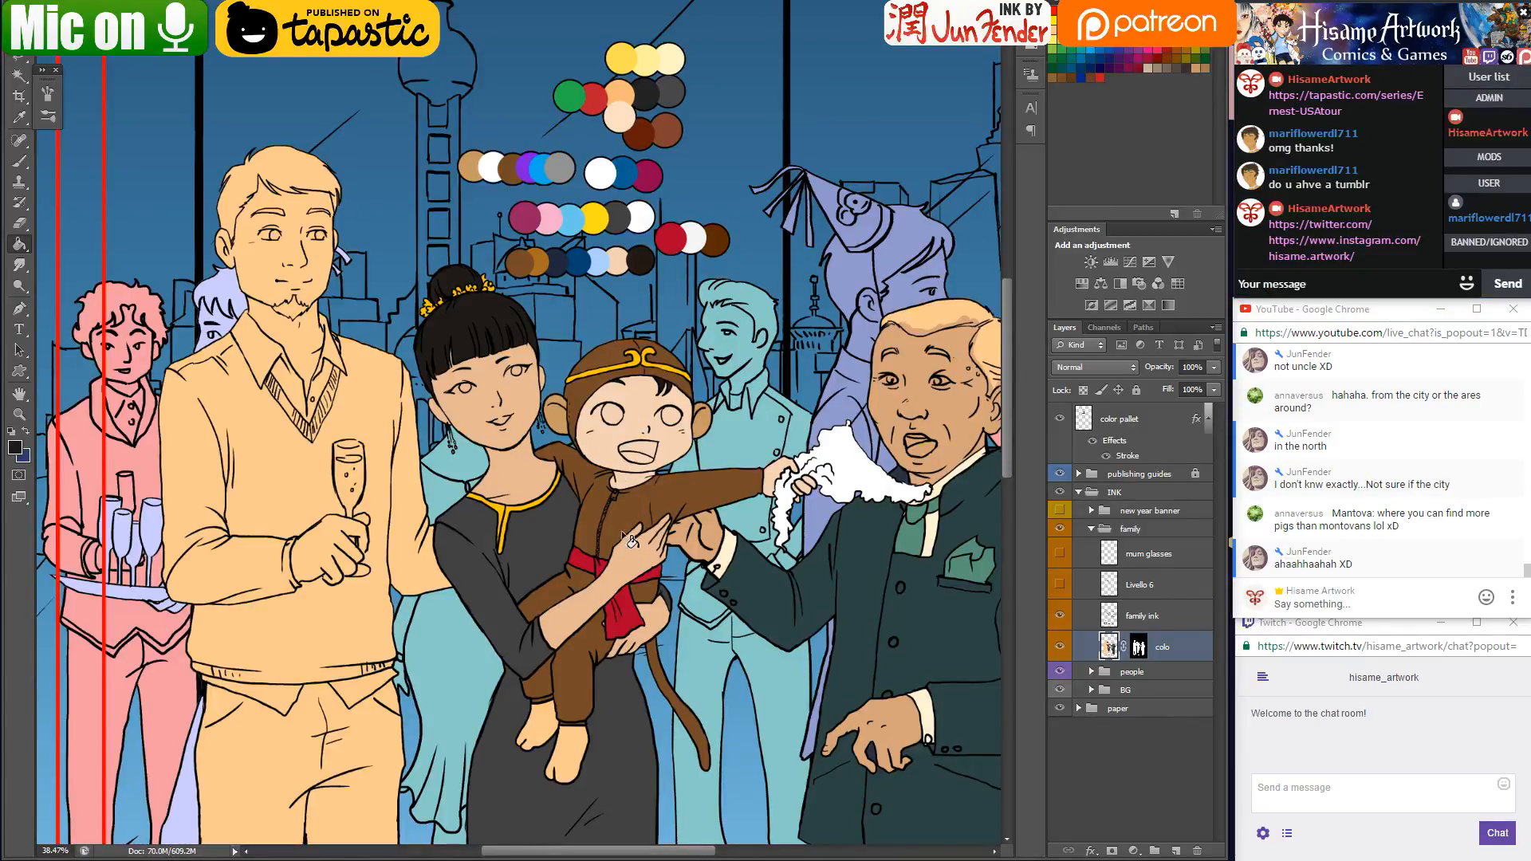
drag(621, 498, 540, 389)
scroll(537, 326, up, 8)
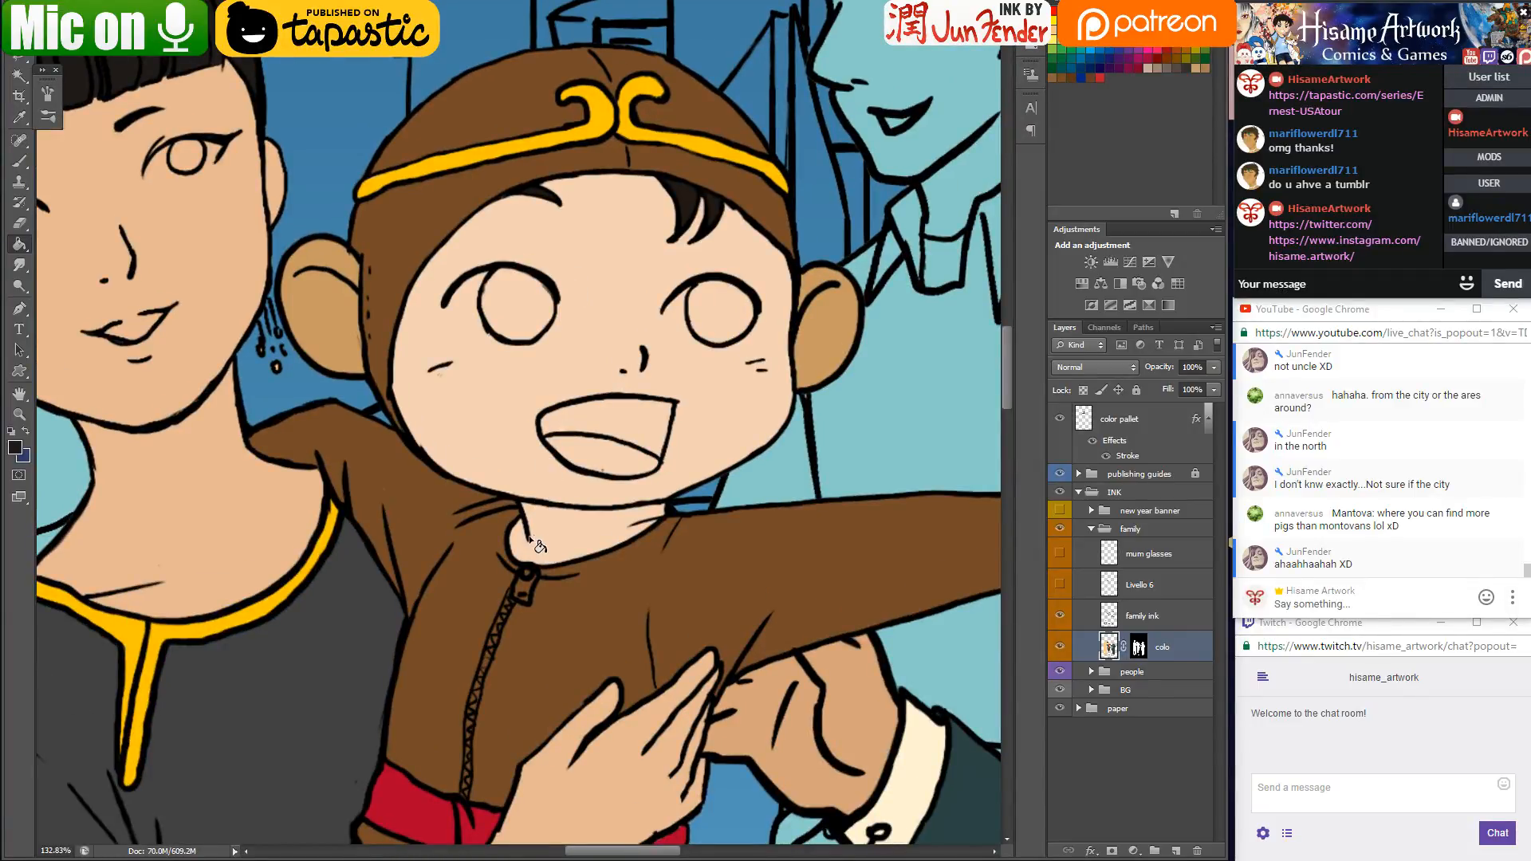
key(b)
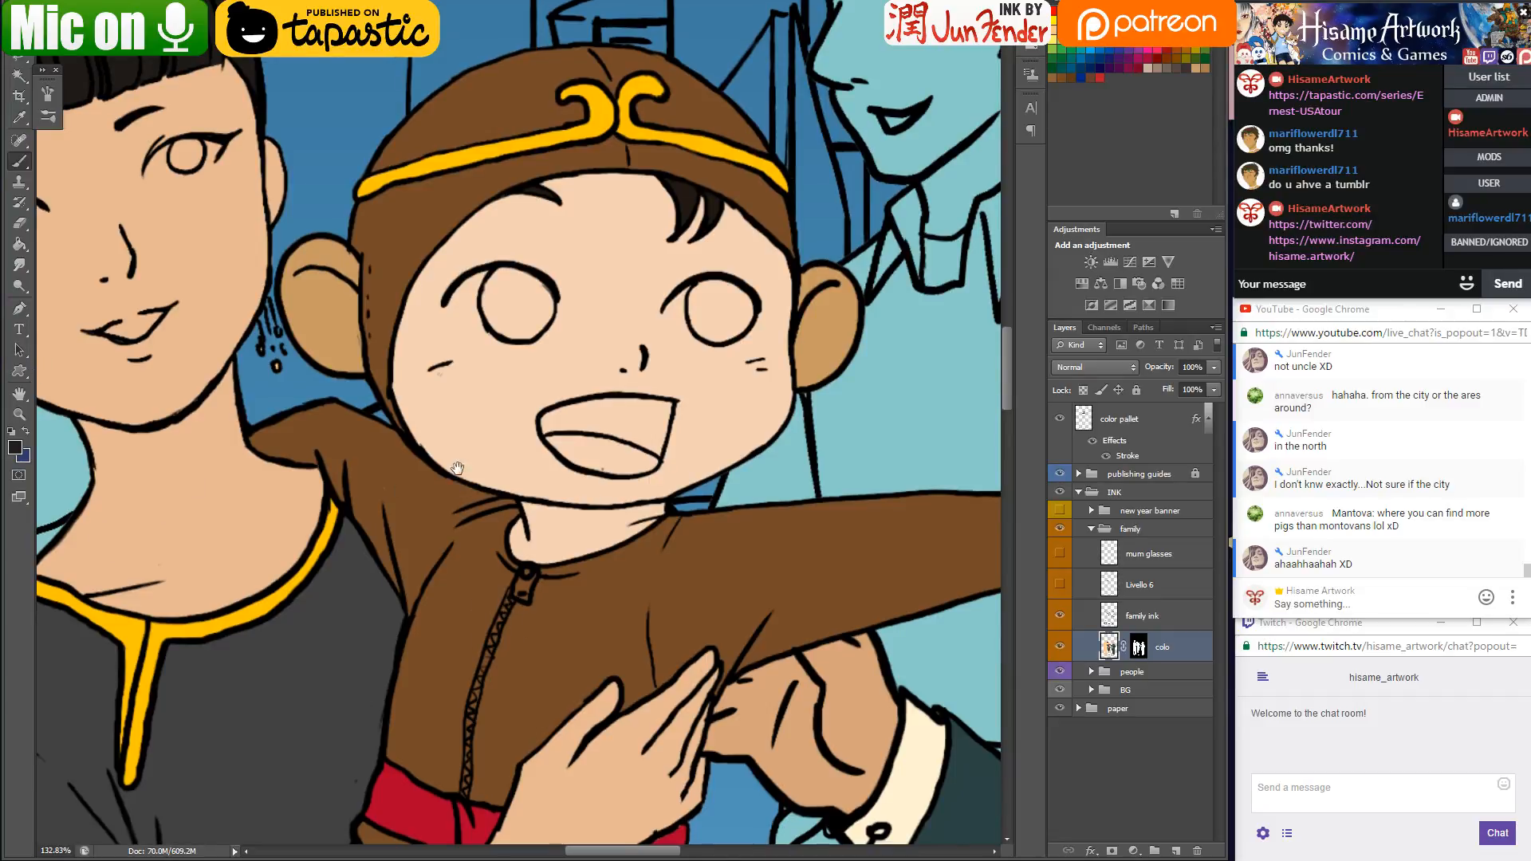
drag(456, 481, 449, 339)
scroll(526, 427, up, 3)
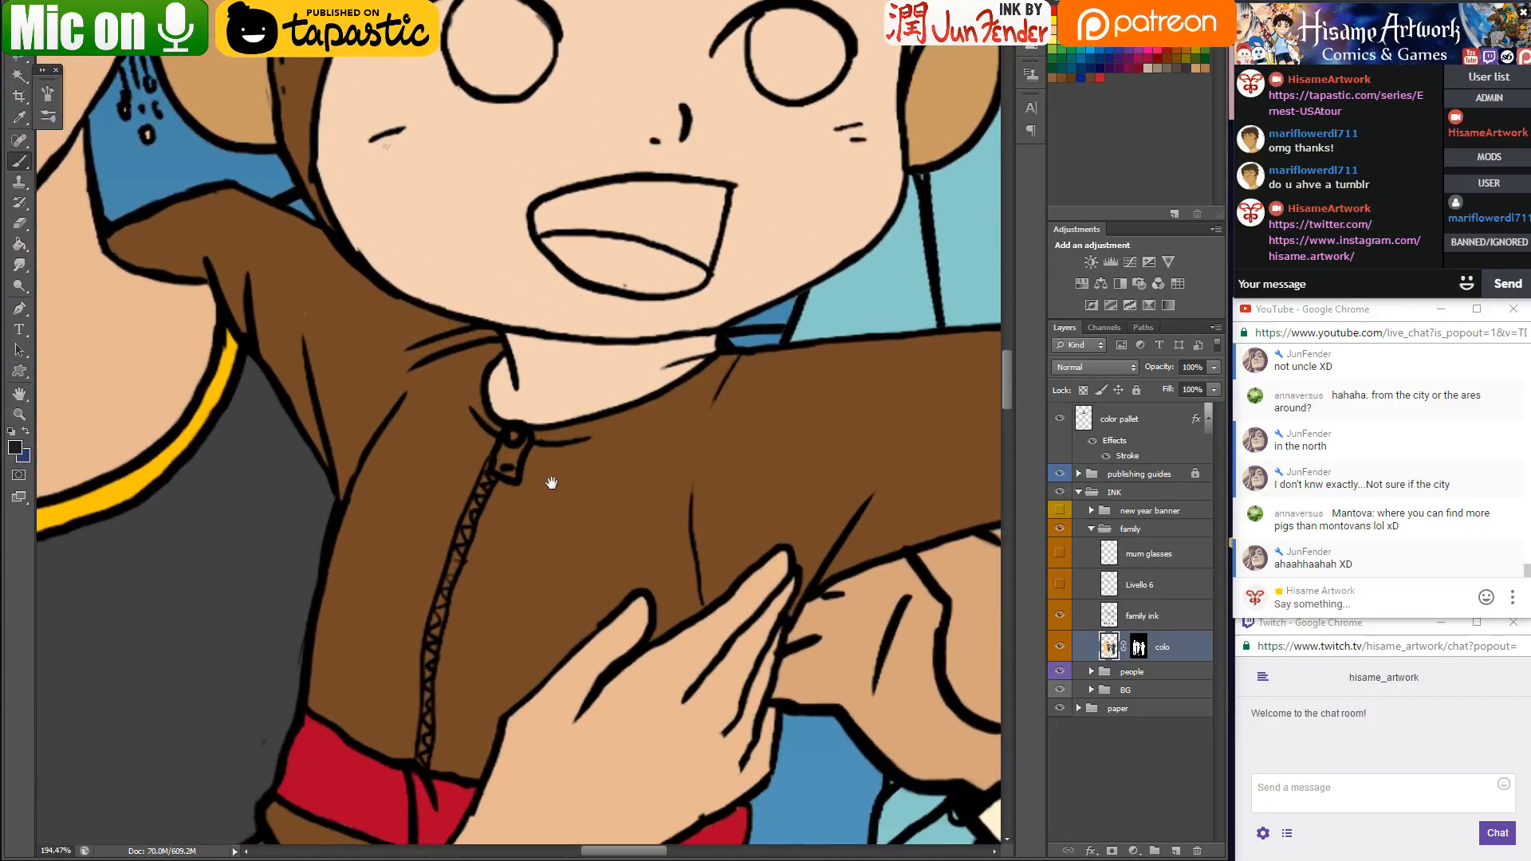
drag(547, 482, 545, 432)
click(14, 447)
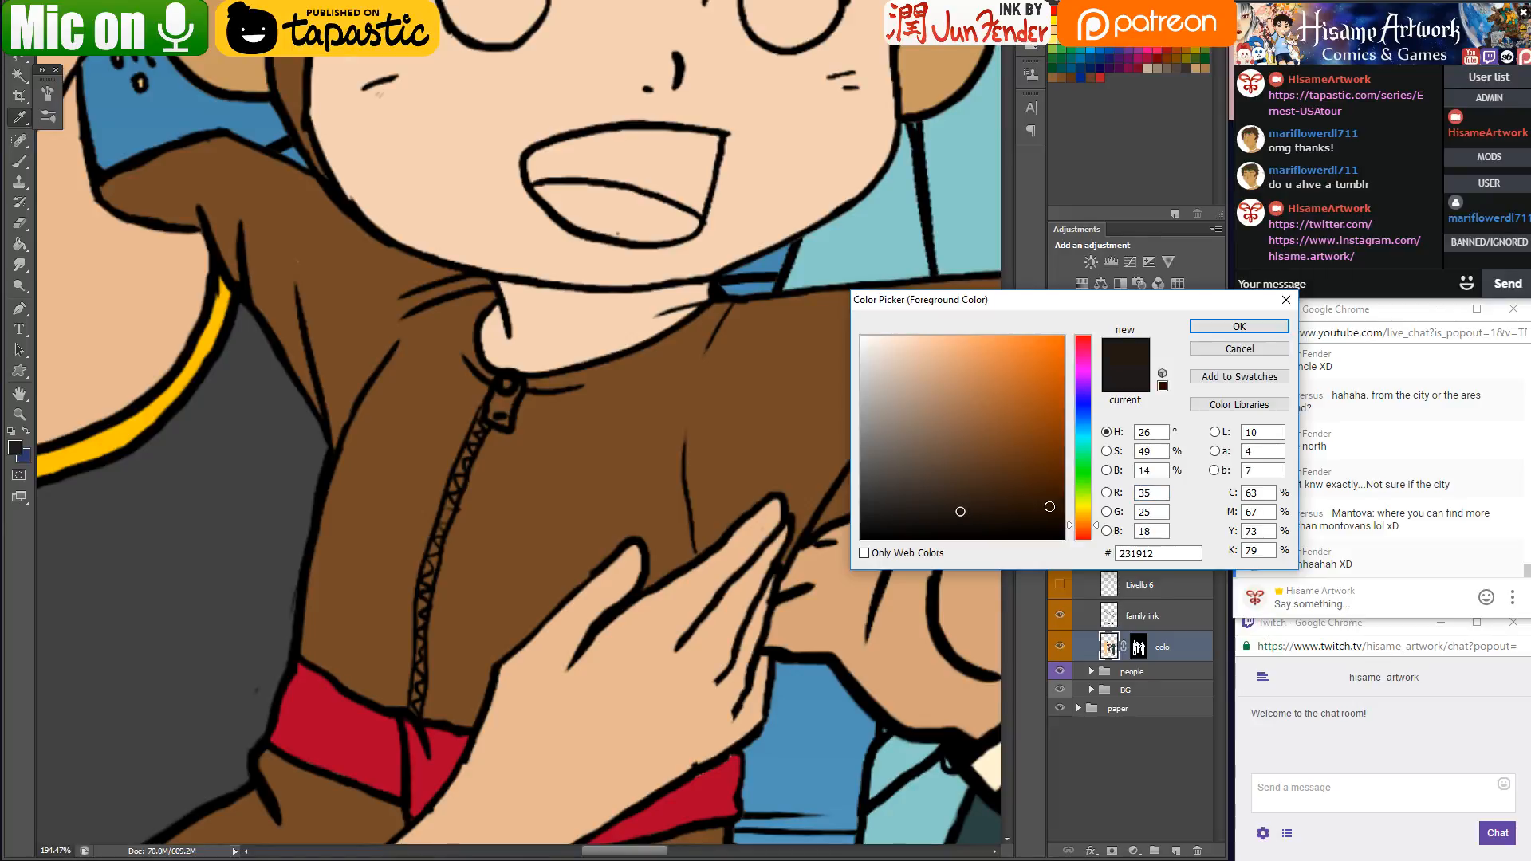
click(1239, 327)
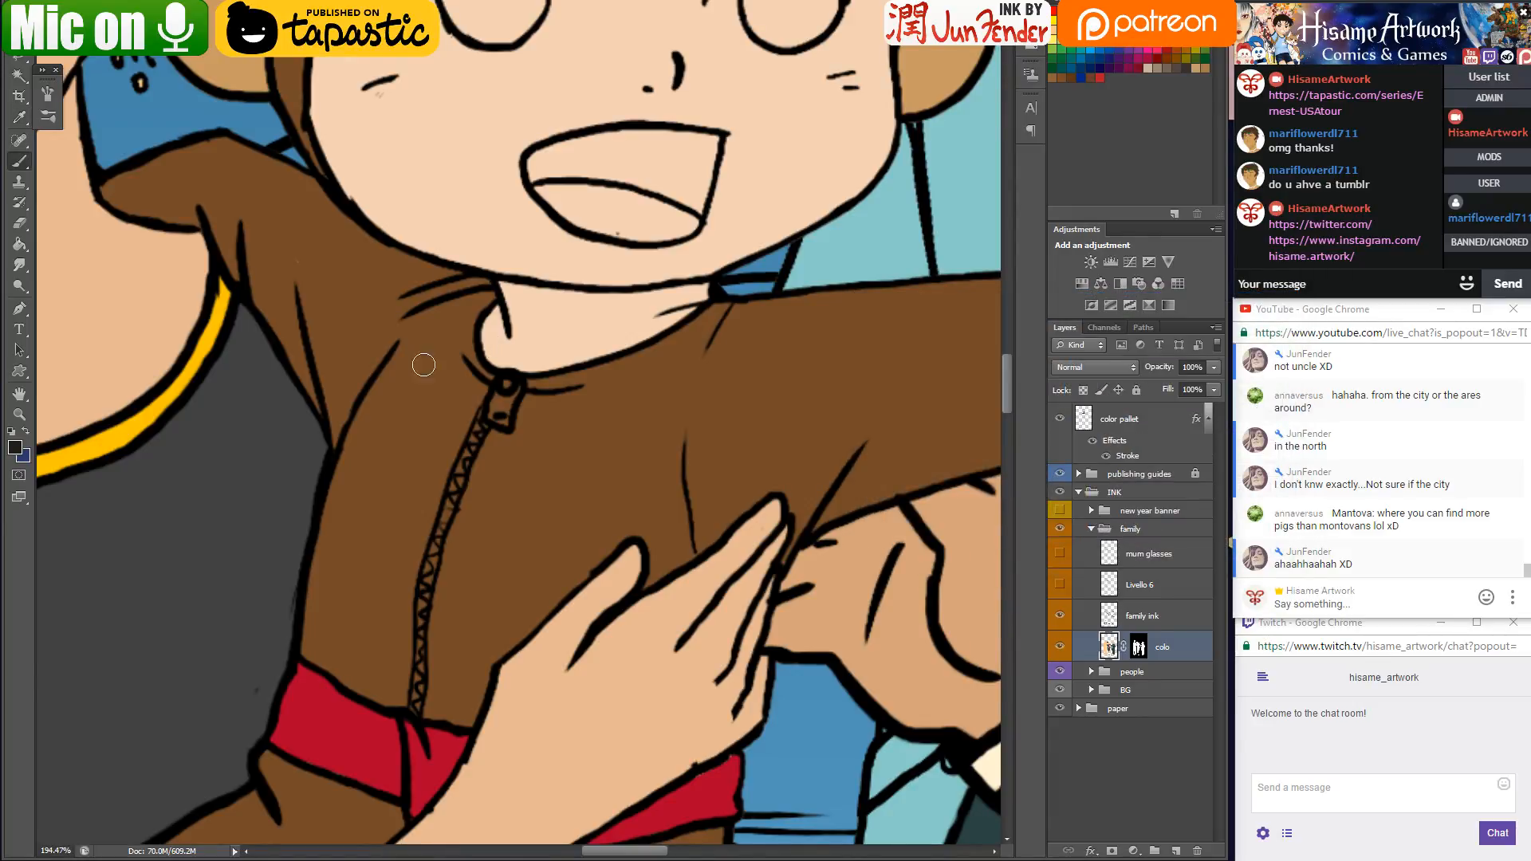
mouse_move(488, 409)
mouse_down()
mouse_move(430, 528)
mouse_move(464, 458)
mouse_move(423, 580)
mouse_move(443, 518)
mouse_move(407, 685)
mouse_move(419, 647)
mouse_move(418, 711)
mouse_up()
mouse_move(503, 407)
mouse_down()
mouse_move(505, 382)
mouse_move(499, 419)
mouse_move(511, 391)
mouse_up()
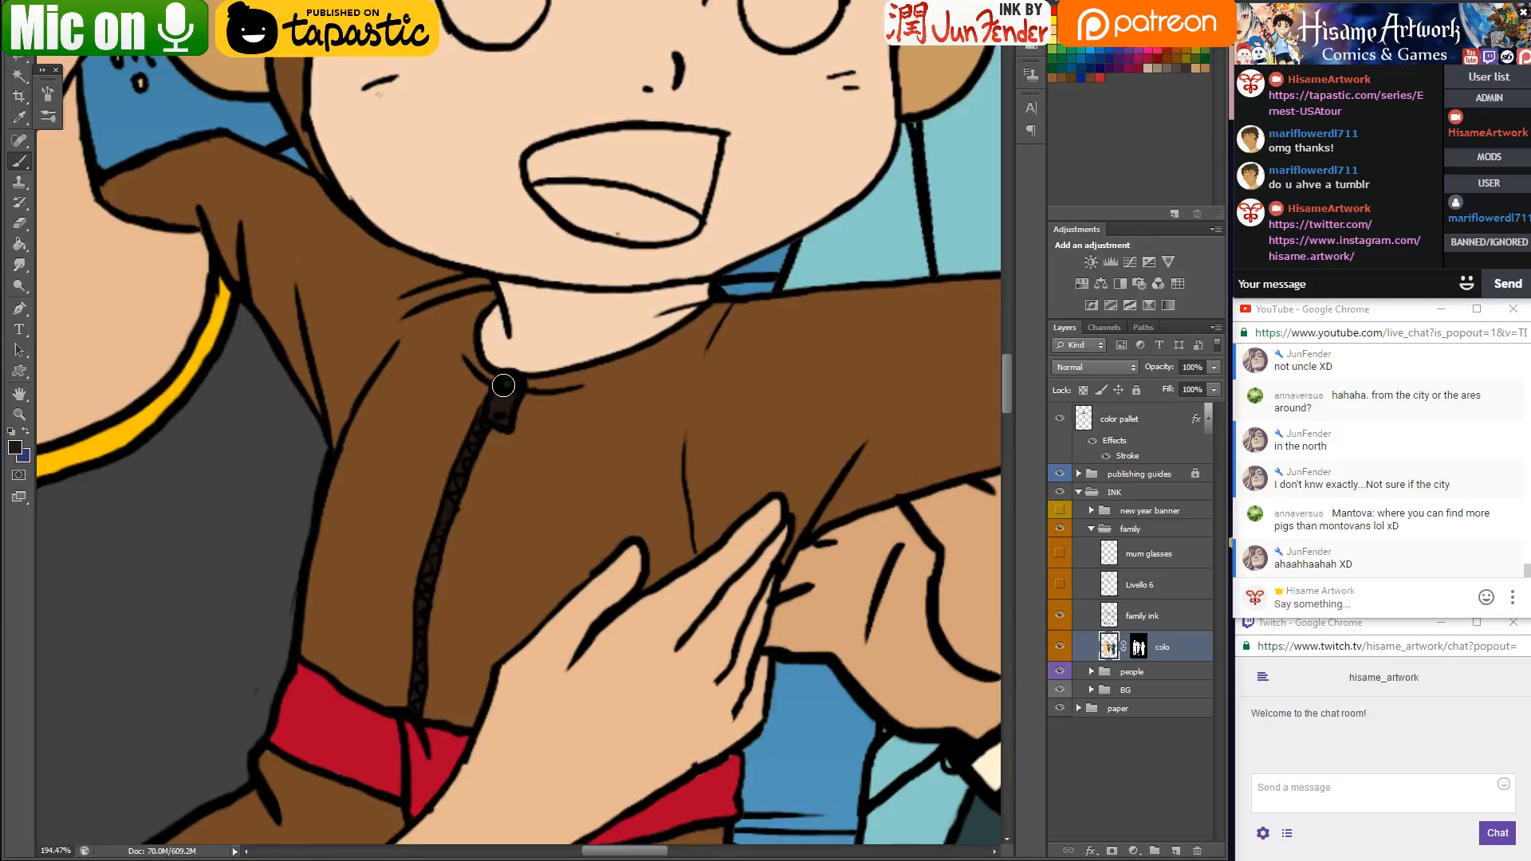
key(ctrl+s)
Paint the inside of the child's open mouth dark magenta on the colo layer, using the palette's magenta swatch
scroll(497, 370, down, 5)
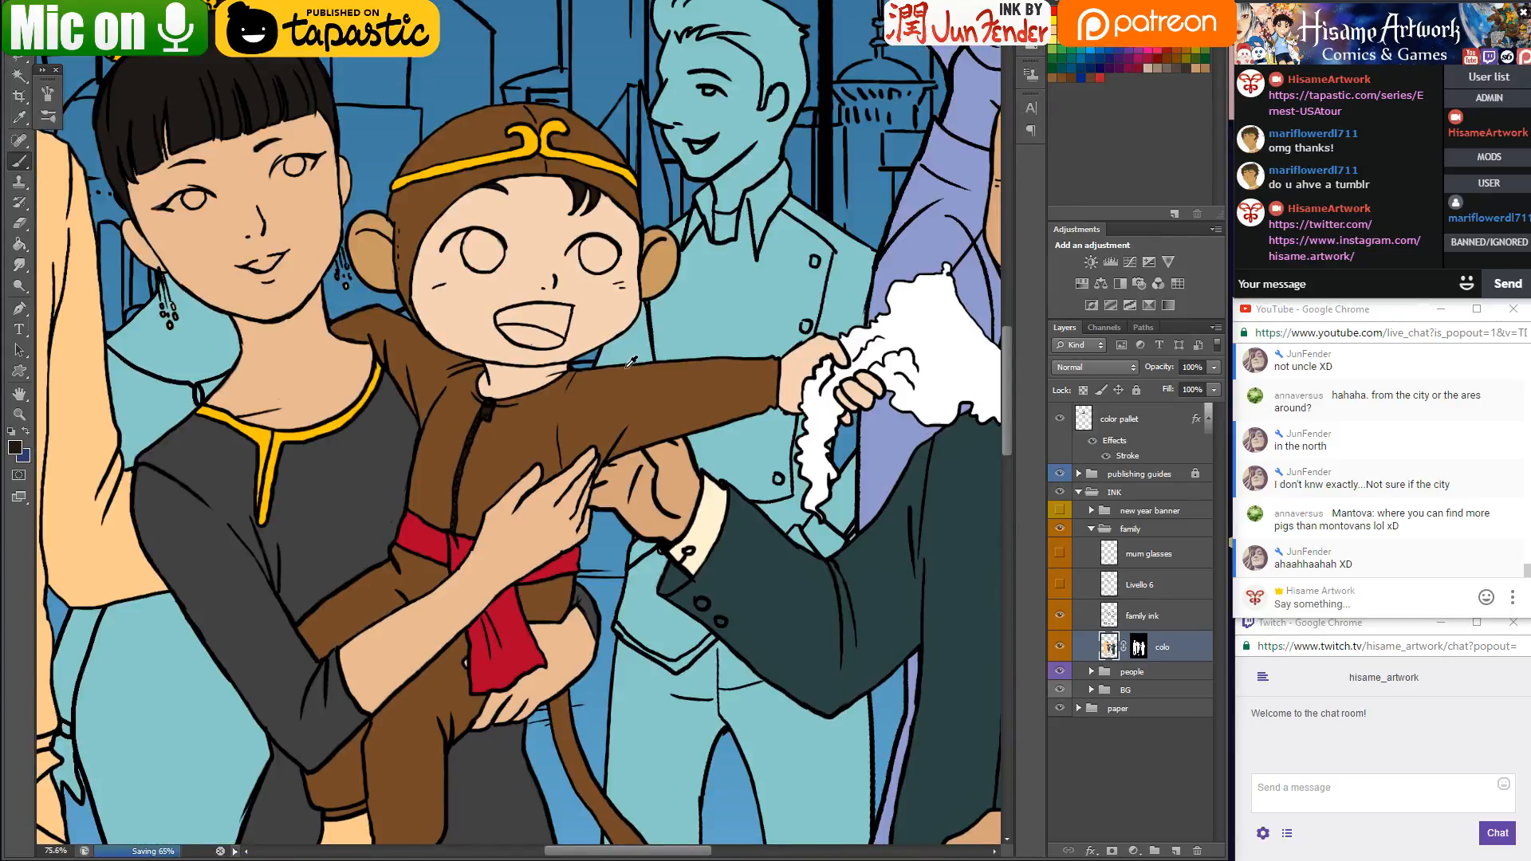
scroll(491, 317, down, 2)
scroll(547, 388, up, 2)
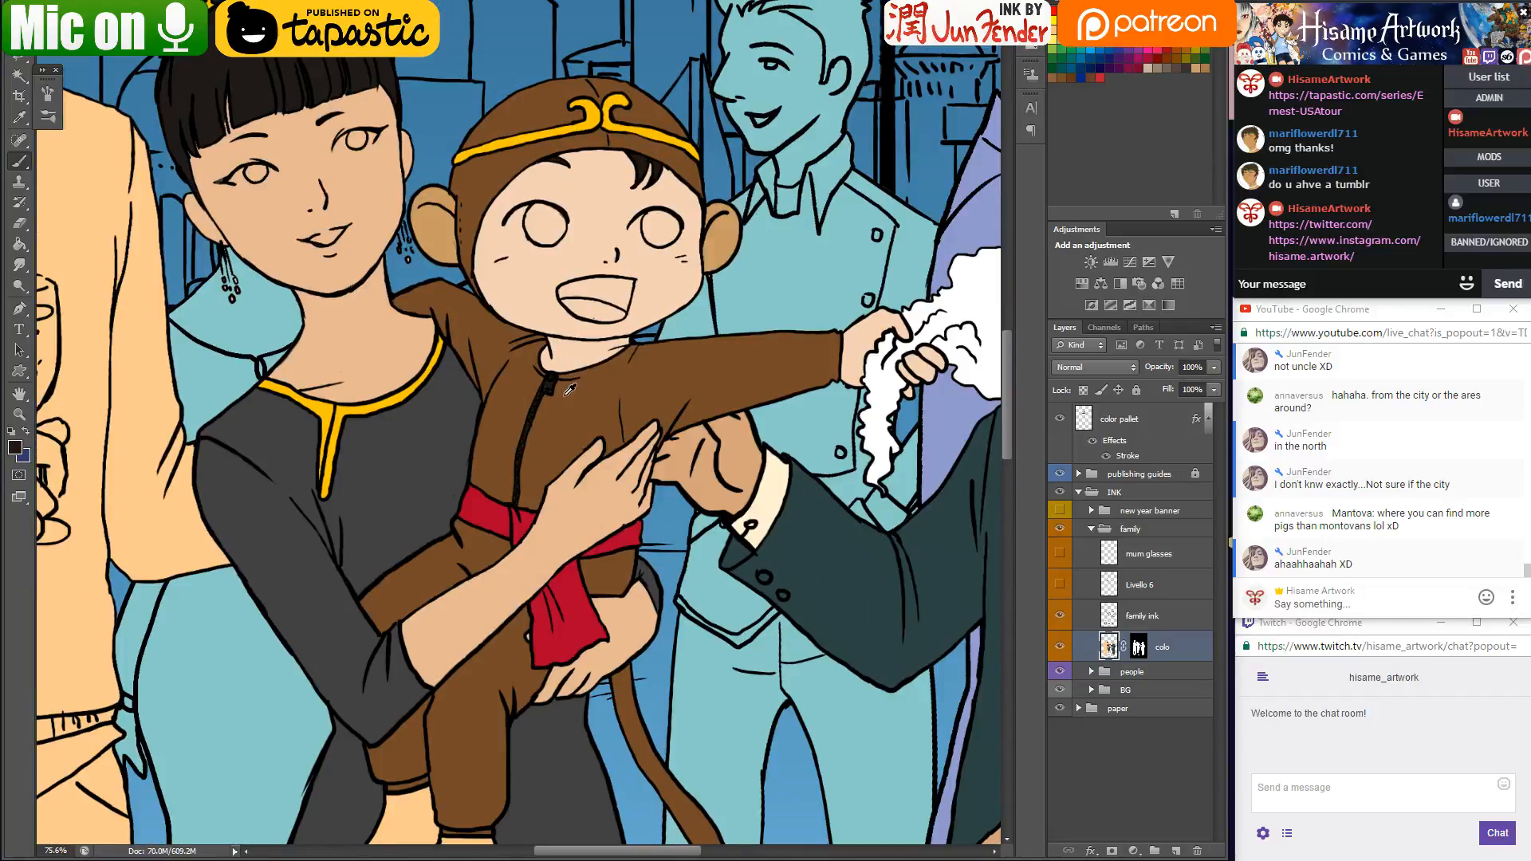
scroll(546, 389, up, 1)
scroll(558, 399, down, 3)
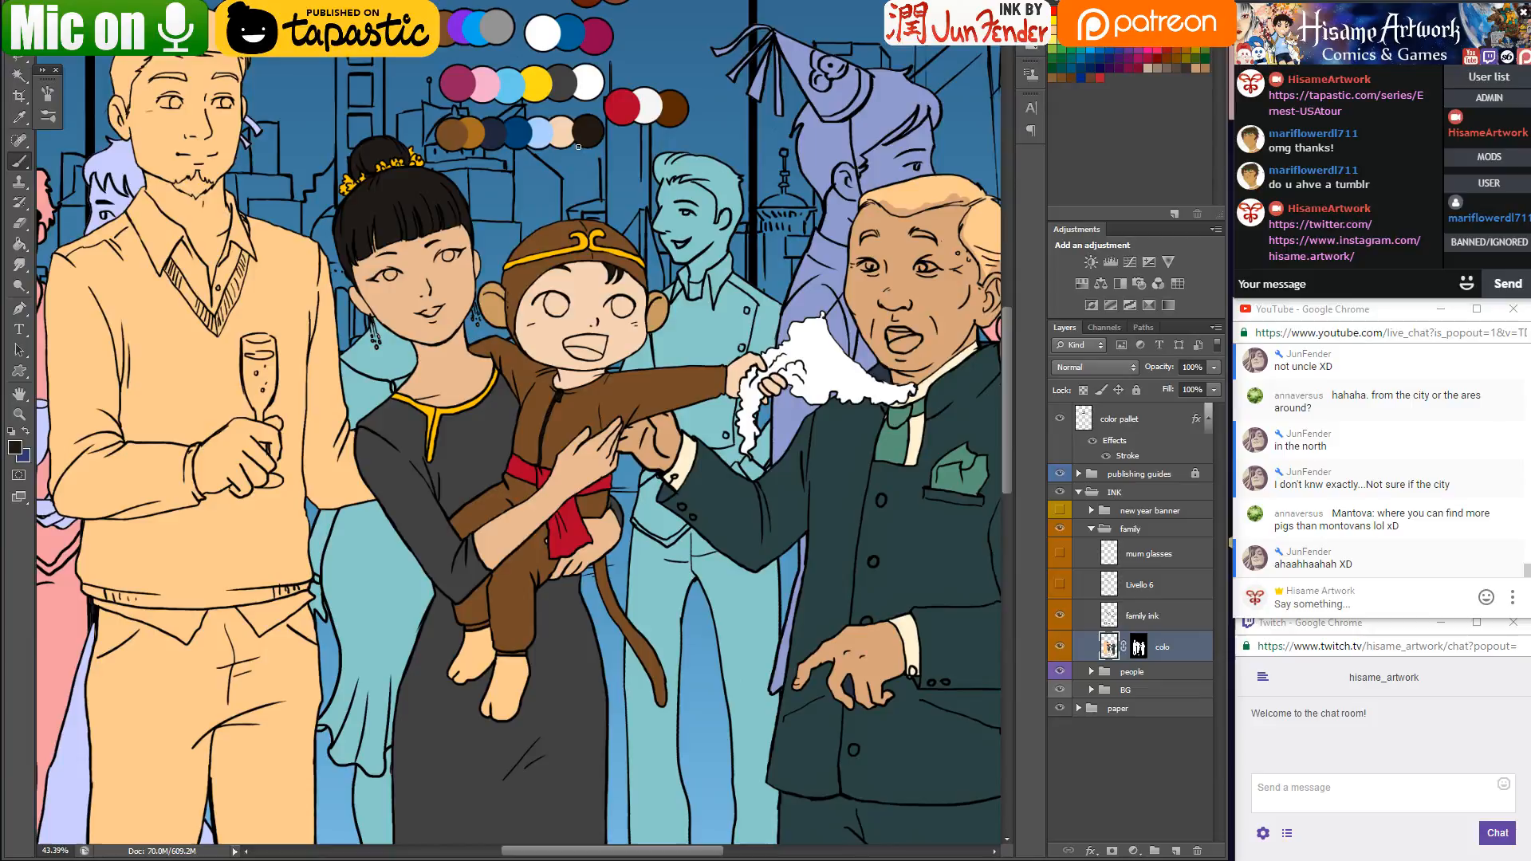
drag(578, 146, 585, 287)
alt+click(479, 217)
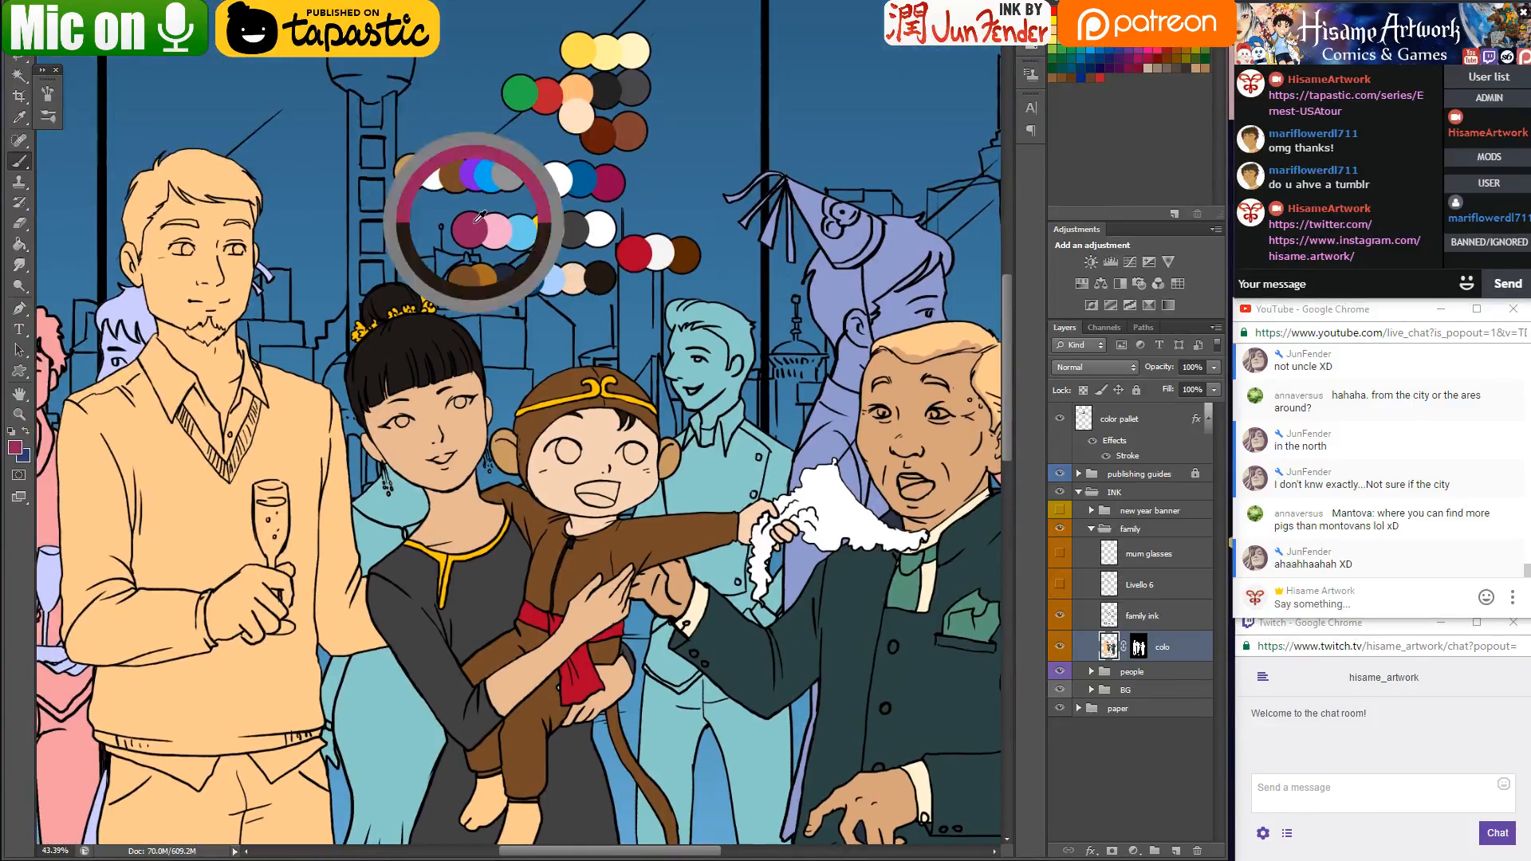
scroll(566, 434, up, 3)
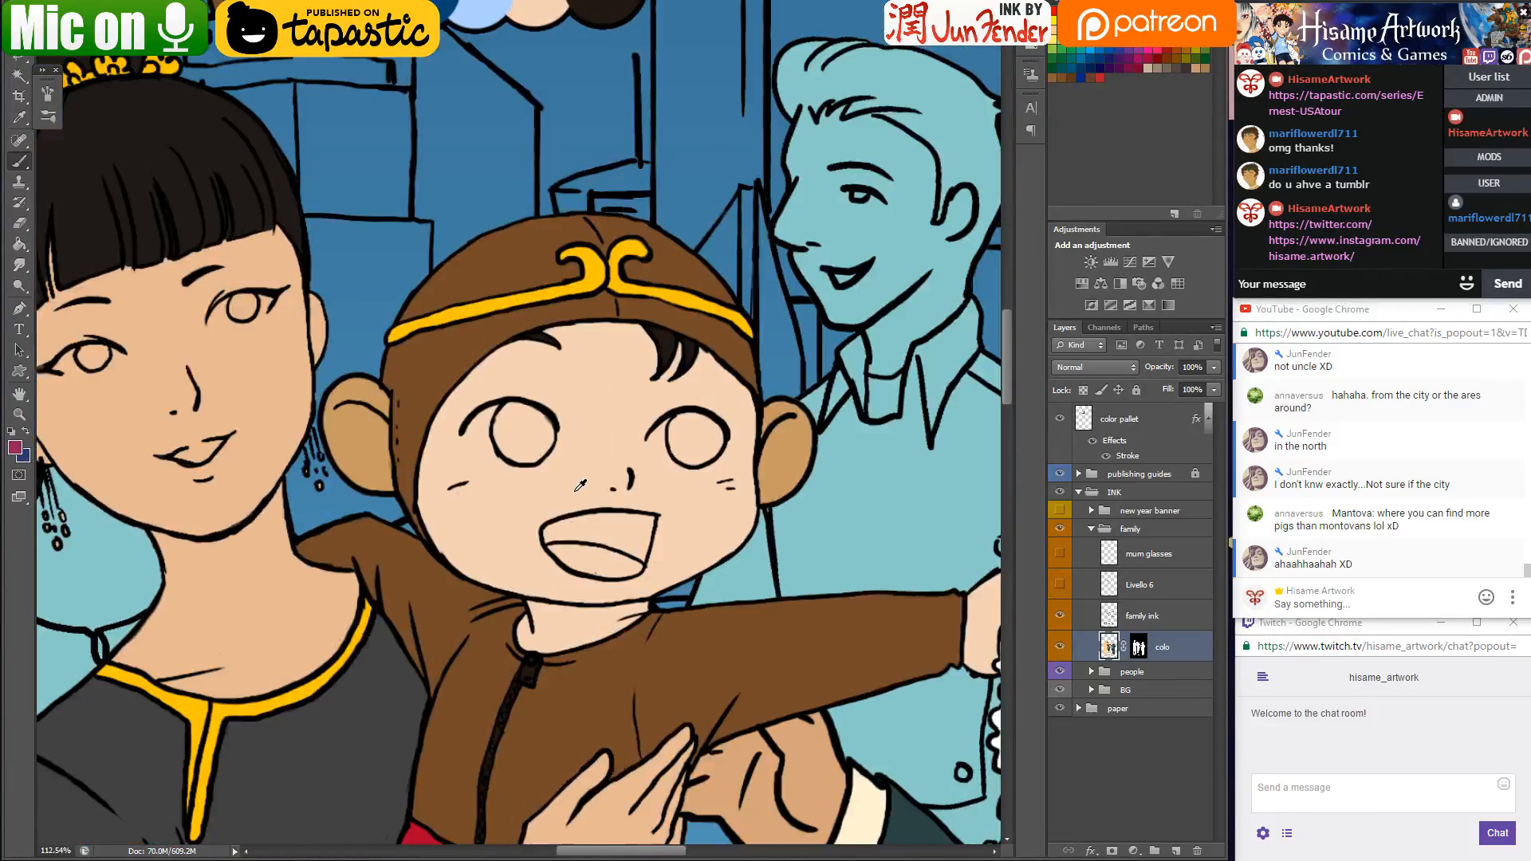
scroll(581, 485, up, 2)
mouse_move(550, 527)
mouse_down()
mouse_move(514, 527)
mouse_move(585, 490)
mouse_move(686, 498)
mouse_move(679, 533)
mouse_move(669, 523)
mouse_move(642, 571)
mouse_move(621, 504)
mouse_move(574, 526)
mouse_move(559, 515)
mouse_up()
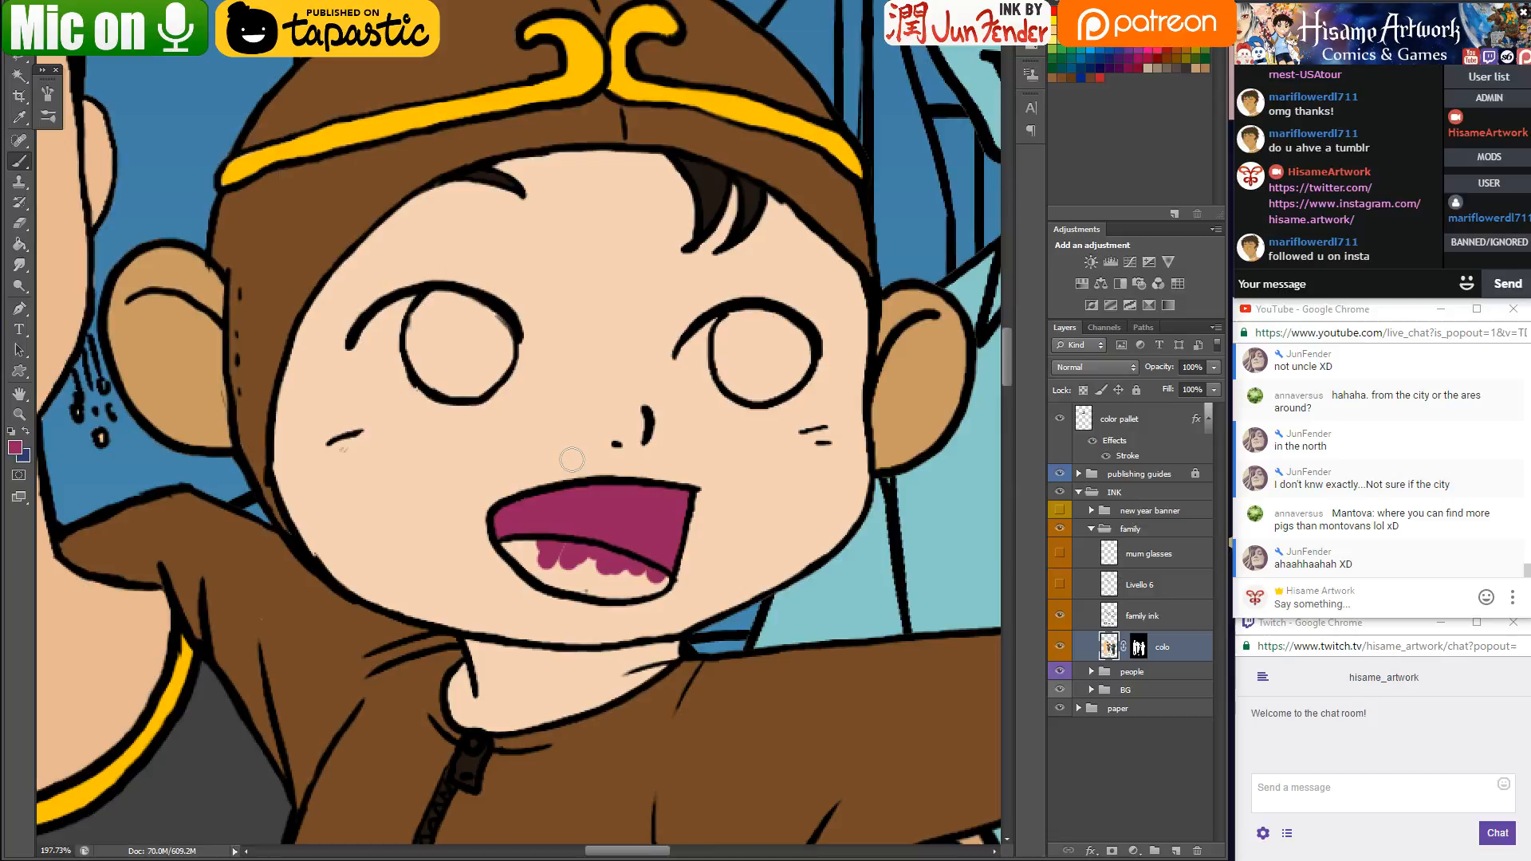
Paint the child's tongue light pink with the palette's pink swatch and save the illustration
scroll(571, 461, down, 5)
alt+click(469, 102)
scroll(646, 574, up, 7)
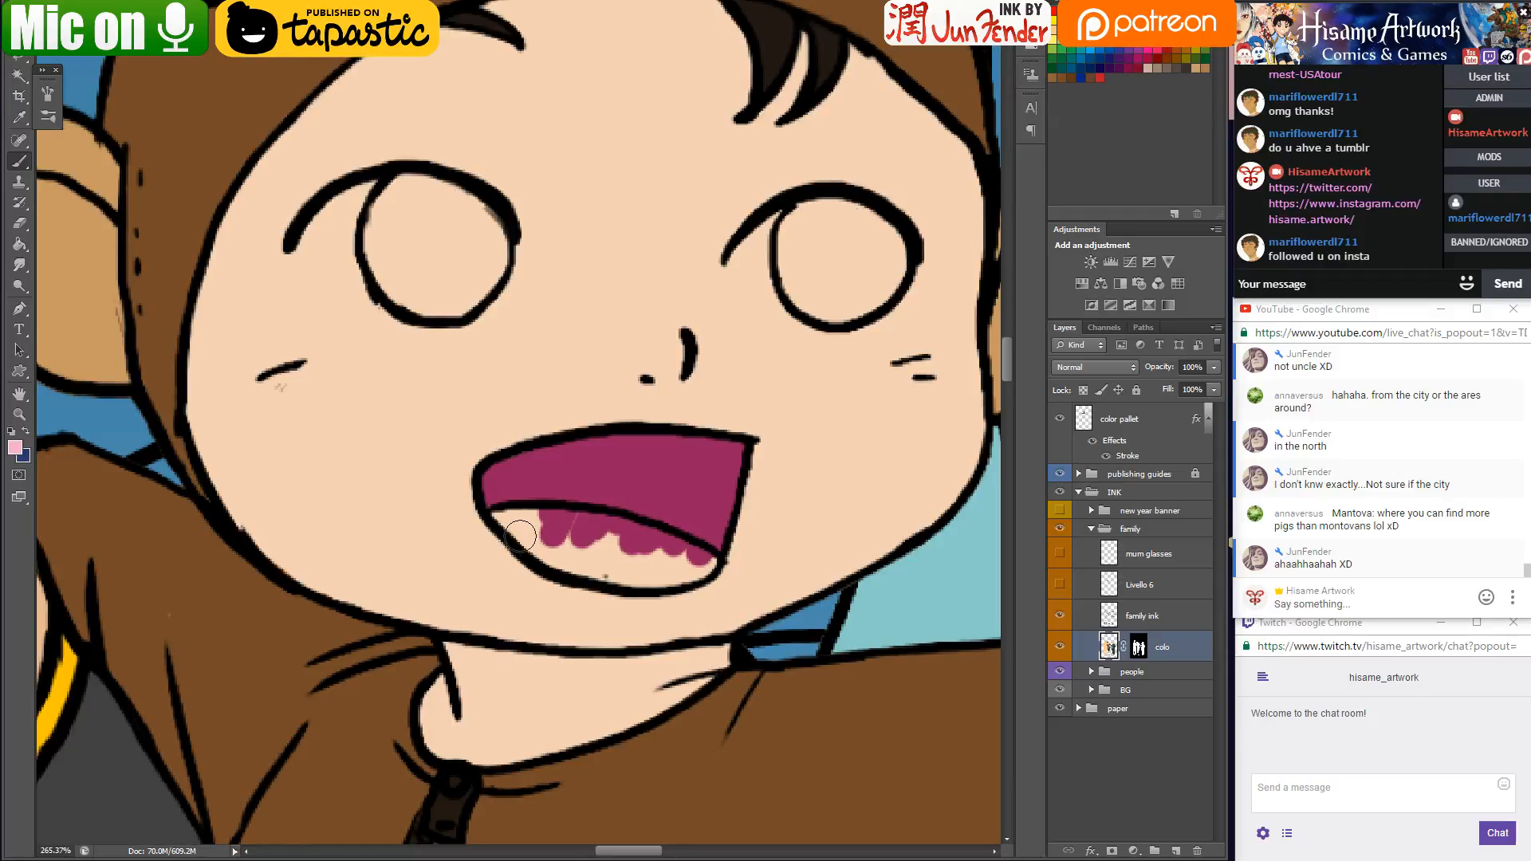
mouse_move(496, 514)
mouse_down()
mouse_move(560, 558)
mouse_move(670, 576)
mouse_move(706, 562)
mouse_move(616, 532)
mouse_move(655, 545)
mouse_up()
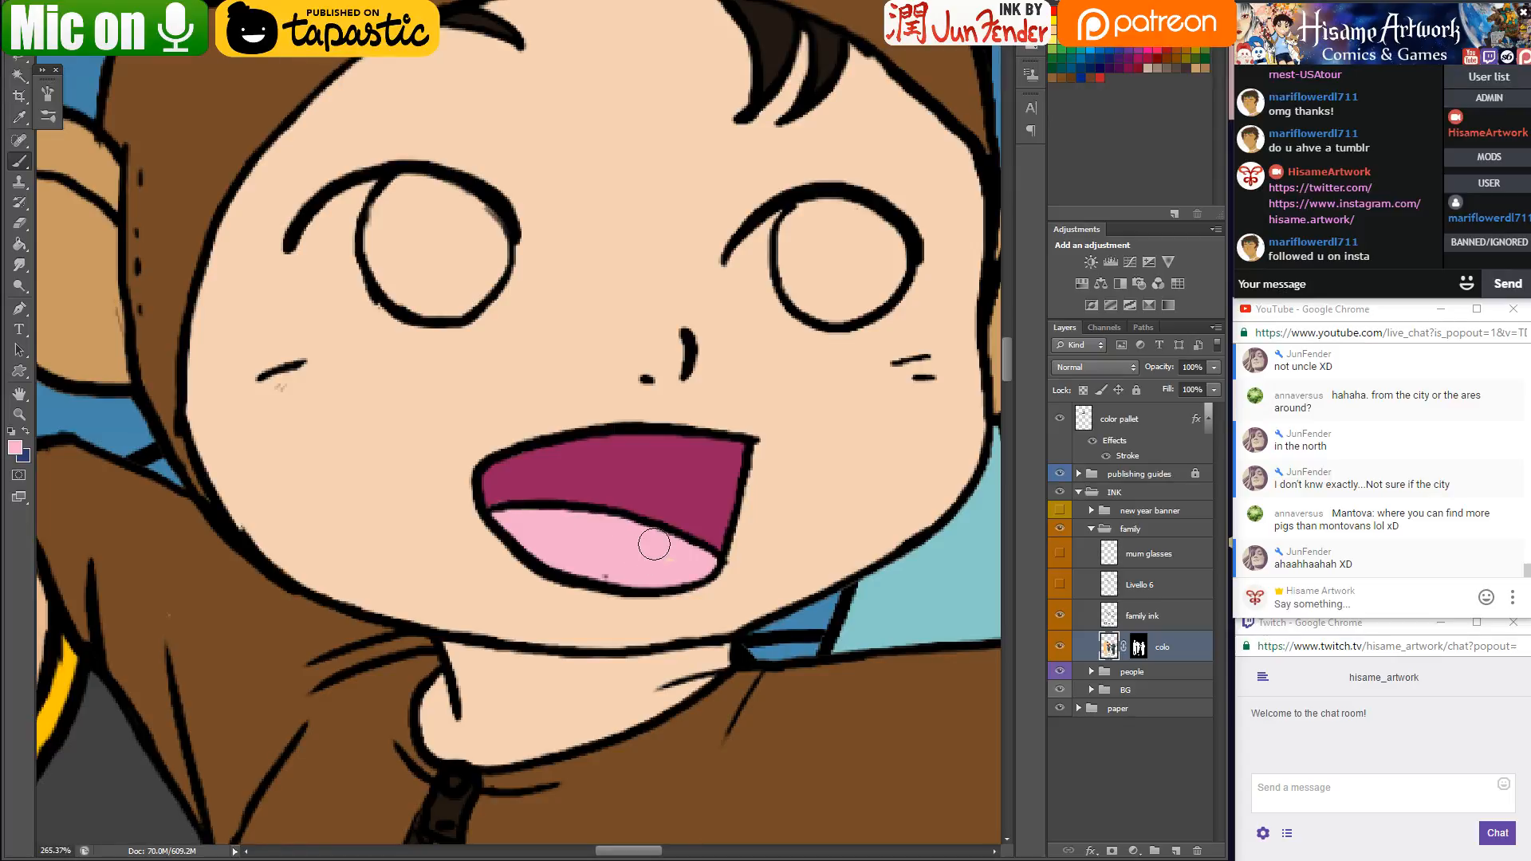
key(ctrl+s)
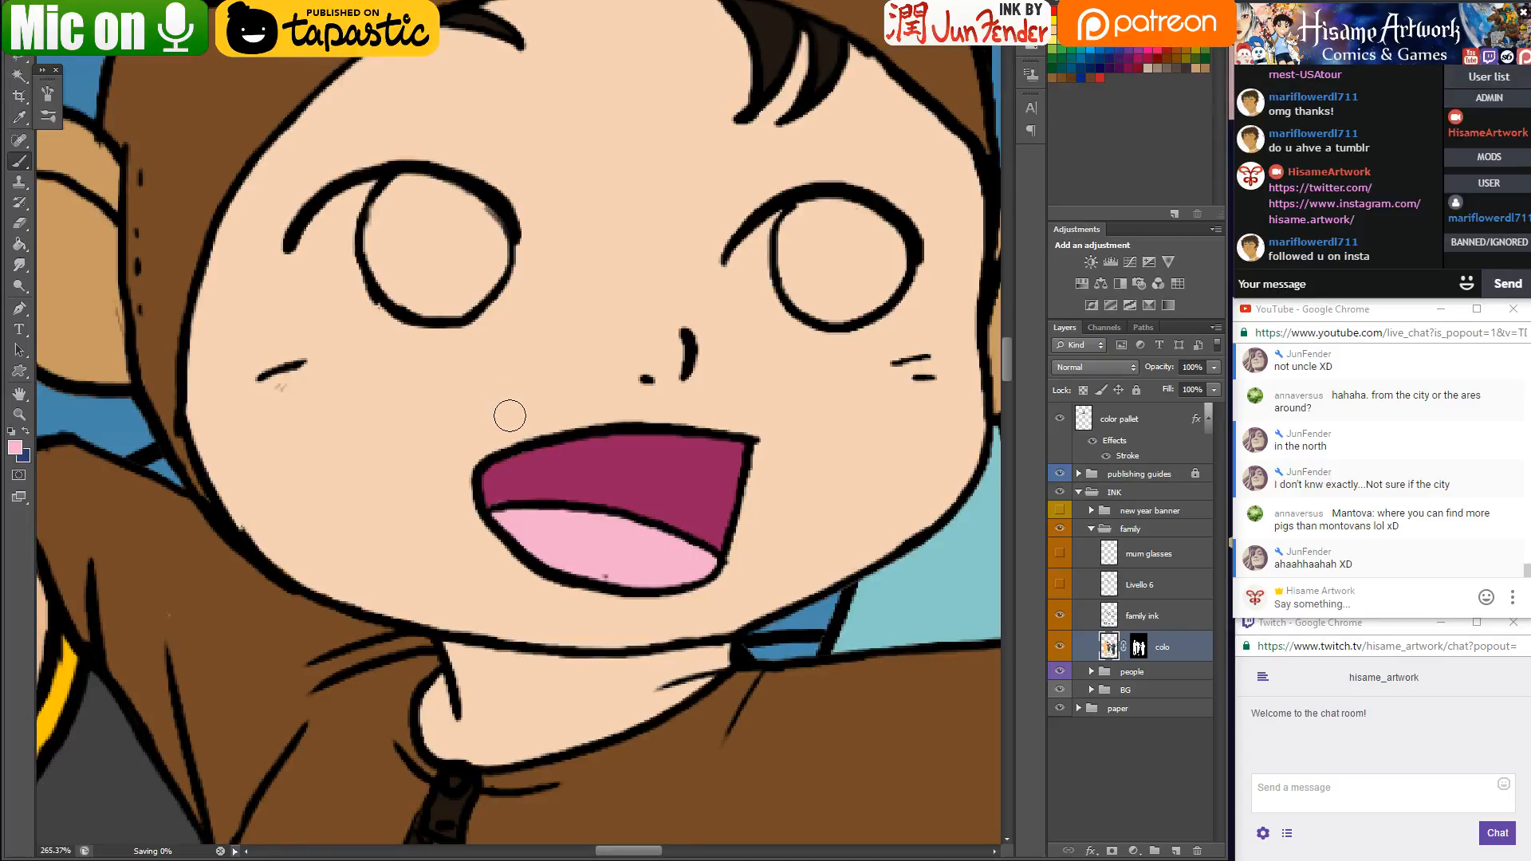
Switch to Chrome, open the newest follower's profile from the Instagram followers list, and follow the account
key(alt+Tab)
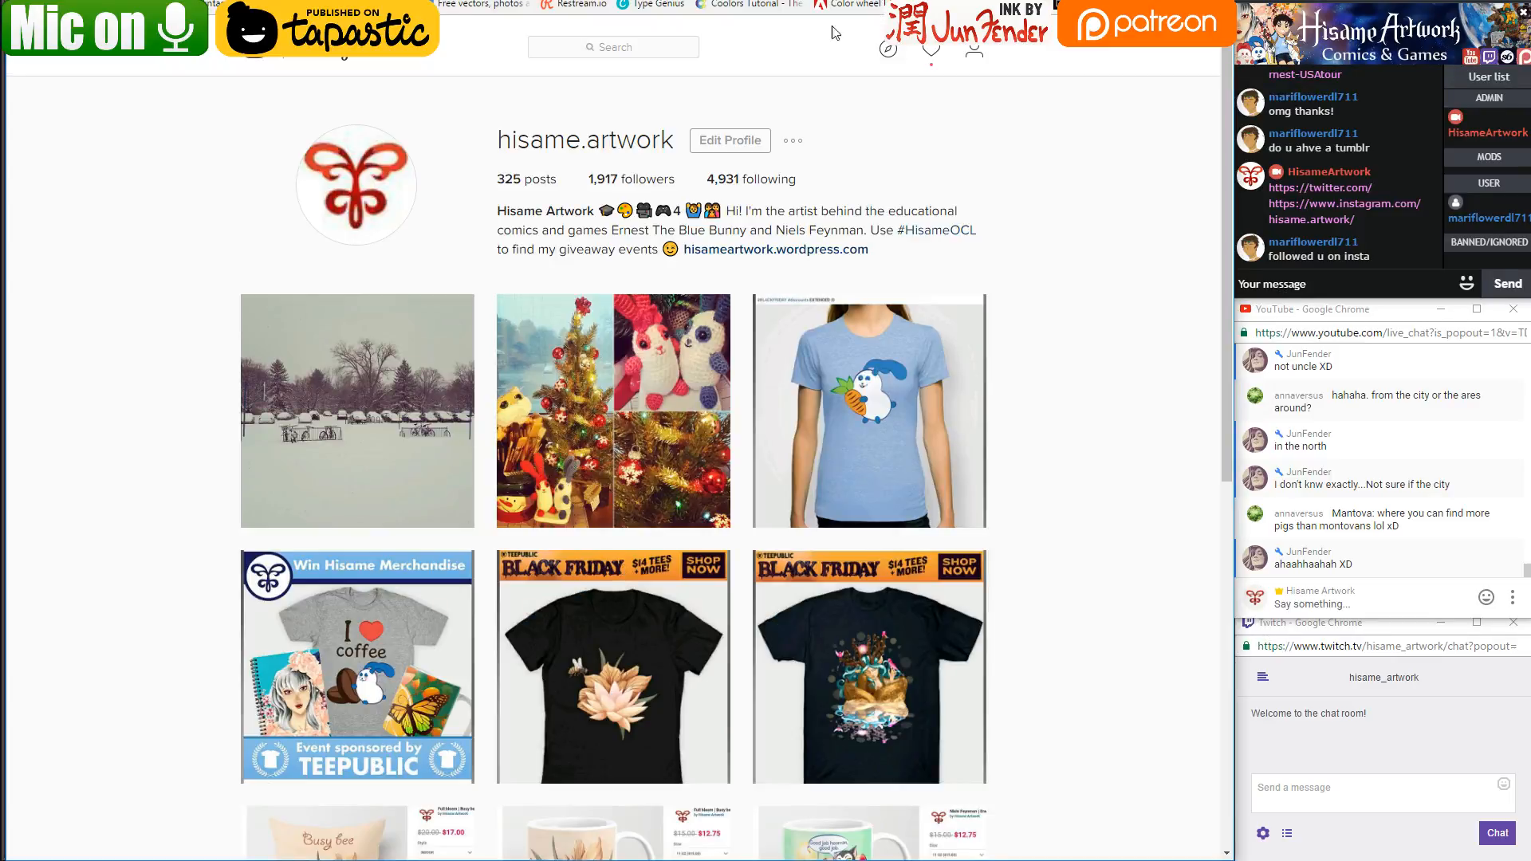
click(744, 180)
click(911, 142)
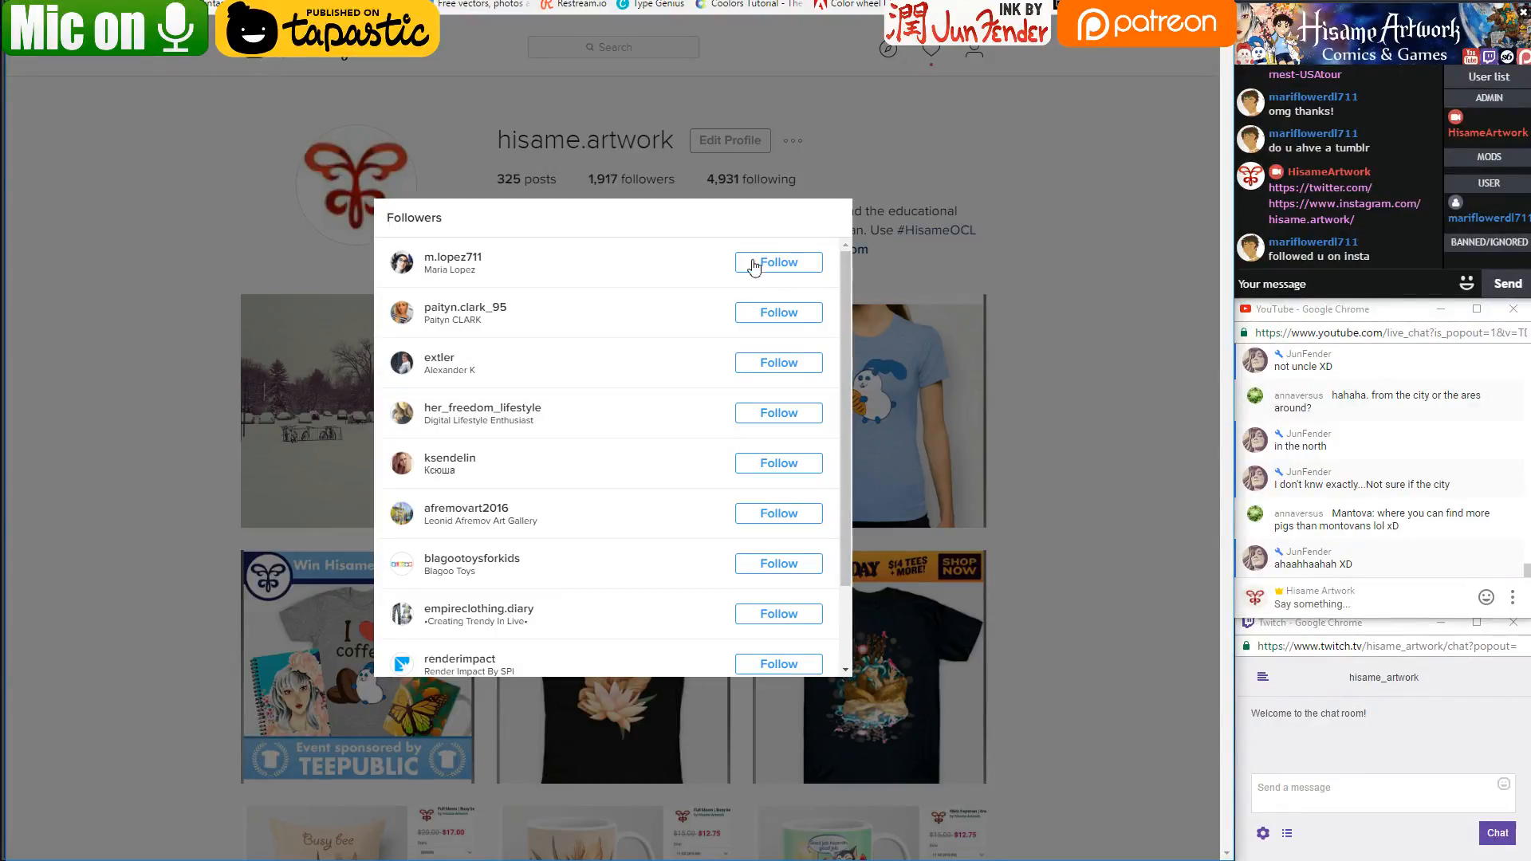
click(402, 264)
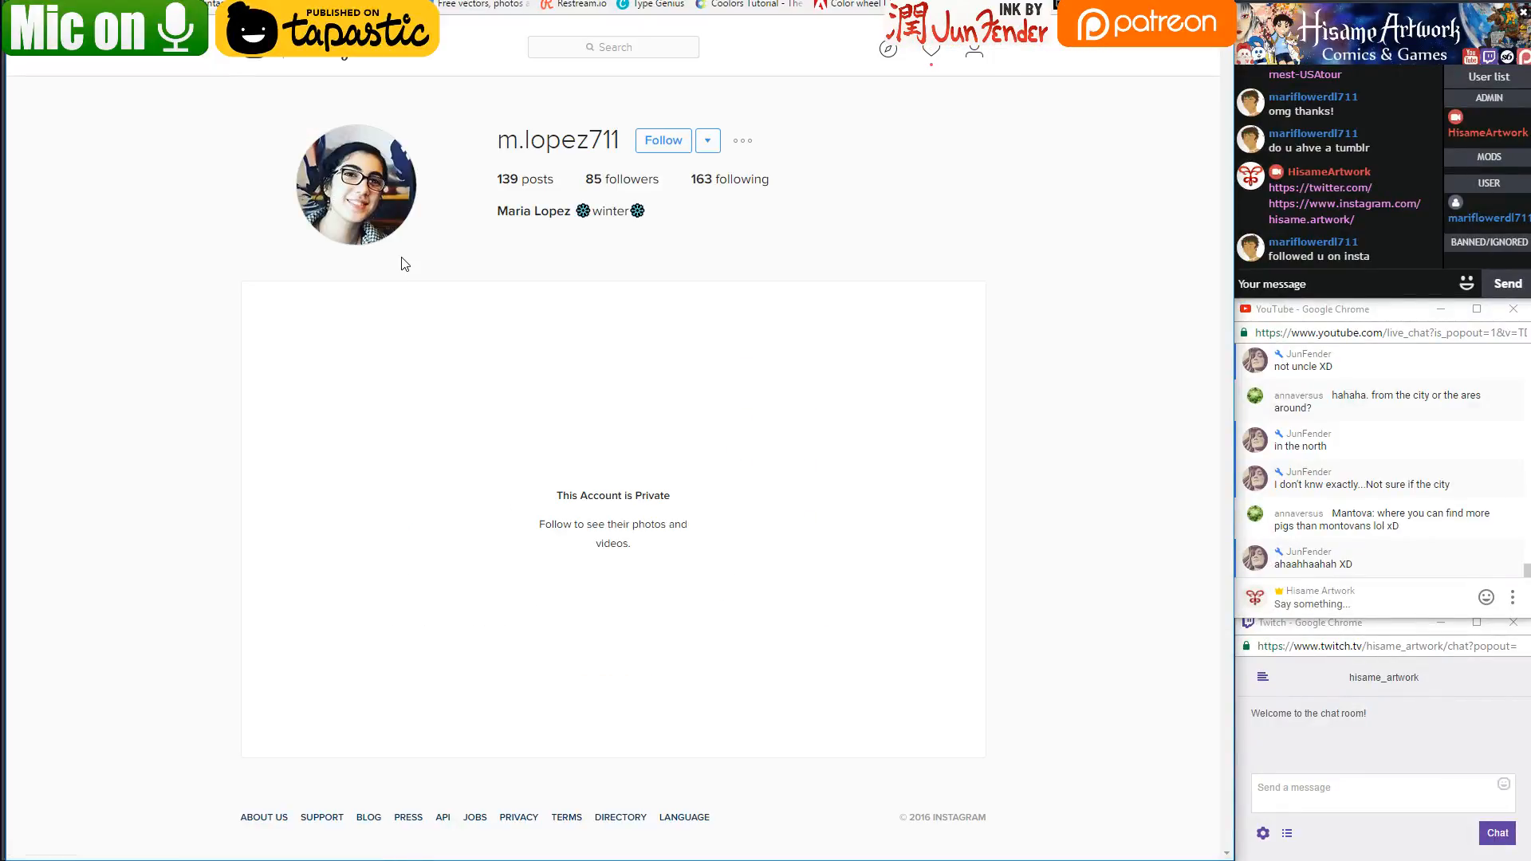
click(642, 152)
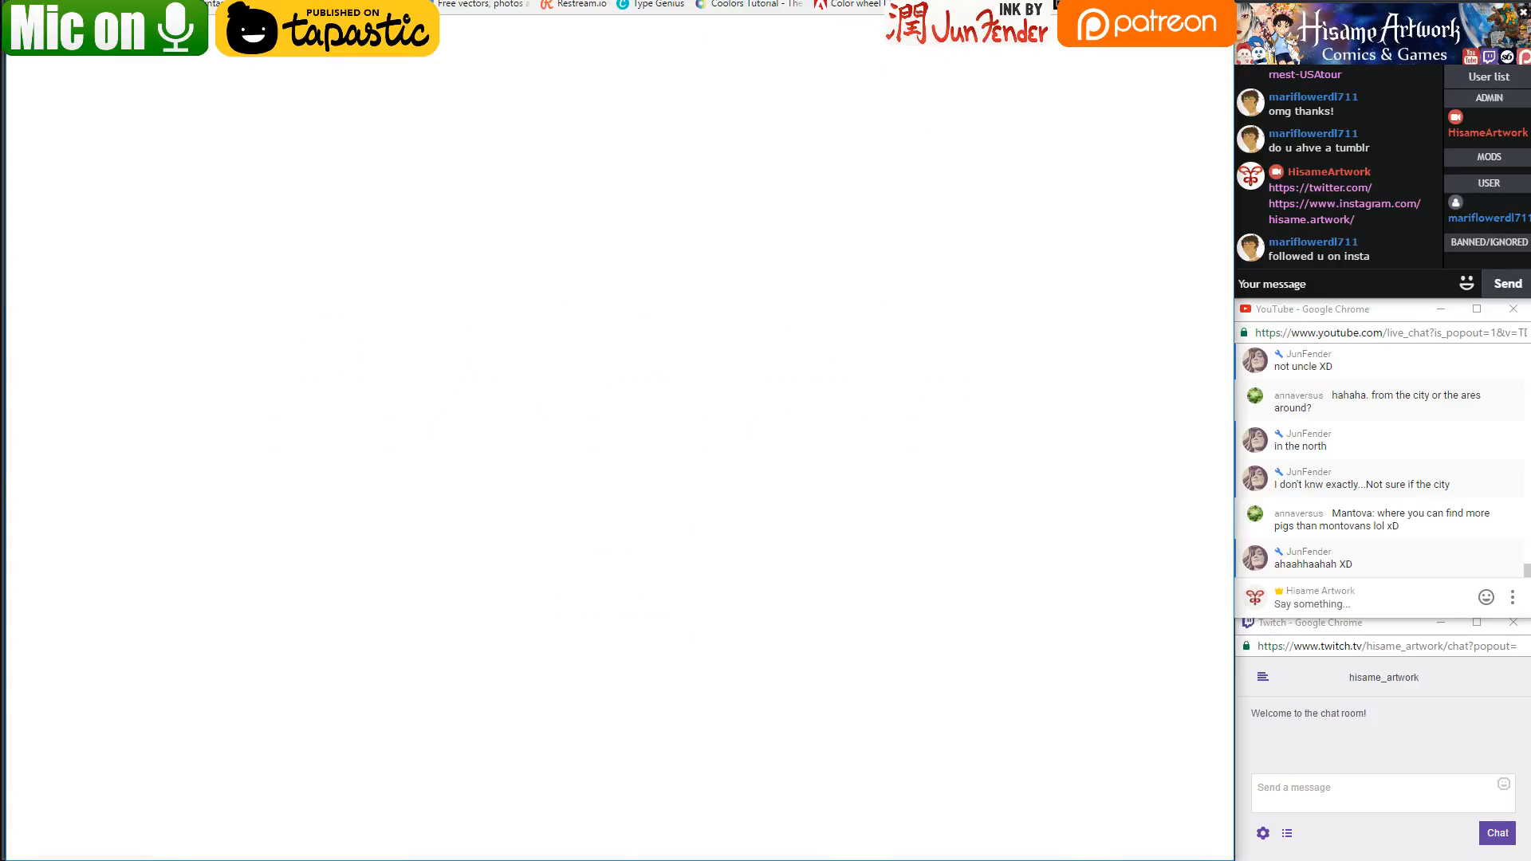
Switch back to Photoshop, paint the teeth and eyes of the woman in the black dress white, and save
key(alt+Tab)
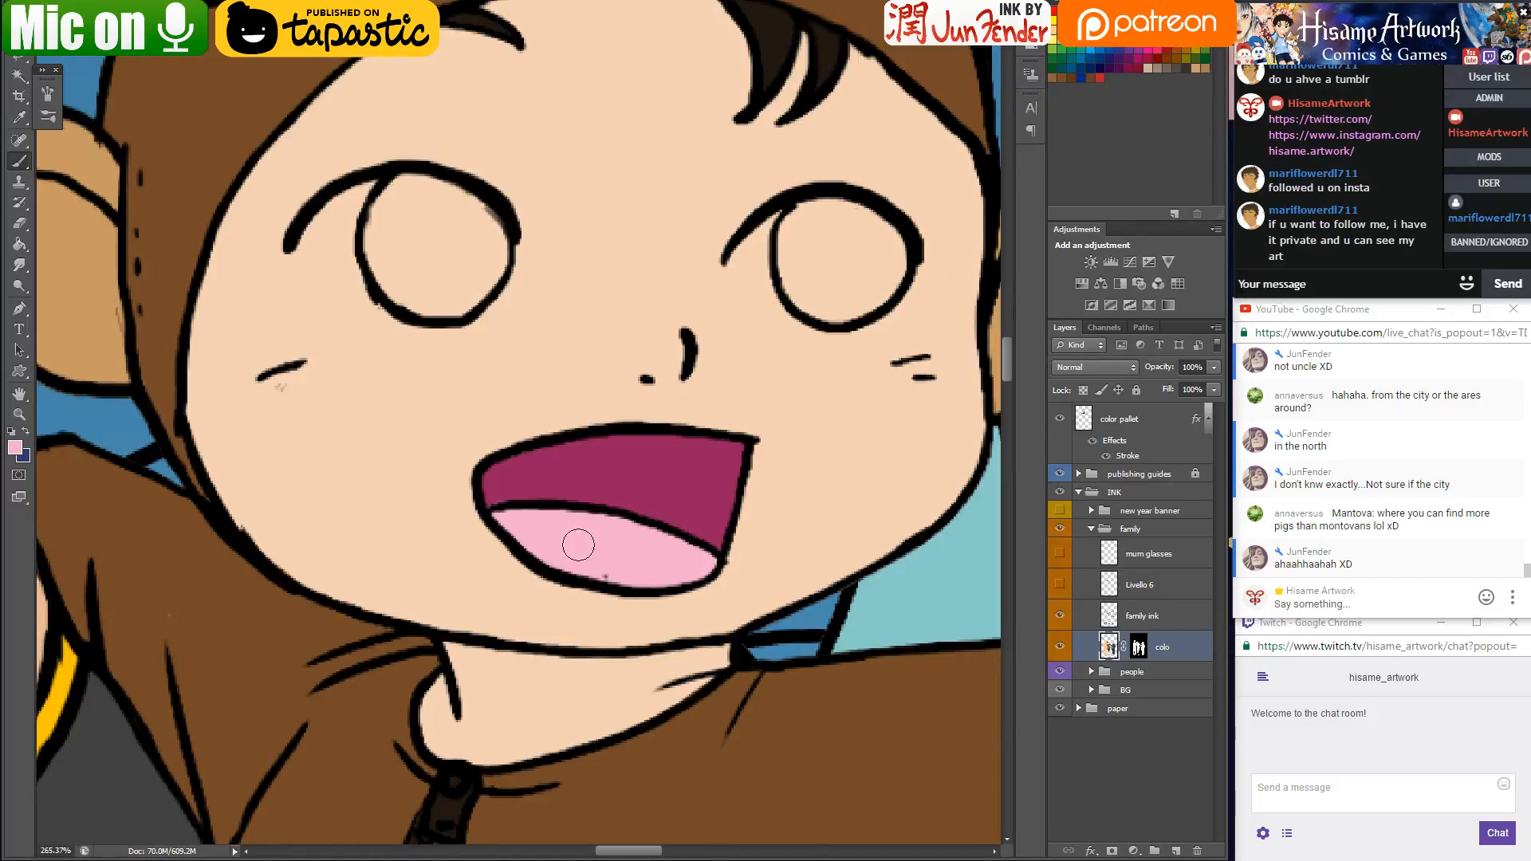
scroll(546, 515, down, 5)
scroll(547, 515, down, 4)
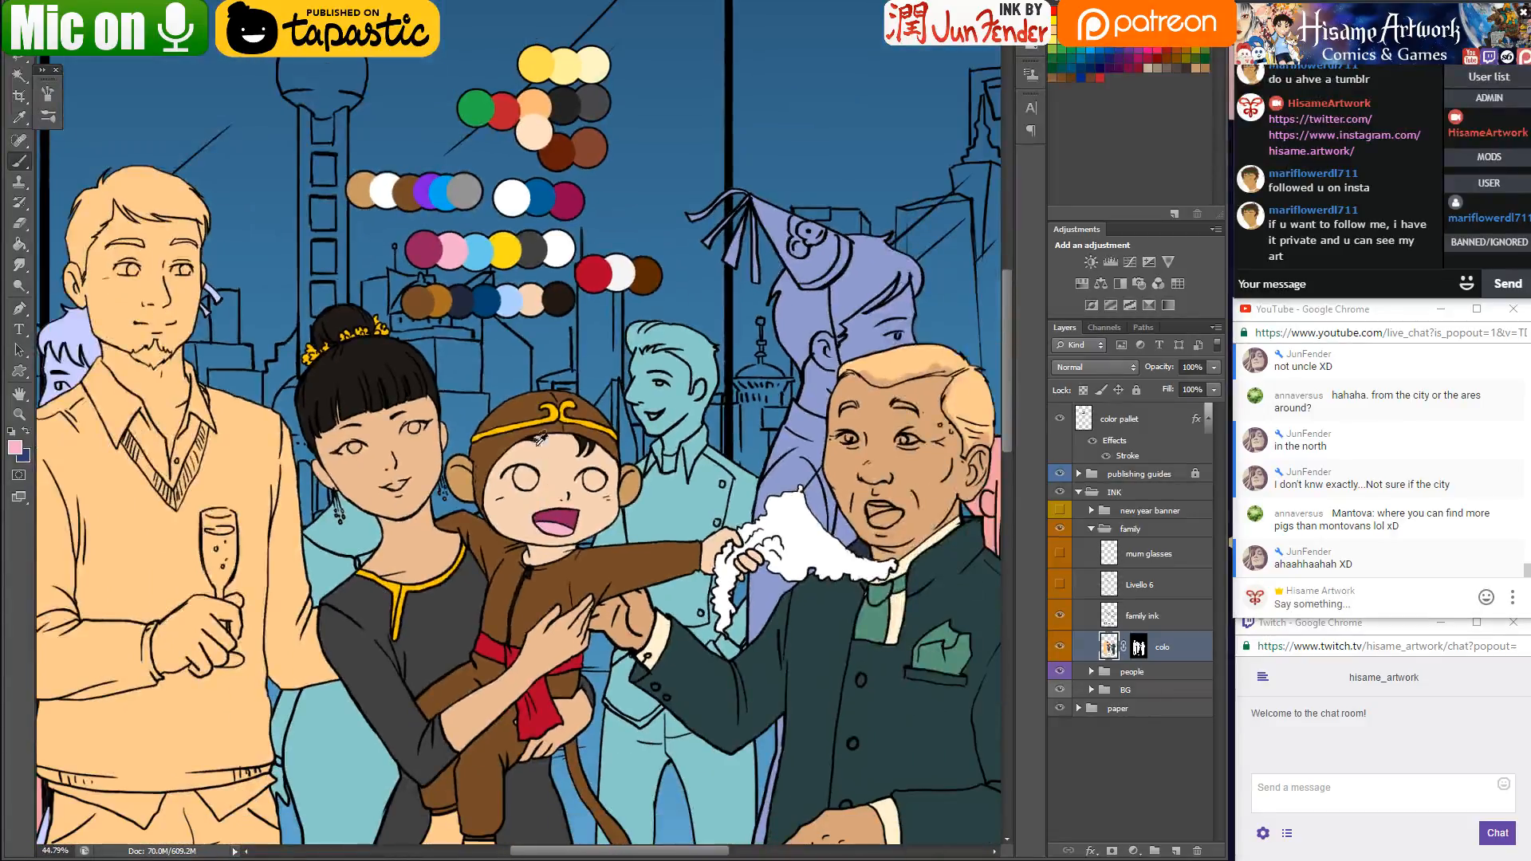
scroll(312, 486, up, 8)
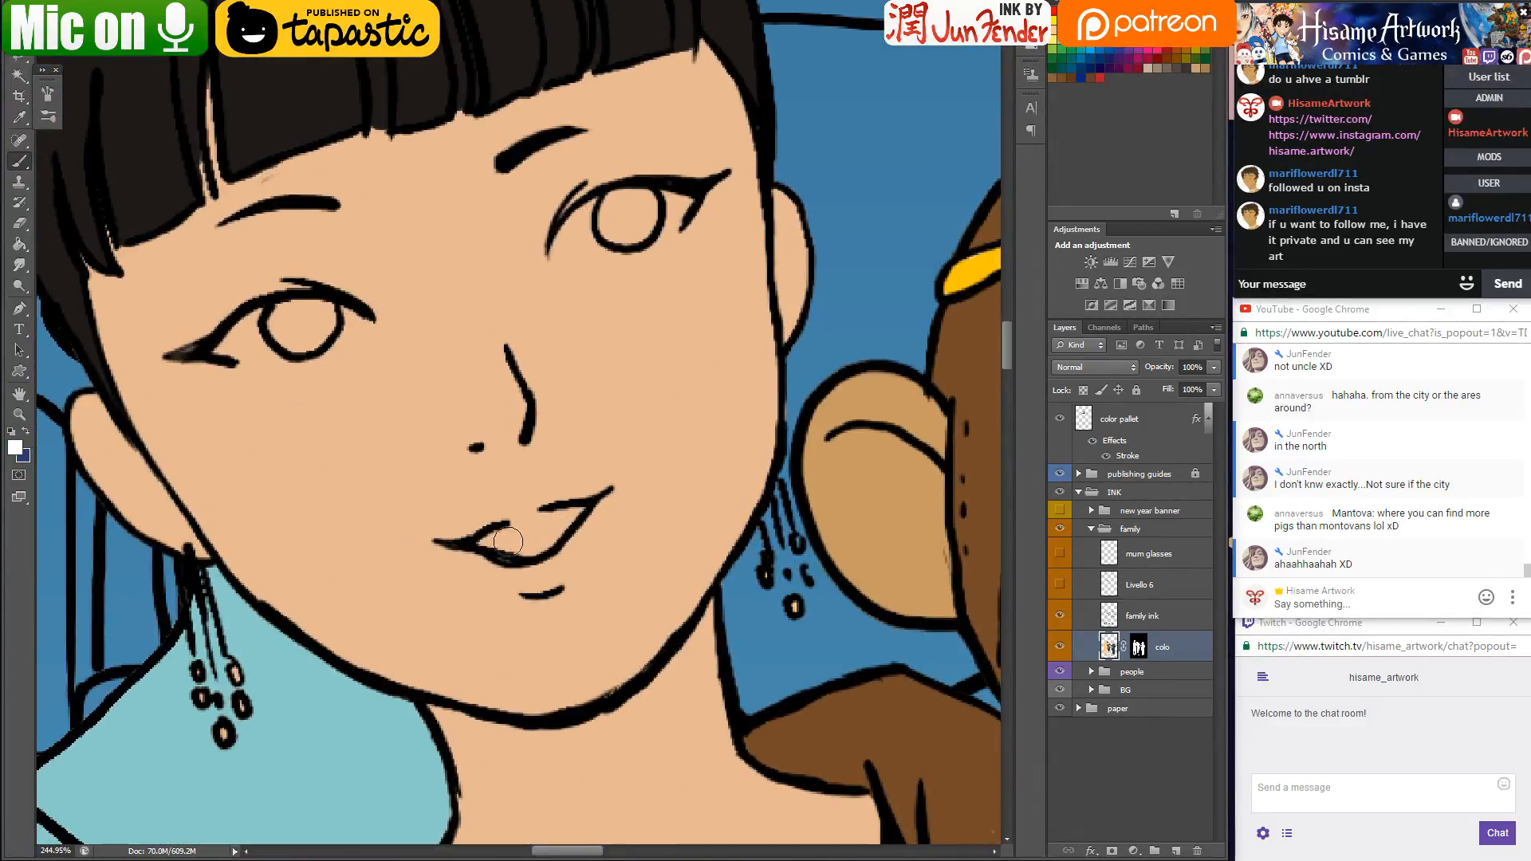
mouse_move(483, 542)
mouse_down()
mouse_move(575, 513)
mouse_move(503, 545)
mouse_move(545, 530)
mouse_up()
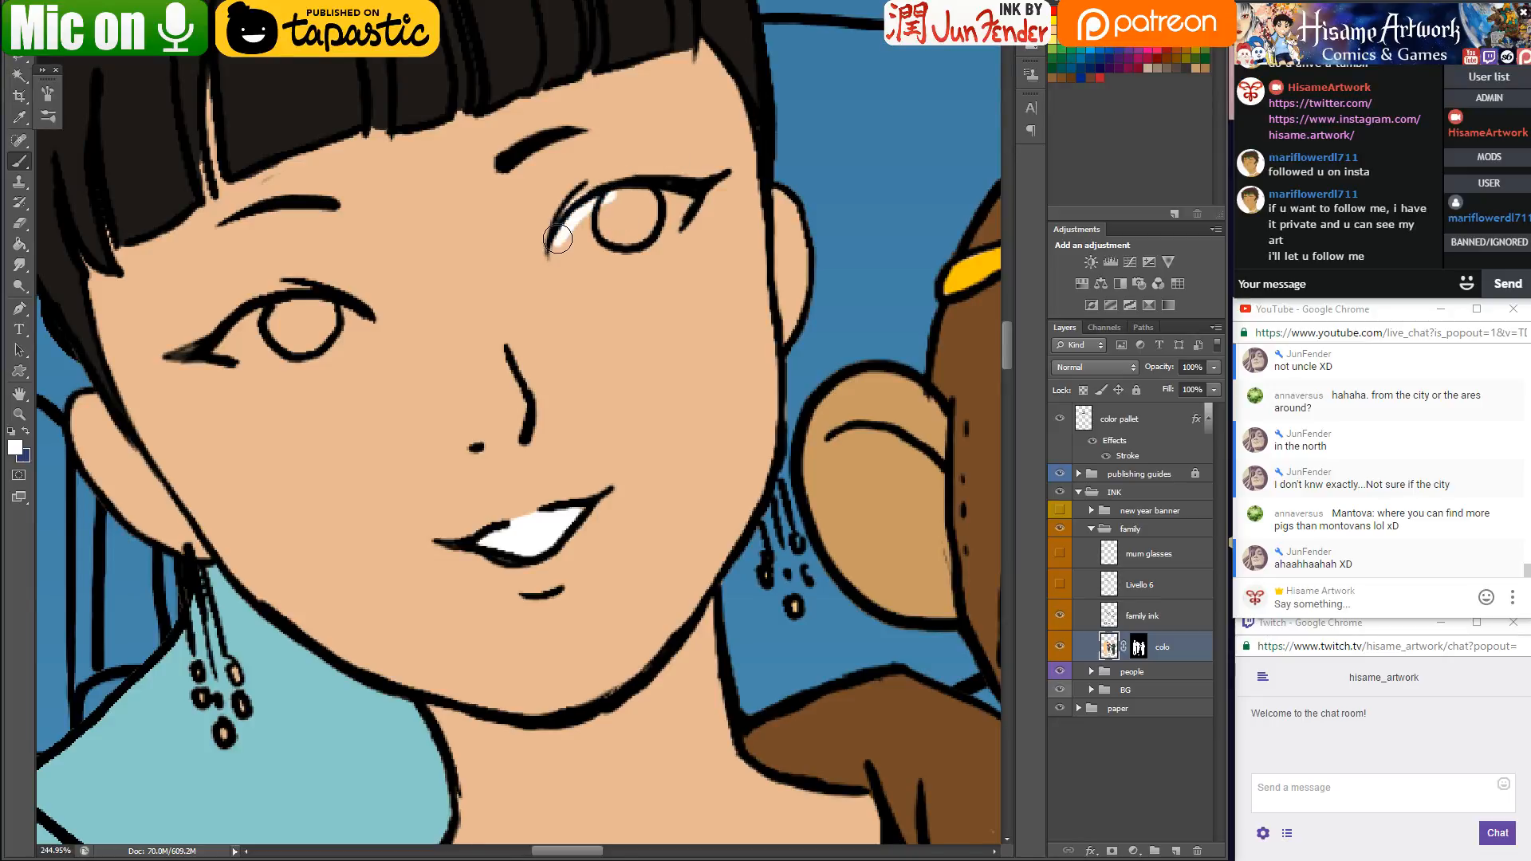
mouse_move(558, 240)
mouse_down()
mouse_move(620, 193)
mouse_move(559, 252)
mouse_move(684, 211)
mouse_move(630, 236)
mouse_move(674, 212)
mouse_move(630, 199)
mouse_move(608, 241)
mouse_up()
mouse_move(209, 349)
mouse_down()
mouse_move(319, 341)
mouse_move(353, 318)
mouse_move(283, 310)
mouse_move(281, 324)
mouse_move(333, 325)
mouse_up()
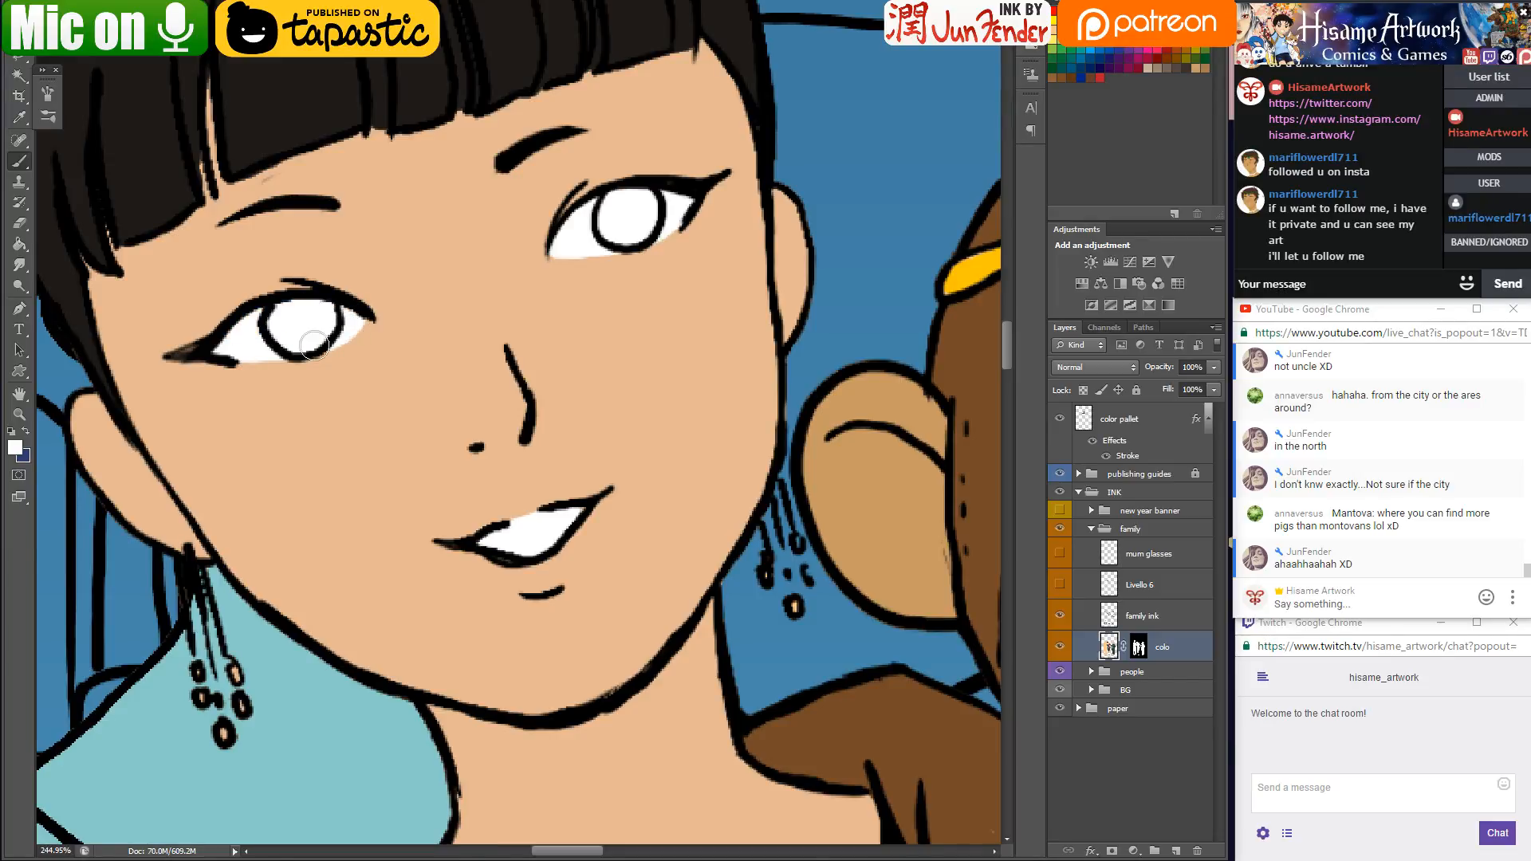
mouse_move(226, 336)
mouse_down()
mouse_move(487, 402)
mouse_move(515, 433)
mouse_move(520, 399)
mouse_up()
drag(879, 340, 560, 373)
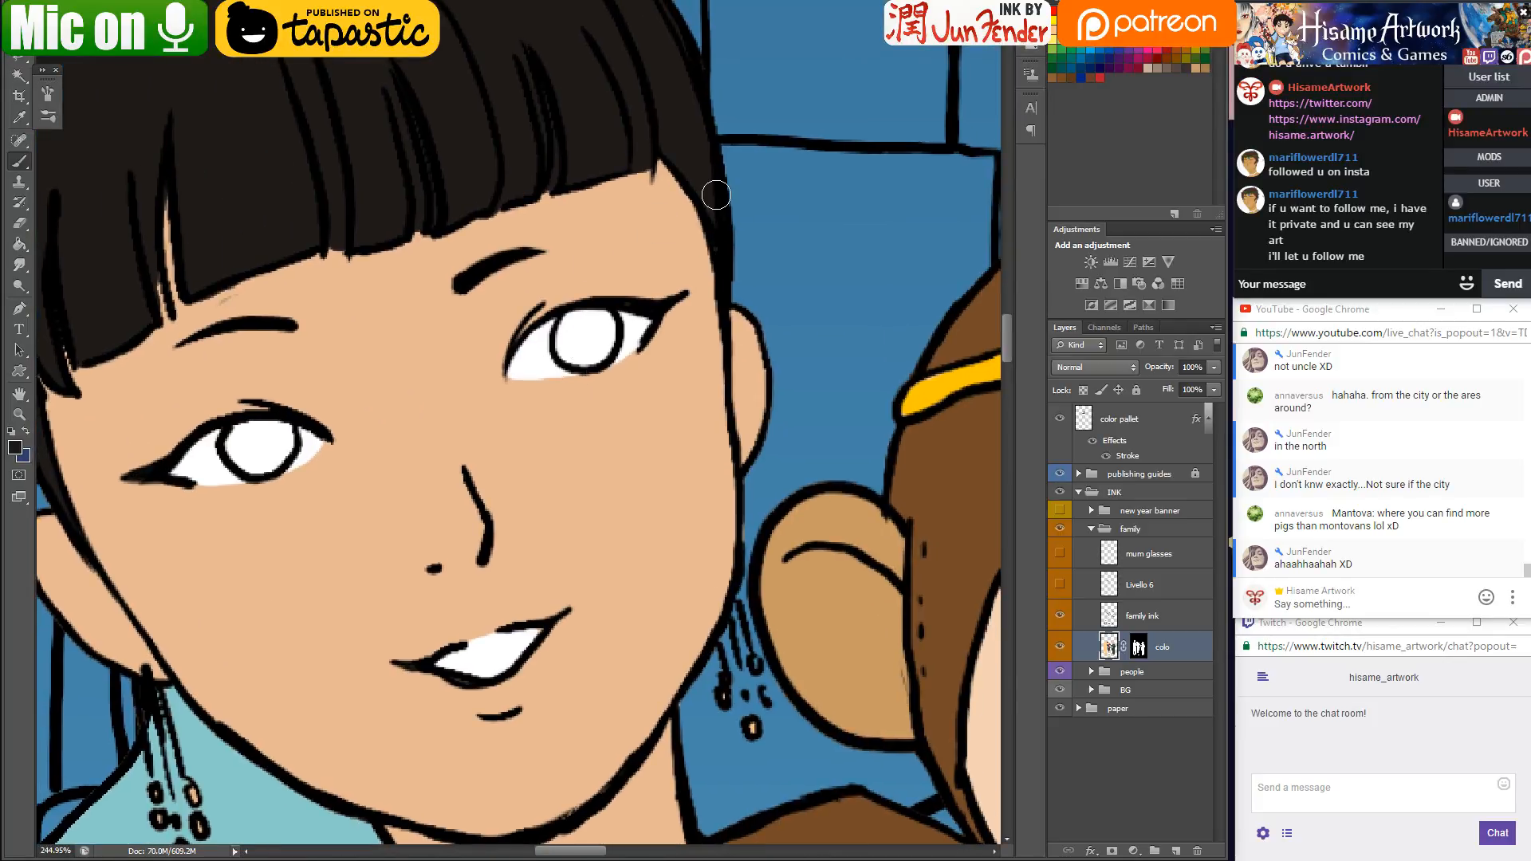
scroll(618, 210, down, 6)
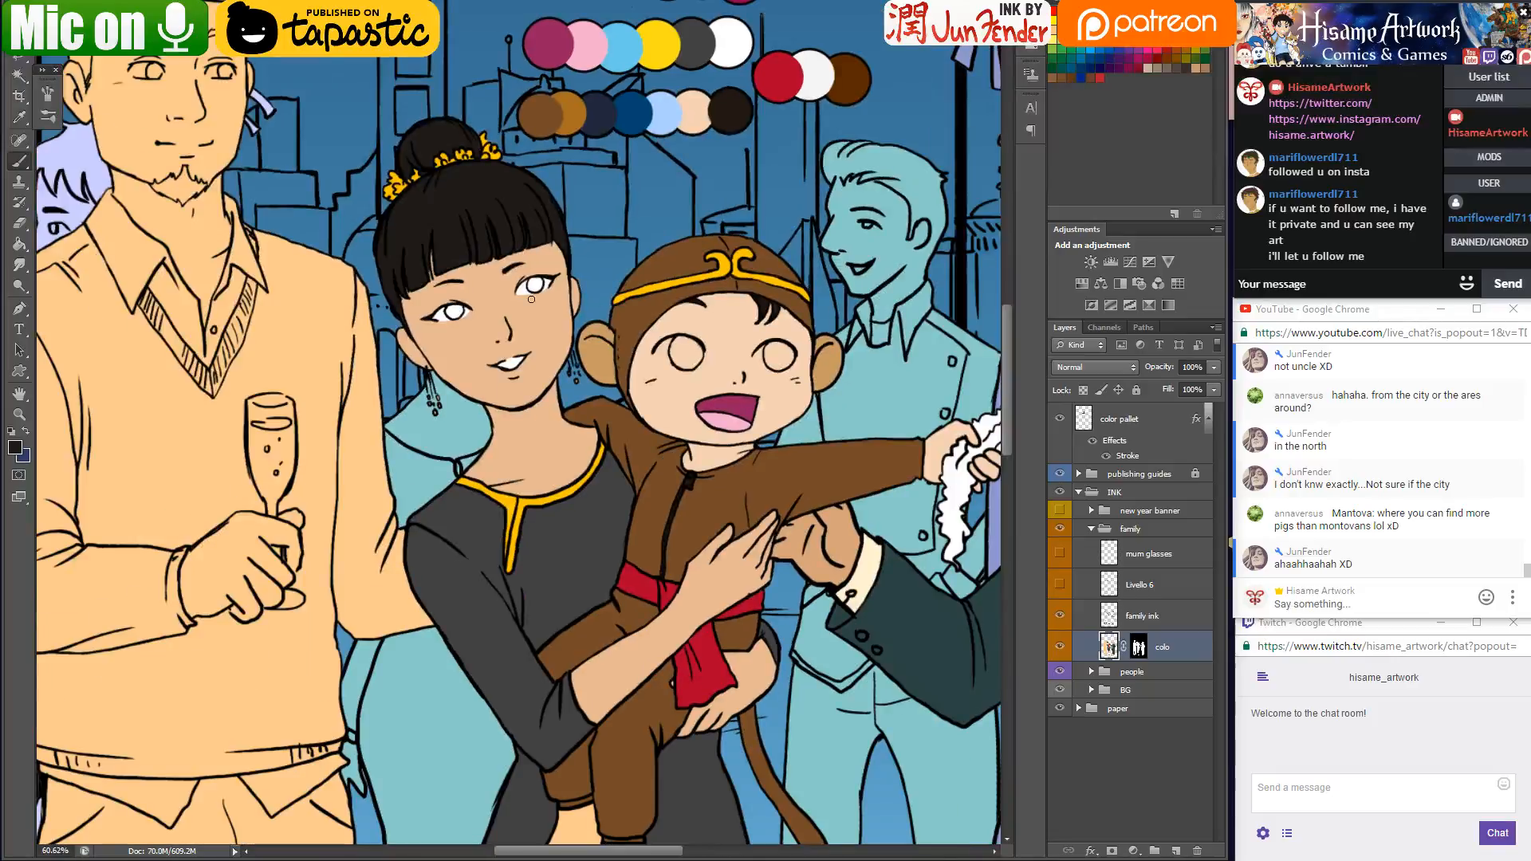
drag(713, 162, 652, 245)
key(ctrl+s)
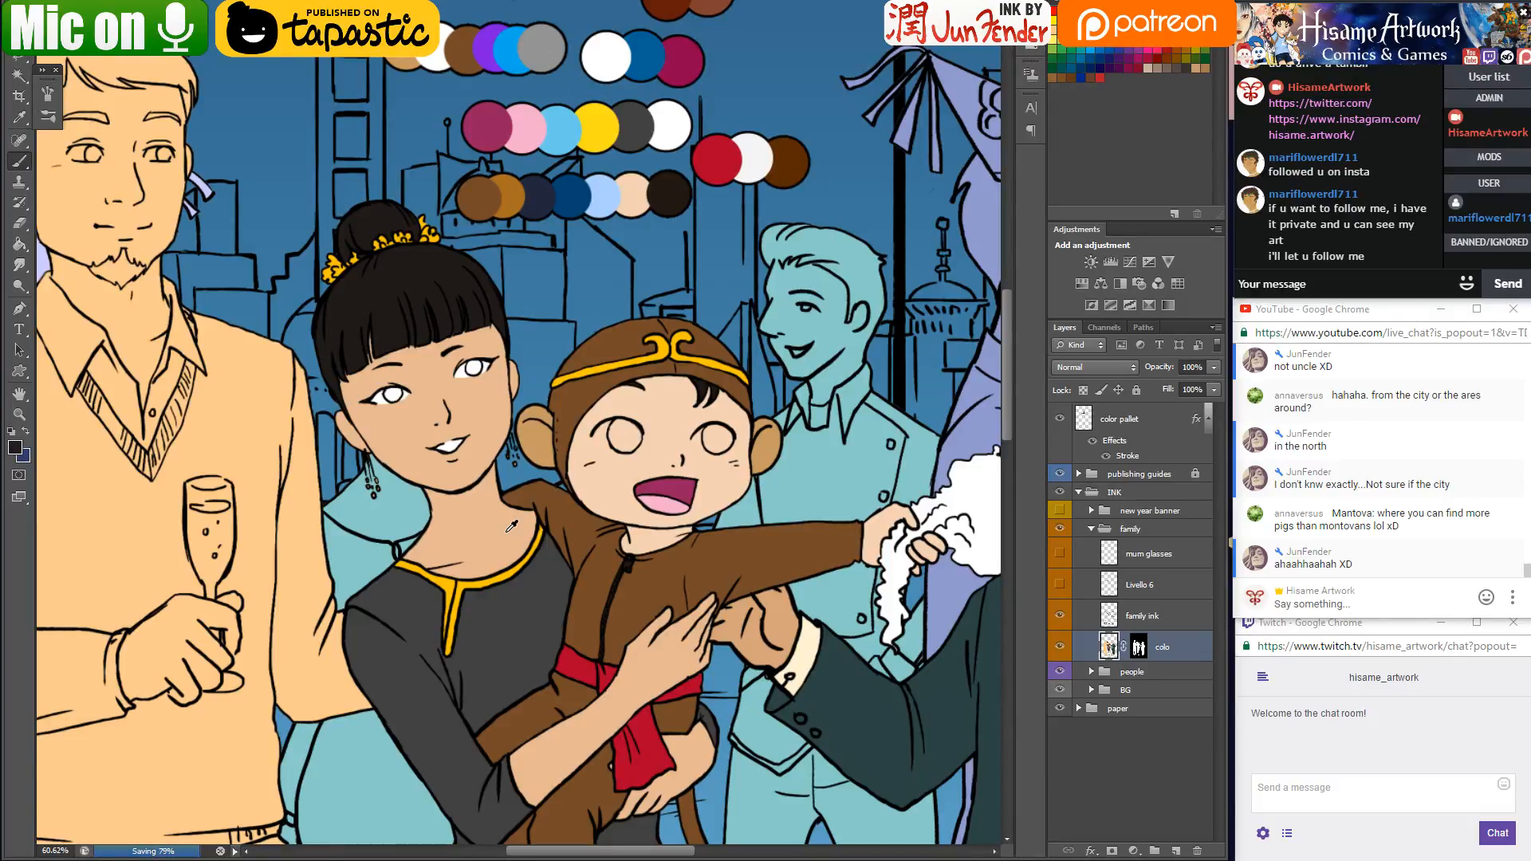
Paint both irises of the woman in the black dress near-black
scroll(512, 525, down, 2)
scroll(575, 451, up, 6)
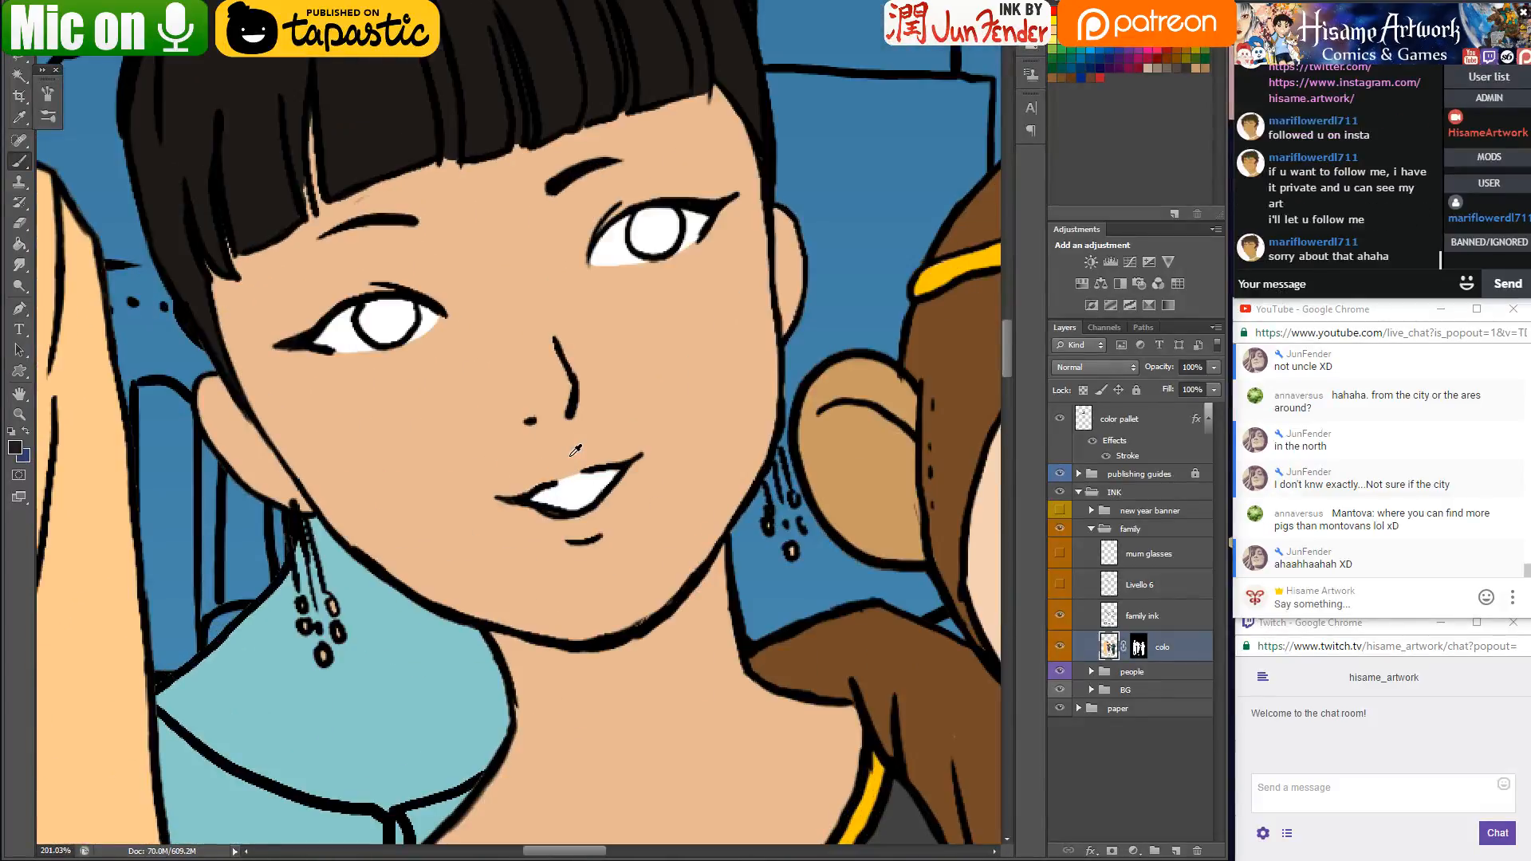
mouse_move(369, 317)
mouse_down()
mouse_move(408, 322)
mouse_move(365, 322)
mouse_move(393, 314)
mouse_up()
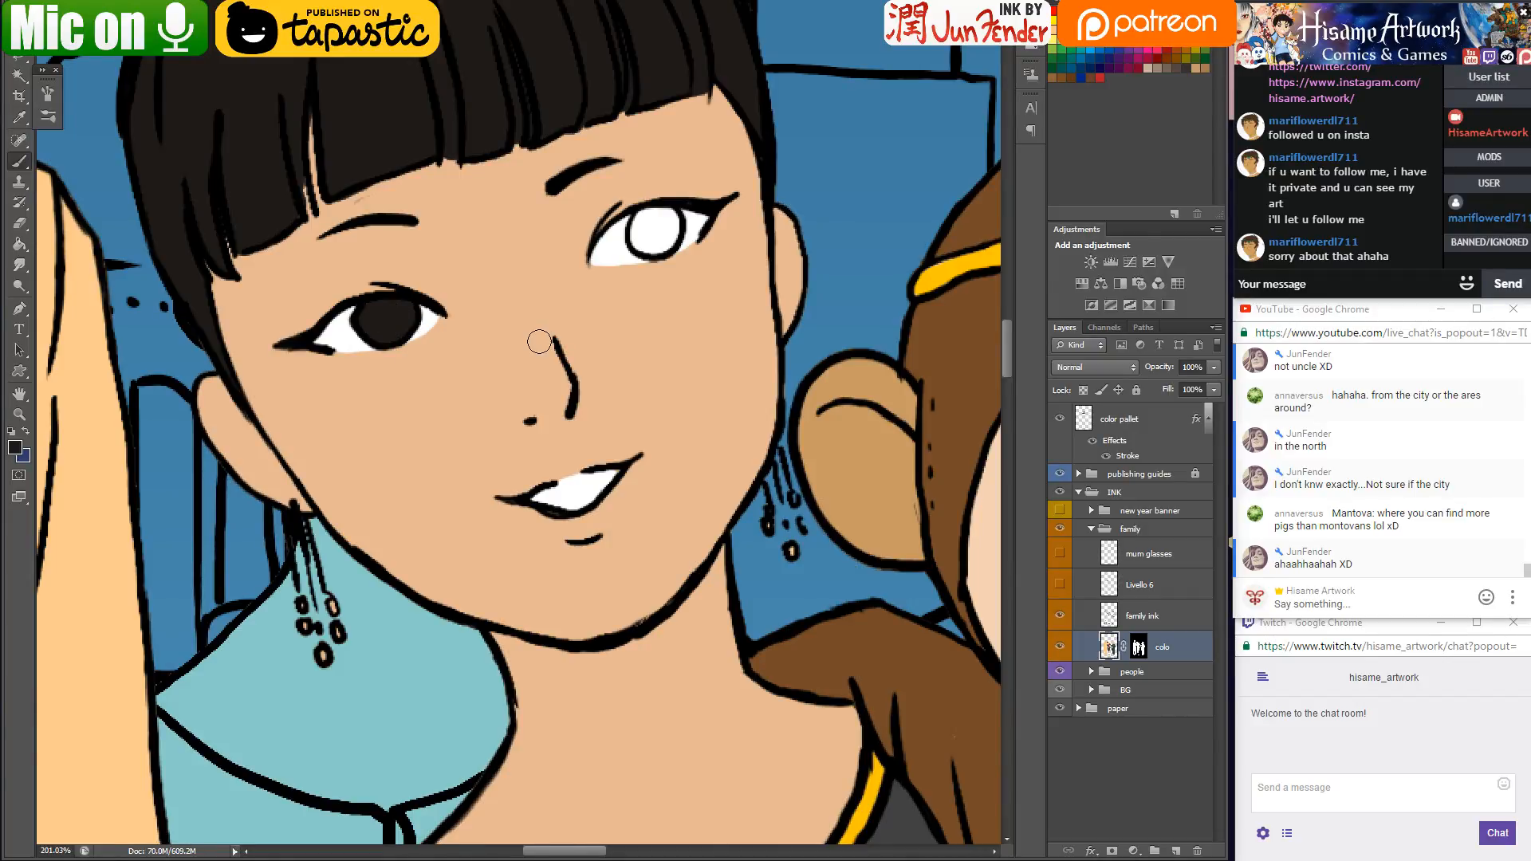
alt+click(345, 323)
mouse_move(506, 123)
mouse_down()
mouse_move(497, 366)
mouse_move(358, 240)
mouse_move(215, 201)
mouse_up()
mouse_move(271, 311)
mouse_down()
mouse_move(317, 314)
mouse_move(450, 380)
mouse_up()
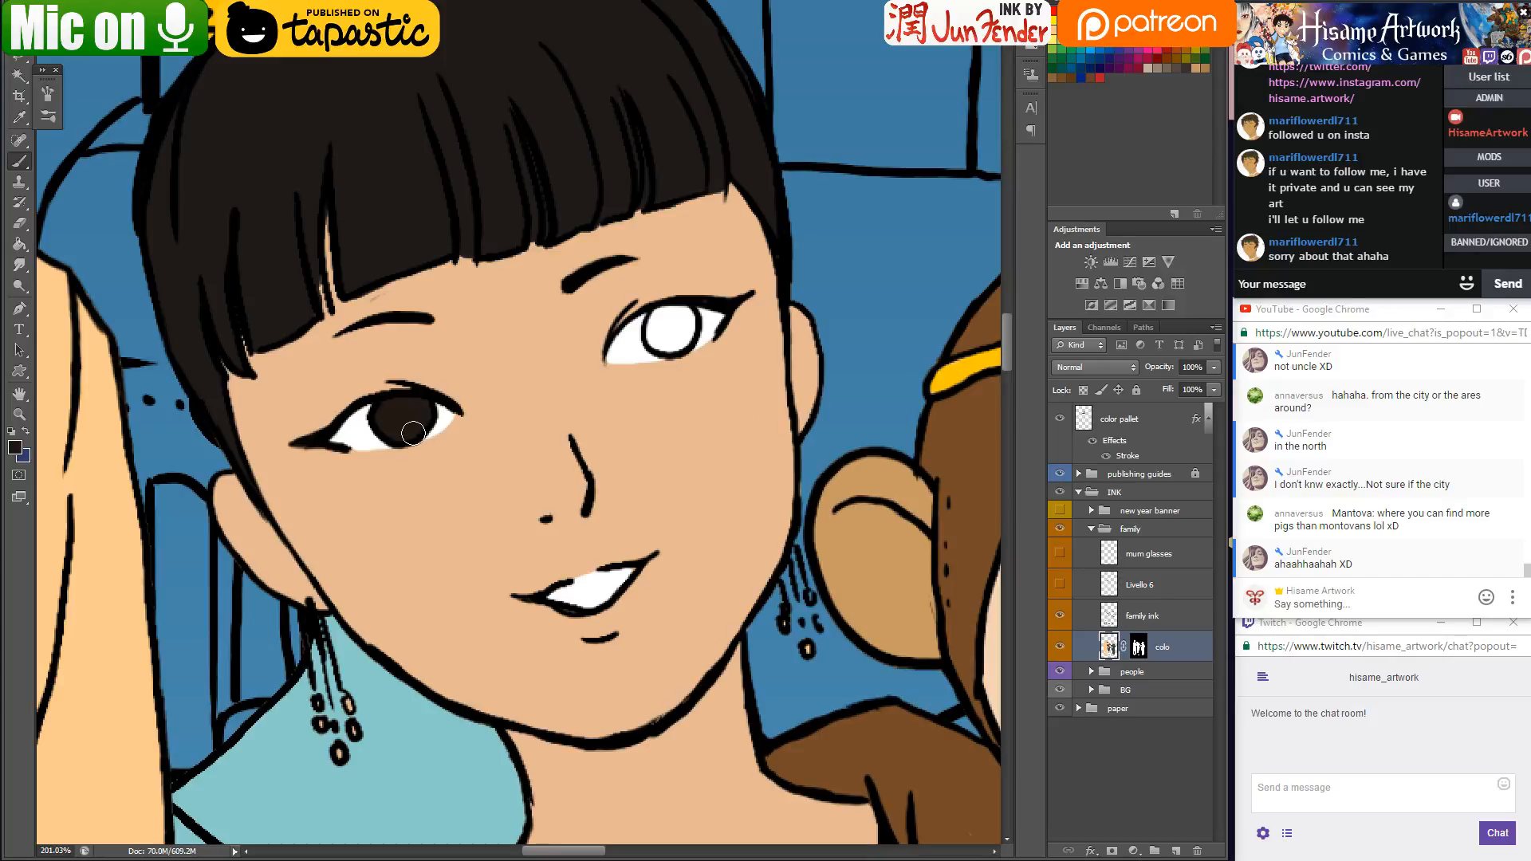
mouse_move(682, 303)
mouse_down()
mouse_move(675, 344)
mouse_move(685, 309)
mouse_up()
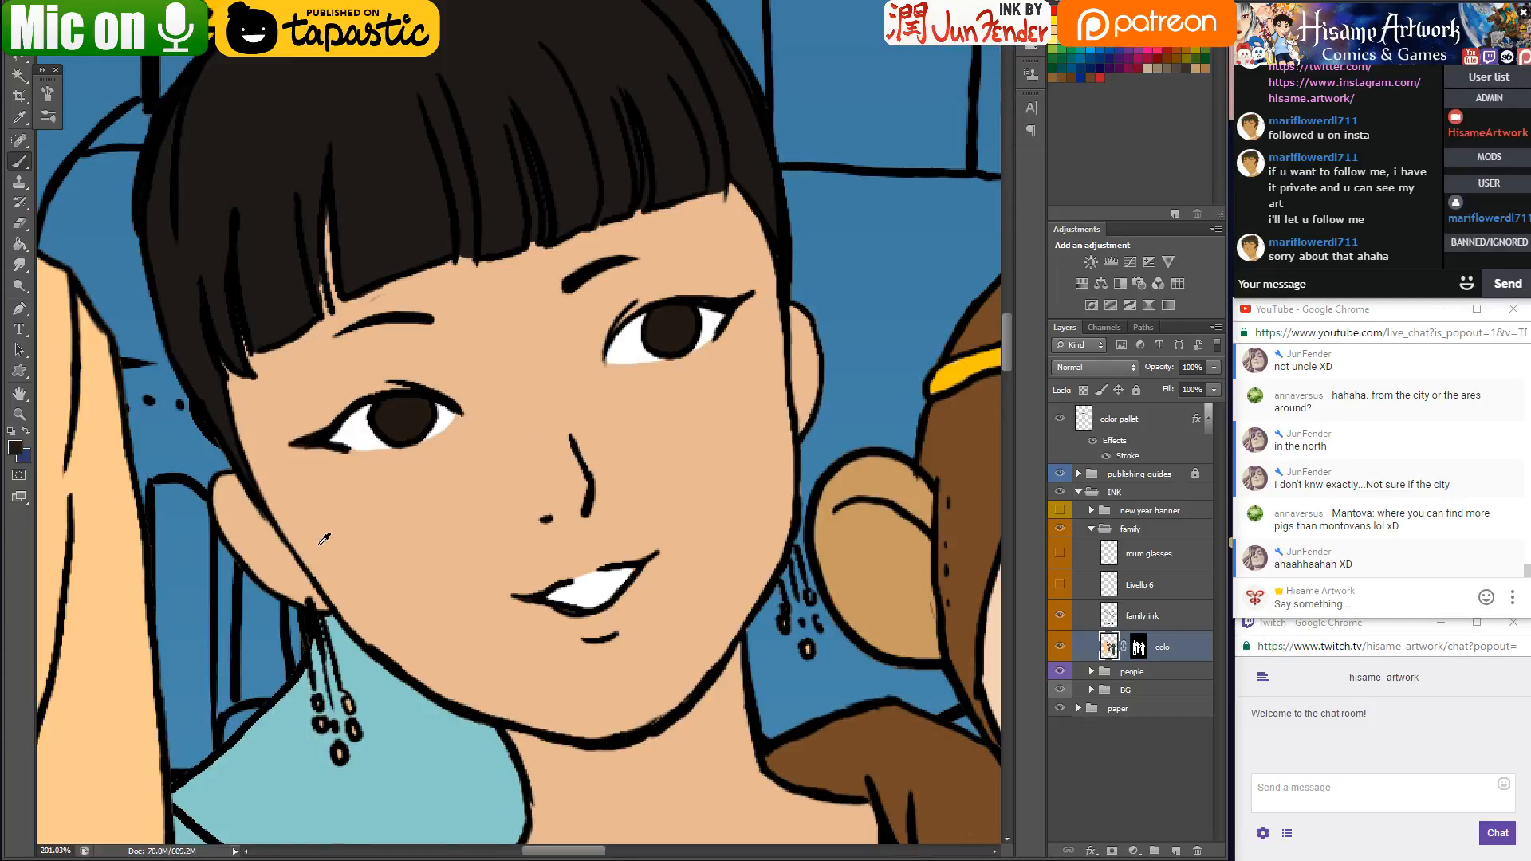
Paint the whites of both of the child's eyes with the palette's white swatch
scroll(324, 539, down, 5)
alt+click(718, 272)
scroll(685, 590, up, 5)
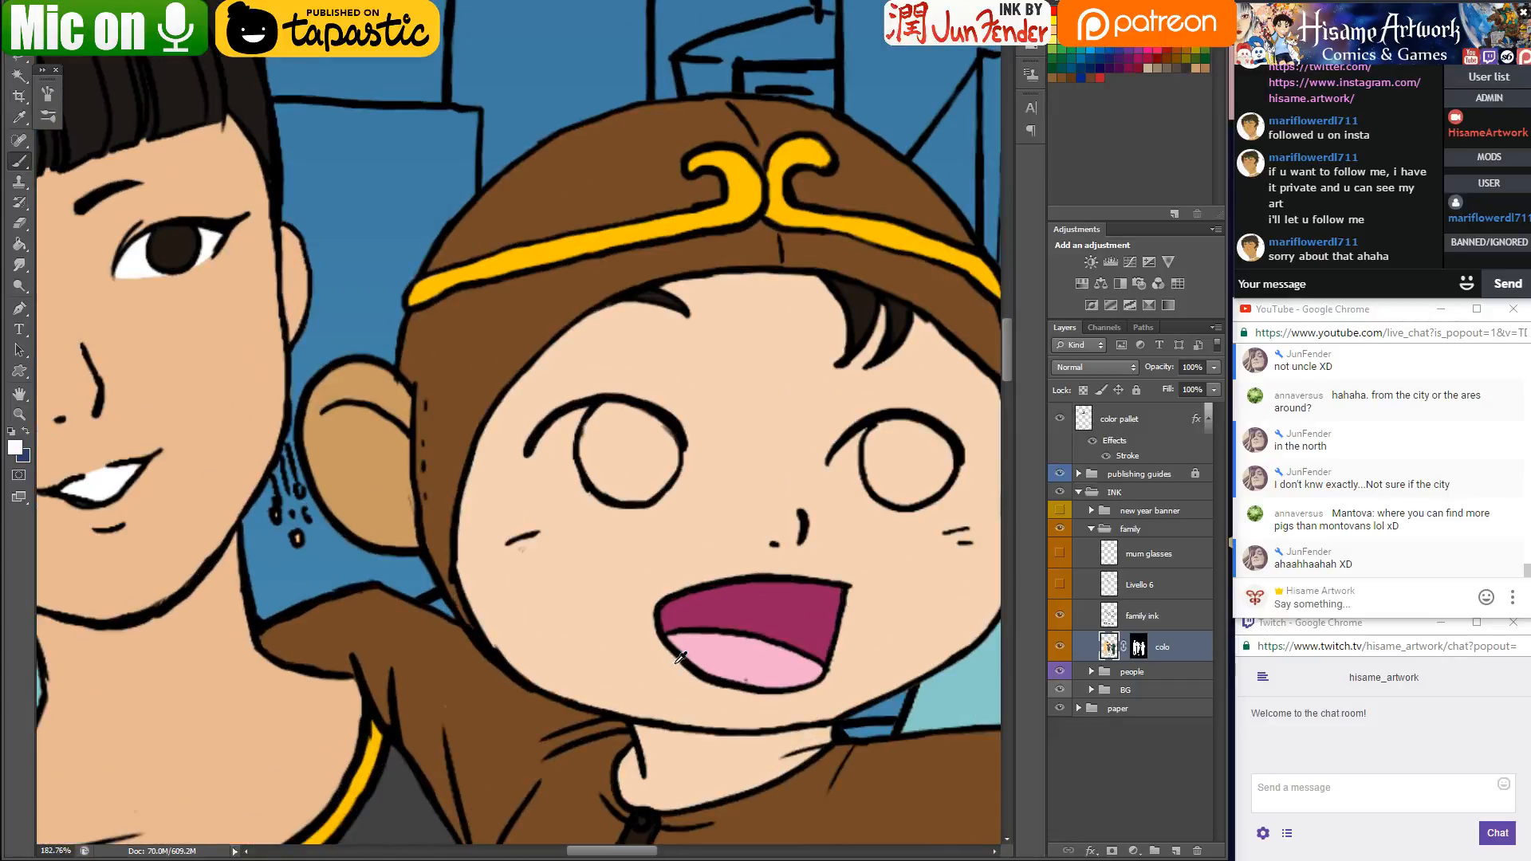
drag(861, 507, 819, 519)
scroll(818, 519, up, 3)
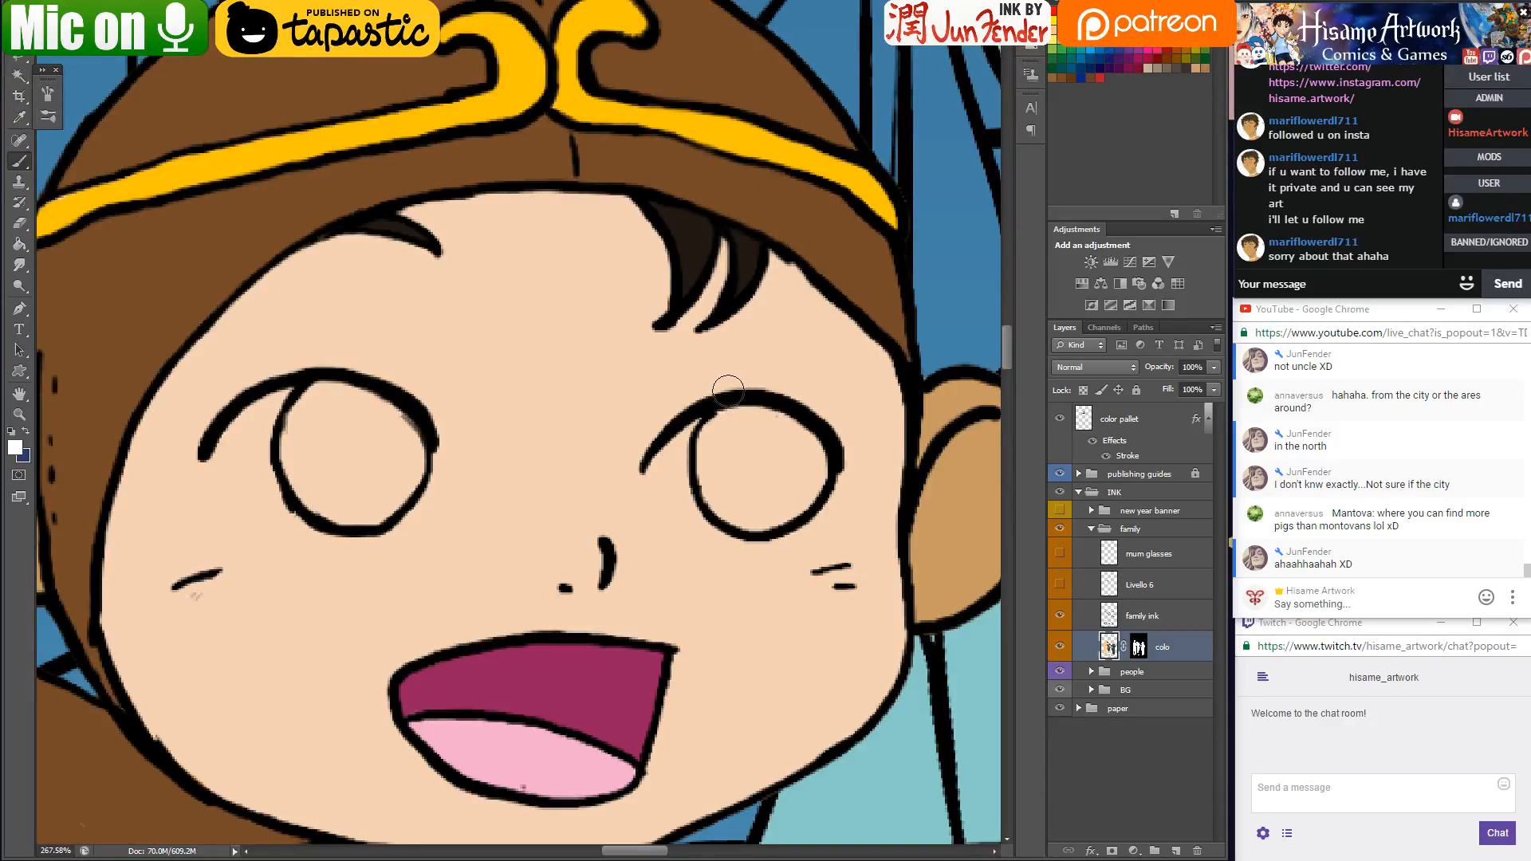
mouse_move(668, 452)
mouse_down()
mouse_move(732, 513)
mouse_move(670, 453)
mouse_move(709, 427)
mouse_move(717, 489)
mouse_move(748, 514)
mouse_move(740, 409)
mouse_move(716, 457)
mouse_move(755, 428)
mouse_move(746, 466)
mouse_move(774, 419)
mouse_move(761, 499)
mouse_move(739, 519)
mouse_move(764, 516)
mouse_move(778, 422)
mouse_move(799, 457)
mouse_up()
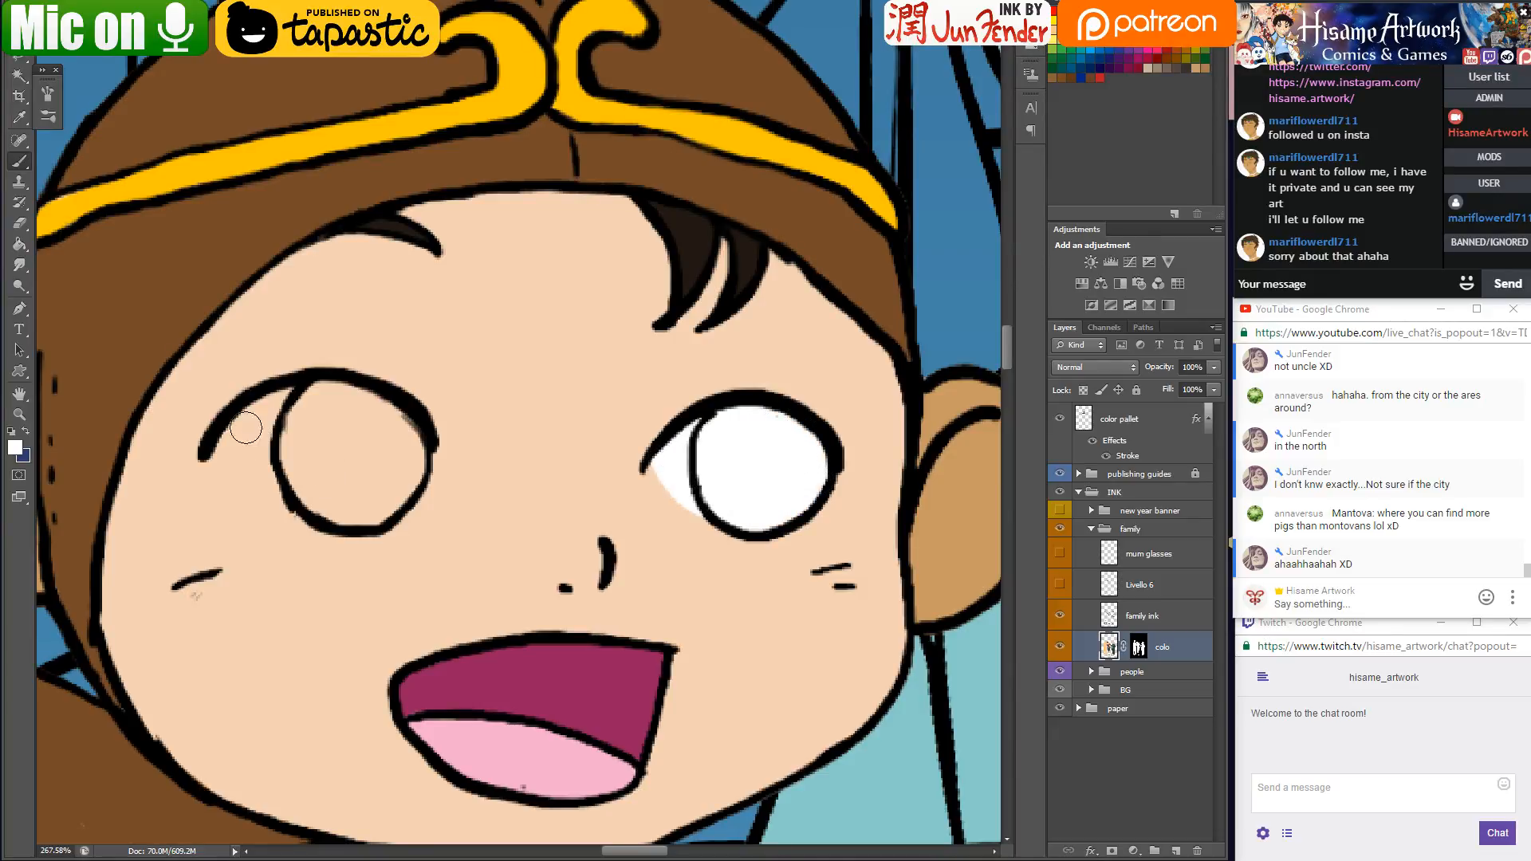
mouse_move(220, 439)
mouse_down()
mouse_move(252, 474)
mouse_move(313, 506)
mouse_move(245, 451)
mouse_move(281, 399)
mouse_move(267, 476)
mouse_move(317, 504)
mouse_move(261, 476)
mouse_move(339, 520)
mouse_up()
mouse_move(302, 385)
mouse_down()
mouse_move(301, 444)
mouse_move(296, 430)
mouse_up()
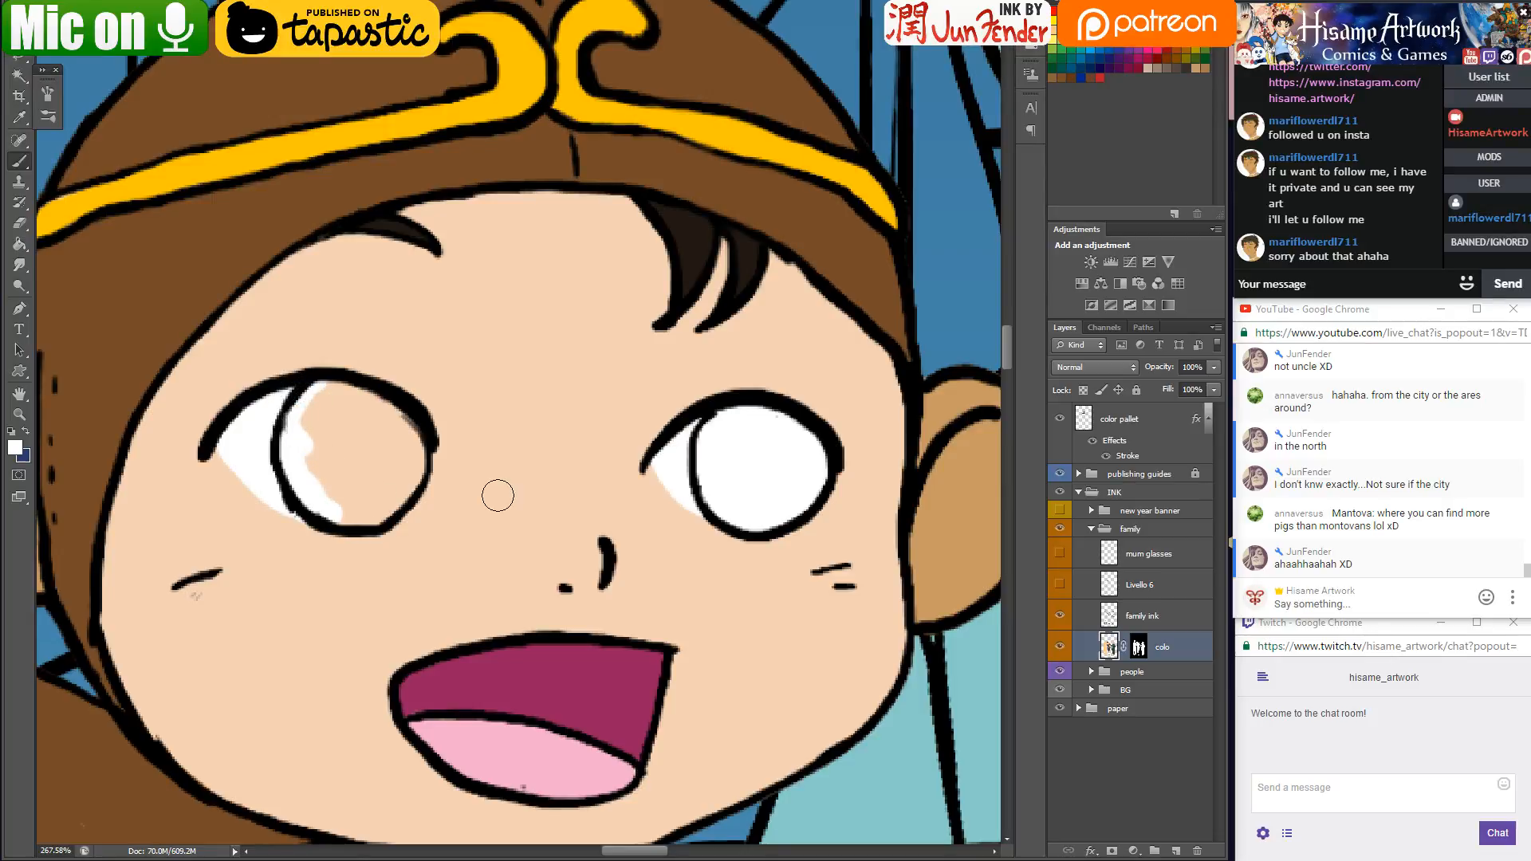
Paint both of the child's irises brown with the palette's brown swatch and save the illustration
scroll(737, 496, down, 5)
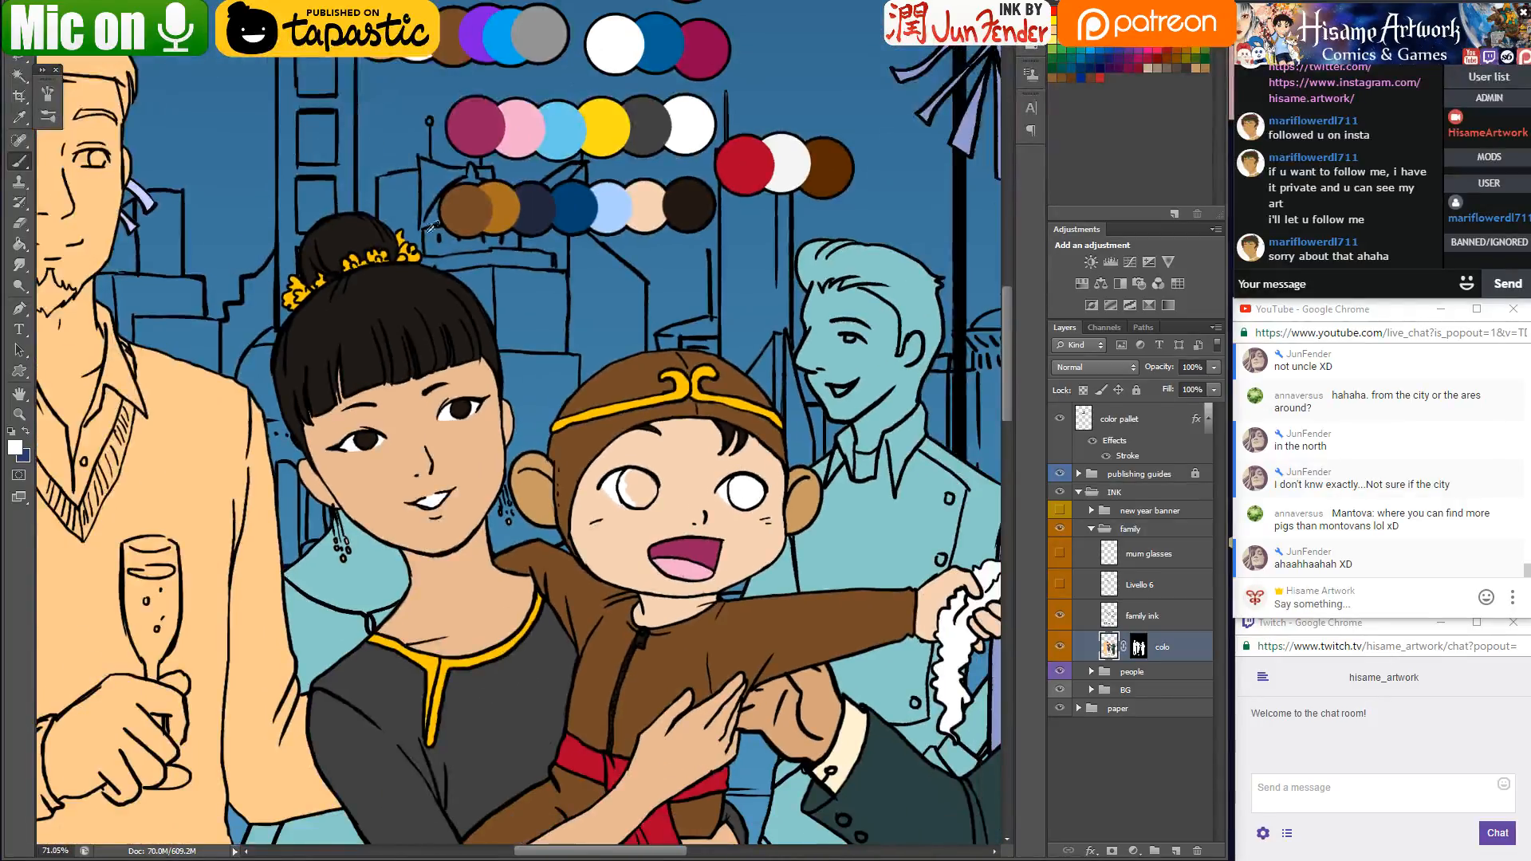
alt+click(466, 206)
scroll(685, 510, up, 5)
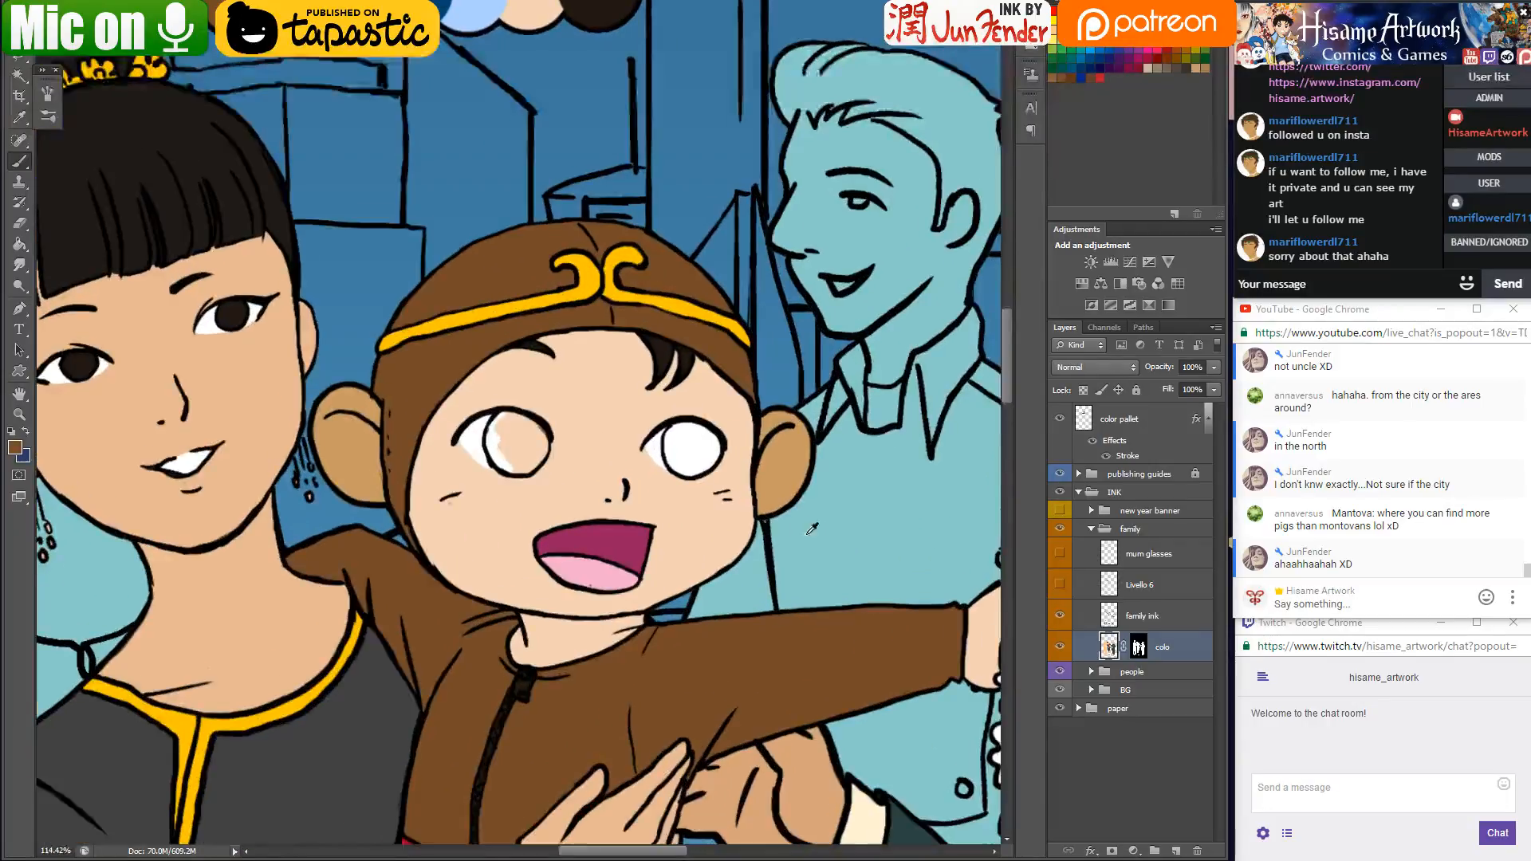
scroll(428, 447, up, 1)
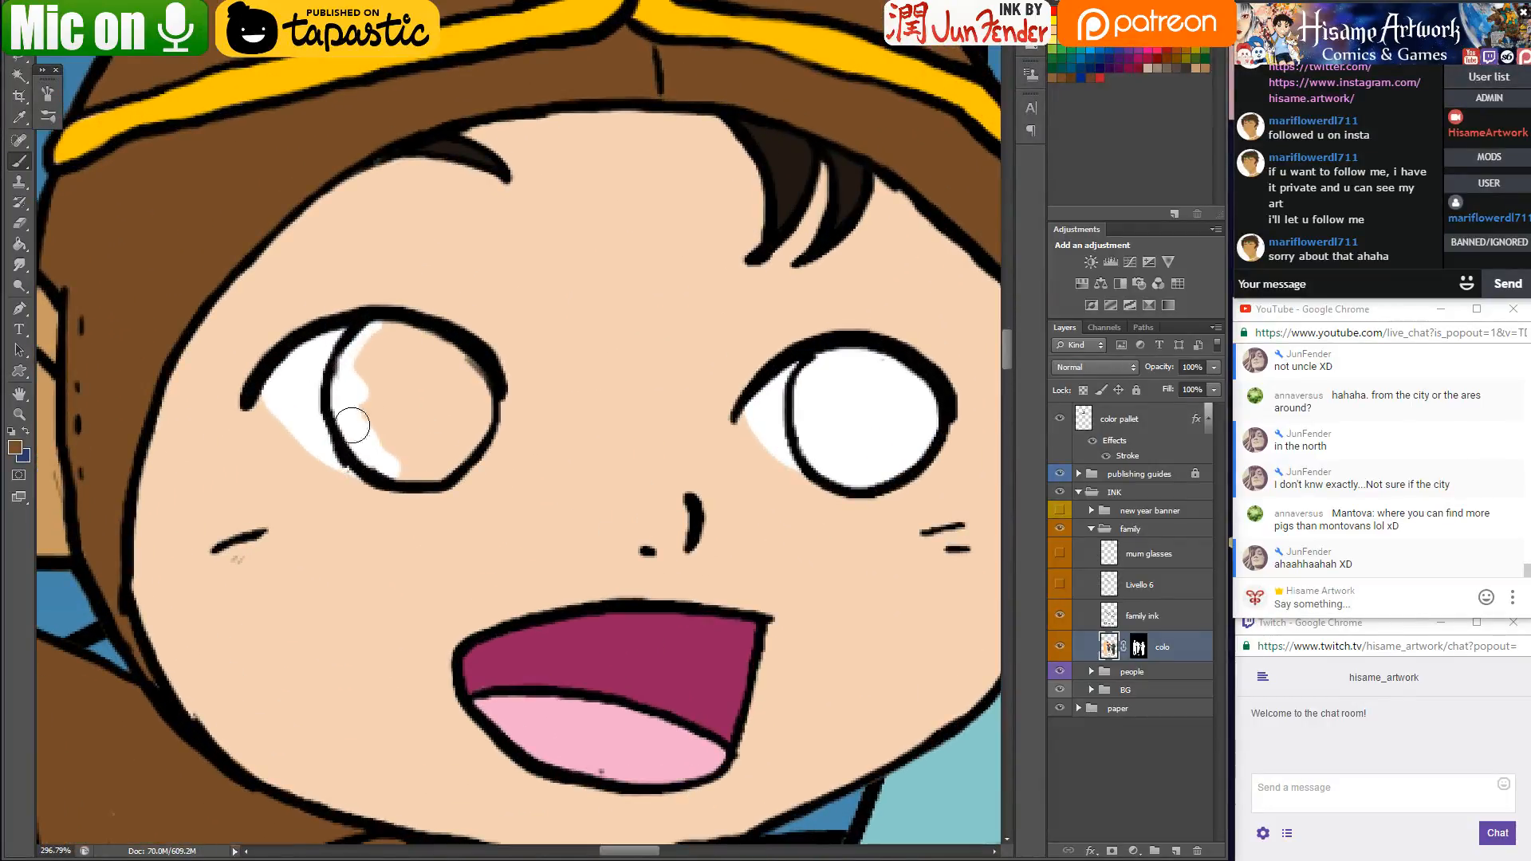
mouse_move(397, 328)
mouse_down()
mouse_move(362, 340)
mouse_move(345, 398)
mouse_move(363, 440)
mouse_move(414, 462)
mouse_move(374, 448)
mouse_move(346, 395)
mouse_move(341, 410)
mouse_move(379, 467)
mouse_move(452, 458)
mouse_move(473, 437)
mouse_move(474, 388)
mouse_move(415, 341)
mouse_move(388, 342)
mouse_move(366, 378)
mouse_move(363, 365)
mouse_move(360, 401)
mouse_move(398, 359)
mouse_move(402, 374)
mouse_move(454, 401)
mouse_up()
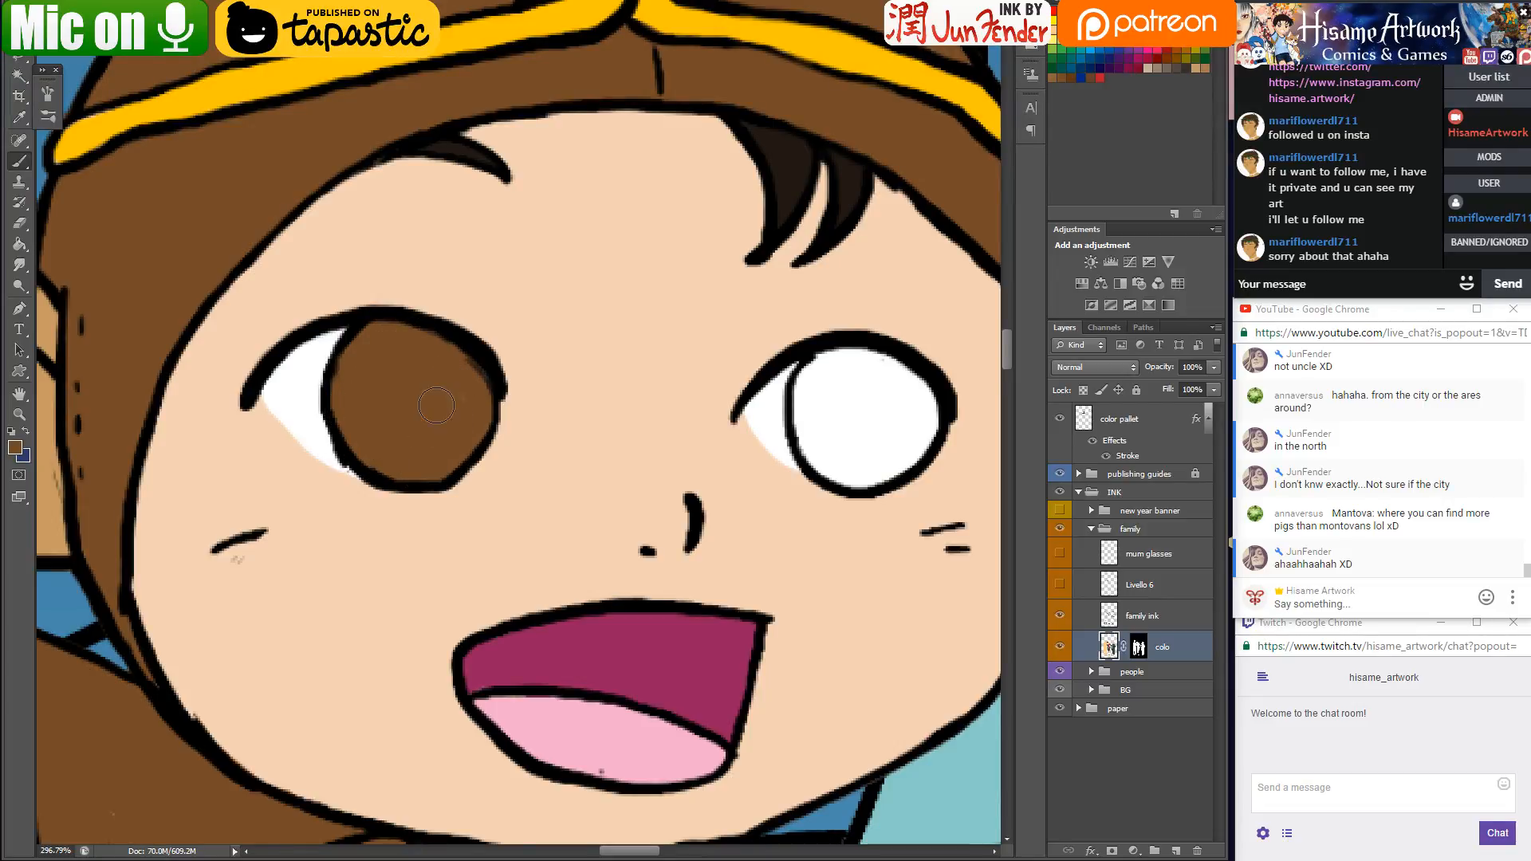
mouse_move(782, 389)
mouse_down()
mouse_move(692, 461)
mouse_move(606, 453)
mouse_up()
mouse_move(707, 438)
mouse_down()
mouse_move(667, 426)
mouse_move(631, 471)
mouse_move(666, 420)
mouse_move(631, 482)
mouse_move(668, 533)
mouse_move(642, 519)
mouse_move(676, 544)
mouse_move(736, 530)
mouse_move(765, 466)
mouse_move(694, 435)
mouse_move(709, 438)
mouse_move(653, 482)
mouse_move(663, 498)
mouse_move(740, 466)
mouse_move(719, 519)
mouse_up()
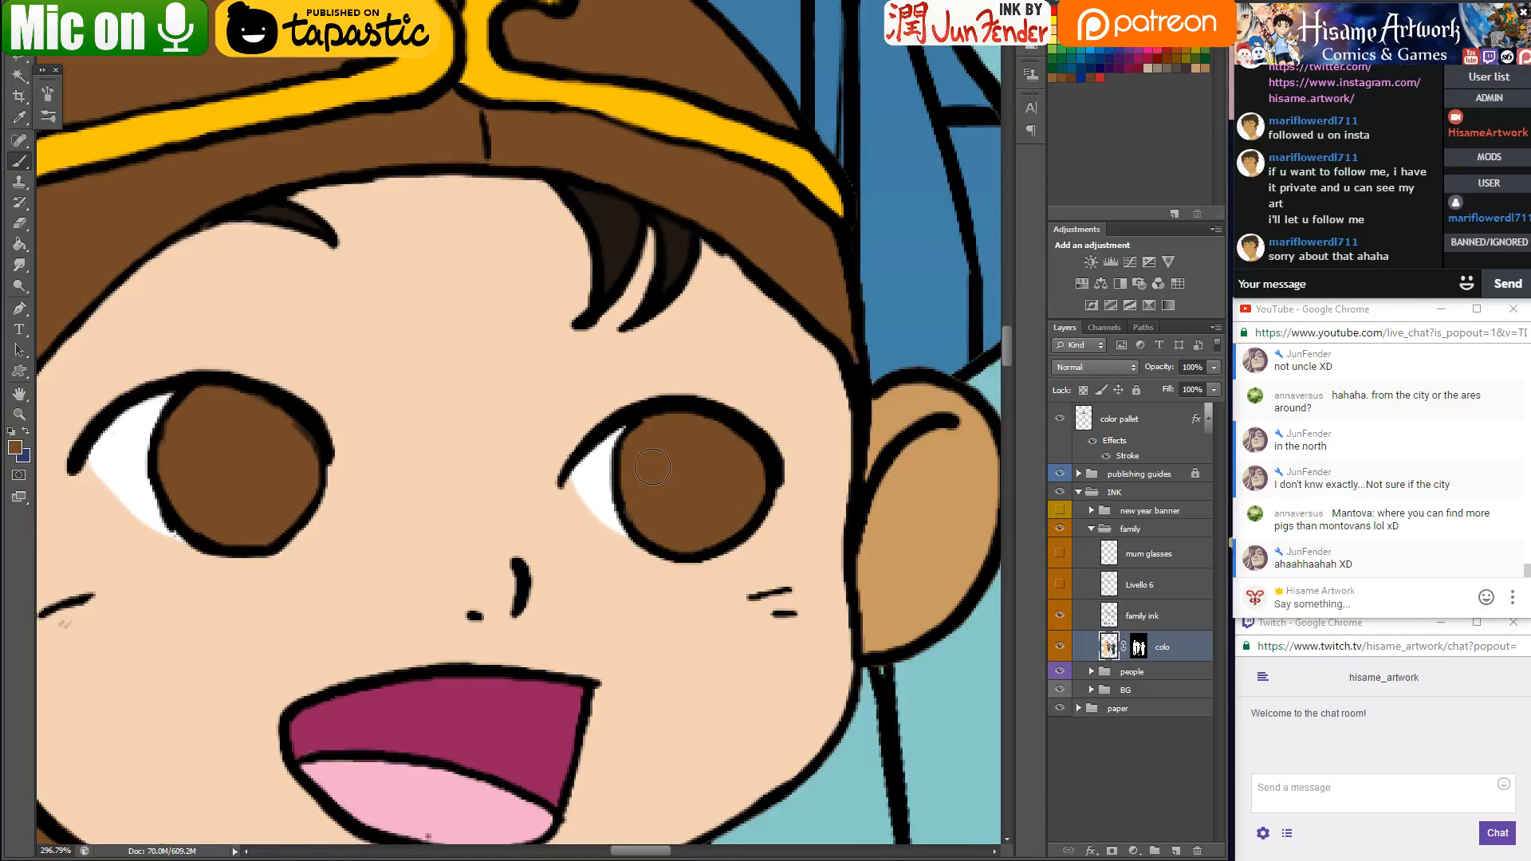
key(ctrl+s)
scroll(735, 383, down, 5)
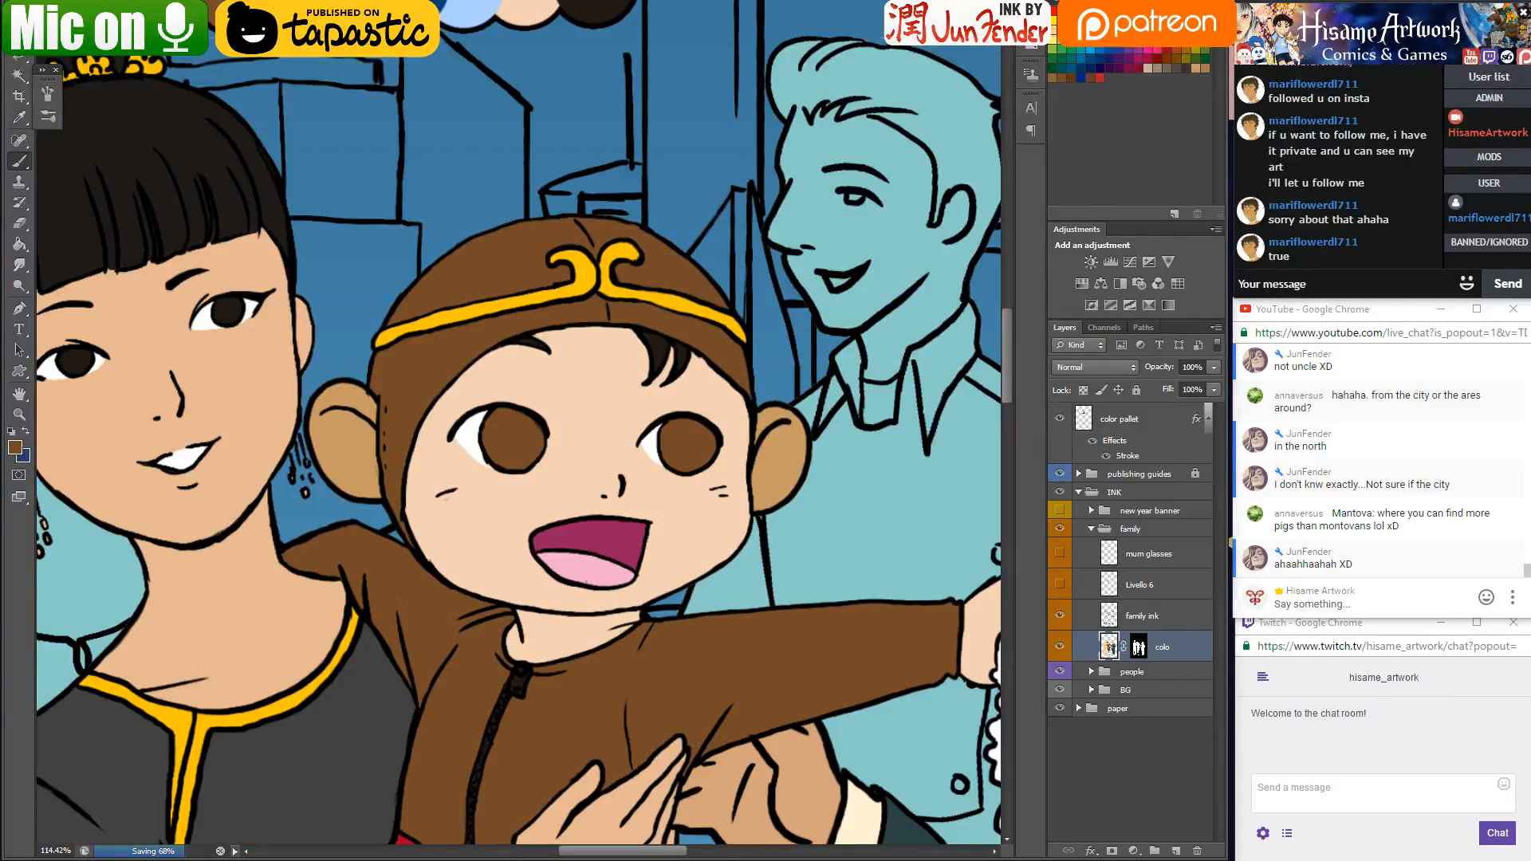
Switch to Chrome and search the web for "mangalita porc" in a new tab
key(alt+Tab)
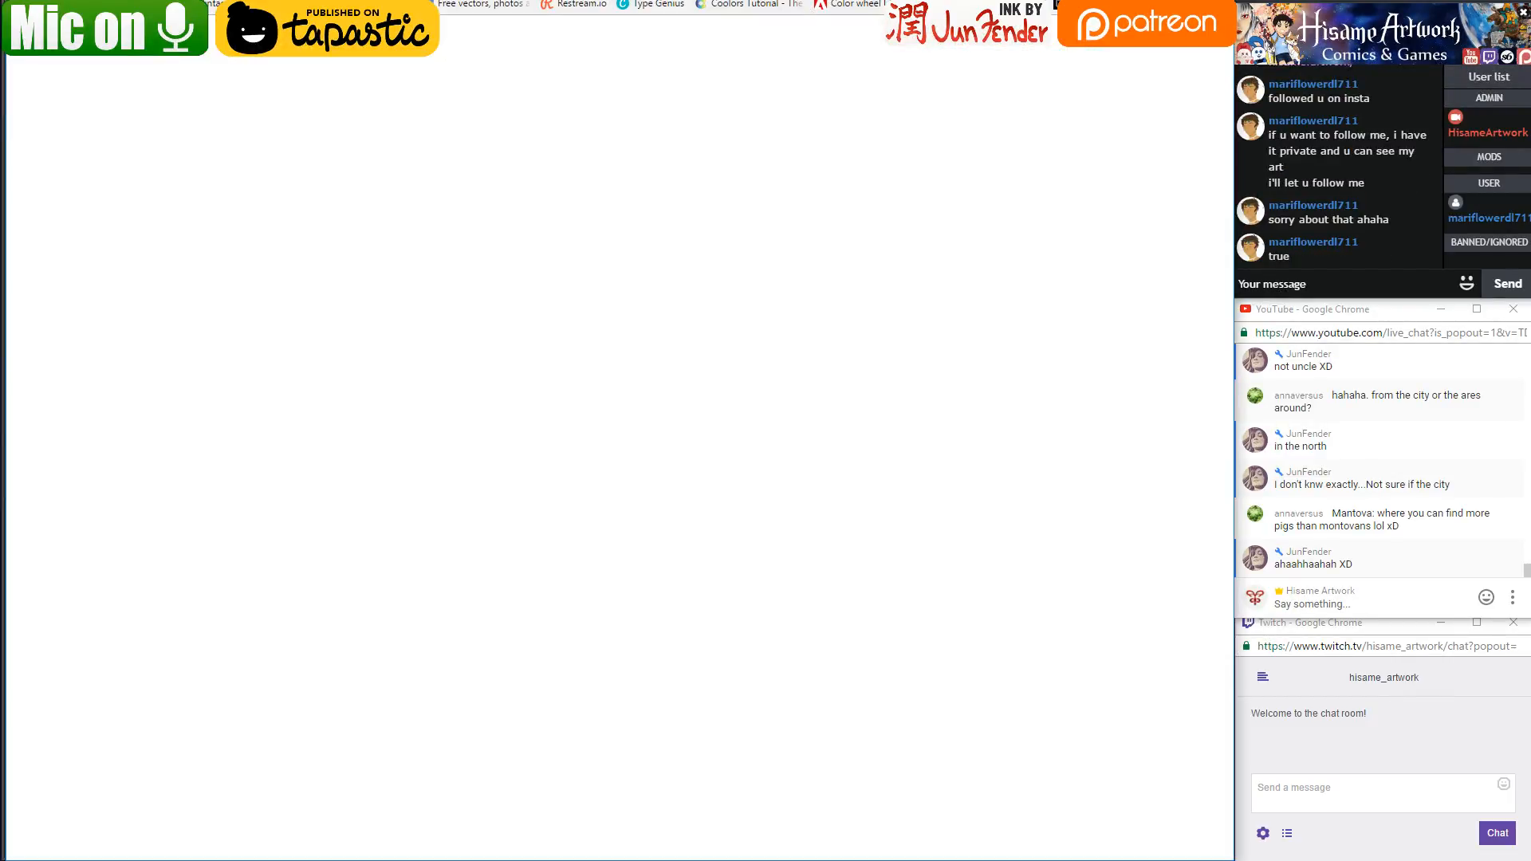
text(manga)
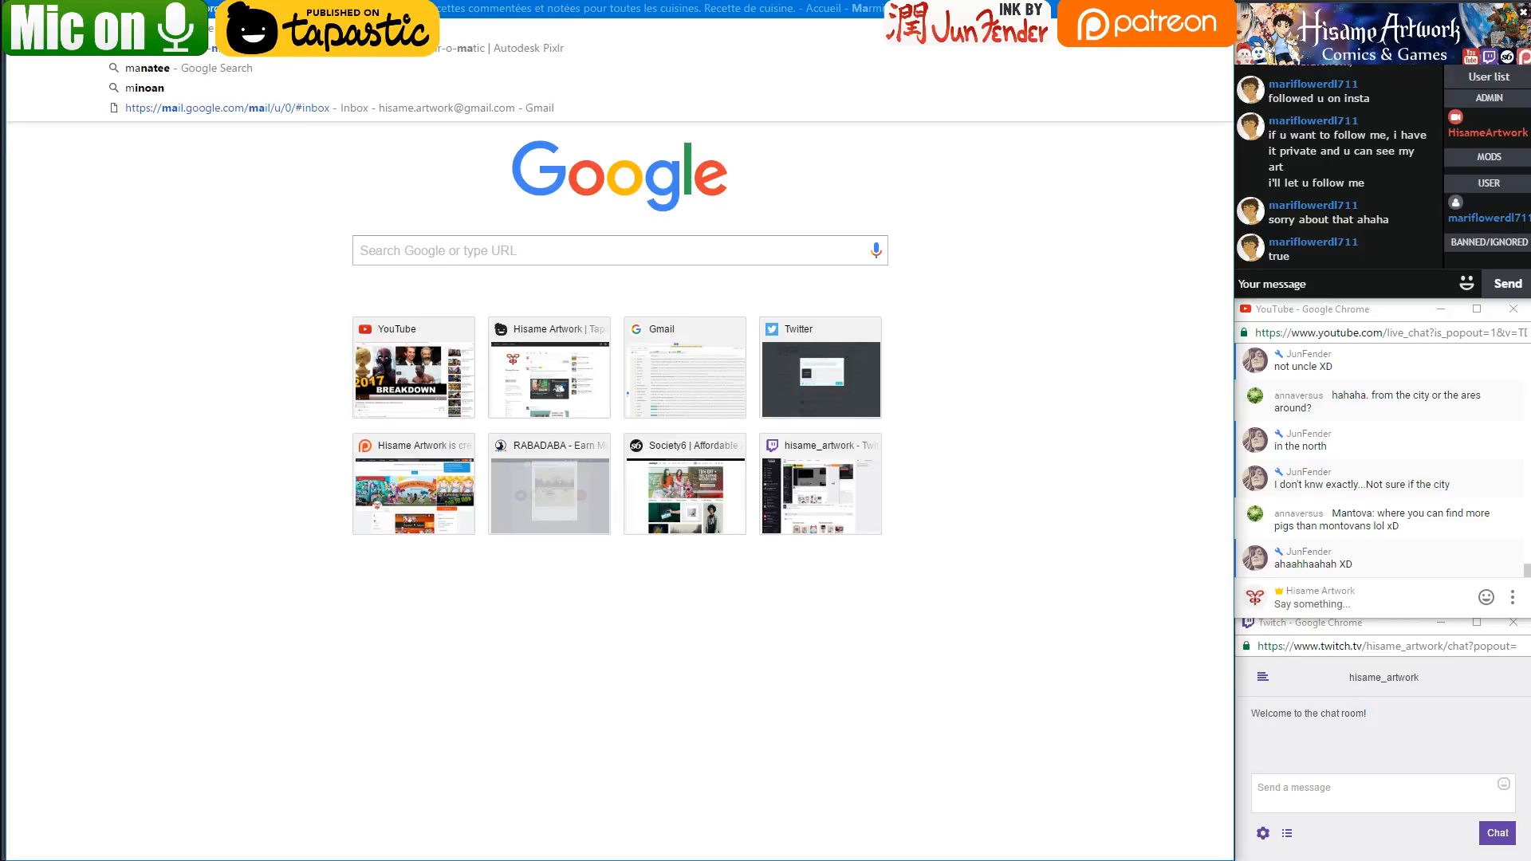
text(li)
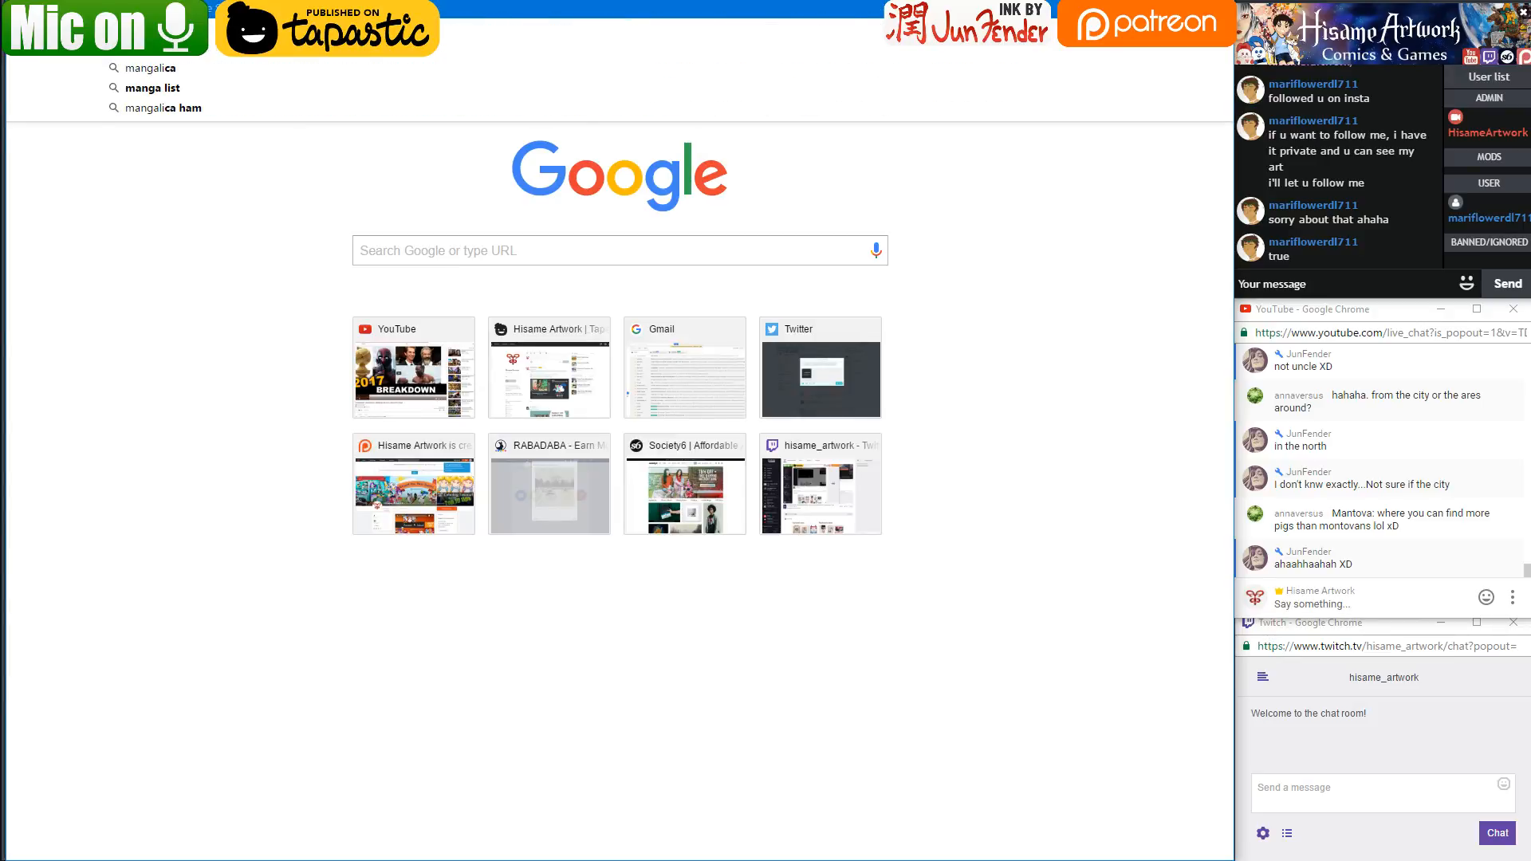
text(tsa)
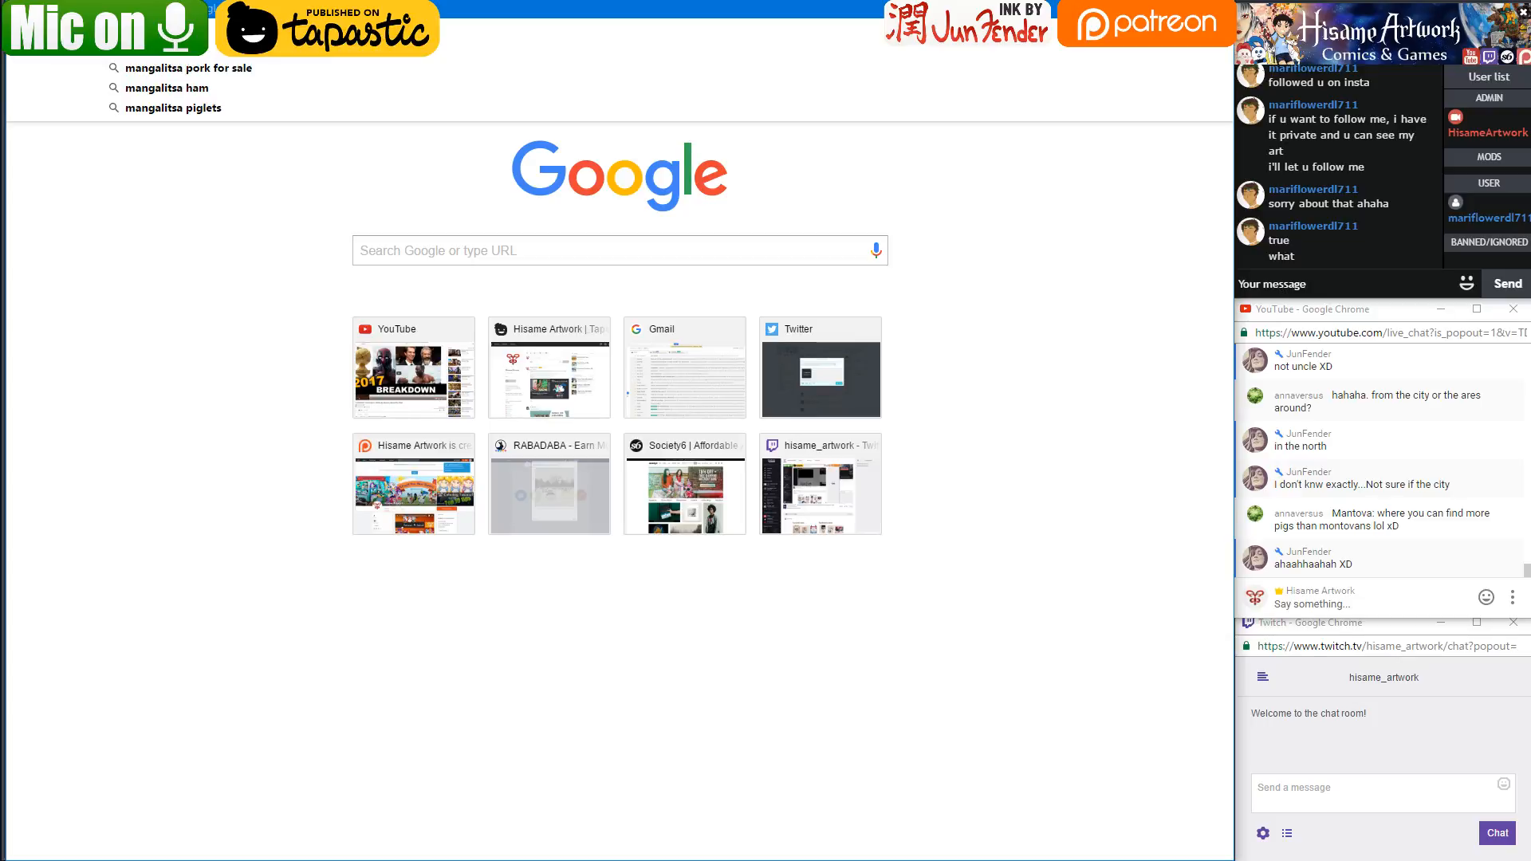
key(Return)
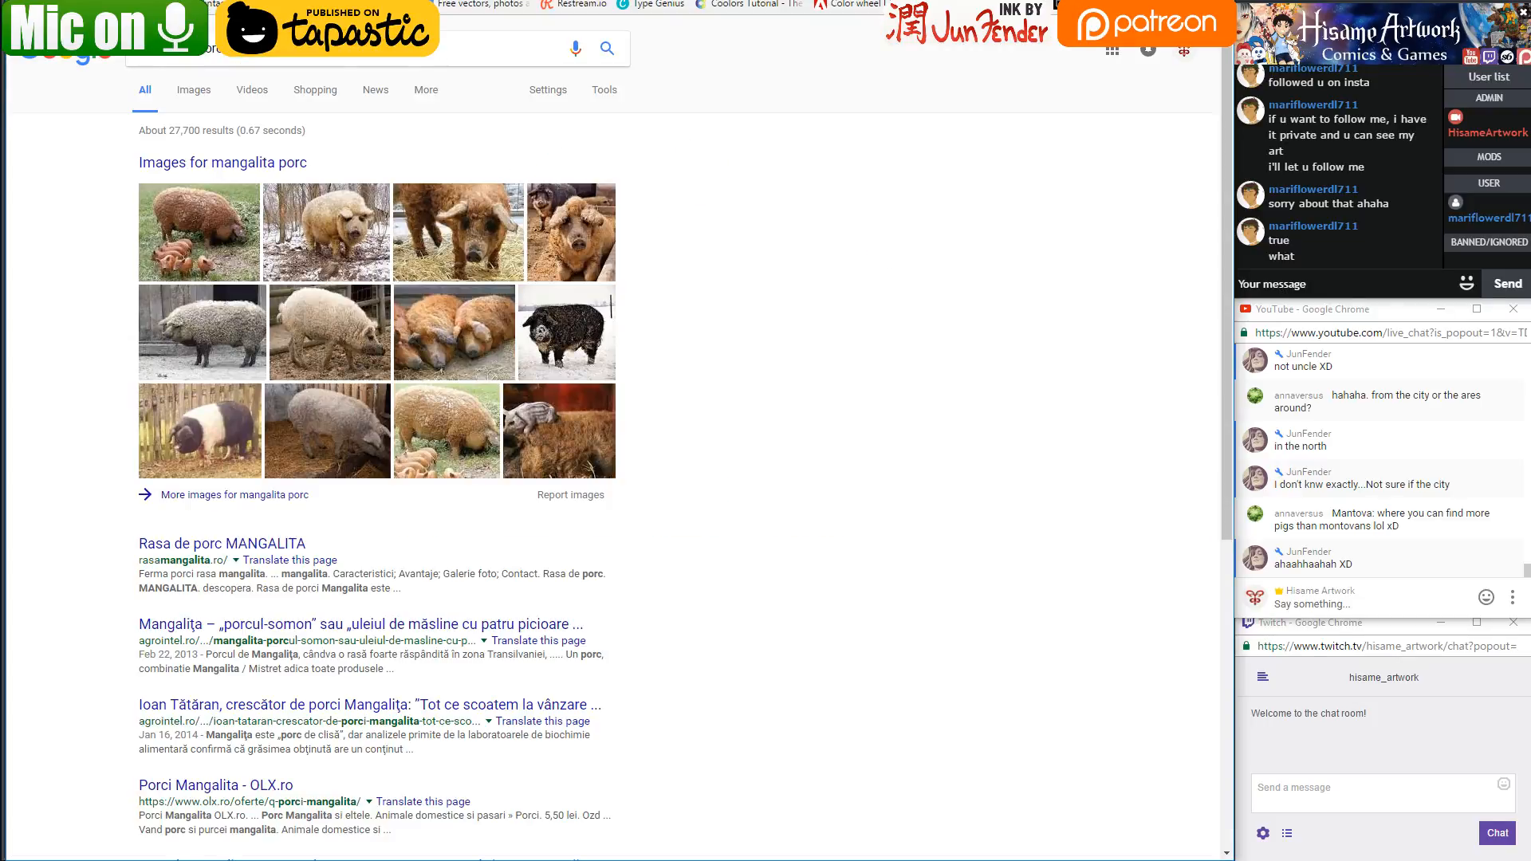
Browse the image results and preview the photo of the pale woolly pig standing beside a wooden fence
click(194, 96)
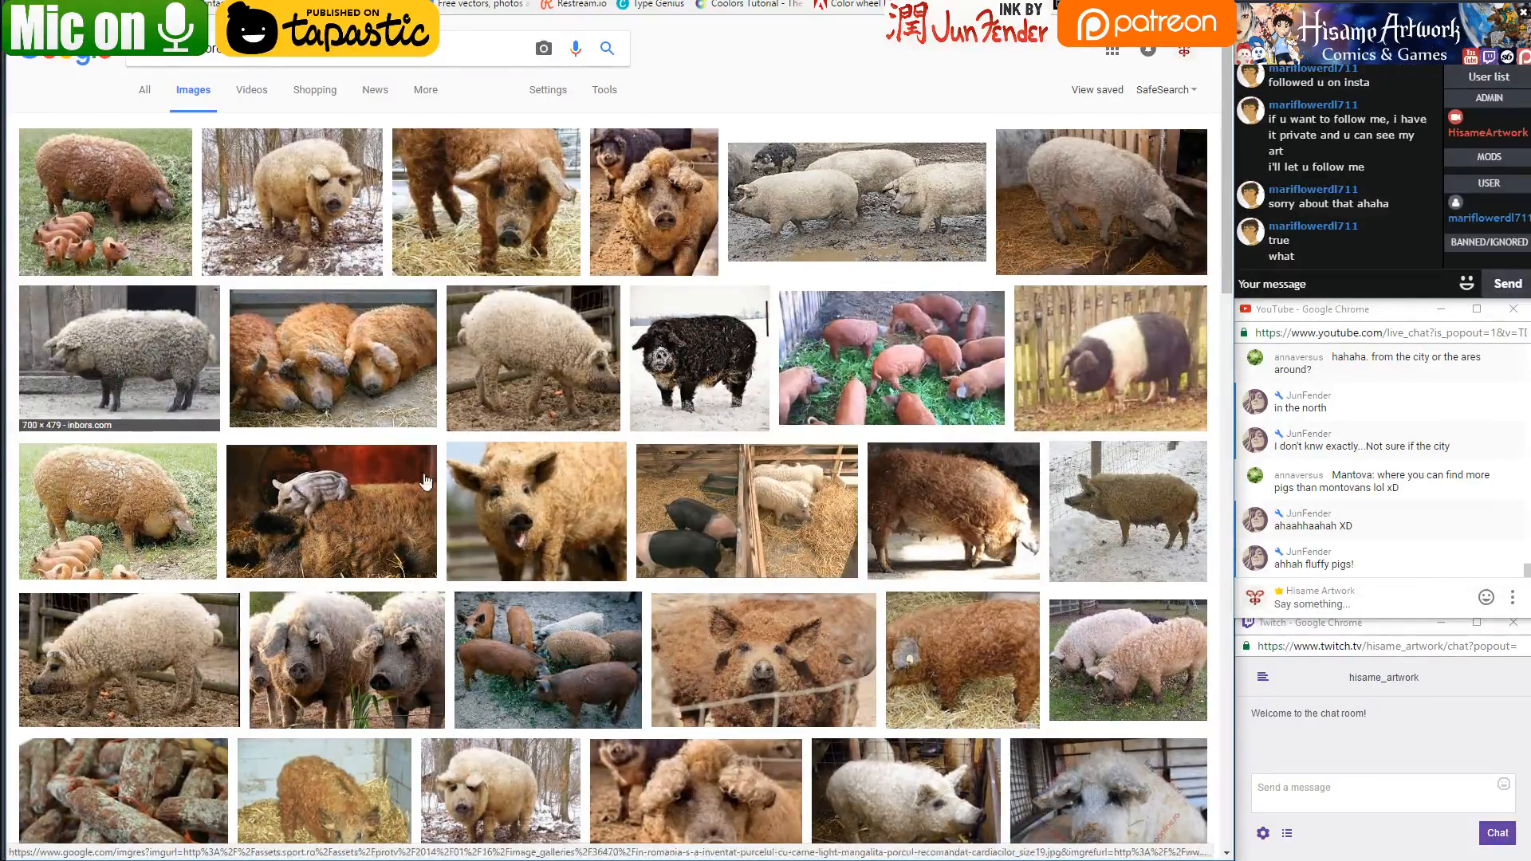
click(548, 375)
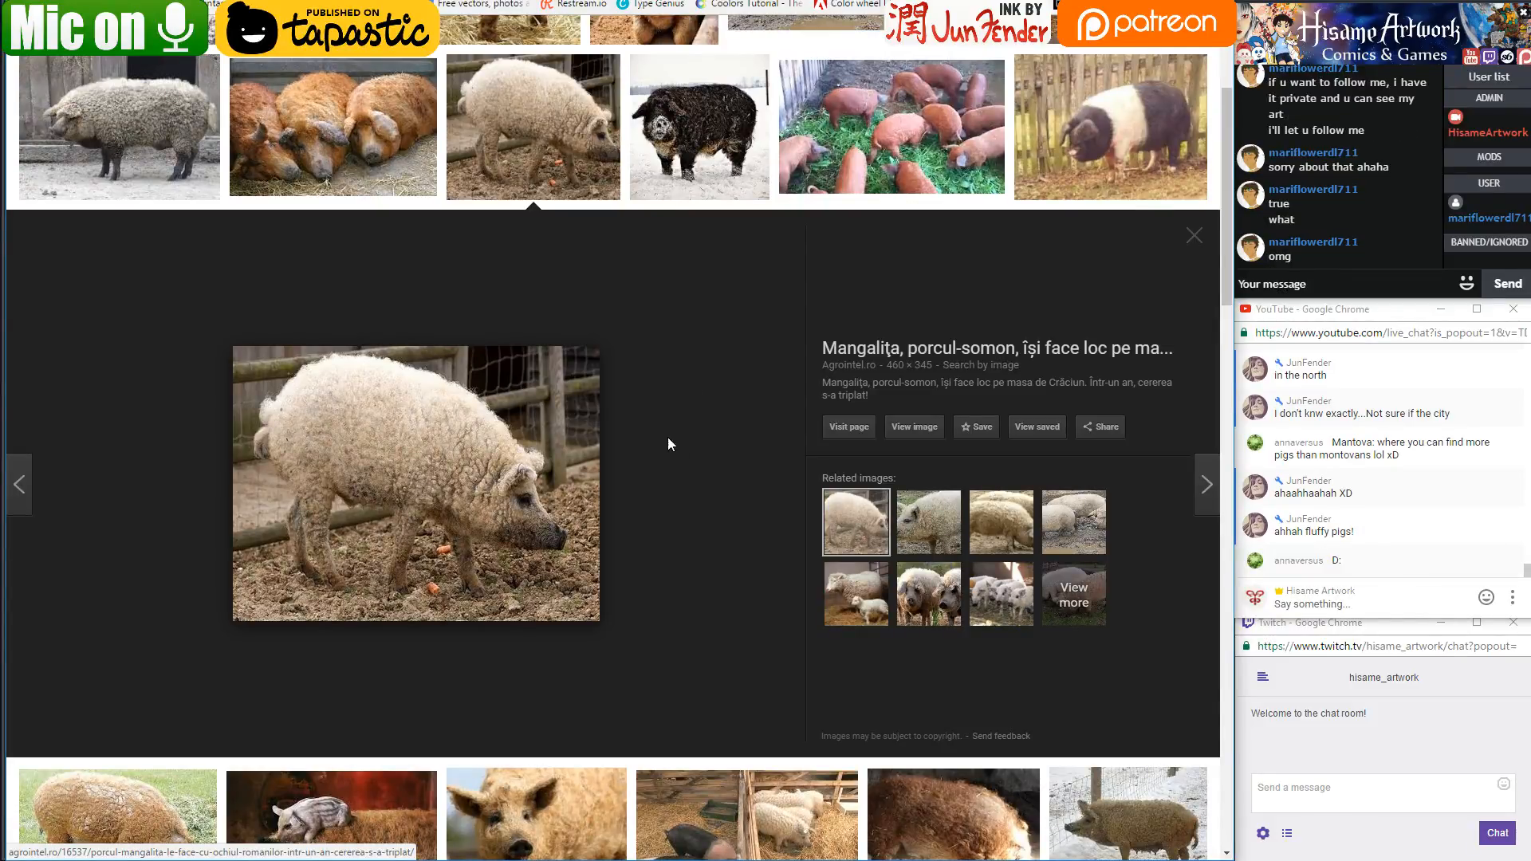
scroll(672, 447, down, 4)
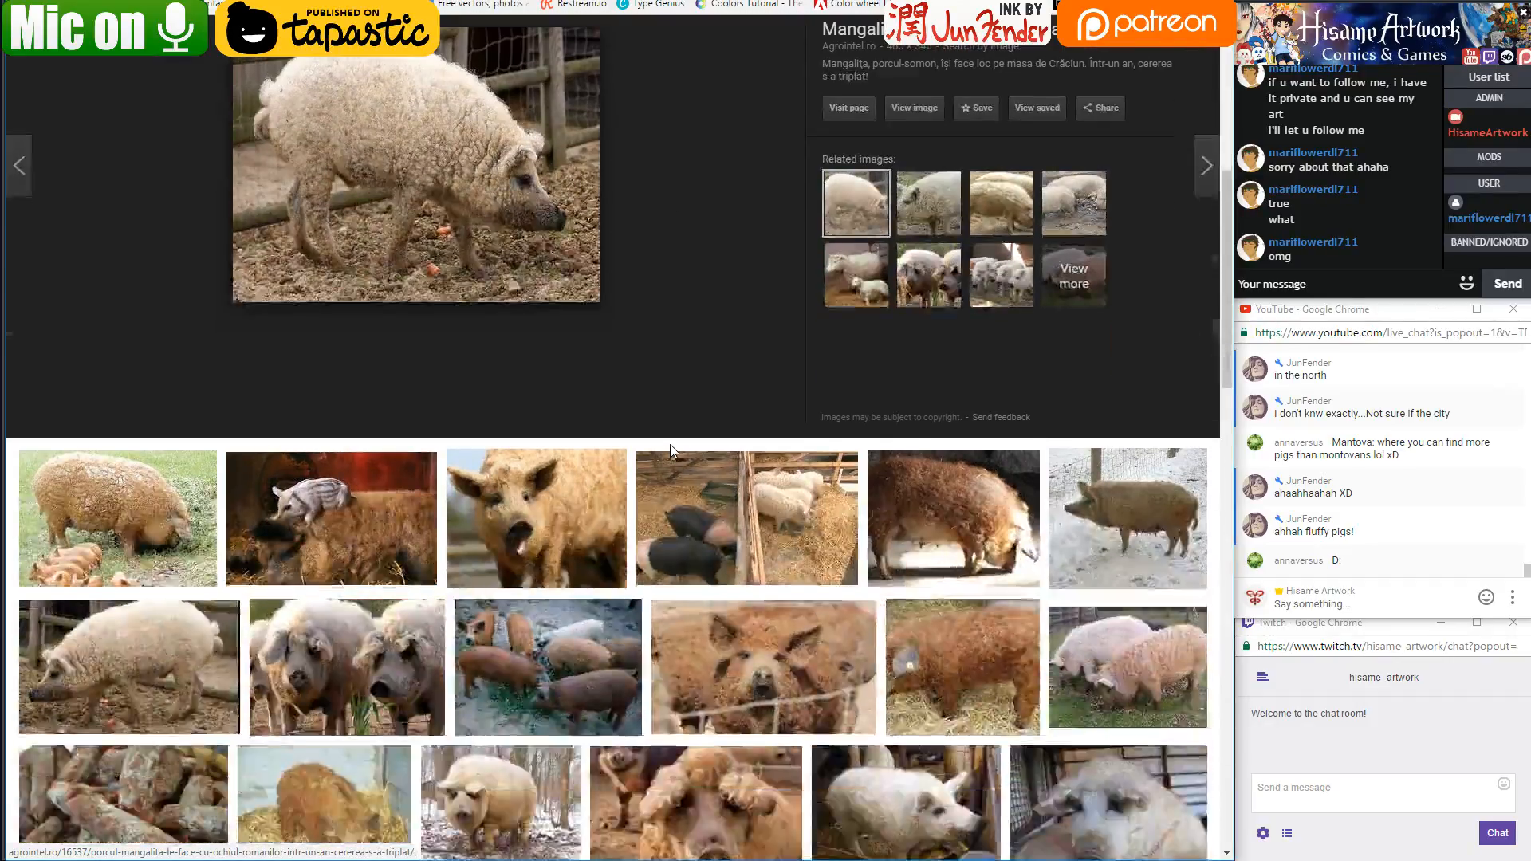
scroll(670, 443, up, 4)
scroll(671, 449, up, 3)
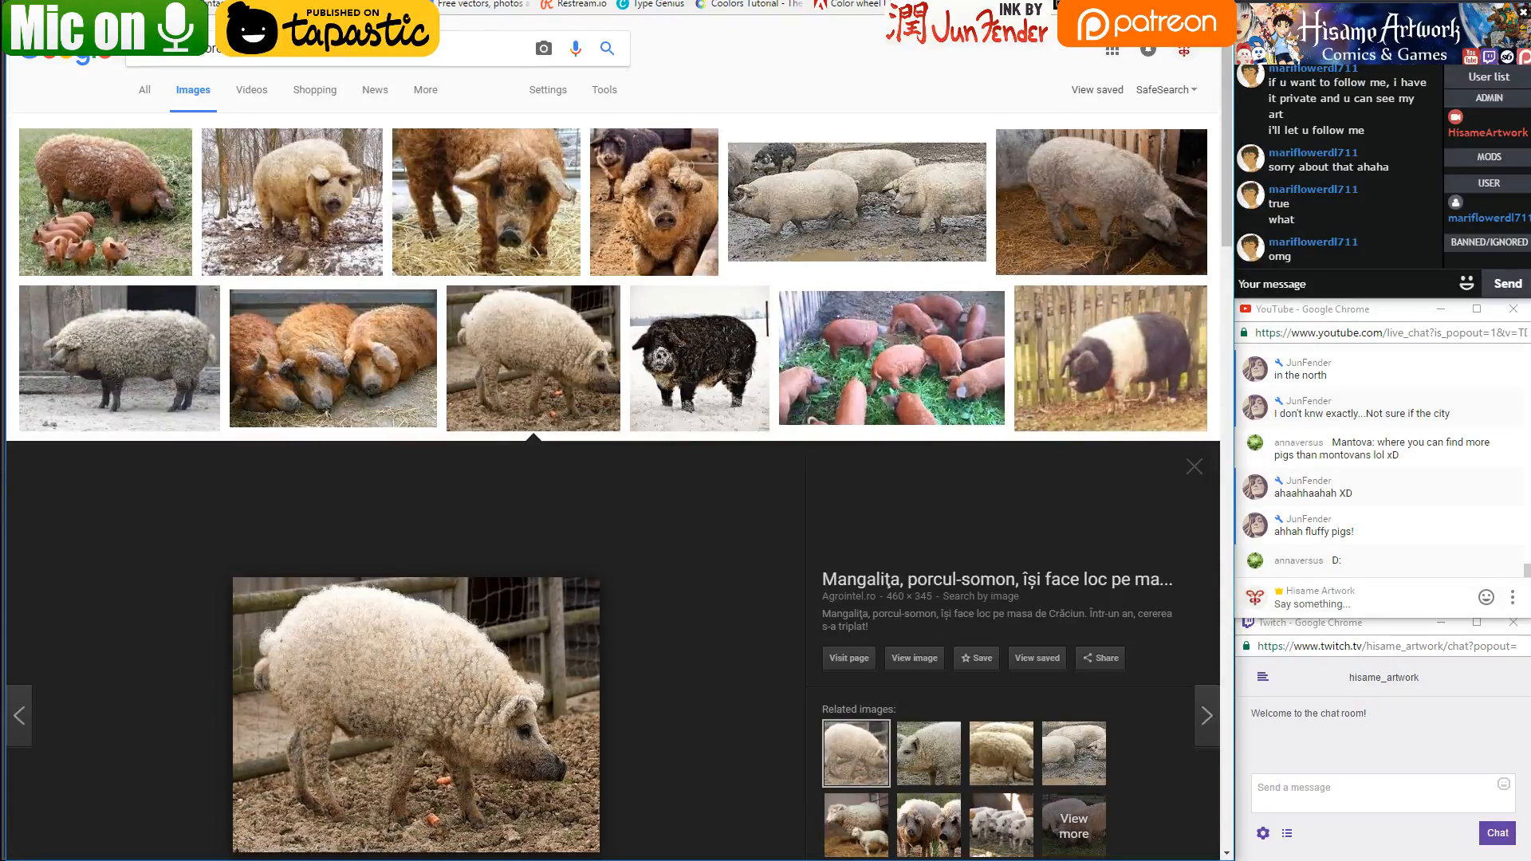
Search for "mangalita pig wiki" and open the Mangalica article on Wikipedia
key(Return)
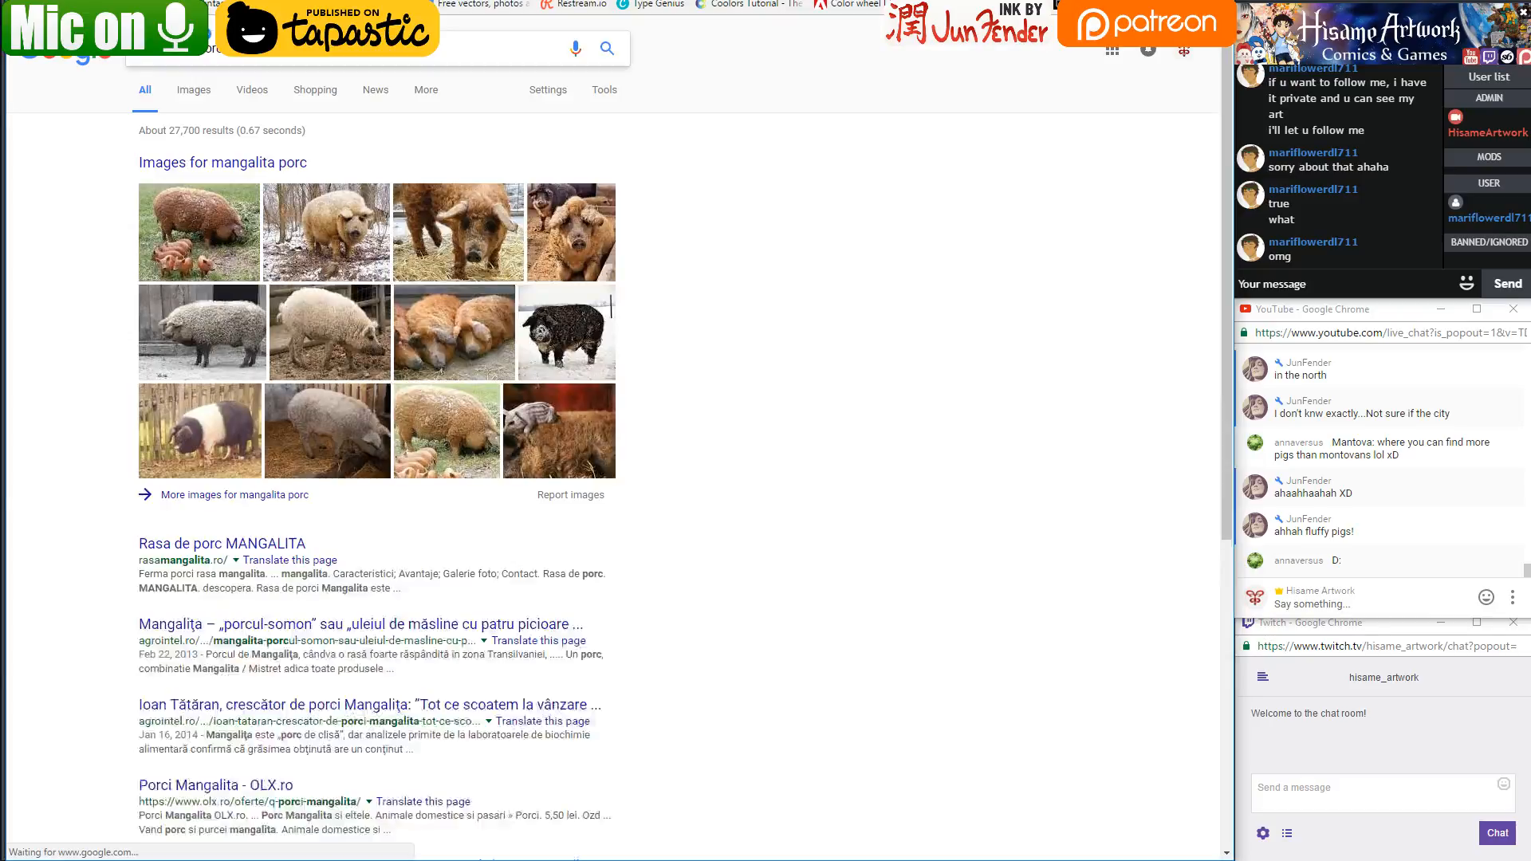
click(234, 54)
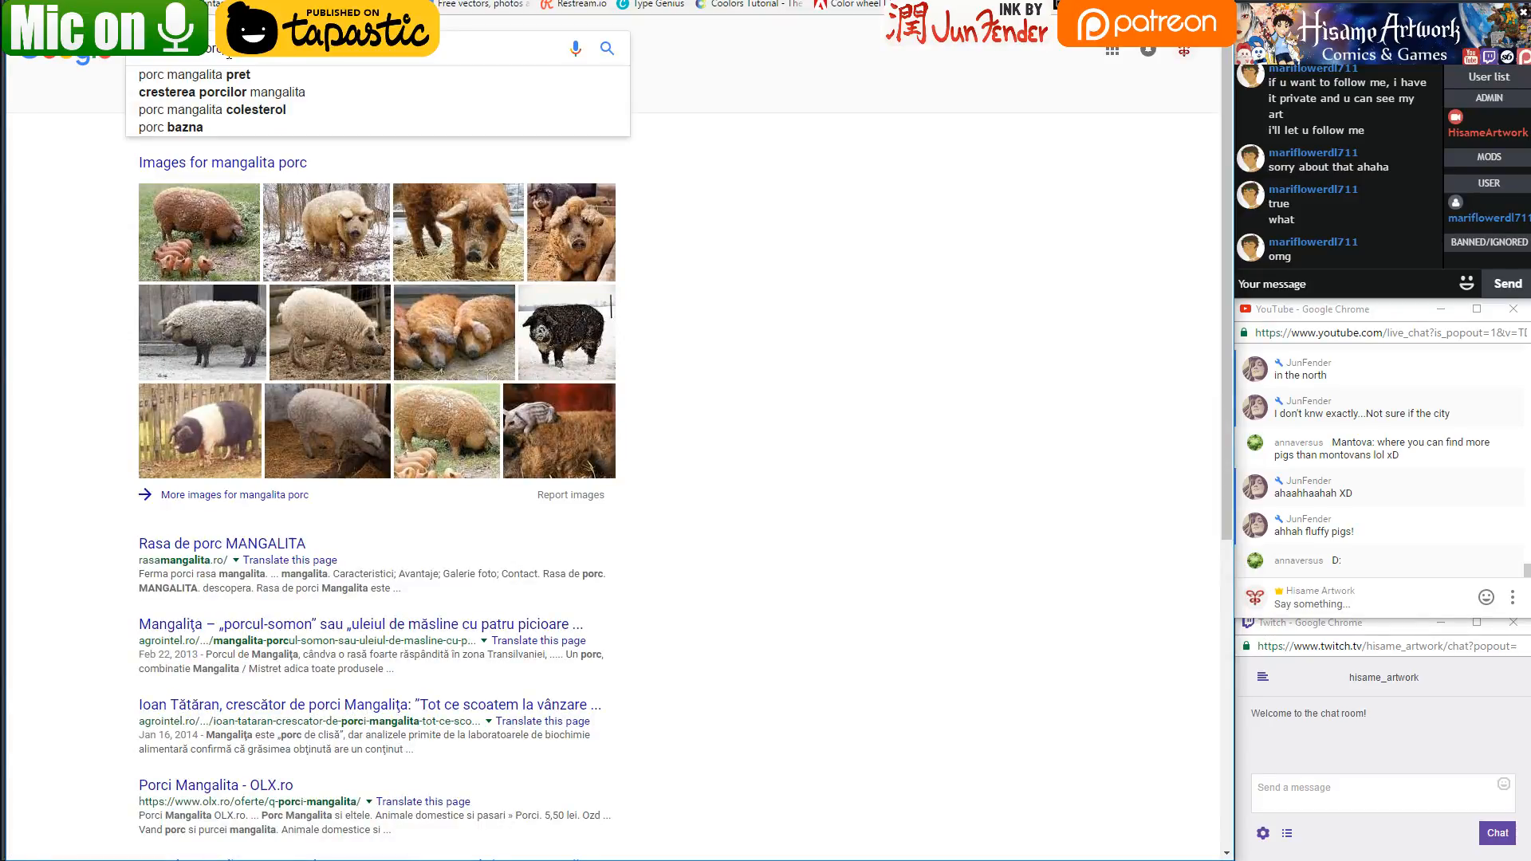
text(ig wiki)
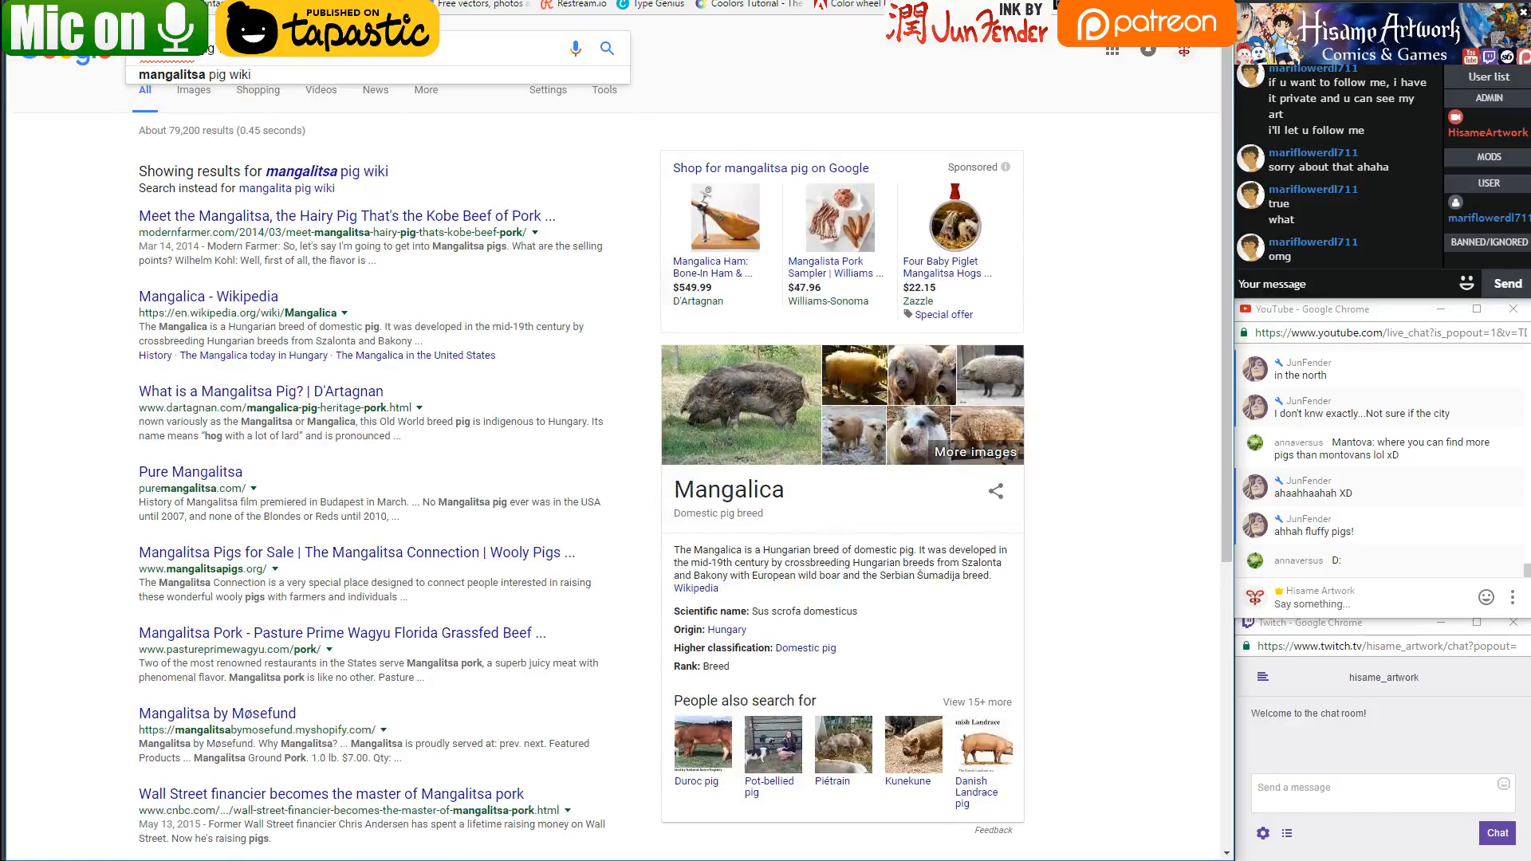
key(Return)
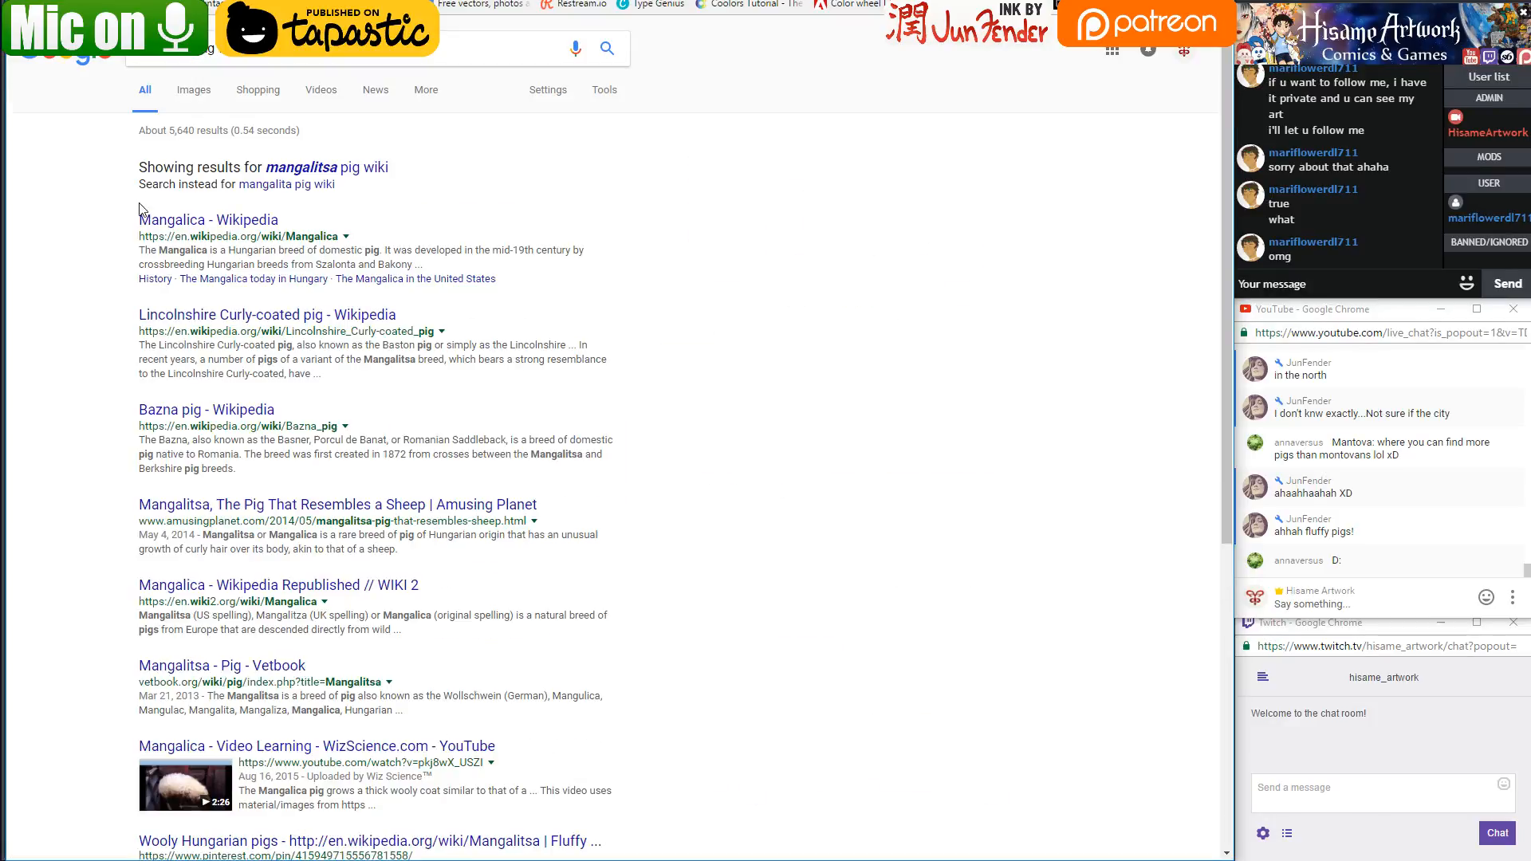
click(155, 229)
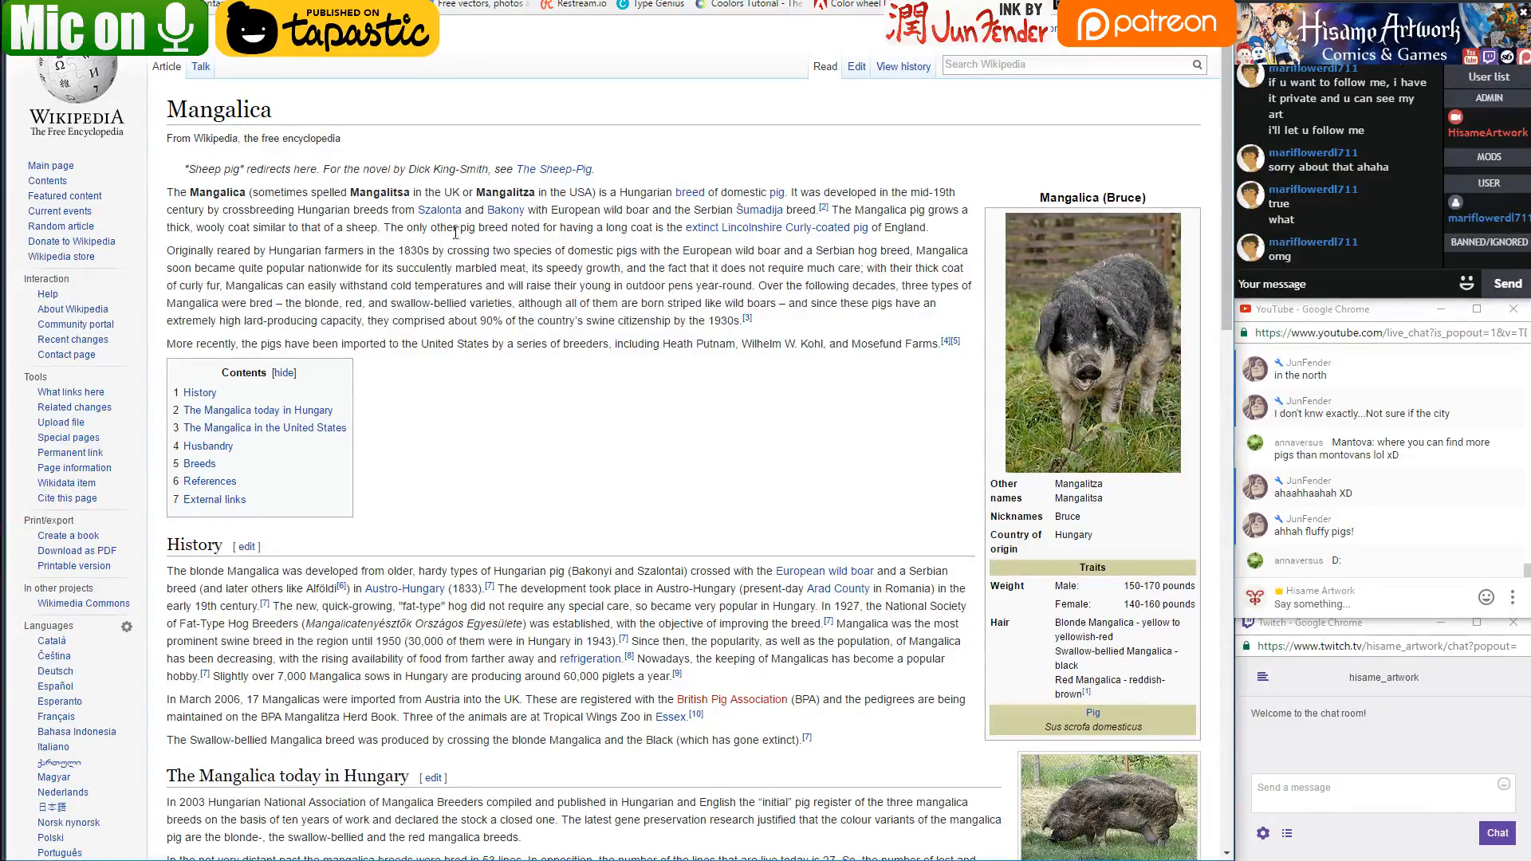
Open the linked Lincolnshire Curly-coated pig article in a separate tab, look it over and close it
right_click(750, 231)
click(776, 245)
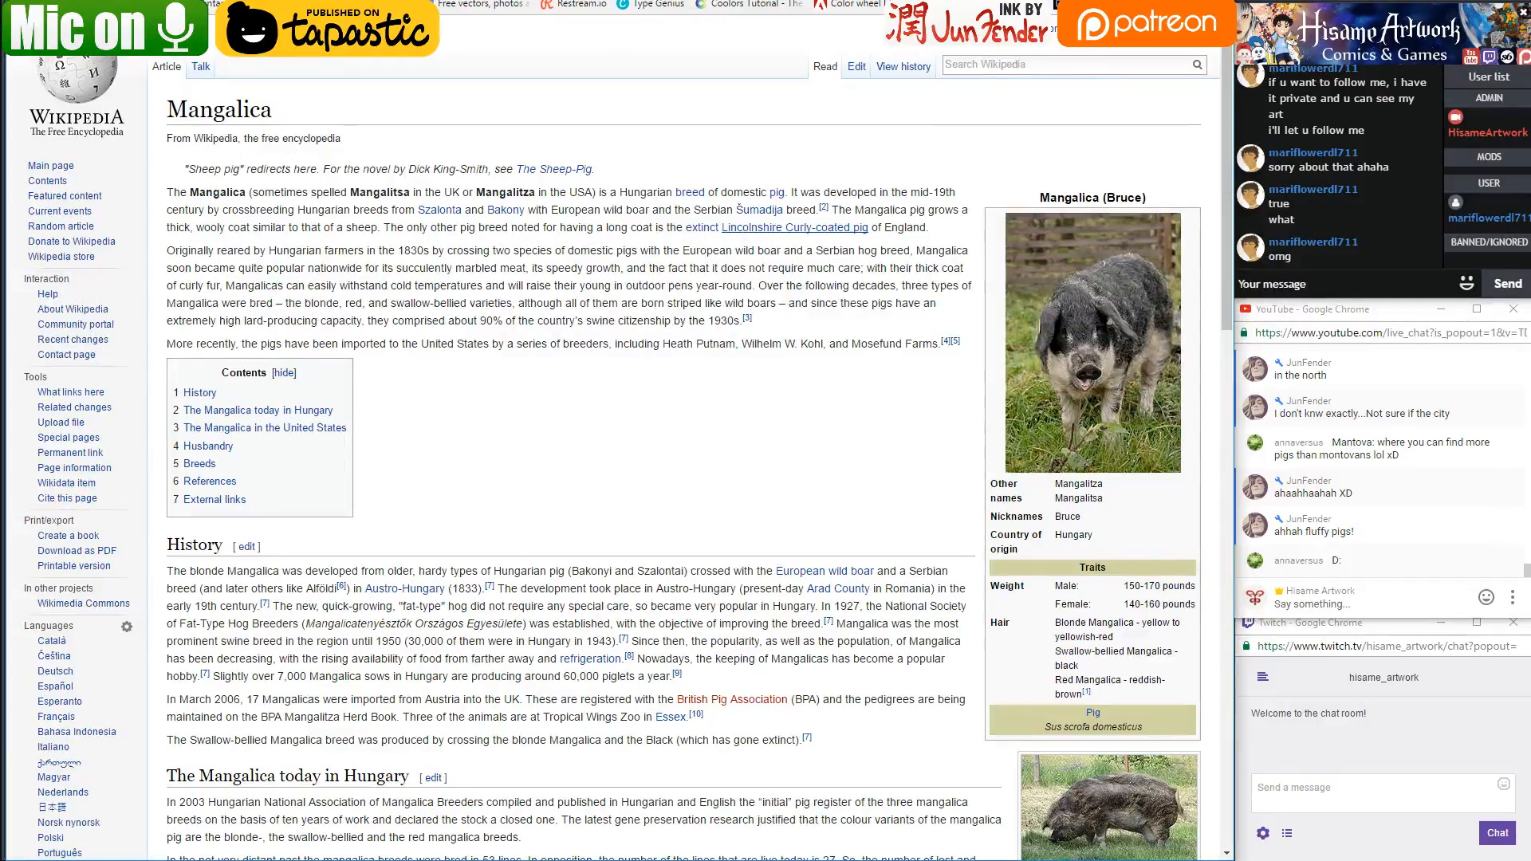
key(ctrl+Tab)
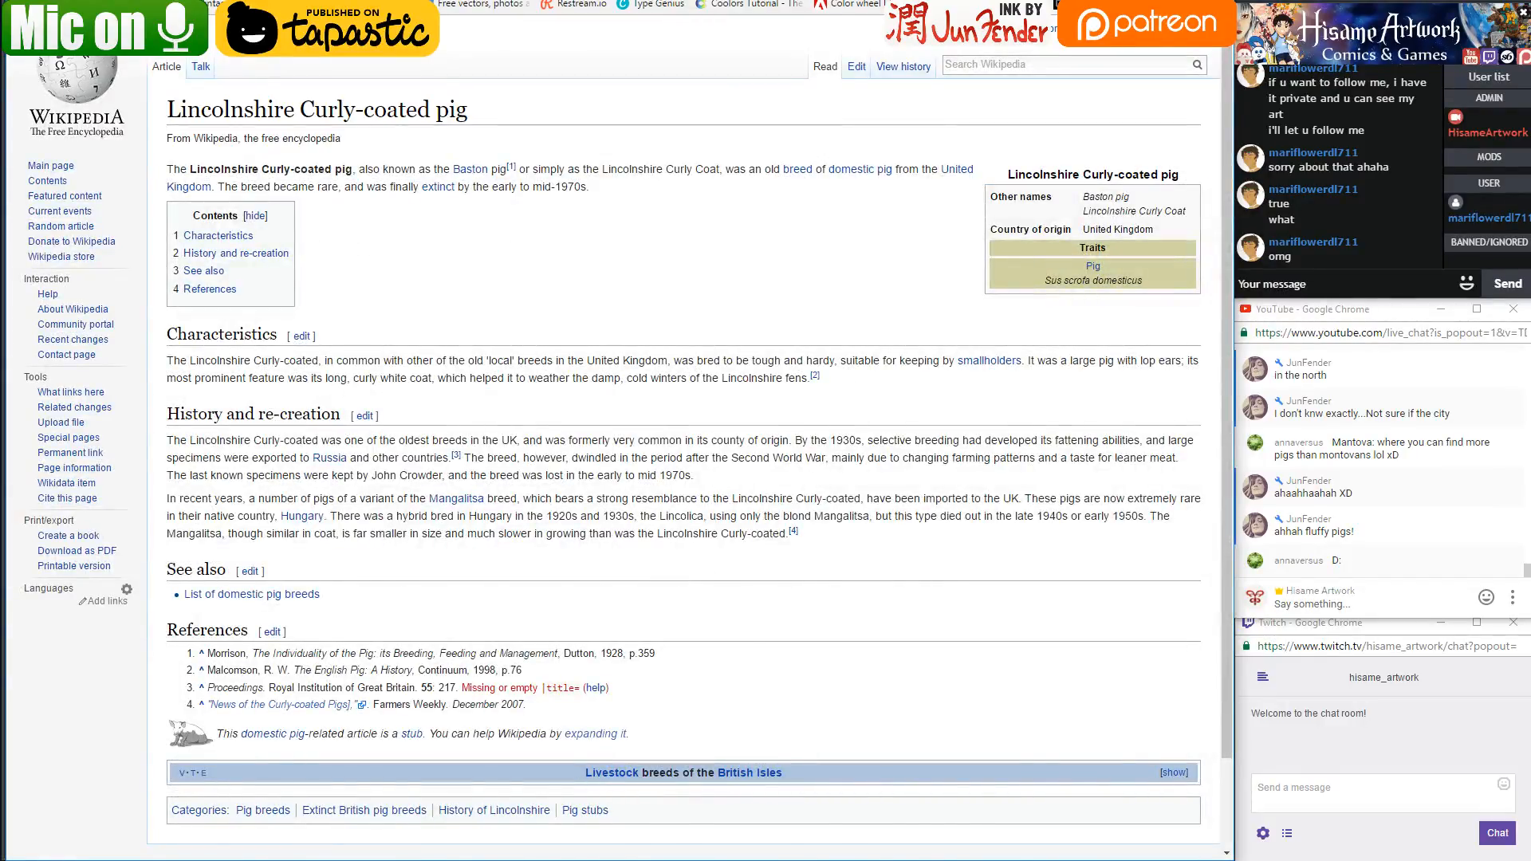
key(ctrl+w)
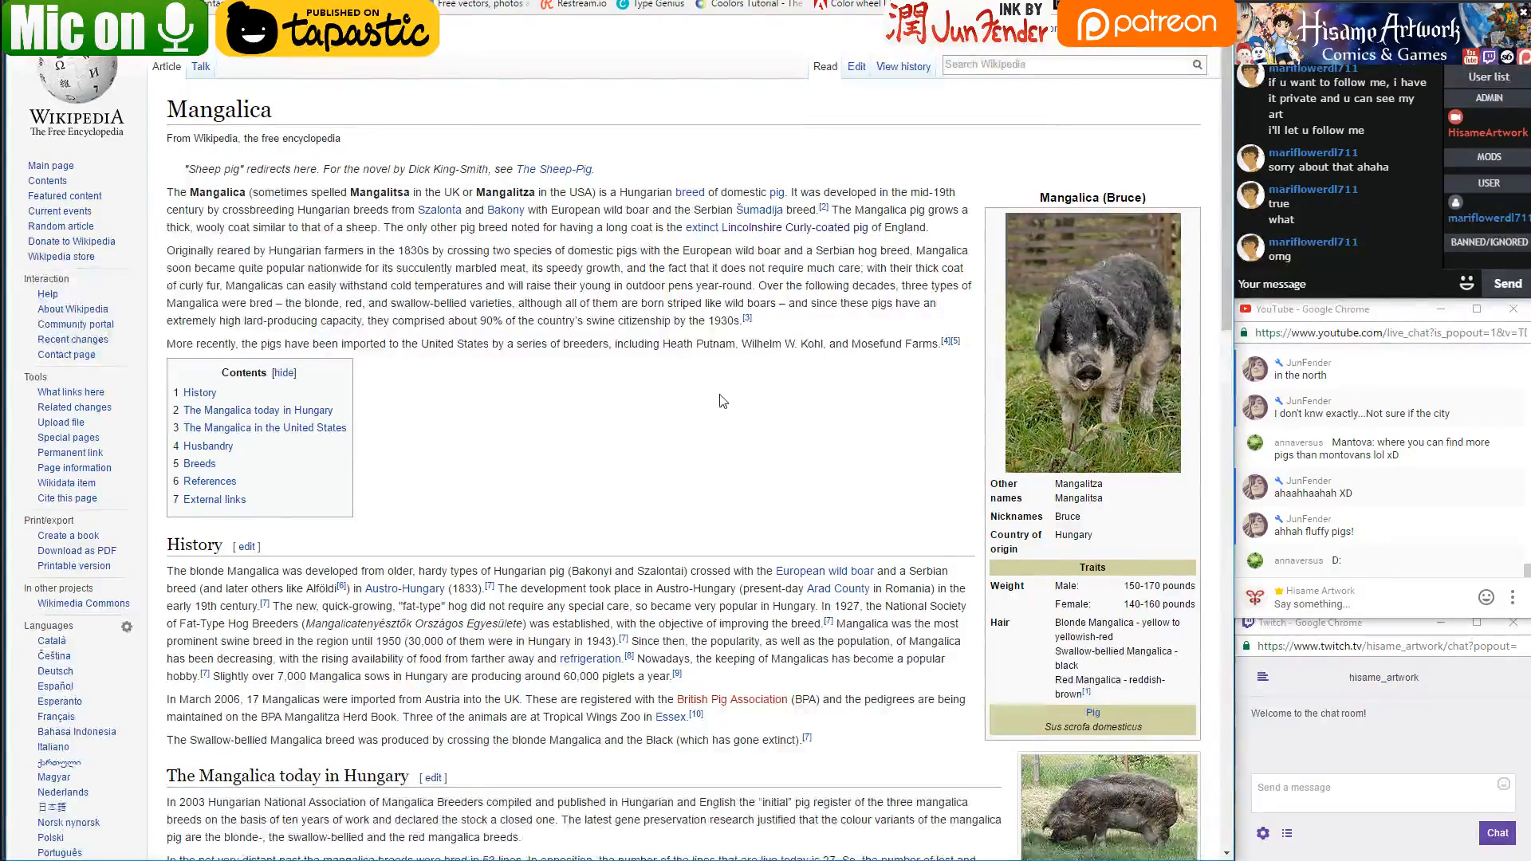
Look through the Mangalica article's sections and photos and enlarge the picture captioned "Mangalica, well prepared for winter"
scroll(718, 383, down, 7)
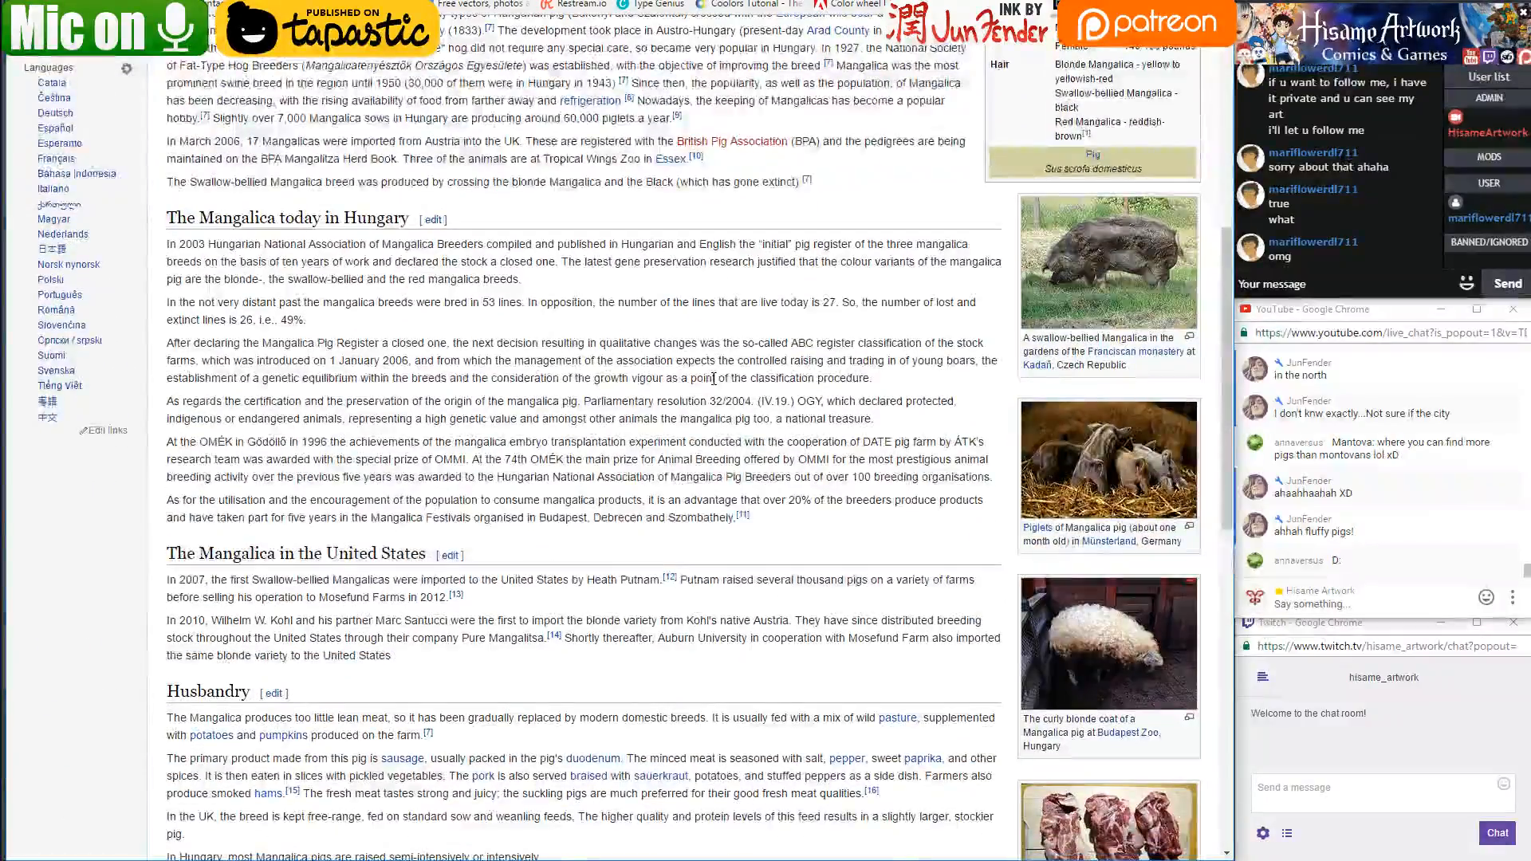
scroll(714, 379, down, 3)
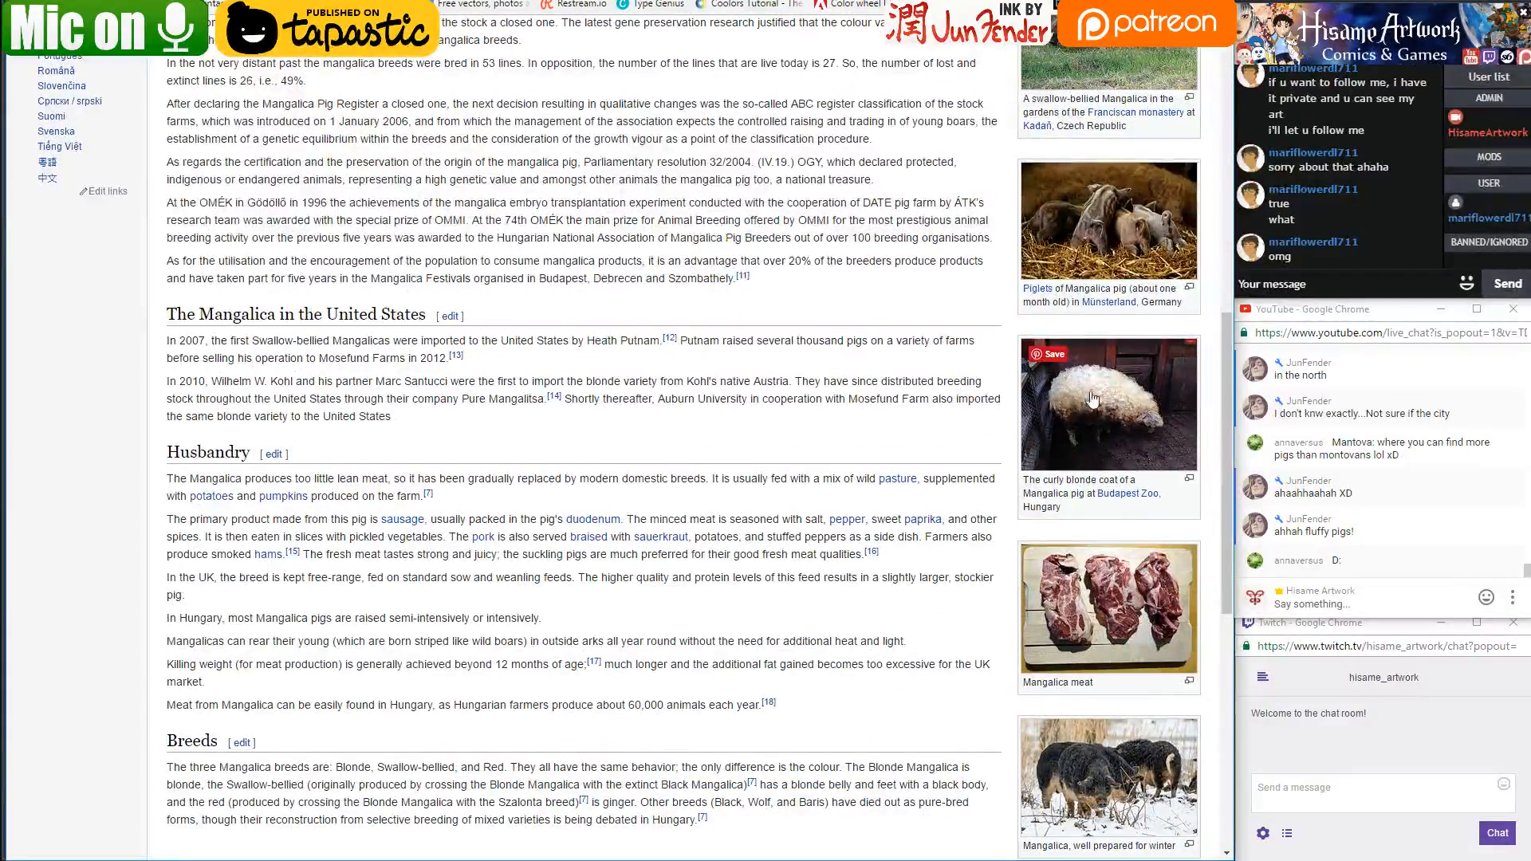
scroll(1029, 403, down, 1)
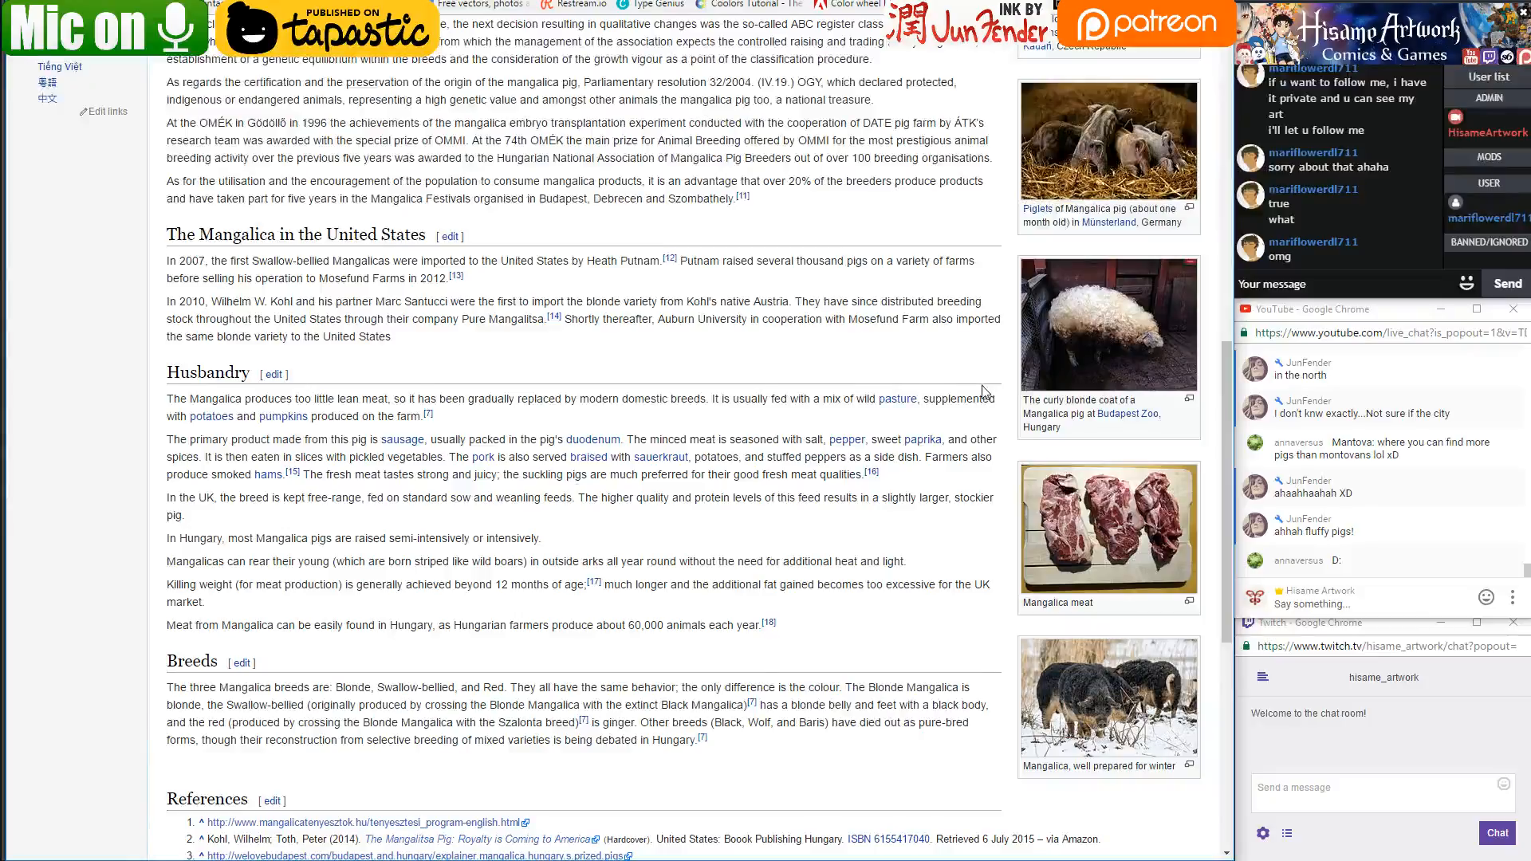
scroll(979, 390, down, 2)
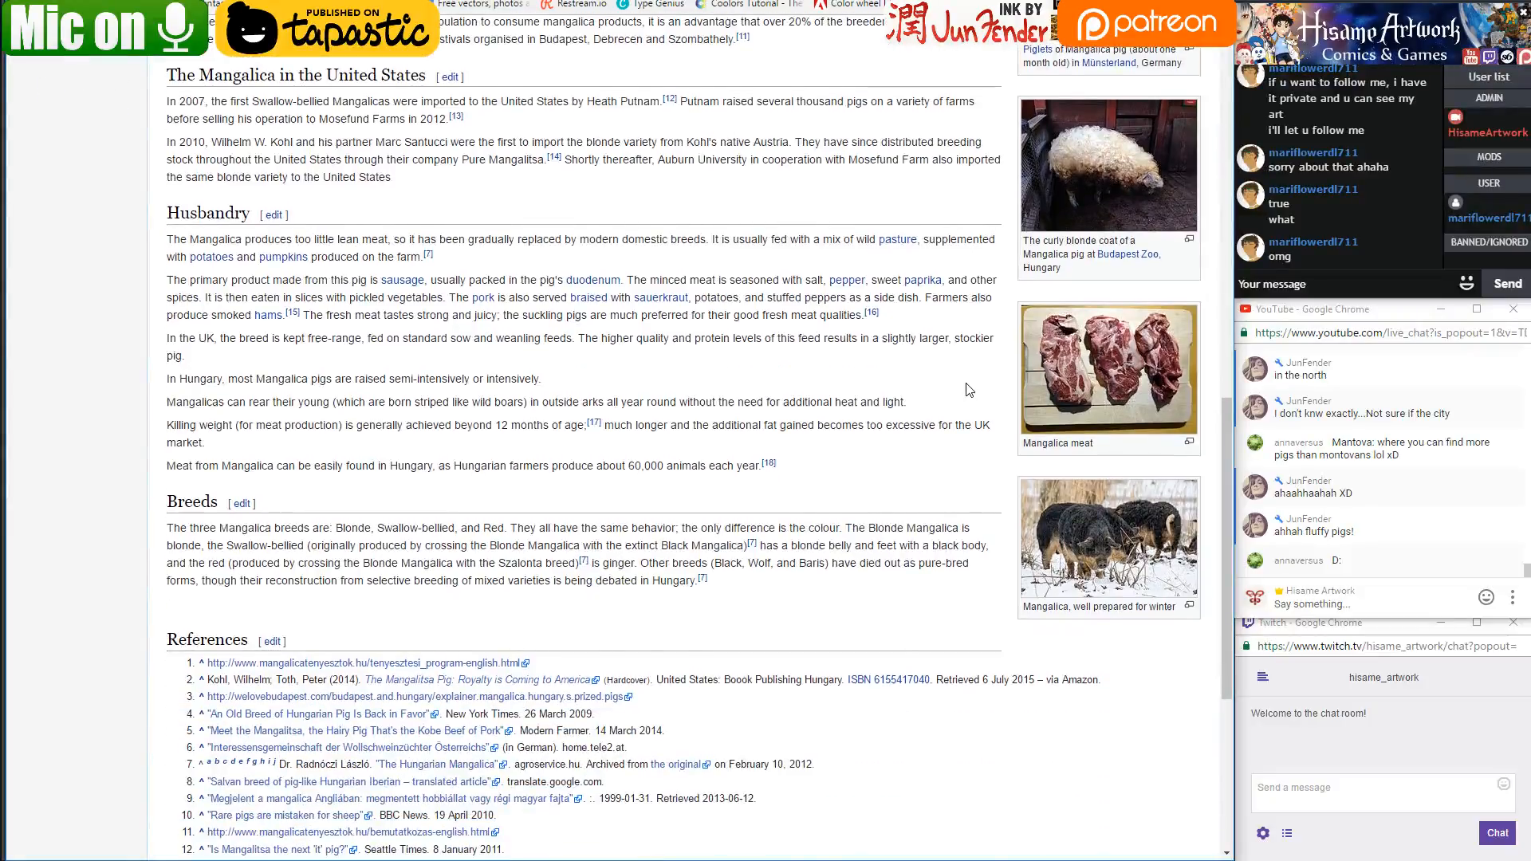
click(1109, 543)
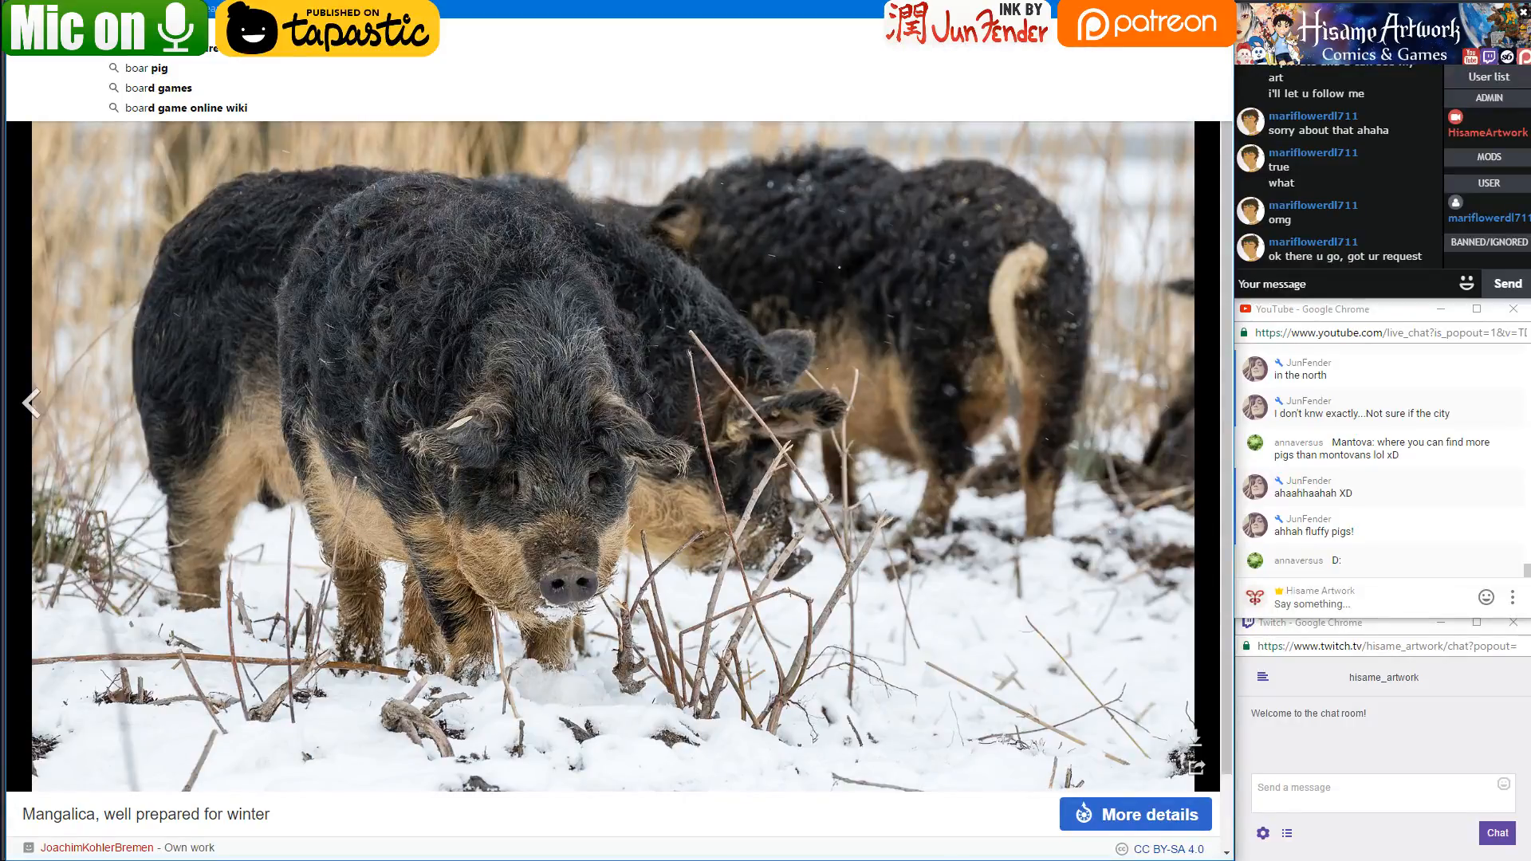
Search the web for "boar" and view the wild boar pictures
key(Return)
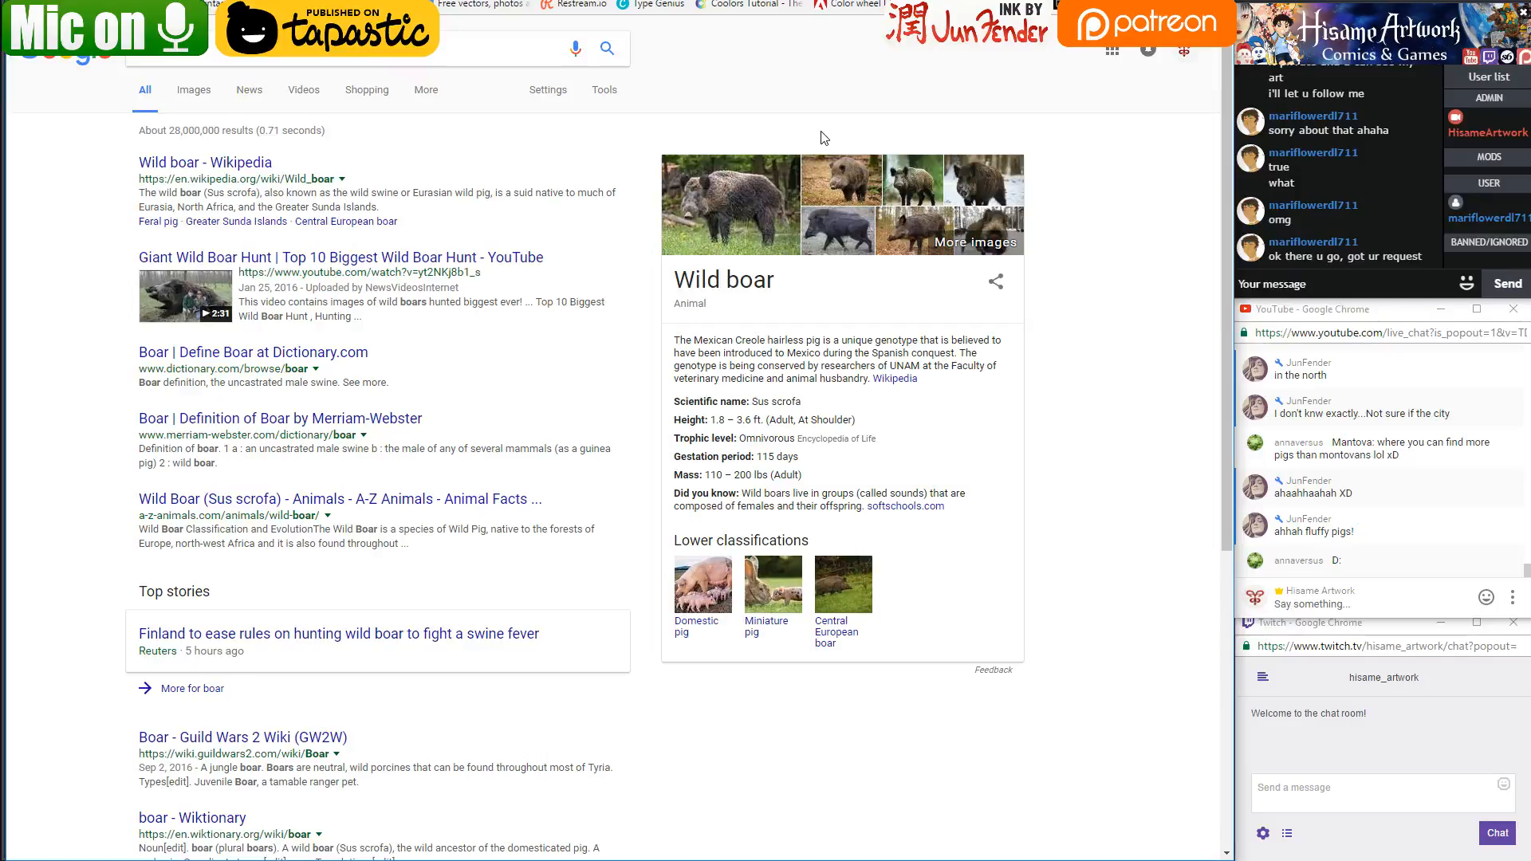
click(662, 233)
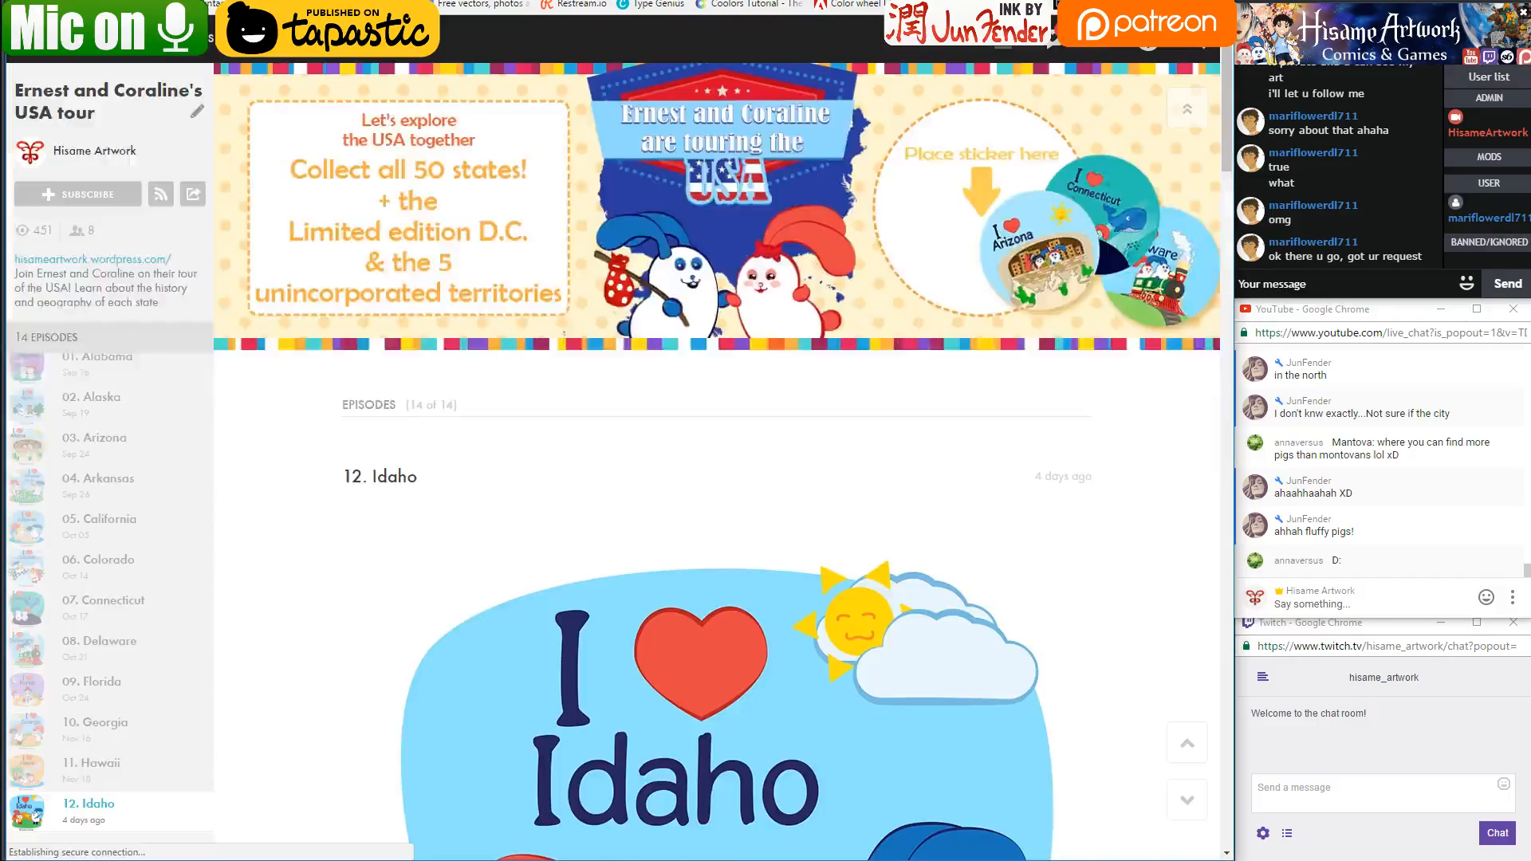
Switch back to Photoshop and paint the front hairline of the man in the green suit with the palette's dark grey
key(alt+Tab)
scroll(509, 445, down, 5)
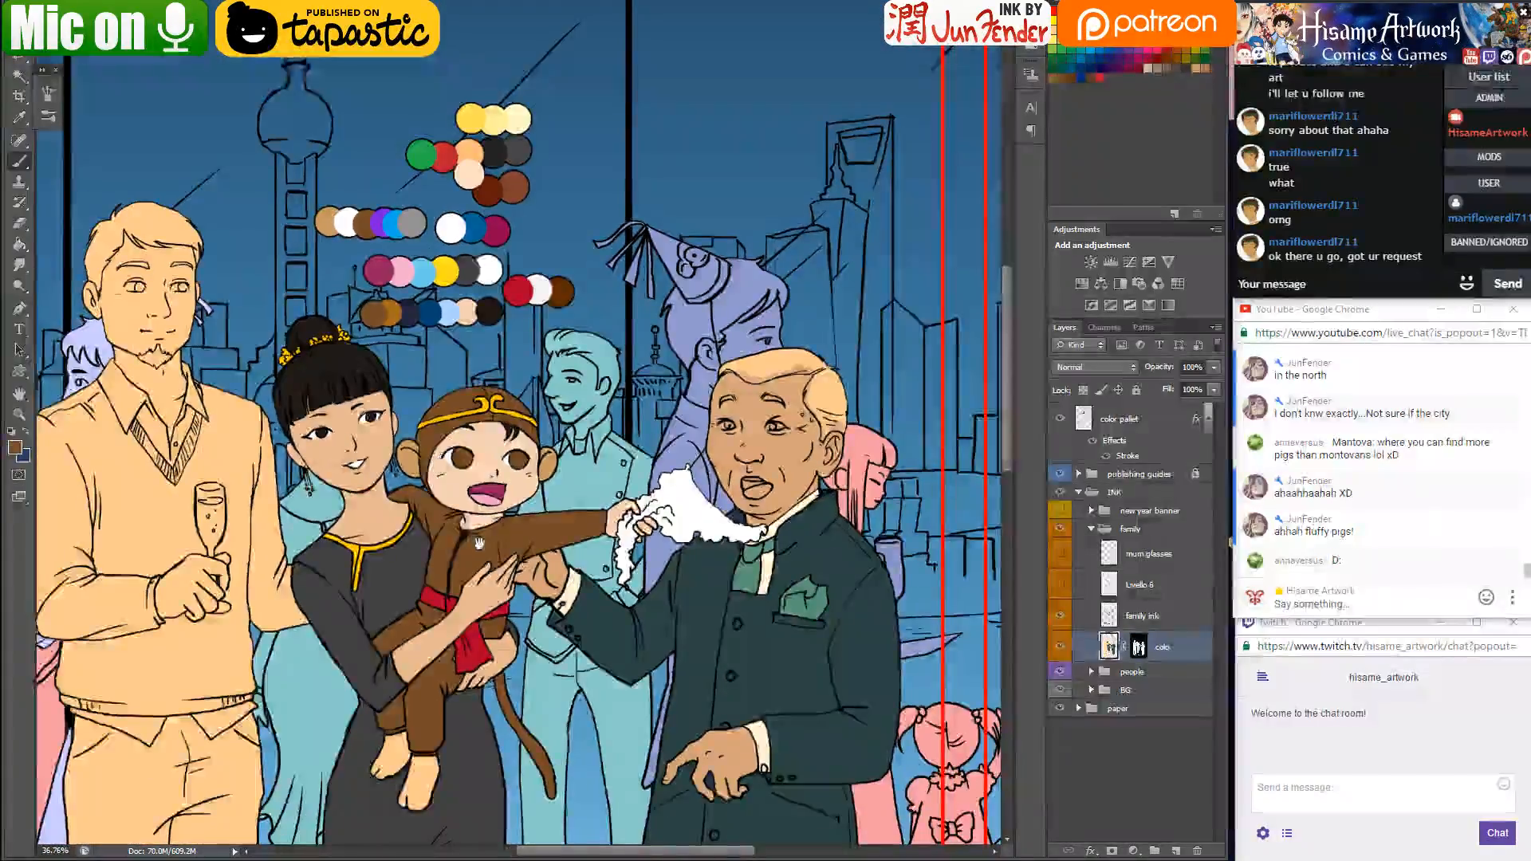
drag(478, 543, 440, 449)
scroll(875, 318, up, 3)
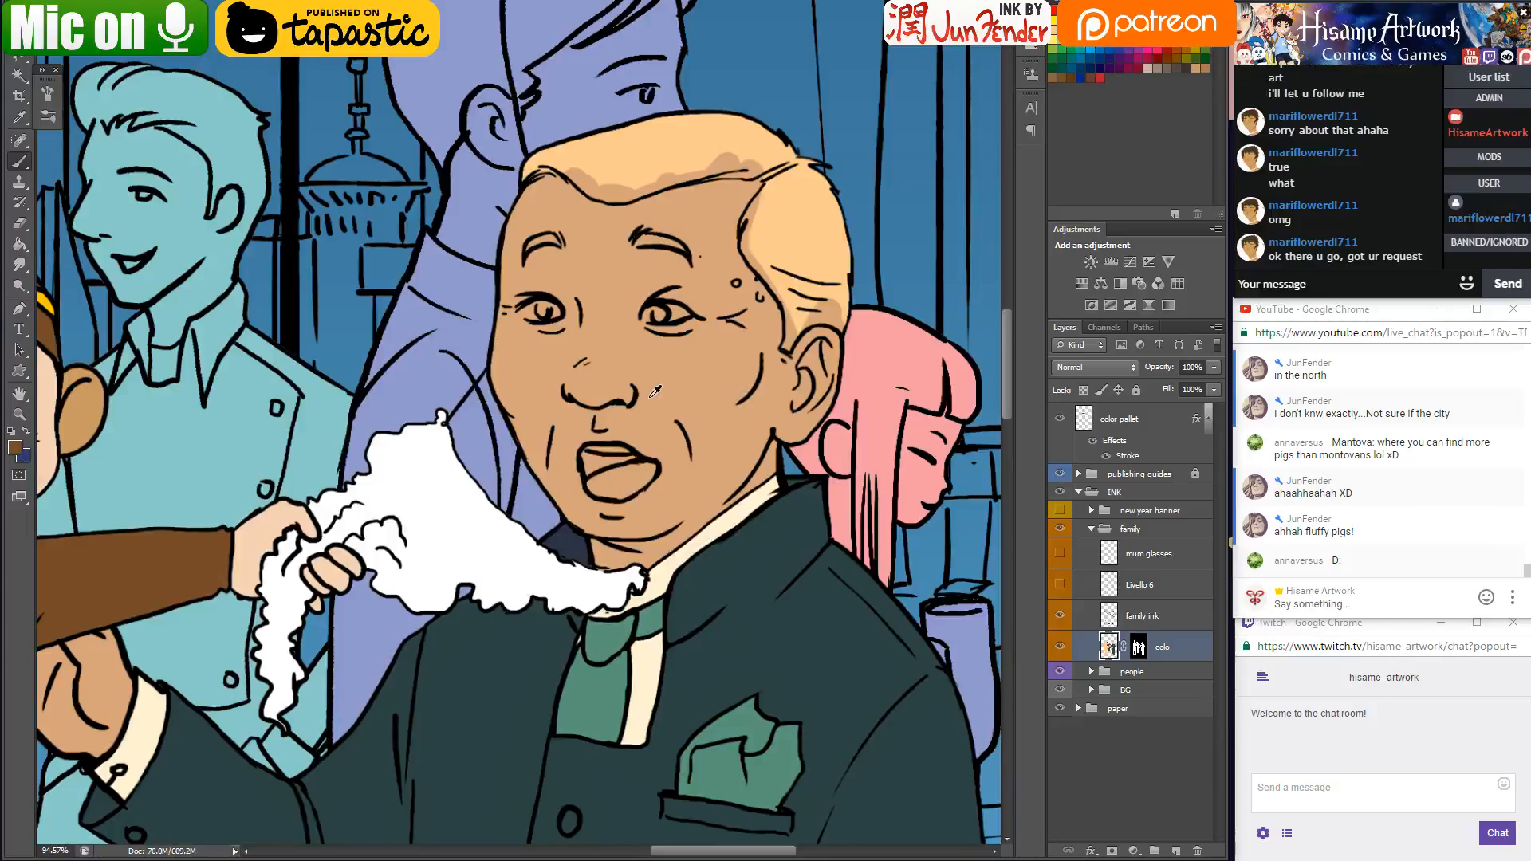
scroll(308, 517, down, 2)
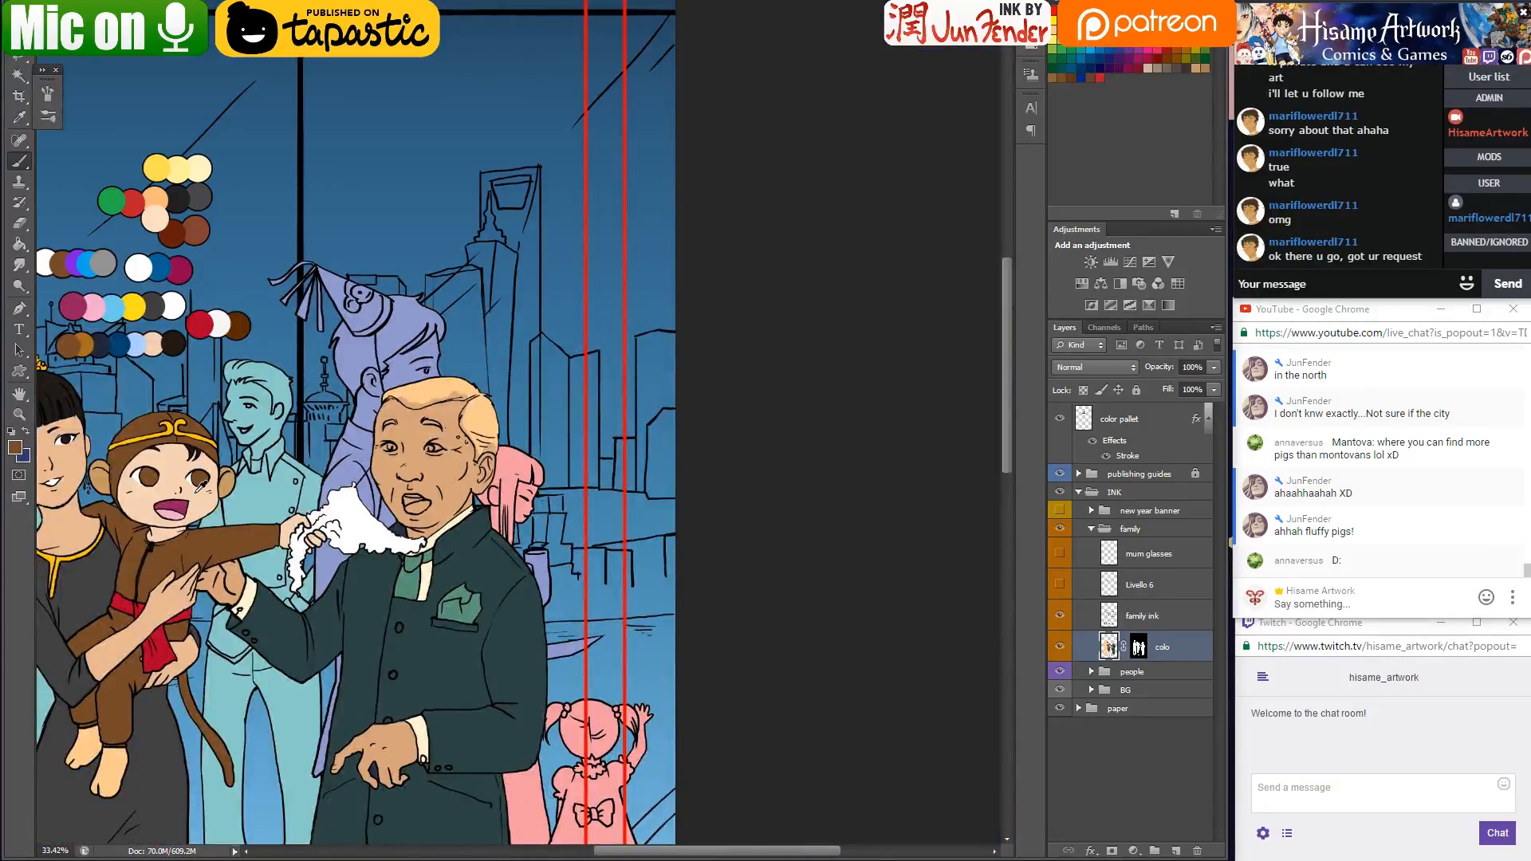
scroll(435, 438, up, 3)
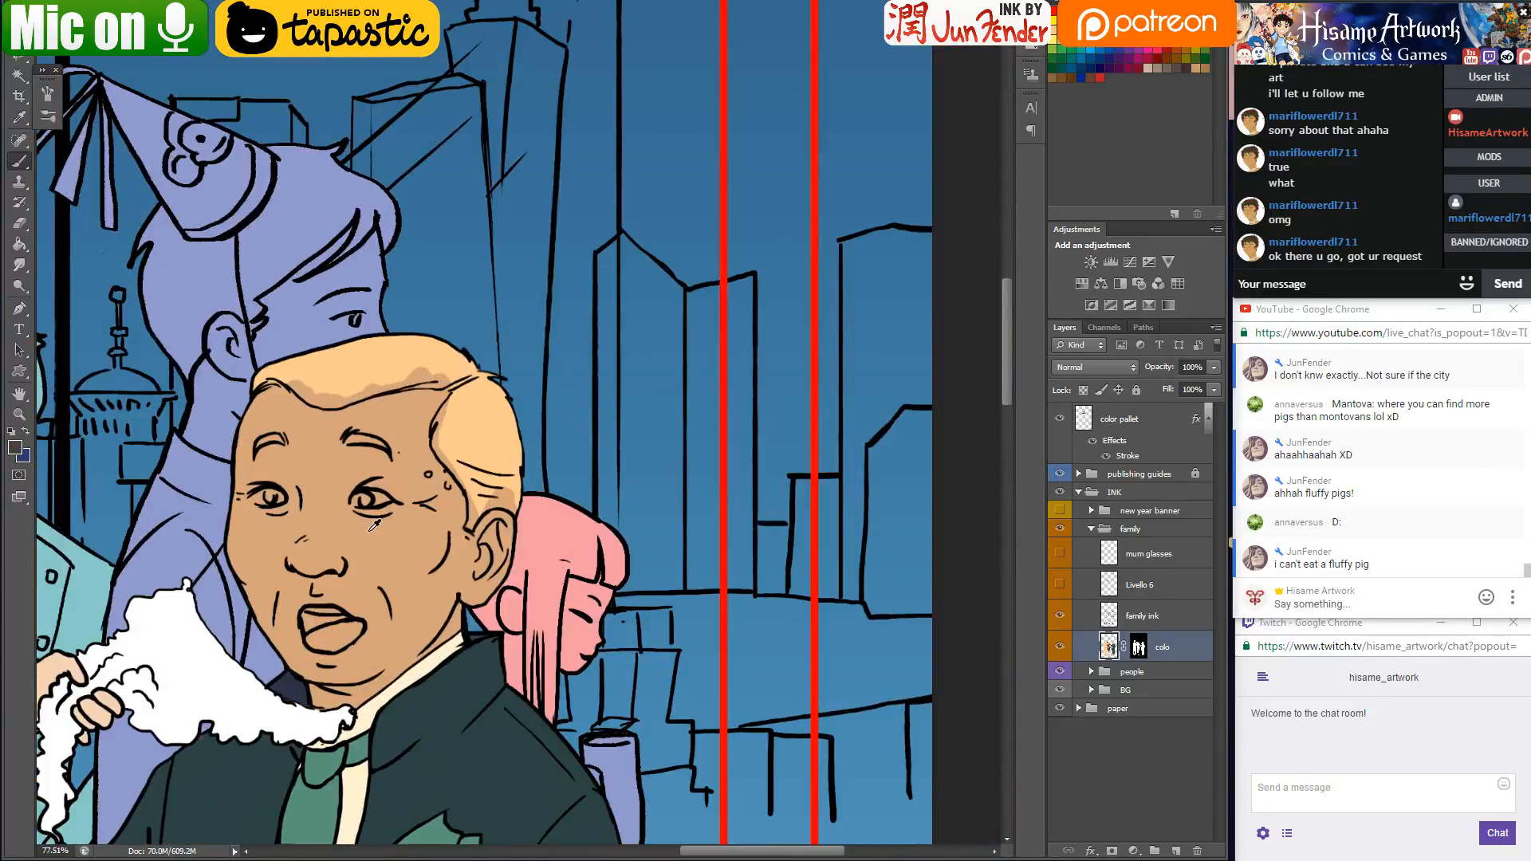
scroll(374, 525, up, 2)
drag(368, 531, 594, 527)
scroll(562, 270, up, 1)
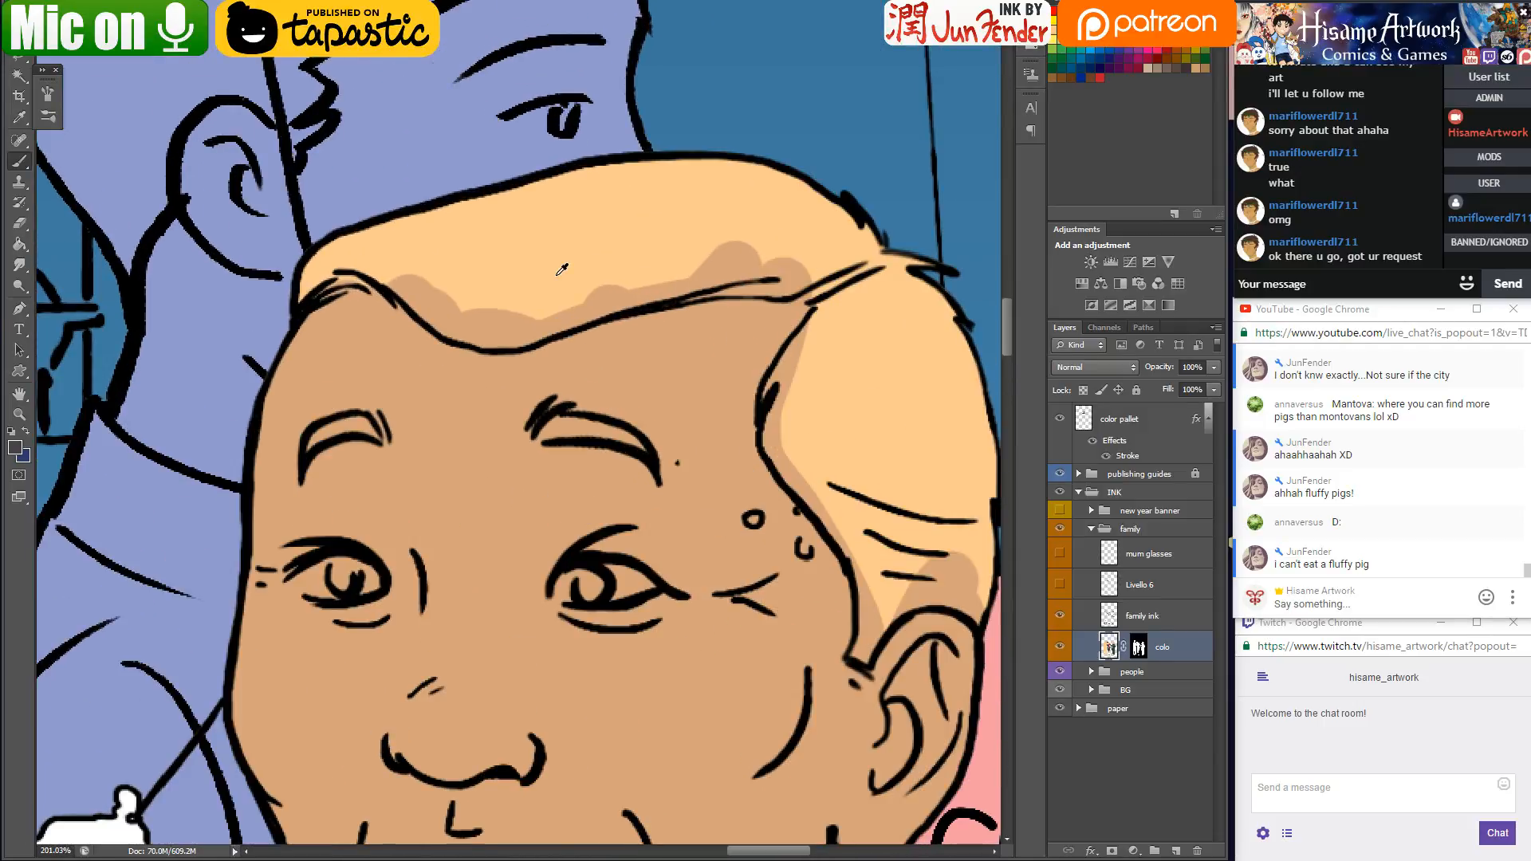
mouse_move(312, 250)
mouse_down()
mouse_move(351, 257)
mouse_move(340, 276)
mouse_move(373, 280)
mouse_move(357, 292)
mouse_move(440, 242)
mouse_move(423, 279)
mouse_move(394, 266)
mouse_move(445, 312)
mouse_move(526, 332)
mouse_up()
Extend the dark grey across the top of the suited man's hair and along the edge towards the parting
scroll(526, 332, right, 3)
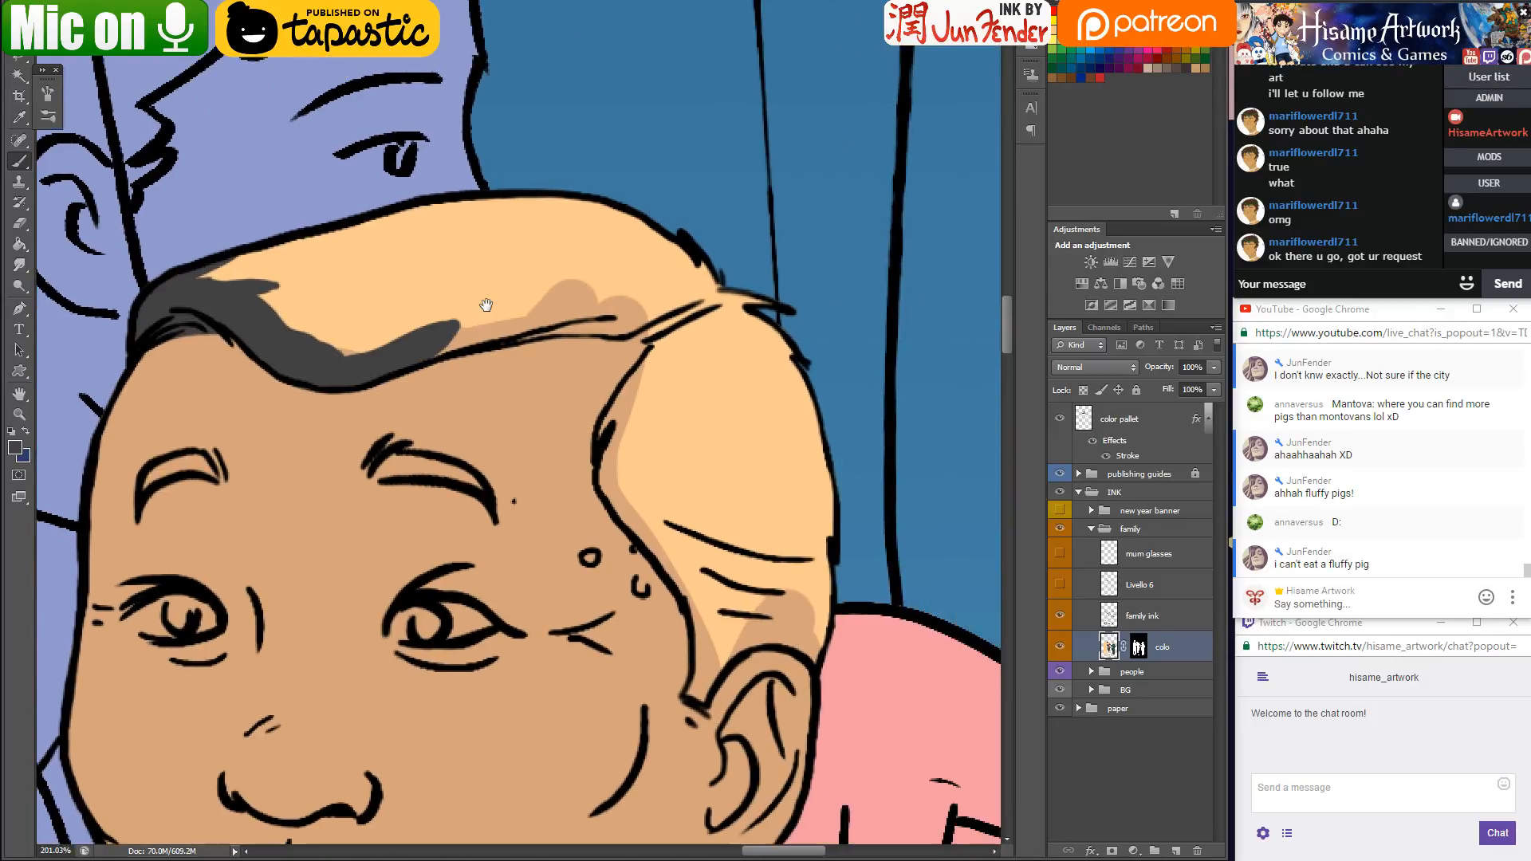
mouse_move(419, 234)
mouse_down()
mouse_move(232, 282)
mouse_move(307, 332)
mouse_move(439, 323)
mouse_move(414, 338)
mouse_move(690, 311)
mouse_move(542, 320)
mouse_move(646, 323)
mouse_move(706, 287)
mouse_move(642, 347)
mouse_up()
alt+click(643, 343)
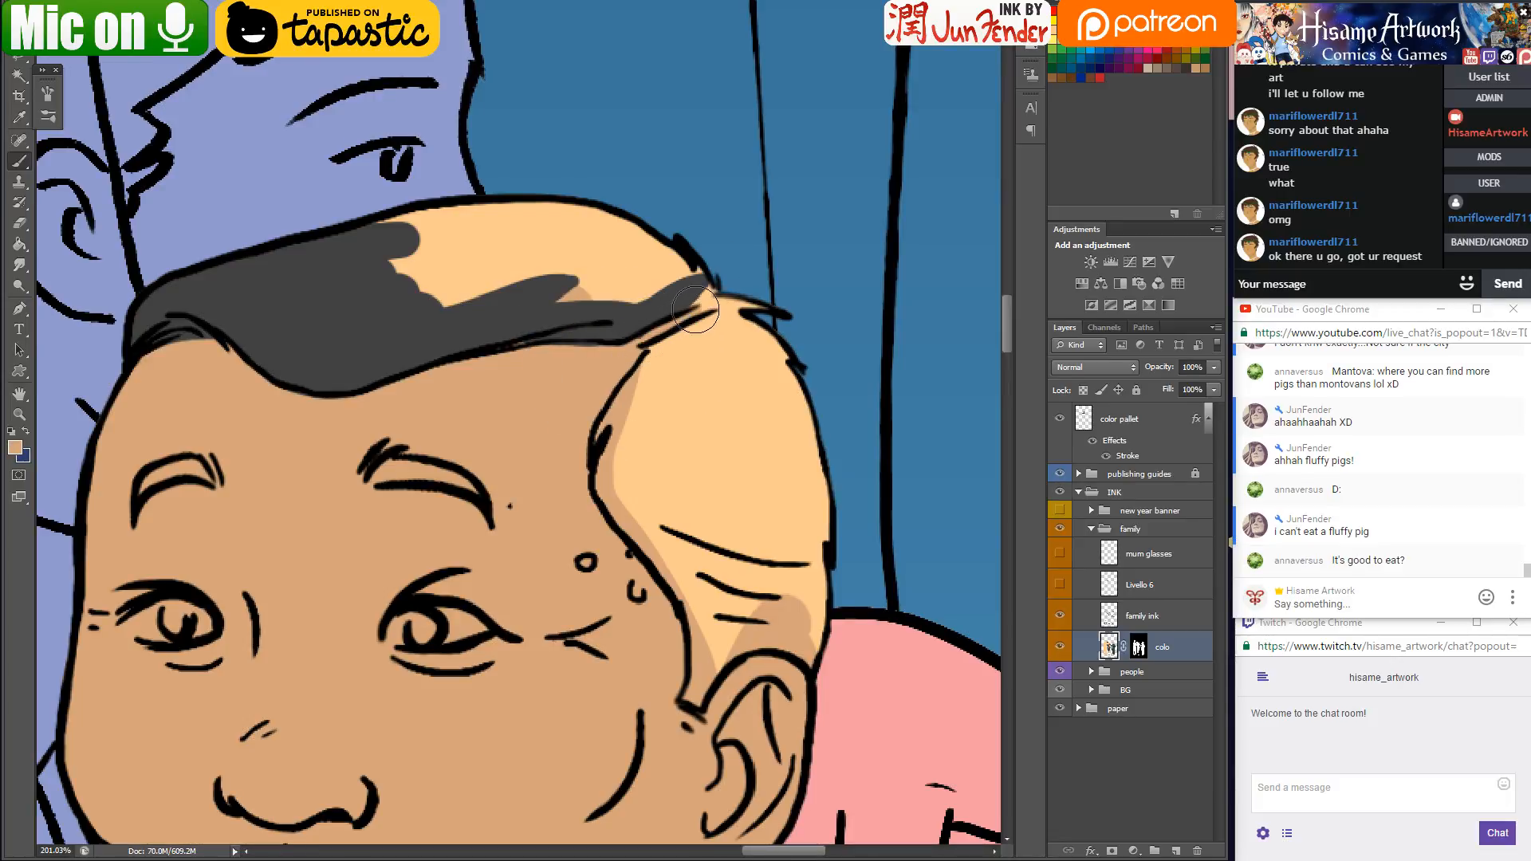
alt+click(682, 283)
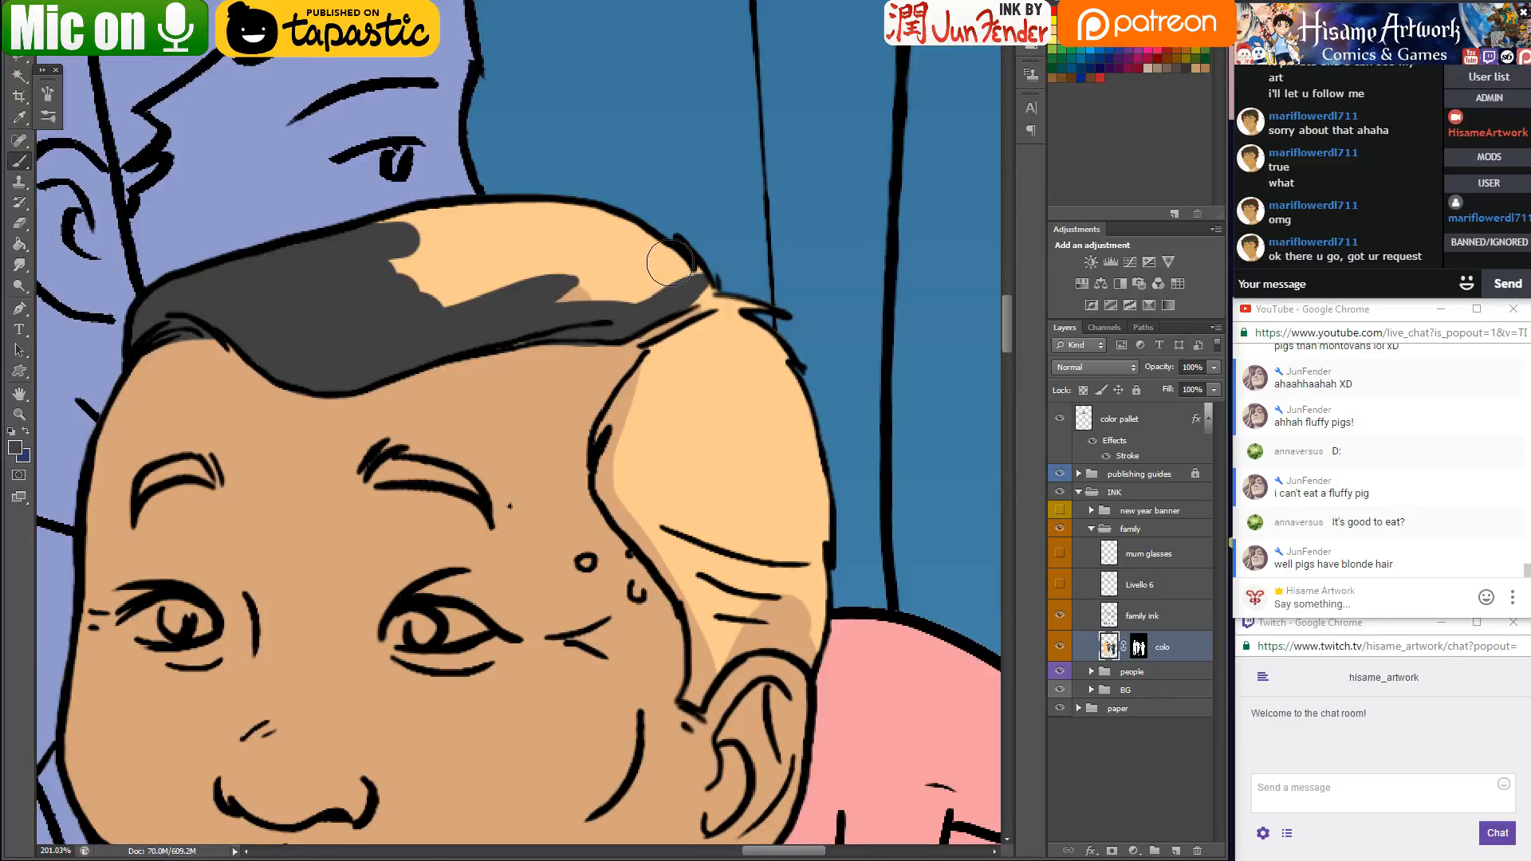
Paint the edges of the suited man's side hair dark grey, from the parting down to the ear, and save the illustration
mouse_move(670, 260)
mouse_down()
mouse_move(628, 306)
mouse_move(734, 271)
mouse_move(706, 300)
mouse_move(673, 301)
mouse_move(748, 267)
mouse_move(654, 353)
mouse_move(757, 306)
mouse_move(691, 299)
mouse_move(739, 290)
mouse_move(710, 320)
mouse_move(771, 288)
mouse_move(719, 305)
mouse_move(674, 348)
mouse_move(740, 322)
mouse_move(796, 367)
mouse_move(813, 510)
mouse_move(793, 346)
mouse_move(811, 535)
mouse_move(607, 360)
mouse_up()
mouse_move(517, 235)
mouse_down()
mouse_move(473, 306)
mouse_move(465, 368)
mouse_move(536, 435)
mouse_up()
mouse_move(492, 352)
mouse_down()
mouse_move(486, 403)
mouse_move(551, 499)
mouse_move(547, 576)
mouse_move(594, 488)
mouse_up()
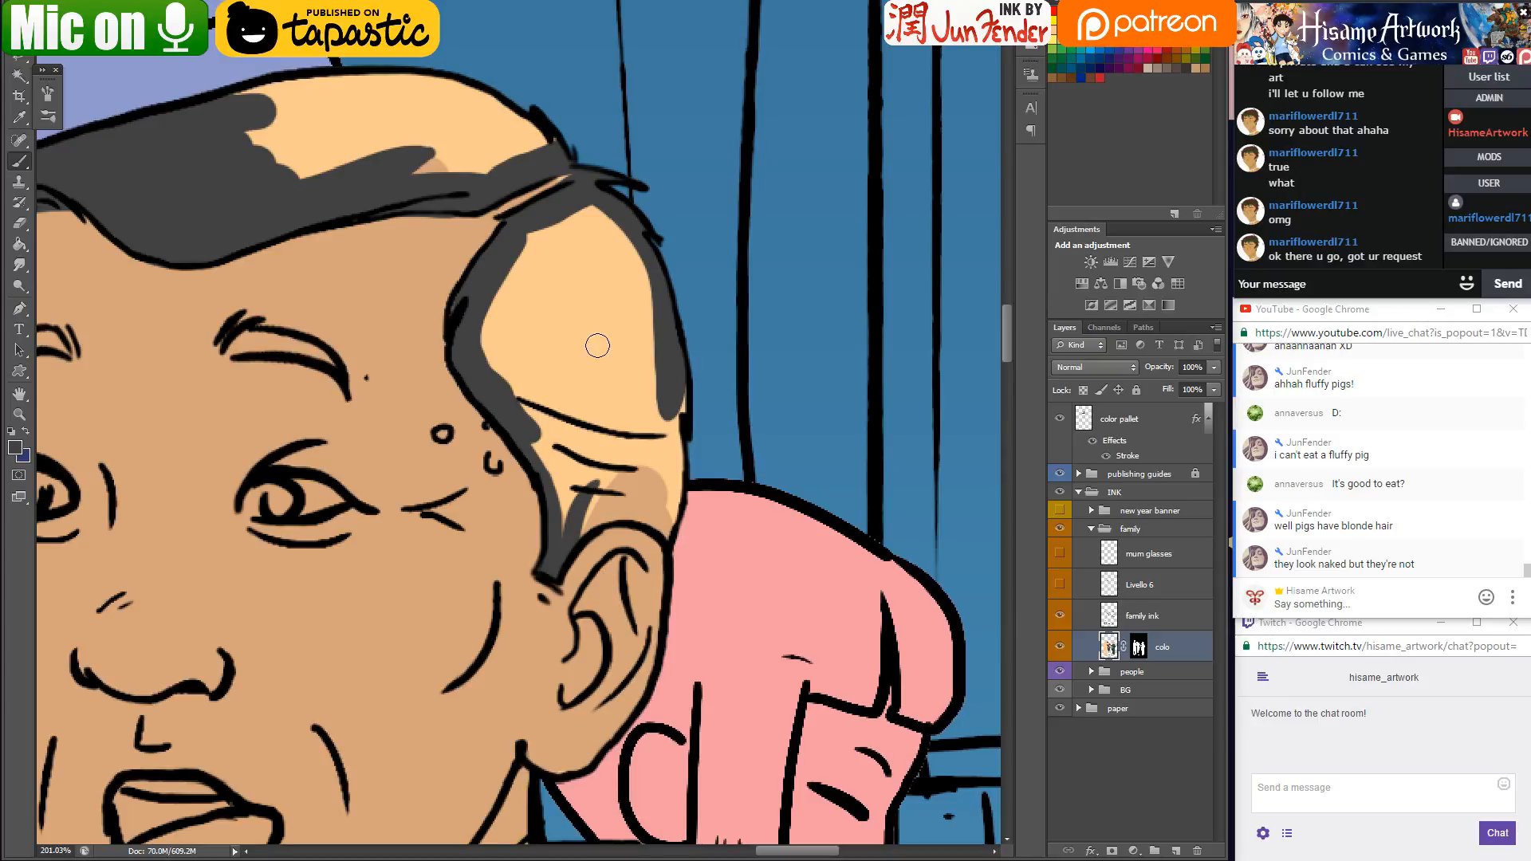
mouse_move(567, 509)
mouse_down()
mouse_move(594, 486)
mouse_move(586, 514)
mouse_move(664, 517)
mouse_move(639, 491)
mouse_move(610, 493)
mouse_move(622, 510)
mouse_up()
key(ctrl+s)
Switch to the web browser, search for "pig skin" images and enlarge the close-up of hairy brown pig skin
key(alt+Tab)
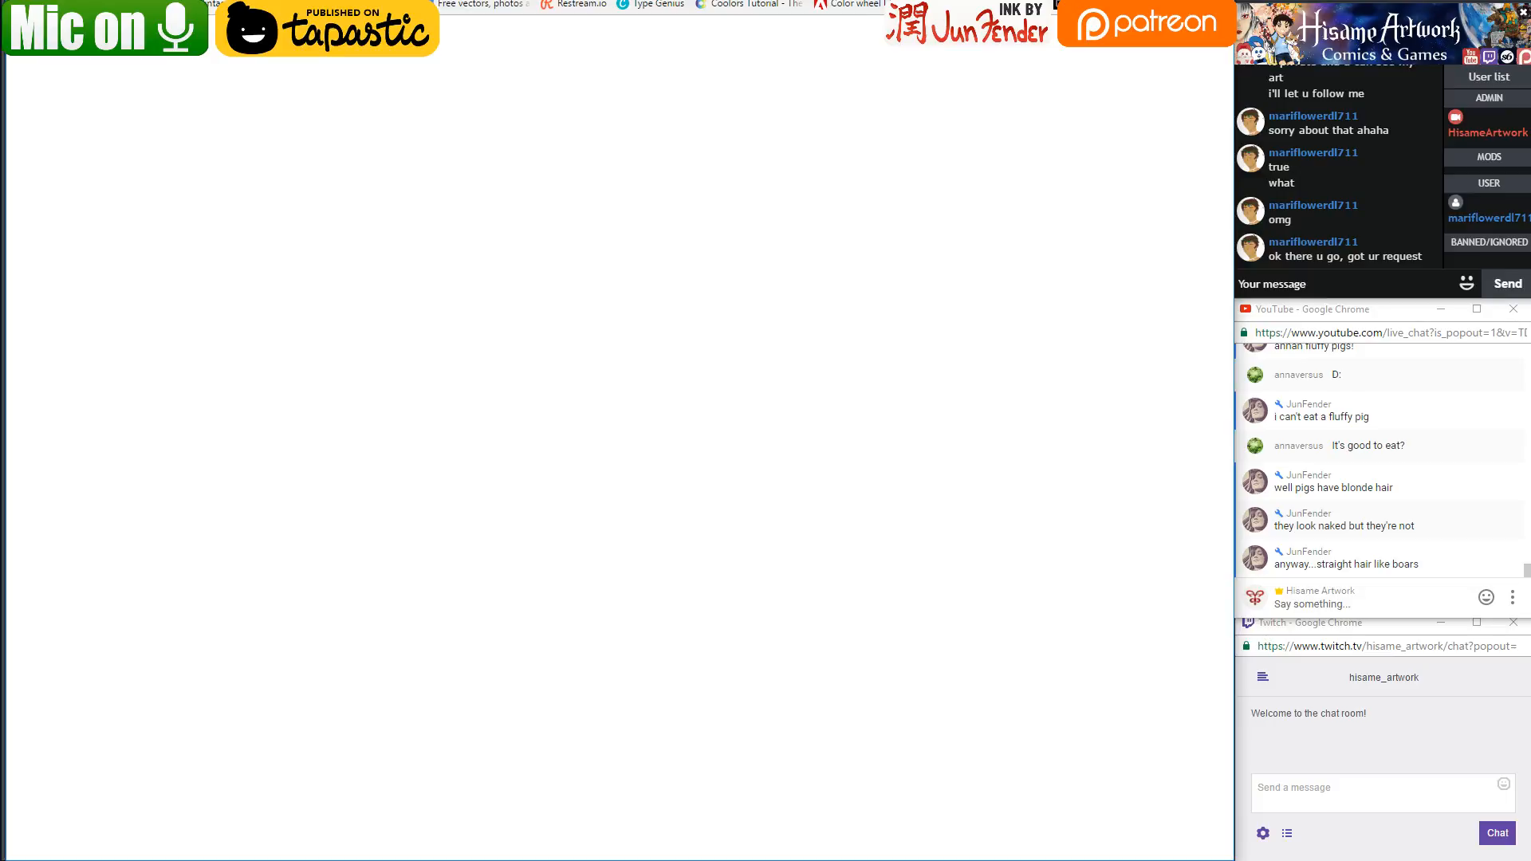
text(bpi)
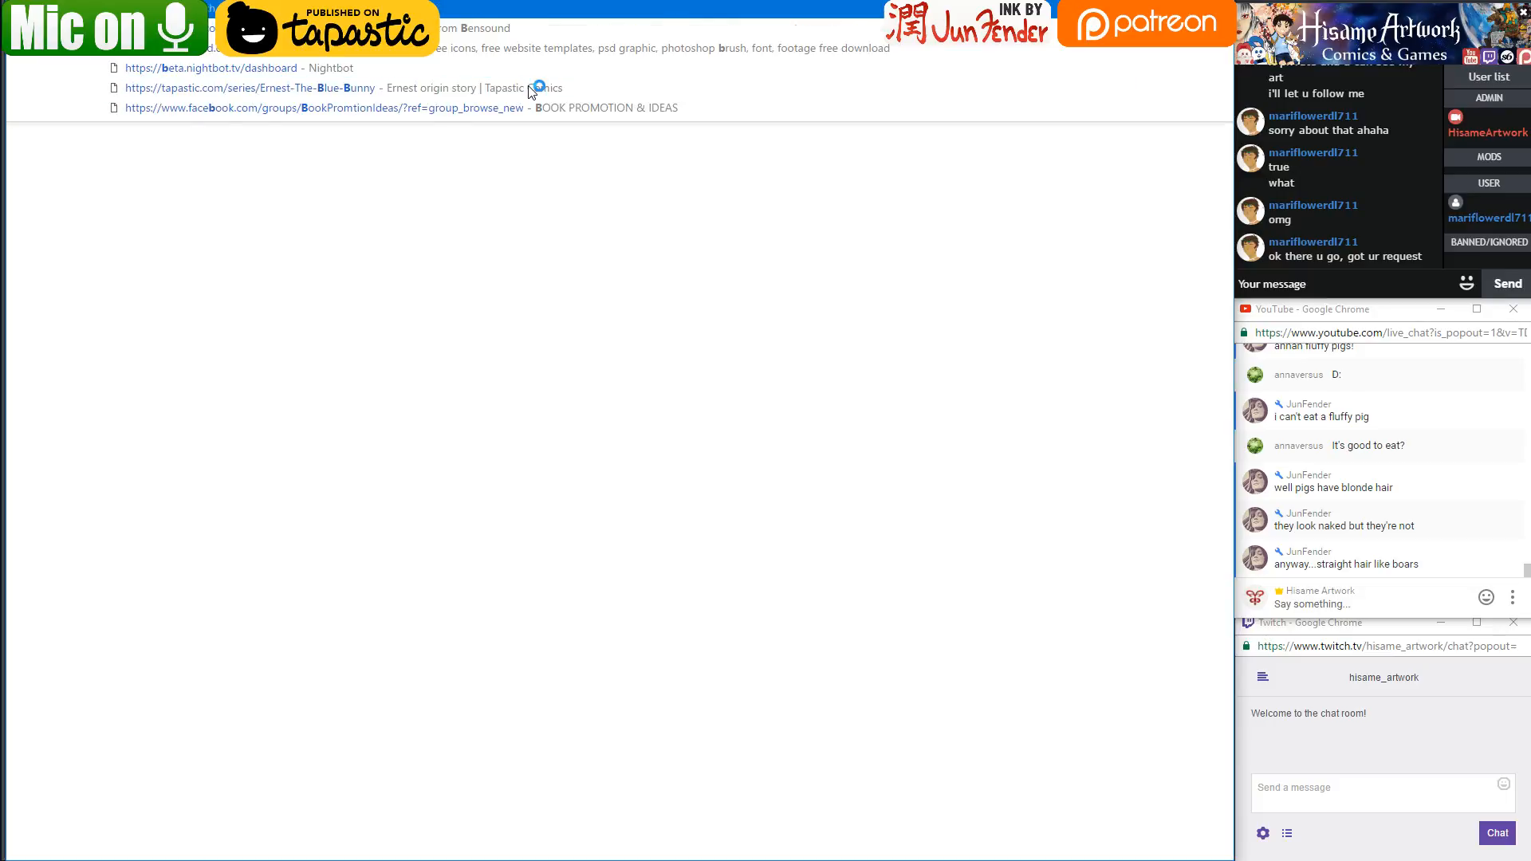
text(g skin)
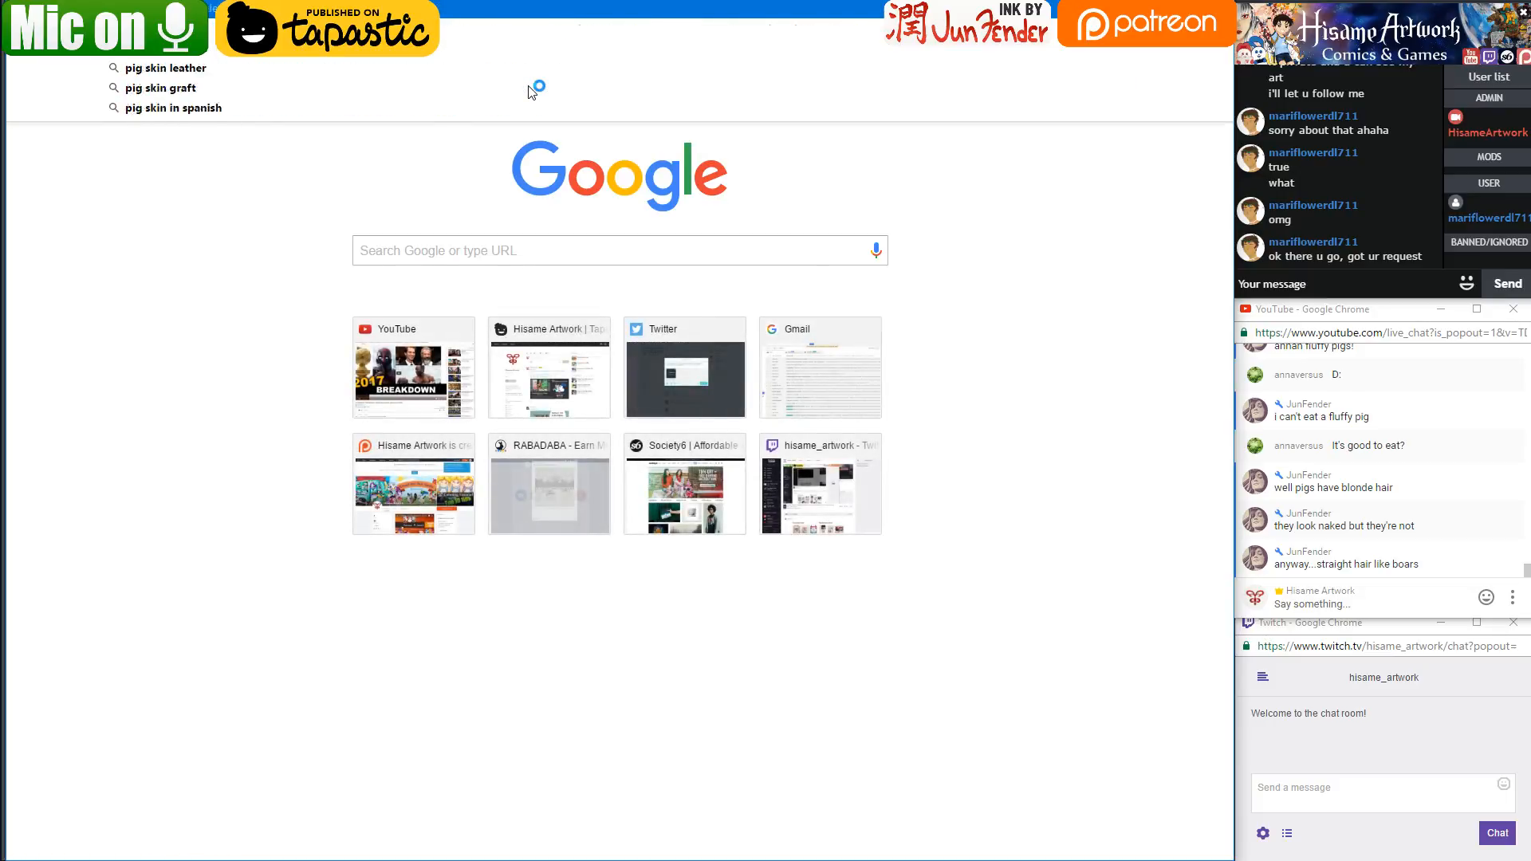
key(Return)
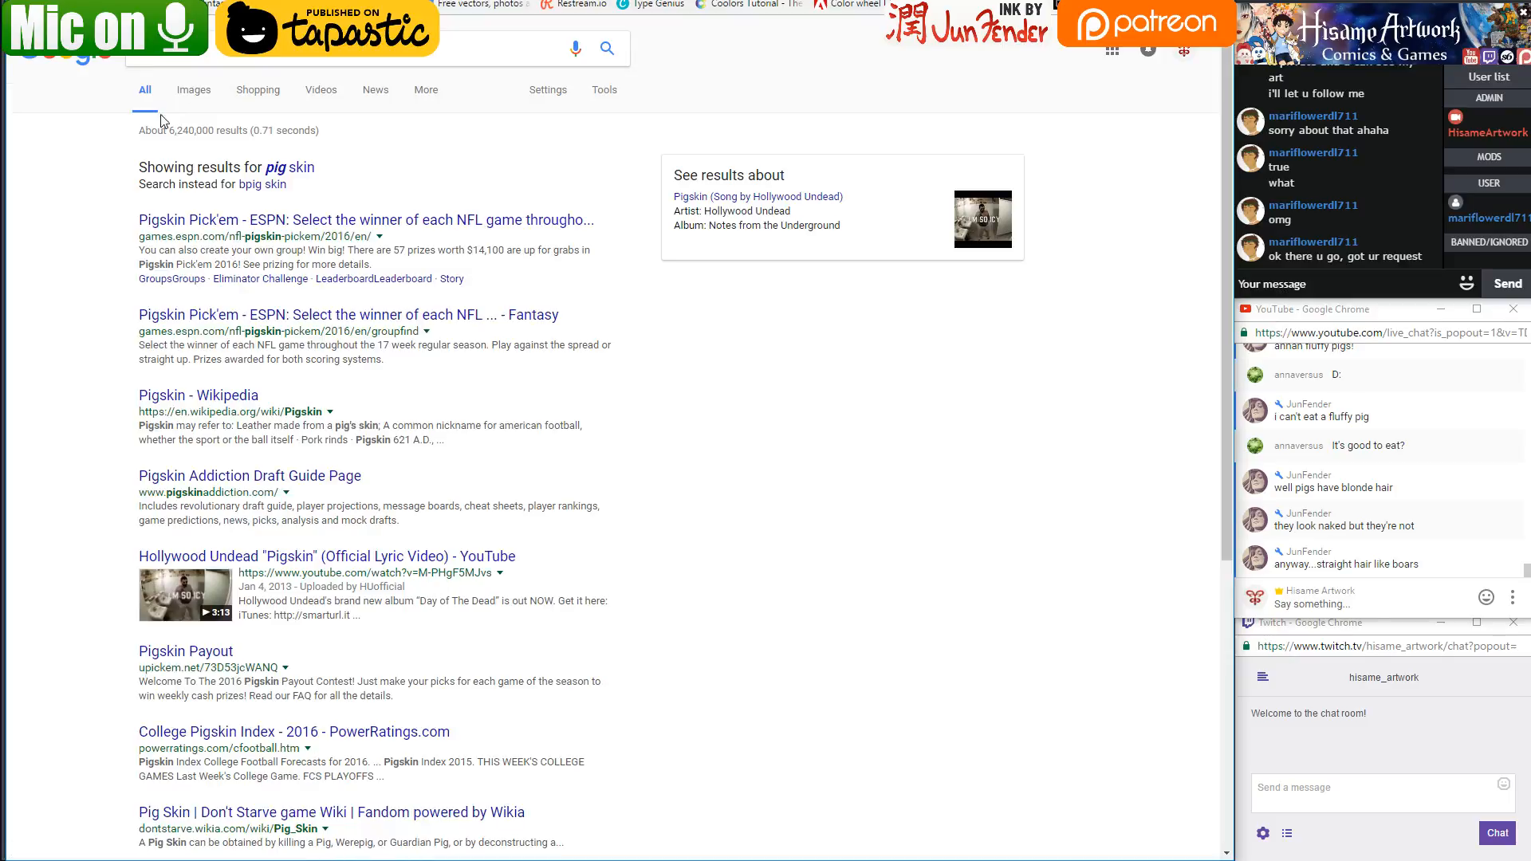
click(194, 91)
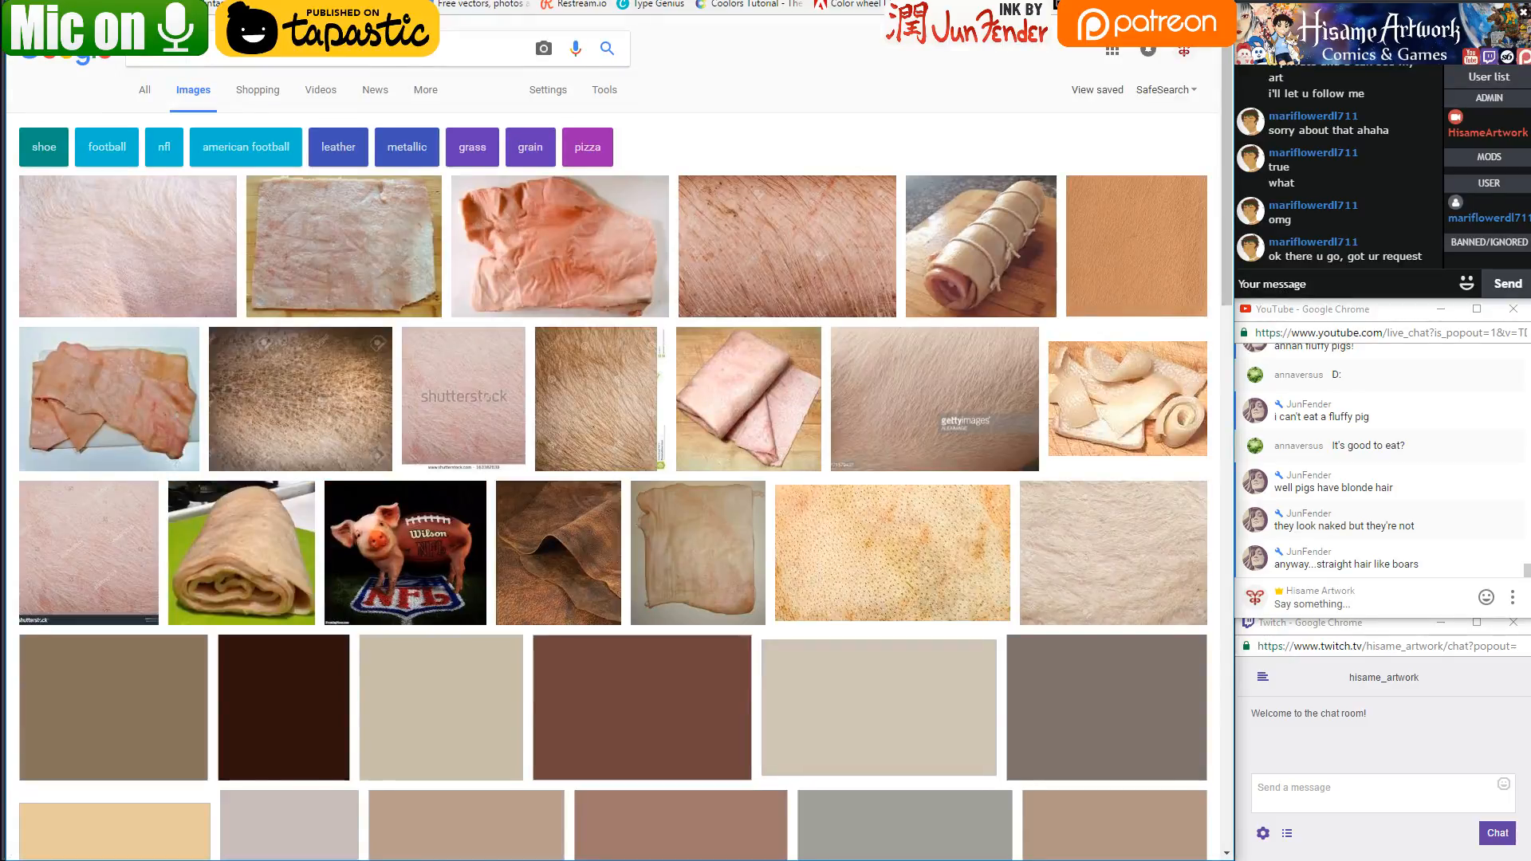
click(598, 399)
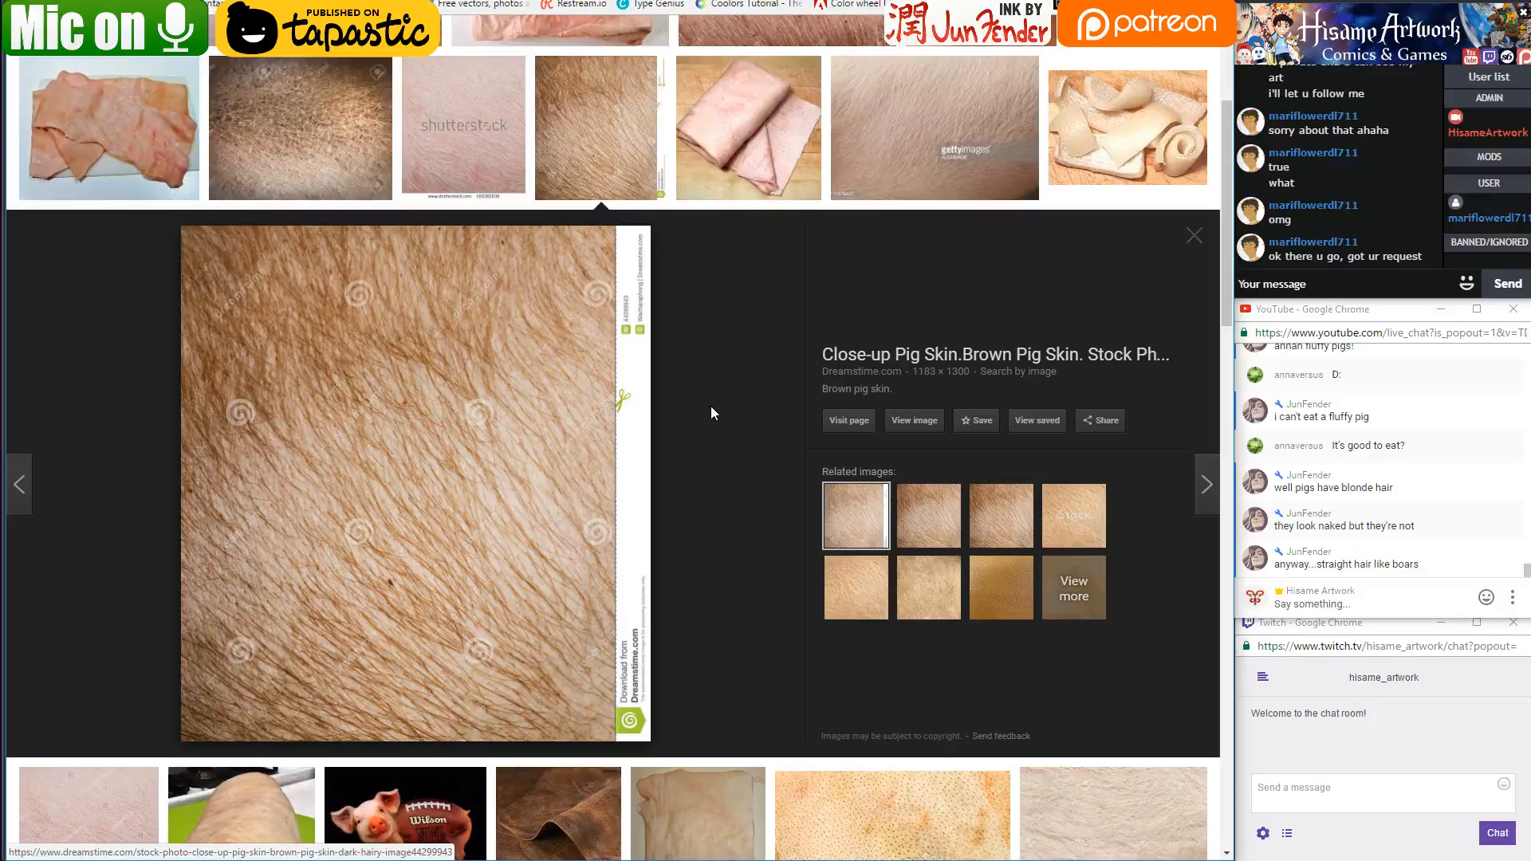
Enlarge the pale pig skin background picture and look through the surrounding image results
scroll(710, 407, up, 3)
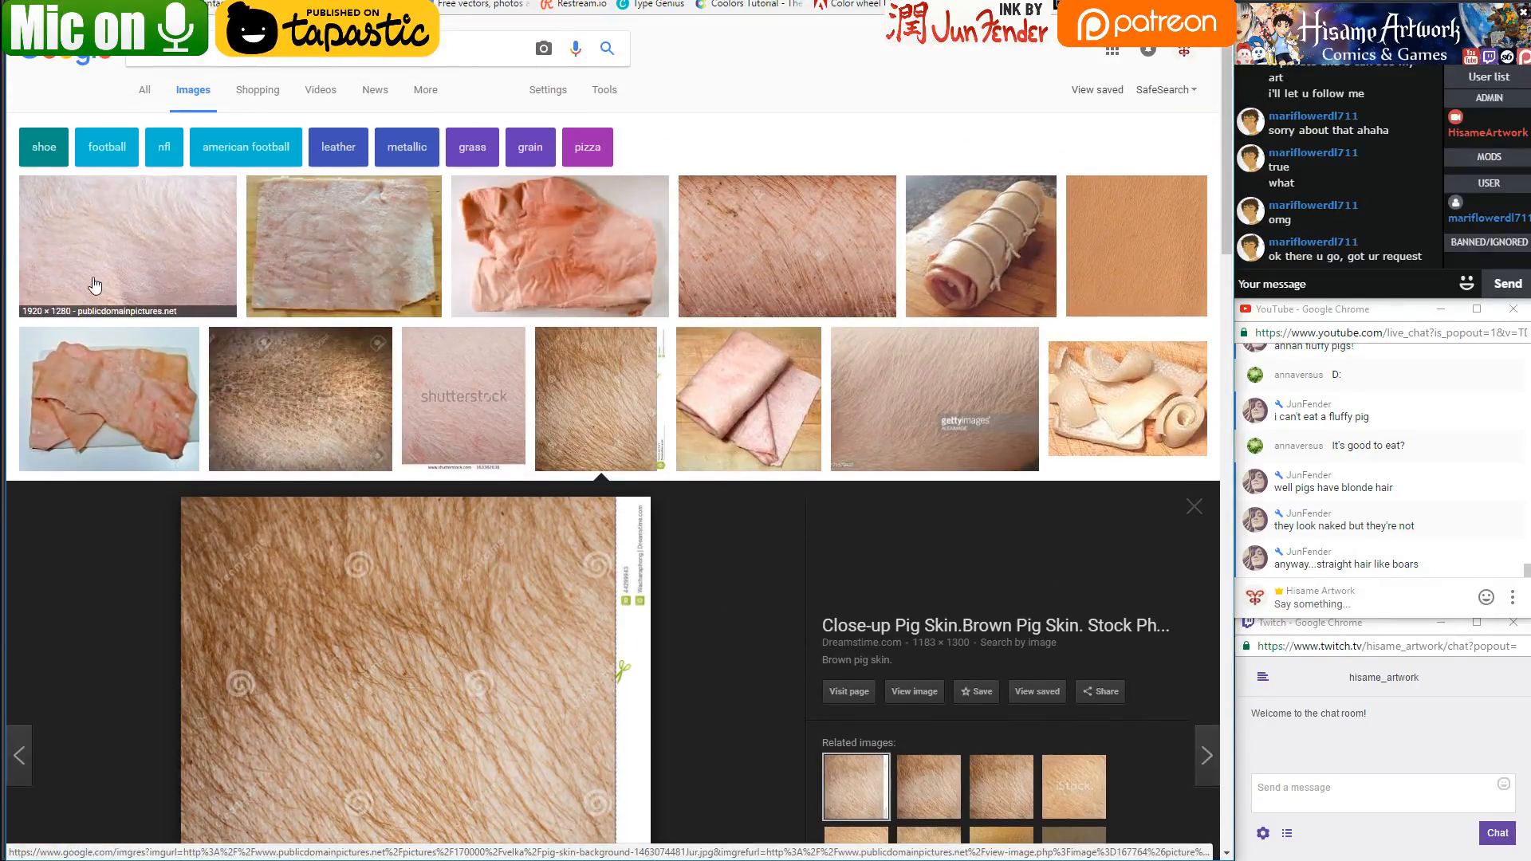
click(92, 279)
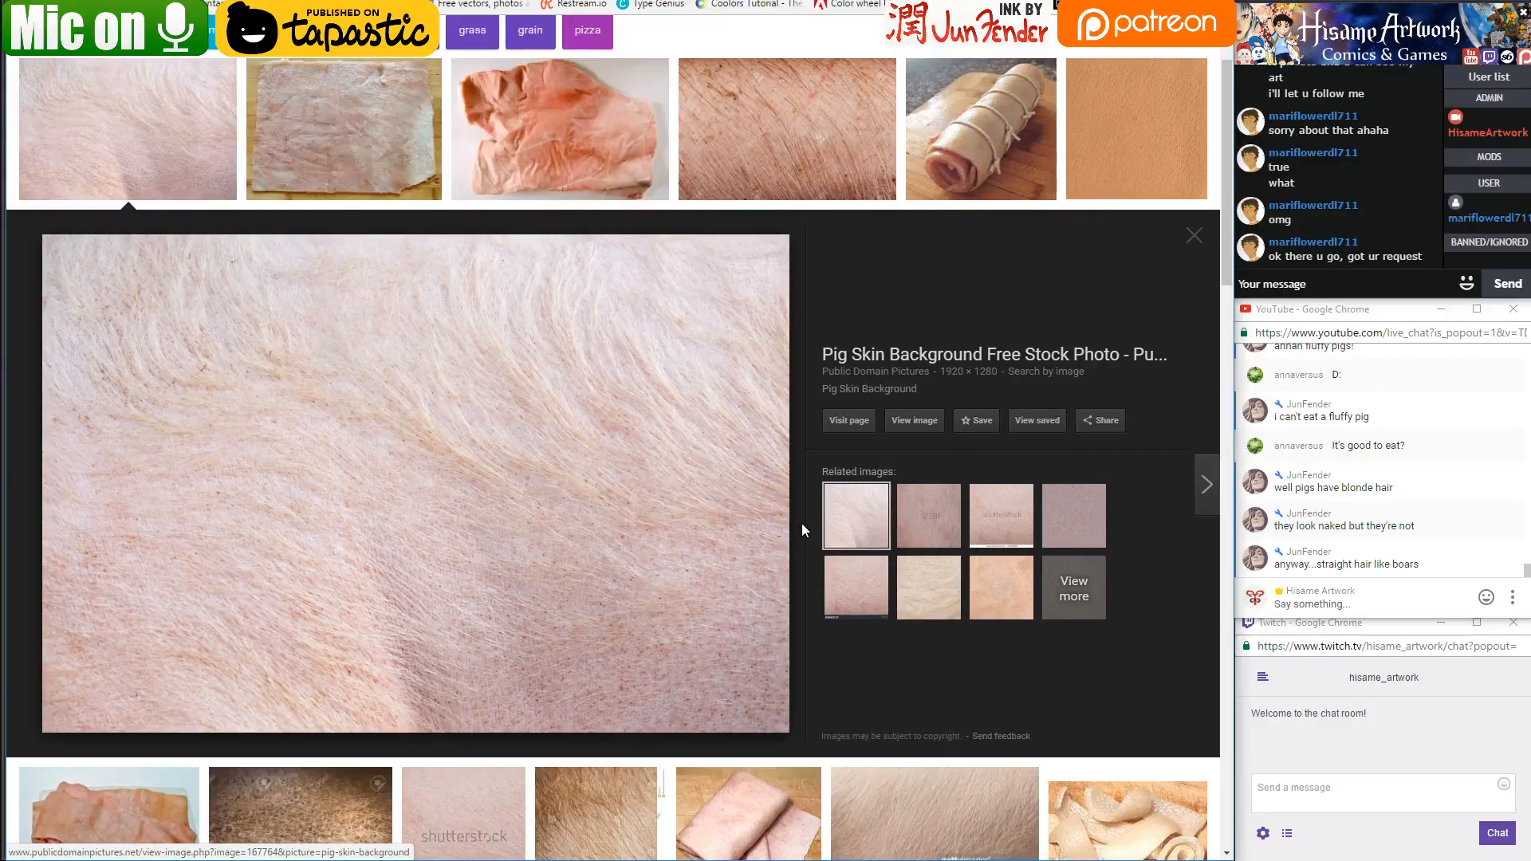
scroll(802, 523, down, 4)
scroll(806, 530, down, 3)
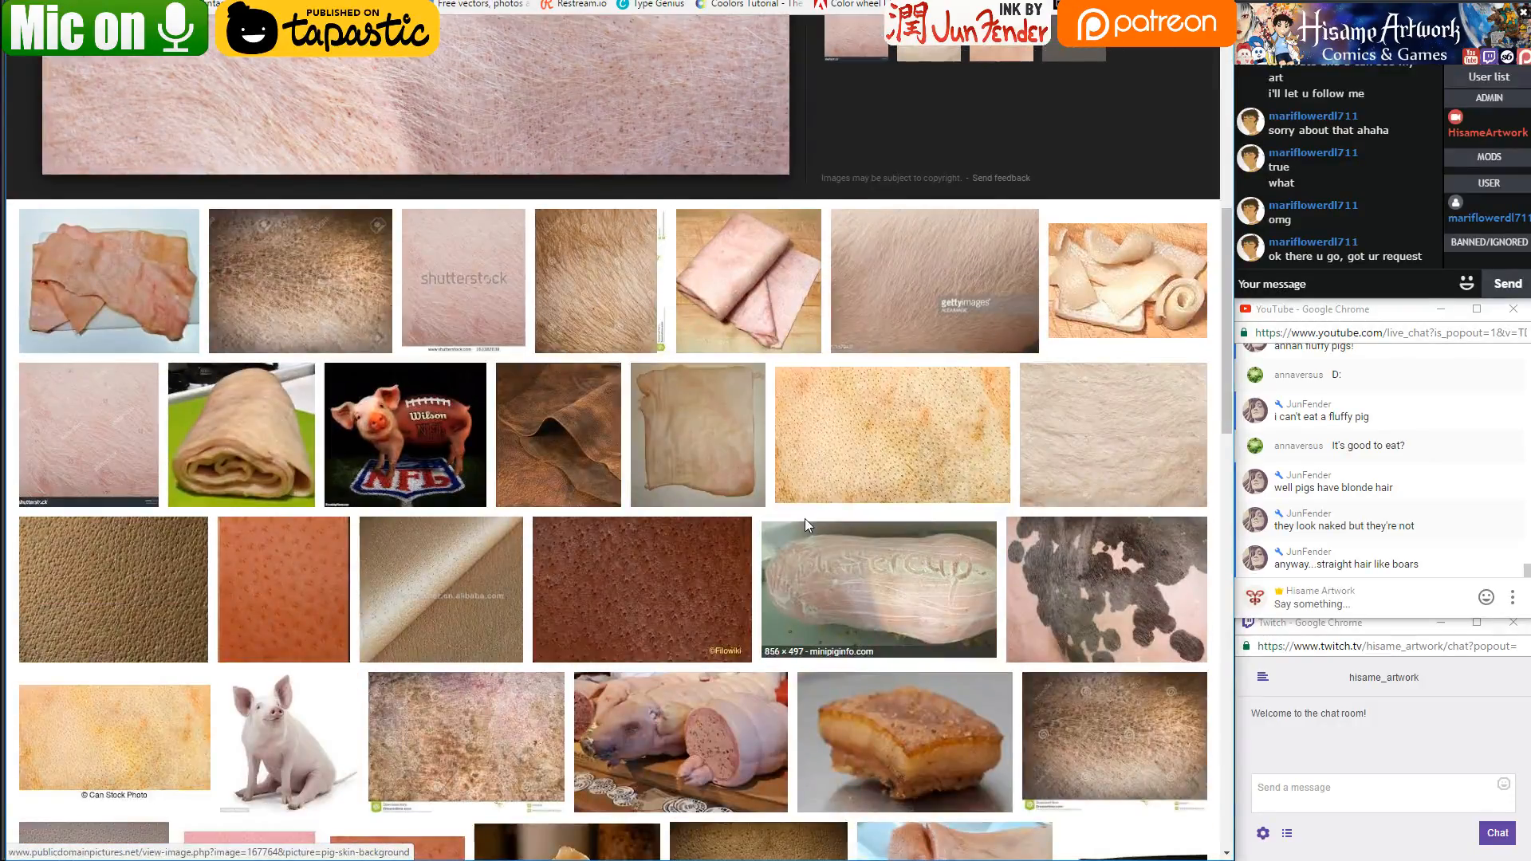
scroll(805, 525, up, 5)
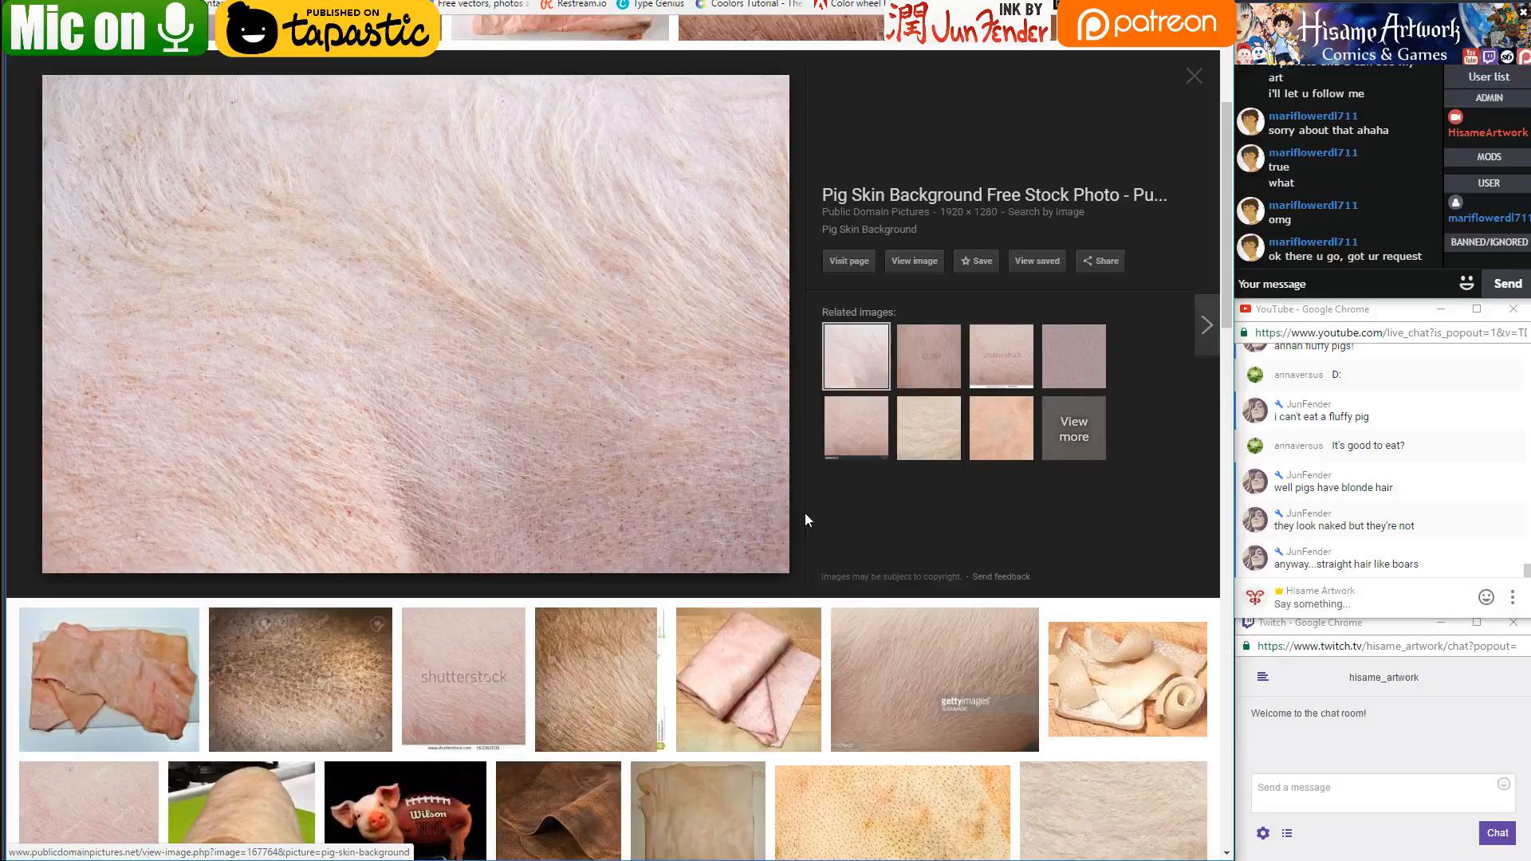
scroll(806, 517, up, 3)
click(223, 678)
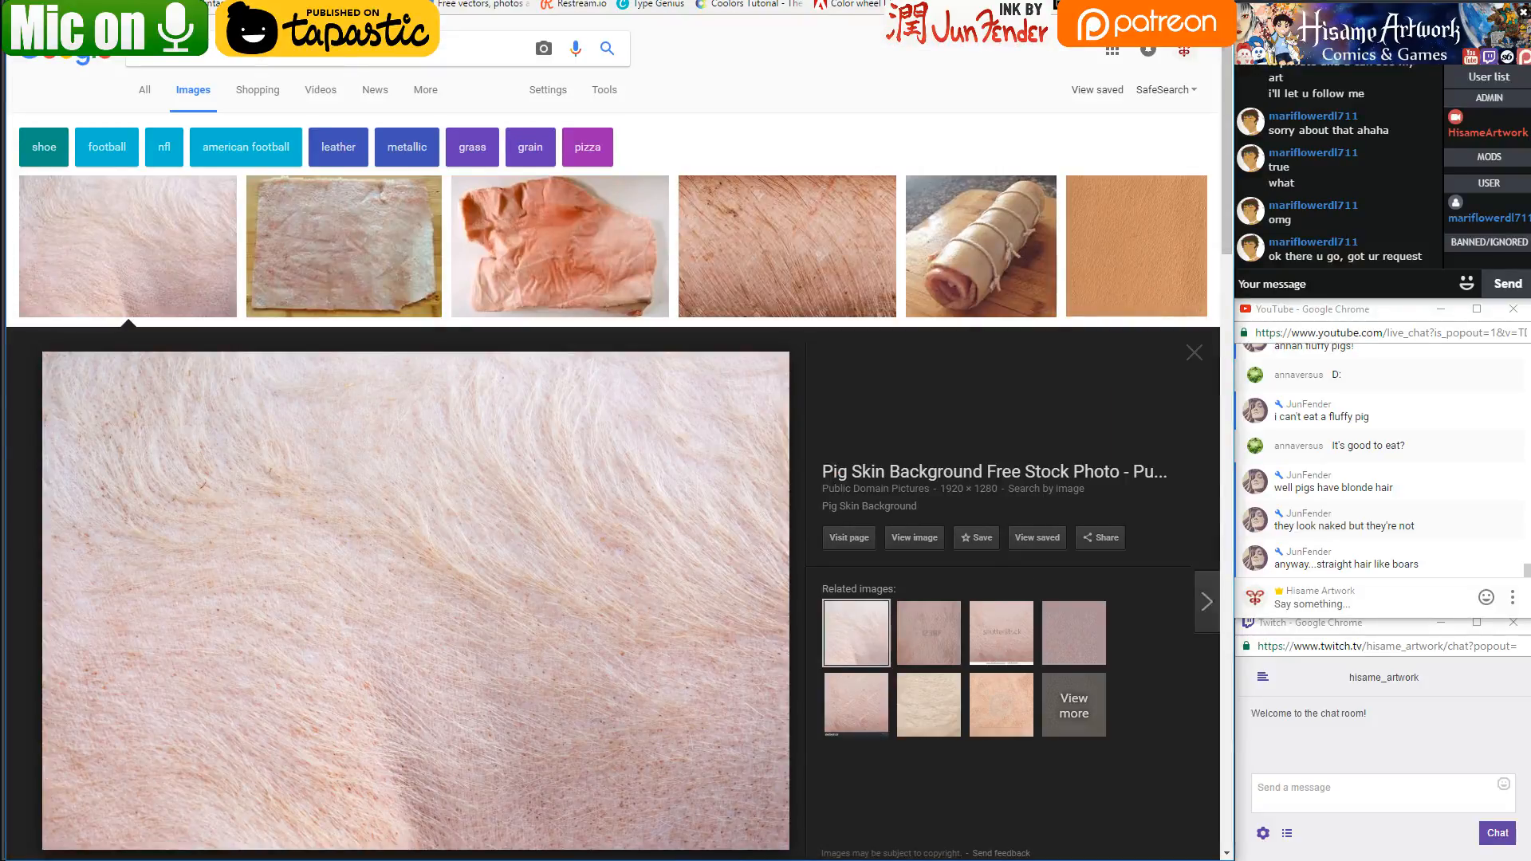
Switch back to Photoshop and paint the suited man's side hair dark grey from the temple inward and above the ear
key(alt+Tab)
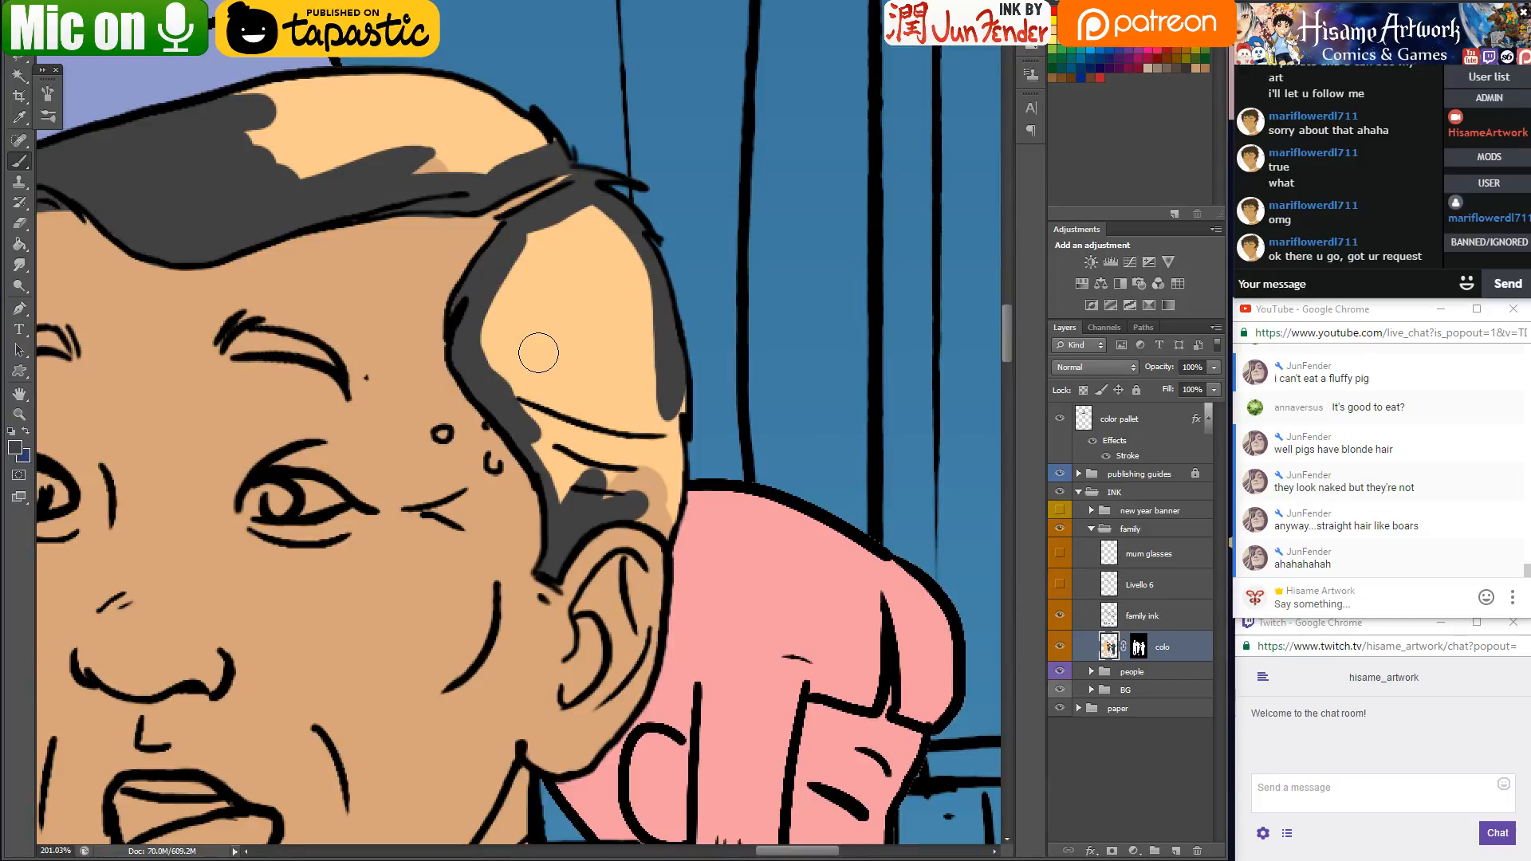
drag(559, 240, 499, 383)
mouse_move(610, 211)
mouse_down()
mouse_move(558, 271)
mouse_move(558, 431)
mouse_move(674, 542)
mouse_move(672, 370)
mouse_move(674, 447)
mouse_up()
drag(559, 375, 542, 479)
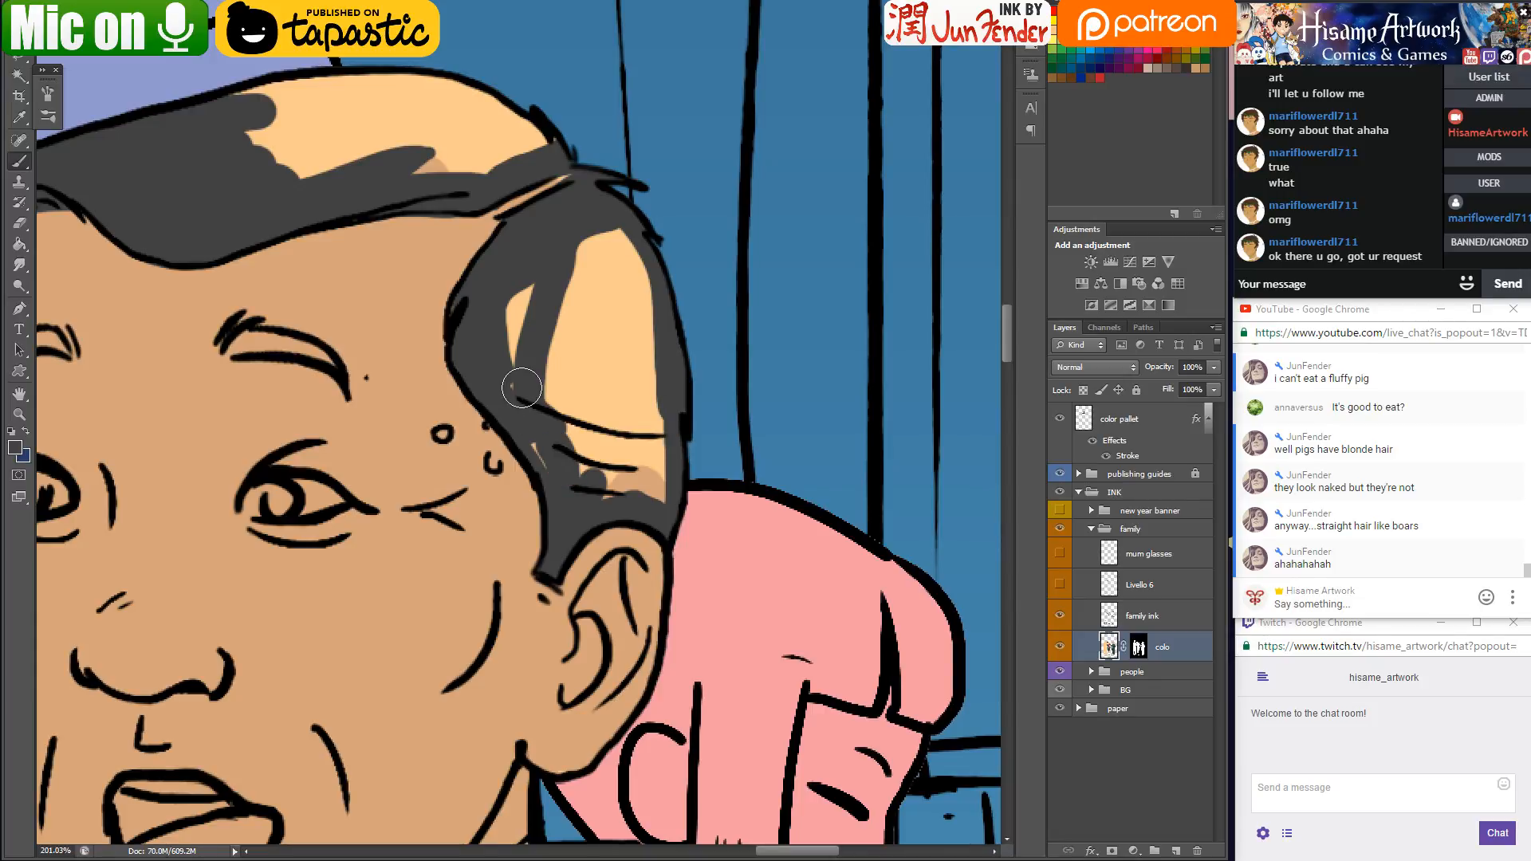
drag(527, 287, 523, 431)
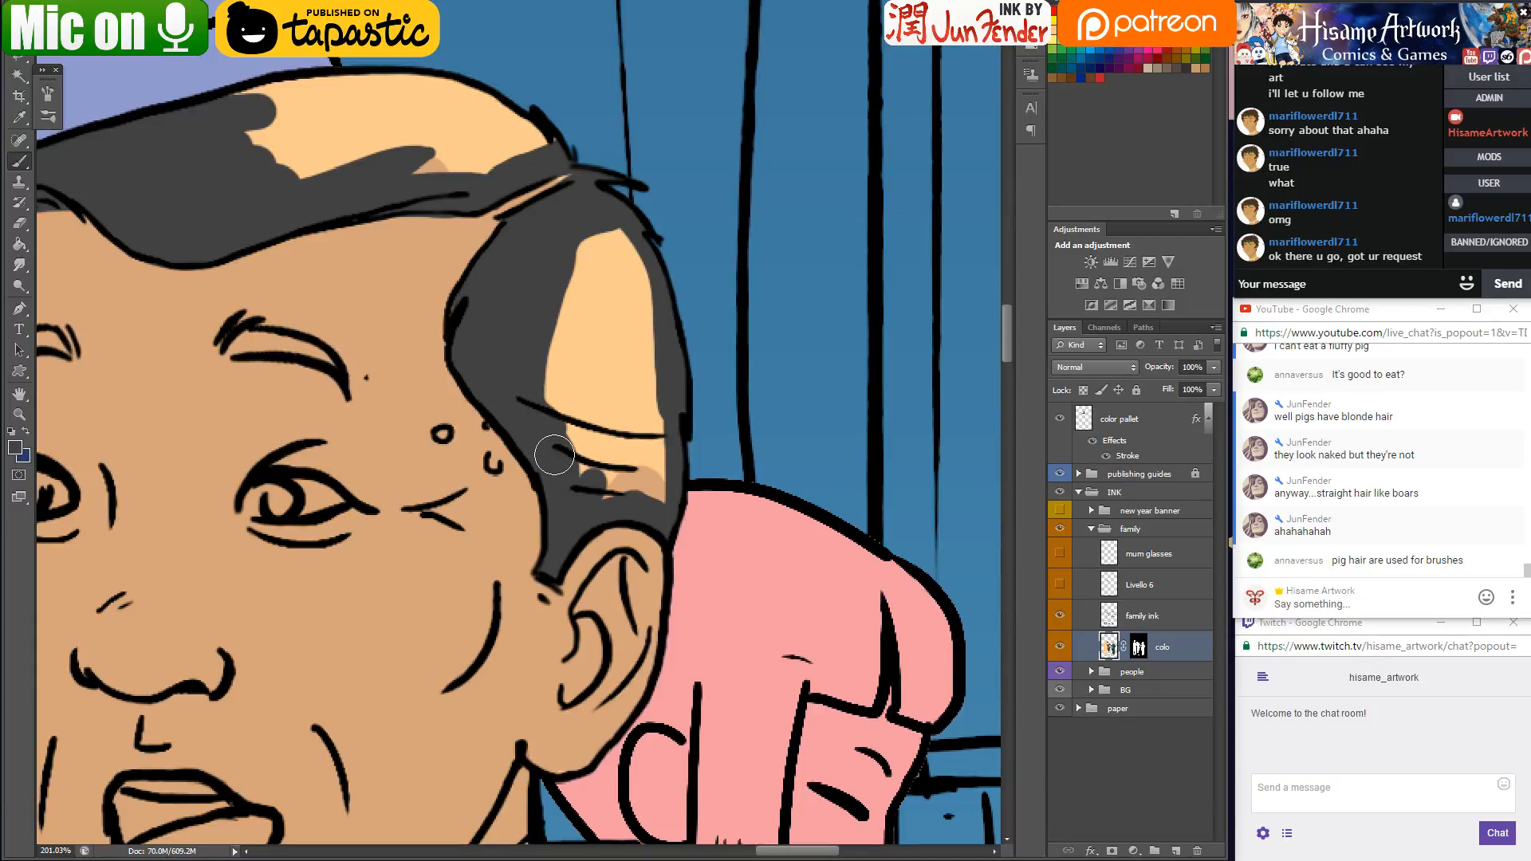
drag(594, 476, 563, 392)
mouse_move(566, 324)
mouse_down()
mouse_move(604, 483)
mouse_move(634, 470)
mouse_move(606, 399)
mouse_up()
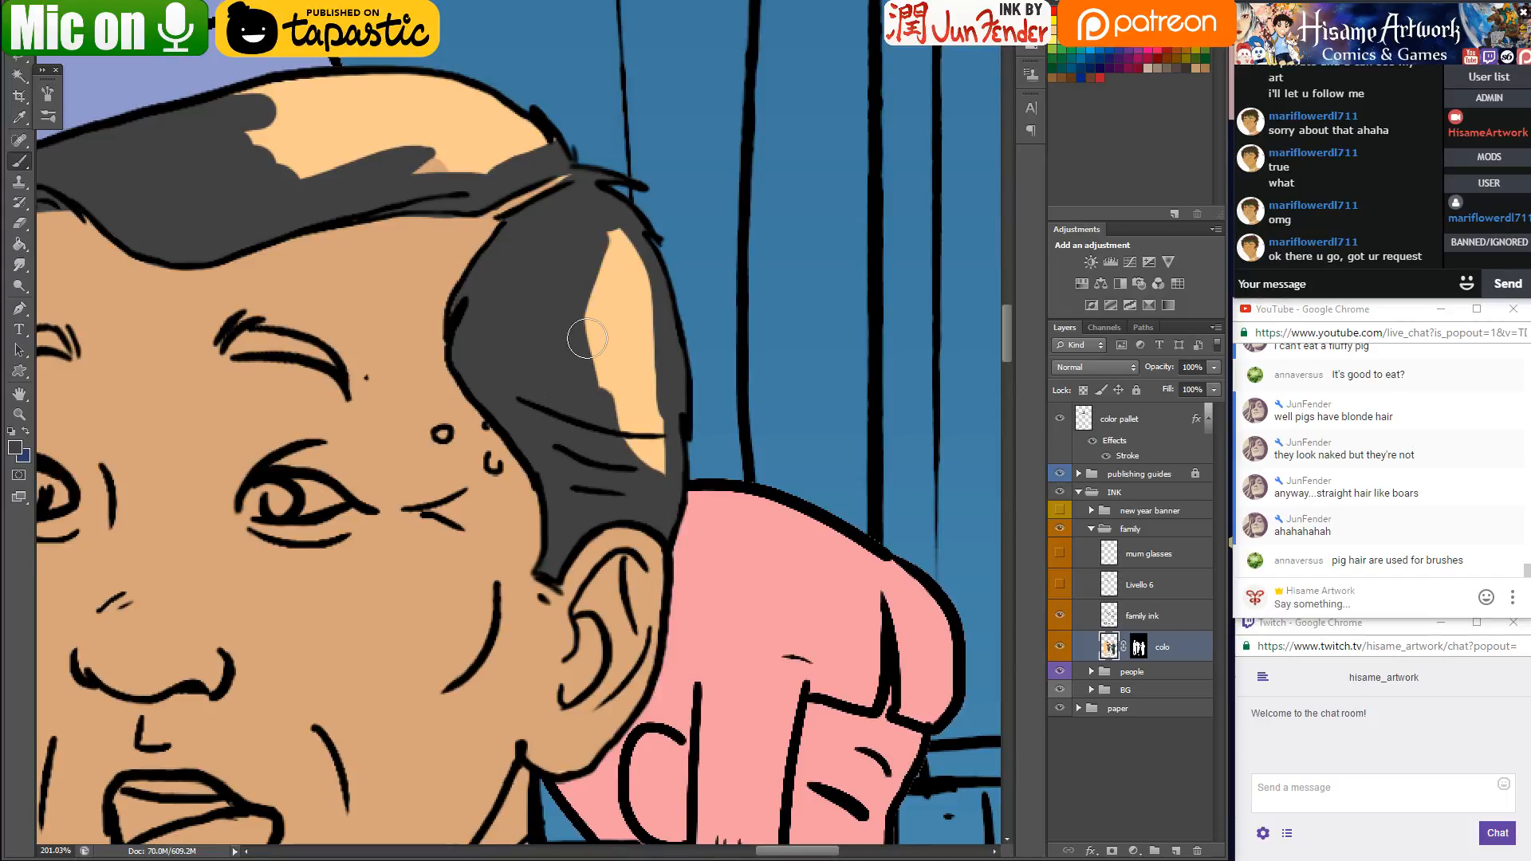
Fill the remaining gaps in the suited man's side hair and top hair with dark grey, and save the illustration
drag(614, 240, 658, 471)
drag(630, 407, 650, 478)
drag(639, 272, 629, 379)
mouse_move(266, 90)
mouse_down()
mouse_move(482, 190)
mouse_move(757, 240)
mouse_move(554, 273)
mouse_move(727, 225)
mouse_move(461, 229)
mouse_move(550, 209)
mouse_move(540, 228)
mouse_up()
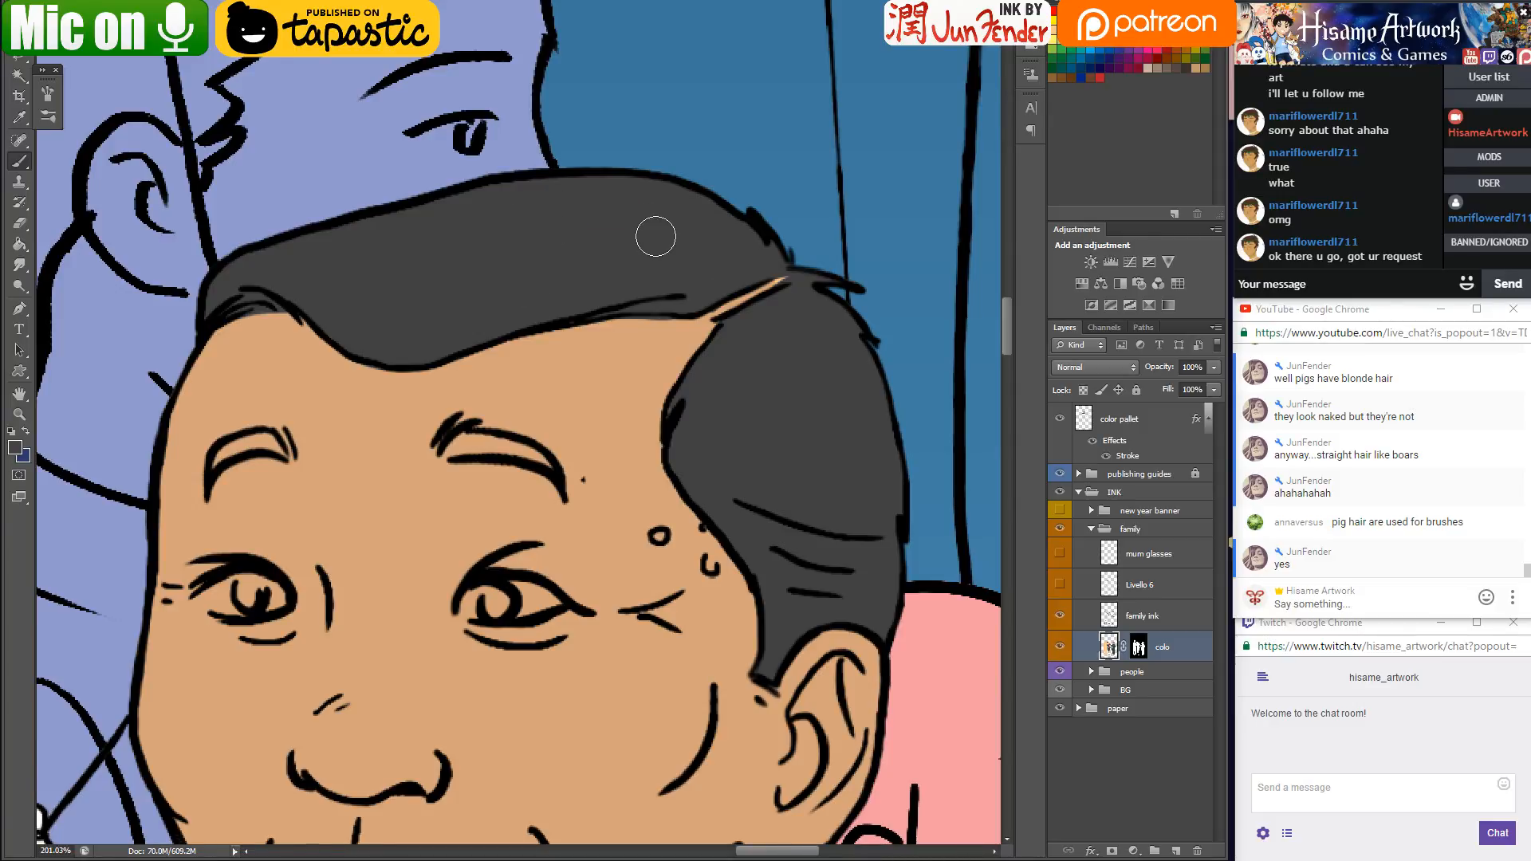
scroll(642, 416, down, 2)
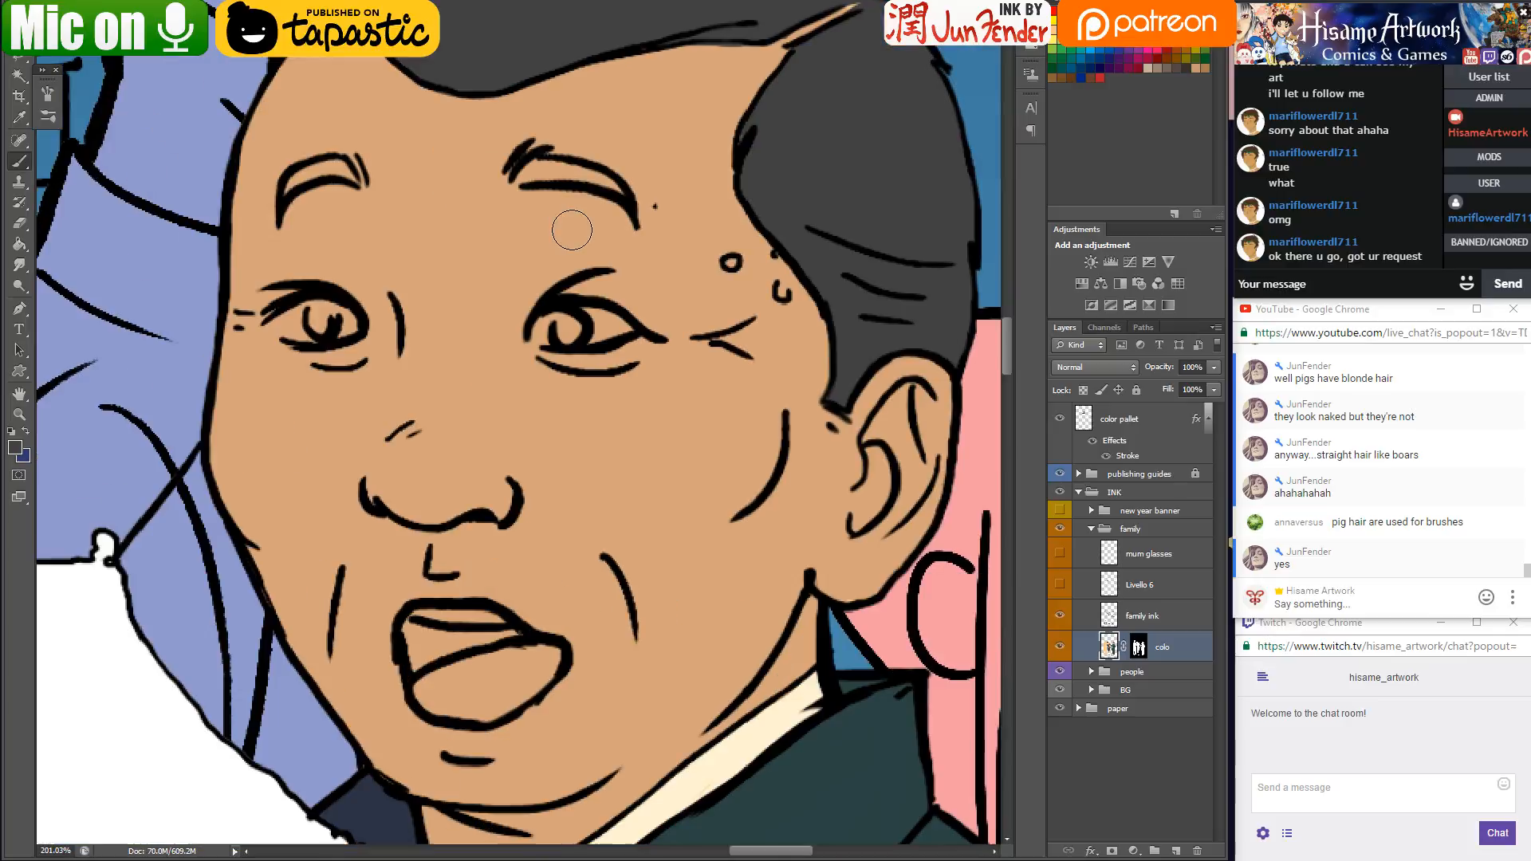
scroll(567, 229, down, 2)
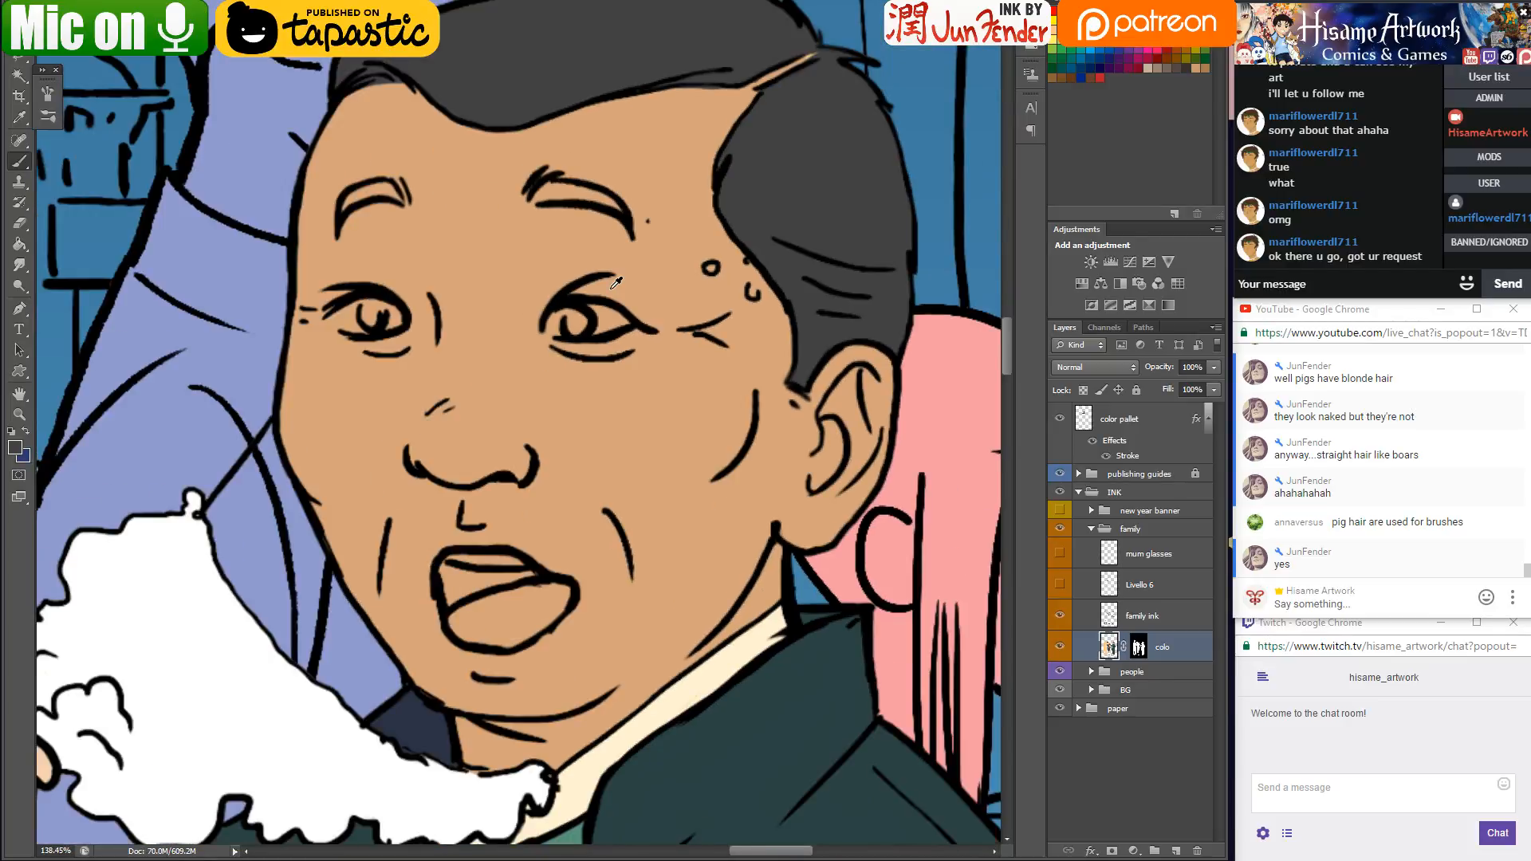
scroll(617, 282, down, 7)
scroll(697, 216, up, 3)
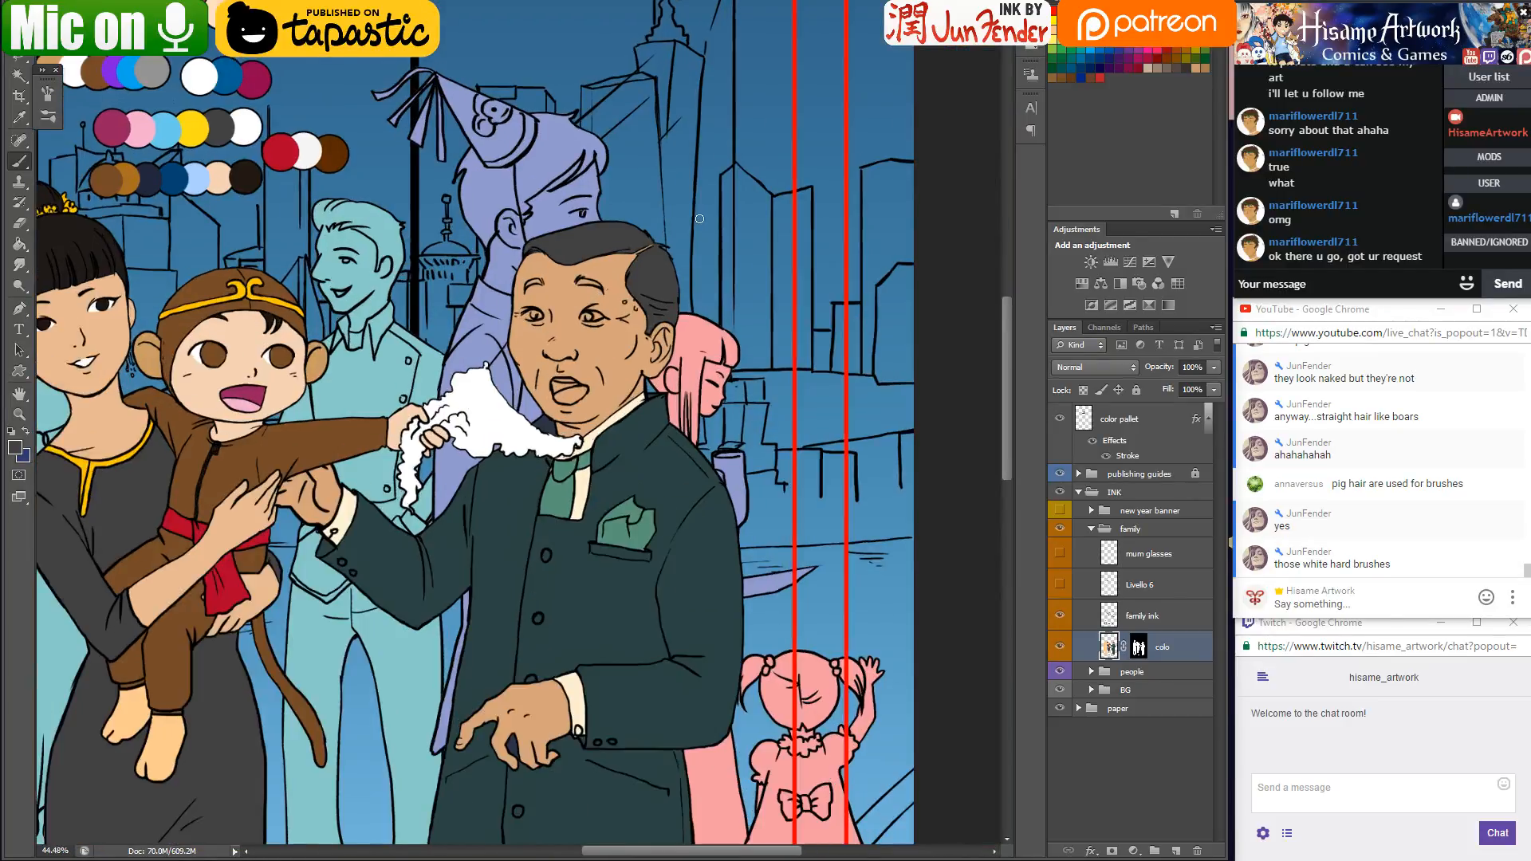
key(ctrl+s)
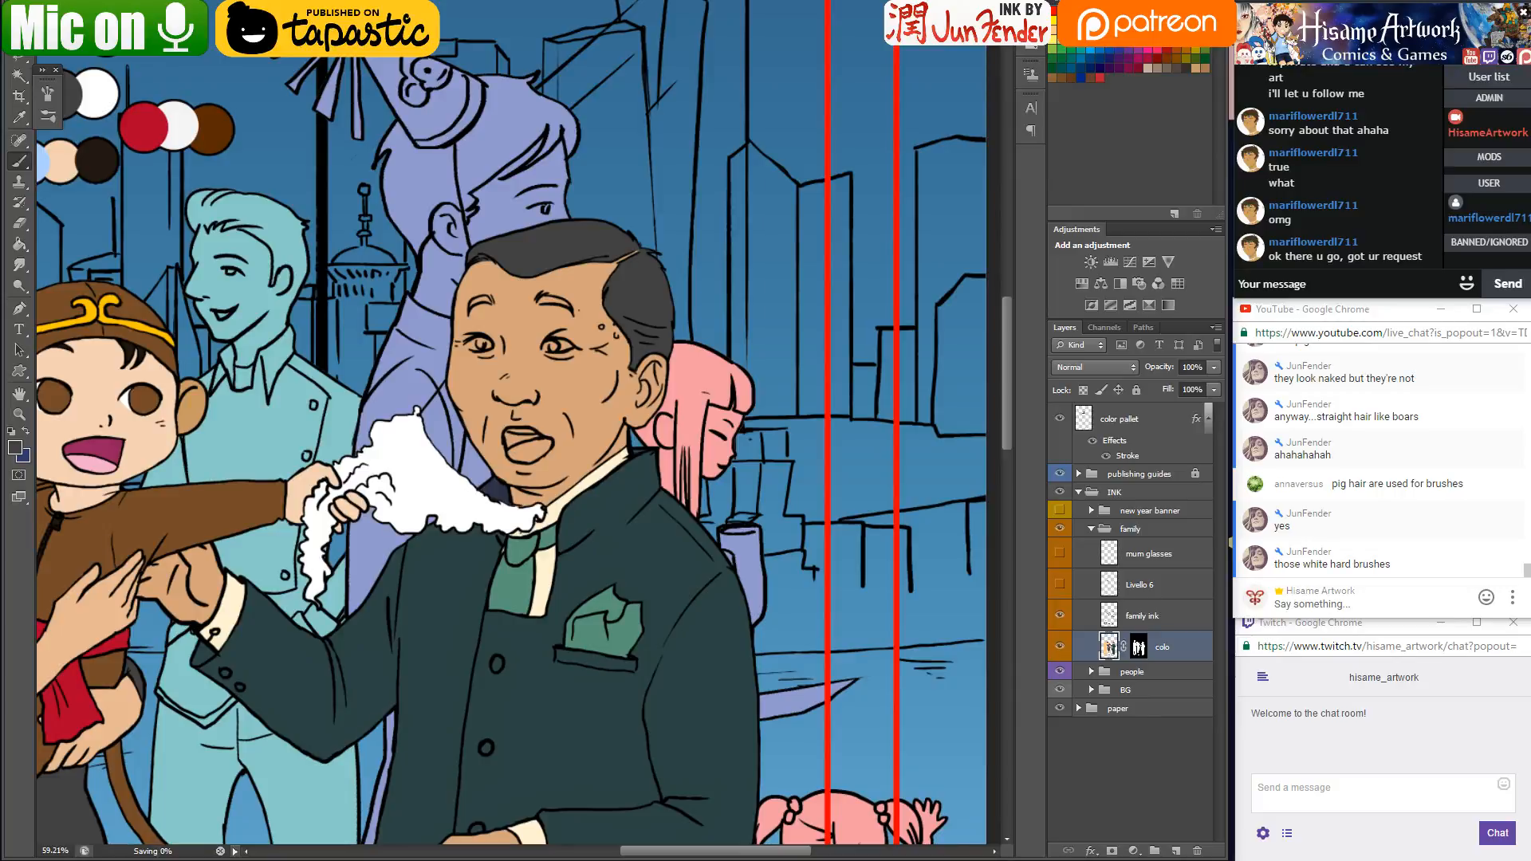
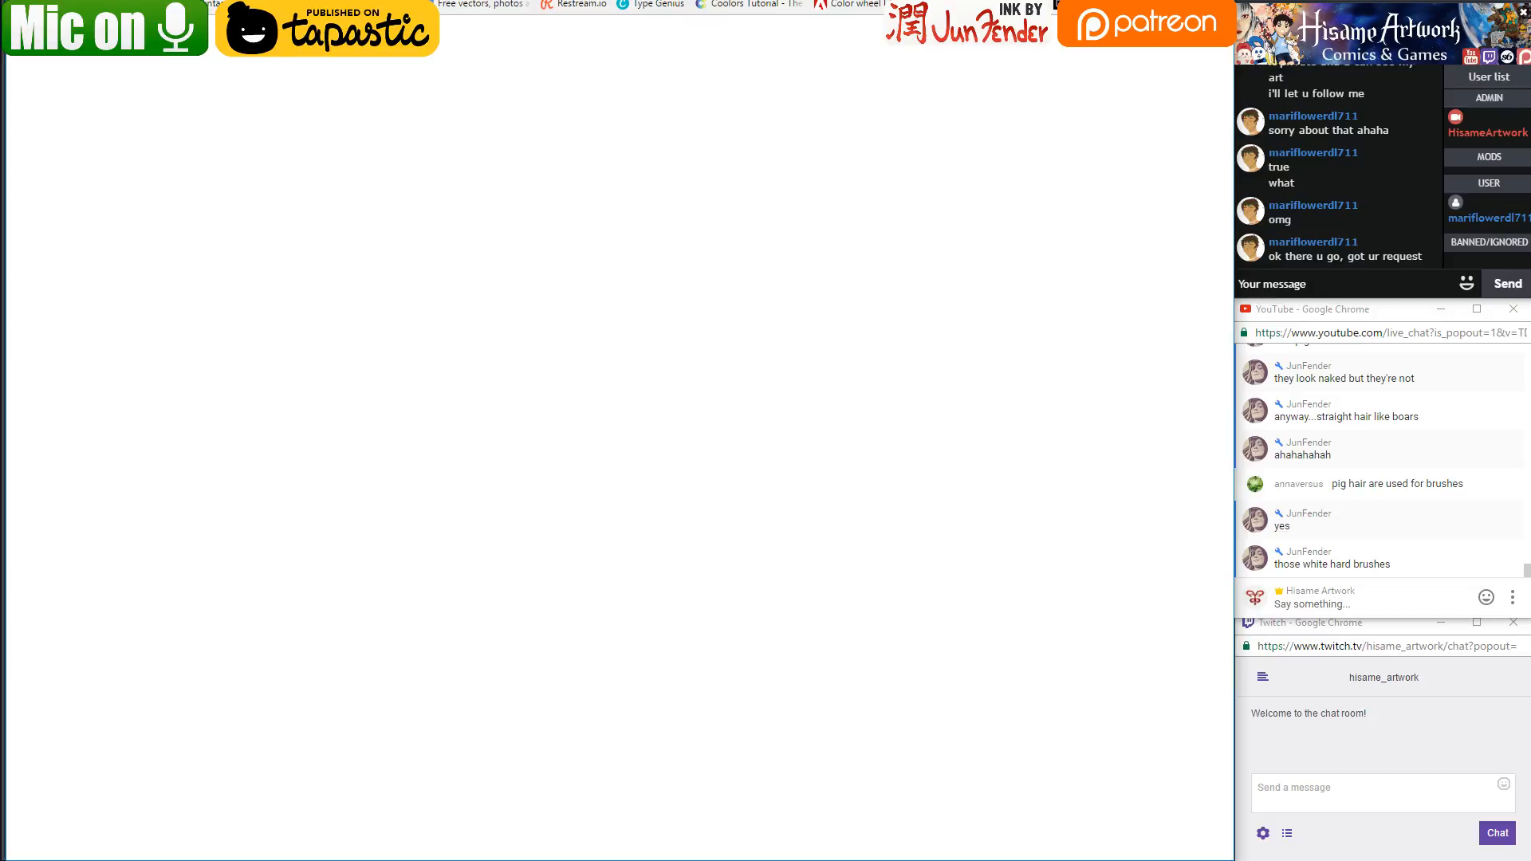
Search the web for "old asian man" and browse the image results
text(old asian)
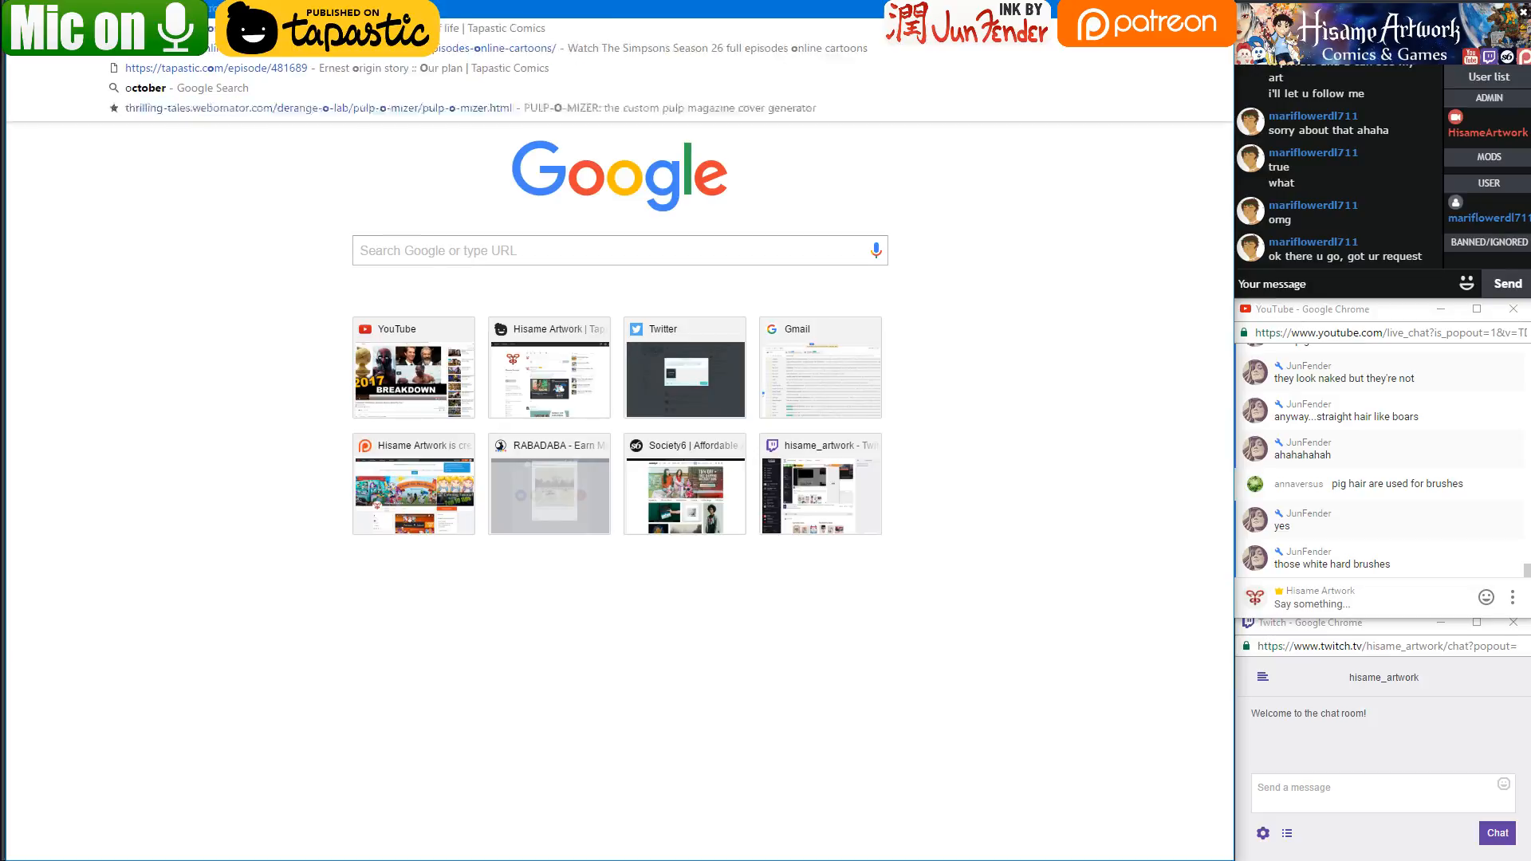
text( man)
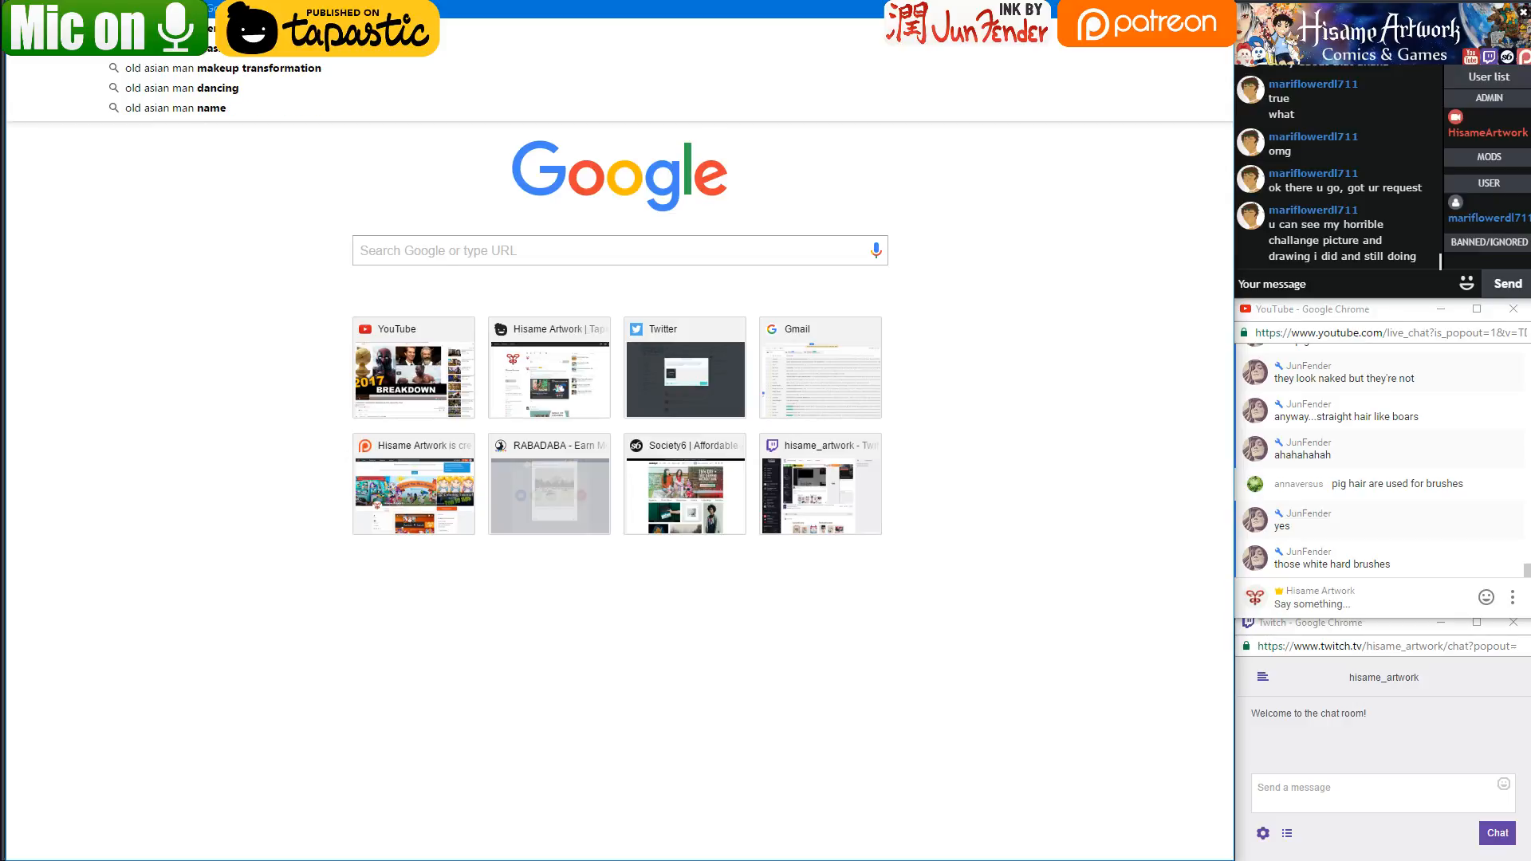
key(Return)
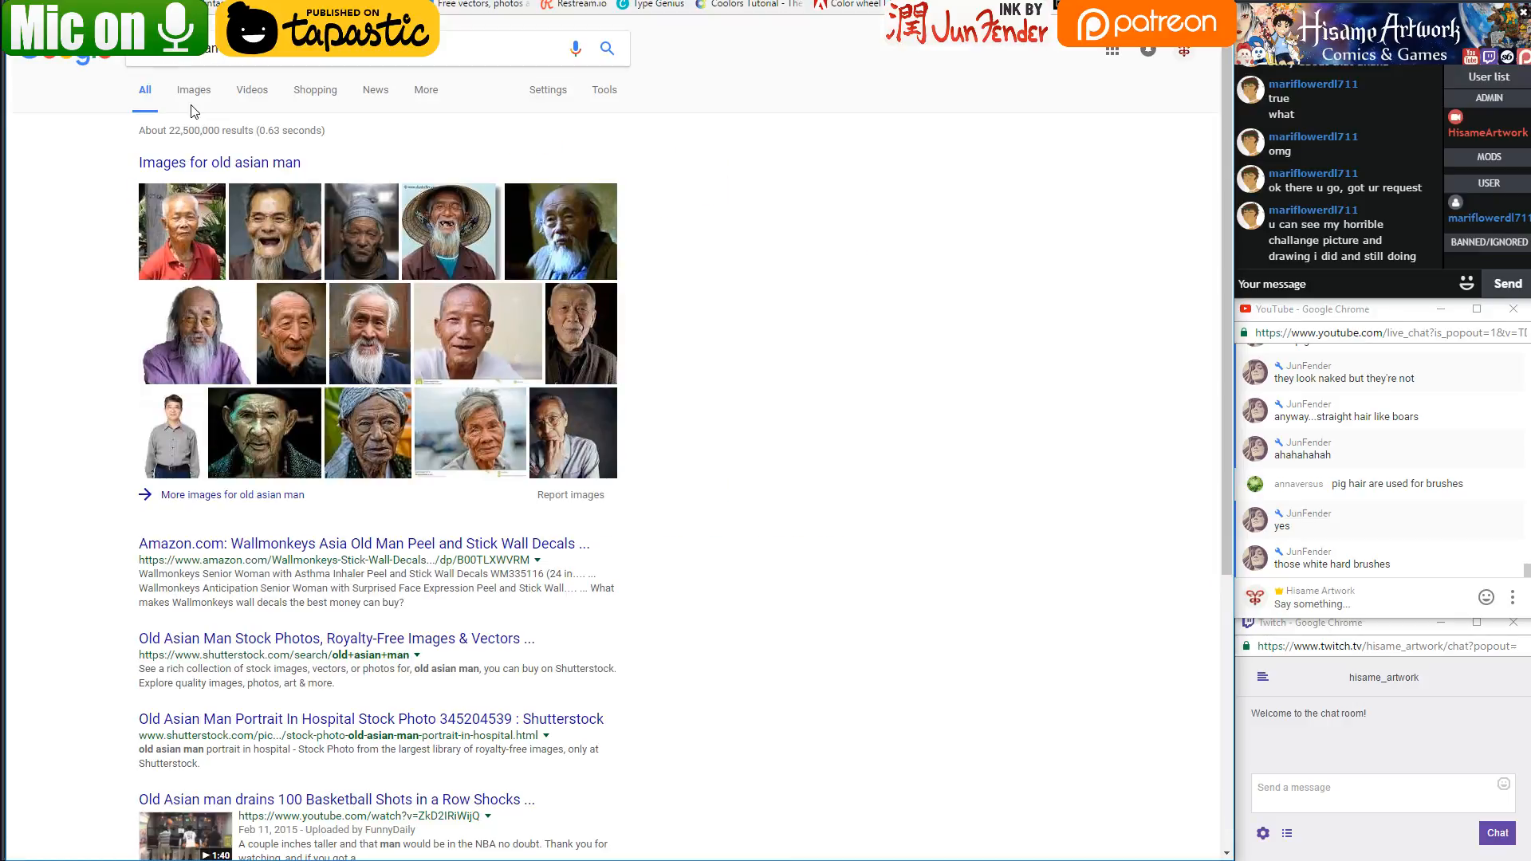
click(192, 92)
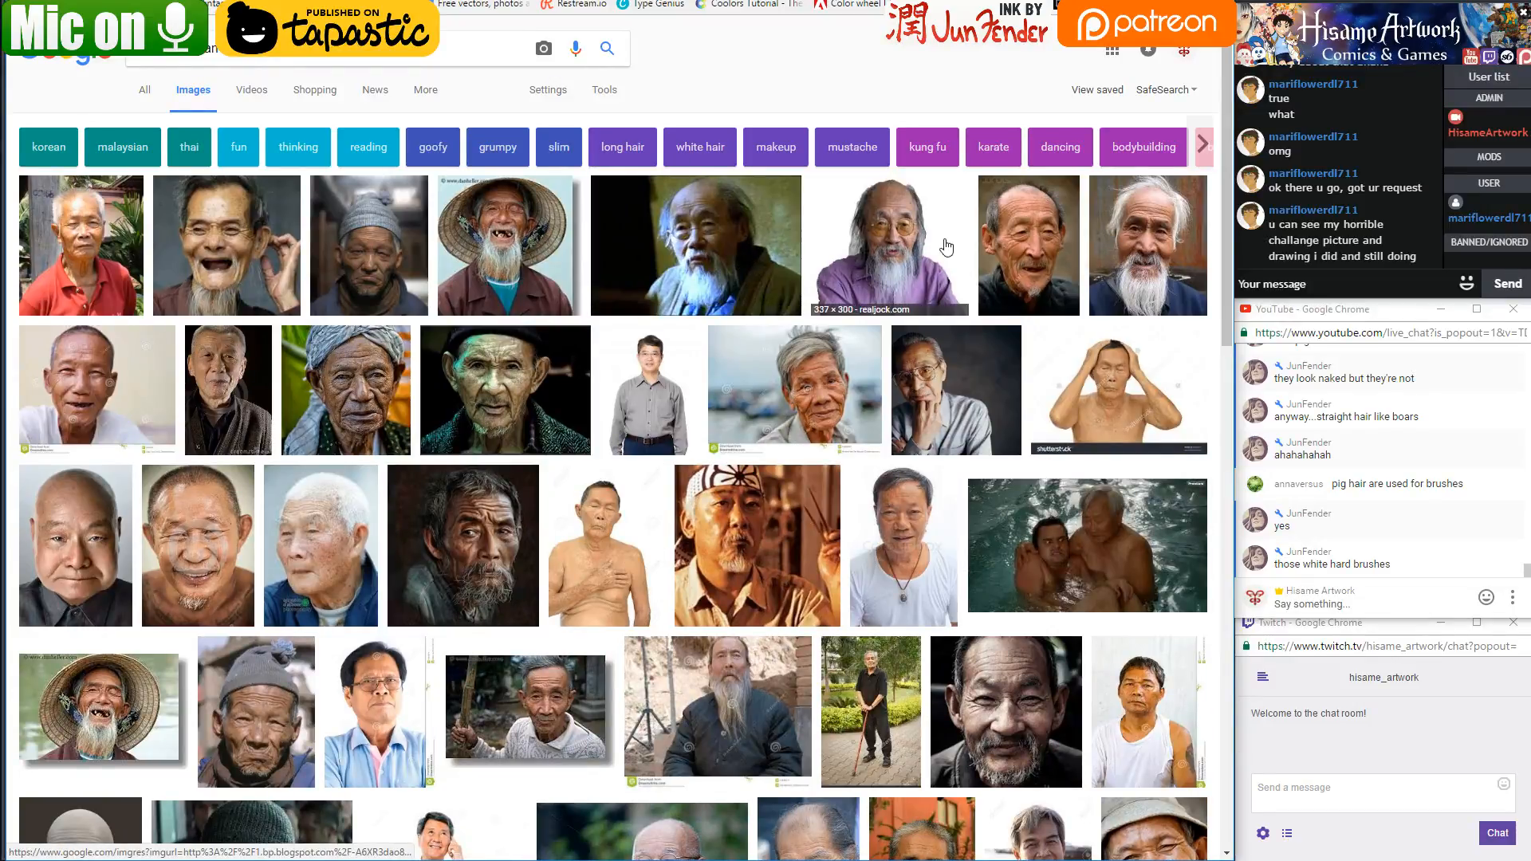
scroll(917, 263, down, 4)
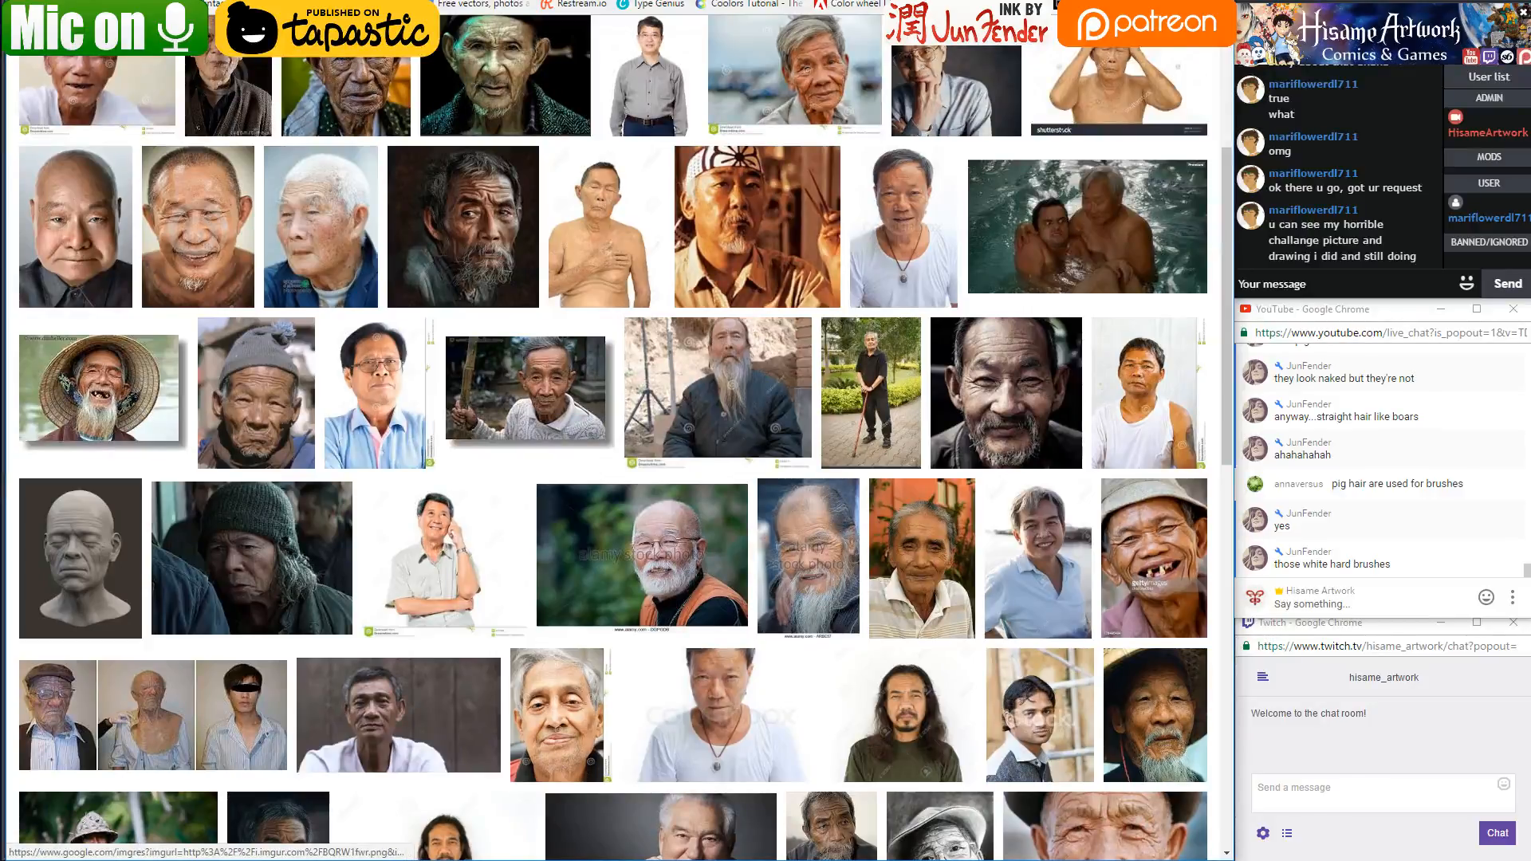
Switch back to Photoshop and paint streaks of grey #898989 through the suited man's side hair between temple and ear
key(alt+Tab)
drag(527, 398, 742, 327)
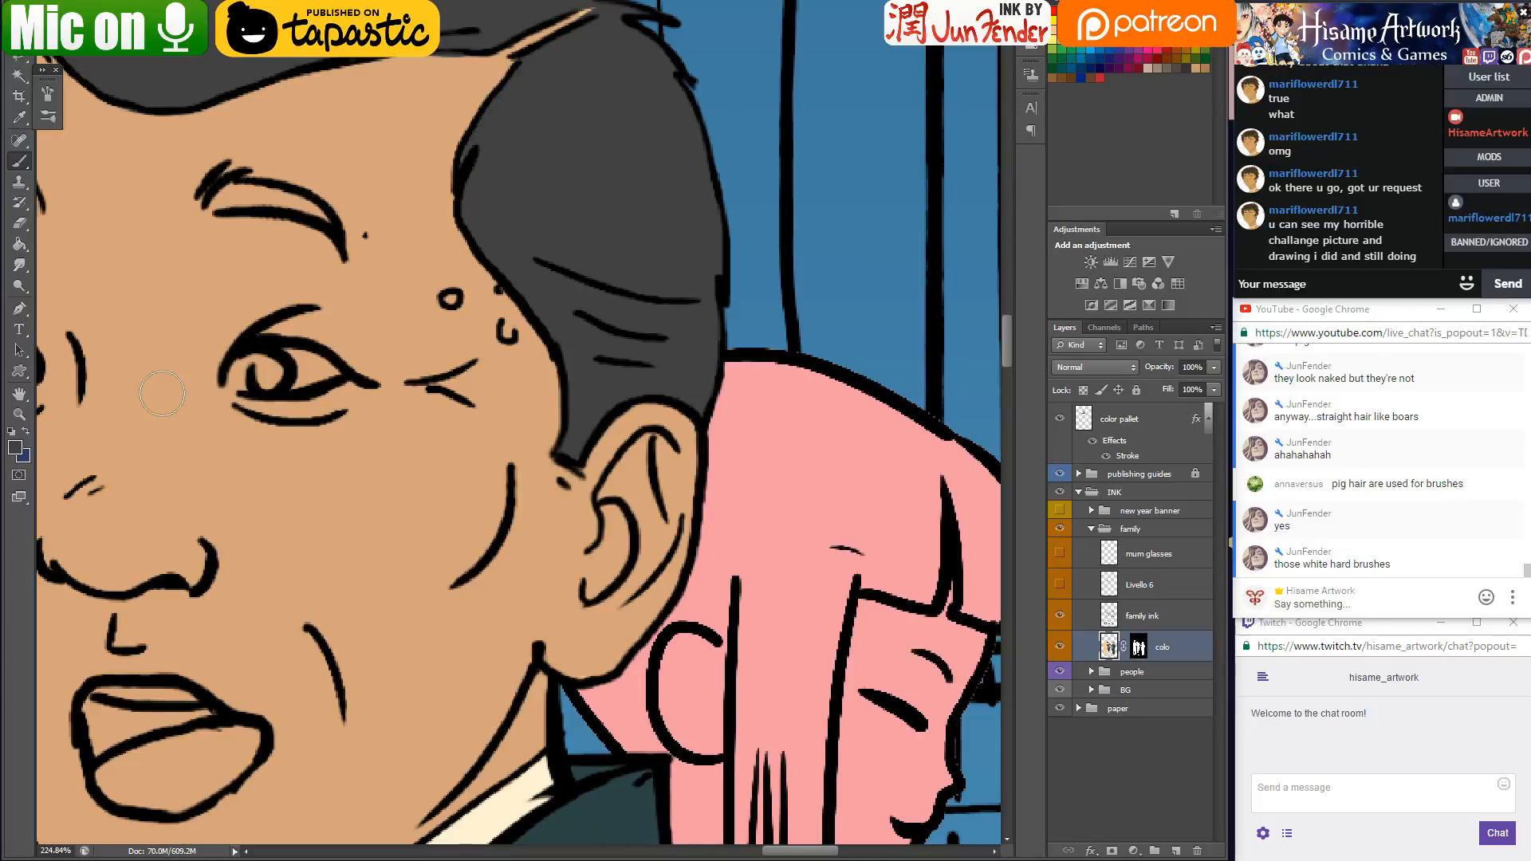
click(14, 448)
click(862, 456)
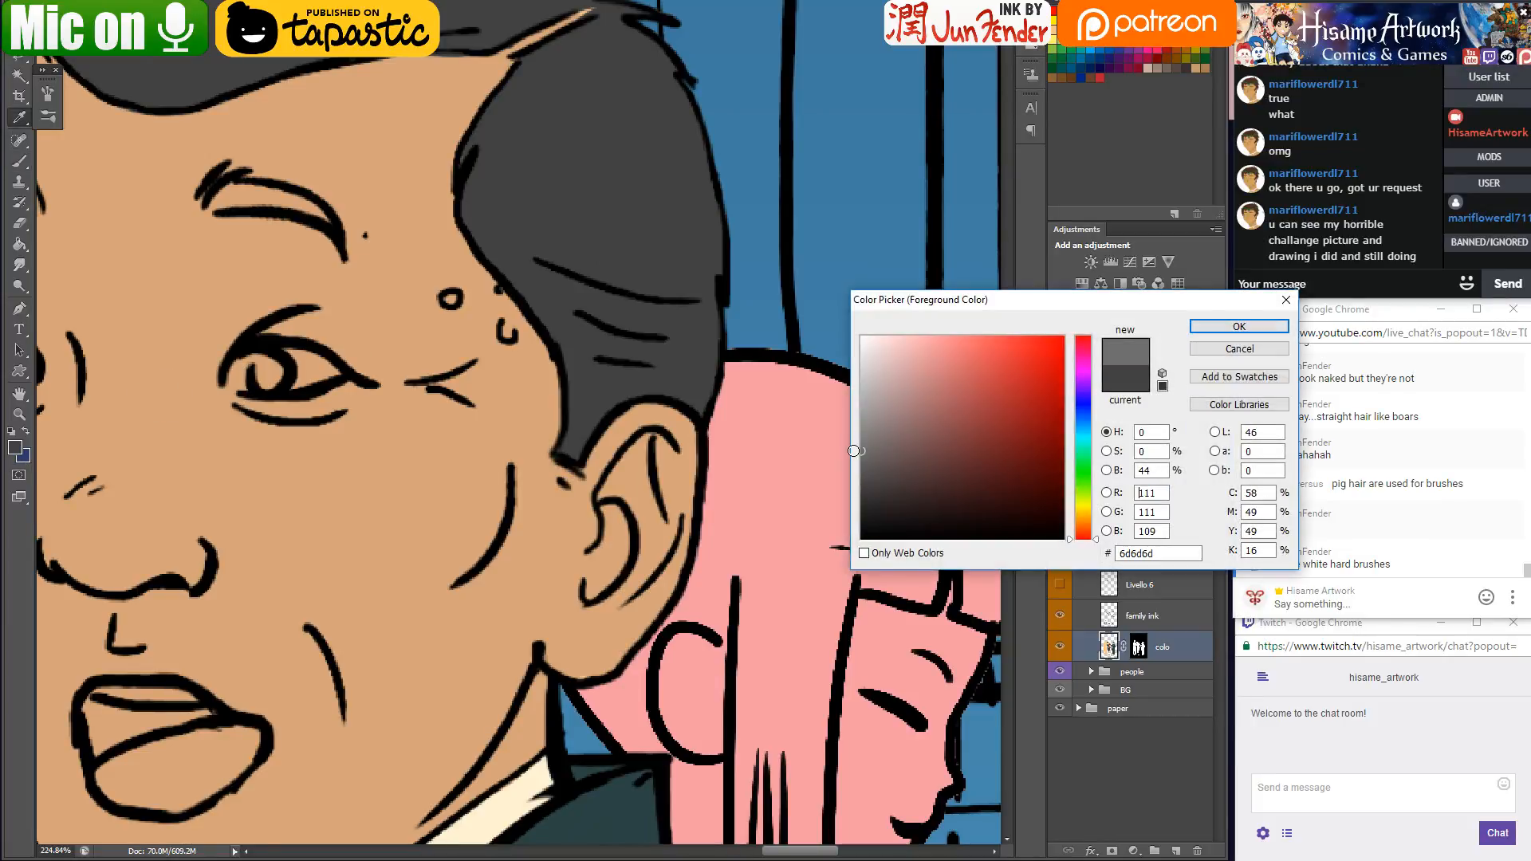
click(863, 429)
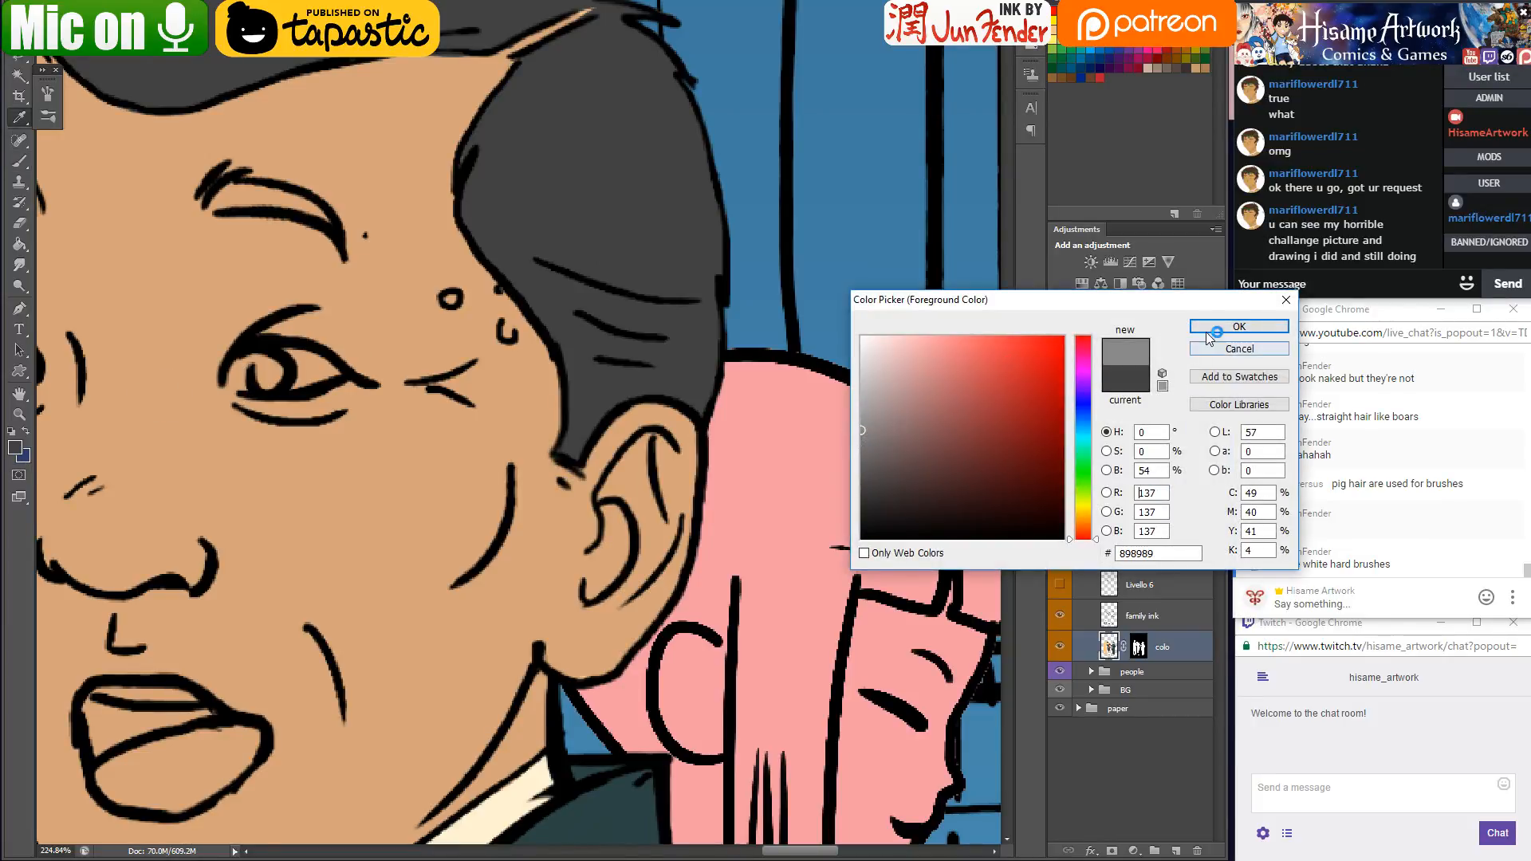
click(1221, 327)
drag(552, 303, 646, 327)
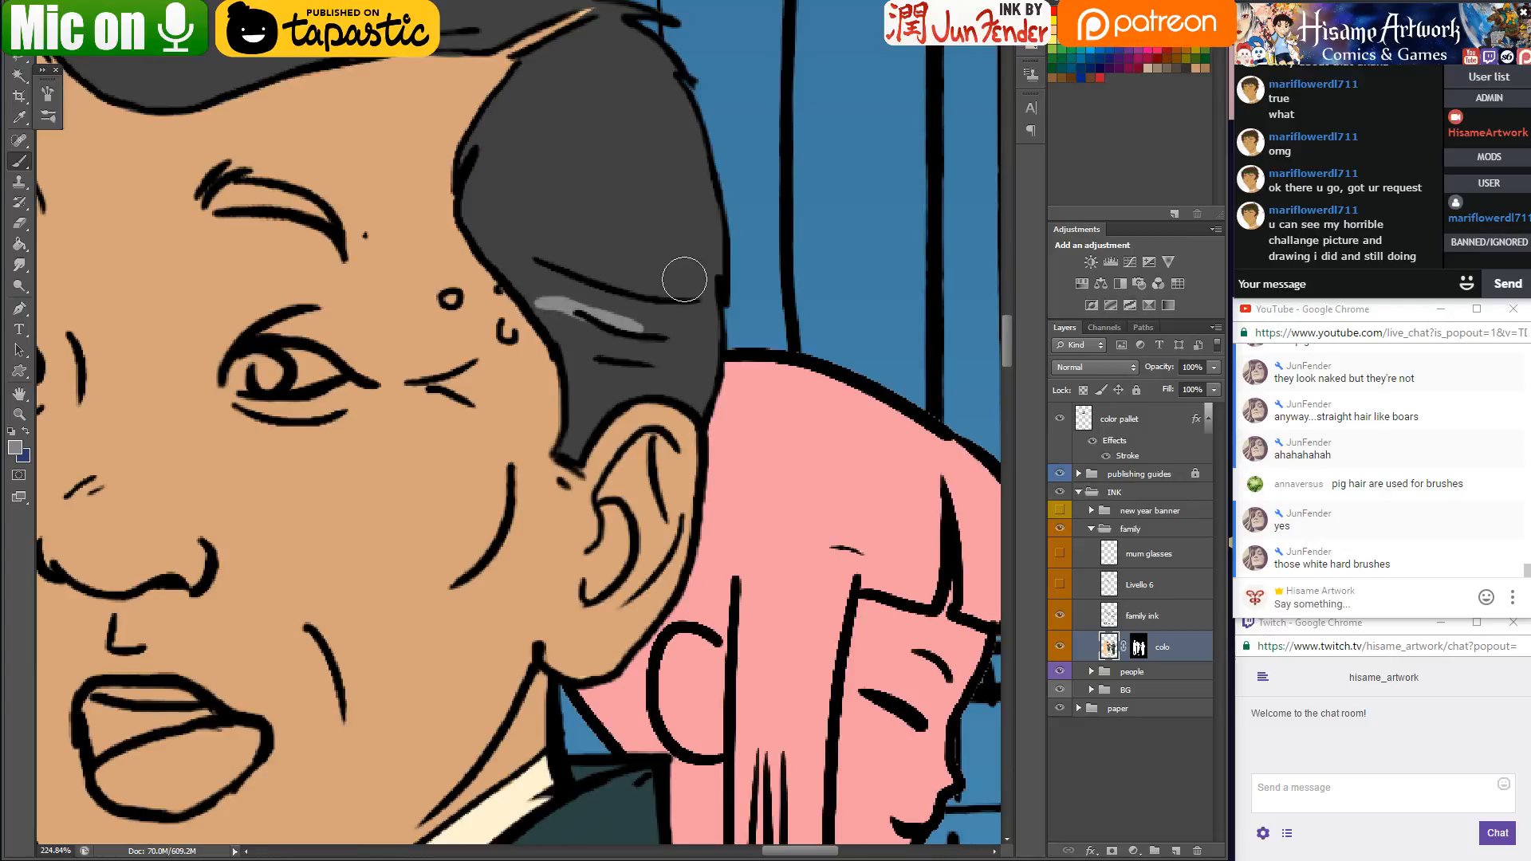
drag(522, 284, 638, 323)
drag(513, 270, 740, 283)
mouse_move(559, 263)
mouse_down()
mouse_move(611, 288)
mouse_move(714, 270)
mouse_up()
mouse_move(550, 339)
mouse_down()
mouse_move(662, 347)
mouse_move(558, 343)
mouse_up()
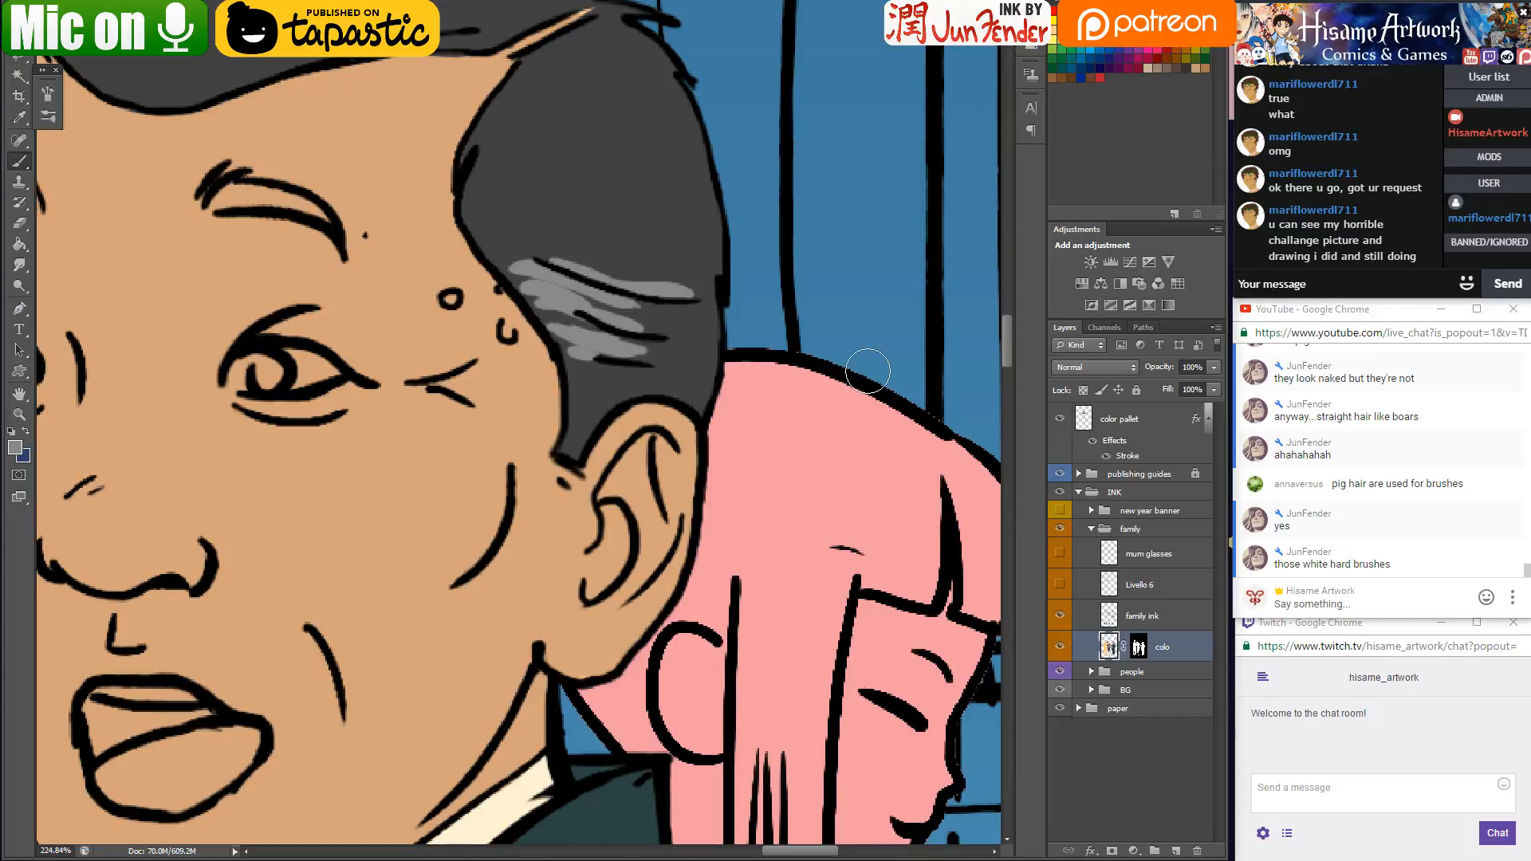
Save the illustration and pick up the suited man's tan skin tone as the foreground colour
scroll(868, 371, down, 10)
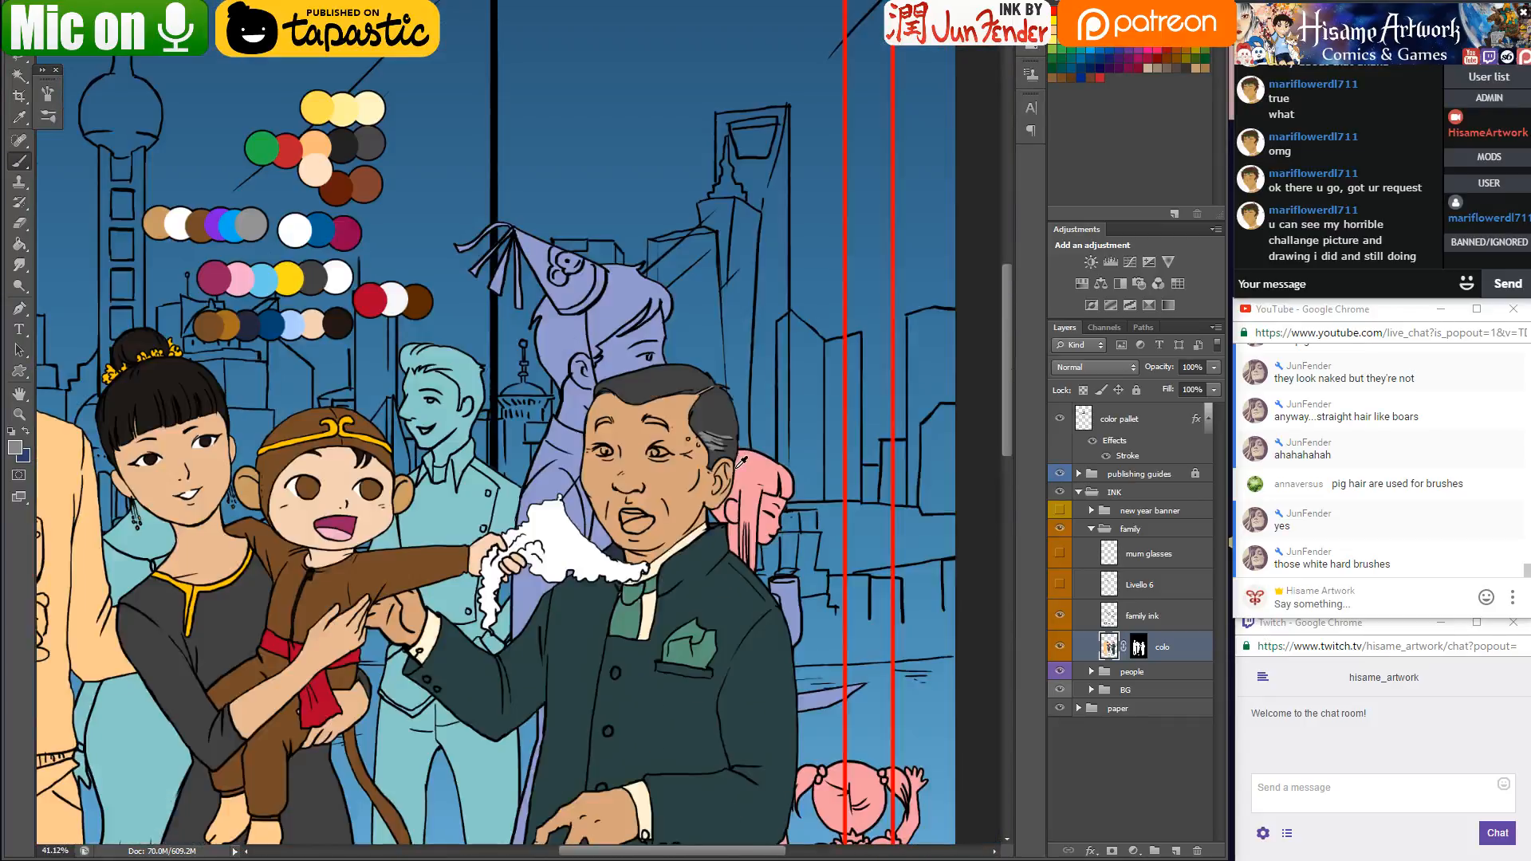
scroll(695, 524, up, 2)
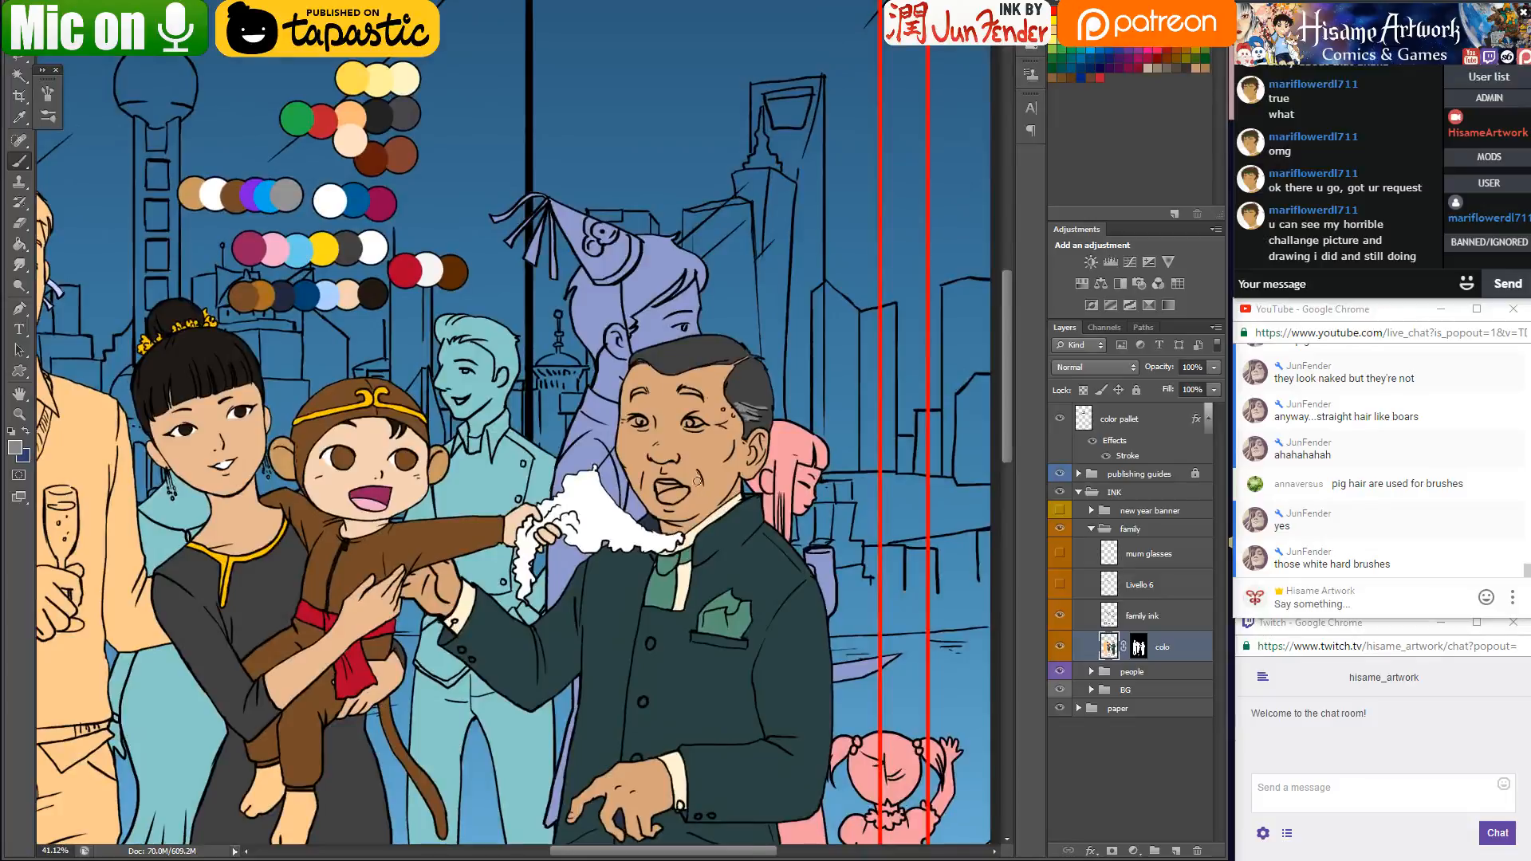
key(ctrl+s)
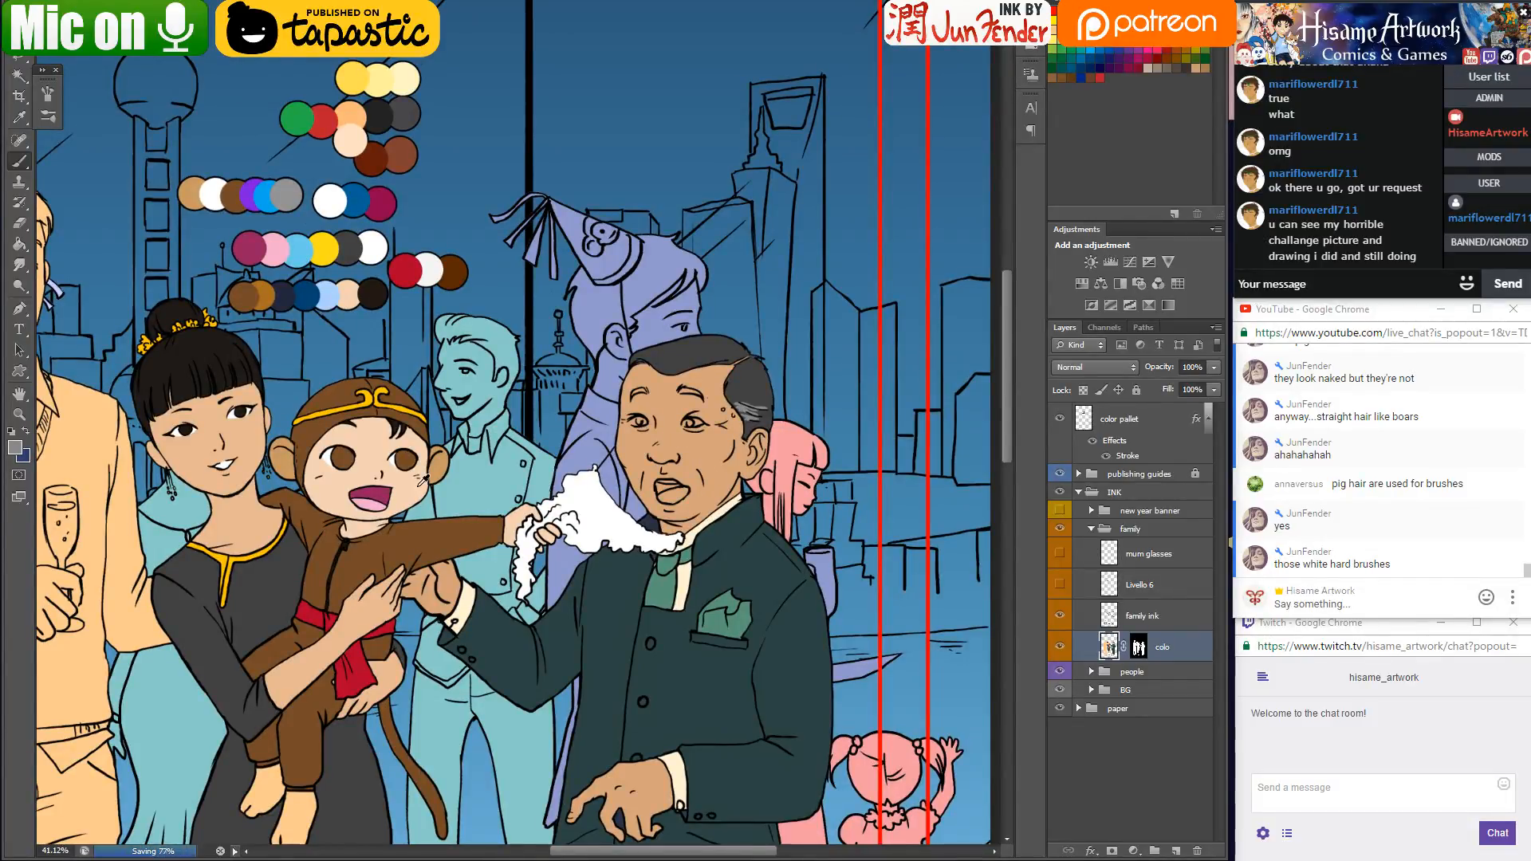
alt+click(456, 461)
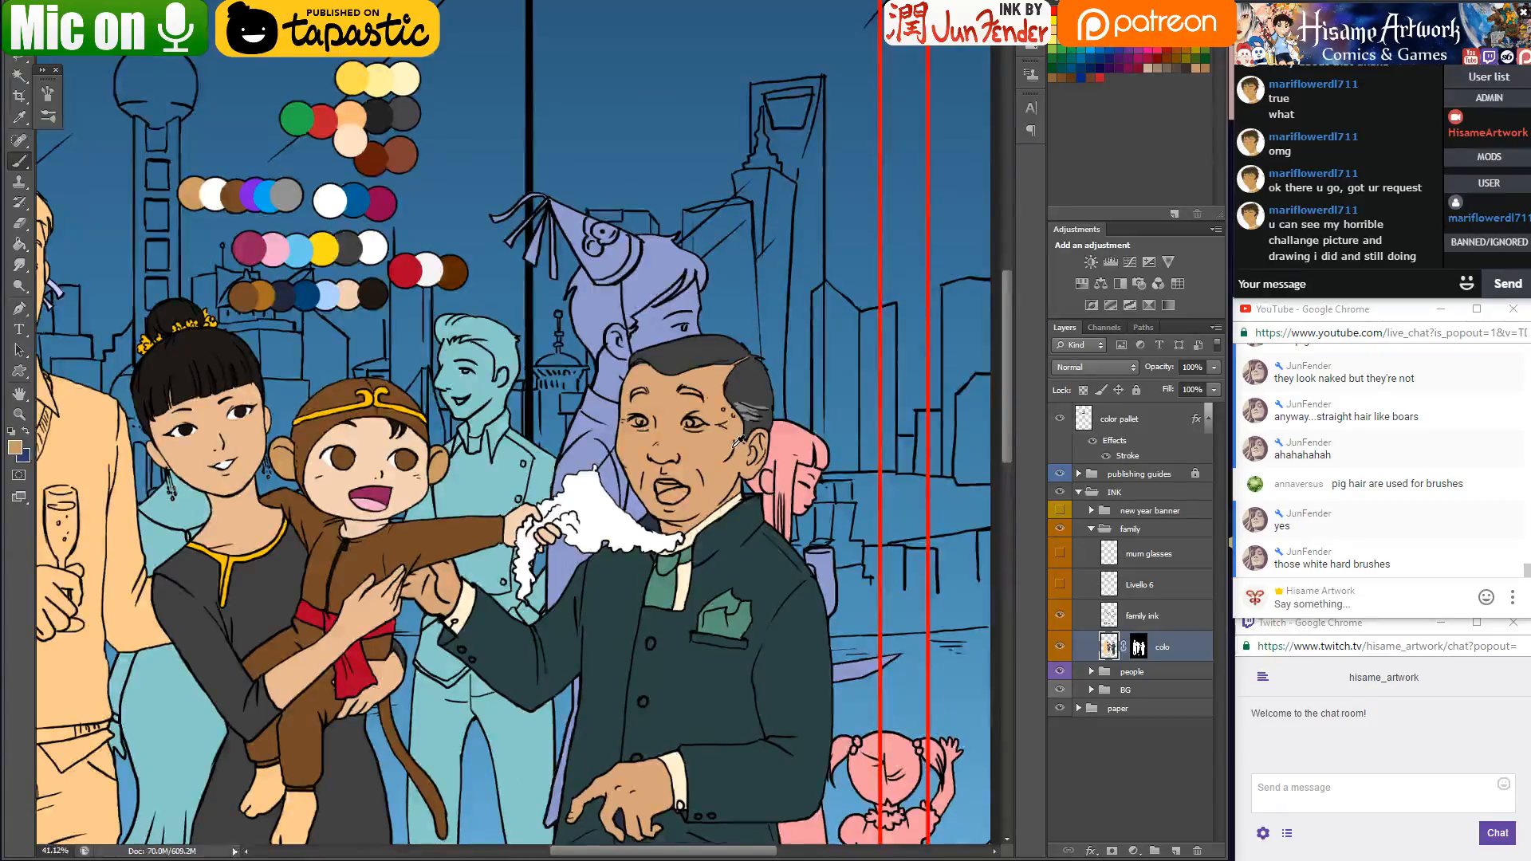
Choose a darker brown as the foreground colour and fill the age spots on the suited man's temple with it
scroll(738, 441, up, 6)
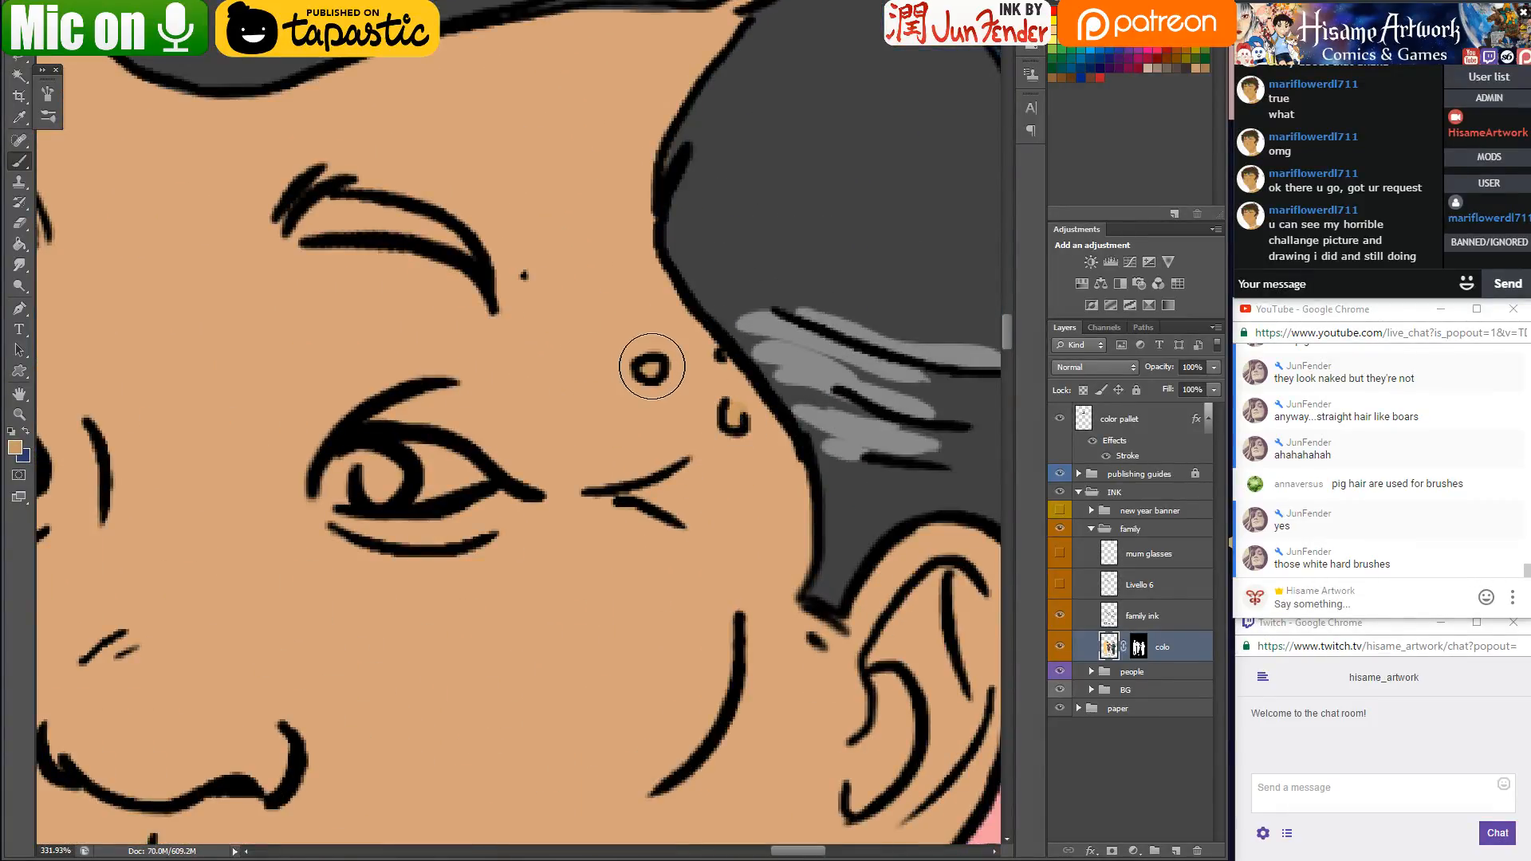
click(14, 448)
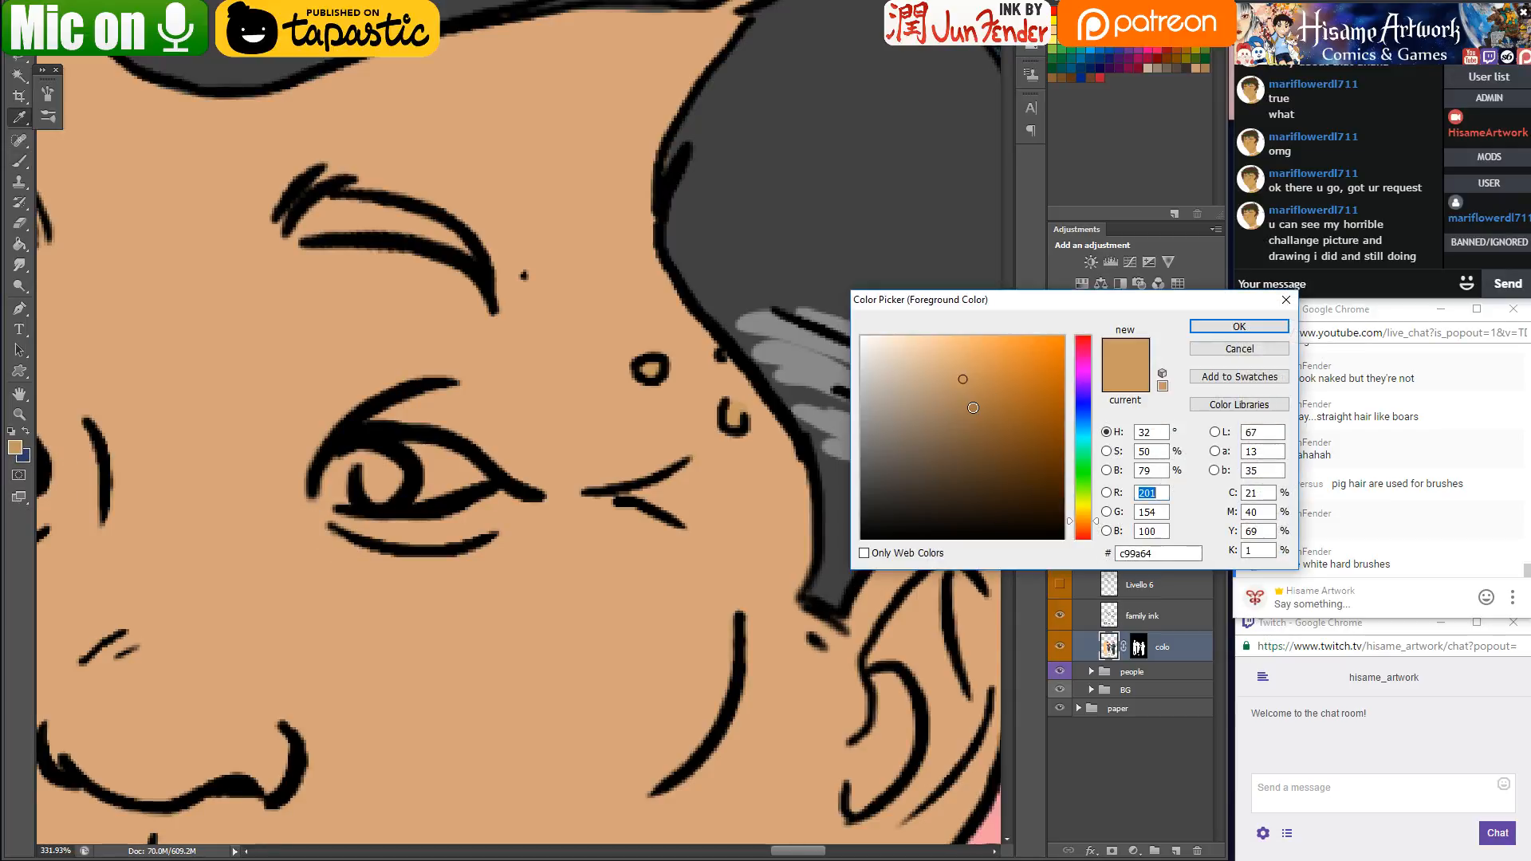
click(973, 407)
click(1239, 326)
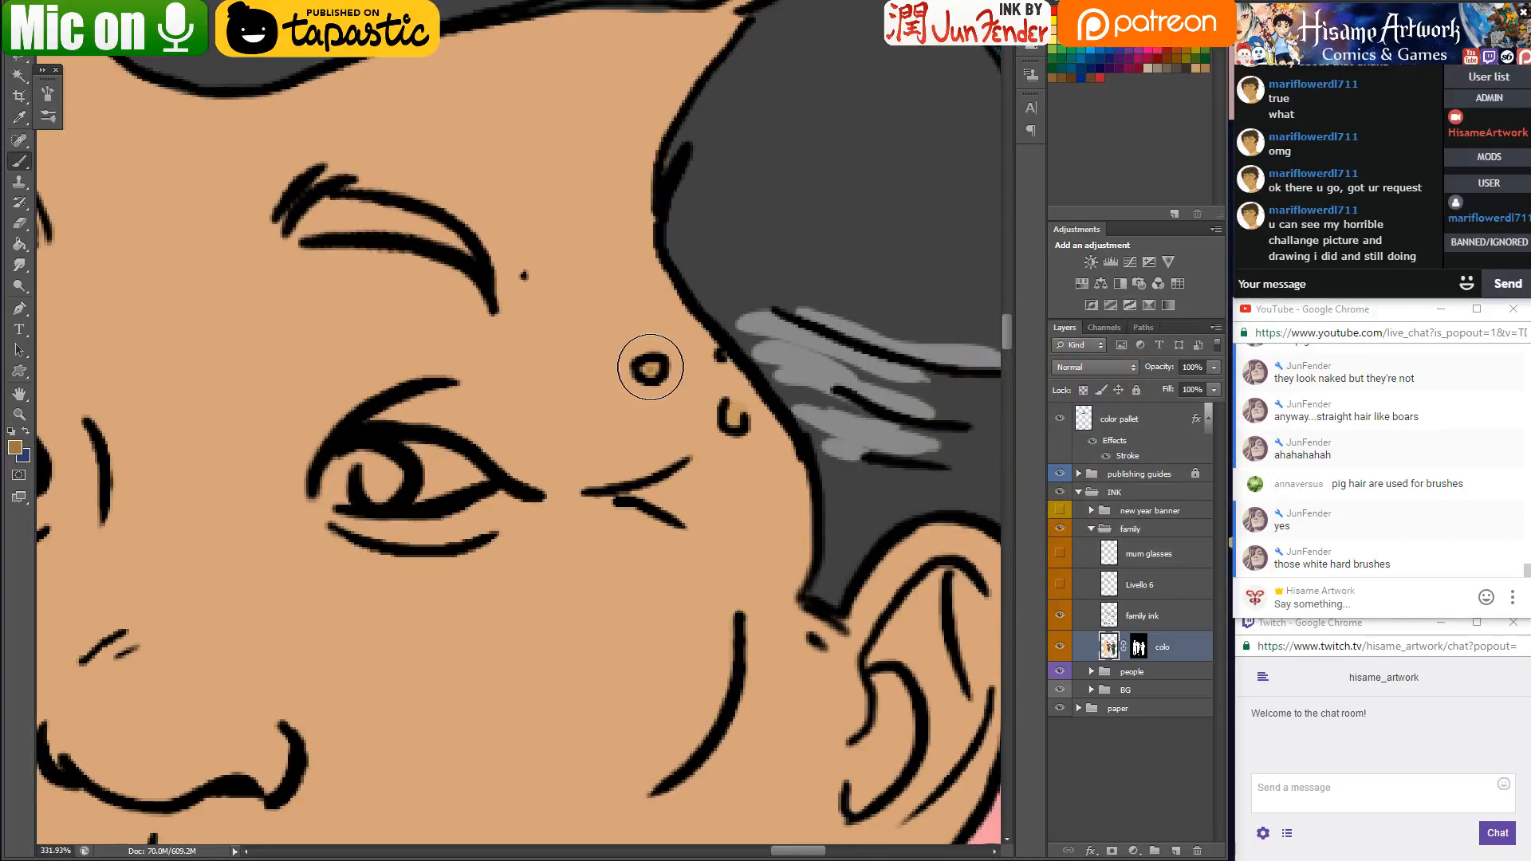
click(732, 417)
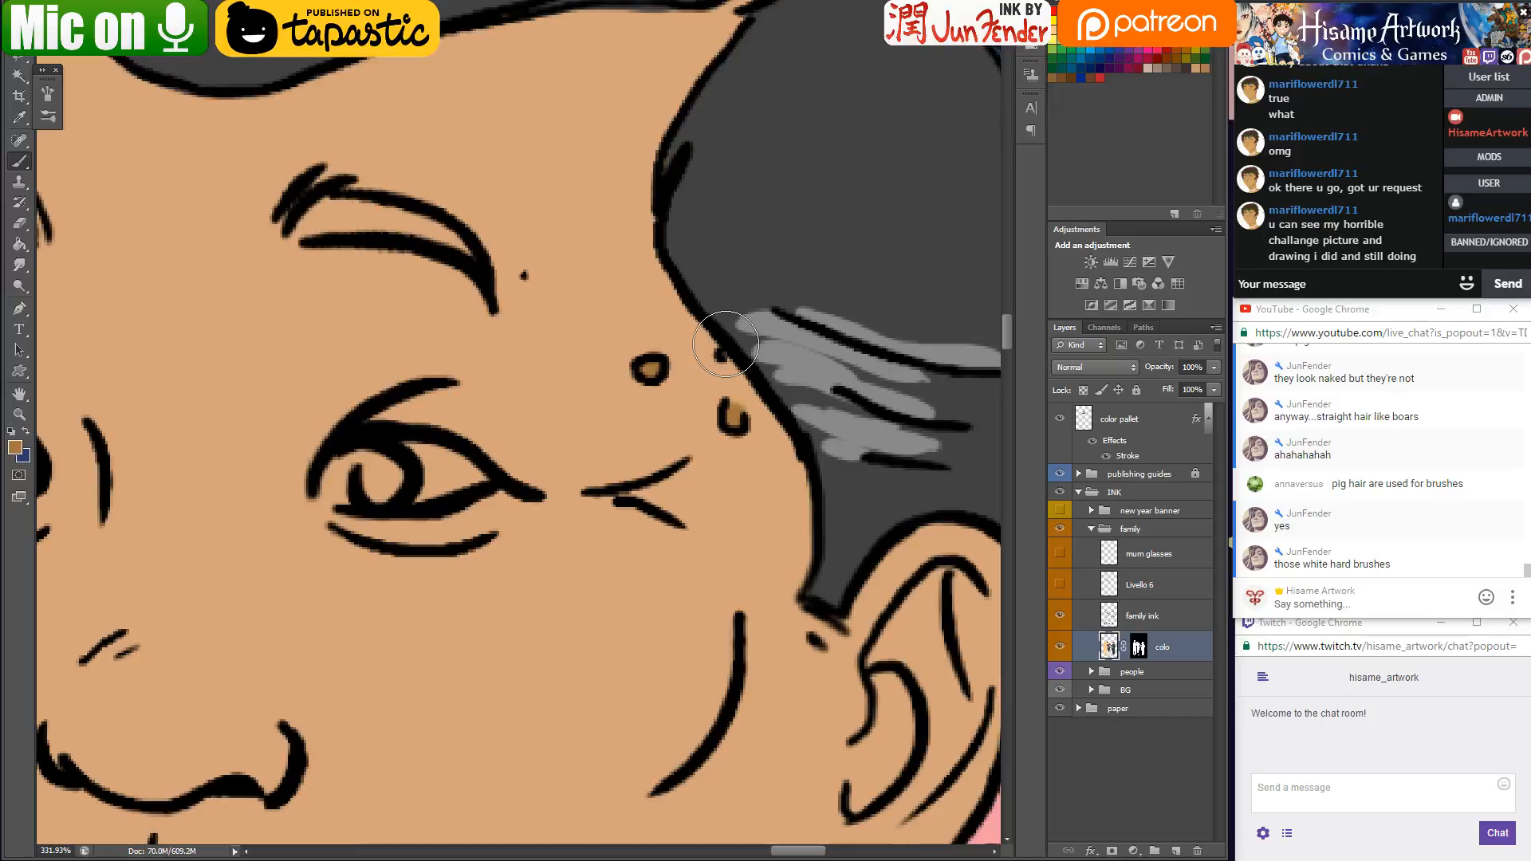
scroll(726, 345, down, 10)
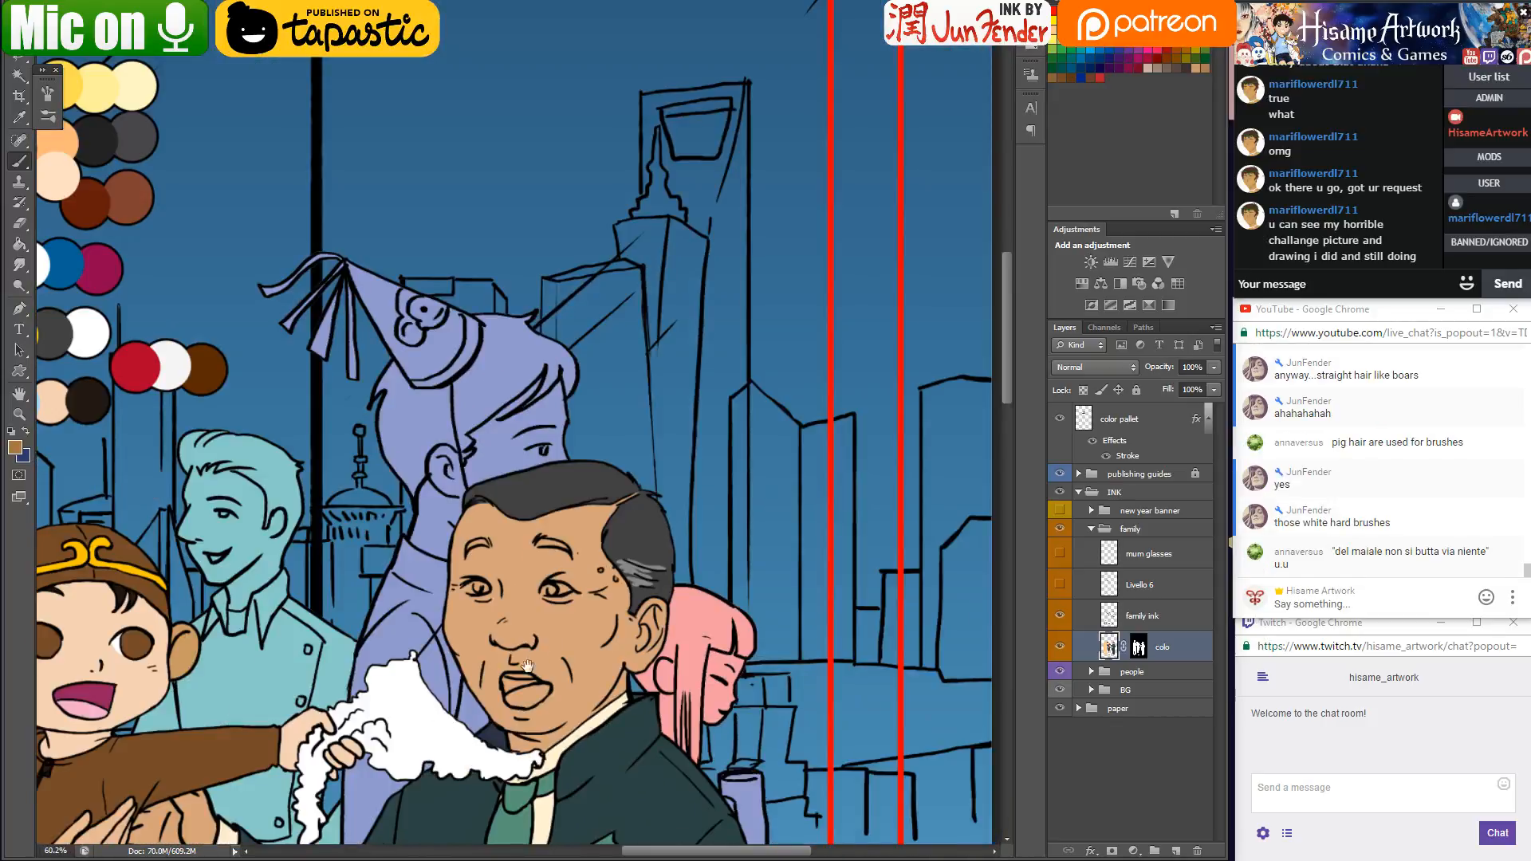
drag(527, 666, 774, 188)
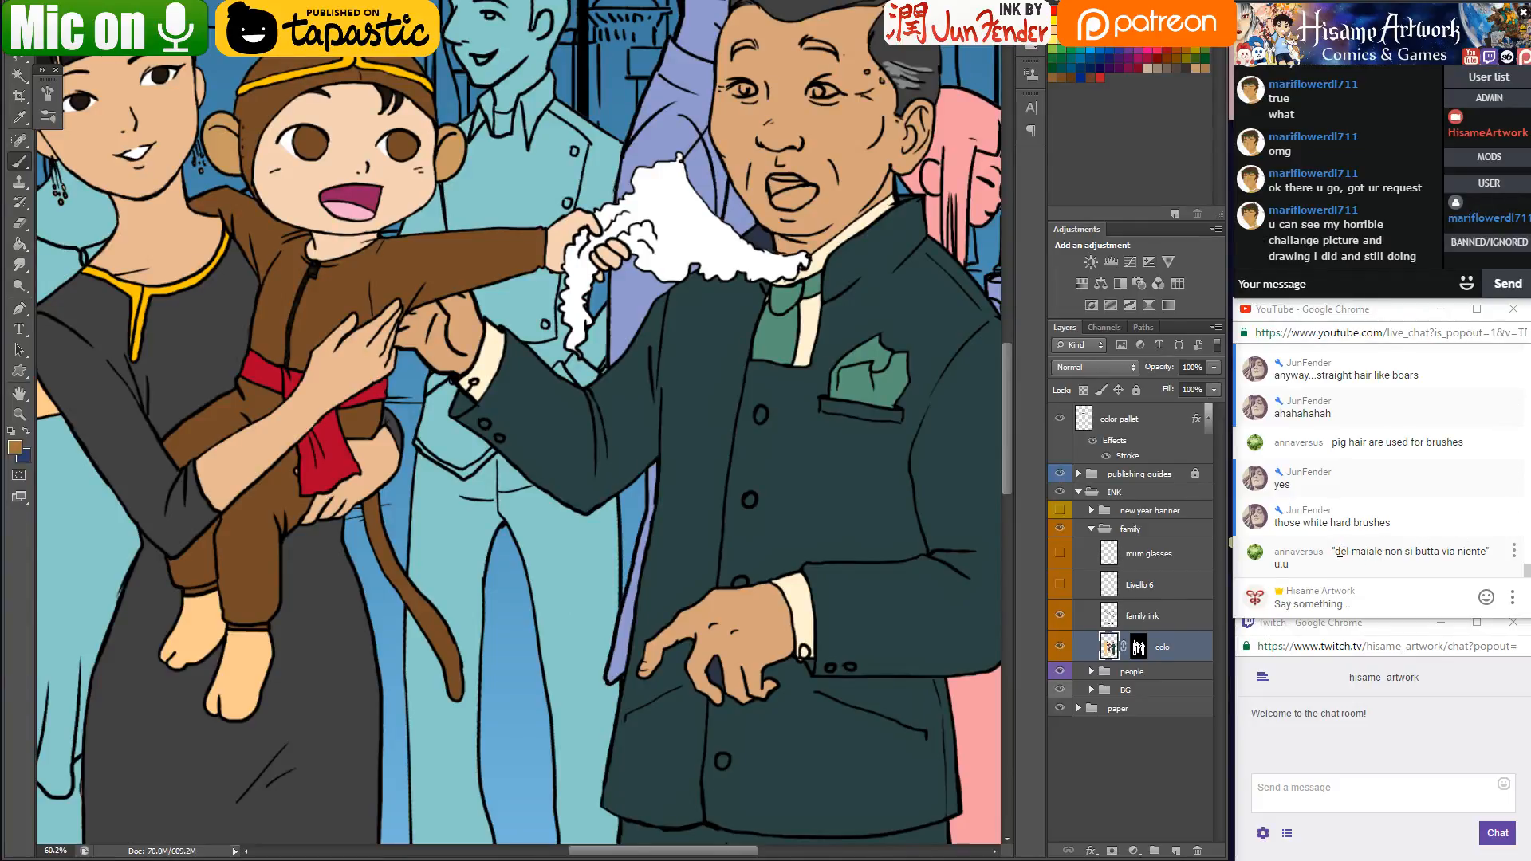
Copy the Italian phrase from the YouTube chat, switch to the browser and search for "google translate"
drag(1338, 550, 1458, 549)
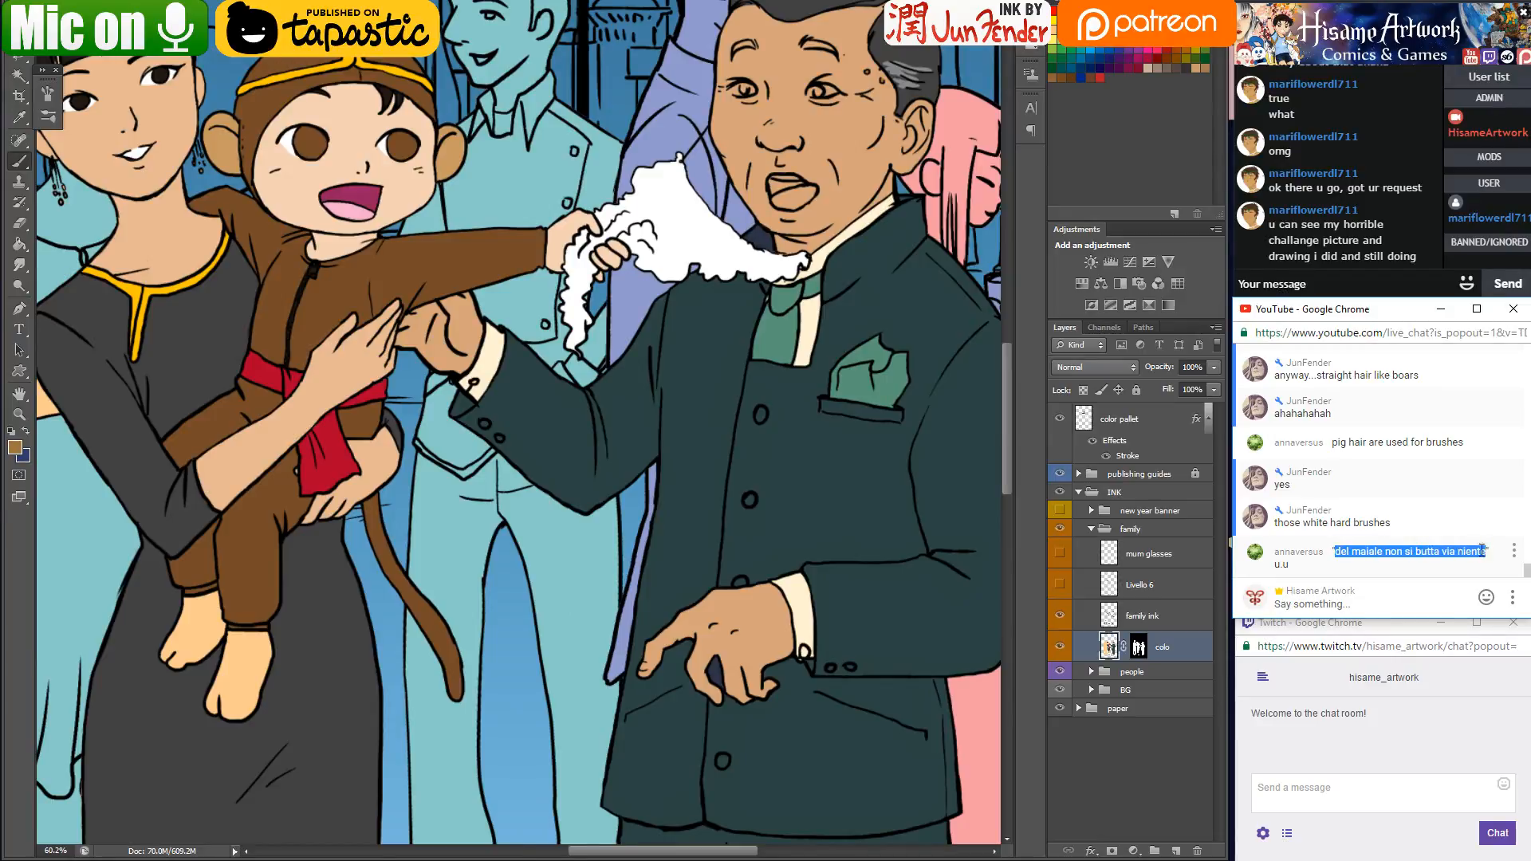
key(alt+Tab)
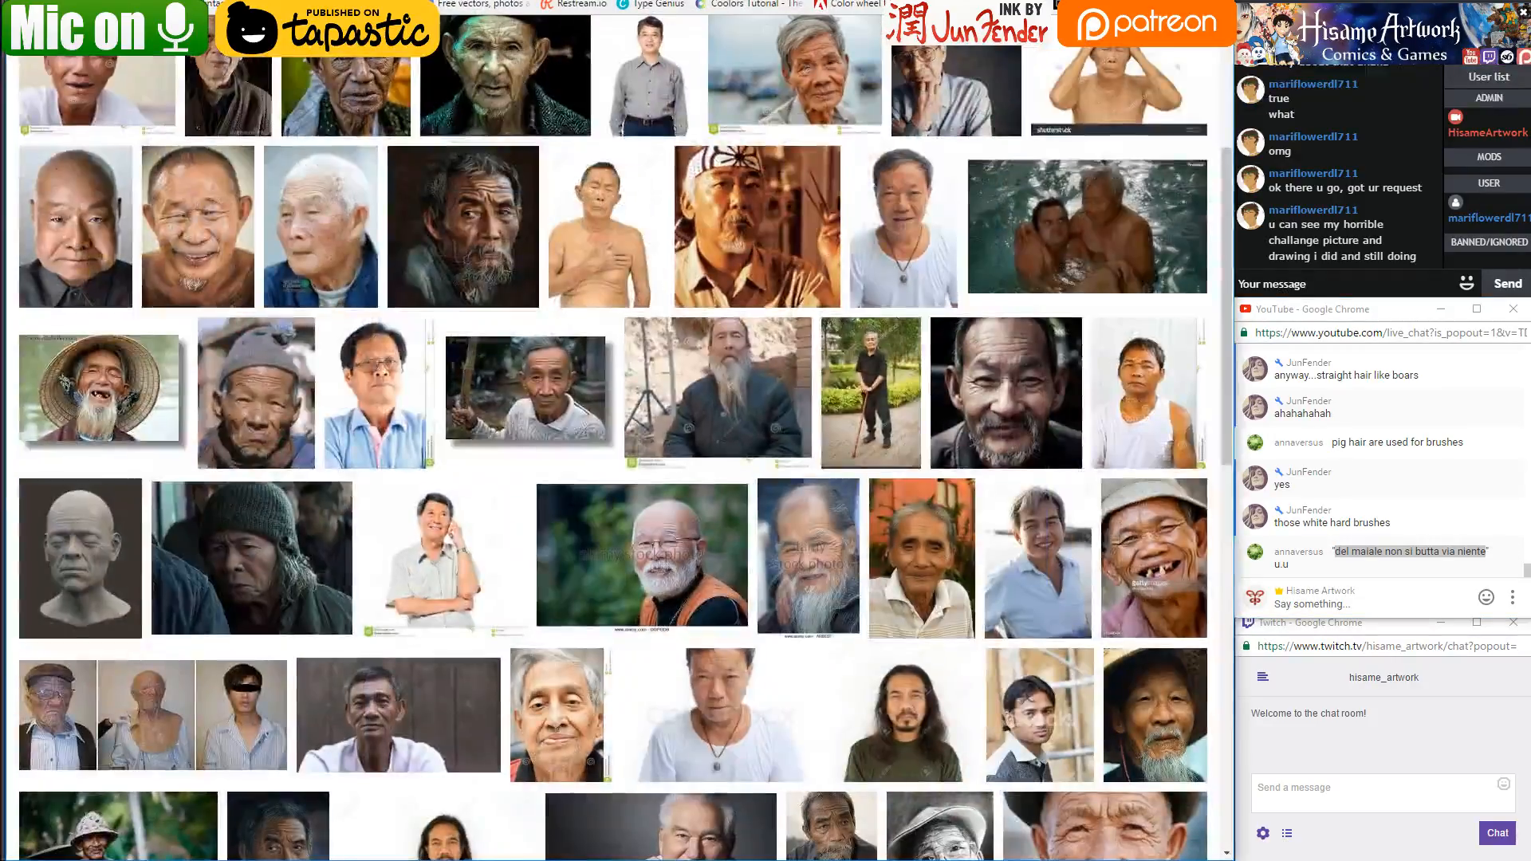
text(google)
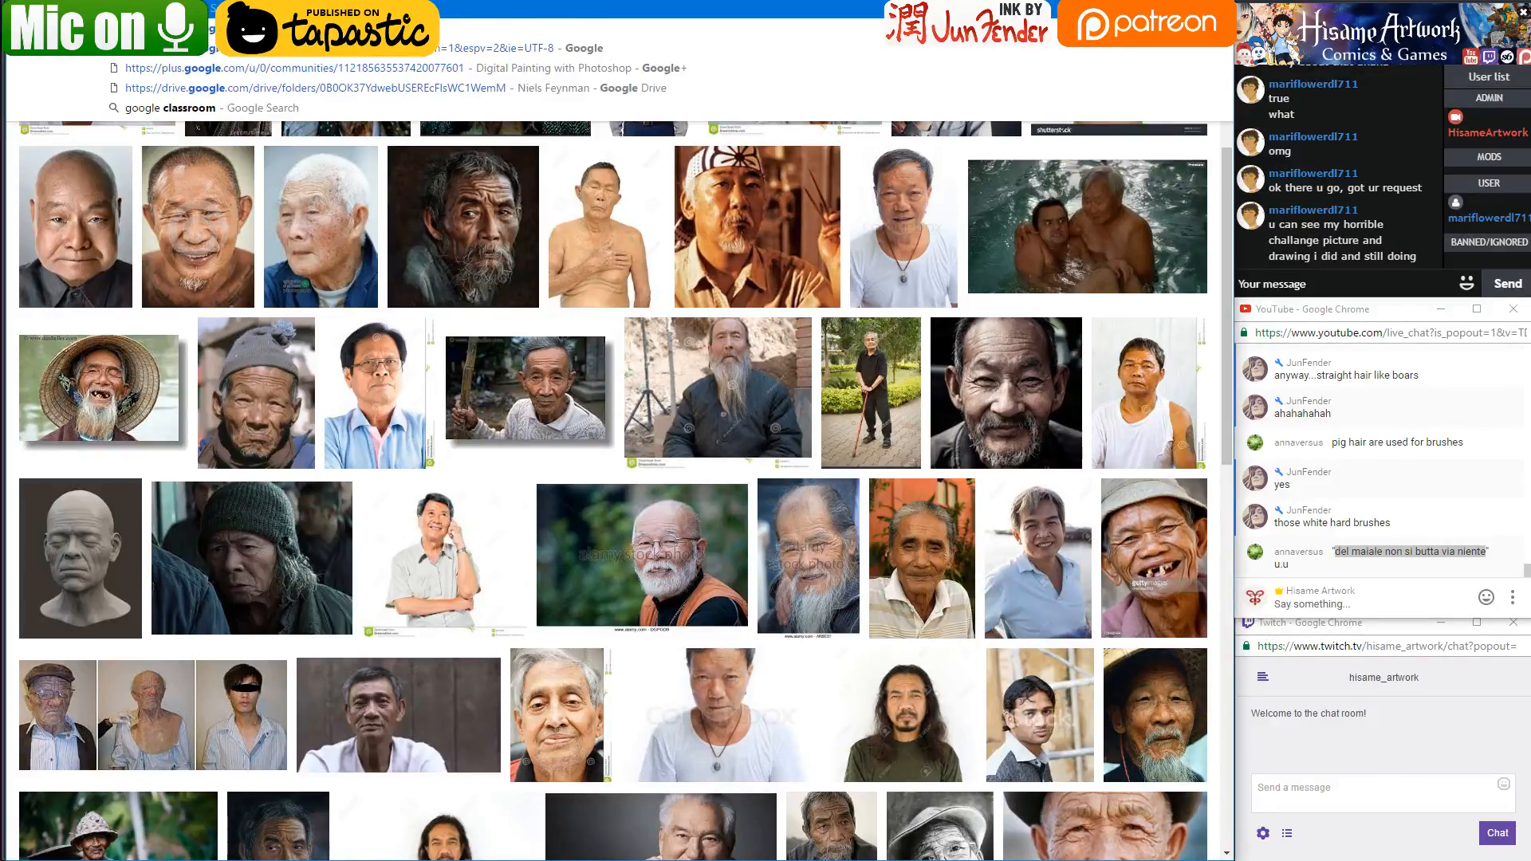
text( translate)
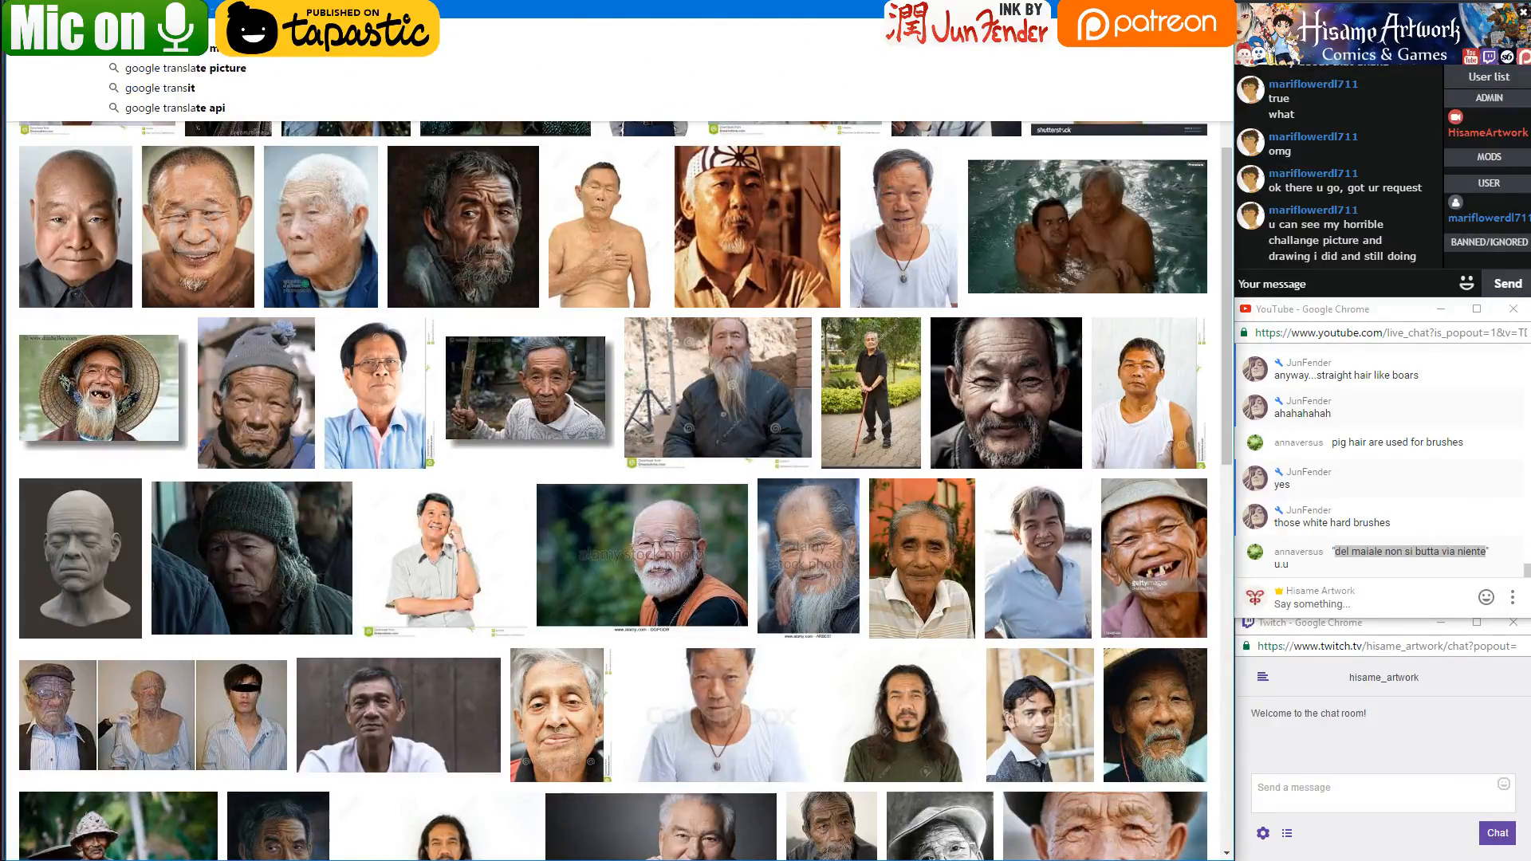
key(Return)
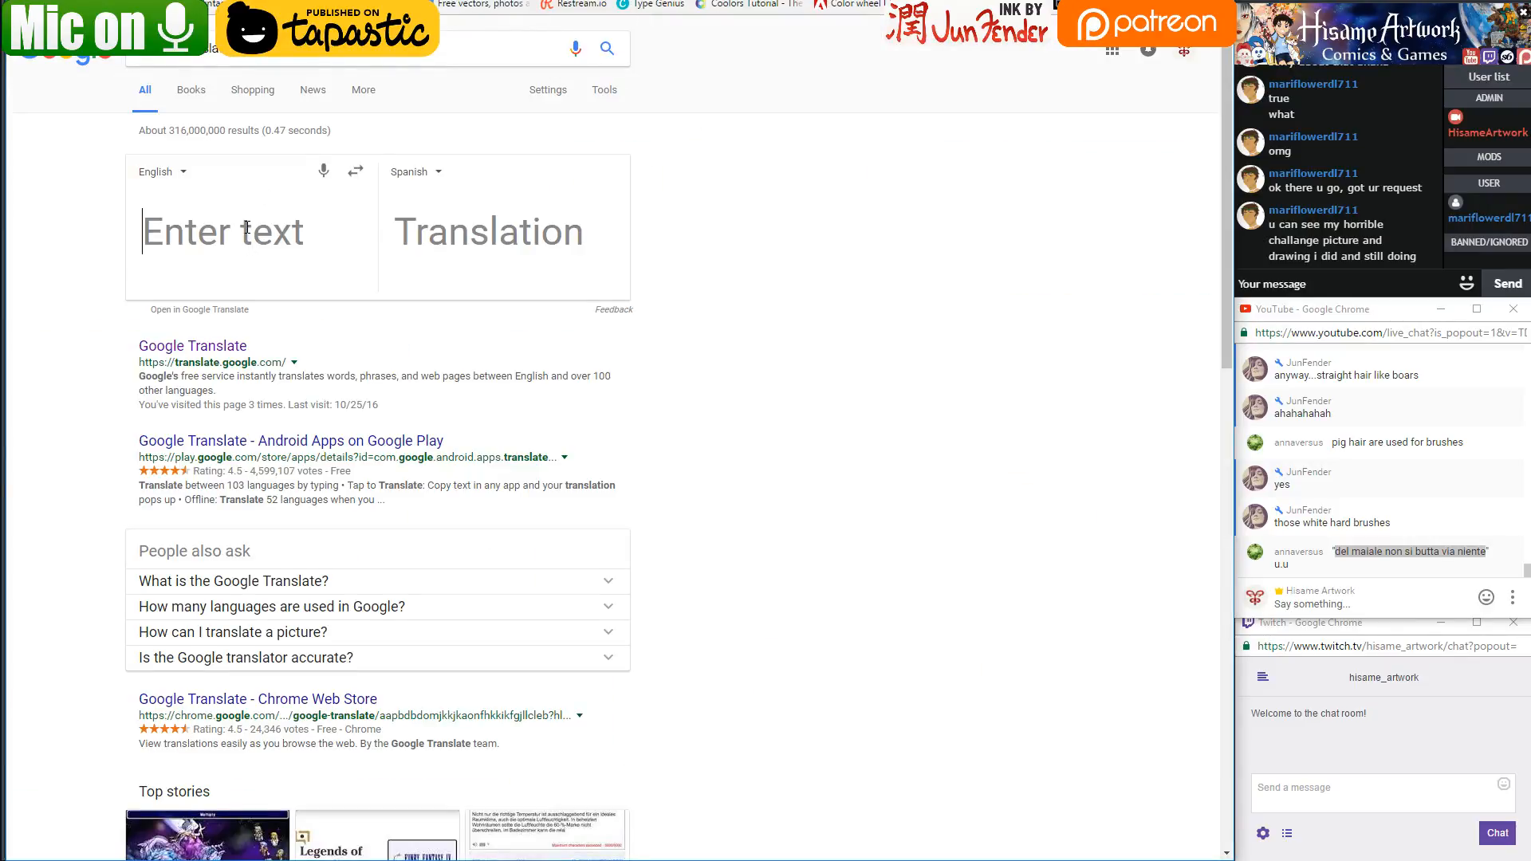
Translate "del maiale non si butta via niente" from Italian to English, close the page and return to Photoshop
text(del maiale non si butta via niente)
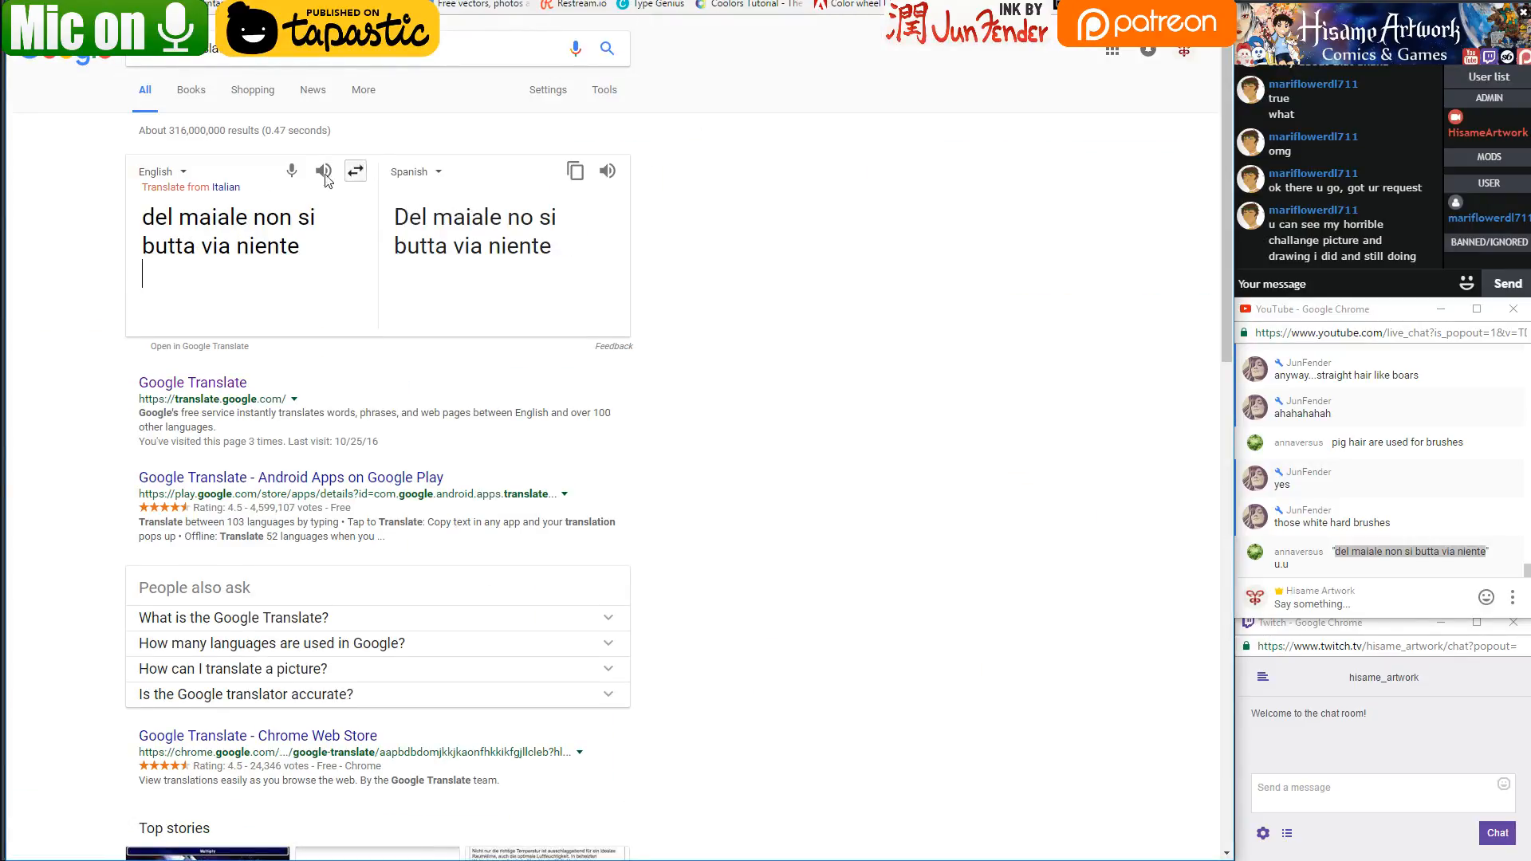
click(221, 192)
click(410, 173)
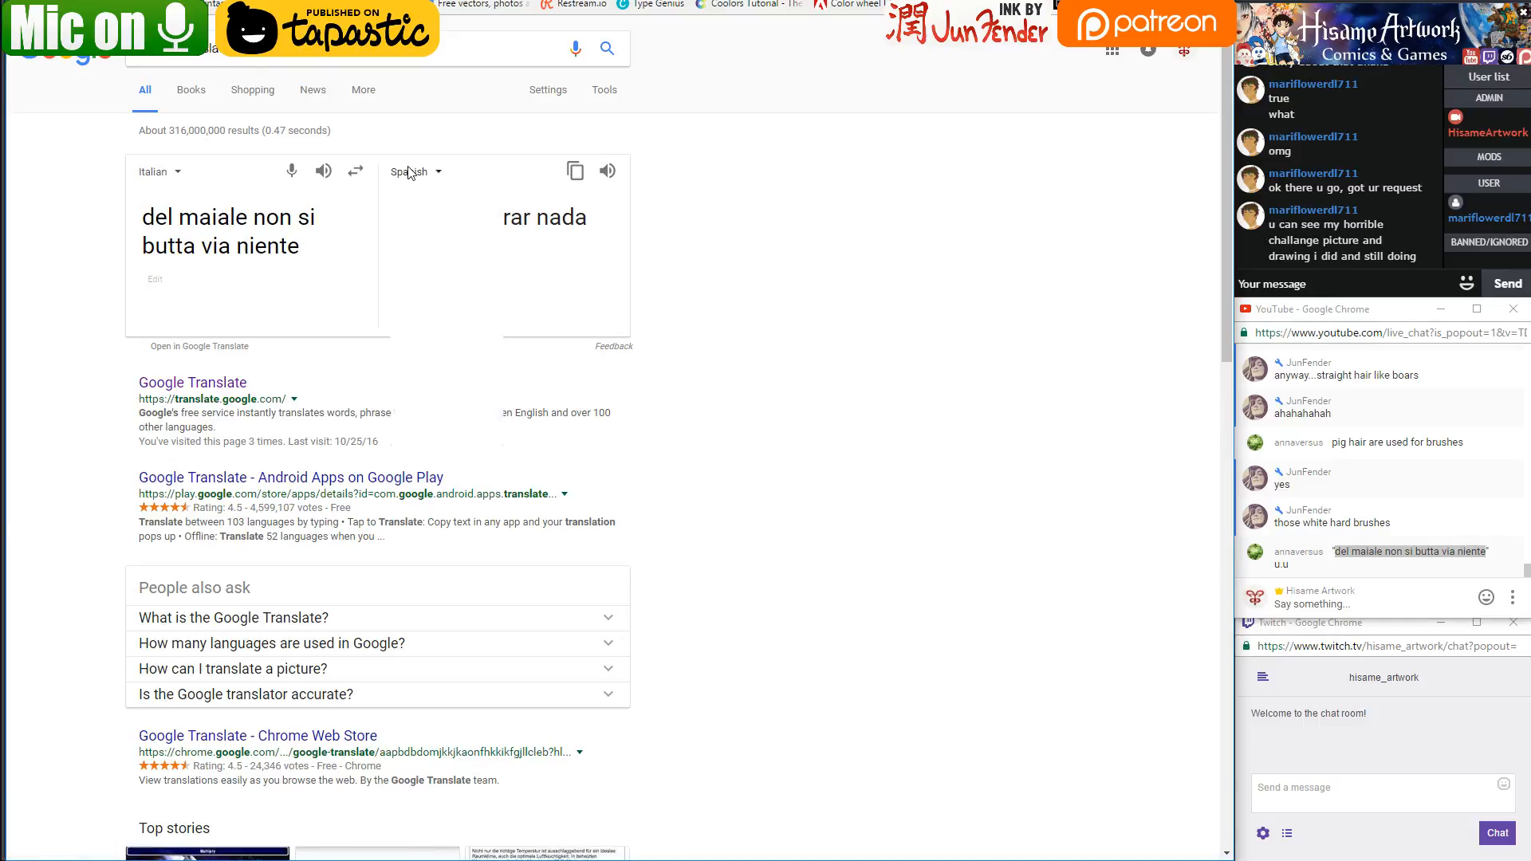
key(e)
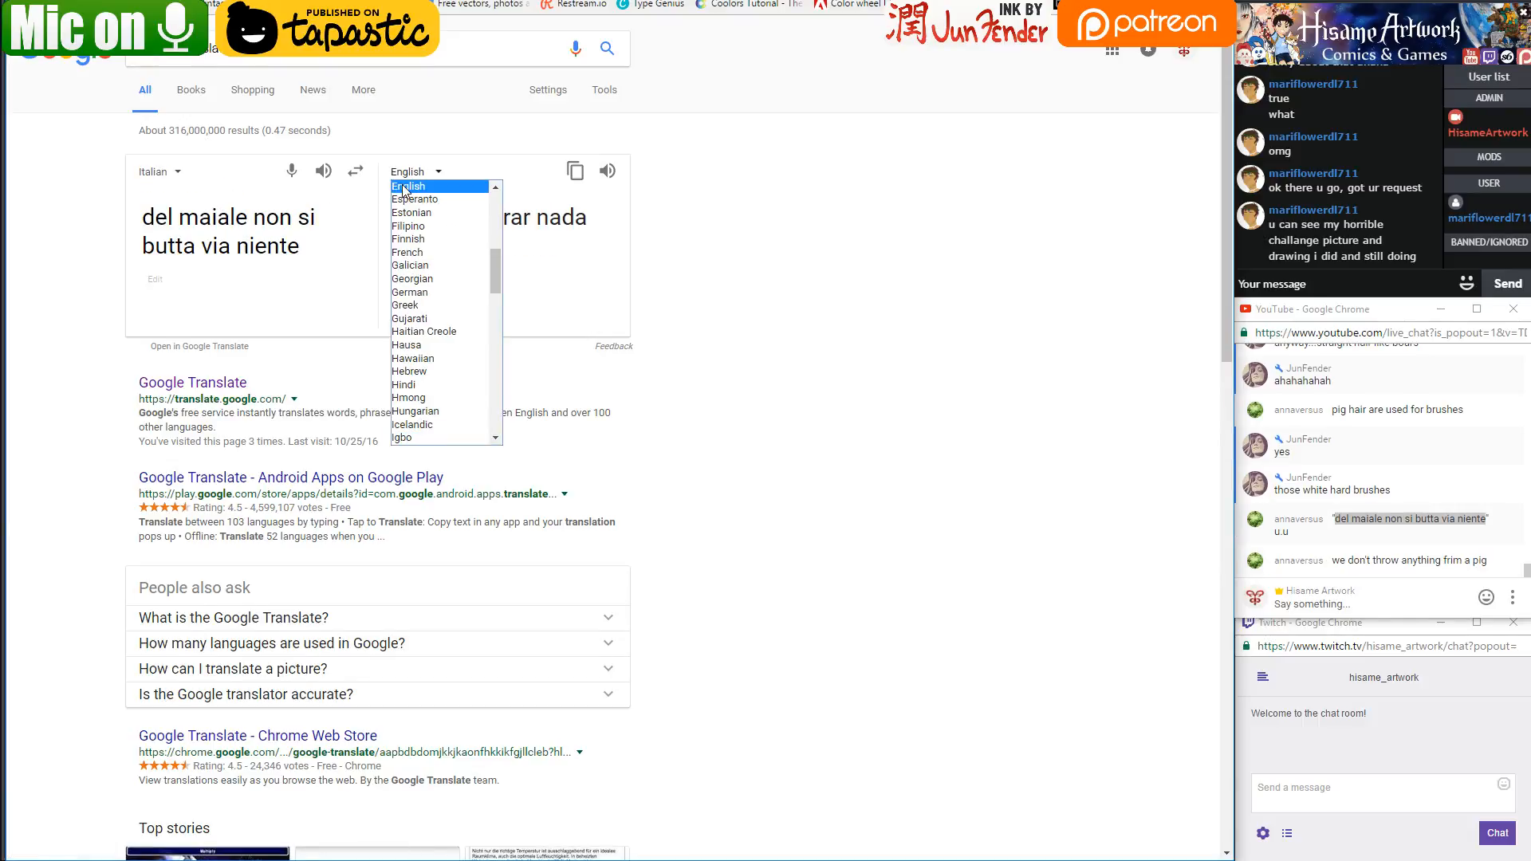
click(404, 189)
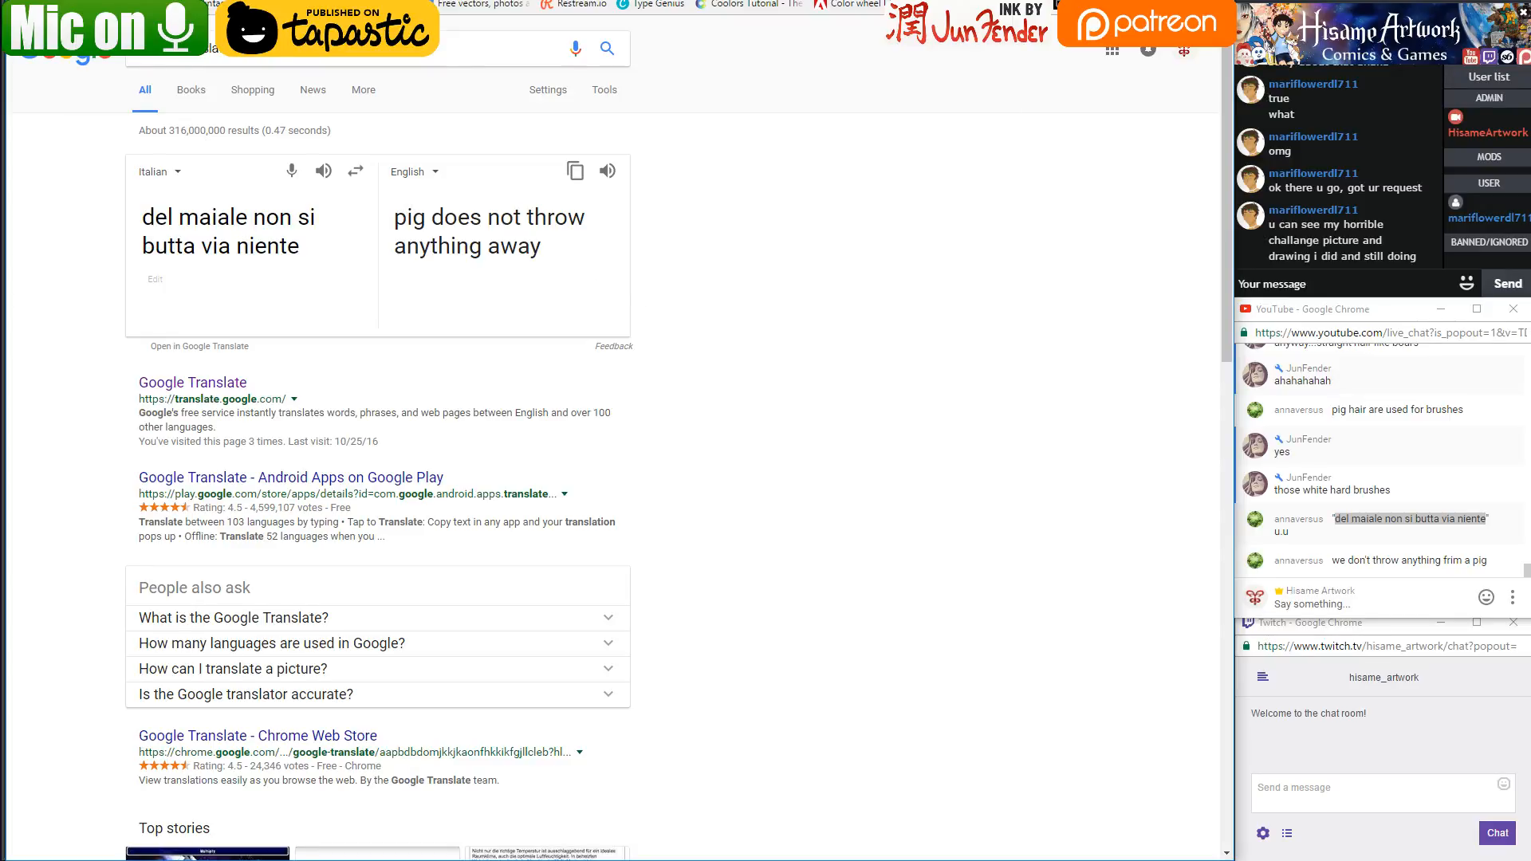
key(ctrl+w)
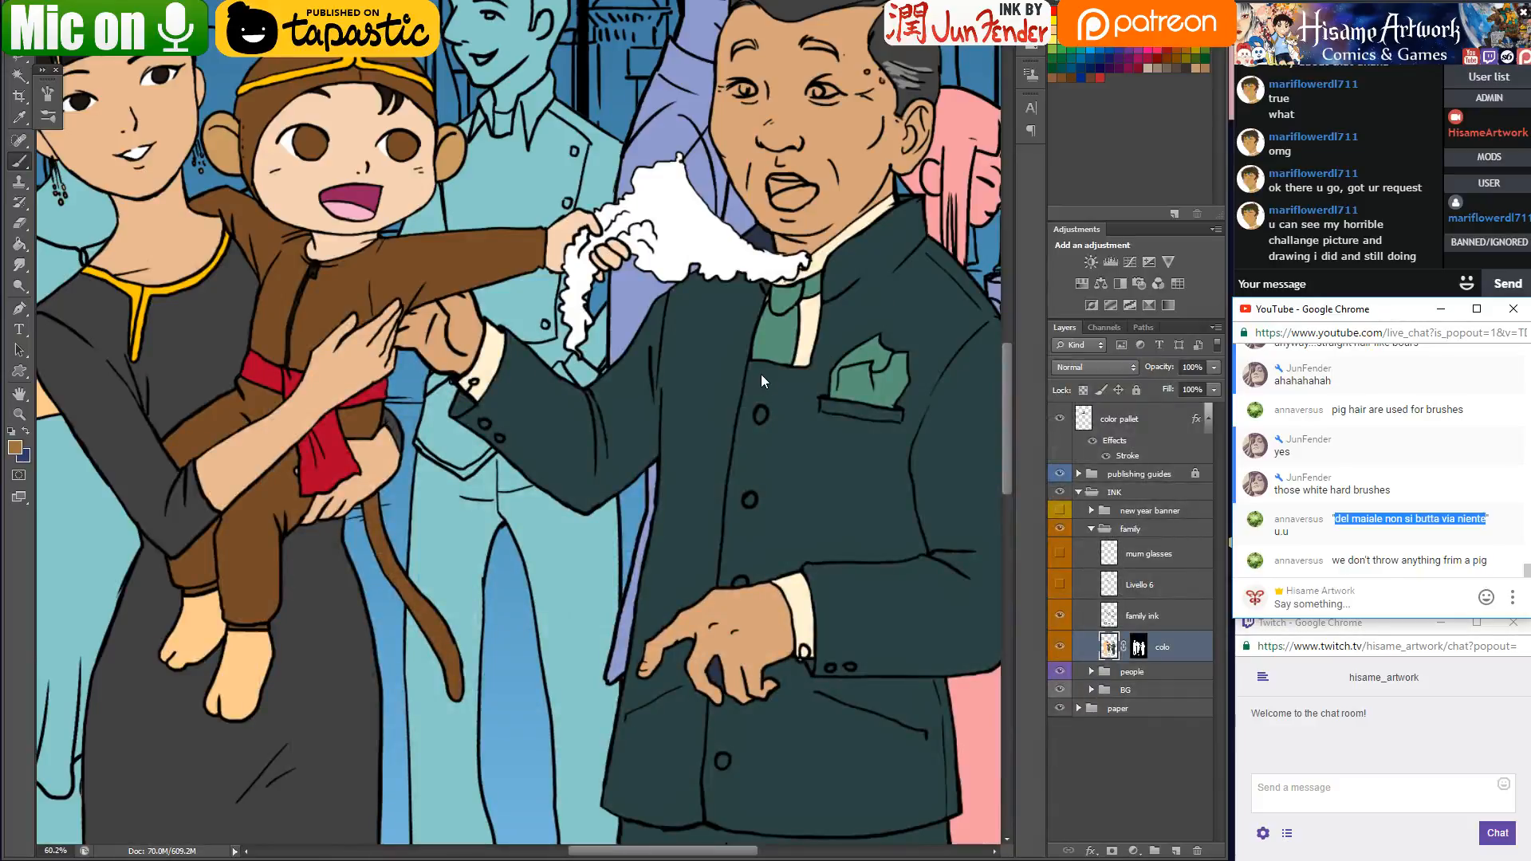
click(1372, 543)
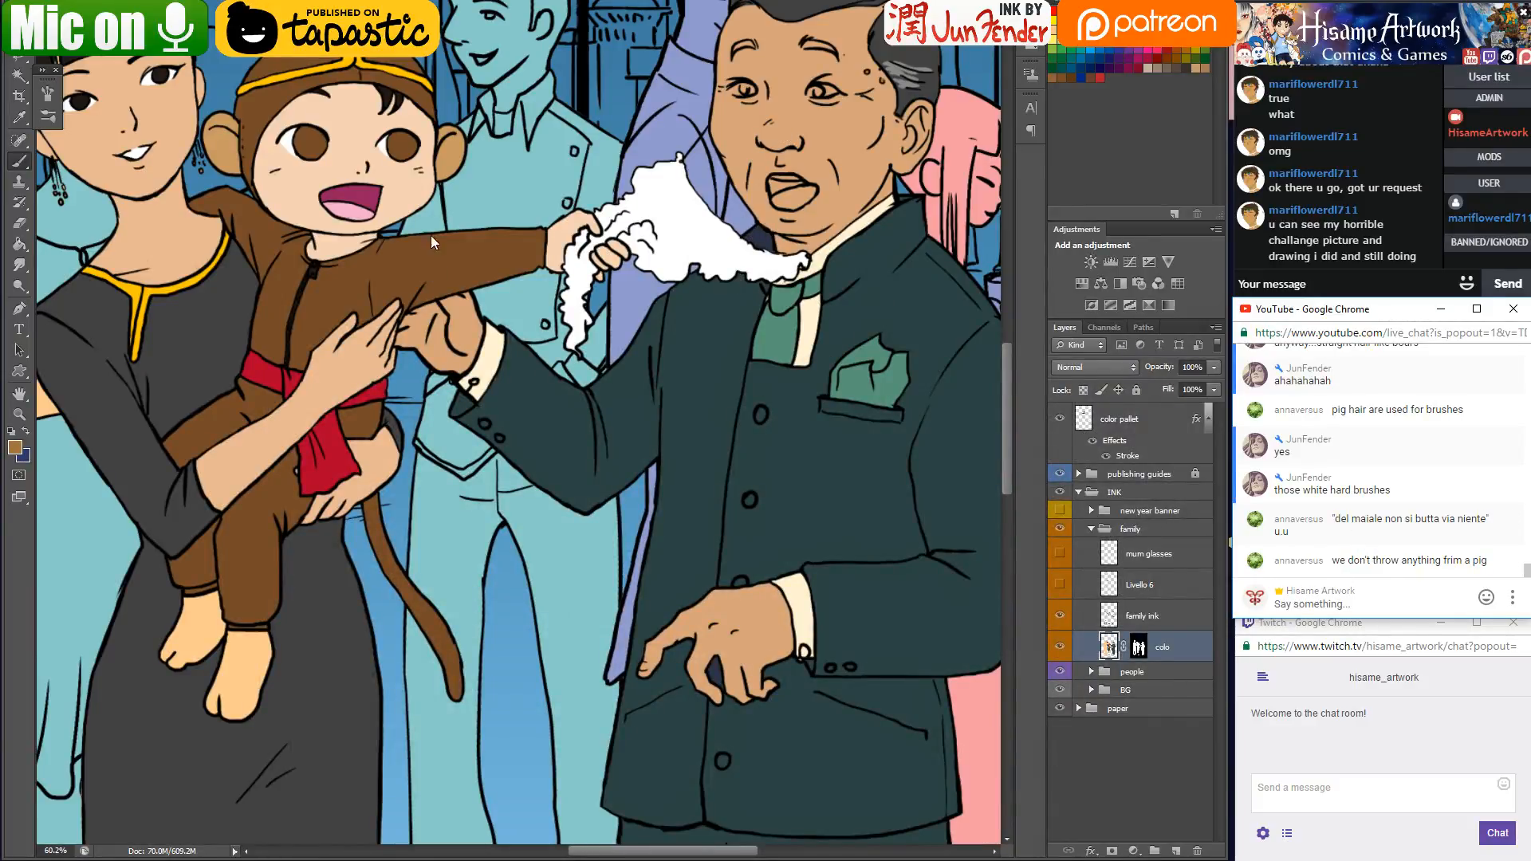
Pick up the tan of the monkey costume's ear and paint both of the child's feet with it
scroll(504, 276, down, 2)
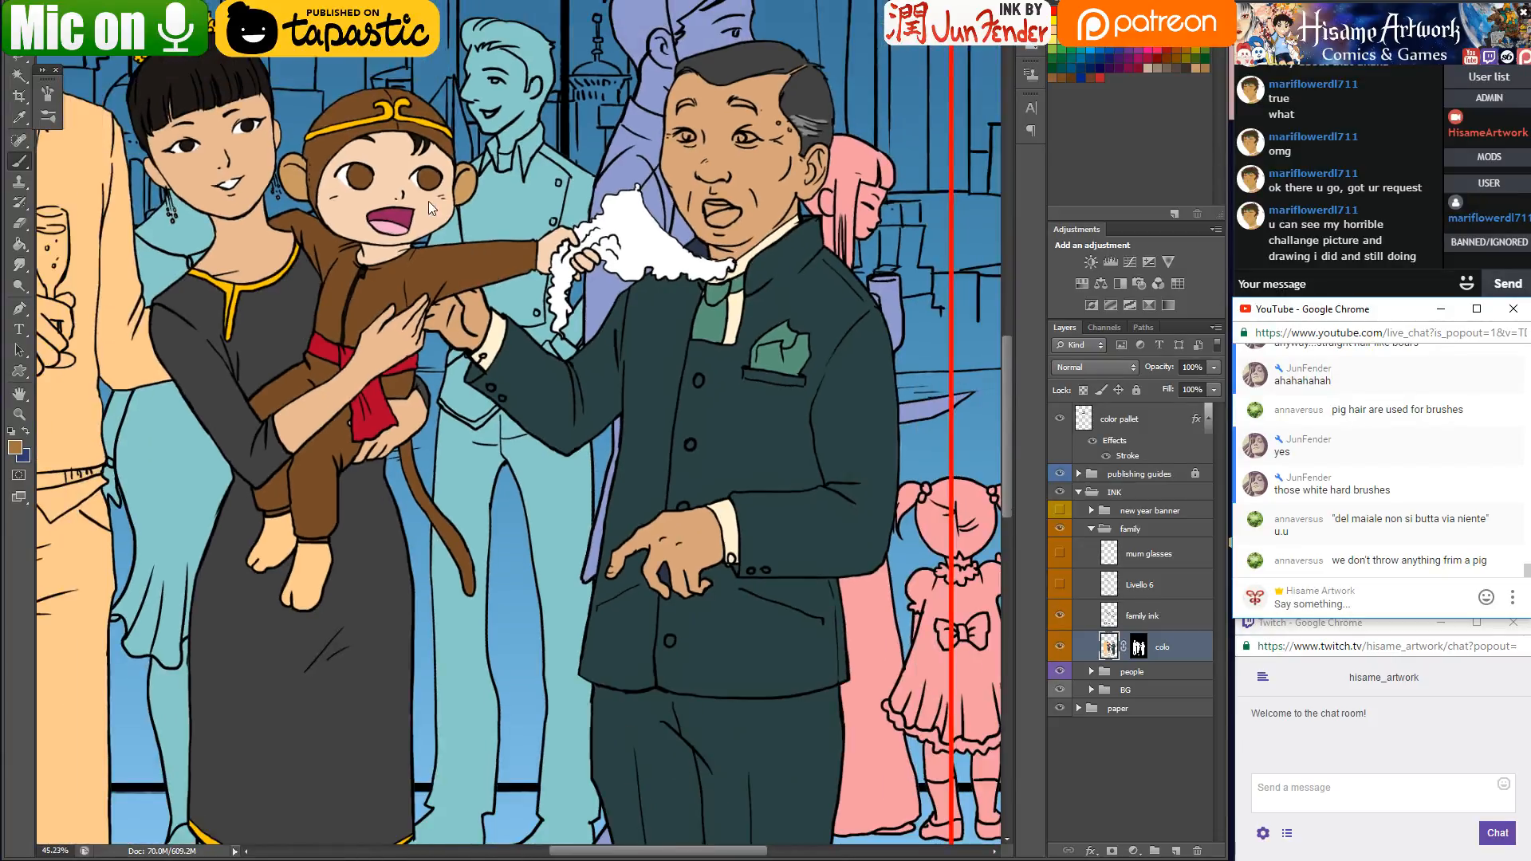
click(460, 193)
scroll(231, 577, up, 10)
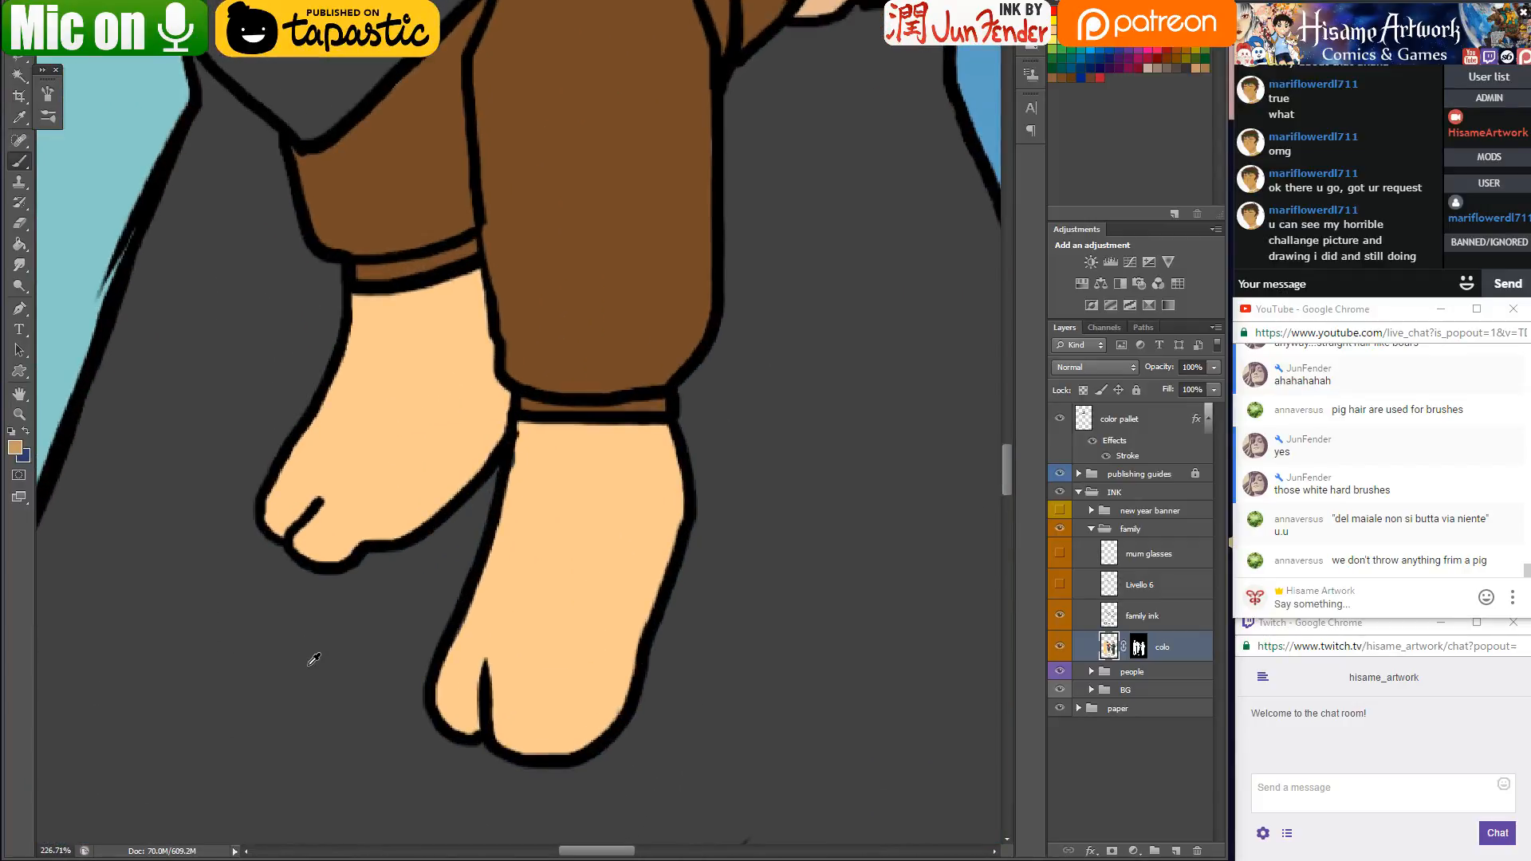
mouse_move(529, 458)
mouse_down()
mouse_move(523, 434)
mouse_move(646, 439)
mouse_move(660, 454)
mouse_move(625, 554)
mouse_up()
mouse_move(590, 467)
mouse_down()
mouse_move(510, 477)
mouse_move(524, 448)
mouse_move(513, 588)
mouse_move(494, 545)
mouse_move(520, 489)
mouse_move(457, 702)
mouse_move(468, 650)
mouse_move(454, 676)
mouse_move(475, 725)
mouse_move(474, 631)
mouse_move(520, 651)
mouse_move(503, 641)
mouse_move(513, 742)
mouse_move(558, 746)
mouse_move(603, 715)
mouse_move(604, 682)
mouse_move(586, 718)
mouse_move(651, 567)
mouse_move(623, 643)
mouse_move(644, 592)
mouse_move(624, 518)
mouse_move(639, 469)
mouse_move(646, 539)
mouse_move(630, 491)
mouse_move(580, 455)
mouse_move(535, 450)
mouse_move(529, 724)
mouse_move(559, 478)
mouse_move(580, 495)
mouse_move(562, 668)
mouse_move(588, 560)
mouse_move(555, 727)
mouse_move(593, 606)
mouse_move(581, 506)
mouse_up()
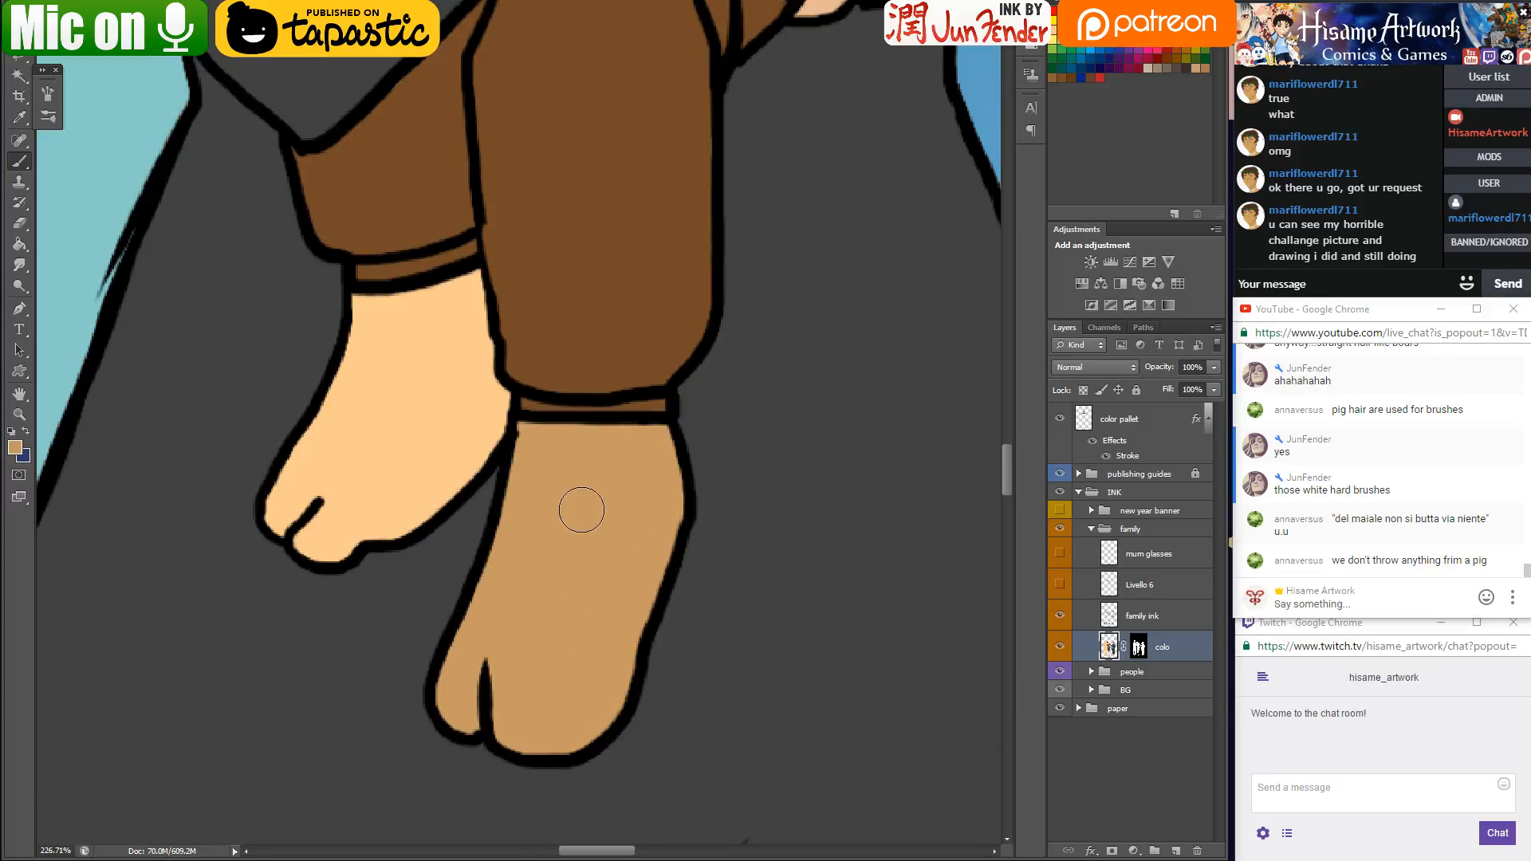
mouse_move(347, 328)
mouse_down()
mouse_move(579, 375)
mouse_move(624, 426)
mouse_move(626, 403)
mouse_move(626, 438)
mouse_move(547, 608)
mouse_move(622, 515)
mouse_move(582, 657)
mouse_move(615, 601)
mouse_move(609, 615)
mouse_move(662, 614)
mouse_move(743, 530)
mouse_move(757, 500)
mouse_move(734, 468)
mouse_move(732, 392)
mouse_move(737, 479)
mouse_move(701, 548)
mouse_move(666, 586)
mouse_move(728, 434)
mouse_move(650, 434)
mouse_move(612, 539)
mouse_move(686, 469)
mouse_move(667, 582)
mouse_up()
click(684, 401)
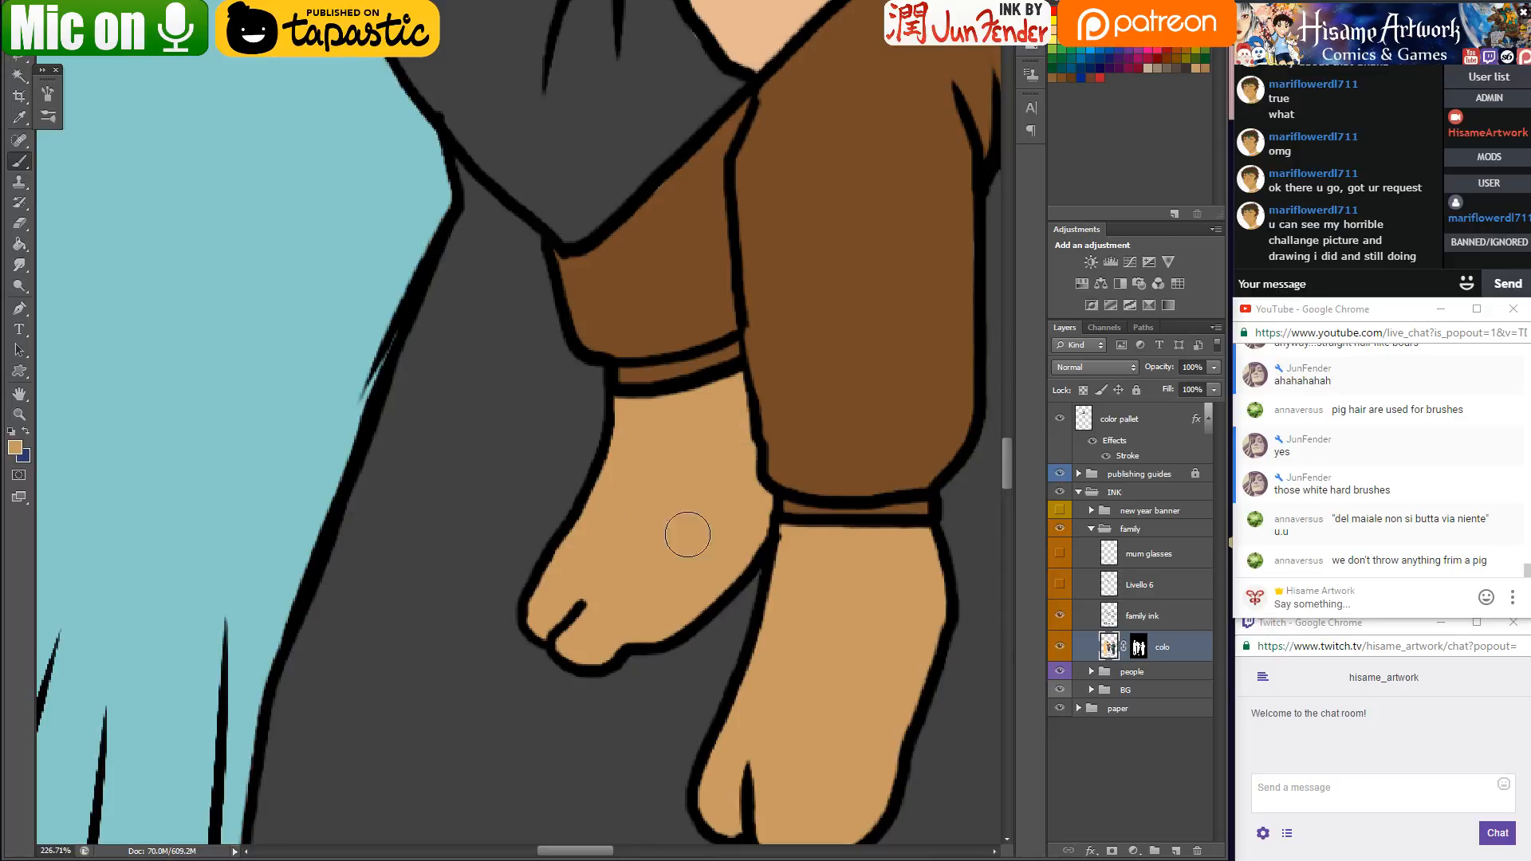
Pick up the dark grey of the woman's dress as the foreground colour and save the illustration
scroll(567, 489, down, 3)
scroll(568, 507, down, 2)
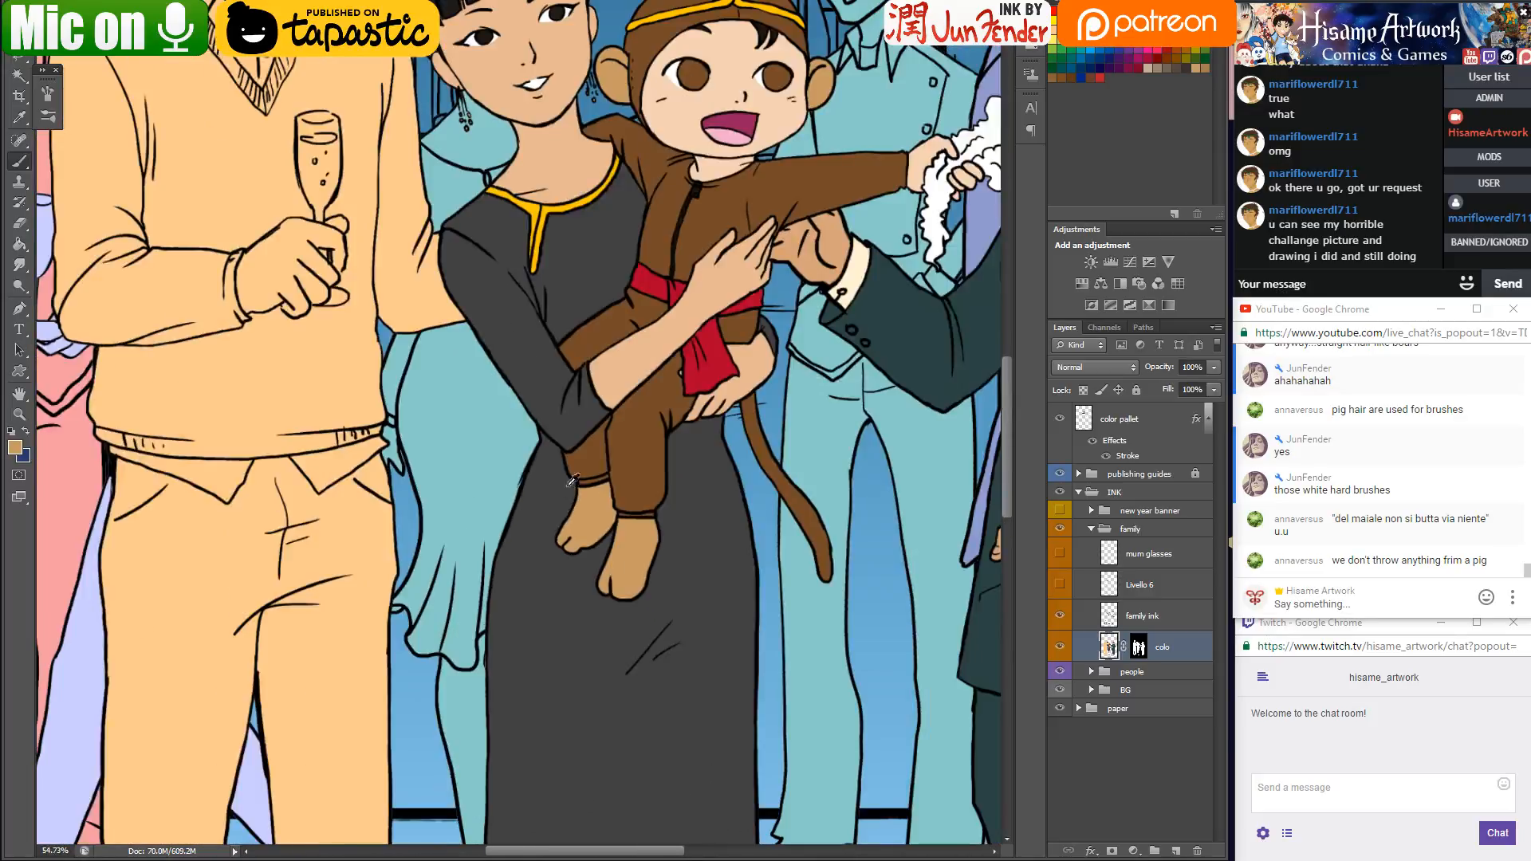
scroll(558, 479, up, 5)
alt+click(550, 416)
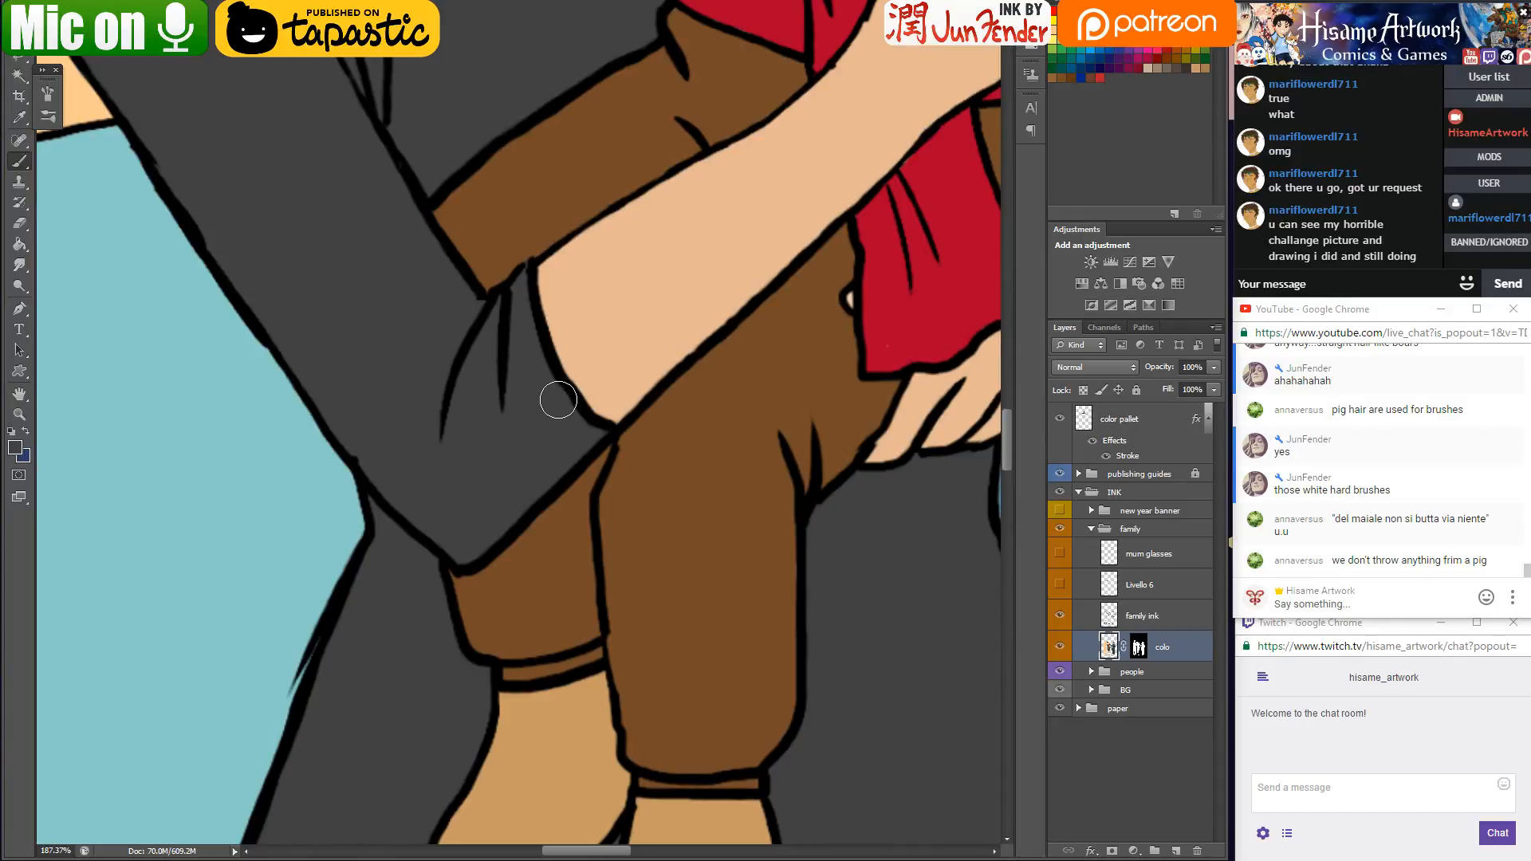
scroll(502, 420, down, 5)
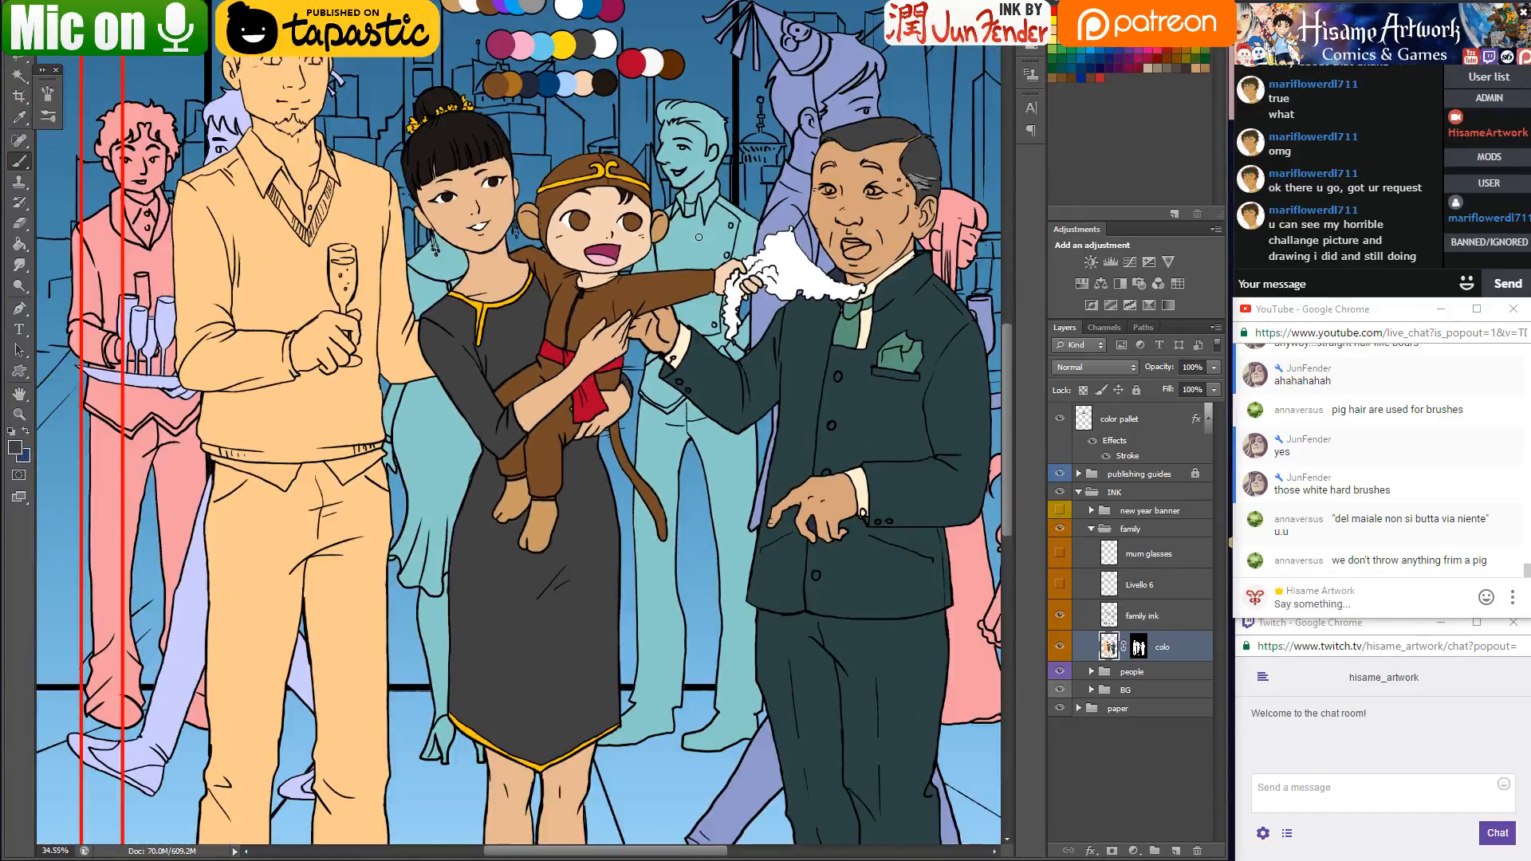
scroll(624, 255, up, 2)
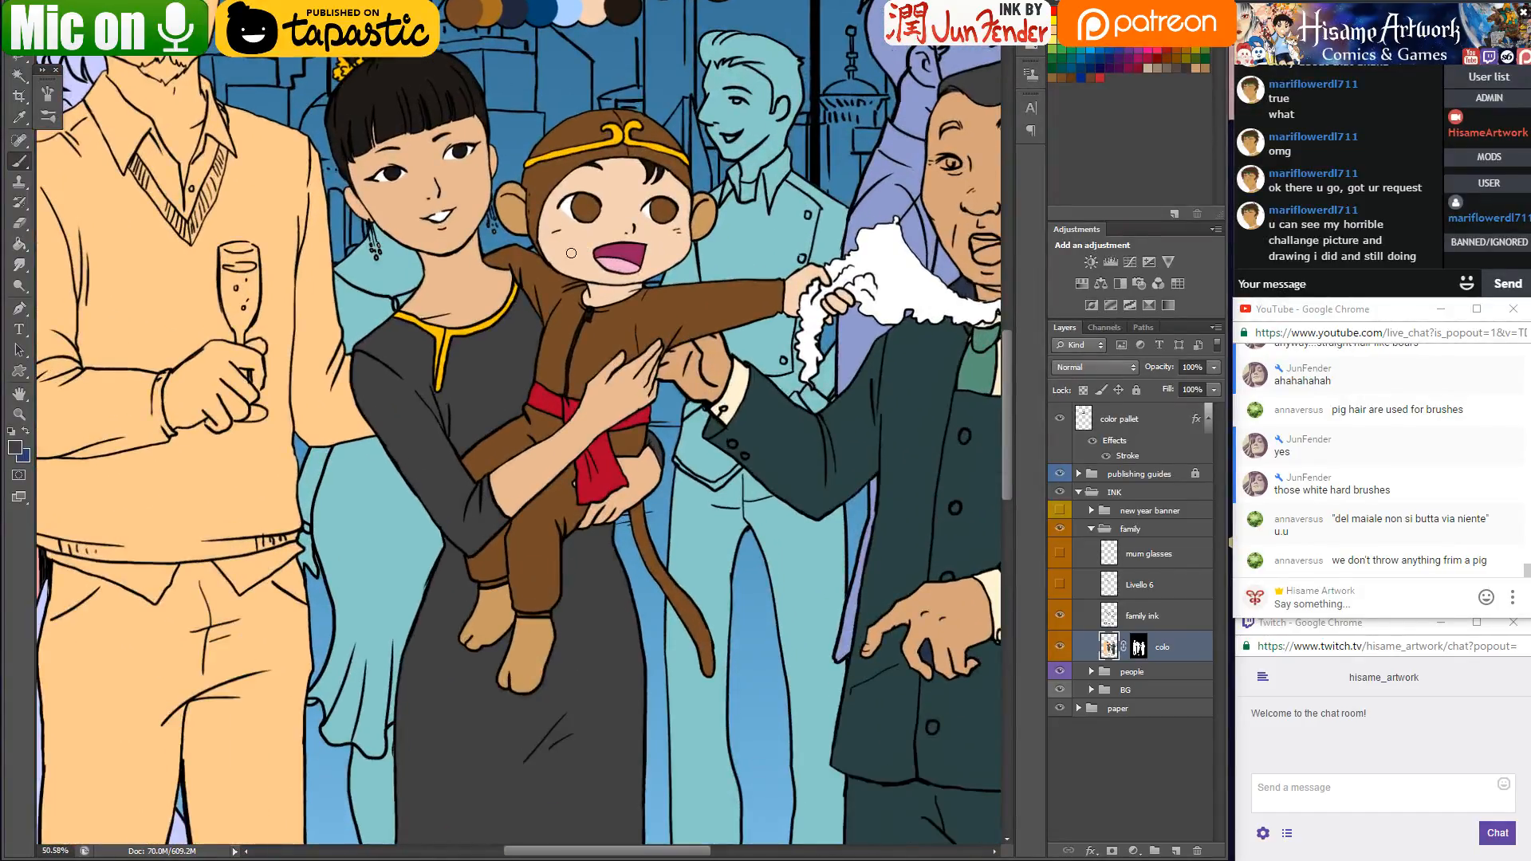
key(ctrl+s)
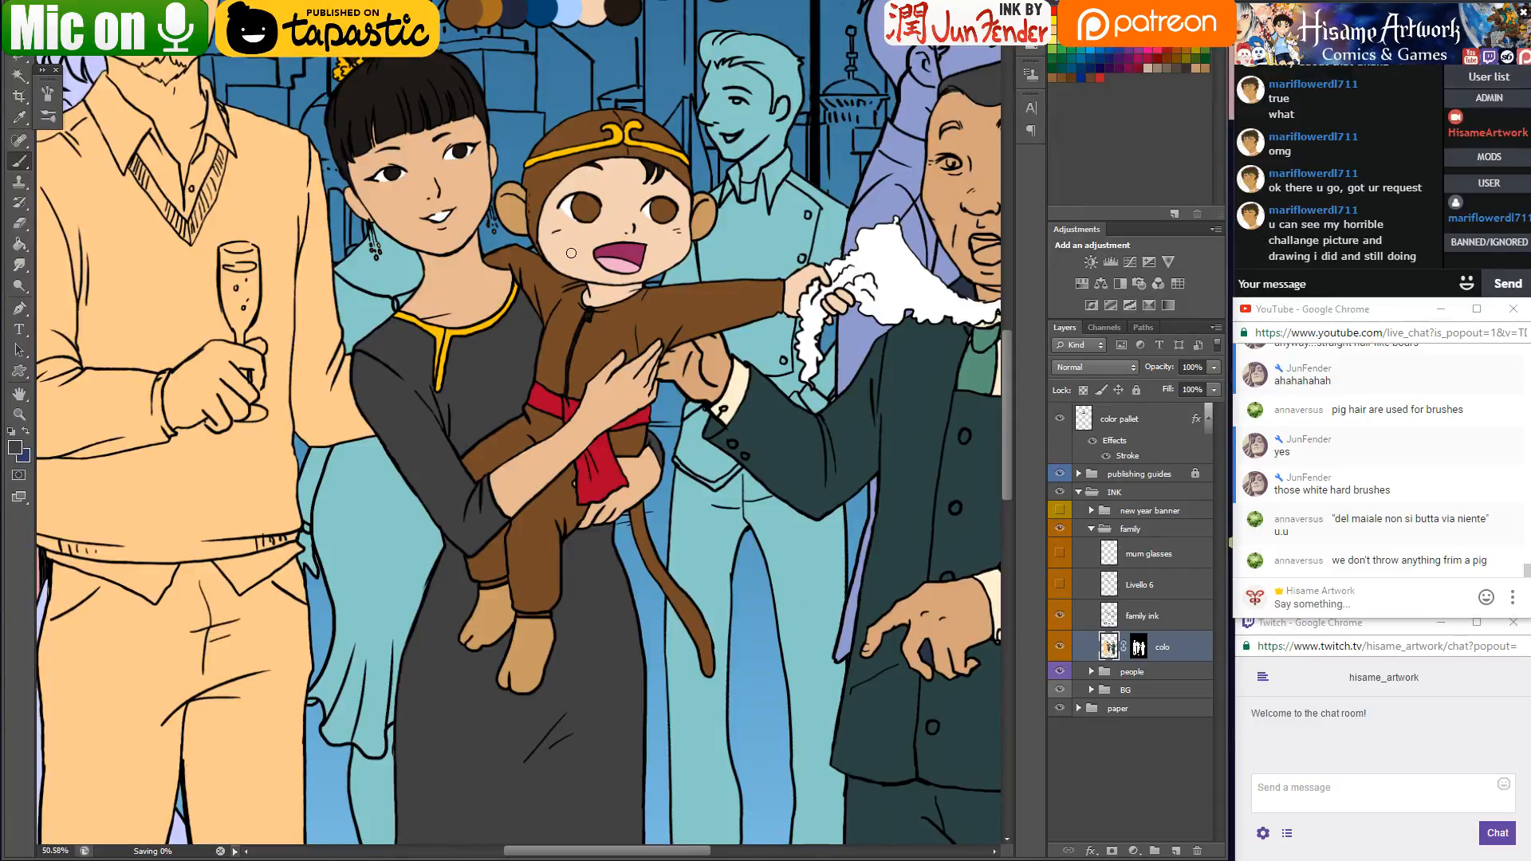
scroll(651, 337, down, 2)
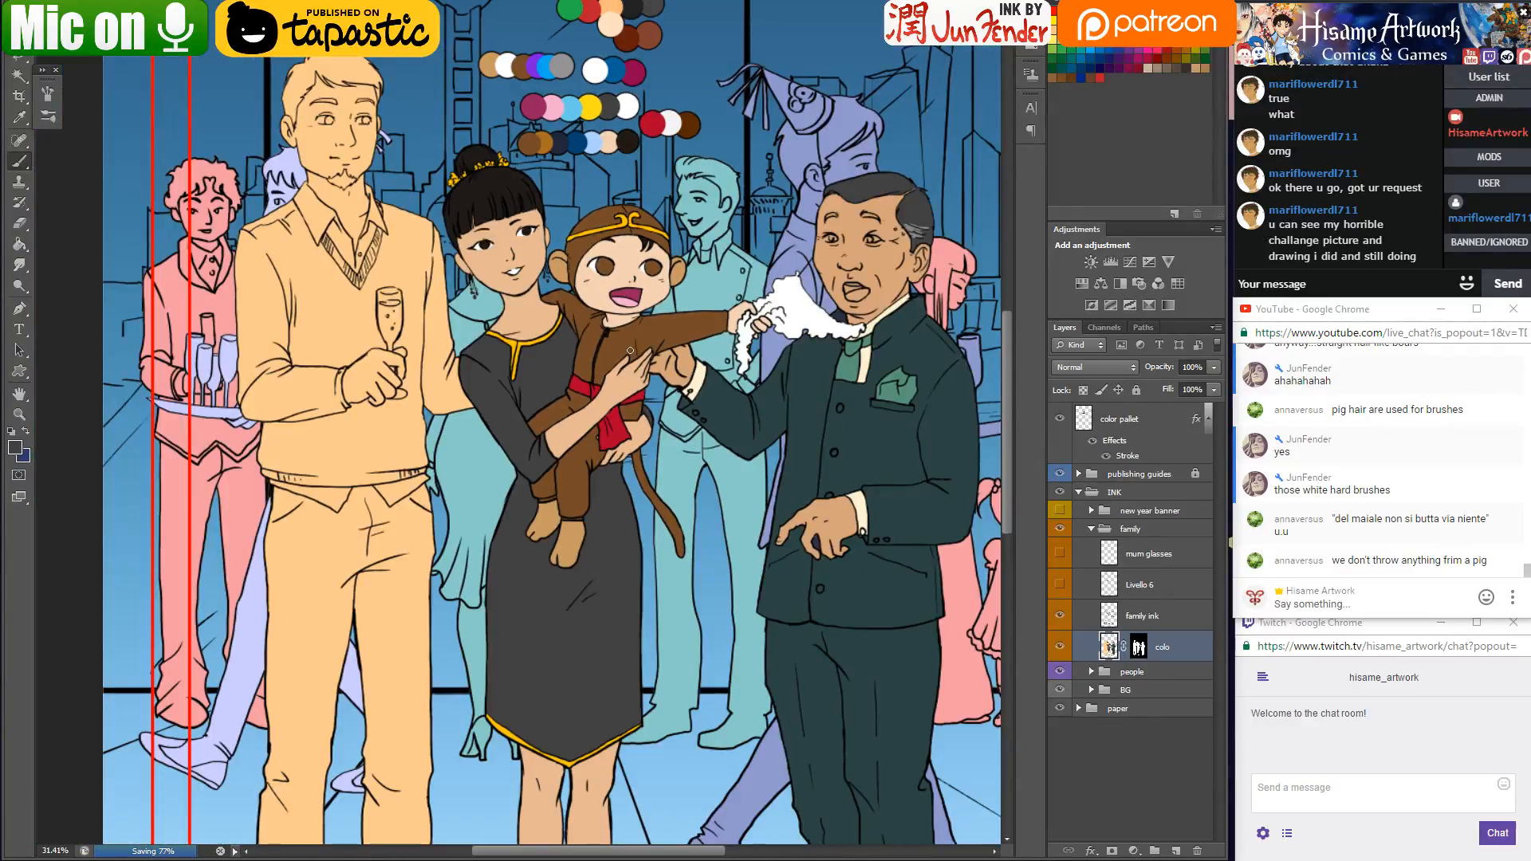
scroll(591, 283, up, 1)
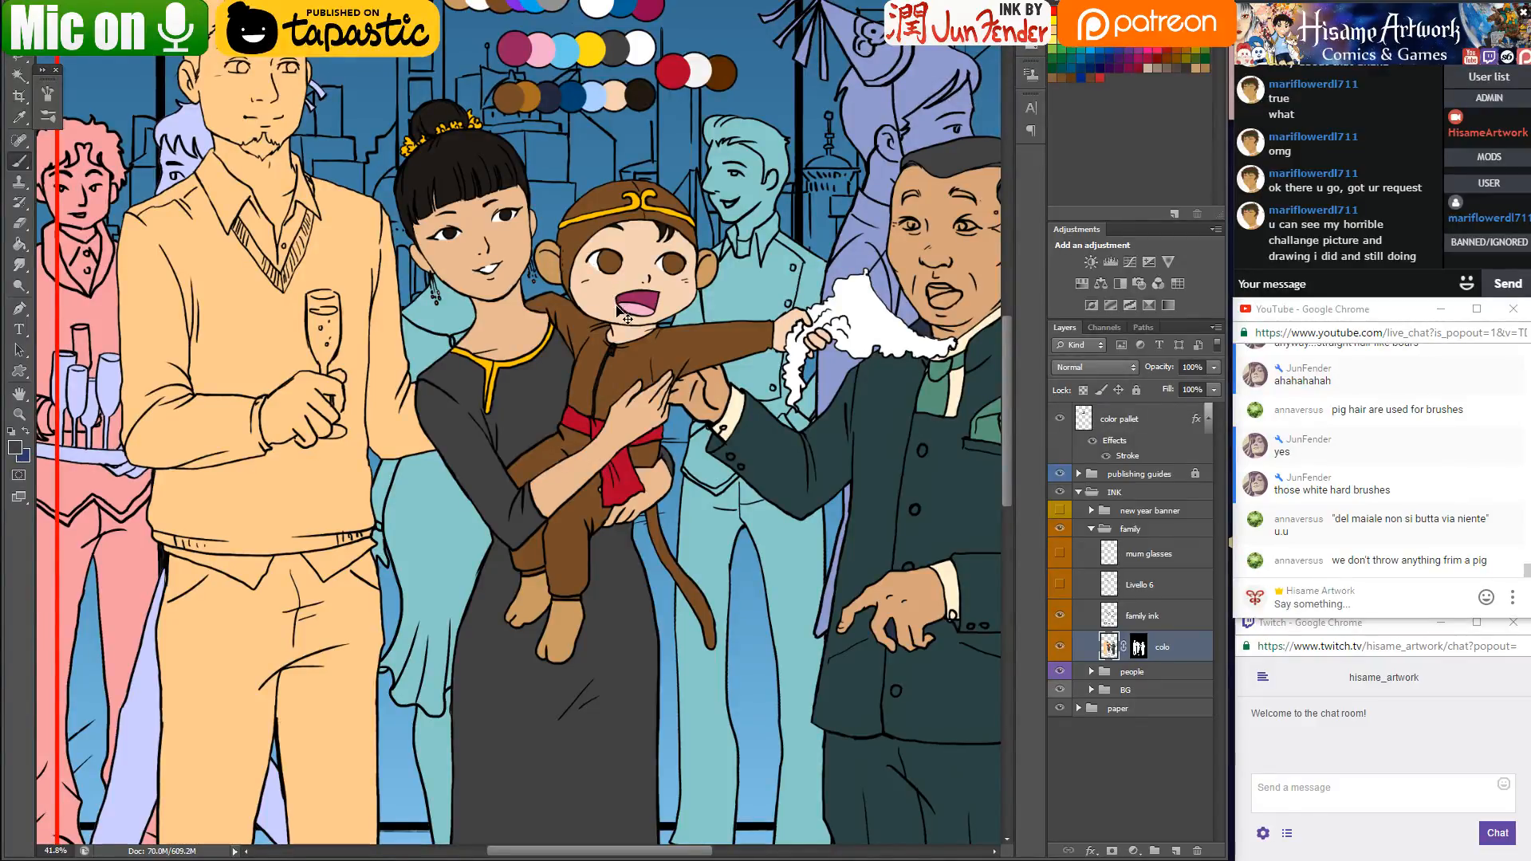
Pick up the pale skin tone of the bearded man in the open Christmas illustration and return to the family illustration
scroll(611, 378, down, 3)
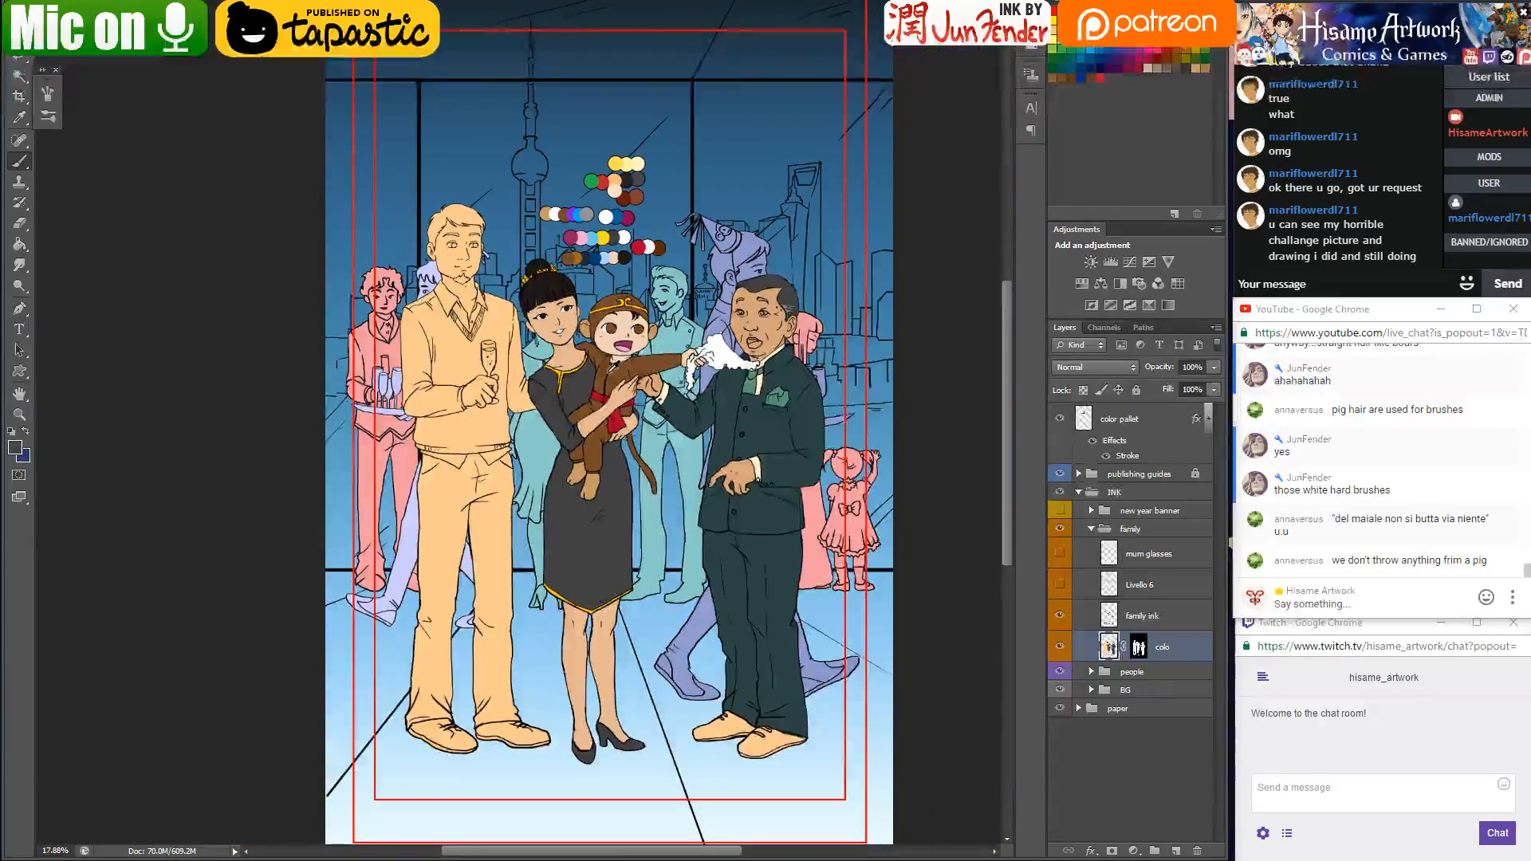
key(ctrl+Tab)
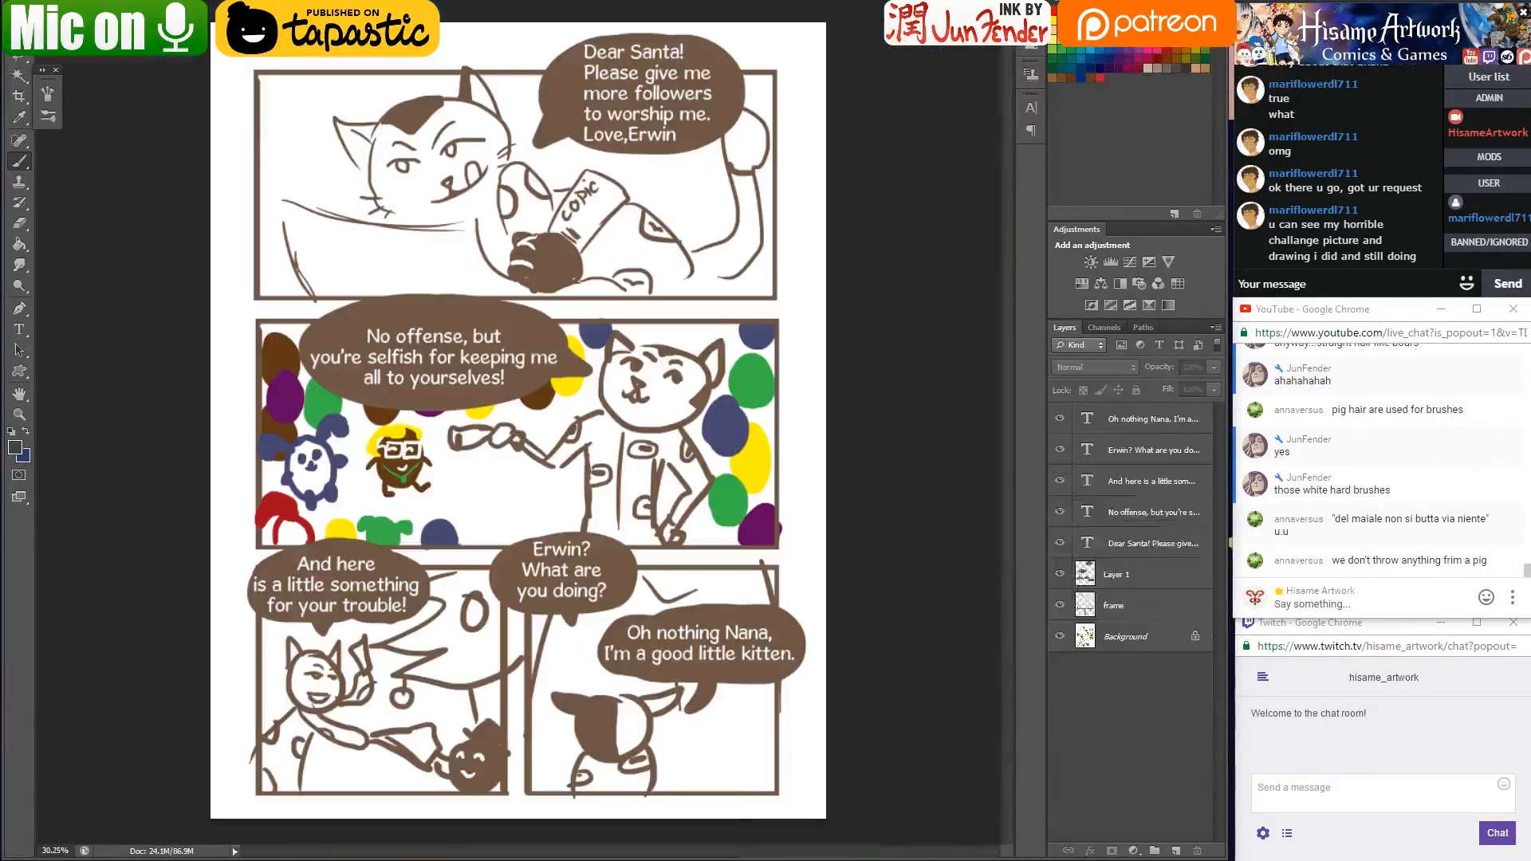
key(ctrl+Tab)
alt+click(580, 360)
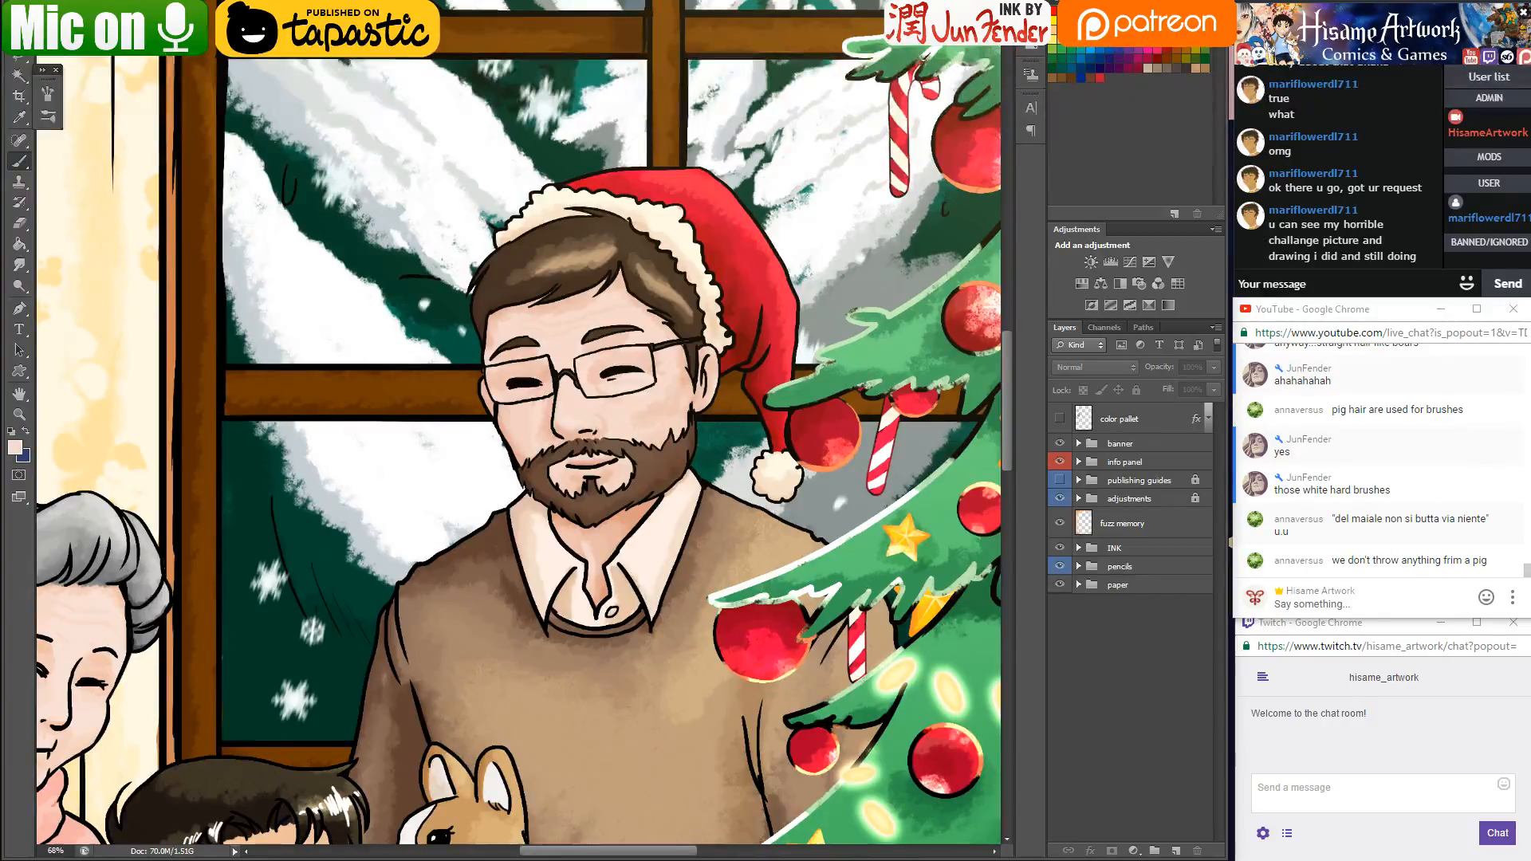
key(ctrl+Tab)
Paint the pale skin tone over the face, ears and neck of the man holding the champagne glass
scroll(463, 259, up, 5)
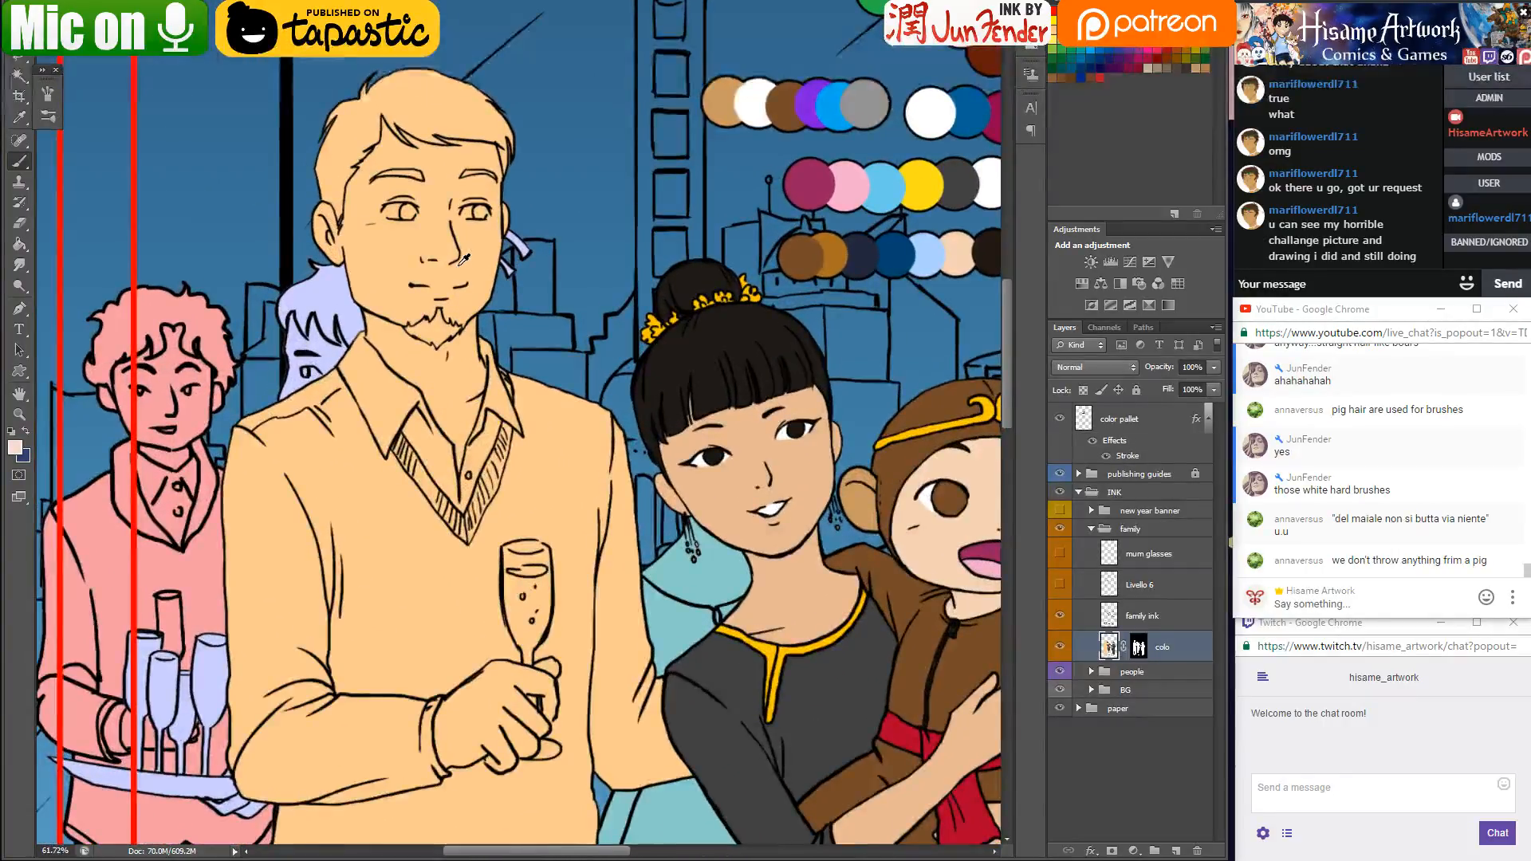
scroll(464, 259, up, 2)
mouse_move(459, 240)
mouse_down()
mouse_move(439, 329)
mouse_move(442, 276)
mouse_move(451, 315)
mouse_up()
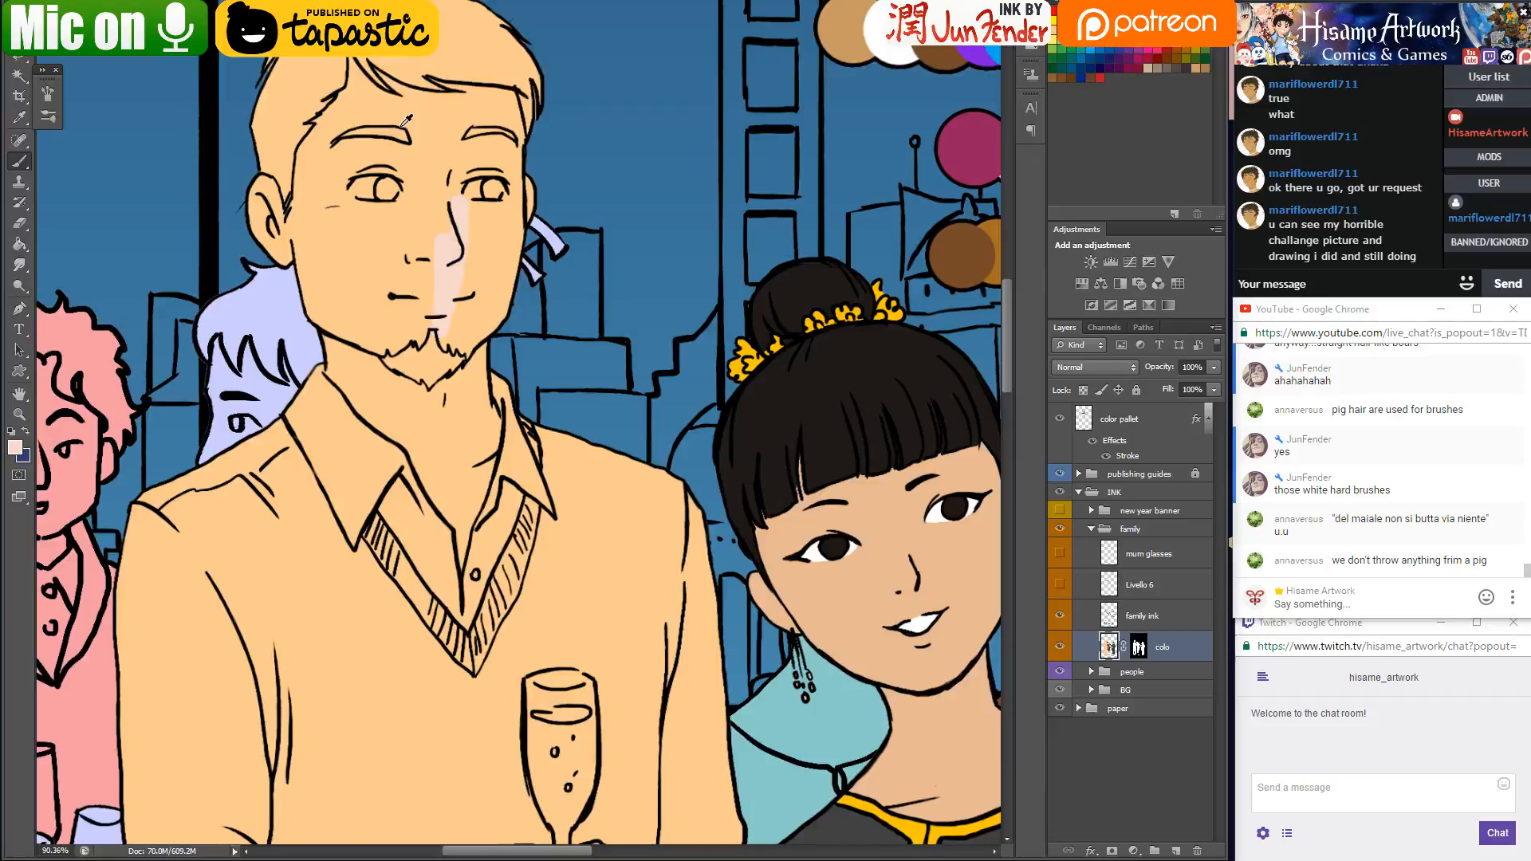
scroll(406, 120, up, 2)
drag(397, 125, 406, 212)
drag(263, 249, 279, 183)
mouse_move(311, 239)
mouse_down()
mouse_move(338, 120)
mouse_move(330, 184)
mouse_move(375, 299)
mouse_move(395, 279)
mouse_move(383, 235)
mouse_move(411, 196)
mouse_move(416, 295)
mouse_move(435, 131)
mouse_move(470, 229)
mouse_move(547, 163)
mouse_move(591, 367)
mouse_move(558, 427)
mouse_up()
mouse_move(211, 301)
mouse_down()
mouse_move(235, 416)
mouse_move(244, 388)
mouse_move(271, 448)
mouse_move(251, 313)
mouse_move(274, 241)
mouse_move(279, 335)
mouse_move(259, 389)
mouse_move(271, 464)
mouse_move(311, 561)
mouse_move(395, 637)
mouse_move(327, 580)
mouse_move(442, 713)
mouse_move(484, 799)
mouse_move(332, 503)
mouse_up()
mouse_move(311, 239)
mouse_down()
mouse_move(375, 598)
mouse_move(431, 653)
mouse_up()
mouse_move(359, 301)
mouse_down()
mouse_move(324, 369)
mouse_move(304, 450)
mouse_move(379, 347)
mouse_move(381, 505)
mouse_move(417, 260)
mouse_move(417, 581)
mouse_move(423, 307)
mouse_move(479, 530)
mouse_up()
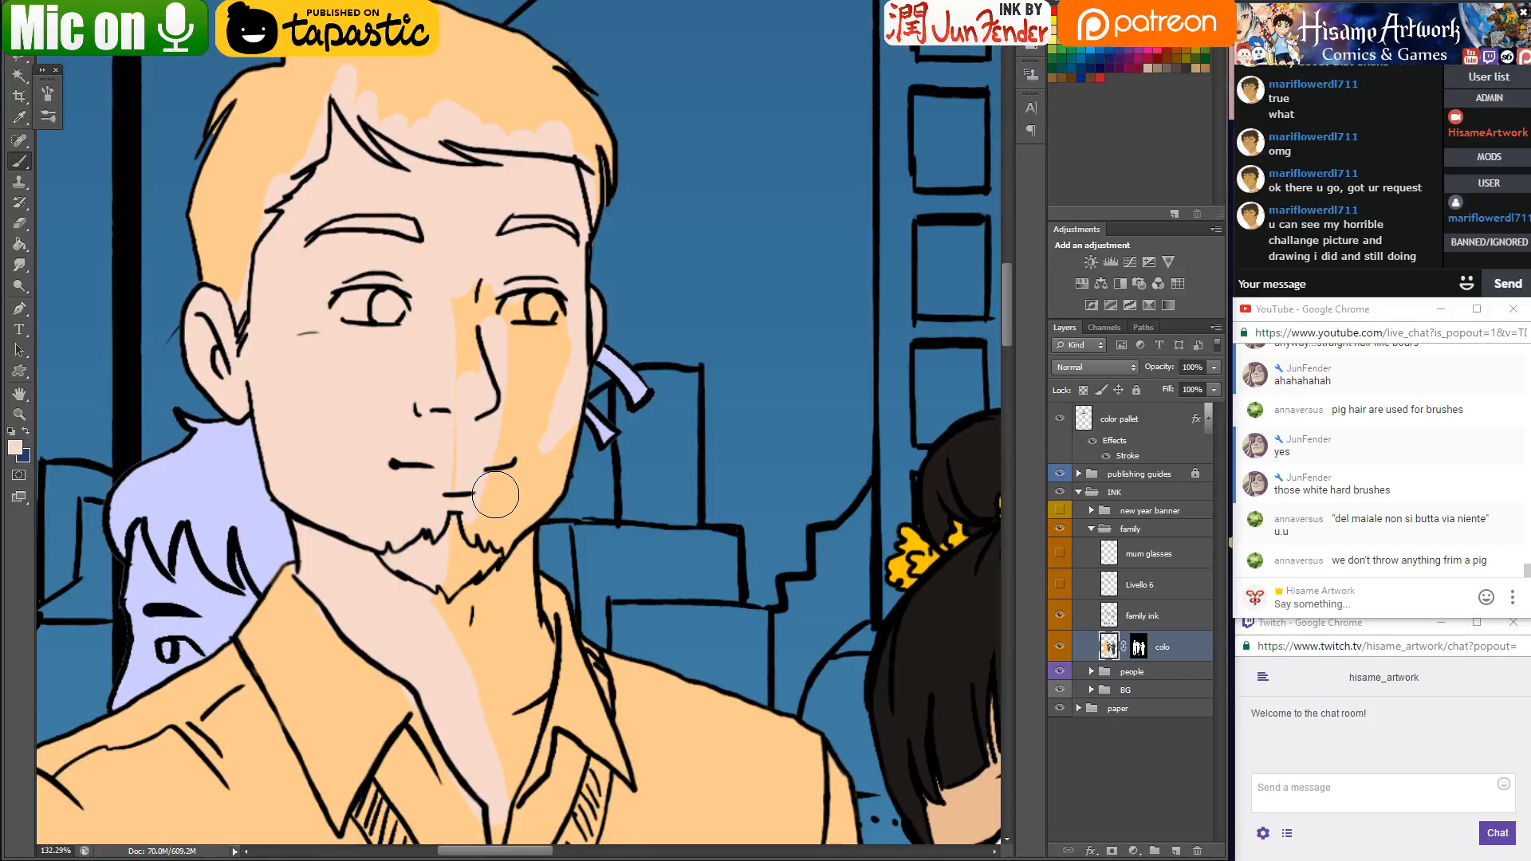
drag(496, 495, 487, 491)
drag(479, 428, 427, 382)
mouse_move(402, 451)
mouse_down()
mouse_move(491, 208)
mouse_move(468, 210)
mouse_move(476, 451)
mouse_move(468, 344)
mouse_move(523, 232)
mouse_move(515, 310)
mouse_move(528, 341)
mouse_move(536, 327)
mouse_move(510, 501)
mouse_move(485, 512)
mouse_move(452, 815)
mouse_move(430, 679)
mouse_move(452, 817)
mouse_move(412, 619)
mouse_move(401, 628)
mouse_move(420, 485)
mouse_move(434, 557)
mouse_move(456, 522)
mouse_move(479, 591)
mouse_up()
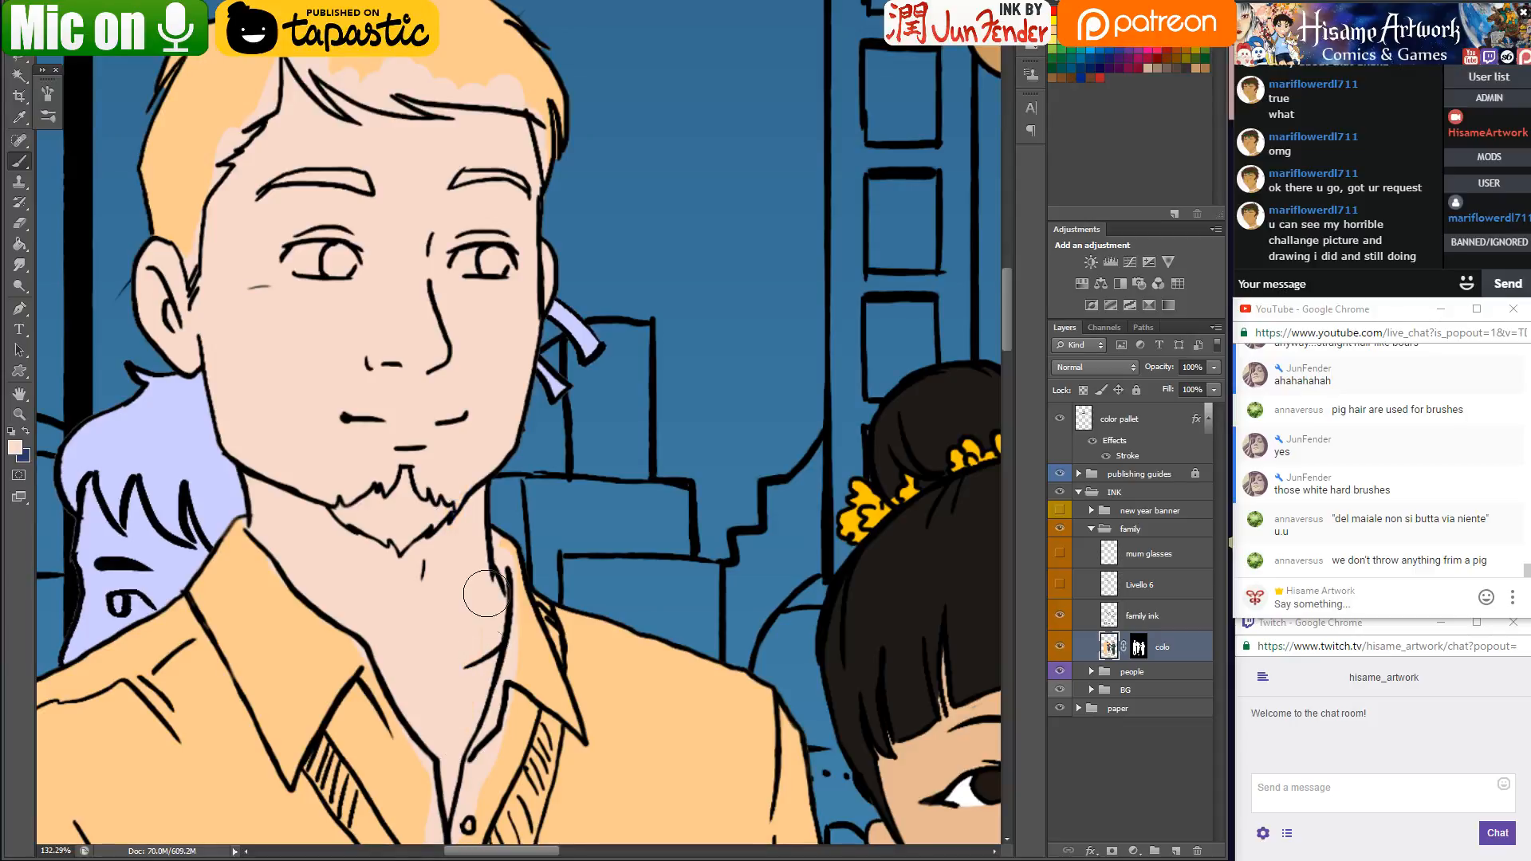
Save the illustration, pick up the bearded man's dark brown from the open Christmas illustration, and return to the family illustration
key(ctrl+s)
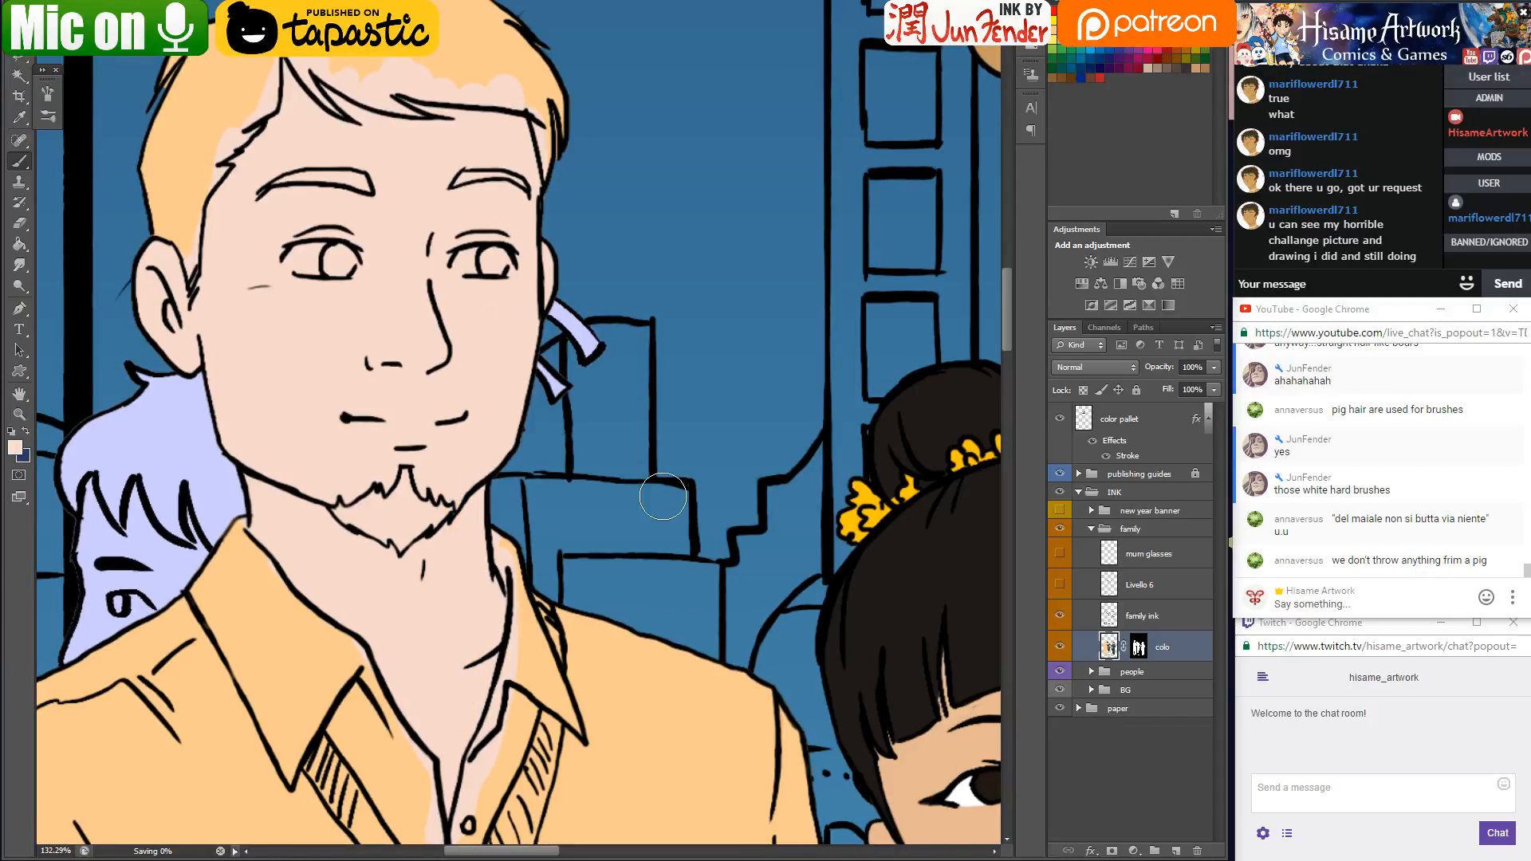
scroll(445, 468, down, 3)
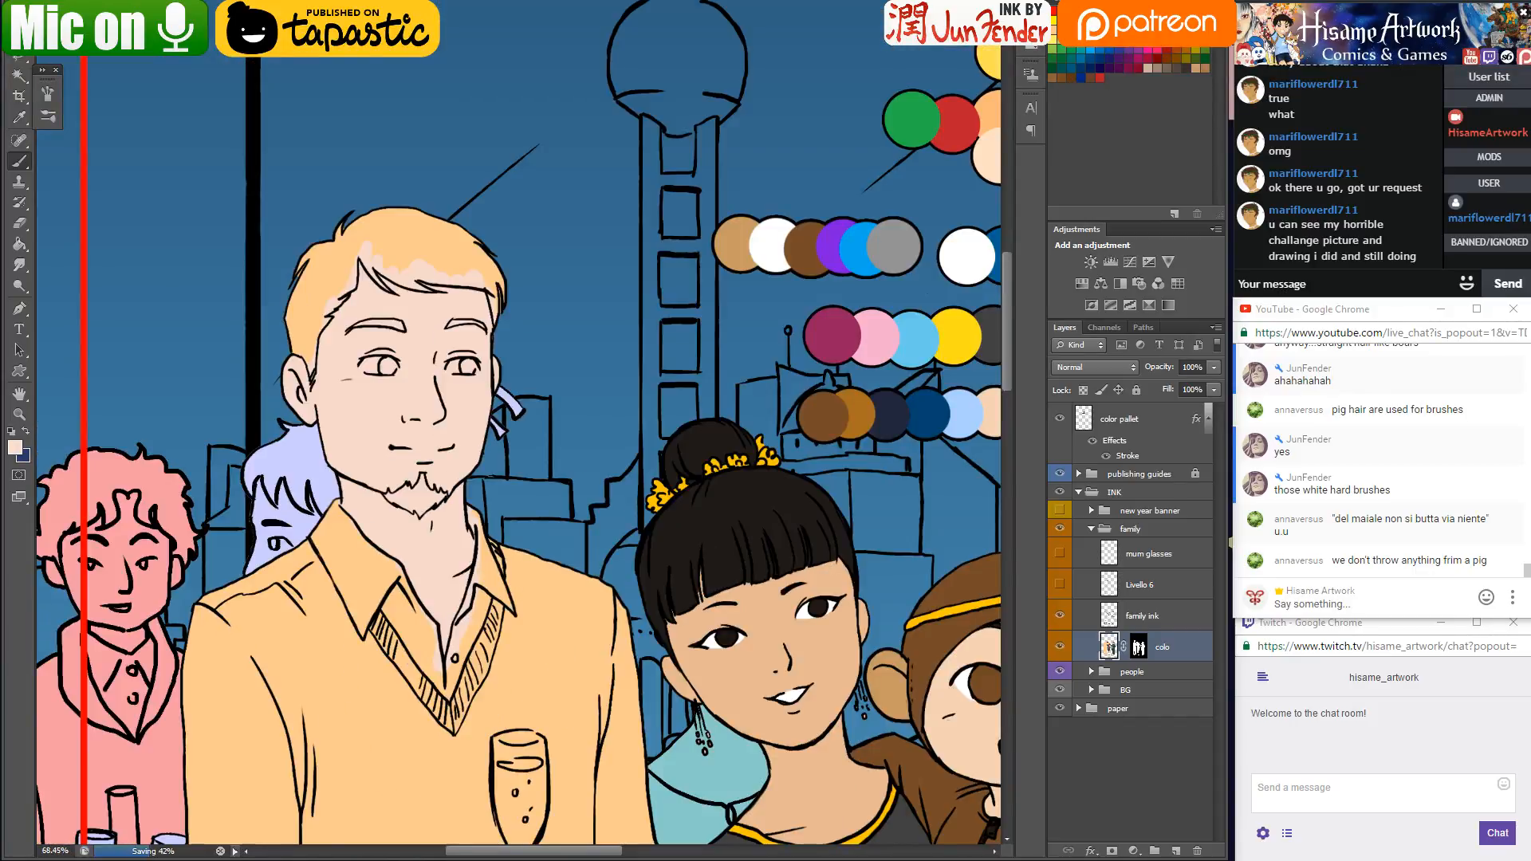
key(ctrl+Tab)
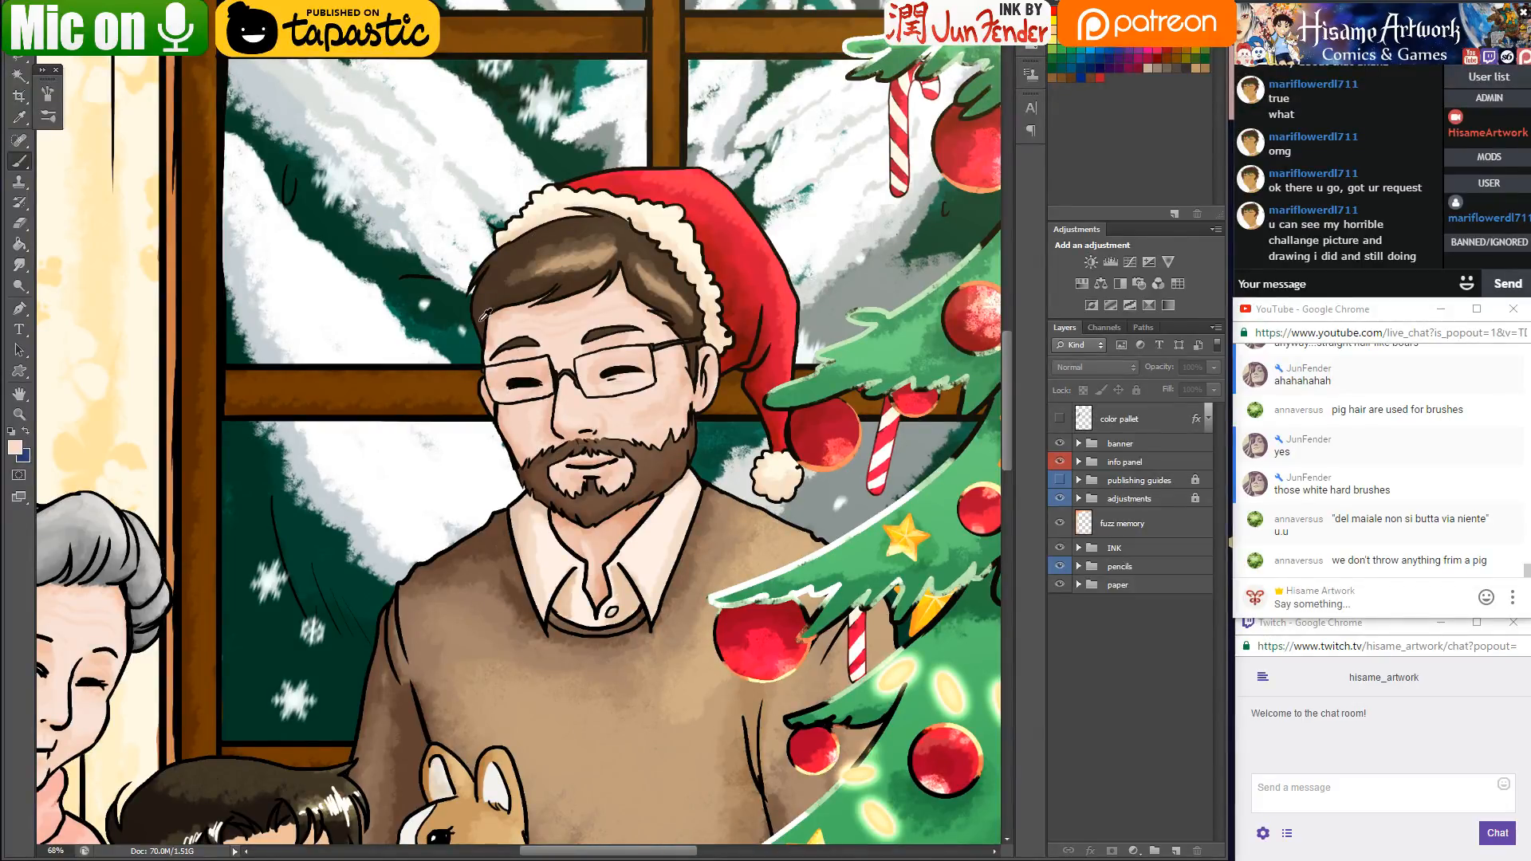
key(ctrl+Tab)
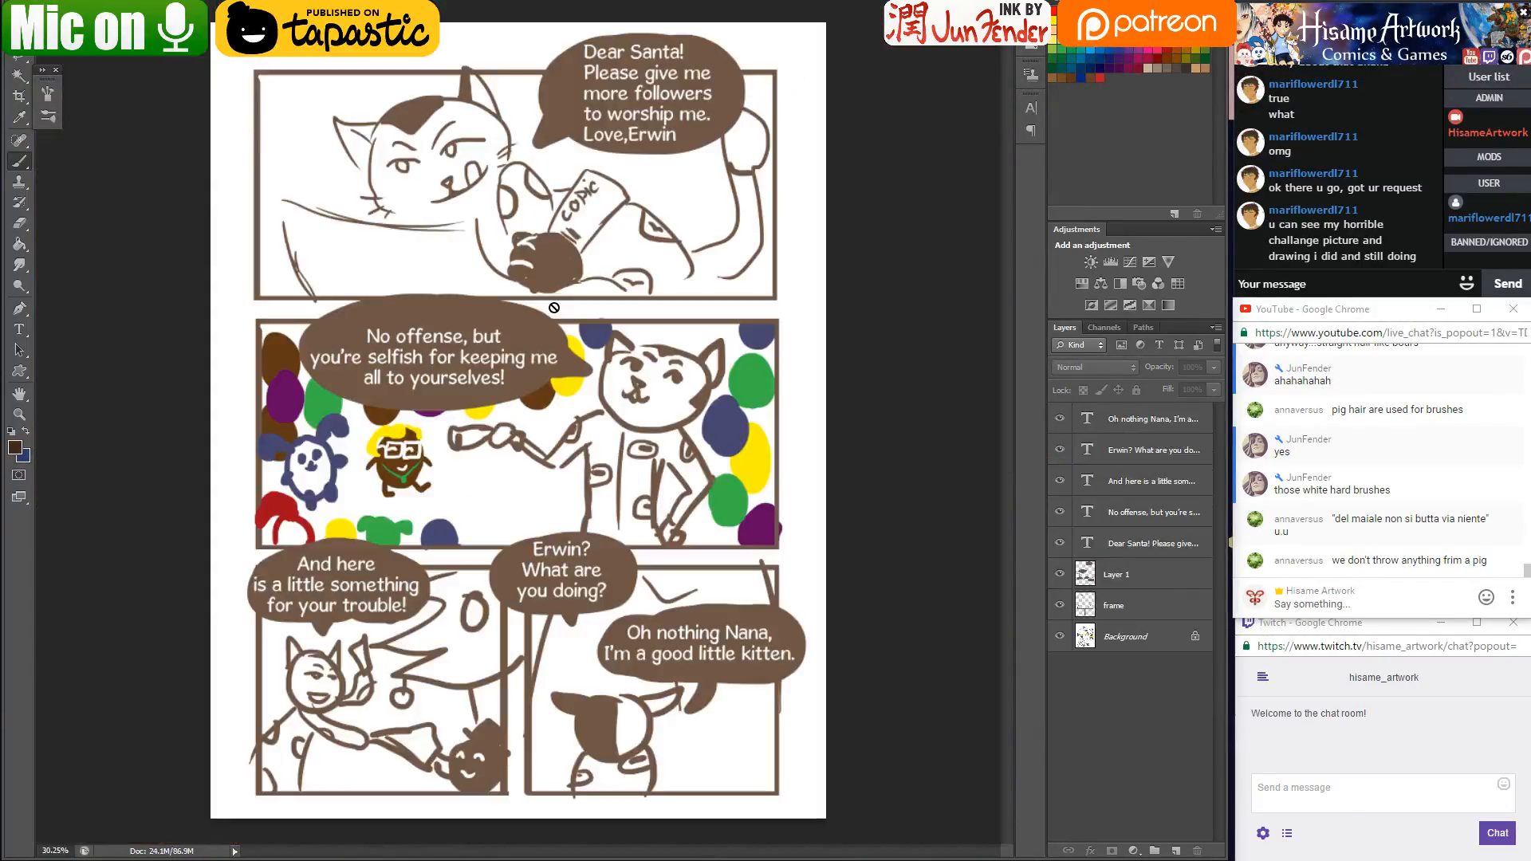
key(ctrl+Tab)
scroll(279, 120, up, 3)
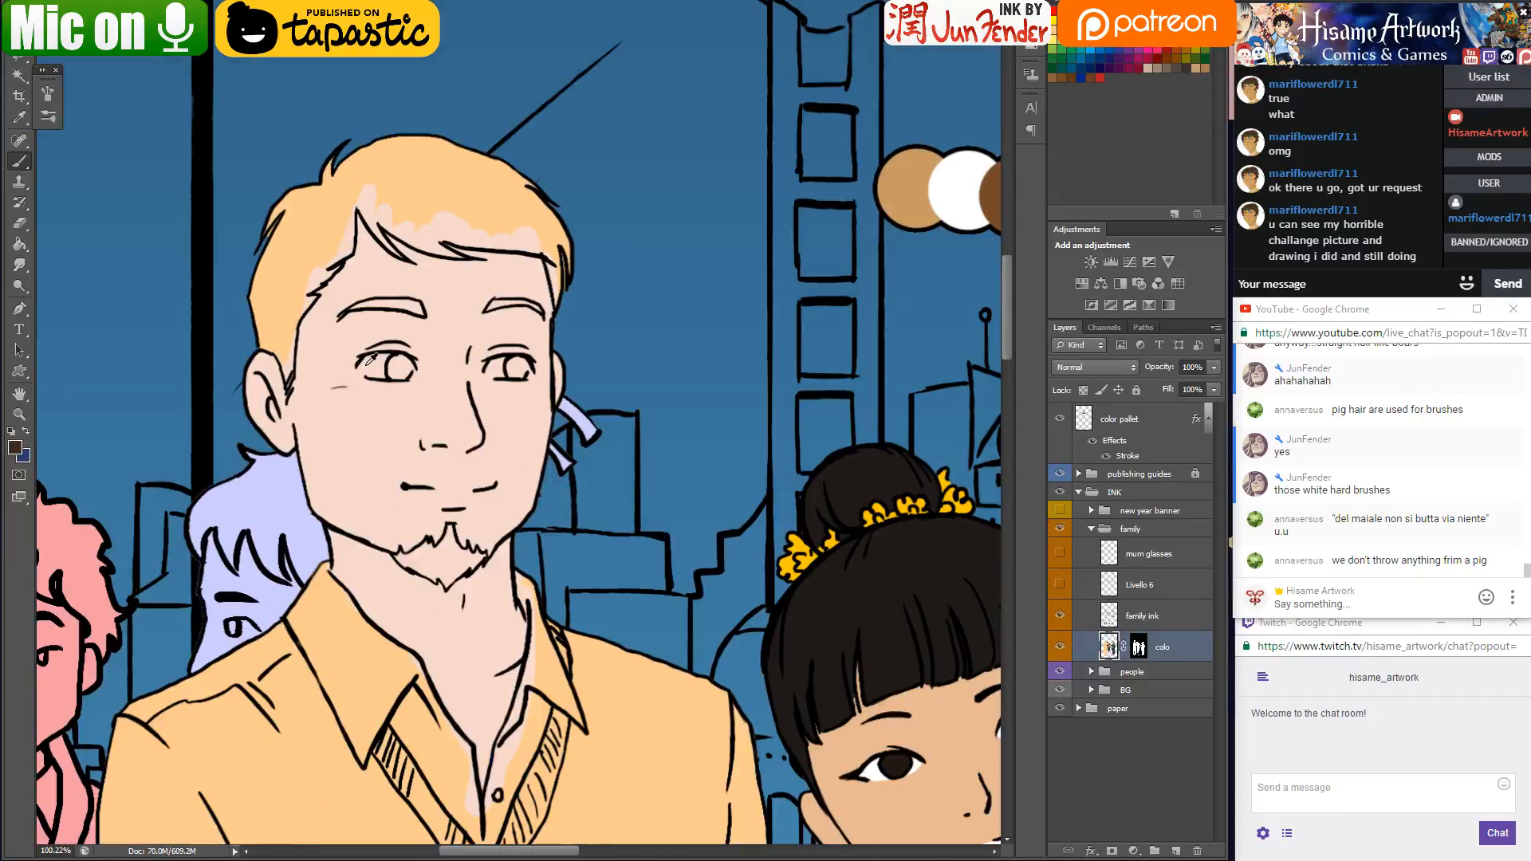
Paint dark brown over the crown and sides of the hair of the man holding the champagne glass
mouse_move(279, 120)
mouse_down()
mouse_move(218, 276)
mouse_move(335, 88)
mouse_move(463, 64)
mouse_move(662, 152)
mouse_move(630, 187)
mouse_up()
scroll(450, 113, up, 1)
scroll(451, 112, down, 1)
drag(475, 155, 563, 170)
mouse_move(307, 375)
mouse_down()
mouse_move(330, 451)
mouse_move(301, 395)
mouse_move(317, 406)
mouse_move(319, 391)
mouse_move(337, 431)
mouse_move(330, 457)
mouse_move(344, 319)
mouse_move(331, 390)
mouse_move(318, 330)
mouse_move(301, 346)
mouse_move(304, 316)
mouse_move(336, 363)
mouse_move(374, 314)
mouse_move(332, 316)
mouse_move(357, 264)
mouse_move(334, 332)
mouse_move(370, 264)
mouse_move(357, 303)
mouse_move(421, 247)
mouse_move(383, 282)
mouse_move(405, 204)
mouse_move(396, 233)
mouse_move(426, 197)
mouse_move(424, 239)
mouse_move(430, 225)
mouse_move(416, 227)
mouse_move(446, 120)
mouse_move(452, 173)
mouse_move(509, 247)
mouse_move(435, 233)
mouse_move(349, 254)
mouse_move(493, 329)
mouse_up()
Reduce the brush size, resample the skin tone and hair brown at the hairline, and extend the brown across the man's fringe
key([)
key([)
key([)
key([)
alt+click(480, 332)
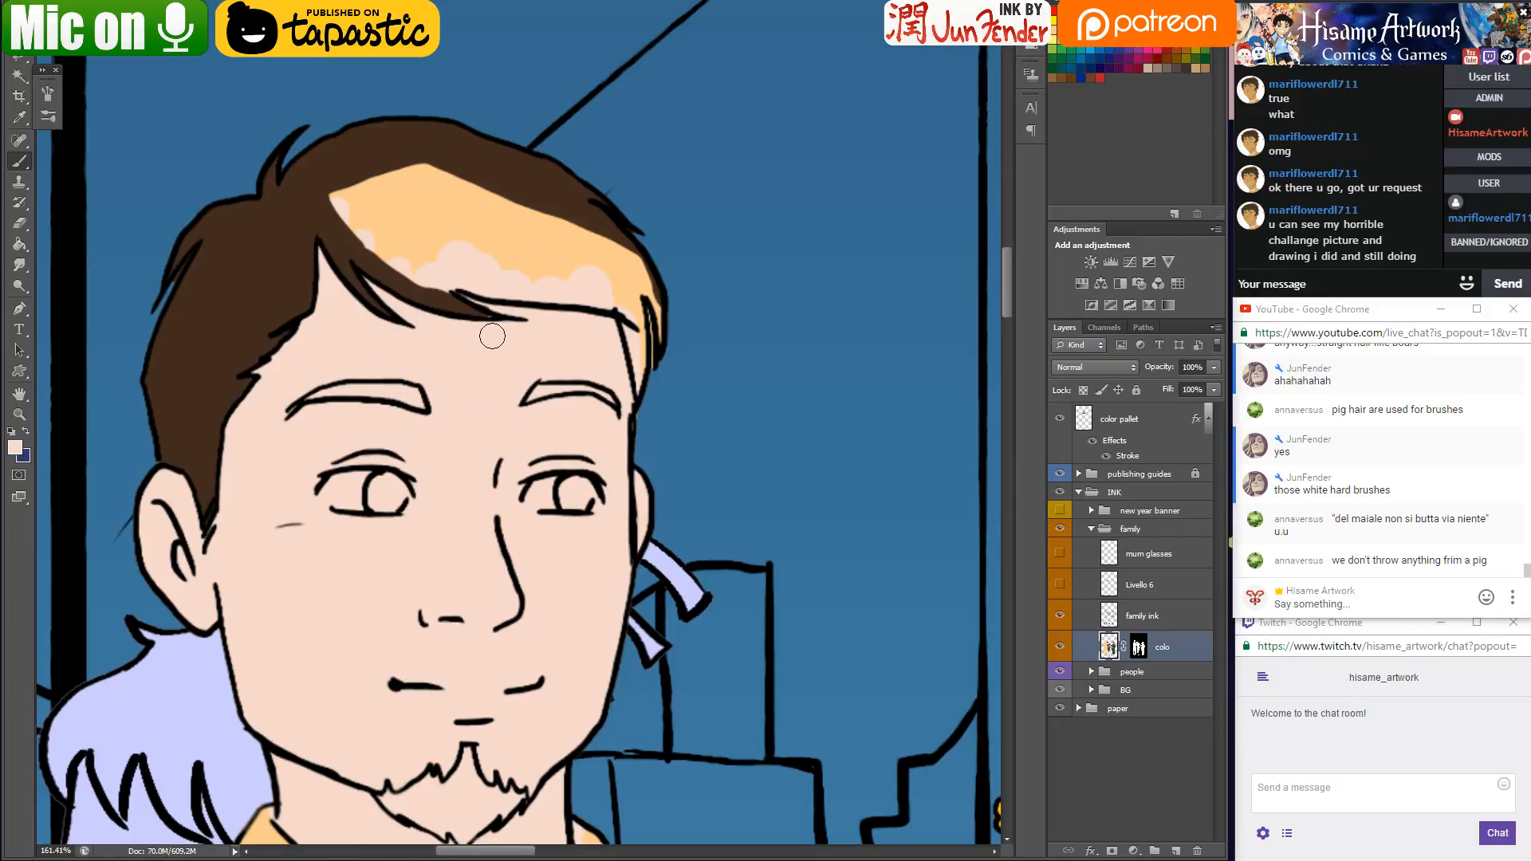
alt+click(478, 315)
alt+click(502, 312)
alt+click(481, 317)
mouse_move(445, 294)
mouse_down()
mouse_move(365, 188)
mouse_move(347, 189)
mouse_move(370, 245)
mouse_up()
mouse_move(390, 171)
mouse_down()
mouse_move(430, 171)
mouse_move(414, 140)
mouse_move(448, 203)
mouse_move(399, 219)
mouse_move(450, 184)
mouse_move(505, 193)
mouse_move(613, 277)
mouse_move(488, 231)
mouse_move(438, 270)
mouse_move(452, 272)
mouse_move(468, 260)
mouse_move(427, 256)
mouse_up()
Fill the remaining uncoloured patches of the man's fringe with brown using a smaller brush, and clean the hair's outer edge with the Eraser
key(bracketleft)
key(bracketleft)
key(bracketleft)
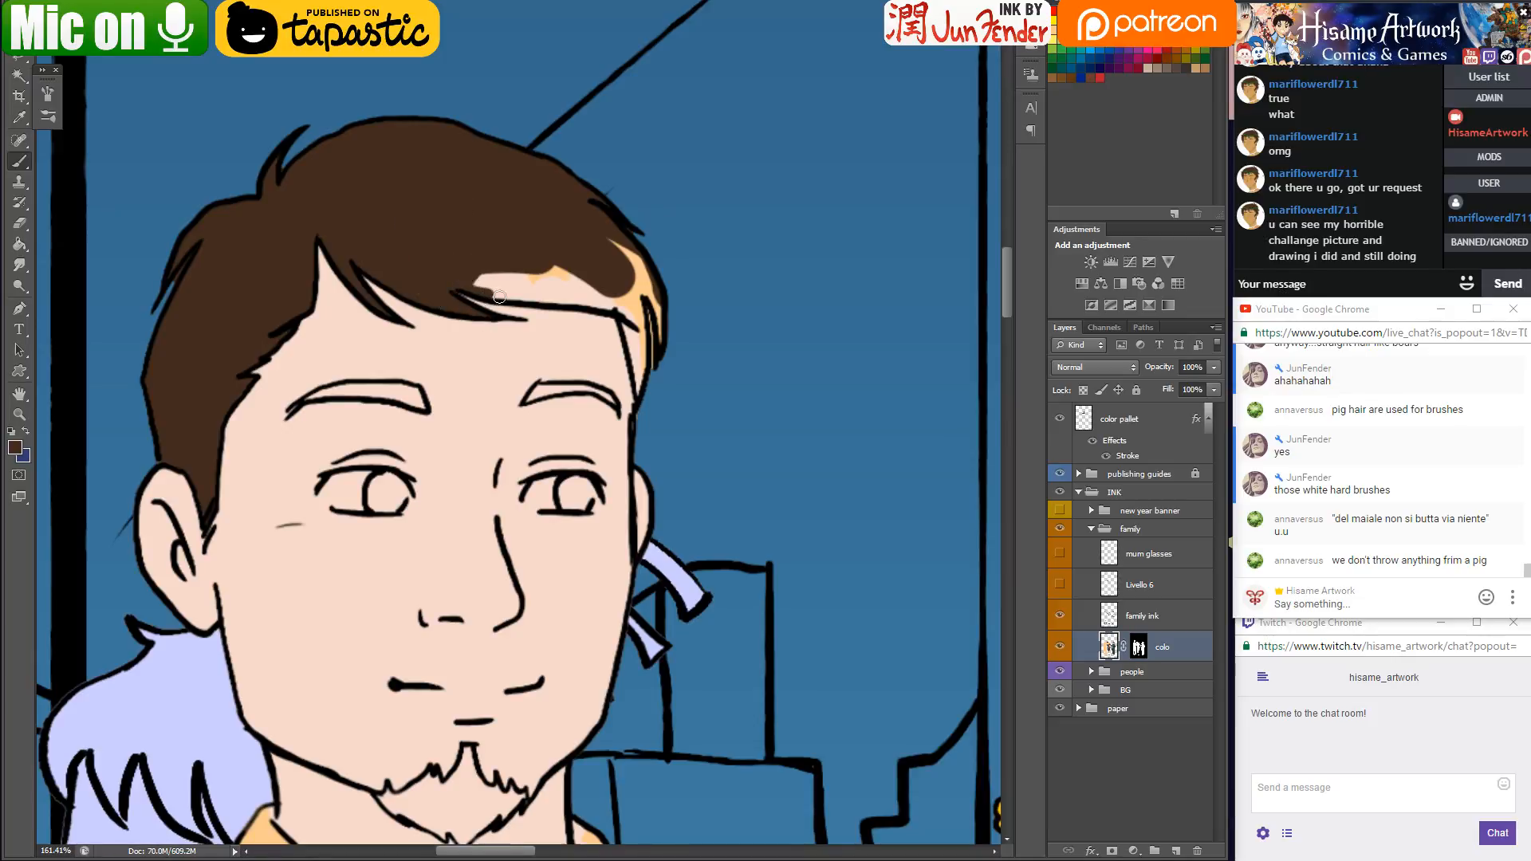
drag(561, 299, 614, 308)
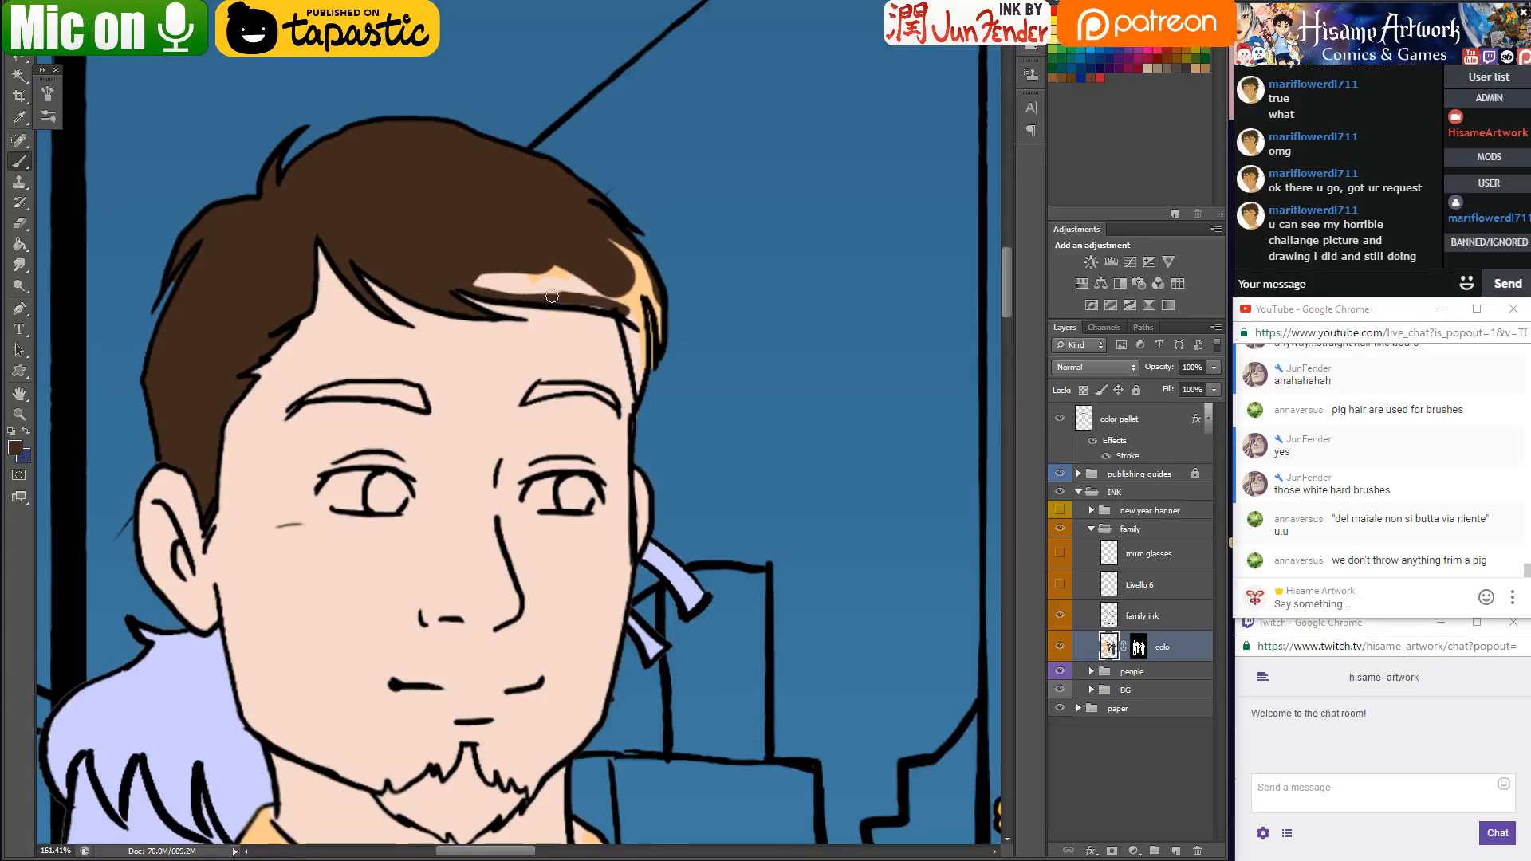
mouse_move(537, 297)
mouse_down()
mouse_move(578, 282)
mouse_move(504, 232)
mouse_move(490, 274)
mouse_move(467, 275)
mouse_move(589, 289)
mouse_move(531, 273)
mouse_move(499, 285)
mouse_move(554, 290)
mouse_move(509, 279)
mouse_move(591, 198)
mouse_move(637, 213)
mouse_move(611, 297)
mouse_move(638, 392)
mouse_move(640, 299)
mouse_move(631, 271)
mouse_move(634, 336)
mouse_move(621, 254)
mouse_move(651, 361)
mouse_move(657, 303)
mouse_move(612, 234)
mouse_move(645, 292)
mouse_up()
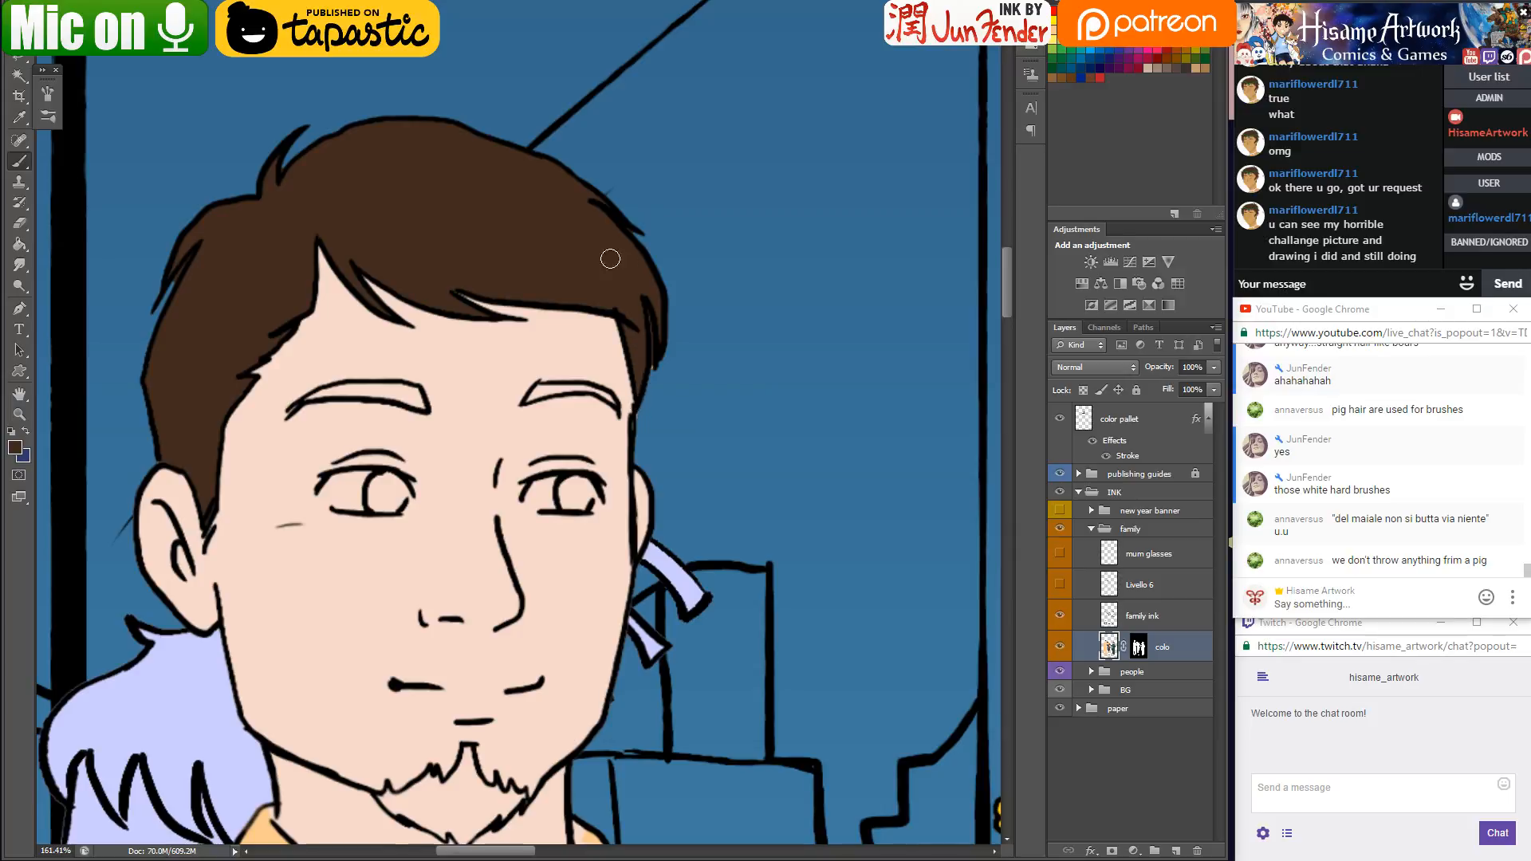
click(20, 227)
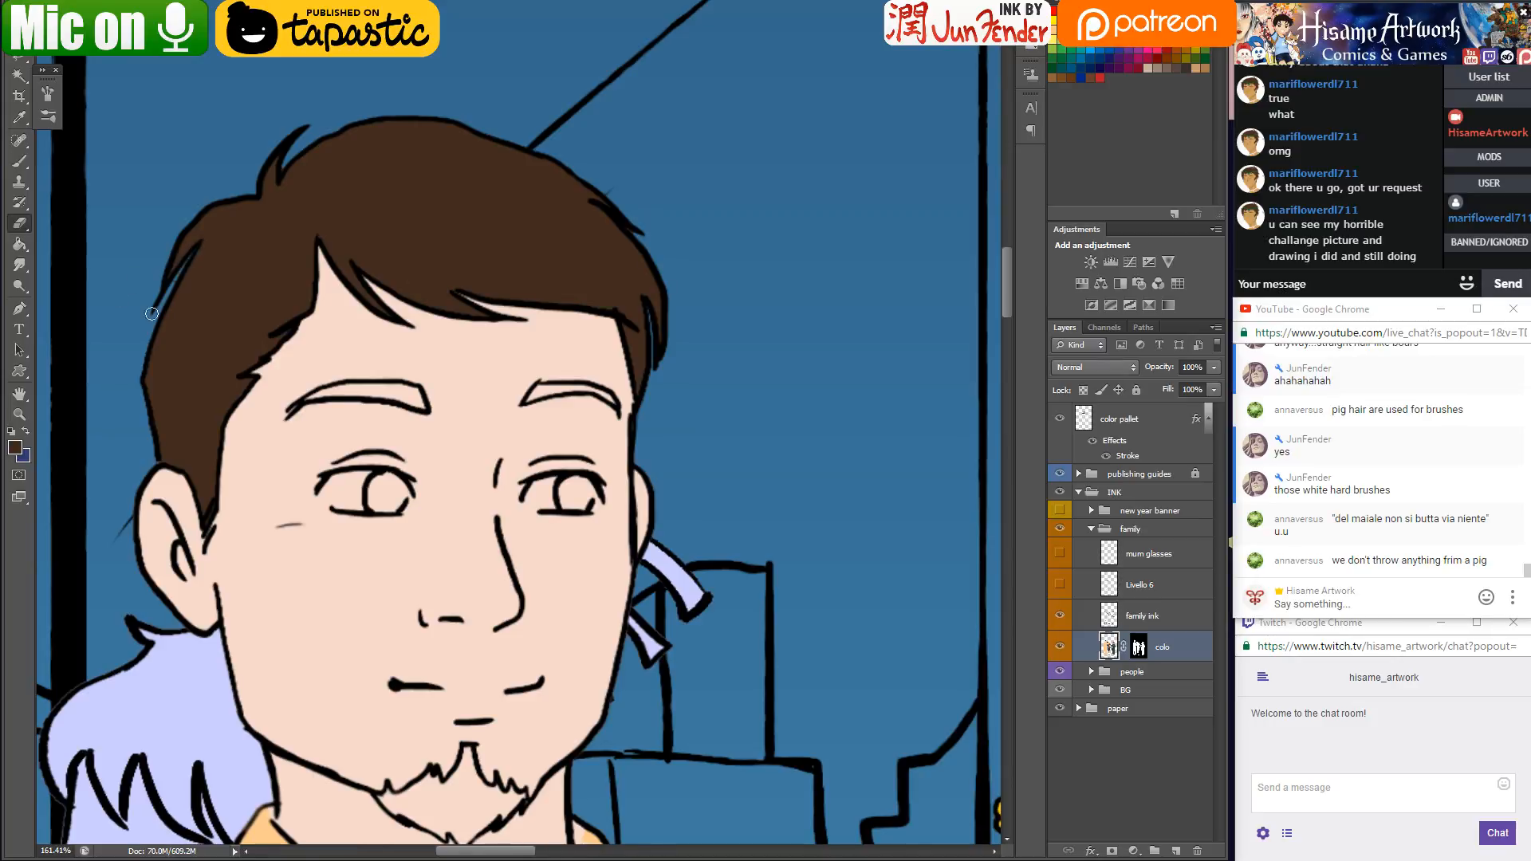
key(b)
Paint the man's goatee dark brown and save the illustration
scroll(177, 311, down, 5)
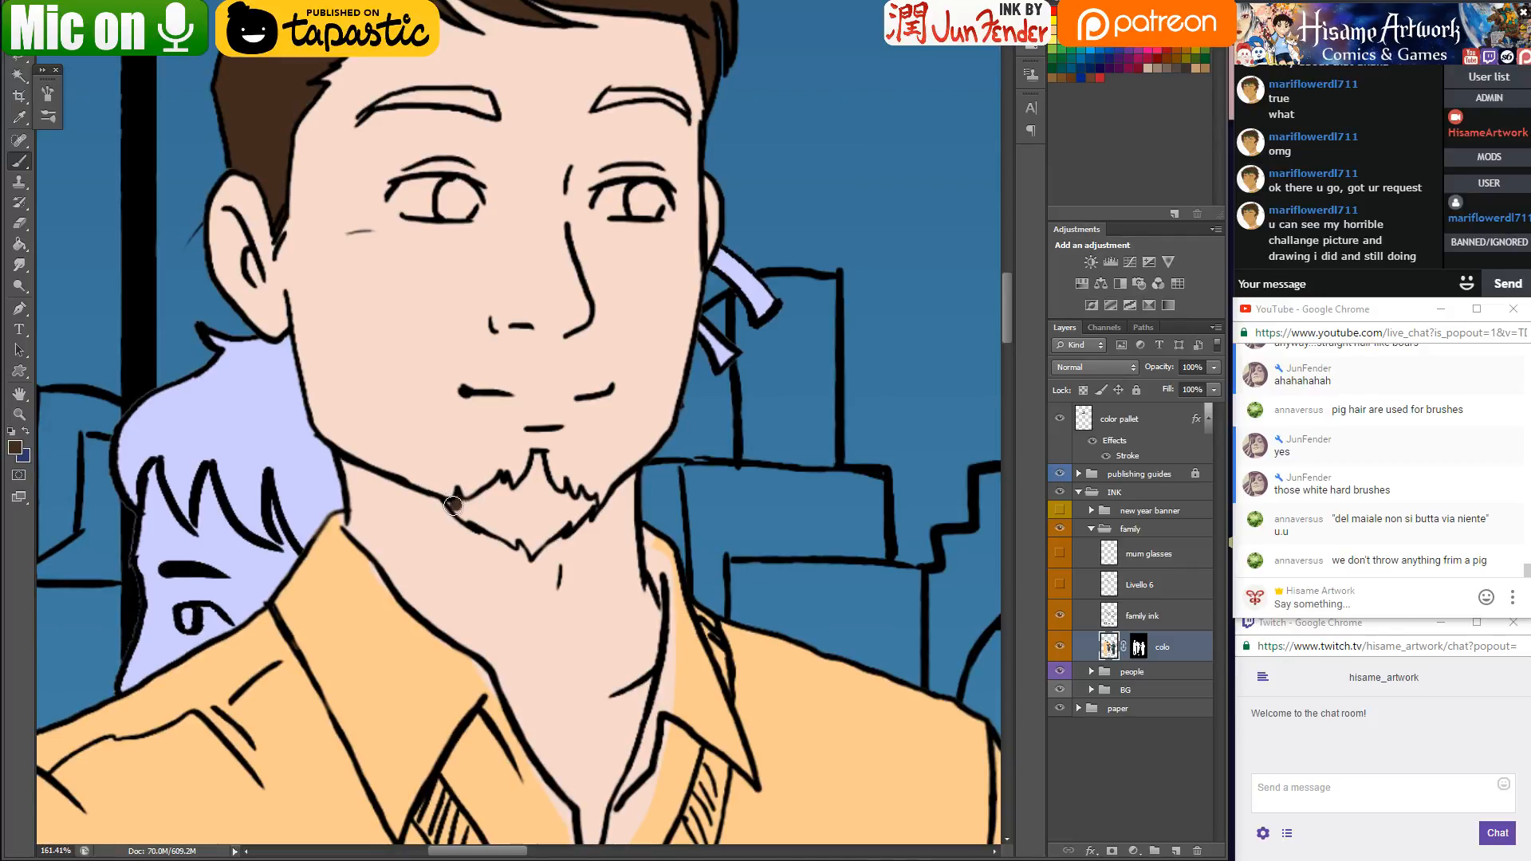
mouse_move(449, 501)
mouse_down()
mouse_move(504, 482)
mouse_move(517, 498)
mouse_move(498, 482)
mouse_move(467, 522)
mouse_move(460, 504)
mouse_move(532, 555)
mouse_move(590, 505)
mouse_move(565, 493)
mouse_move(568, 512)
mouse_move(540, 457)
mouse_move(536, 485)
mouse_move(484, 517)
mouse_move(512, 533)
mouse_move(531, 499)
mouse_move(523, 532)
mouse_move(552, 528)
mouse_move(548, 493)
mouse_up()
key(ctrl+s)
Check the bearded man in the Christmas illustration, paint both of the man's eyebrows dark brown in the family illustration, and save
drag(538, 84, 500, 271)
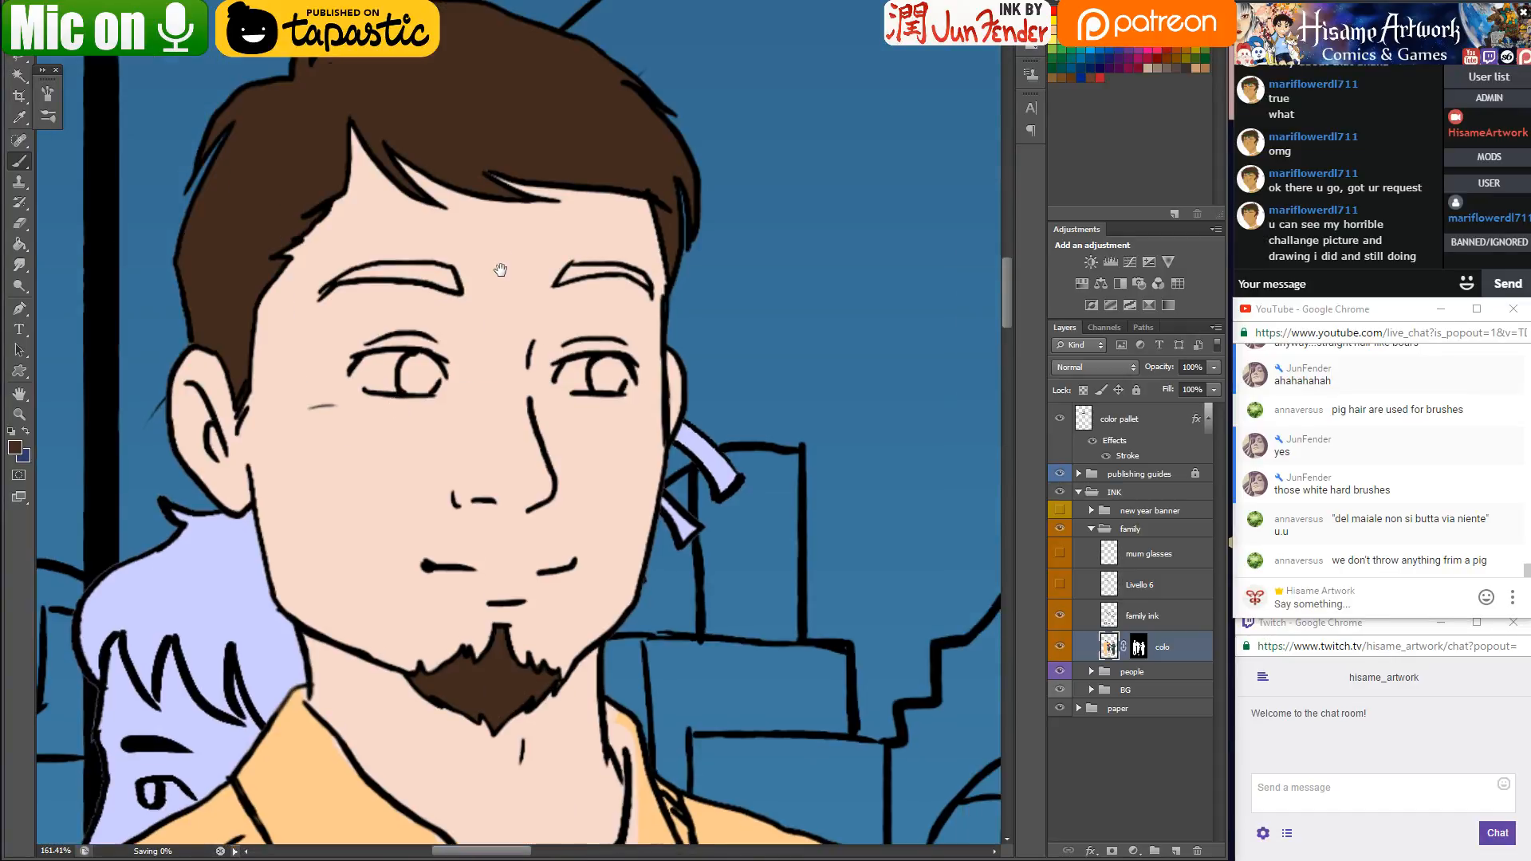
scroll(500, 270, up, 3)
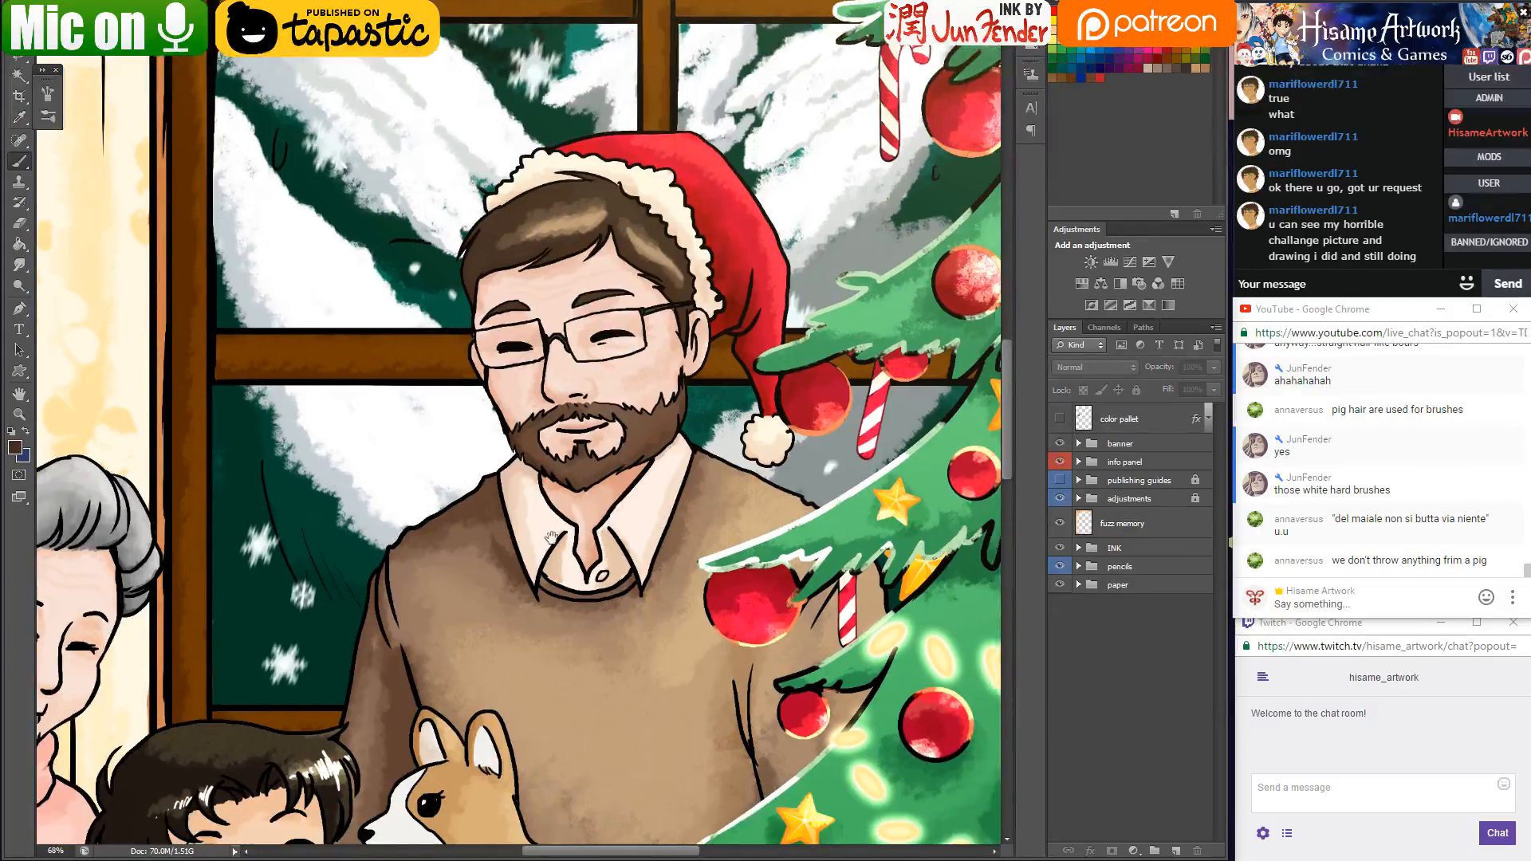
mouse_move(562, 650)
mouse_down()
mouse_move(562, 395)
mouse_move(550, 510)
mouse_up()
drag(498, 319, 529, 598)
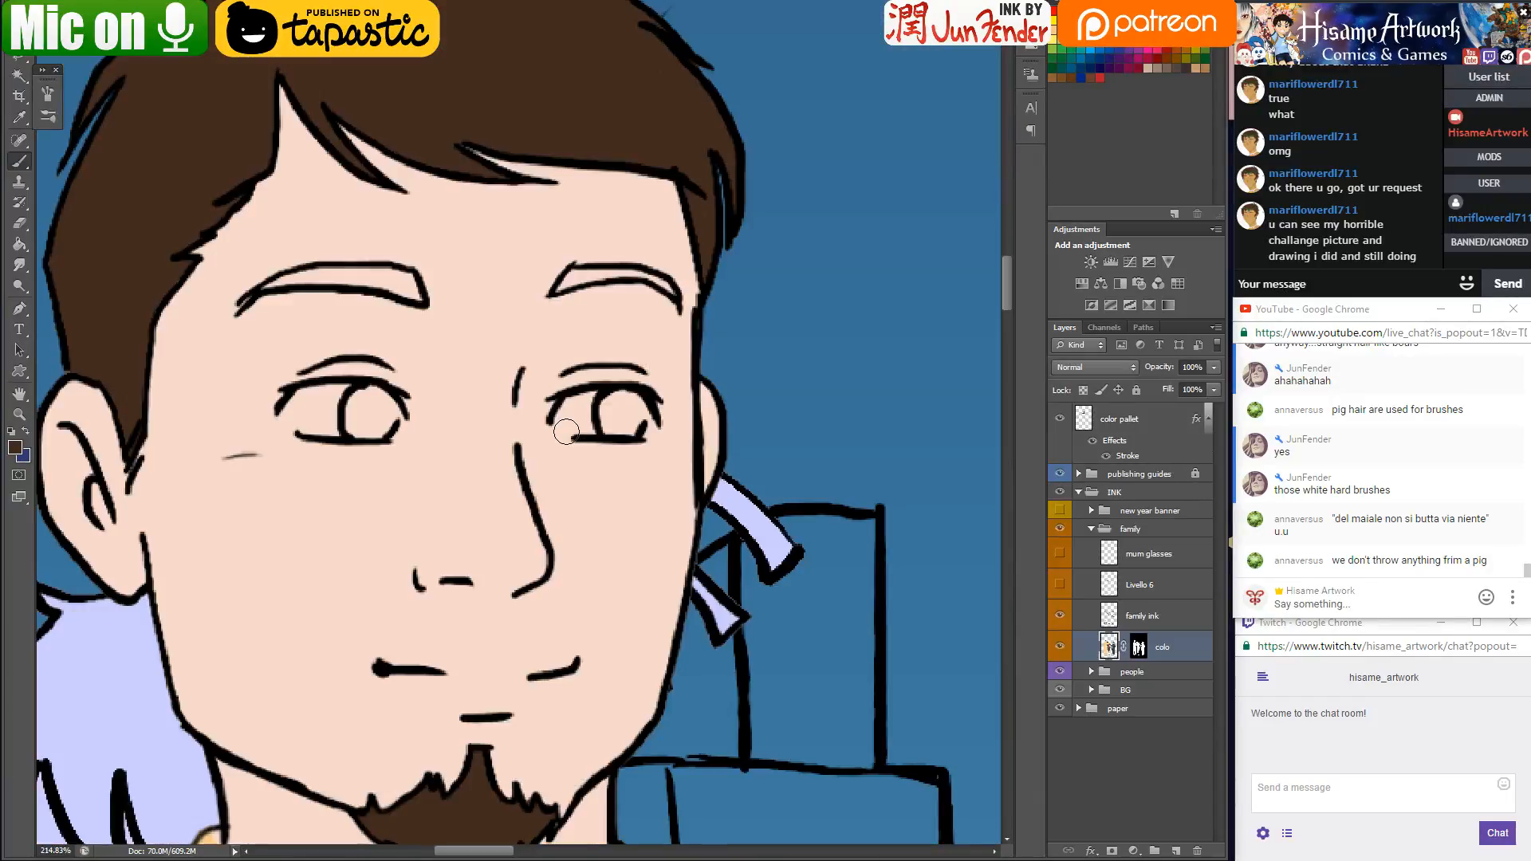
mouse_move(574, 274)
mouse_down()
mouse_move(638, 274)
mouse_move(672, 294)
mouse_up()
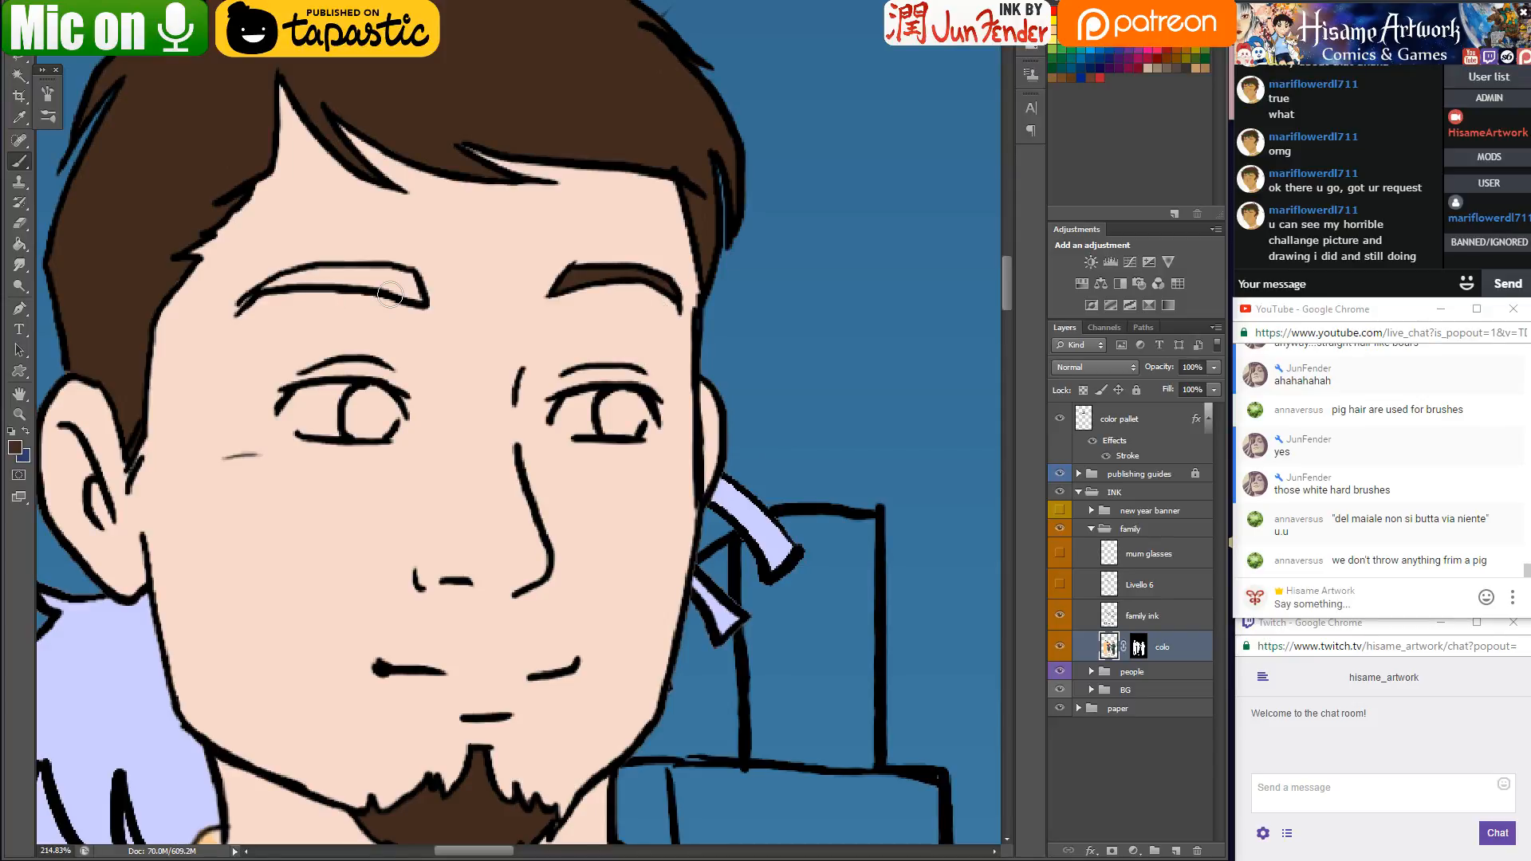
mouse_move(382, 281)
mouse_down()
mouse_move(288, 279)
mouse_move(297, 260)
mouse_move(349, 280)
mouse_move(276, 285)
mouse_move(315, 281)
mouse_up()
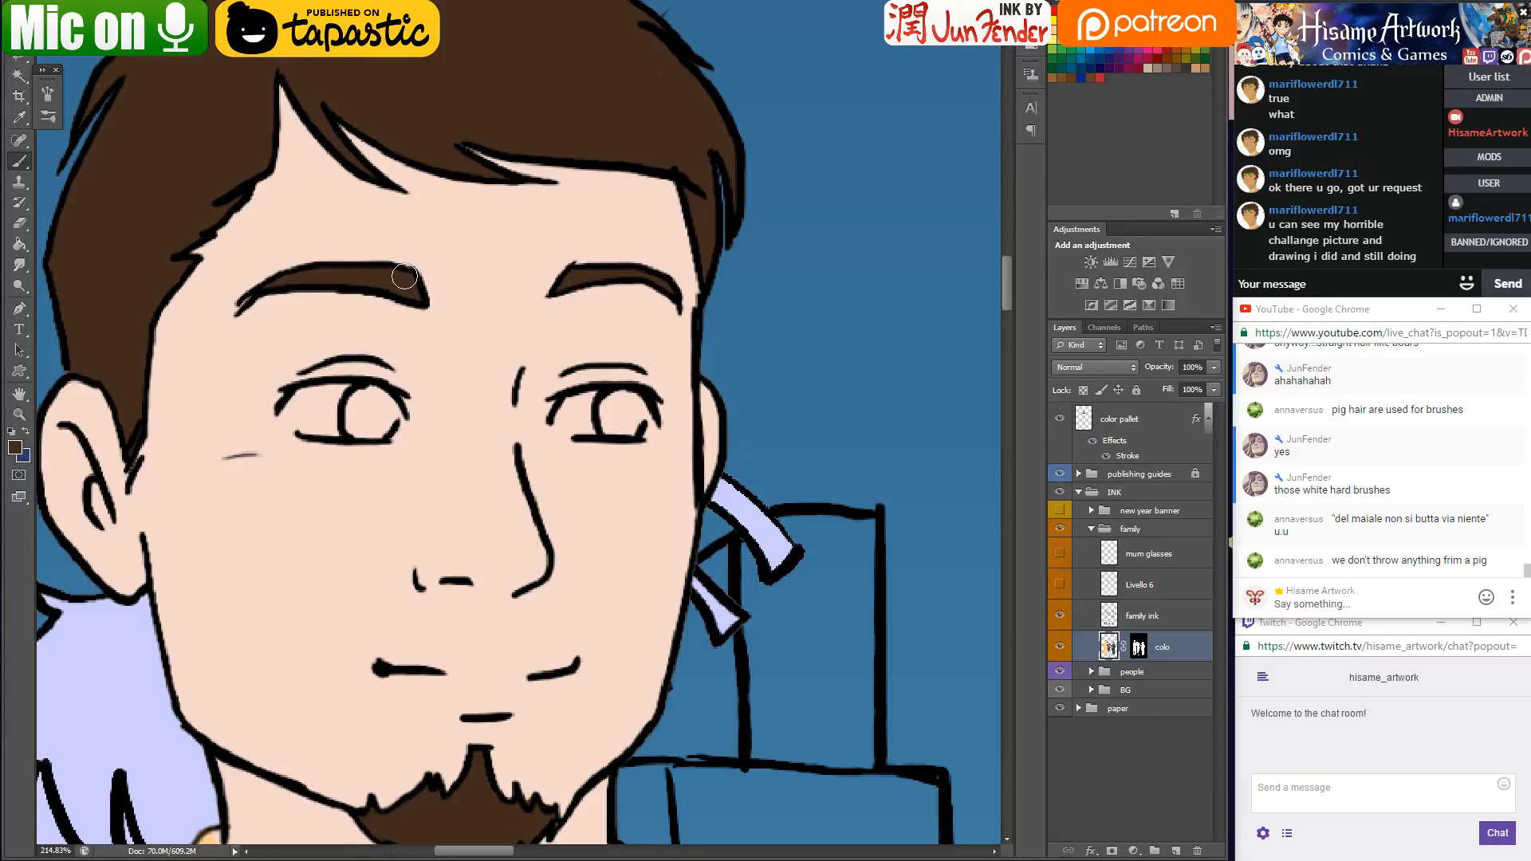
key(ctrl+s)
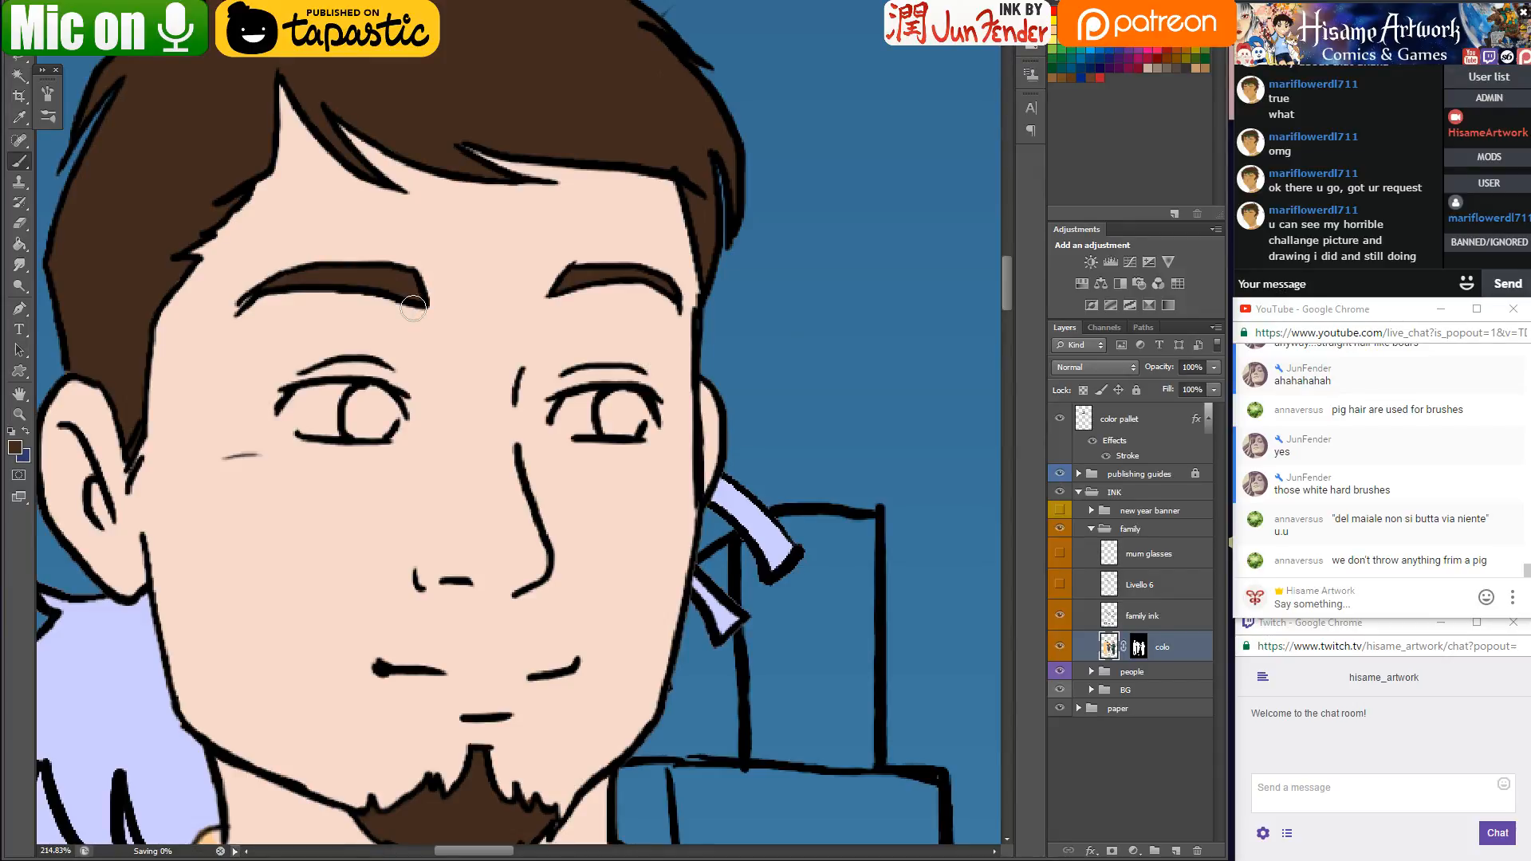
Set the foreground colour to white (fffefe) and paint the whites of both of the man's eyes
click(15, 449)
click(869, 316)
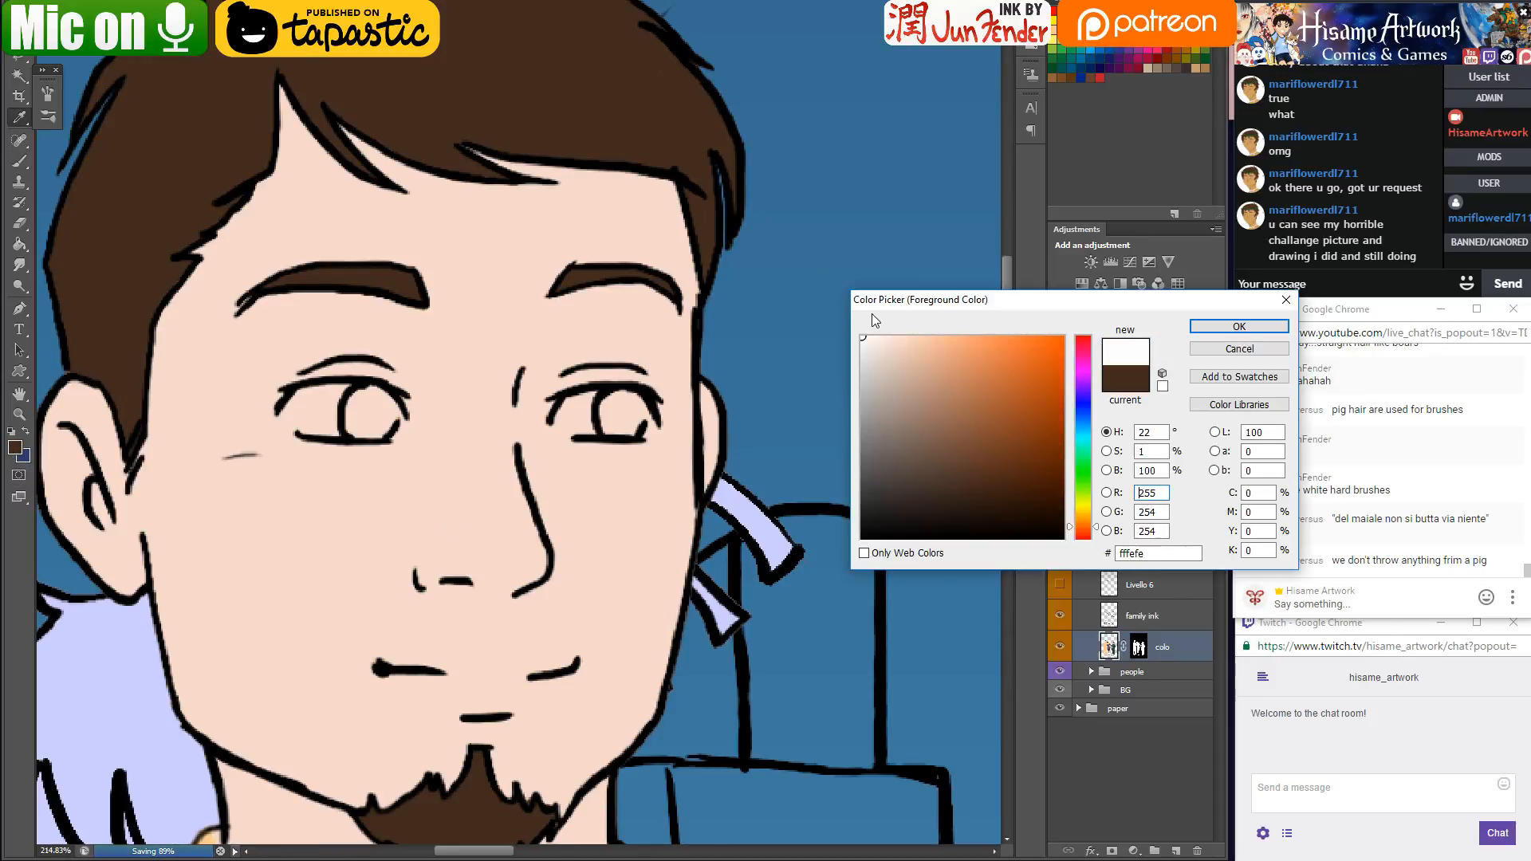
click(1220, 328)
scroll(642, 398, up, 2)
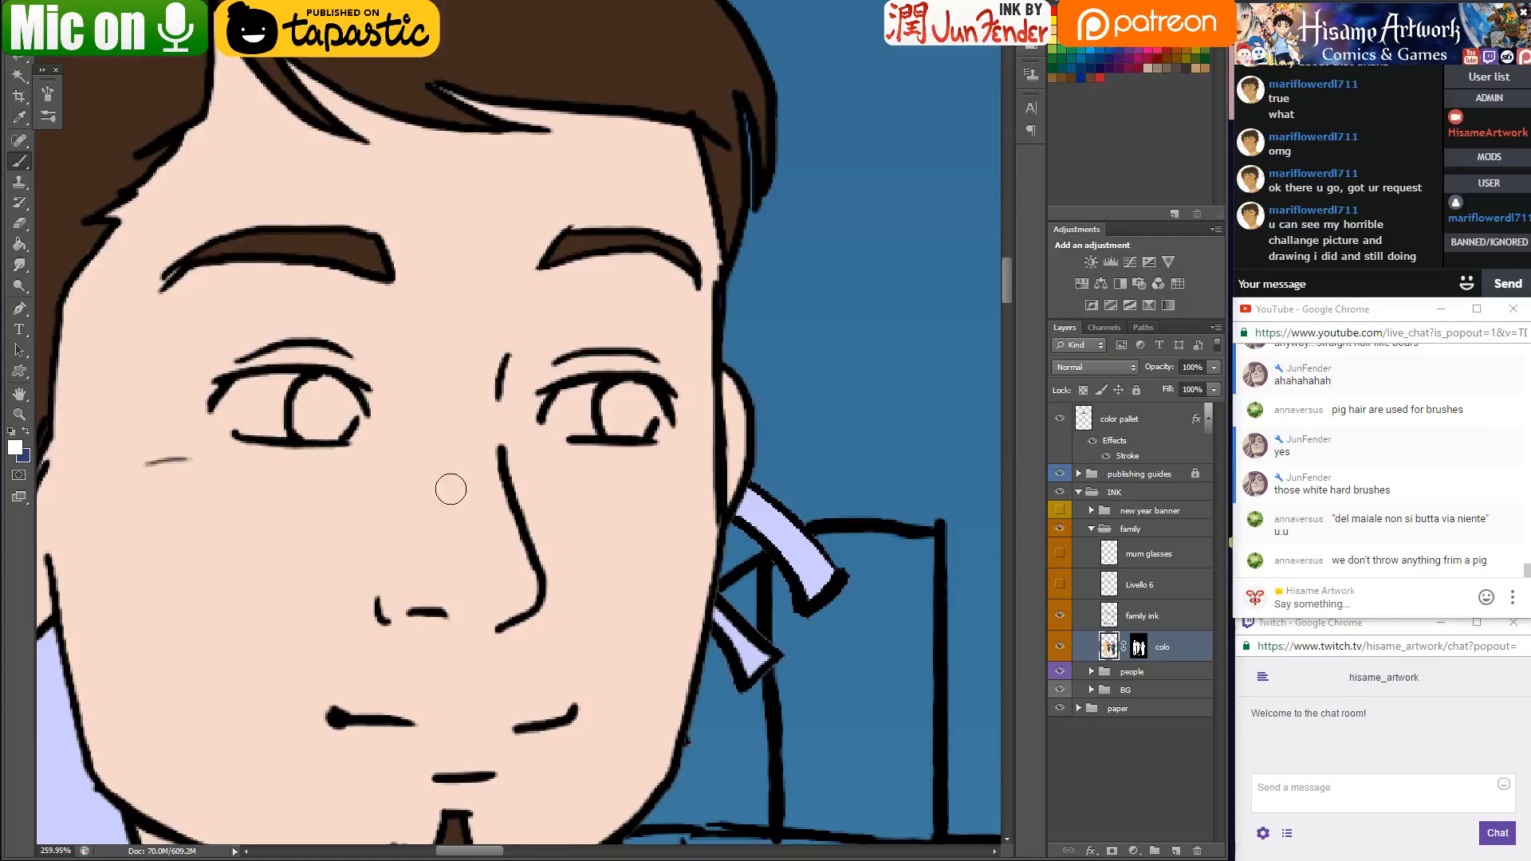
mouse_move(589, 386)
mouse_down()
mouse_move(584, 428)
mouse_move(607, 426)
mouse_move(585, 404)
mouse_move(593, 422)
mouse_move(571, 395)
mouse_up()
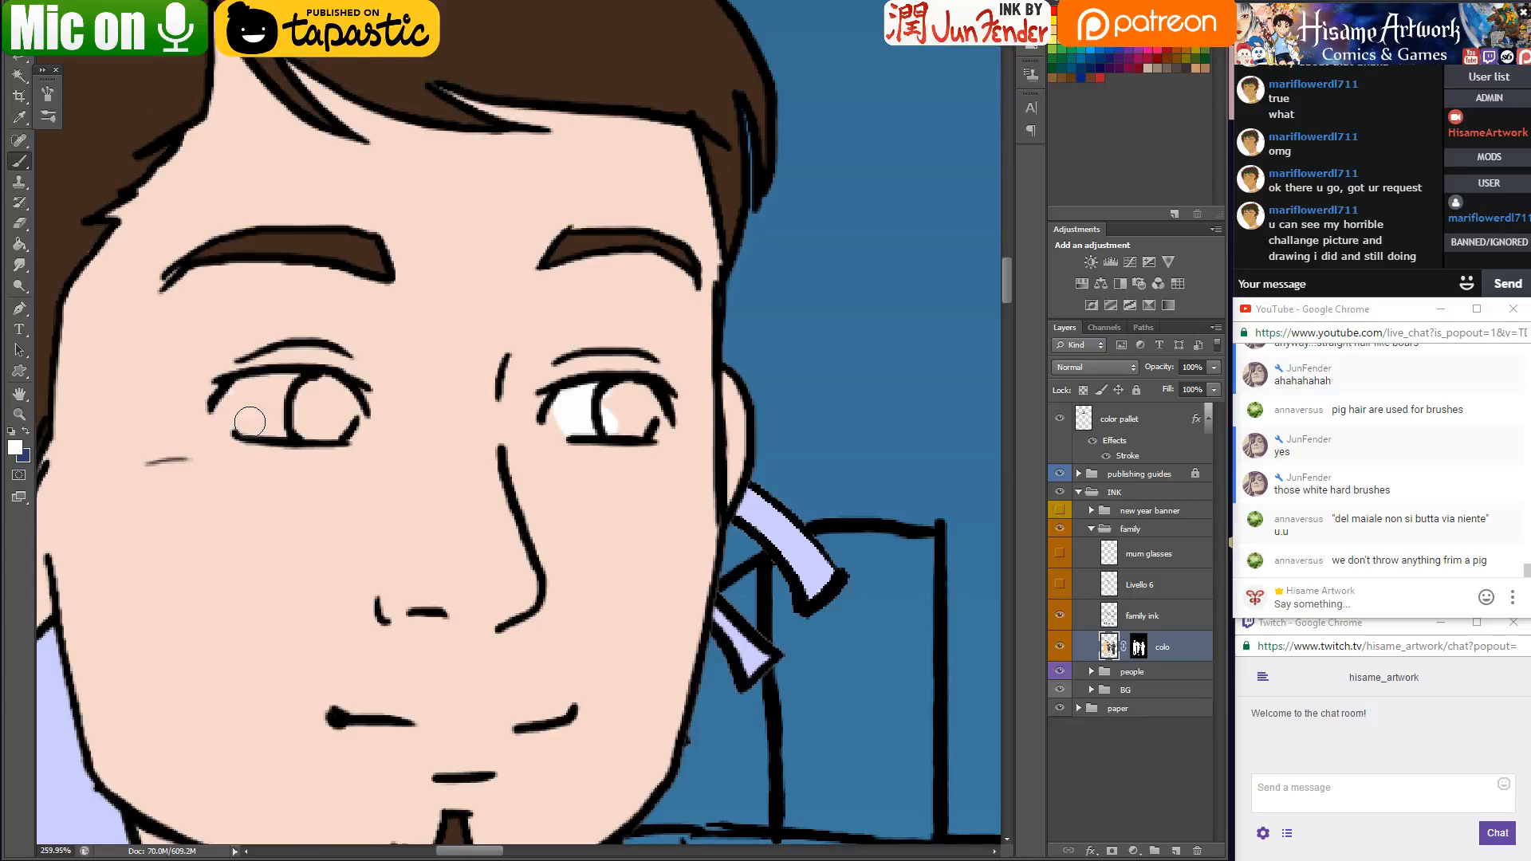
mouse_move(244, 429)
mouse_down()
mouse_move(235, 393)
mouse_move(249, 382)
mouse_move(311, 388)
mouse_move(257, 399)
mouse_move(286, 414)
mouse_up()
drag(371, 426, 351, 430)
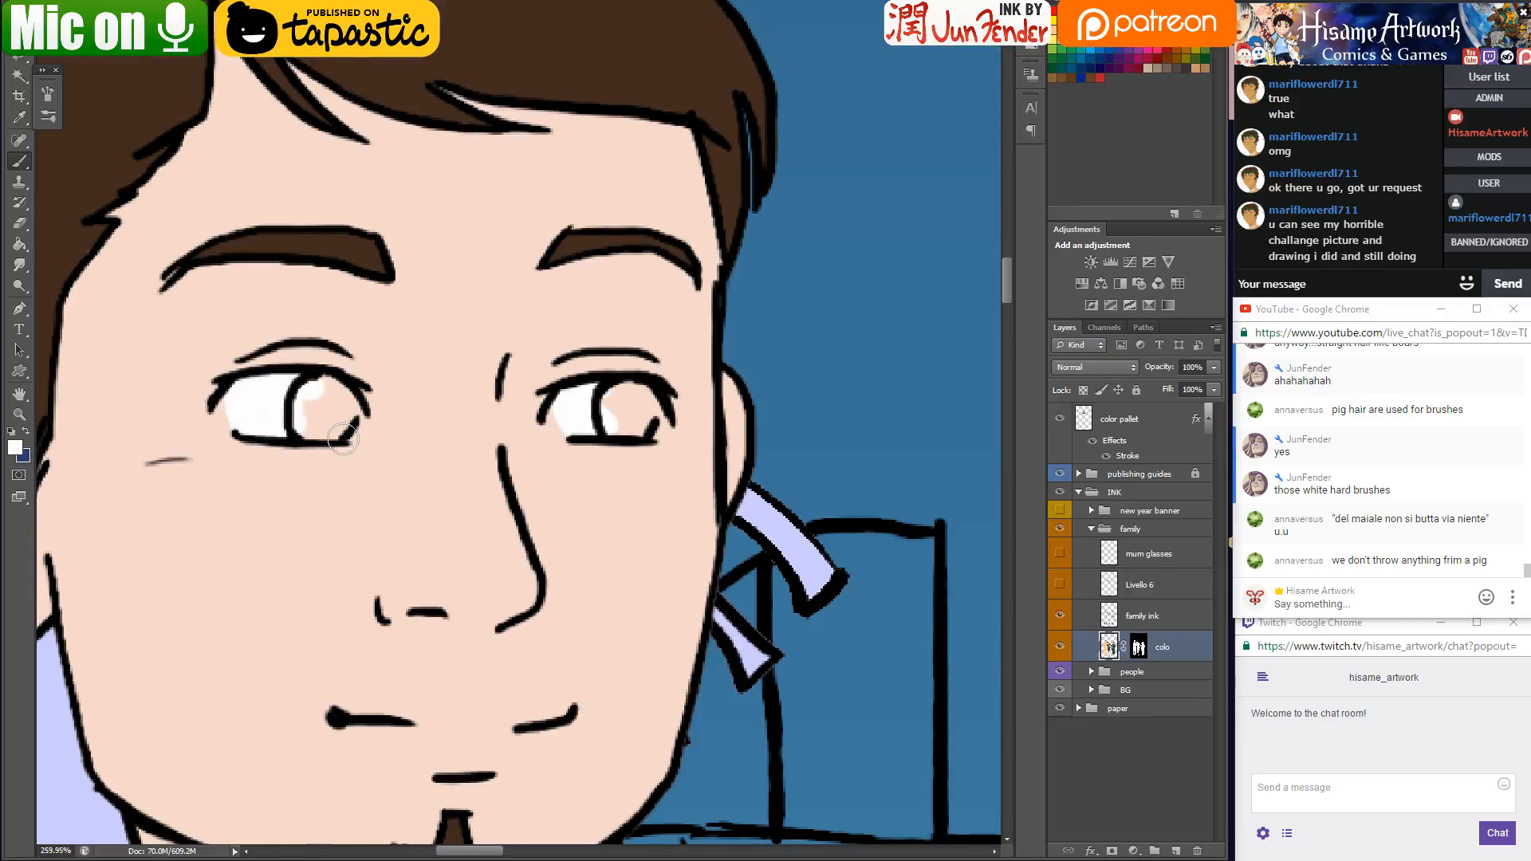
drag(652, 428, 648, 416)
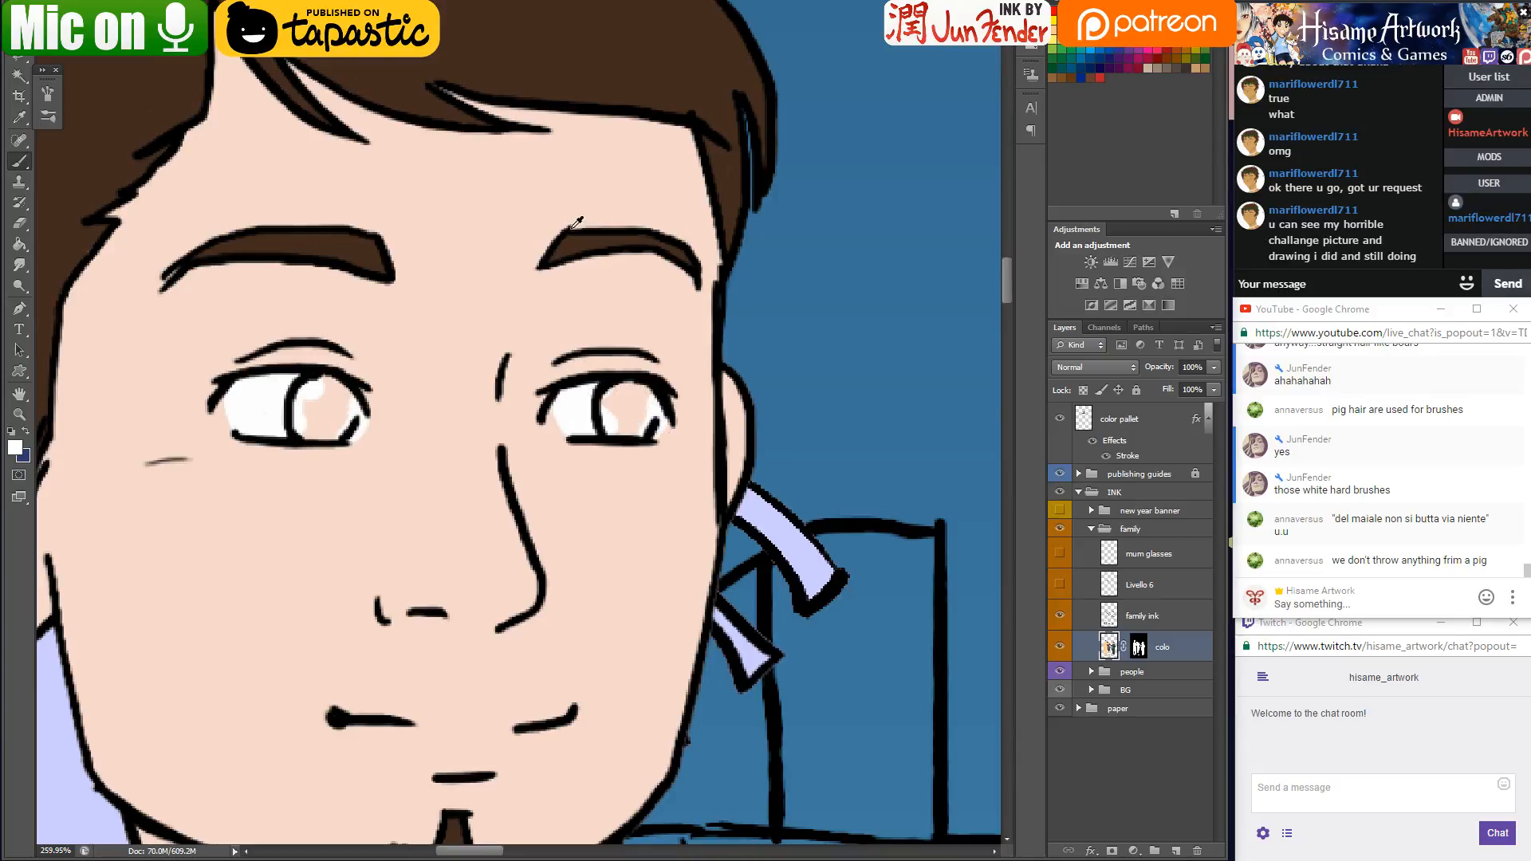
Set the foreground colour to dark green (1b4700) and paint both of the man's irises with it
click(15, 448)
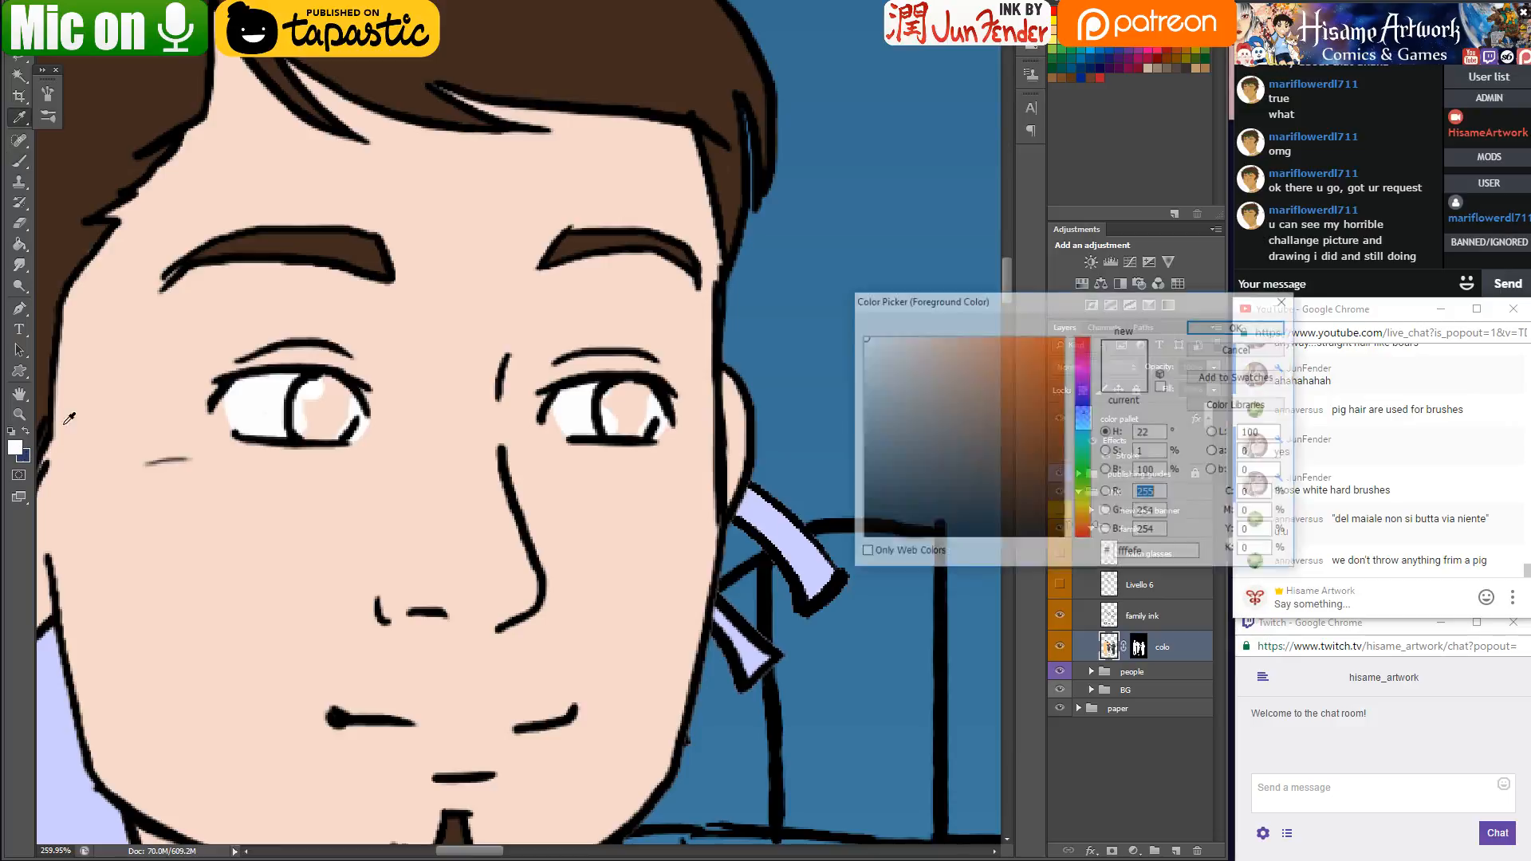
mouse_move(1081, 476)
mouse_down()
mouse_move(1060, 490)
mouse_move(1071, 470)
mouse_up()
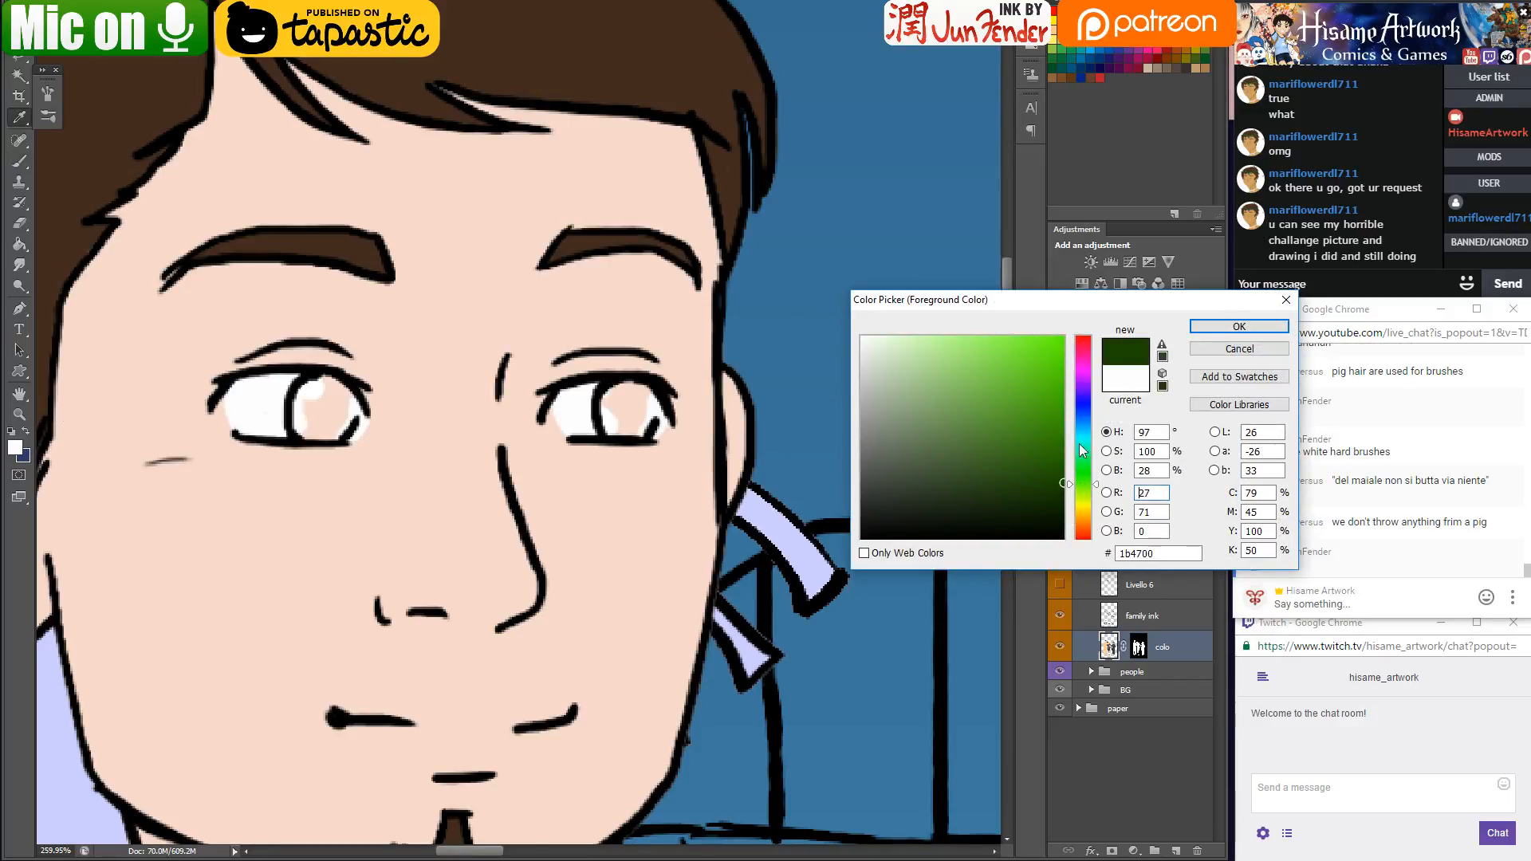
click(1238, 325)
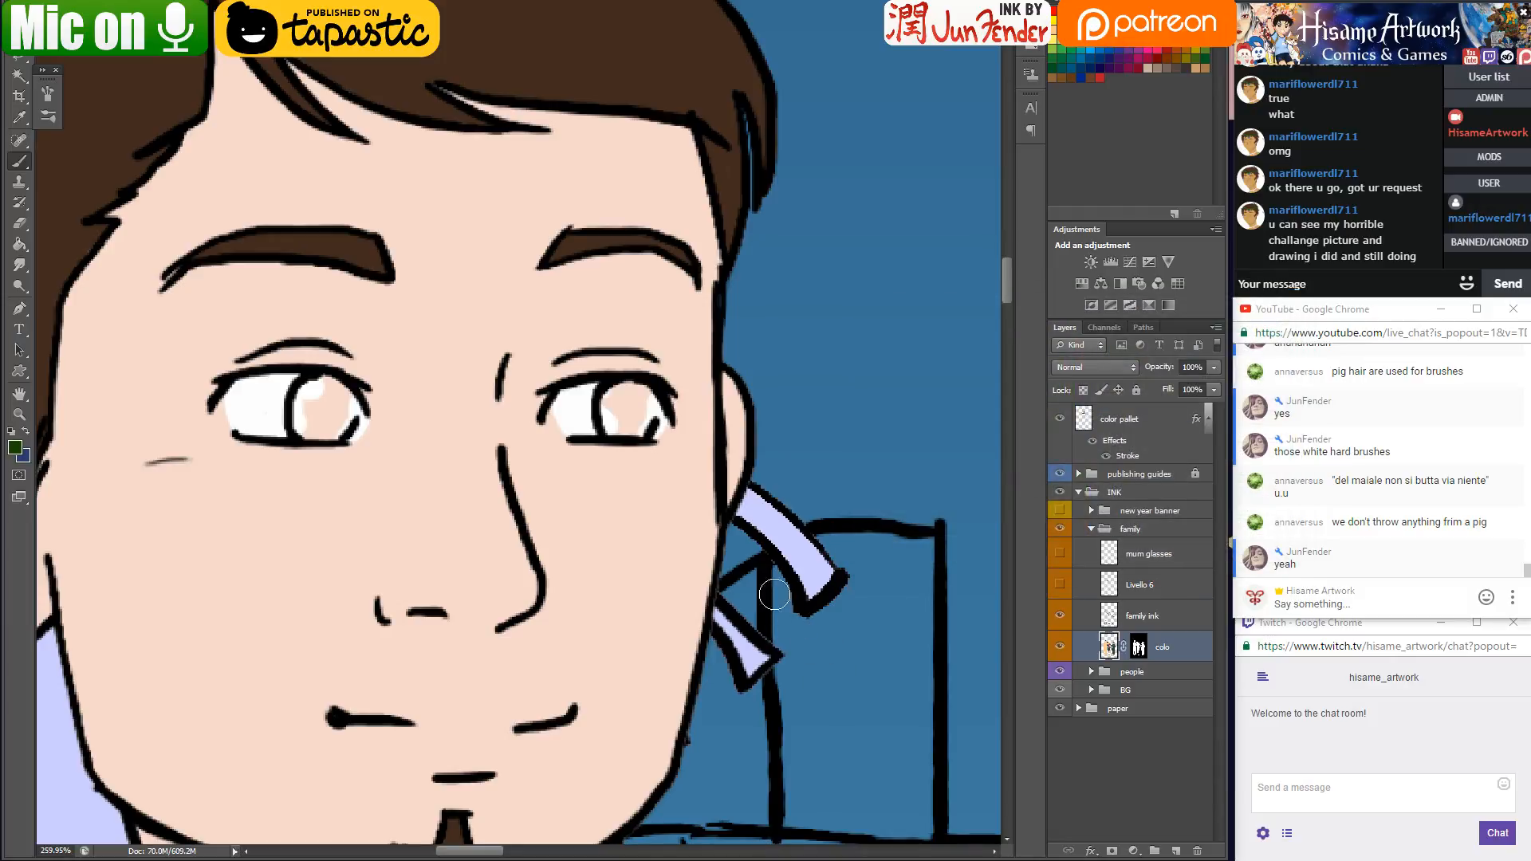
mouse_move(624, 412)
mouse_down()
mouse_move(630, 395)
mouse_move(638, 427)
mouse_move(629, 392)
mouse_up()
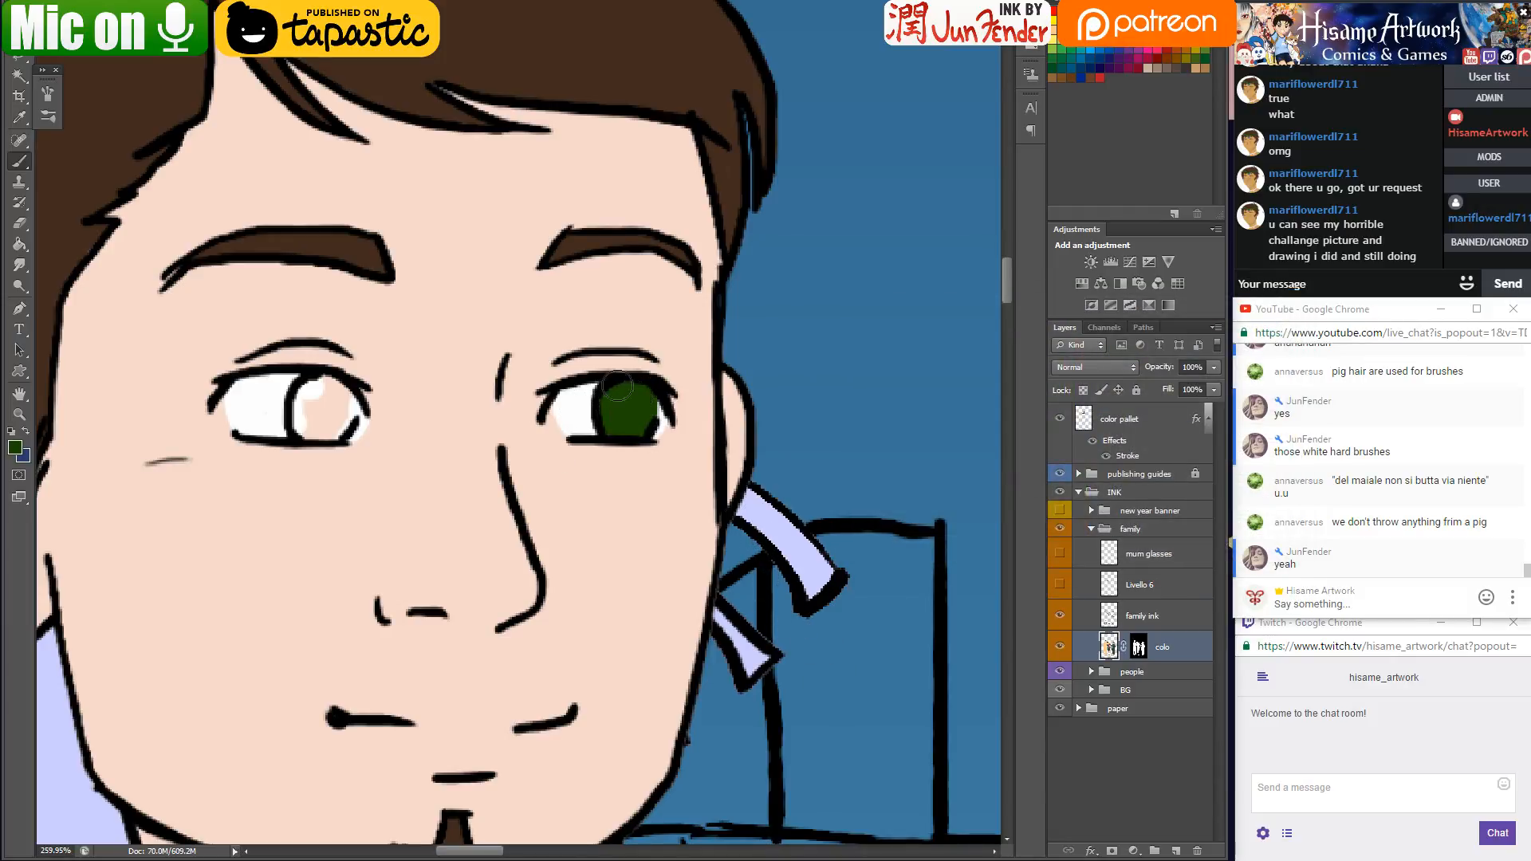
mouse_move(331, 391)
mouse_down()
mouse_move(302, 421)
mouse_move(326, 430)
mouse_move(340, 410)
mouse_move(310, 392)
mouse_move(302, 413)
mouse_move(327, 387)
mouse_move(346, 408)
mouse_move(336, 434)
mouse_move(320, 395)
mouse_up()
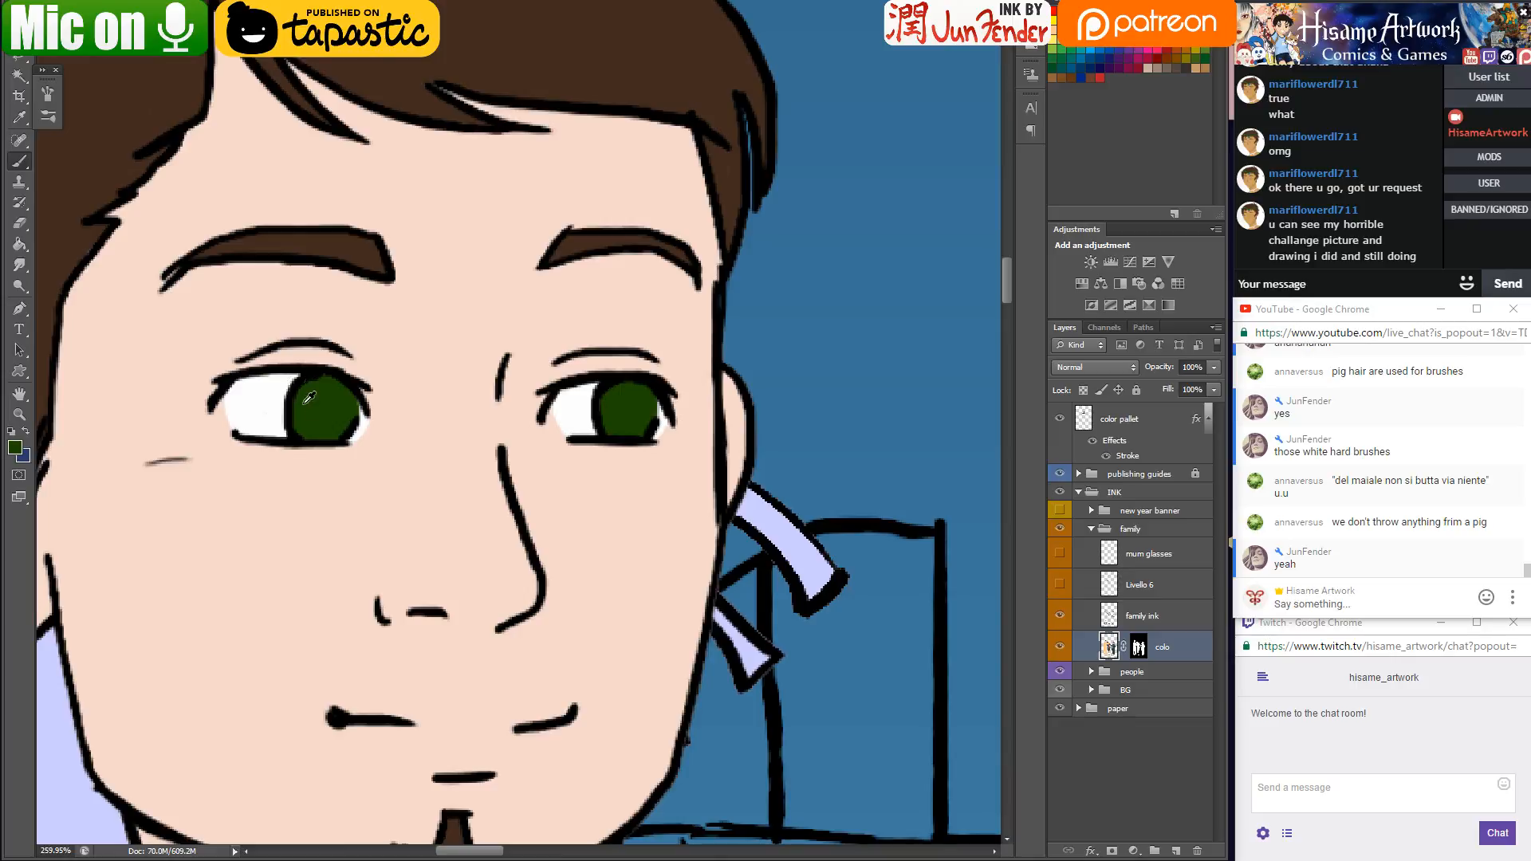
scroll(410, 502, down, 5)
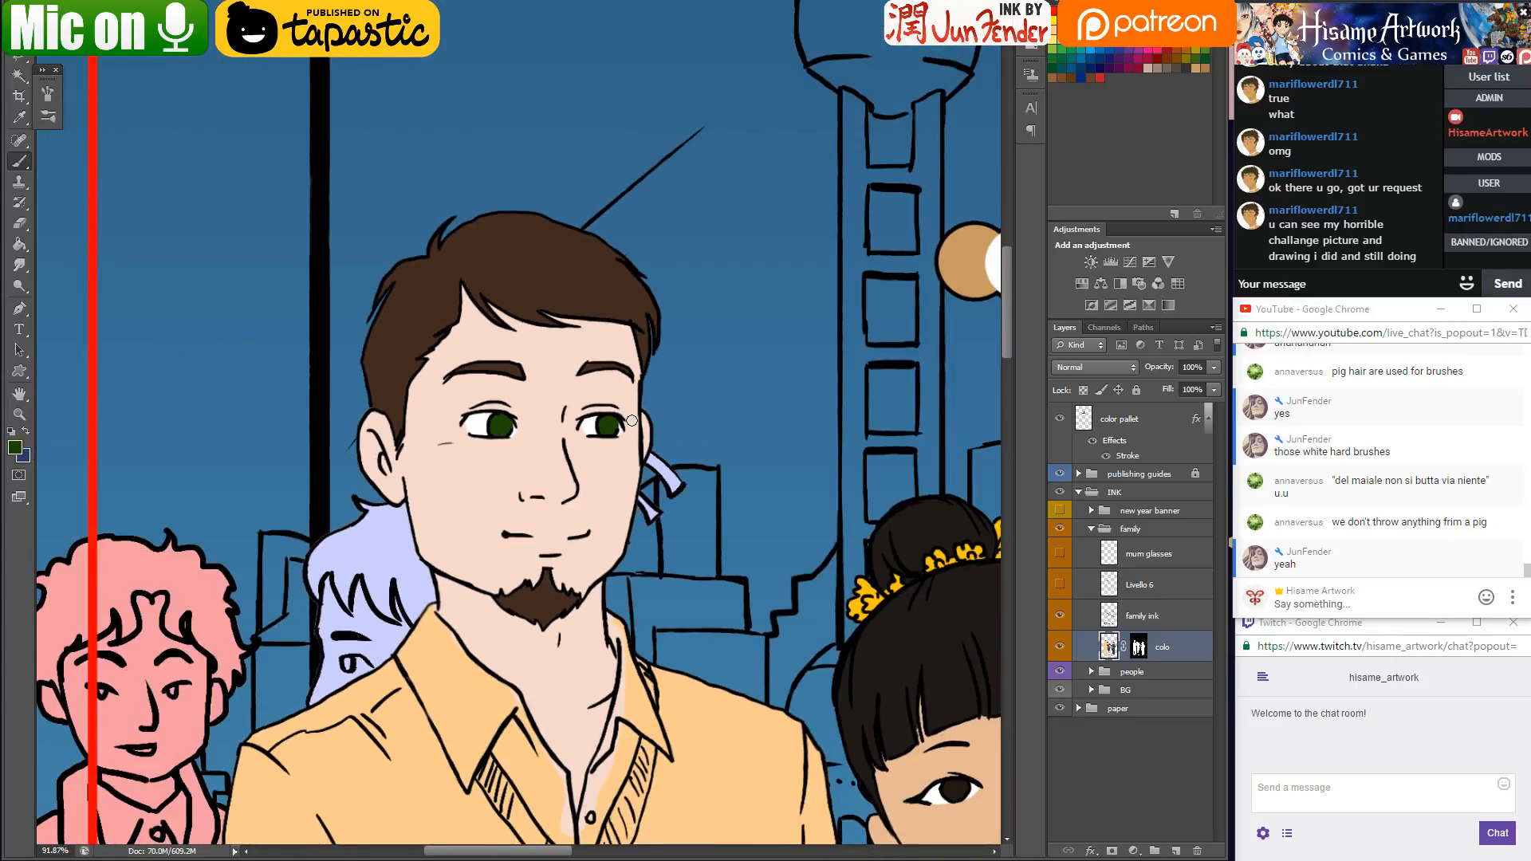
scroll(630, 421, down, 1)
scroll(524, 447, down, 5)
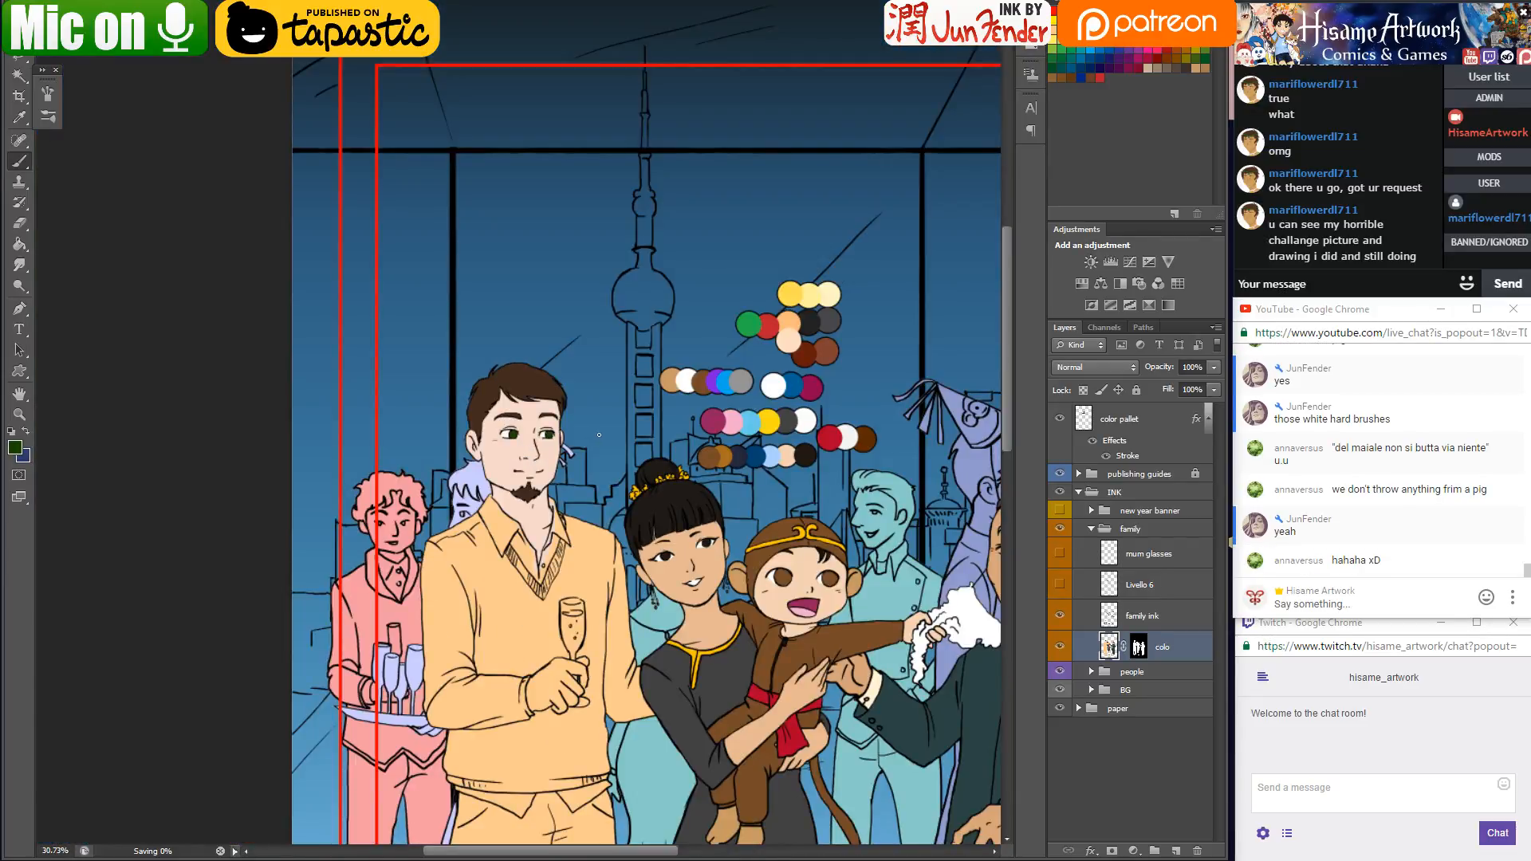
Reply in chat: "hi, I asked if you wanted me to show your drawing or if you want me to look at it in secret"
click(1329, 286)
text(hi,)
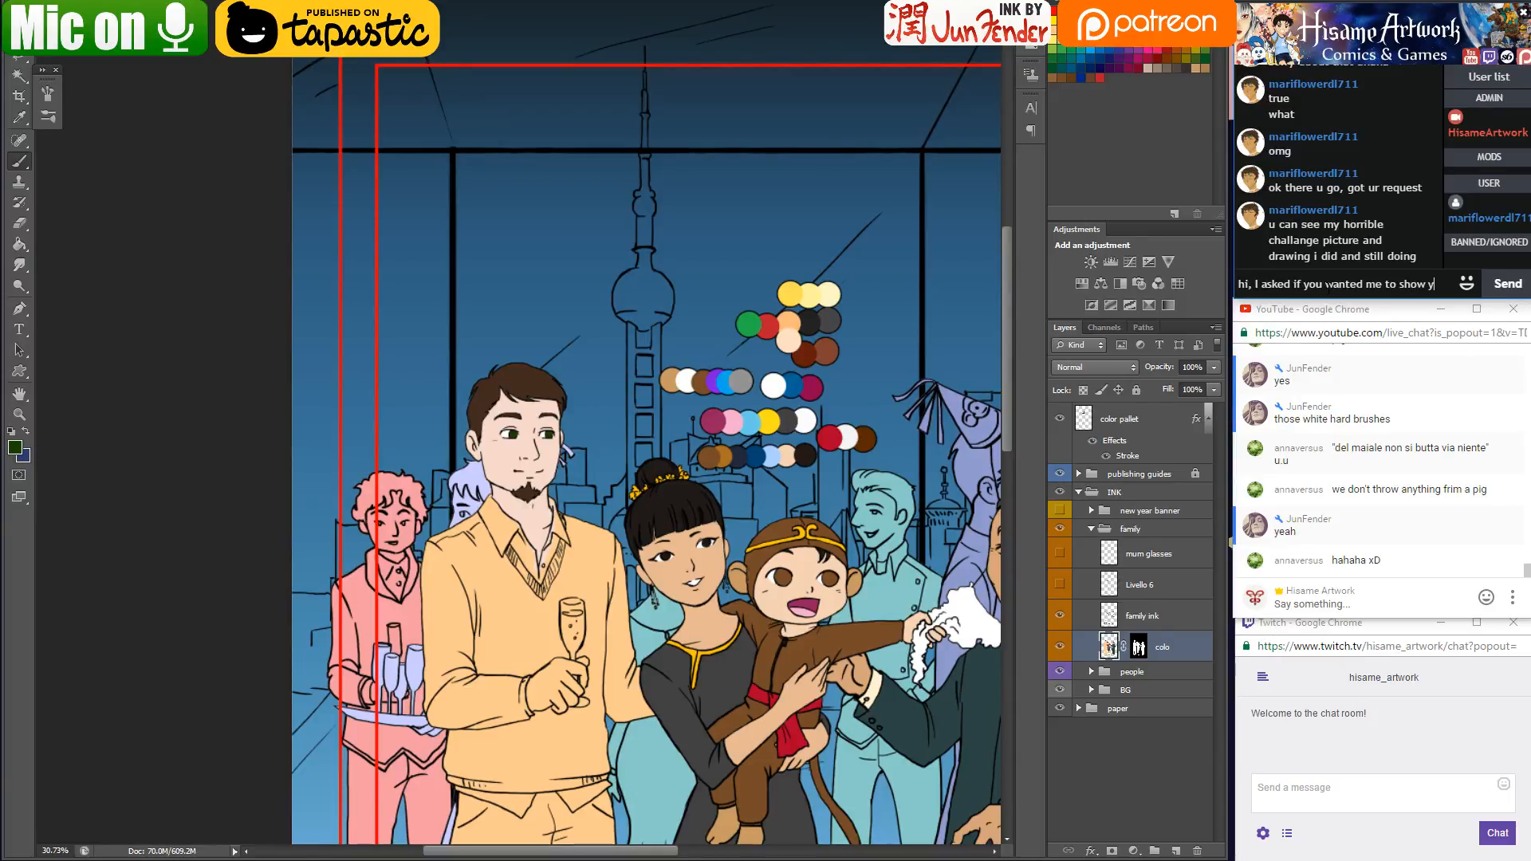
text(drawing)
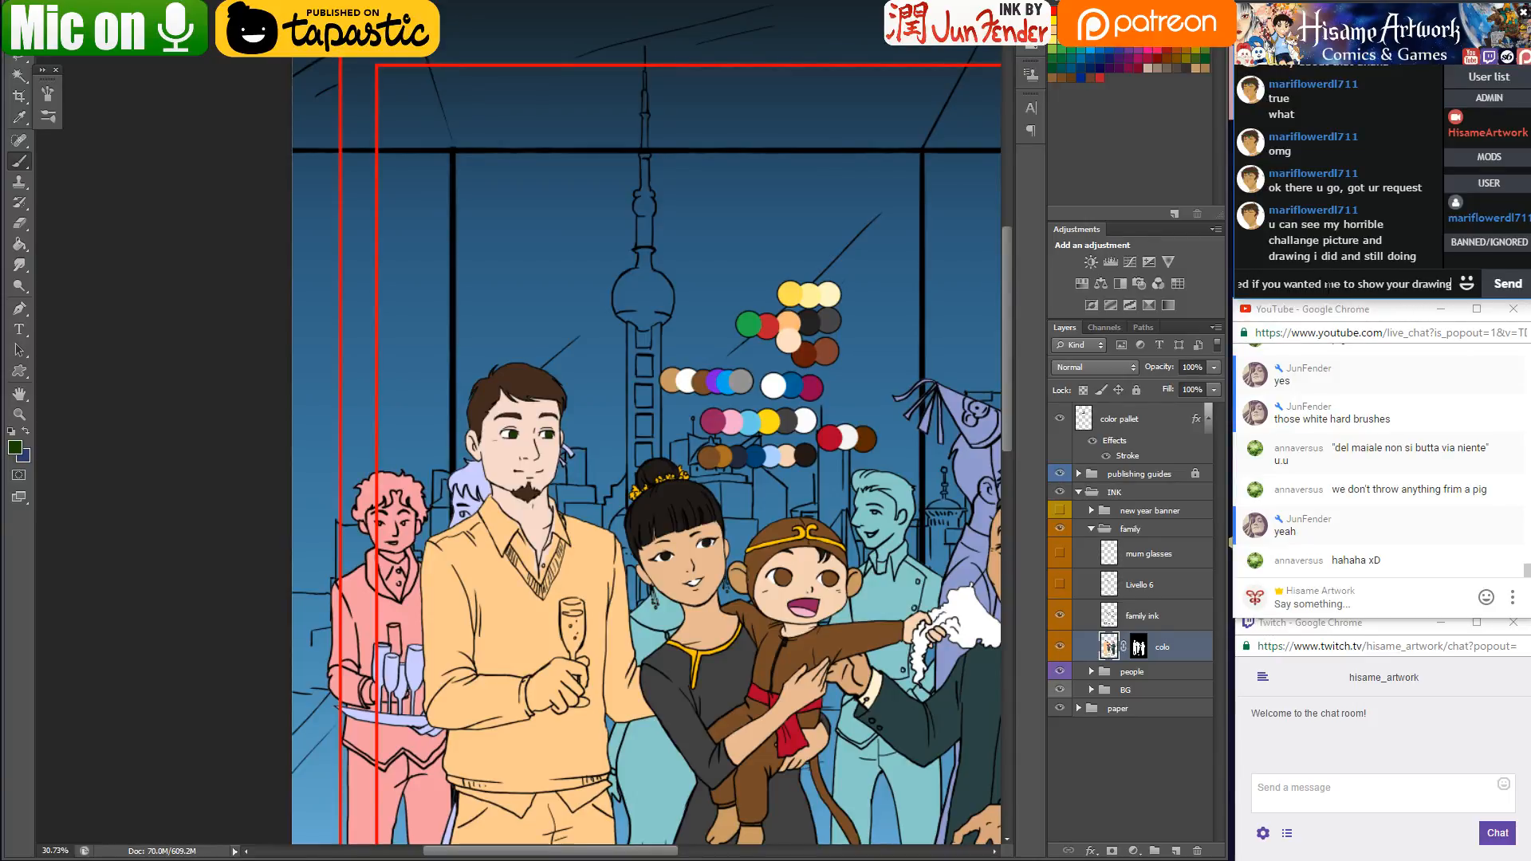
text( or if youw)
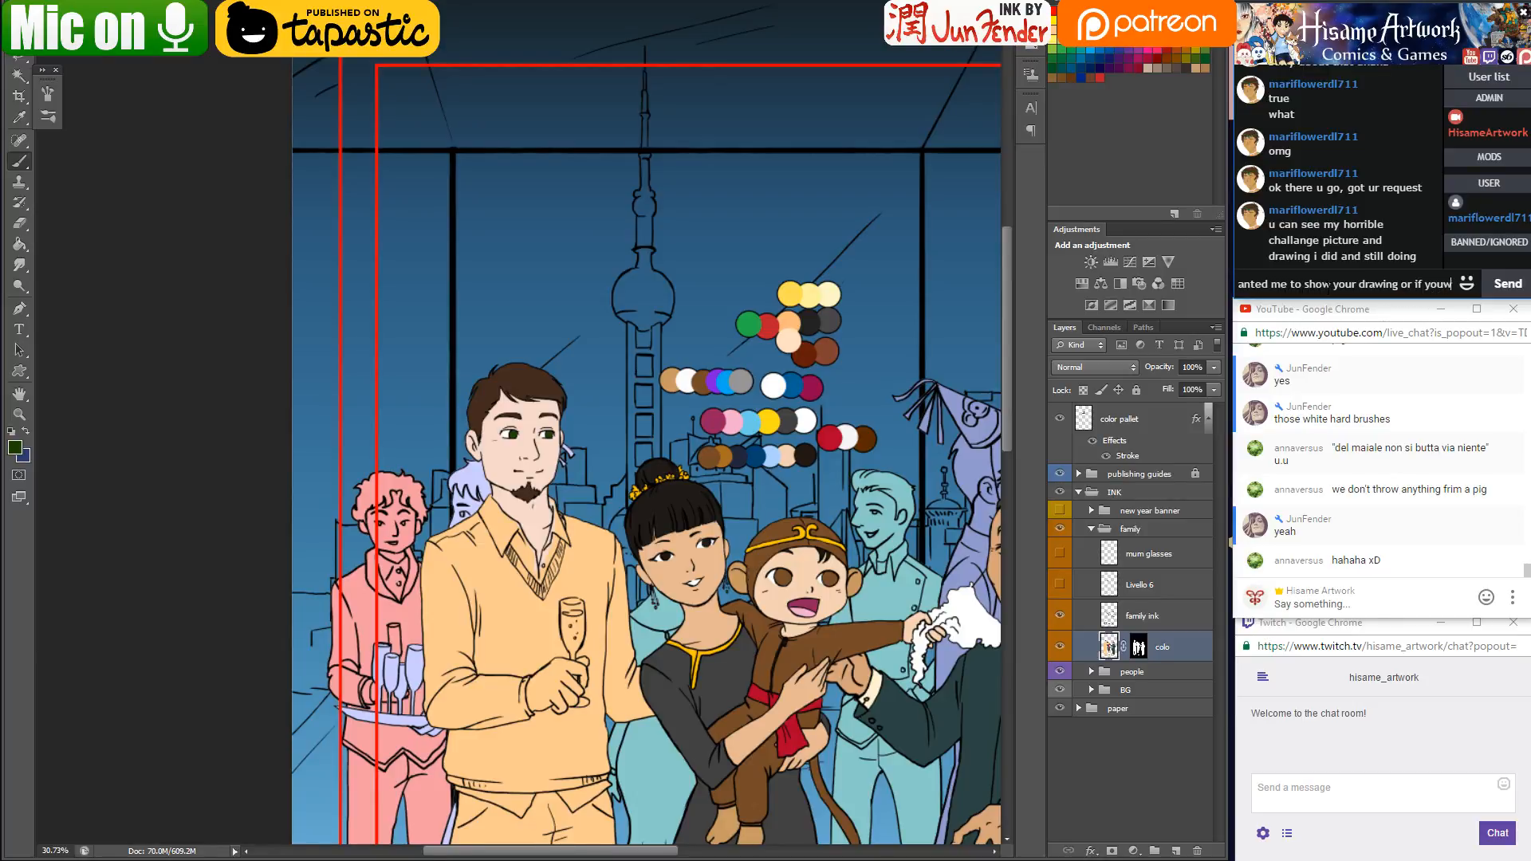
key(BackSpace)
text(wan)
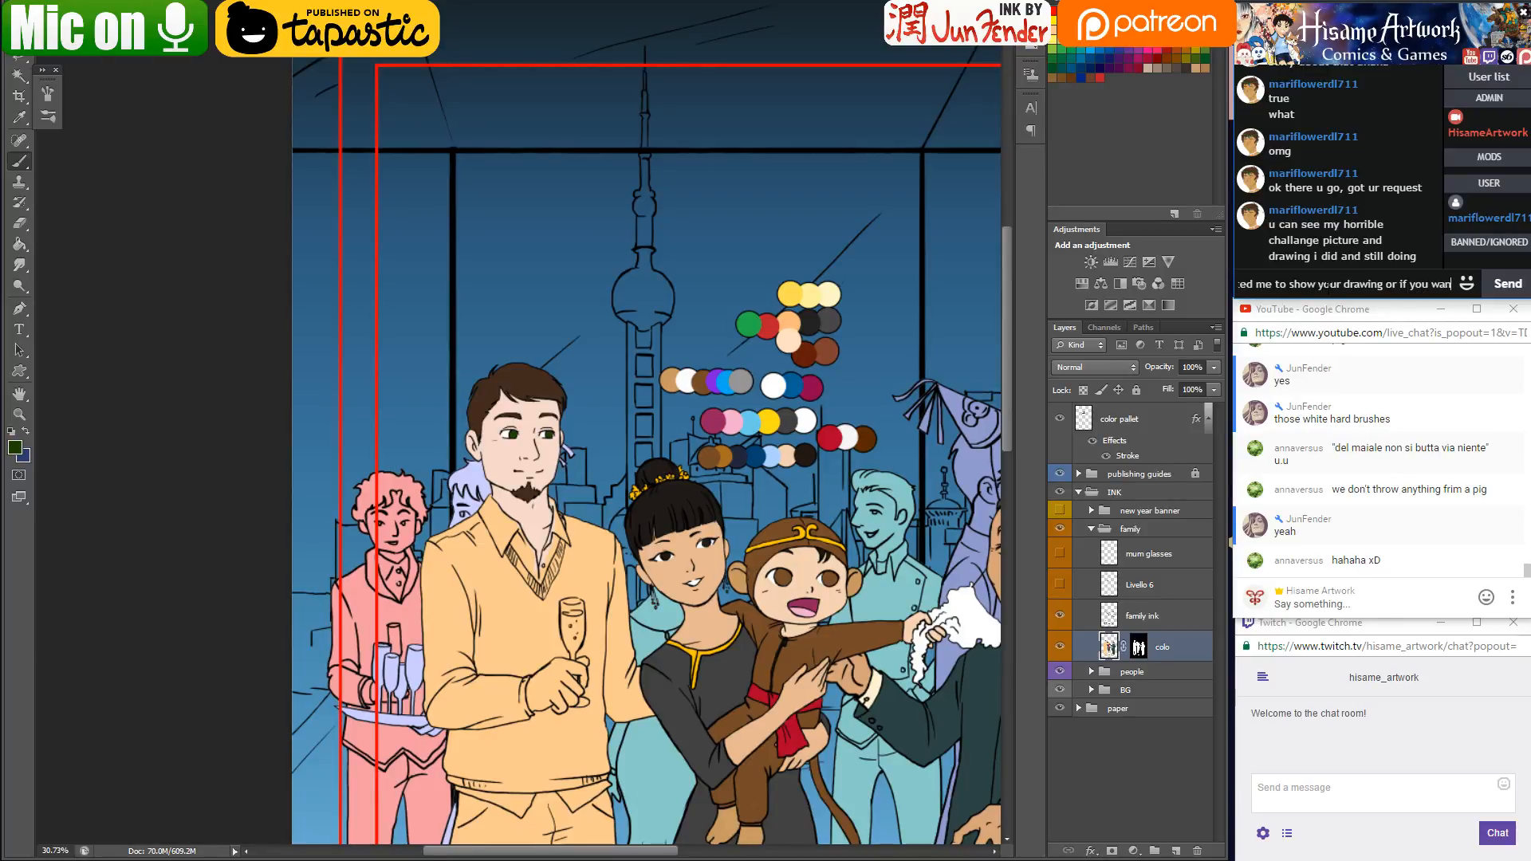
text(t me to loo)
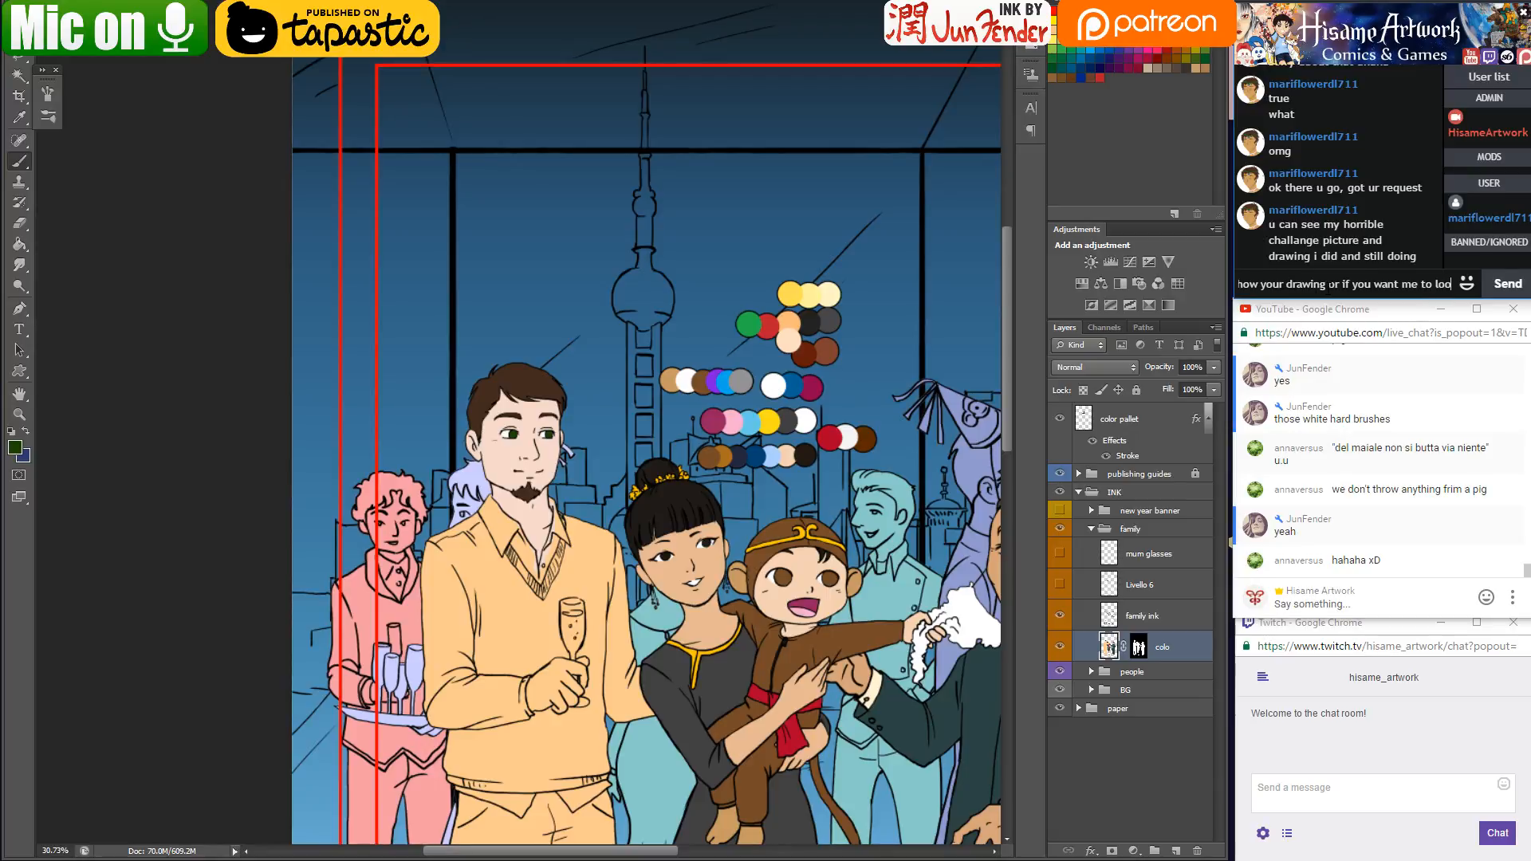
text(k at it)
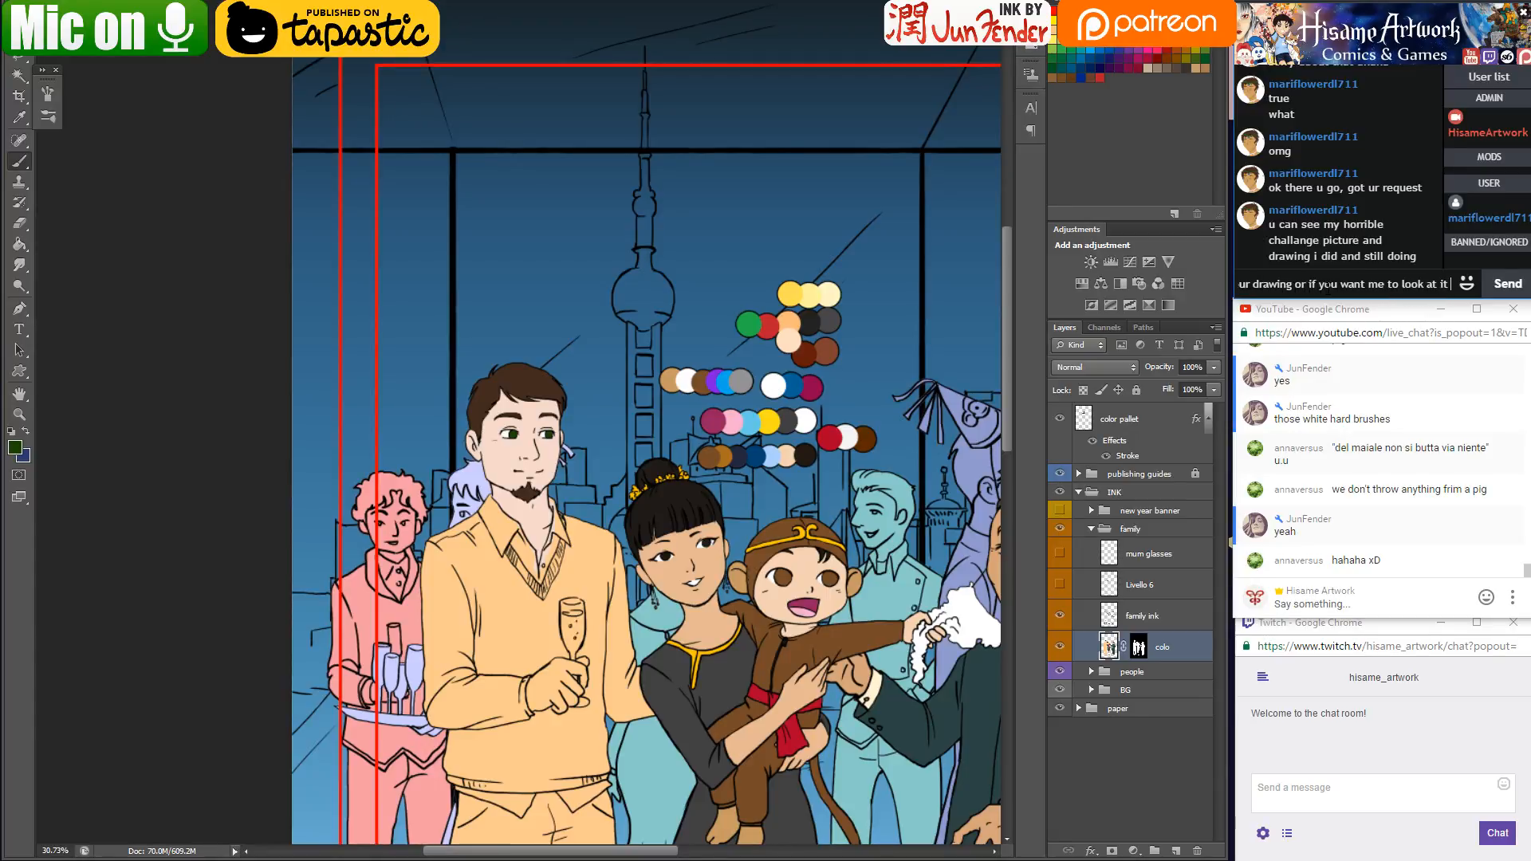
text( in secret)
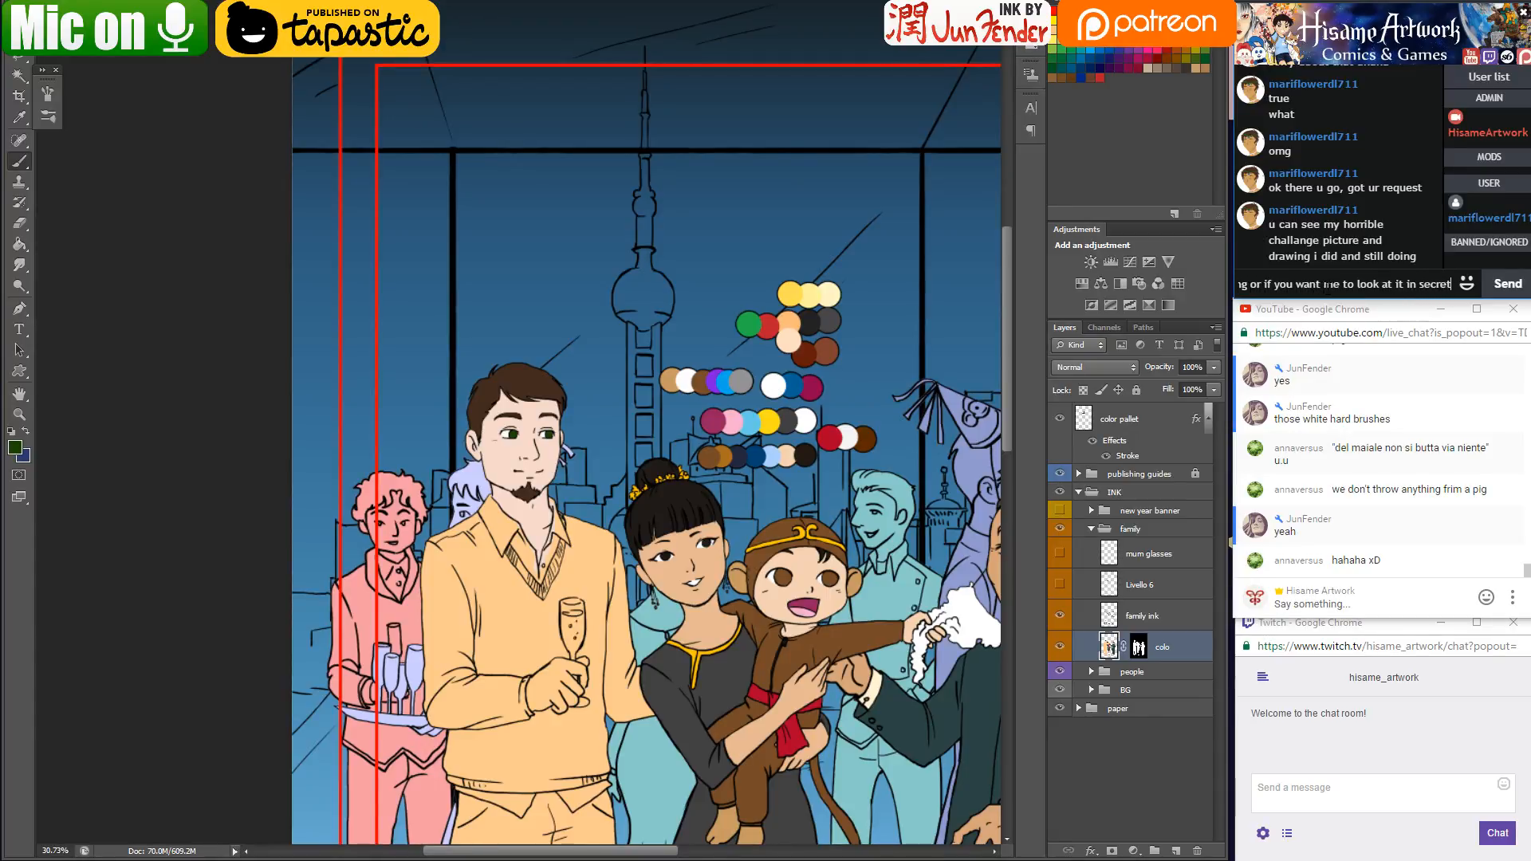
key(Return)
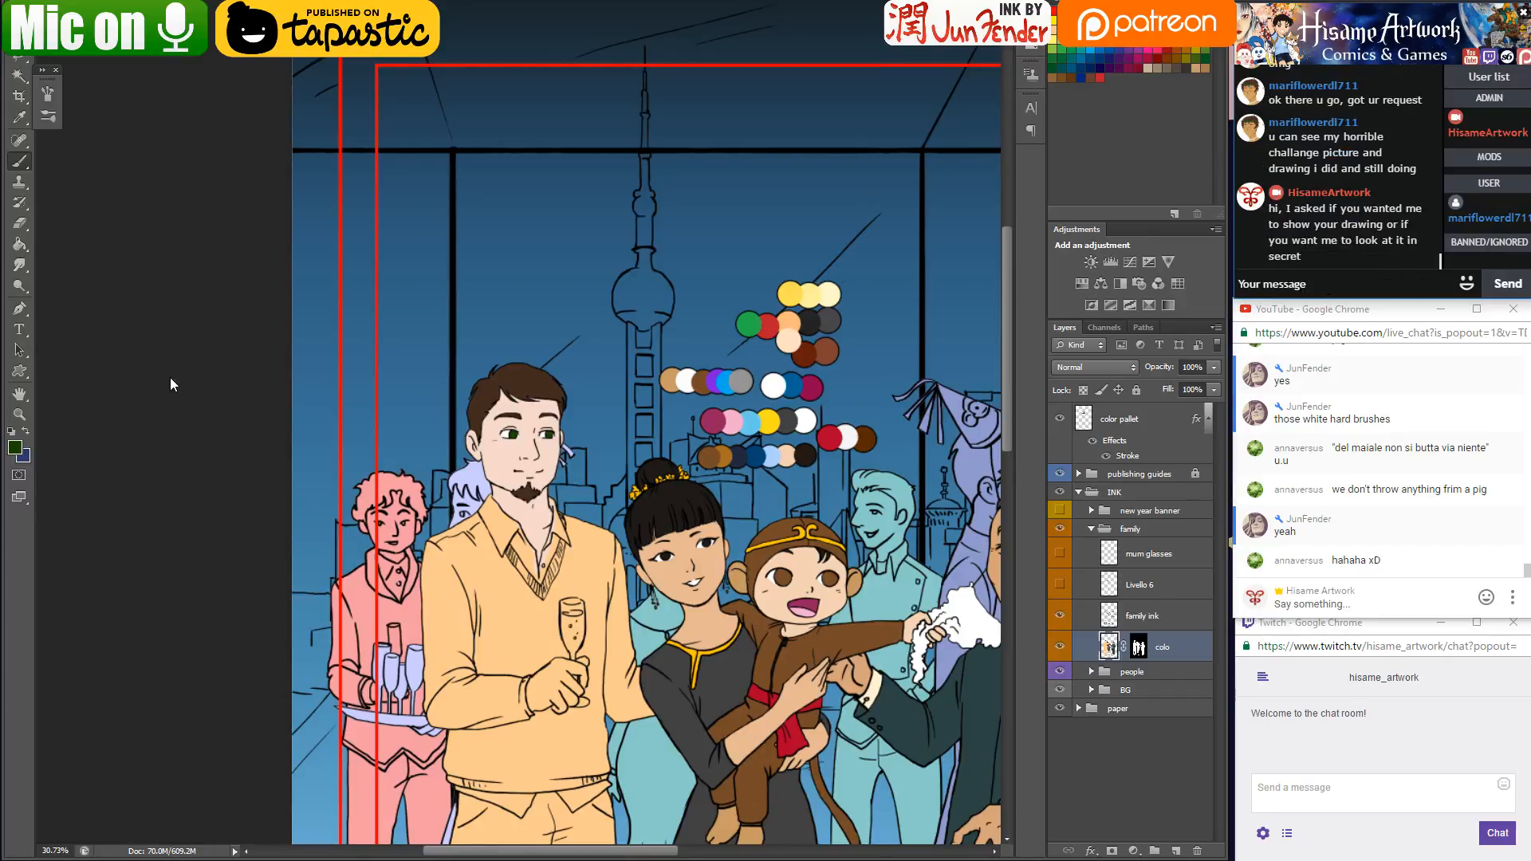
Sample the man's skin colour and try to fill his hand on the colo layer using a Magic Wand selection from the family ink layer
scroll(552, 544, up, 8)
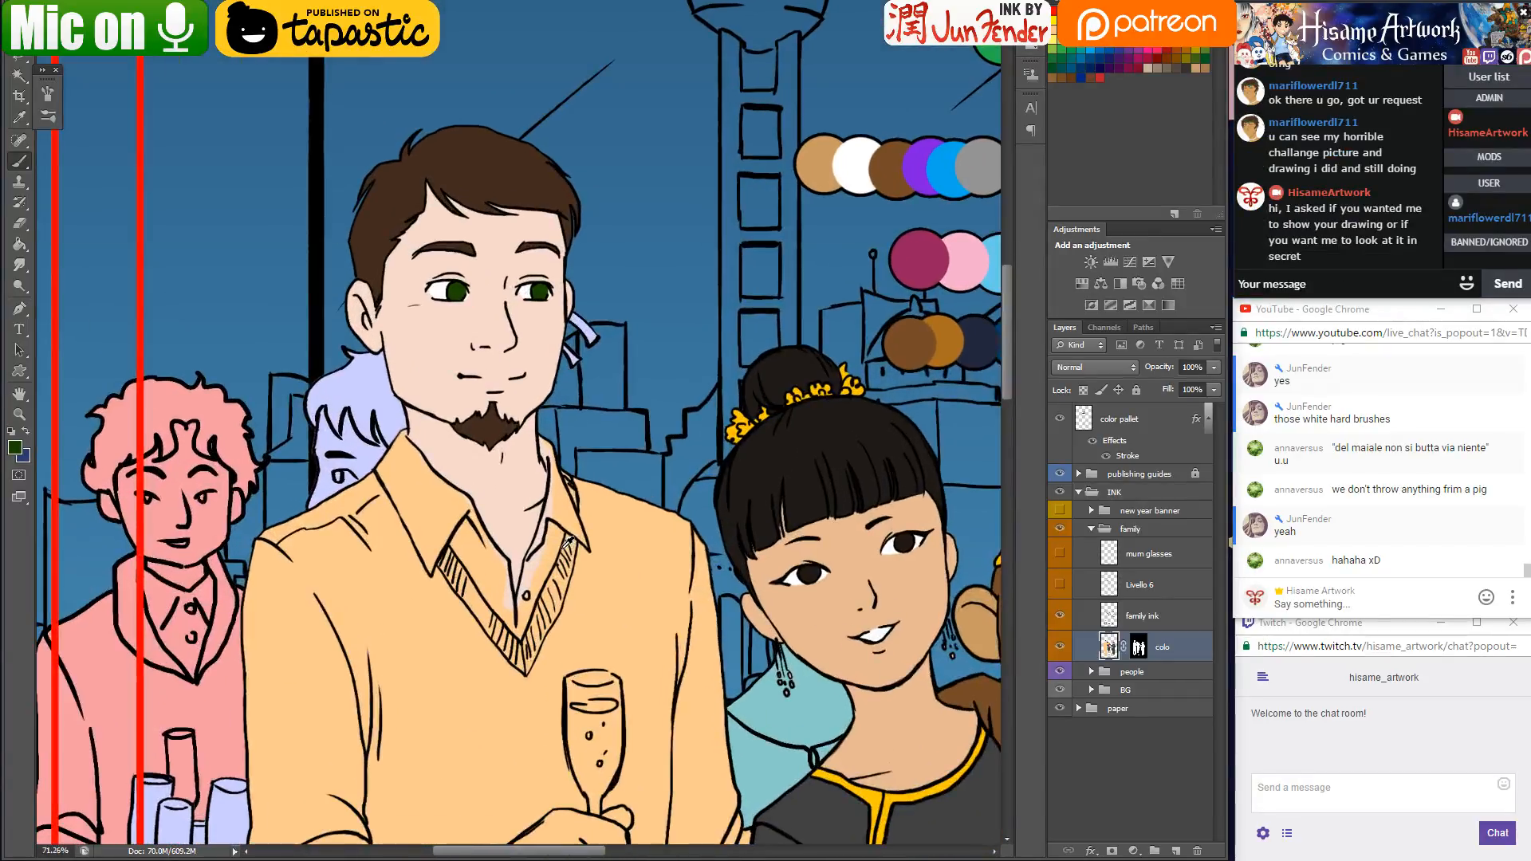
drag(543, 490, 405, 478)
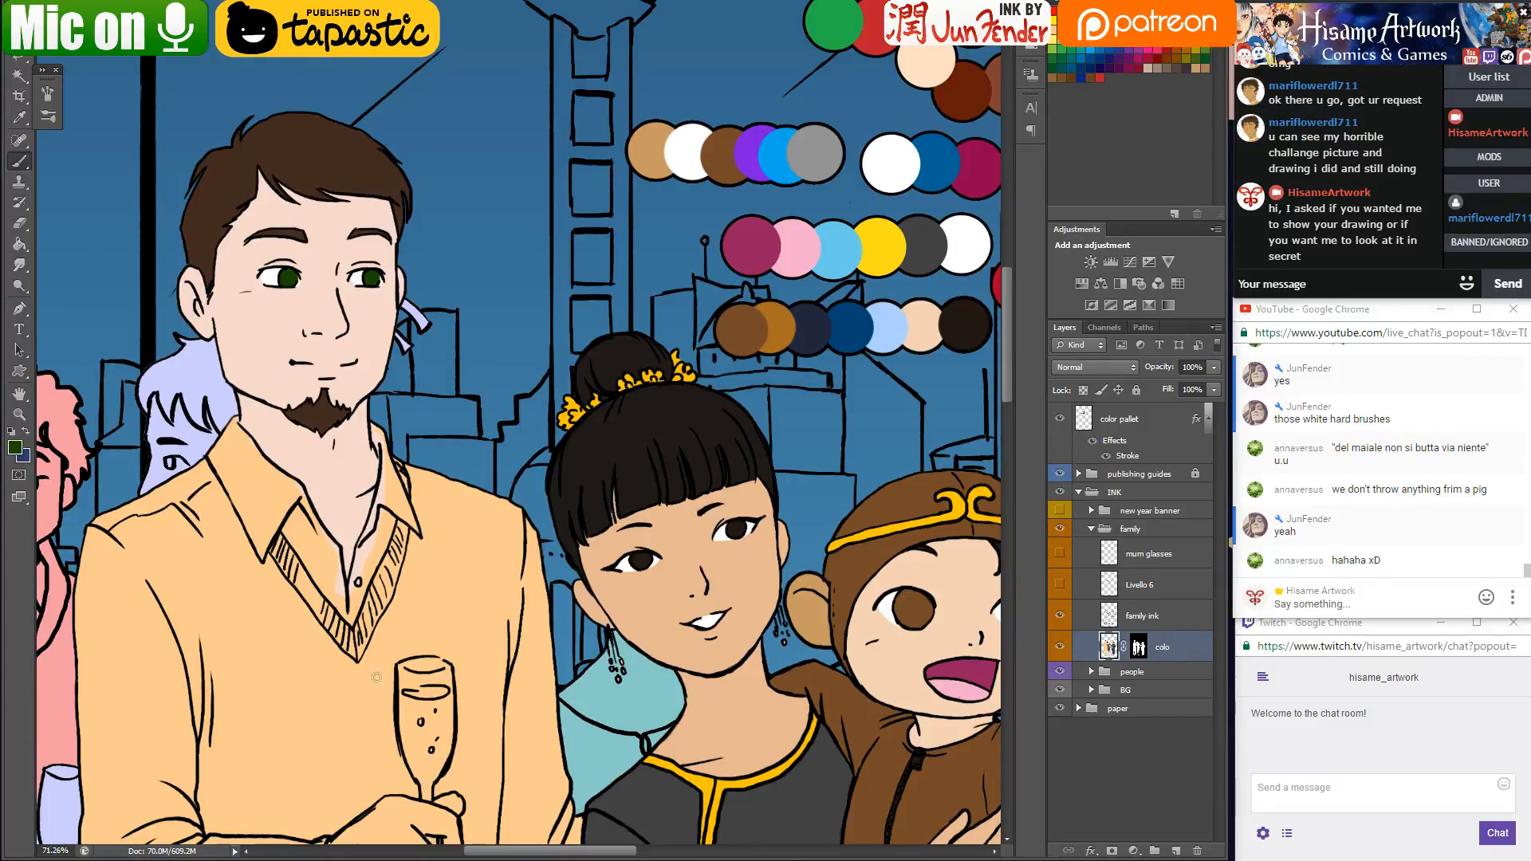
scroll(360, 583, down, 4)
alt+click(343, 504)
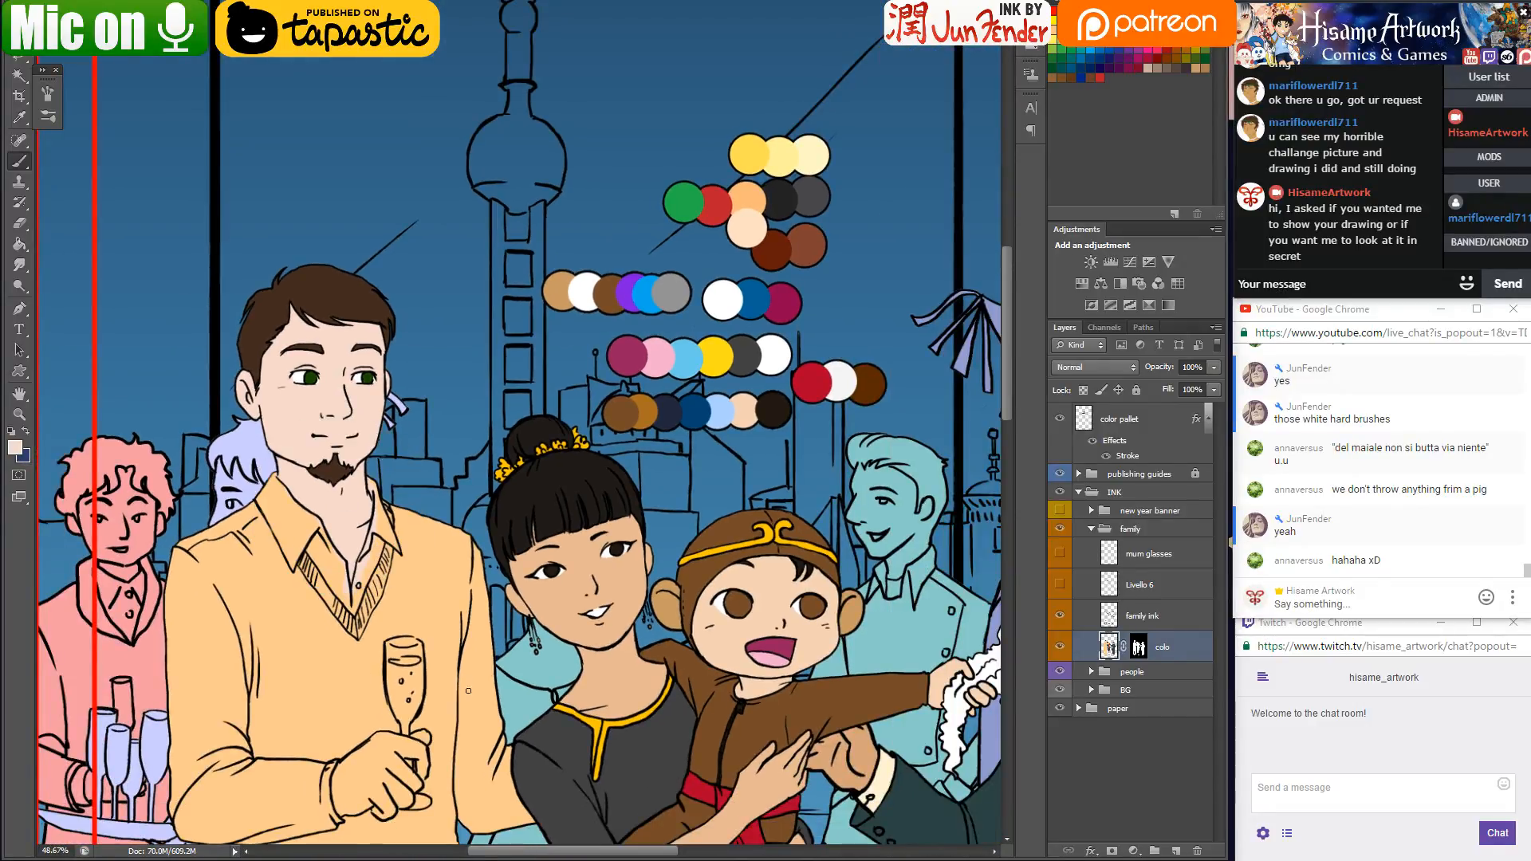
drag(343, 504, 371, 323)
drag(423, 555, 422, 606)
scroll(423, 607, up, 10)
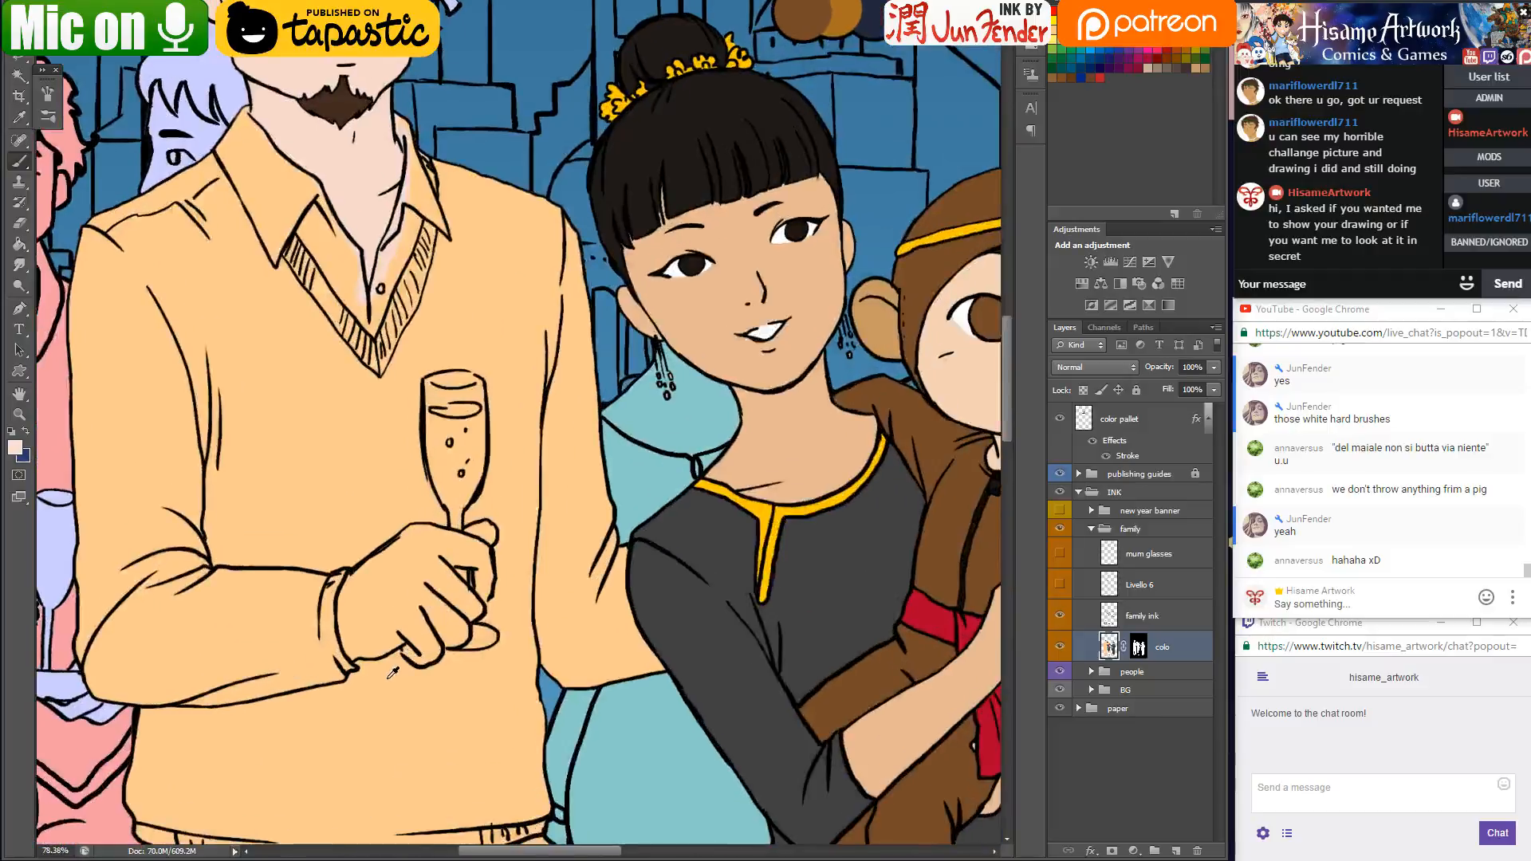
key(w)
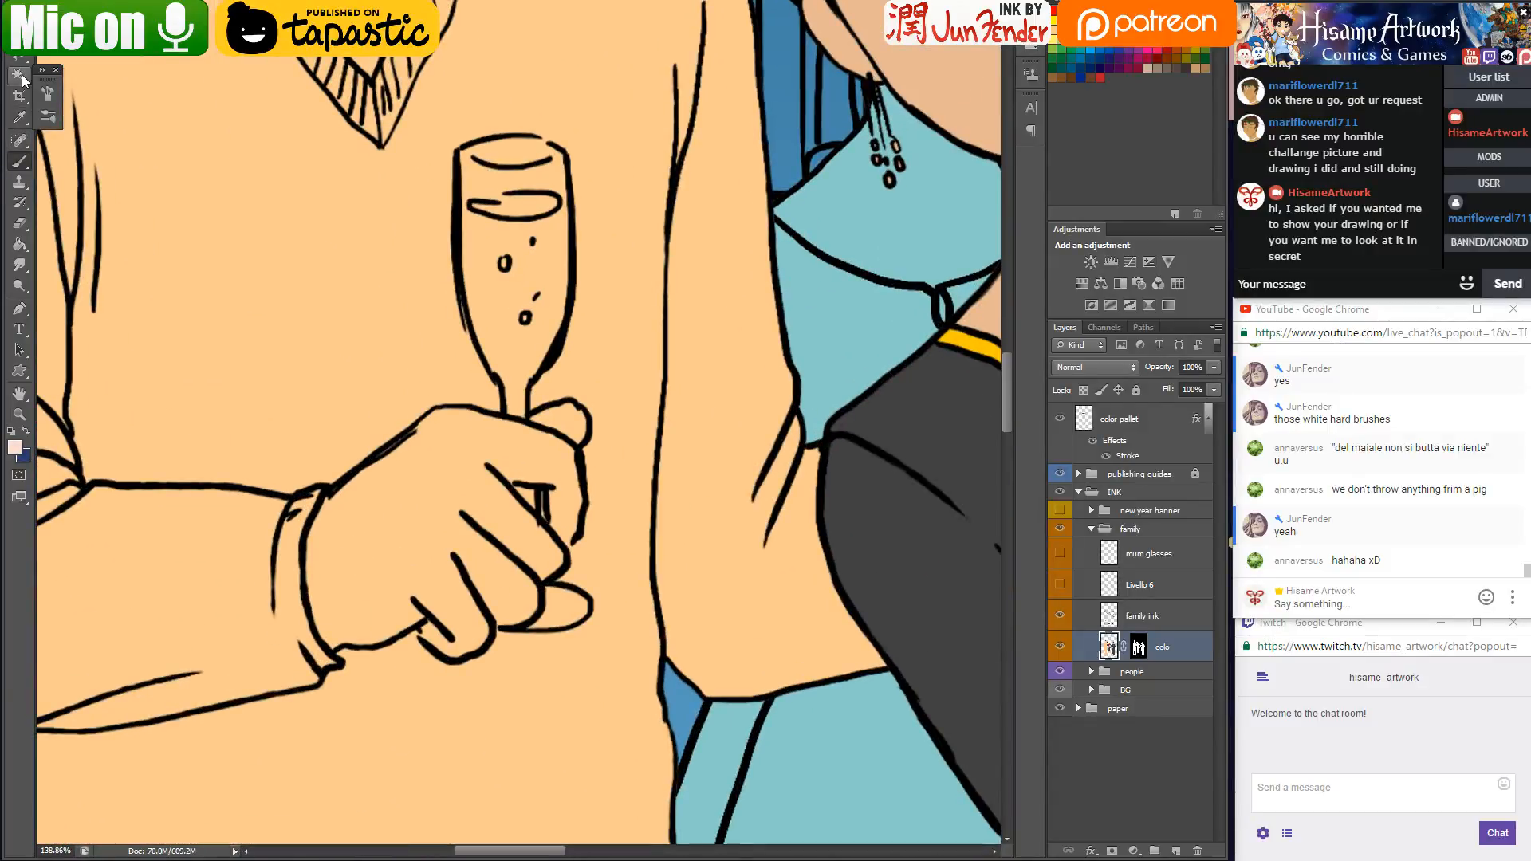
click(1100, 617)
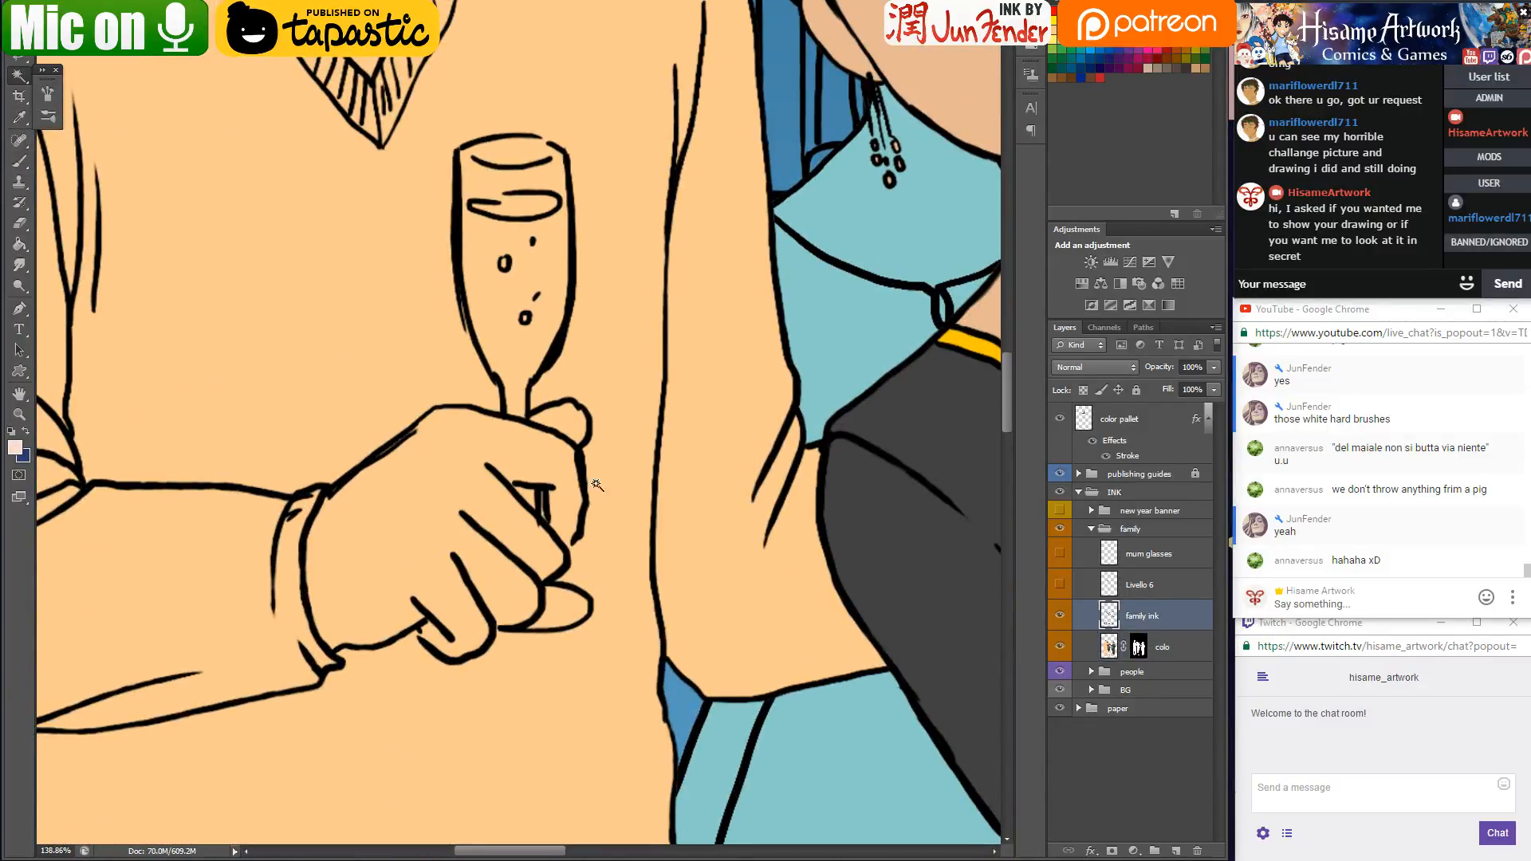
click(420, 539)
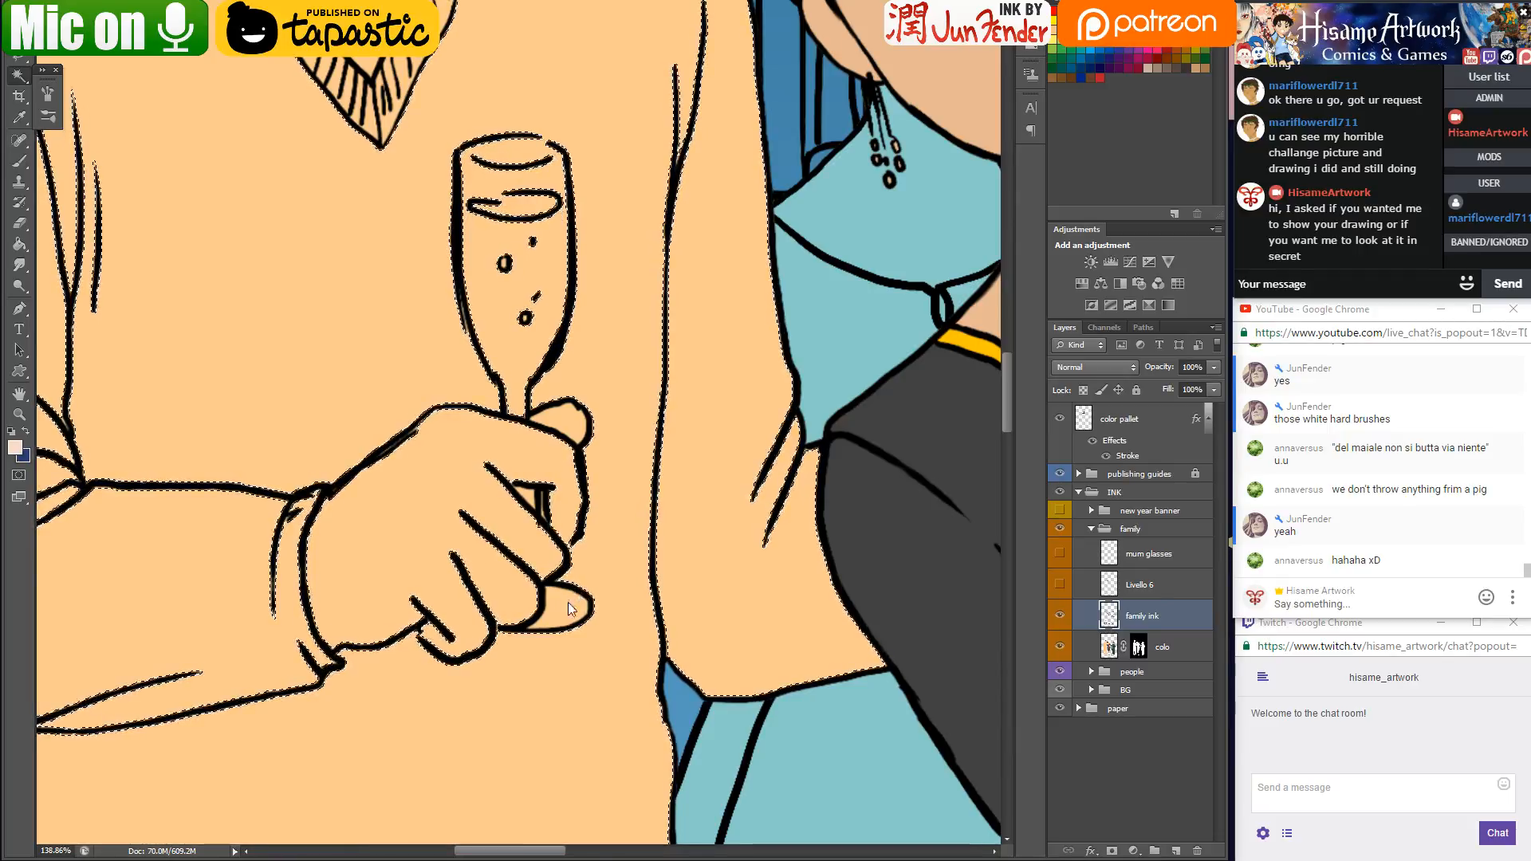
key(alt+bracketleft)
click(19, 243)
click(396, 574)
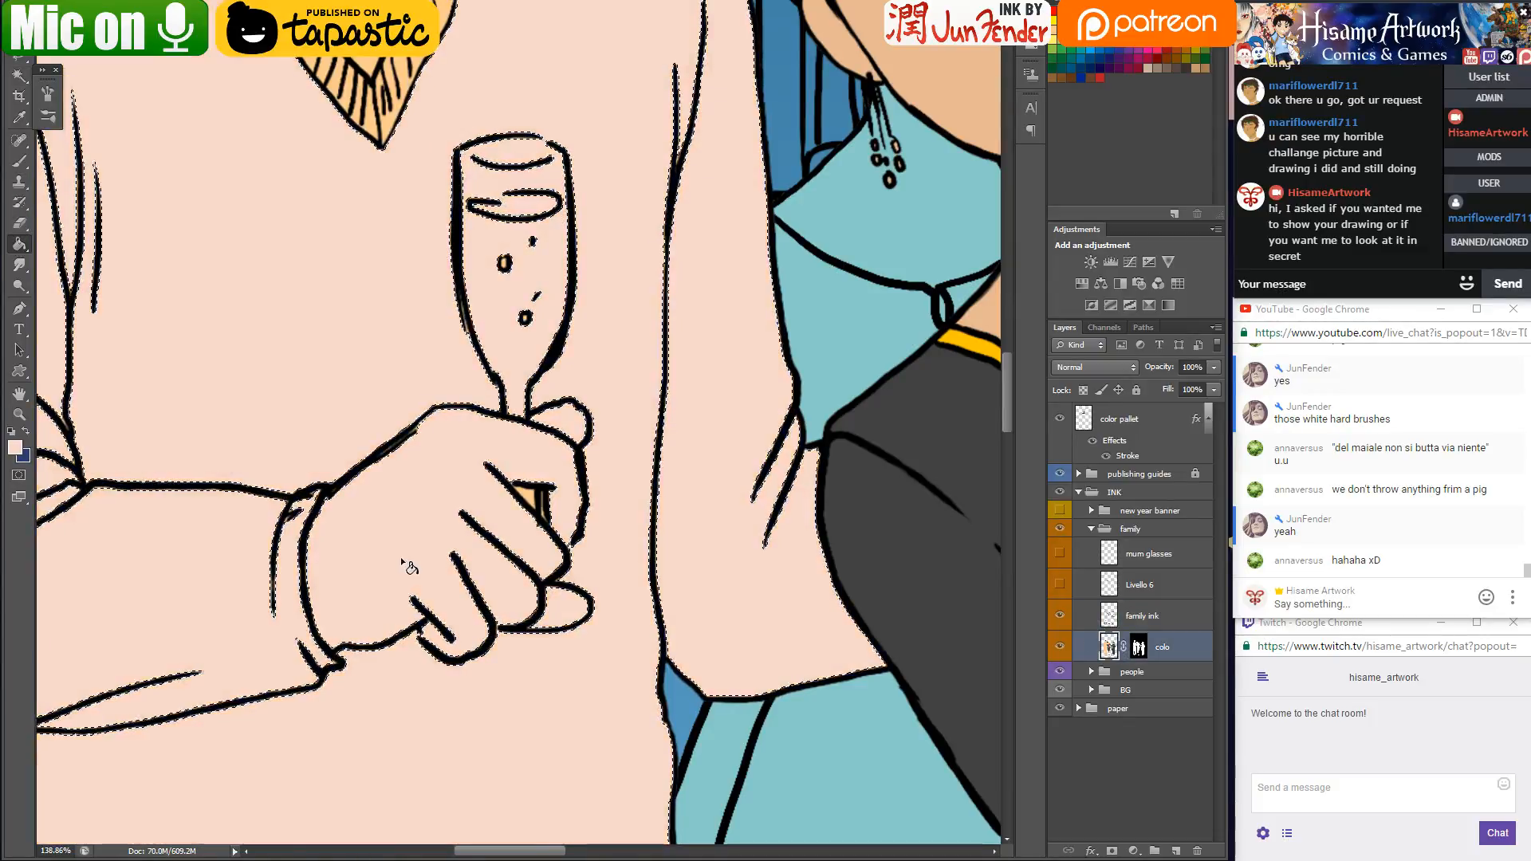
Undo the skin-colour fill on the man's hand and sweater, clear the selection and return to the colo layer
scroll(399, 575, down, 3)
scroll(520, 543, down, 1)
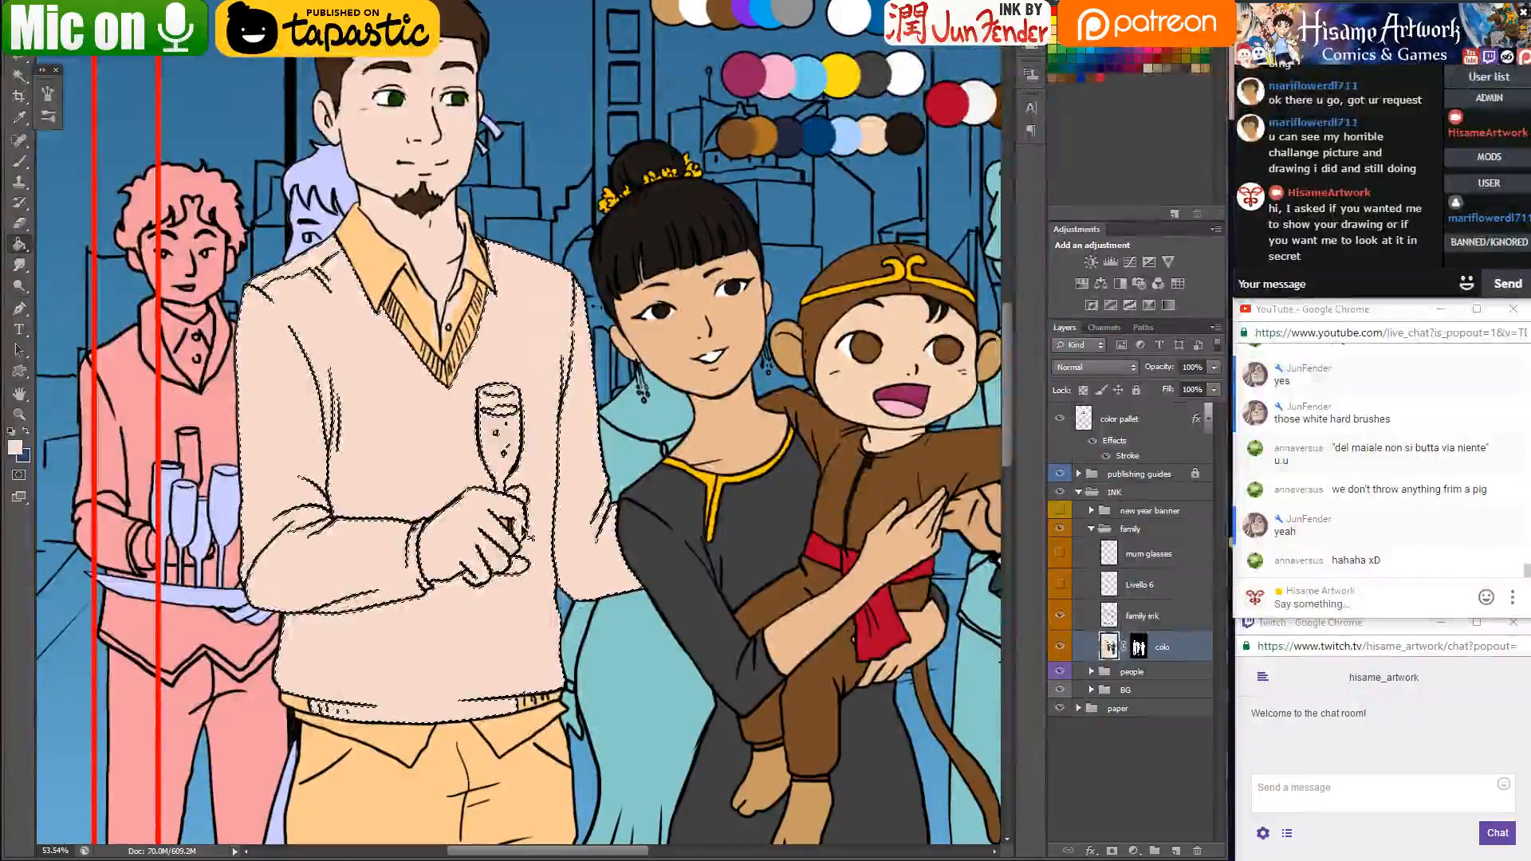
key(alt+bracketright)
key(ctrl+z)
scroll(471, 553, up, 3)
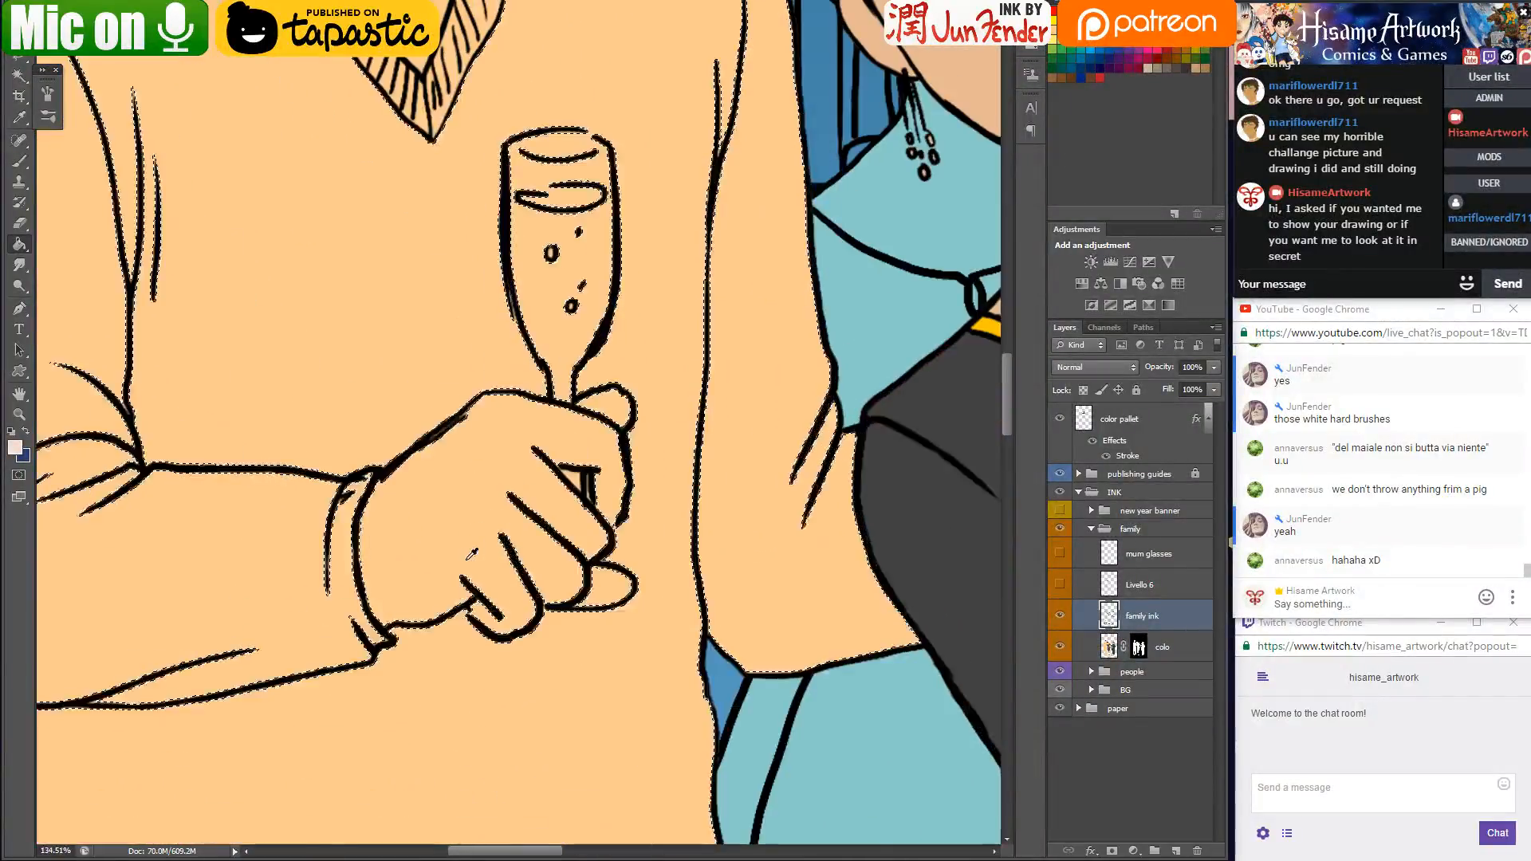
key(ctrl+d)
key(alt+bracketleft)
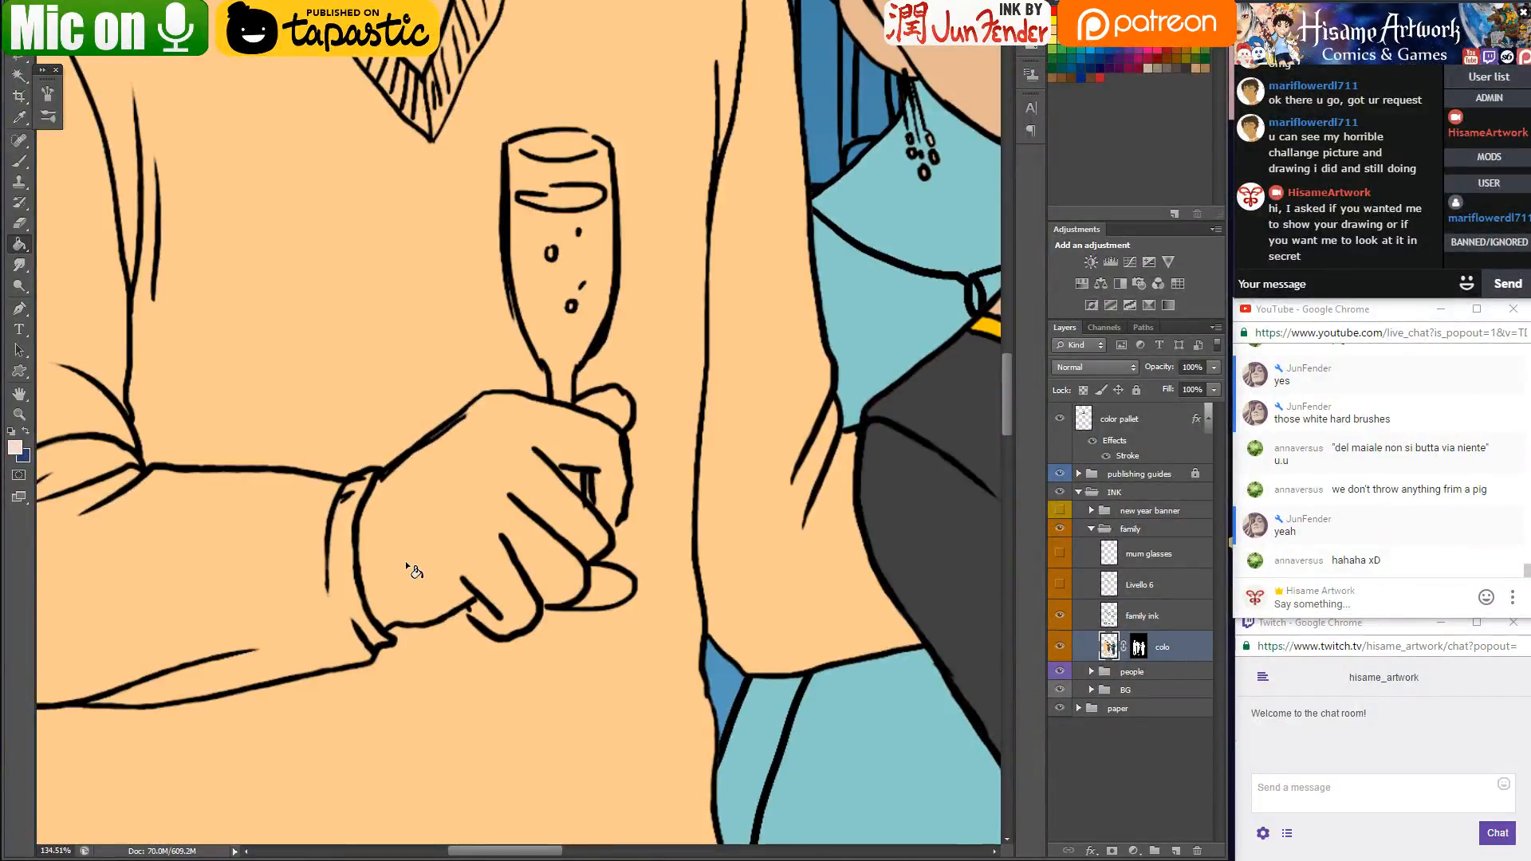
scroll(402, 558, up, 2)
scroll(444, 561, down, 4)
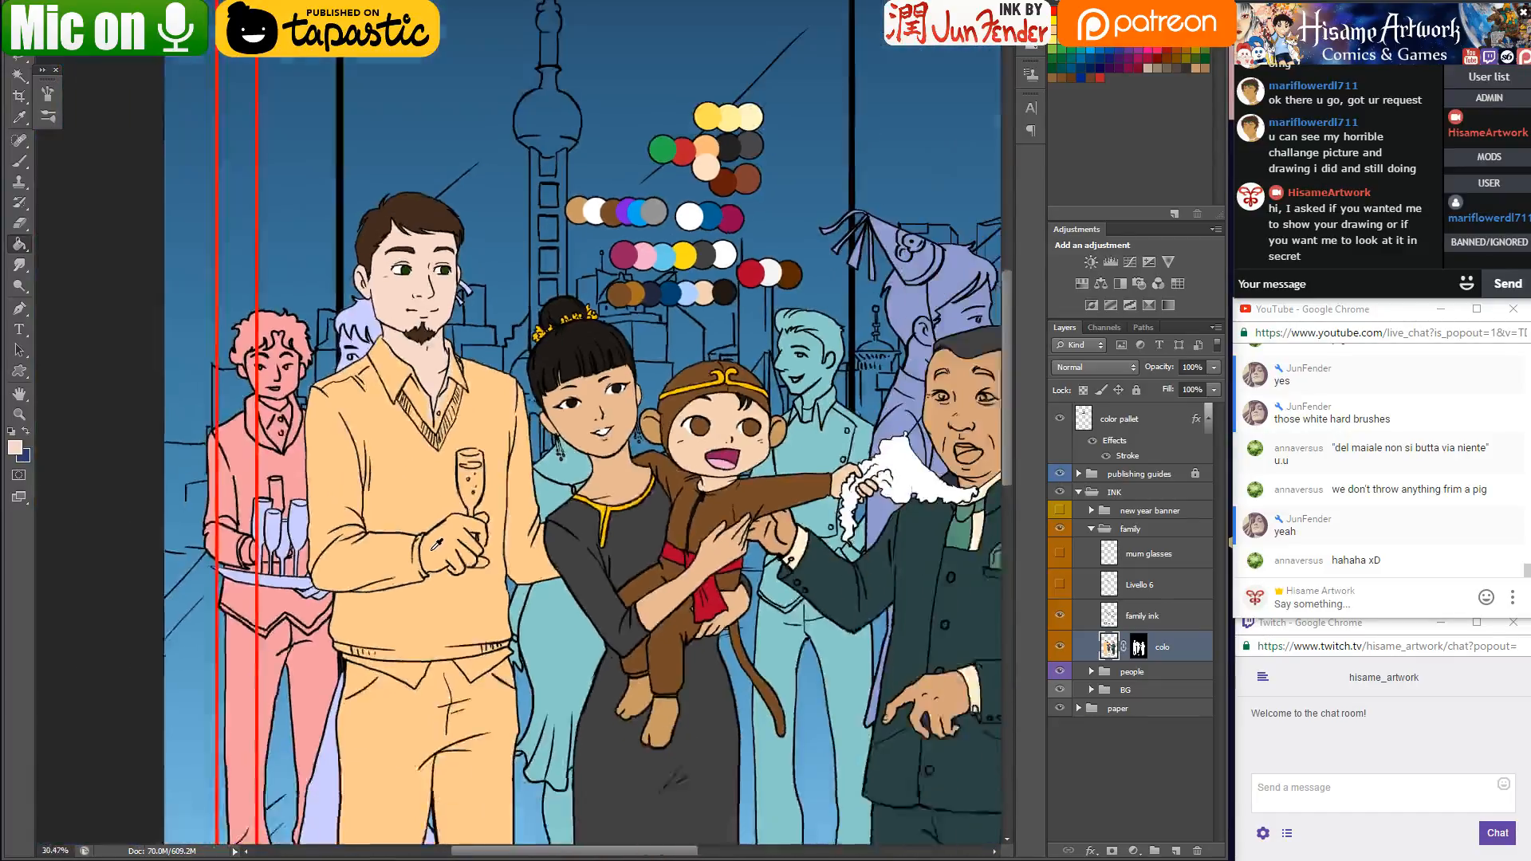
drag(205, 599, 78, 513)
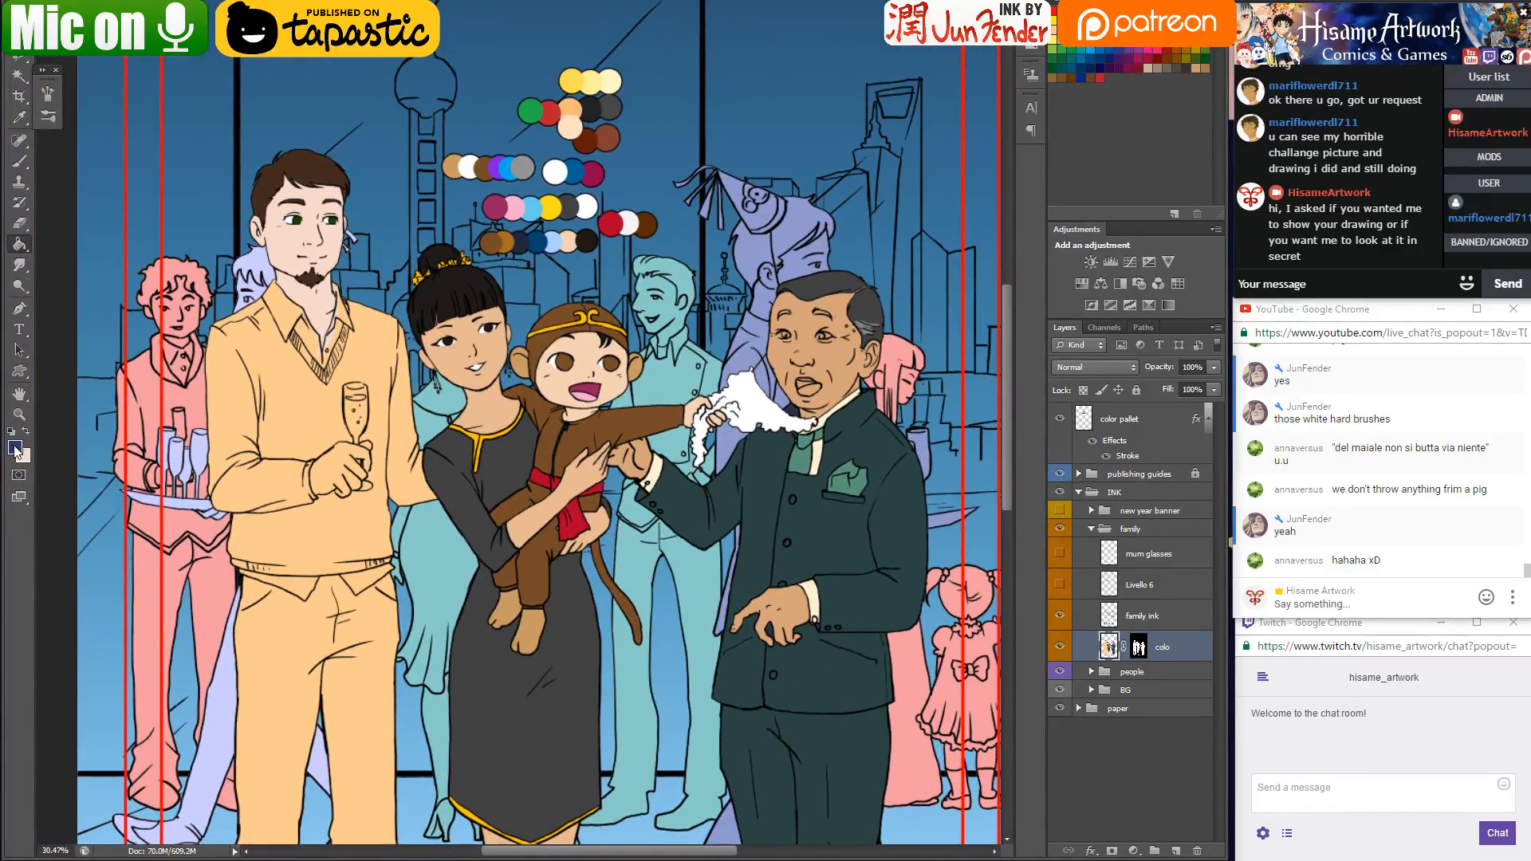
Select the man's trousers from the family ink layer and fill them with dark navy (111e45) on the colo layer
click(15, 449)
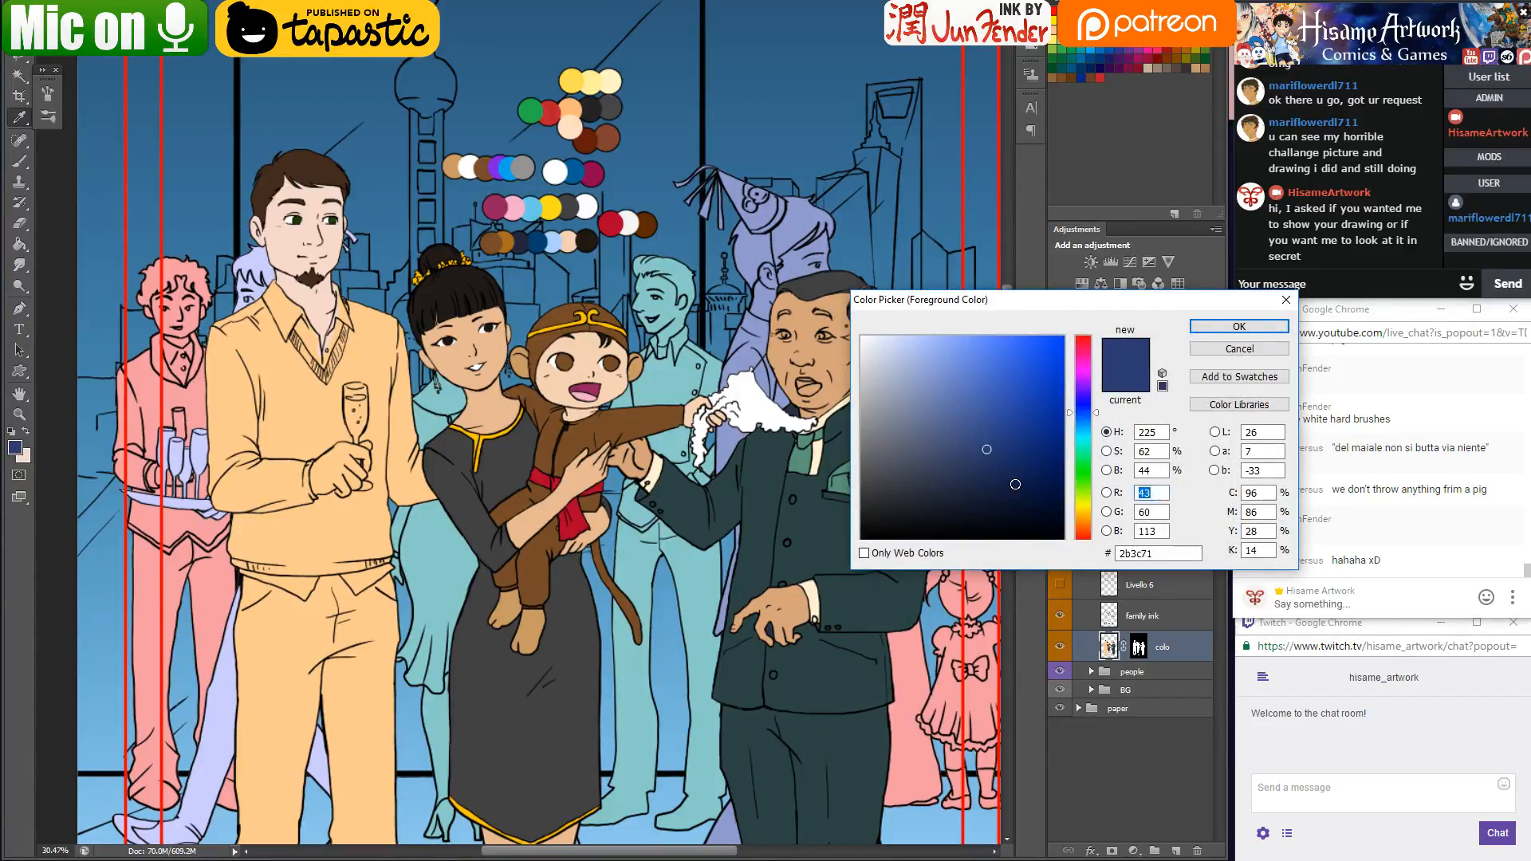
click(1015, 484)
click(1238, 327)
drag(395, 529, 547, 266)
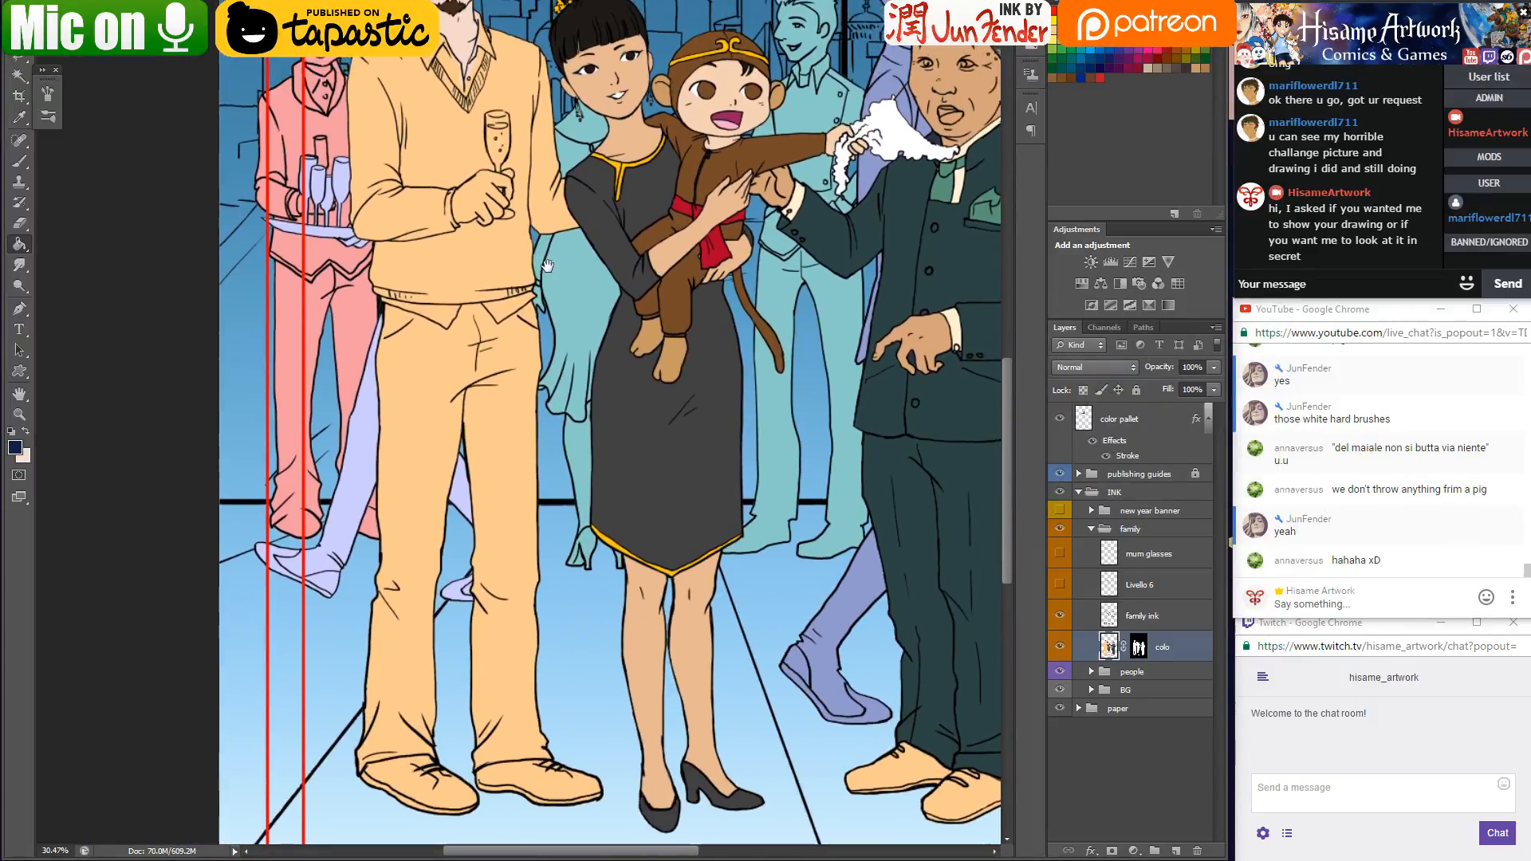
click(1109, 619)
click(19, 75)
click(428, 425)
key(alt+bracketleft)
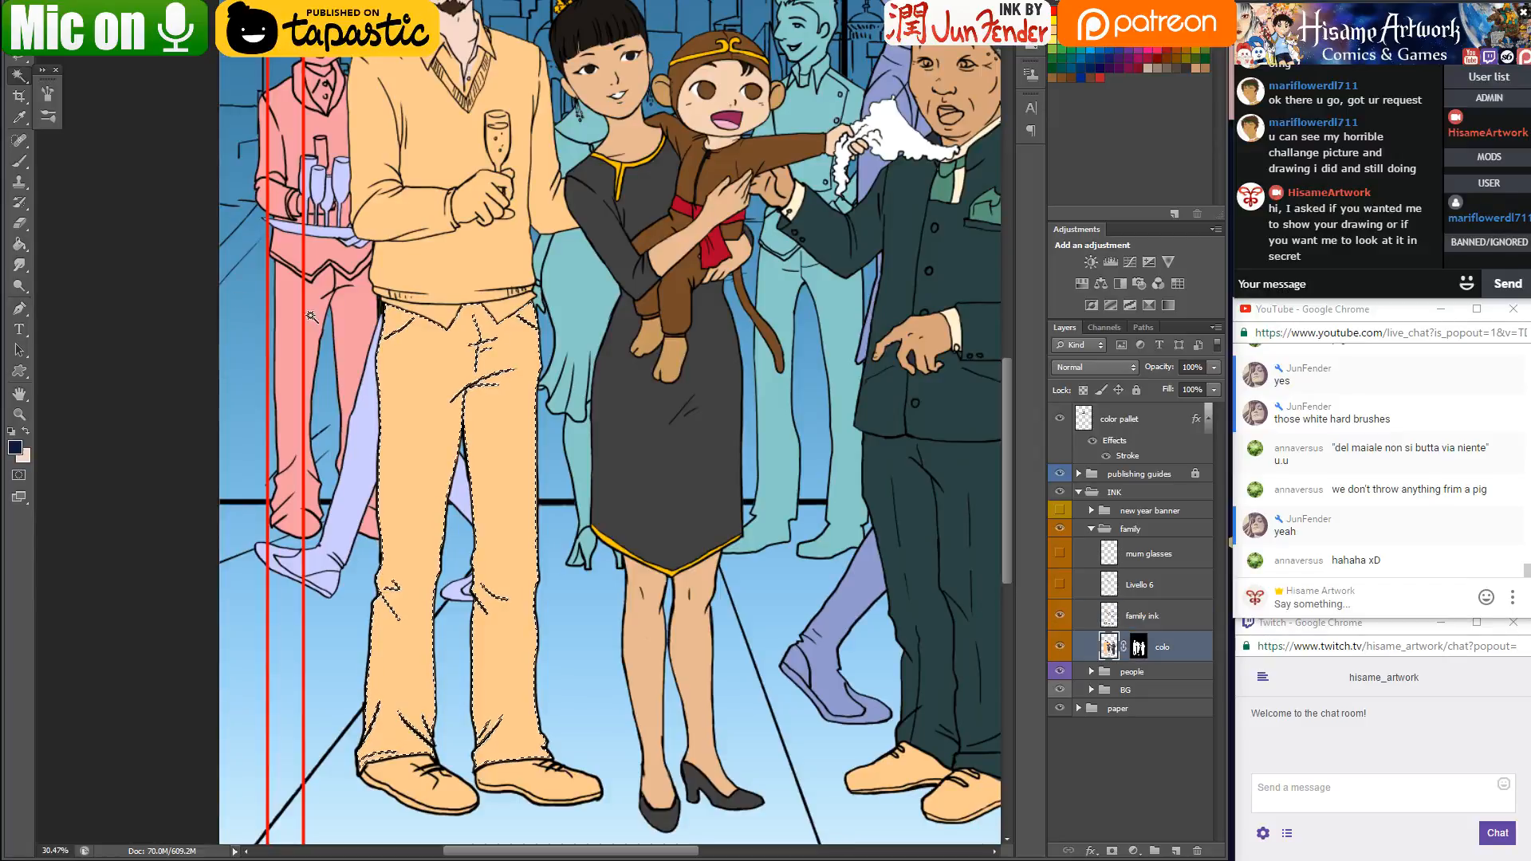
key(g)
click(488, 494)
key(ctrl+d)
Reselect the man's trousers and refill them with a greyer navy at 51% saturation and 22% brightness
drag(437, 292, 403, 238)
key(ctrl+shift+d)
click(14, 448)
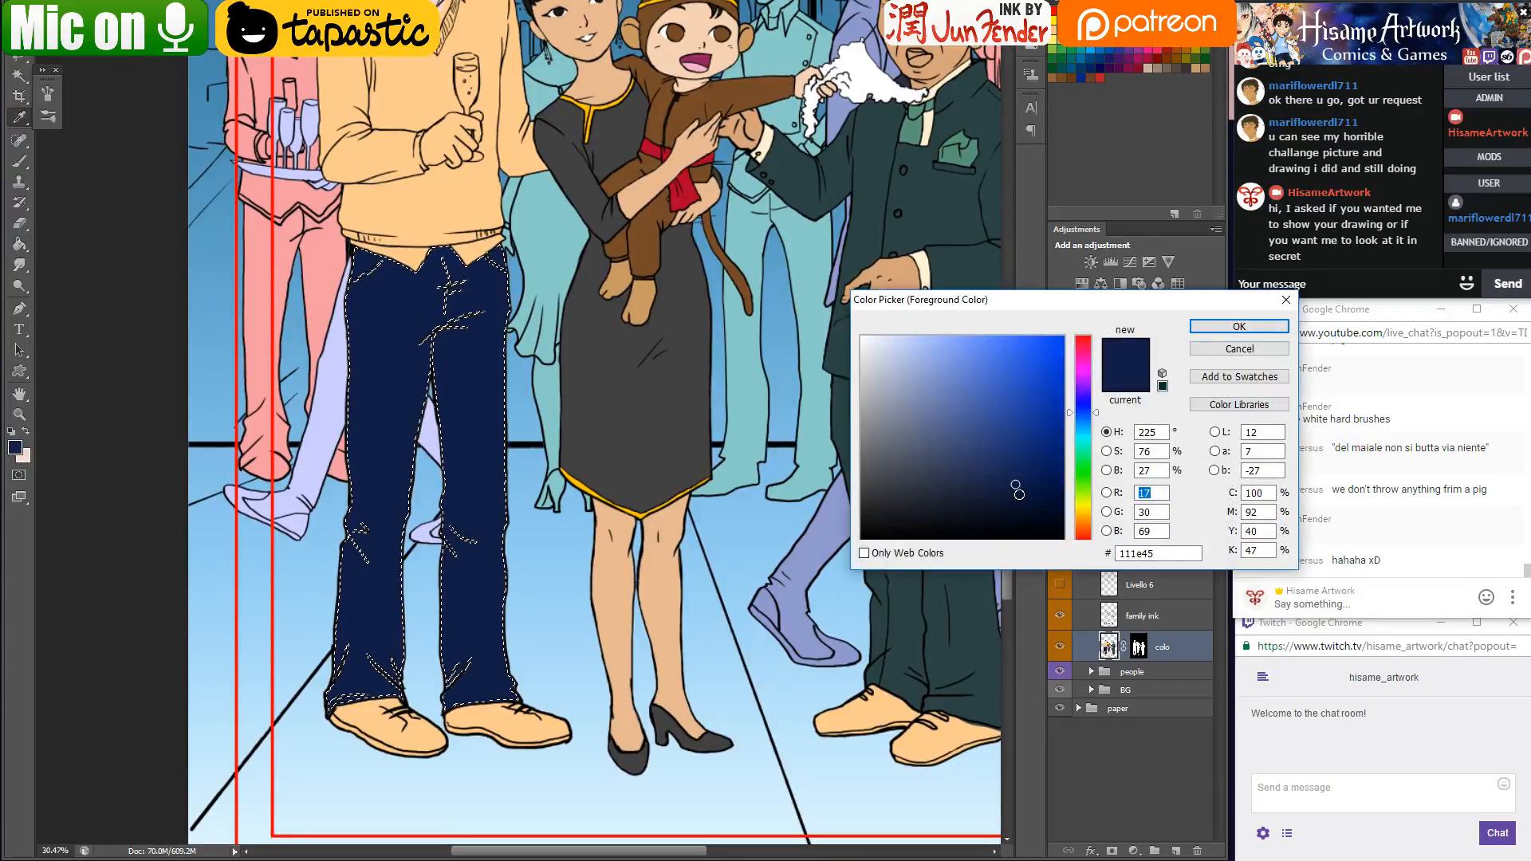
click(975, 501)
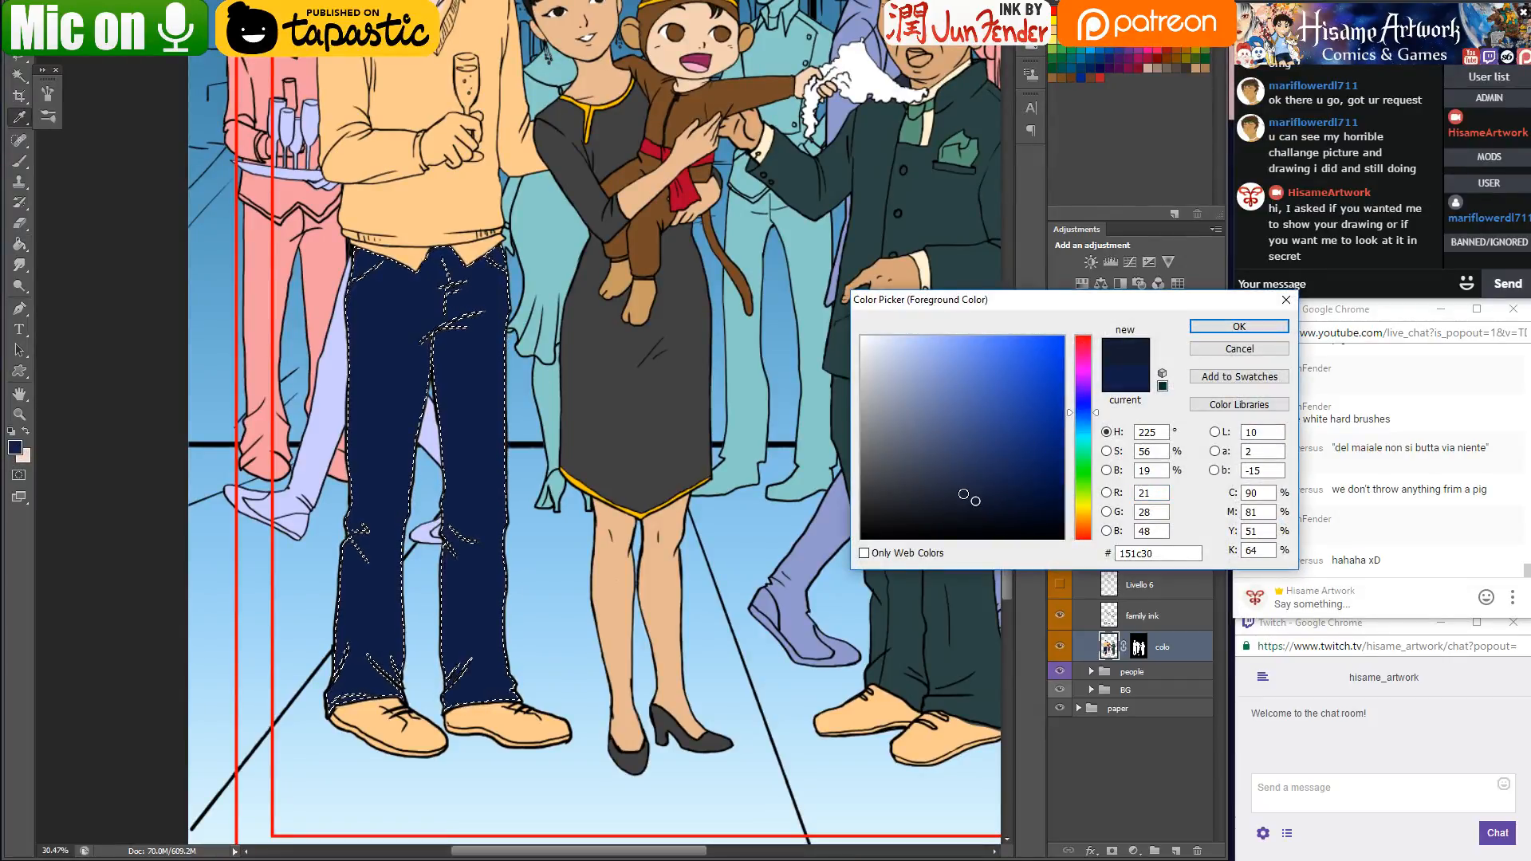
click(1240, 326)
key(g)
click(485, 410)
scroll(475, 321, up, 5)
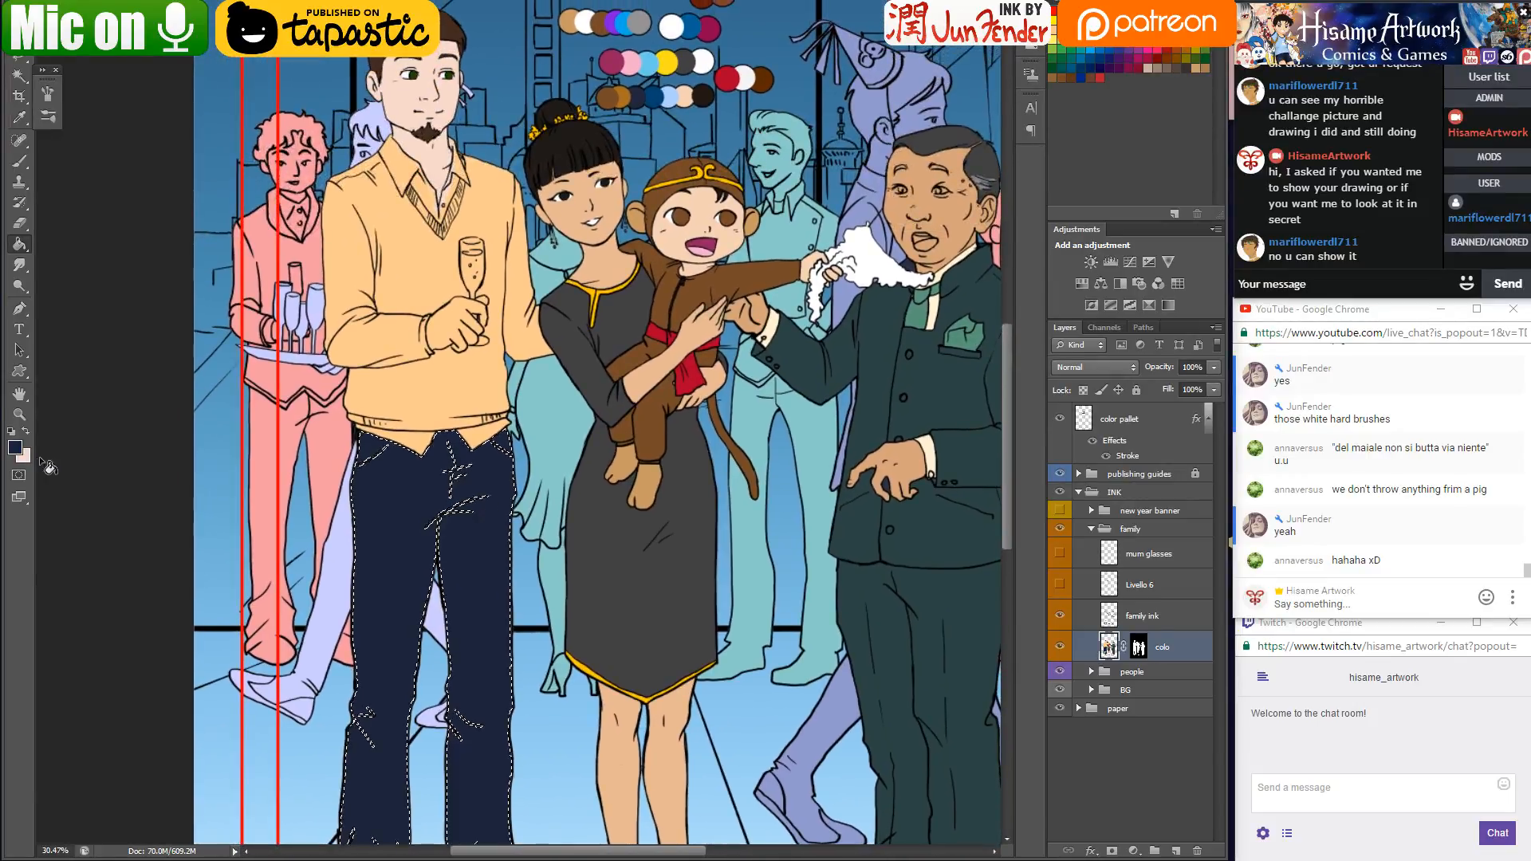
Shift the trousers' navy to hue 234° (1c1f39), deselect and save the illustration
click(15, 448)
click(1083, 407)
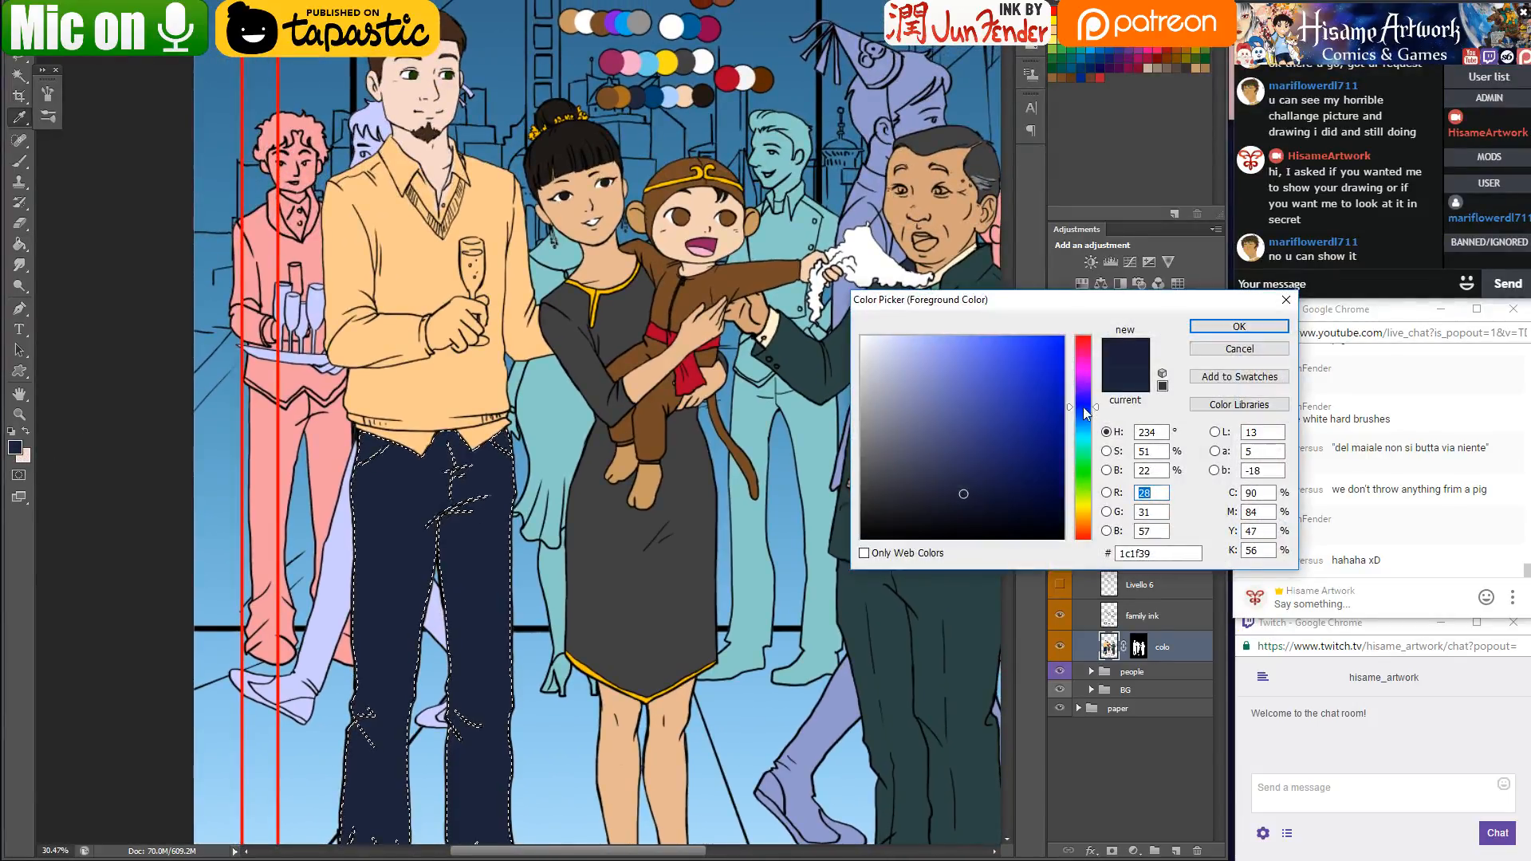
click(1240, 326)
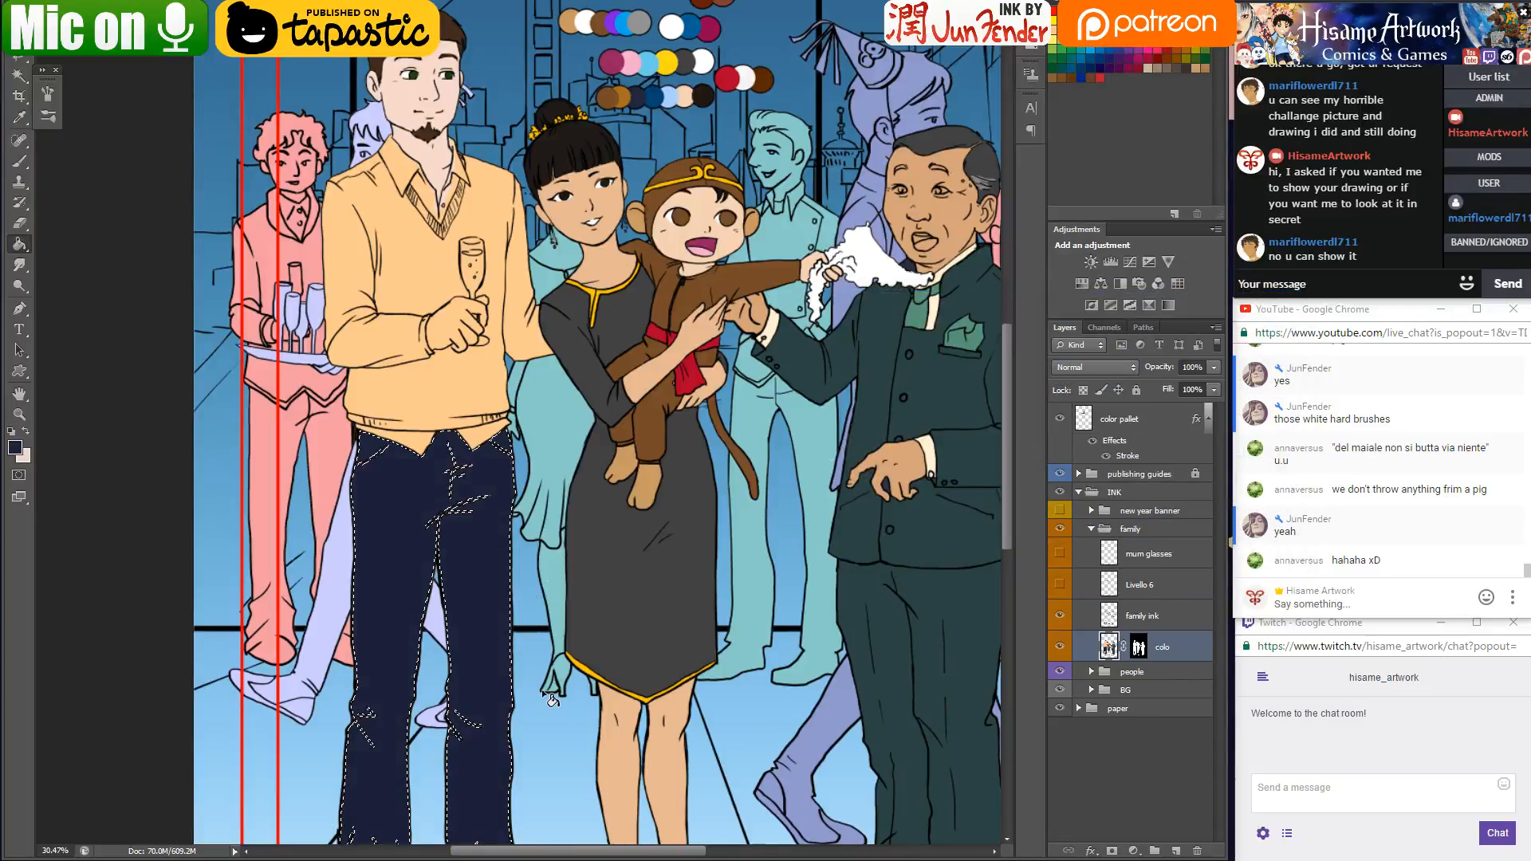
key(ctrl+d)
key(ctrl+s)
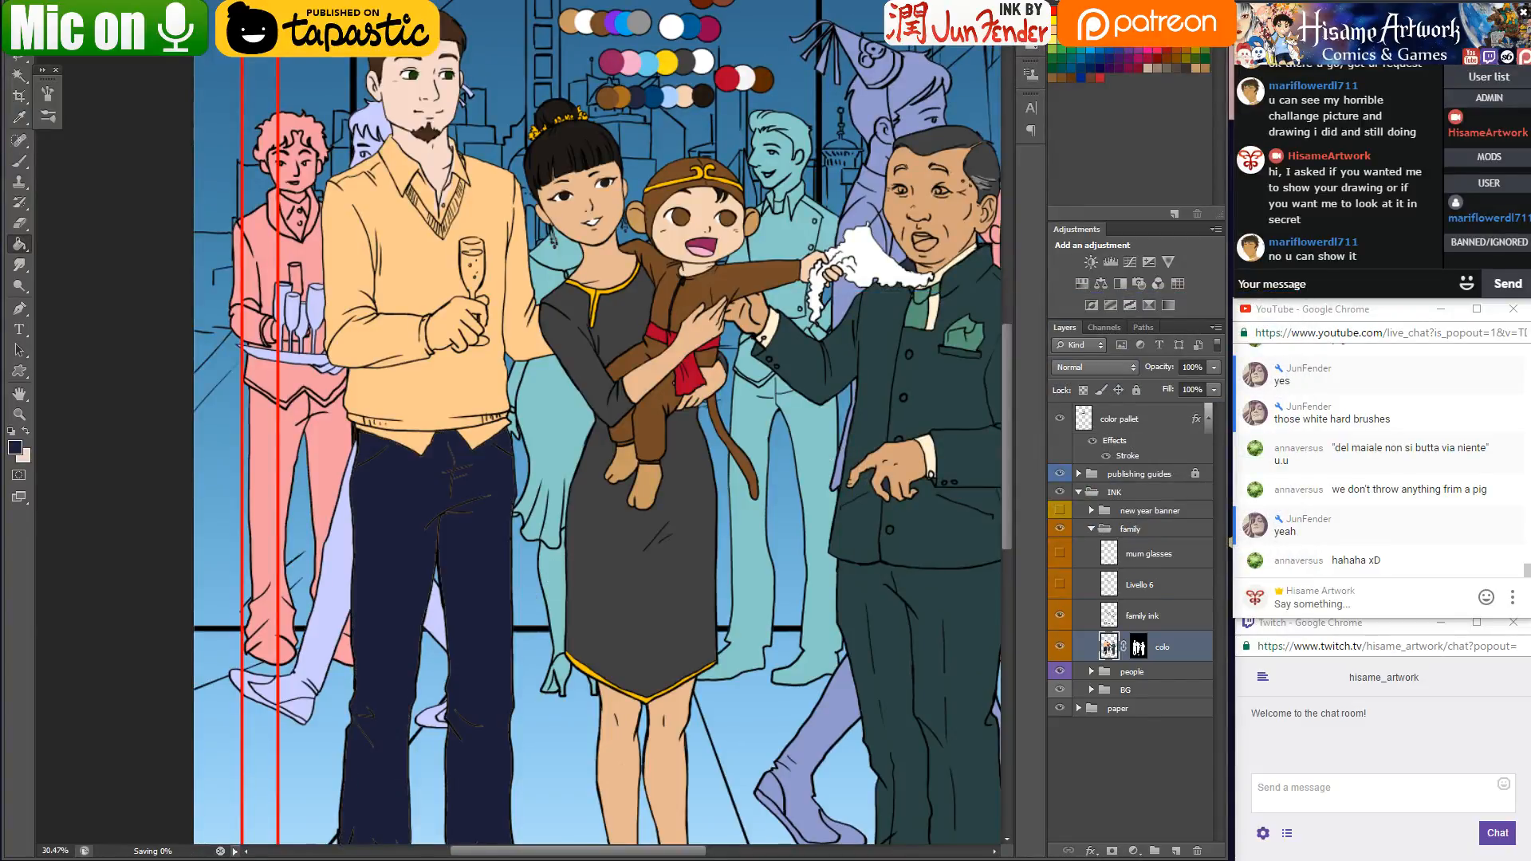
Switch to the browser, load the artist's own Instagram profile and open the viewer's profile from the followers list
key(alt+Tab)
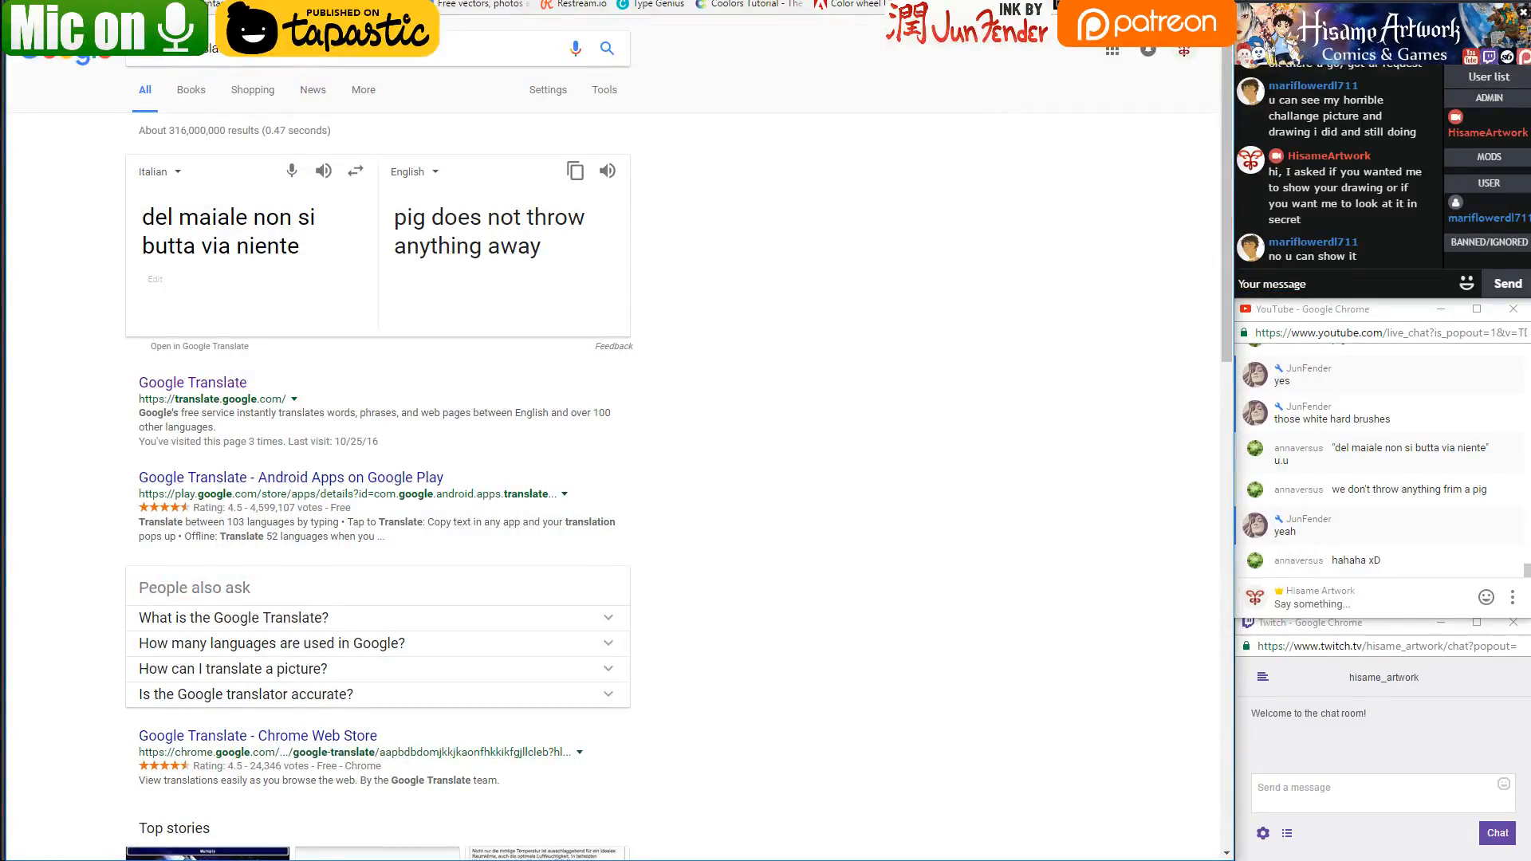
key(ctrl+v)
key(Return)
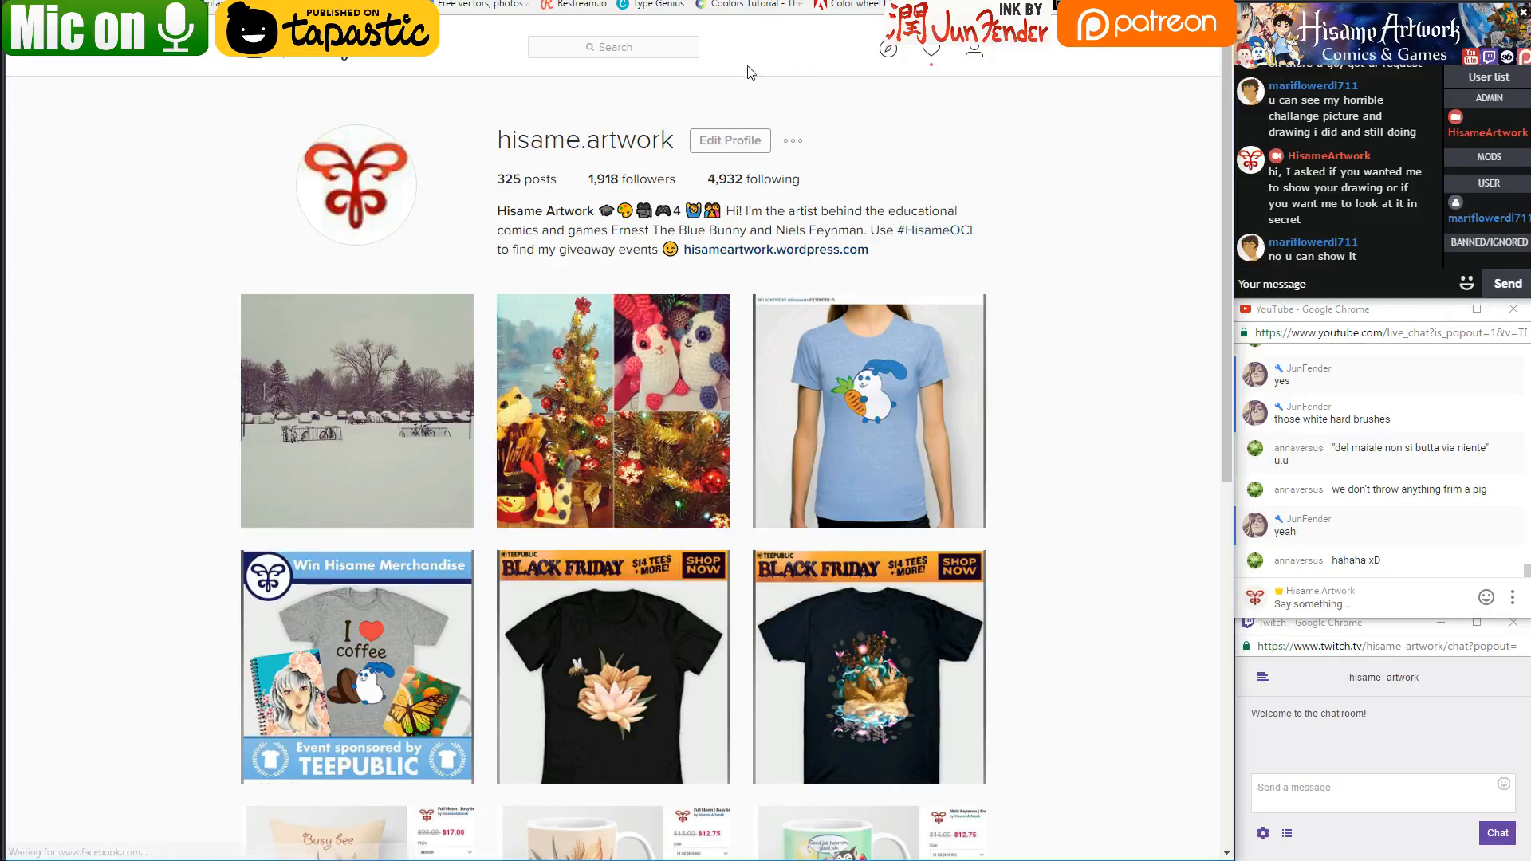
click(636, 180)
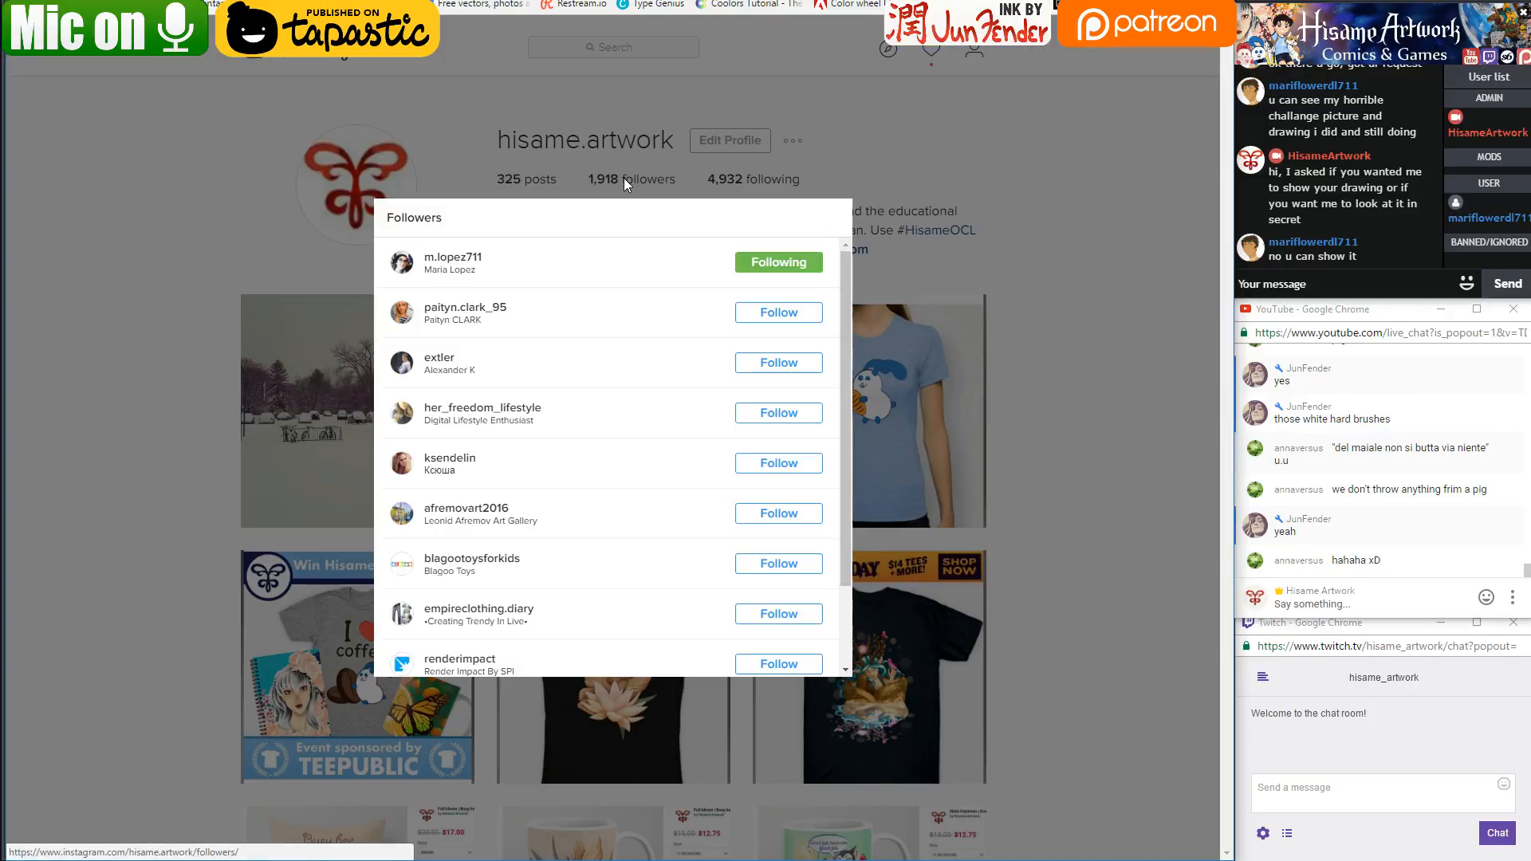
click(407, 271)
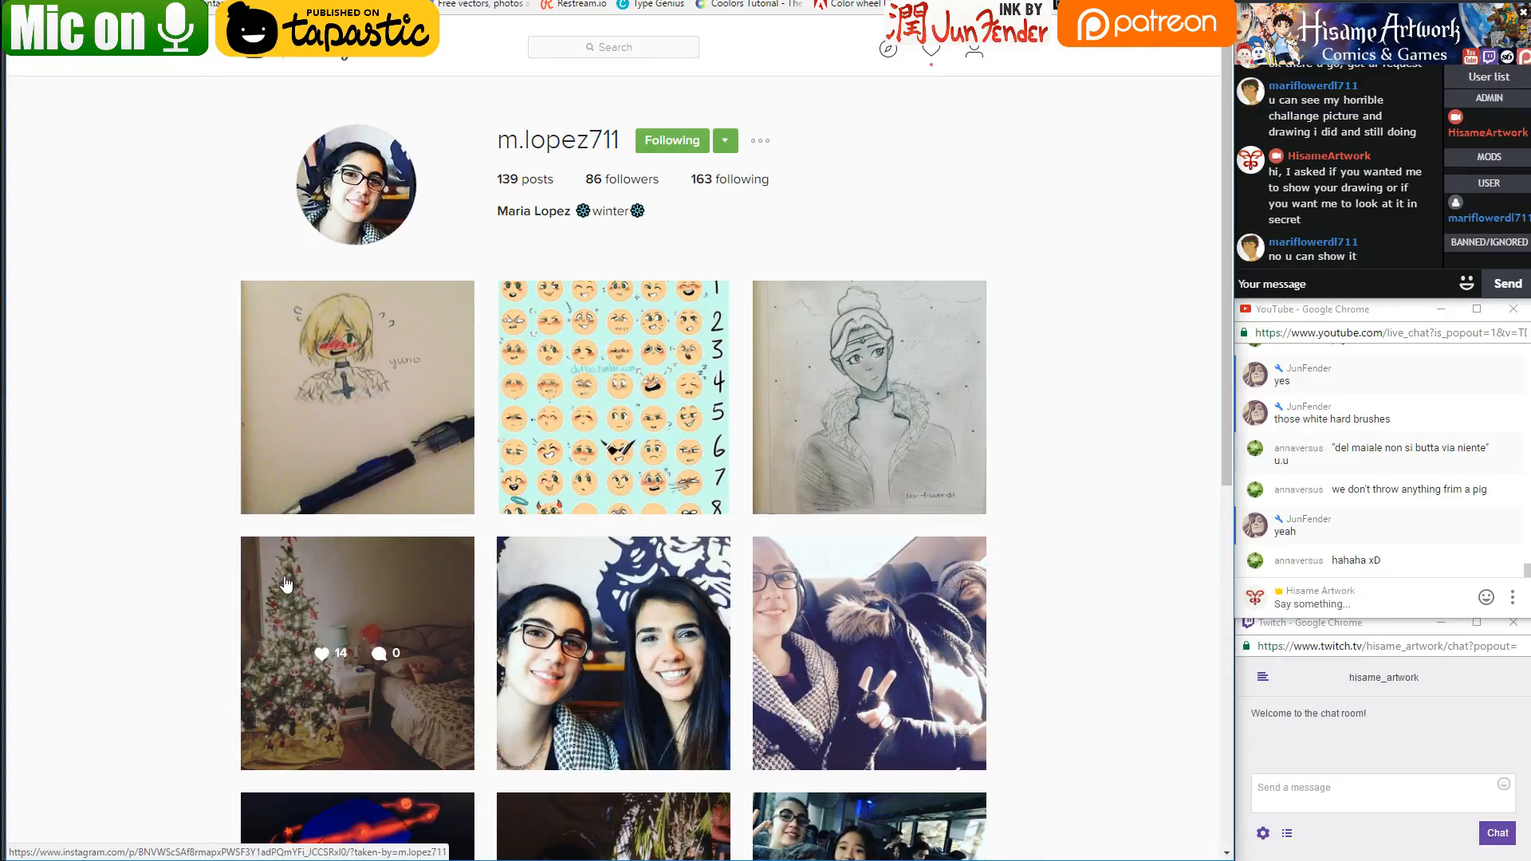
Like the viewer's drawing of the blue hooded figure, then show it once more and return to the top of the profile
scroll(229, 625, down, 8)
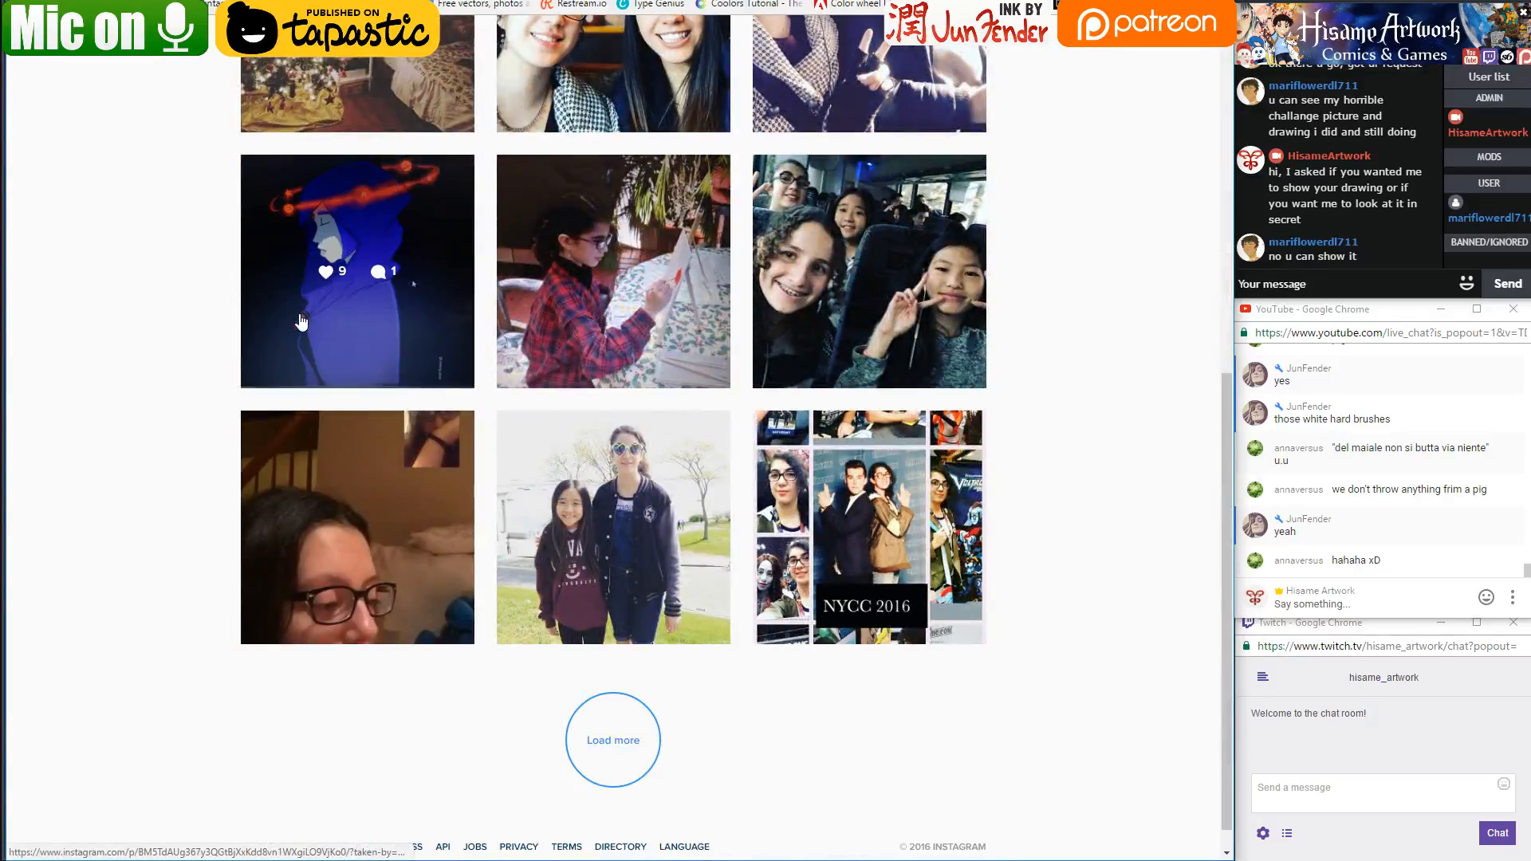
click(298, 323)
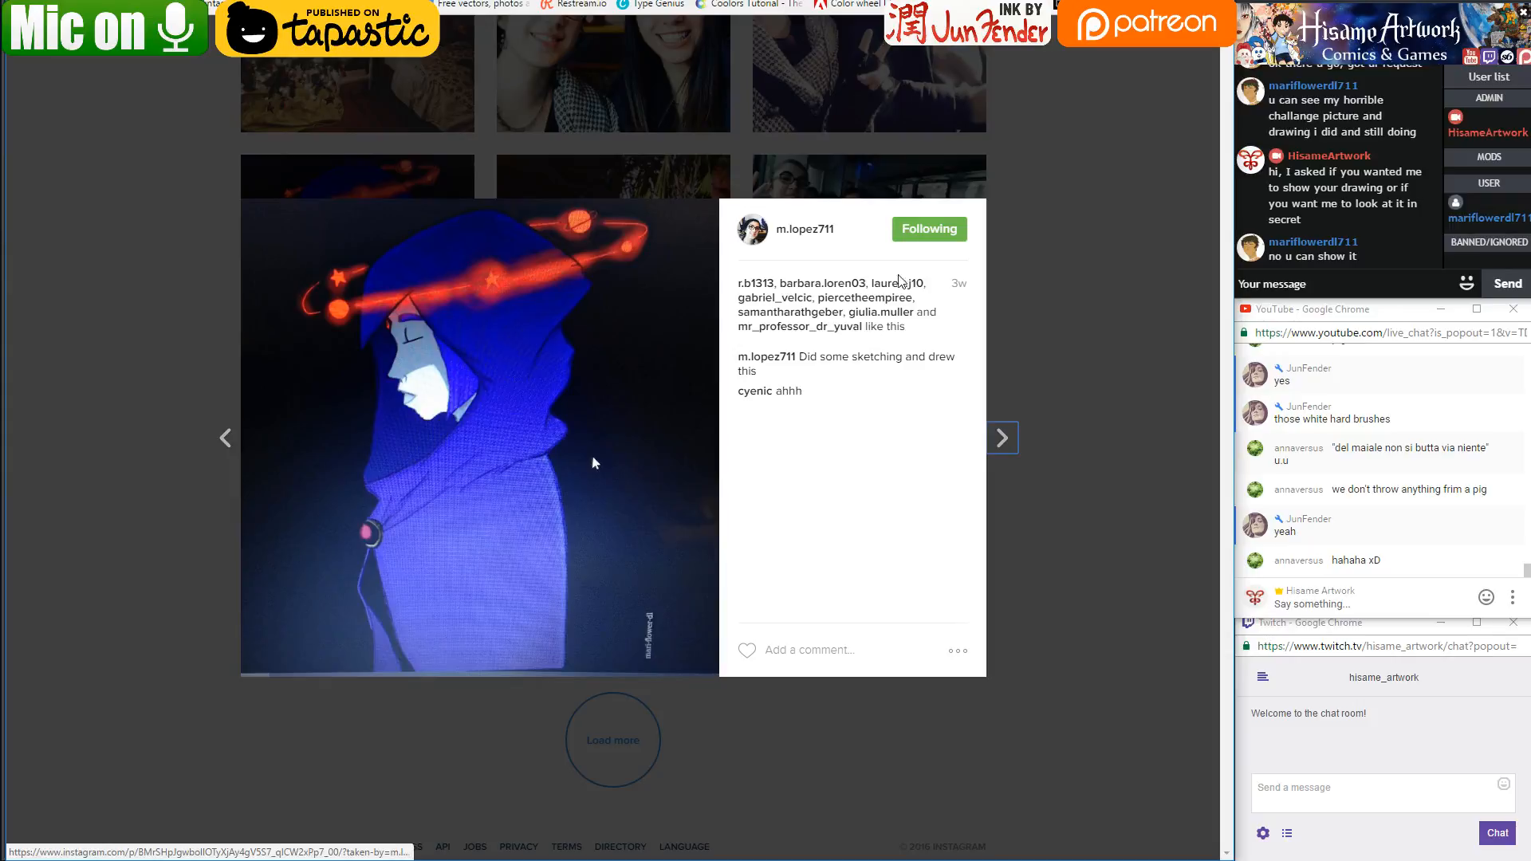
click(747, 651)
click(1076, 537)
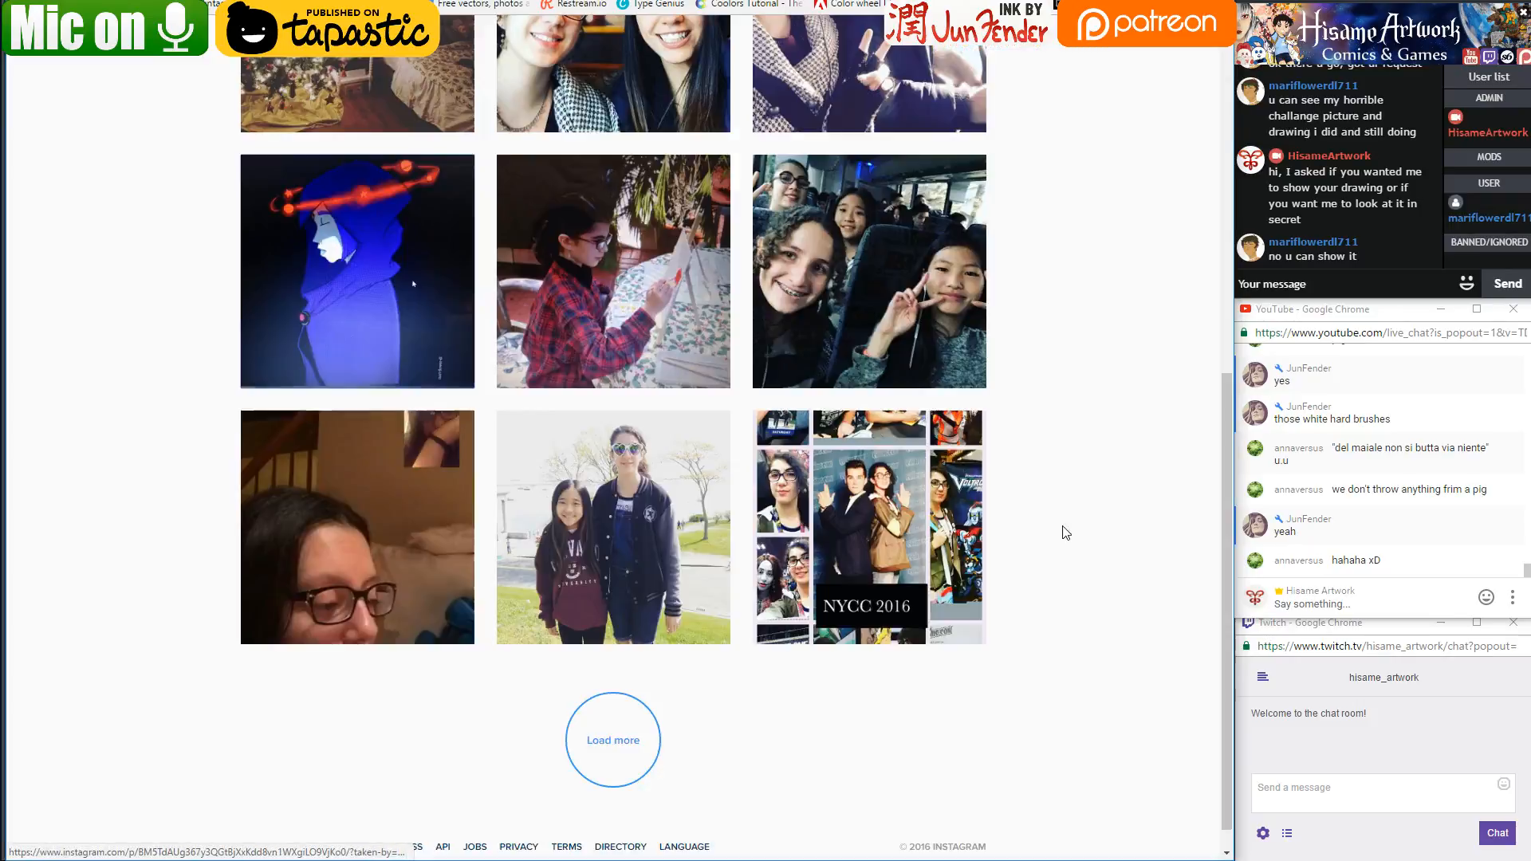
click(378, 348)
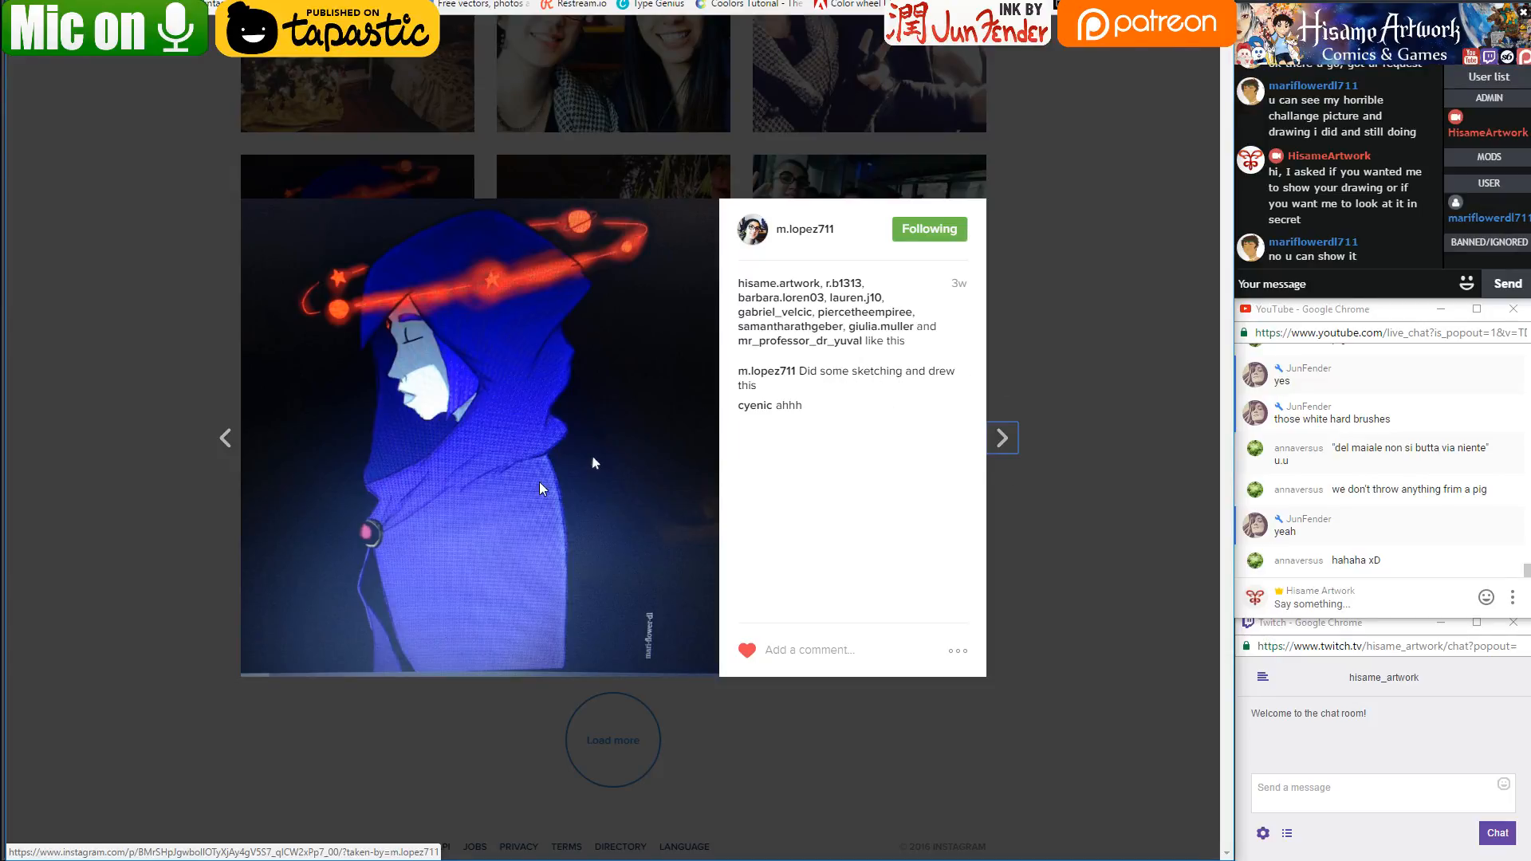
click(1126, 339)
scroll(1099, 339, up, 7)
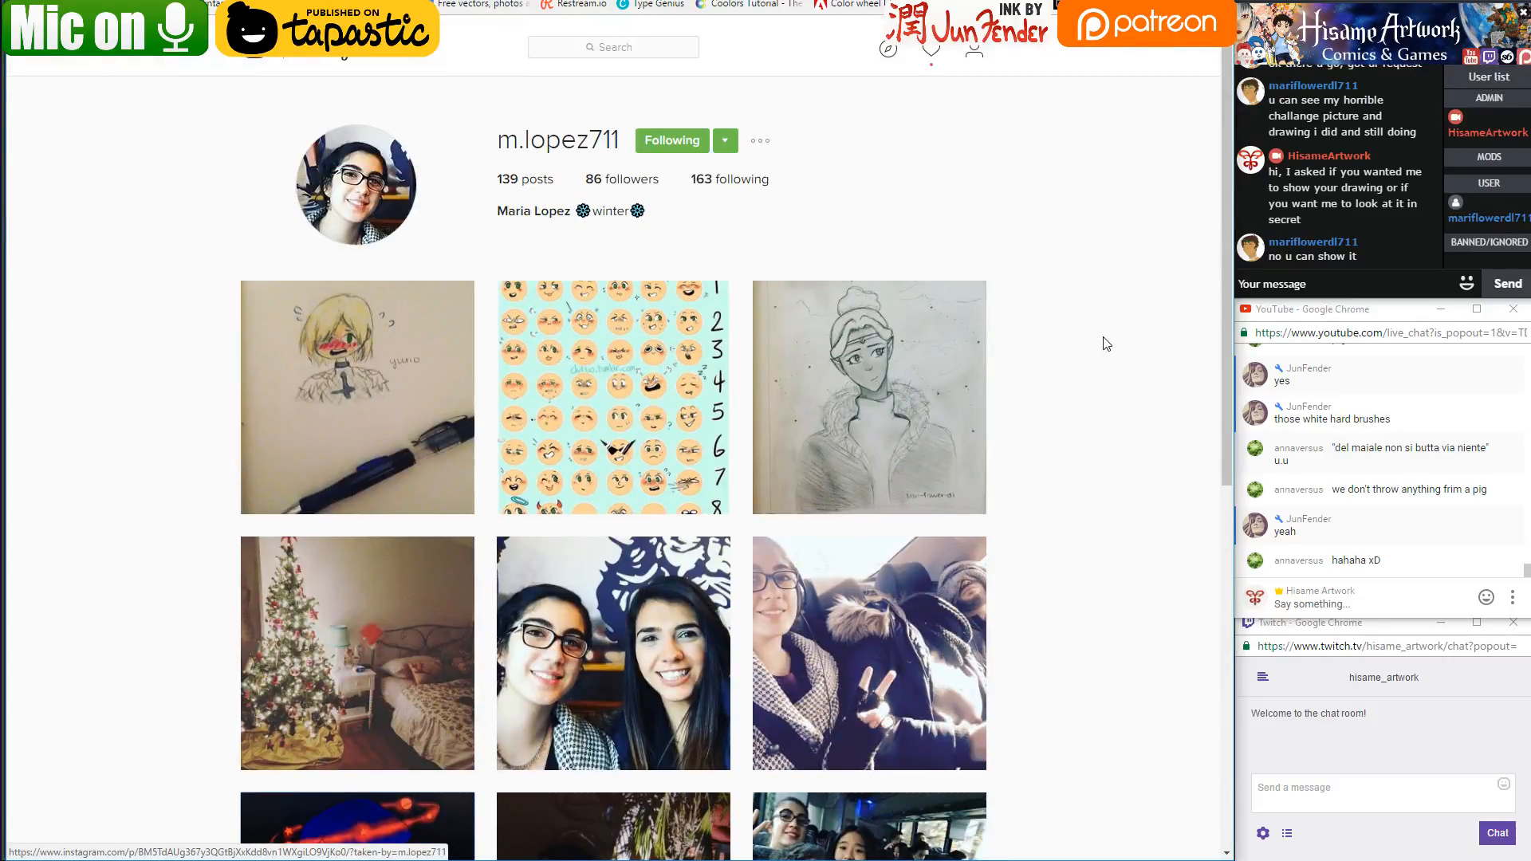
Show the viewer's pencil sketch of the character in the fur-collared coat, like it and close the post
click(941, 373)
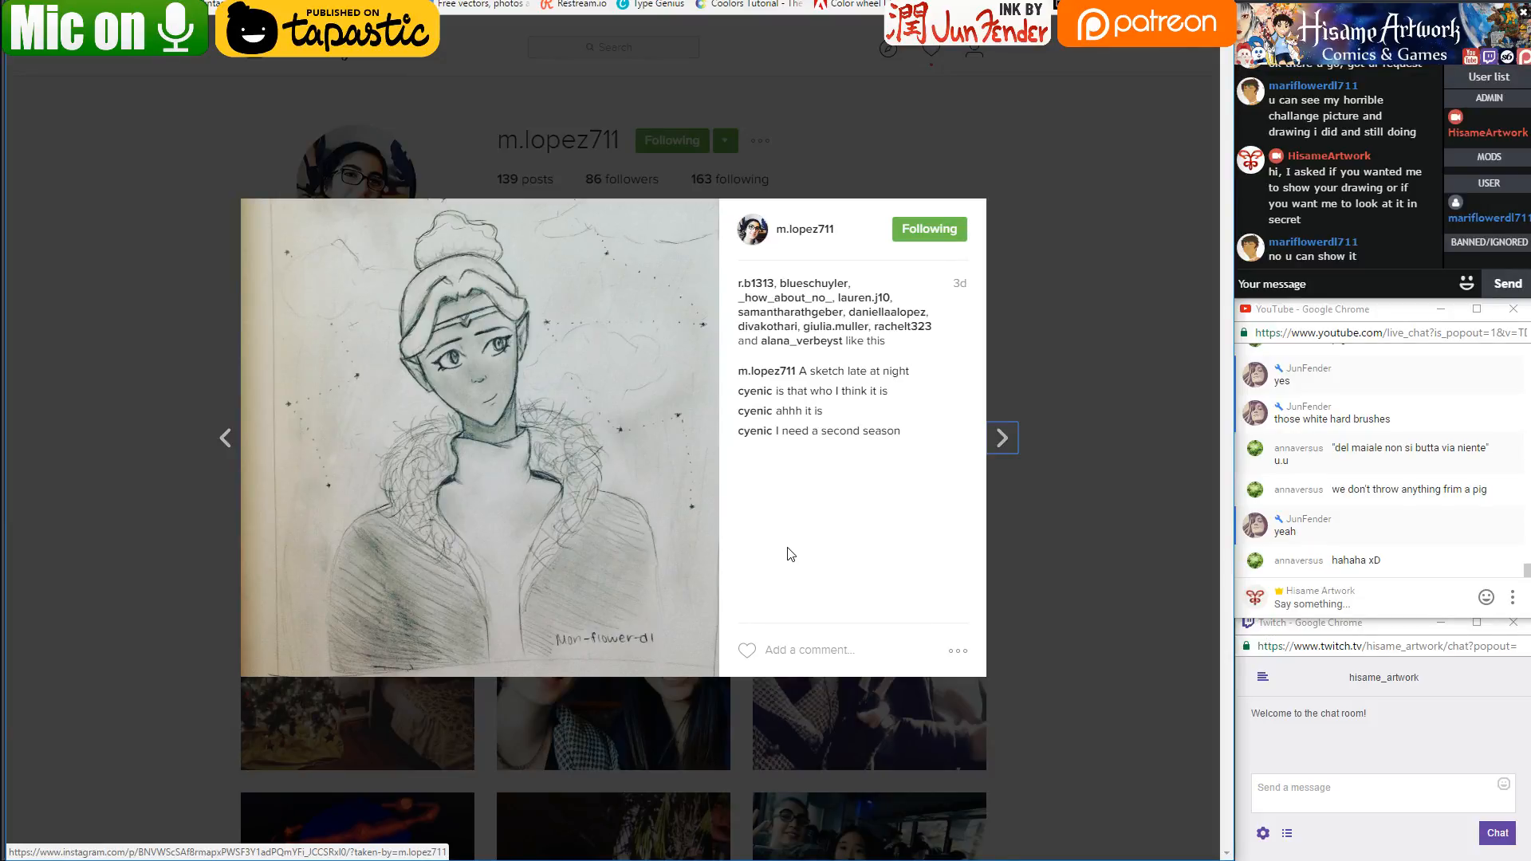
click(748, 651)
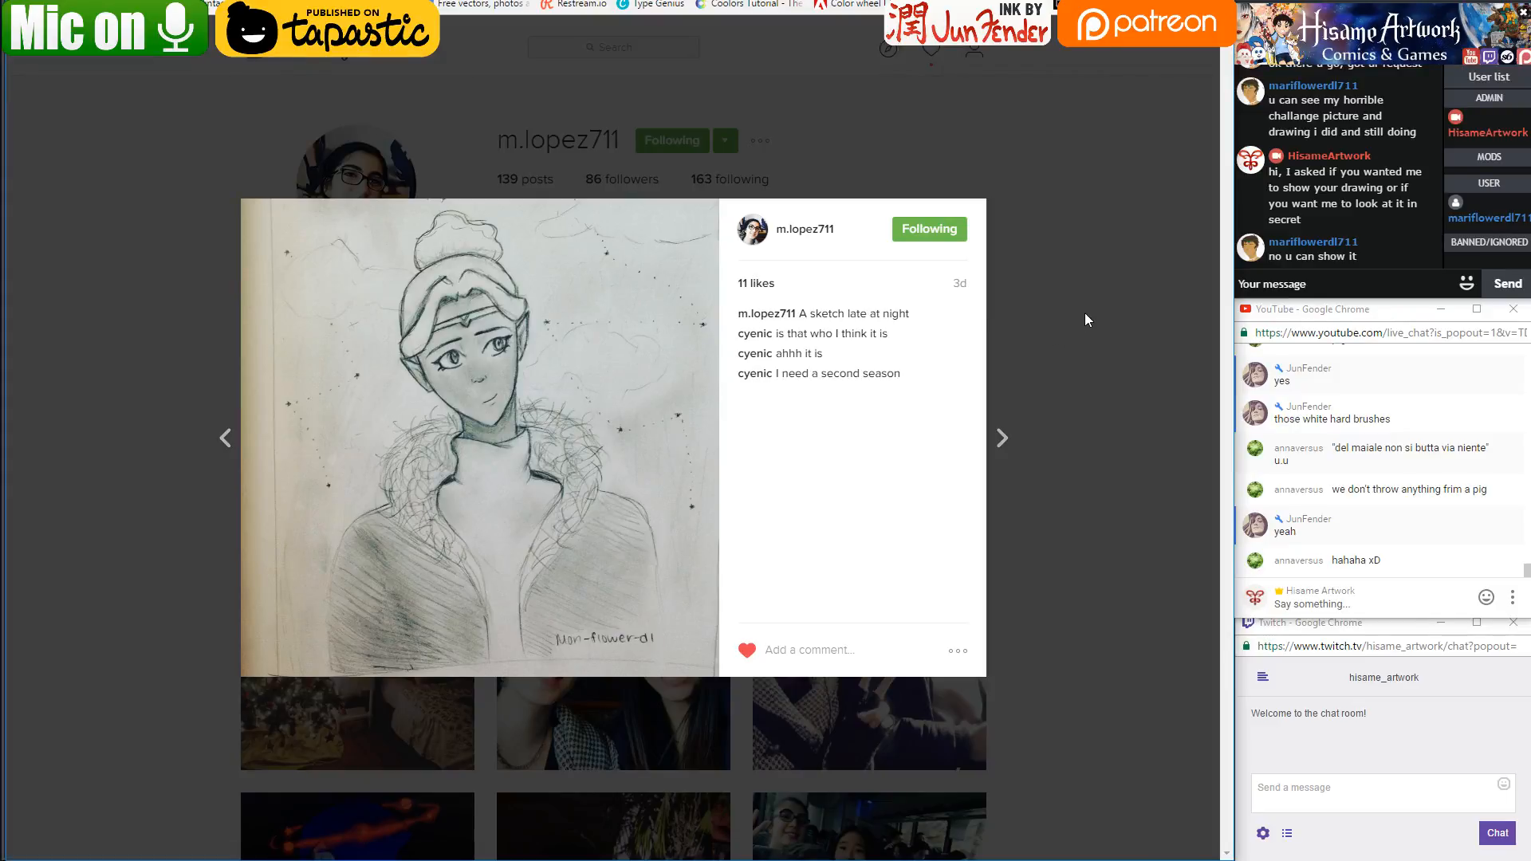
click(1119, 289)
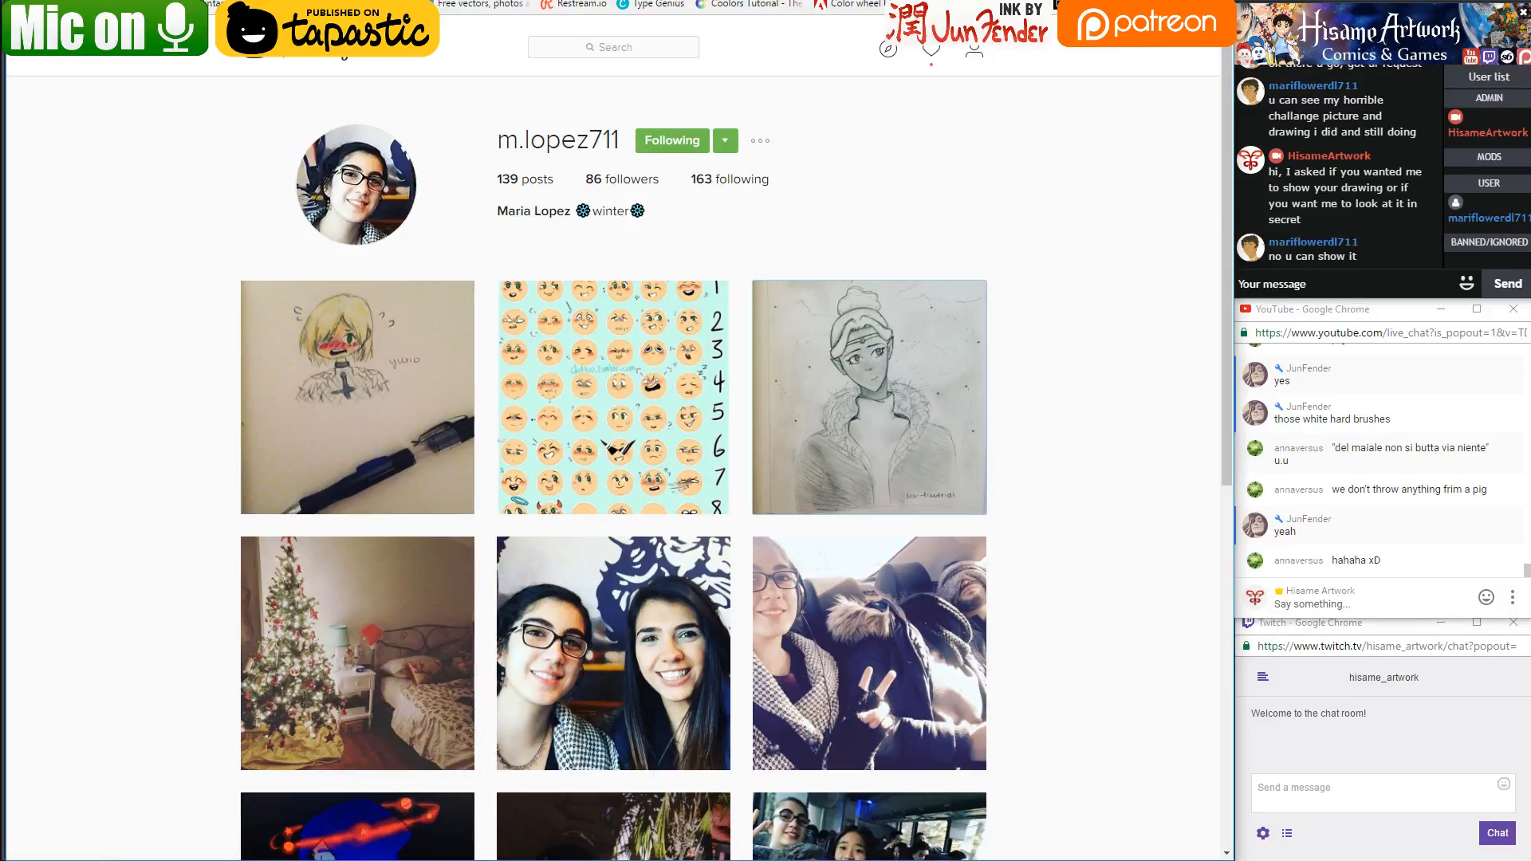
Return to Photoshop and paint over the gaps around the fold lines of the man's trousers with a larger navy brush
key(alt+Tab)
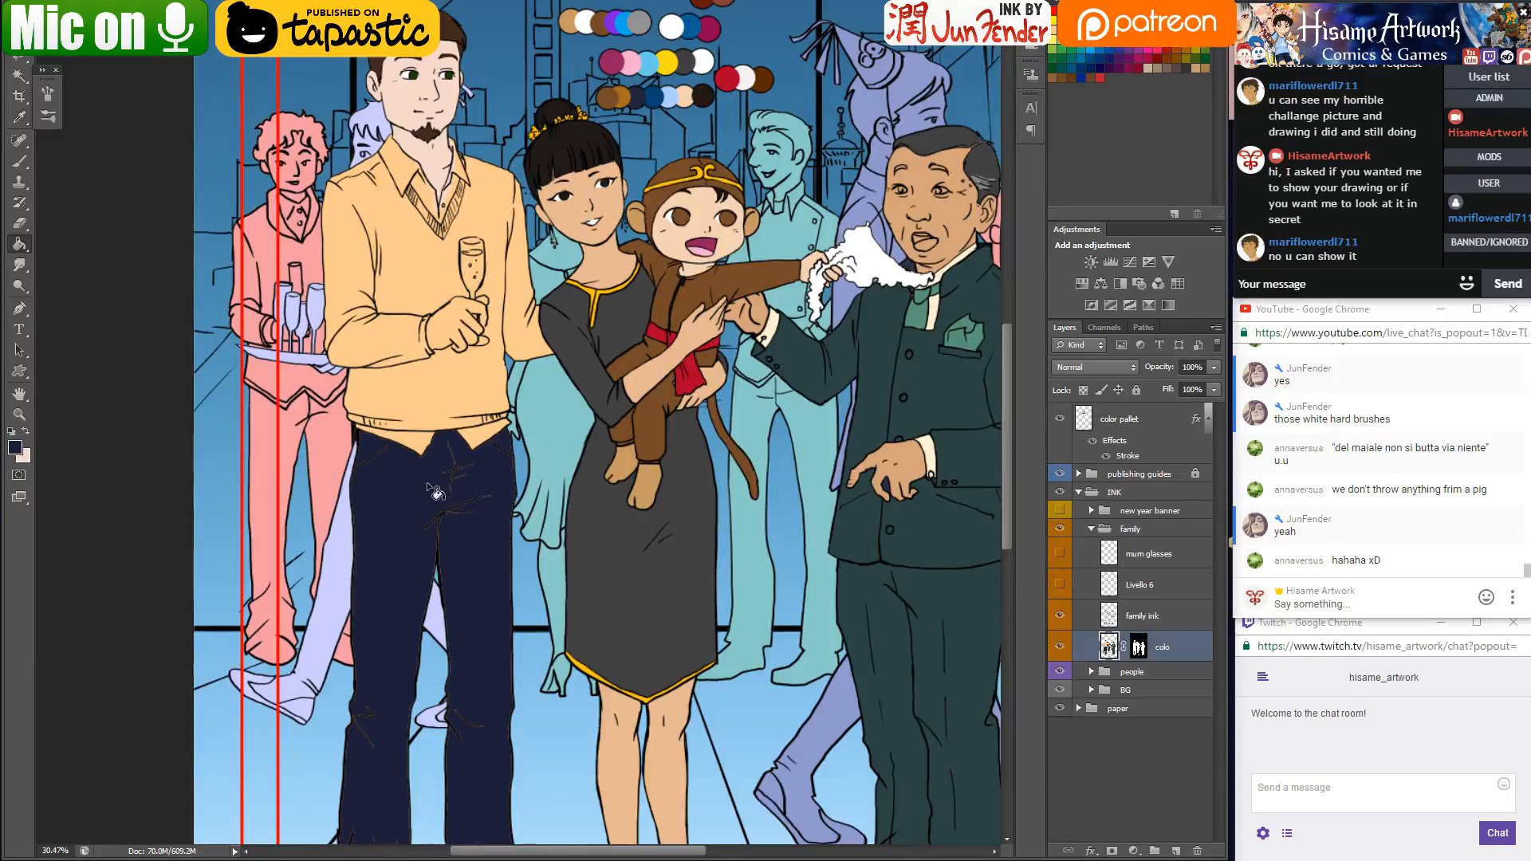
key(b)
scroll(464, 491, up, 3)
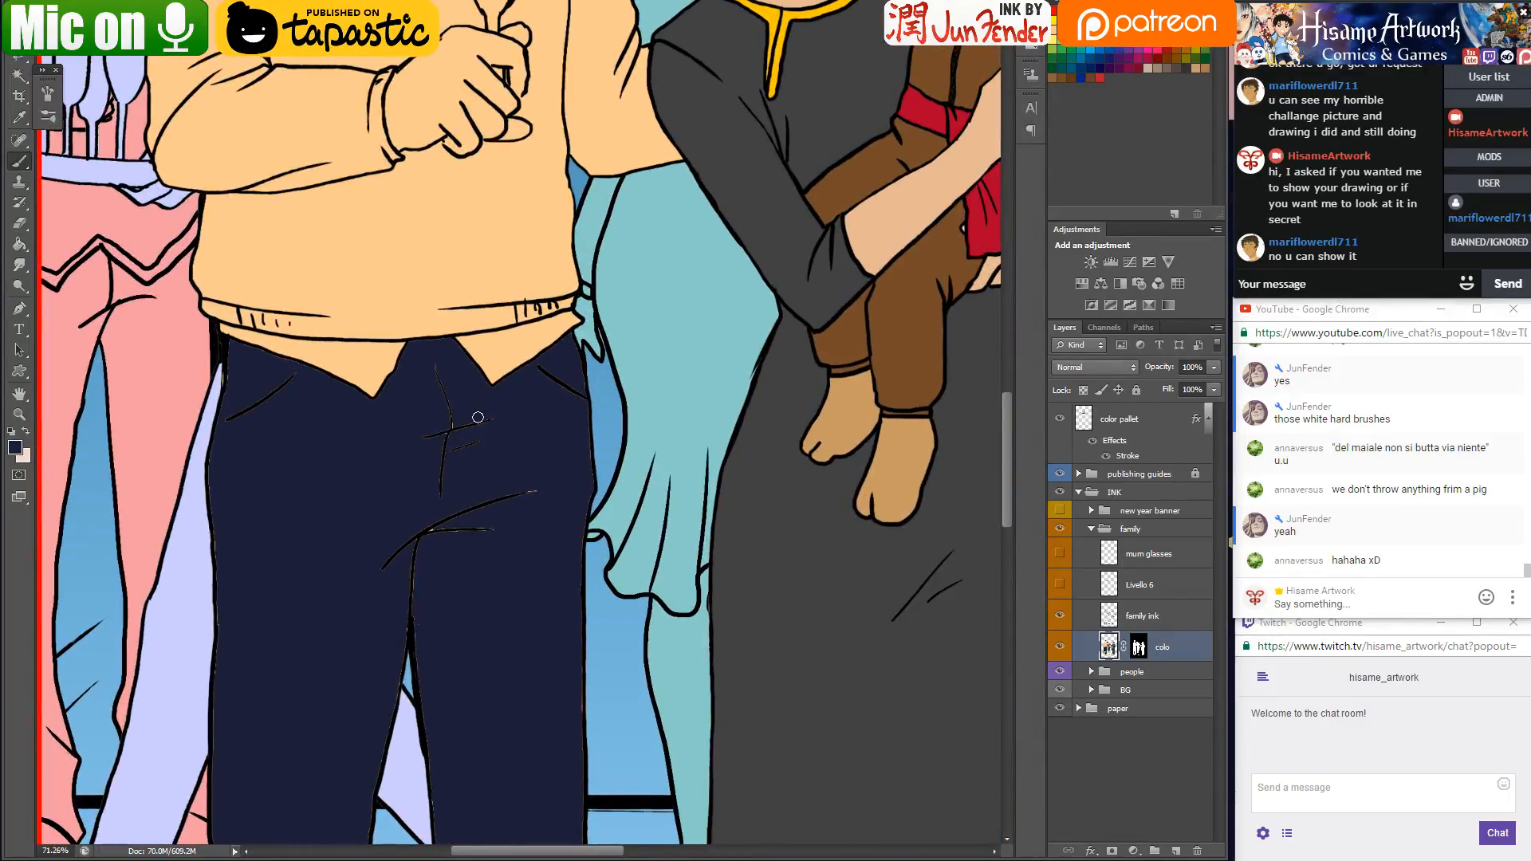
key(bracketright)
key(bracketright)
key(bracketright)
mouse_move(437, 376)
mouse_down()
mouse_move(404, 551)
mouse_move(373, 568)
mouse_up()
mouse_move(537, 488)
mouse_down()
mouse_move(590, 407)
mouse_move(563, 378)
mouse_up()
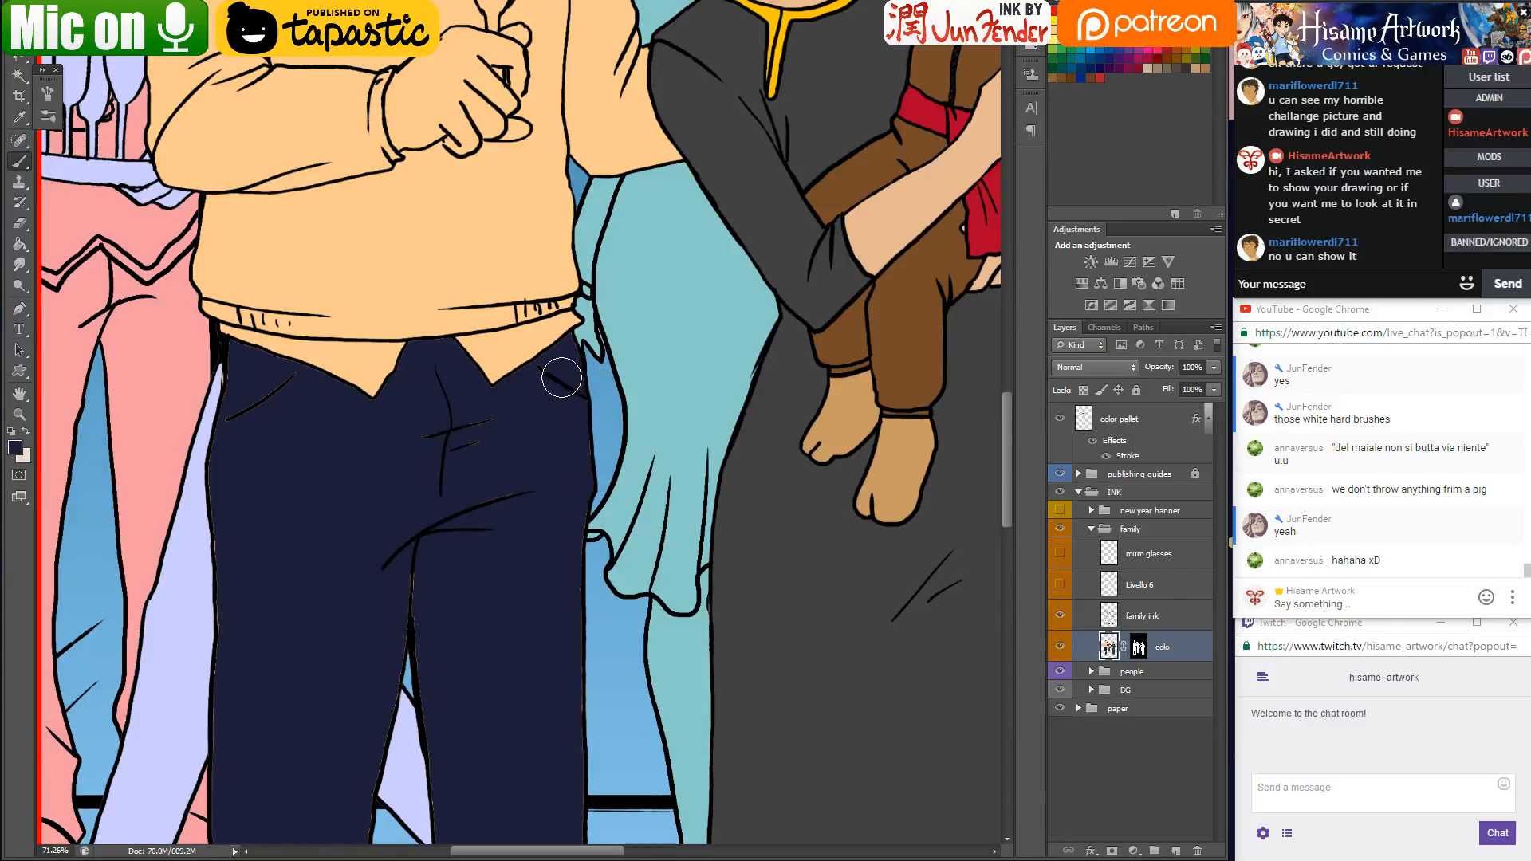
drag(482, 431, 365, 467)
mouse_move(282, 386)
mouse_down()
mouse_move(242, 411)
mouse_move(236, 390)
mouse_move(196, 531)
mouse_move(193, 483)
mouse_move(200, 512)
mouse_up()
scroll(229, 379, down, 5)
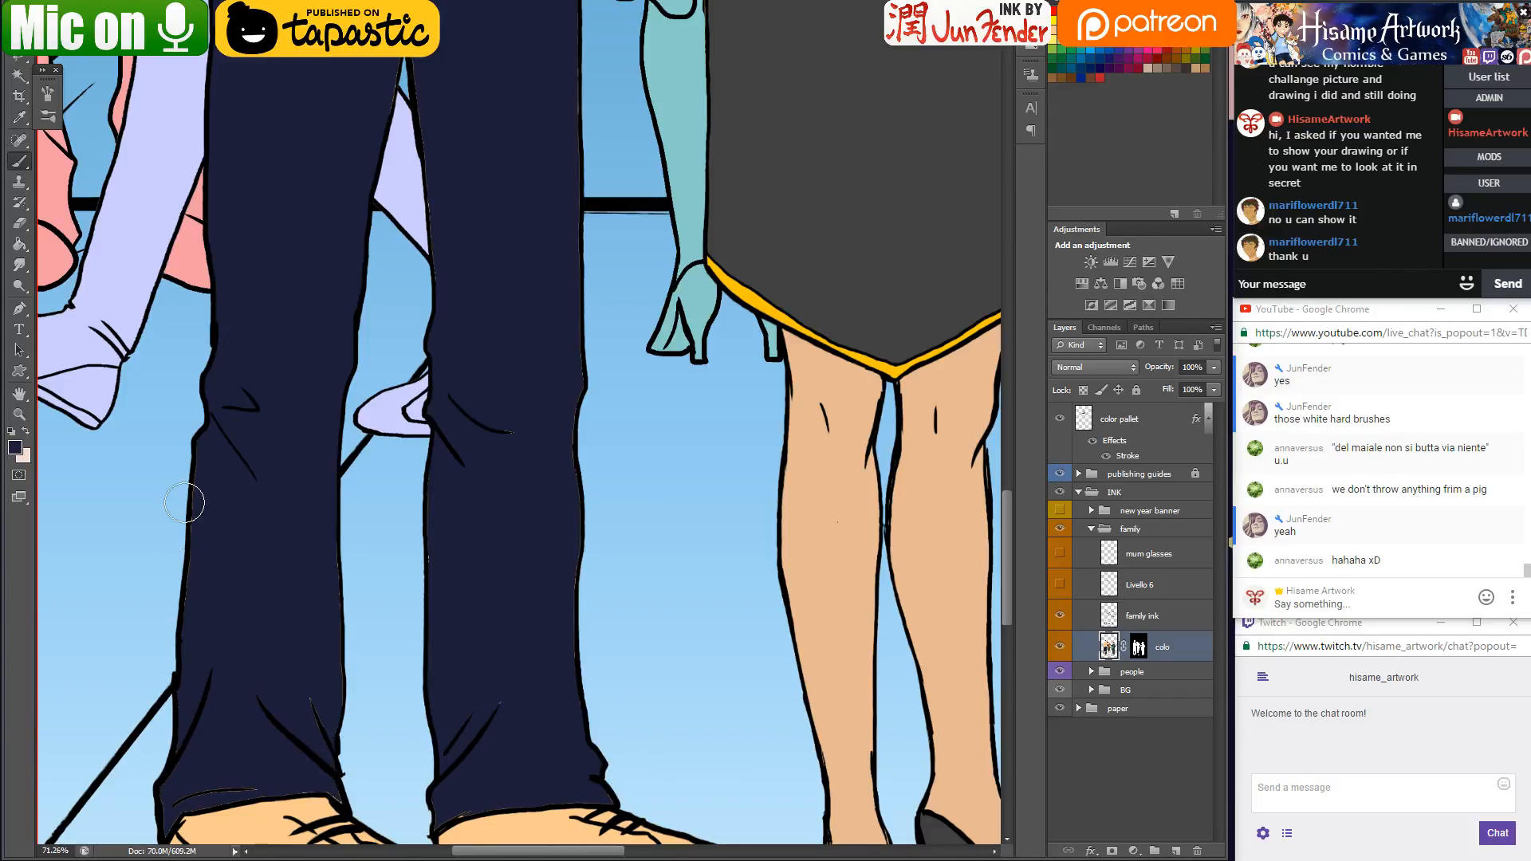
scroll(576, 586, down, 2)
scroll(577, 588, down, 2)
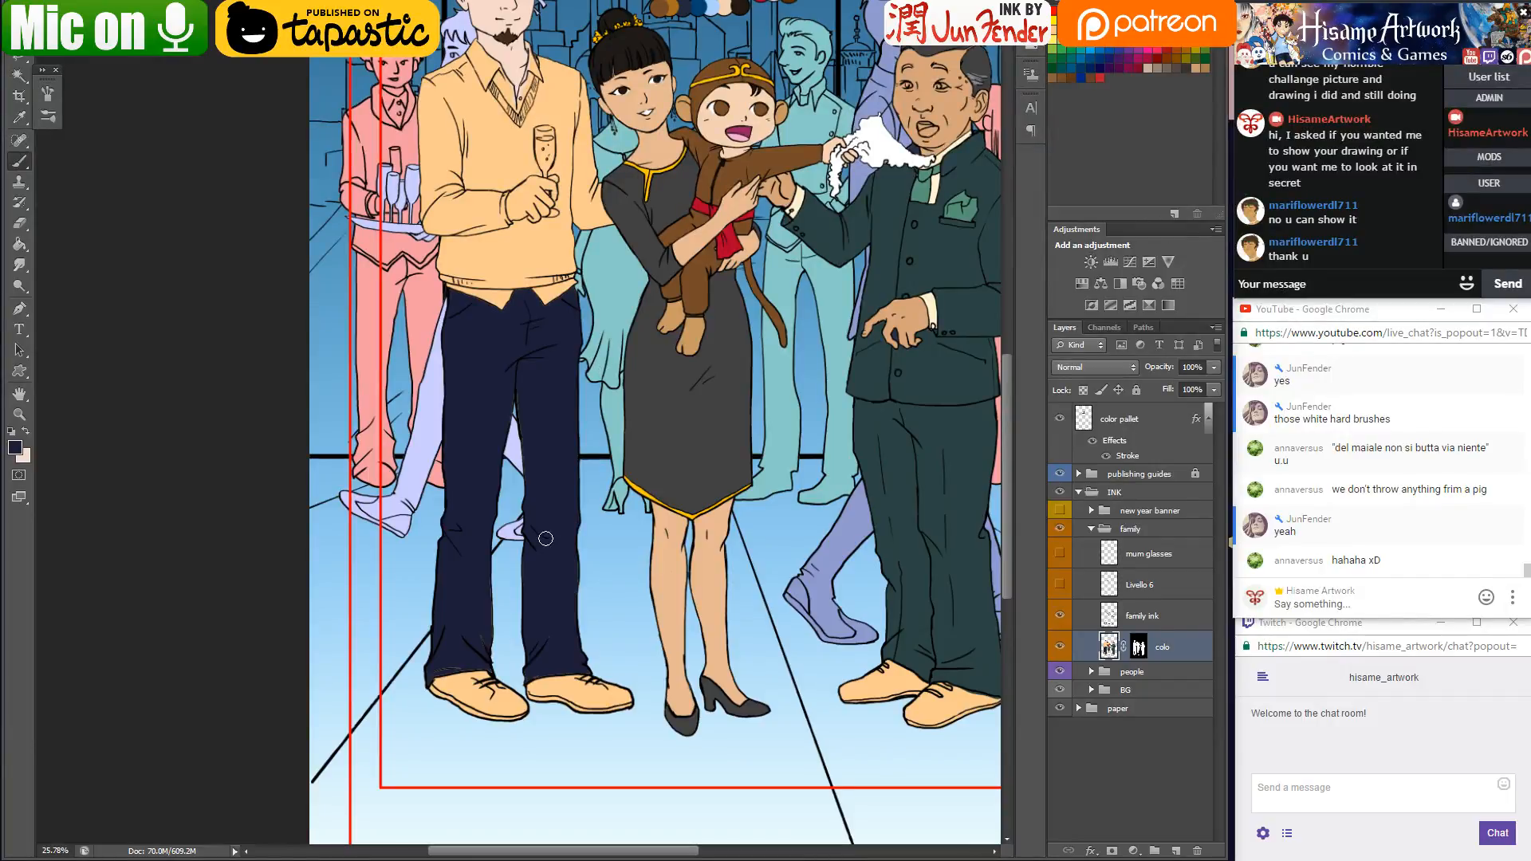
Set the foreground colour to pale lavender (e0e3ff) and ready the Paint Bucket for the man's shirt
drag(497, 119, 480, 418)
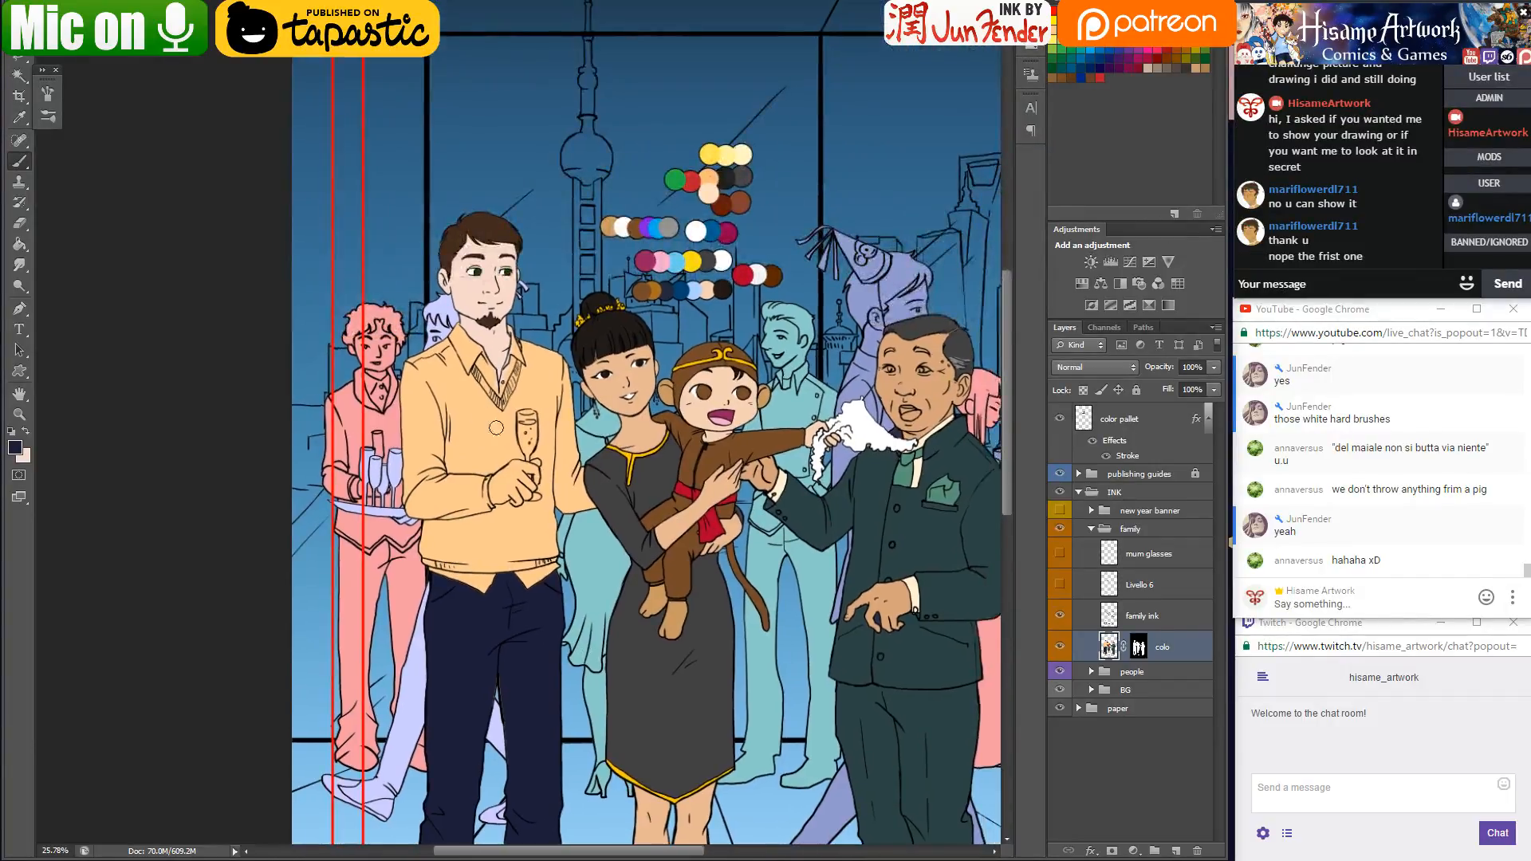
scroll(499, 498, up, 2)
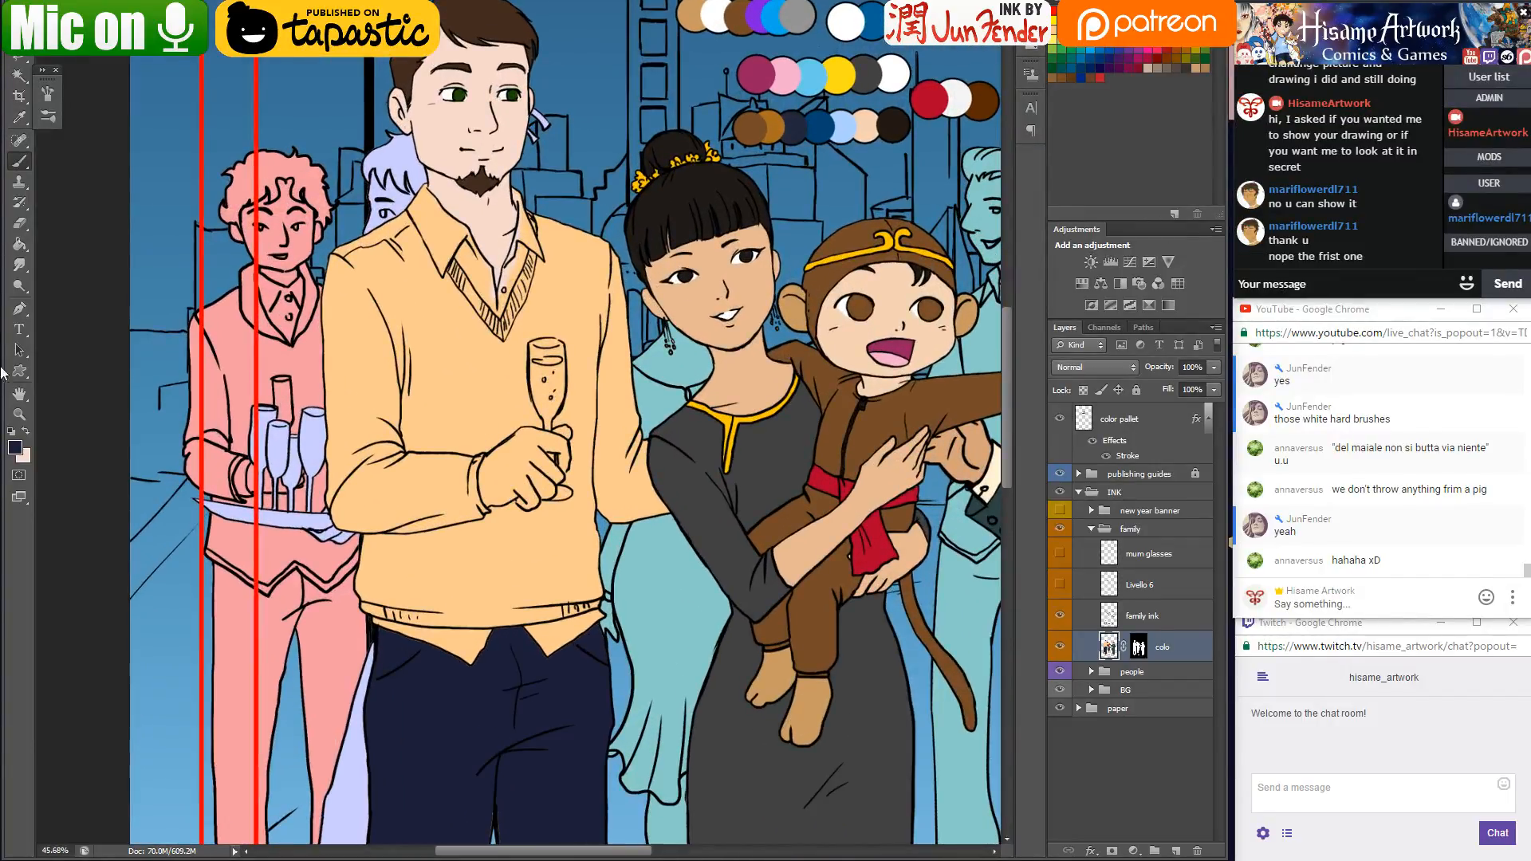
click(14, 448)
click(923, 351)
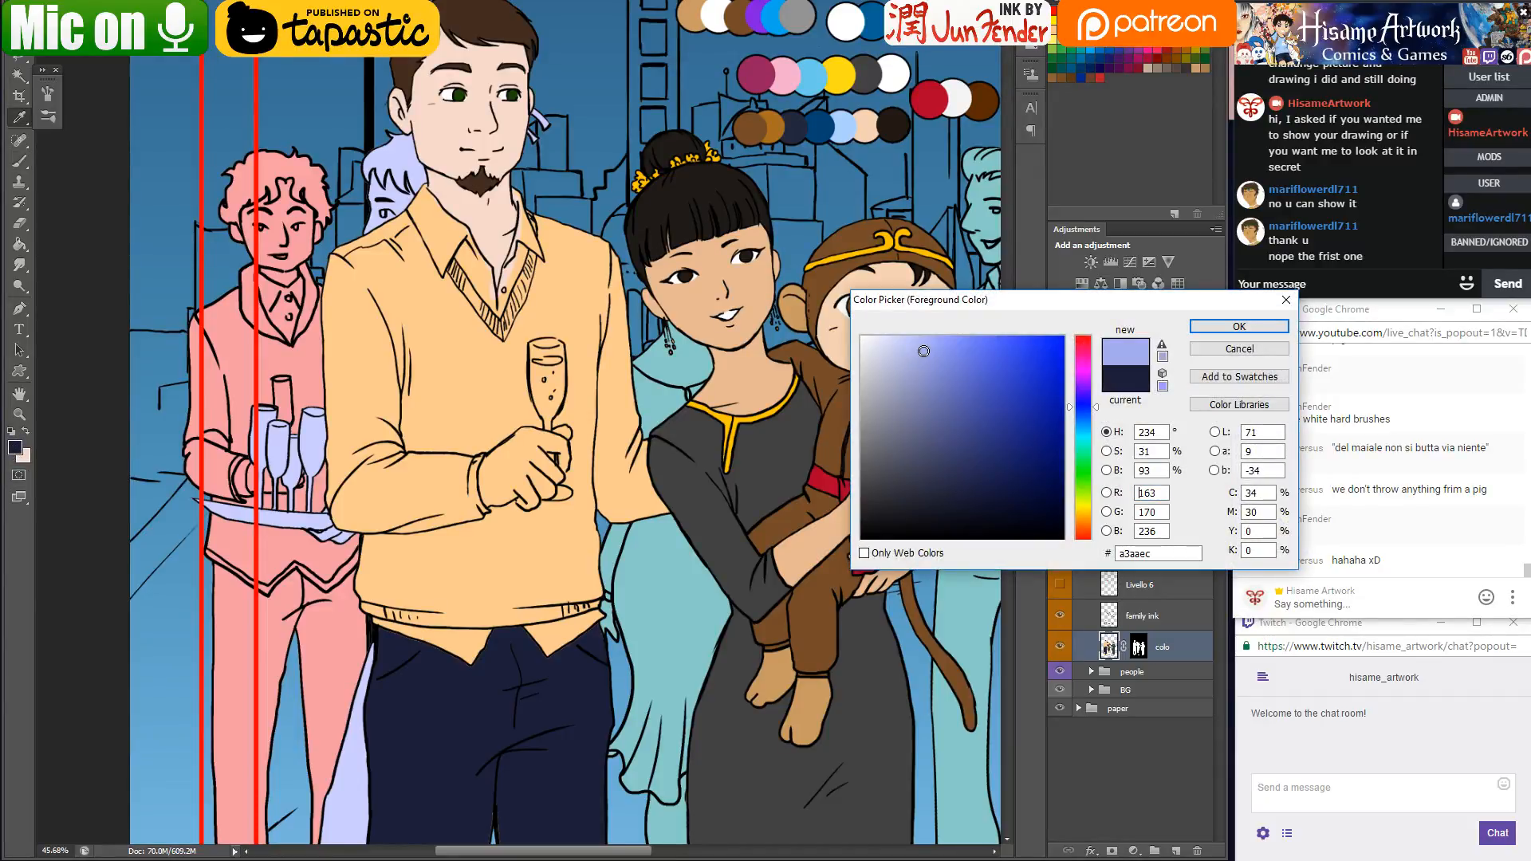
click(894, 339)
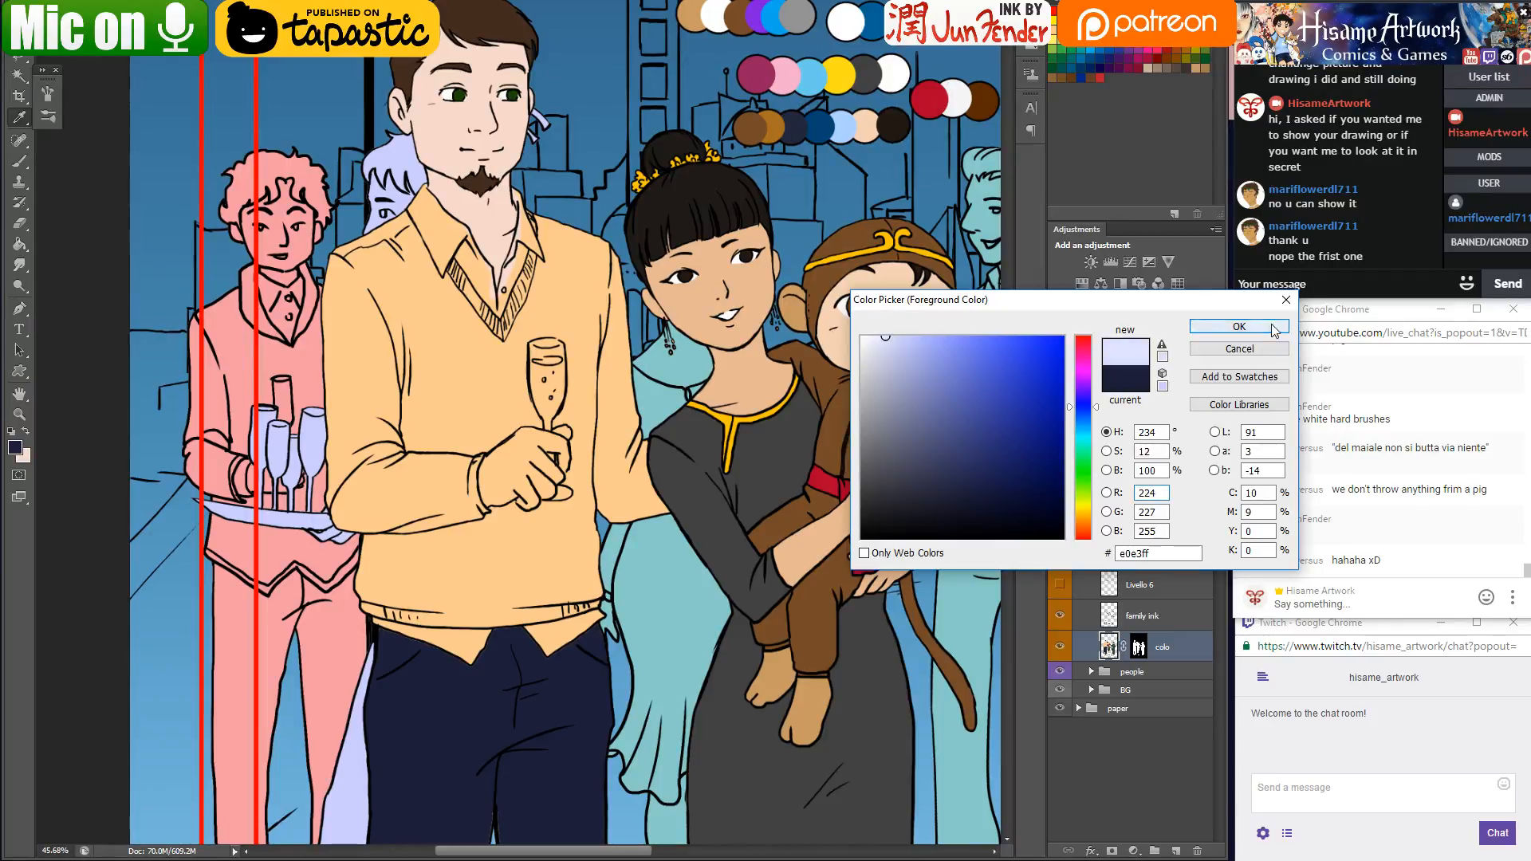
click(1240, 326)
key(b)
click(21, 244)
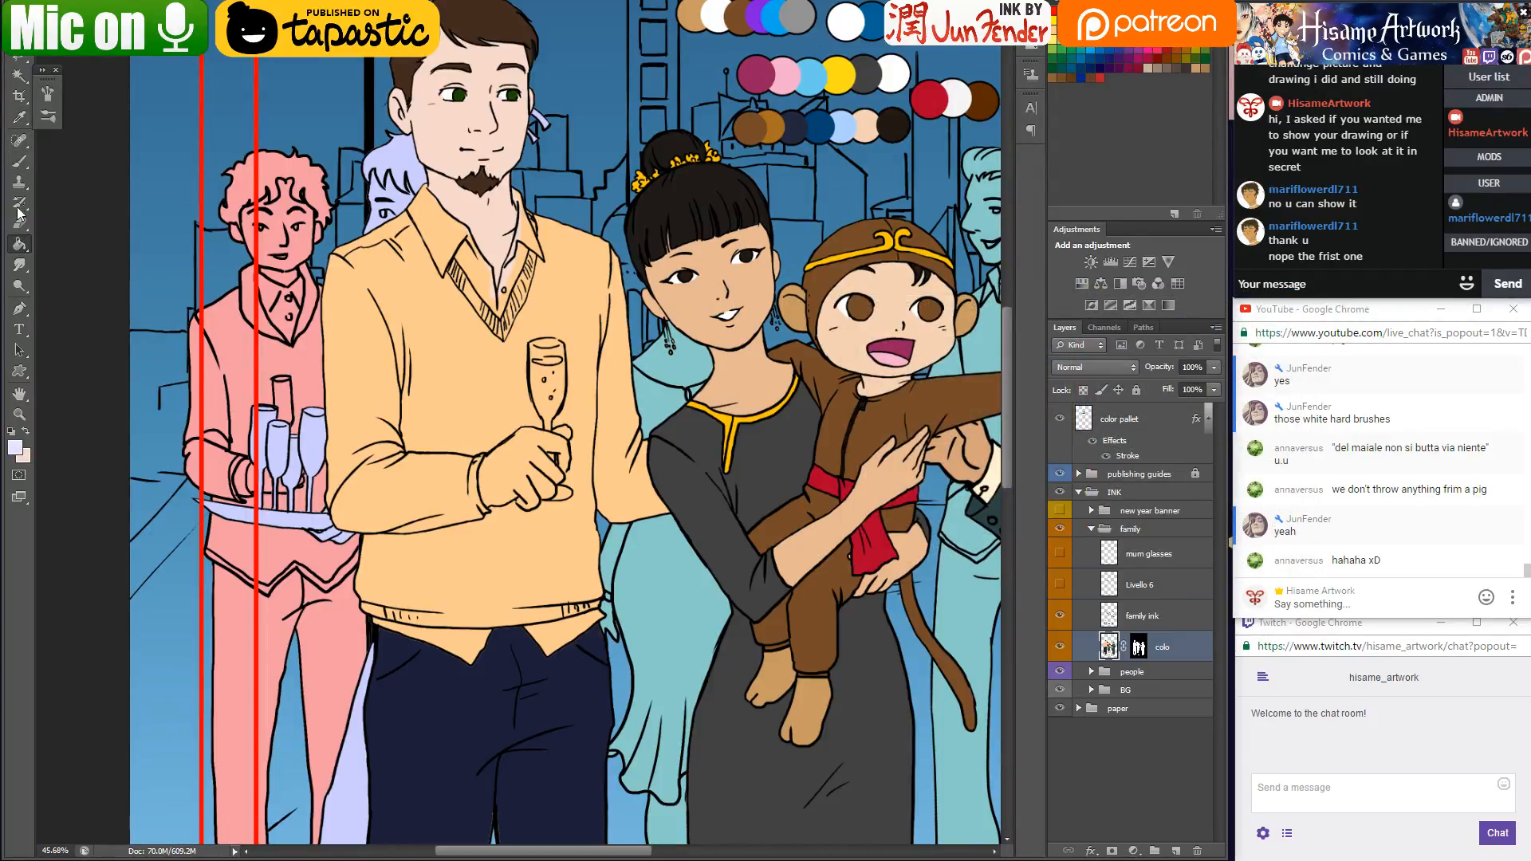
Select the man's shirt collar and shirt-tail areas from the family ink layer and fill them with pale lavender on the colo layer
click(18, 75)
click(1160, 612)
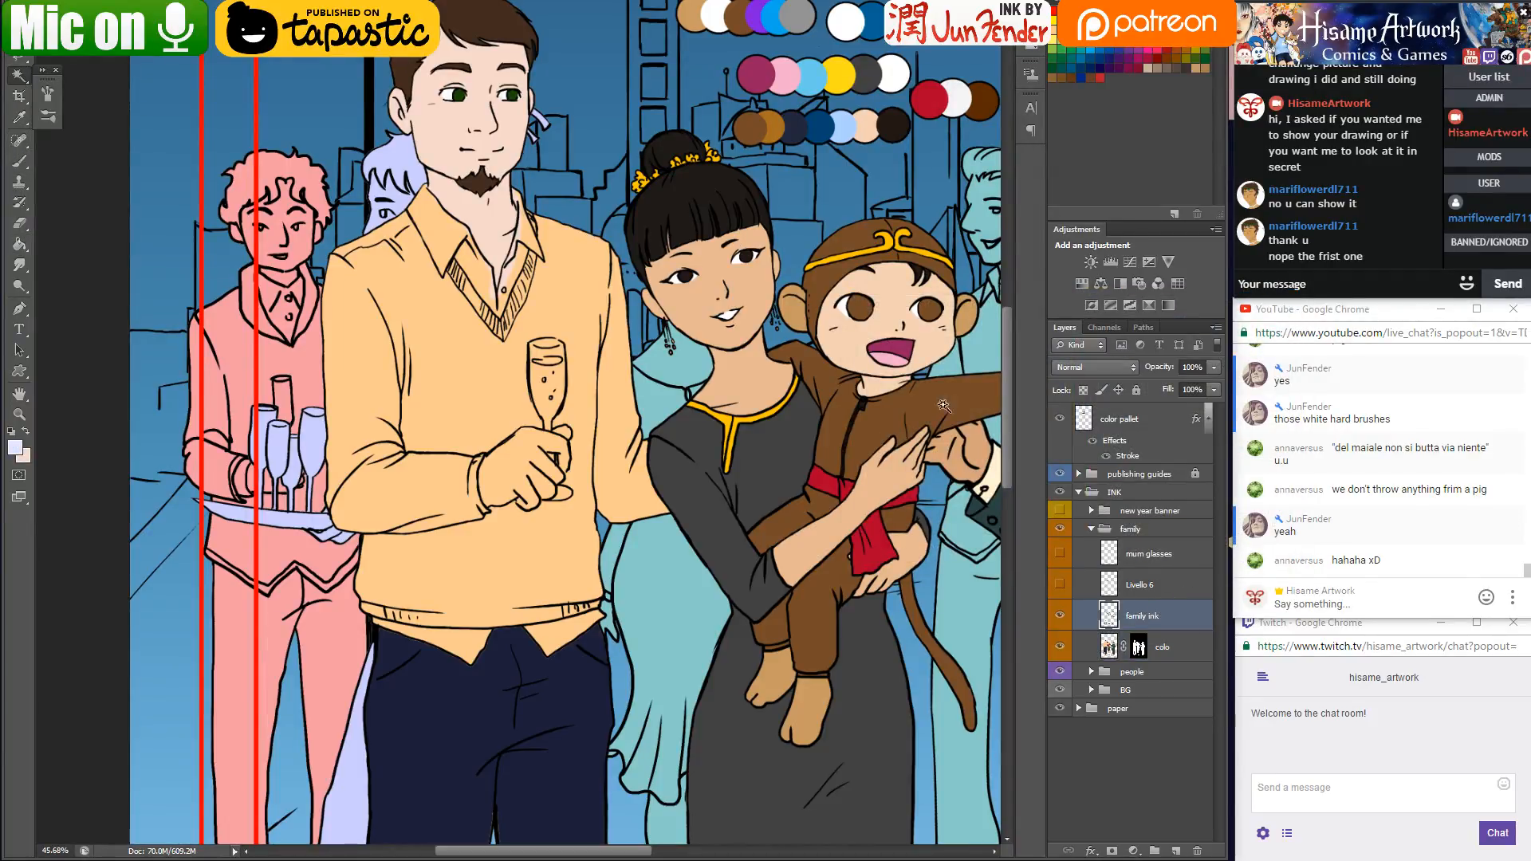
shift+click(517, 240)
shift+click(494, 638)
click(1084, 647)
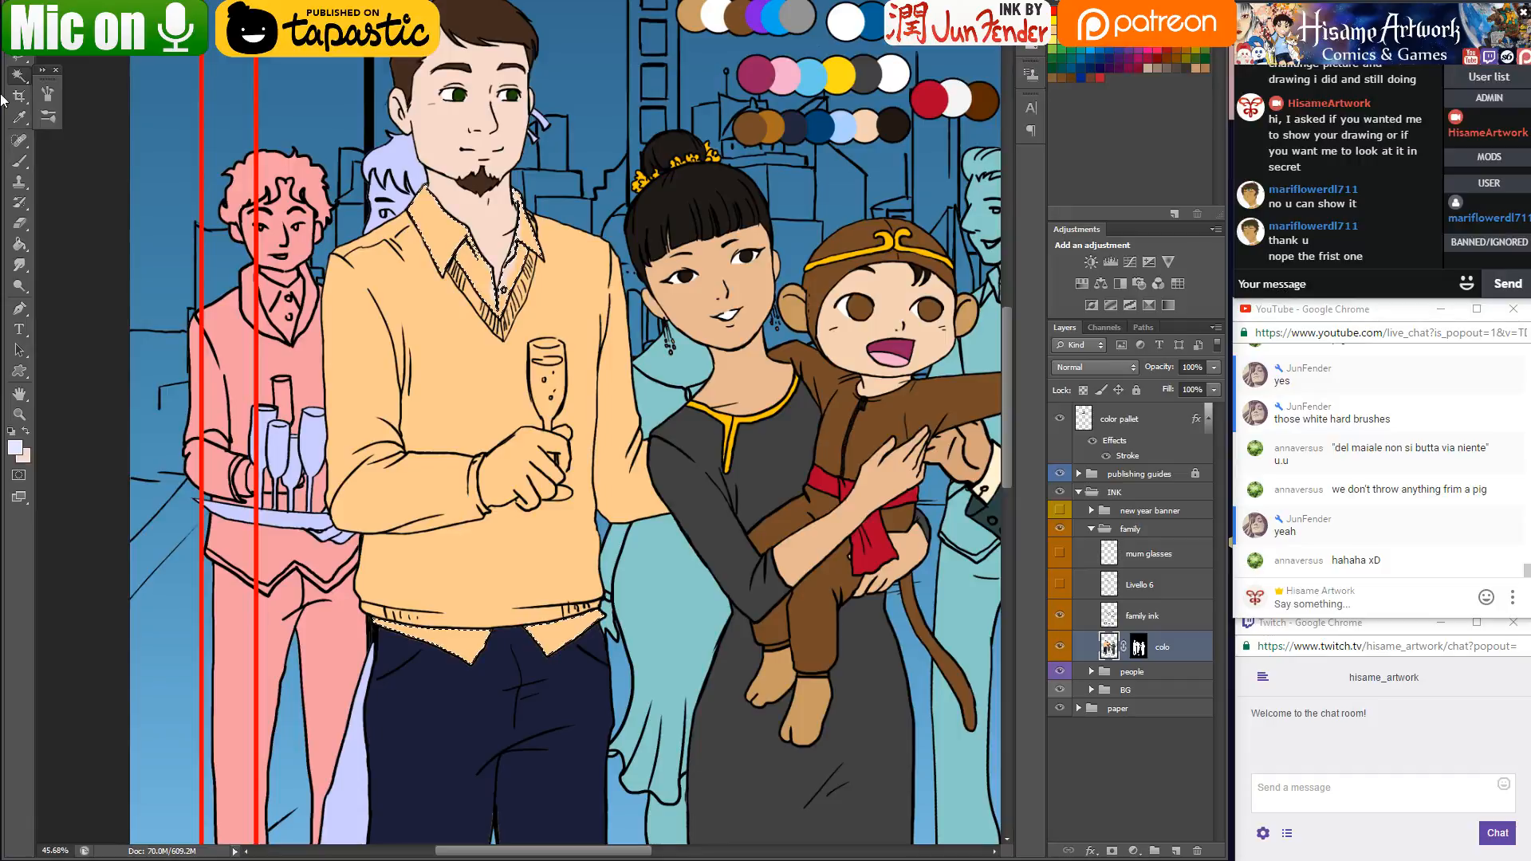
click(20, 245)
click(510, 275)
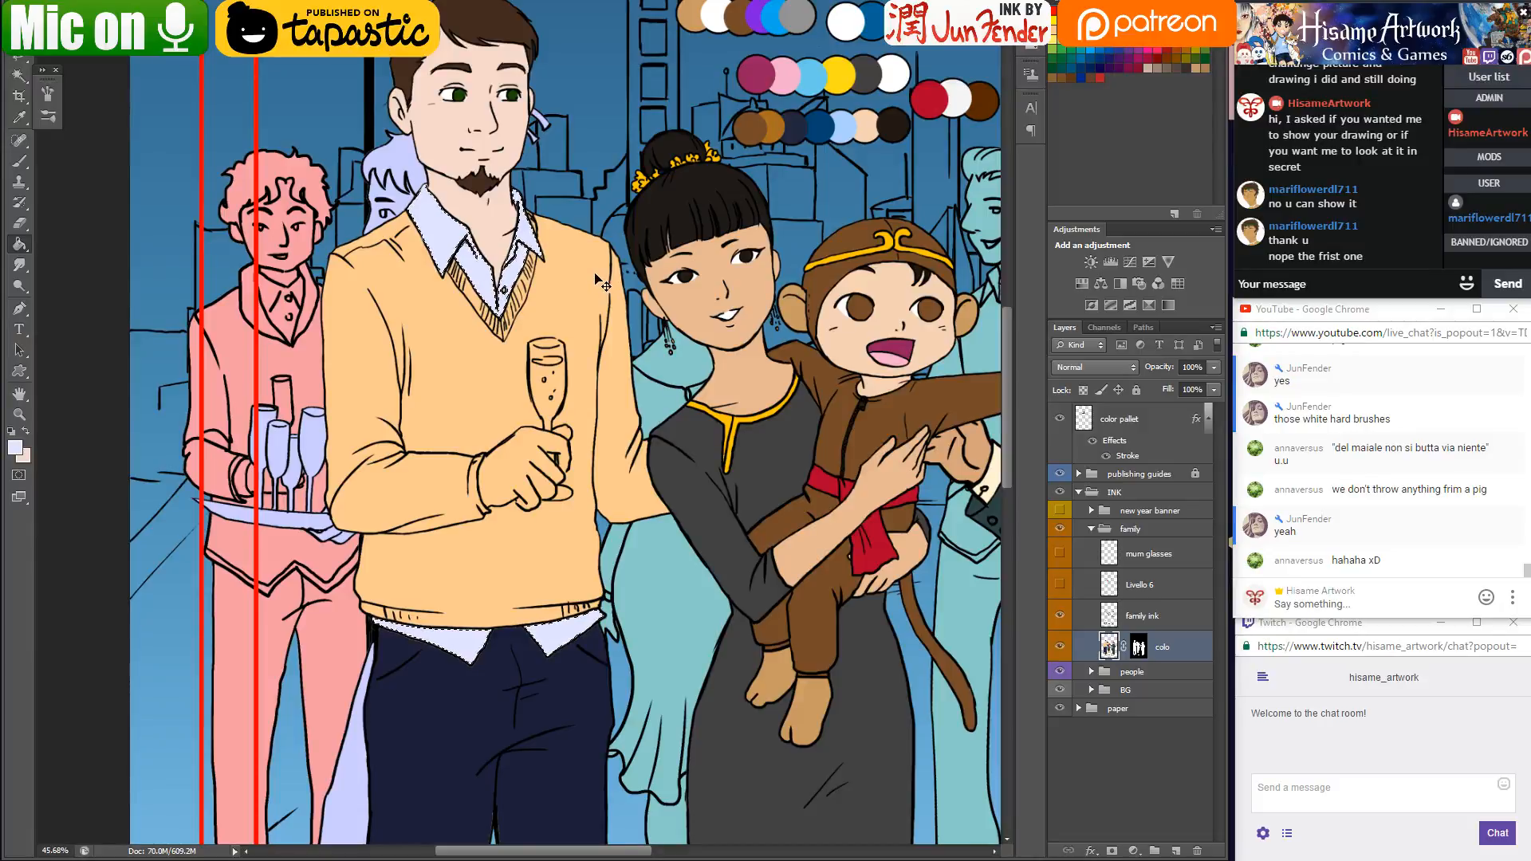
Check the shirt's foreground colour, keep it as it is and save the illustration
click(14, 447)
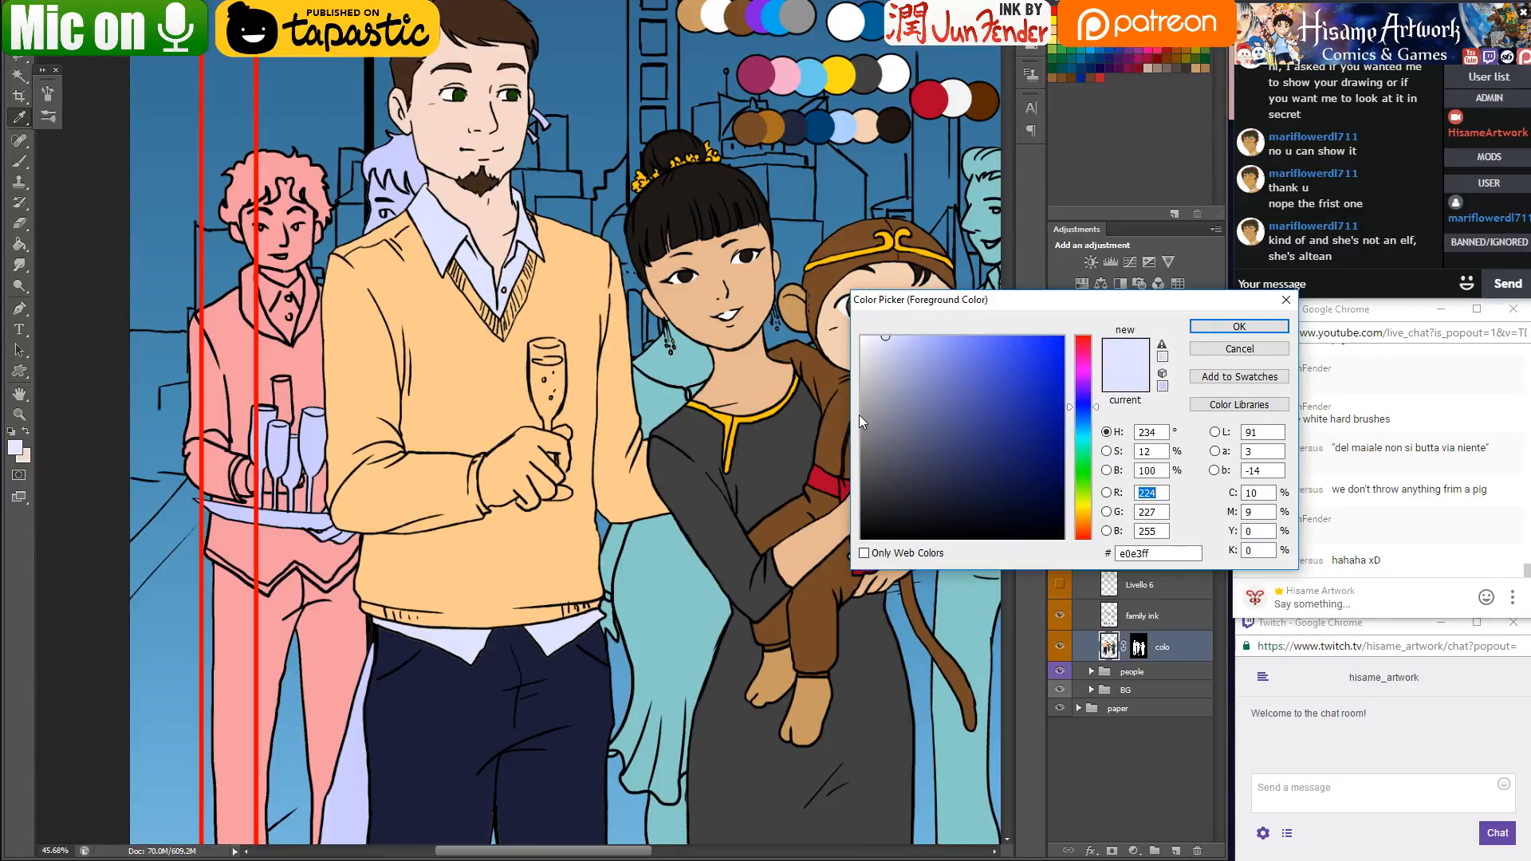
click(1197, 330)
key(ctrl+s)
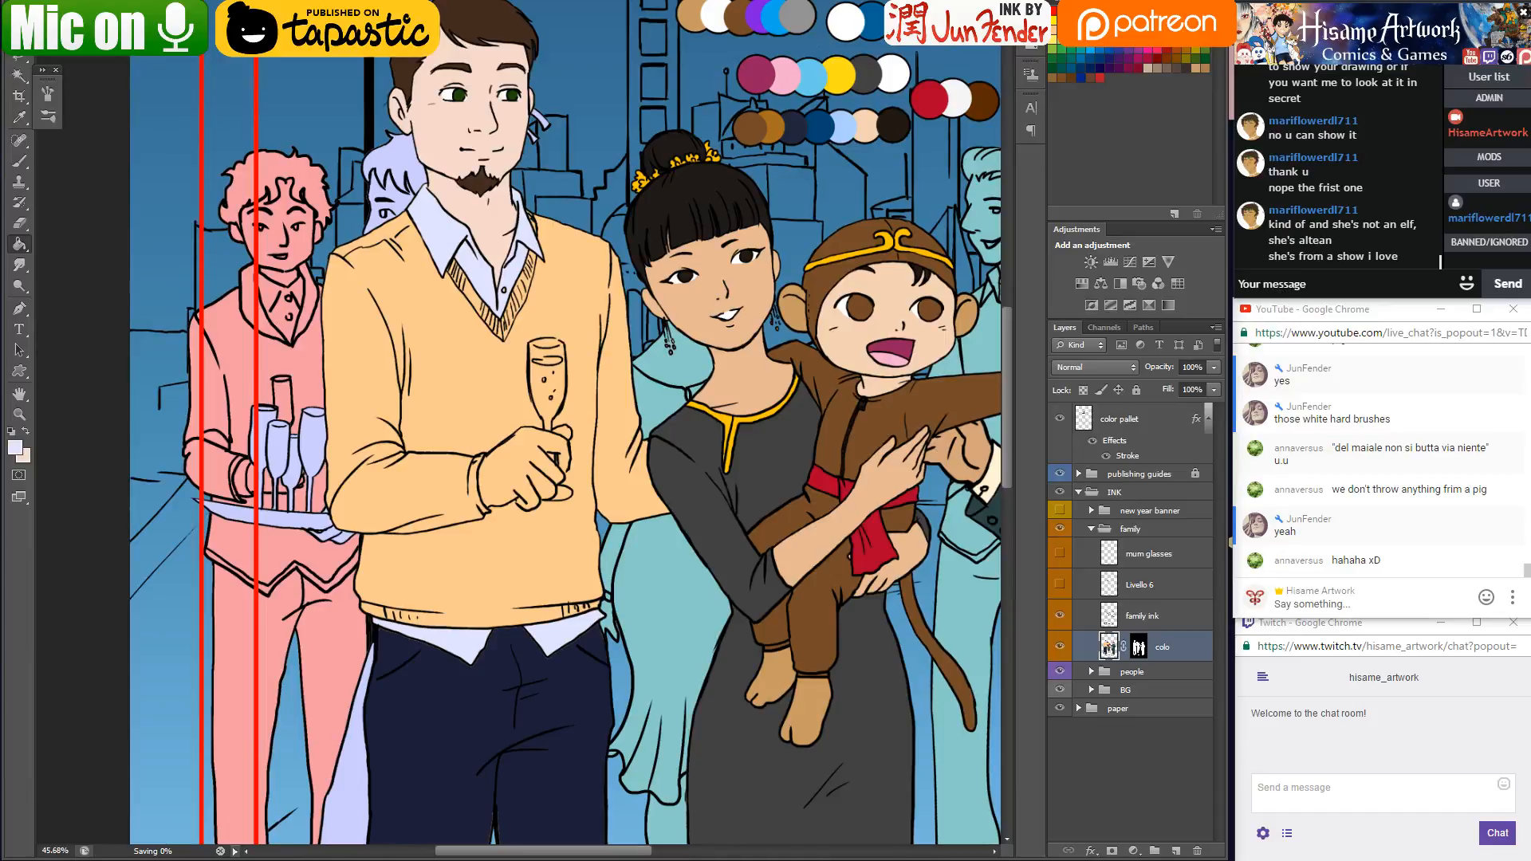
Switch to the browser and search Google Images for "sweater men" in a new tab as a colour reference
key(alt+Tab)
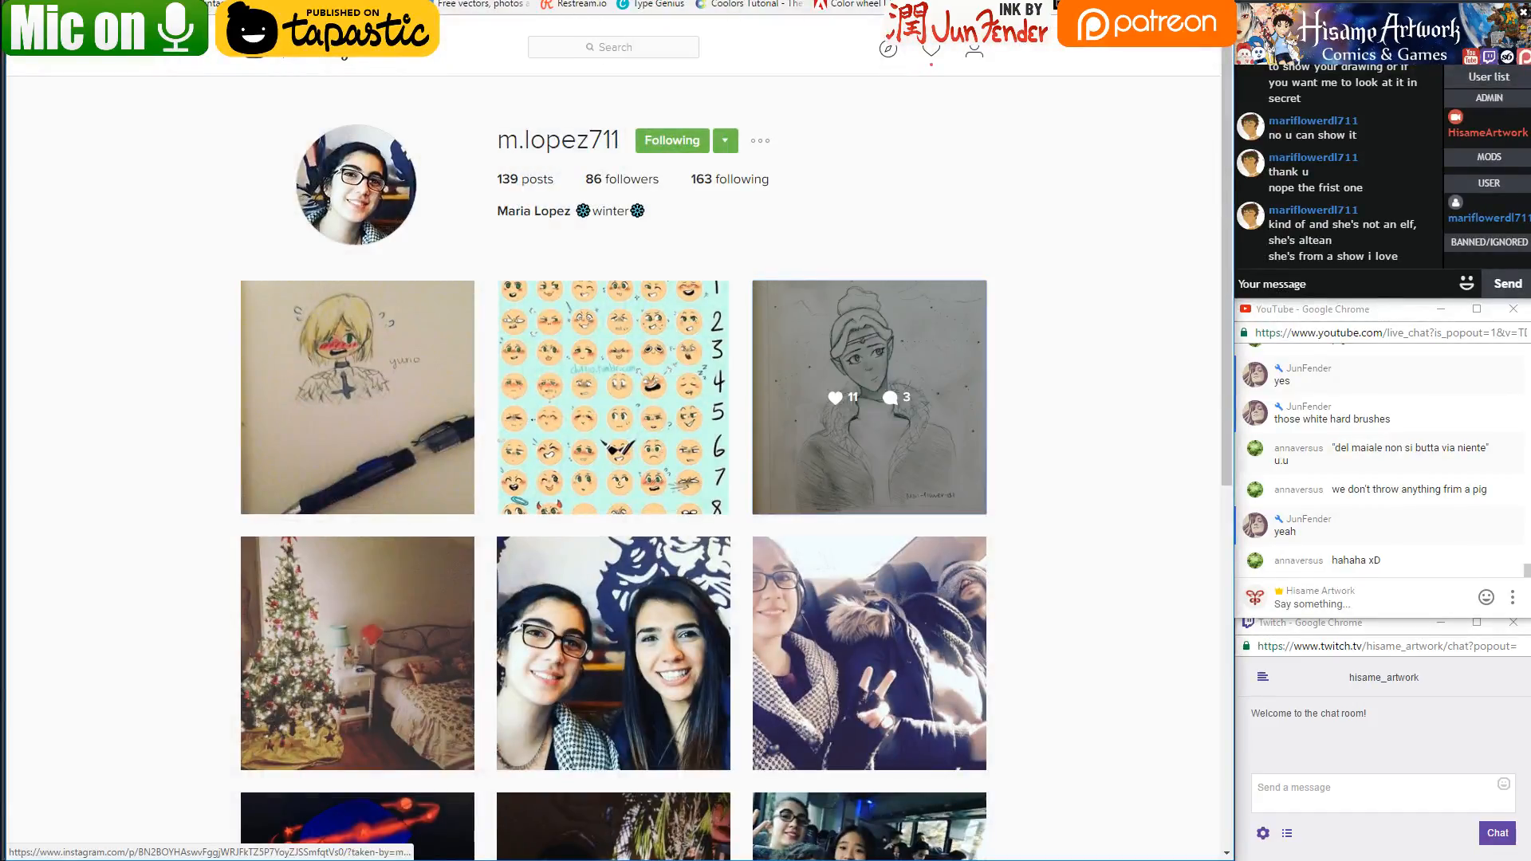
click(870, 398)
key(ctrl+t)
text(sweater)
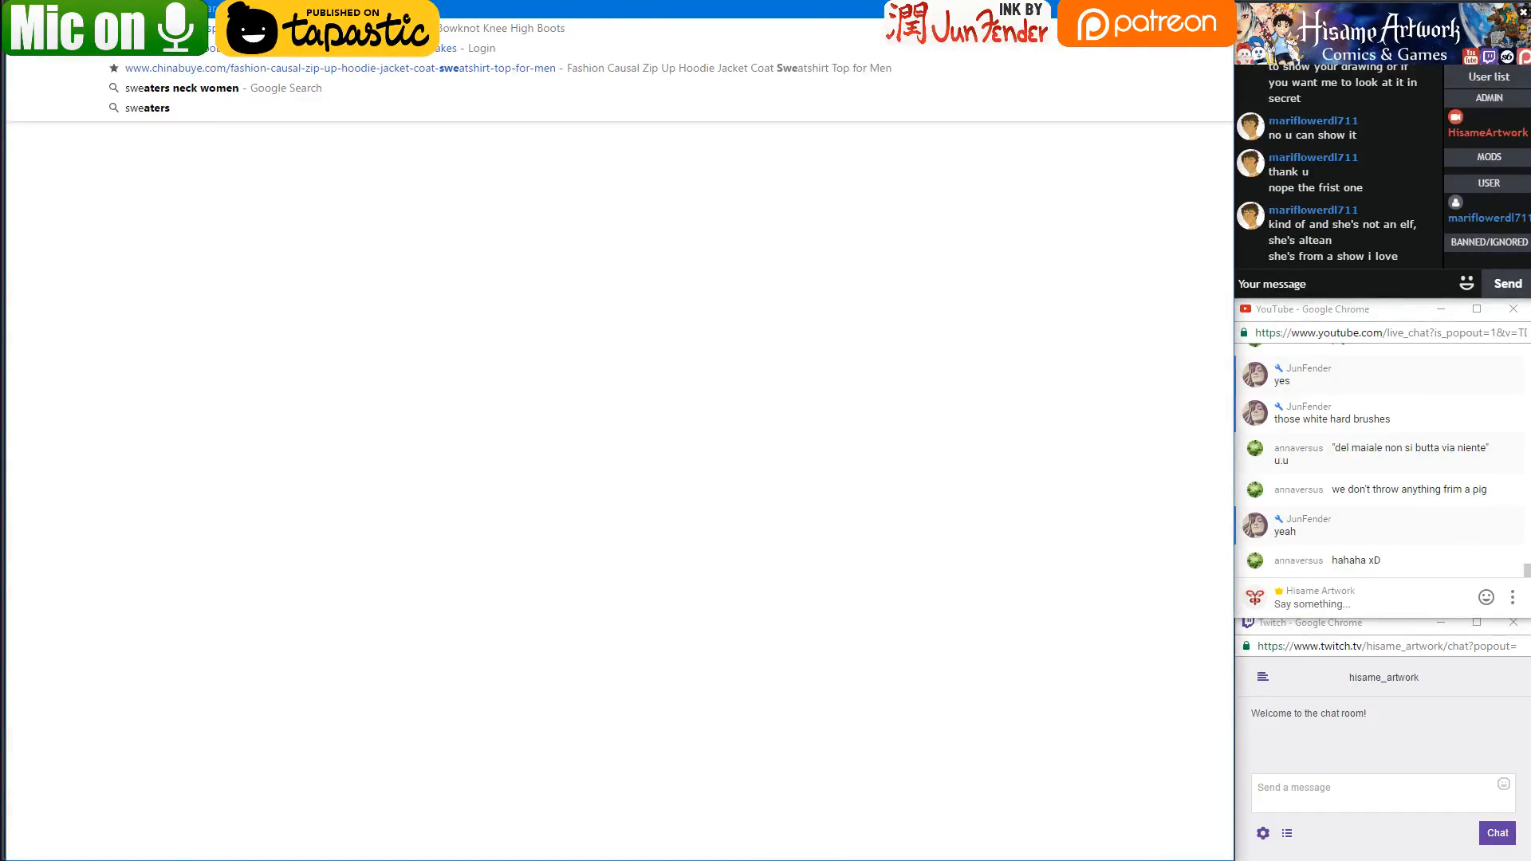
text( men)
key(Return)
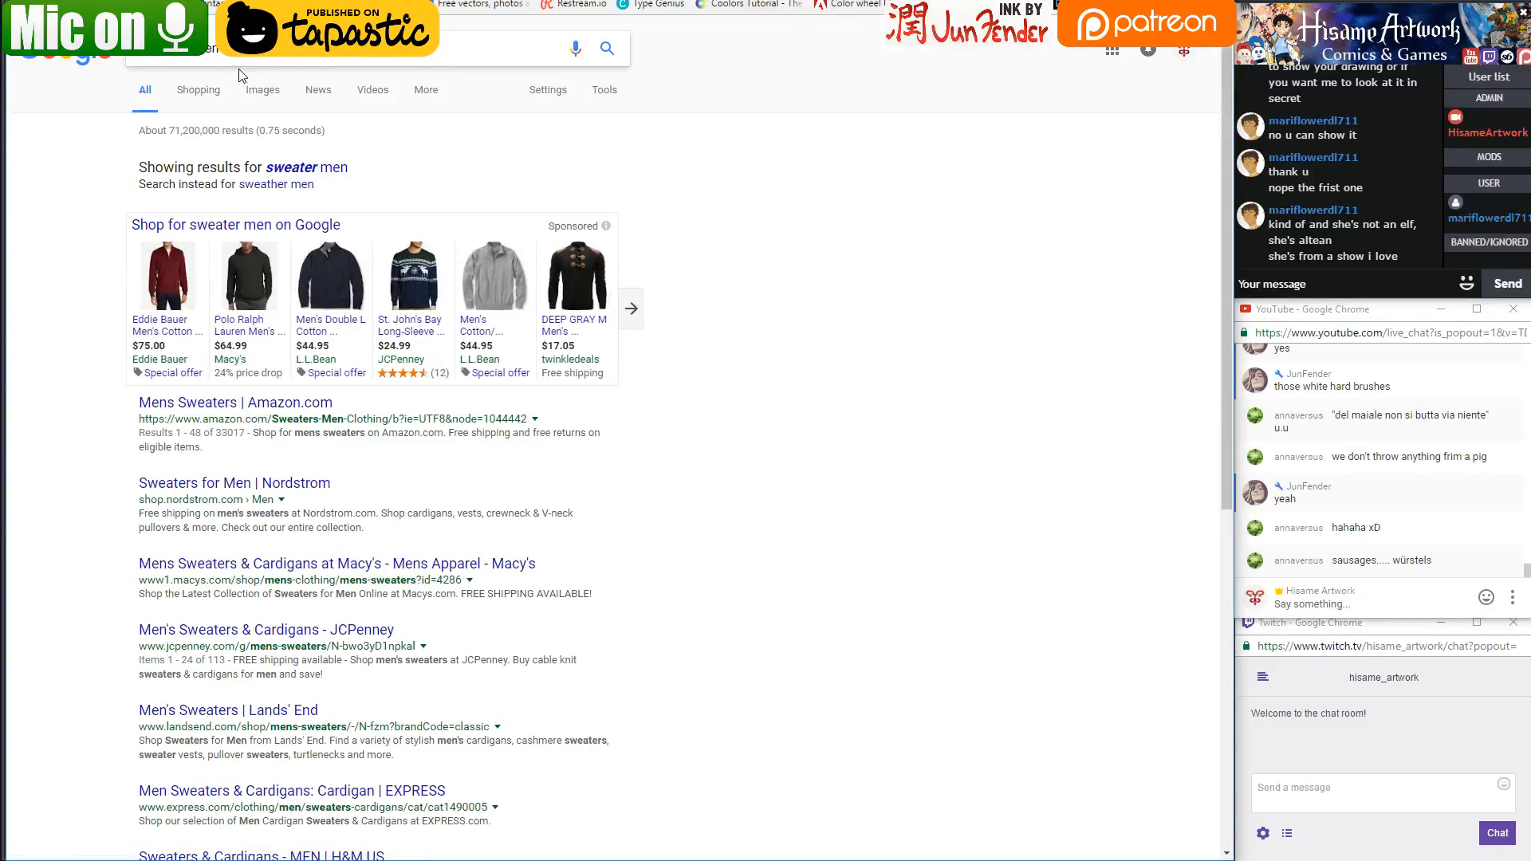
click(263, 99)
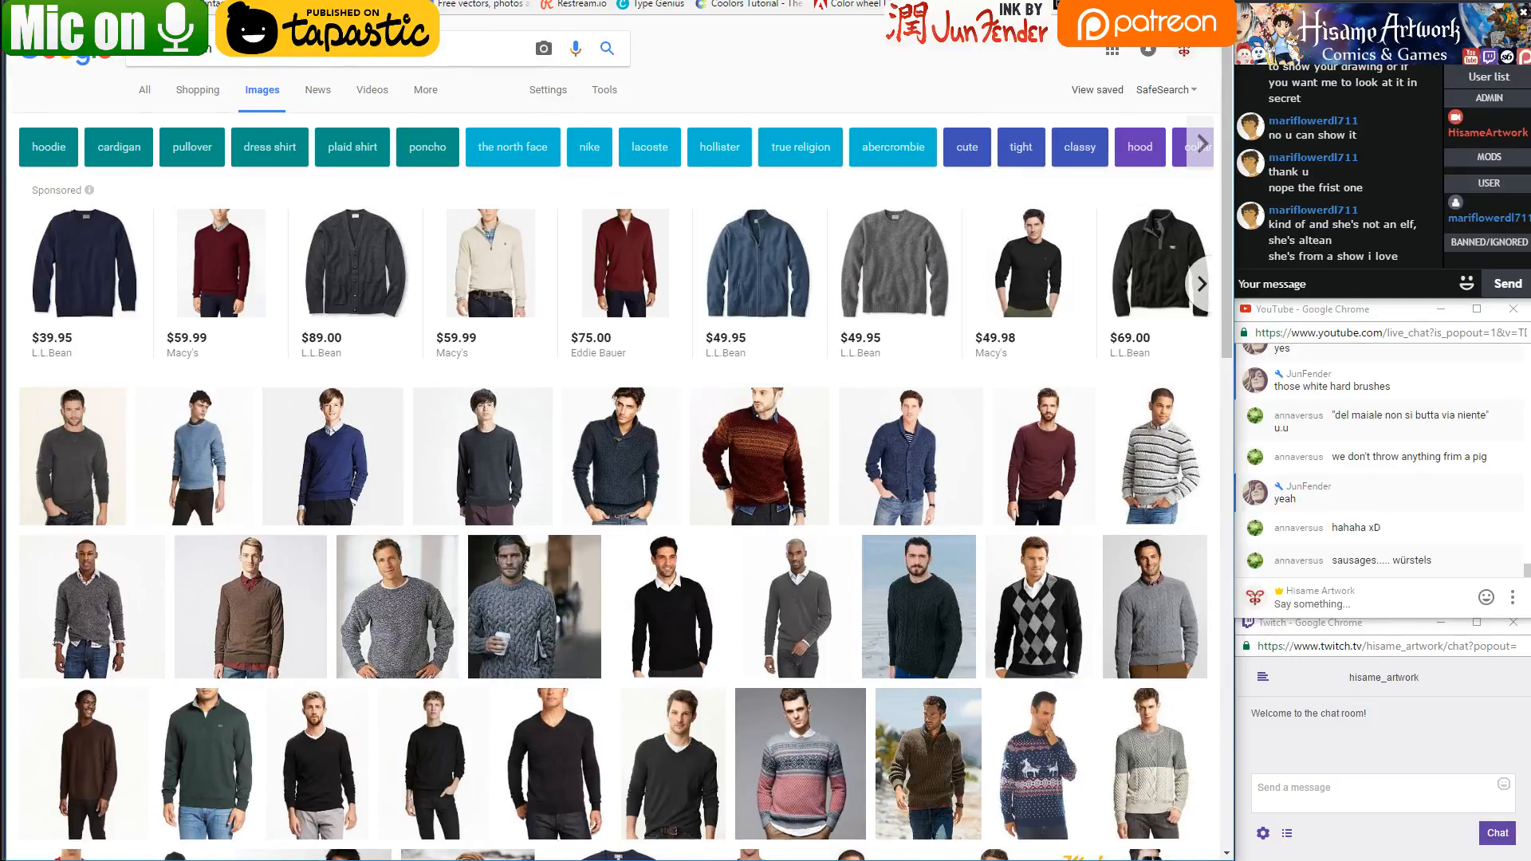
Return to Photoshop, set the foreground colour to mid grey (8a8a8a) and fill the man's sweater with it on the colo layer
key(alt+Tab)
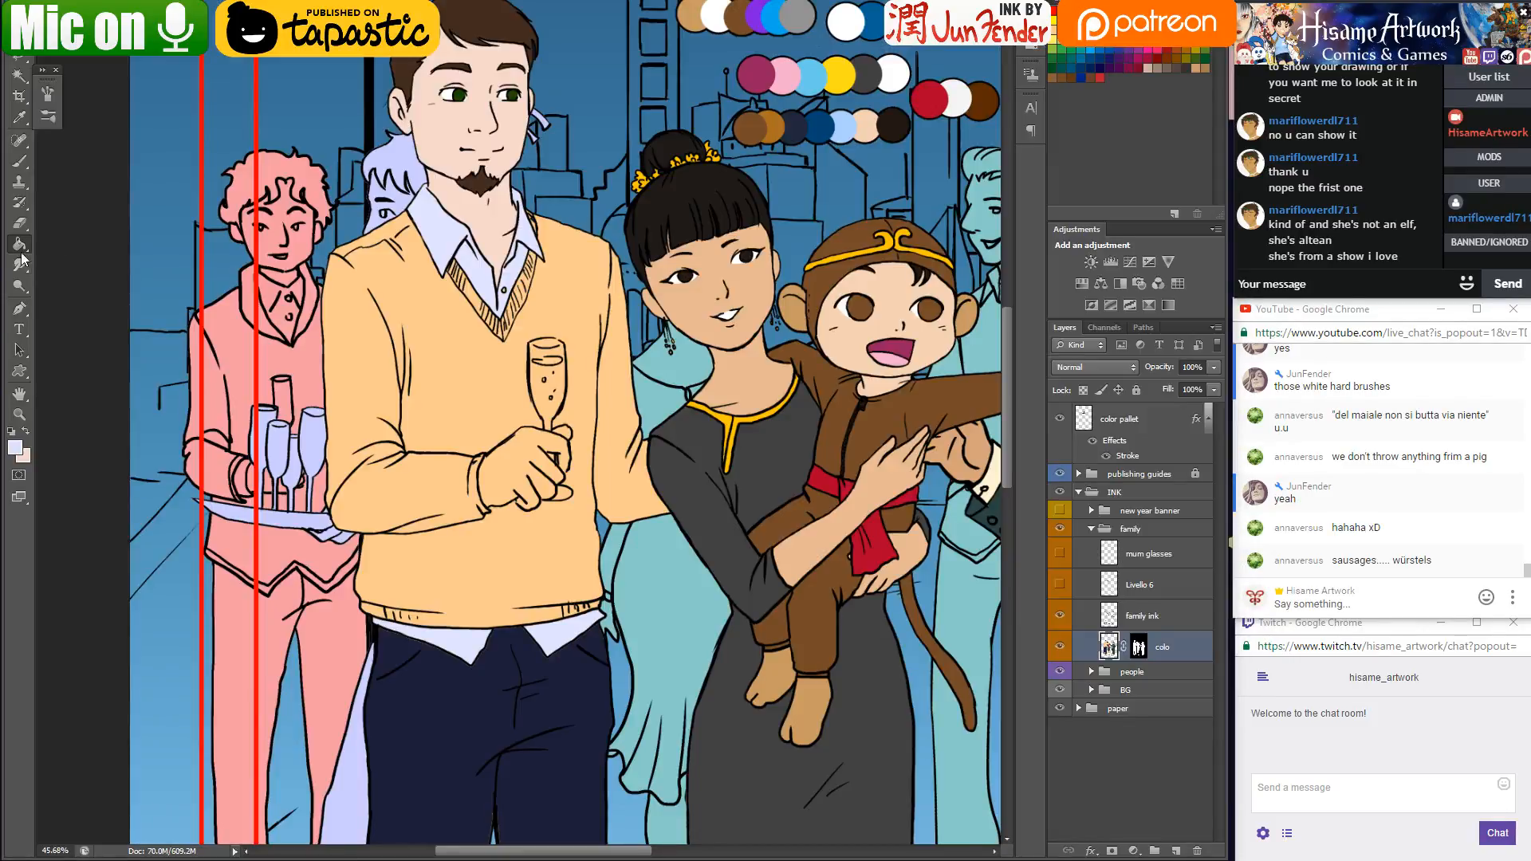
click(15, 448)
click(760, 476)
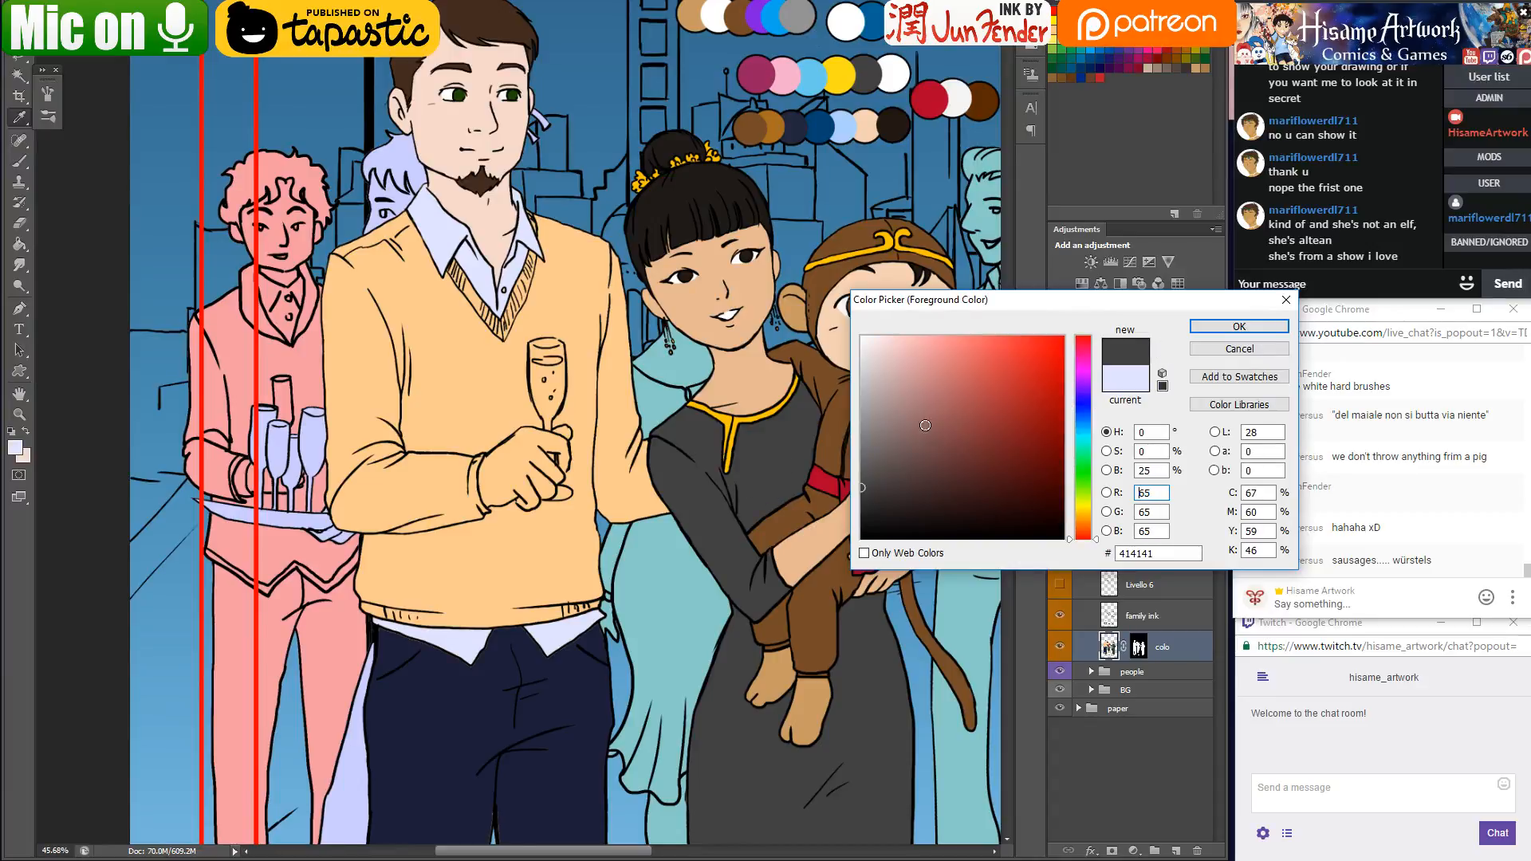
drag(869, 459, 860, 429)
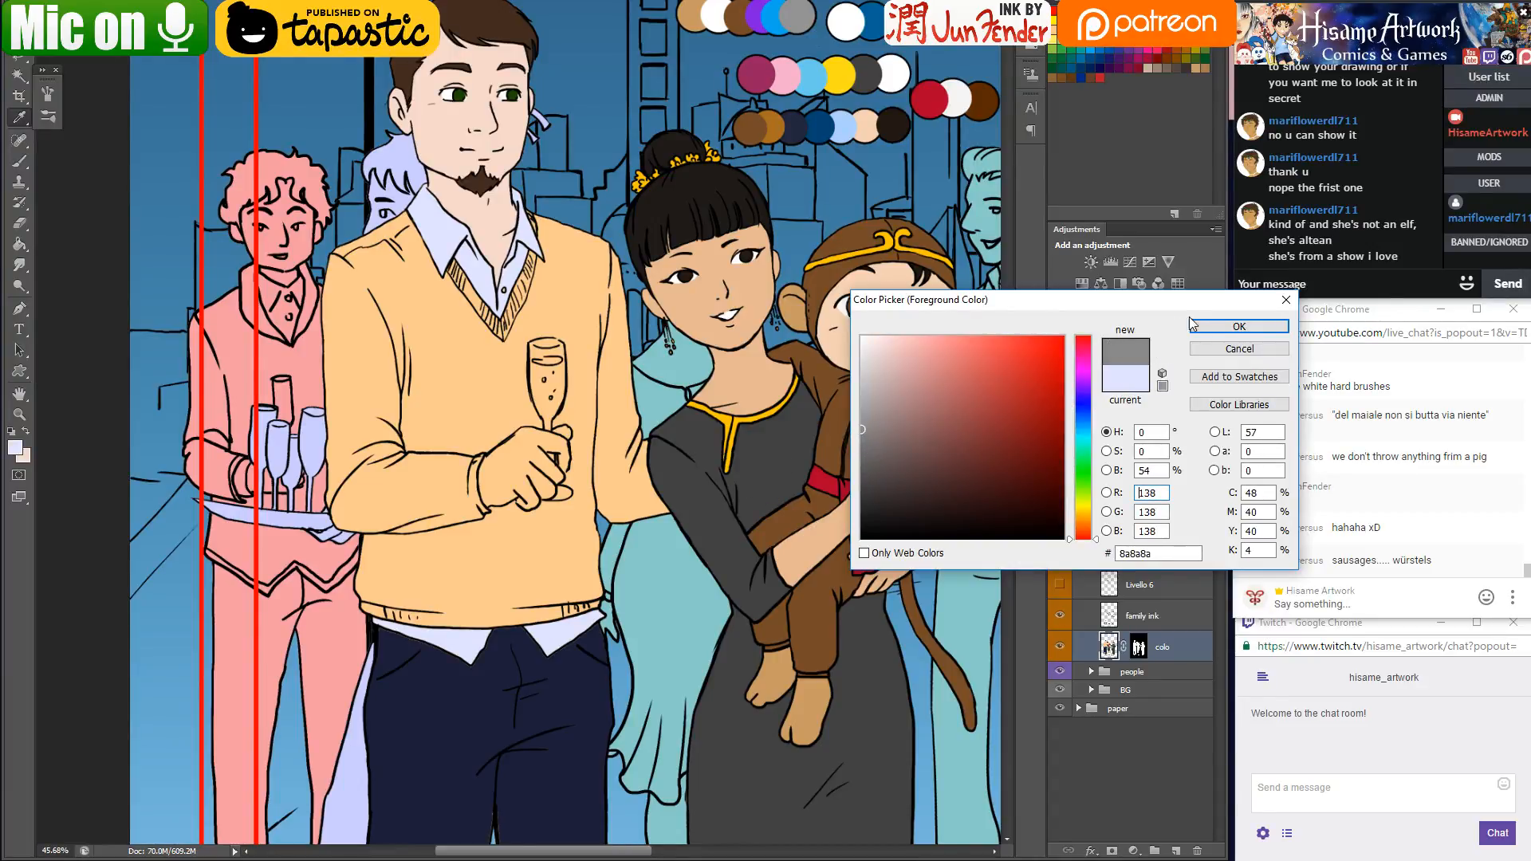
click(1193, 324)
click(444, 378)
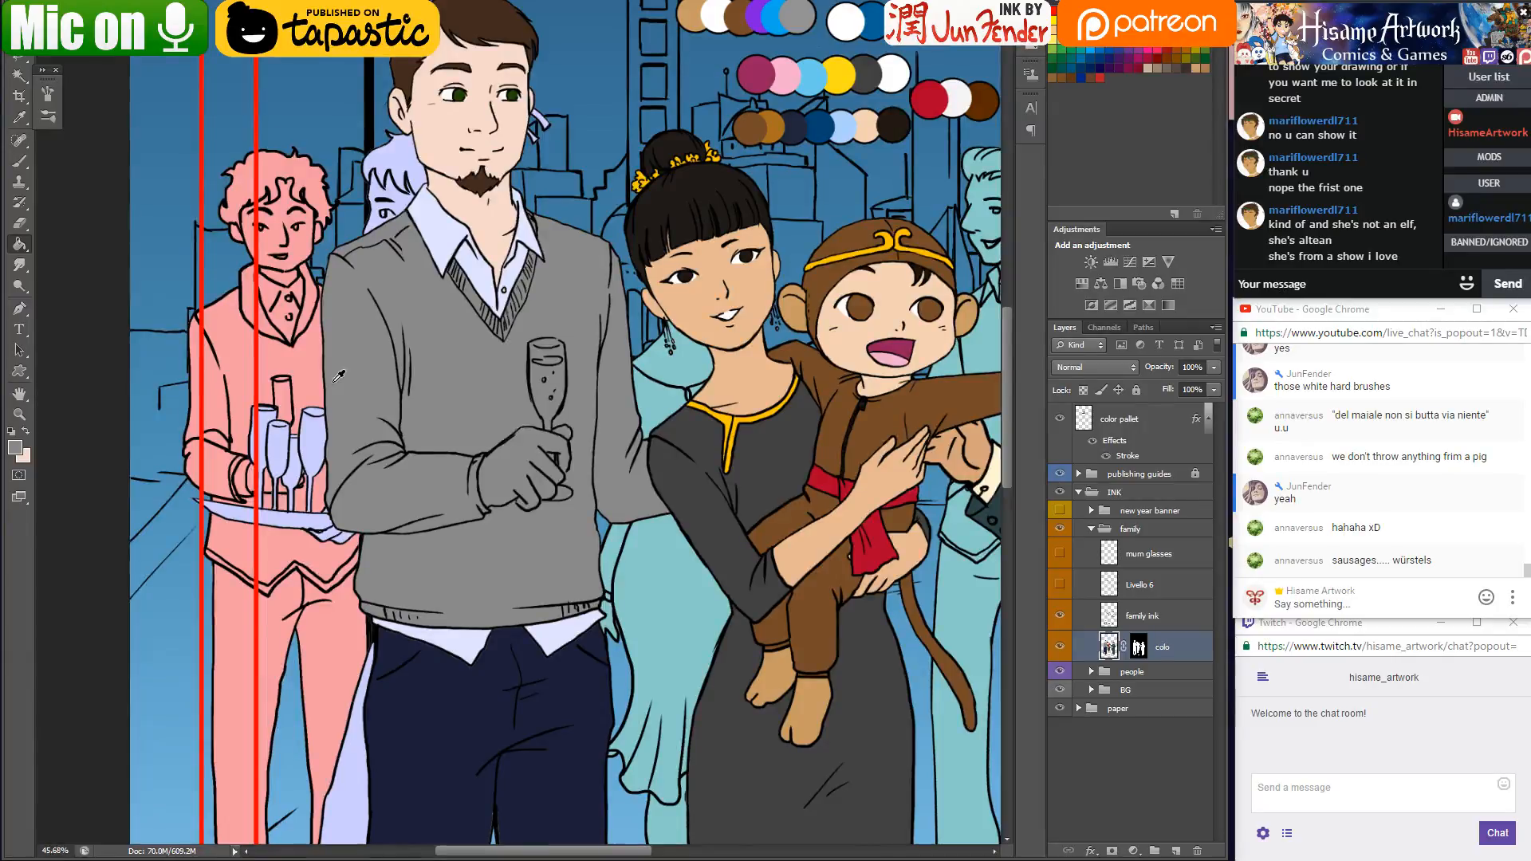
Brush skin tone over the man's wrist and lower hand on the colo layer, correcting the cuff edge with sweater grey
key(ctrl+0)
scroll(386, 410, up, 10)
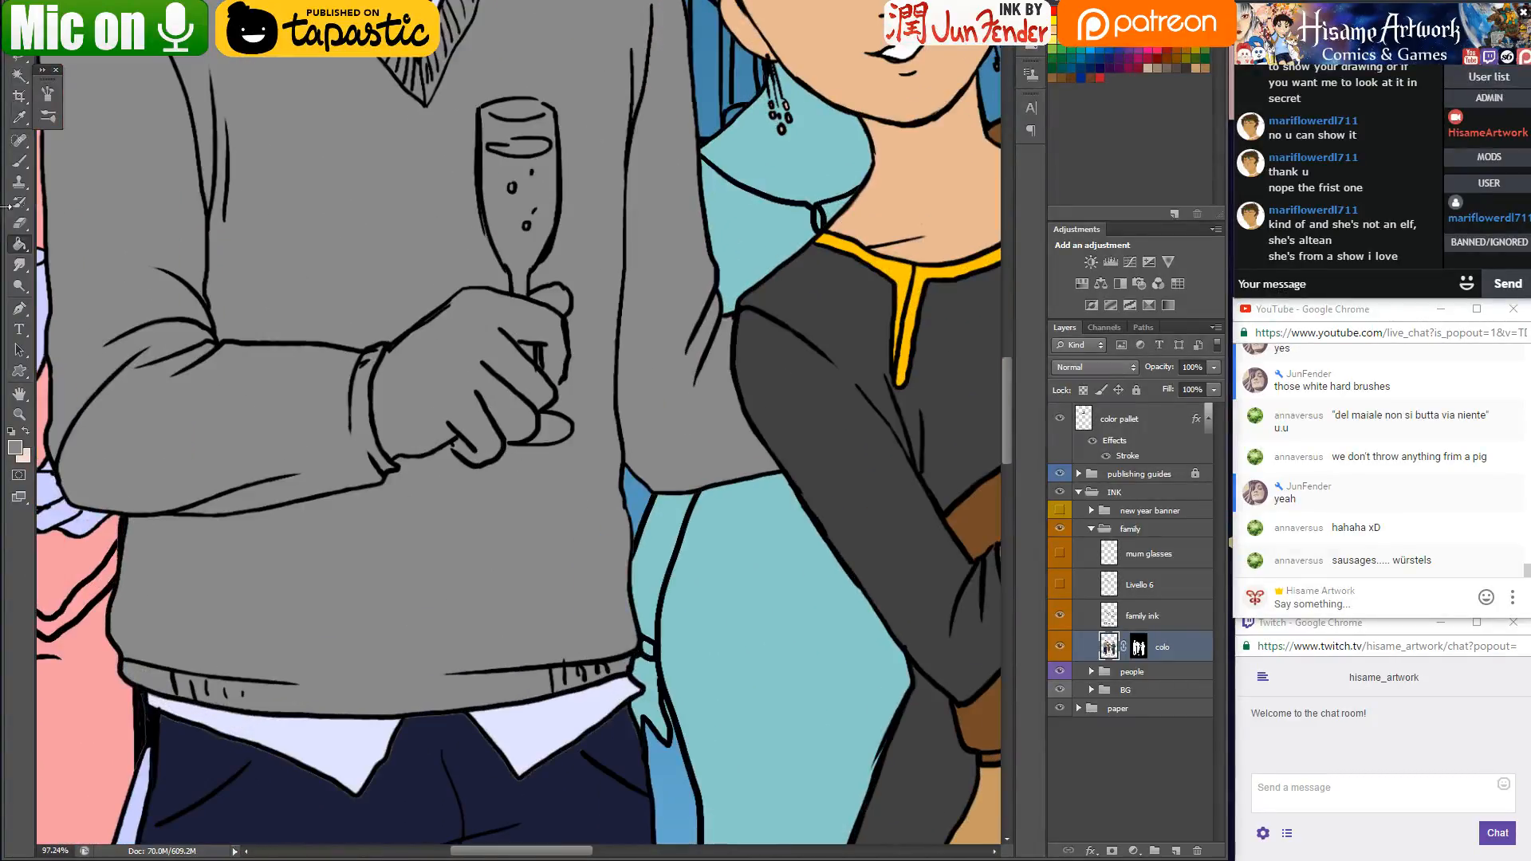
scroll(506, 553, down, 4)
click(19, 160)
scroll(463, 478, up, 5)
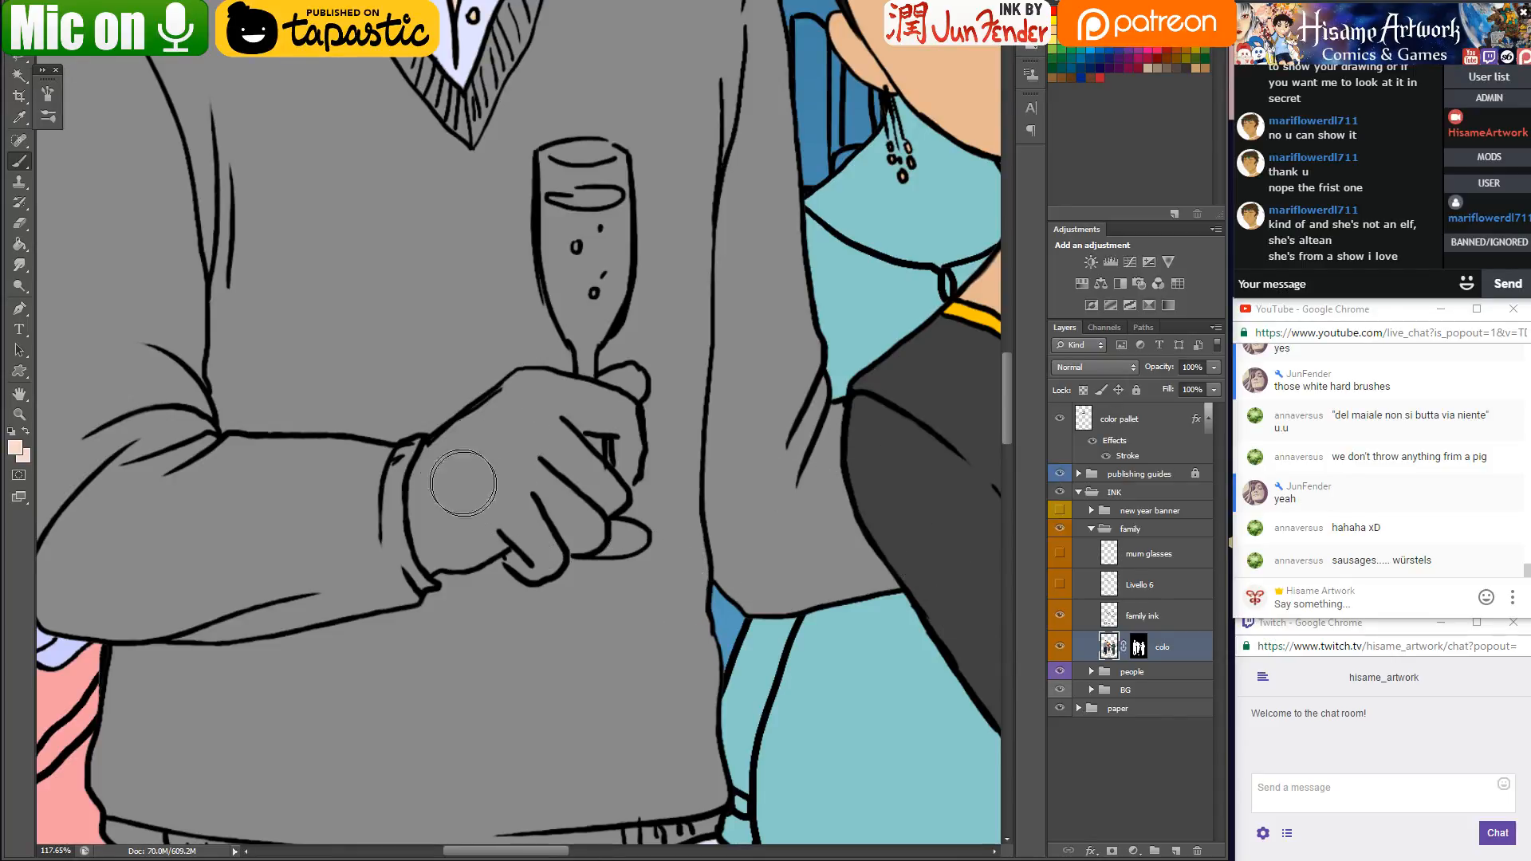
mouse_move(477, 463)
mouse_down()
mouse_move(464, 493)
mouse_move(459, 452)
mouse_move(442, 497)
mouse_move(432, 468)
mouse_move(456, 486)
mouse_move(453, 451)
mouse_move(422, 460)
mouse_move(414, 517)
mouse_move(429, 572)
mouse_move(452, 549)
mouse_up()
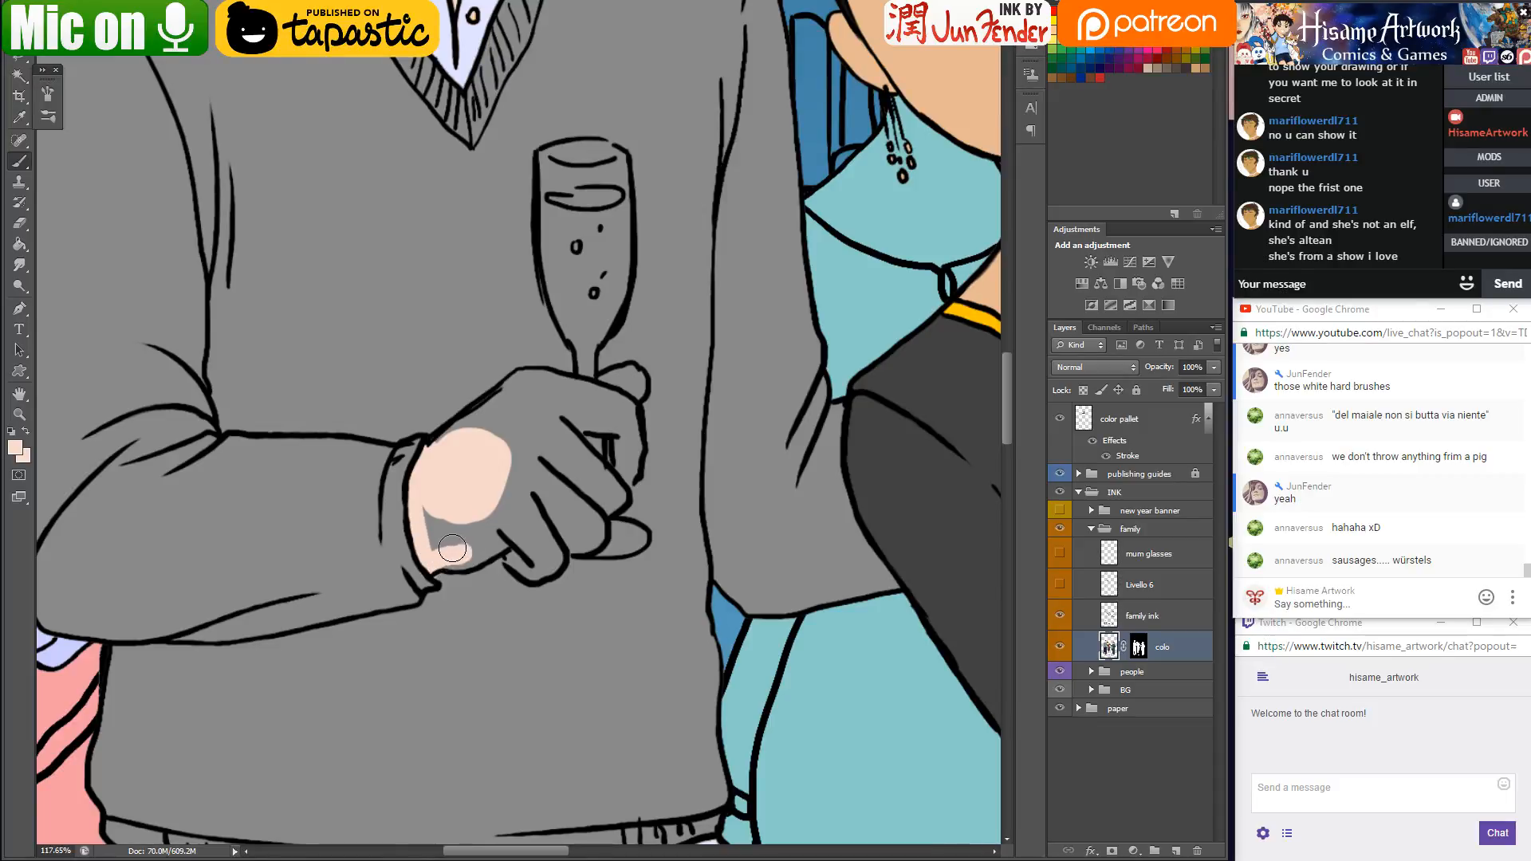
alt+click(444, 591)
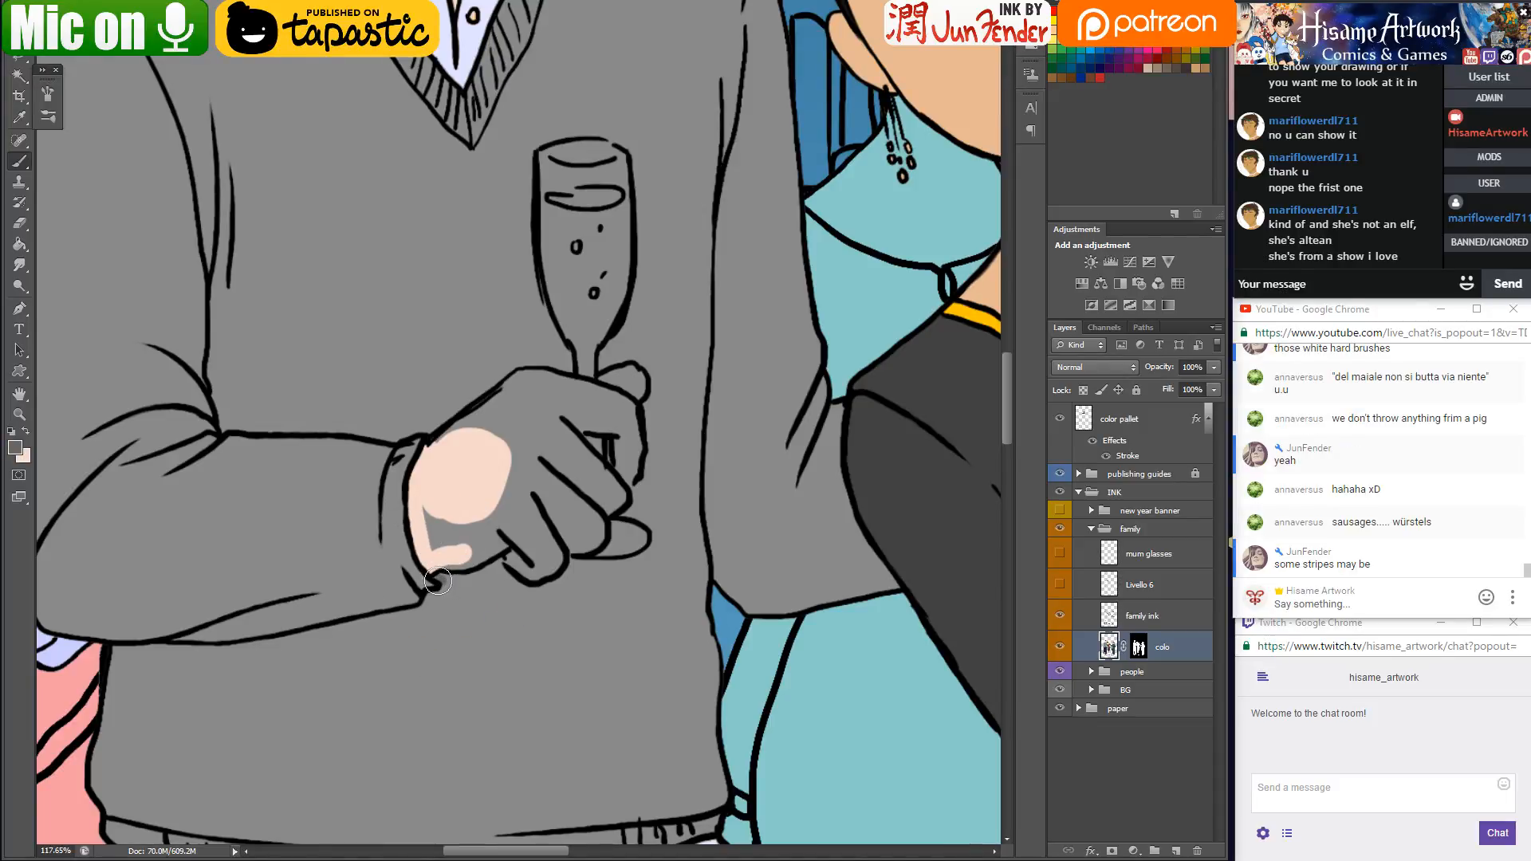
alt+click(464, 585)
alt+click(444, 556)
mouse_move(458, 562)
mouse_down()
mouse_move(521, 535)
mouse_move(515, 561)
mouse_move(549, 561)
mouse_move(540, 570)
mouse_move(519, 507)
mouse_move(540, 542)
mouse_move(495, 503)
mouse_move(485, 533)
mouse_move(439, 504)
mouse_move(432, 546)
mouse_move(423, 521)
mouse_move(472, 544)
mouse_up()
Paint the rest of the man's hand and fingers with skin tone, trimming its upper edge with sweater grey
drag(440, 438, 528, 375)
alt+click(434, 412)
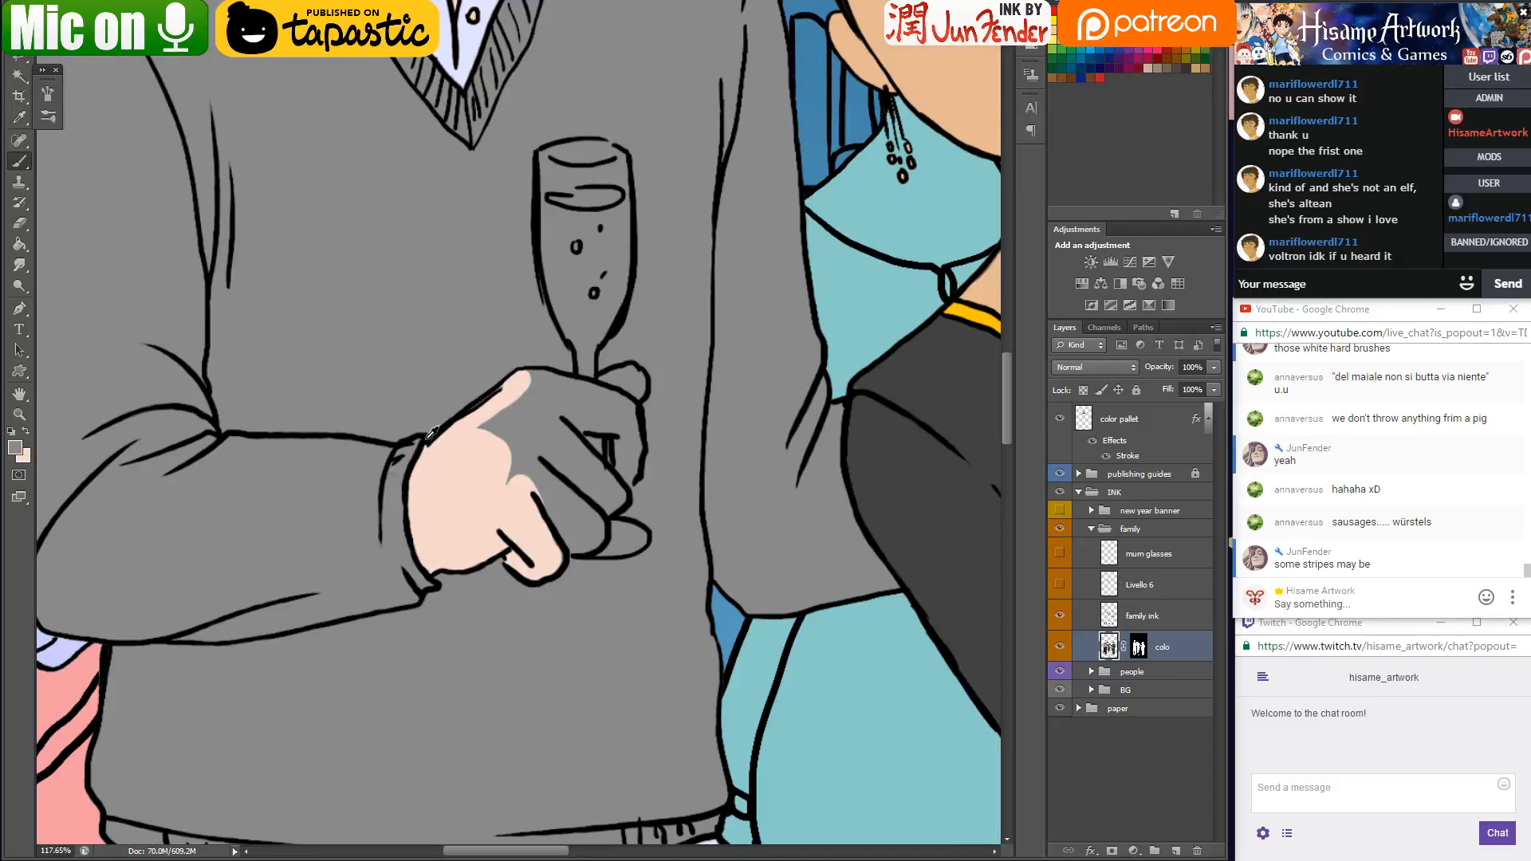
alt+click(511, 383)
mouse_move(527, 380)
mouse_down()
mouse_move(623, 407)
mouse_move(634, 455)
mouse_move(621, 485)
mouse_move(617, 428)
mouse_move(616, 479)
mouse_move(614, 426)
mouse_move(561, 418)
mouse_move(599, 409)
mouse_move(616, 380)
mouse_move(618, 414)
mouse_move(607, 382)
mouse_move(634, 375)
mouse_move(604, 485)
mouse_move(540, 418)
mouse_move(544, 395)
mouse_move(521, 397)
mouse_move(517, 447)
mouse_move(540, 434)
mouse_move(531, 490)
mouse_move(555, 535)
mouse_move(558, 520)
mouse_move(551, 565)
mouse_move(569, 526)
mouse_move(578, 548)
mouse_move(593, 534)
mouse_move(553, 437)
mouse_move(596, 504)
mouse_move(557, 428)
mouse_move(613, 493)
mouse_move(603, 512)
mouse_move(618, 497)
mouse_move(587, 548)
mouse_move(625, 537)
mouse_move(605, 530)
mouse_move(638, 541)
mouse_move(570, 505)
mouse_up()
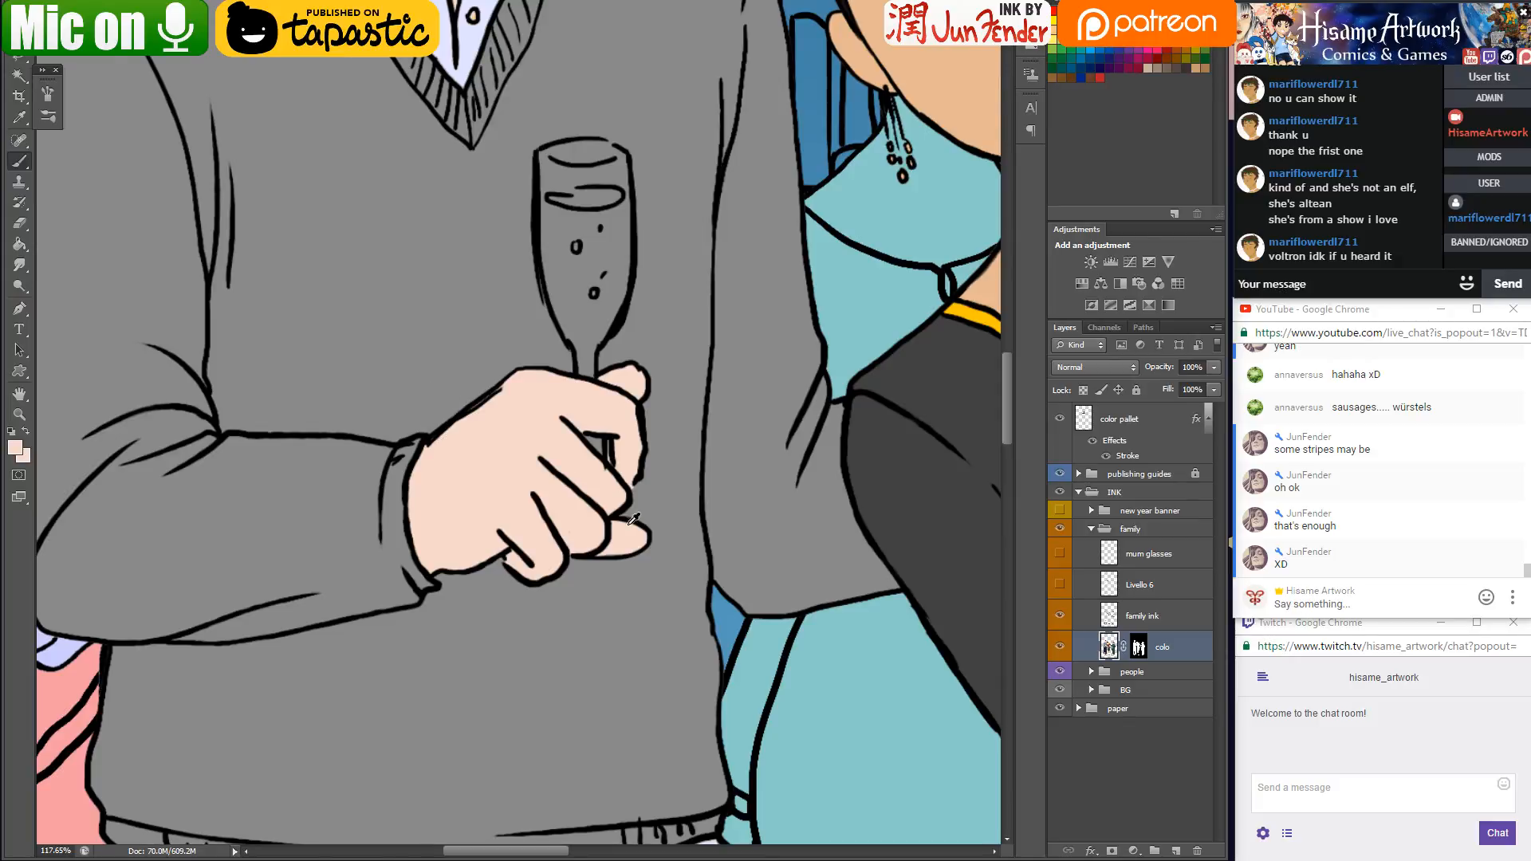
Repaint the glass base below the man's fingers grey, retouch the skin beside it and save the illustration
scroll(672, 555, up, 3)
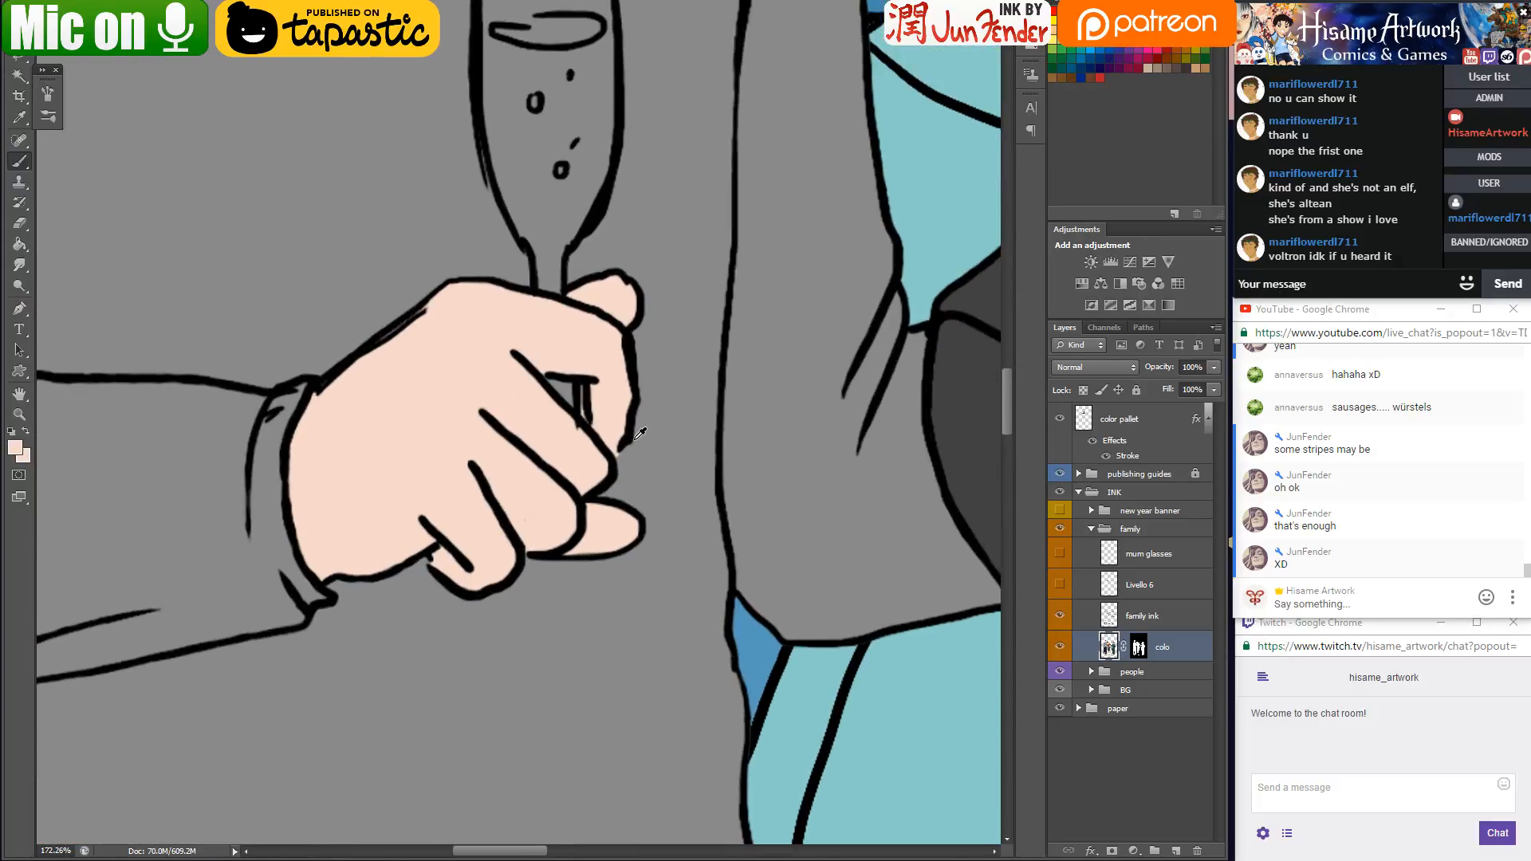
mouse_move(626, 510)
mouse_down()
mouse_move(605, 513)
mouse_move(610, 538)
mouse_move(586, 551)
mouse_up()
alt+click(550, 495)
mouse_move(547, 506)
mouse_down()
mouse_move(558, 513)
mouse_move(549, 496)
mouse_up()
key(ctrl+s)
alt+scroll(448, 467, down, 4)
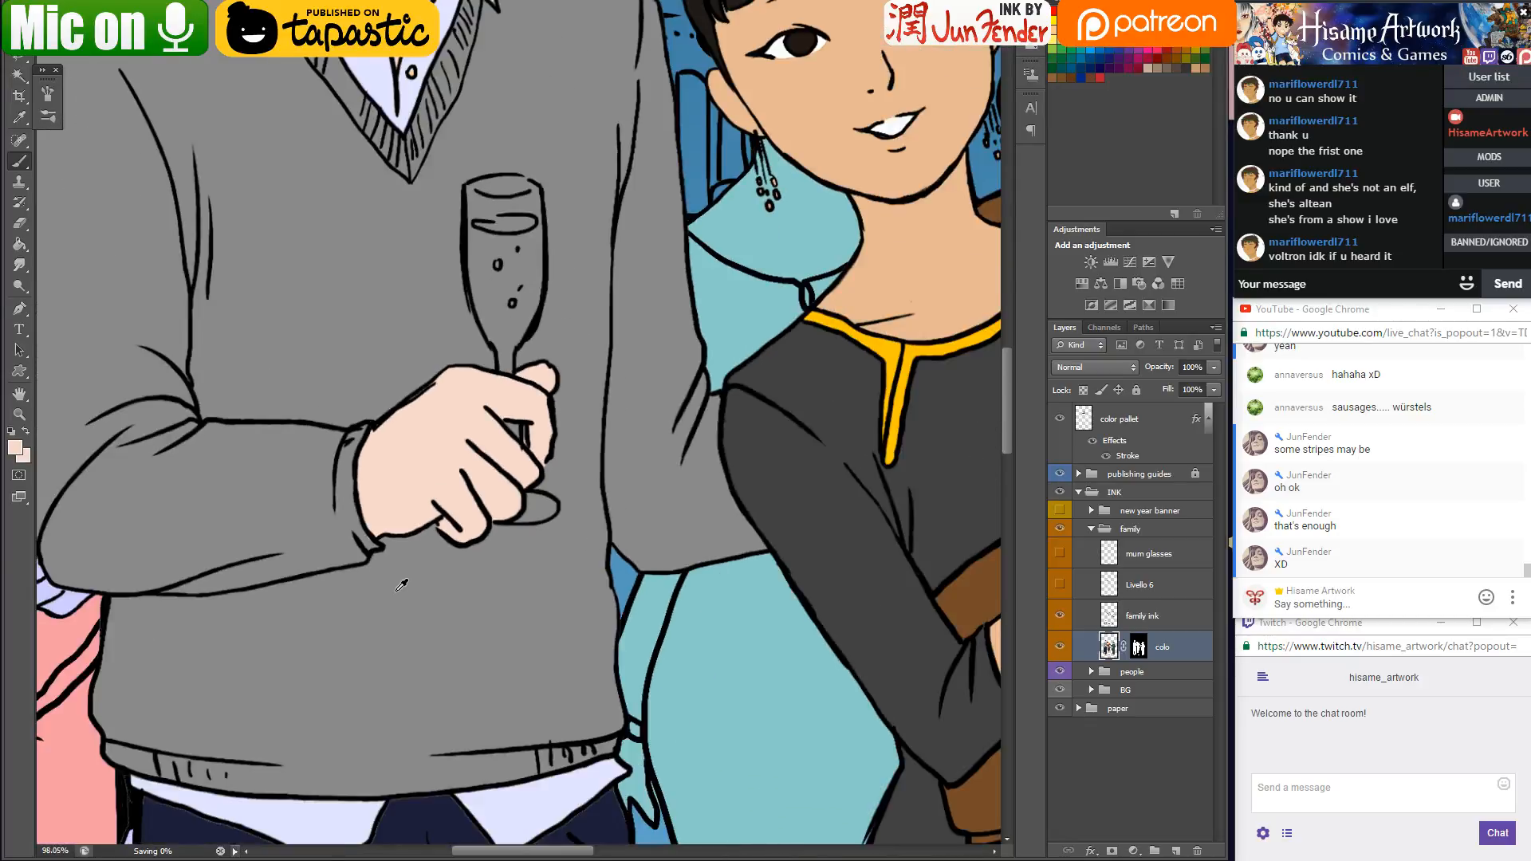
alt+scroll(371, 469, up, 2)
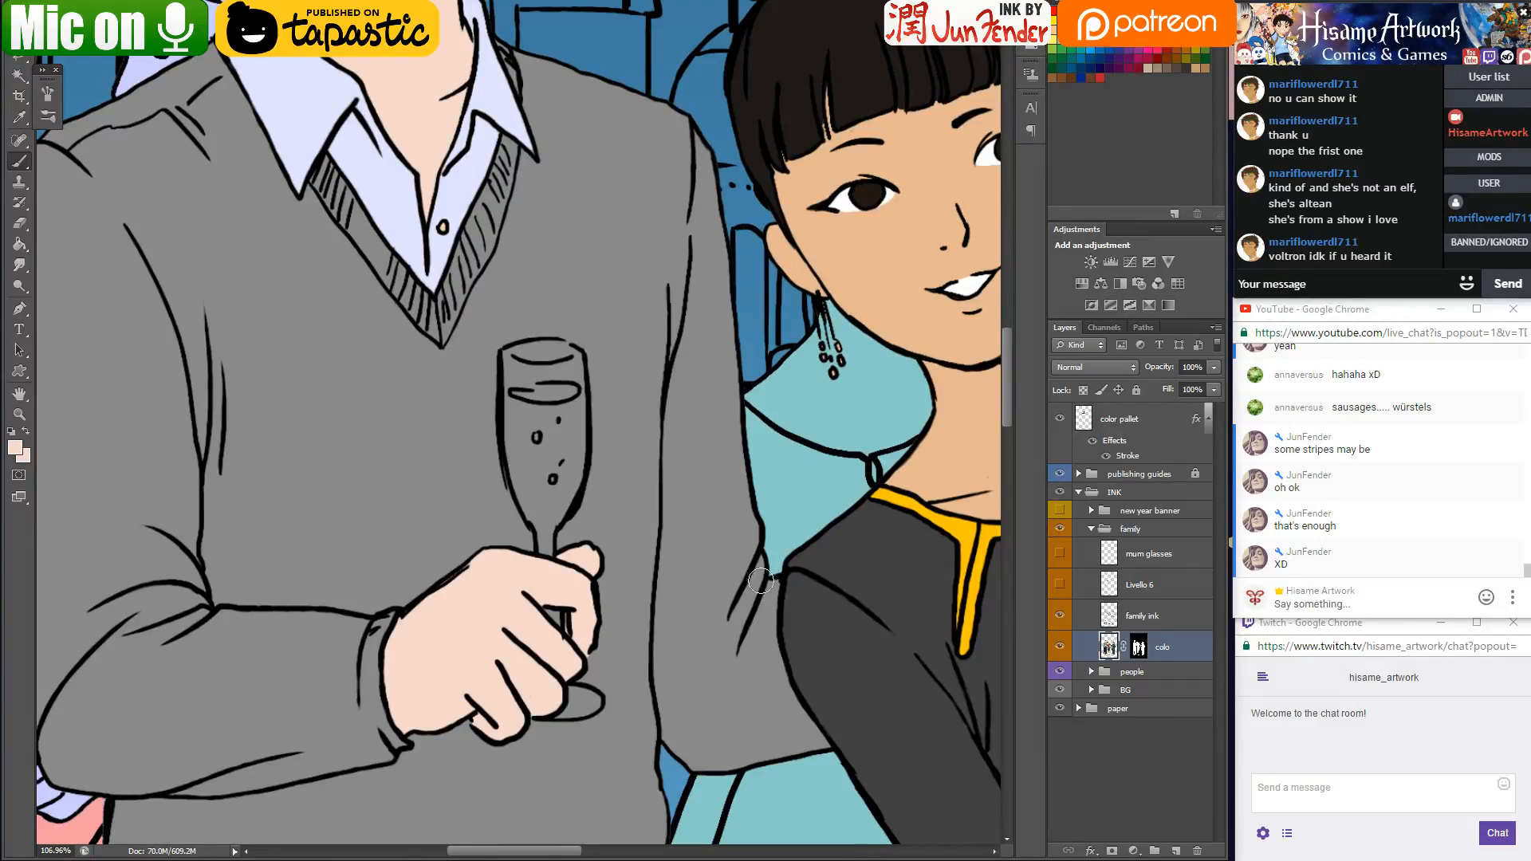
alt+scroll(761, 582, down, 1)
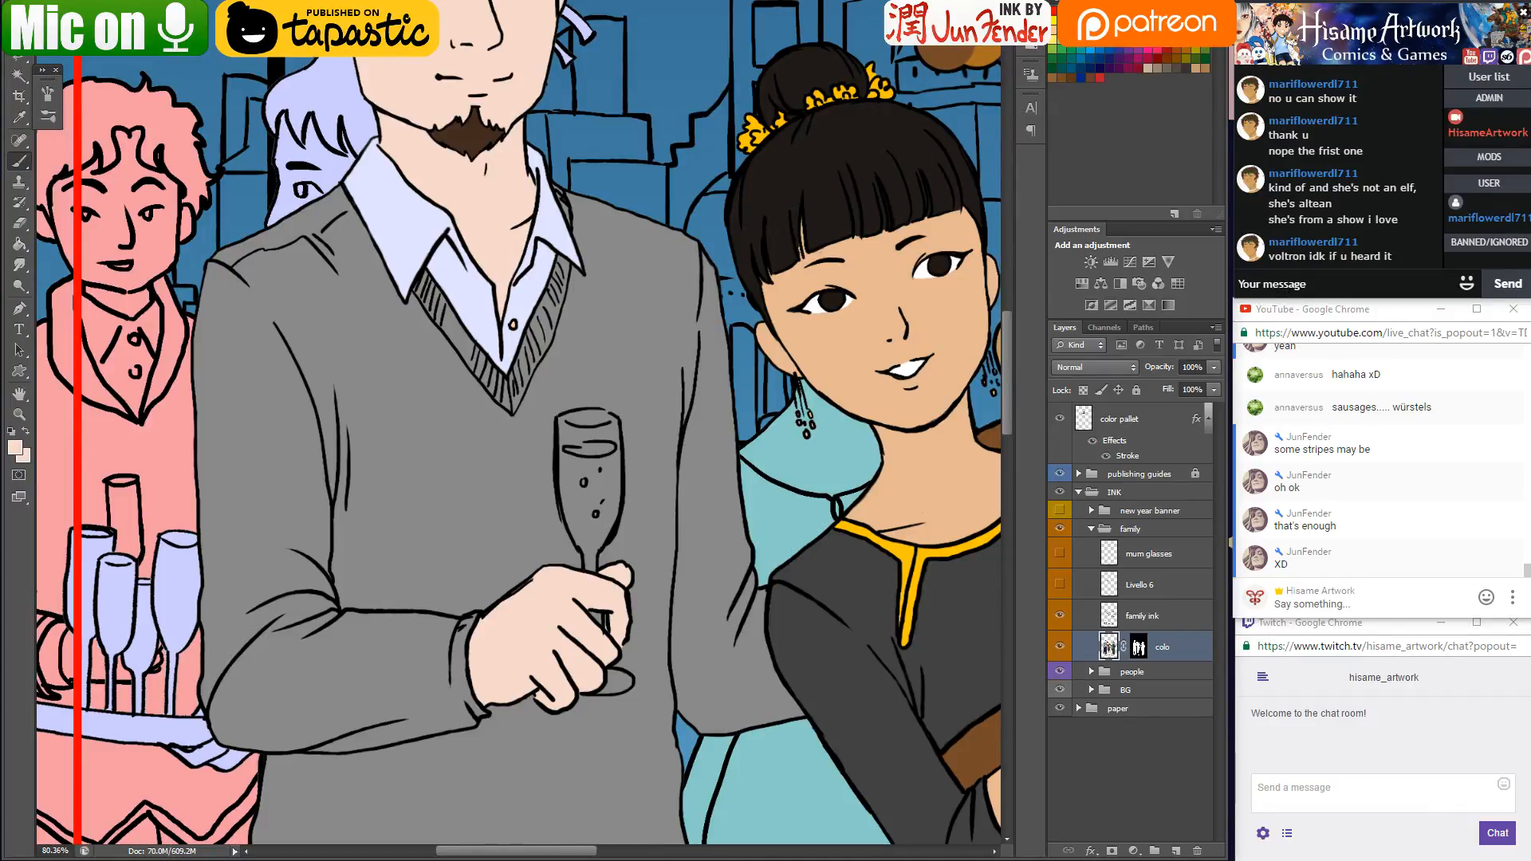
Switch to the browser and search Google for "voltron"
key(alt+Tab)
text(v)
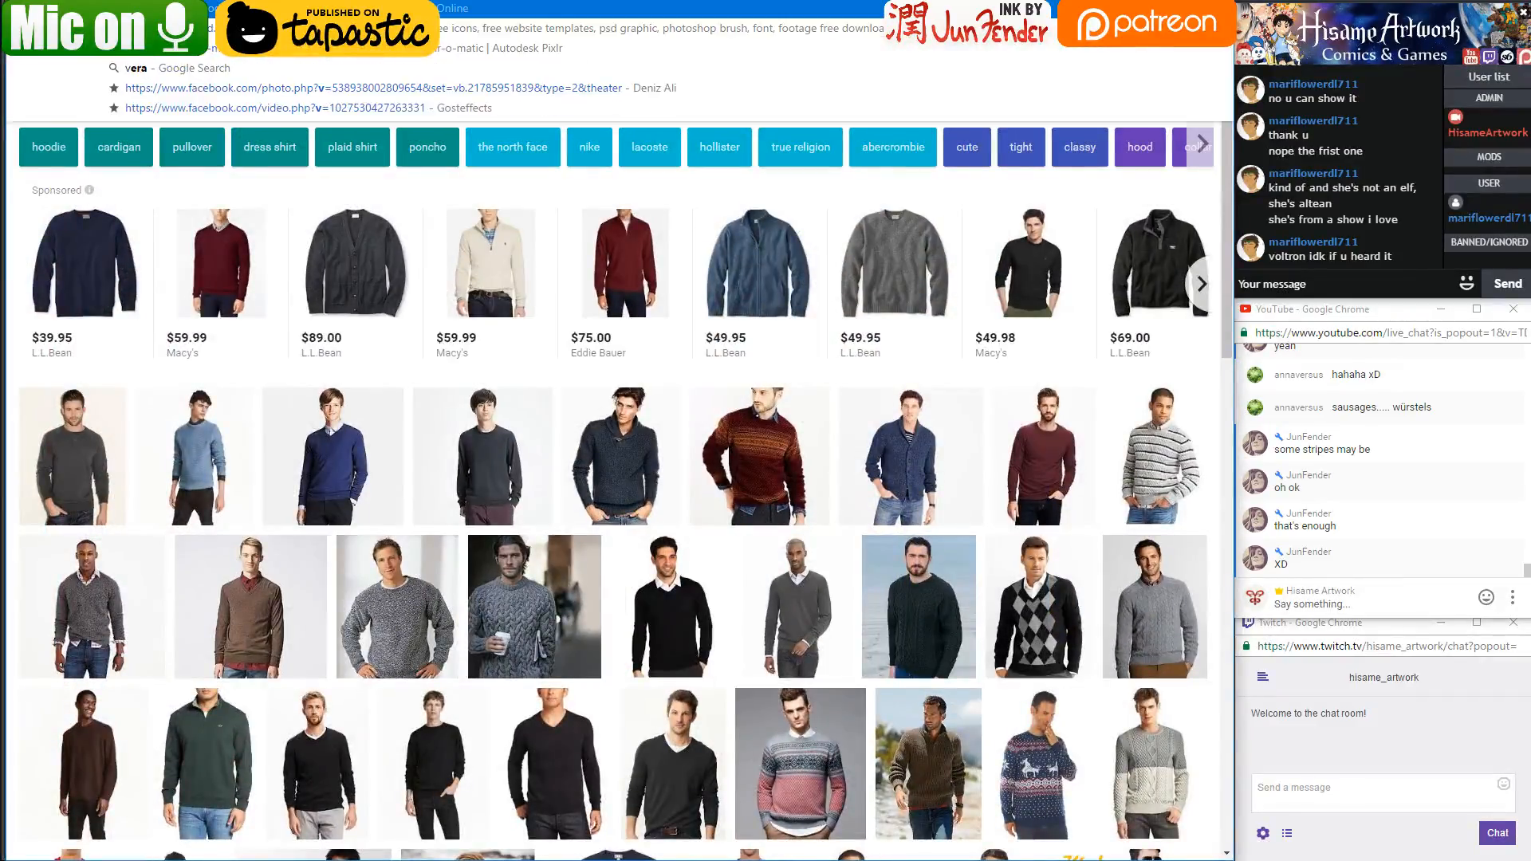
text(oltr)
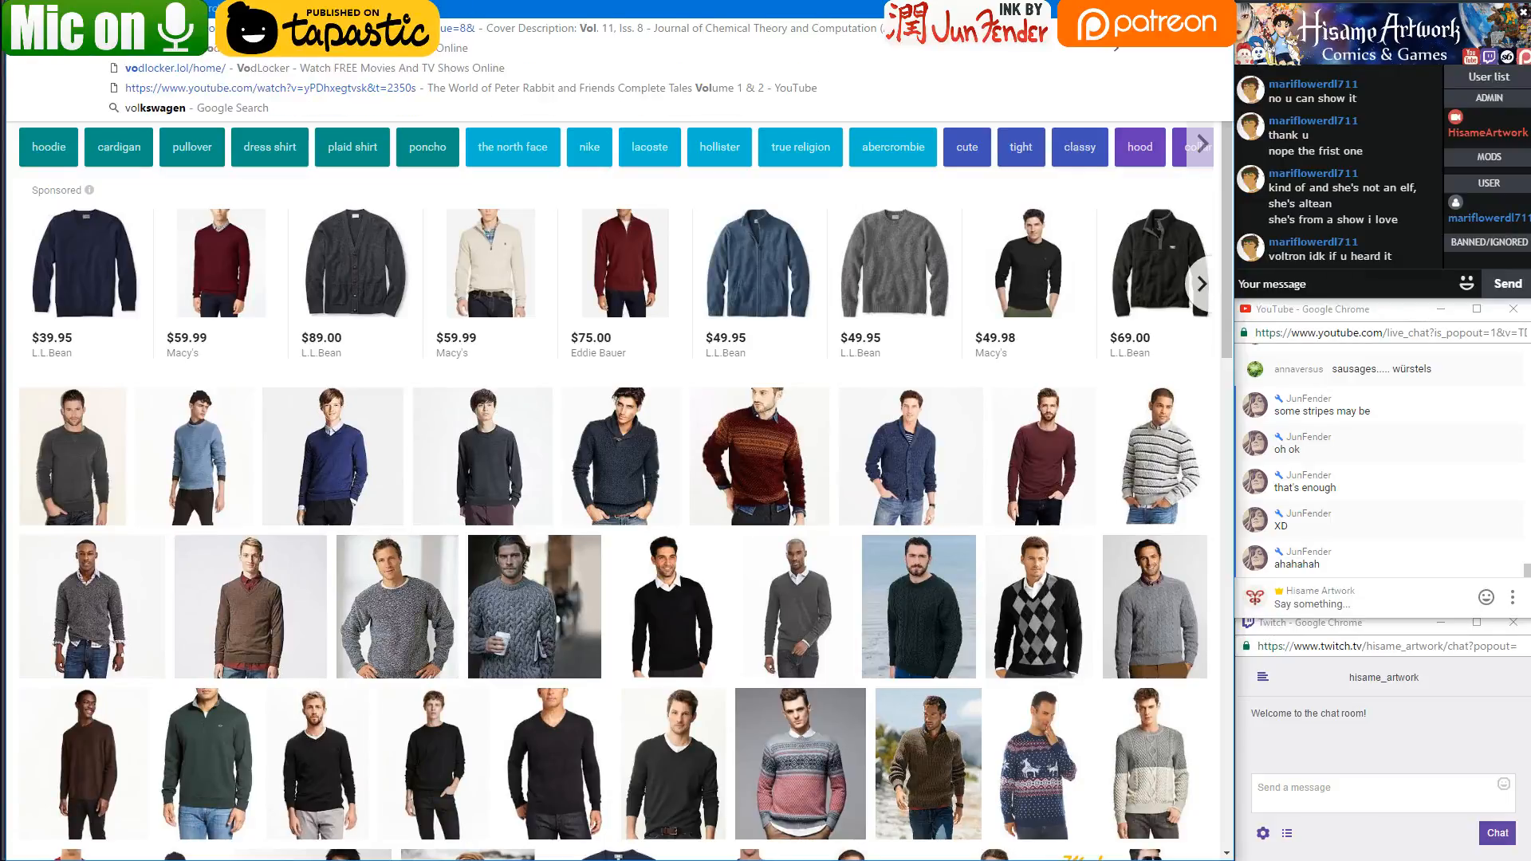
text(on)
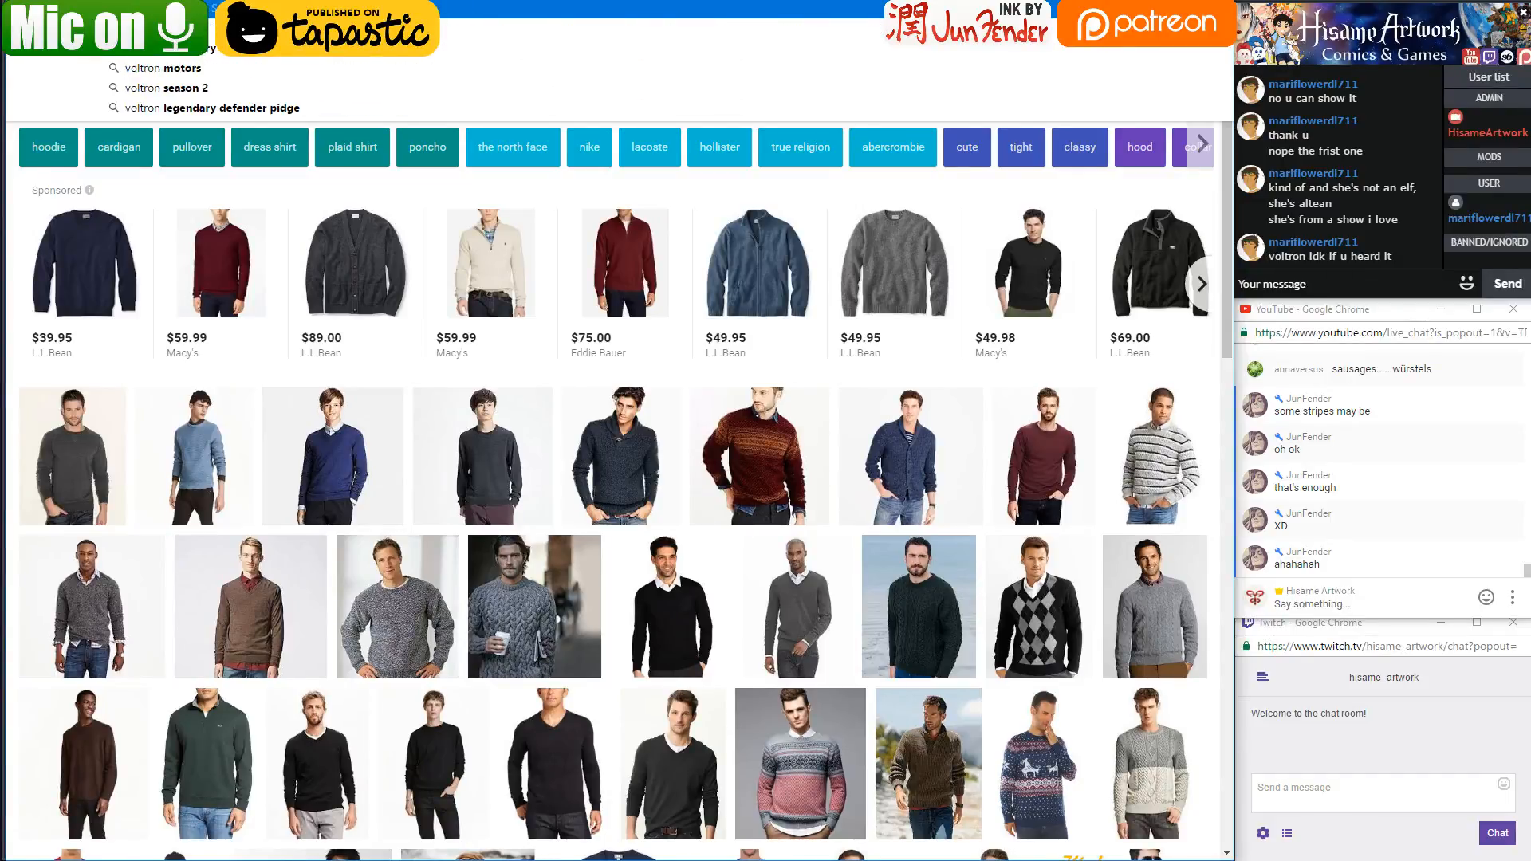
key(Return)
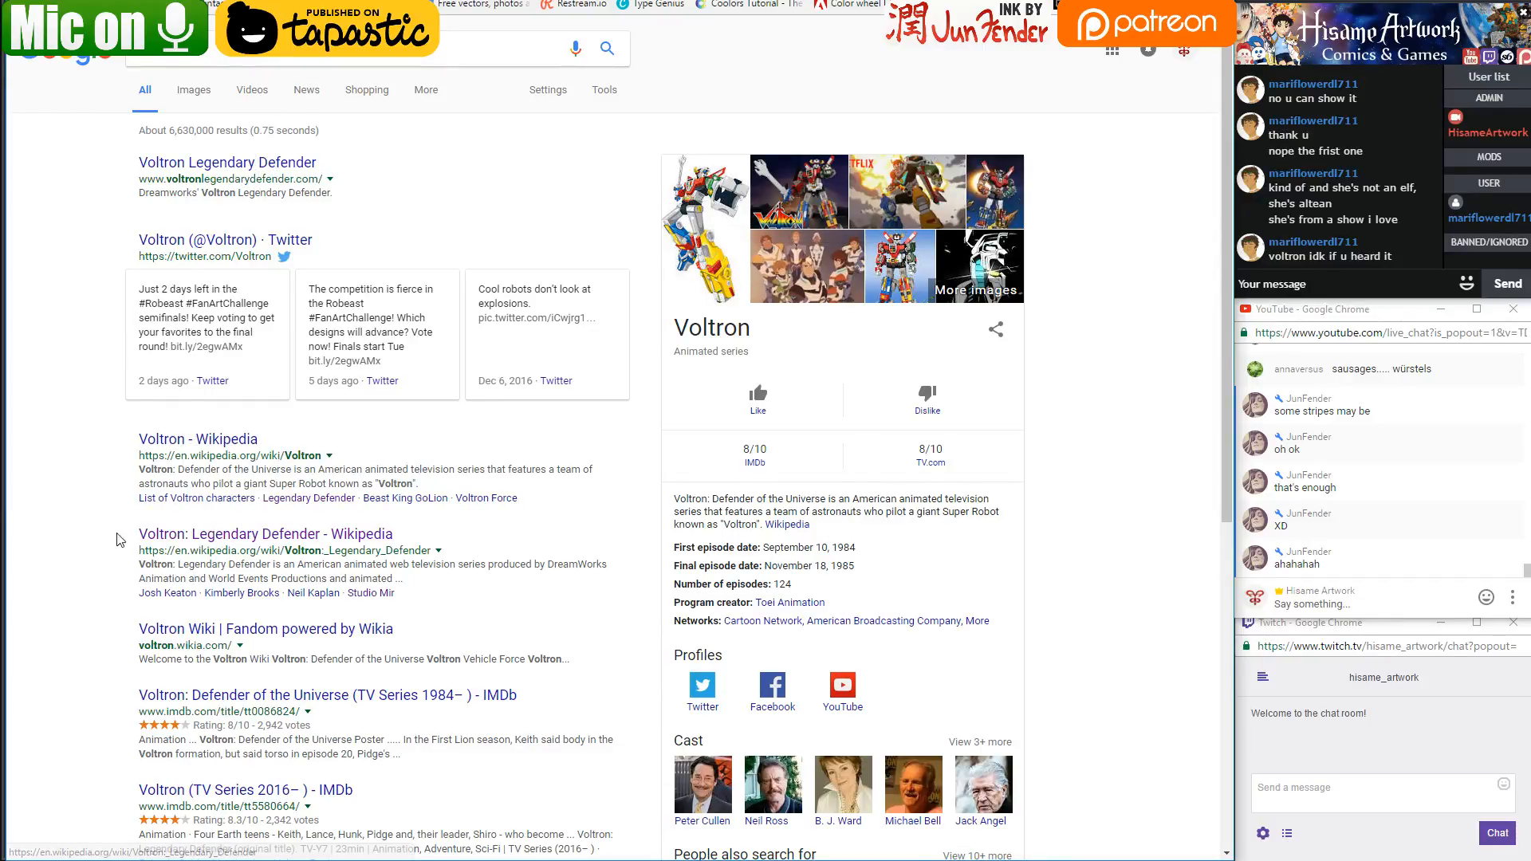
Open the Wikipedia article on Voltron: Legendary Defender and look through its summary, cast and episode sections
click(156, 536)
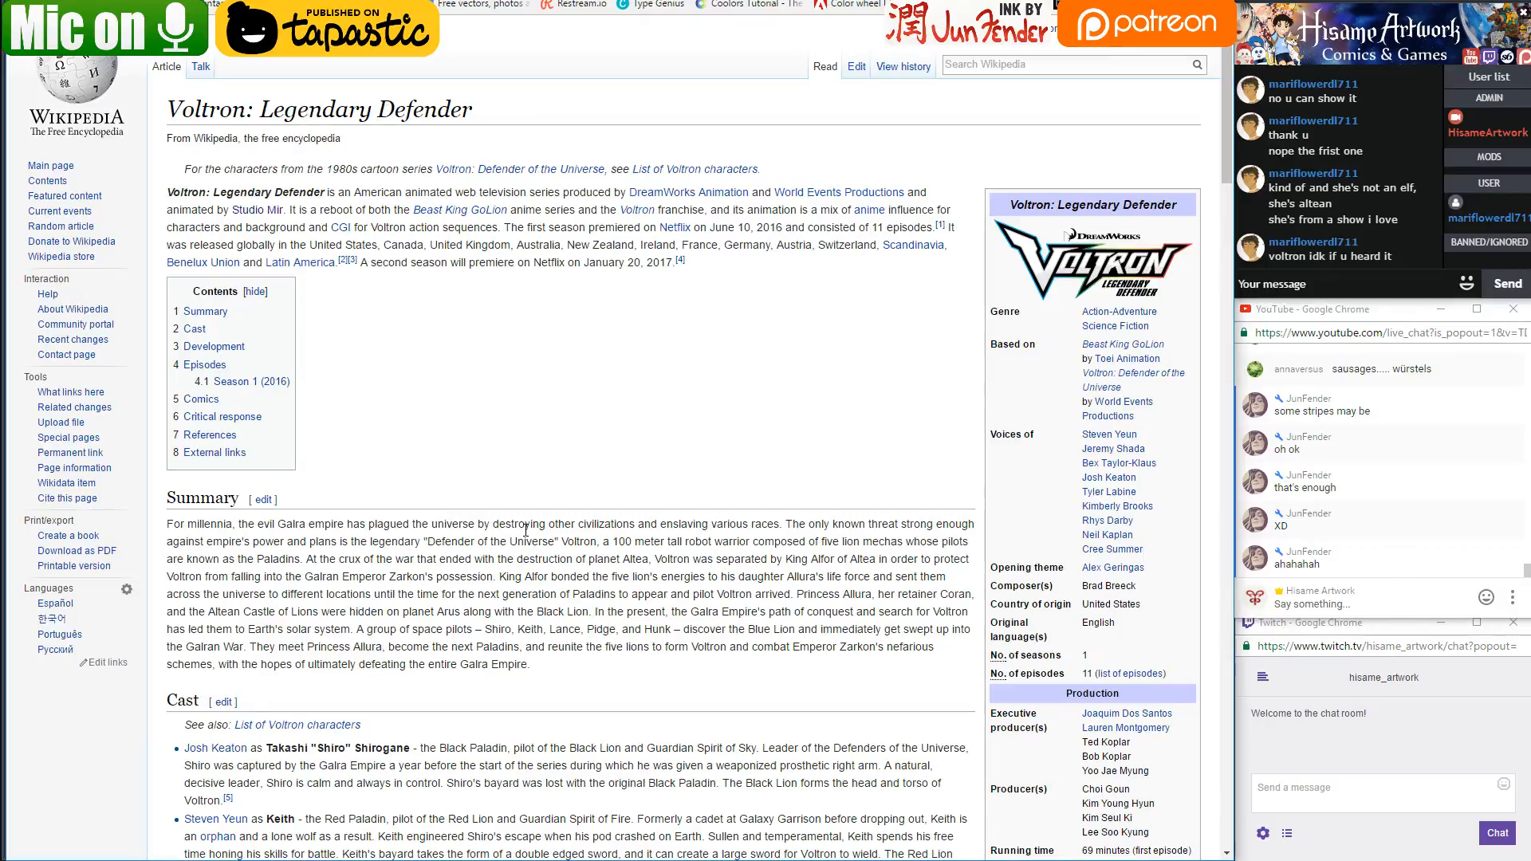
scroll(438, 557, down, 9)
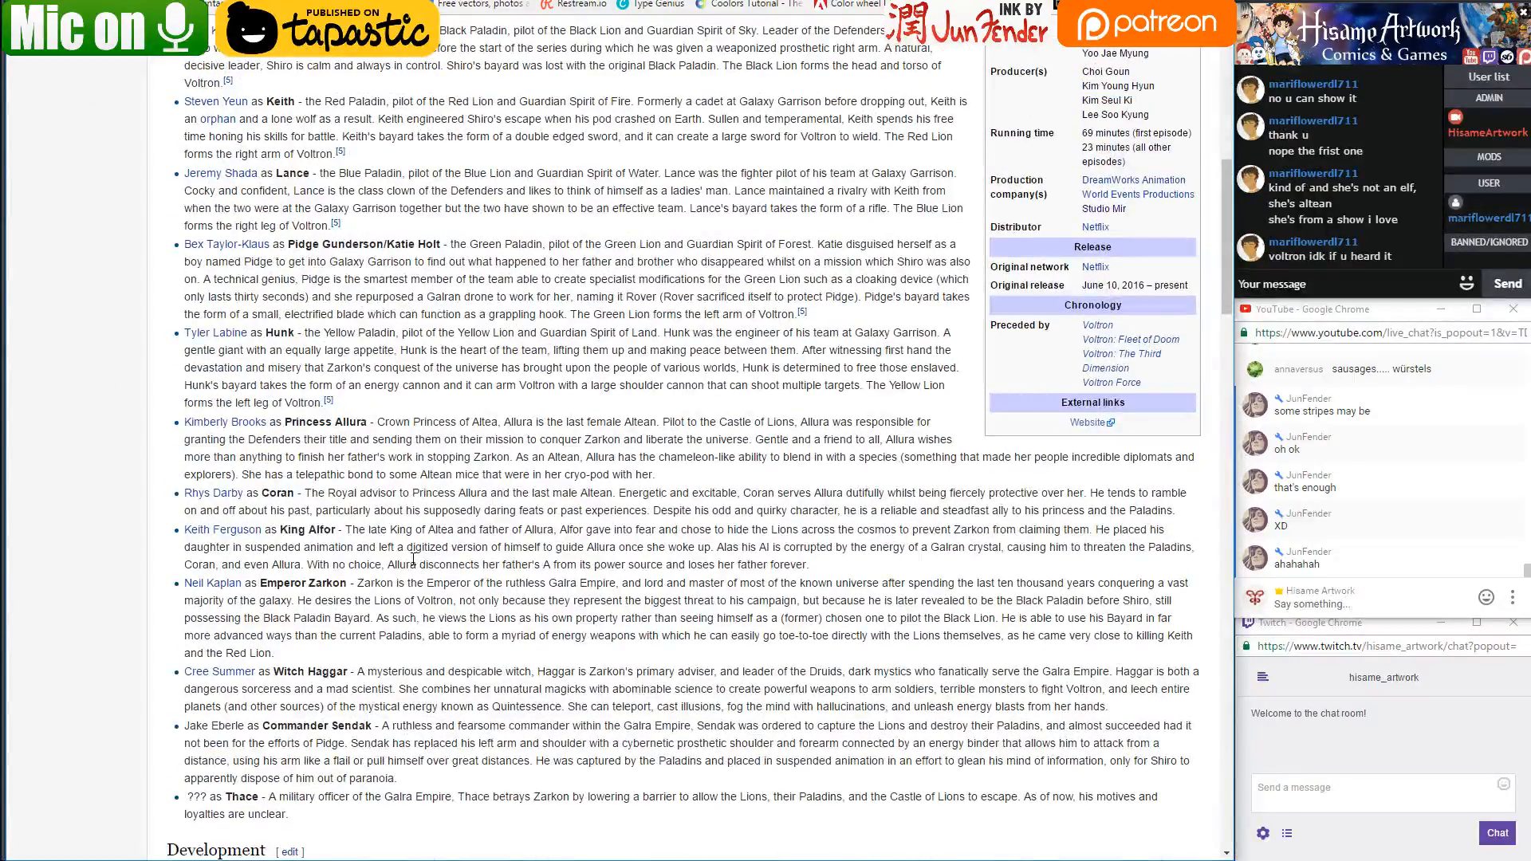
scroll(414, 562, down, 6)
scroll(413, 564, up, 4)
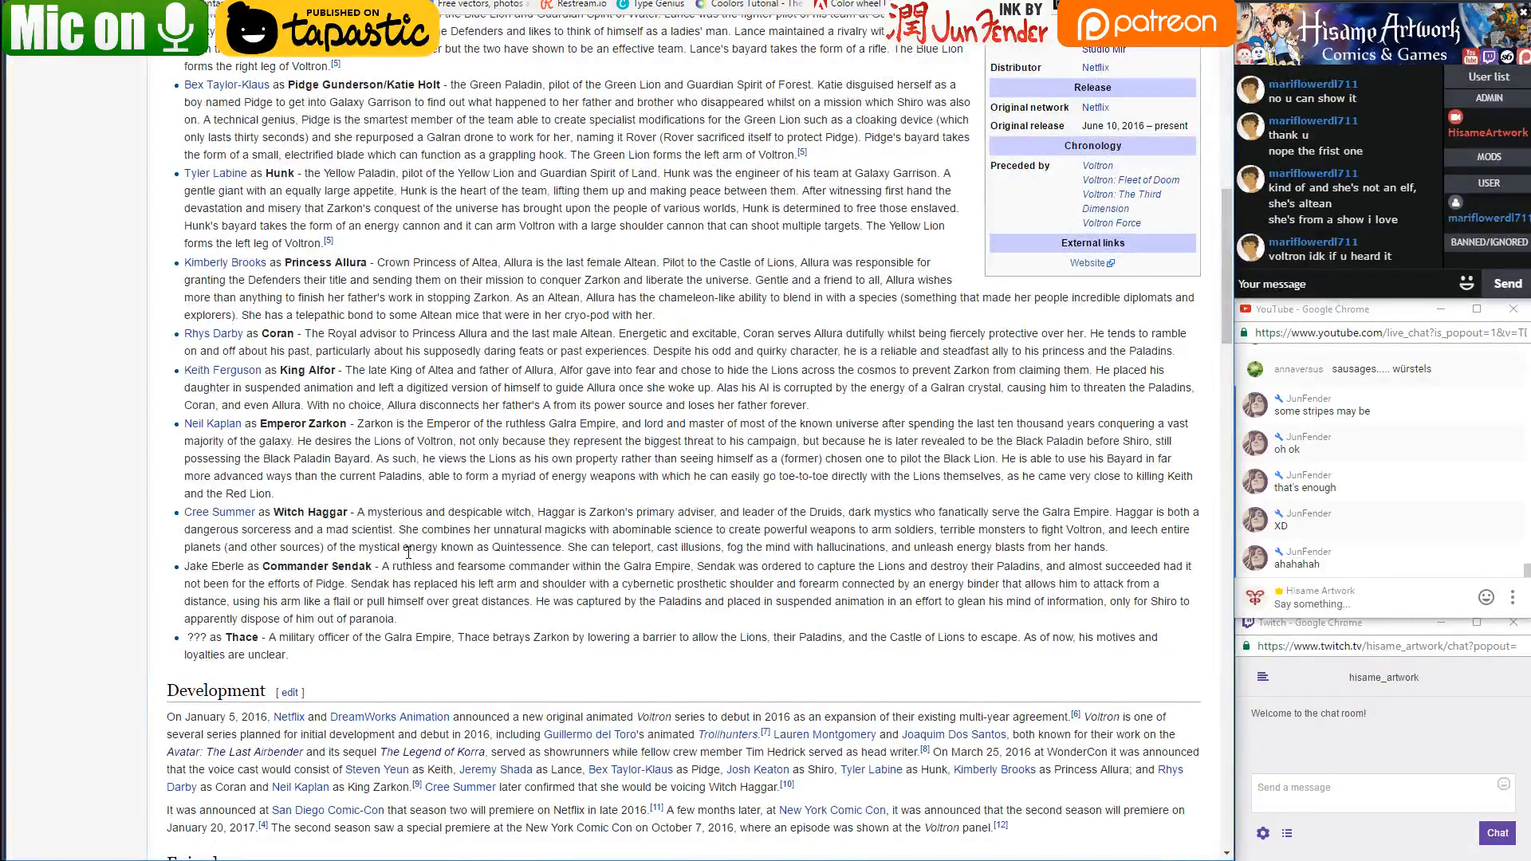
scroll(409, 552, down, 15)
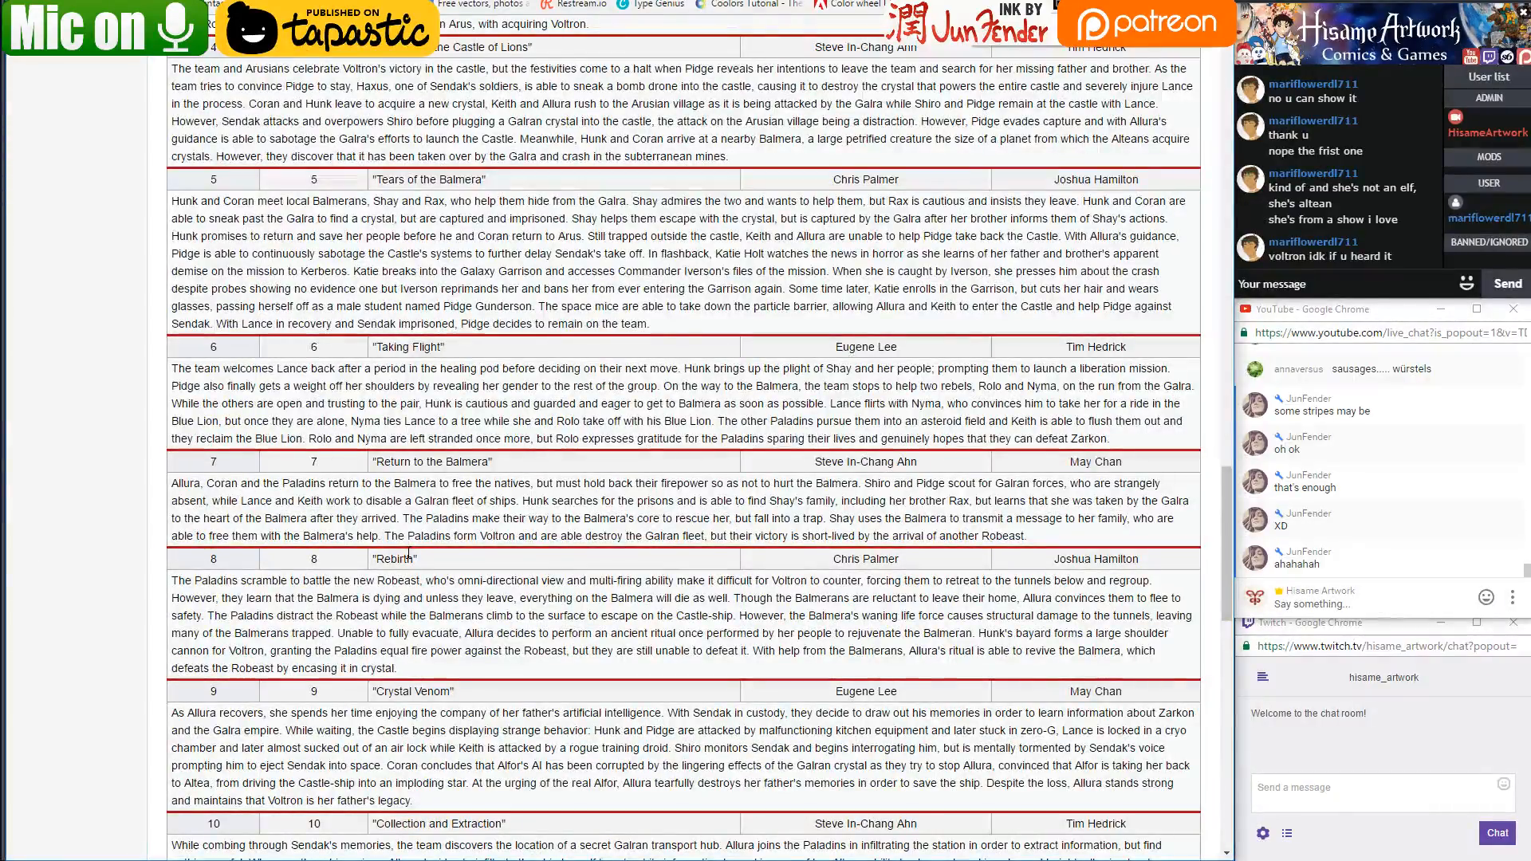
scroll(409, 552, up, 15)
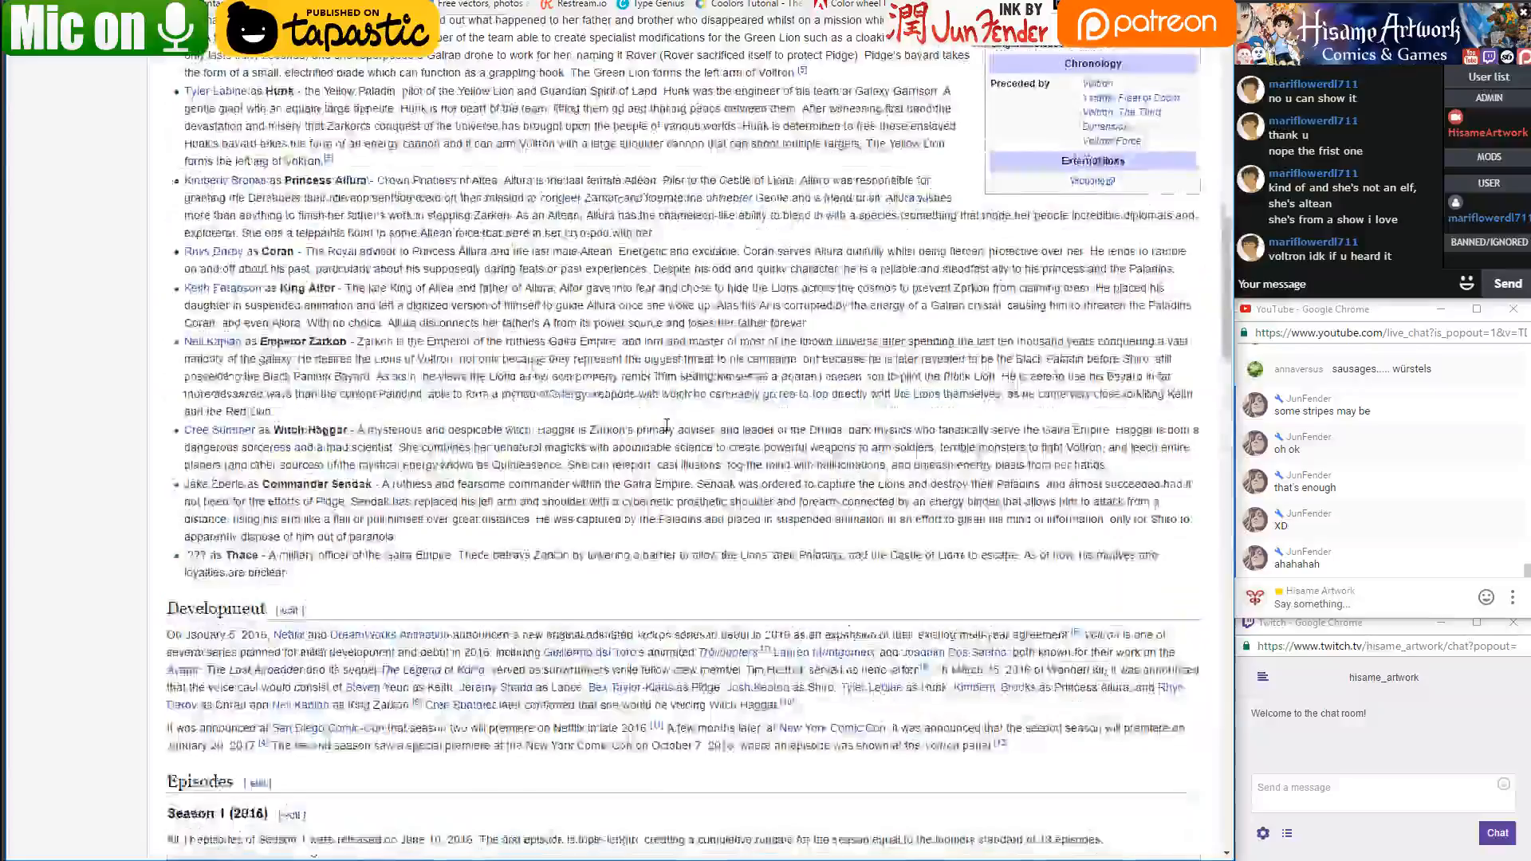
scroll(667, 427, up, 10)
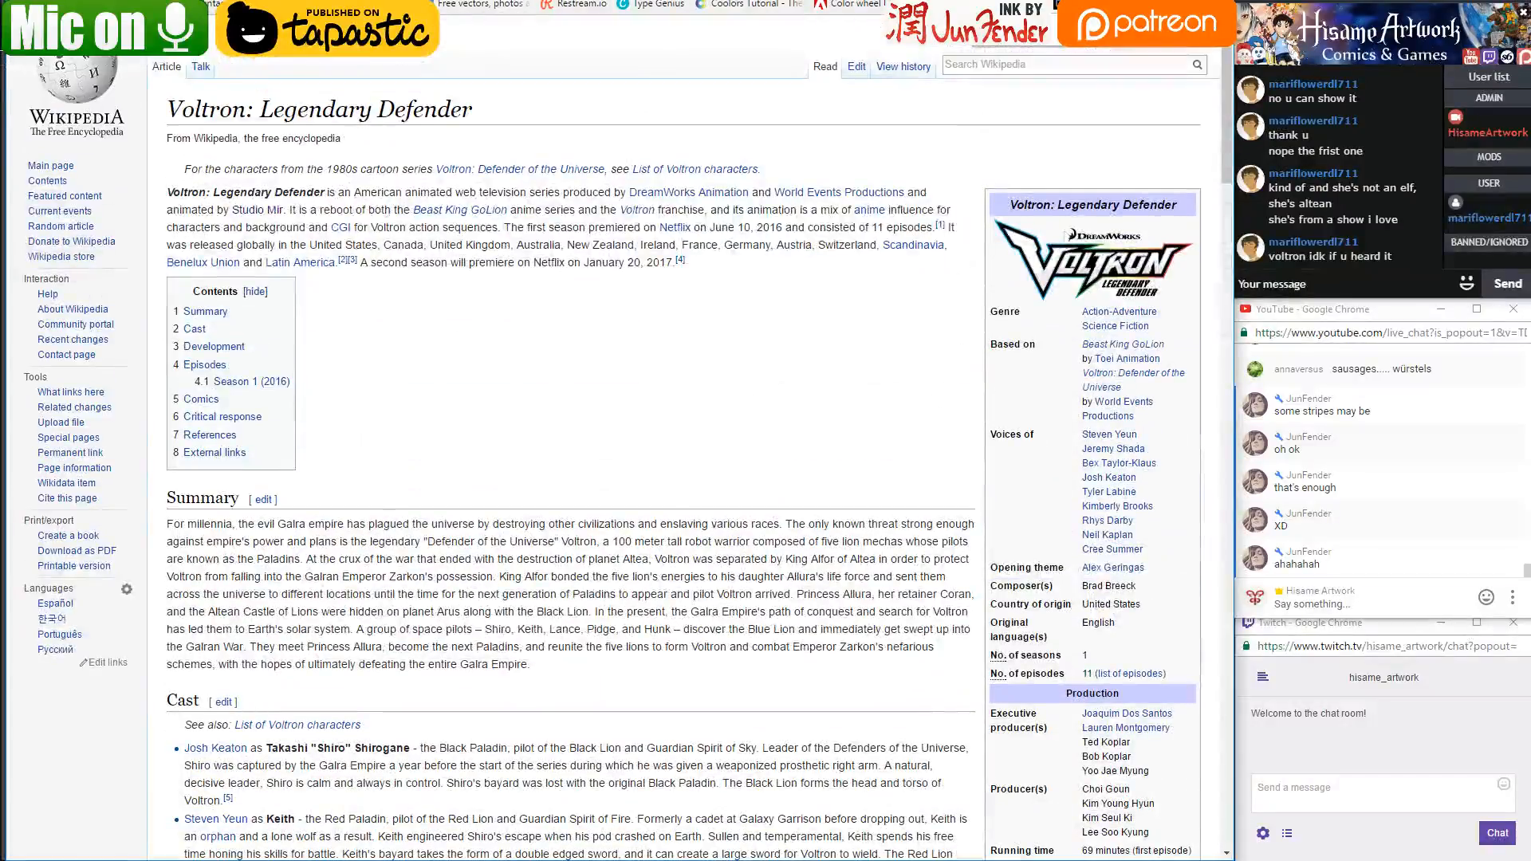
Return to the Google results and view the Voltron images, including the LEGO Ideas picture and the Netflix one
click(1069, 231)
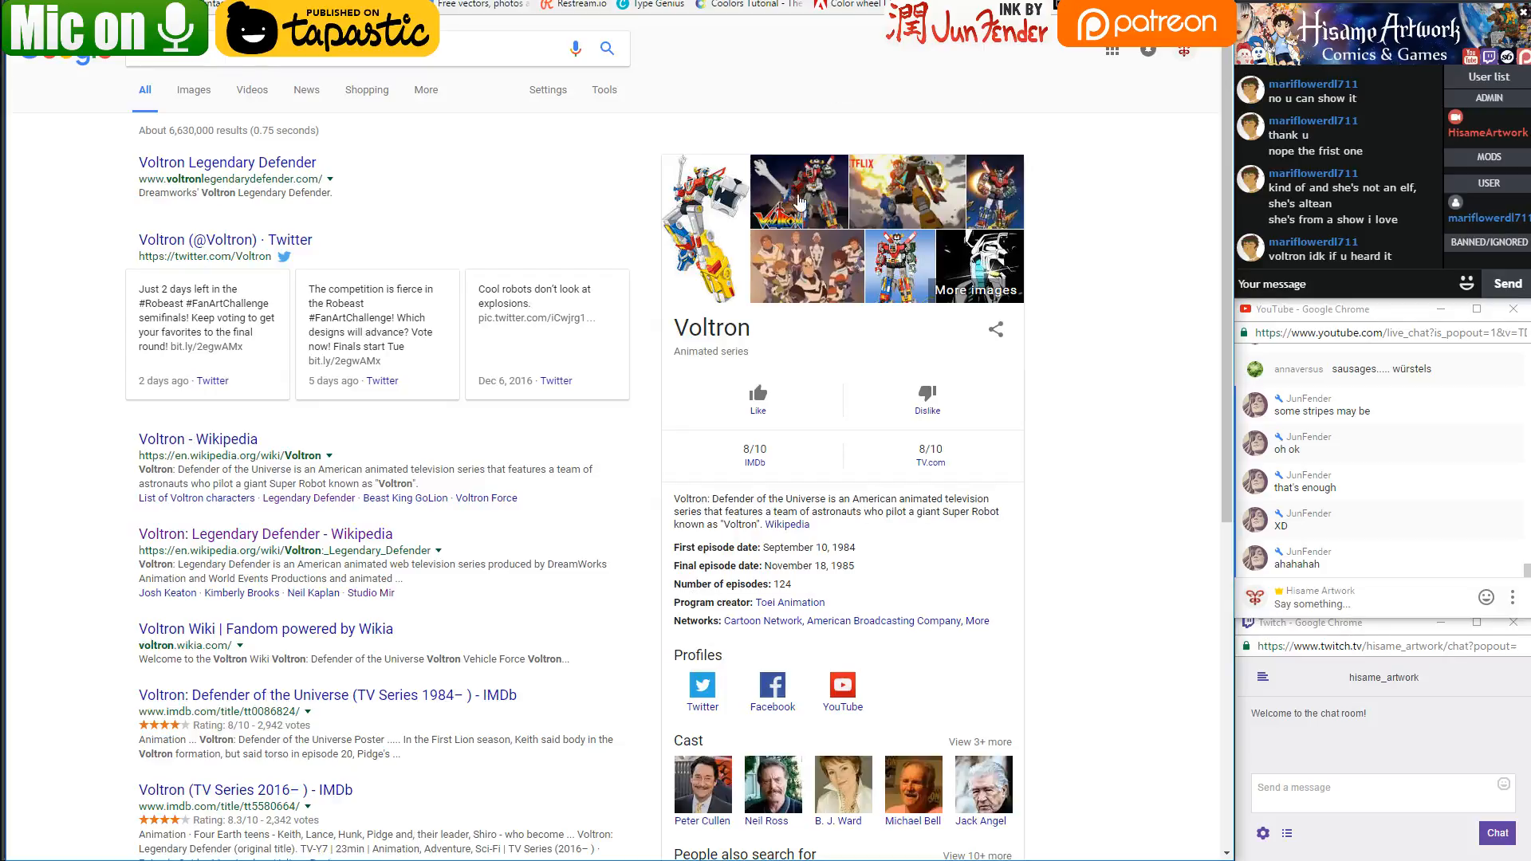
click(806, 169)
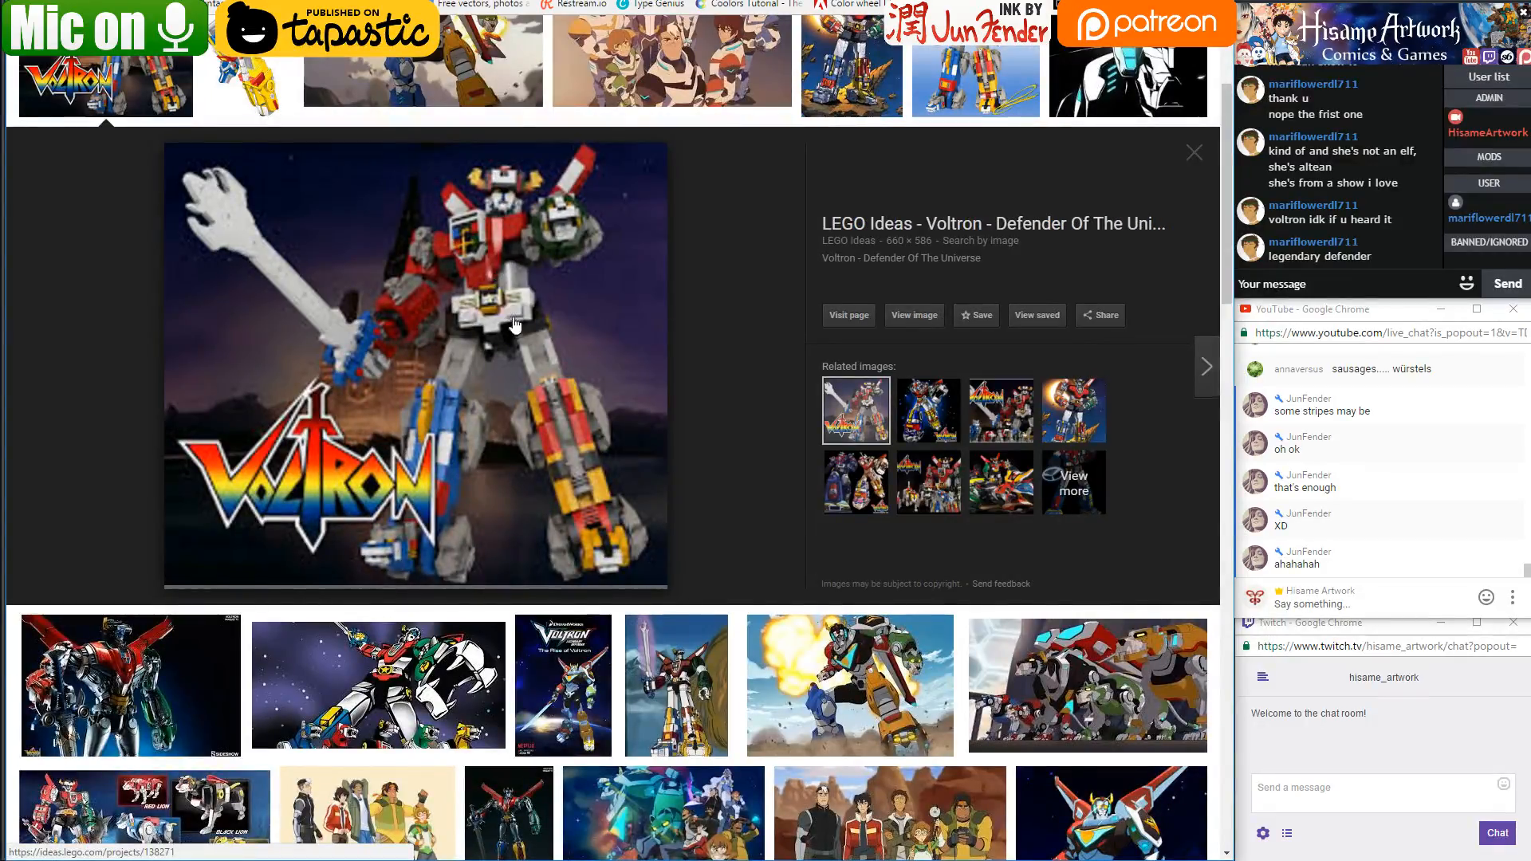
scroll(474, 319, up, 3)
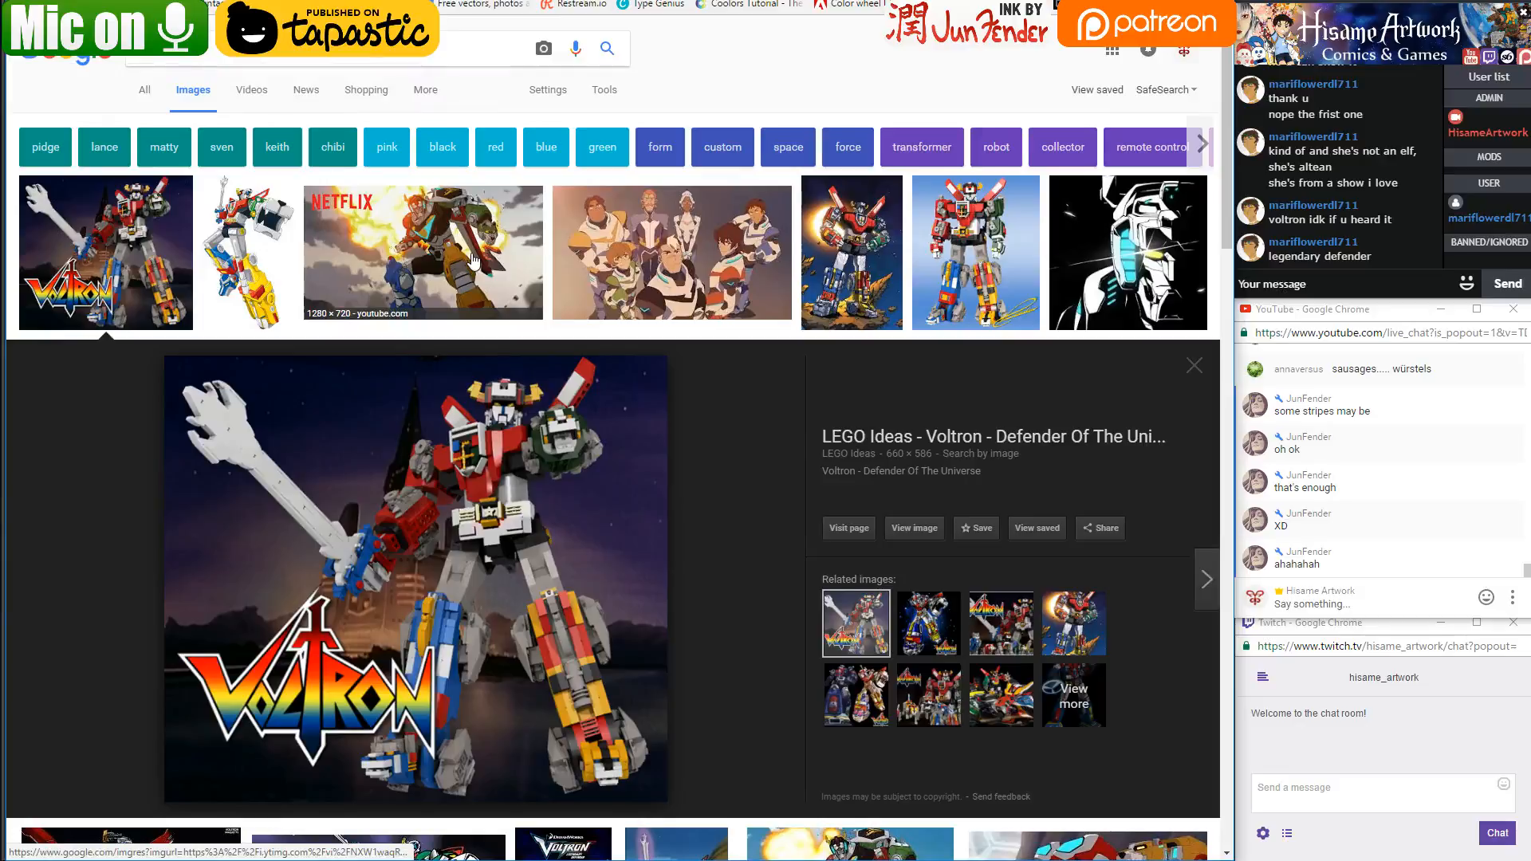
click(474, 259)
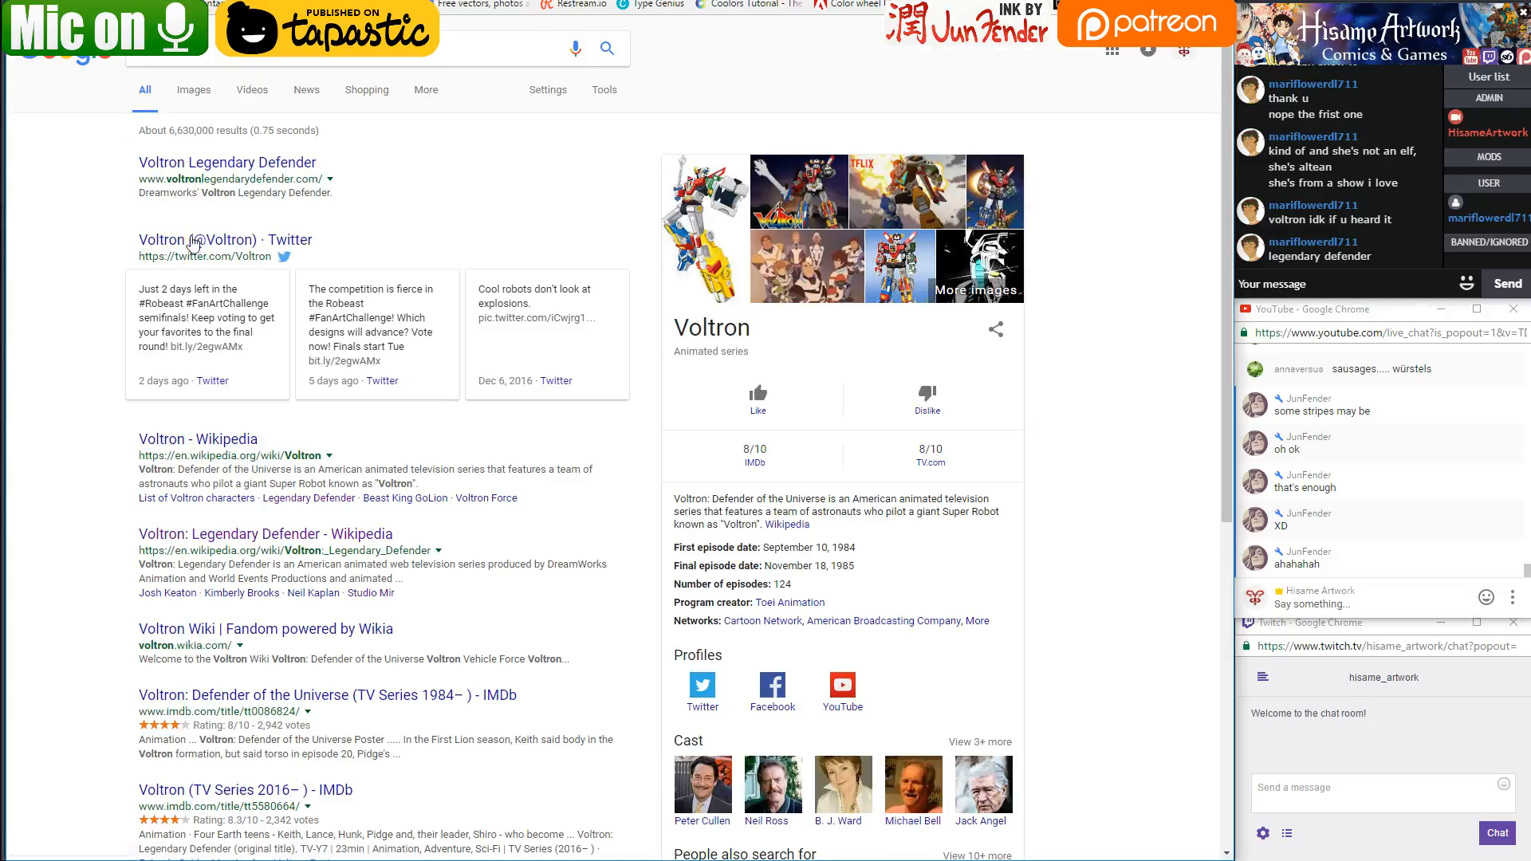
Reopen the Voltron: Legendary Defender Wikipedia article and search its text for "guil" and "del Tor"
click(280, 534)
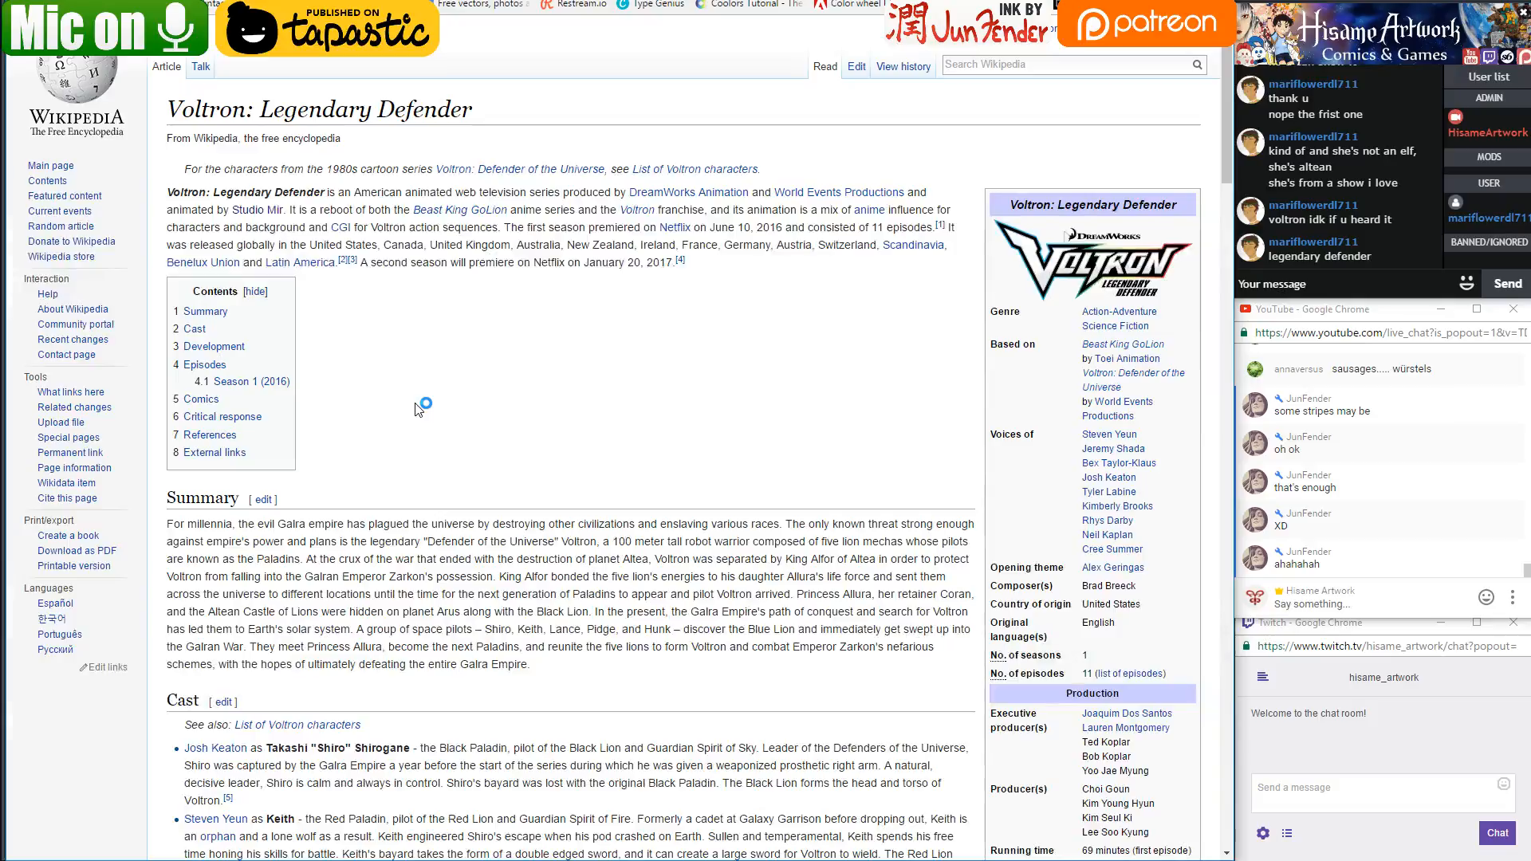
key(ctrl+f)
text(gui)
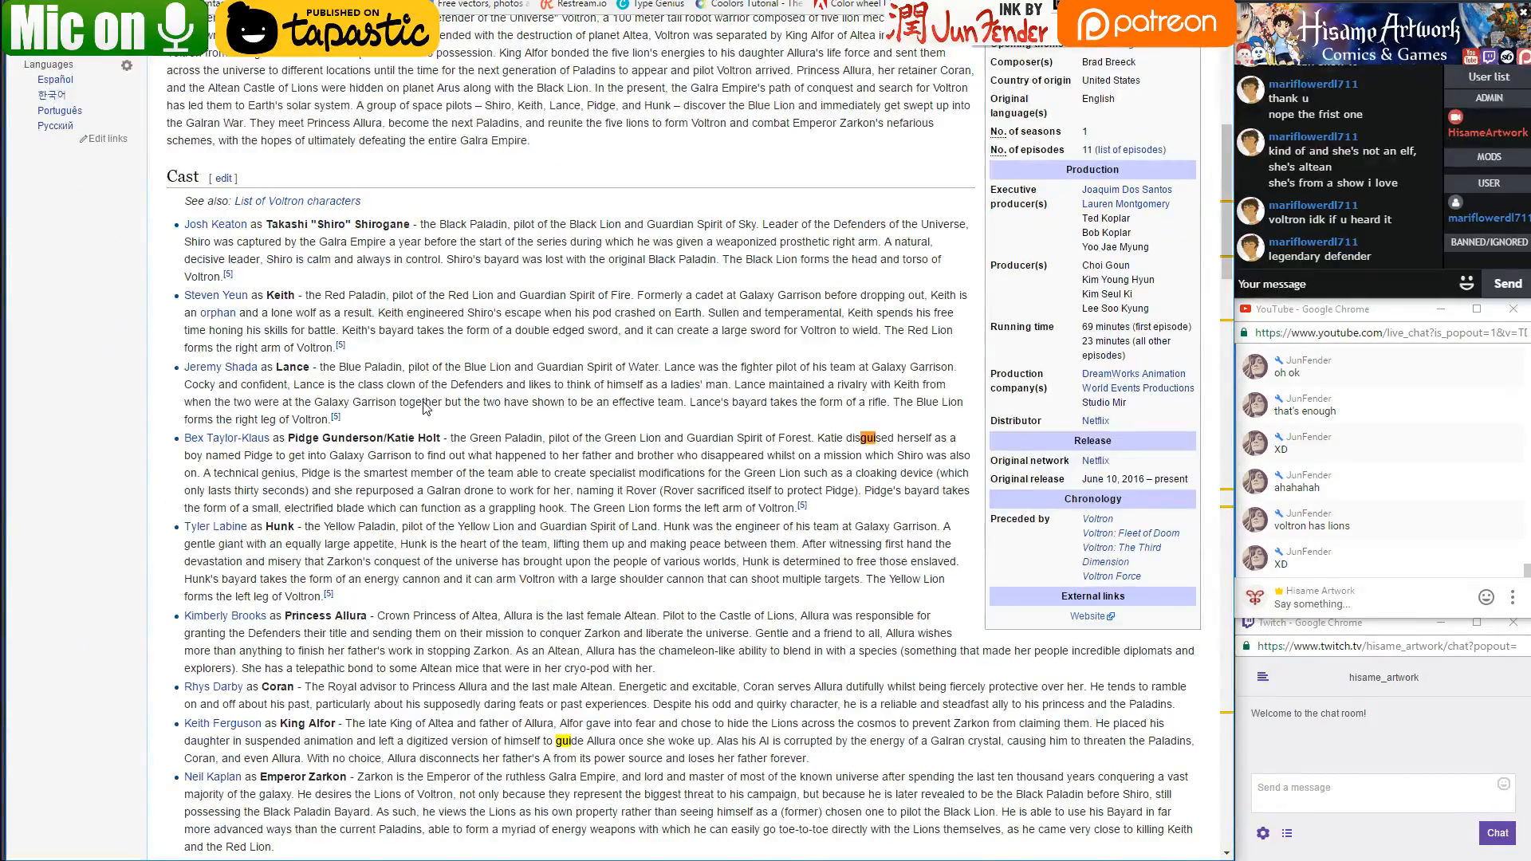
text(l)
key(Escape)
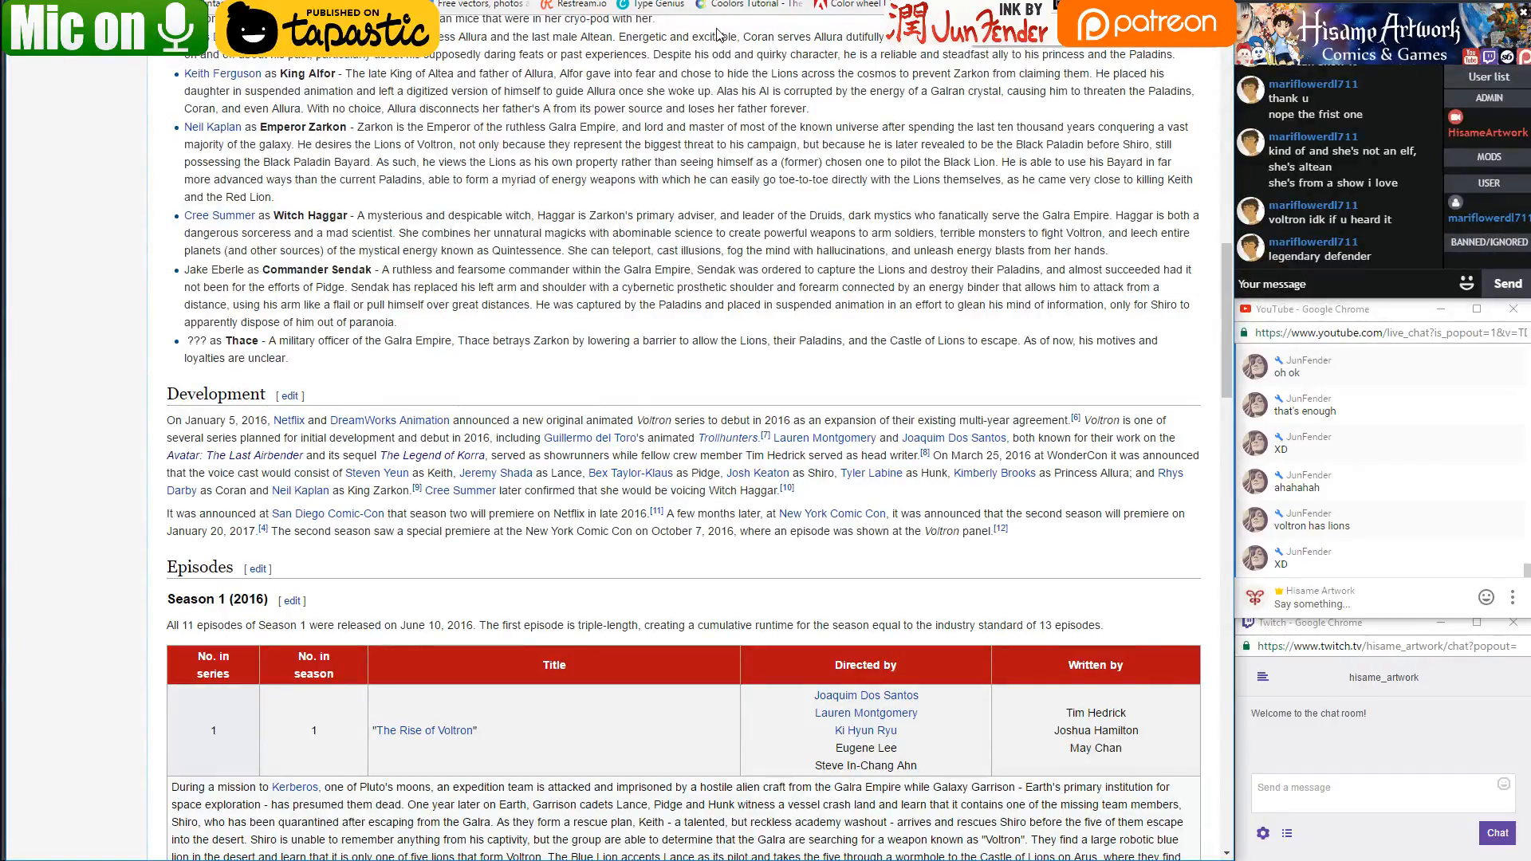
key(ctrl+f)
text(del Tor)
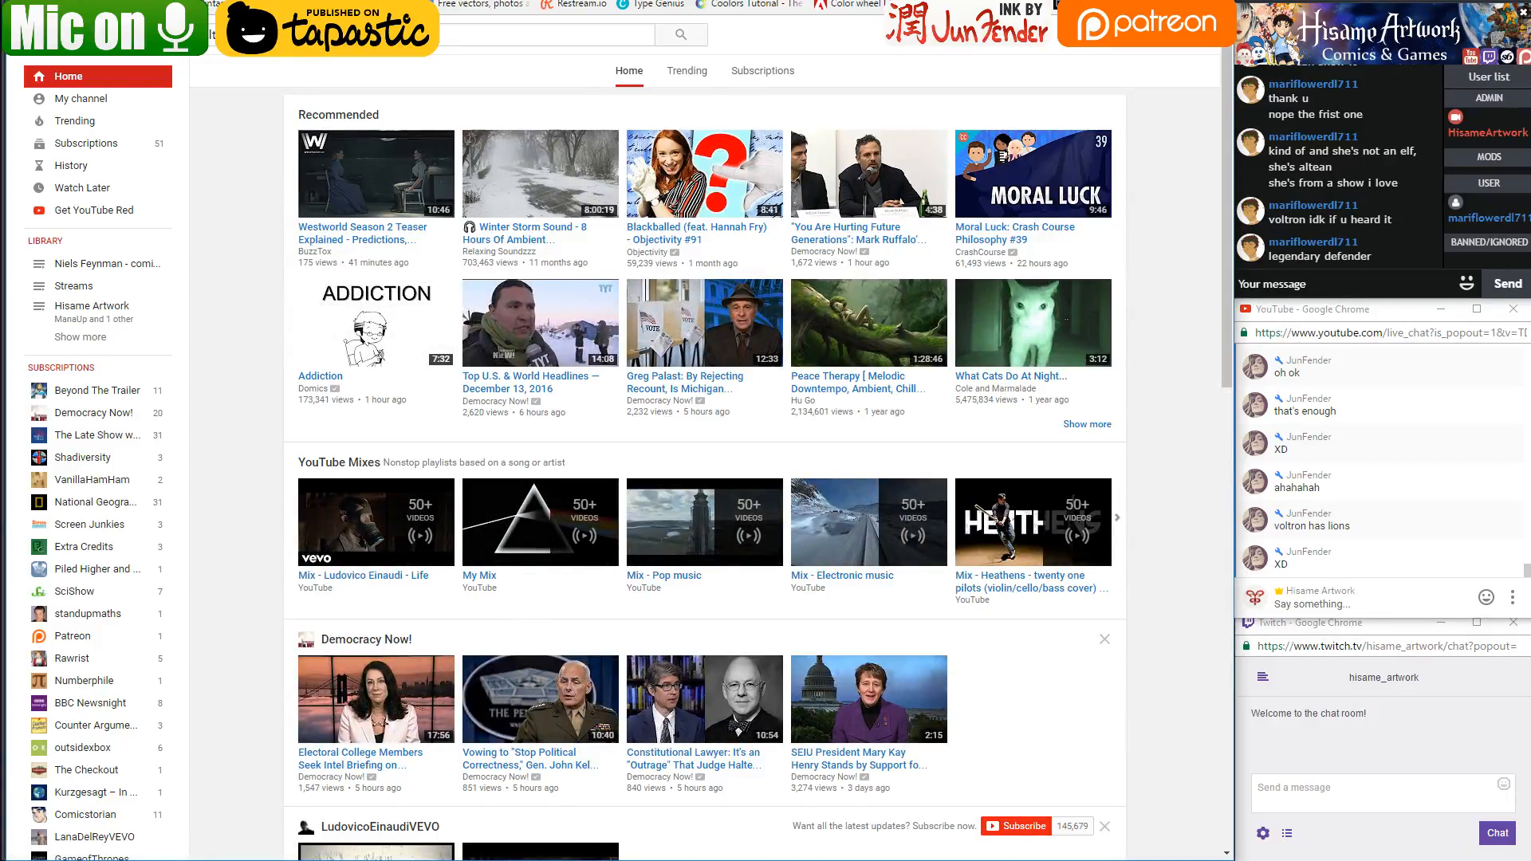
Enter "voltron trailer" as a video search on YouTube
text(ron trailer)
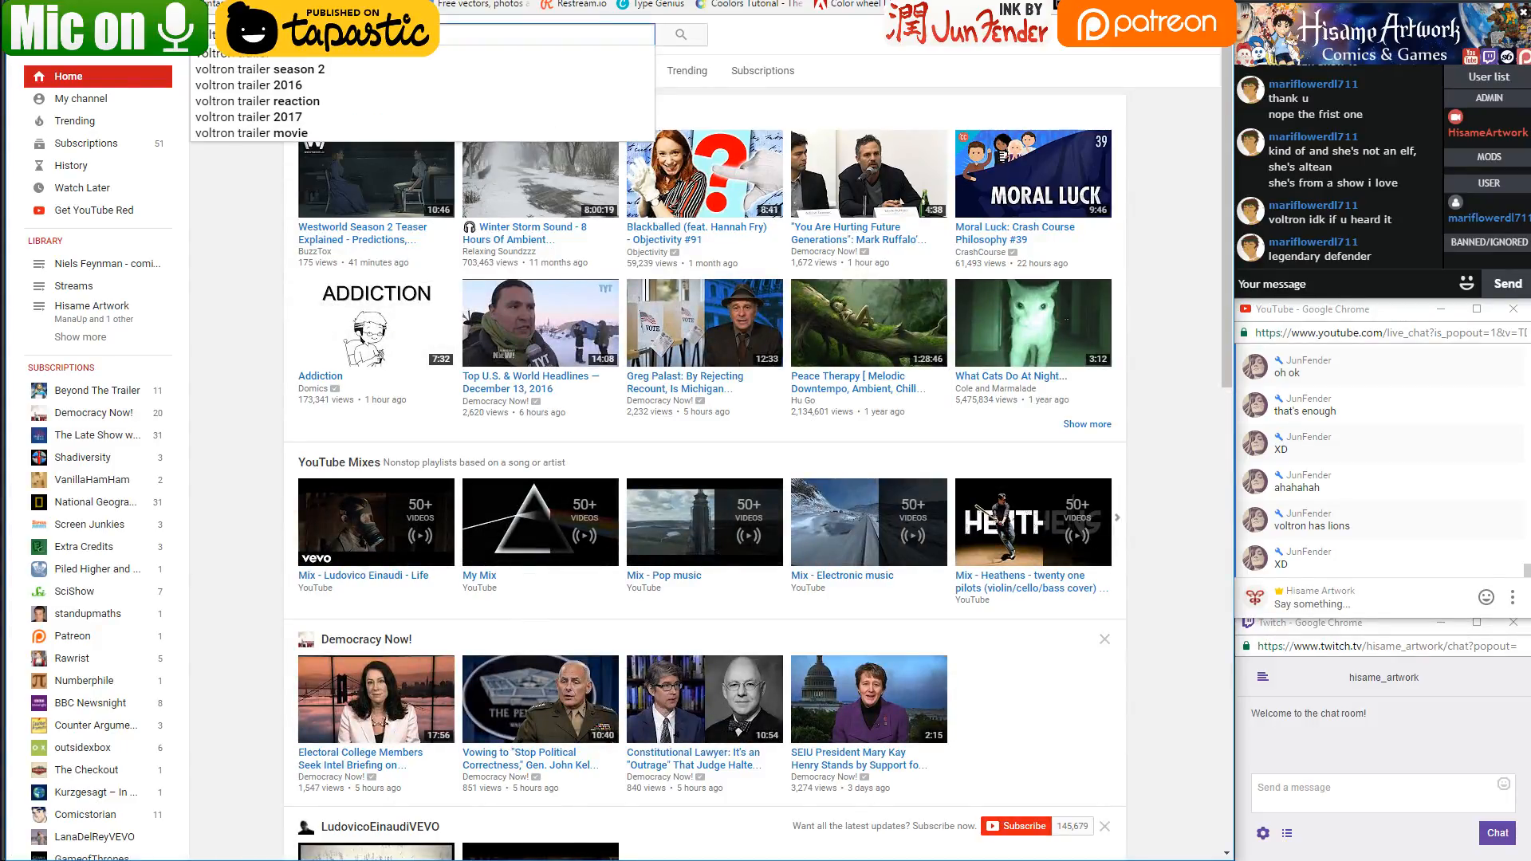
click(244, 188)
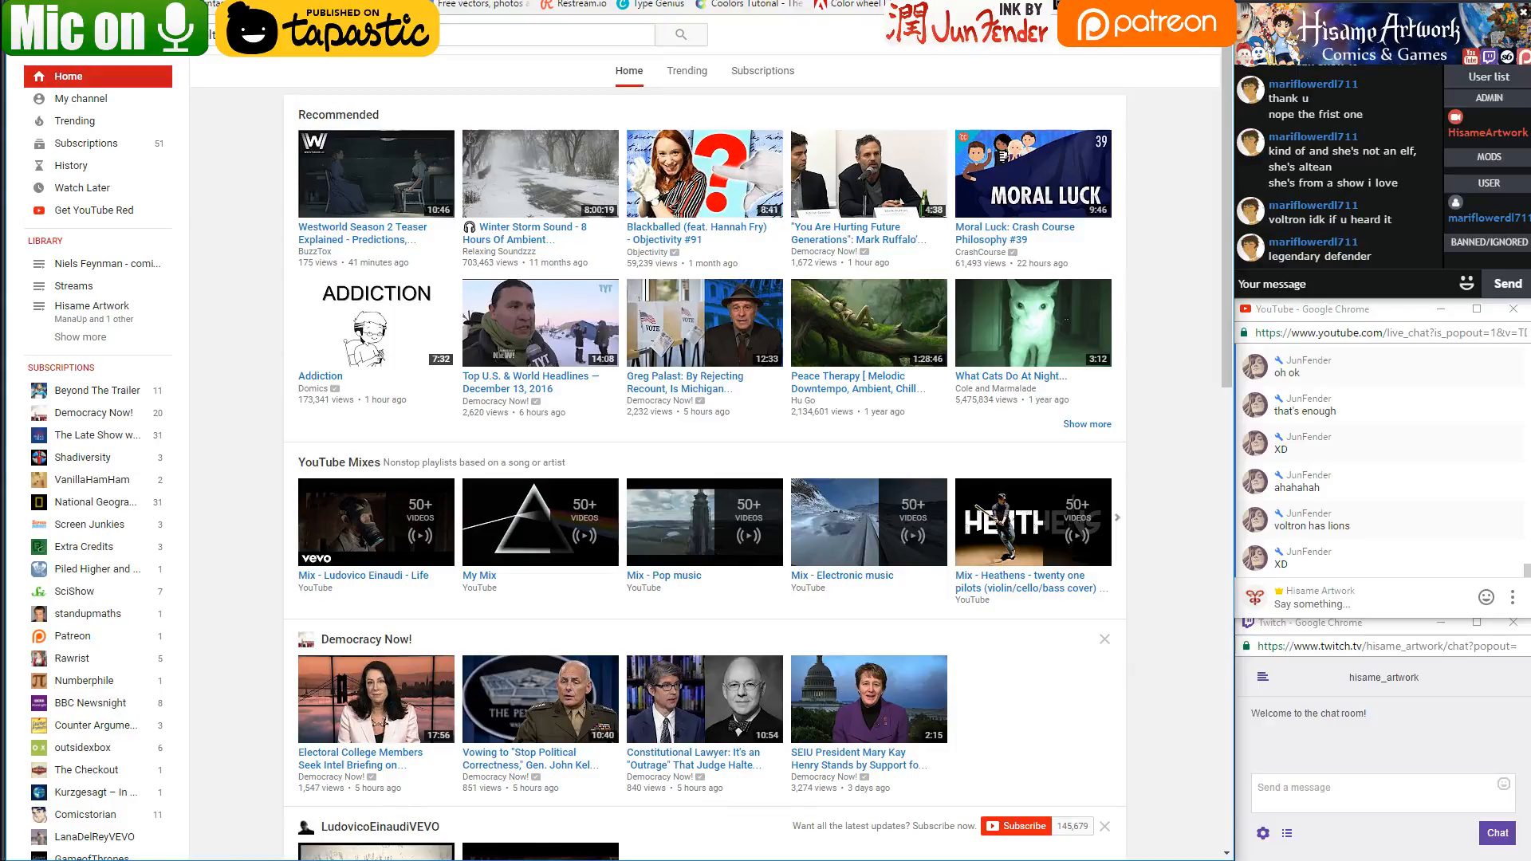
Return to Photoshop, sample the shirt's pale lavender and brush it along the man's shirt front and collar
key(alt+Tab)
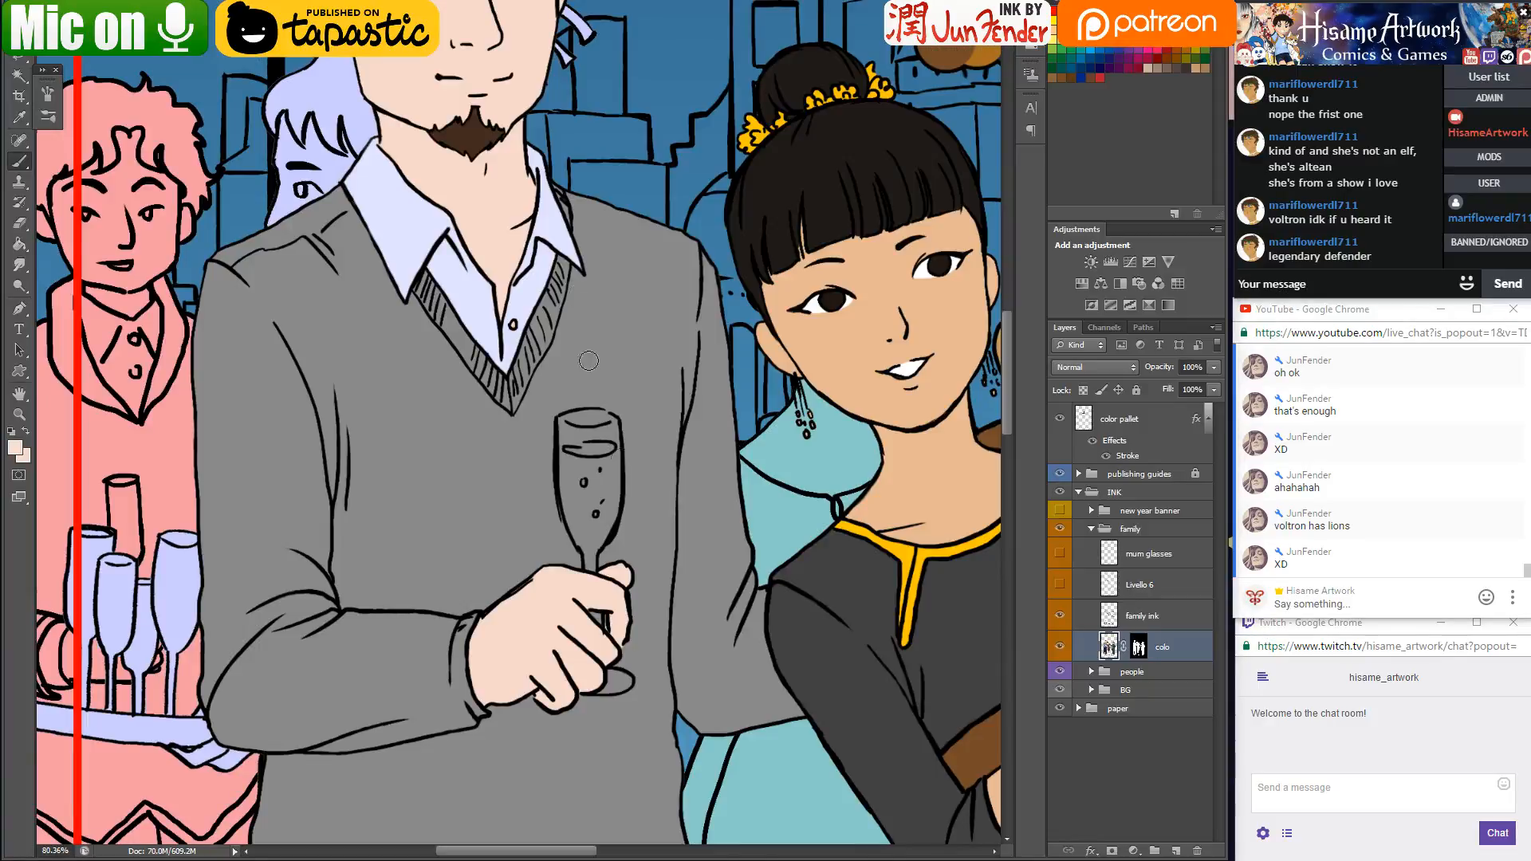
alt+click(517, 299)
scroll(515, 299, up, 4)
scroll(522, 327, up, 5)
click(520, 332)
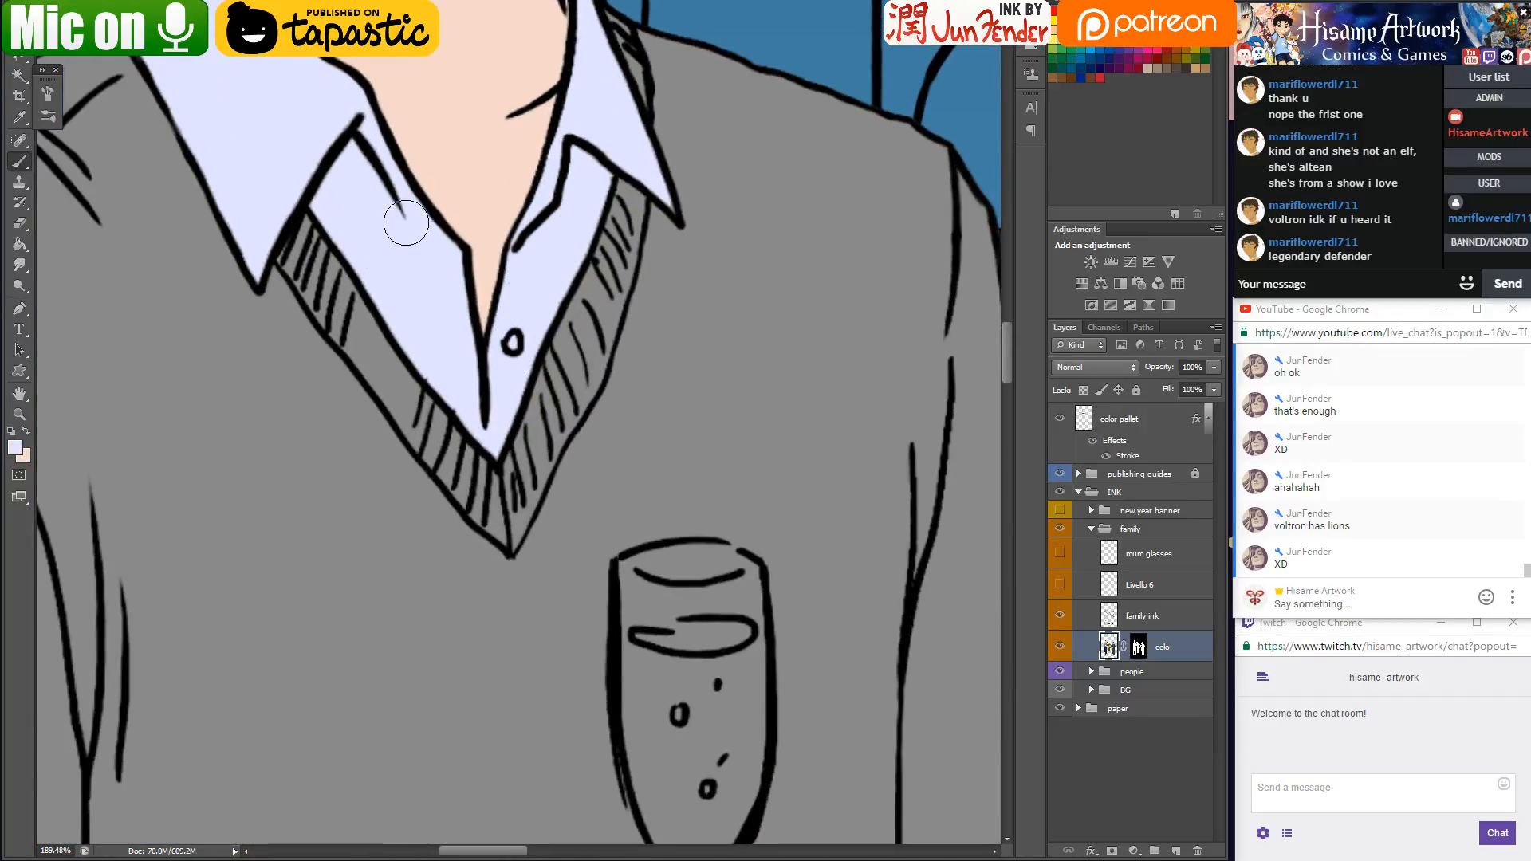
drag(303, 160, 470, 258)
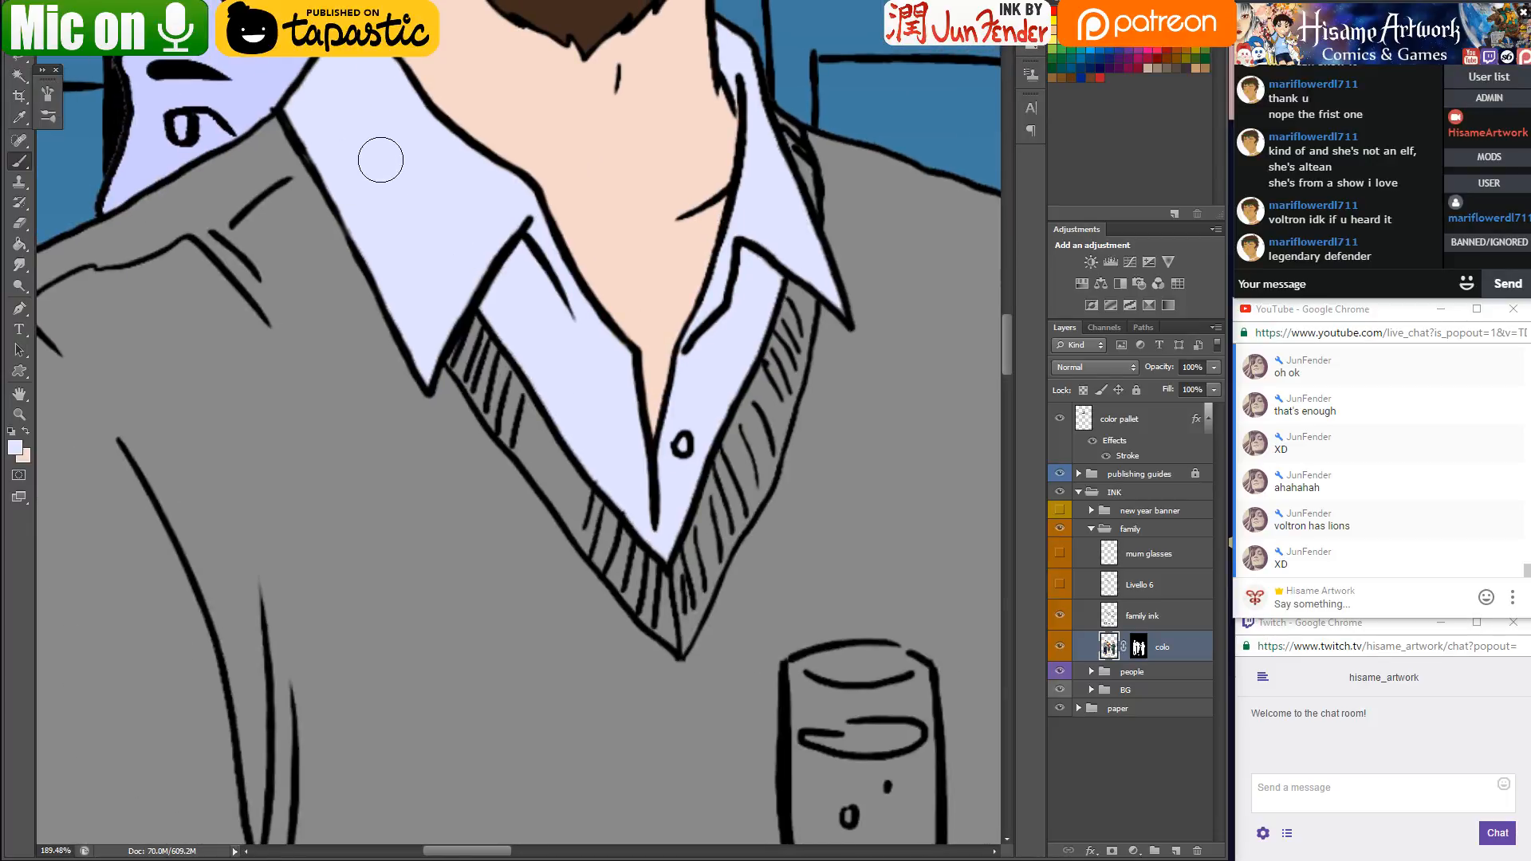
drag(382, 157, 434, 240)
drag(375, 102, 339, 182)
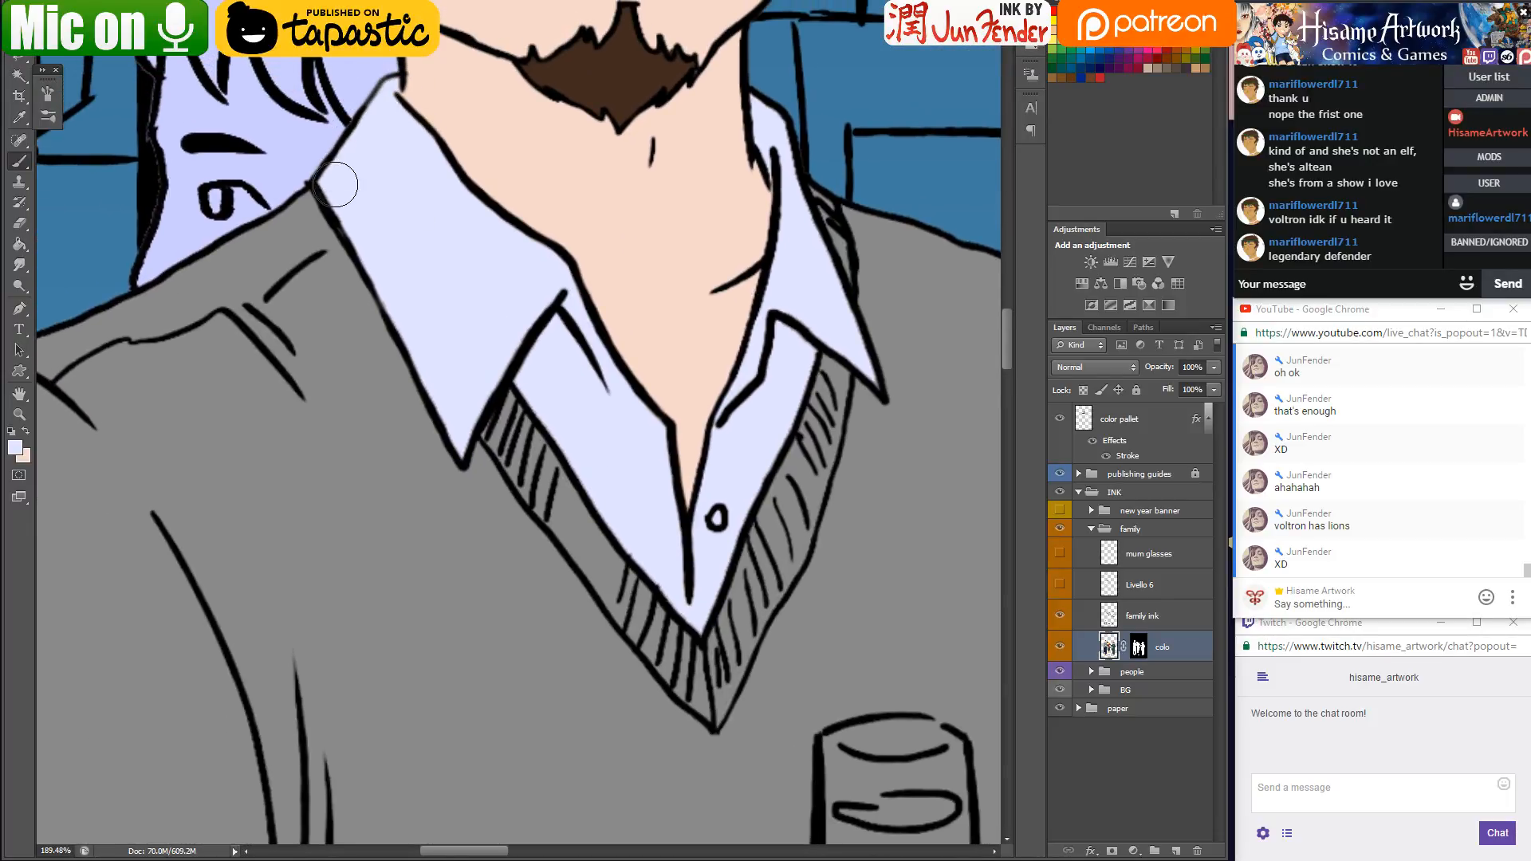
Reduce the brush size and paint a straight lavender stroke along the collar's outer edge down to its tip
key(bracketleft)
key(bracketleft)
key(bracketleft)
key(bracketleft)
key(bracketleft)
shift+click(462, 457)
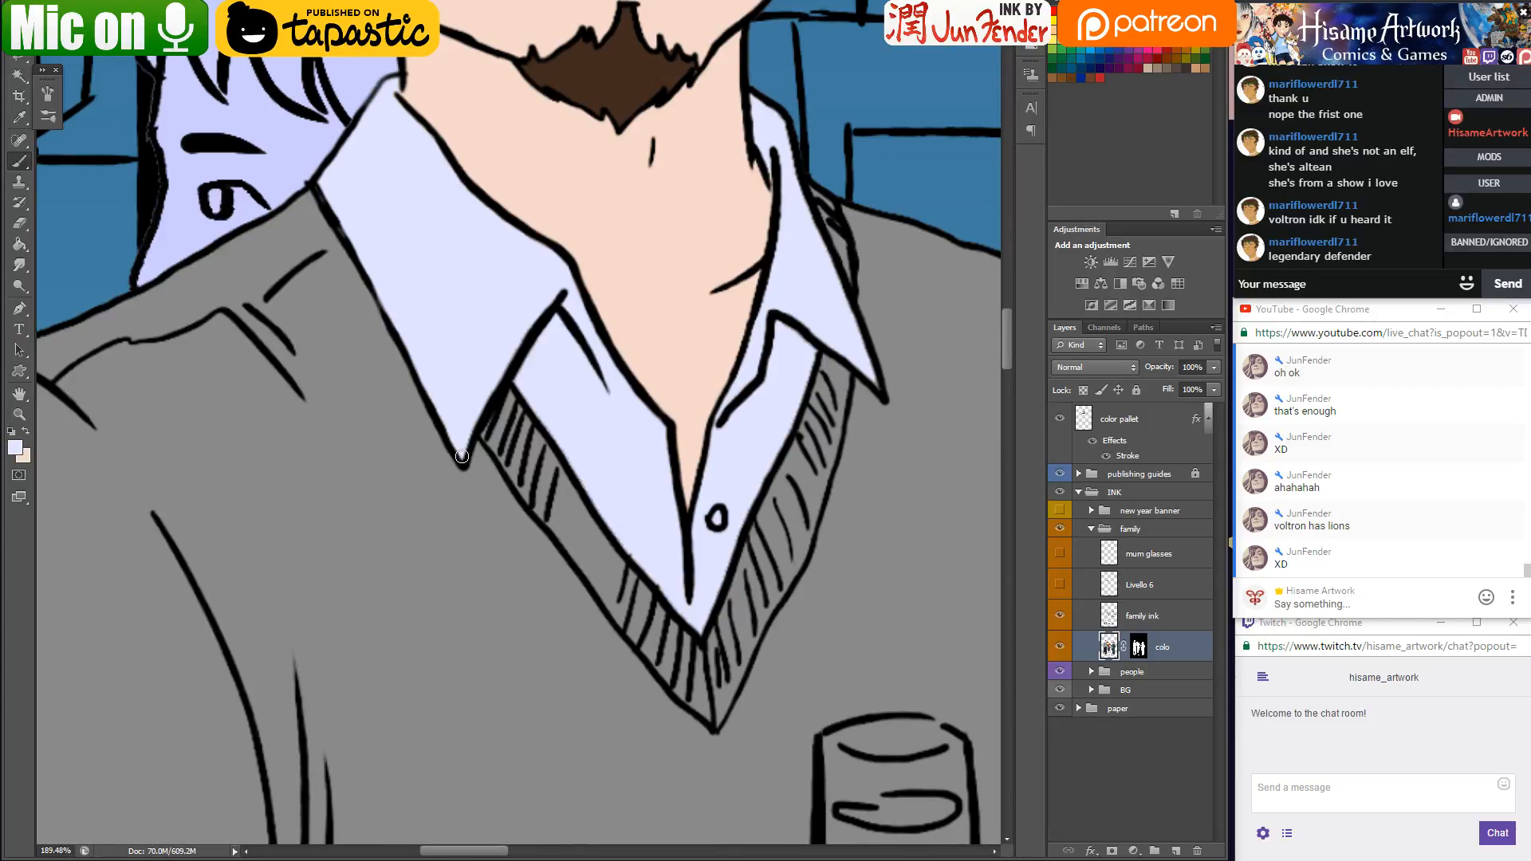
Paint connected straight lavender strokes from the collar tip along the shirt's edge, down to the sweater's V point and back up
shift+click(511, 363)
shift+click(630, 550)
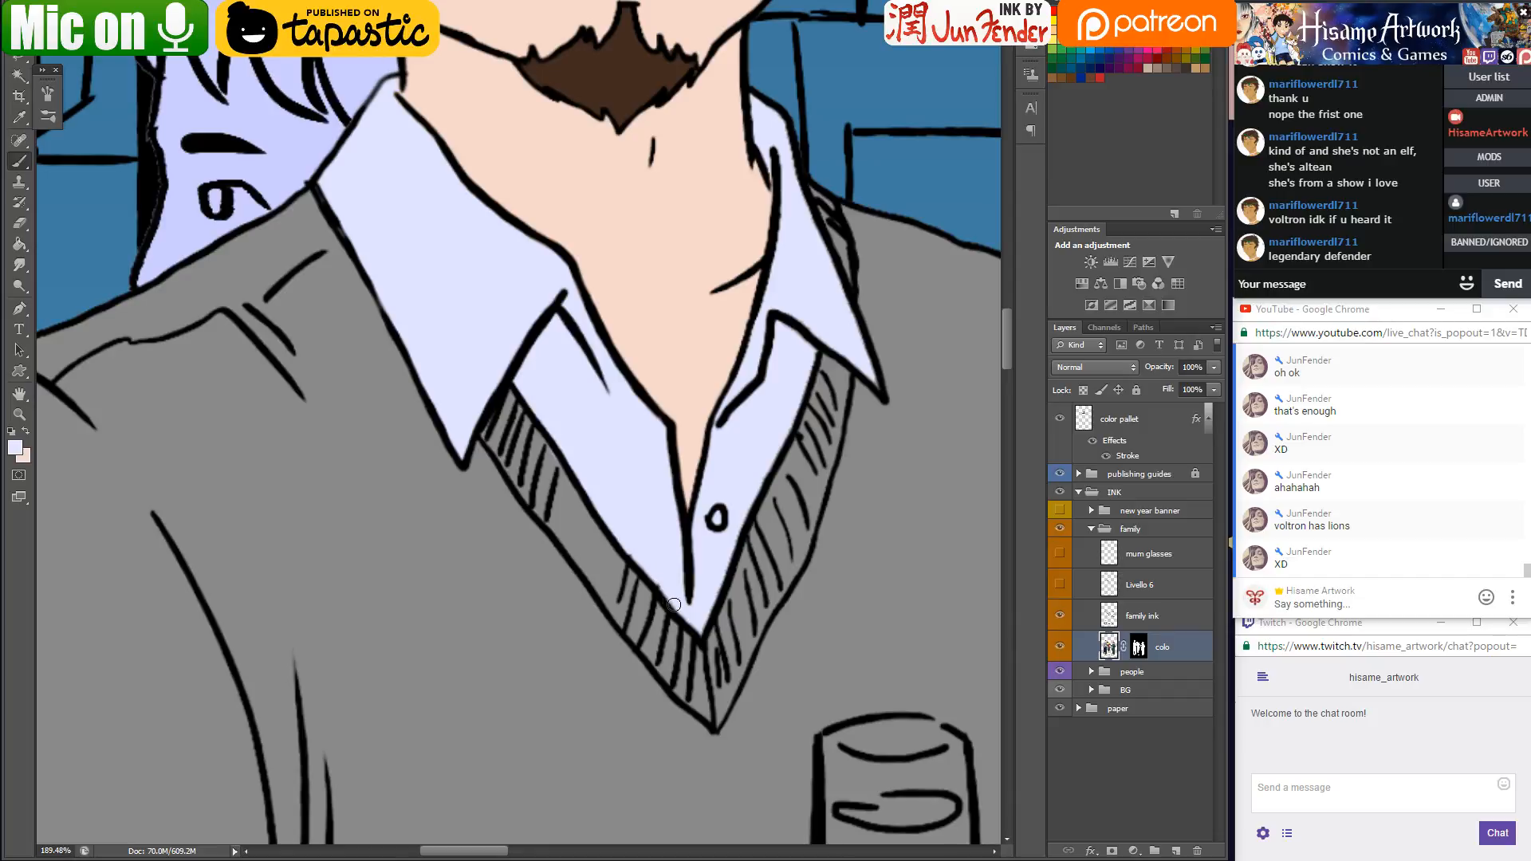
shift+click(700, 631)
shift+click(737, 540)
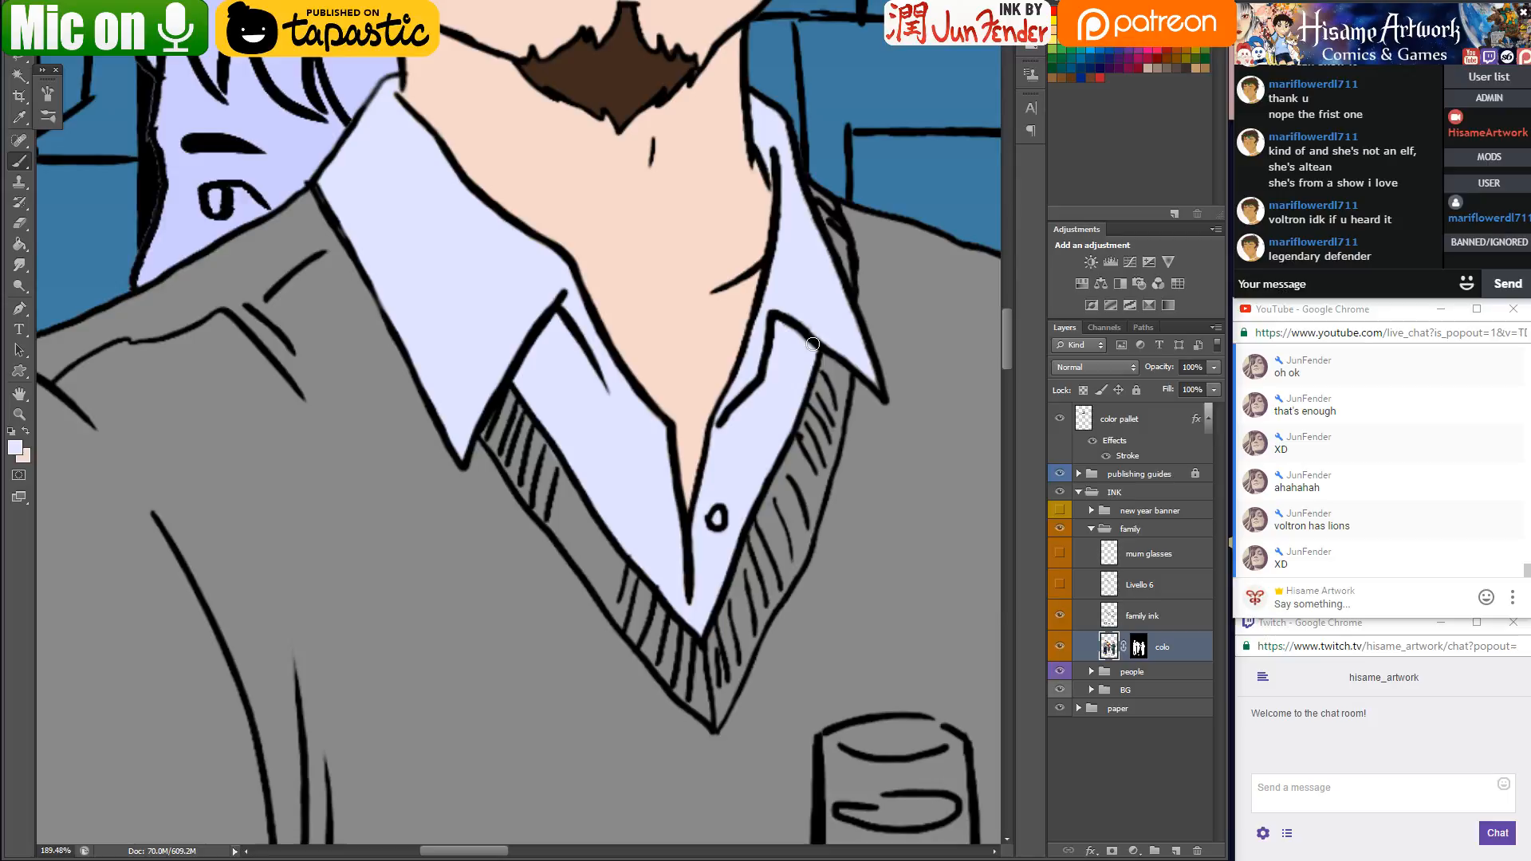
Look over the coloured man and sweater, and save the illustration
drag(779, 352, 638, 506)
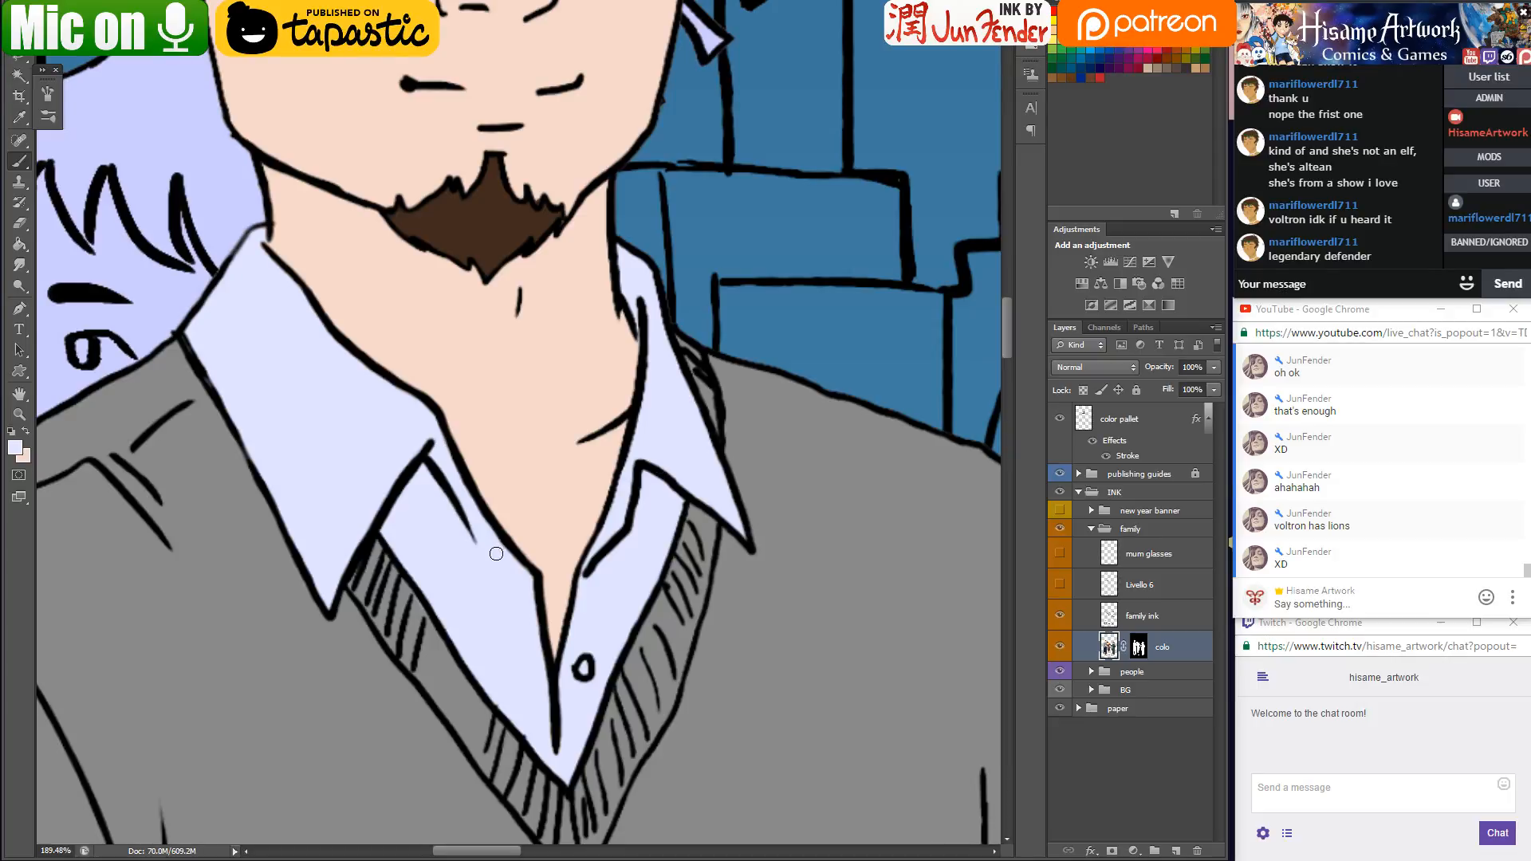
scroll(550, 670, down, 5)
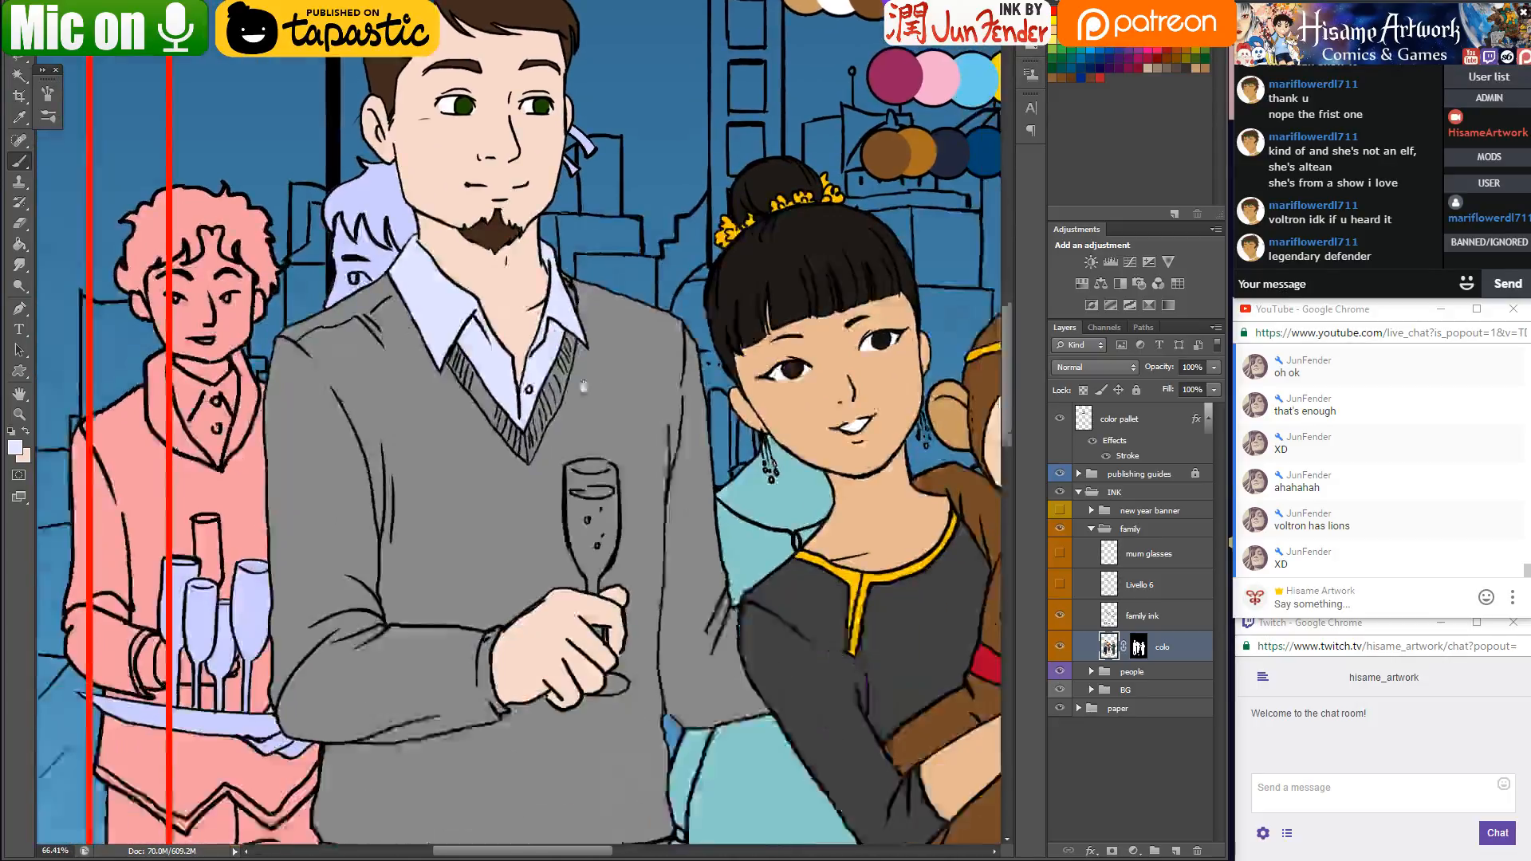
scroll(584, 386, up, 3)
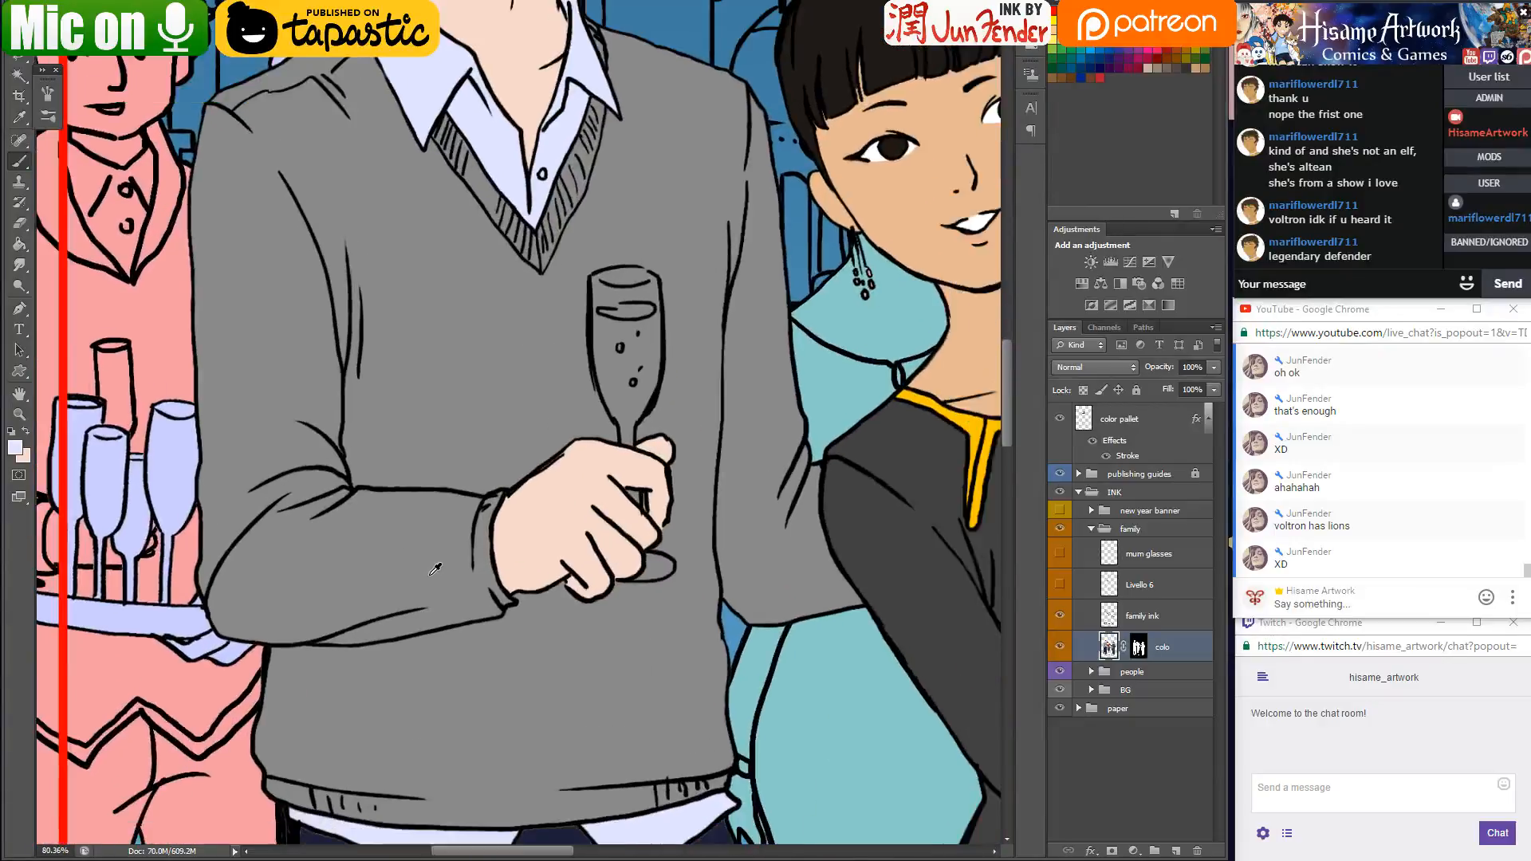
scroll(436, 569, down, 2)
scroll(418, 716, up, 1)
drag(419, 716, 441, 494)
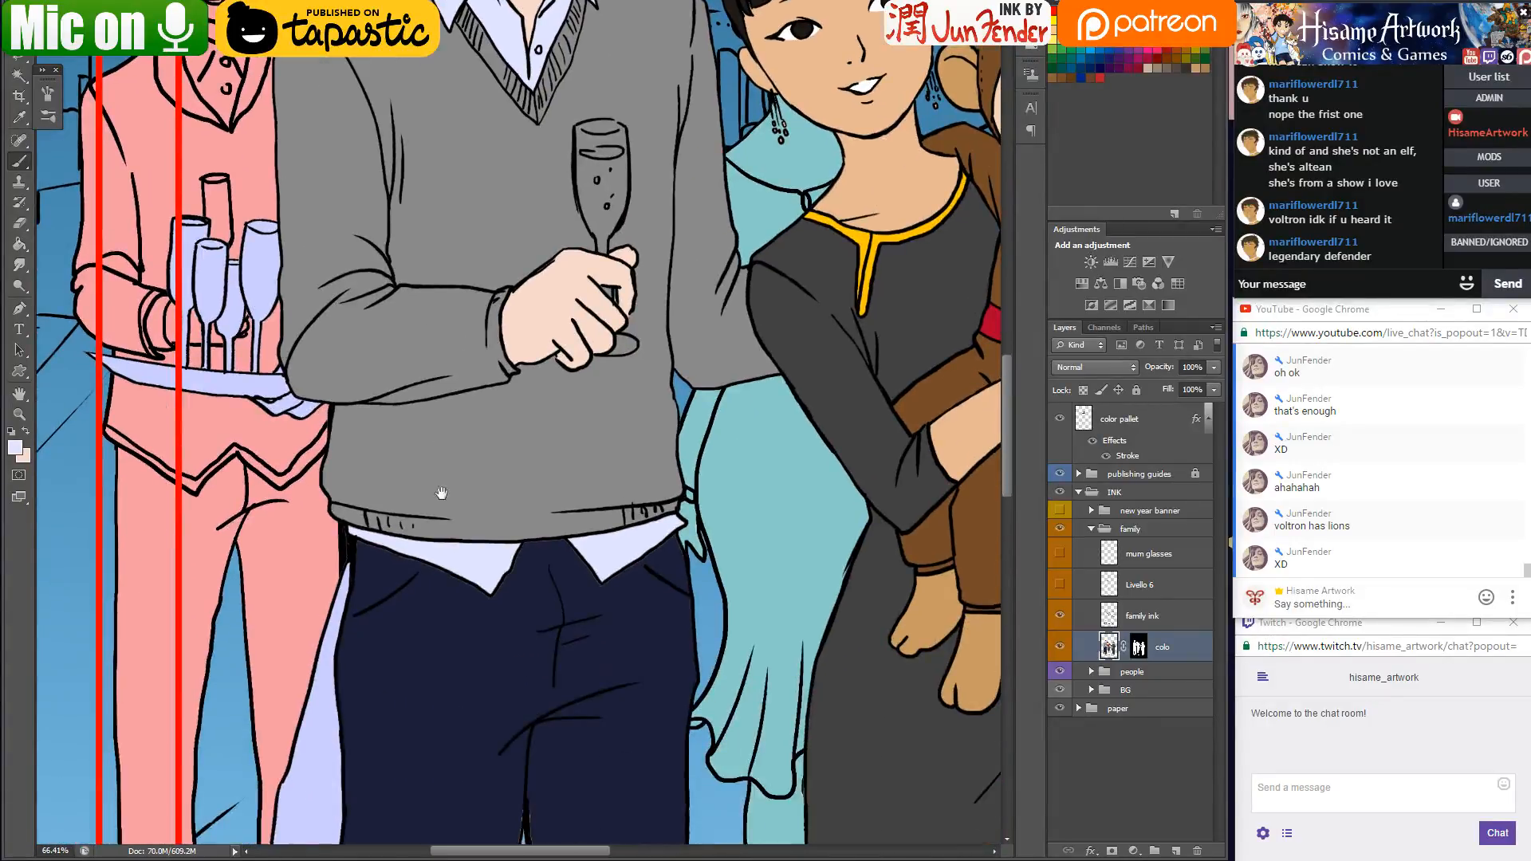
key(ctrl+s)
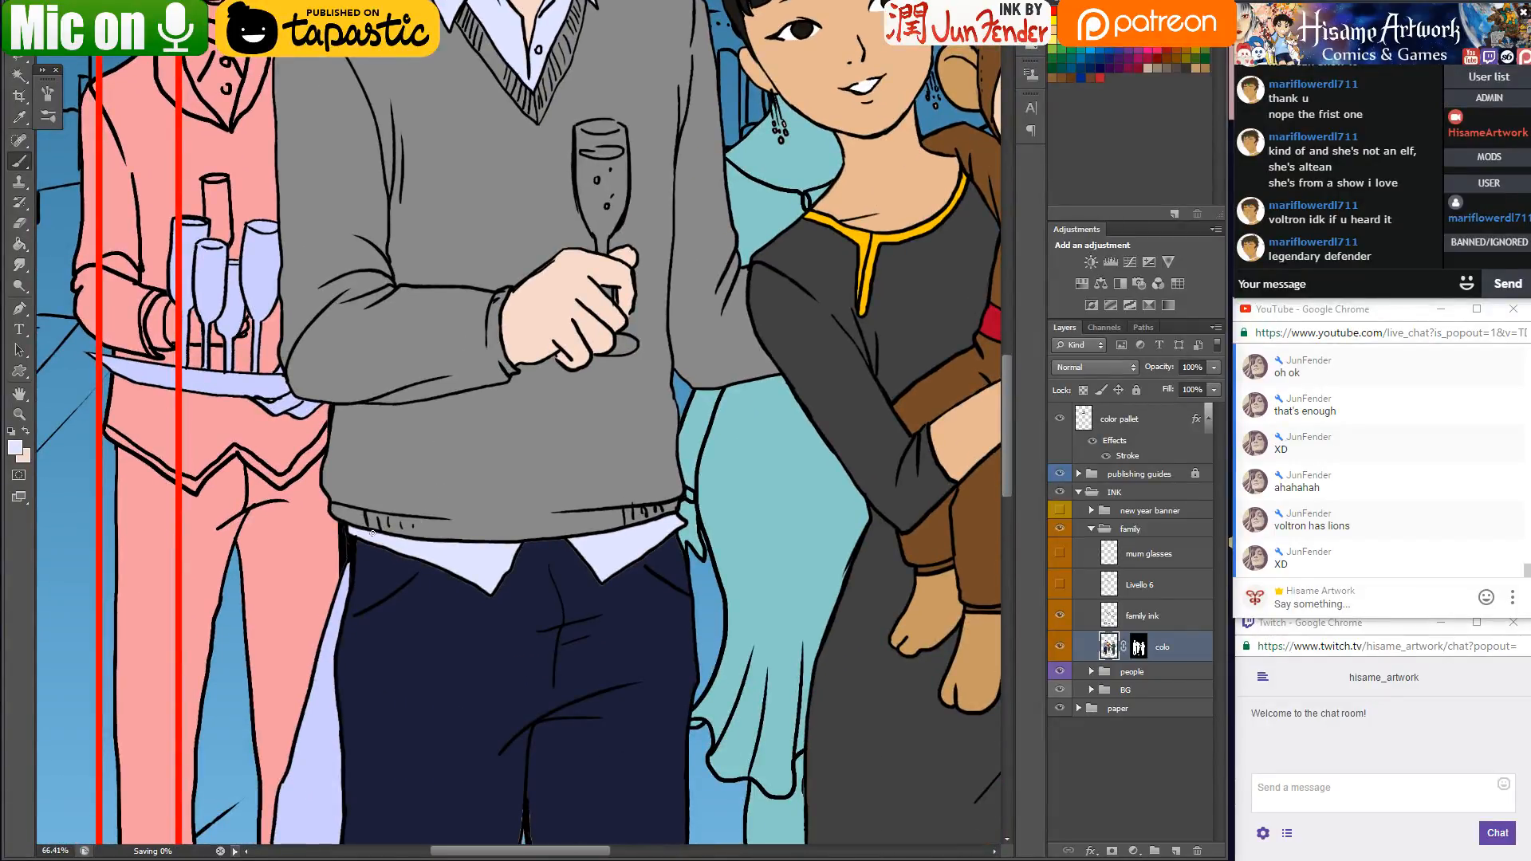
scroll(397, 484, down, 4)
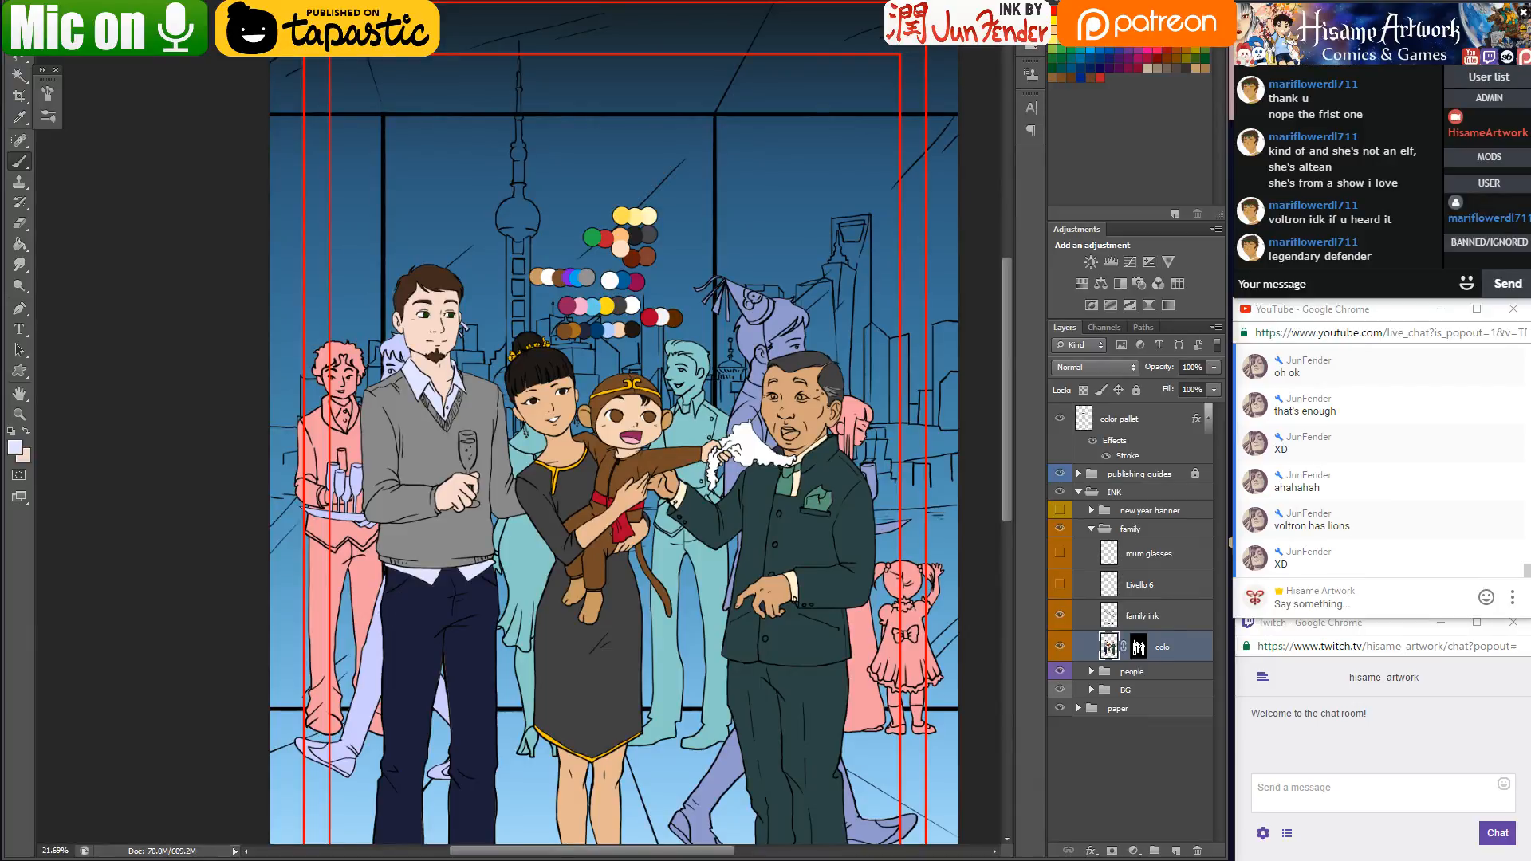
Open NEWS.docx from the desktop and go through the #HisameNews list down to item 10
key(super+d)
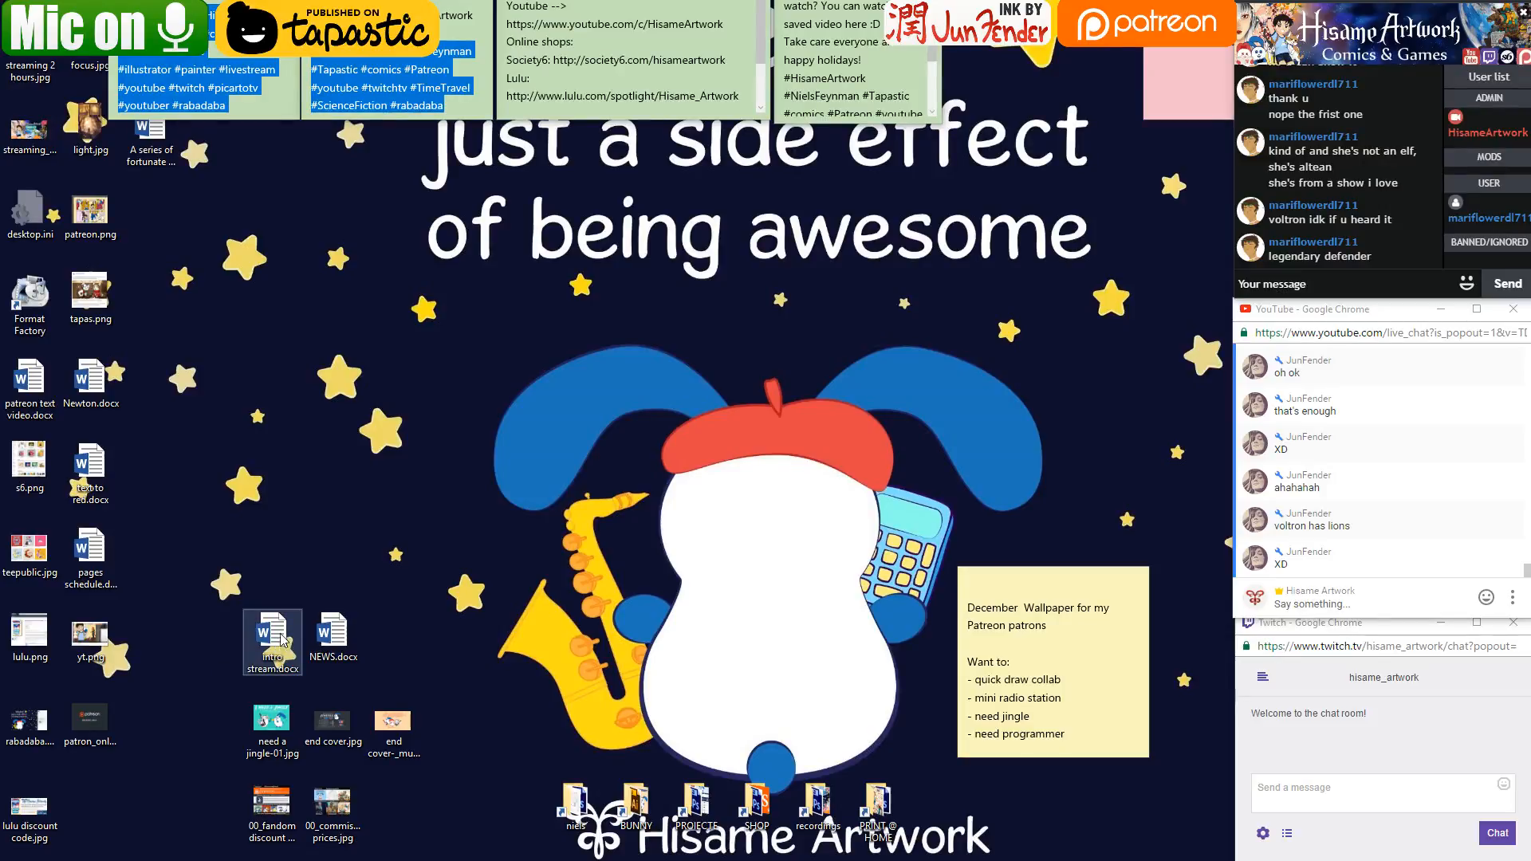
double_click(335, 634)
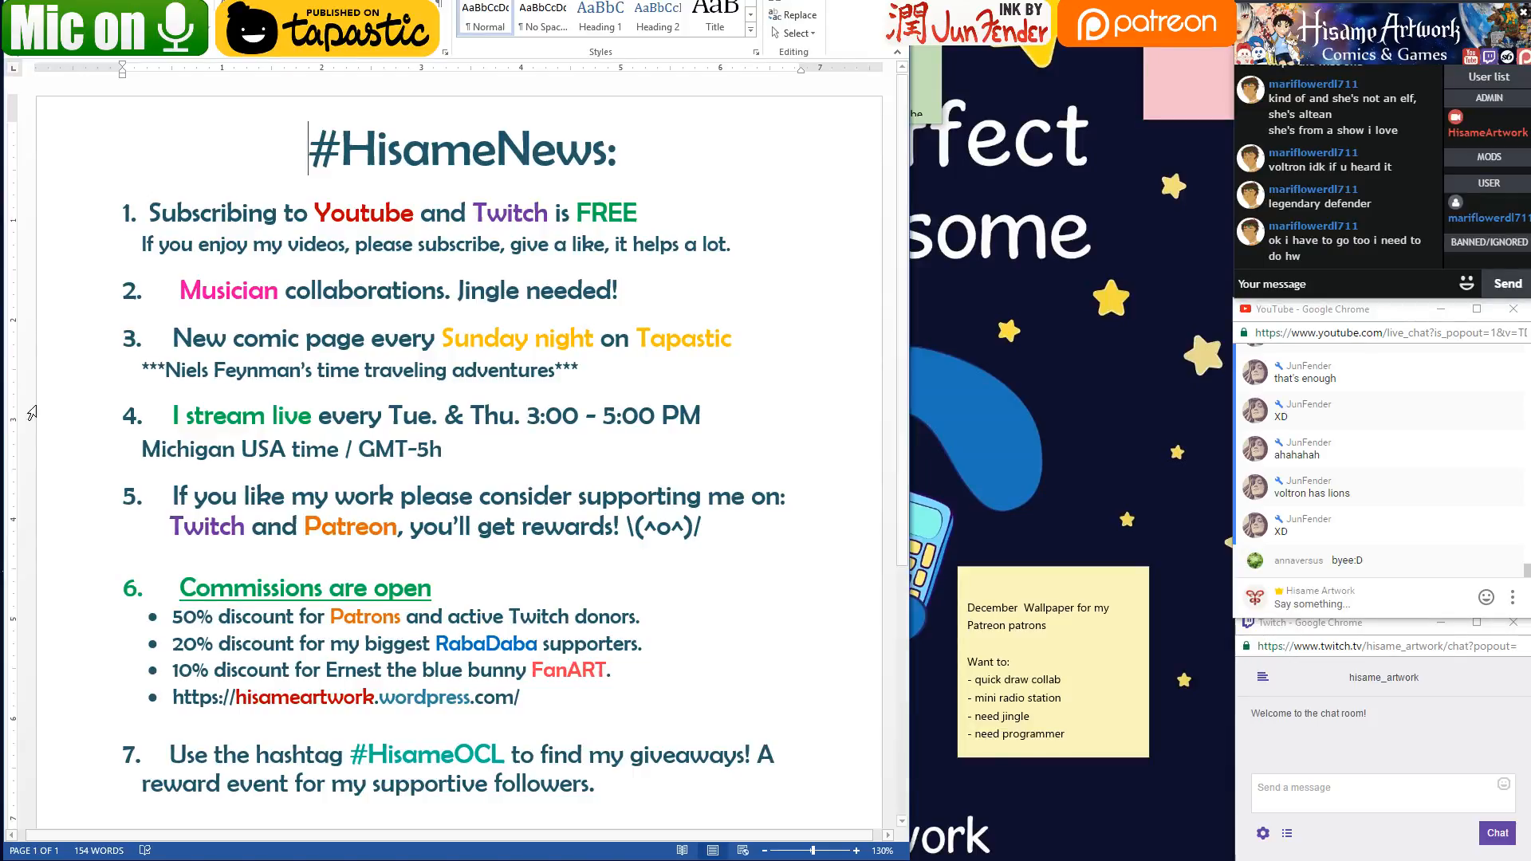
scroll(76, 382, down, 5)
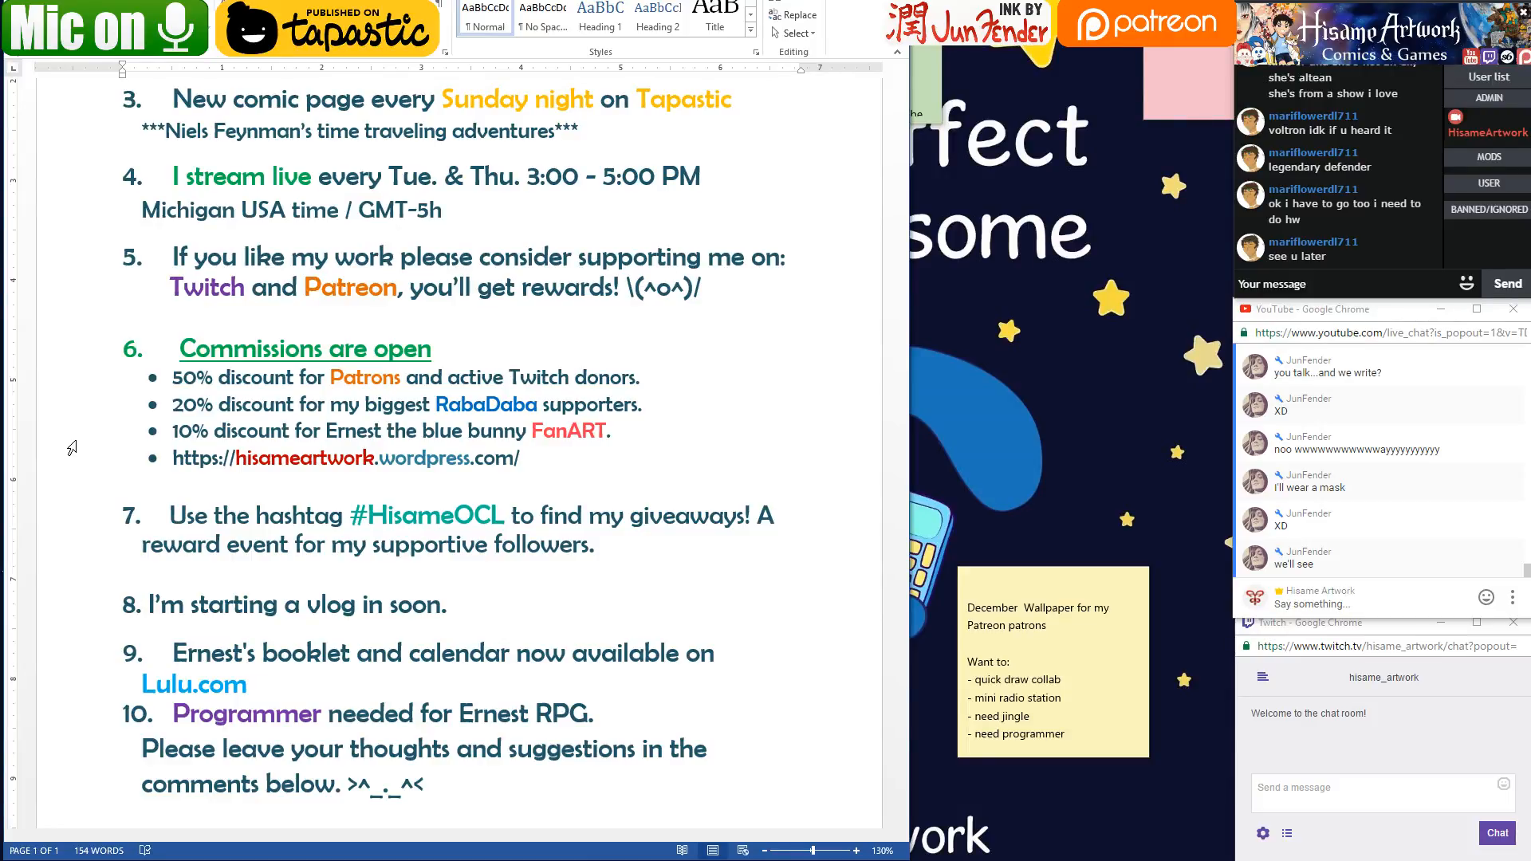
Switch to the browser, check the HisameArtwork live stream page and its chat, and return to the news document
key(alt+Tab)
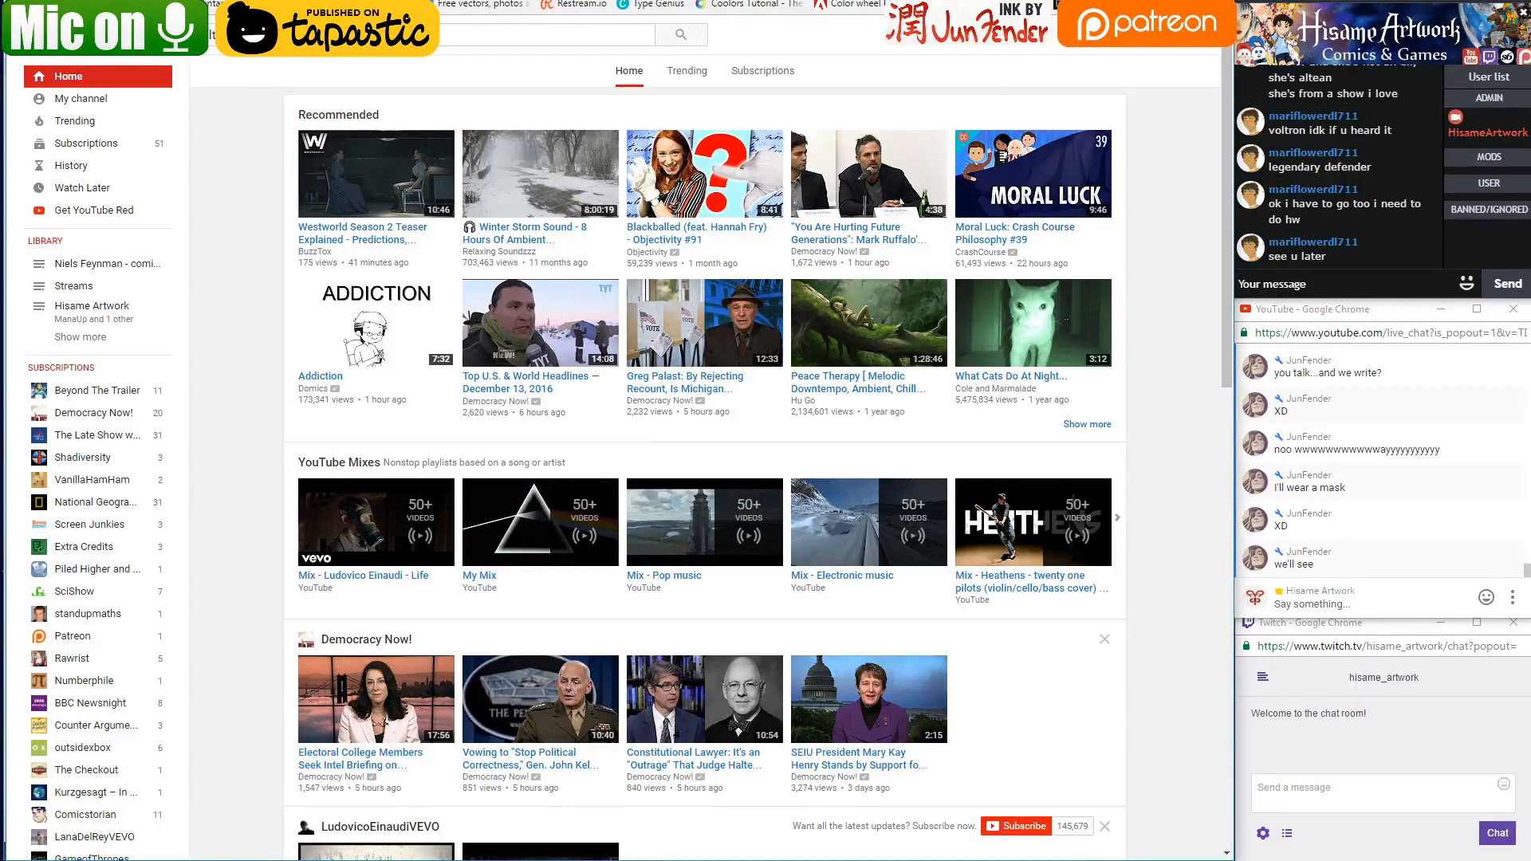
key(ctrl+Tab)
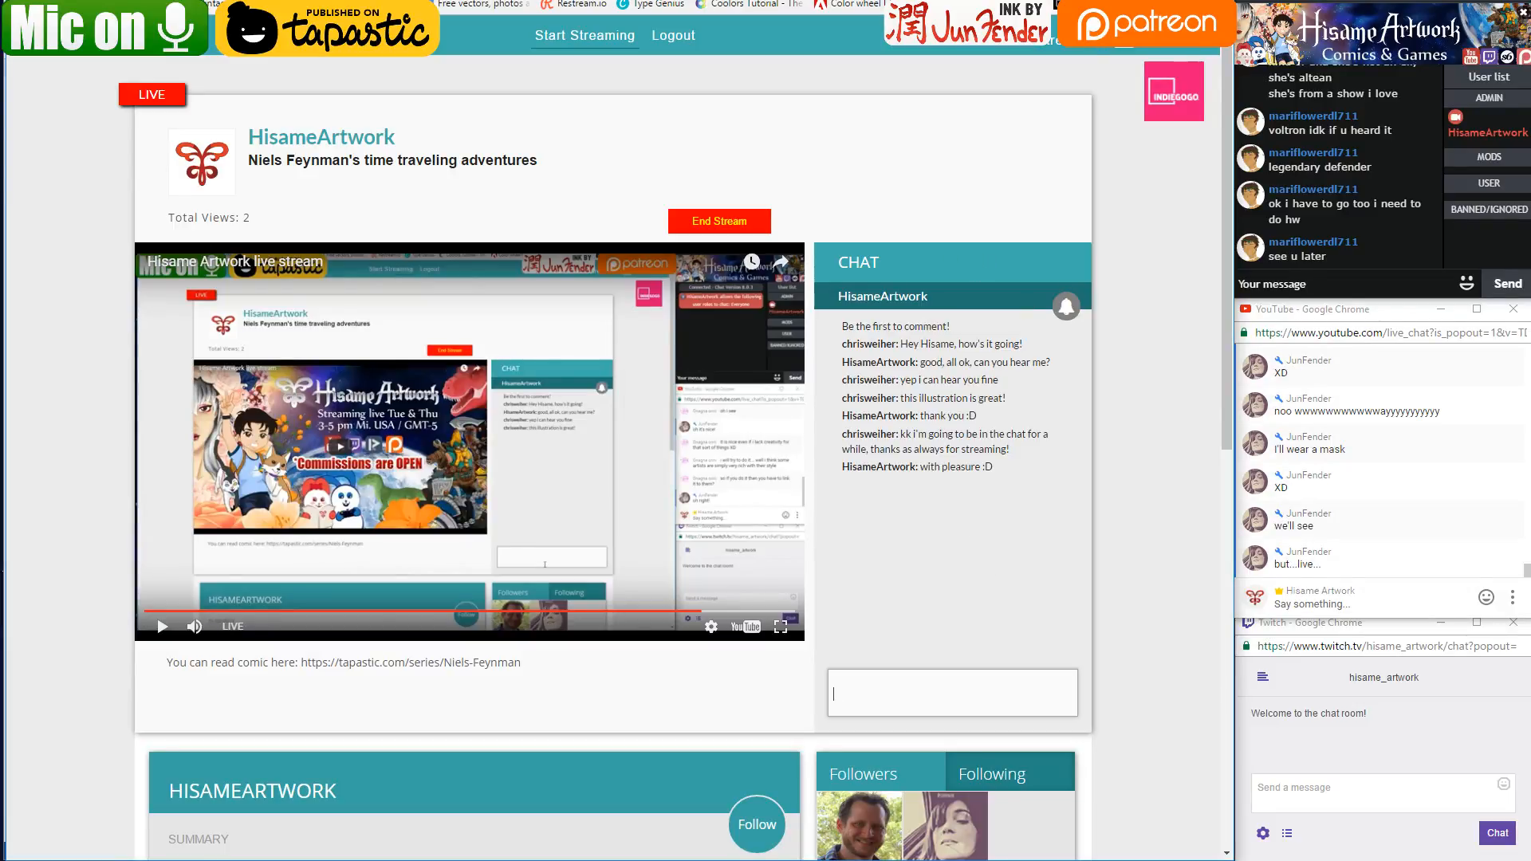
key(super+Down)
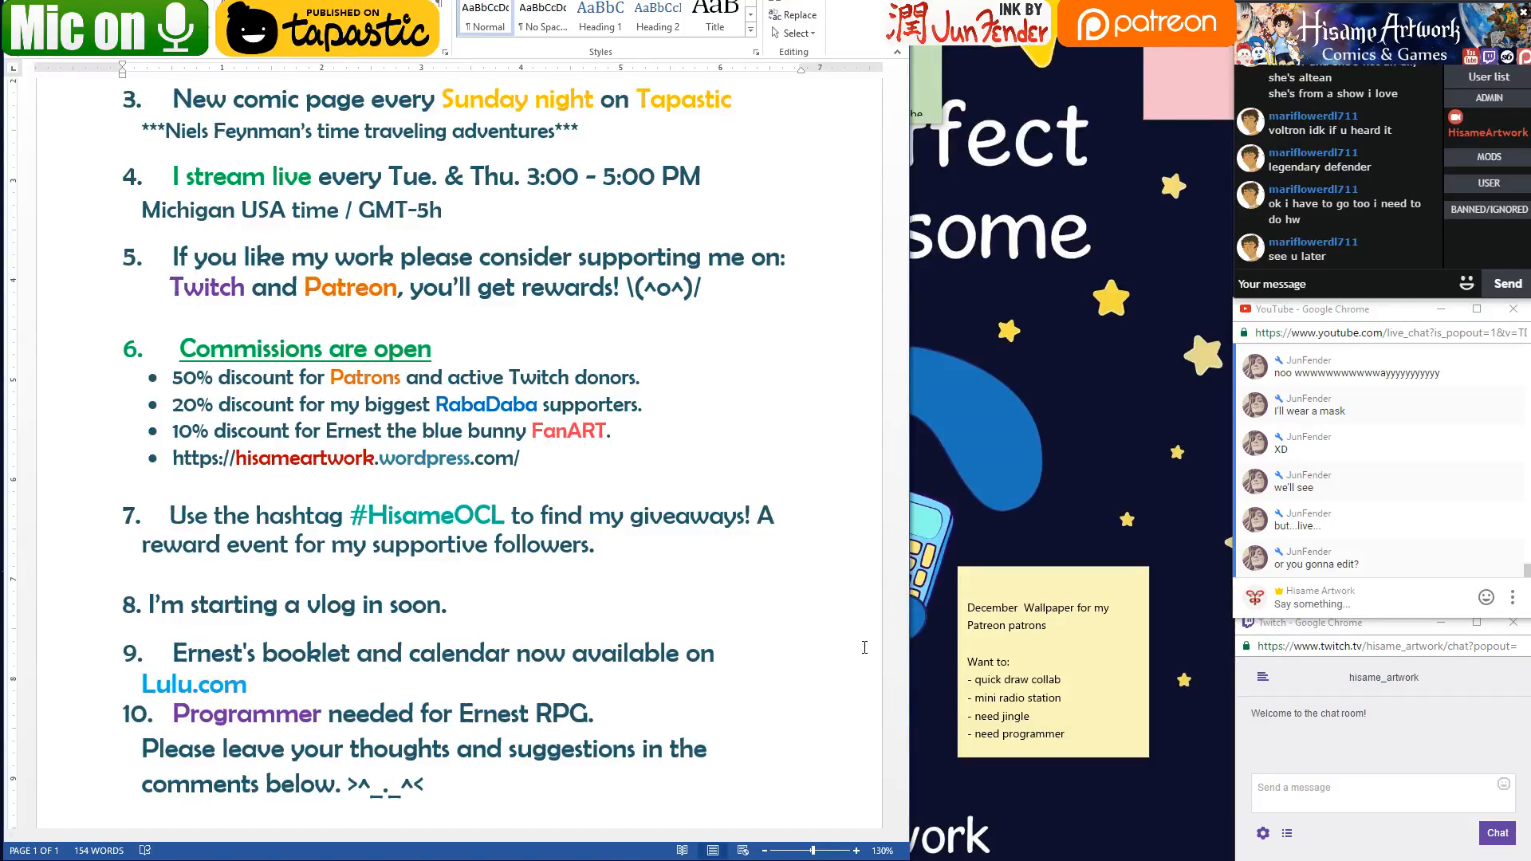
Reply in the YouTube live chat with "I dunno, yet. probably not live" and "it wll probably be edited and rehearsed"
click(1347, 611)
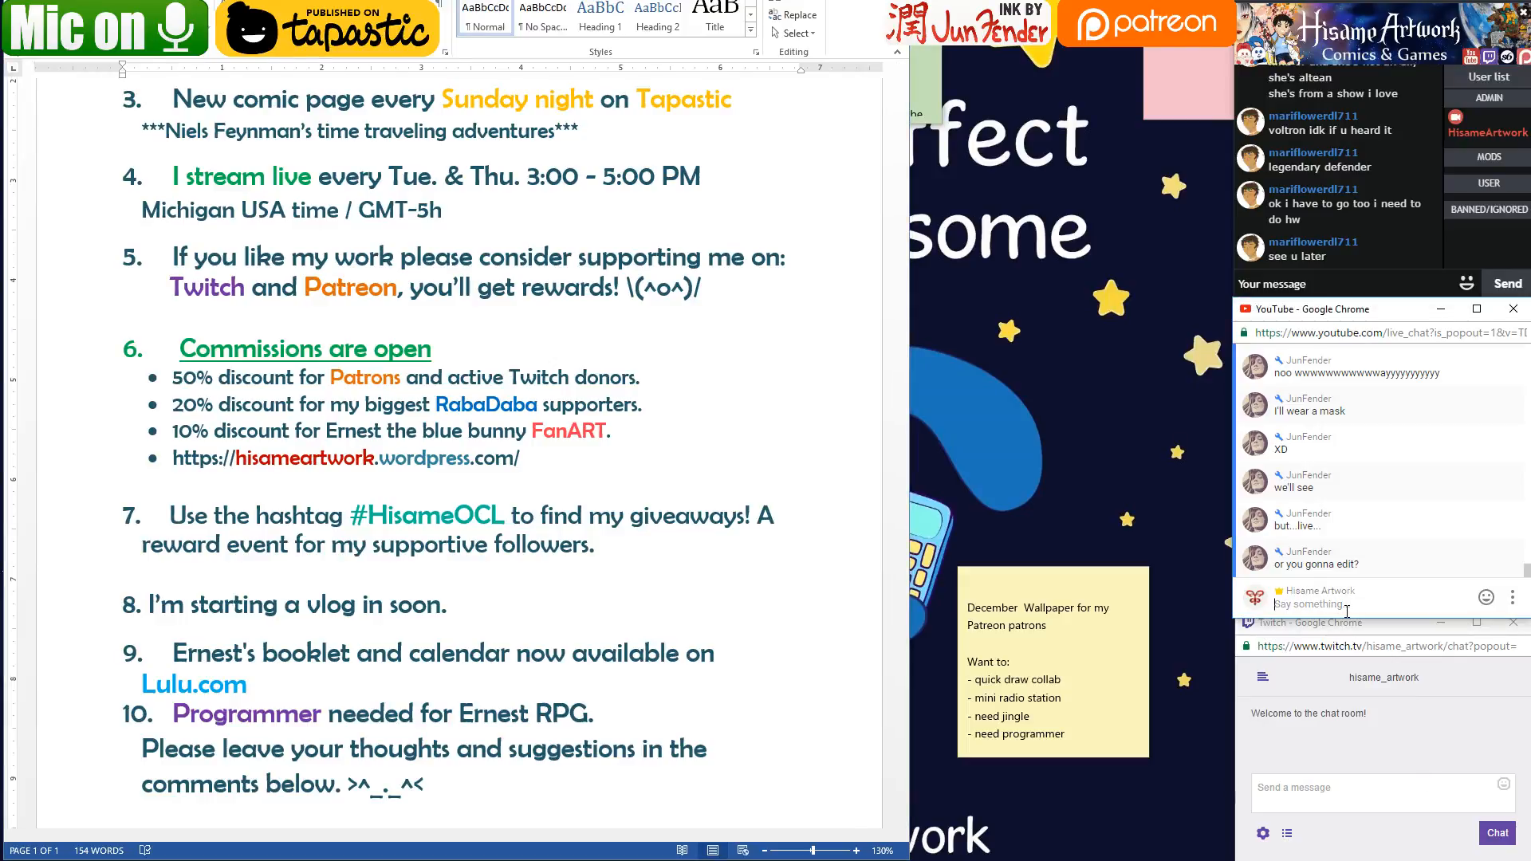
text(I dunno, yet. probably not live)
key(Return)
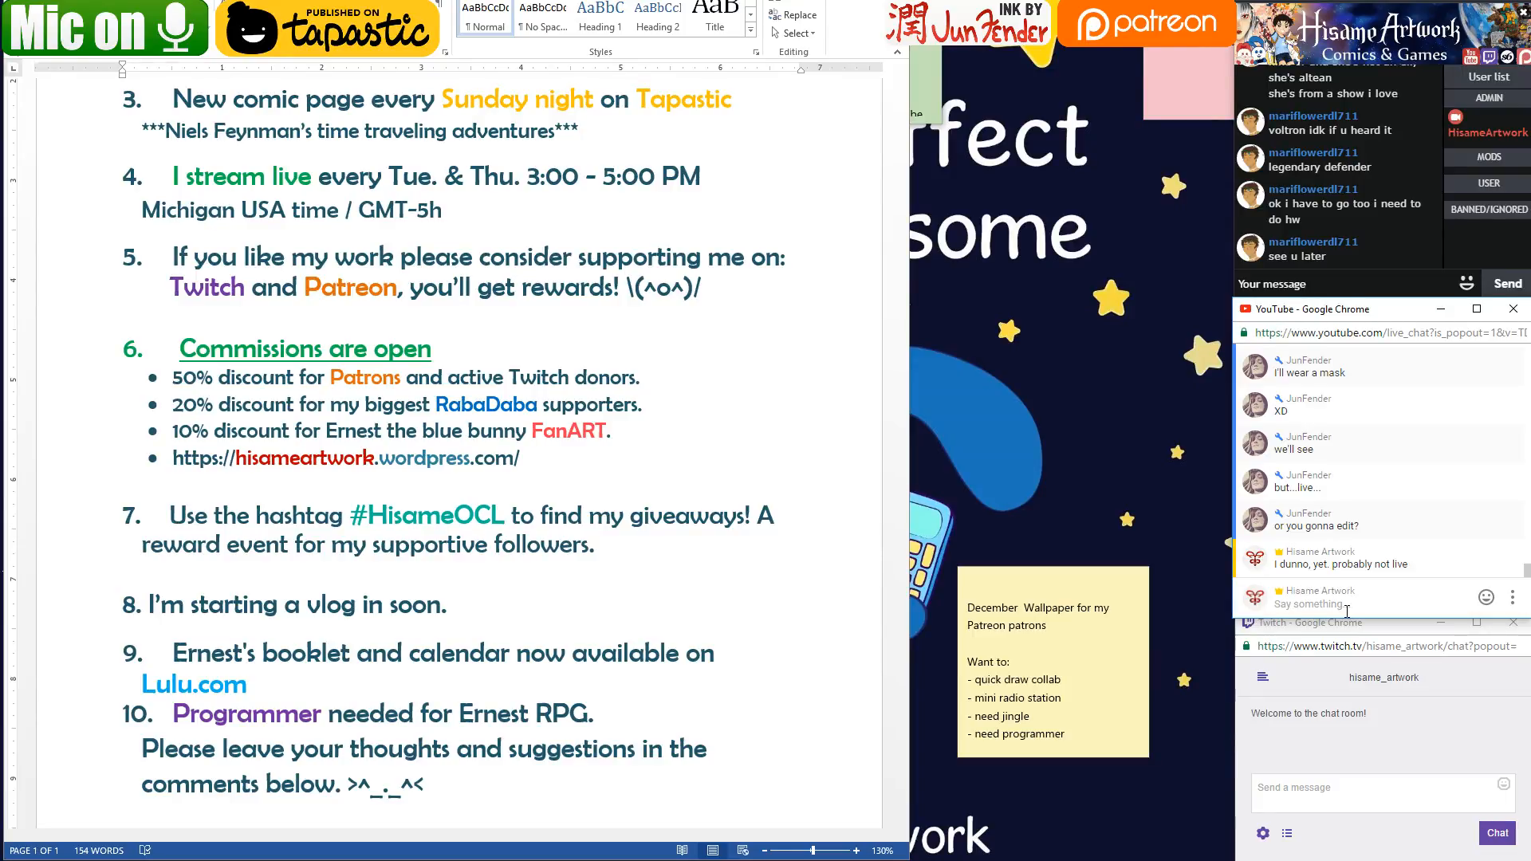
text(it wll probabl)
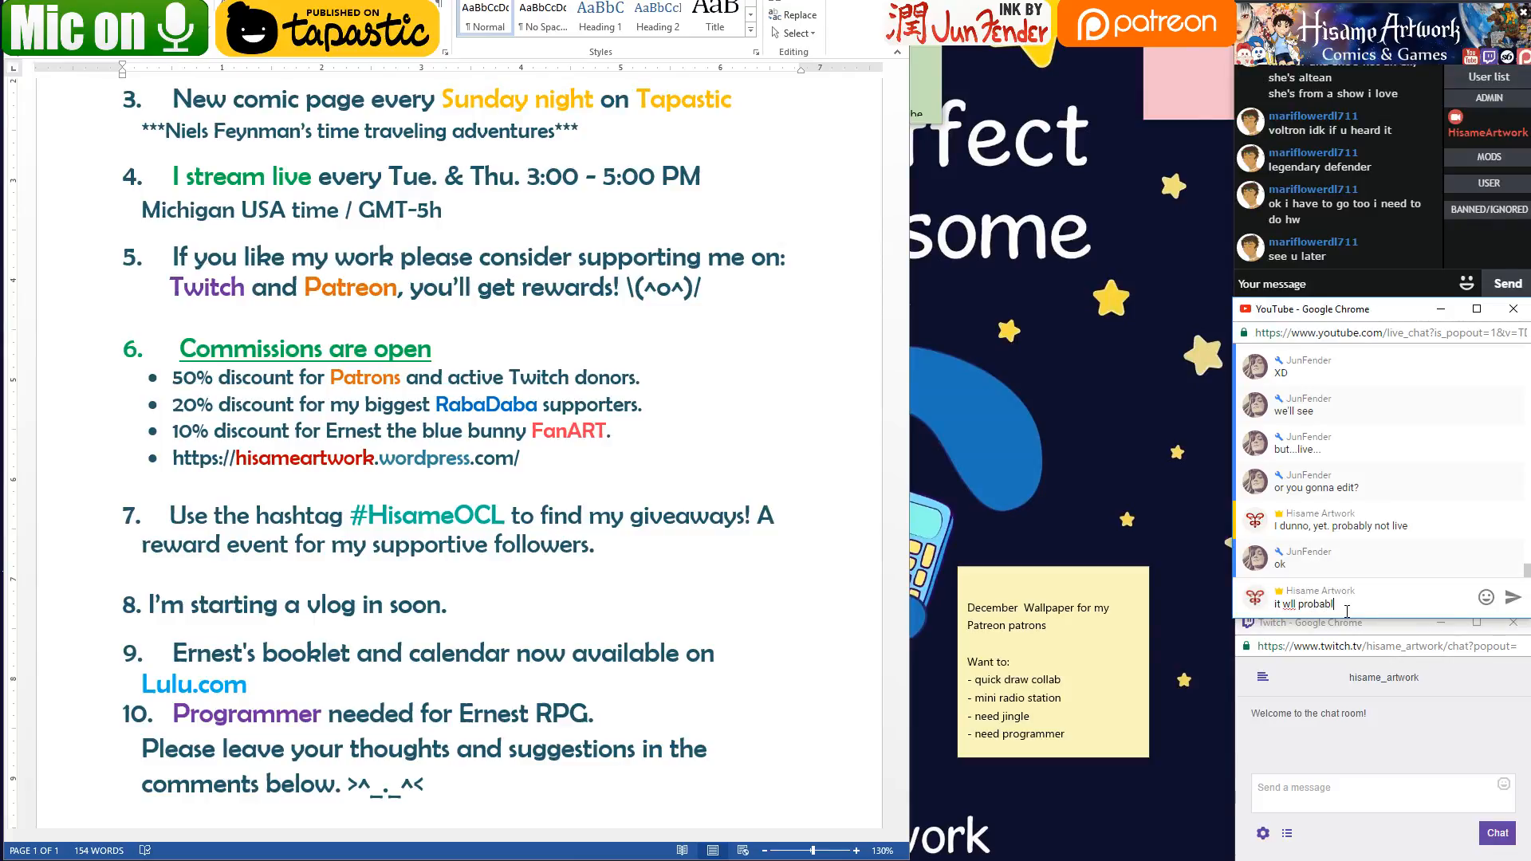
text(y be edited and rehearsed)
key(Return)
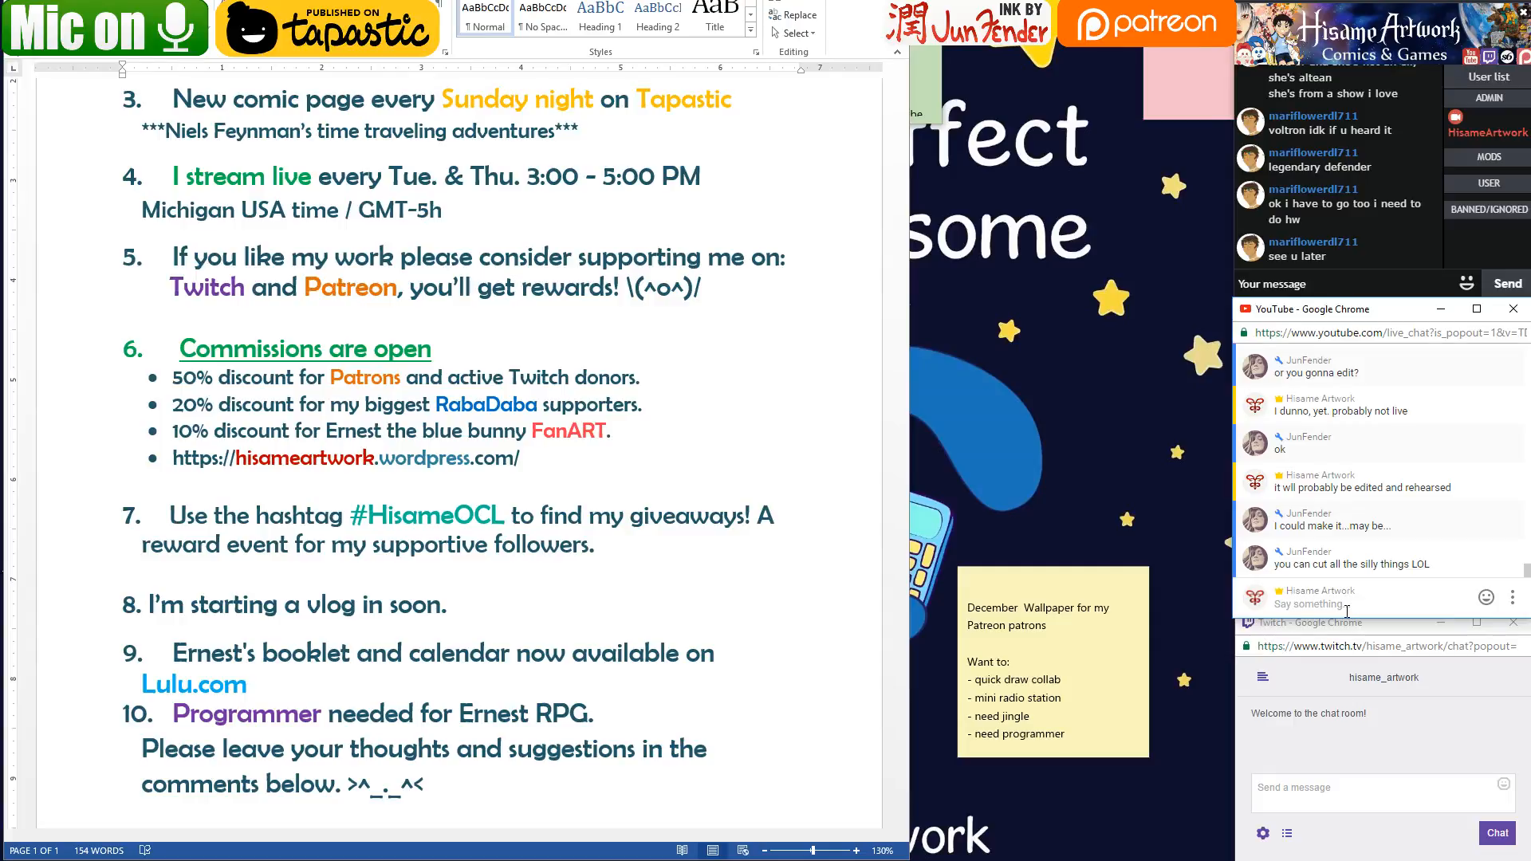
Send the reply "yeah" in the YouTube live chat
text(yah)
key(BackSpace)
text(eah)
key(Return)
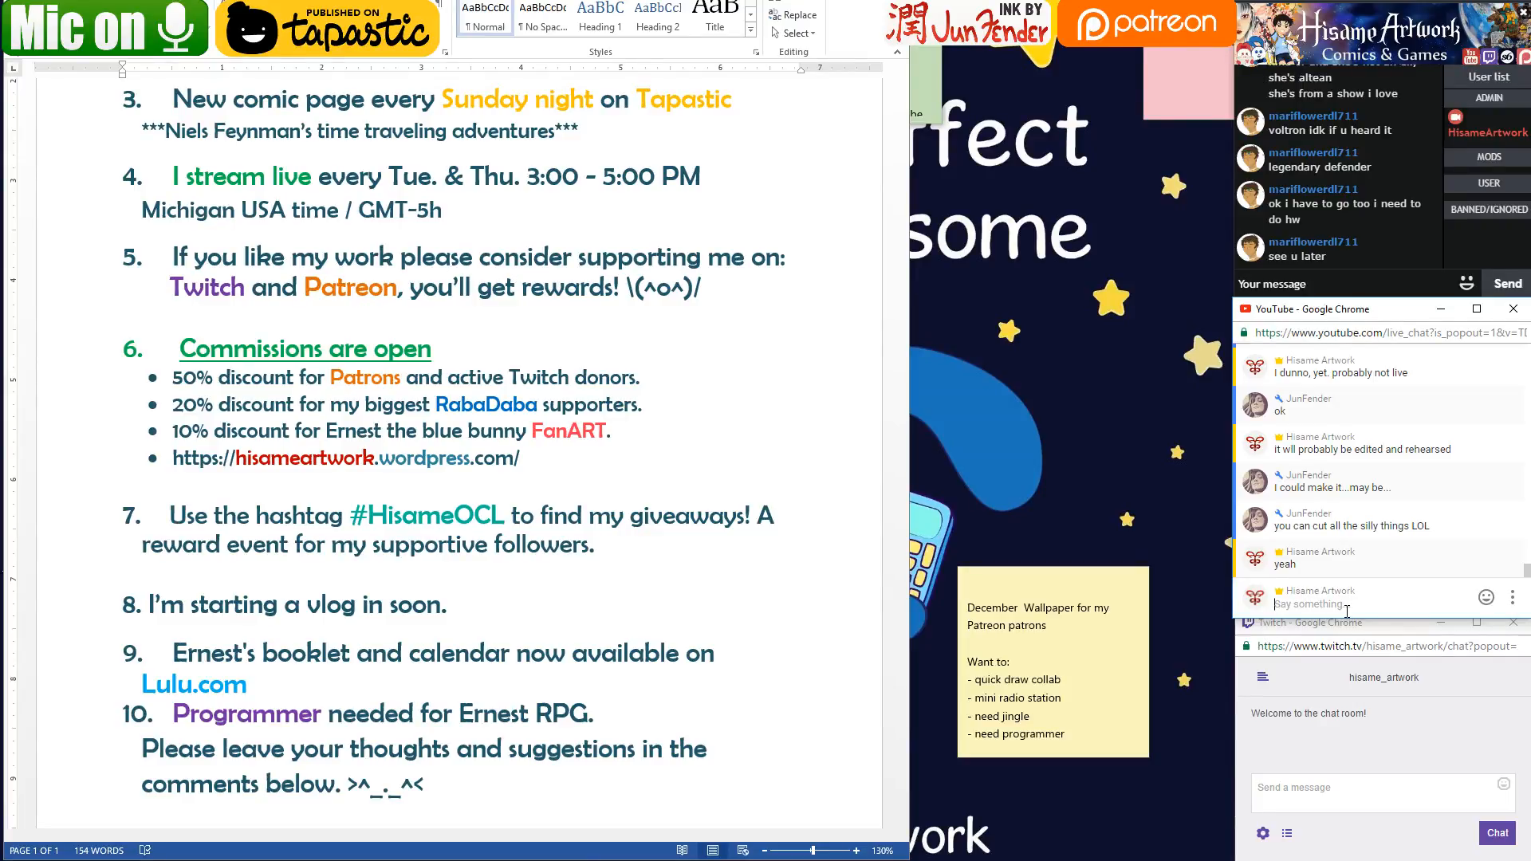
Switch to OBS and reposition its window over the news document
key(alt+Tab)
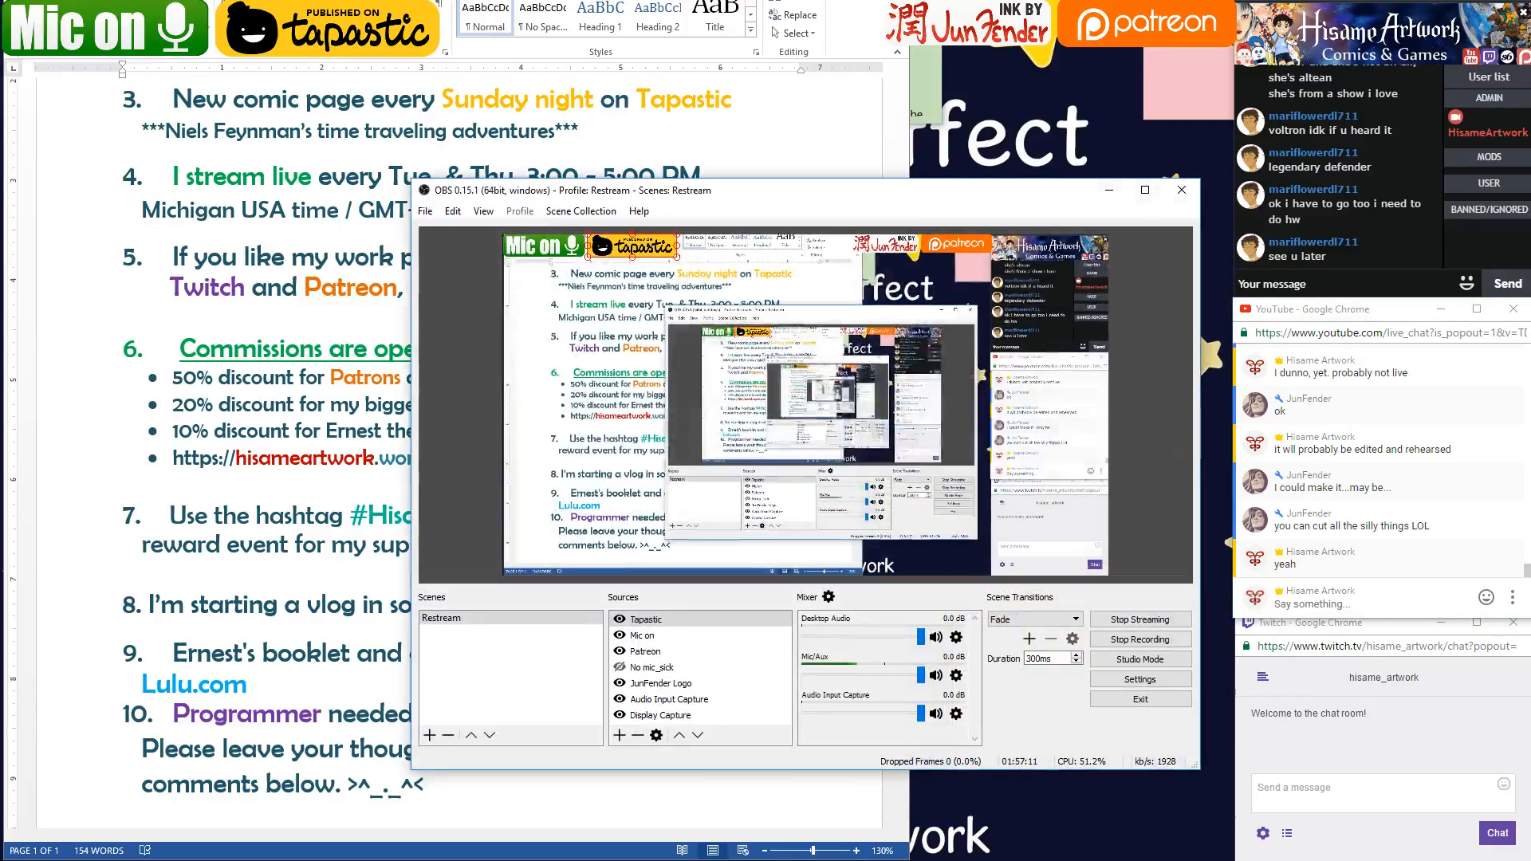
drag(940, 201, 878, 133)
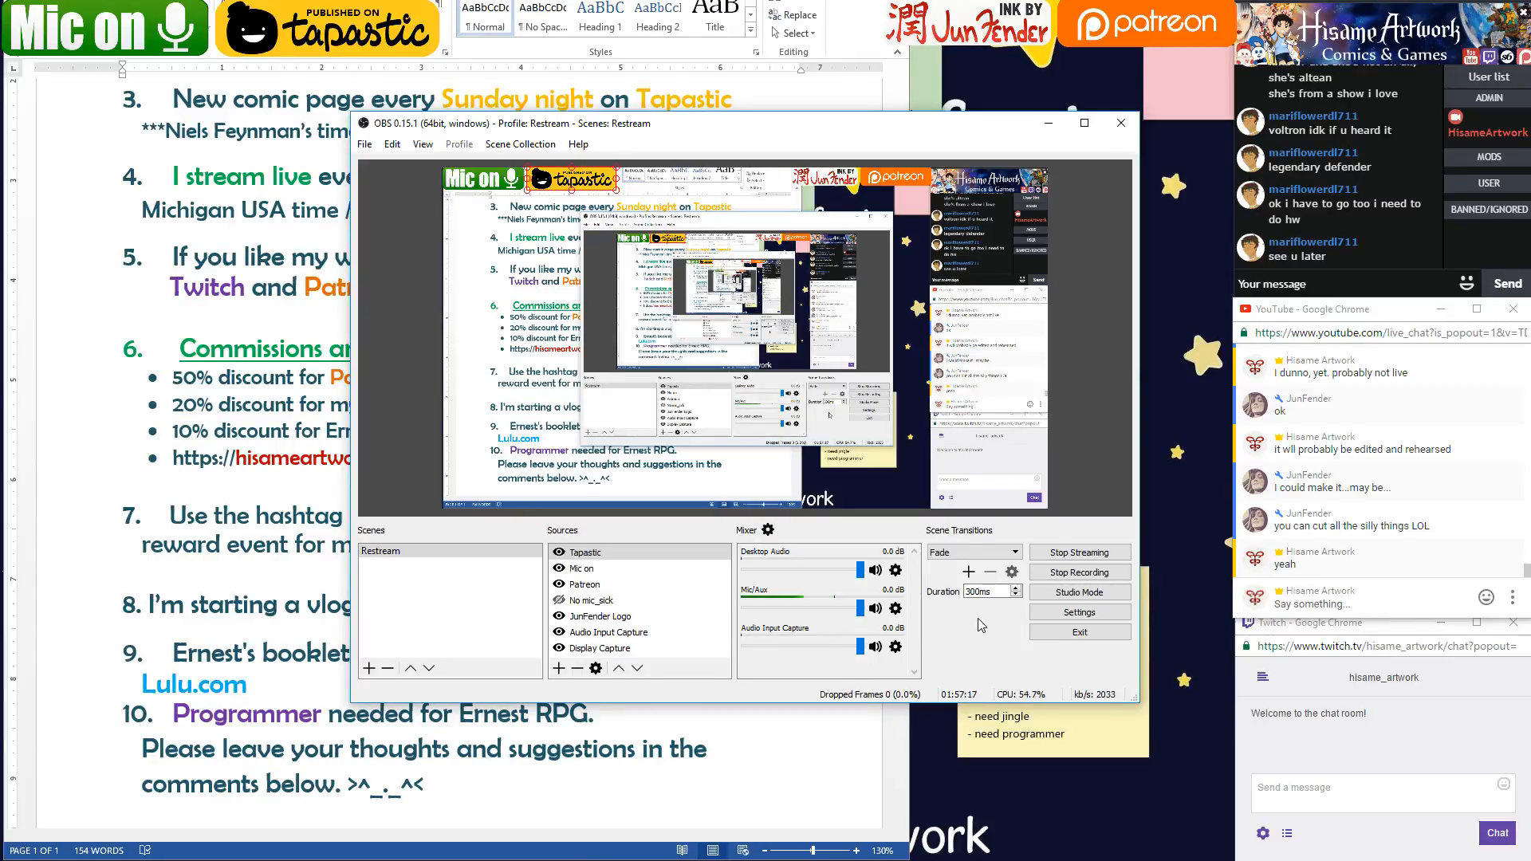
Post the farewell messages "thanks for watching, see you thrusday :D" and "bye bye" in the YouTube live chat
click(1303, 604)
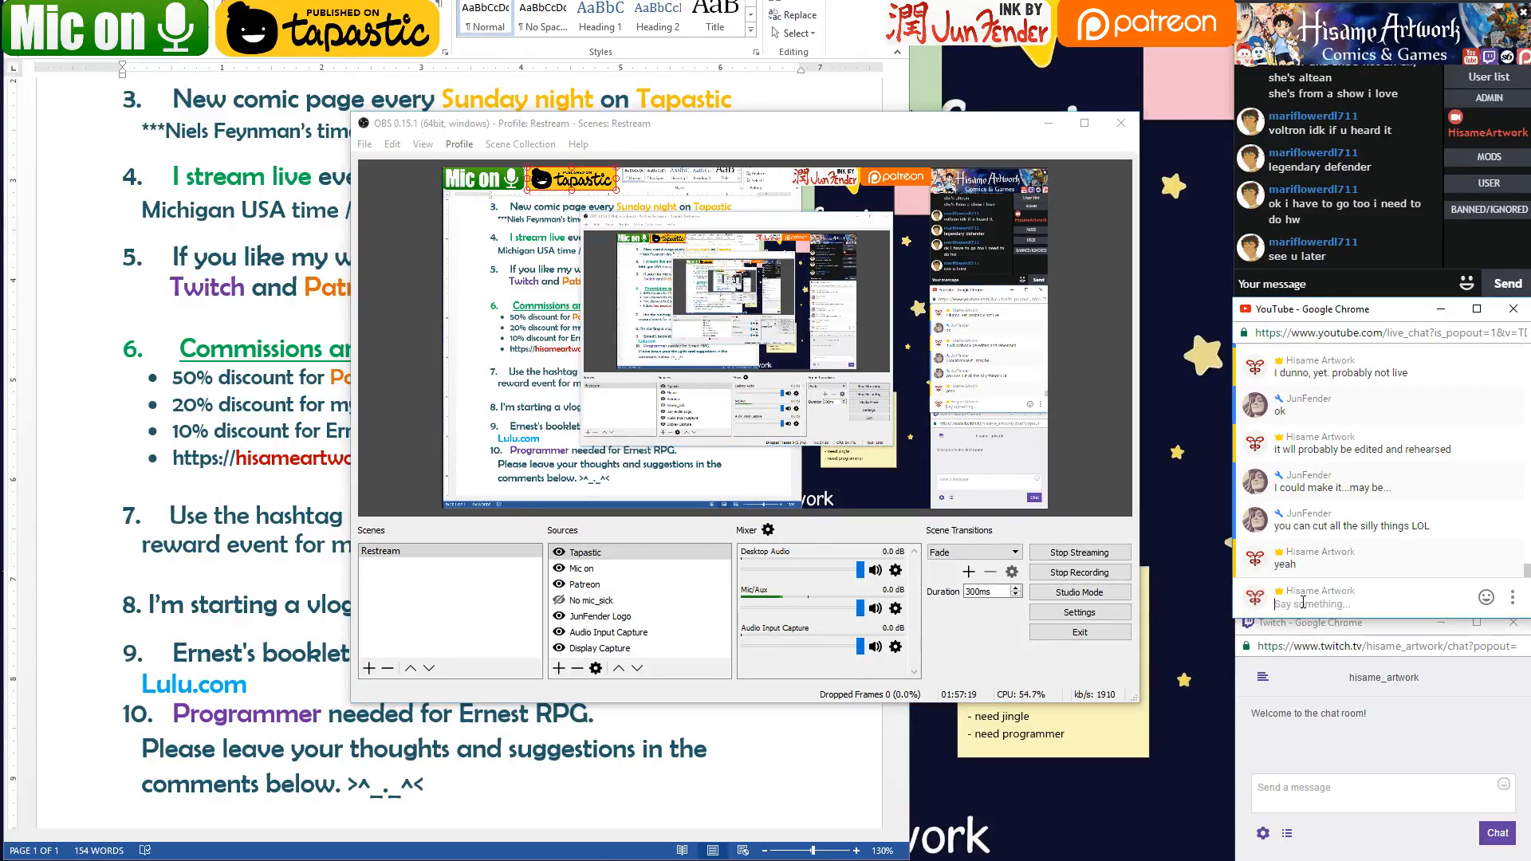
text(thanks for watching, )
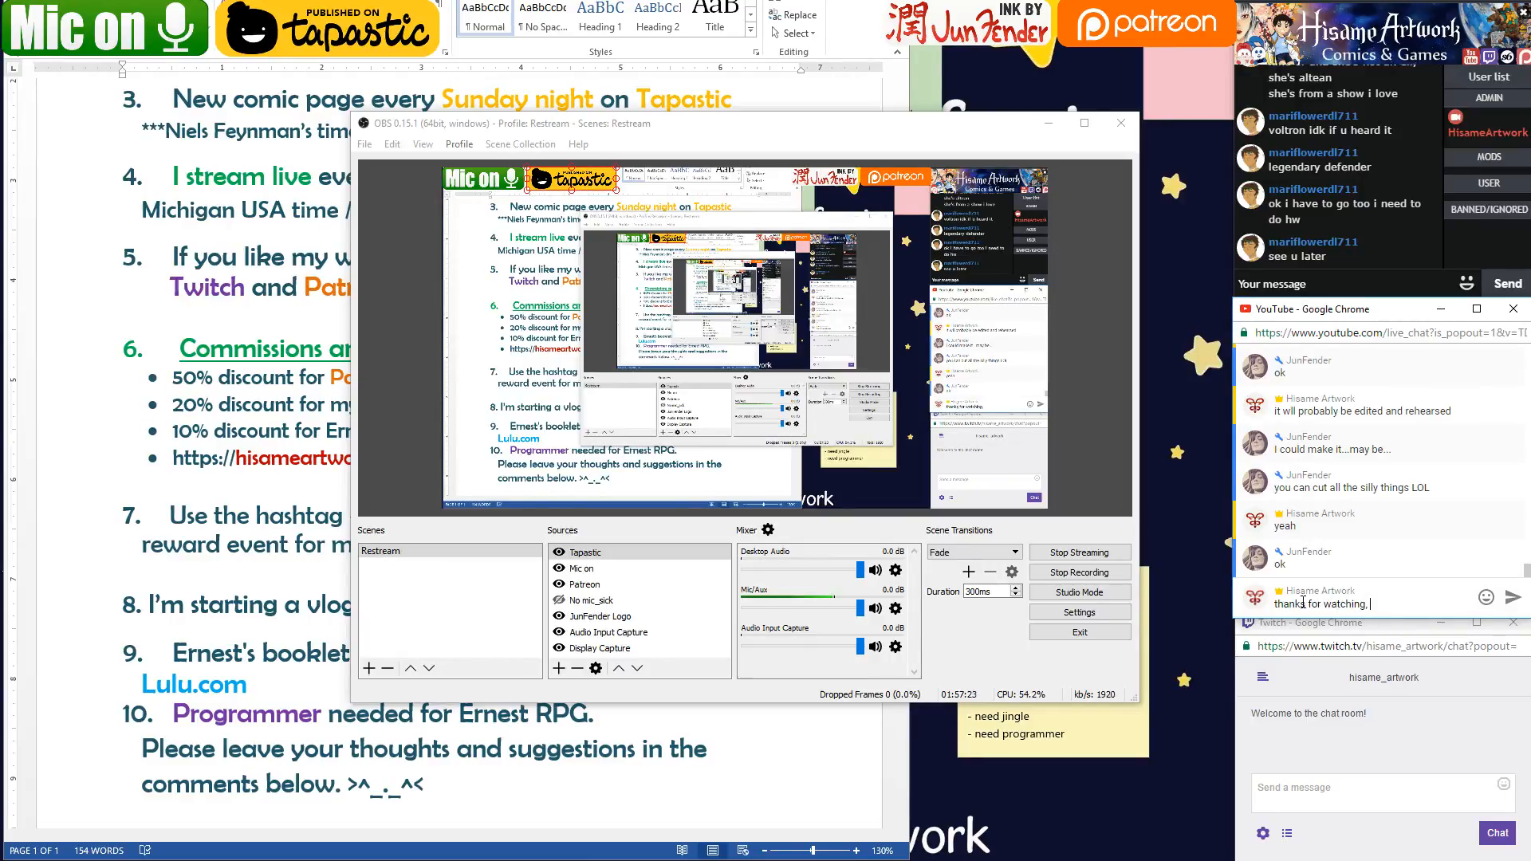
text(see you thru)
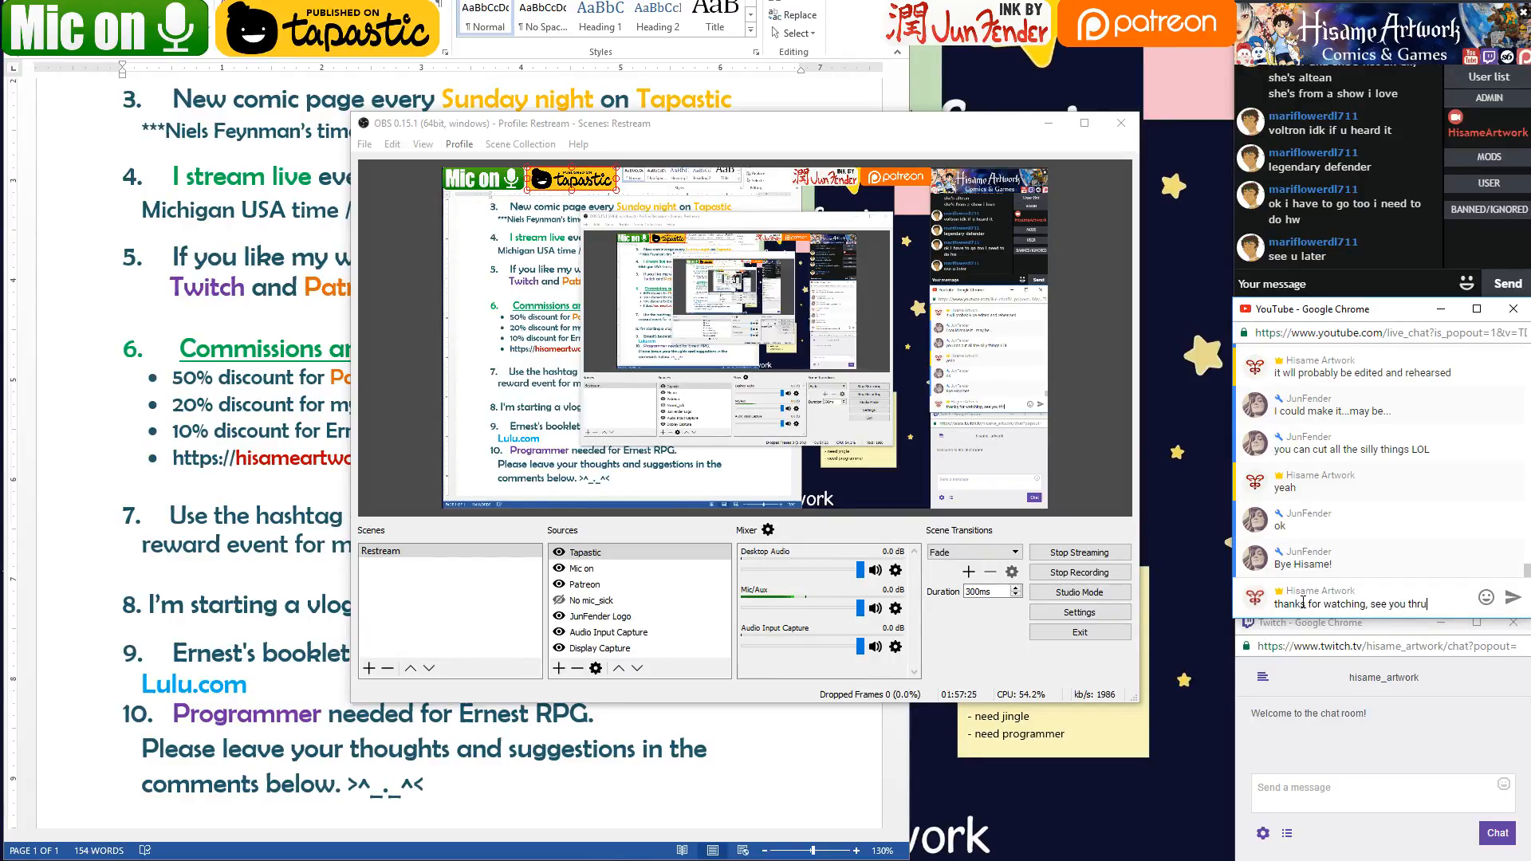
text(sday :D)
key(Return)
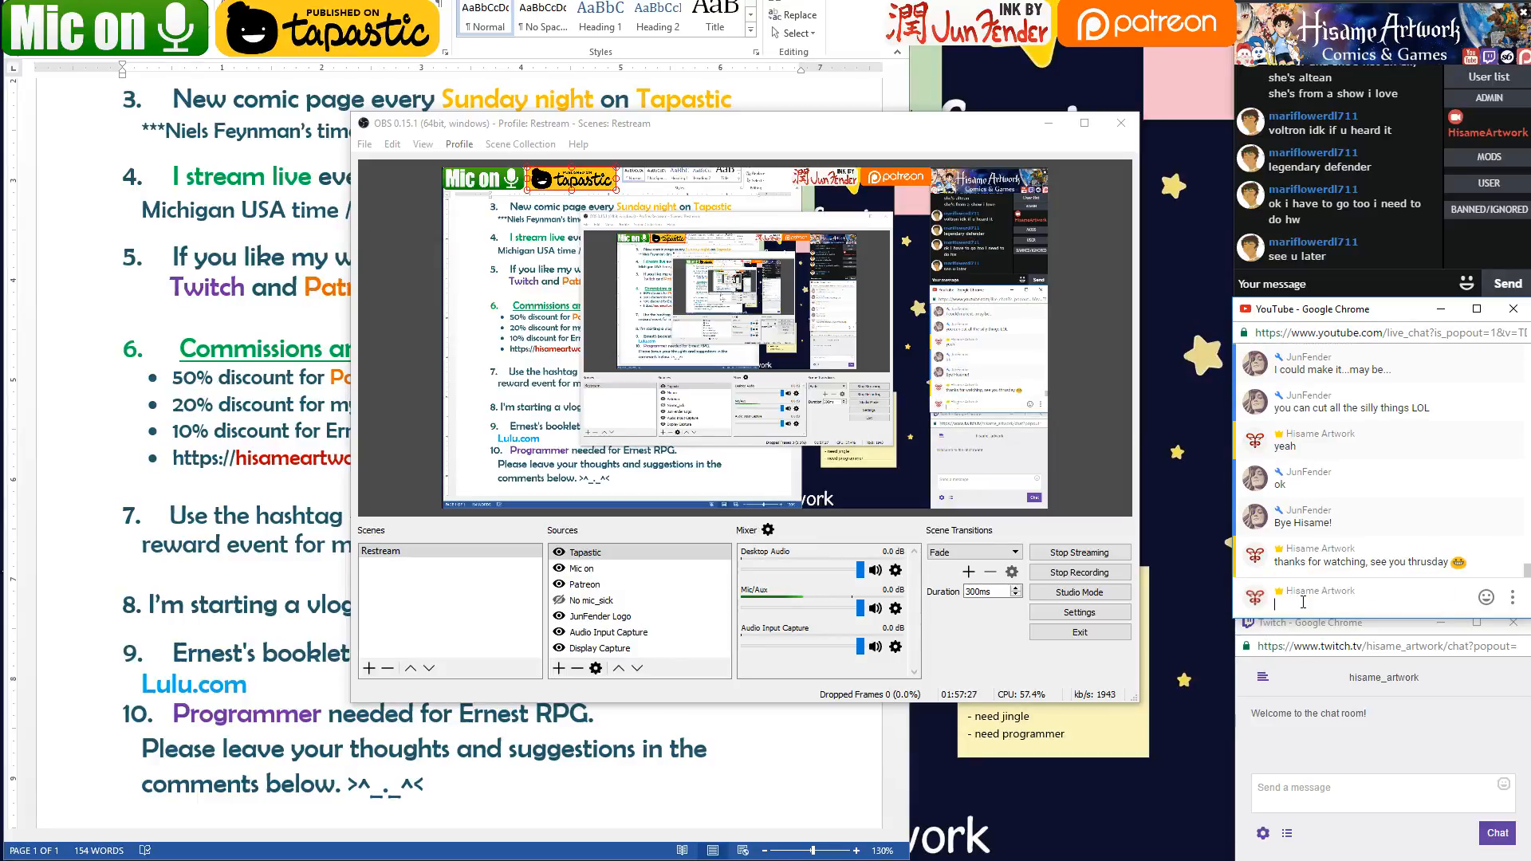
text(bye bye)
key(Return)
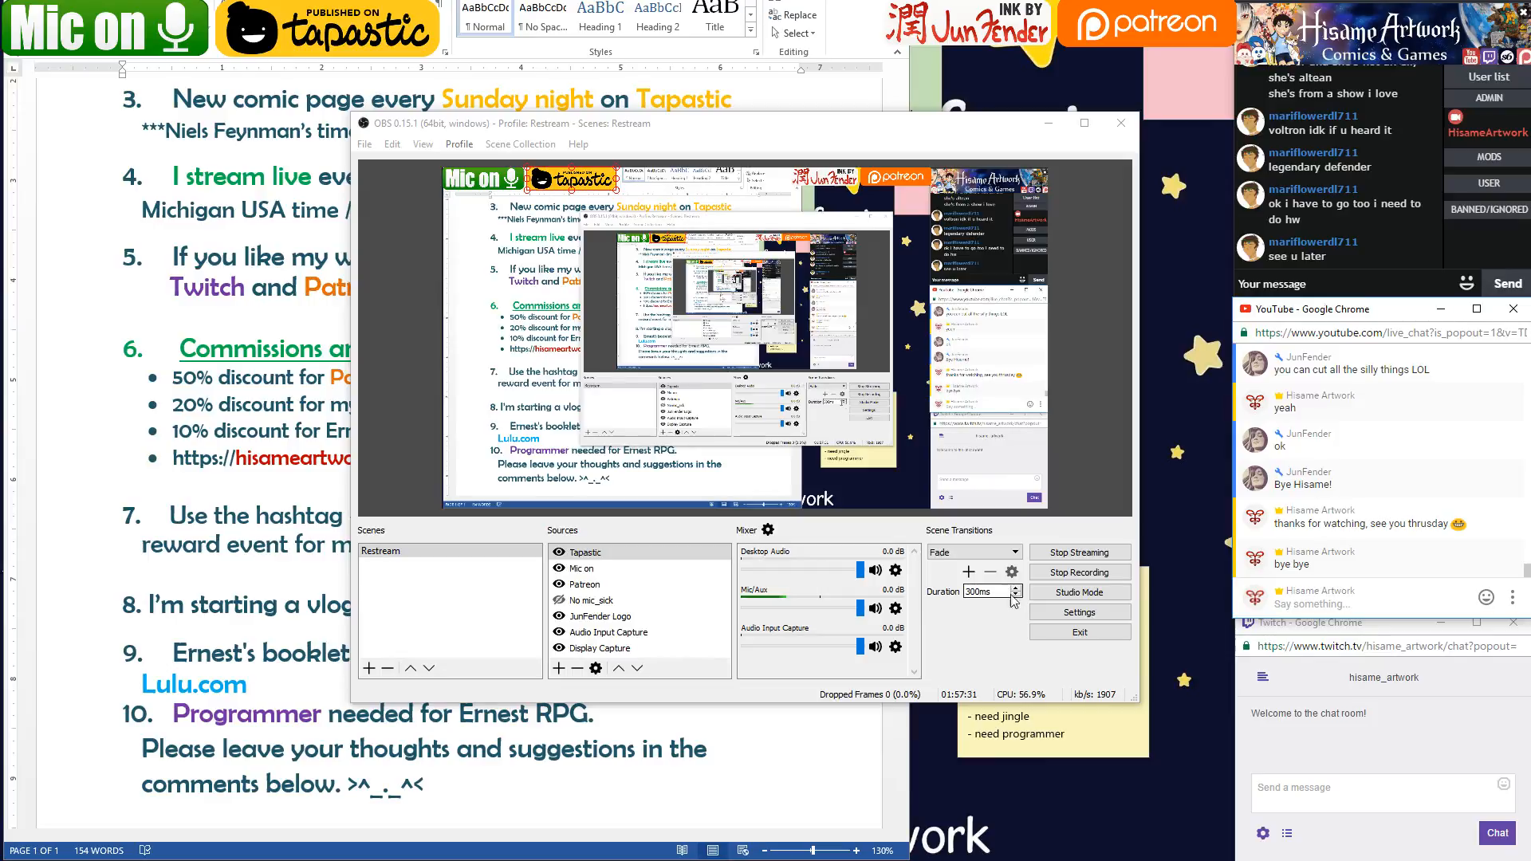